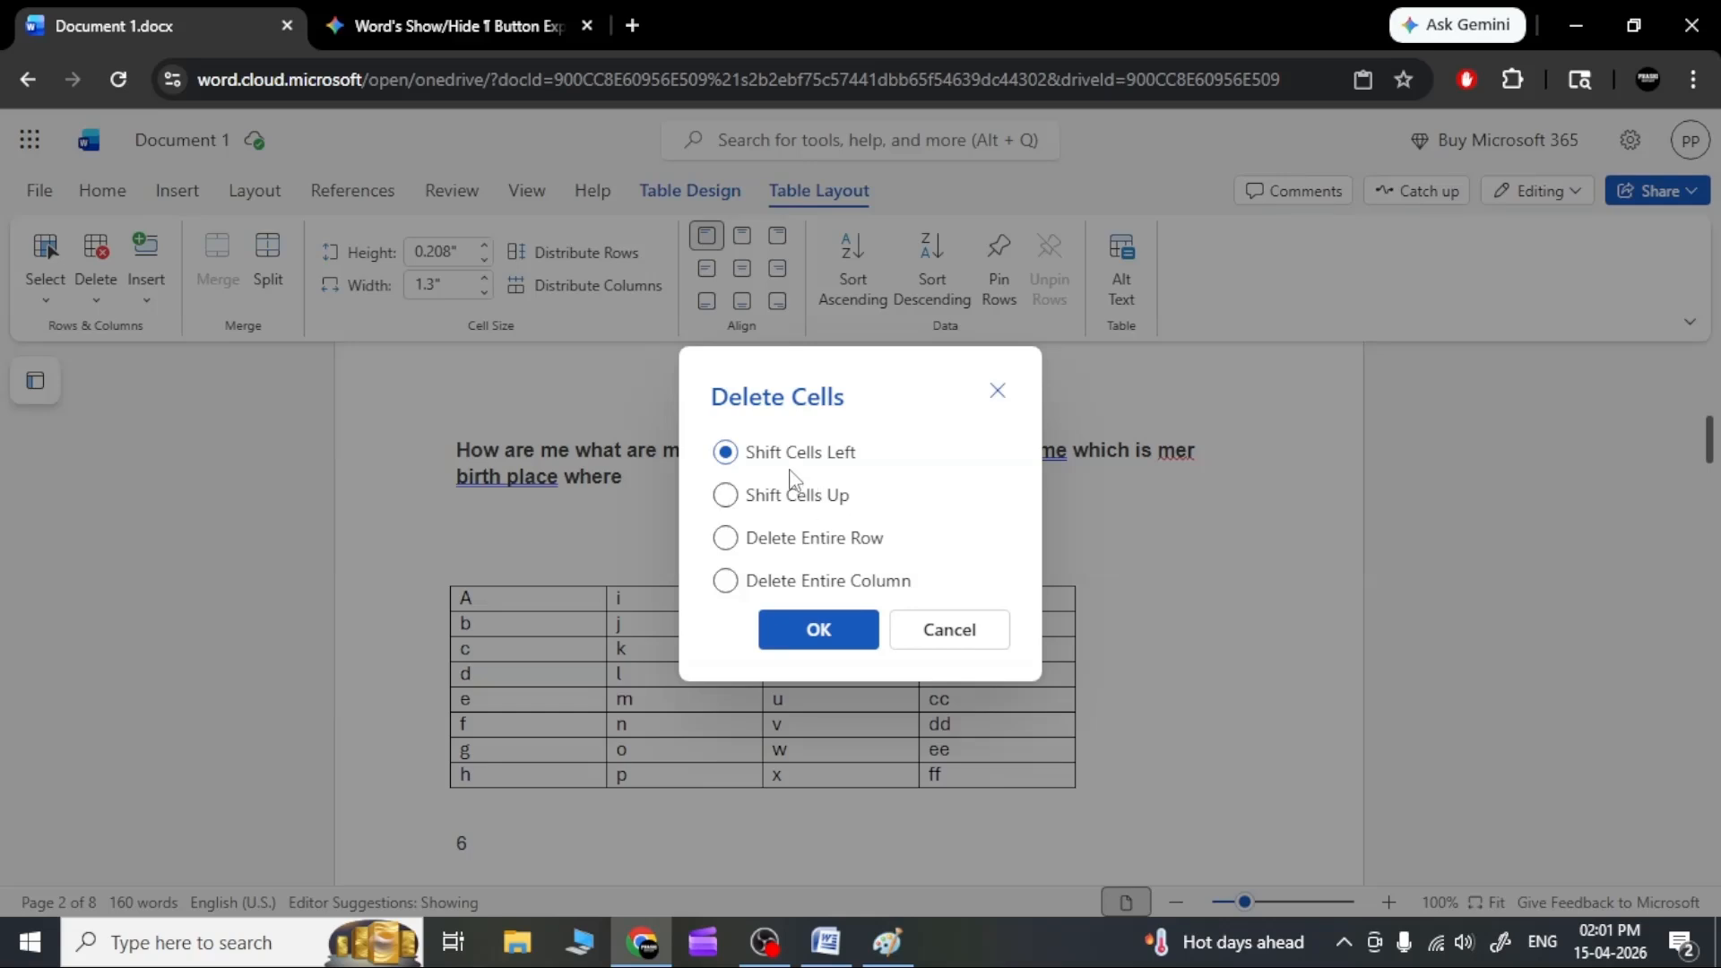
# Delete the table's first cell, "A", shifting the remaining cells in that row left.
pyautogui.click(816, 647)
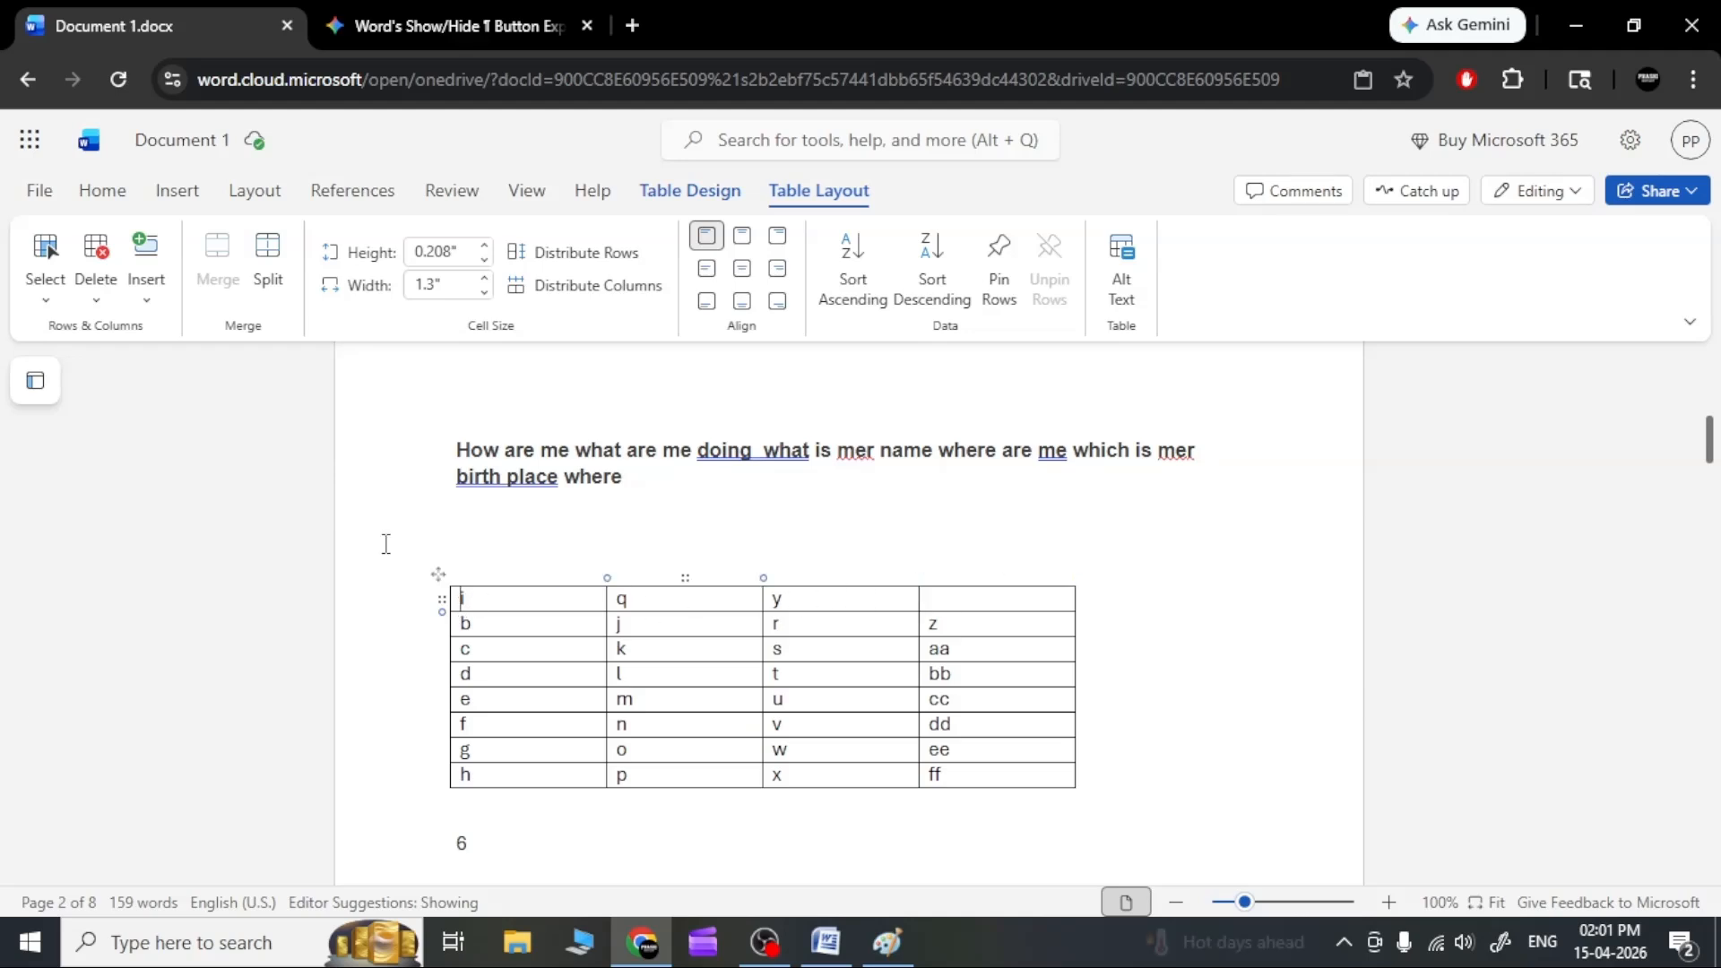
pyautogui.click(96, 296)
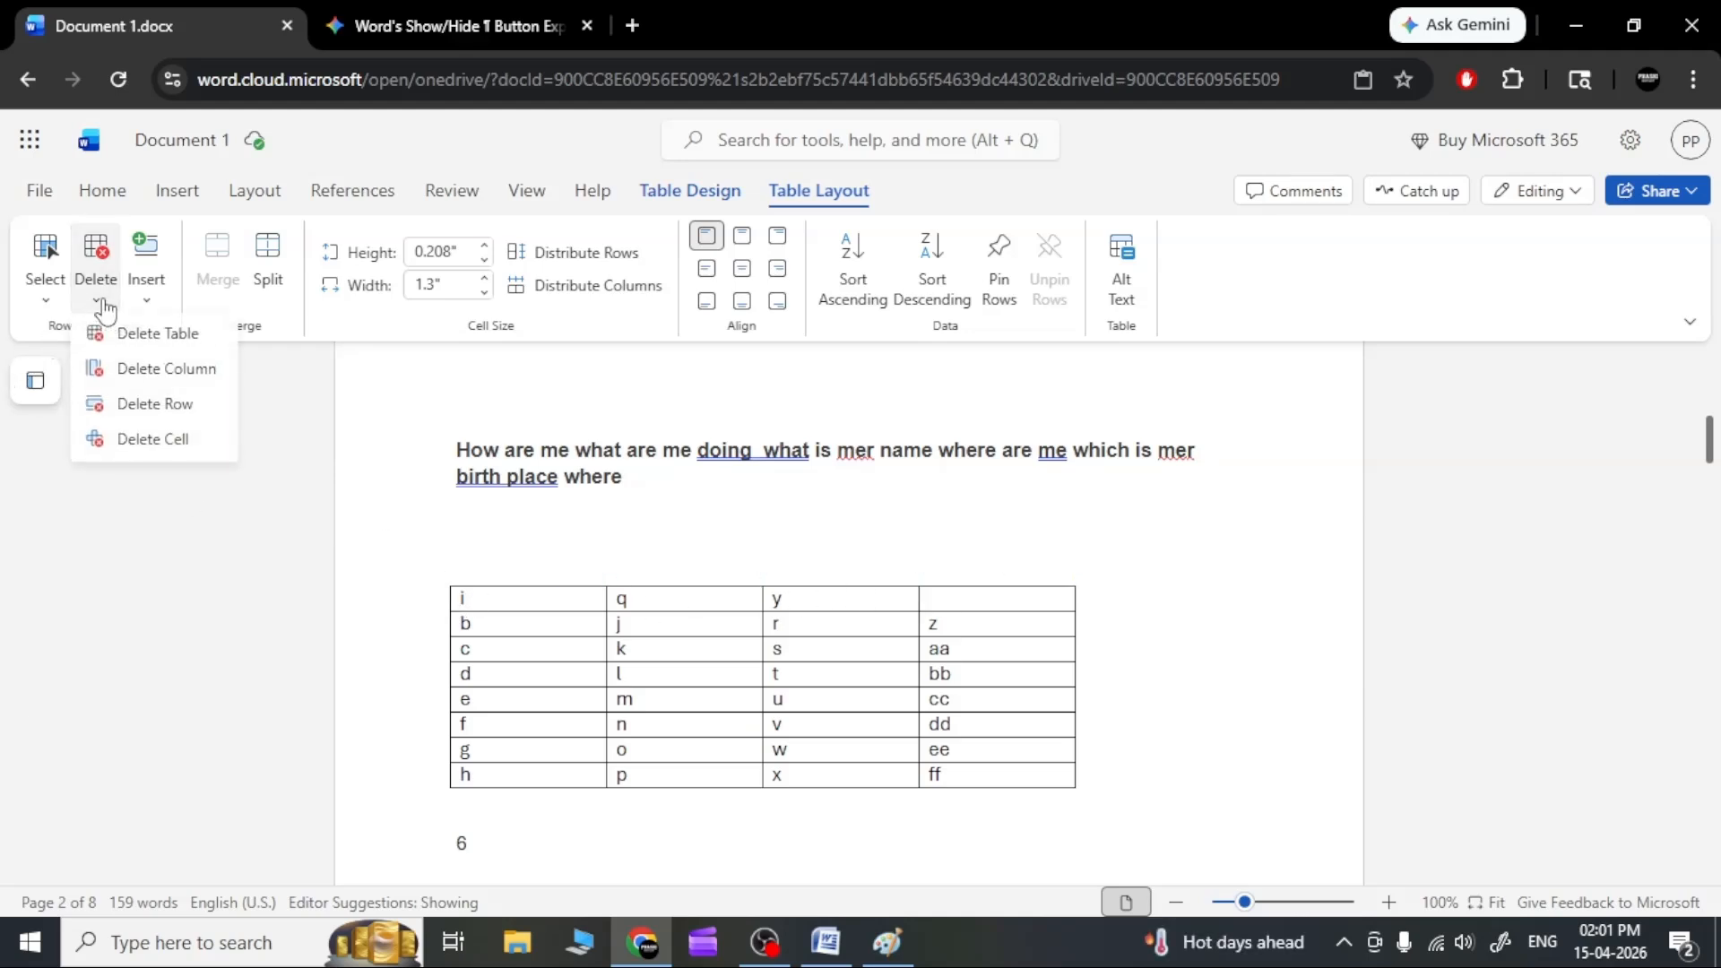
pyautogui.click(191, 439)
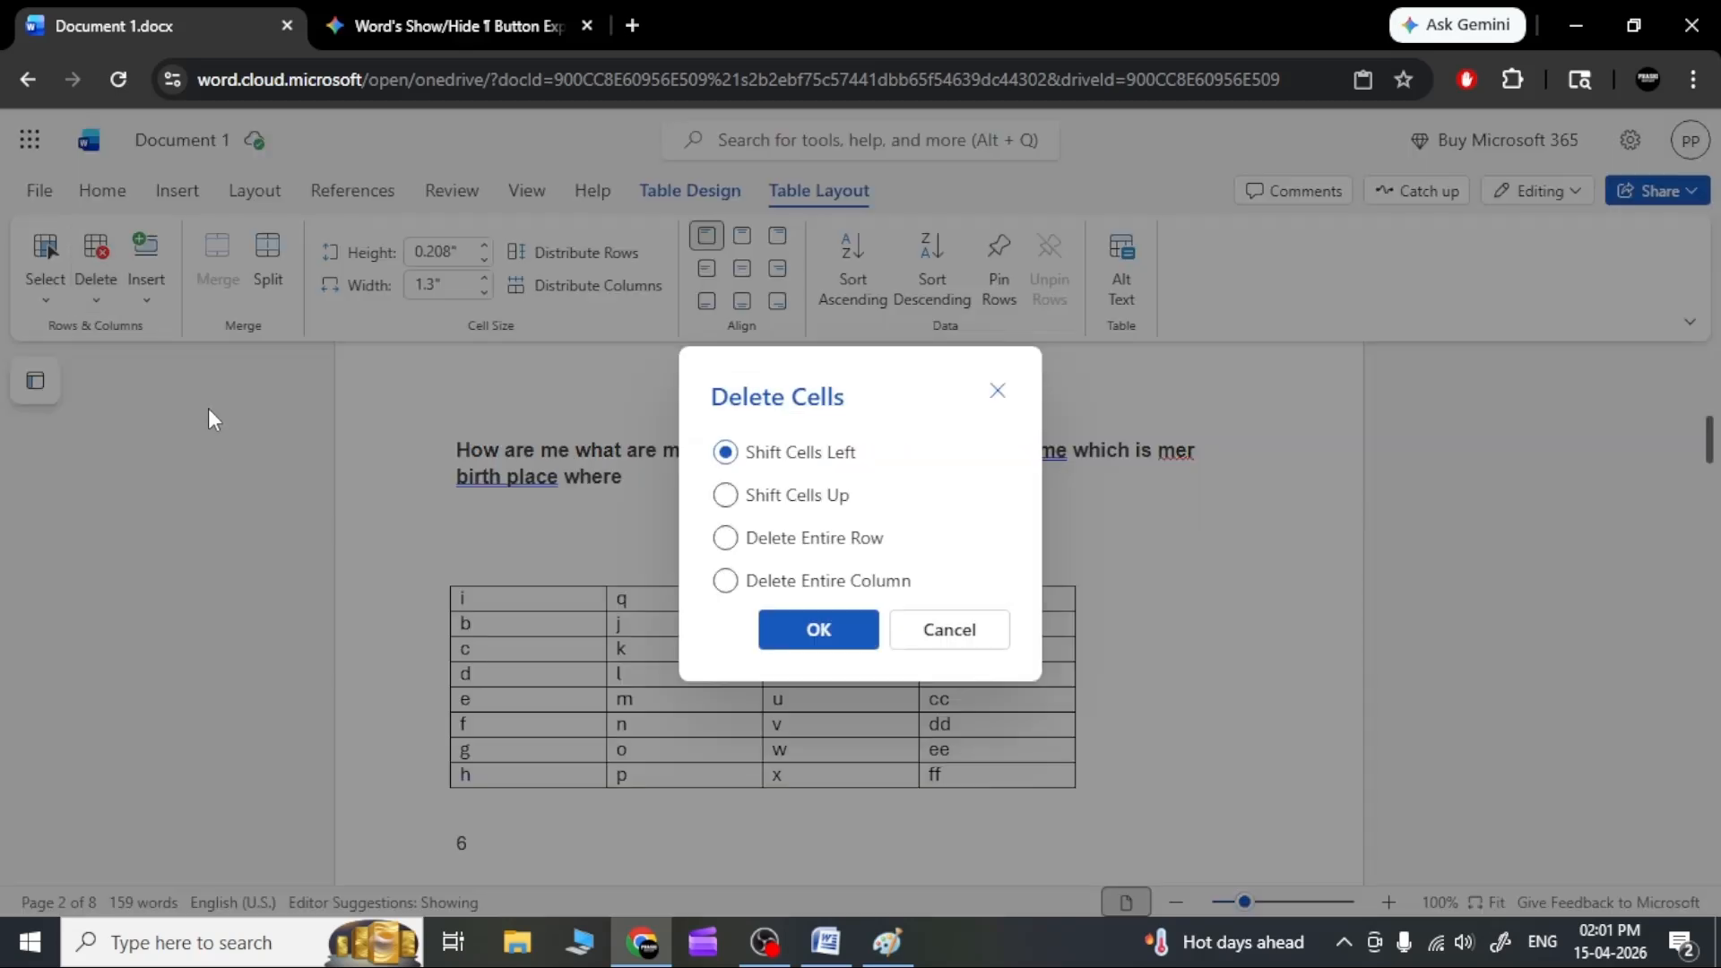
pyautogui.click(771, 496)
pyautogui.click(937, 631)
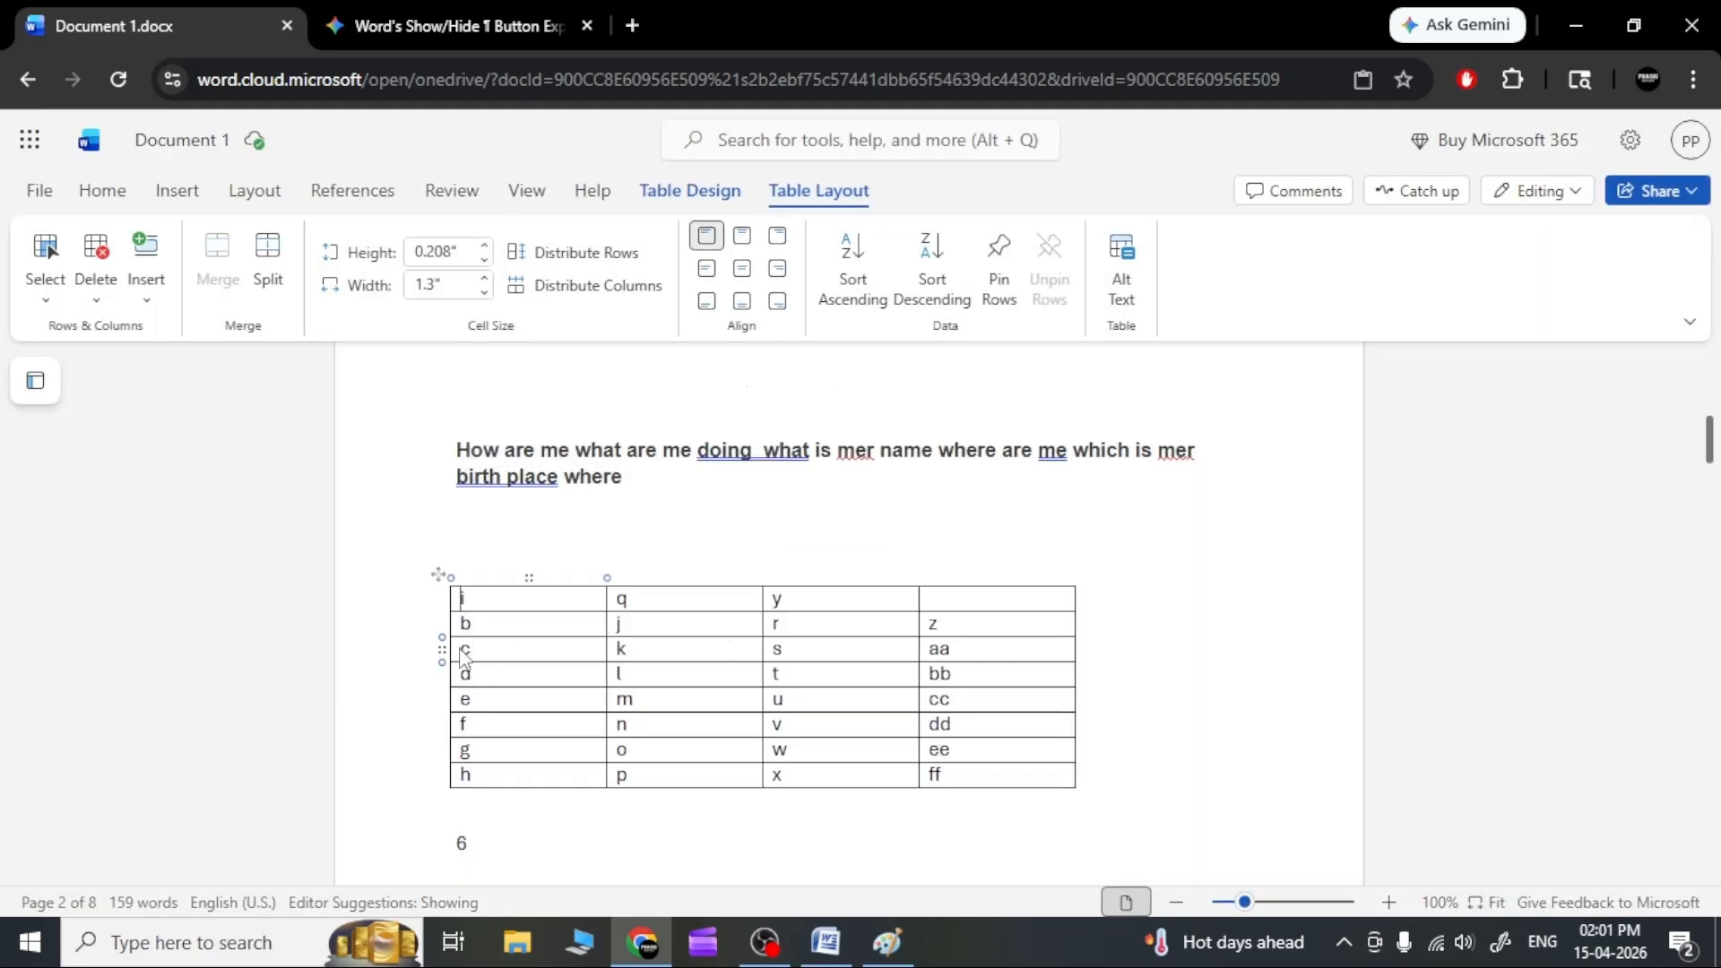
# Delete the cell containing "c" in the first column, shifting the cells below it up.
pyautogui.click(146, 299)
pyautogui.click(96, 288)
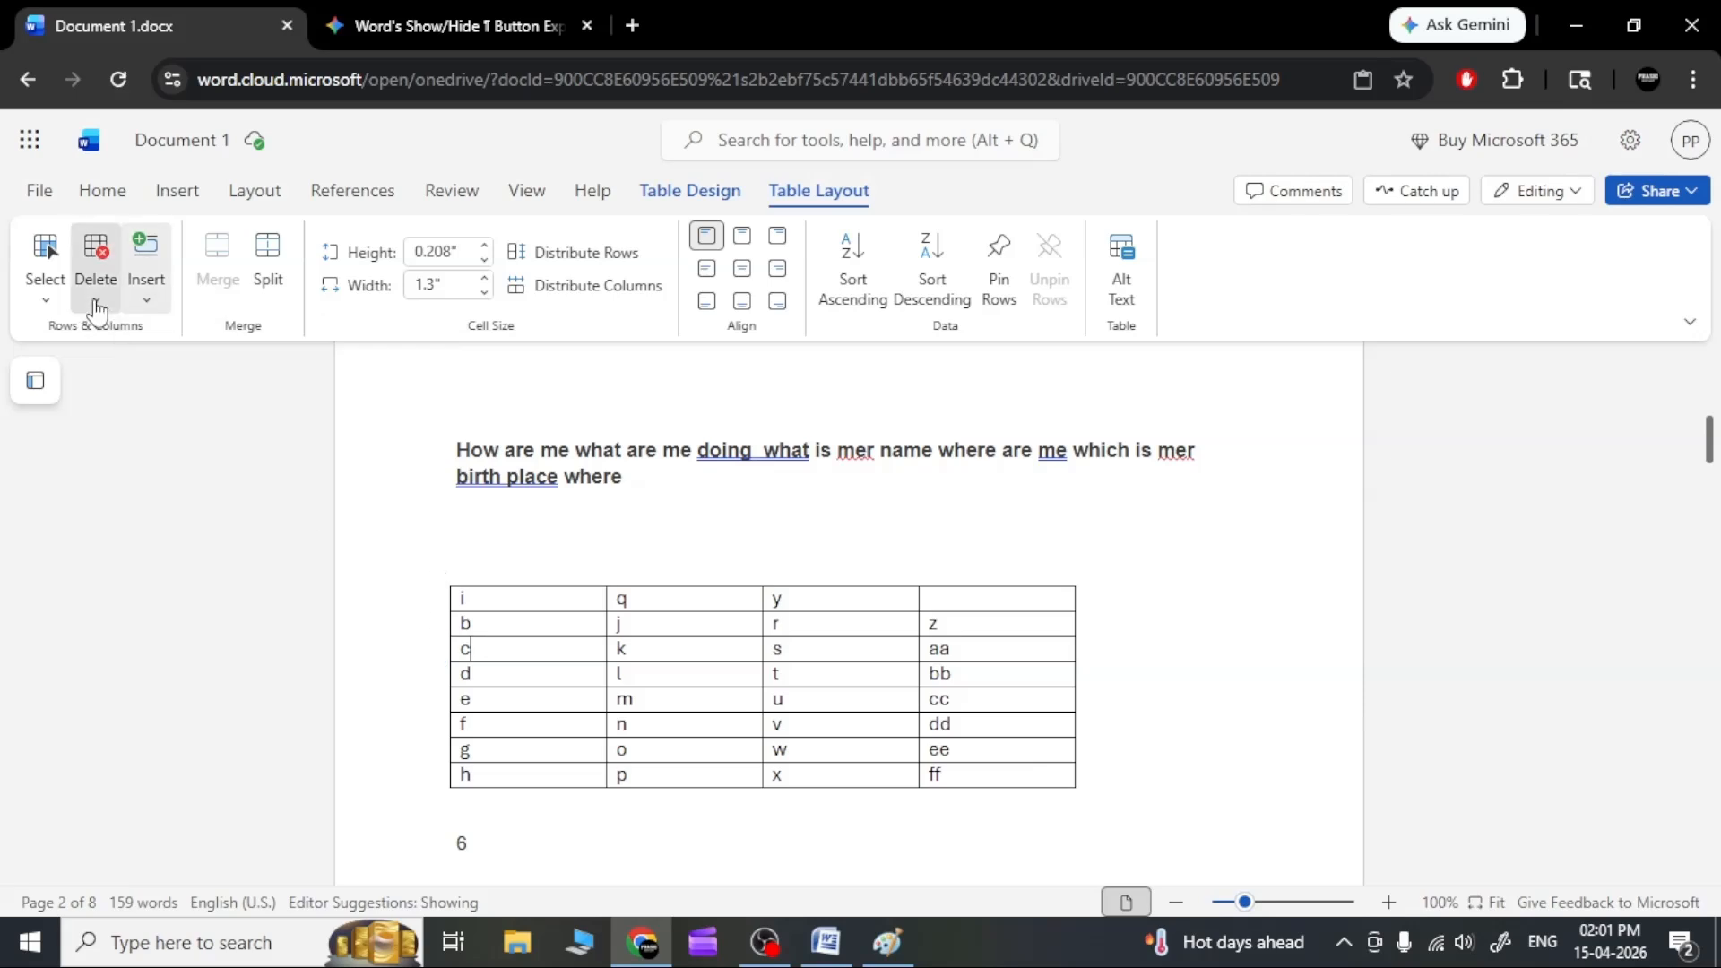
pyautogui.click(210, 440)
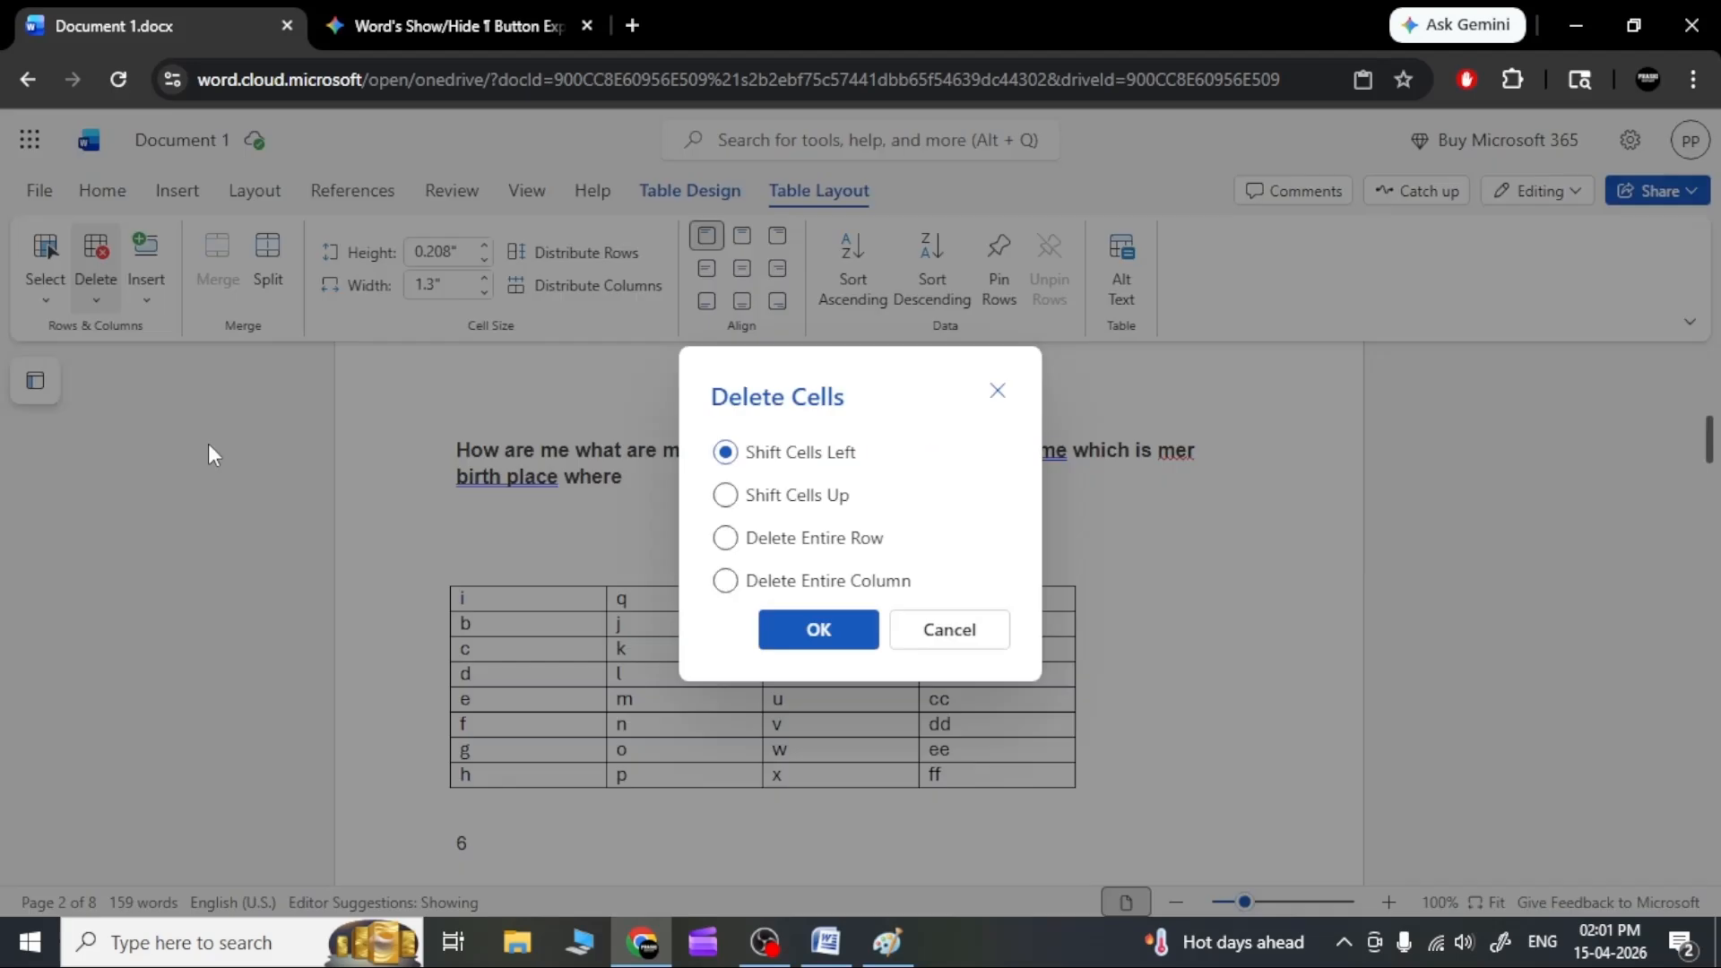
pyautogui.click(800, 496)
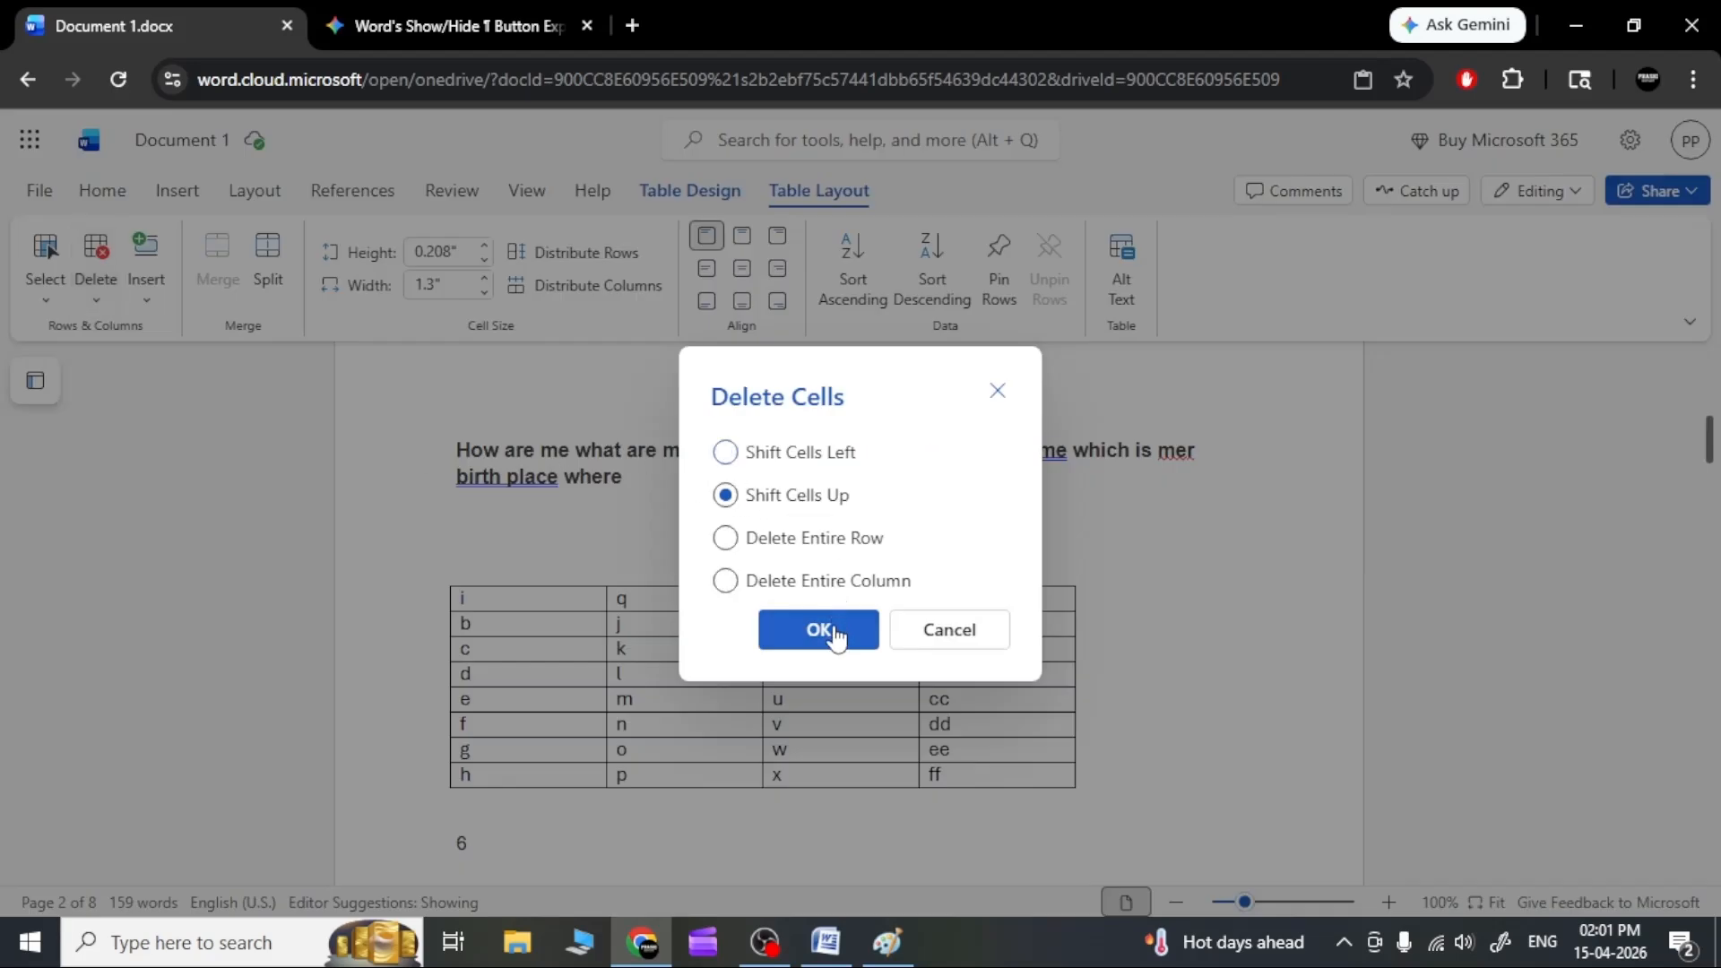
pyautogui.click(834, 625)
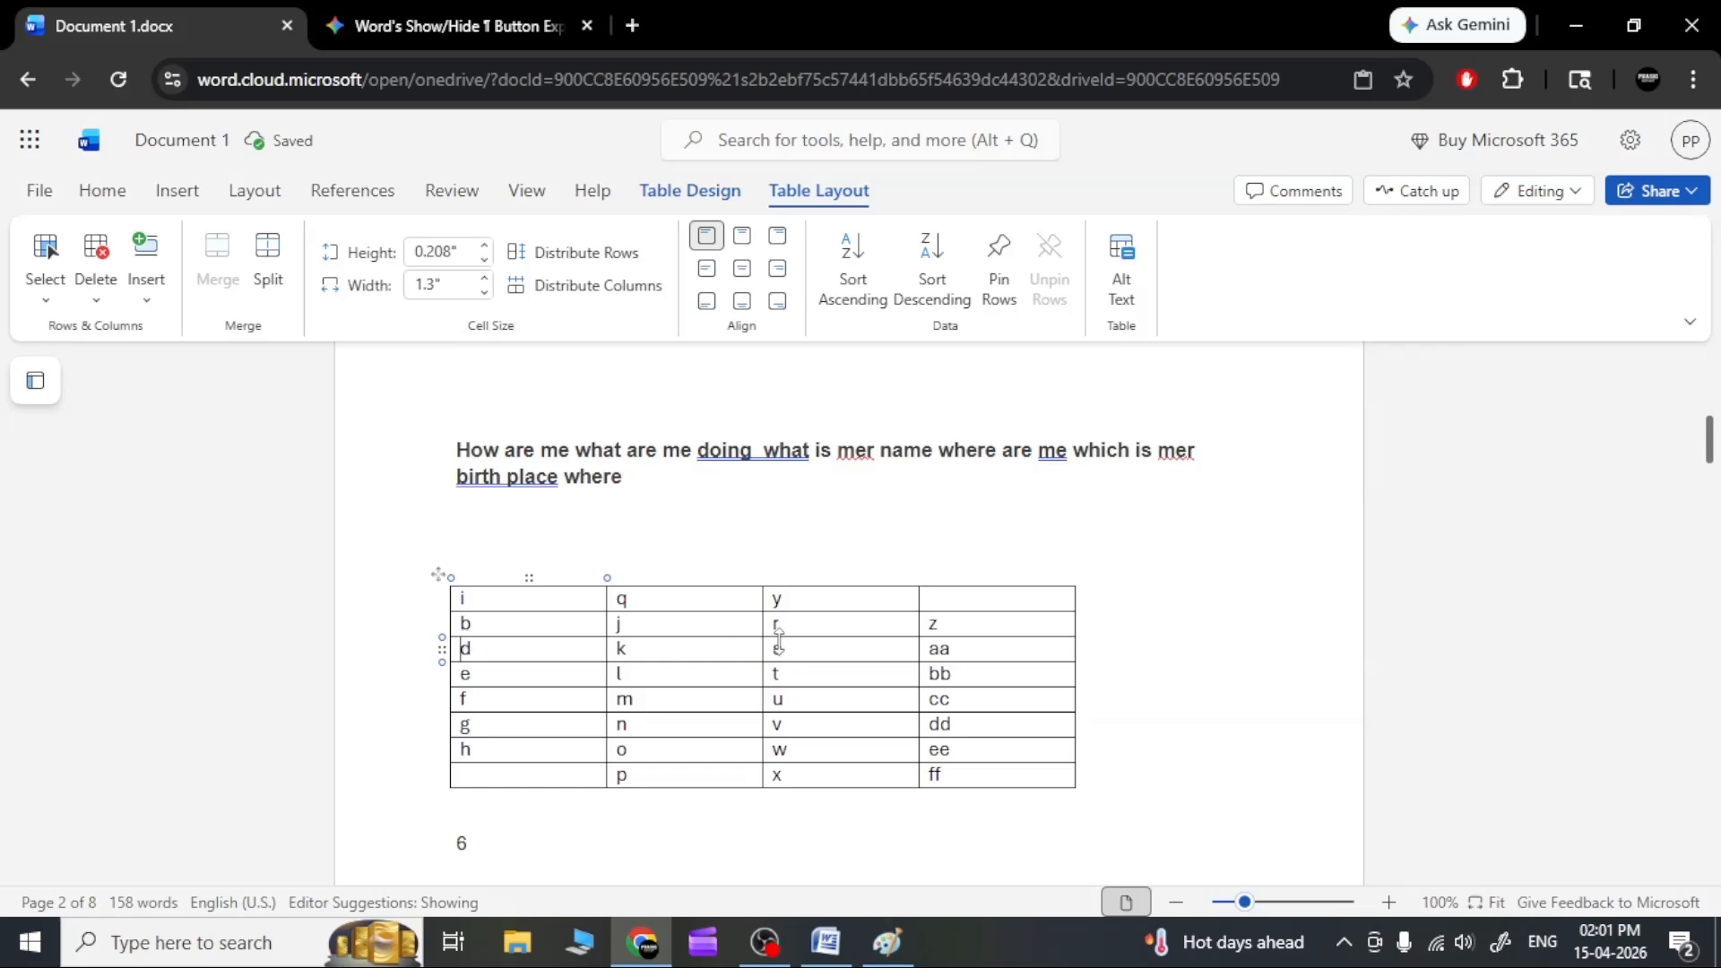
pyautogui.click(96, 289)
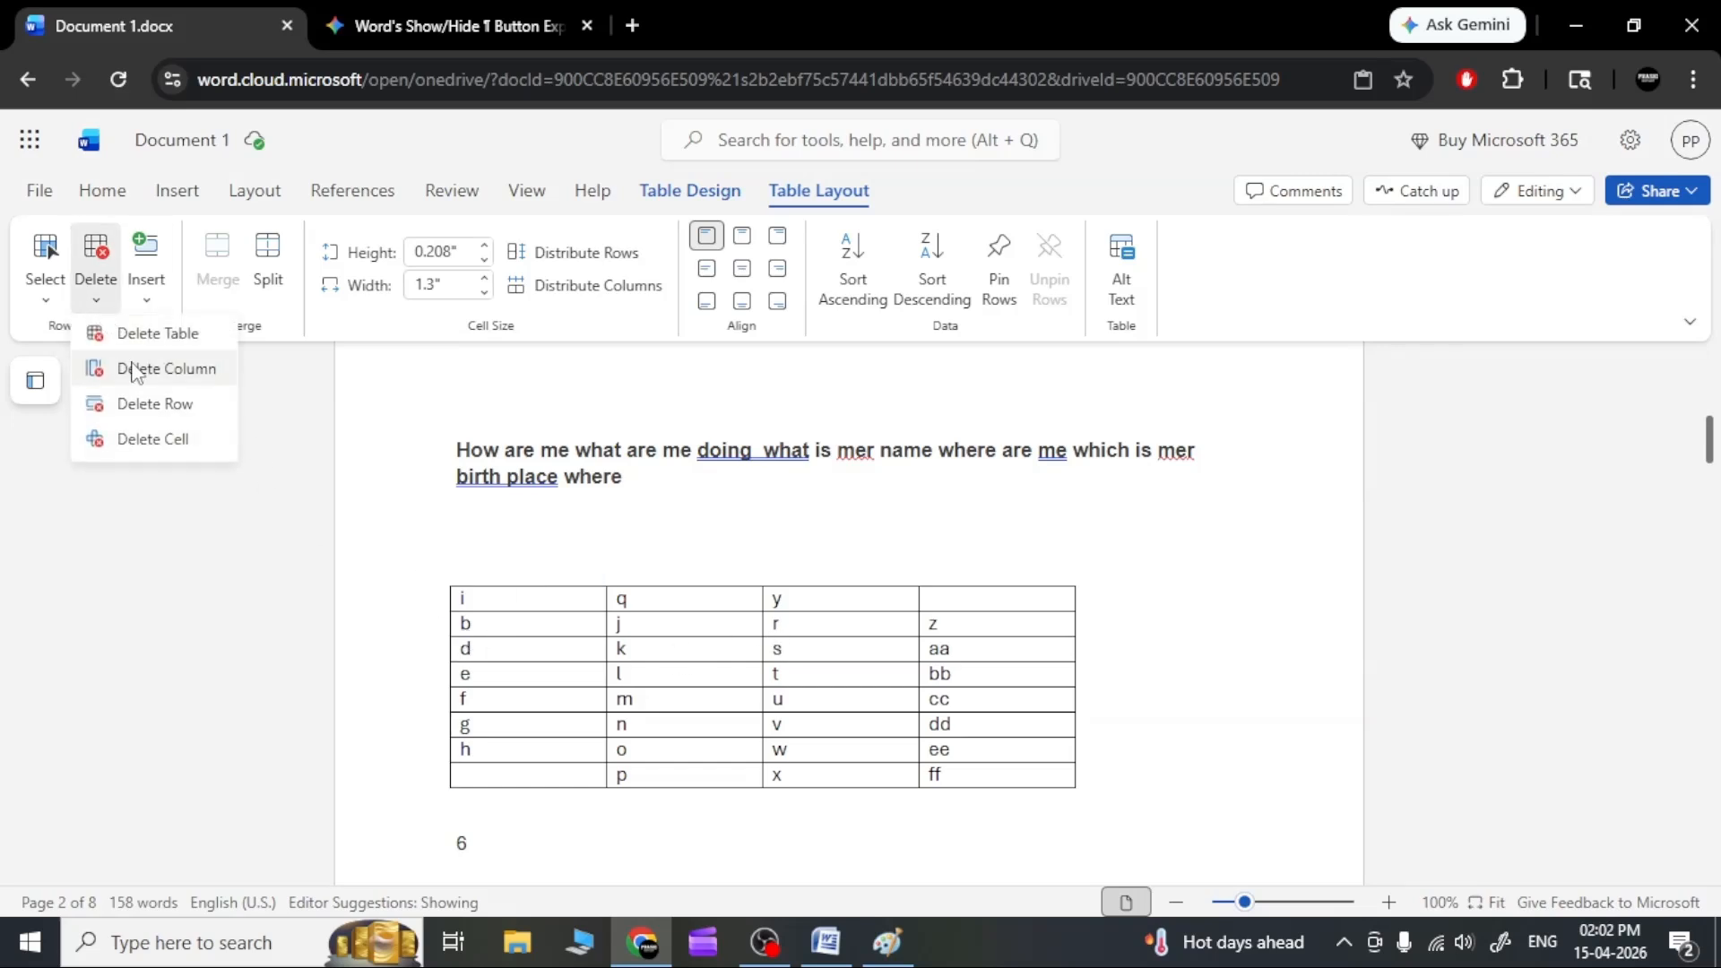
pyautogui.click(184, 445)
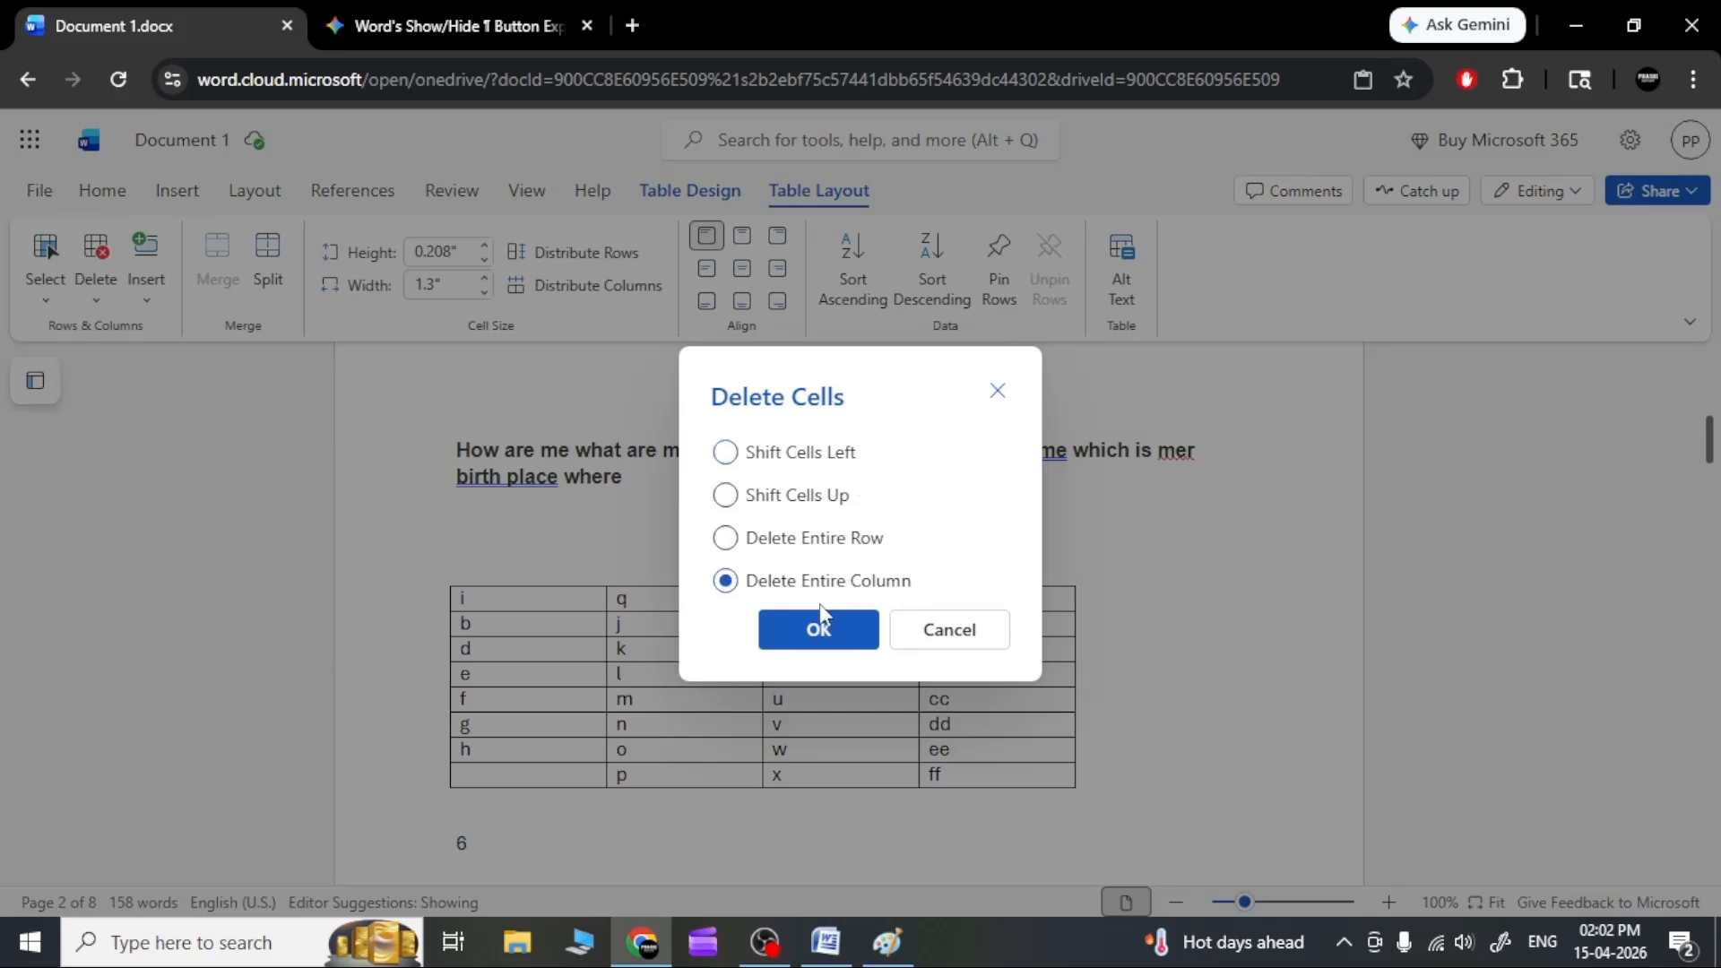
pyautogui.click(930, 639)
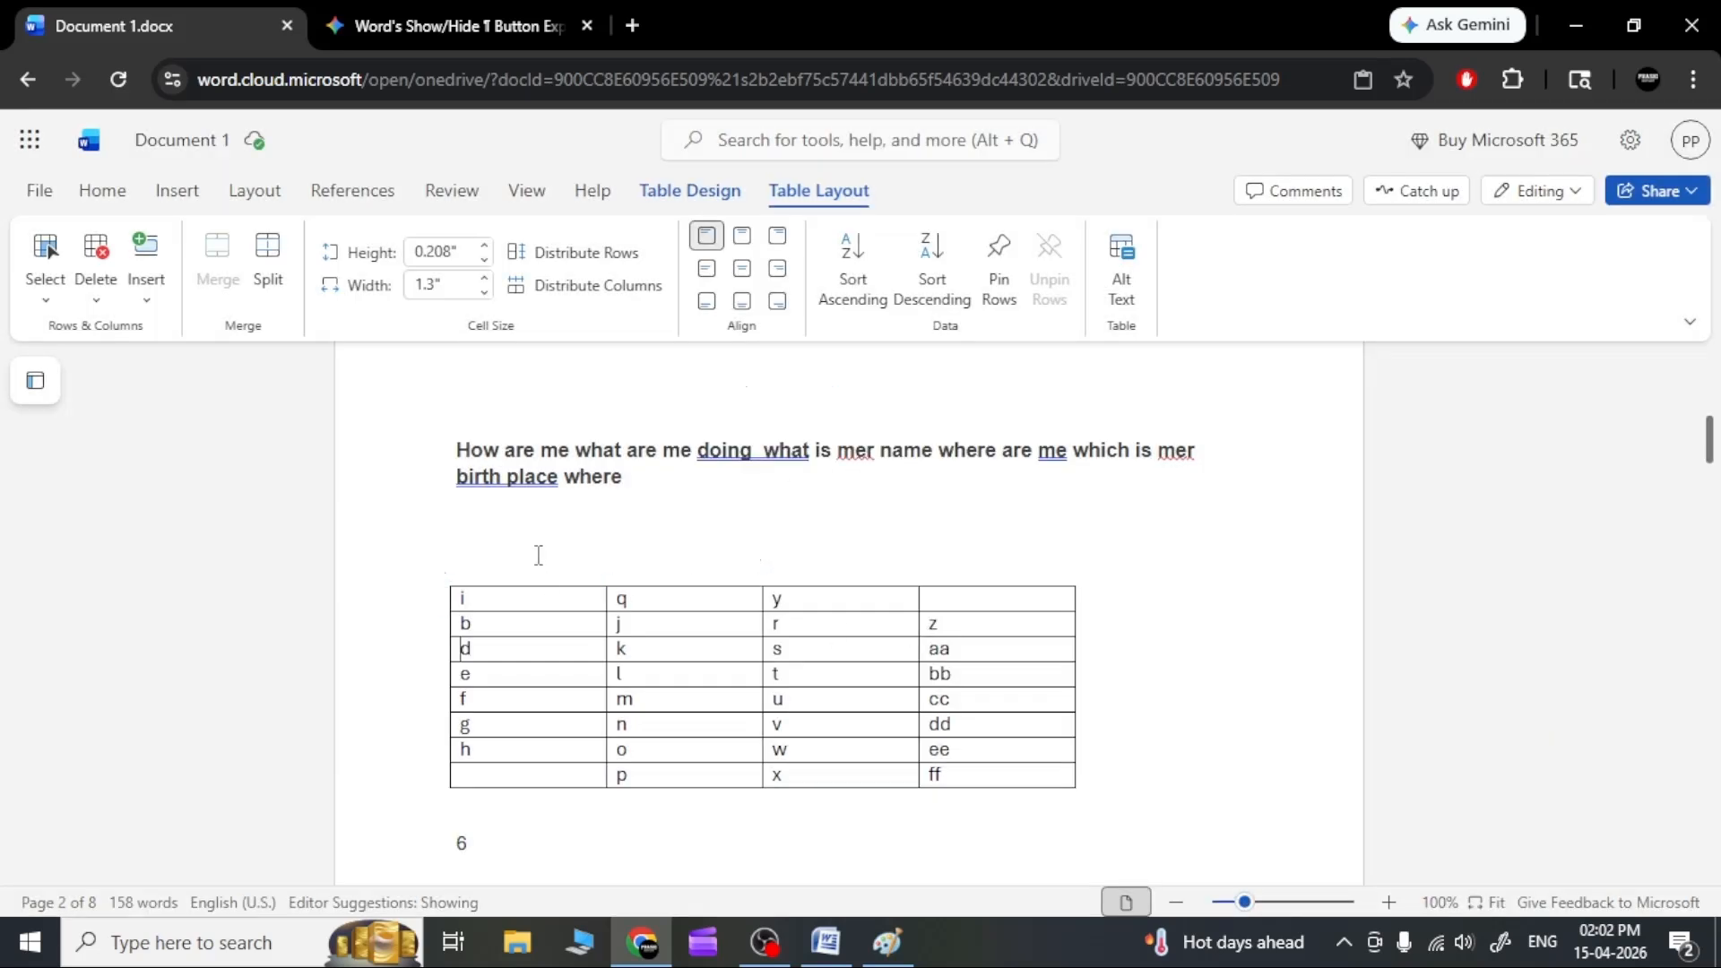
pyautogui.click(148, 303)
pyautogui.click(87, 309)
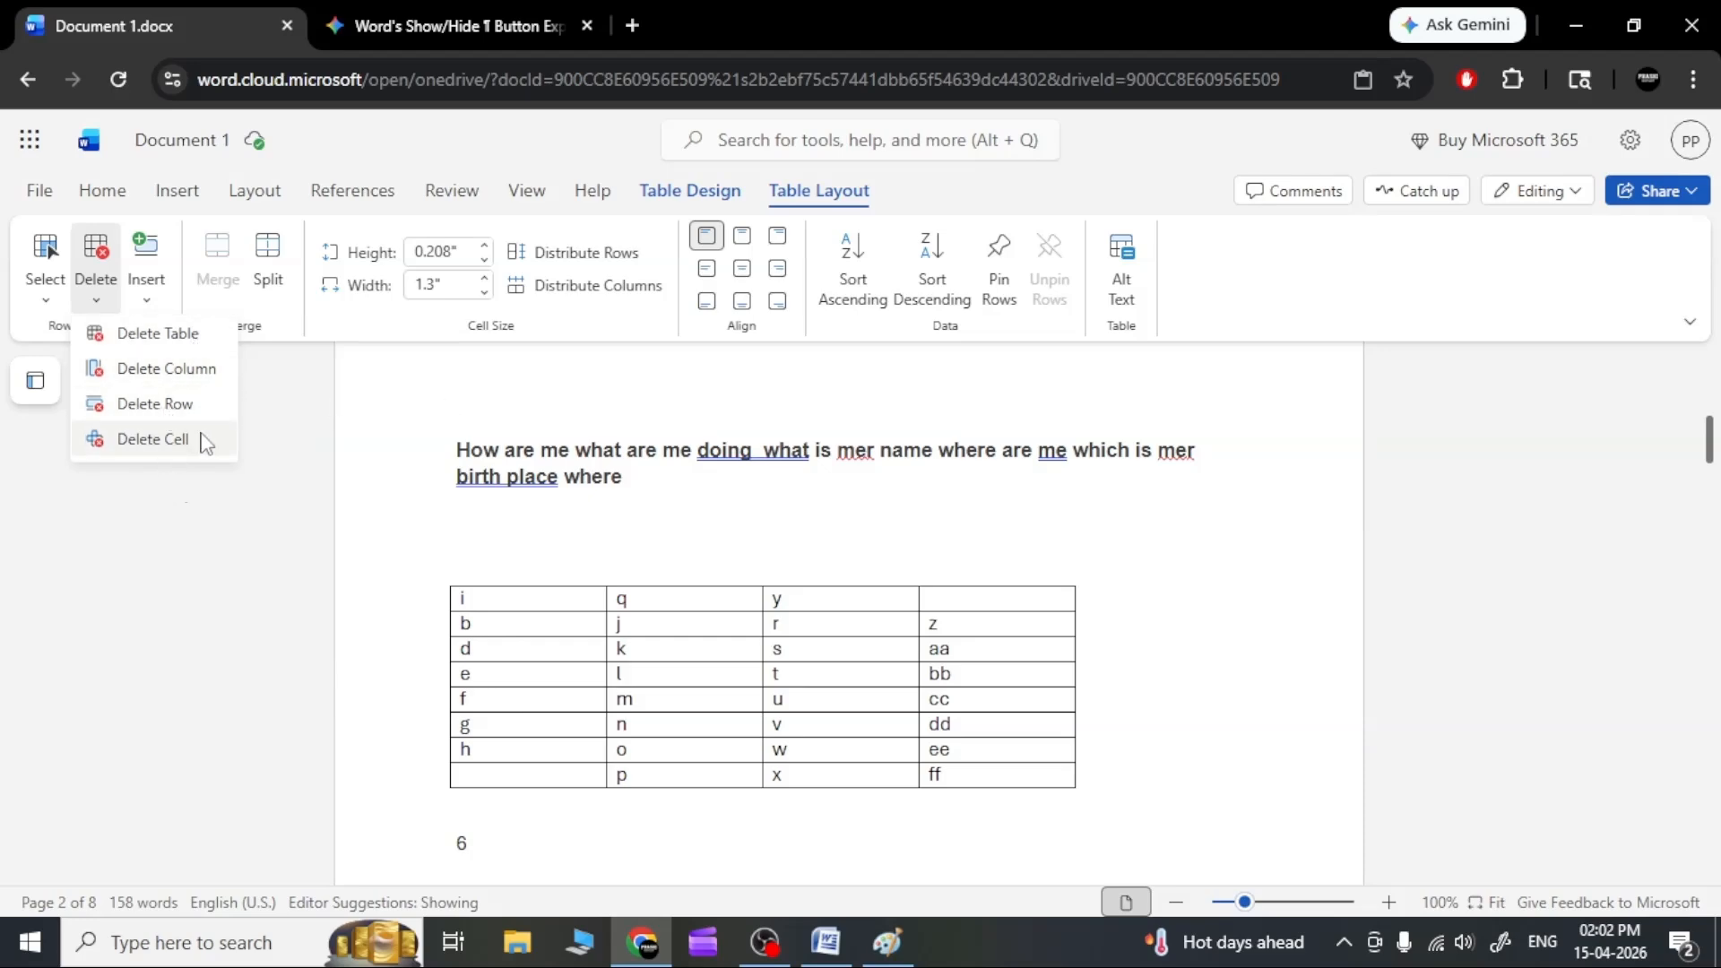
pyautogui.click(513, 625)
pyautogui.click(149, 303)
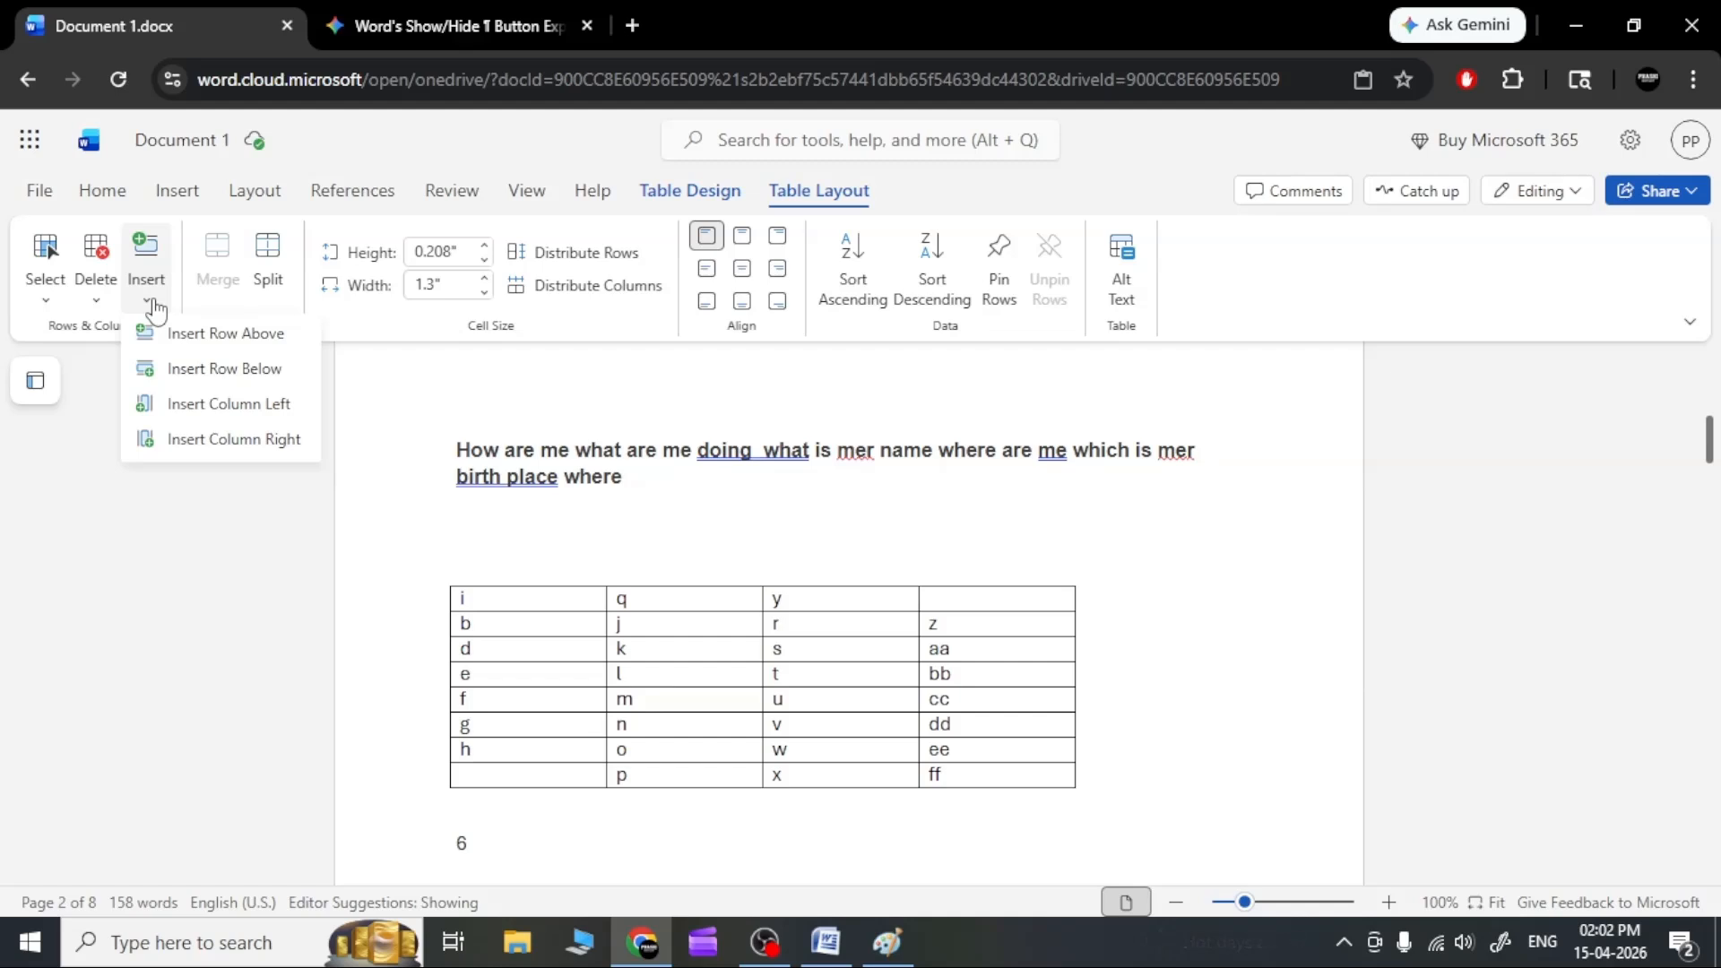
# Insert a new table with 3 columns and 2 rows in the blank space above the lettered table.
pyautogui.click(491, 527)
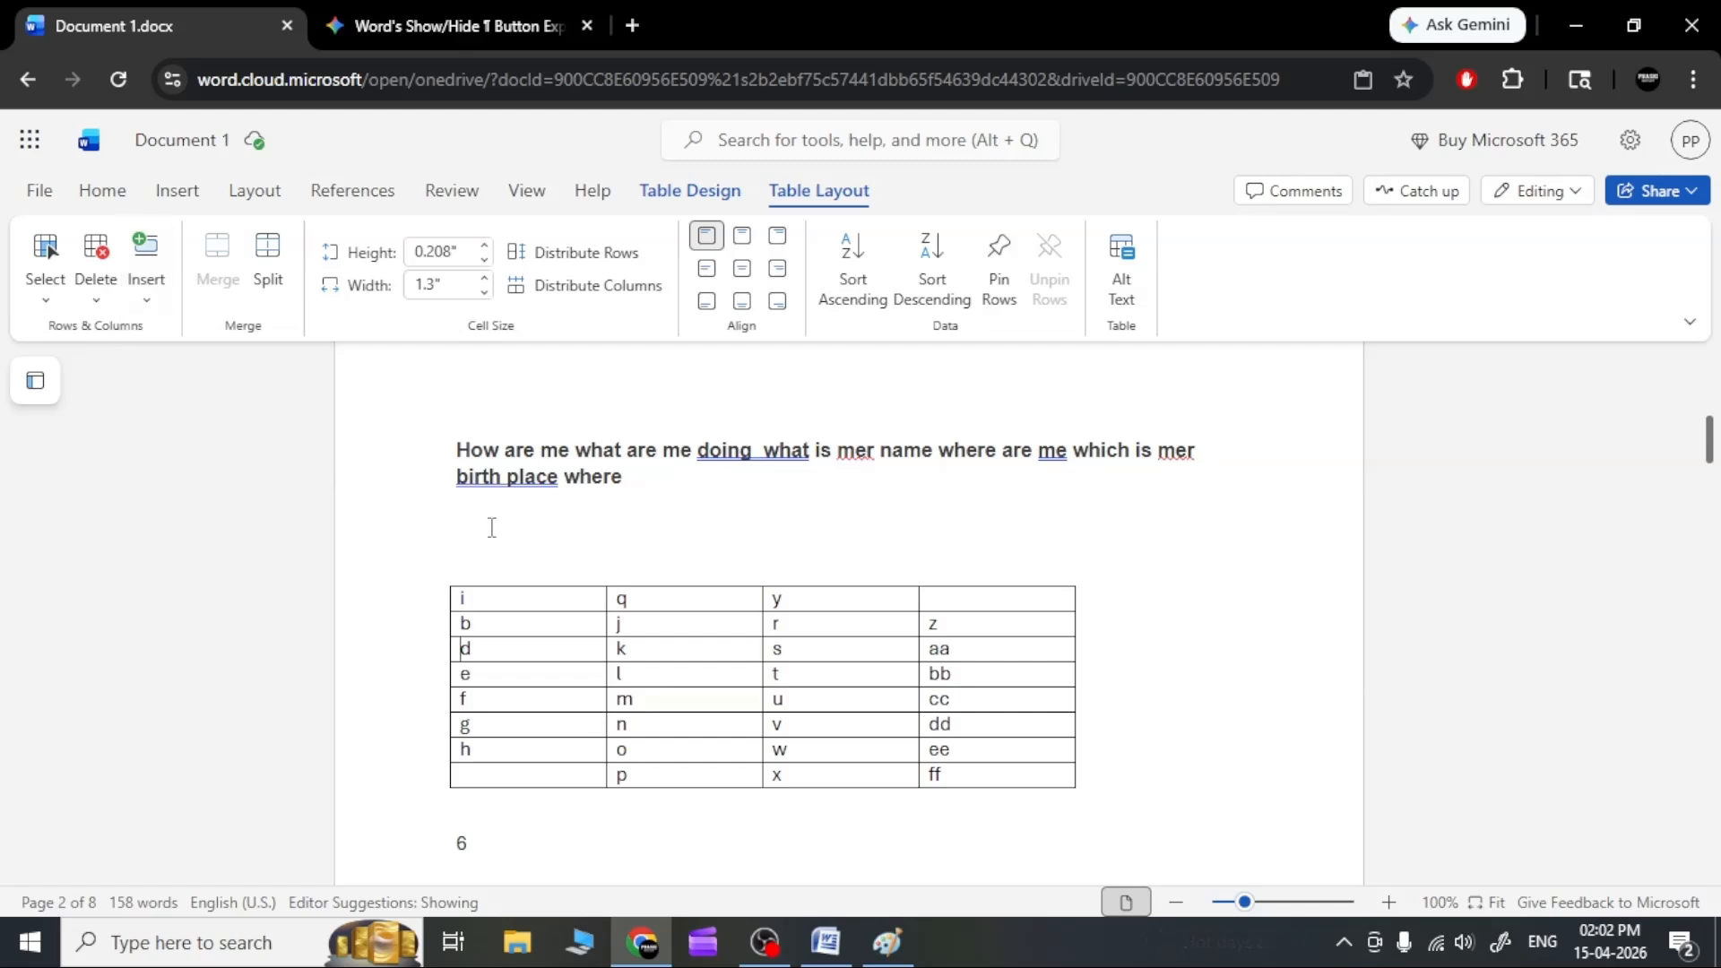
pyautogui.click(195, 196)
pyautogui.click(120, 294)
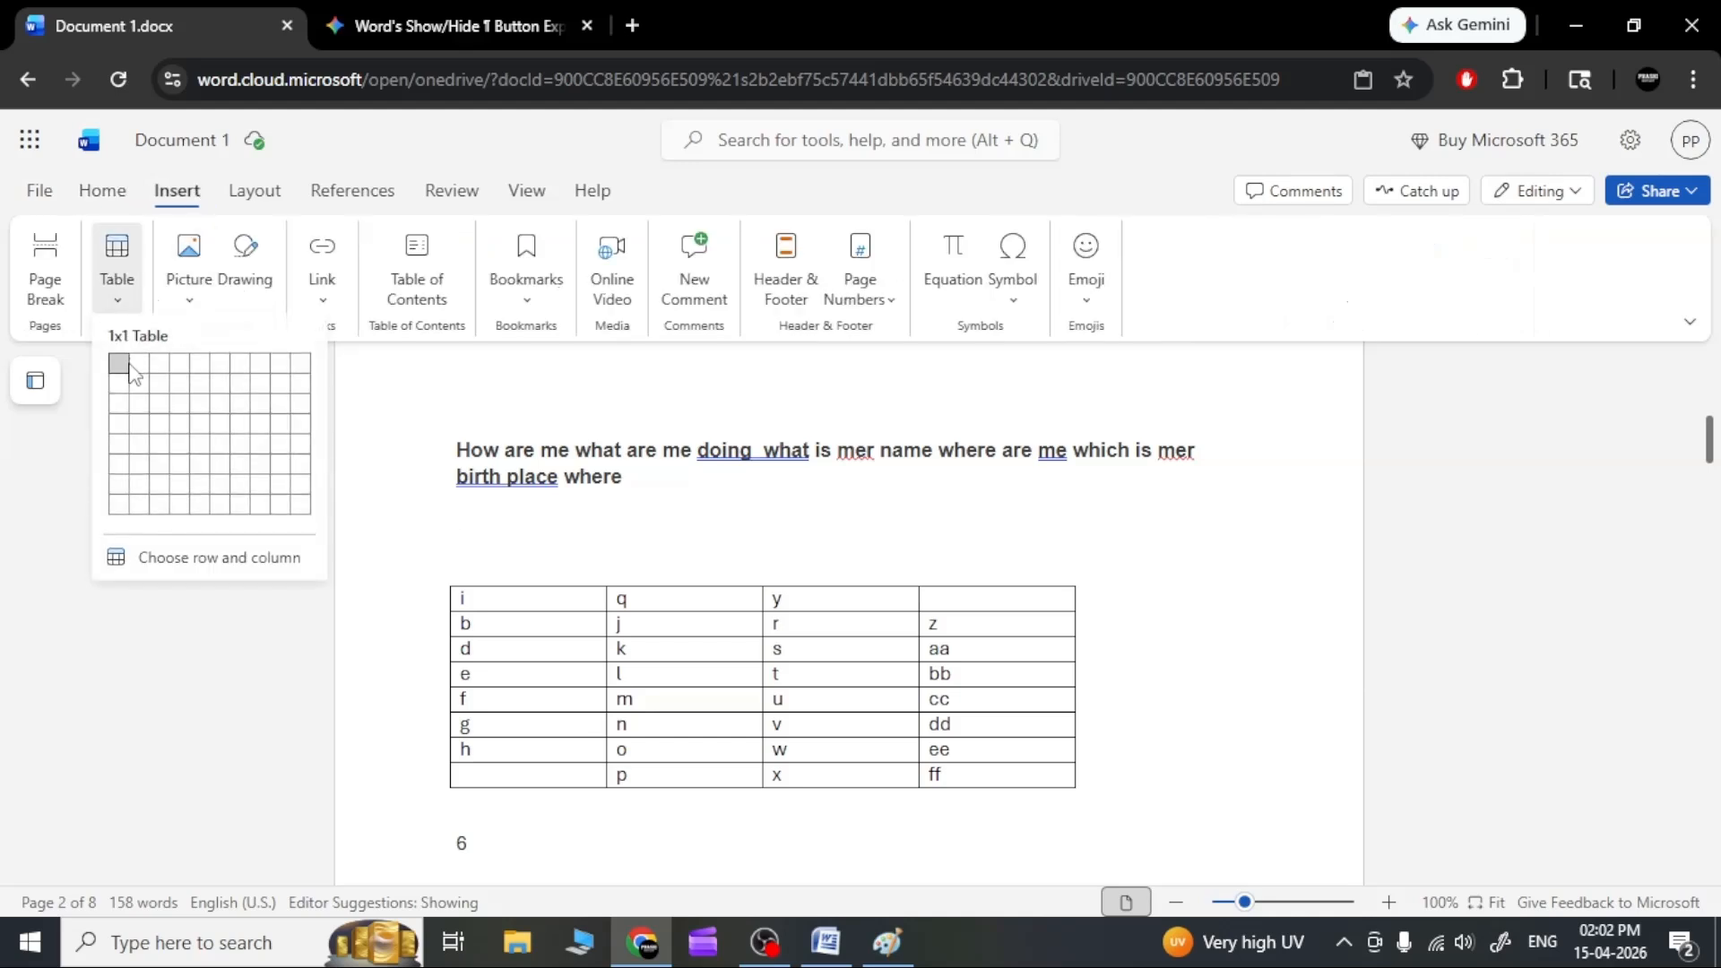
pyautogui.click(159, 386)
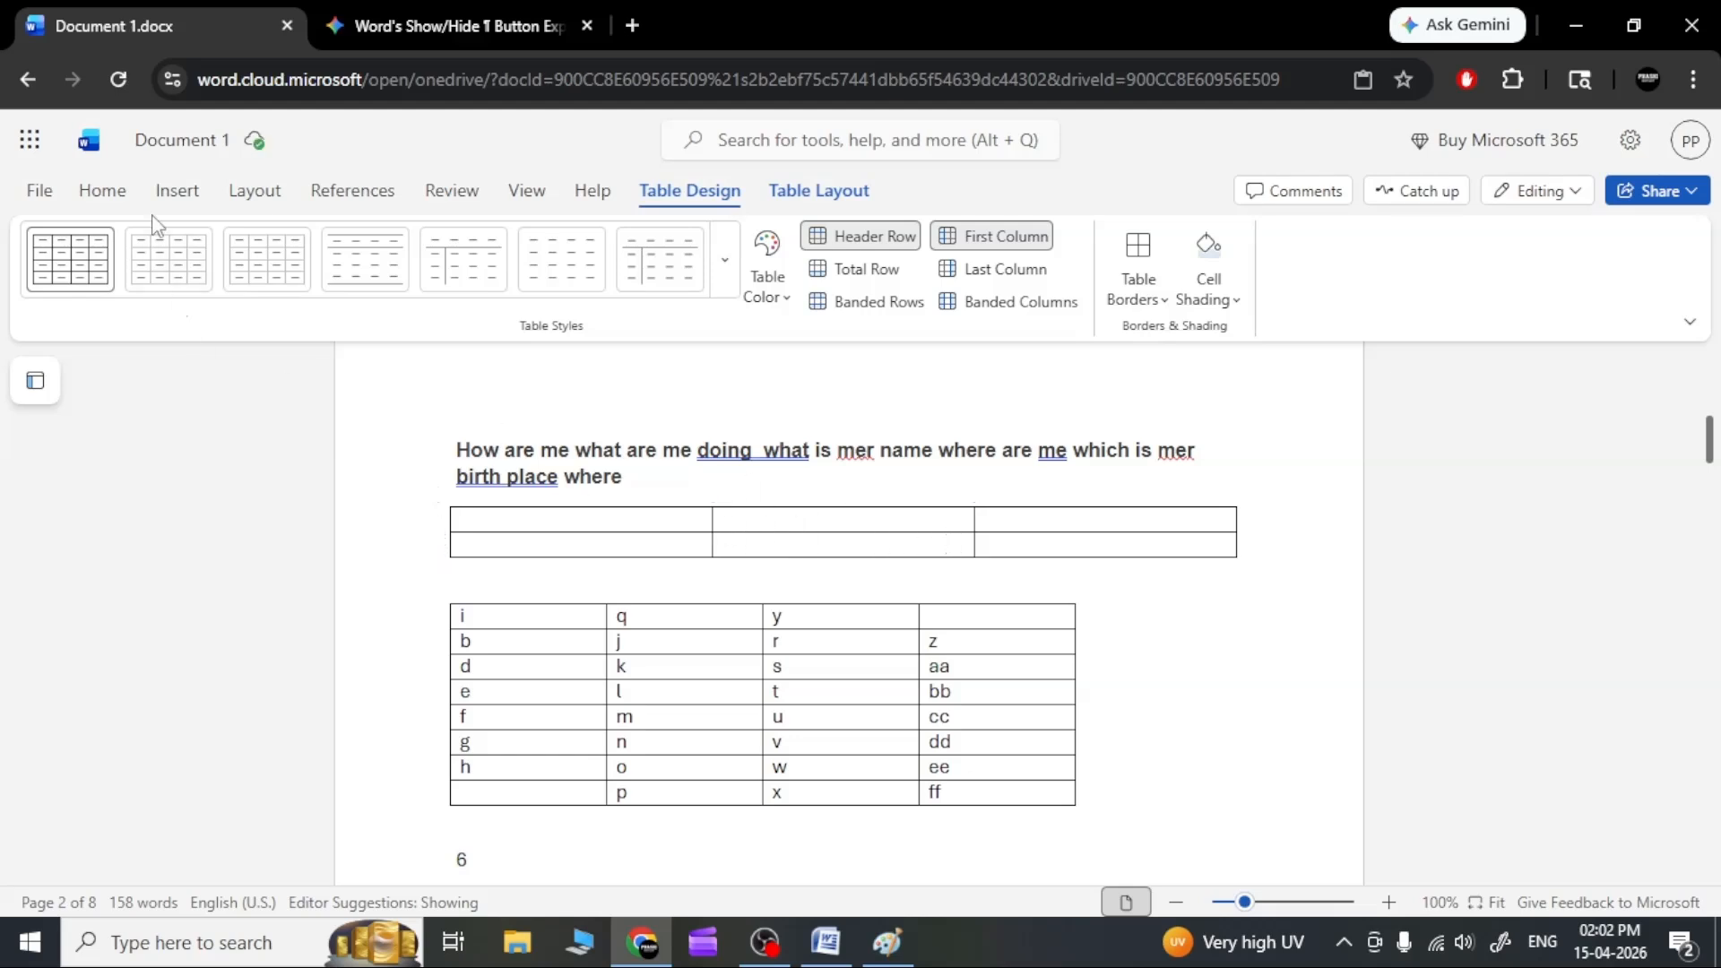
# Enter "a" and "b" in the two first-column cells of the new empty table.
pyautogui.click(806, 206)
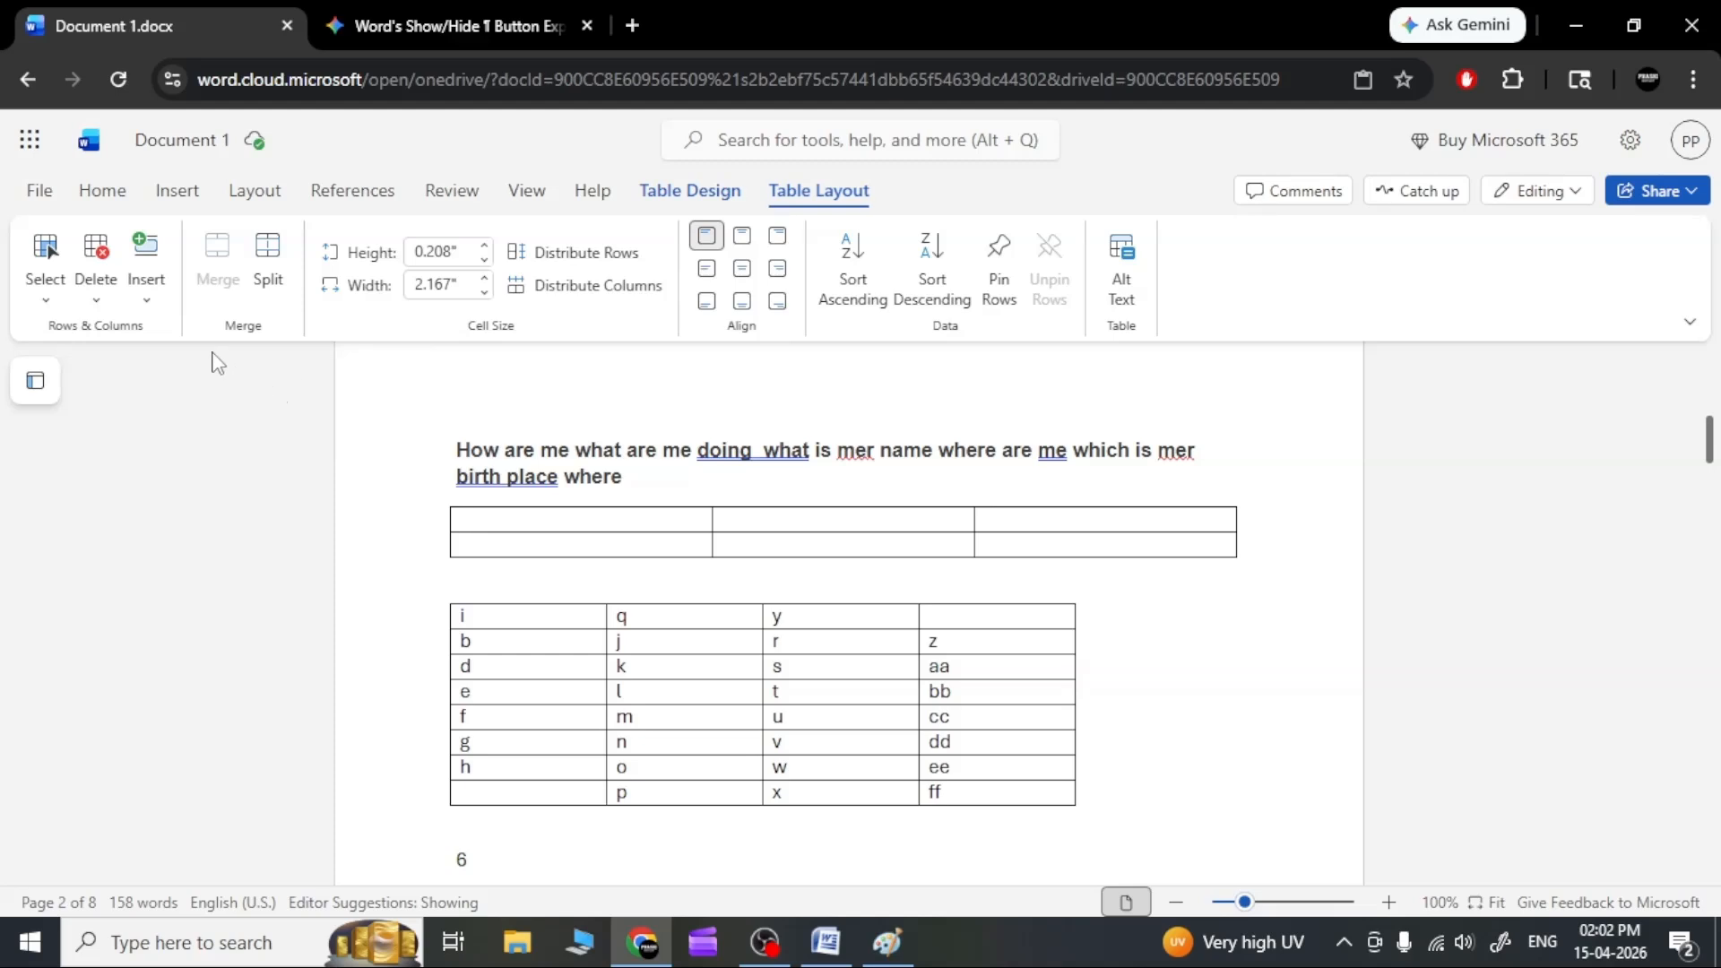
pyautogui.click(153, 297)
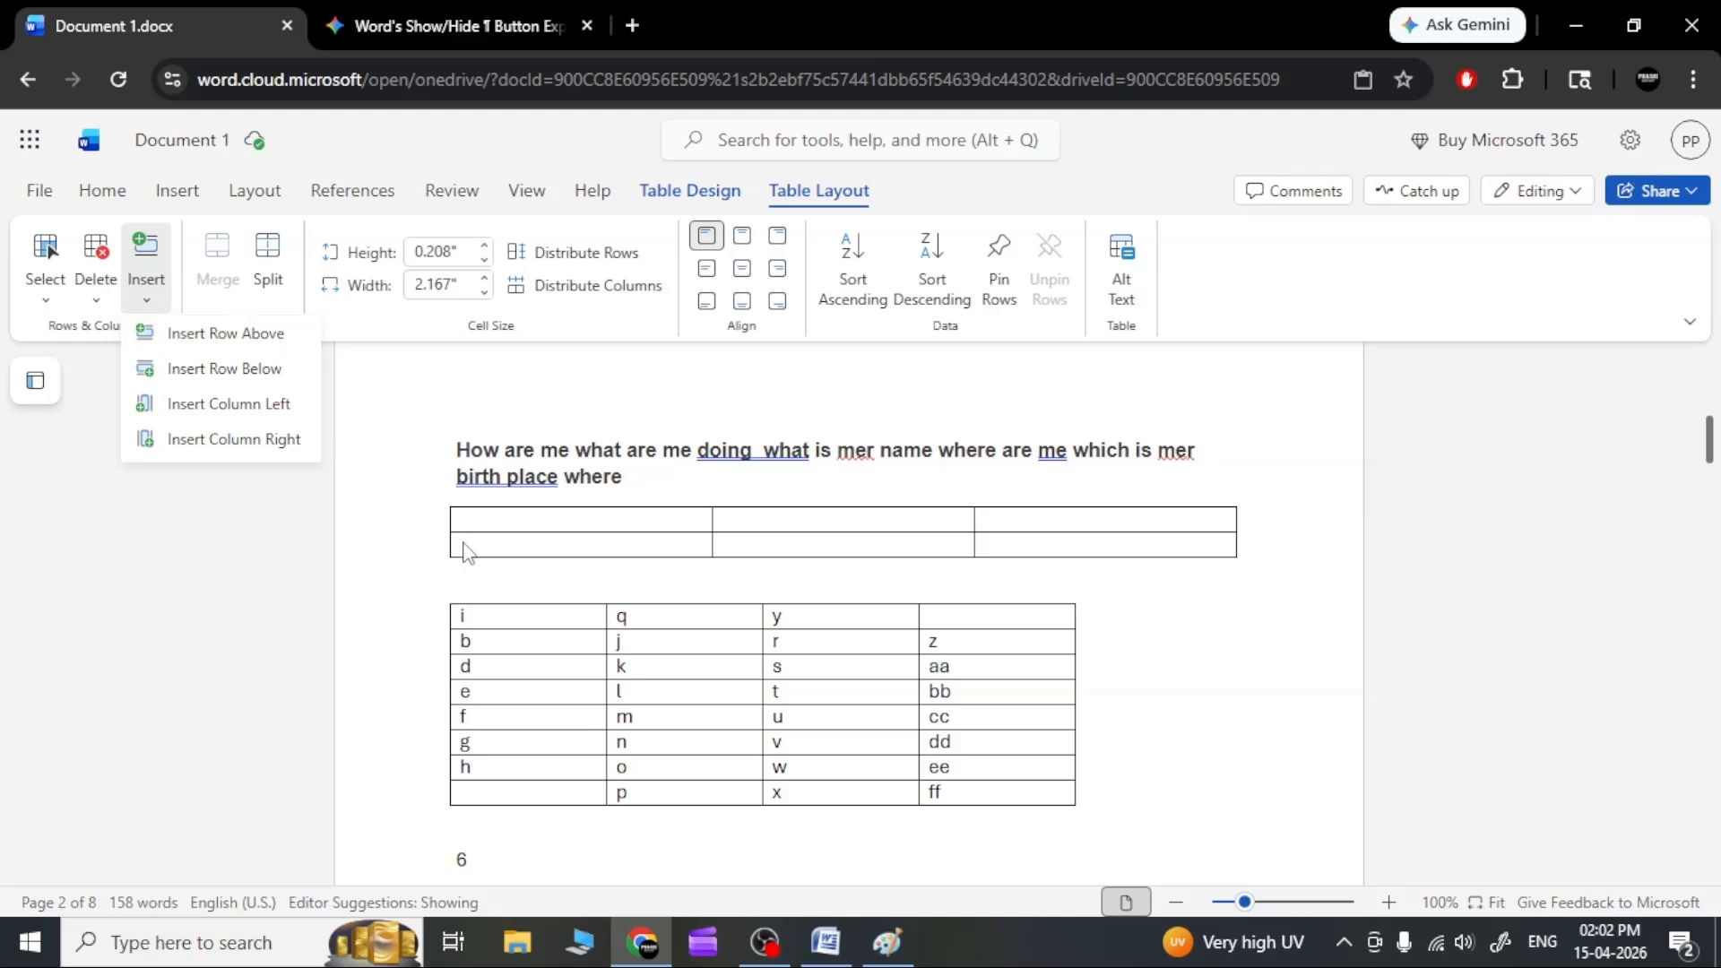
pyautogui.click(527, 521)
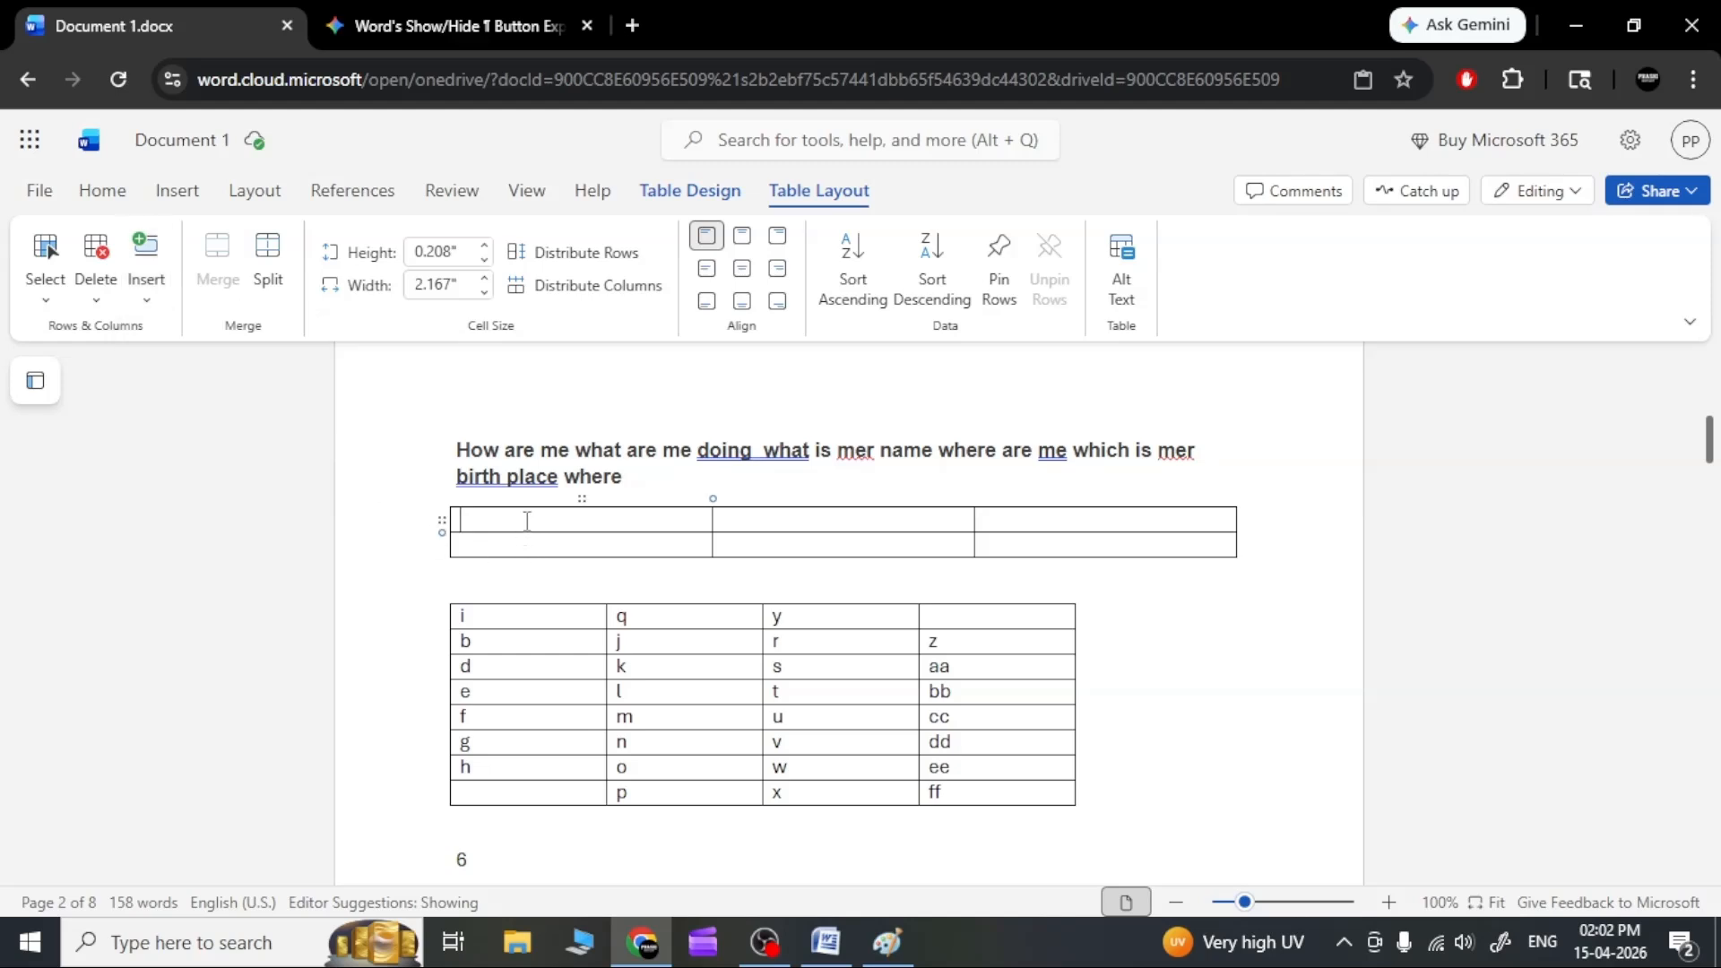
pyautogui.write('a ')
pyautogui.write('b')
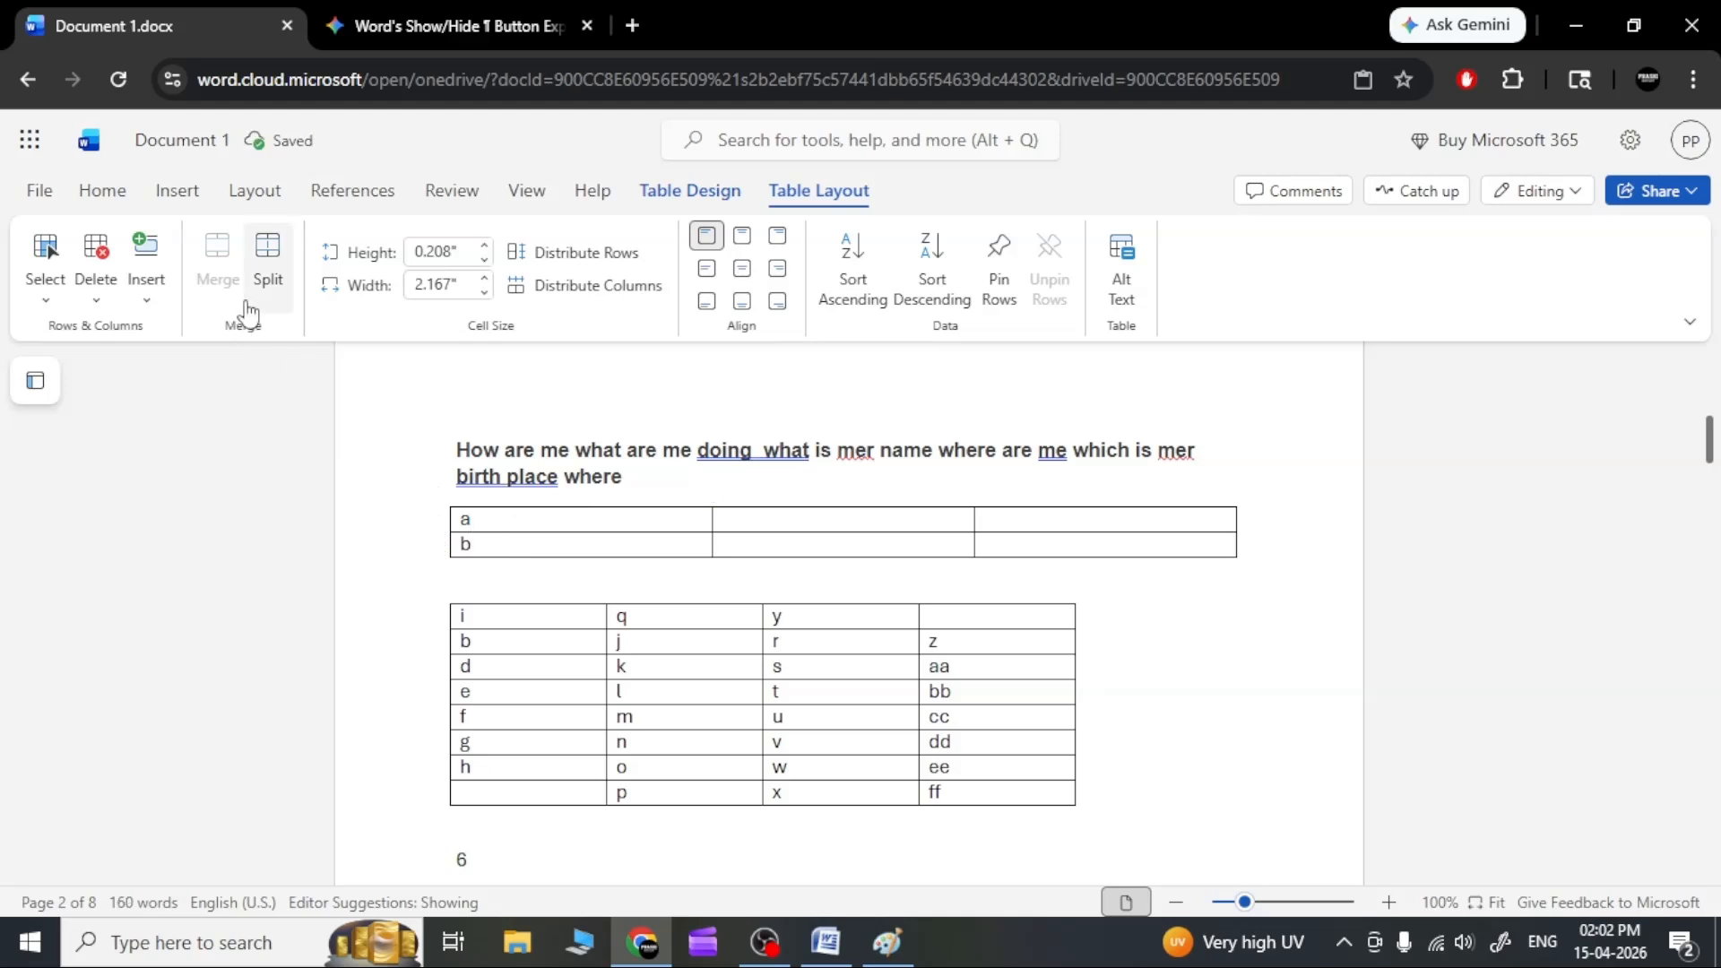
# Insert an empty row above the "a" row, and another row directly below that new row.
pyautogui.click(149, 307)
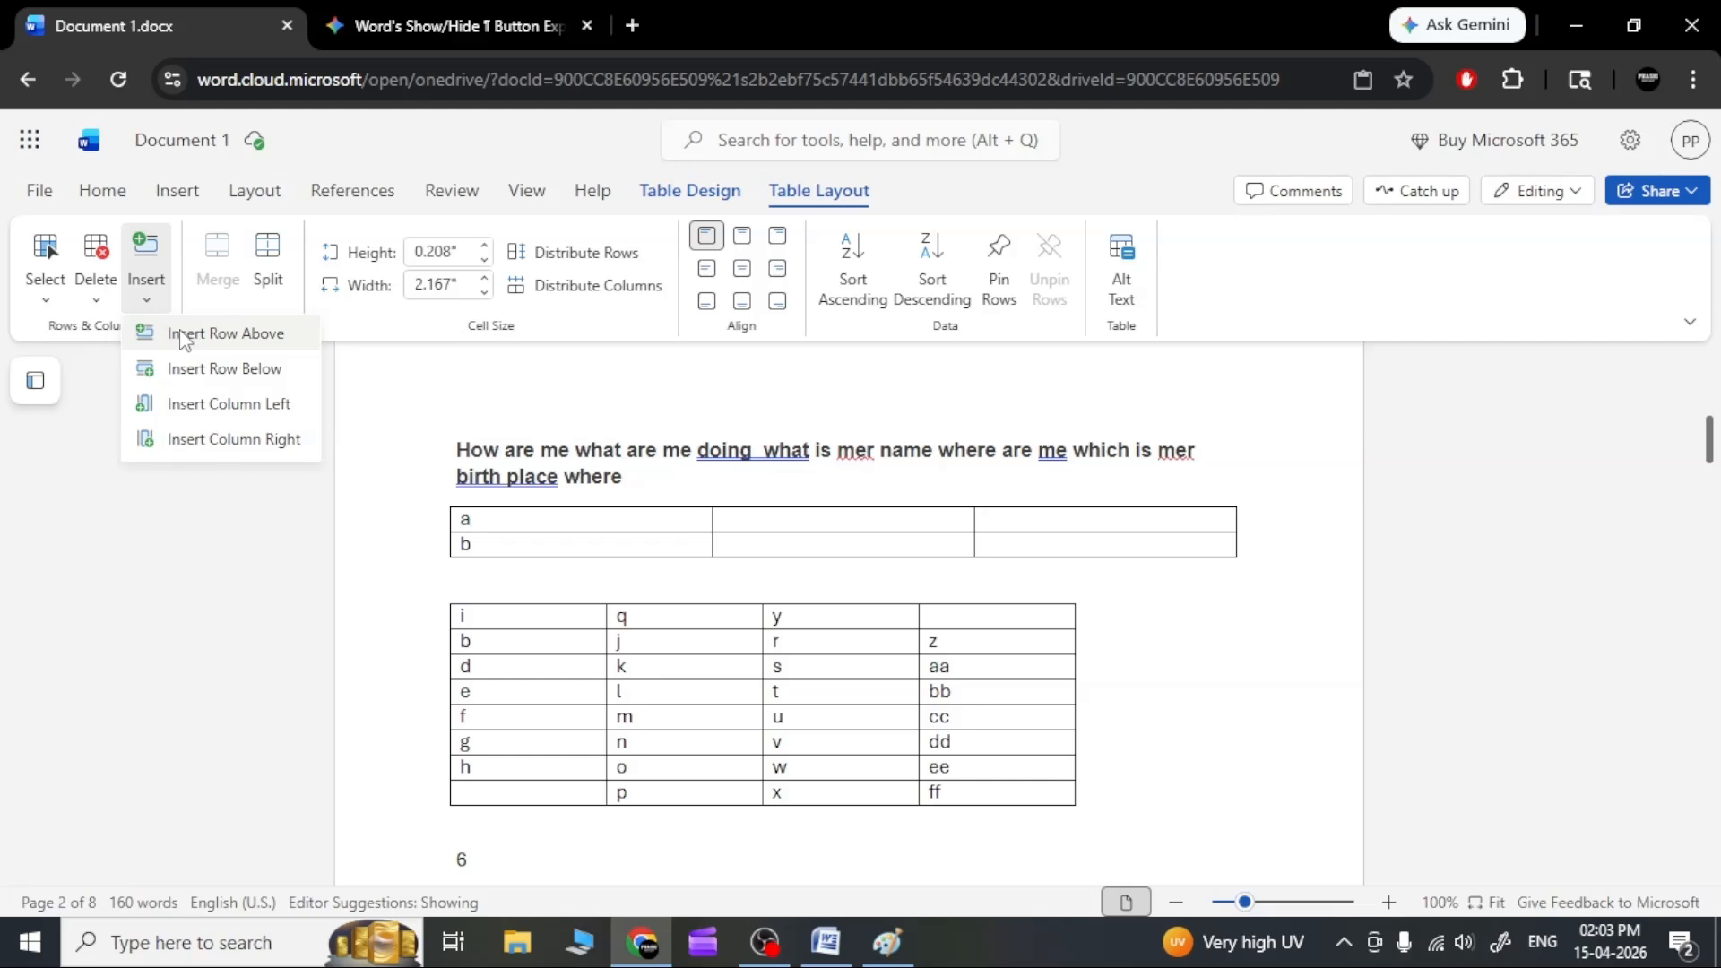
pyautogui.click(185, 334)
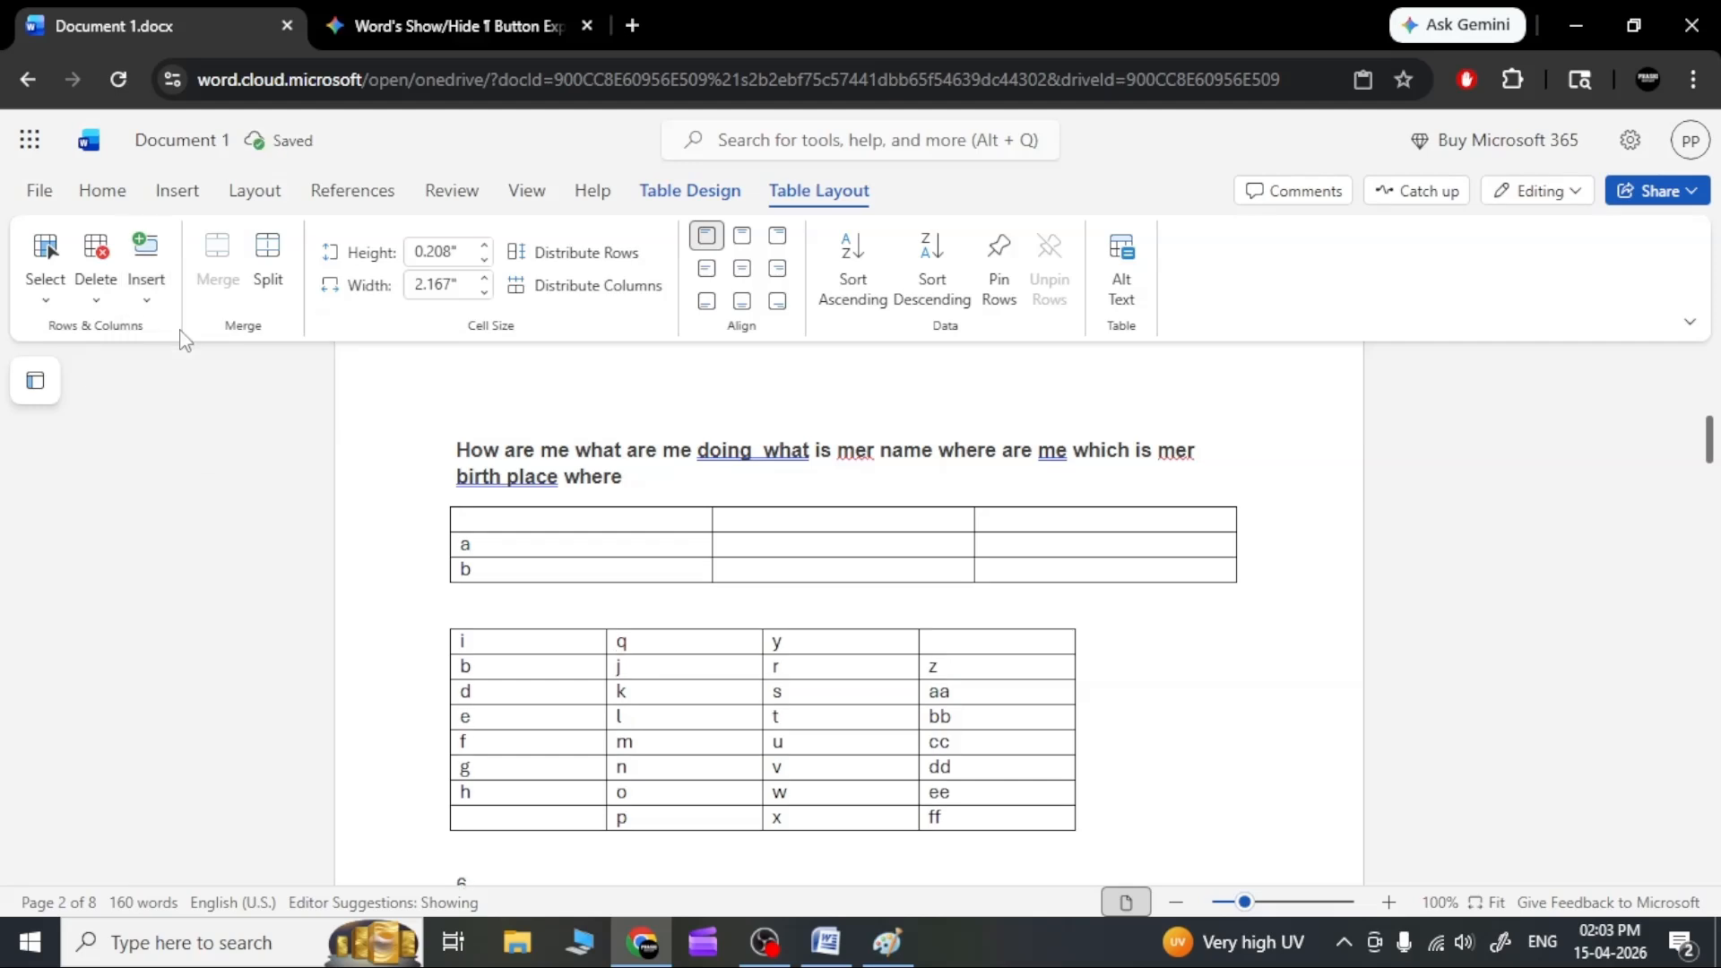
pyautogui.click(146, 296)
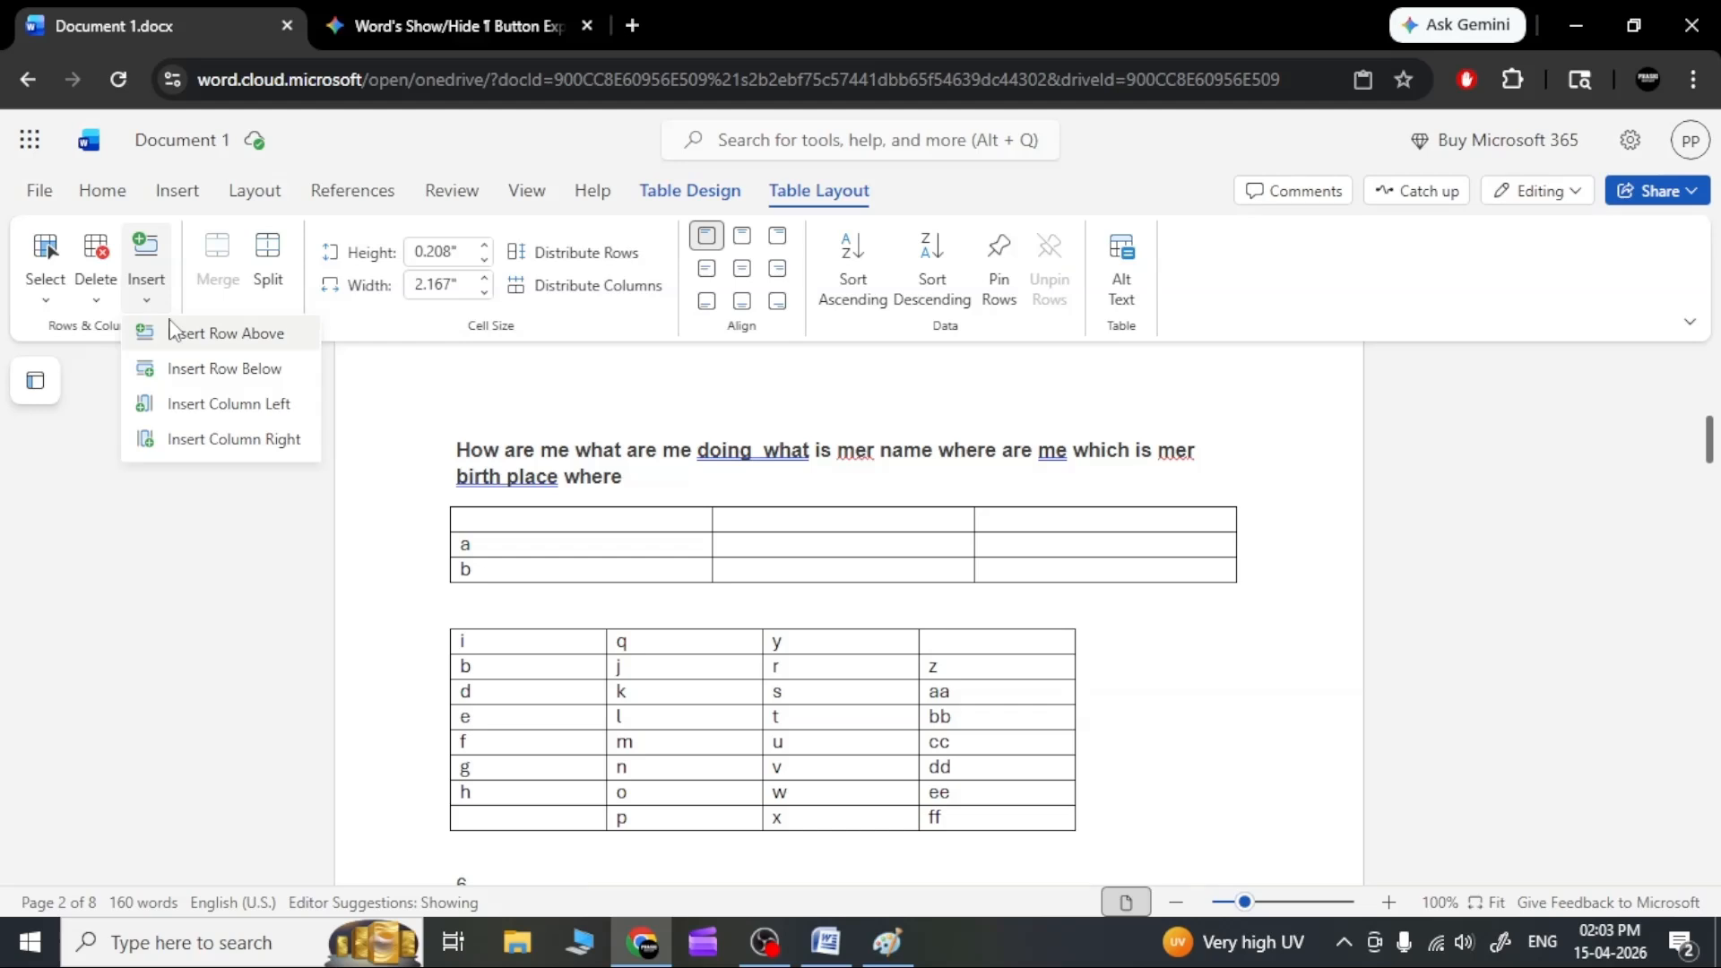
pyautogui.click(203, 368)
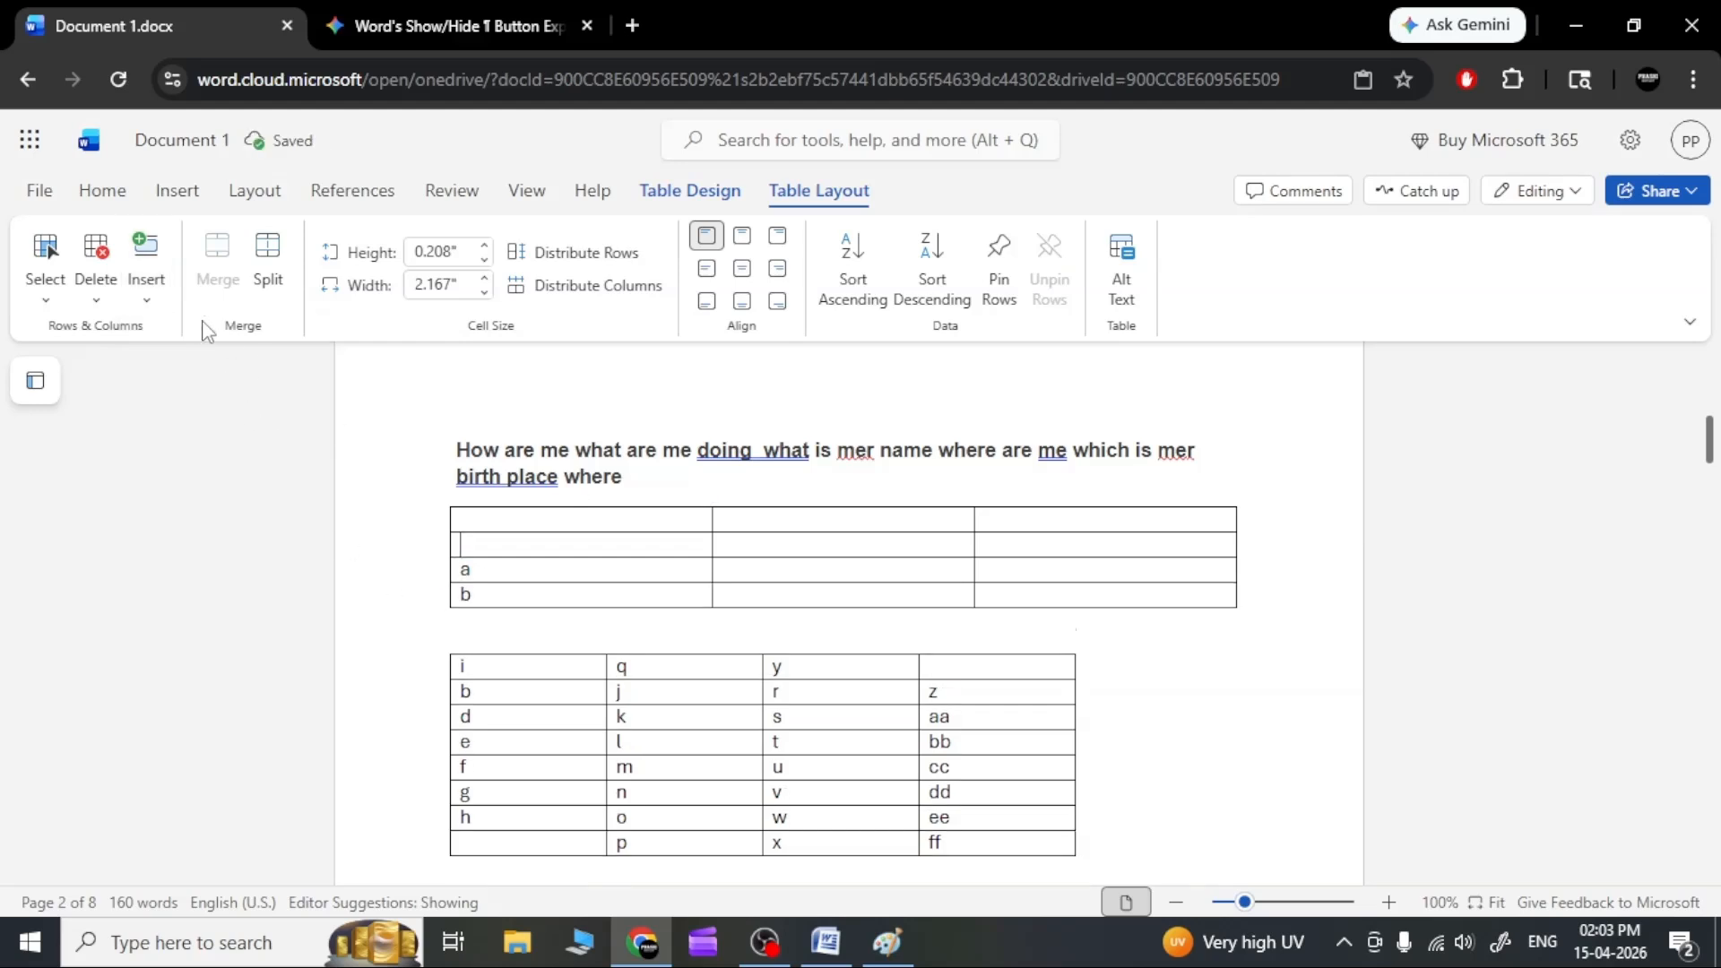
# Enter 1 and 2 in the second and third cells of the "a" row.
pyautogui.click(134, 294)
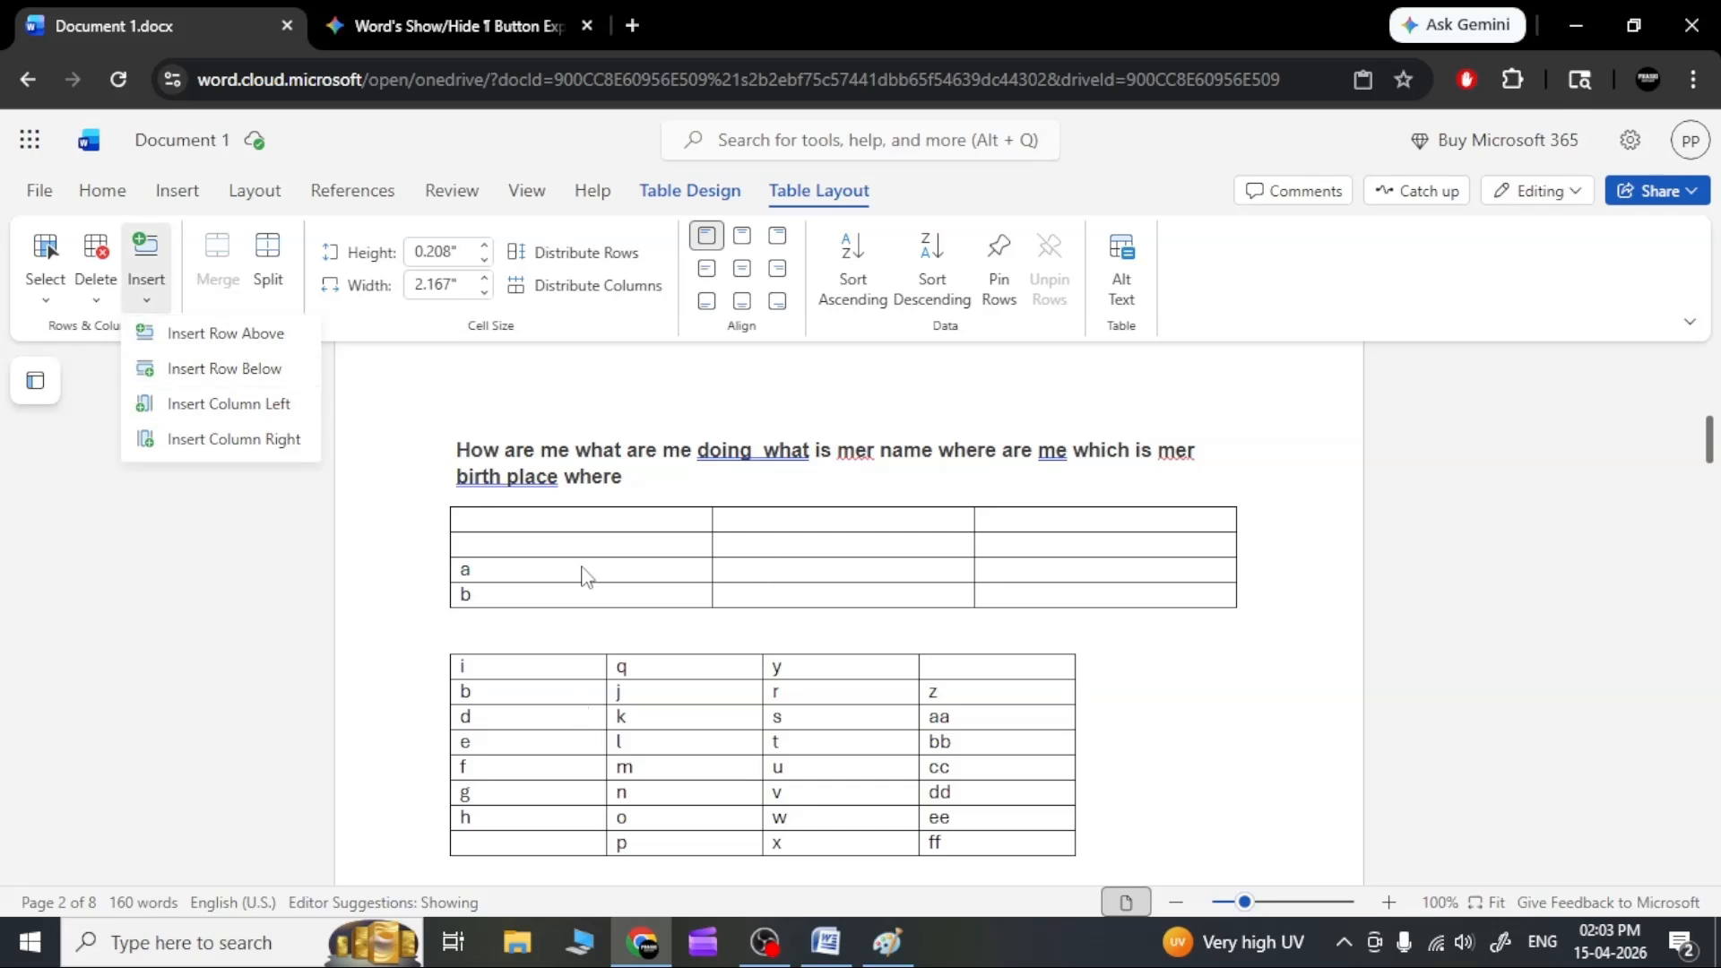
pyautogui.press('Escape')
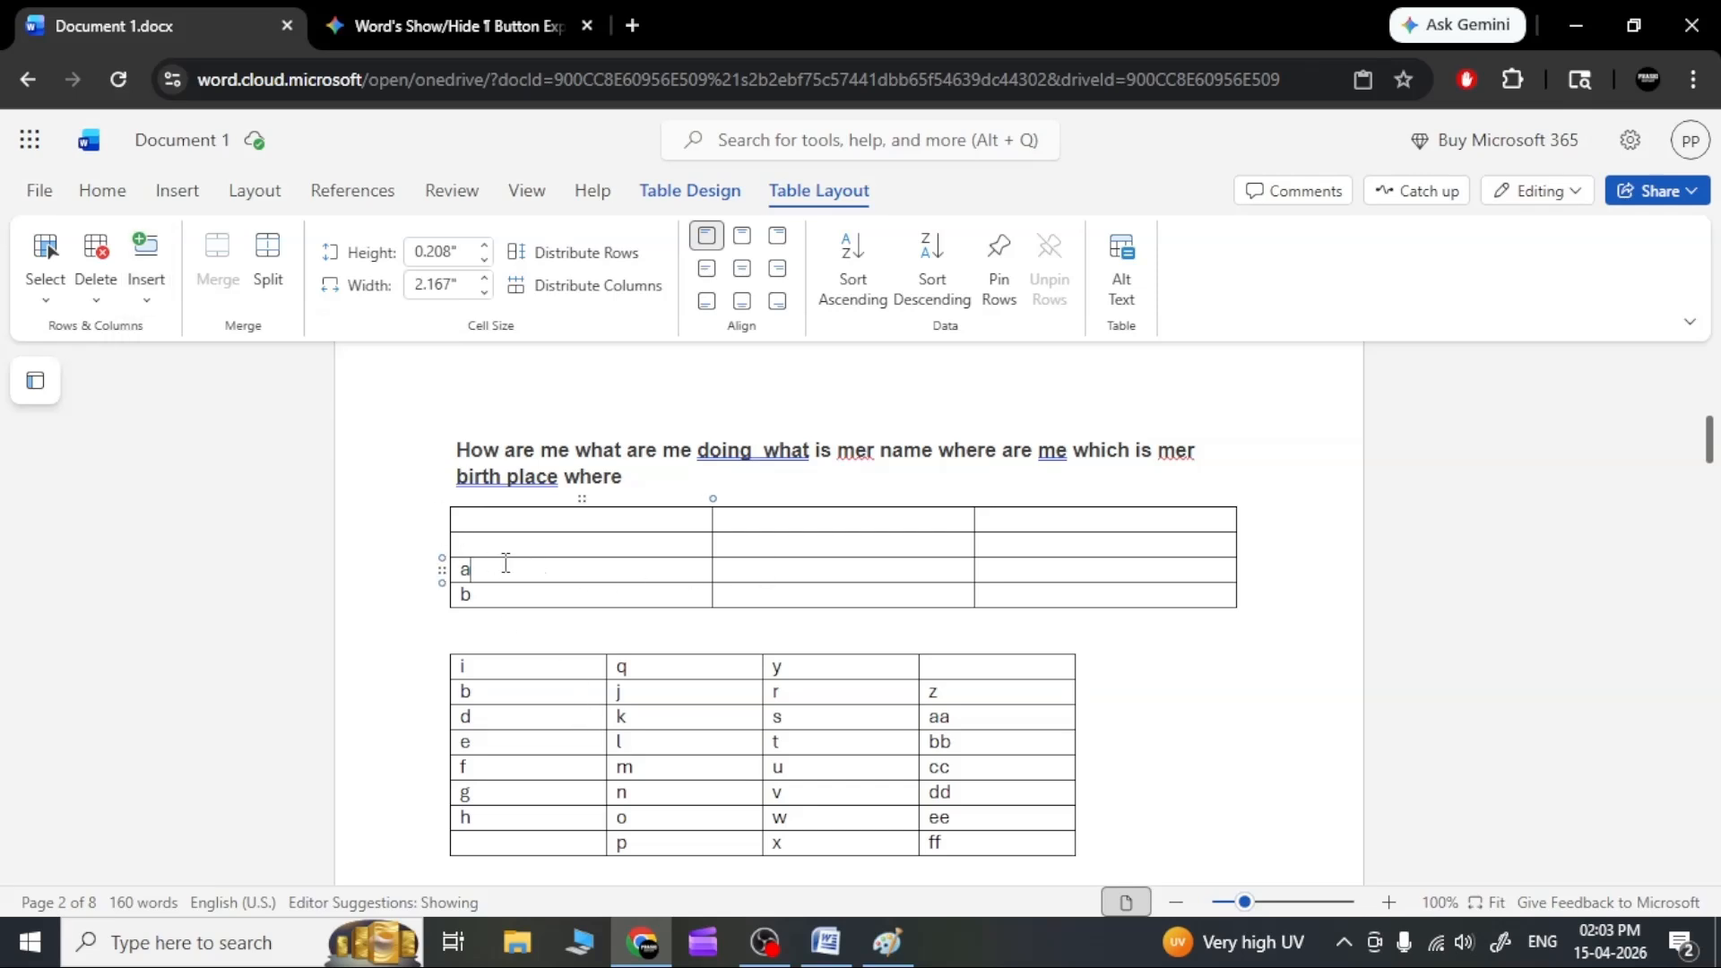
pyautogui.click(776, 570)
pyautogui.write('1')
pyautogui.click(1017, 568)
pyautogui.write('2')
# Insert a column to the left of the column containing 1, and another to the right of that new column.
pyautogui.click(146, 305)
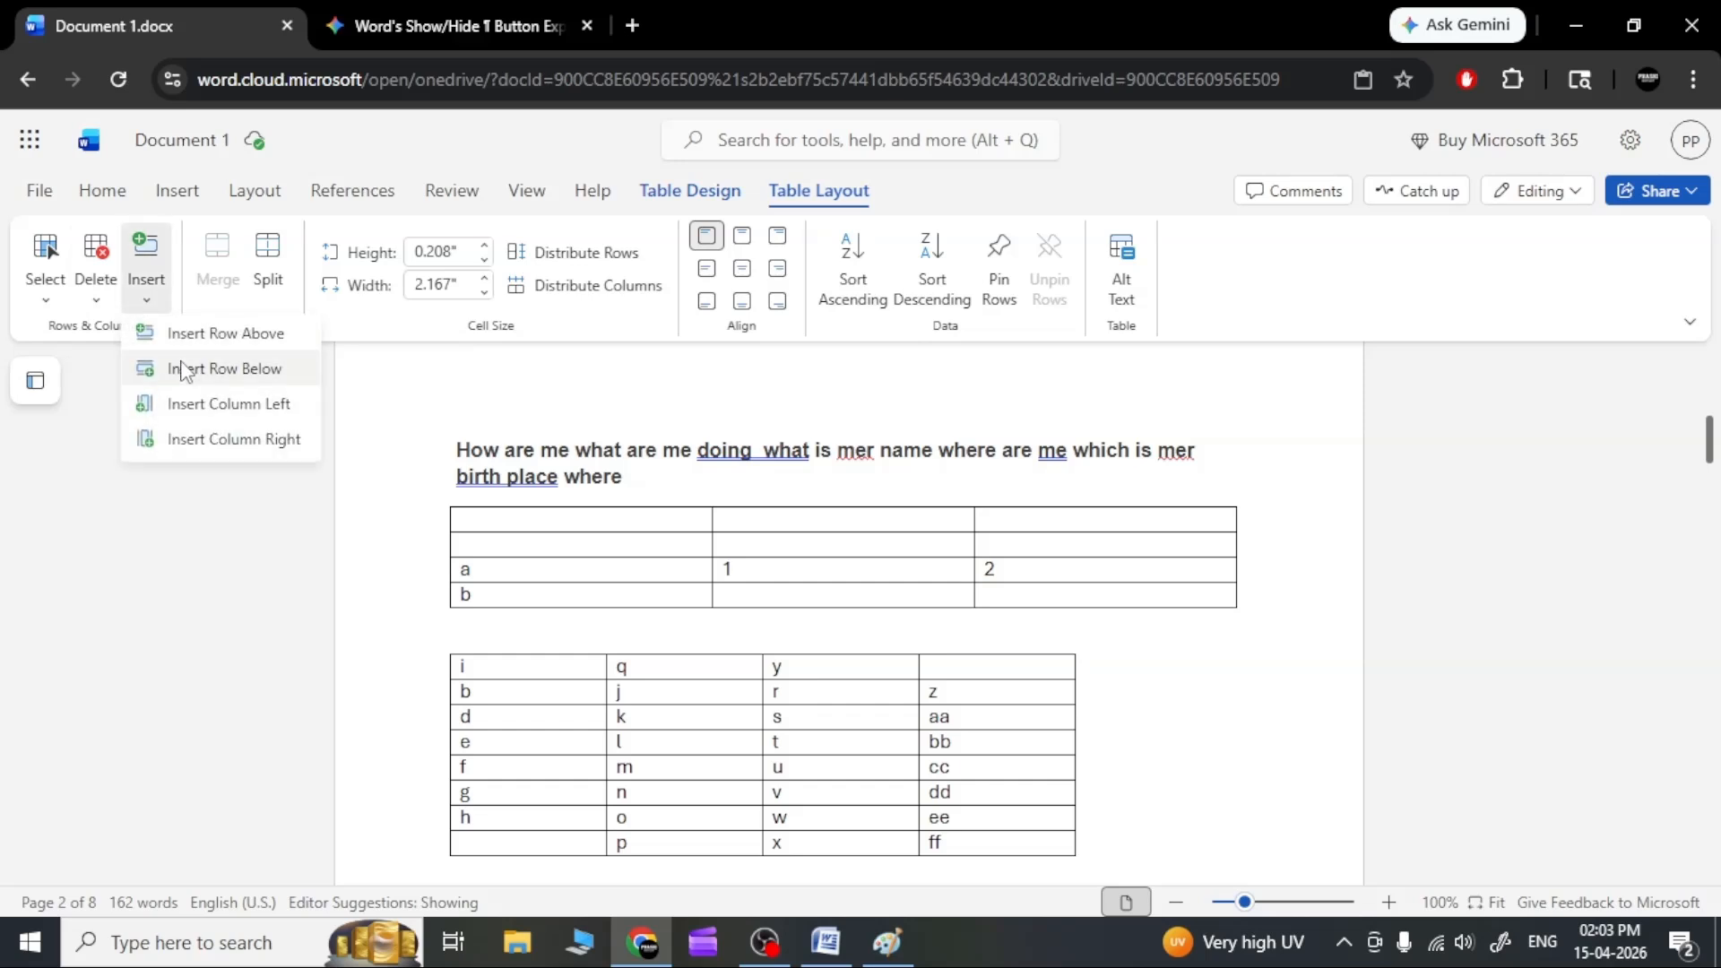
pyautogui.click(291, 404)
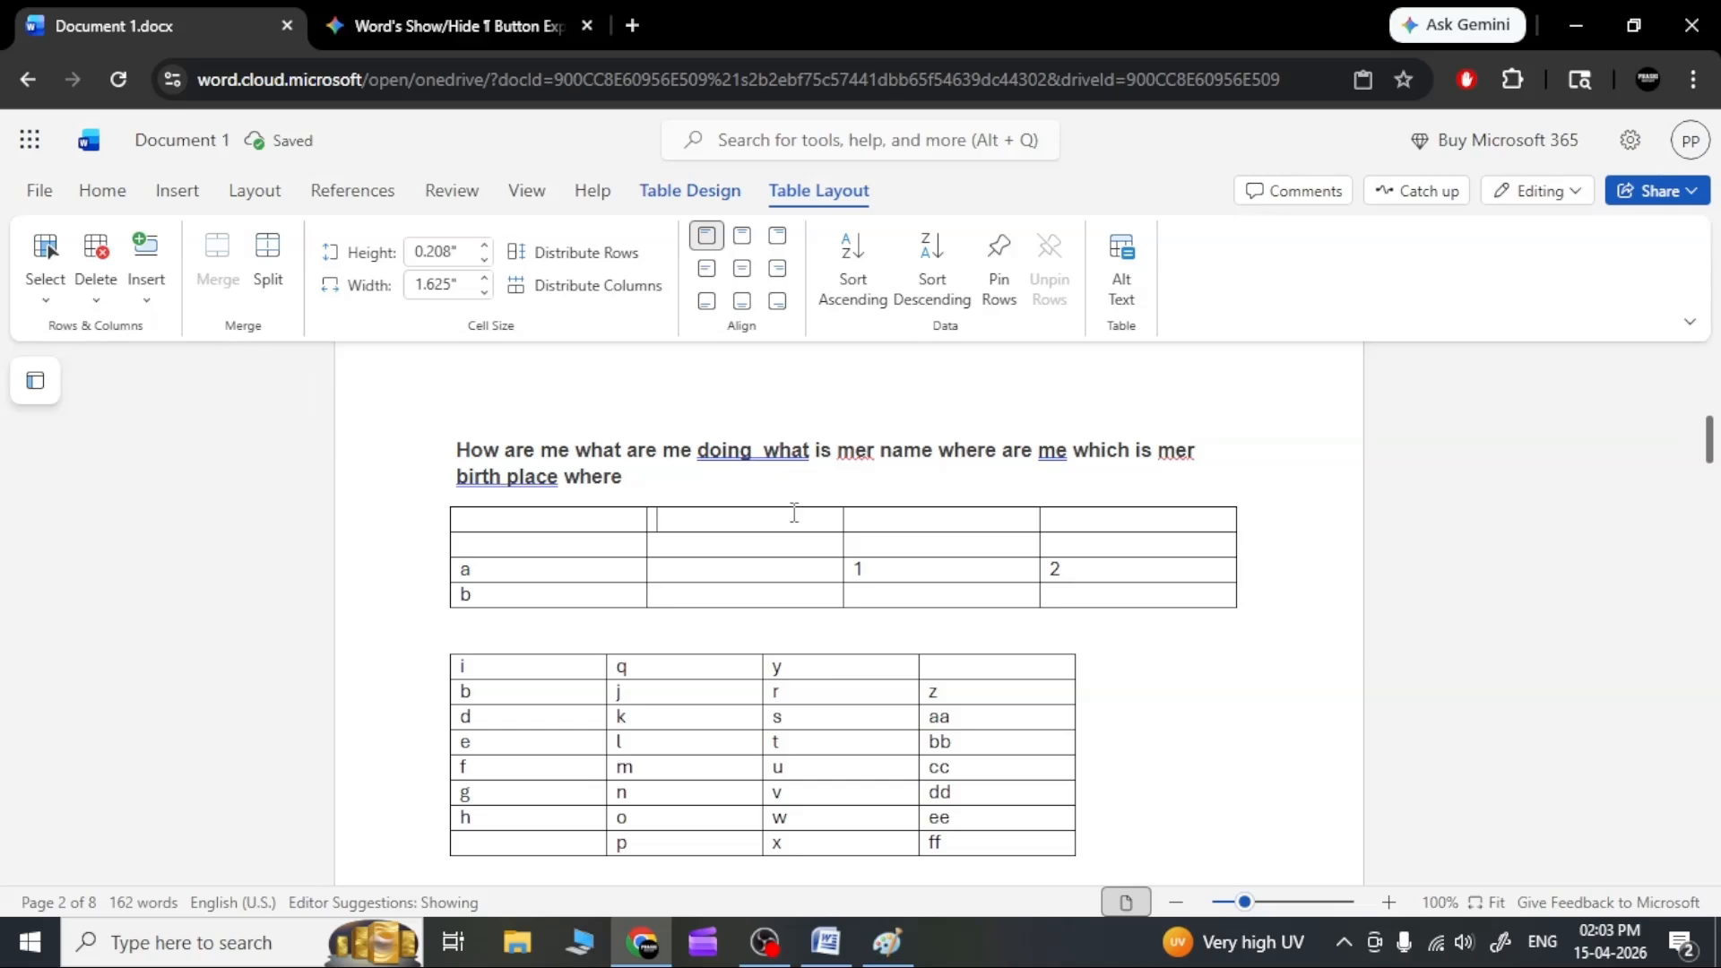
pyautogui.click(146, 301)
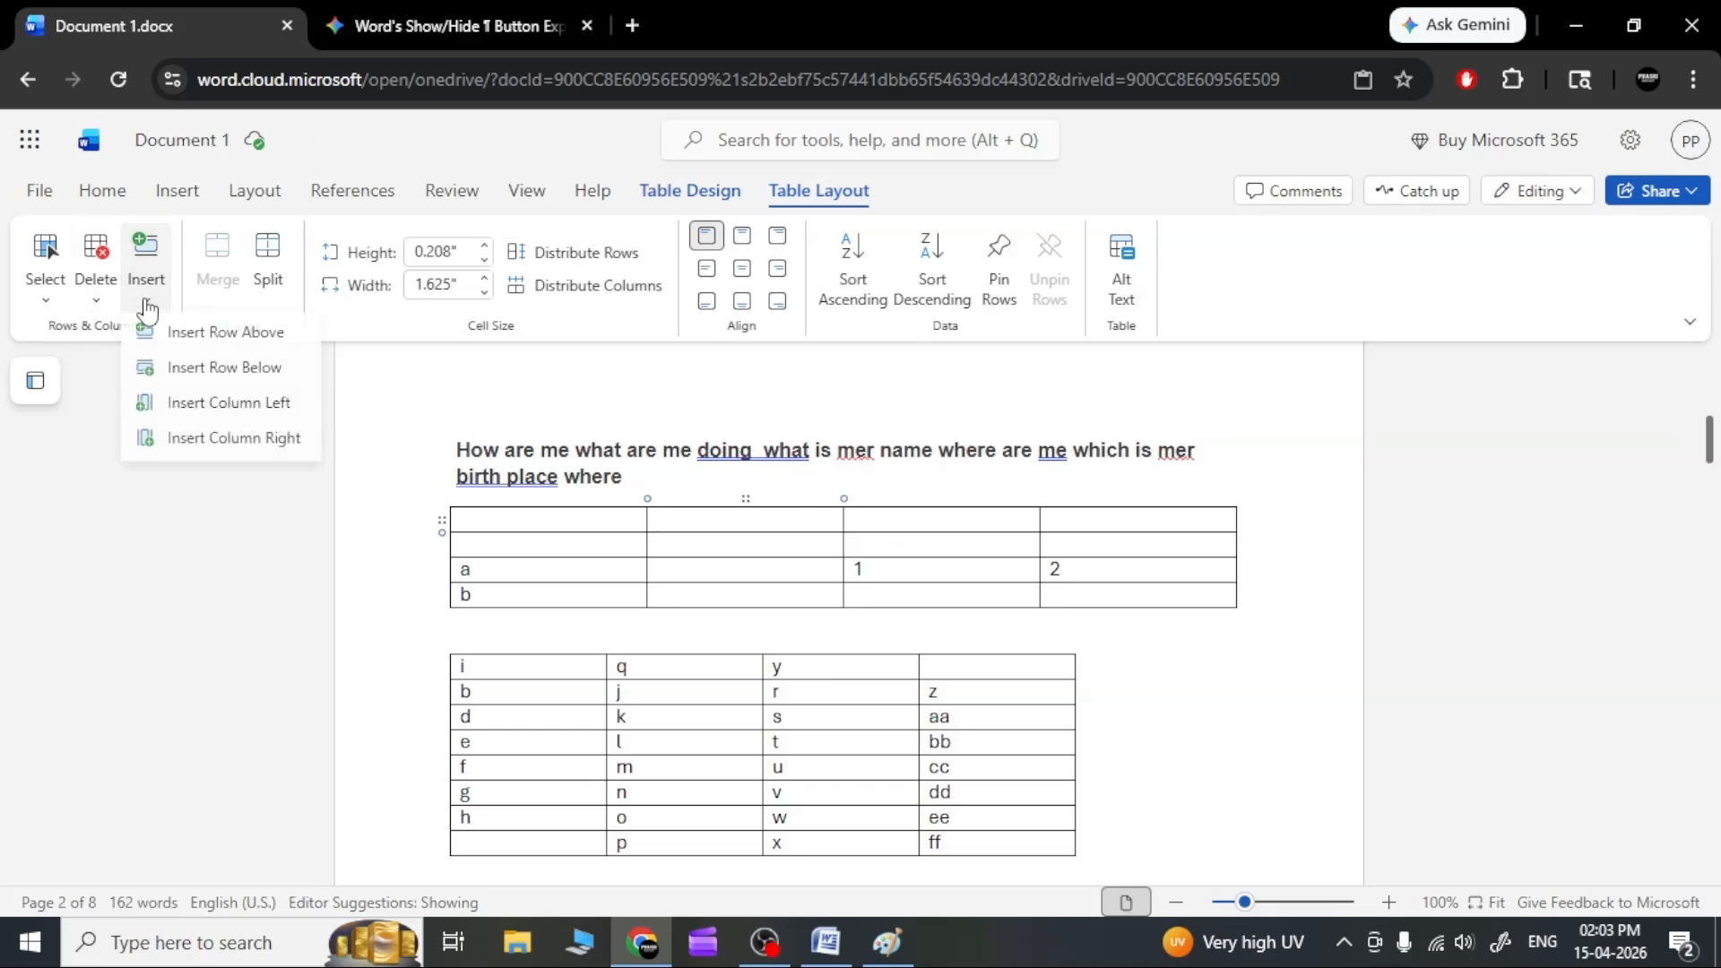
pyautogui.click(247, 444)
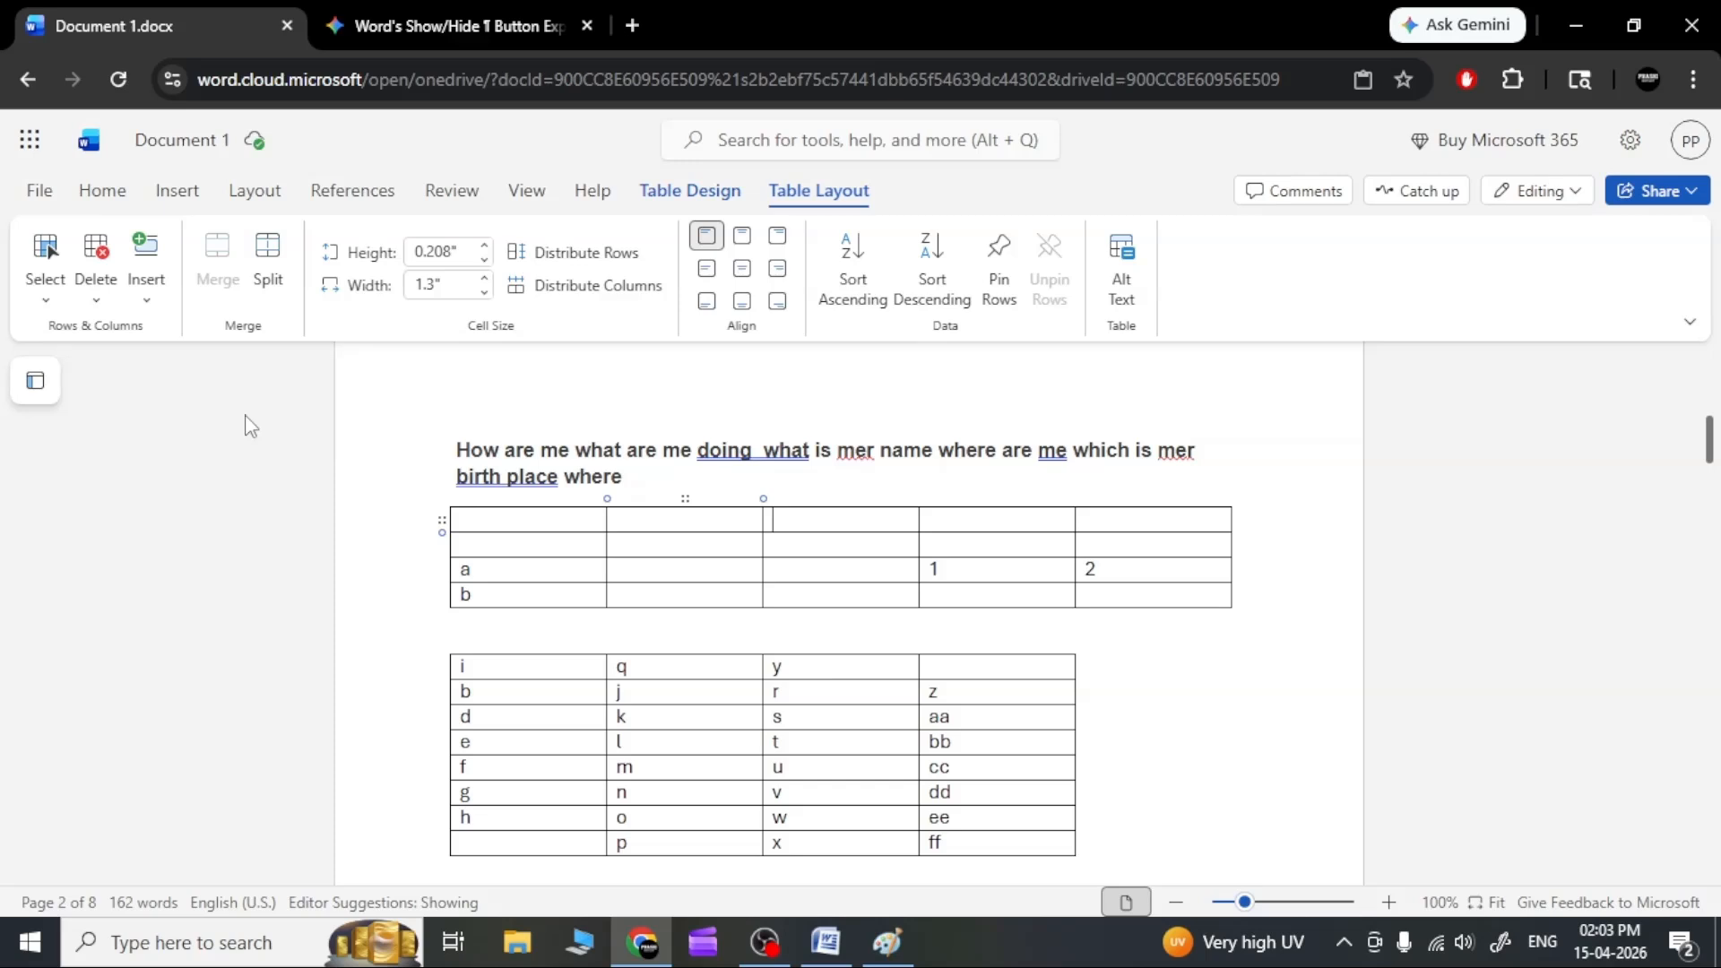
# Split the upper table's first cell into 2 columns and 1 row, and enter 123456 in the first resulting cell.
pyautogui.click(268, 281)
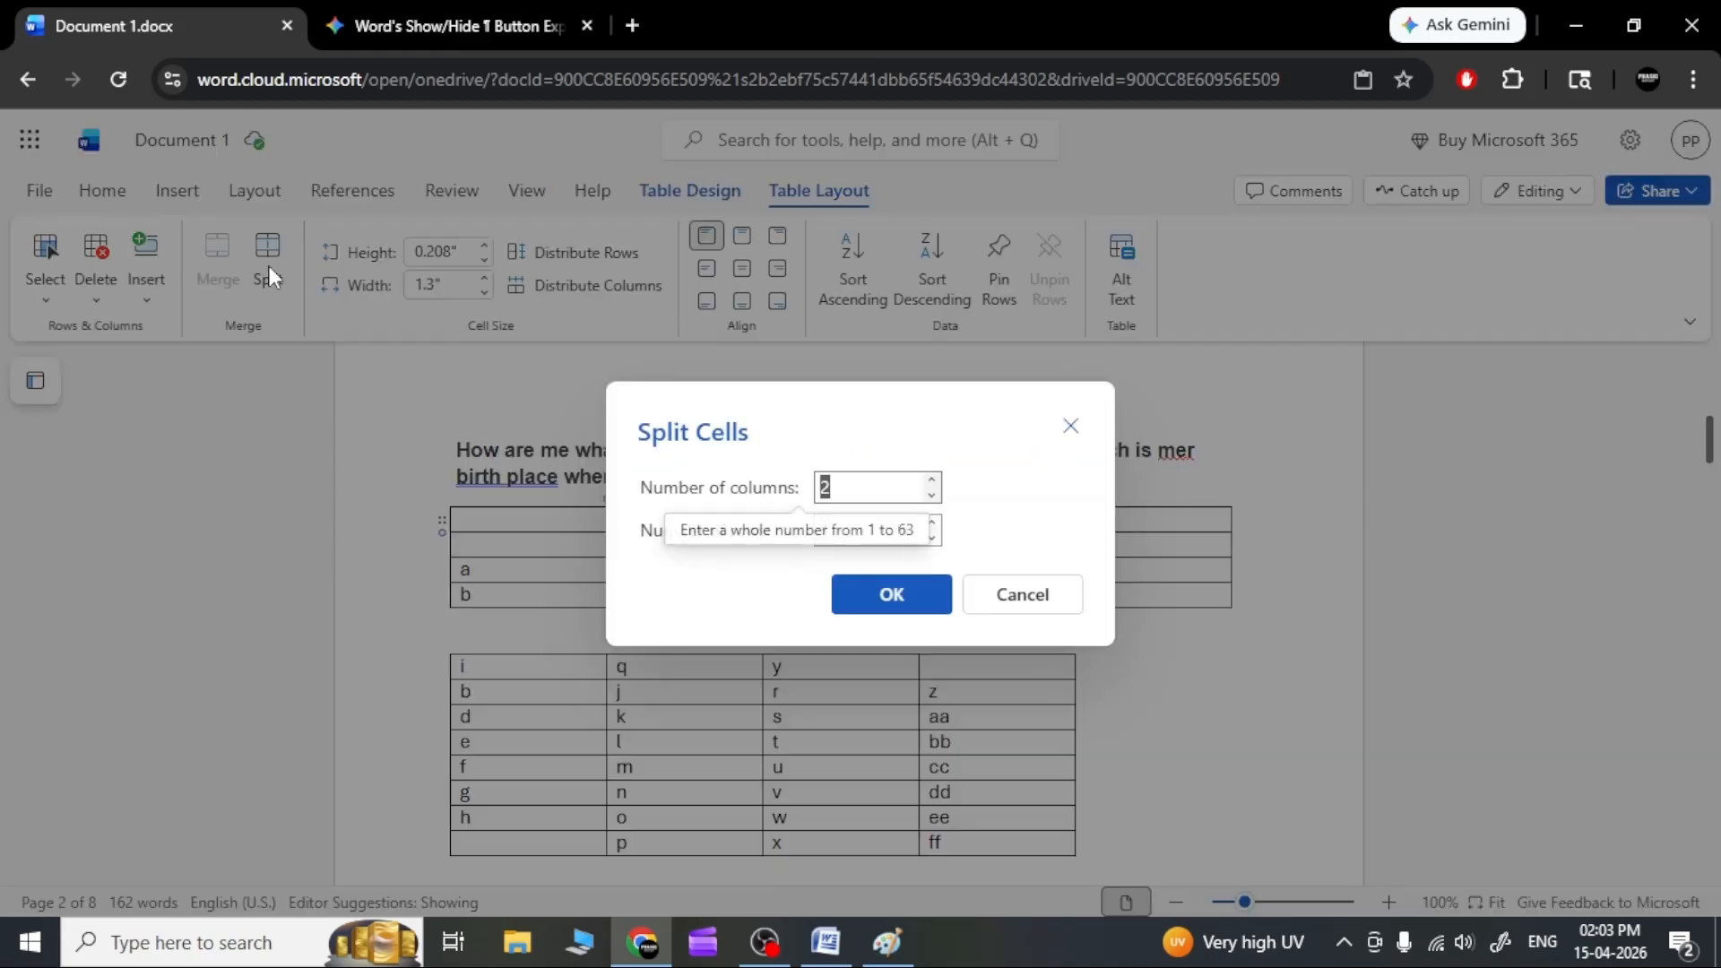
pyautogui.click(1020, 595)
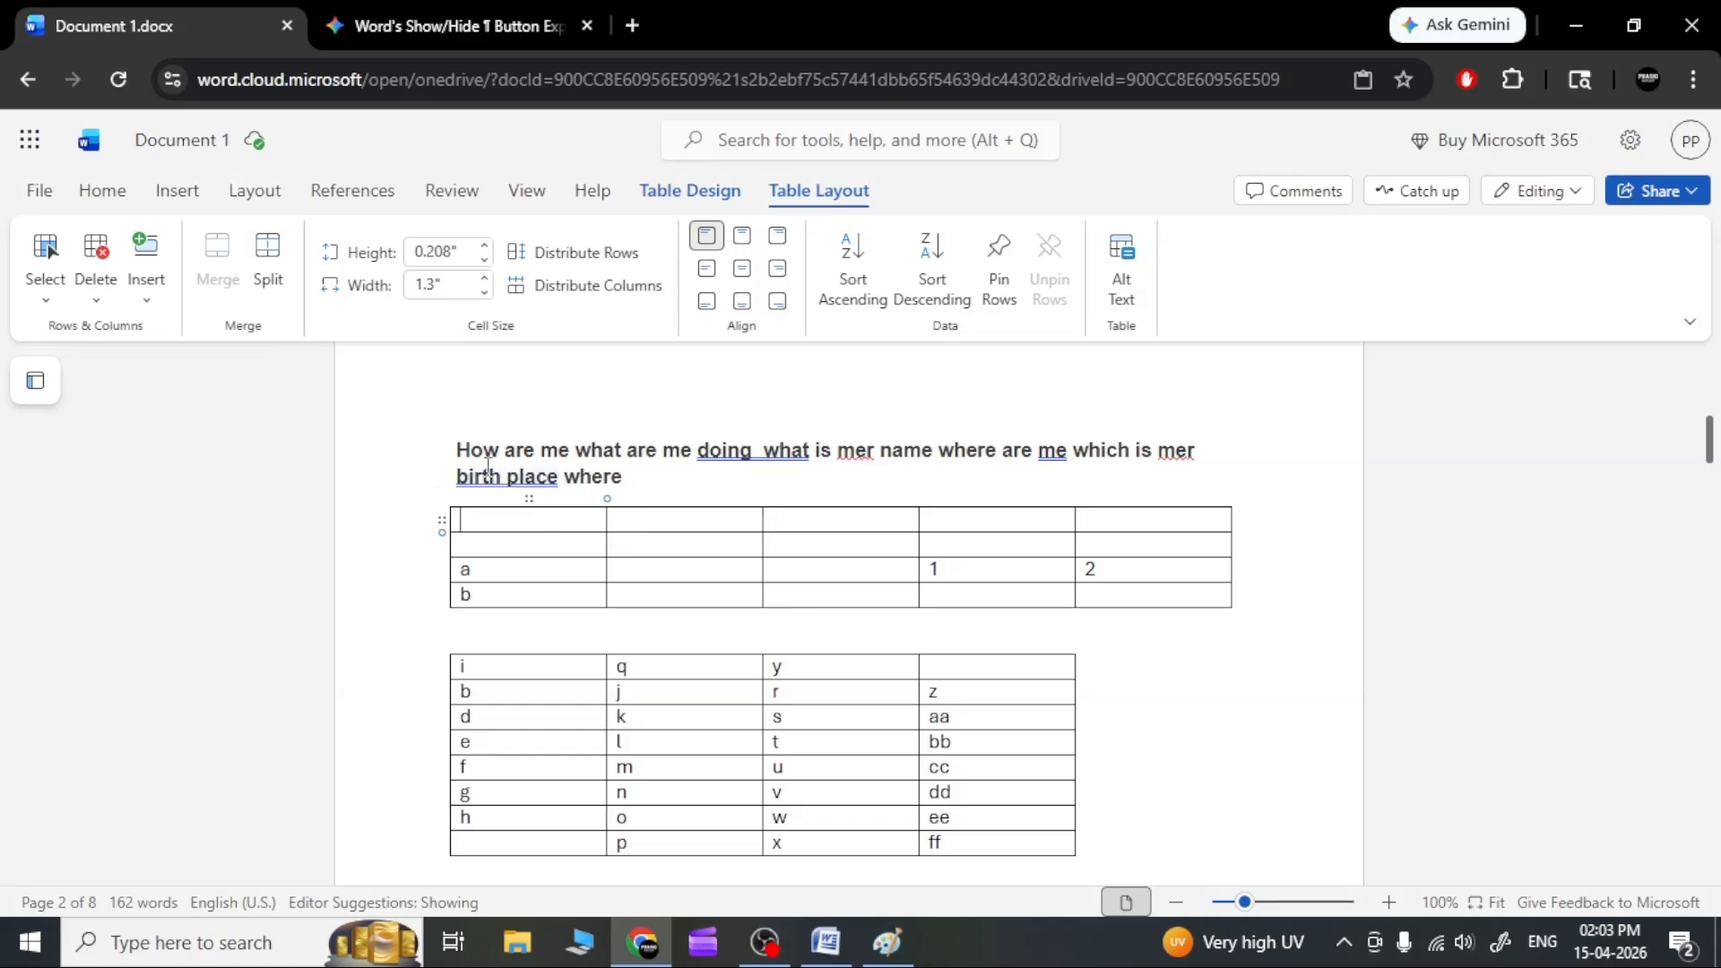
pyautogui.click(273, 285)
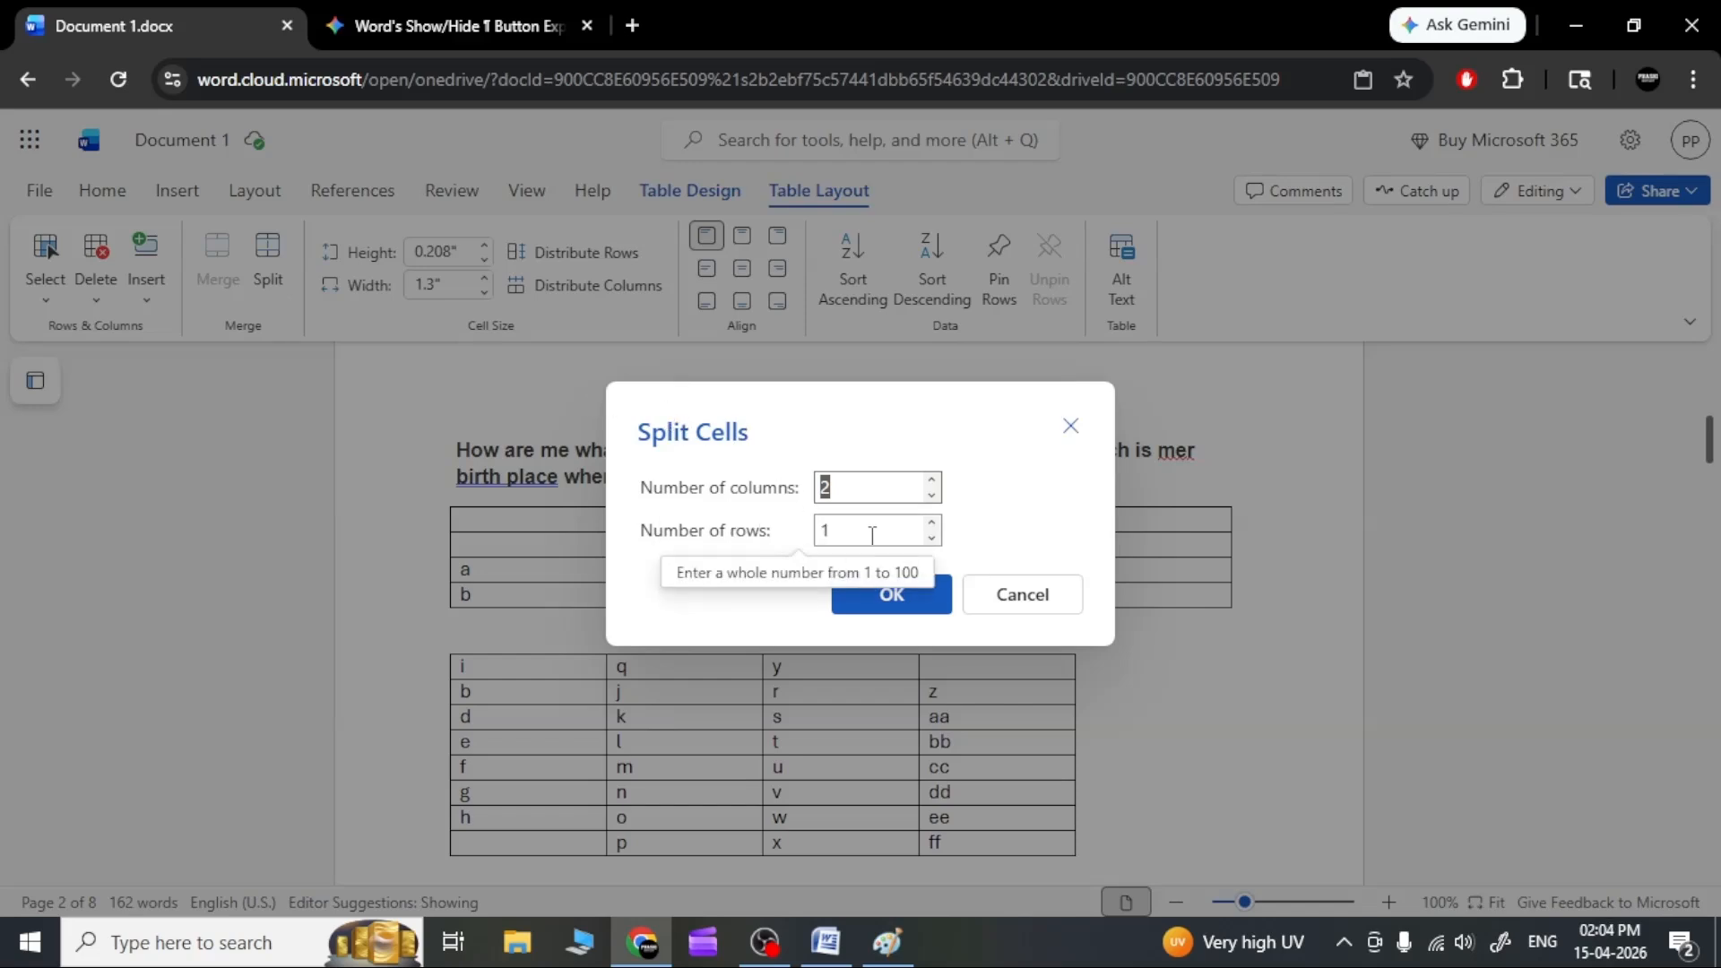
pyautogui.click(890, 593)
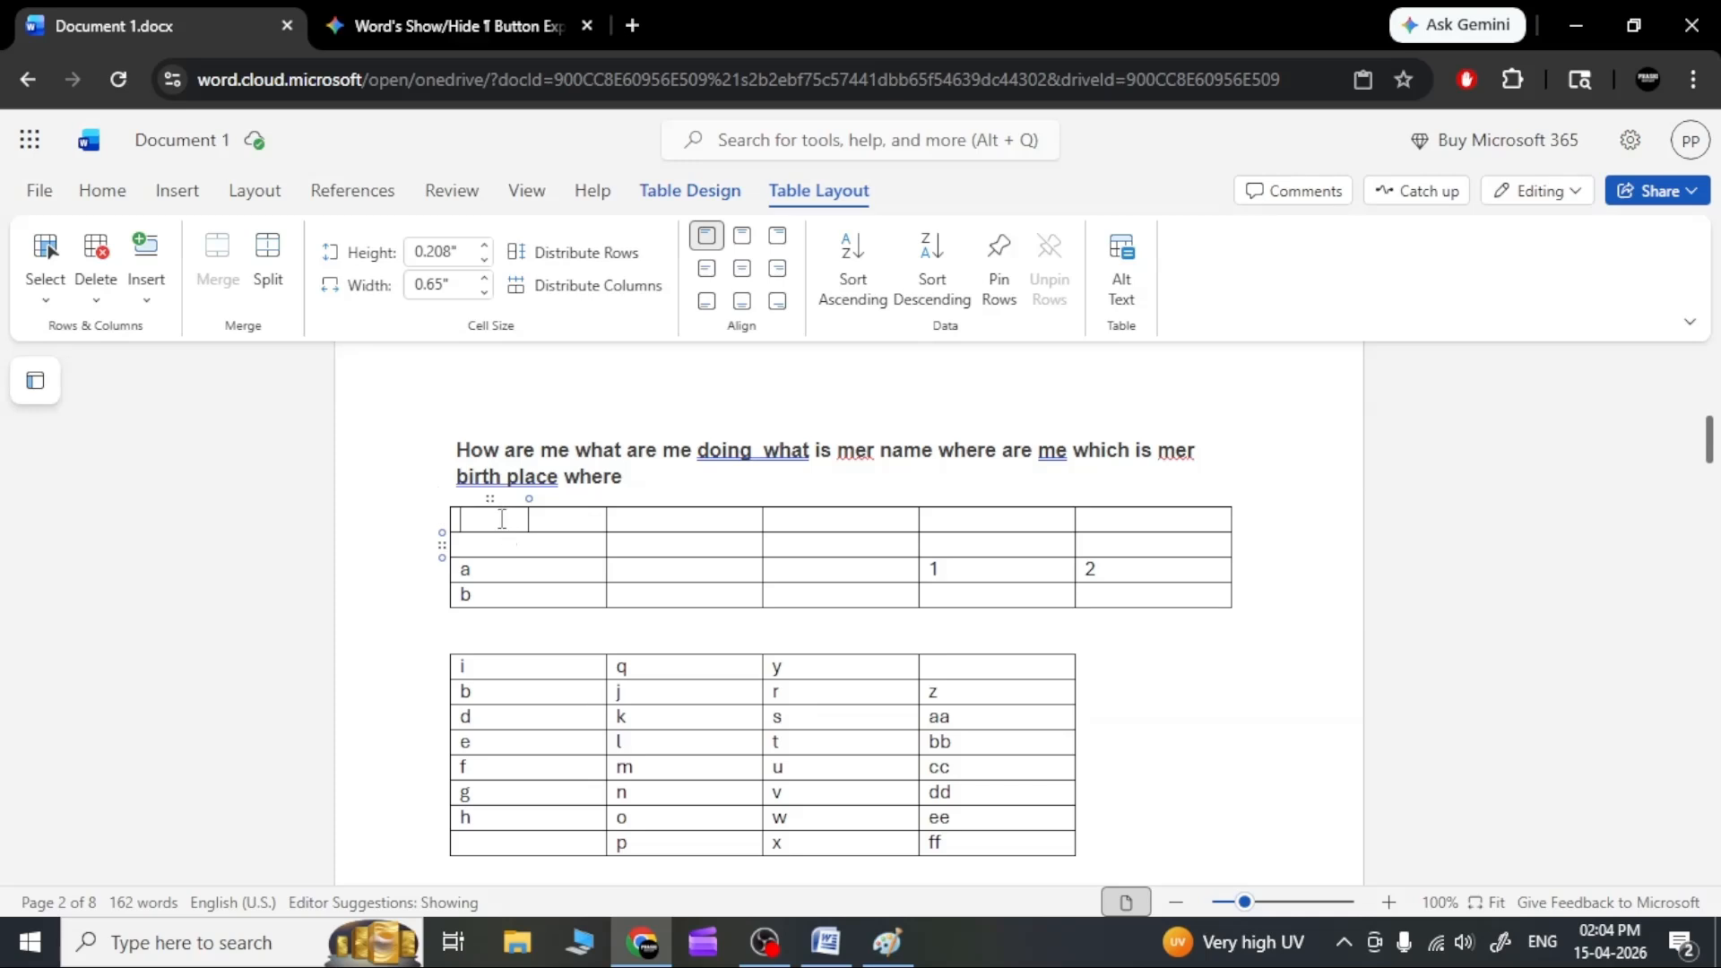
pyautogui.write('123456')
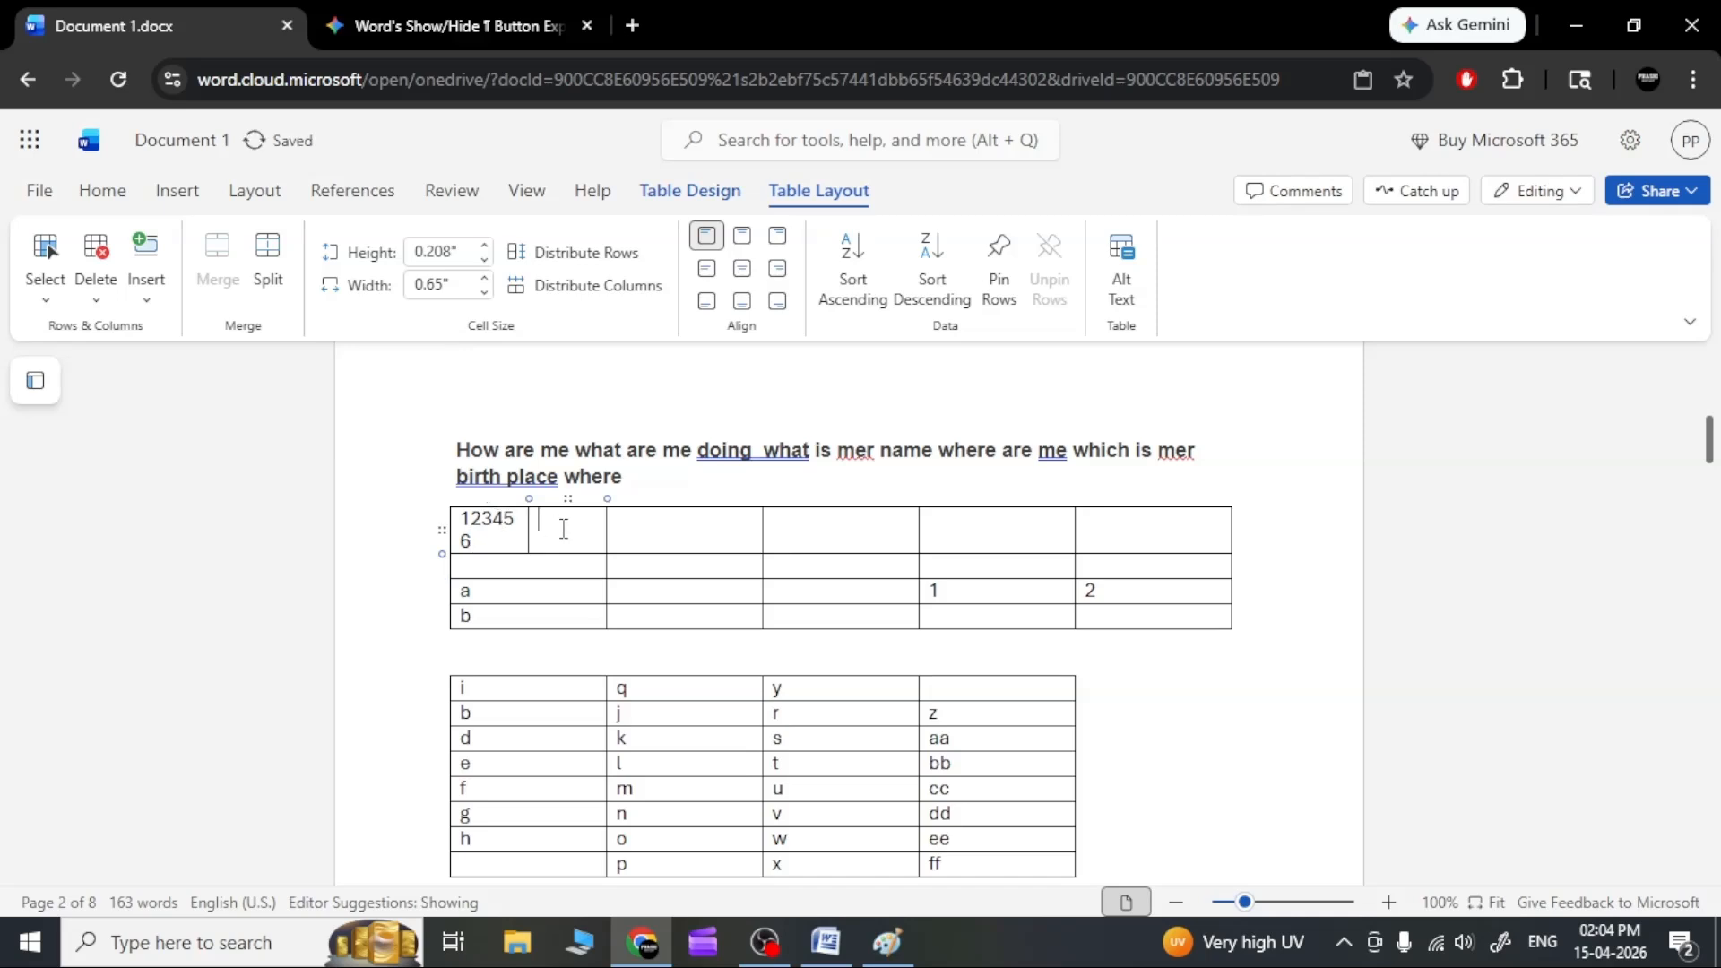
# Enter abcd in the second cell of the upper table's first row, and set the lower table's first row height to 0.3".
pyautogui.write('abcd')
pyautogui.click(509, 678)
pyautogui.click(494, 246)
pyautogui.click(493, 245)
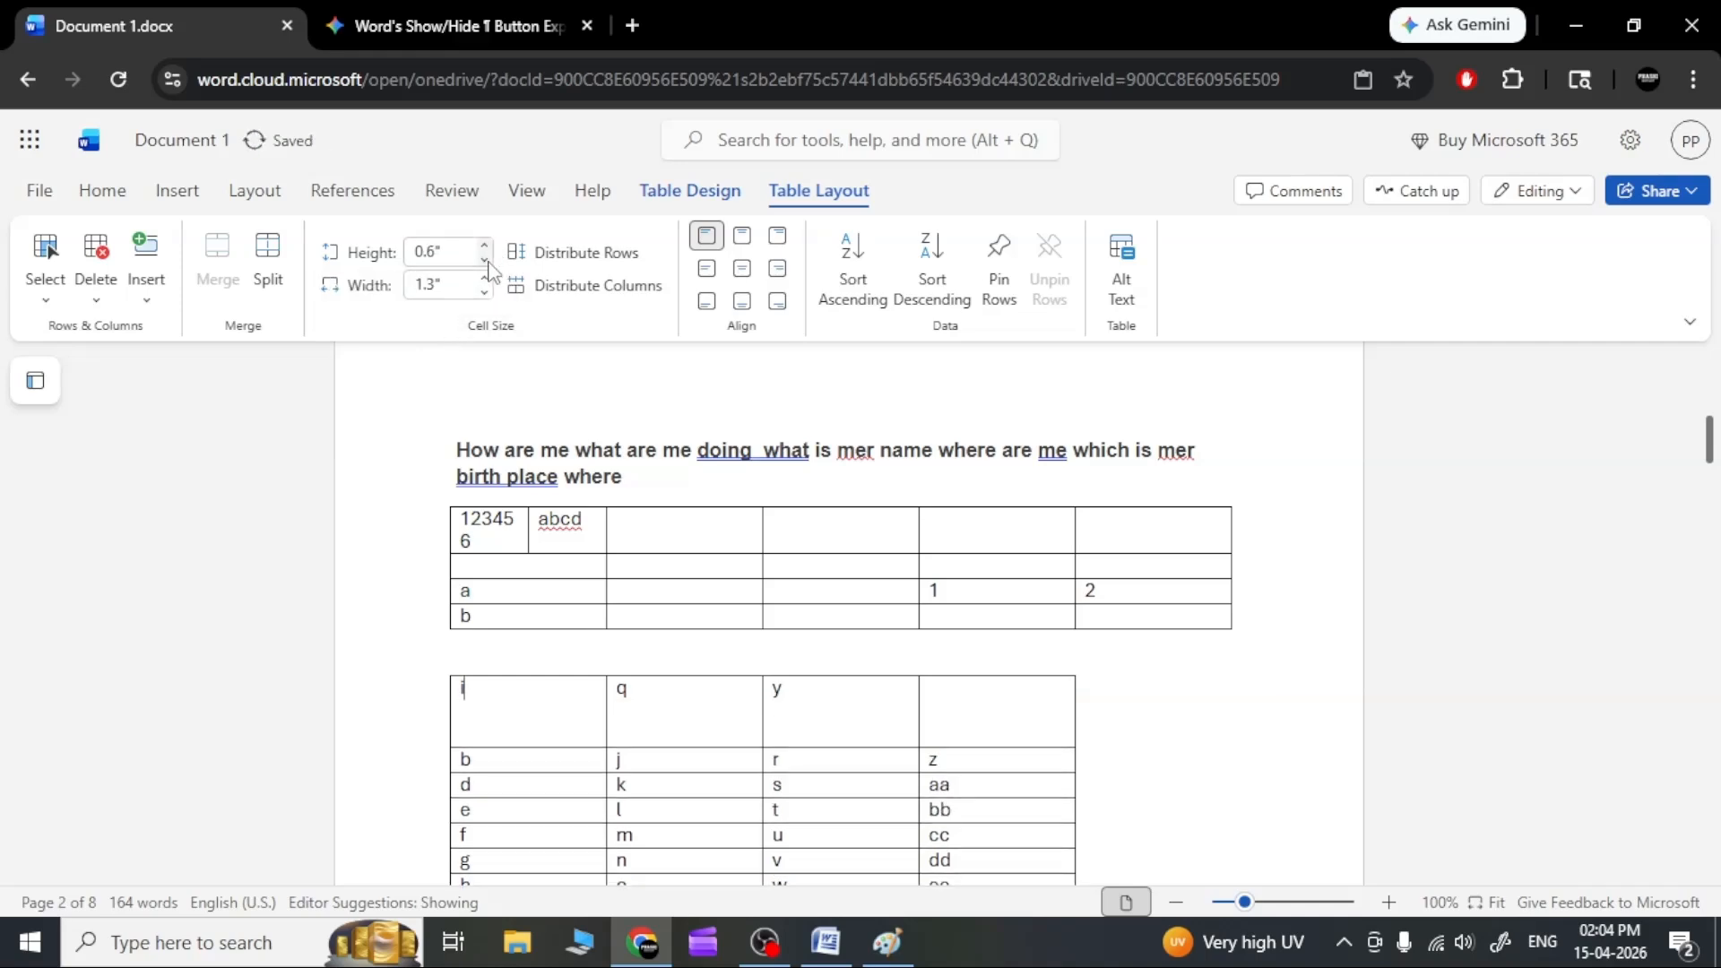
pyautogui.click(489, 263)
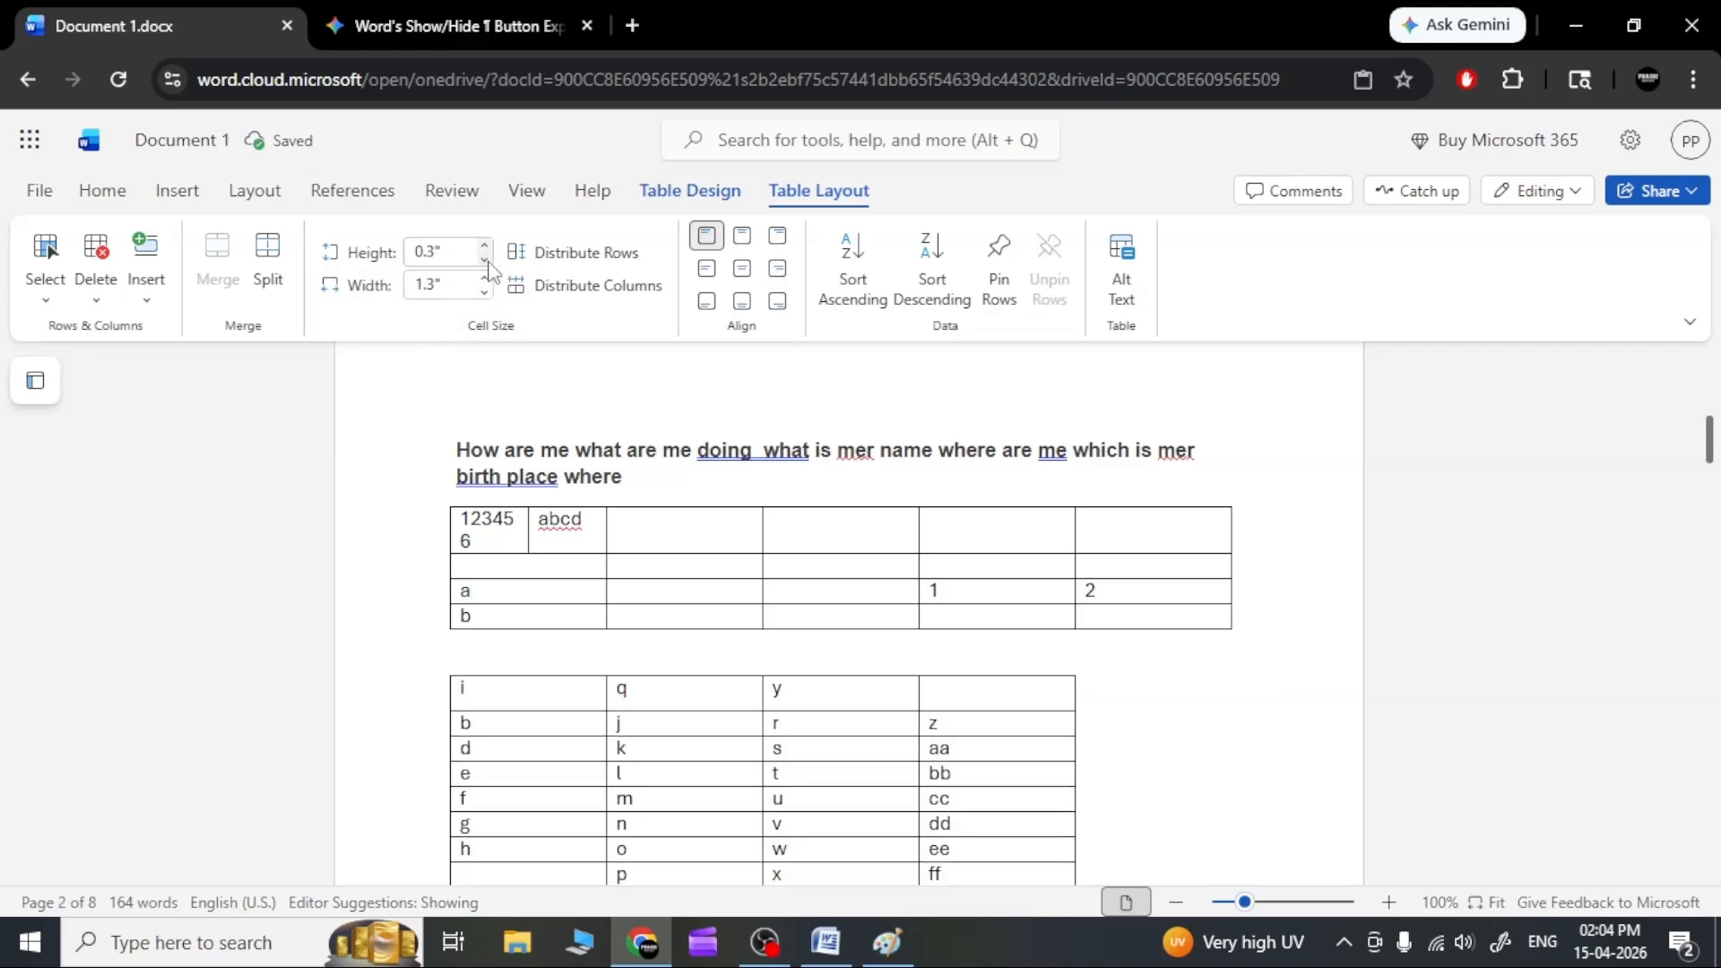
pyautogui.click(473, 255)
# Reduce the width of the lower table's first column to 0.4".
pyautogui.click(483, 295)
pyautogui.click(483, 295)
pyautogui.click(483, 295)
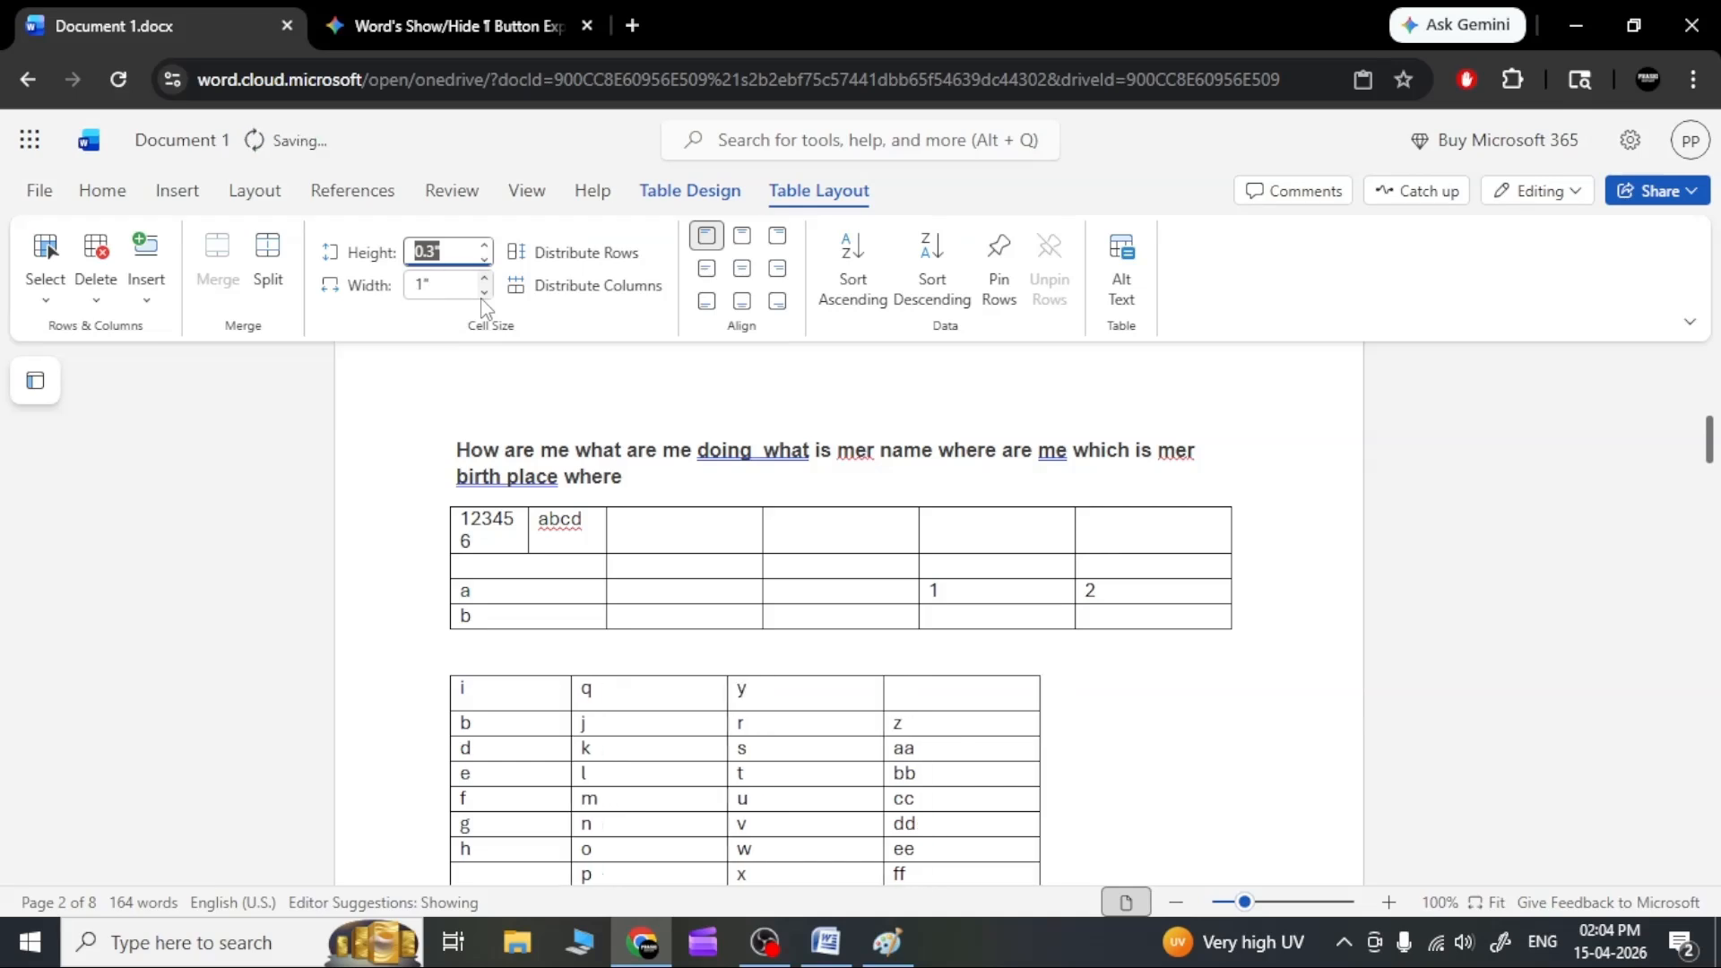
pyautogui.click(484, 295)
pyautogui.click(483, 295)
pyautogui.click(483, 295)
pyautogui.click(483, 295)
pyautogui.click(485, 293)
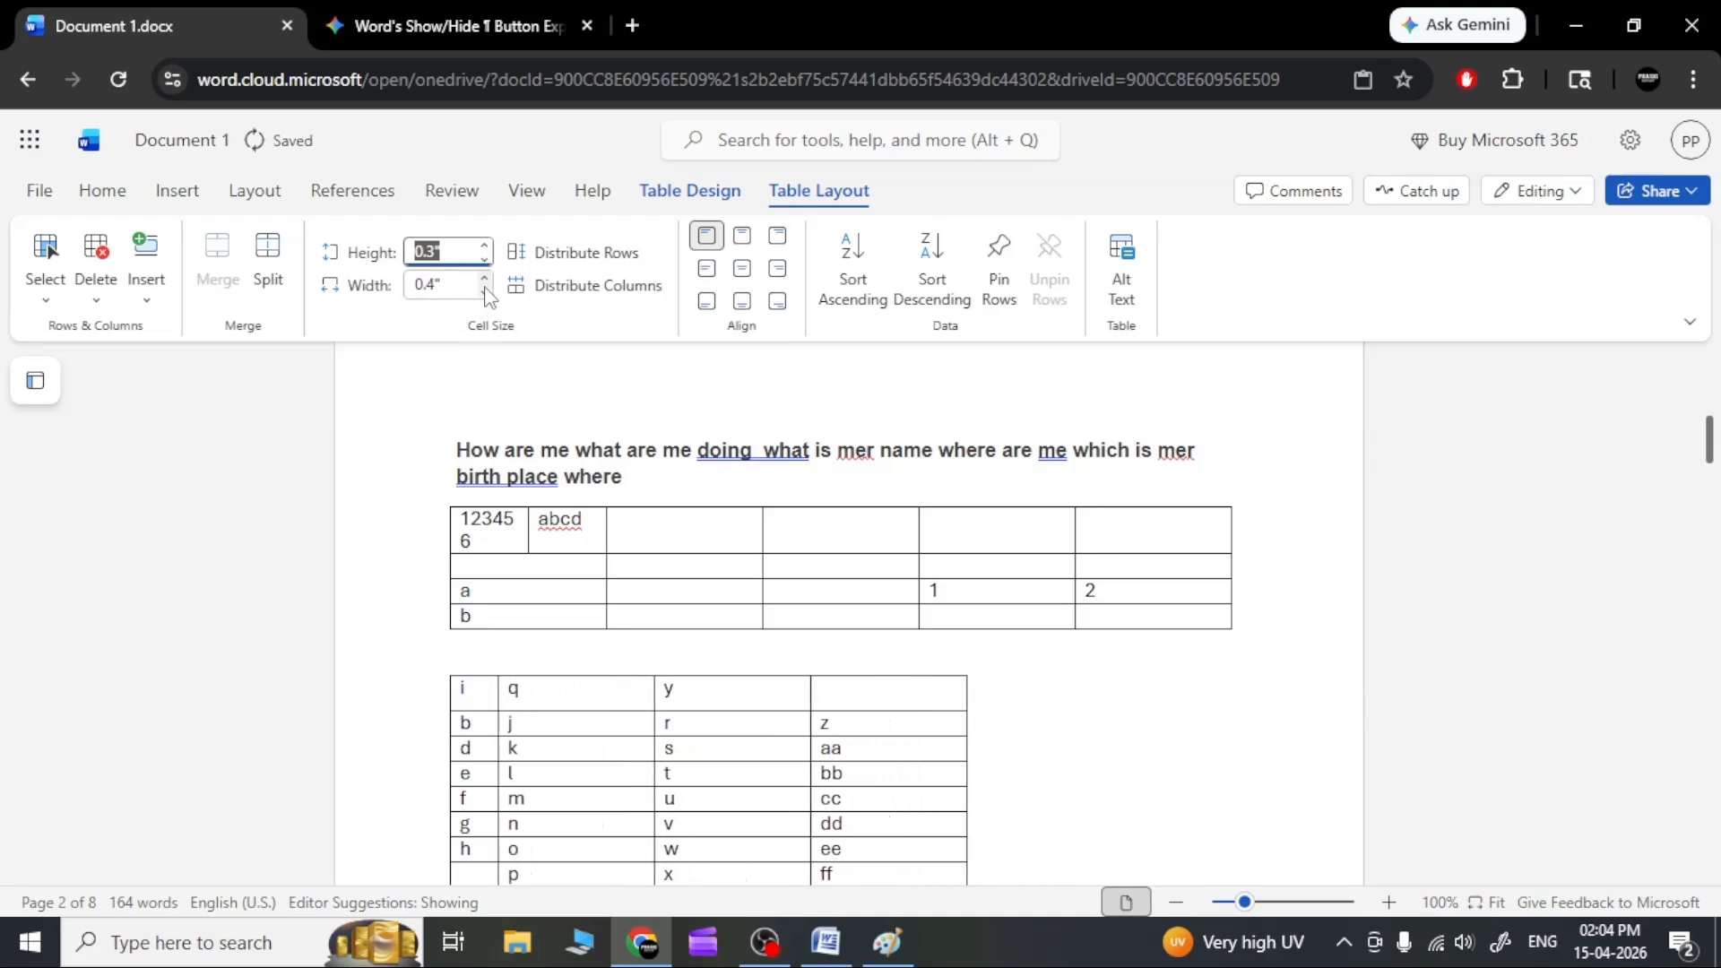
# Widen the lower table's first column to 1".
pyautogui.click(485, 280)
pyautogui.click(485, 280)
pyautogui.click(485, 281)
pyautogui.click(485, 281)
pyautogui.click(485, 281)
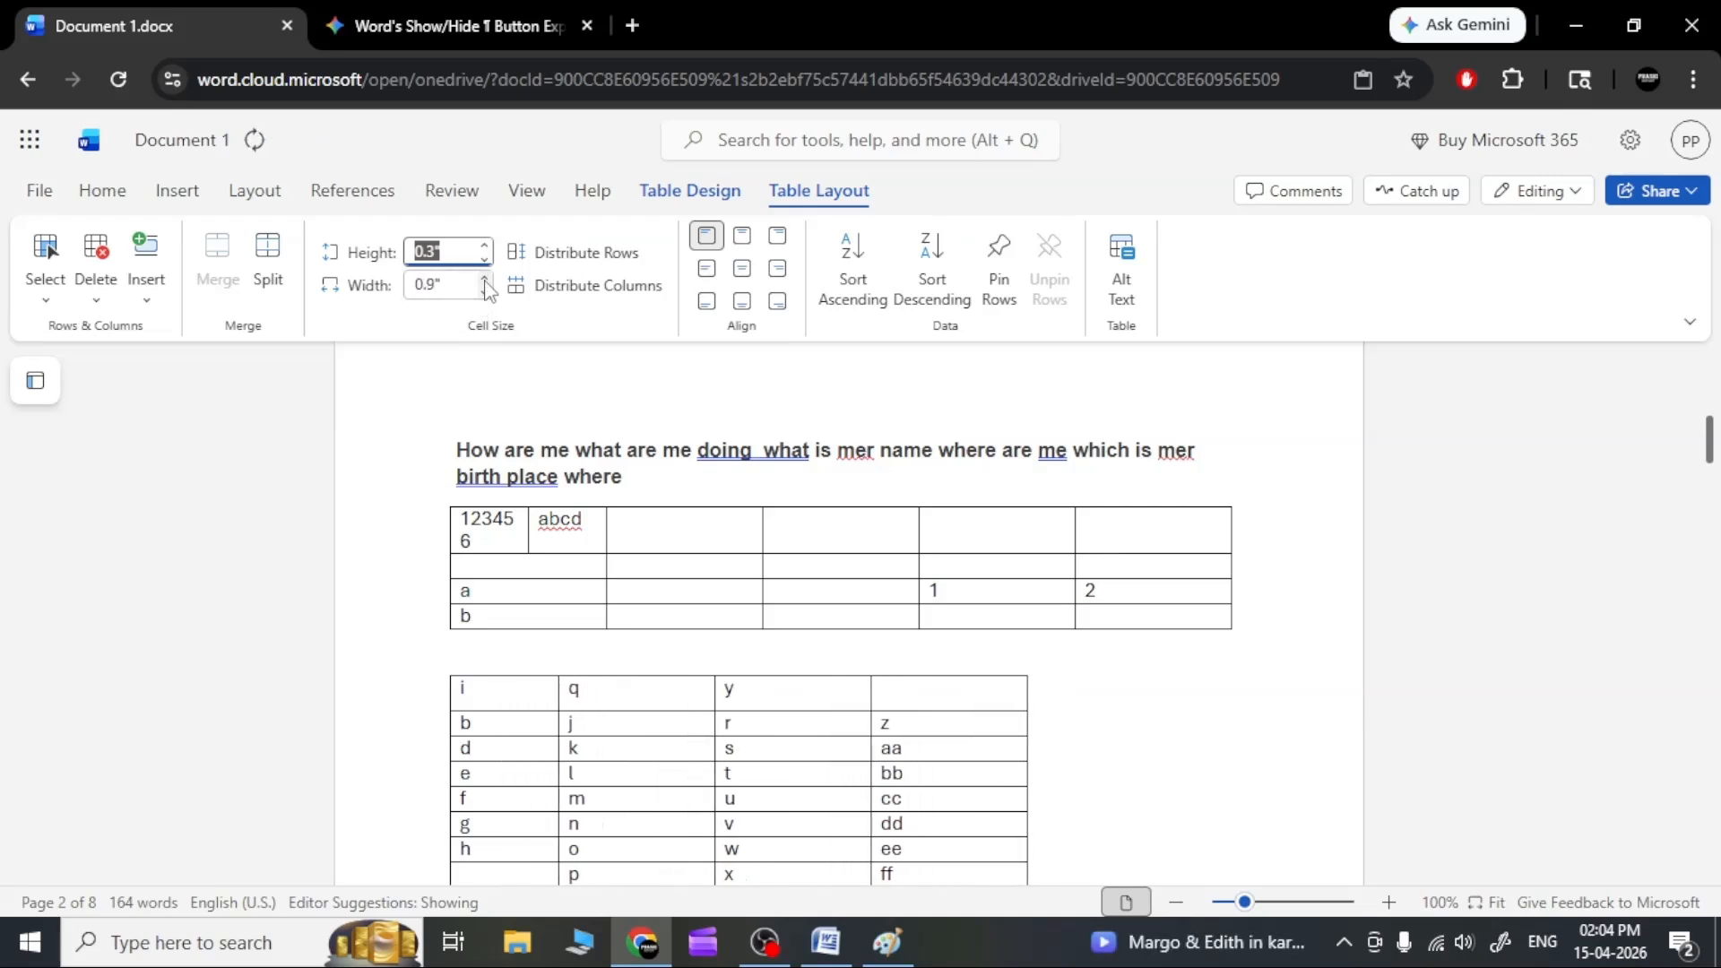
pyautogui.click(485, 281)
# Set the width of the lower table's second column, headed by "q", to 0.8".
pyautogui.click(664, 686)
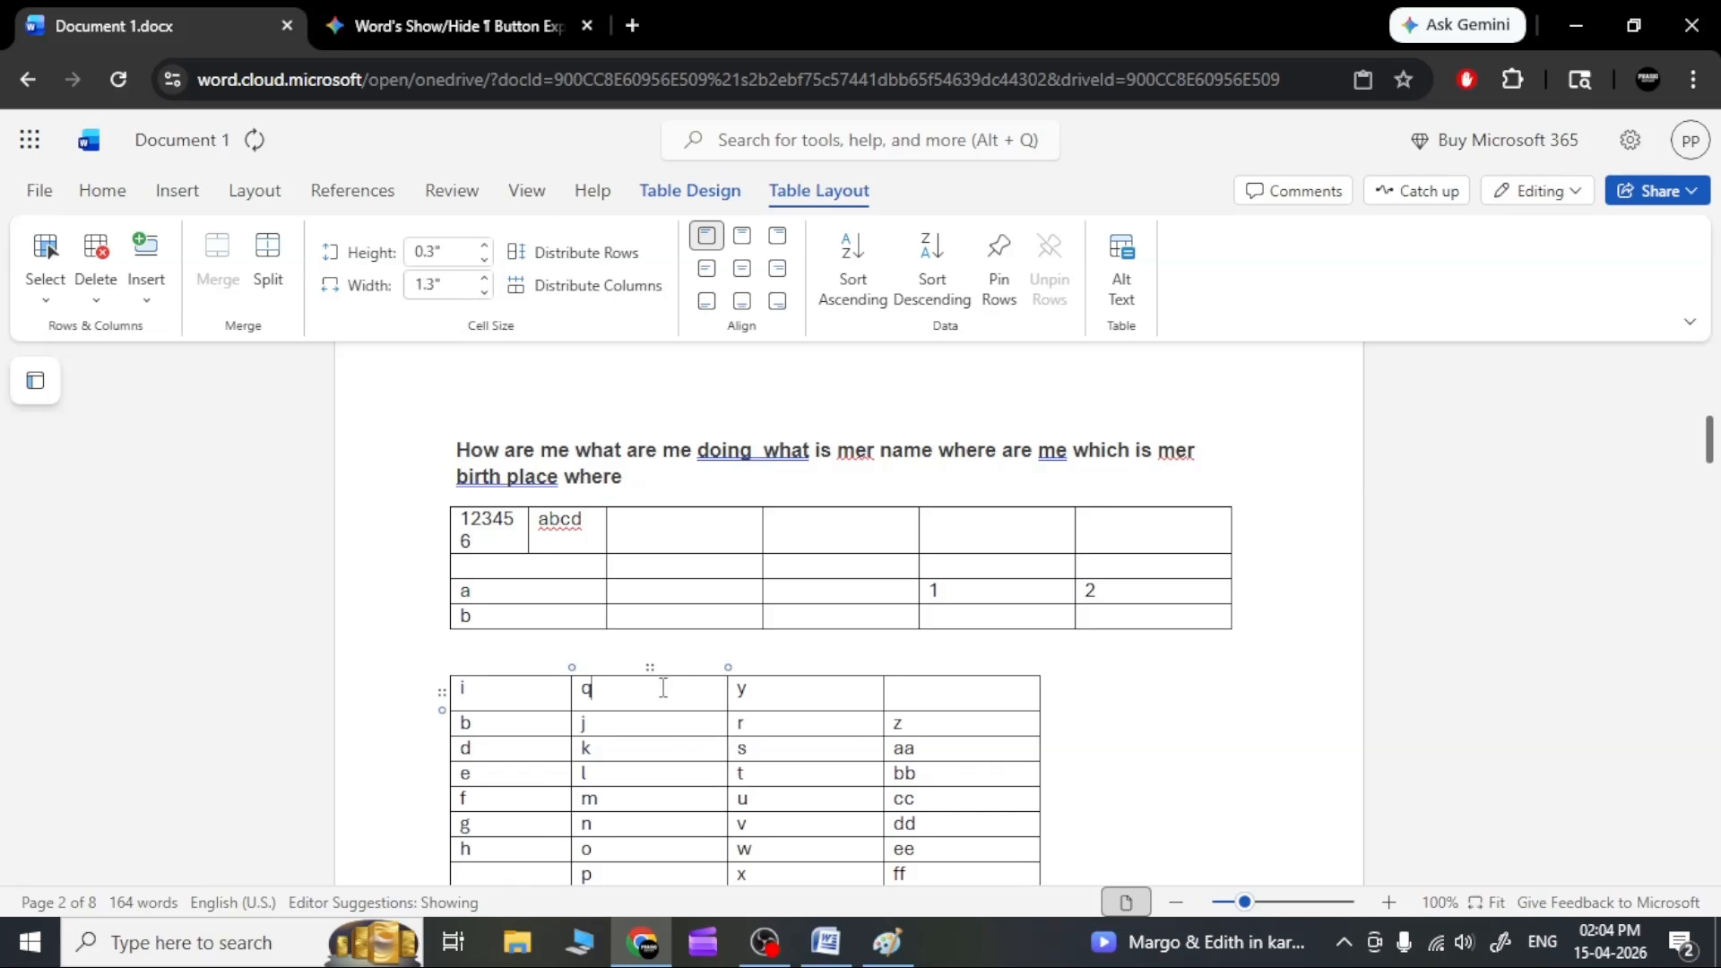
pyautogui.click(484, 293)
pyautogui.click(485, 293)
pyautogui.click(484, 294)
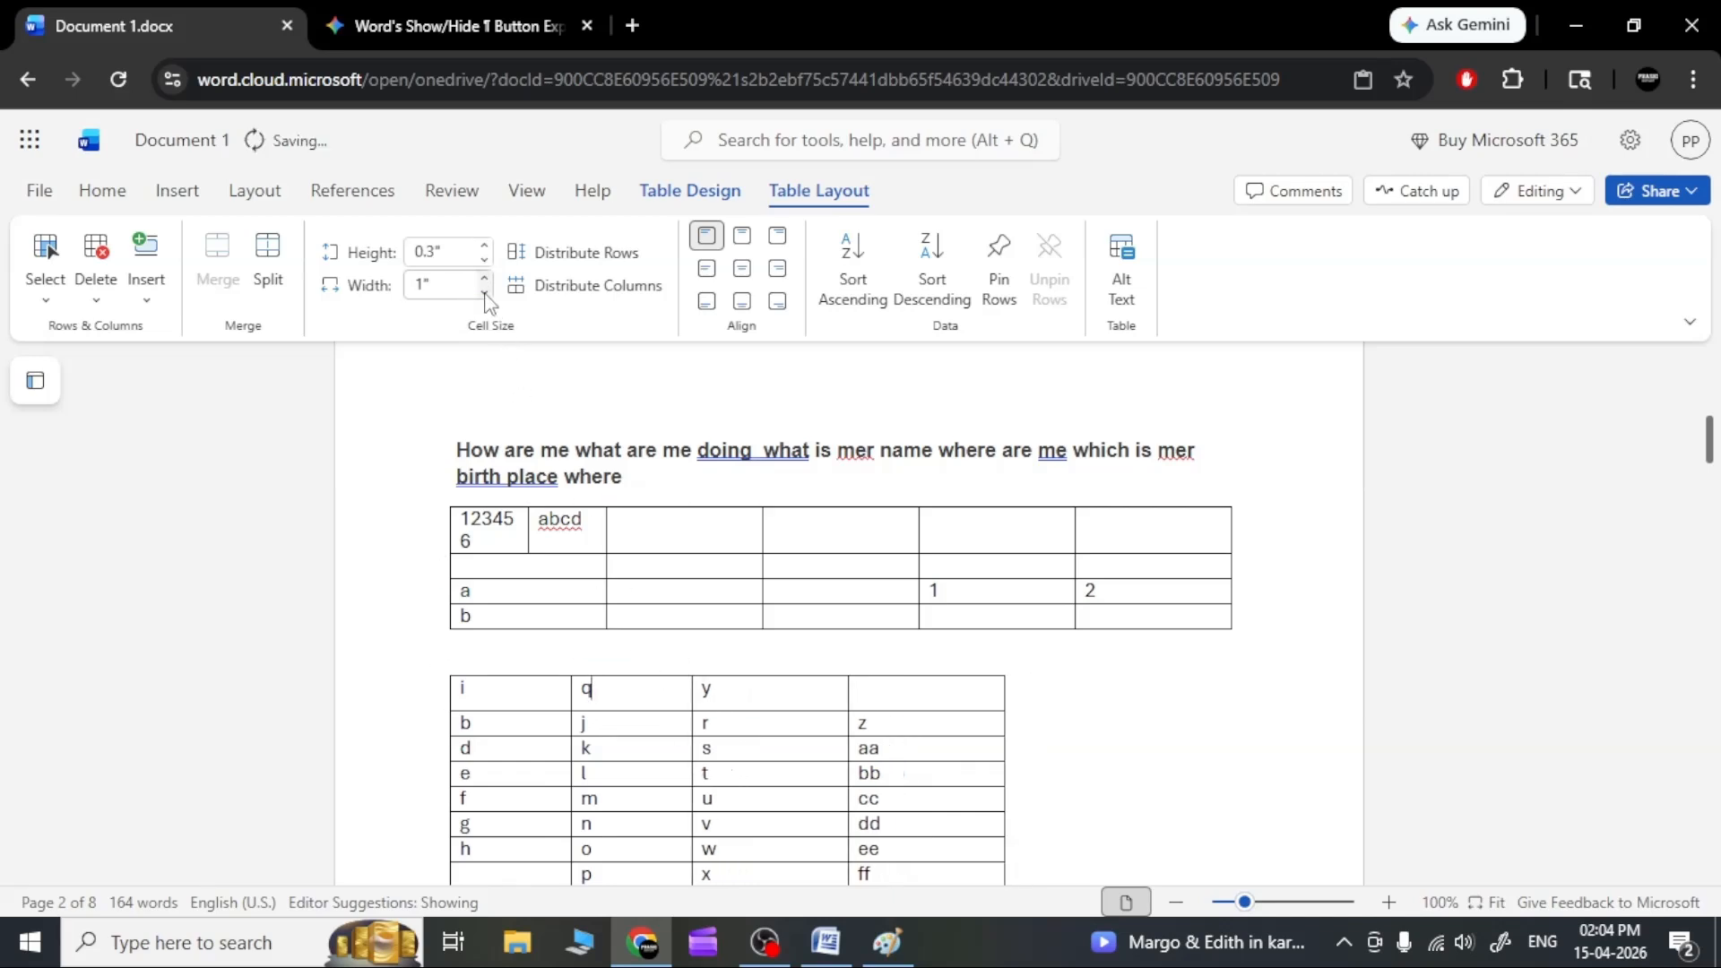
pyautogui.click(484, 293)
pyautogui.click(484, 293)
pyautogui.click(485, 293)
pyautogui.click(485, 293)
pyautogui.click(485, 281)
pyautogui.click(485, 281)
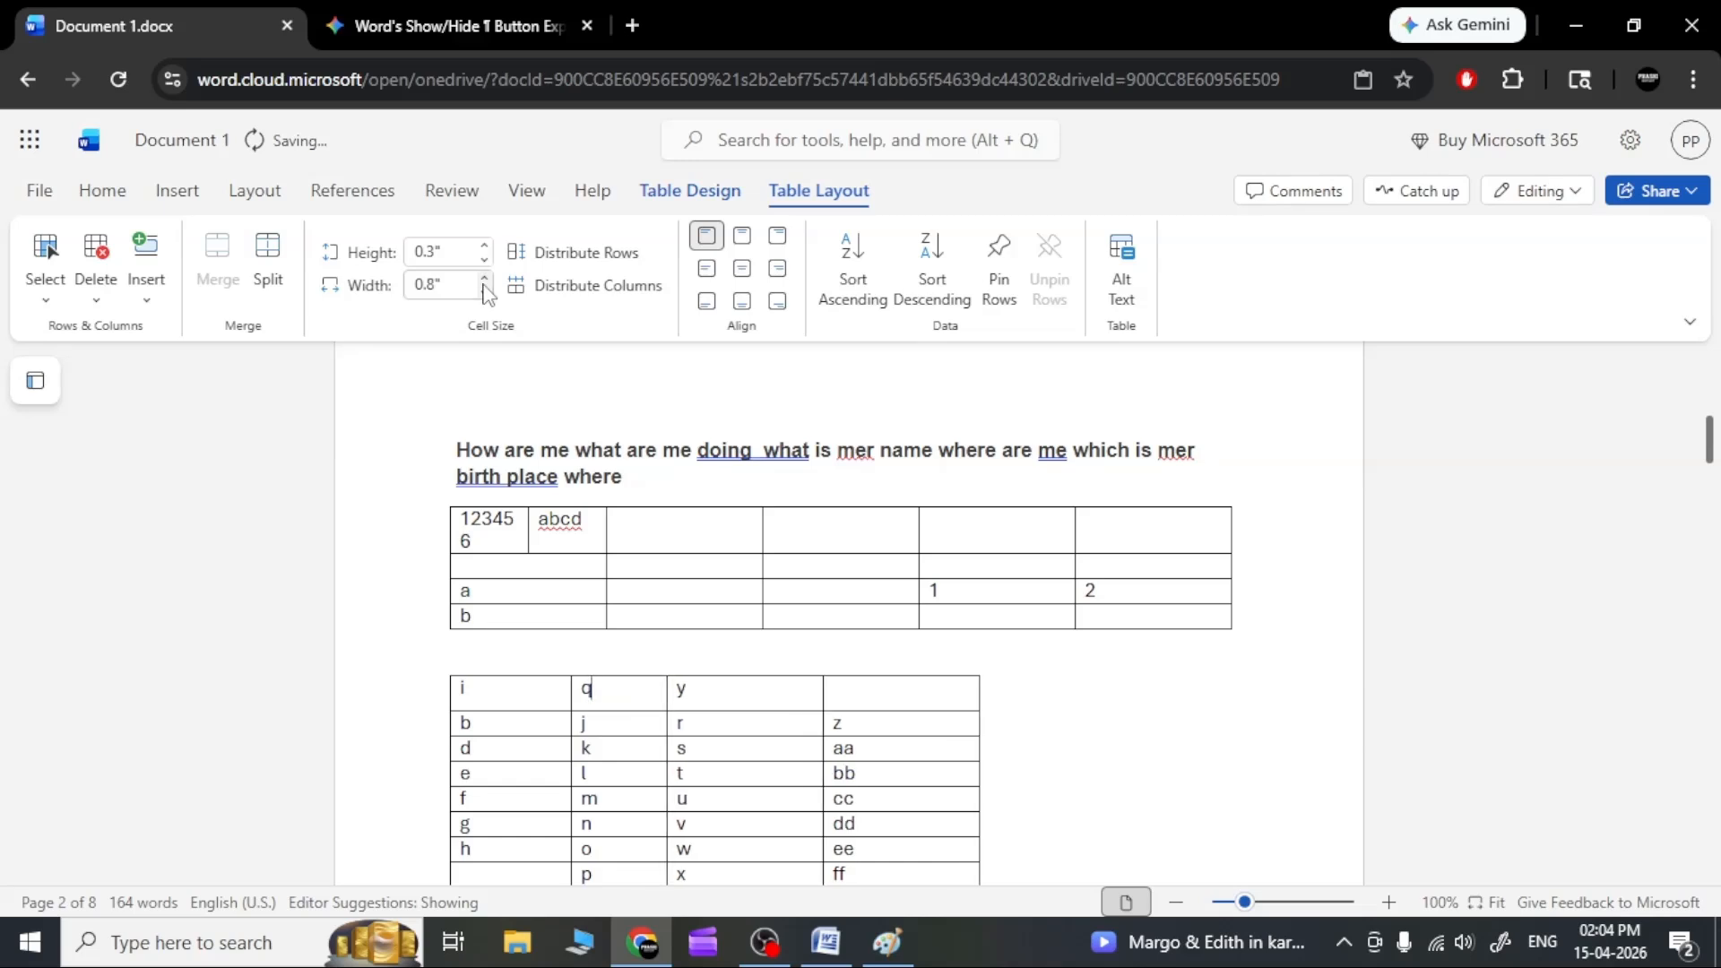
# Stretch the lower table's last row downward to a height of about 0.73".
pyautogui.click(719, 691)
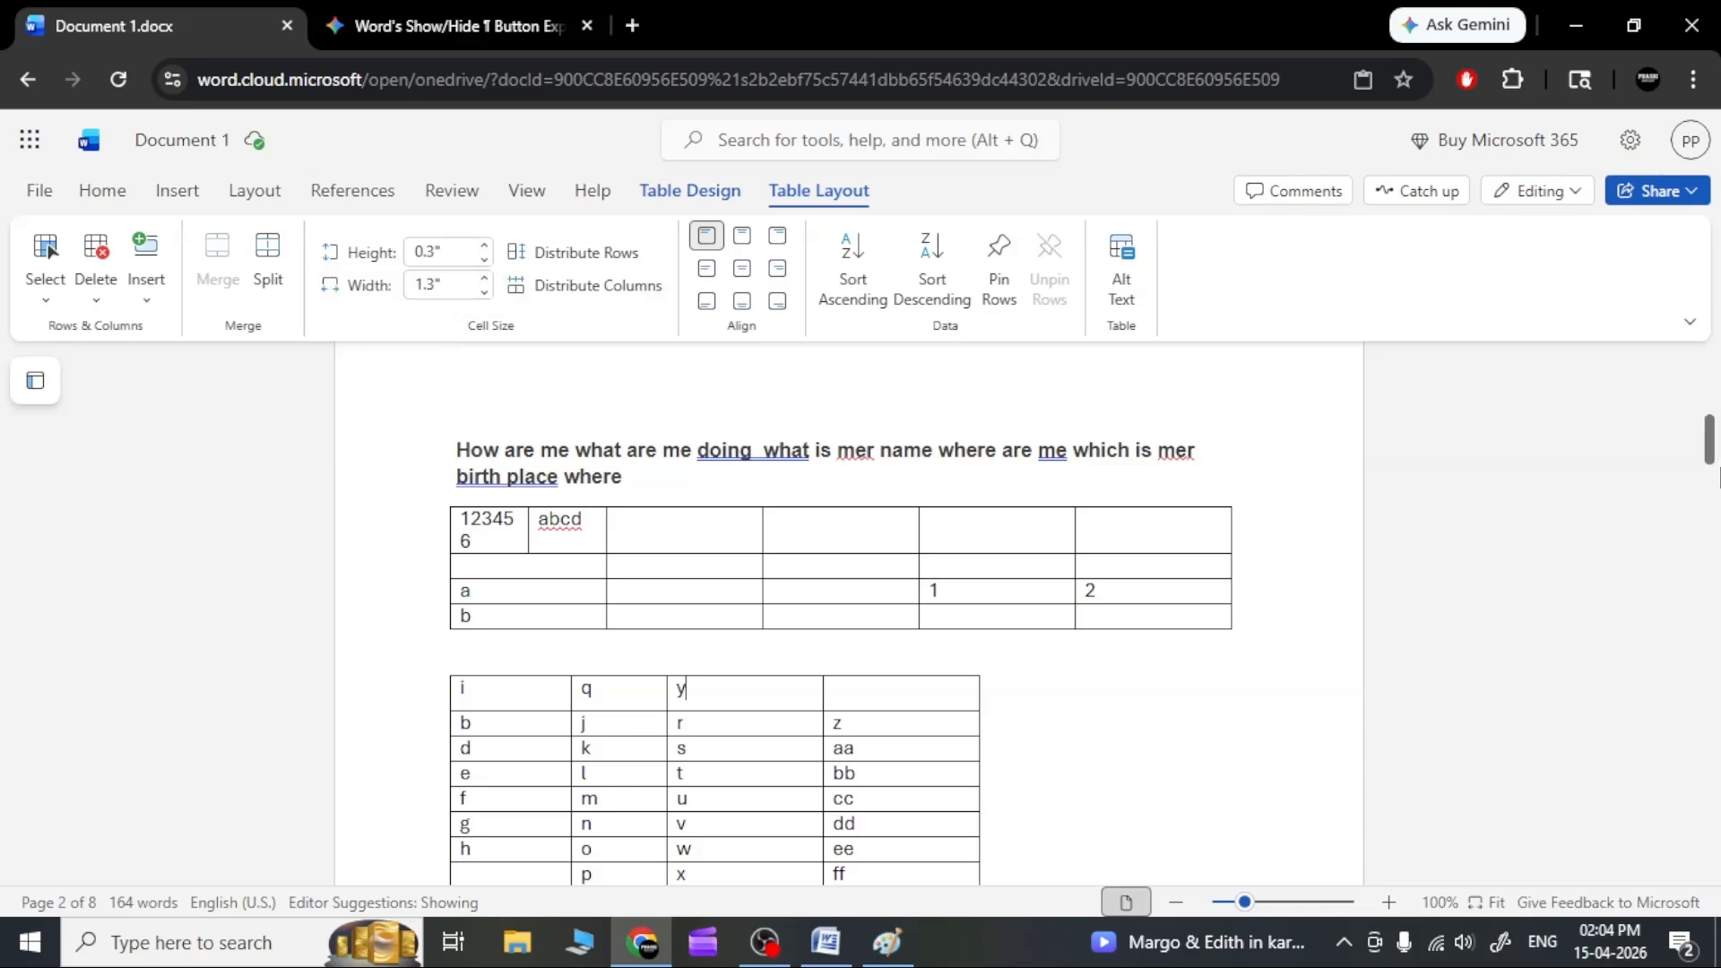
pyautogui.moveTo(1707, 446); pyautogui.dragTo(1707, 461)
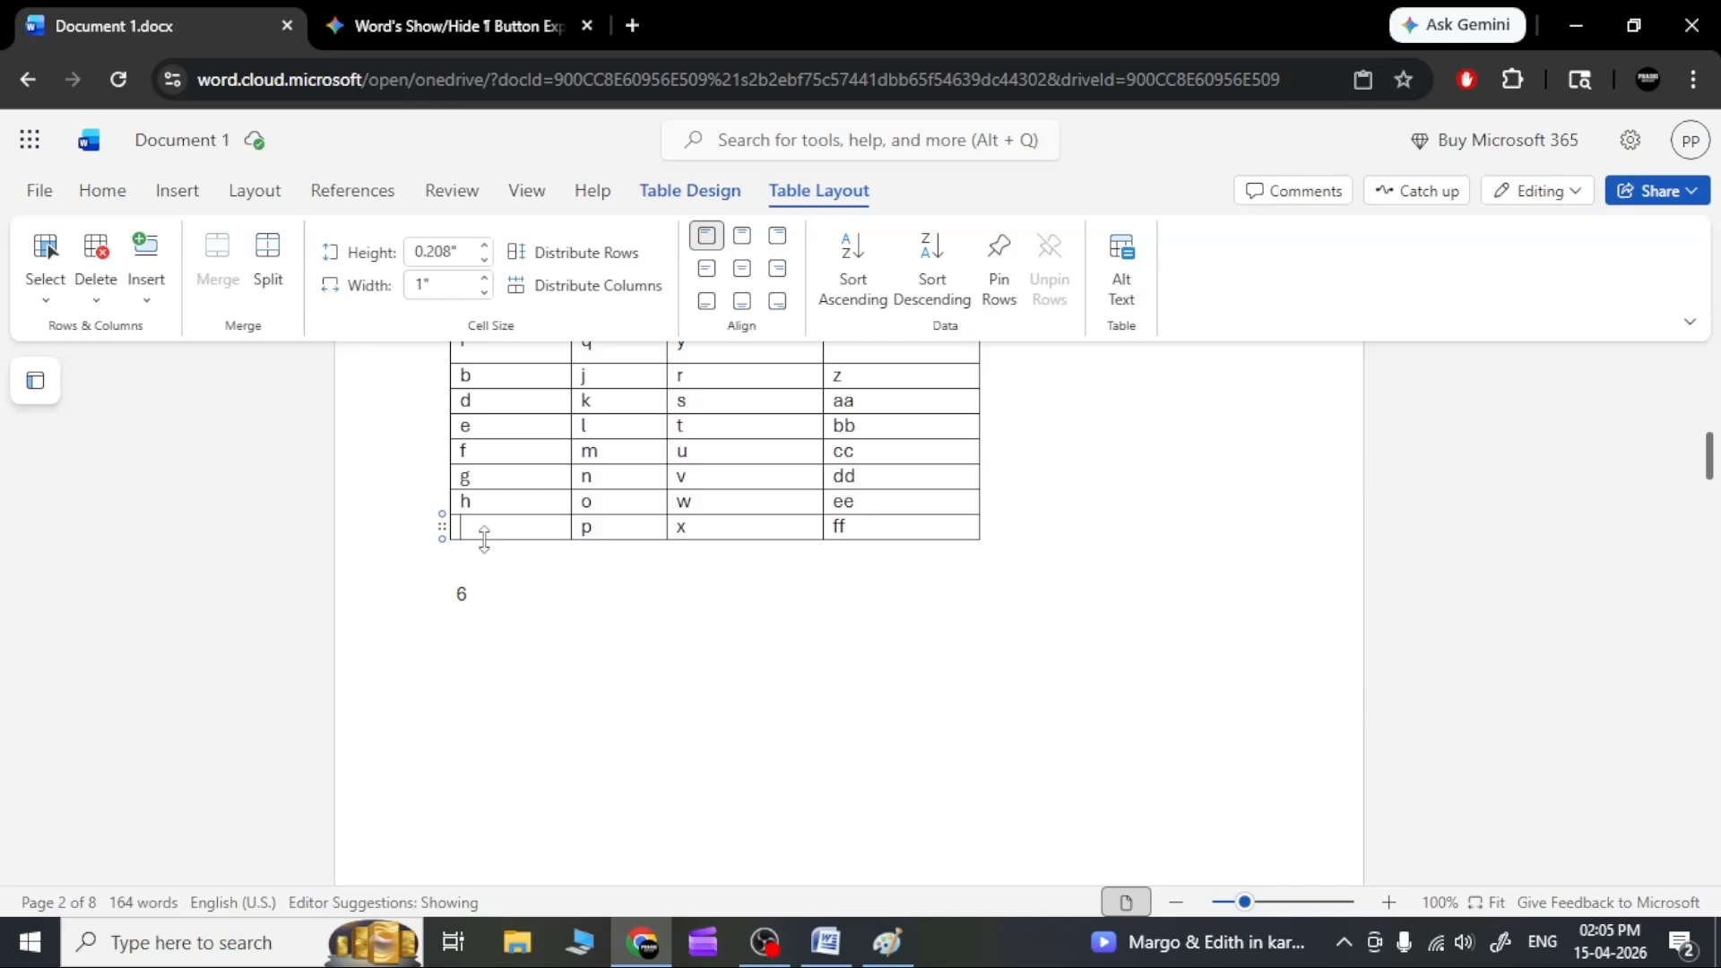
pyautogui.moveTo(484, 542); pyautogui.dragTo(485, 604)
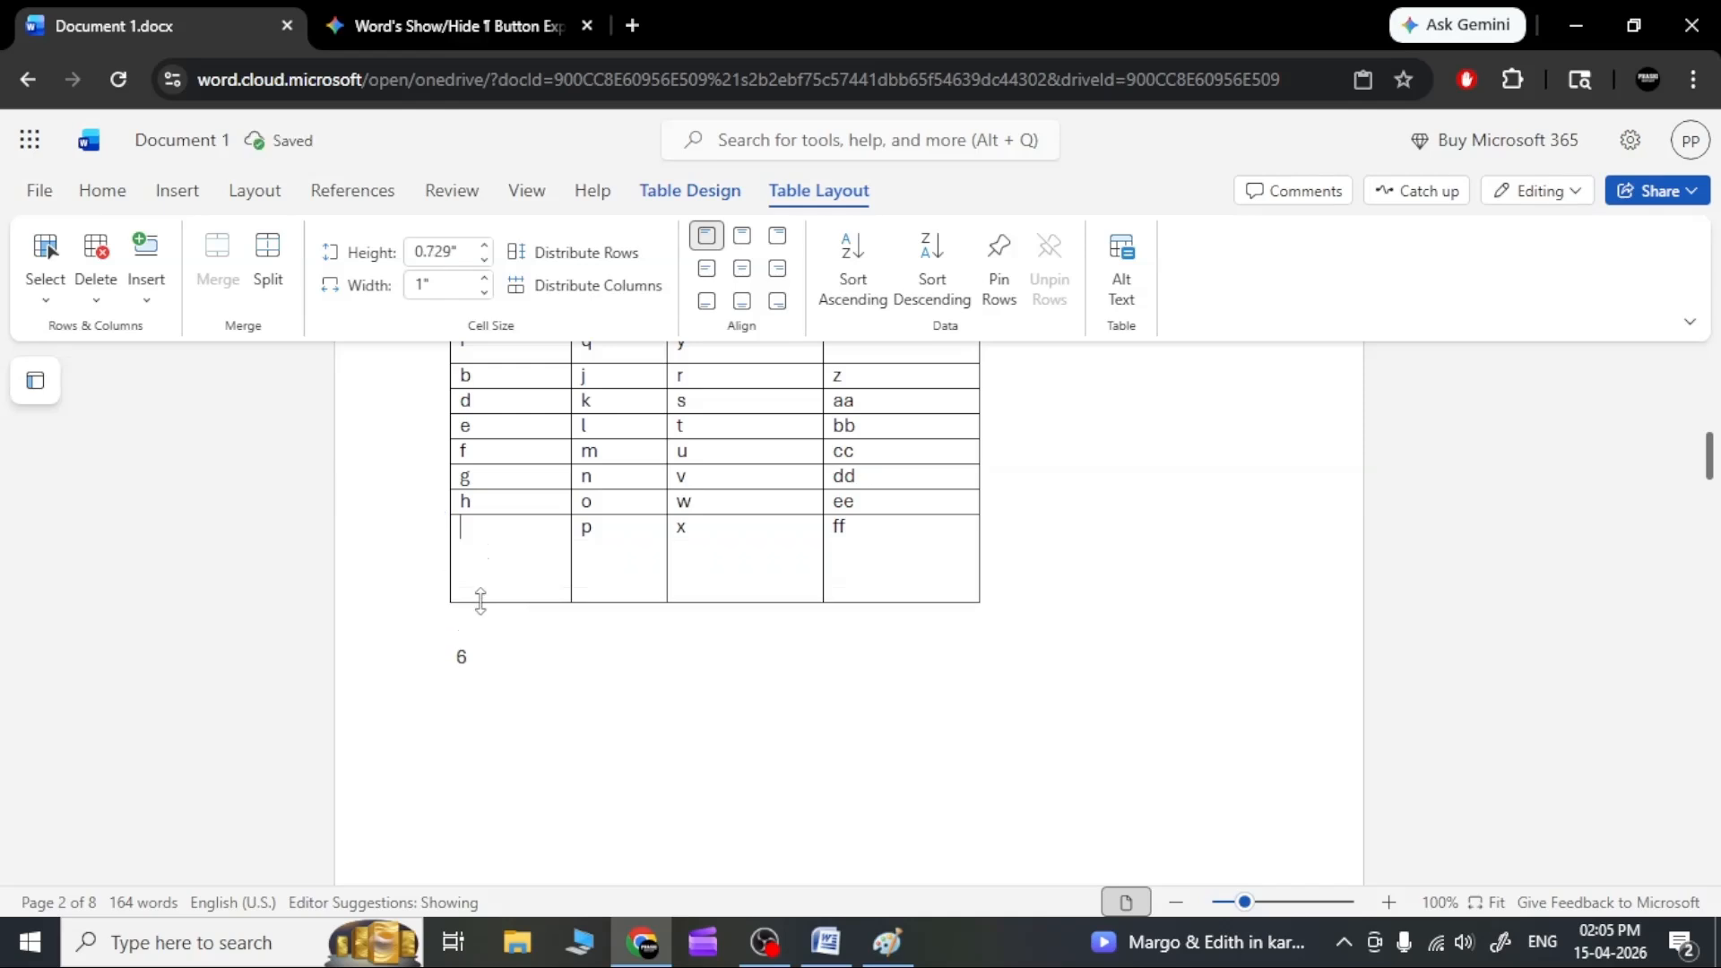
# Move the border after the lower table's first column to narrow it to about 0.37", and widen it again to about 0.92".
pyautogui.click(547, 574)
pyautogui.moveTo(571, 564); pyautogui.dragTo(494, 563)
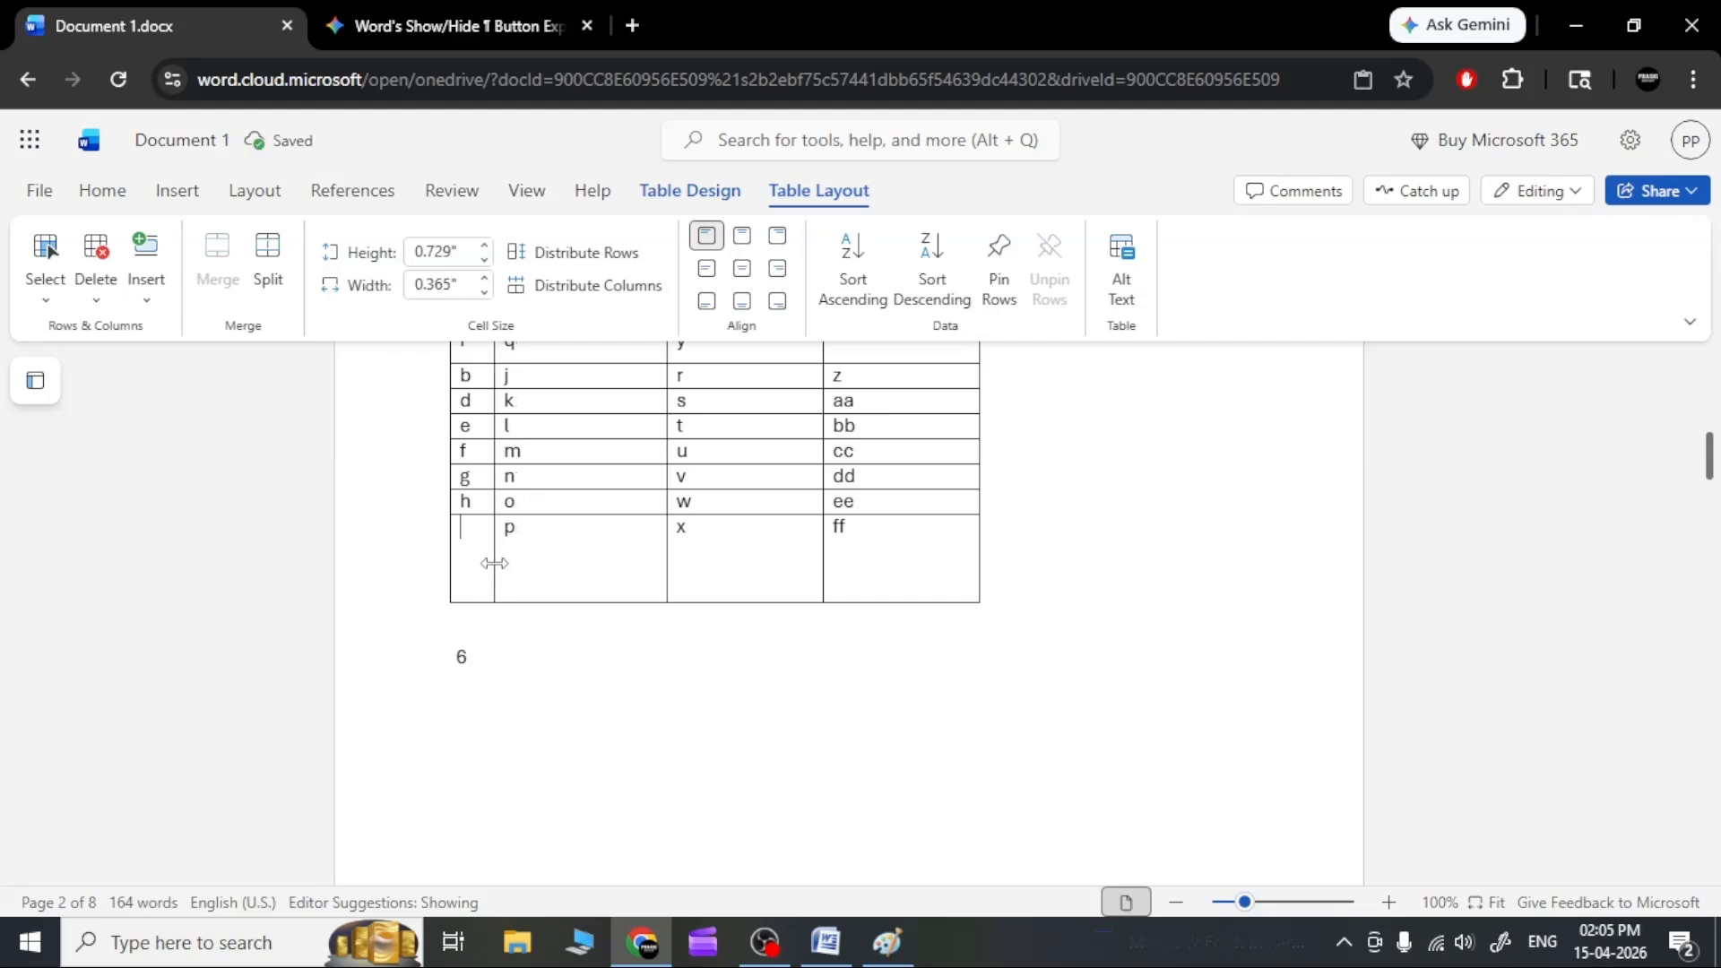
pyautogui.moveTo(494, 563); pyautogui.dragTo(561, 569)
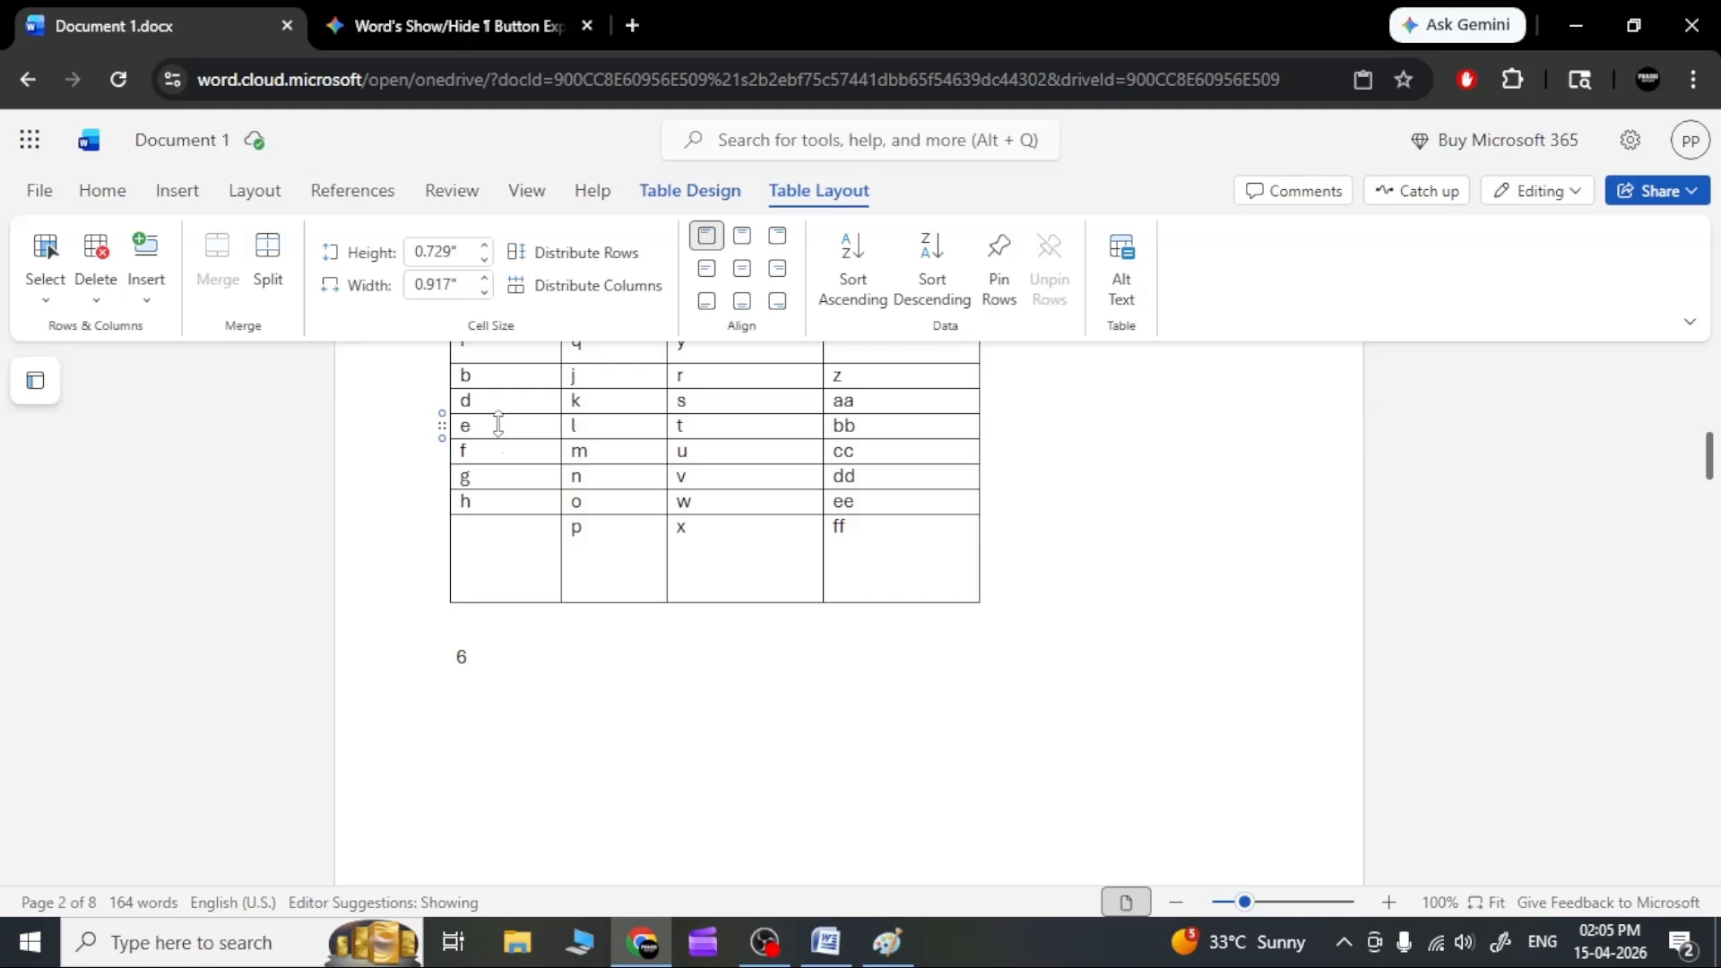
# Make the lower table's "f" row taller, and distribute that table's rows and columns evenly.
pyautogui.moveTo(508, 465); pyautogui.dragTo(509, 504)
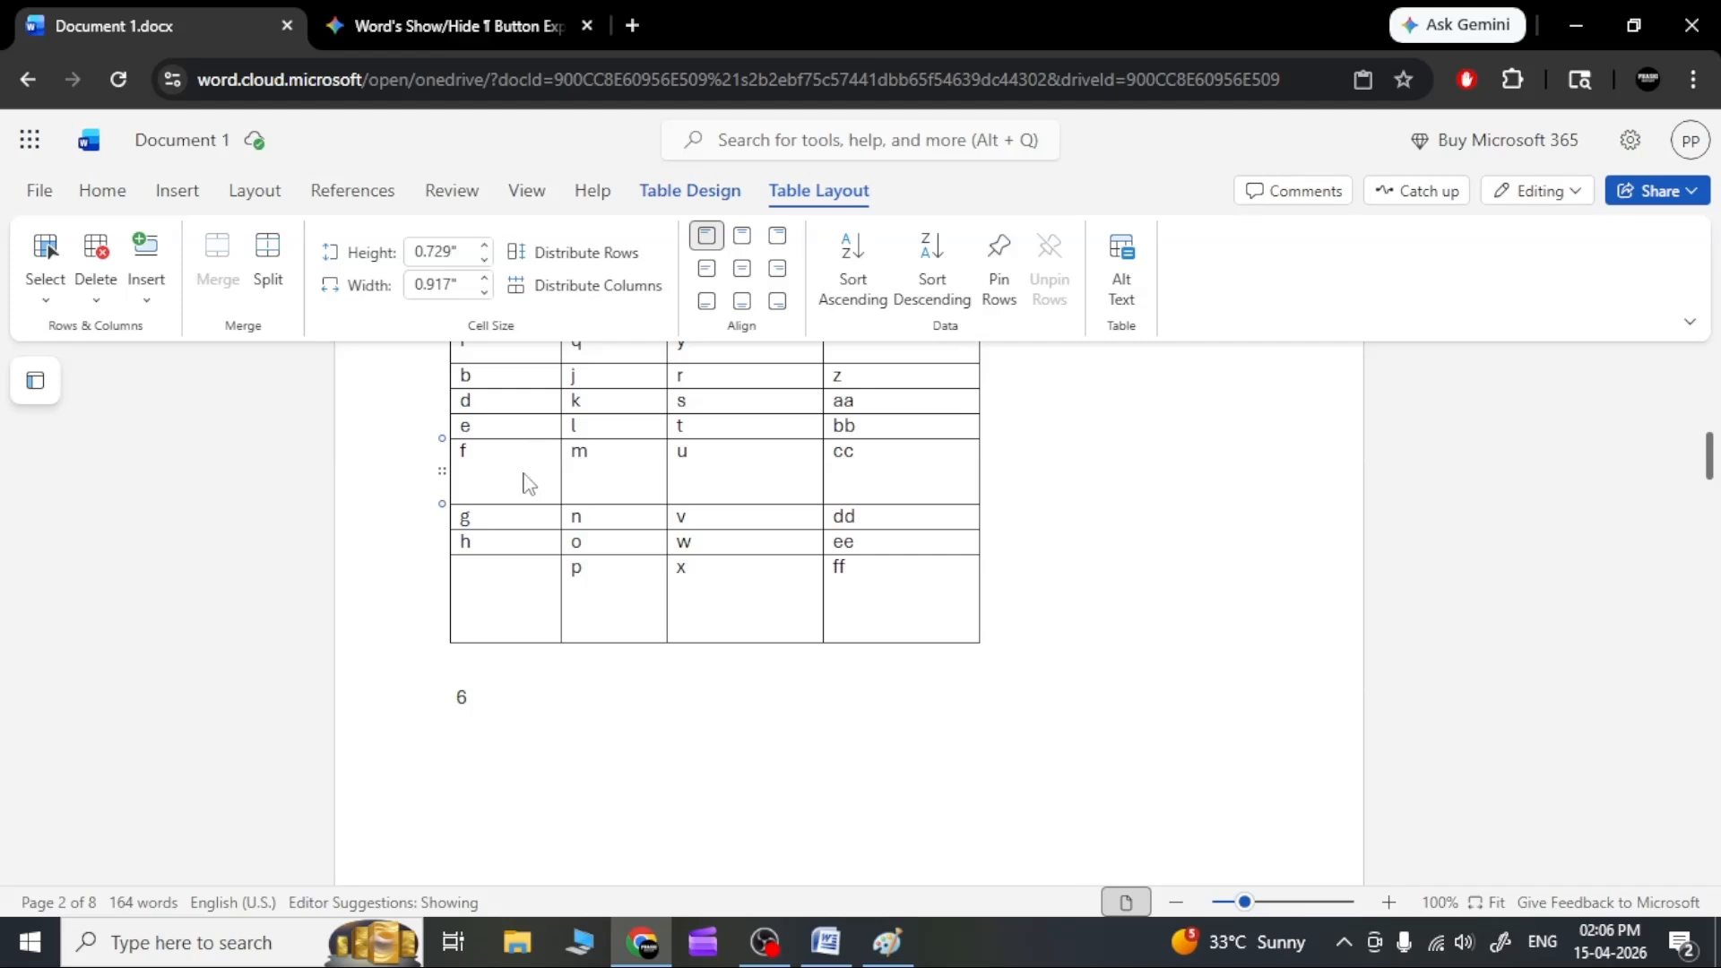
pyautogui.click(529, 482)
pyautogui.click(556, 262)
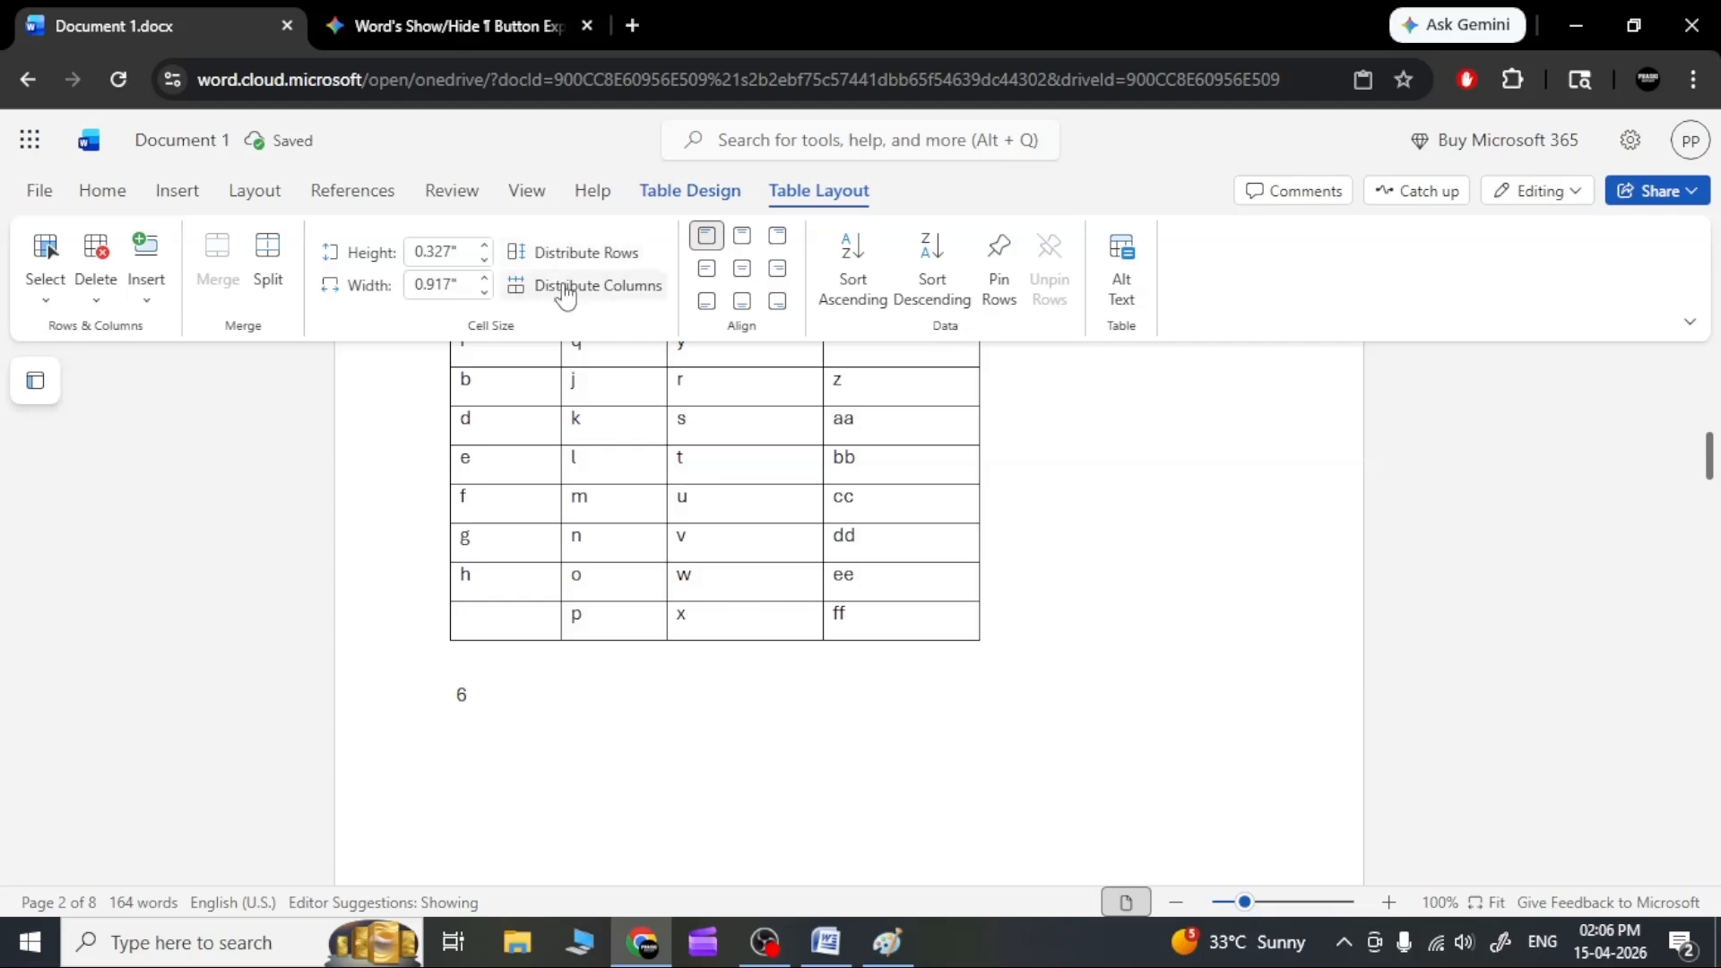
pyautogui.scroll(3, 433, 547)
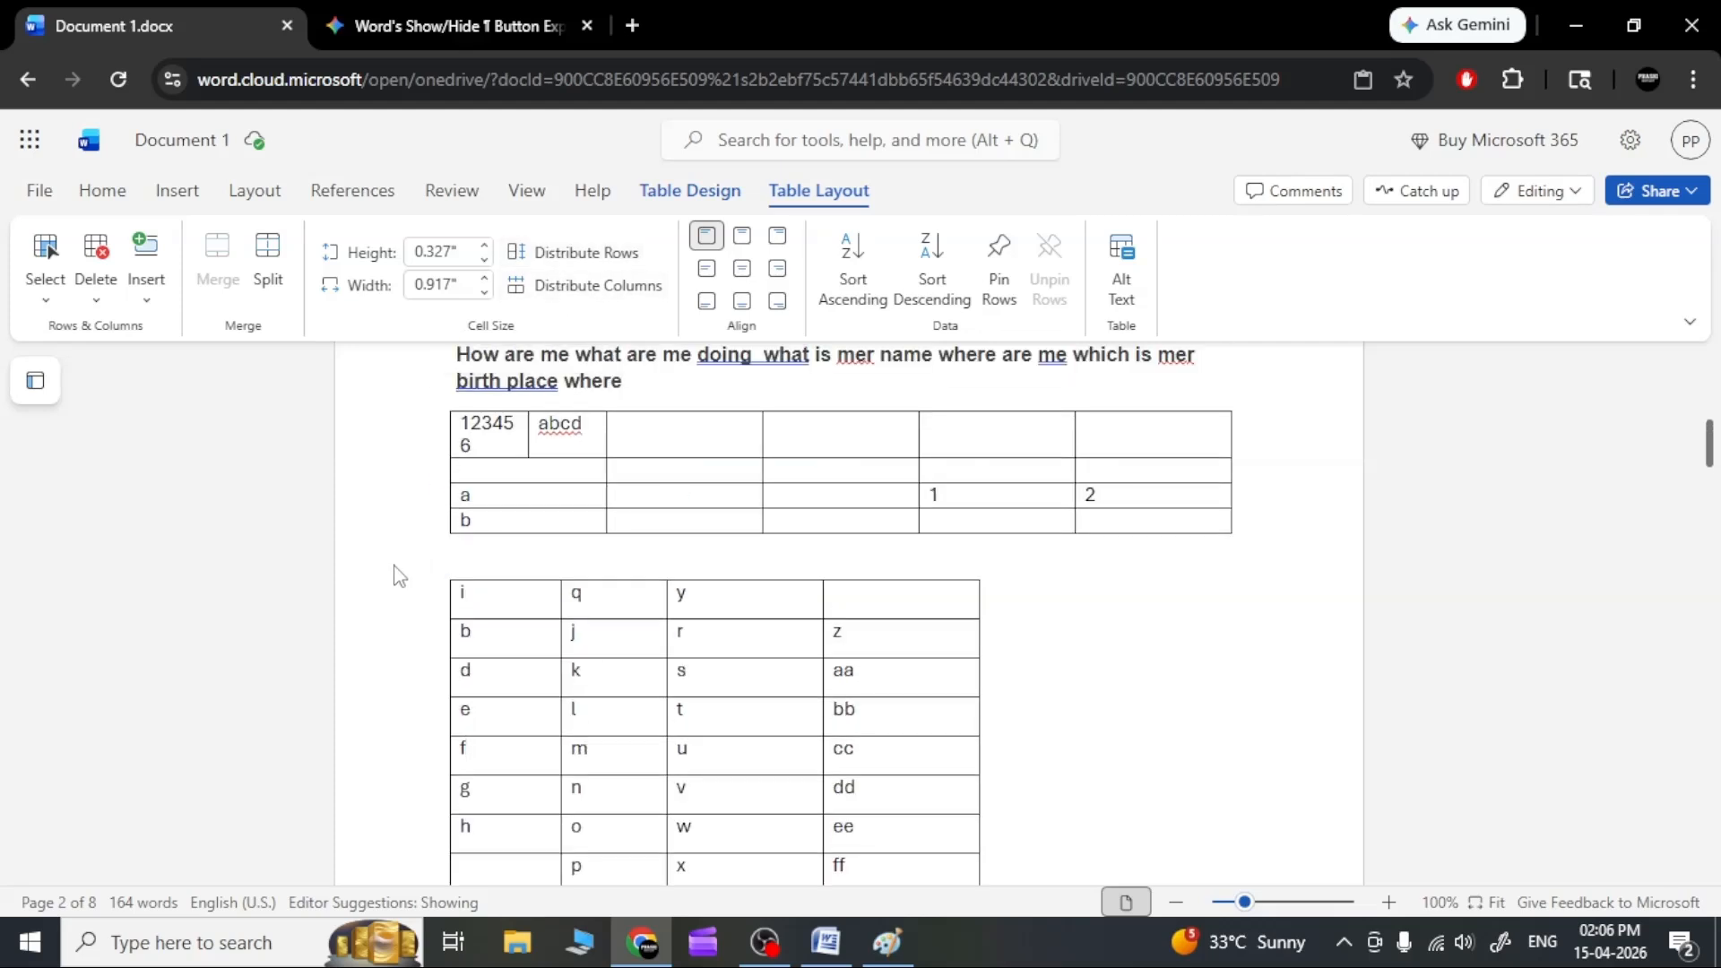
pyautogui.click(584, 285)
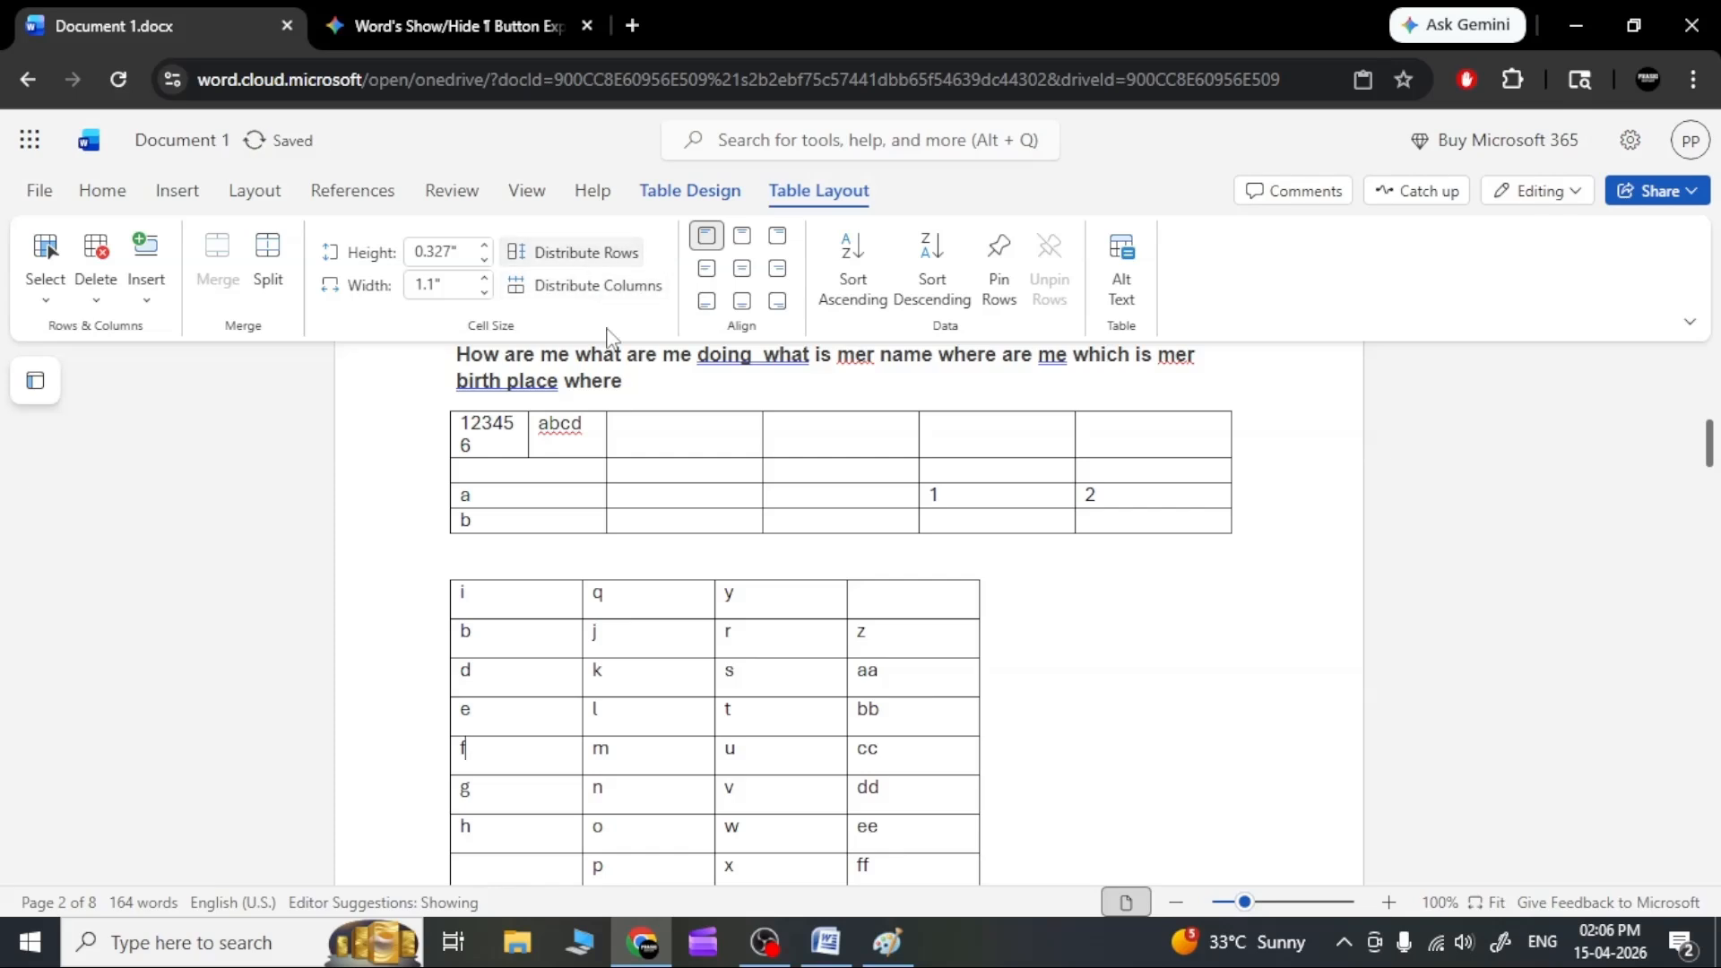
# Try distributing the upper table's rows evenly twice, undoing each attempt.
pyautogui.click(513, 499)
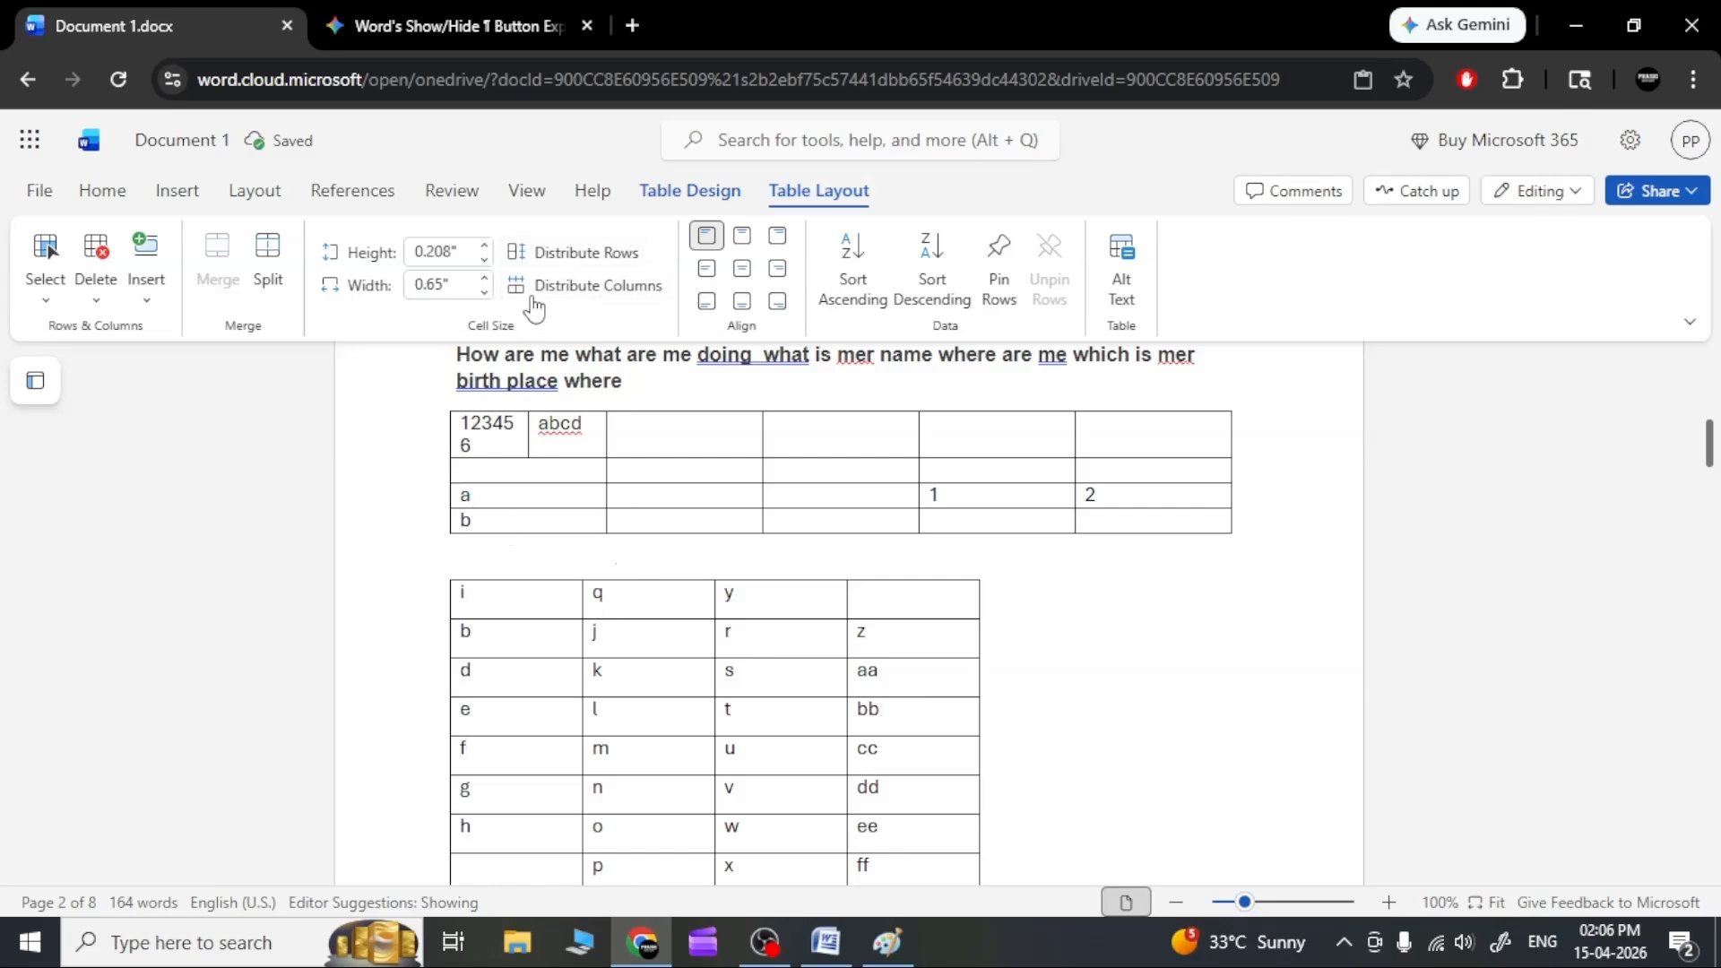
pyautogui.click(557, 258)
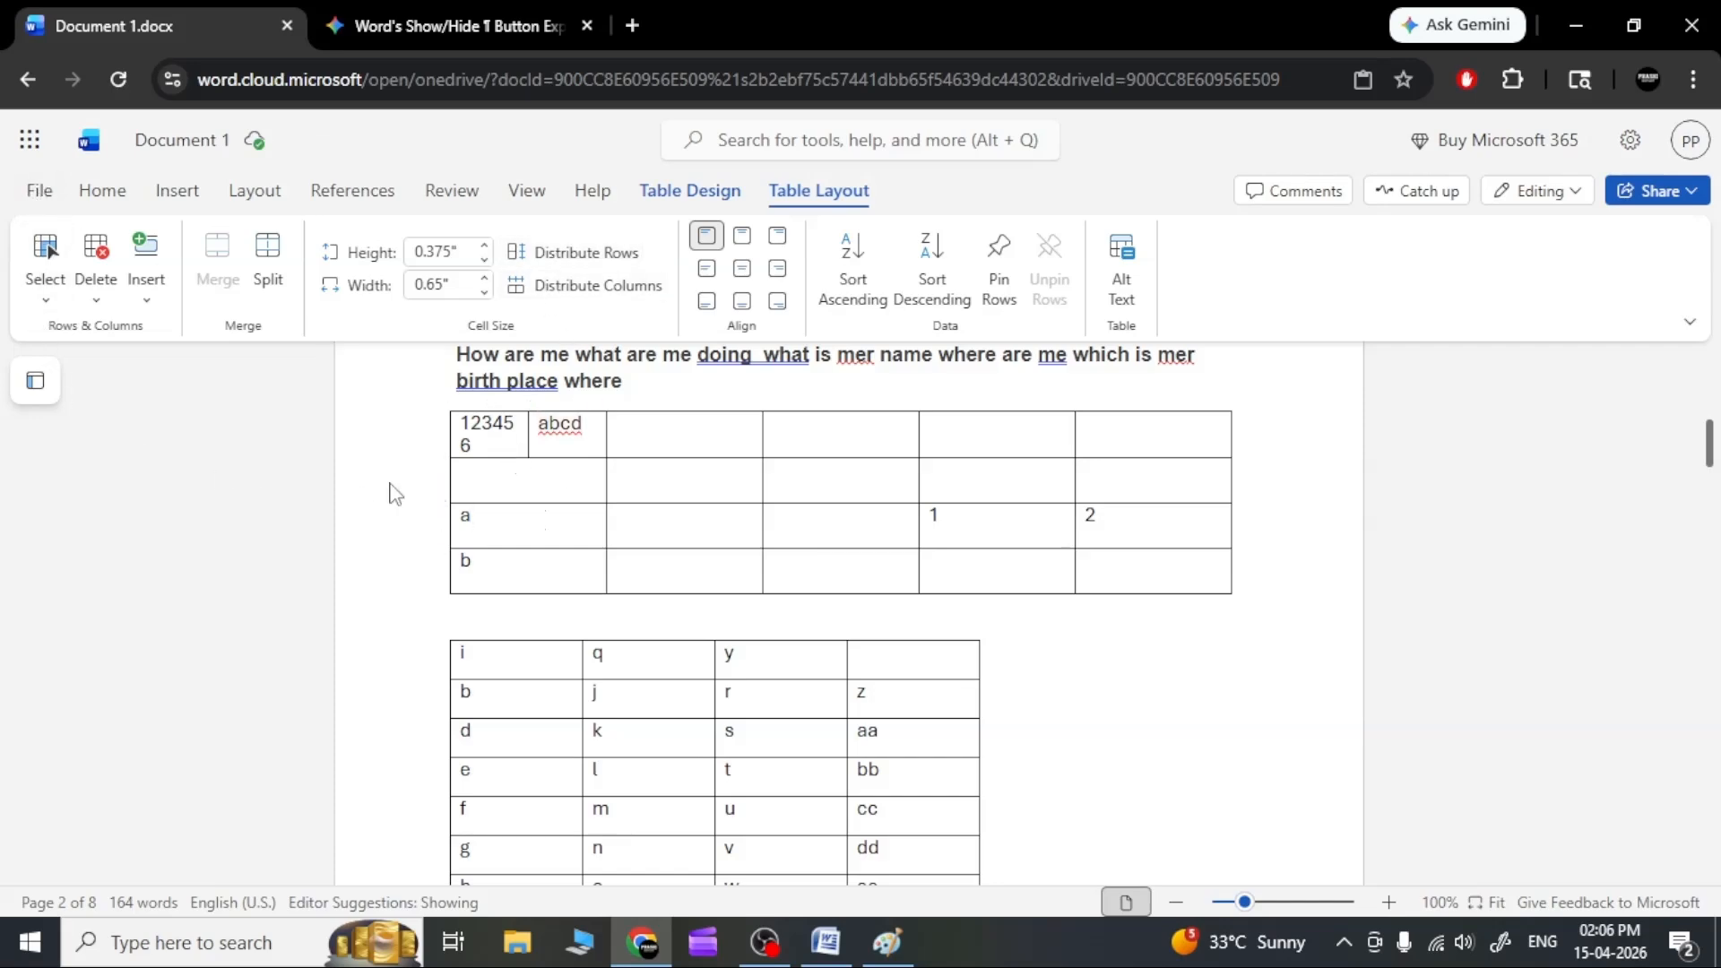
pyautogui.hotkey('ctrl', 'z')
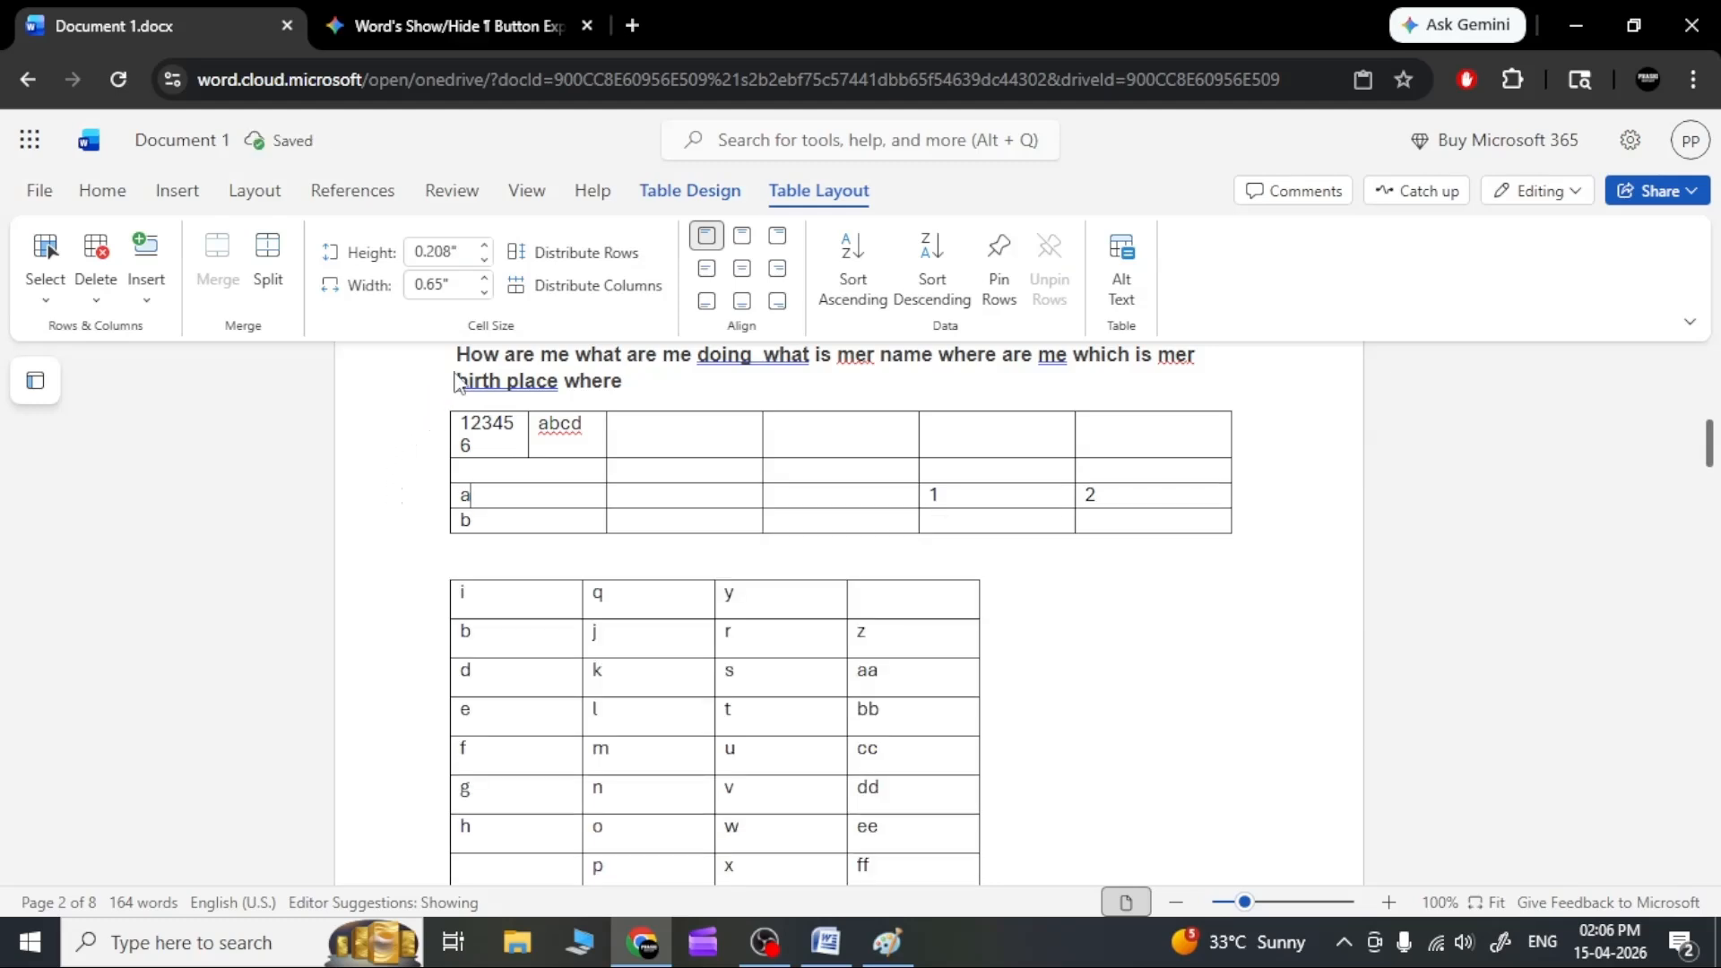
pyautogui.click(551, 266)
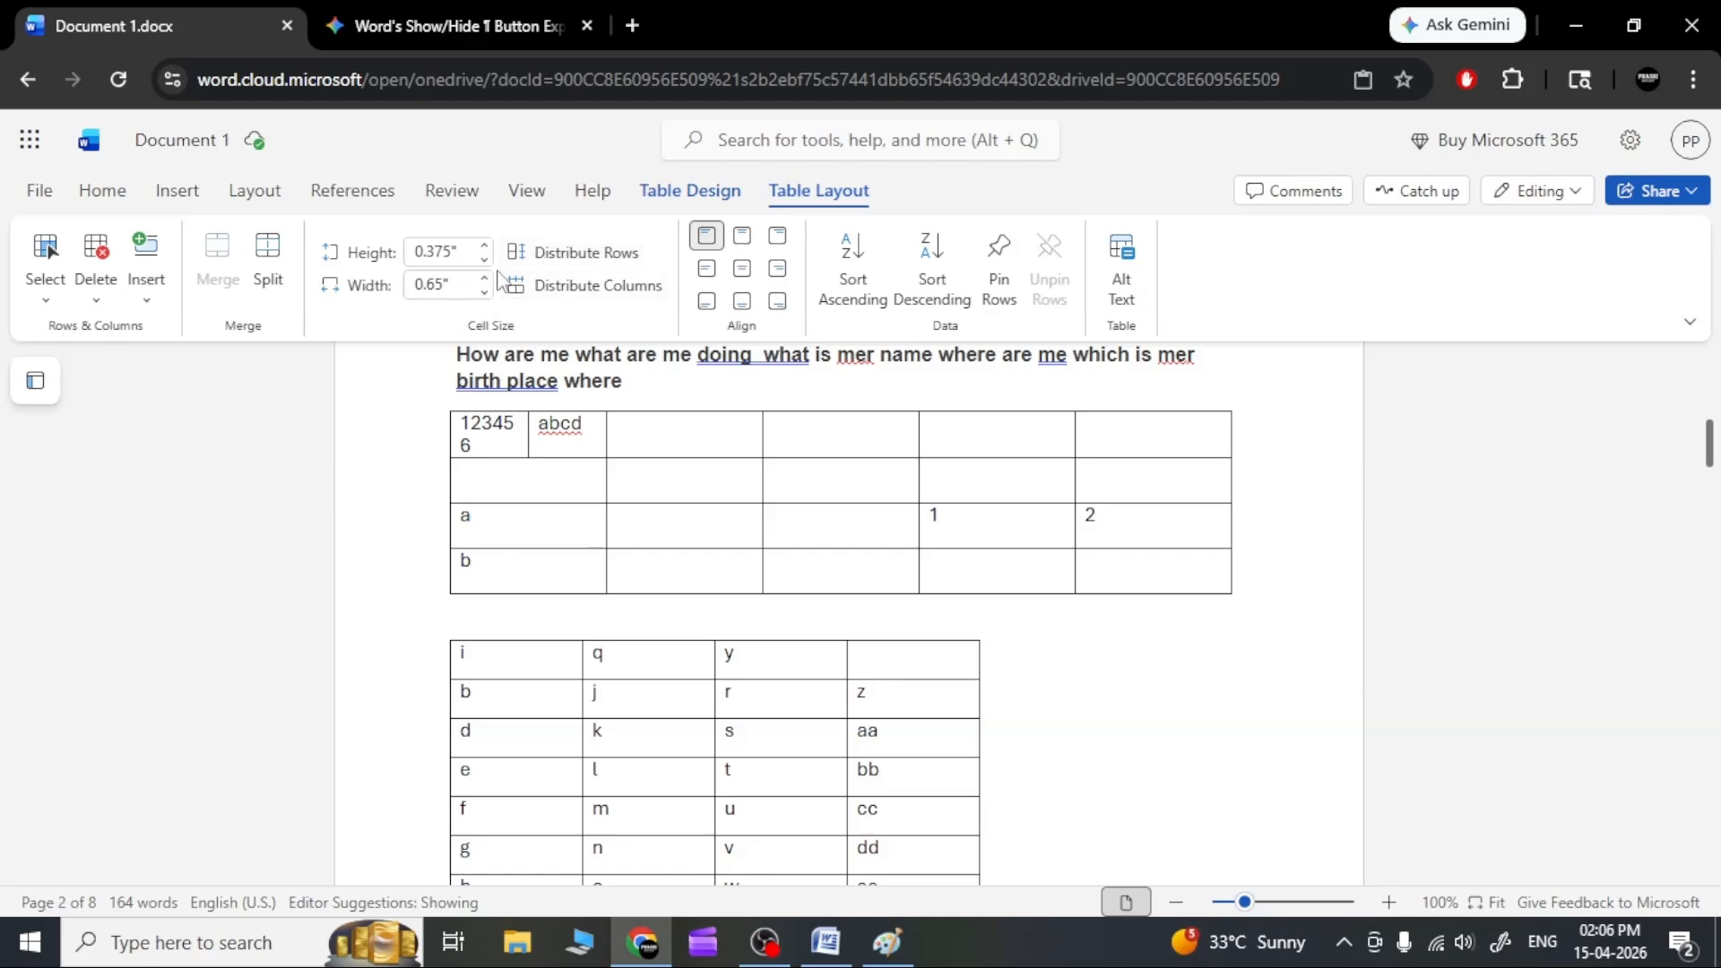
pyautogui.hotkey('ctrl', 'z')
# Set the upper table's "a" row height to 1", and distribute that table's rows and columns evenly.
pyautogui.click(485, 247)
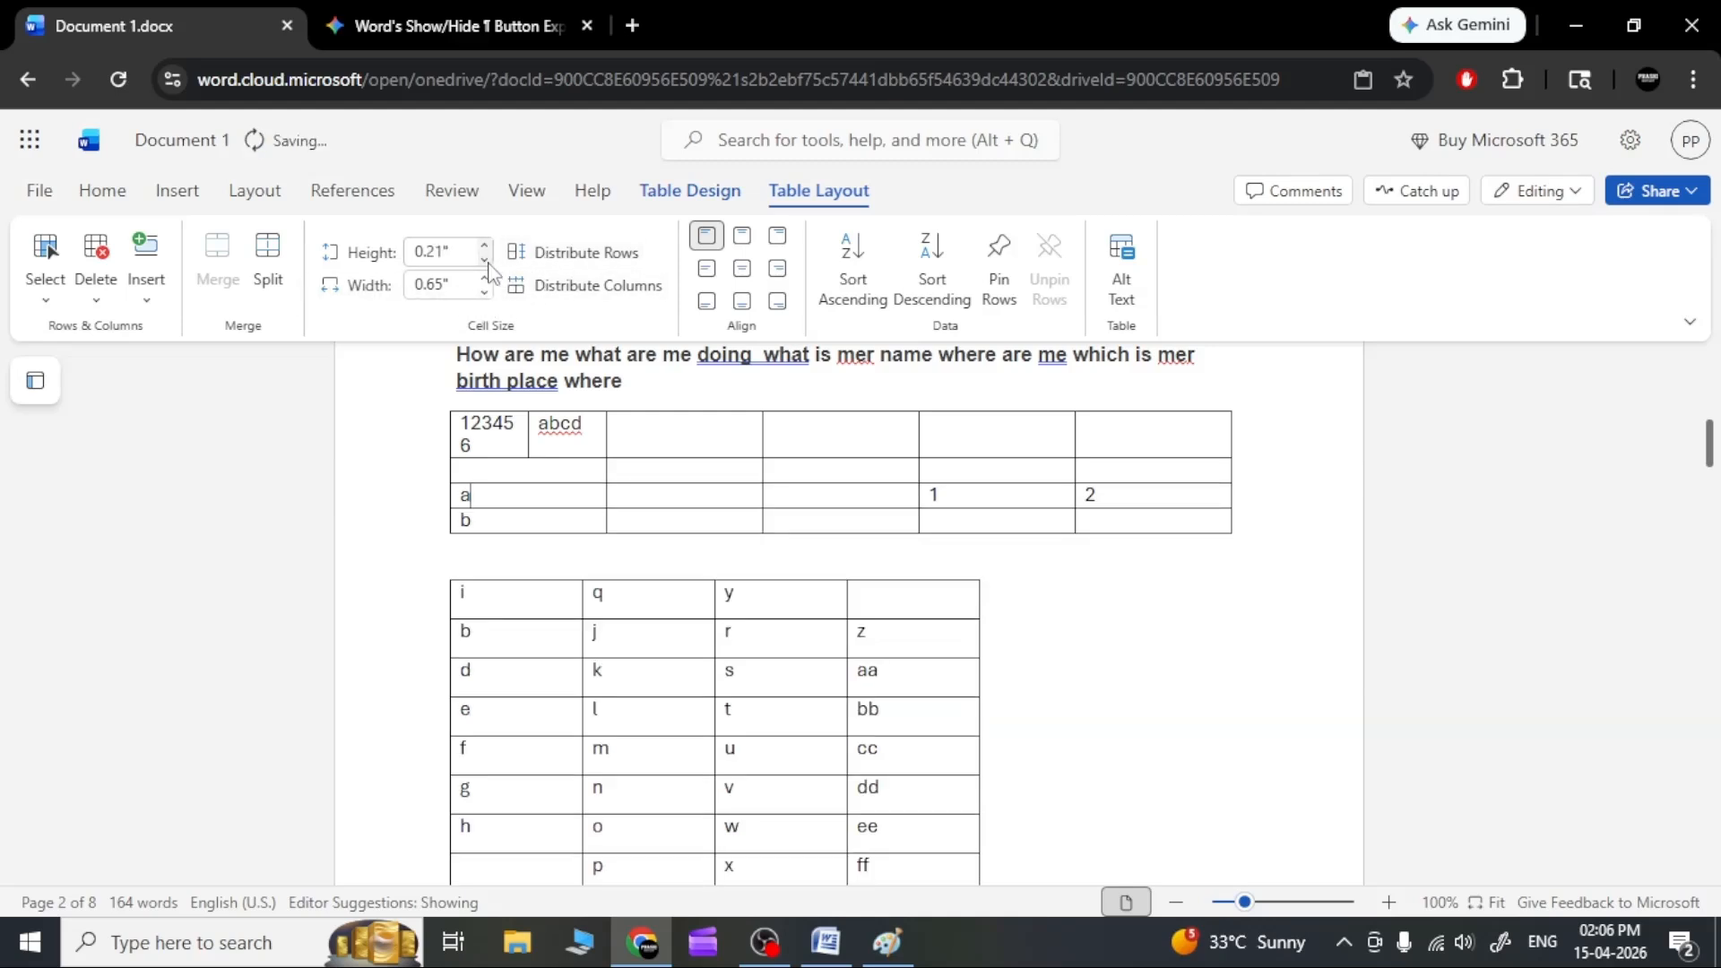
pyautogui.click(485, 247)
pyautogui.click(485, 248)
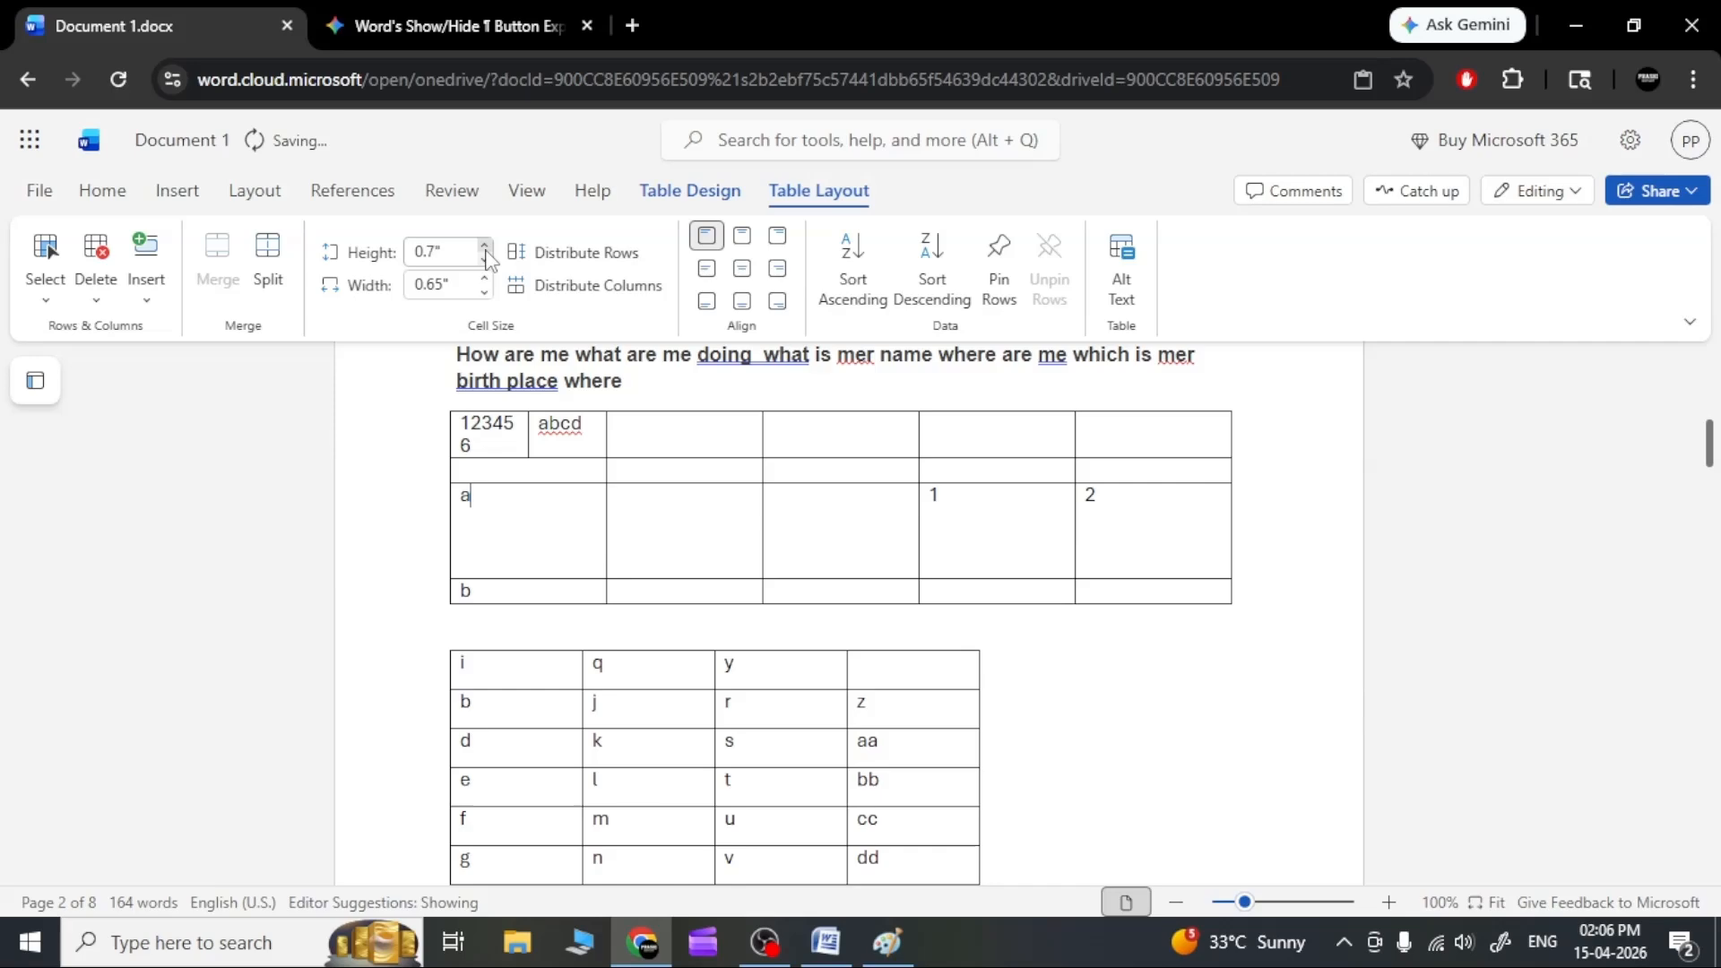
pyautogui.click(485, 247)
pyautogui.click(485, 247)
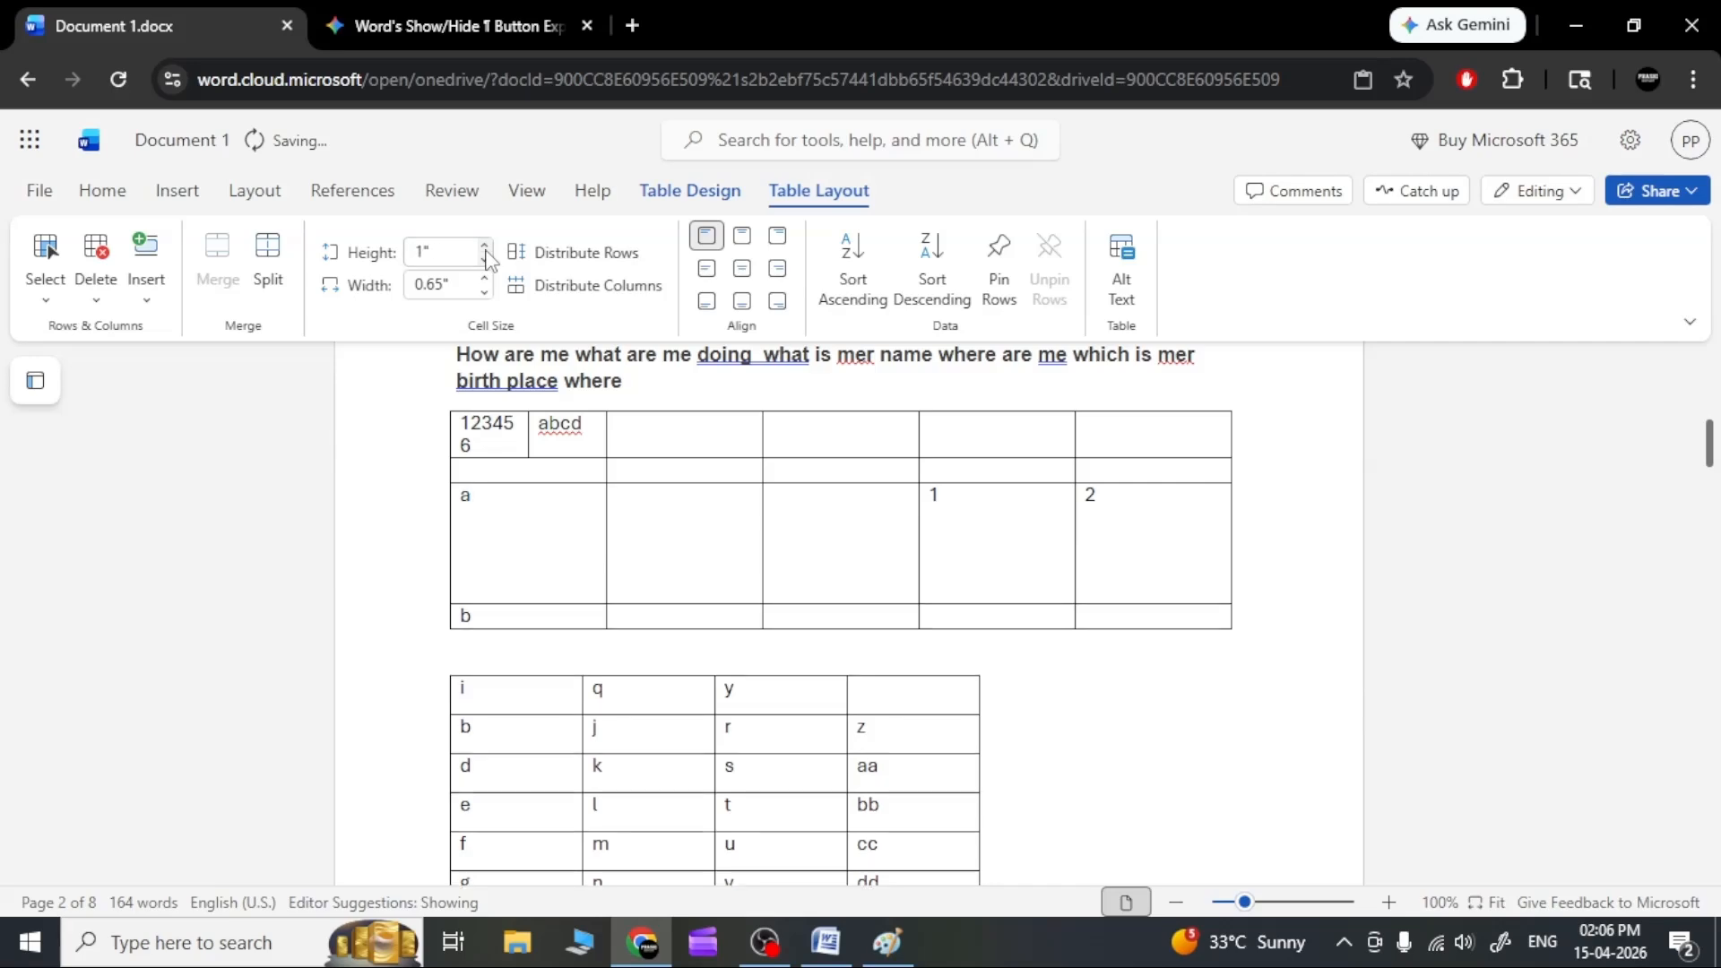
pyautogui.click(565, 263)
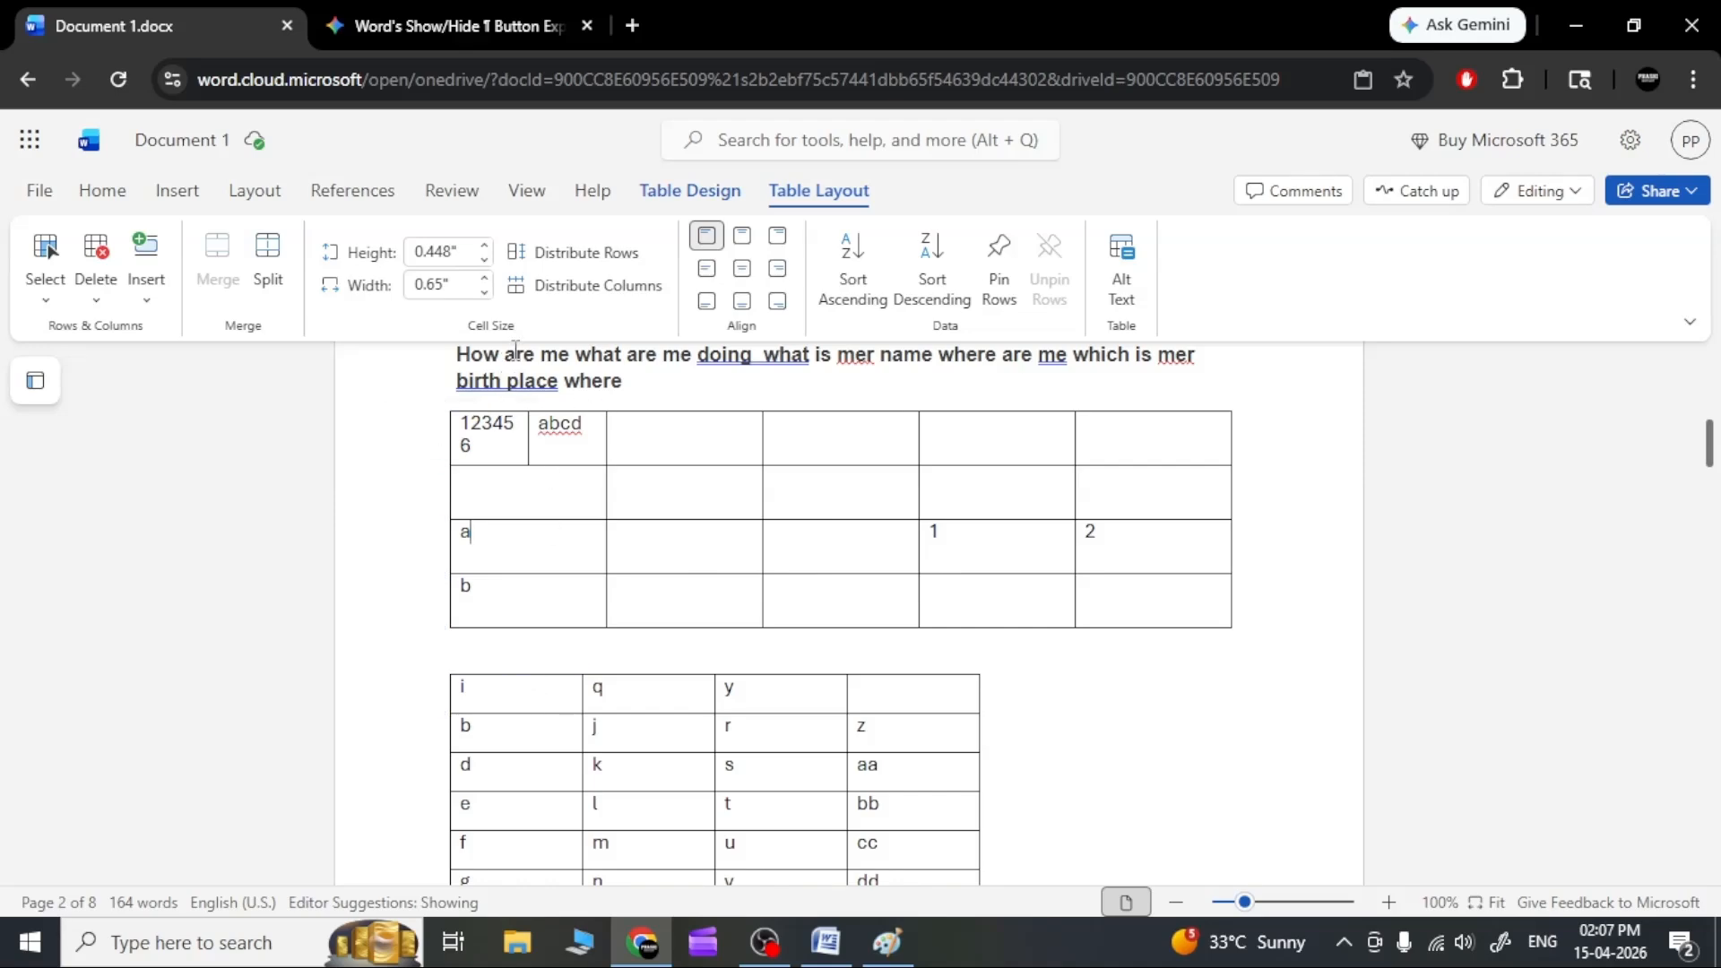
pyautogui.click(567, 285)
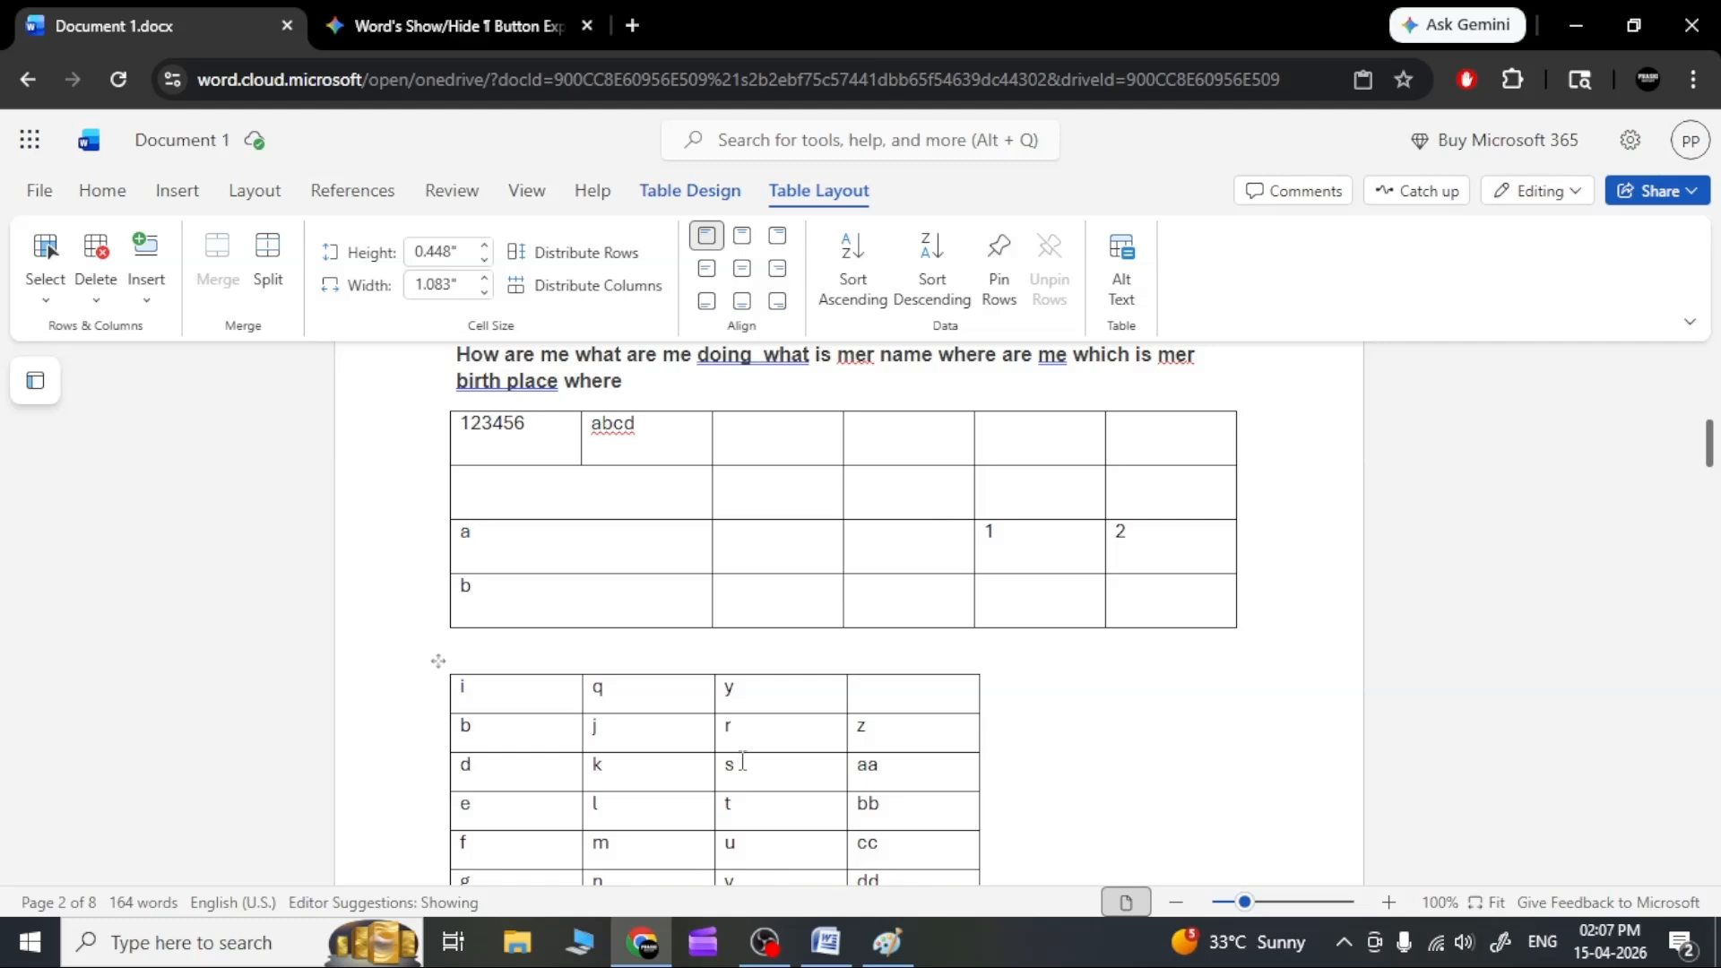
# Extend the "def" cell in page 1's second table with random letters until its text wraps onto four lines.
pyautogui.scroll(-5, 563, 713)
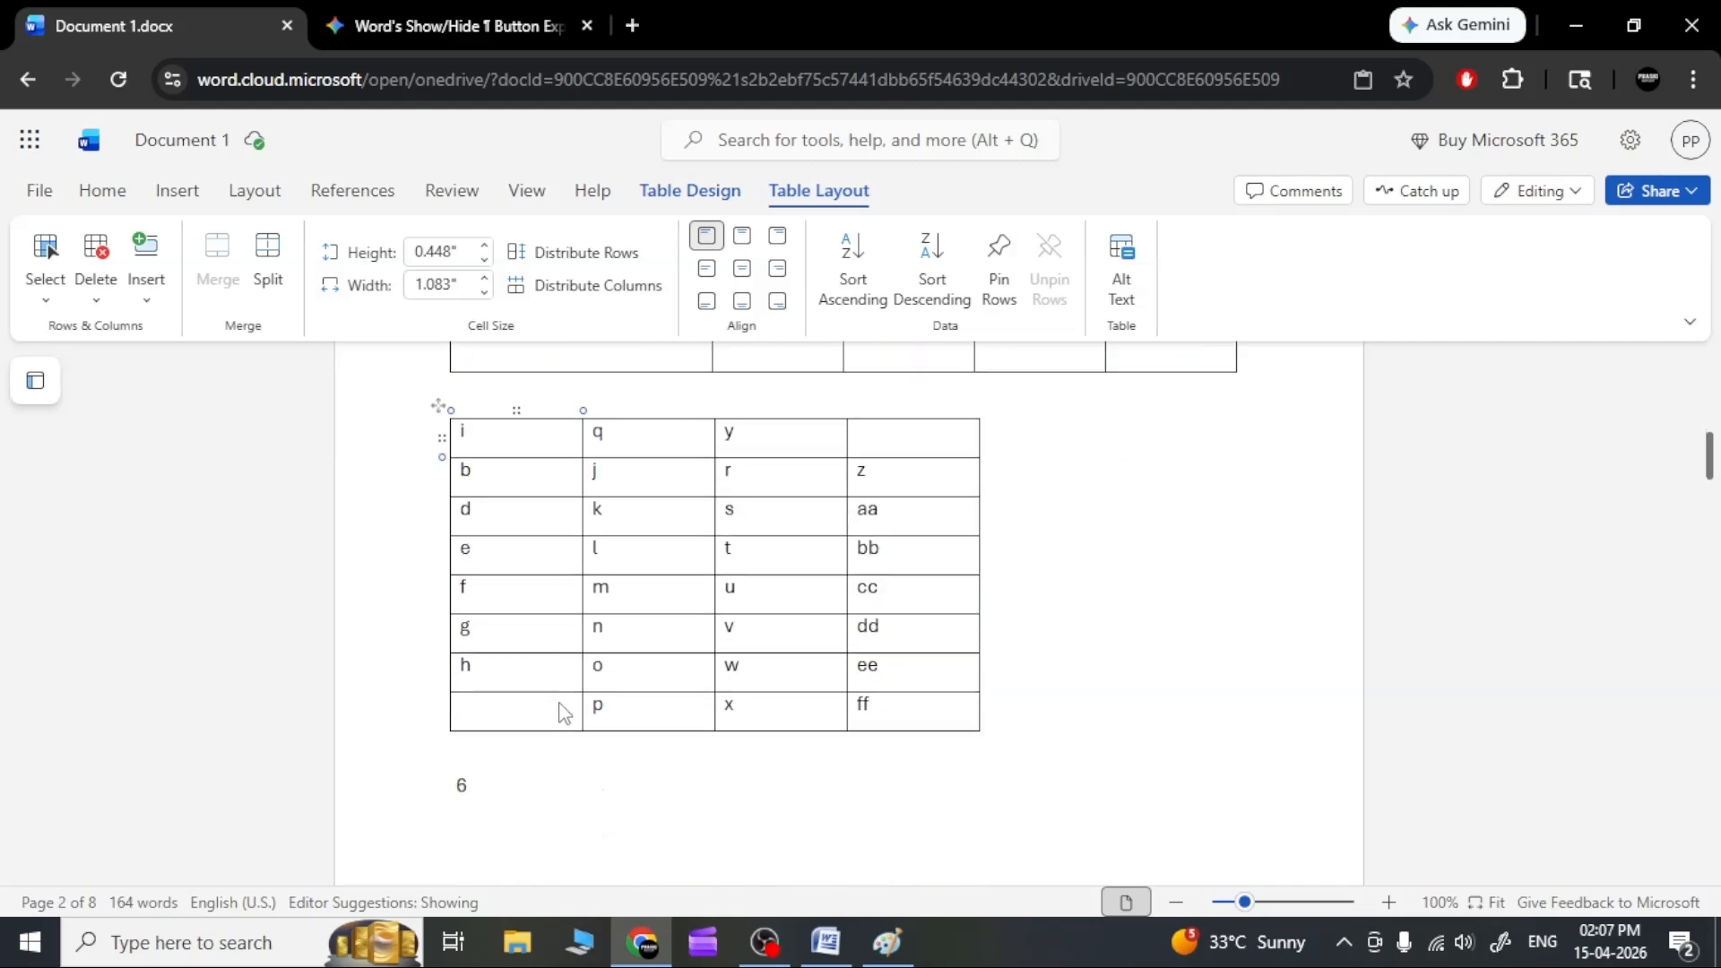
pyautogui.scroll(10, 563, 712)
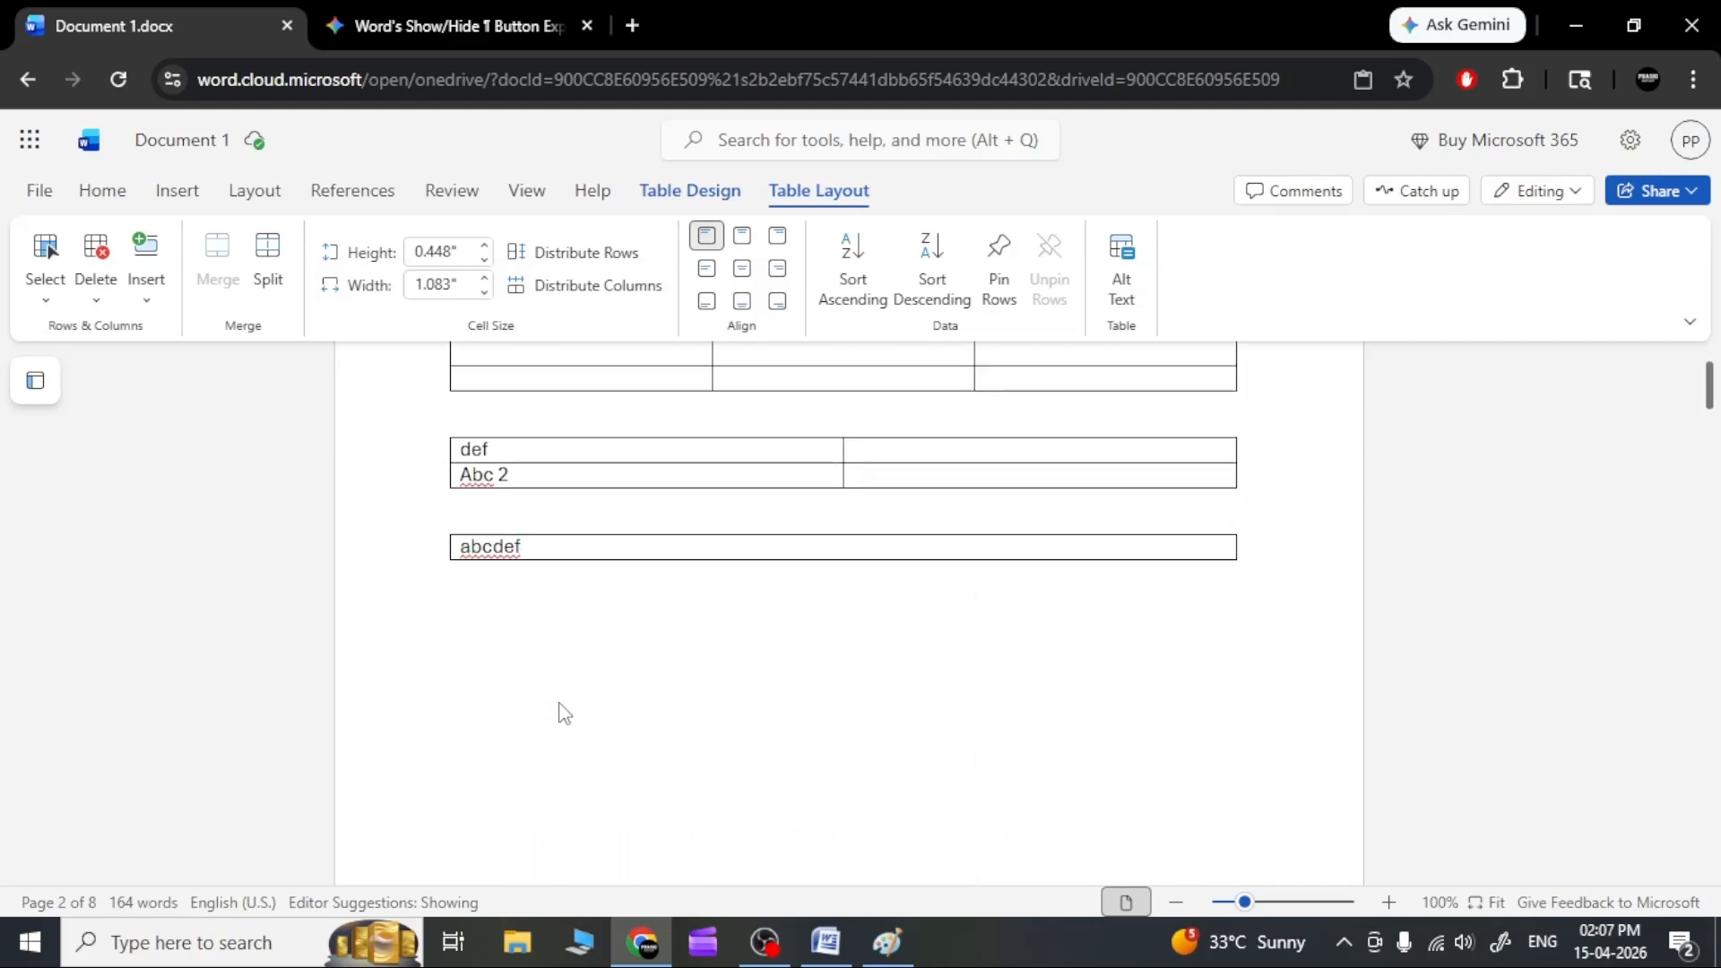
pyautogui.scroll(3, 558, 711)
pyautogui.click(546, 695)
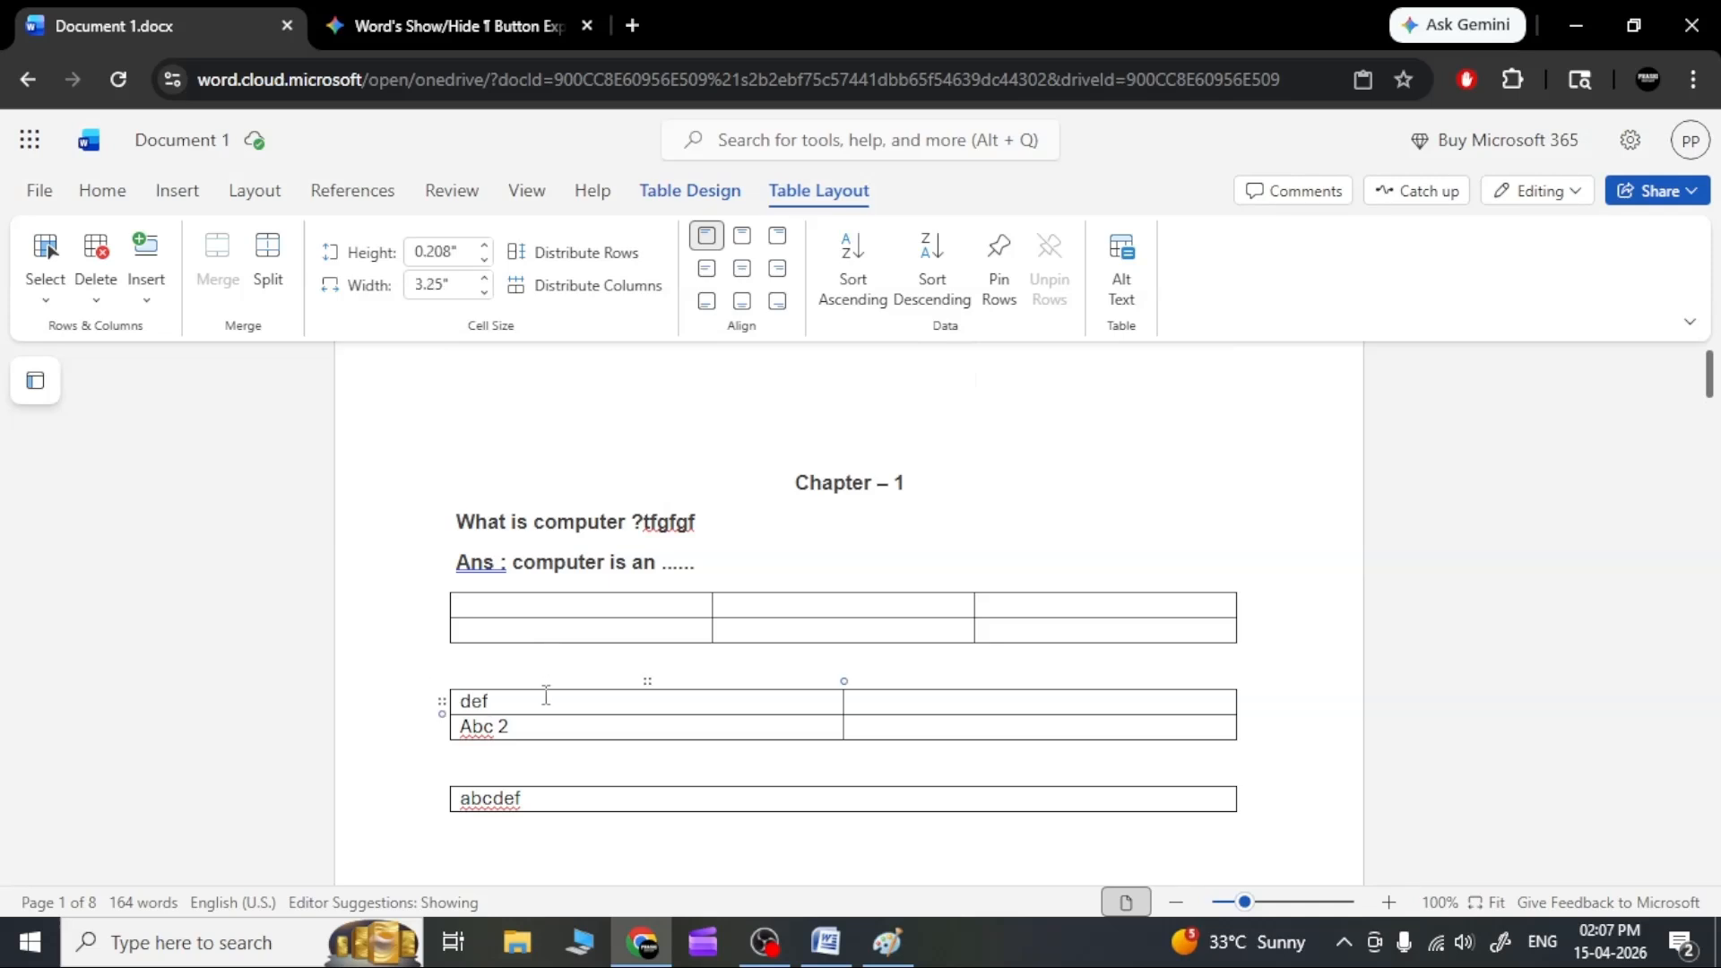
pyautogui.write('djkadkjaskdjkas')
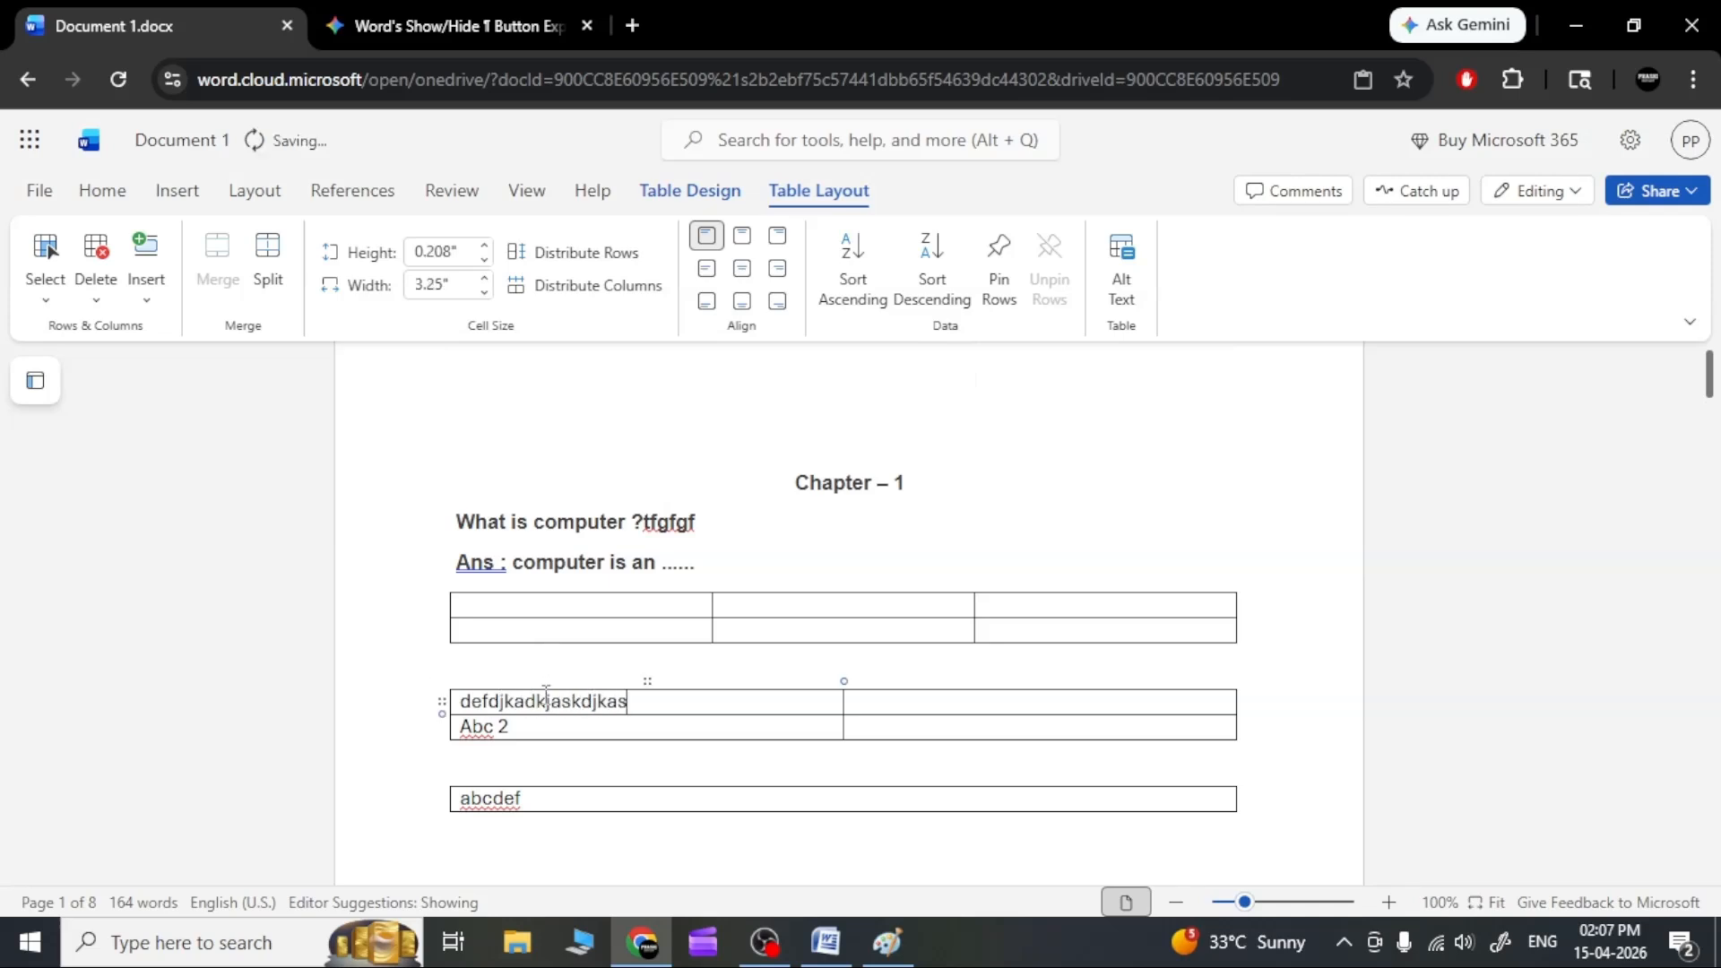
pyautogui.write('jdkjaskdjkasjdkaskdaskdkasdjskdkasd')
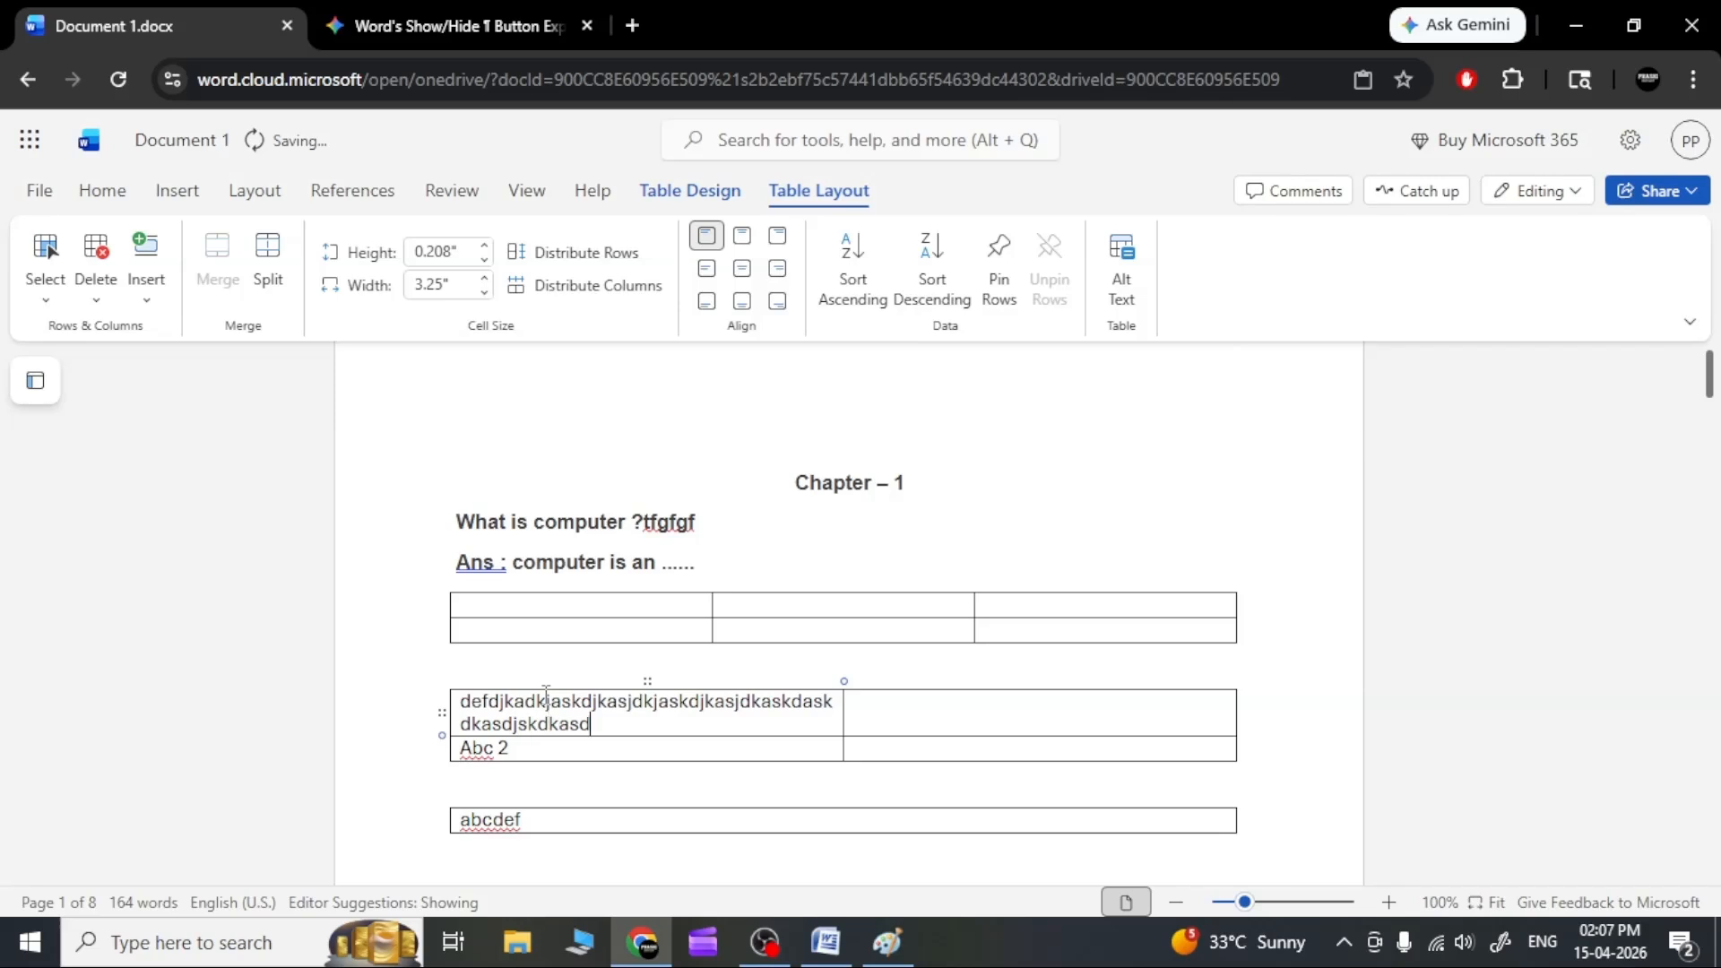
pyautogui.write('ksjdkskdksjdksjdkaskdjaskdkasjdkasj')
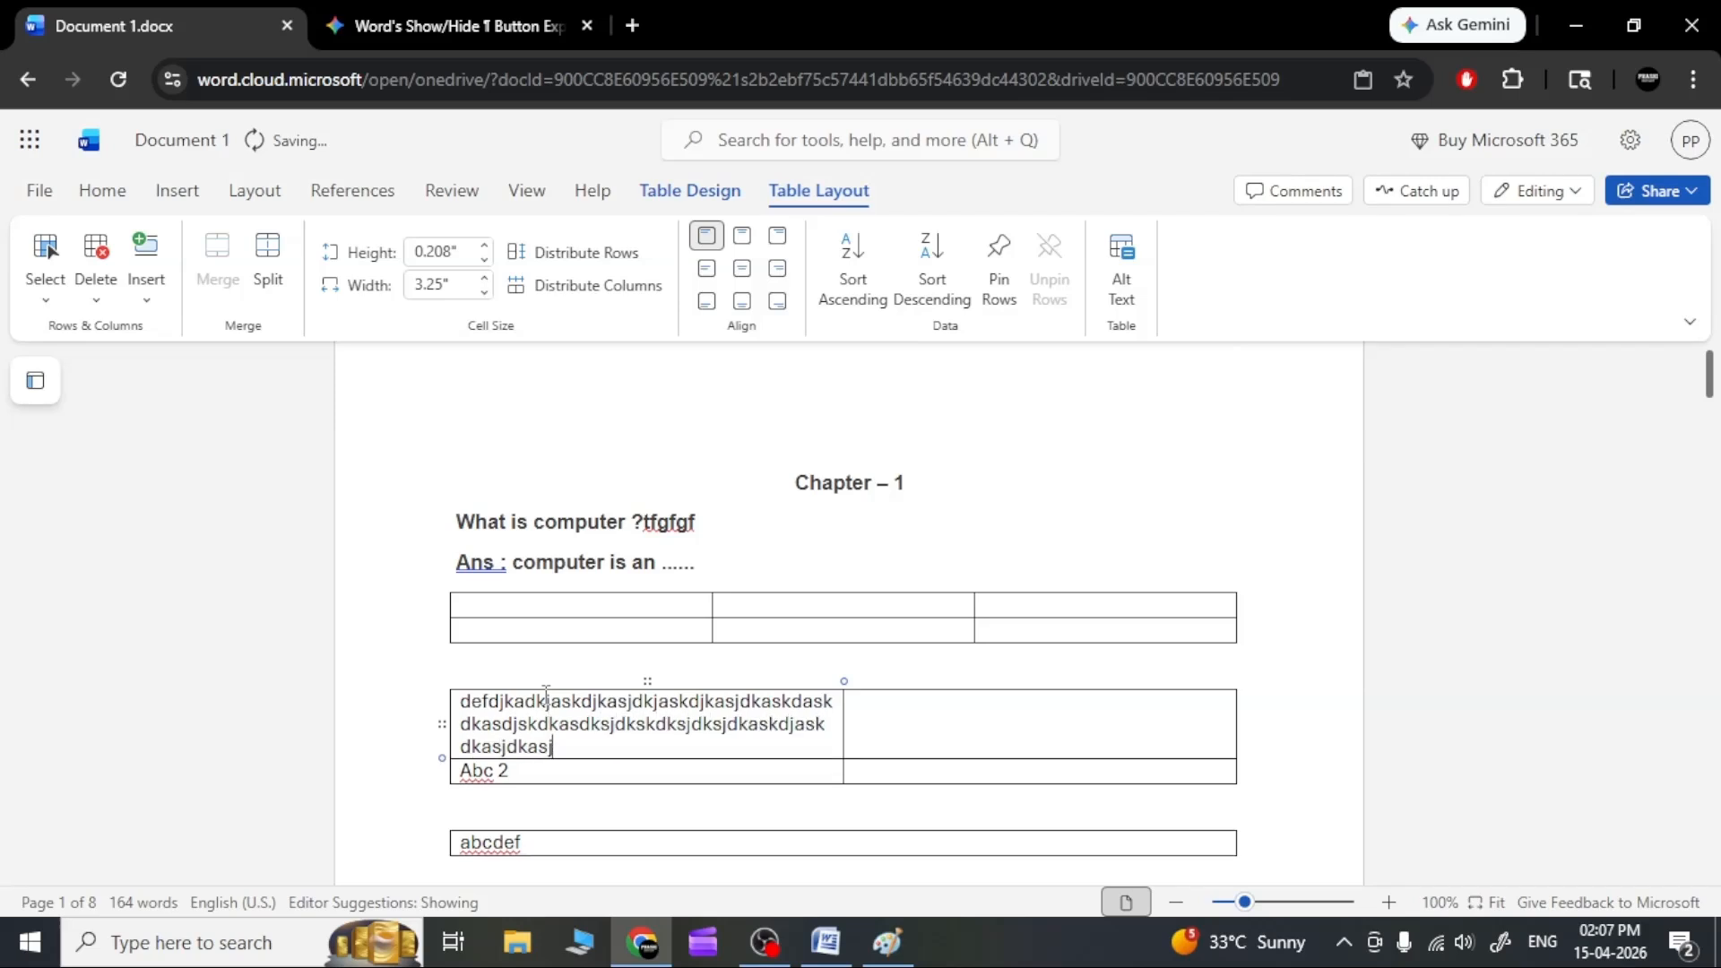
pyautogui.write('dkjsakdjkasdjkasjdksajkdajskdjkas')
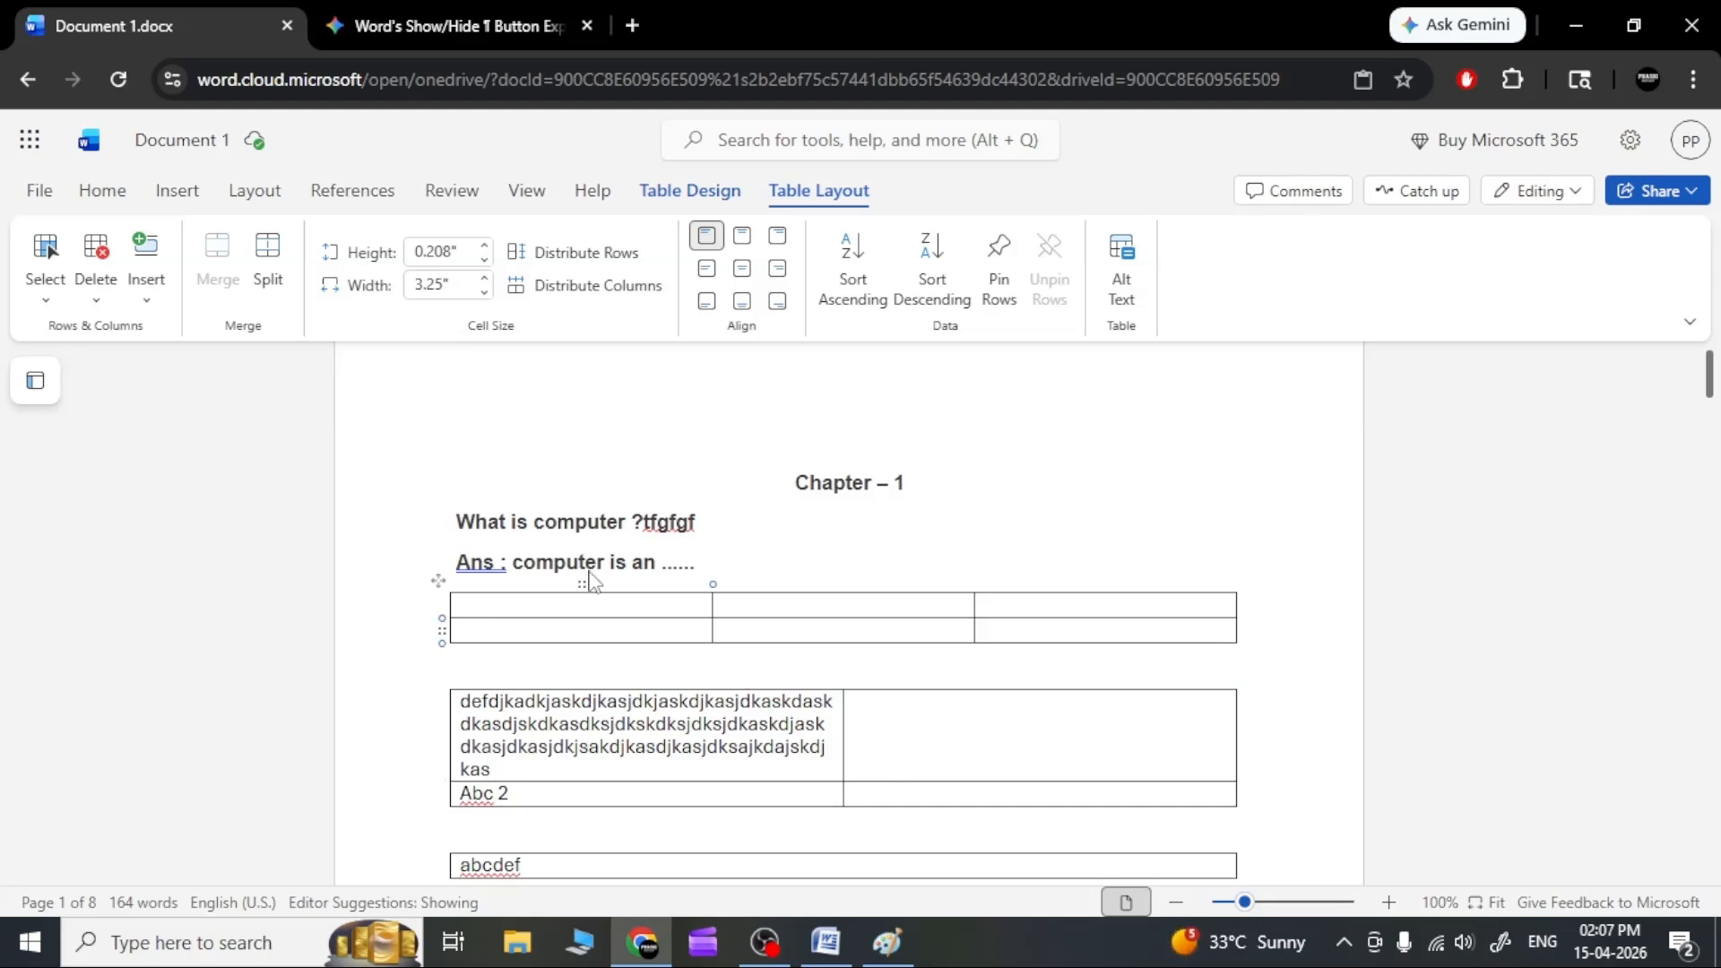
# Distribute the rows of page 1's second table evenly, and align the text of its long first cell to the top left.
pyautogui.click(576, 254)
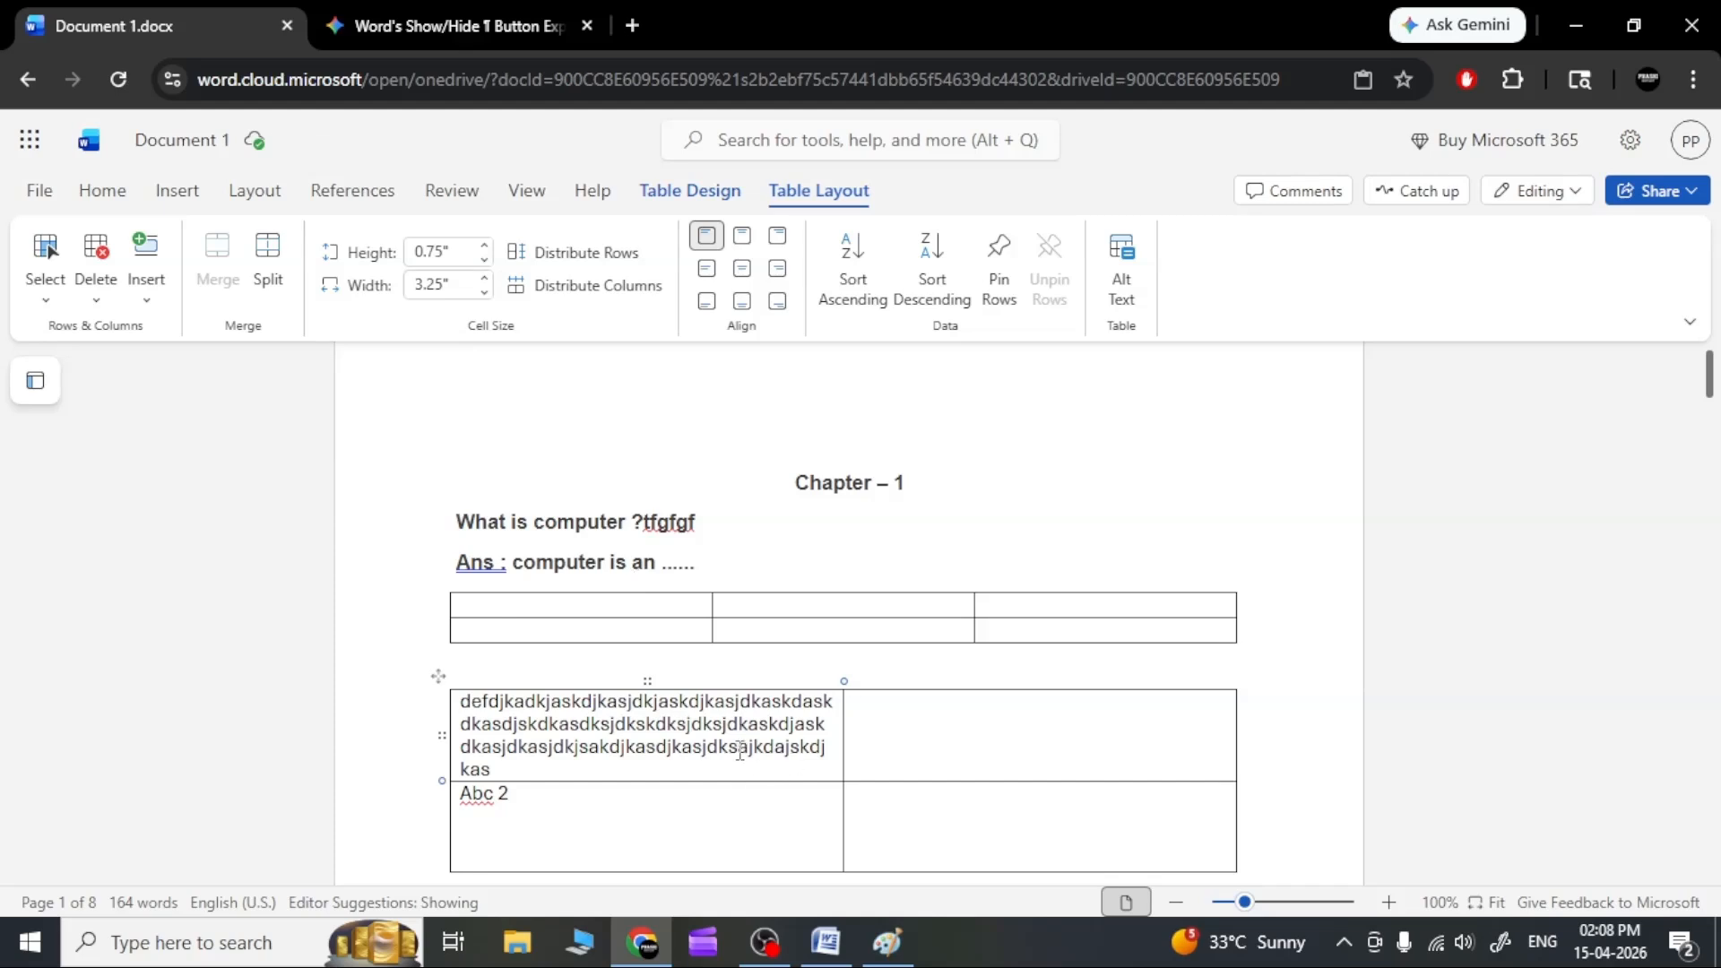
pyautogui.scroll(-3, 446, 744)
pyautogui.scroll(3, 444, 730)
pyautogui.click(707, 238)
pyautogui.scroll(-12, 607, 634)
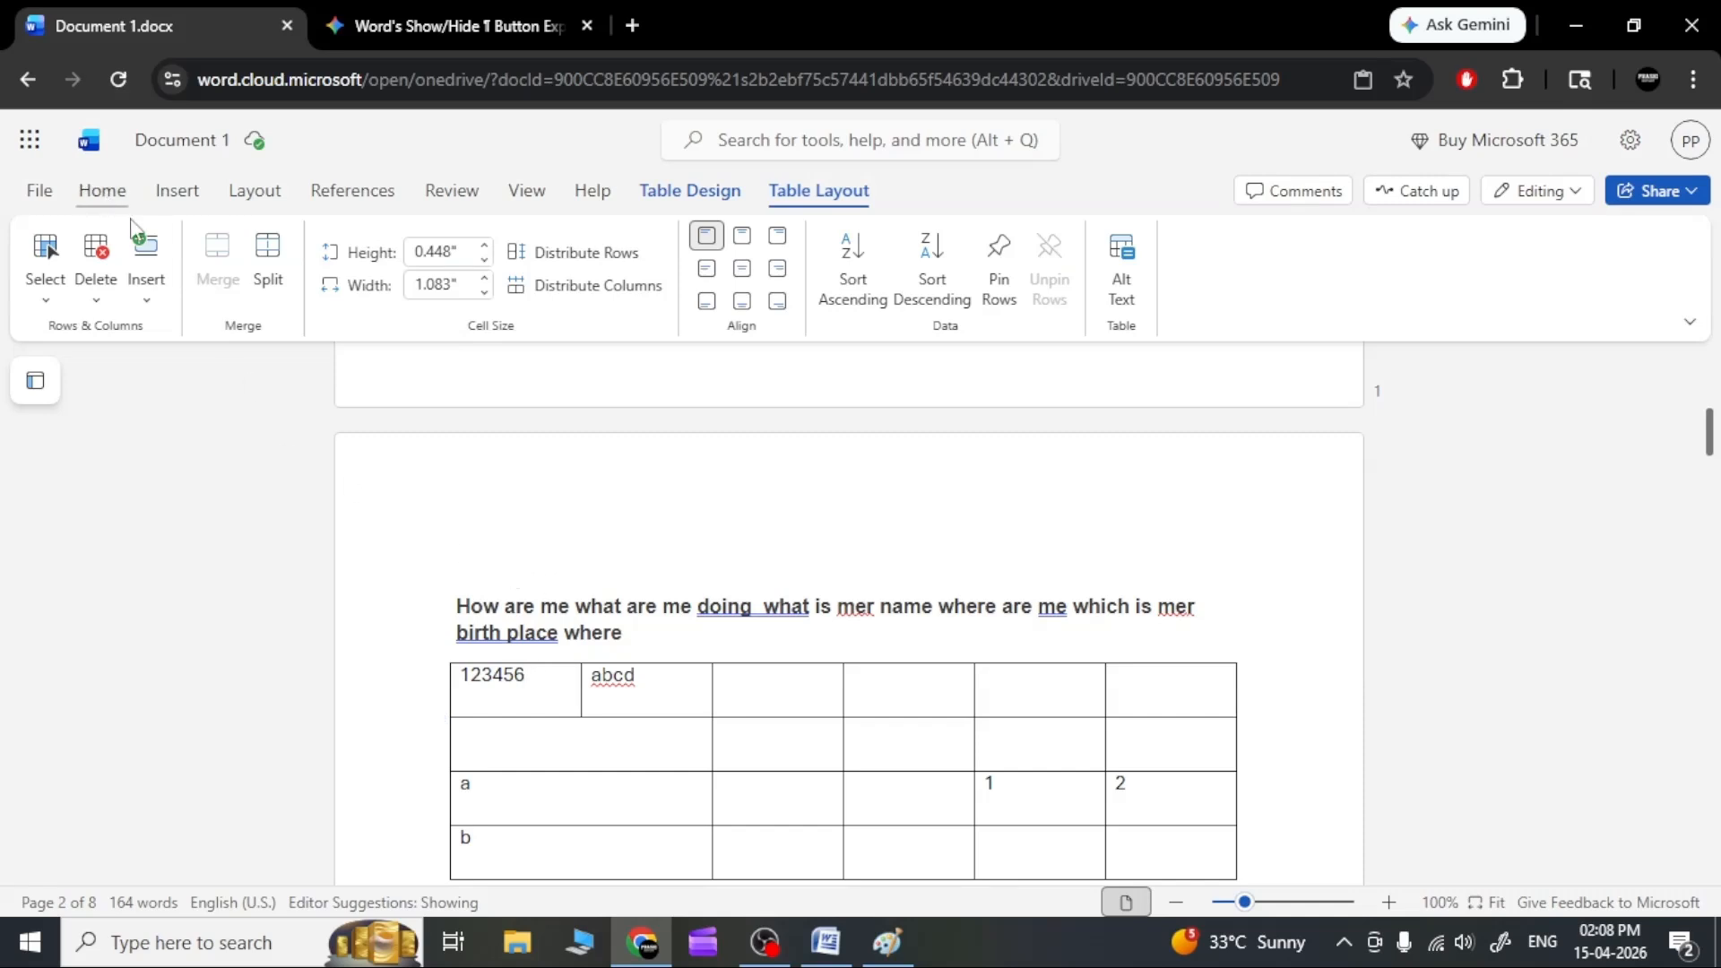
# Try the "123456" cell's text in the top-center, top-right and three middle alignments, and finish with Align Bottom Left.
pyautogui.click(106, 192)
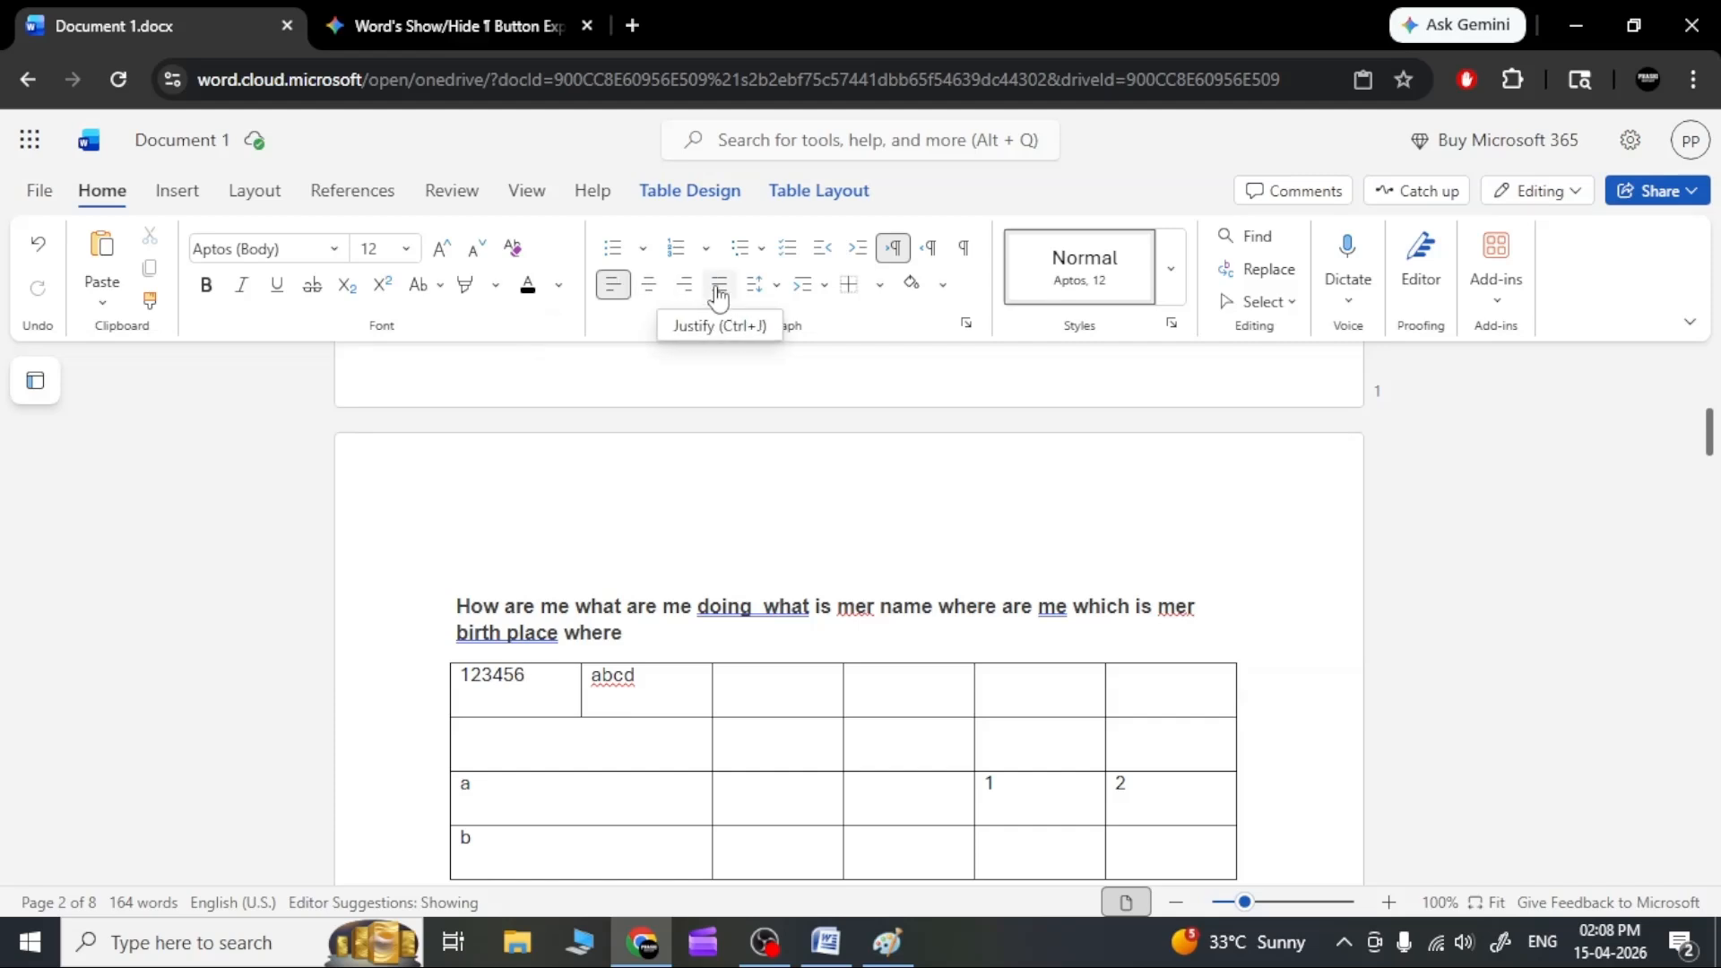
pyautogui.click(179, 192)
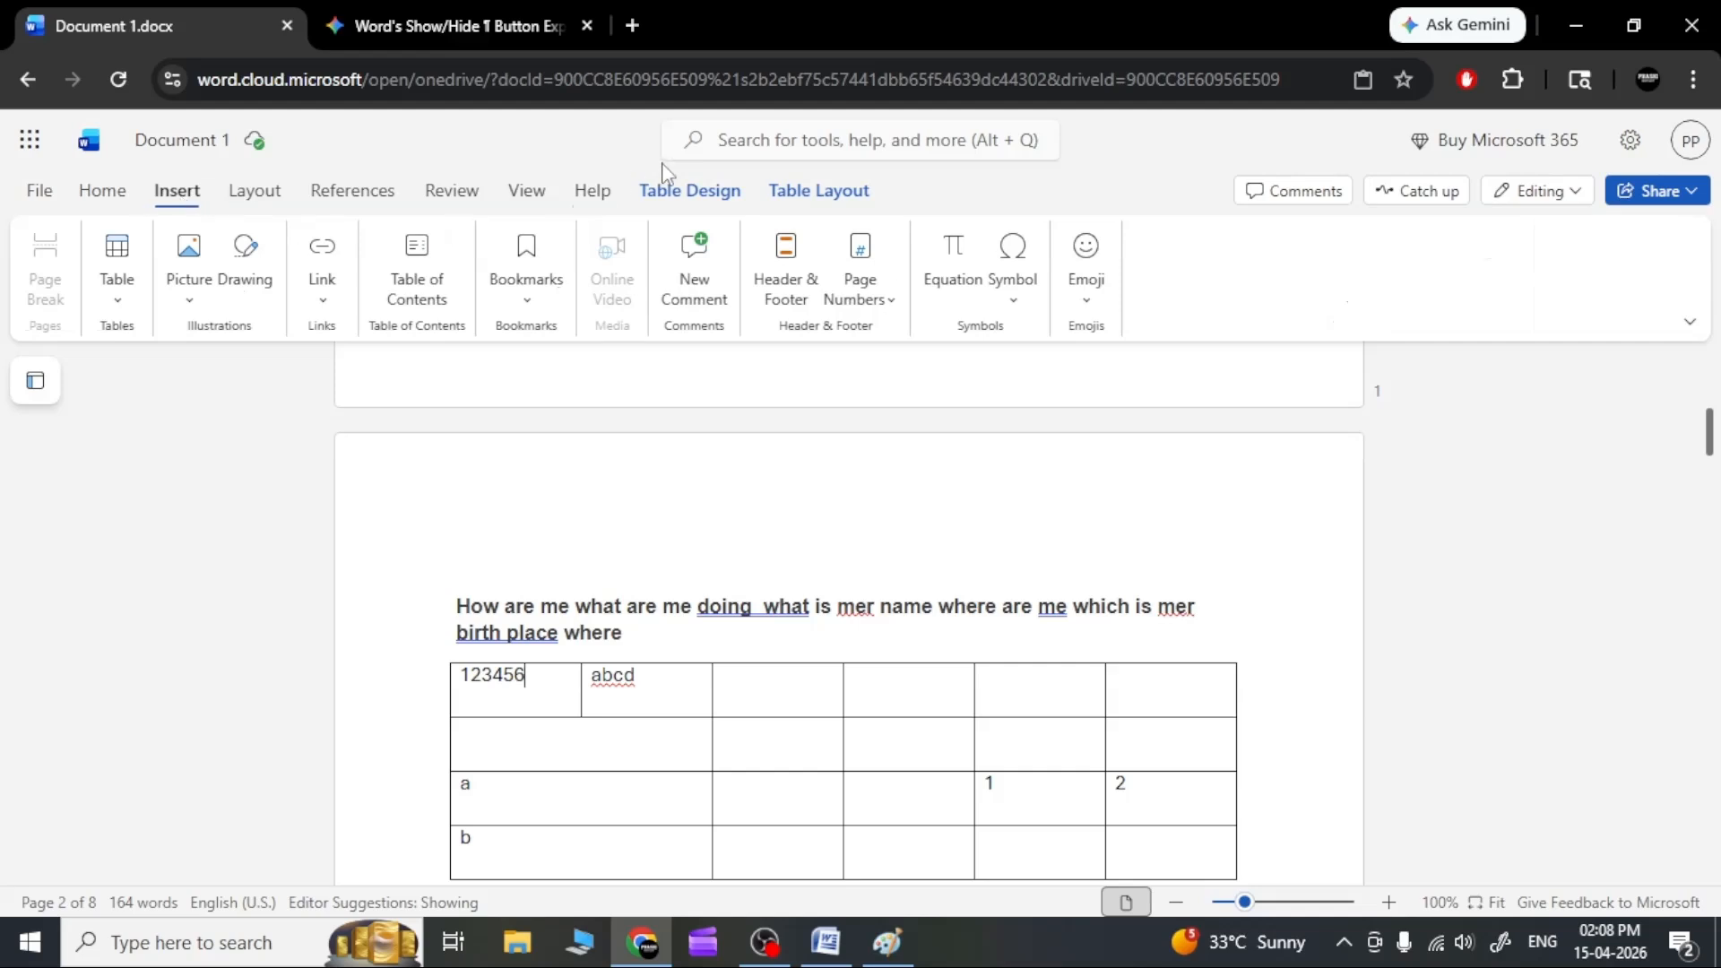
pyautogui.click(789, 192)
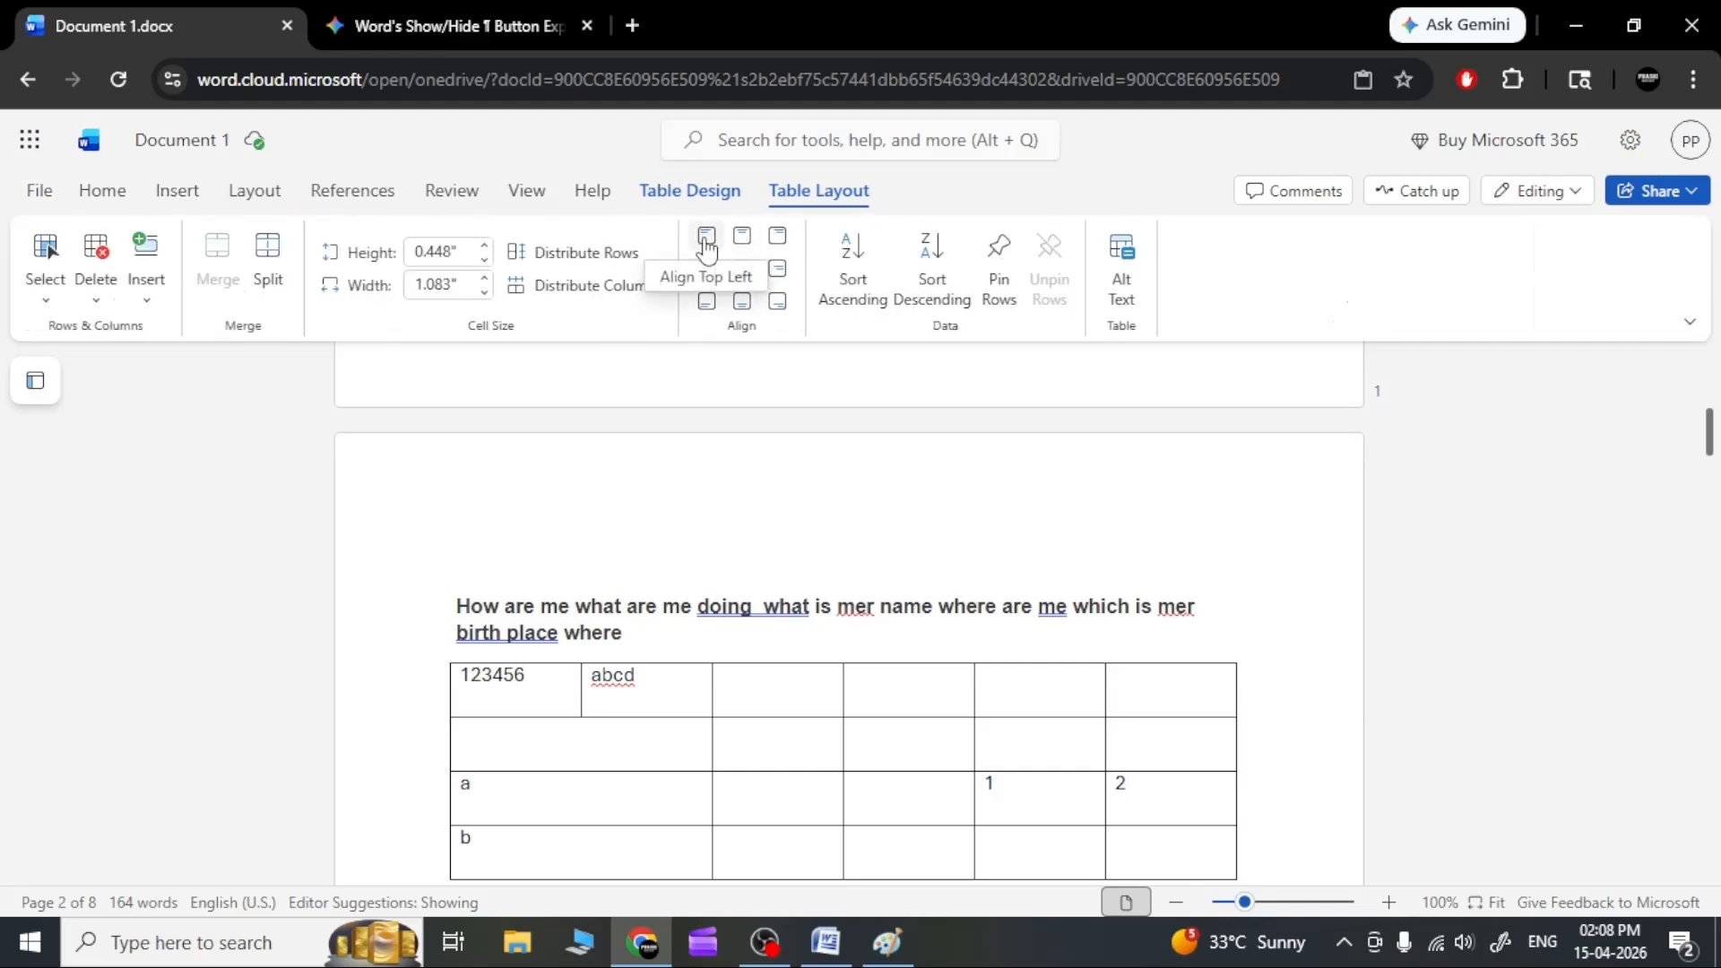
pyautogui.click(741, 236)
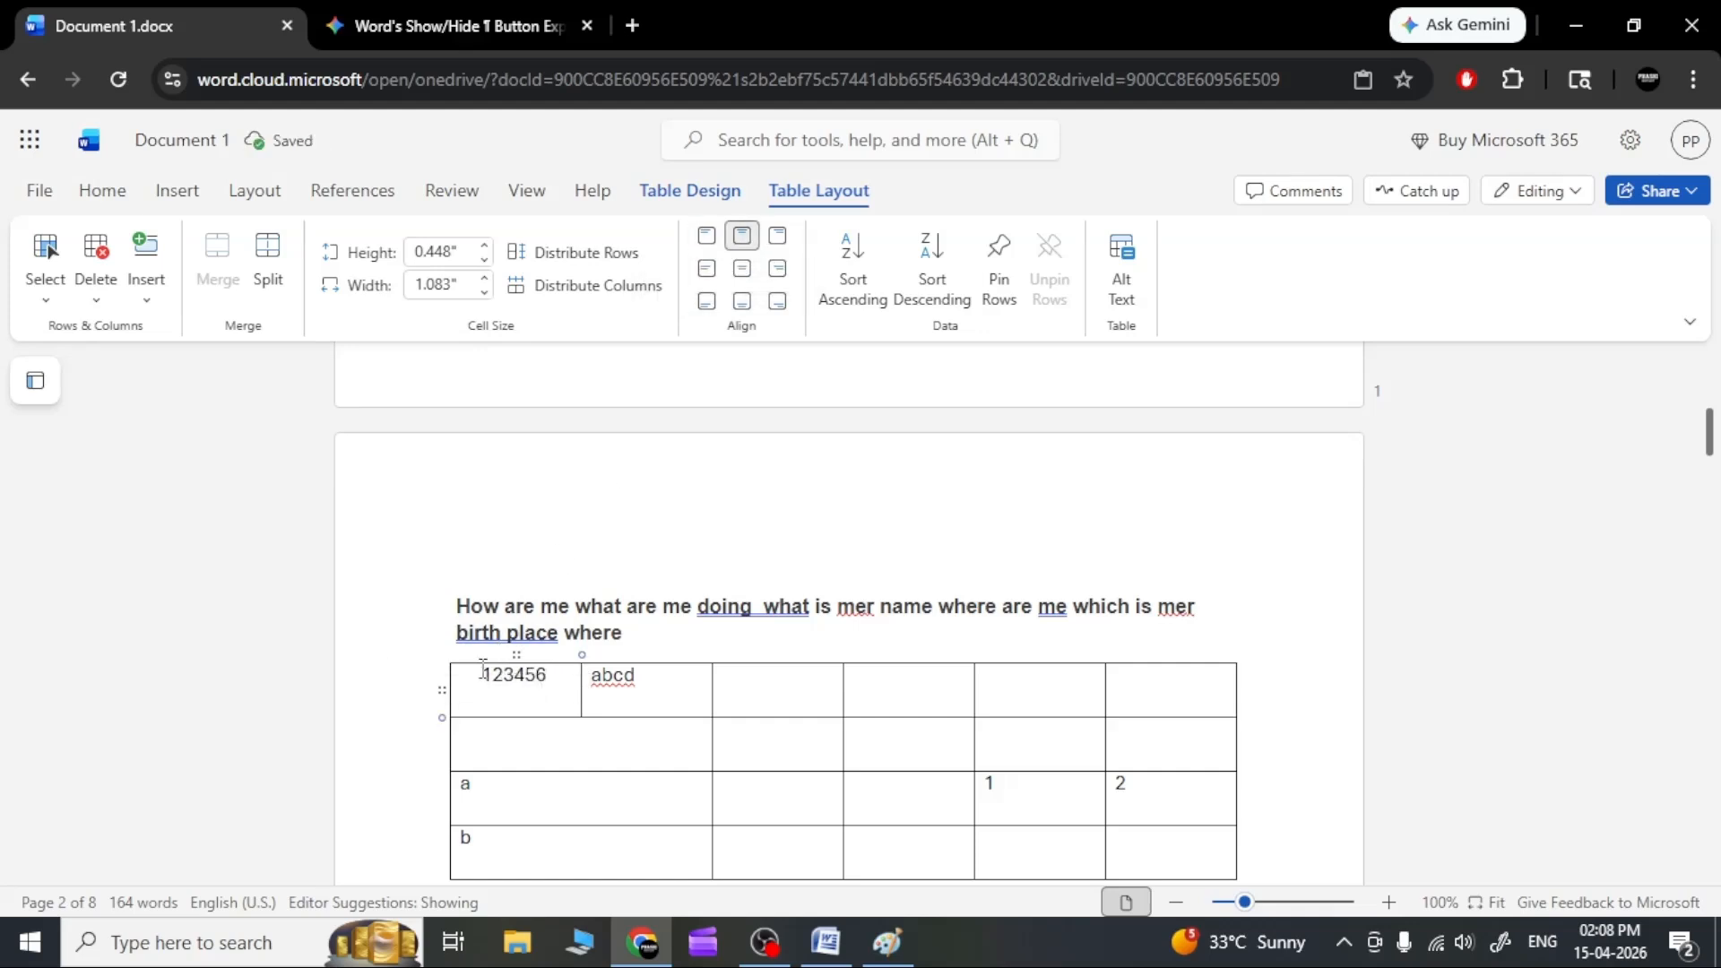
pyautogui.click(785, 240)
pyautogui.click(708, 274)
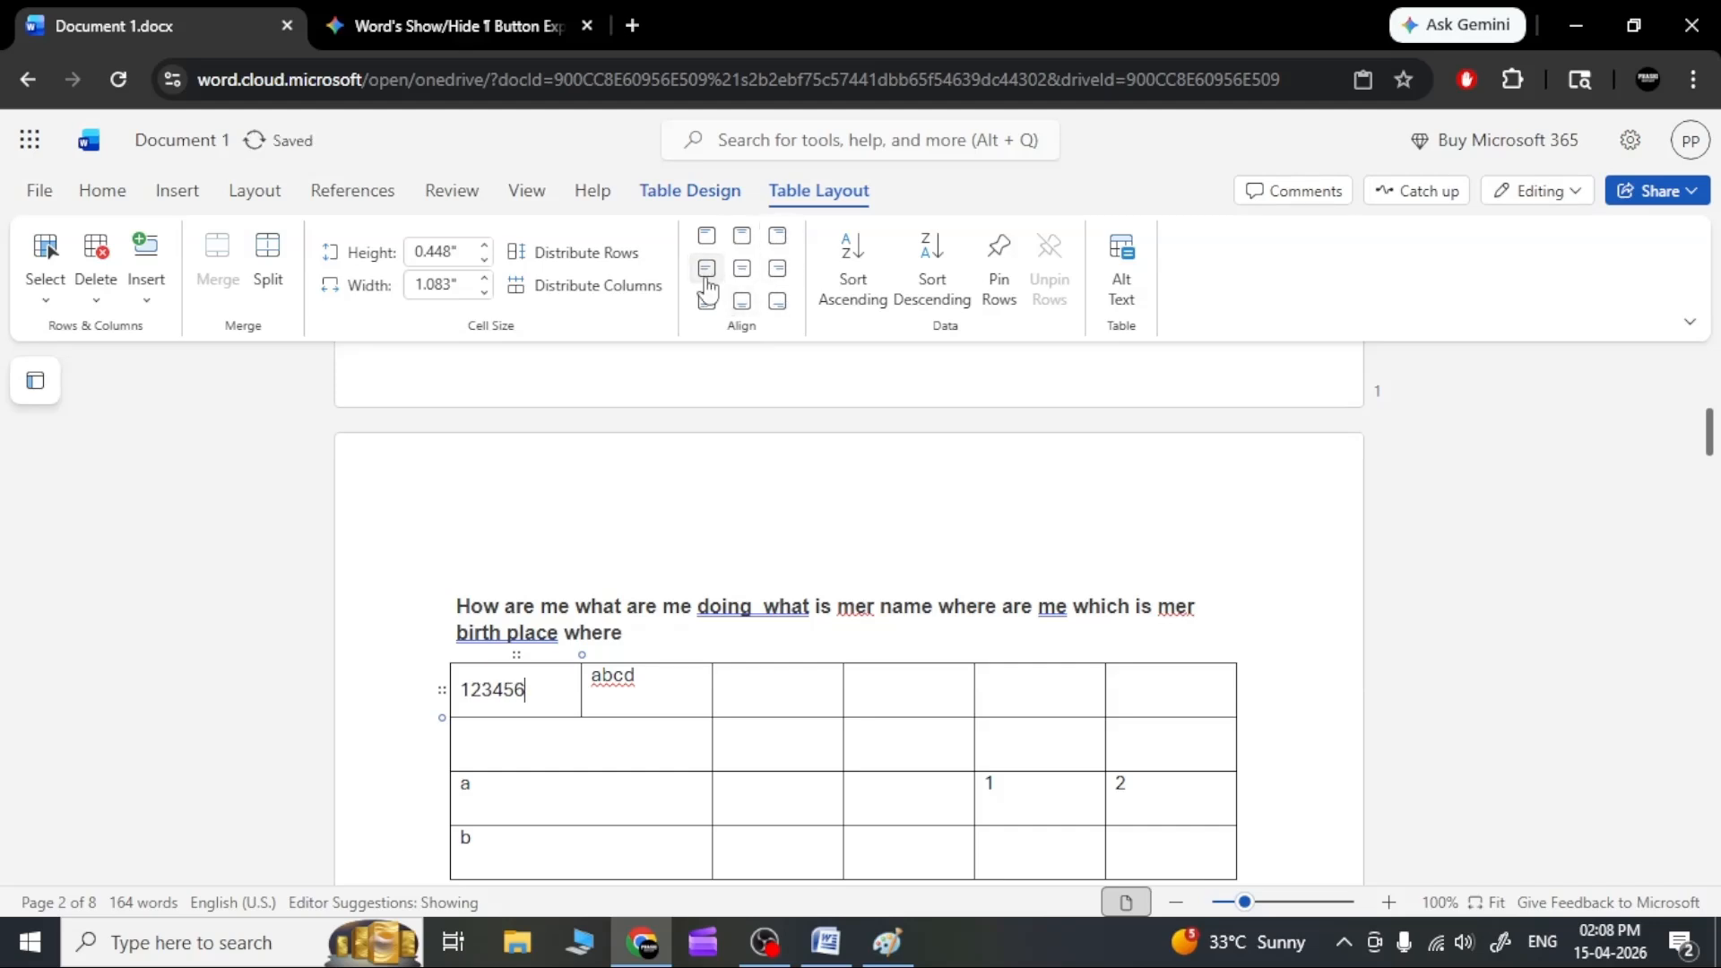
pyautogui.click(741, 280)
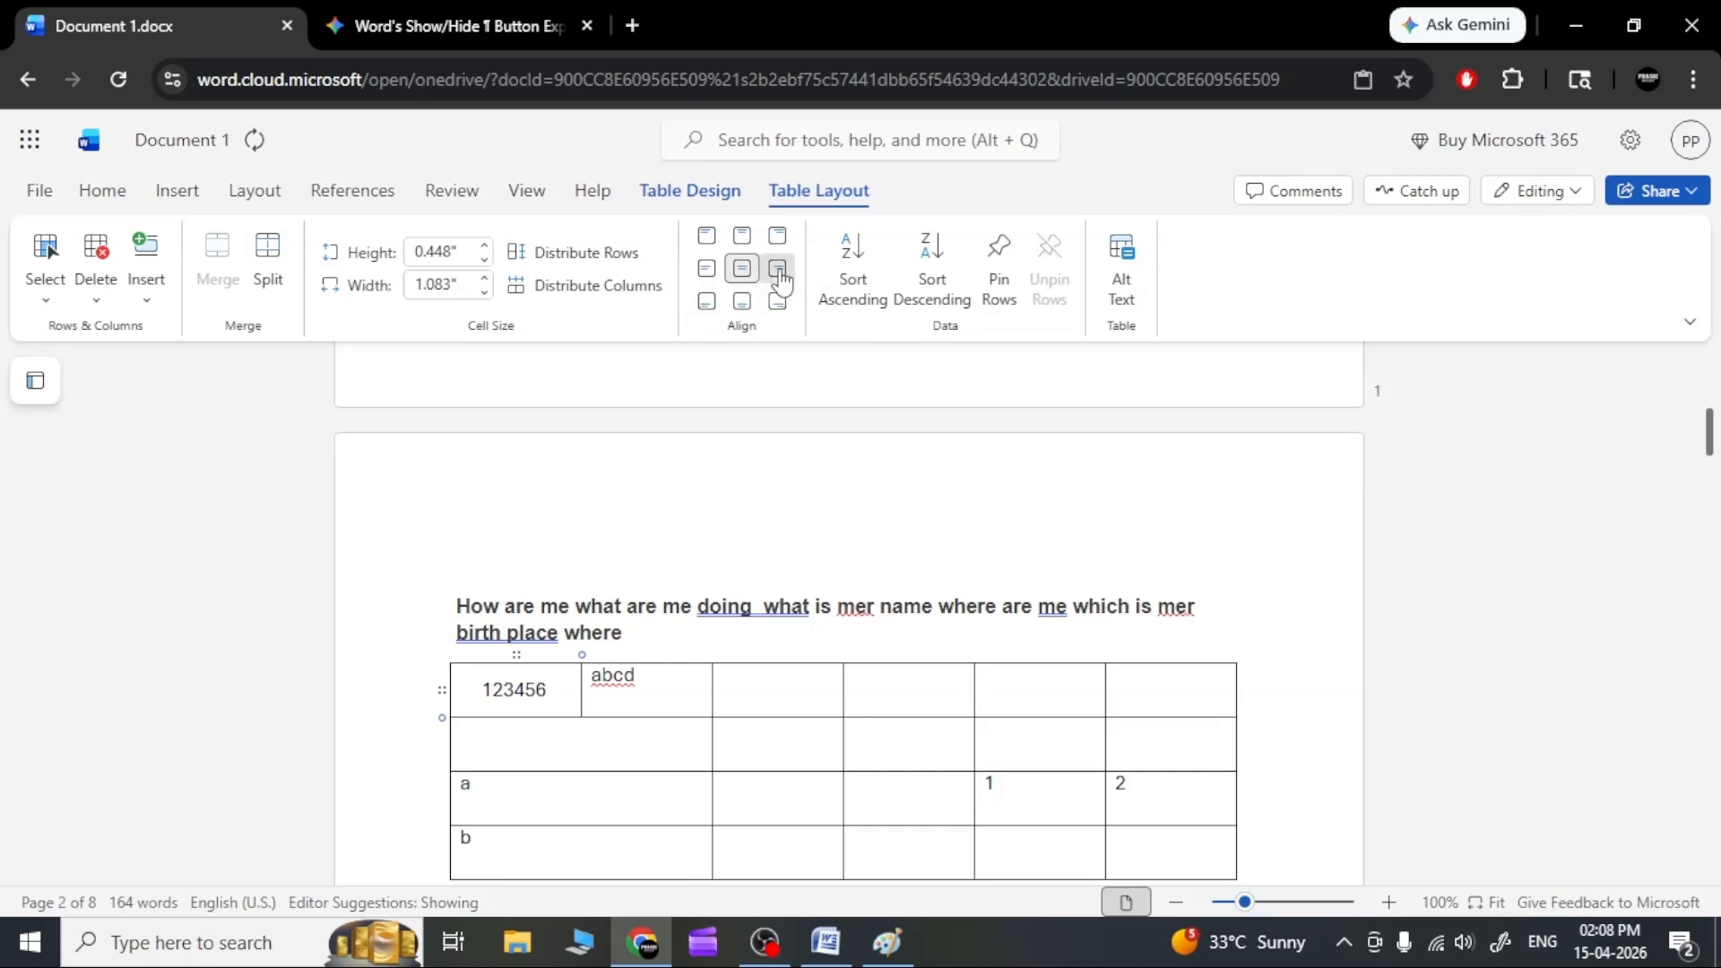
pyautogui.click(779, 272)
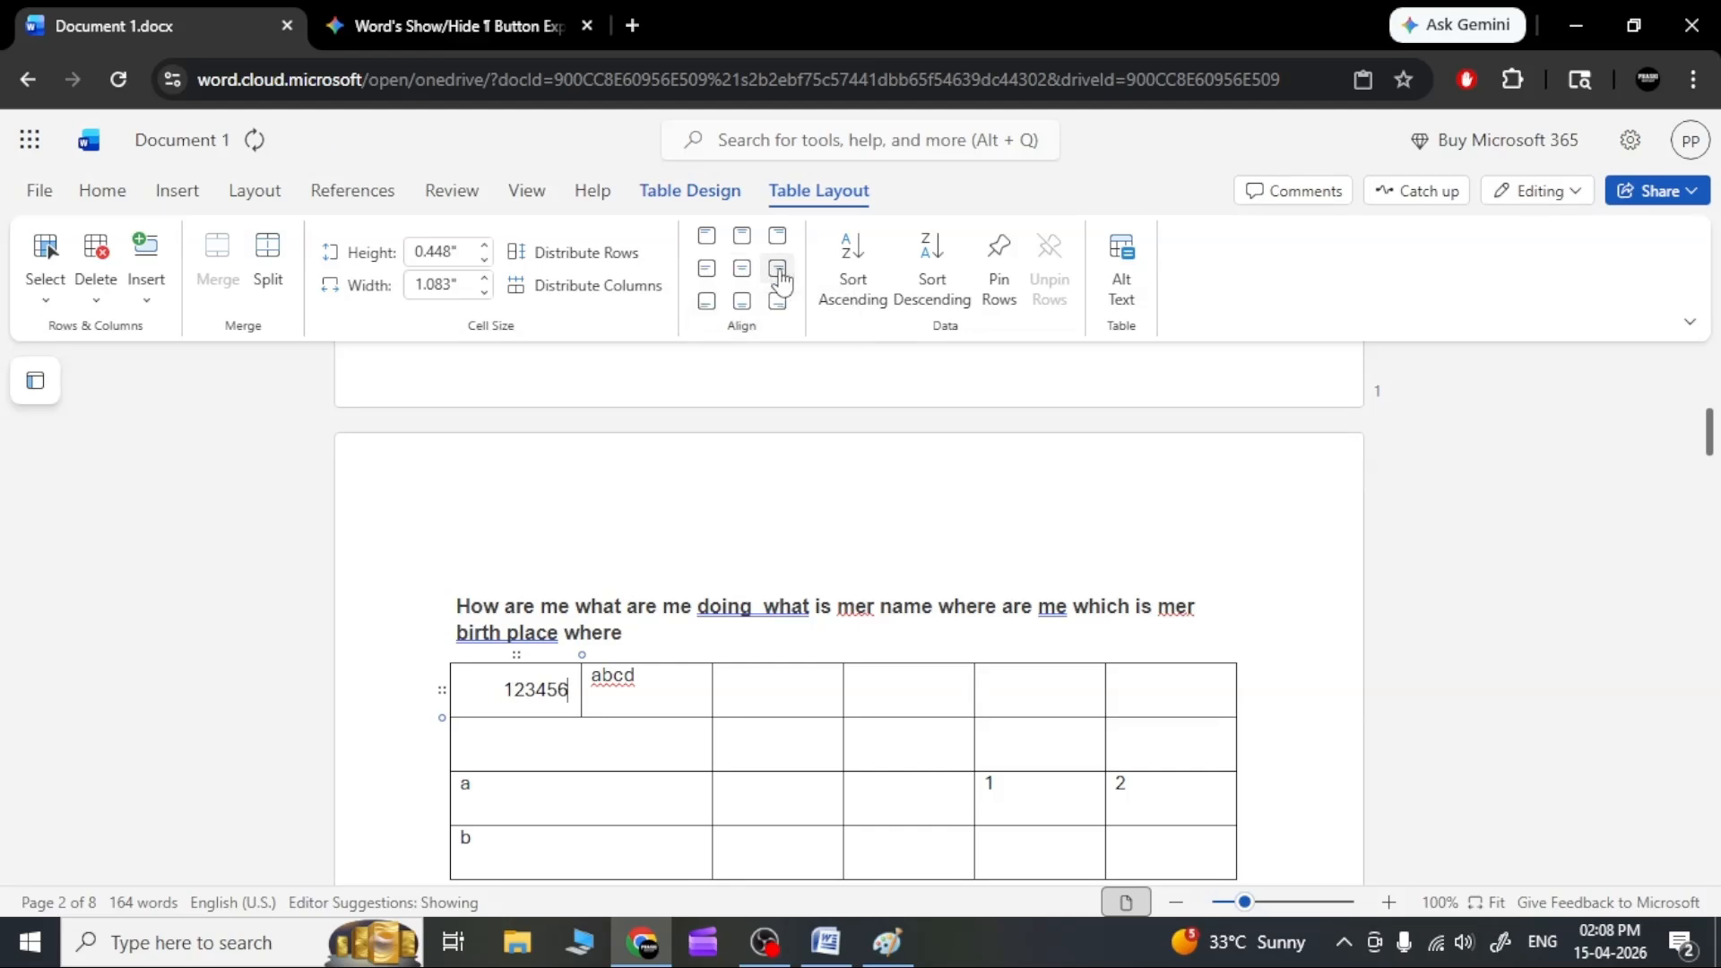
pyautogui.click(708, 305)
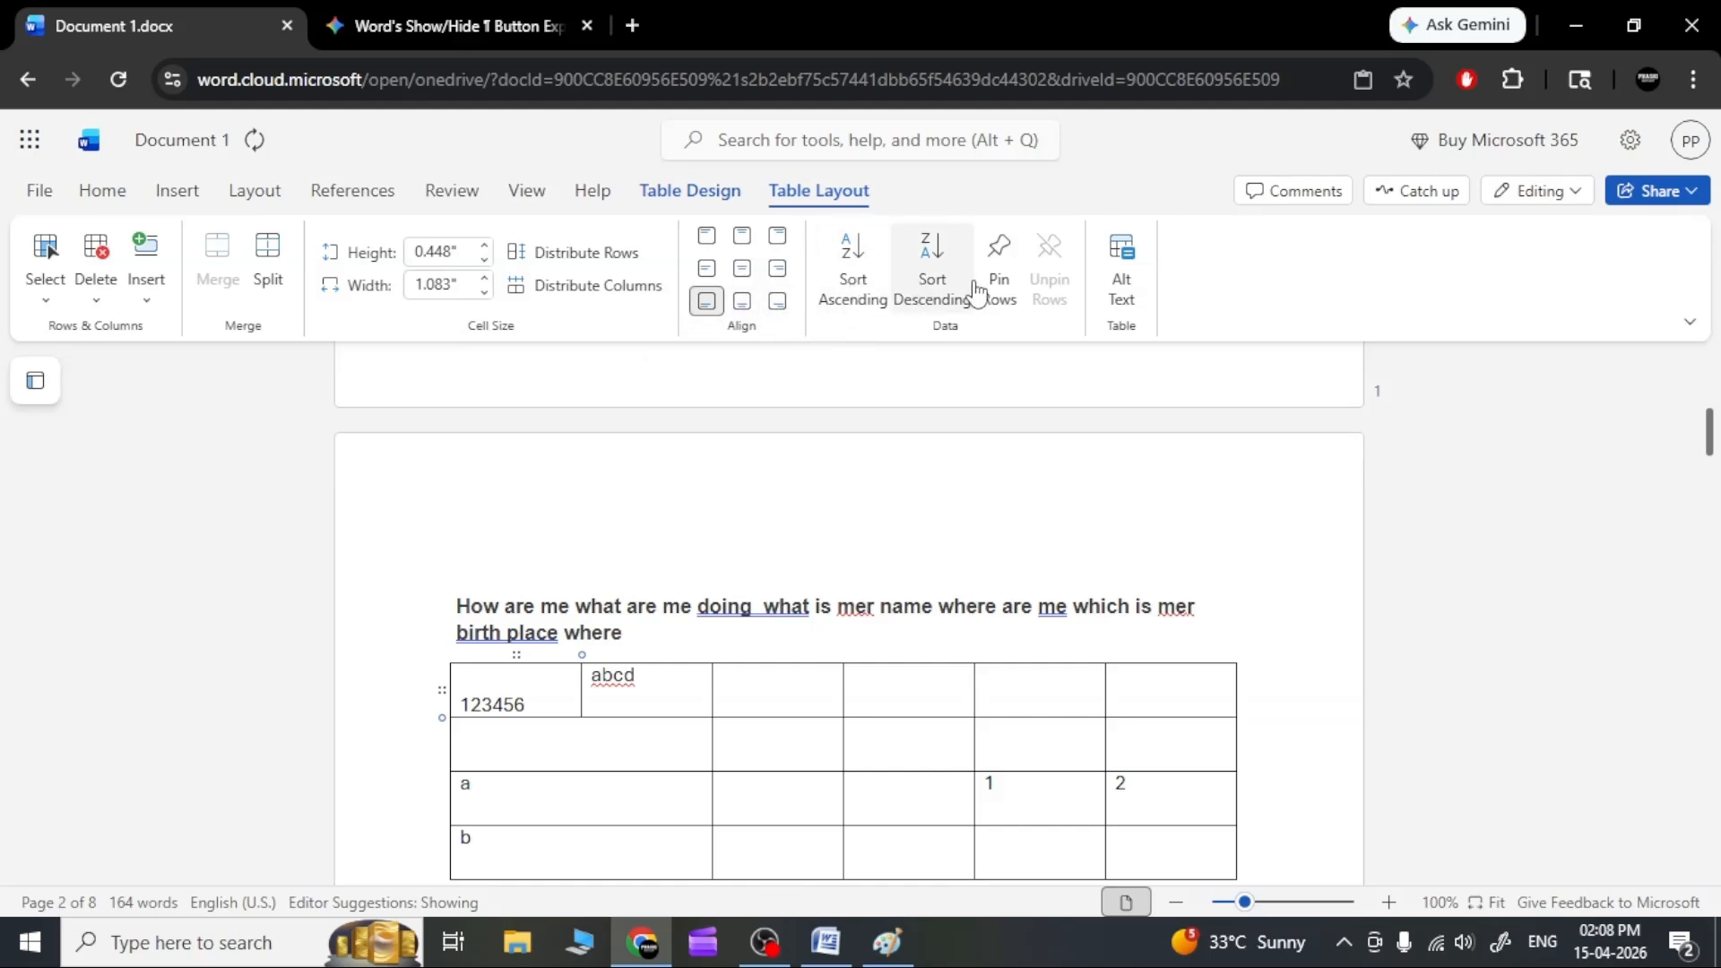
# Sort page 2's first table in ascending order, and re-sort it in descending order.
pyautogui.click(854, 298)
pyautogui.click(854, 297)
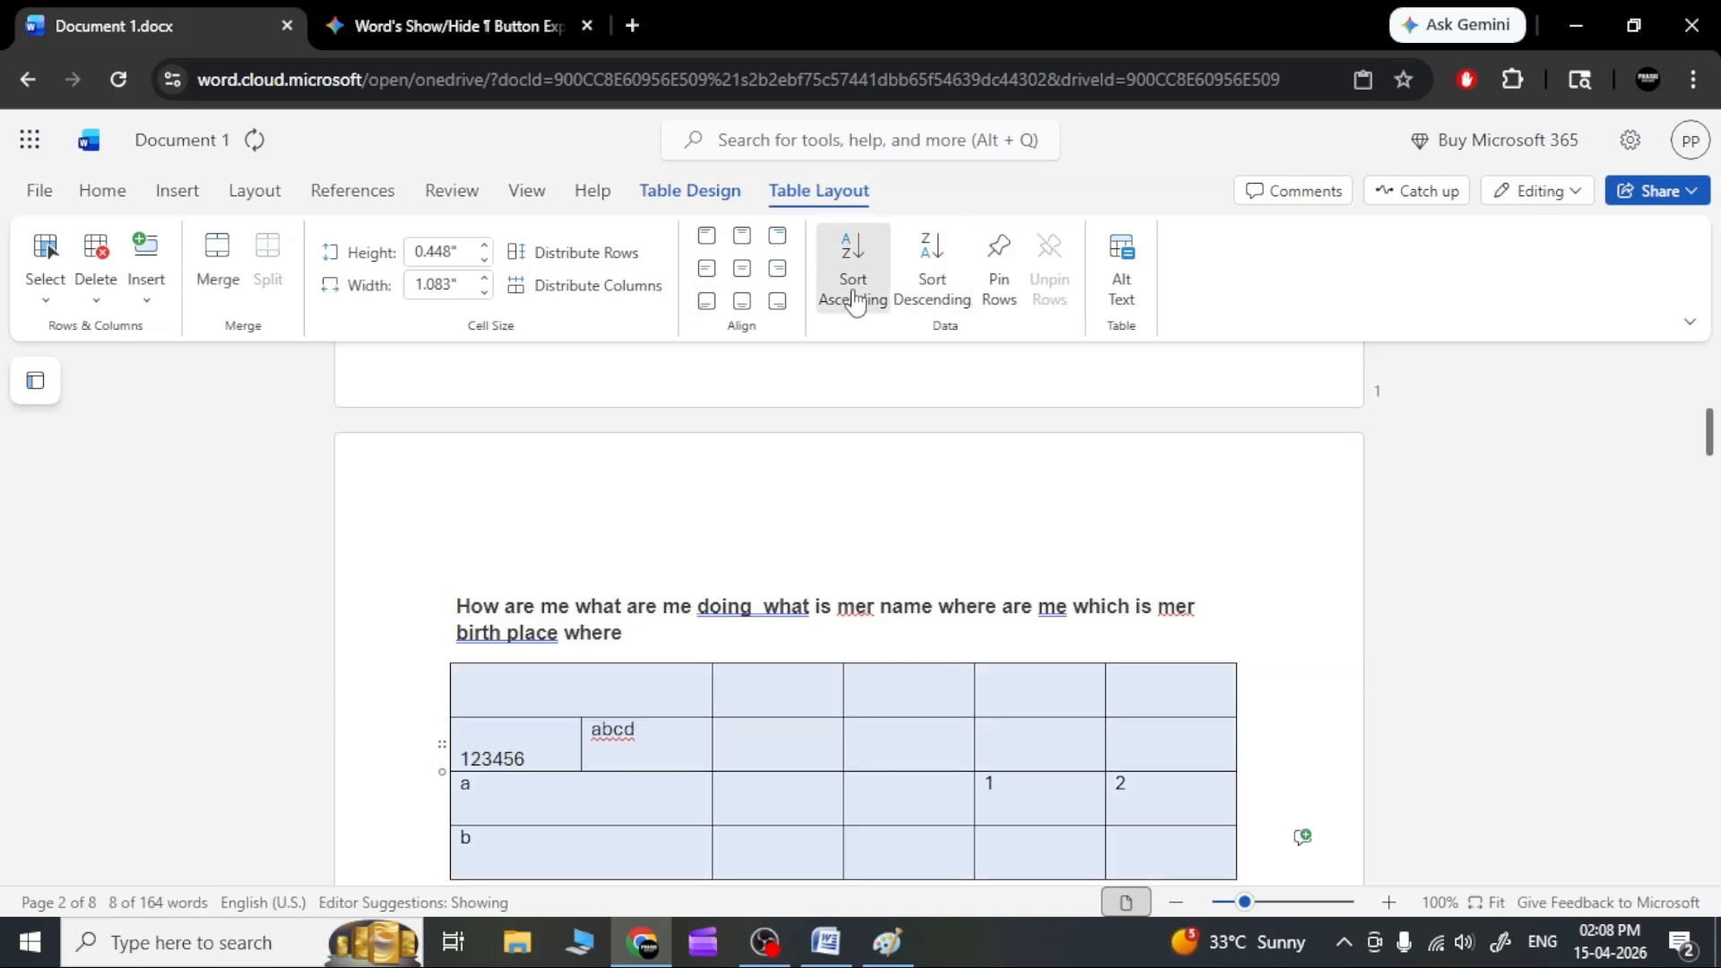
pyautogui.click(934, 295)
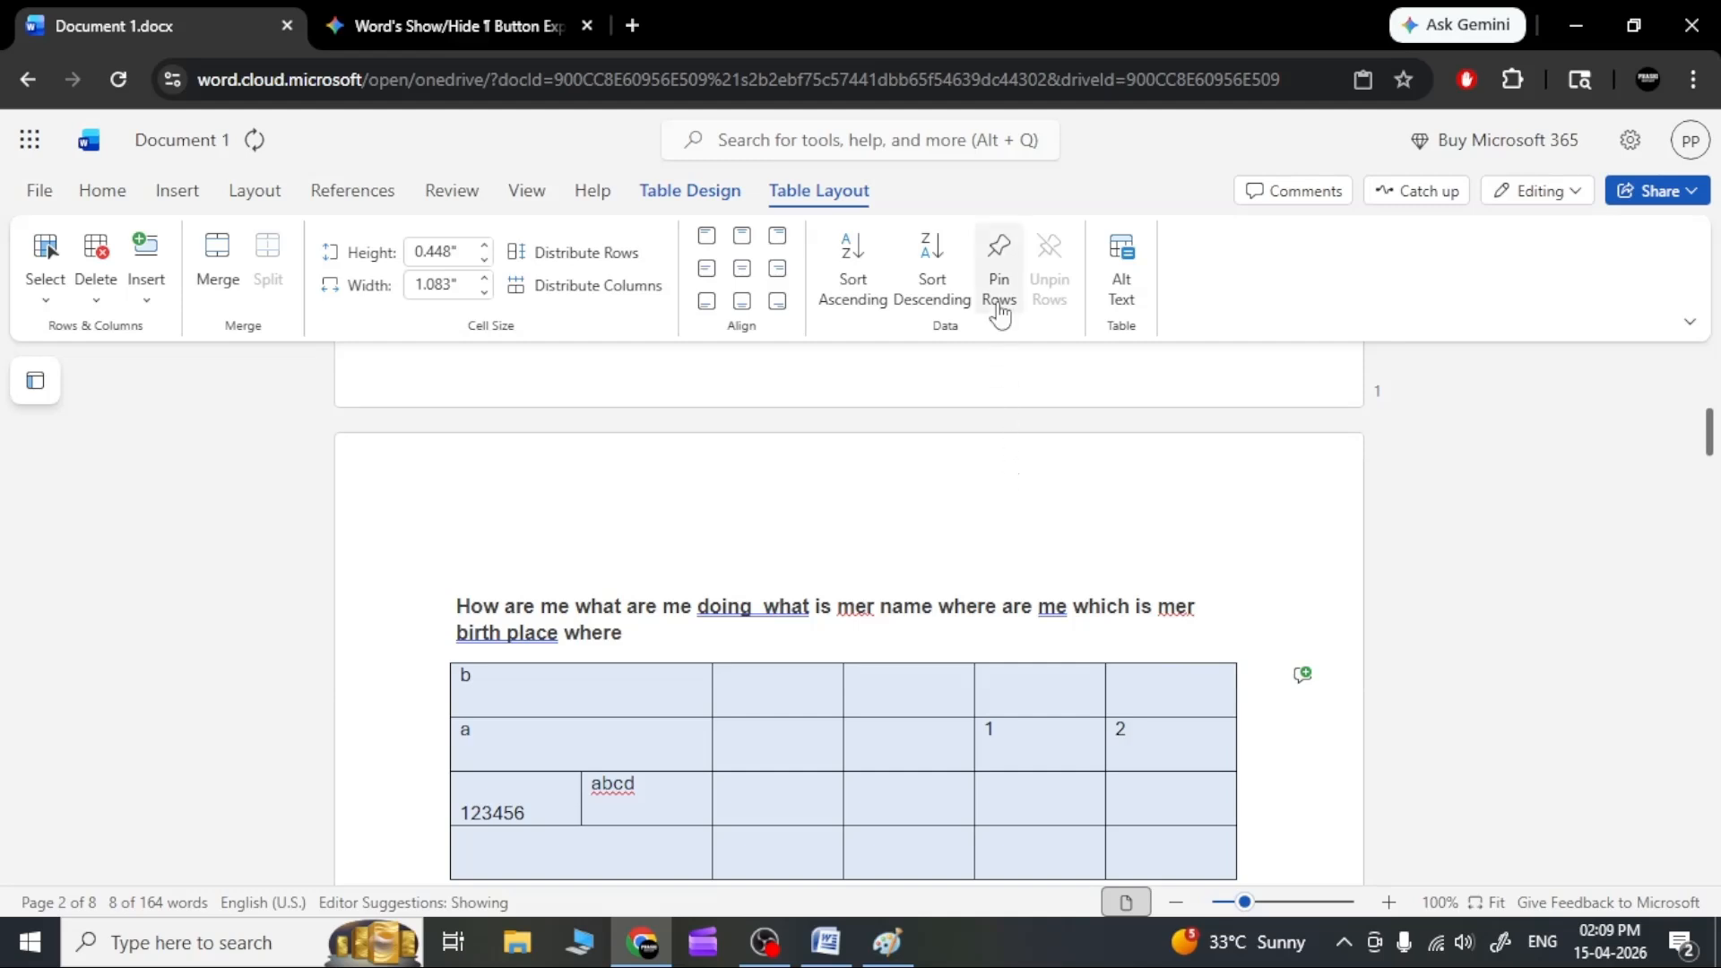
# Pin the "b" row of page 2's first table, and check the row in the document.
pyautogui.click(669, 691)
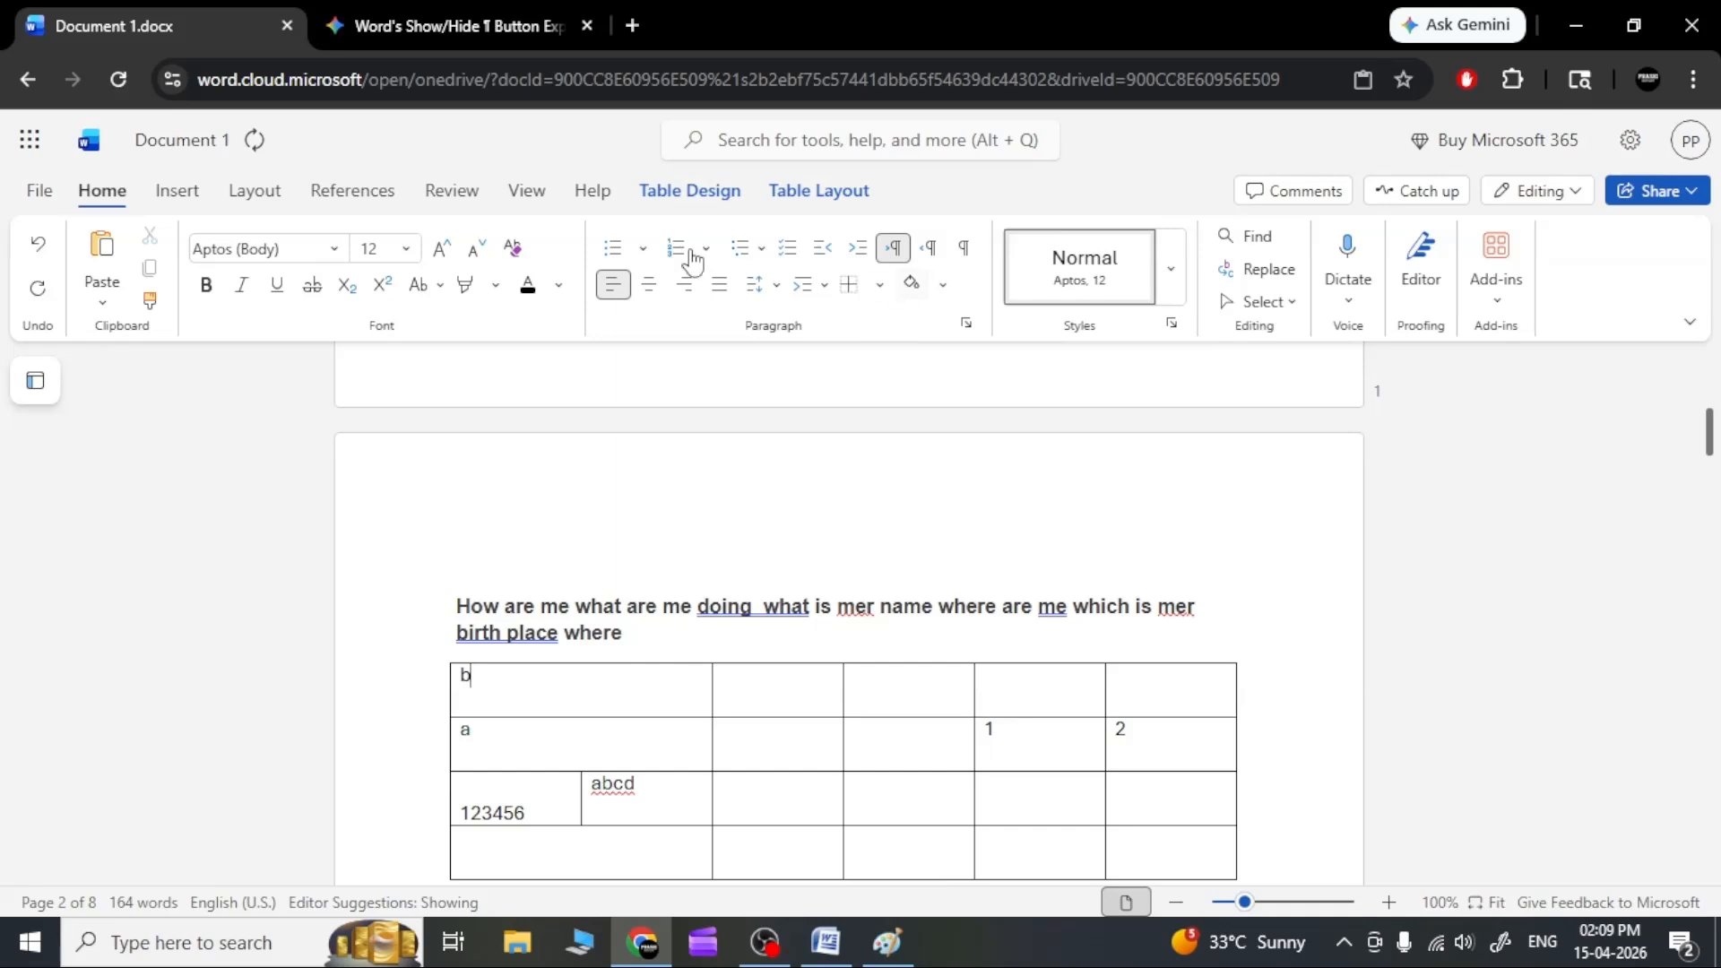
pyautogui.click(812, 192)
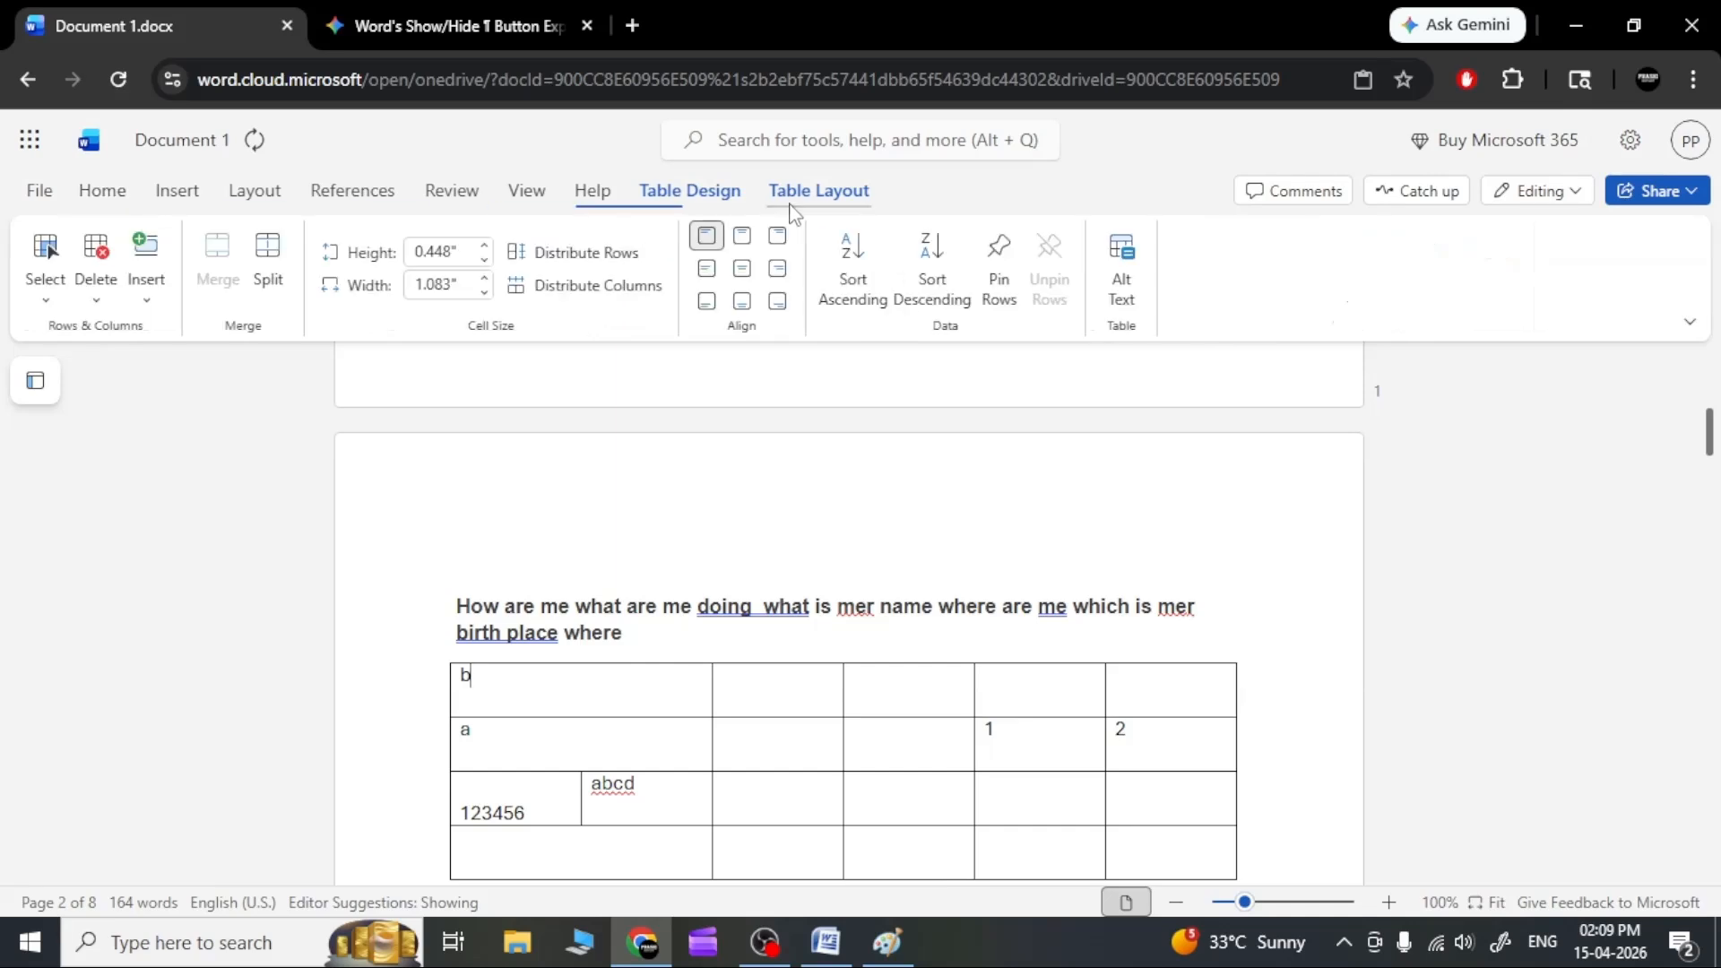
pyautogui.click(1002, 287)
pyautogui.click(991, 492)
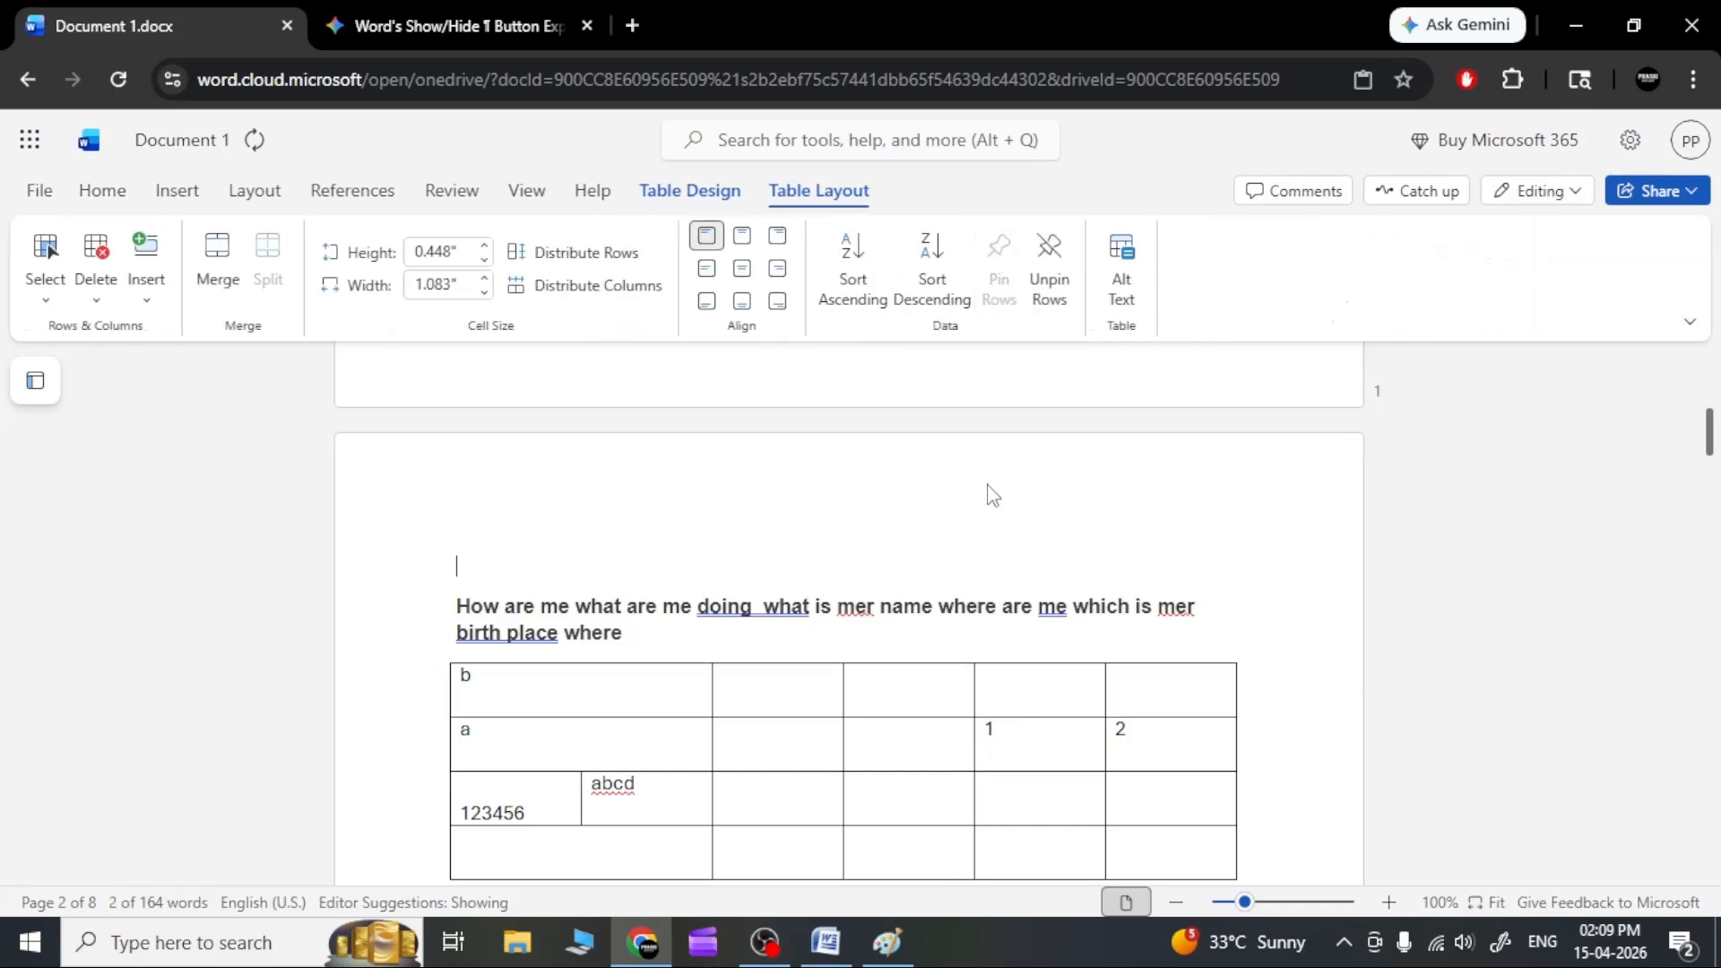
pyautogui.click(491, 682)
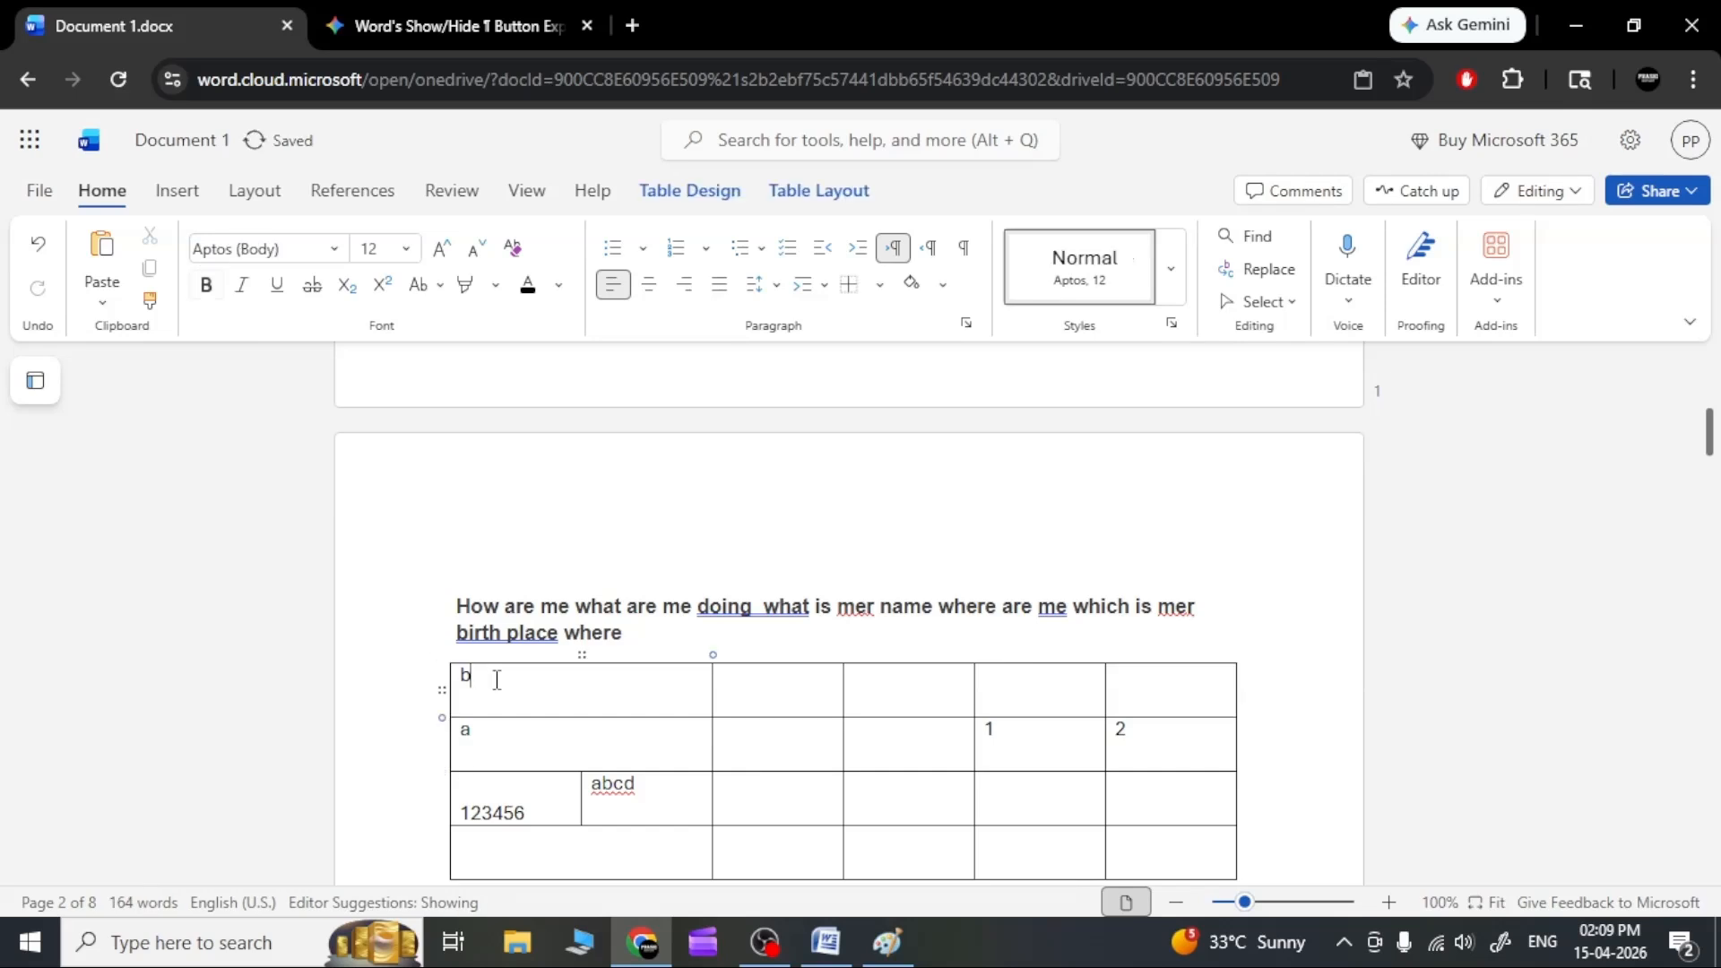
pyautogui.click(439, 692)
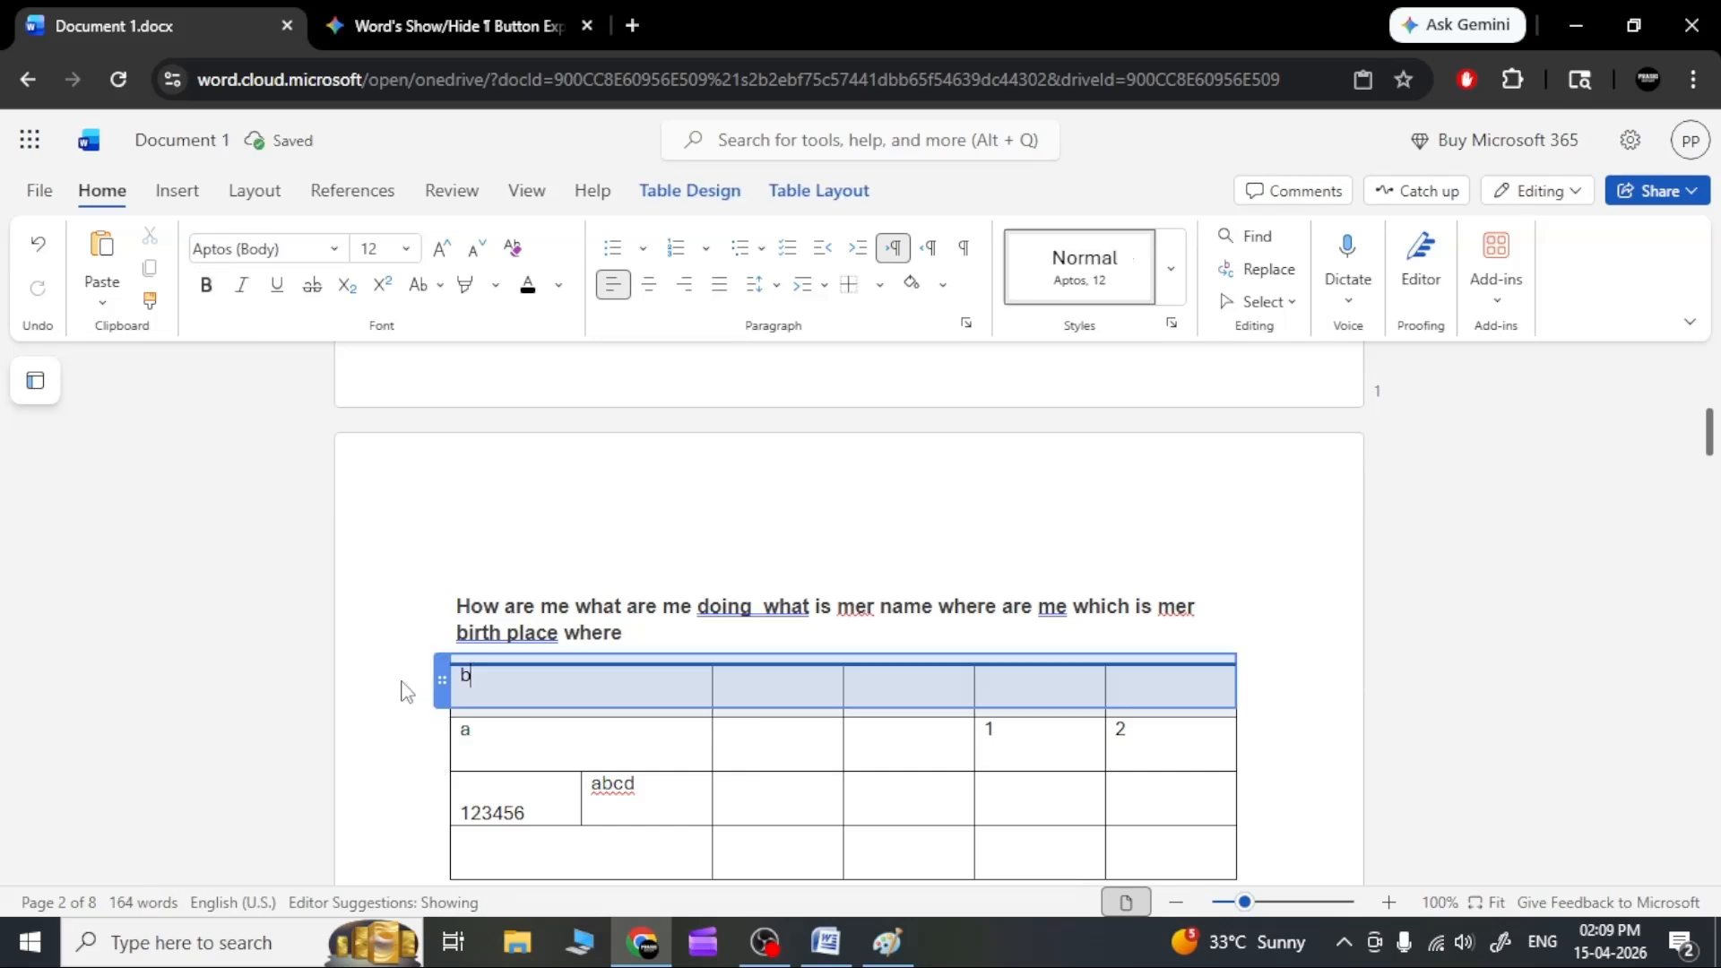
pyautogui.click(950, 557)
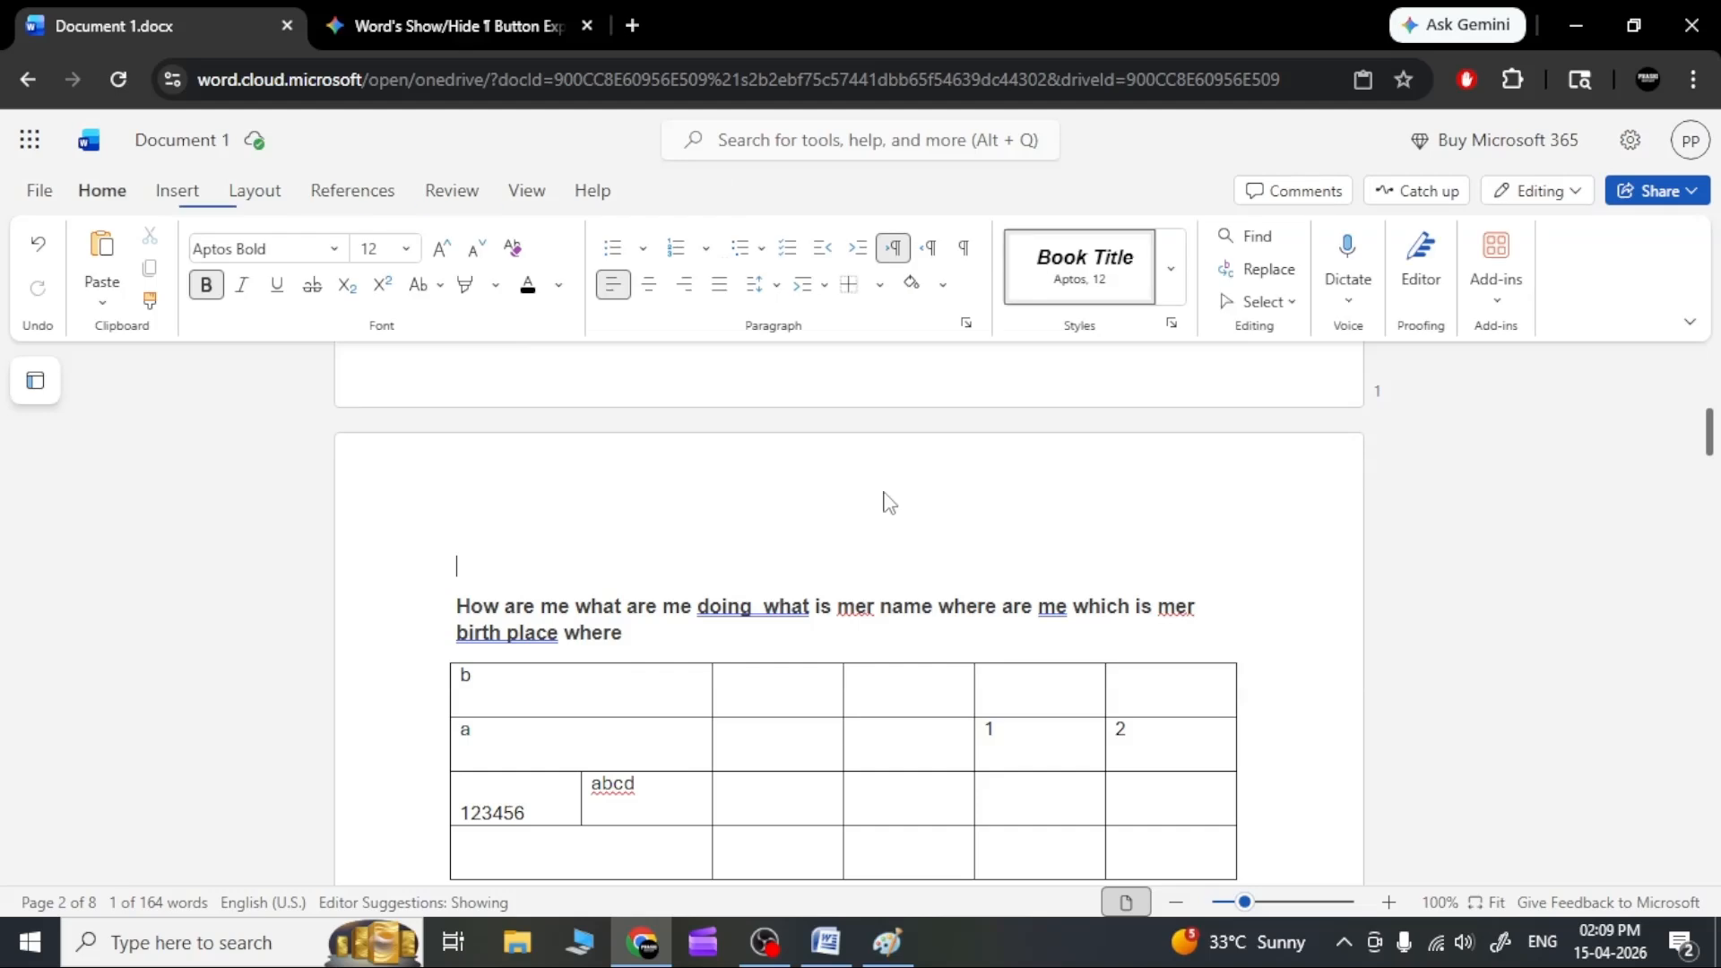
# Unpin the "b" row of page 2's first table.
pyautogui.click(536, 674)
pyautogui.click(822, 201)
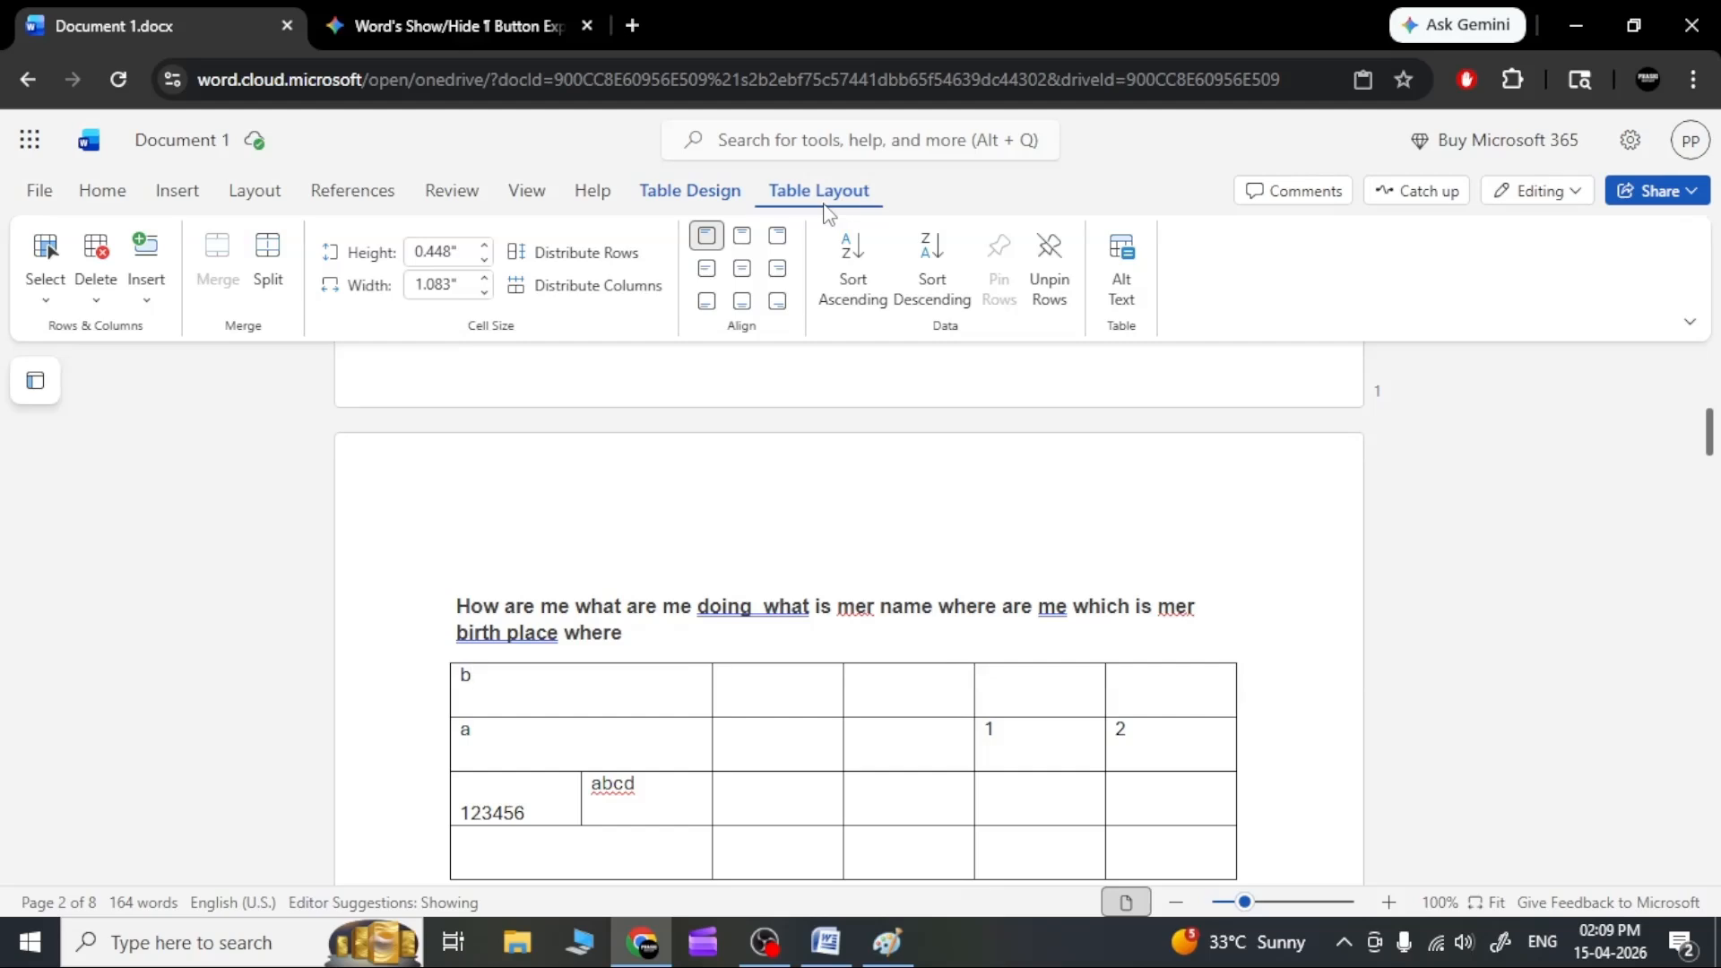
pyautogui.click(1049, 292)
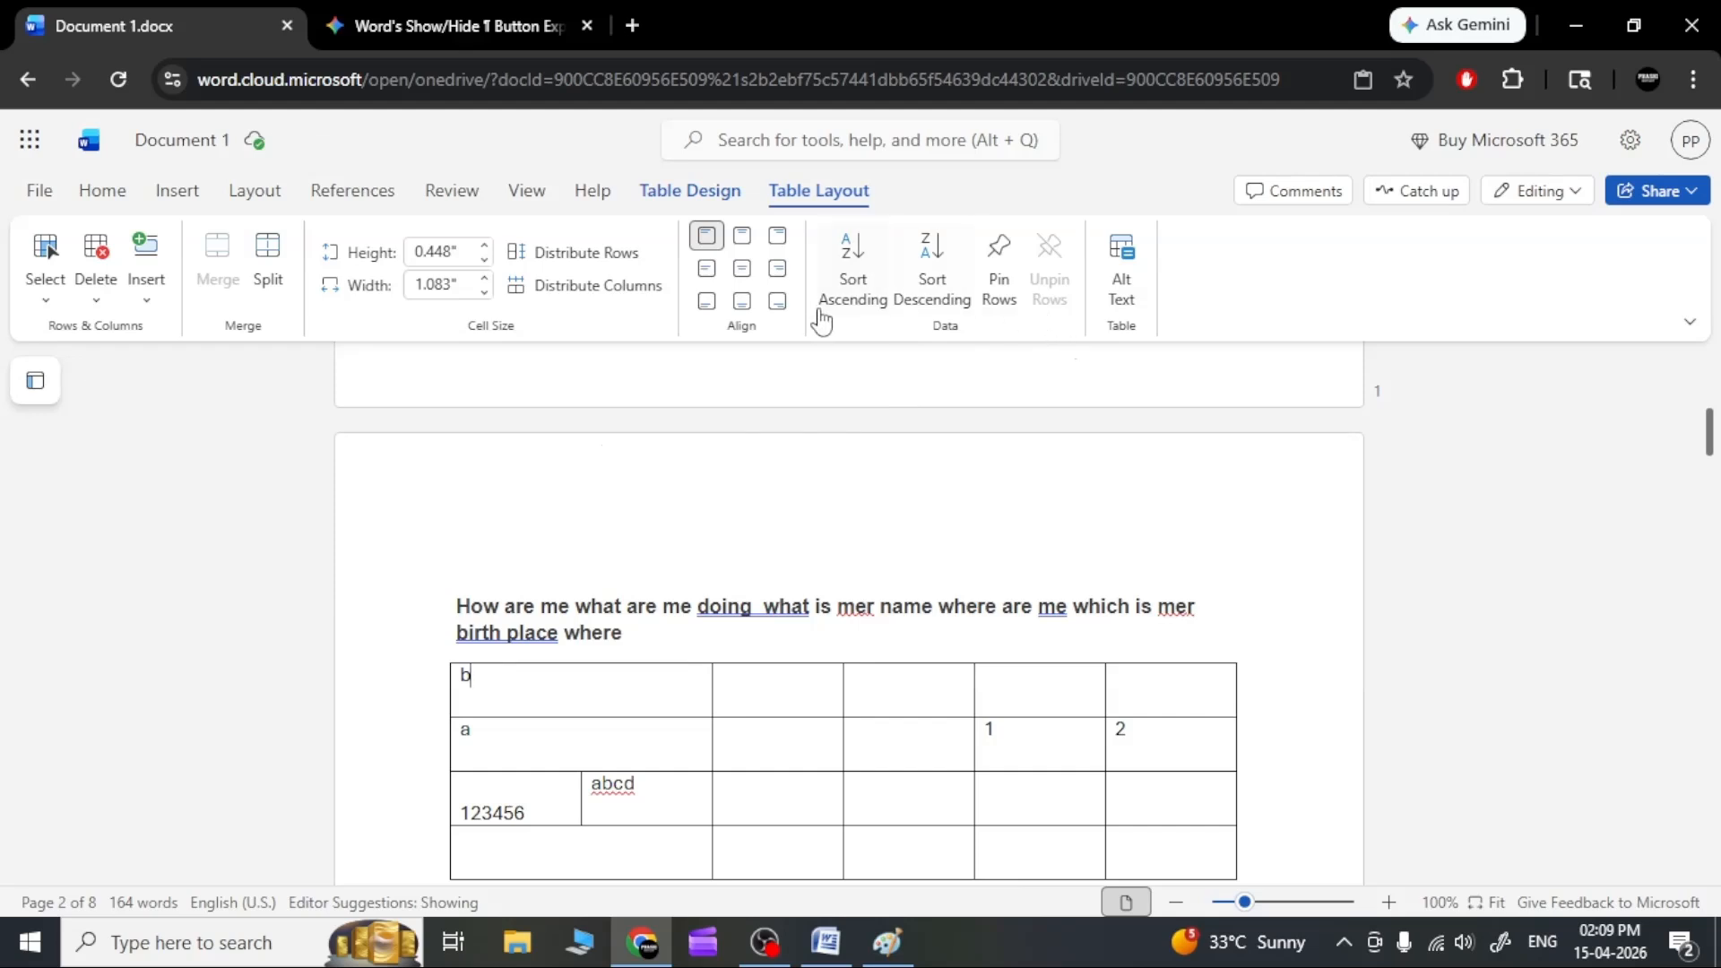
# Look through the available table styles, and set the table color of page 2's first table to orange.
pyautogui.click(724, 195)
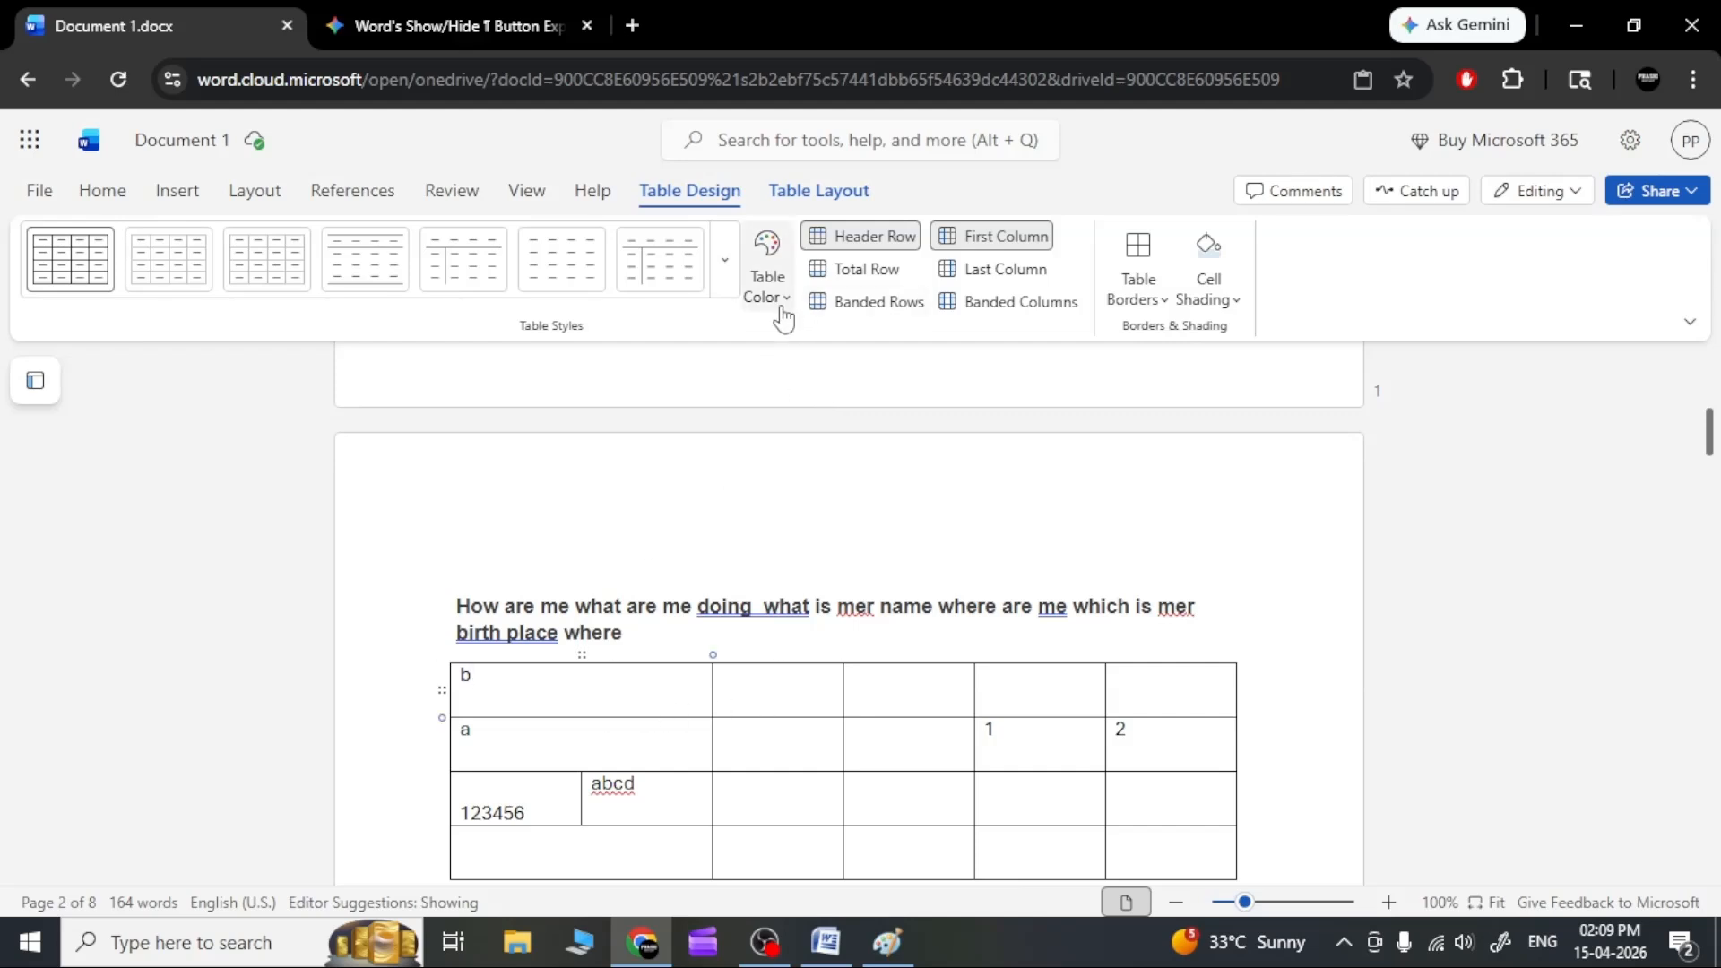
pyautogui.click(724, 260)
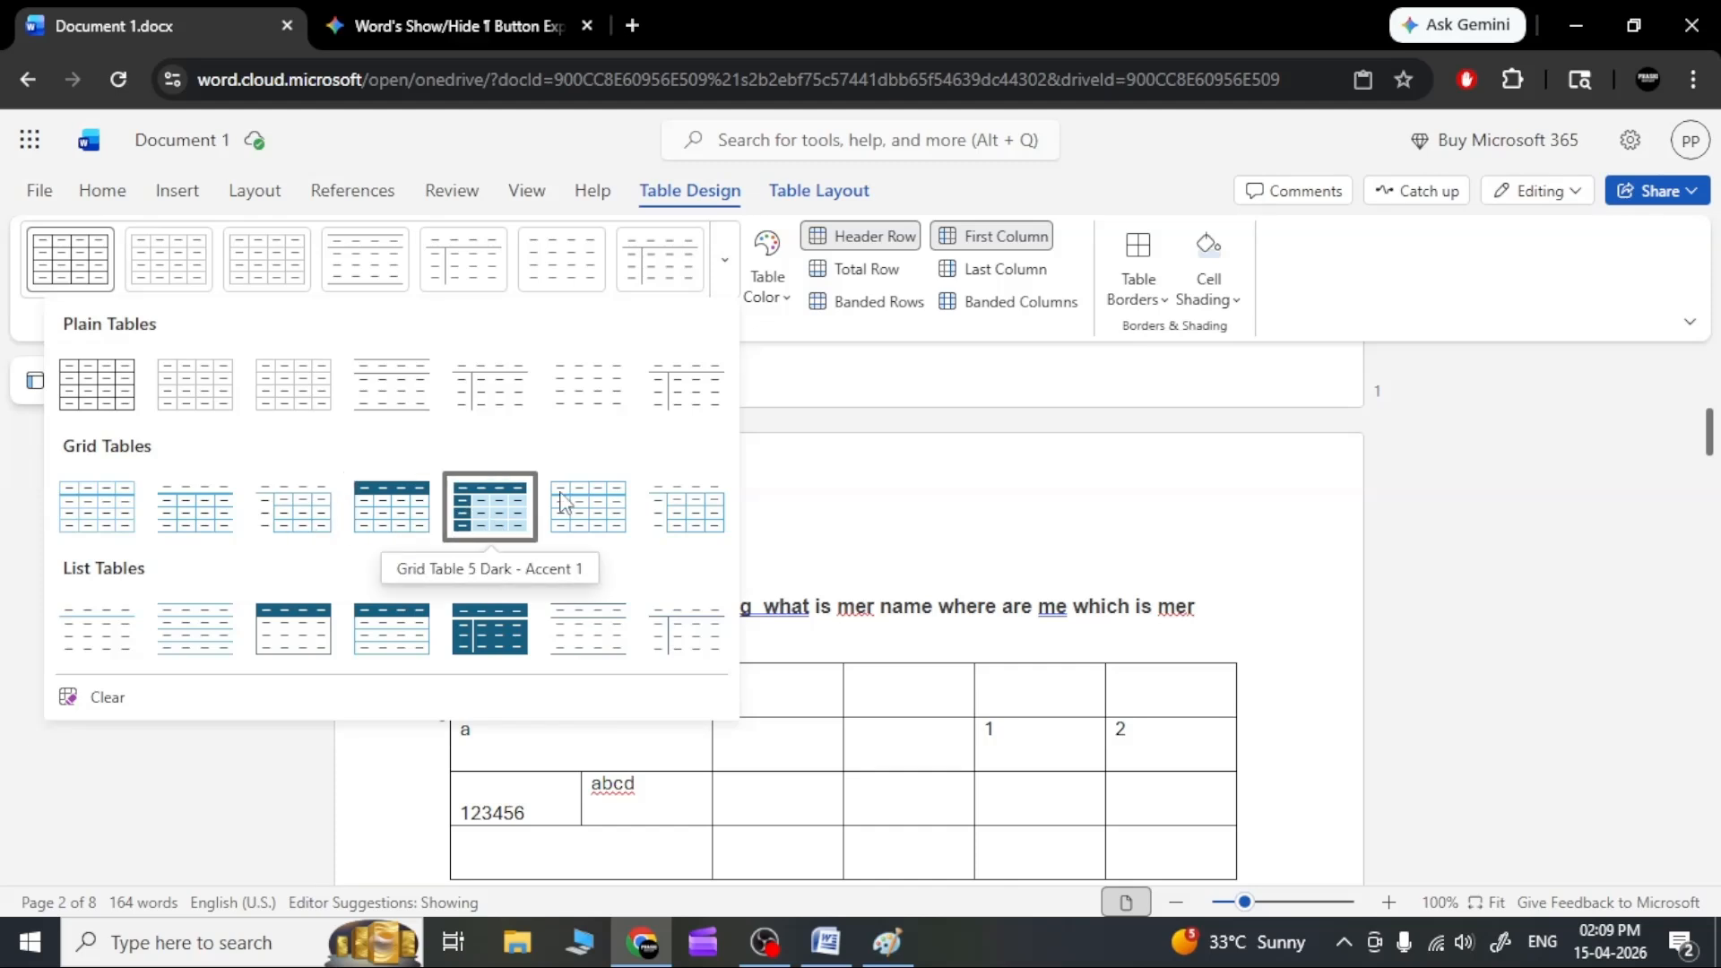
pyautogui.click(725, 274)
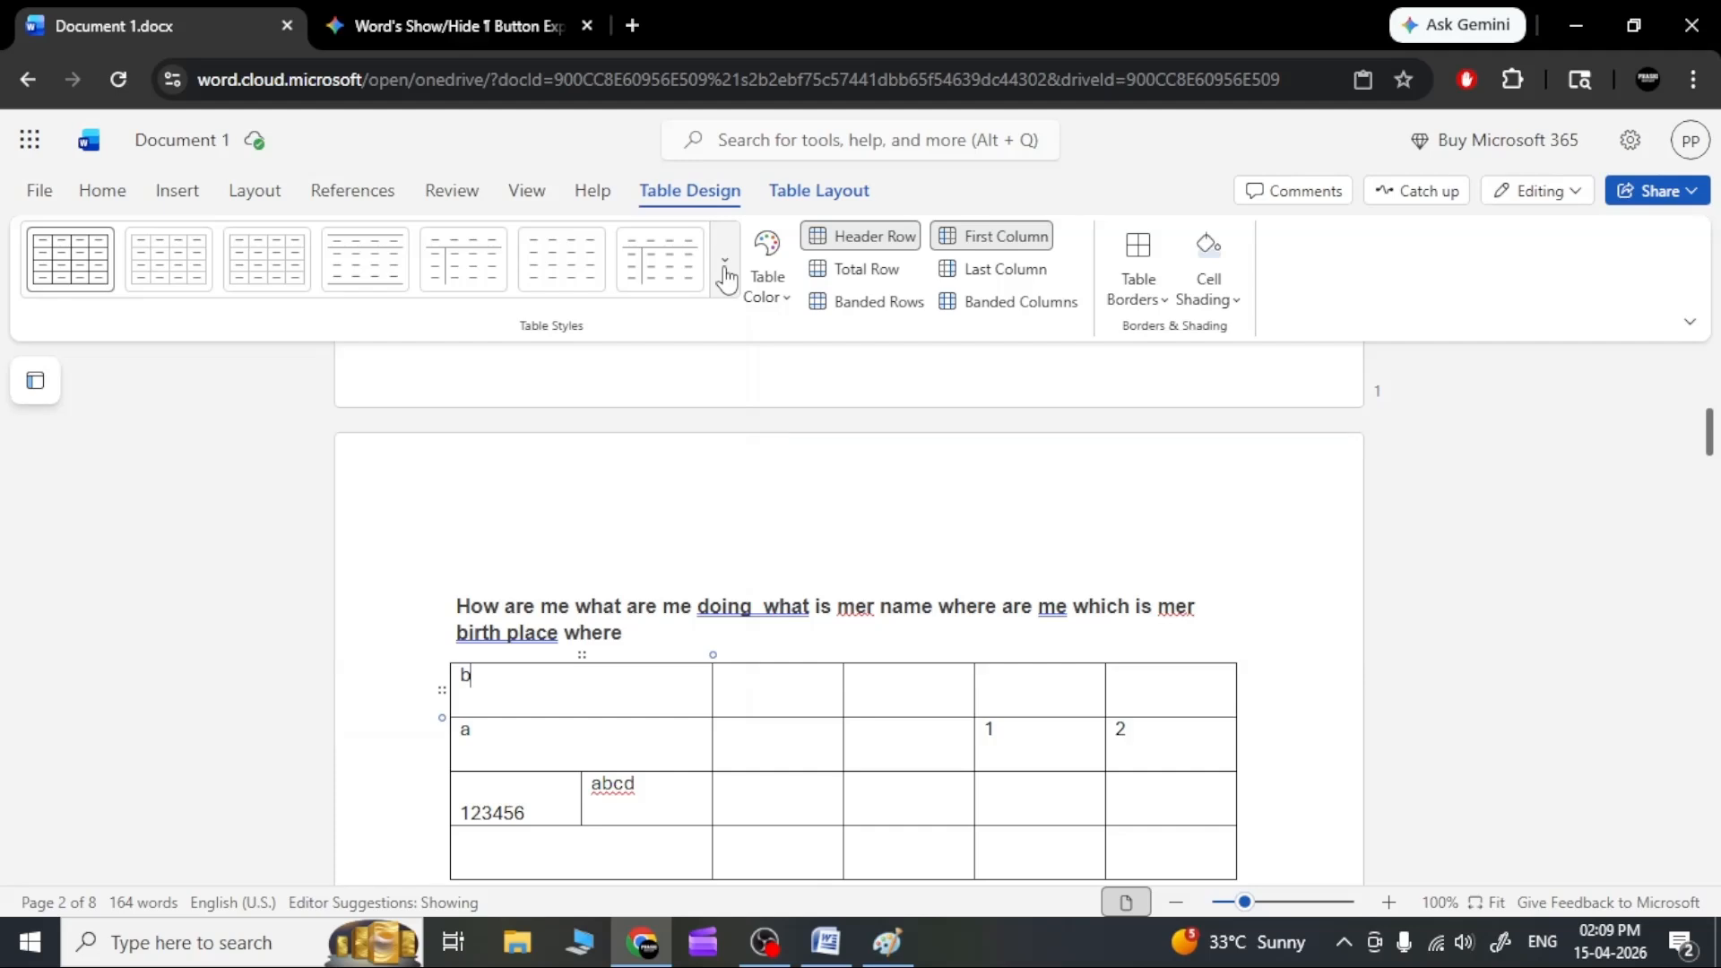
pyautogui.click(787, 305)
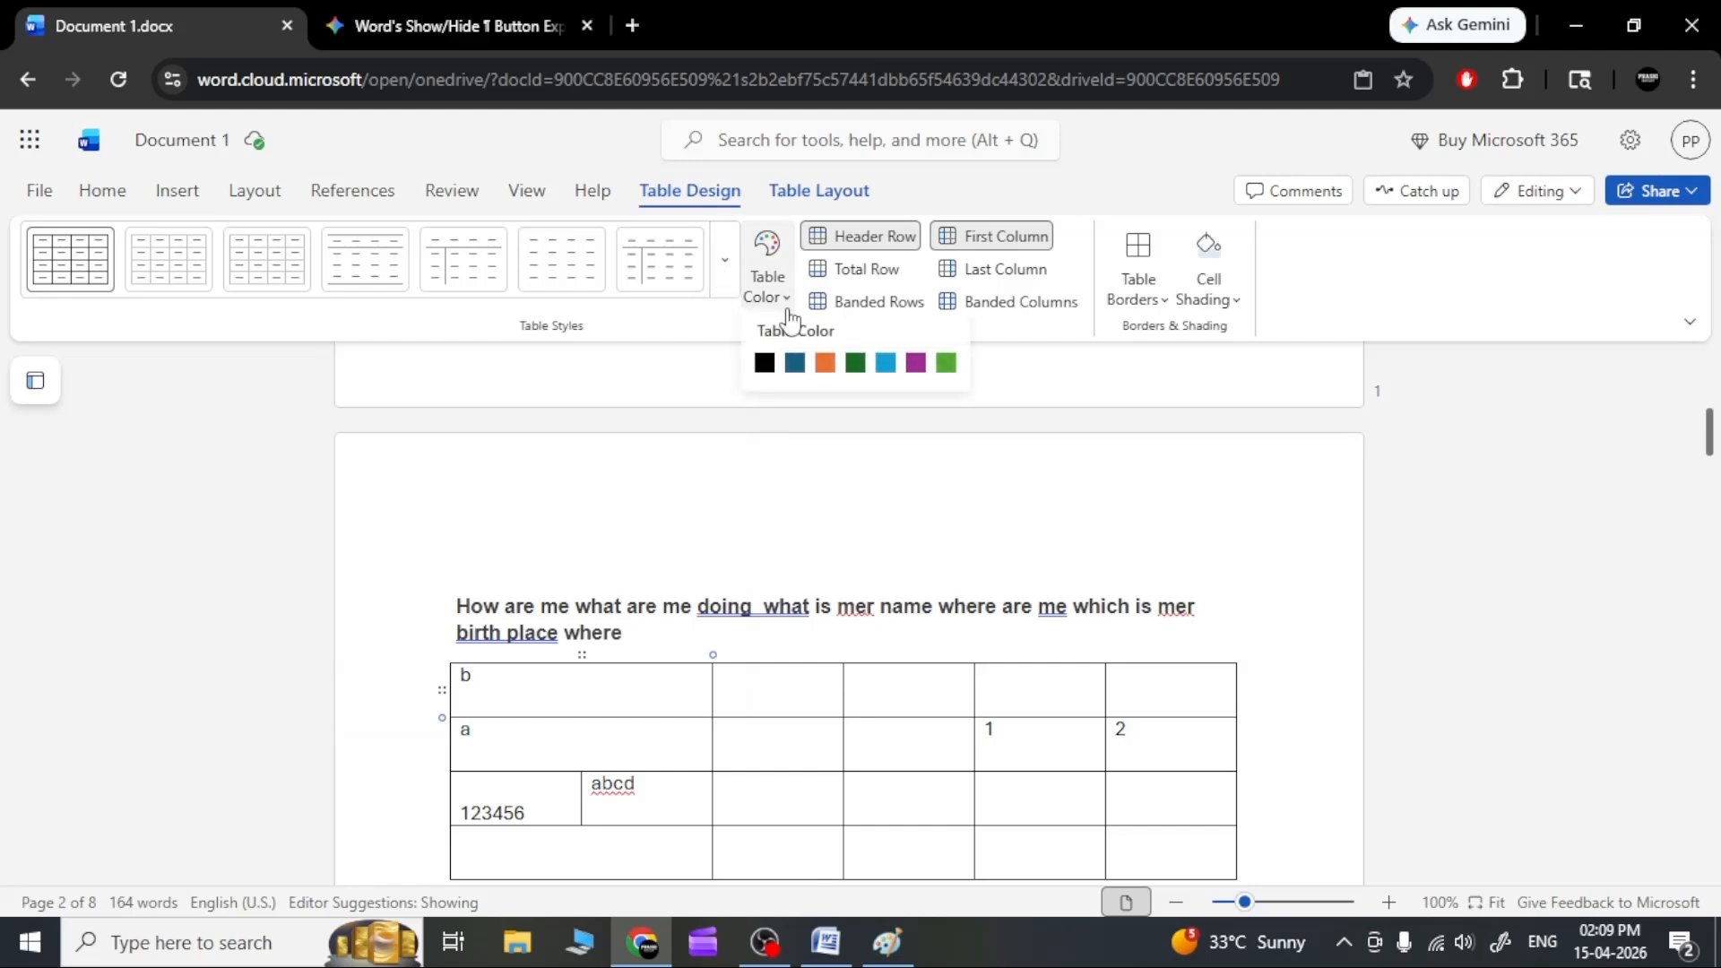
pyautogui.click(823, 369)
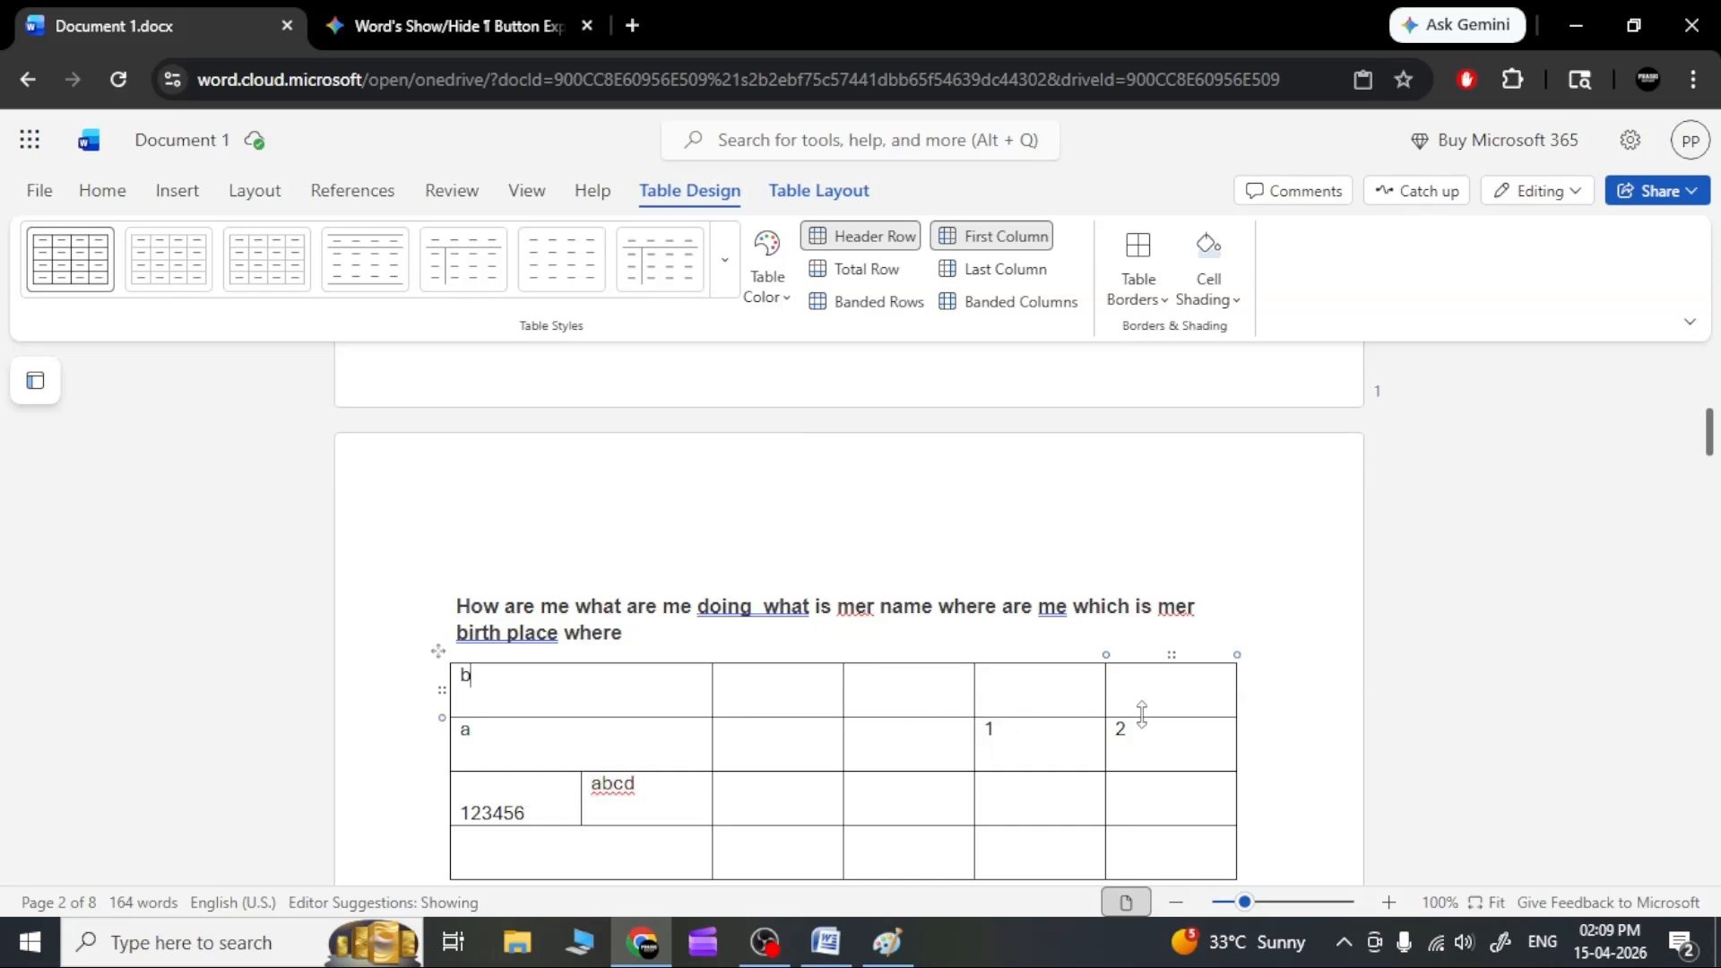
# Try applying the dark blue table color to the selected "b" row of page 2's first table.
pyautogui.moveTo(1156, 699); pyautogui.dragTo(549, 714)
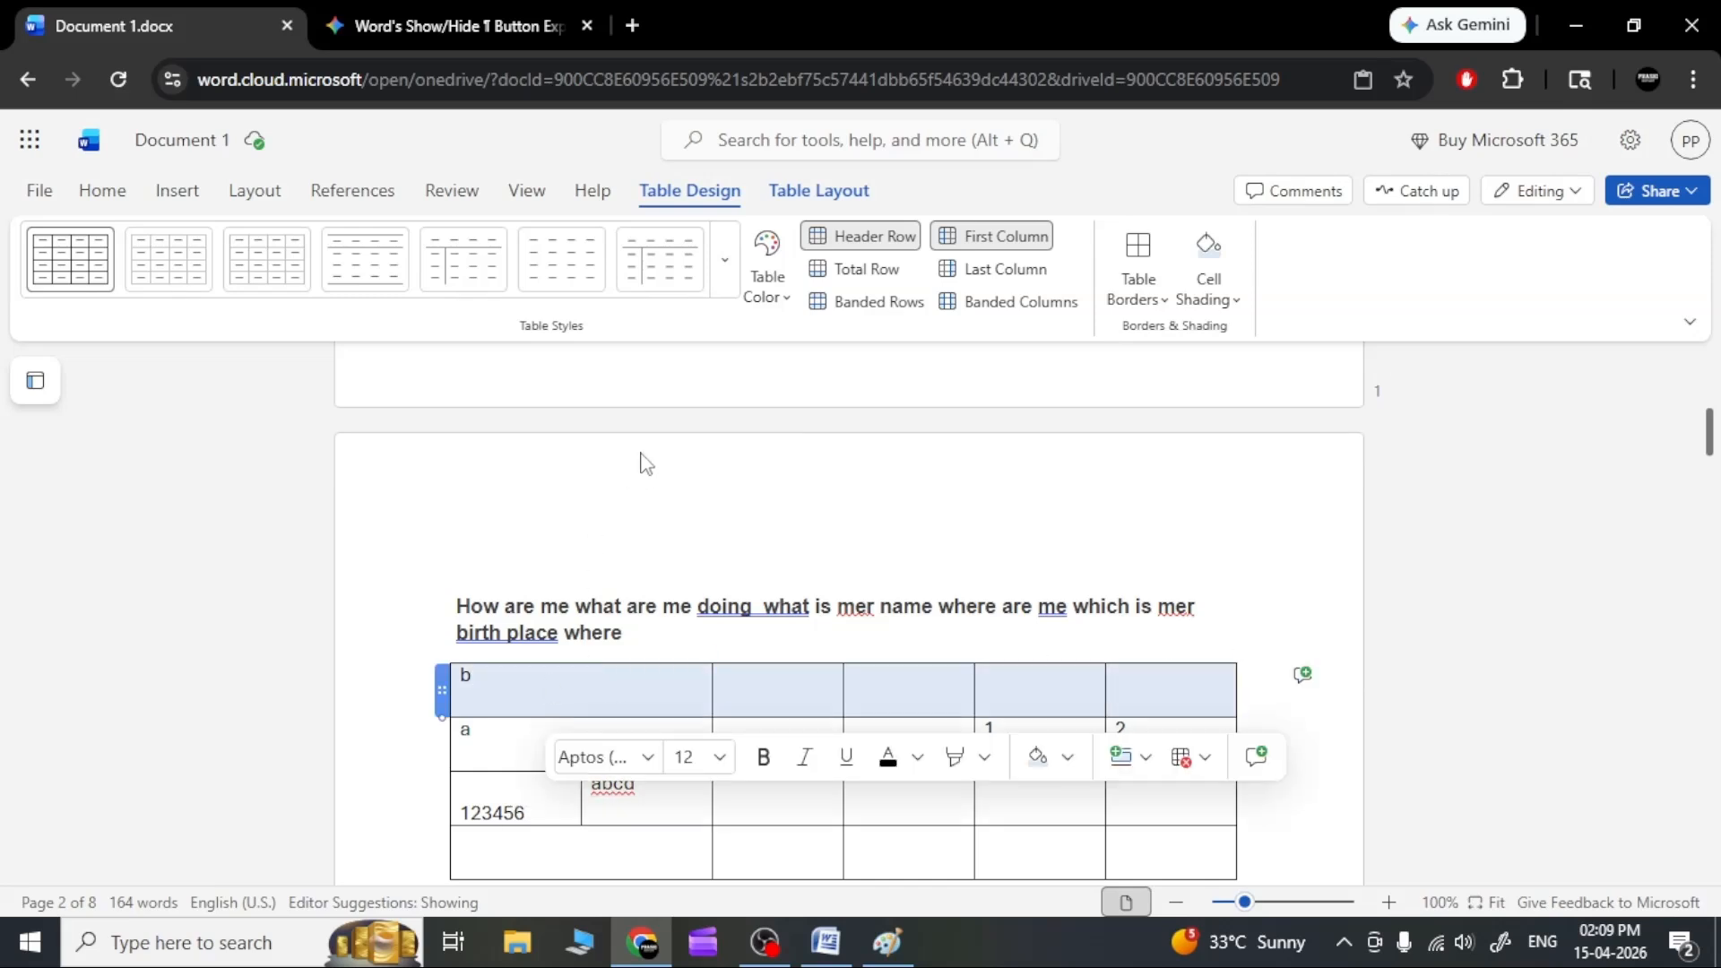
pyautogui.click(768, 295)
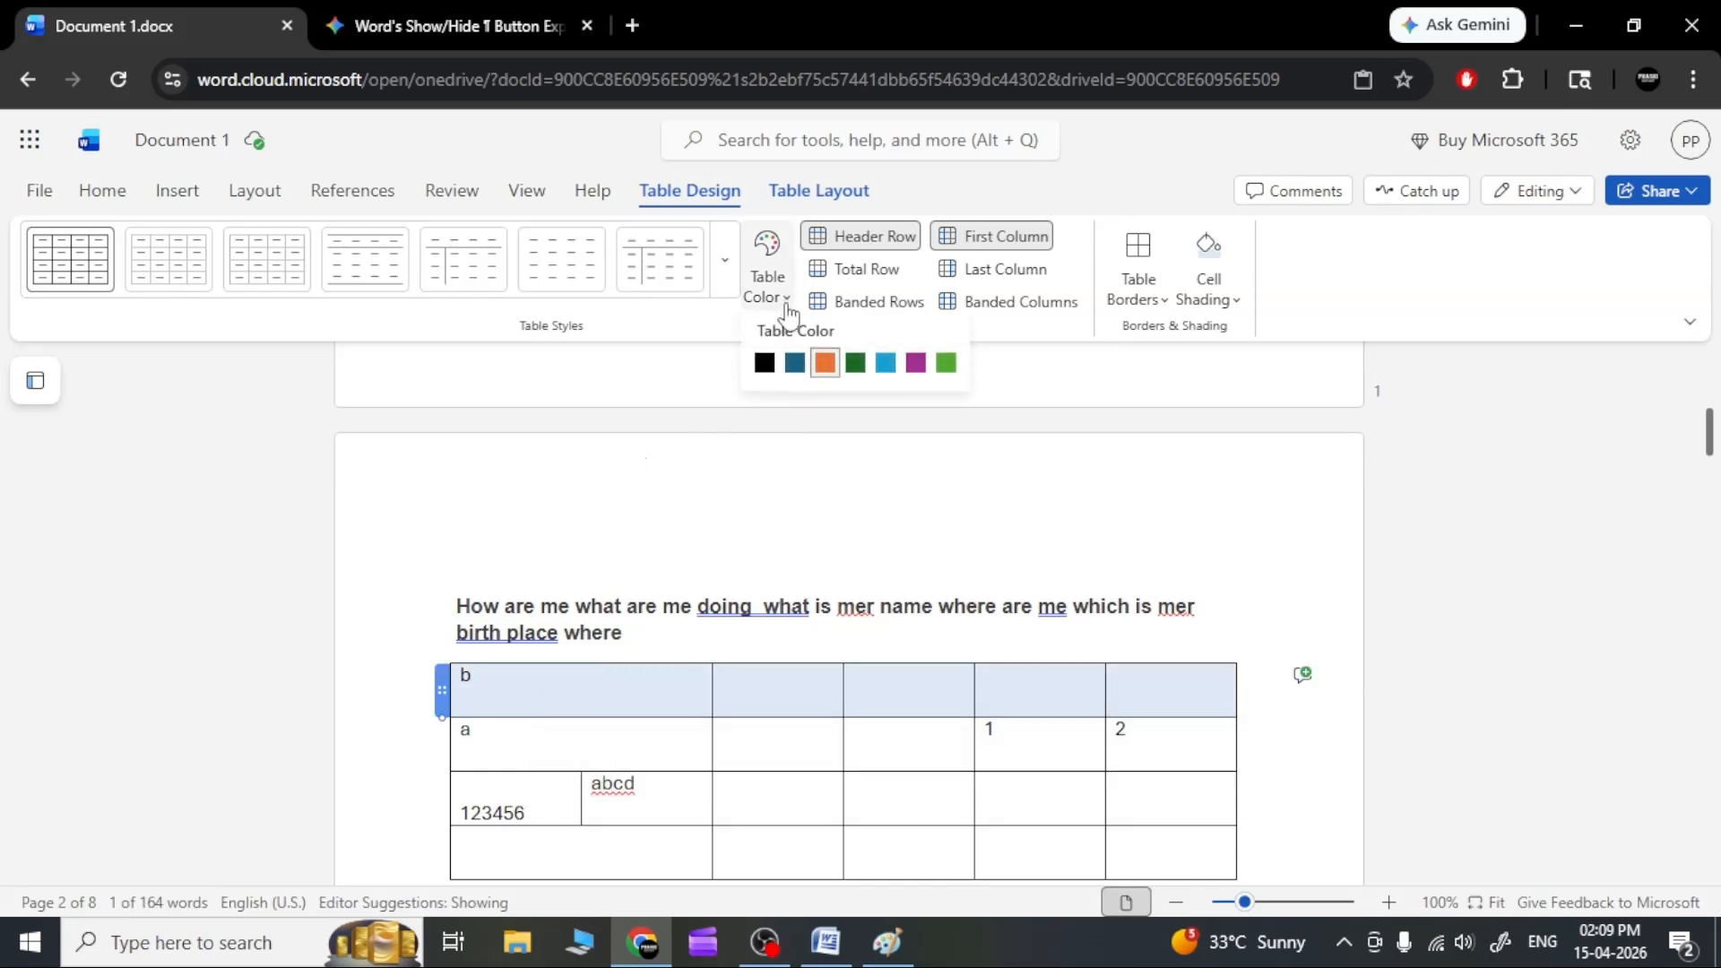
pyautogui.click(801, 376)
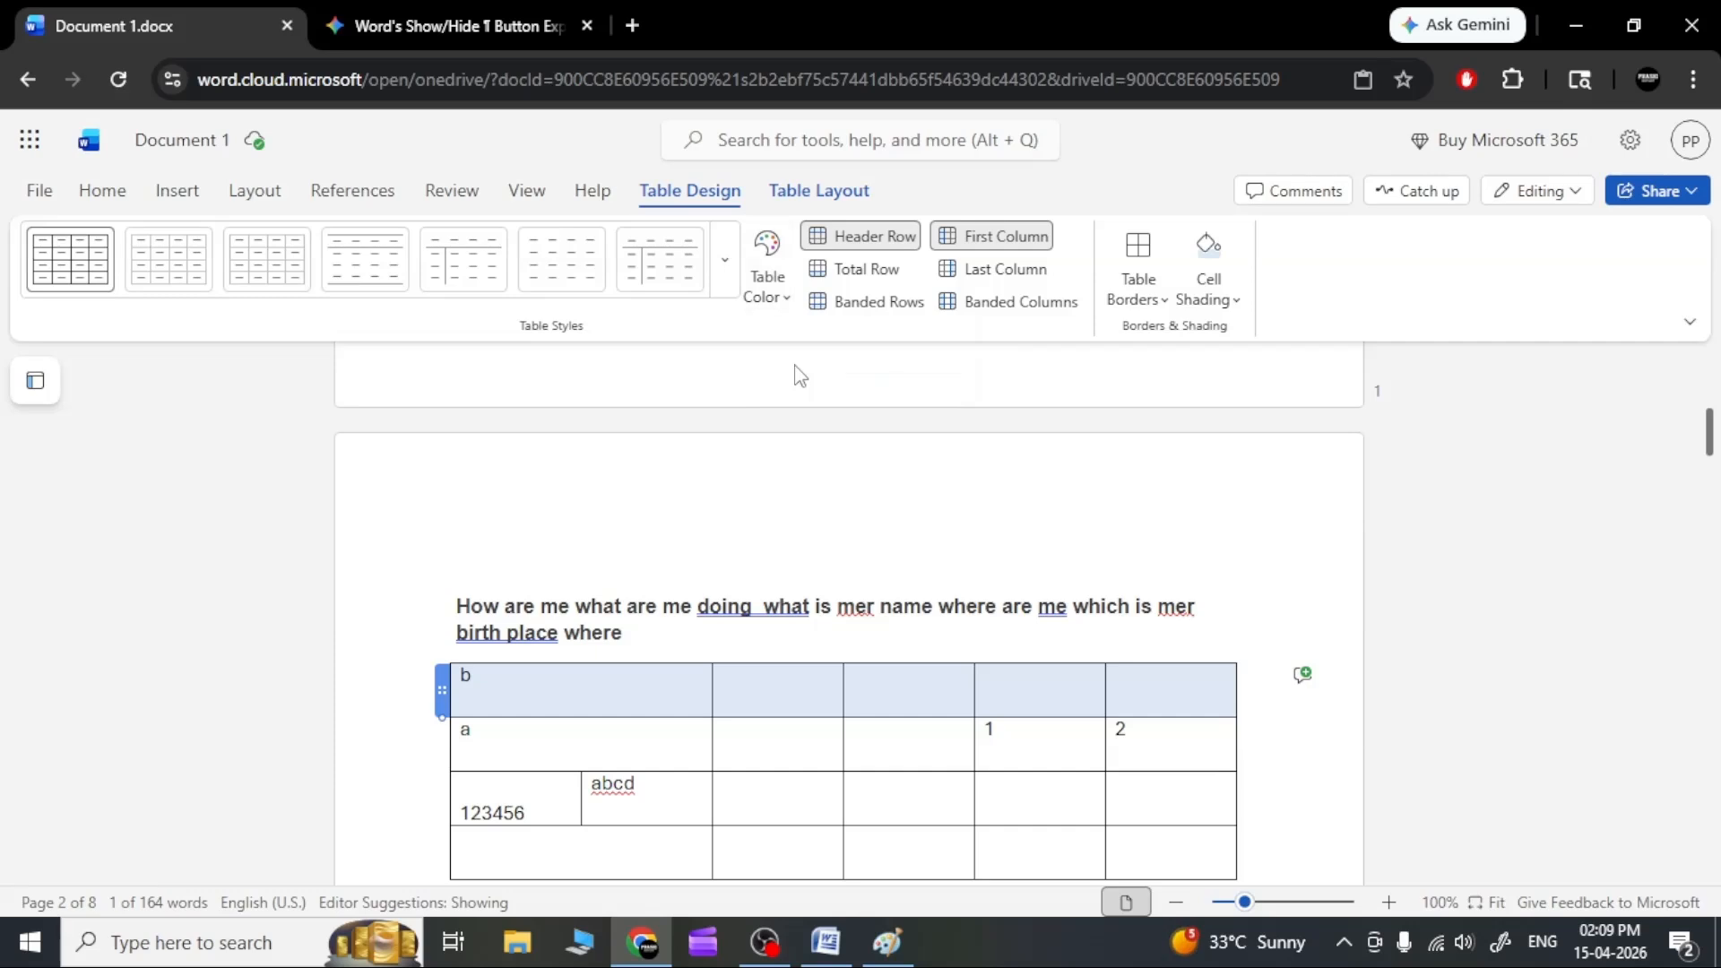
# Set the table color to orange with page 2's entire first table selected, and check the result in the document.
pyautogui.click(439, 652)
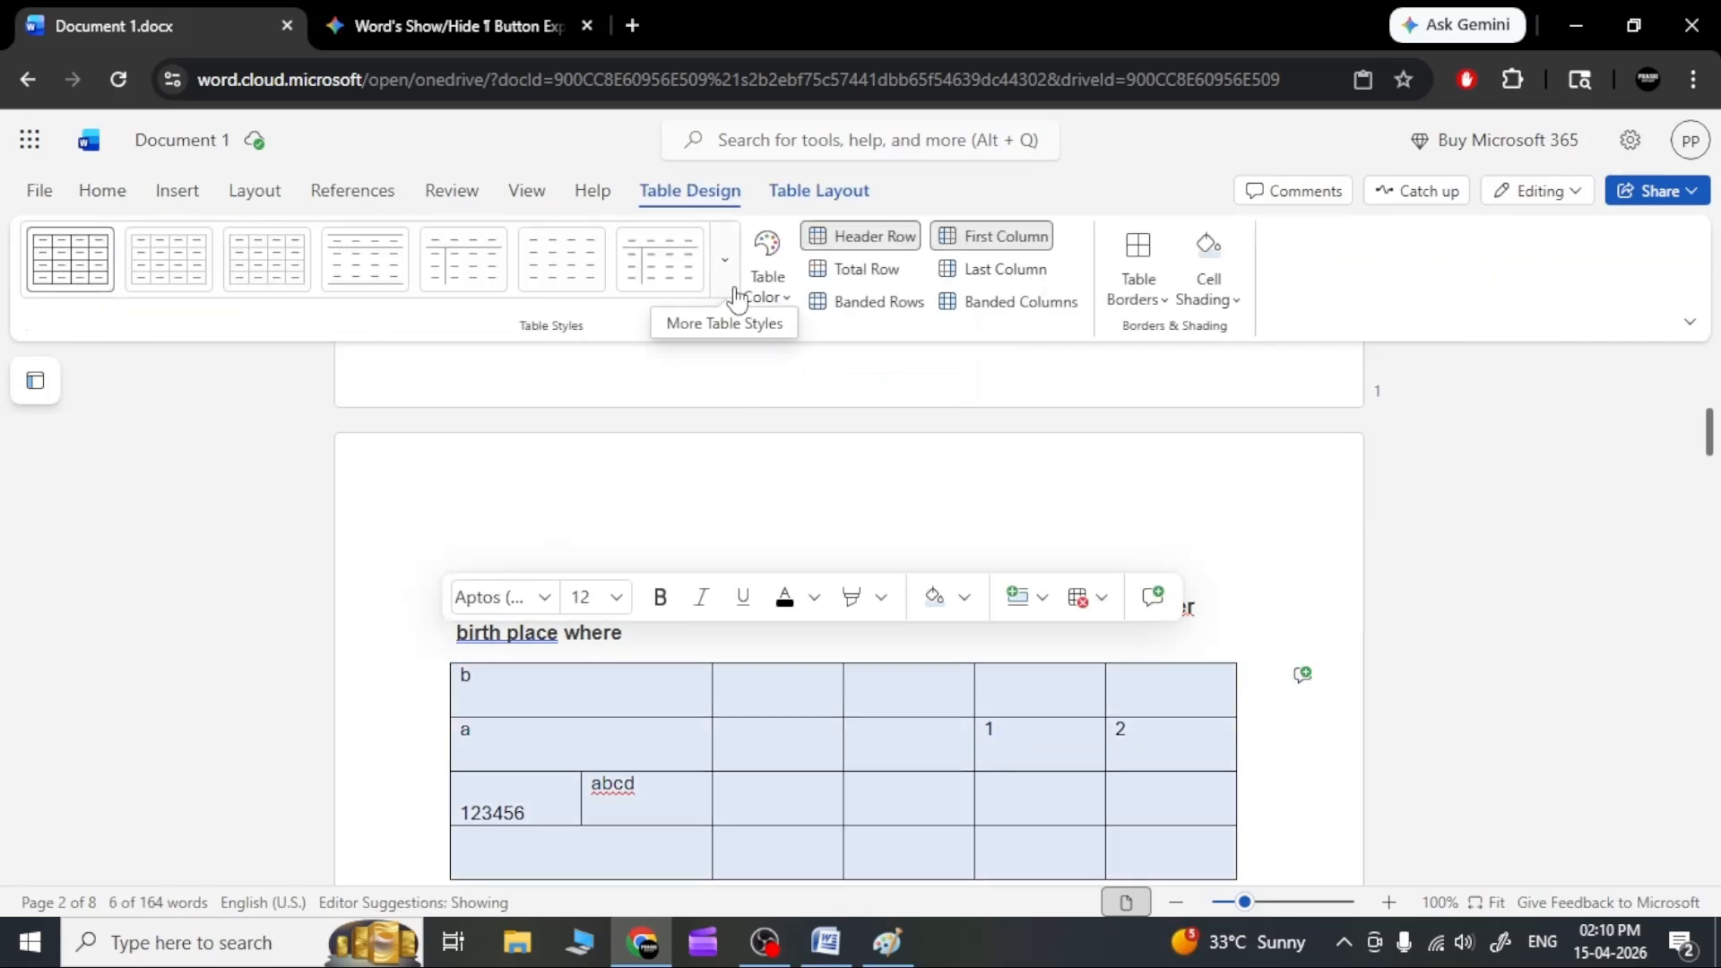
pyautogui.click(759, 289)
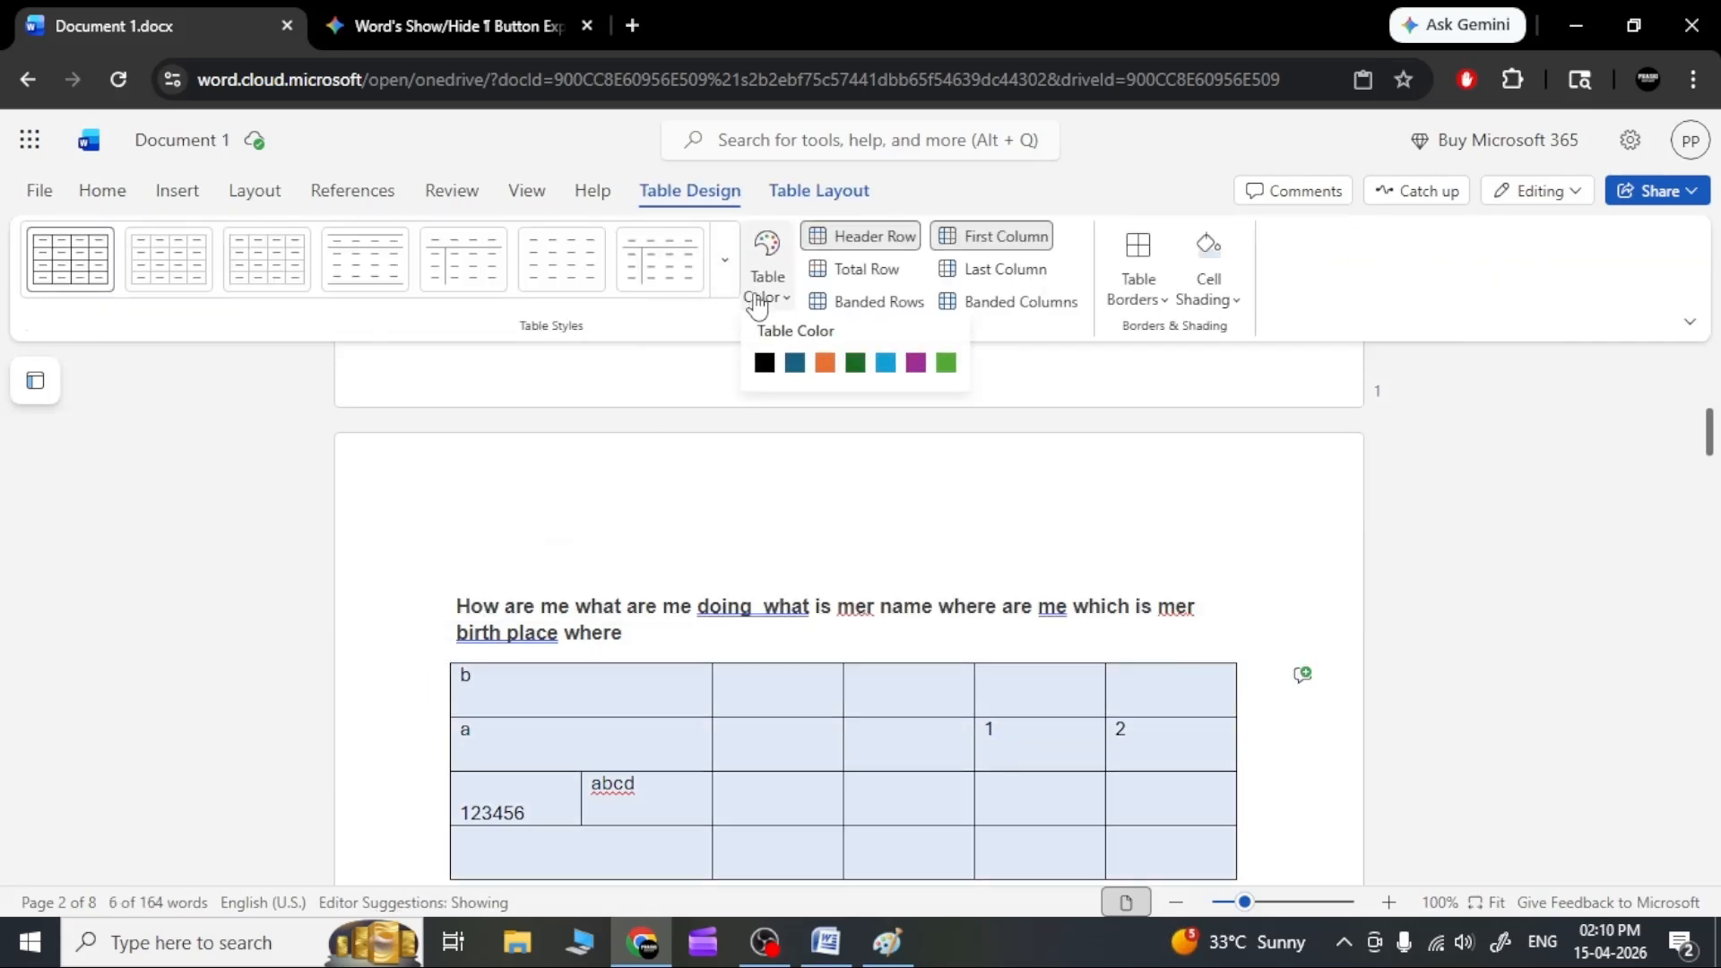
pyautogui.click(826, 367)
pyautogui.click(831, 503)
pyautogui.scroll(-6, 745, 625)
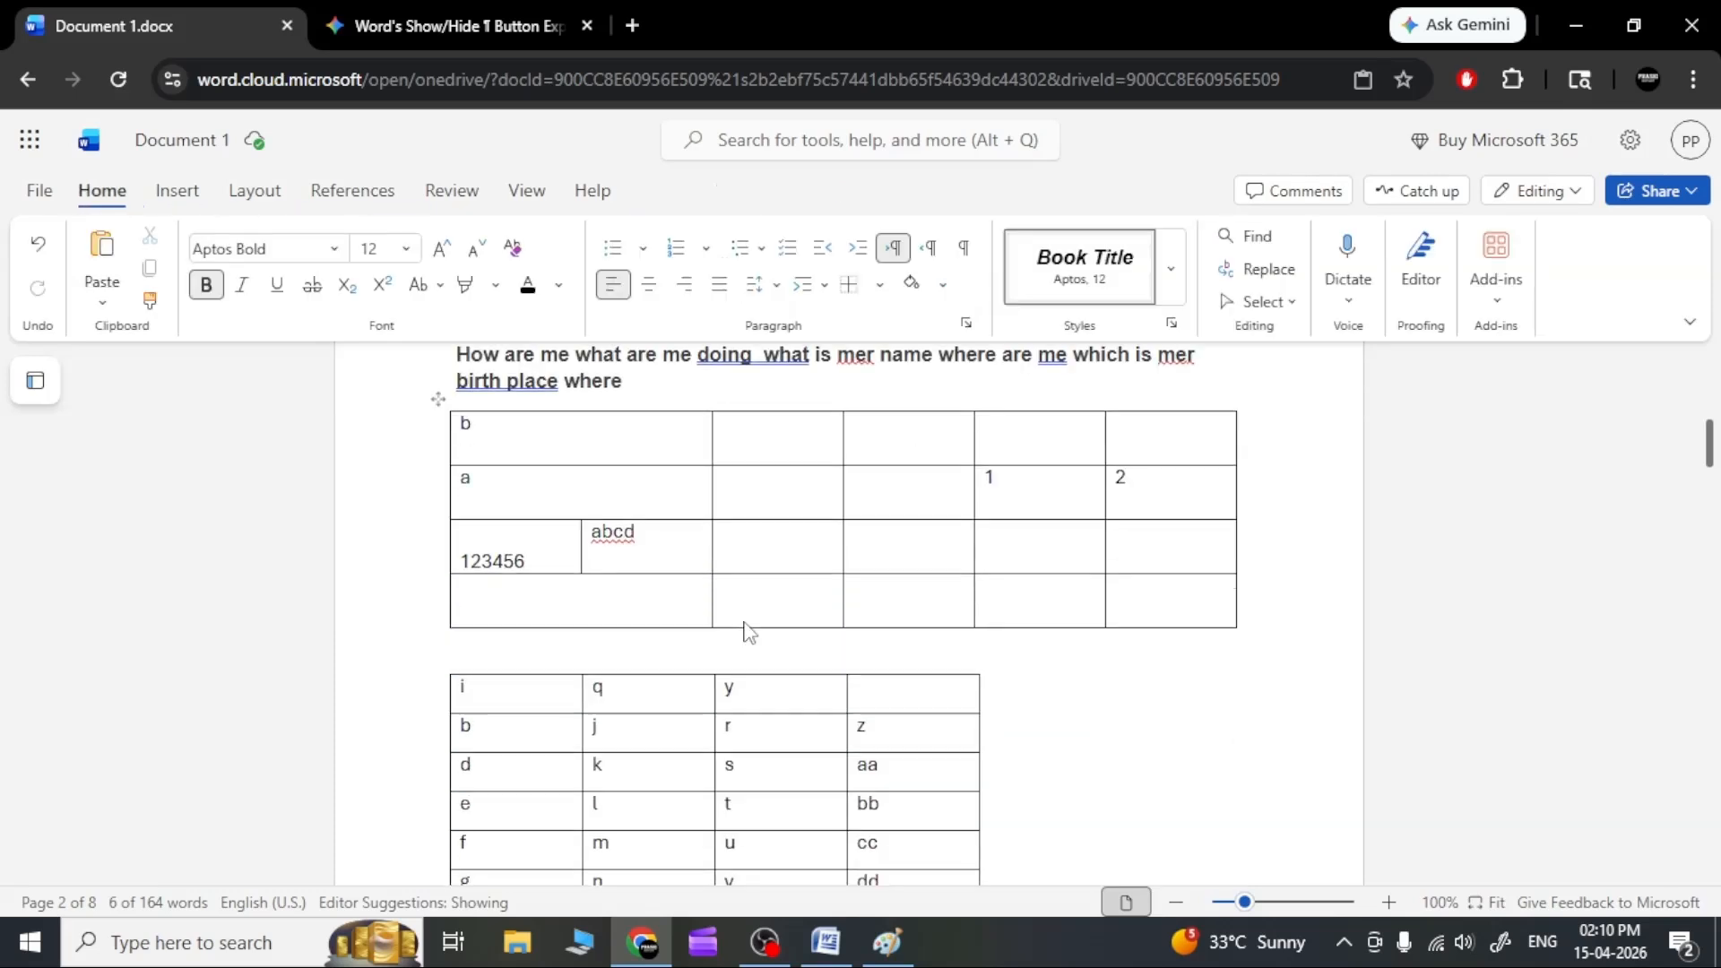
pyautogui.scroll(3, 730, 711)
pyautogui.scroll(3, 731, 709)
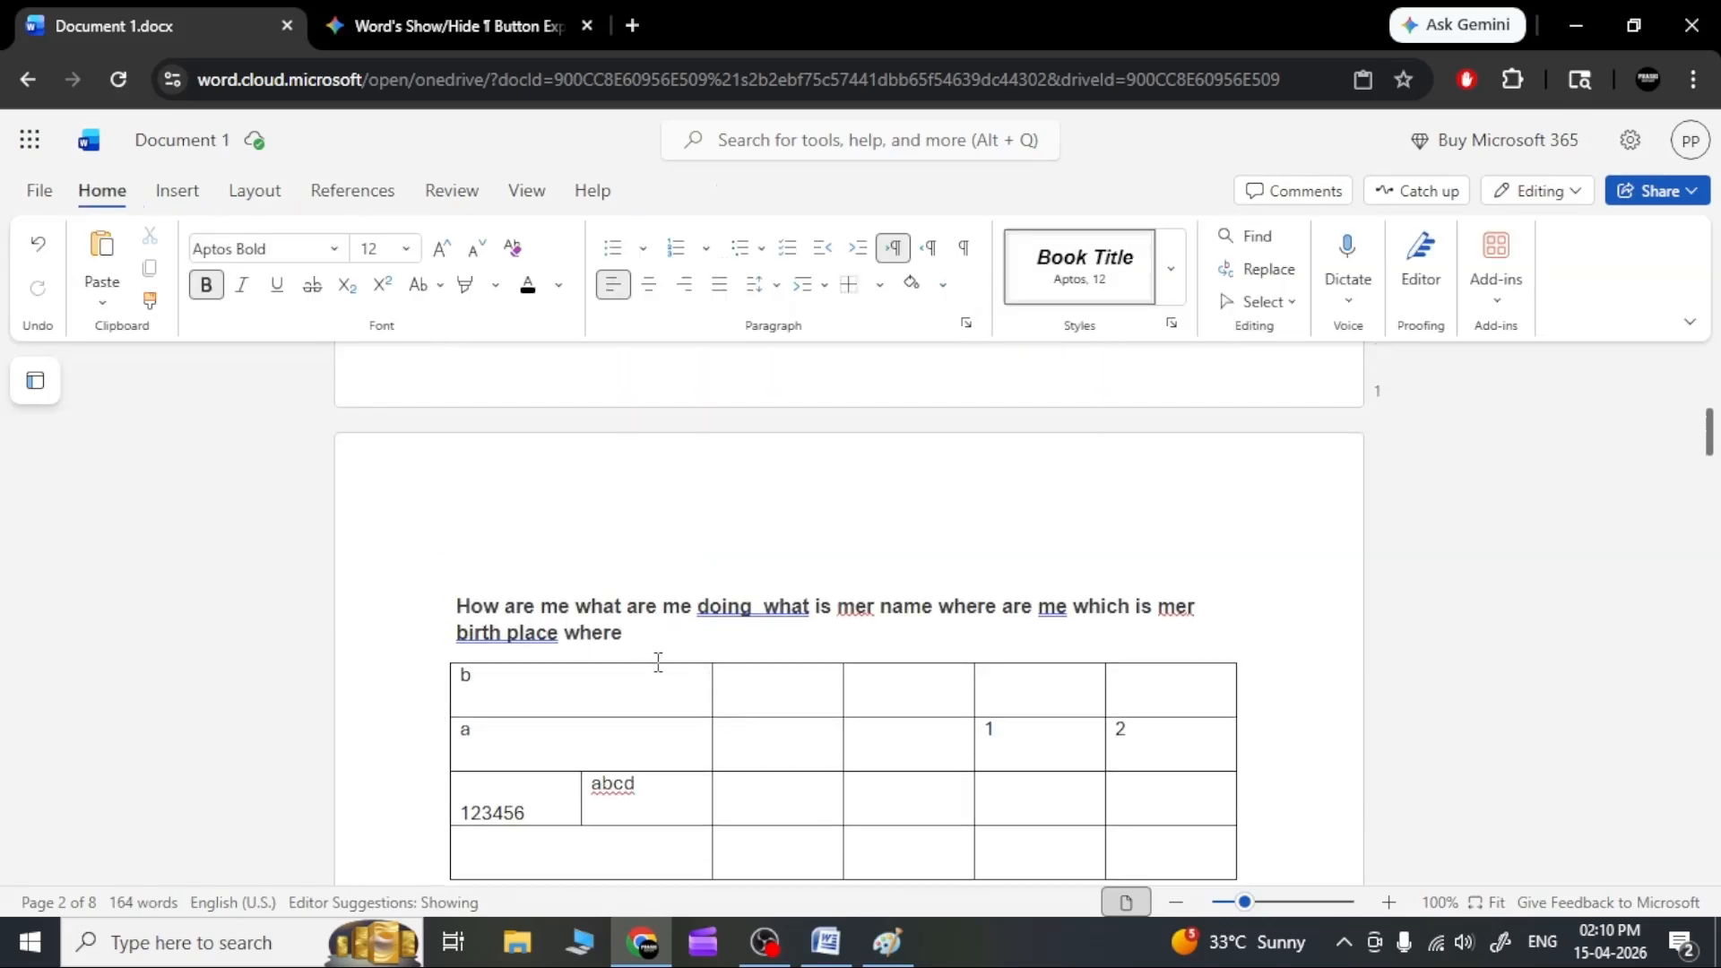
# Set the table color of page 2's first table to dark green and apply the fifth list table style, the solid-filled one.
pyautogui.click(568, 683)
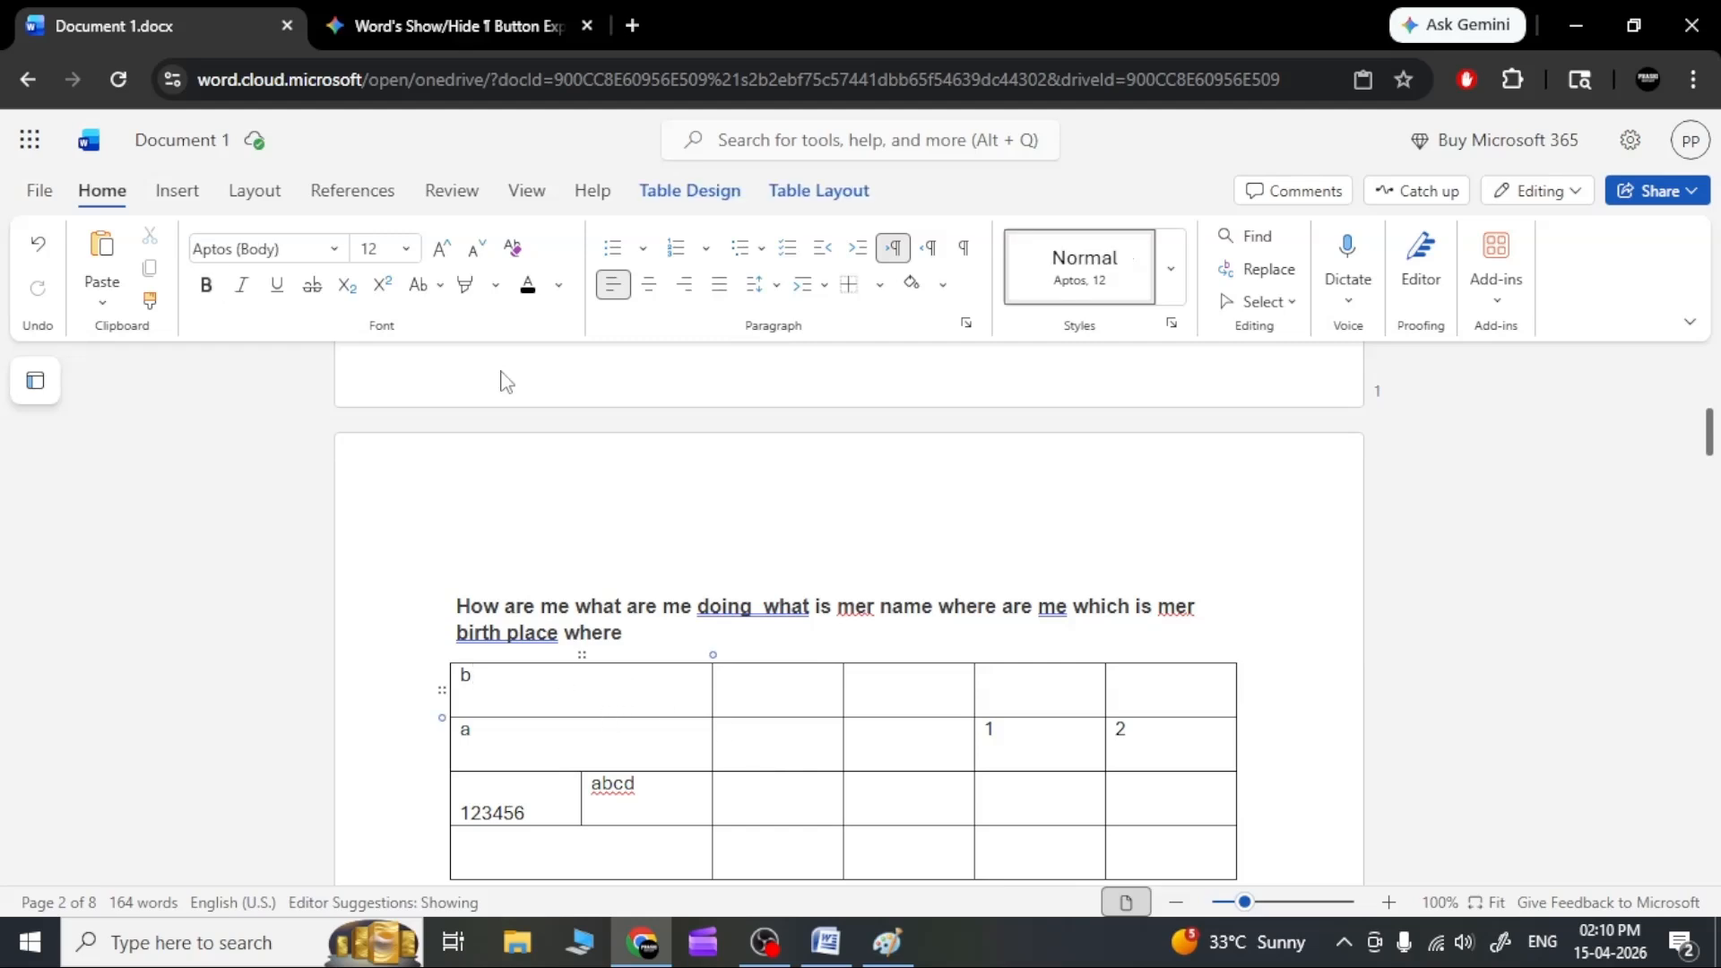
pyautogui.click(815, 192)
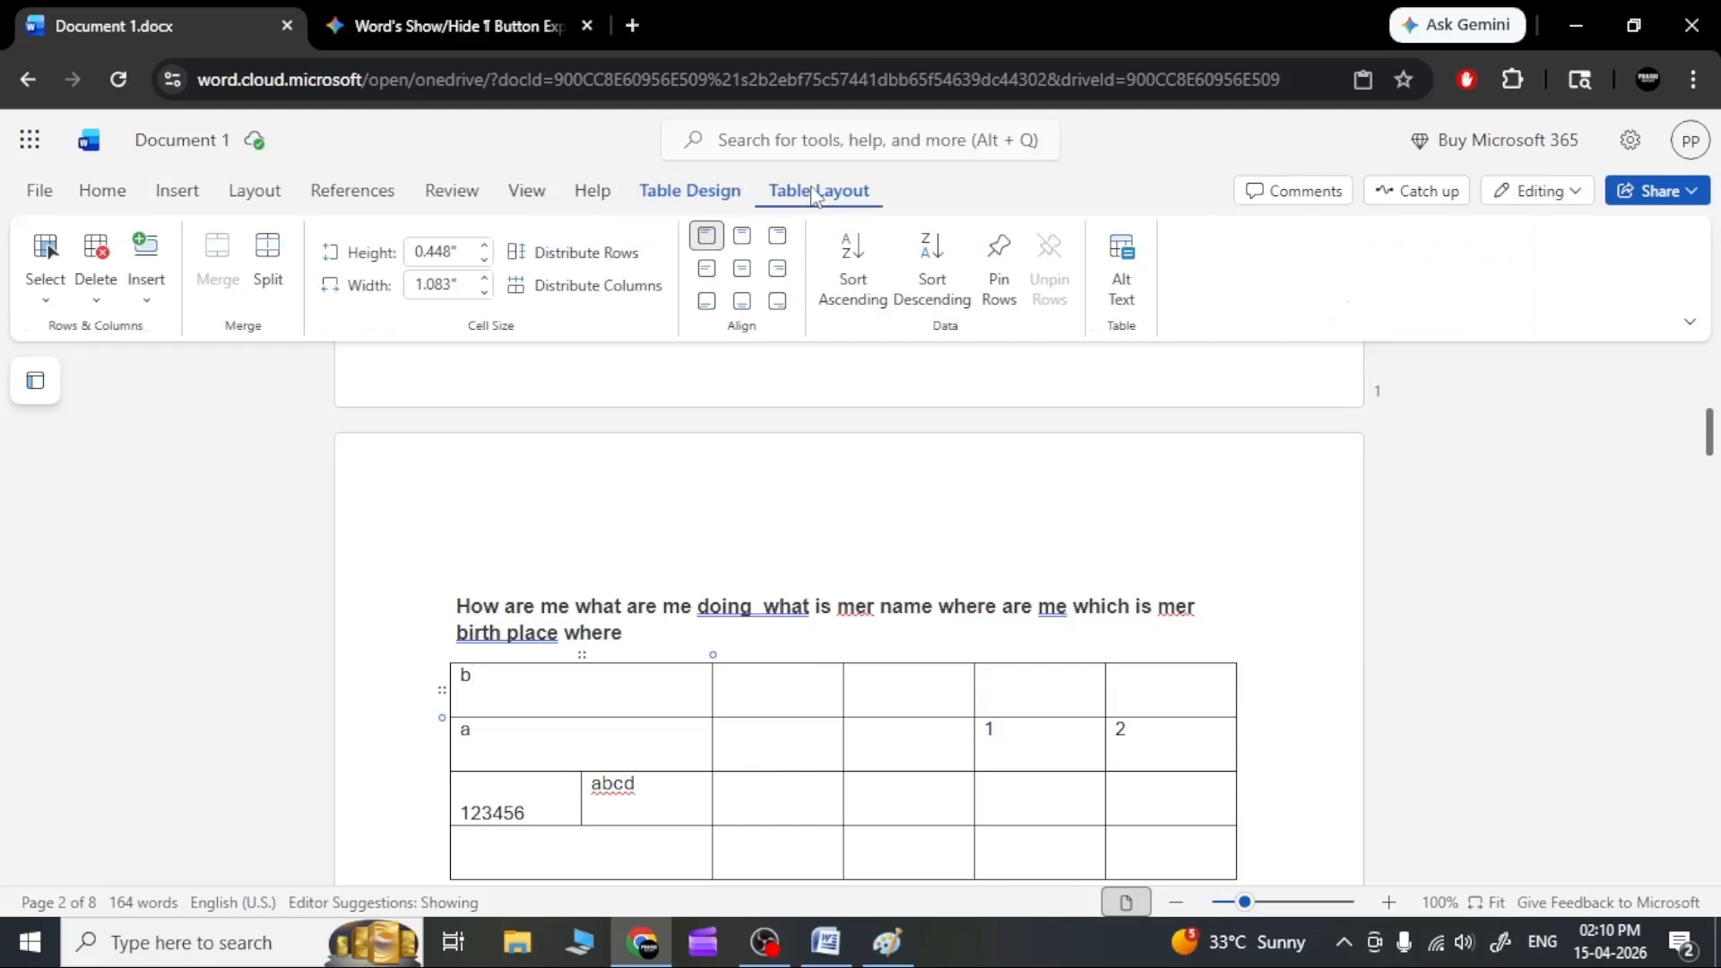
pyautogui.click(690, 191)
pyautogui.click(769, 287)
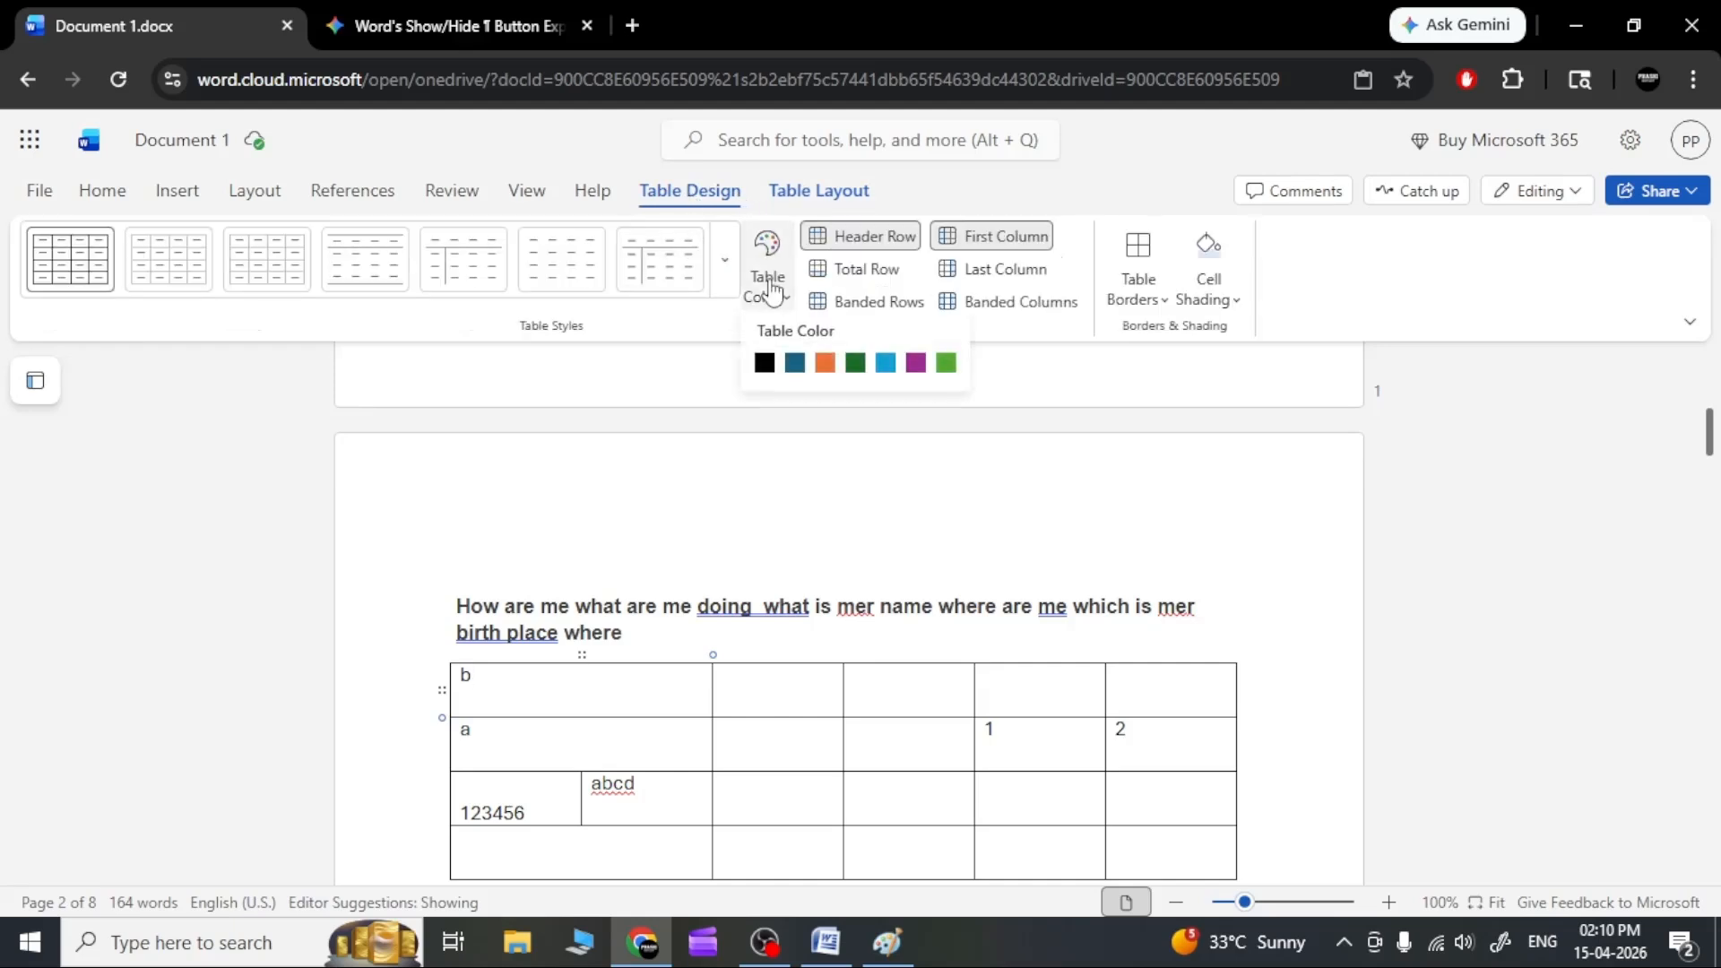
pyautogui.click(769, 287)
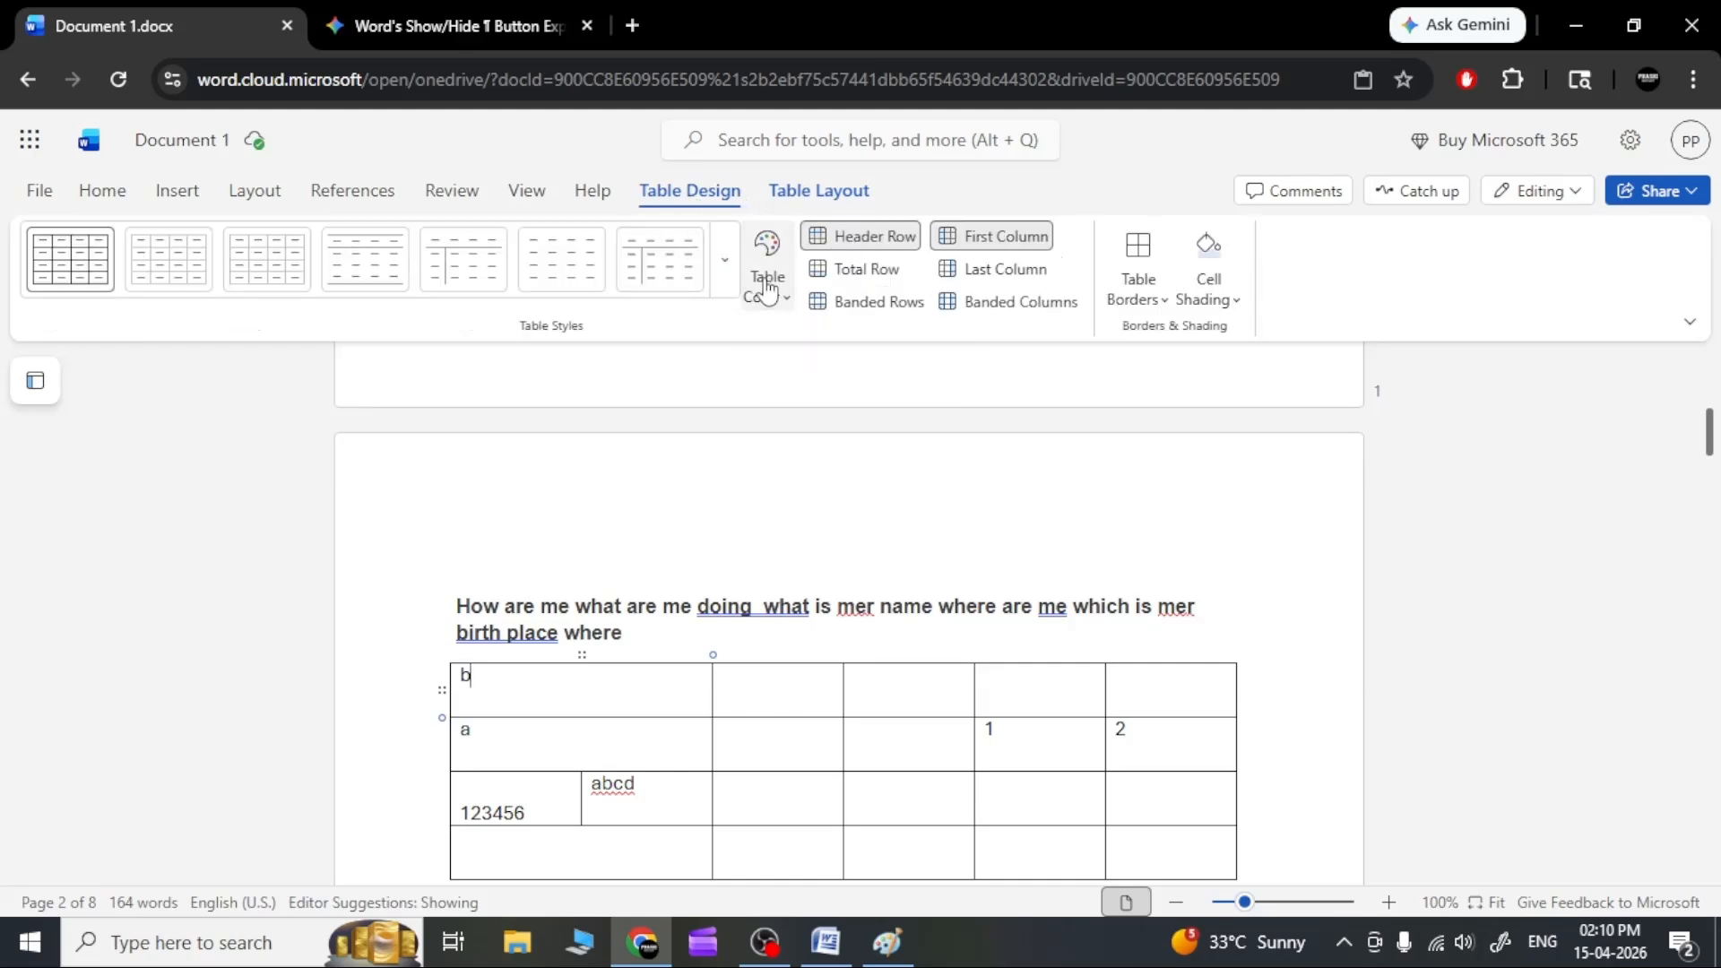
pyautogui.click(728, 268)
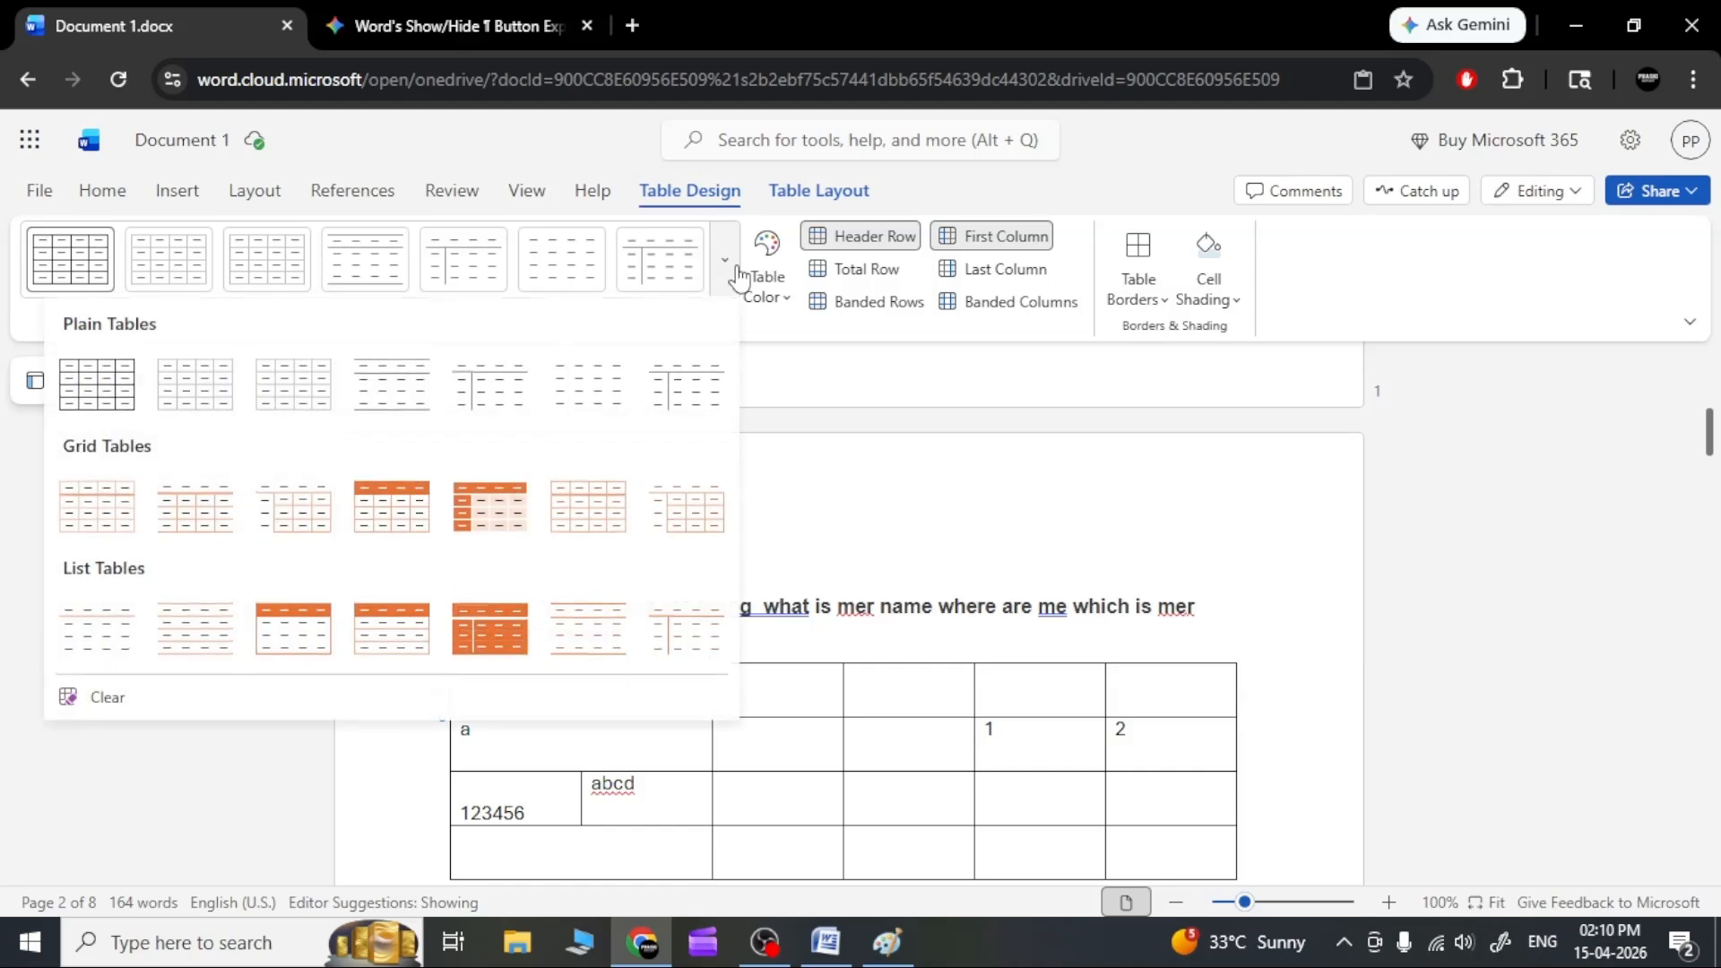
pyautogui.click(737, 274)
pyautogui.click(780, 300)
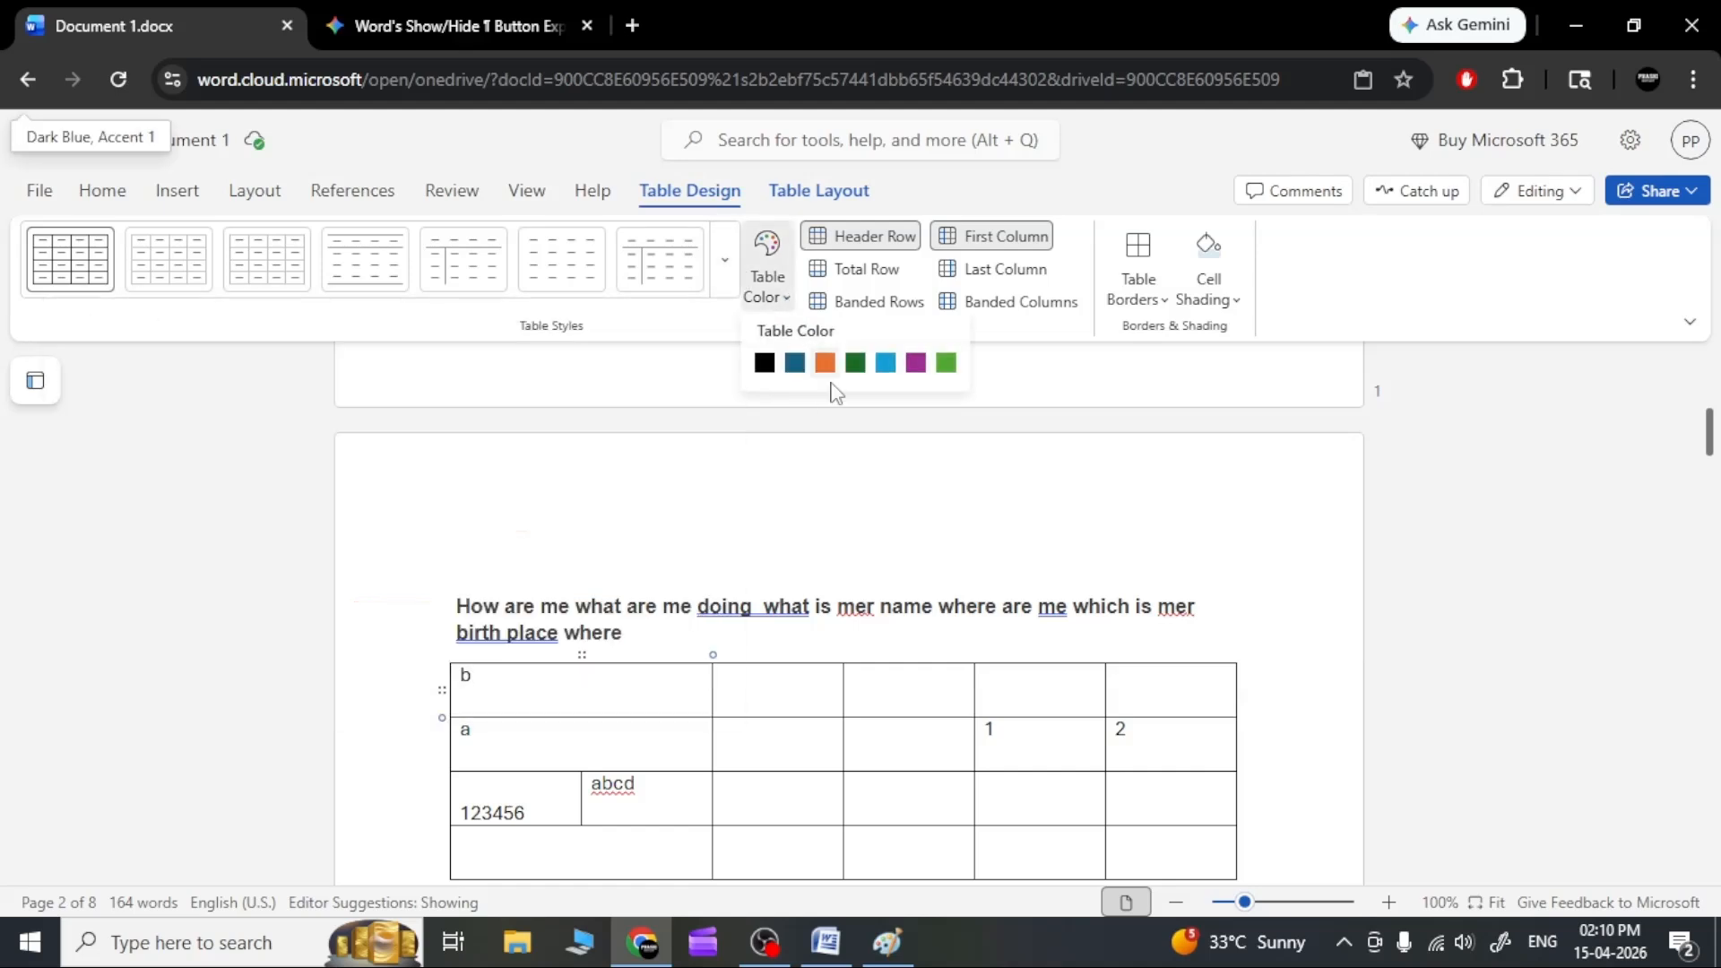
pyautogui.click(855, 364)
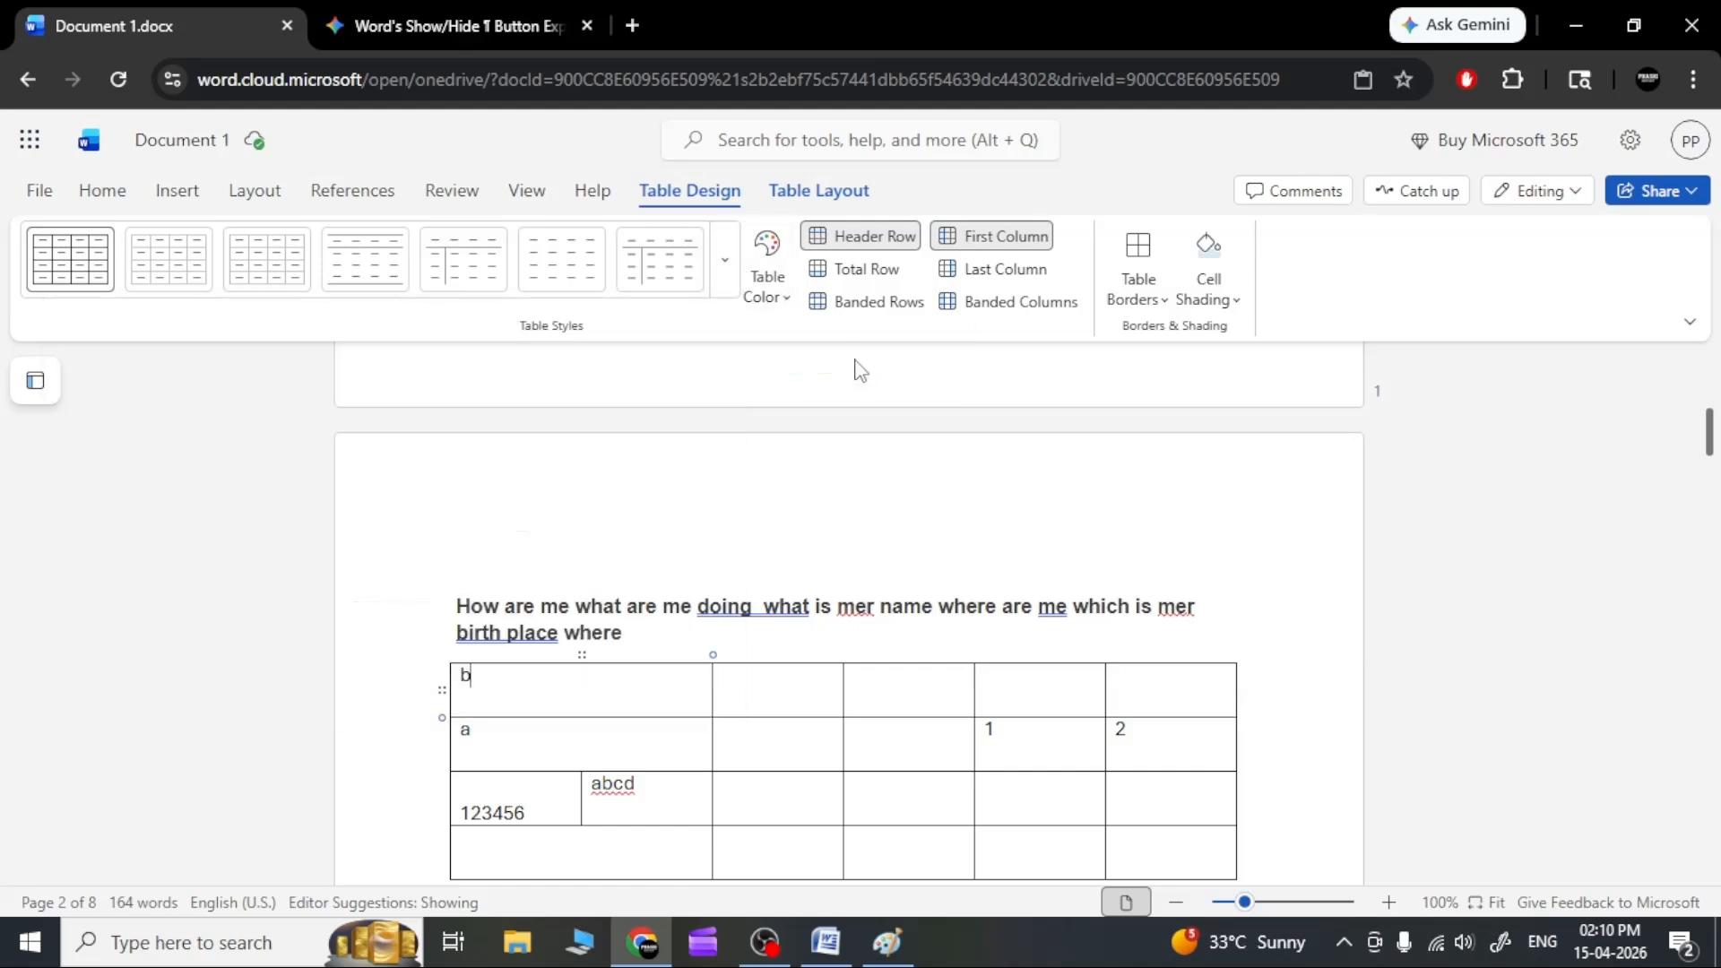
pyautogui.click(721, 263)
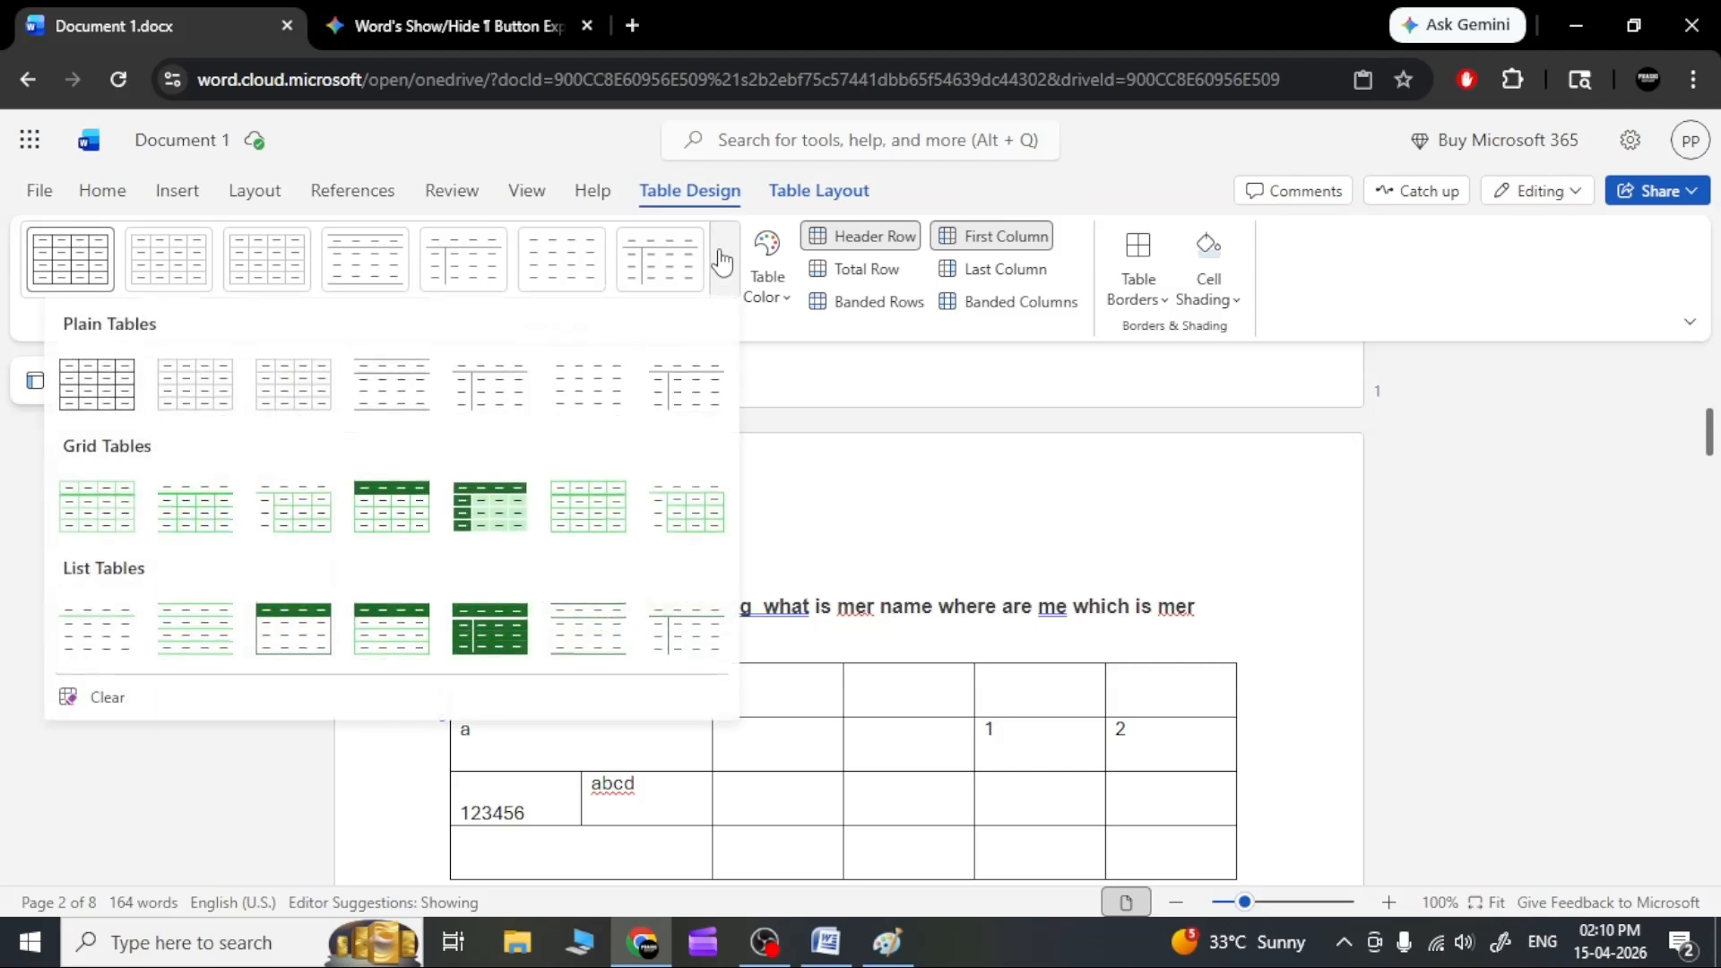
pyautogui.click(499, 630)
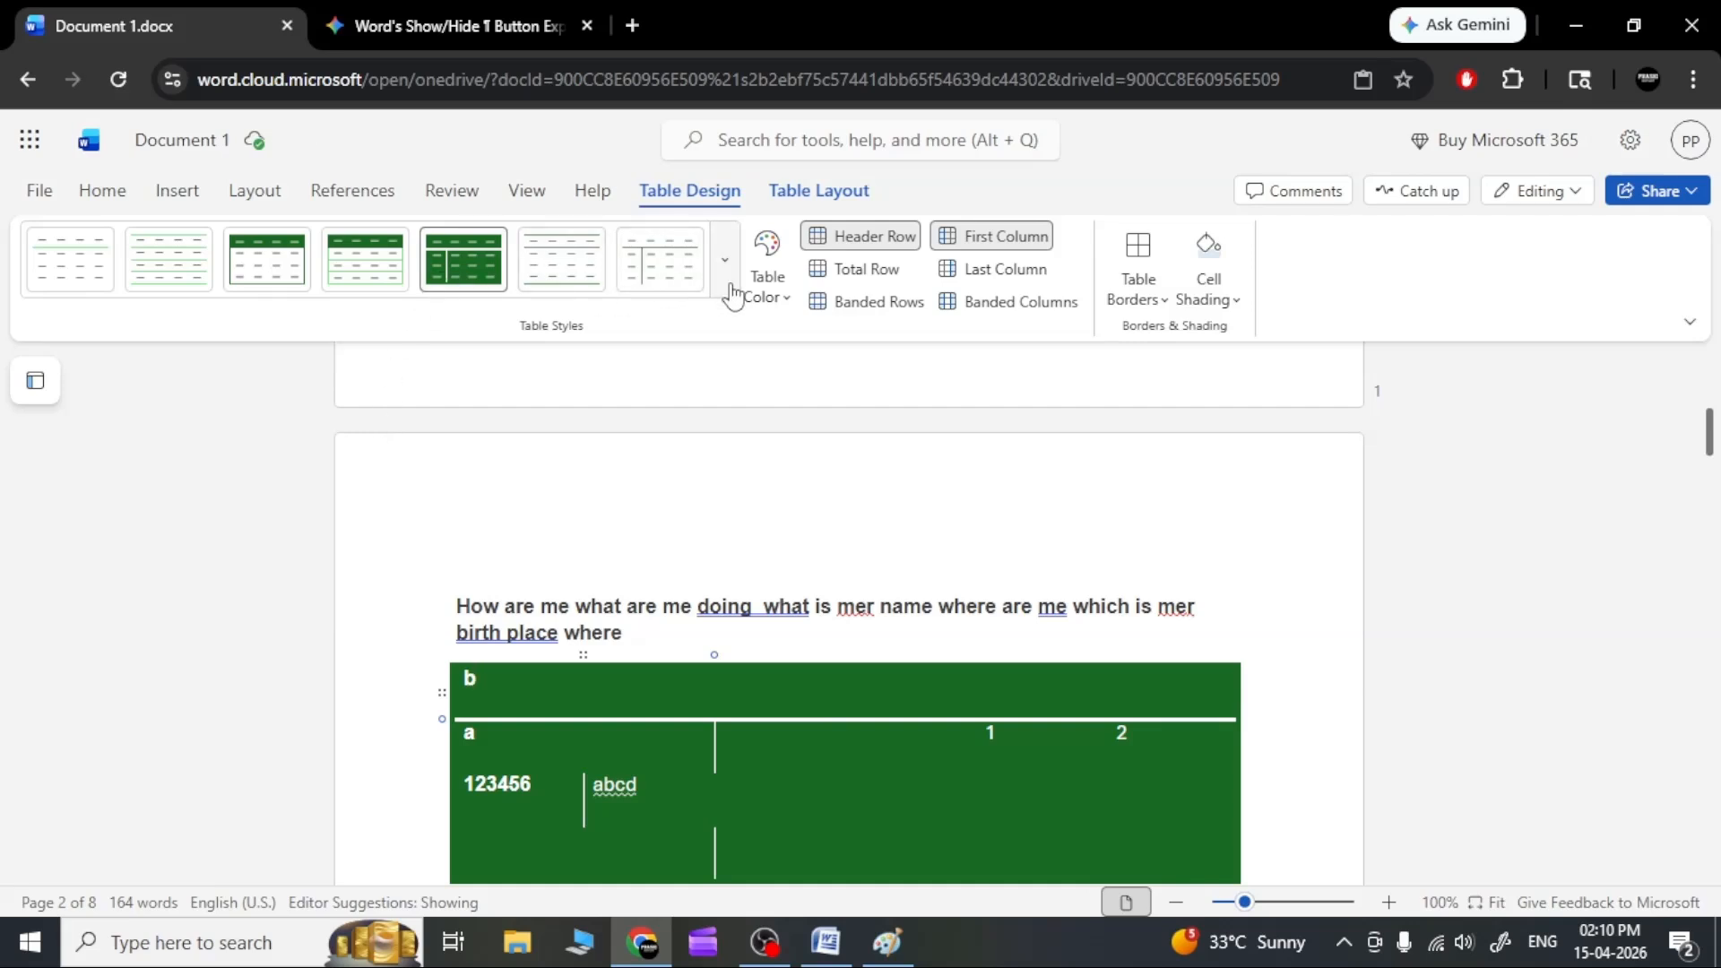
# Try orange as the color of page 2's first table, and change it to dark blue.
pyautogui.click(772, 295)
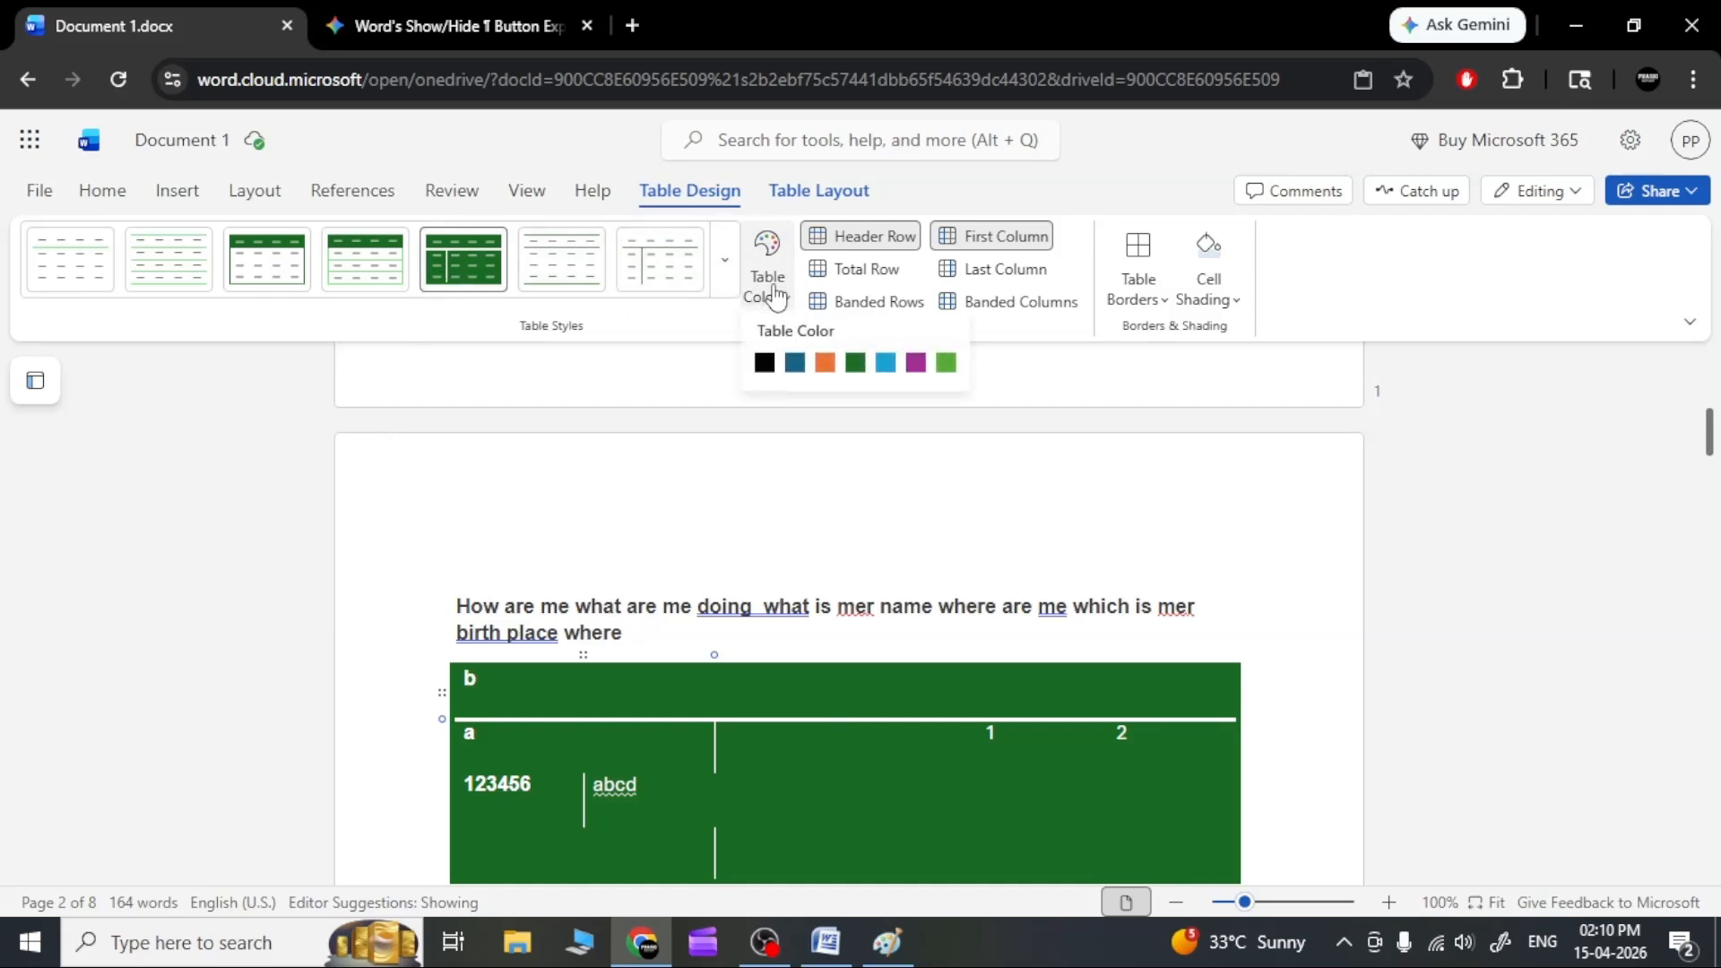
pyautogui.click(825, 364)
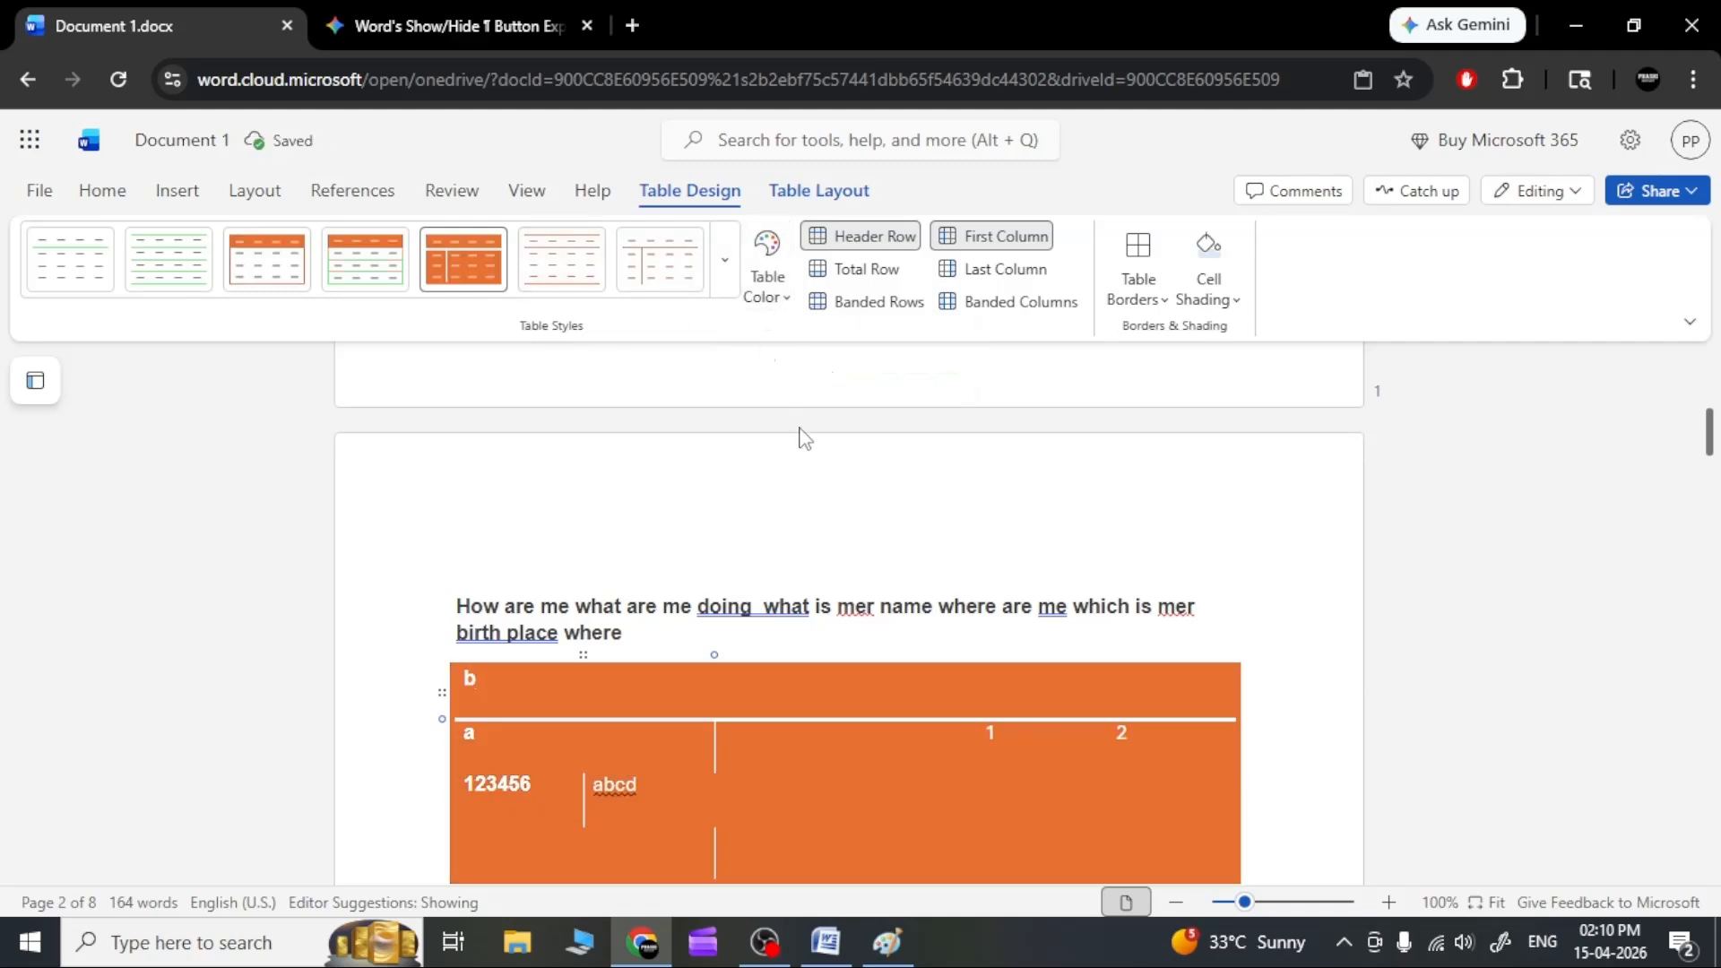
pyautogui.click(771, 294)
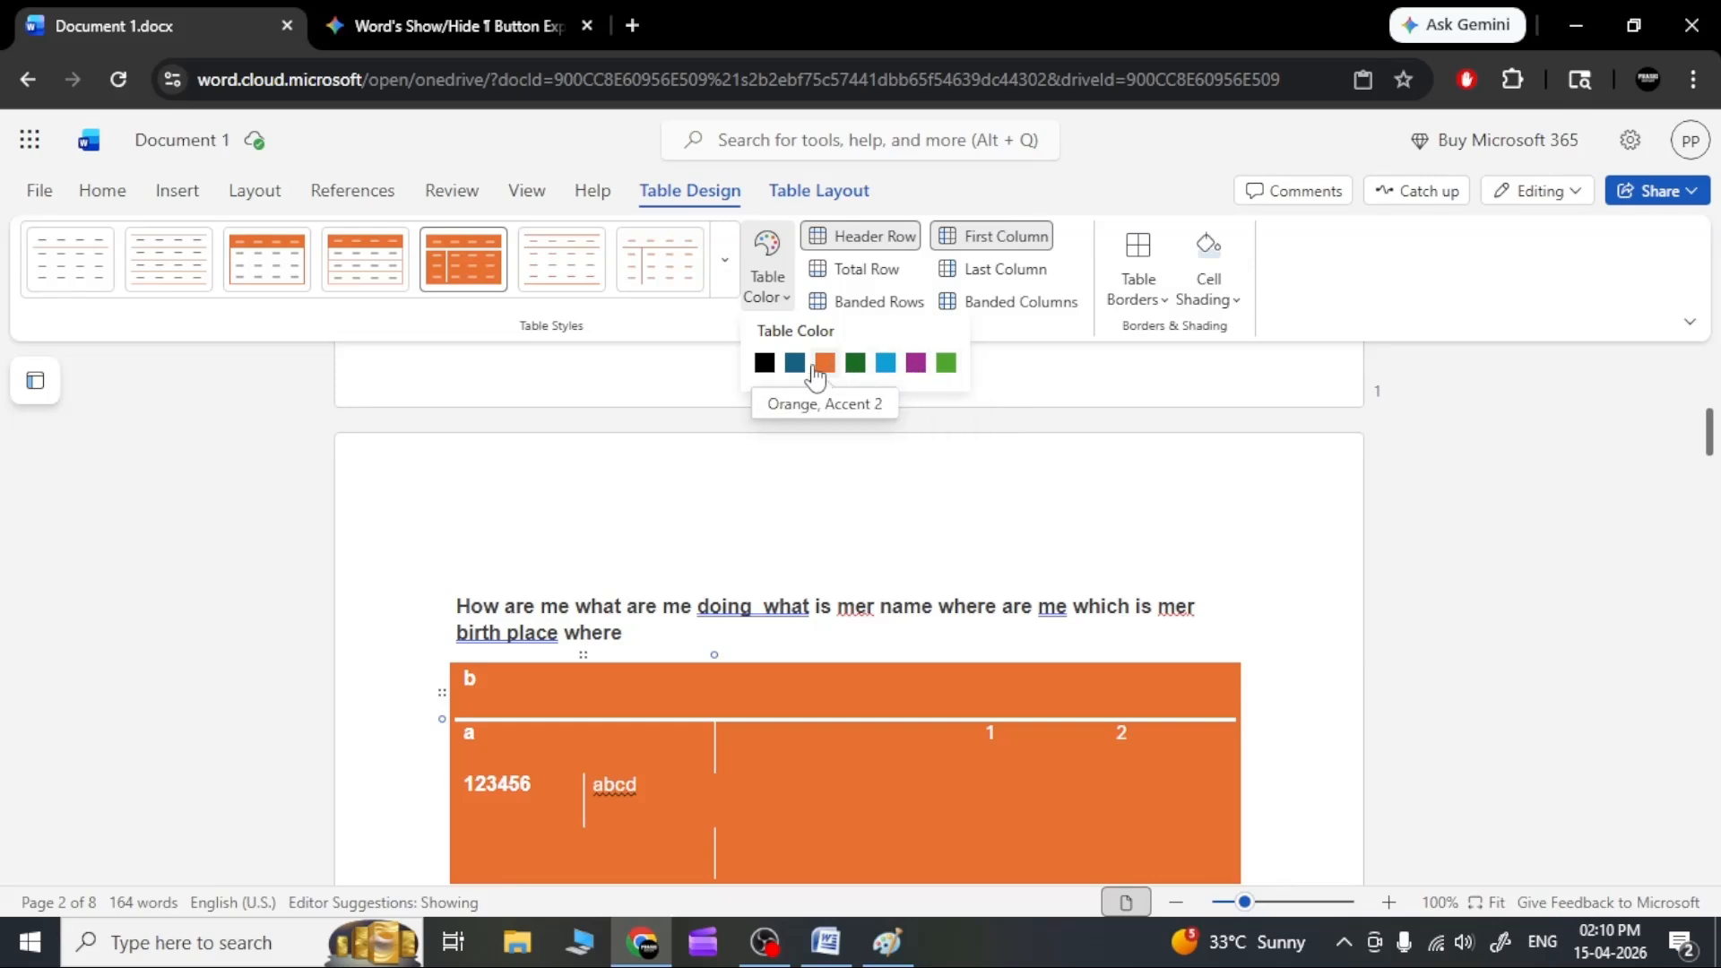
pyautogui.click(766, 294)
pyautogui.click(767, 294)
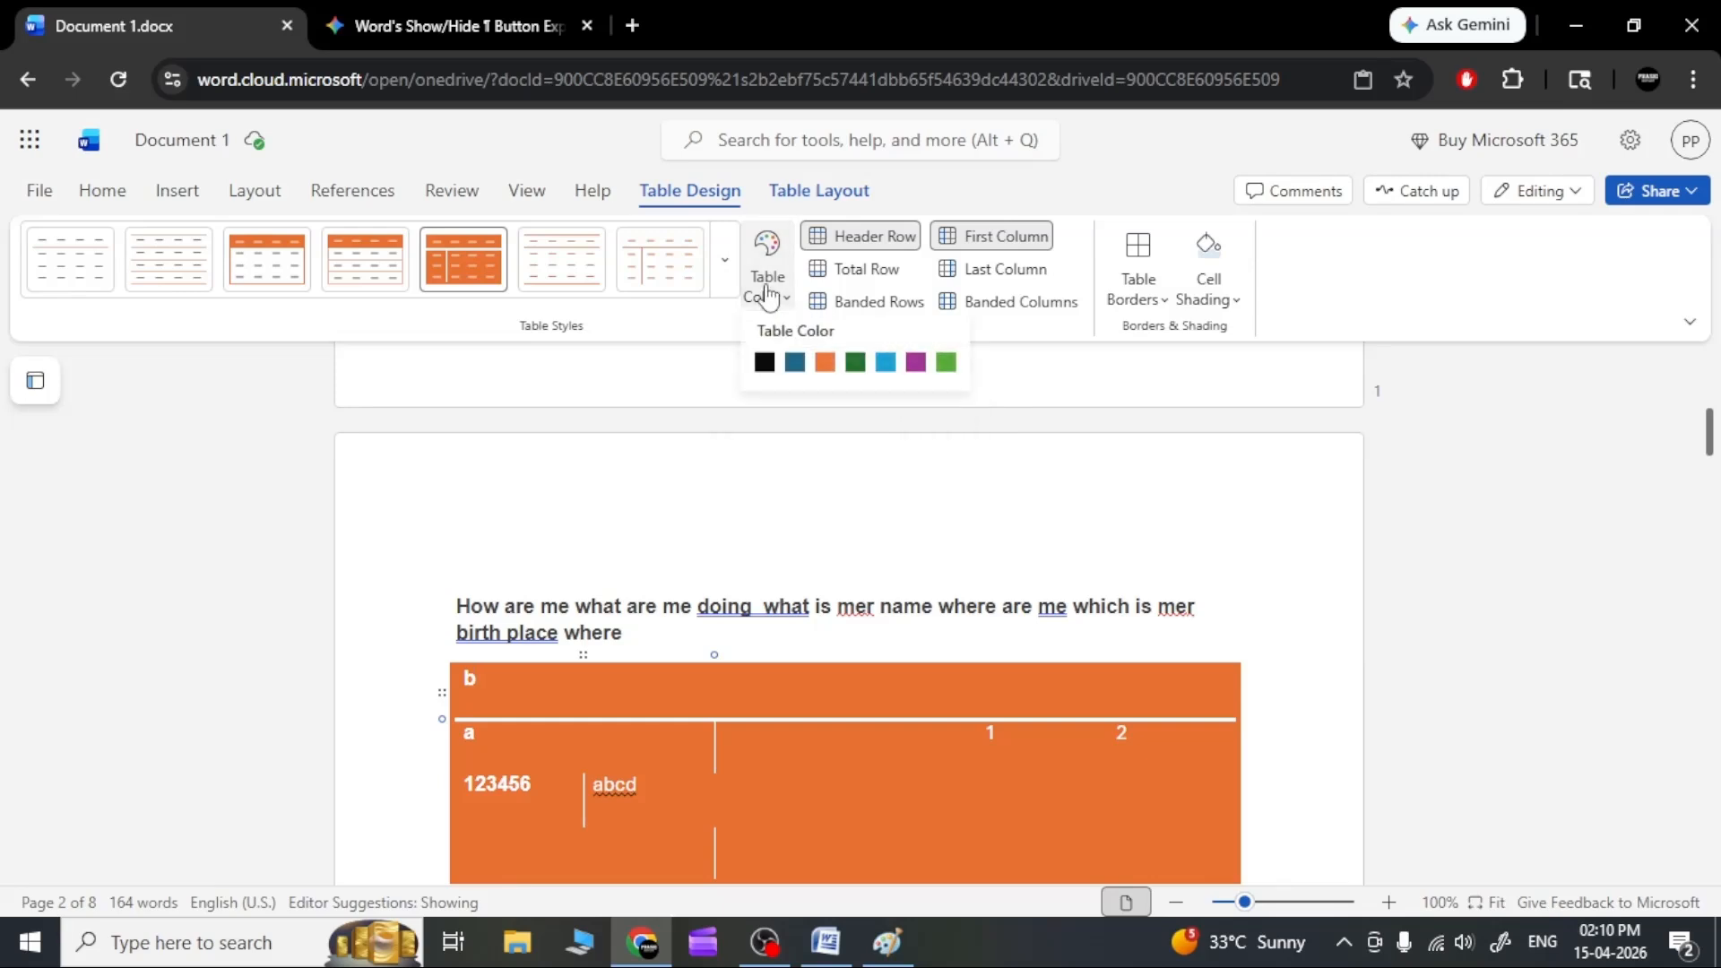
pyautogui.click(794, 363)
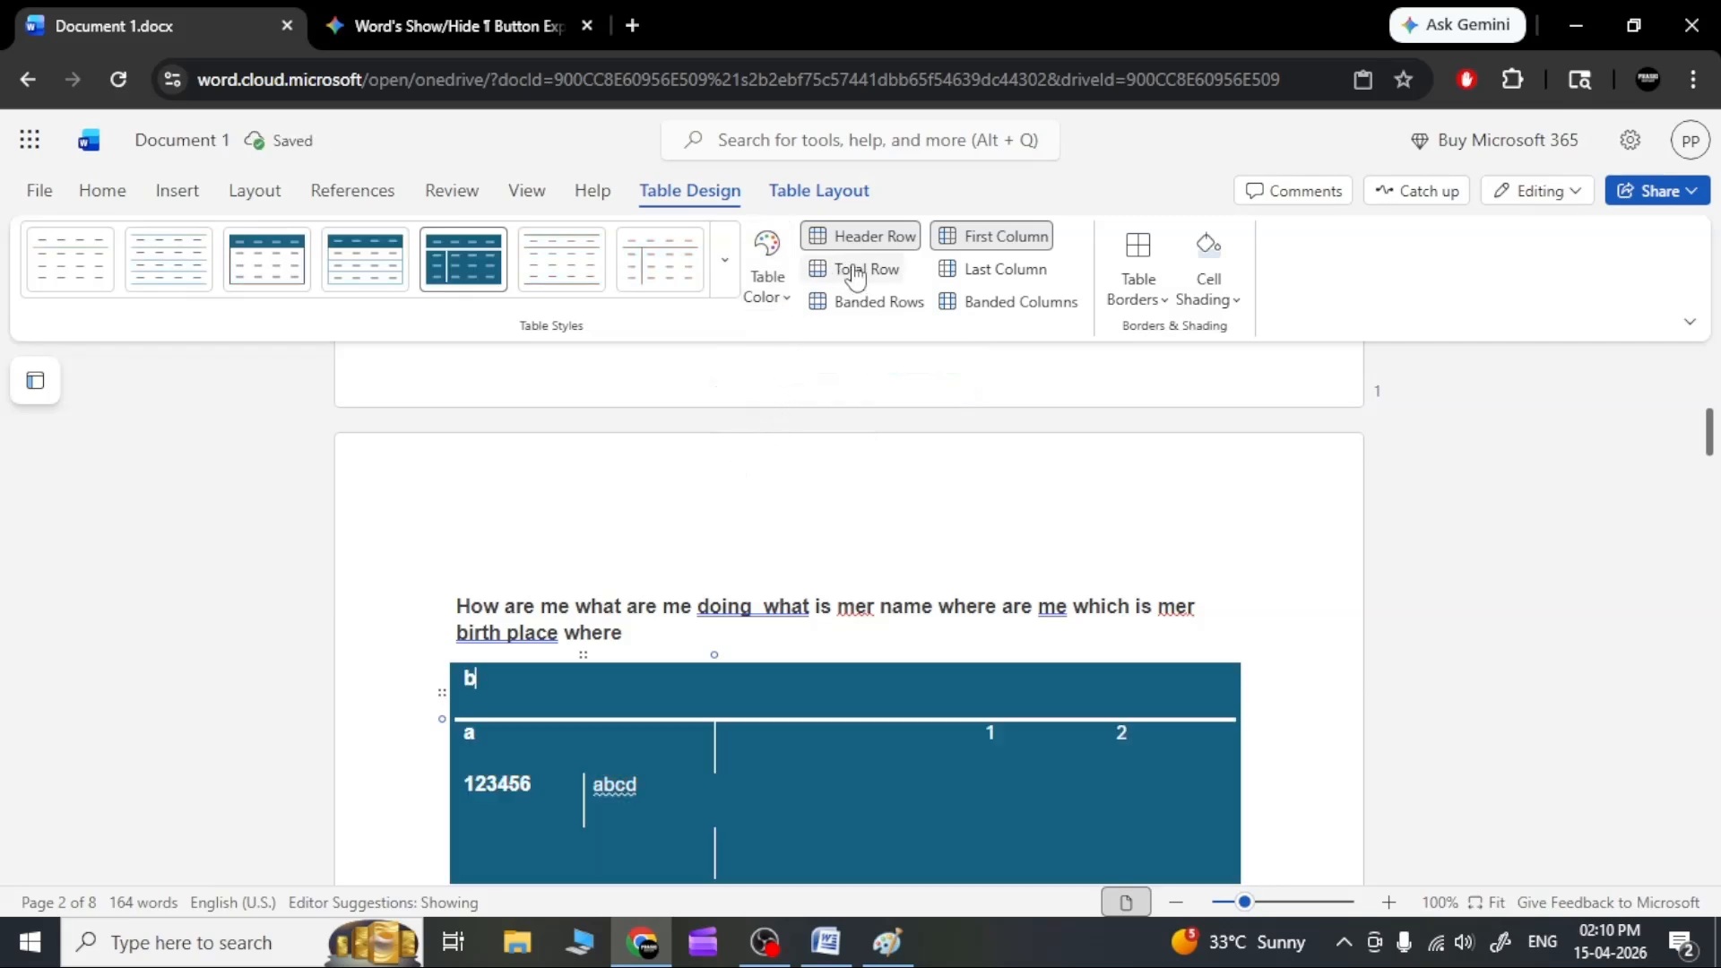
# Apply the first plain table style and turn on the Total Row, Banded Rows, Last Column and Banded Columns options.
pyautogui.click(725, 260)
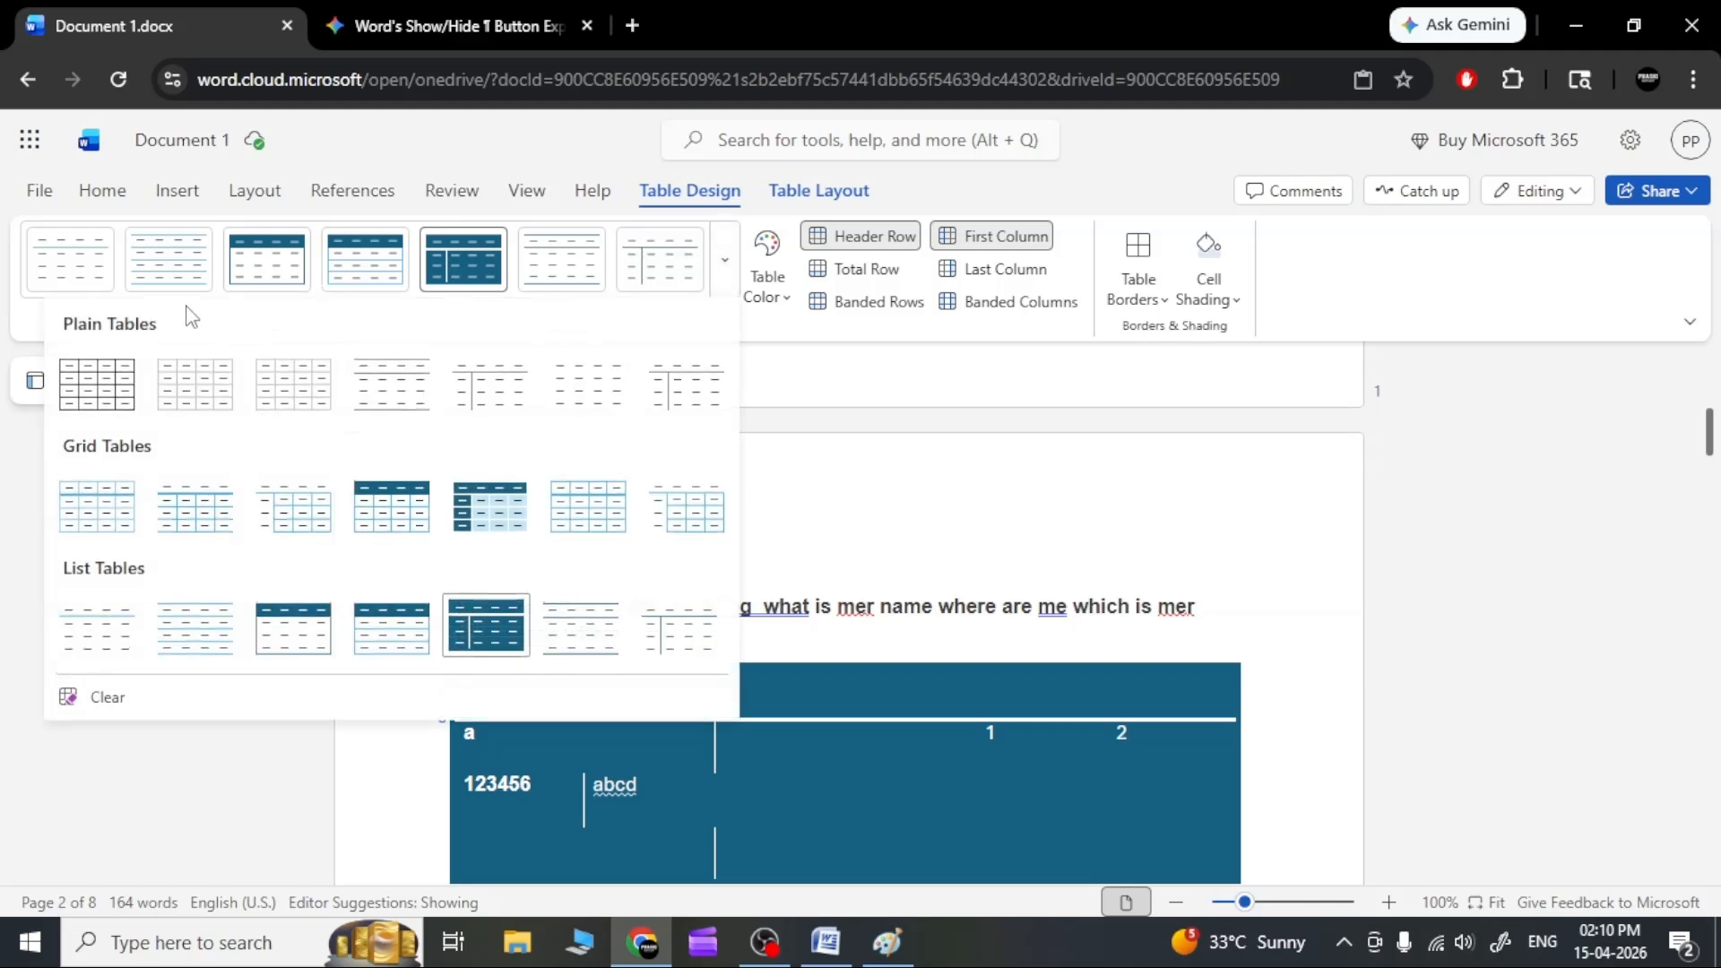
pyautogui.click(84, 408)
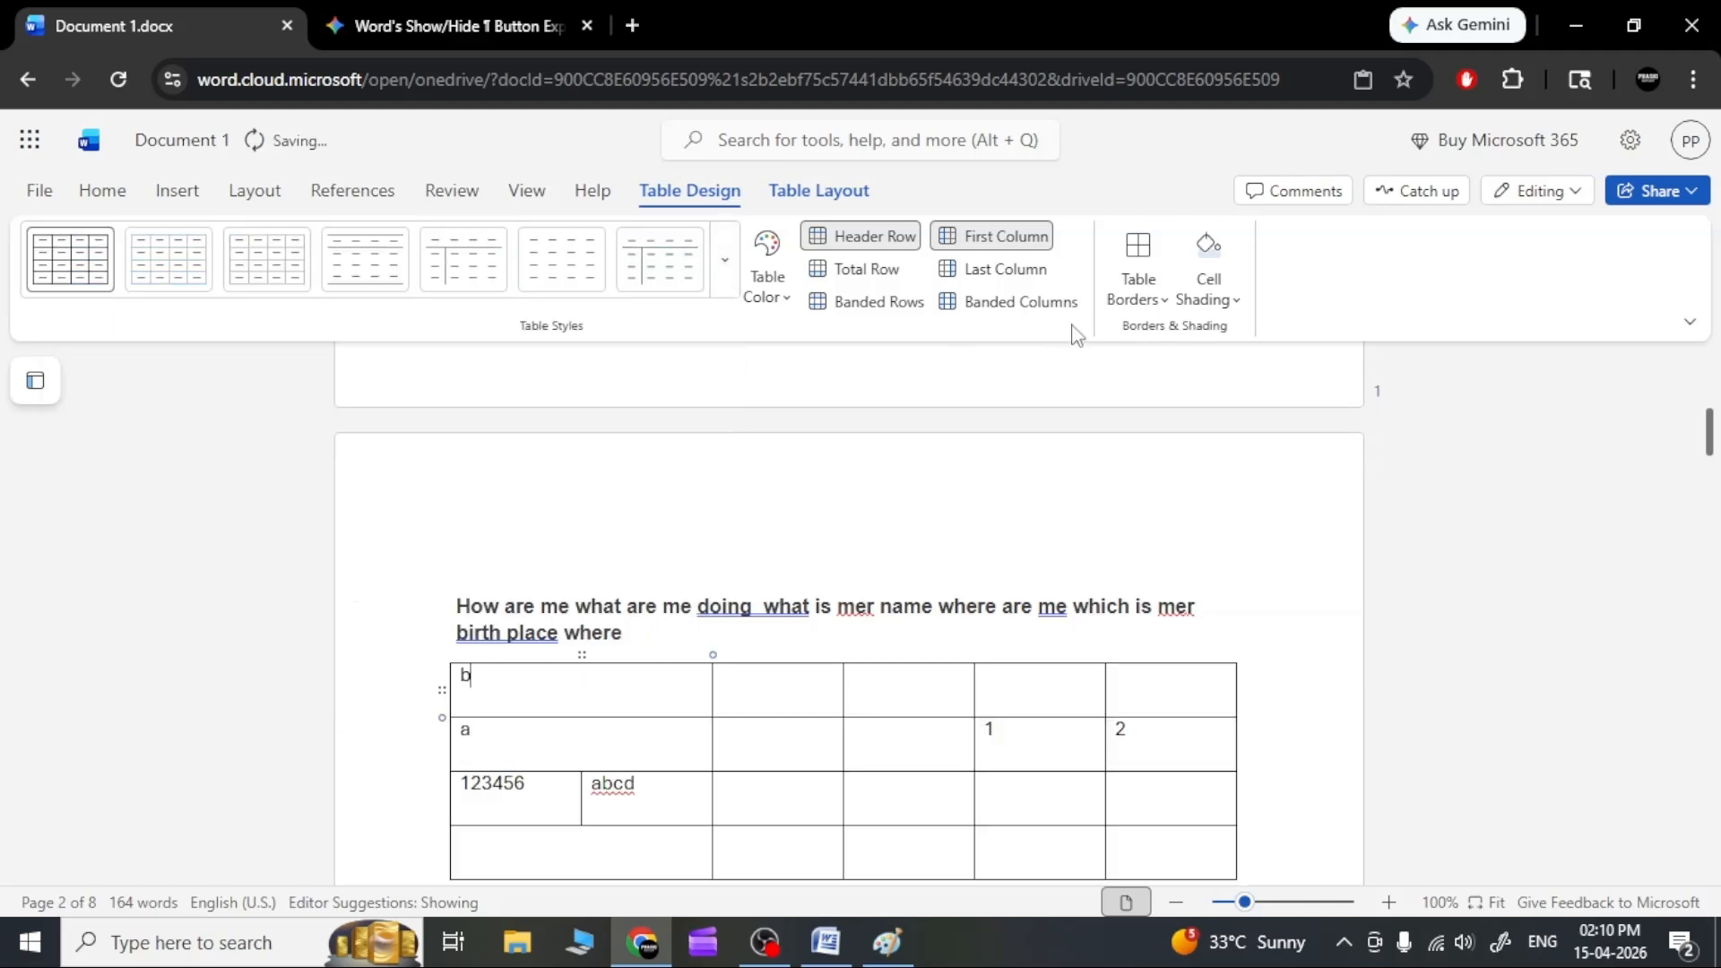
pyautogui.click(872, 279)
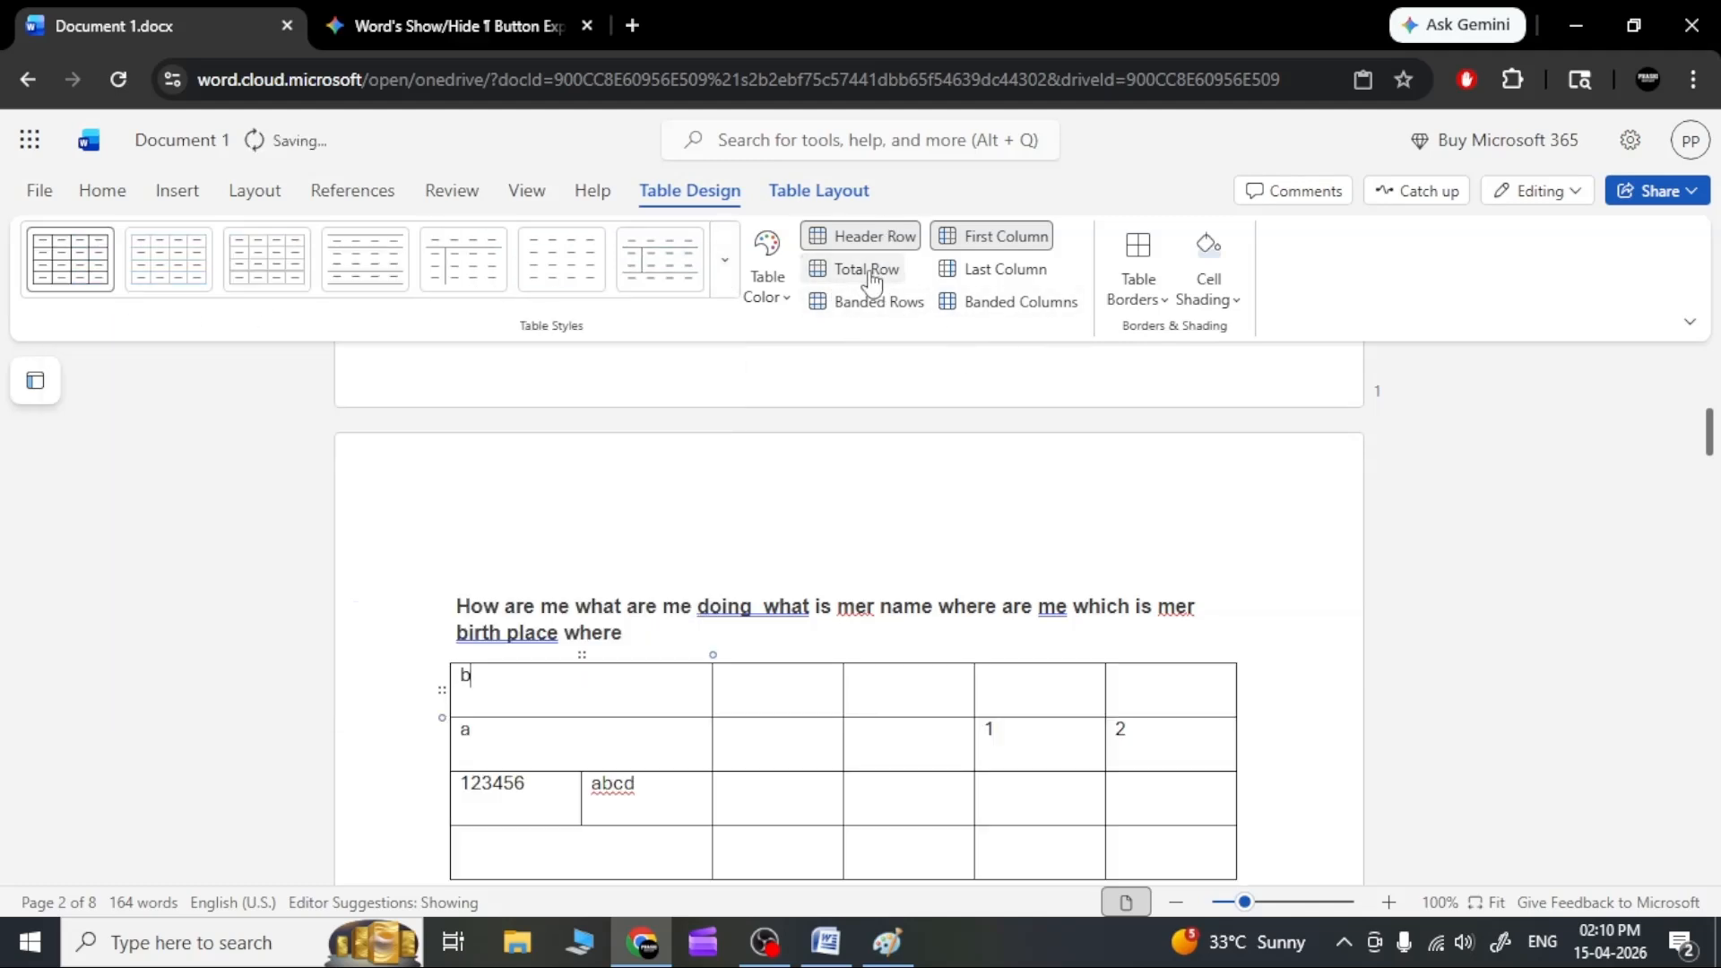
pyautogui.click(878, 309)
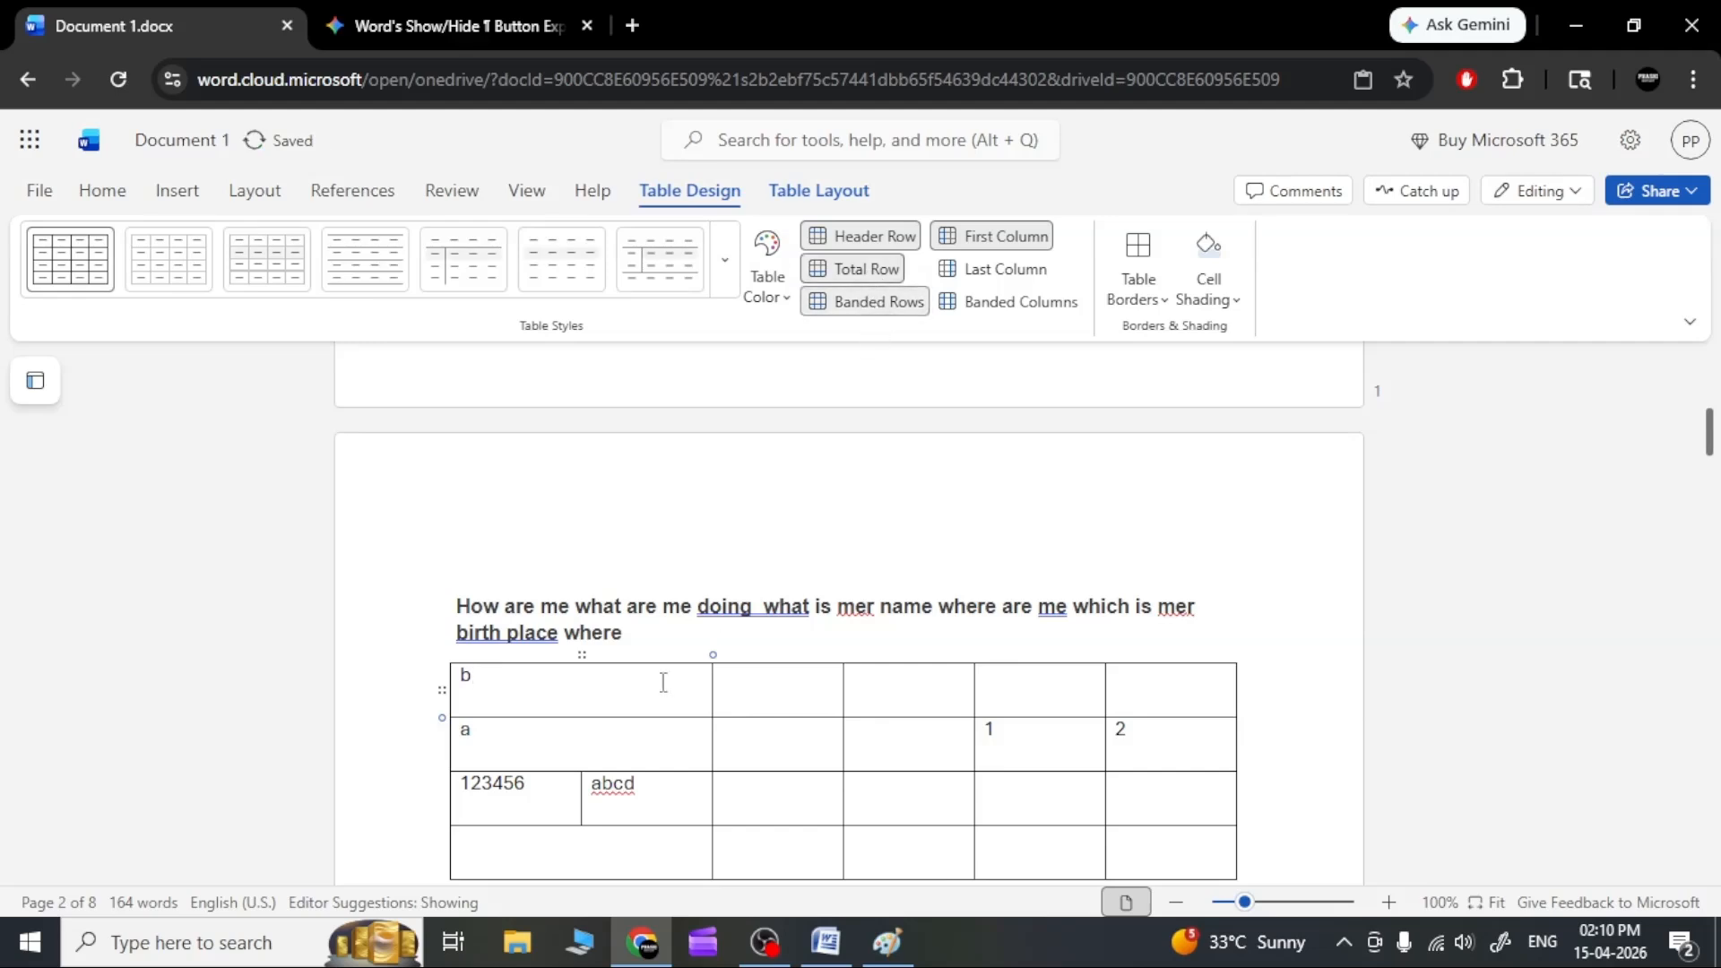
pyautogui.click(1007, 279)
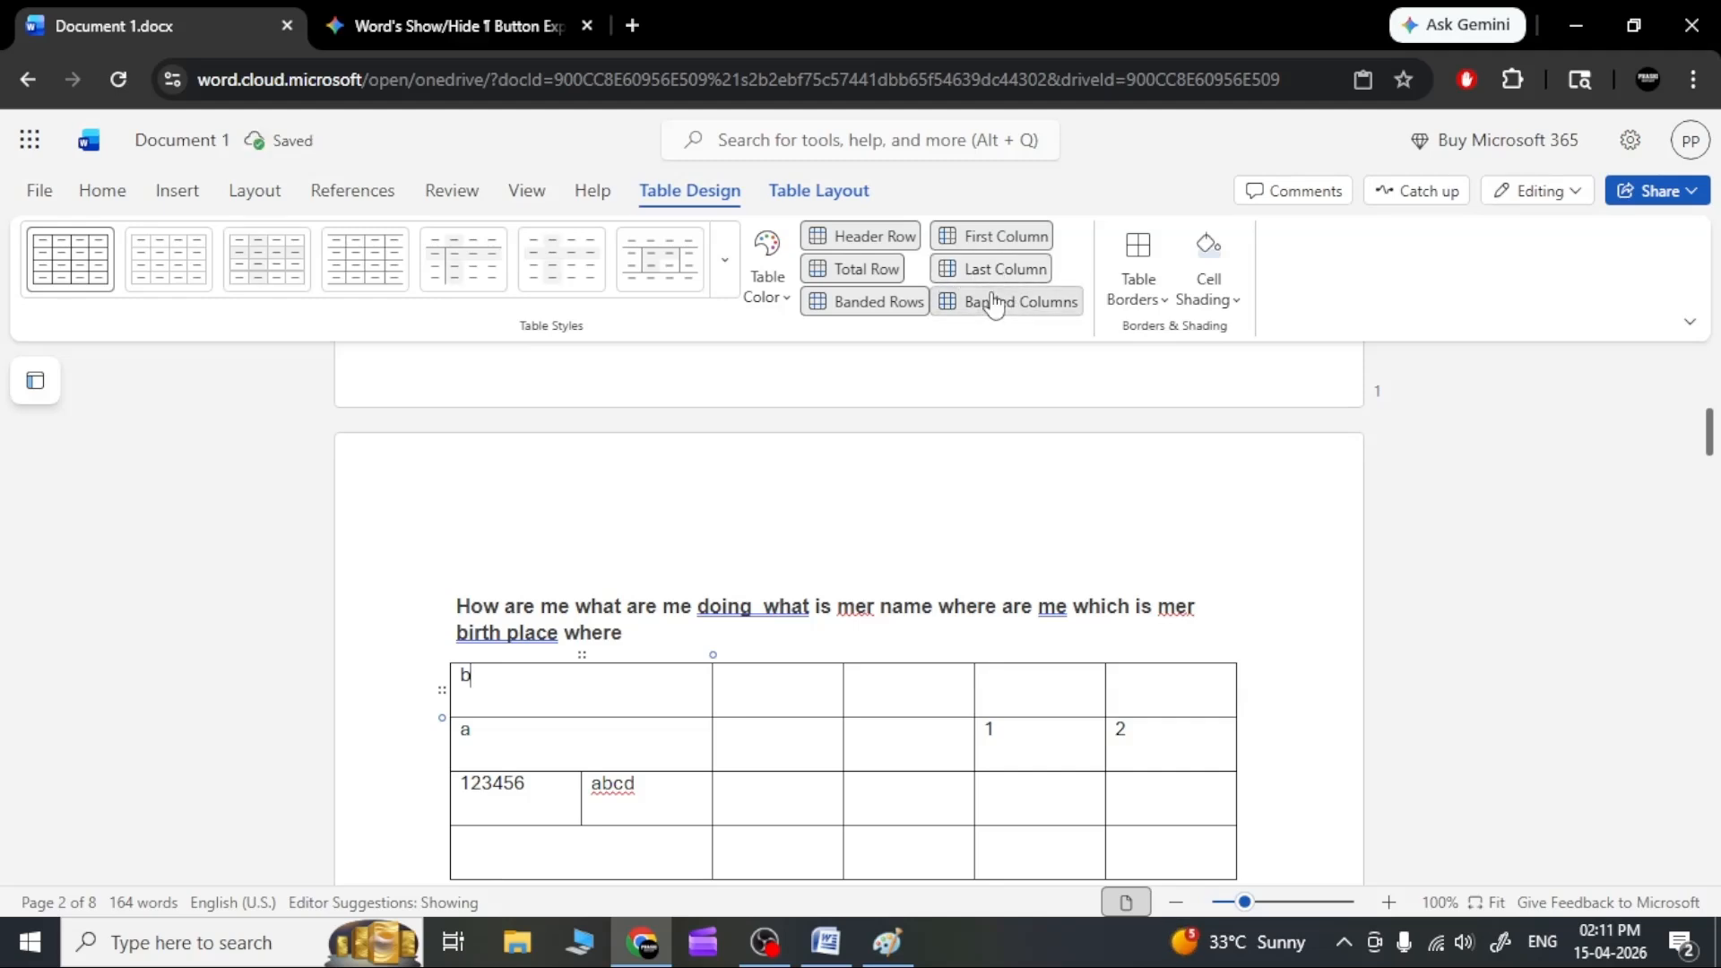
# Turn off all row and column style options for page 2's first table, including Header Row and First Column.
pyautogui.click(986, 269)
pyautogui.click(989, 248)
pyautogui.click(879, 237)
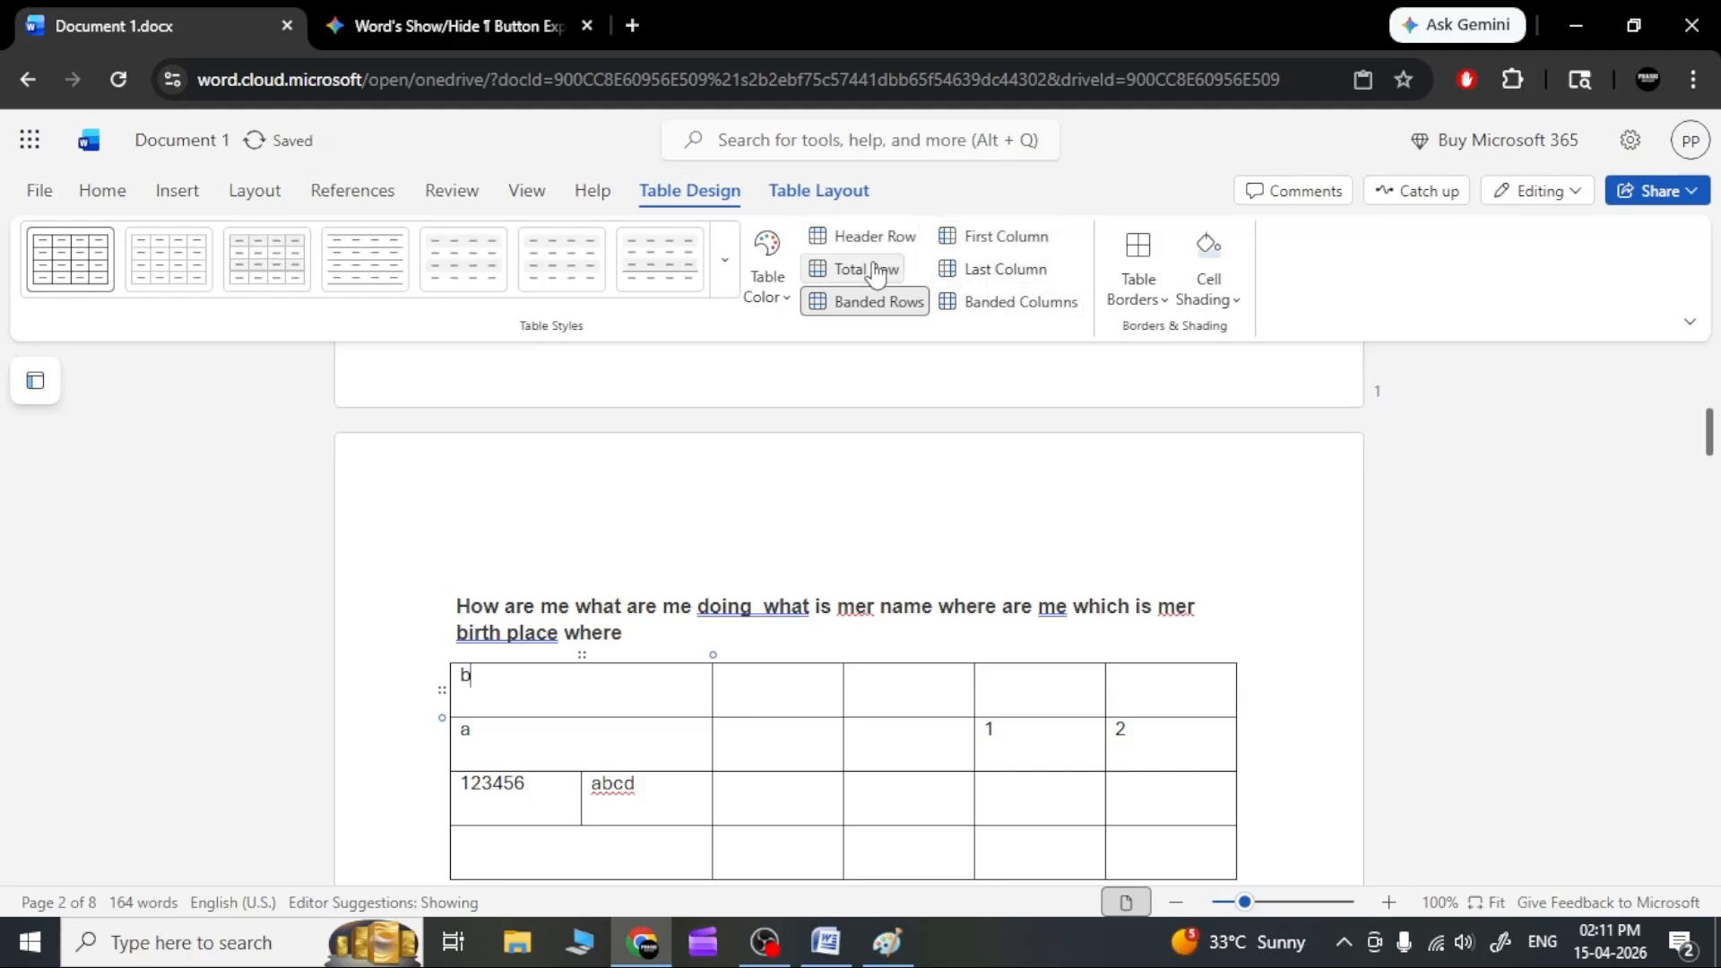
pyautogui.click(870, 269)
pyautogui.click(877, 300)
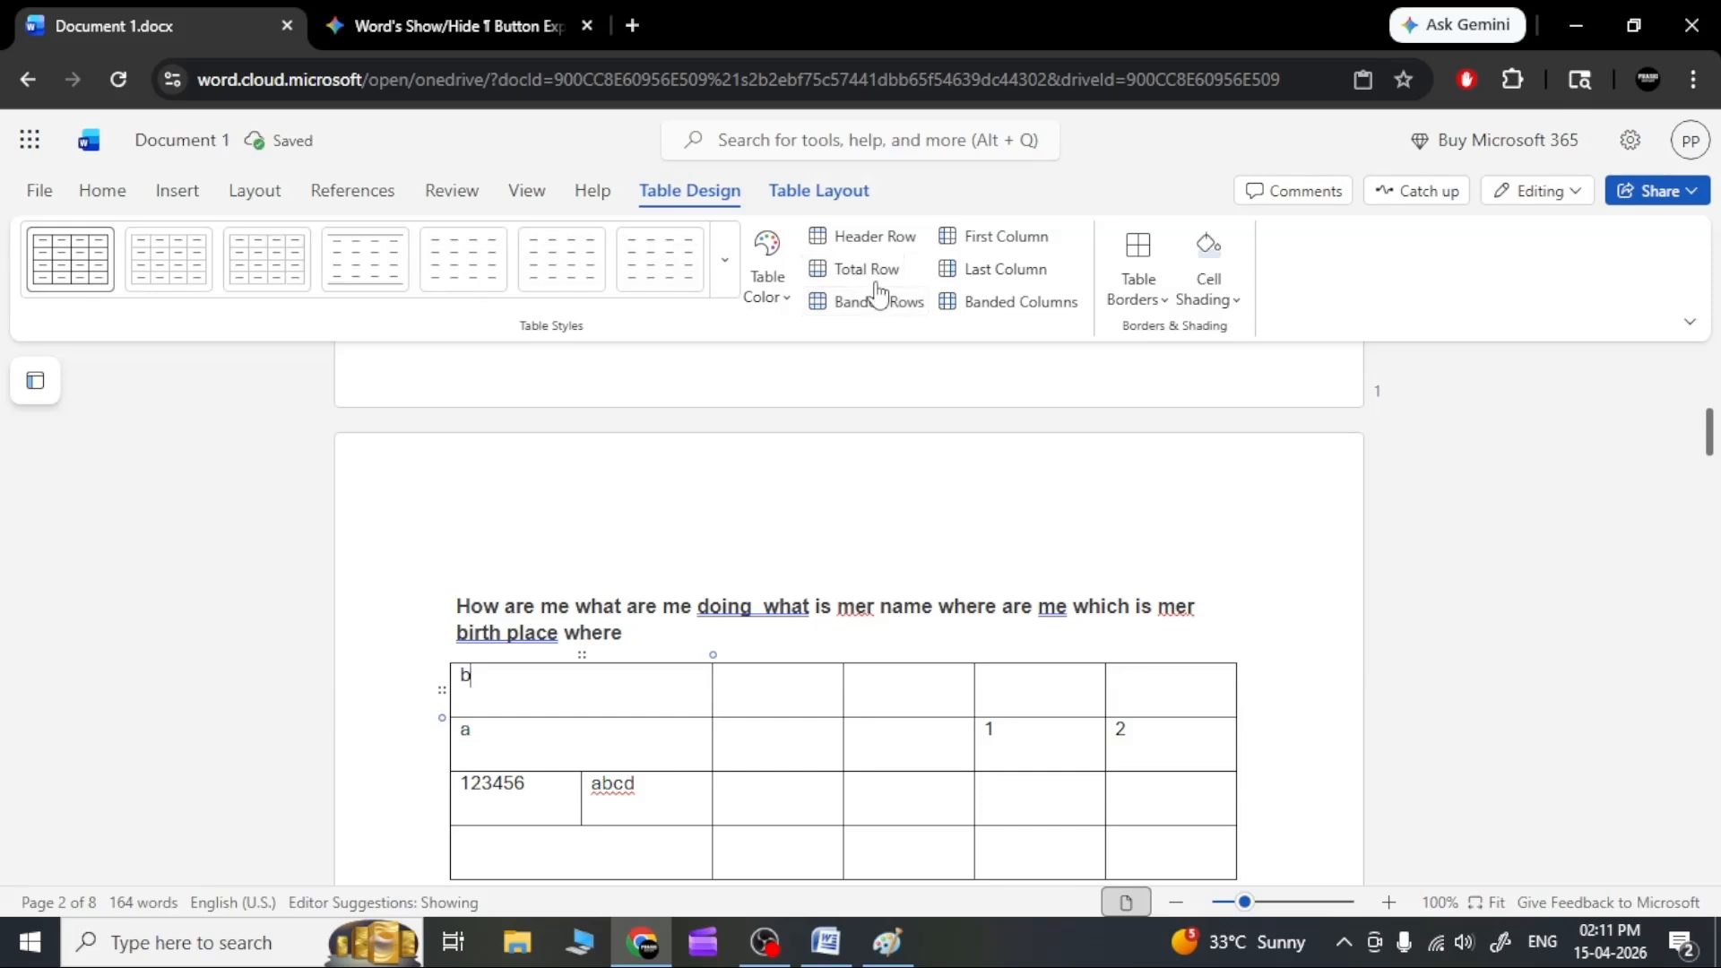
# Try the second list table style on page 2's first table, and replace it with Grid Table 3 - Accent 1.
pyautogui.click(729, 285)
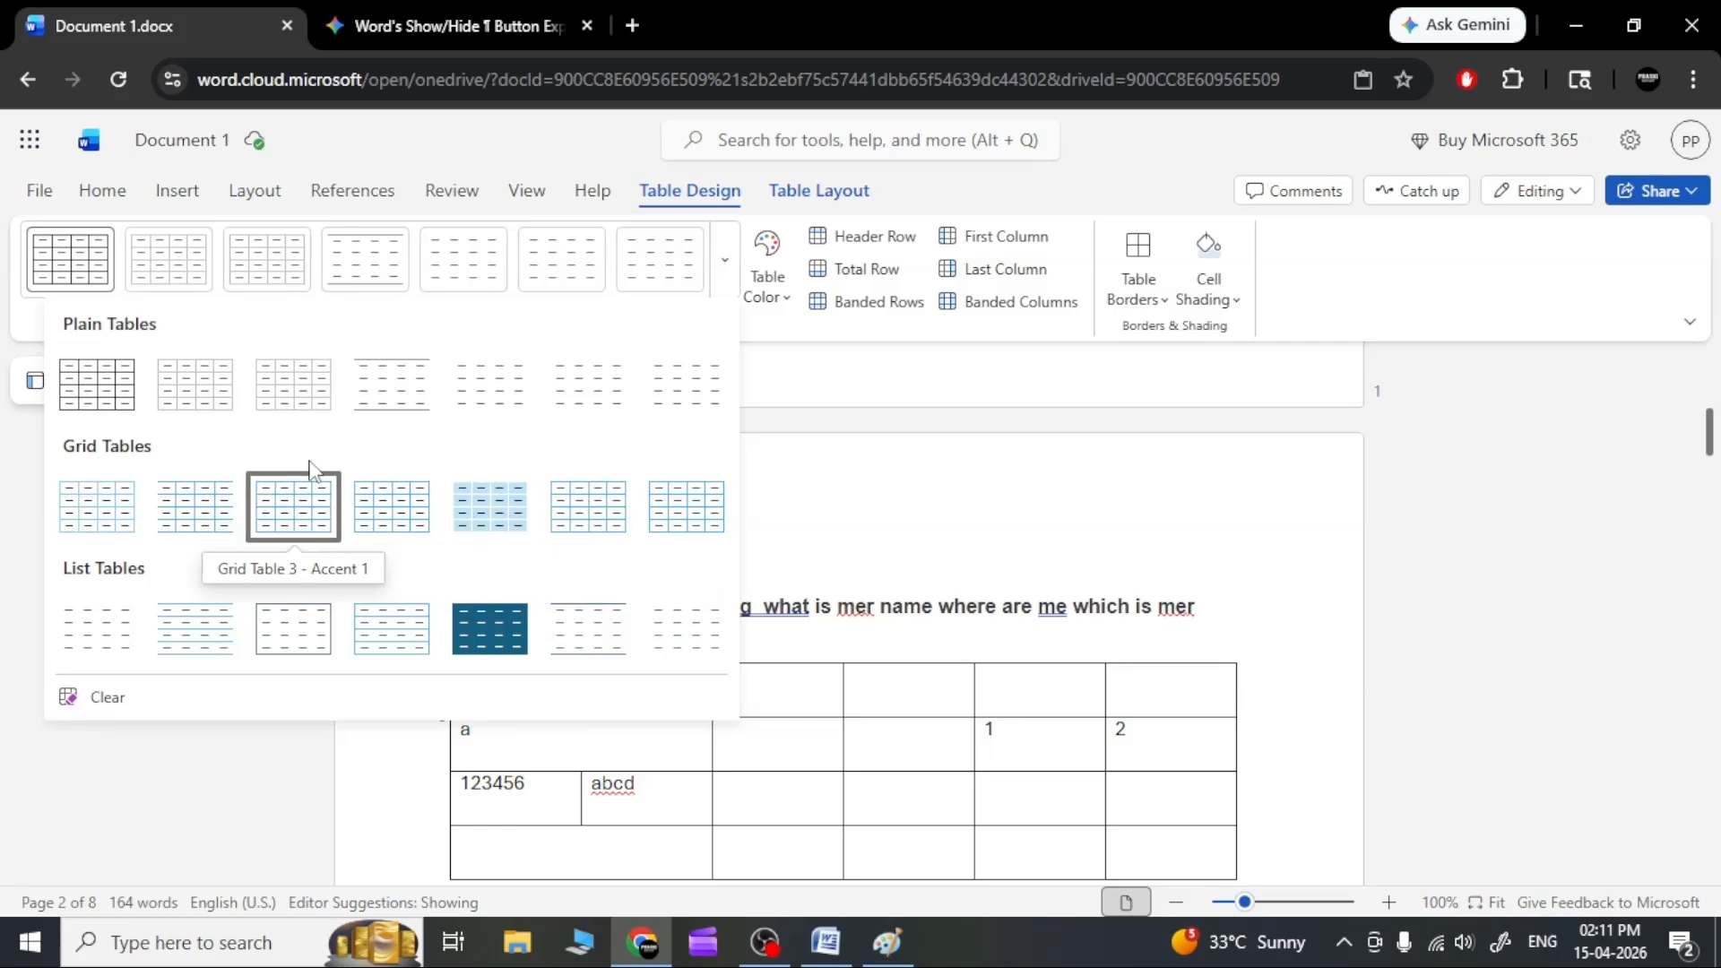
pyautogui.click(182, 621)
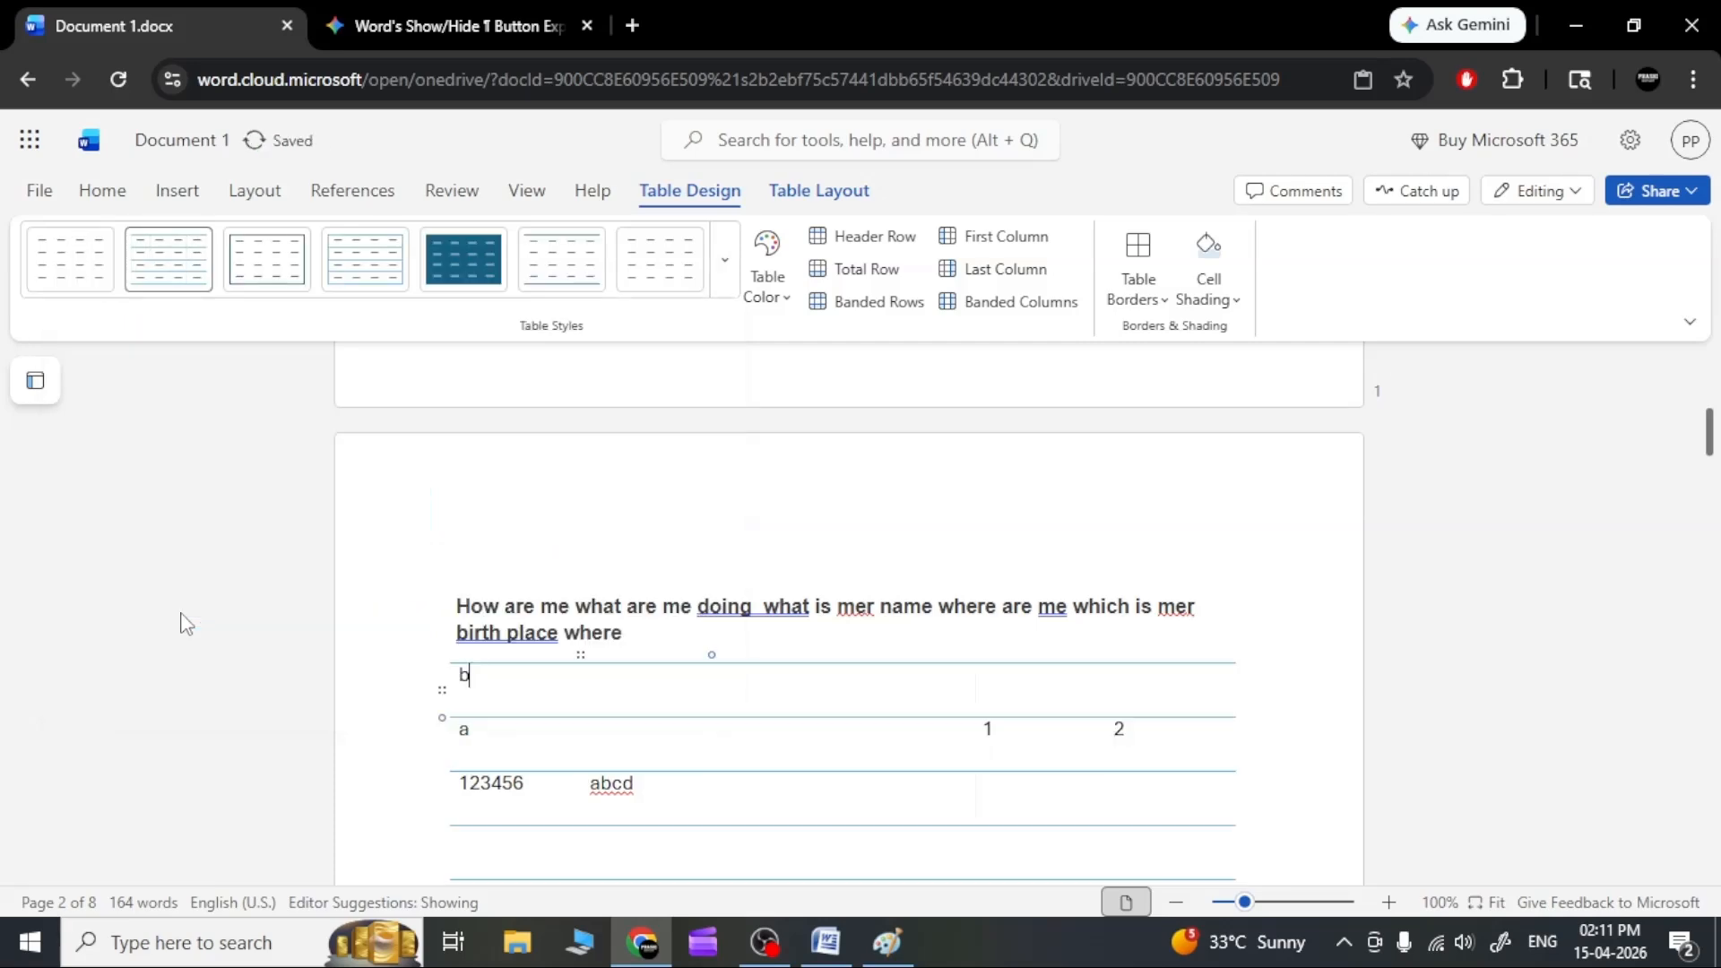
pyautogui.click(724, 261)
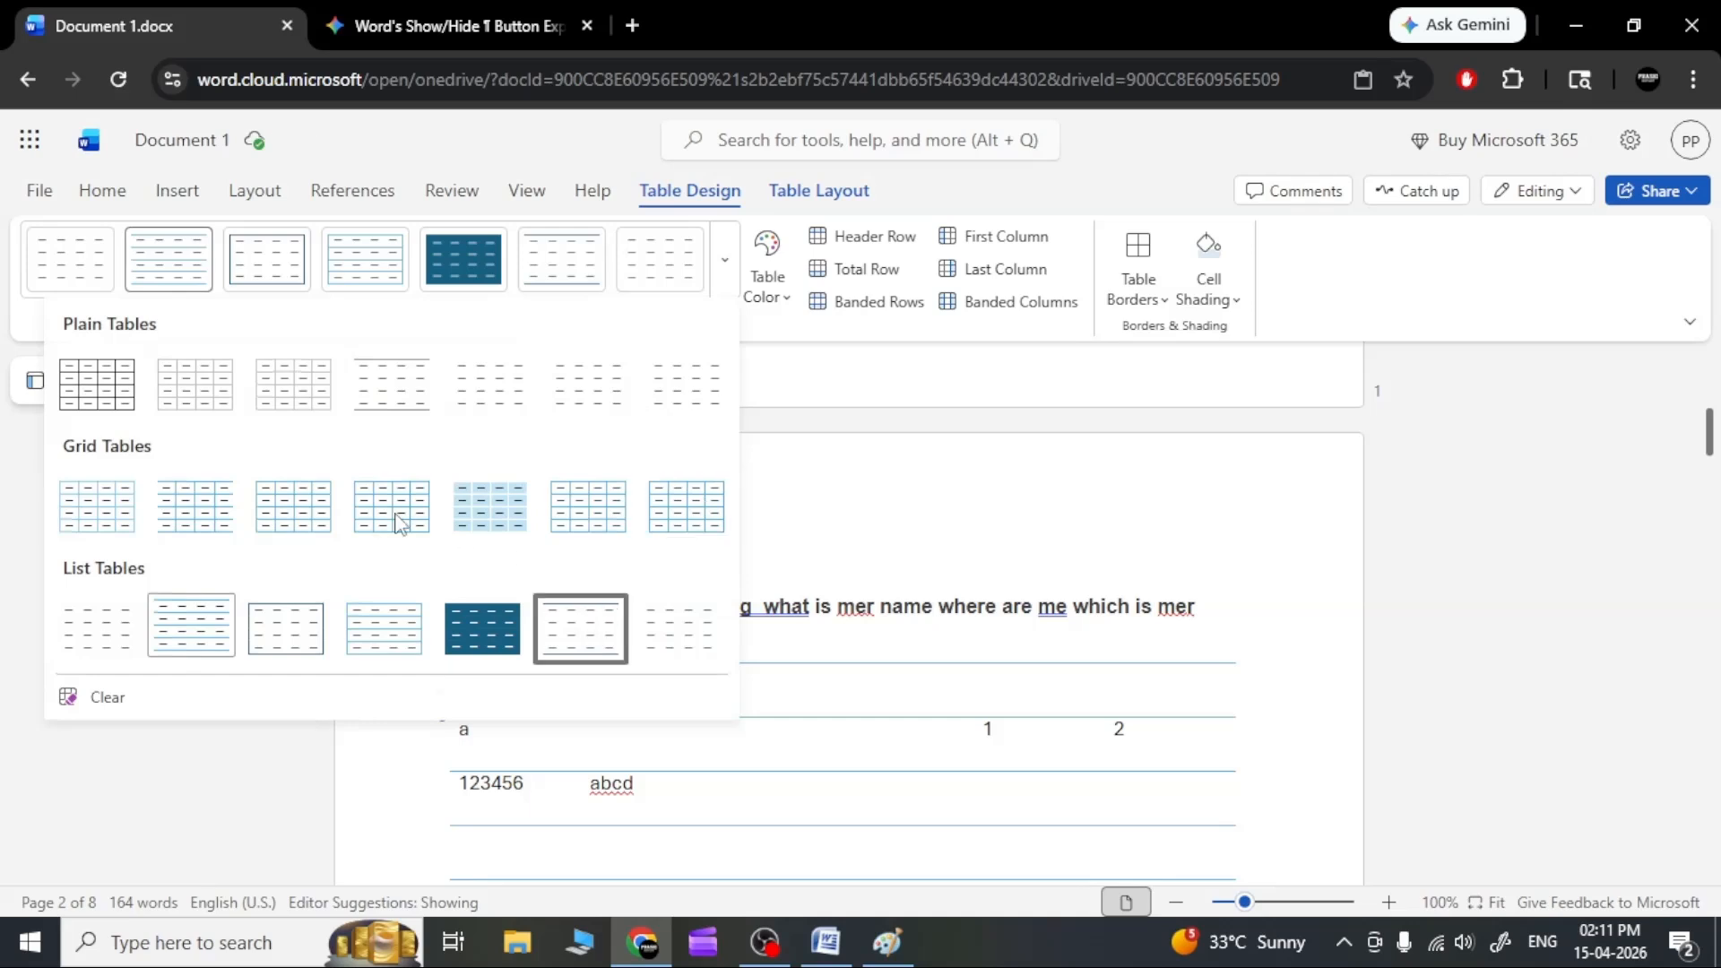
pyautogui.click(278, 504)
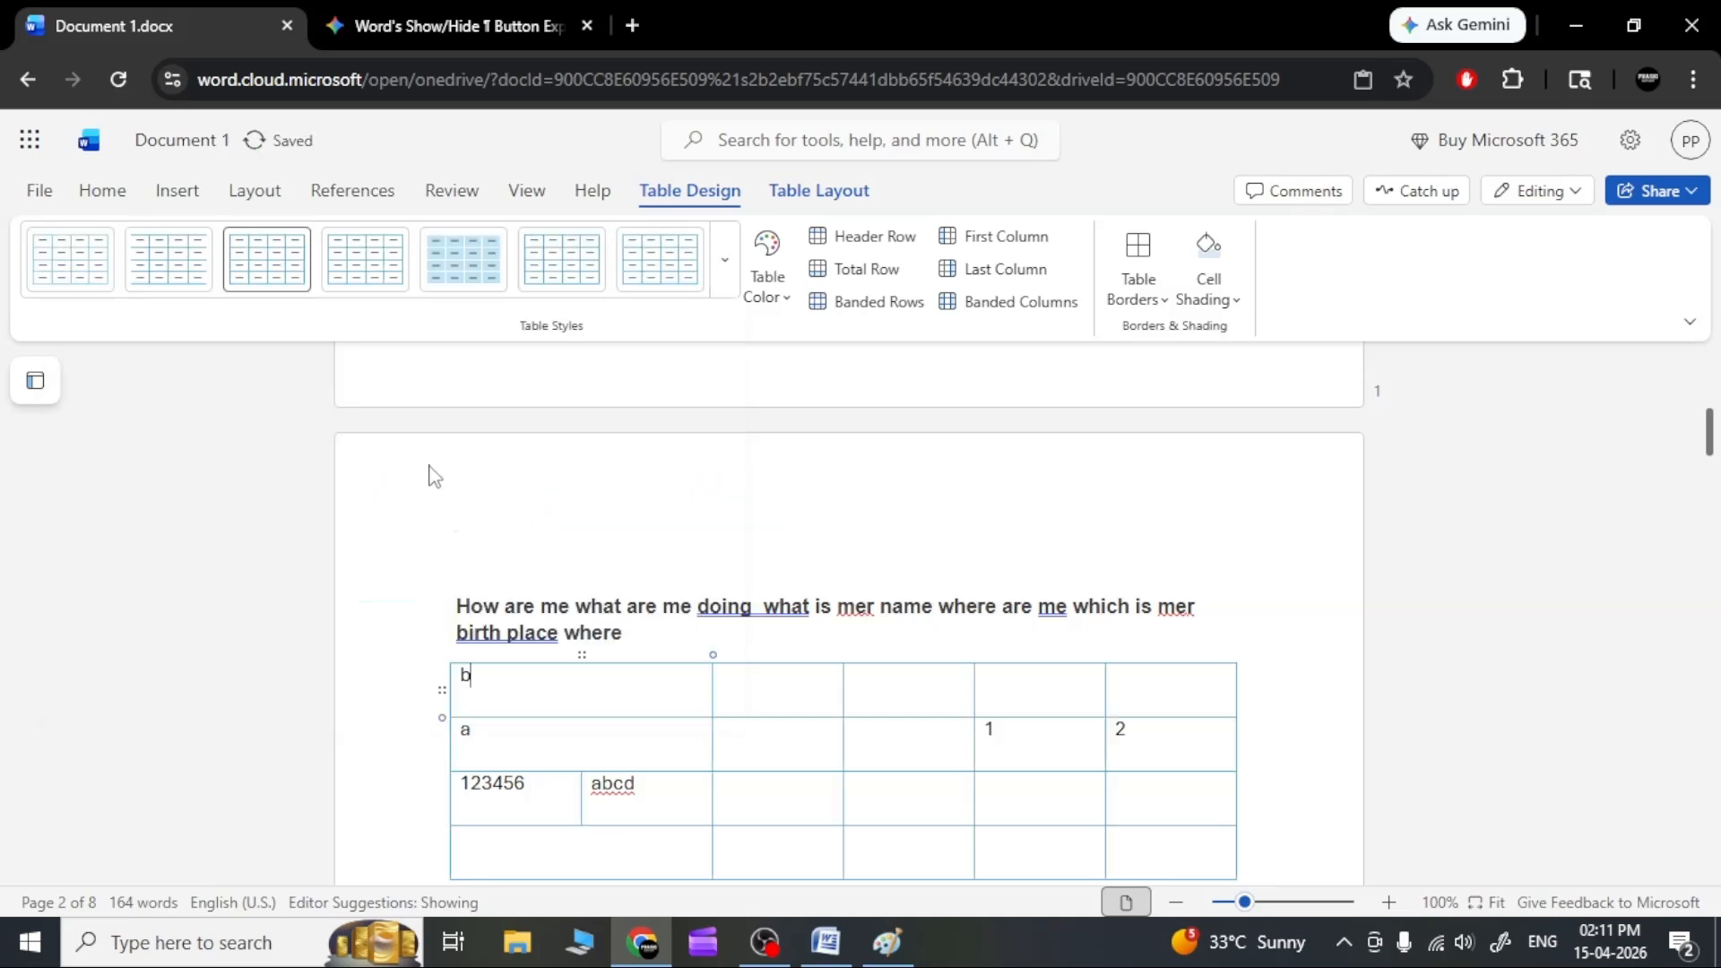
# Turn on the Header Row option and apply the fifth grid table style, with light blue filled cells and a dark header.
pyautogui.click(847, 239)
pyautogui.click(846, 237)
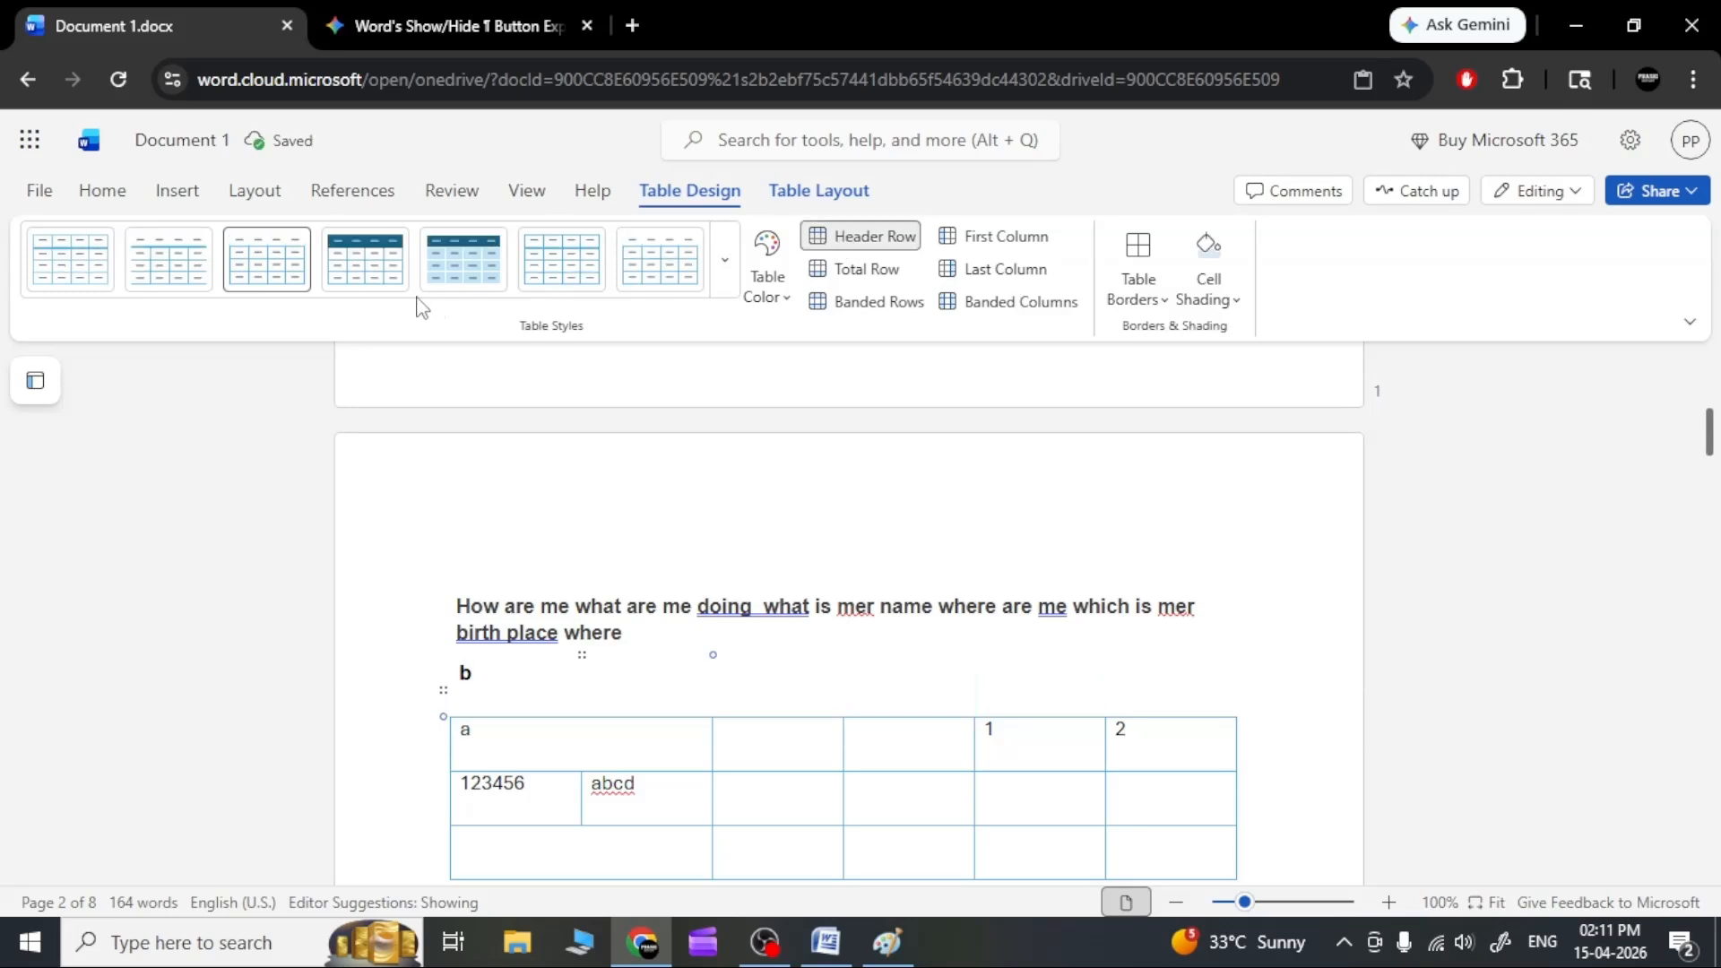
pyautogui.click(462, 259)
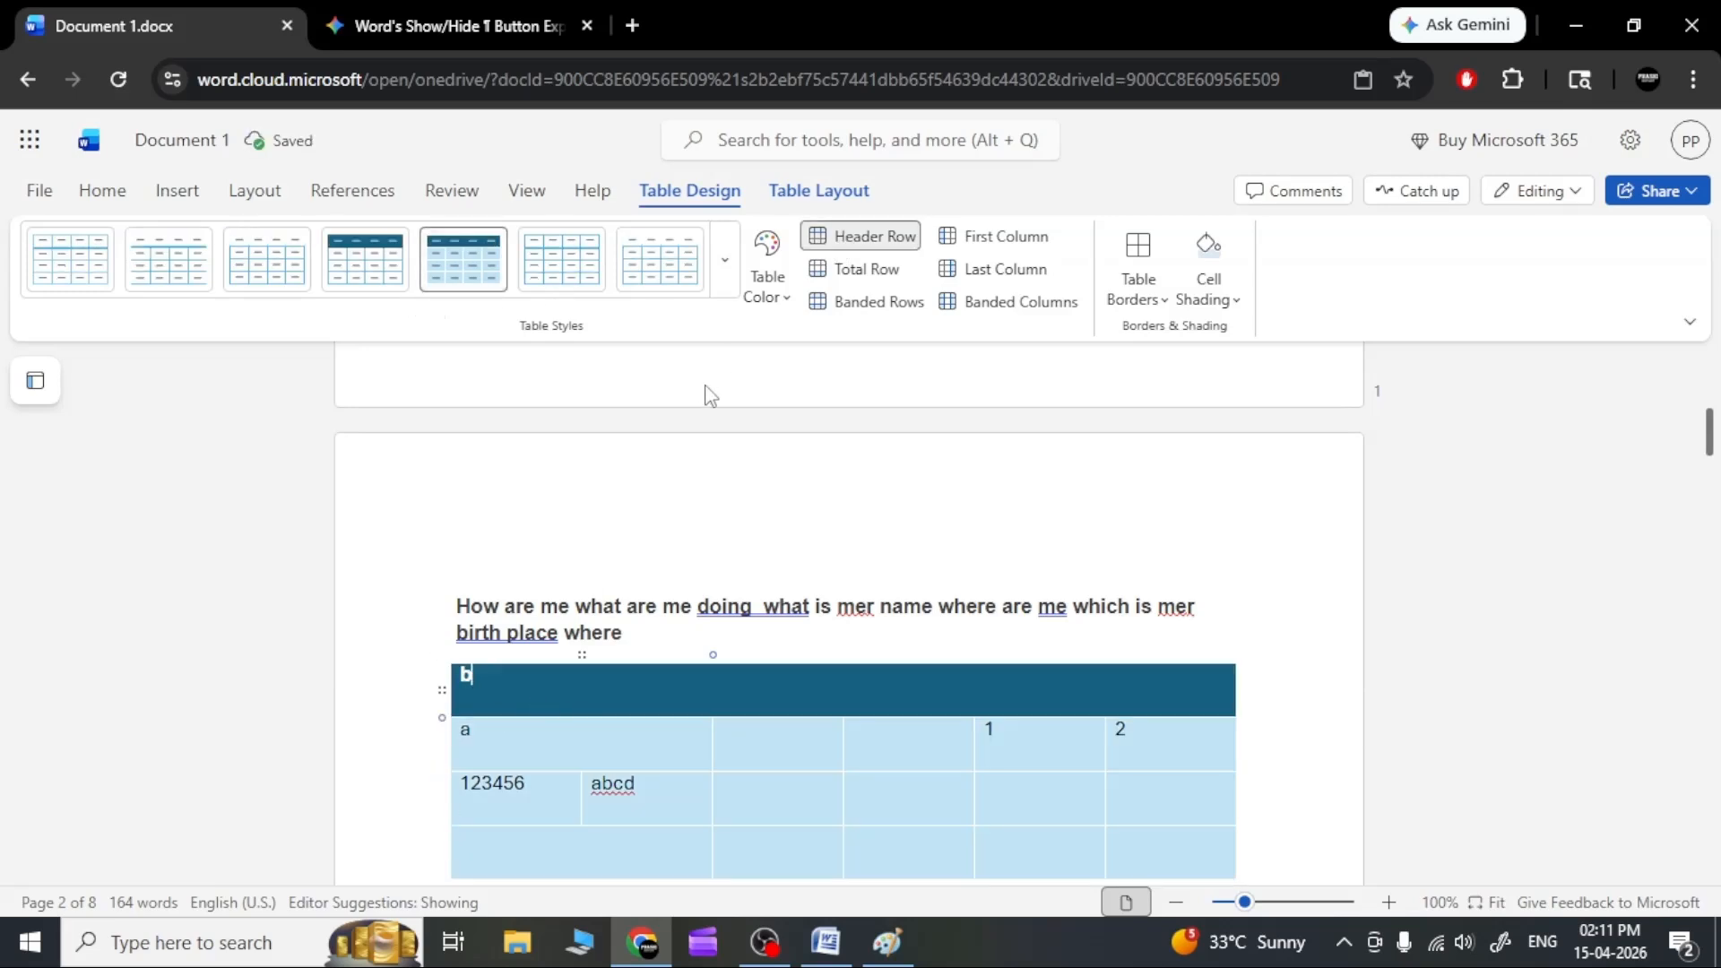
# Turn on Total Row, Banded Rows, First Column, Last Column and Banded Columns for page 2's first table.
pyautogui.click(855, 272)
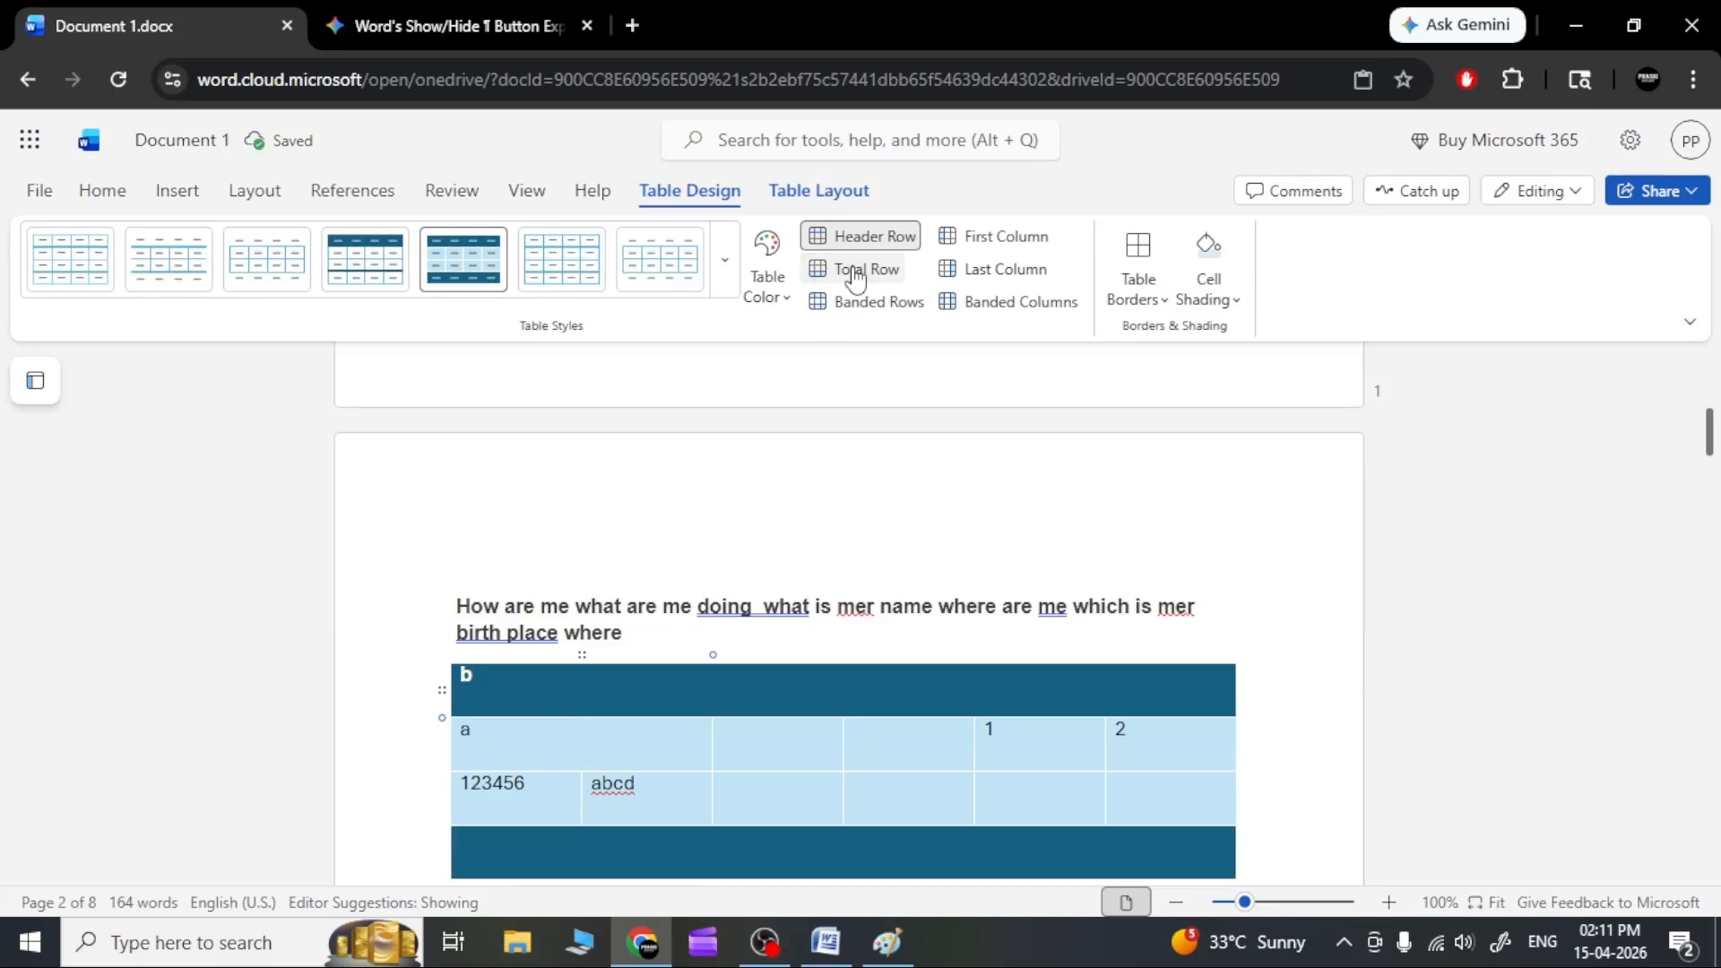
pyautogui.click(874, 305)
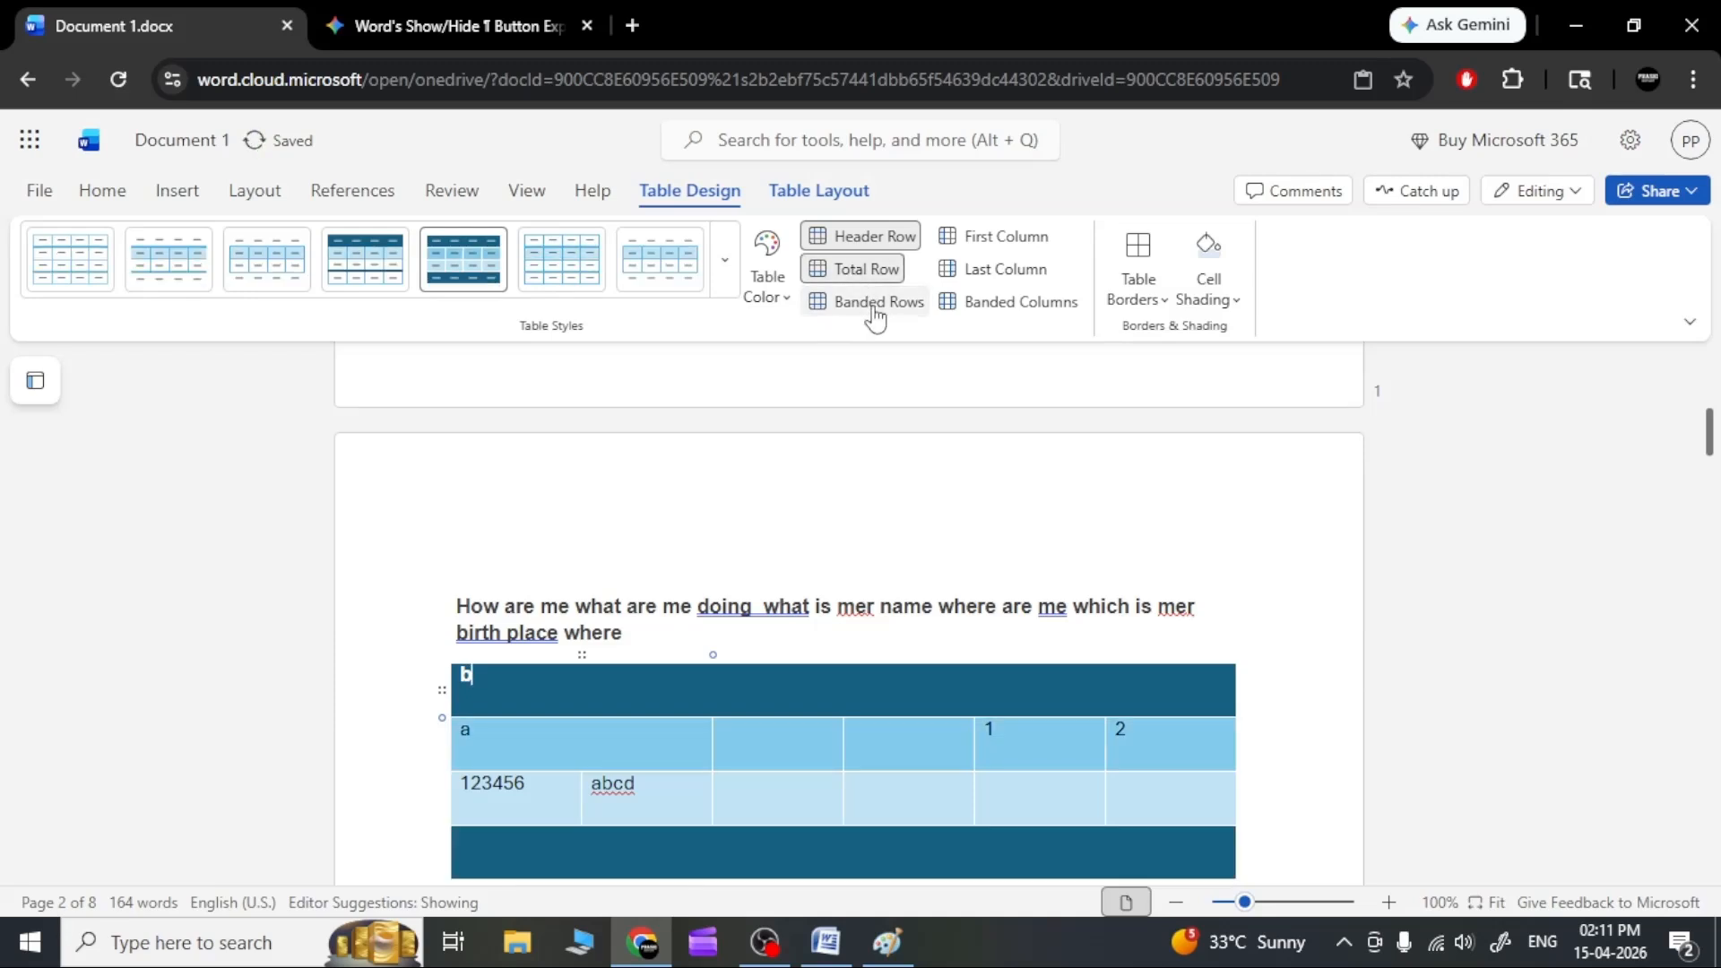
pyautogui.click(986, 239)
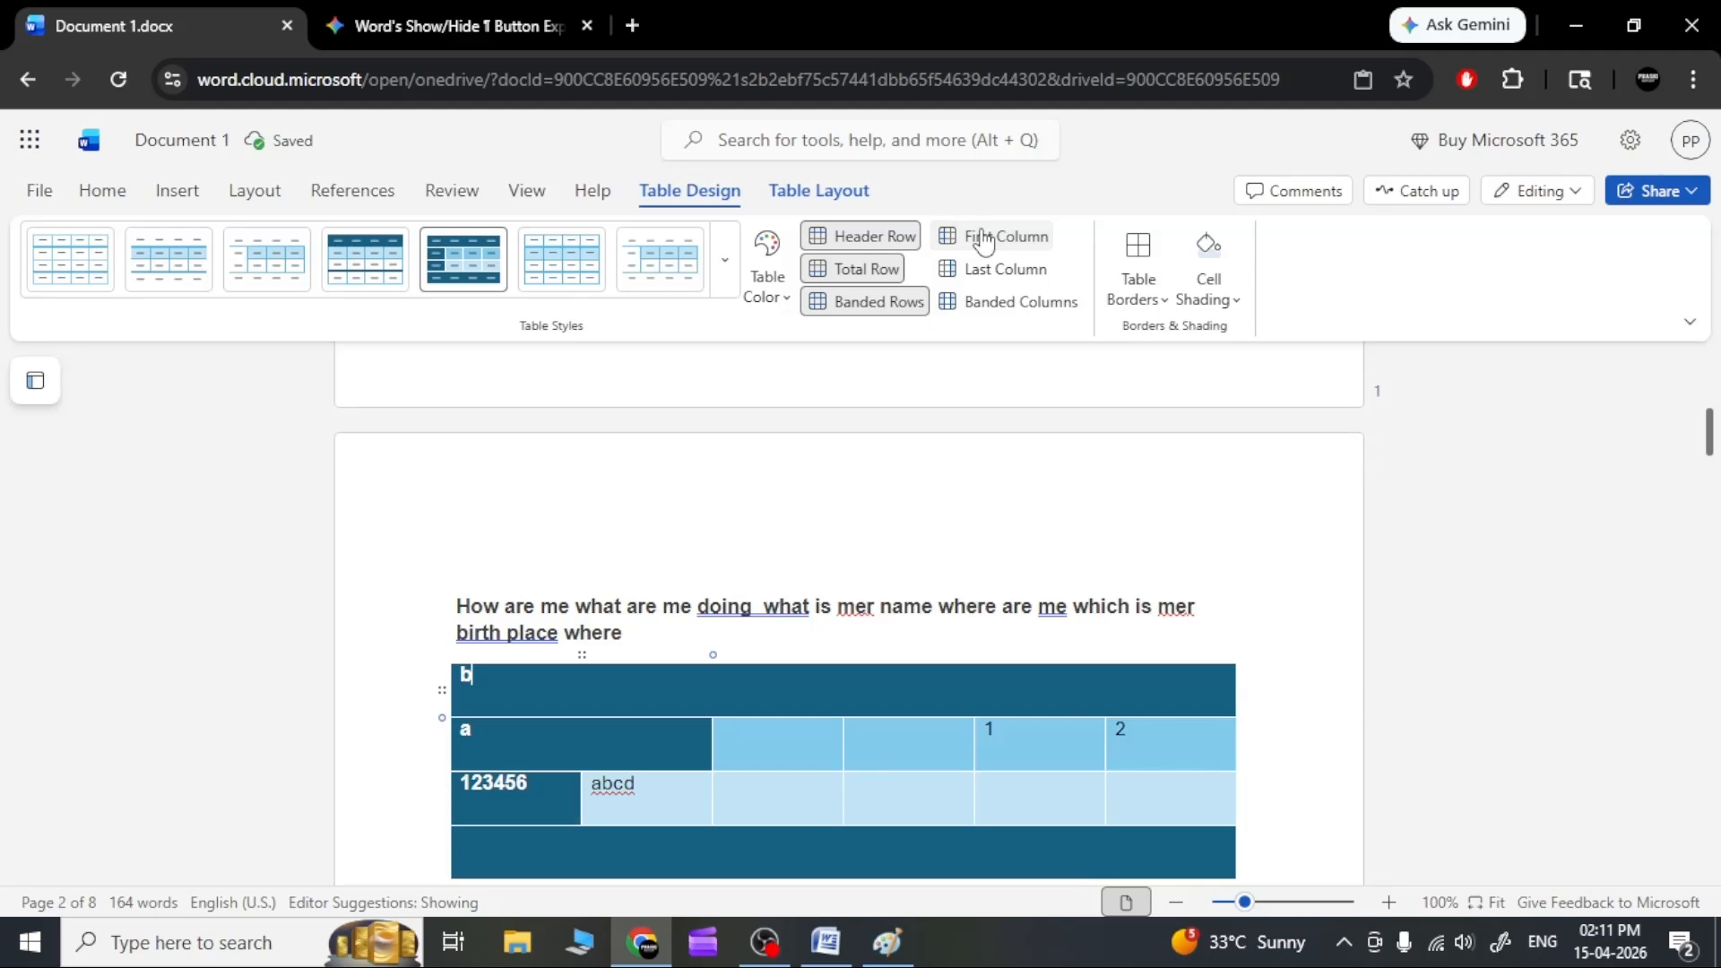
pyautogui.click(1007, 273)
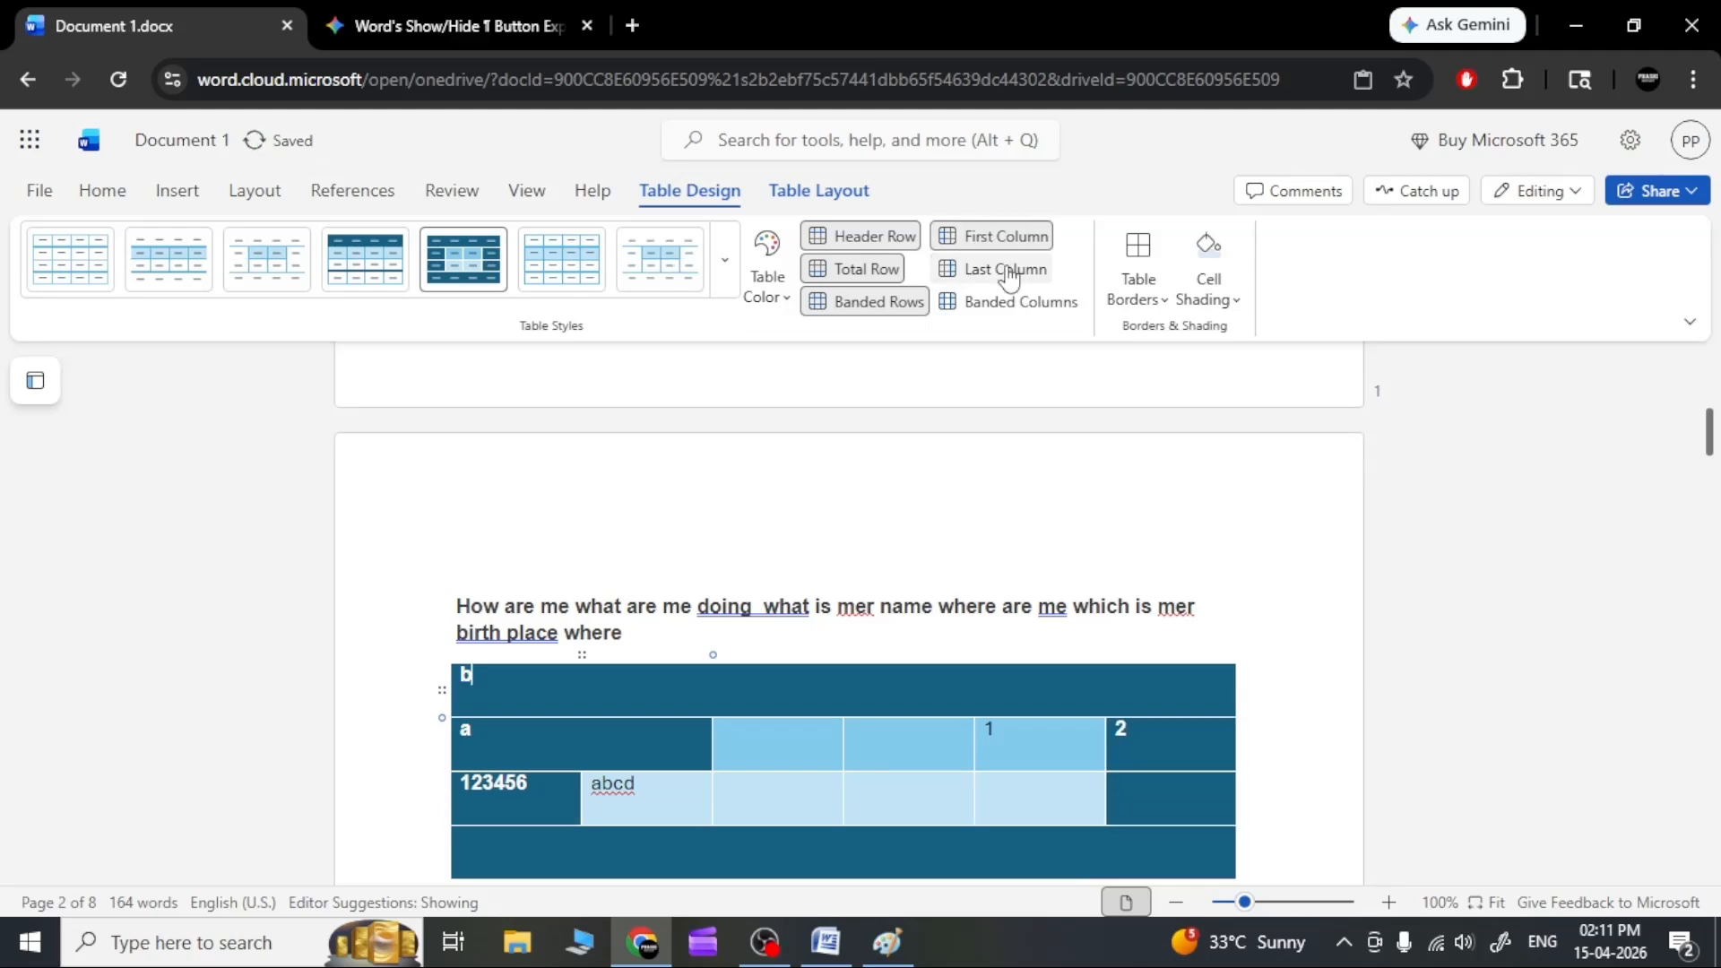
pyautogui.click(1008, 313)
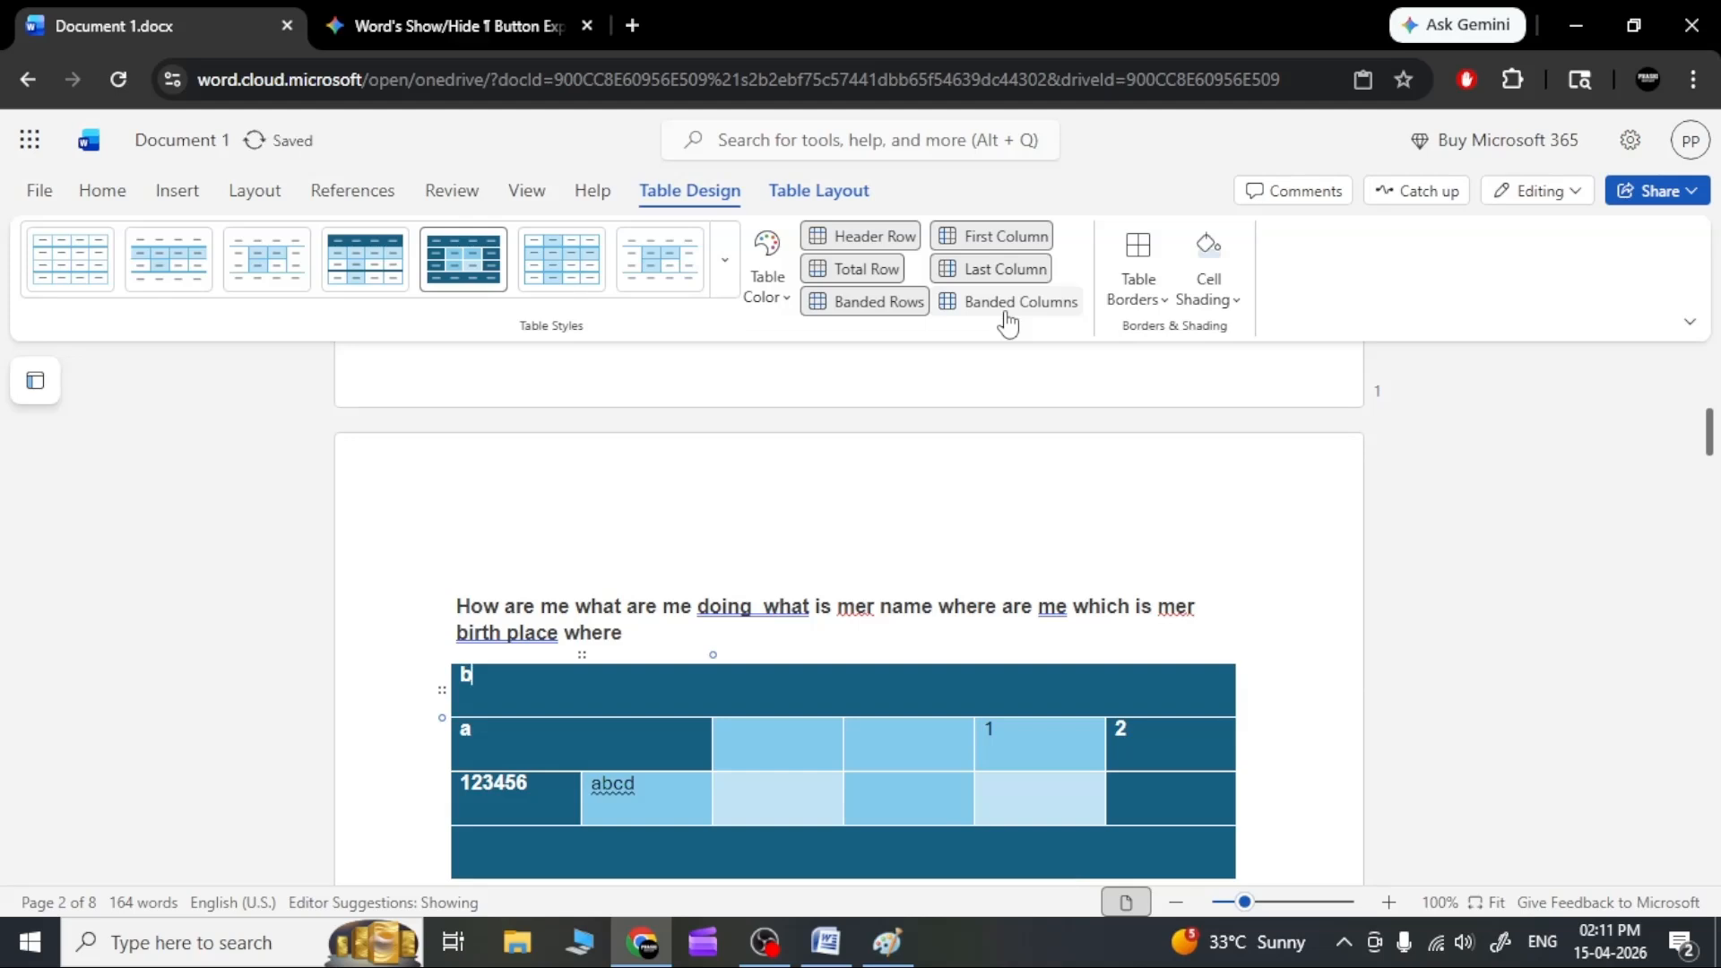
# Turn off Banded Columns, Last Column, First Column, Header Row, Total Row and Banded Rows for page 2's first table.
pyautogui.click(1008, 313)
pyautogui.click(995, 269)
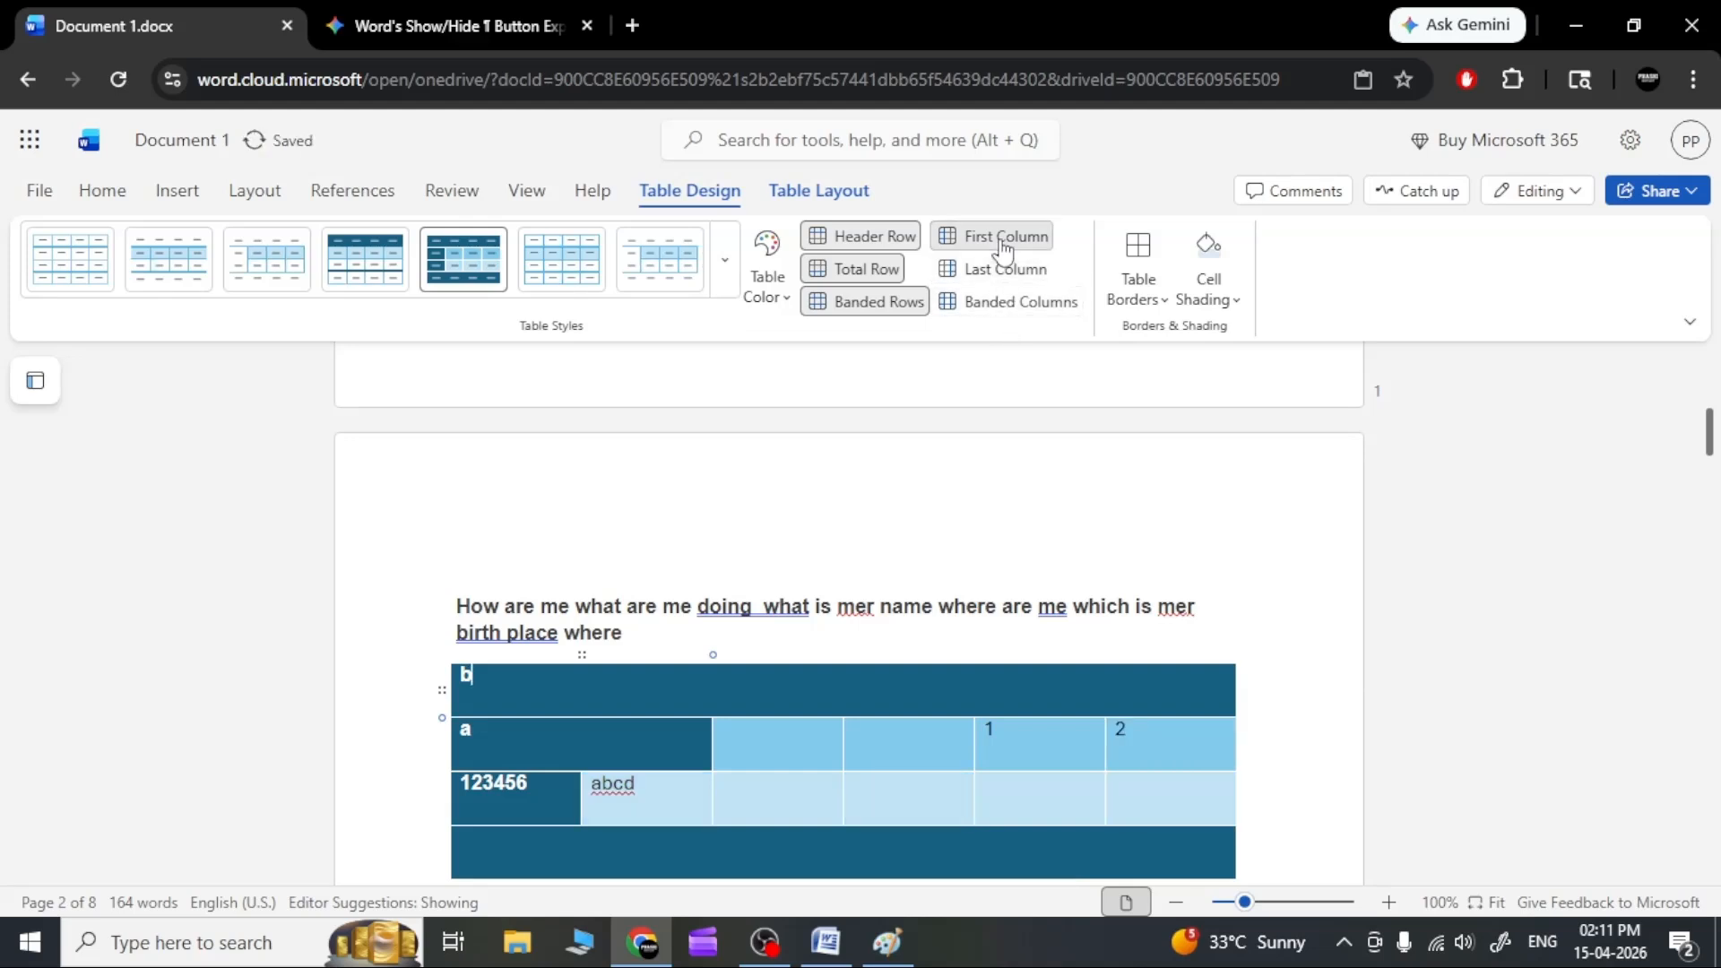
pyautogui.click(986, 237)
pyautogui.click(894, 241)
pyautogui.click(876, 271)
pyautogui.click(879, 302)
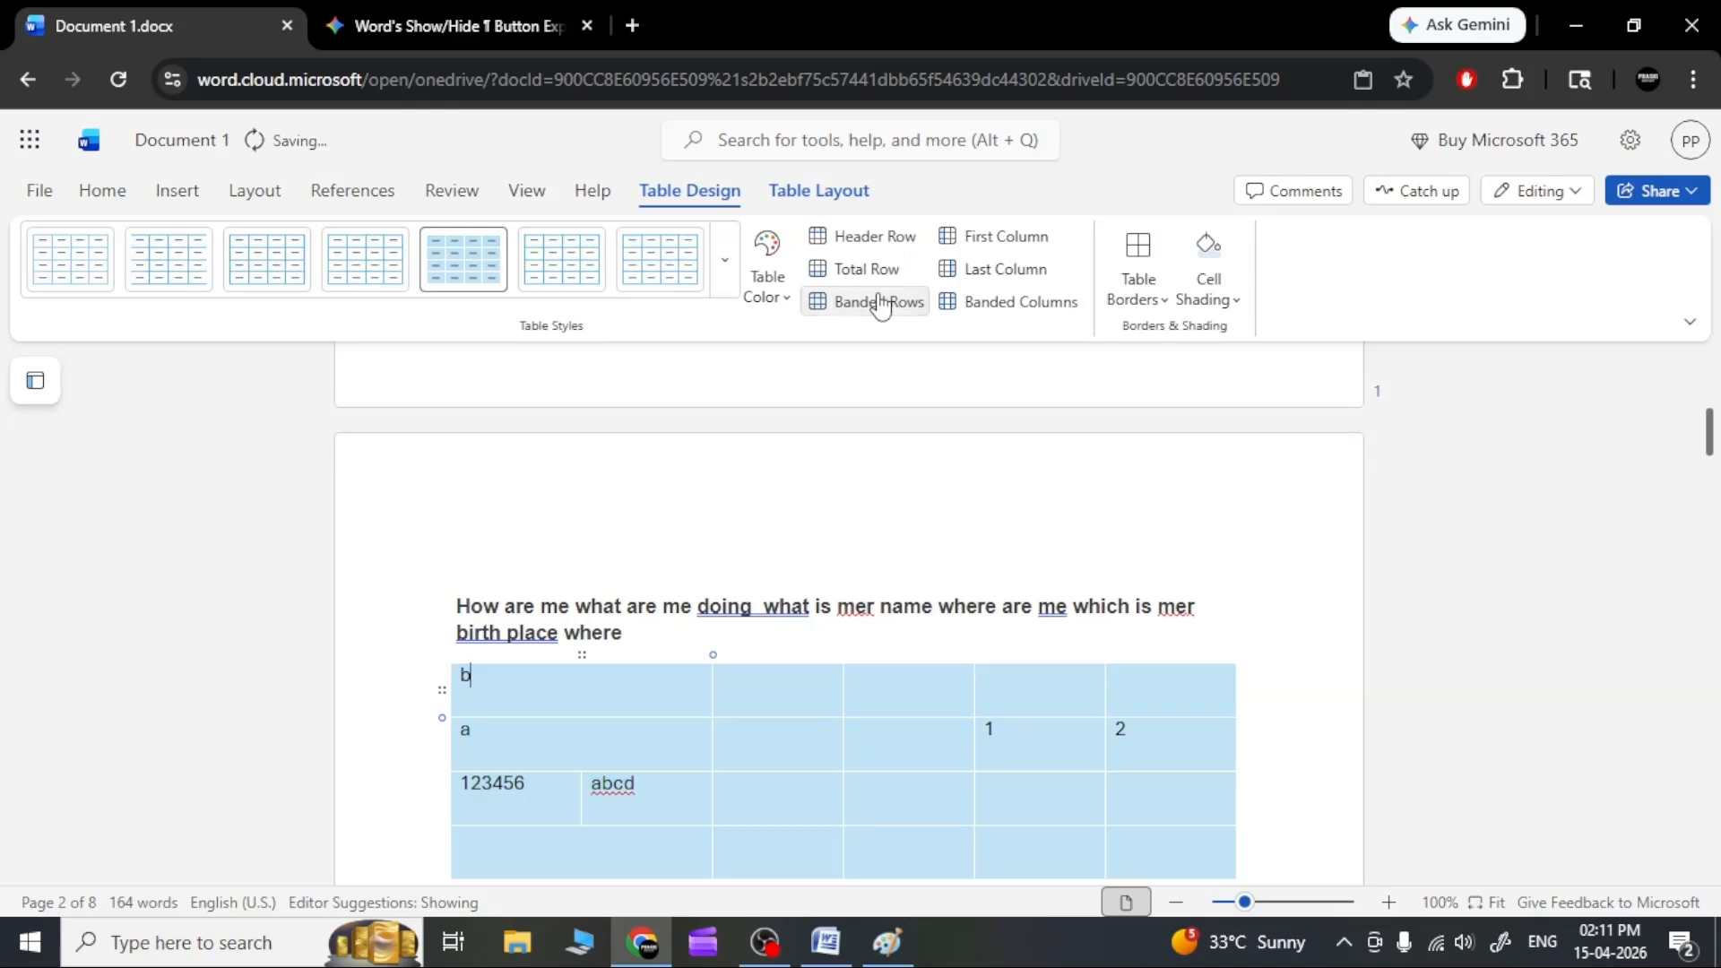
# Apply all borders, followed by a bottom border, to the cell containing "b" in page 2's first table.
pyautogui.click(1143, 300)
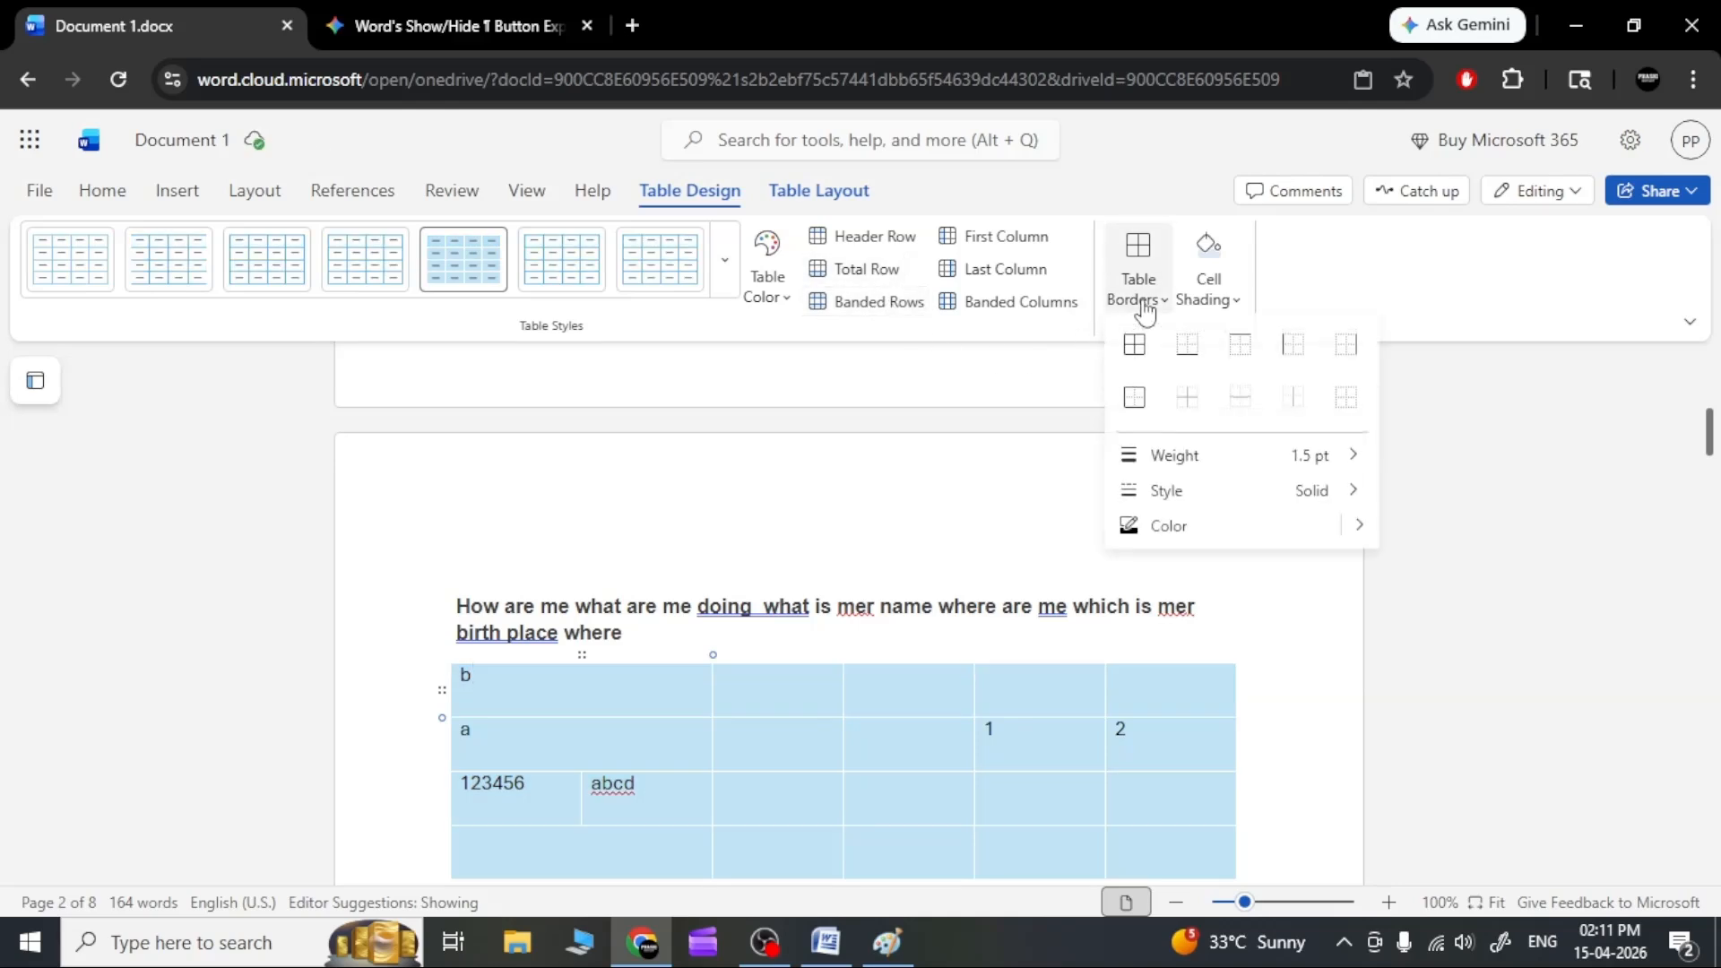
pyautogui.click(1136, 347)
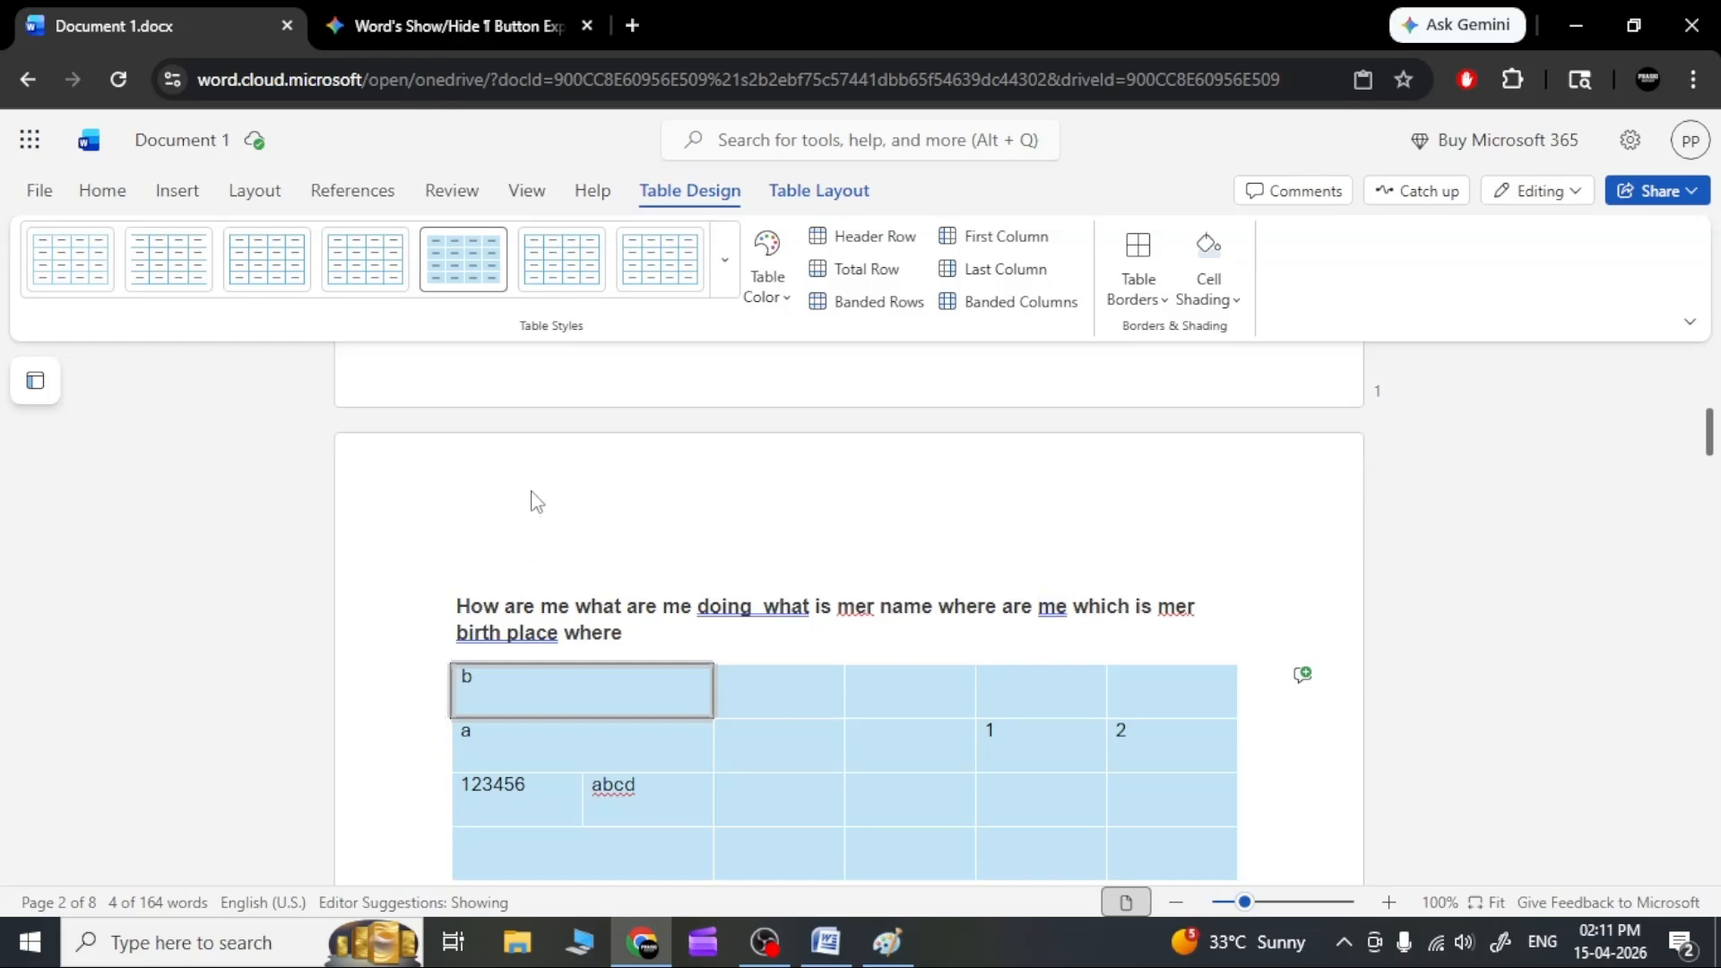
pyautogui.click(1142, 289)
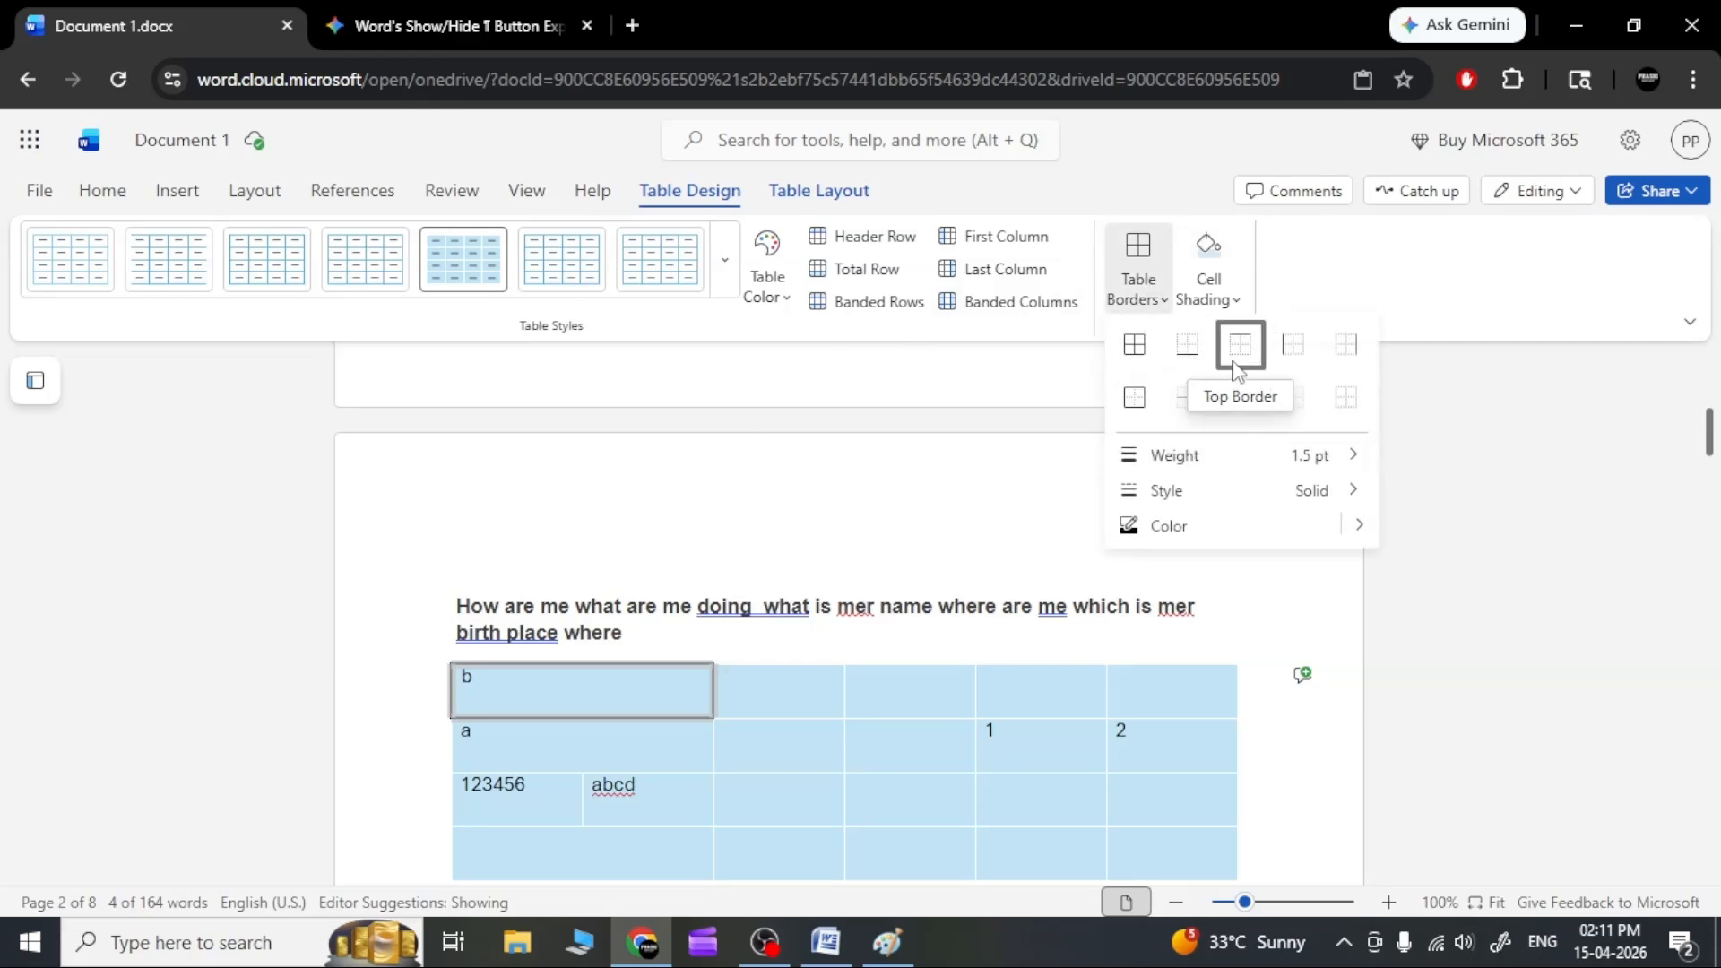
pyautogui.click(1187, 346)
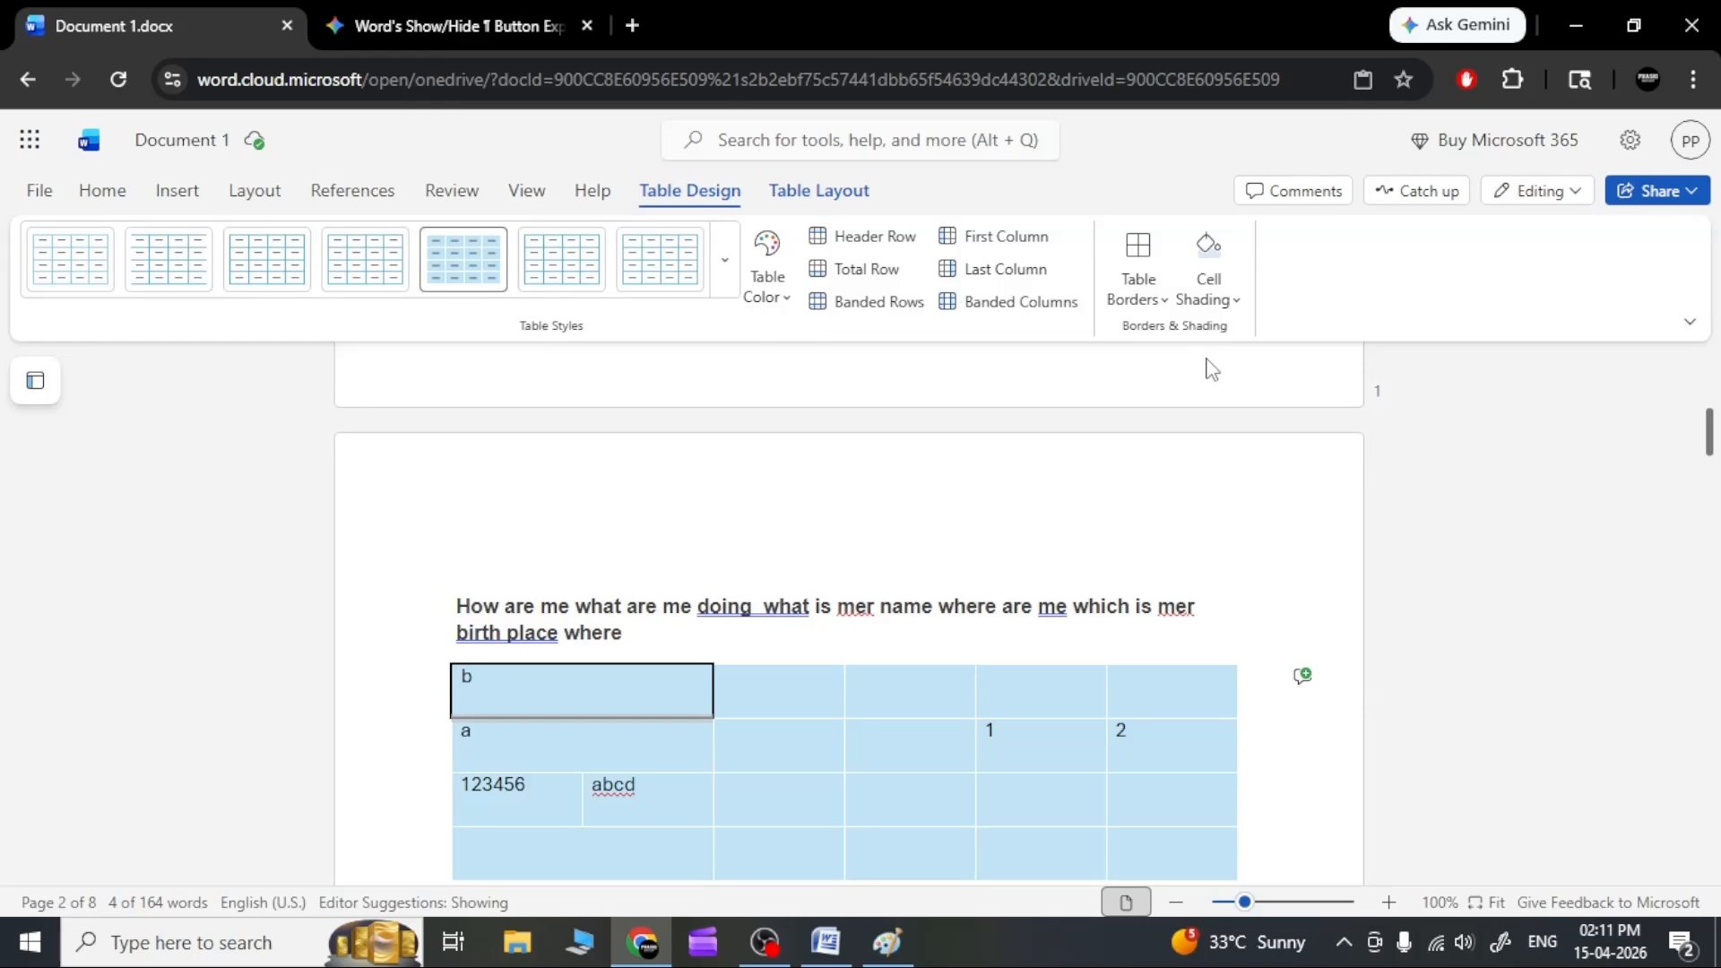
# Try weights of 0.25, 0.75, 1.5 and 4.5 pt on the "b" cell's bottom border, and set it to 3 pt.
pyautogui.click(1141, 282)
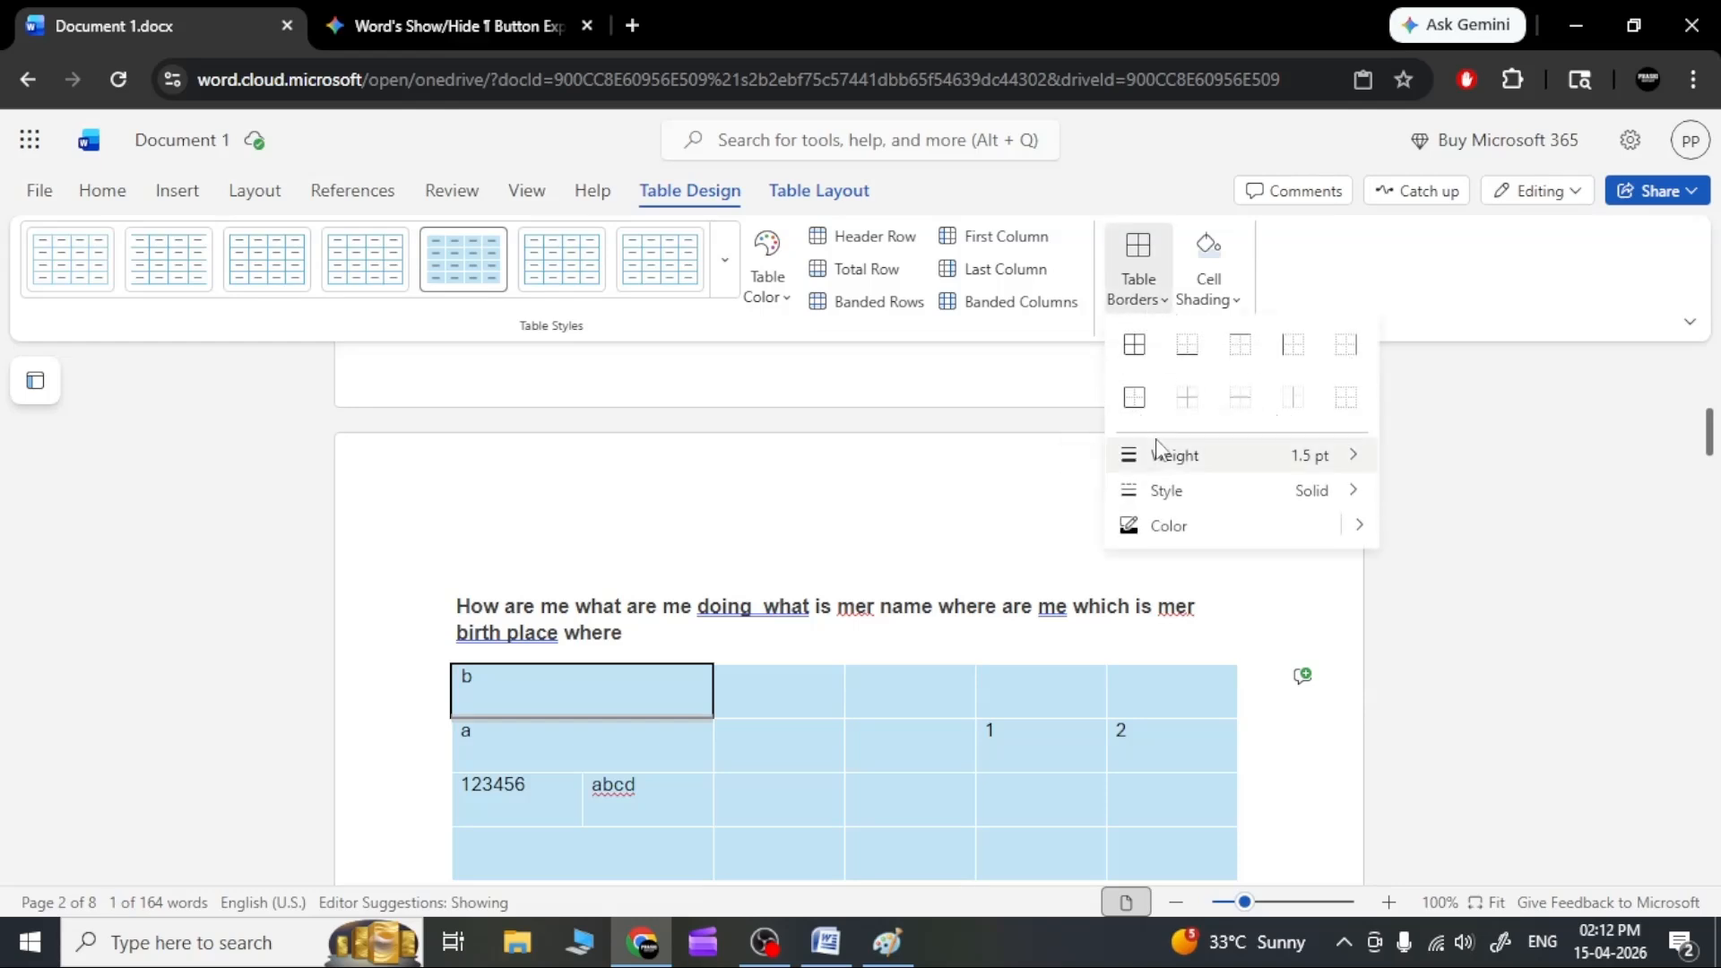
pyautogui.moveTo(1161, 455)
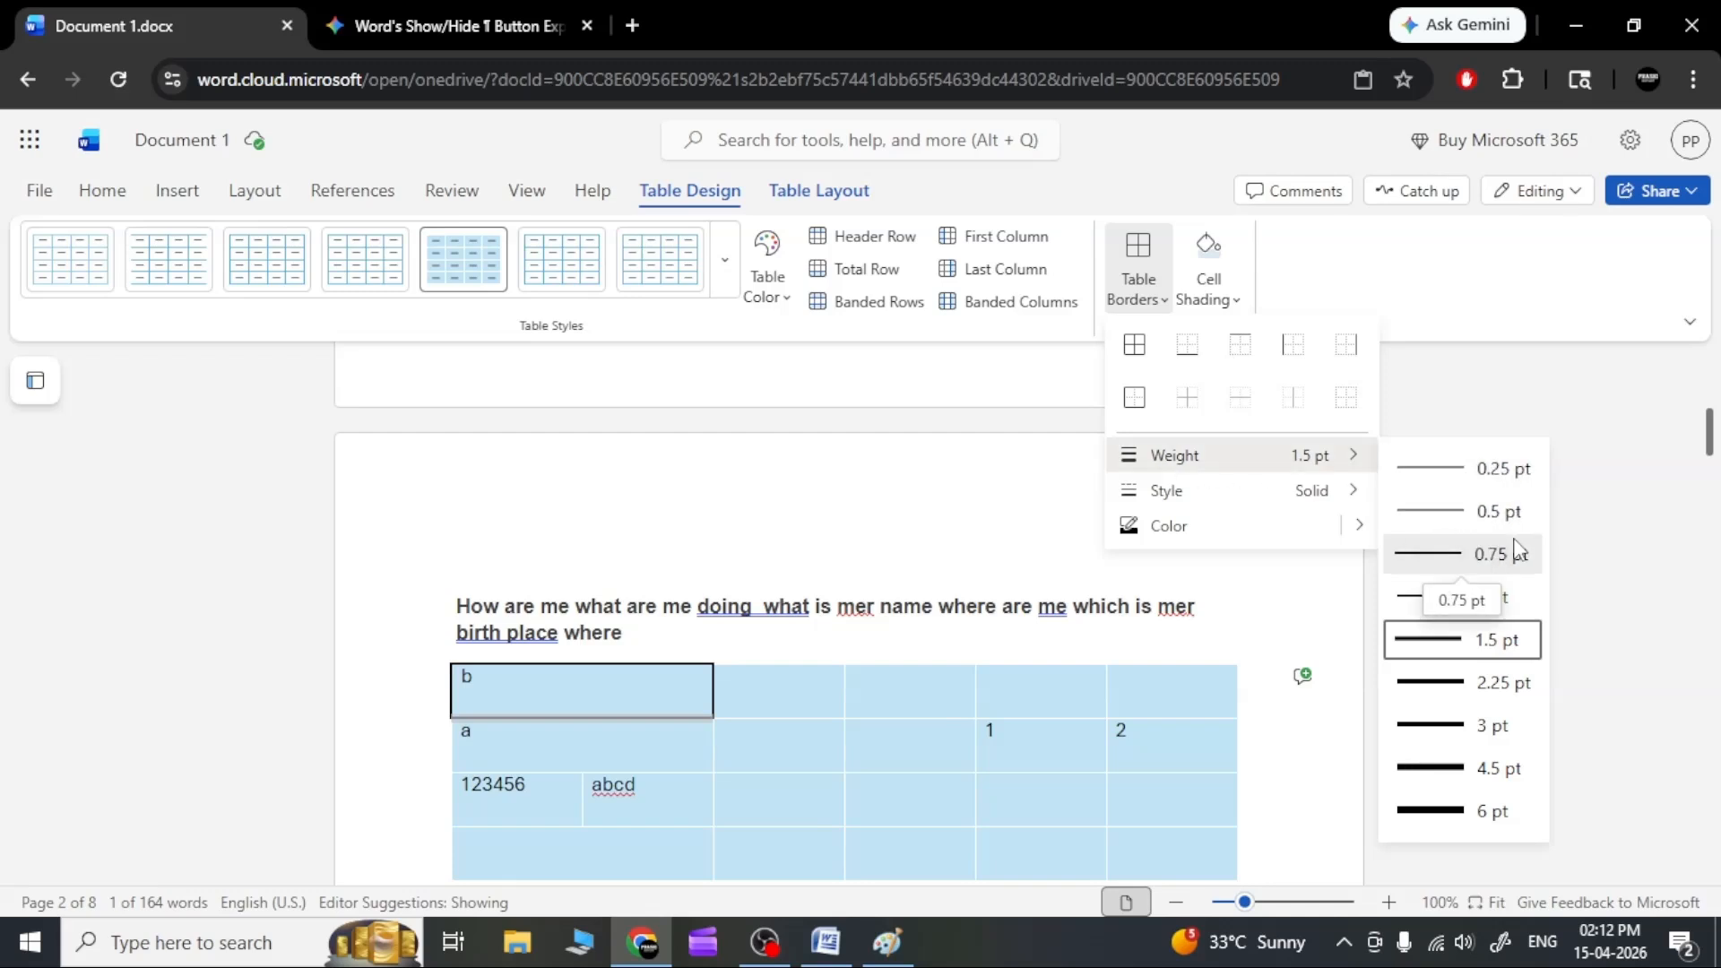
pyautogui.click(1500, 485)
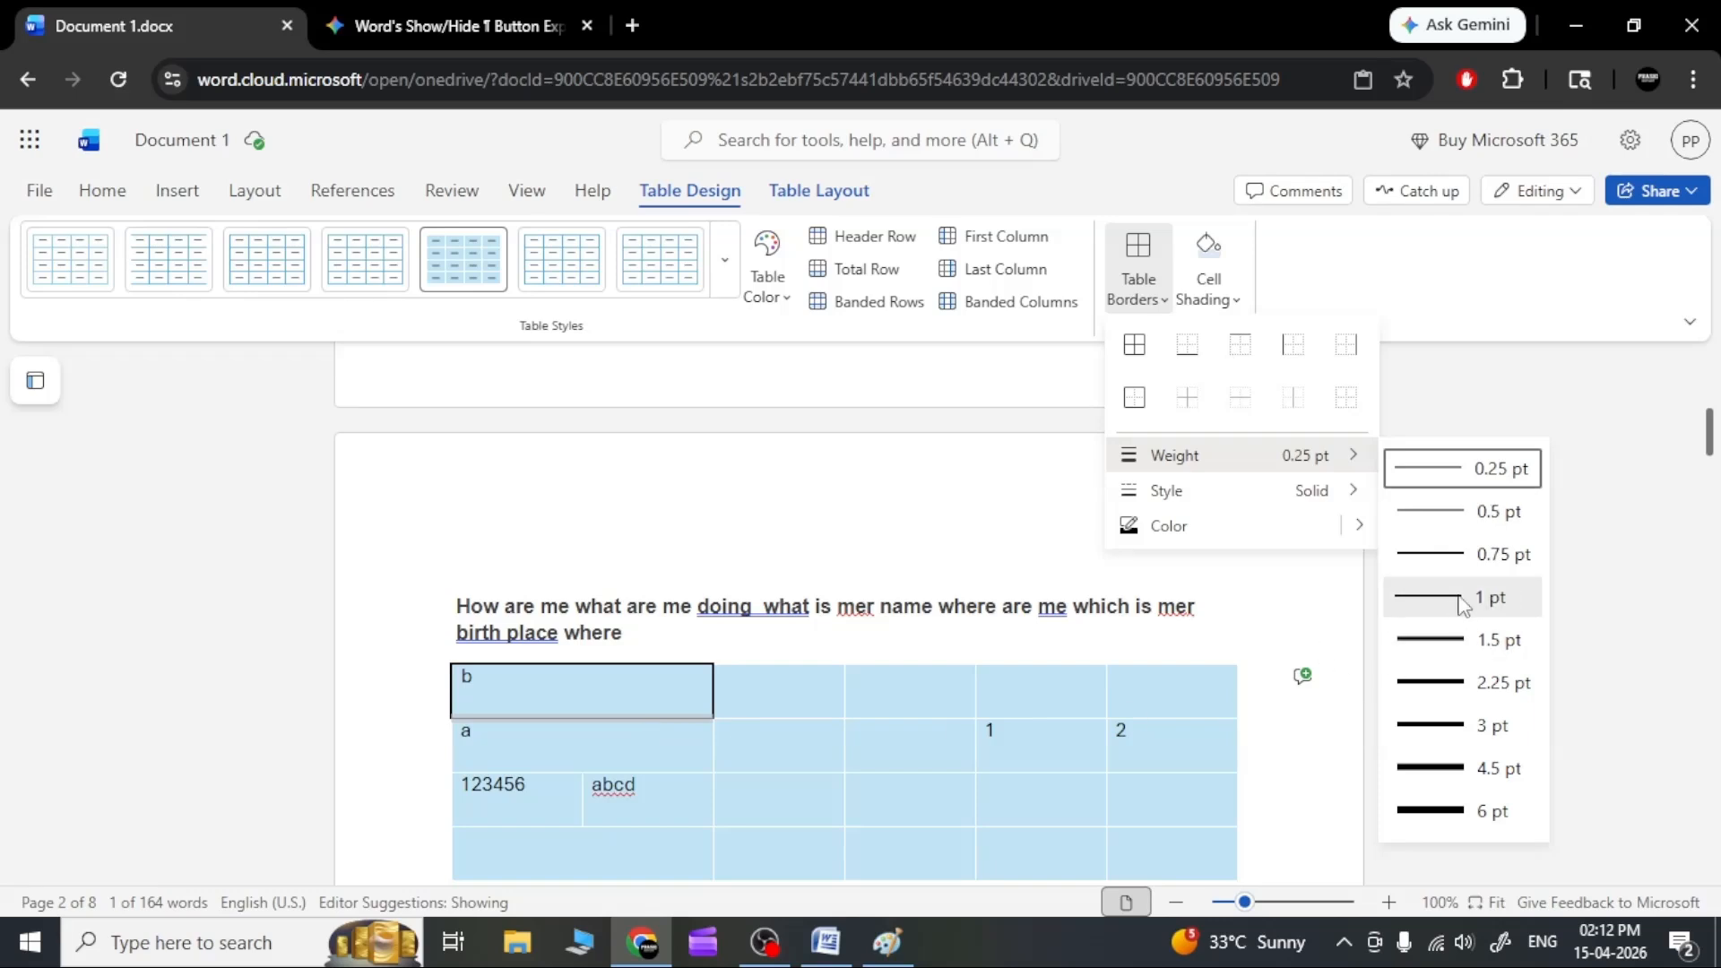
pyautogui.click(1456, 553)
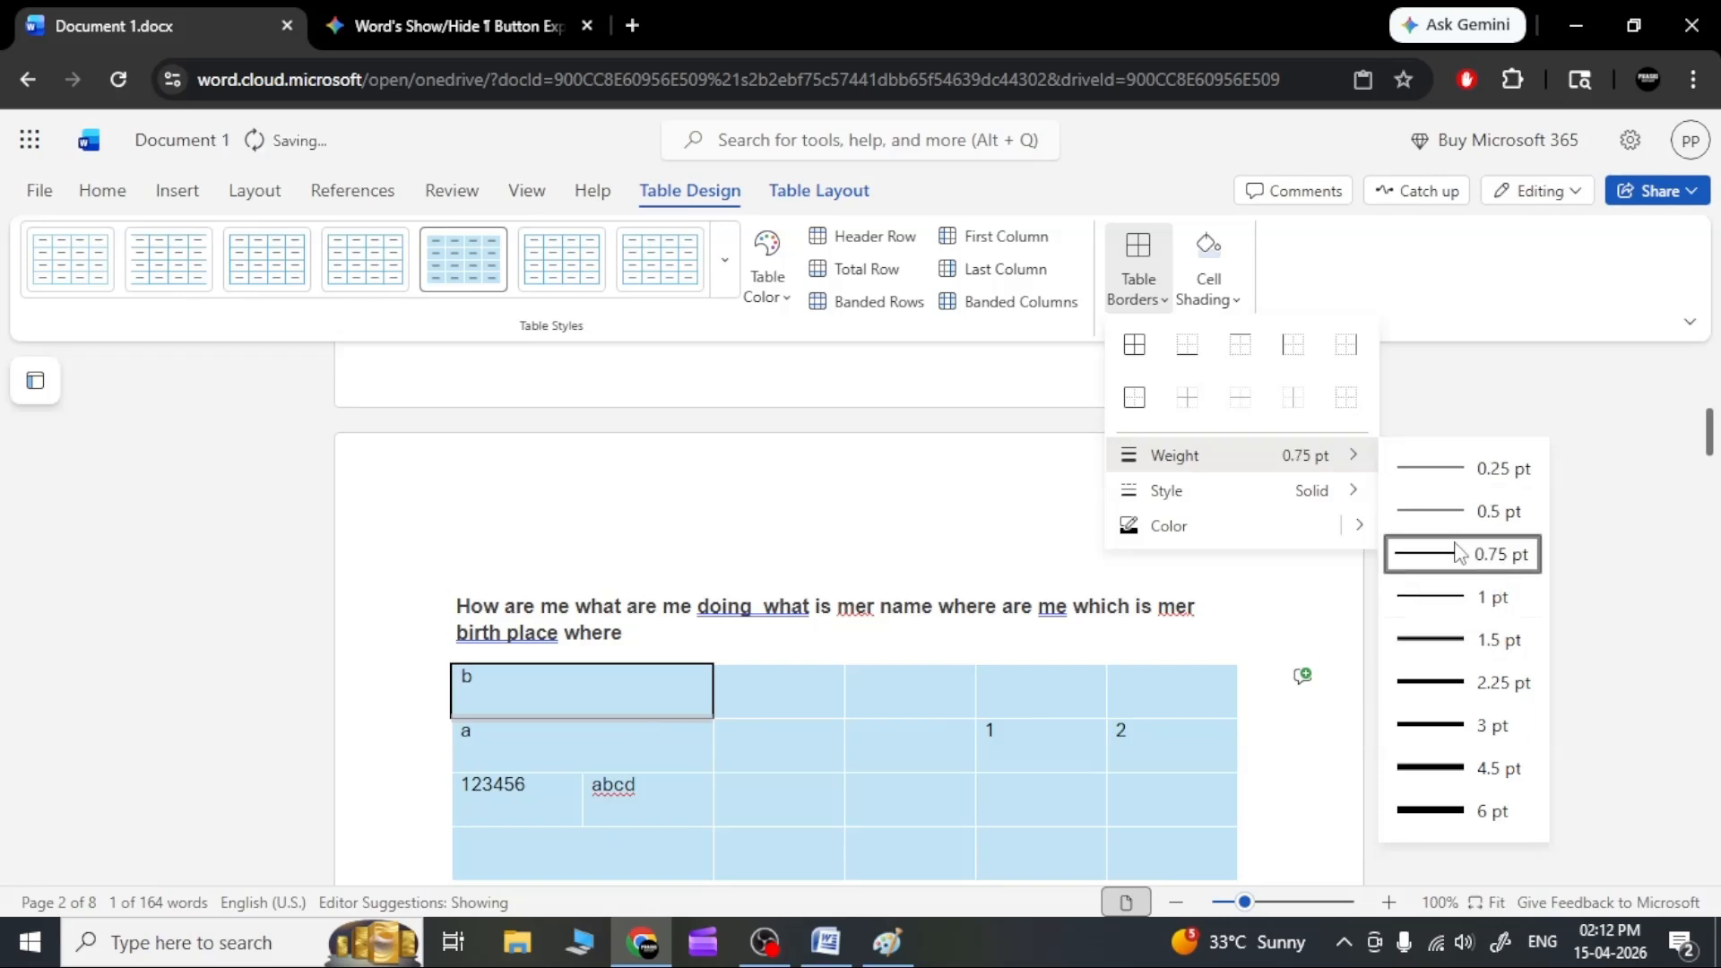
pyautogui.click(1496, 640)
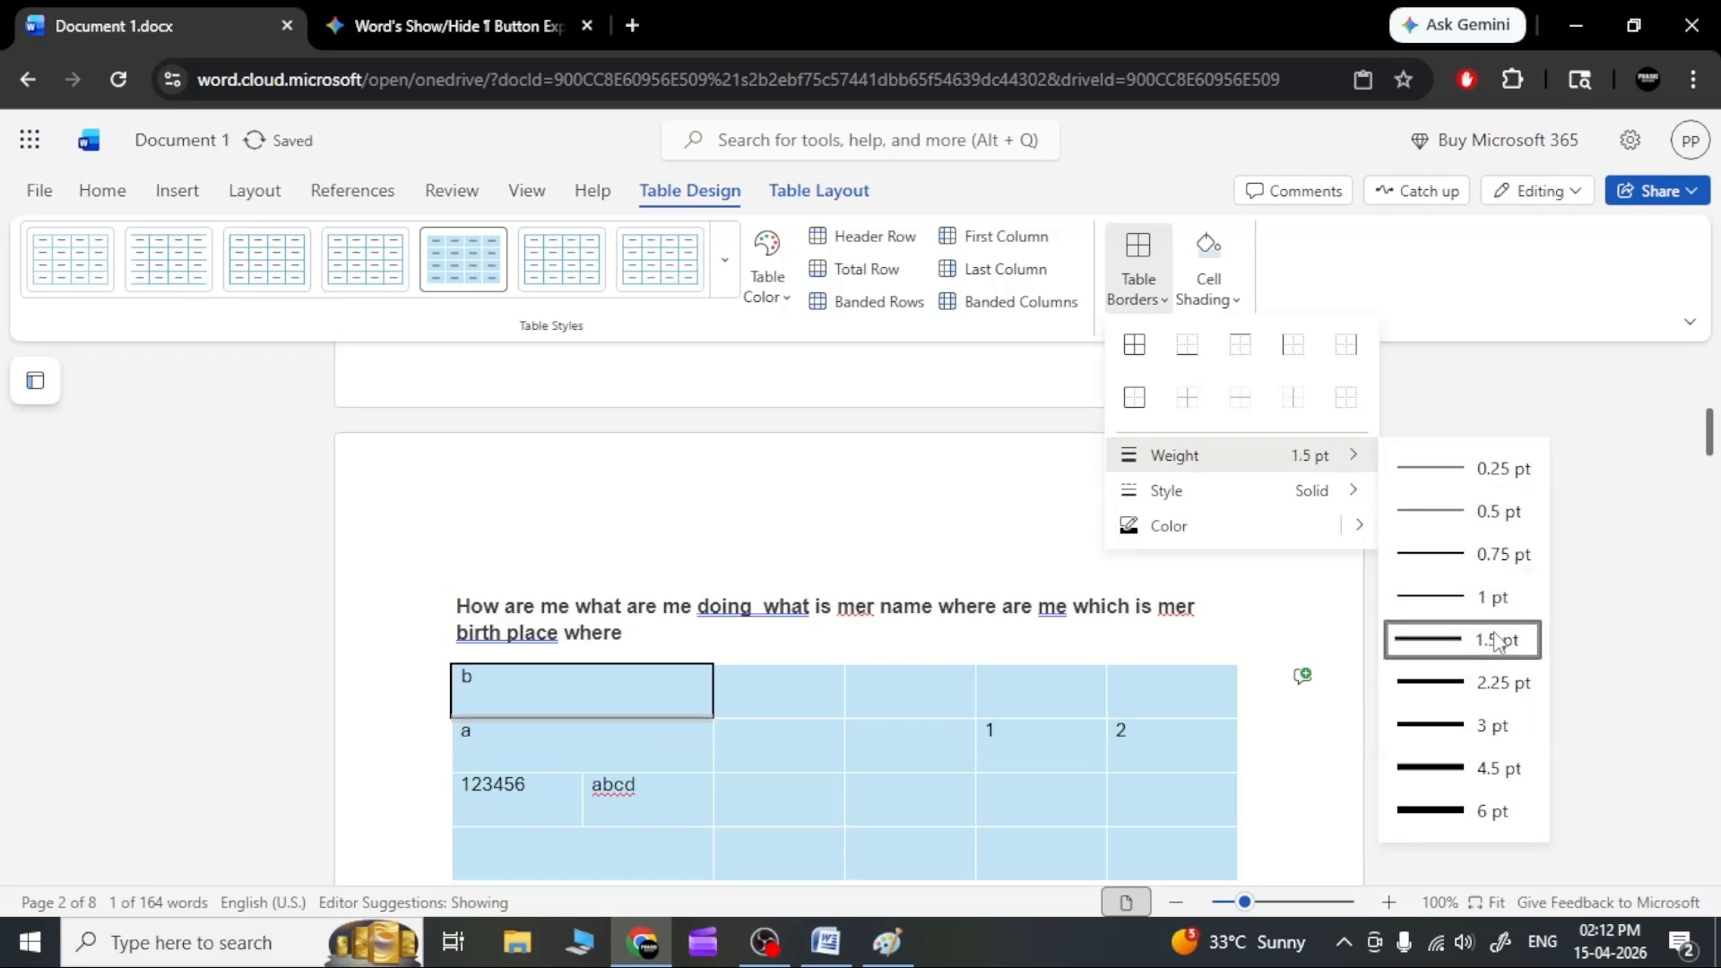
pyautogui.click(1499, 726)
pyautogui.click(1507, 769)
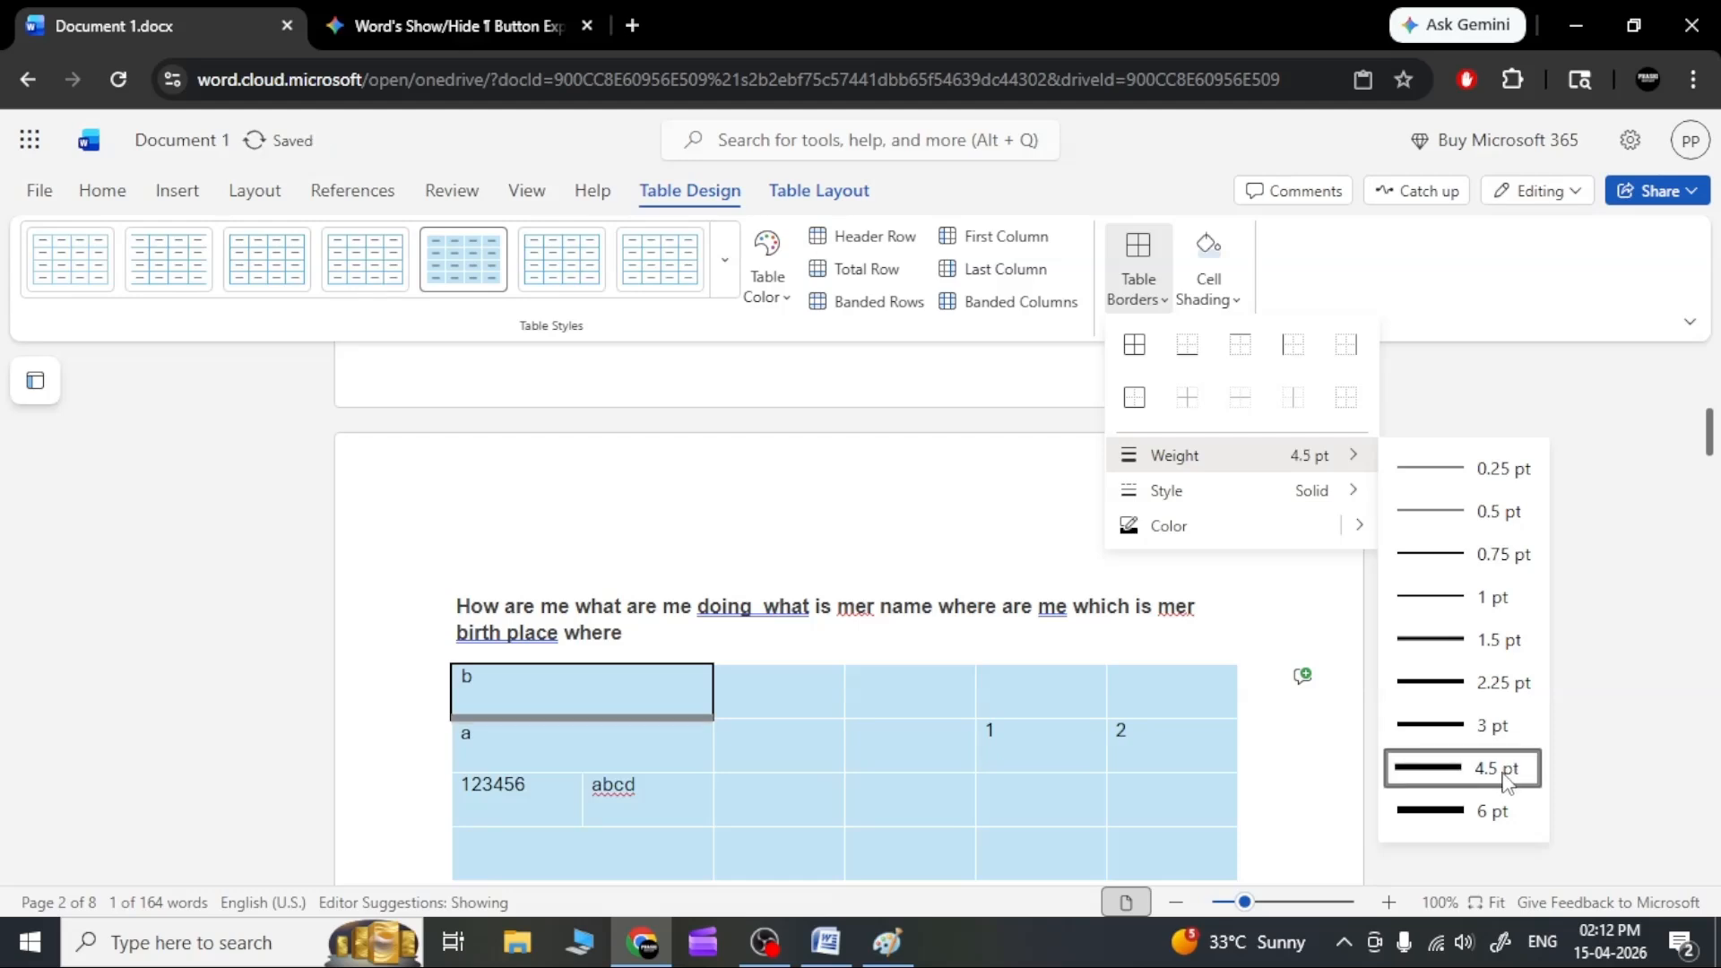
pyautogui.click(1490, 725)
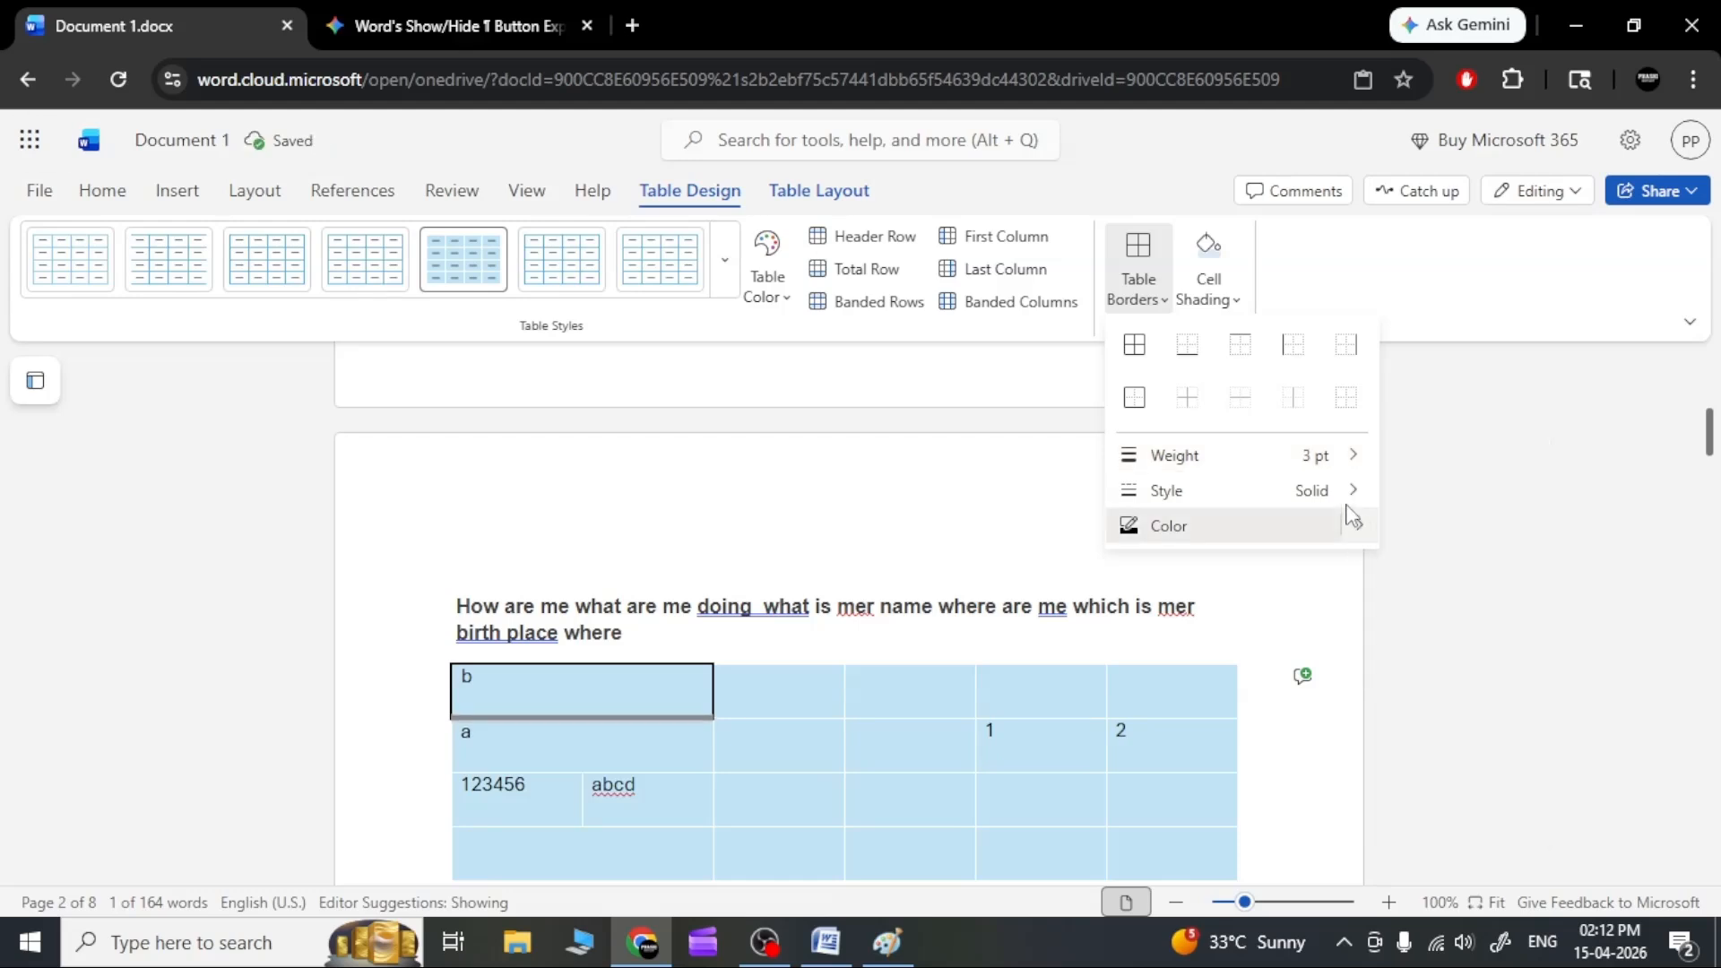
# Set the "b" cell's bottom border to the Dotted style and color it orange.
pyautogui.moveTo(1345, 491)
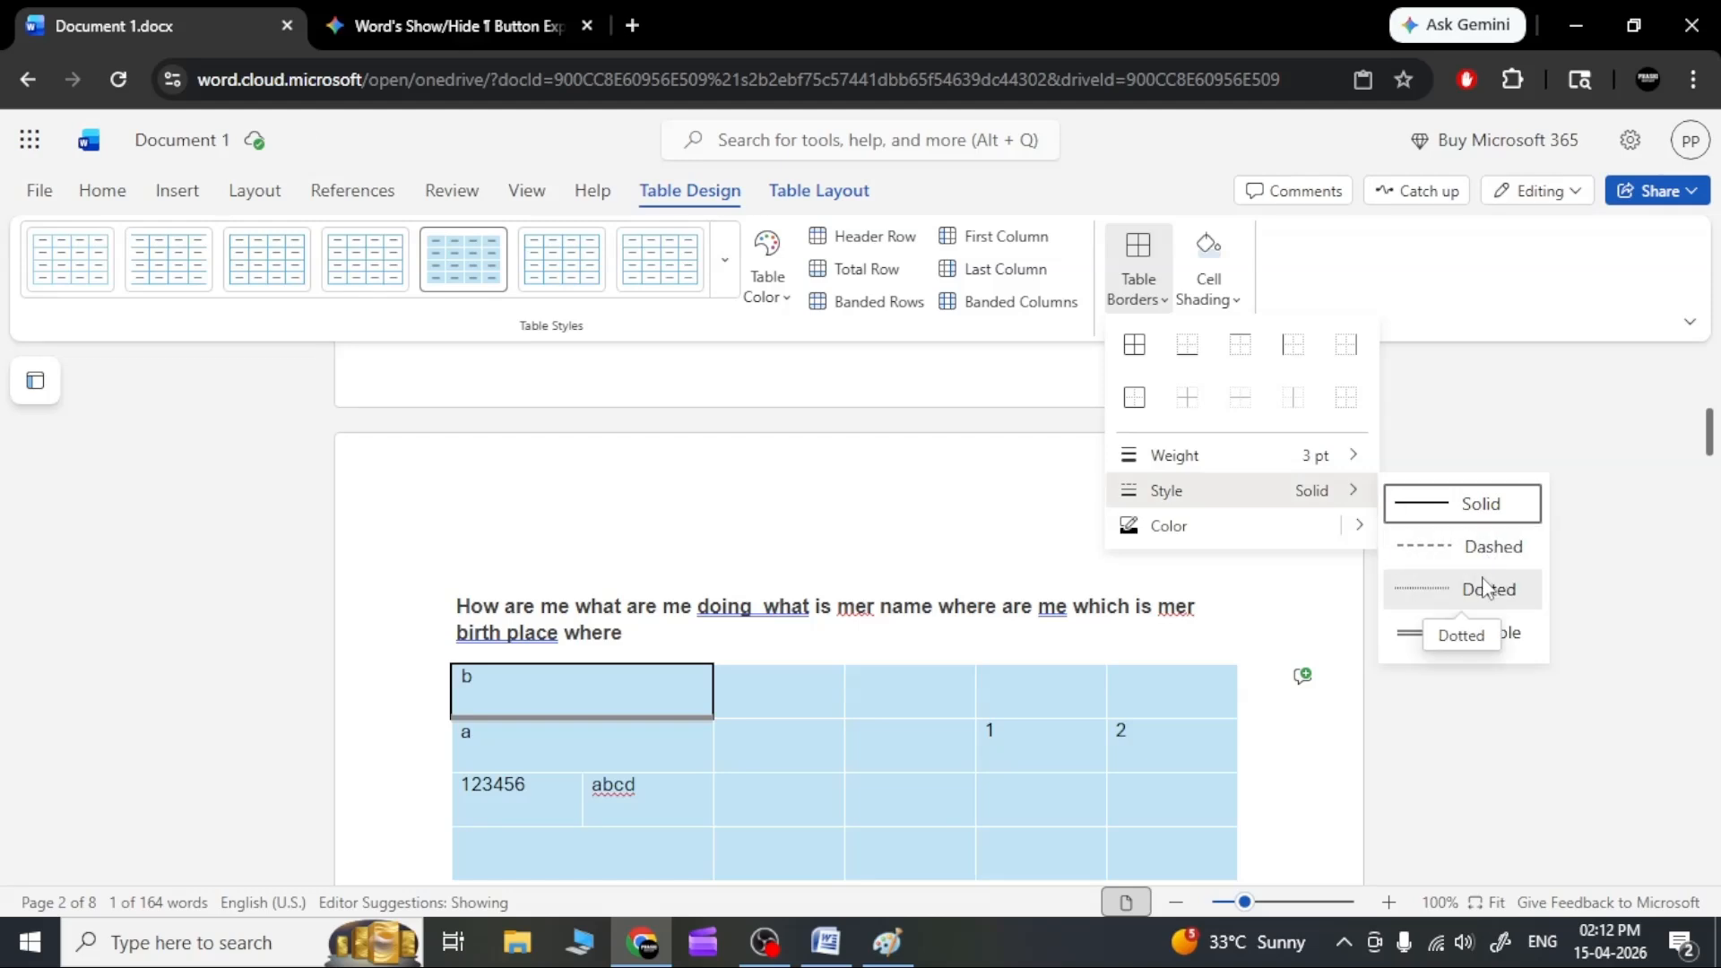
pyautogui.click(1405, 591)
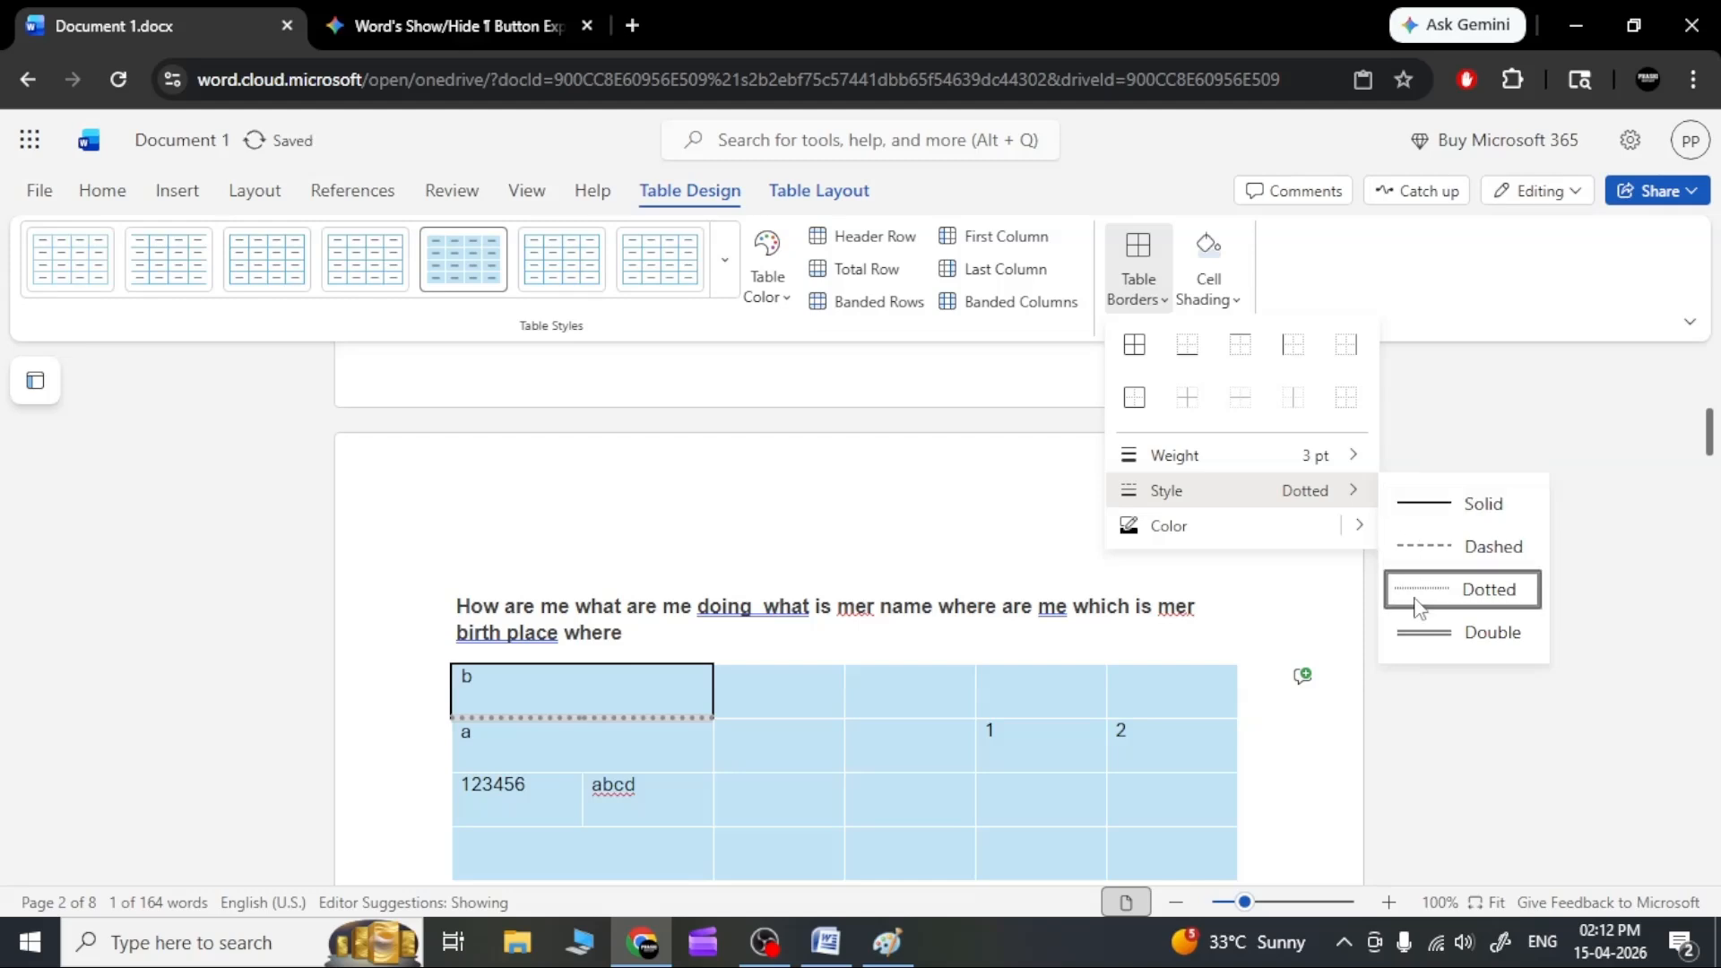
pyautogui.moveTo(1352, 532)
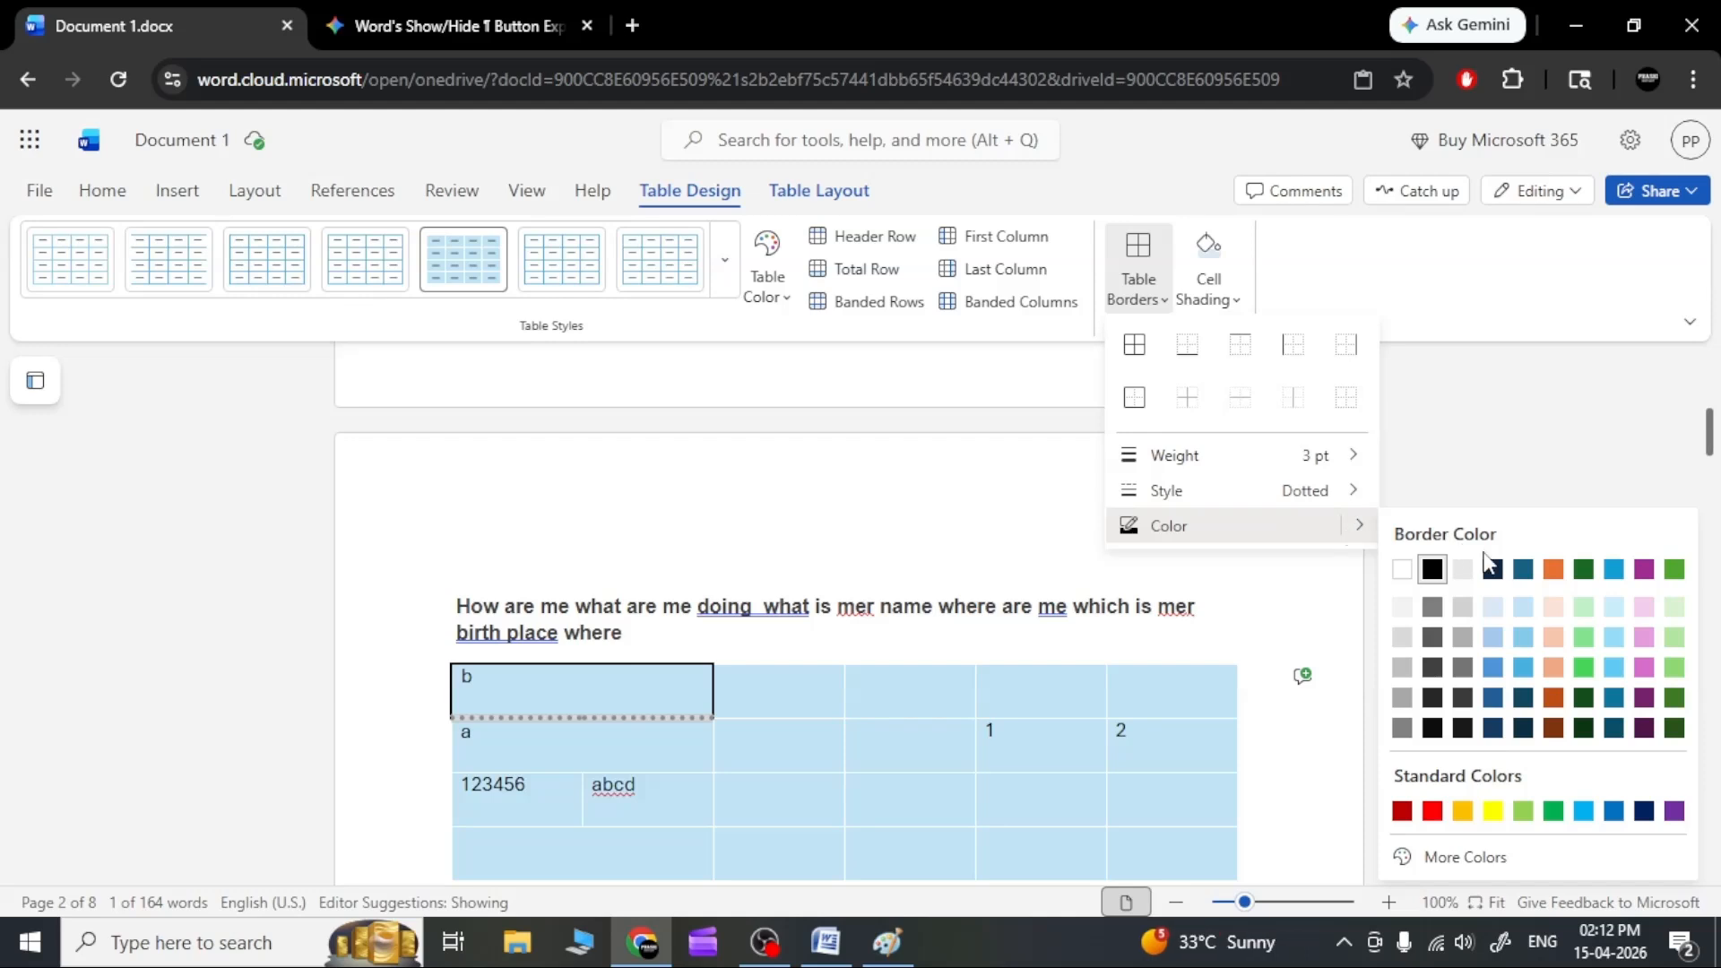
pyautogui.click(1554, 573)
# Shade the cell containing "a" dark teal and the empty cell immediately before "1" in the same row dark orange.
pyautogui.click(511, 744)
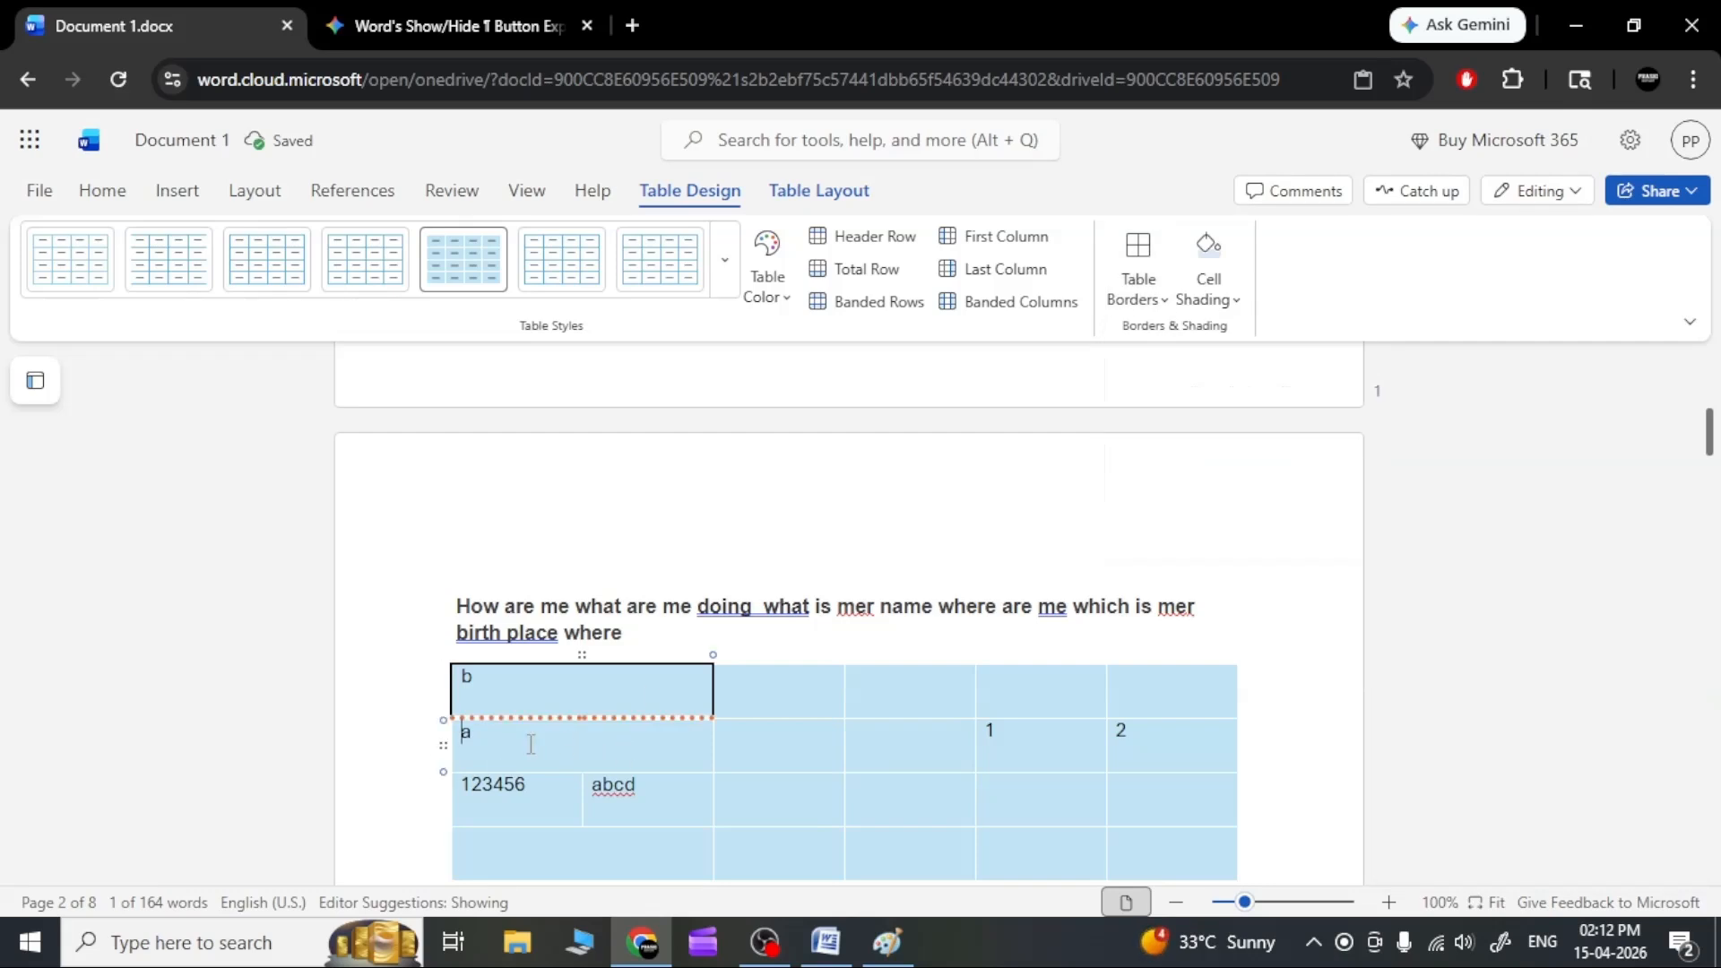
pyautogui.press('Left')
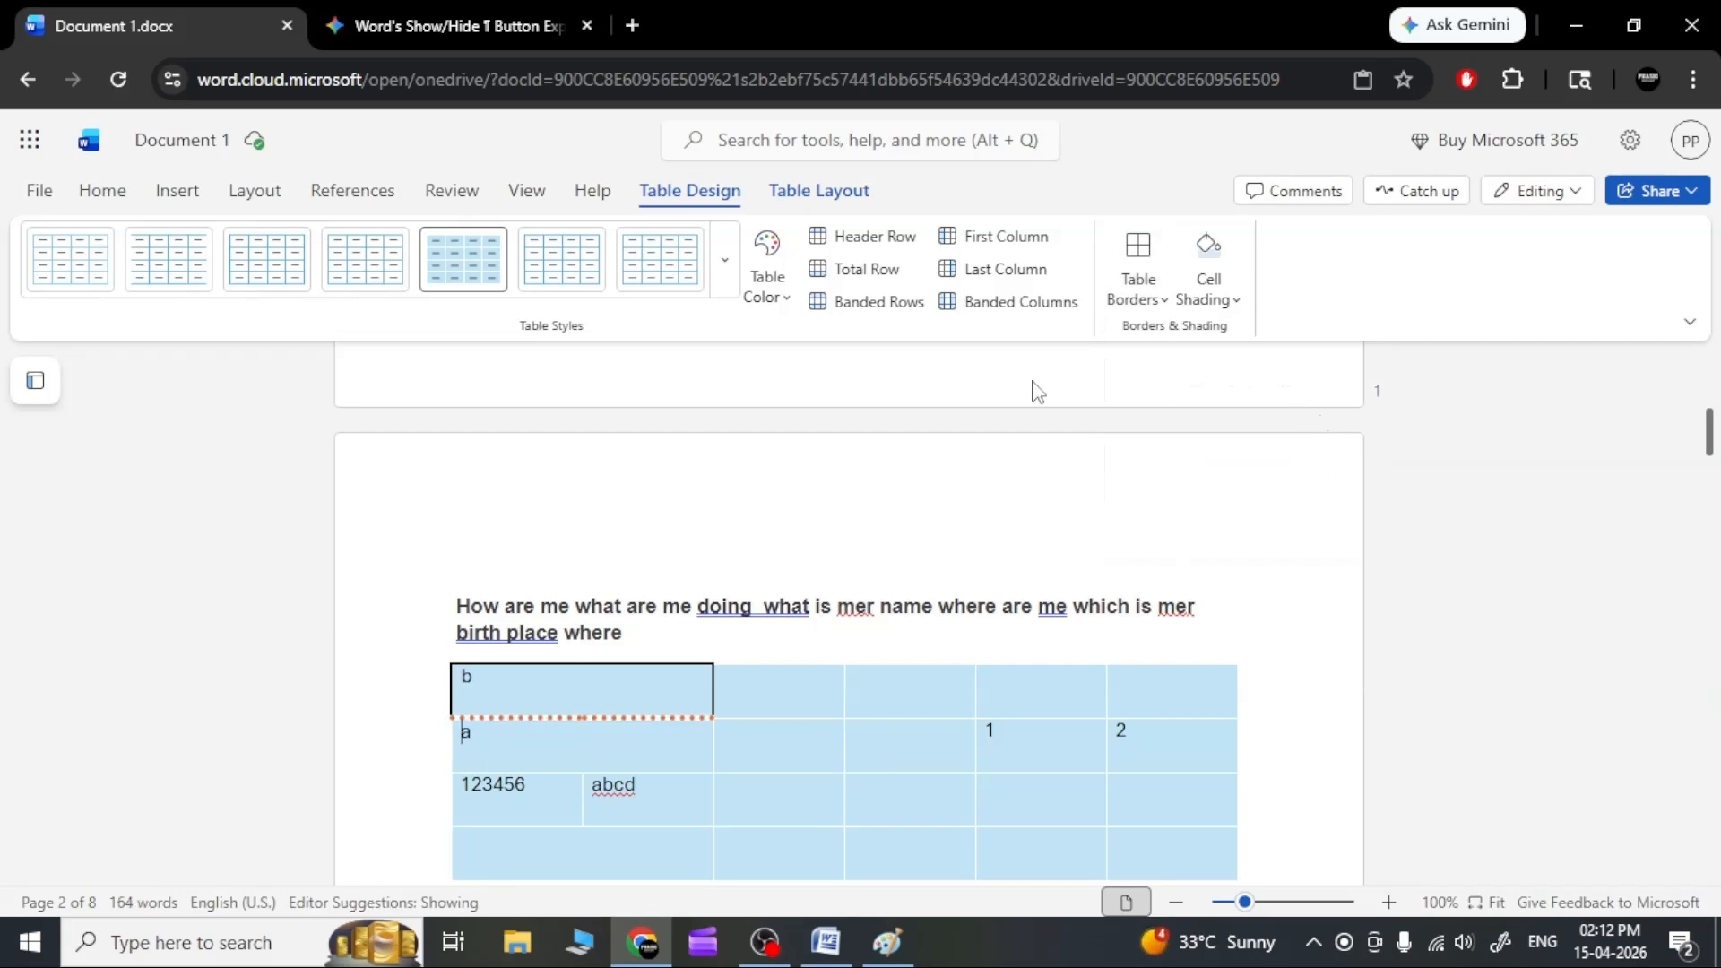
pyautogui.click(1143, 309)
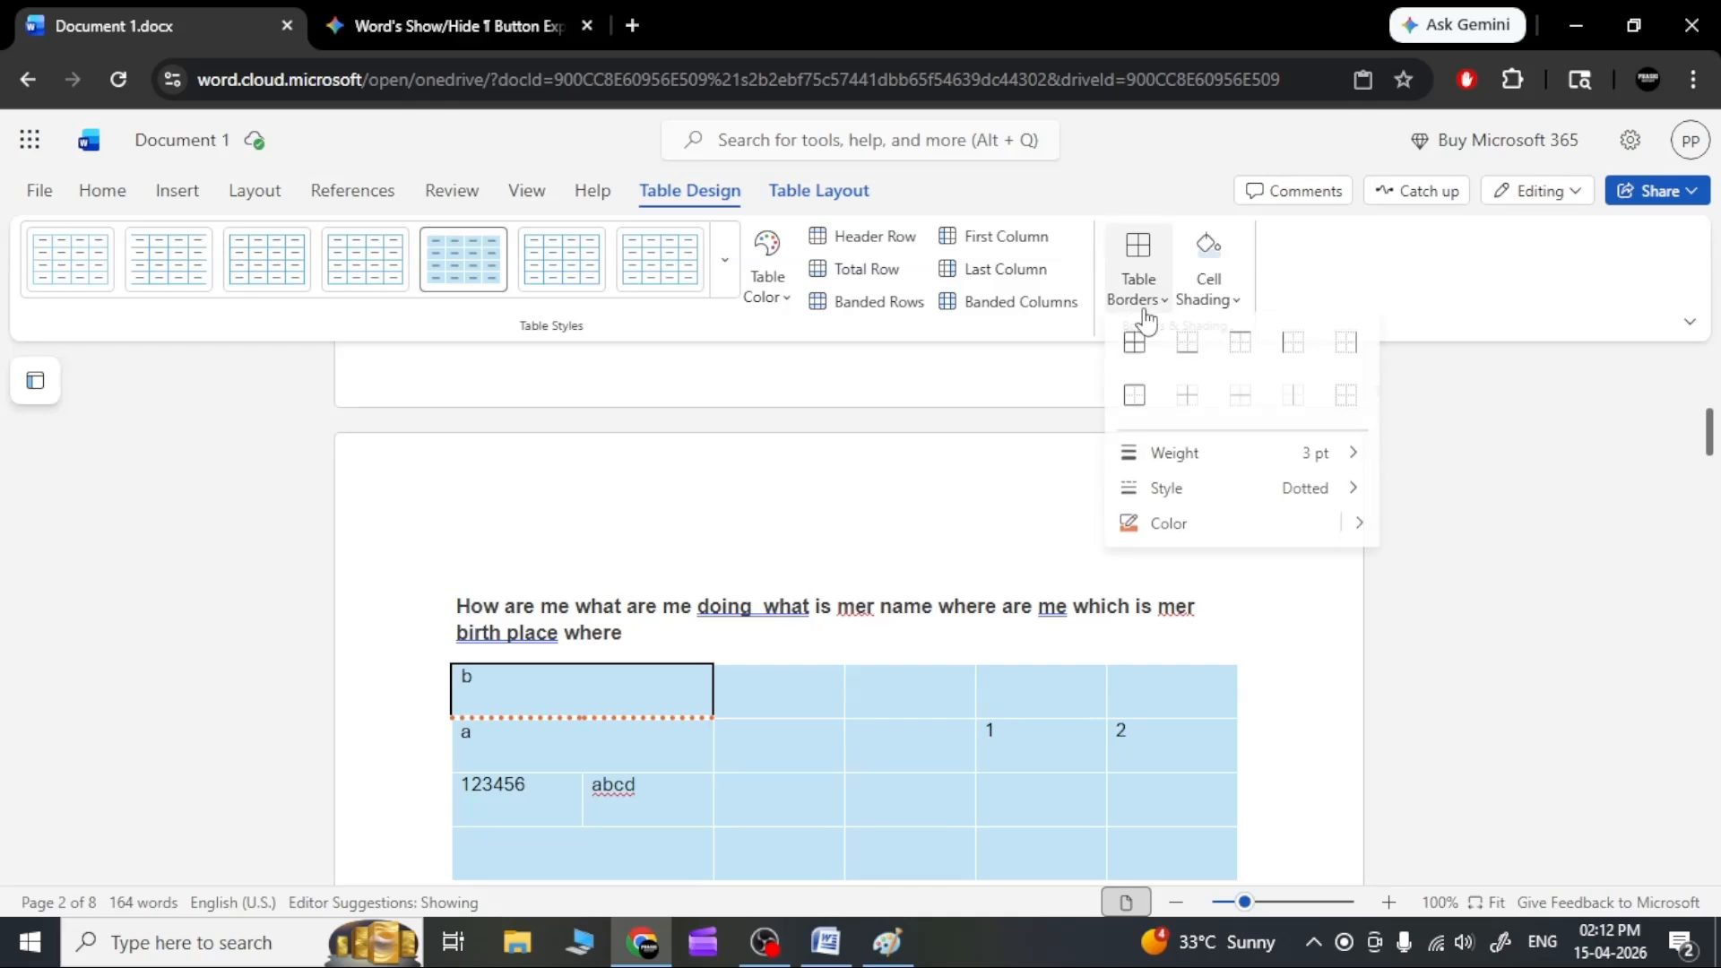
pyautogui.click(1237, 301)
pyautogui.click(1239, 301)
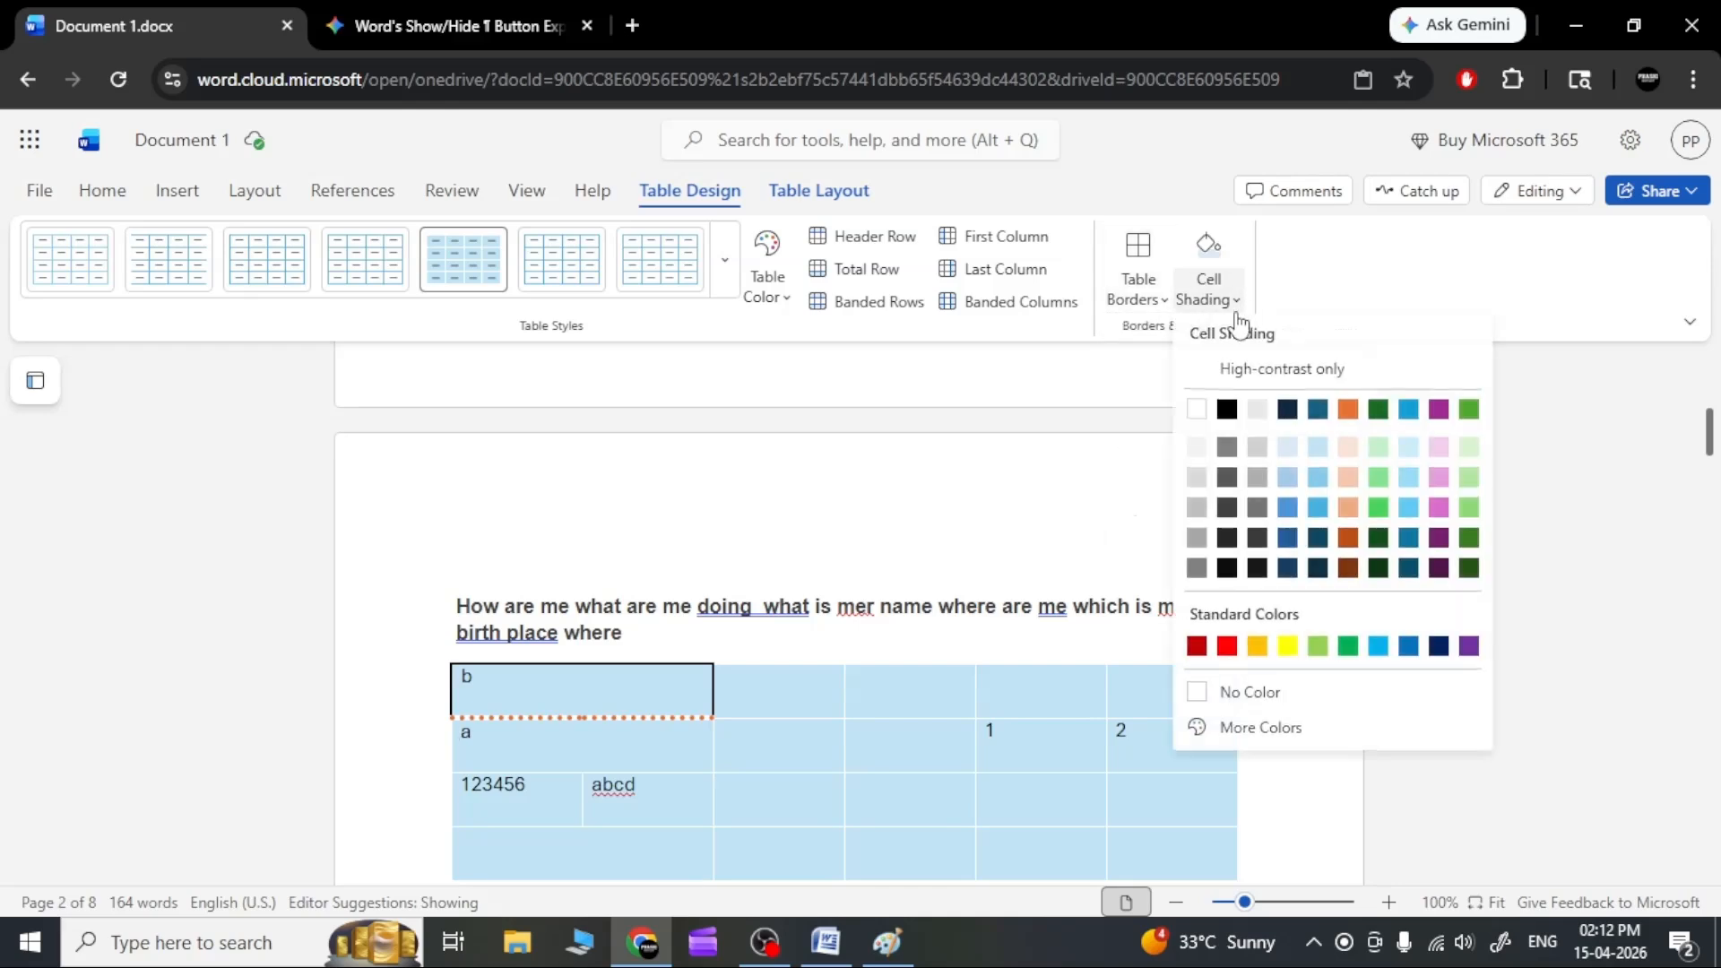
pyautogui.click(1318, 539)
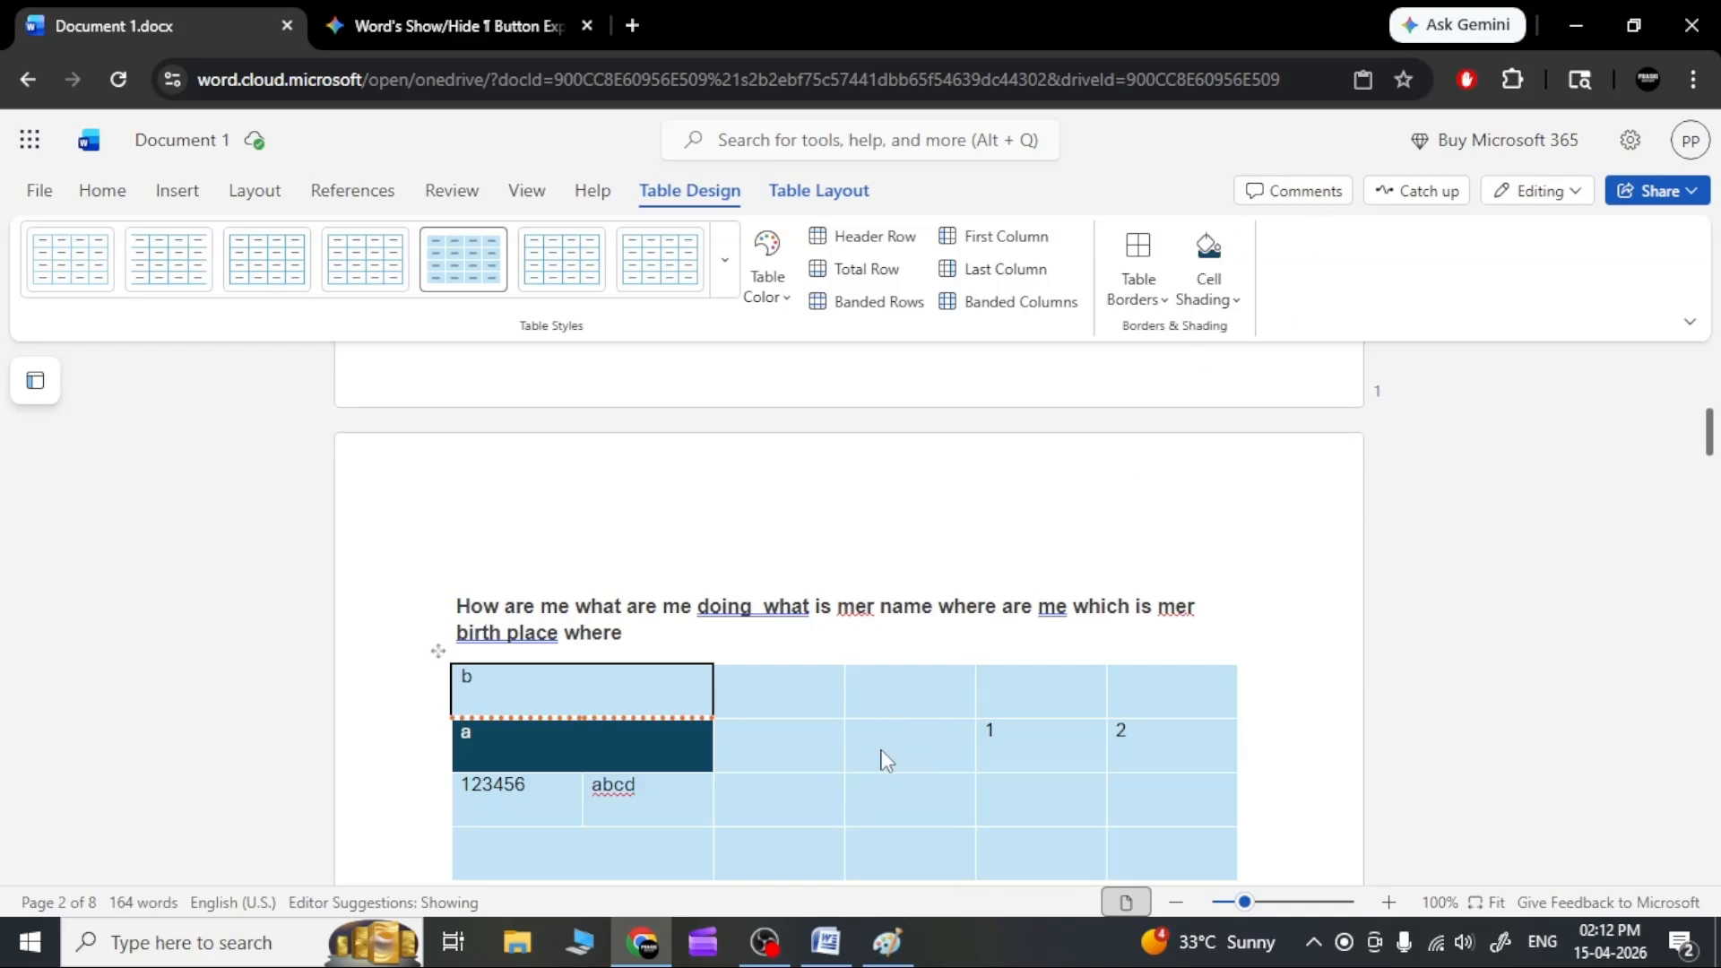
pyautogui.click(1222, 306)
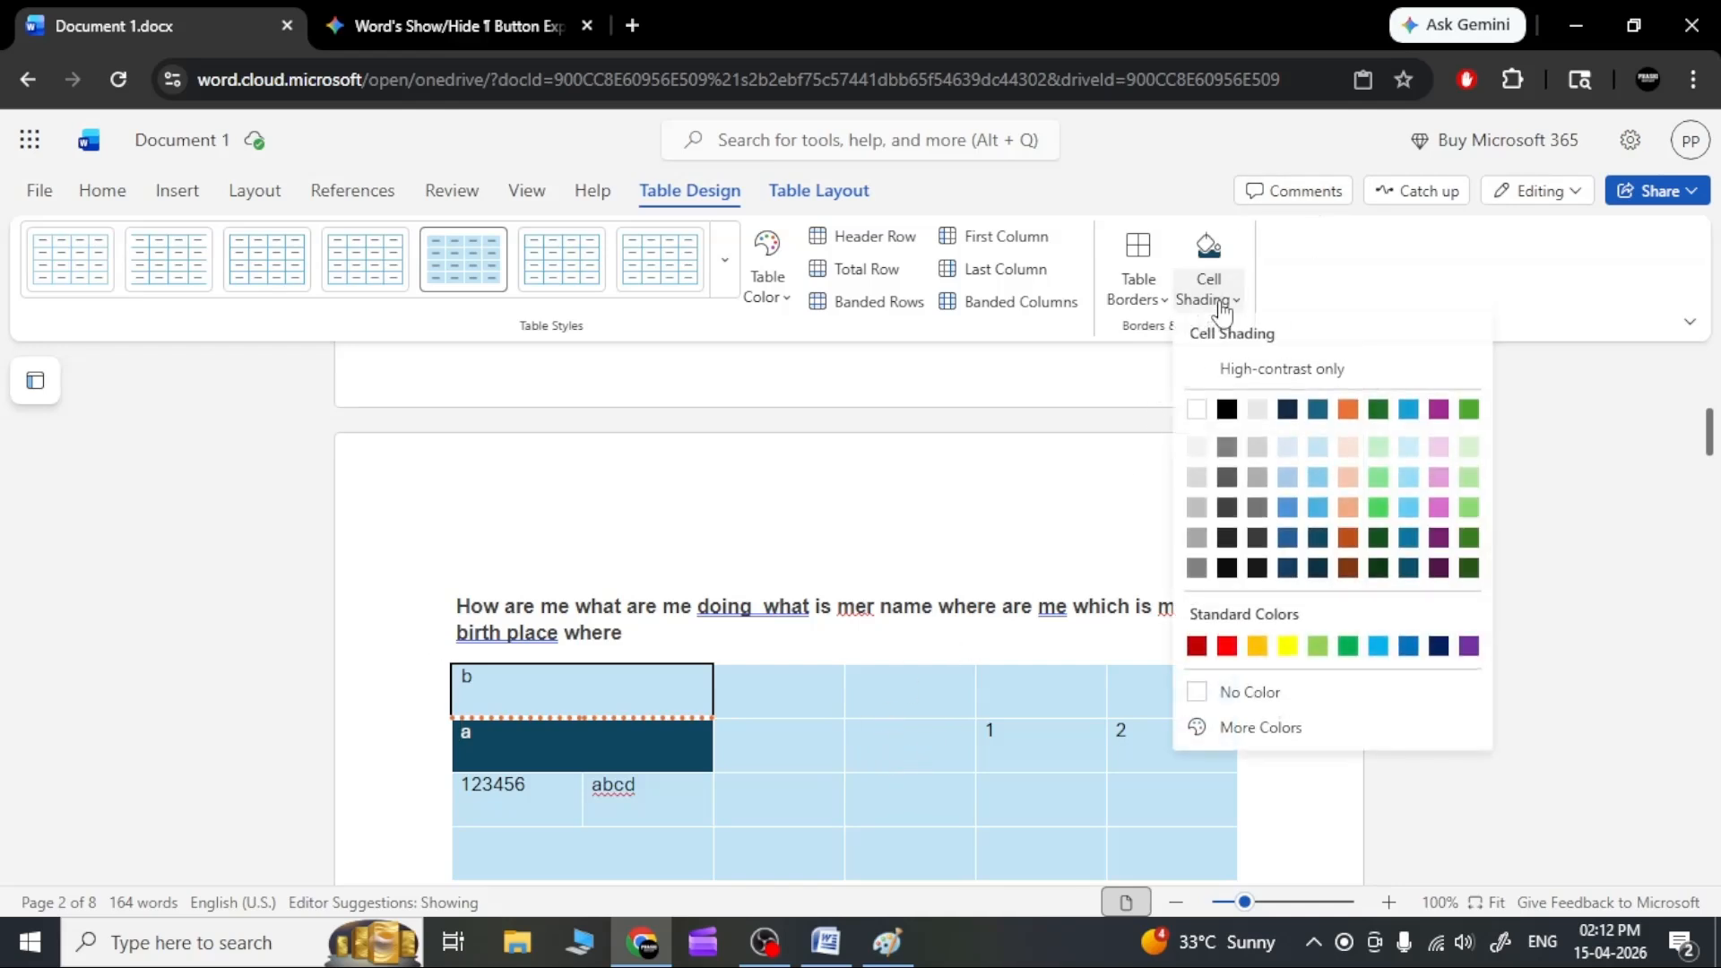
pyautogui.click(1348, 538)
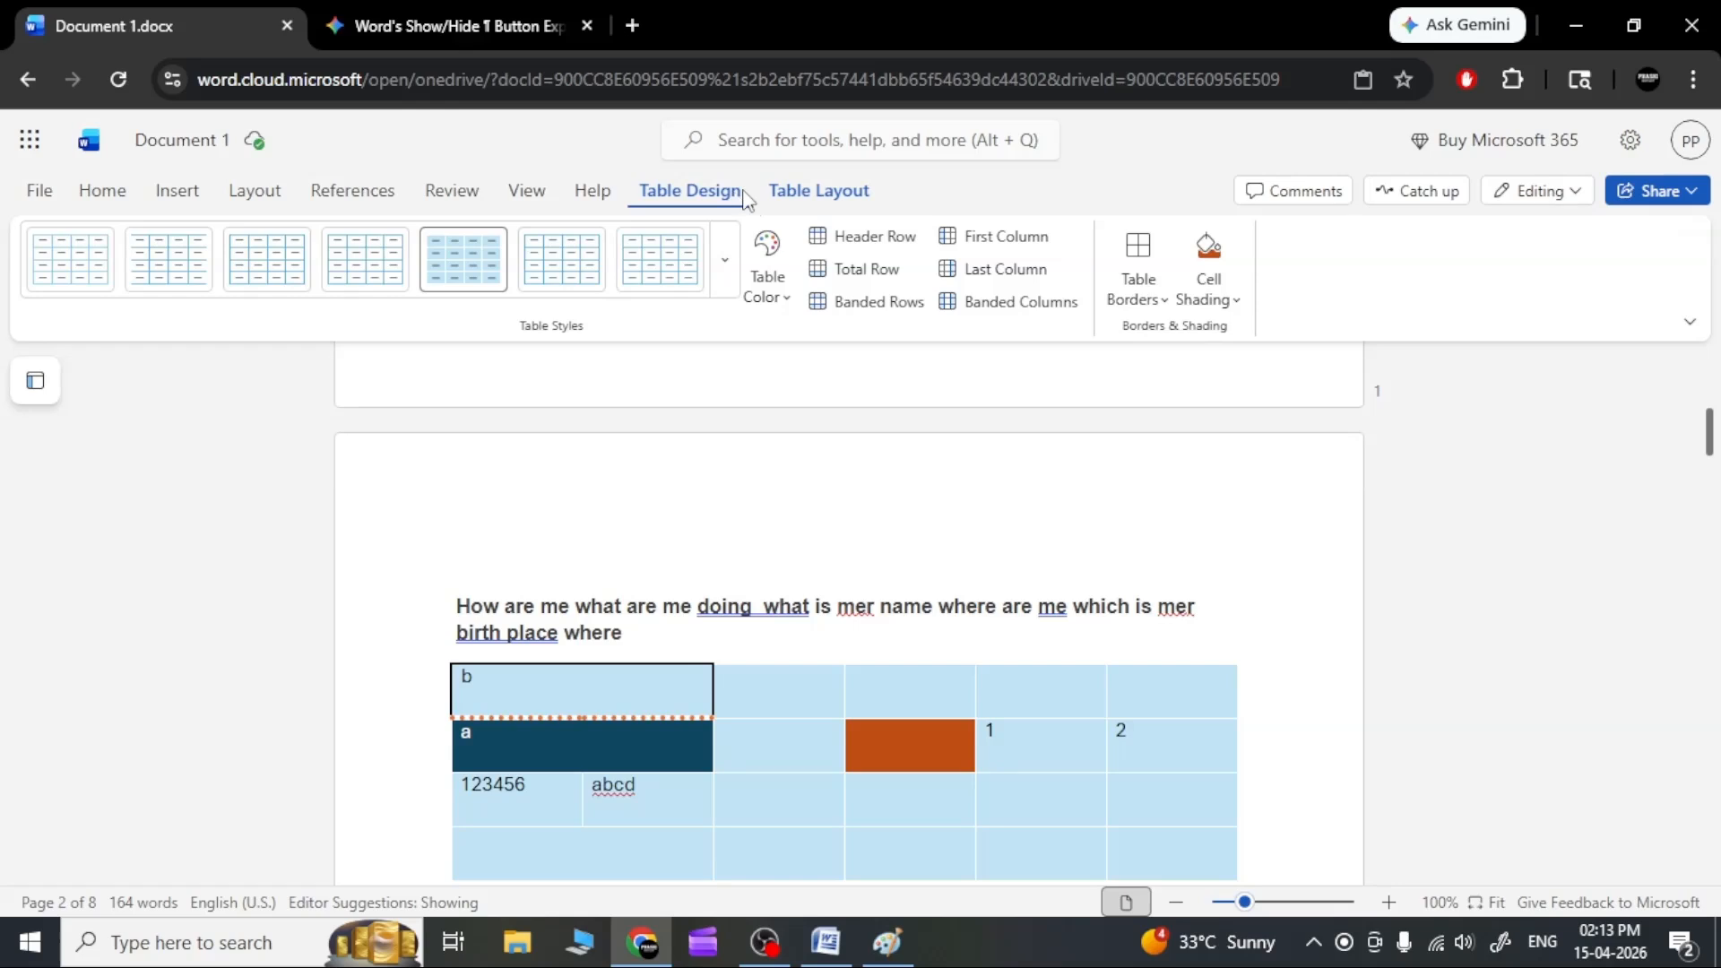
pyautogui.click(786, 196)
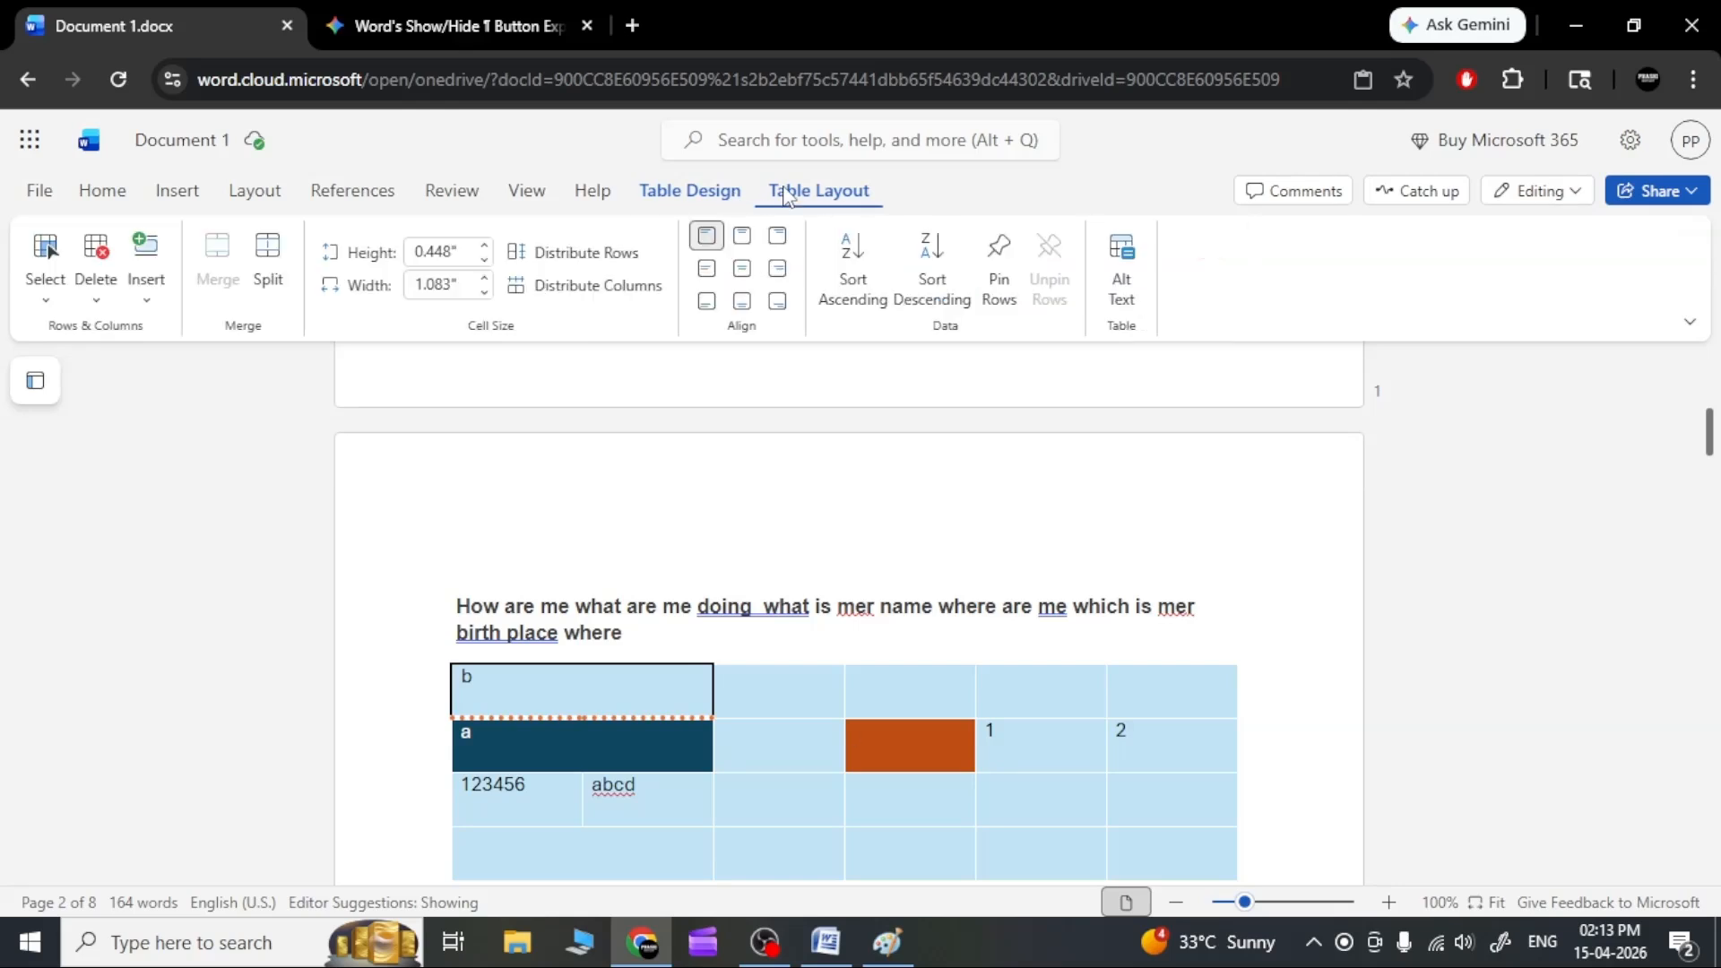
pyautogui.click(170, 193)
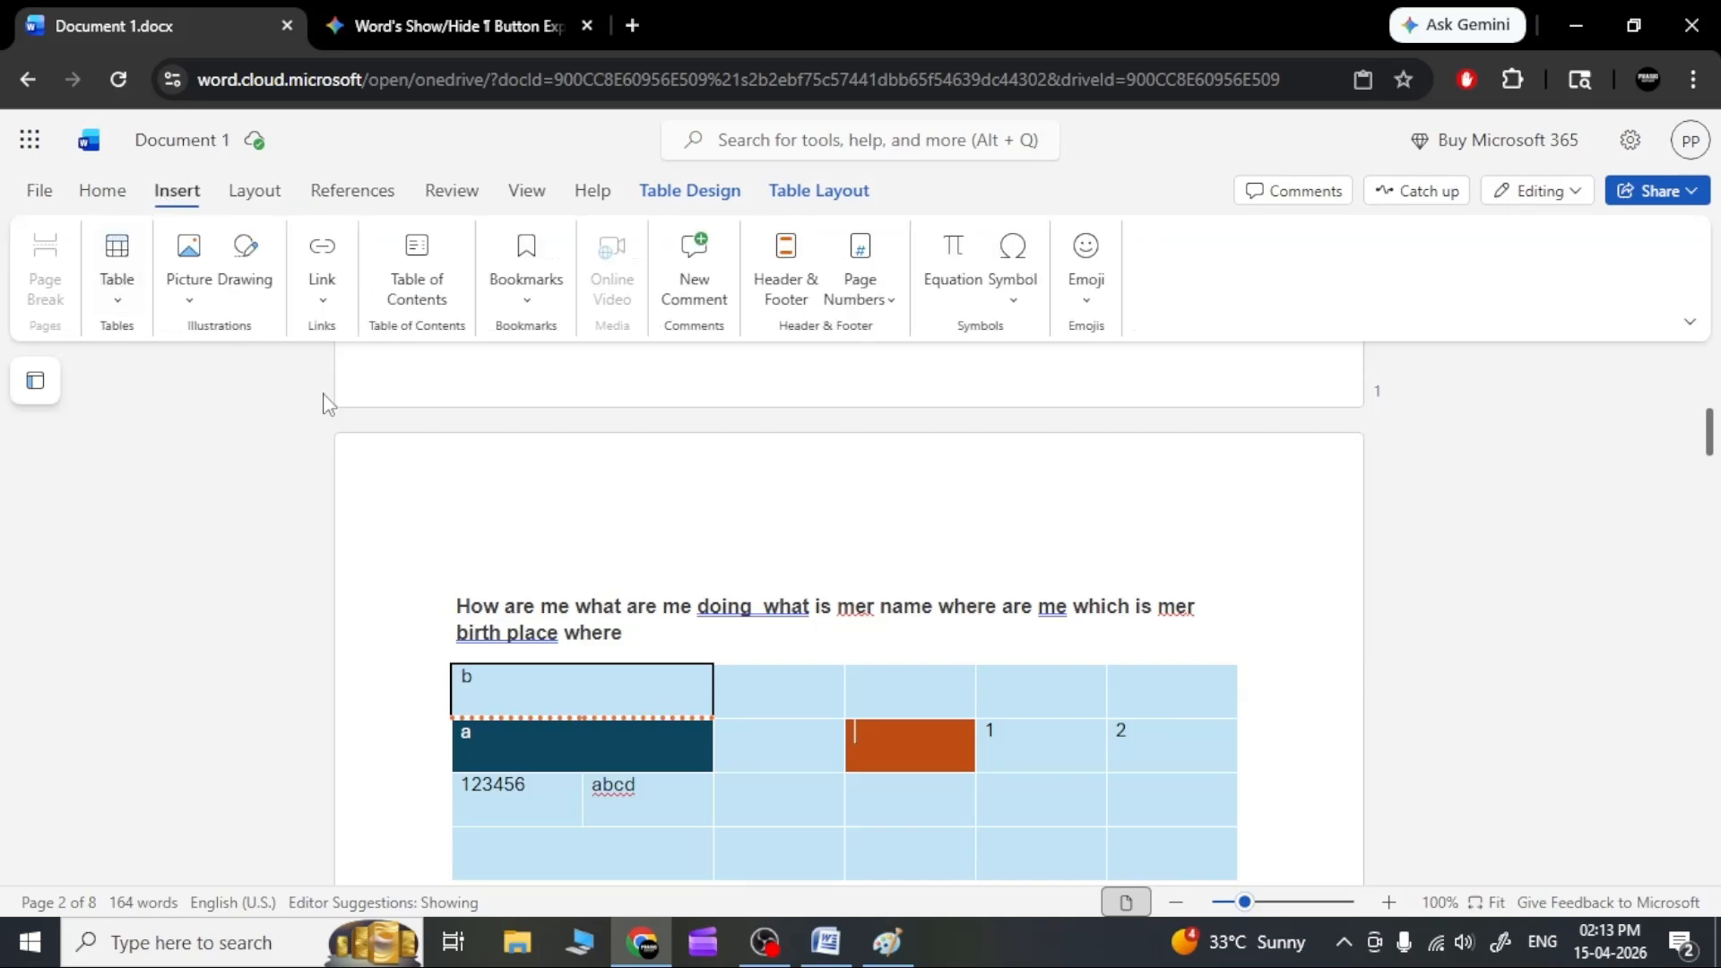
pyautogui.scroll(10, 434, 496)
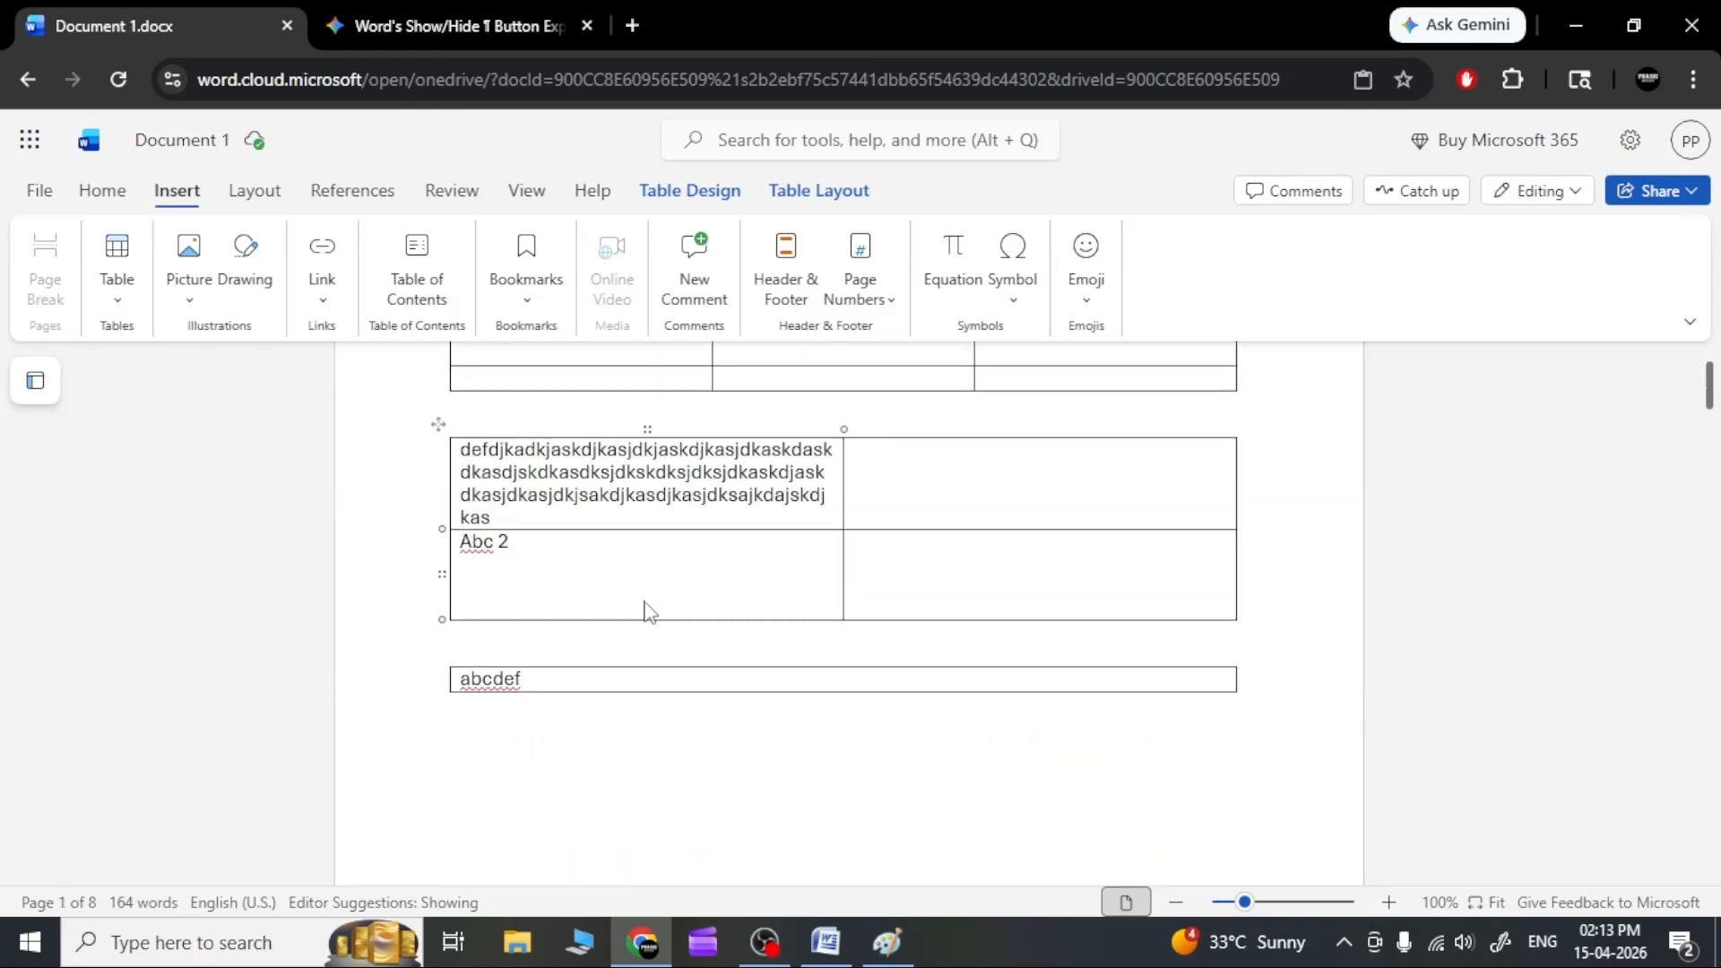
pyautogui.scroll(3, 642, 615)
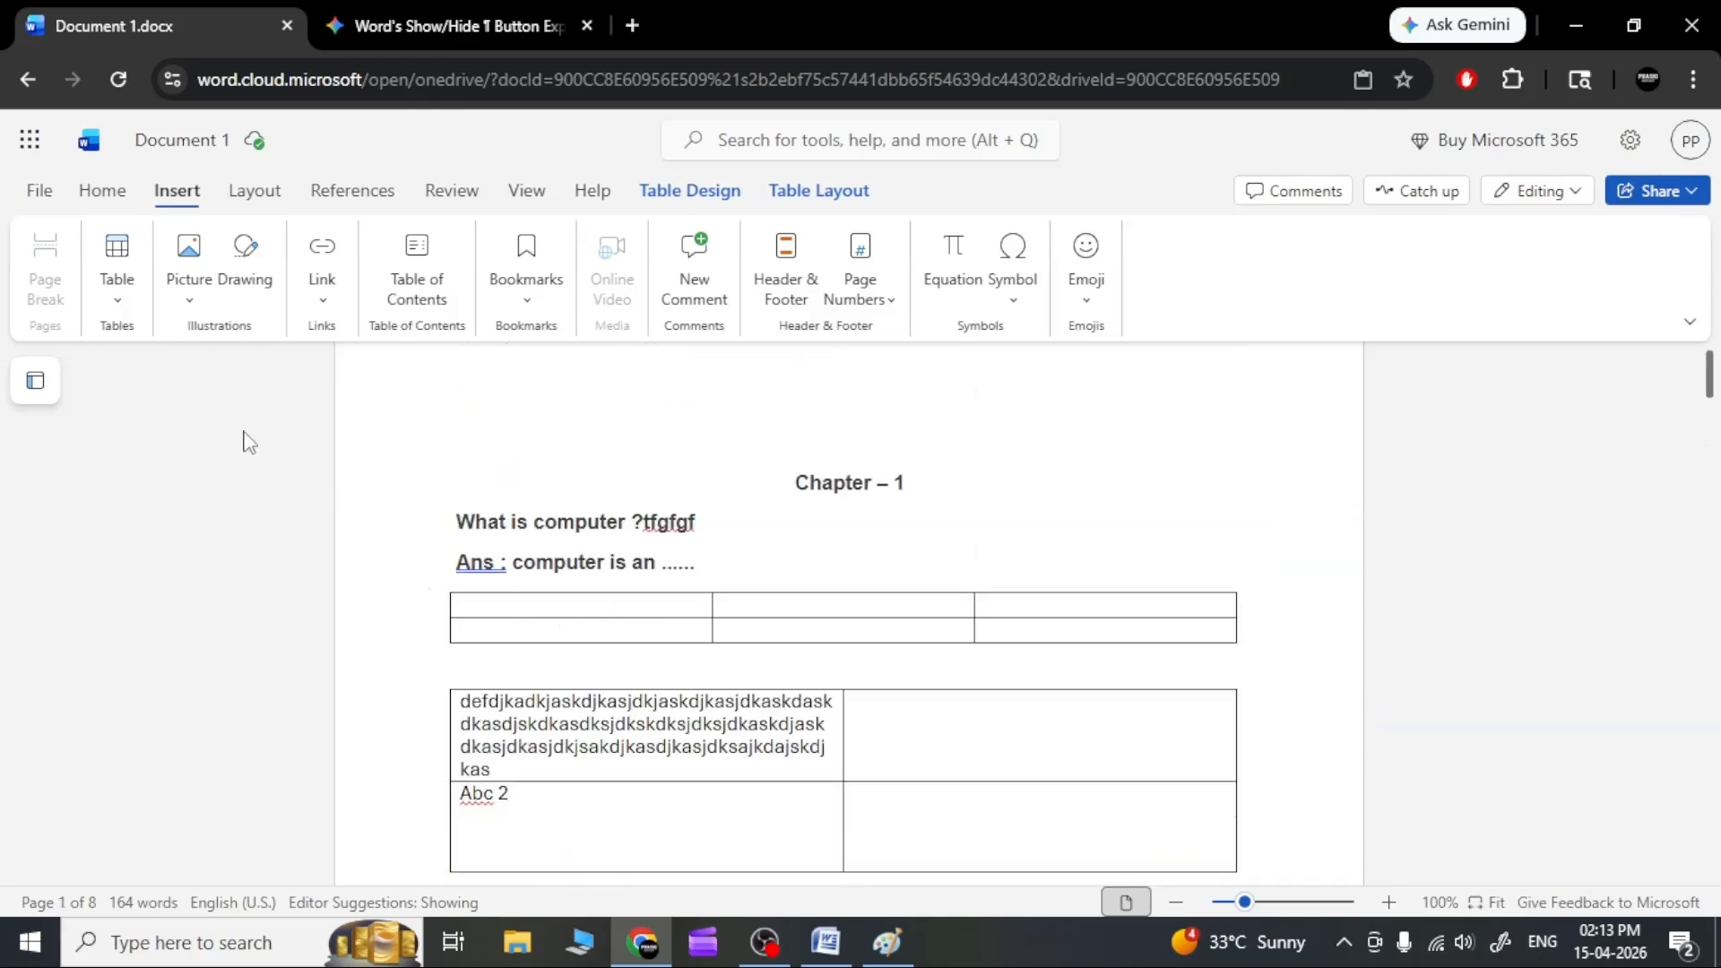
pyautogui.click(192, 301)
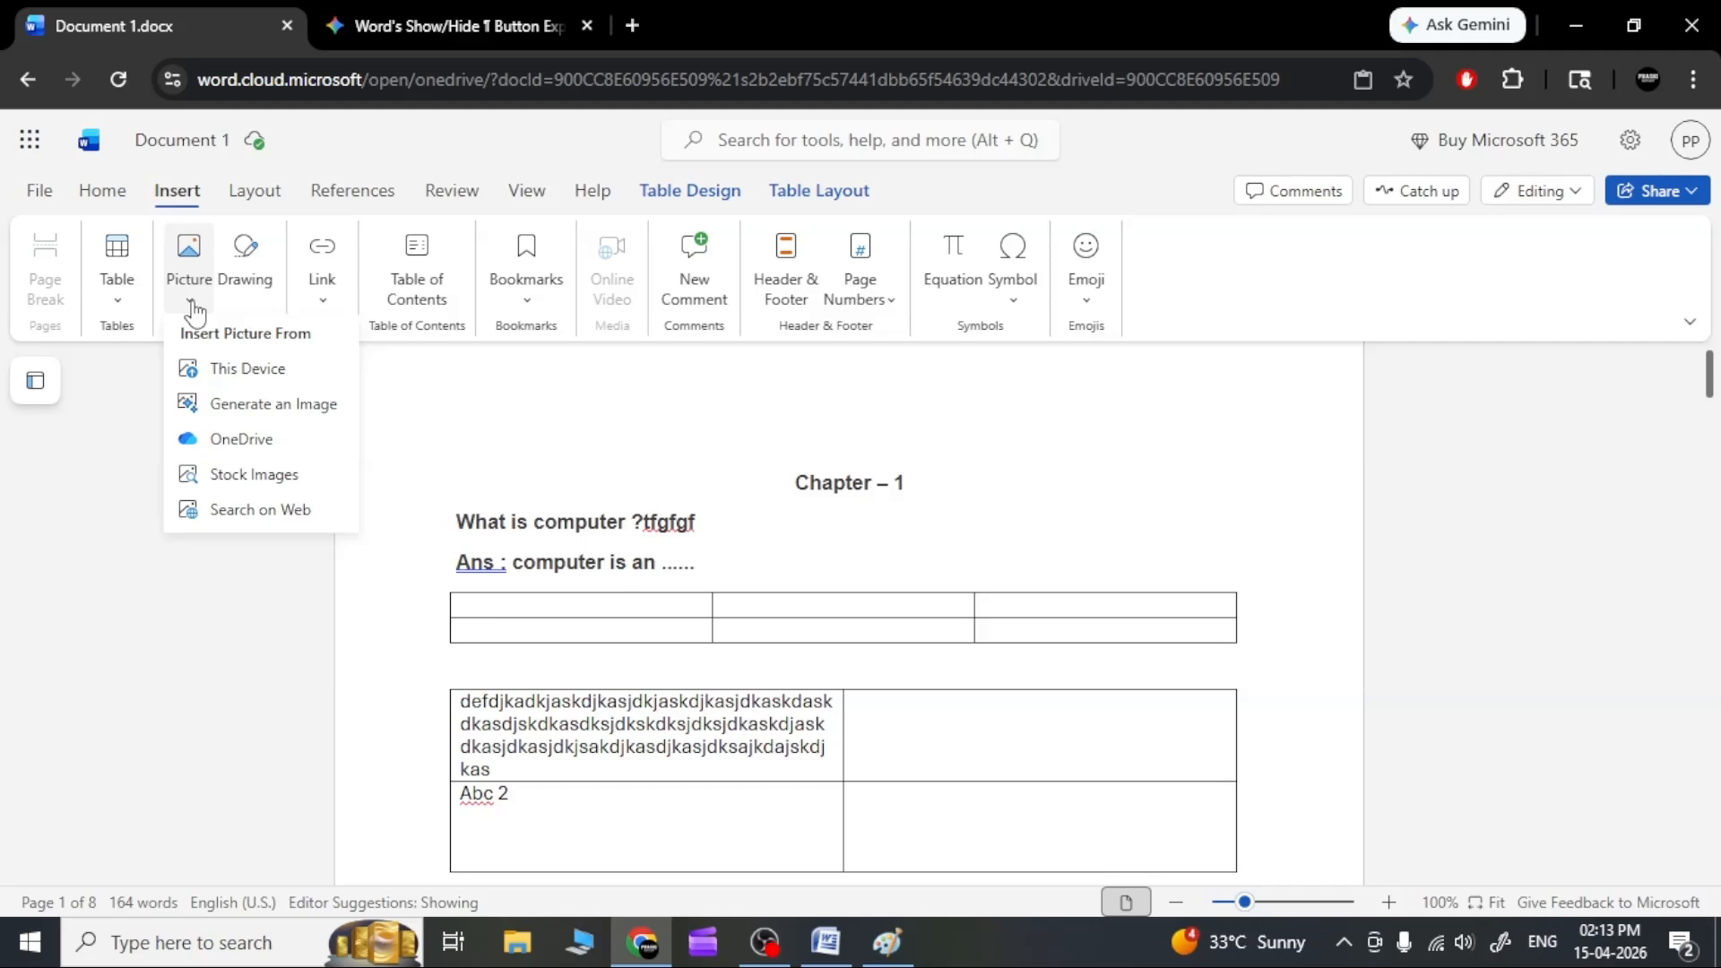
pyautogui.click(244, 369)
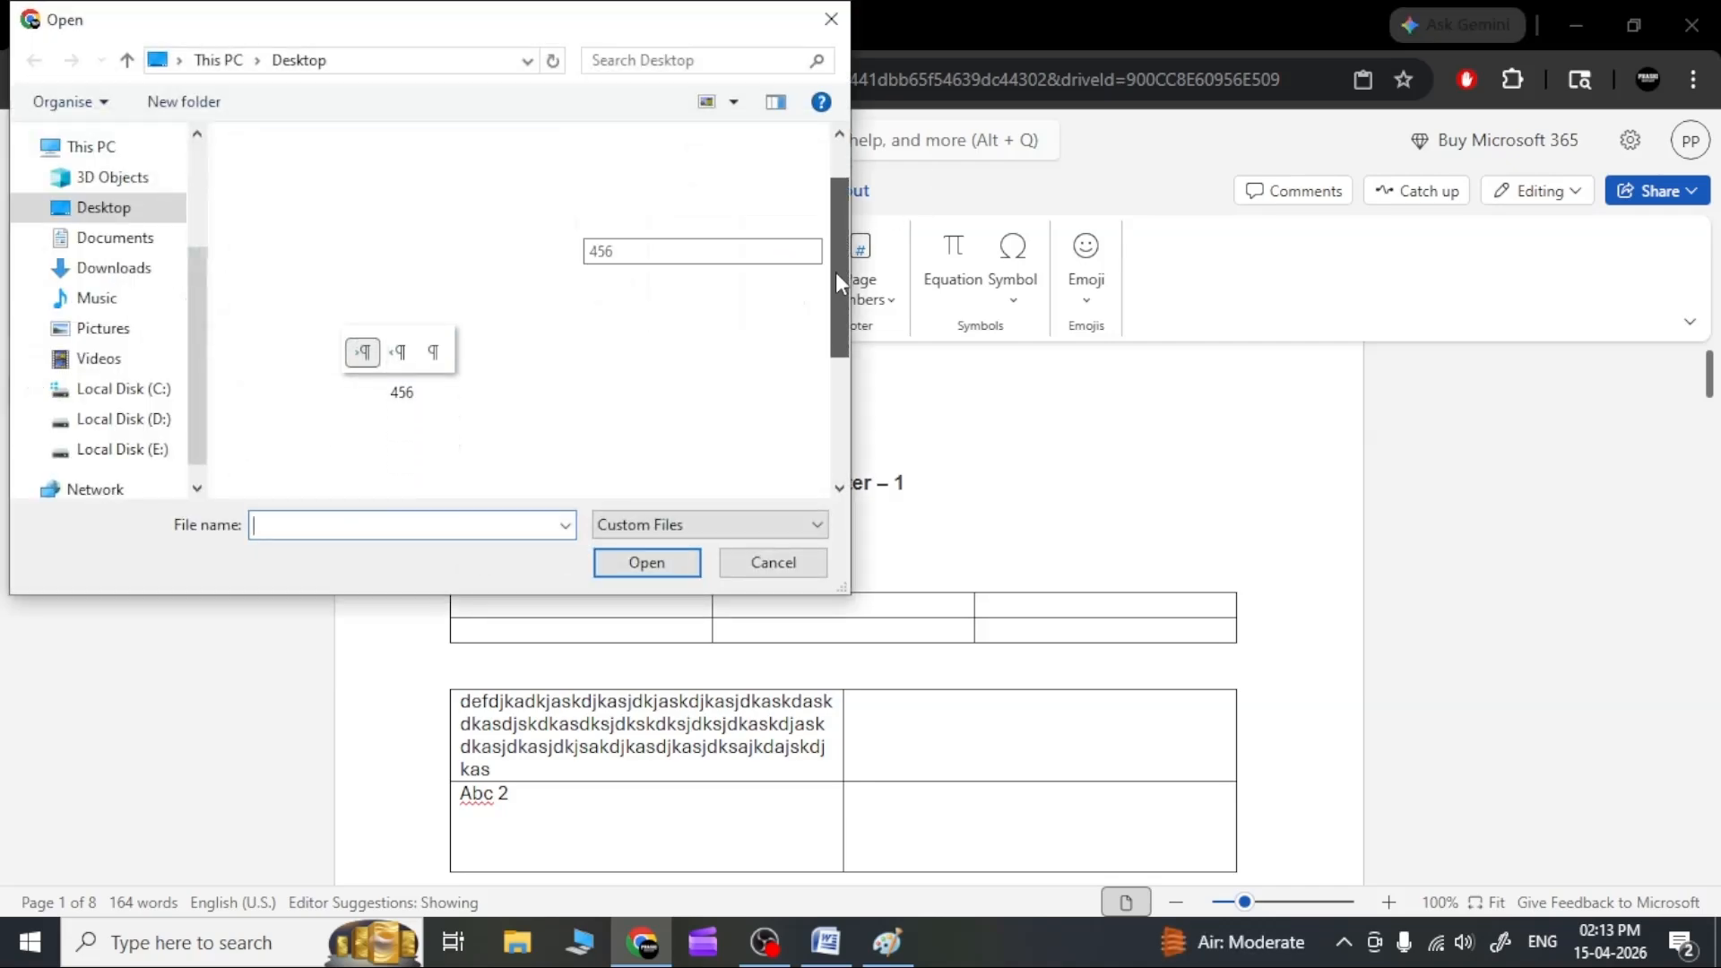
pyautogui.moveTo(835, 273)
pyautogui.mouseDown()
pyautogui.moveTo(857, 405)
pyautogui.moveTo(841, 250)
pyautogui.mouseUp()
pyautogui.click(773, 563)
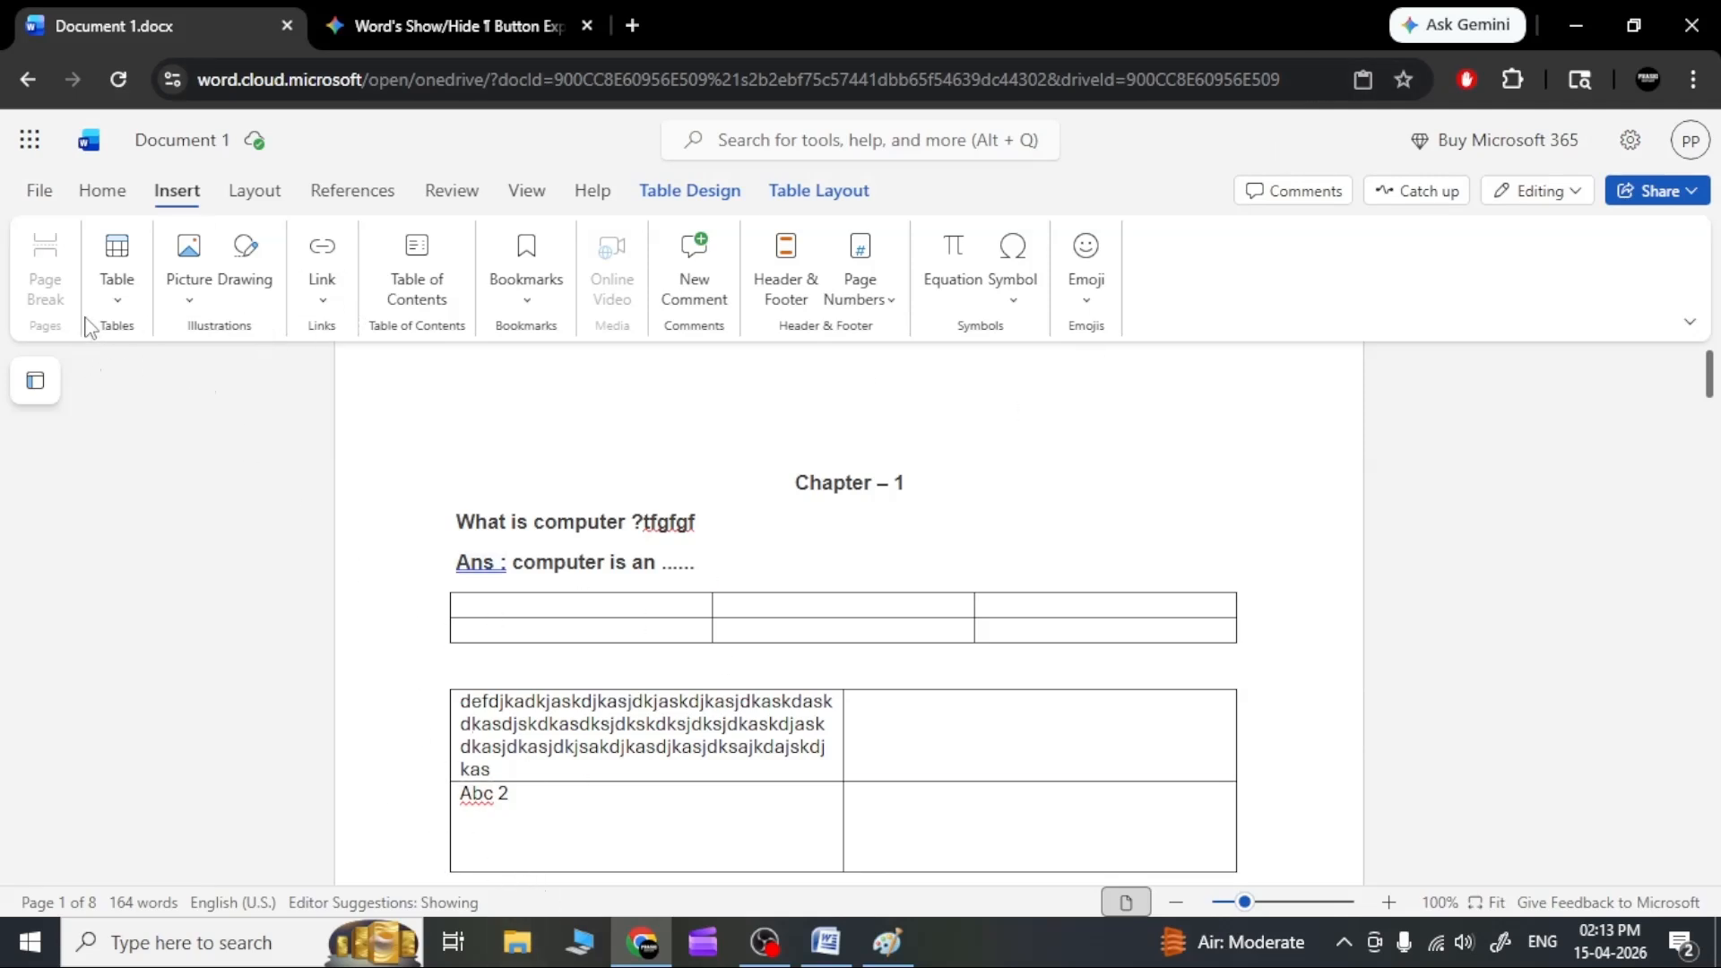
# Insert the picture "WhatsApp Image 2025-10-11 at 11.09.41 AM" from the device's Downloads folder into the dark orange cell, and select the picture.
pyautogui.click(194, 303)
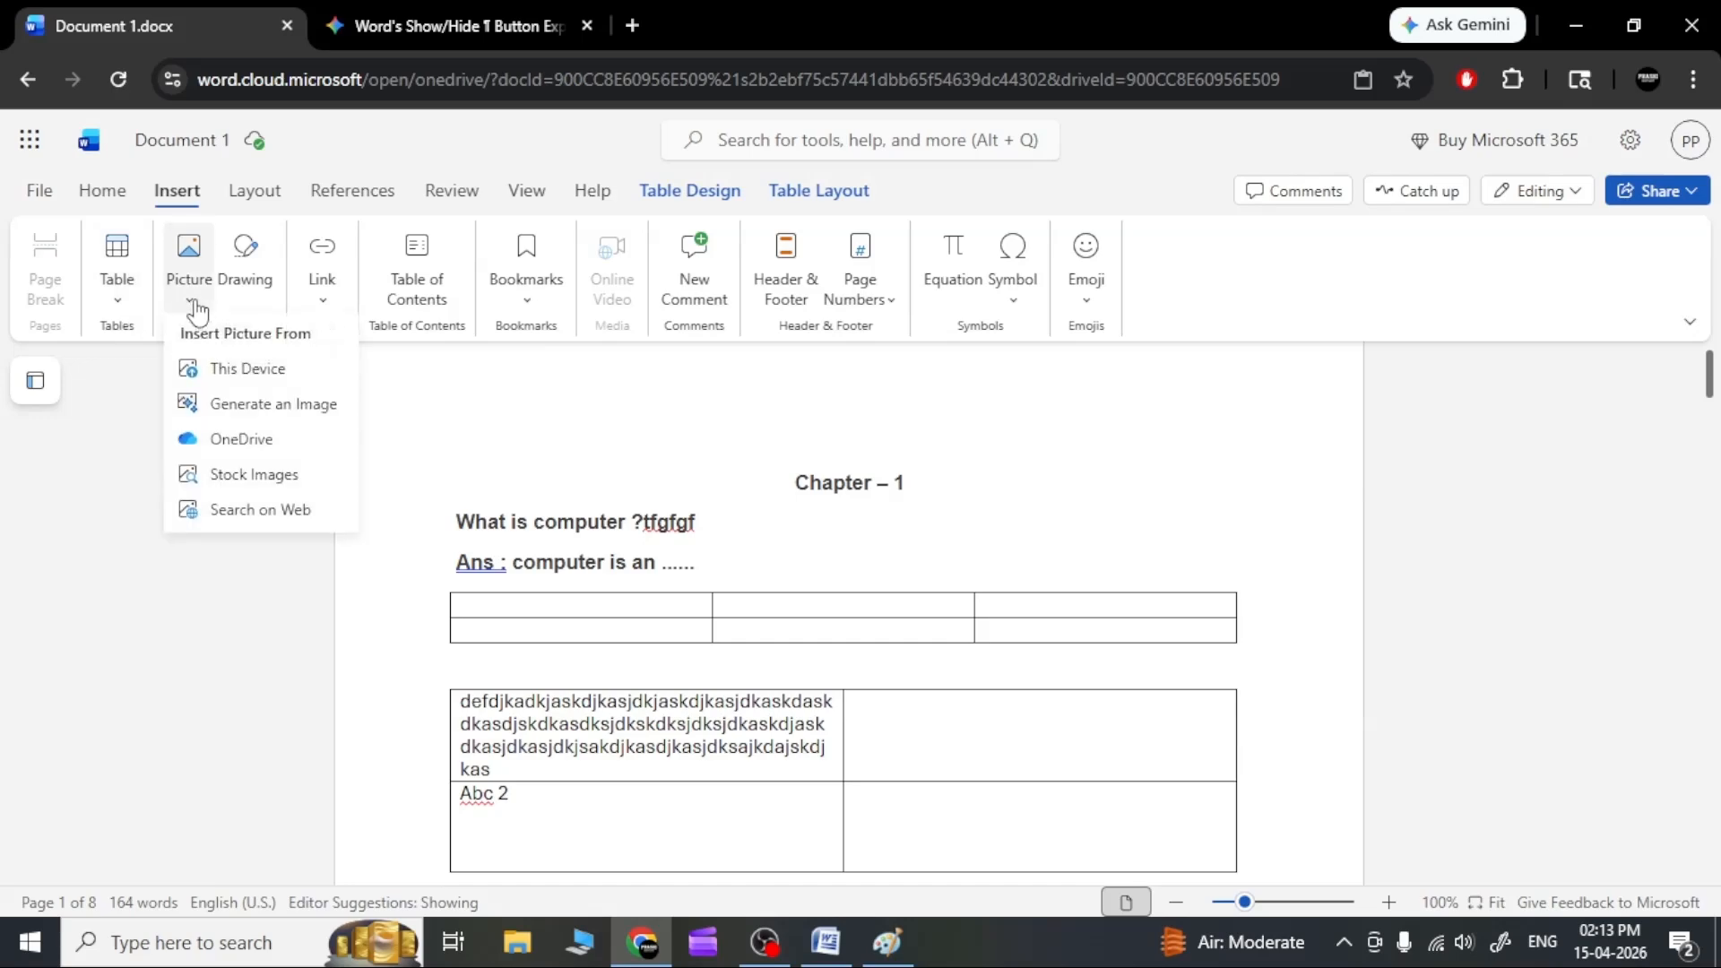
pyautogui.click(235, 370)
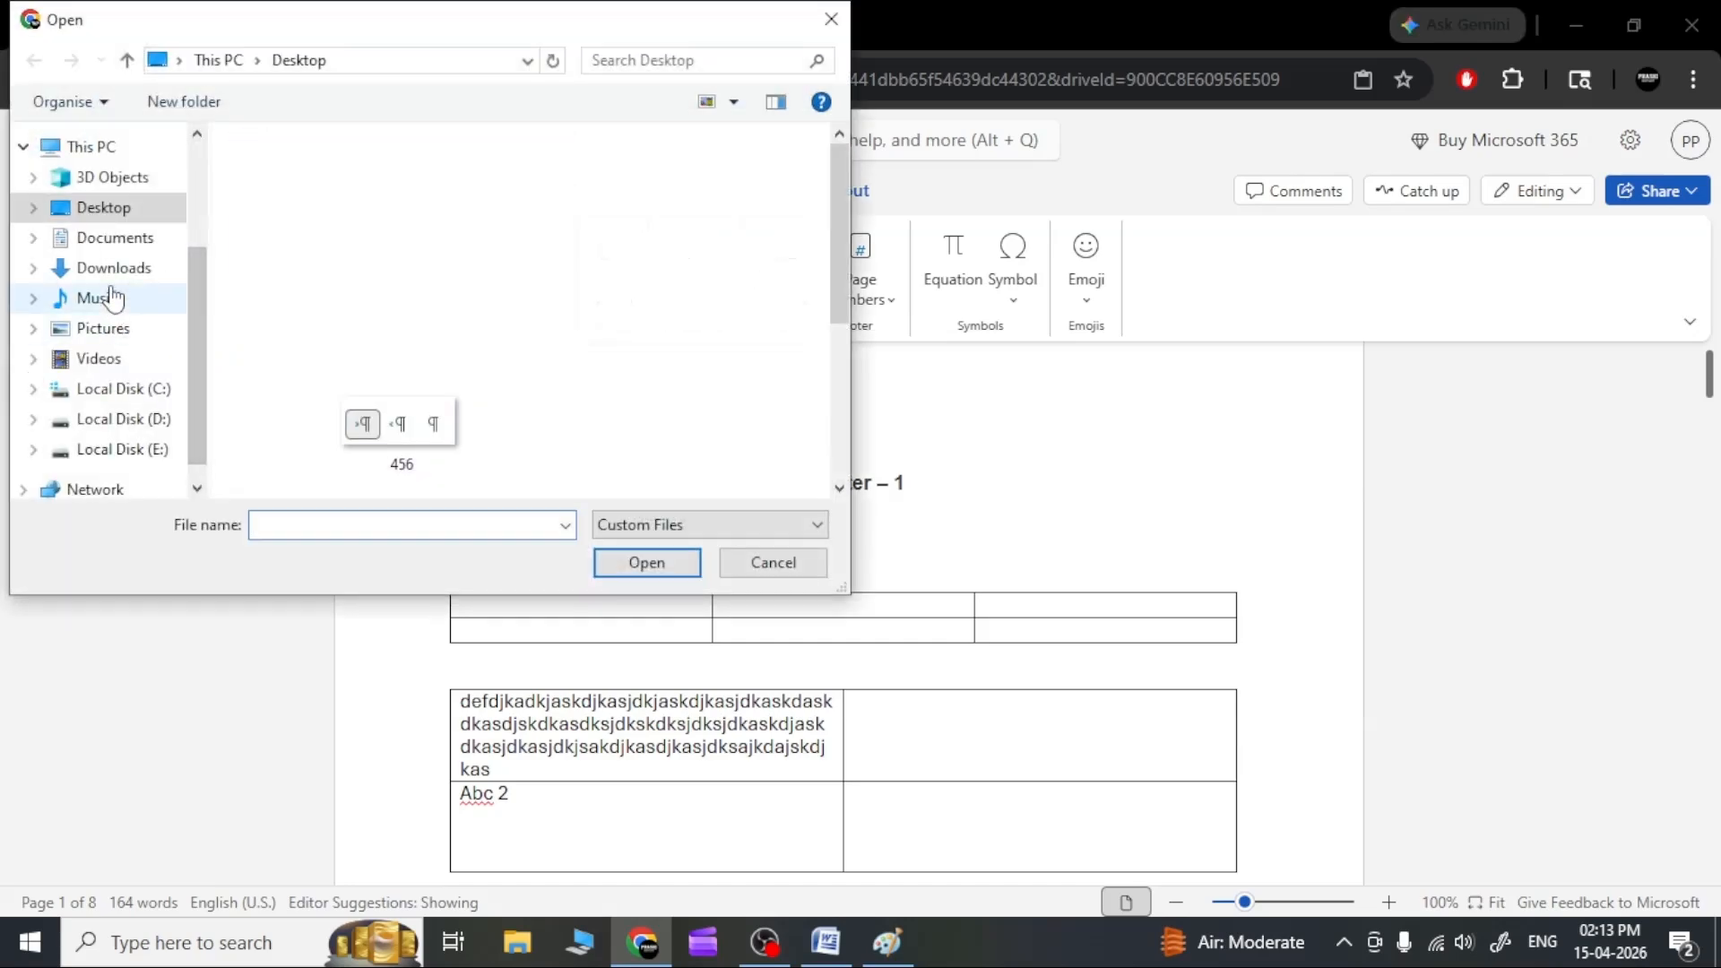
pyautogui.moveTo(835, 203); pyautogui.dragTo(859, 269)
pyautogui.click(90, 280)
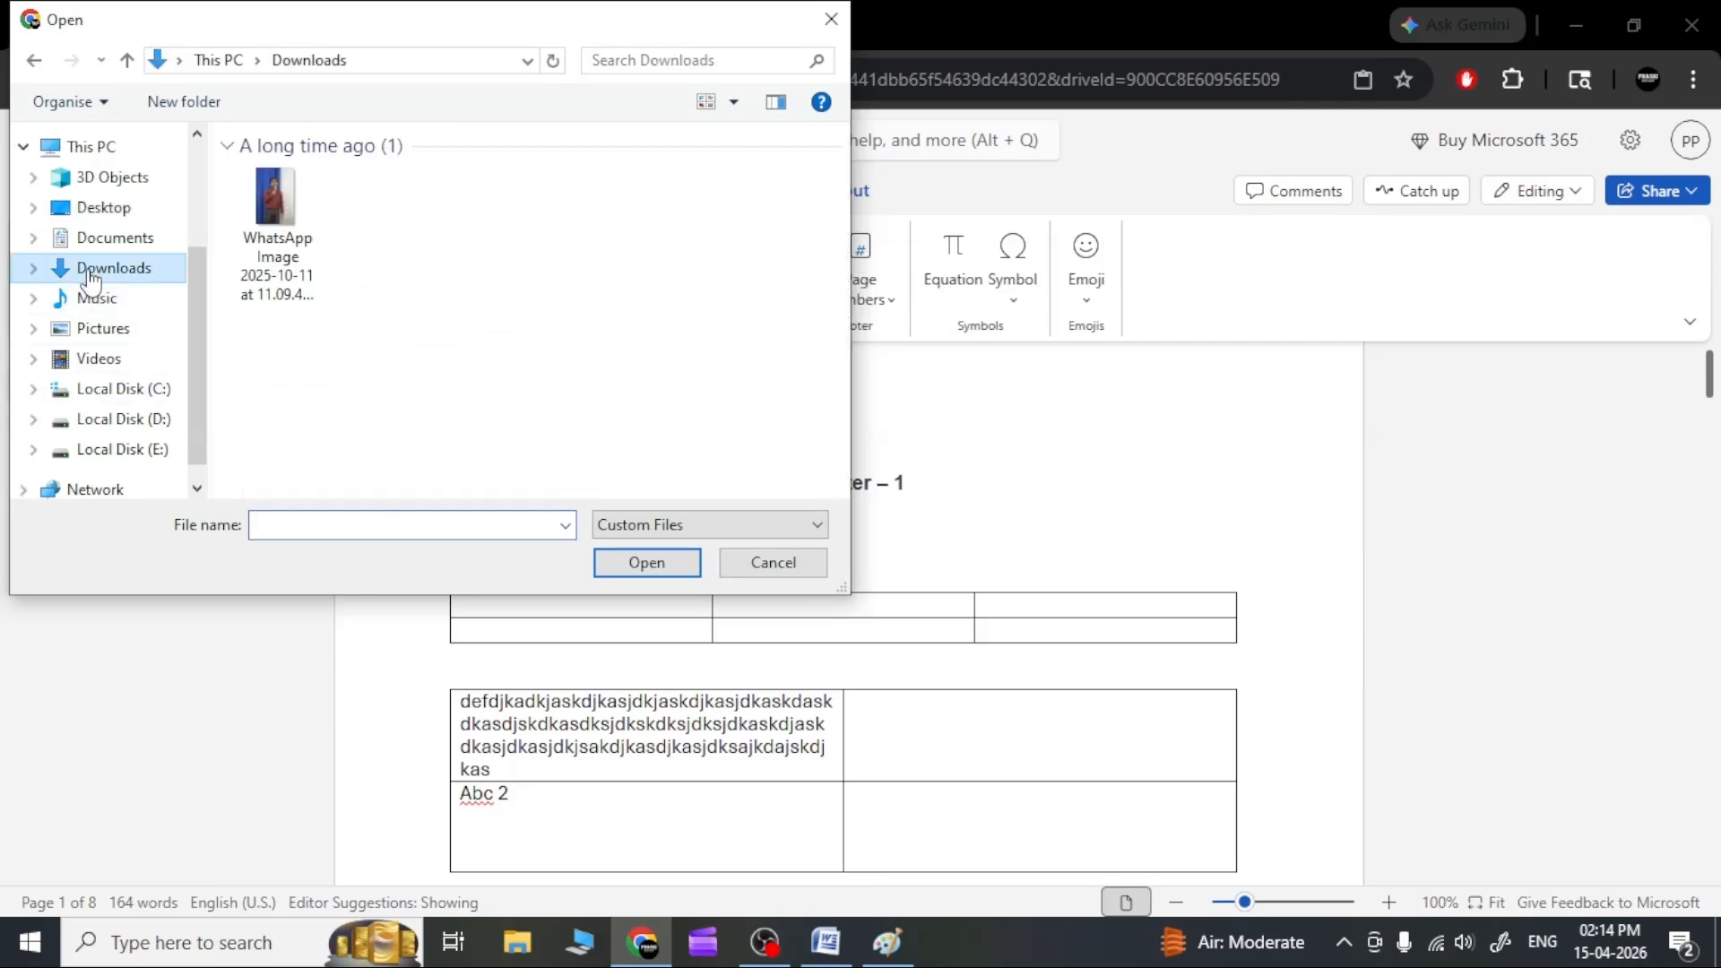
pyautogui.click(279, 215)
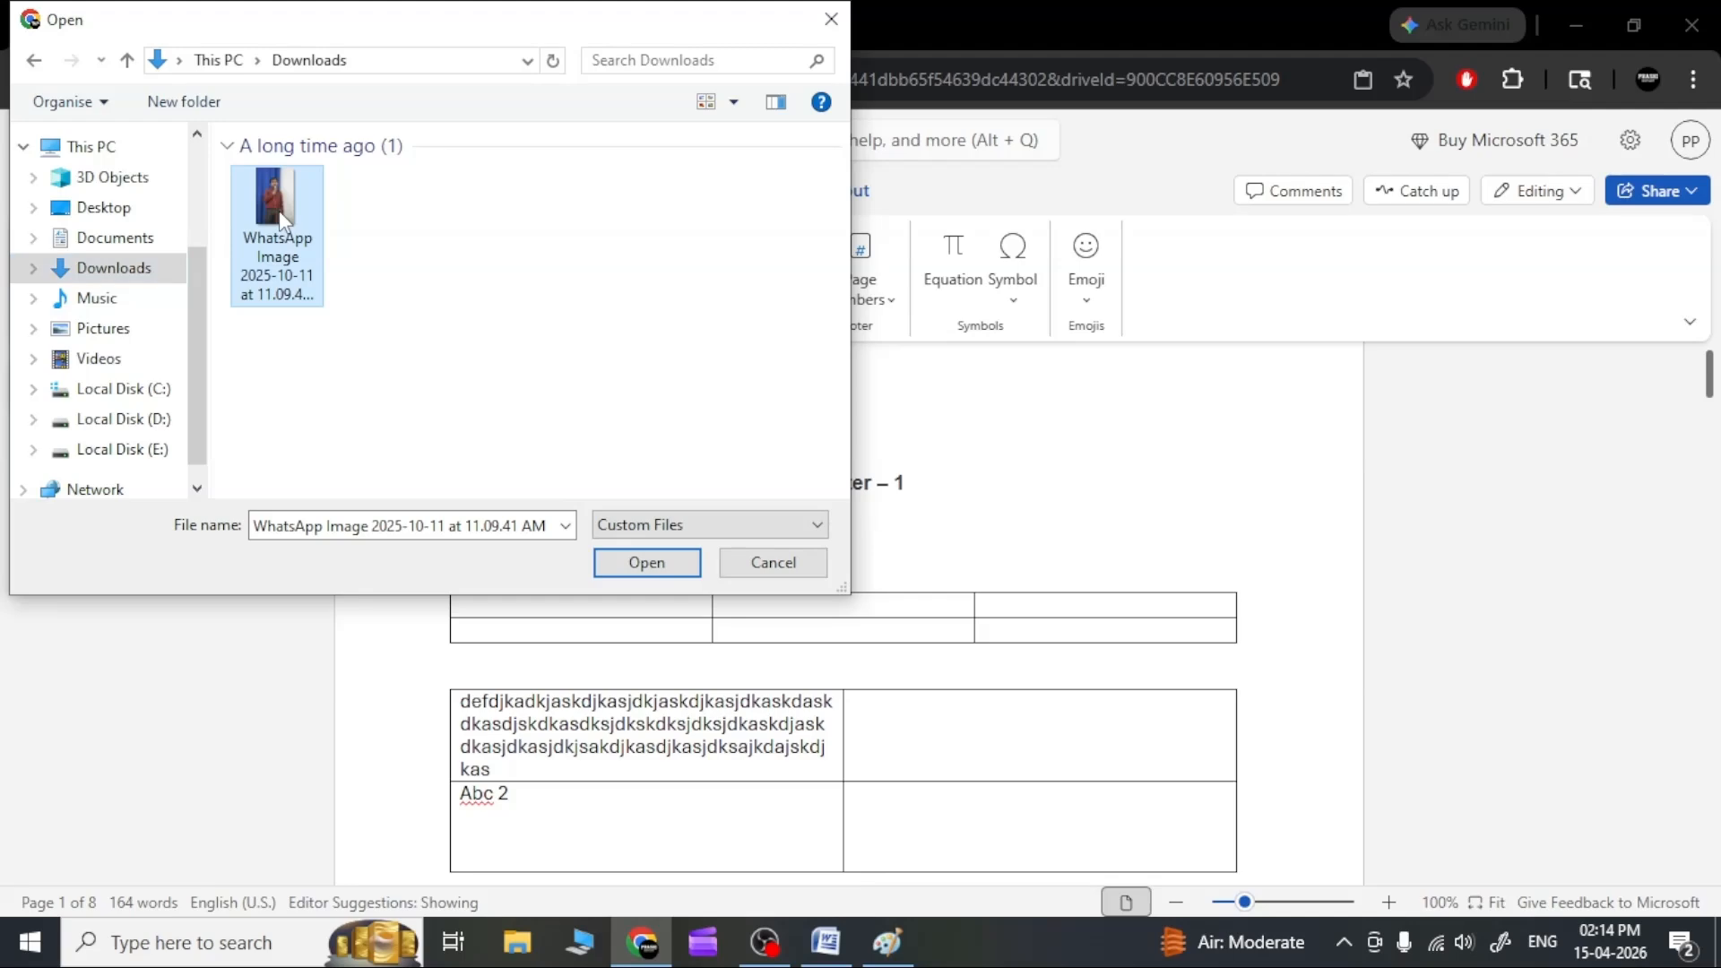
pyautogui.click(615, 564)
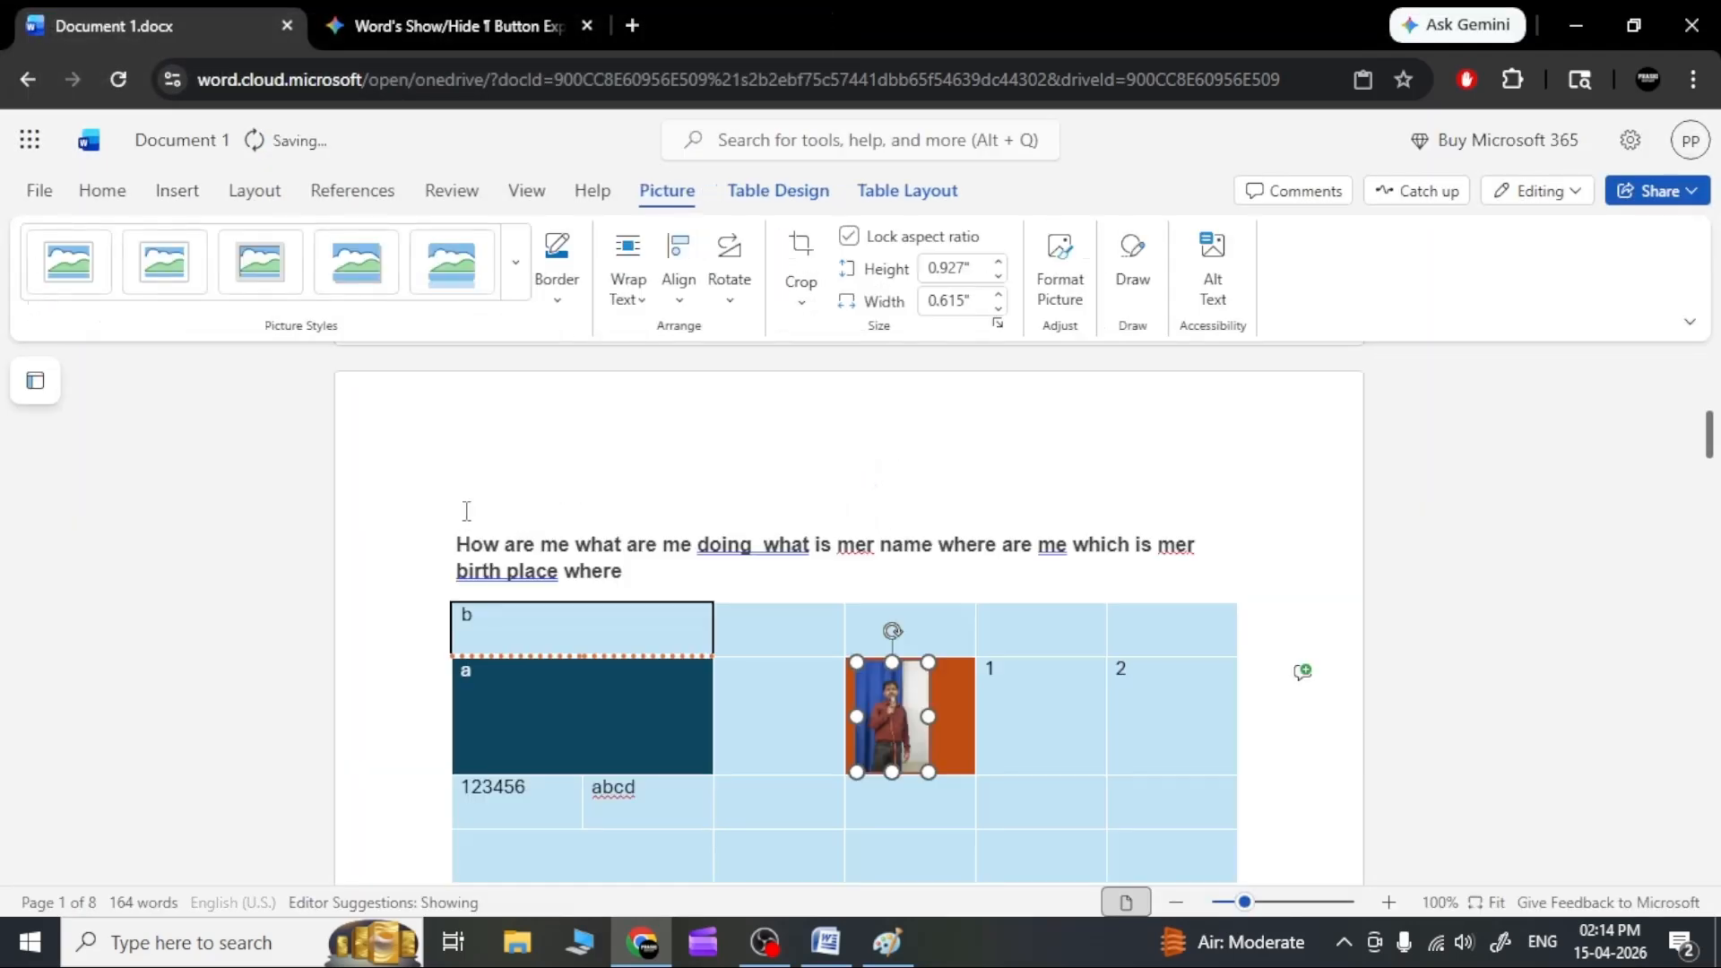
pyautogui.click(1344, 731)
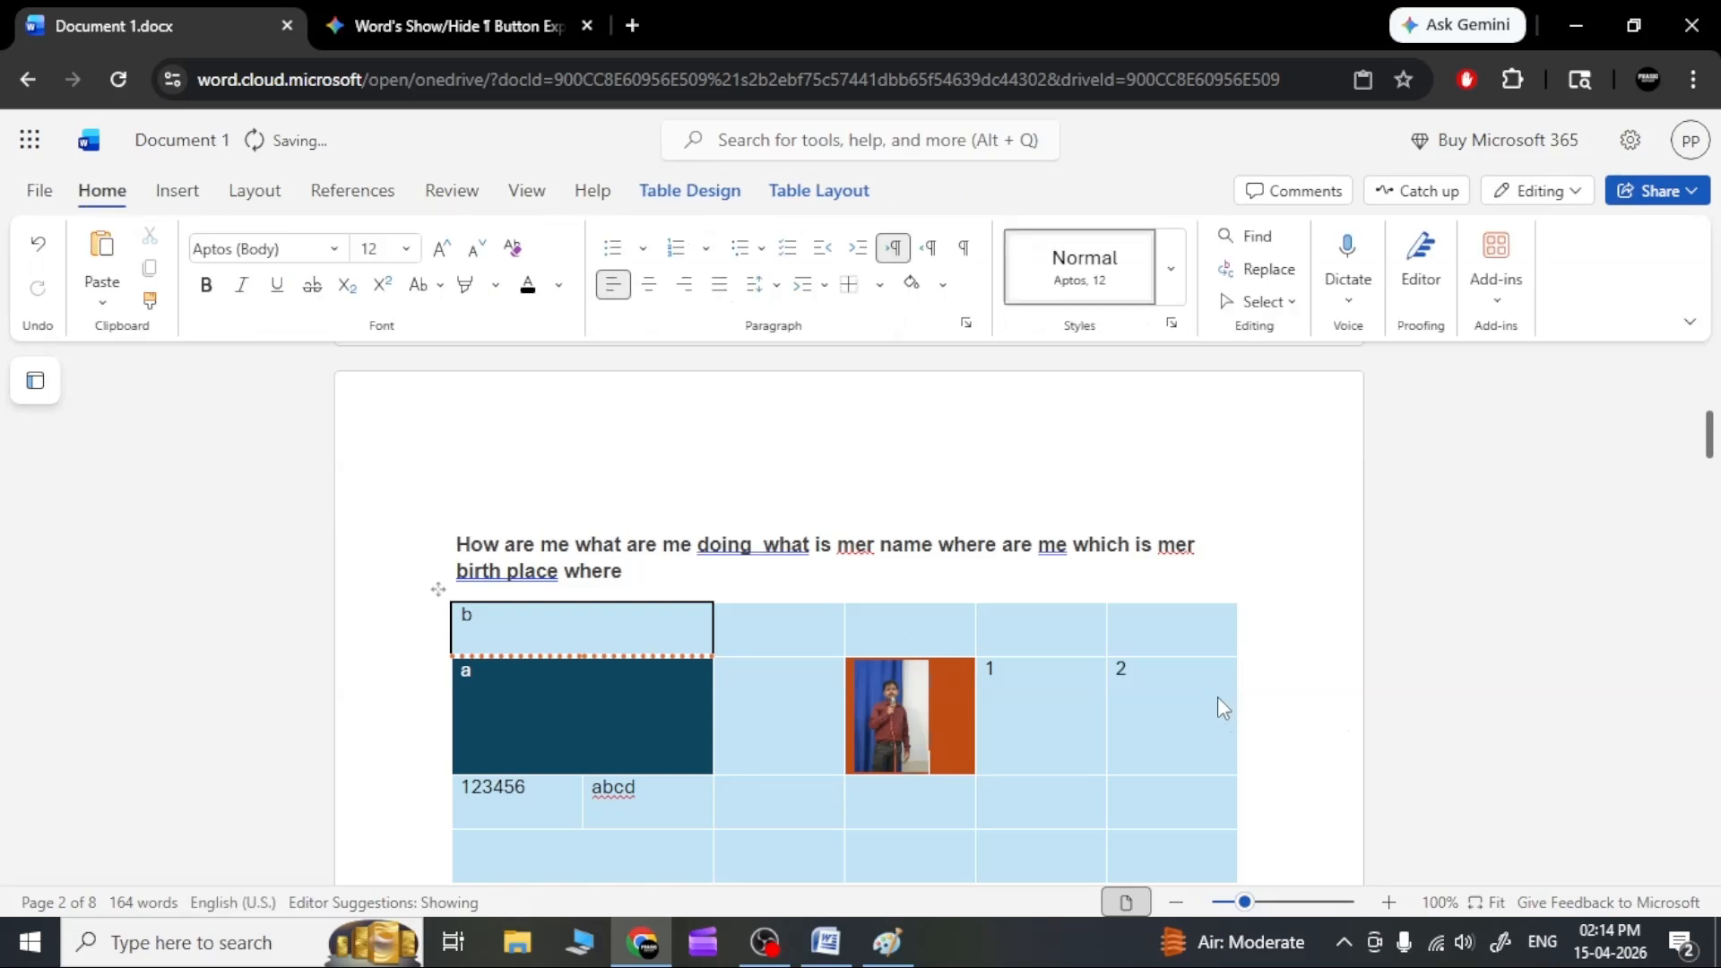
pyautogui.click(921, 709)
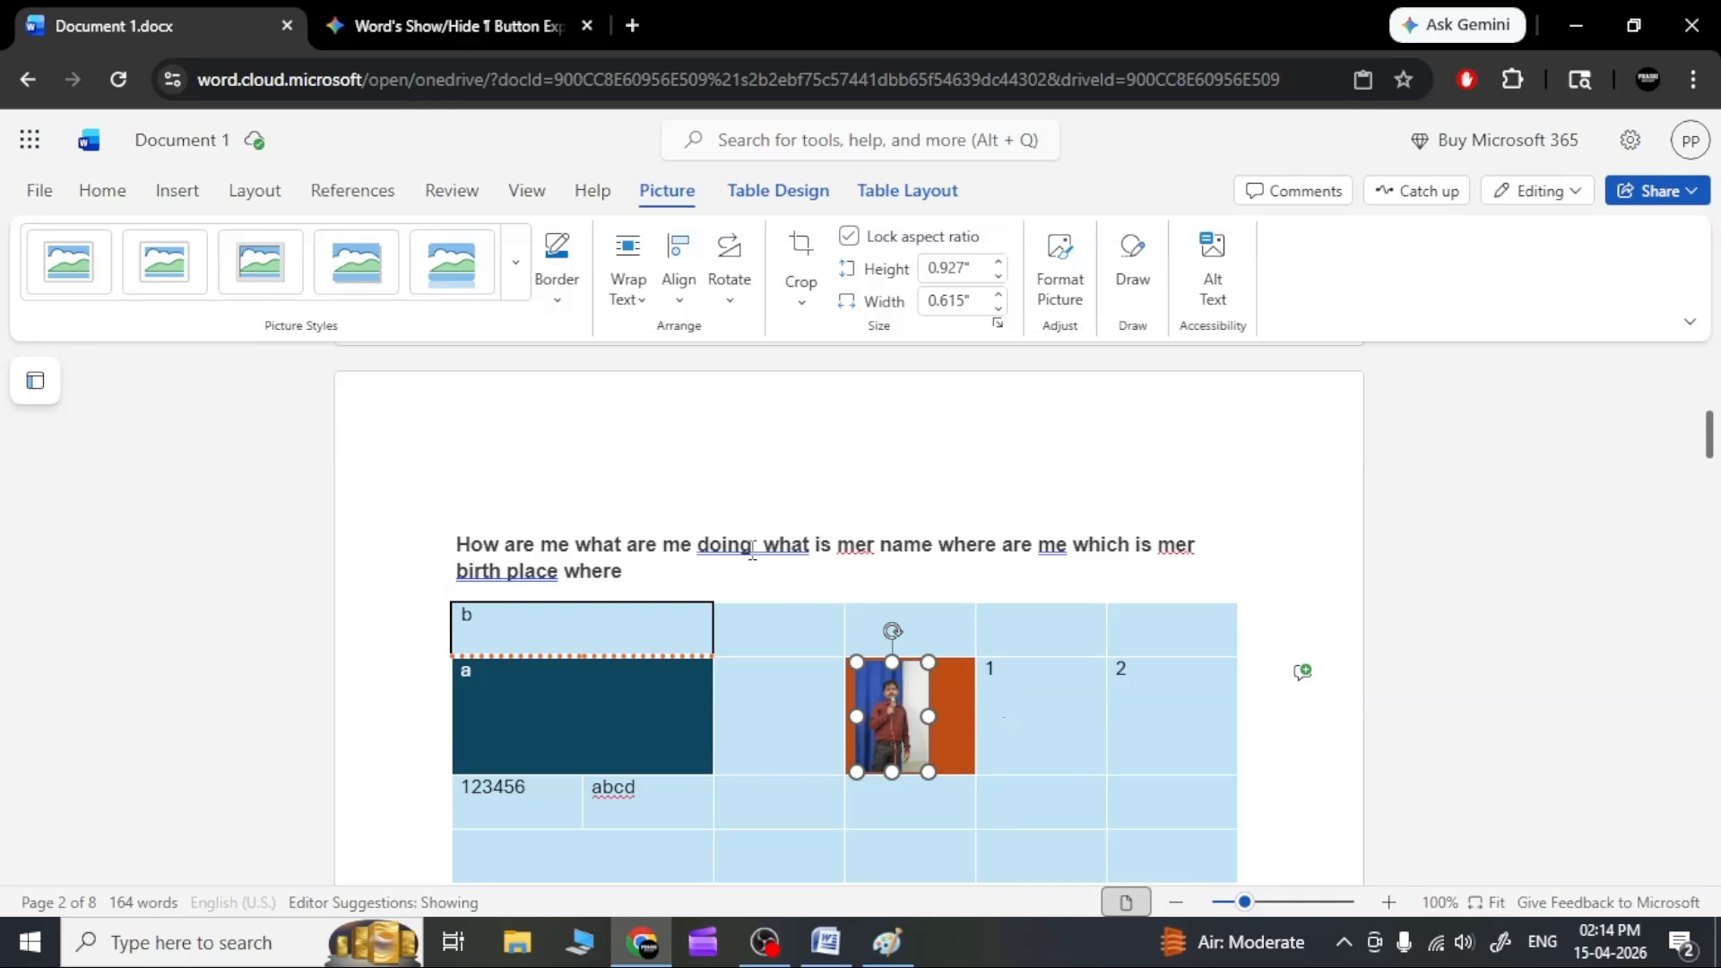
# Push the "How are me what are me doing" paragraph down with blank lines and add the heading "Application form" at the start of the page.
pyautogui.click(459, 538)
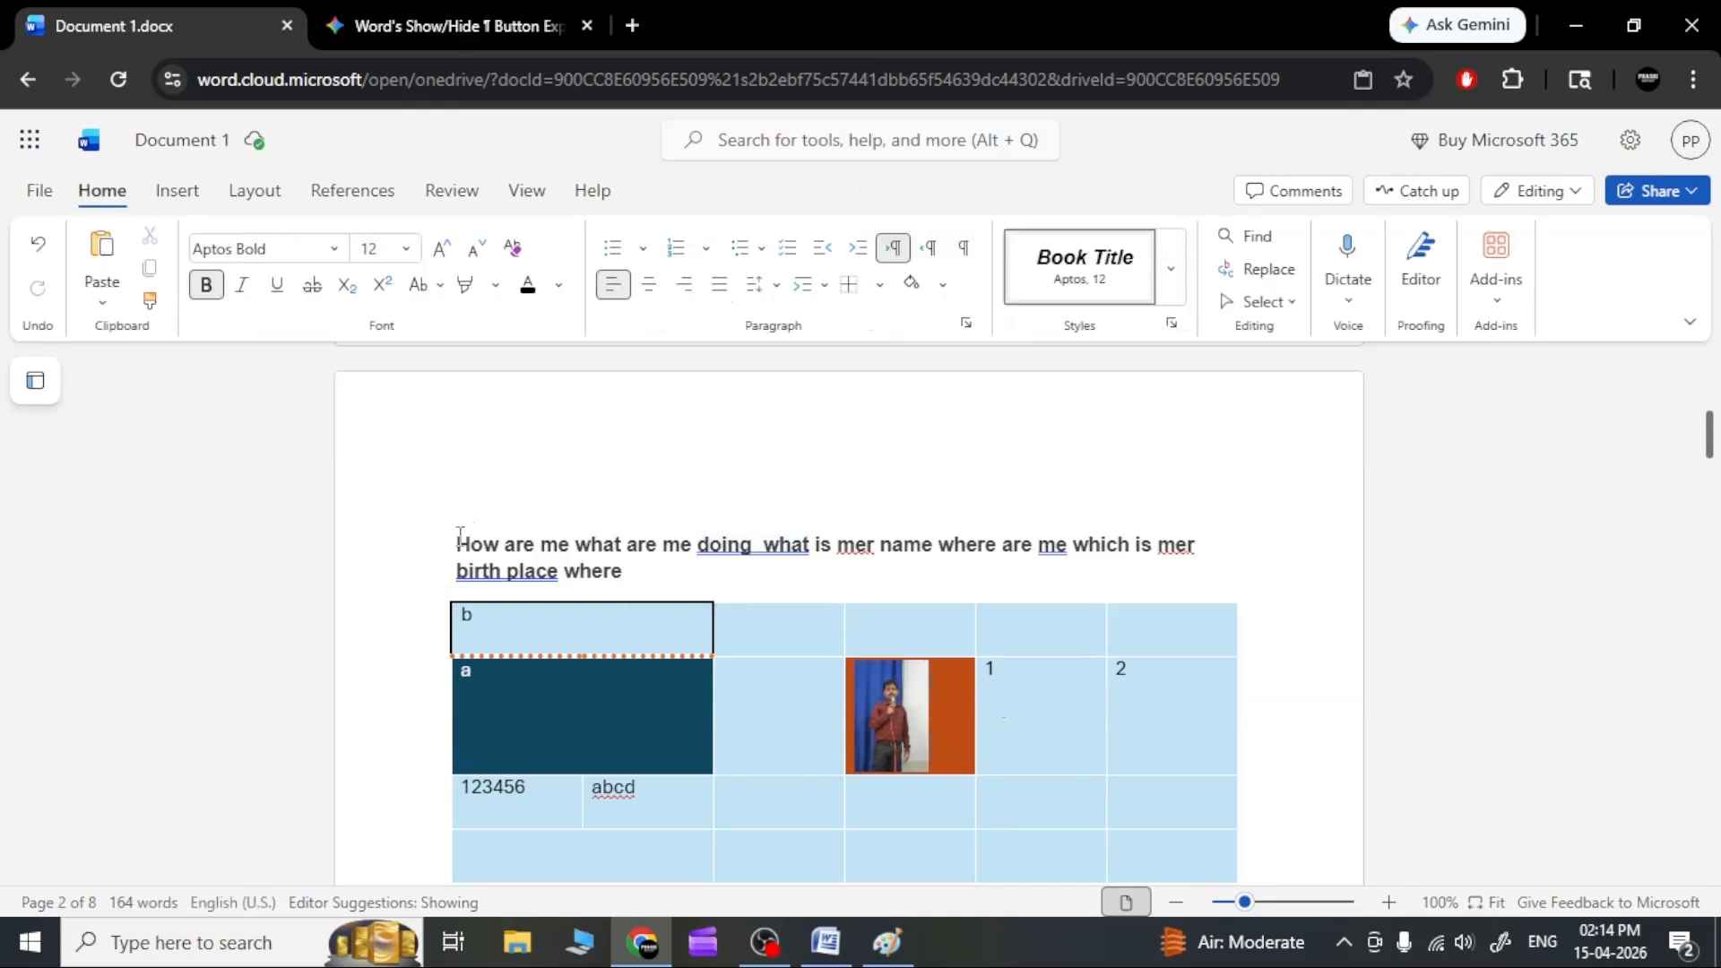
pyautogui.press('Return')
pyautogui.press('Return')
pyautogui.press('Return')
pyautogui.press('Return')
pyautogui.press('Return')
pyautogui.press('Return')
pyautogui.press('Return')
pyautogui.press('Return')
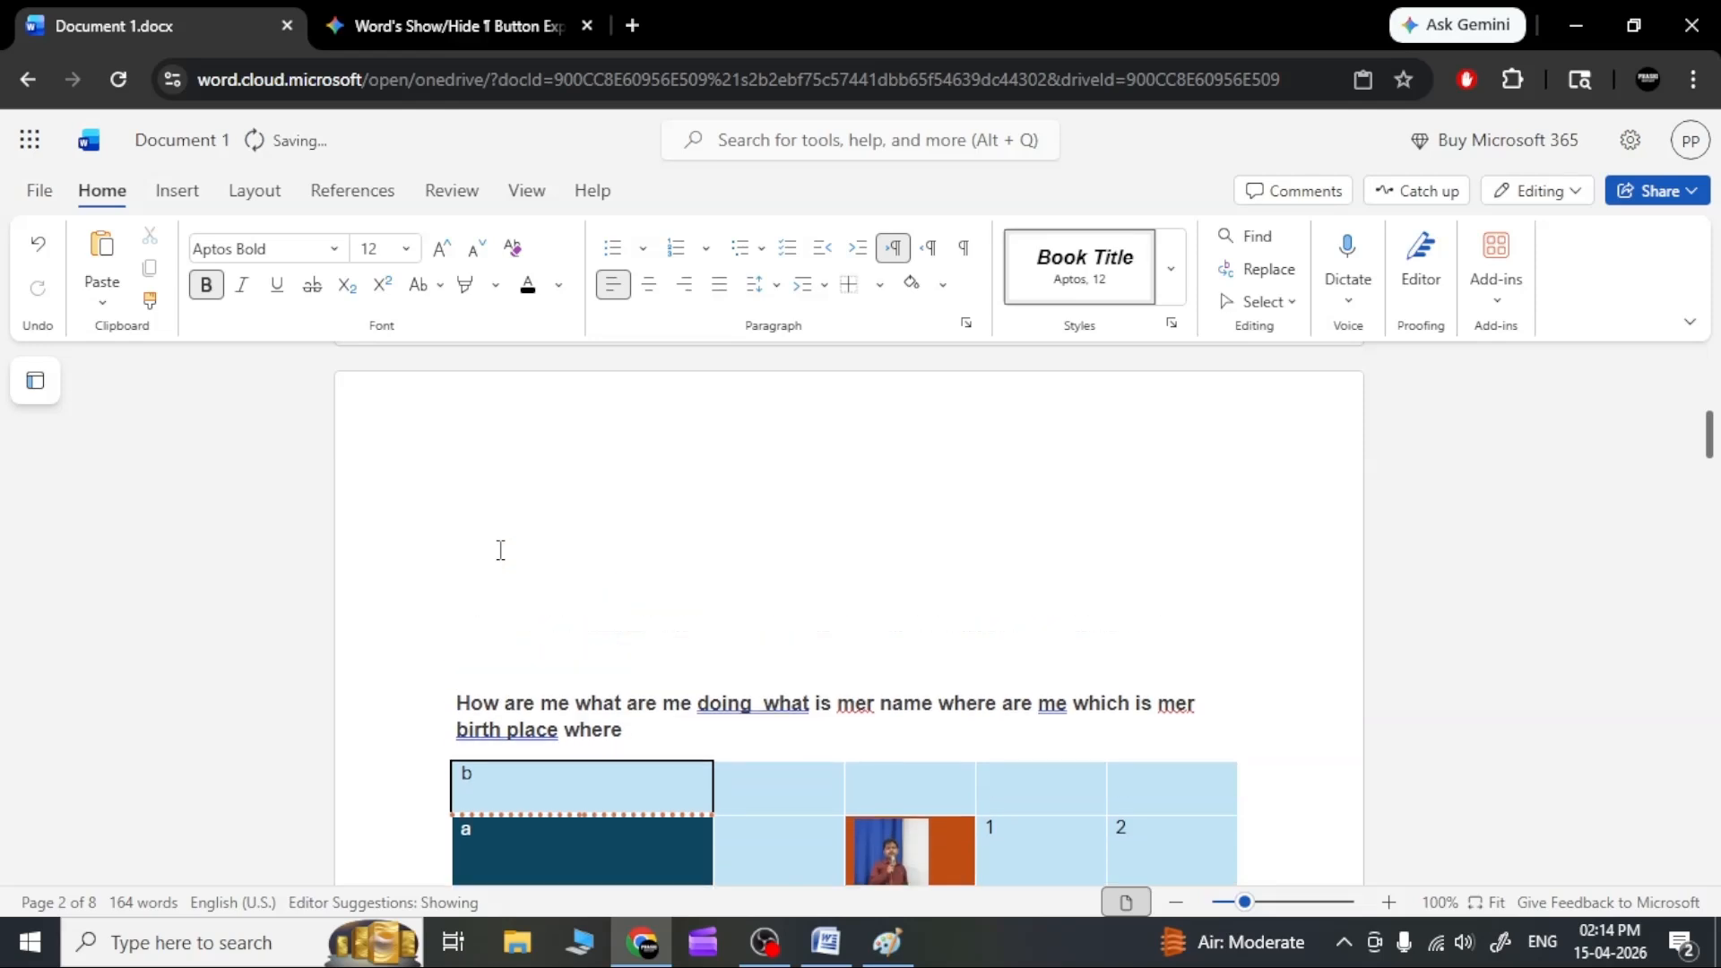
pyautogui.press('Return')
pyautogui.press('Return')
pyautogui.press('Return')
pyautogui.press('Return')
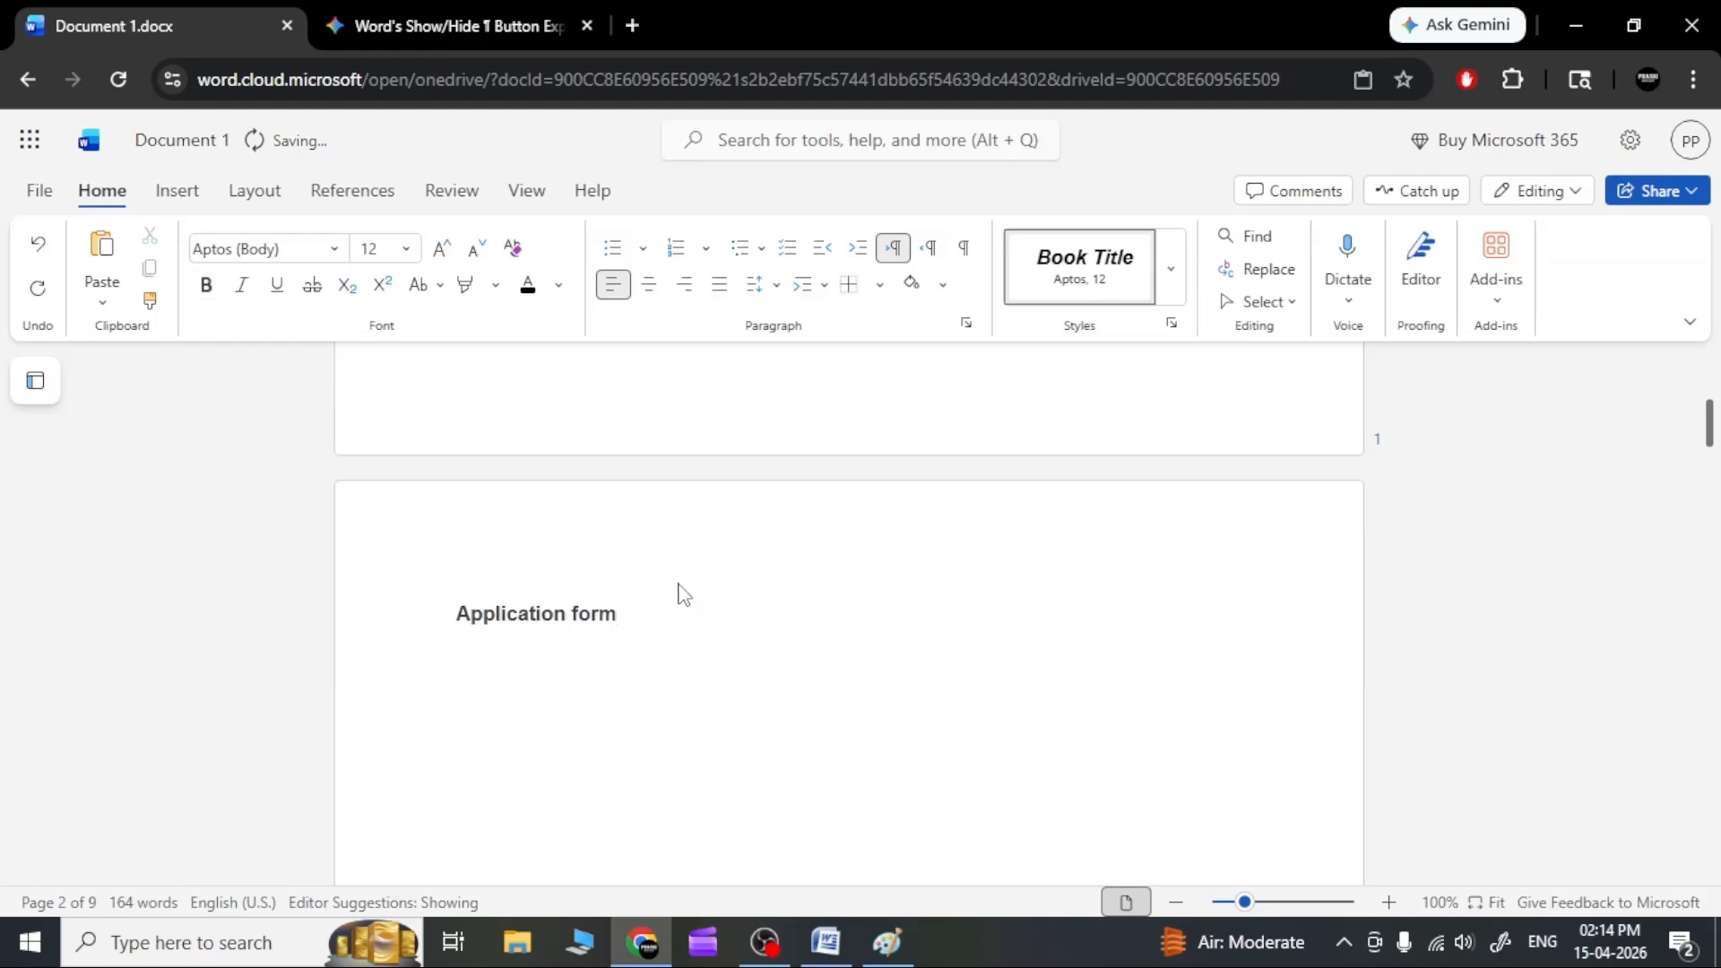
# Center the "Application form" heading and add the labels NAME, ADDRESS and MOB on separate lines below it.
pyautogui.tripleClick(520, 612)
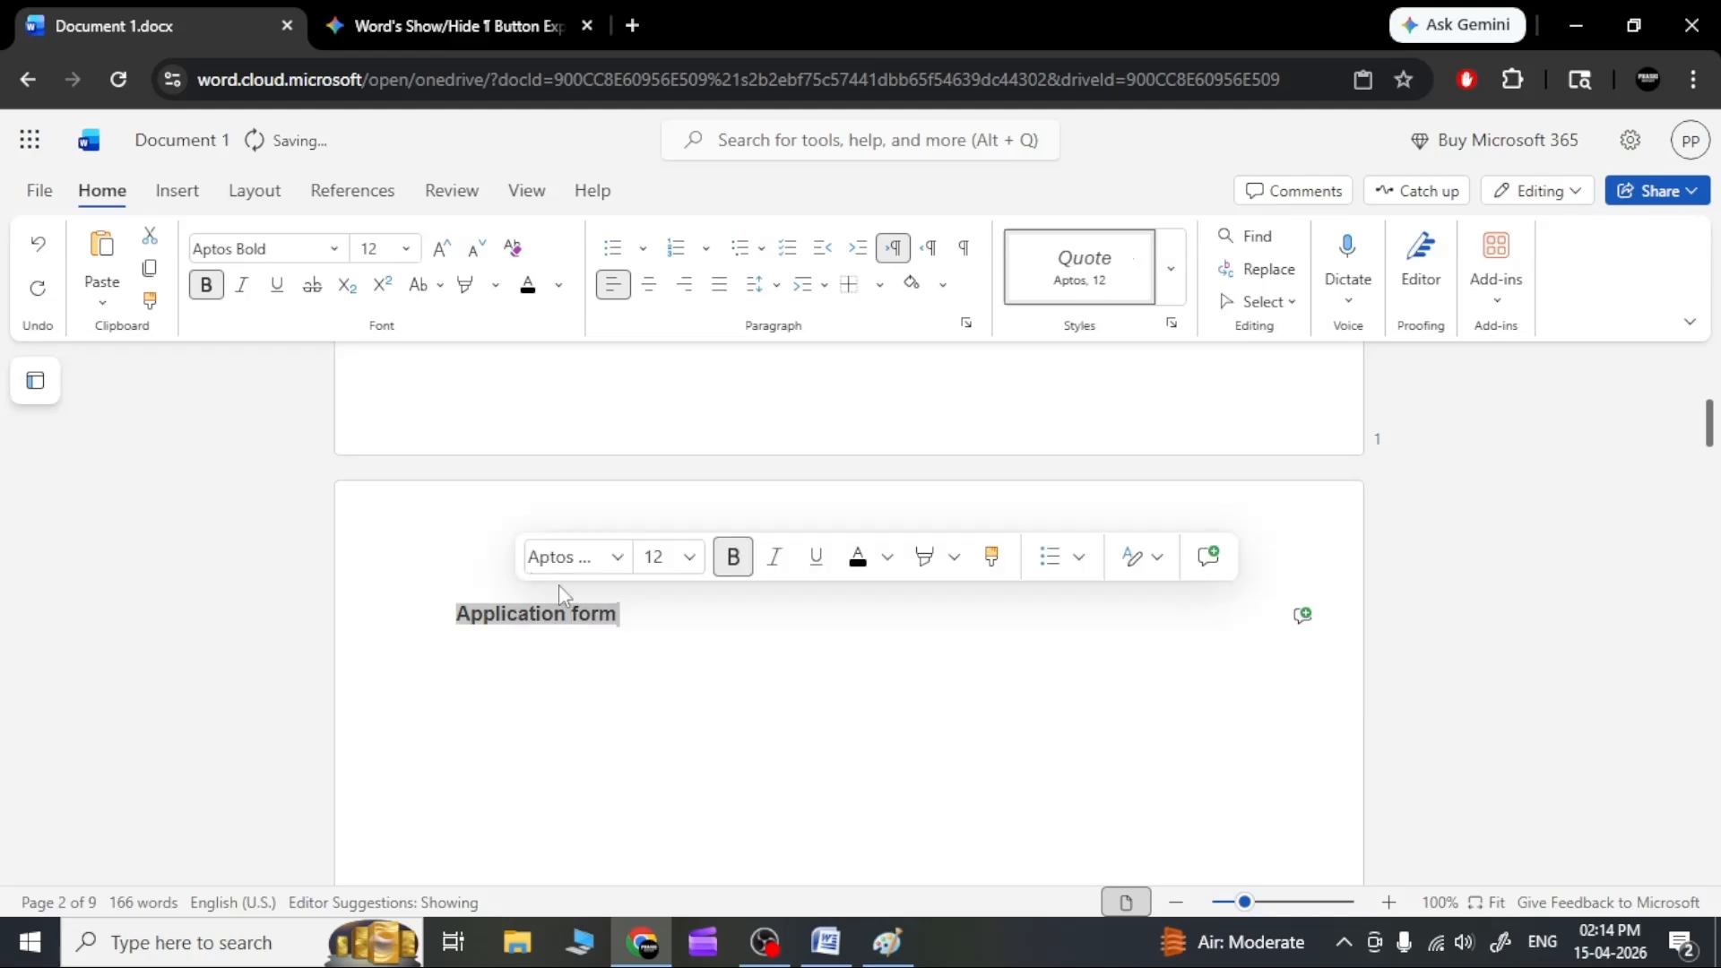
pyautogui.click(657, 286)
pyautogui.press('Return')
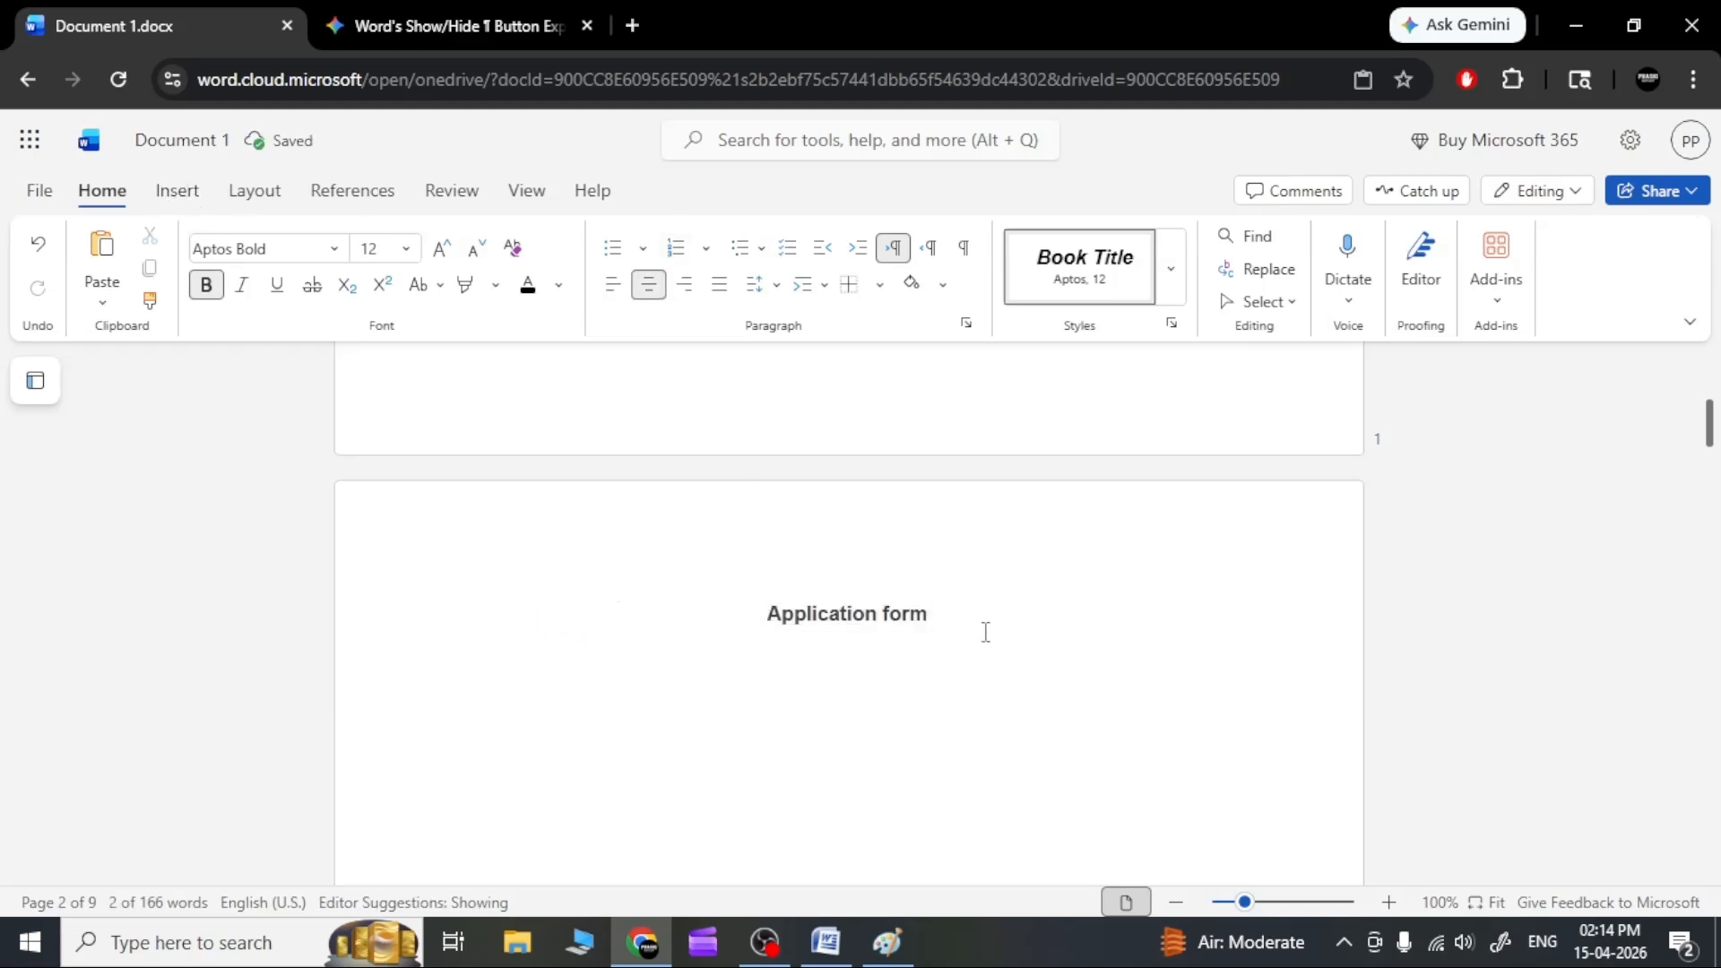
pyautogui.write('NAME')
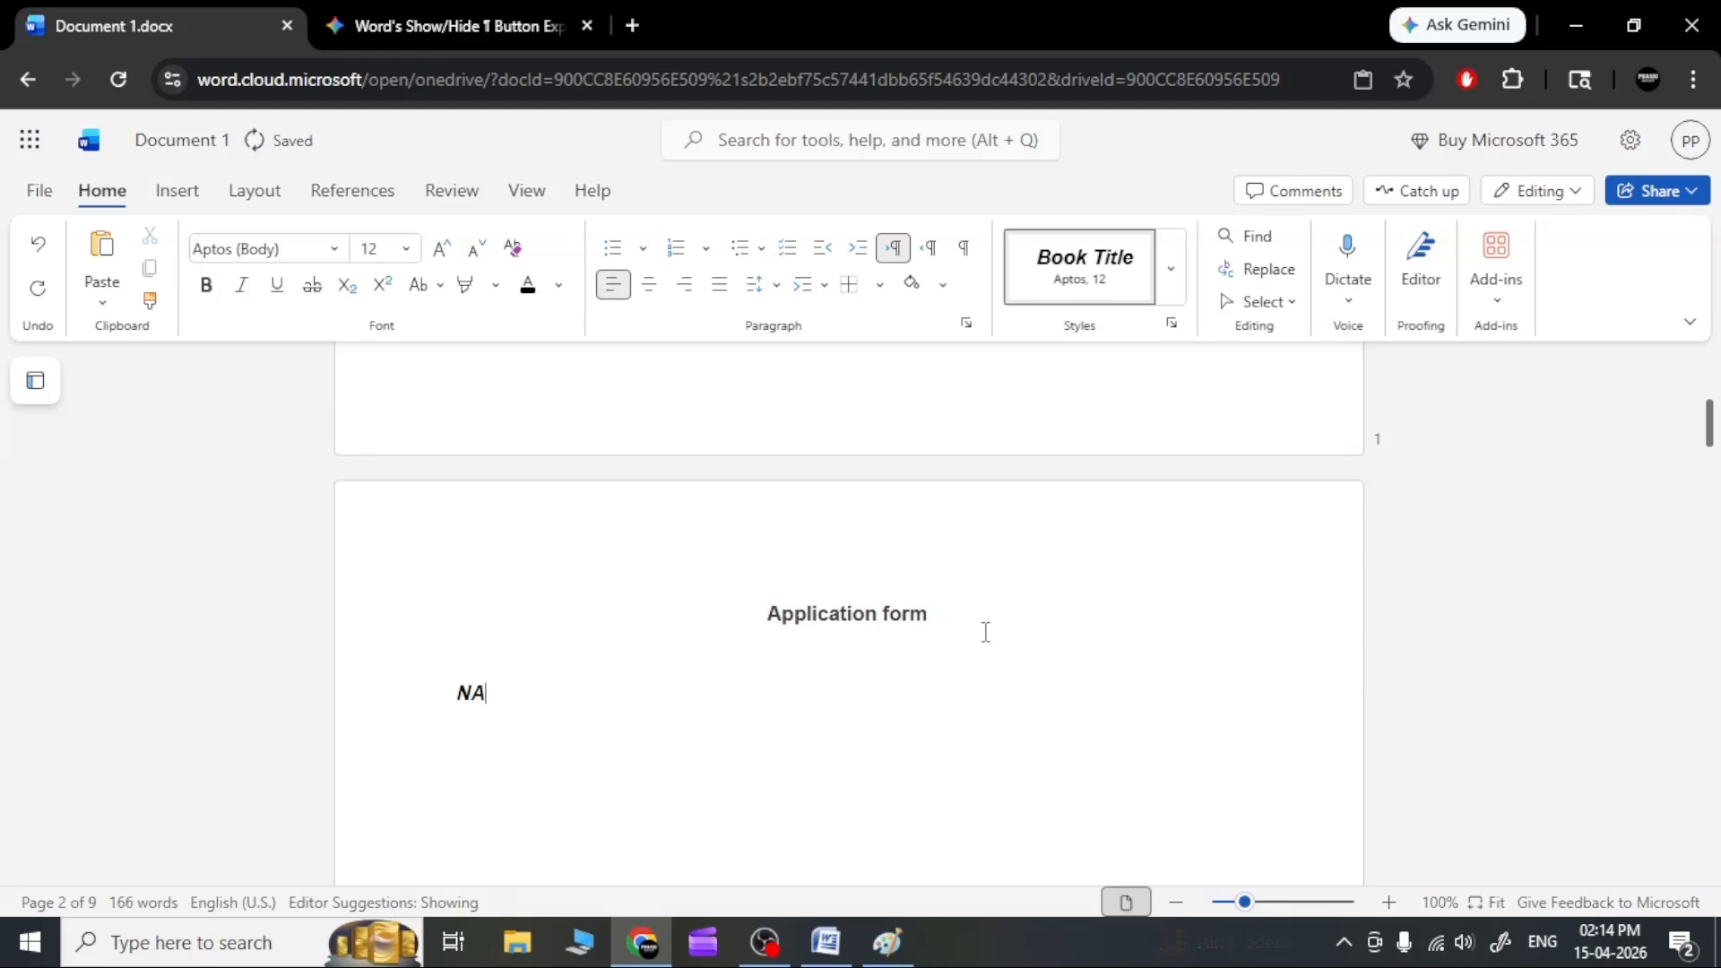
pyautogui.press('Return')
pyautogui.write('ADDRESS ')
pyautogui.write('MOB')
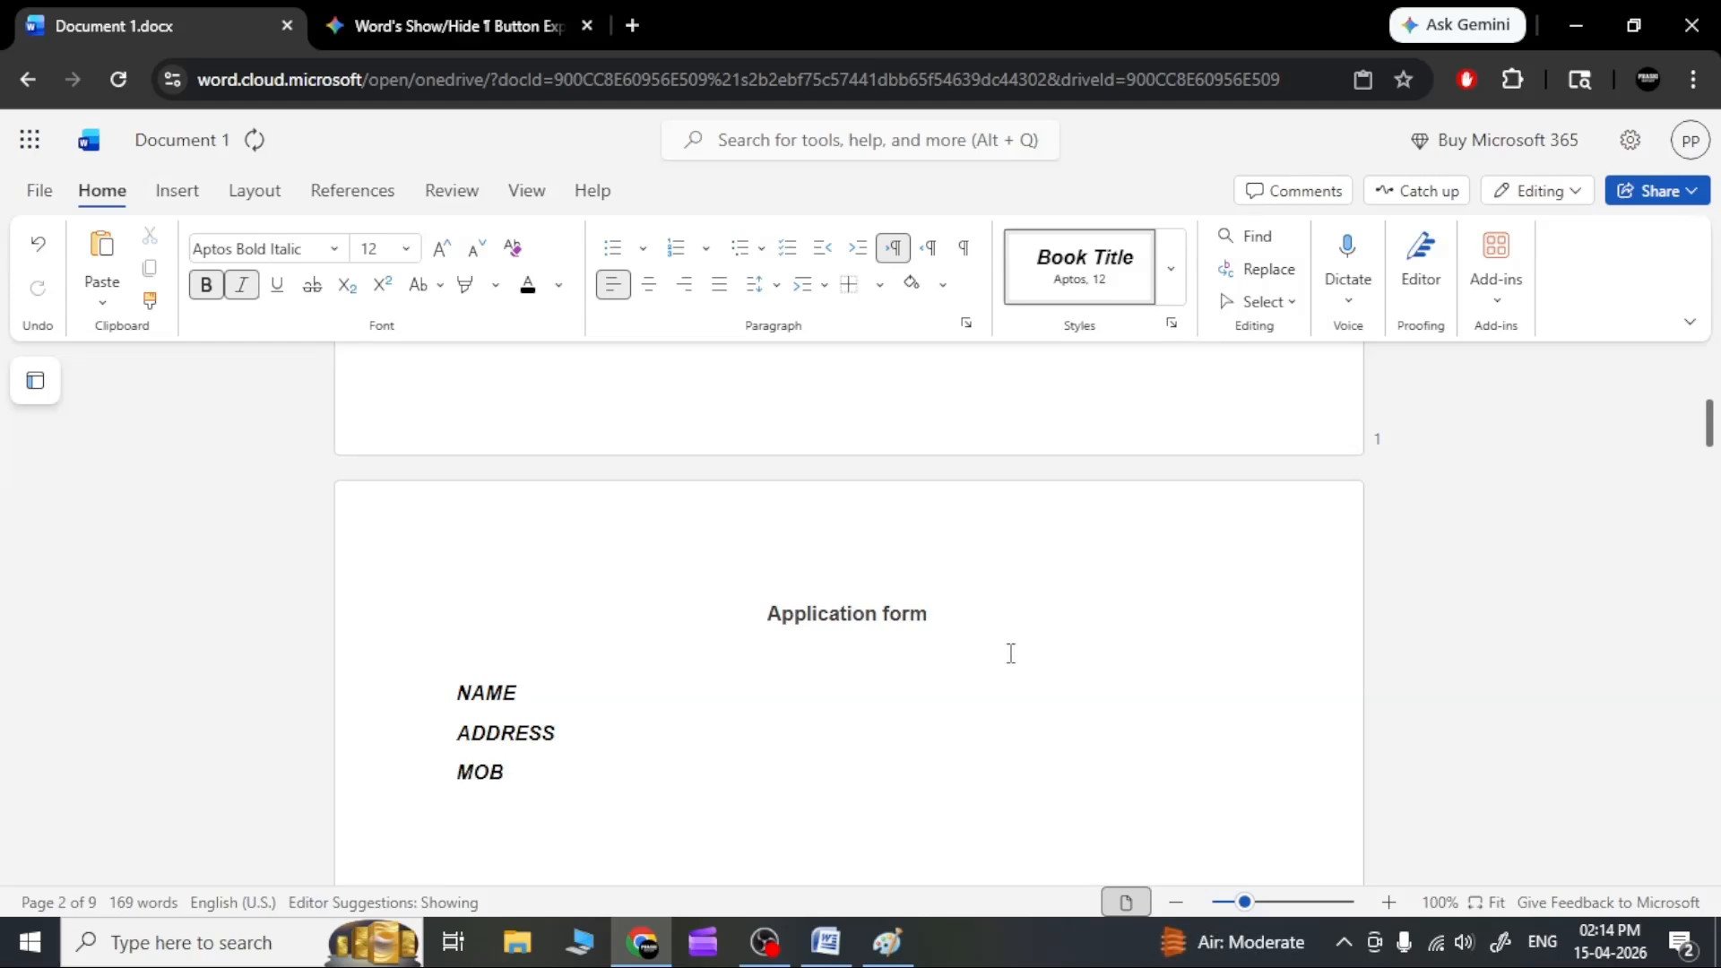
# Insert a one-cell table below the MOB line and narrow it to slightly wider than the ADDRESS label.
pyautogui.click(176, 192)
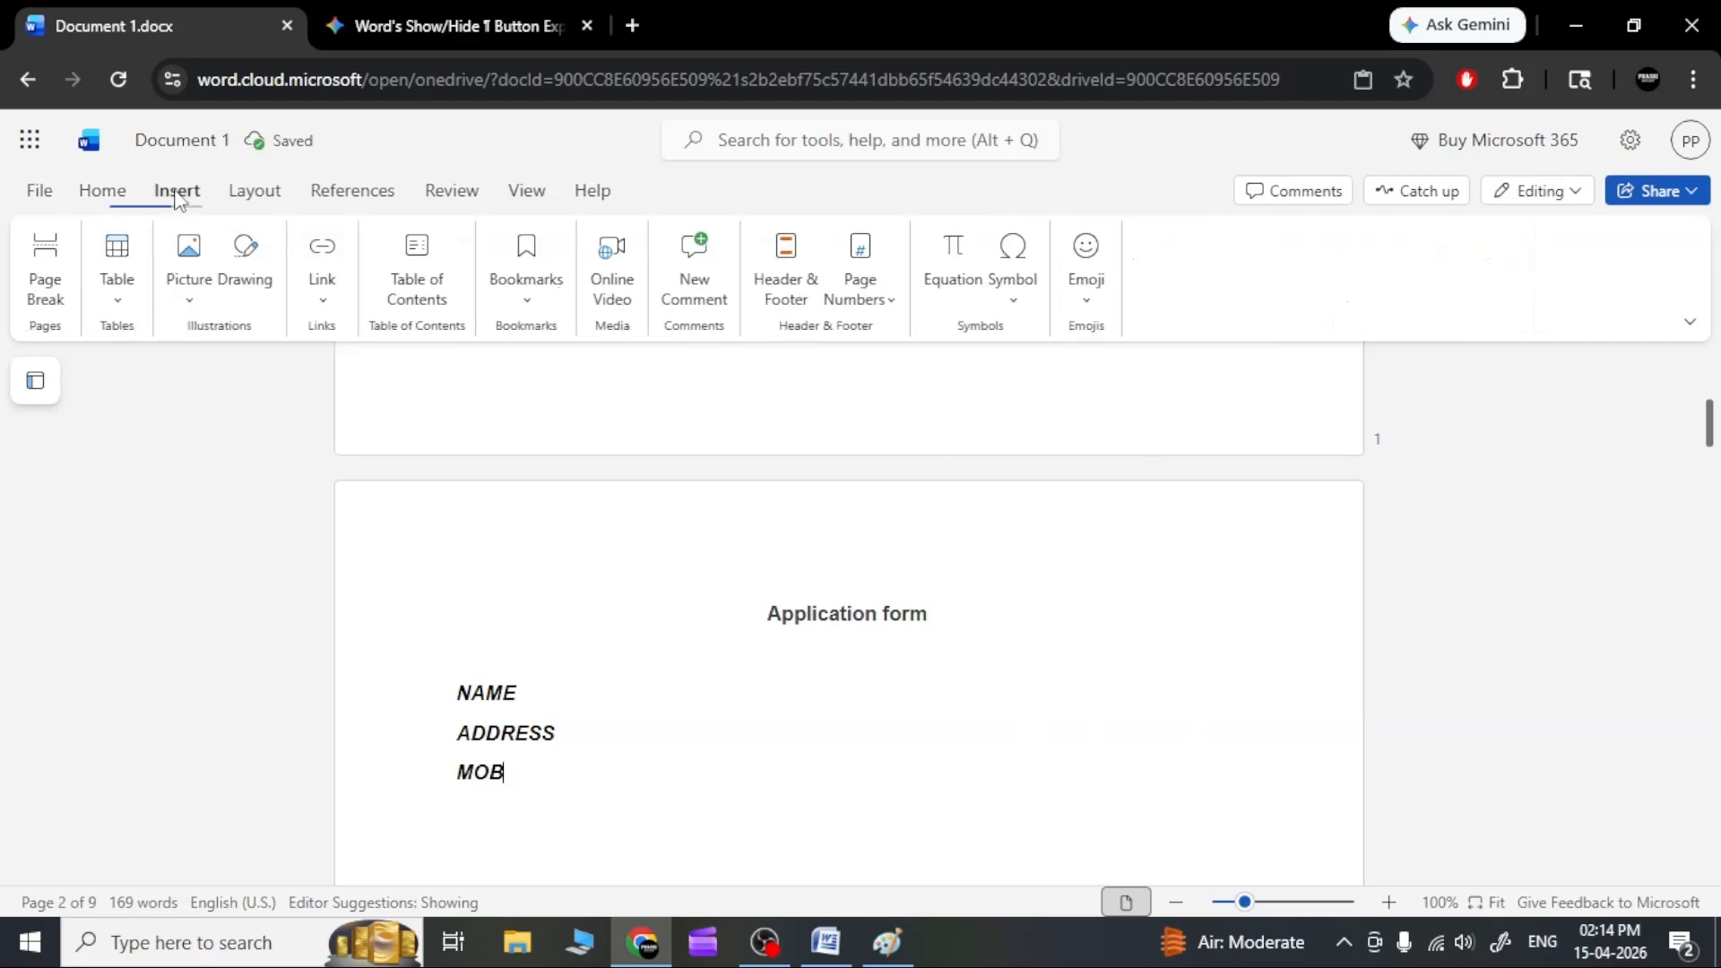
pyautogui.click(118, 304)
pyautogui.click(118, 357)
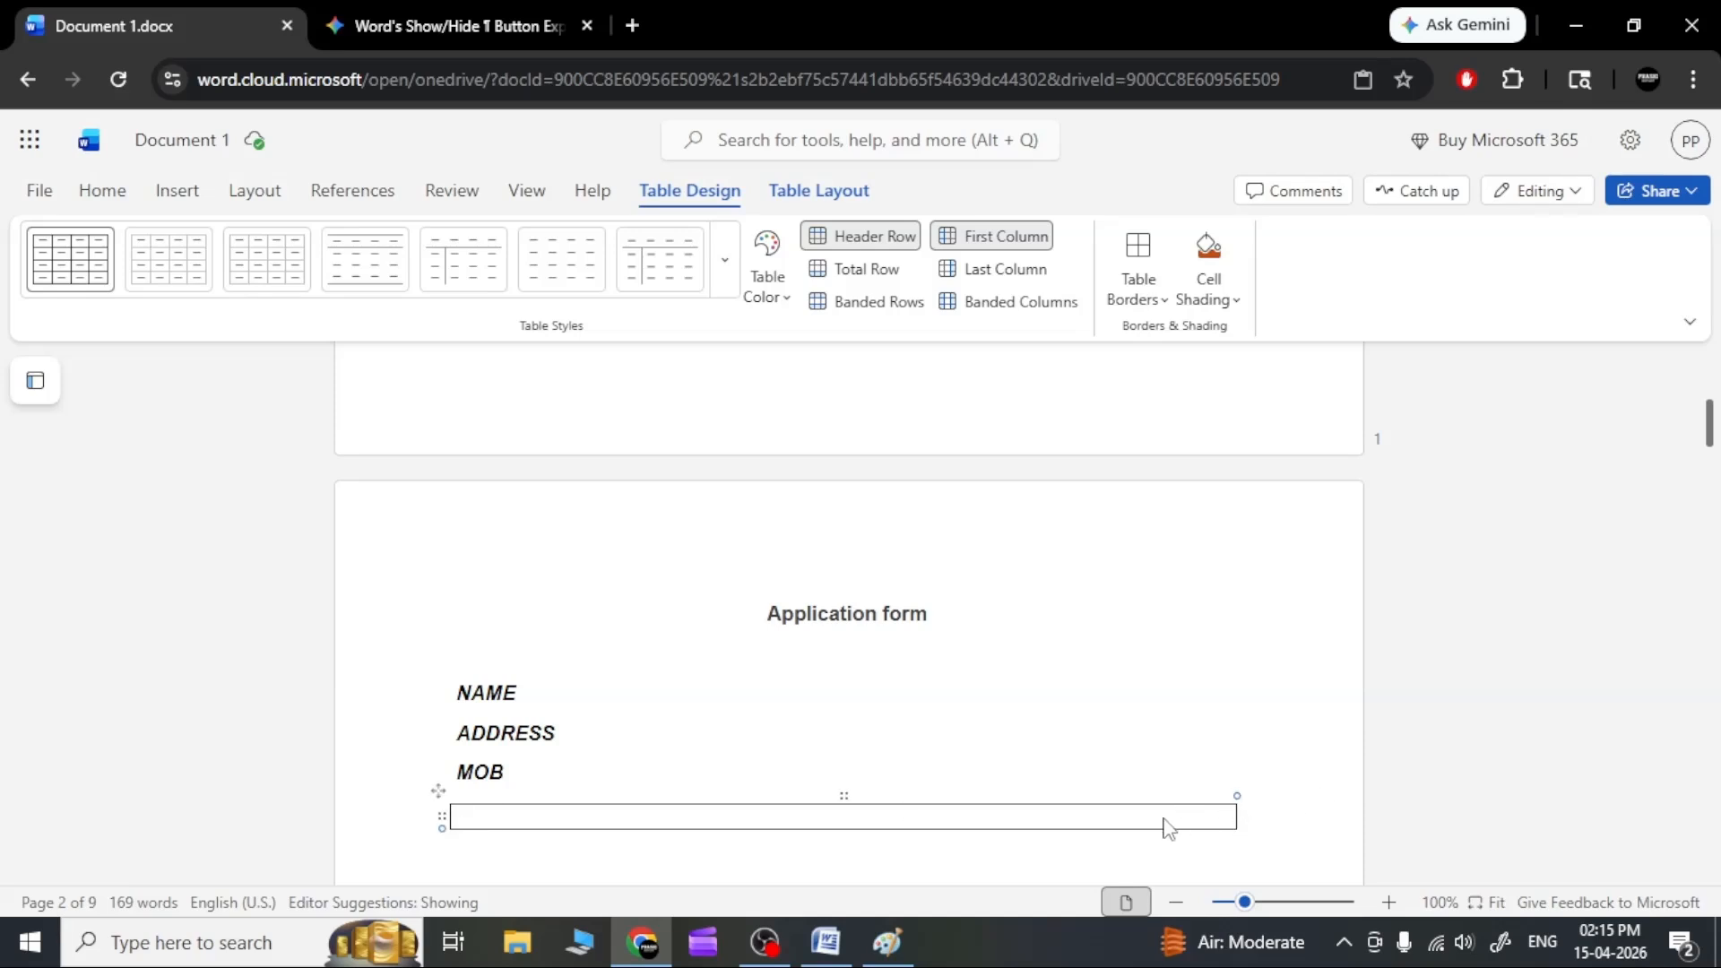
pyautogui.moveTo(1165, 825); pyautogui.dragTo(584, 821)
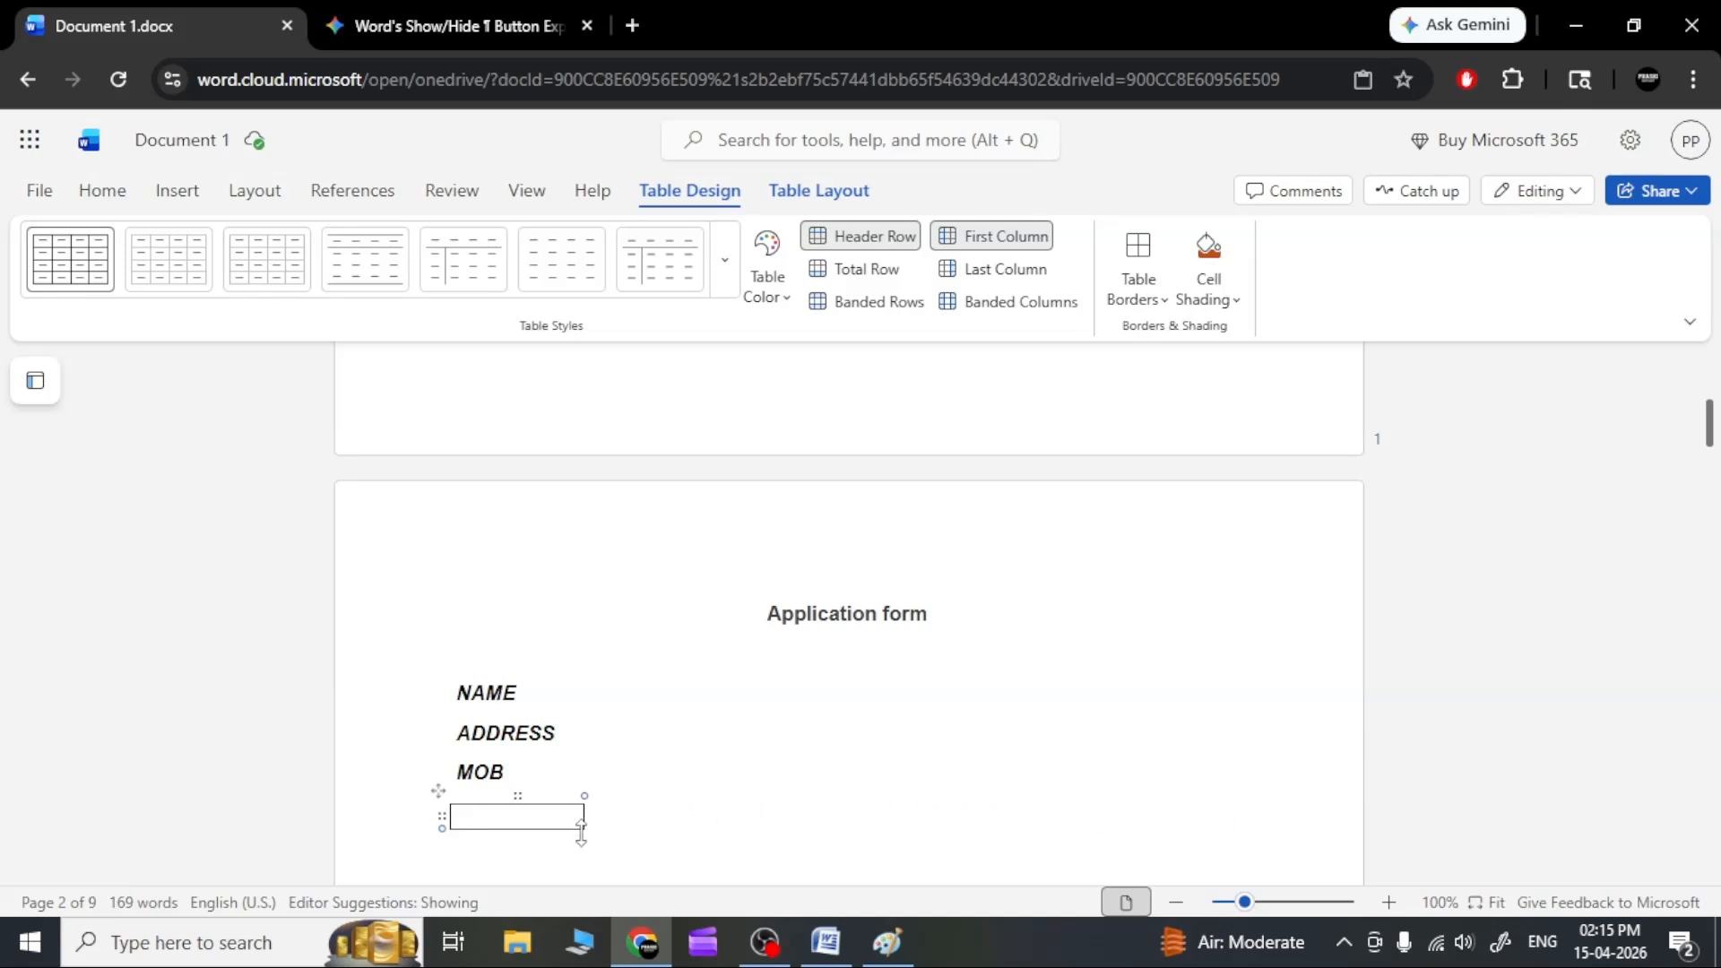
# Try to move the small table to the empty area beside the form labels, and add a second row to it.
pyautogui.moveTo(437, 801); pyautogui.dragTo(868, 722)
pyautogui.click(470, 814)
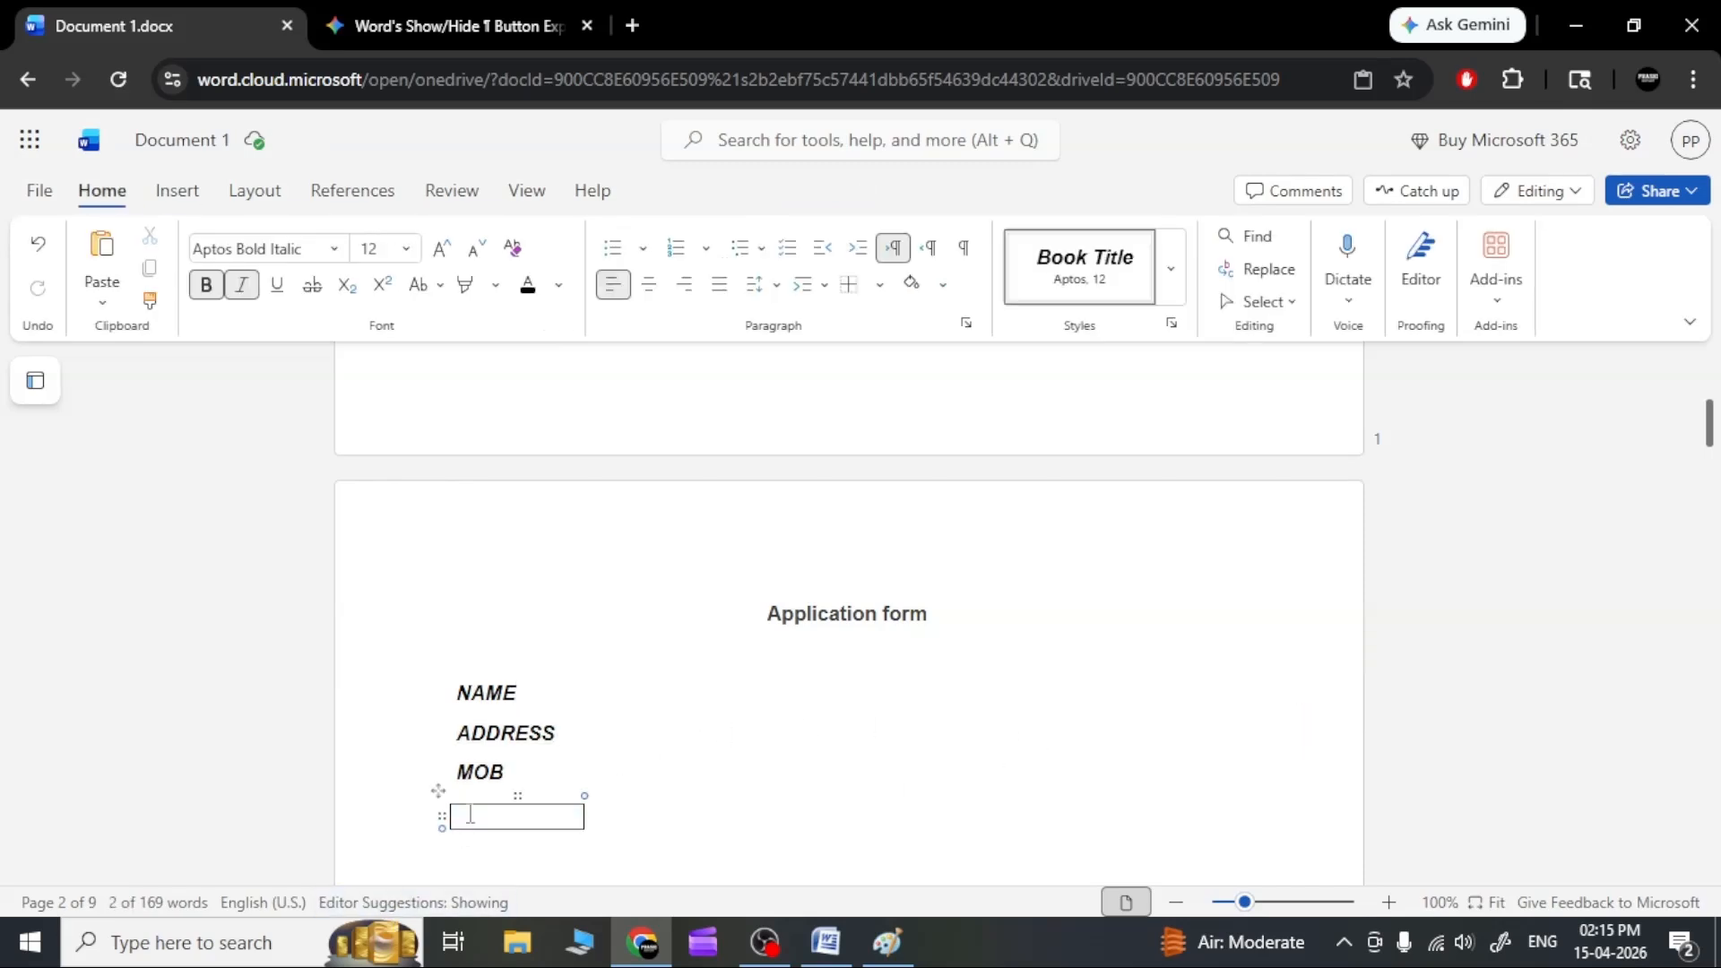
pyautogui.click(516, 803)
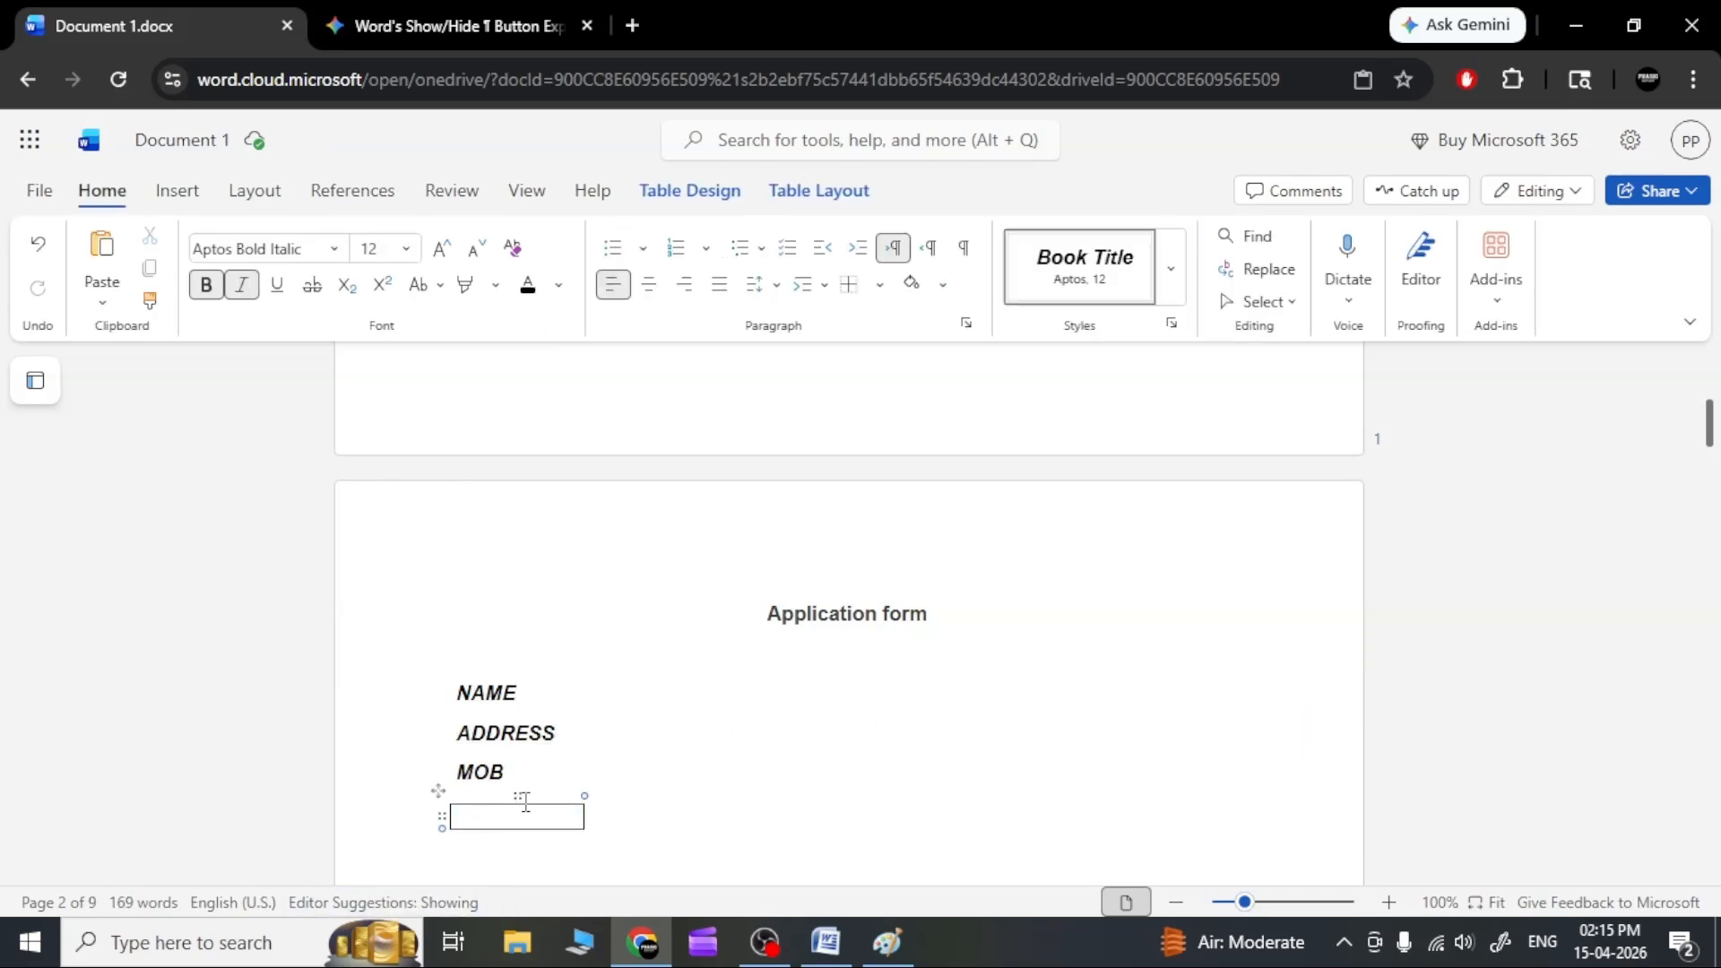
pyautogui.click(442, 829)
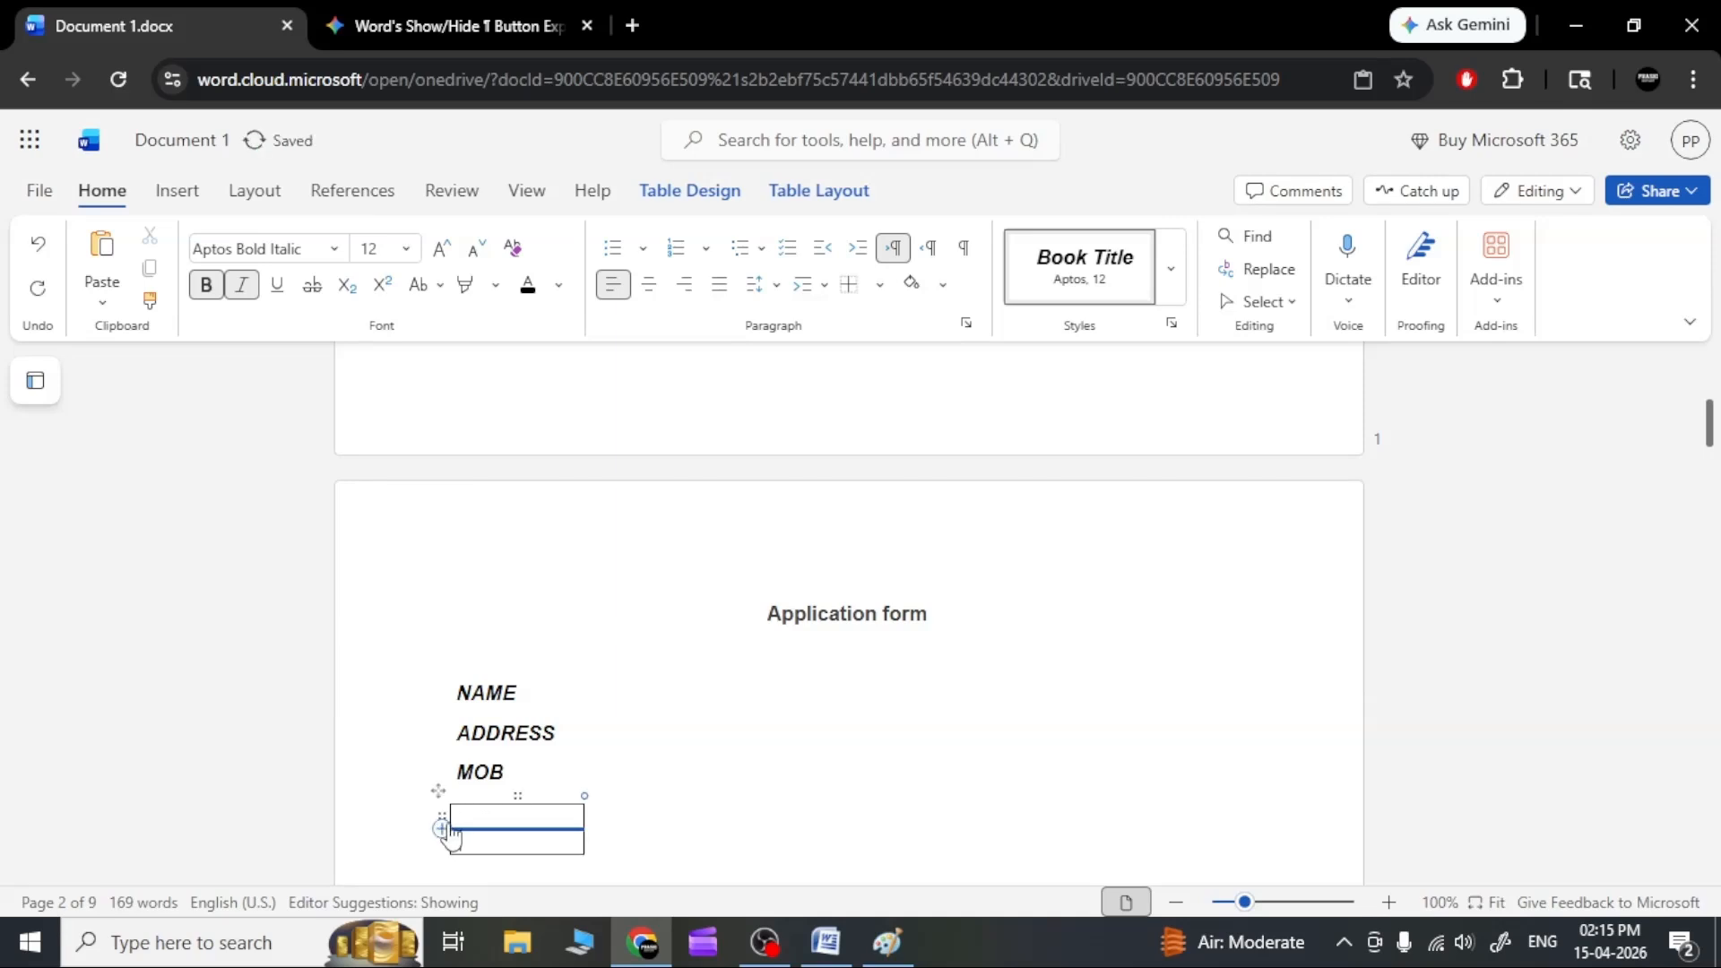
# Delete the entire two-row table below the MOB line.
pyautogui.click(445, 815)
pyautogui.click(444, 806)
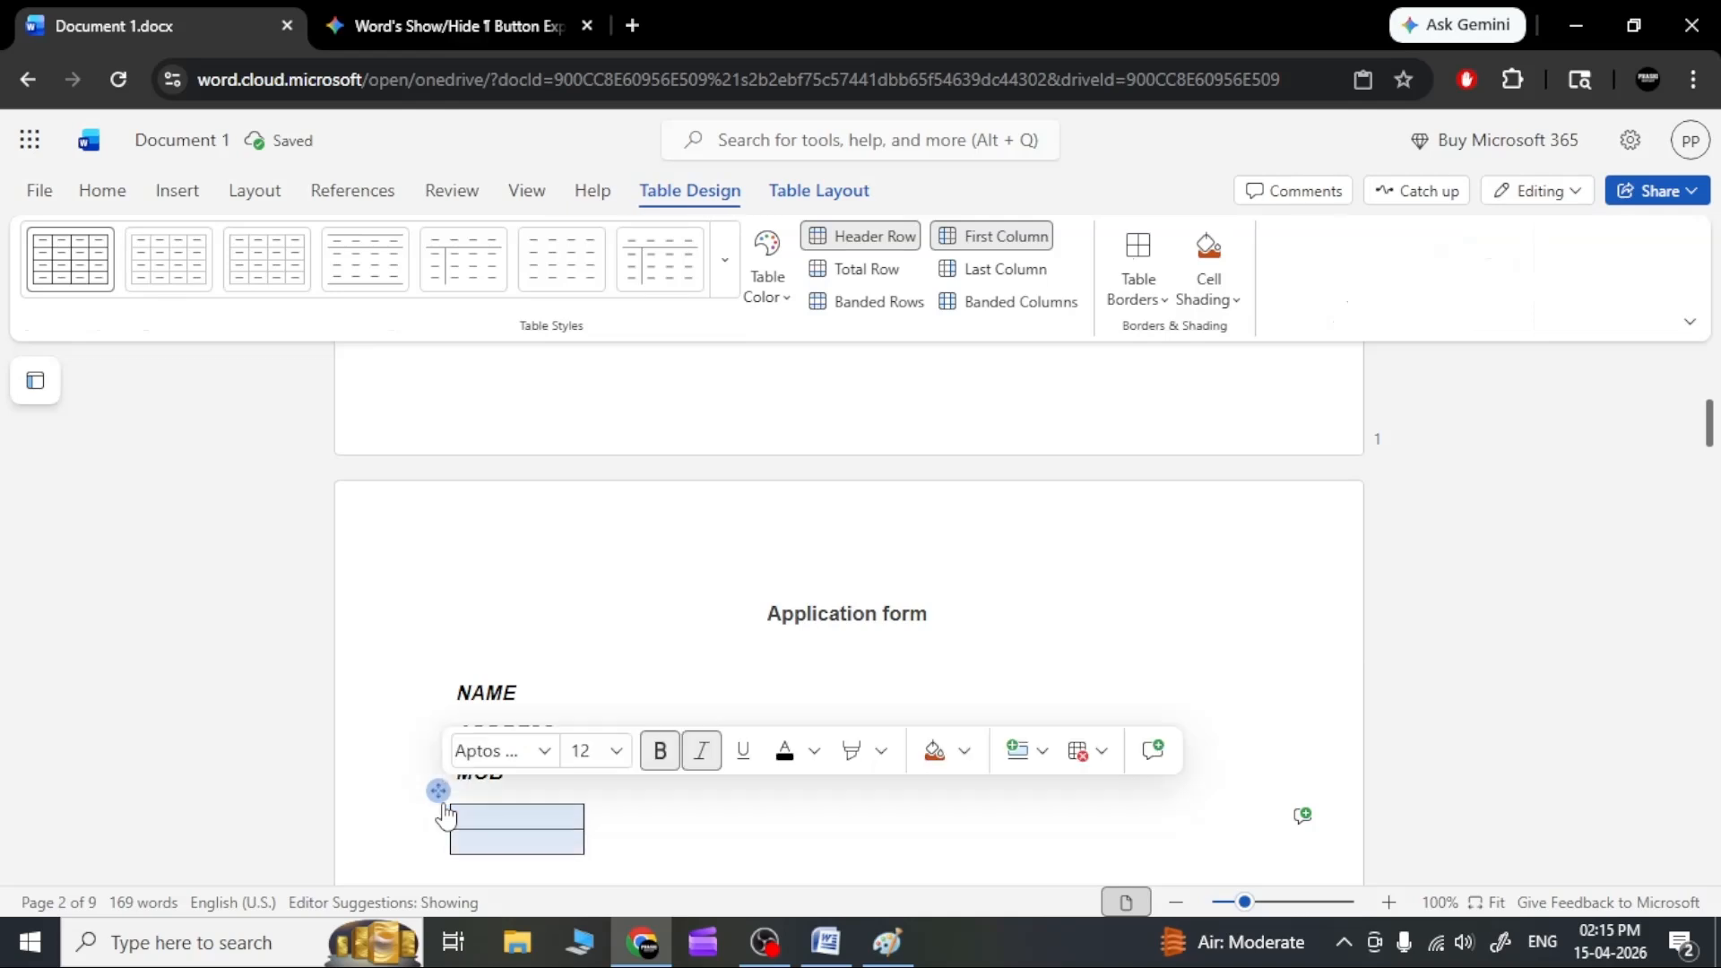
pyautogui.click(443, 806)
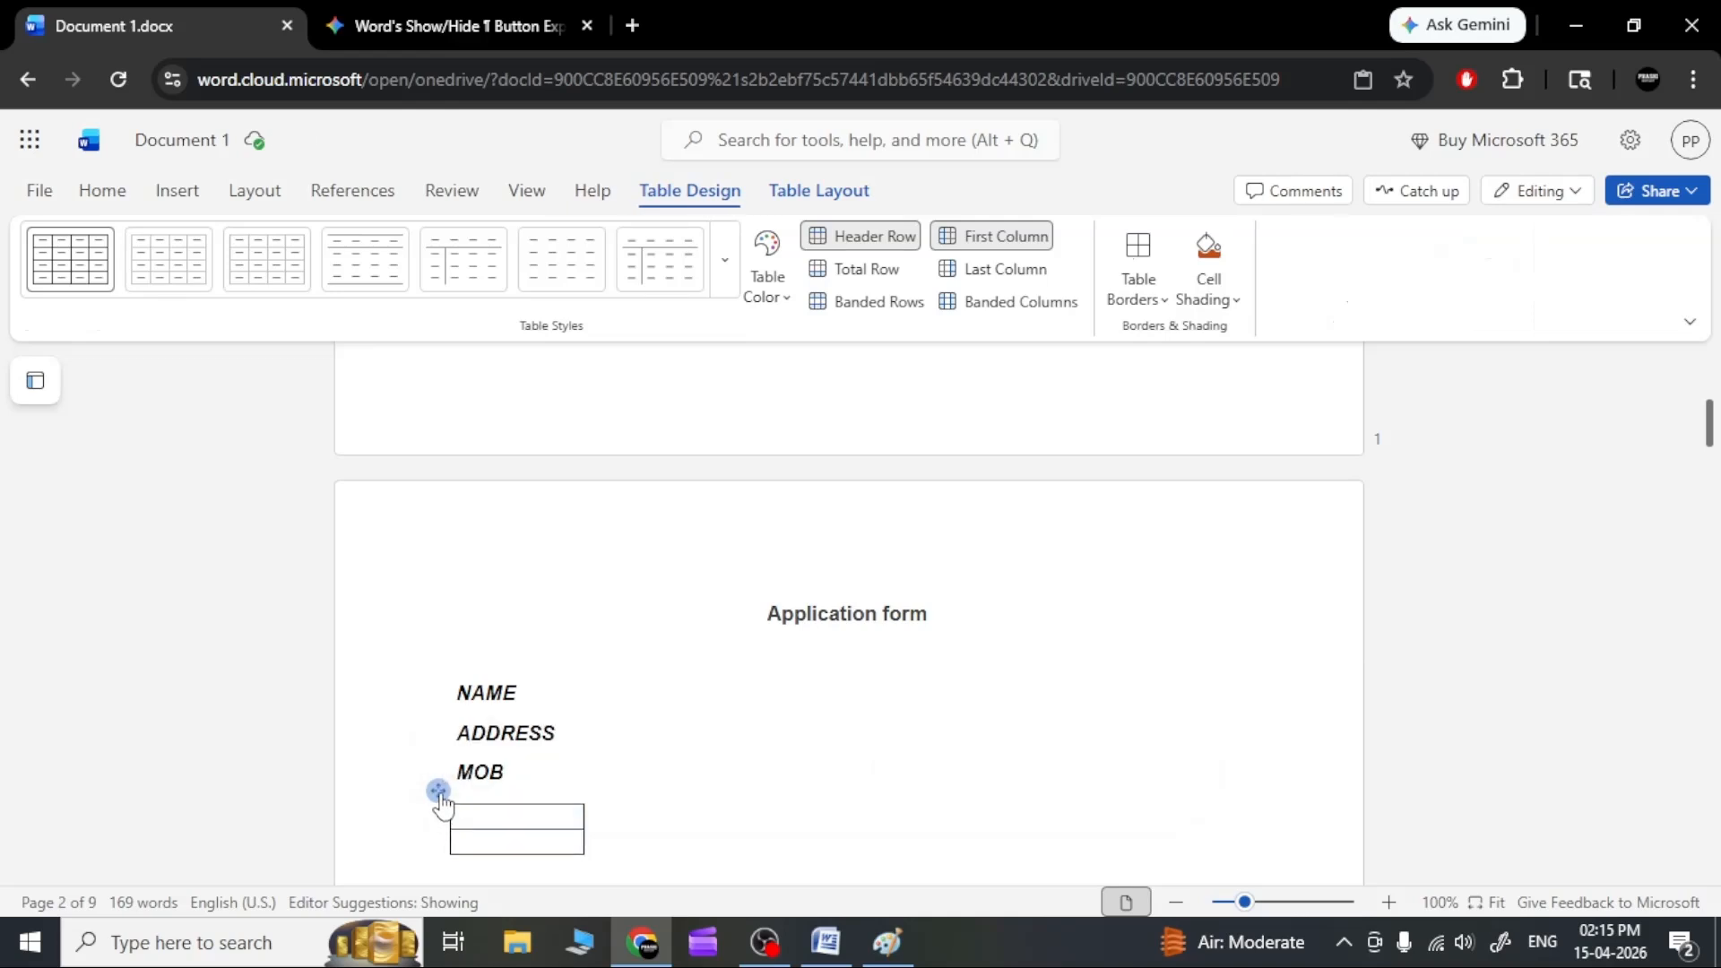
pyautogui.click(439, 796)
pyautogui.rightClick(442, 802)
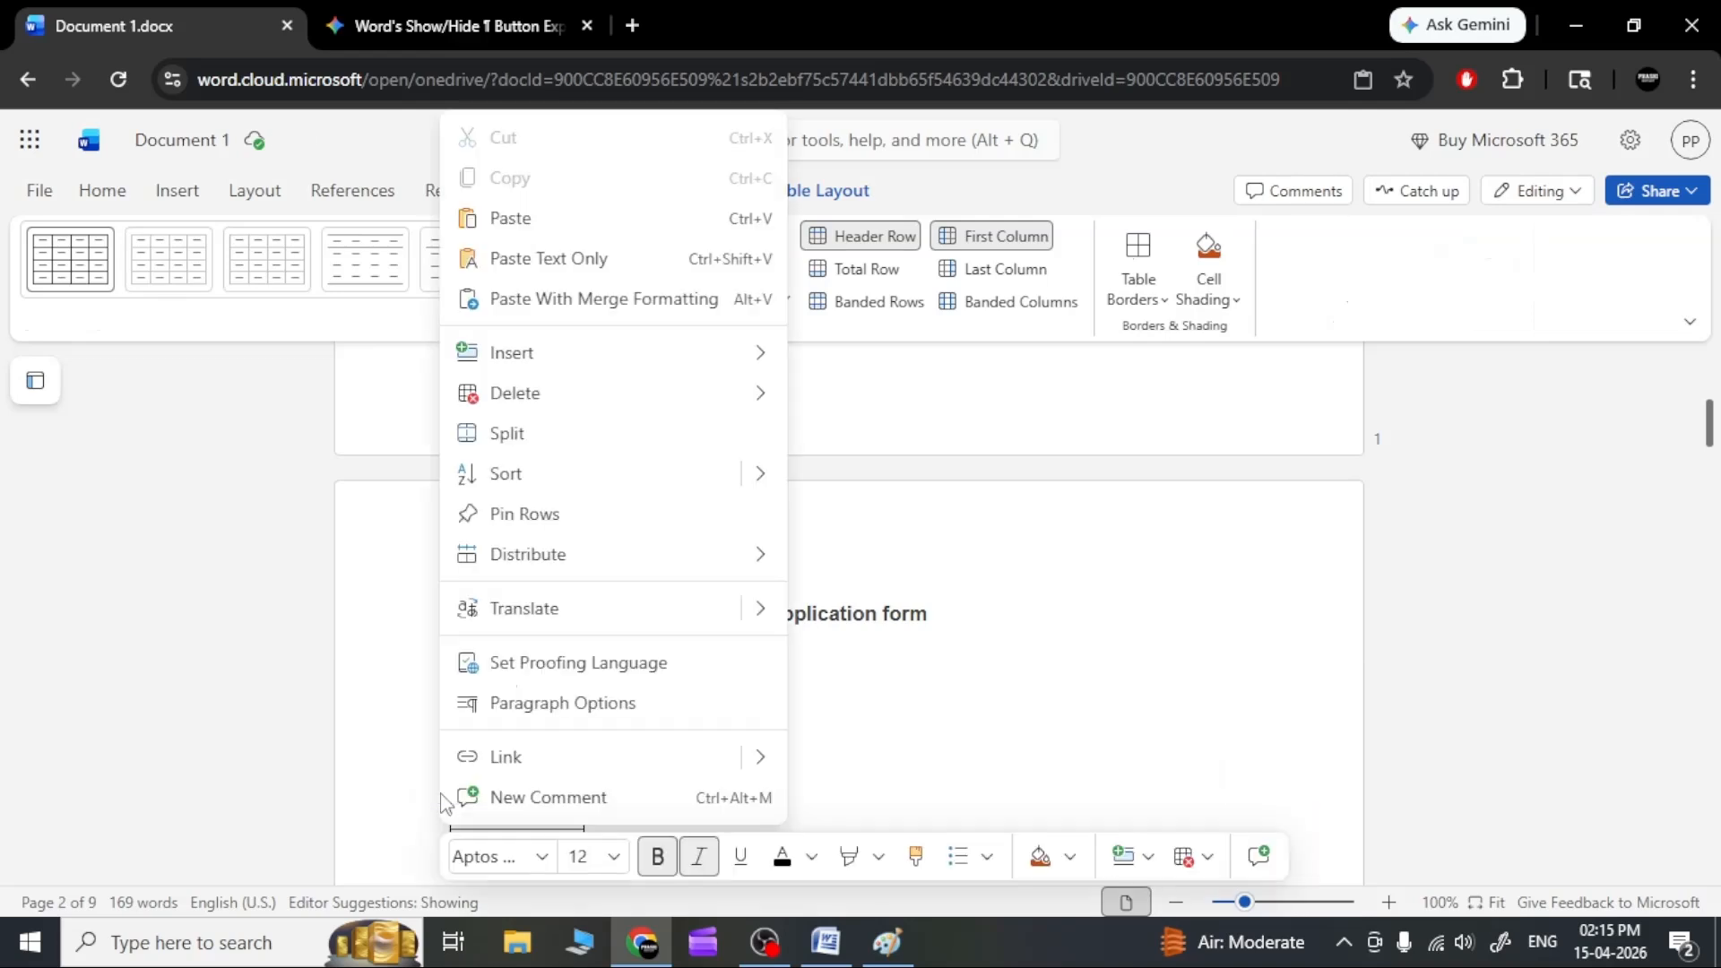
pyautogui.click(550, 411)
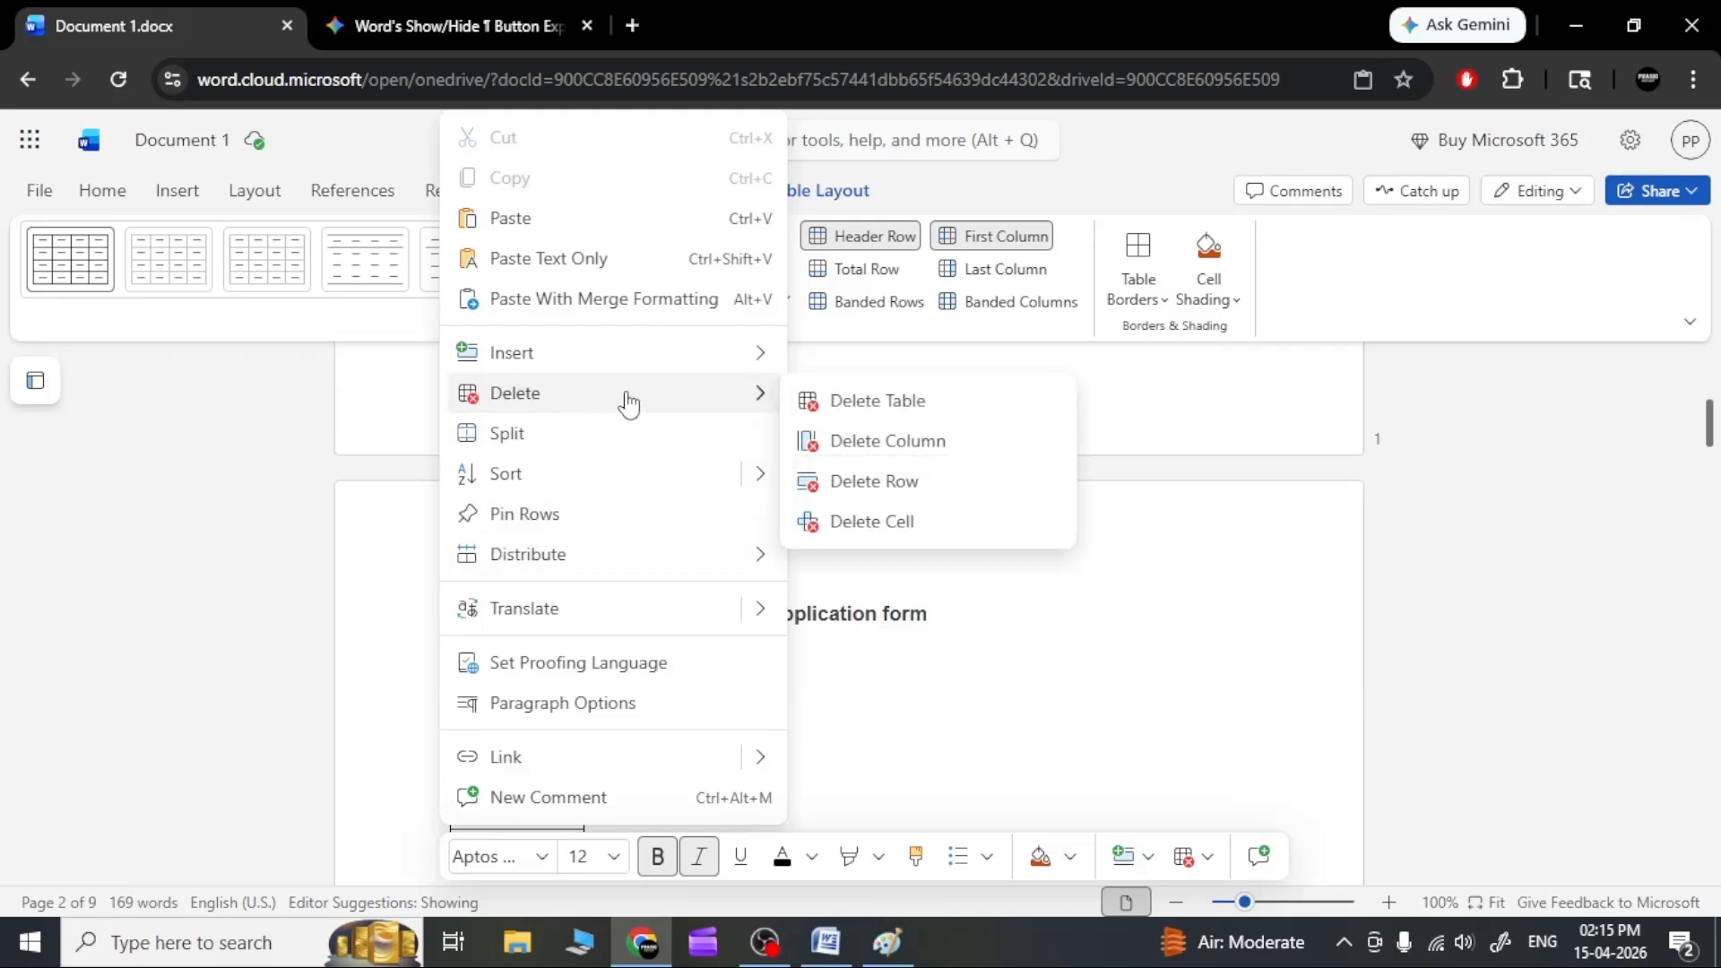
pyautogui.click(975, 405)
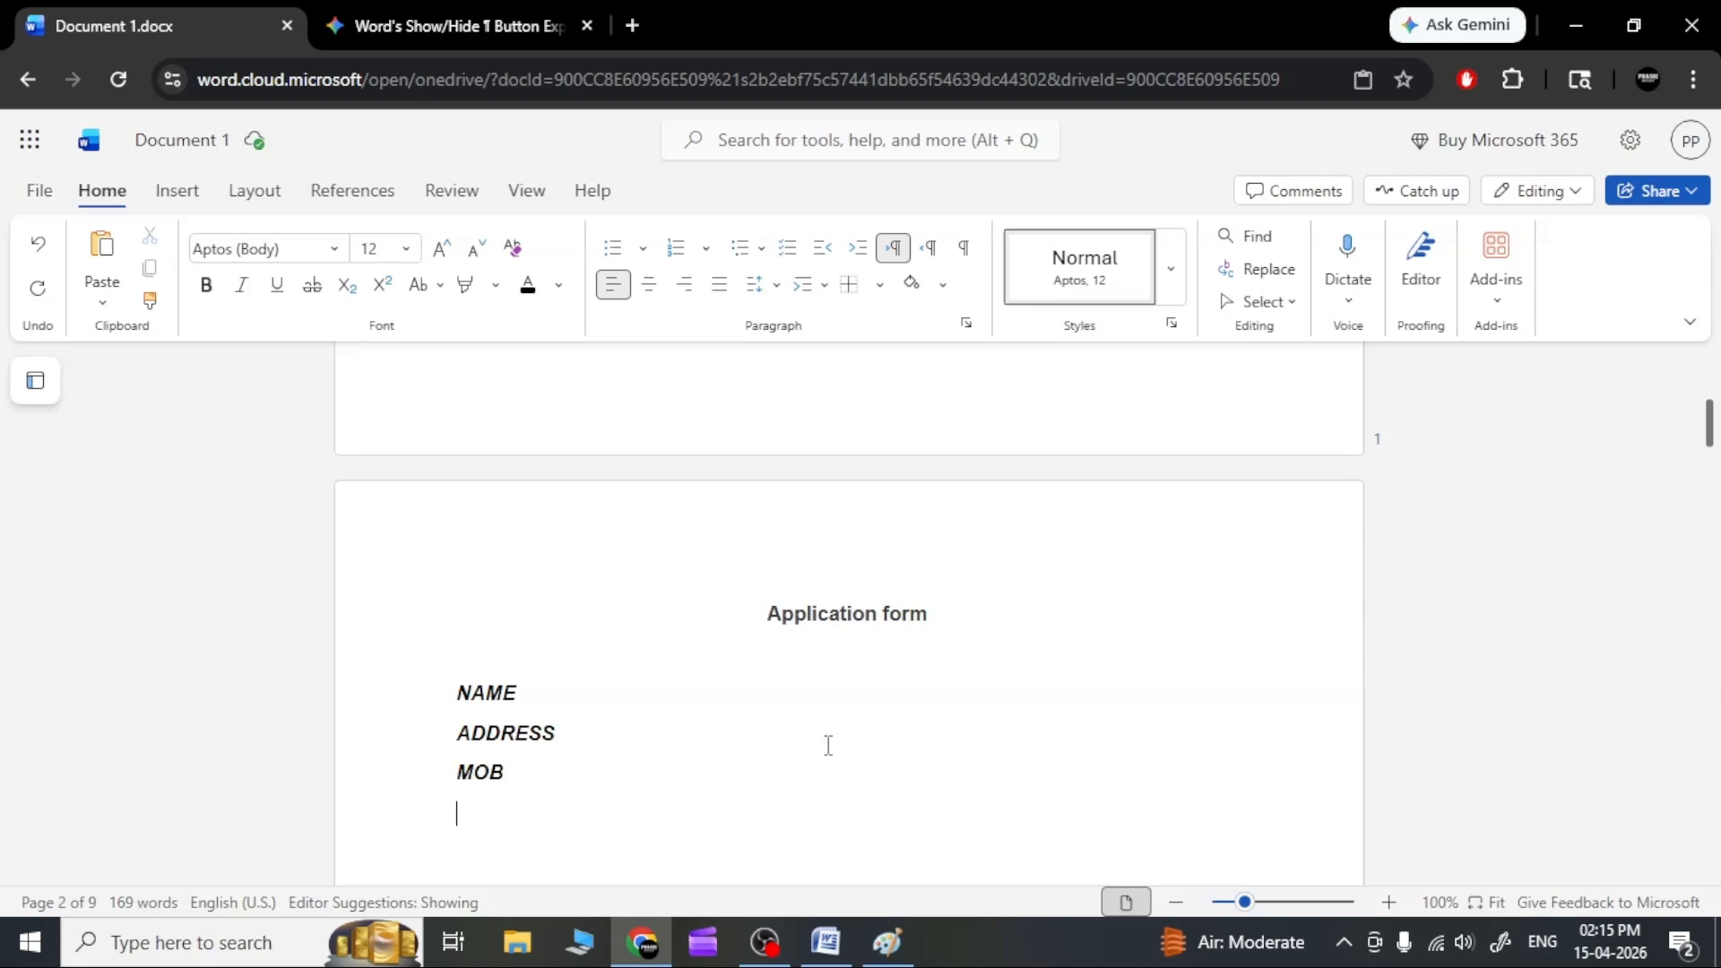
# Look through the symbol and emoji galleries, and open a blank drawing canvas and discard it.
pyautogui.click(177, 188)
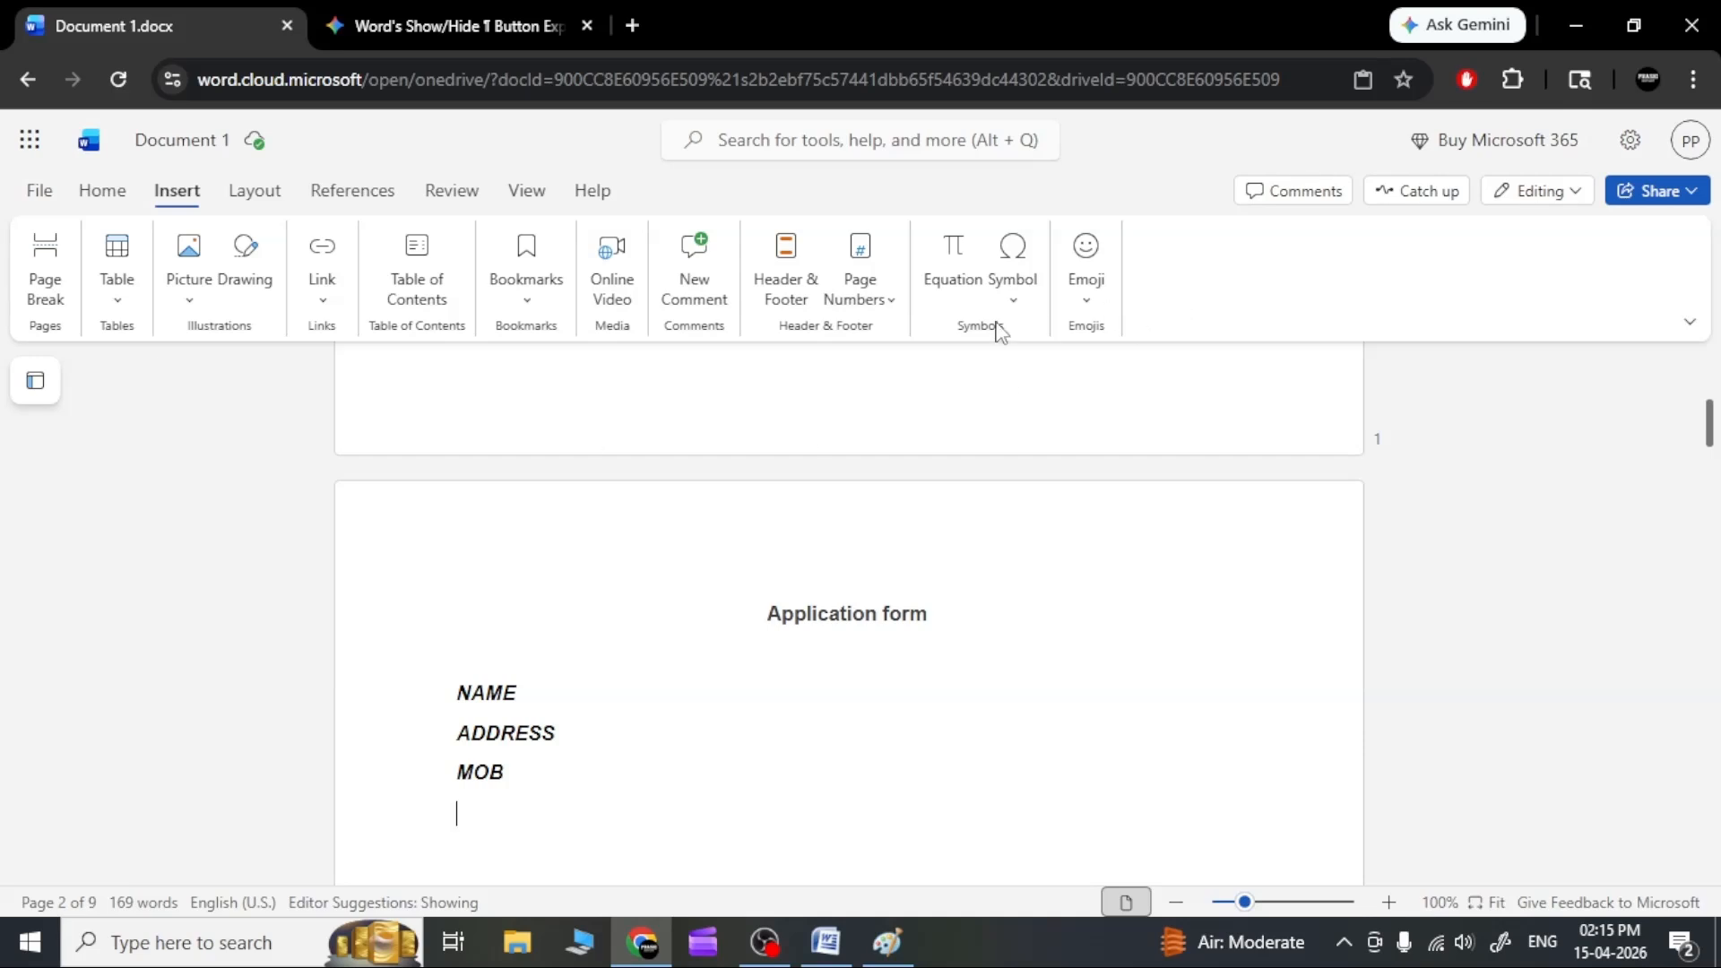
pyautogui.click(1027, 310)
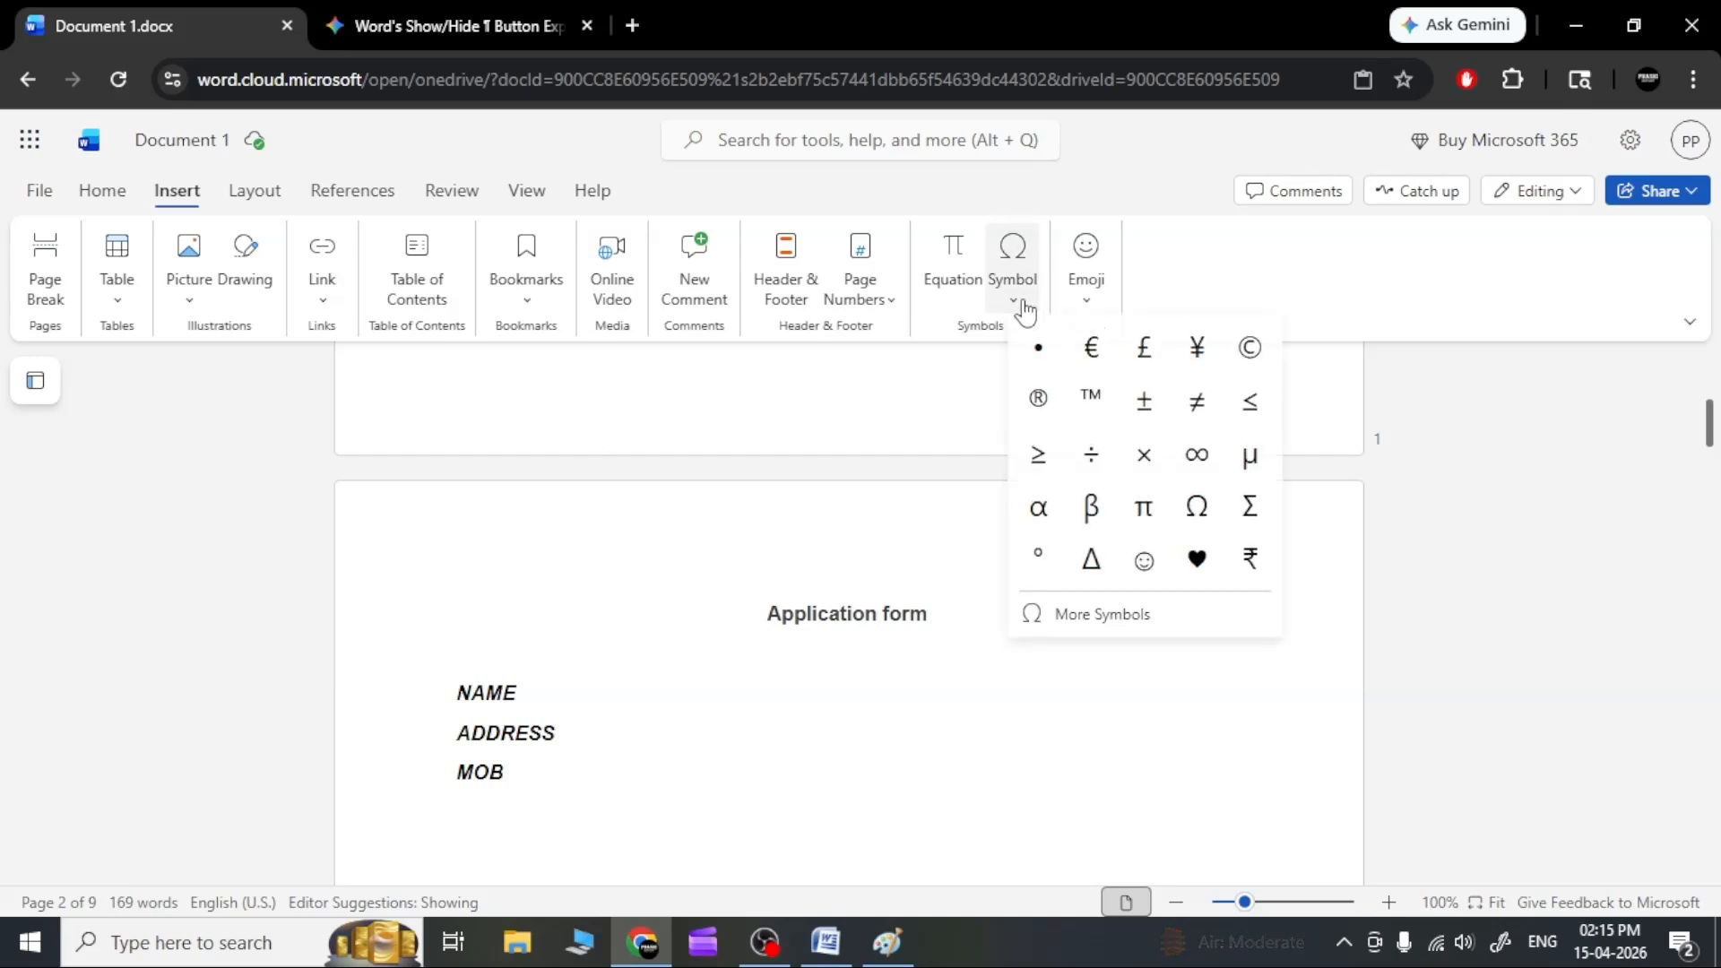
pyautogui.click(1031, 305)
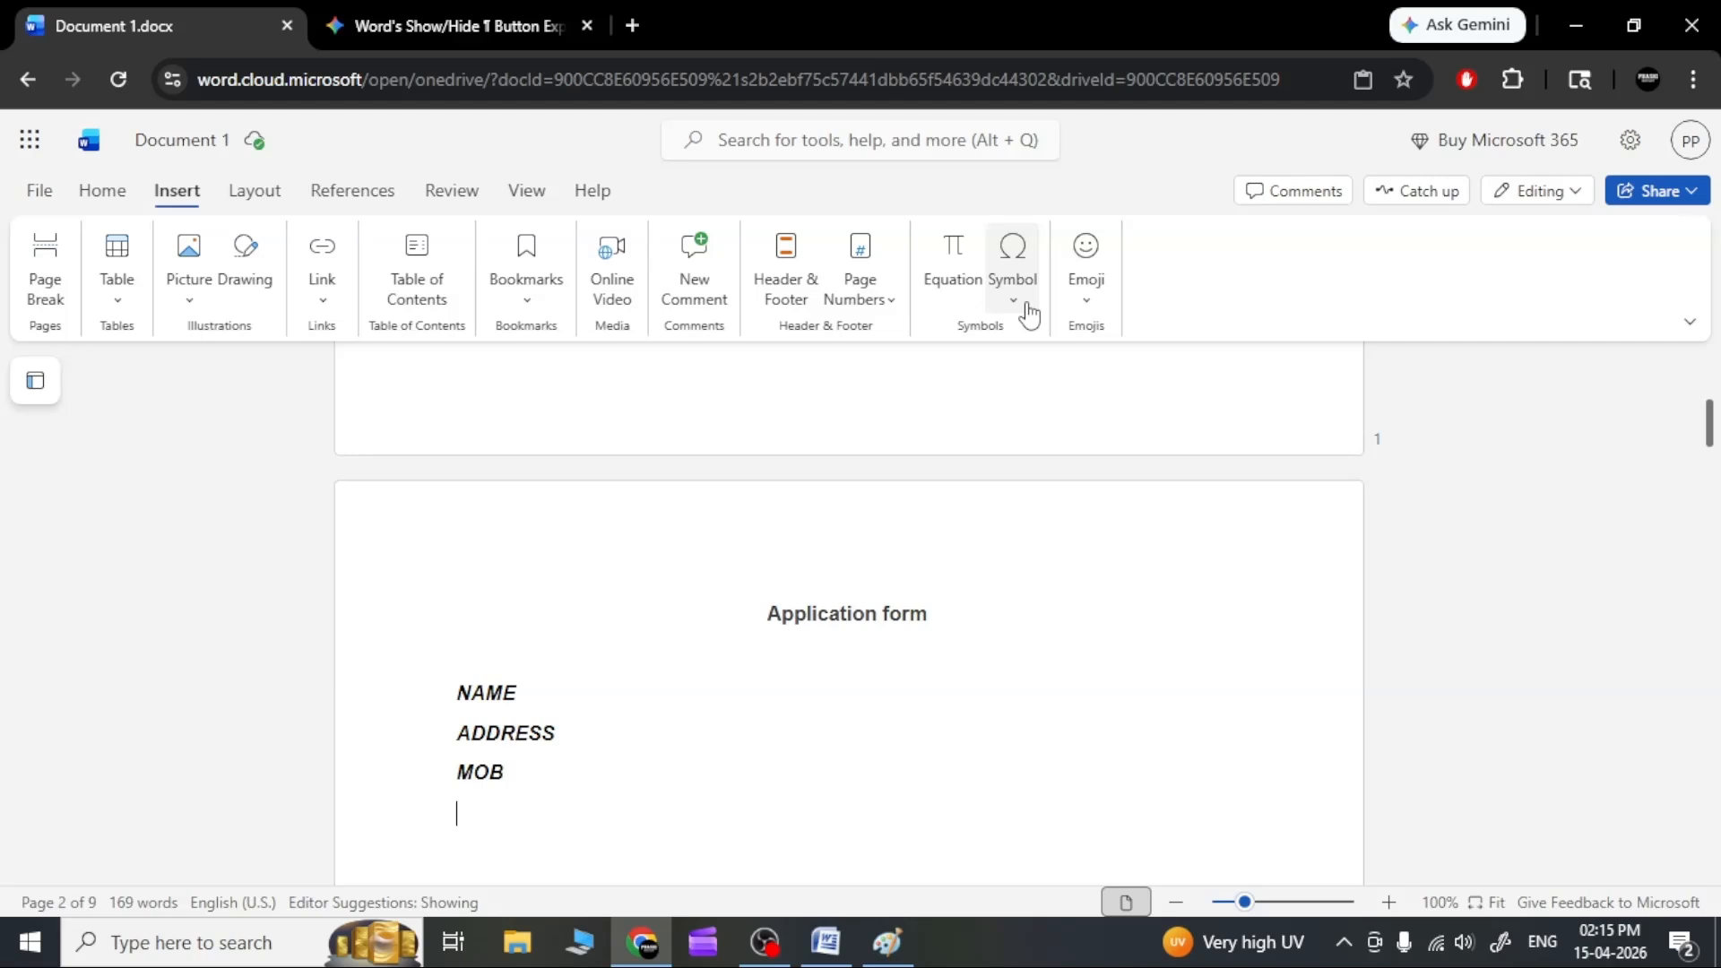
pyautogui.click(1087, 312)
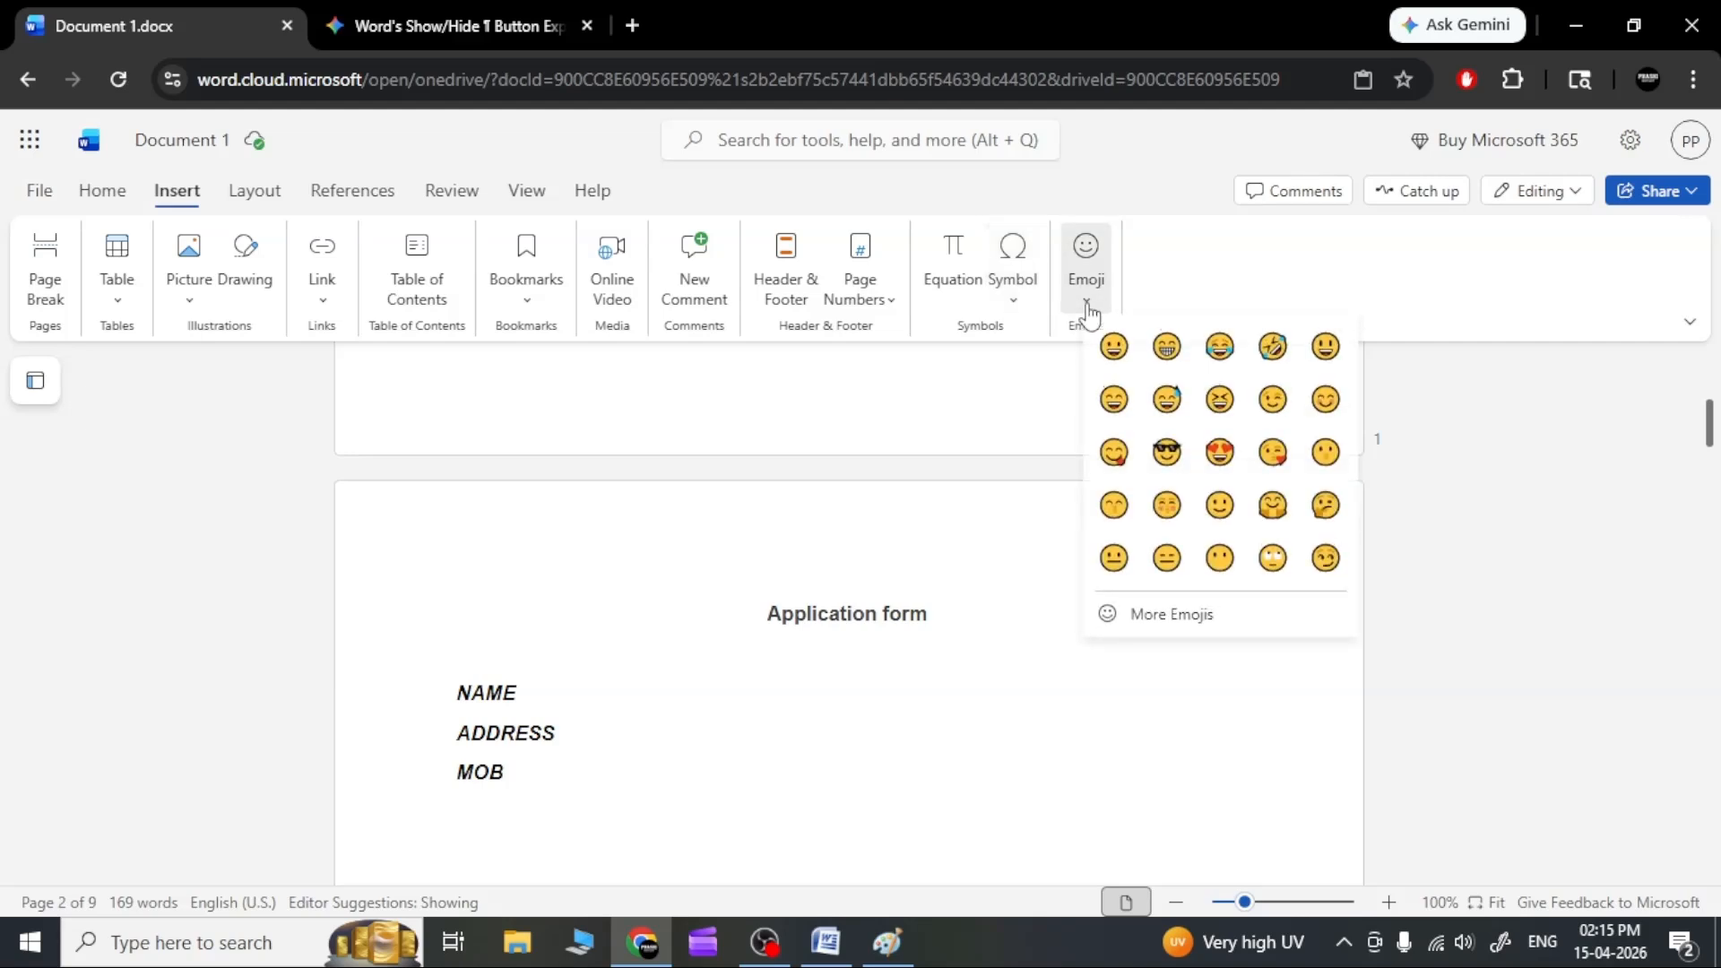
pyautogui.click(1089, 314)
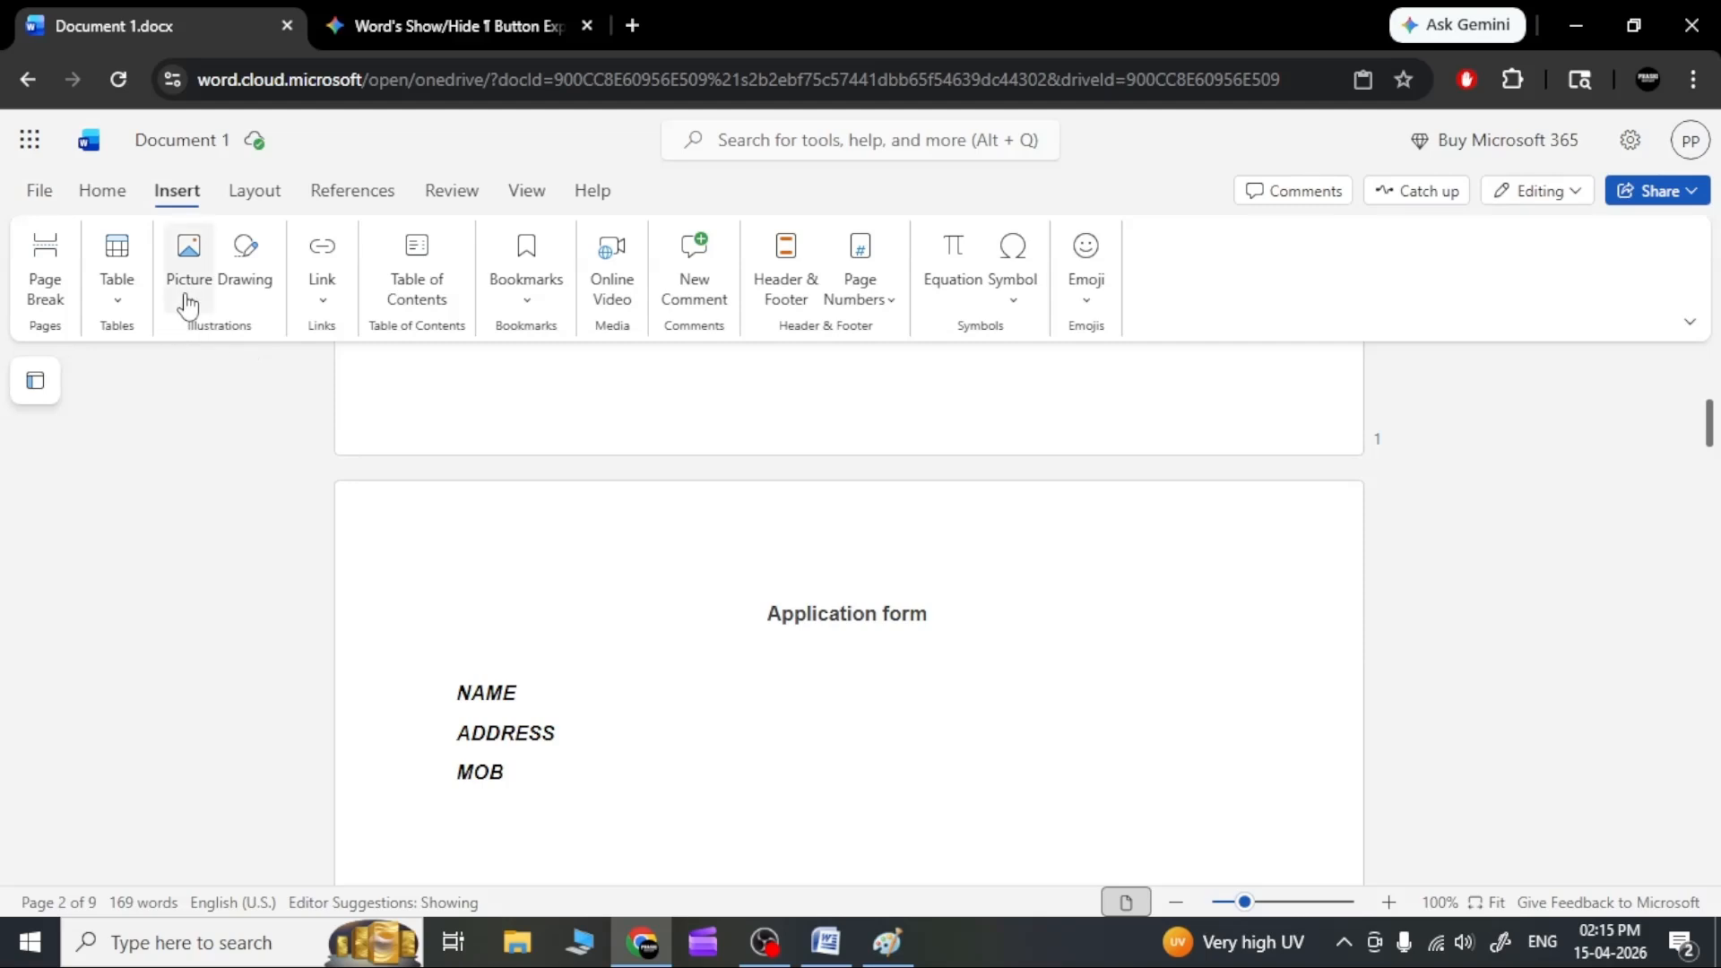
pyautogui.click(248, 273)
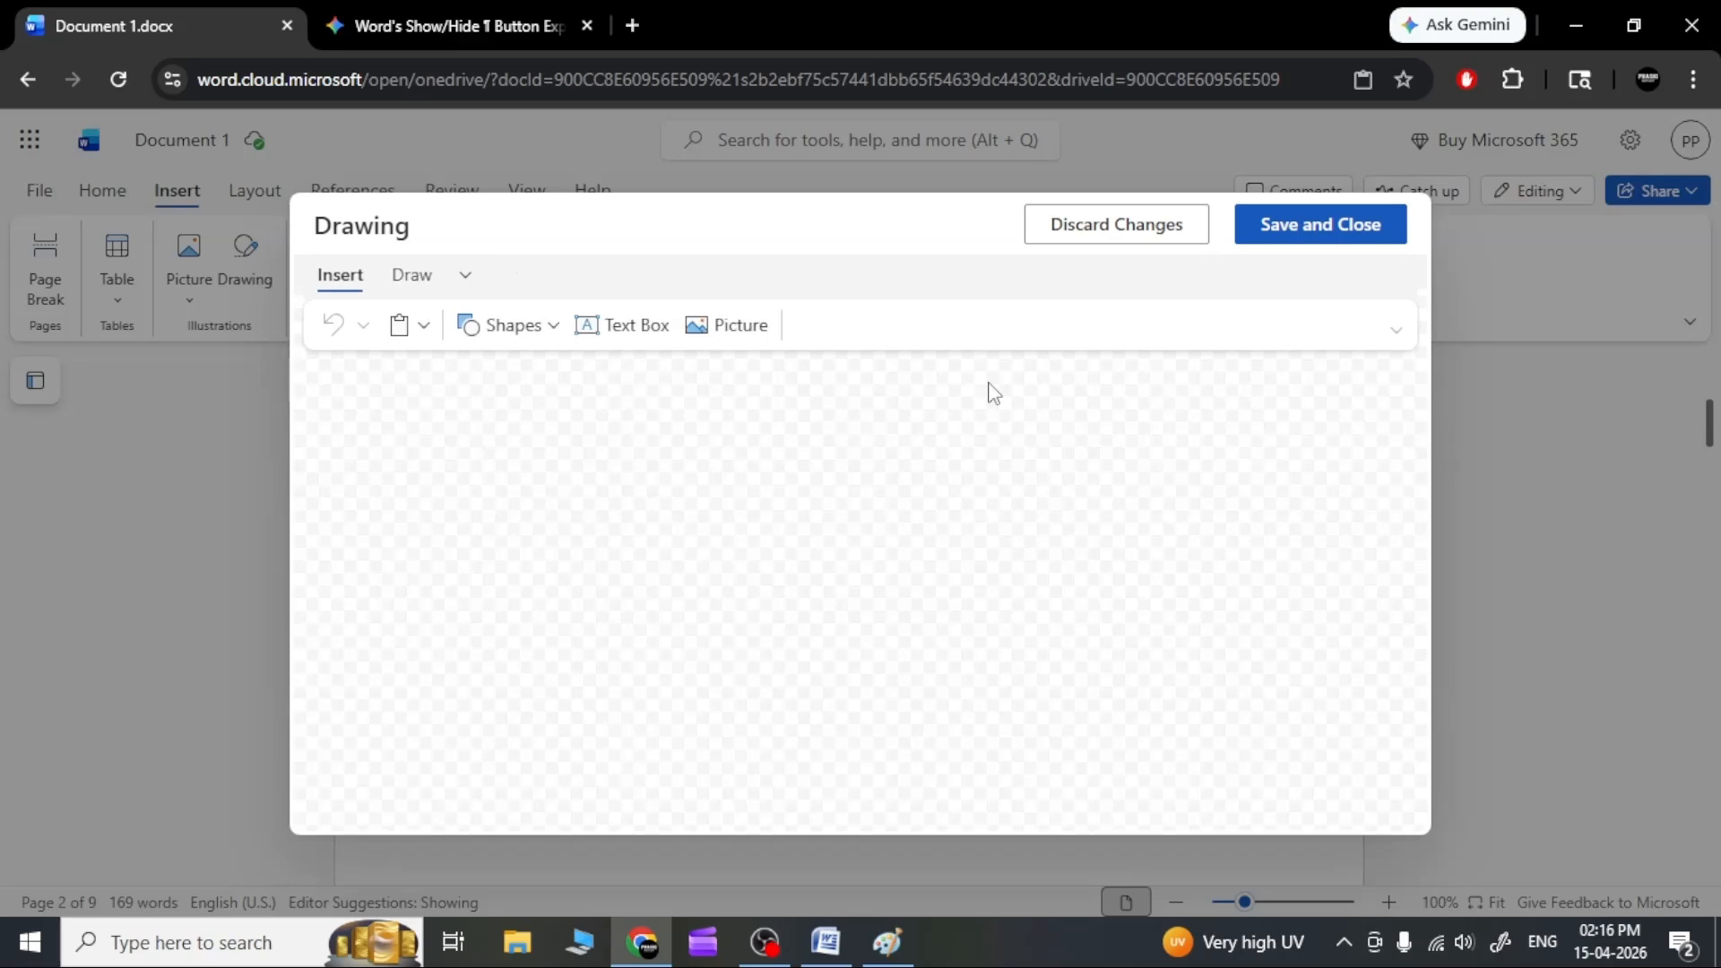
pyautogui.click(1139, 231)
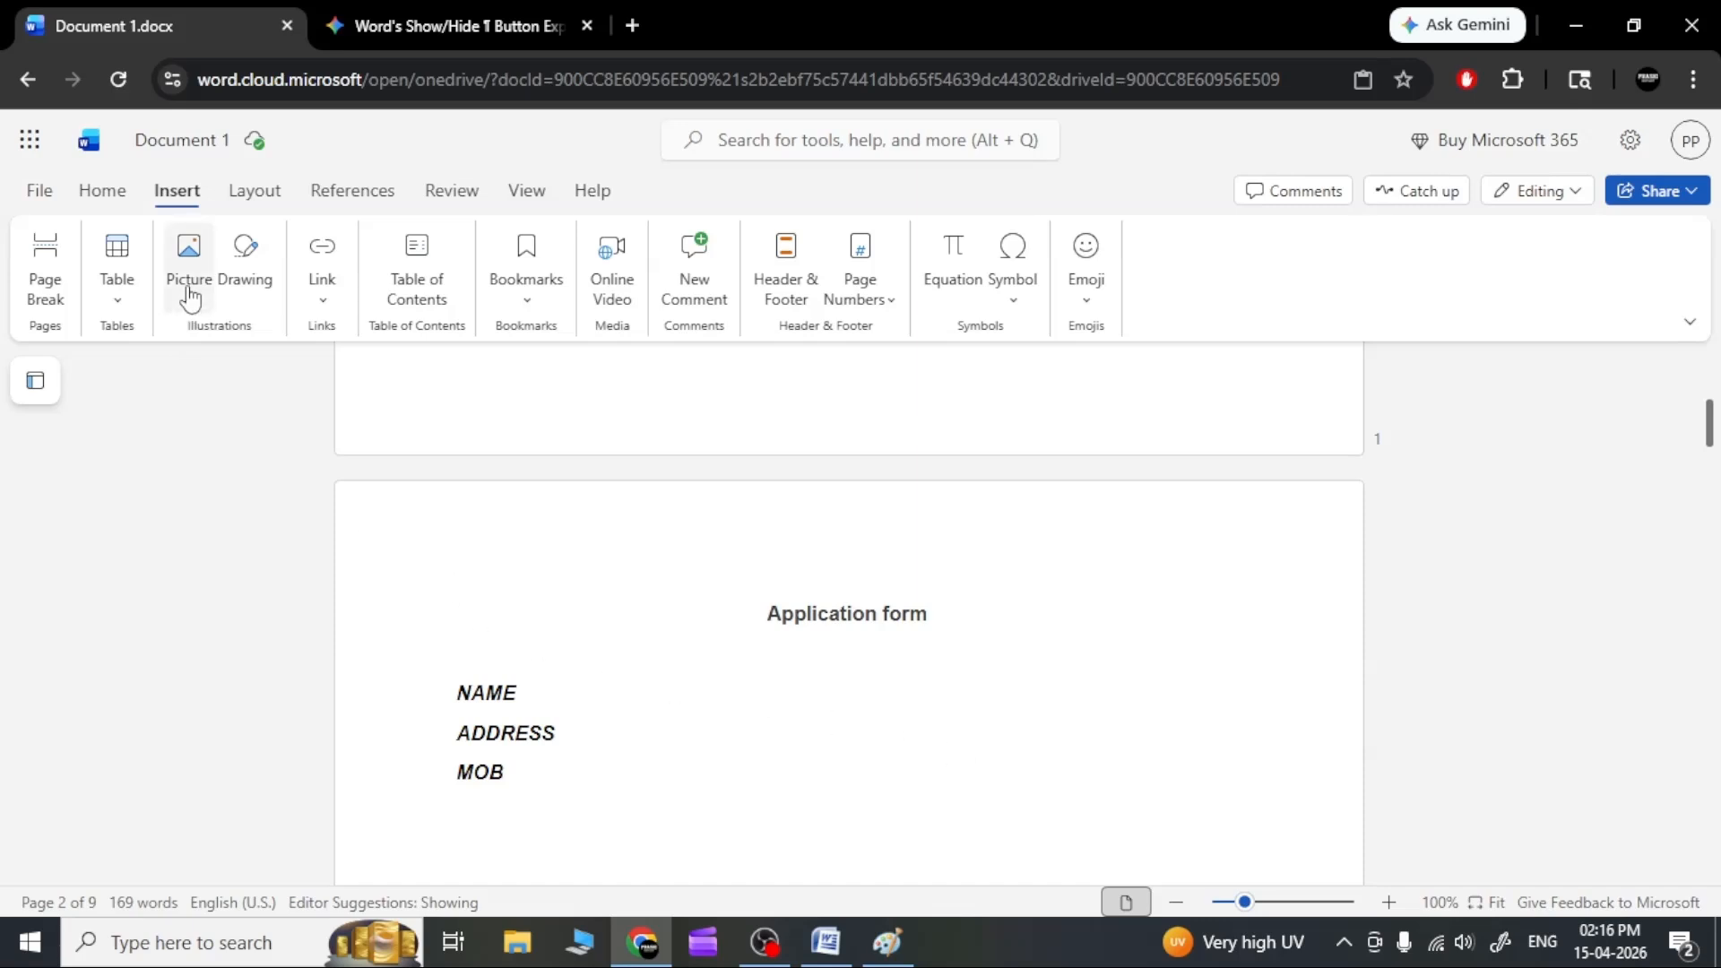
# Insert a one-cell table below the MOB line and resize it into a roughly square photo box.
pyautogui.scroll(-3, 670, 686)
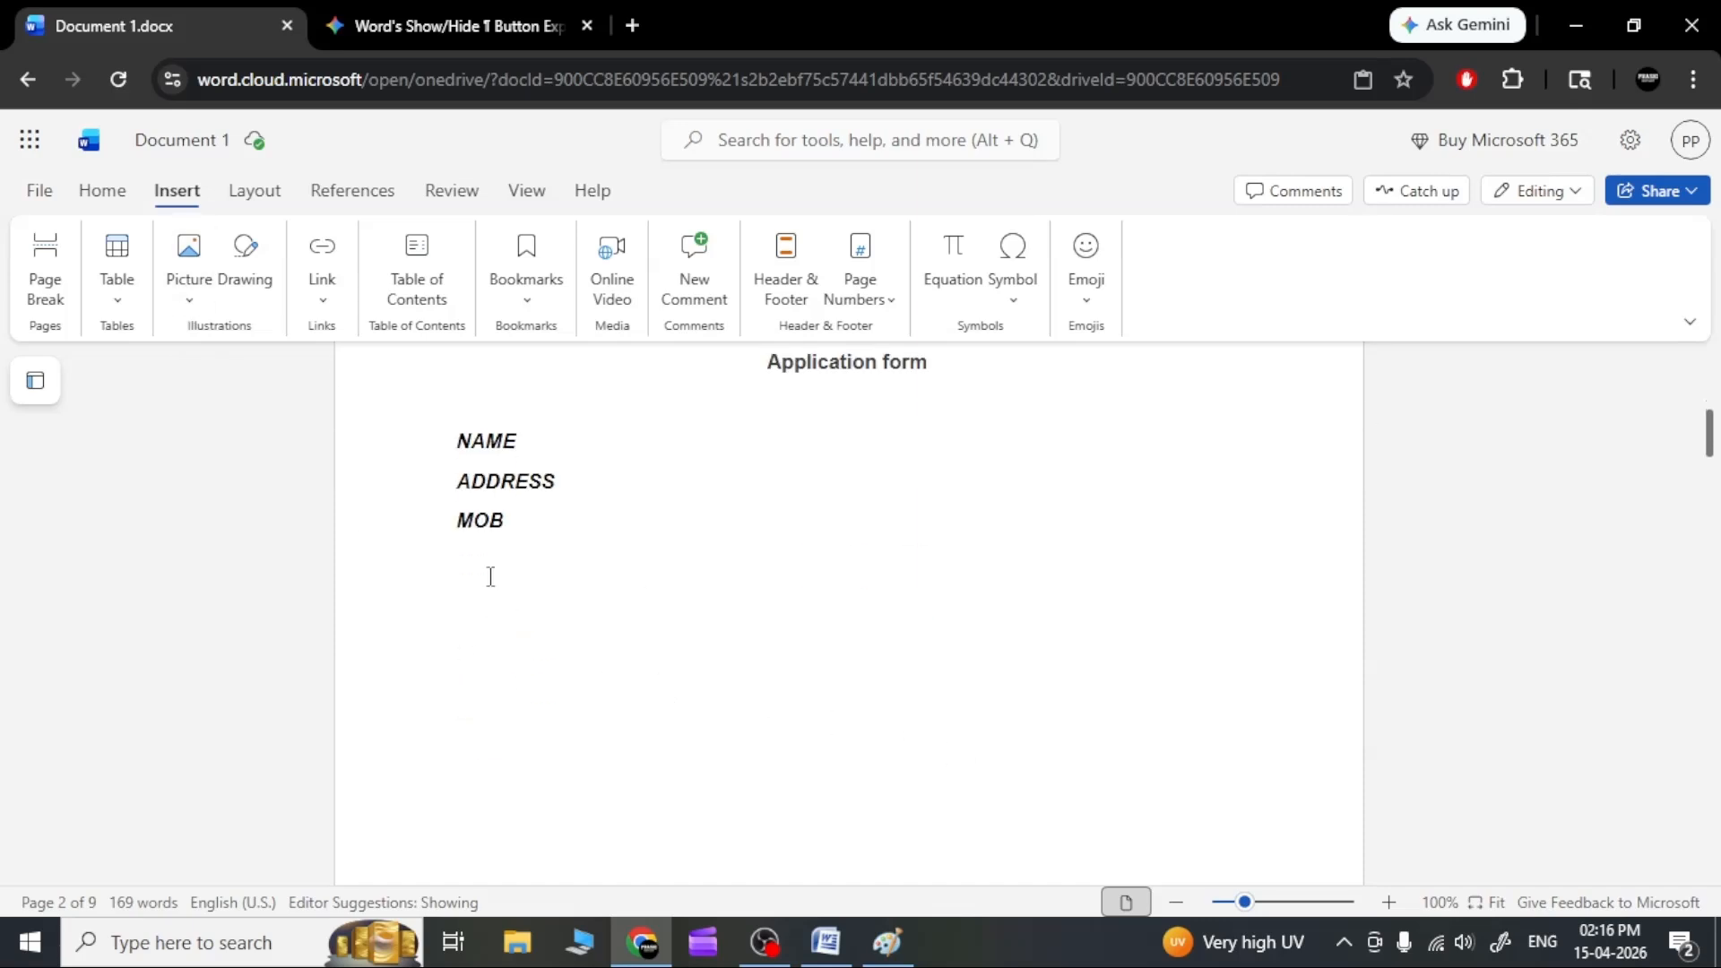
pyautogui.click(116, 303)
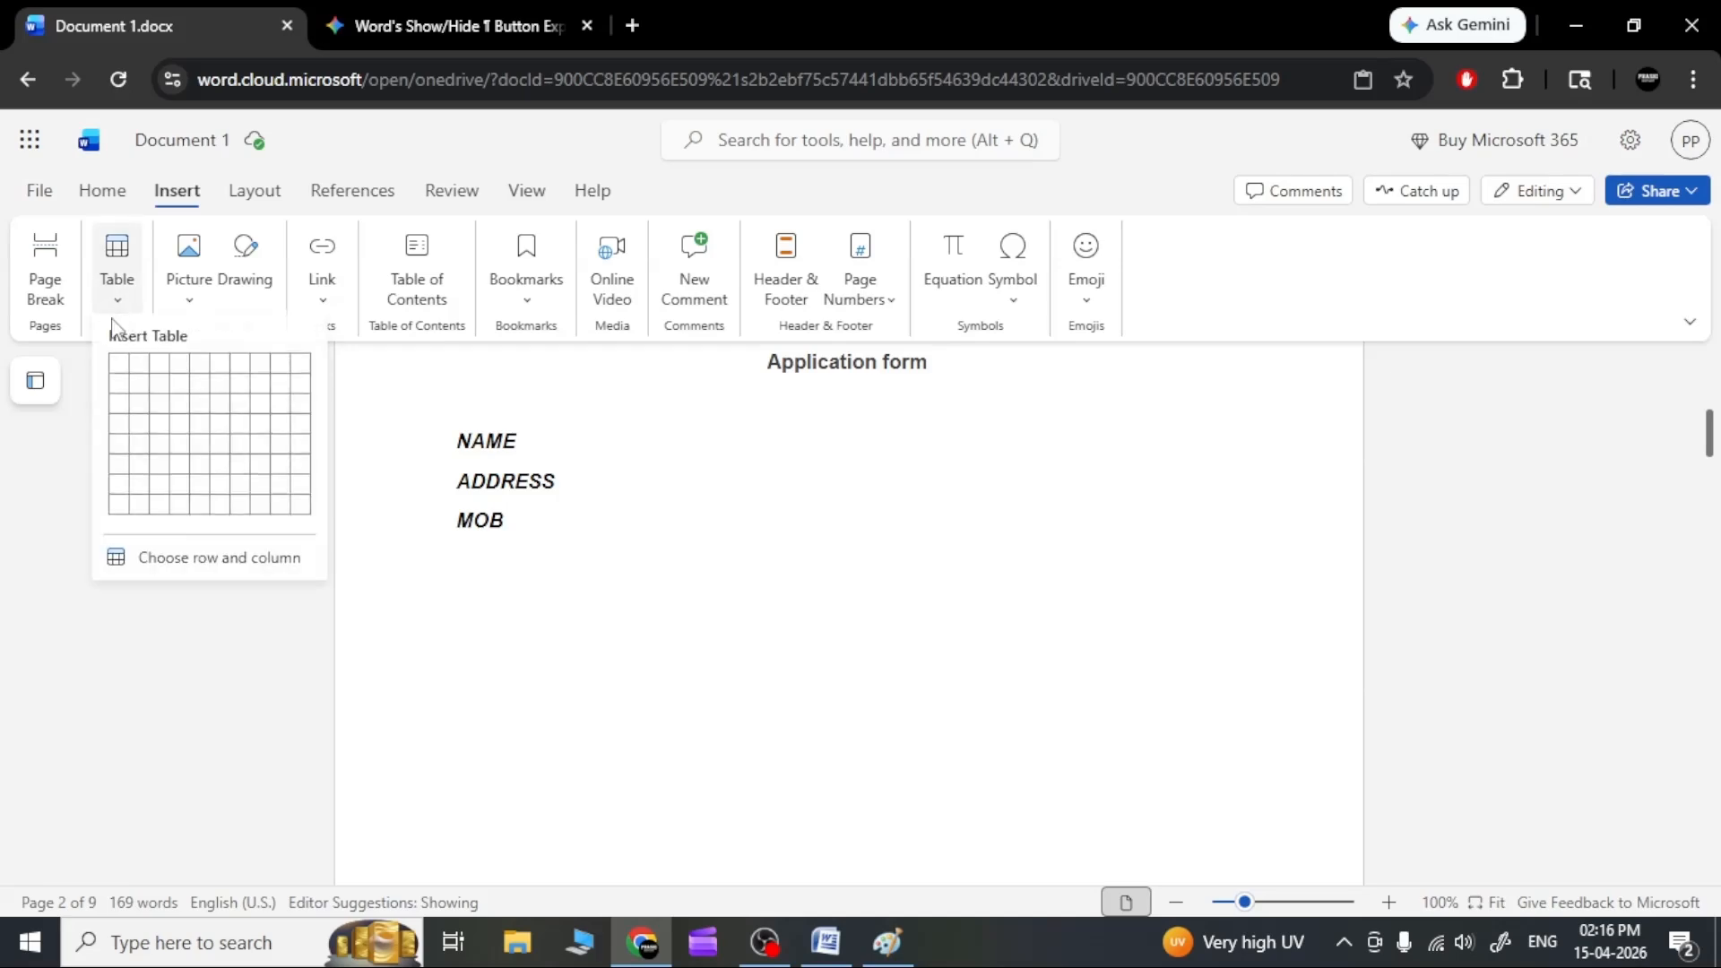
pyautogui.click(120, 364)
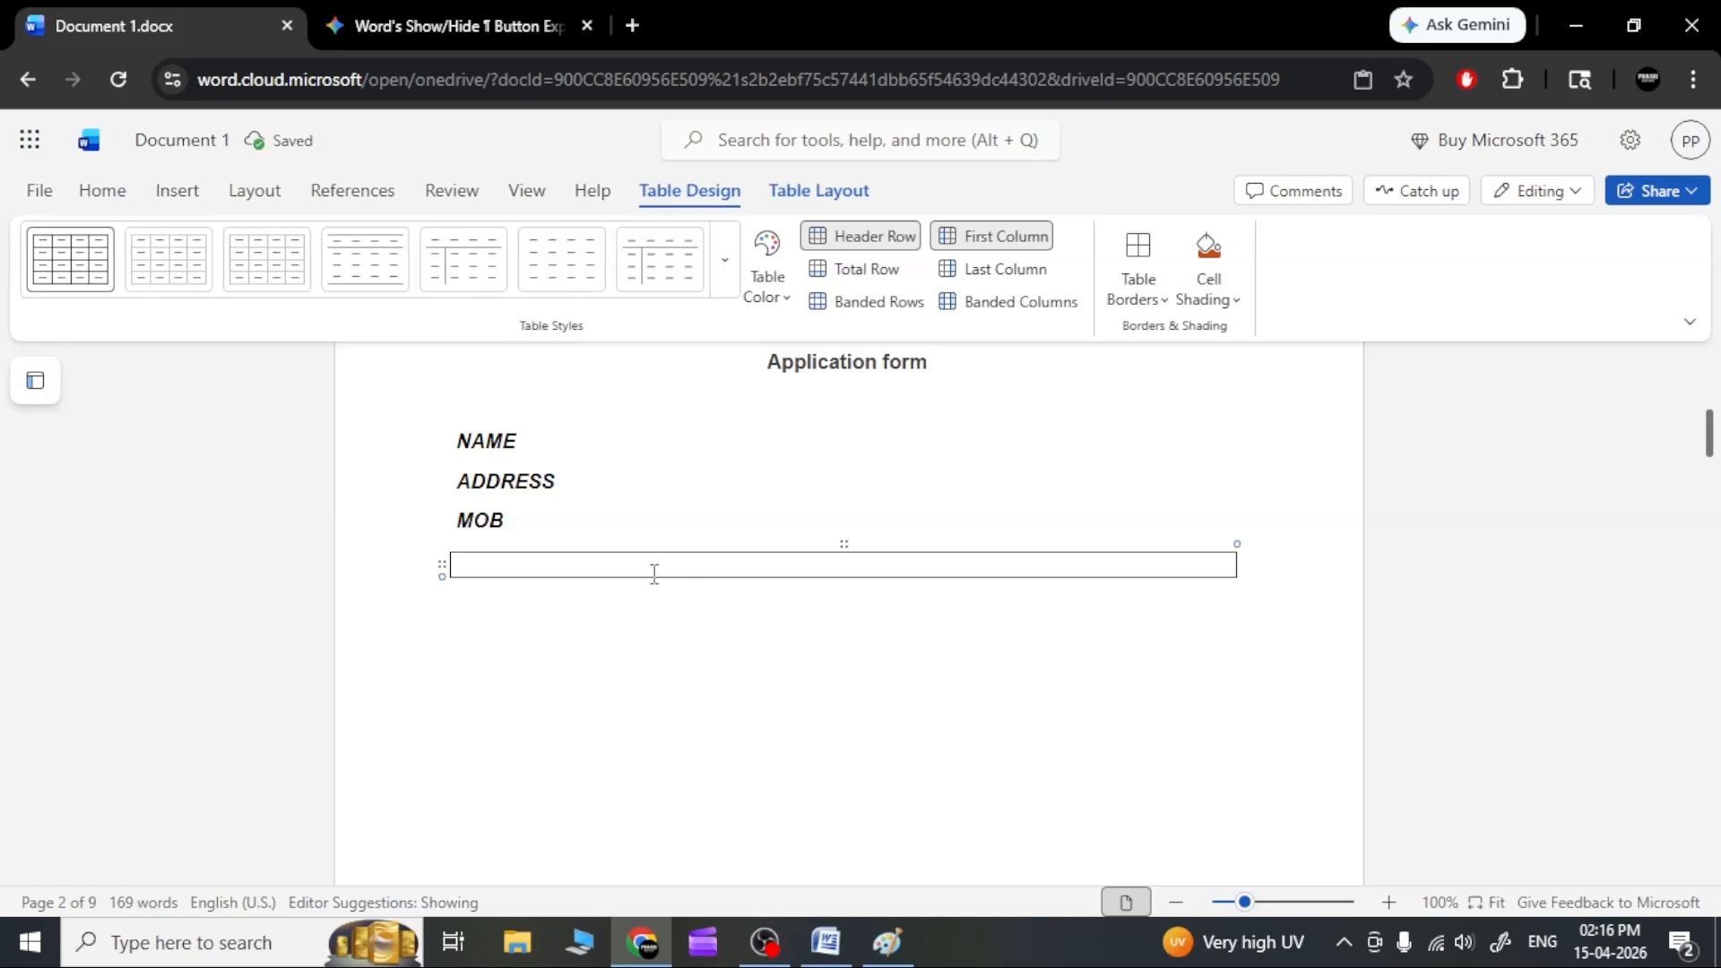
pyautogui.moveTo(652, 581); pyautogui.dragTo(650, 783)
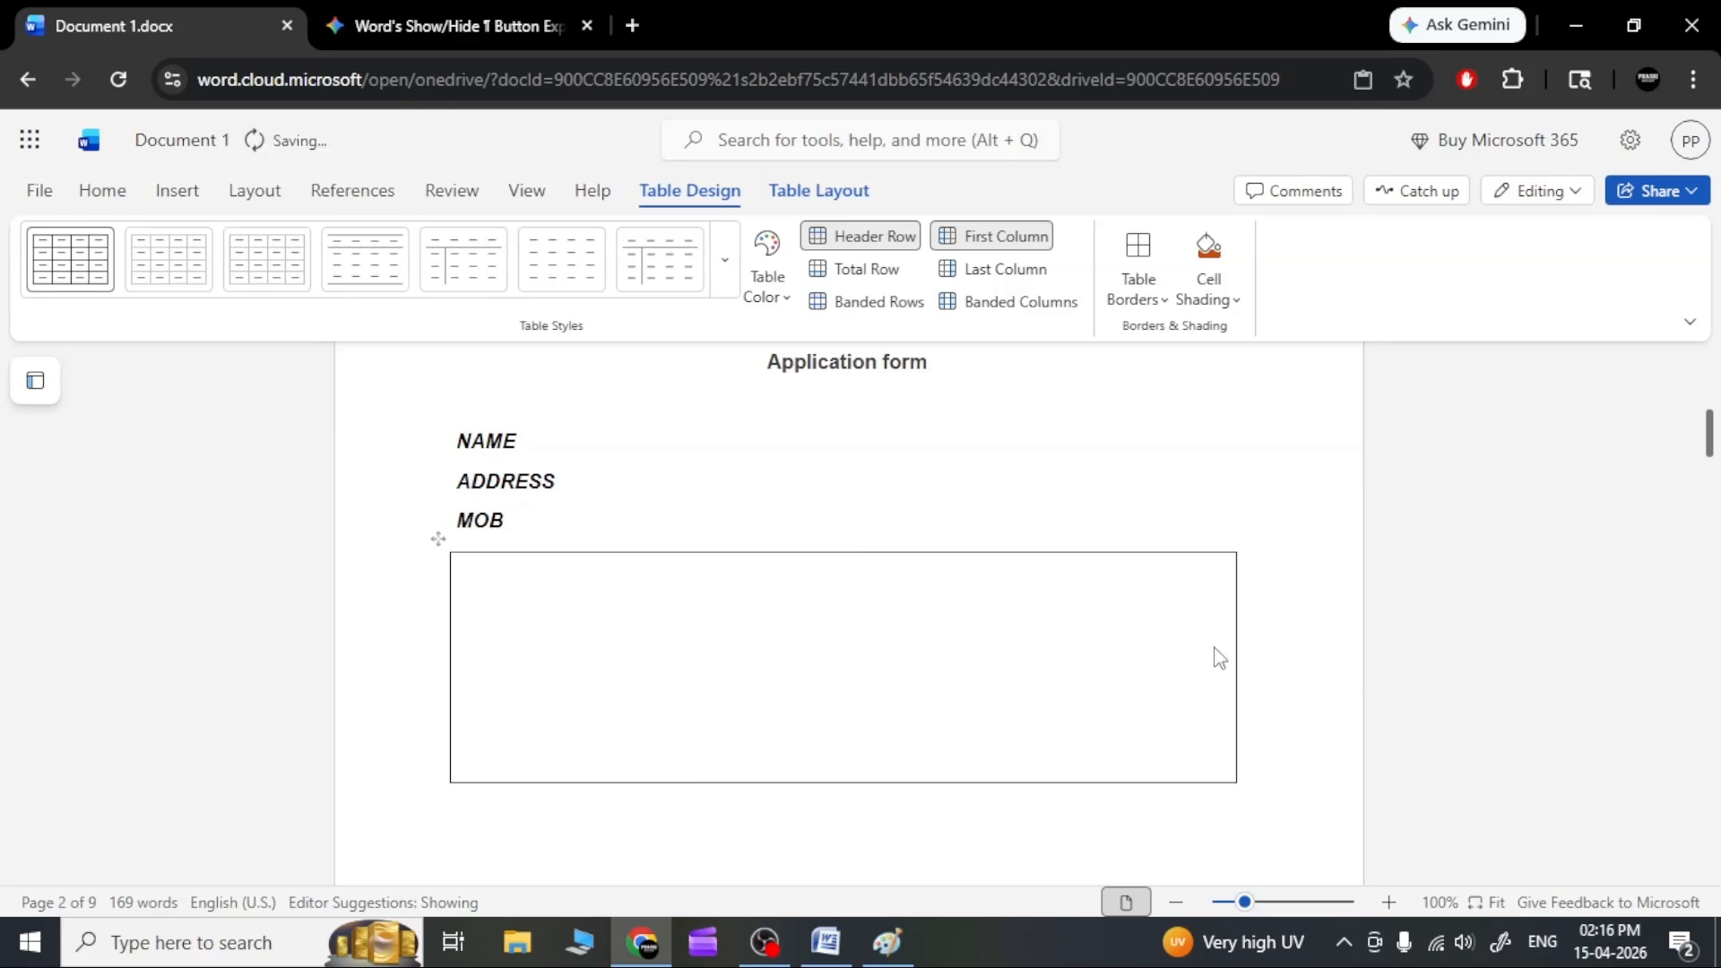
pyautogui.moveTo(1236, 639); pyautogui.dragTo(697, 661)
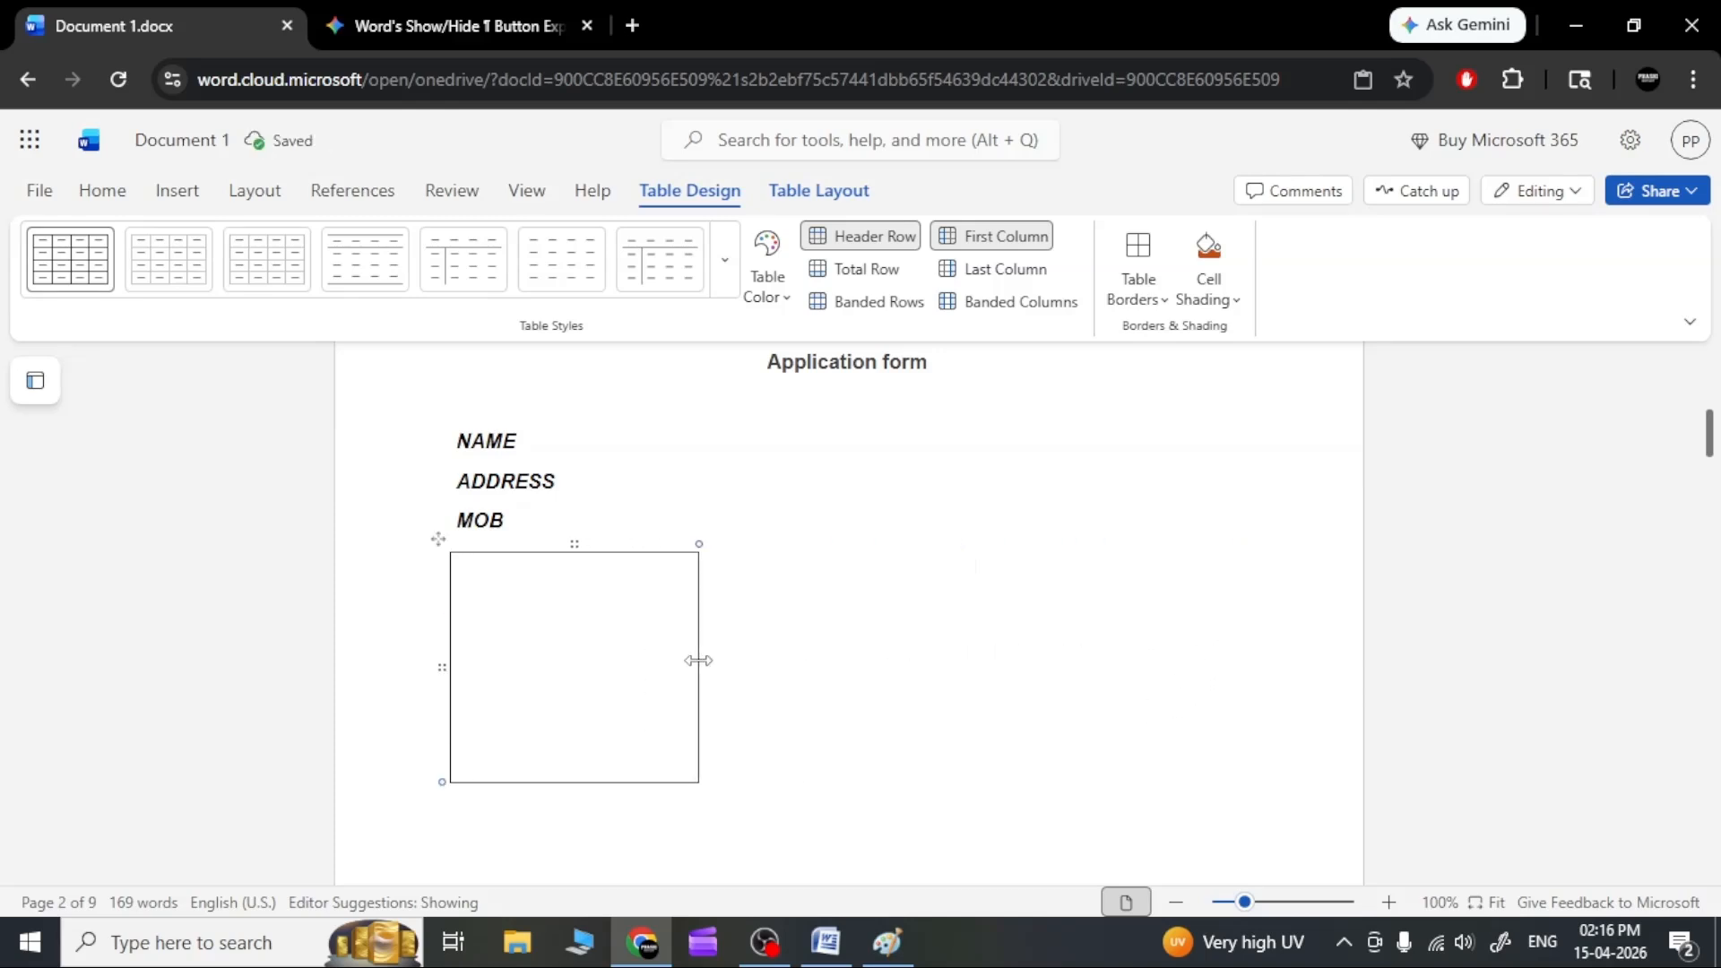
# Insert the picture "WhatsApp Image 2025-10-11 at 11.09.41 AM" from the device's Downloads folder into the square box, and deselect it.
pyautogui.click(177, 190)
pyautogui.click(186, 265)
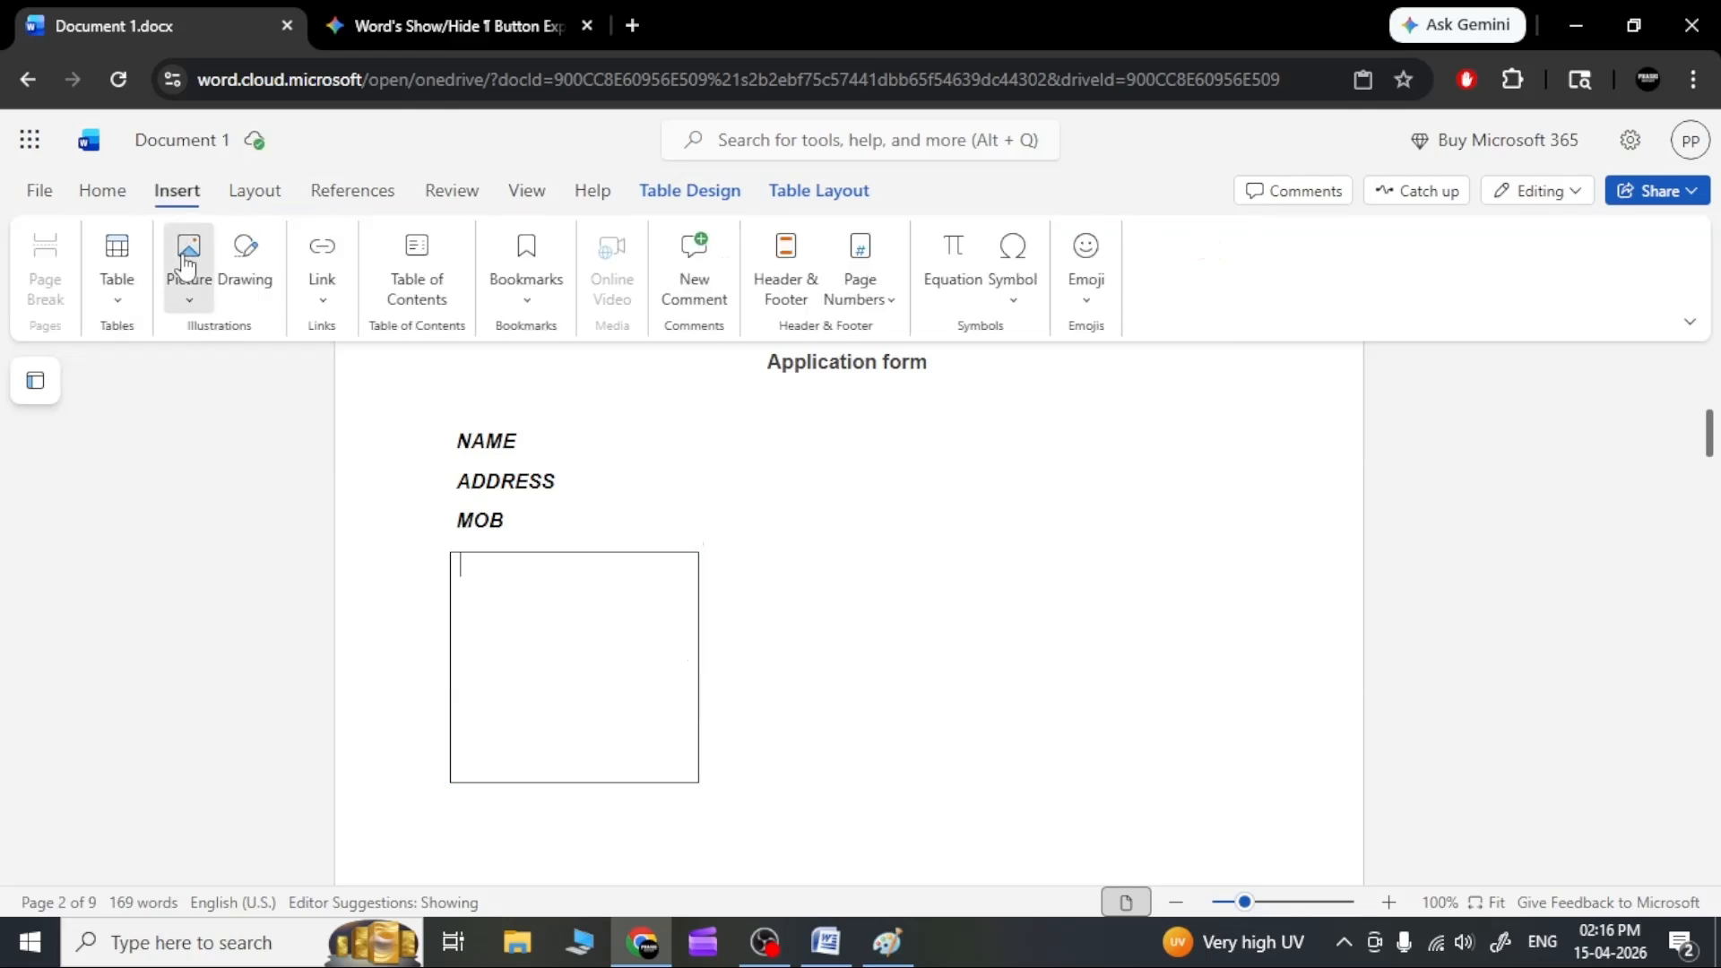
pyautogui.click(243, 380)
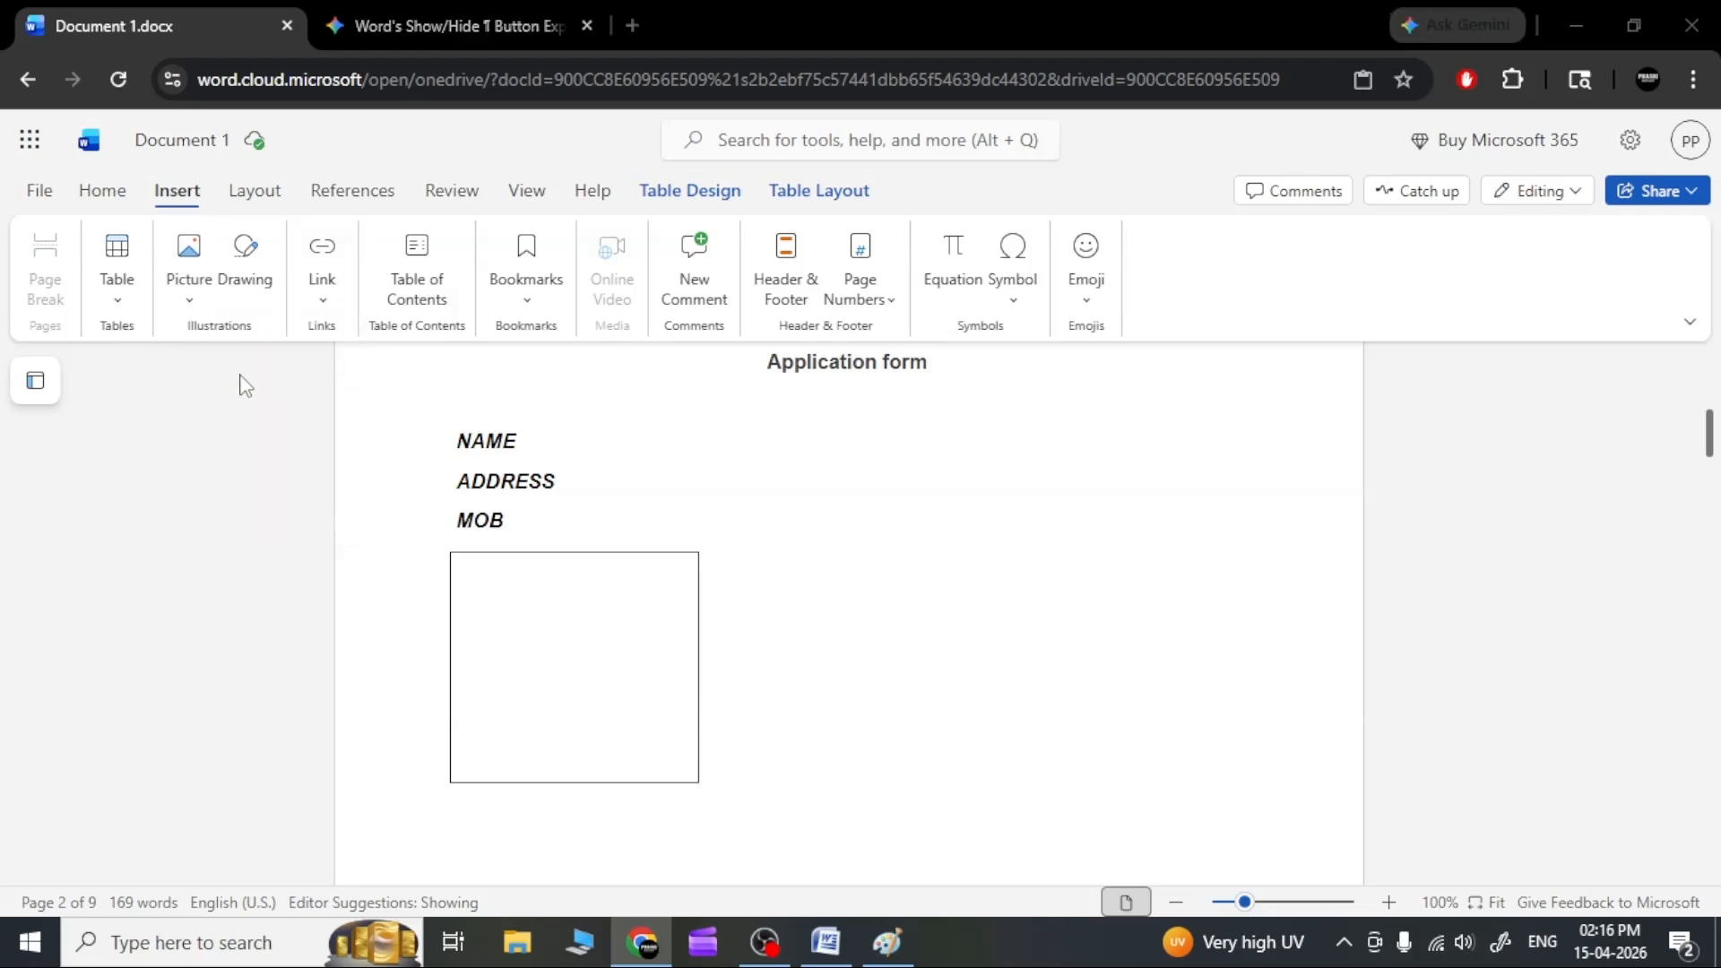
pyautogui.click(276, 253)
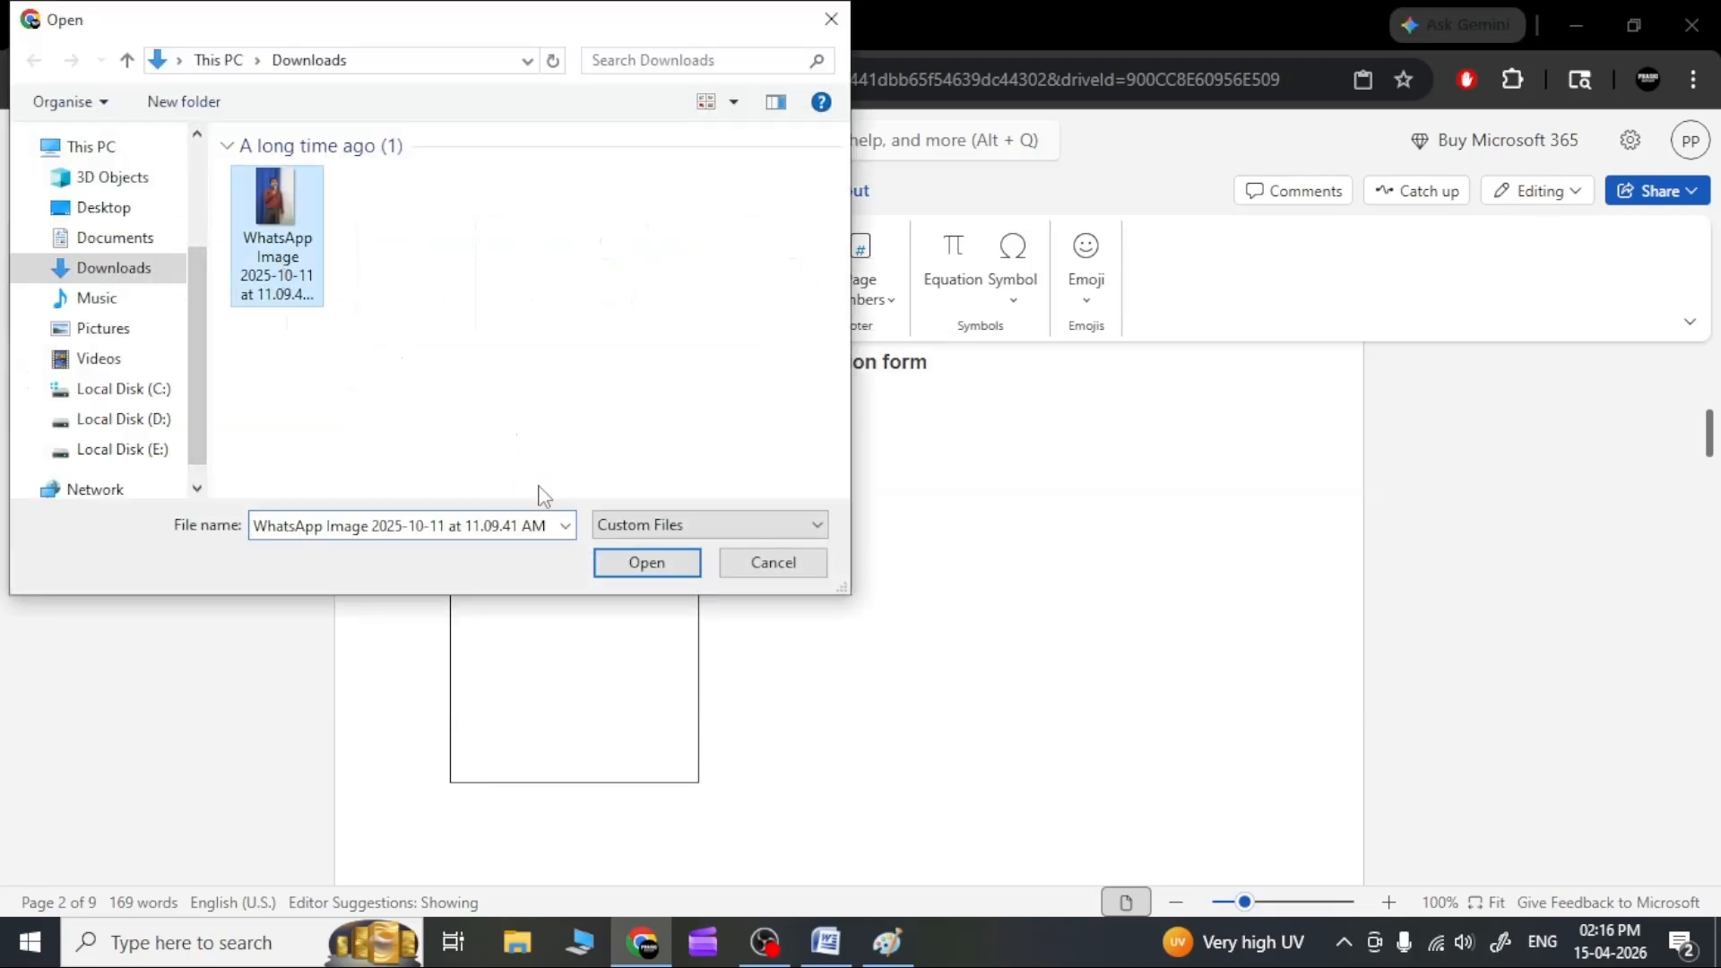
pyautogui.click(671, 564)
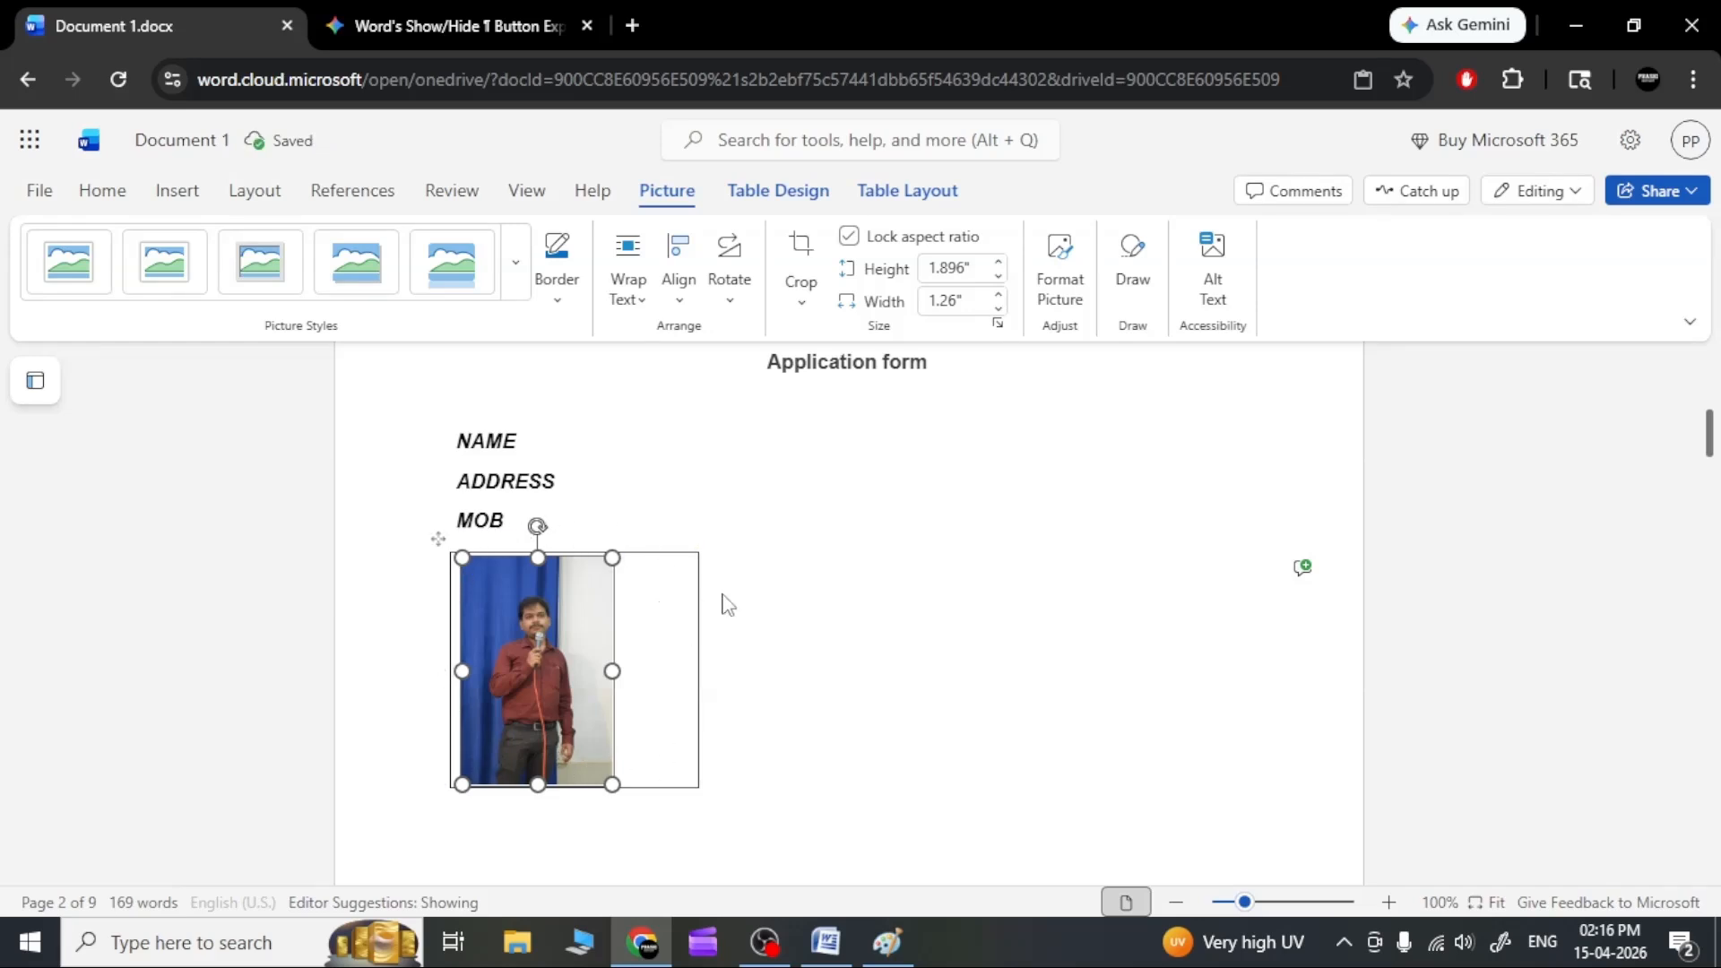
pyautogui.click(714, 627)
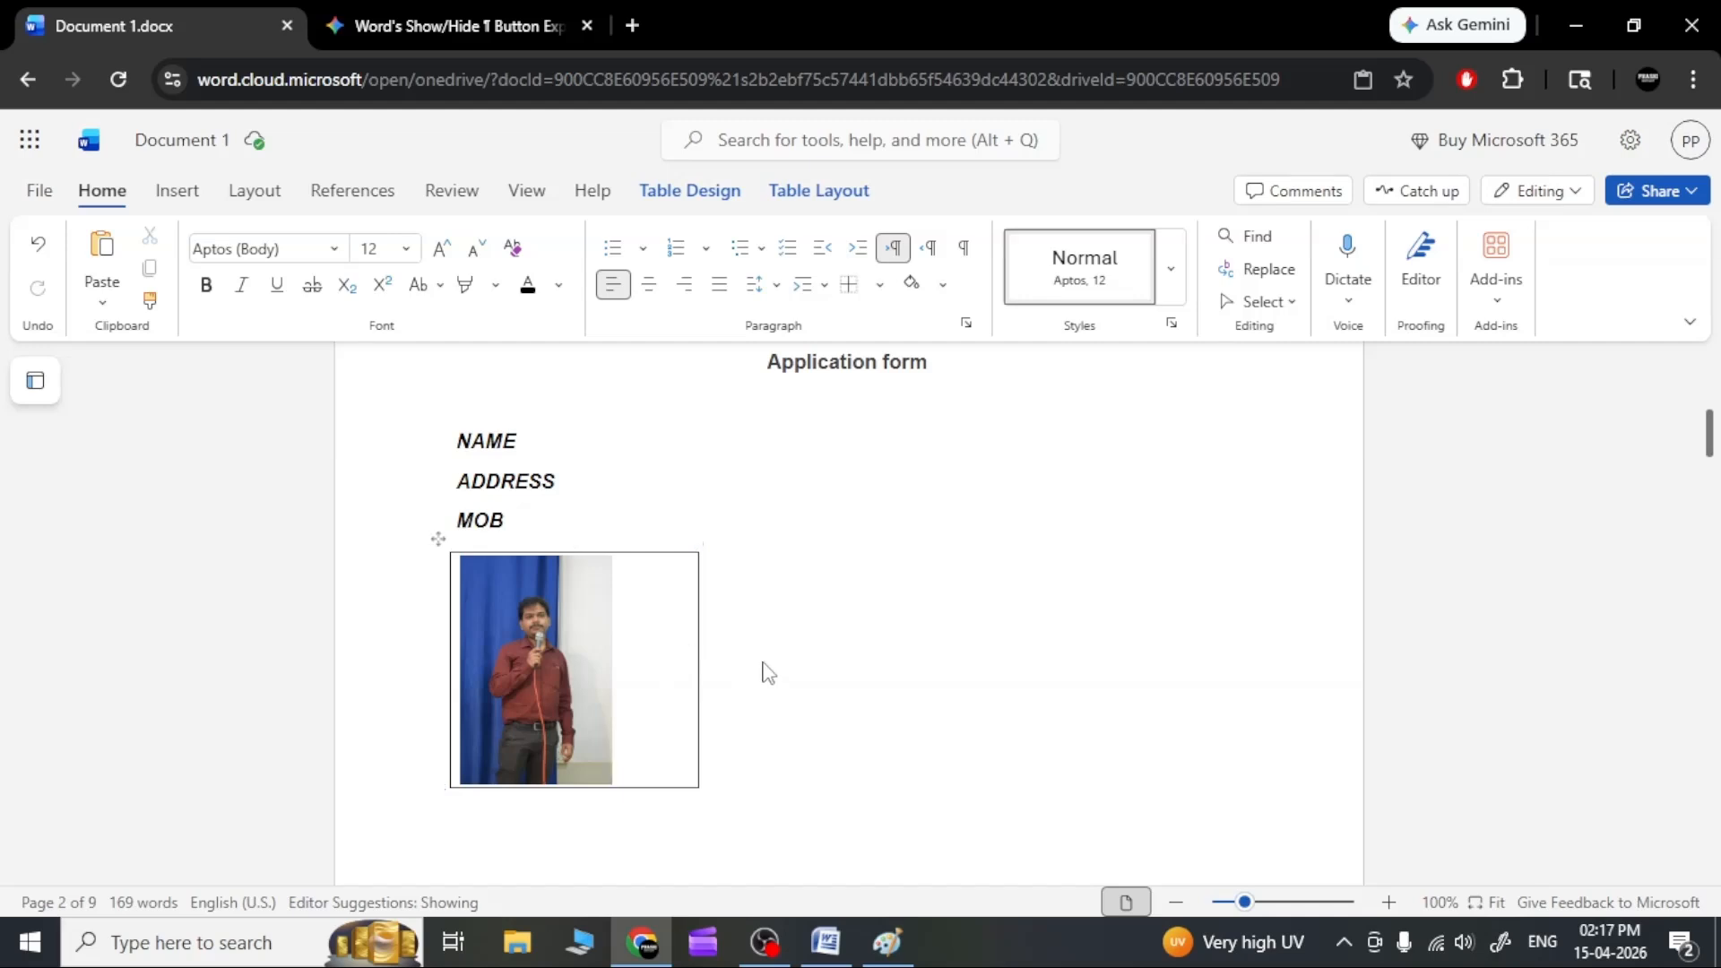
# Insert the picture "WhatsApp Image 2025-10-11 at 11.09.41 AM" from the device's Downloads folder on the blank line below the photo box.
pyautogui.scroll(-3, 769, 672)
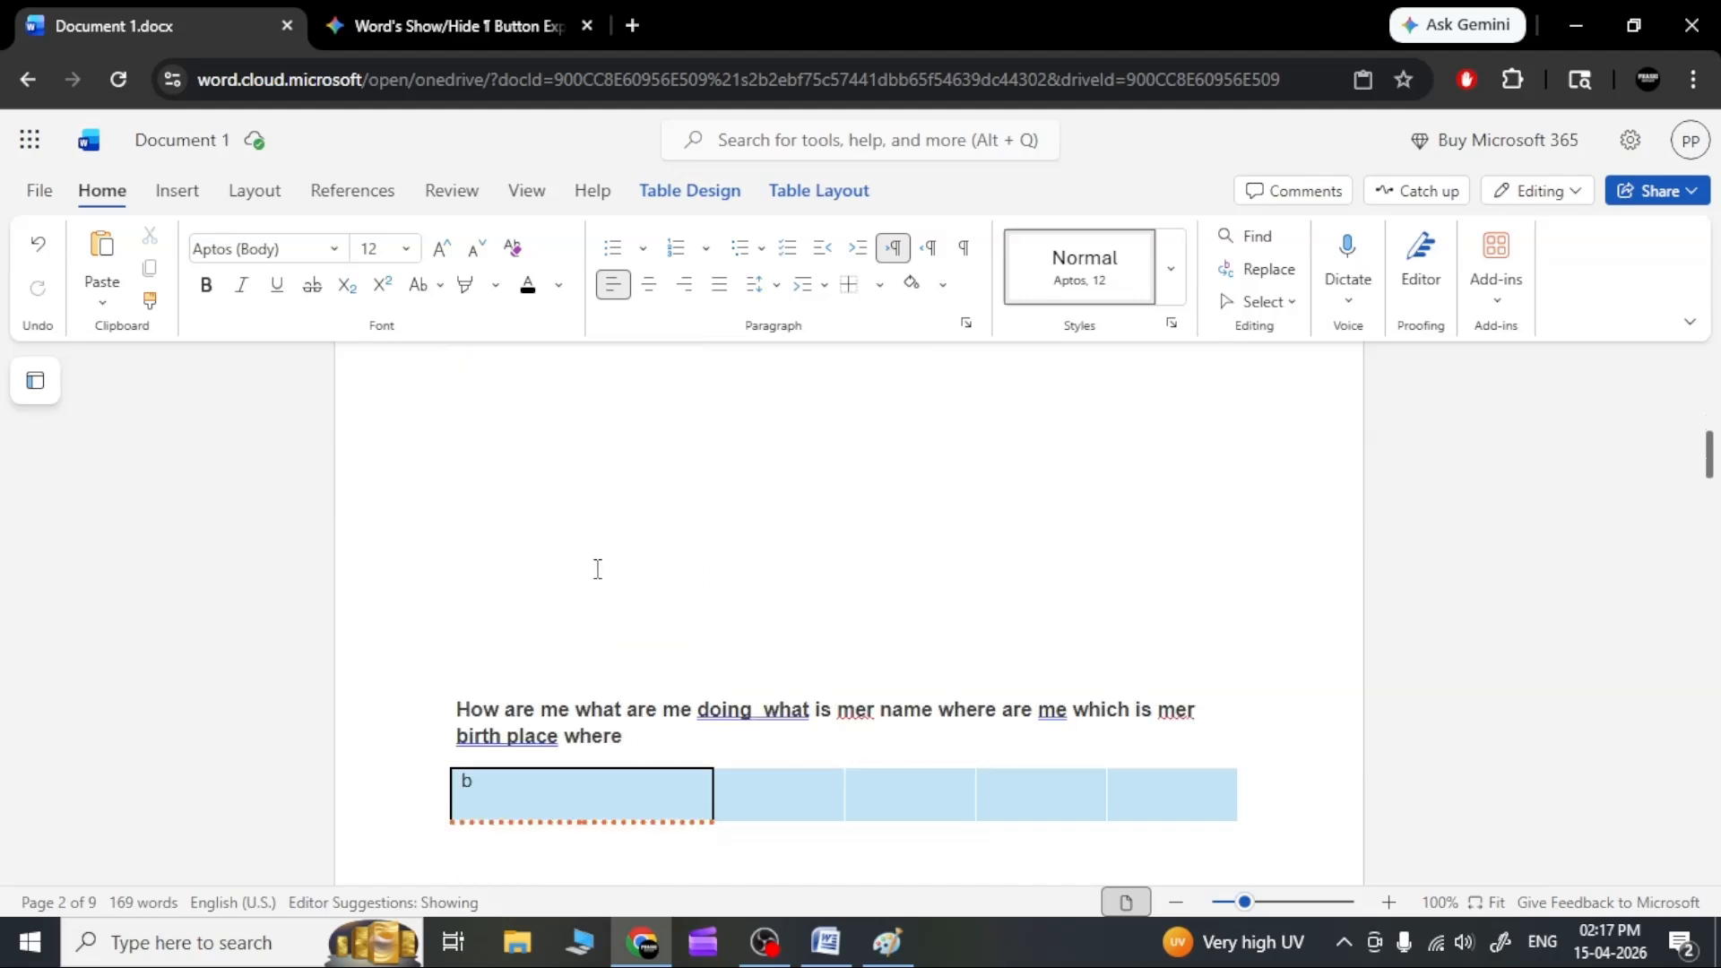
pyautogui.click(561, 603)
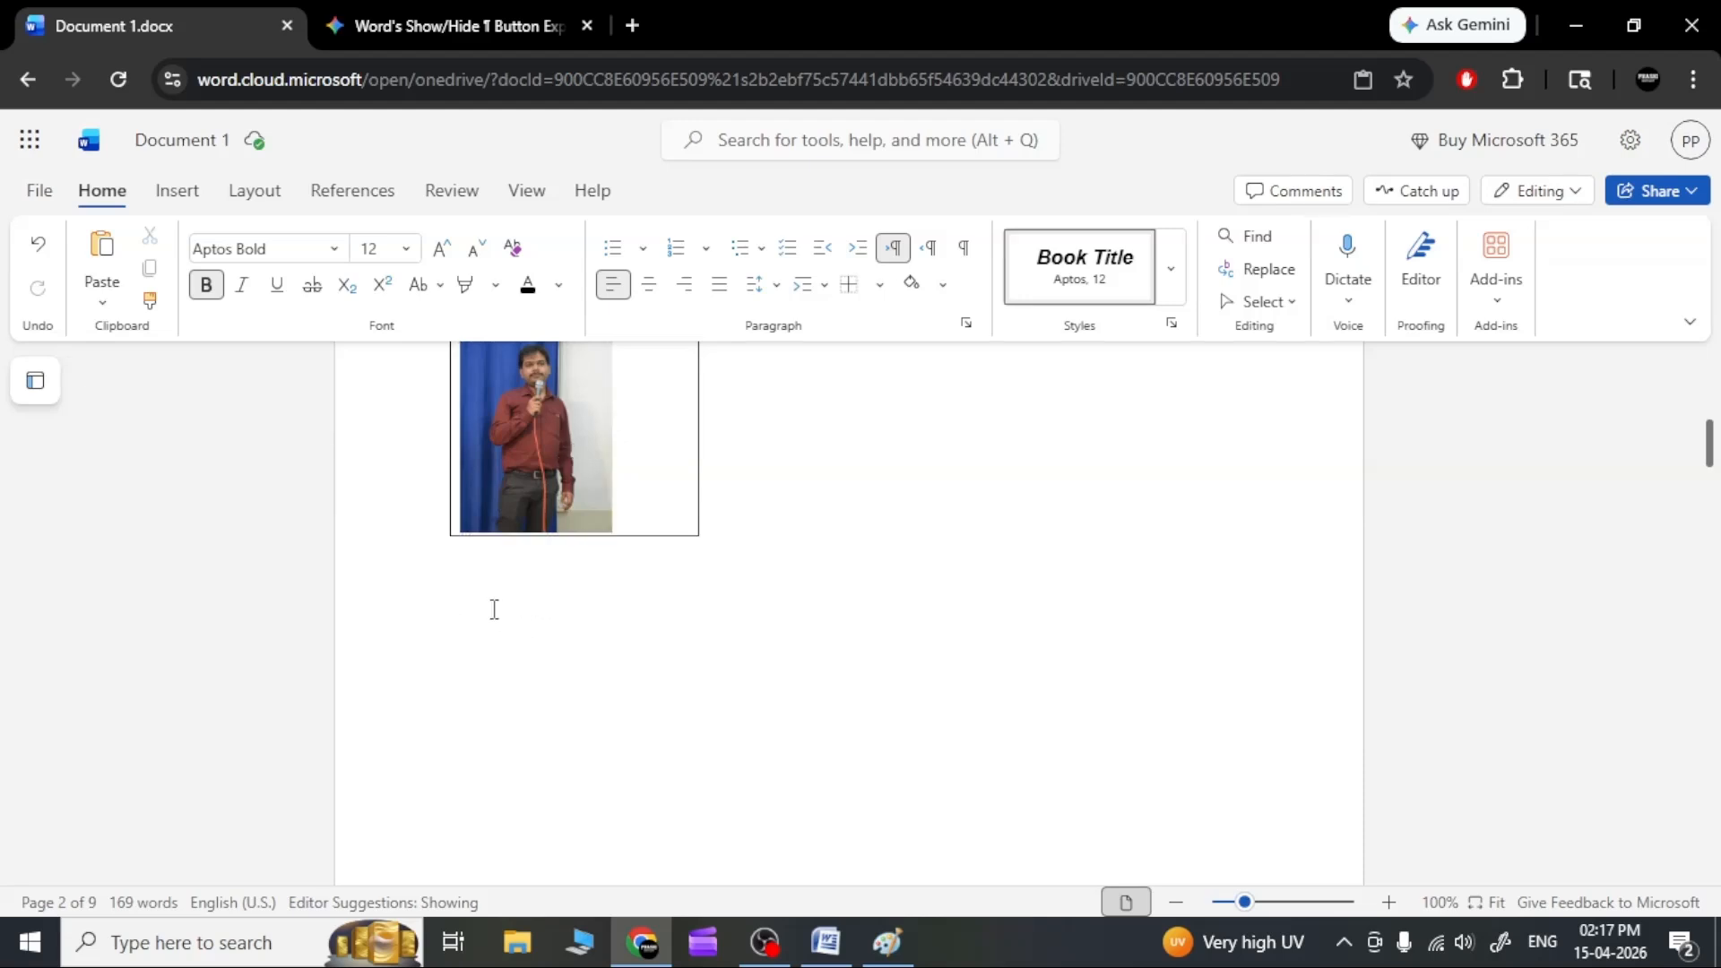
pyautogui.click(179, 197)
pyautogui.click(192, 265)
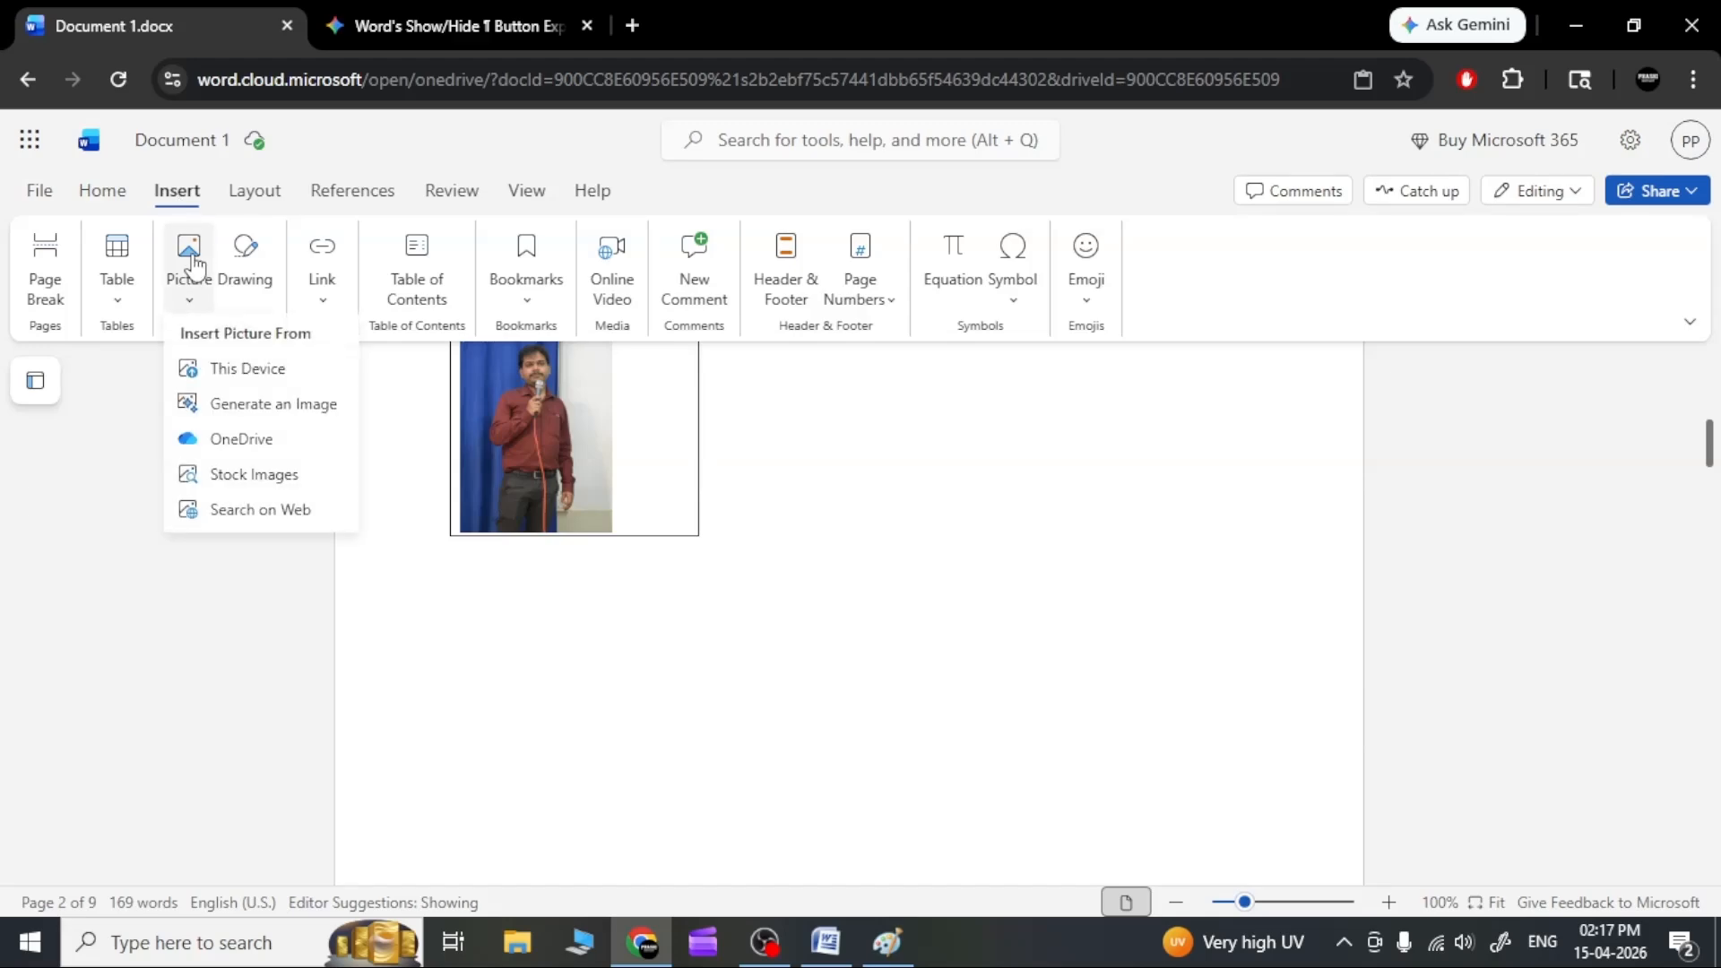
pyautogui.click(228, 369)
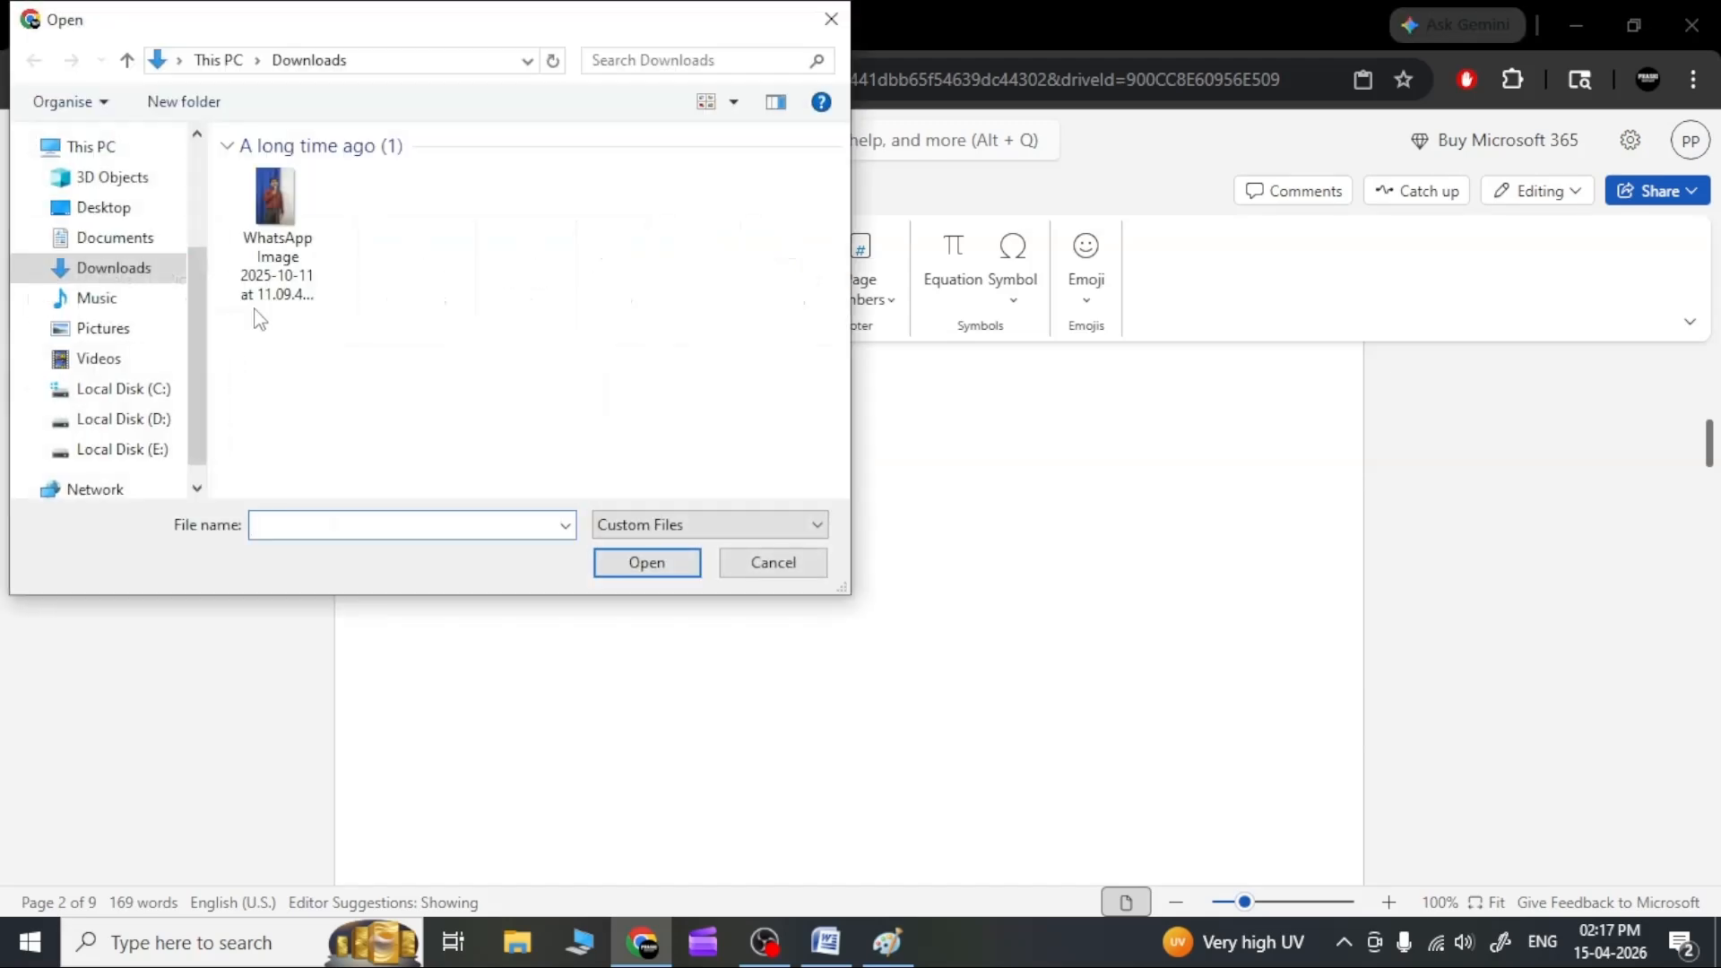
pyautogui.click(249, 222)
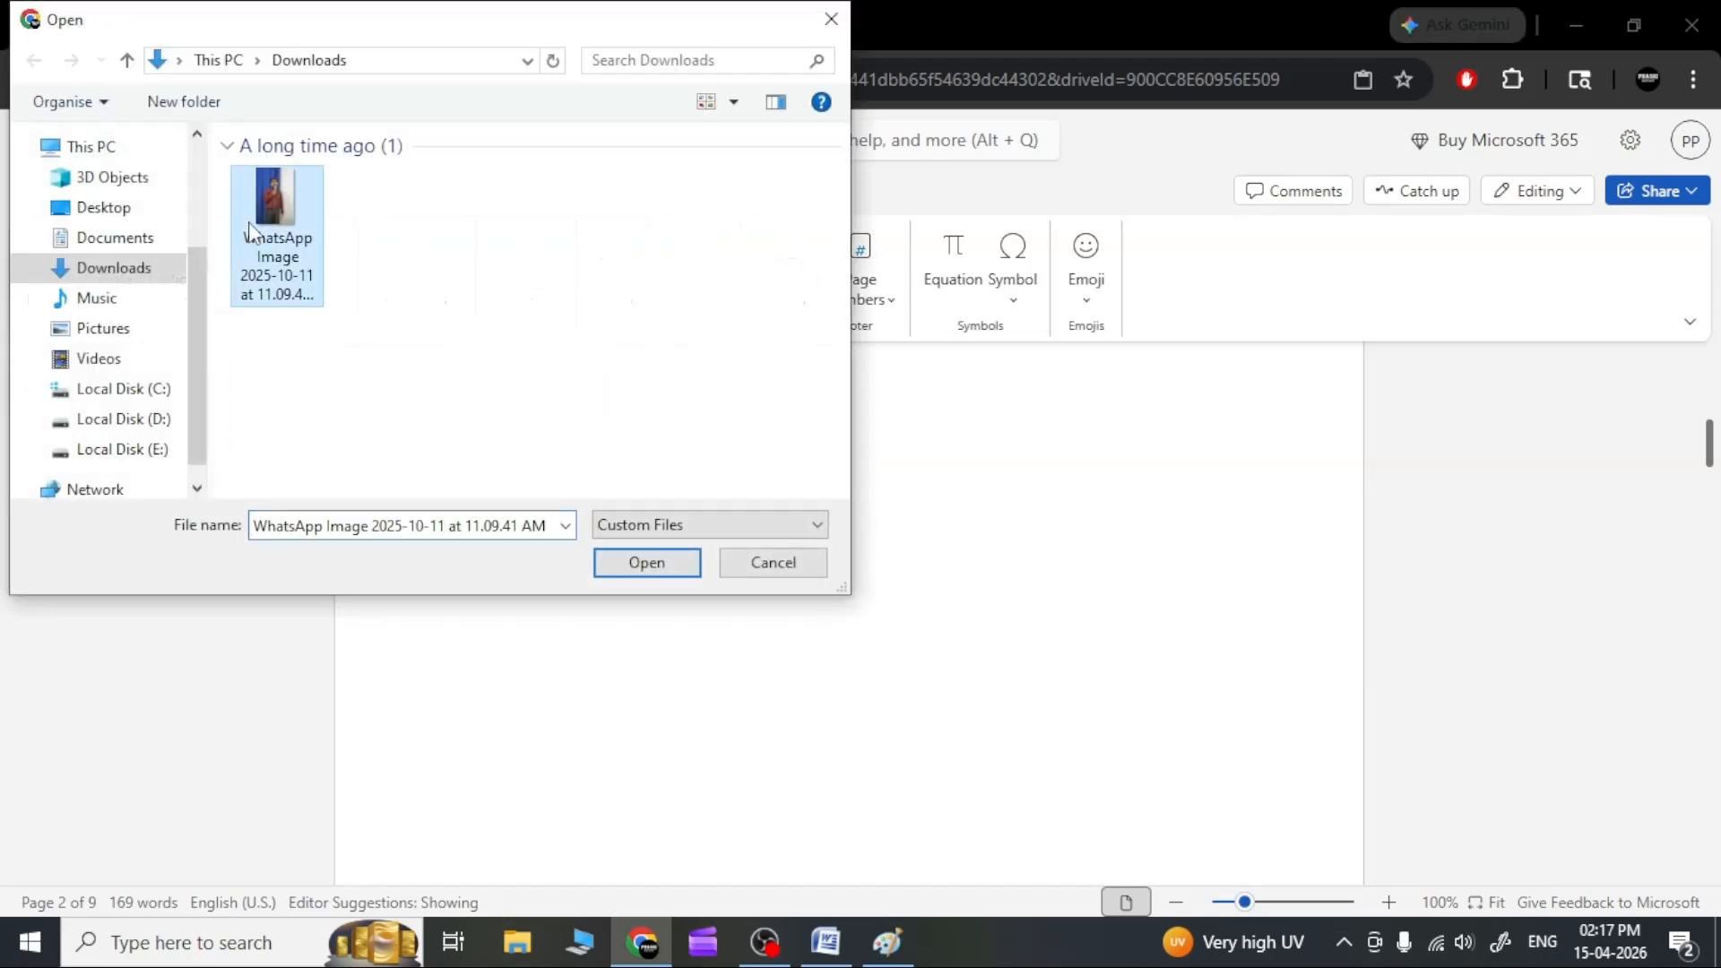
pyautogui.click(625, 564)
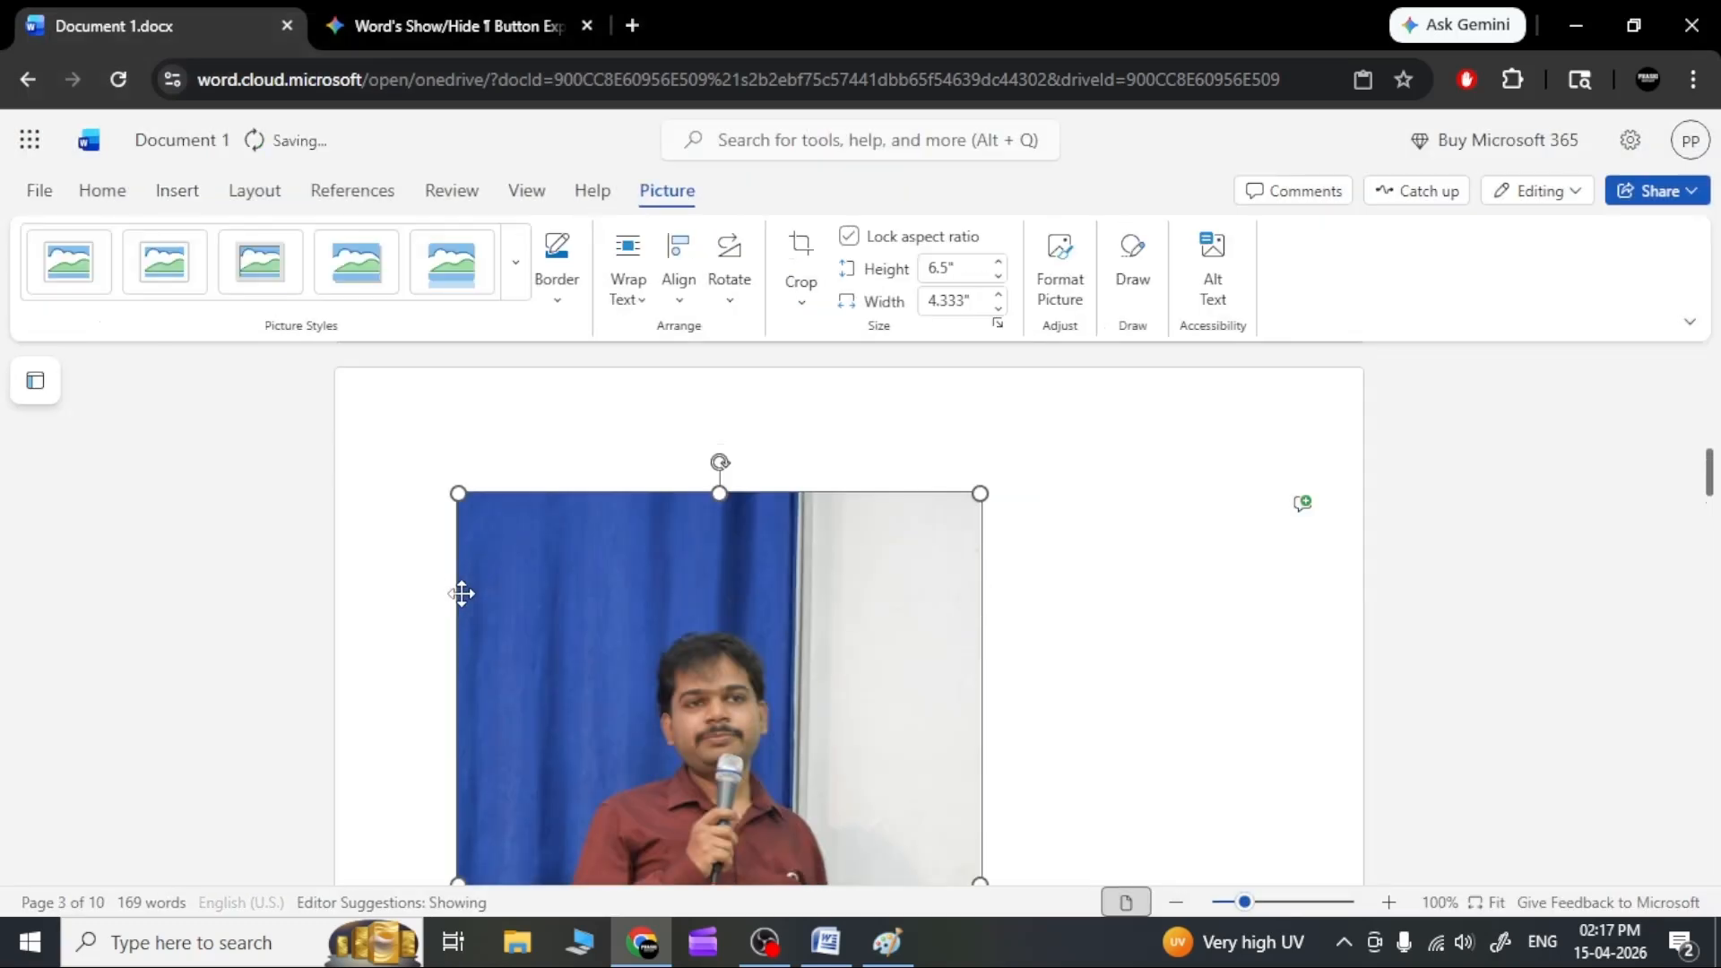
# Examine the newly inserted full-size picture and compare it with the small photo in the one-cell table.
pyautogui.scroll(-3, 439, 606)
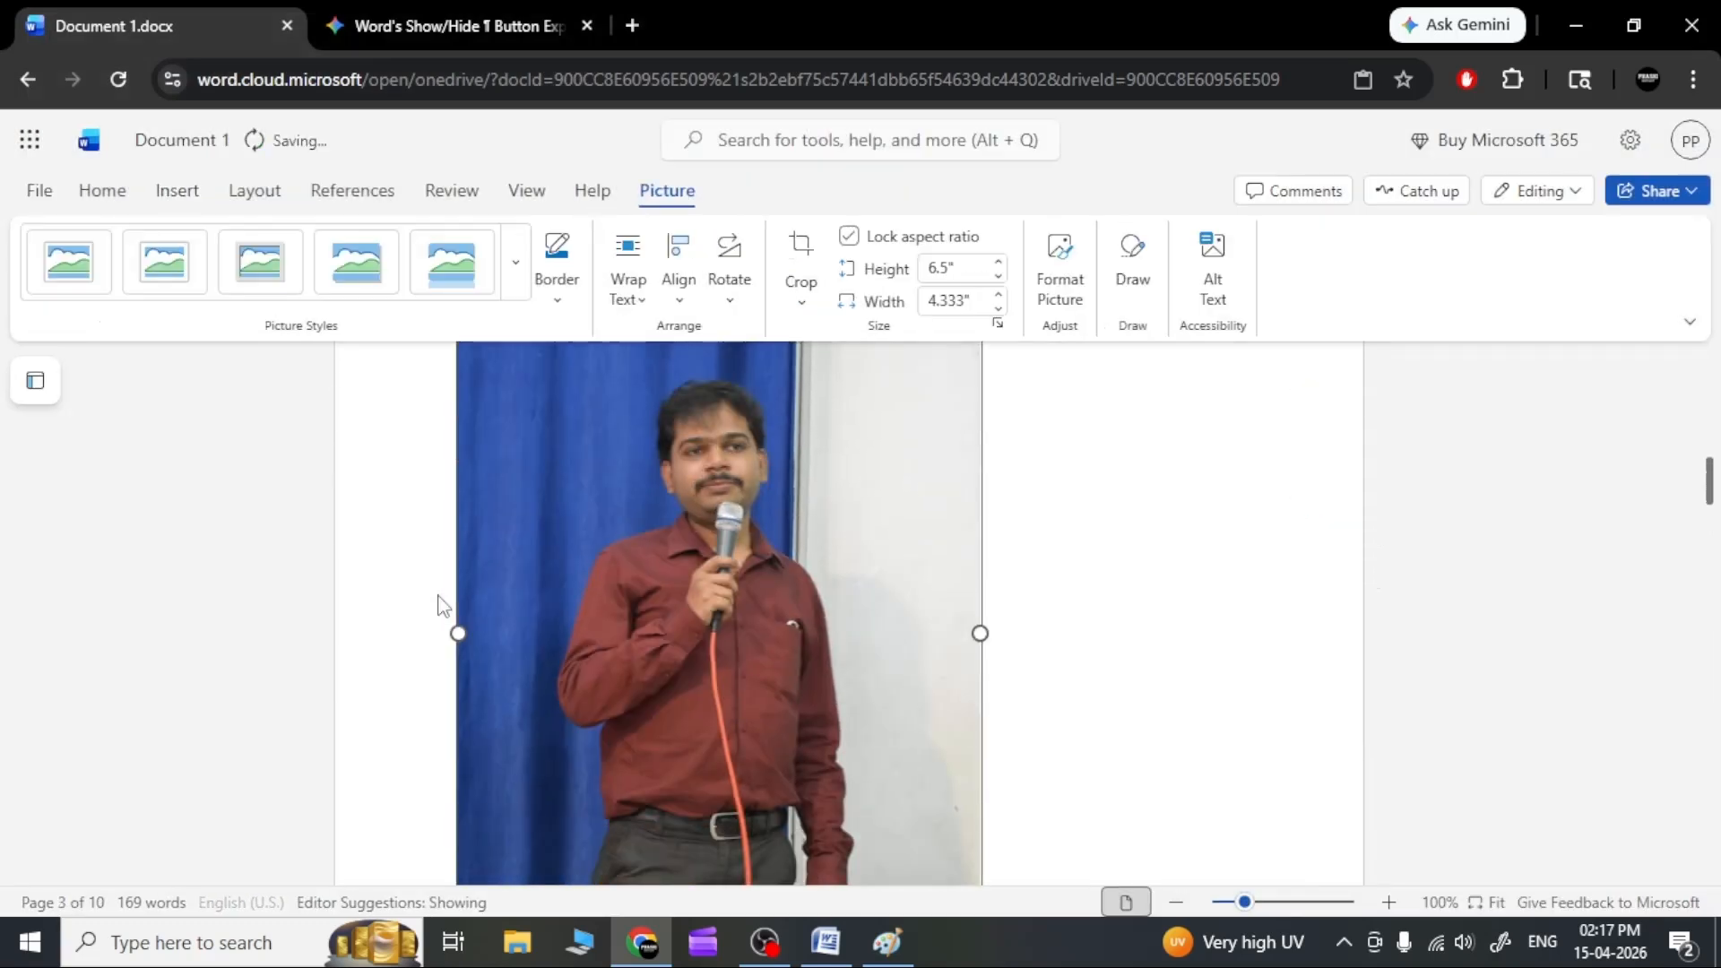
pyautogui.scroll(-4, 439, 606)
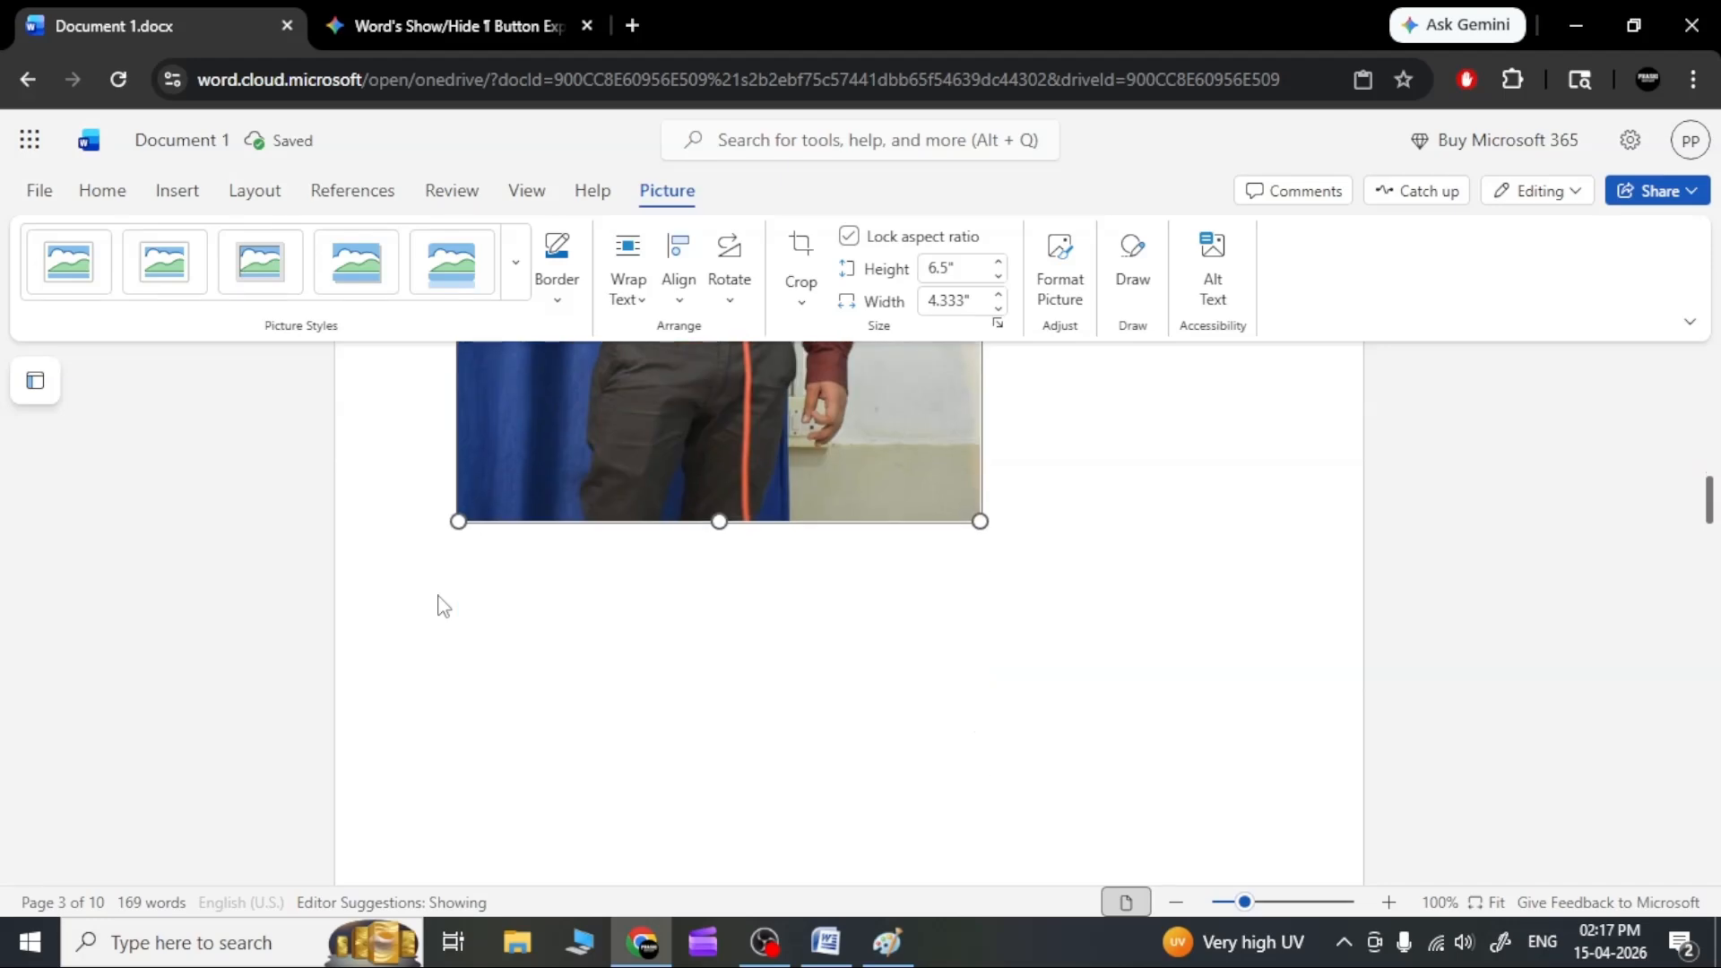
pyautogui.scroll(4, 440, 606)
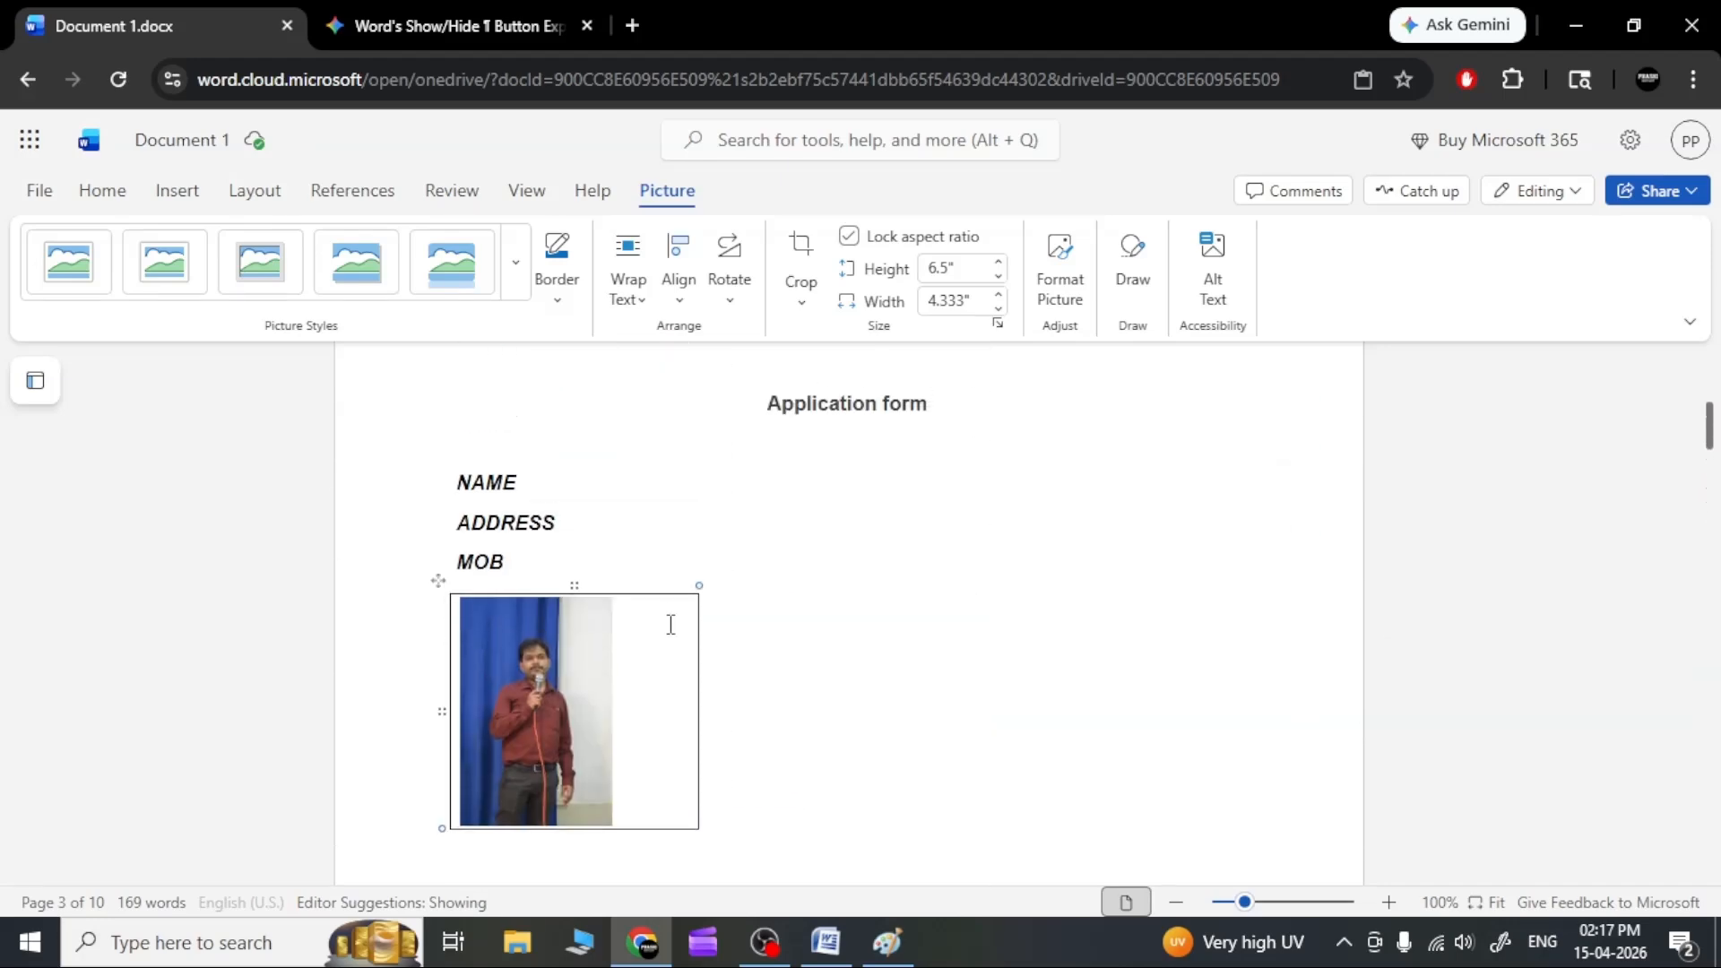
pyautogui.scroll(-11, 908, 667)
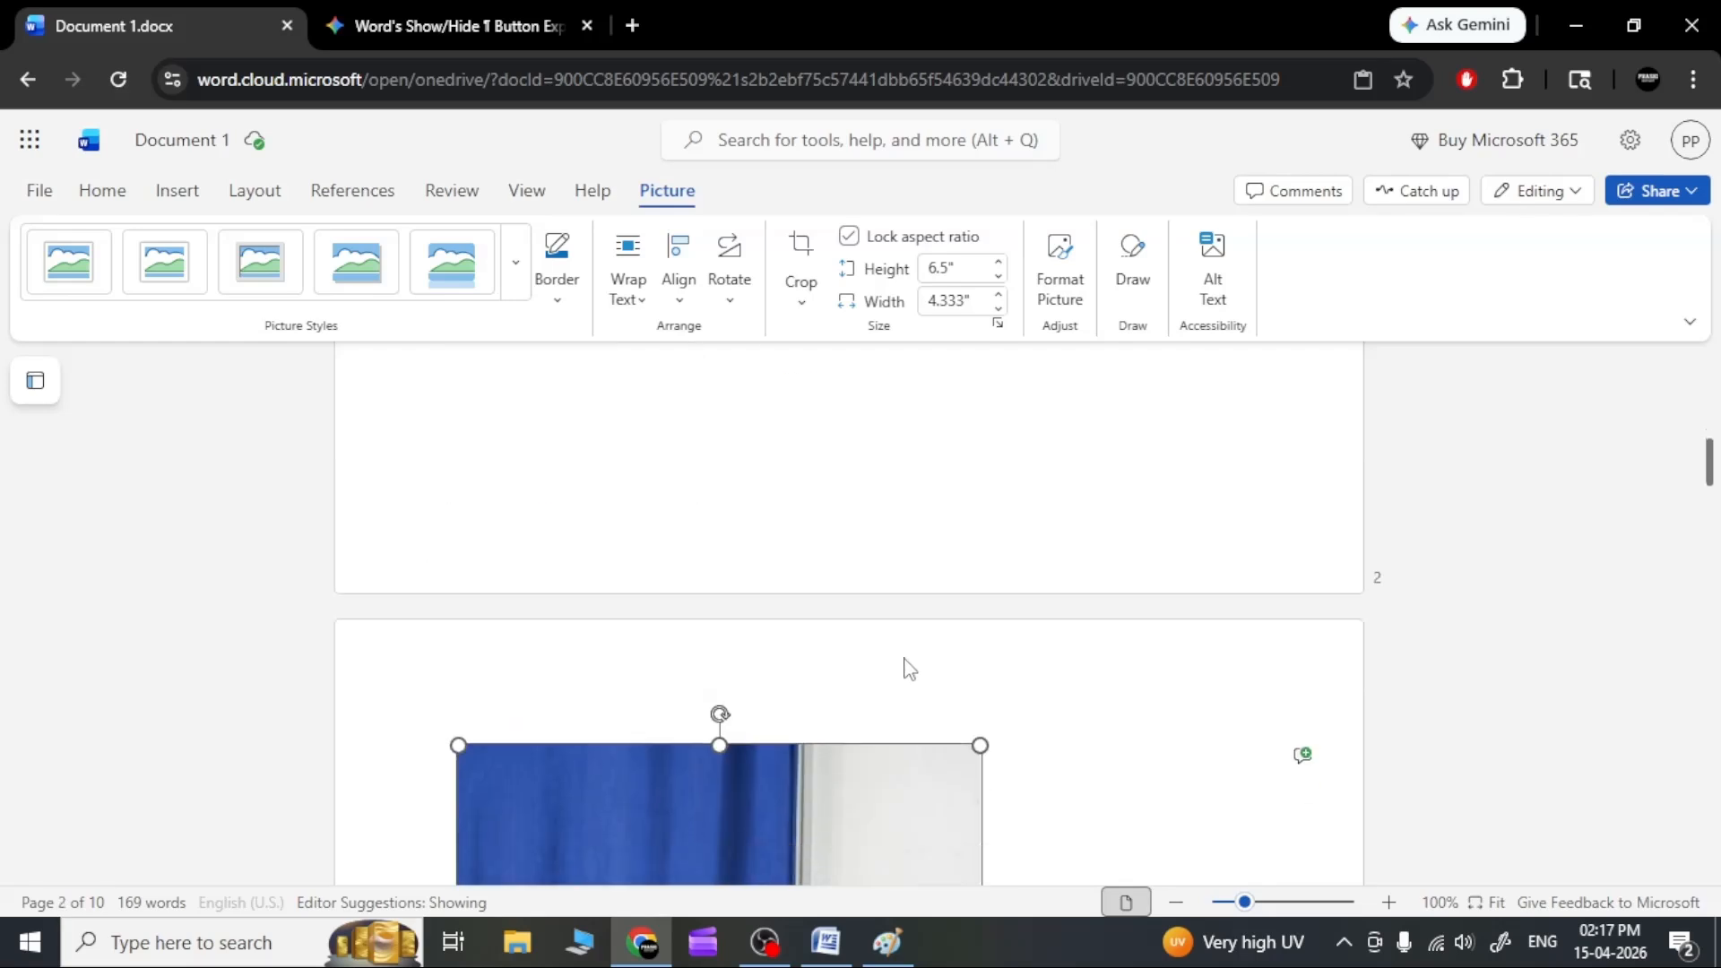
pyautogui.scroll(-2, 903, 658)
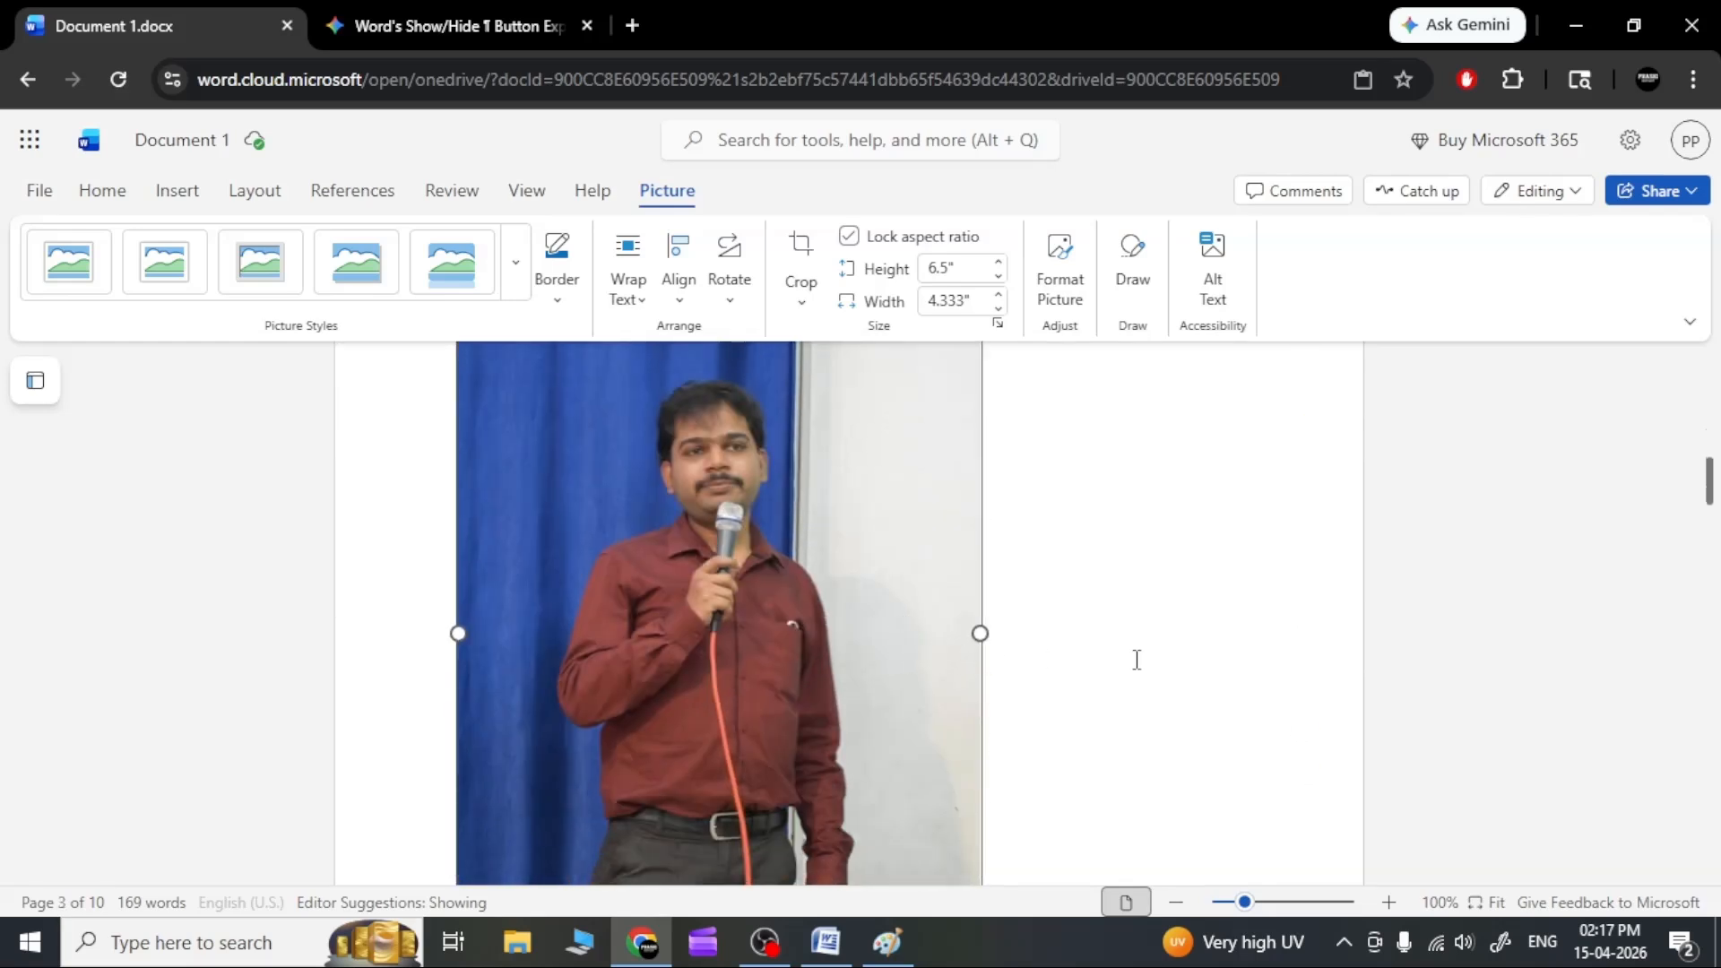
pyautogui.scroll(6, 1137, 660)
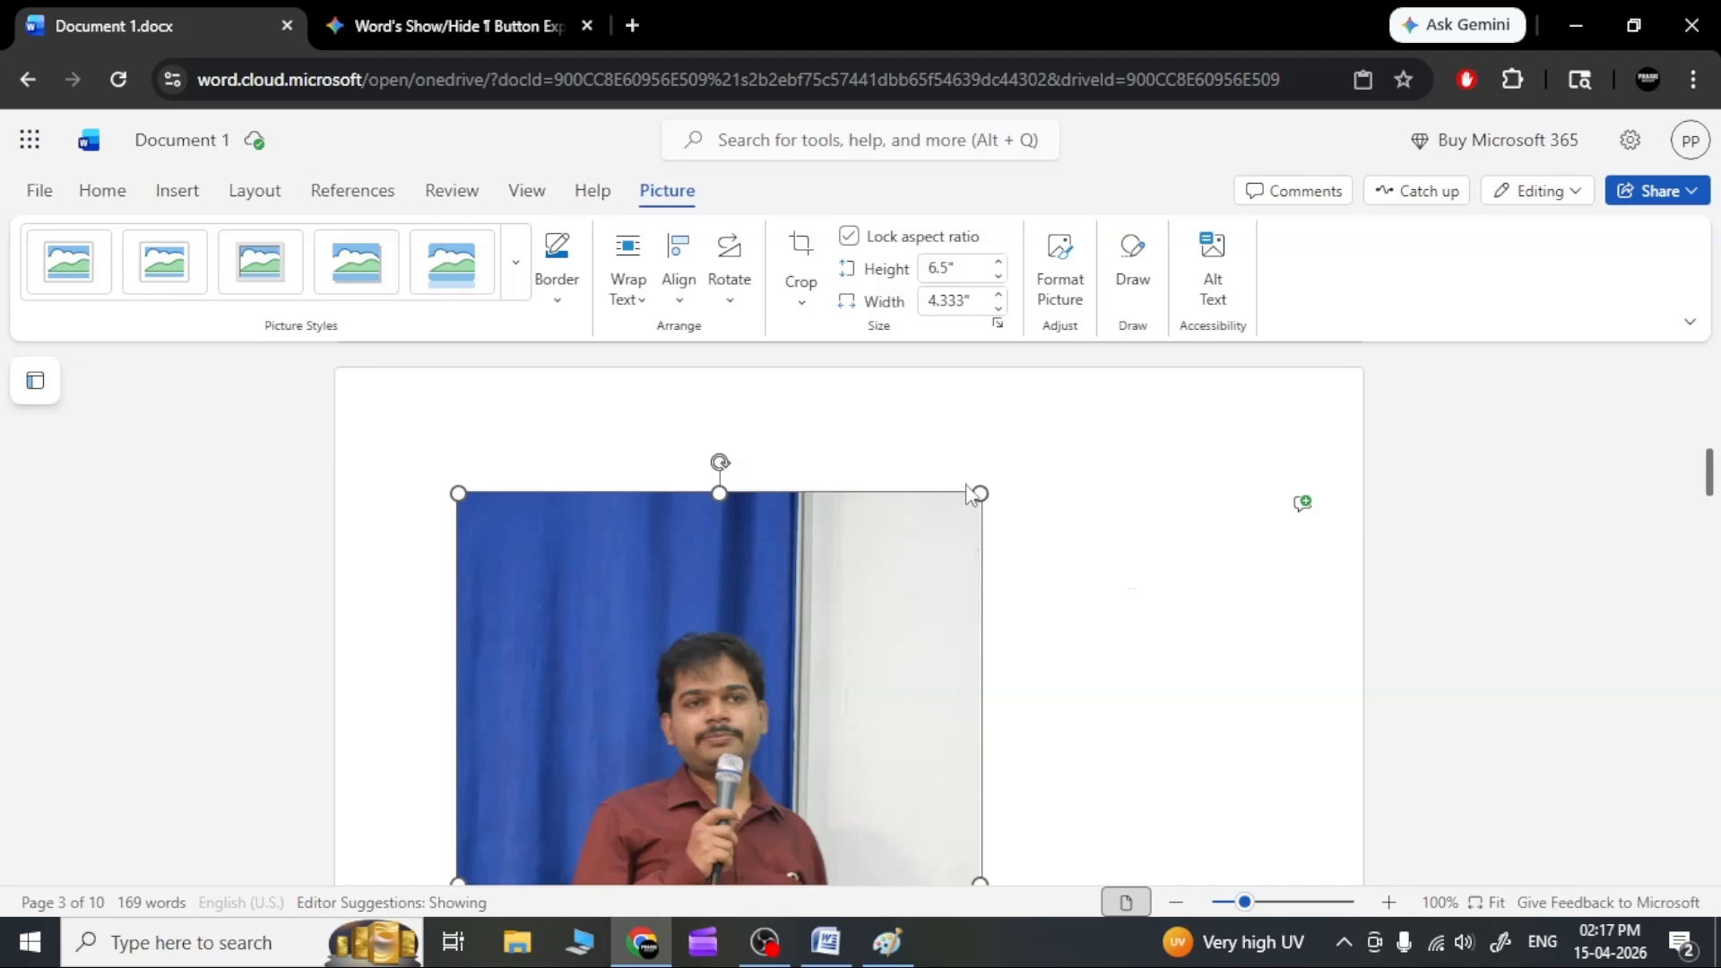
pyautogui.click(455, 493)
pyautogui.scroll(6, 454, 492)
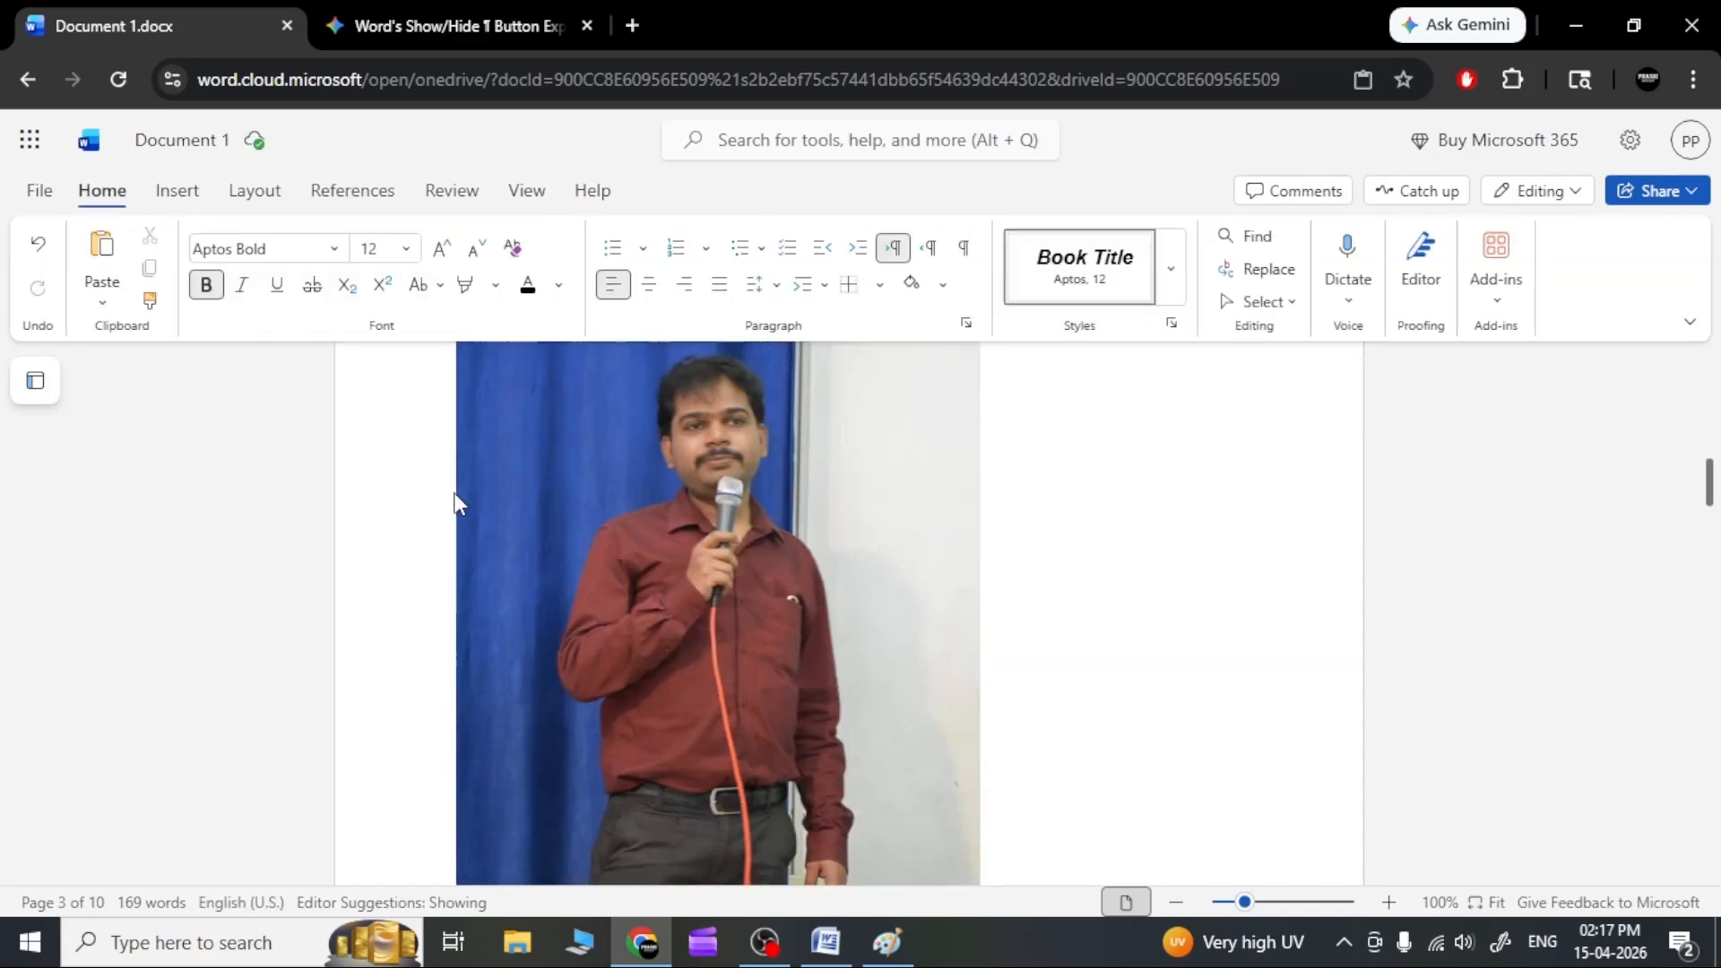
# Select the large picture and shrink it proportionally from its corner to about 3.94" high by 2.63" wide.
pyautogui.click(595, 813)
pyautogui.scroll(5, 585, 799)
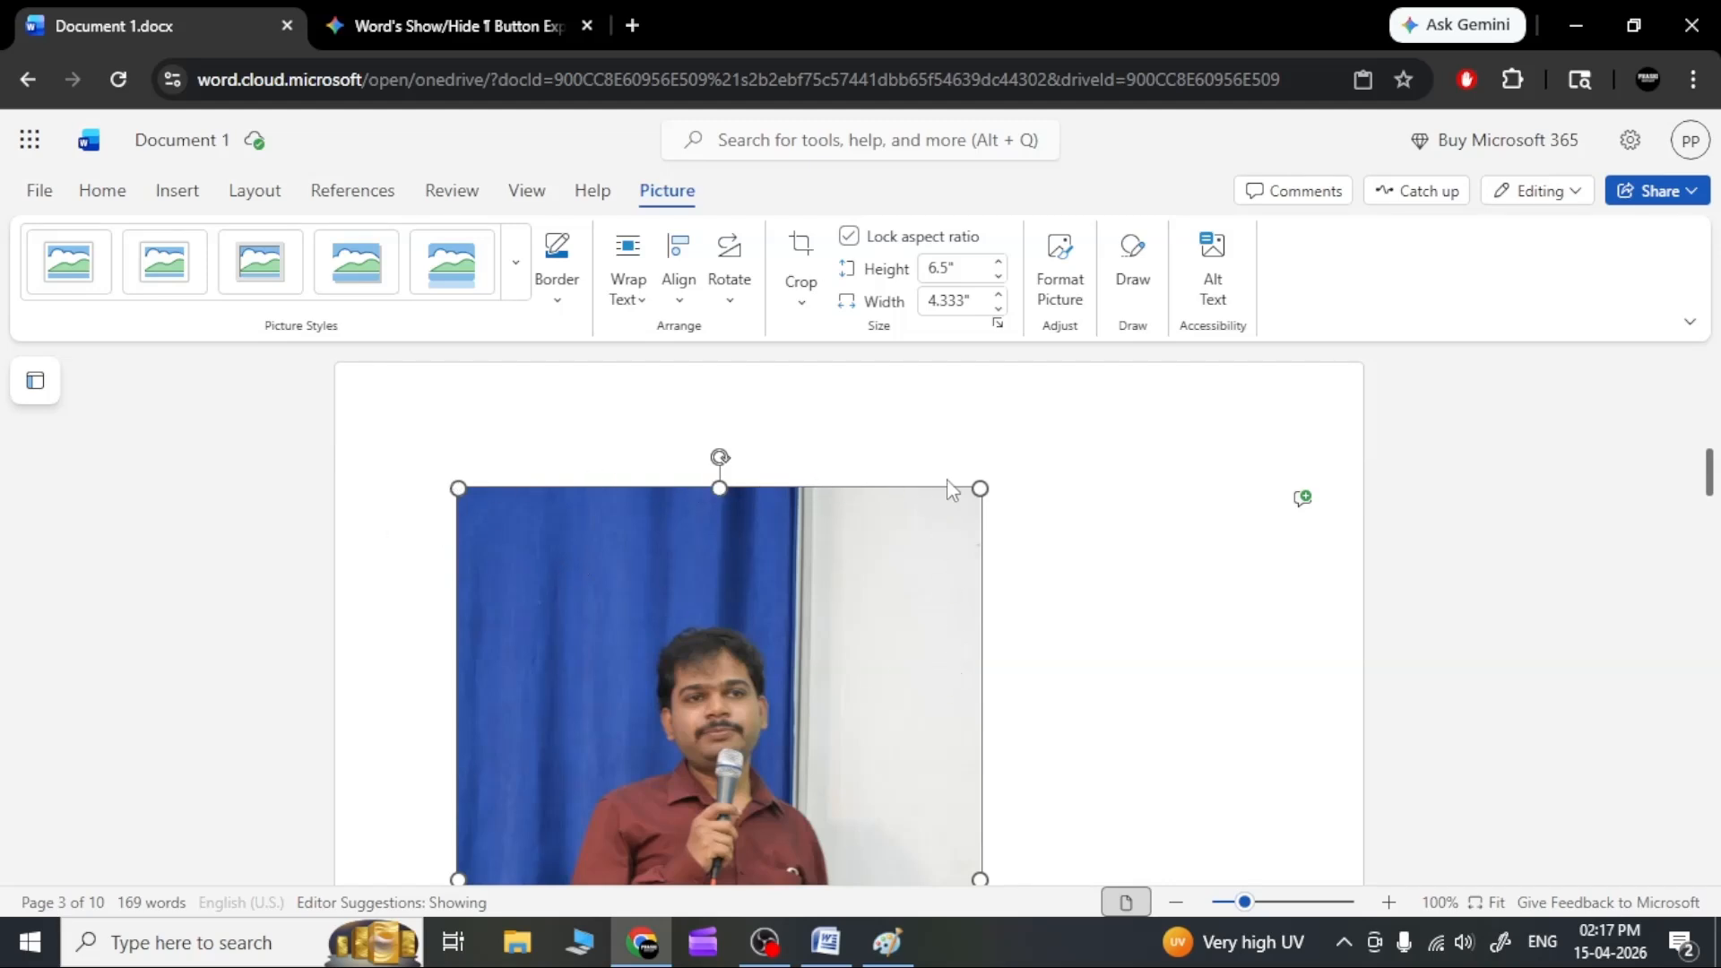
pyautogui.scroll(-3, 895, 645)
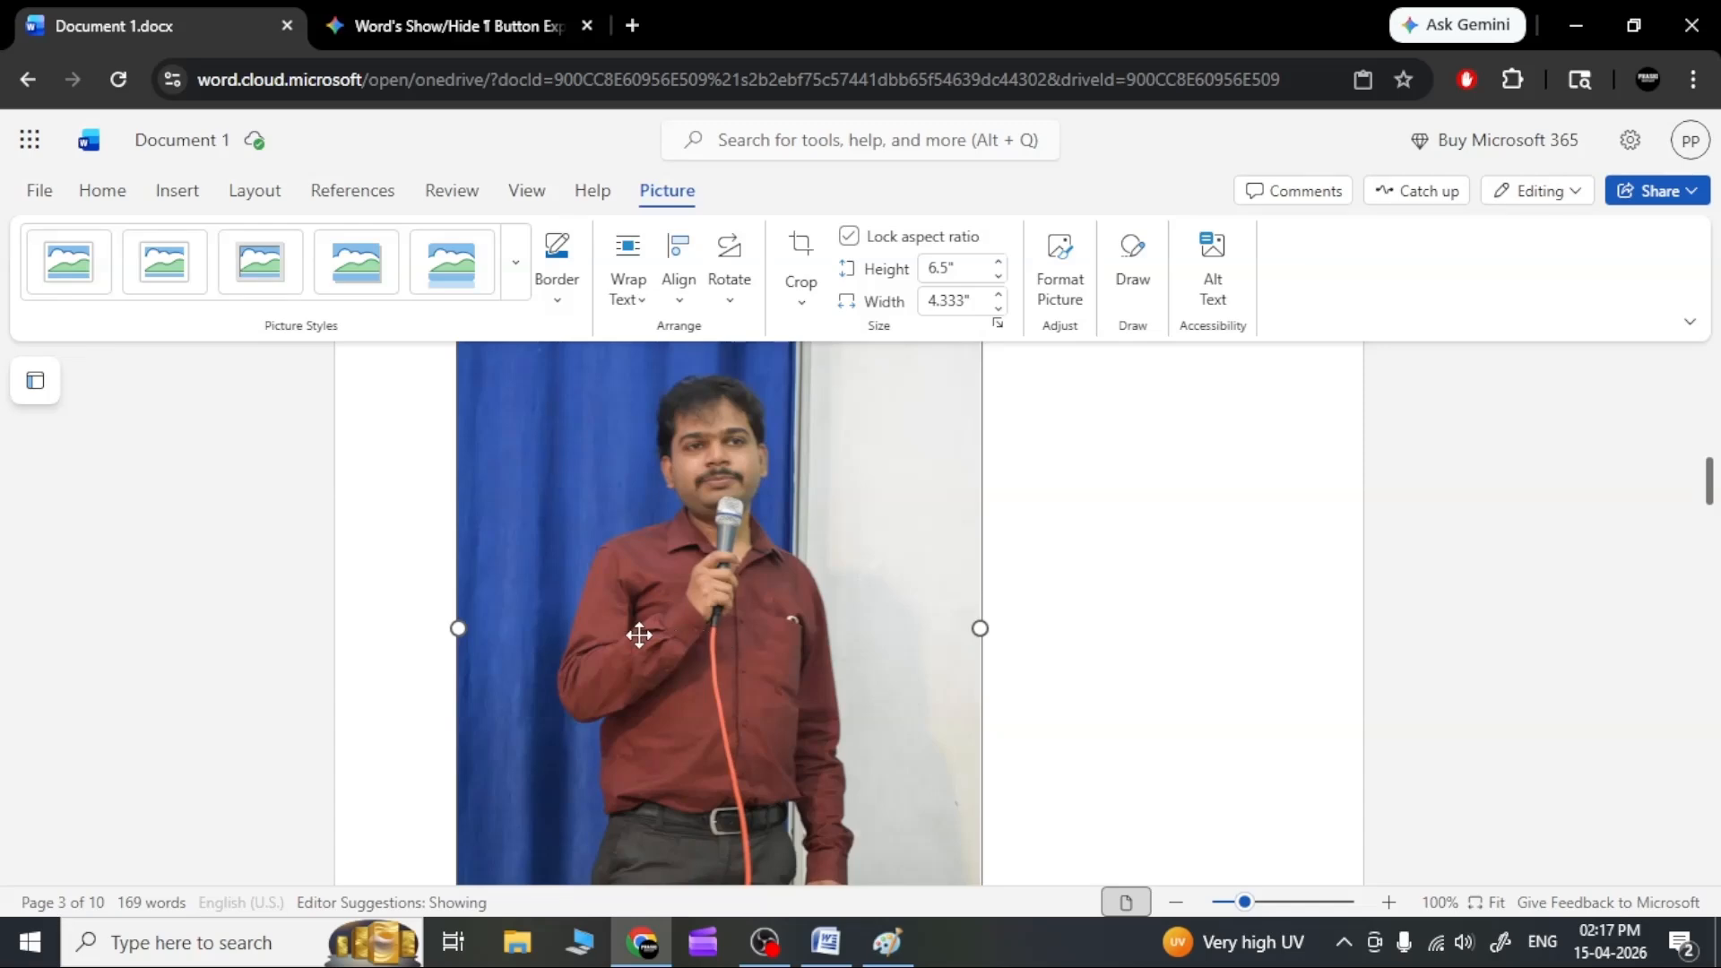
pyautogui.scroll(-2, 556, 642)
pyautogui.scroll(5, 546, 643)
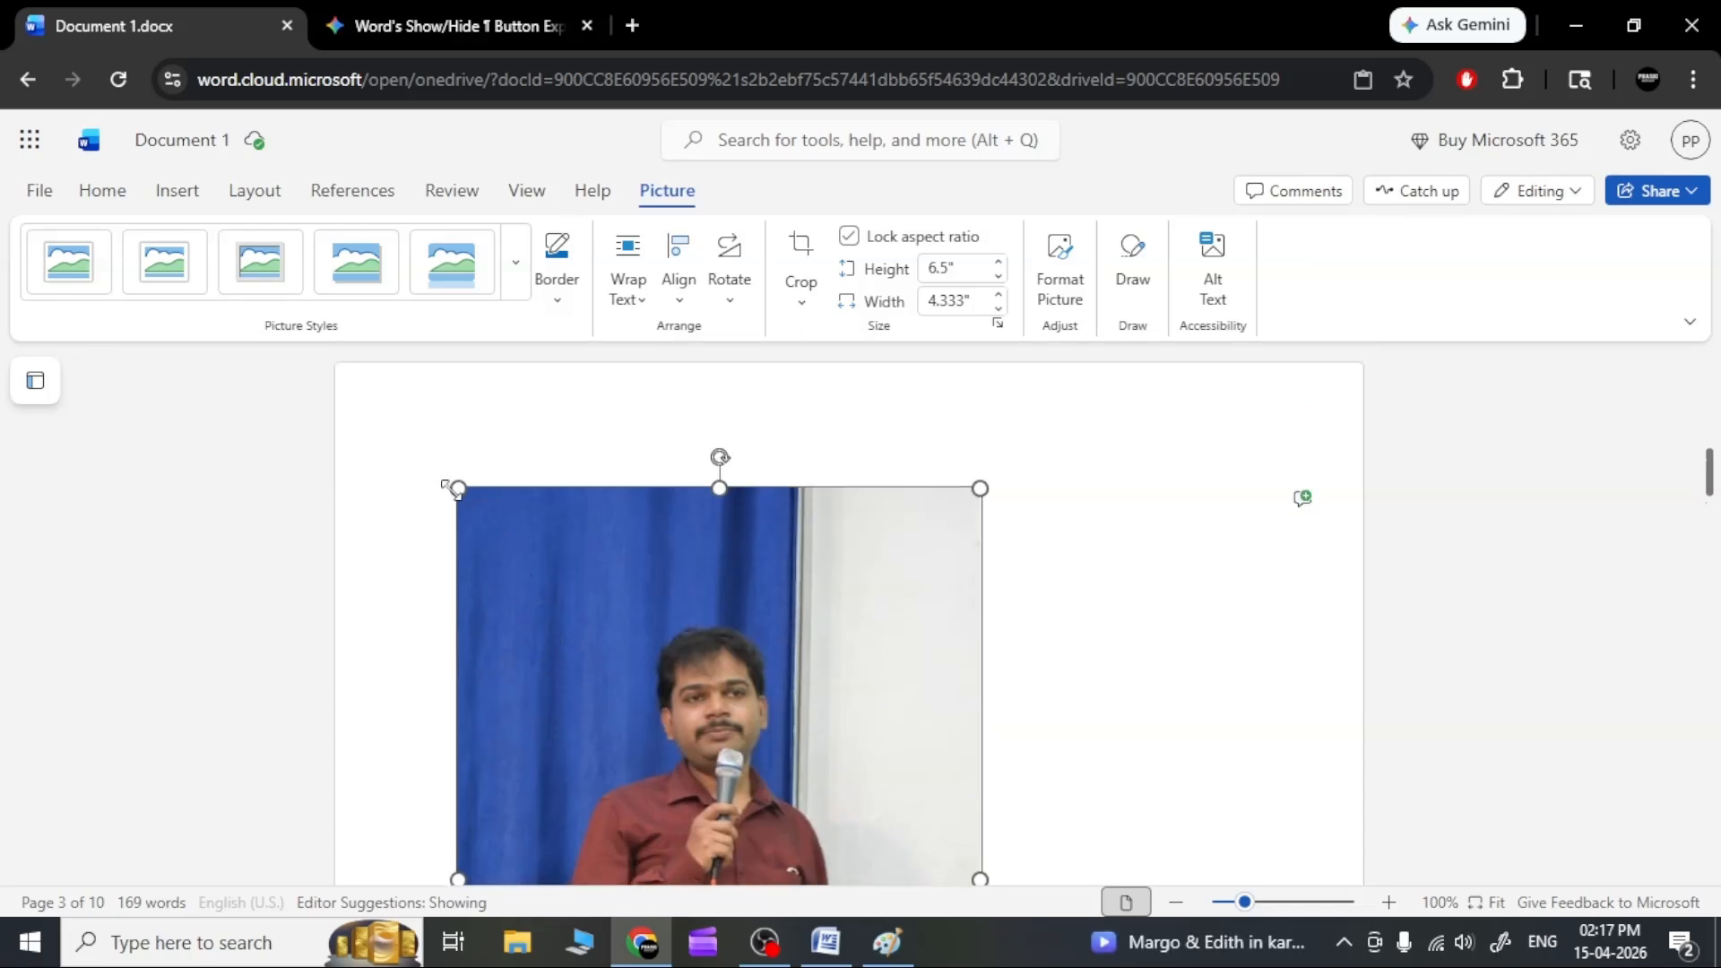
pyautogui.moveTo(452, 488); pyautogui.dragTo(730, 653)
pyautogui.moveTo(906, 731); pyautogui.dragTo(1110, 799)
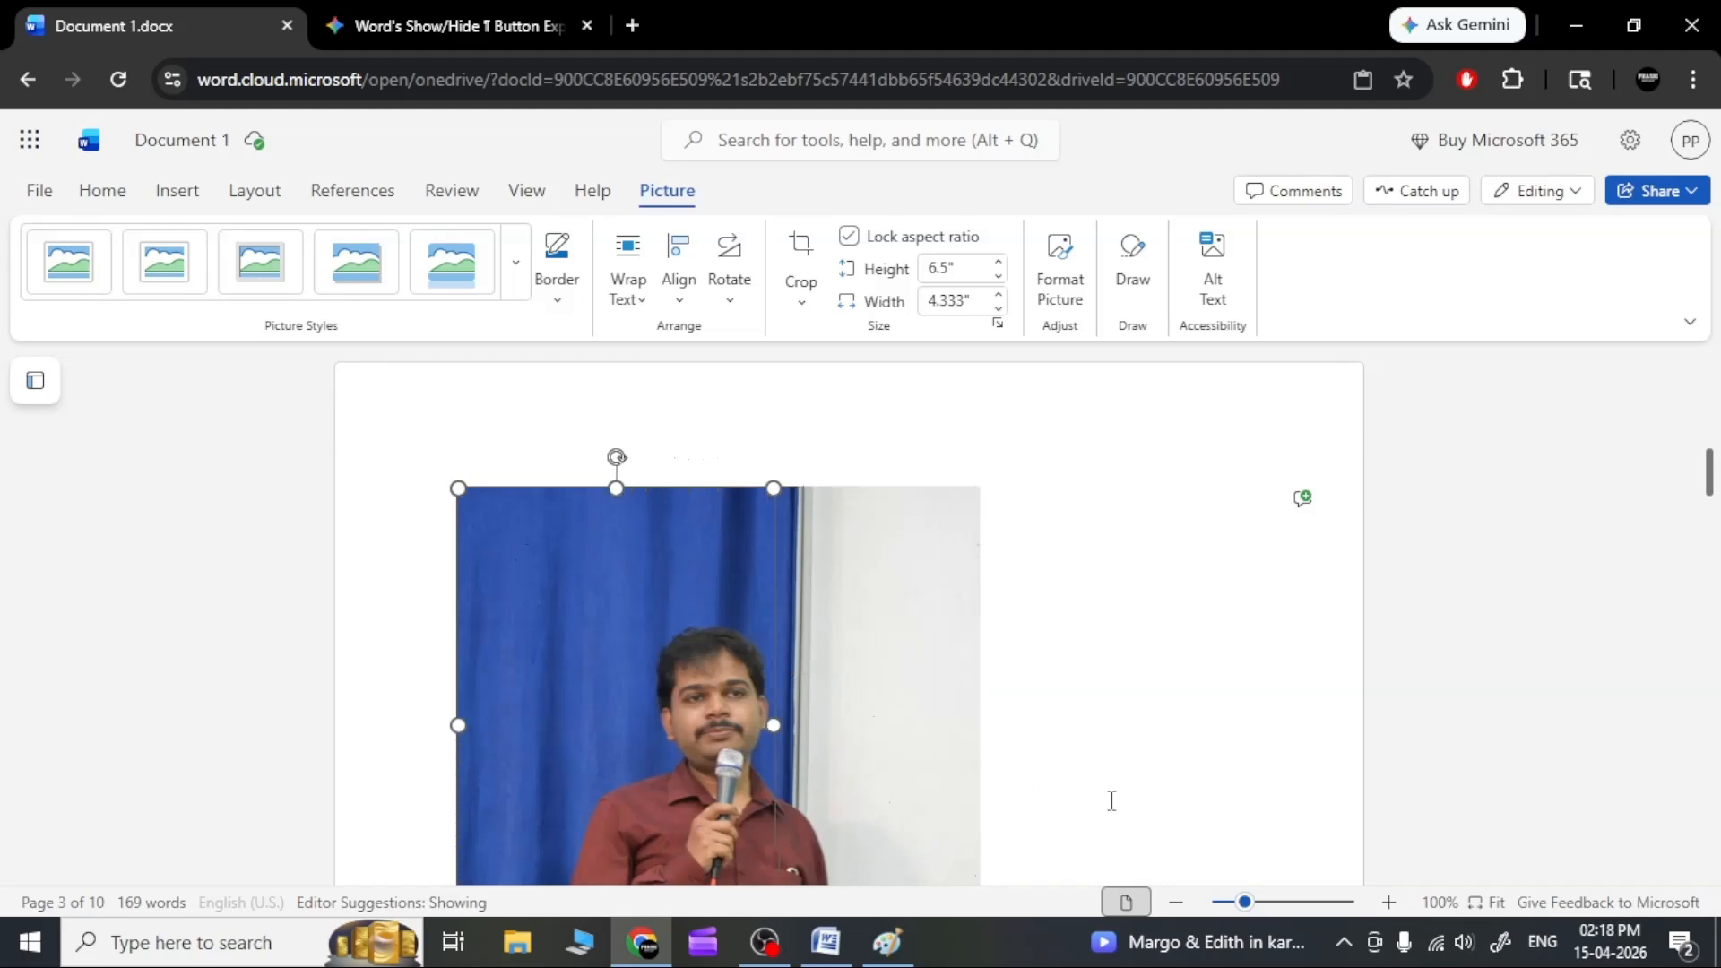
# Shrink the picture below the photo box further and adjust its sides to about 2.7" high by 2.11" wide.
pyautogui.scroll(-3, 642, 619)
pyautogui.scroll(-10, 642, 620)
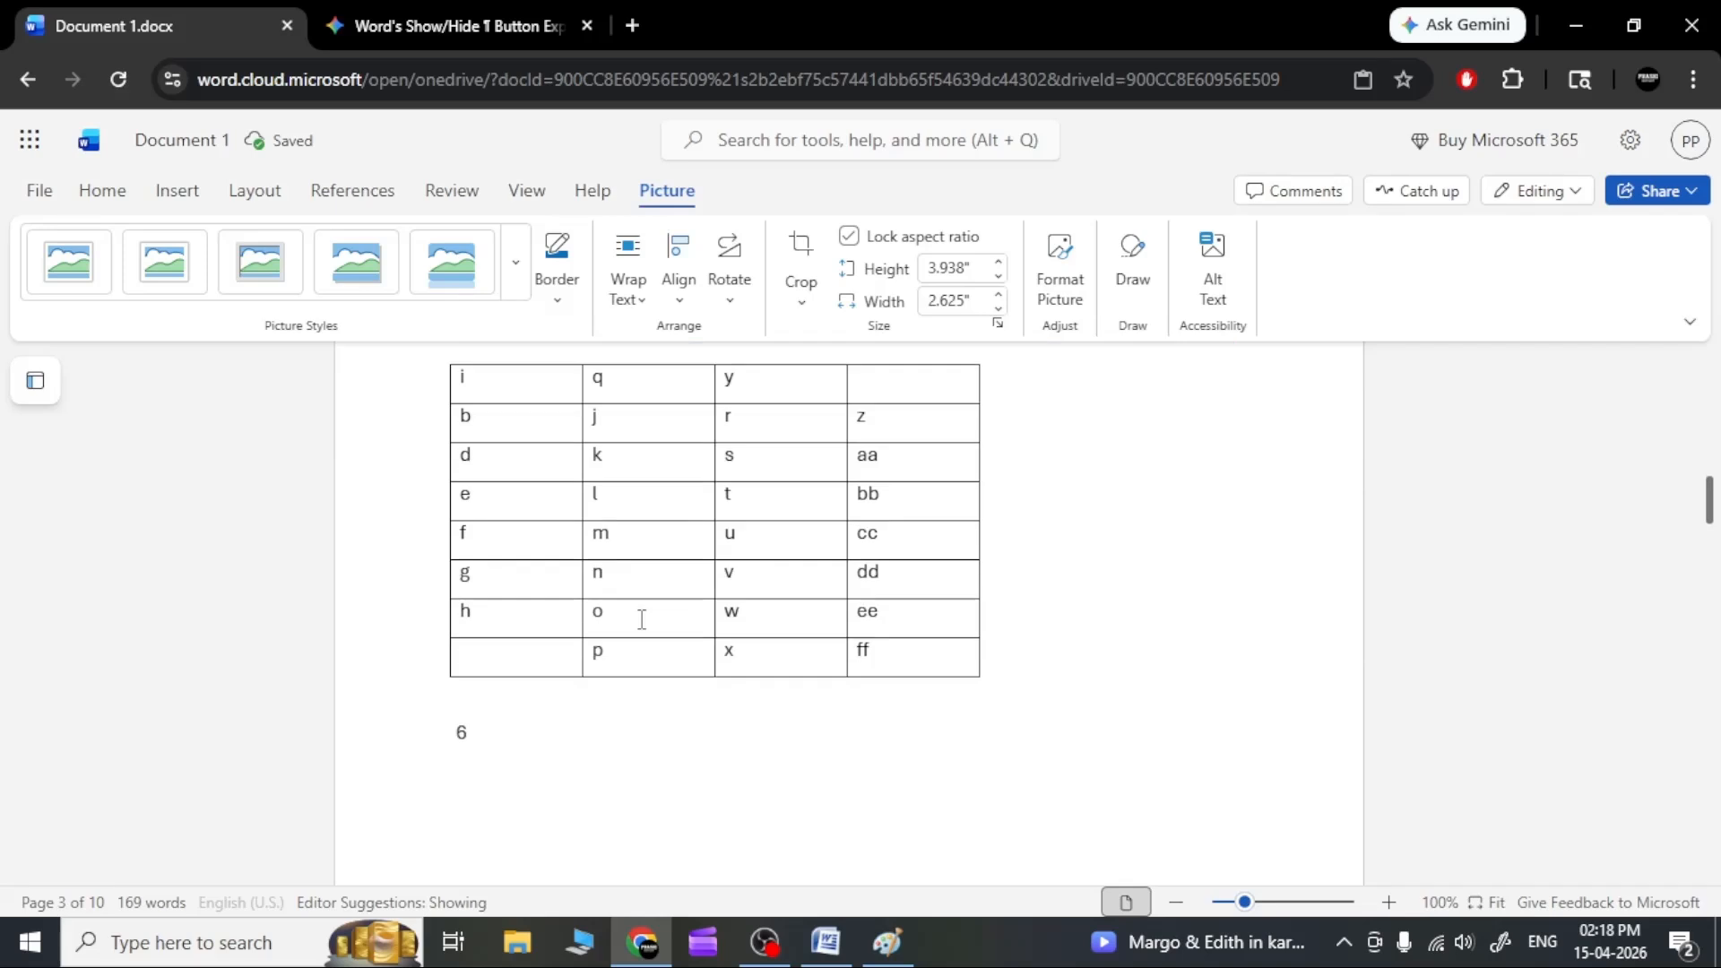
pyautogui.scroll(-10, 642, 620)
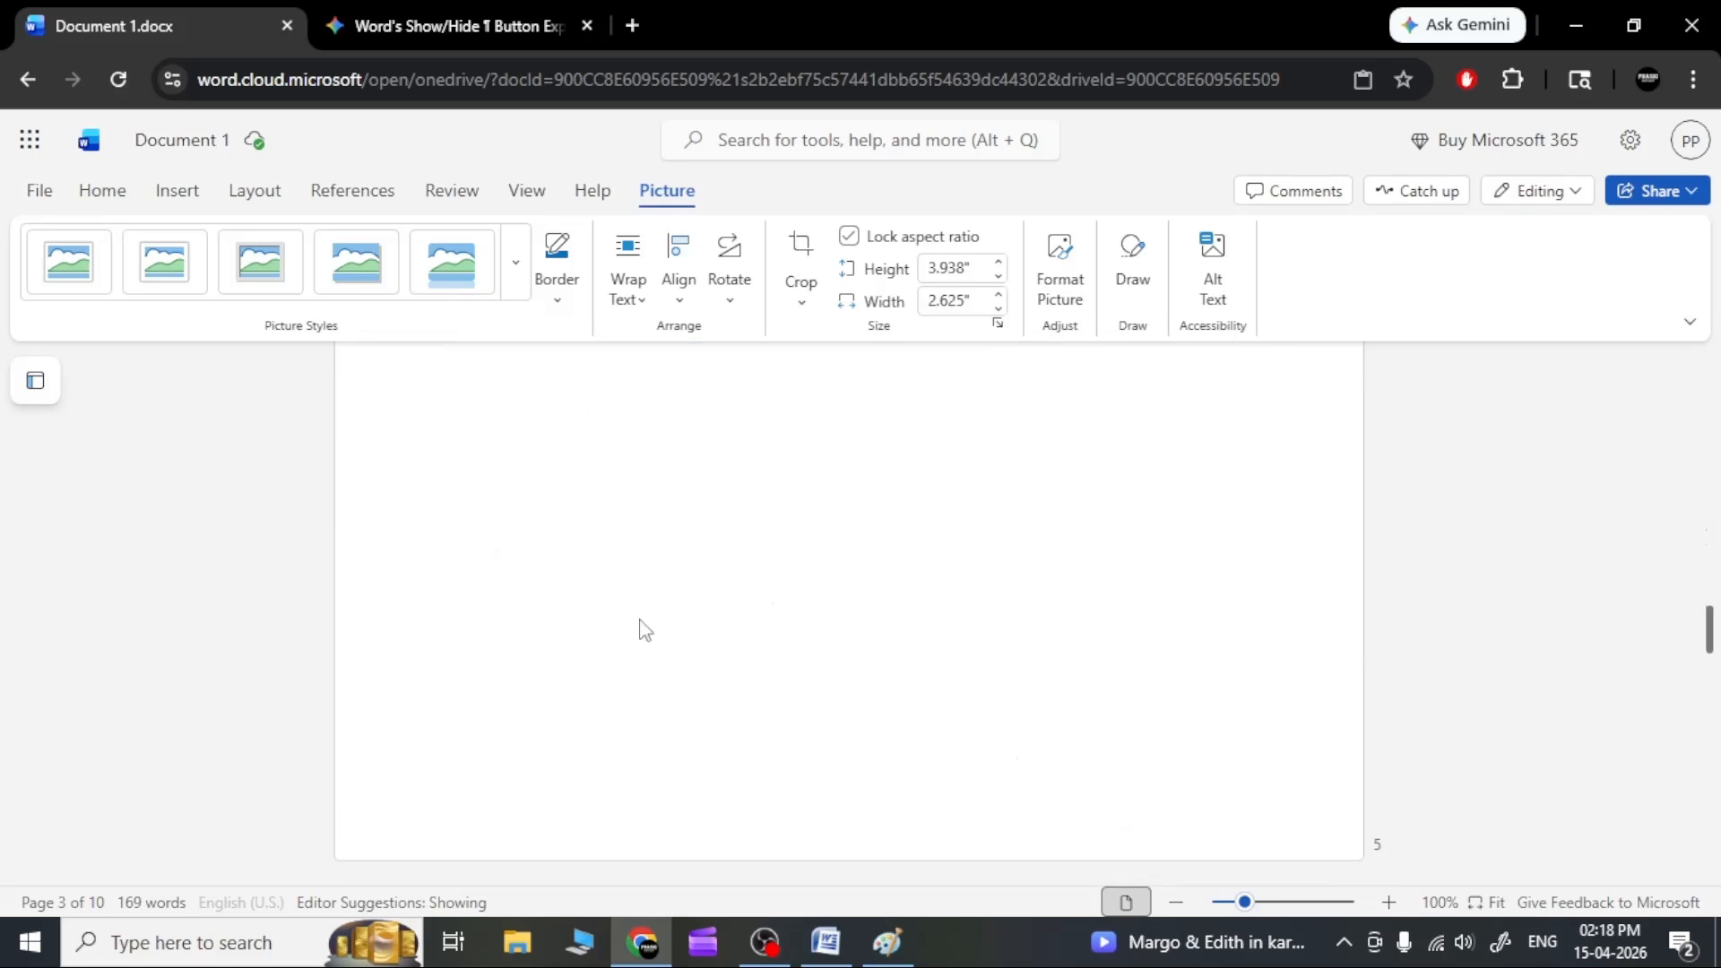
pyautogui.scroll(15, 641, 622)
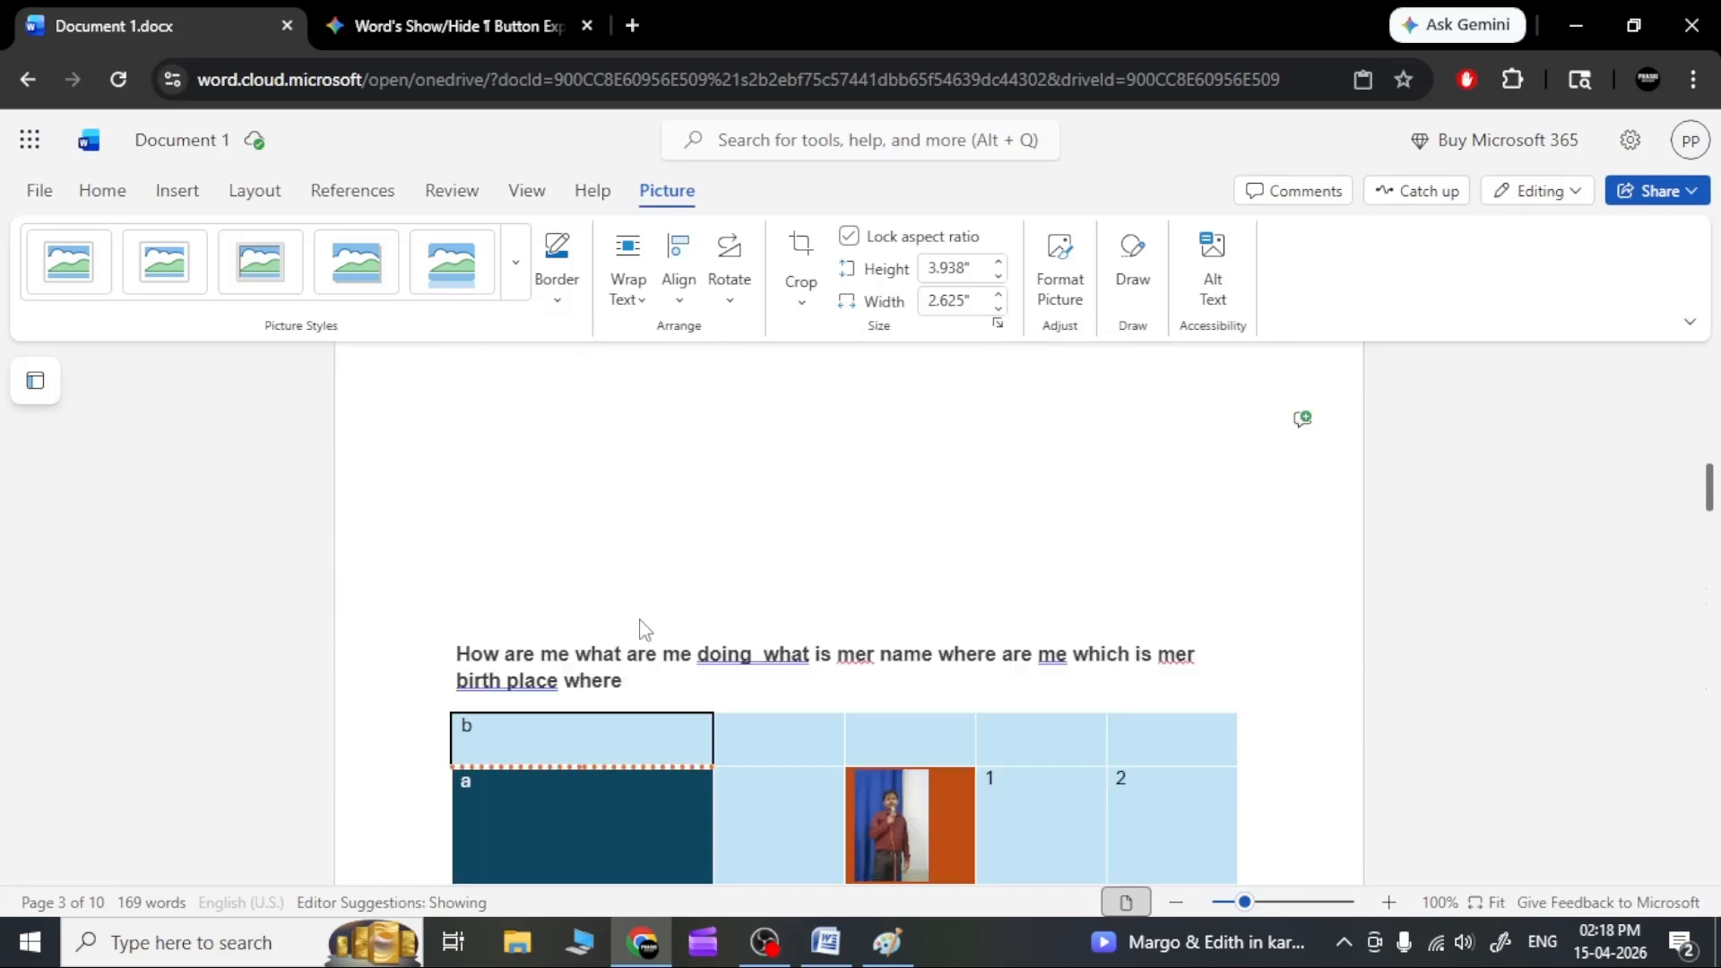
pyautogui.scroll(-3, 642, 620)
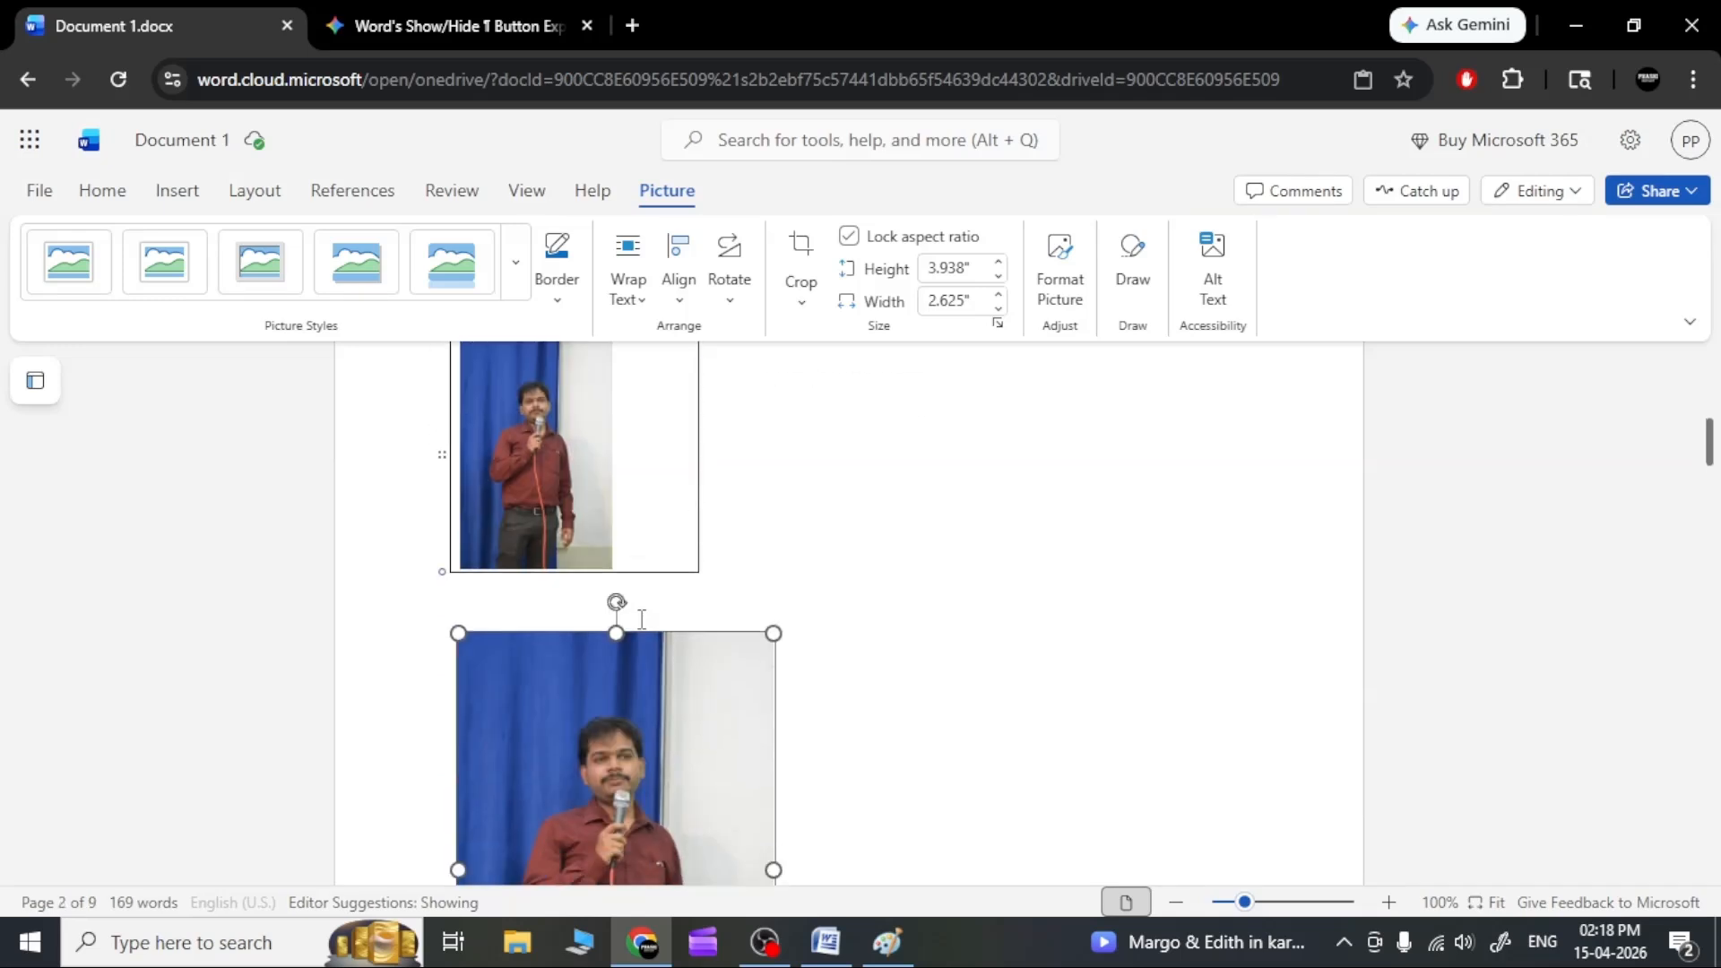
pyautogui.scroll(-3, 799, 678)
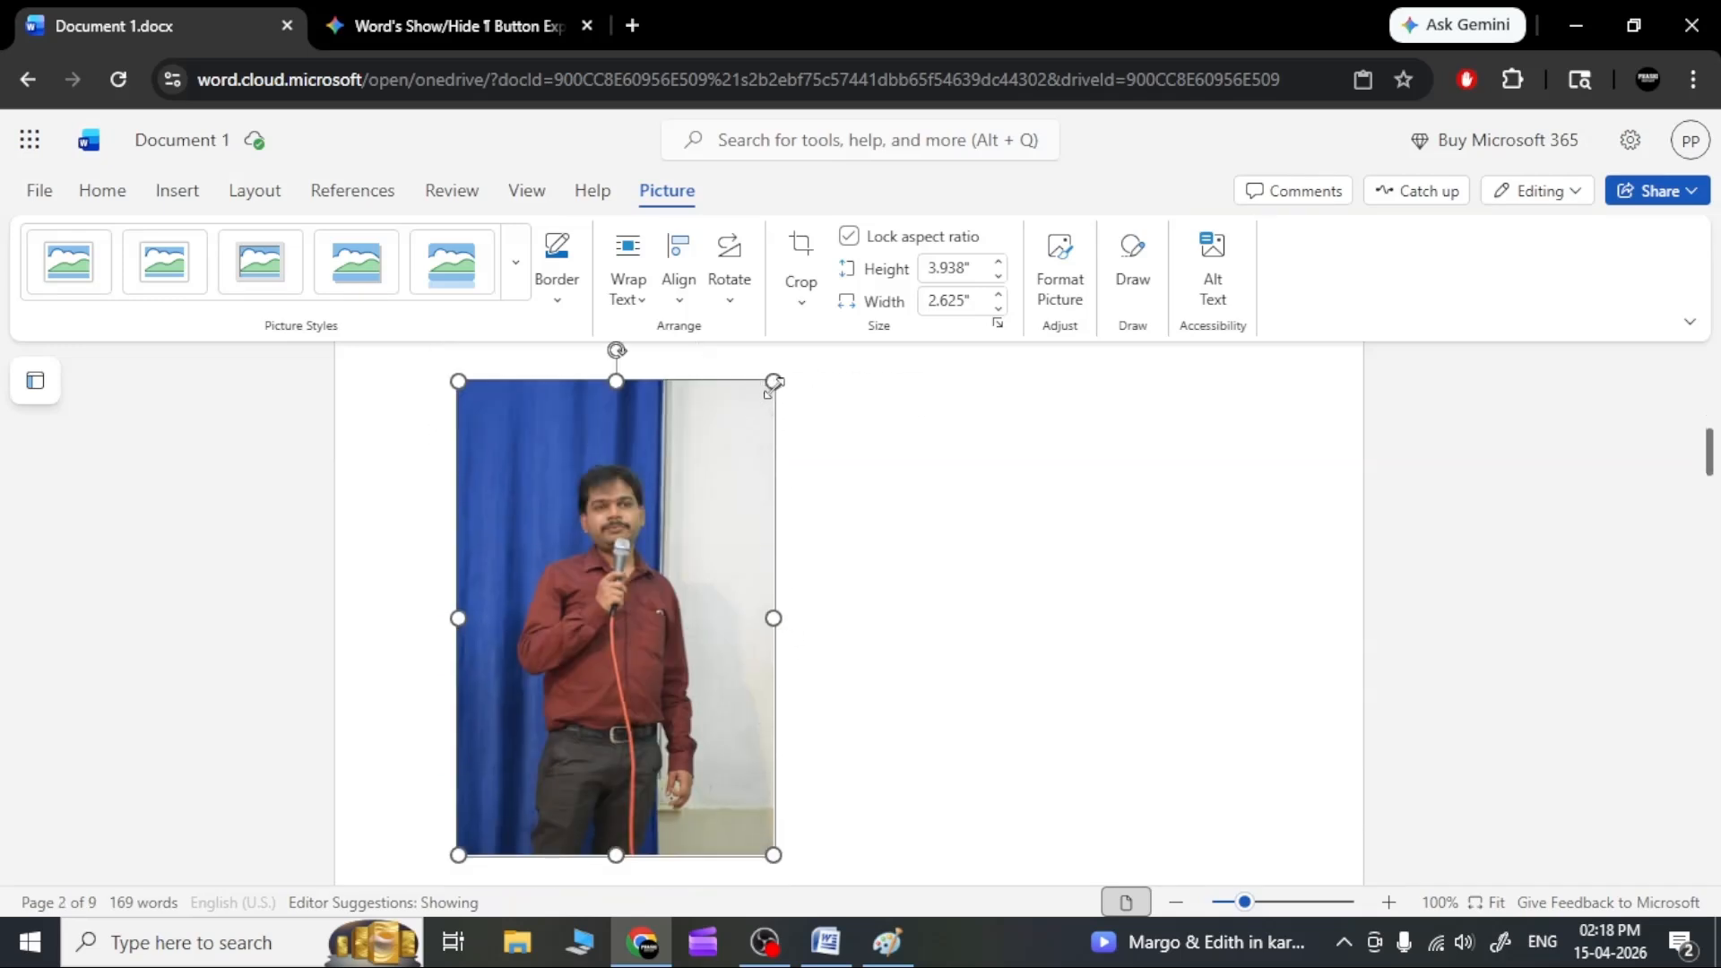
pyautogui.moveTo(774, 381); pyautogui.dragTo(425, 496)
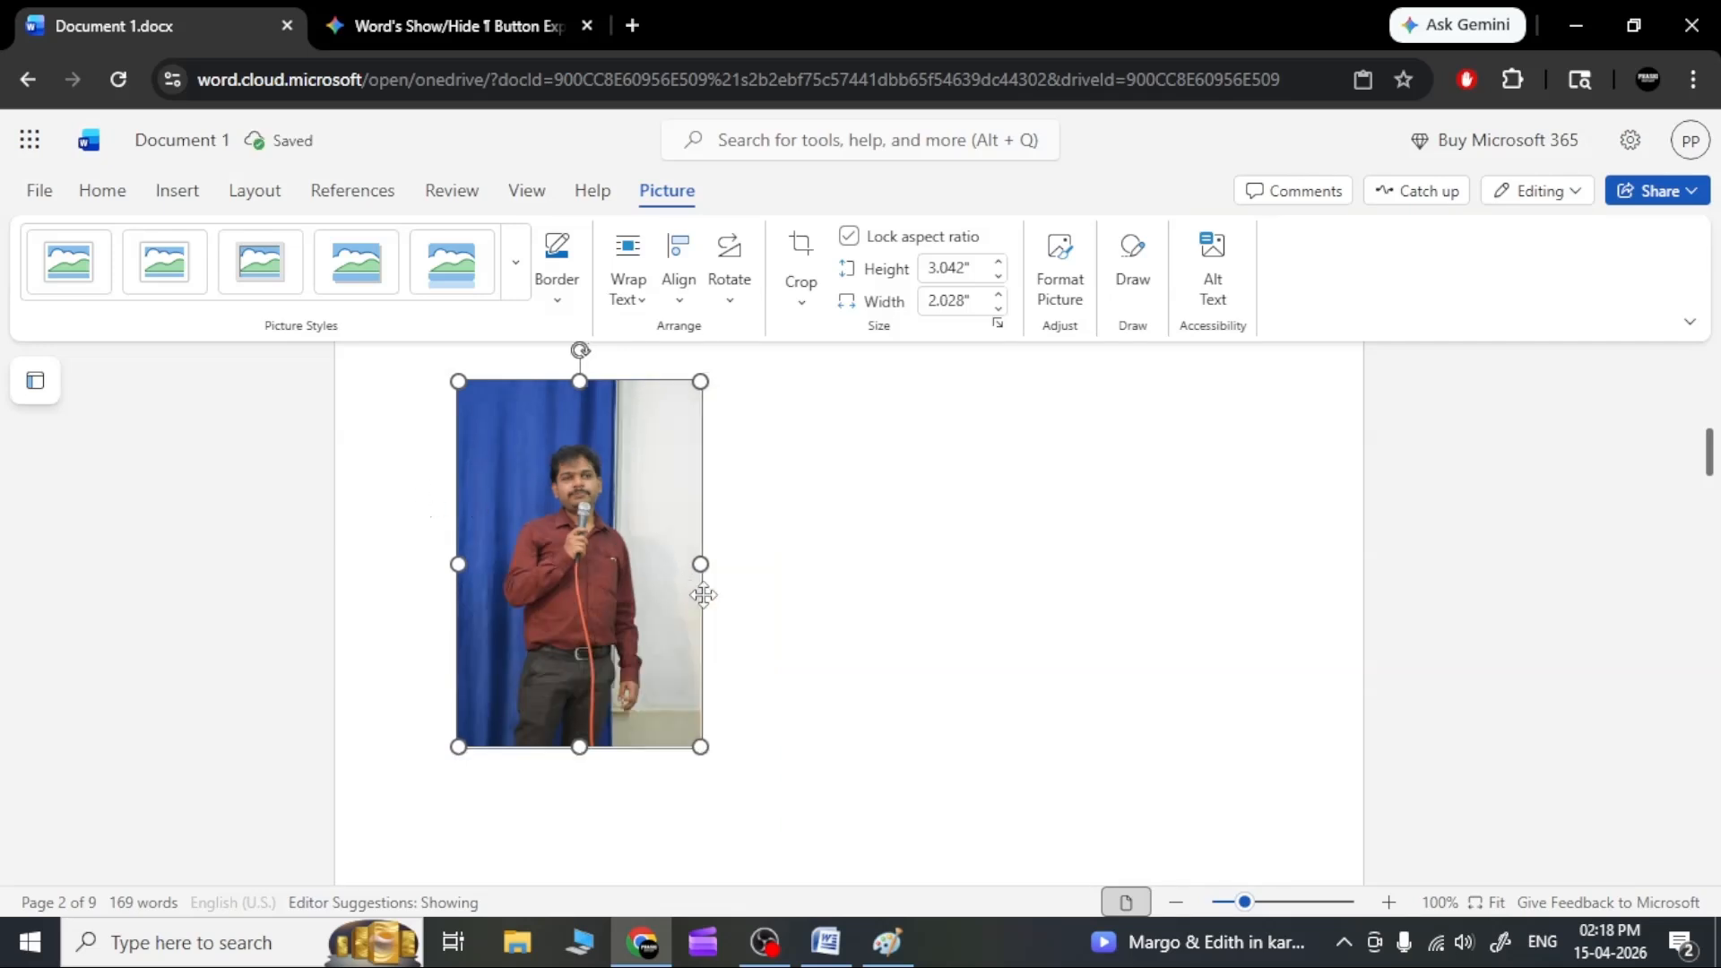
pyautogui.moveTo(701, 566)
pyautogui.mouseDown()
pyautogui.moveTo(952, 566)
pyautogui.moveTo(708, 568)
pyautogui.moveTo(680, 587)
pyautogui.moveTo(711, 565)
pyautogui.mouseUp()
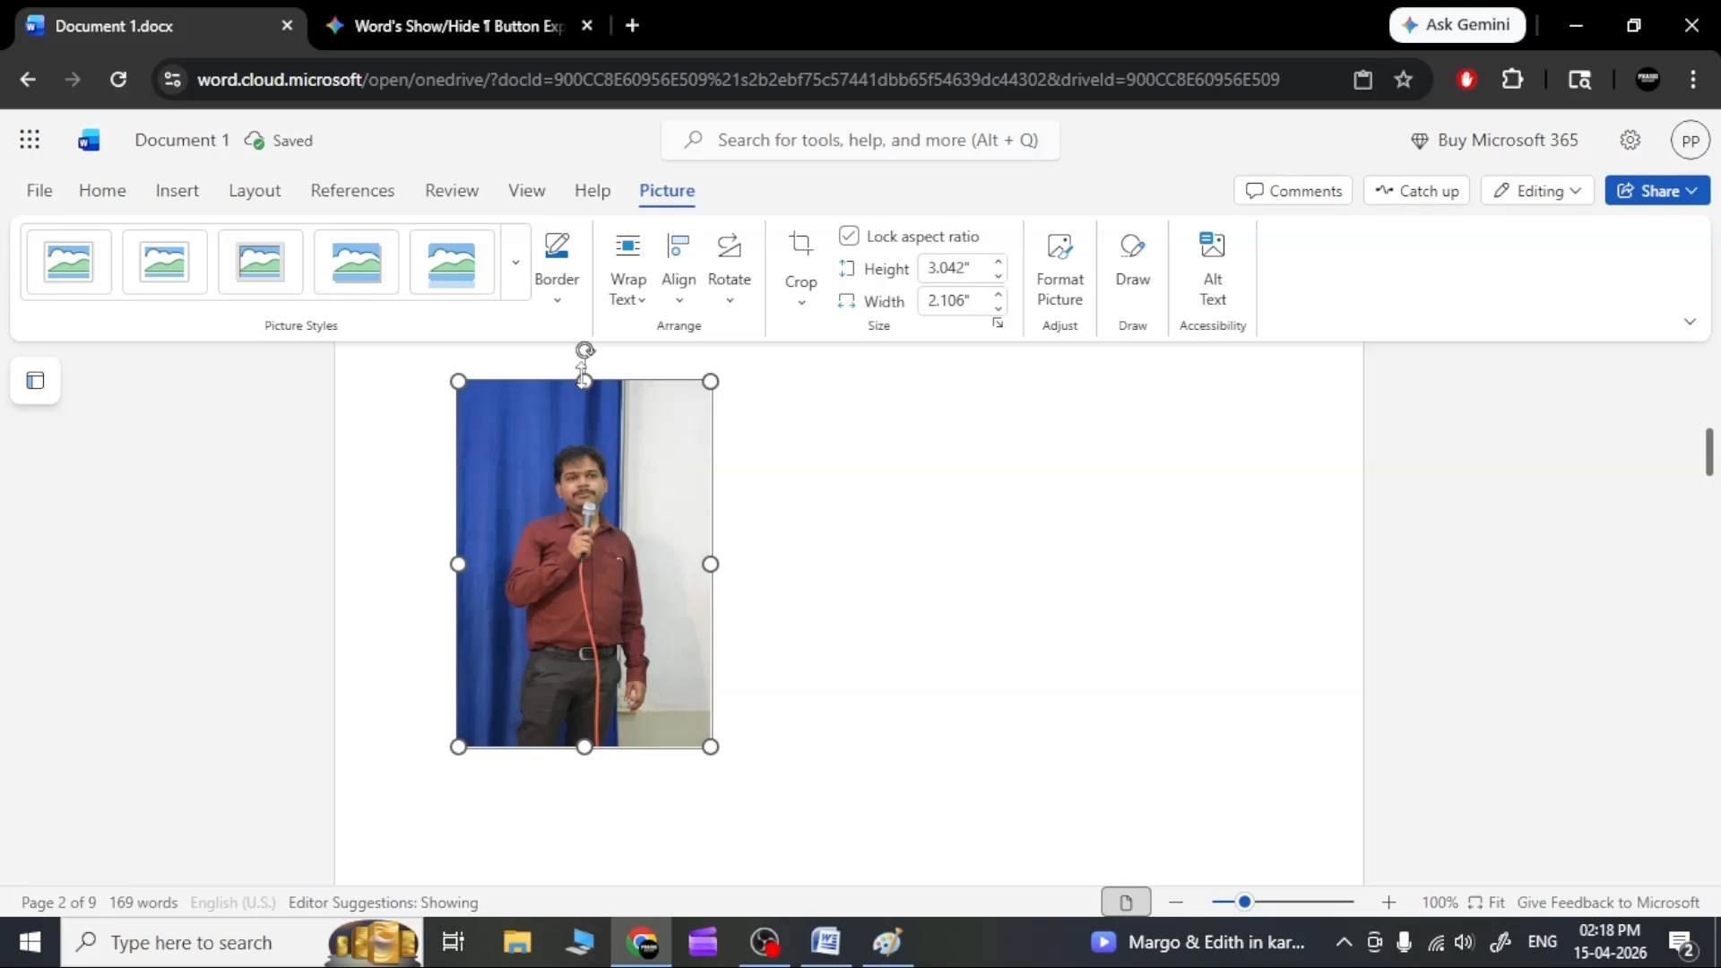
pyautogui.moveTo(584, 380); pyautogui.dragTo(584, 421)
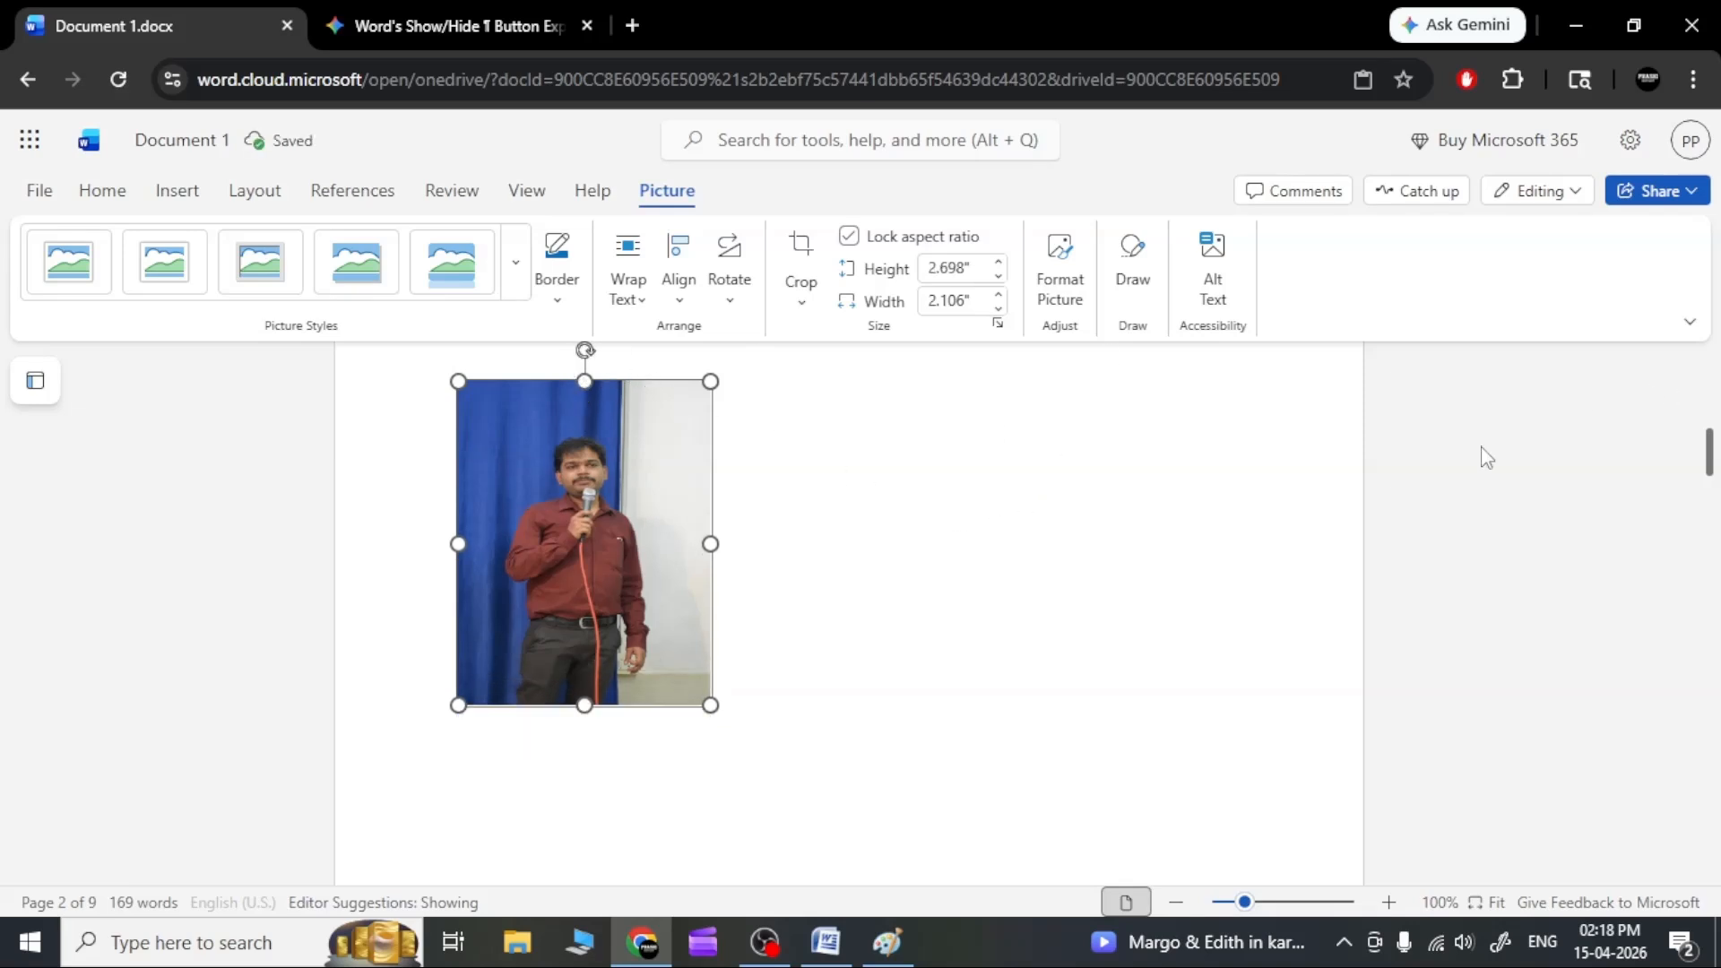
# Rotate the picture below the photo box freehand, leaving it nearly upright with a very slight clockwise tilt.
pyautogui.scroll(3, 1486, 458)
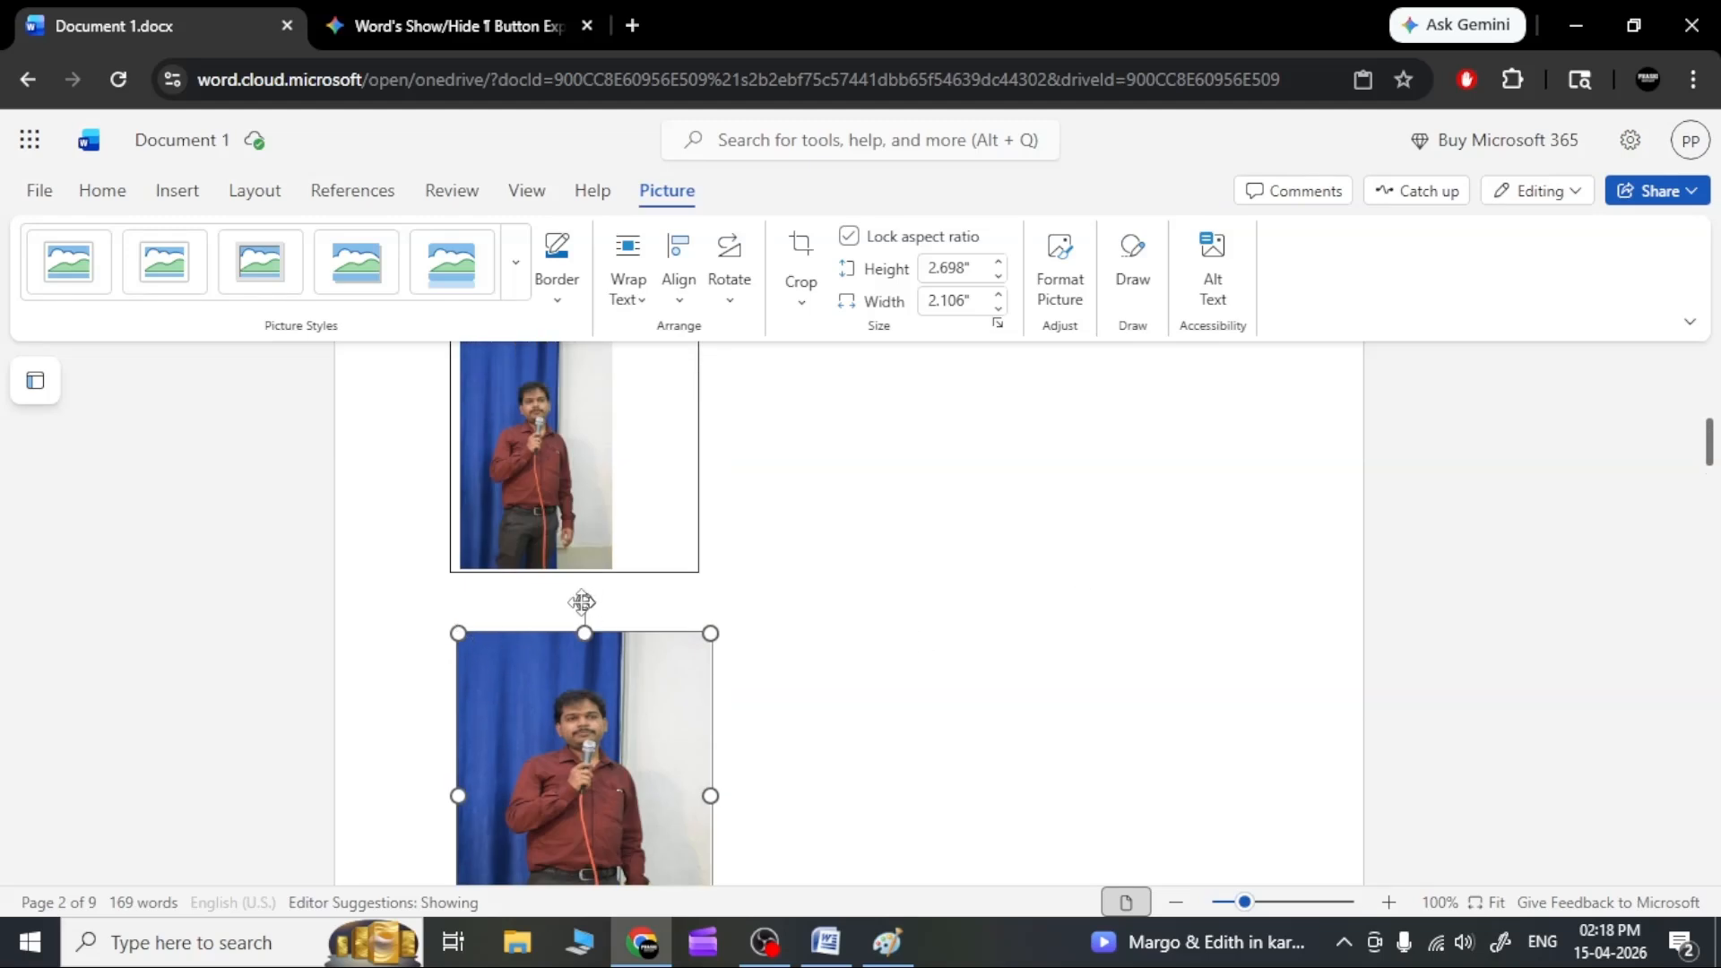
pyautogui.moveTo(582, 602); pyautogui.dragTo(733, 652)
pyautogui.moveTo(803, 702); pyautogui.dragTo(621, 671)
pyautogui.scroll(-3, 682, 672)
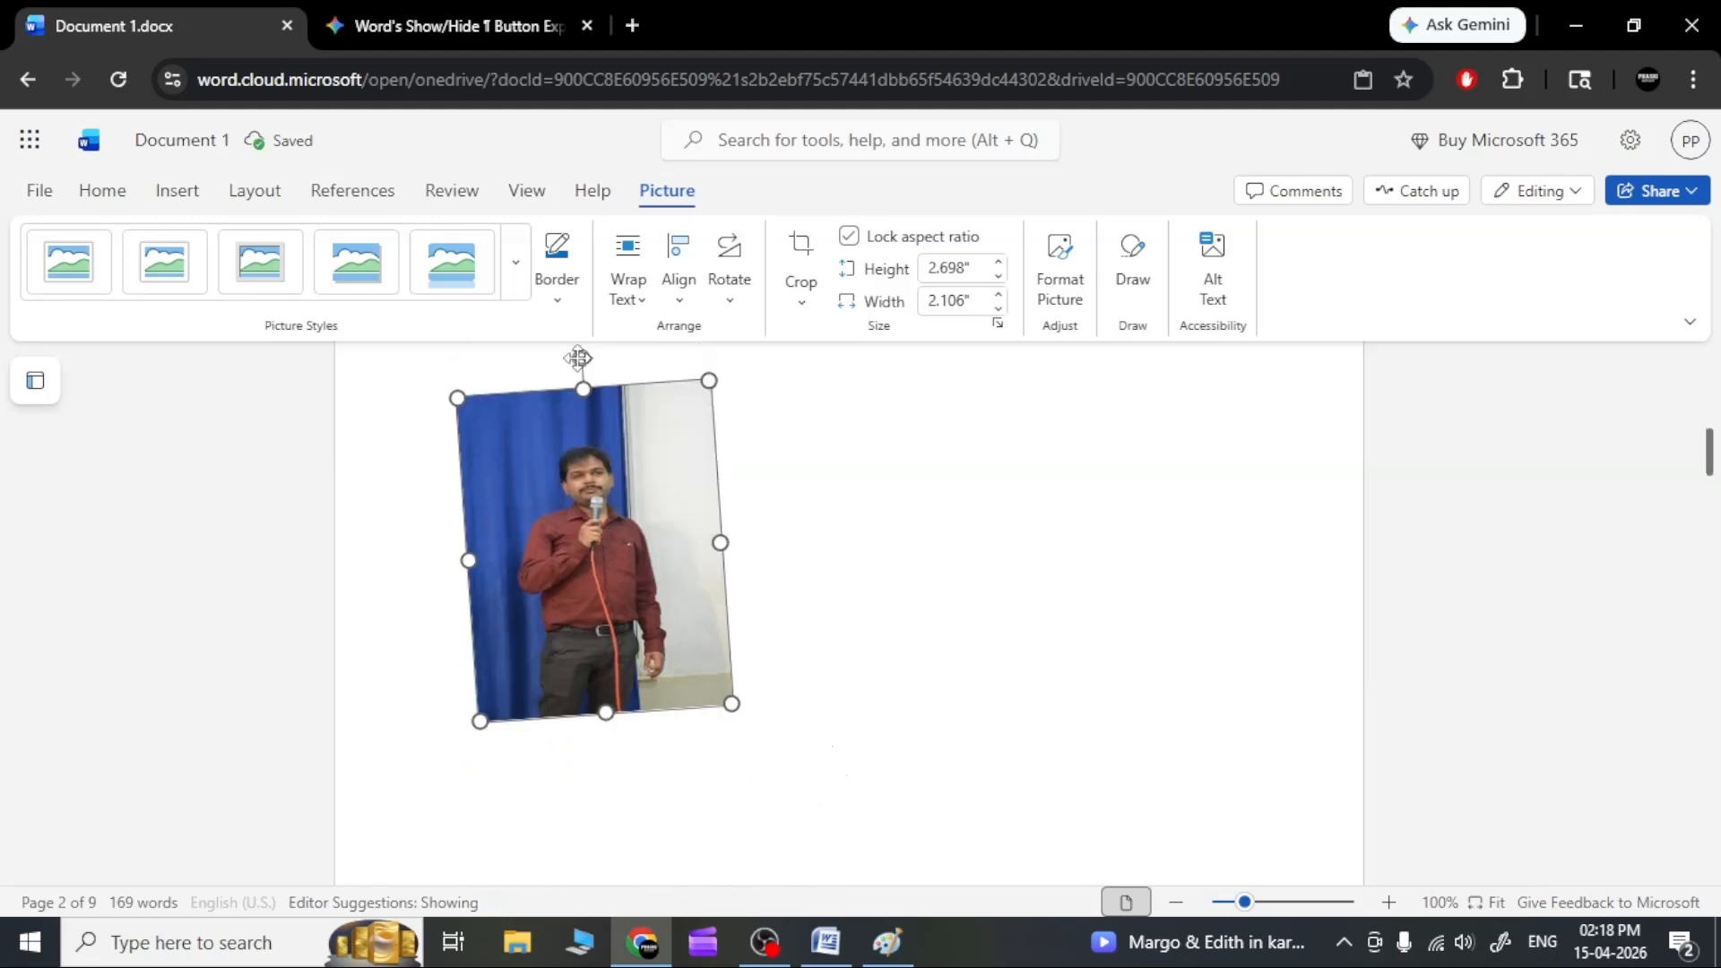
pyautogui.moveTo(578, 357); pyautogui.dragTo(591, 352)
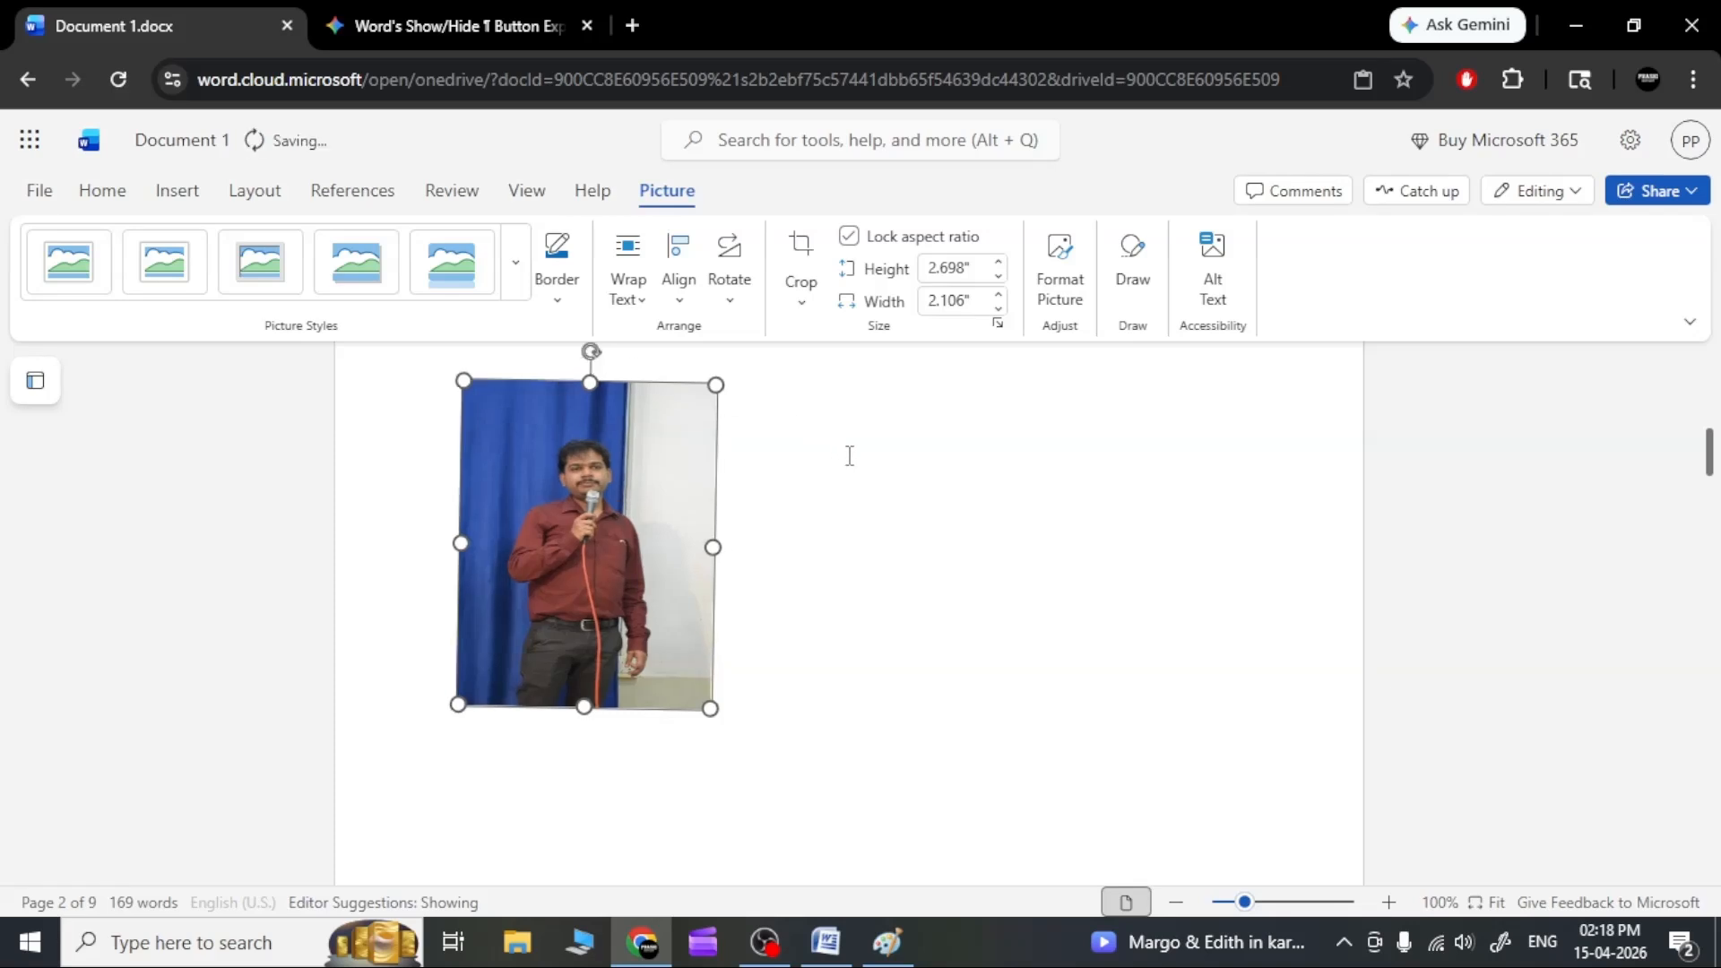
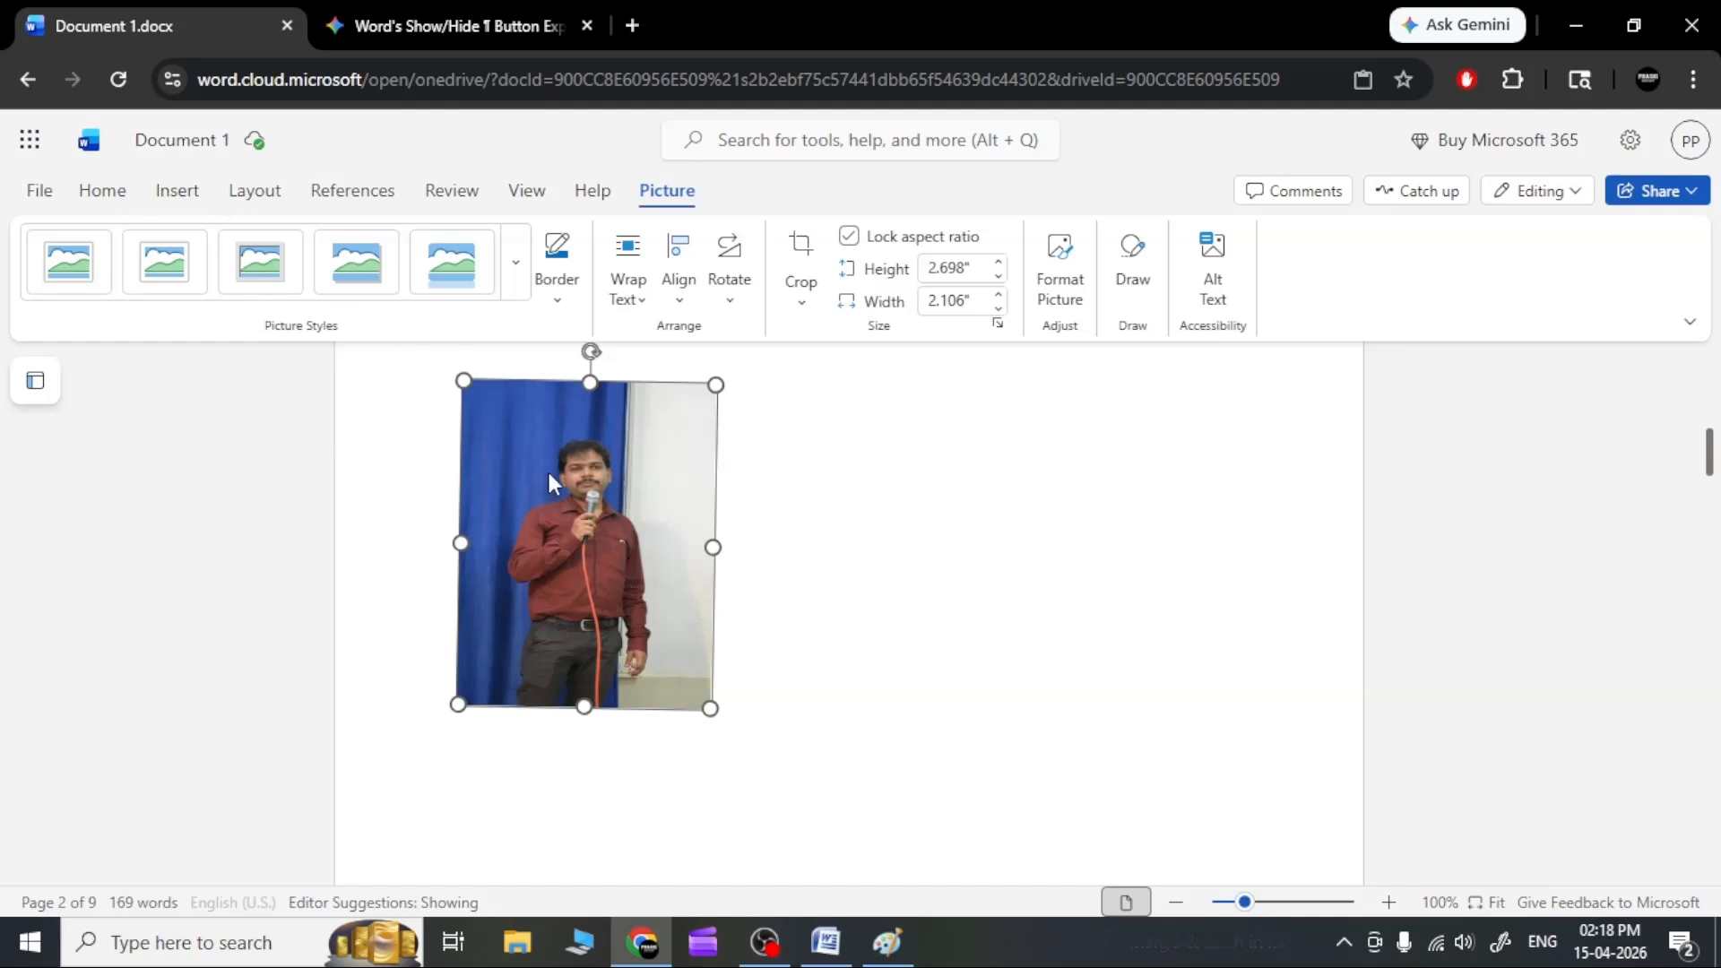
# Apply the first preset in the picture styles gallery to the slightly tilted picture.
pyautogui.click(914, 542)
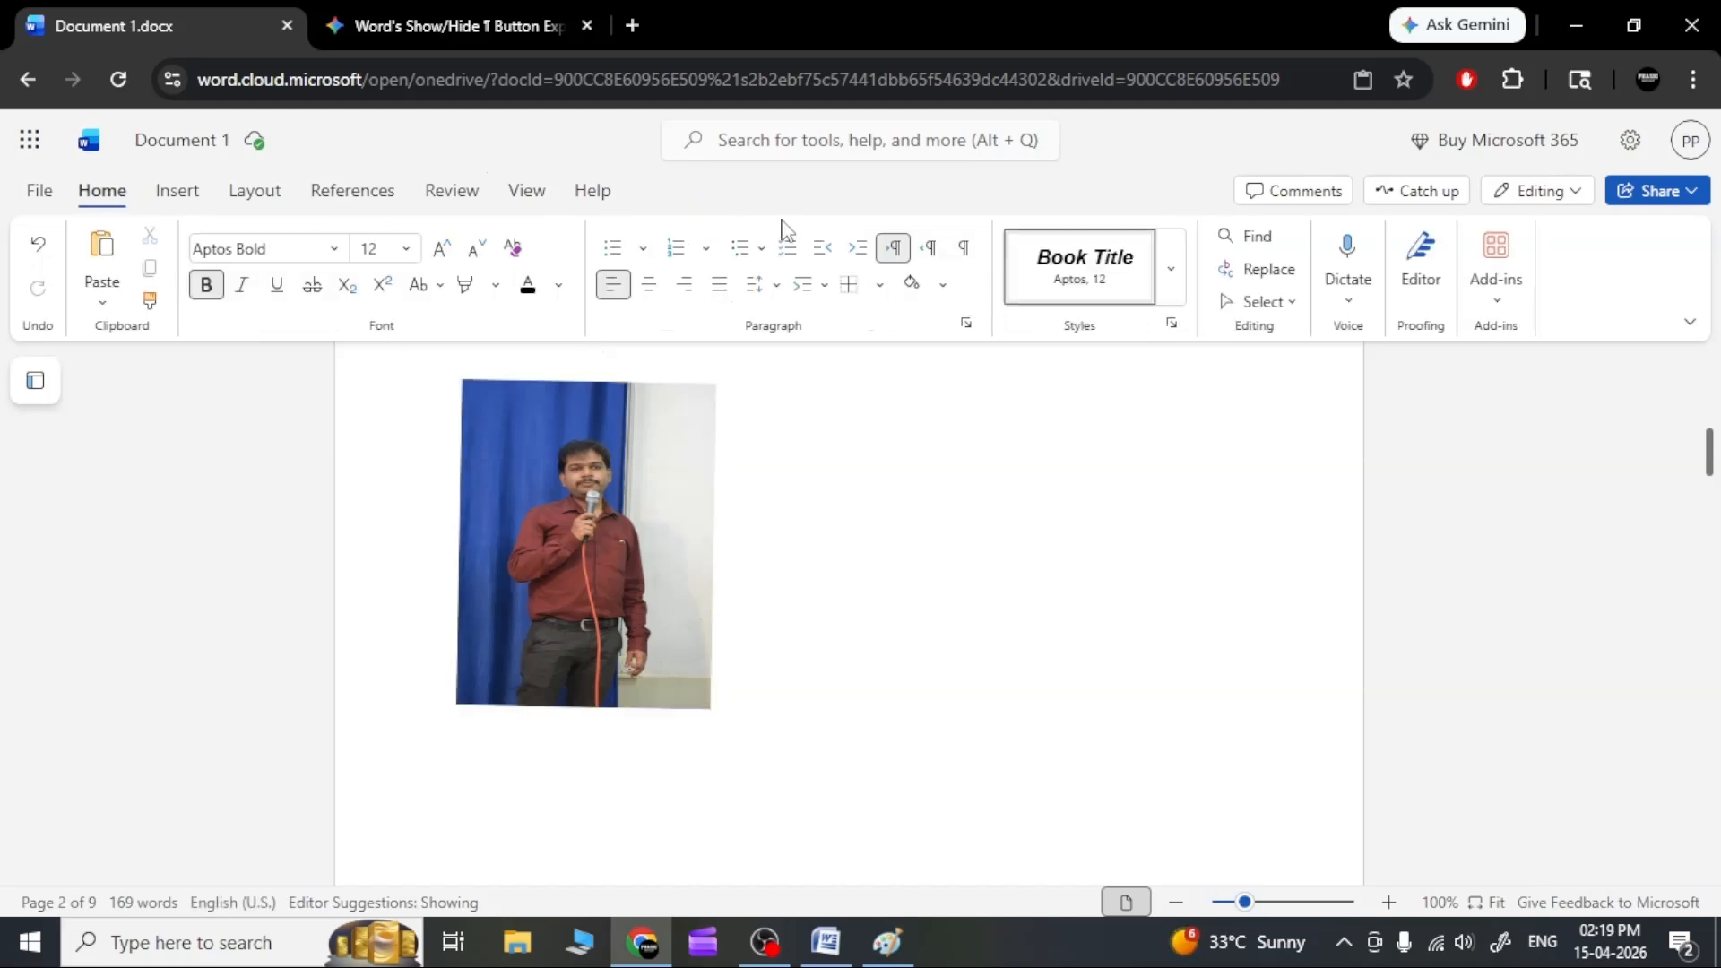
pyautogui.click(179, 197)
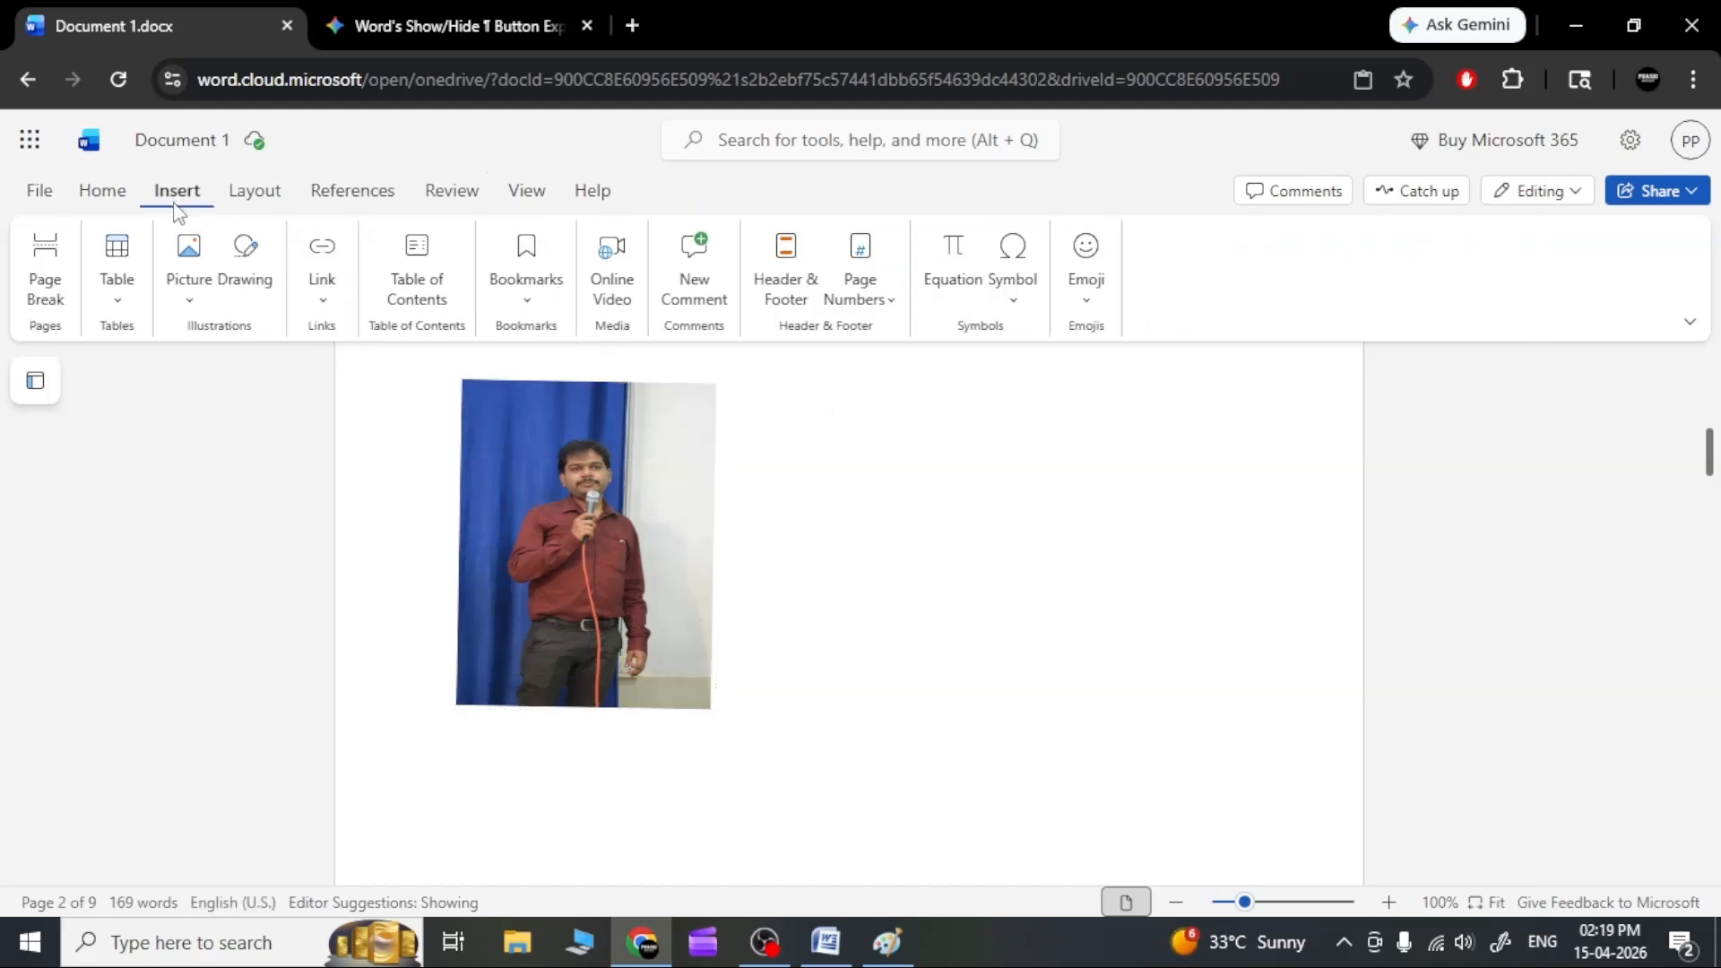
pyautogui.click(553, 499)
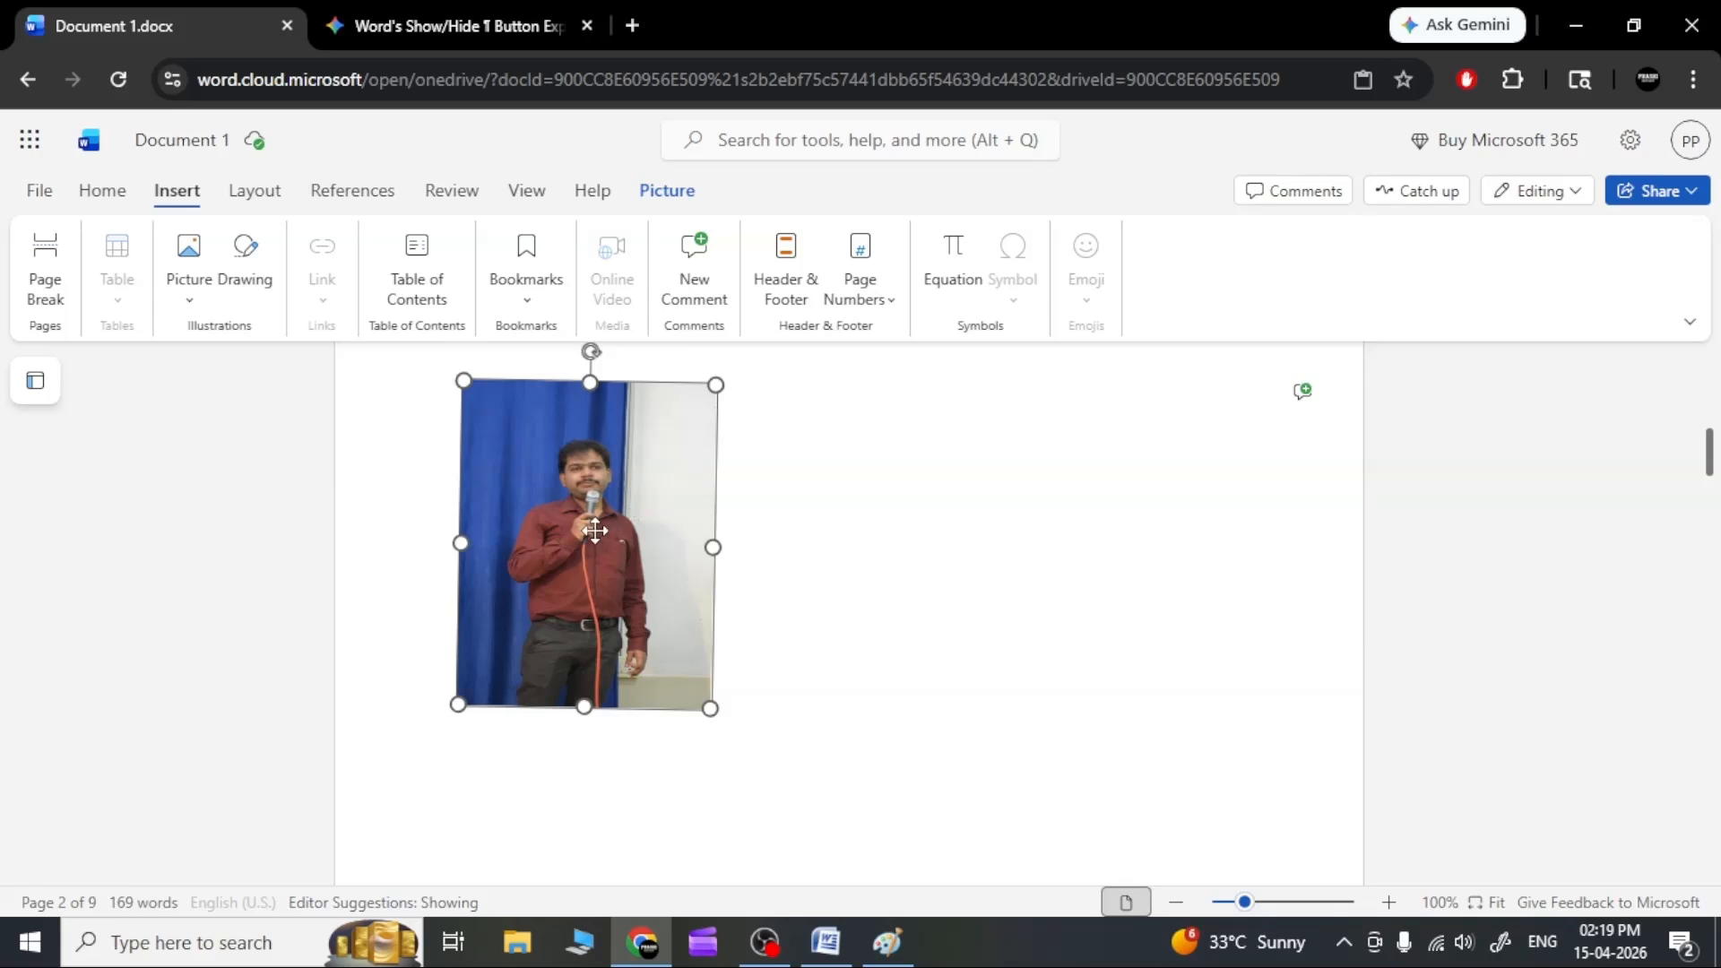
pyautogui.click(595, 531)
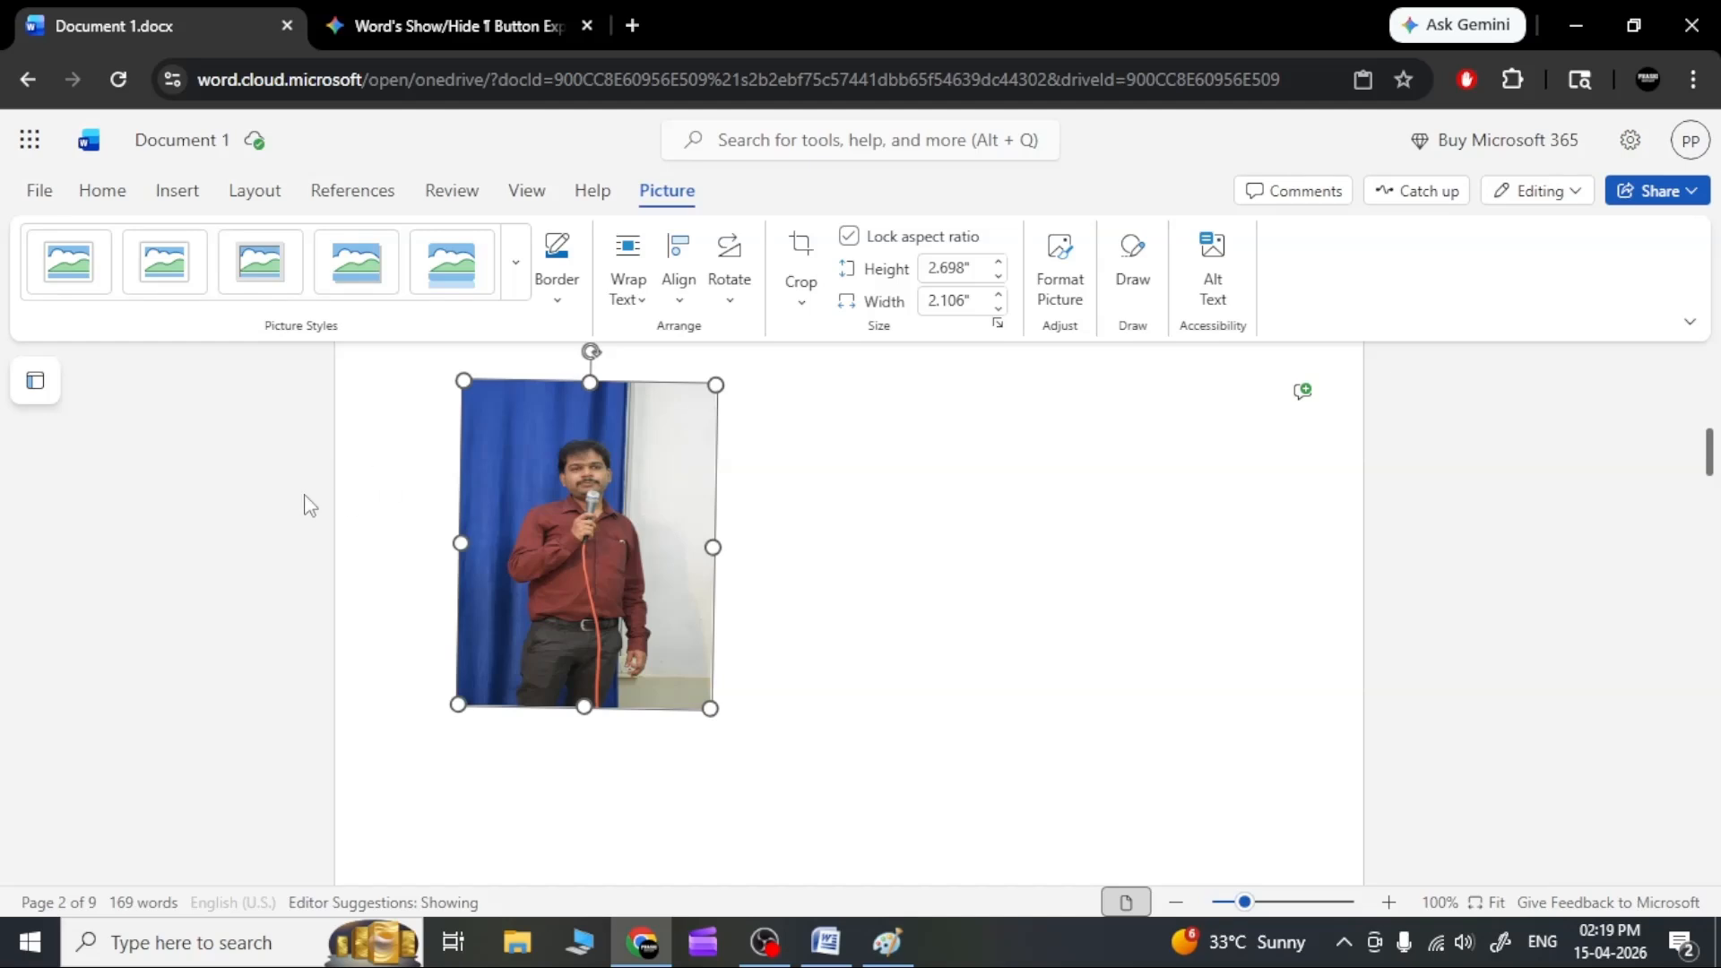
pyautogui.click(518, 268)
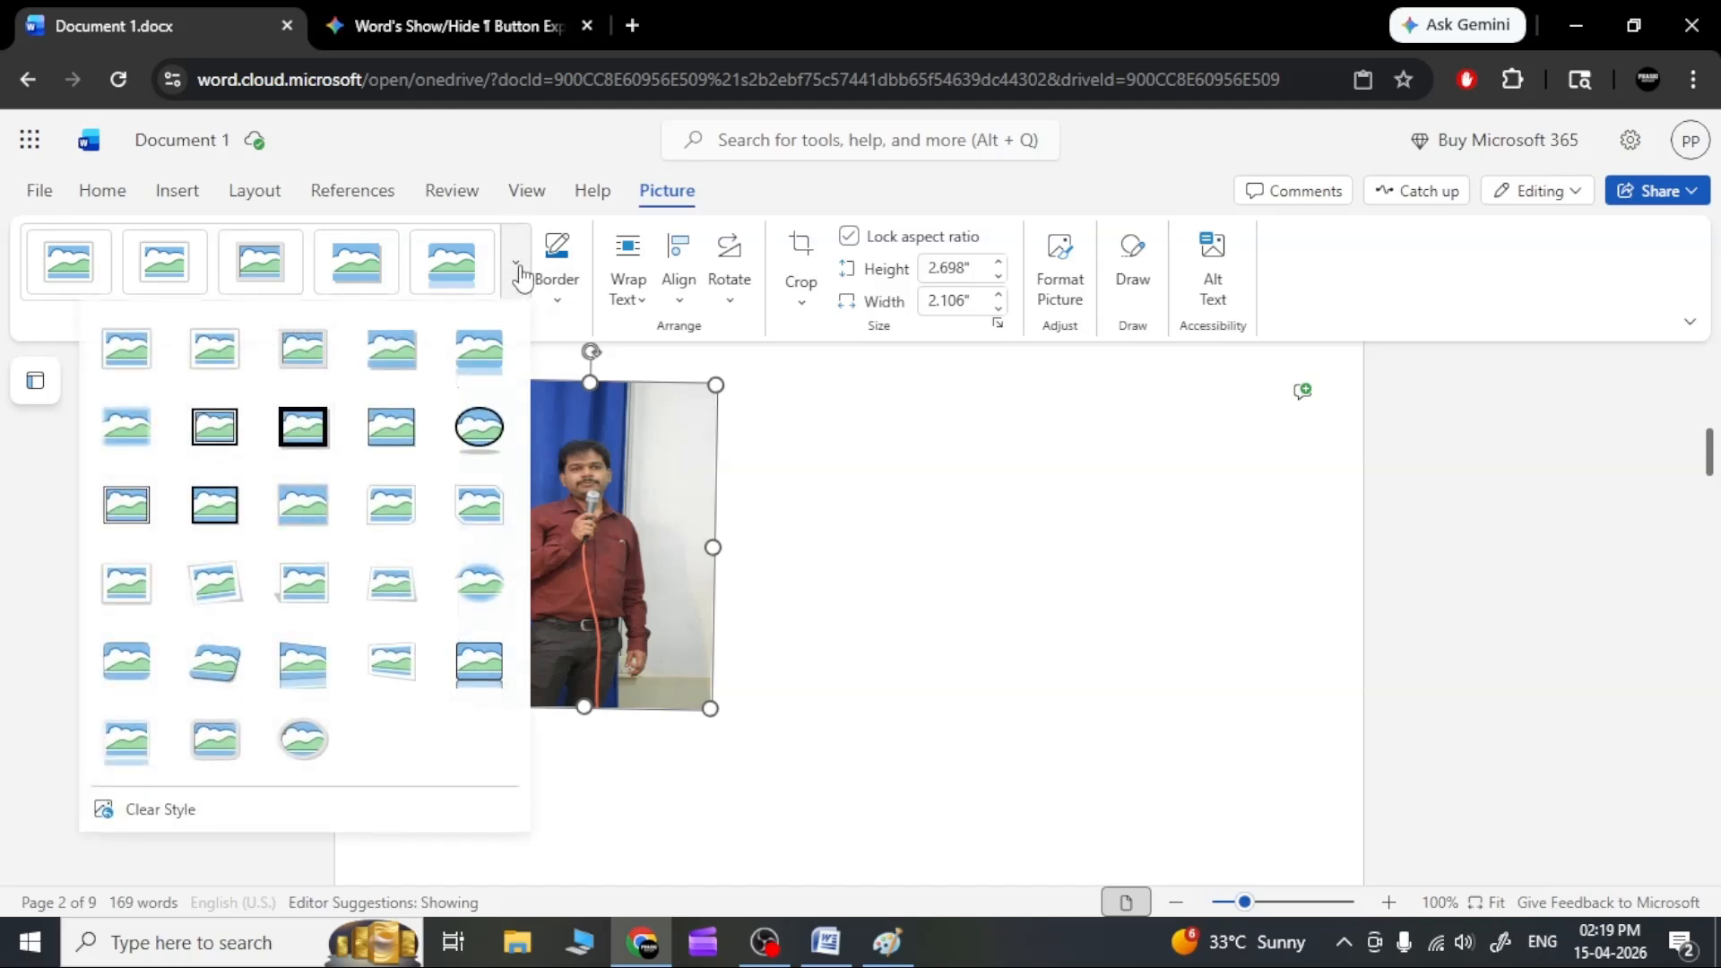
pyautogui.click(519, 268)
pyautogui.click(519, 268)
pyautogui.click(140, 363)
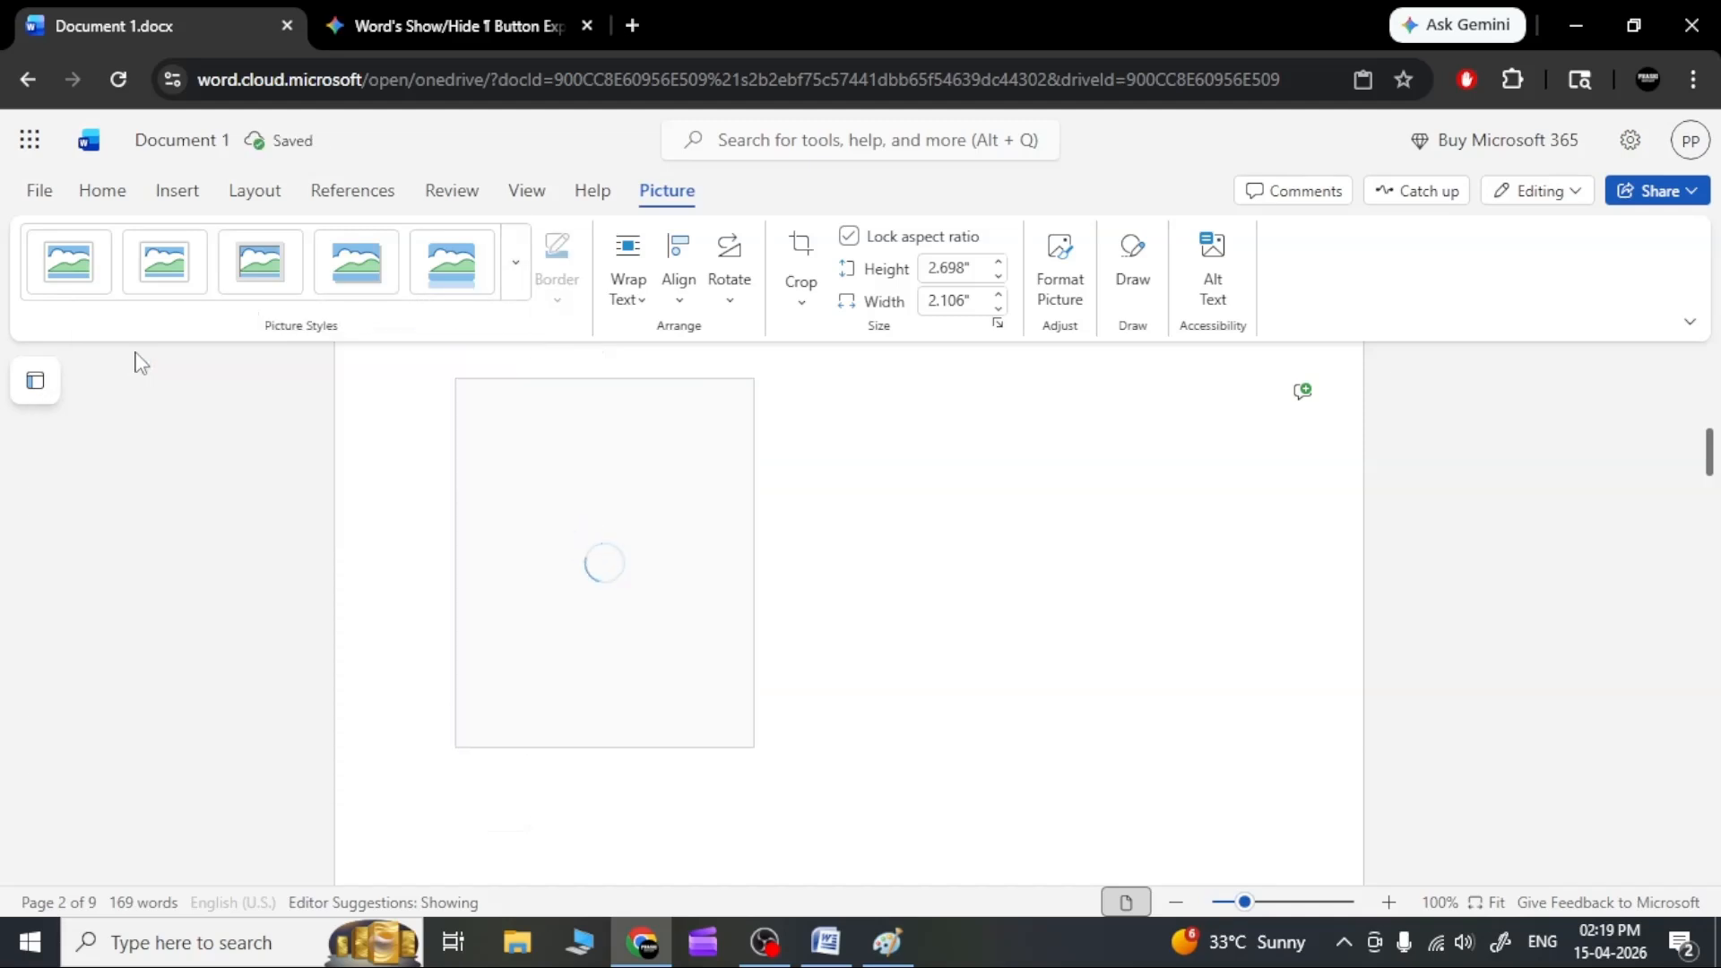
# Apply the second preset in the picture styles gallery to the slightly tilted picture.
pyautogui.click(1040, 561)
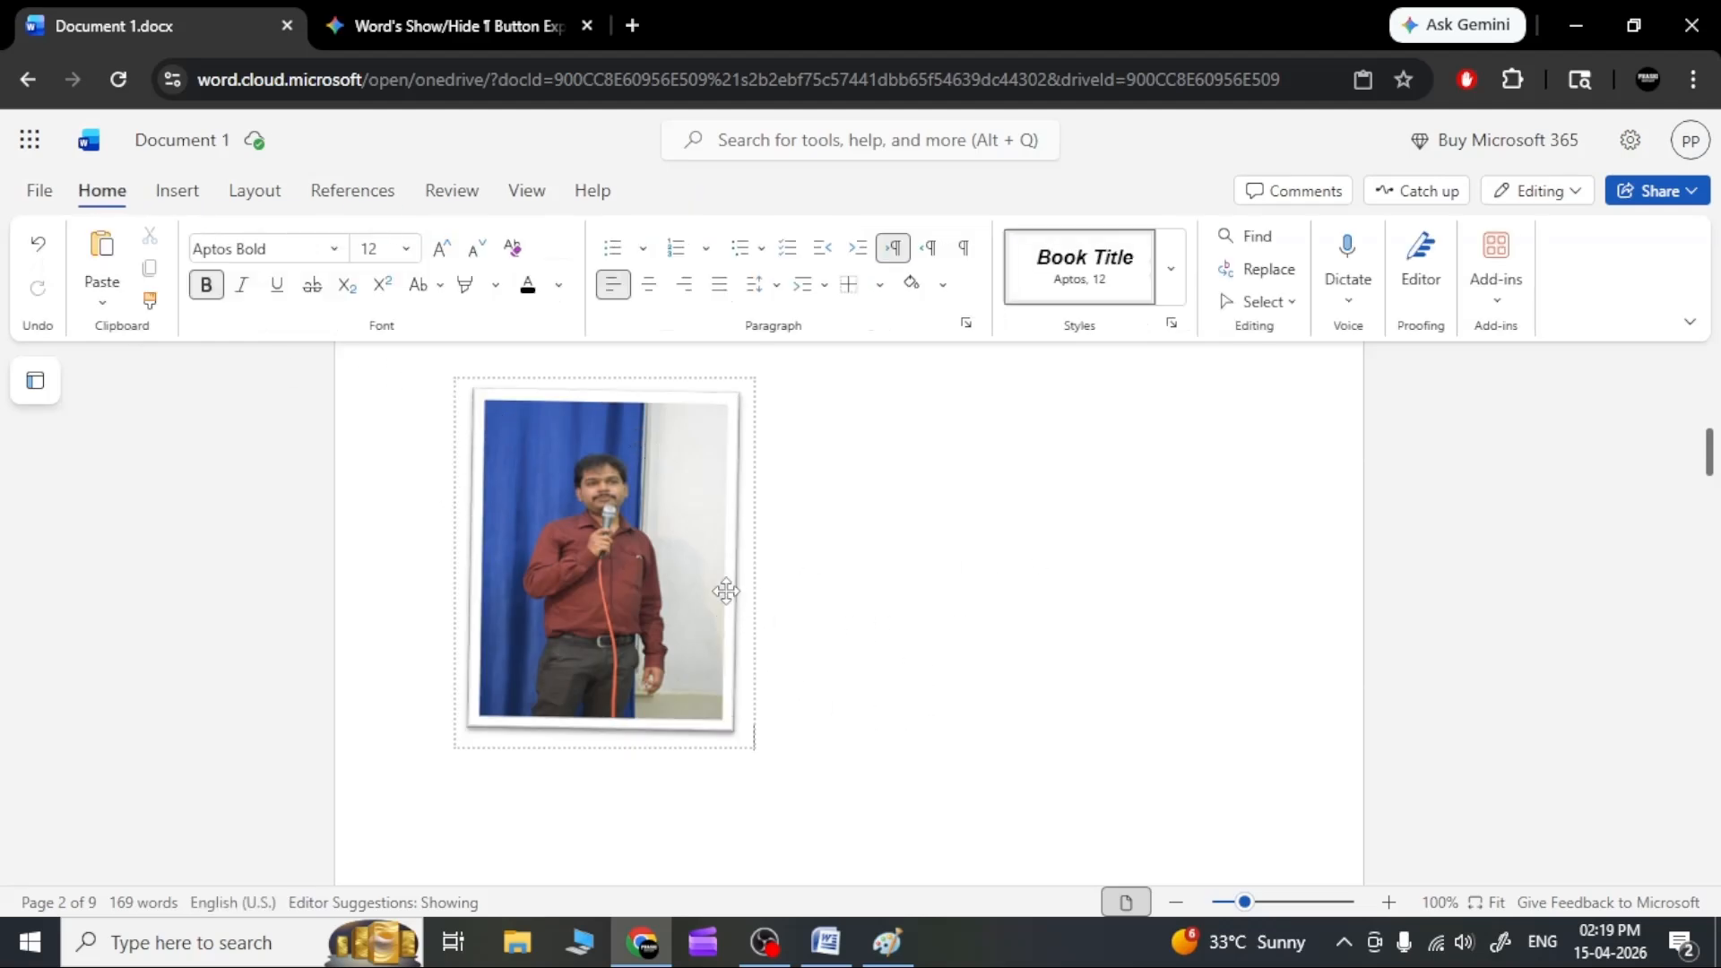
pyautogui.click(578, 543)
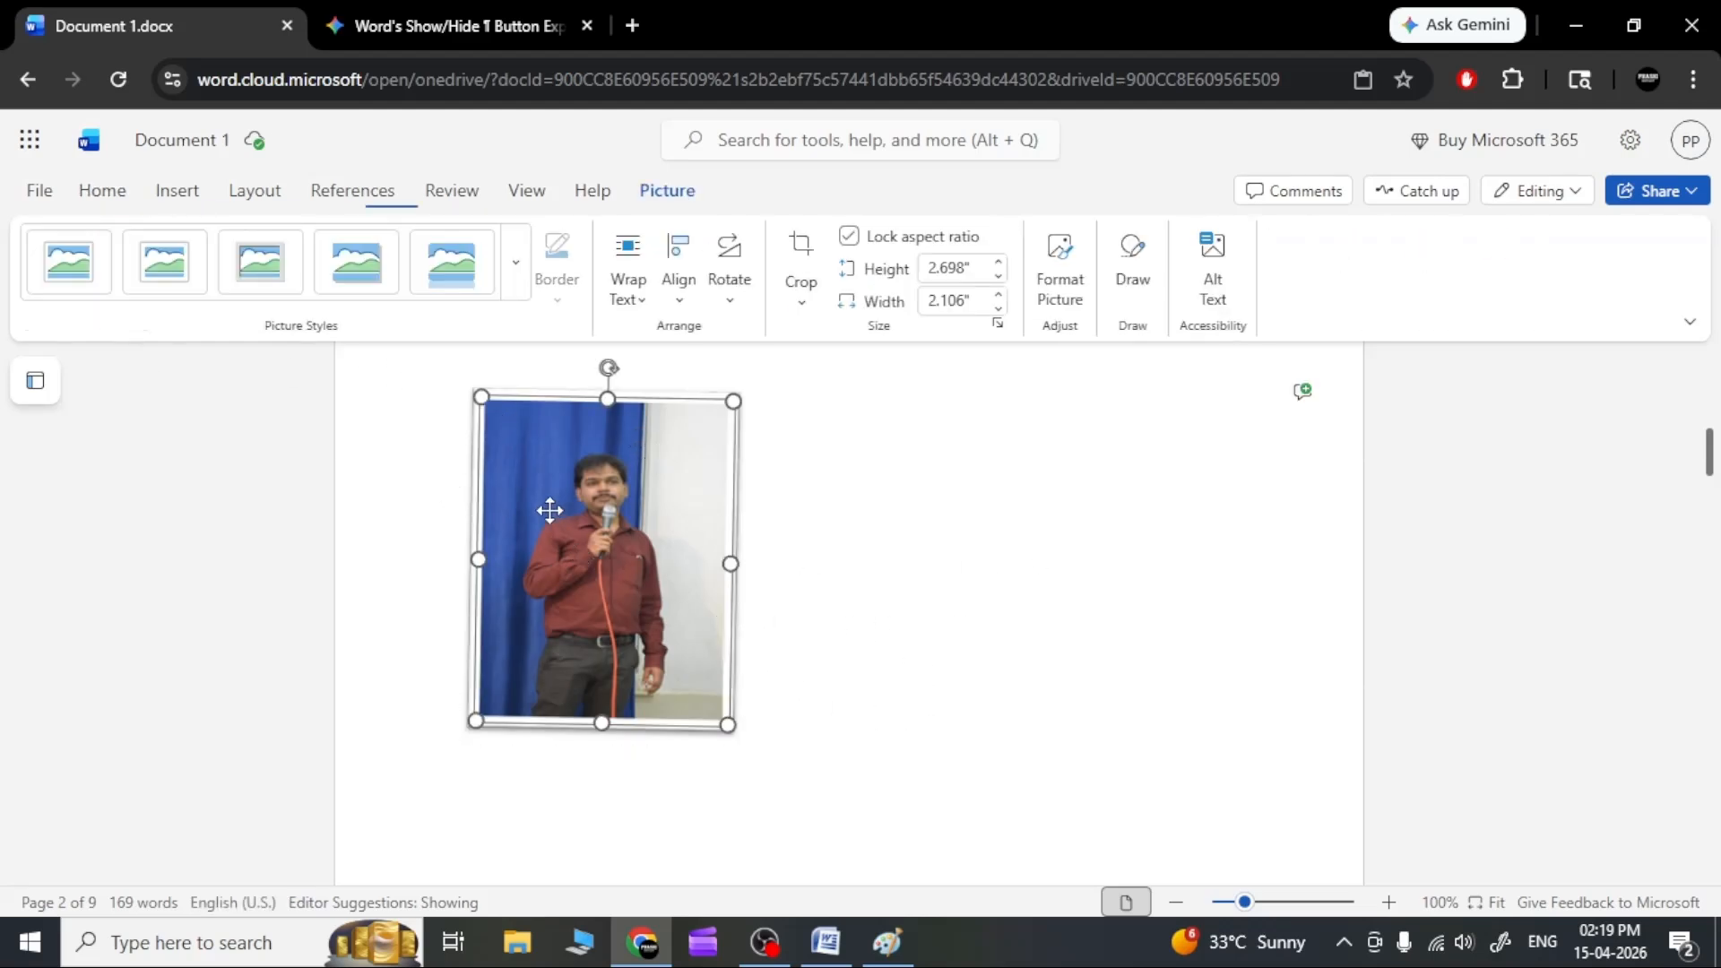
pyautogui.click(170, 274)
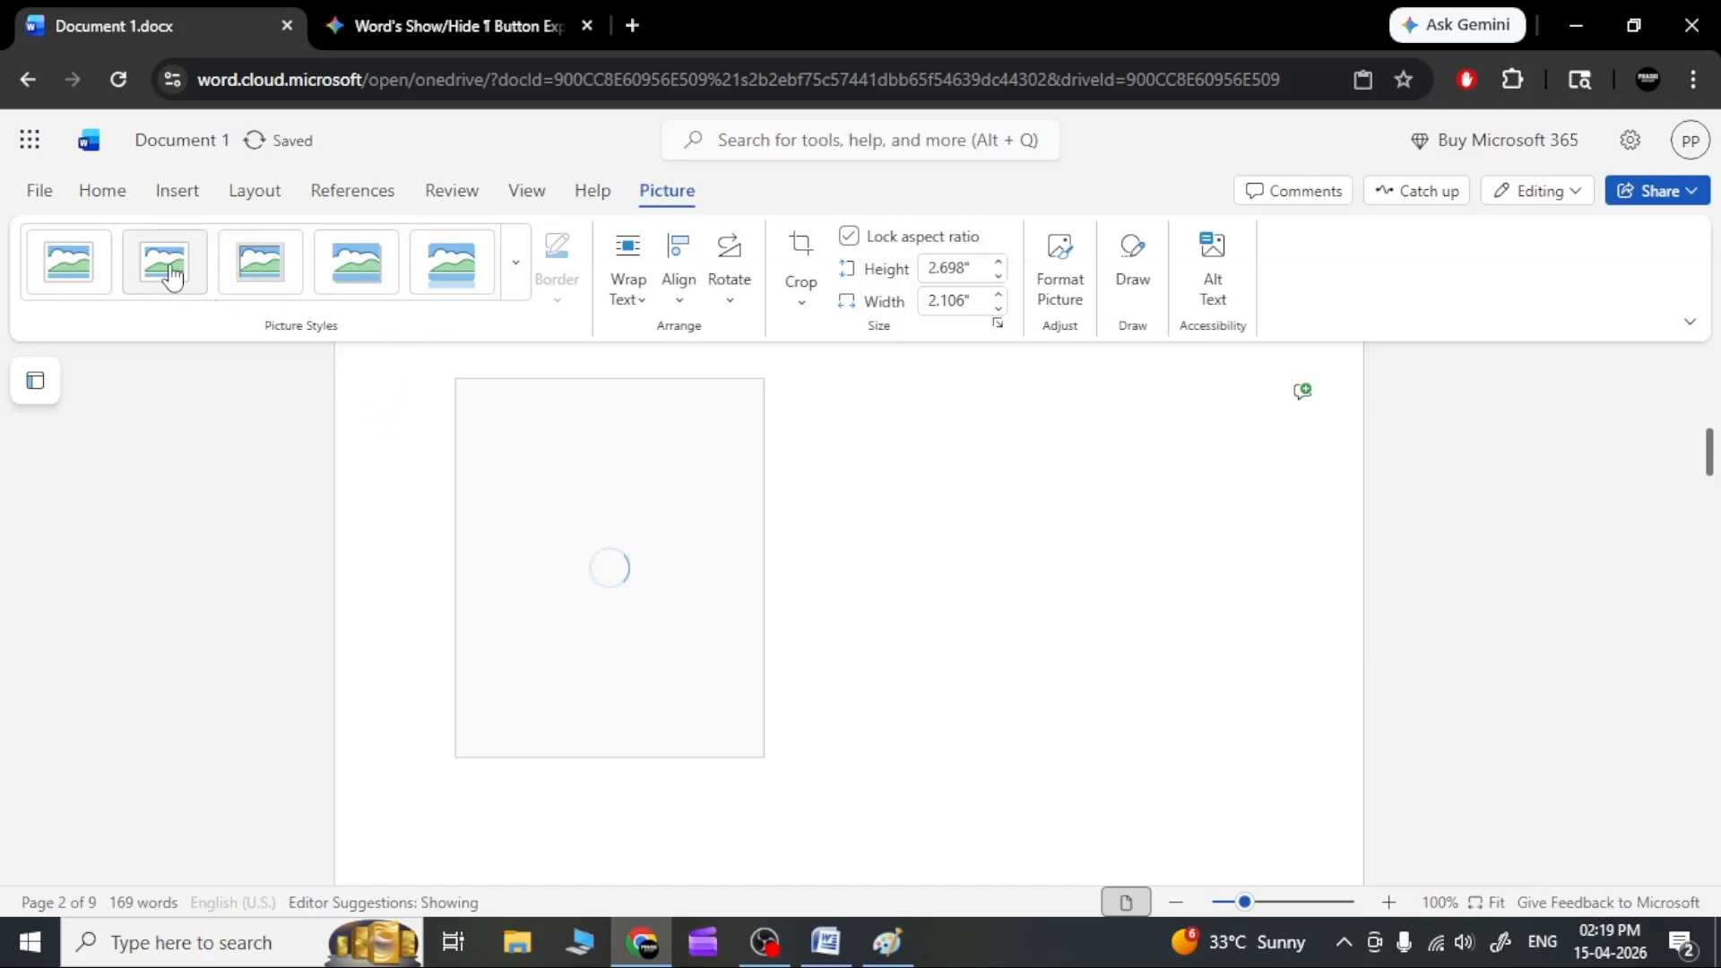
pyautogui.click(1040, 571)
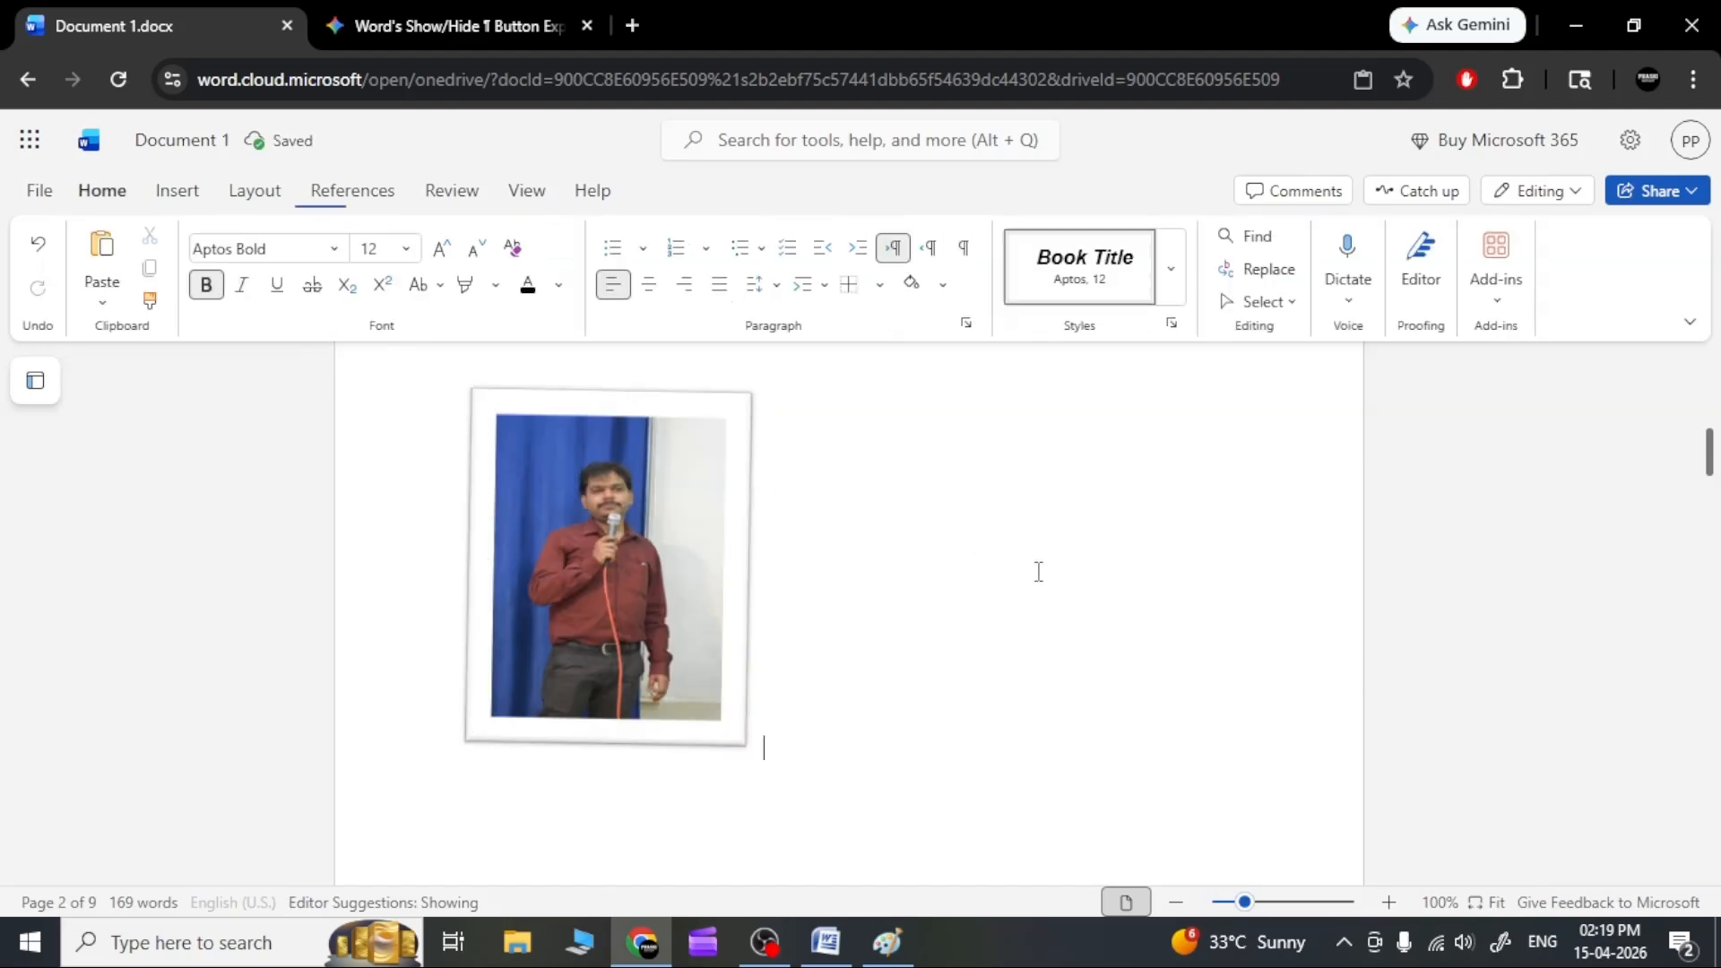
# Change the picture's style to the preset with an oval shape, black frame and shadow below.
pyautogui.click(670, 584)
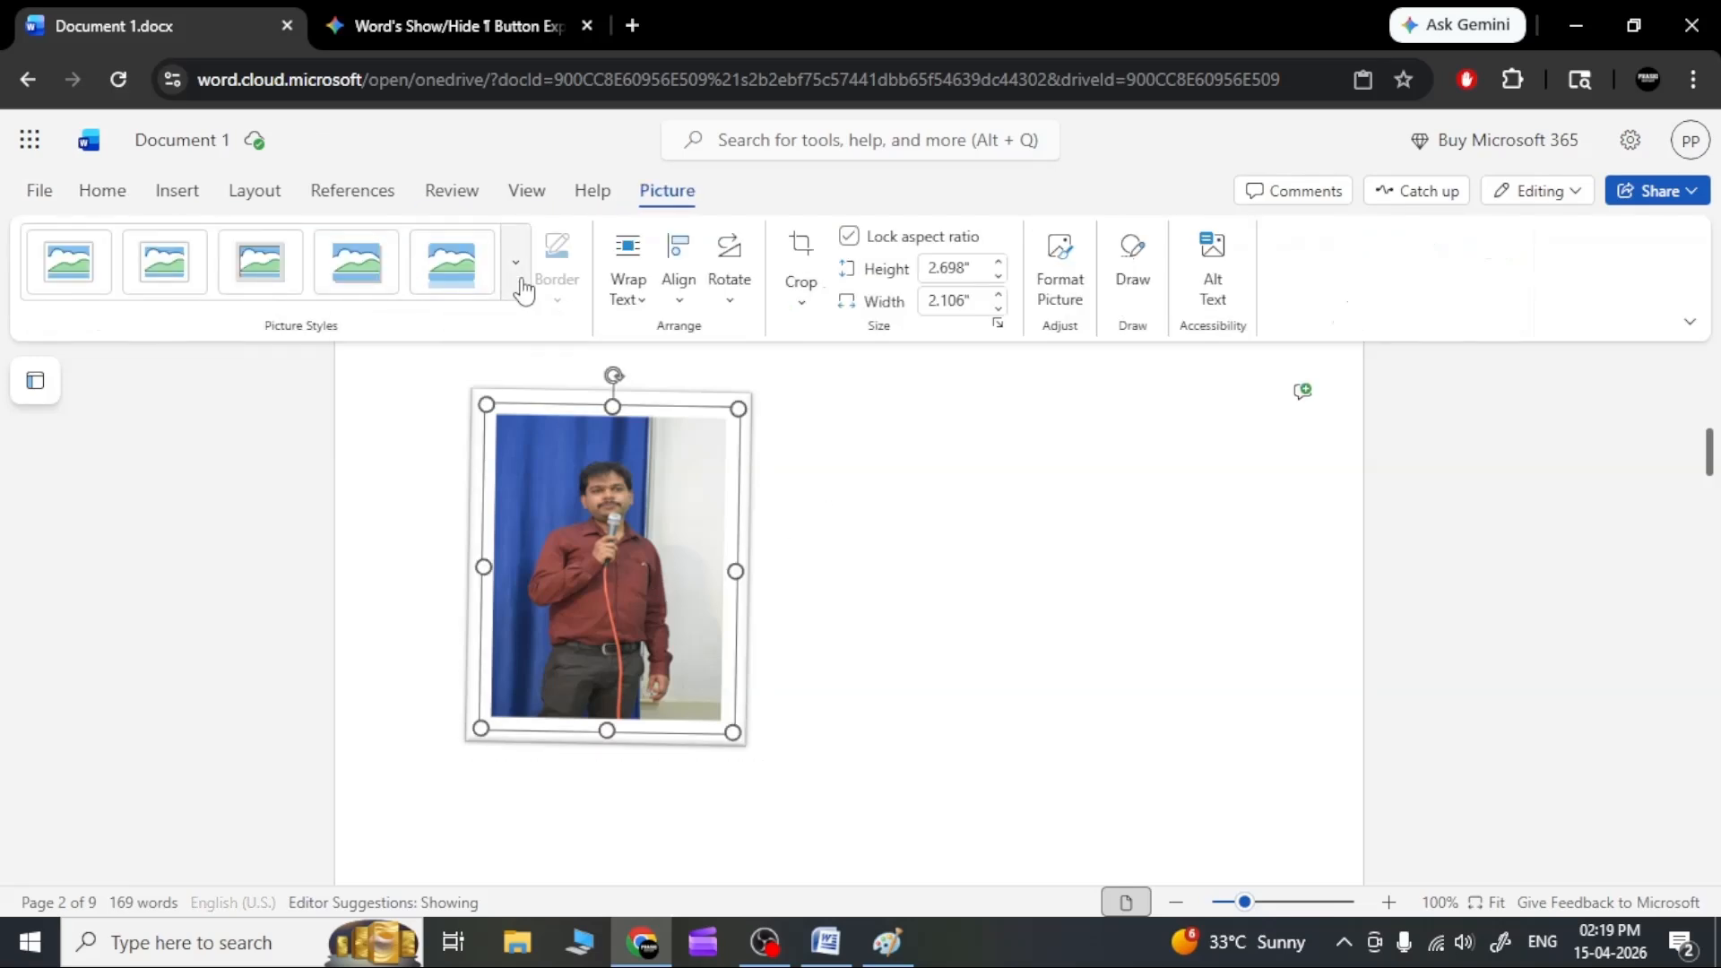
pyautogui.click(517, 269)
pyautogui.click(475, 430)
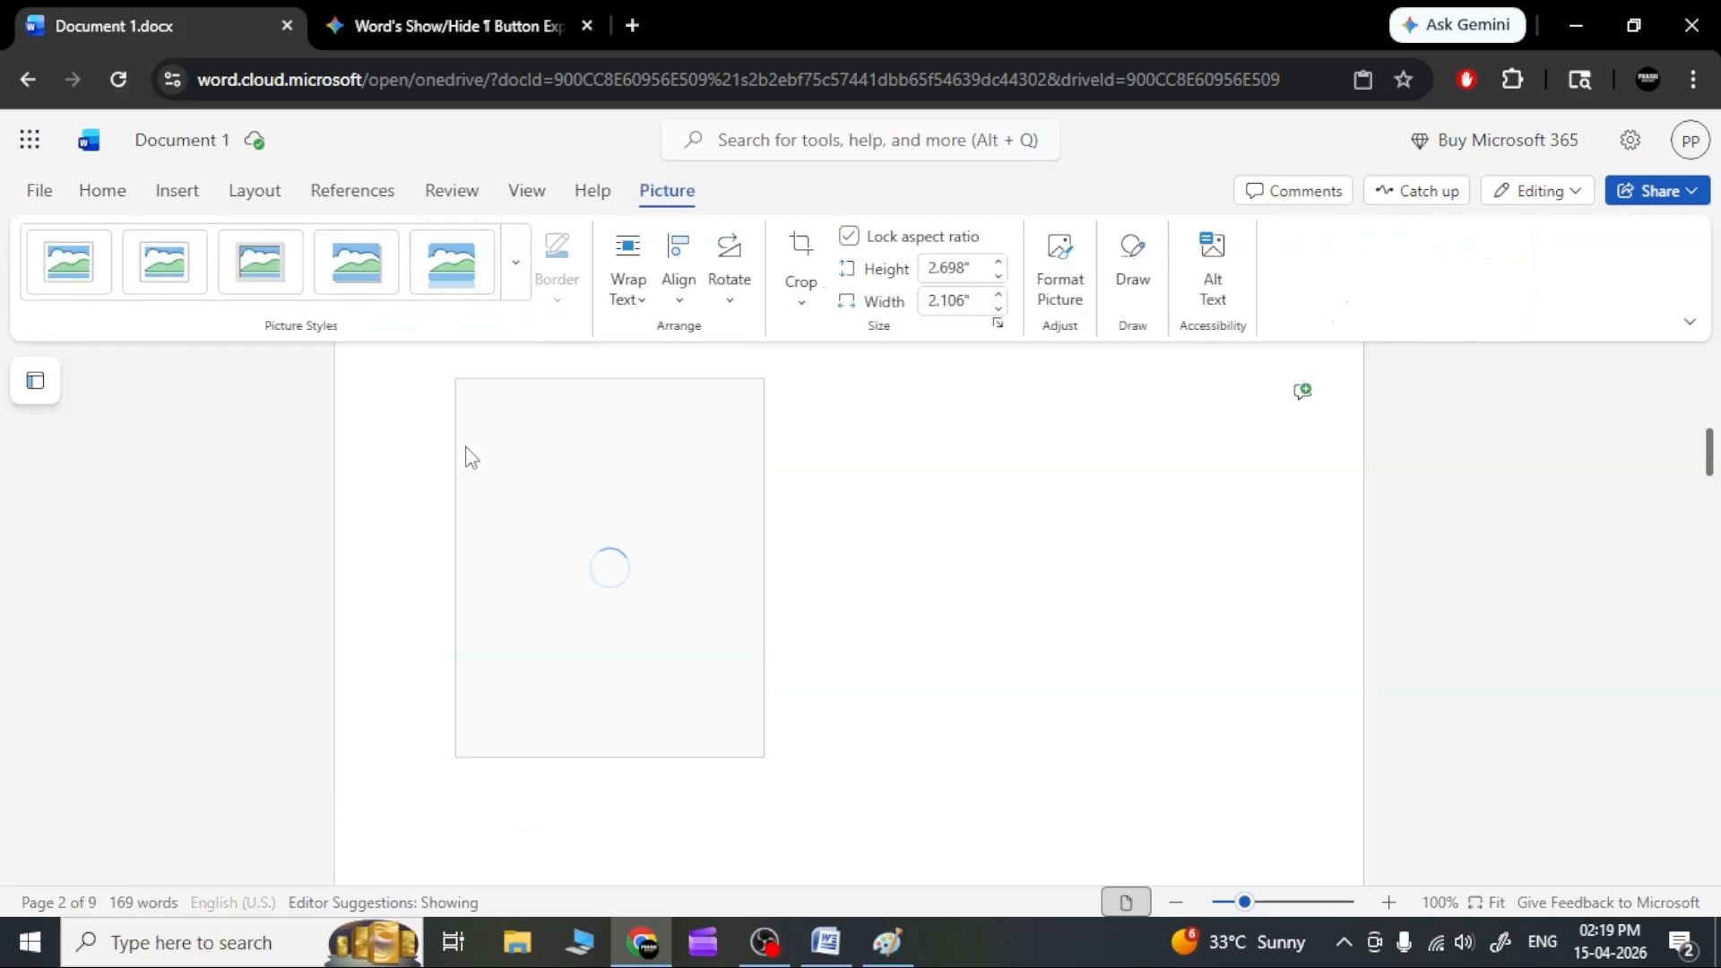
pyautogui.click(1064, 552)
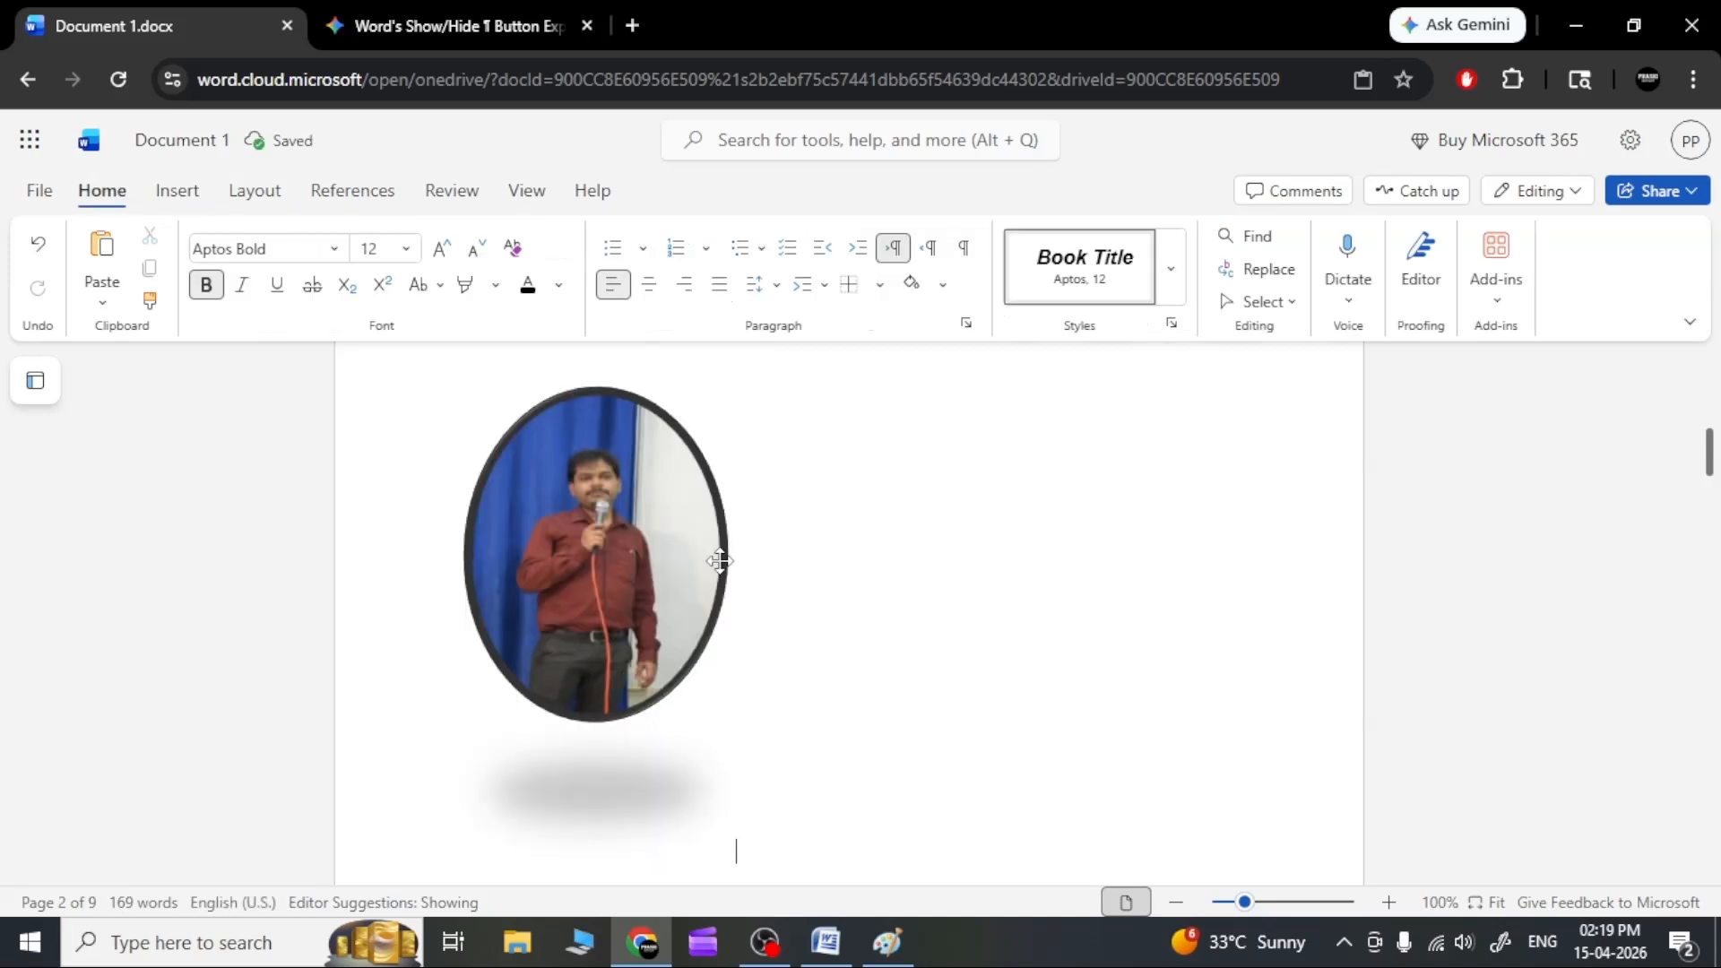
# Restyle the oval picture with the white-framed preset that has two diagonally opposite corners snipped.
pyautogui.click(607, 550)
pyautogui.click(514, 269)
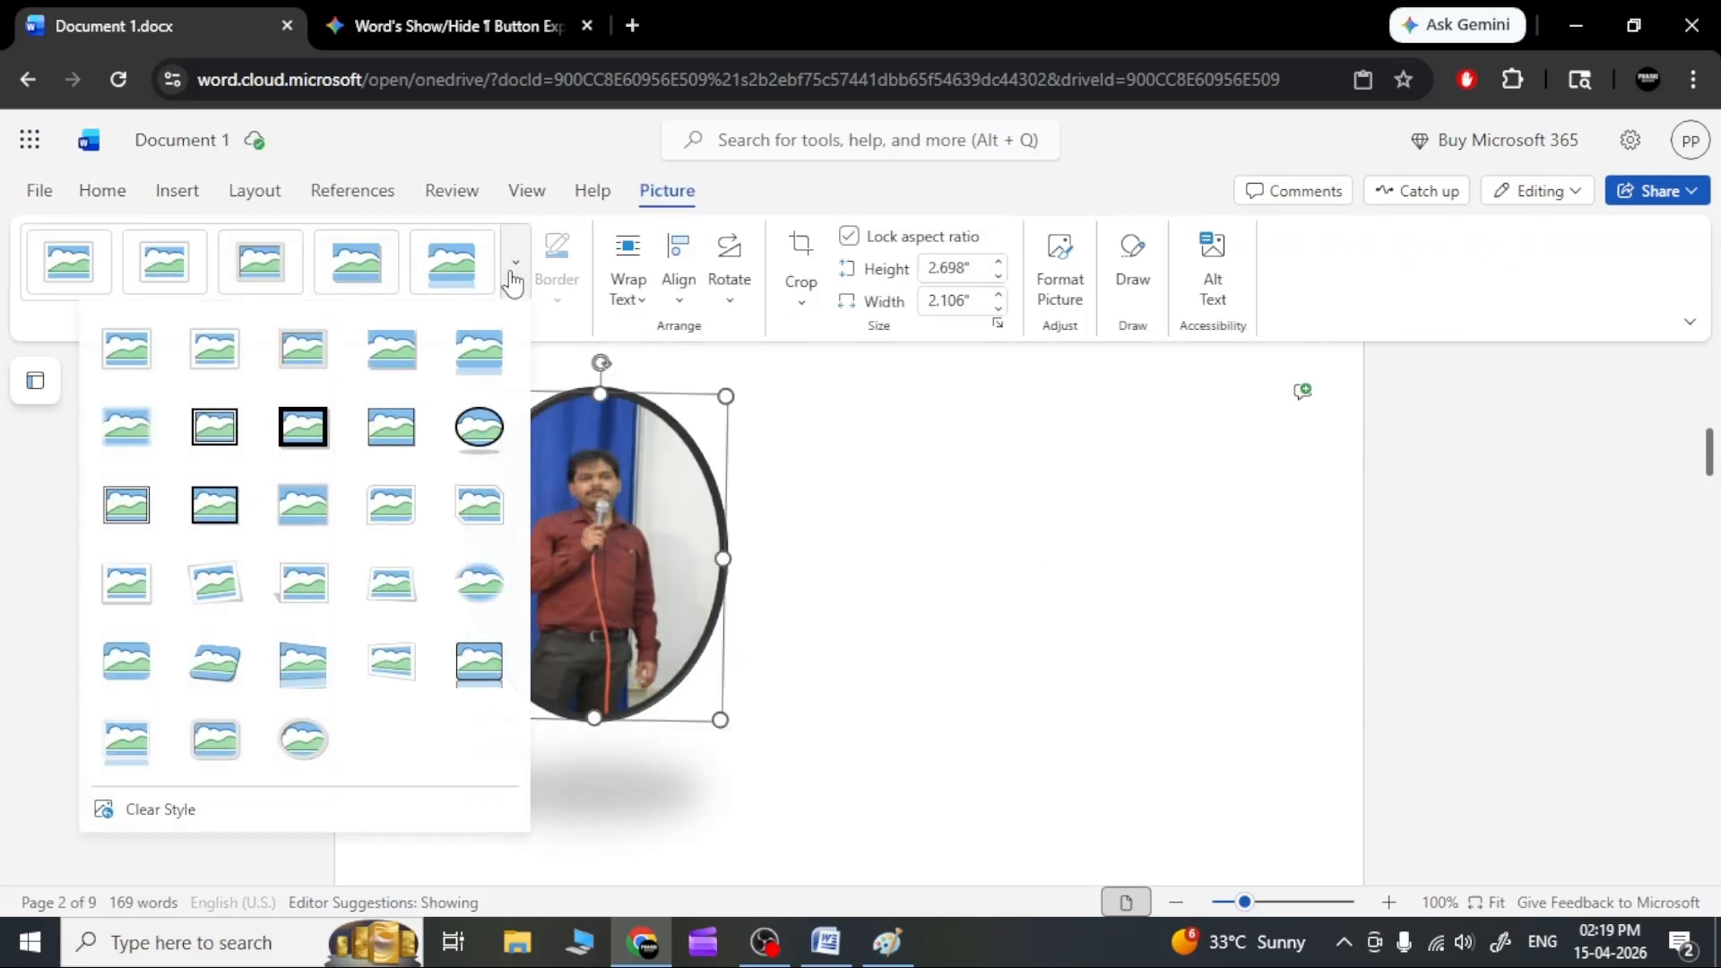
pyautogui.click(480, 509)
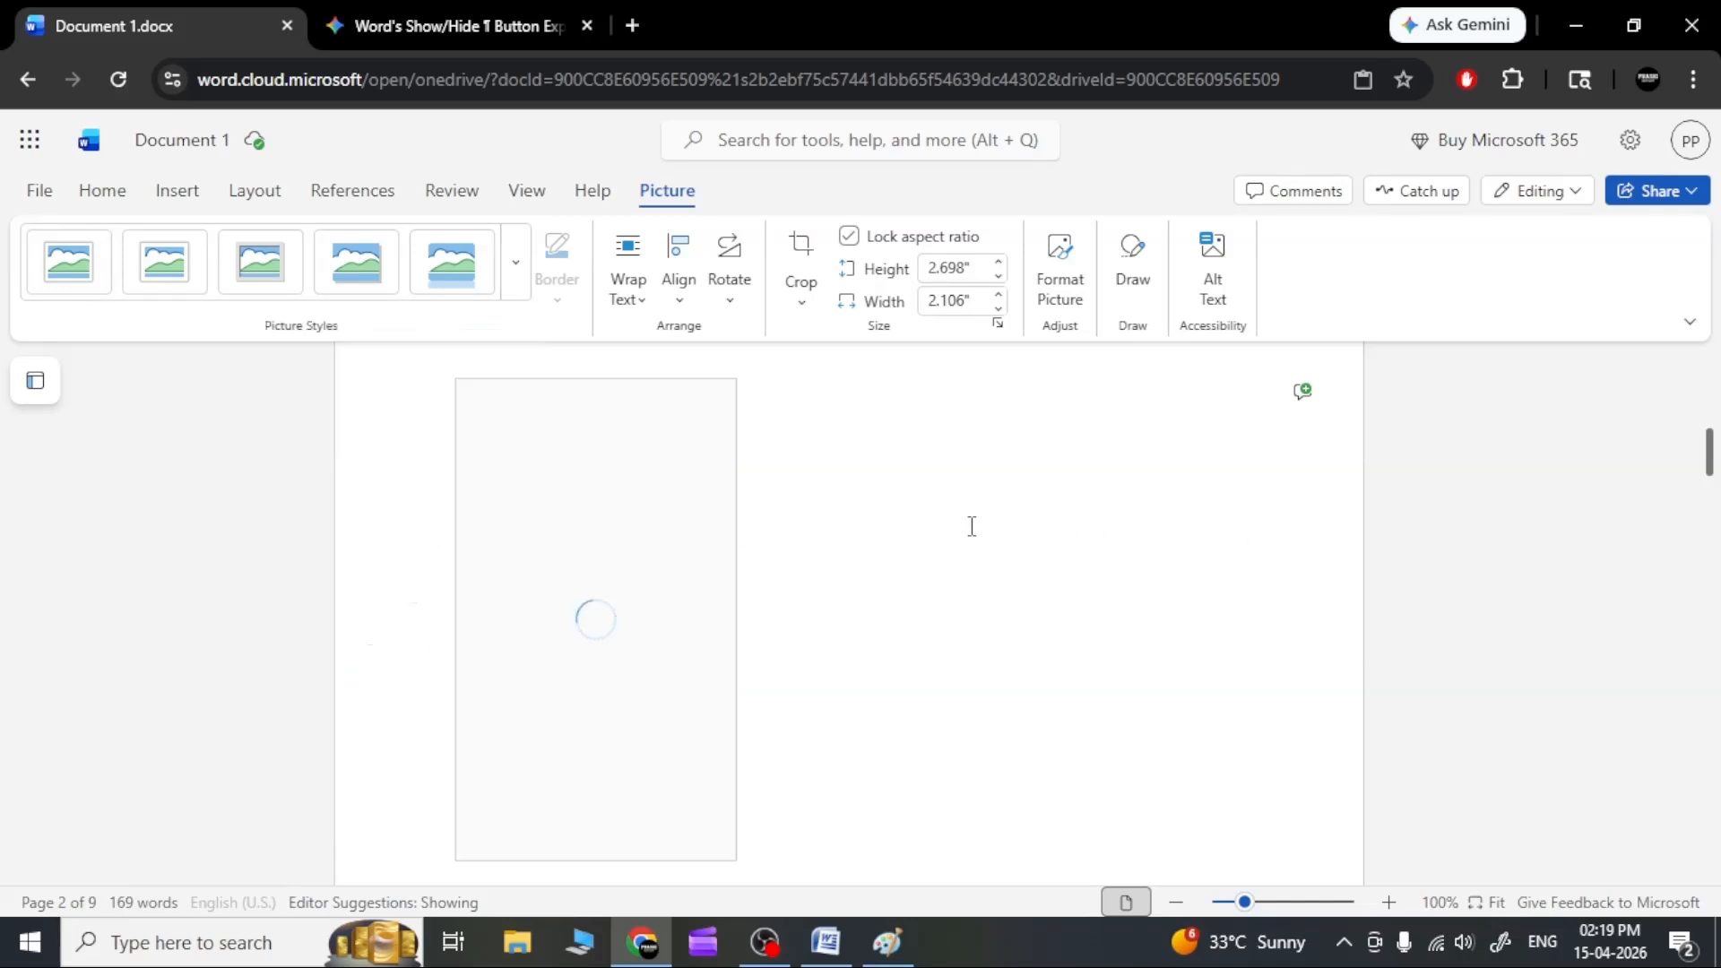
pyautogui.click(922, 526)
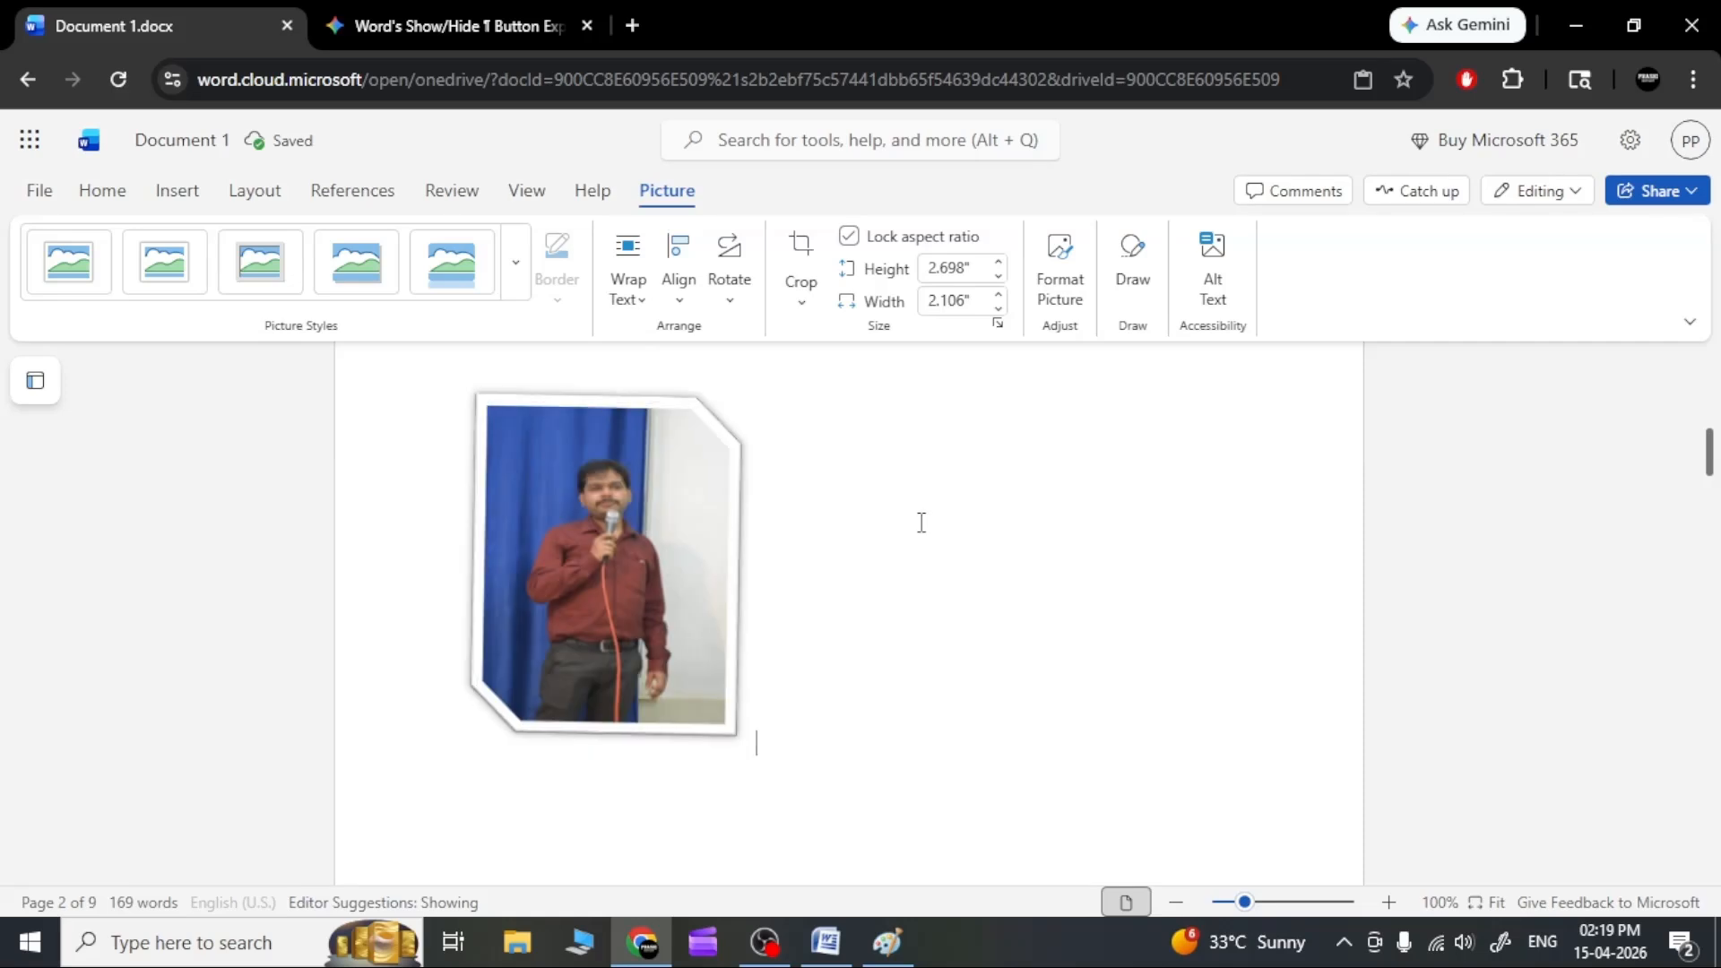
# Examine the Wrap Text and Align options available for the snipped-corner picture.
pyautogui.click(686, 590)
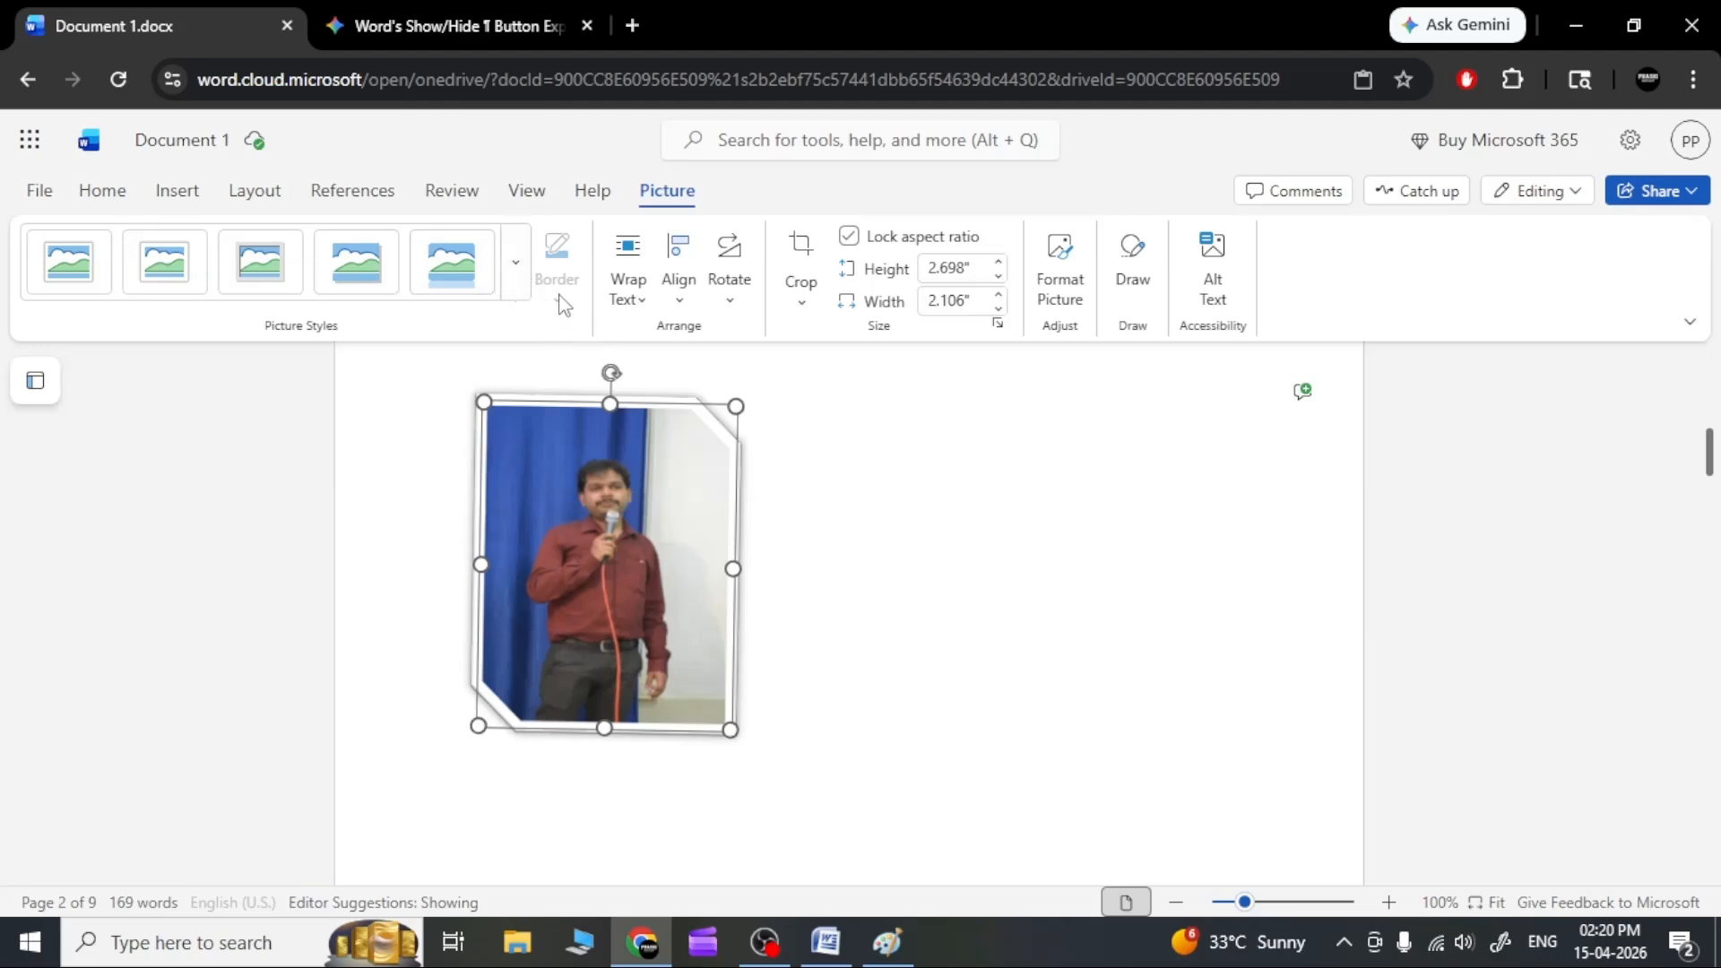
pyautogui.click(640, 301)
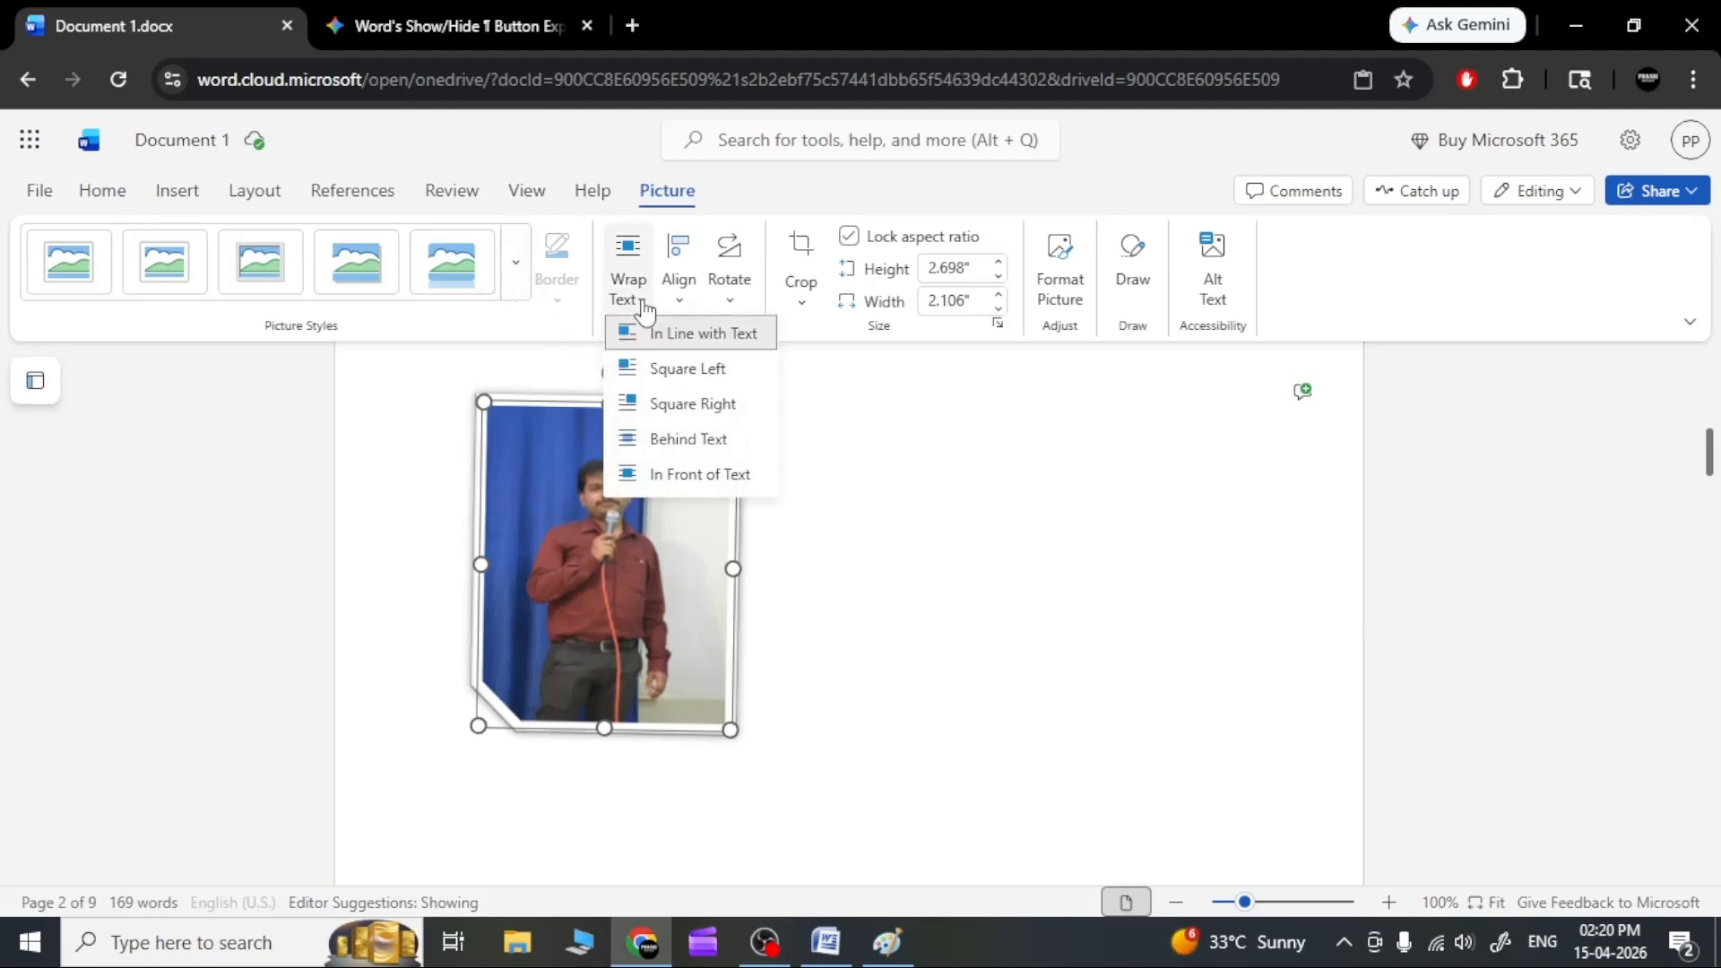
pyautogui.click(632, 296)
pyautogui.click(686, 310)
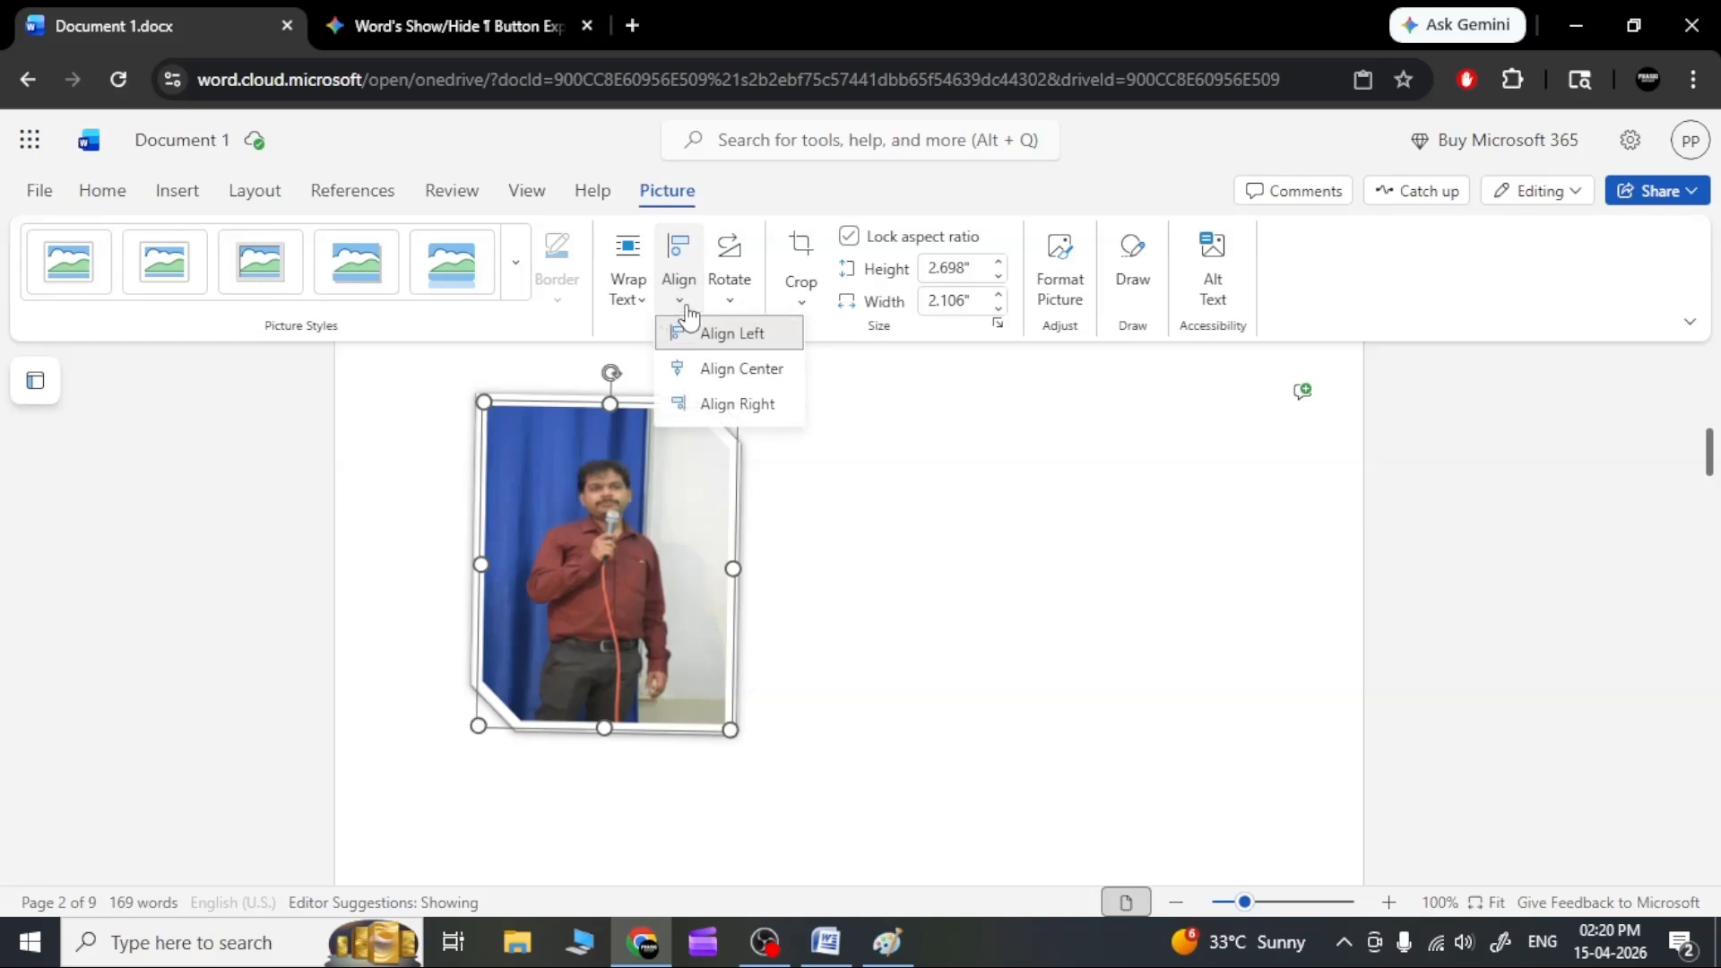
pyautogui.click(686, 310)
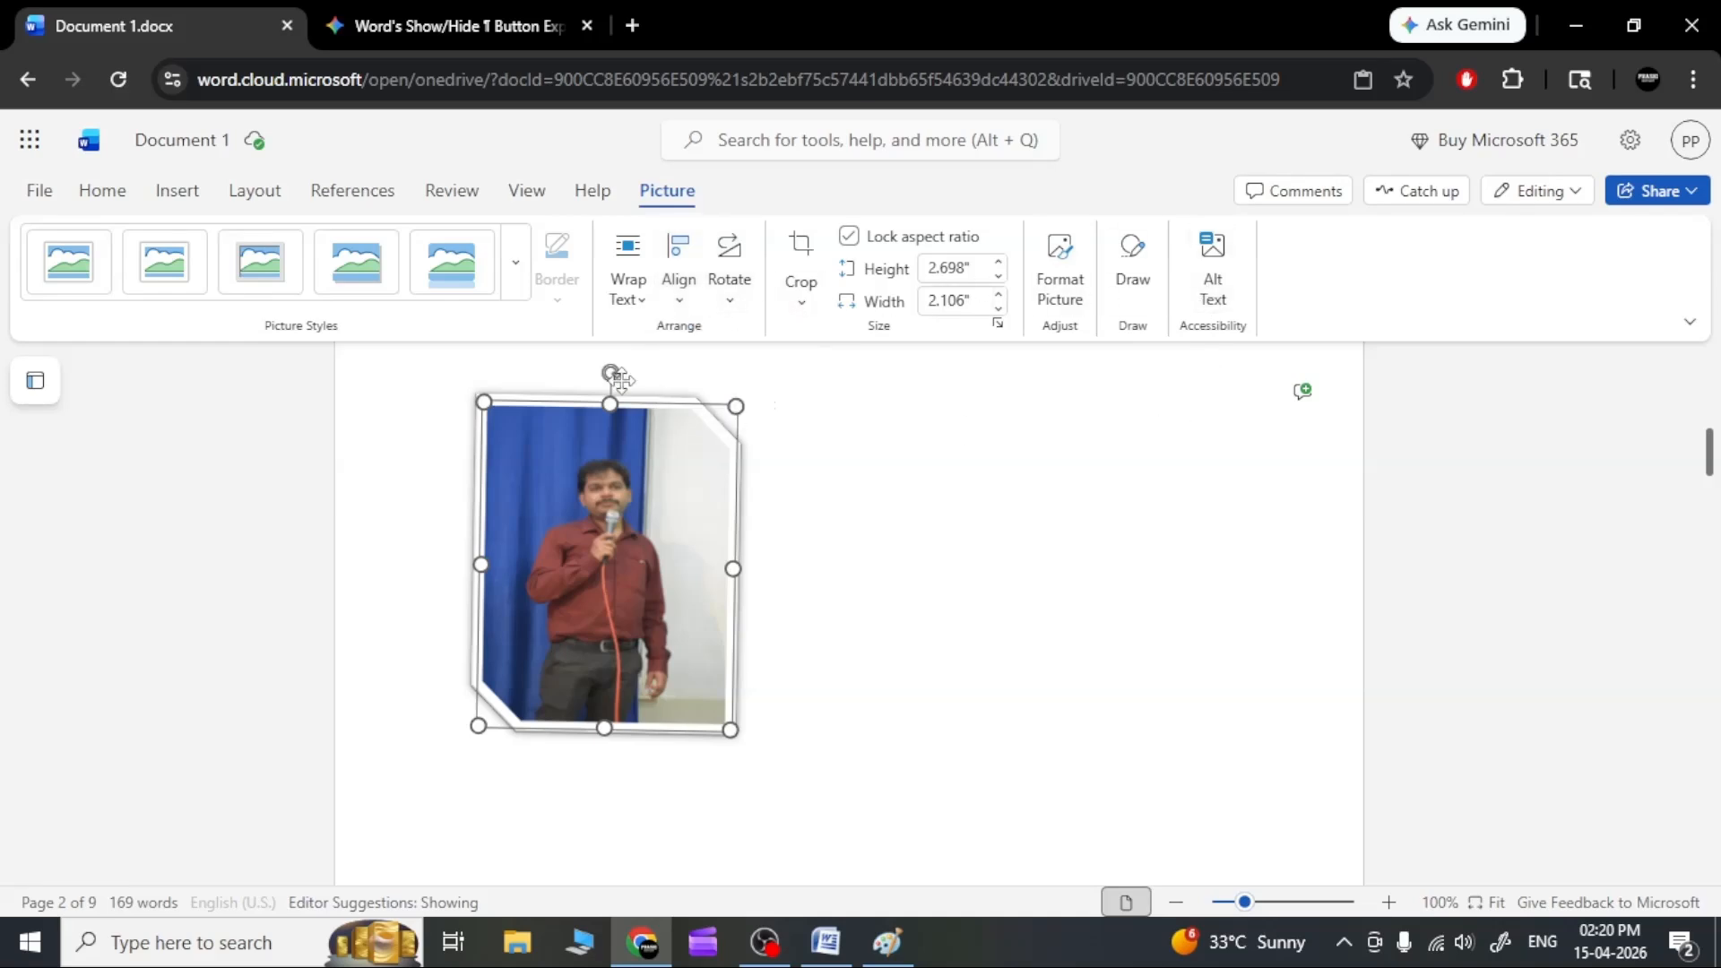
pyautogui.click(634, 300)
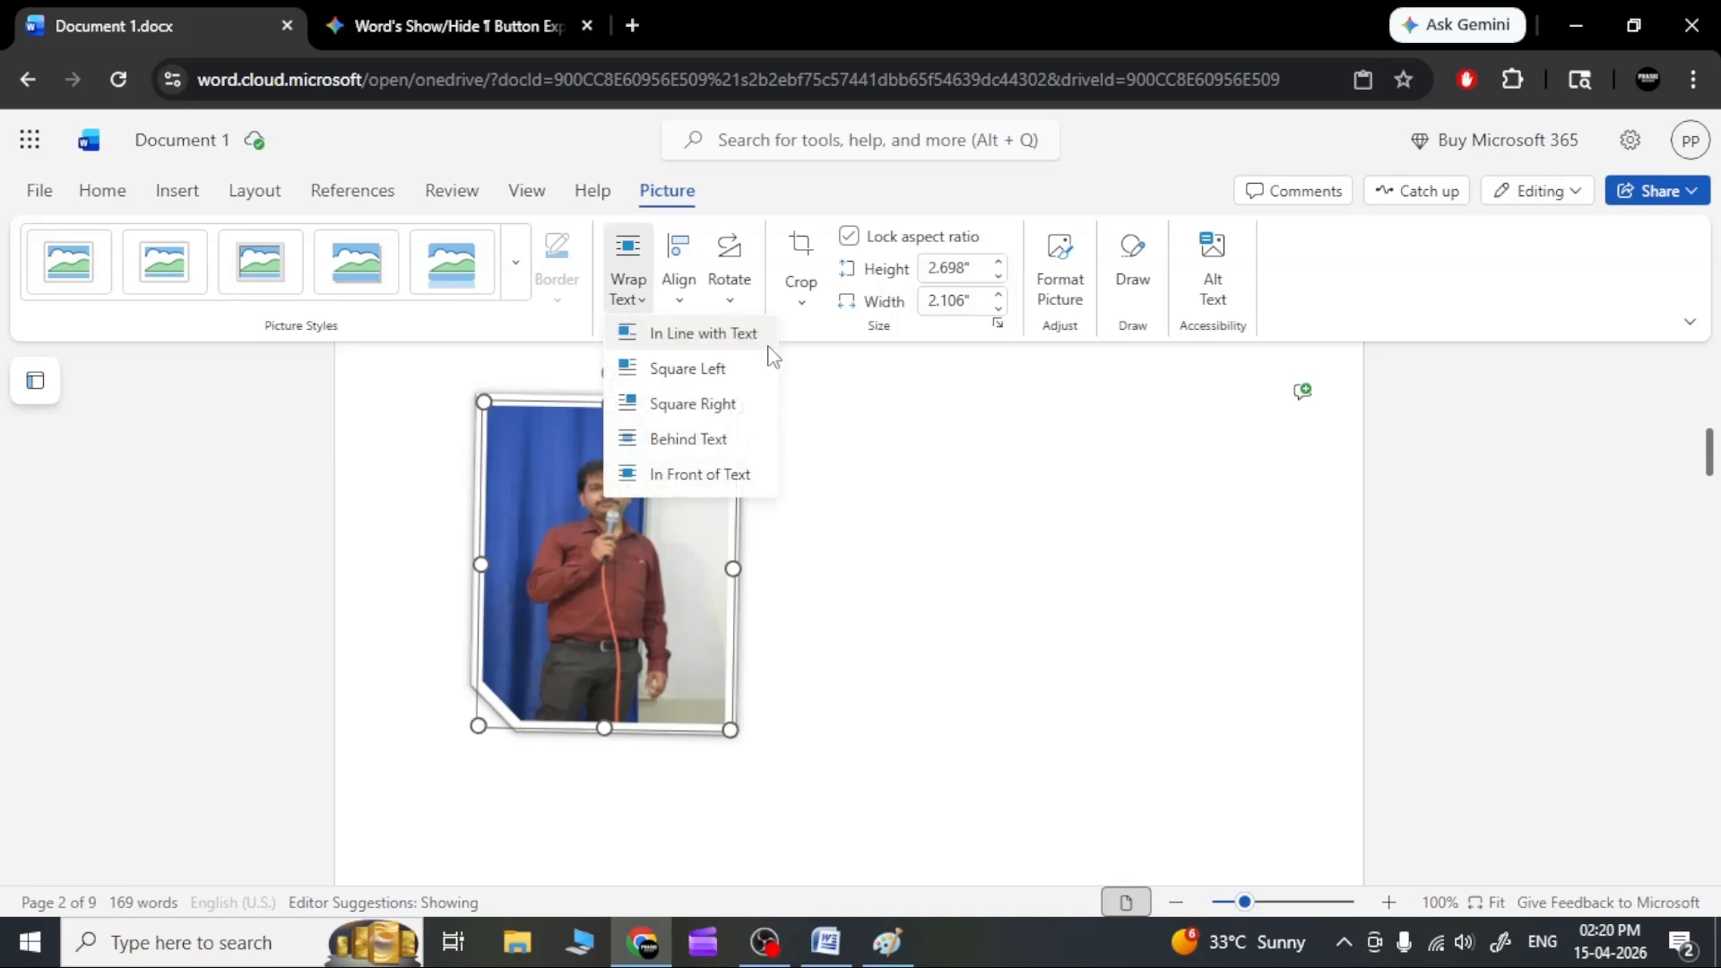
# Try left and center alignment on the snipped-corner picture, finishing with Align Right.
pyautogui.click(679, 285)
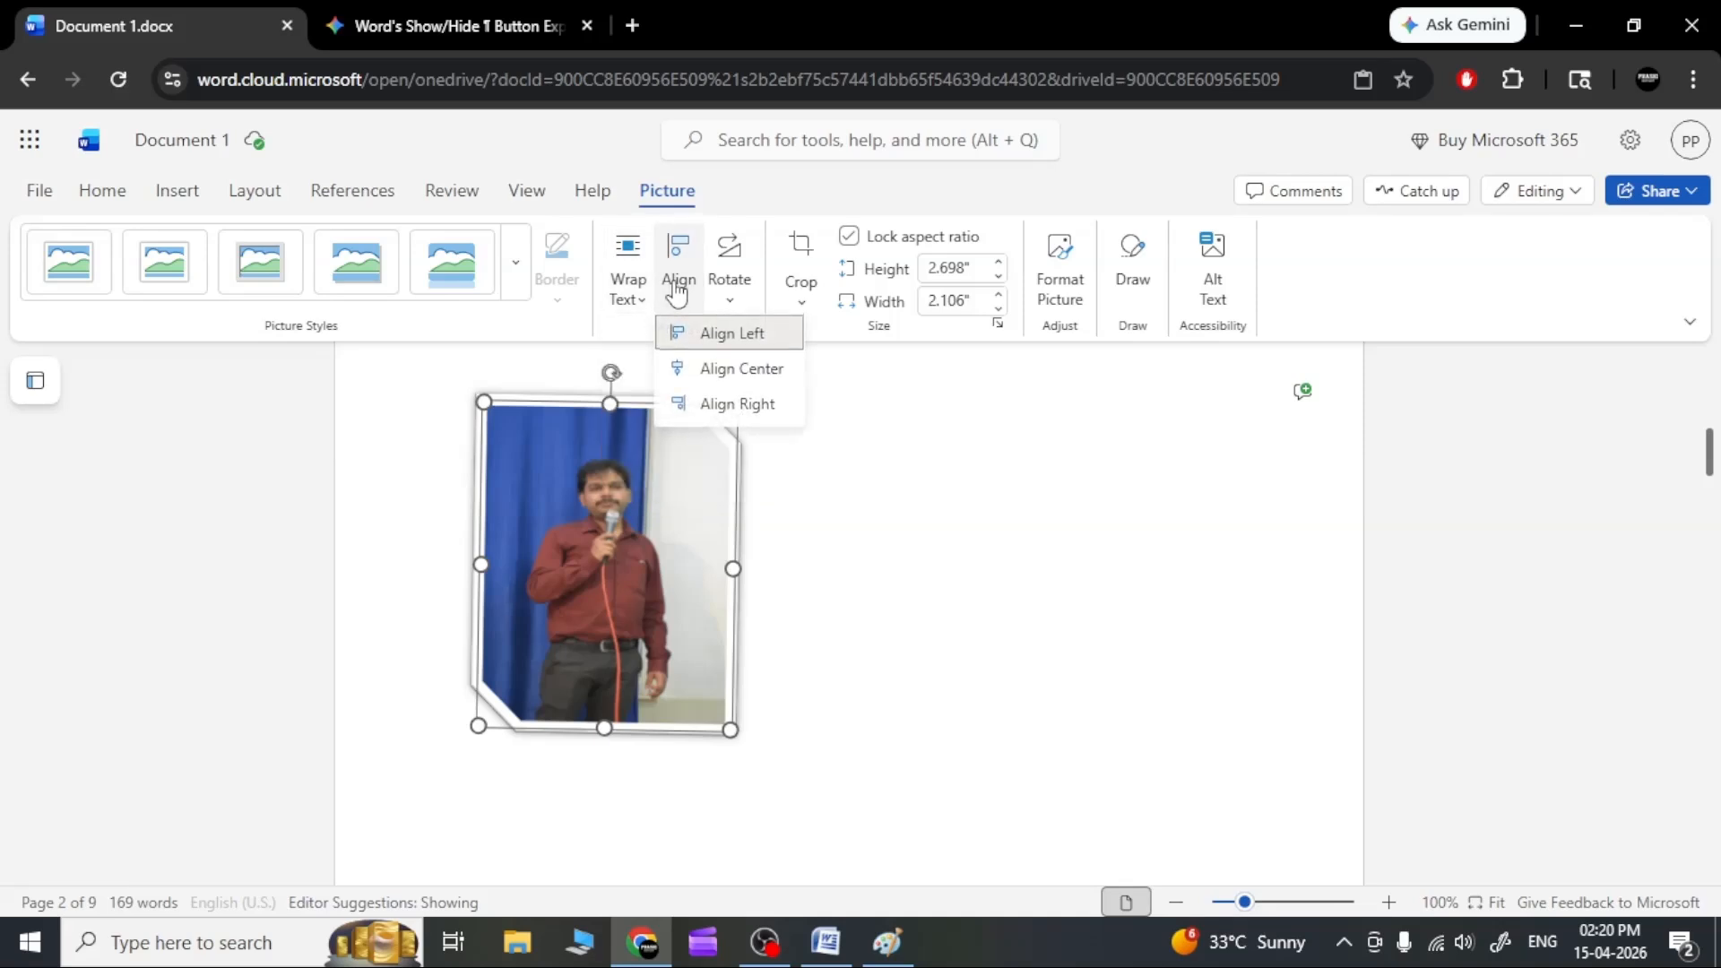
pyautogui.click(699, 333)
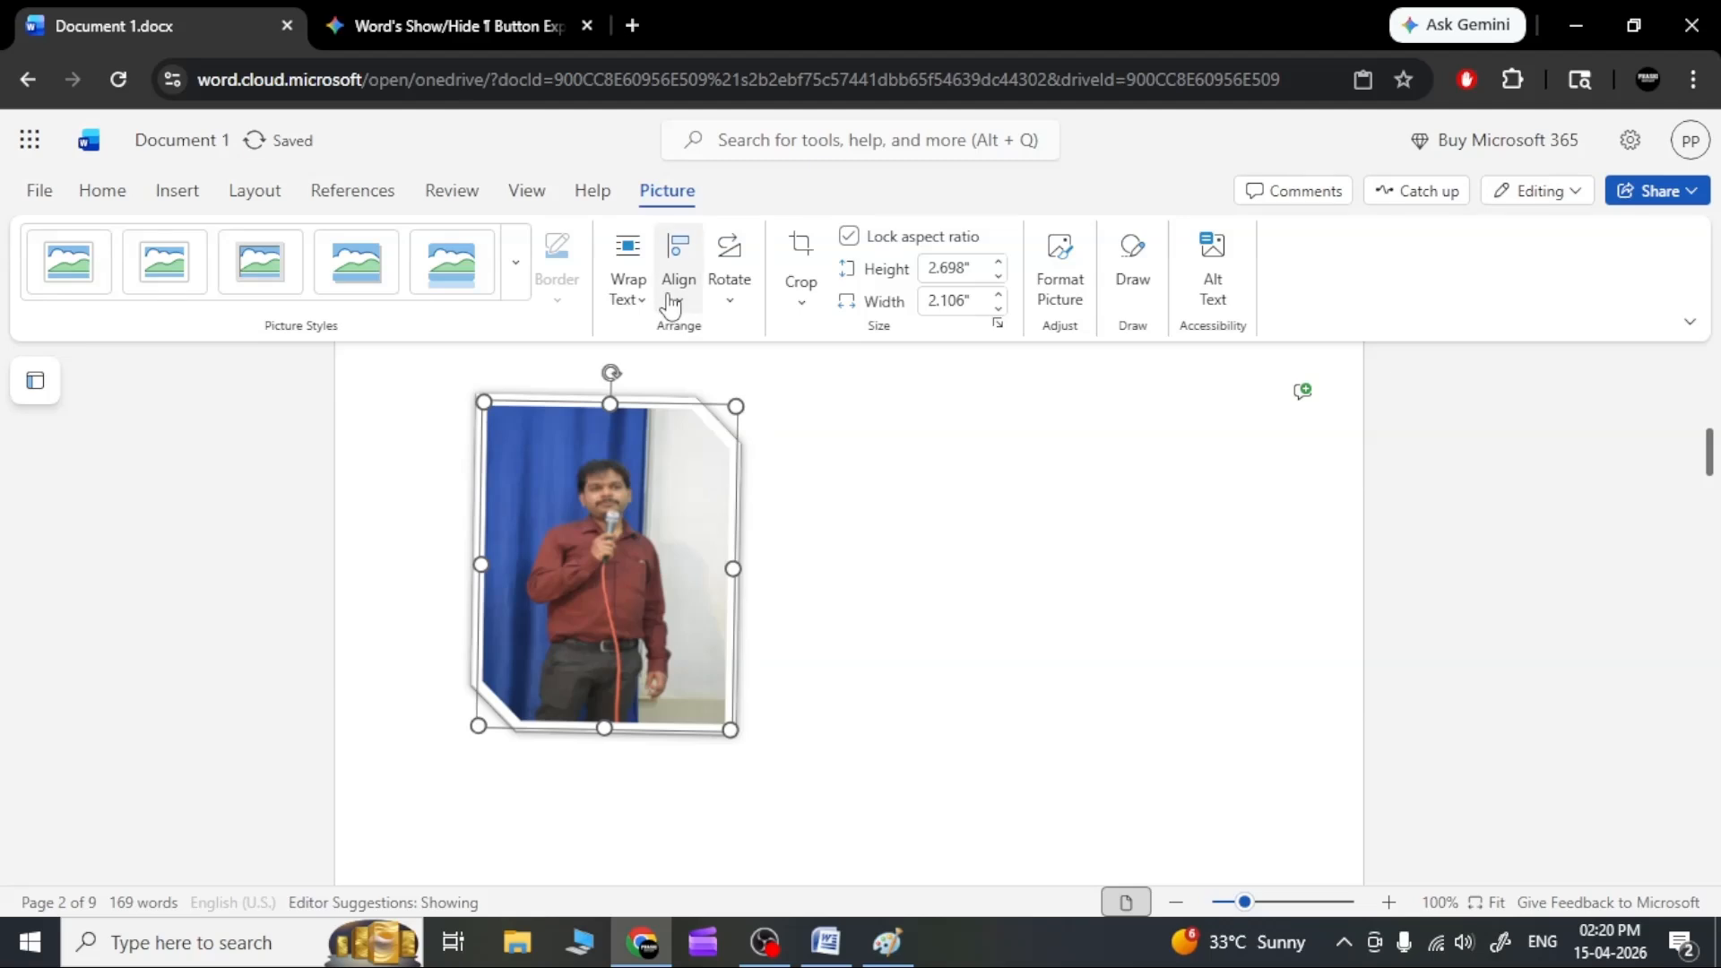
pyautogui.click(672, 306)
pyautogui.click(690, 359)
pyautogui.click(695, 310)
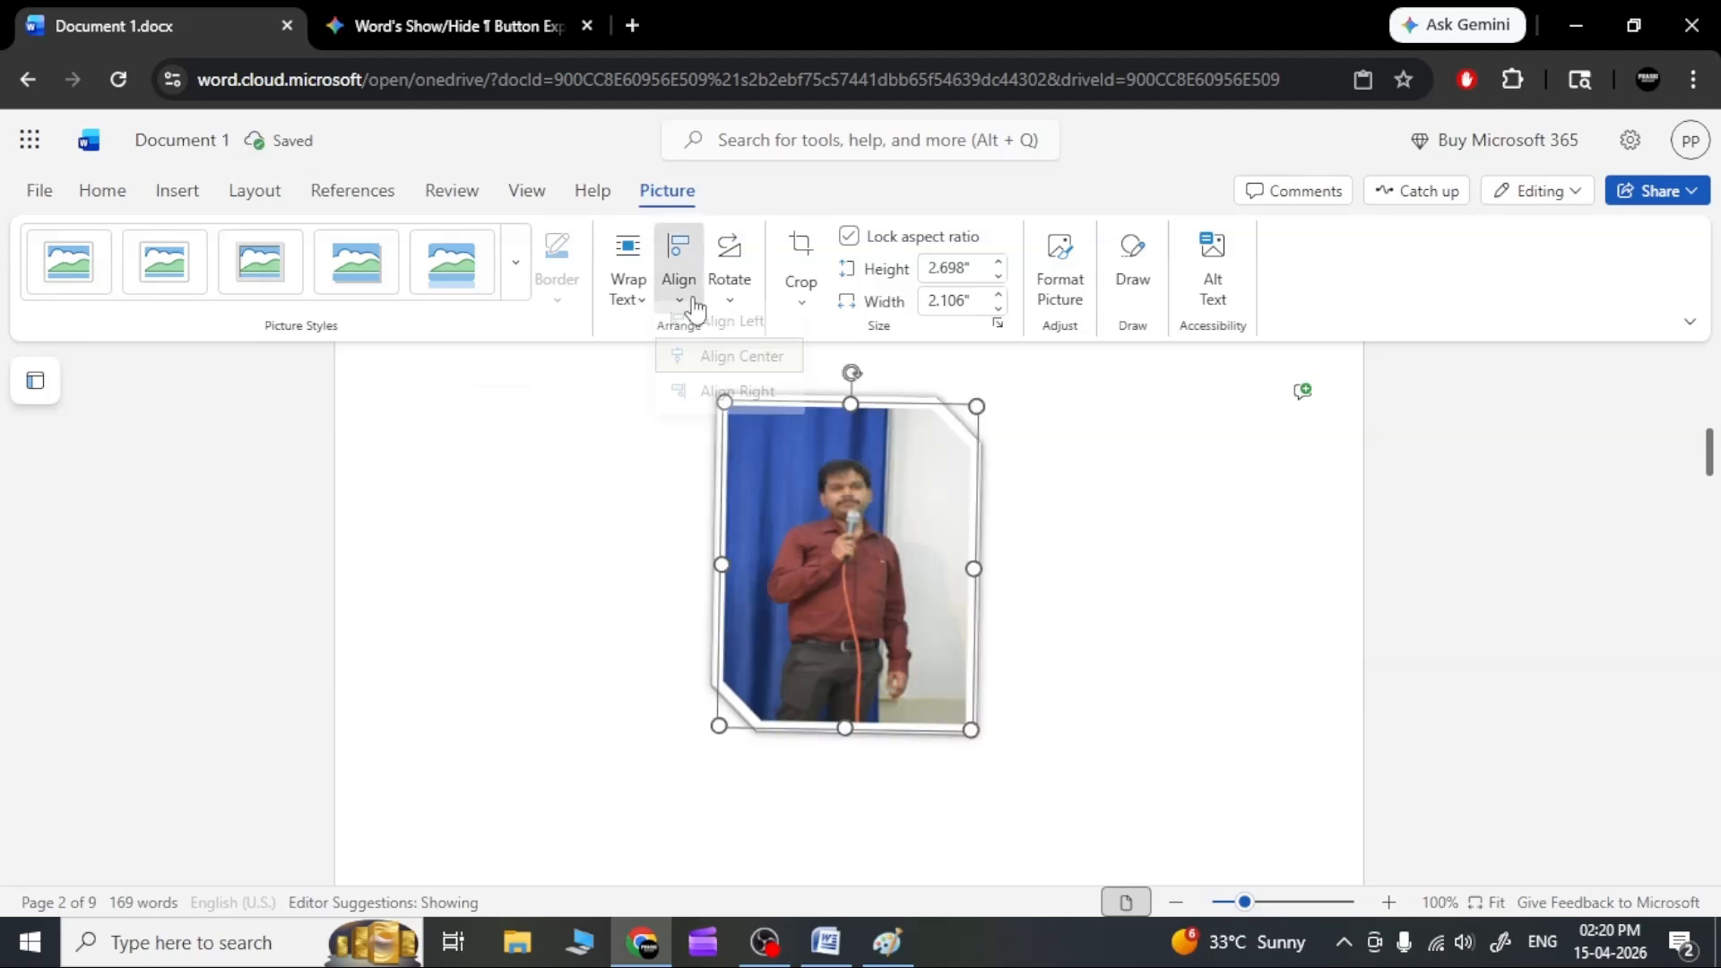
pyautogui.click(738, 391)
# Try moving the right-aligned picture up the page freehand, and undo its move into the bordered photo box.
pyautogui.scroll(3, 965, 649)
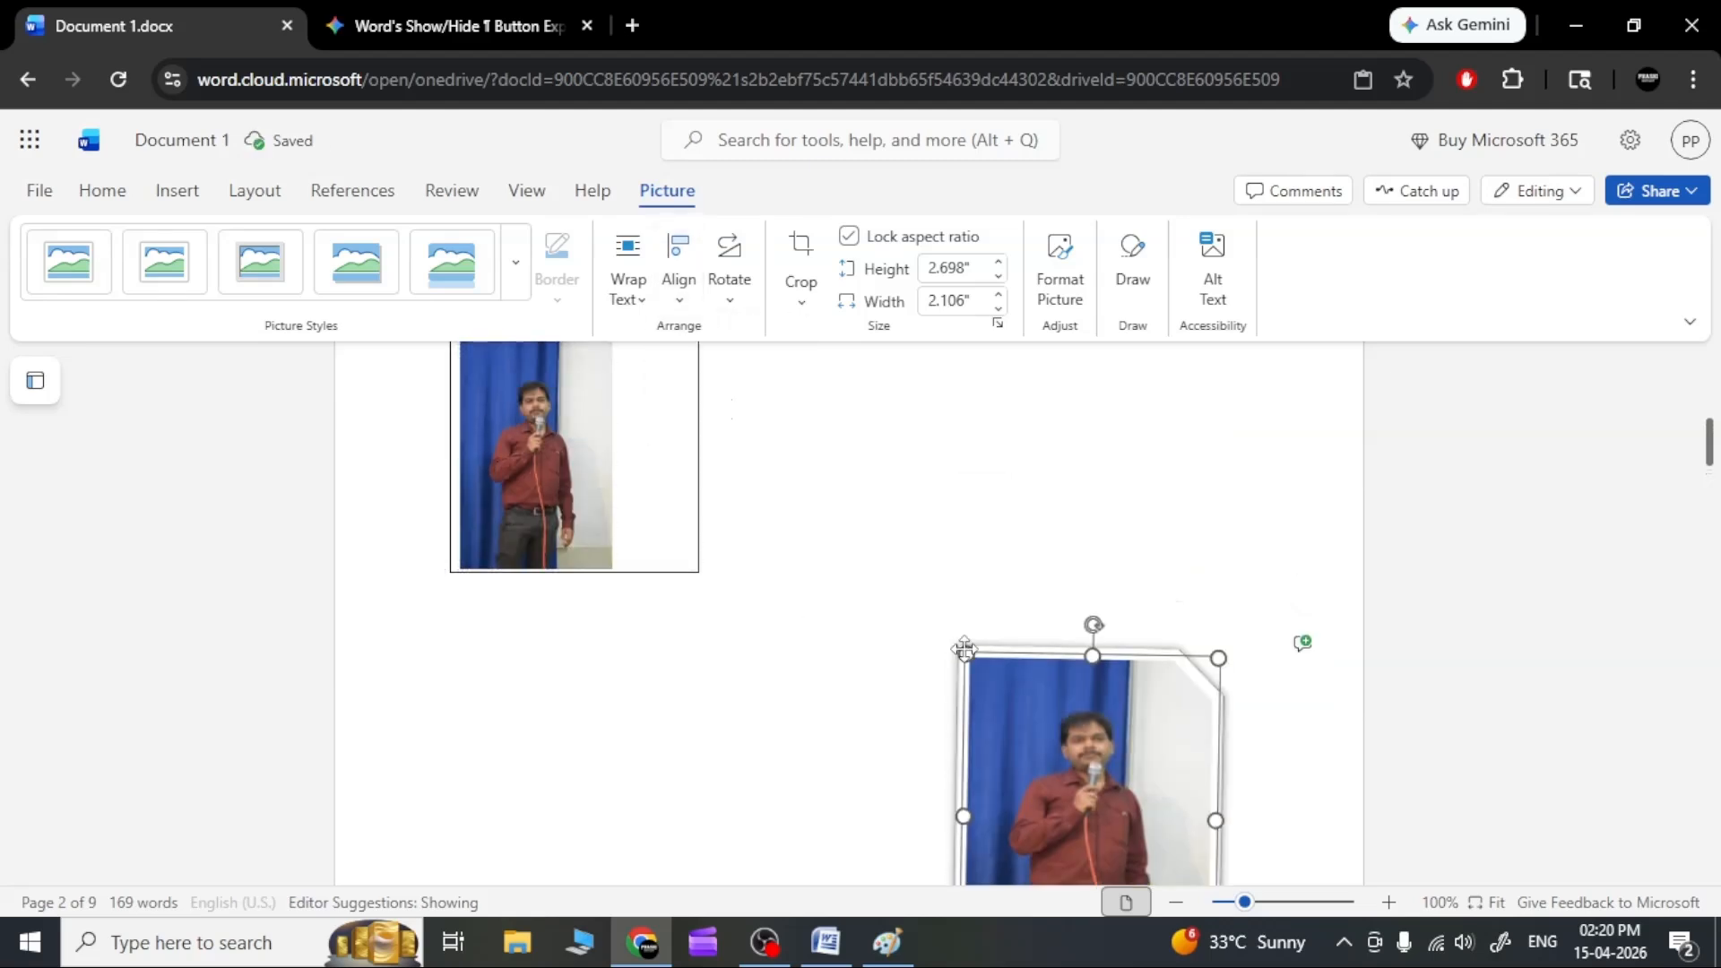
pyautogui.moveTo(965, 649); pyautogui.dragTo(1030, 511)
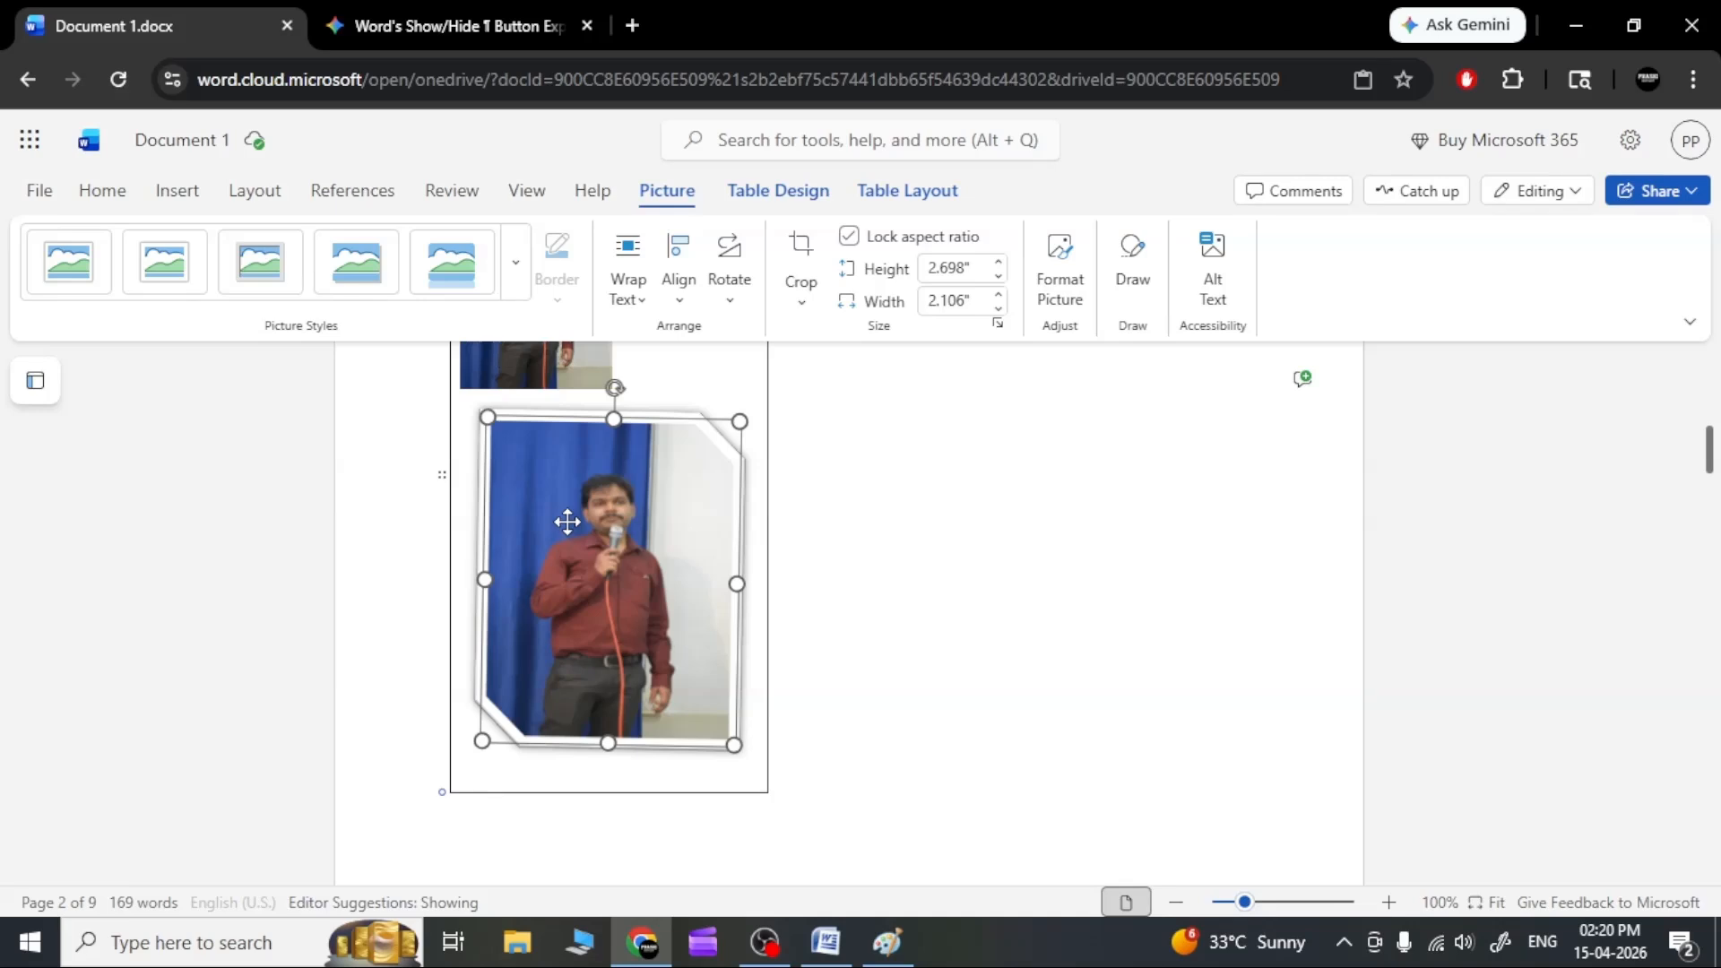
pyautogui.scroll(5, 553, 529)
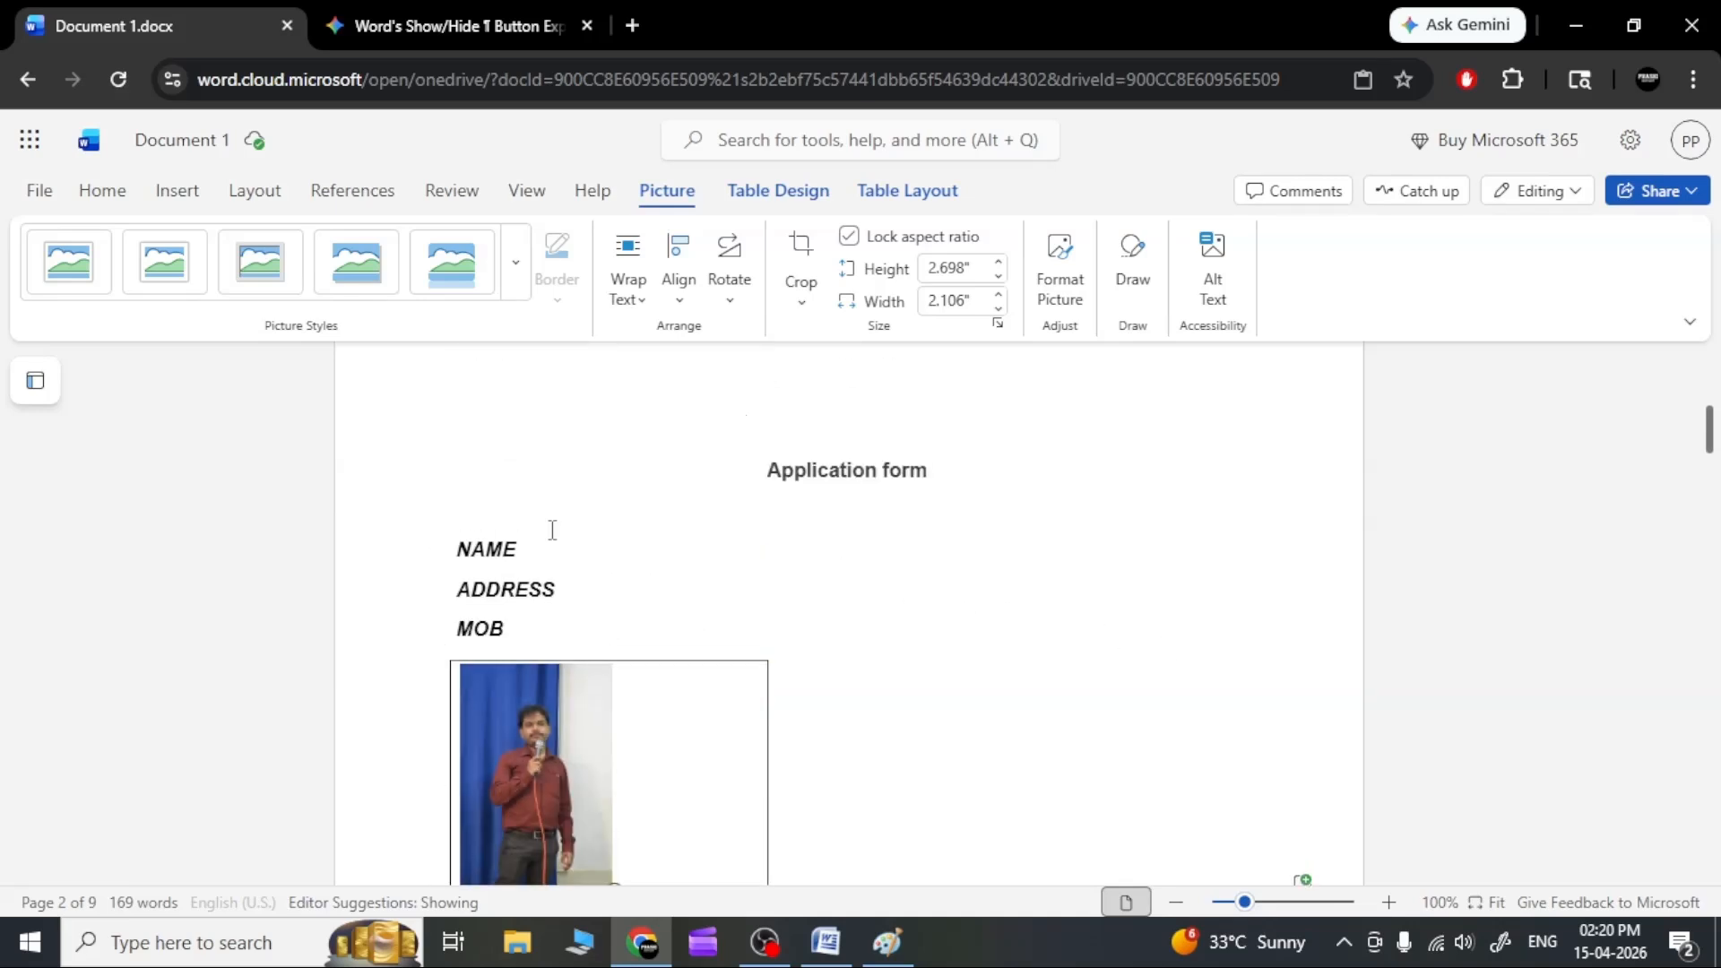
pyautogui.scroll(-3, 420, 531)
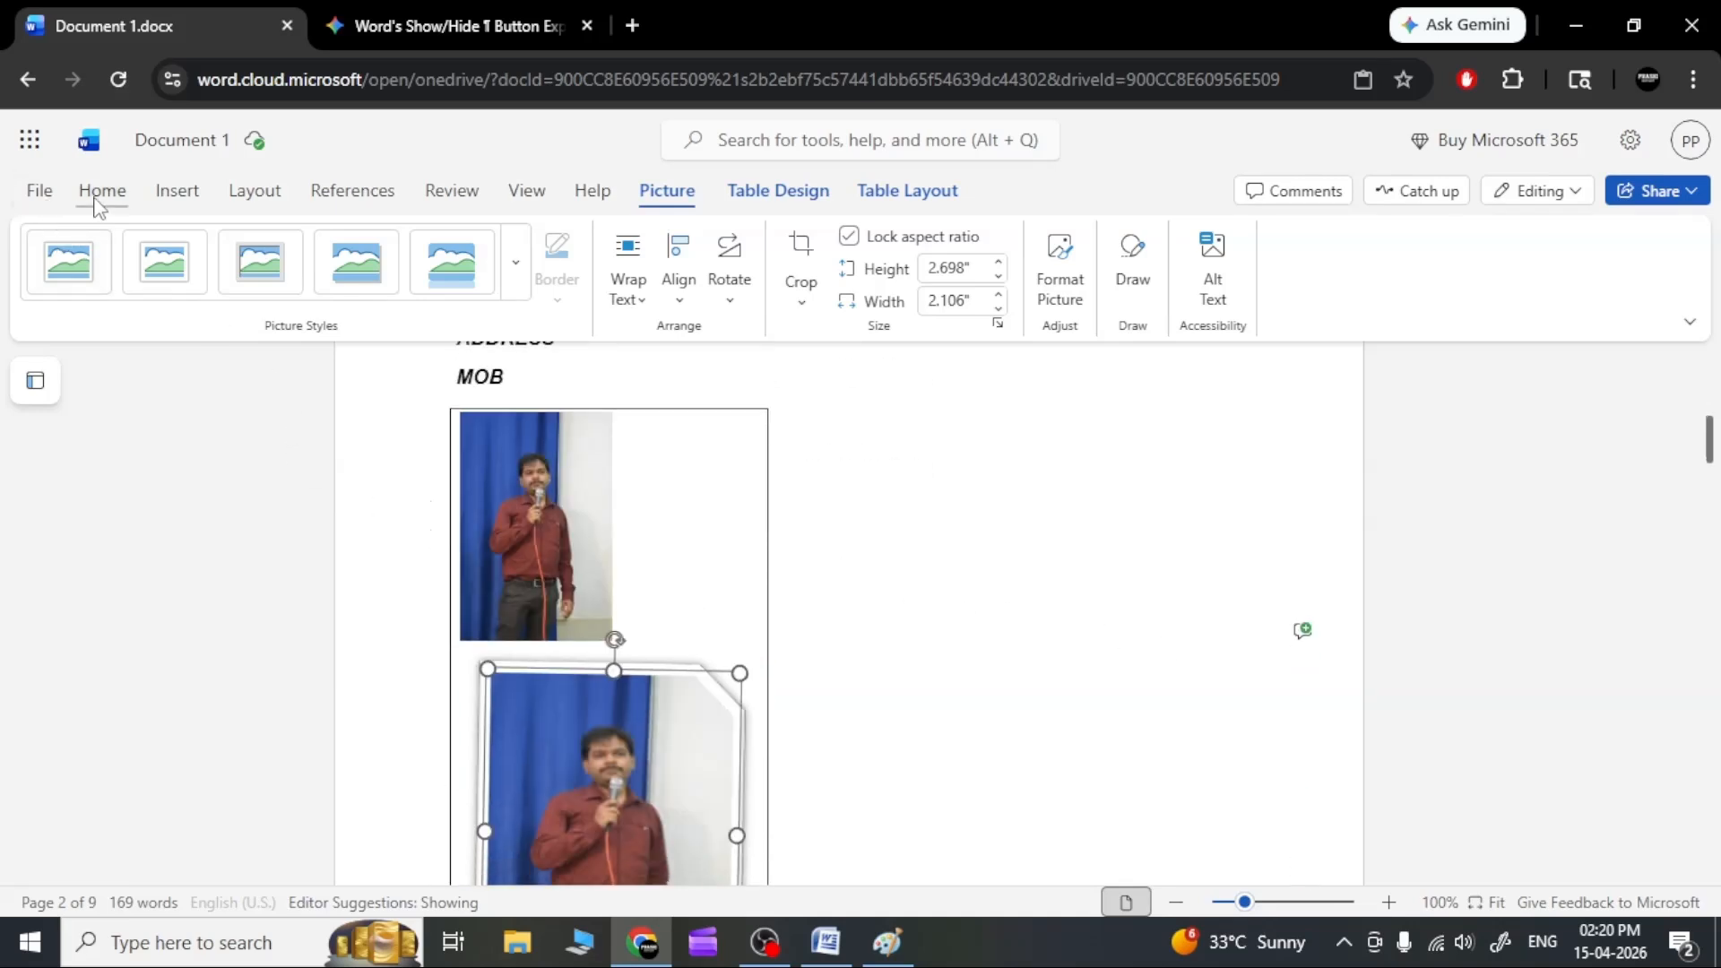
pyautogui.click(101, 193)
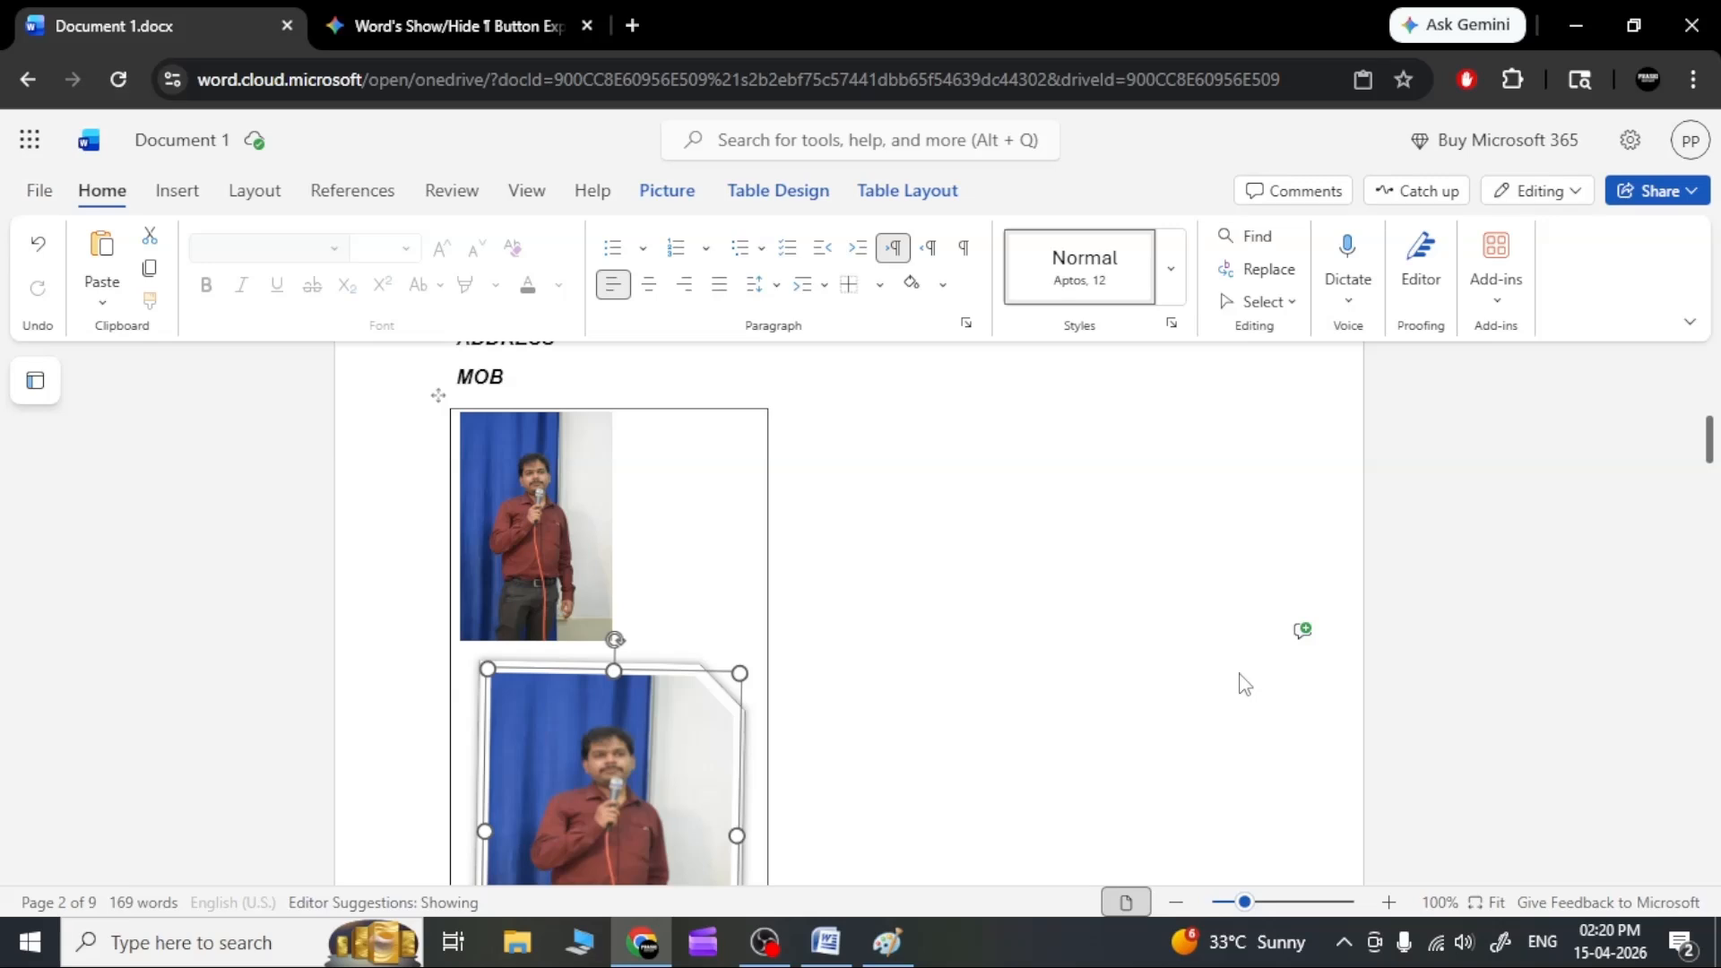
pyautogui.click(37, 244)
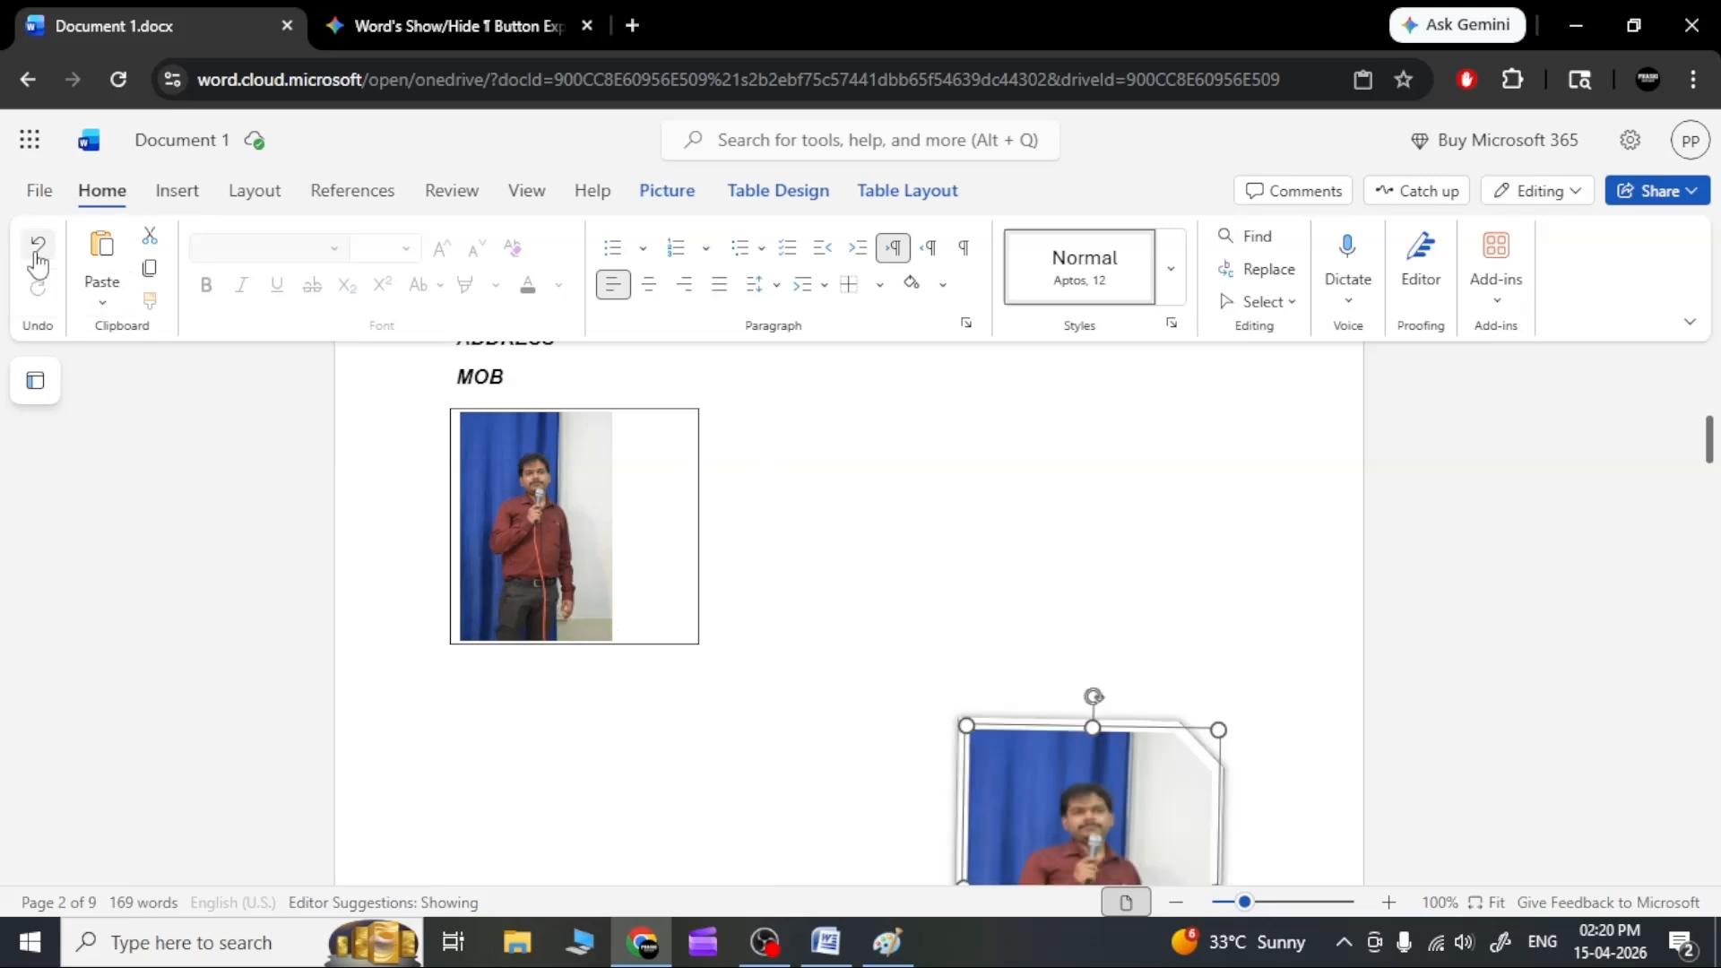
# Crop the right-aligned picture freehand to the speaker's head and upper body, about 1.8" high by 1.14" wide.
pyautogui.scroll(-3, 1052, 652)
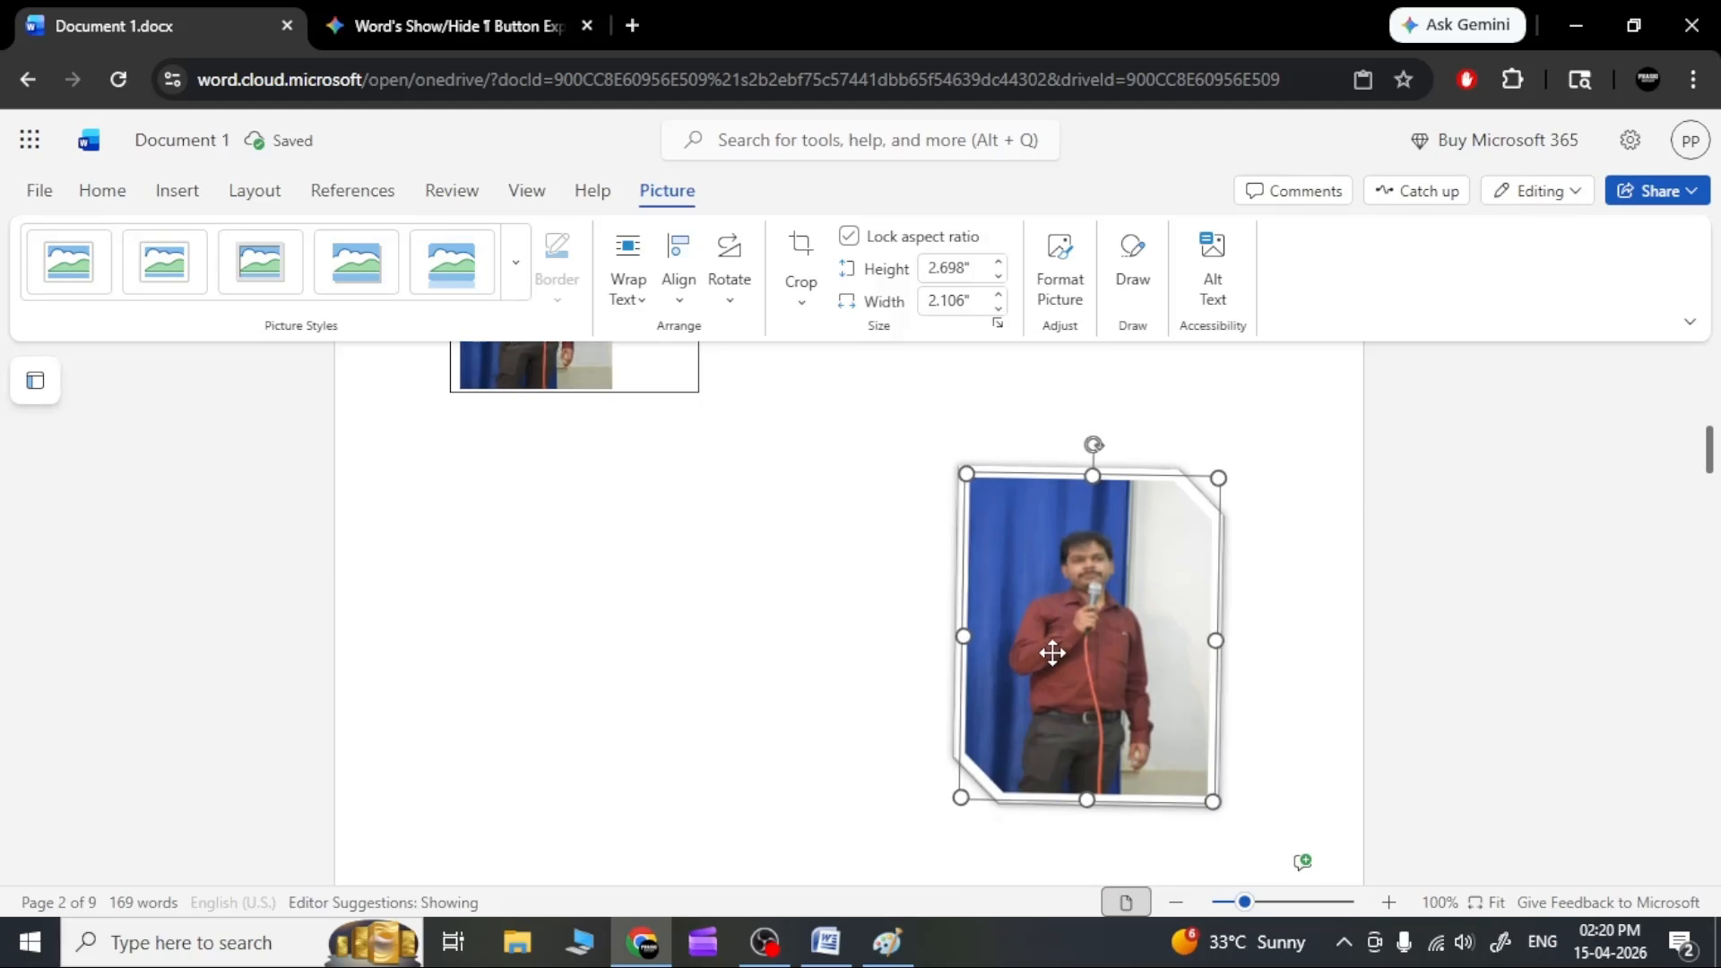
pyautogui.click(795, 616)
pyautogui.click(1140, 635)
pyautogui.click(800, 255)
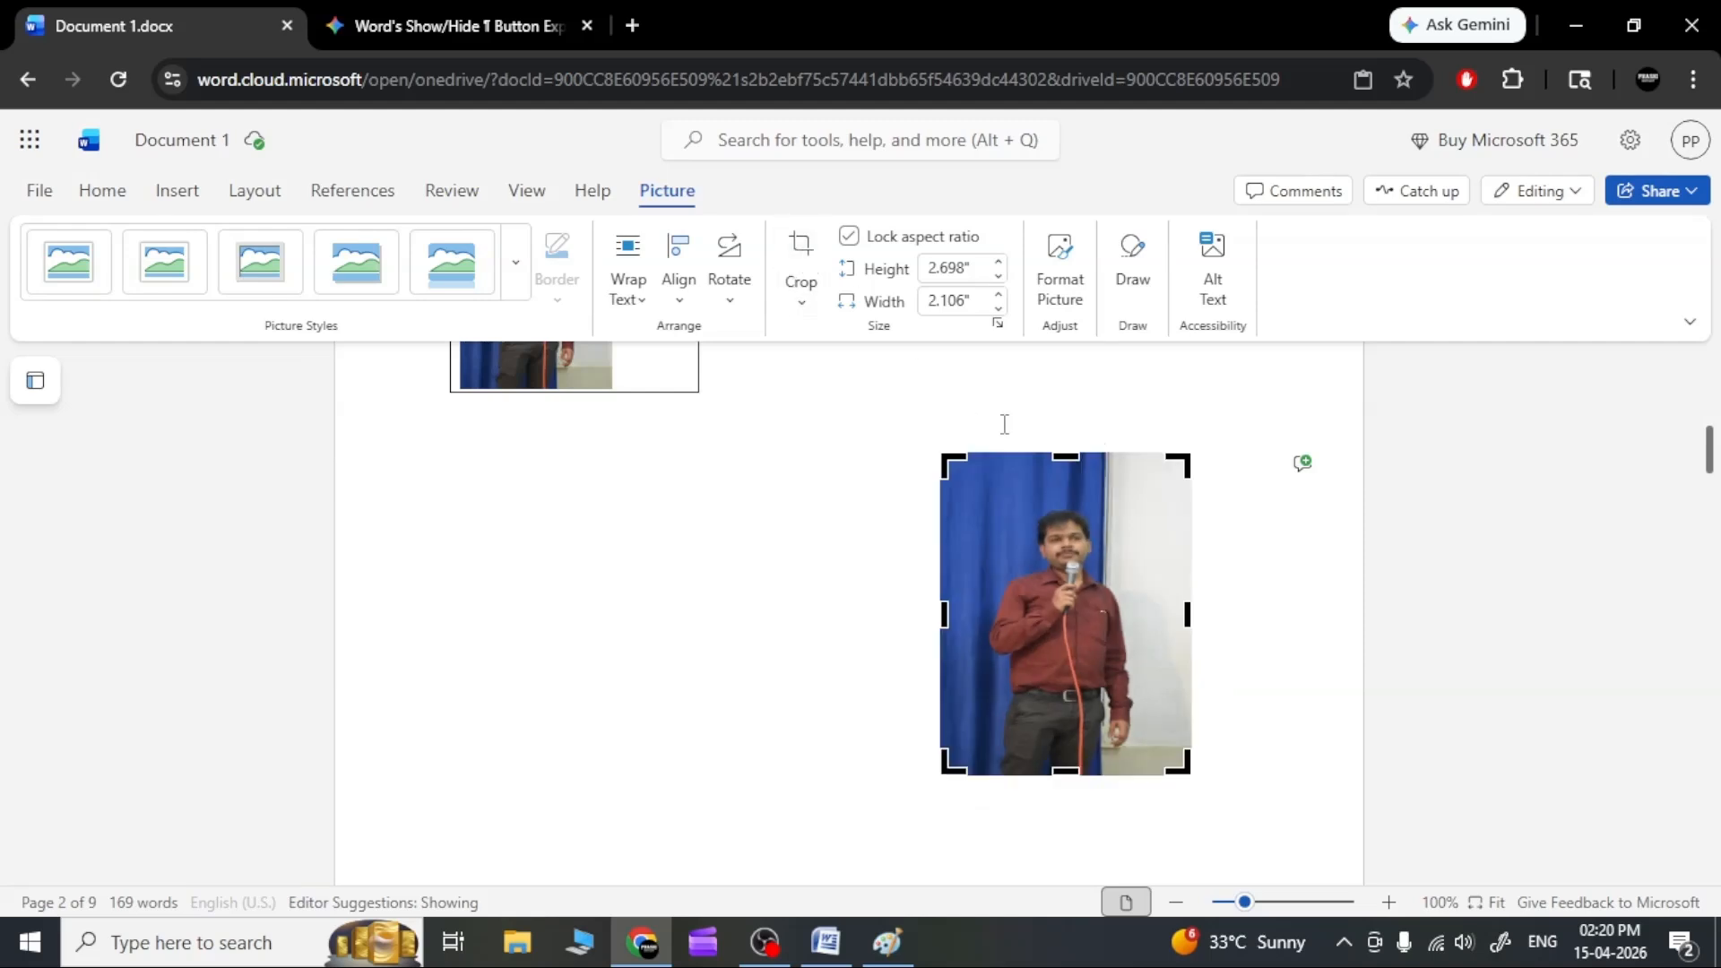
pyautogui.moveTo(941, 457); pyautogui.dragTo(1016, 513)
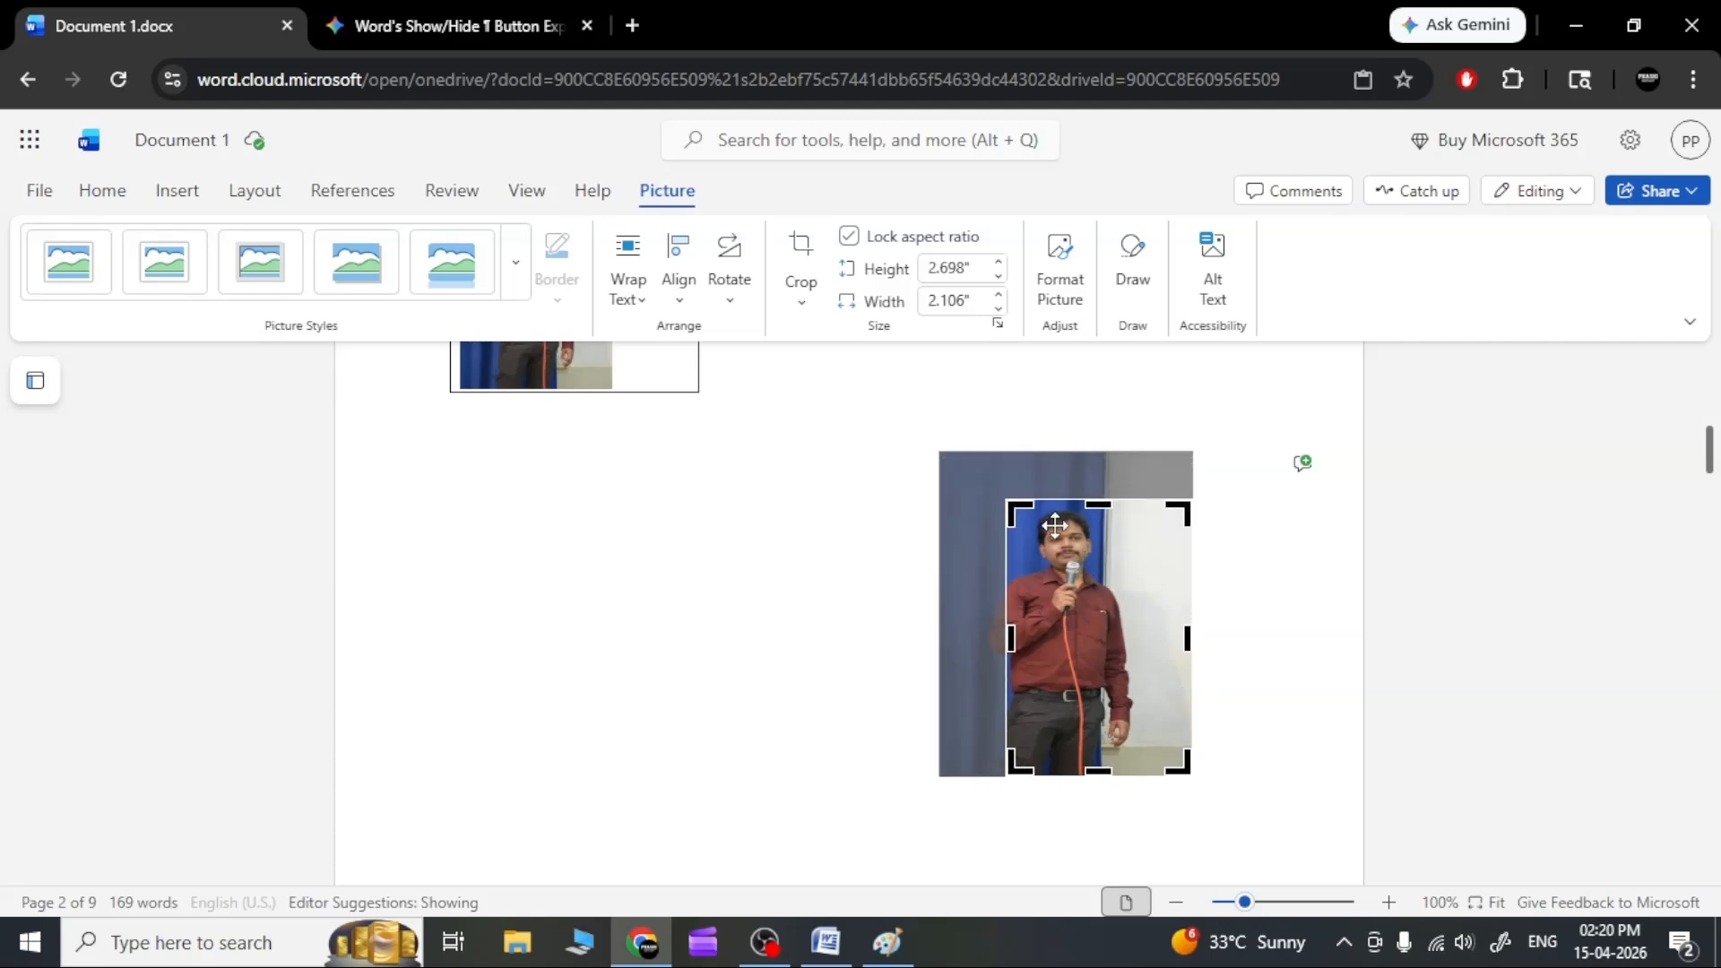
pyautogui.moveTo(1009, 513); pyautogui.dragTo(999, 500)
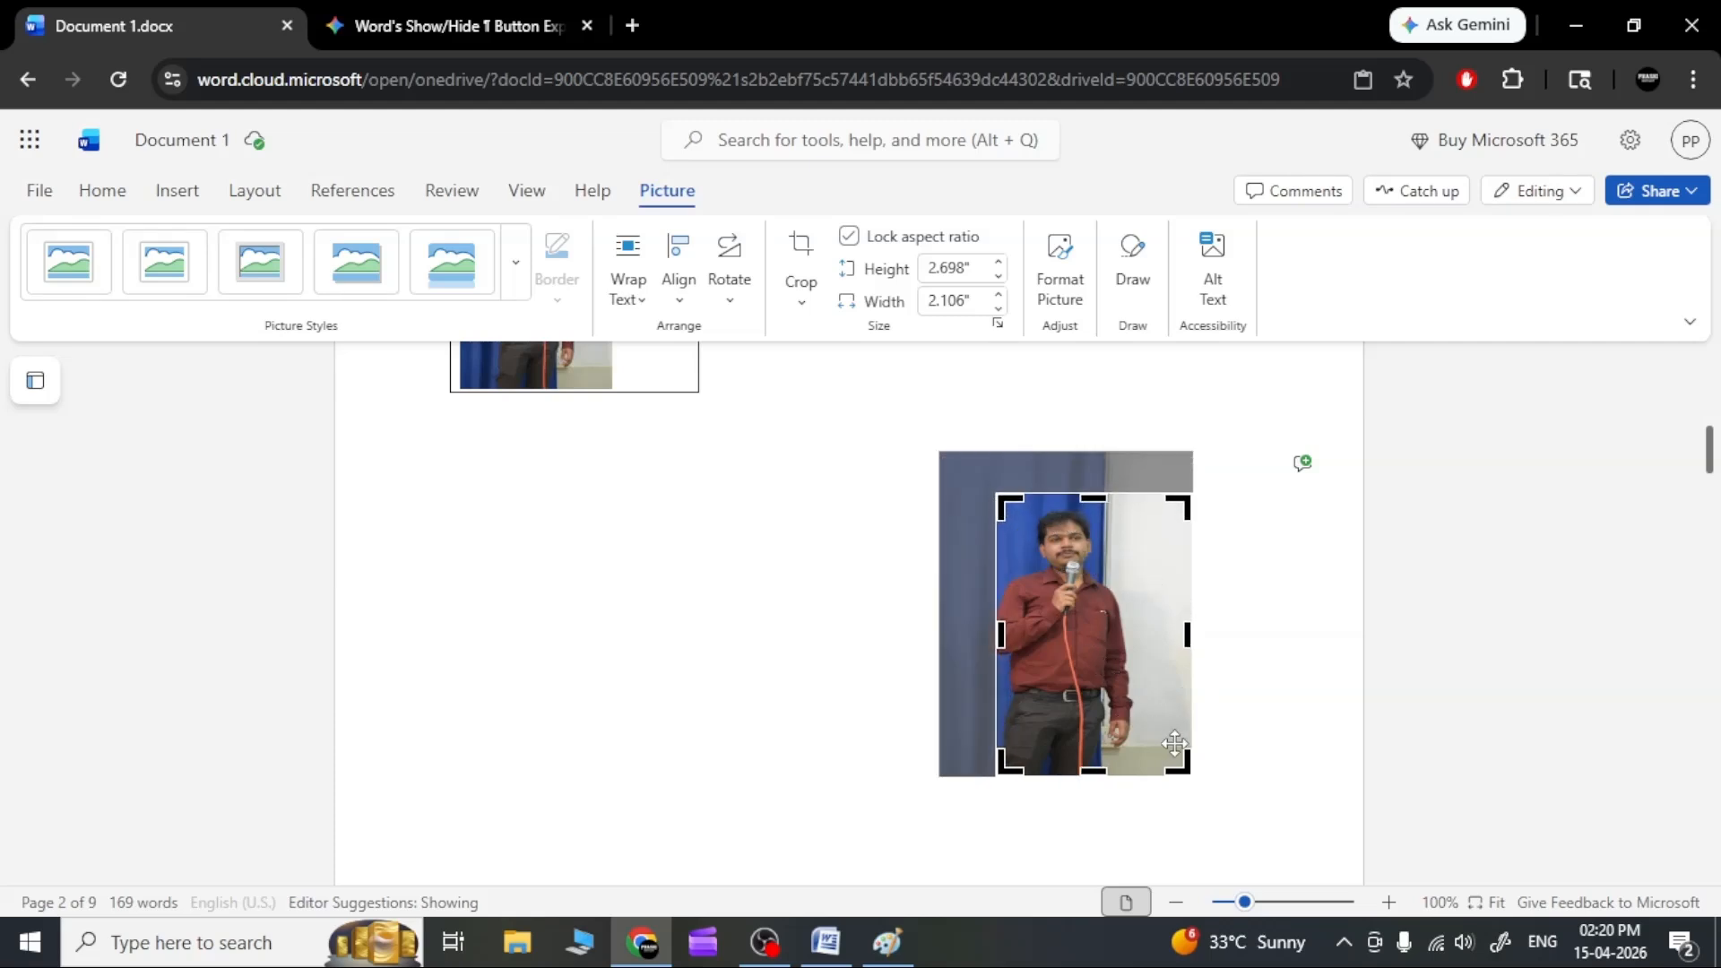
pyautogui.moveTo(1180, 771); pyautogui.dragTo(1118, 702)
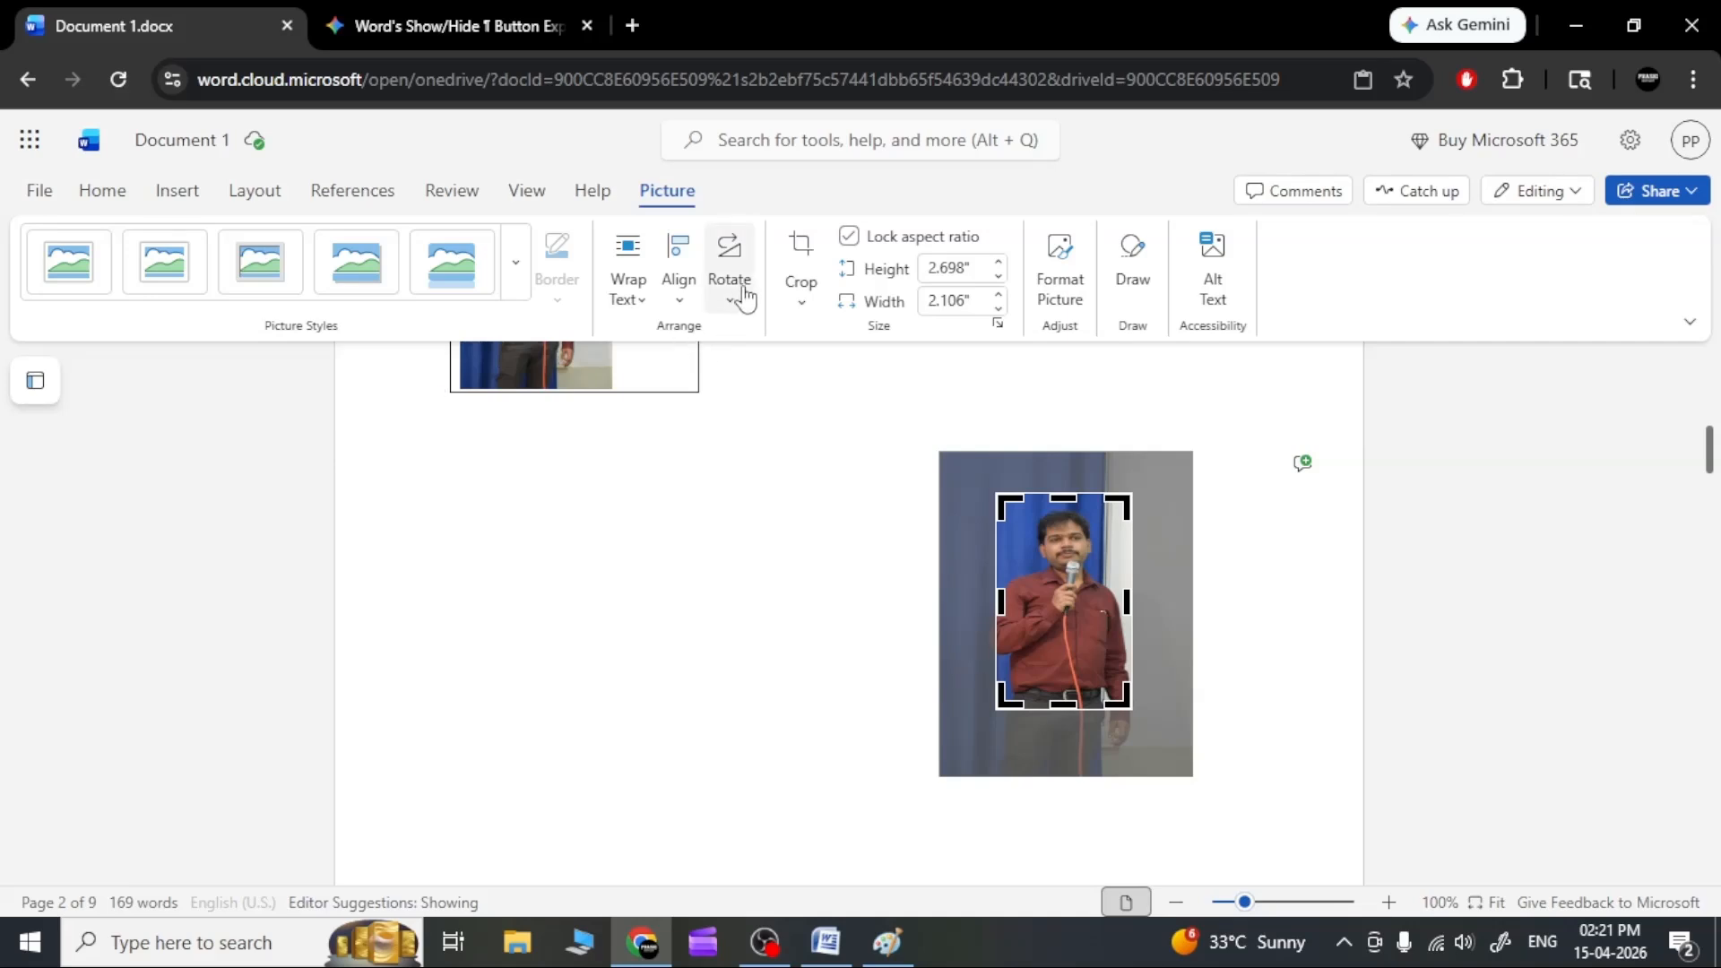
pyautogui.click(797, 251)
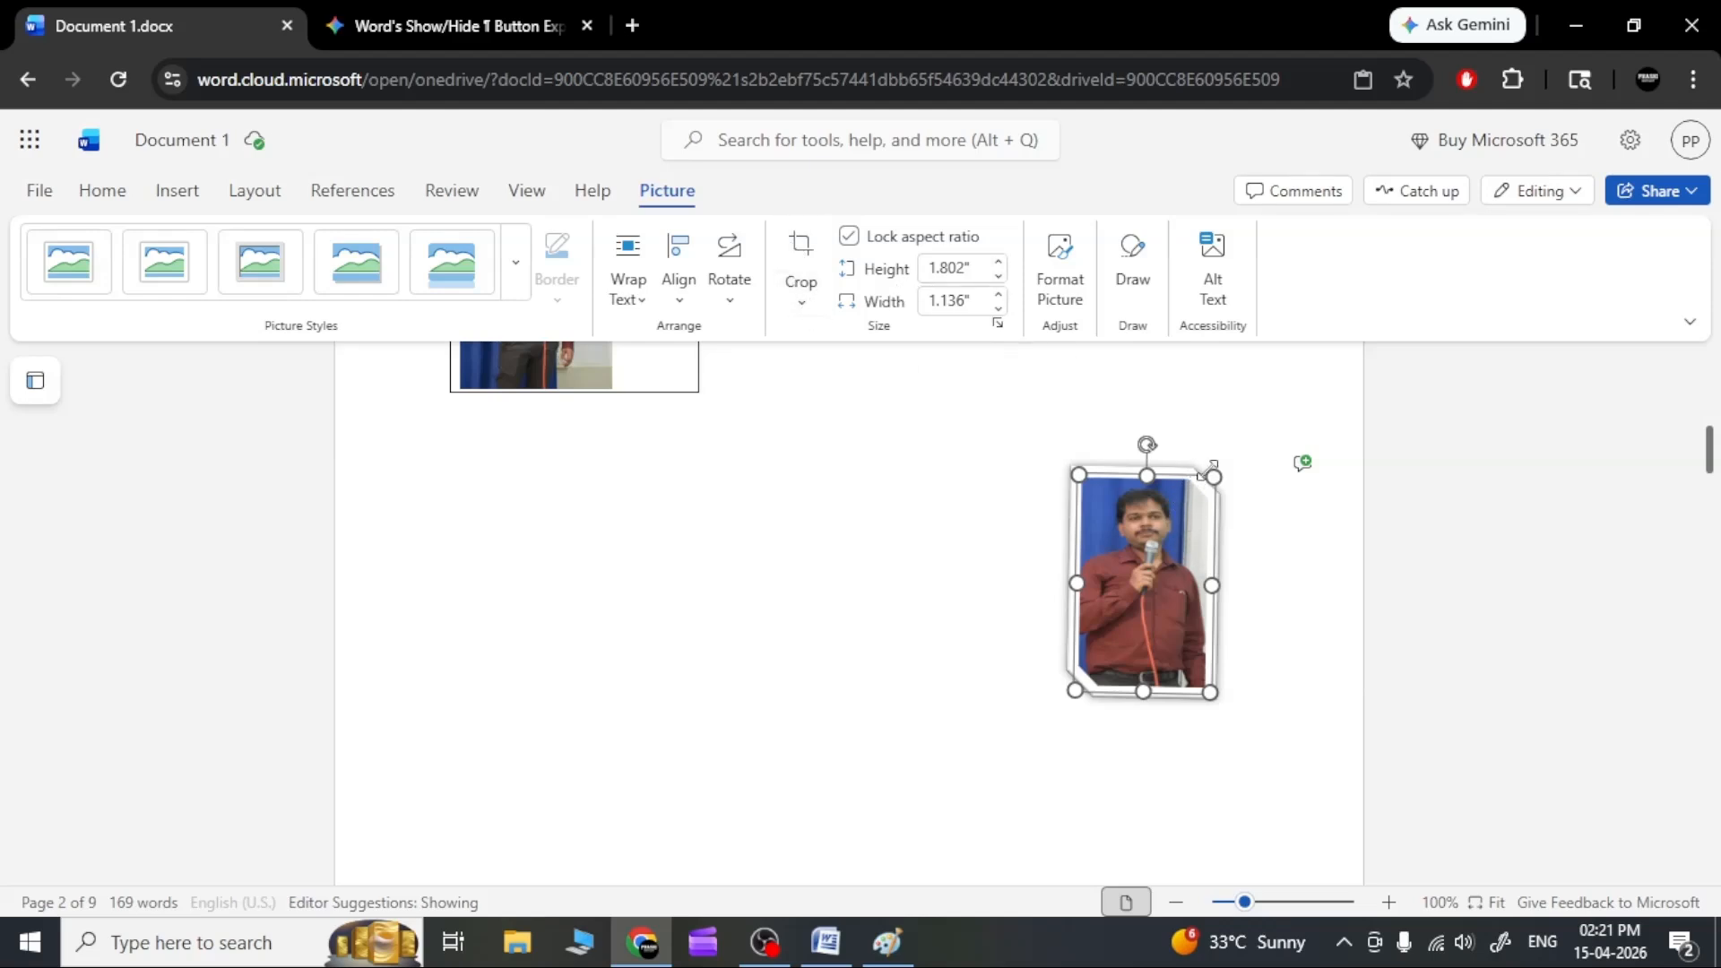
# Open the Format Picture settings for the cropped picture and adjust its top crop to 28 px.
pyautogui.click(1060, 305)
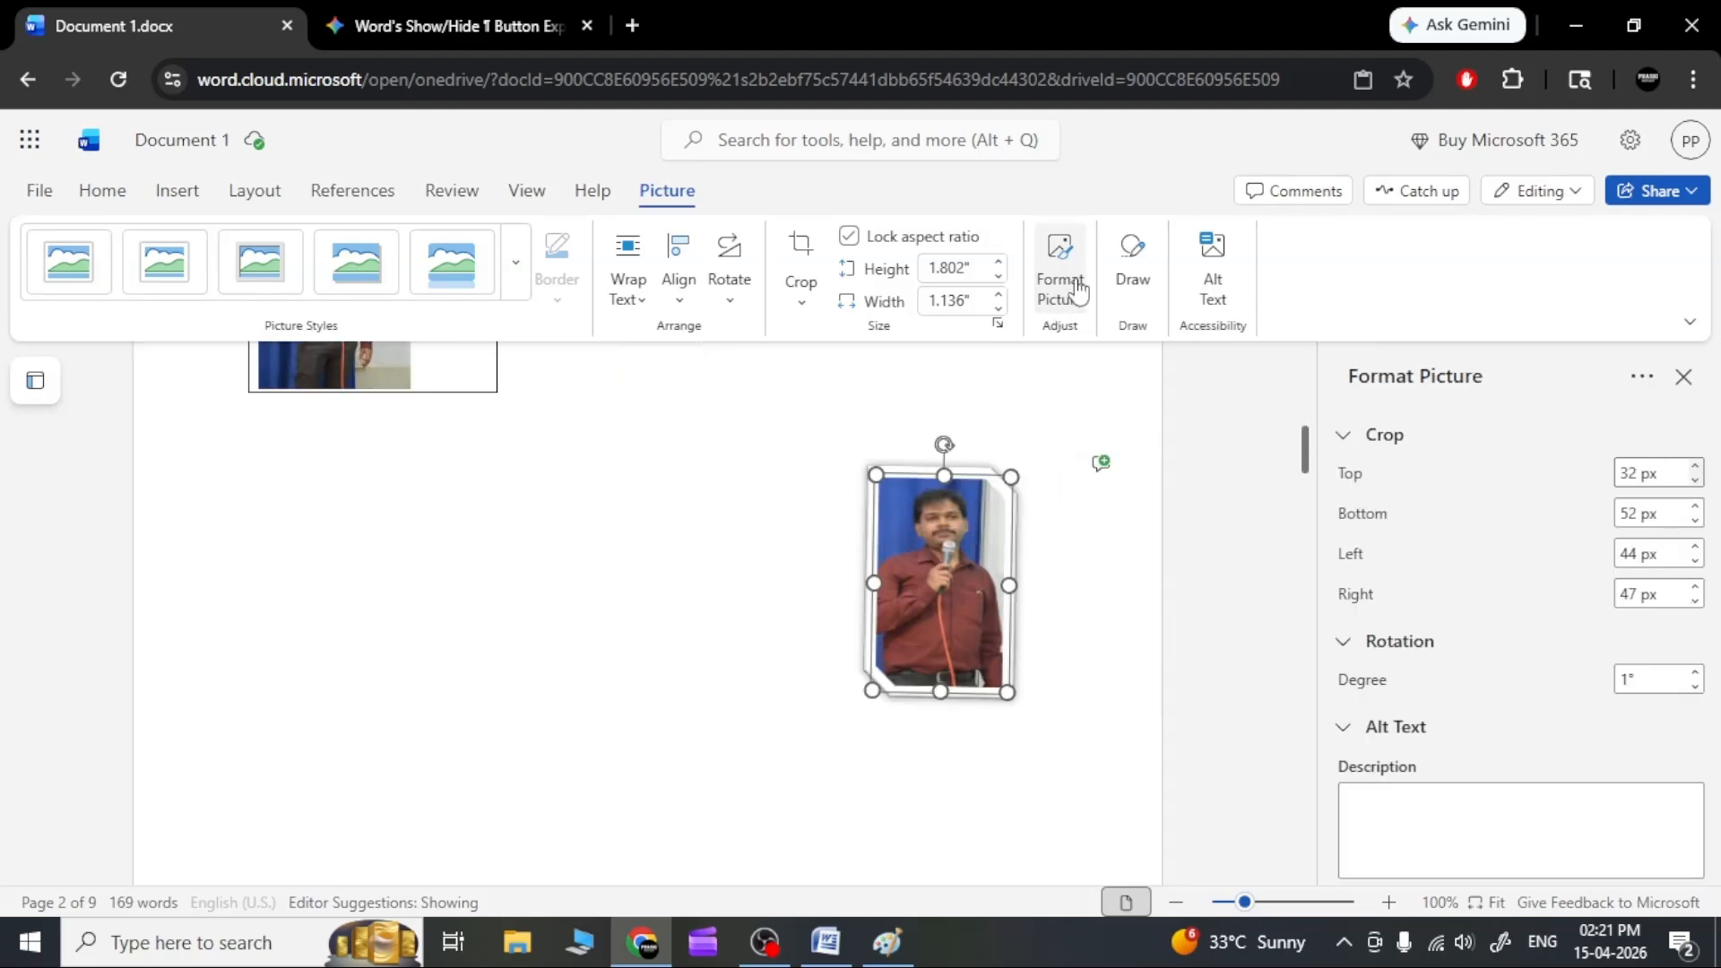
pyautogui.click(1697, 481)
pyautogui.click(1696, 482)
pyautogui.click(1696, 482)
pyautogui.click(1696, 482)
pyautogui.click(1696, 482)
pyautogui.click(1696, 482)
pyautogui.click(1695, 468)
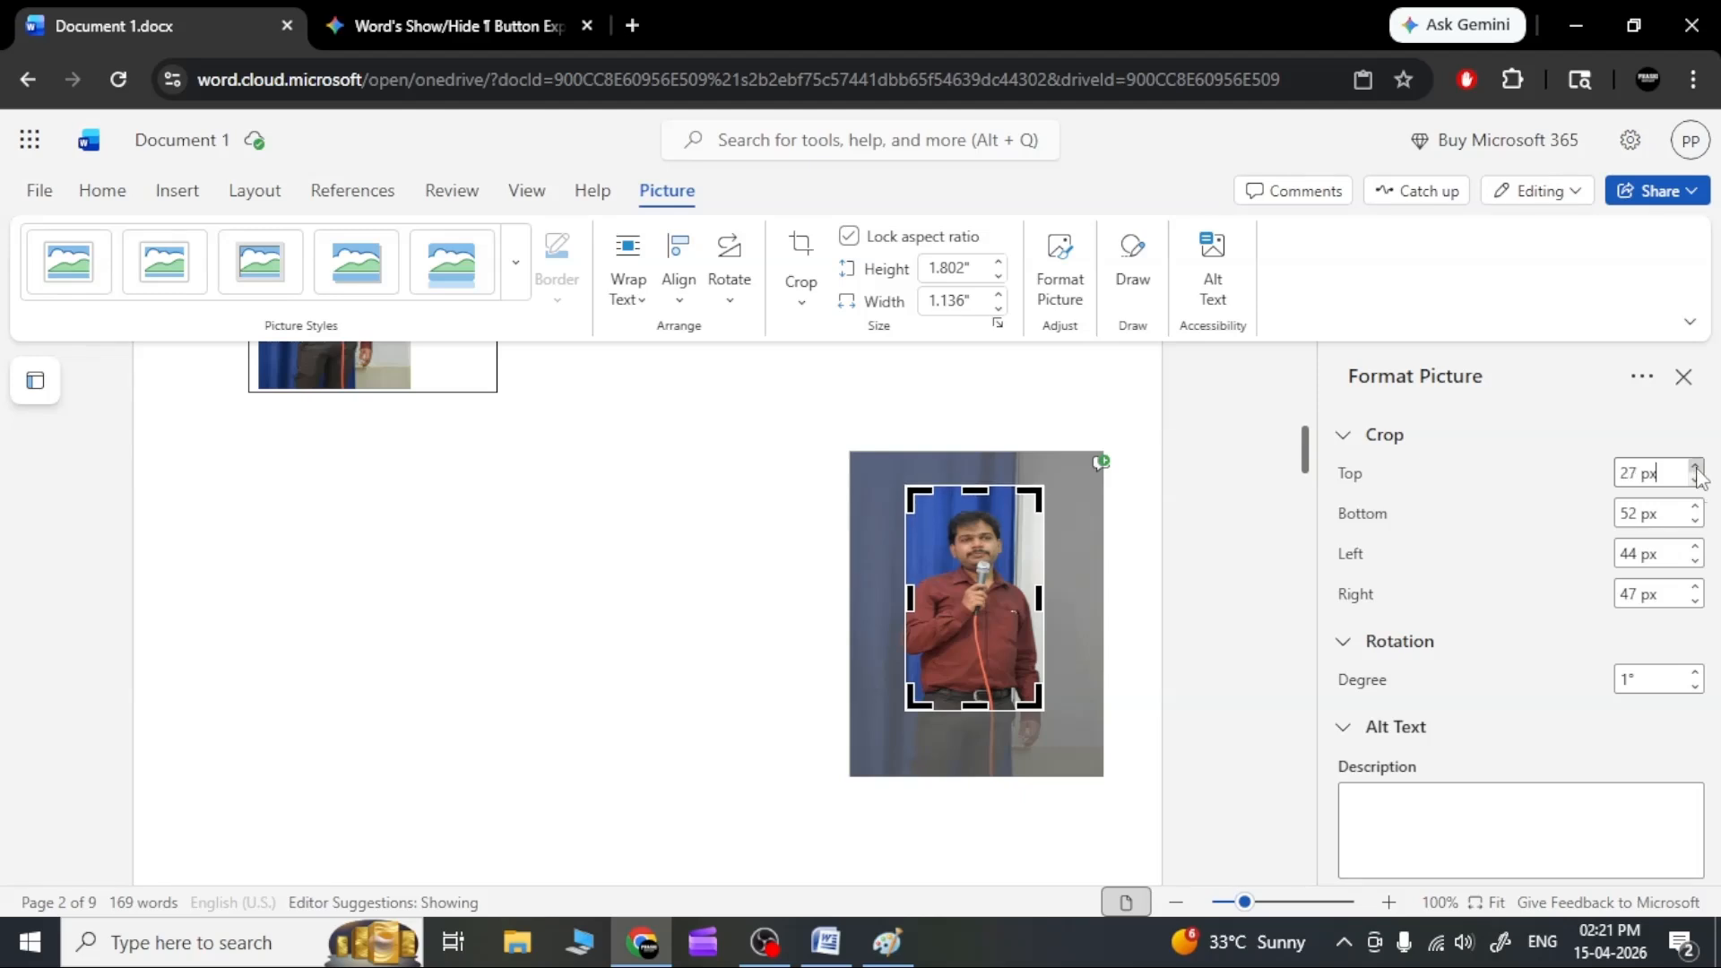
pyautogui.click(1696, 467)
pyautogui.click(1695, 467)
pyautogui.click(1696, 467)
pyautogui.click(1696, 467)
pyautogui.click(1696, 485)
pyautogui.click(1696, 485)
pyautogui.click(1696, 485)
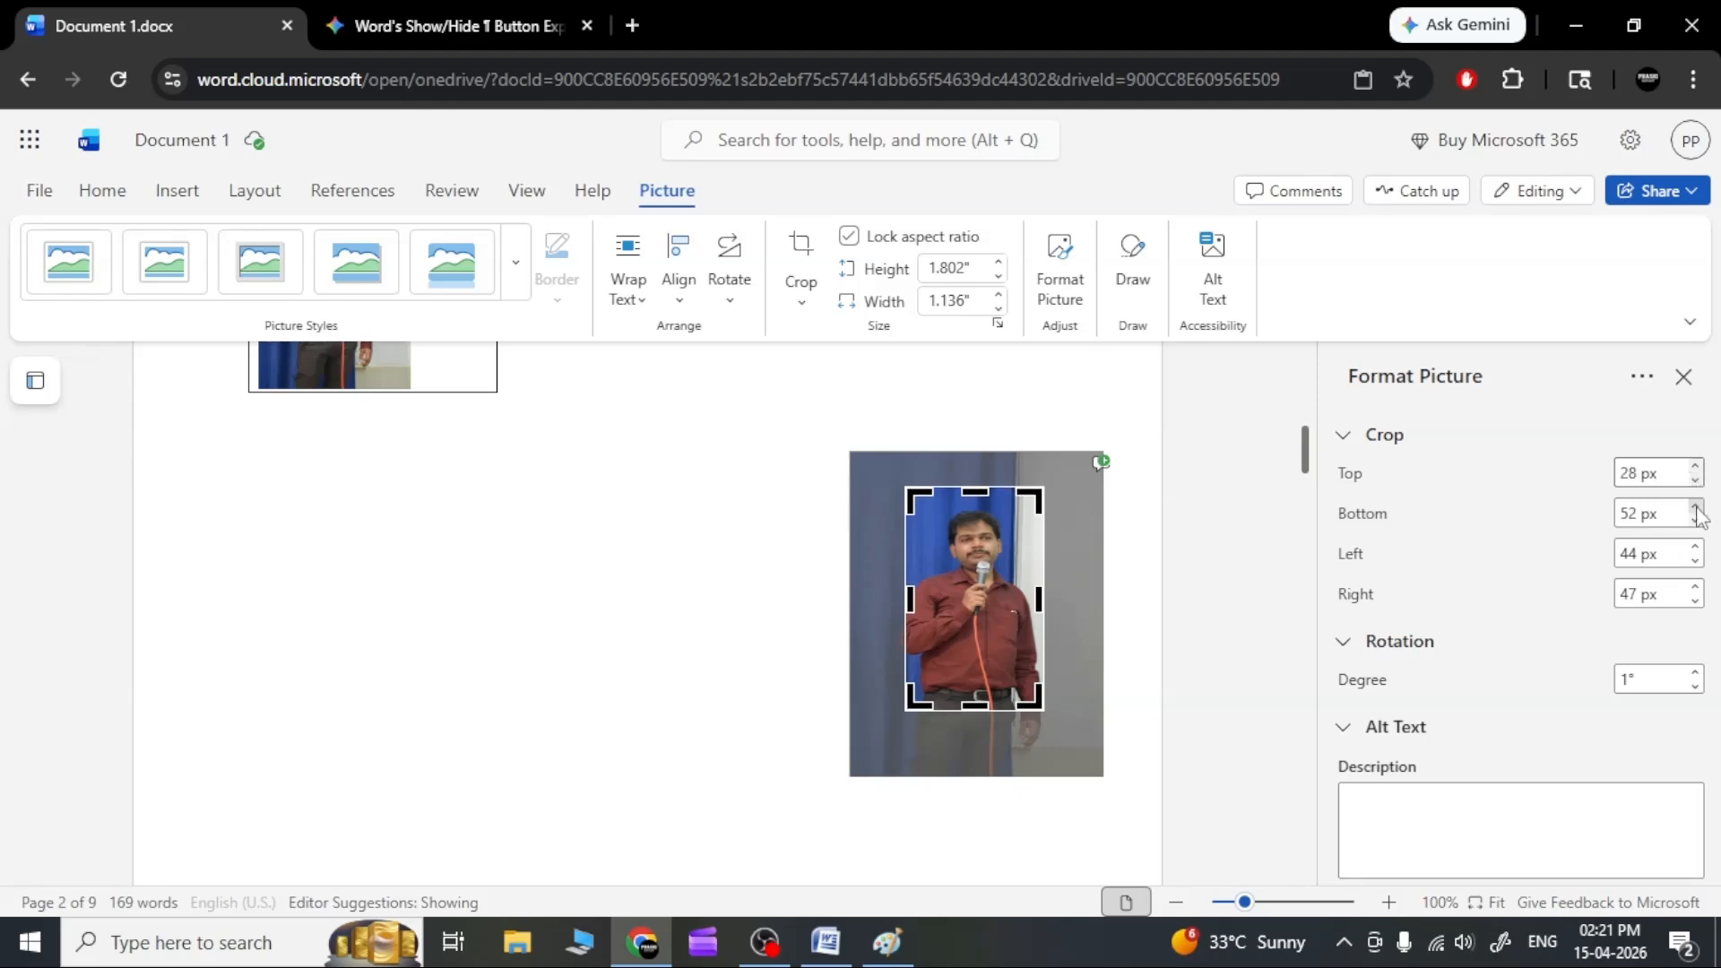
# Set the picture's bottom crop to 50 px, enlarge the crop area freehand at two opposite corners, and close the Format Picture settings.
pyautogui.click(1696, 508)
pyautogui.click(1697, 507)
pyautogui.click(1696, 507)
pyautogui.click(1695, 520)
pyautogui.click(1696, 520)
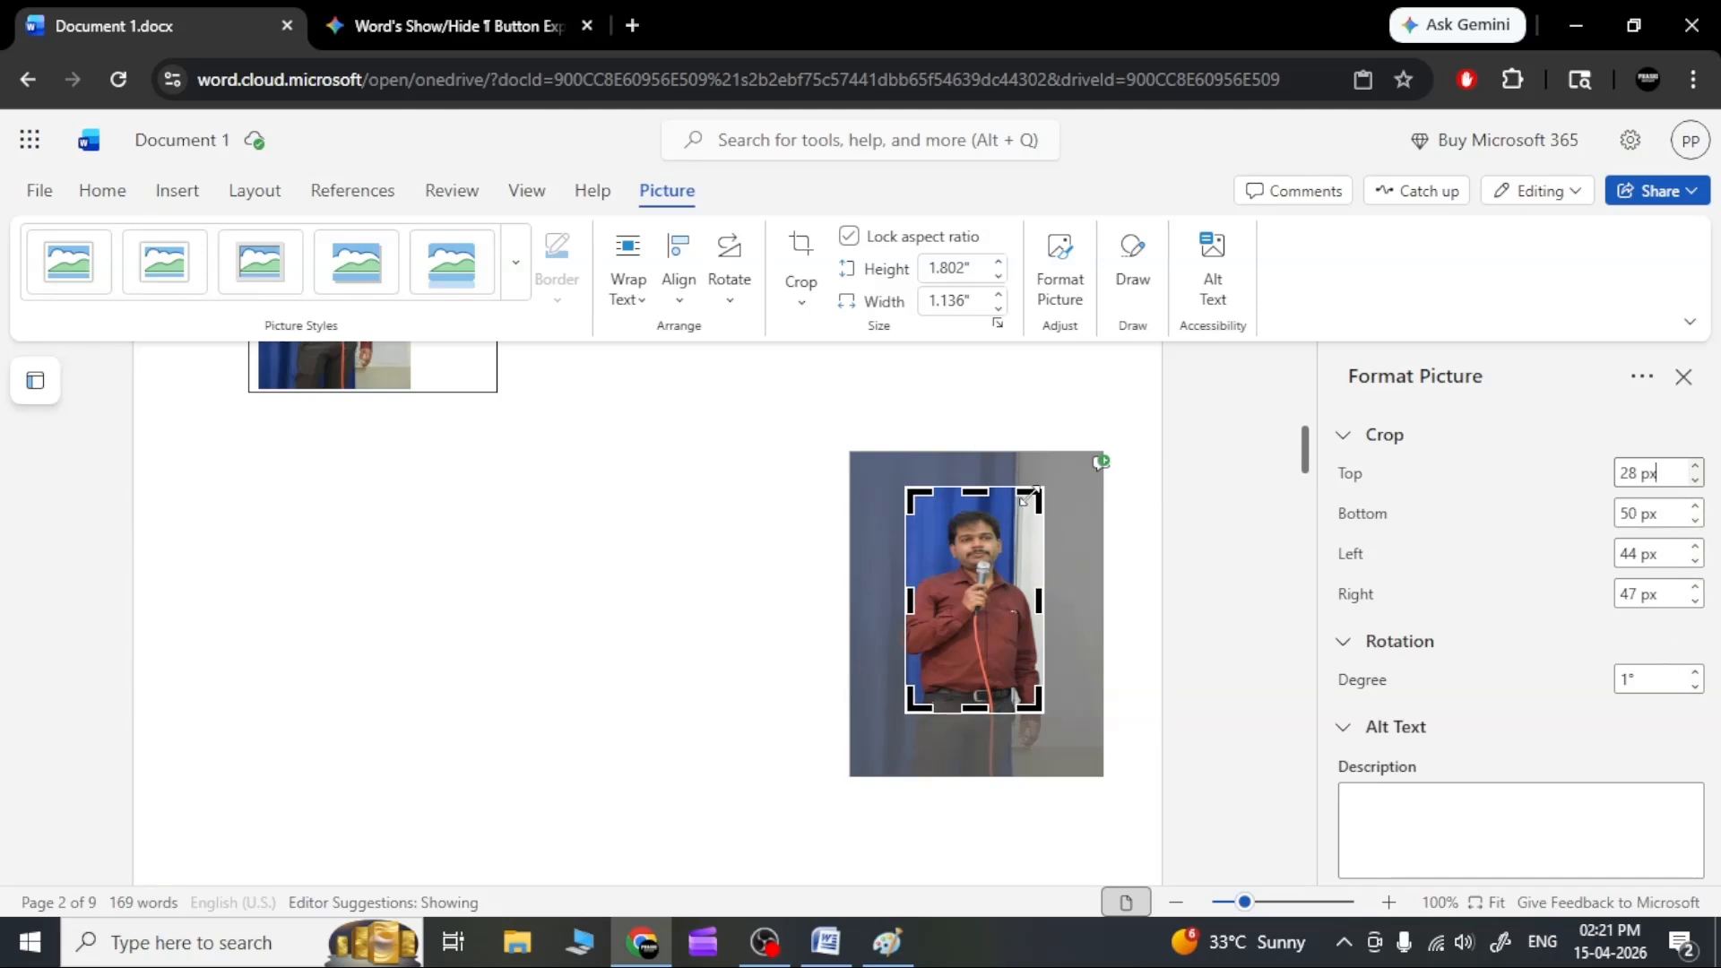
pyautogui.moveTo(1031, 498); pyautogui.dragTo(1049, 487)
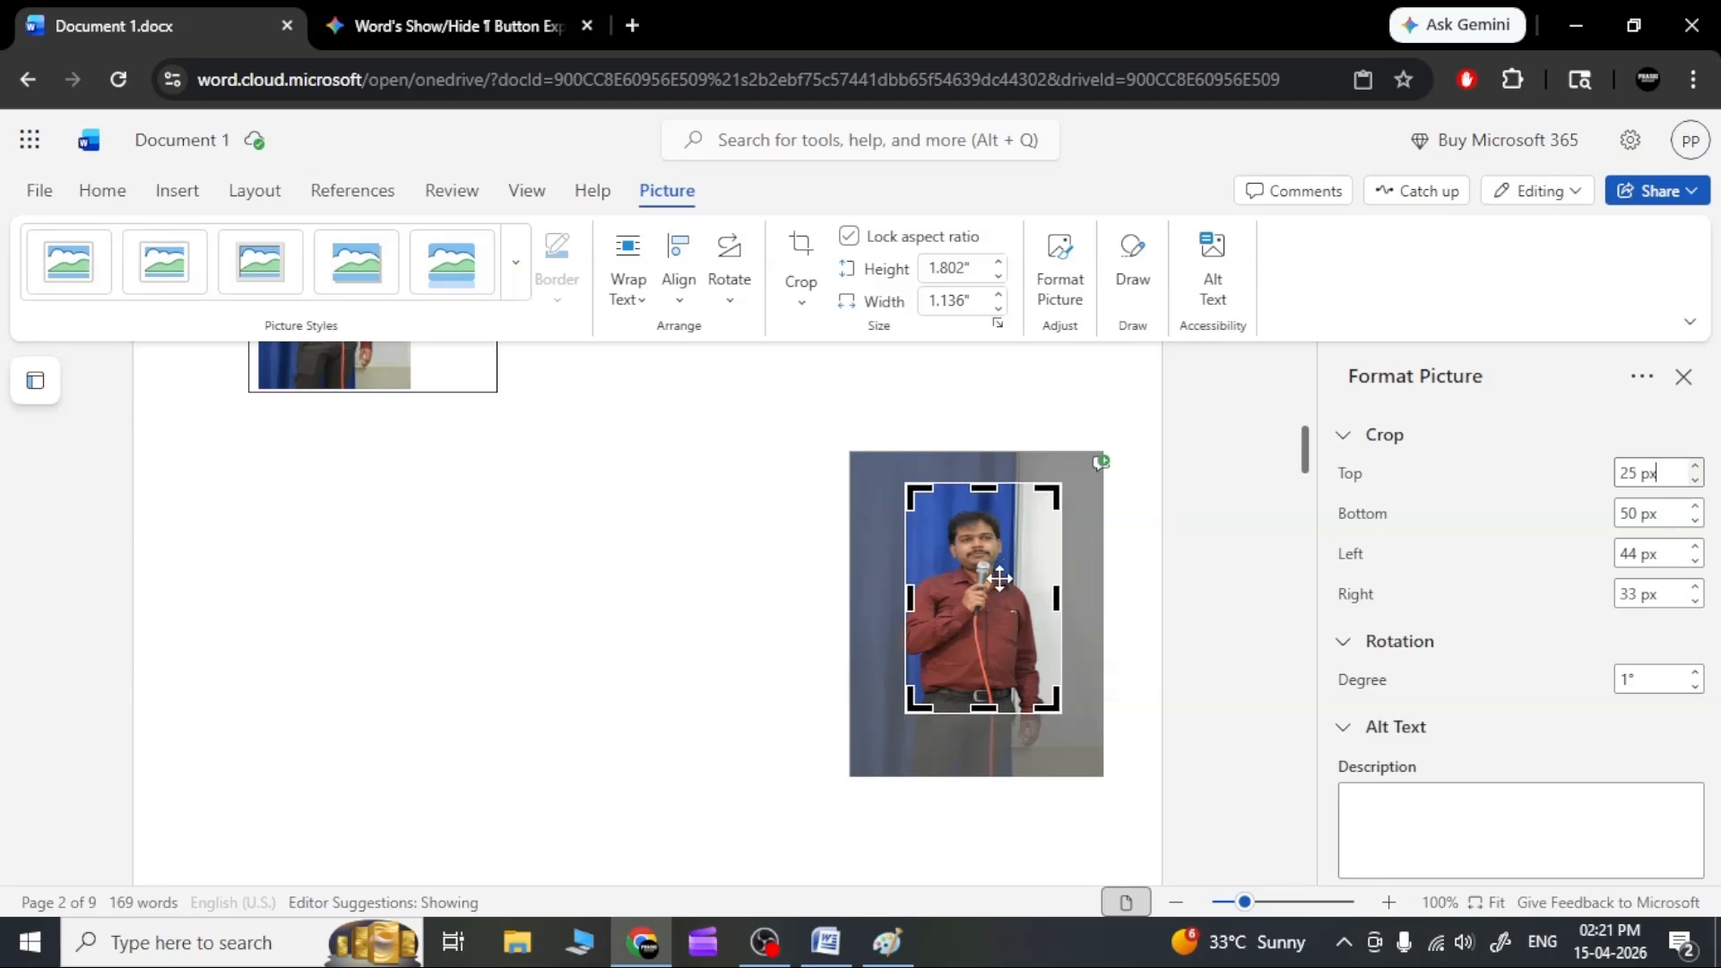
pyautogui.moveTo(926, 686); pyautogui.dragTo(894, 732)
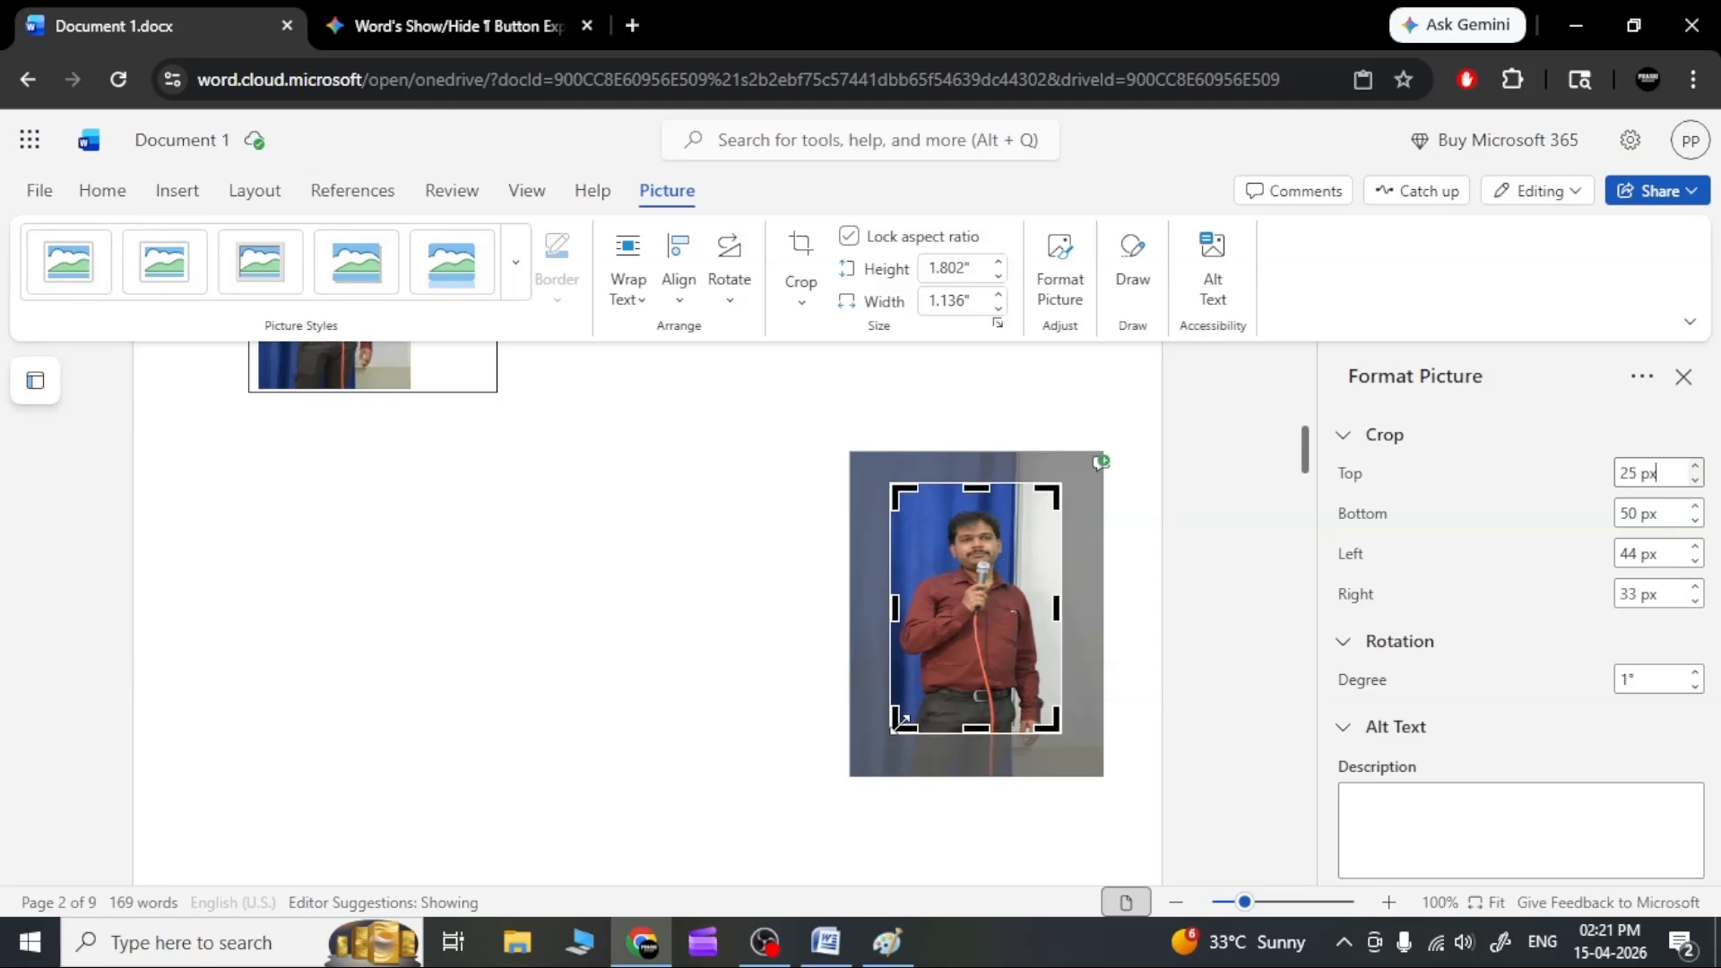
pyautogui.click(1684, 376)
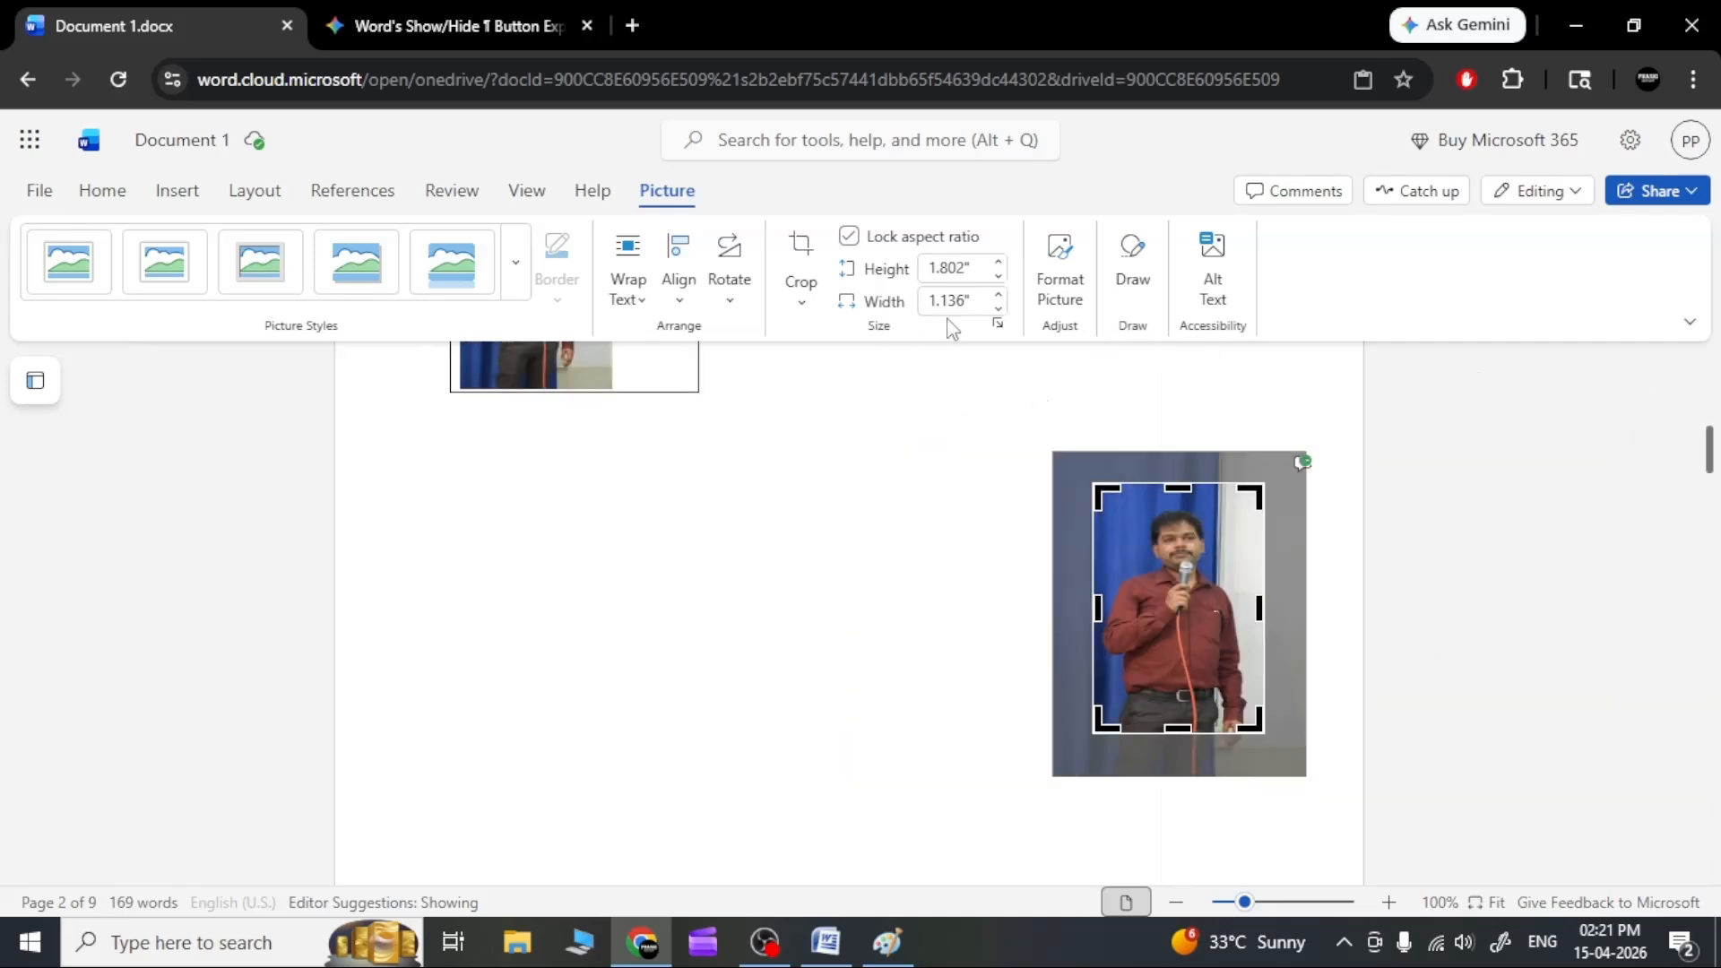
# Try to open the cropped picture for drawing, and dismiss the resulting dialog.
pyautogui.click(1130, 278)
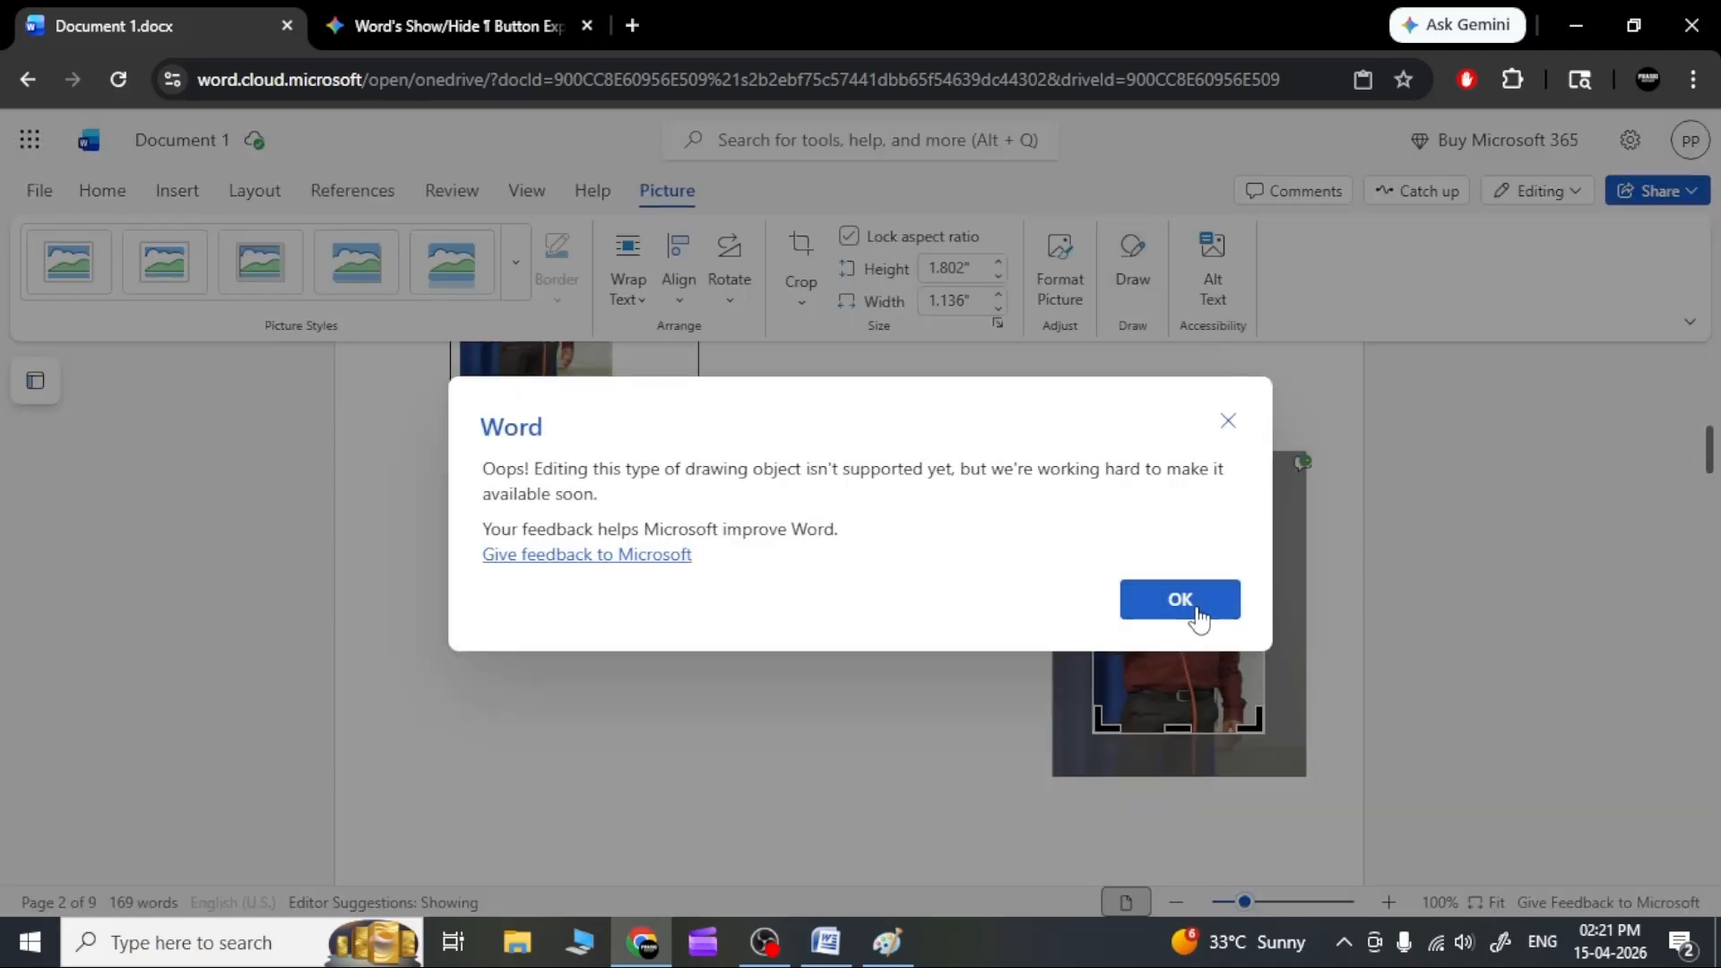
pyautogui.click(1179, 600)
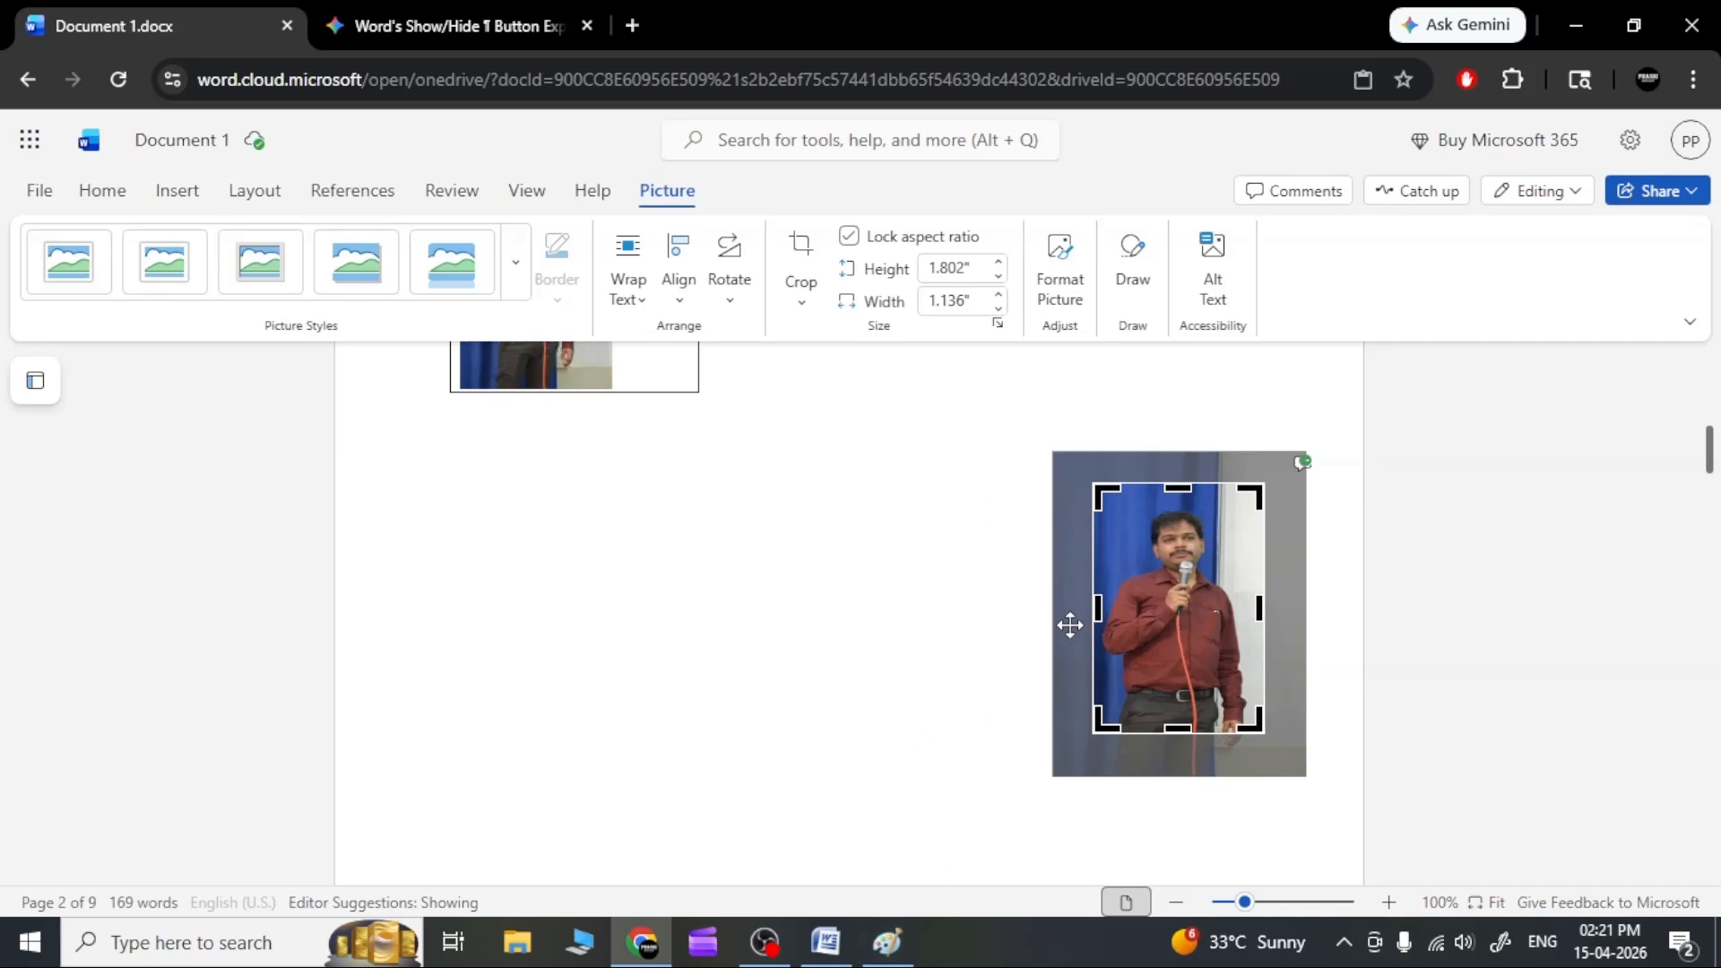
# Switch to Paint, start a blank image, and brush two freehand black strokes and one dark red stroke.
pyautogui.click(888, 942)
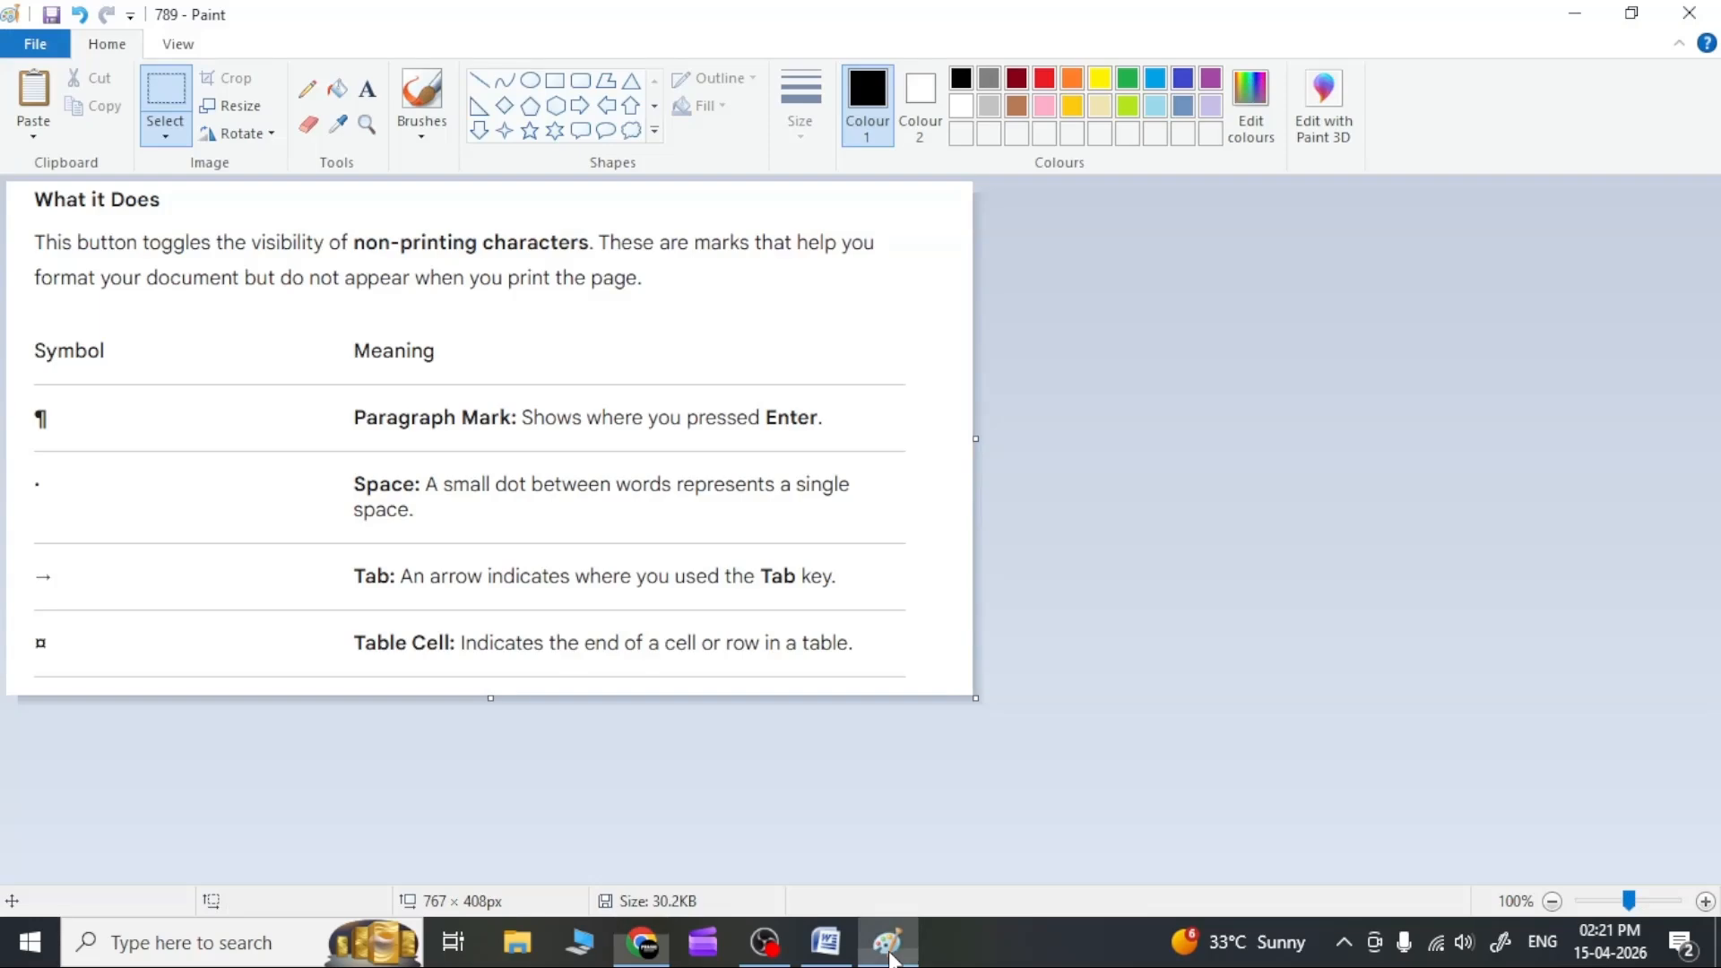
pyautogui.click(44, 54)
pyautogui.click(67, 85)
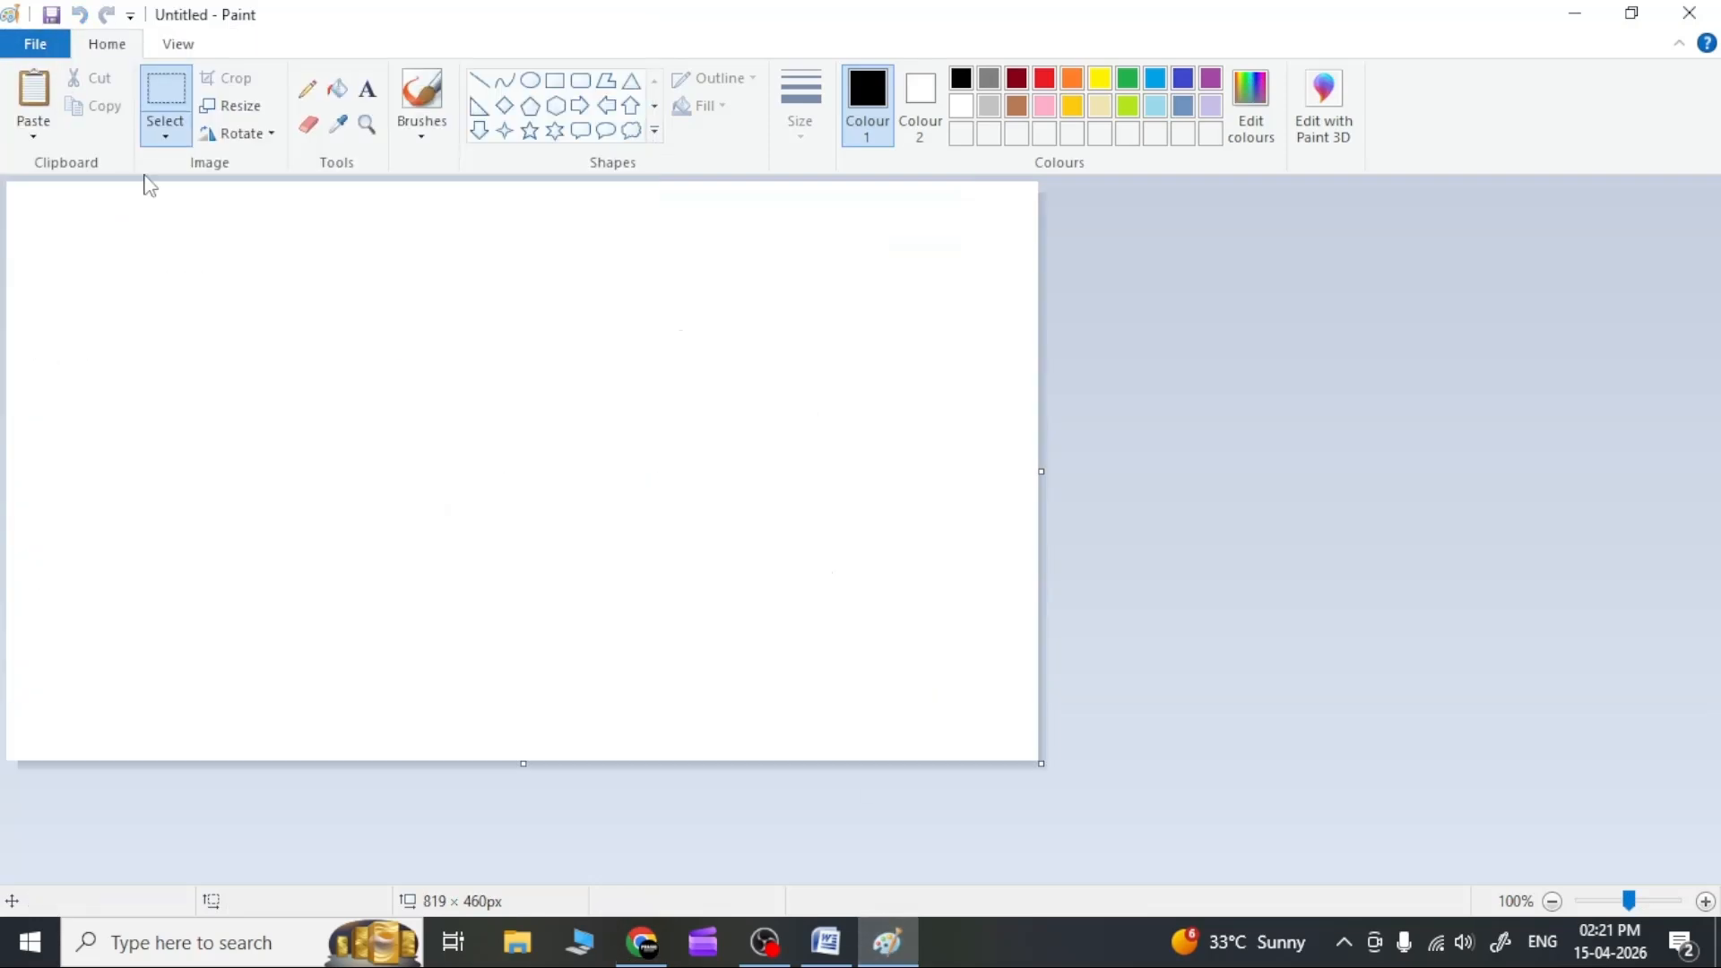
pyautogui.click(421, 98)
pyautogui.moveTo(381, 455)
pyautogui.mouseDown()
pyautogui.moveTo(442, 338)
pyautogui.moveTo(631, 375)
pyautogui.moveTo(615, 363)
pyautogui.mouseUp()
pyautogui.moveTo(149, 345); pyautogui.dragTo(215, 467)
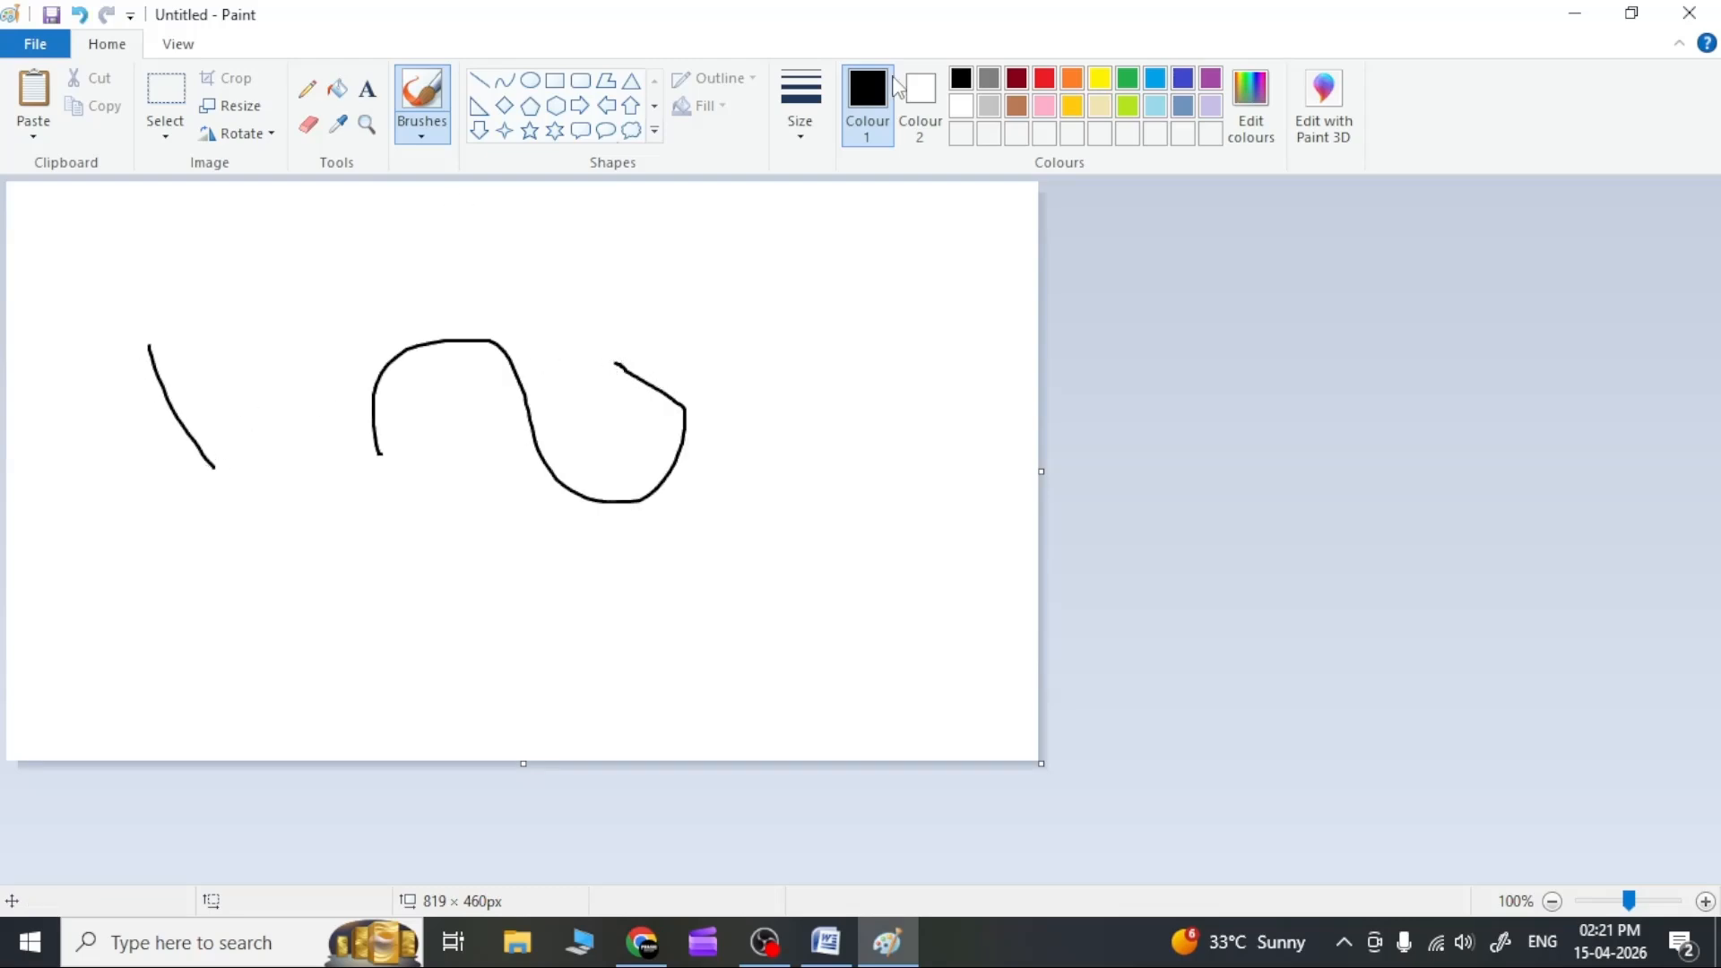
pyautogui.click(1017, 78)
pyautogui.moveTo(824, 275)
pyautogui.mouseDown()
pyautogui.moveTo(480, 509)
pyautogui.moveTo(713, 622)
pyautogui.mouseUp()
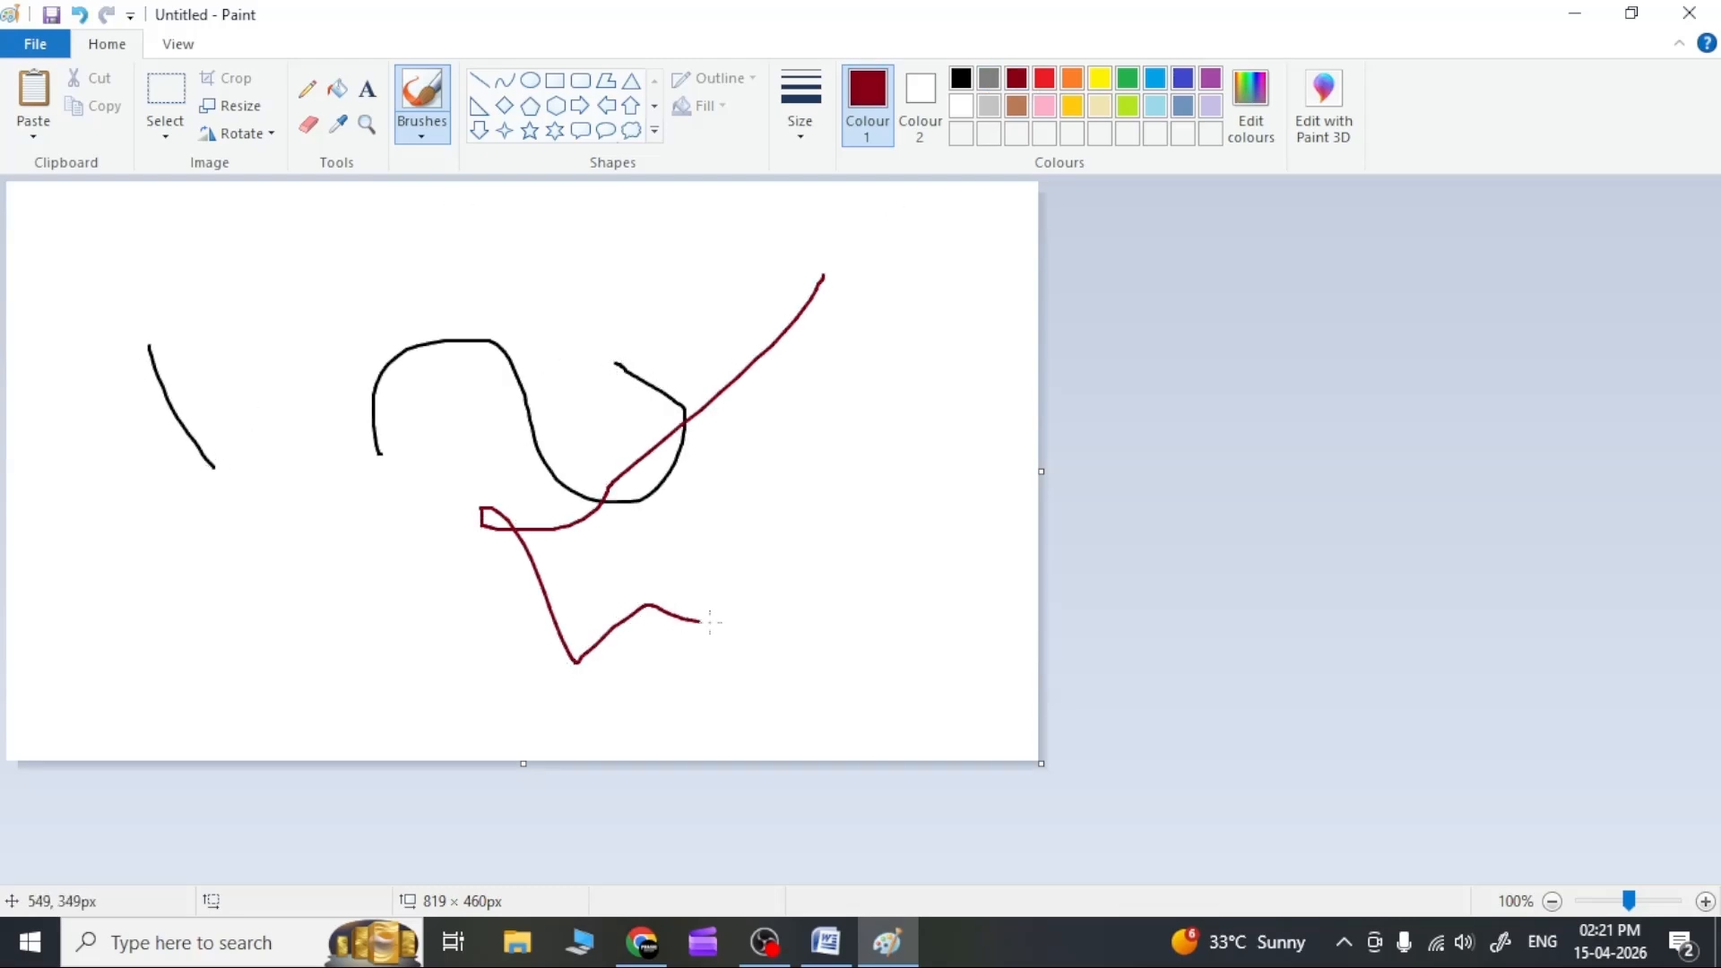
# Switch from Paint back to Document 1 in Word online.
pyautogui.click(824, 941)
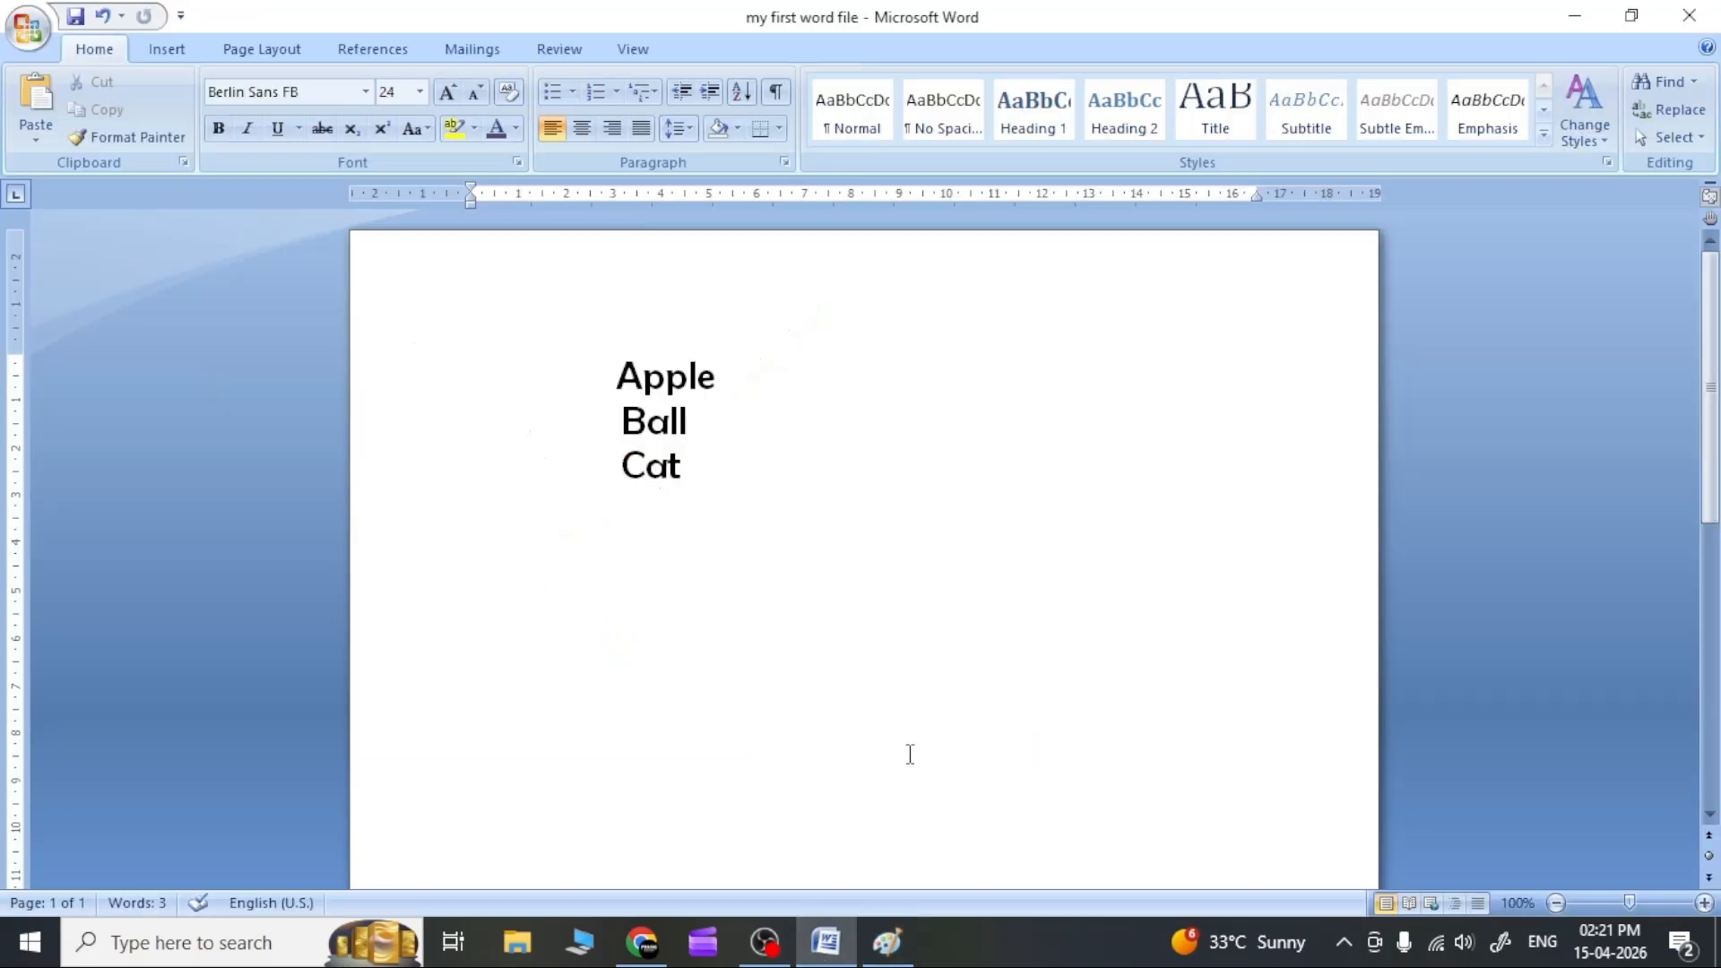
pyautogui.click(763, 942)
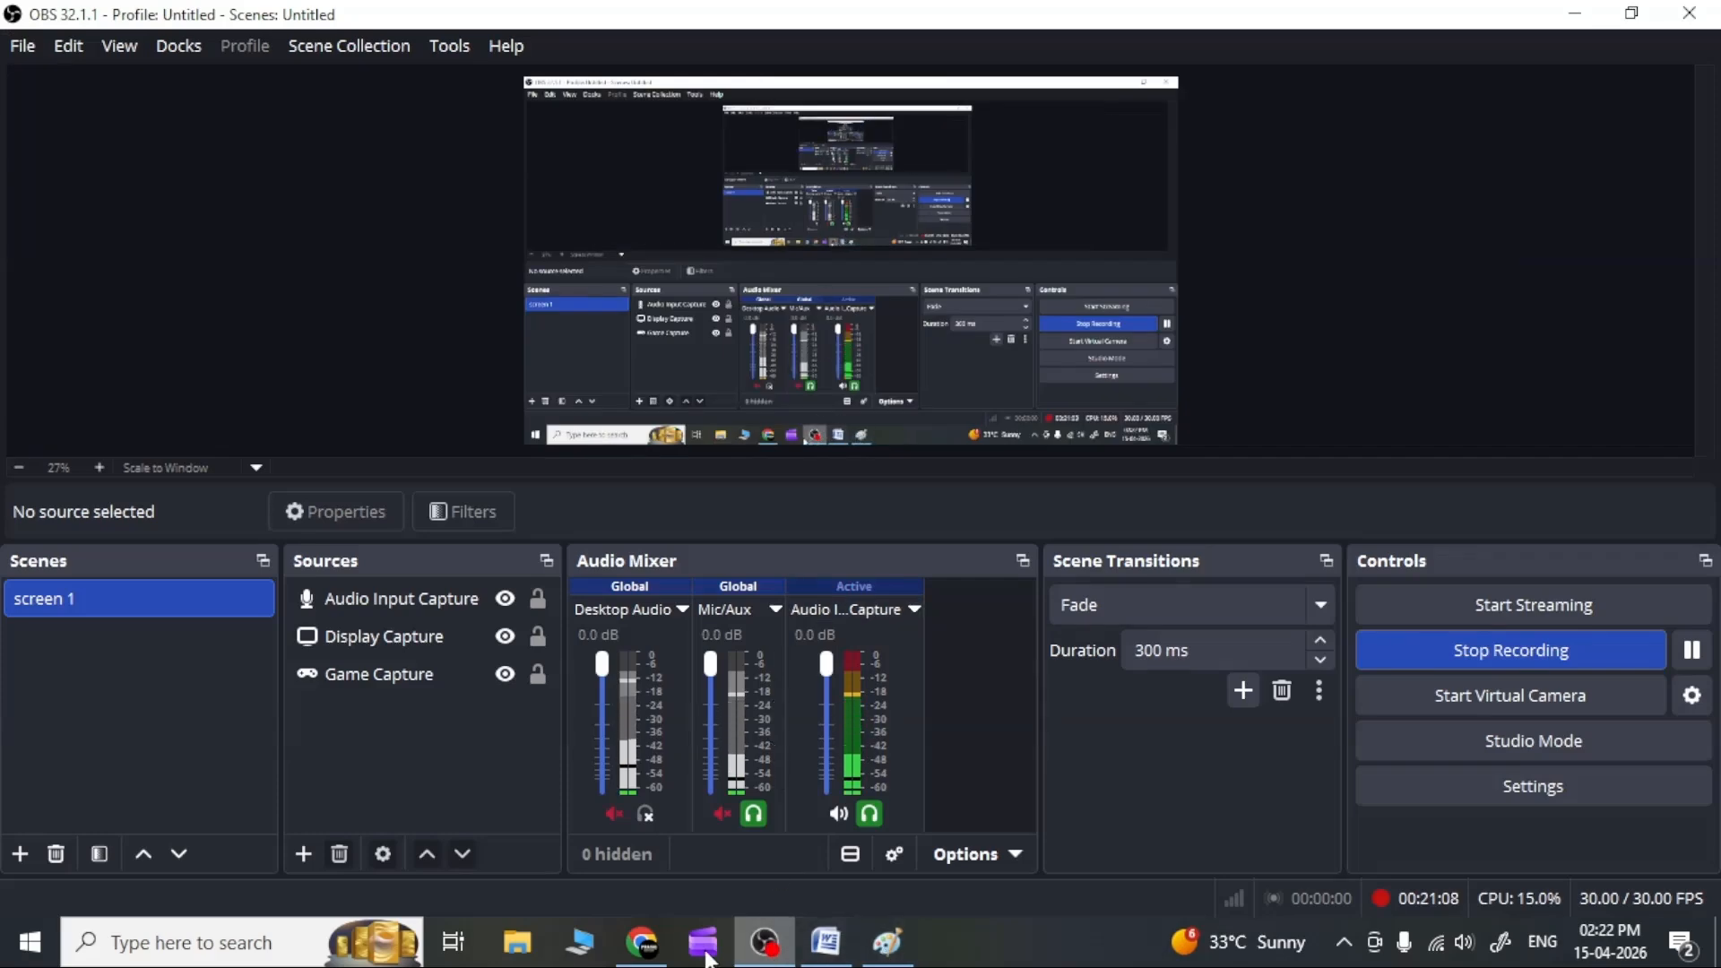
pyautogui.click(660, 950)
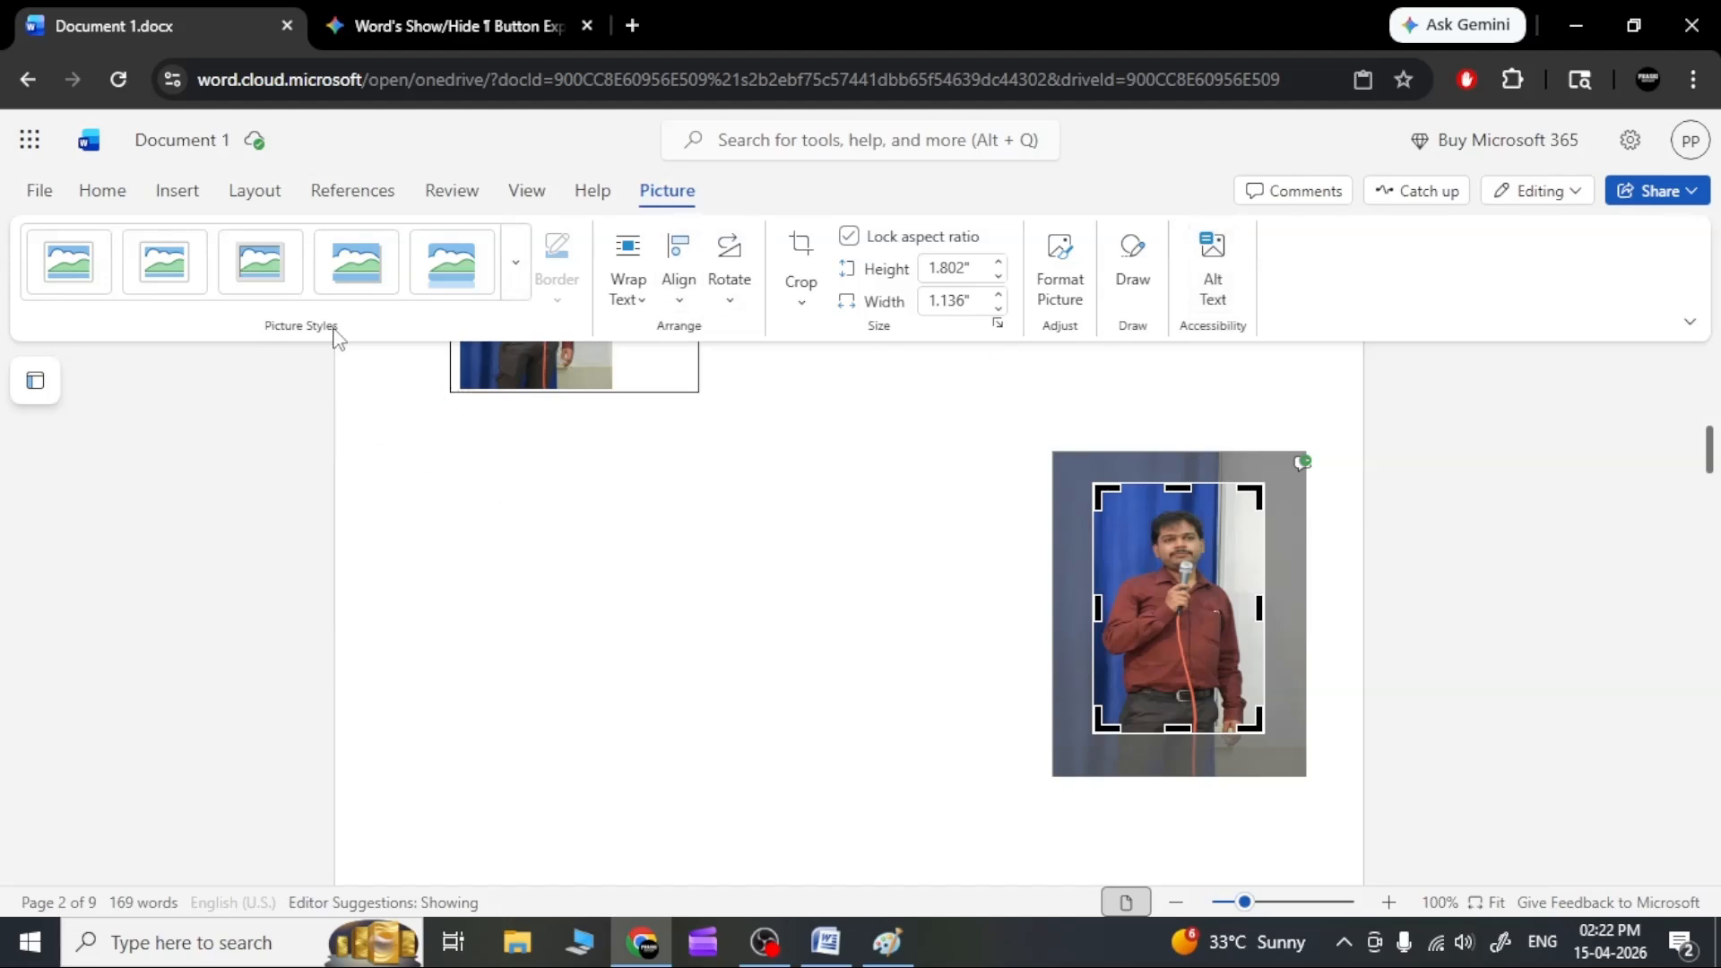
# Examine the Shapes gallery on a new drawing canvas, and discard the empty drawing.
pyautogui.click(166, 193)
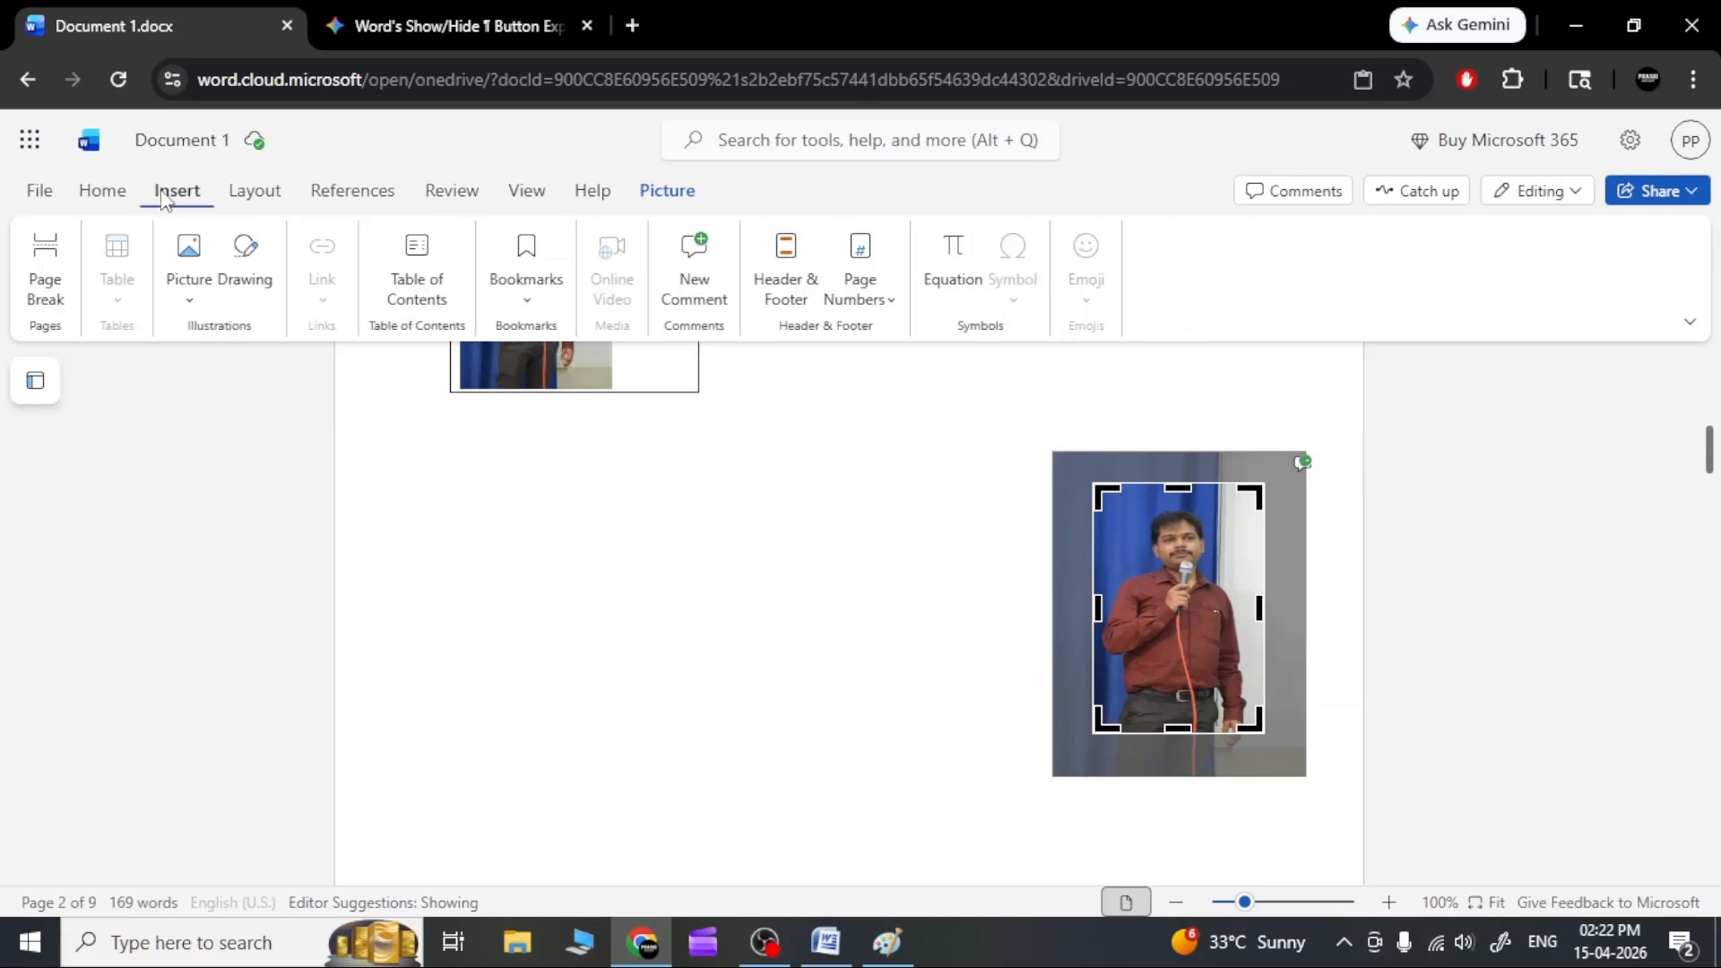
pyautogui.click(247, 269)
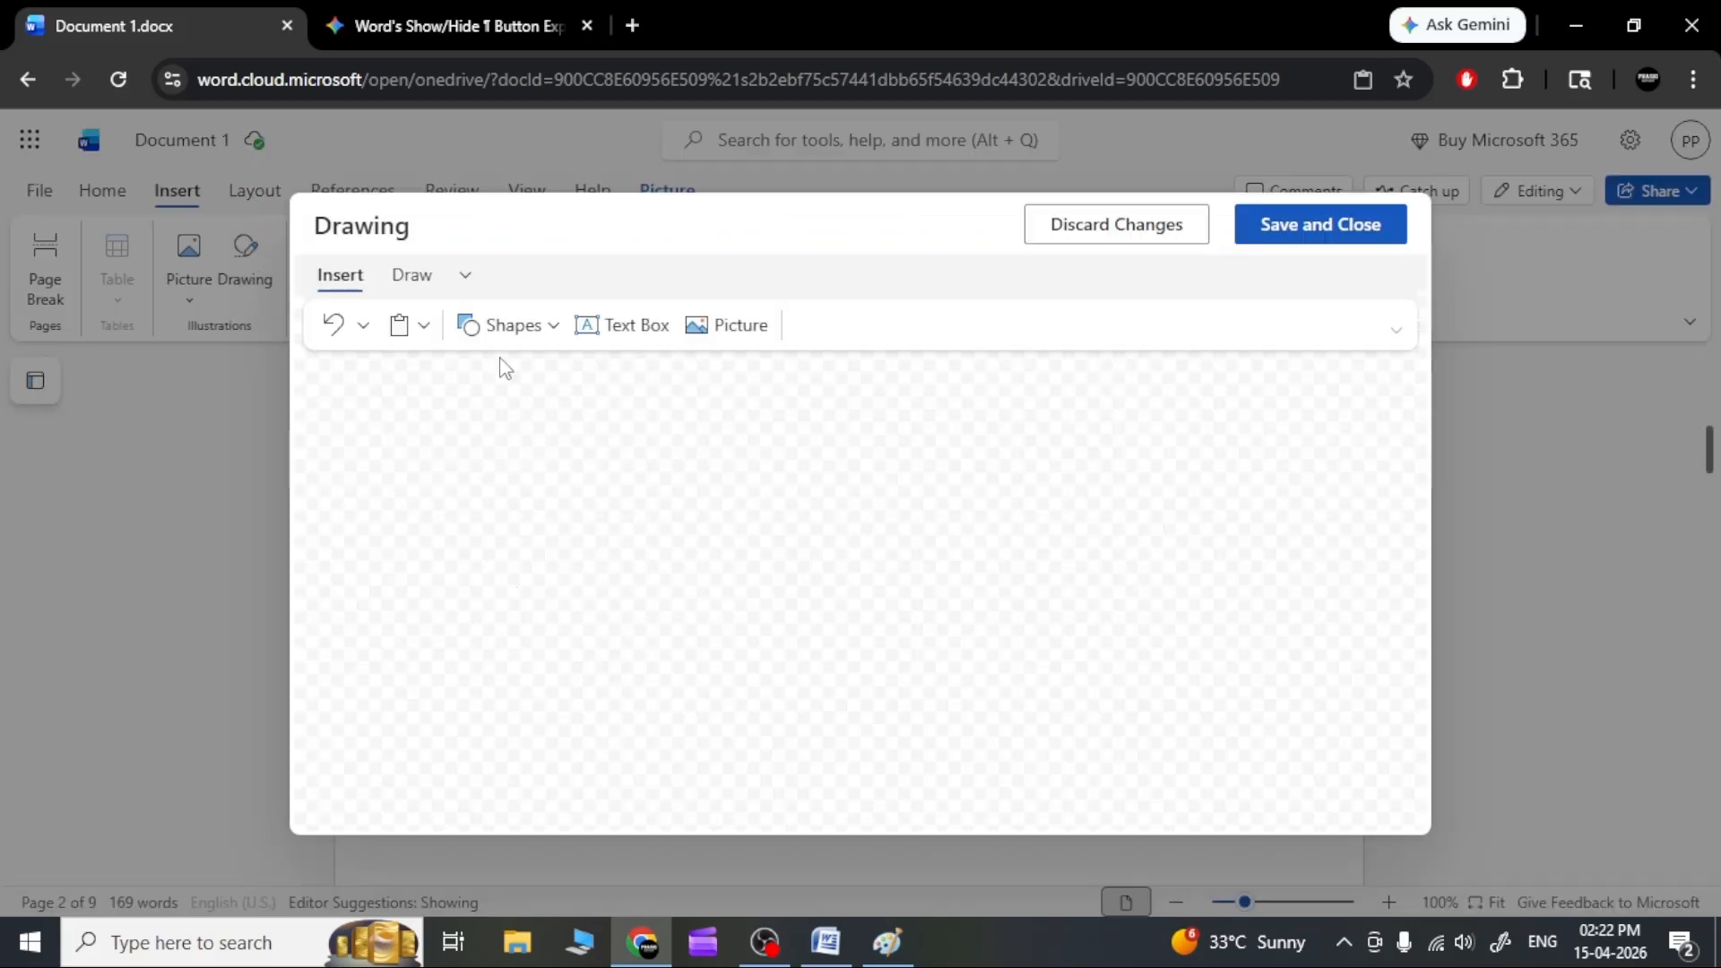
pyautogui.click(549, 328)
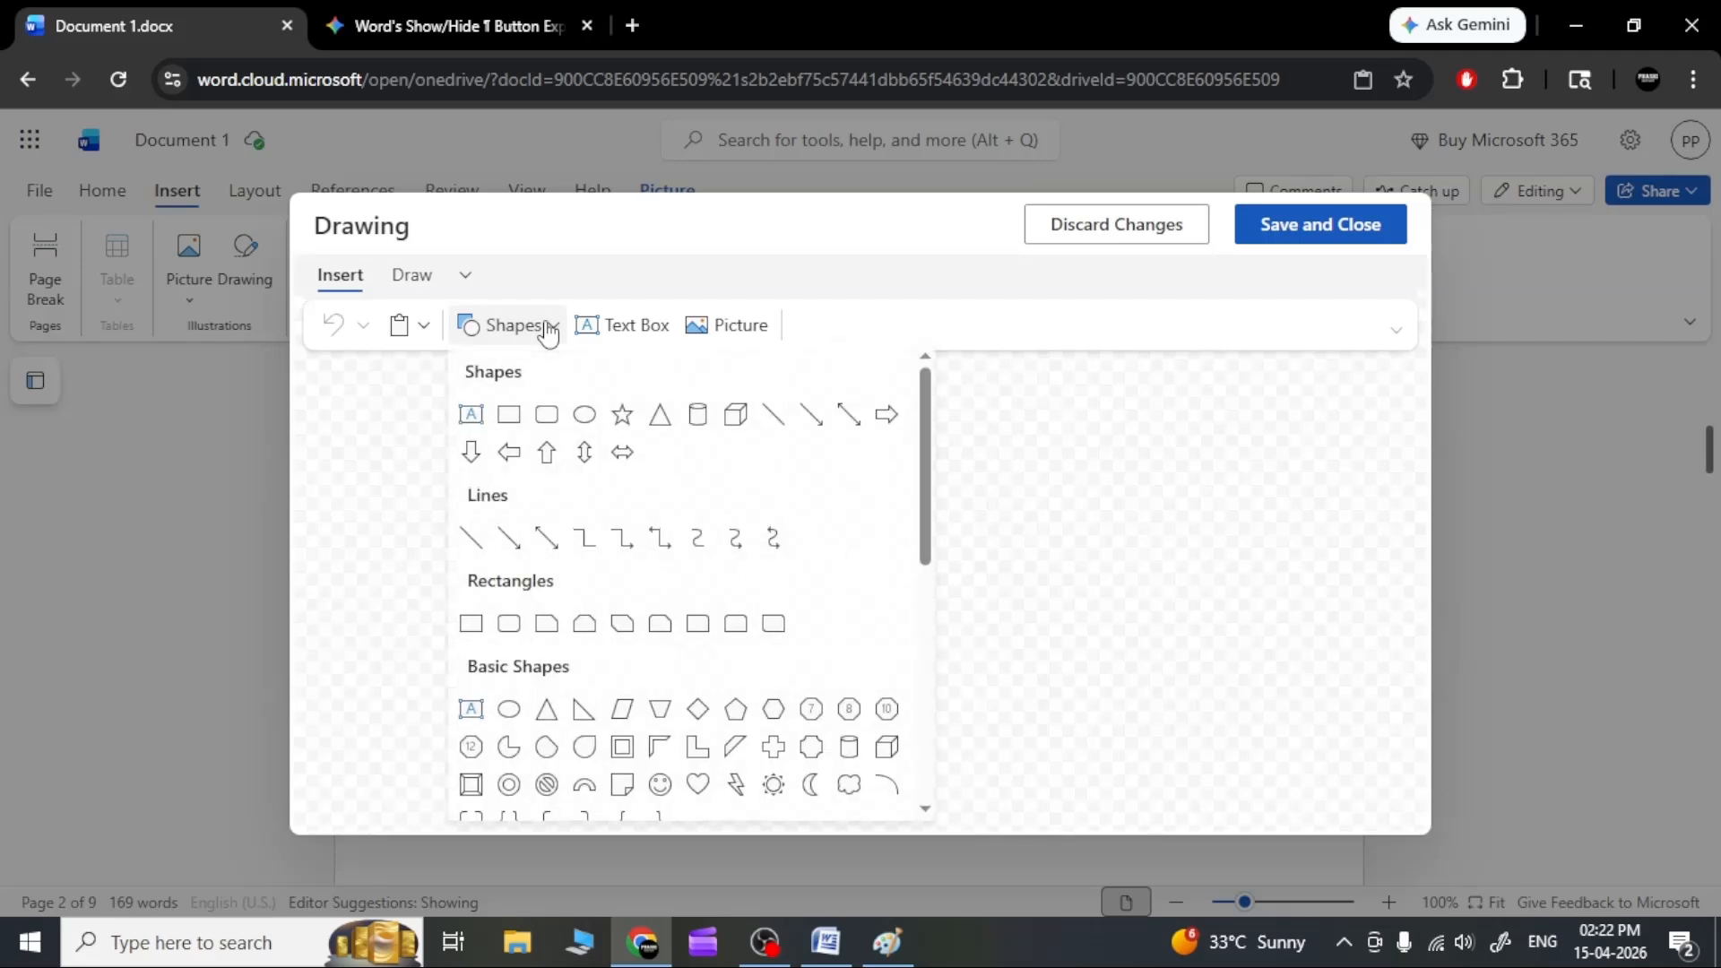
pyautogui.click(548, 328)
pyautogui.click(549, 328)
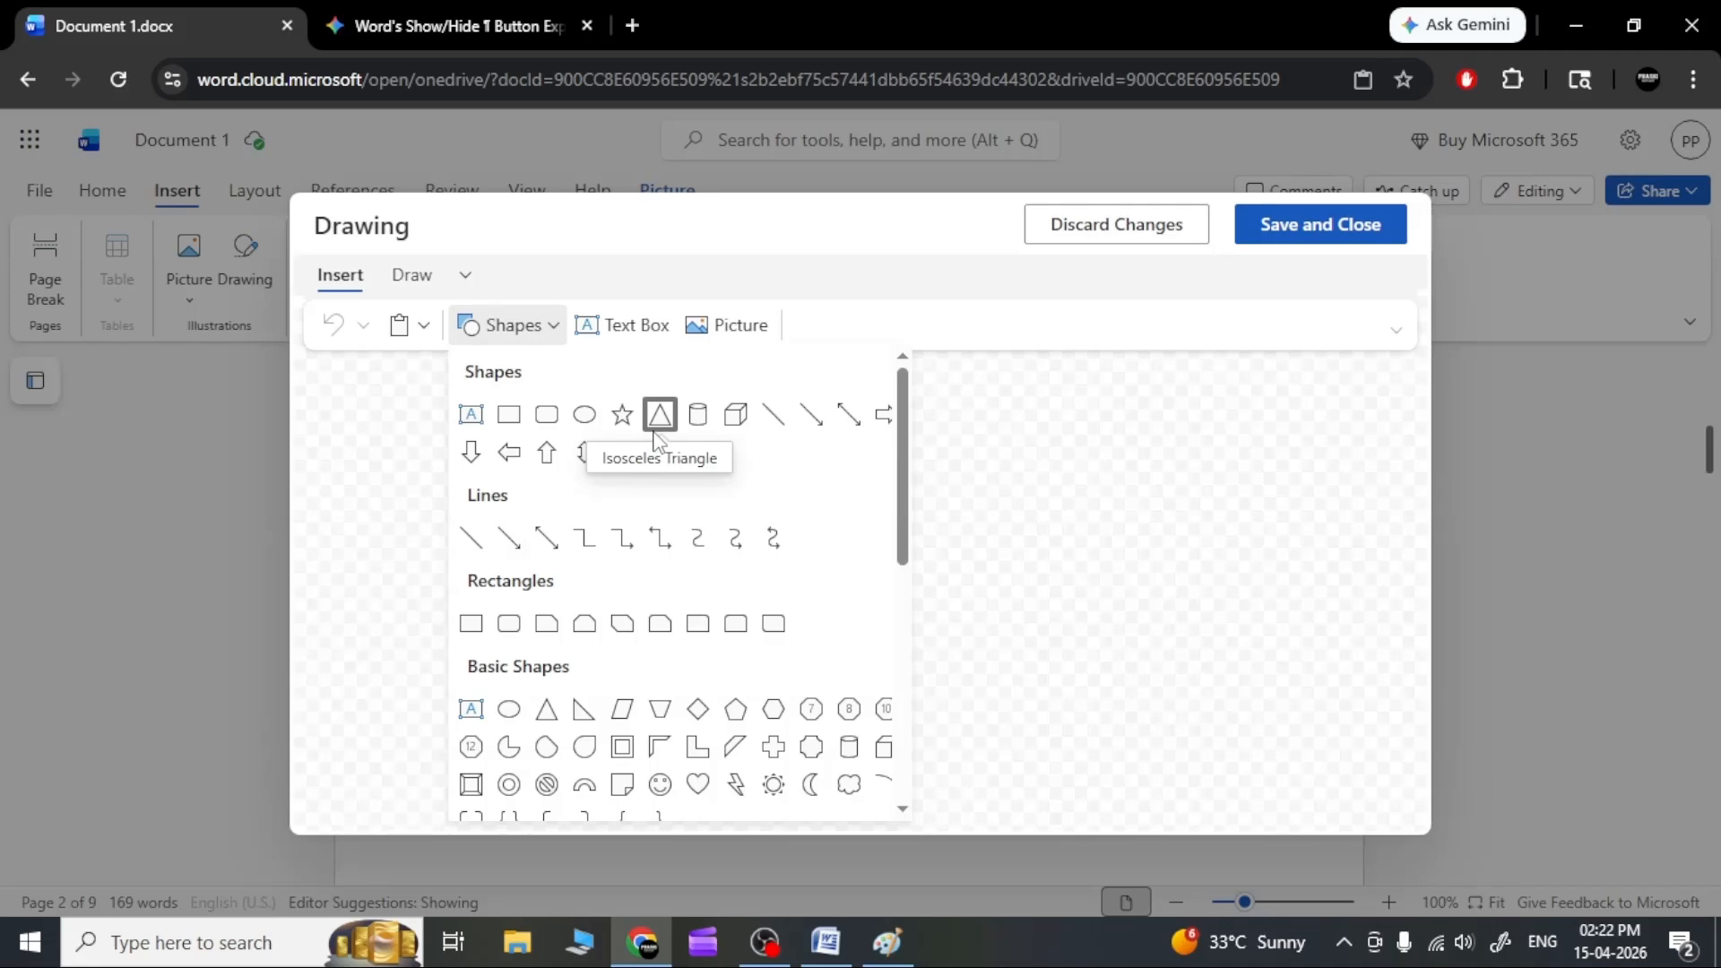
pyautogui.click(1116, 224)
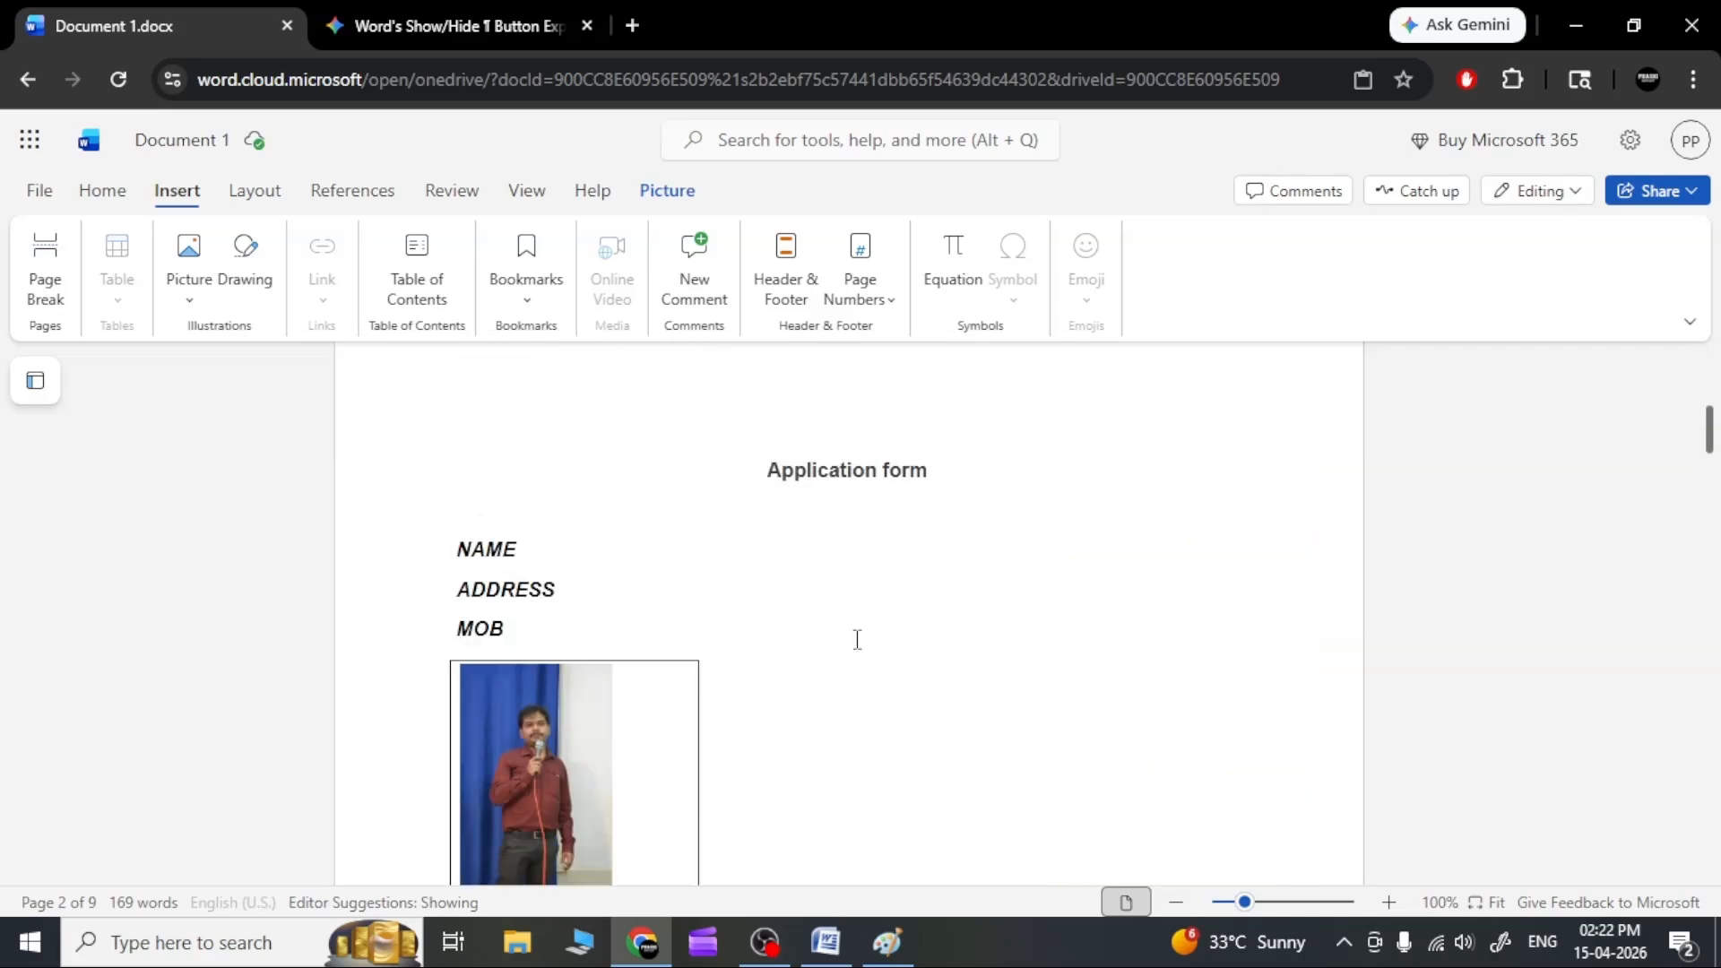
# Delete the bordered table holding the photo below the MOB line.
pyautogui.click(627, 652)
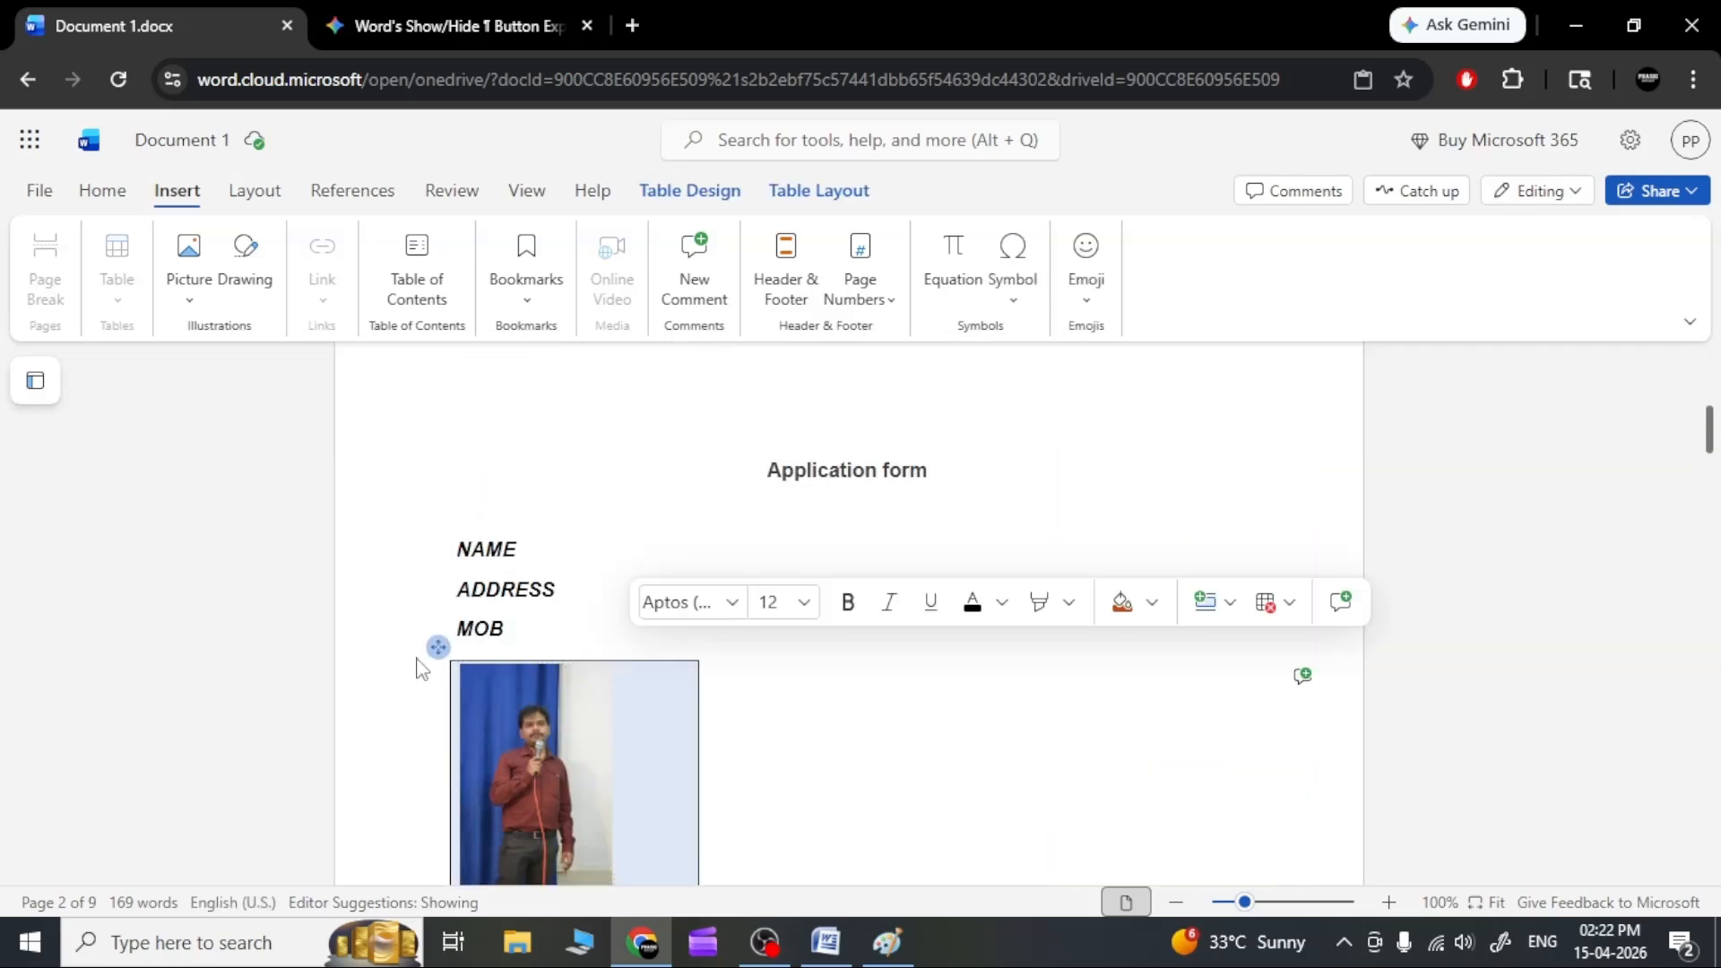
pyautogui.click(435, 649)
pyautogui.rightClick(432, 655)
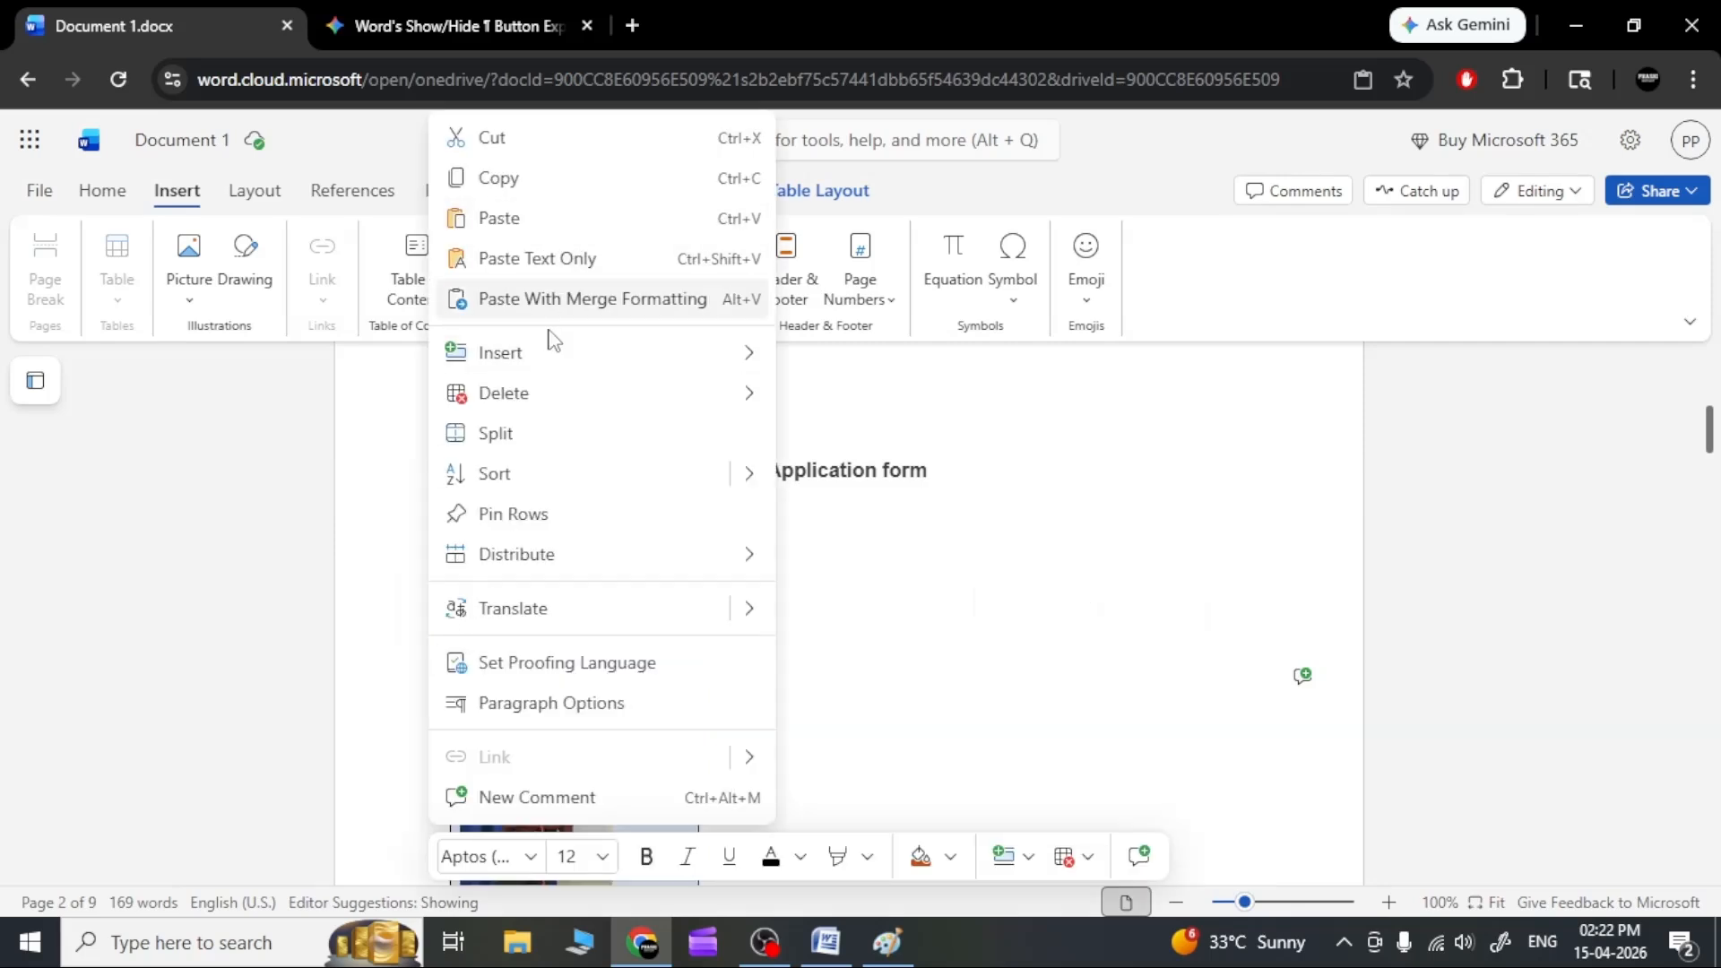
pyautogui.moveTo(560, 399)
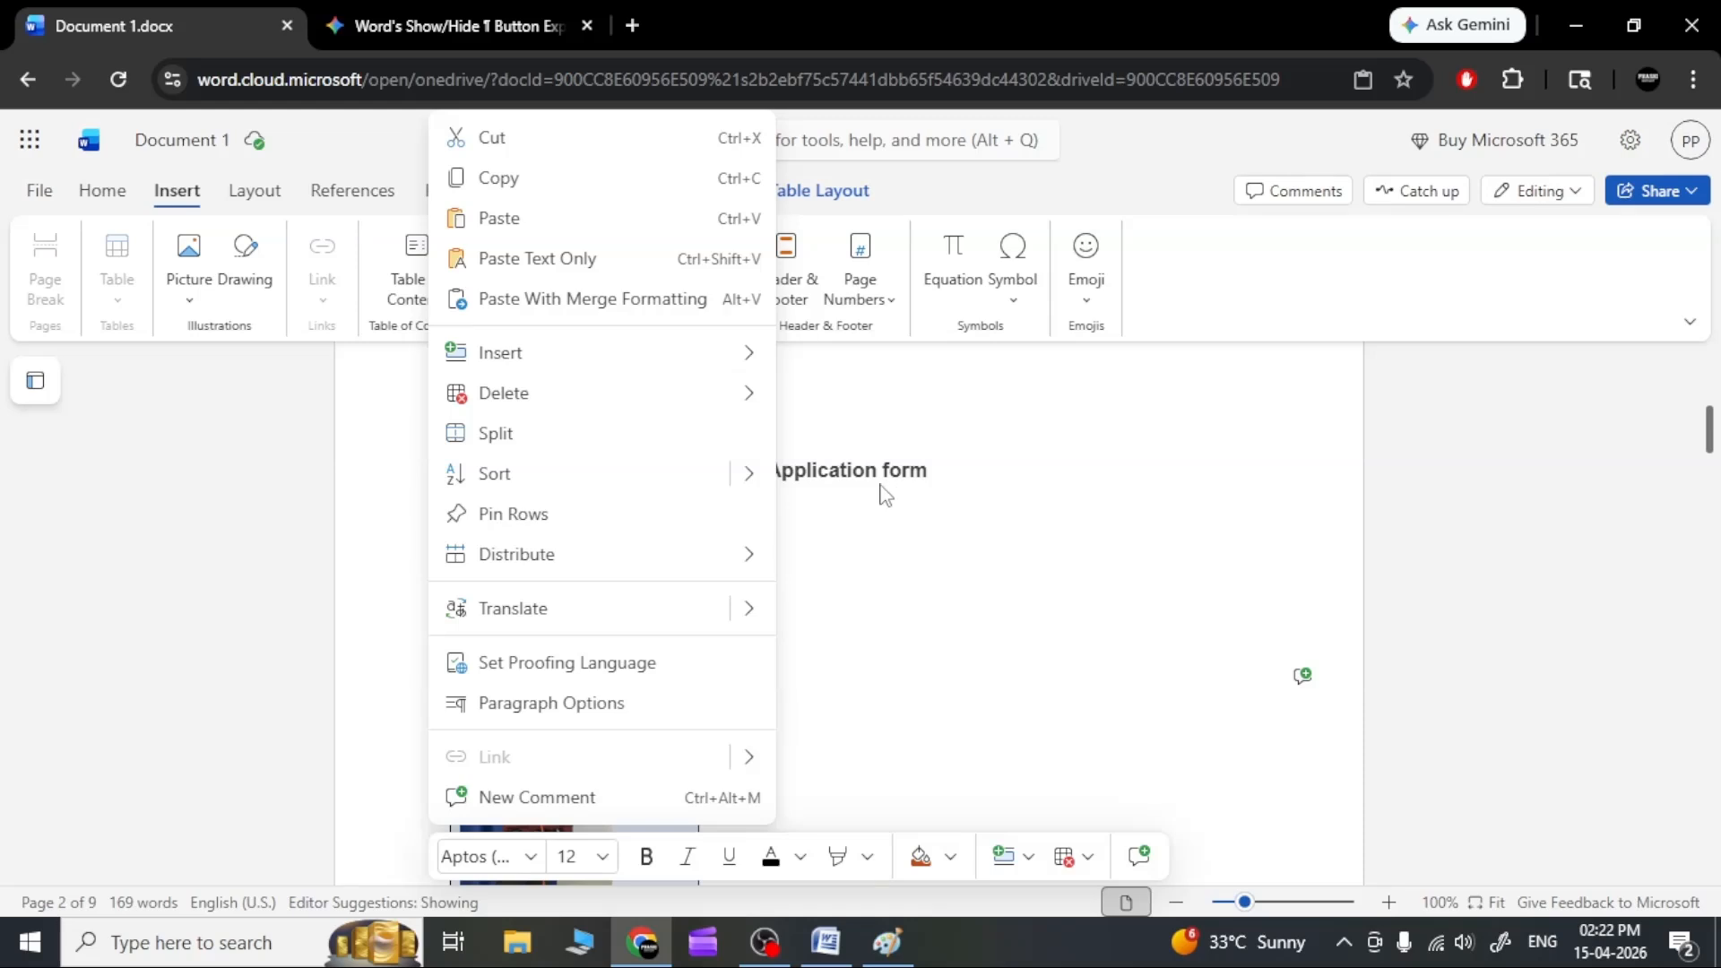
pyautogui.moveTo(496, 395)
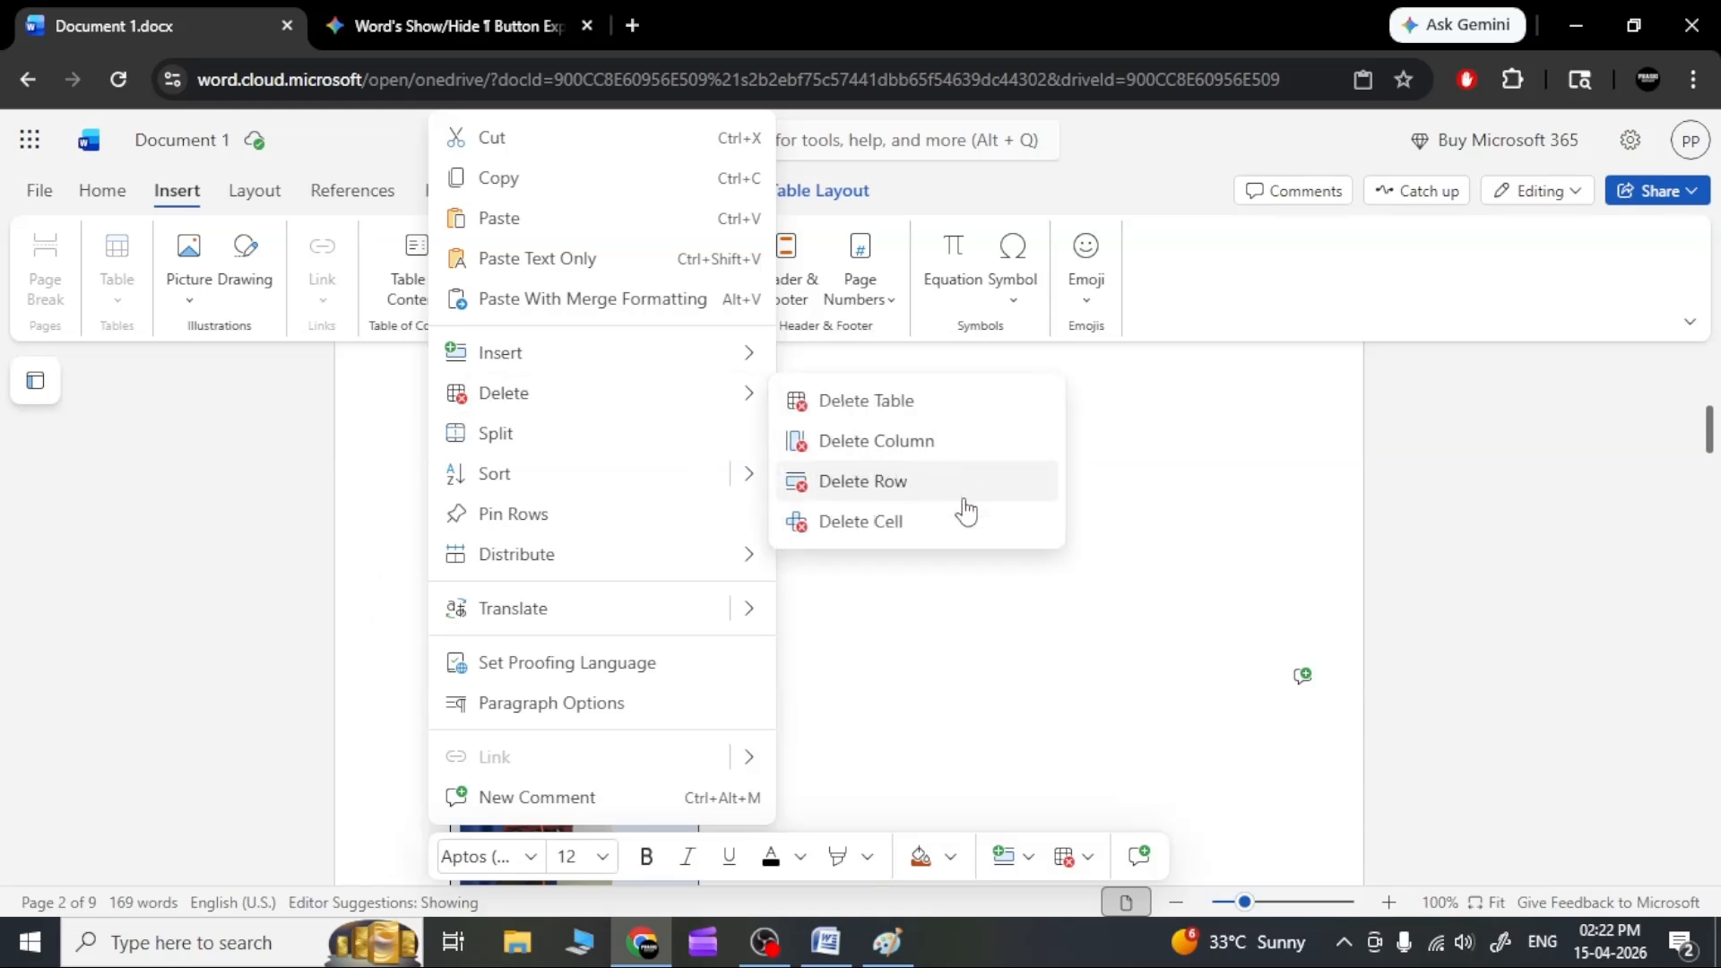
pyautogui.click(980, 410)
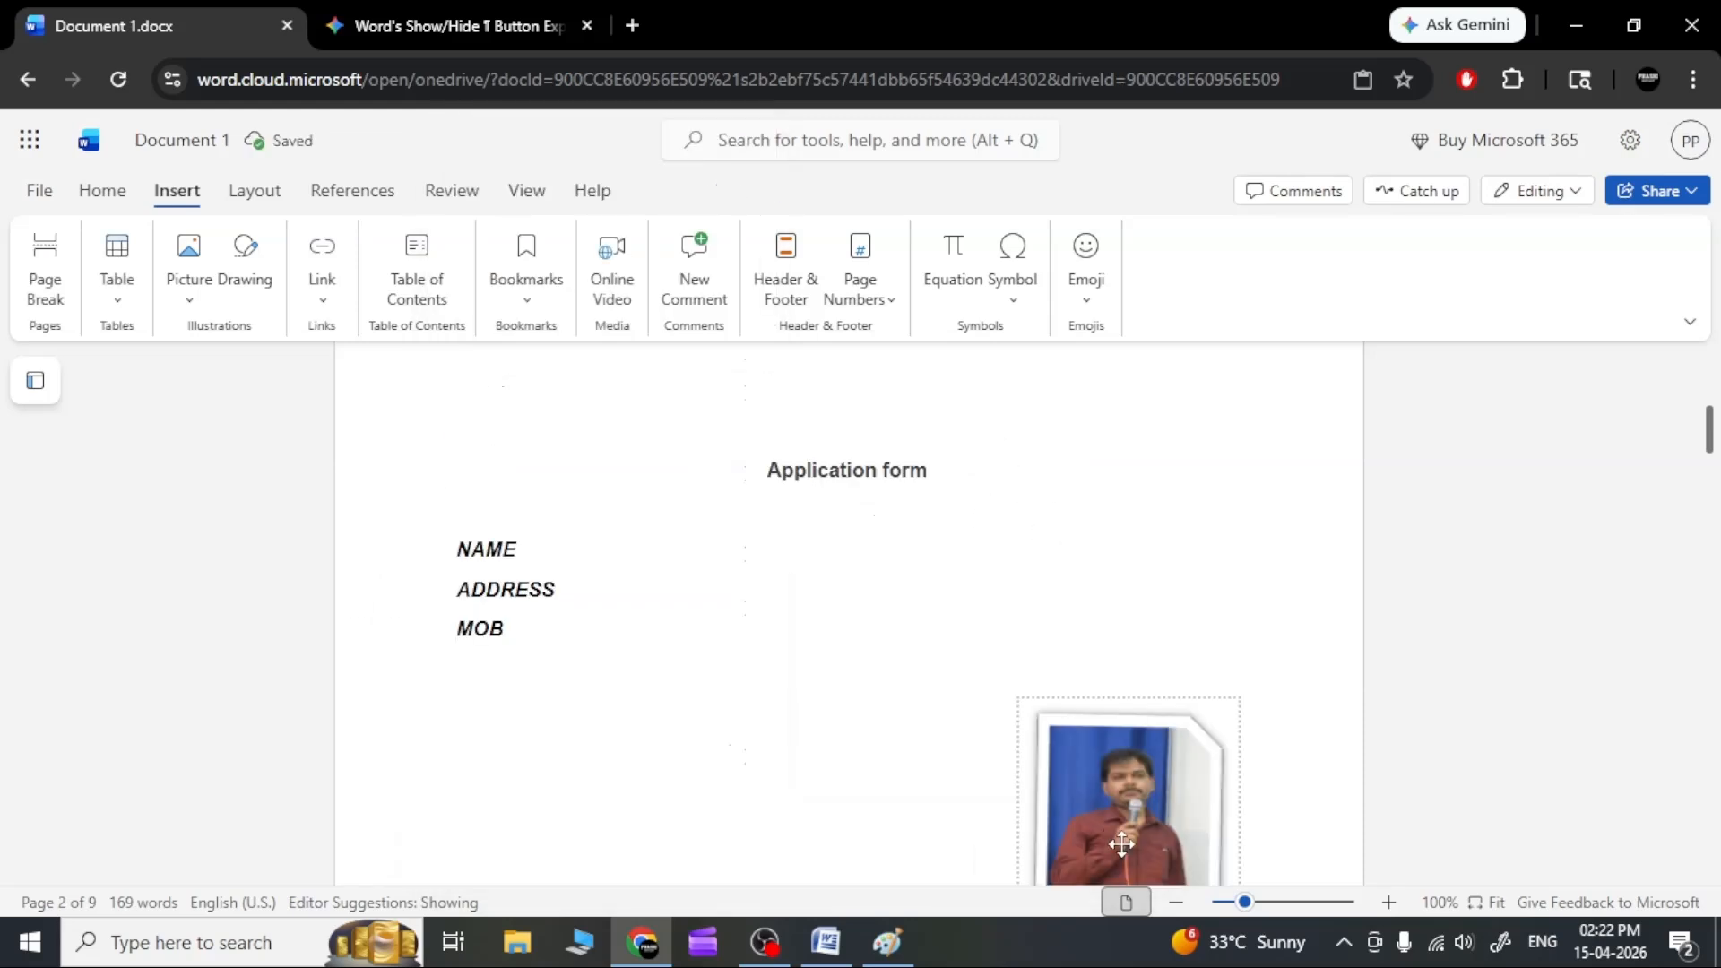
# Delete the right-aligned snipped-corner picture from the application form.
pyautogui.scroll(-3, 1067, 610)
pyautogui.click(1070, 617)
pyautogui.rightClick(1069, 615)
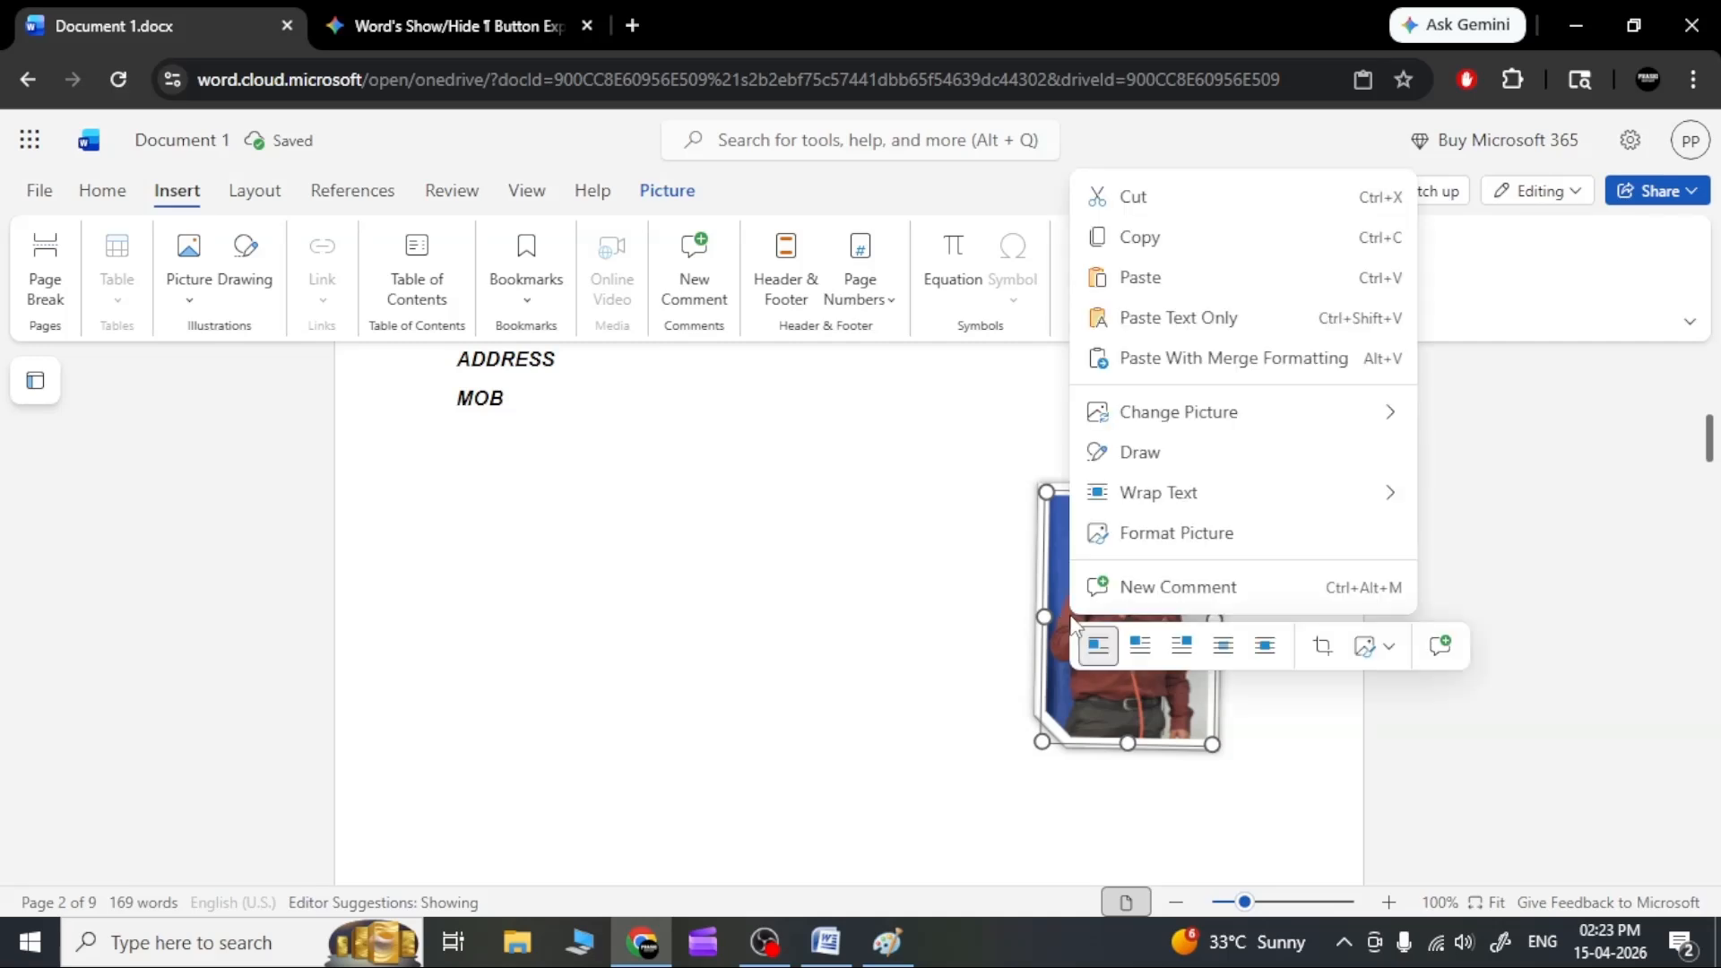
pyautogui.press('Escape')
pyautogui.press('Delete')
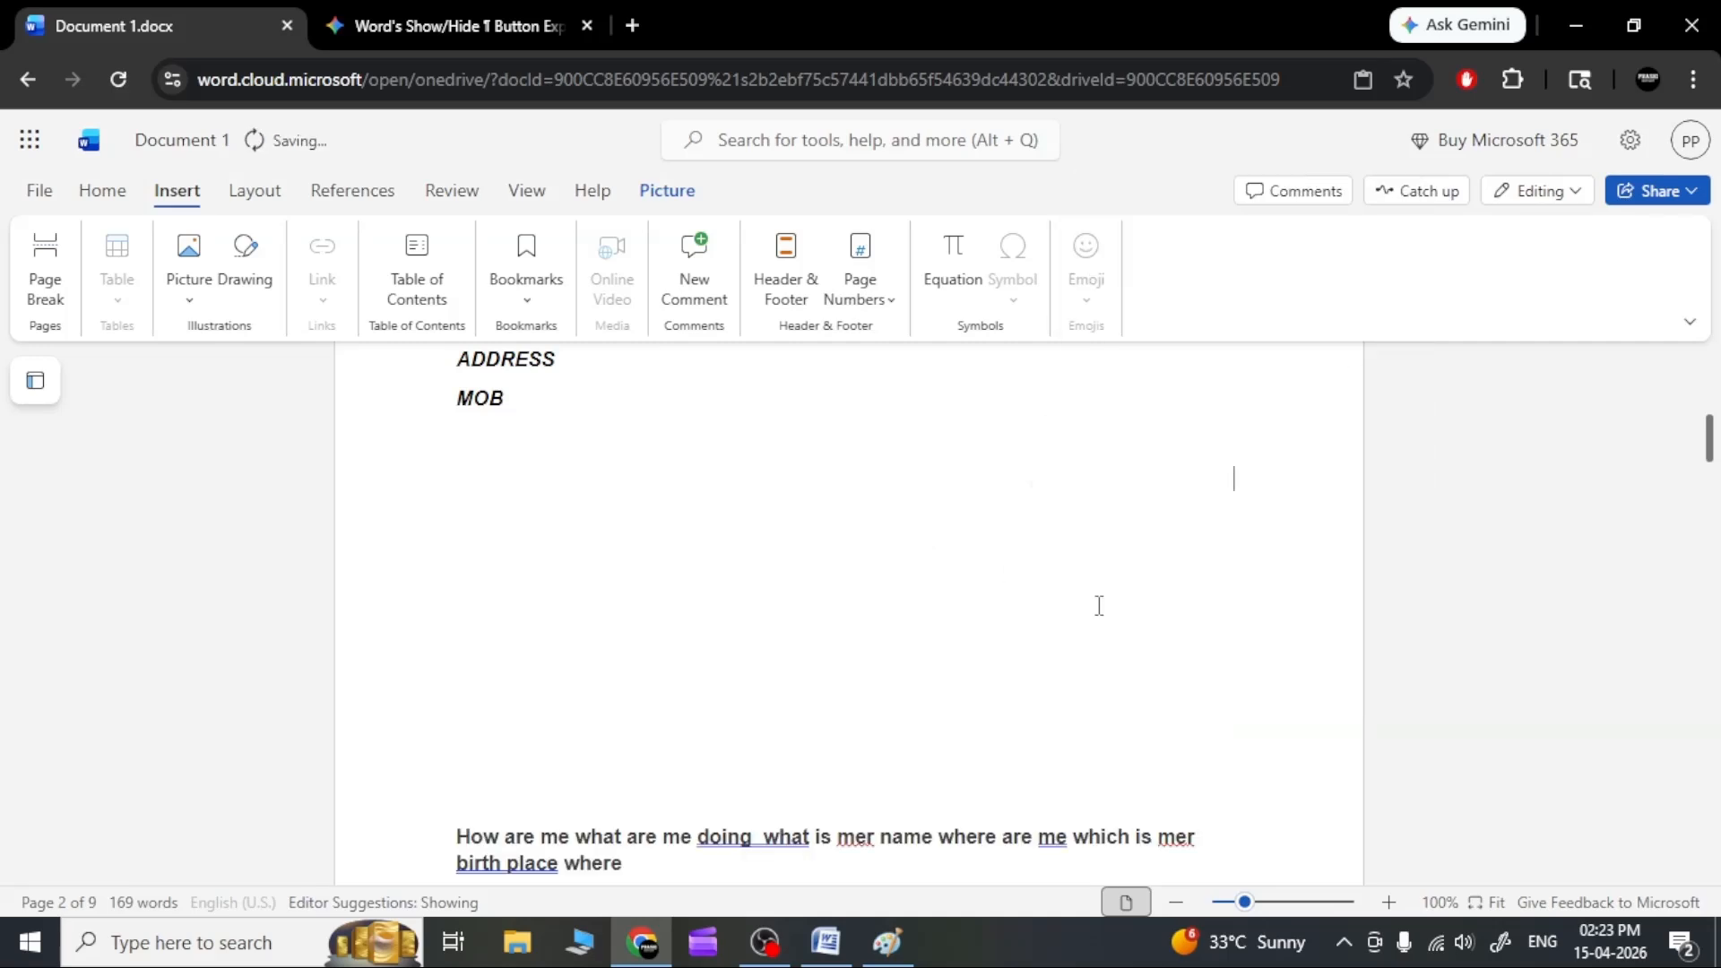
# Insert a drawing with one empty, nearly square text box at the ADDRESS line, and save it into the document.
pyautogui.scroll(3, 970, 623)
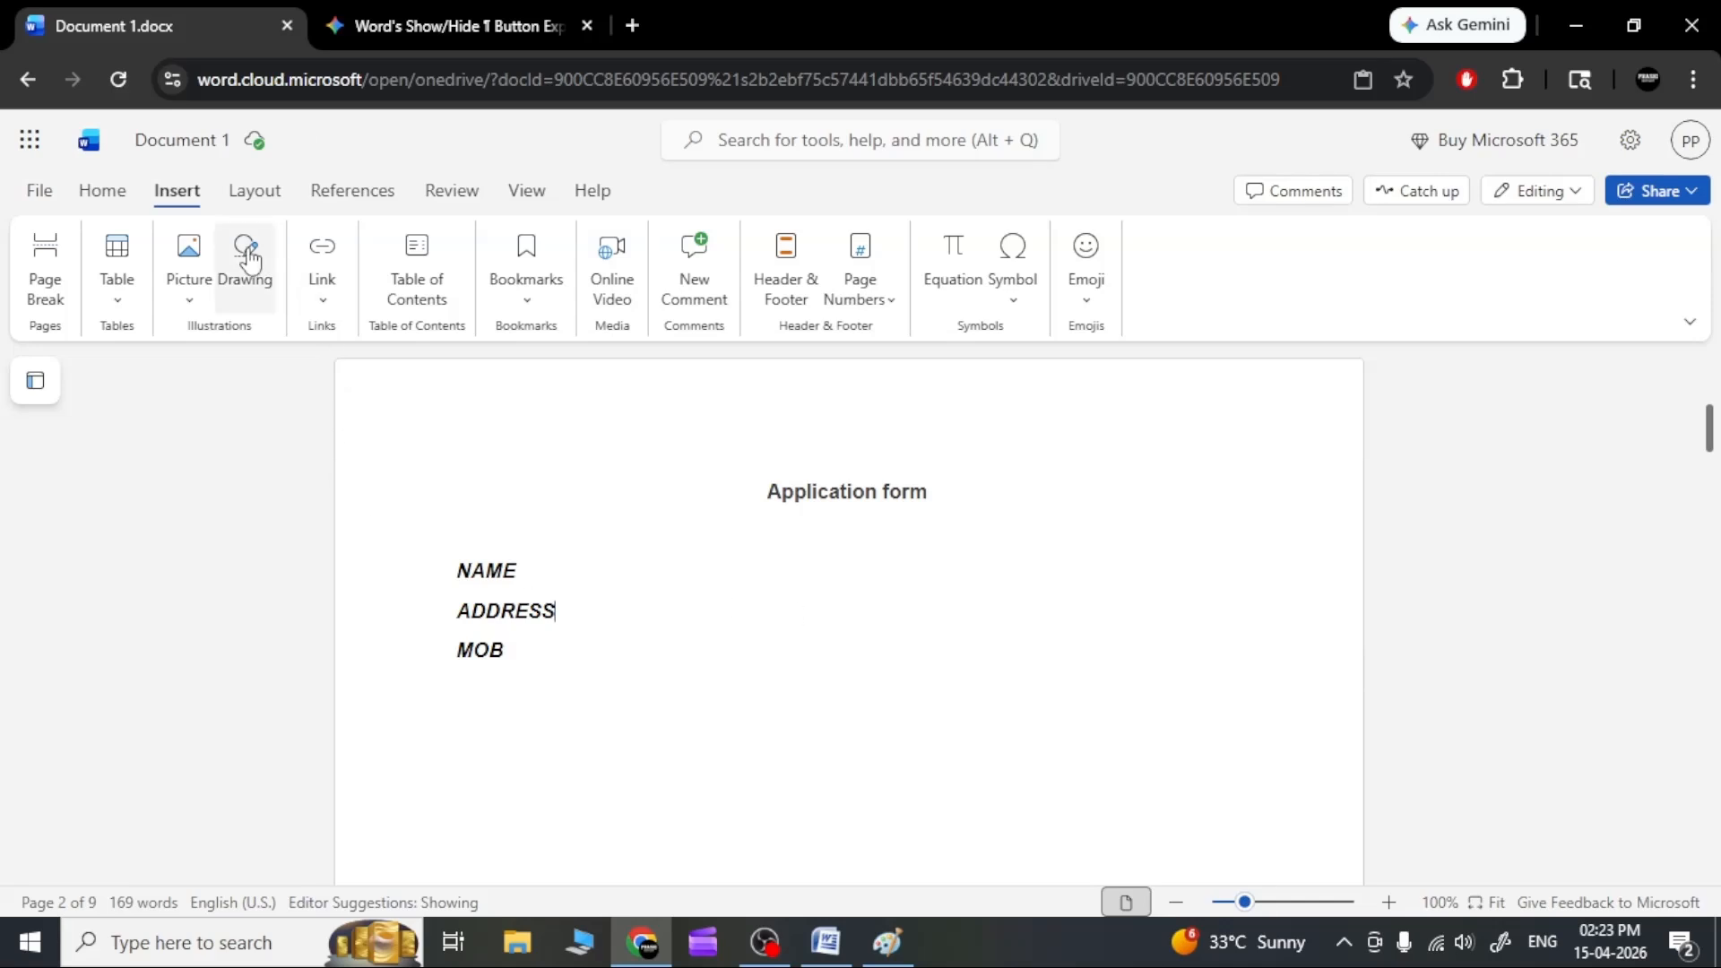
pyautogui.click(250, 260)
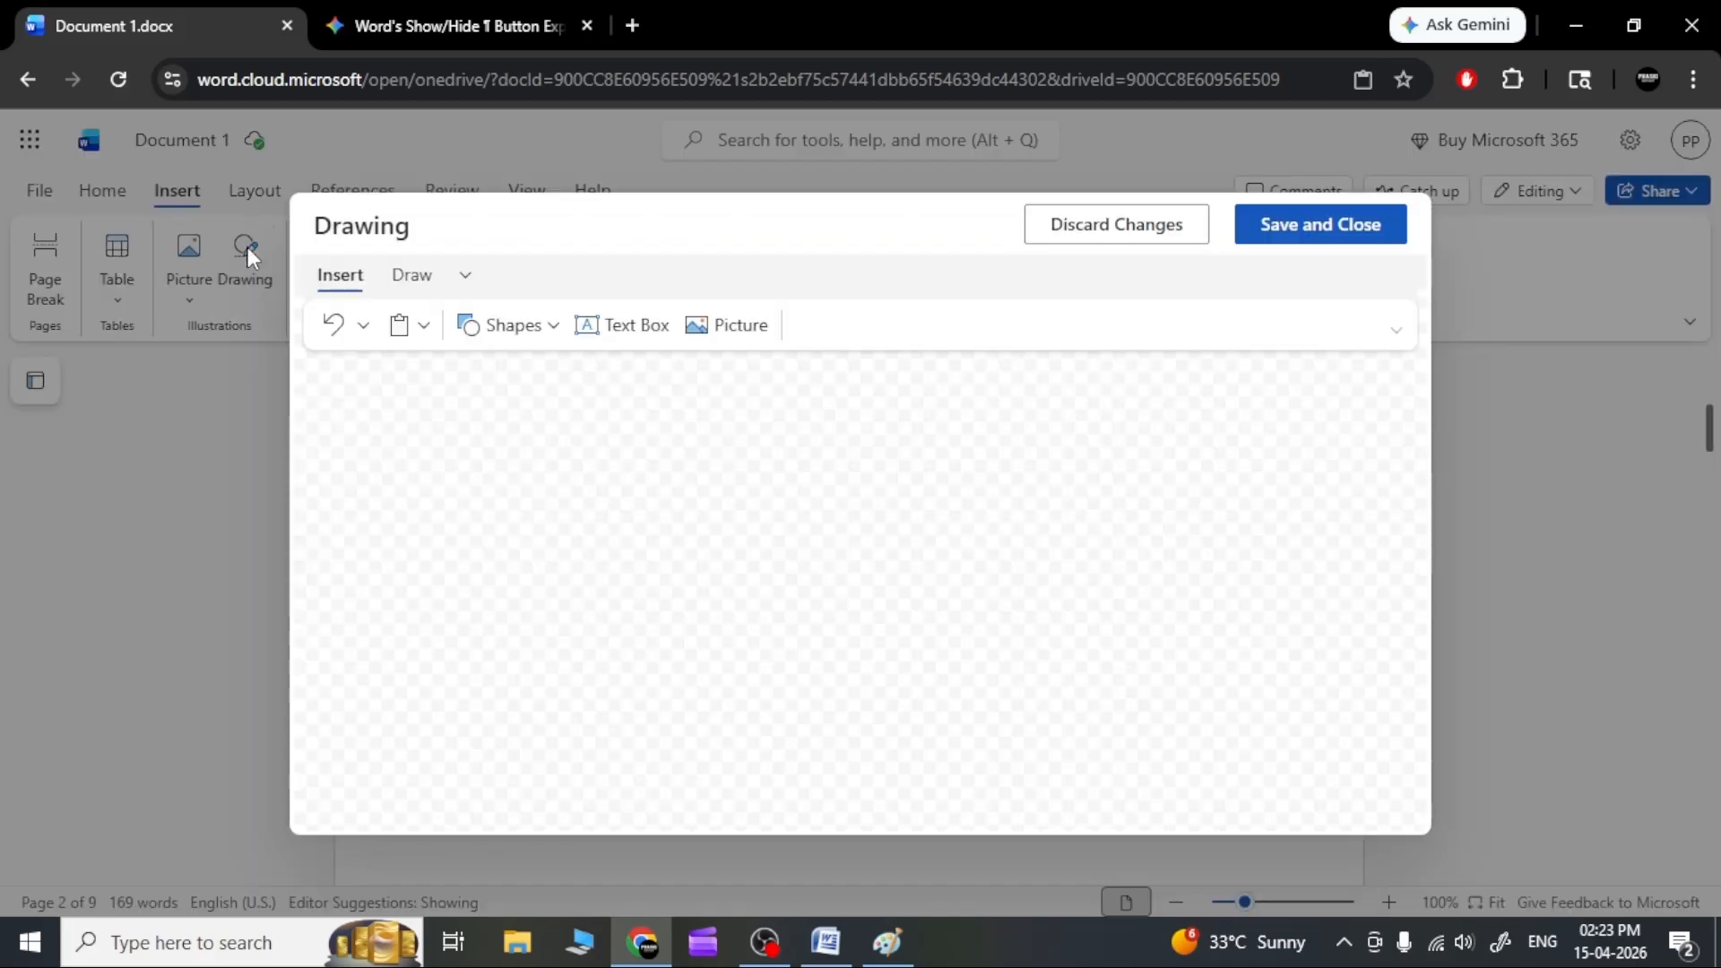
pyautogui.click(551, 323)
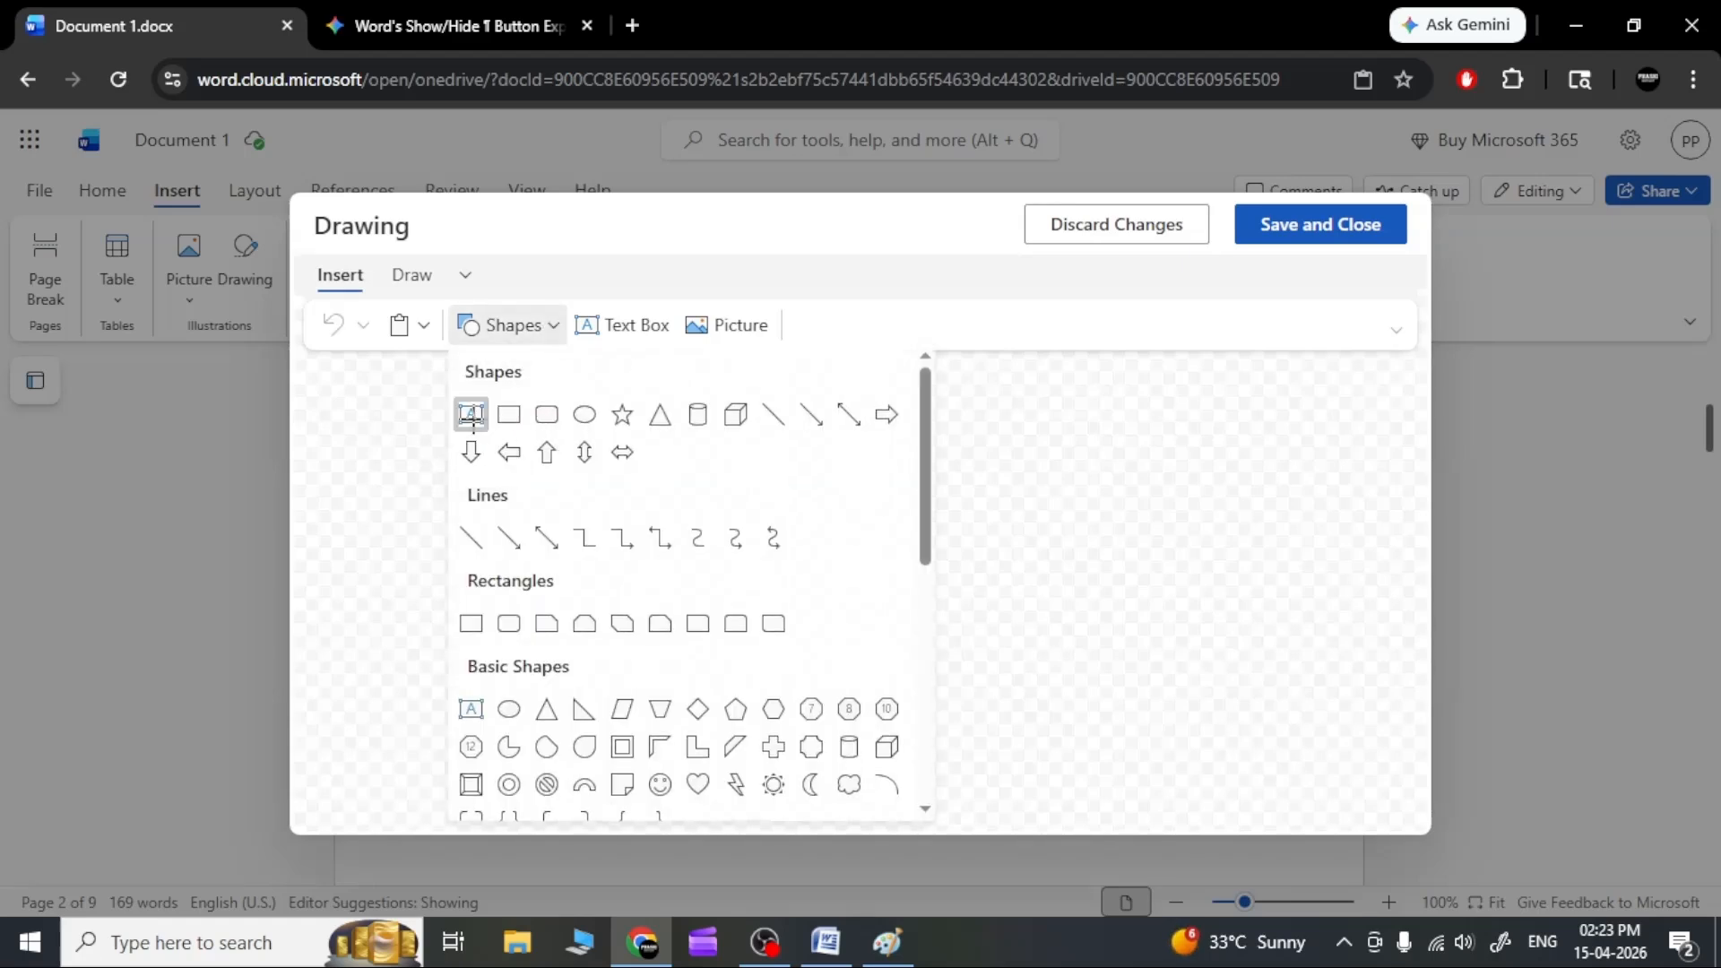
pyautogui.click(474, 420)
pyautogui.moveTo(615, 463); pyautogui.dragTo(876, 700)
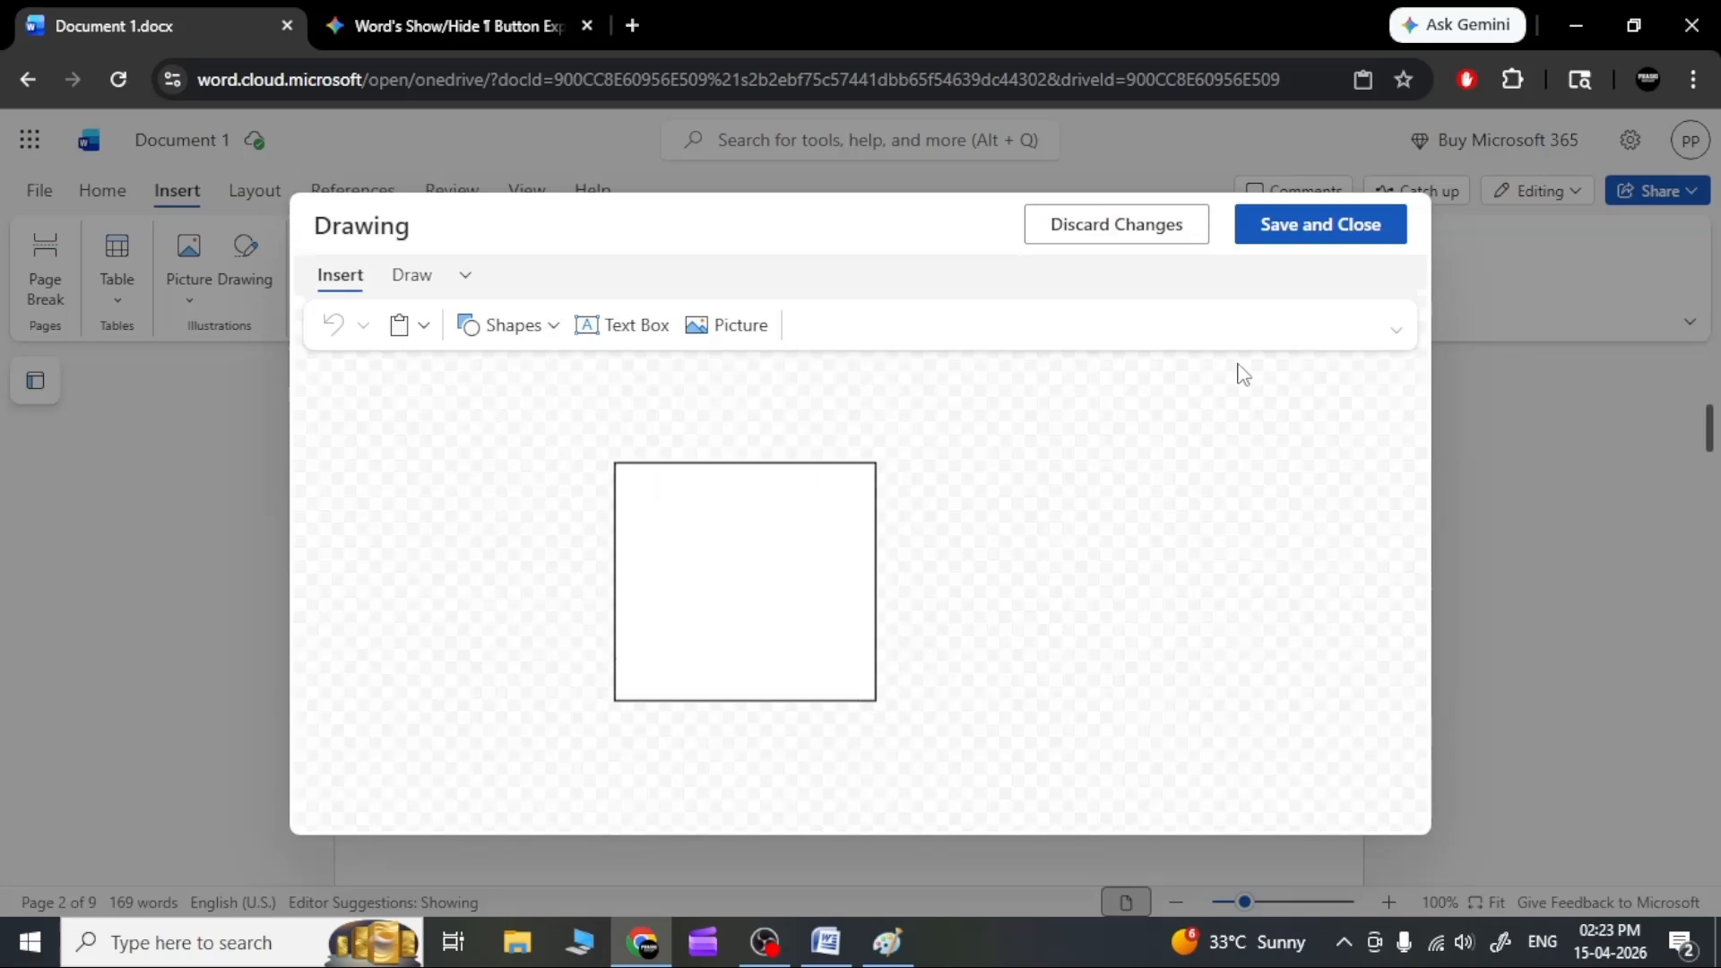
pyautogui.click(1292, 228)
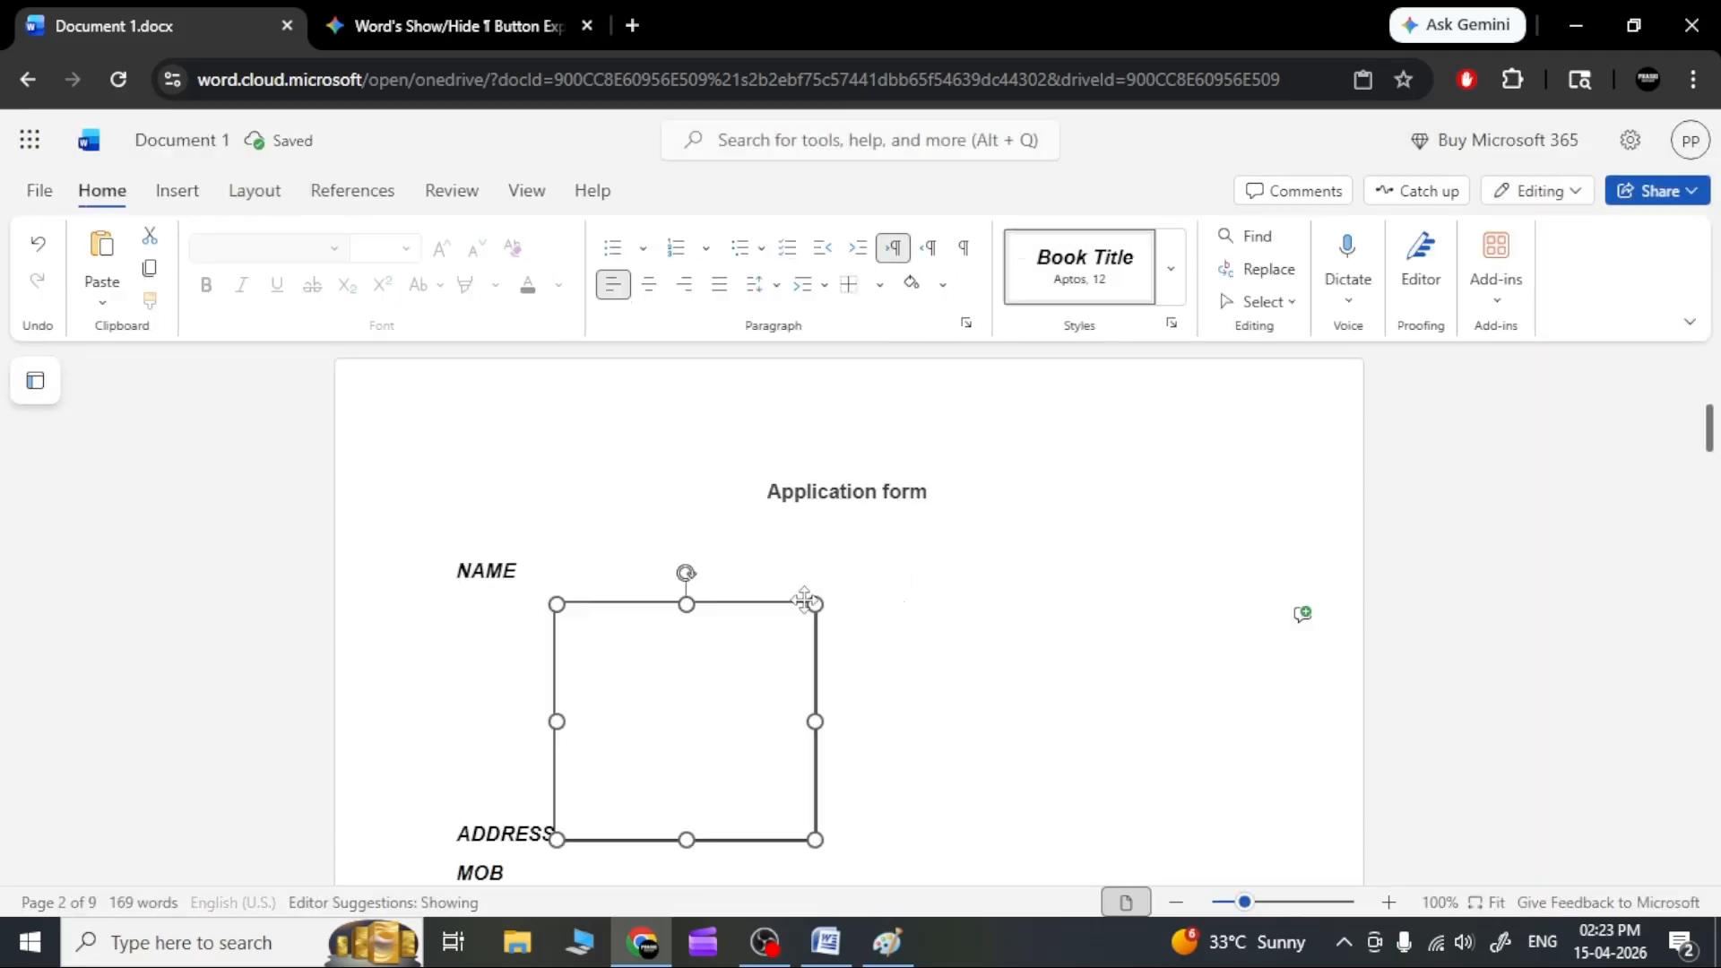
# Shrink the inserted text box freehand to about two thirds of its size, and move it below the MOB line.
pyautogui.moveTo(812, 601); pyautogui.dragTo(691, 677)
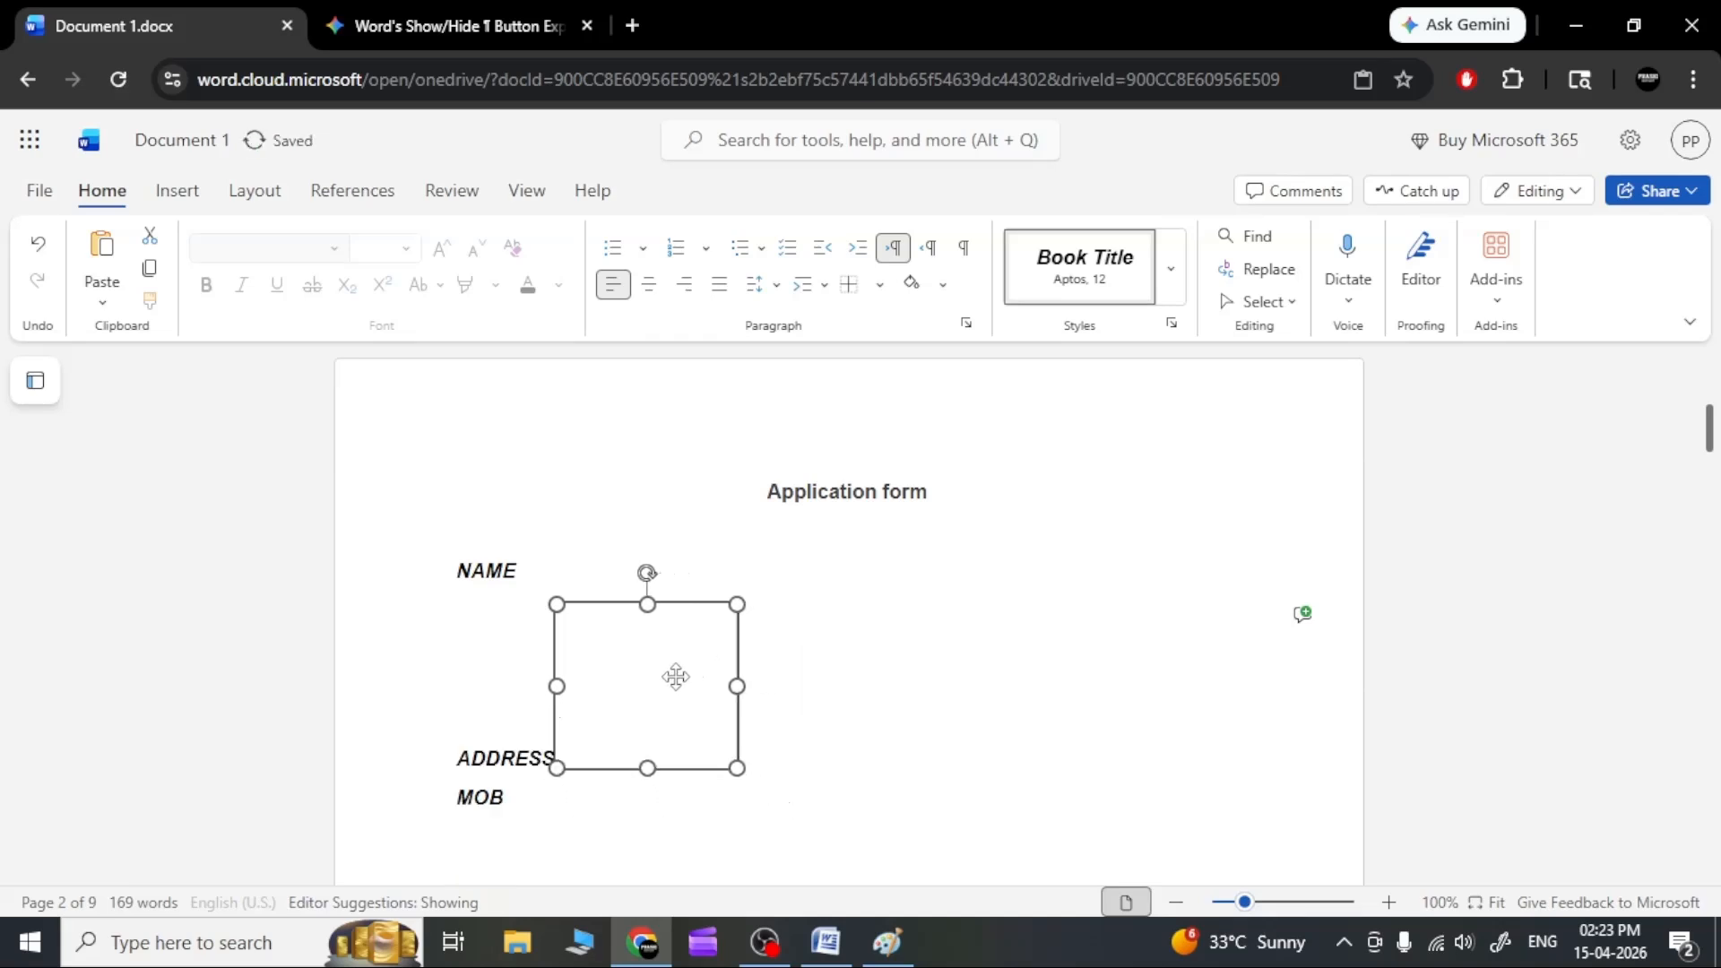
pyautogui.click(526, 622)
pyautogui.click(608, 640)
pyautogui.click(539, 638)
pyautogui.click(556, 629)
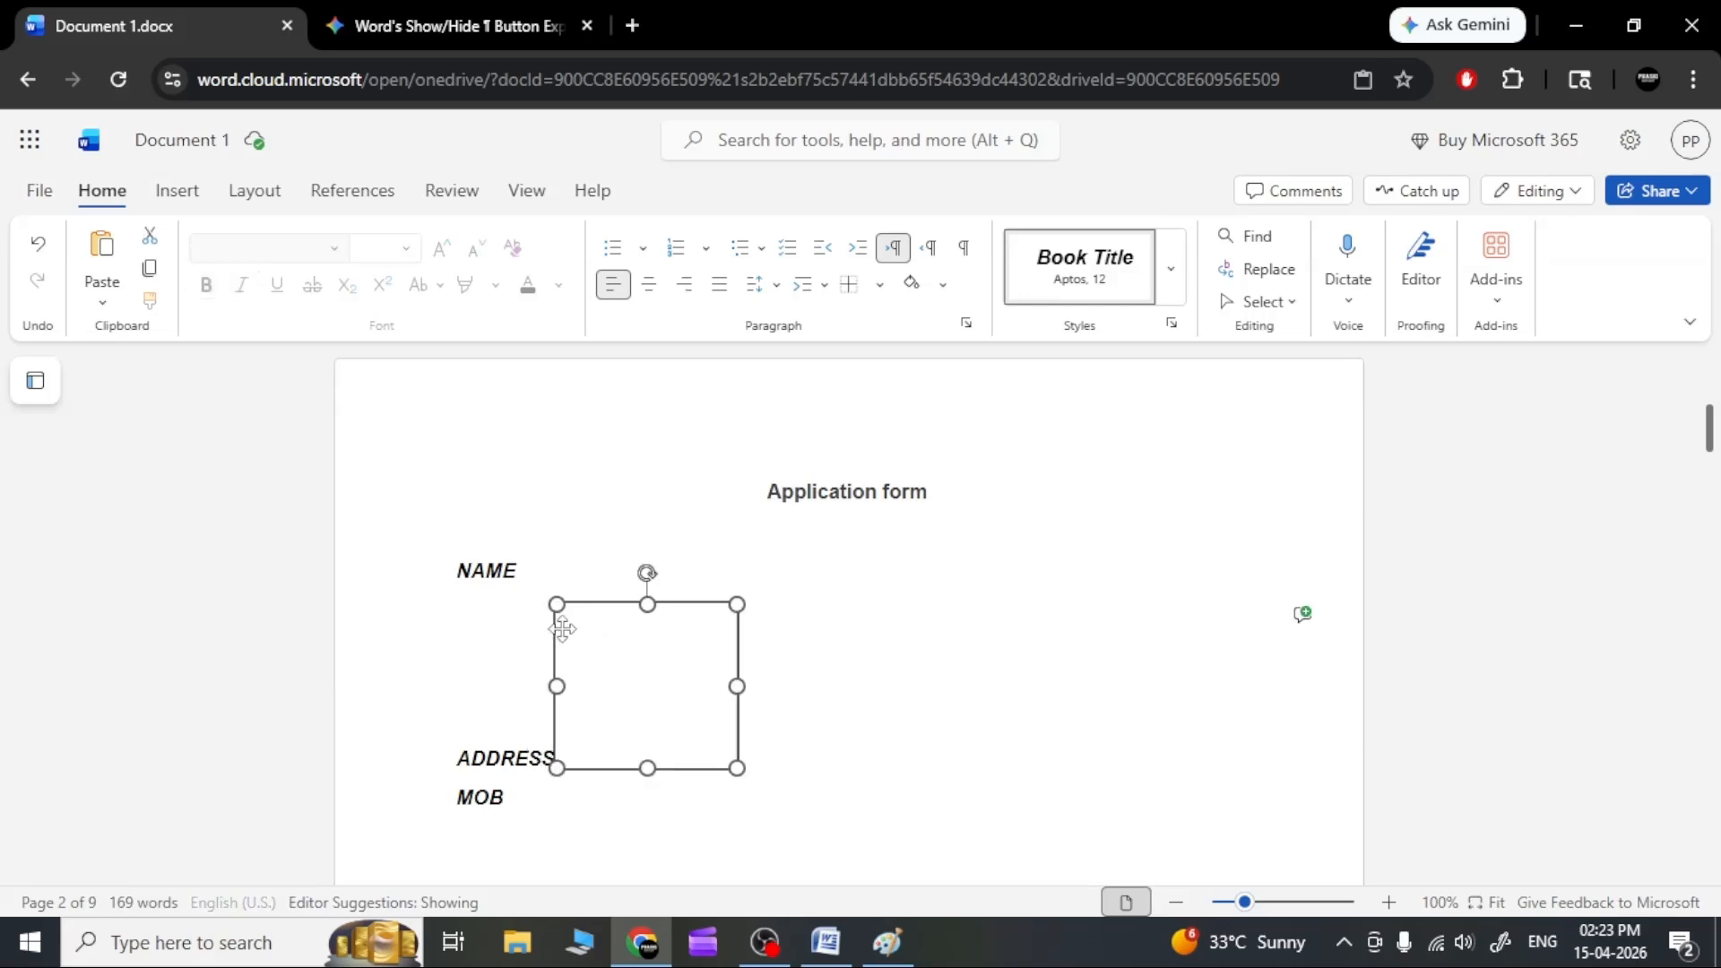
pyautogui.moveTo(603, 646); pyautogui.dragTo(780, 784)
pyautogui.moveTo(580, 718); pyautogui.dragTo(711, 599)
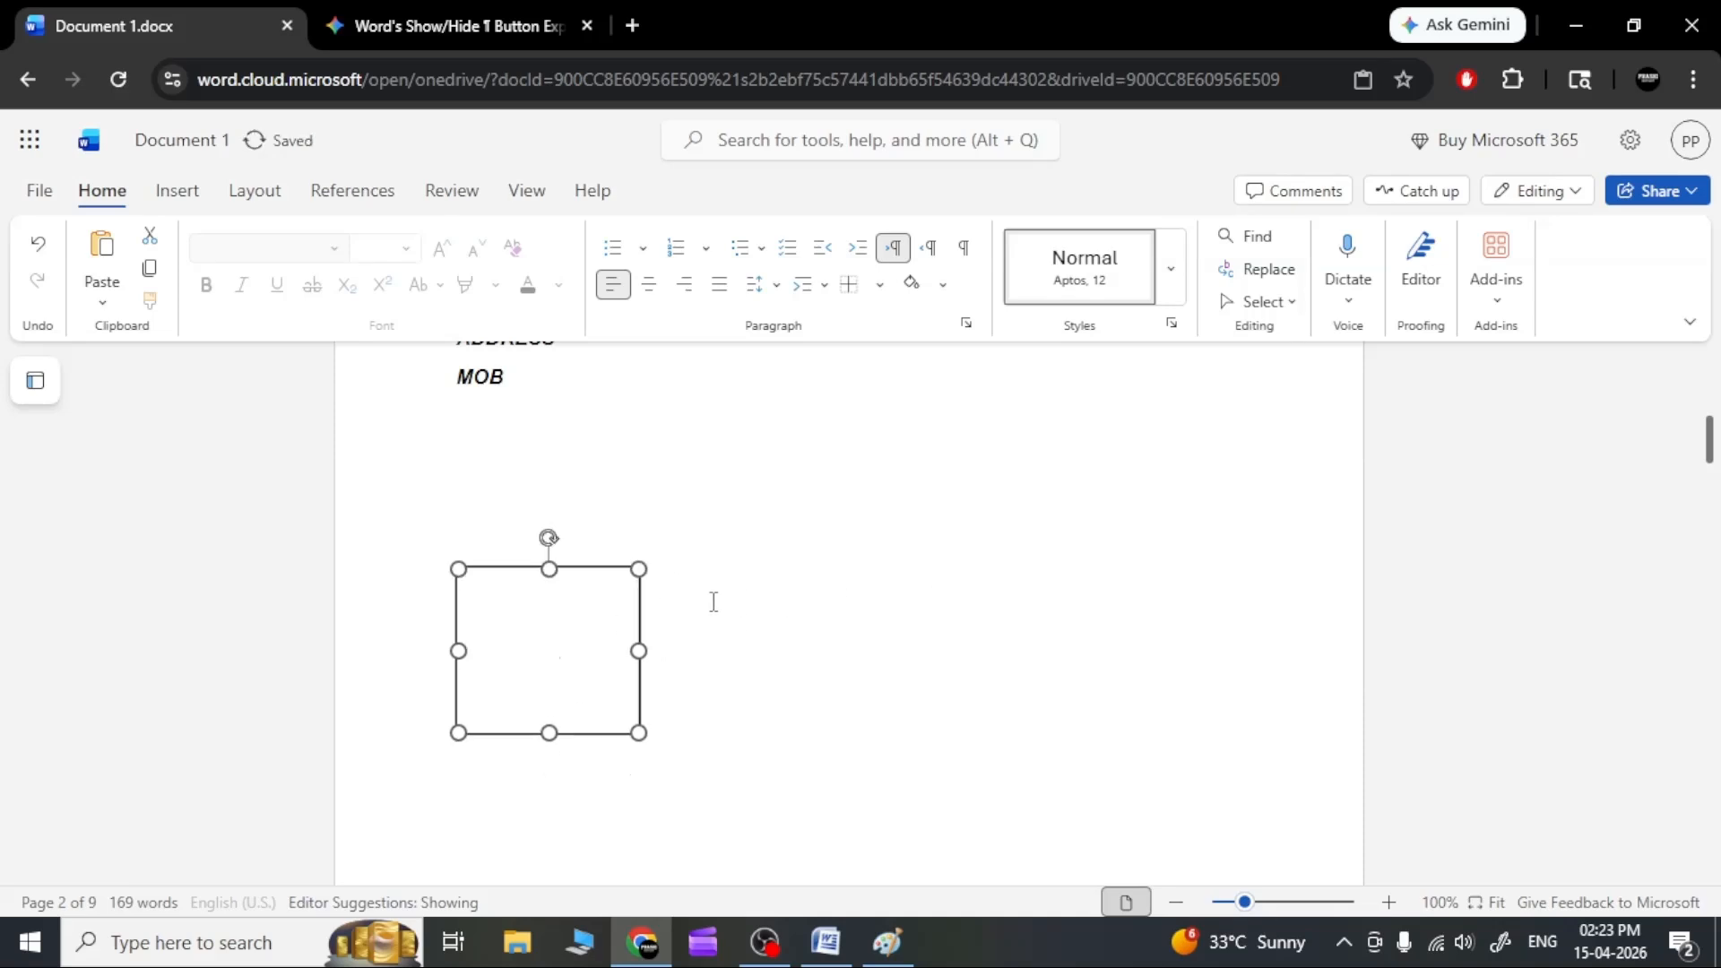
# Try right alignment on the empty text box, and return it to the left margin directly below the MOB line.
pyautogui.click(719, 284)
pyautogui.click(692, 301)
pyautogui.scroll(3, 764, 572)
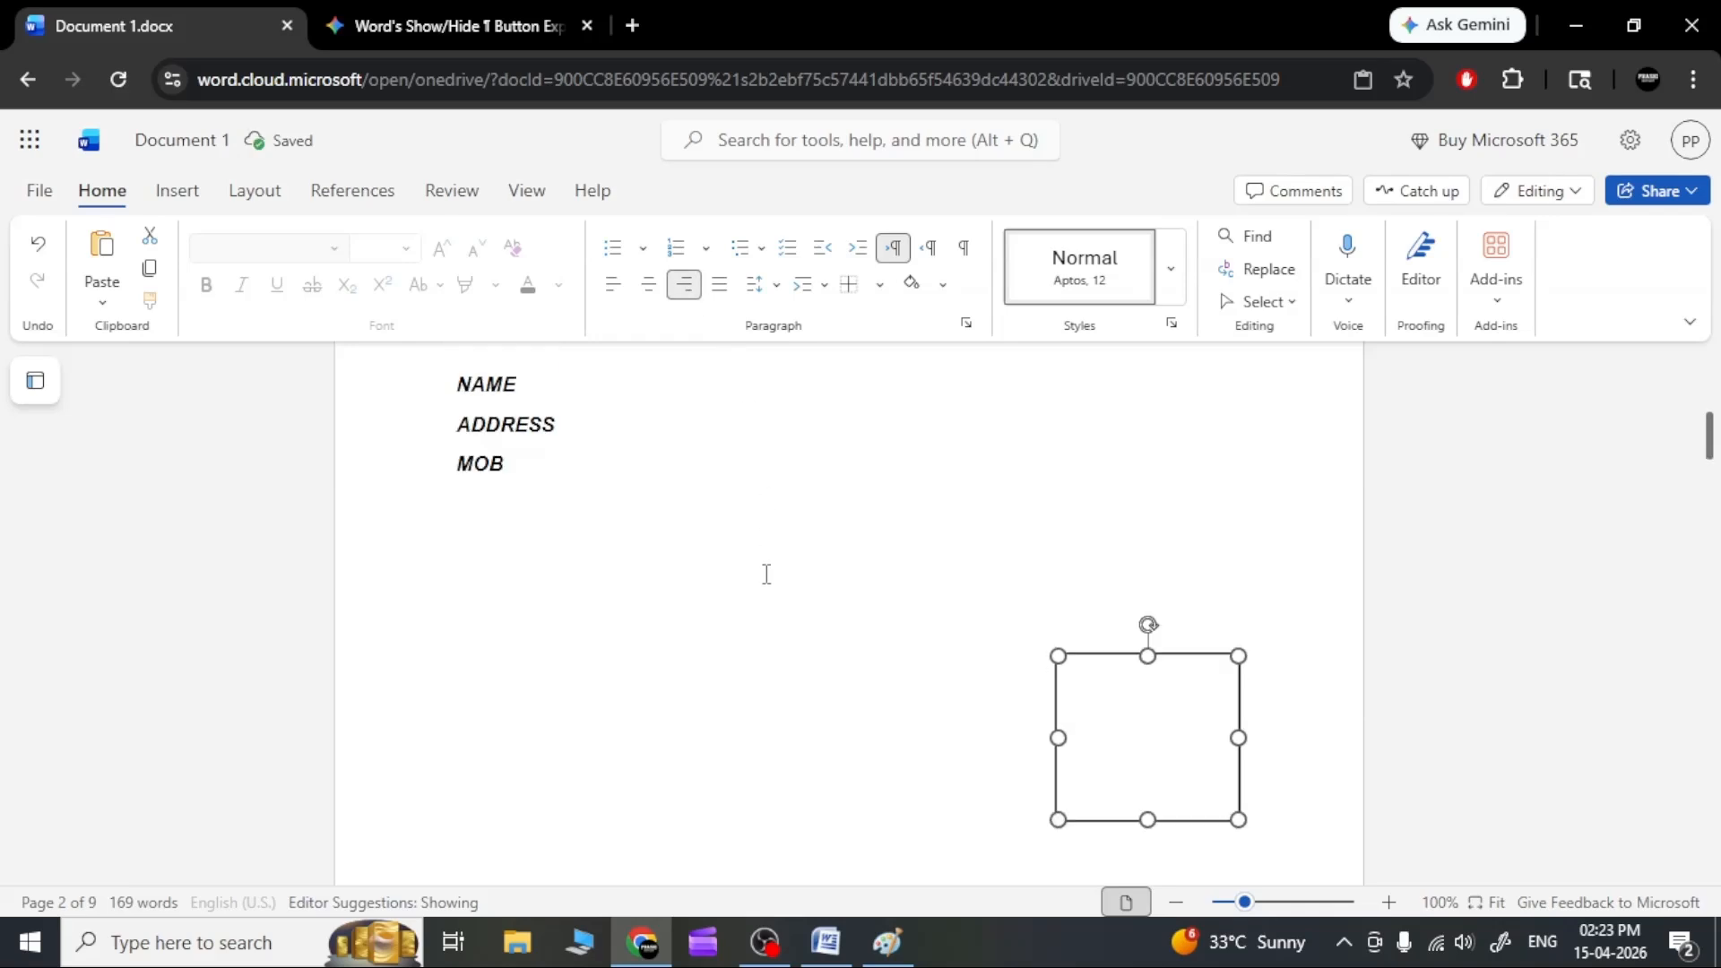
pyautogui.hotkey('ctrl', 'l')
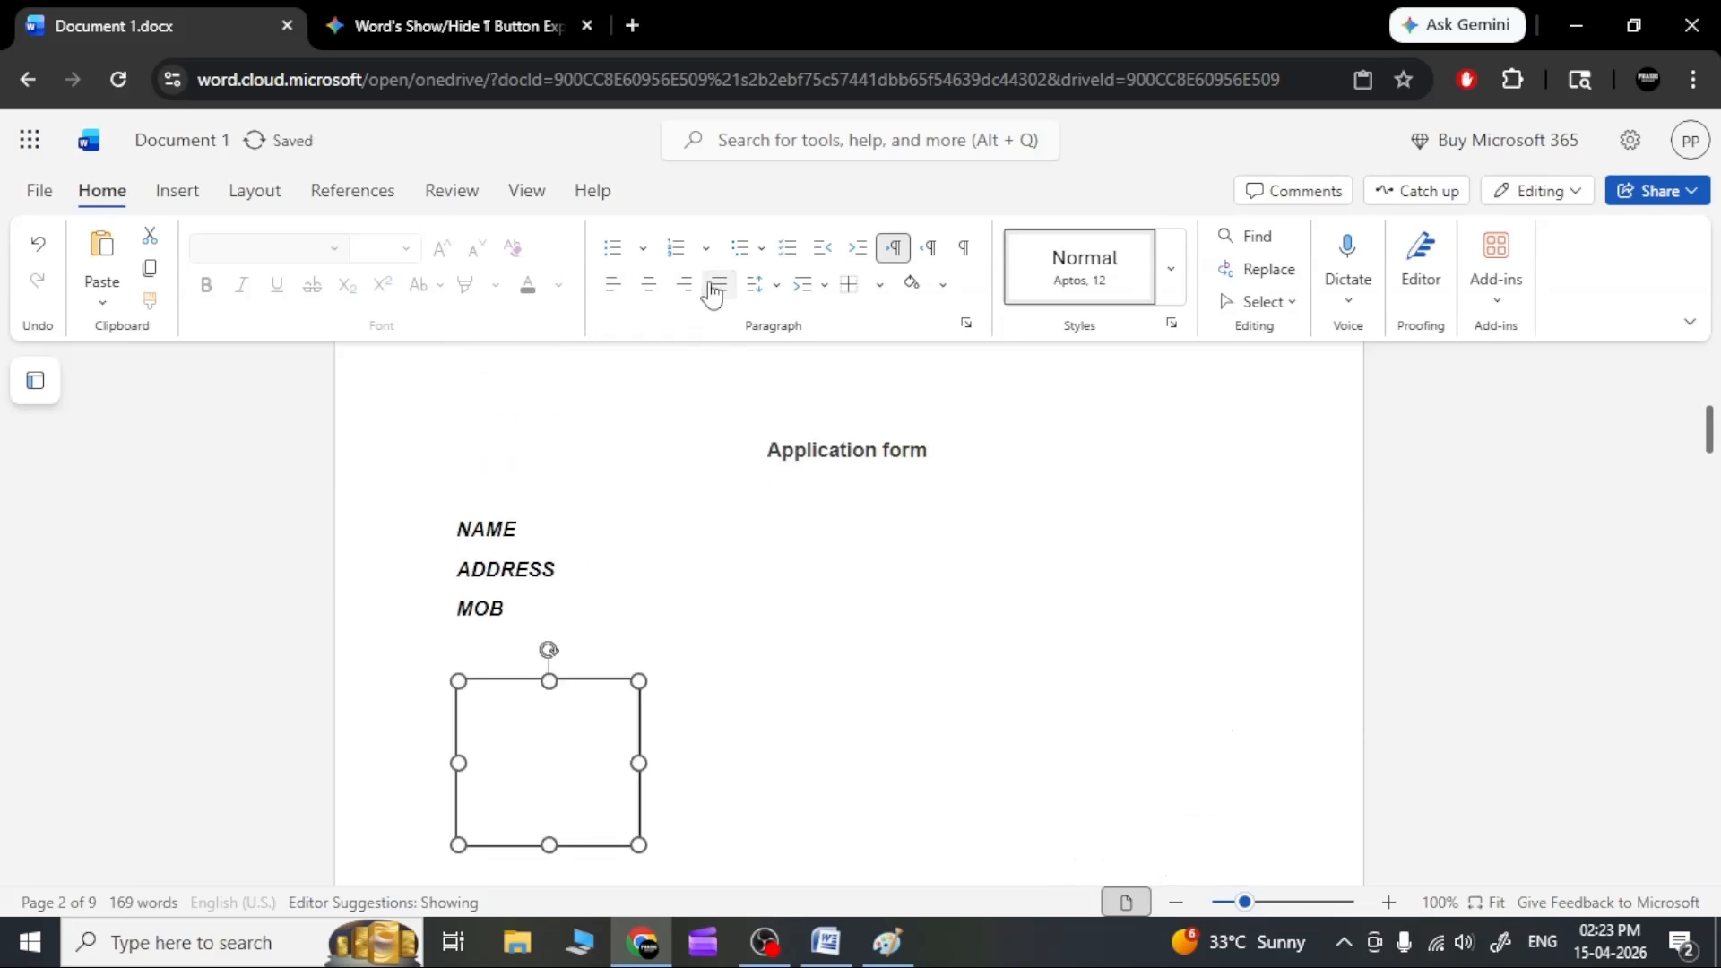
# Align the empty text box right and back left, and delete it from the application form.
pyautogui.click(682, 287)
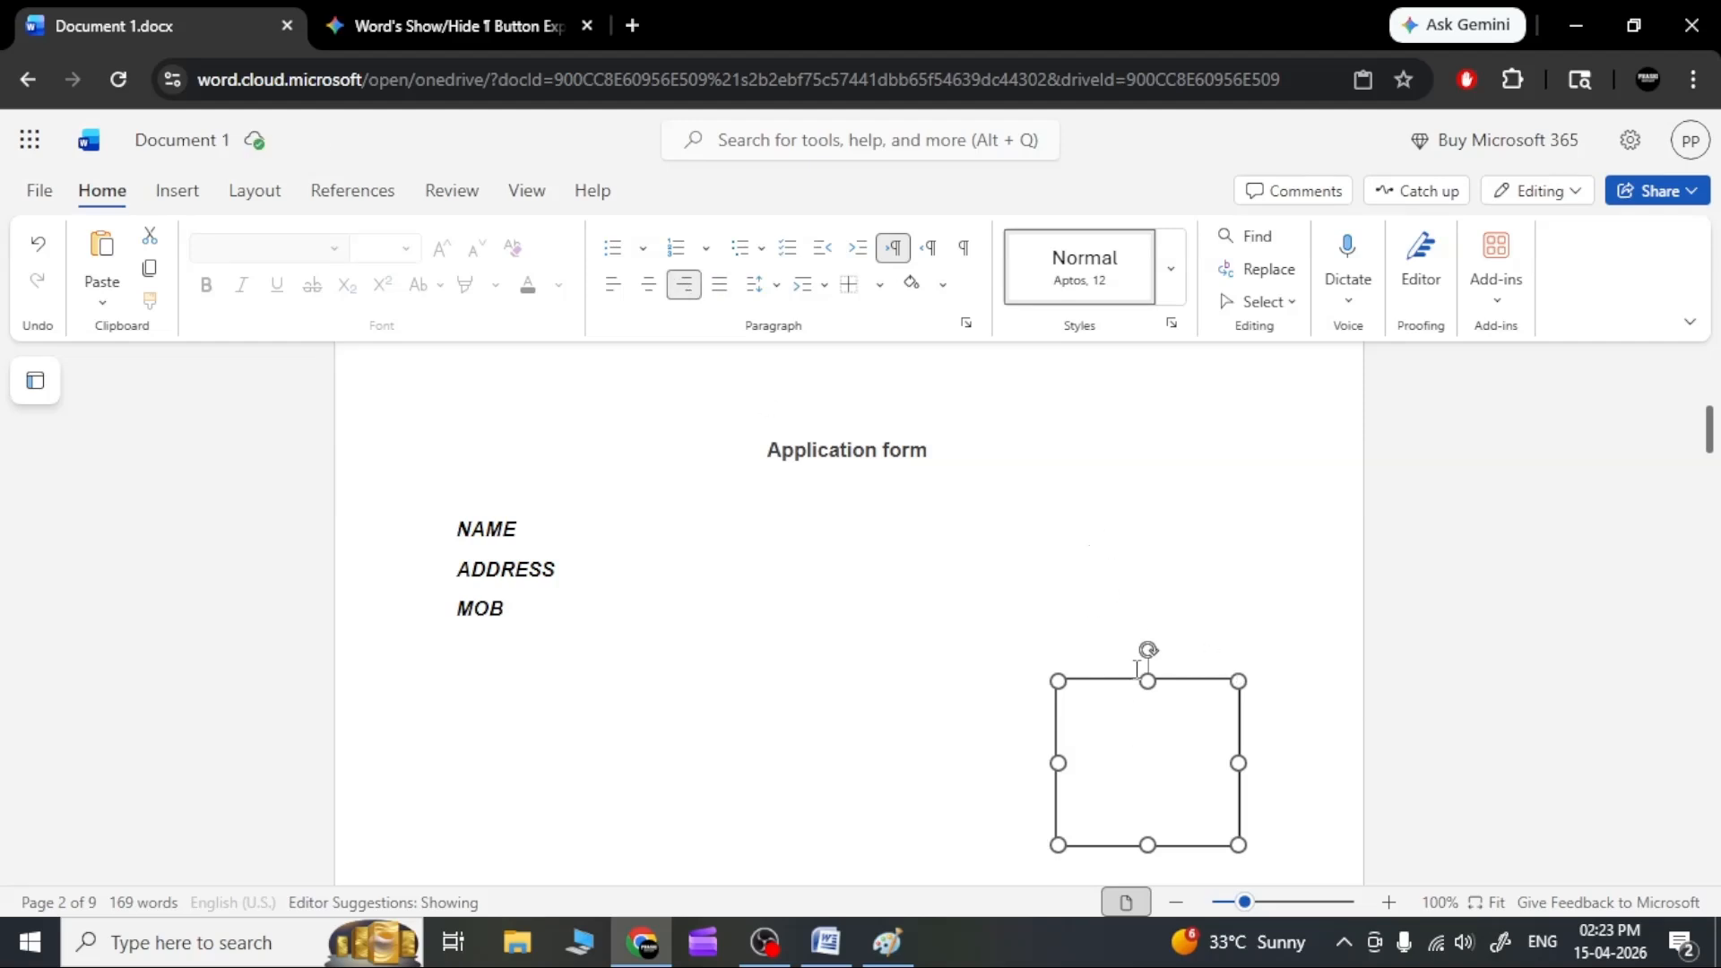
pyautogui.hotkey('ctrl', 'l')
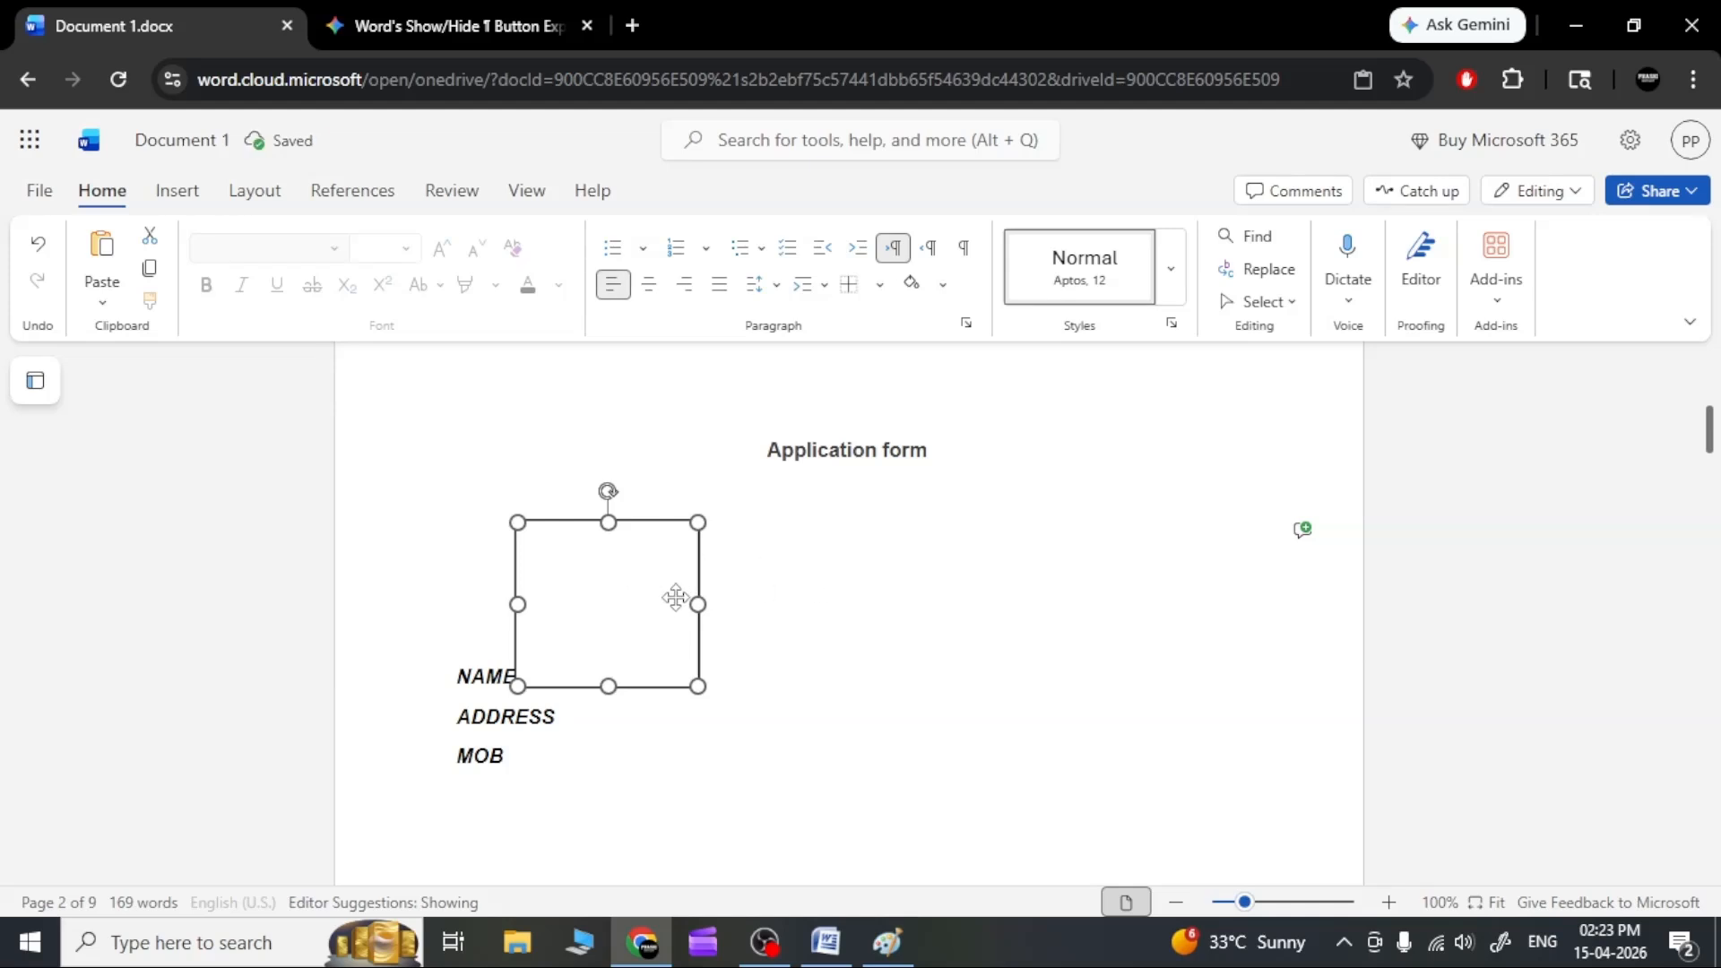
pyautogui.click(857, 627)
pyautogui.click(617, 607)
pyautogui.click(832, 603)
pyautogui.click(565, 603)
pyautogui.press('Delete')
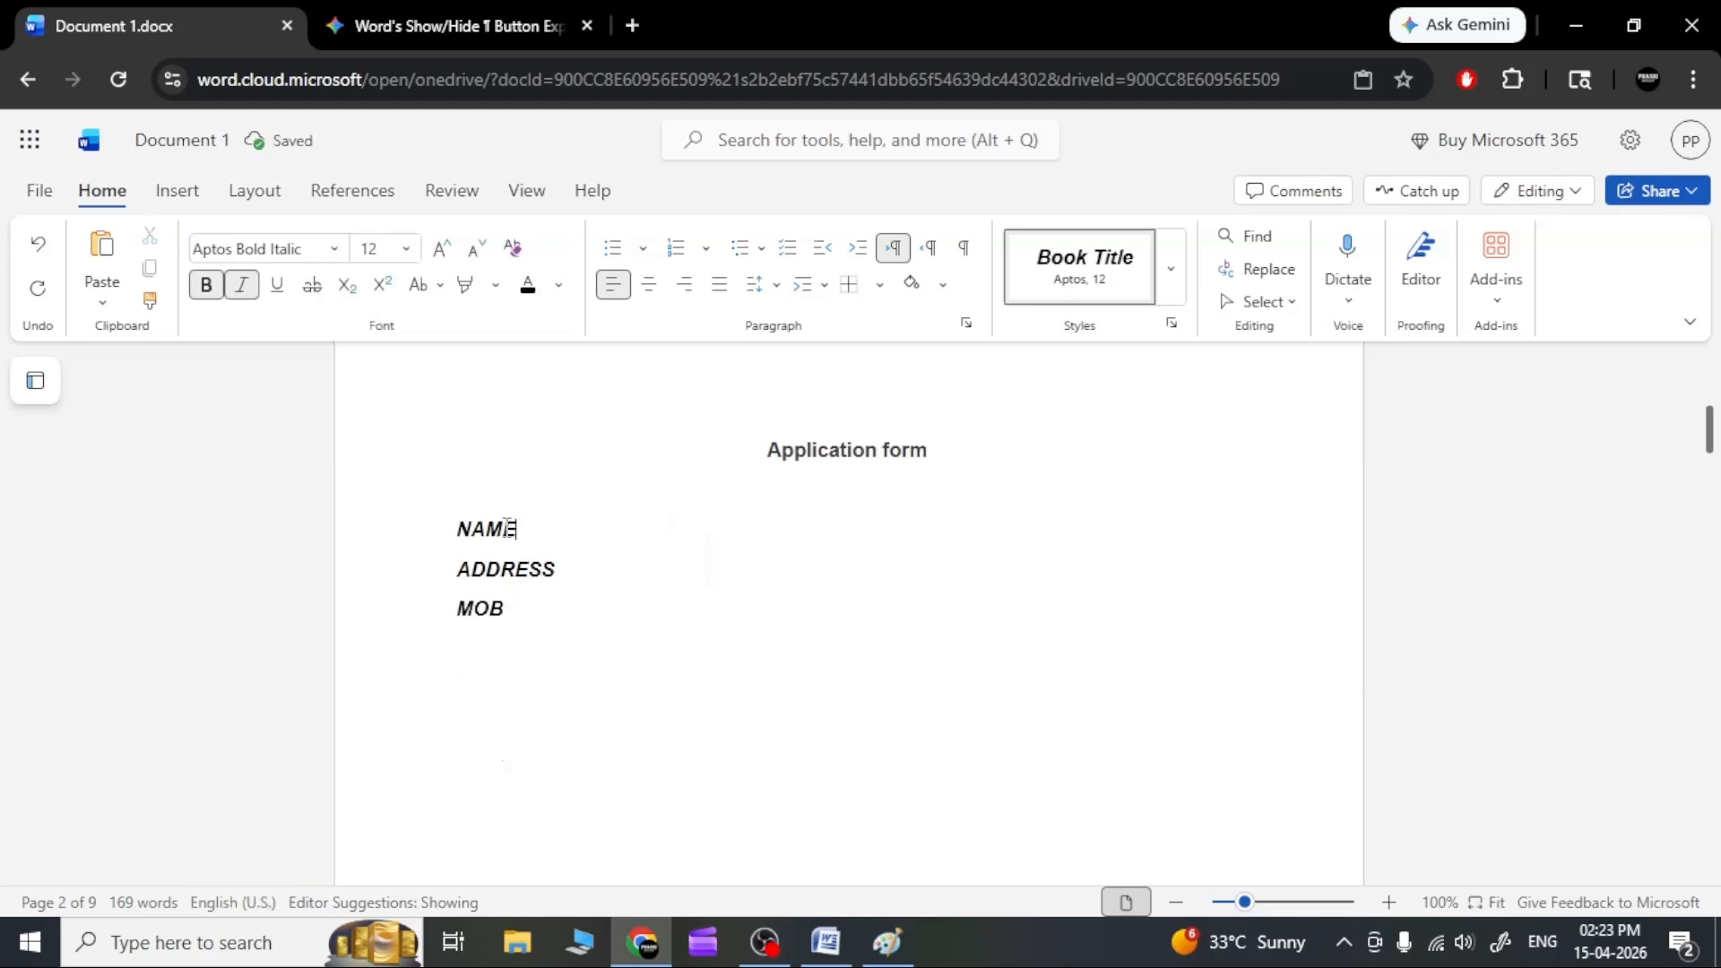
# Delete the NAME, ADDRESS and MOB lines below the Application form heading.
pyautogui.click(549, 513)
pyautogui.moveTo(467, 531); pyautogui.dragTo(588, 642)
pyautogui.press('Delete')
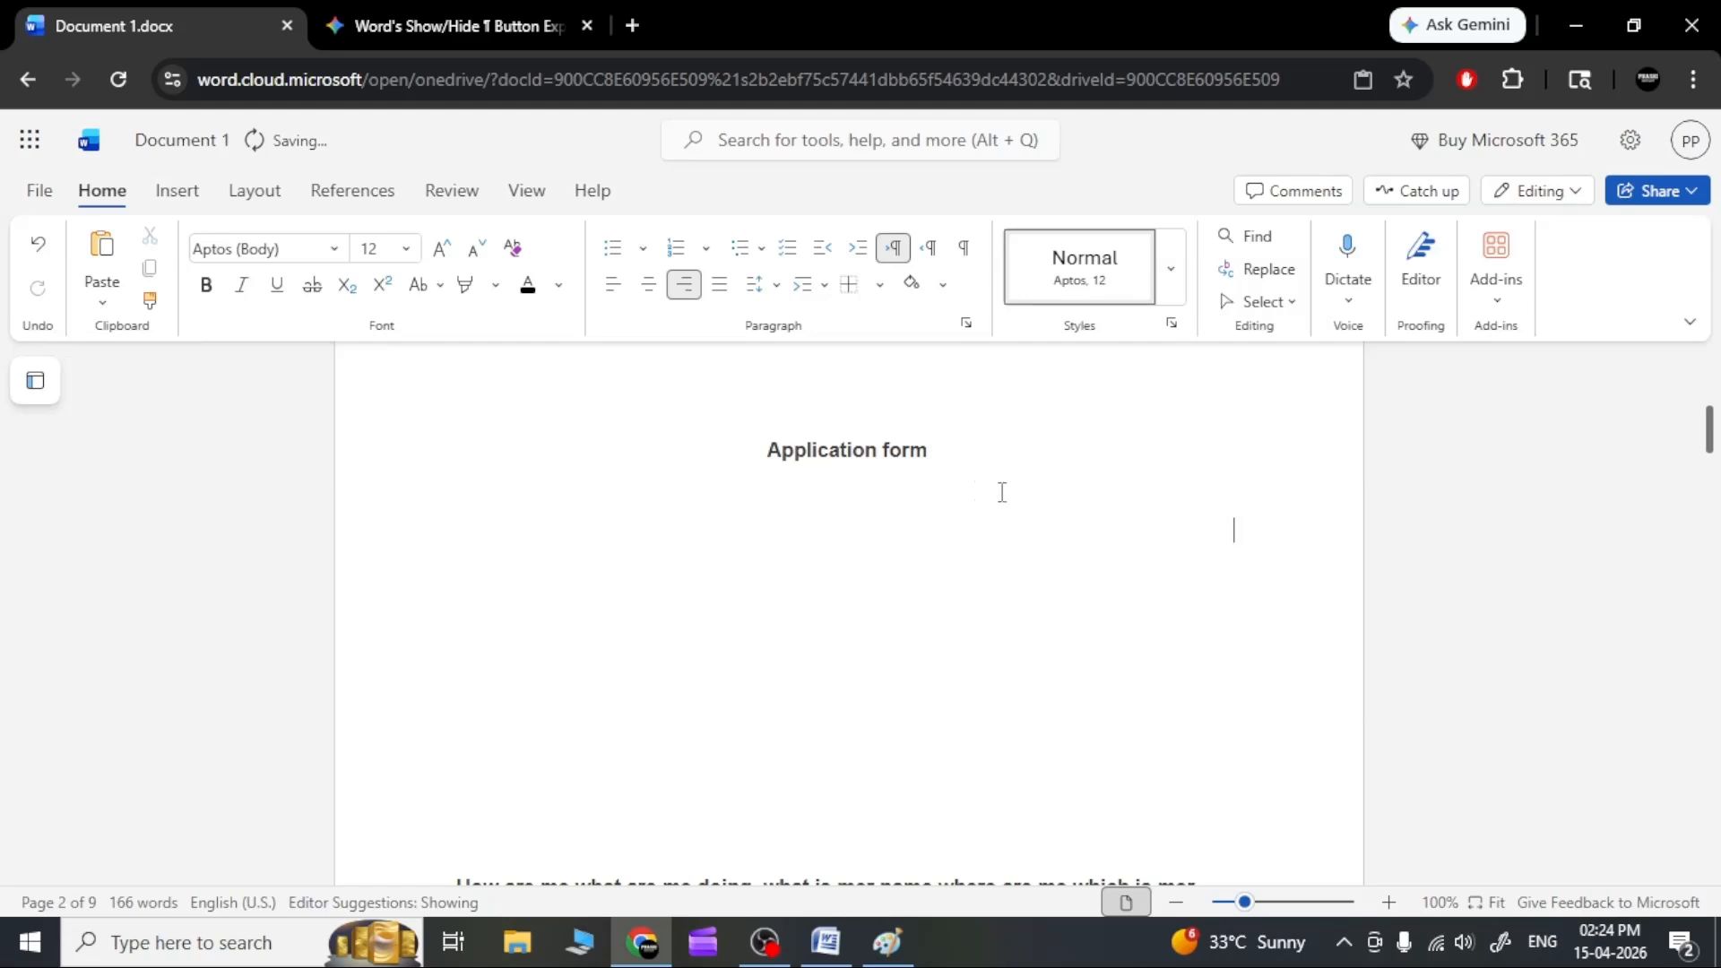
# Add blank lines below the Application form heading and left-align the empty paragraph.
pyautogui.press('Return')
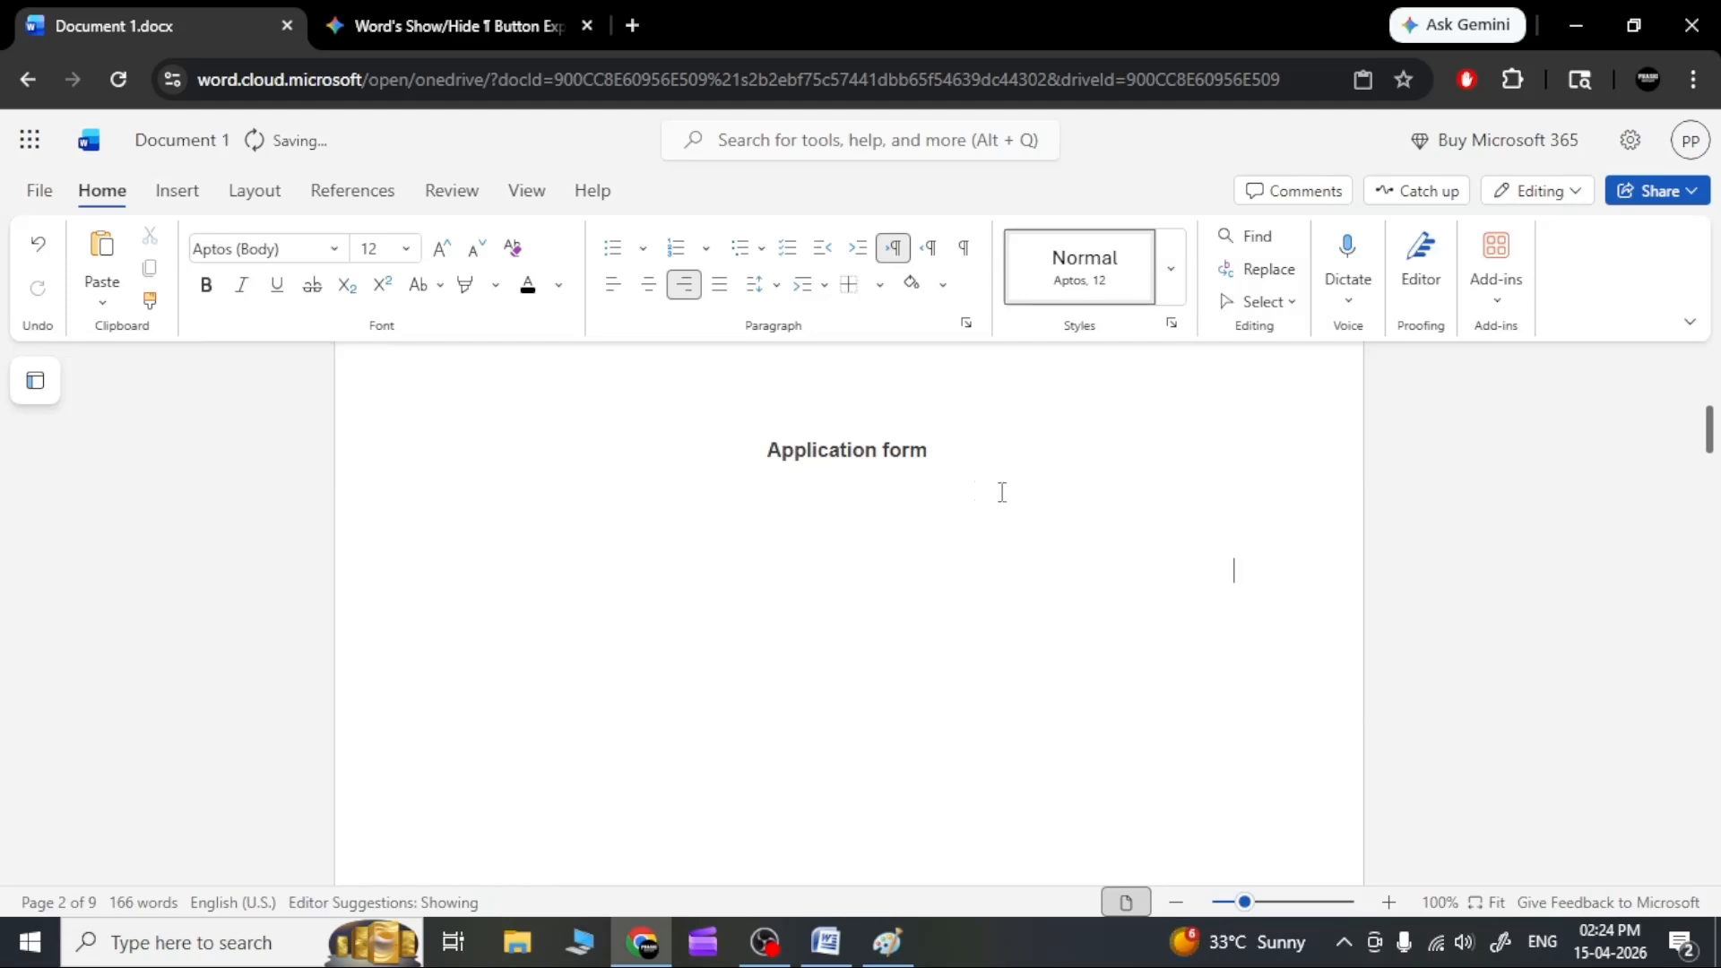
pyautogui.click(615, 287)
pyautogui.press('BackSpace')
pyautogui.click(613, 285)
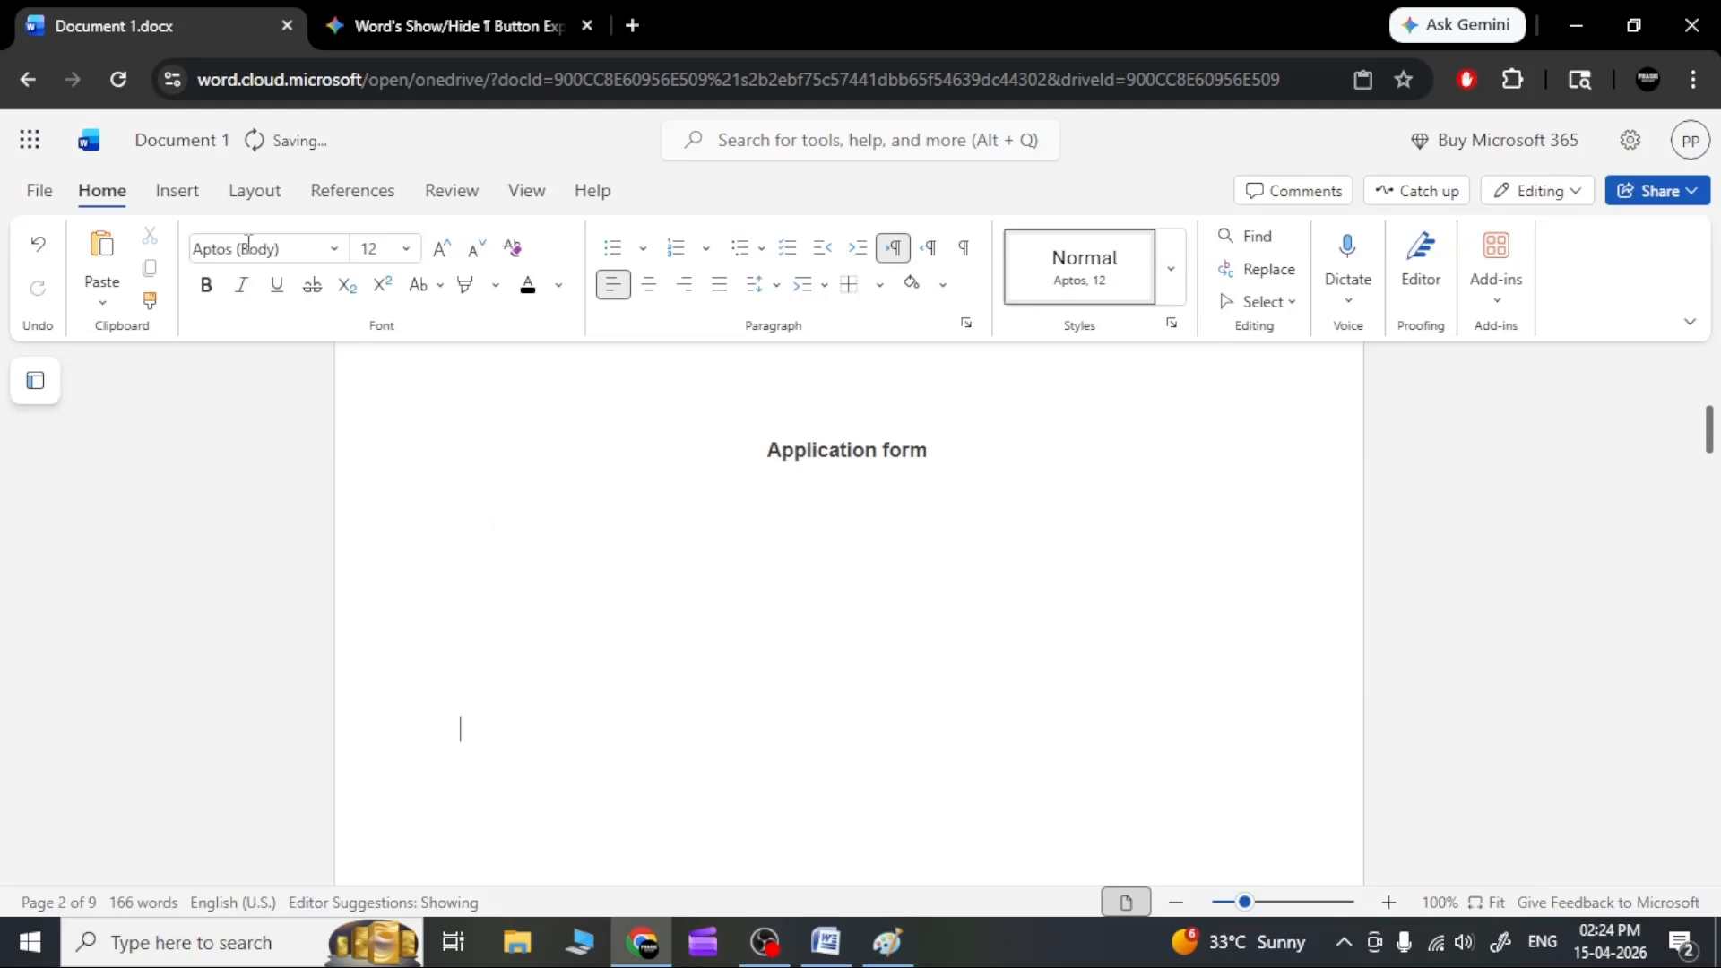
# Insert a drawing with one nearly square text box near the canvas's upper-right corner, and save it into the document.
pyautogui.click(166, 190)
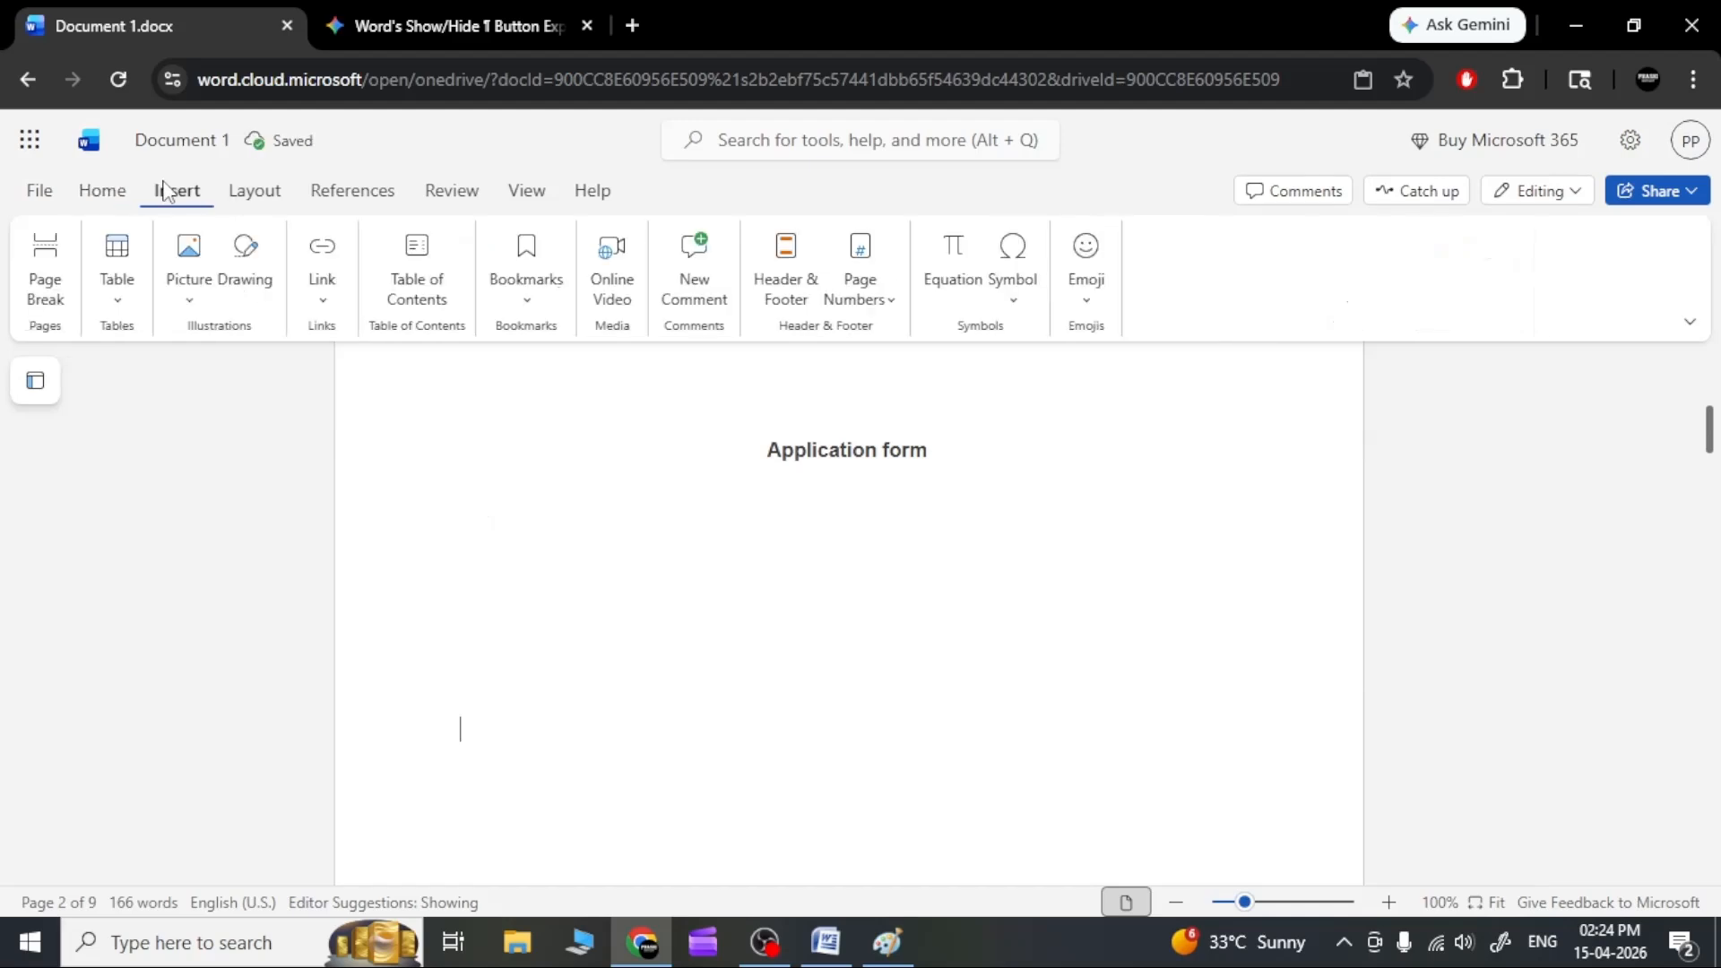
pyautogui.click(265, 269)
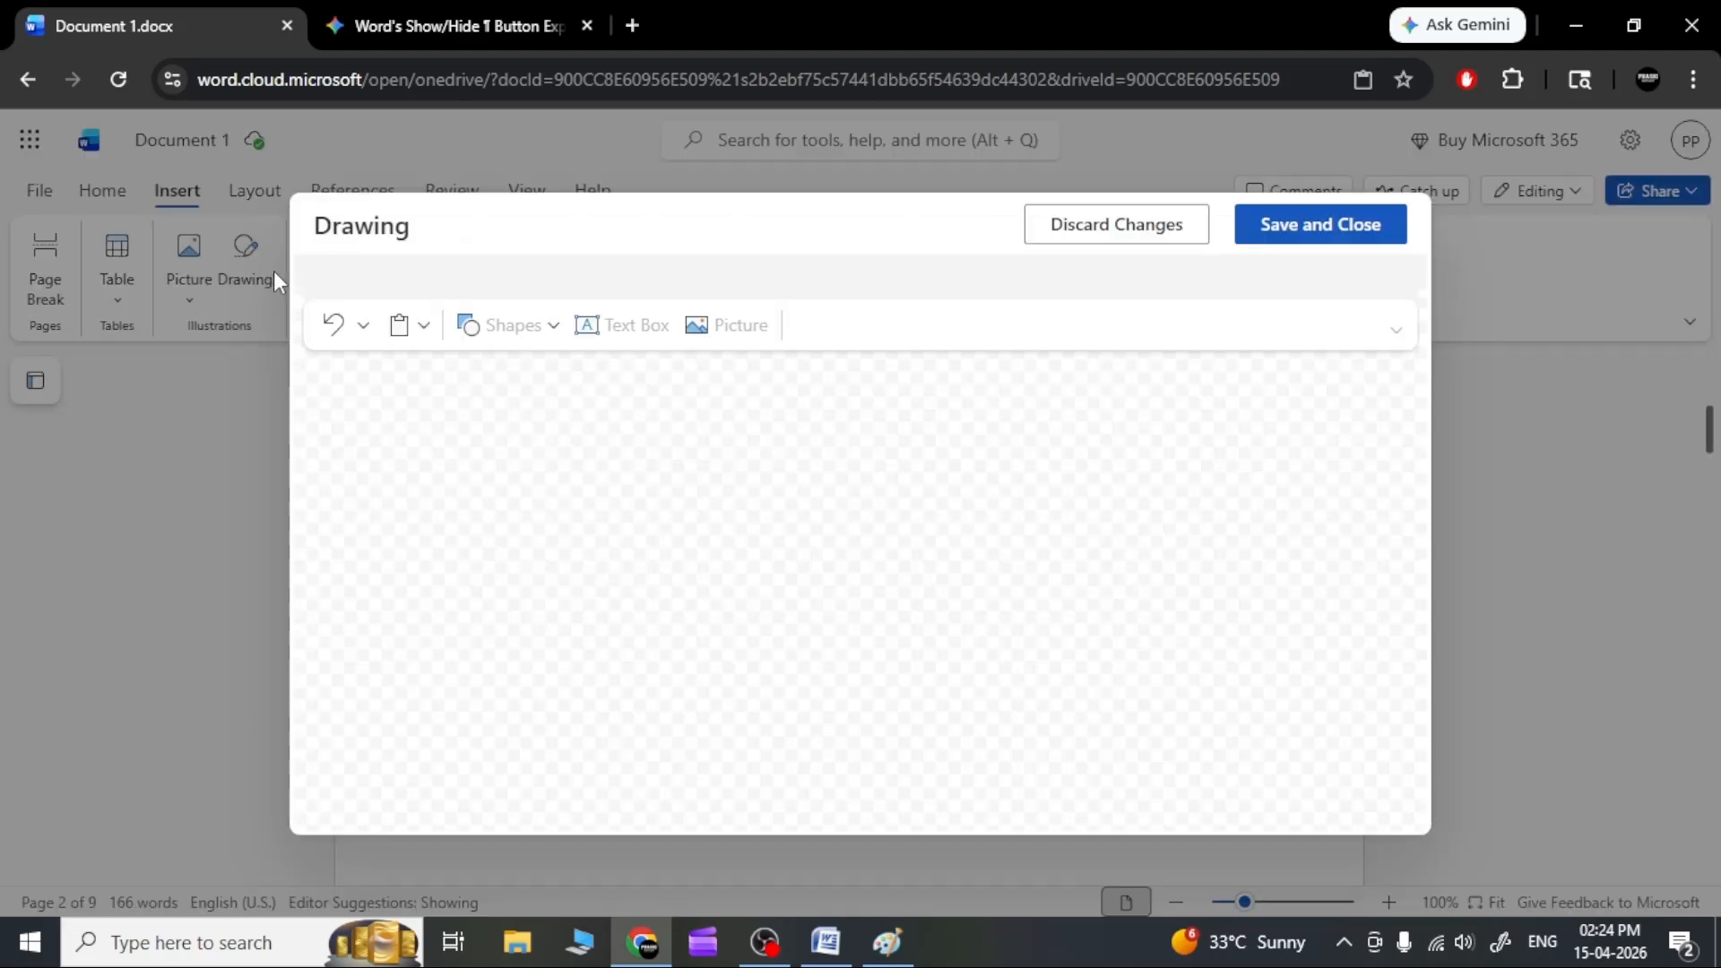
pyautogui.click(624, 324)
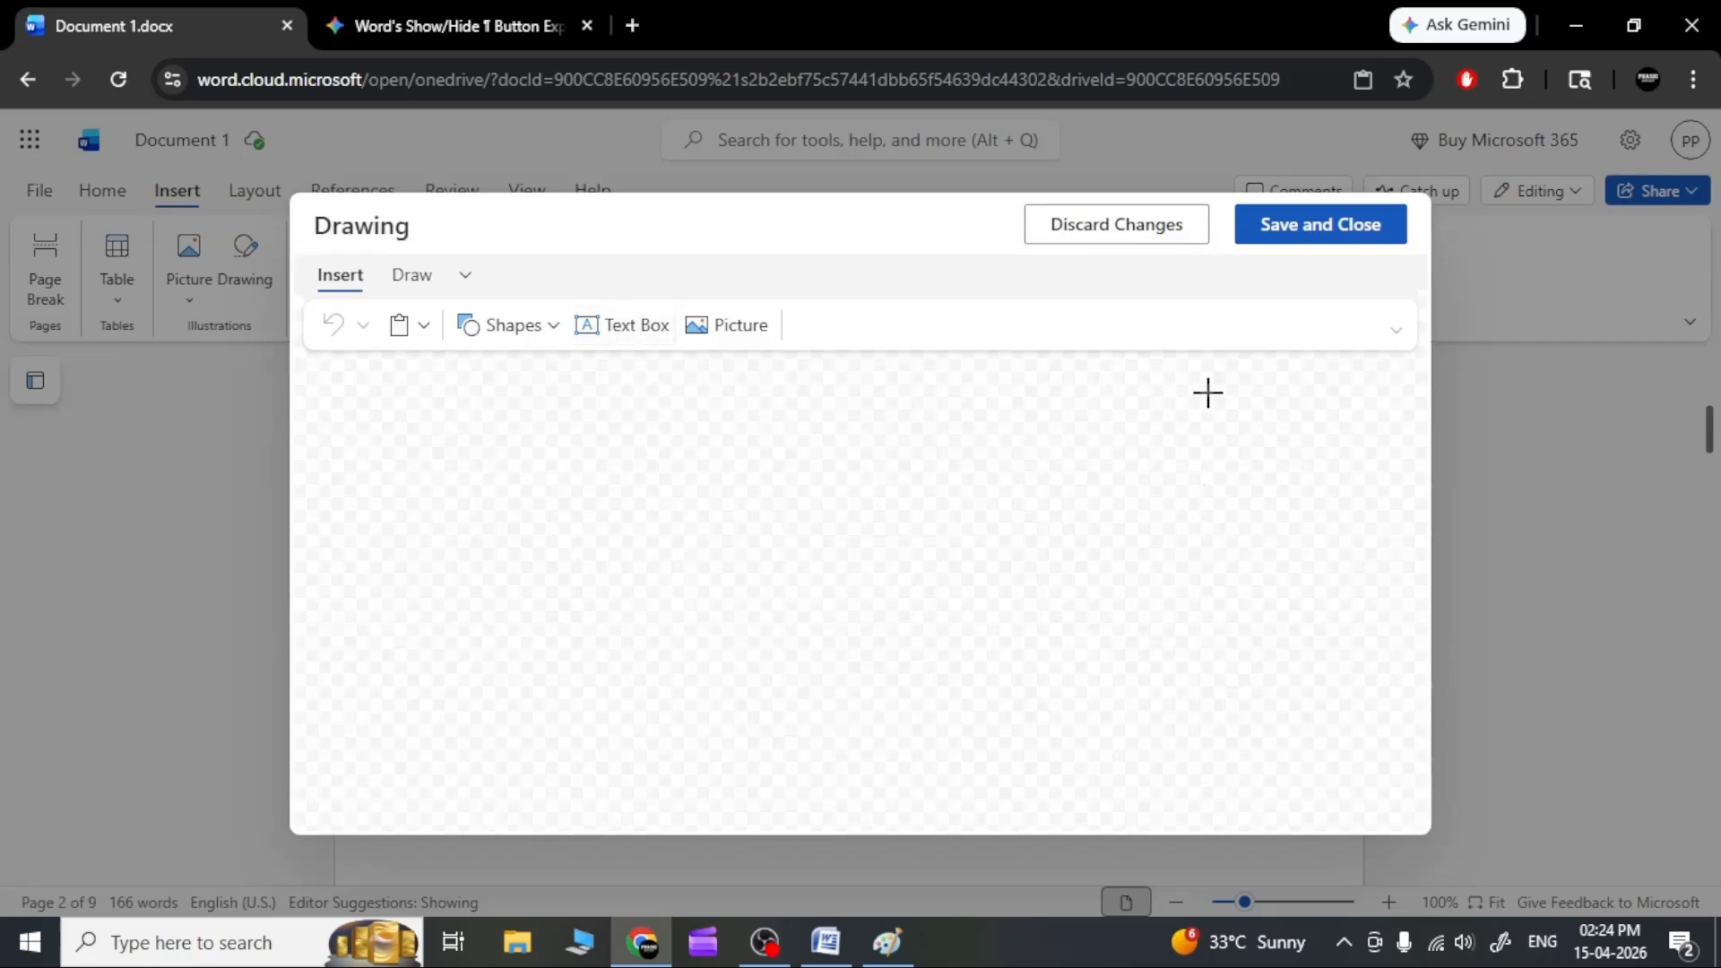
pyautogui.moveTo(1206, 380); pyautogui.dragTo(1392, 553)
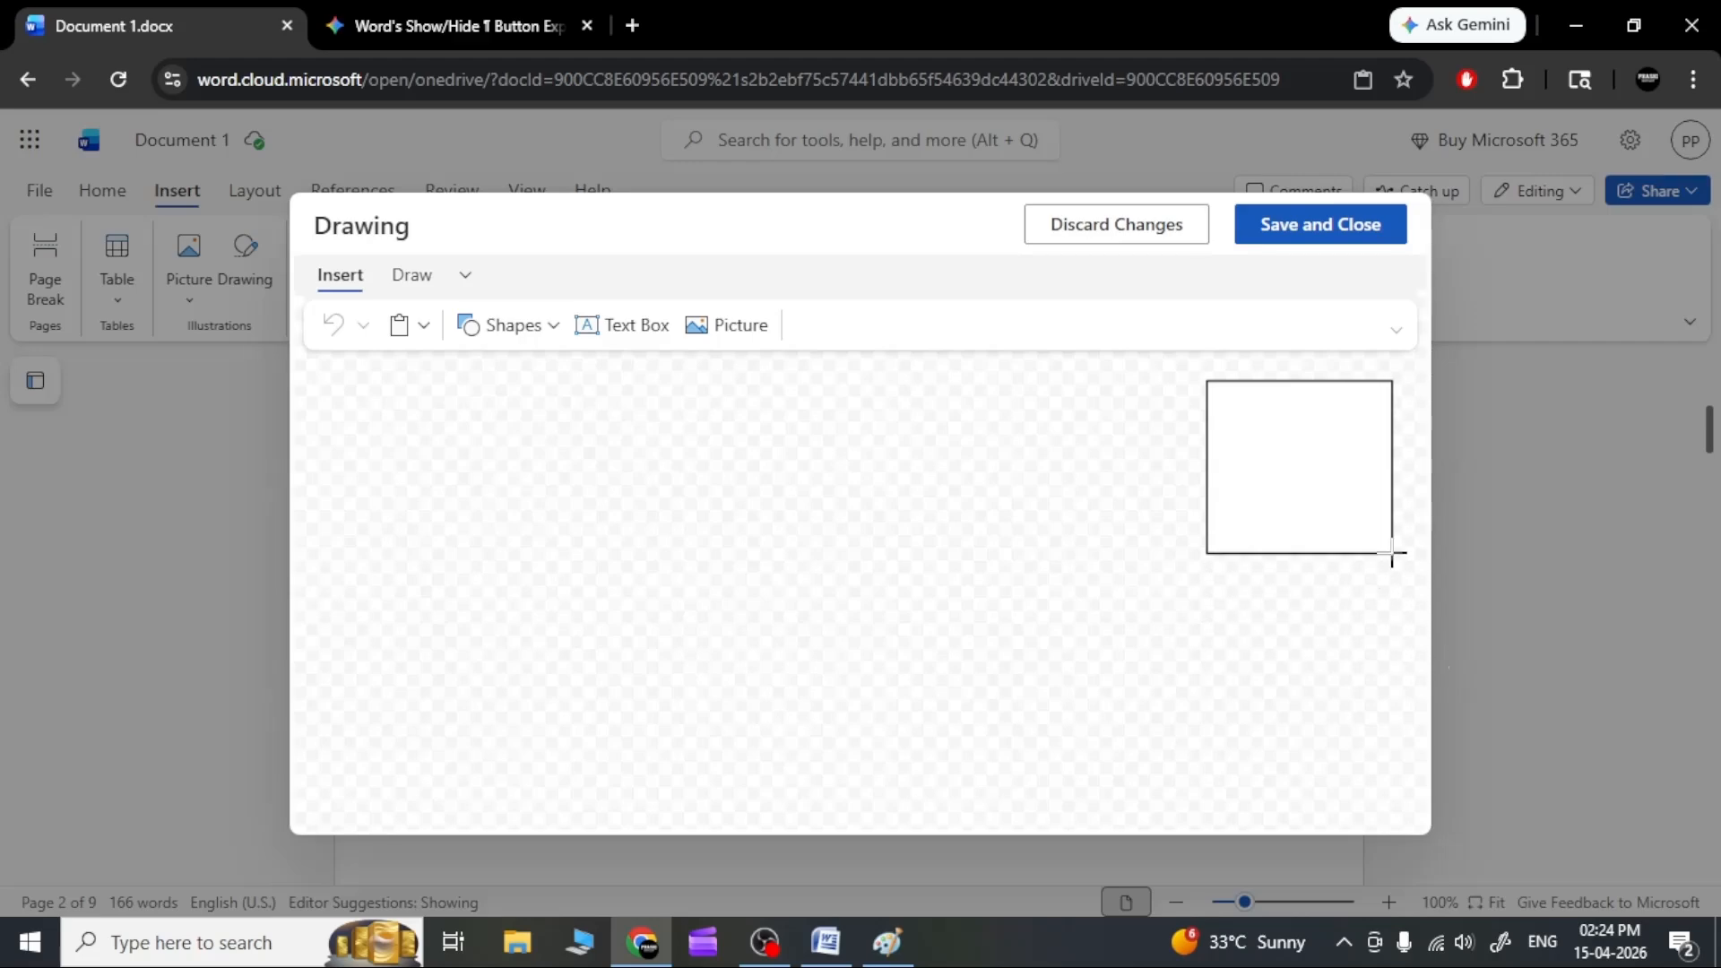
pyautogui.click(1306, 231)
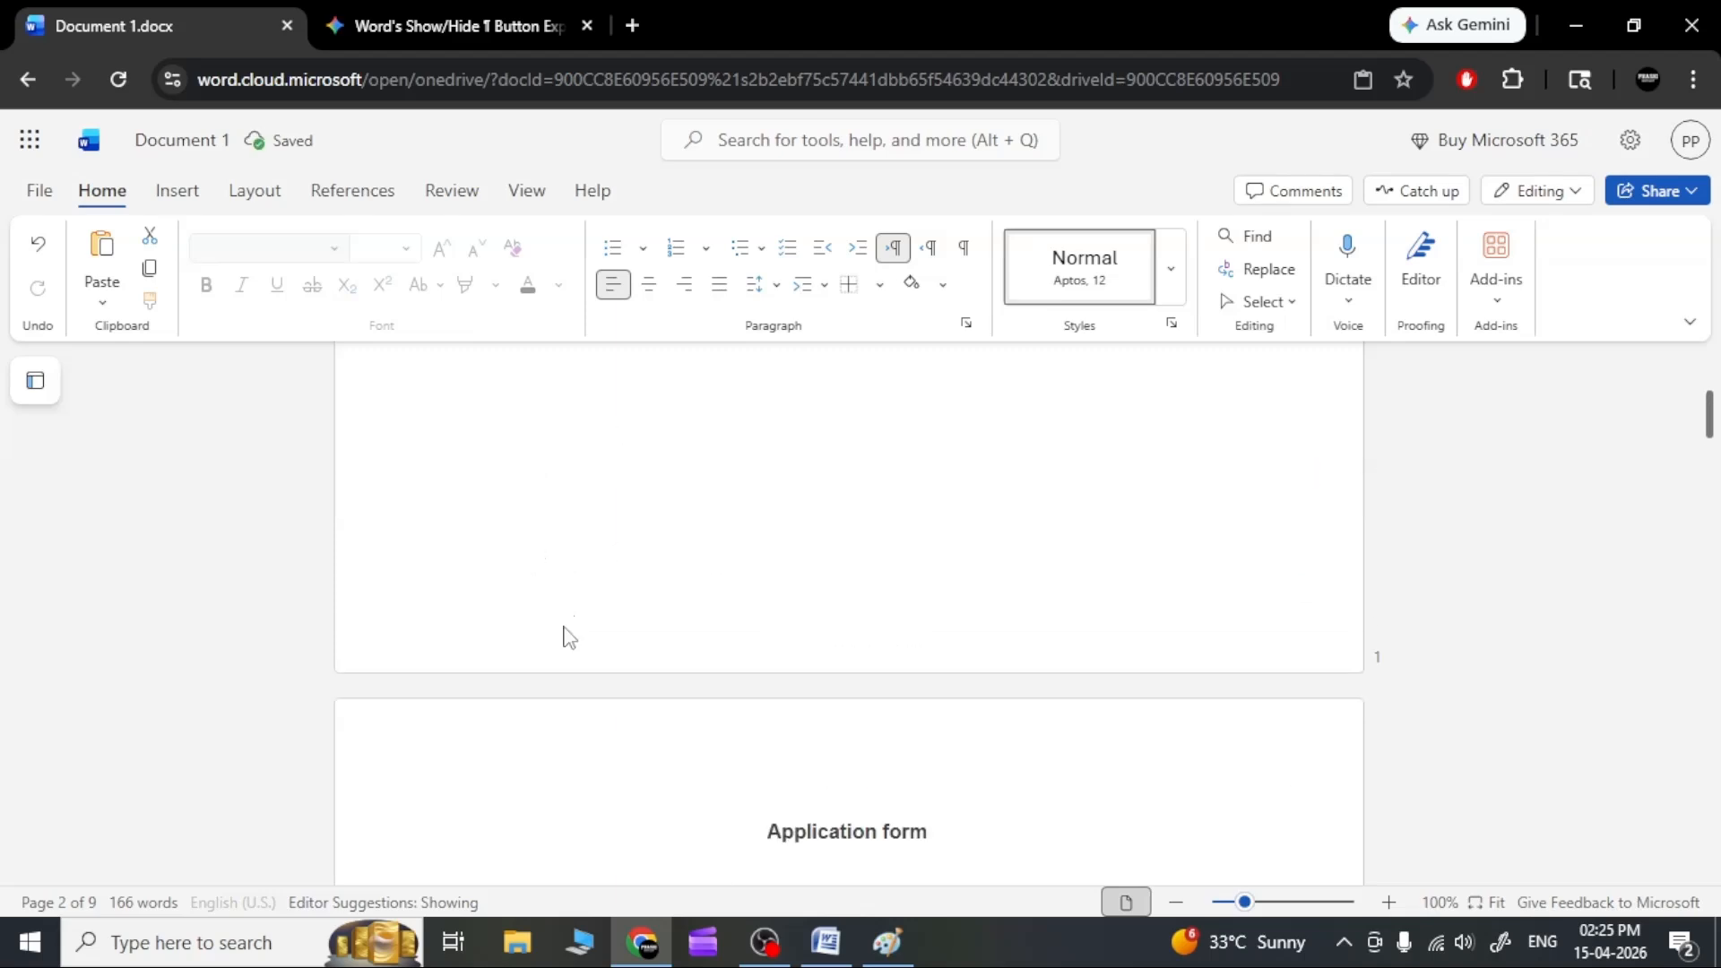
# Reopen the inserted drawing for editing and draw a second, slightly smaller text box inside the existing one.
pyautogui.scroll(-3, 600, 761)
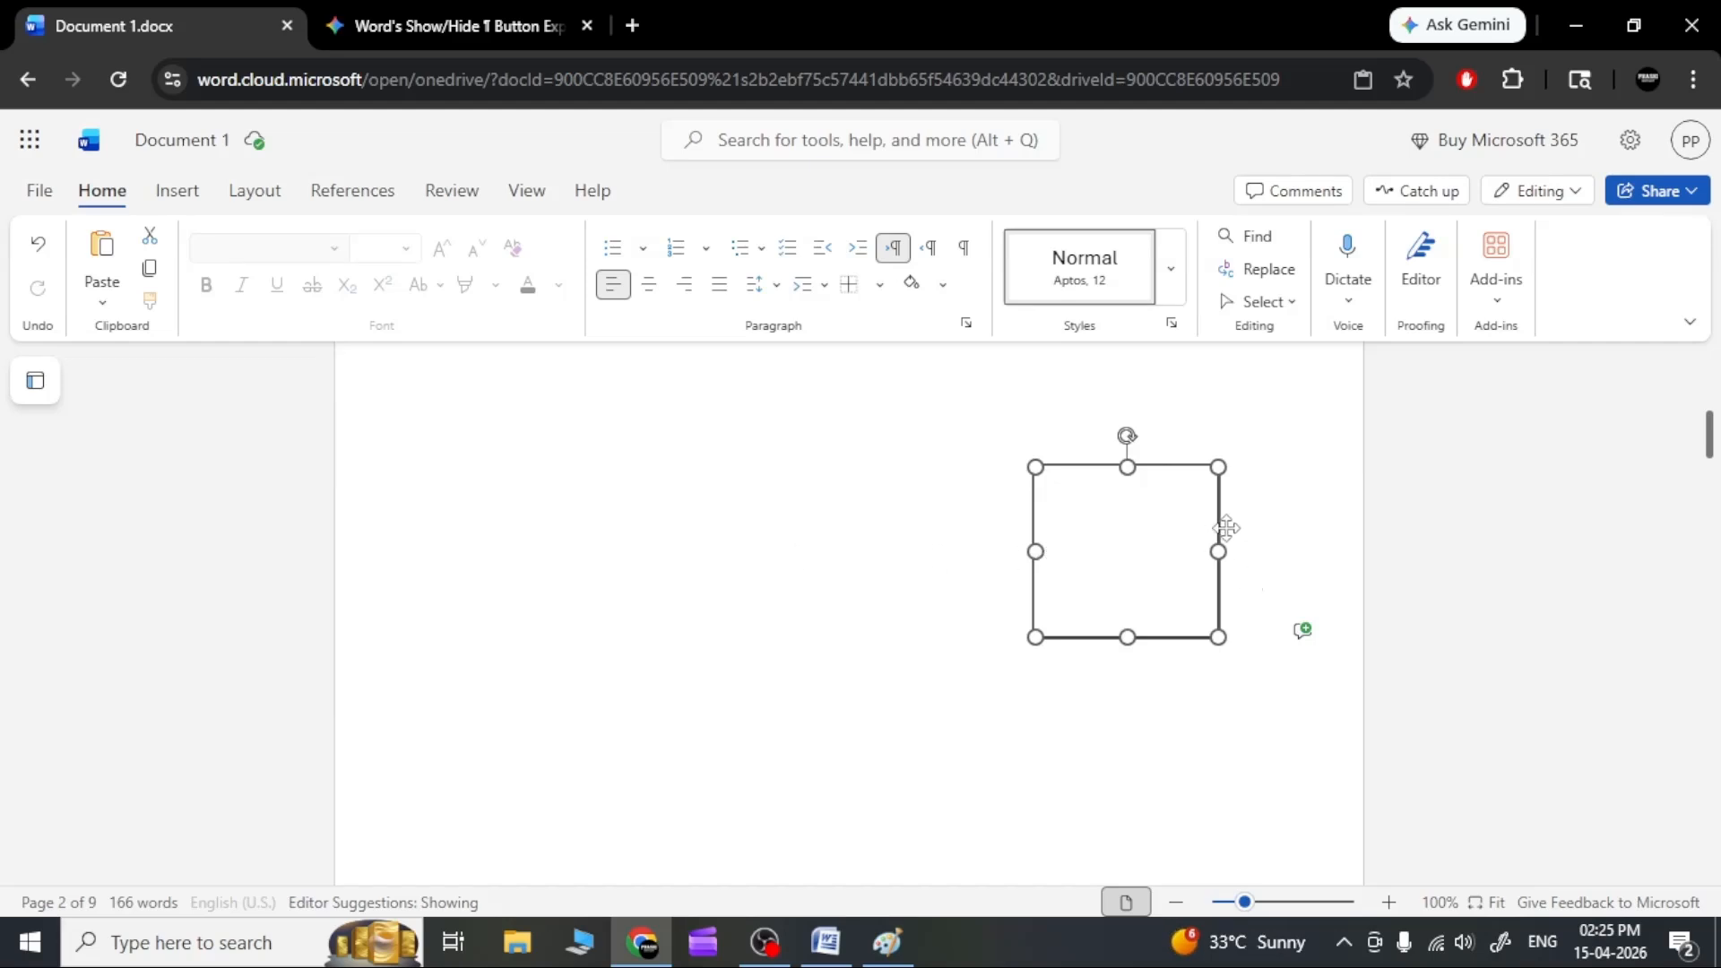
pyautogui.click(1264, 547)
pyautogui.click(1160, 538)
pyautogui.doubleClick(1160, 538)
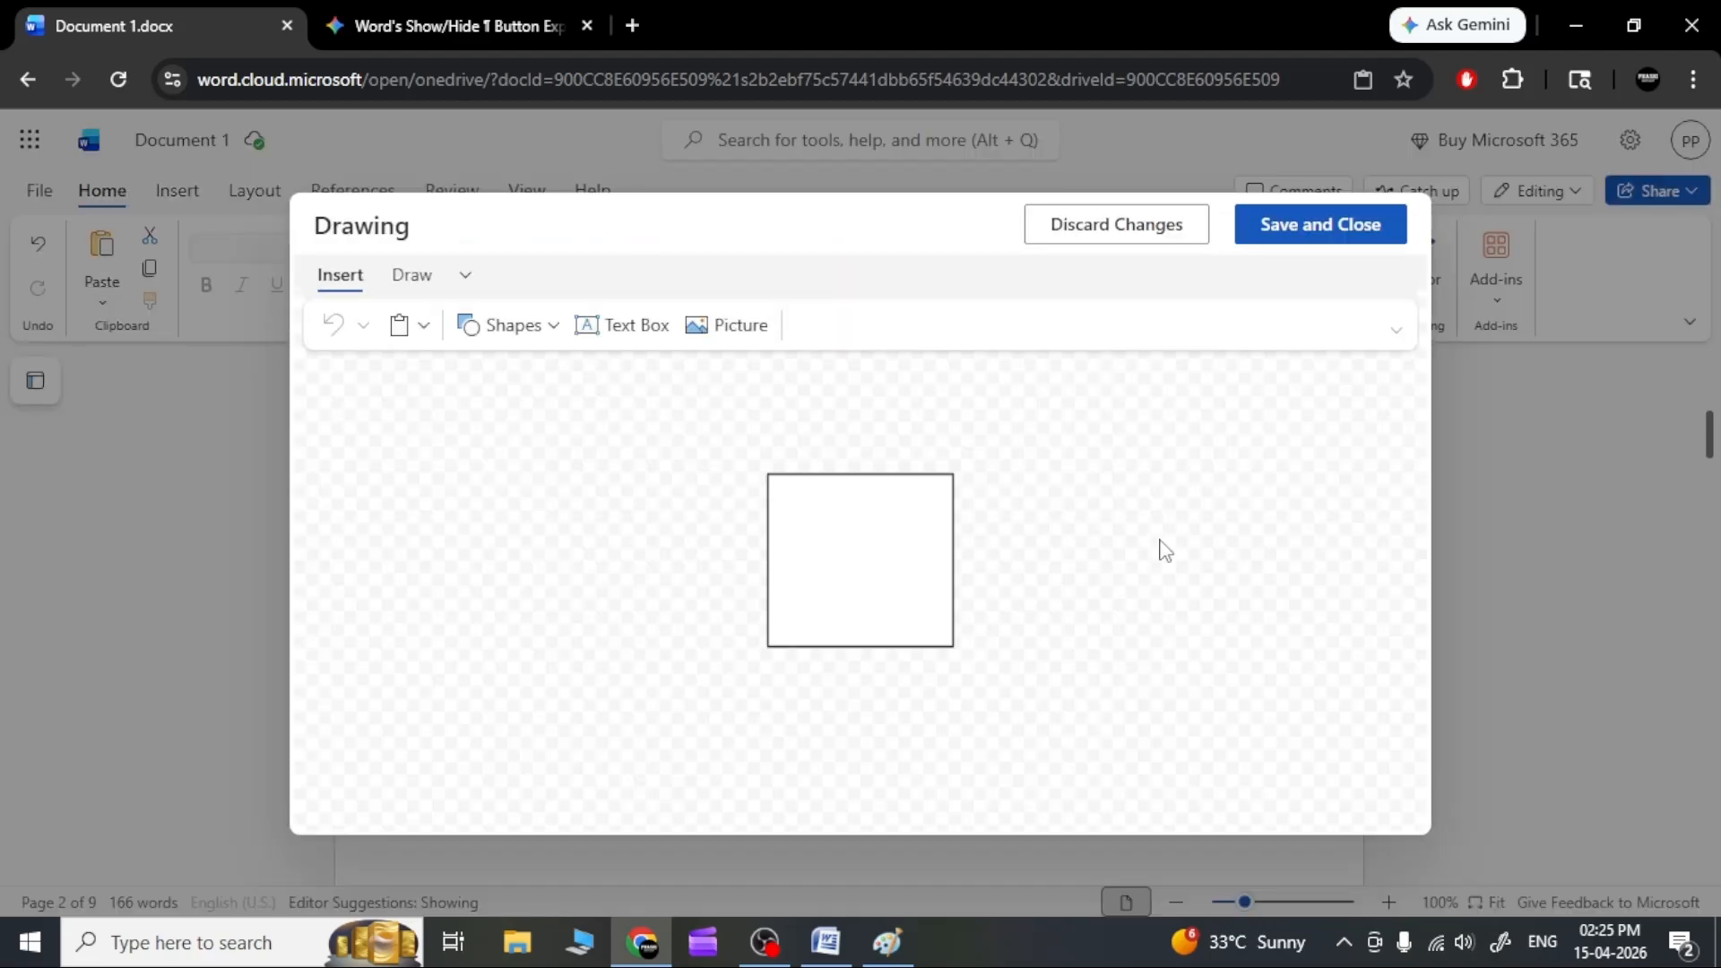
pyautogui.click(855, 555)
pyautogui.rightClick(856, 556)
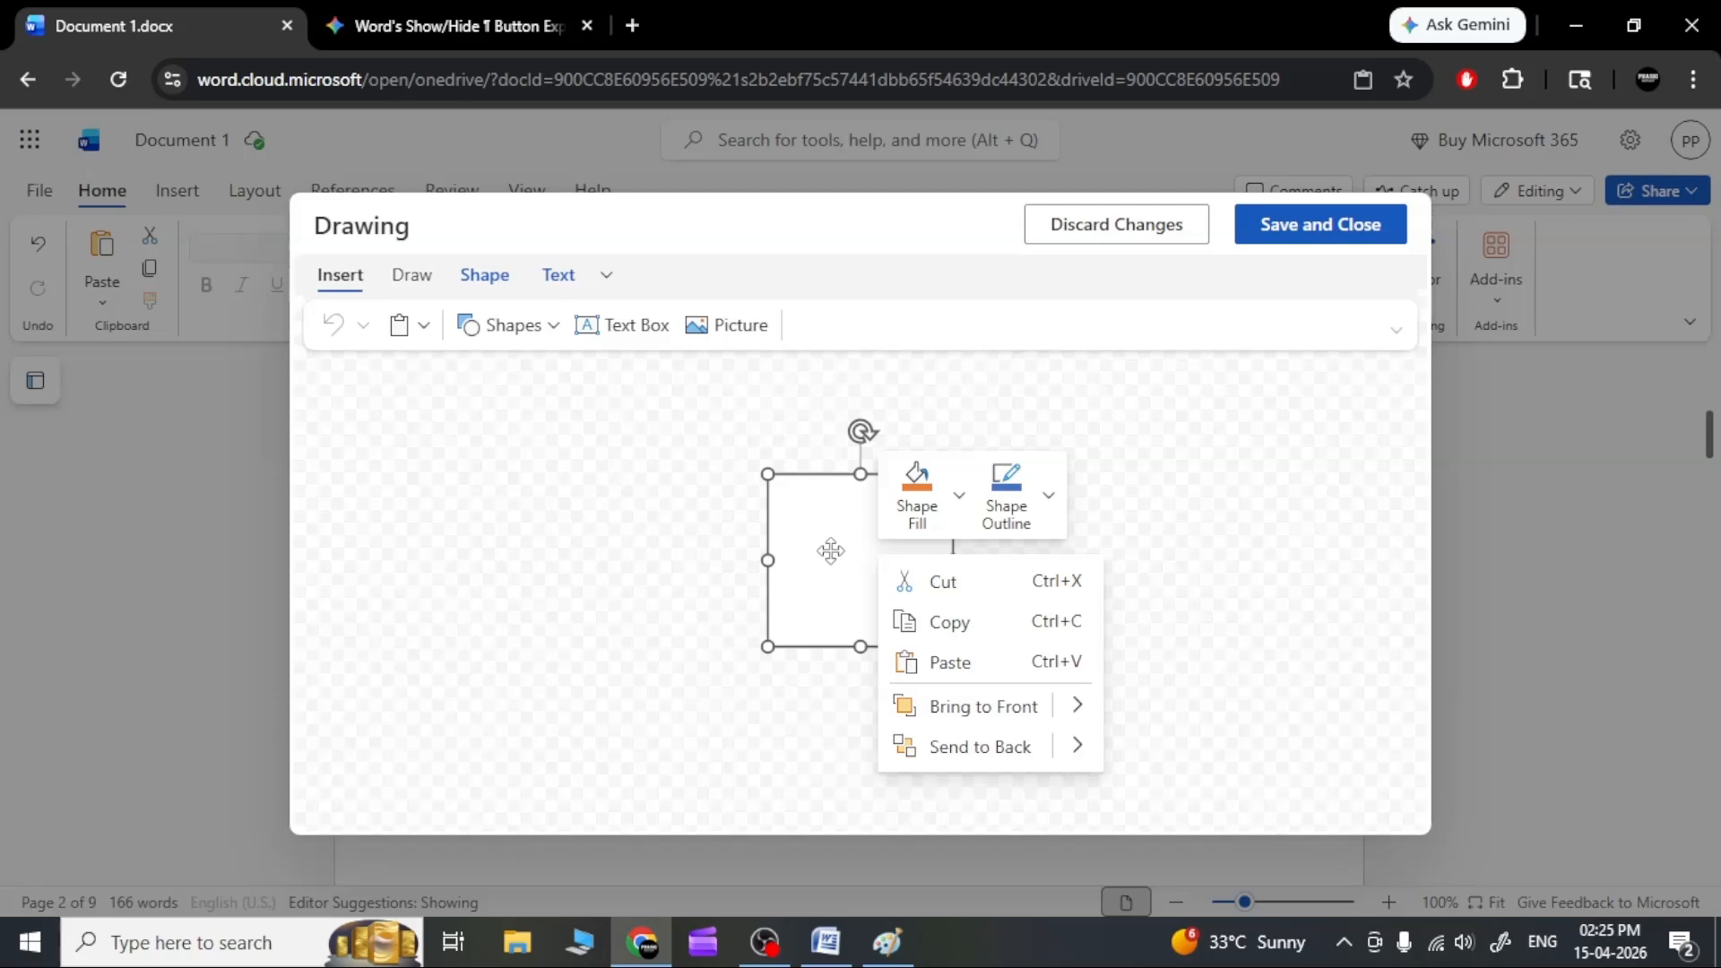
pyautogui.click(830, 551)
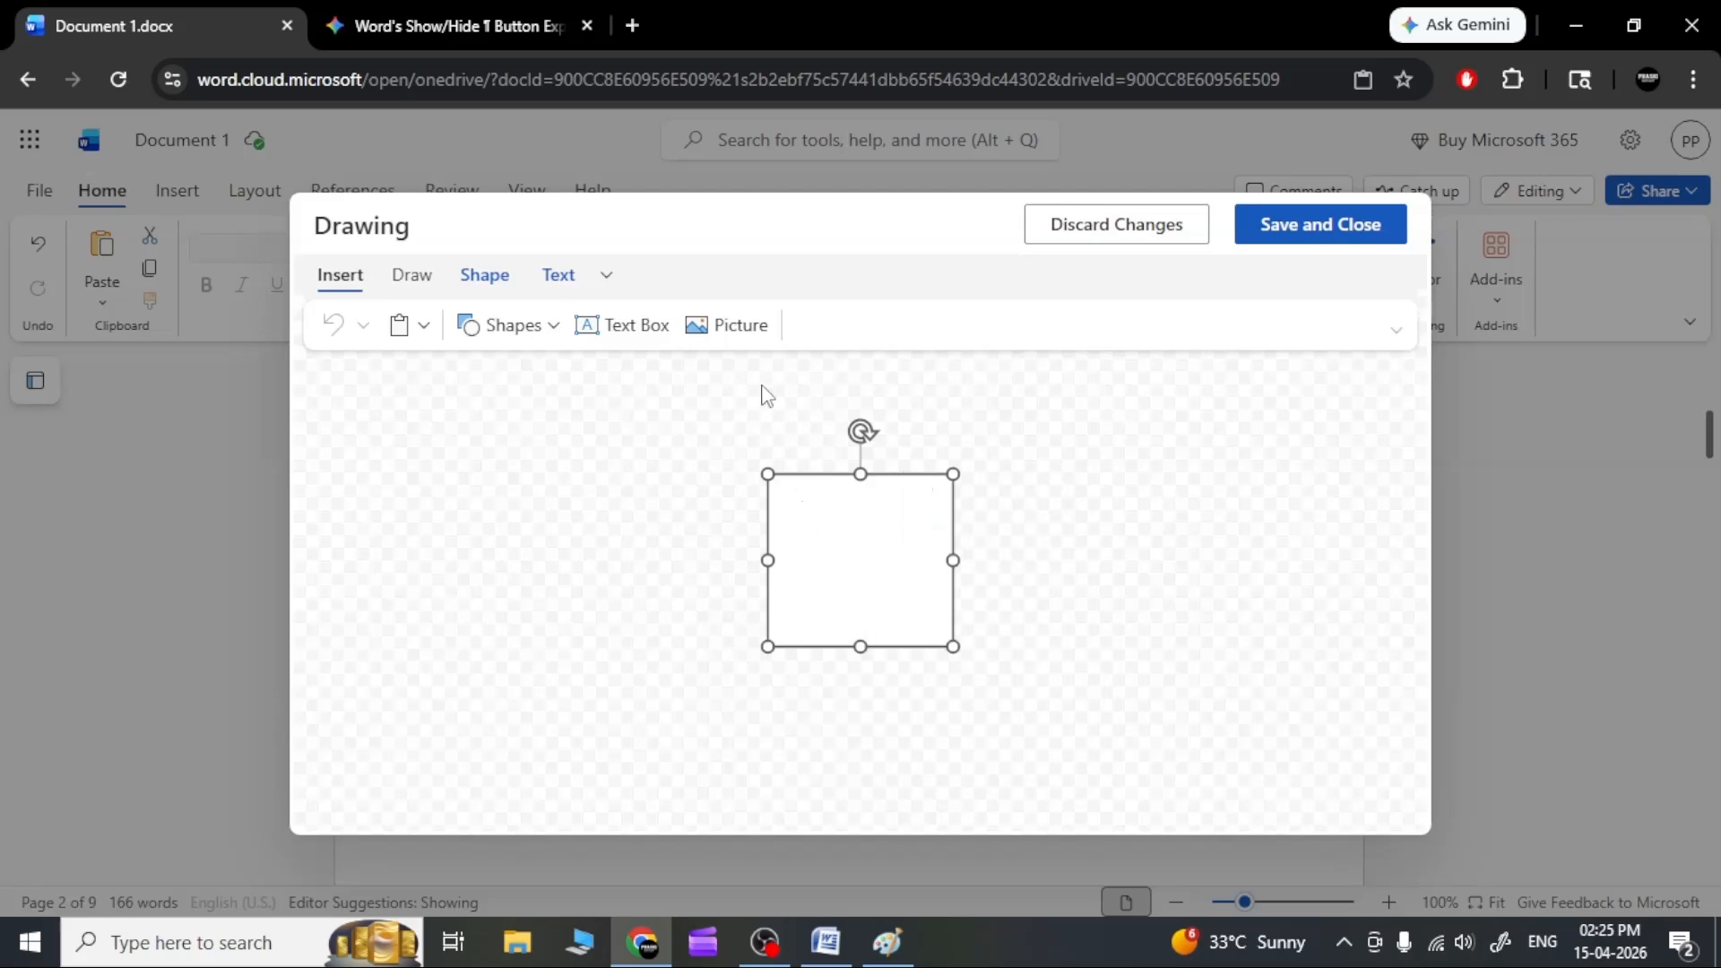
pyautogui.click(628, 327)
pyautogui.moveTo(775, 481); pyautogui.dragTo(940, 639)
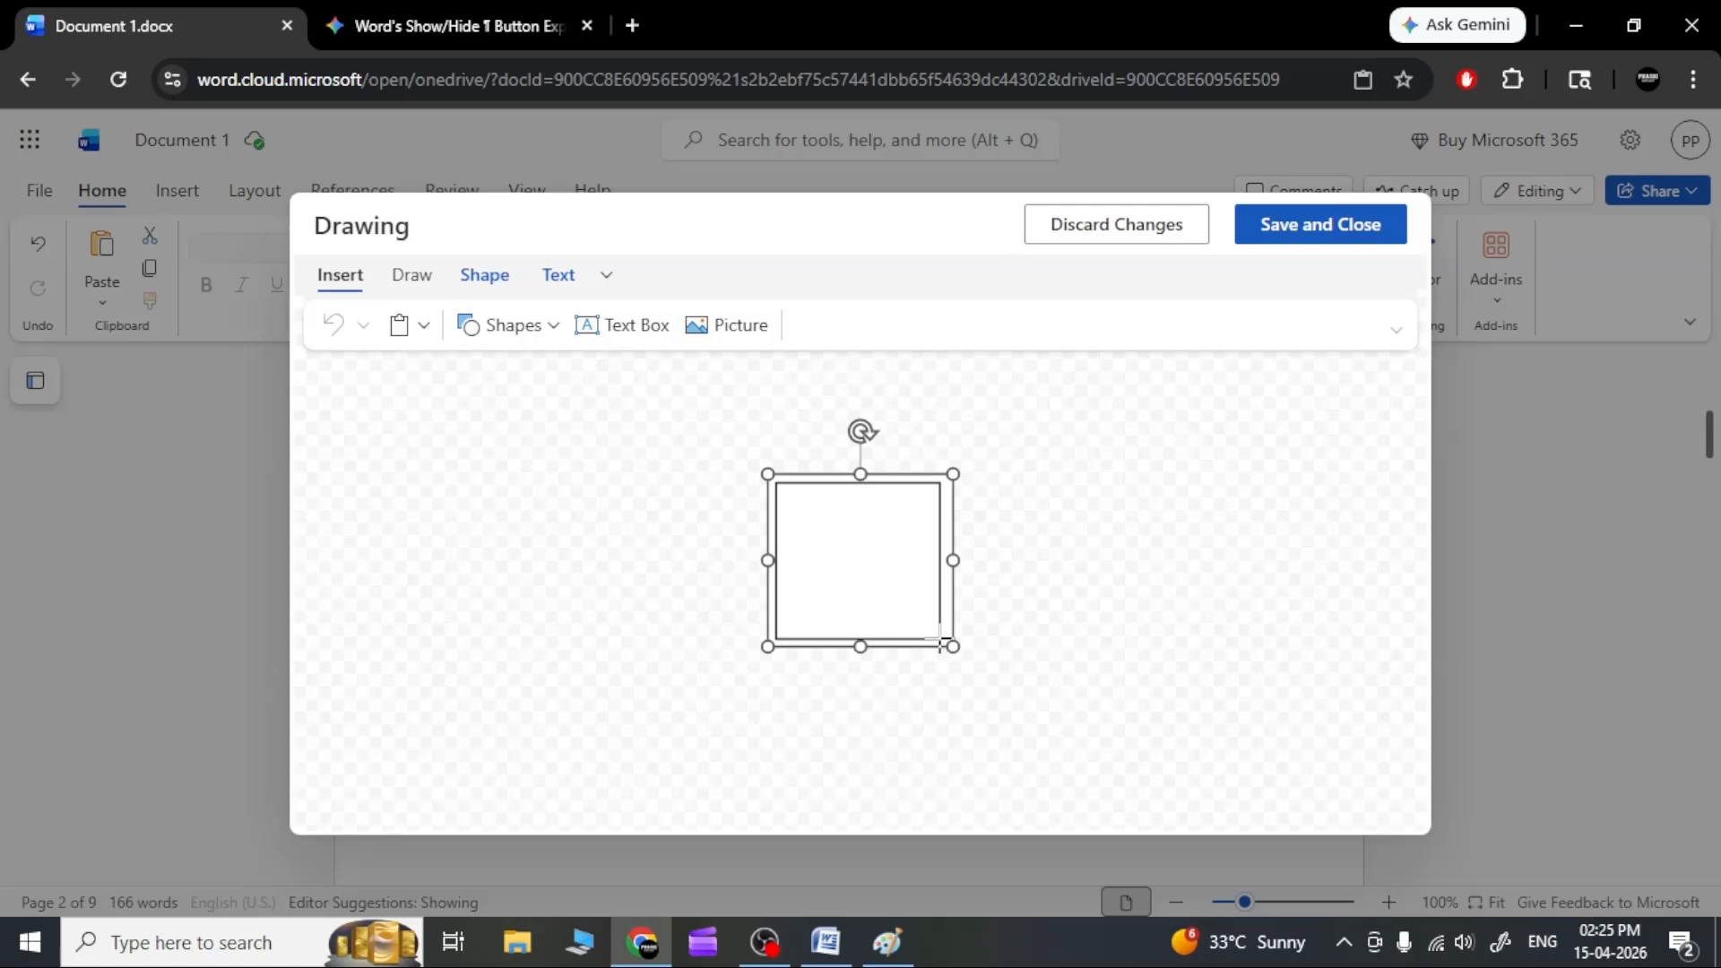
# Enter "Affix your Pic here" in the inner text box and save the drawing into the document.
pyautogui.rightClick(806, 518)
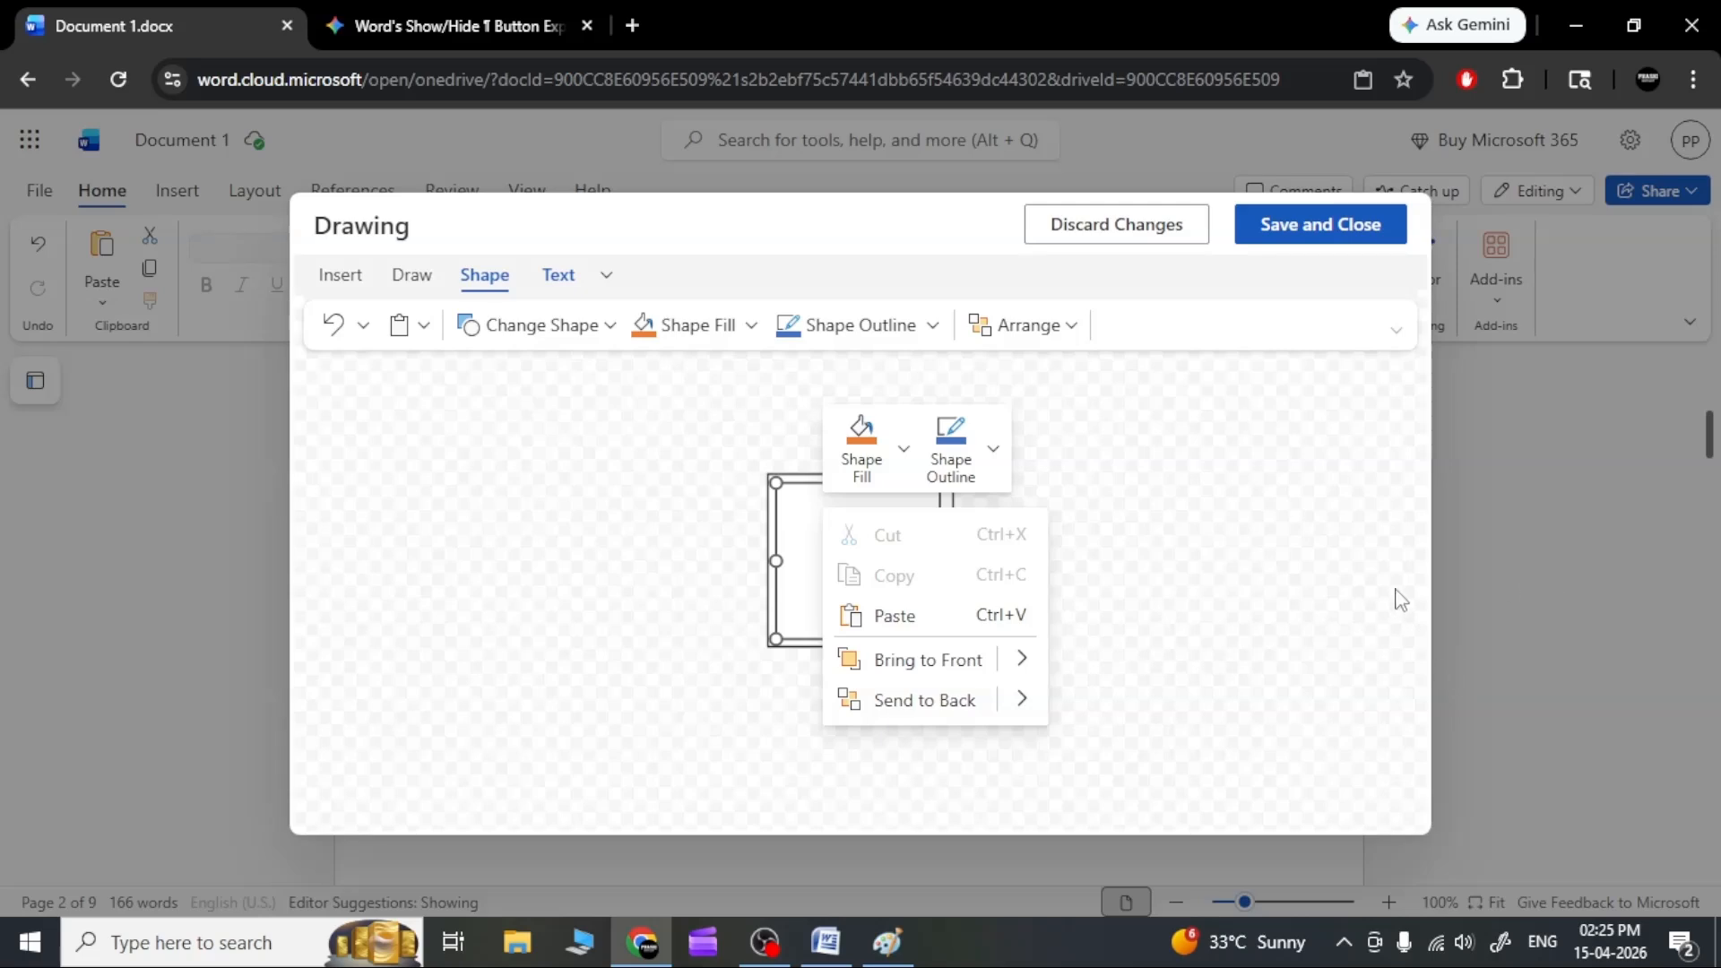
pyautogui.click(806, 519)
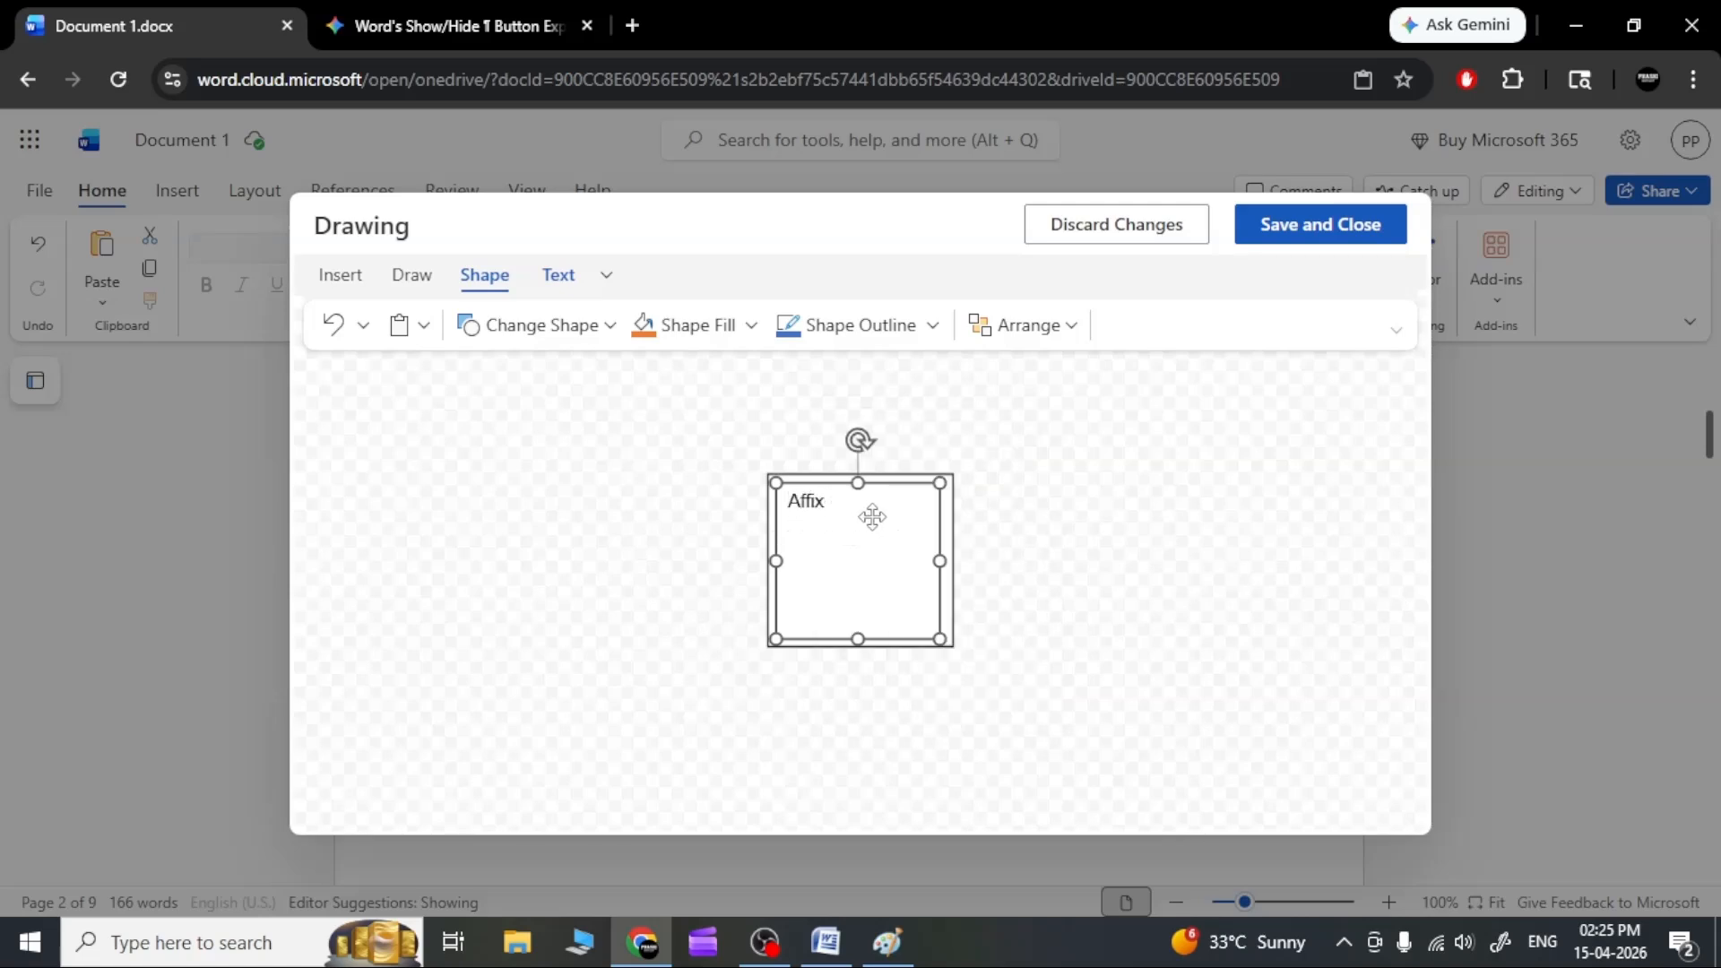
pyautogui.write('Affix your Pic here')
pyautogui.click(794, 504)
pyautogui.press('Return')
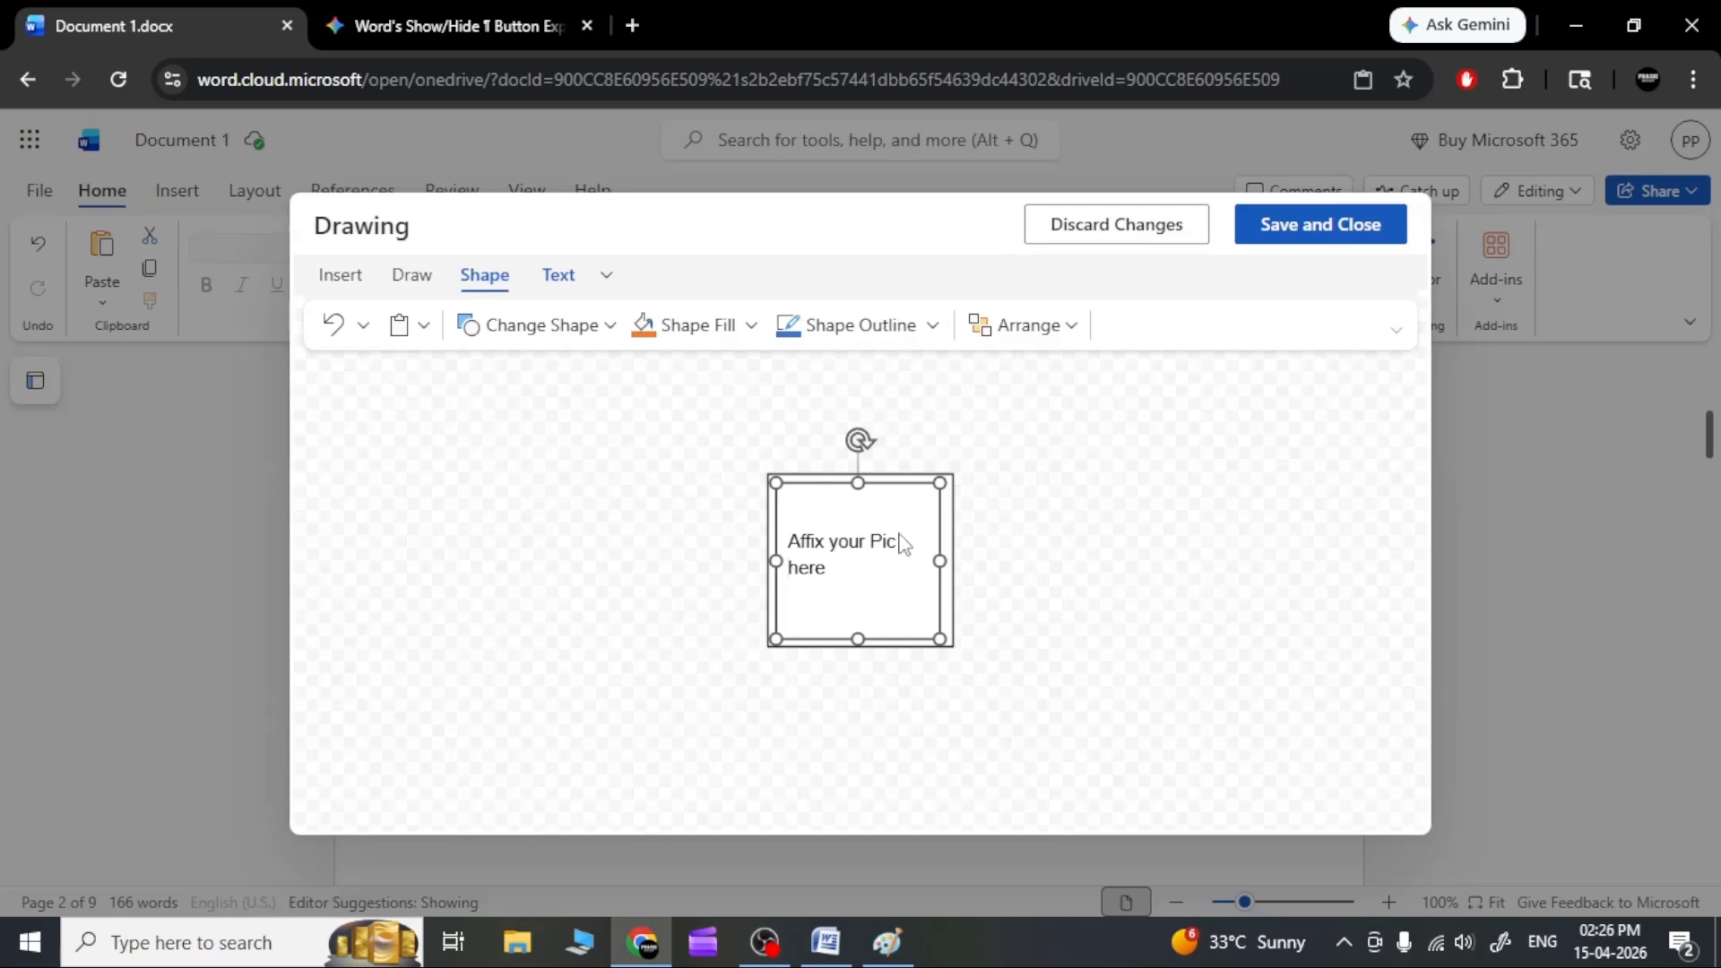
pyautogui.click(1374, 232)
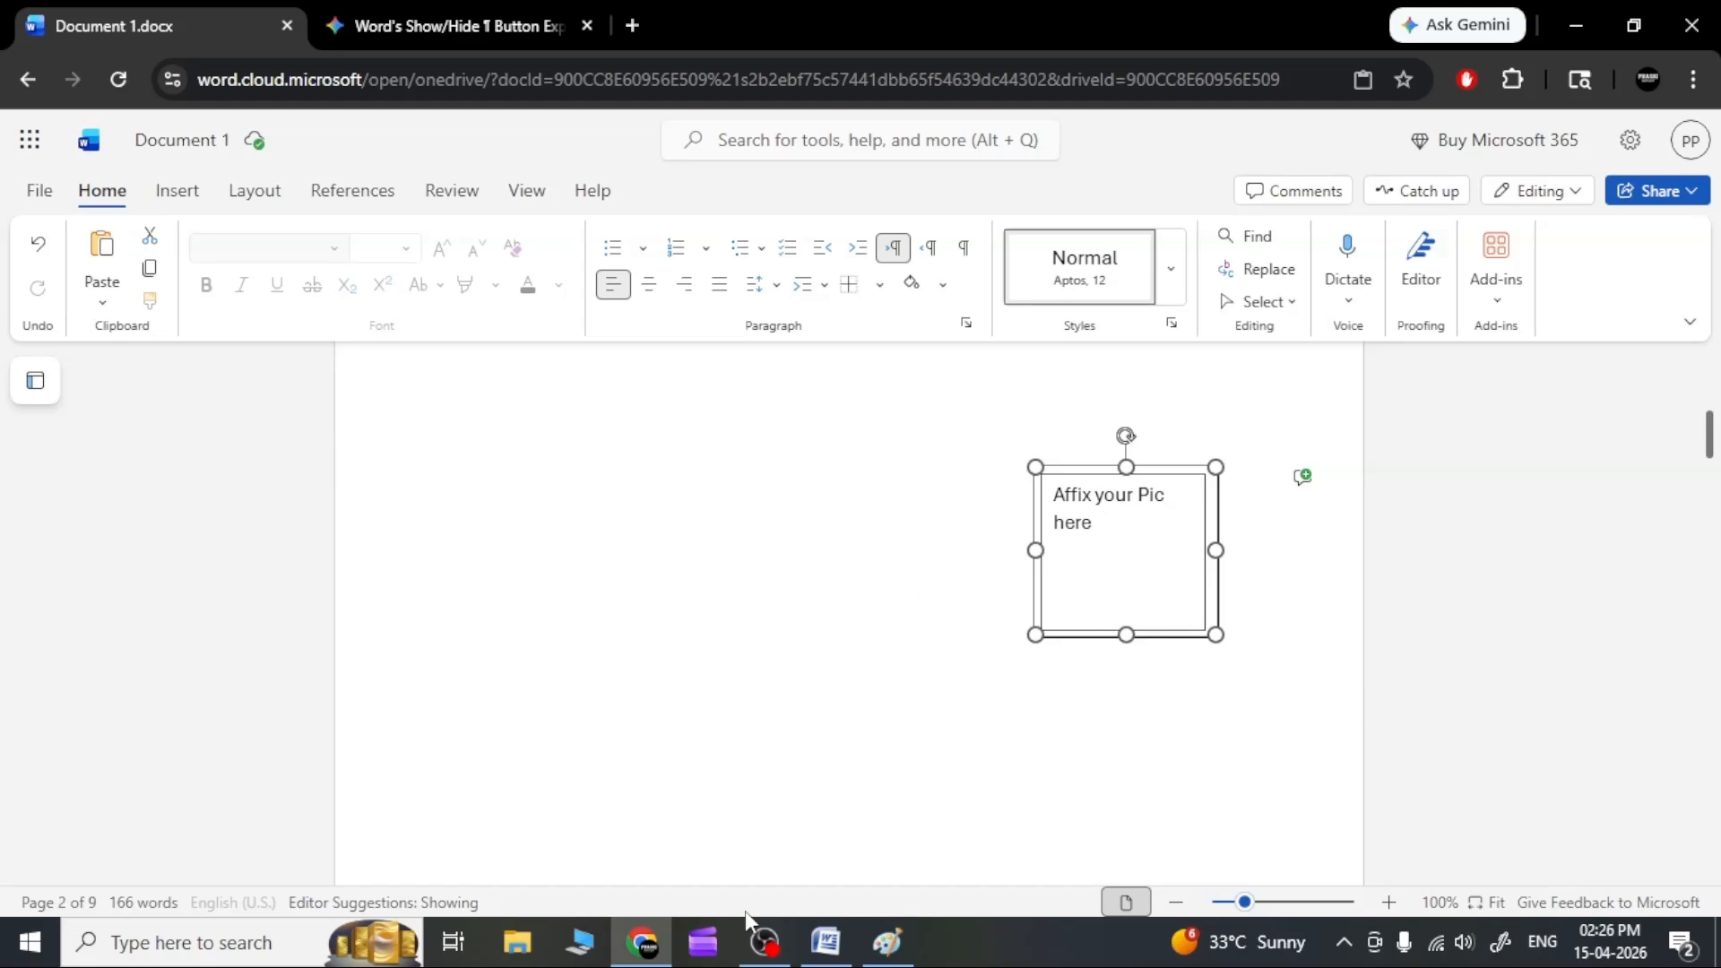
# Switch to my first word file in desktop Microsoft Word and draw a text box about 4.3 cm high and 5 cm wide beside the word list.
pyautogui.click(825, 941)
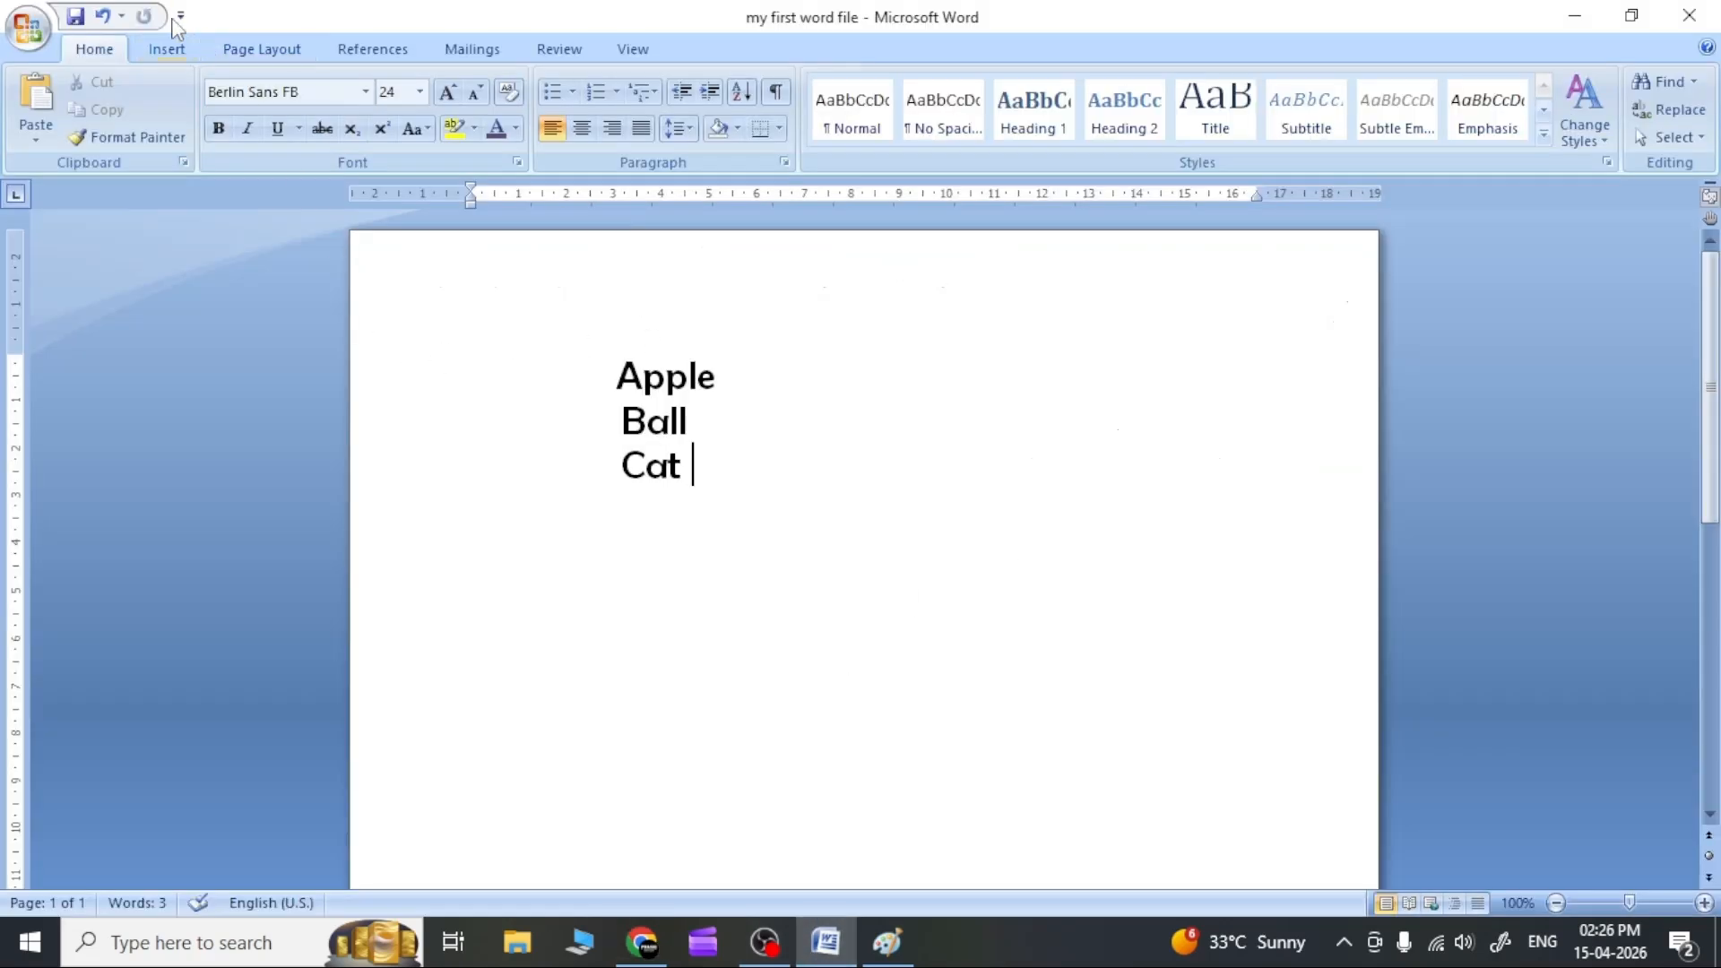
pyautogui.click(167, 48)
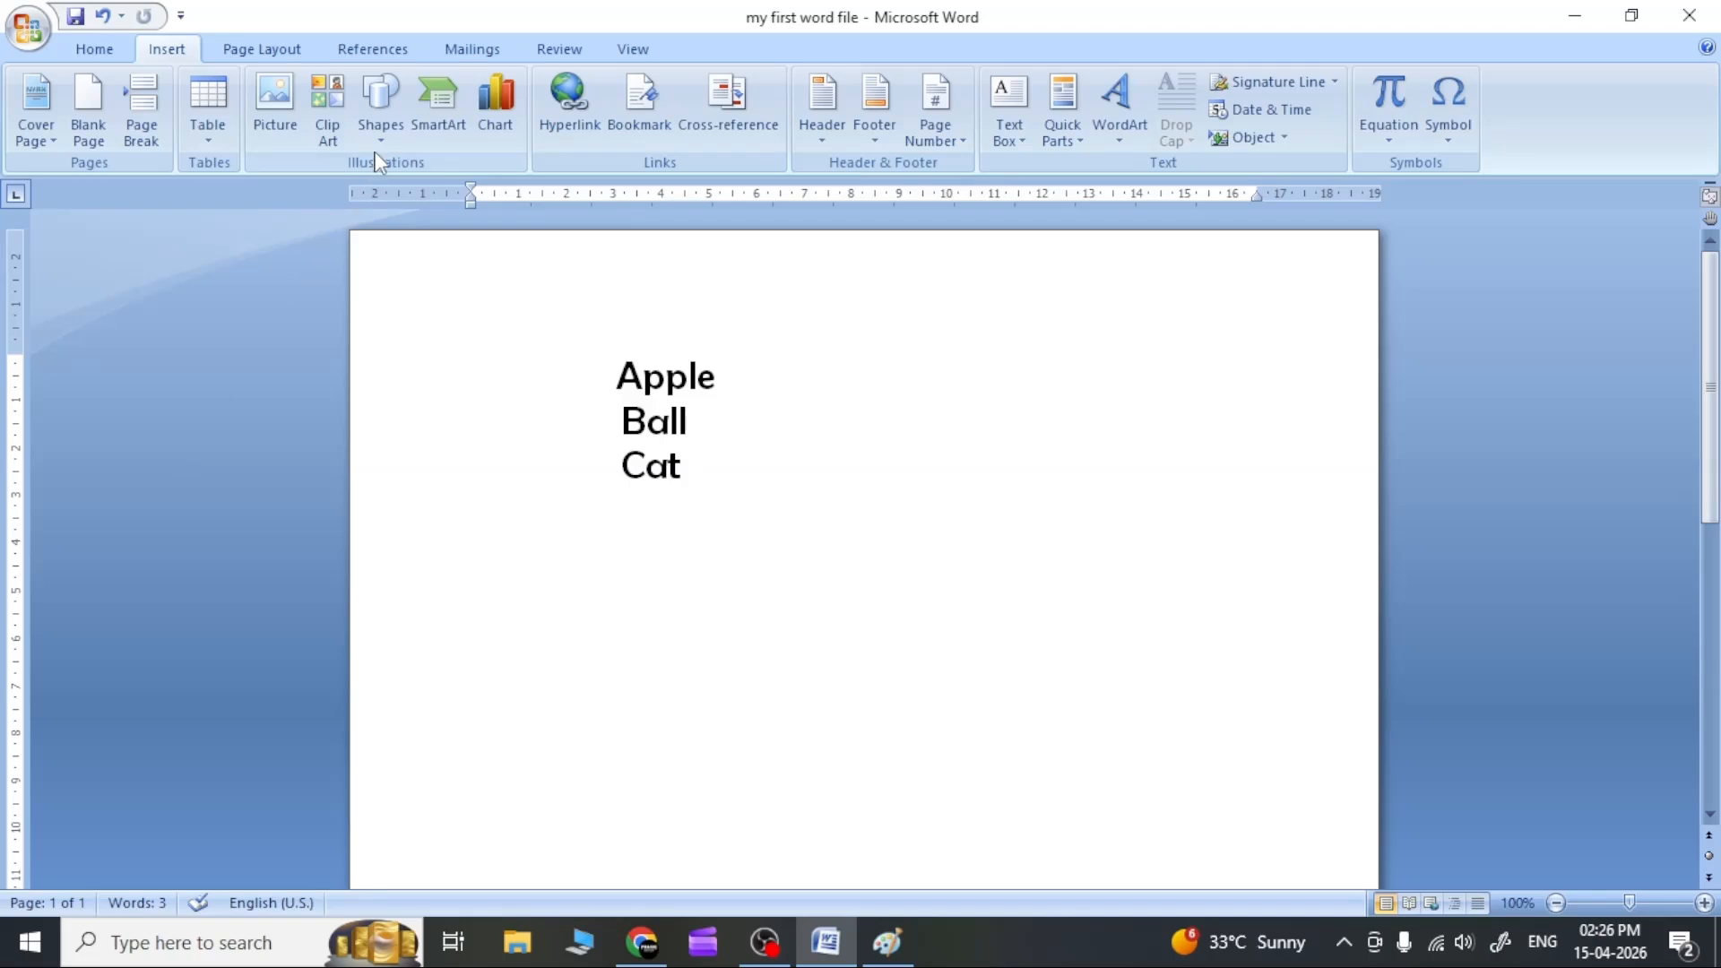
pyautogui.click(381, 126)
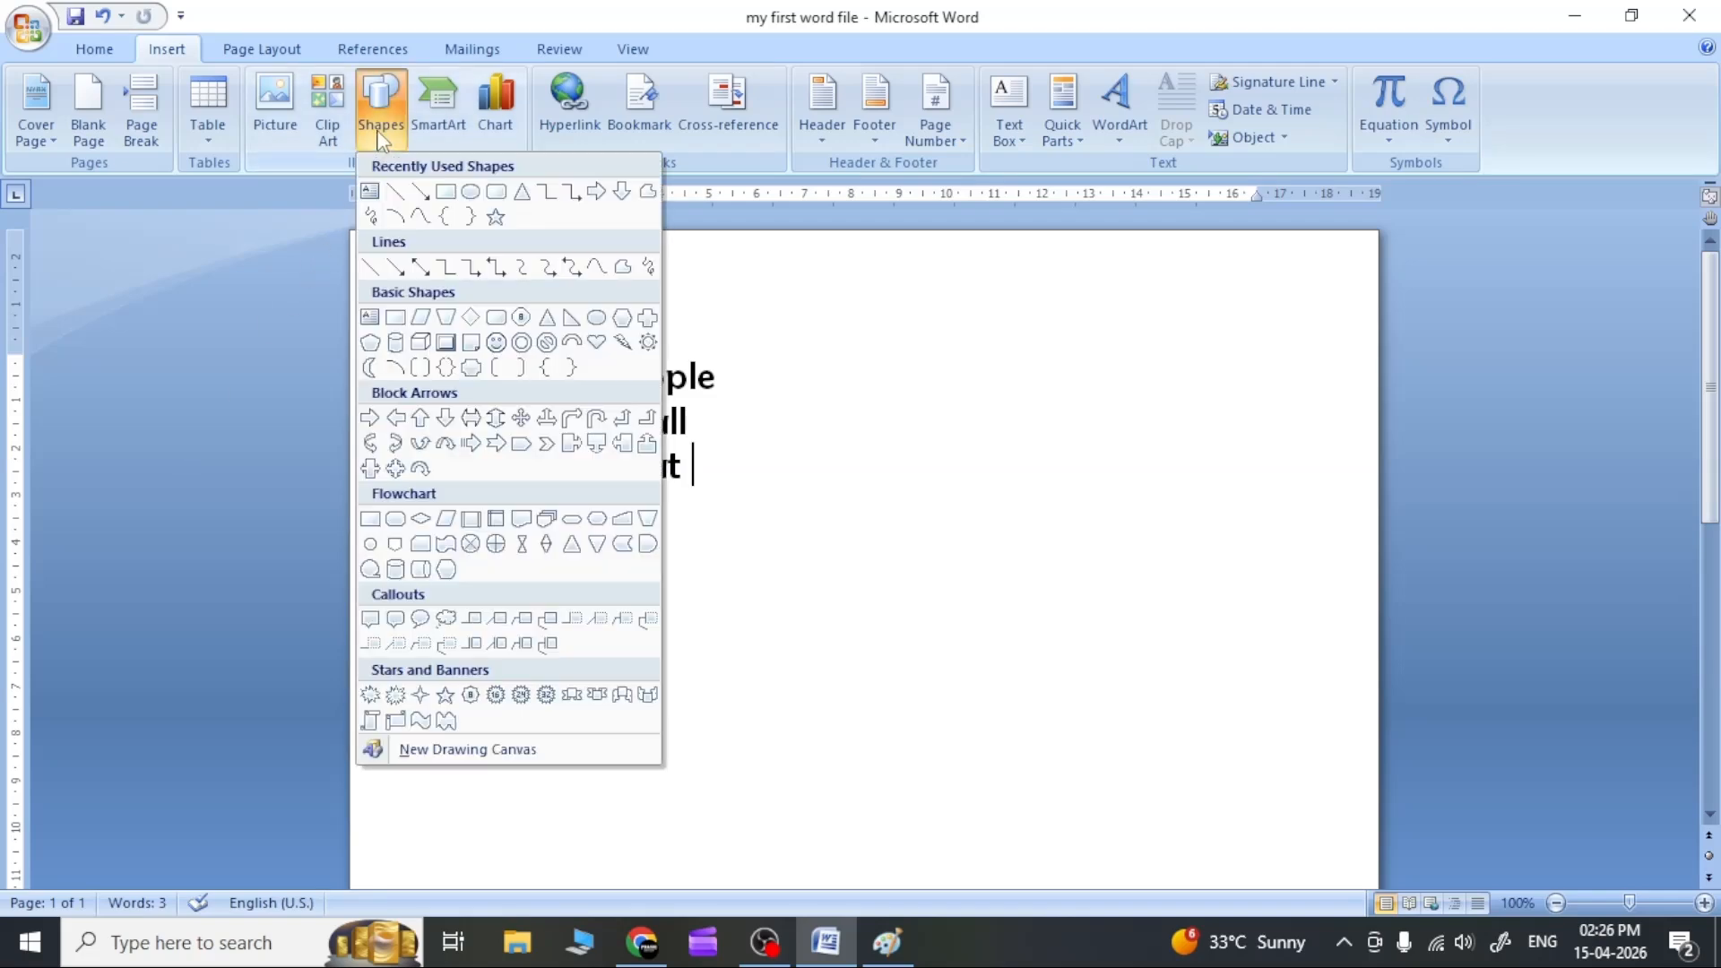
pyautogui.click(372, 194)
pyautogui.moveTo(1019, 400); pyautogui.dragTo(1259, 609)
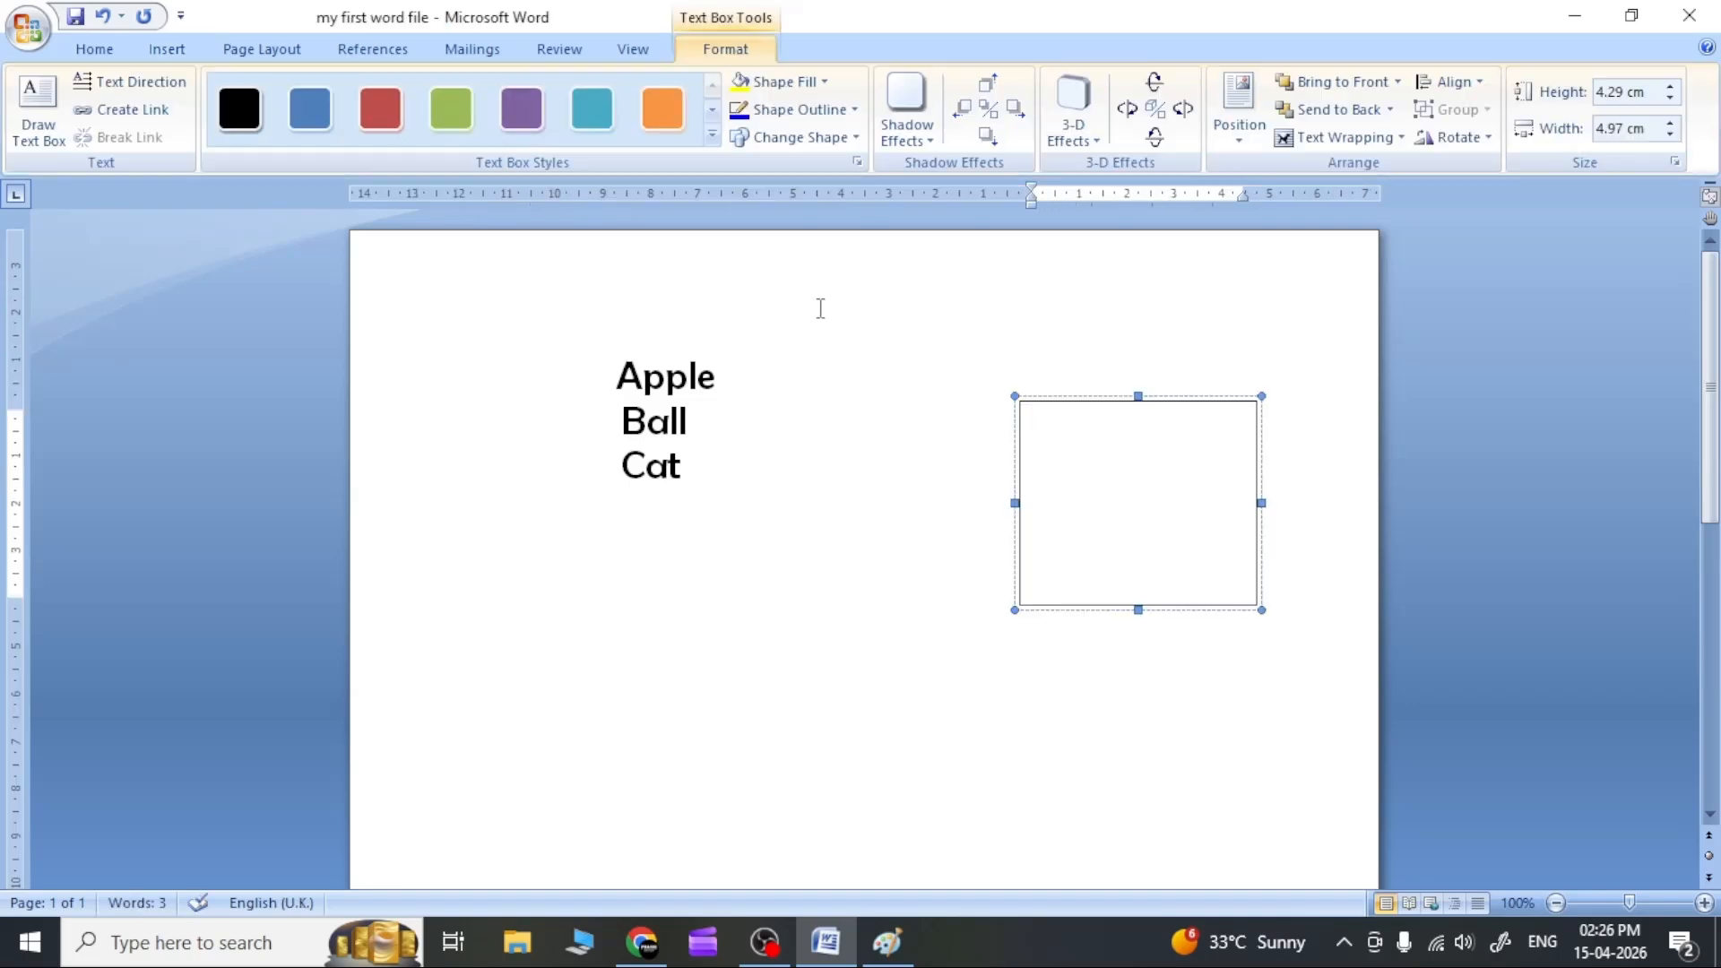
# Insert the picture WhatsApp Image 2025-10-11 at 11.09.41 AM from Downloads into the new text box.
pyautogui.click(167, 48)
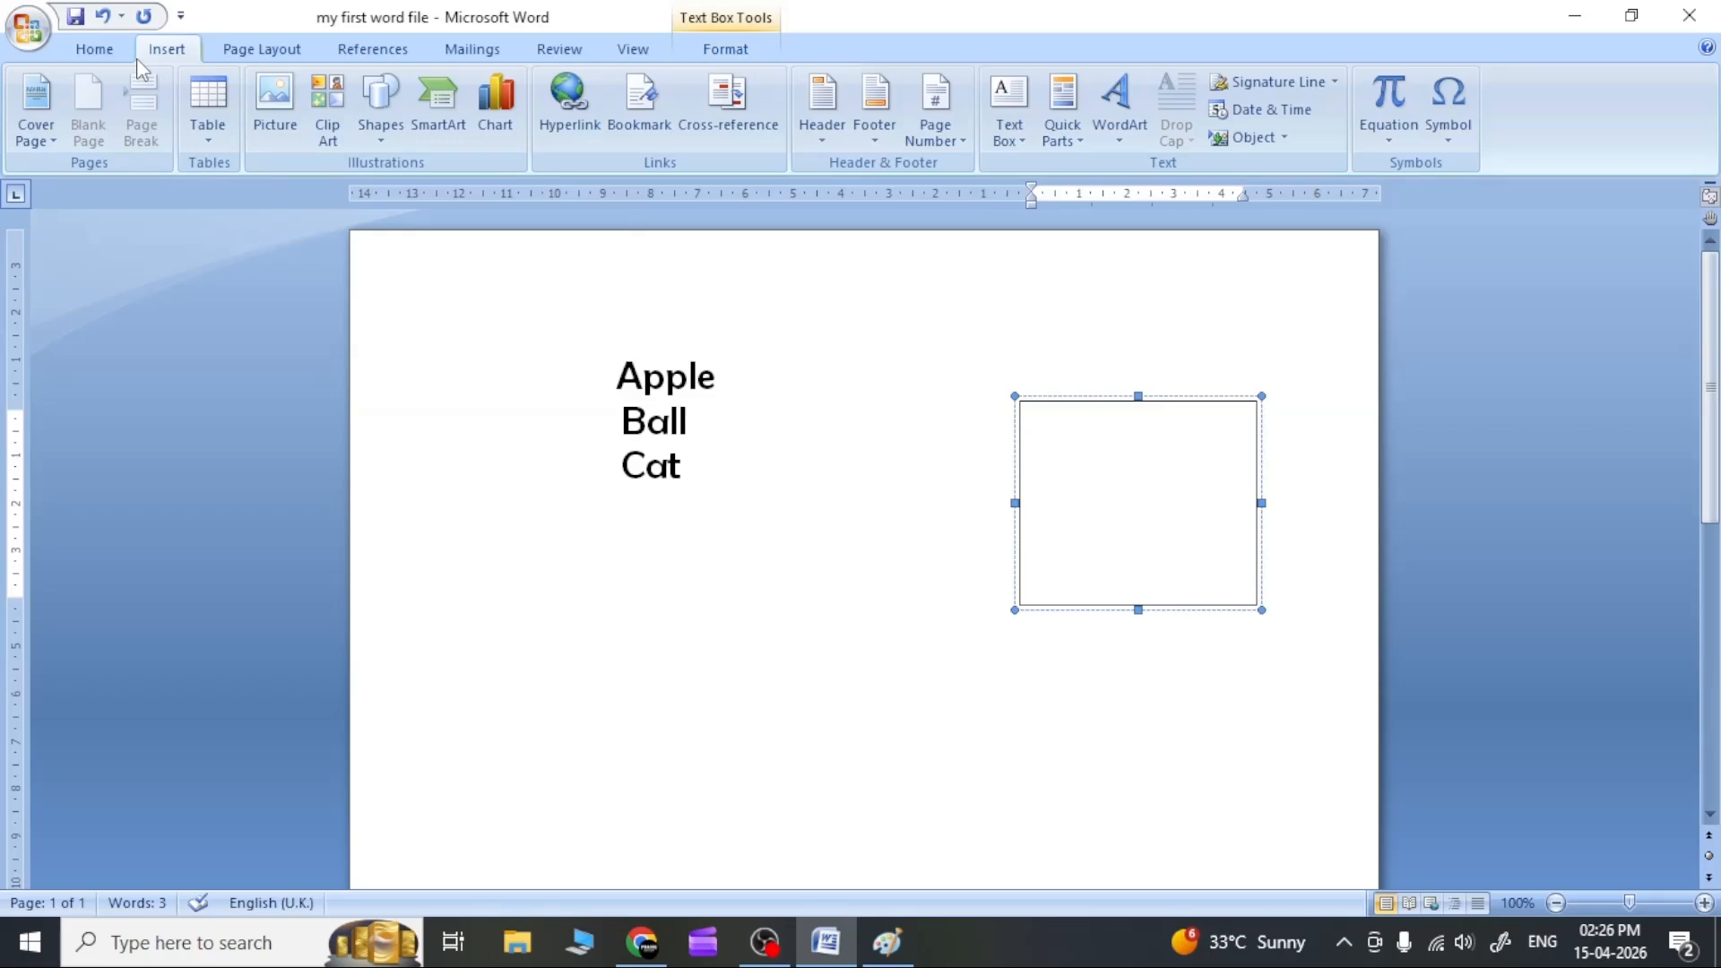
pyautogui.click(278, 130)
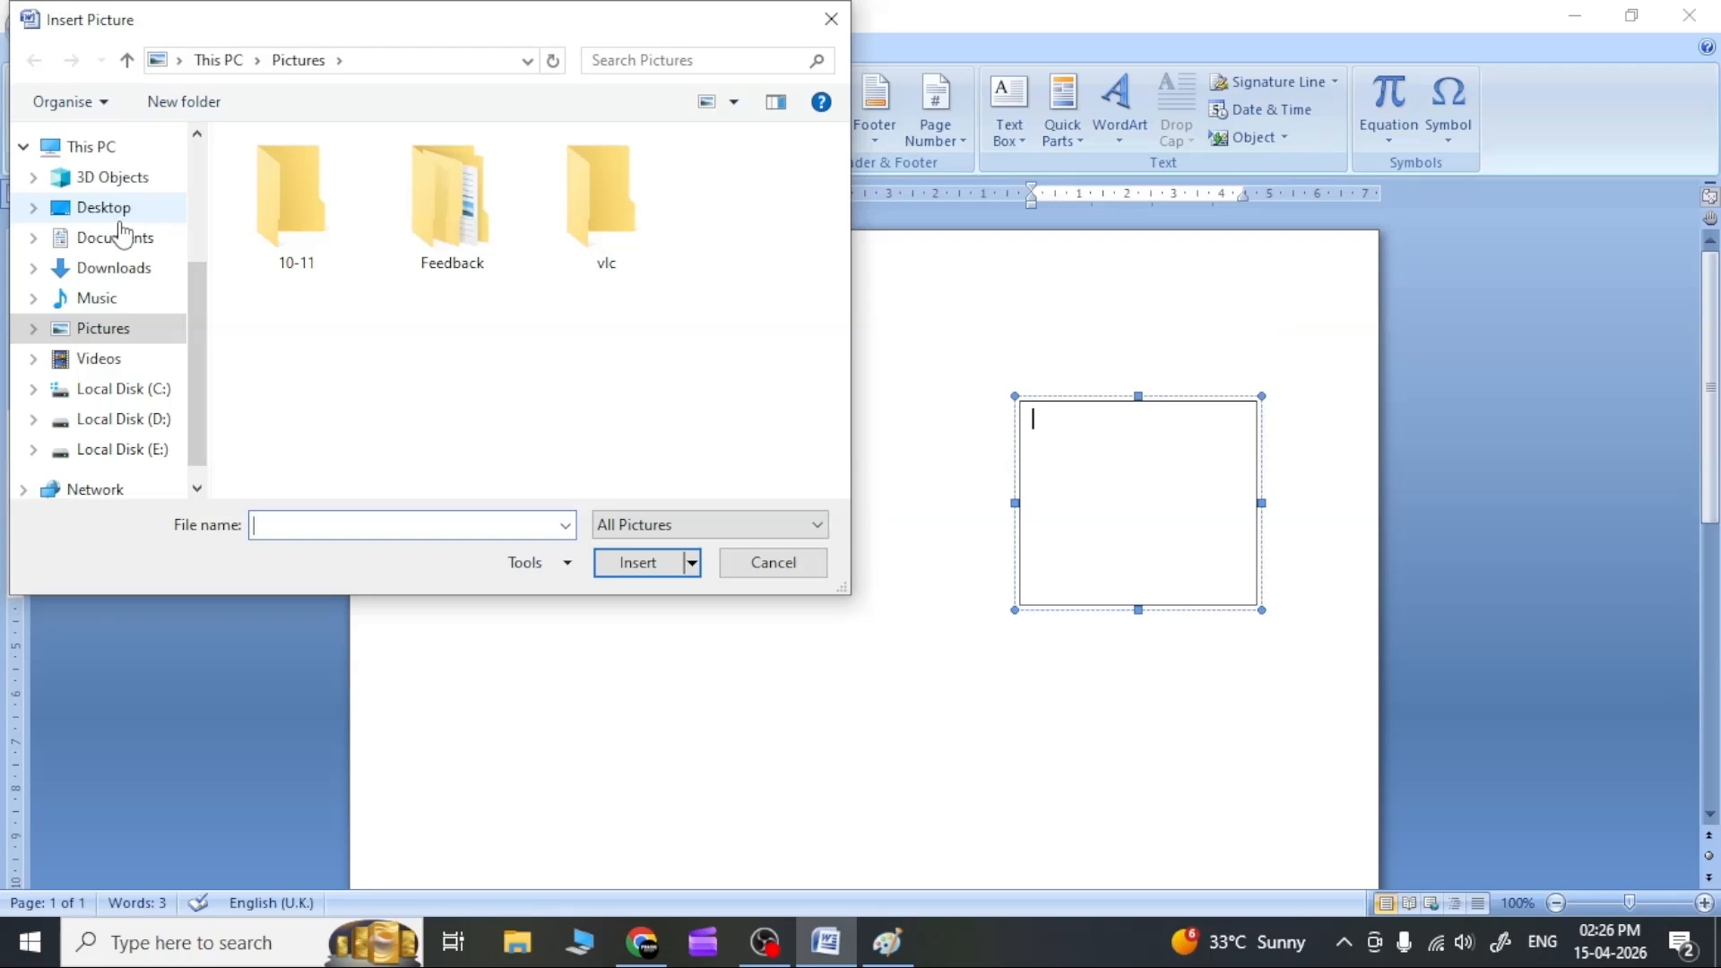
pyautogui.click(116, 268)
pyautogui.click(314, 276)
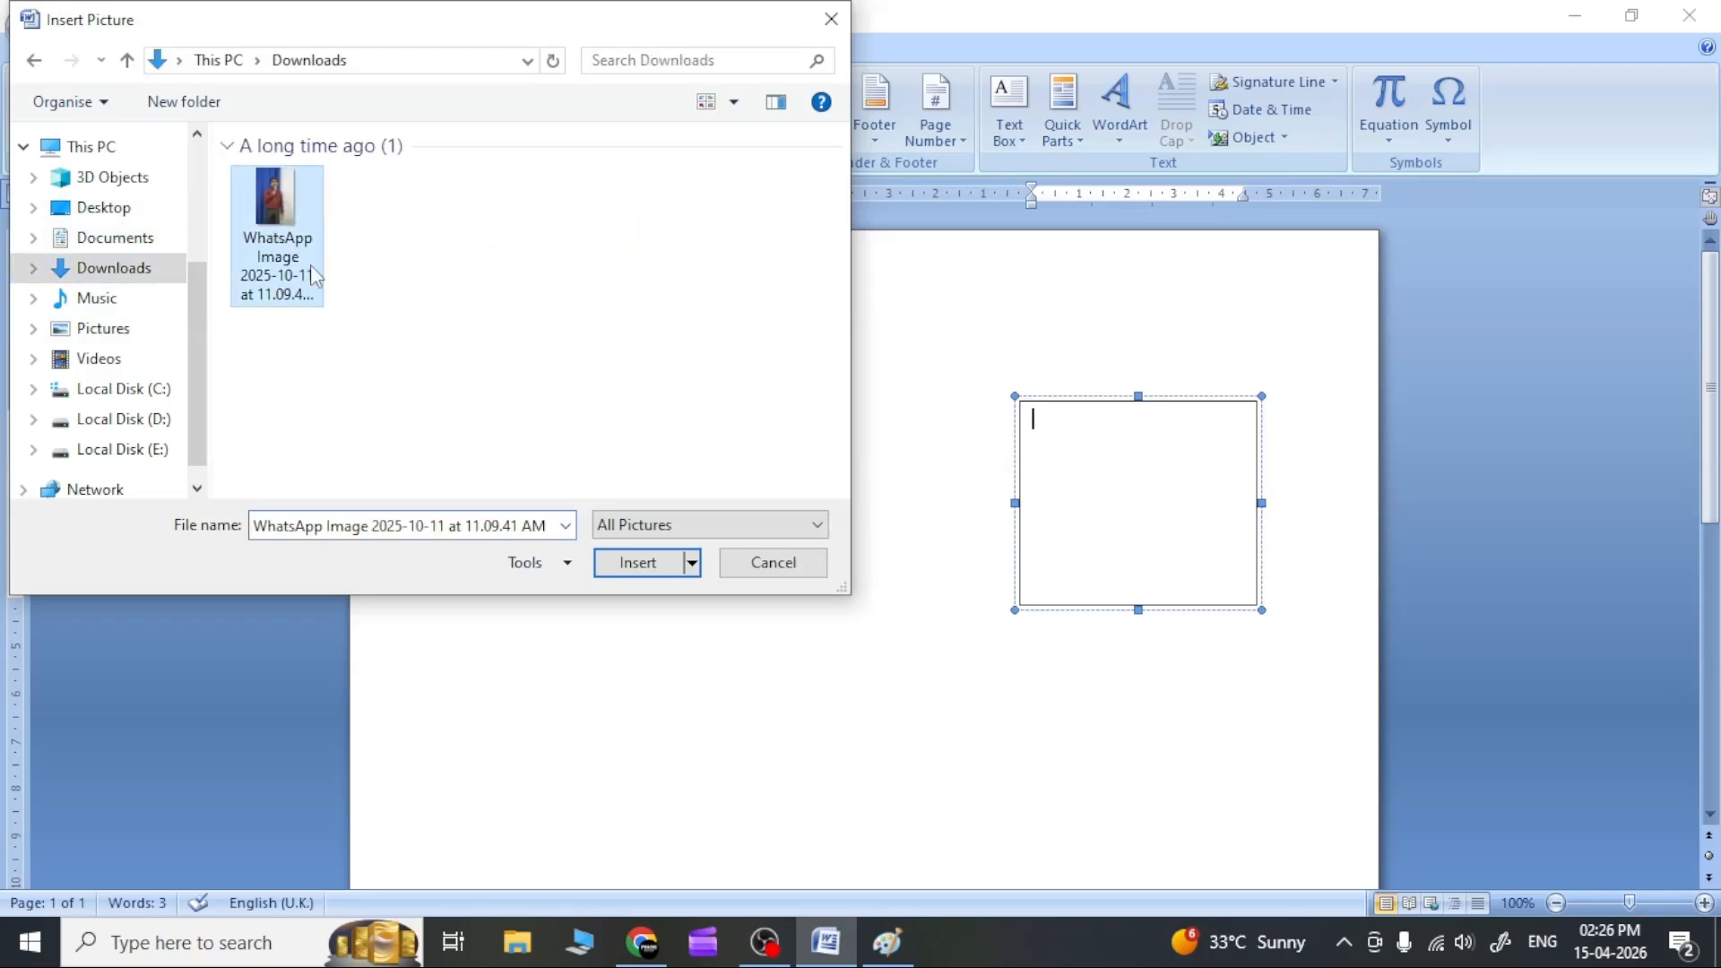
pyautogui.click(659, 566)
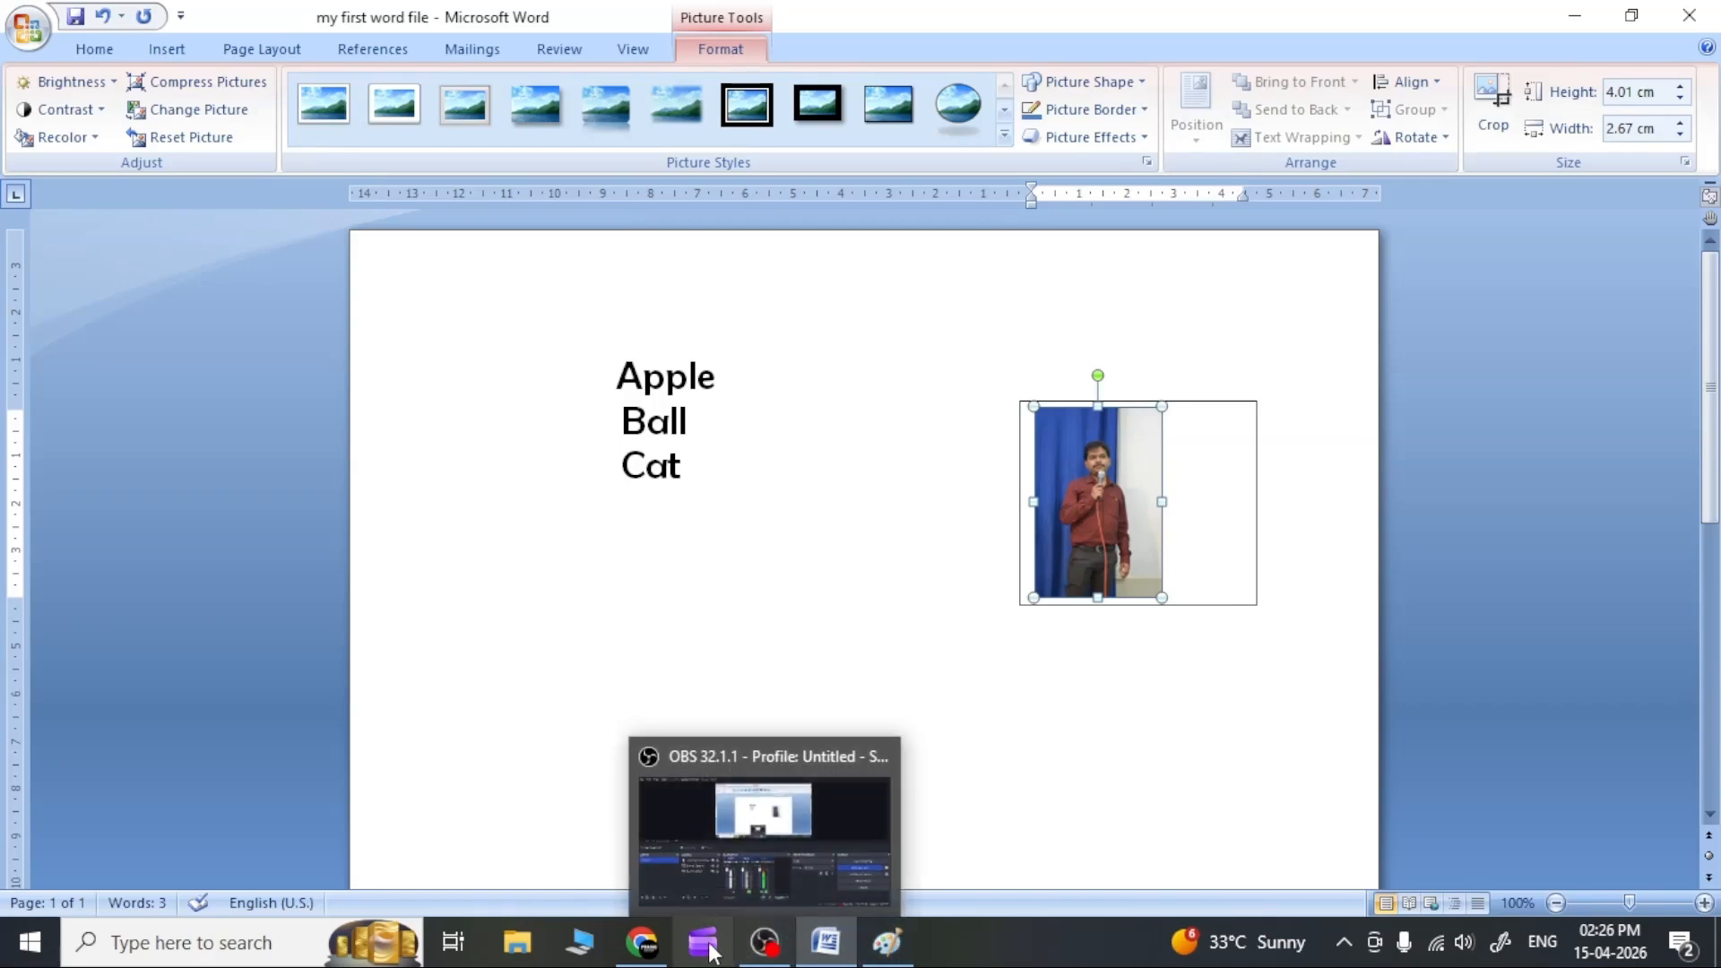
# Switch to Document 1 in Word online and start a new drawing on the application form page.
pyautogui.click(639, 945)
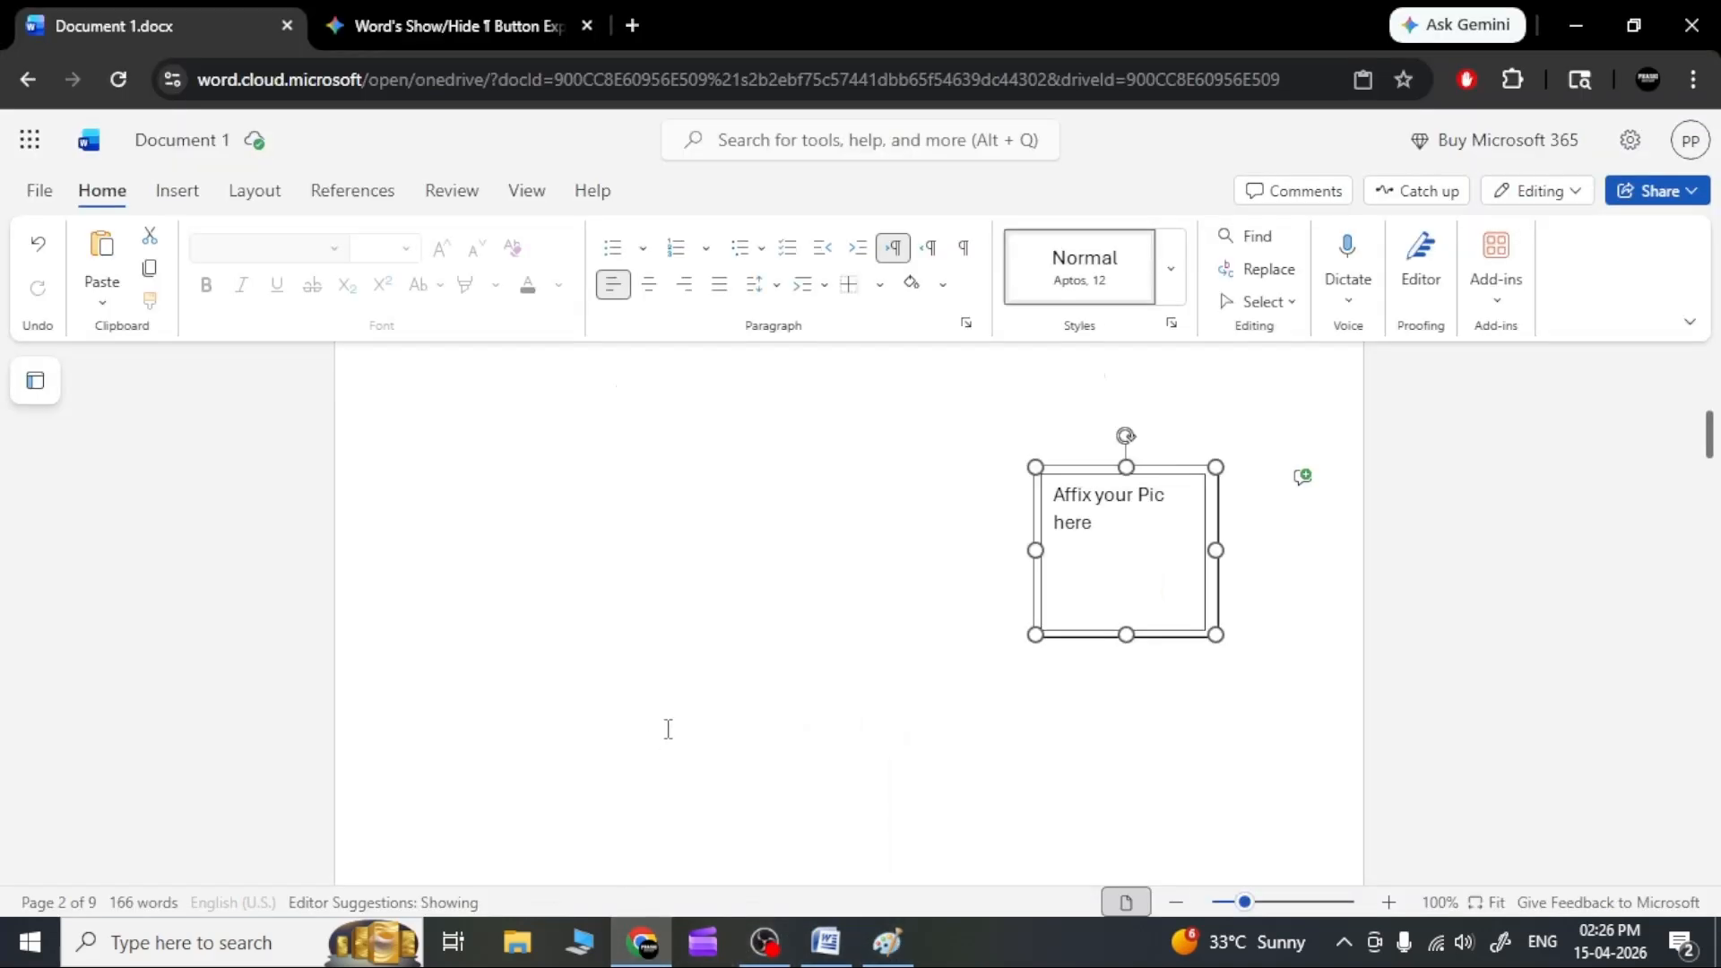
pyautogui.click(810, 632)
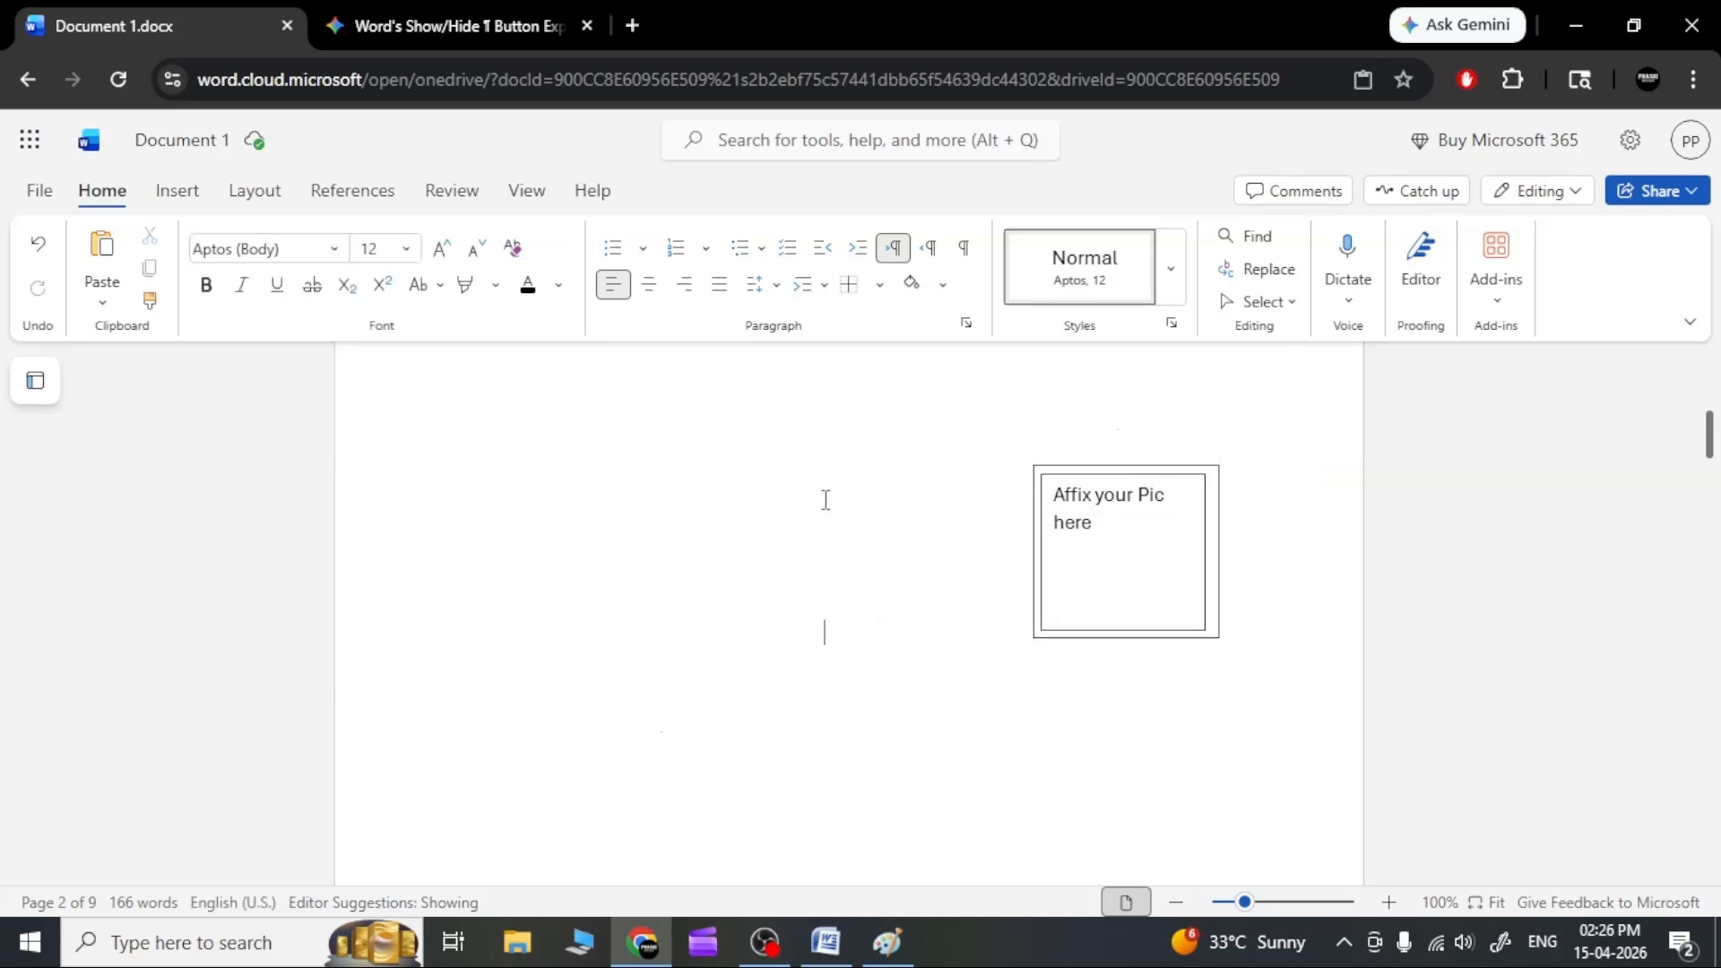
pyautogui.scroll(2, 700, 522)
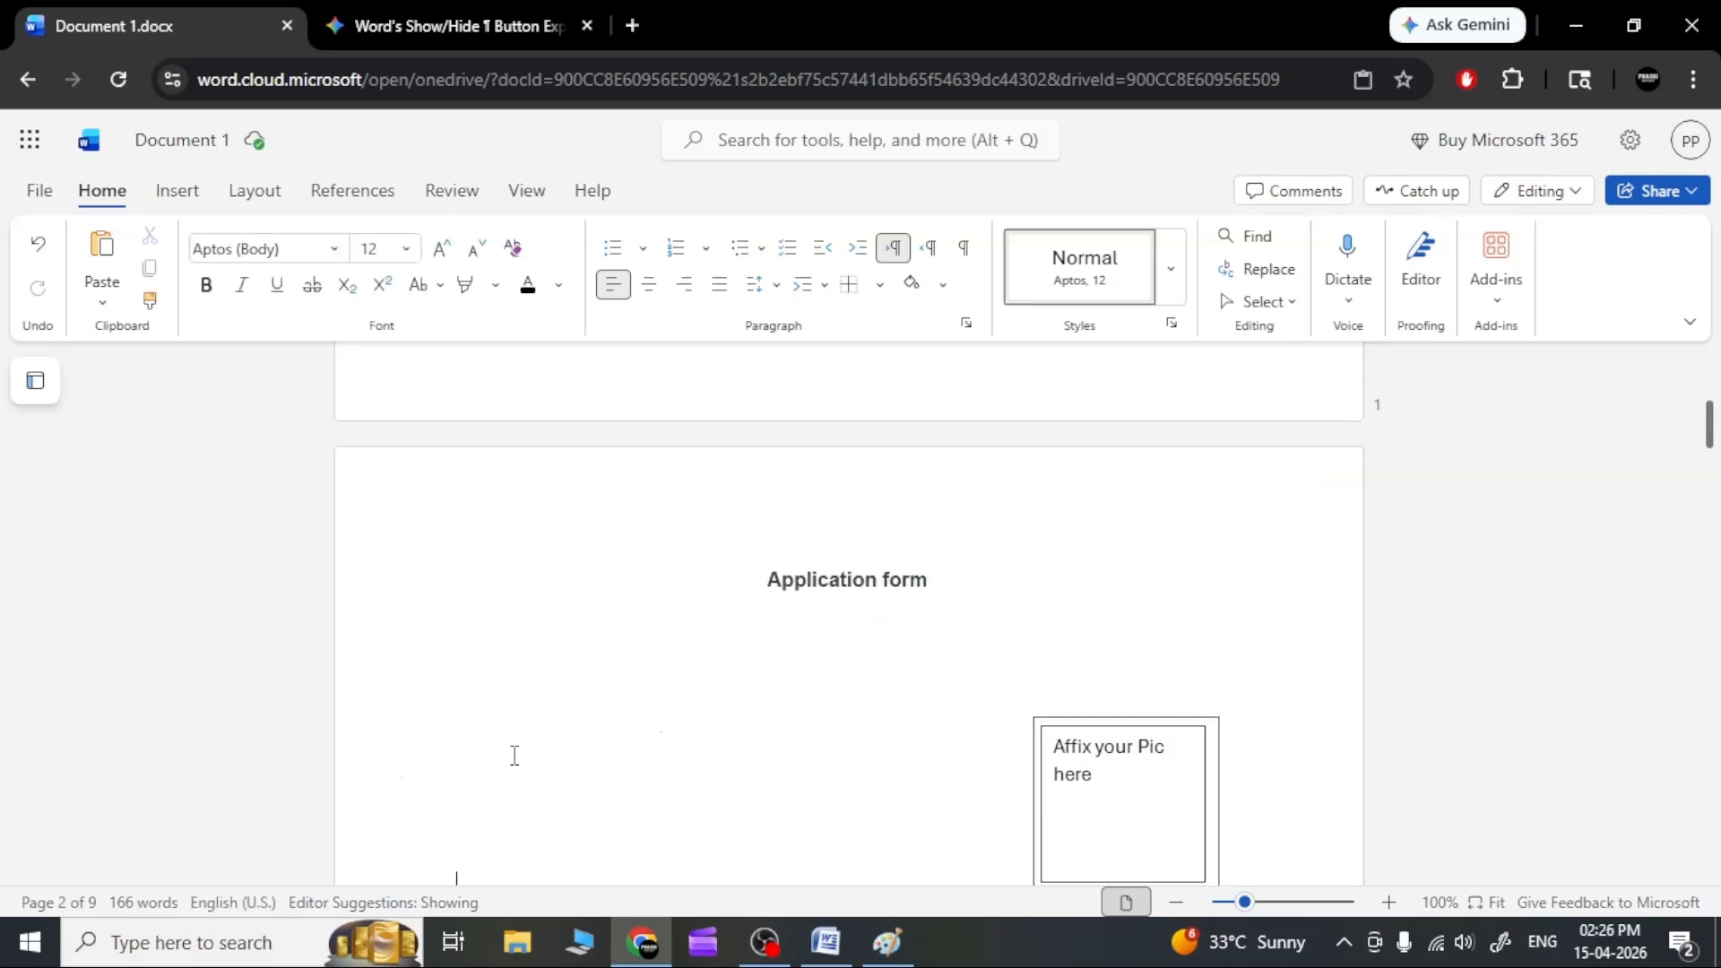
pyautogui.scroll(-3, 481, 755)
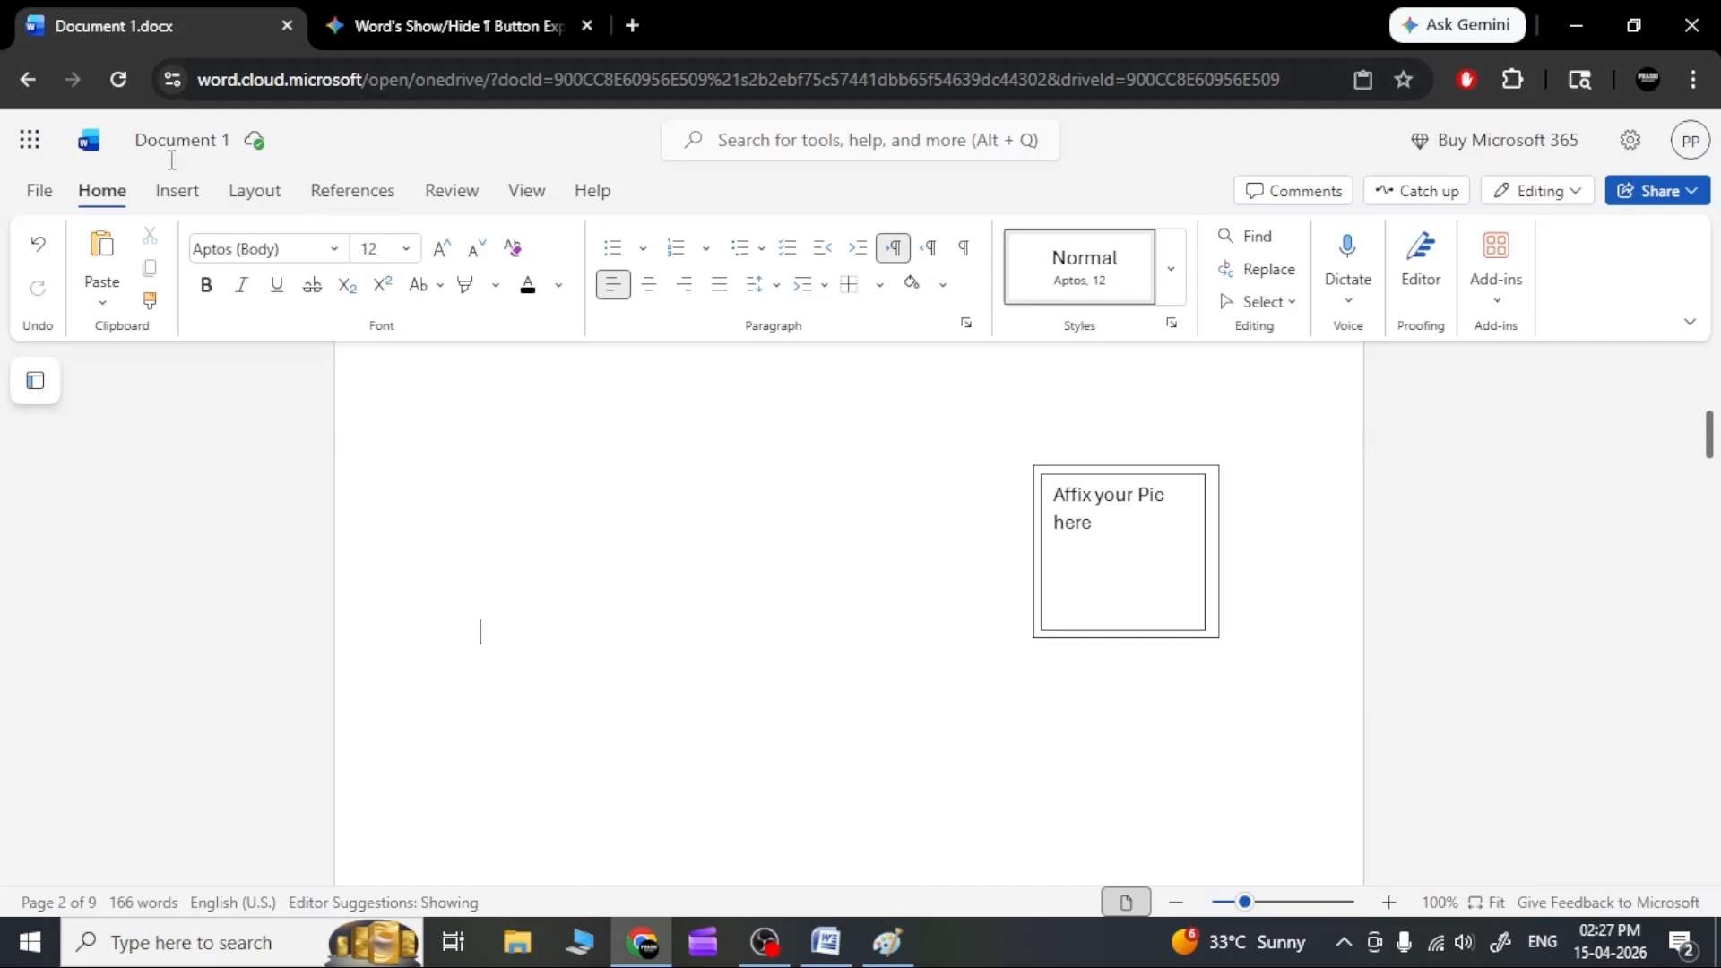
pyautogui.click(177, 193)
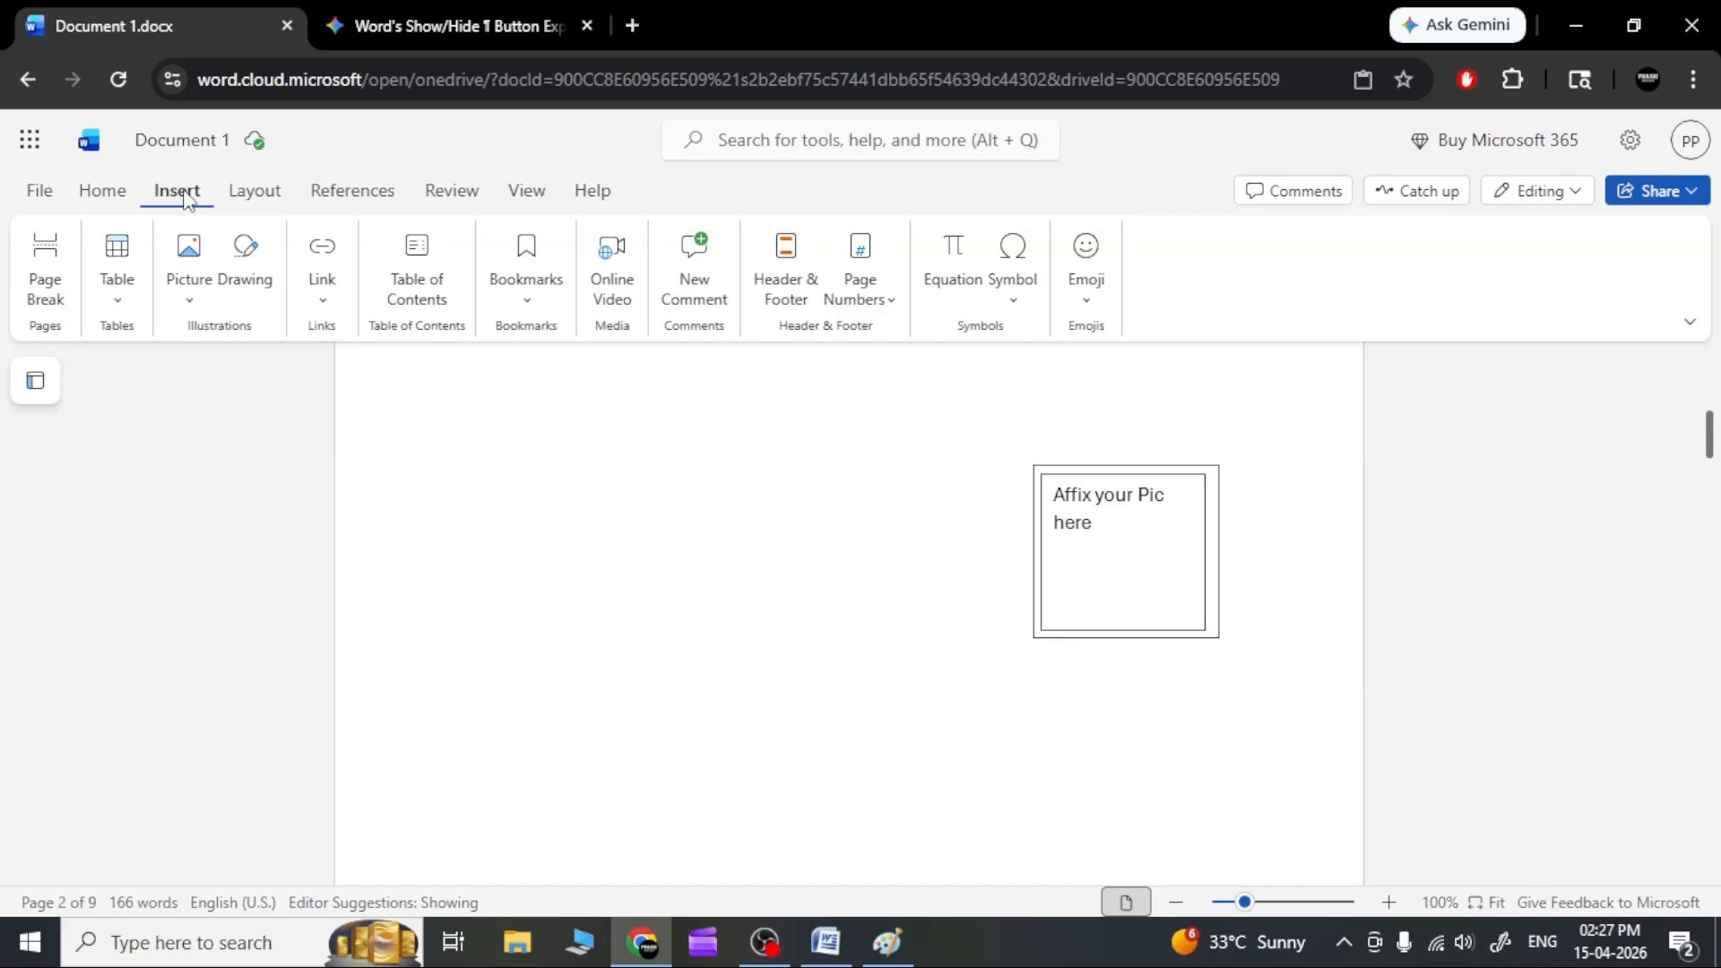
pyautogui.click(258, 269)
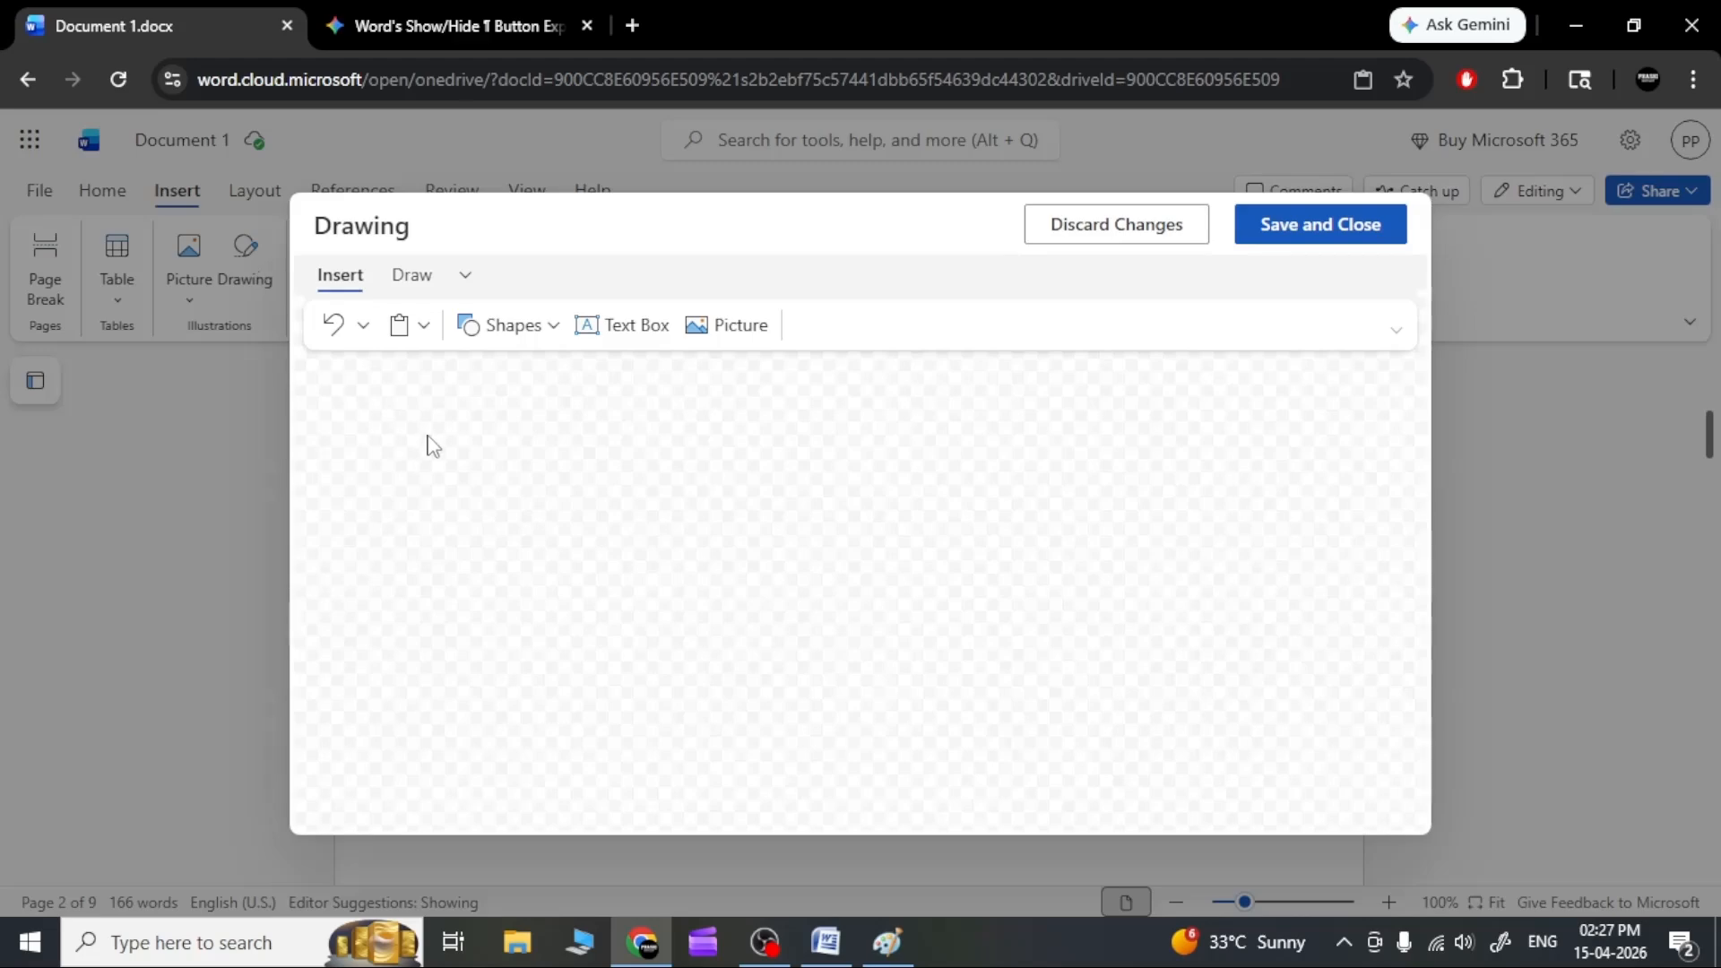
# Draw a rectangle on the upper part of the drawing canvas and fill it with white.
pyautogui.click(525, 332)
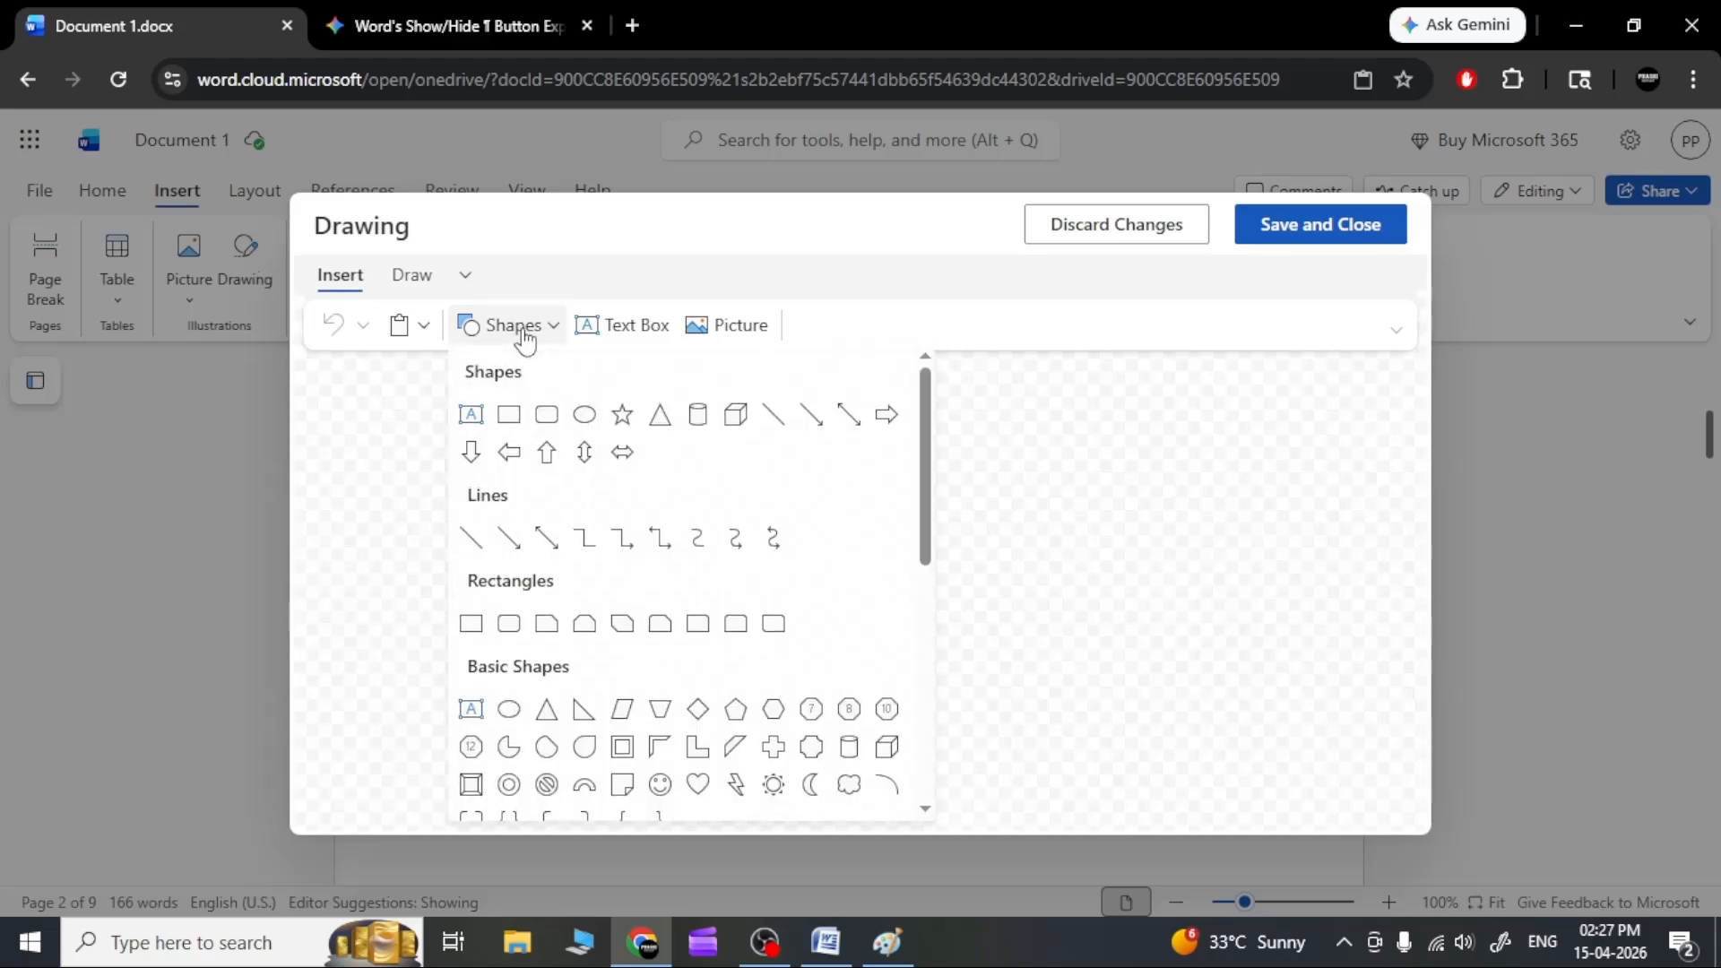
pyautogui.click(509, 415)
pyautogui.moveTo(430, 420)
pyautogui.mouseDown()
pyautogui.moveTo(565, 536)
pyautogui.moveTo(615, 550)
pyautogui.mouseUp()
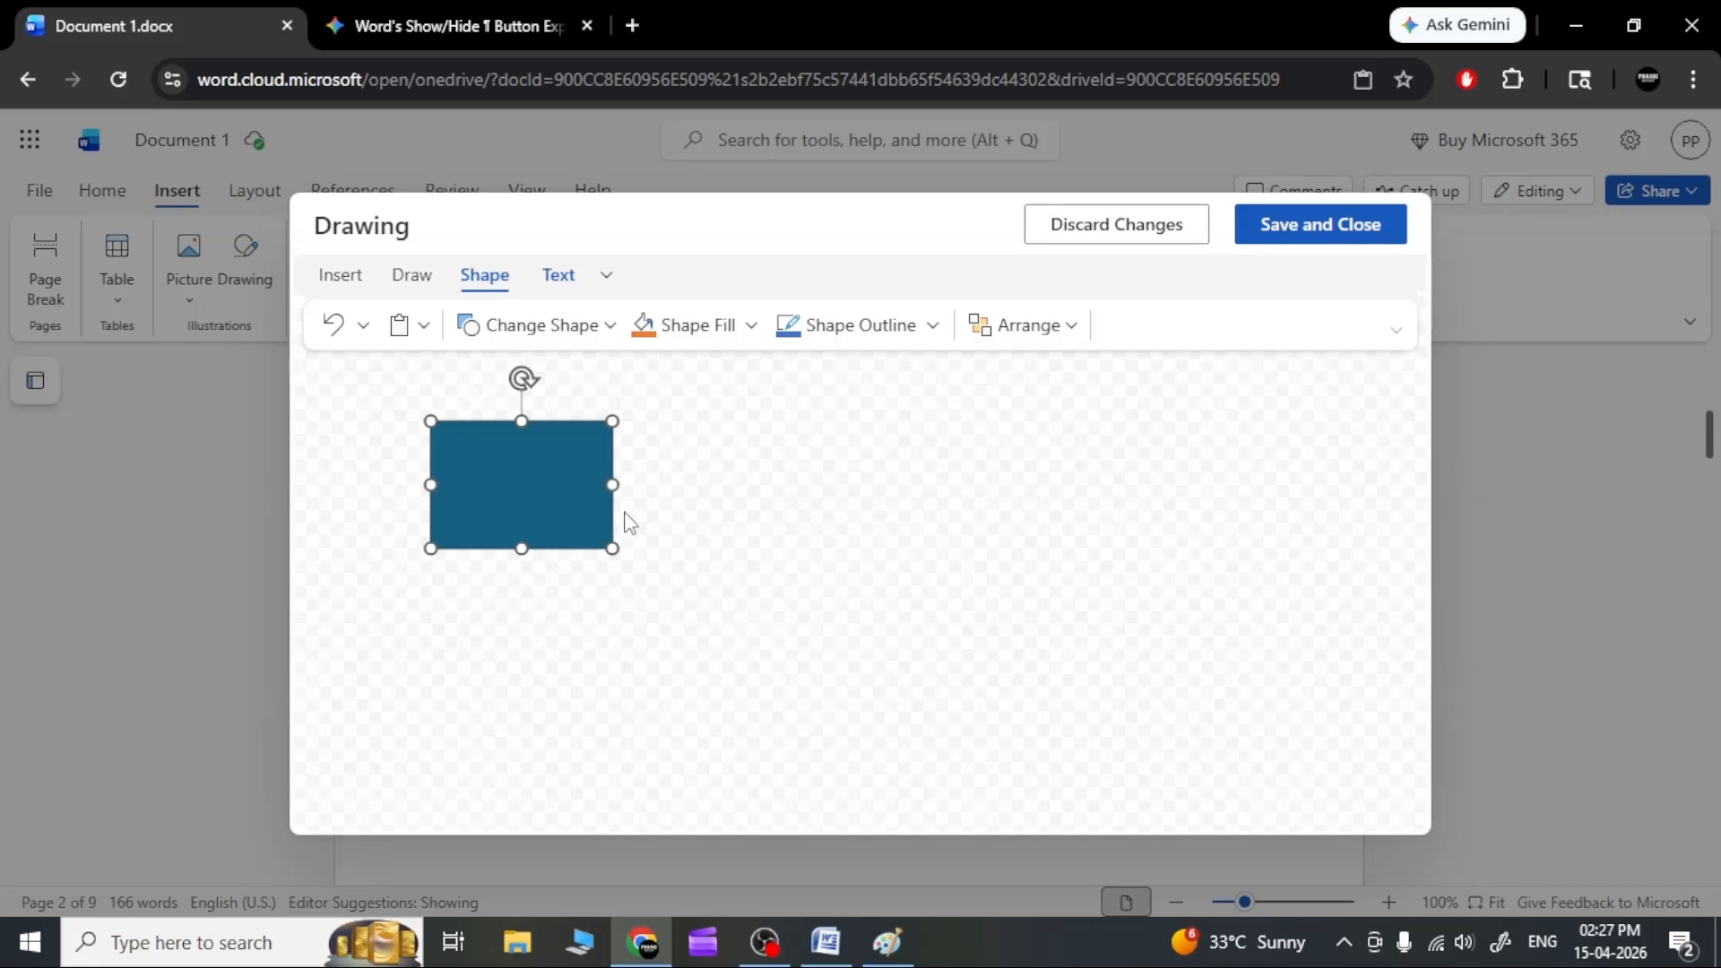
pyautogui.click(751, 326)
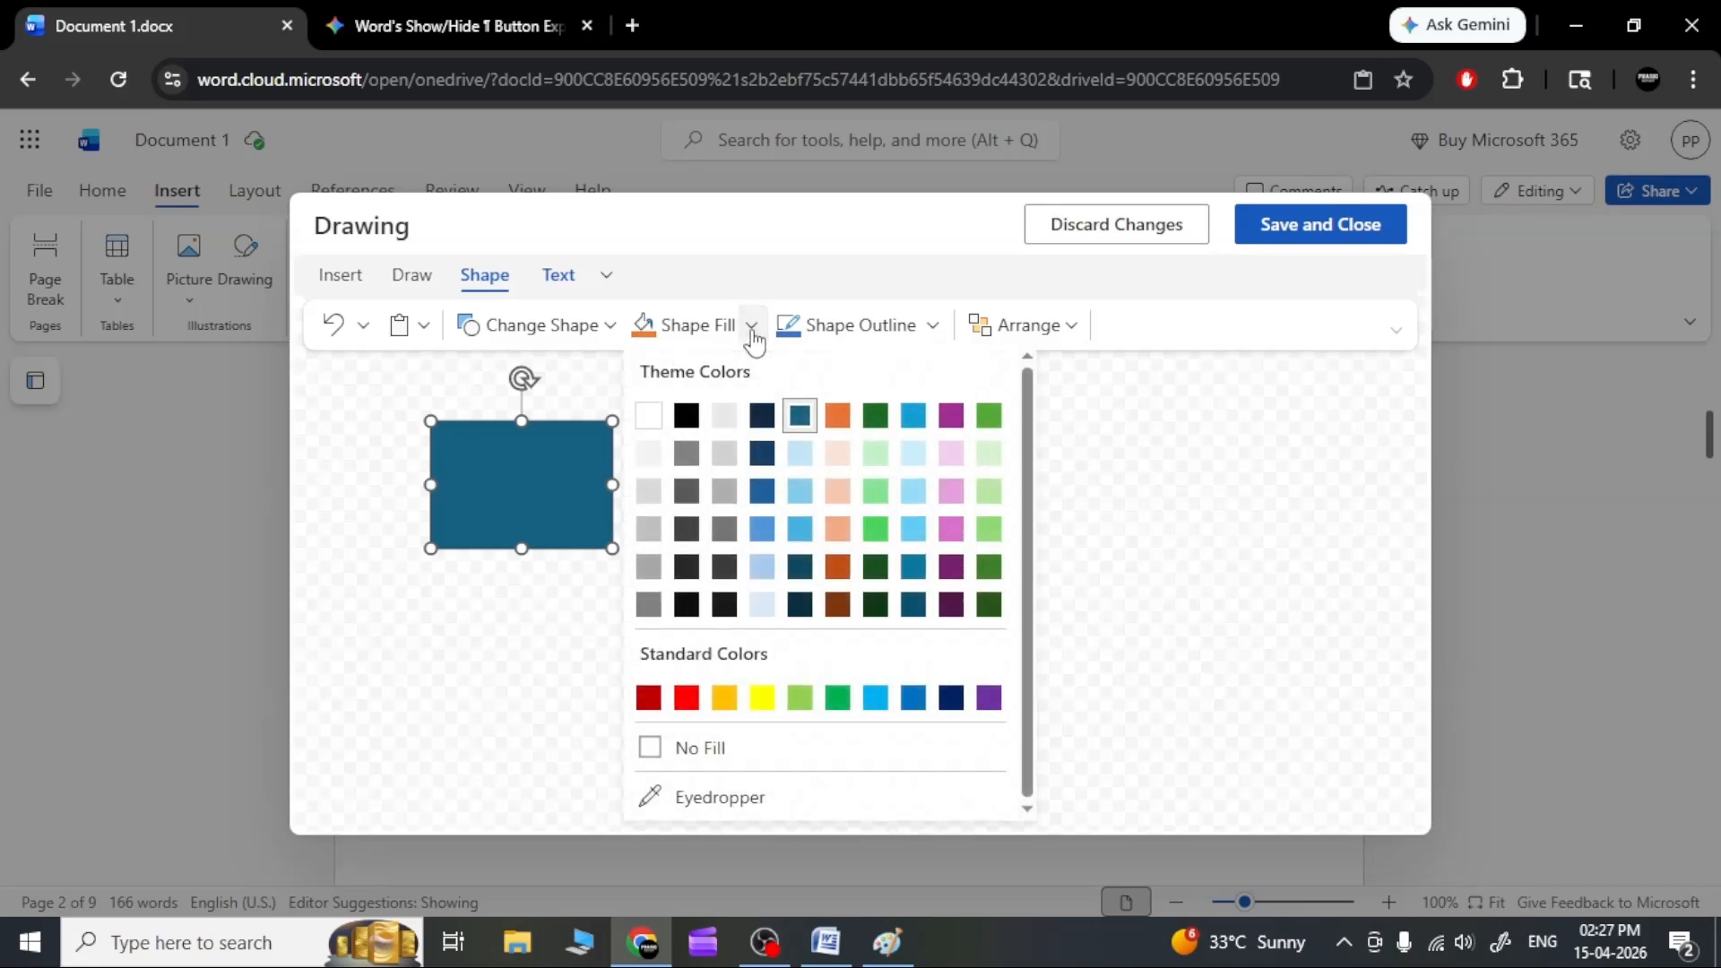
pyautogui.click(650, 417)
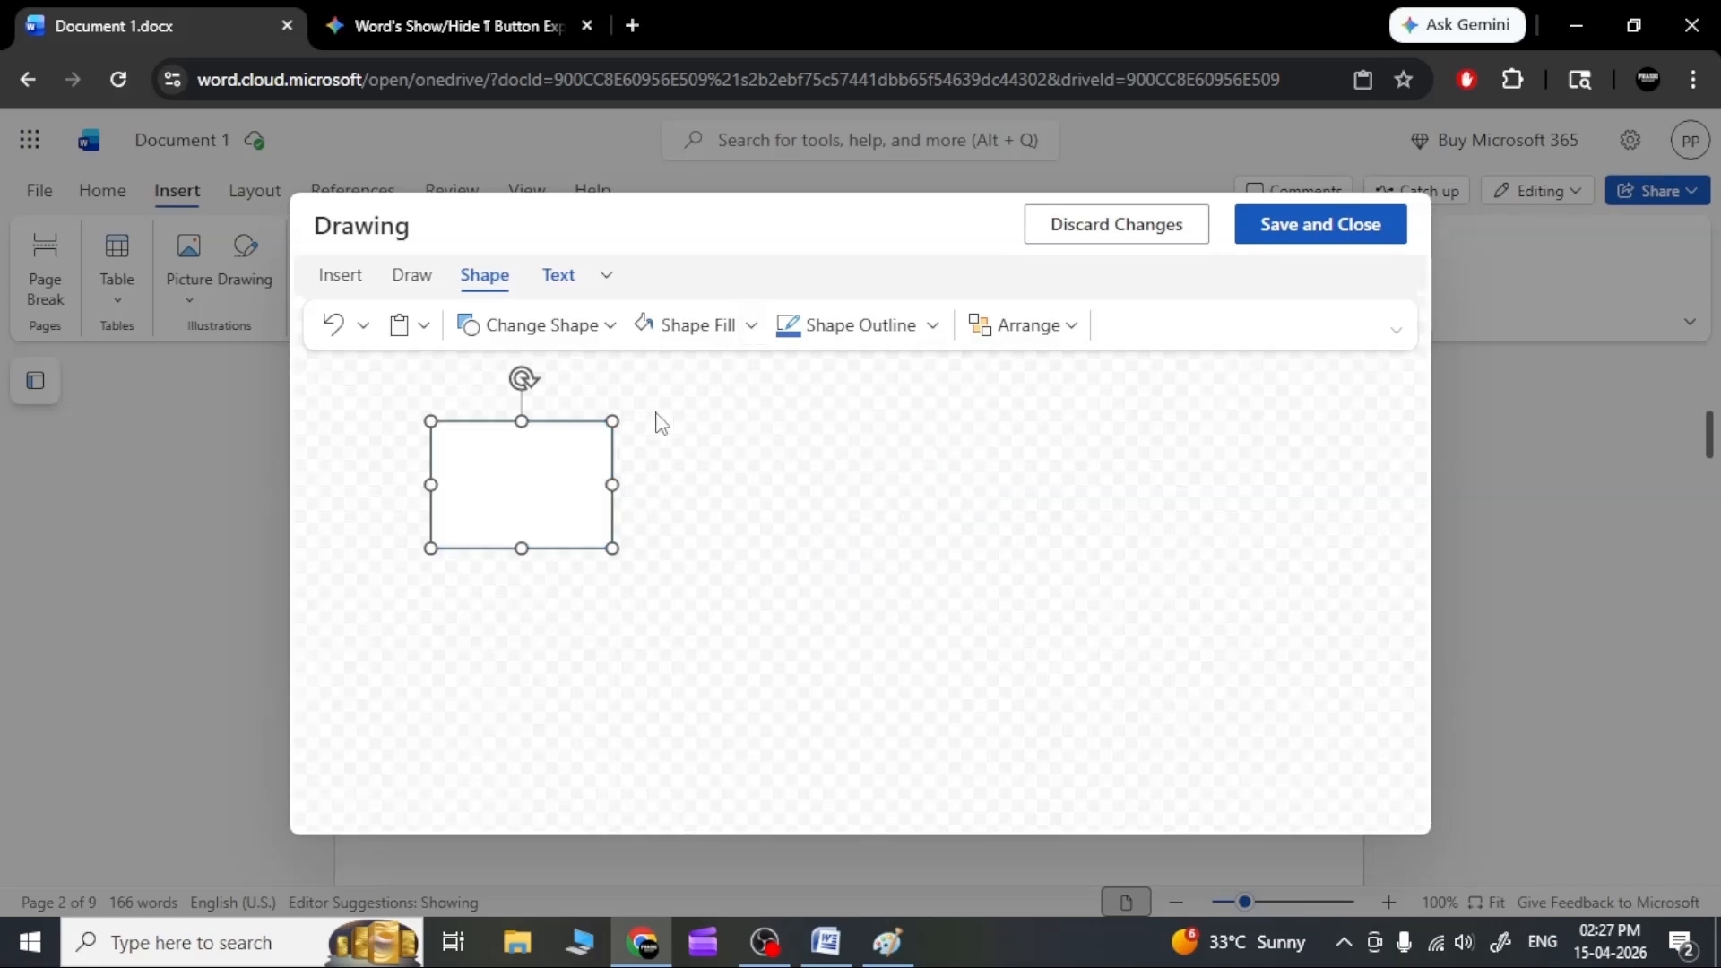
# Try a dark blue and a light green outline colour on the rectangle.
pyautogui.click(932, 326)
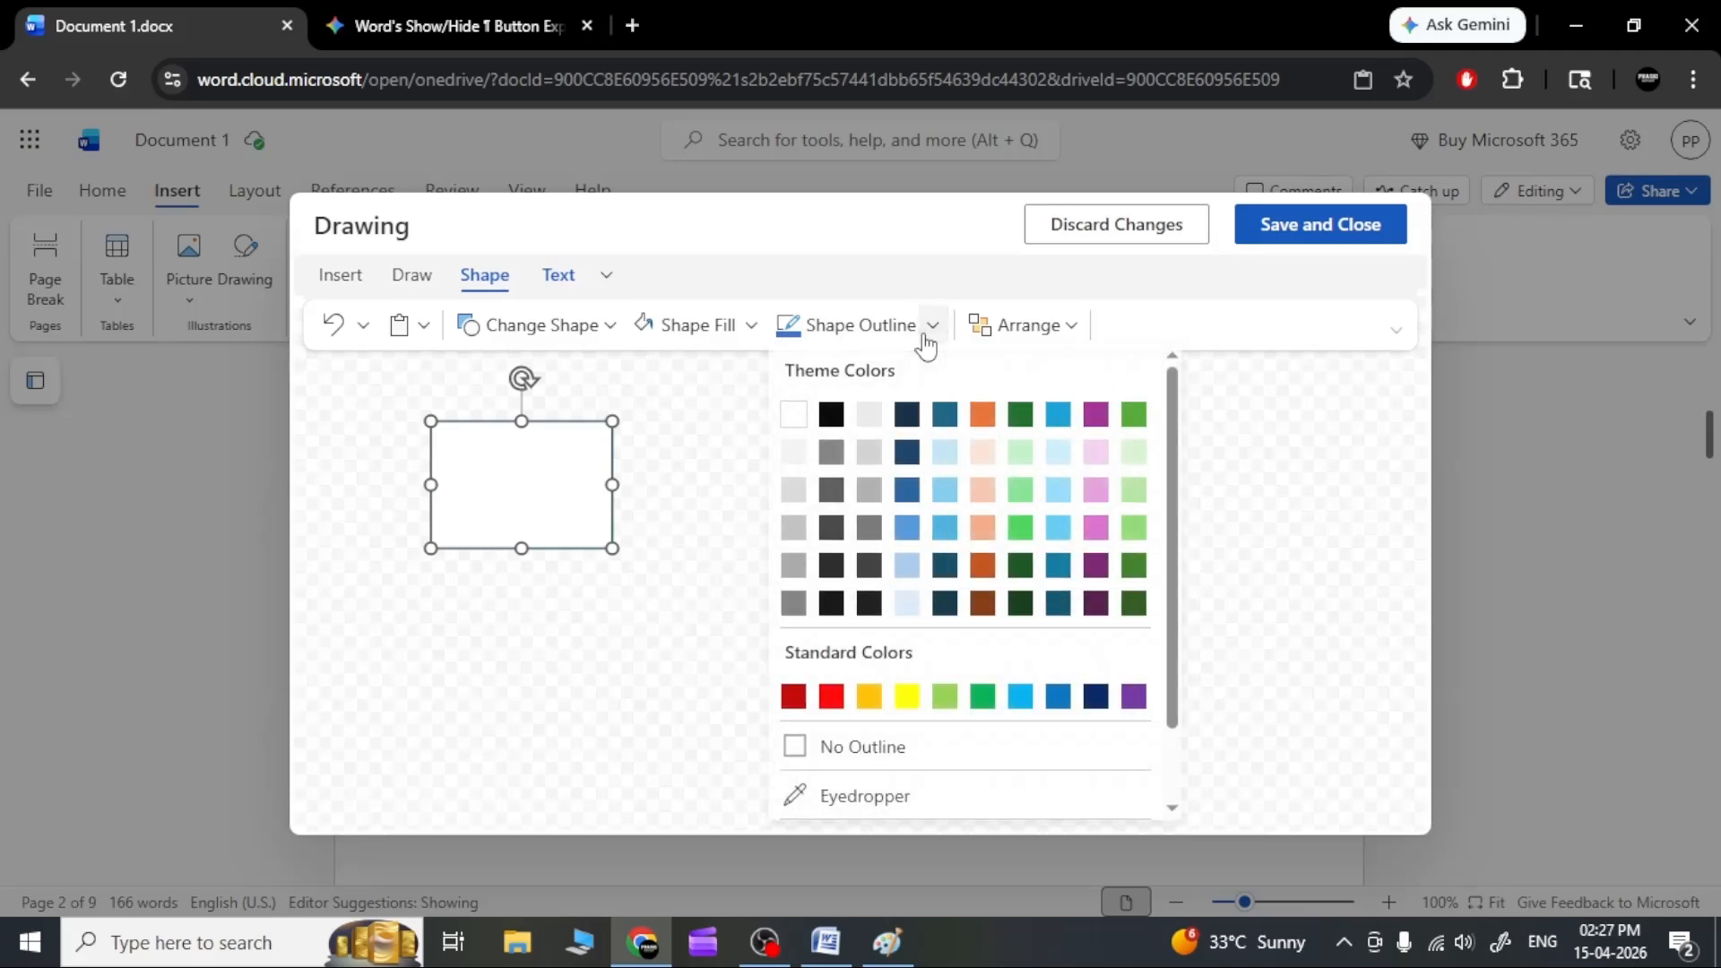
pyautogui.click(907, 417)
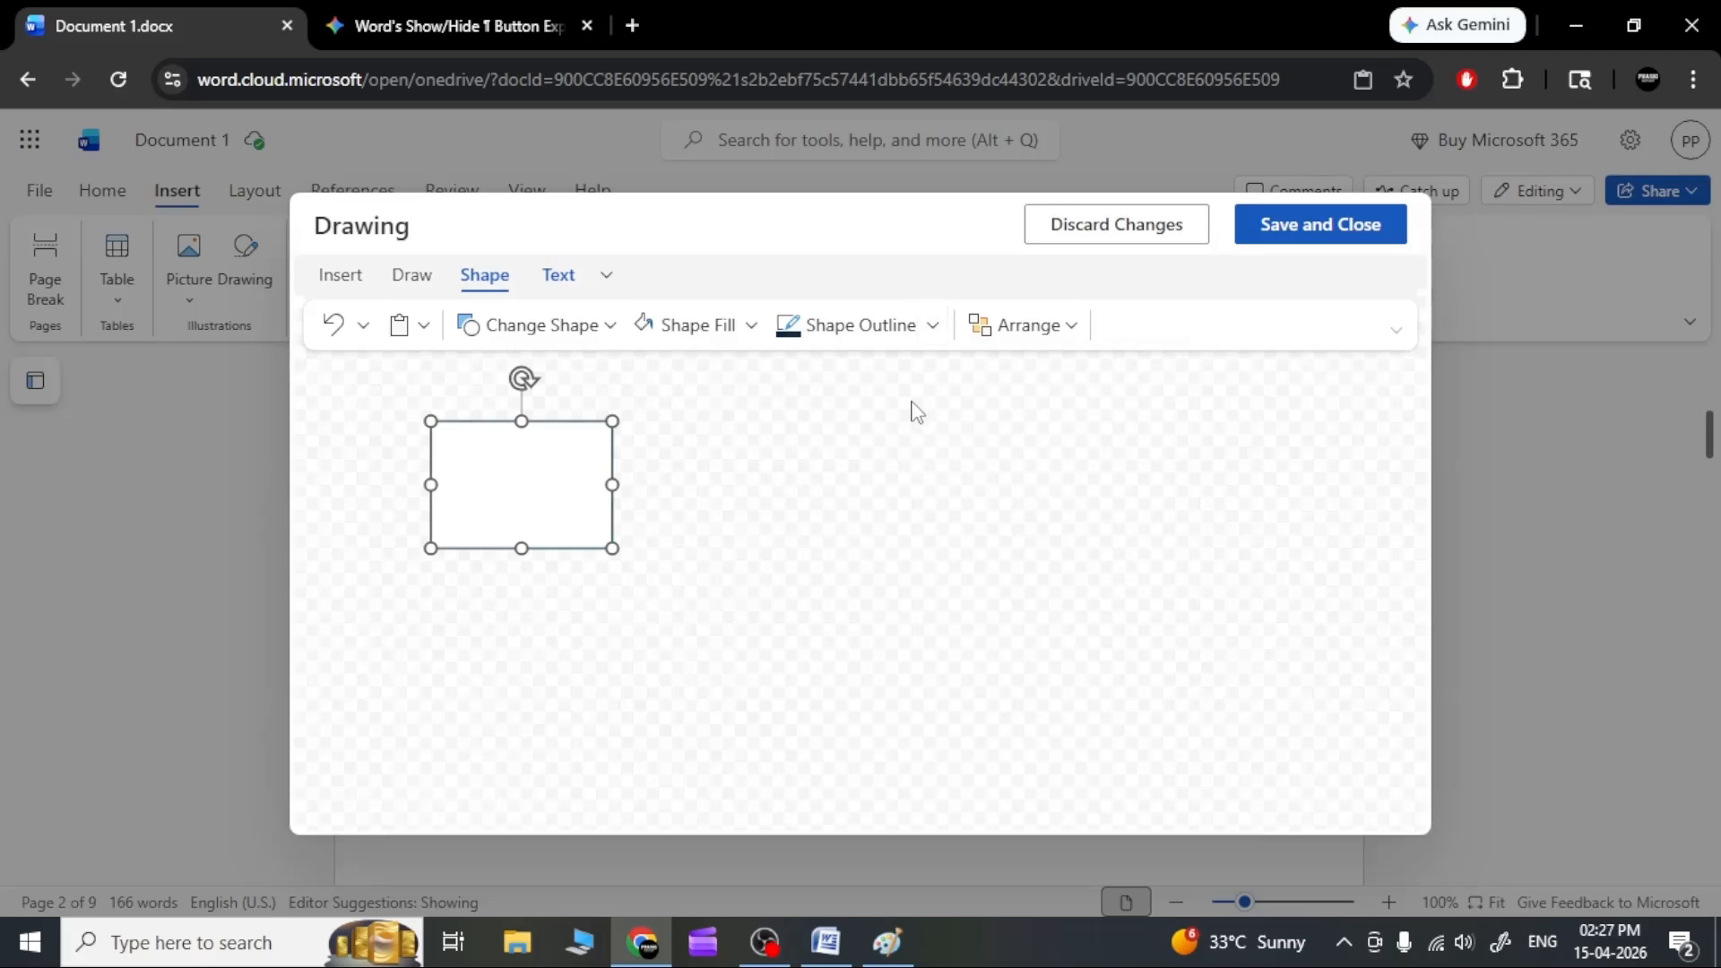
pyautogui.click(934, 328)
pyautogui.click(1013, 528)
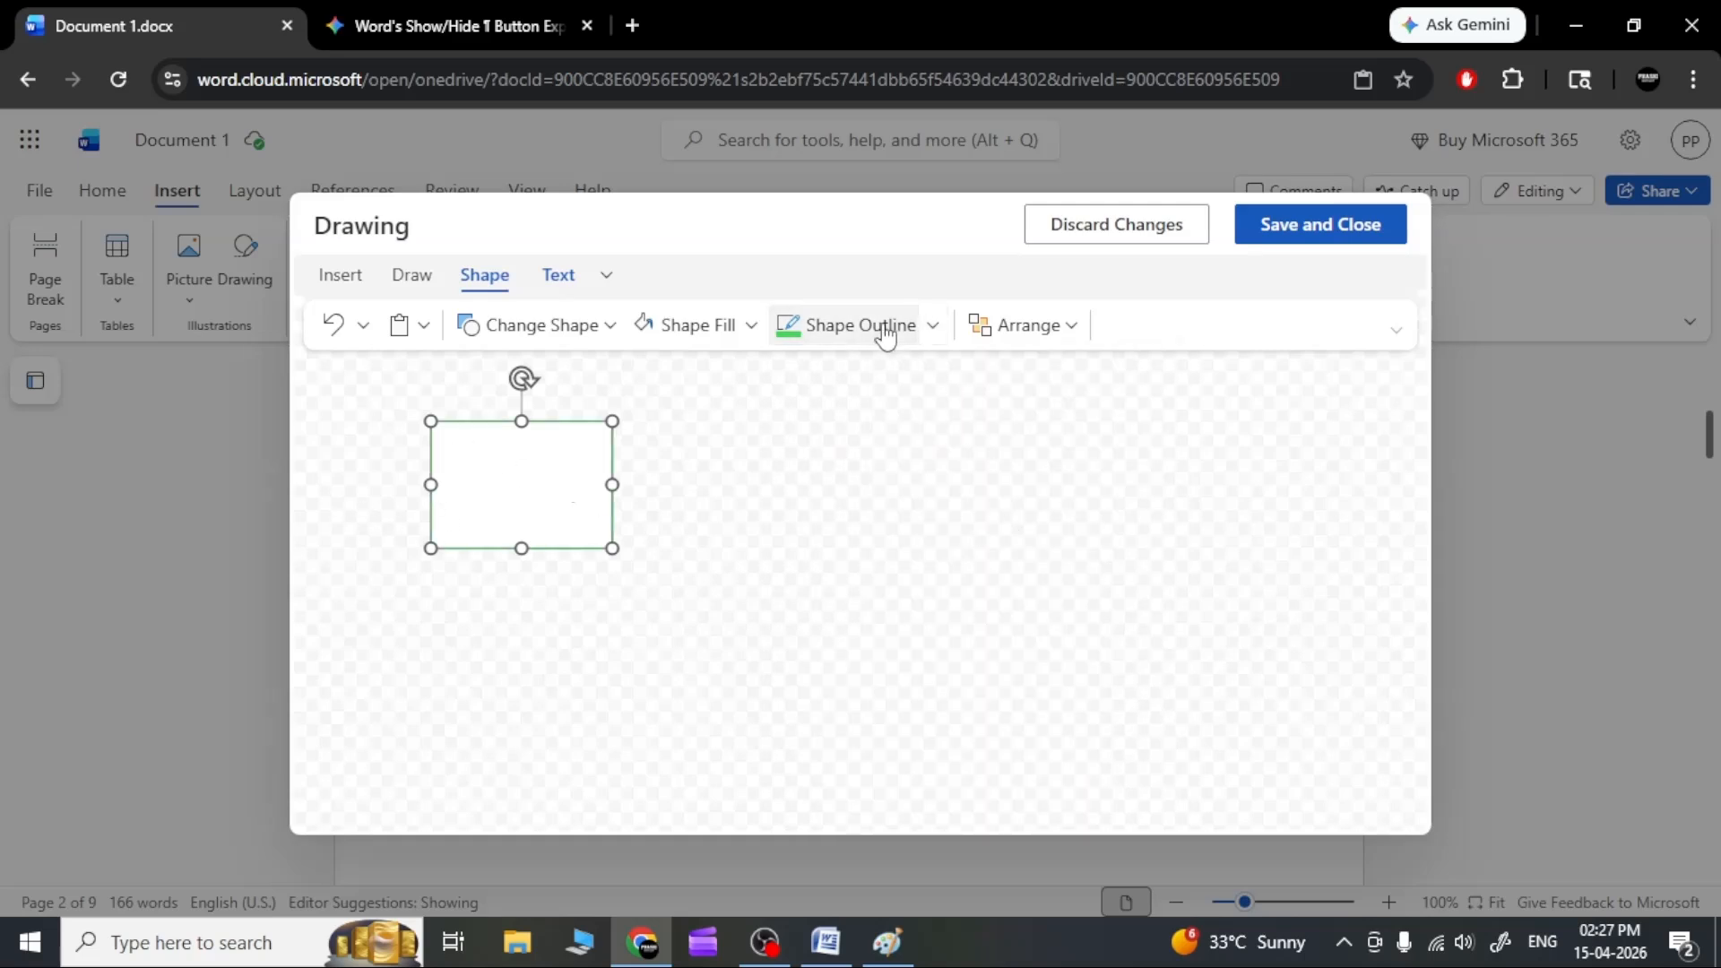
# Set the rectangle's outline to black and deselect the shape.
pyautogui.click(933, 328)
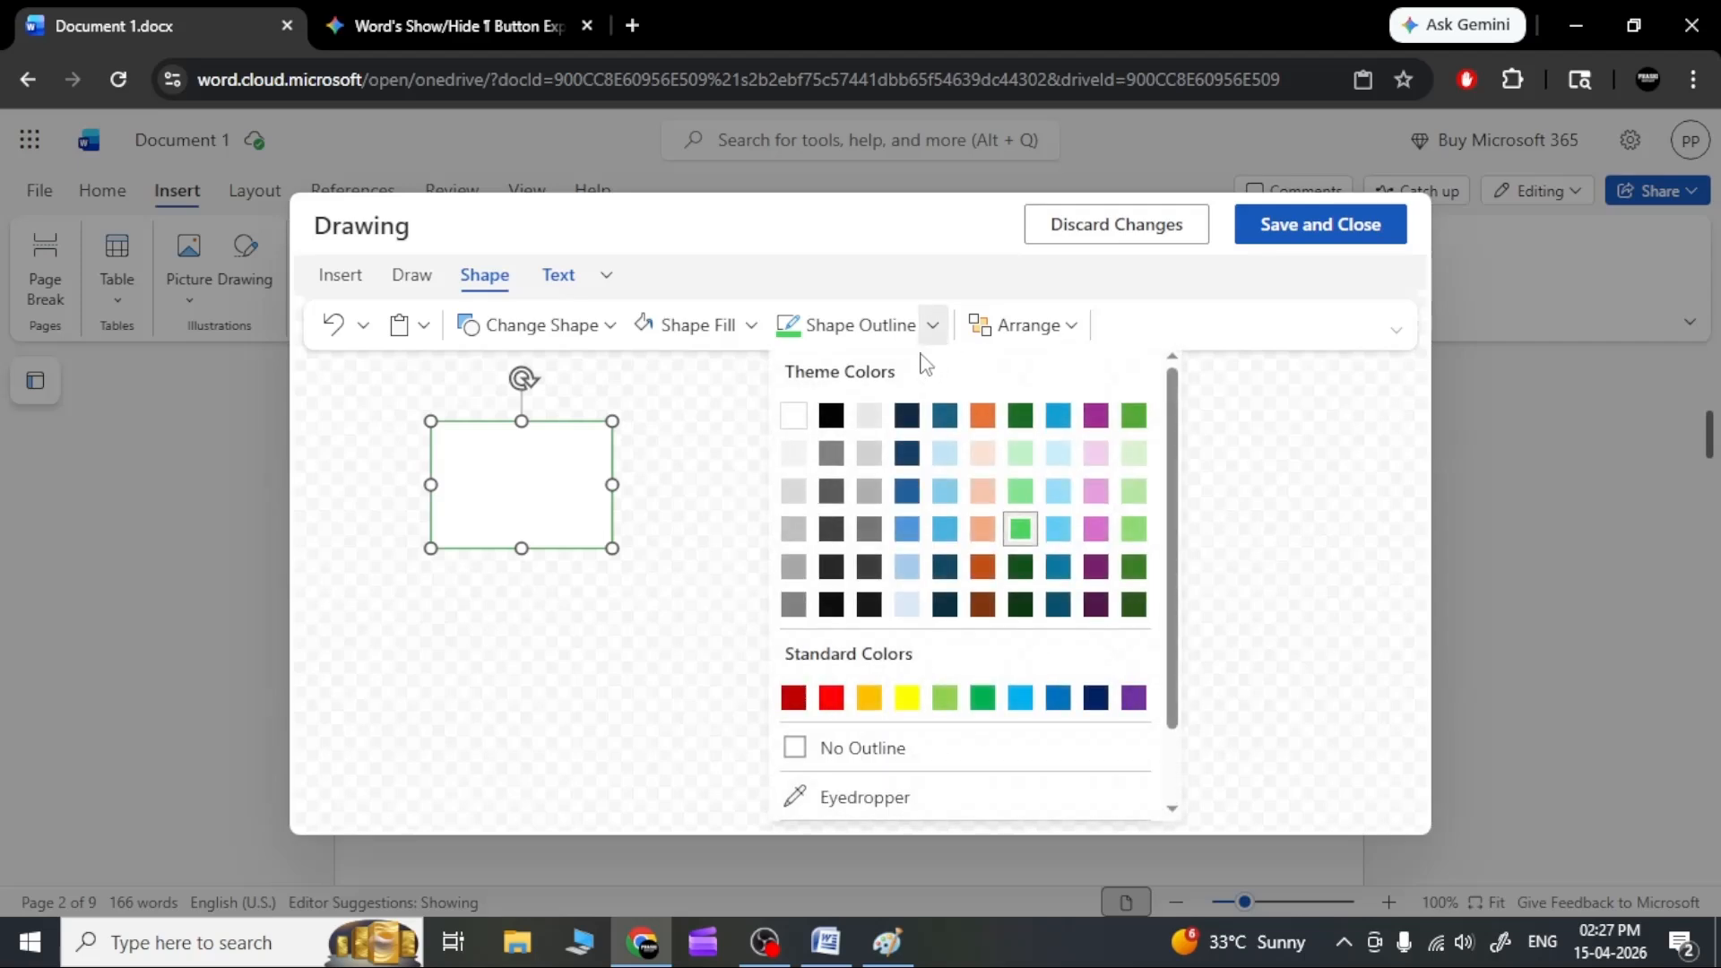
pyautogui.click(832, 415)
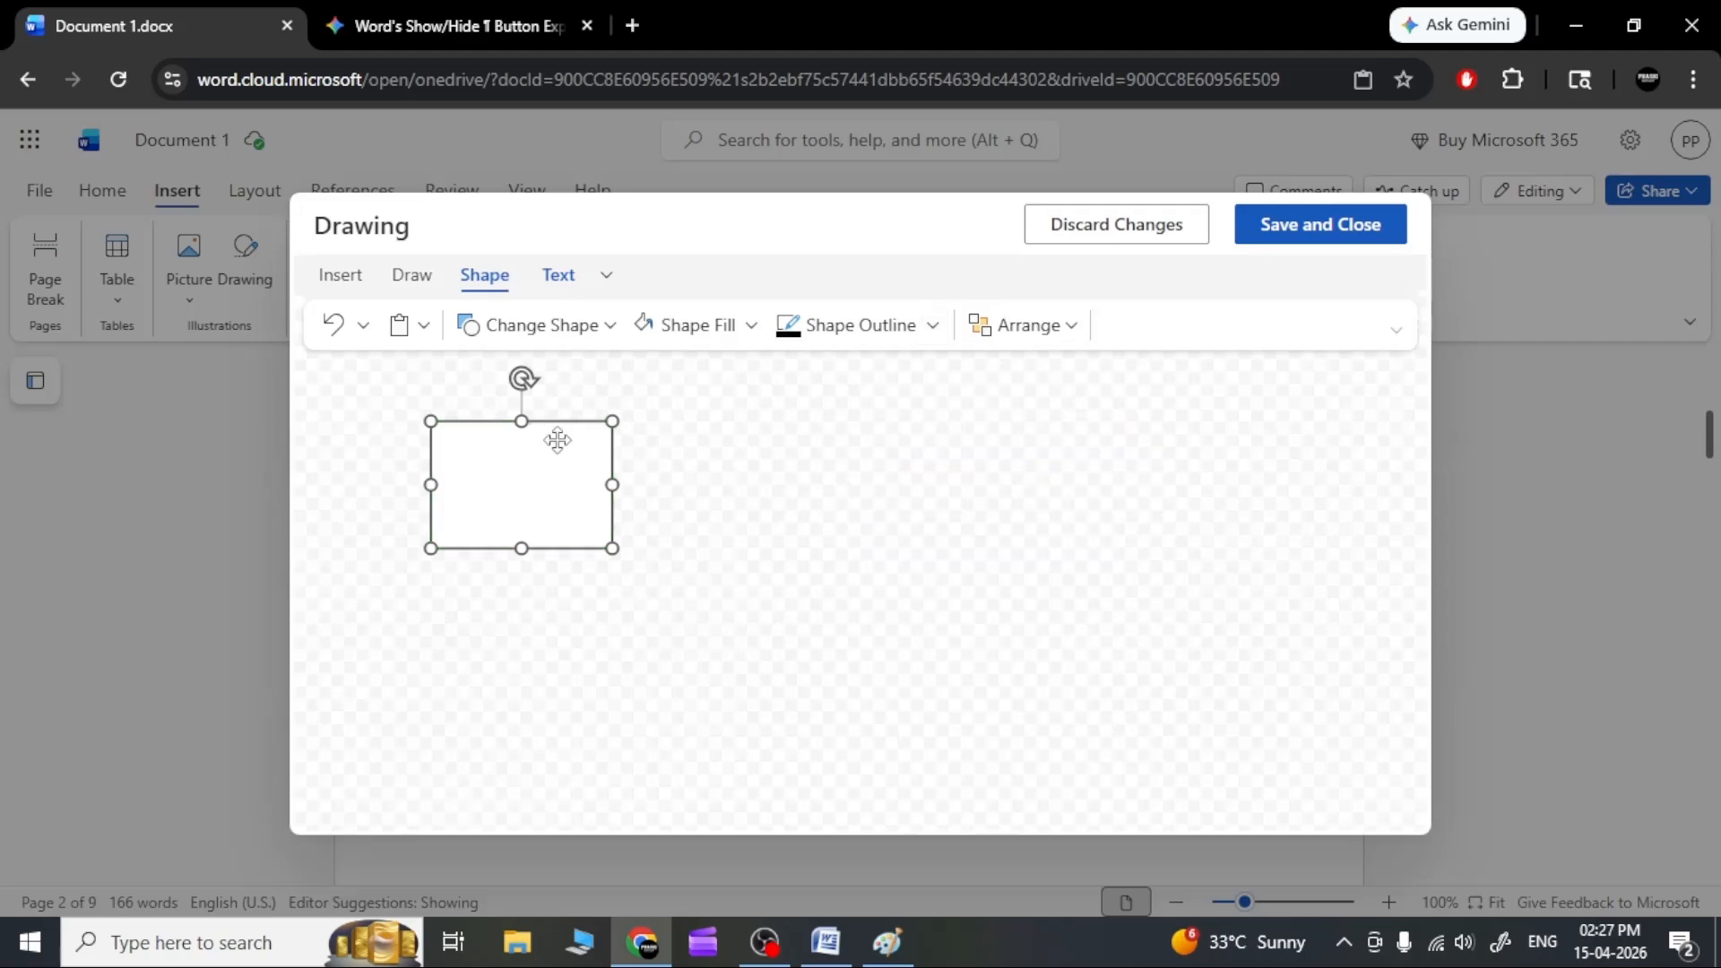
pyautogui.click(655, 483)
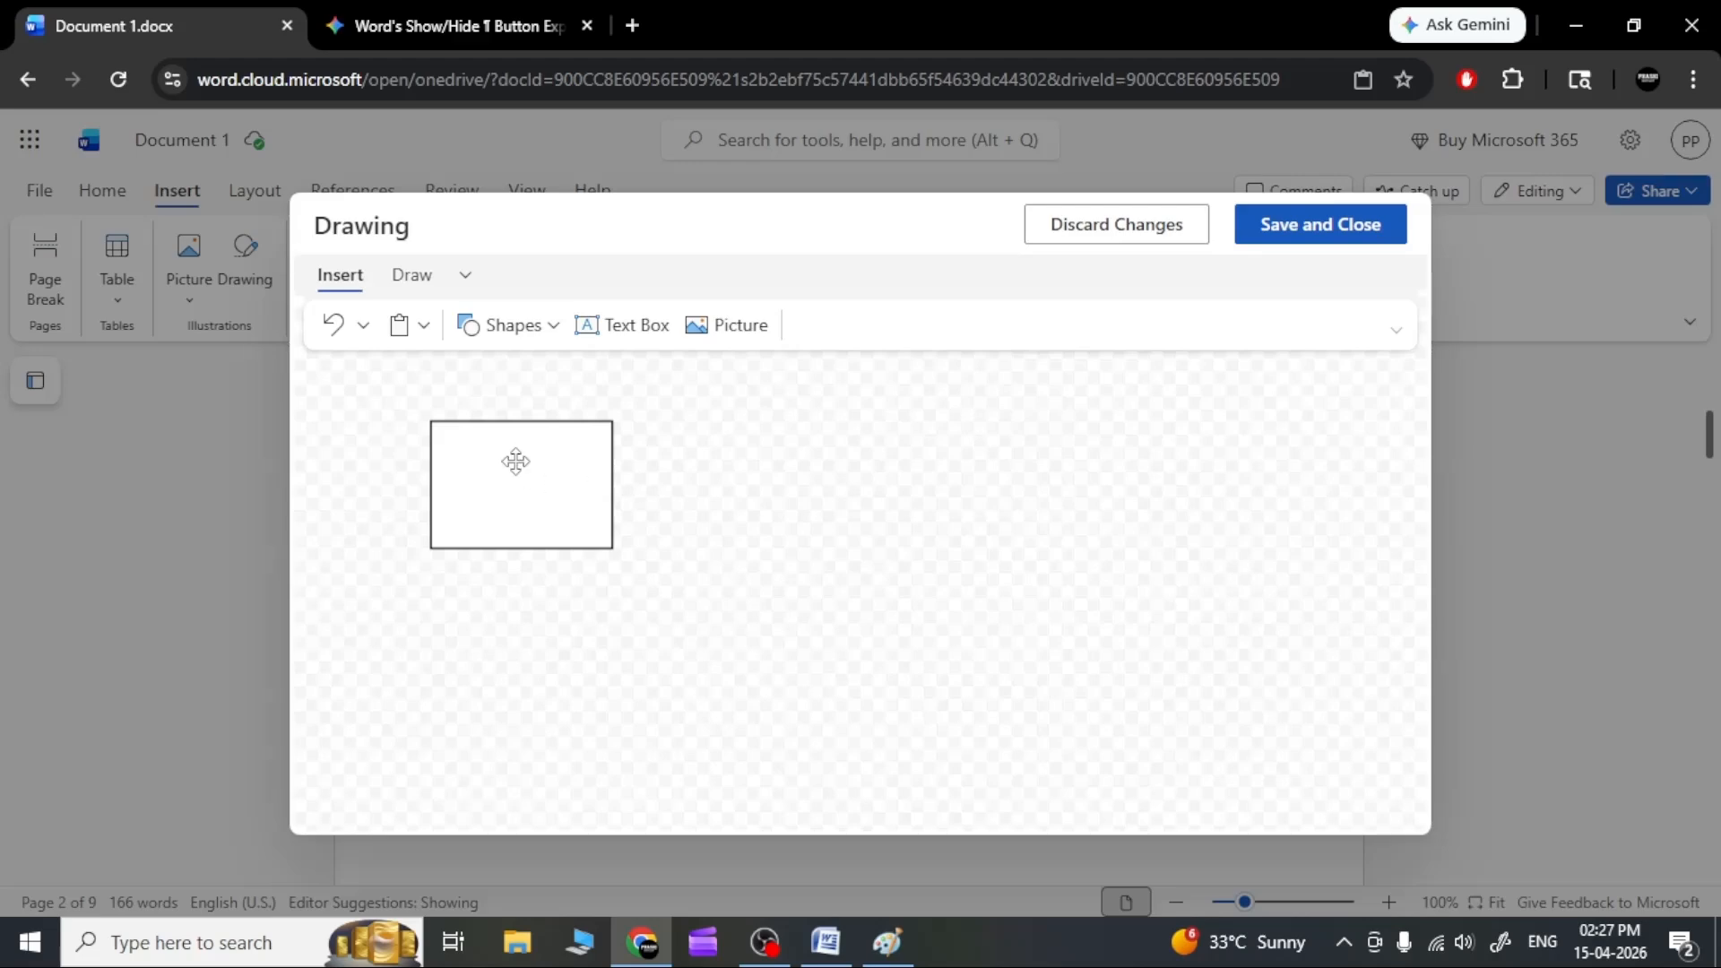
# Draw a wide oval beside the rectangle on the canvas and look over its text and shape formatting options.
pyautogui.click(520, 329)
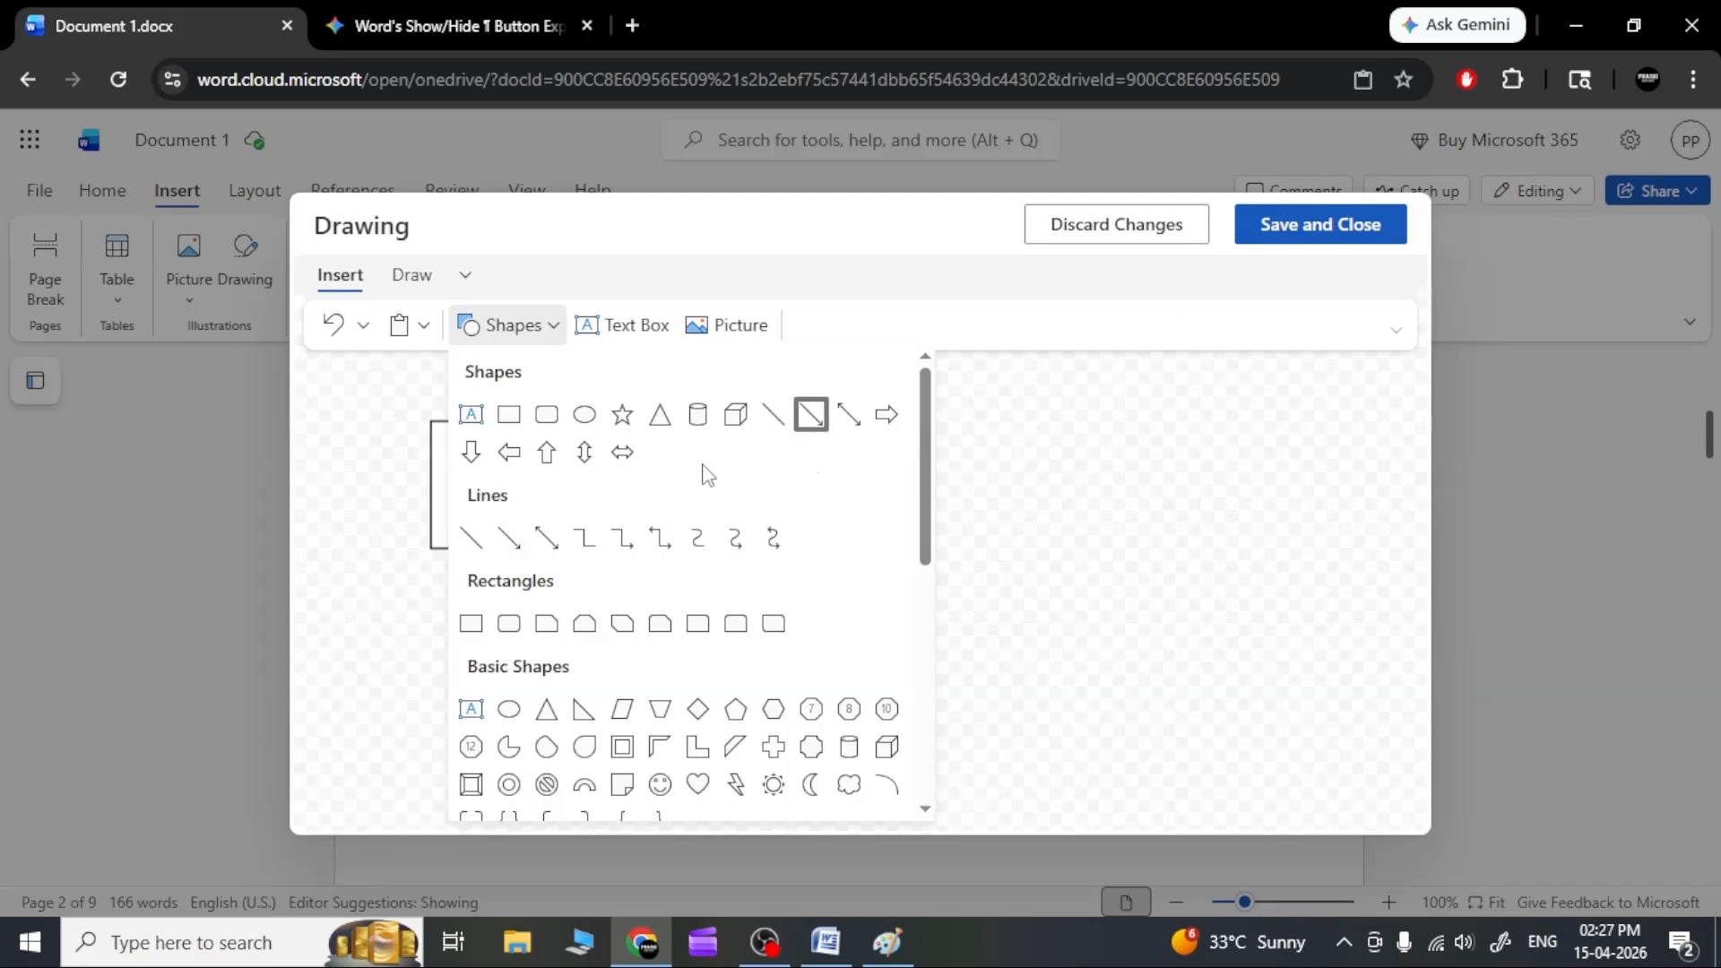
pyautogui.click(585, 415)
pyautogui.moveTo(840, 473); pyautogui.dragTo(1104, 639)
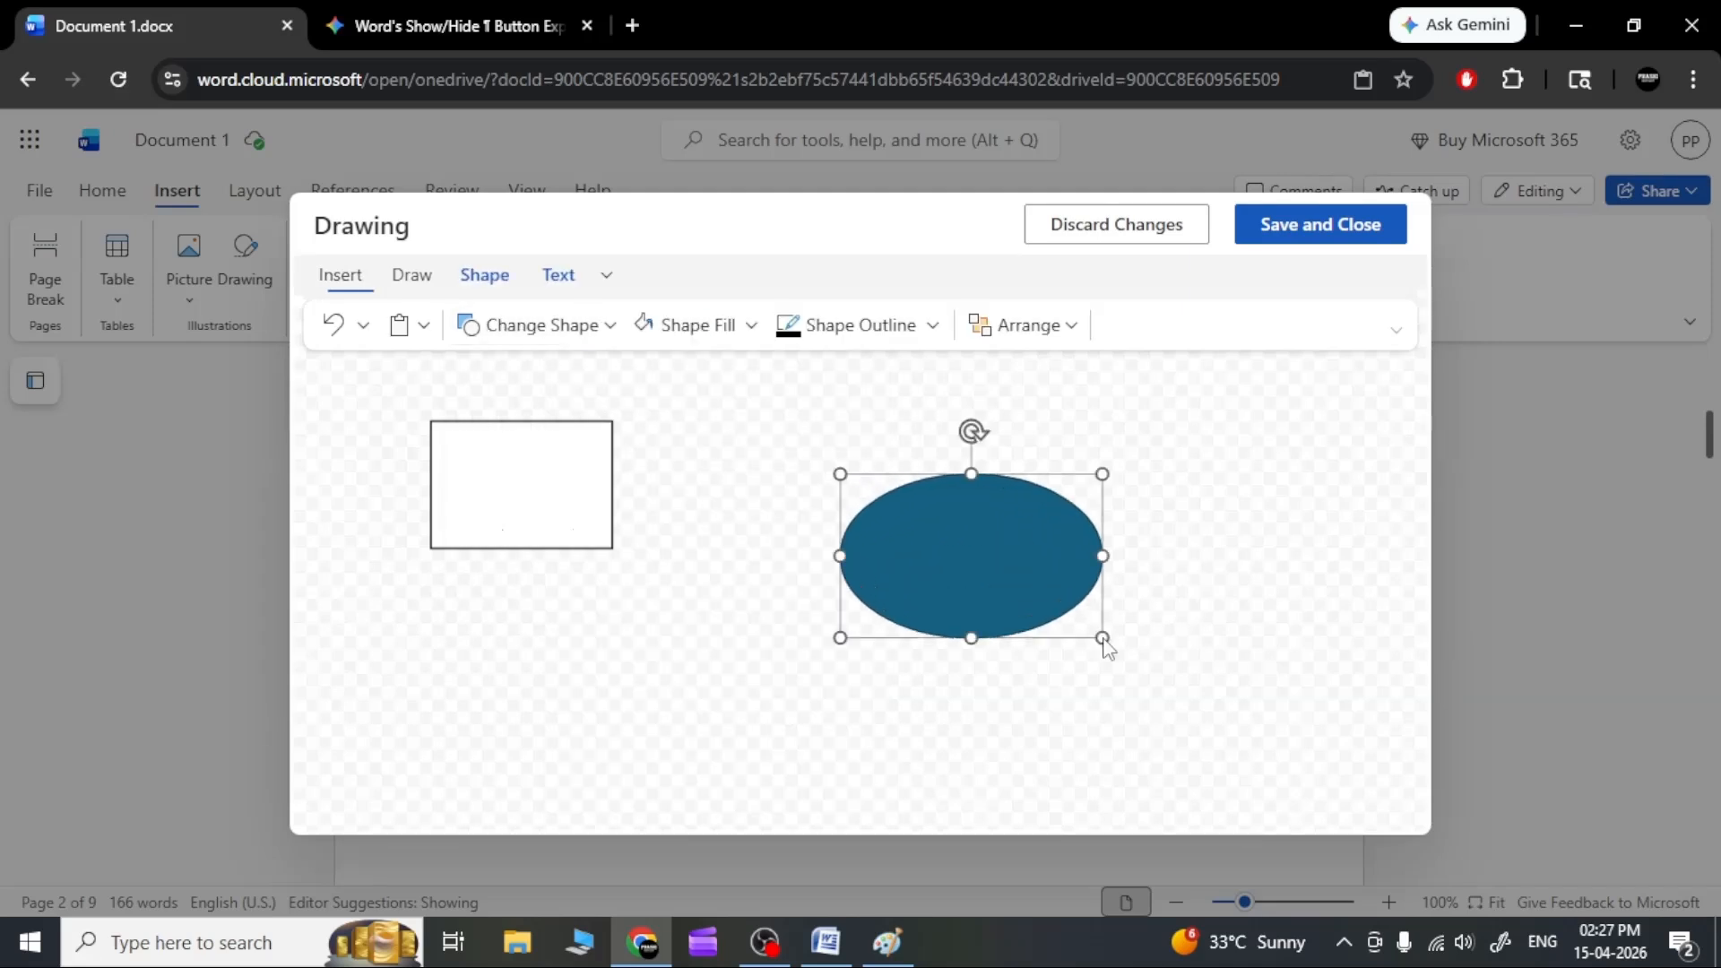
pyautogui.rightClick(990, 562)
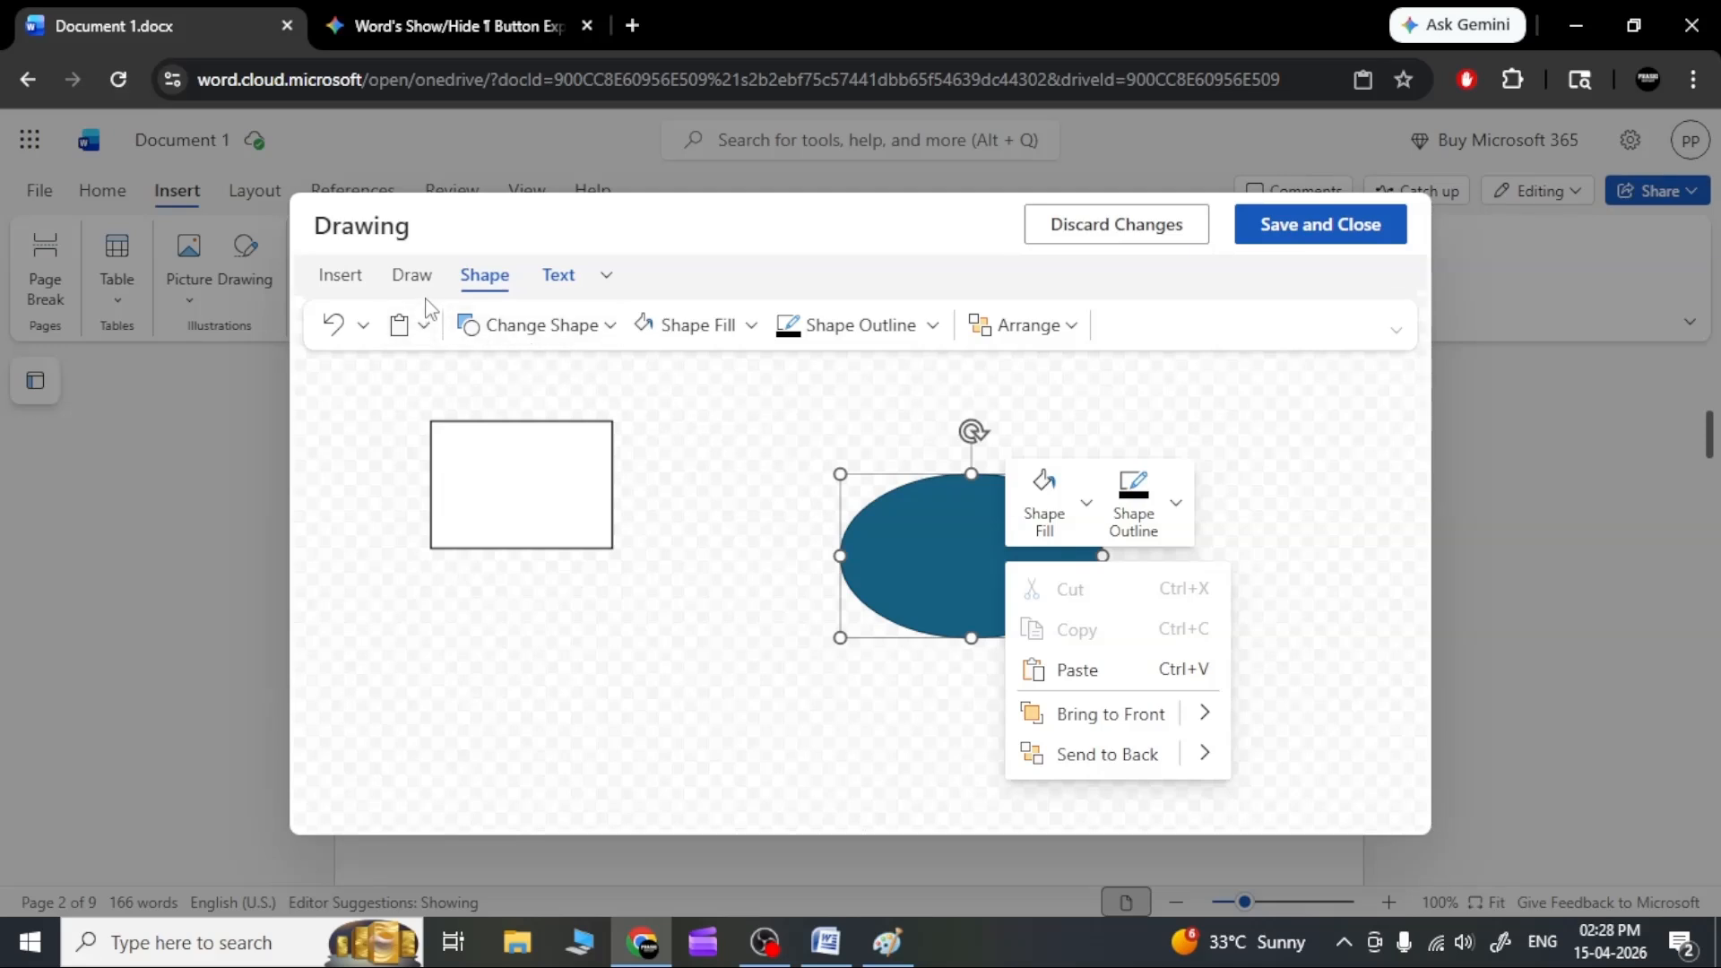
pyautogui.click(549, 281)
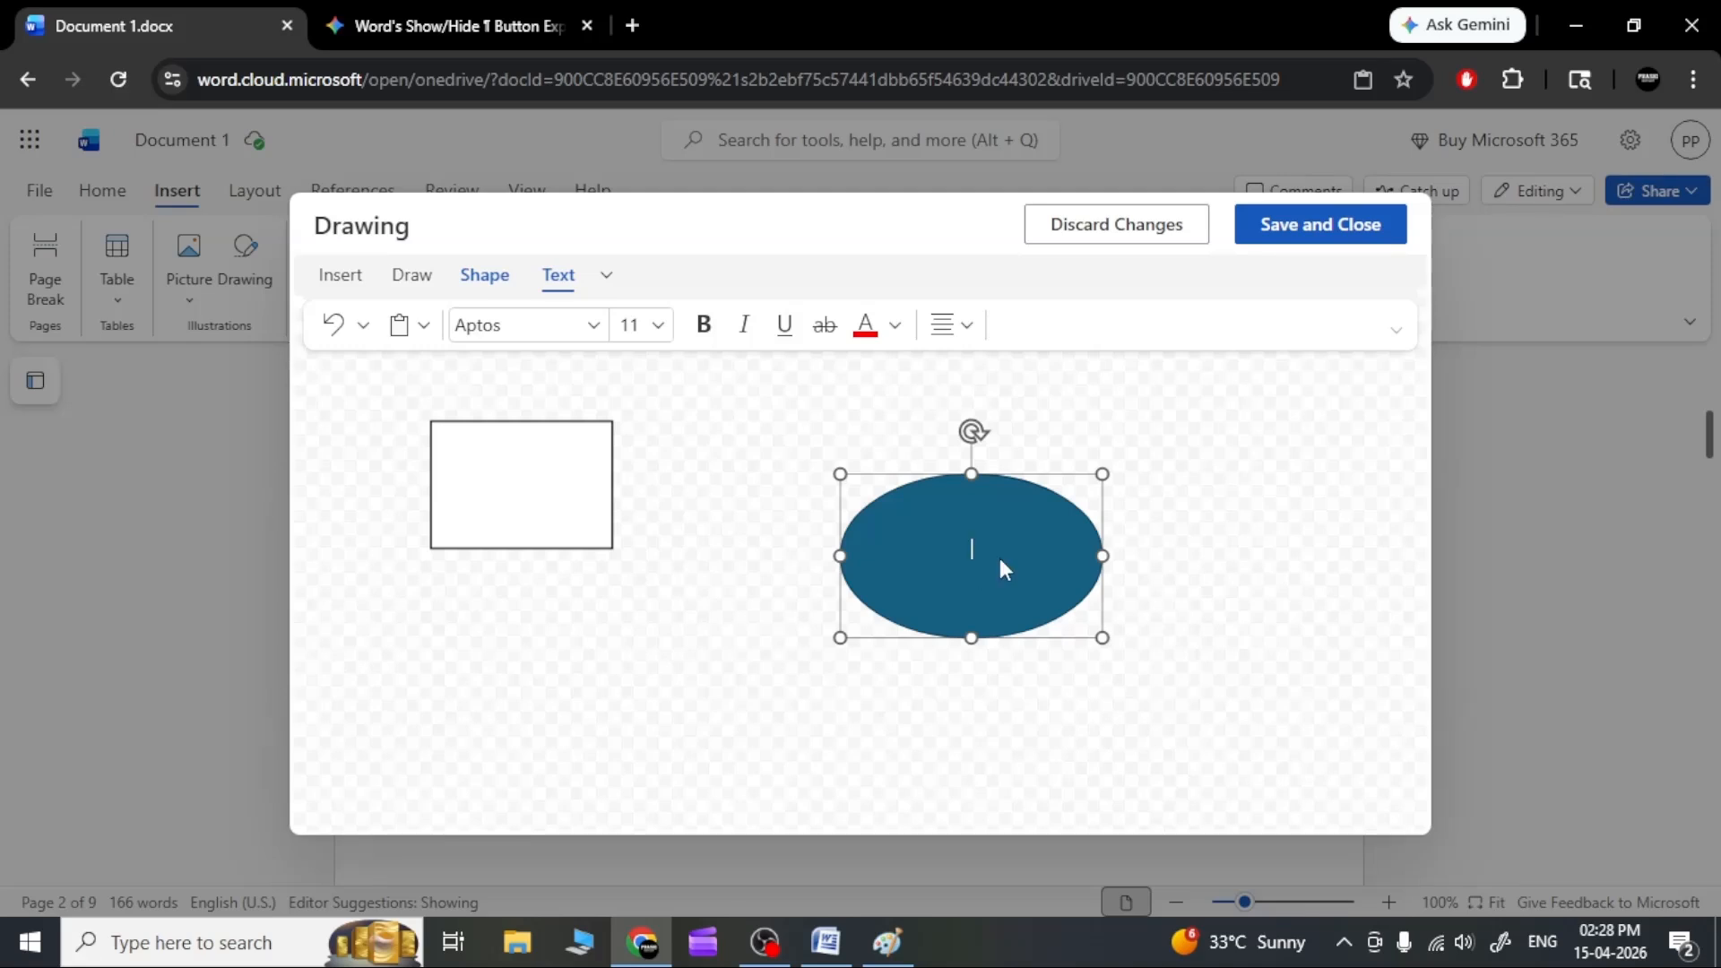
pyautogui.click(484, 276)
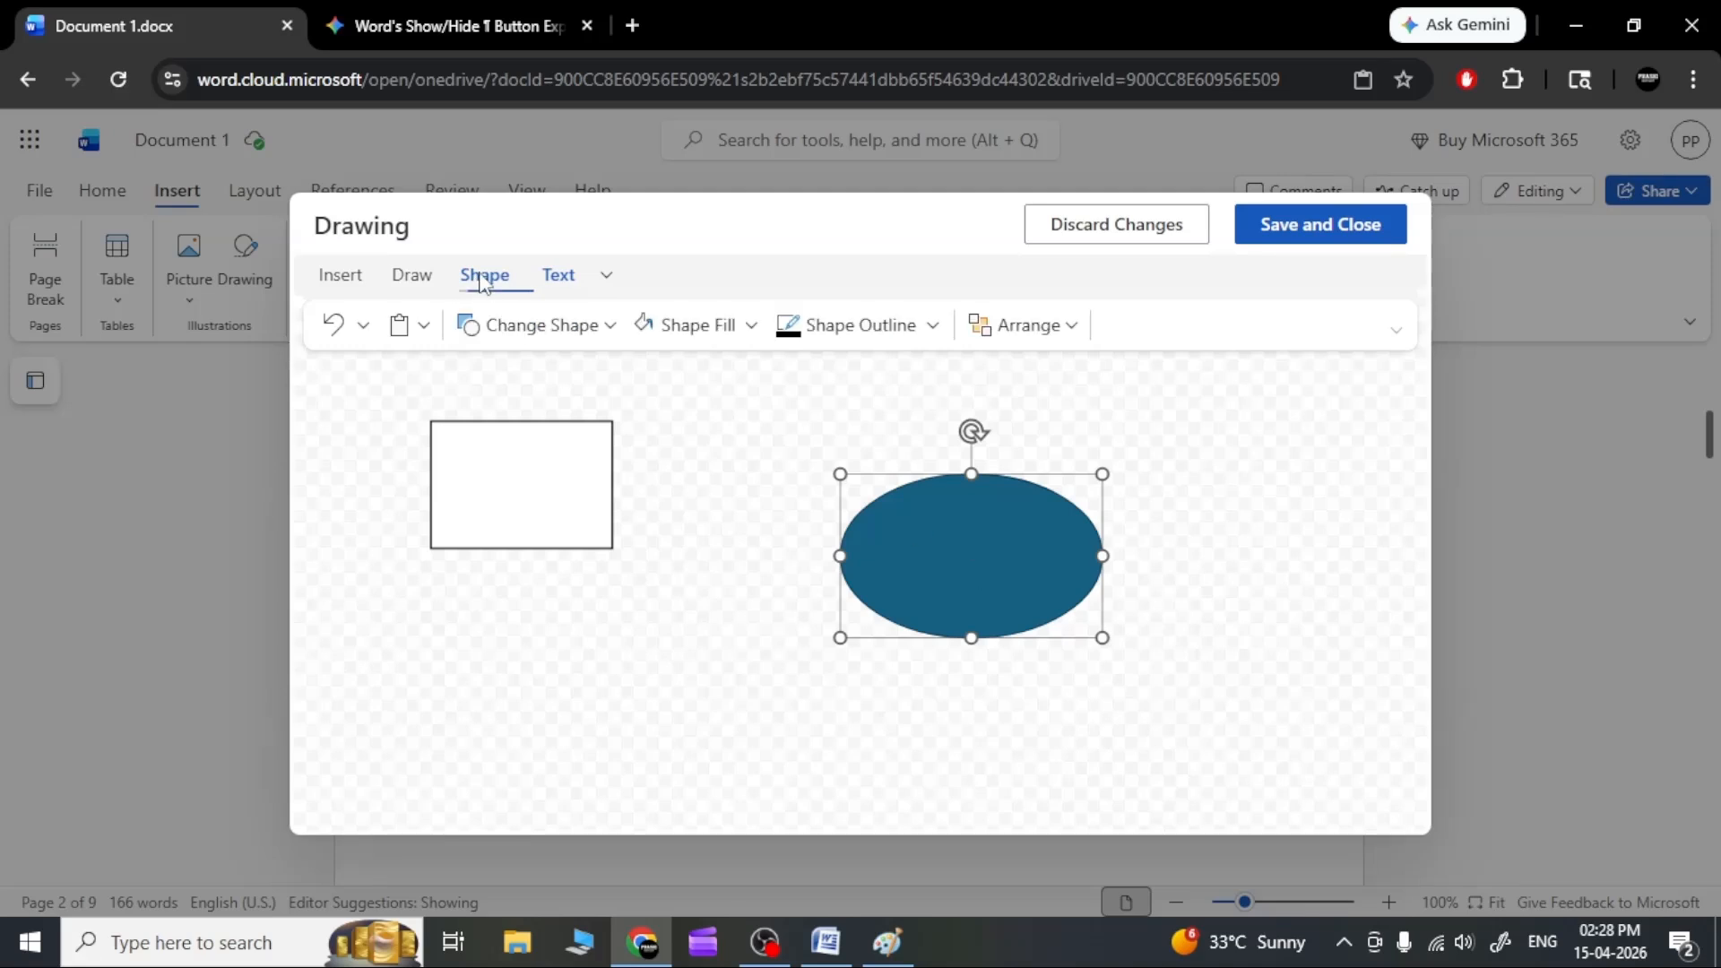
# Change the blue ellipse in the drawing to a heart and give it a red outline.
pyautogui.click(595, 338)
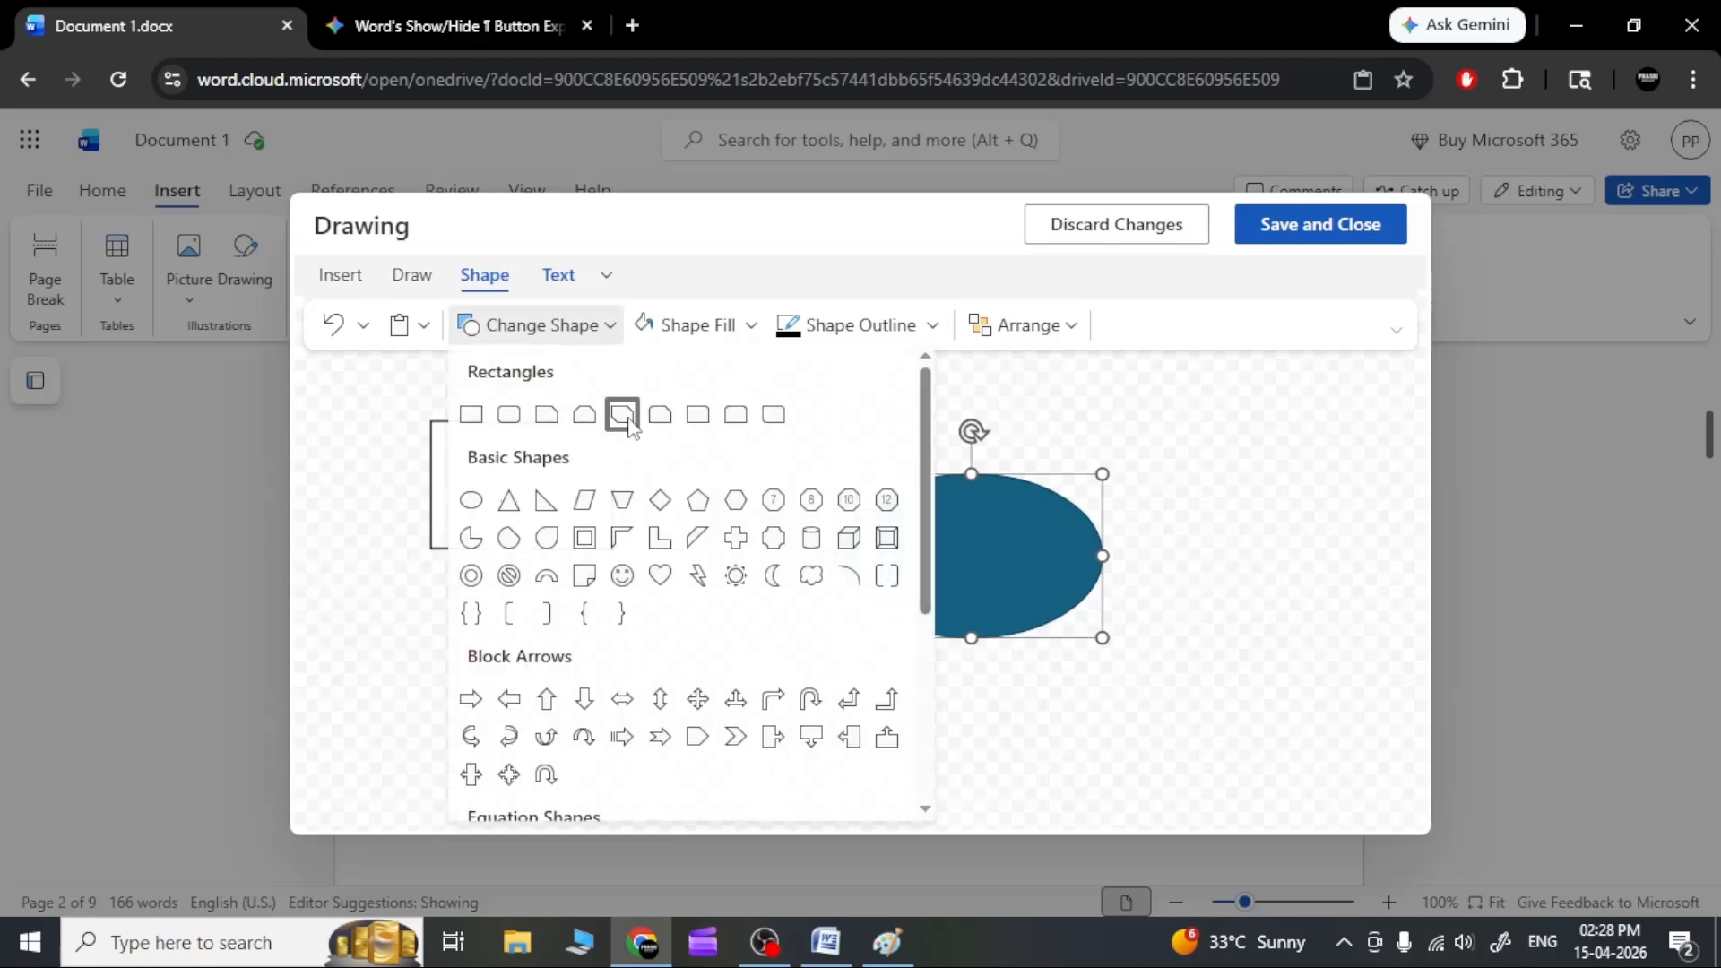
pyautogui.click(660, 576)
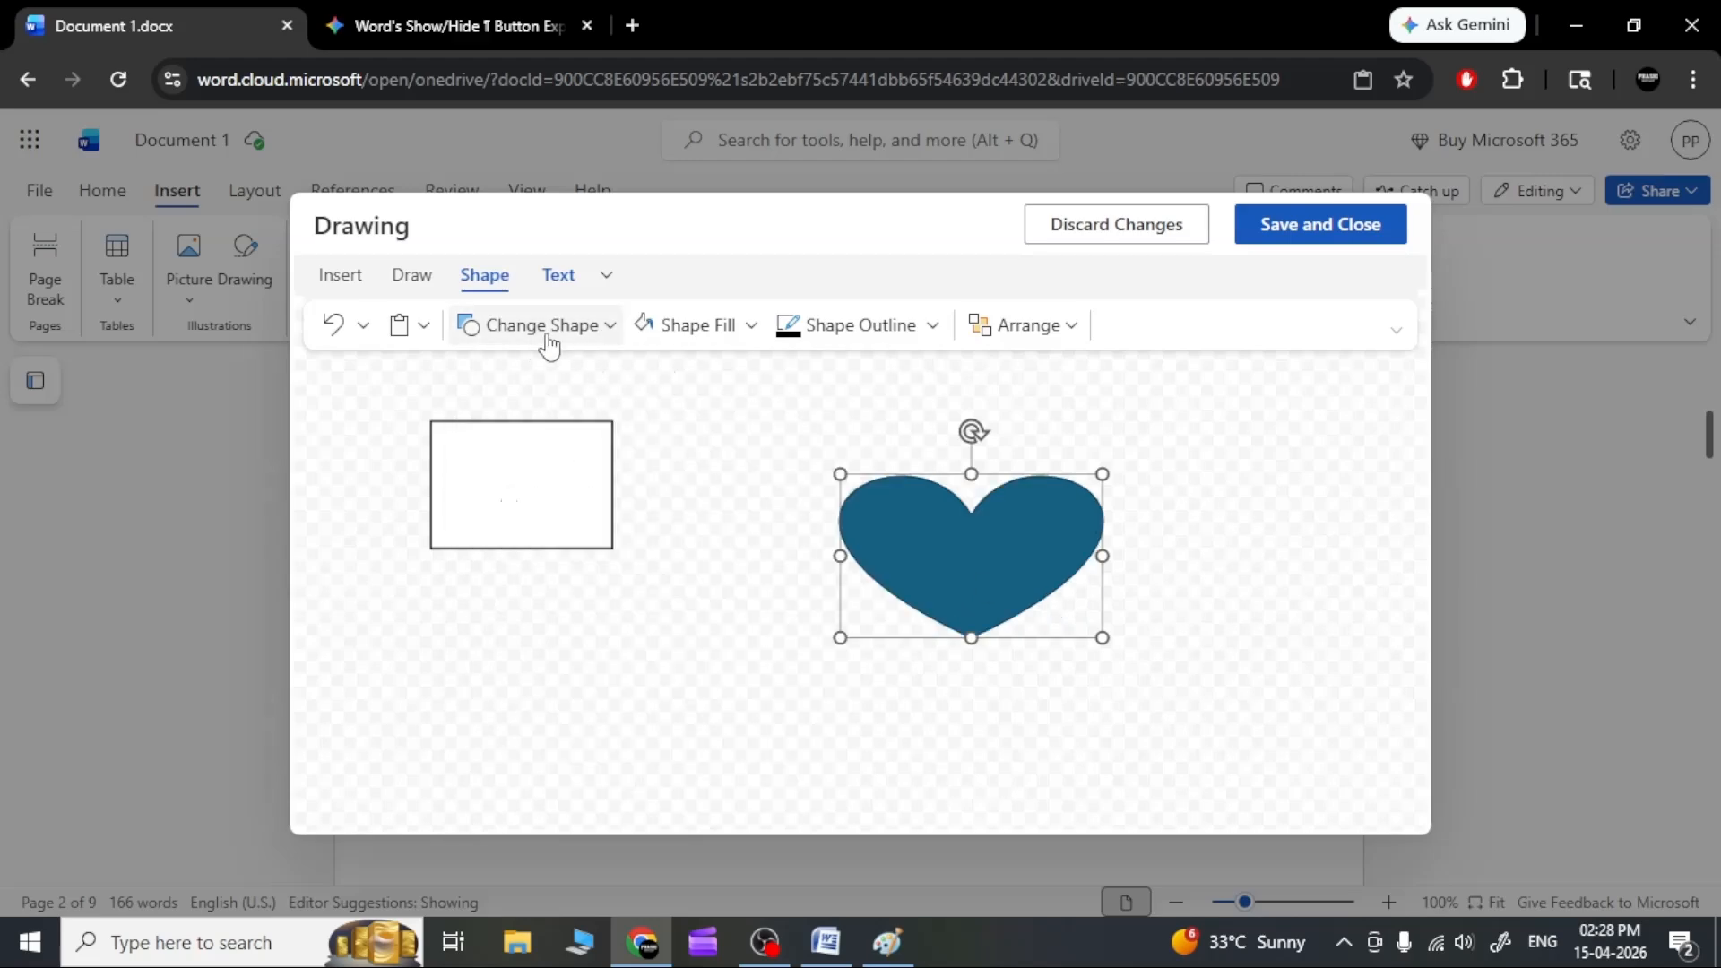
pyautogui.click(932, 325)
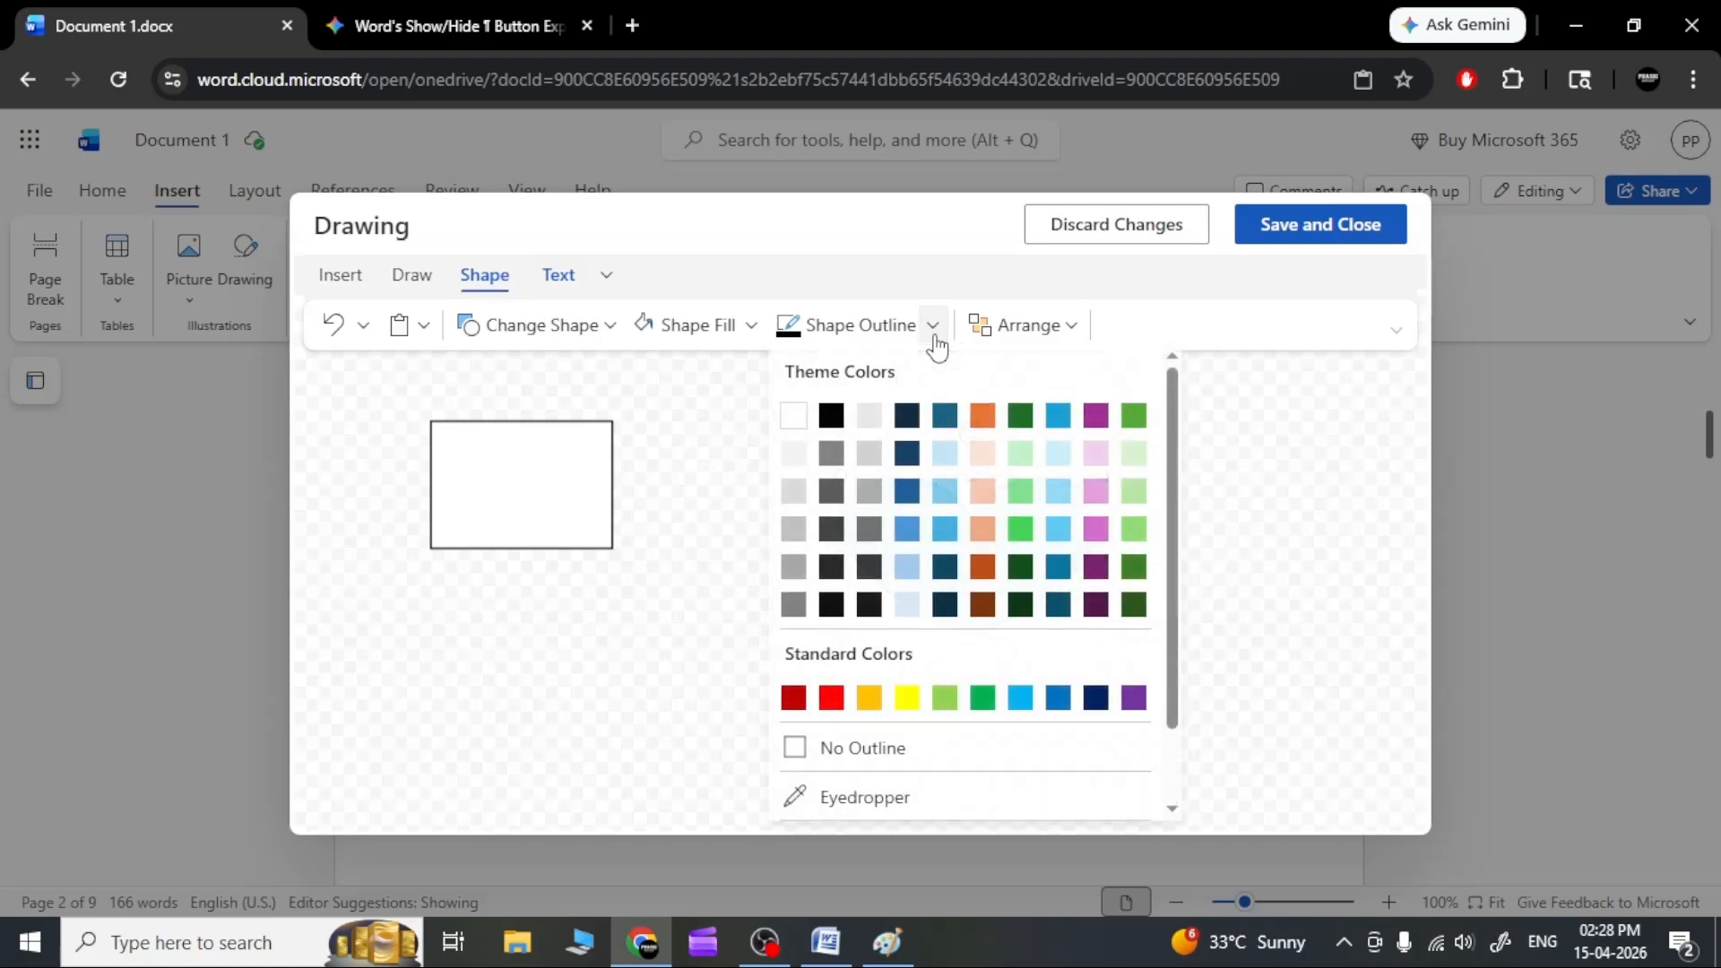
pyautogui.click(825, 697)
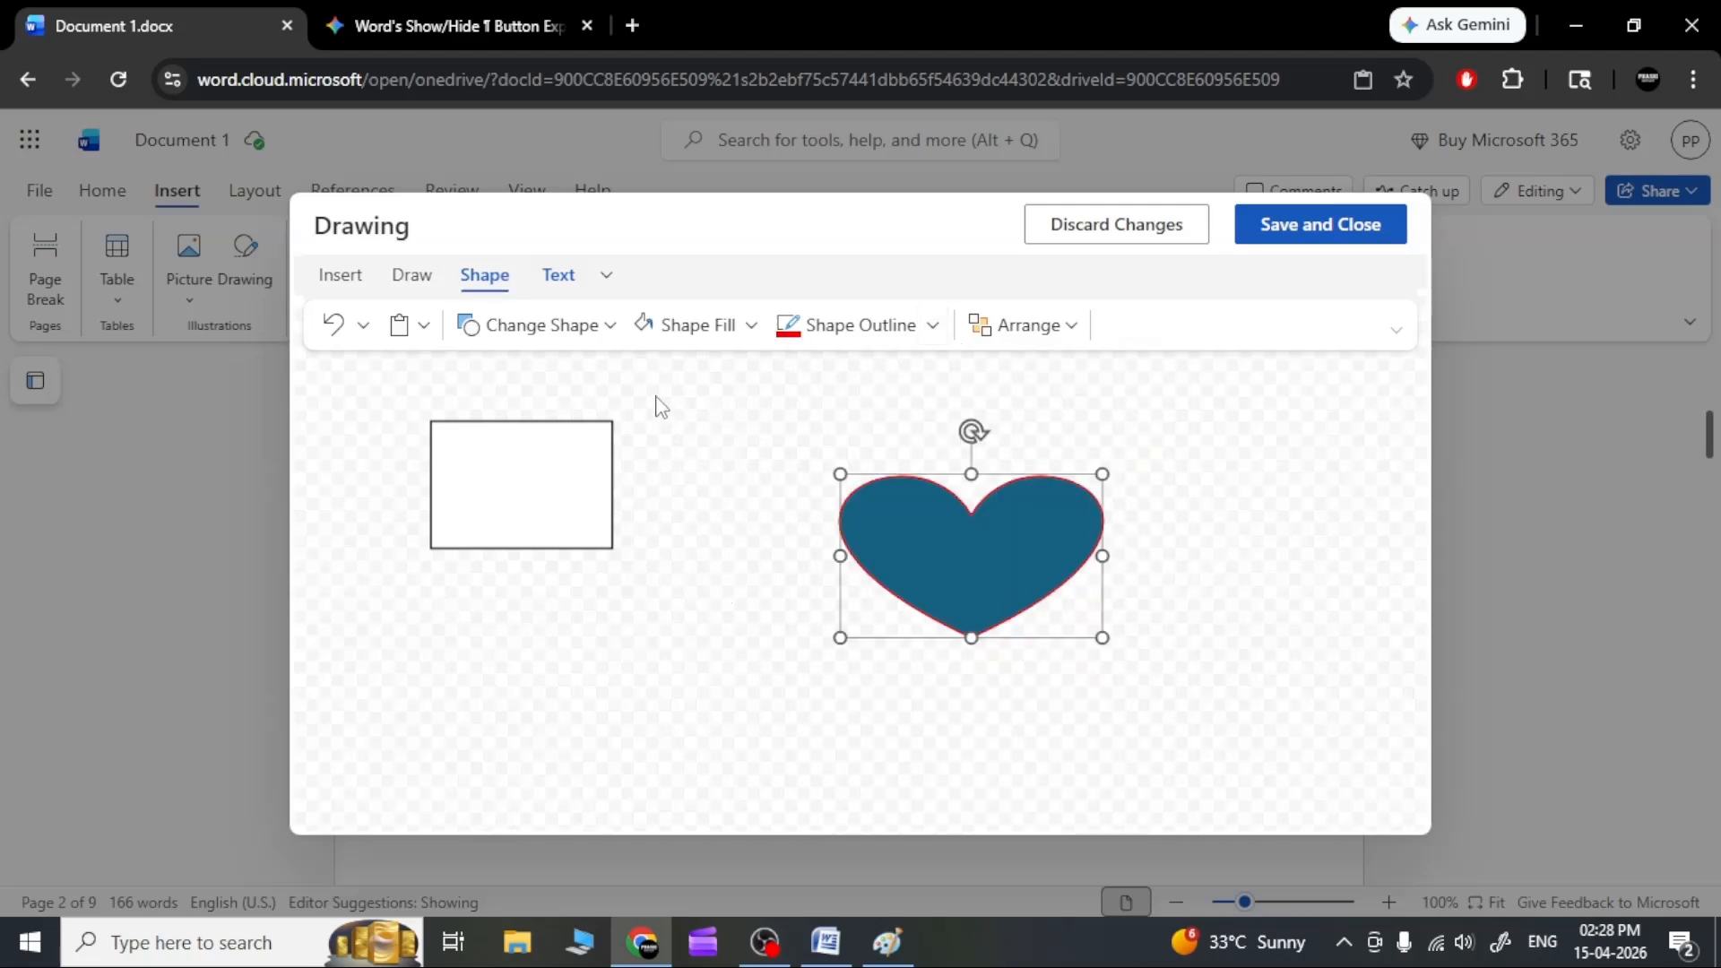
# Change the heart to a sun shape and set its outline to yellow.
pyautogui.click(610, 332)
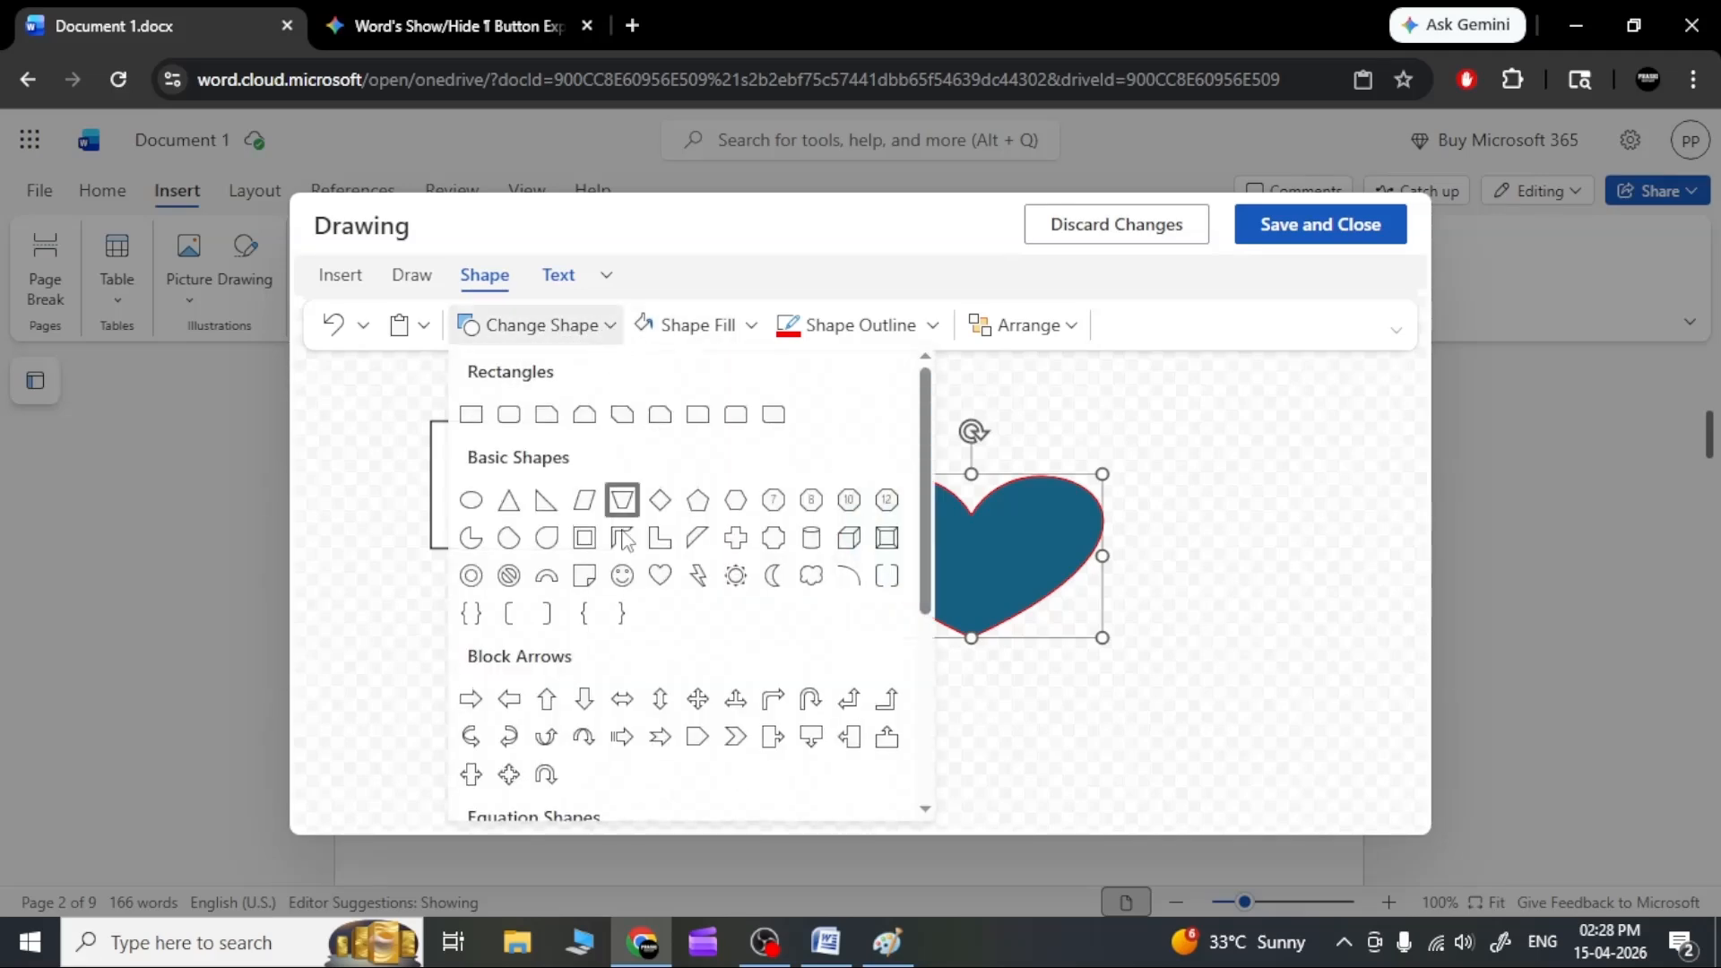
pyautogui.click(735, 576)
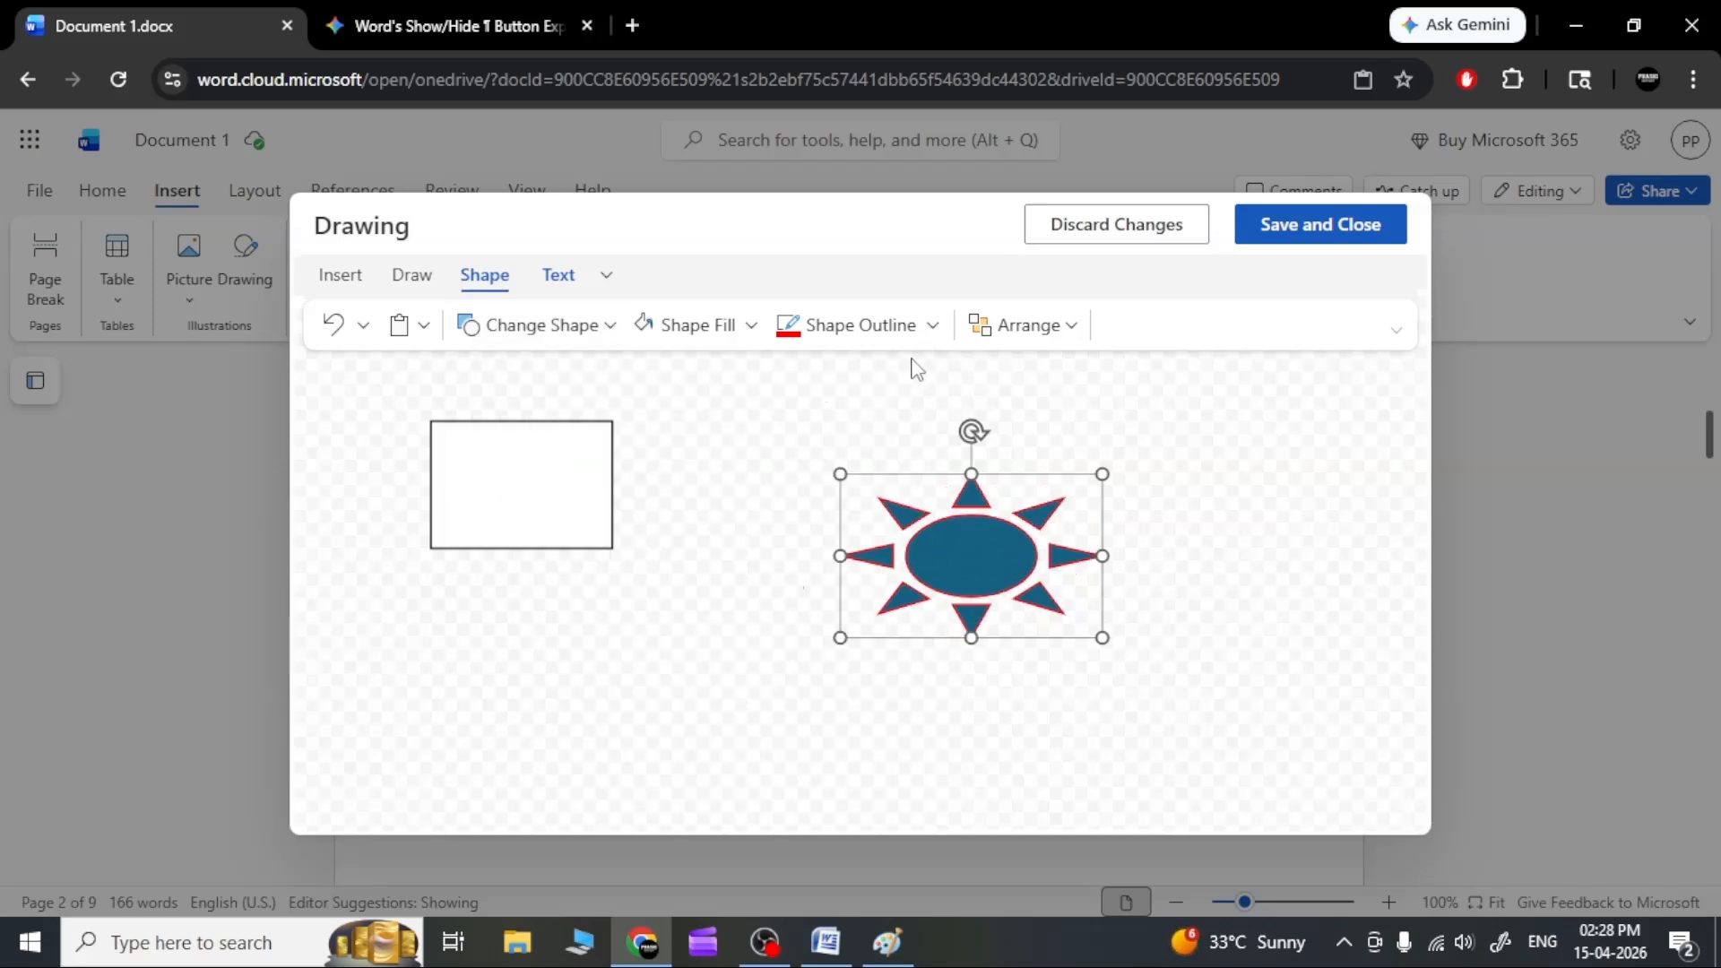
pyautogui.click(932, 327)
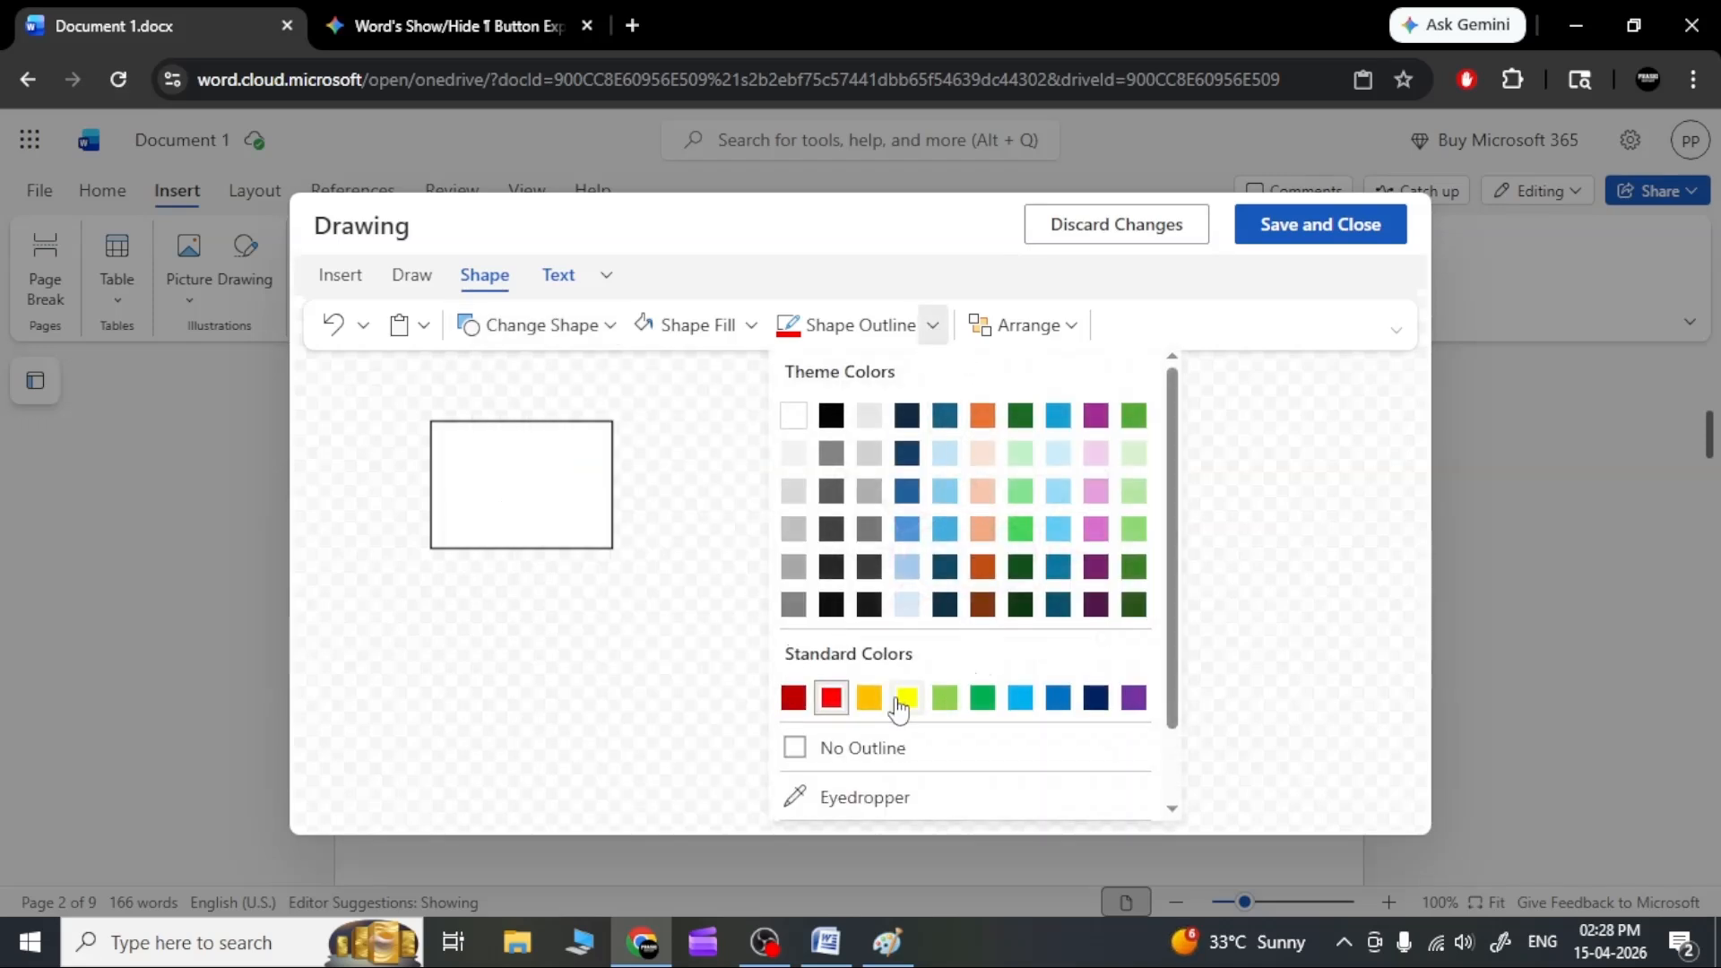
pyautogui.click(907, 699)
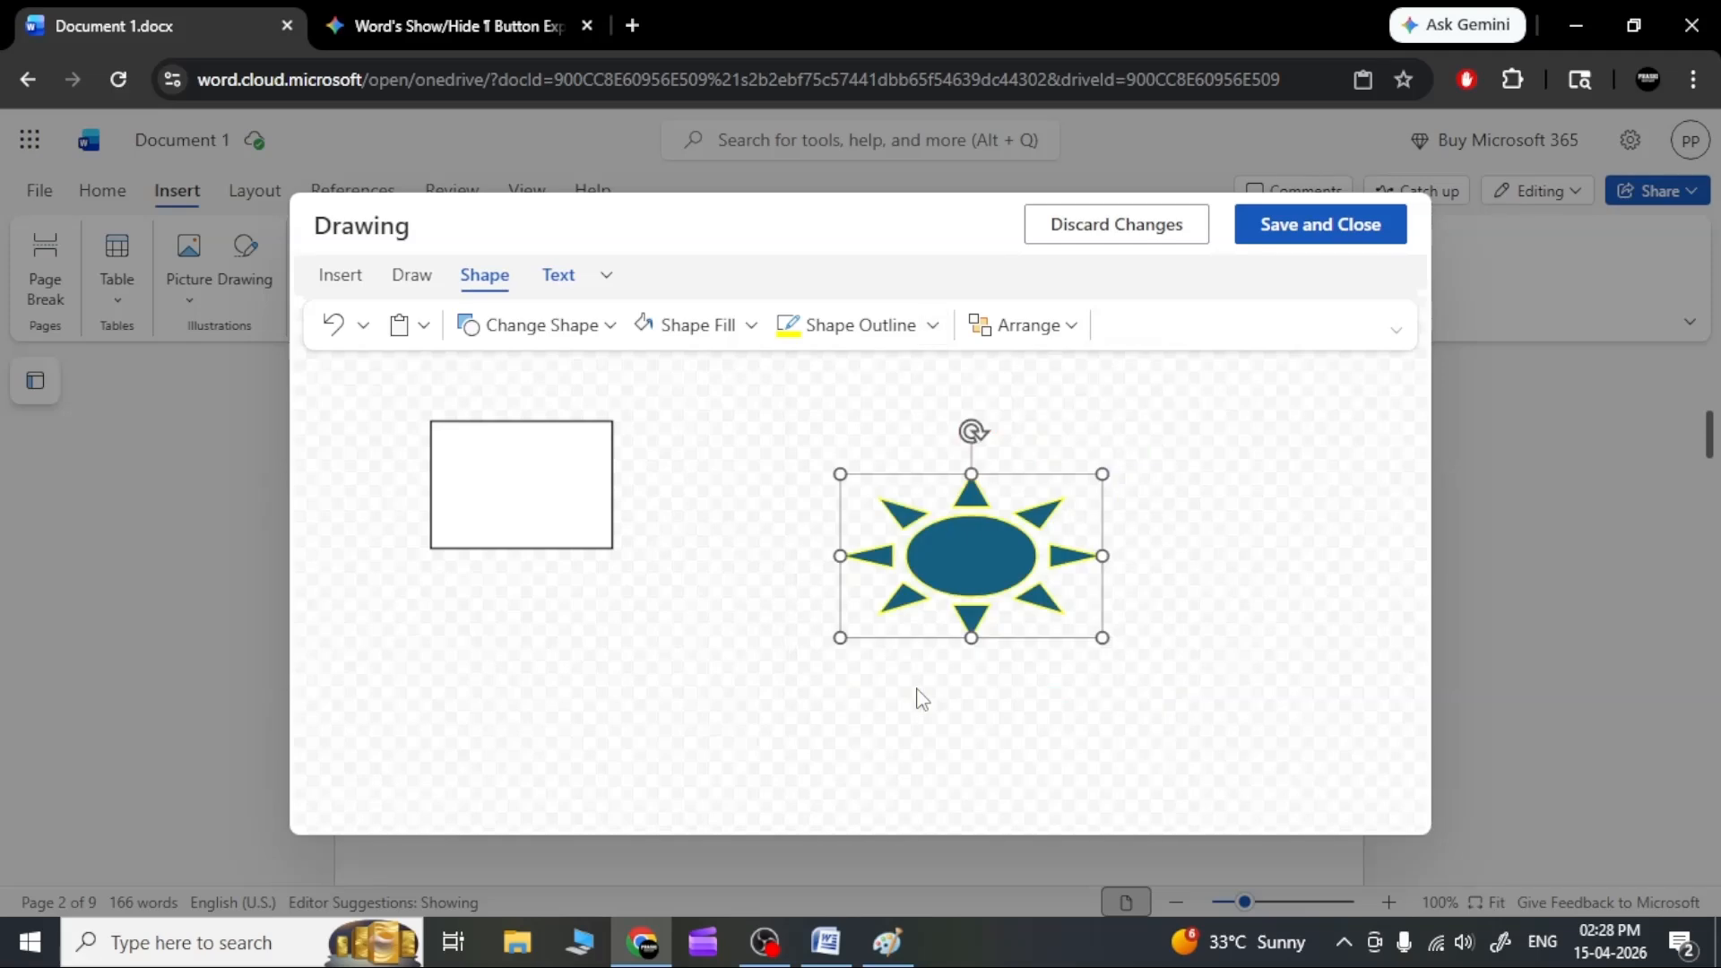
# Fill the sun shape with white and save the drawing into the document.
pyautogui.click(736, 331)
pyautogui.click(780, 615)
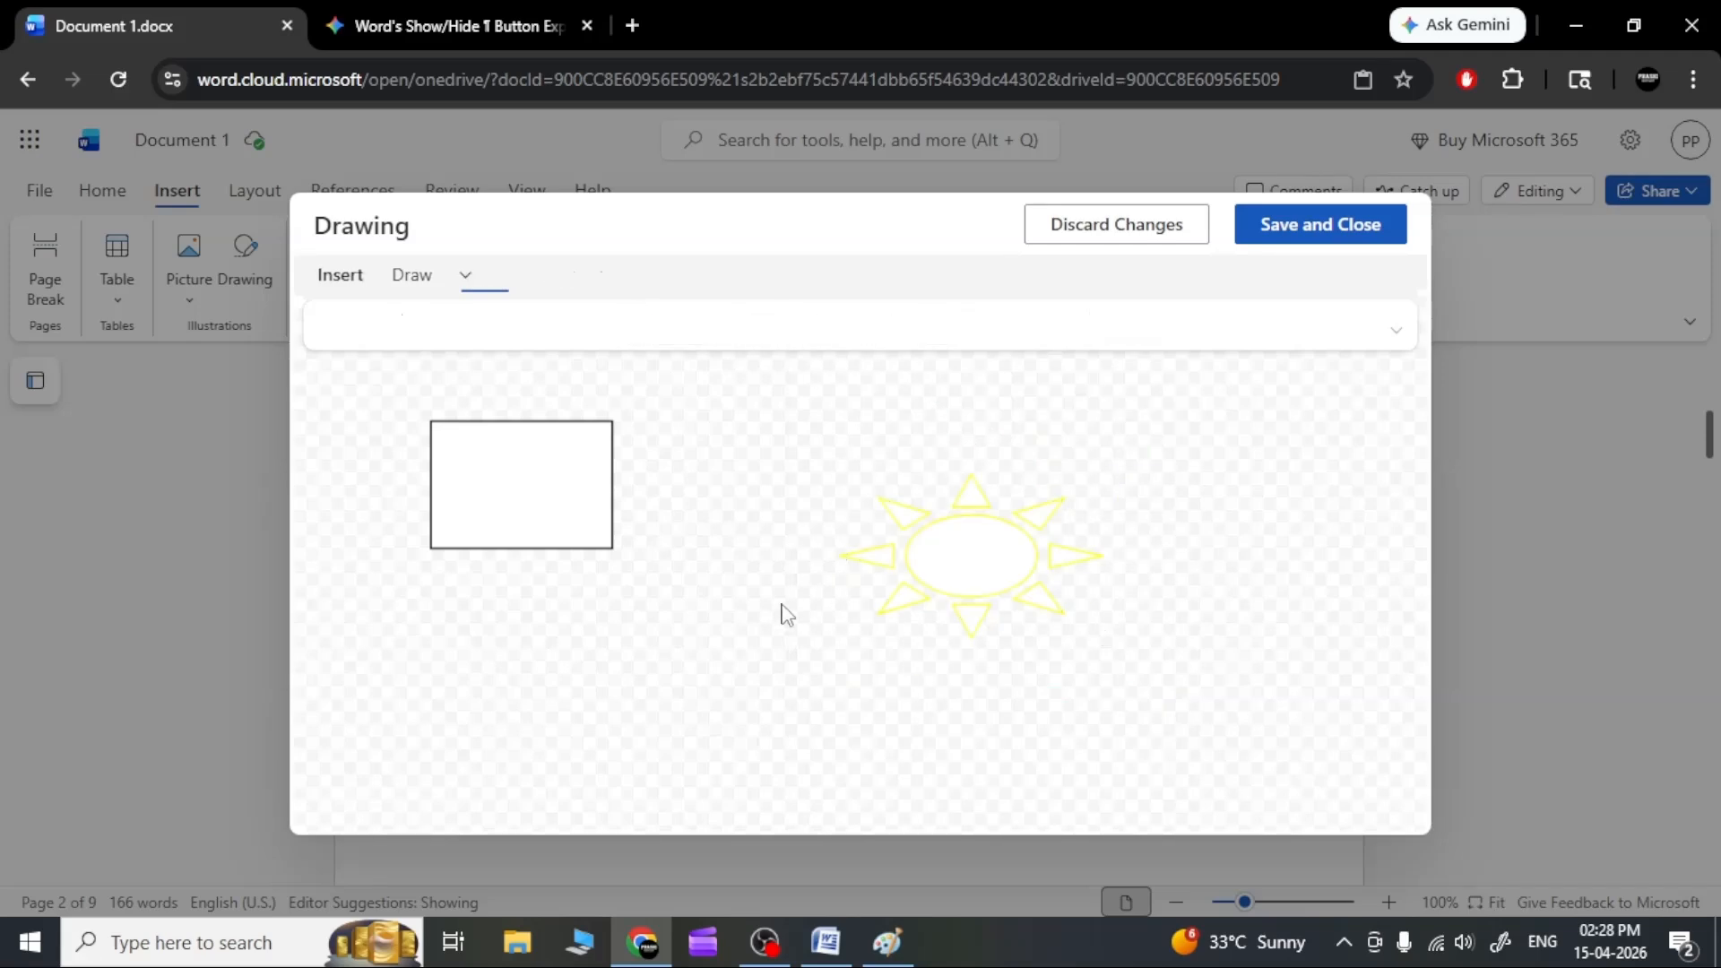
pyautogui.click(1310, 224)
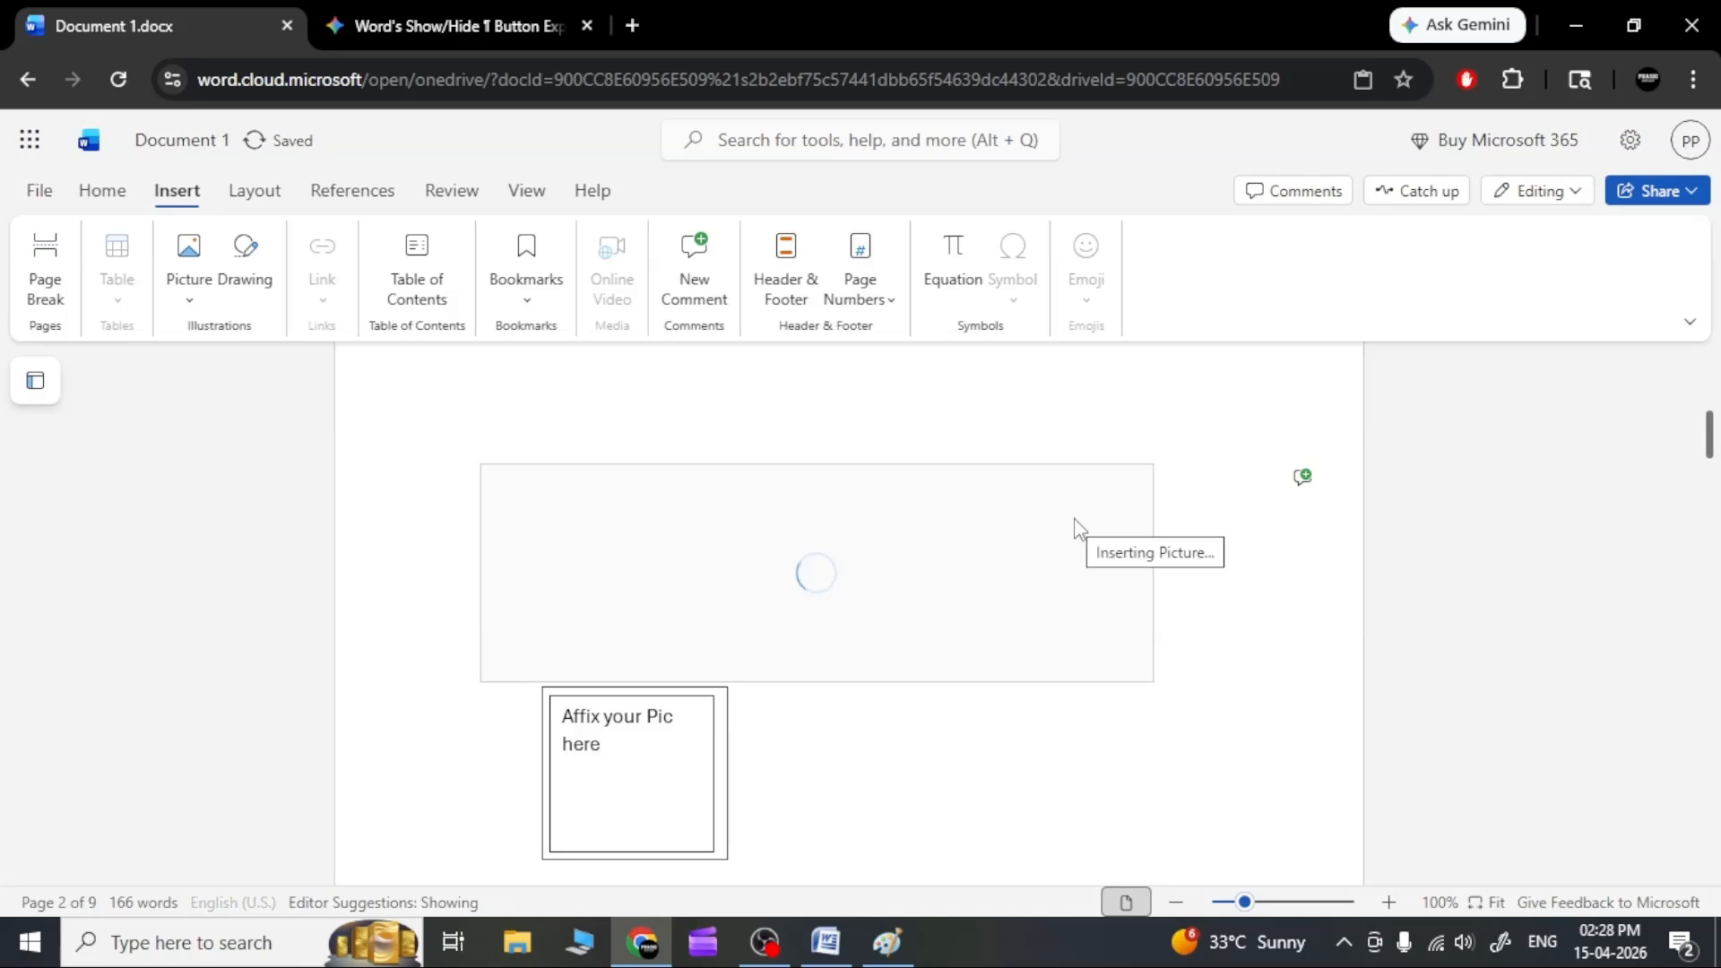
pyautogui.click(1183, 717)
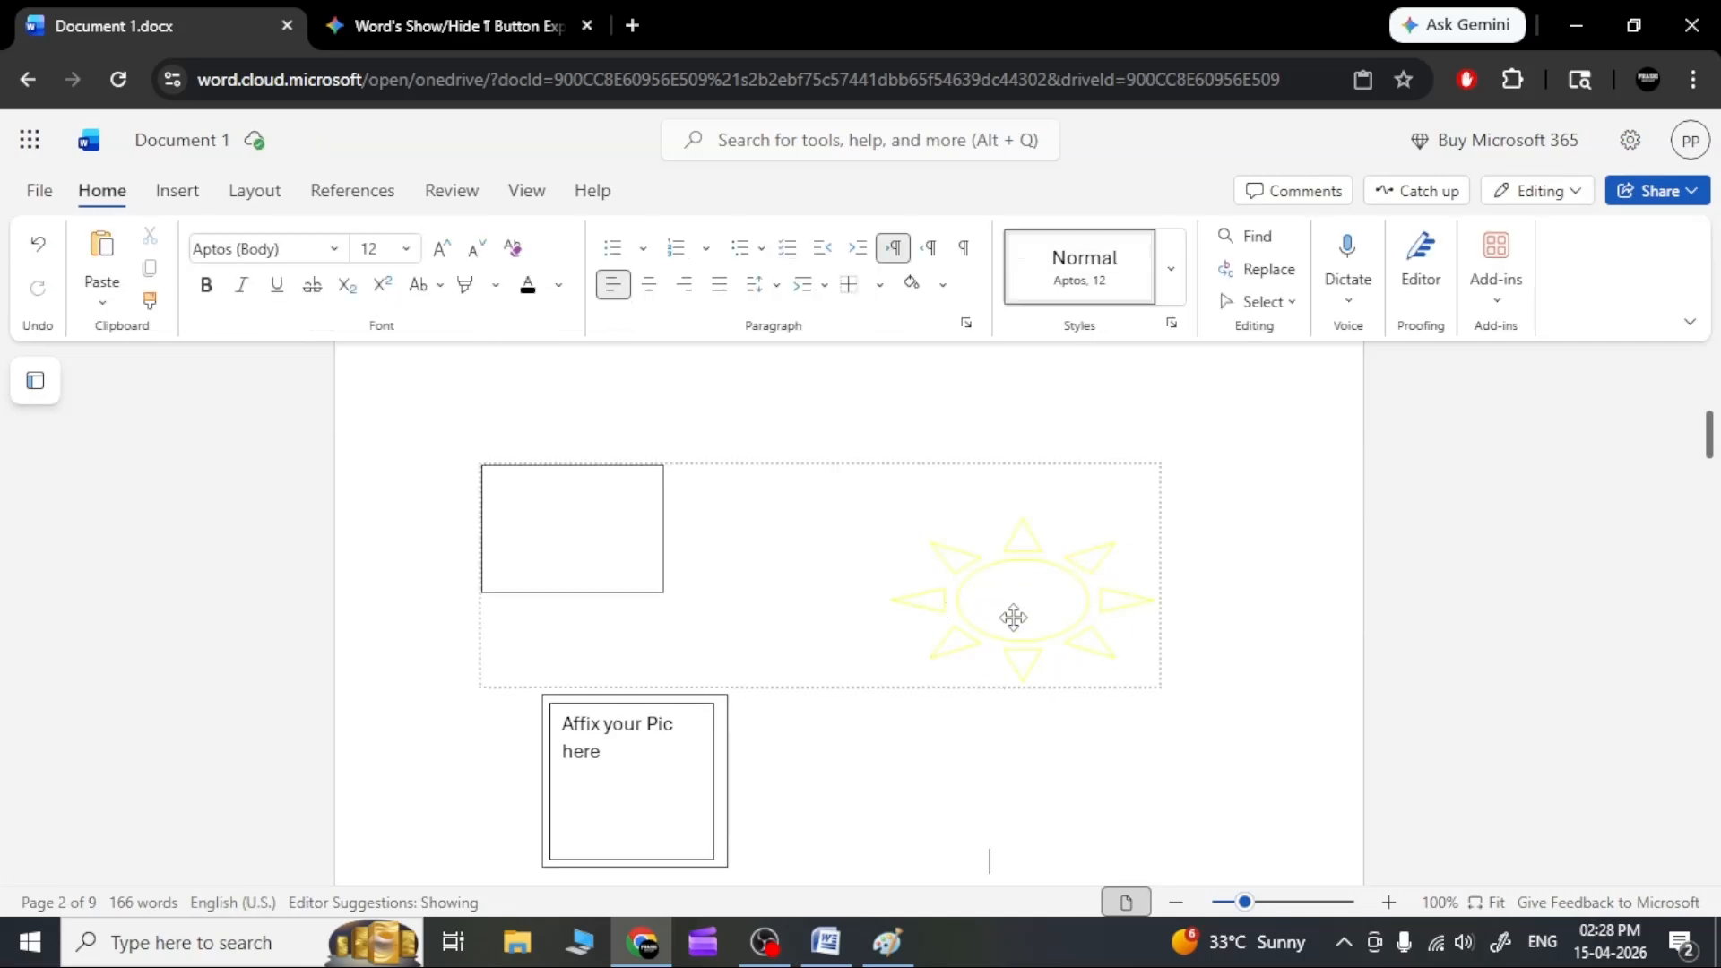
# In desktop Microsoft Word, draw a down block arrow about 4.23 cm high and 4.08 cm wide below the photo and apply the solid orange style.
pyautogui.click(824, 941)
pyautogui.scroll(-3, 706, 587)
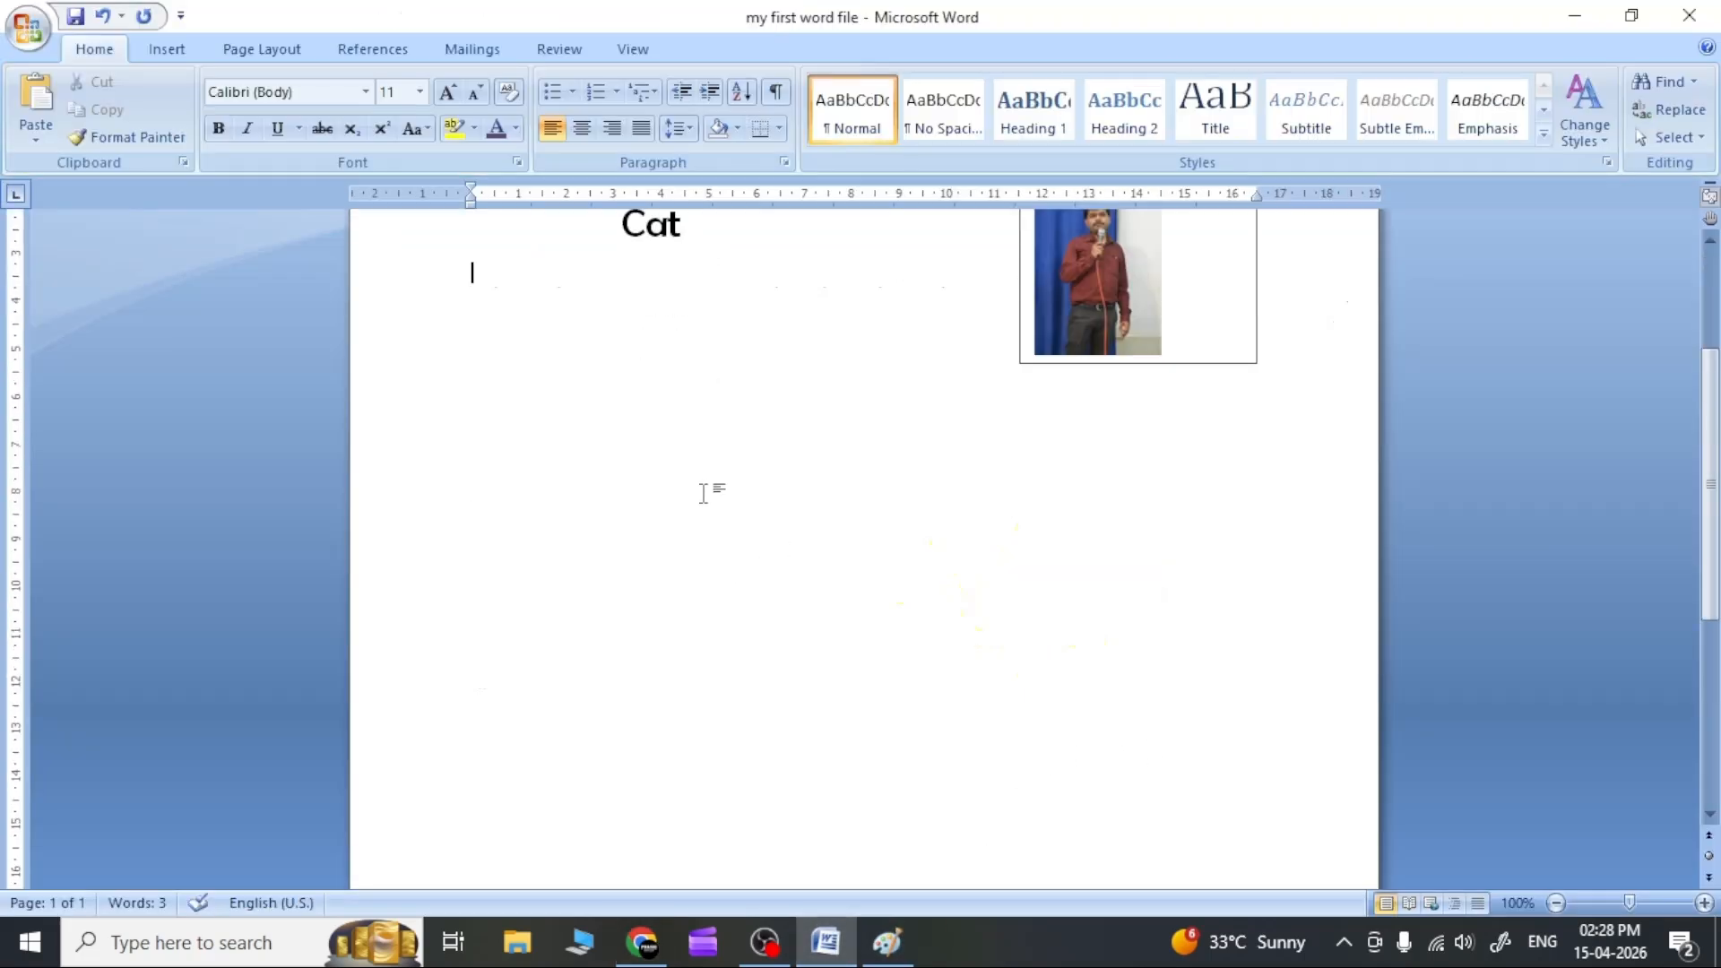
pyautogui.click(170, 50)
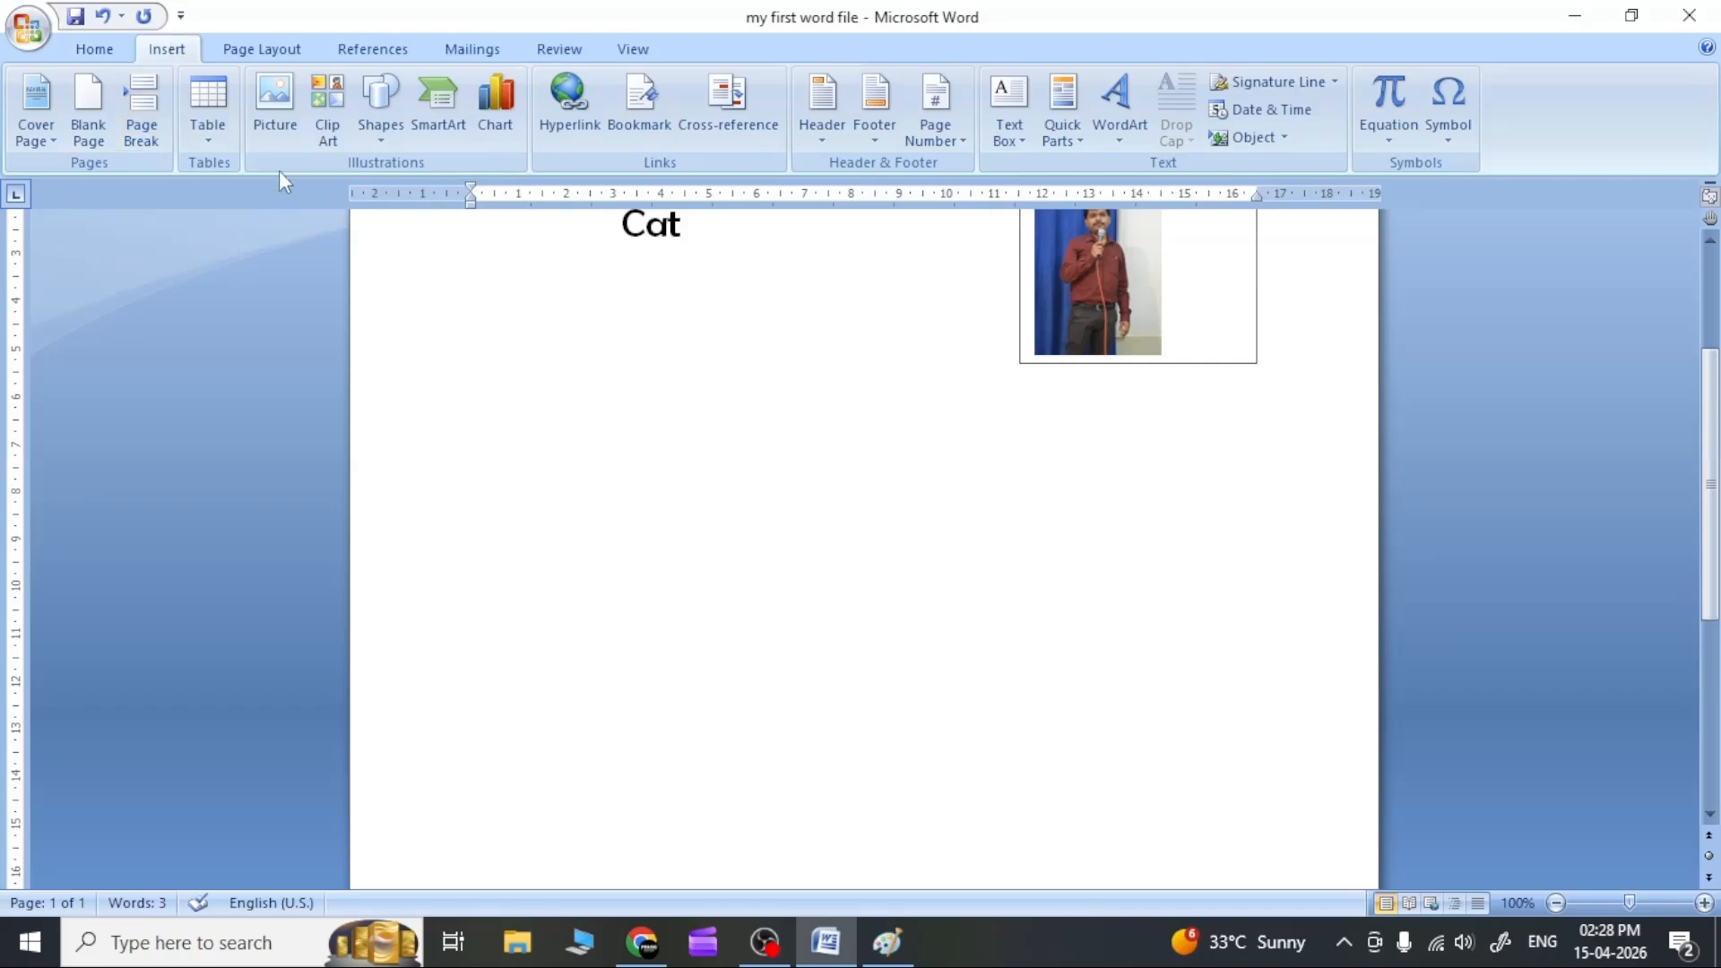
pyautogui.click(375, 121)
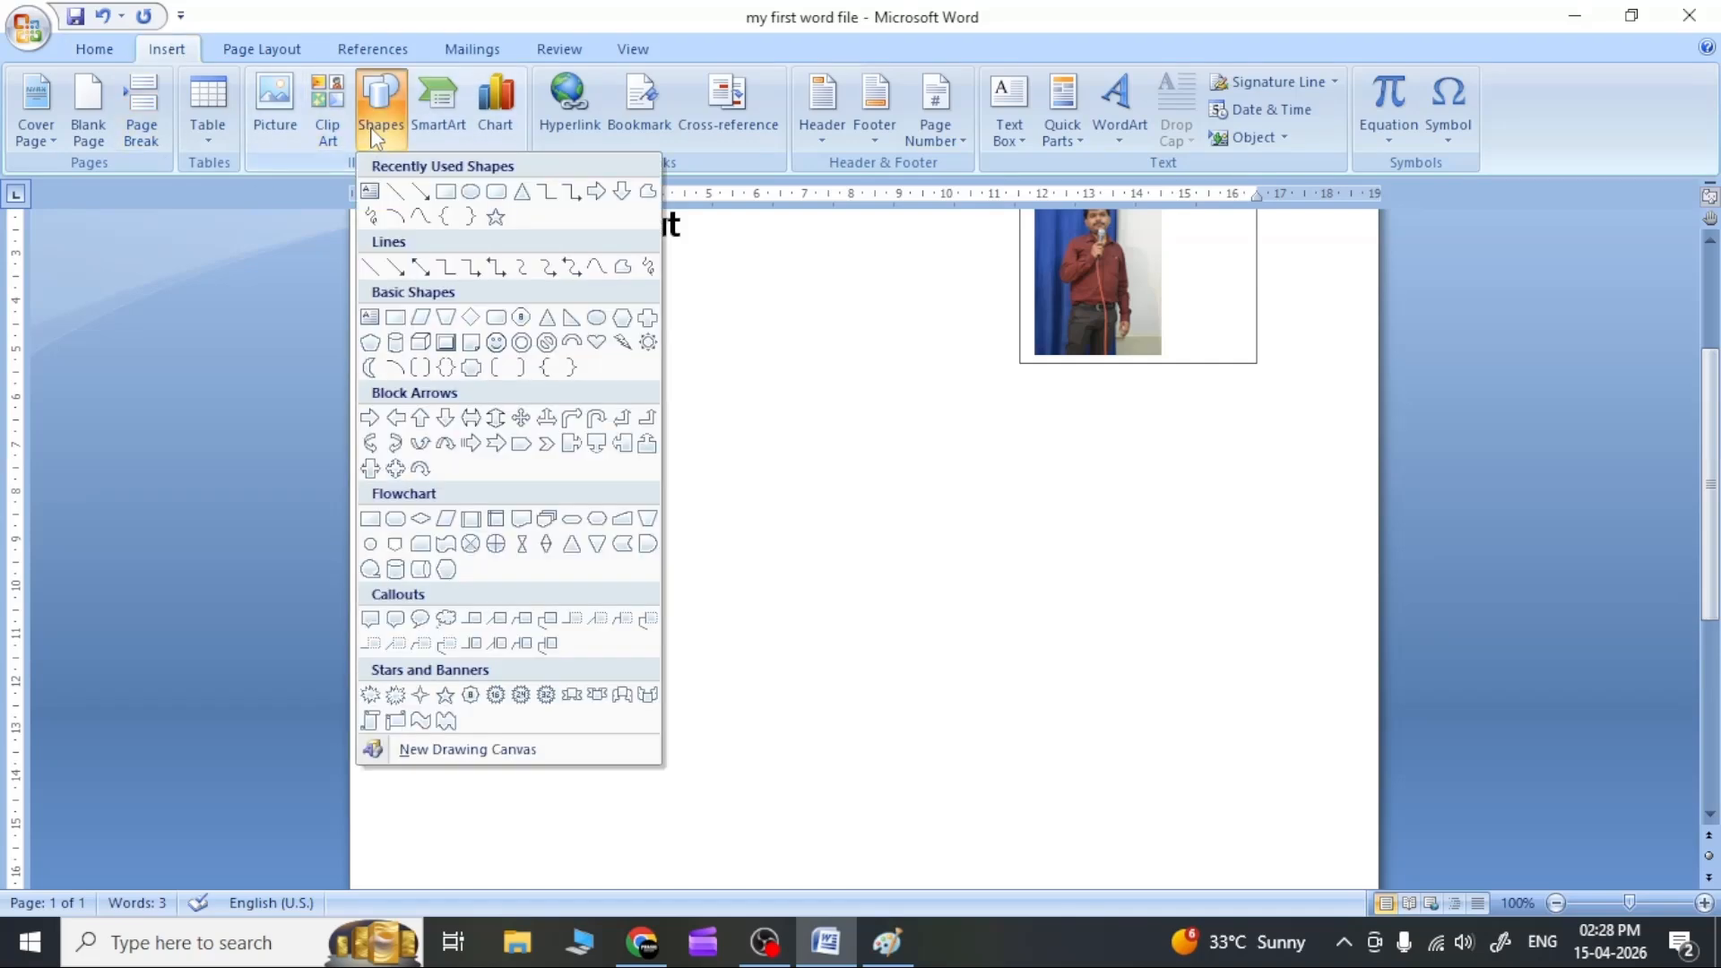
pyautogui.click(446, 419)
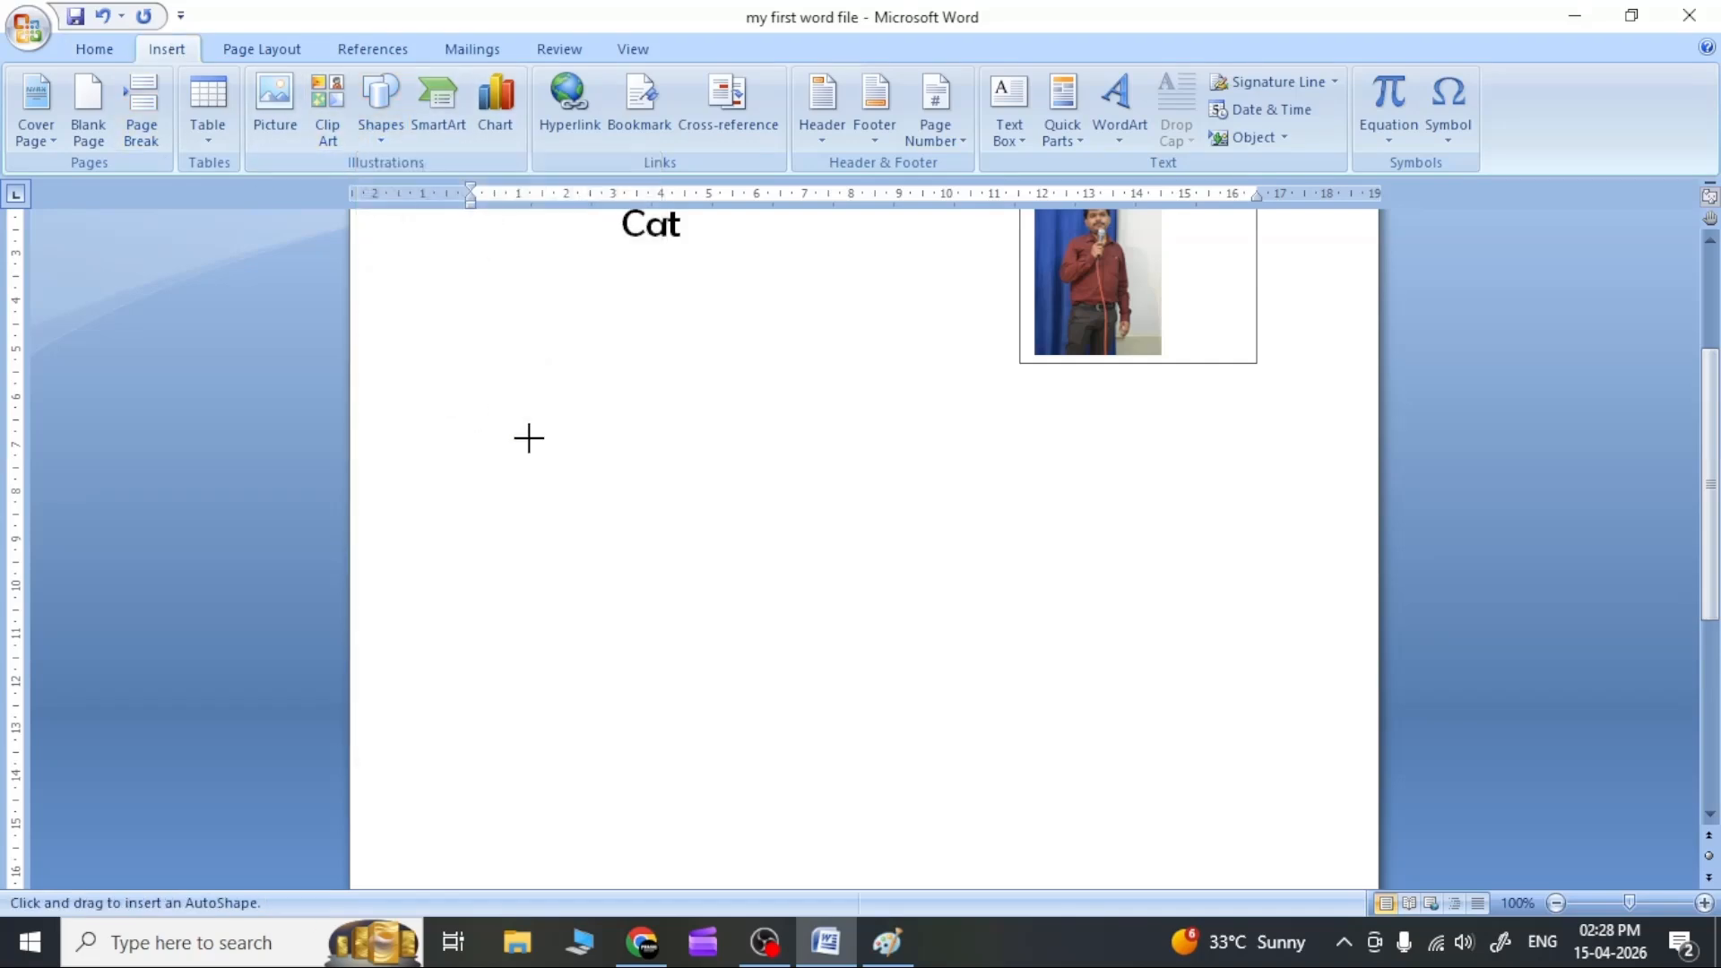
pyautogui.moveTo(530, 441)
pyautogui.mouseDown()
pyautogui.moveTo(607, 545)
pyautogui.moveTo(724, 643)
pyautogui.mouseUp()
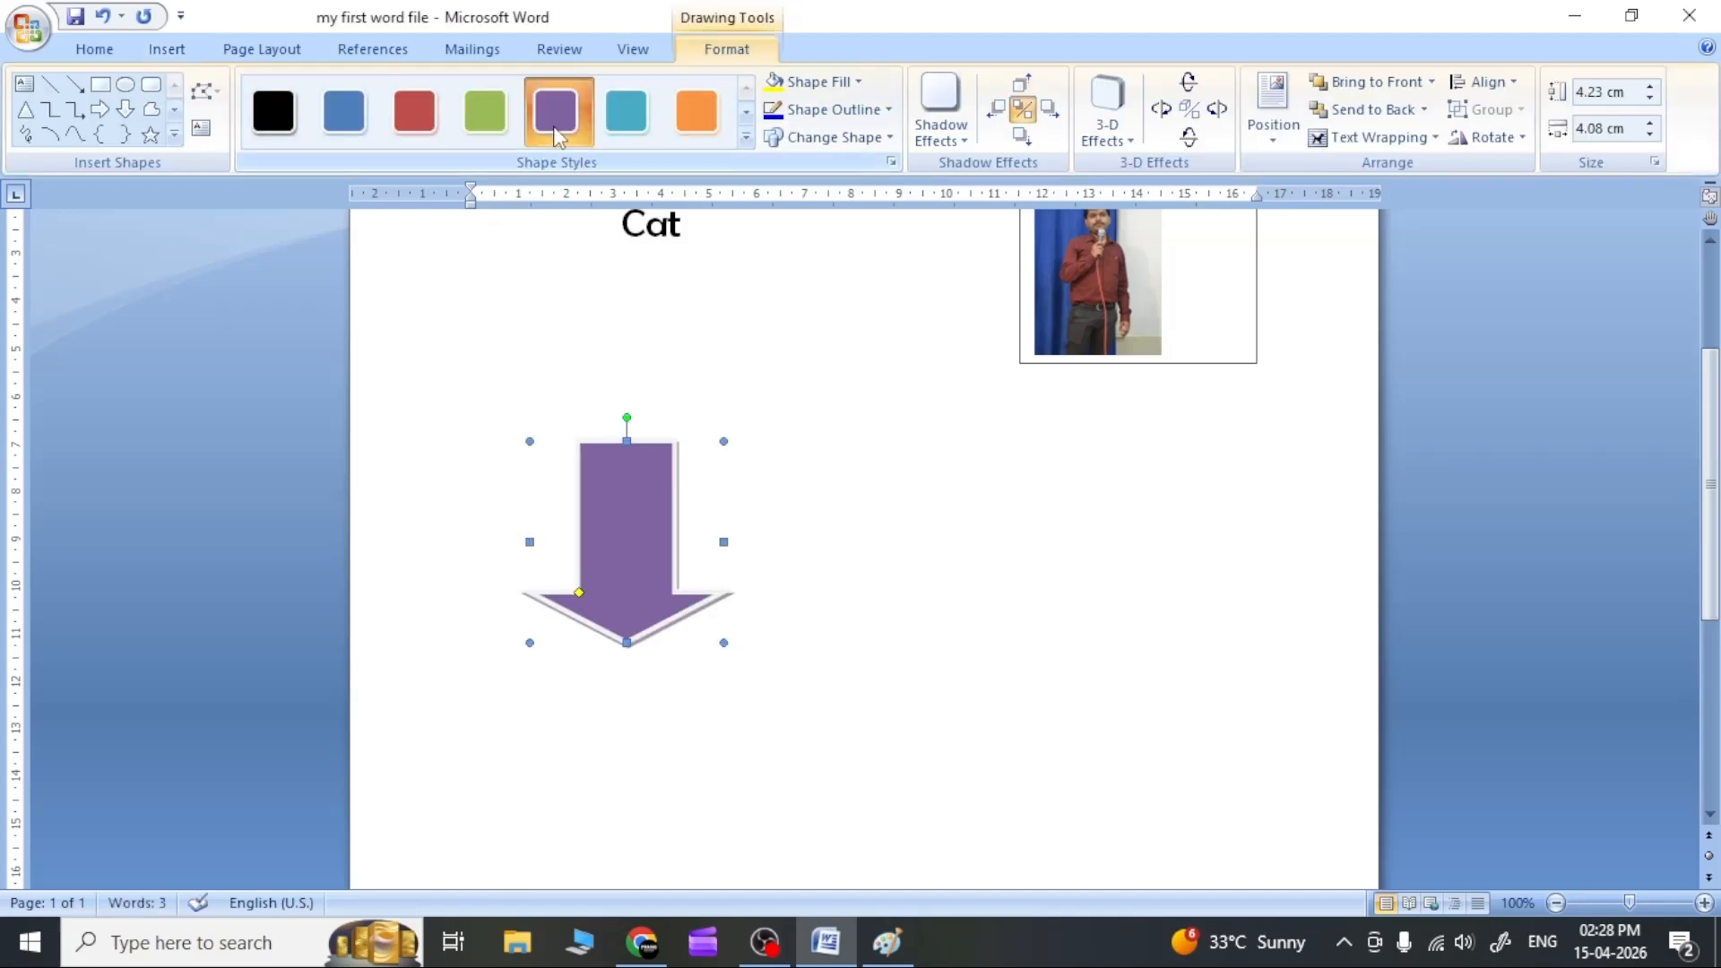
pyautogui.click(696, 117)
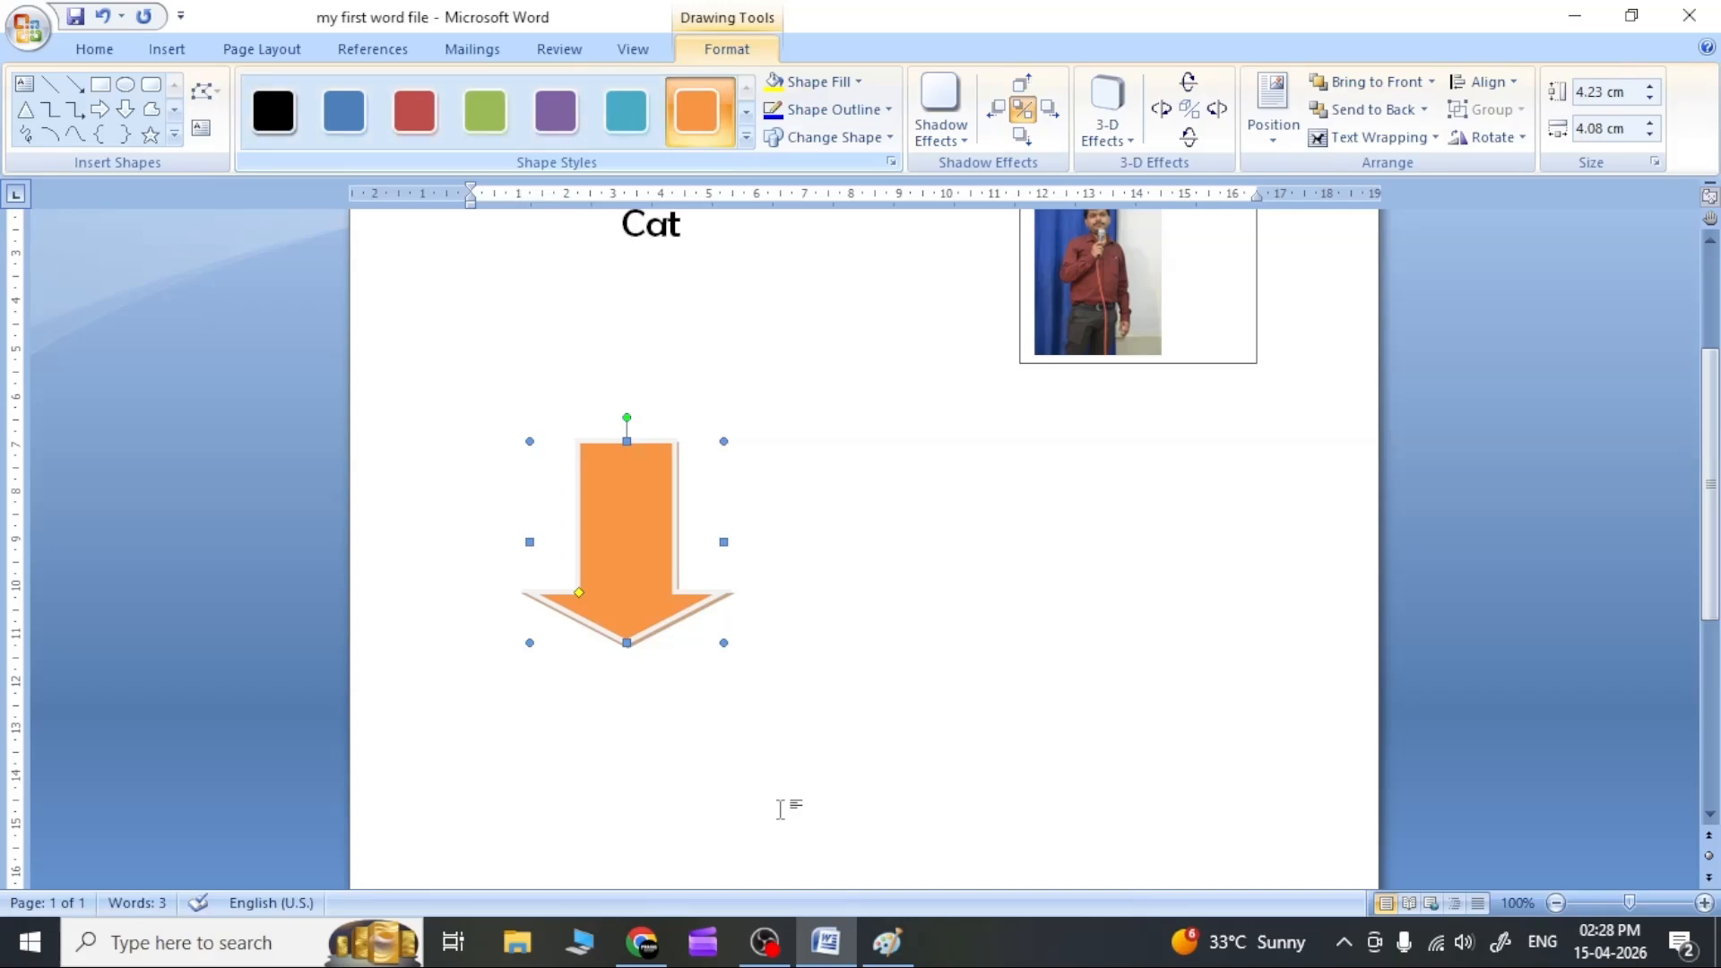
# Switch back to Word in the browser and start a new drawing on the page with the "Affix your Pic here" box.
pyautogui.click(642, 941)
pyautogui.scroll(-5, 847, 744)
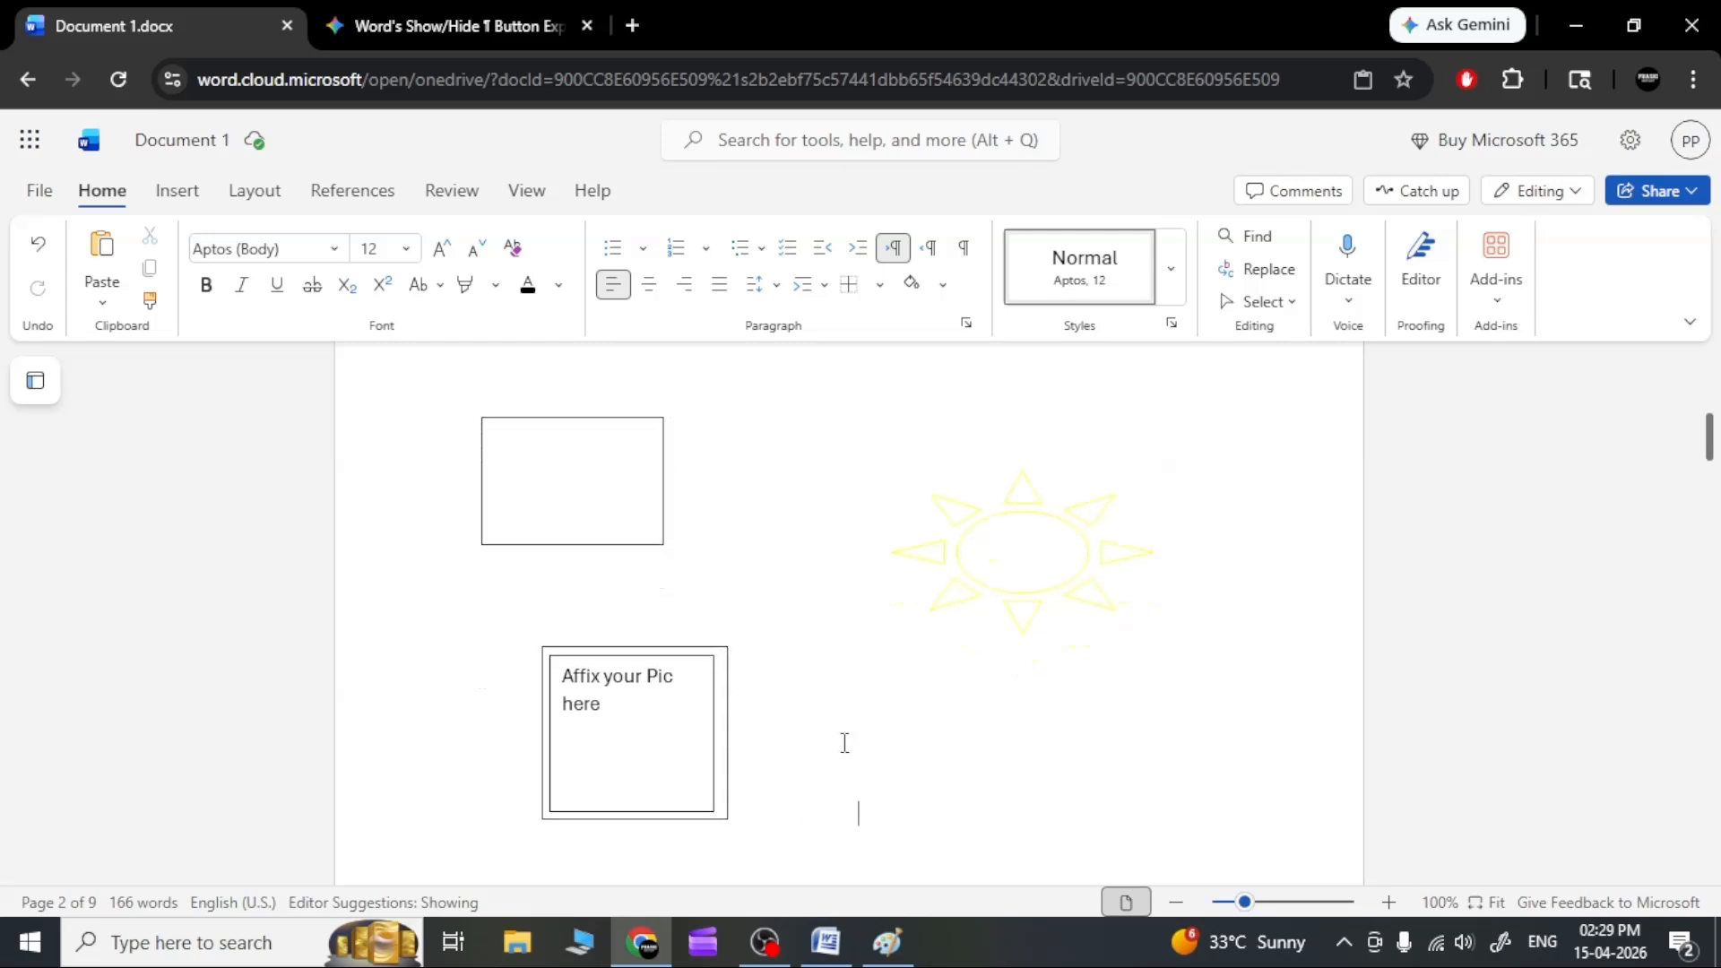
pyautogui.click(786, 699)
pyautogui.scroll(3, 754, 691)
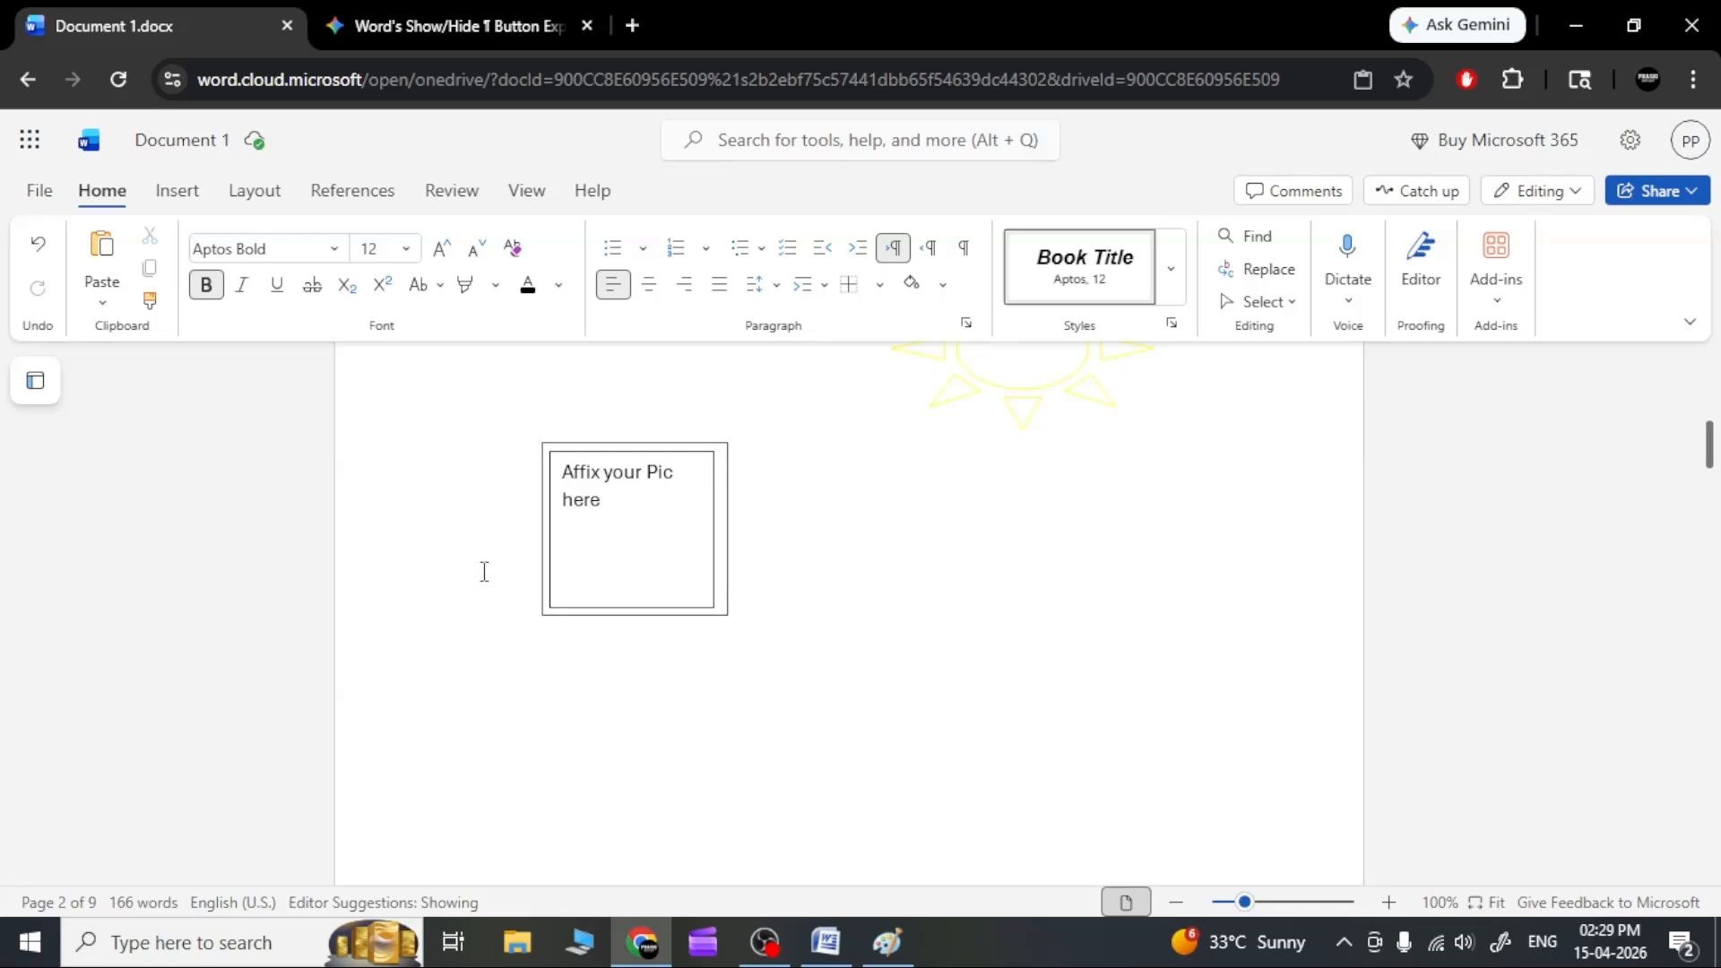
pyautogui.click(173, 191)
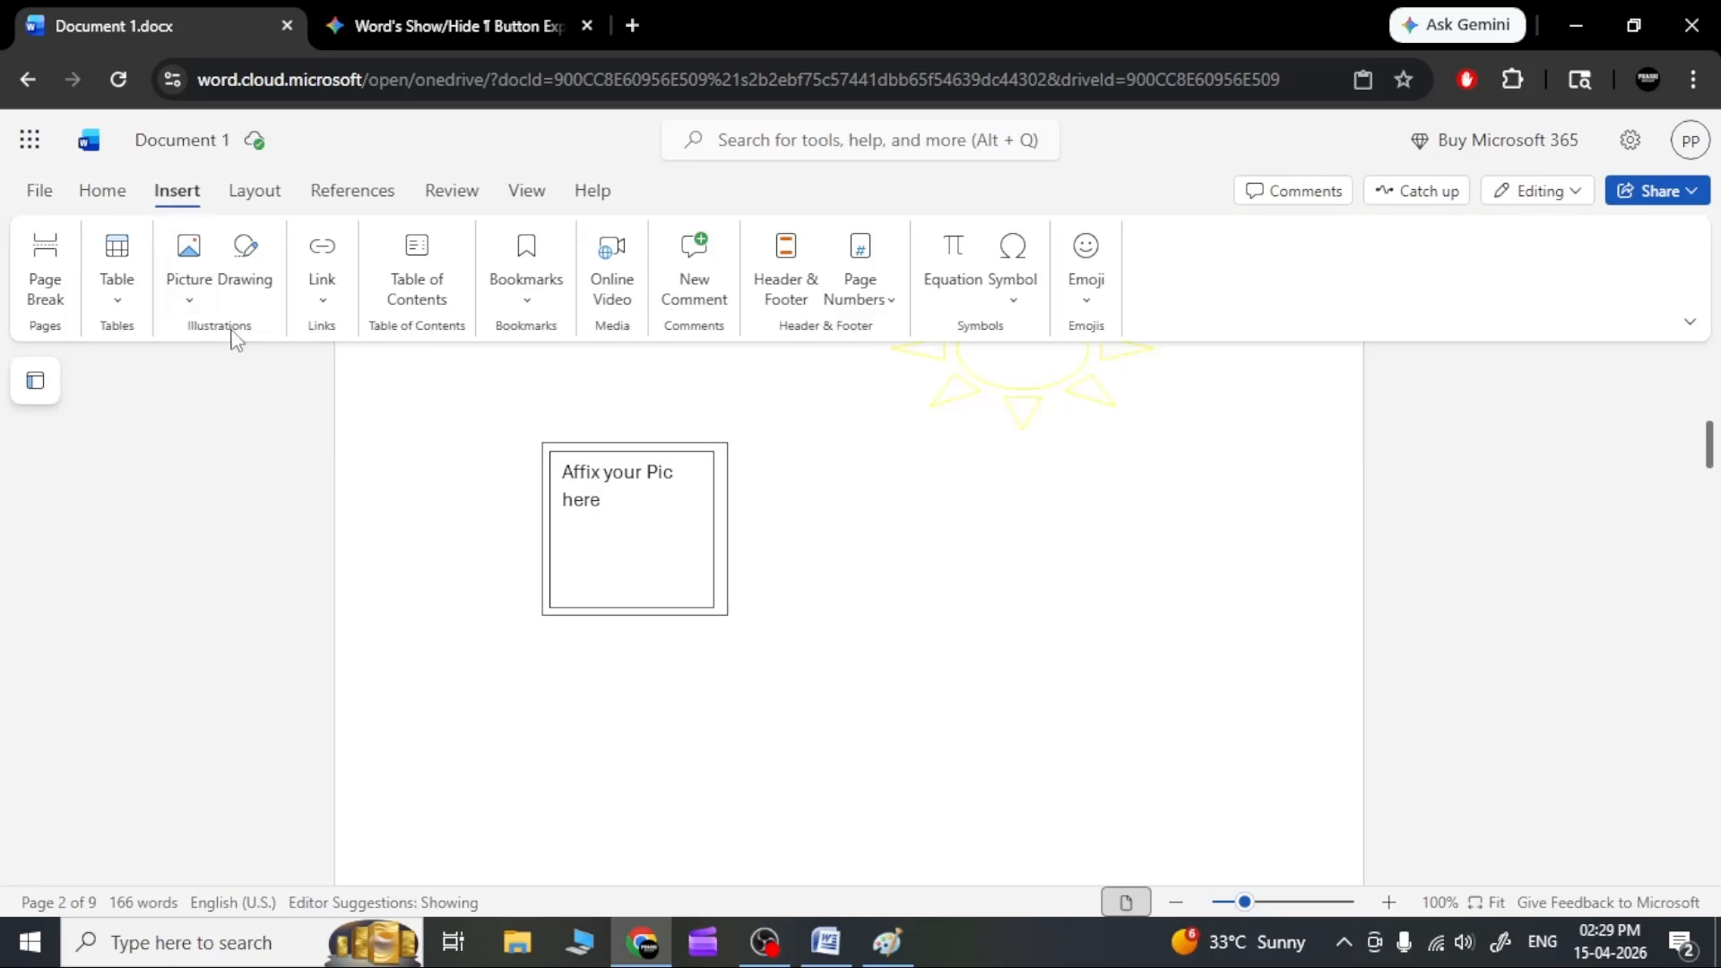
pyautogui.click(242, 292)
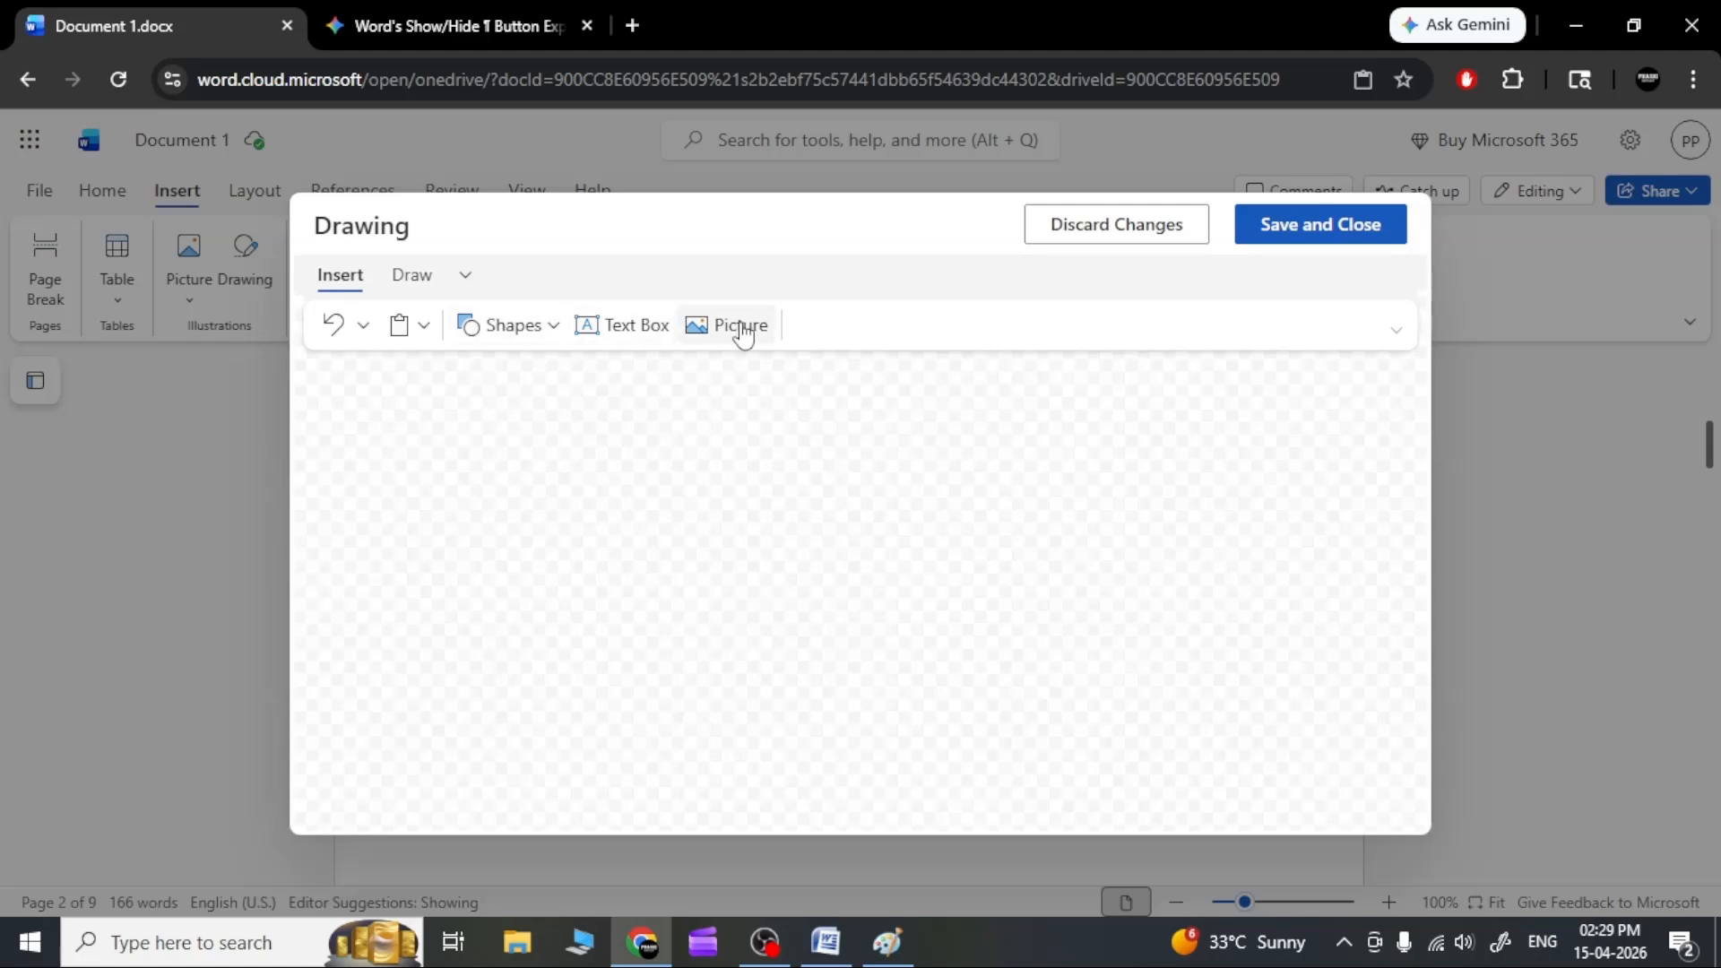
# Draw a long wavy freehand line across the upper part of the canvas with the black pen.
pyautogui.click(412, 278)
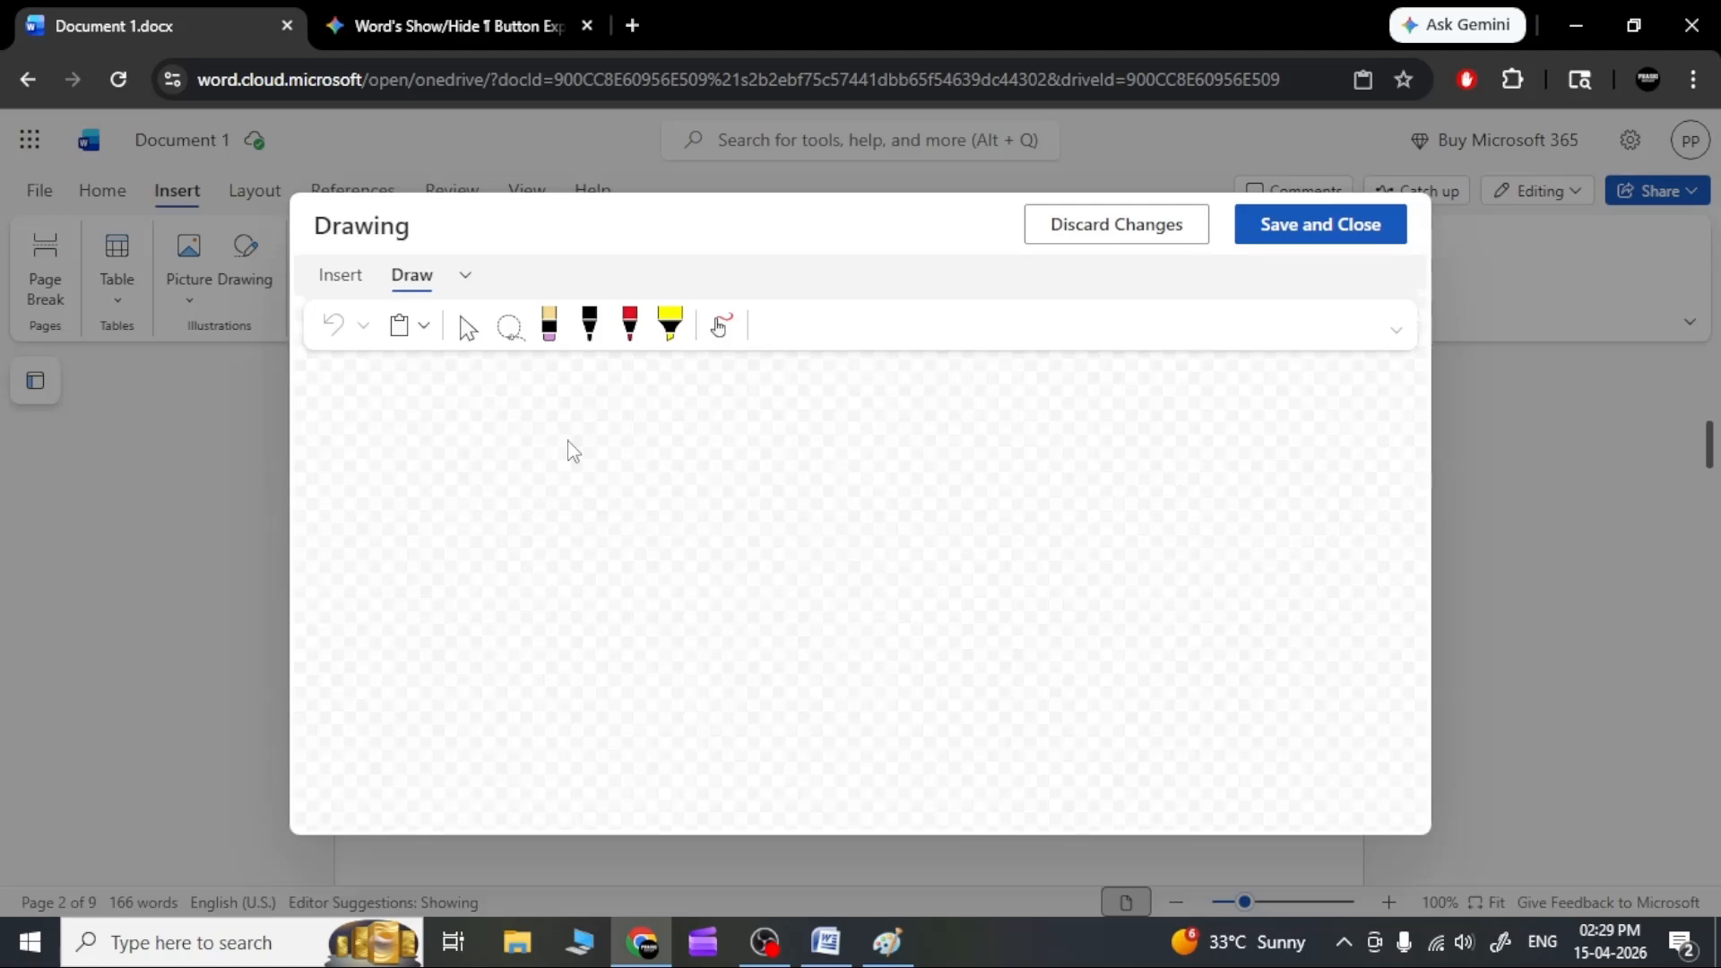
pyautogui.click(549, 324)
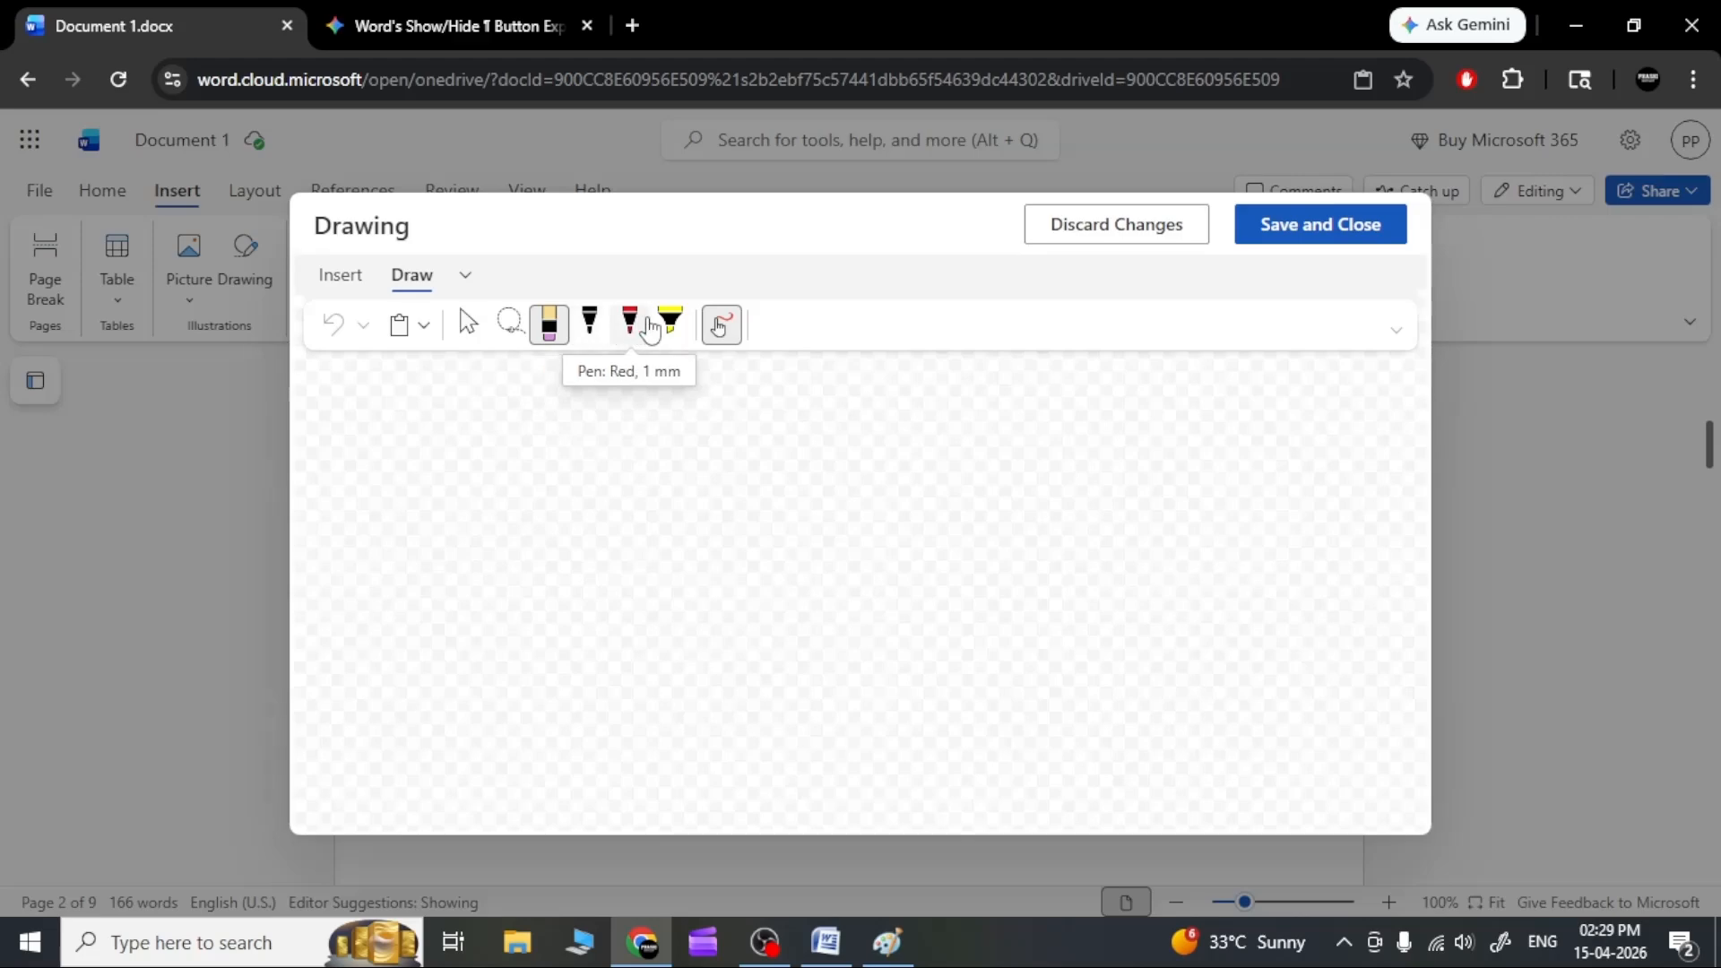
pyautogui.click(593, 328)
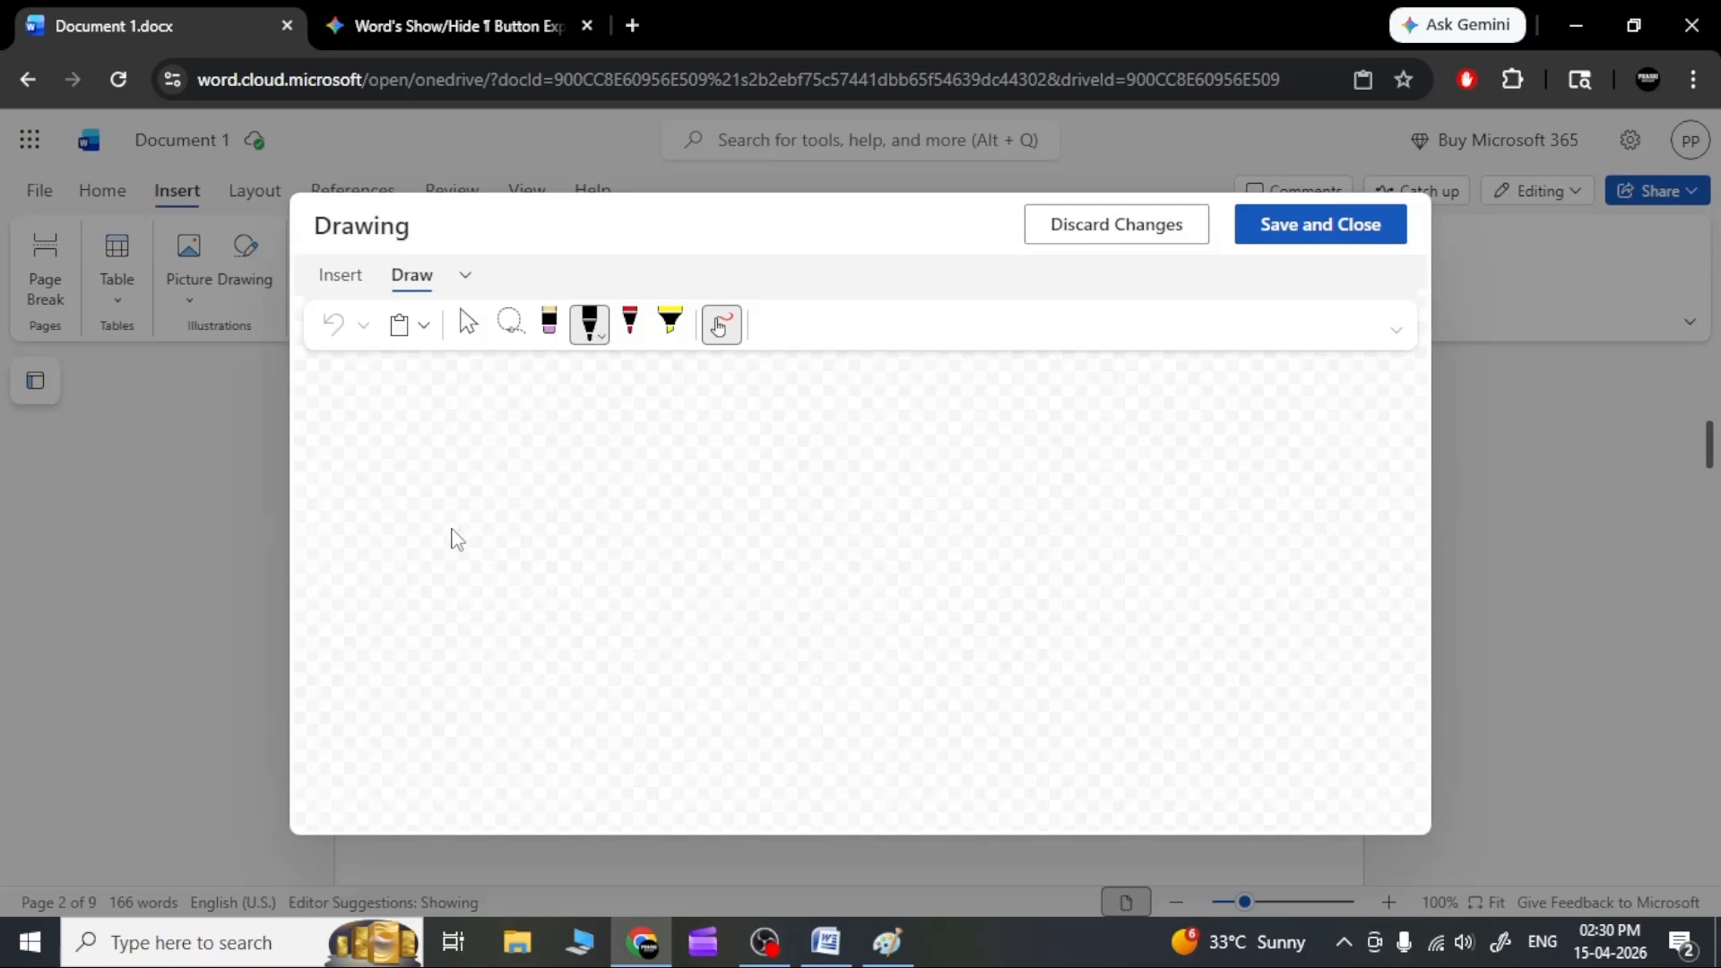
pyautogui.moveTo(473, 492)
pyautogui.mouseDown()
pyautogui.moveTo(701, 547)
pyautogui.moveTo(945, 543)
pyautogui.moveTo(1126, 510)
pyautogui.mouseUp()
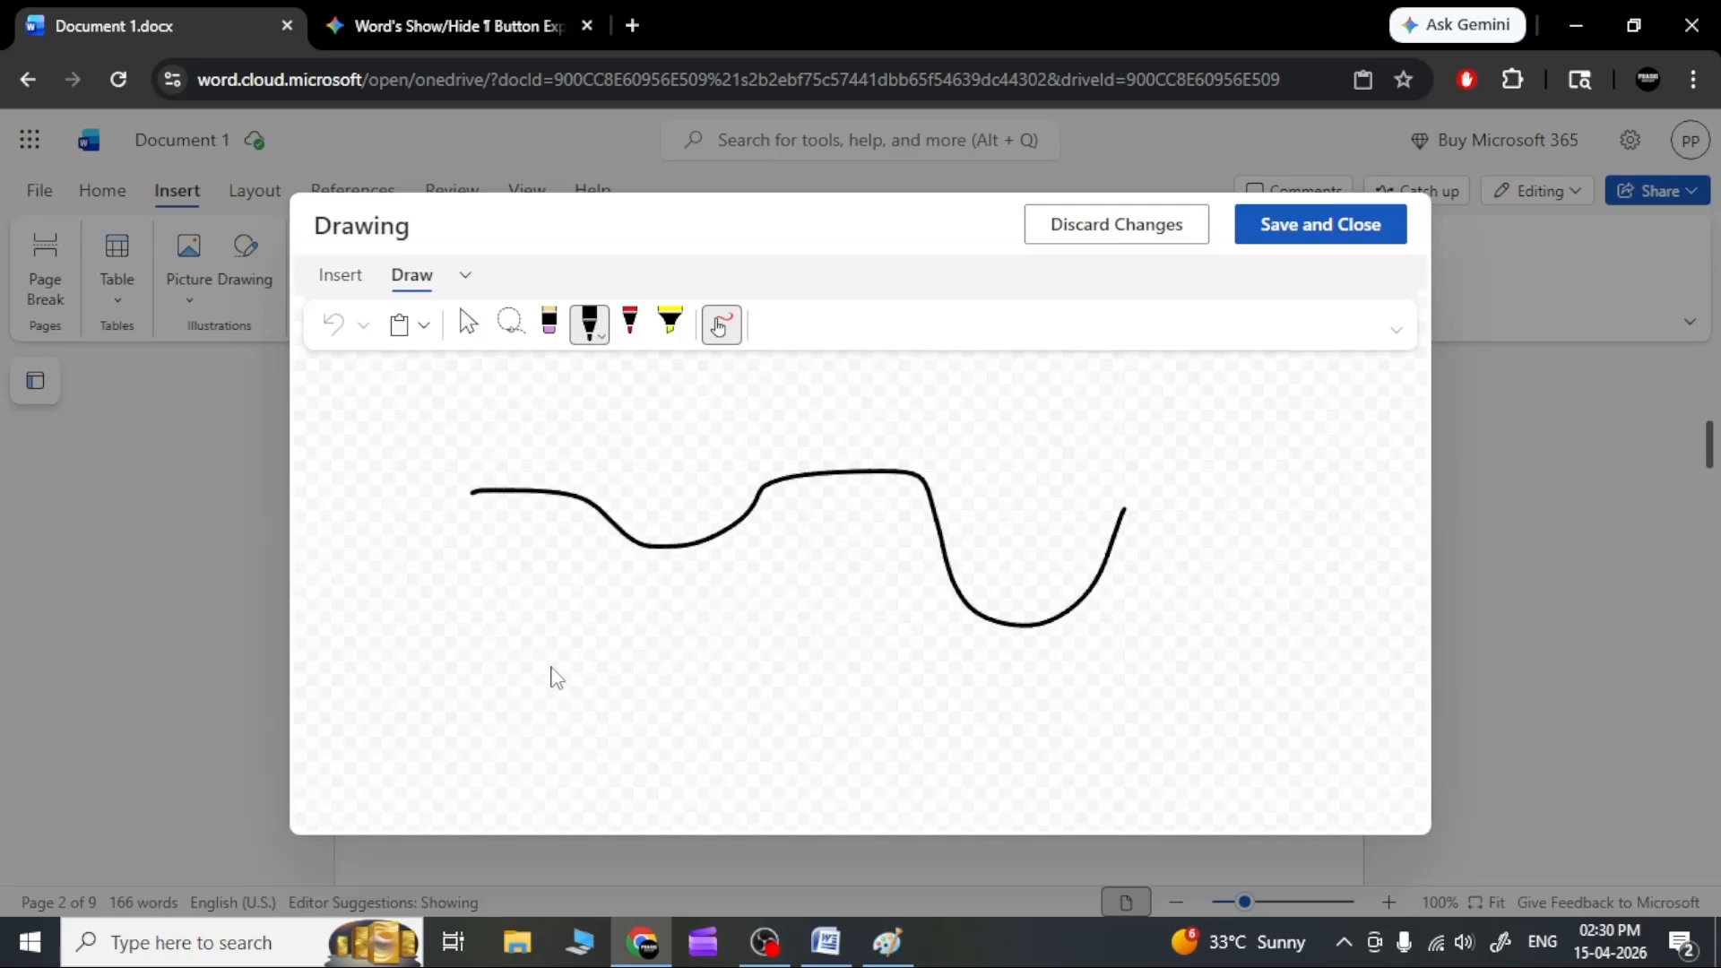
# Handwrite the word "Hellow" in black below the wavy line.
pyautogui.moveTo(422, 592)
pyautogui.mouseDown()
pyautogui.moveTo(407, 723)
pyautogui.moveTo(465, 666)
pyautogui.moveTo(511, 748)
pyautogui.moveTo(550, 680)
pyautogui.moveTo(587, 733)
pyautogui.mouseUp()
pyautogui.moveTo(594, 623); pyautogui.dragTo(606, 752)
pyautogui.click(617, 596)
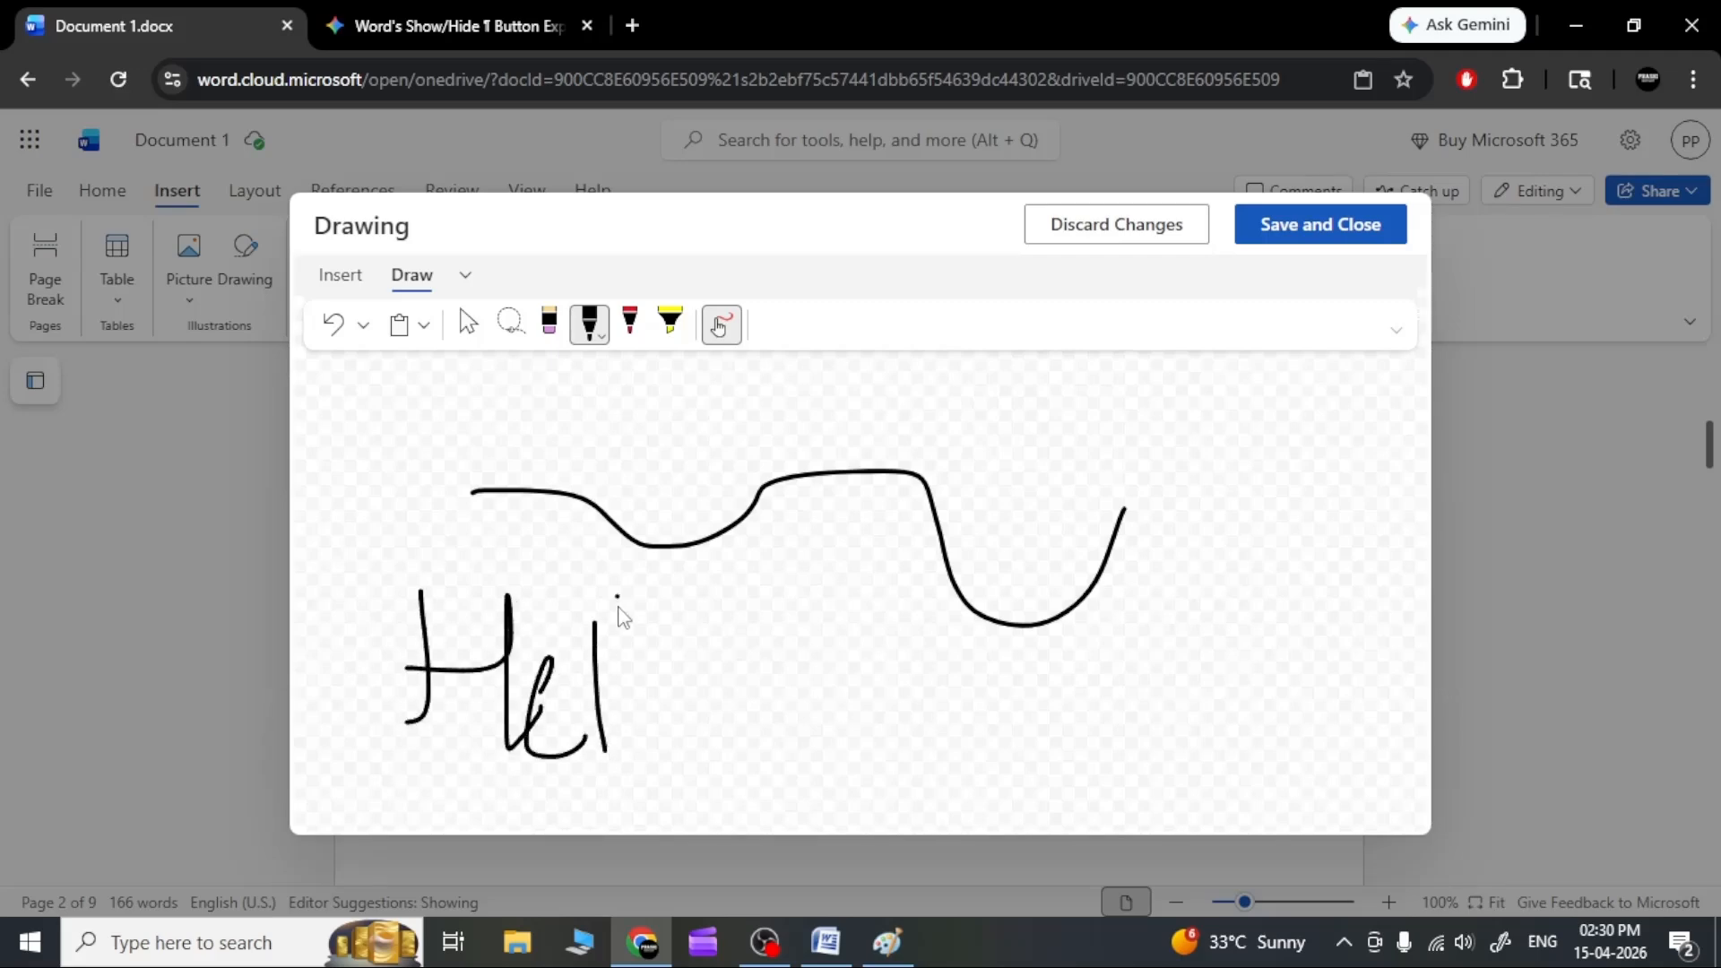
pyautogui.moveTo(619, 608); pyautogui.dragTo(641, 802)
pyautogui.moveTo(663, 708)
pyautogui.mouseDown()
pyautogui.moveTo(708, 684)
pyautogui.moveTo(639, 698)
pyautogui.mouseUp()
pyautogui.moveTo(742, 669)
pyautogui.mouseDown()
pyautogui.moveTo(759, 740)
pyautogui.moveTo(856, 737)
pyautogui.moveTo(840, 654)
pyautogui.mouseUp()
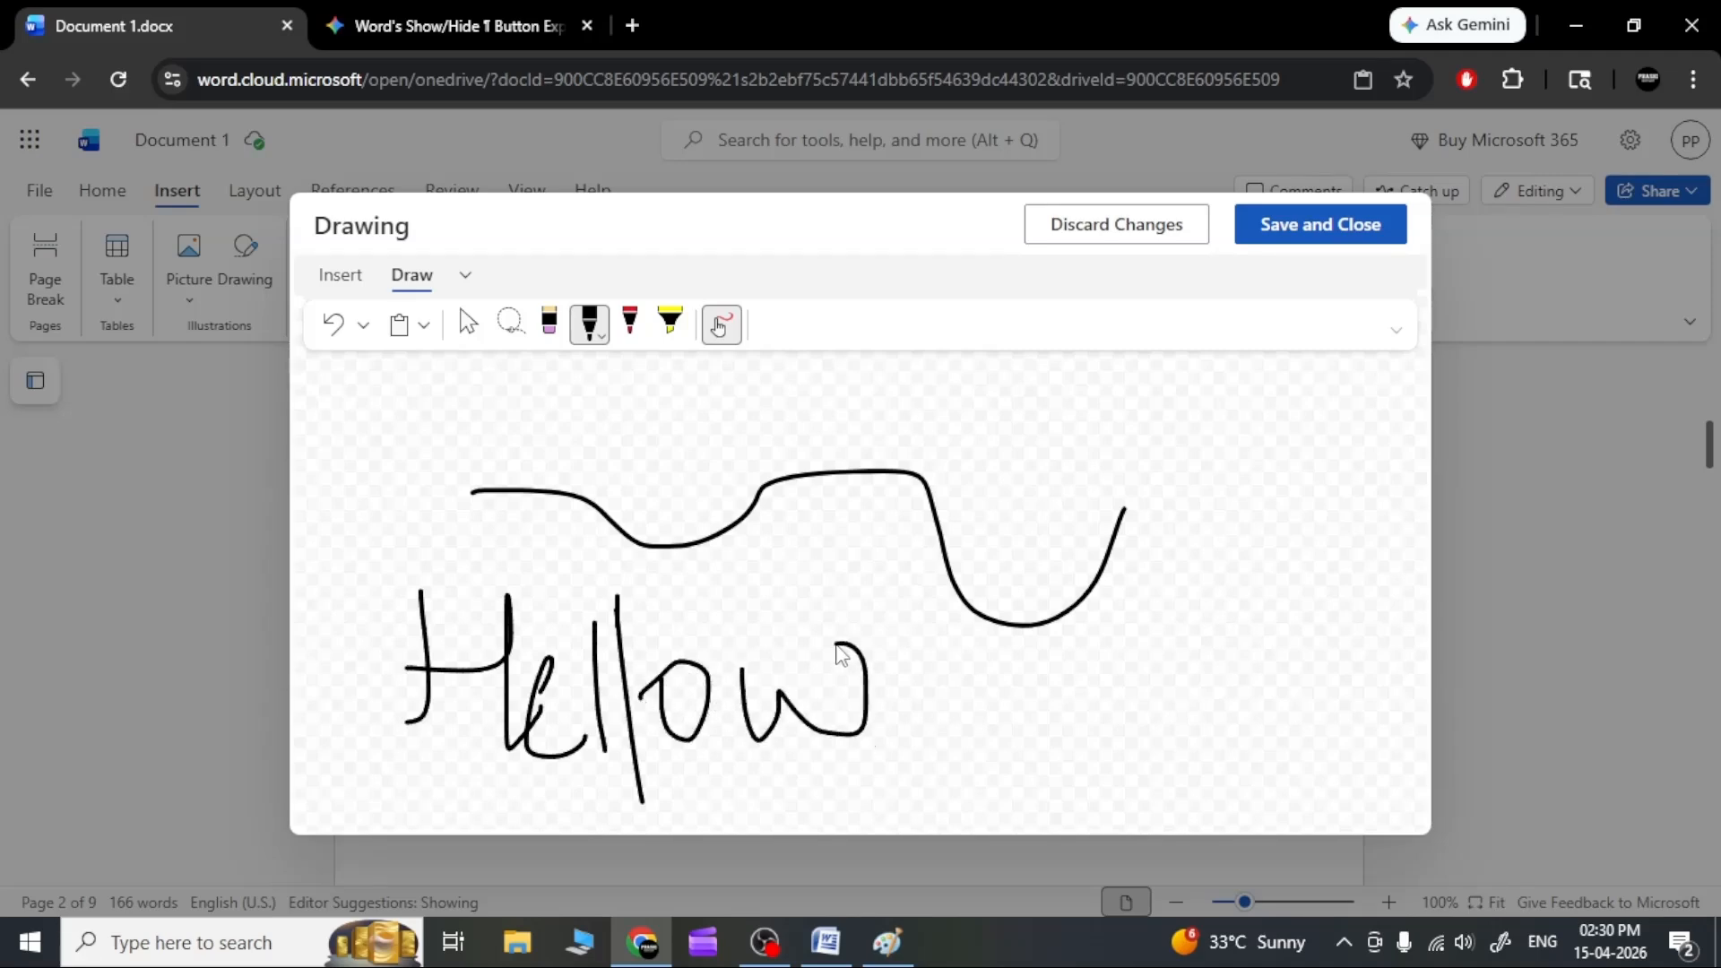
# Switch to Paint and start a new blank picture without saving the current one.
pyautogui.click(888, 942)
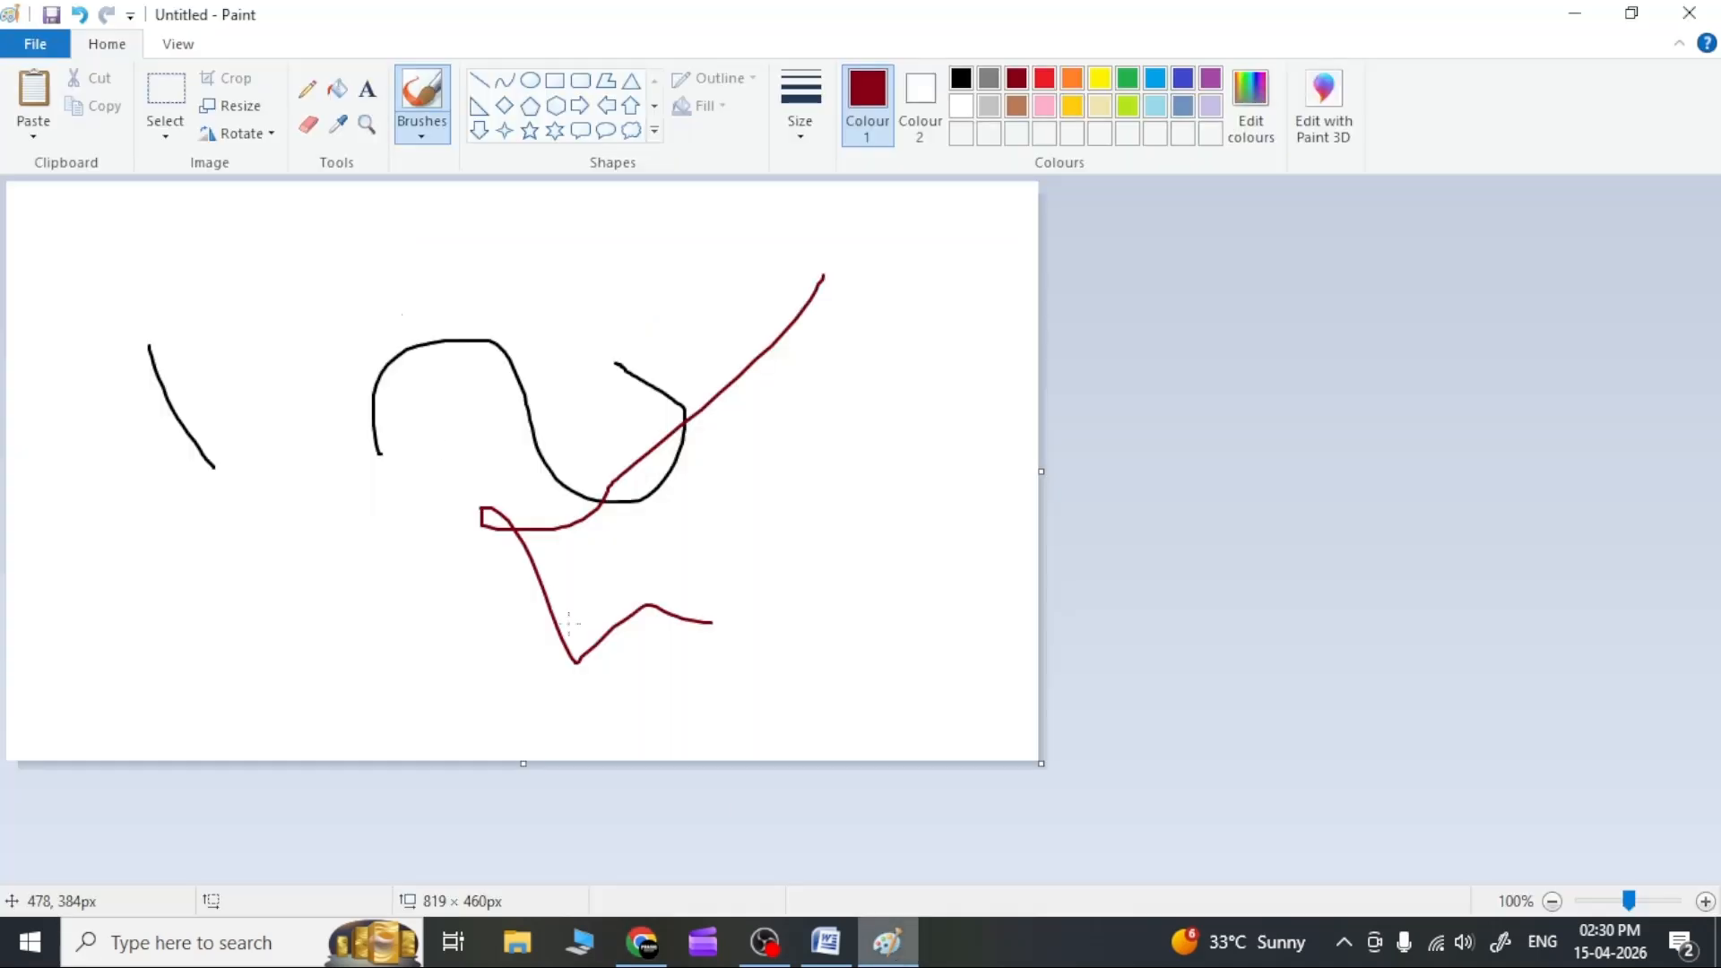
pyautogui.click(35, 44)
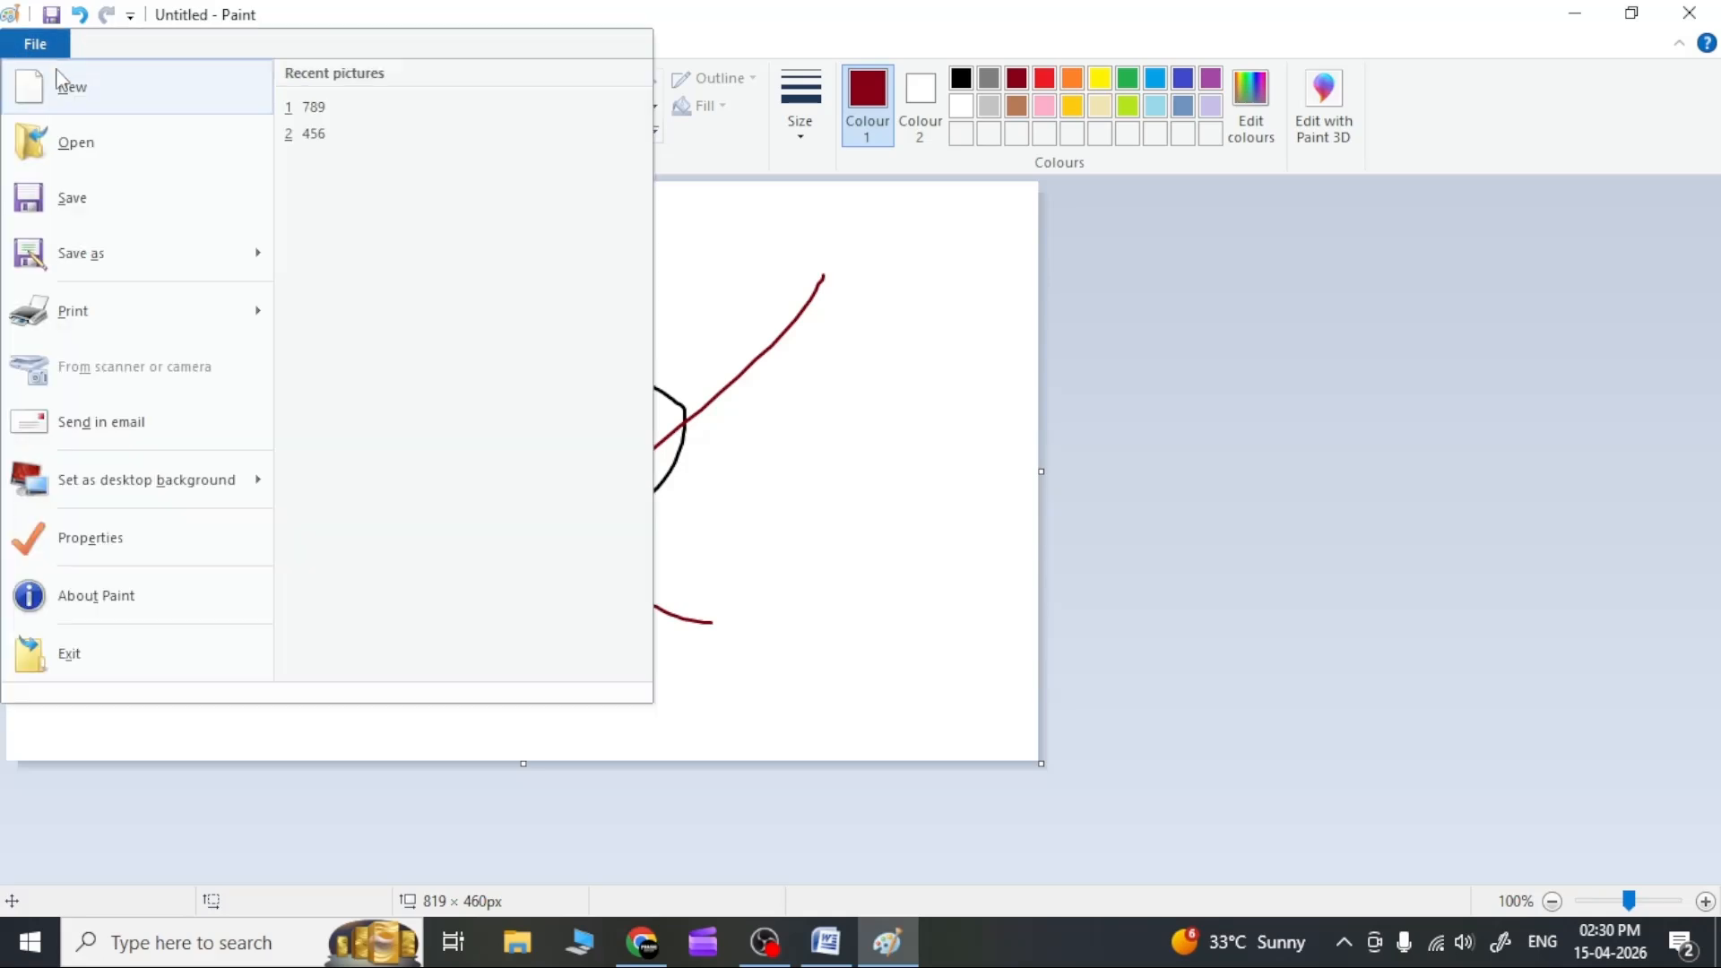
pyautogui.click(54, 81)
pyautogui.click(901, 472)
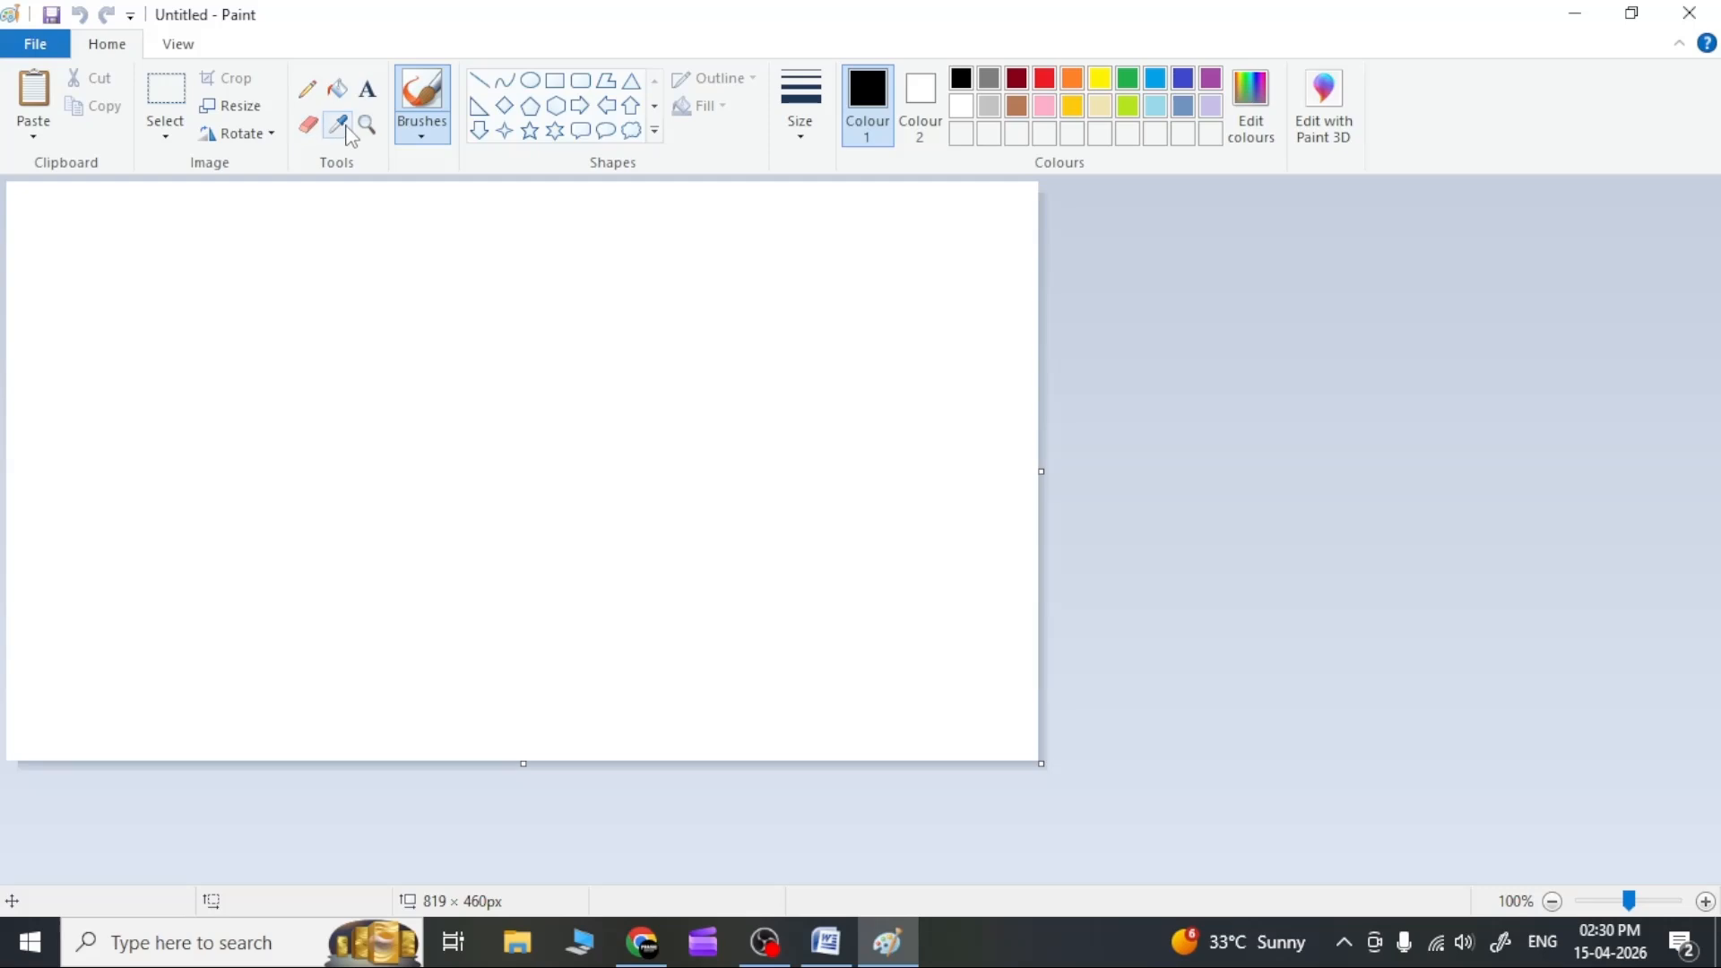
# Draw a wavy red brush stroke on the blank Paint canvas.
pyautogui.click(307, 93)
pyautogui.click(404, 112)
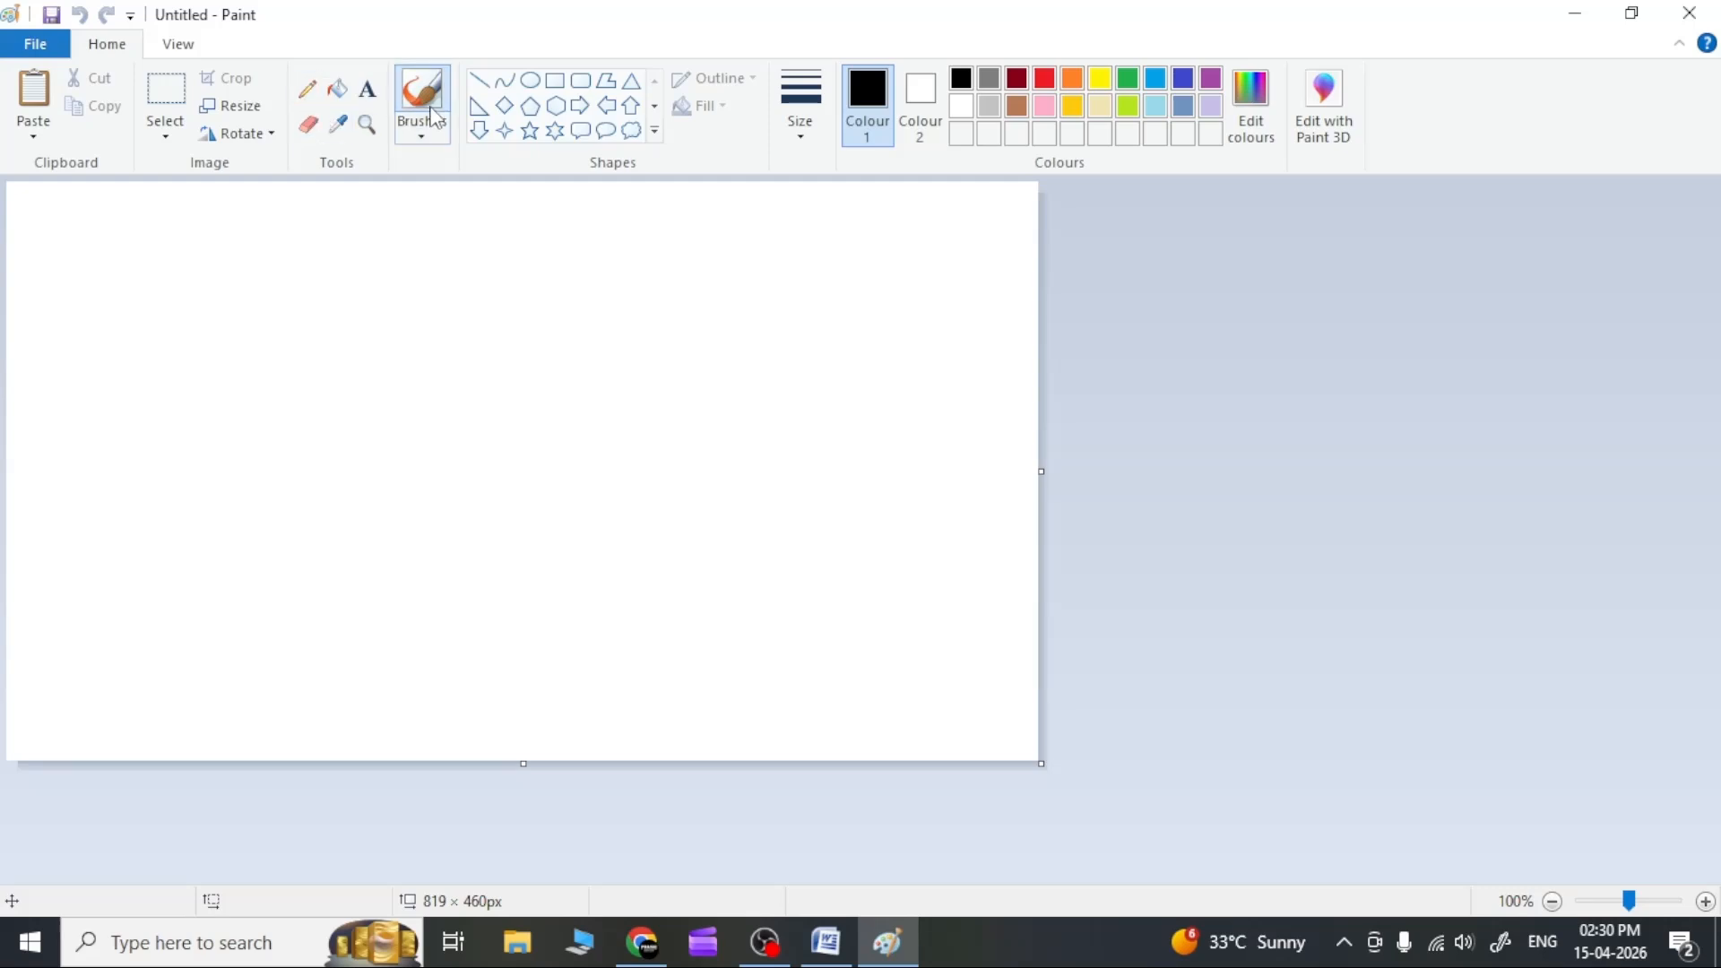
pyautogui.click(1045, 78)
pyautogui.moveTo(187, 448)
pyautogui.mouseDown()
pyautogui.moveTo(202, 405)
pyautogui.moveTo(422, 367)
pyautogui.moveTo(524, 373)
pyautogui.mouseUp()
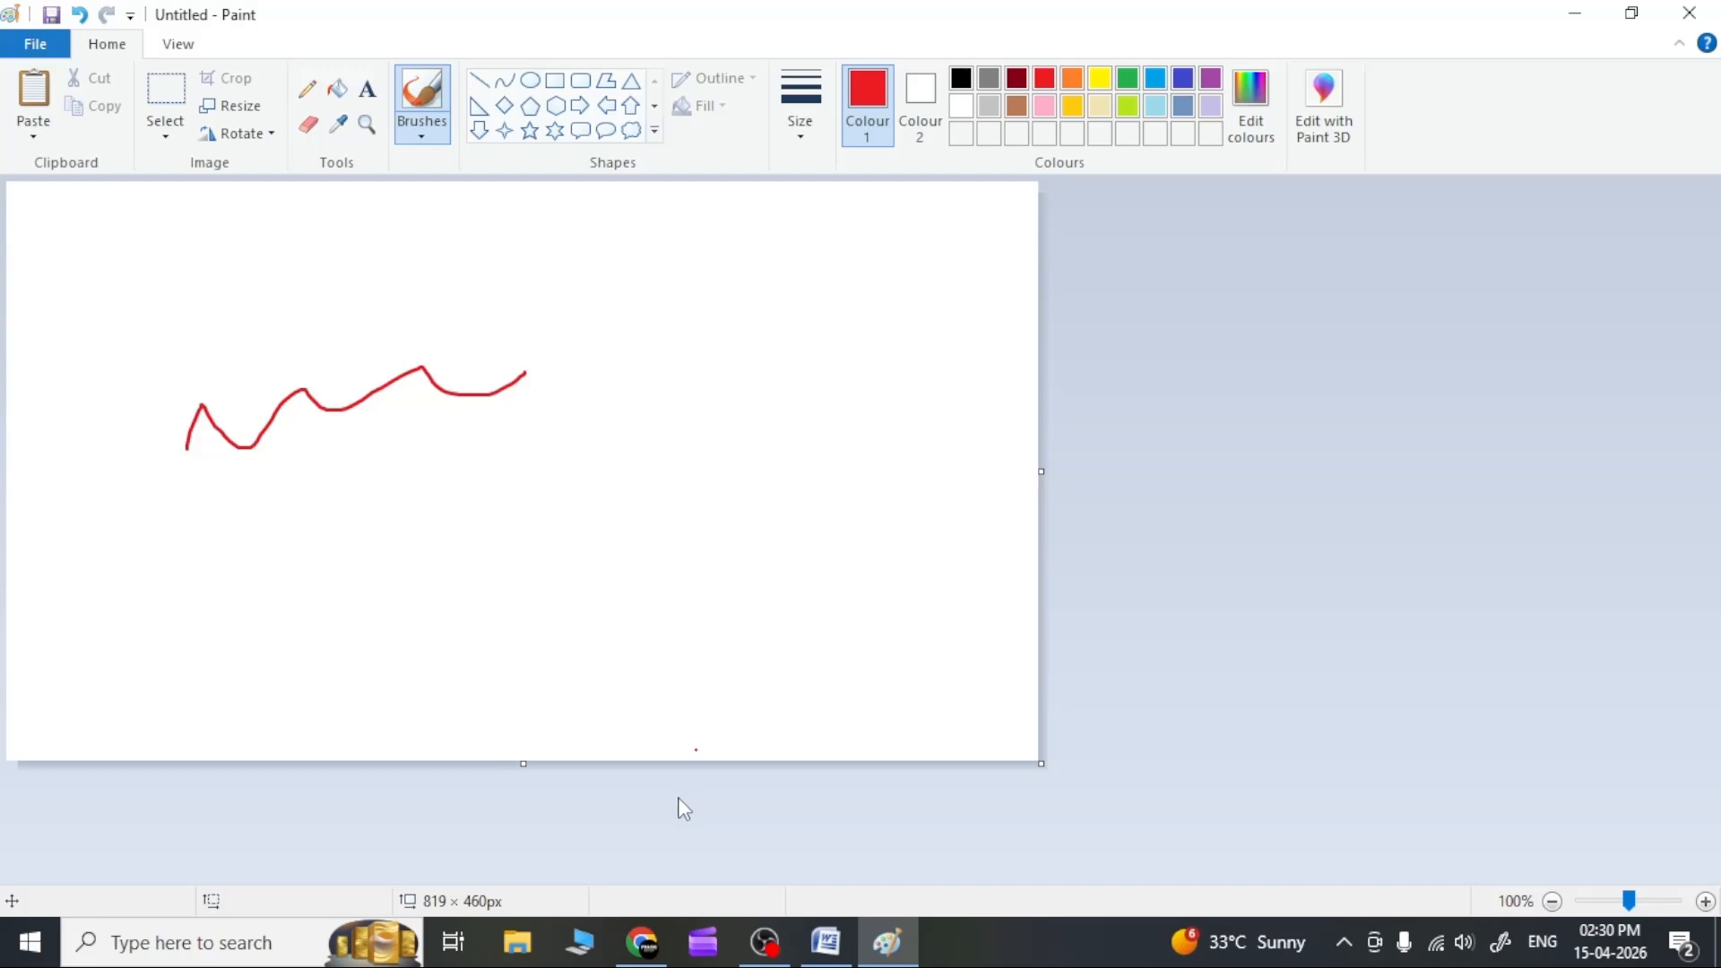
# Return to the Word drawing in the browser and draw a zigzag line above the black wavy line with the red pen.
pyautogui.click(642, 942)
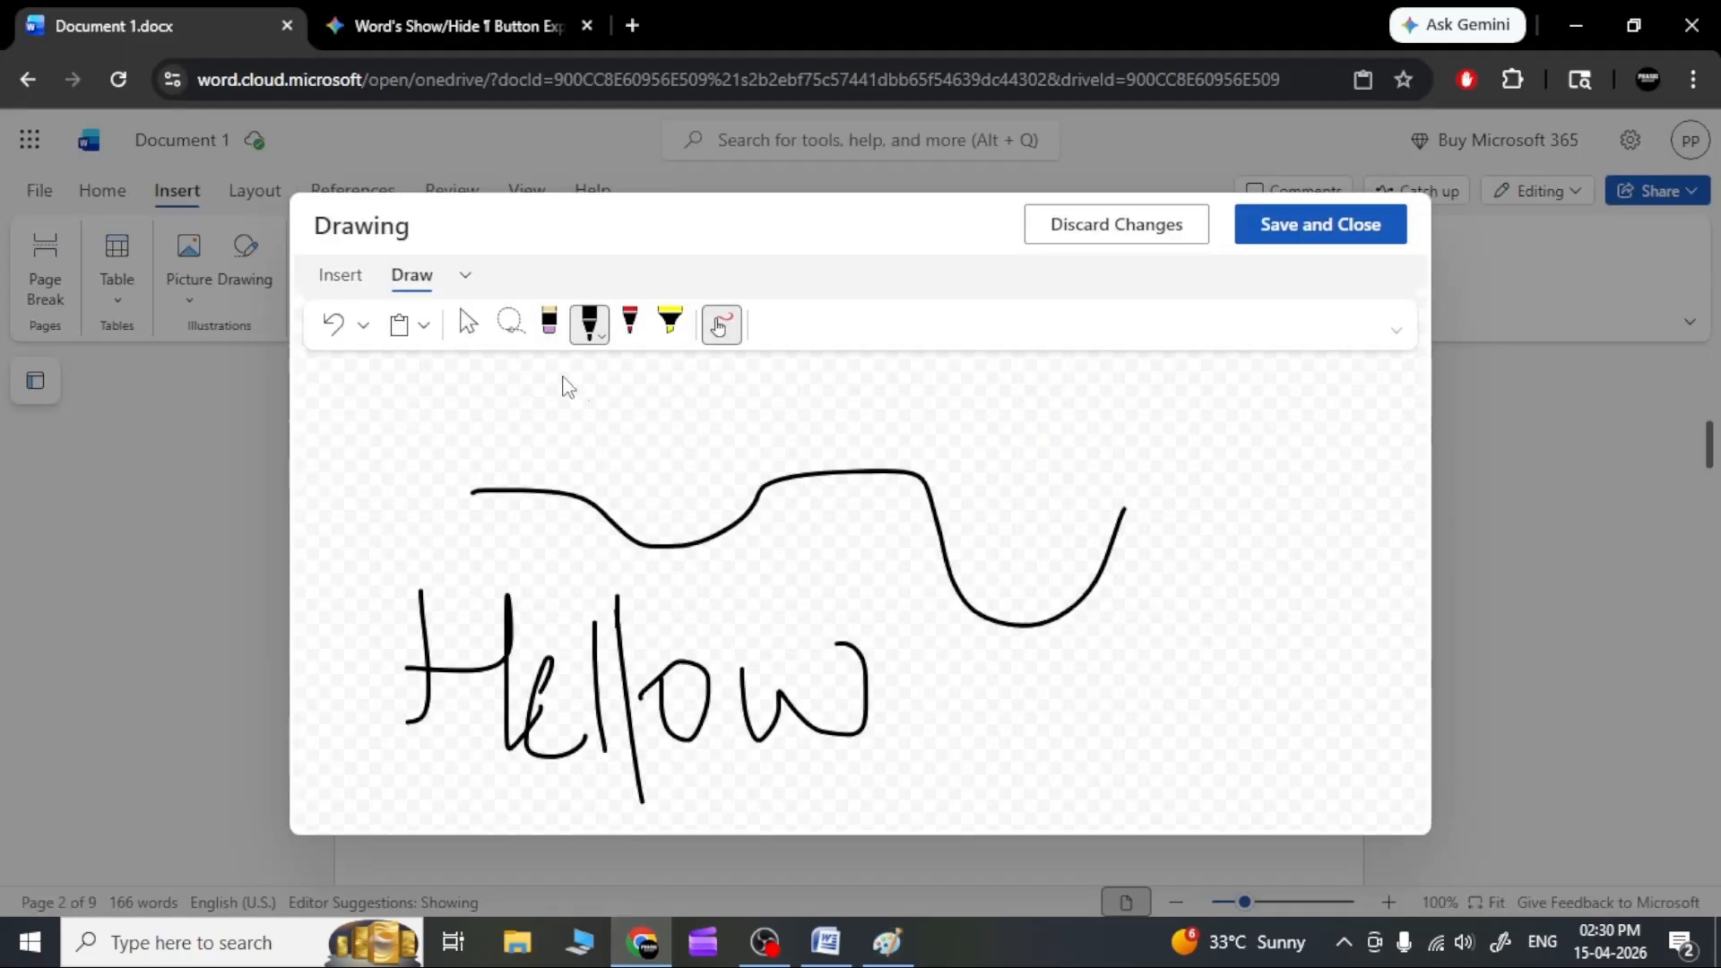
pyautogui.click(630, 321)
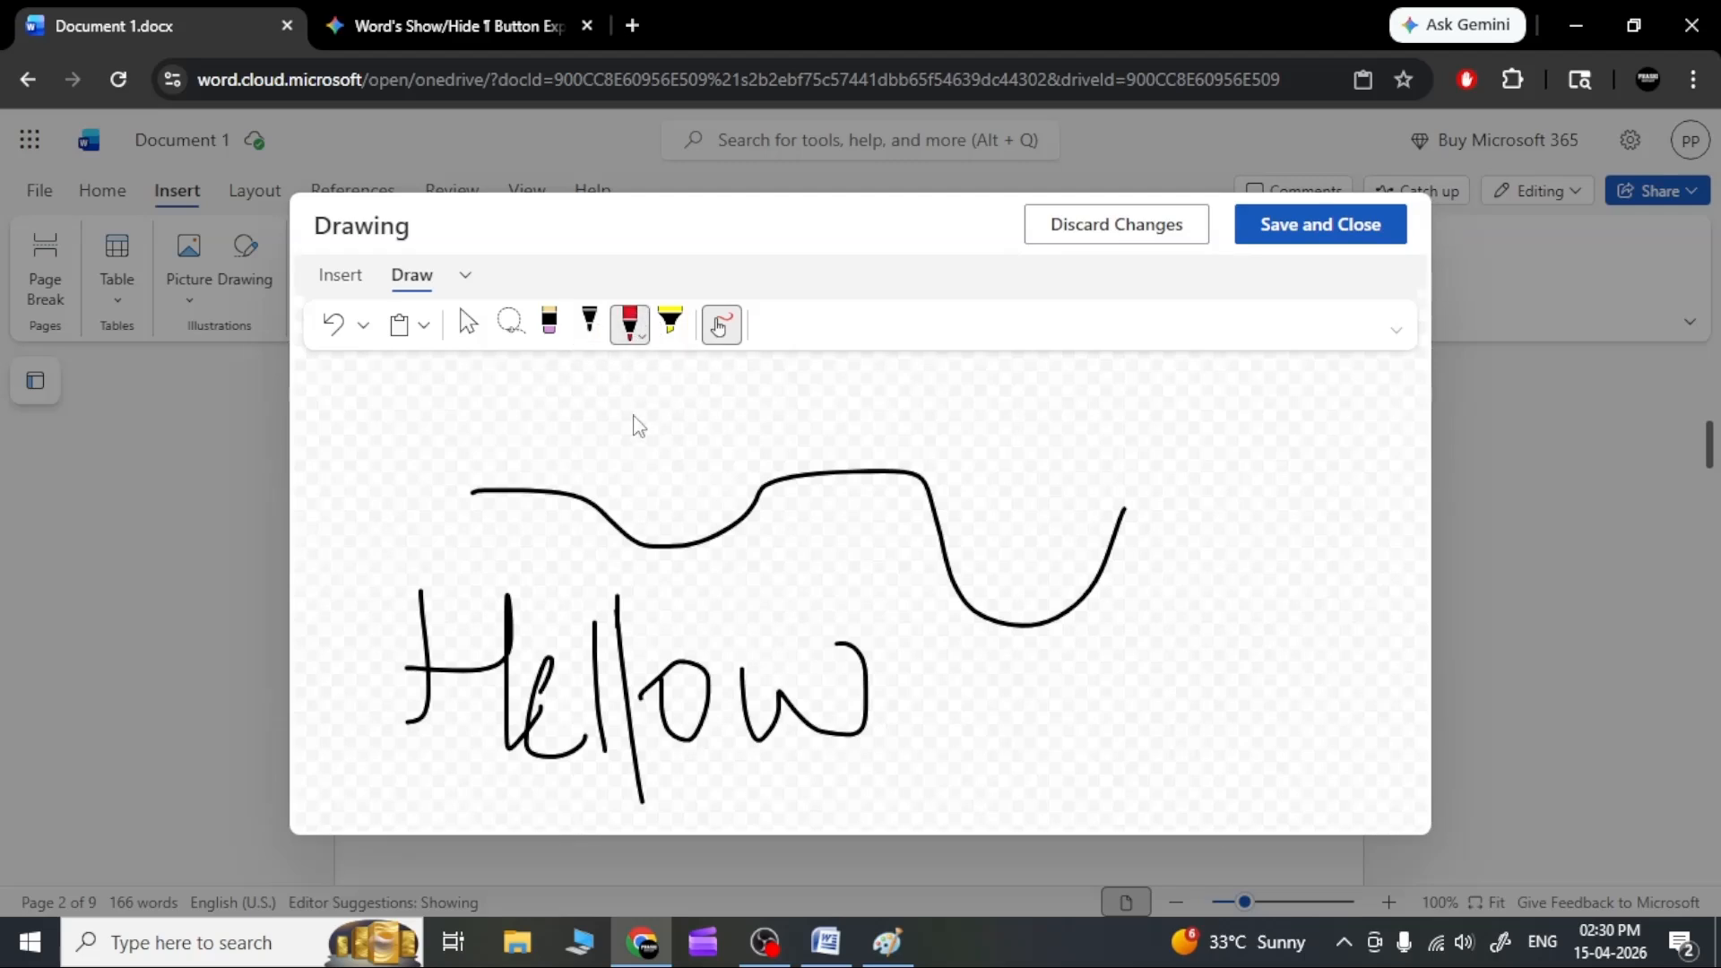
pyautogui.moveTo(632, 418)
pyautogui.mouseDown()
pyautogui.moveTo(893, 401)
pyautogui.moveTo(995, 437)
pyautogui.mouseUp()
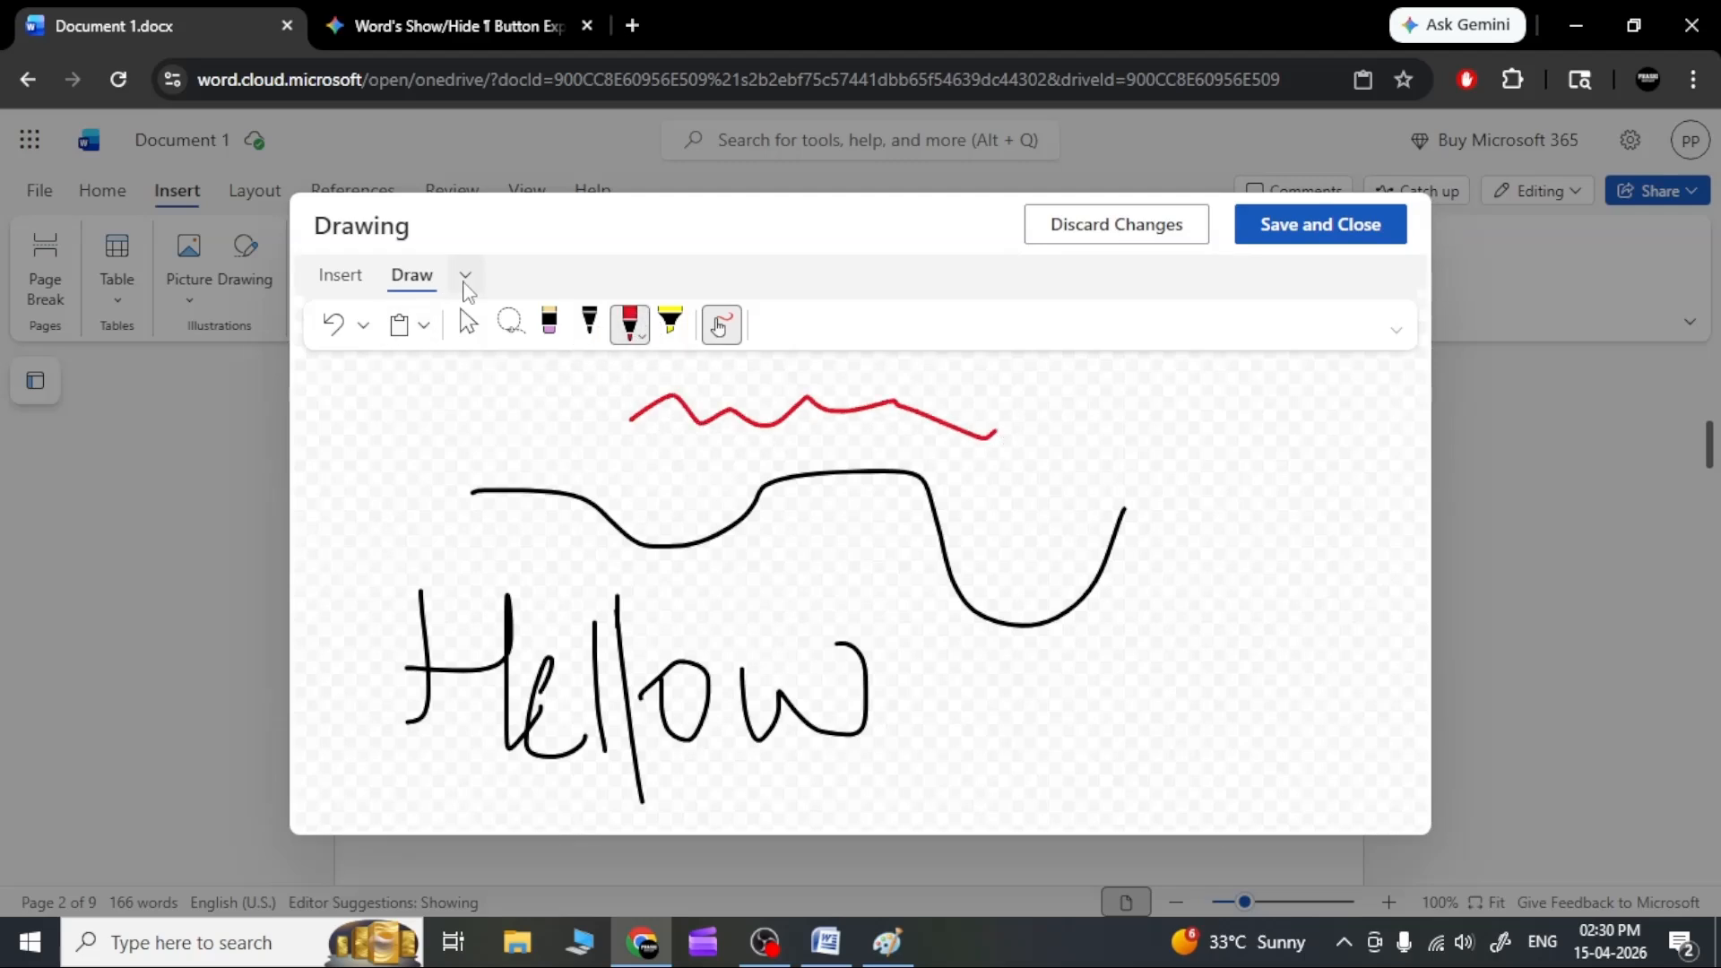
# Add a yellow highlighter stroke looping beside the red zigzag and above the black wavy line, and save the drawing into the document.
pyautogui.click(466, 285)
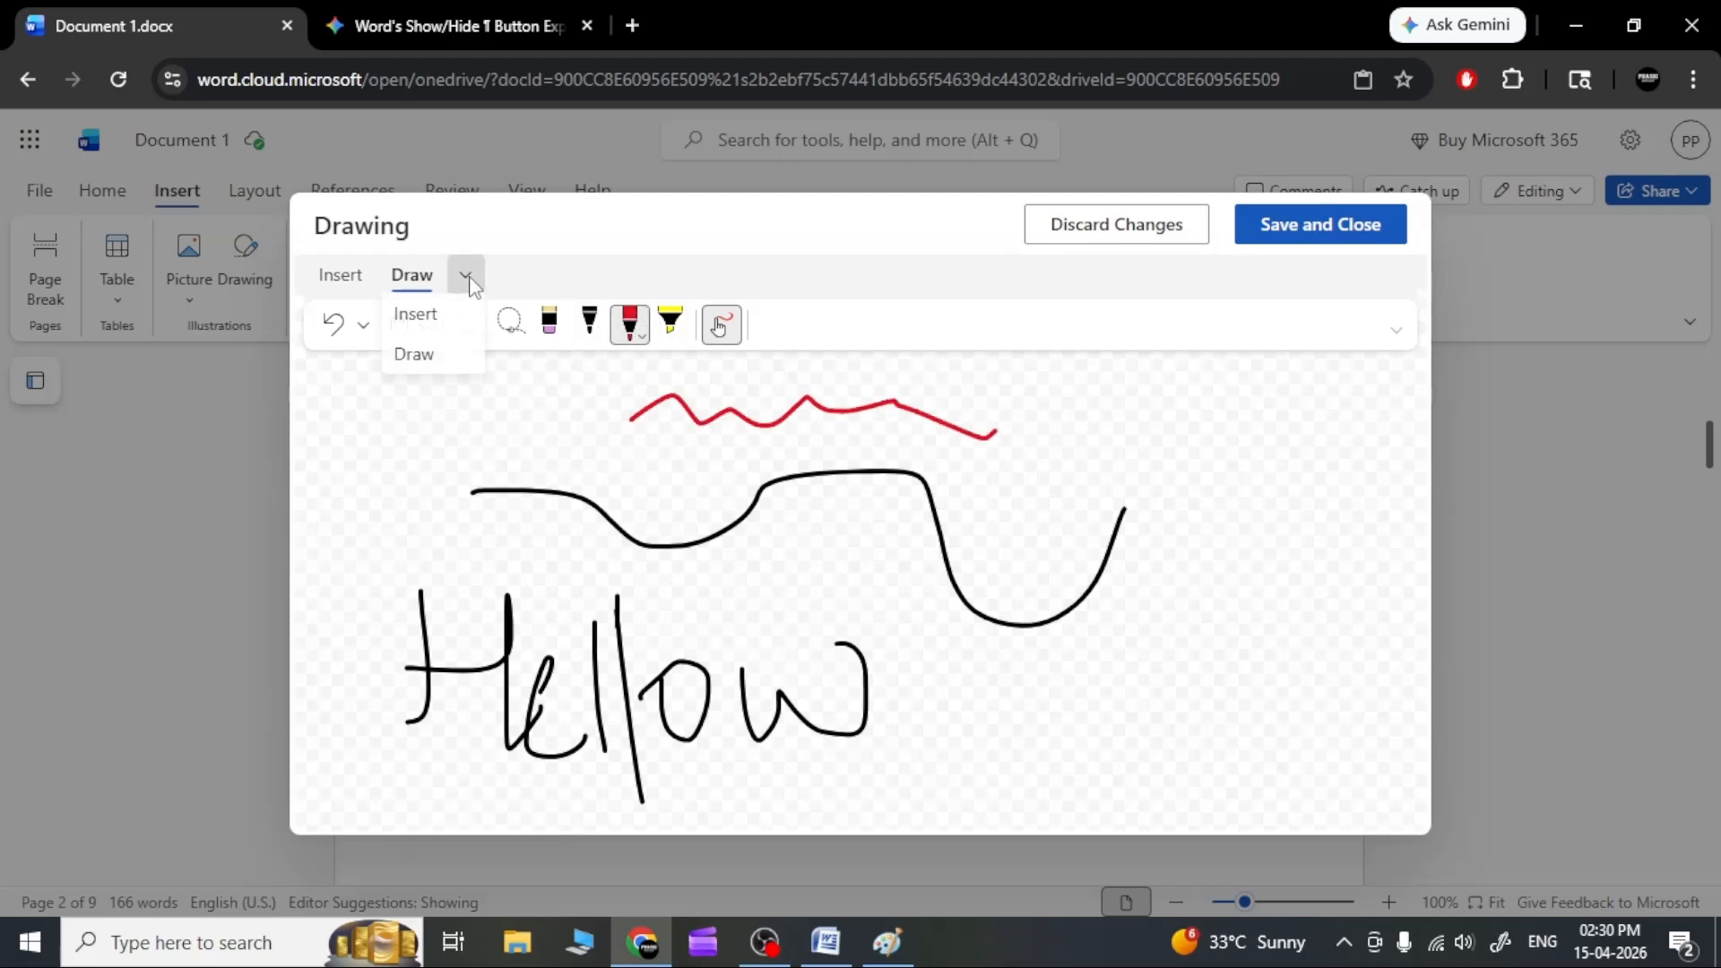
pyautogui.click(439, 355)
pyautogui.click(670, 339)
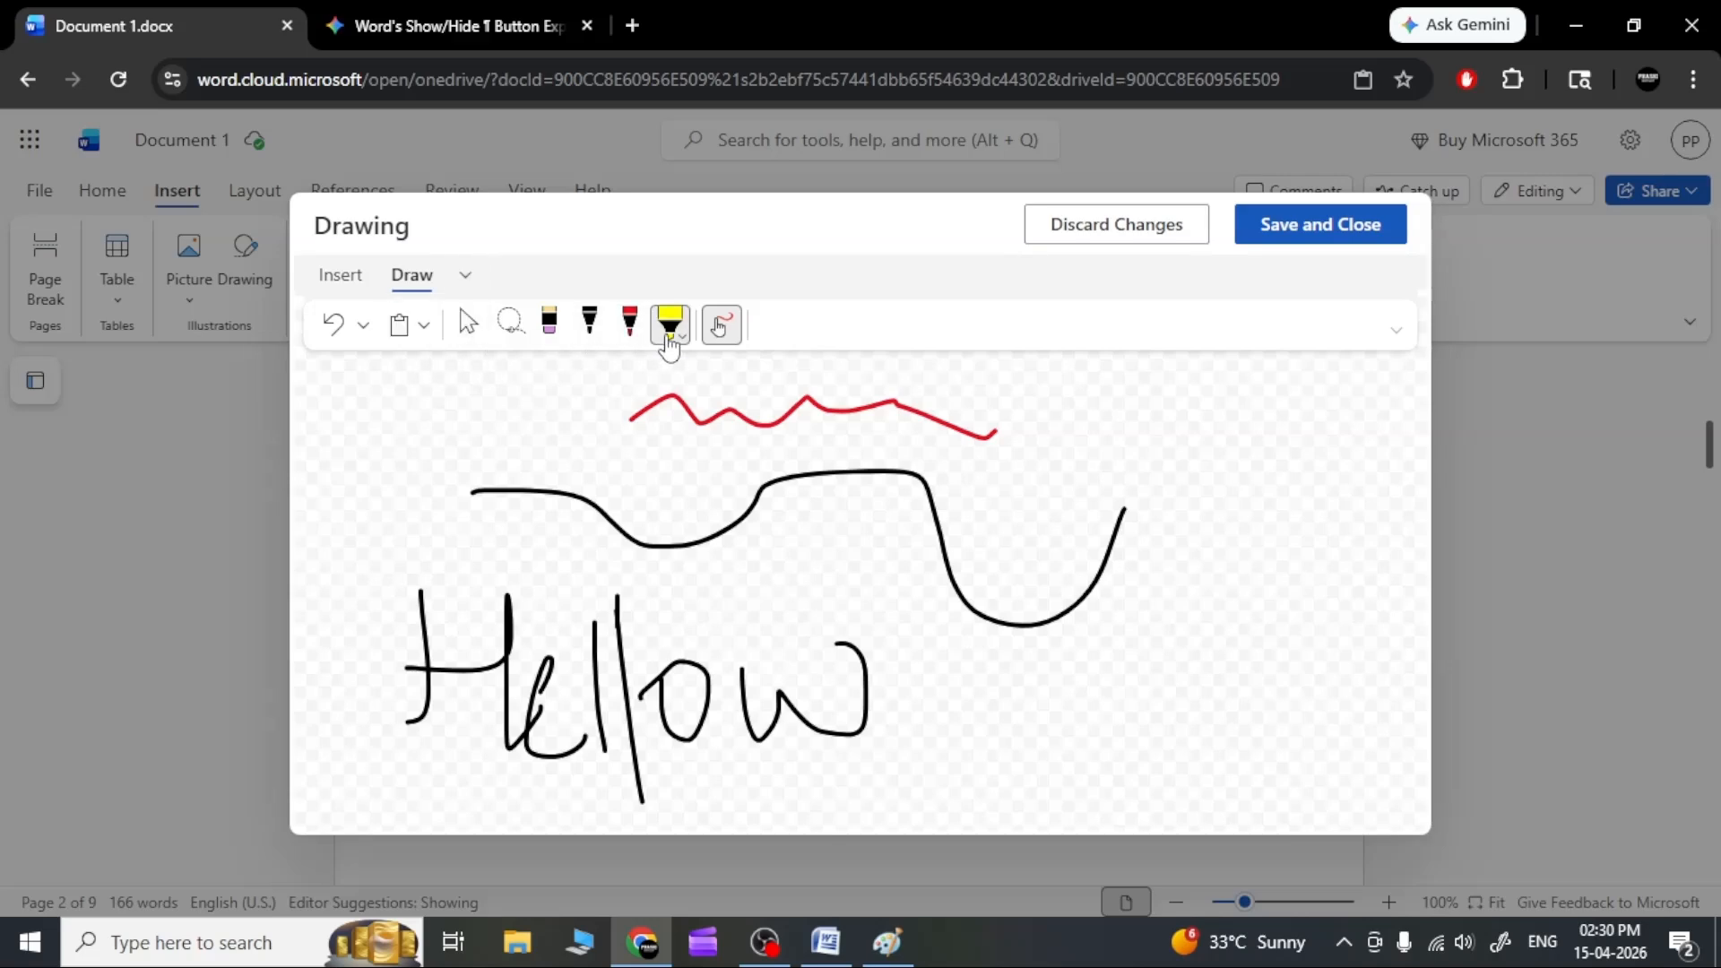
pyautogui.moveTo(475, 399)
pyautogui.mouseDown()
pyautogui.moveTo(388, 511)
pyautogui.moveTo(503, 449)
pyautogui.moveTo(789, 477)
pyautogui.mouseUp()
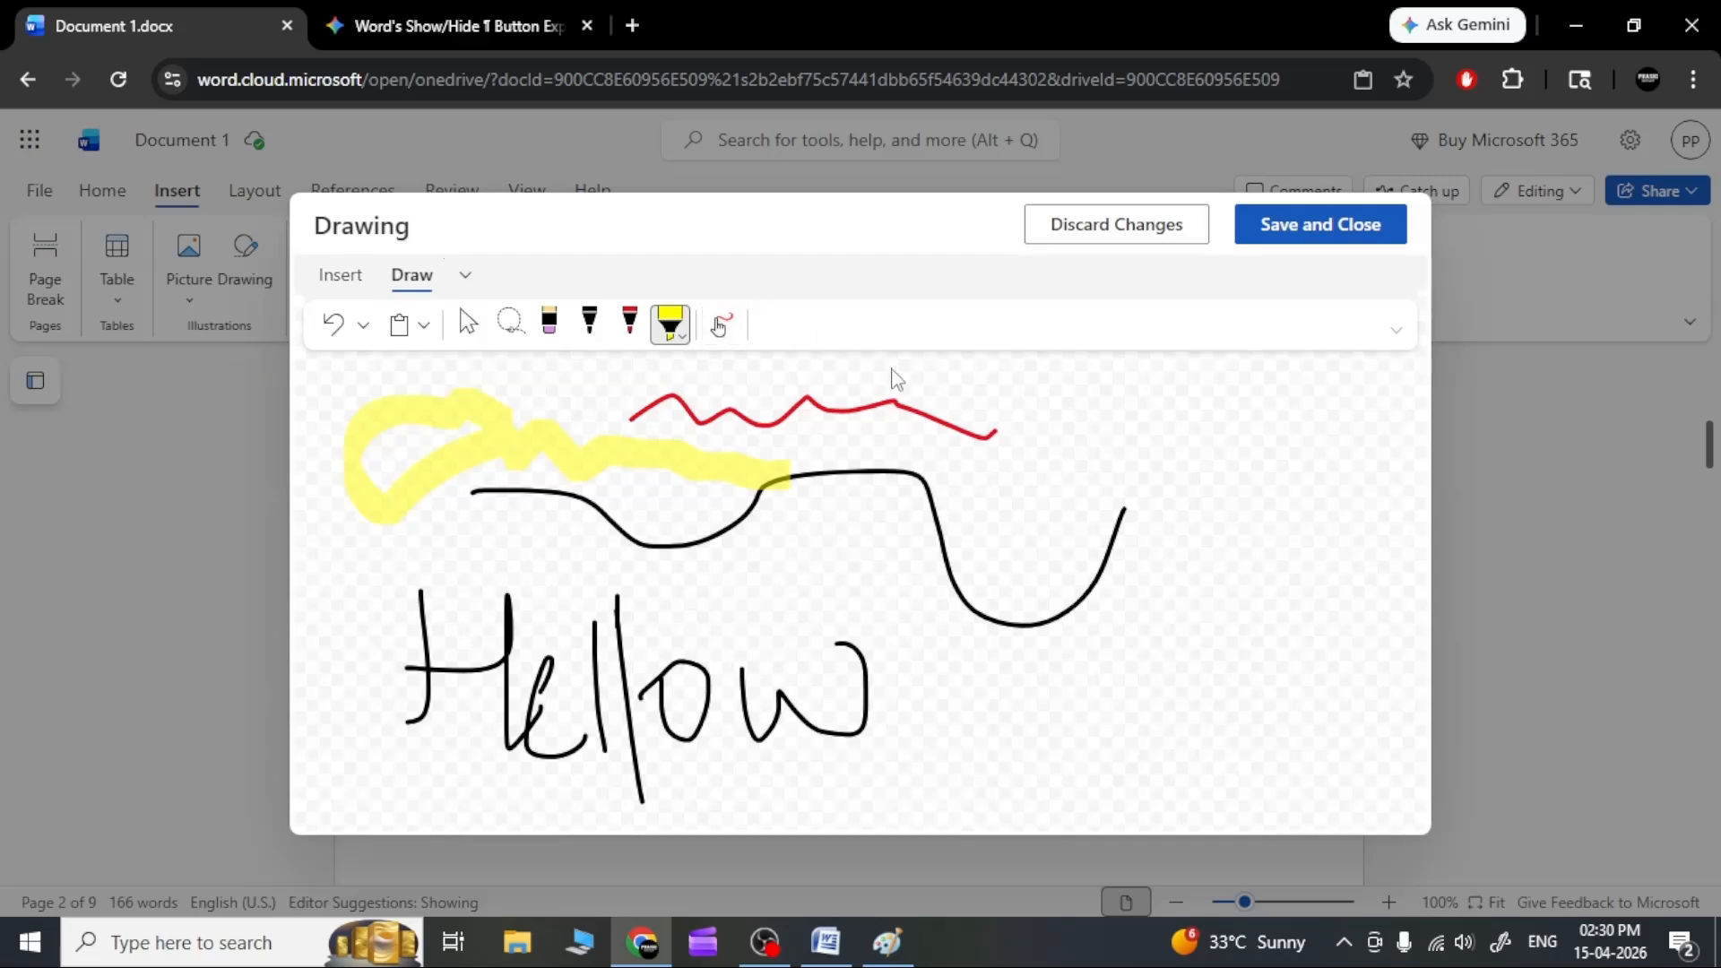
pyautogui.click(1314, 224)
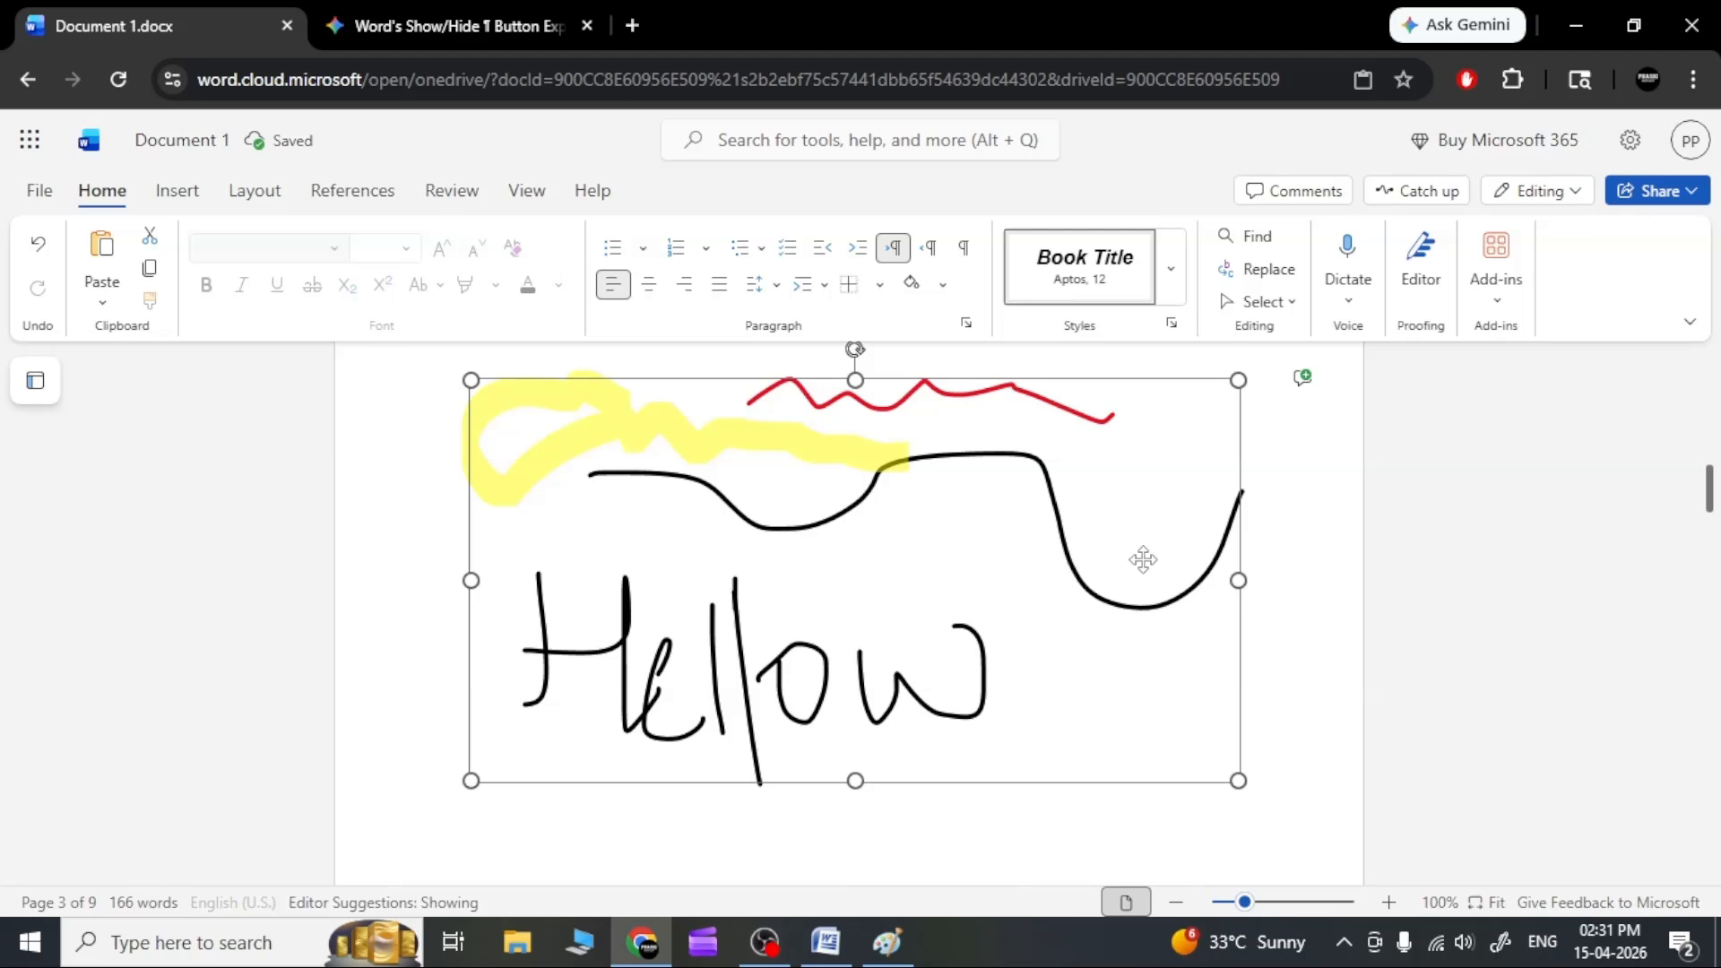
# Place the cursor before the "Chapter – 1" title on the first page and start inserting a link there.
pyautogui.click(180, 192)
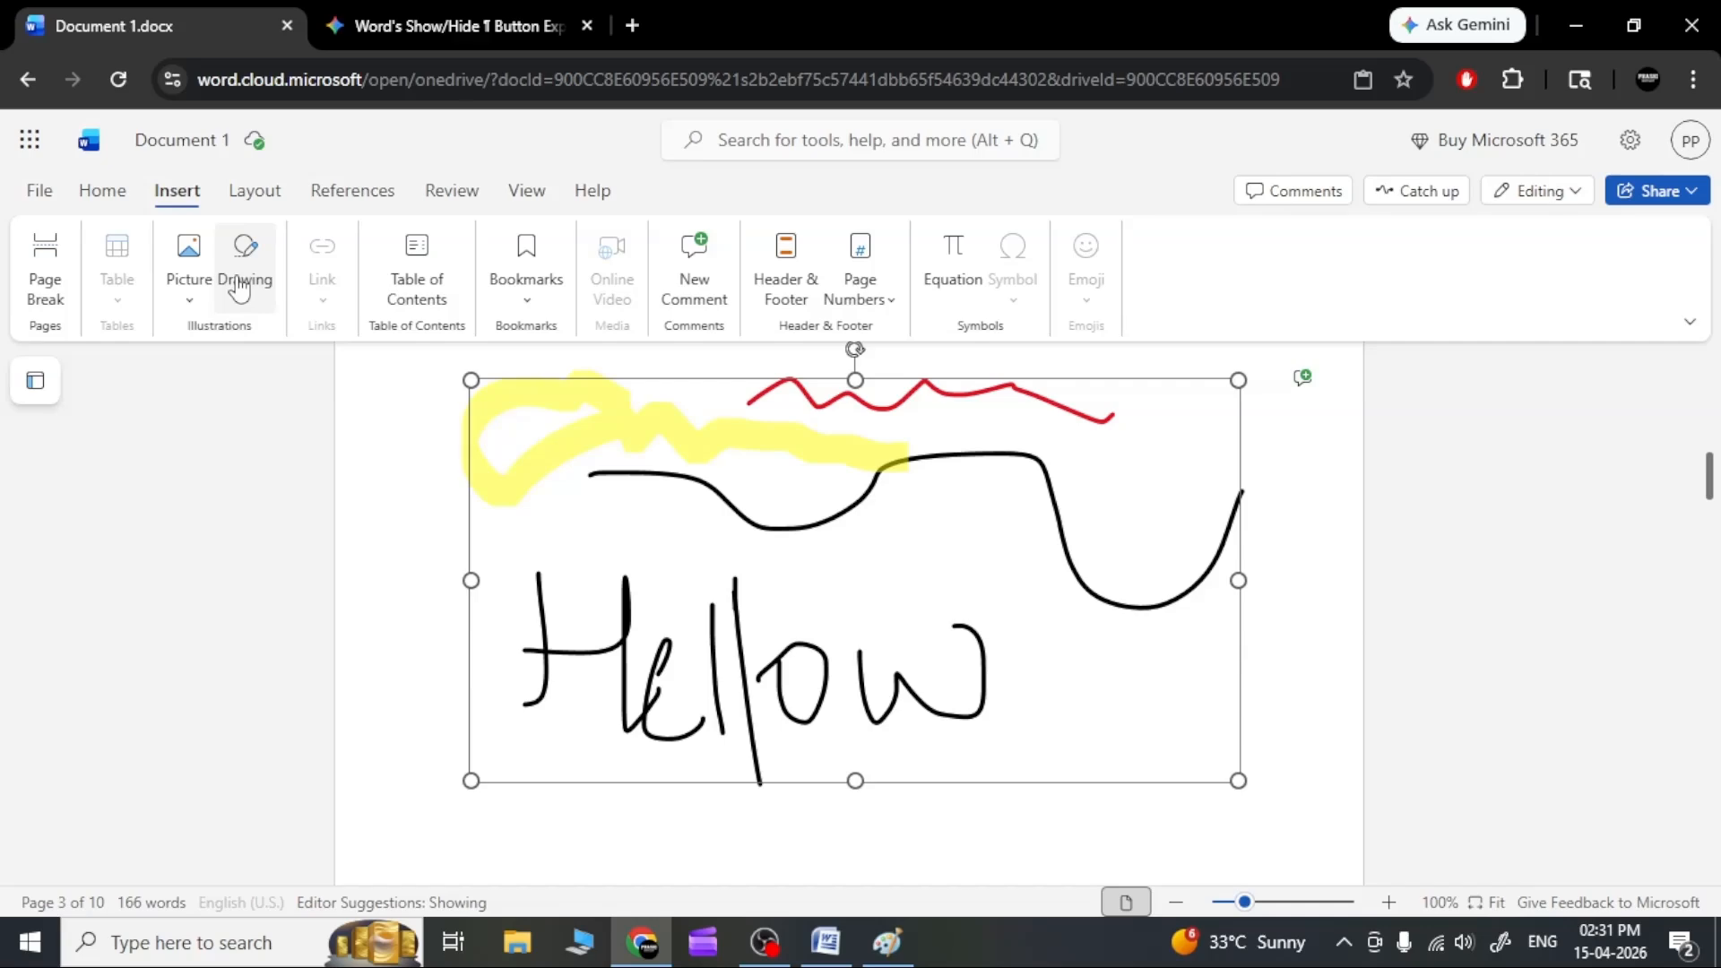
pyautogui.scroll(20, 730, 516)
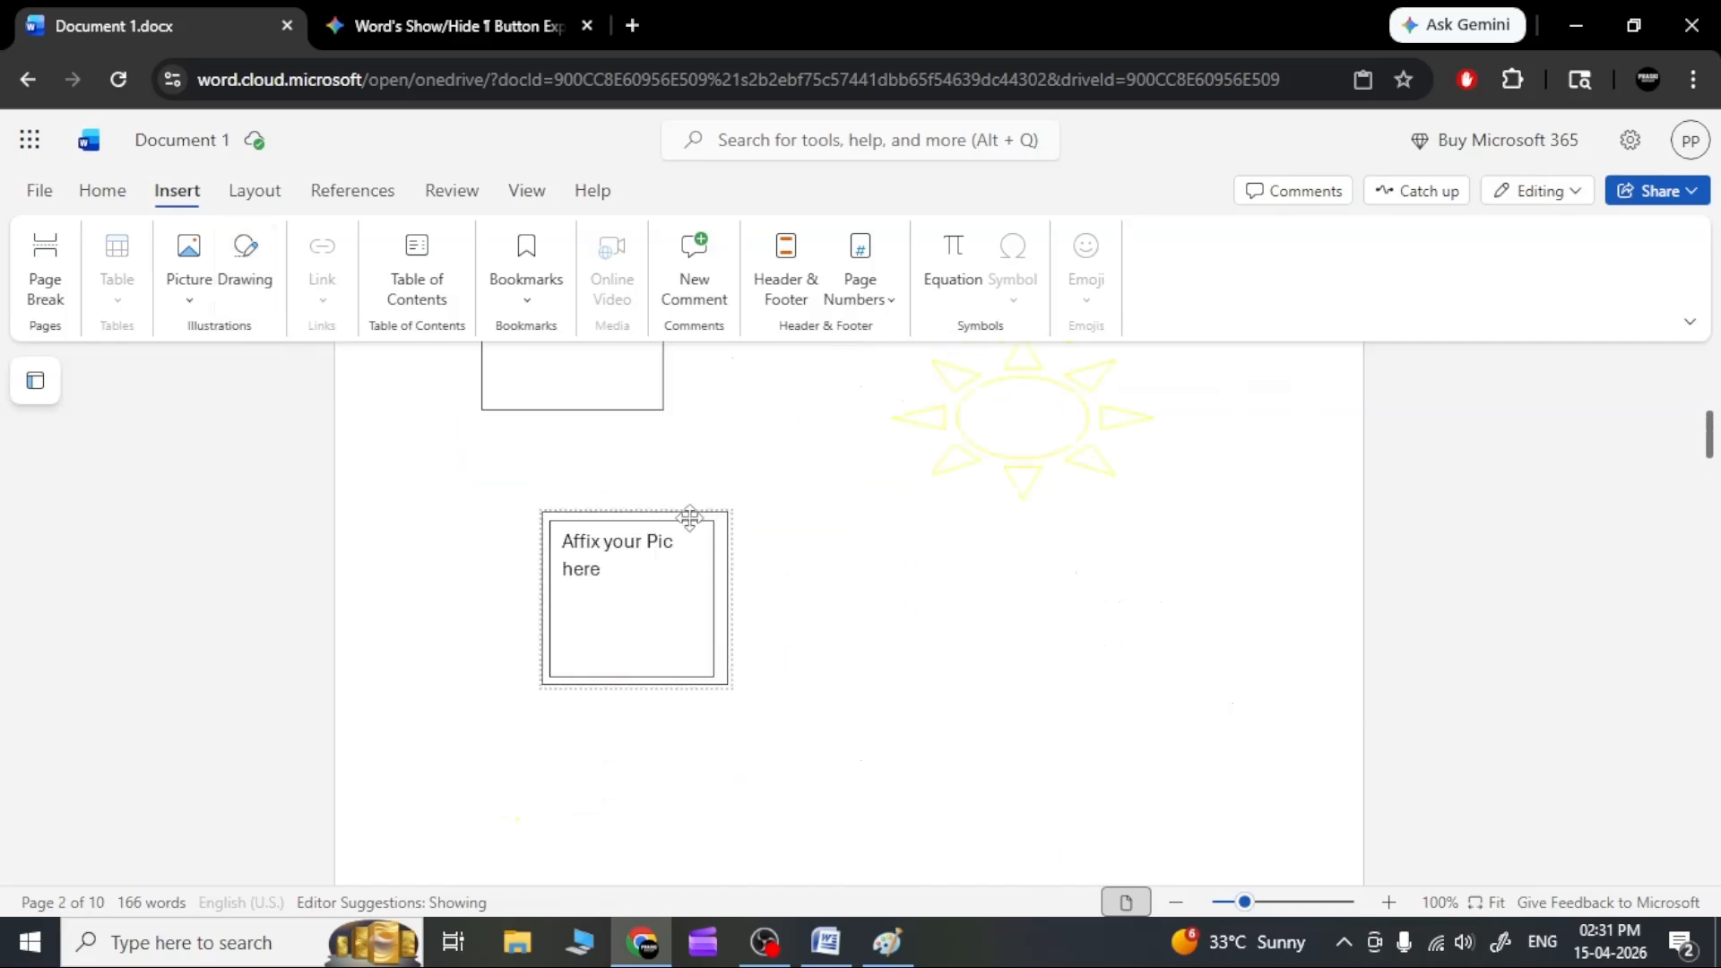
pyautogui.scroll(2, 689, 601)
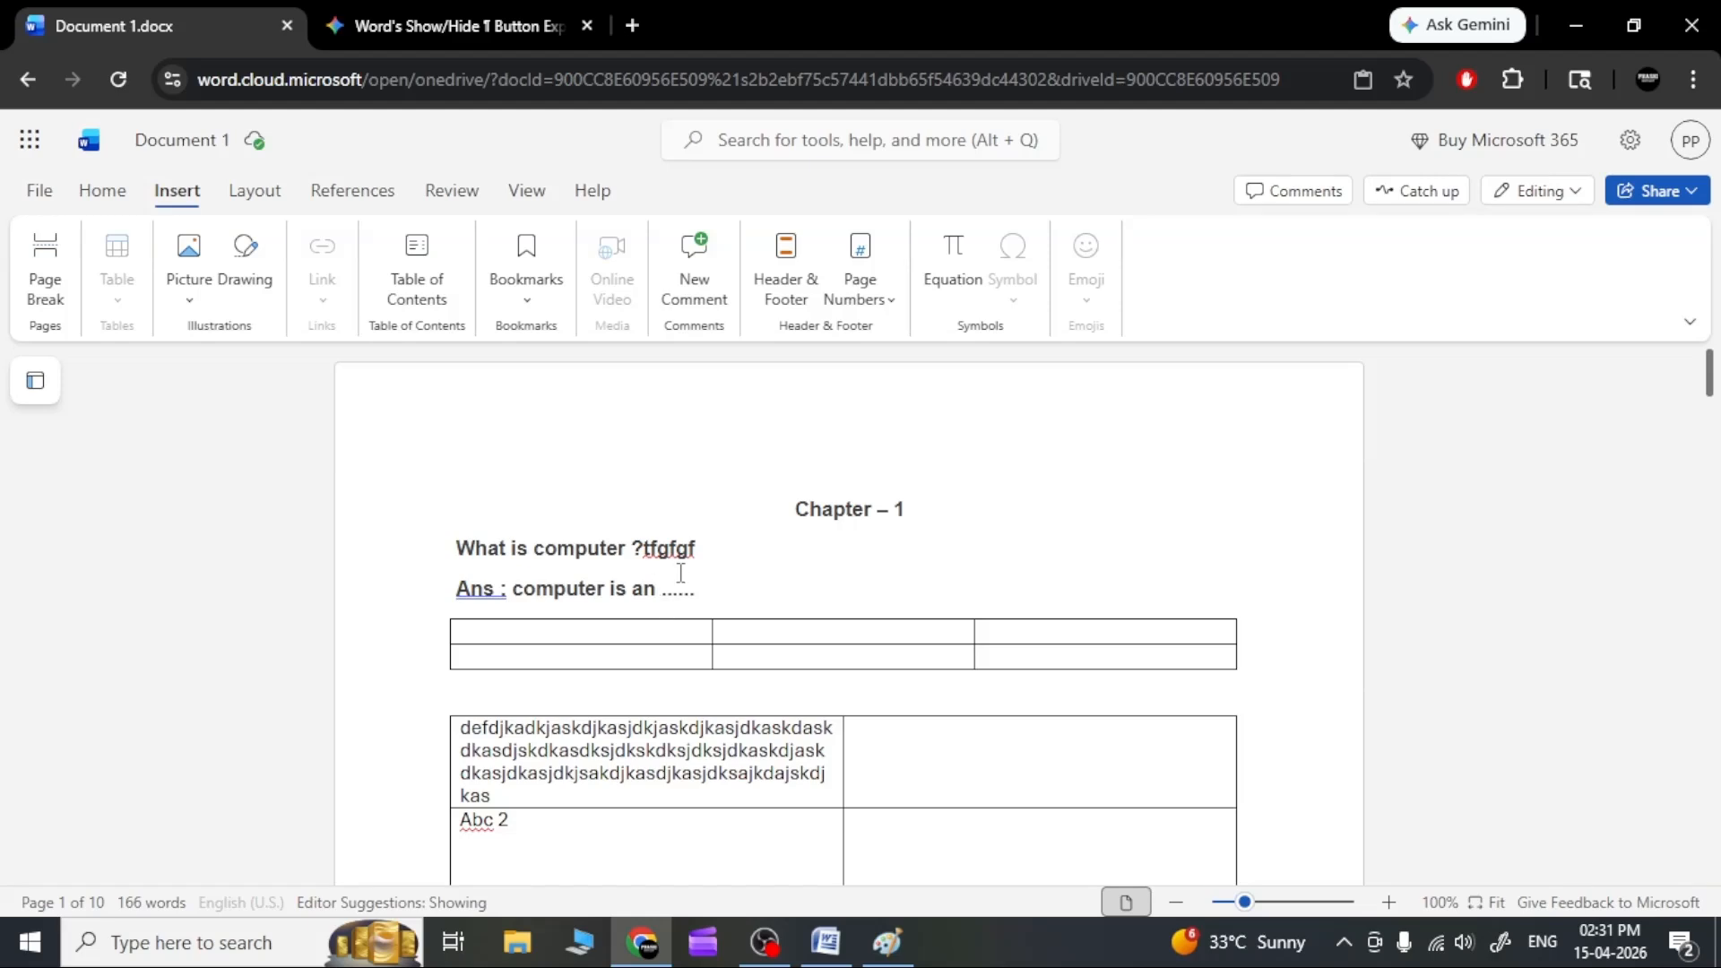
pyautogui.click(519, 515)
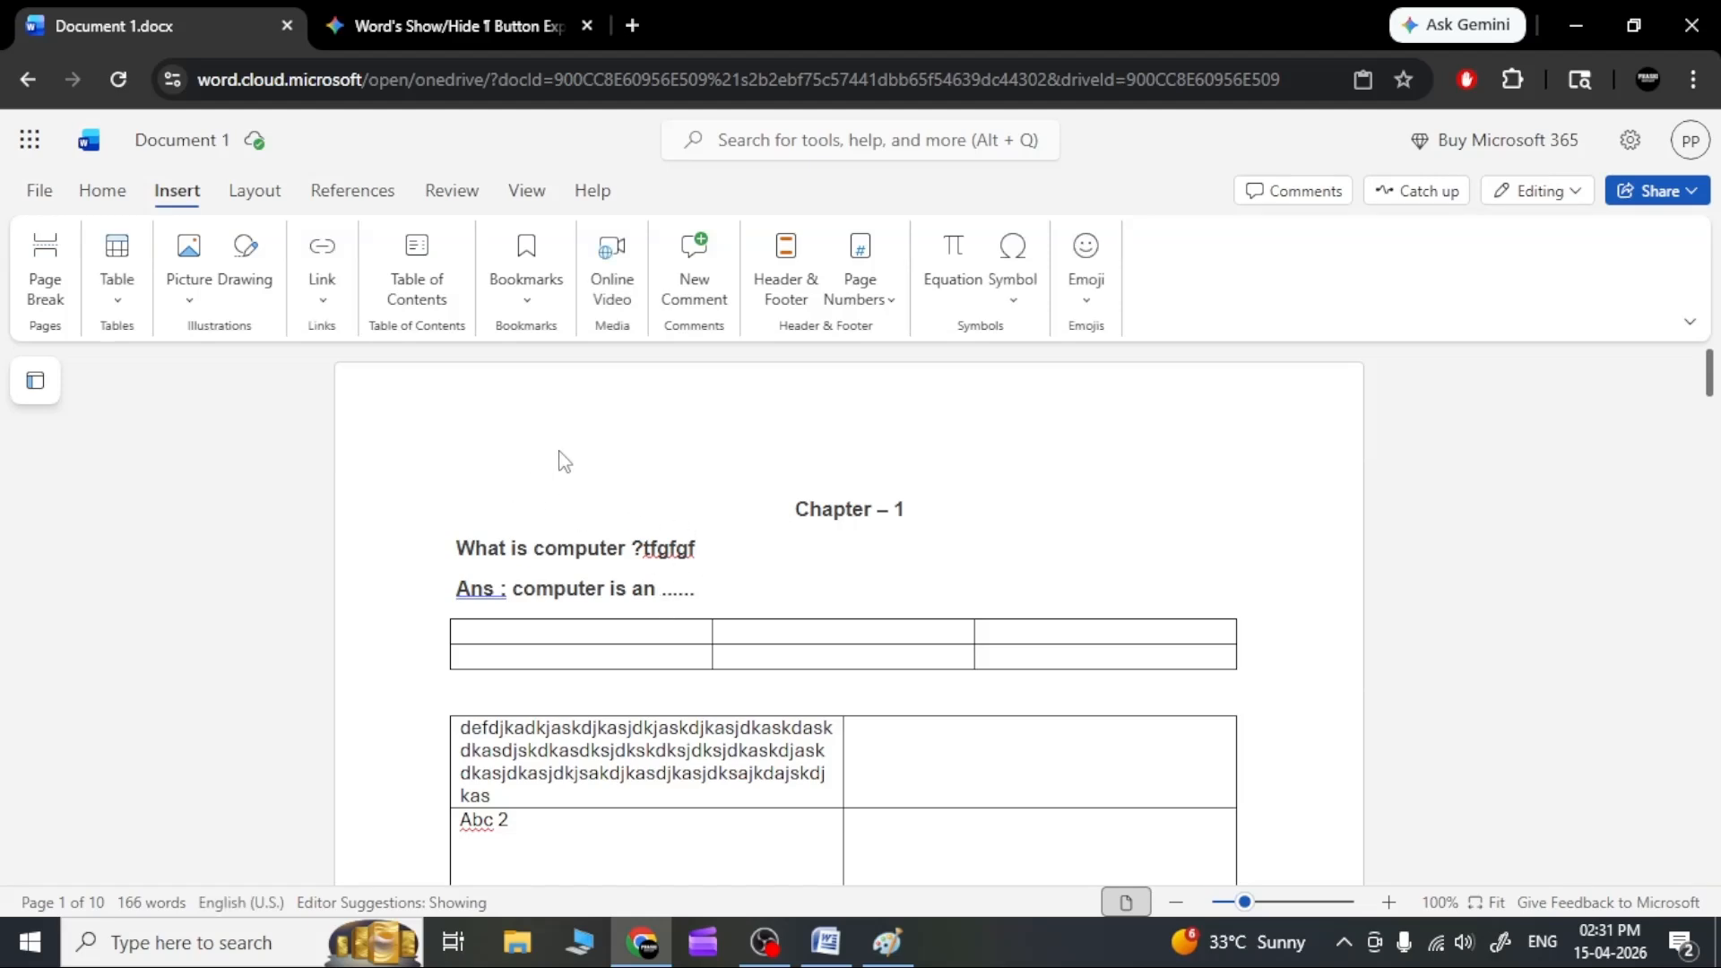
pyautogui.click(315, 304)
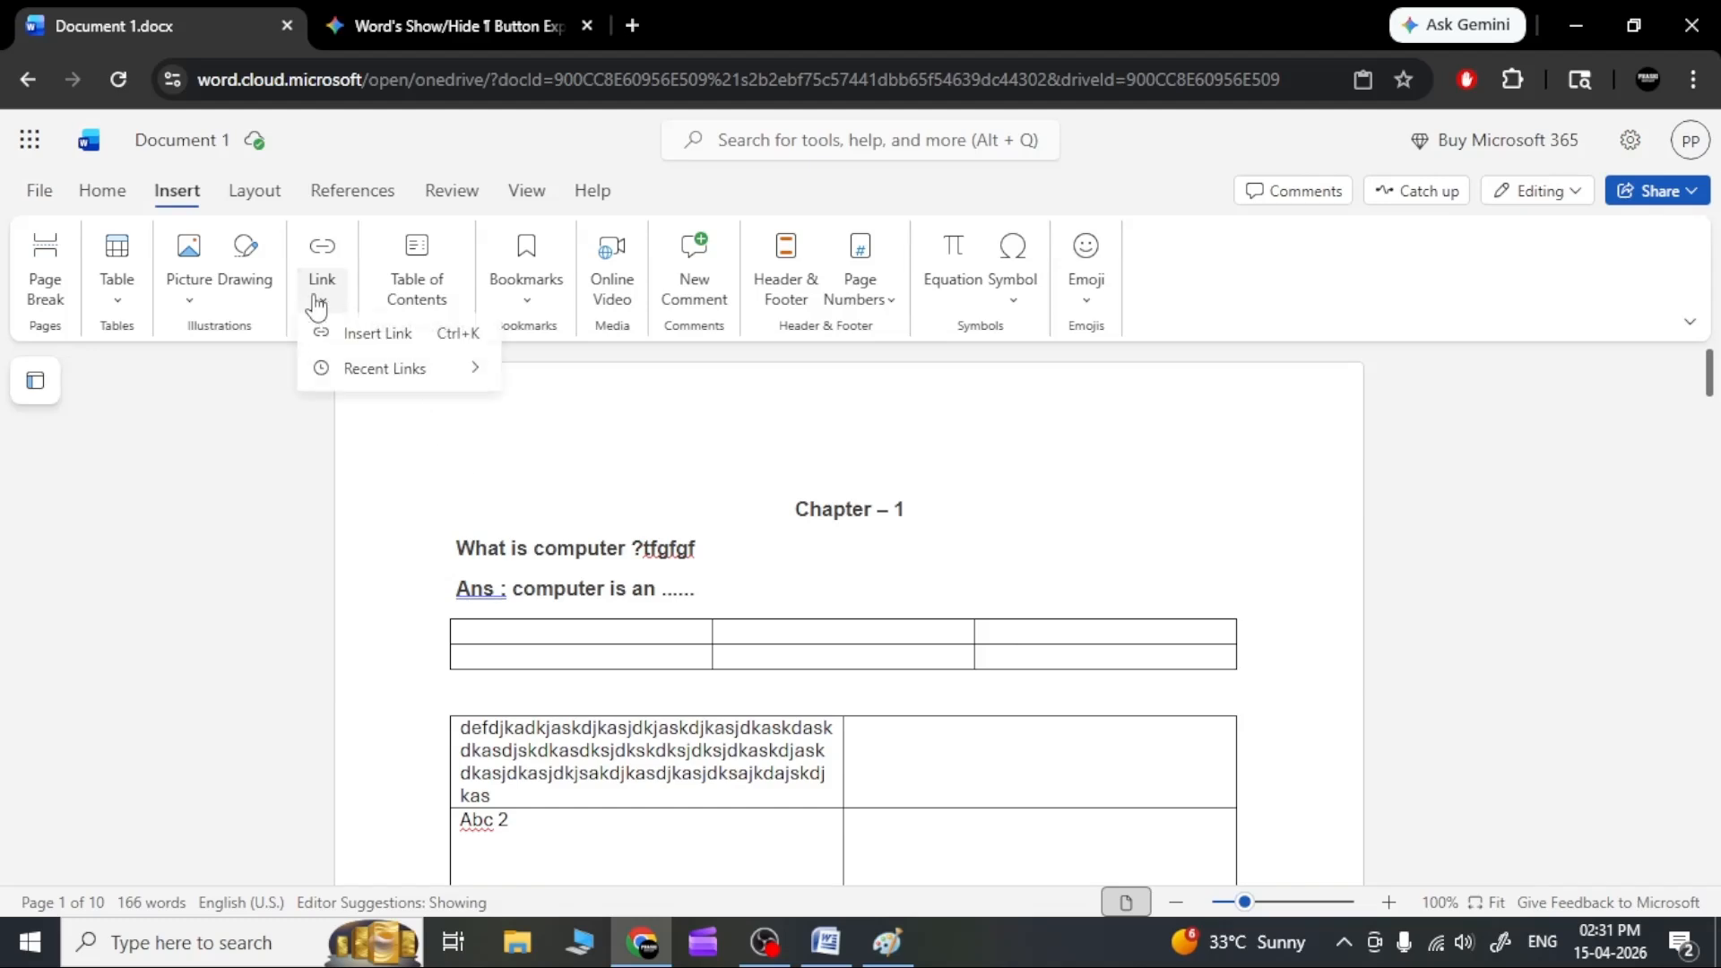
pyautogui.moveTo(427, 383)
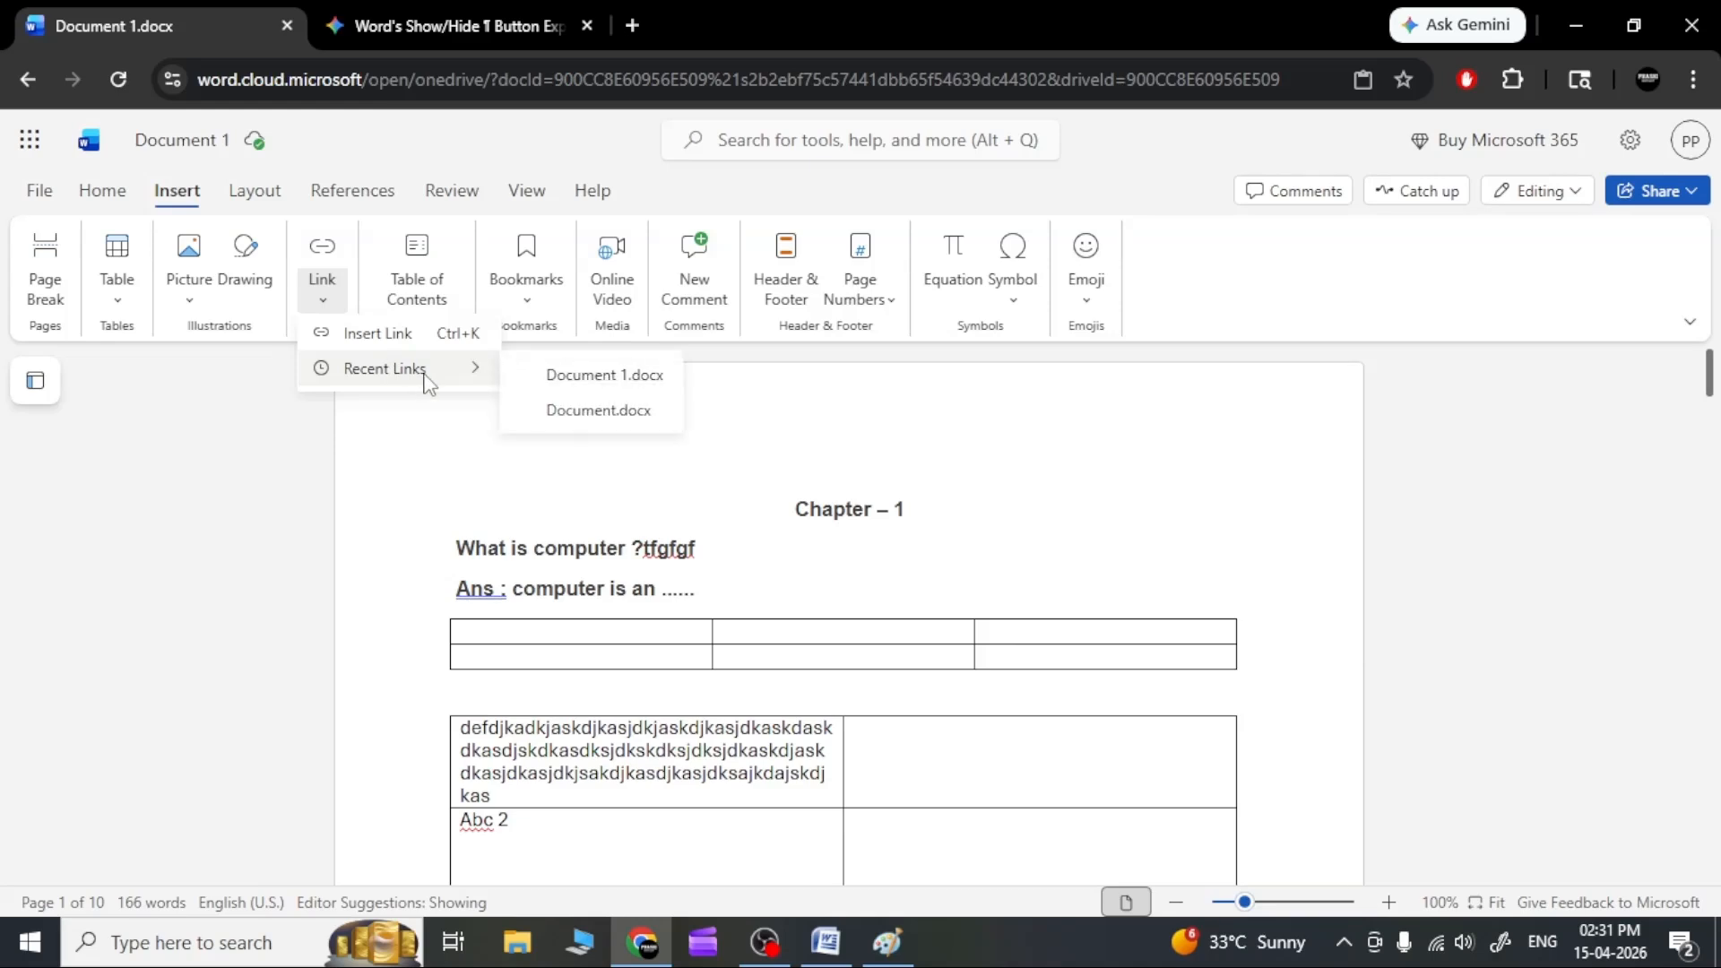
pyautogui.click(390, 337)
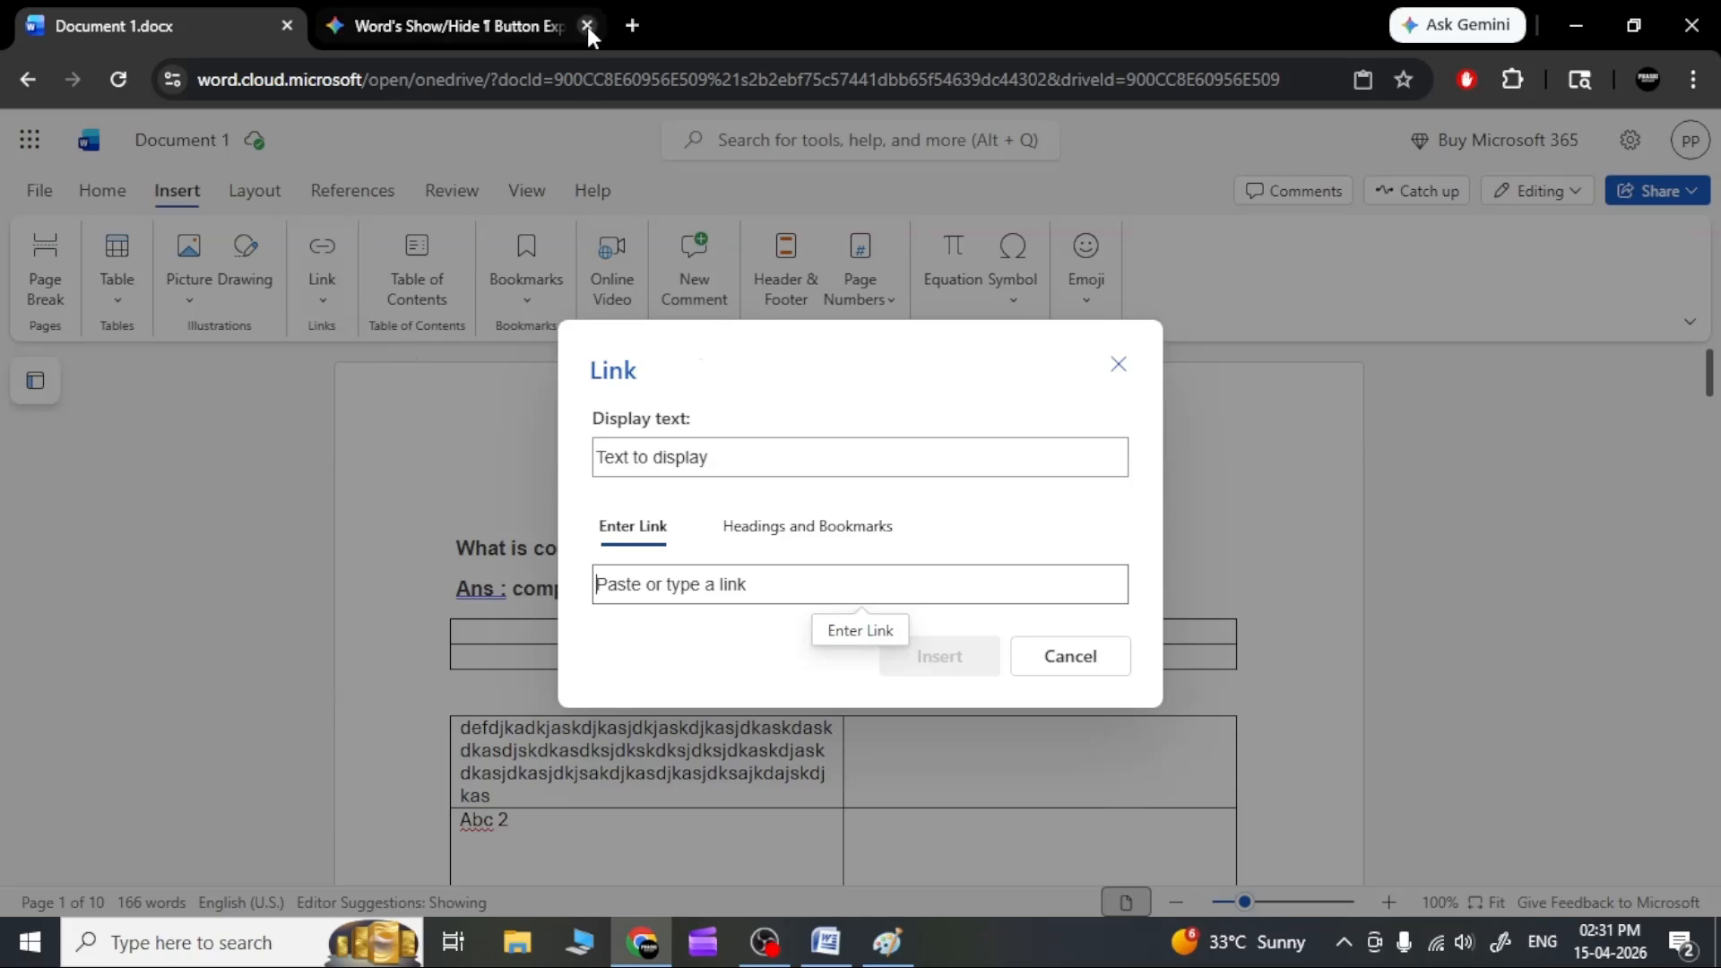
# Enter youtube.com as the address in a new browser tab, copy it and load the site.
pyautogui.click(626, 24)
pyautogui.write('youtube')
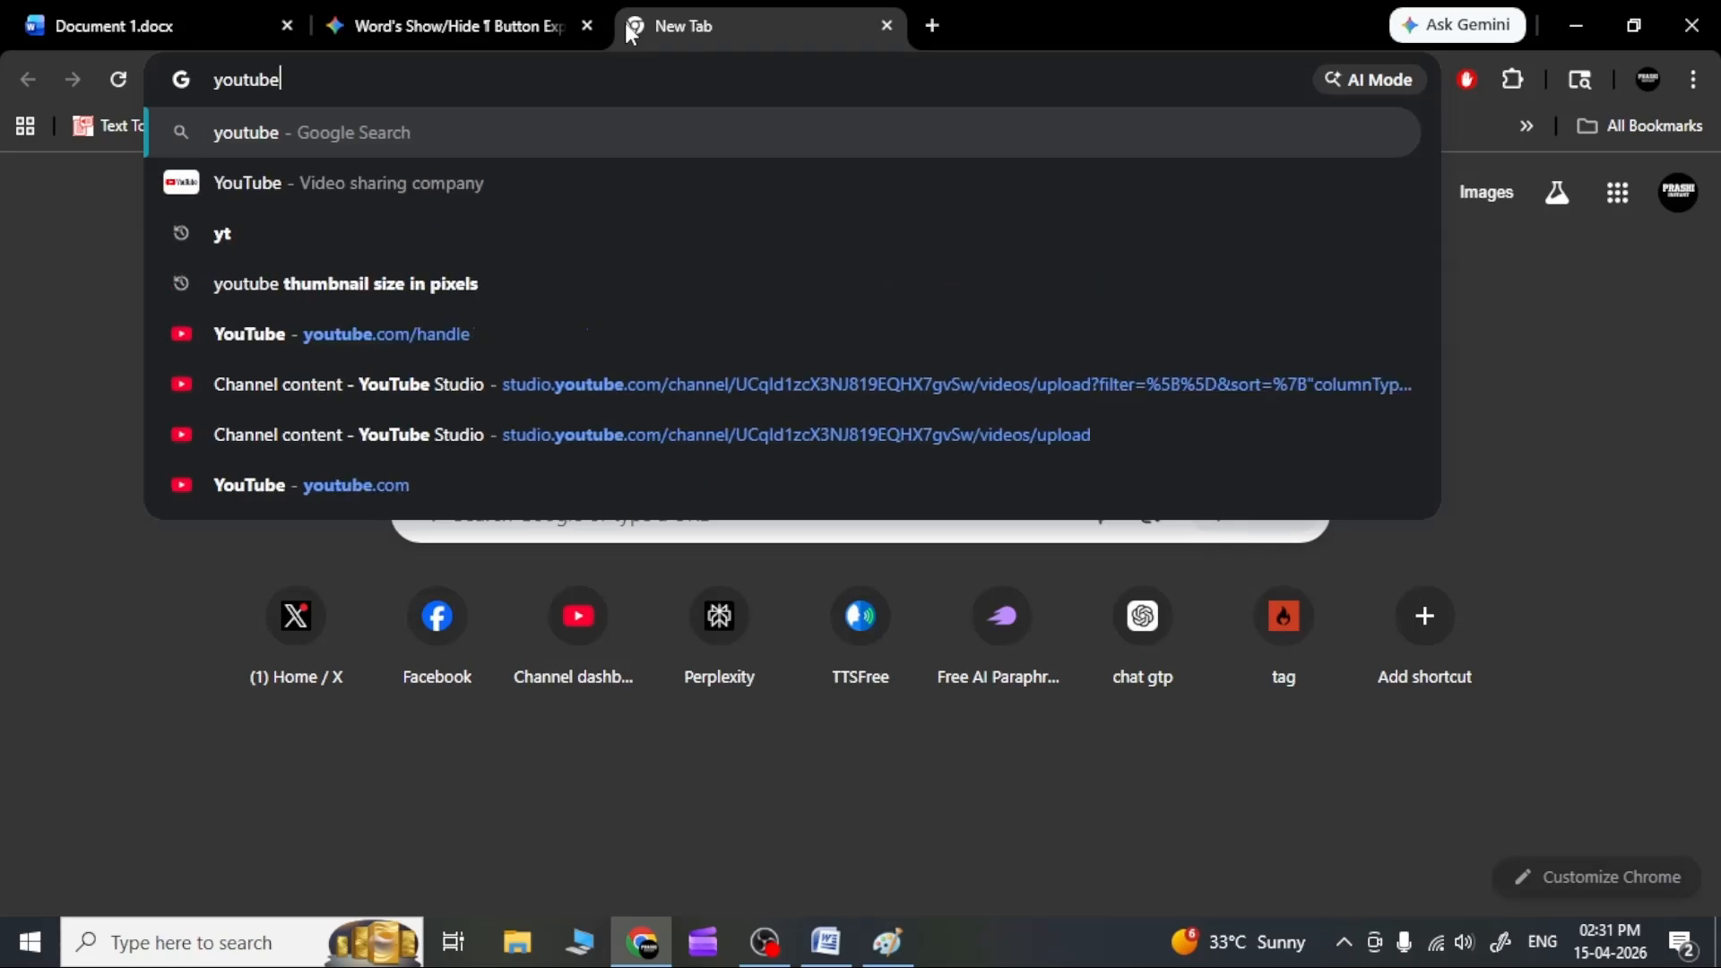
pyautogui.write('.com')
pyautogui.hotkey('ctrl', 'a')
pyautogui.hotkey('ctrl', 'c')
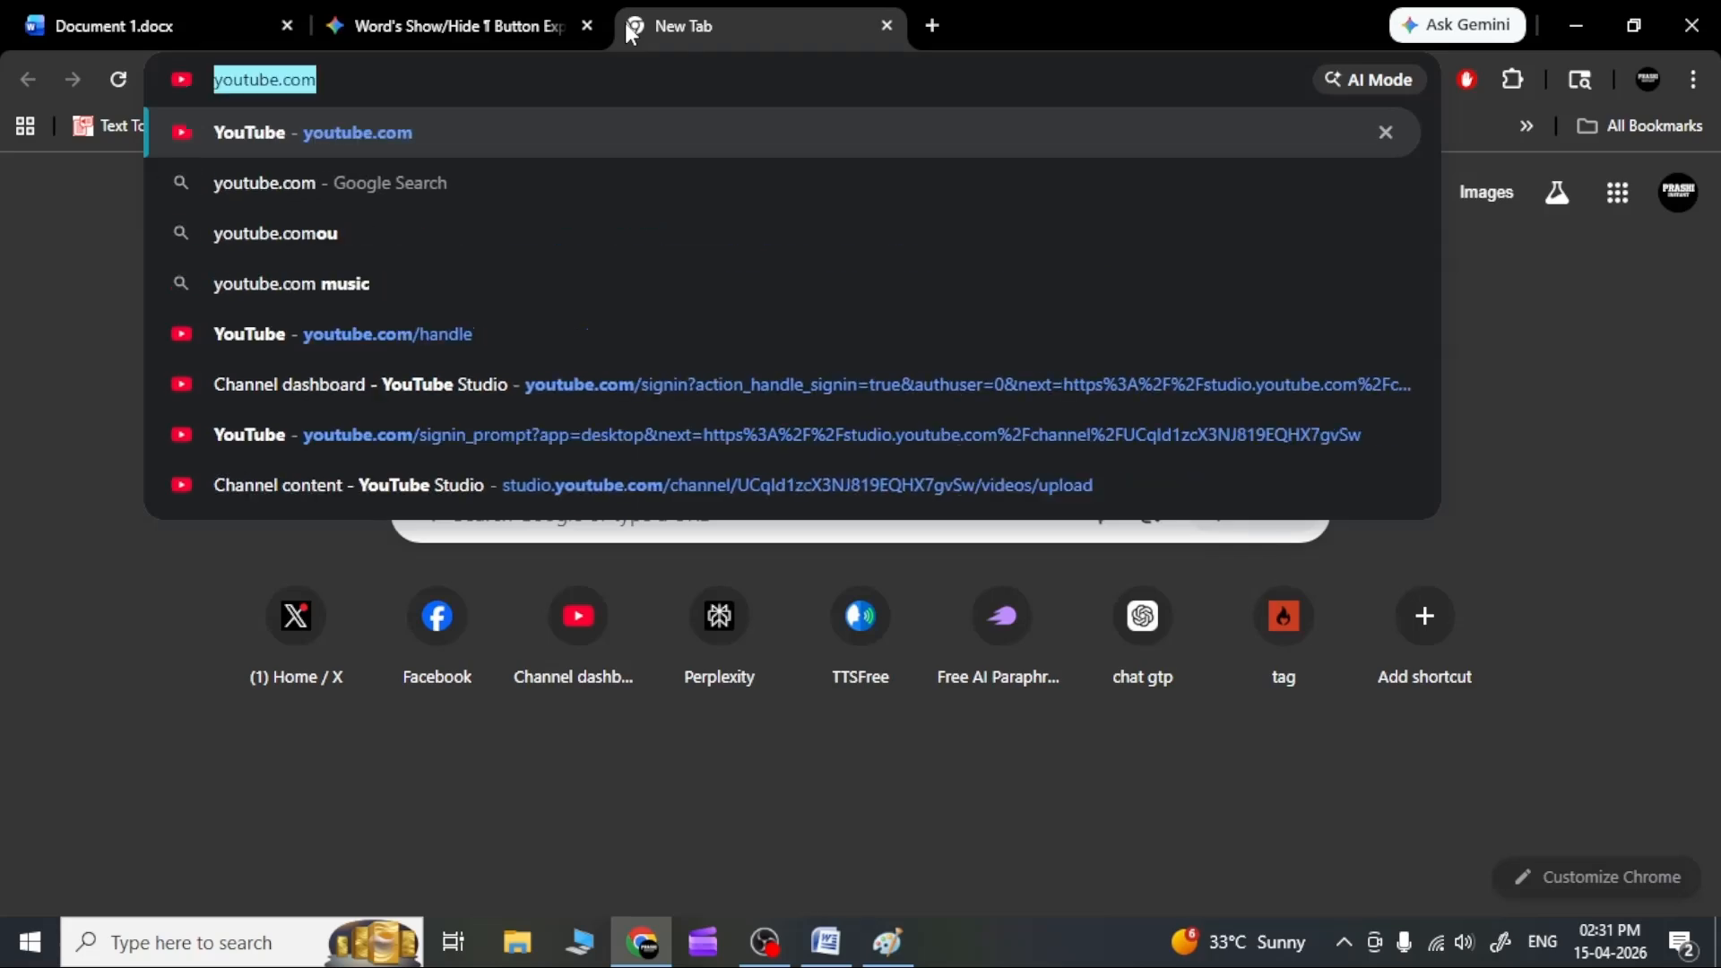
pyautogui.press('Return')
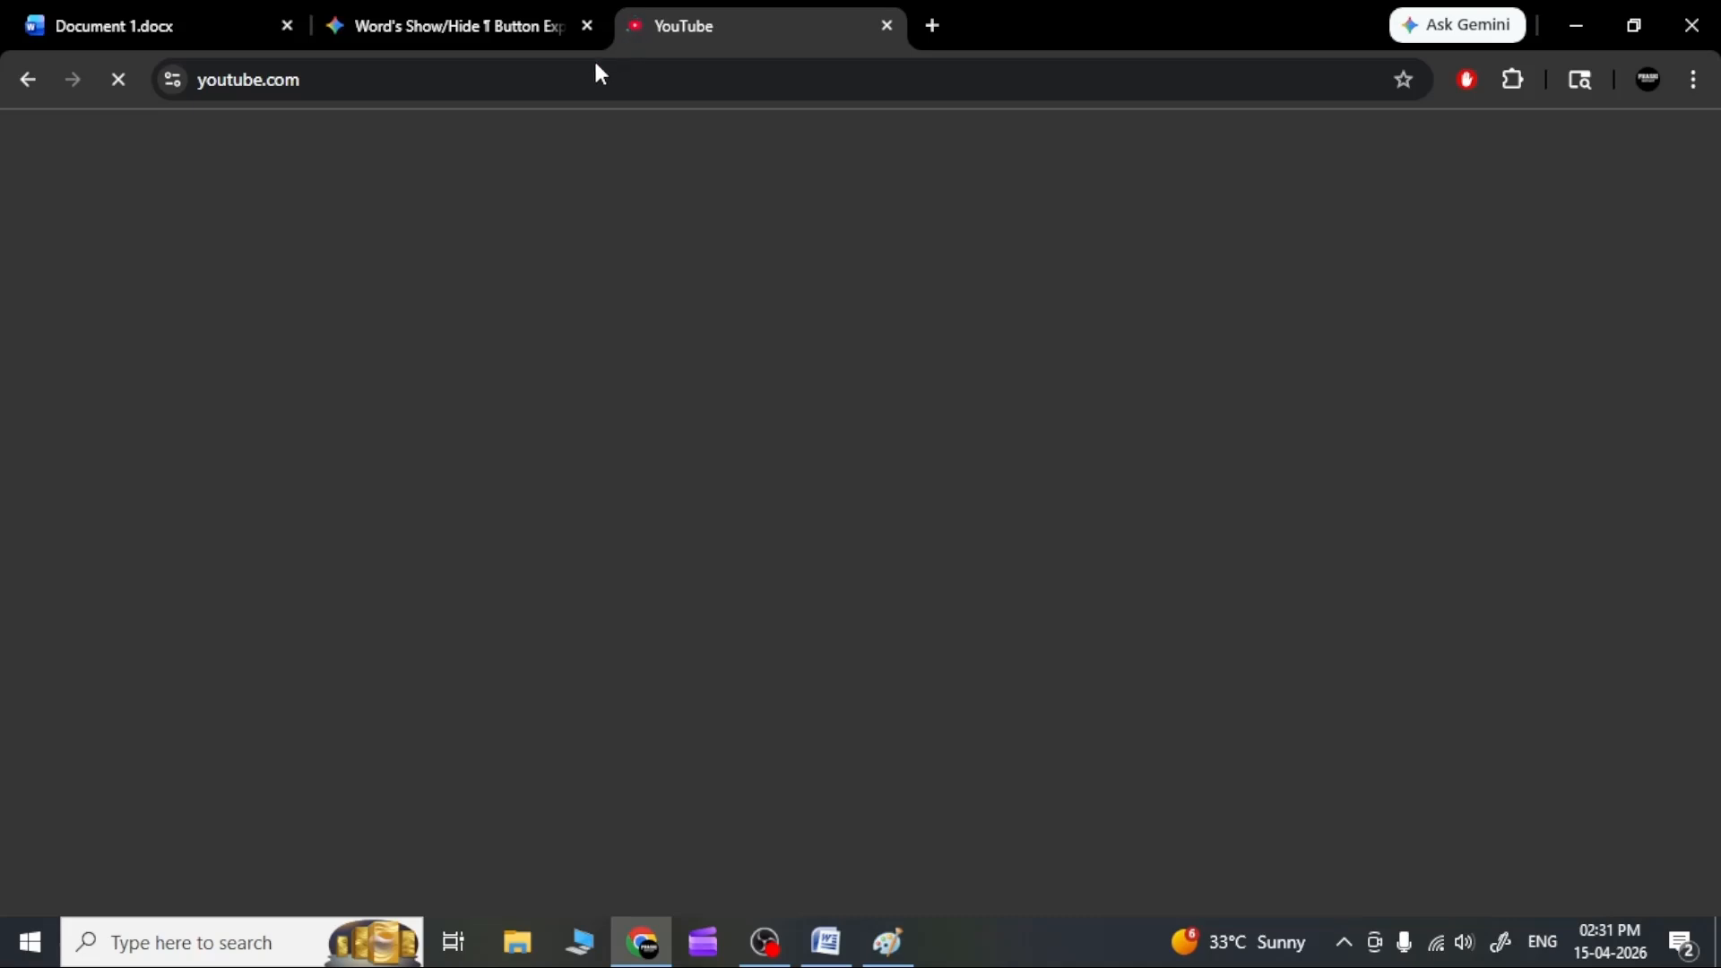
# Insert the copied youtube.com address as a link with the display text "click here to go for youtube" and close the YouTube page.
pyautogui.click(476, 18)
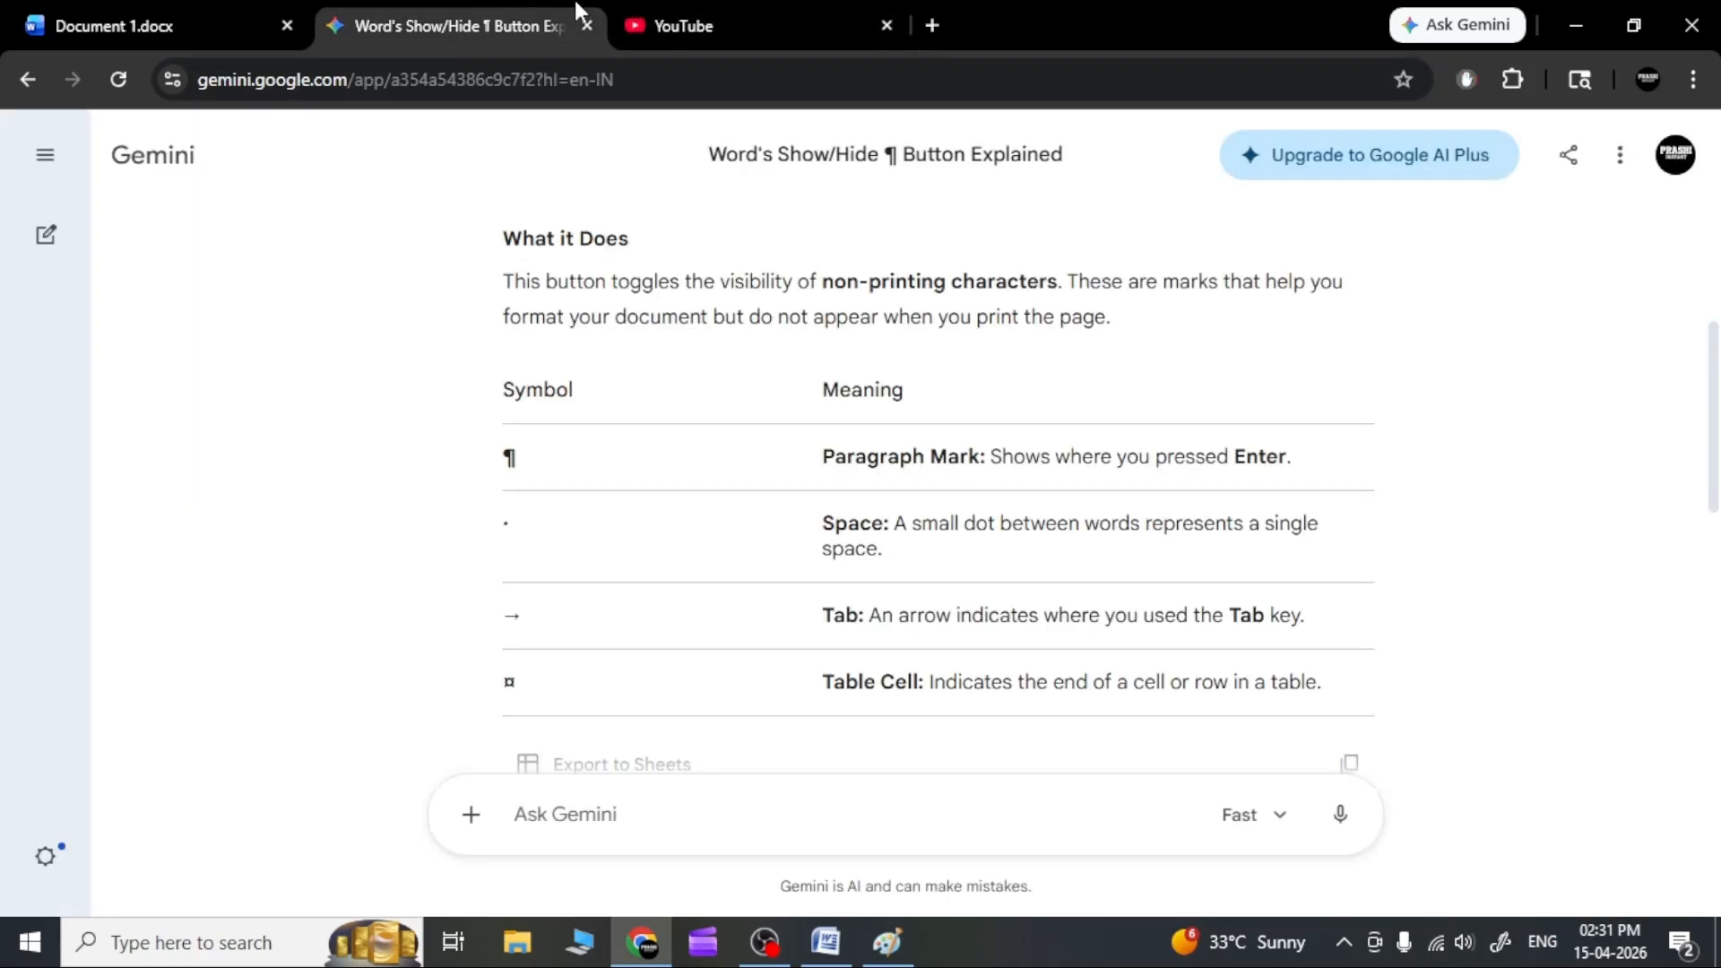
pyautogui.click(628, 38)
pyautogui.click(394, 16)
pyautogui.click(141, 23)
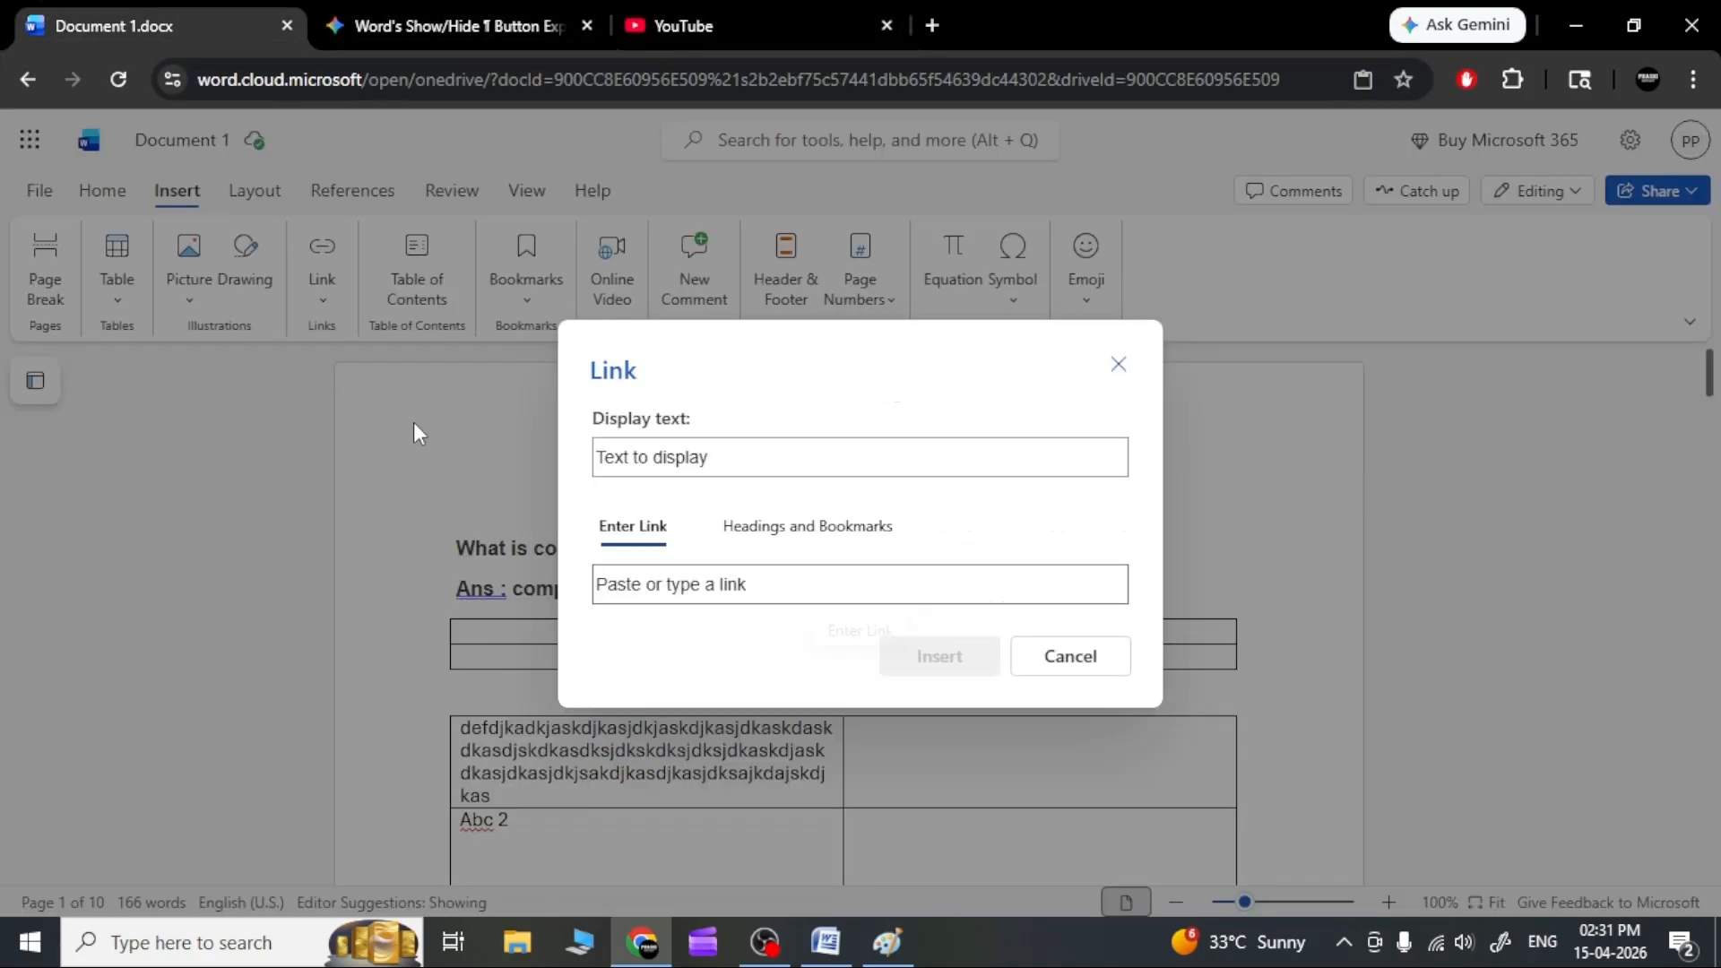
pyautogui.hotkey('ctrl', 'v')
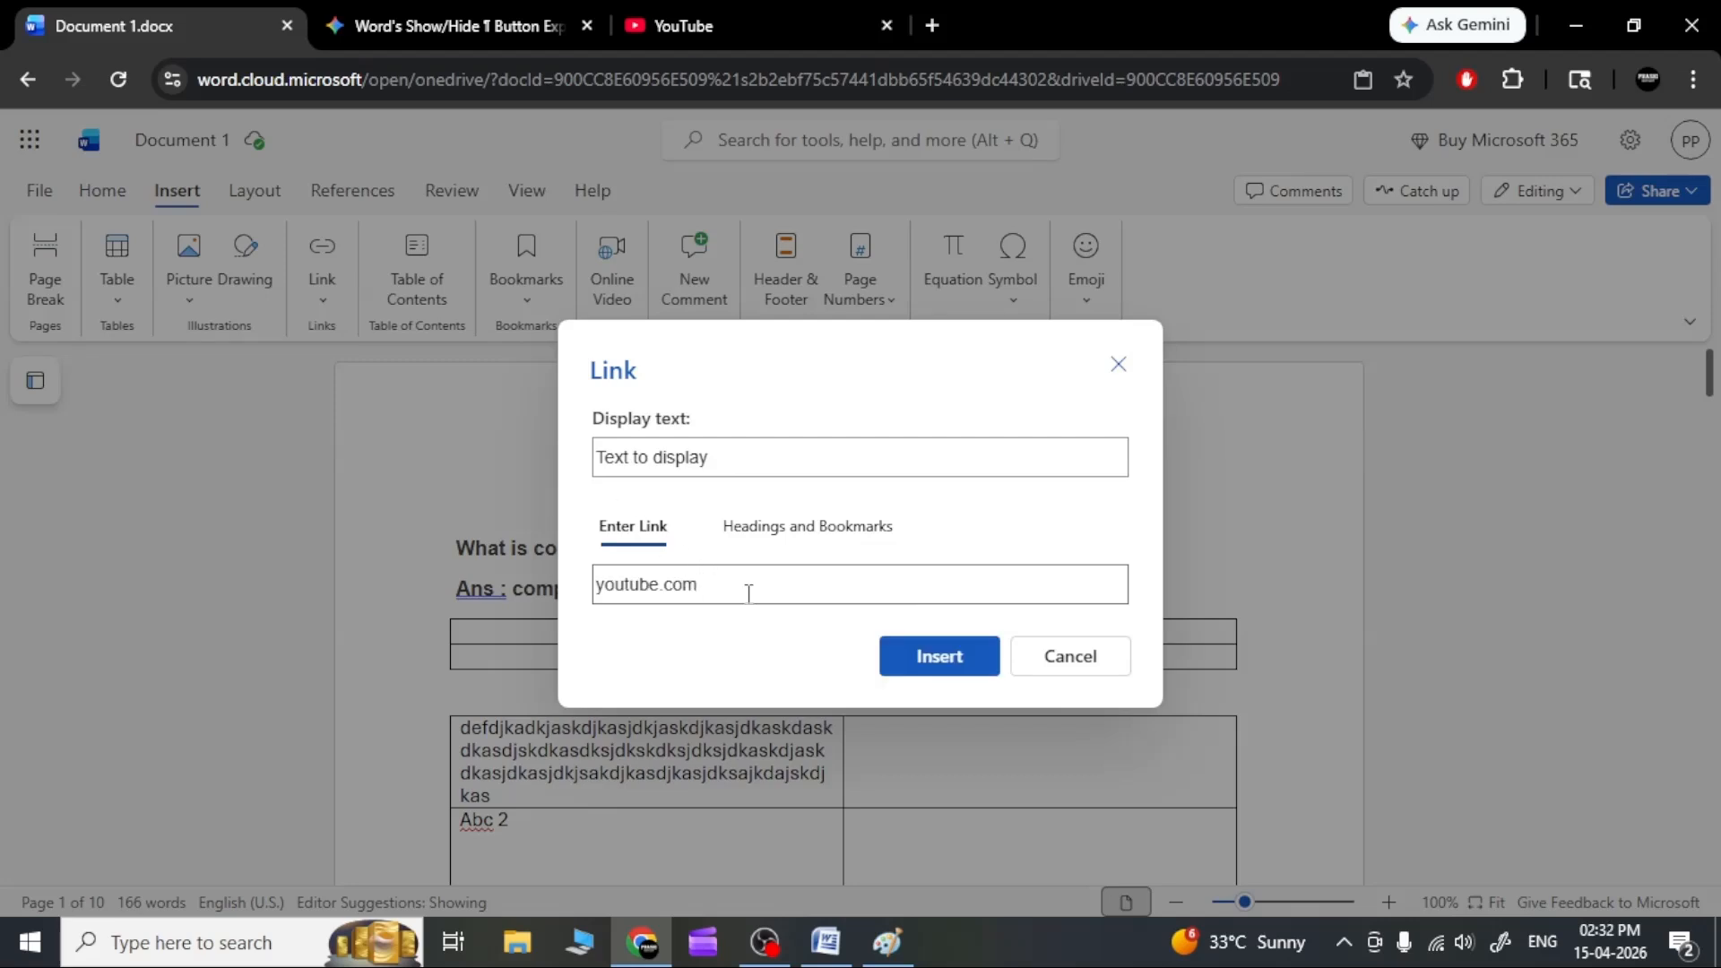
pyautogui.click(886, 25)
pyautogui.click(662, 449)
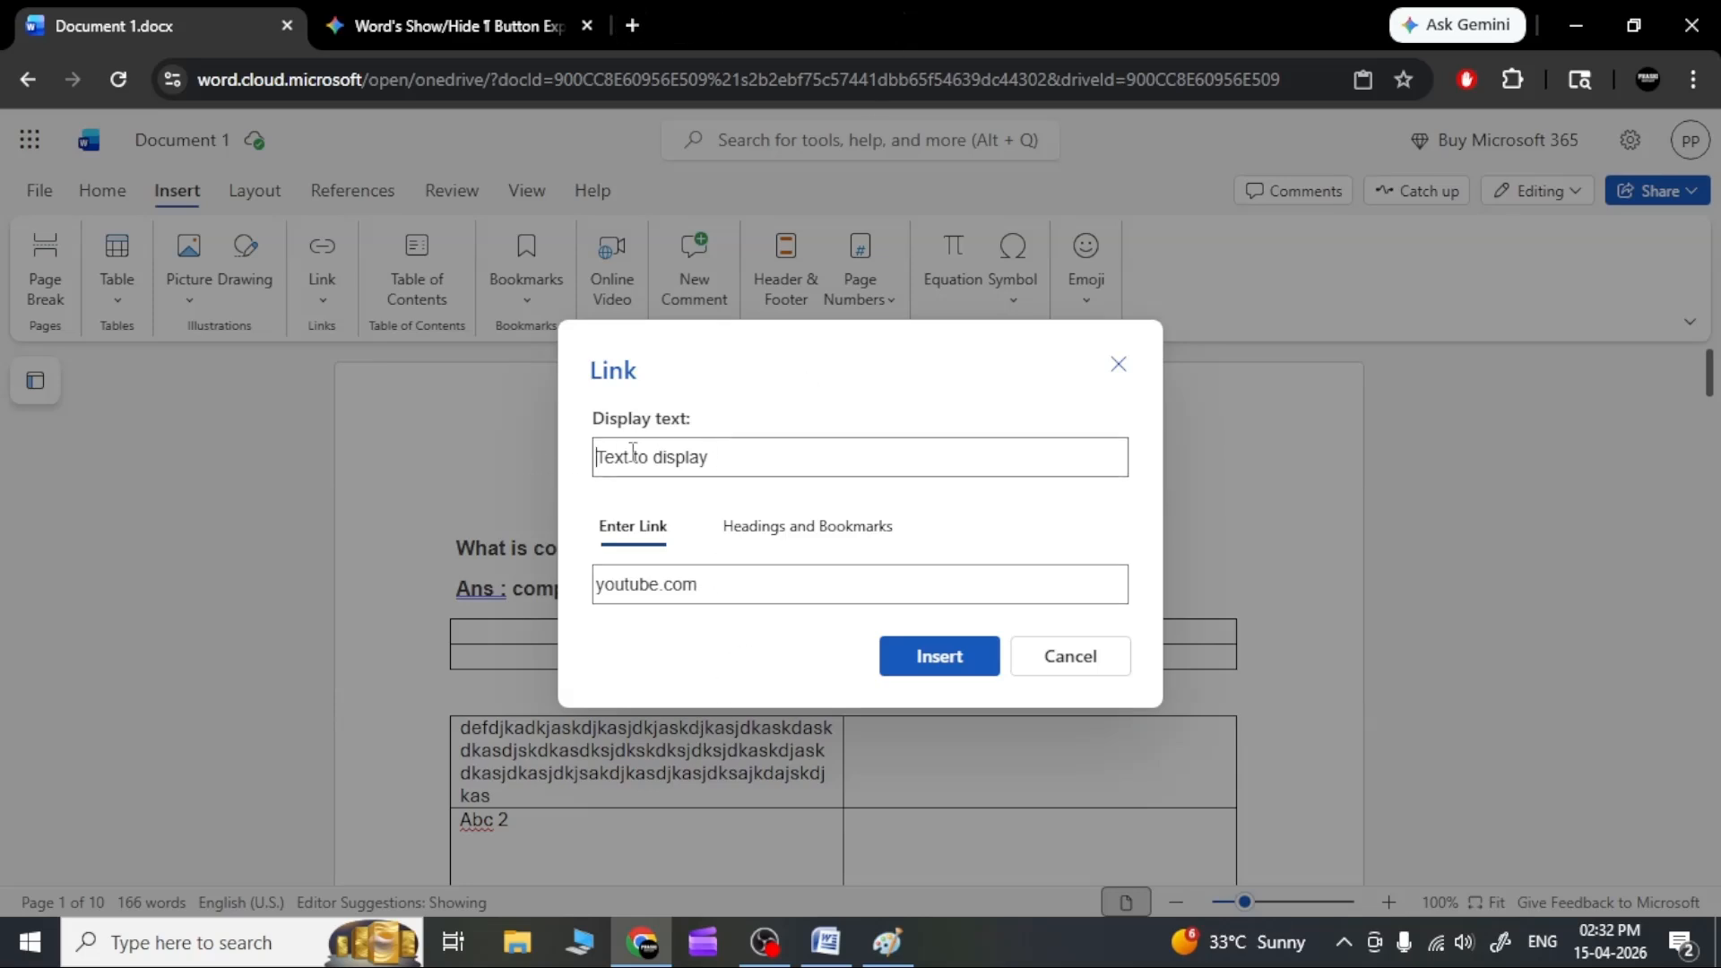
pyautogui.write('click here to go for youtube')
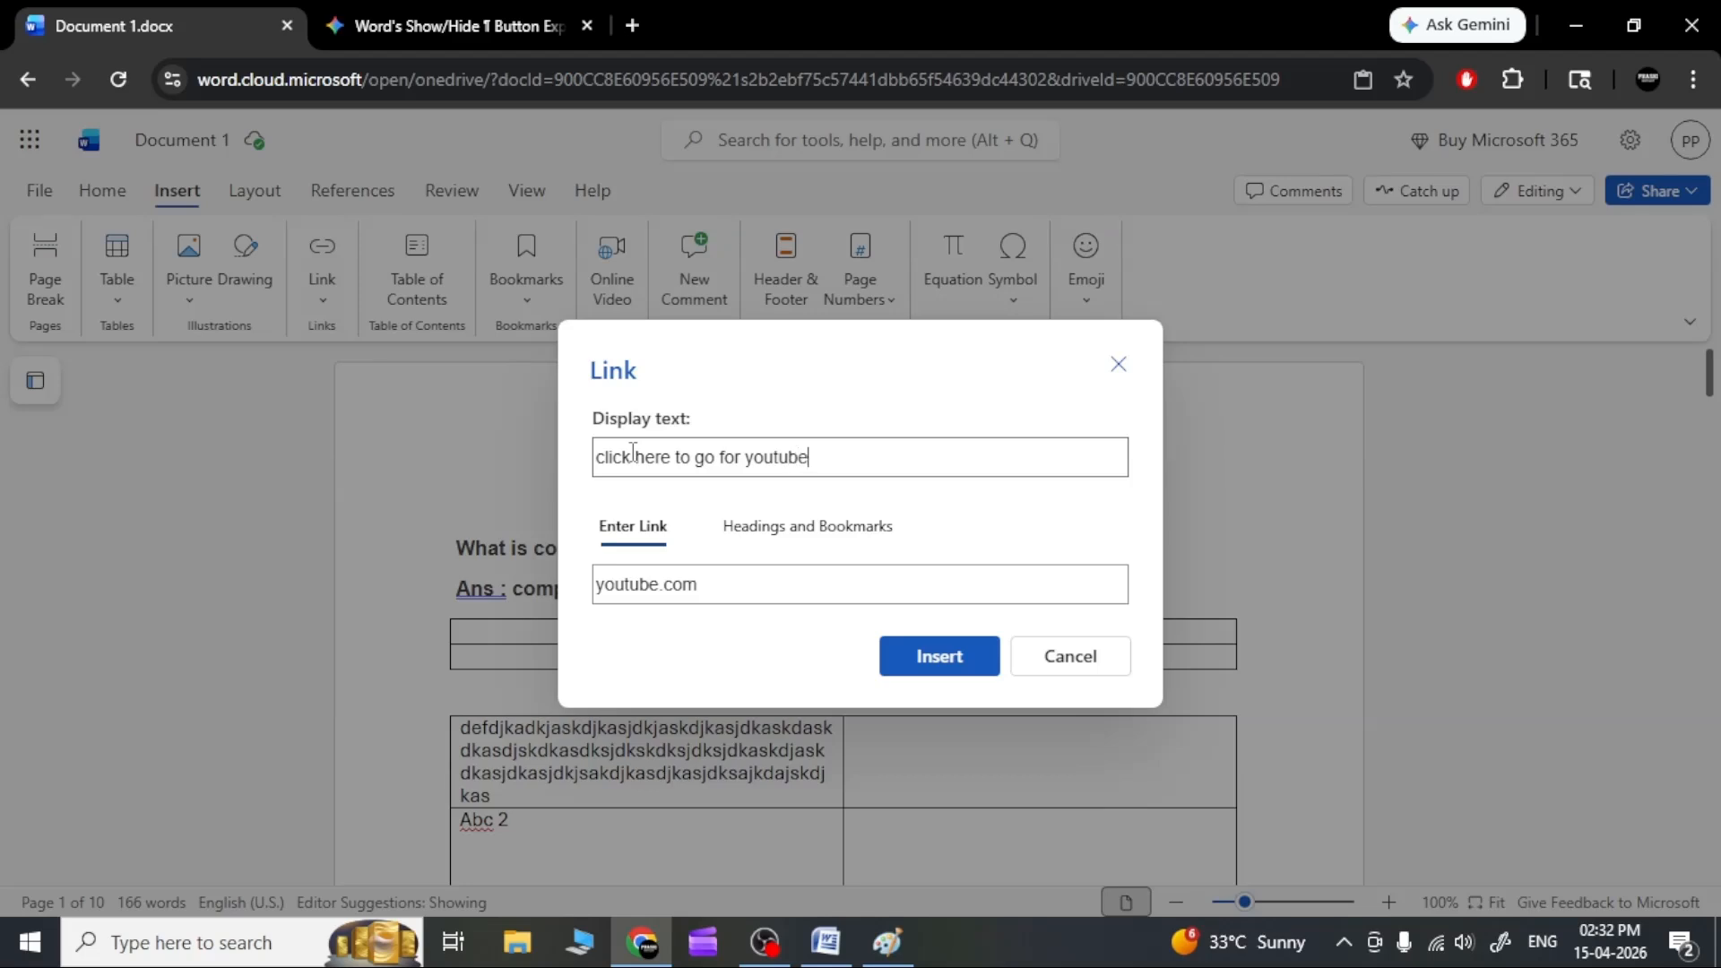
pyautogui.click(943, 658)
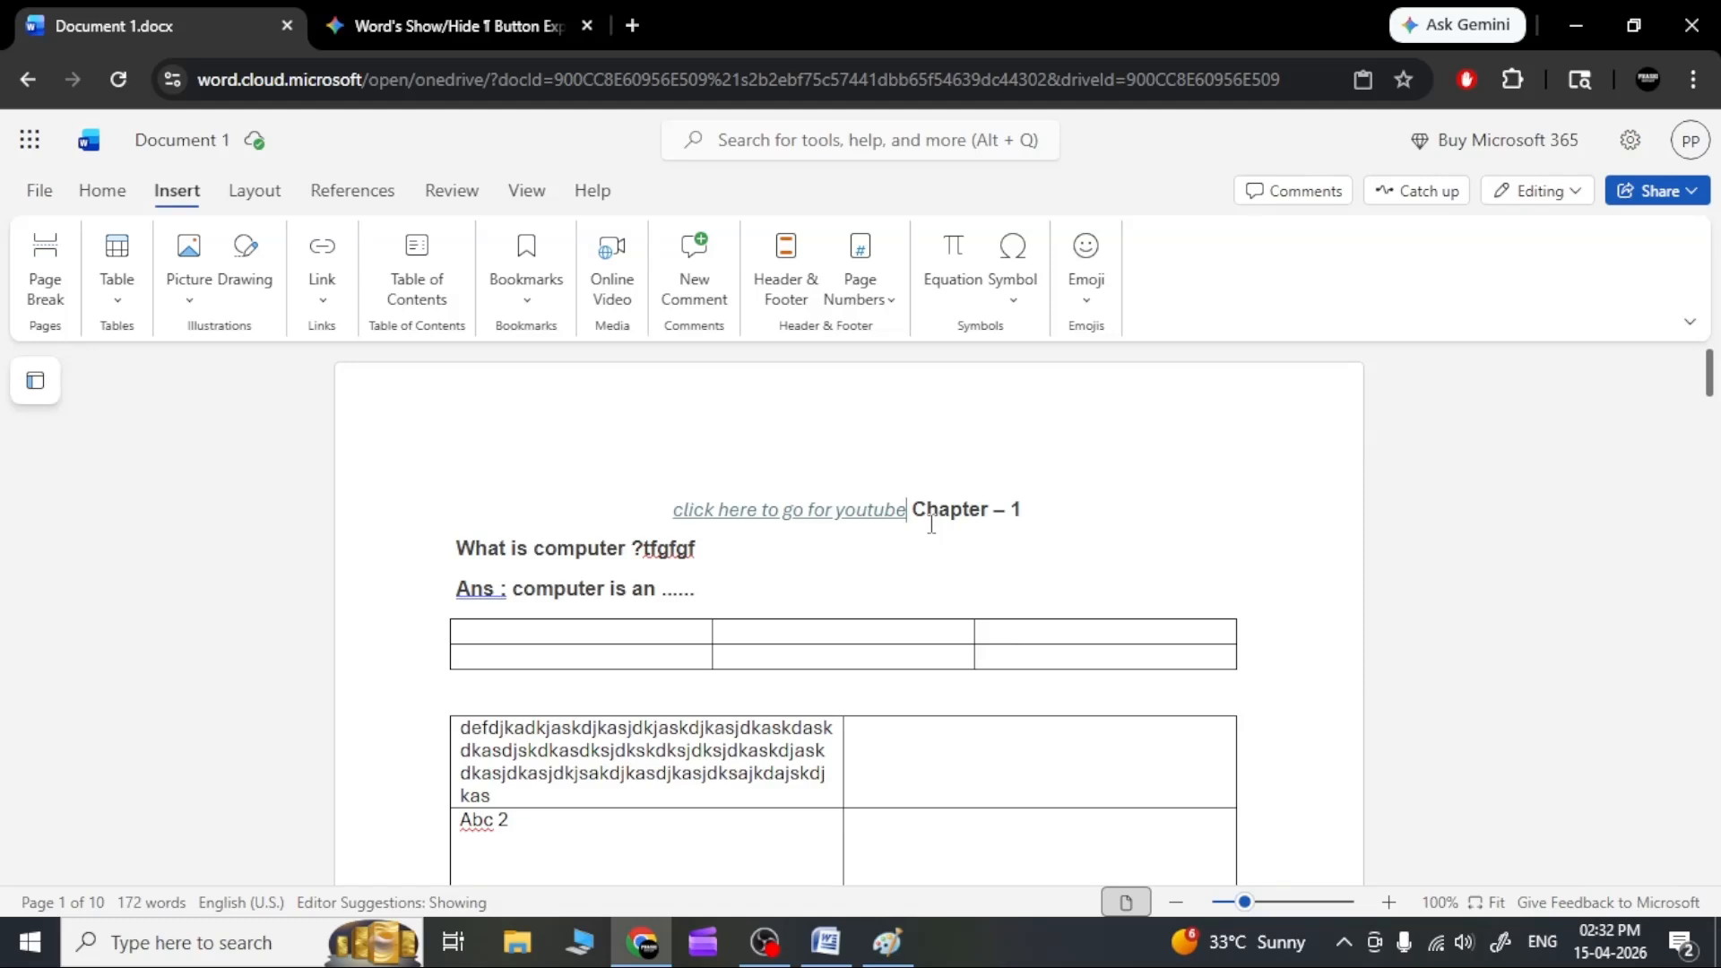
# Follow the inserted link to YouTube, return to the document and close the YouTube and Gemini pages.
pyautogui.click(812, 528)
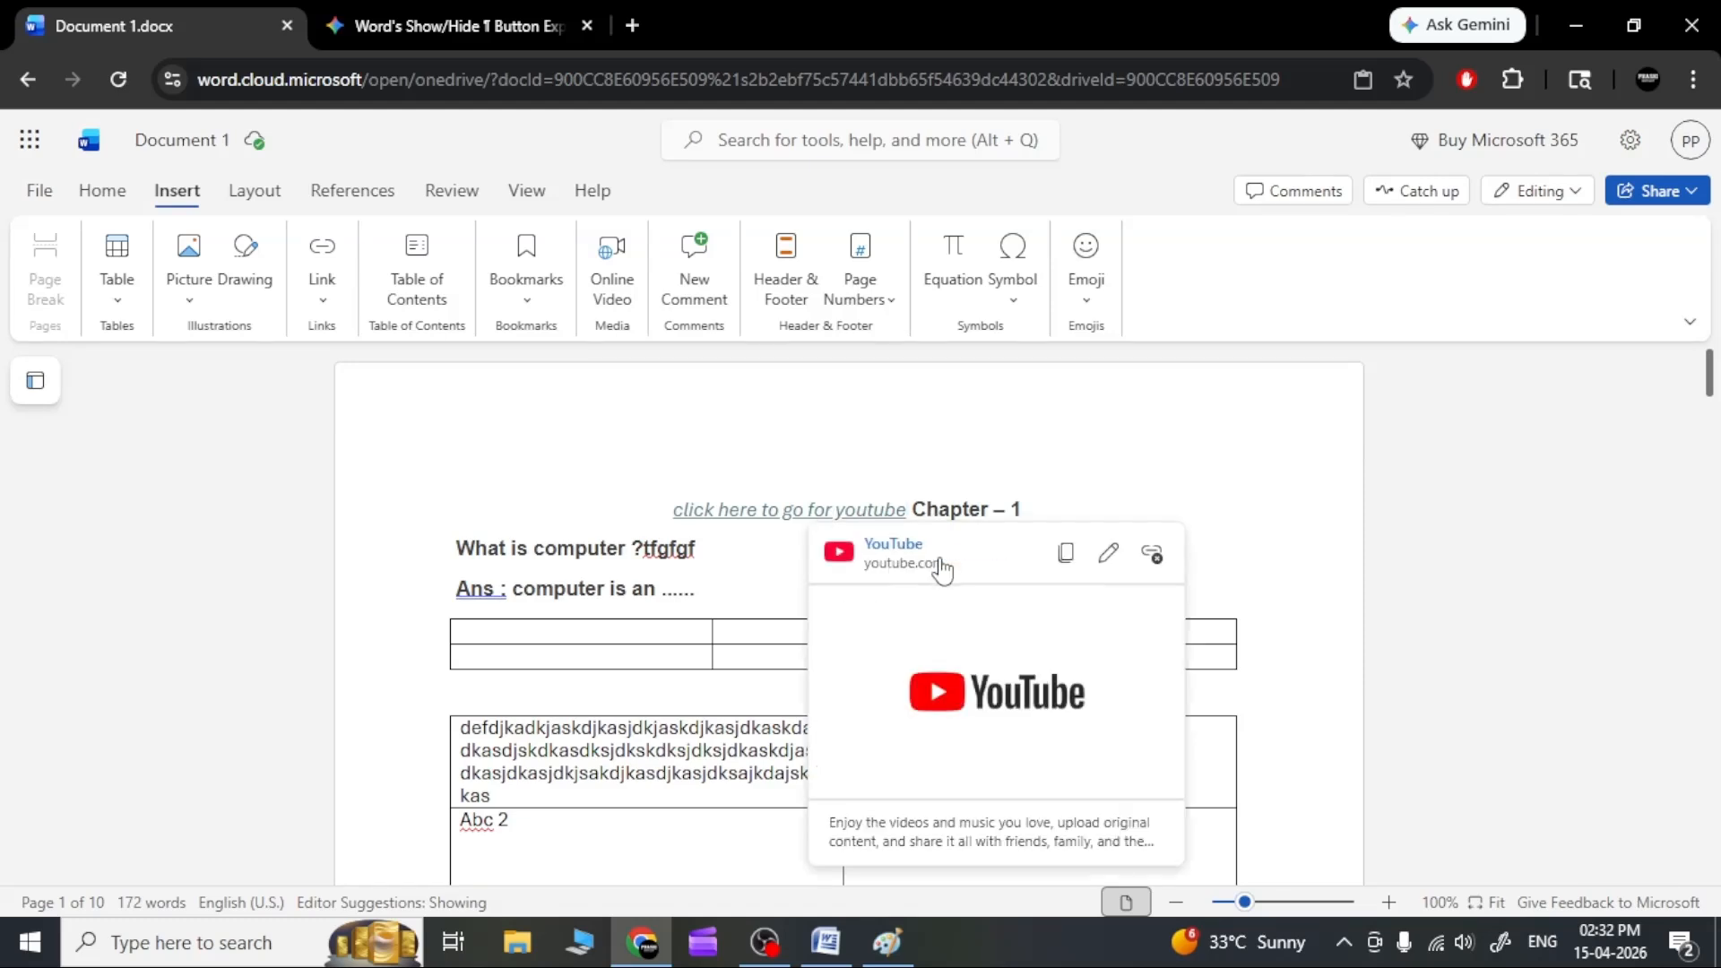
pyautogui.click(942, 567)
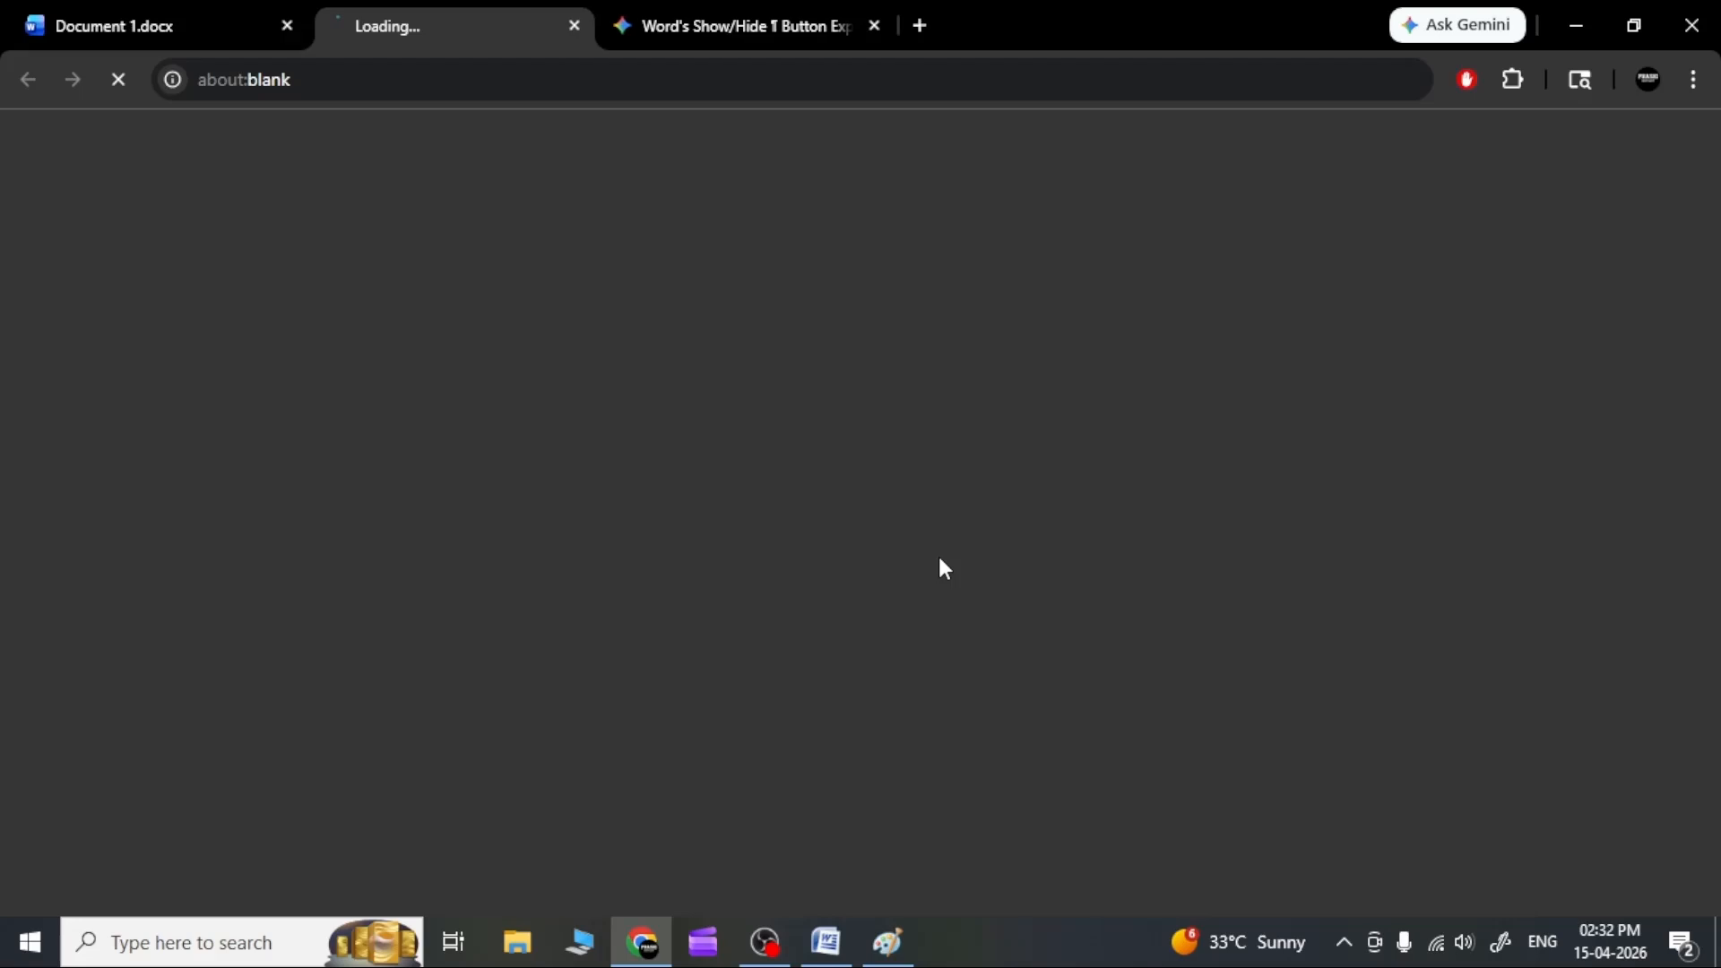
pyautogui.click(183, 3)
pyautogui.click(584, 25)
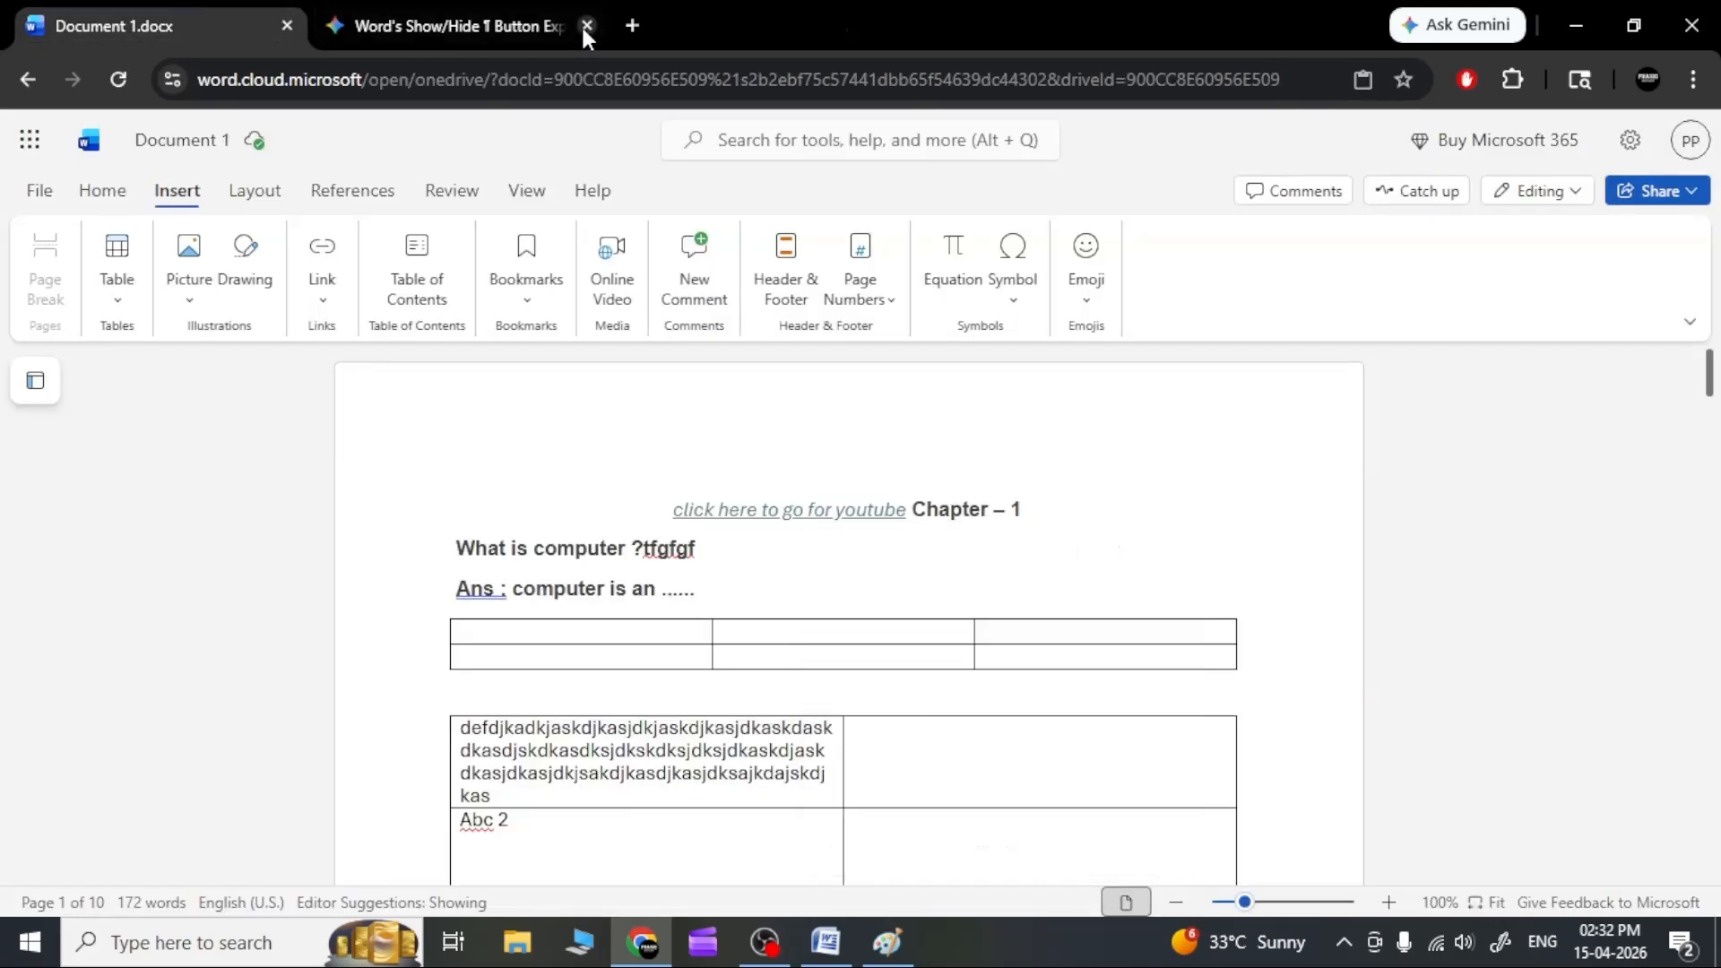
pyautogui.click(585, 25)
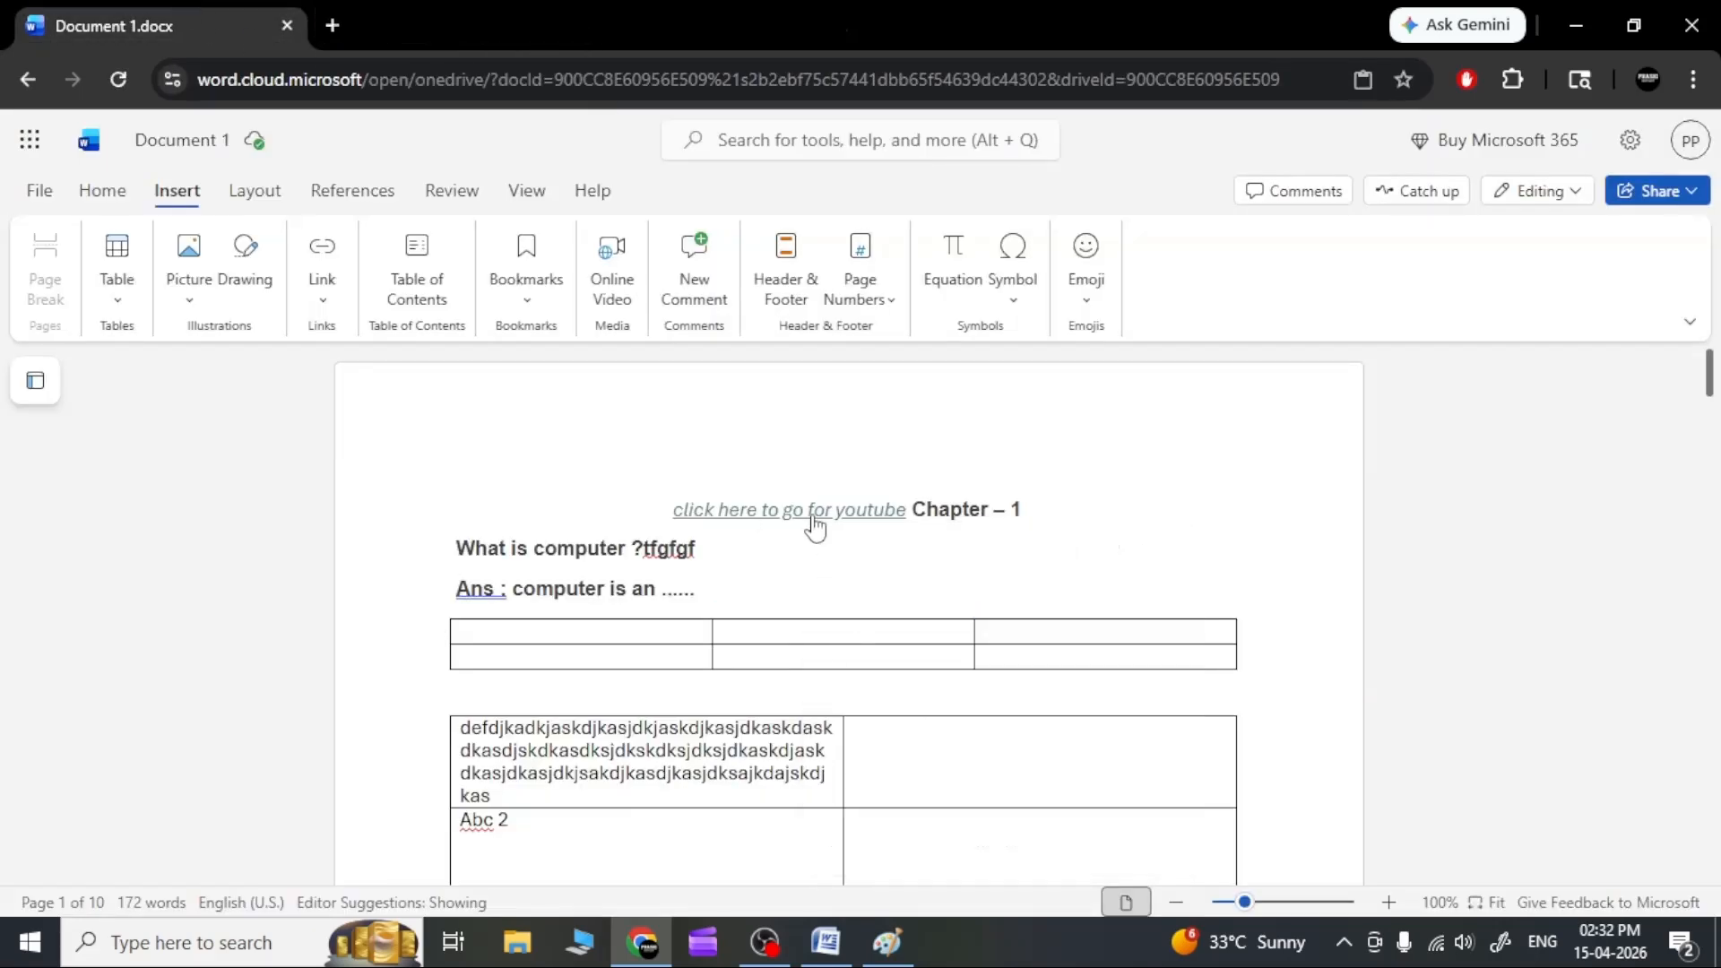
# View the recent links and insert a table of contents within the "click here to go for youtube" line.
pyautogui.click(324, 315)
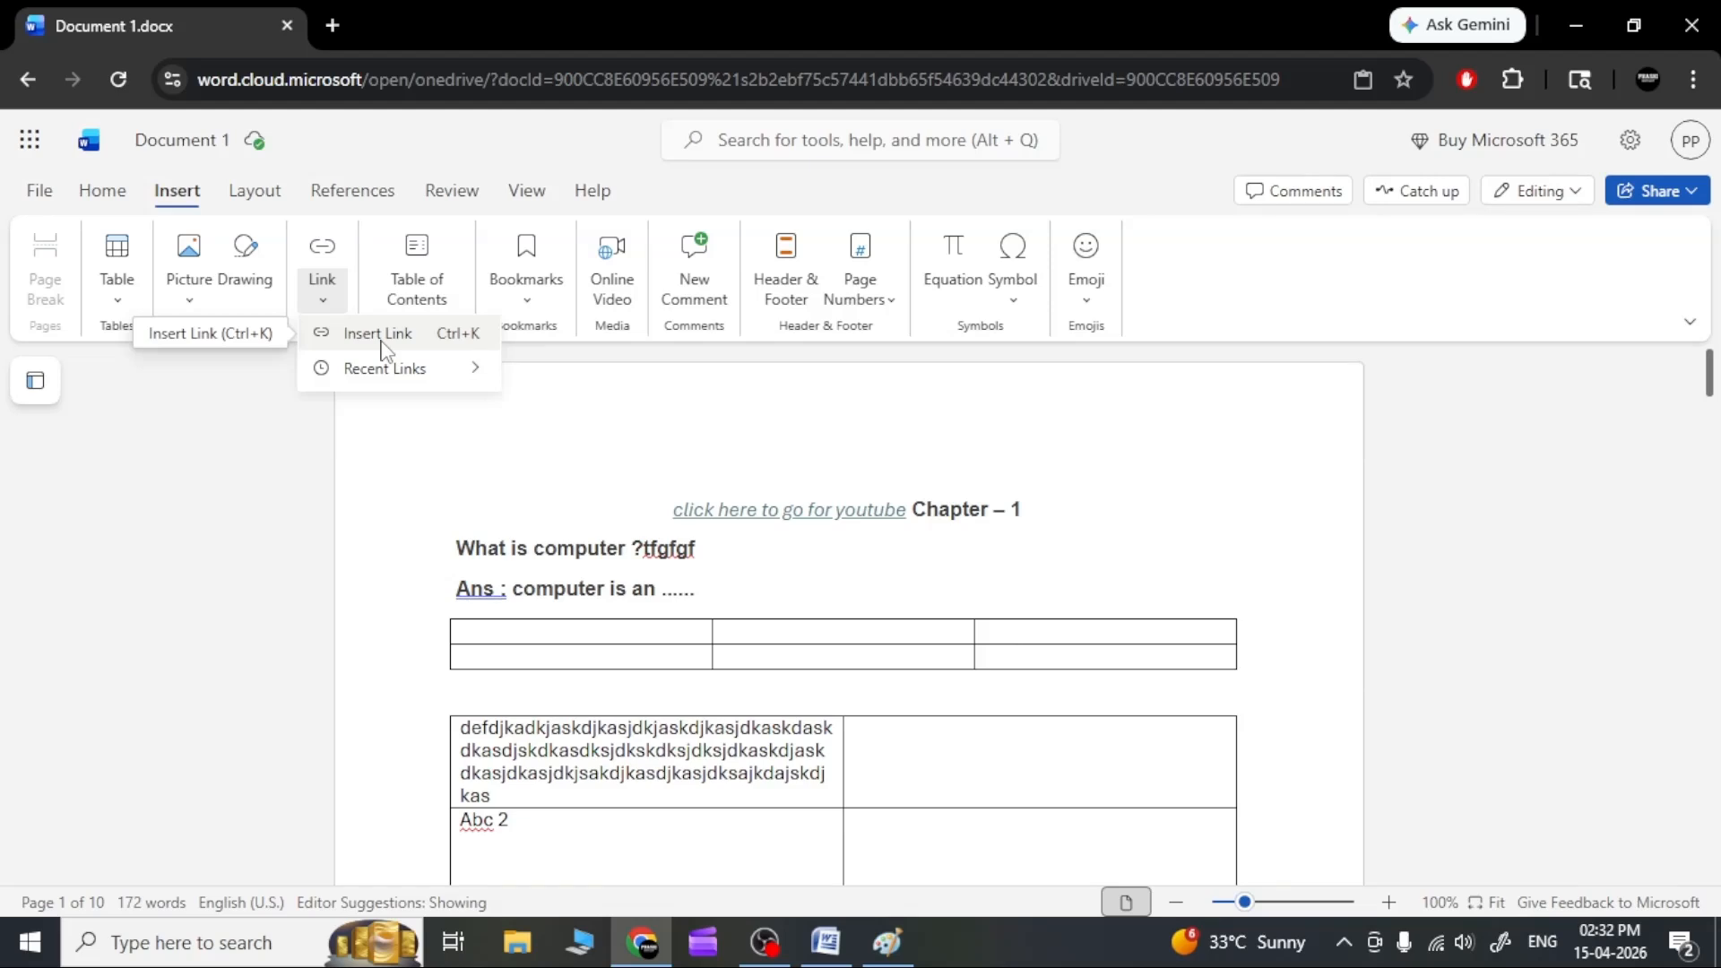
pyautogui.moveTo(392, 370)
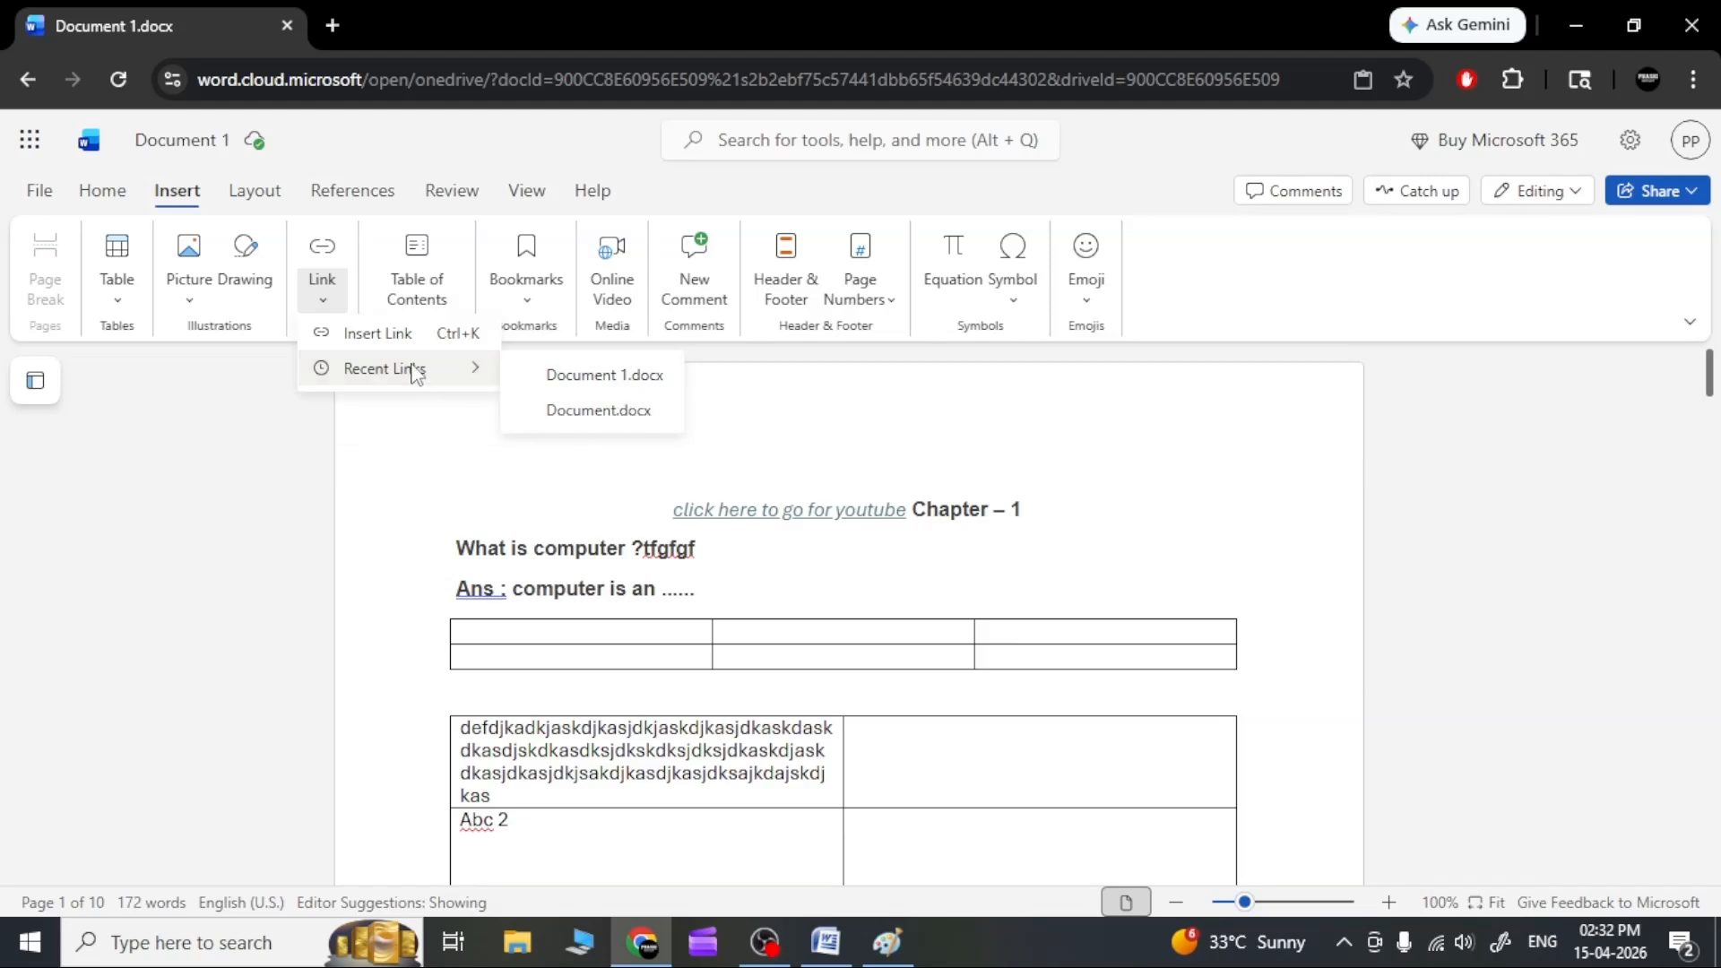
pyautogui.click(417, 288)
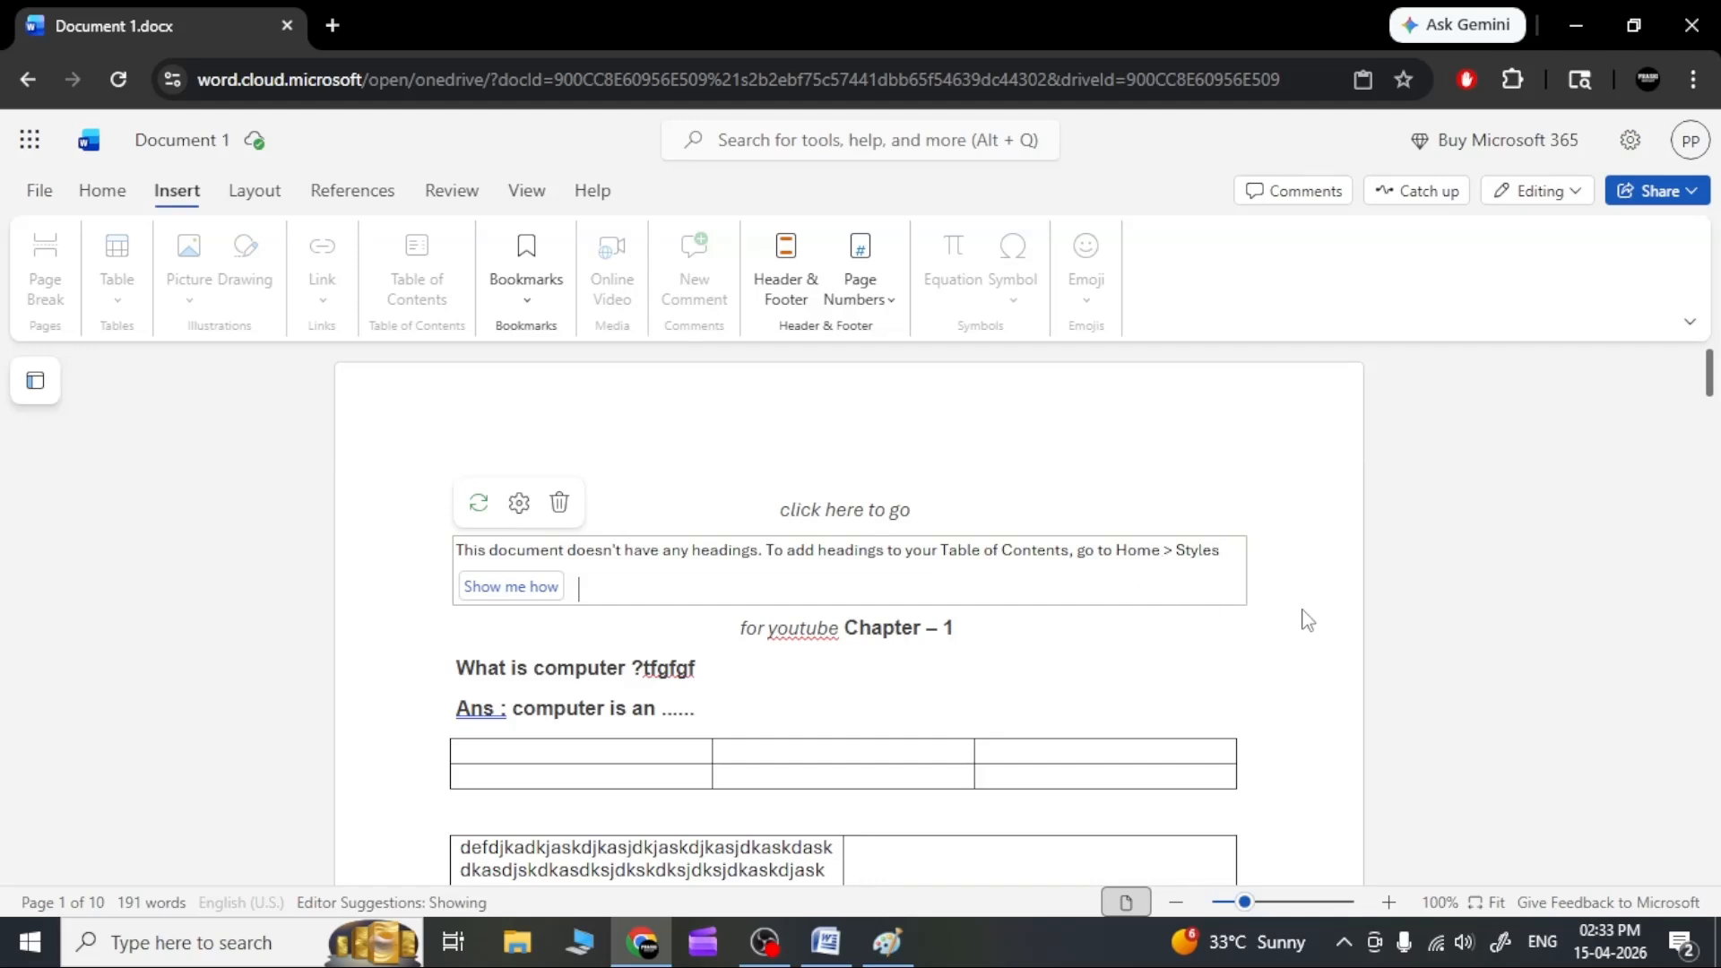
pyautogui.click(1071, 632)
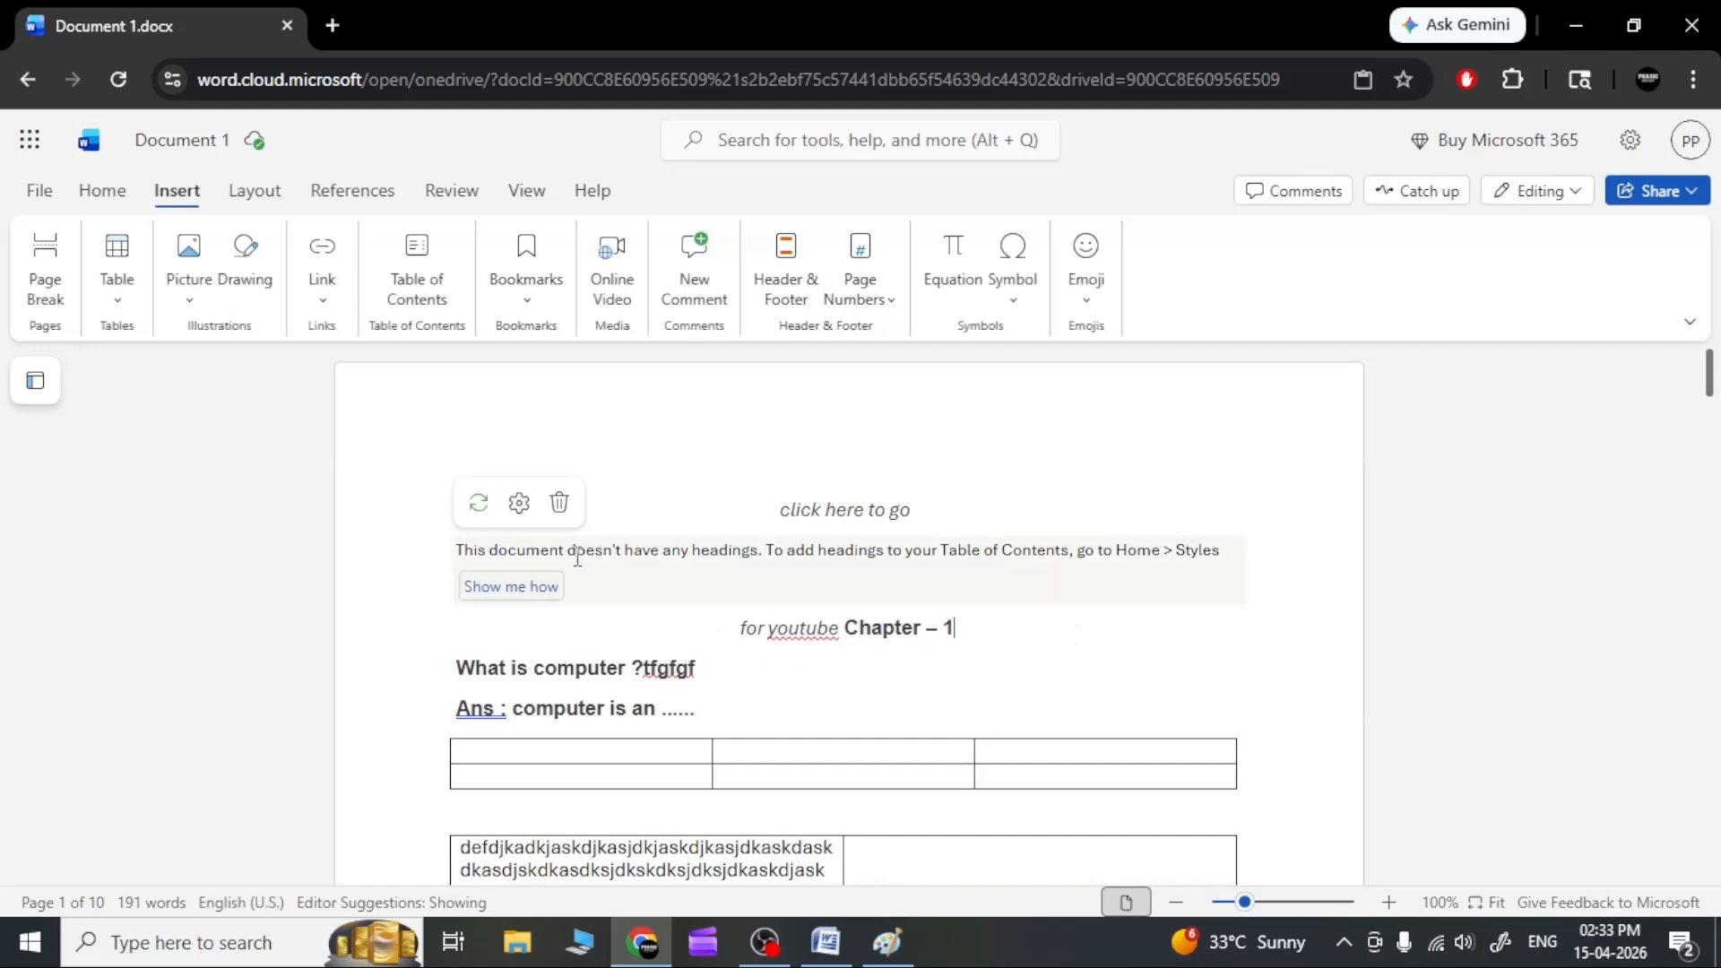
pyautogui.click(630, 561)
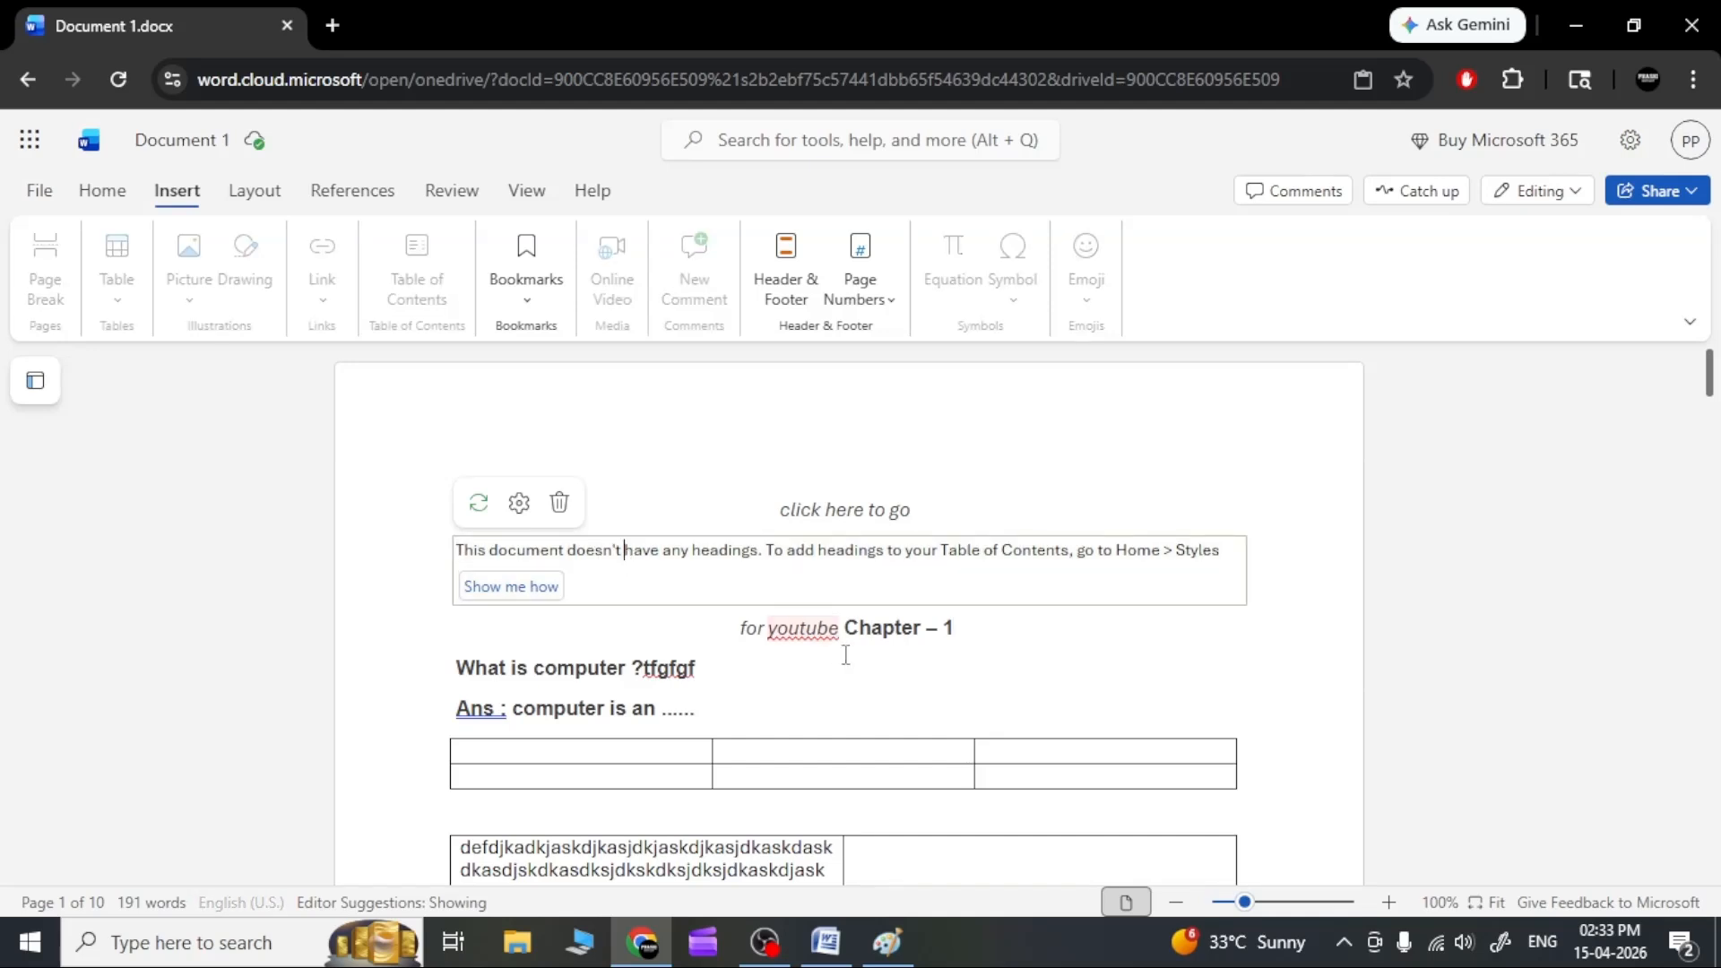
pyautogui.click(1036, 645)
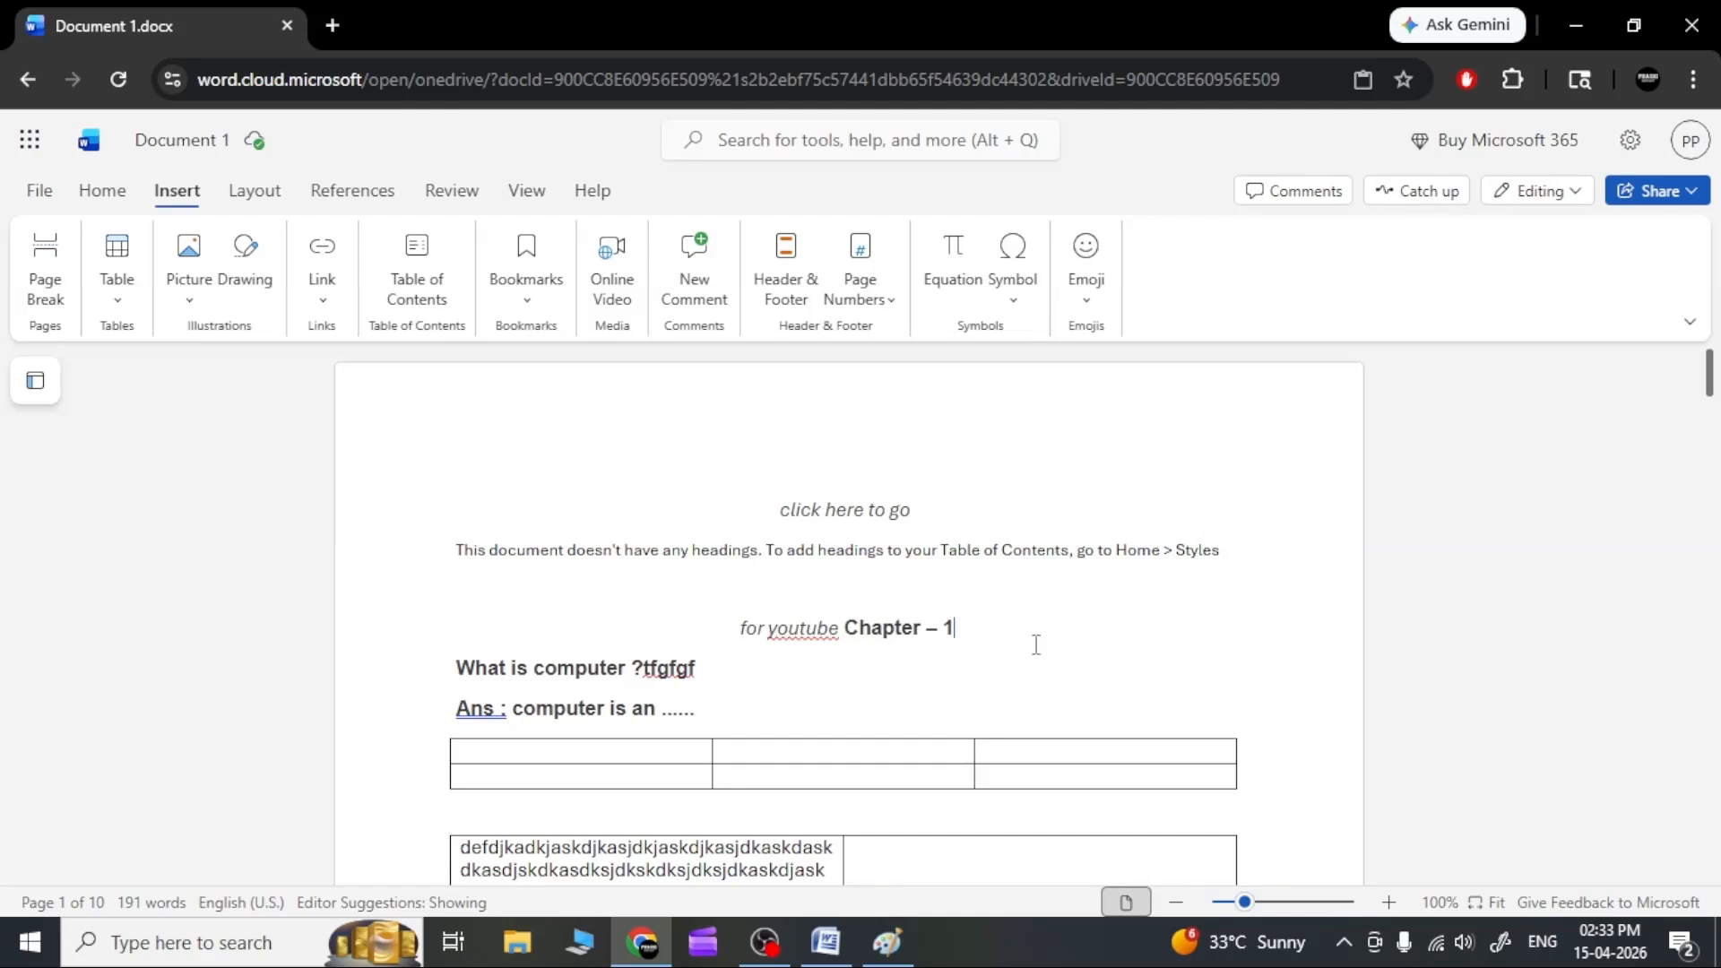
# Add a line reading "Company" followed by a blank line above the "do me stay in bengaluru" sentence on page 5.
pyautogui.scroll(-5, 1029, 645)
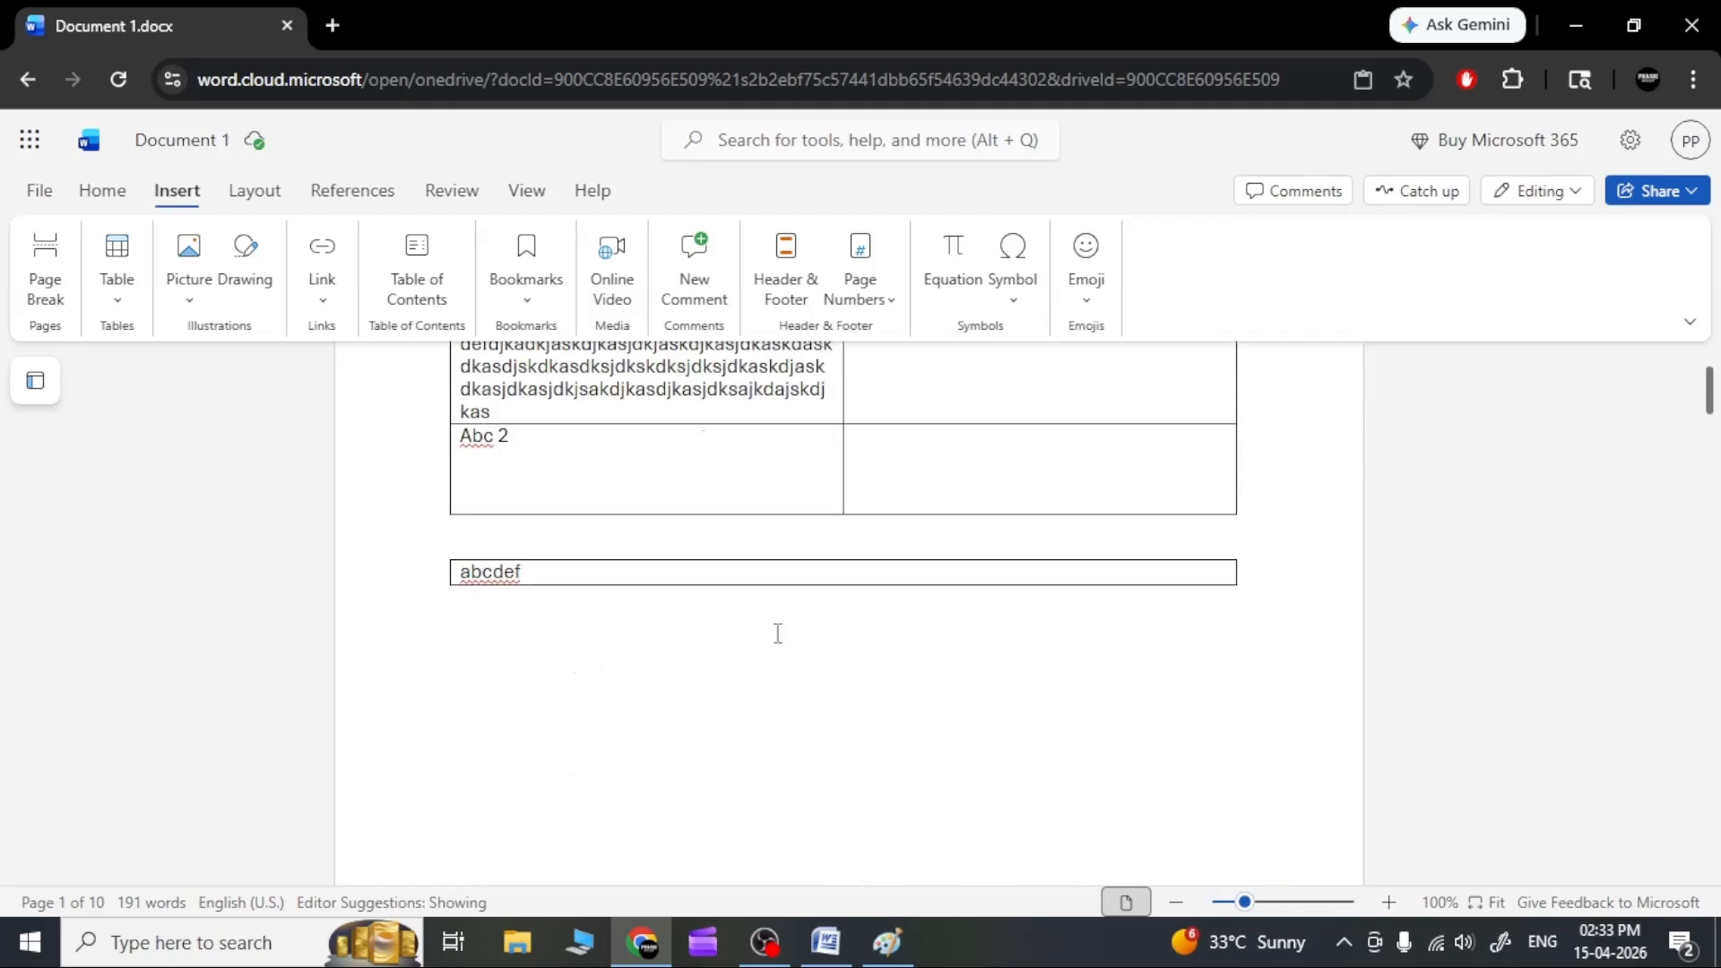
pyautogui.scroll(-10, 700, 793)
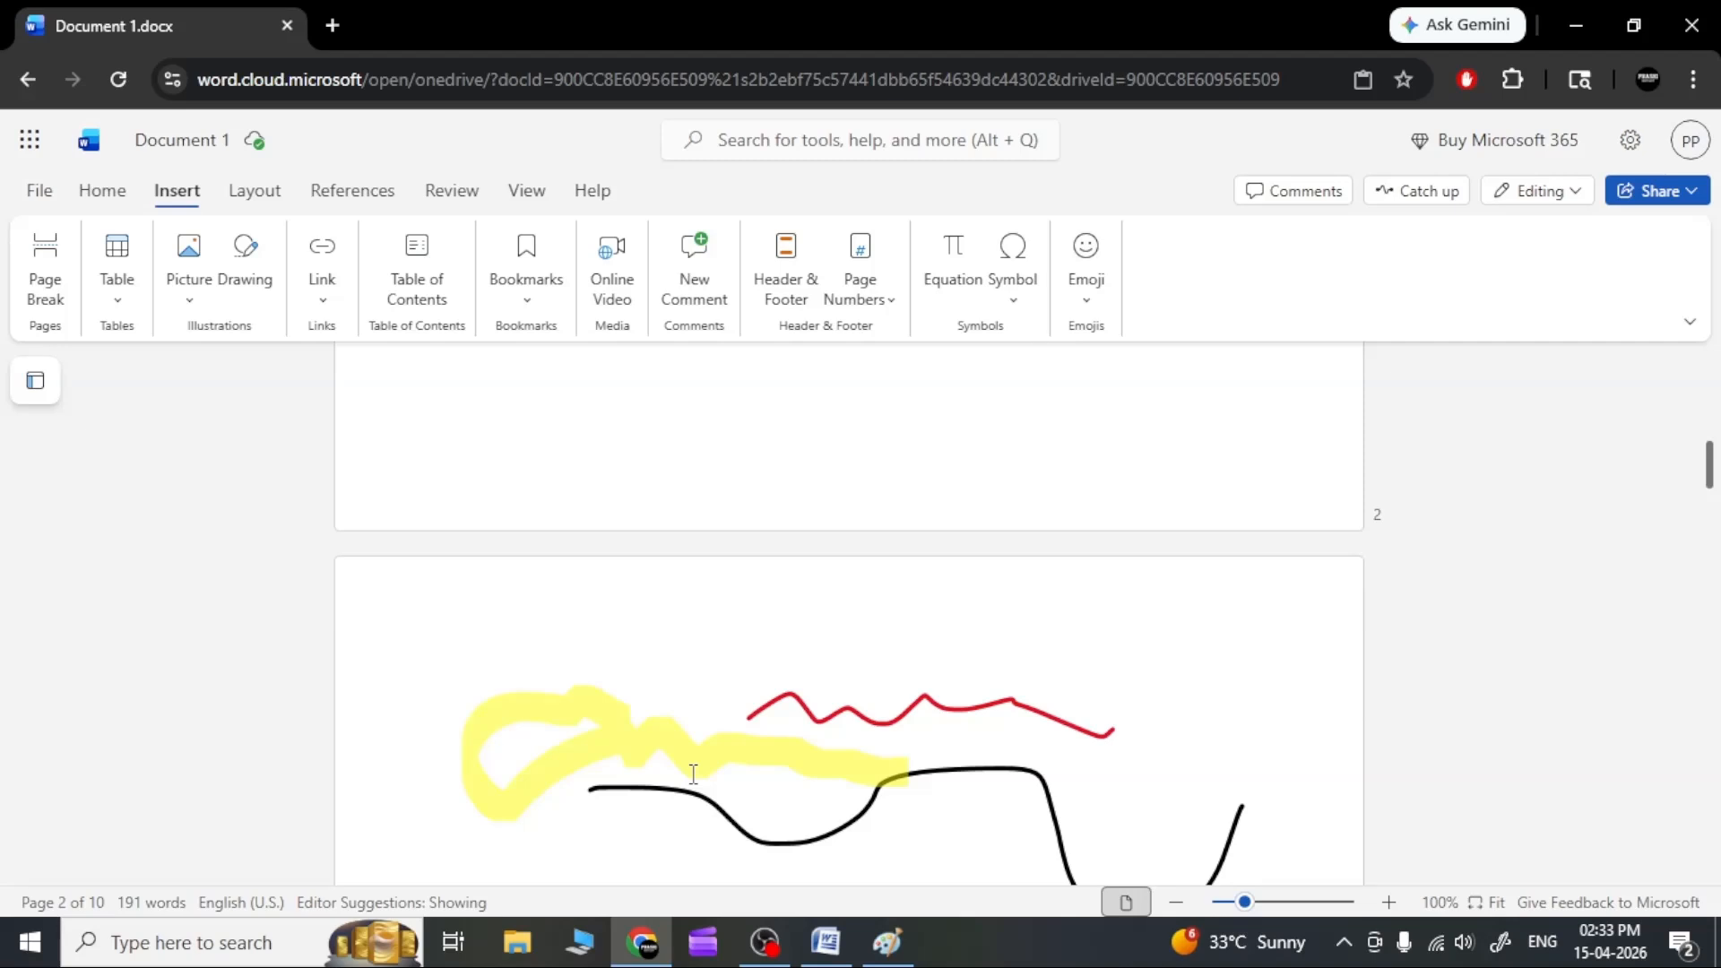
pyautogui.scroll(-15, 693, 772)
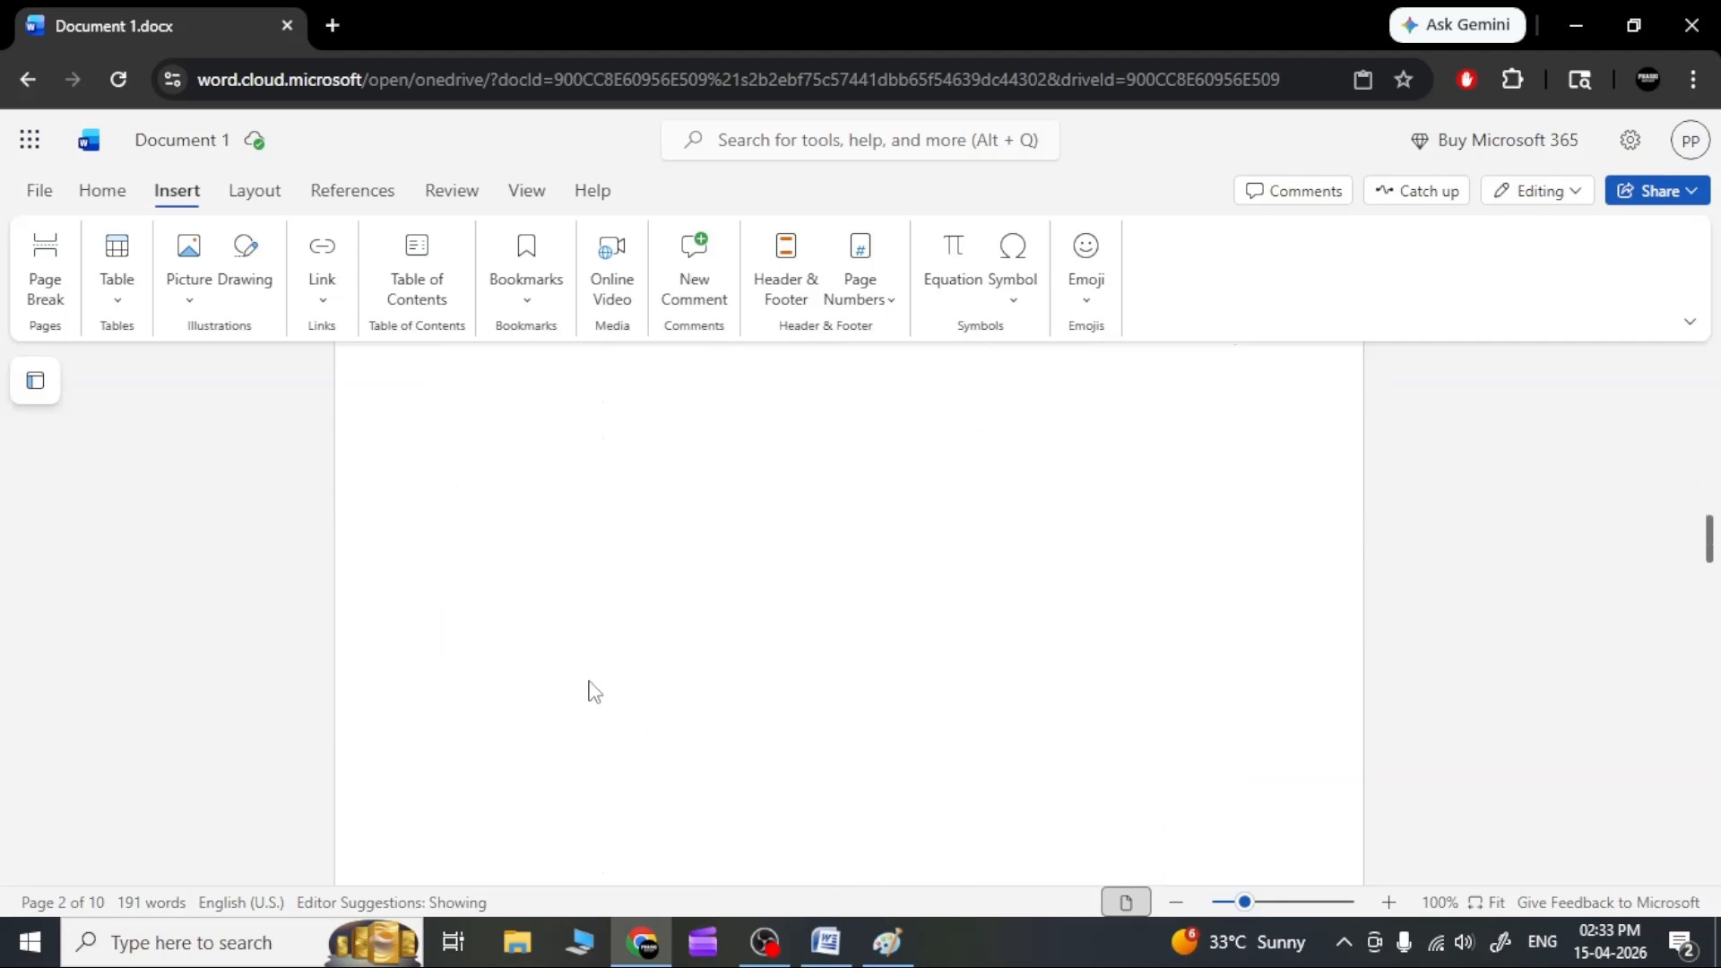
pyautogui.scroll(-10, 588, 700)
pyautogui.scroll(3, 469, 430)
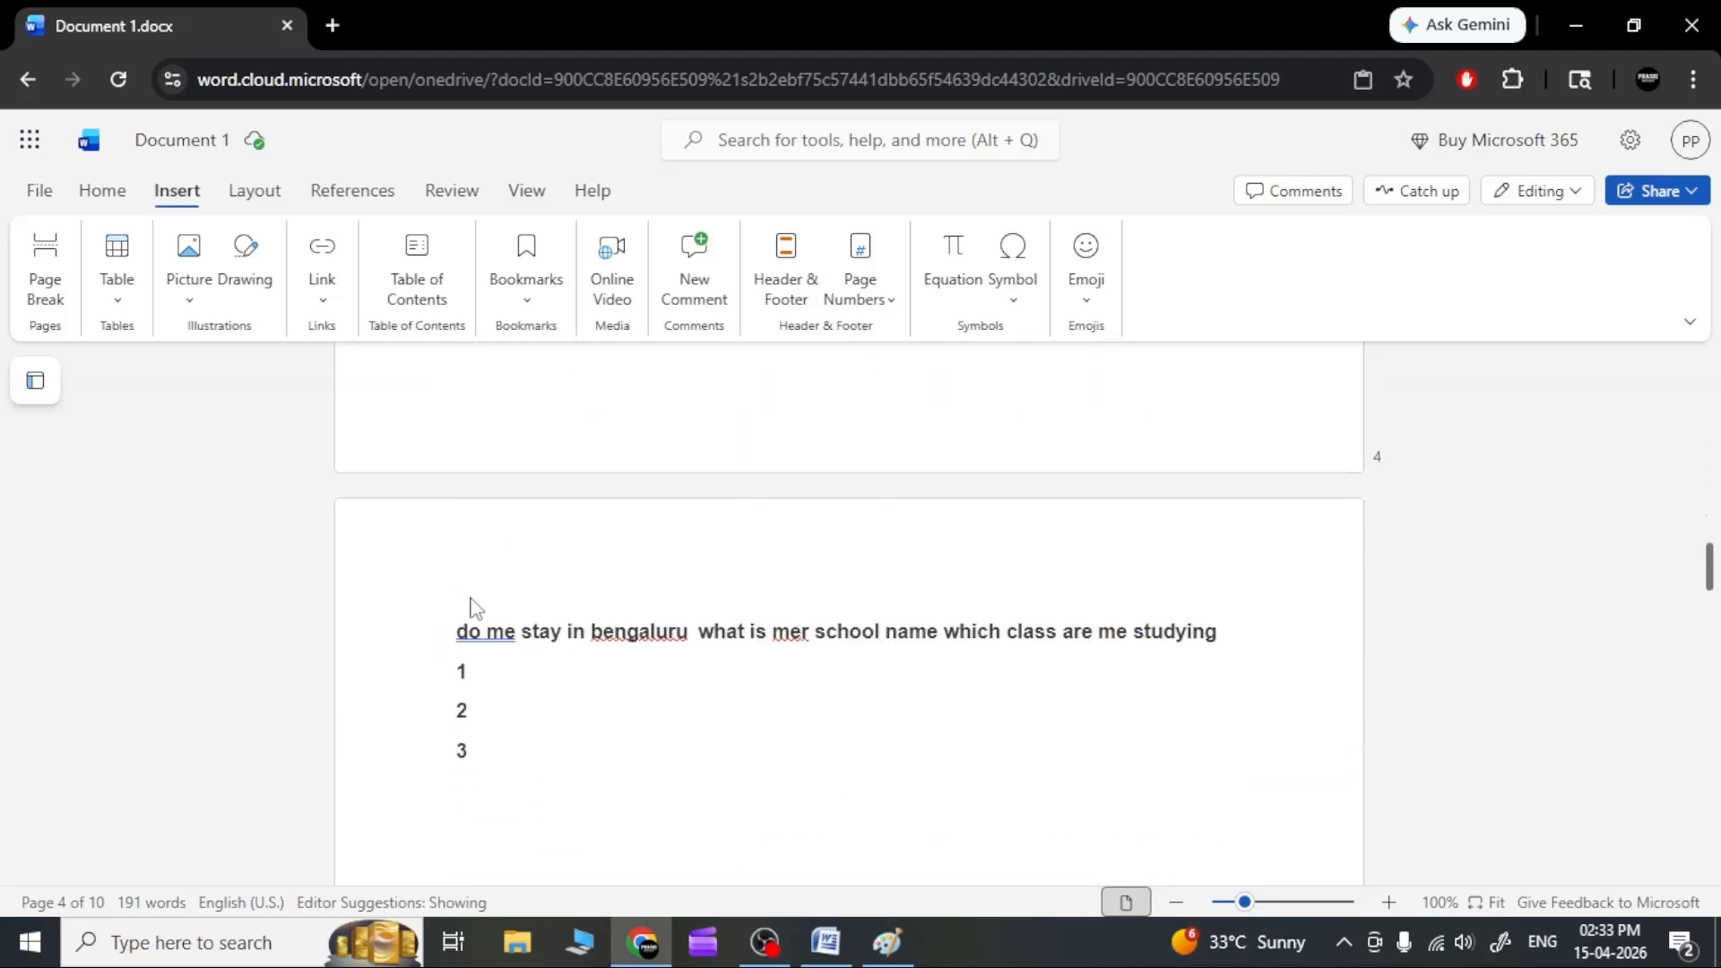
pyautogui.click(462, 635)
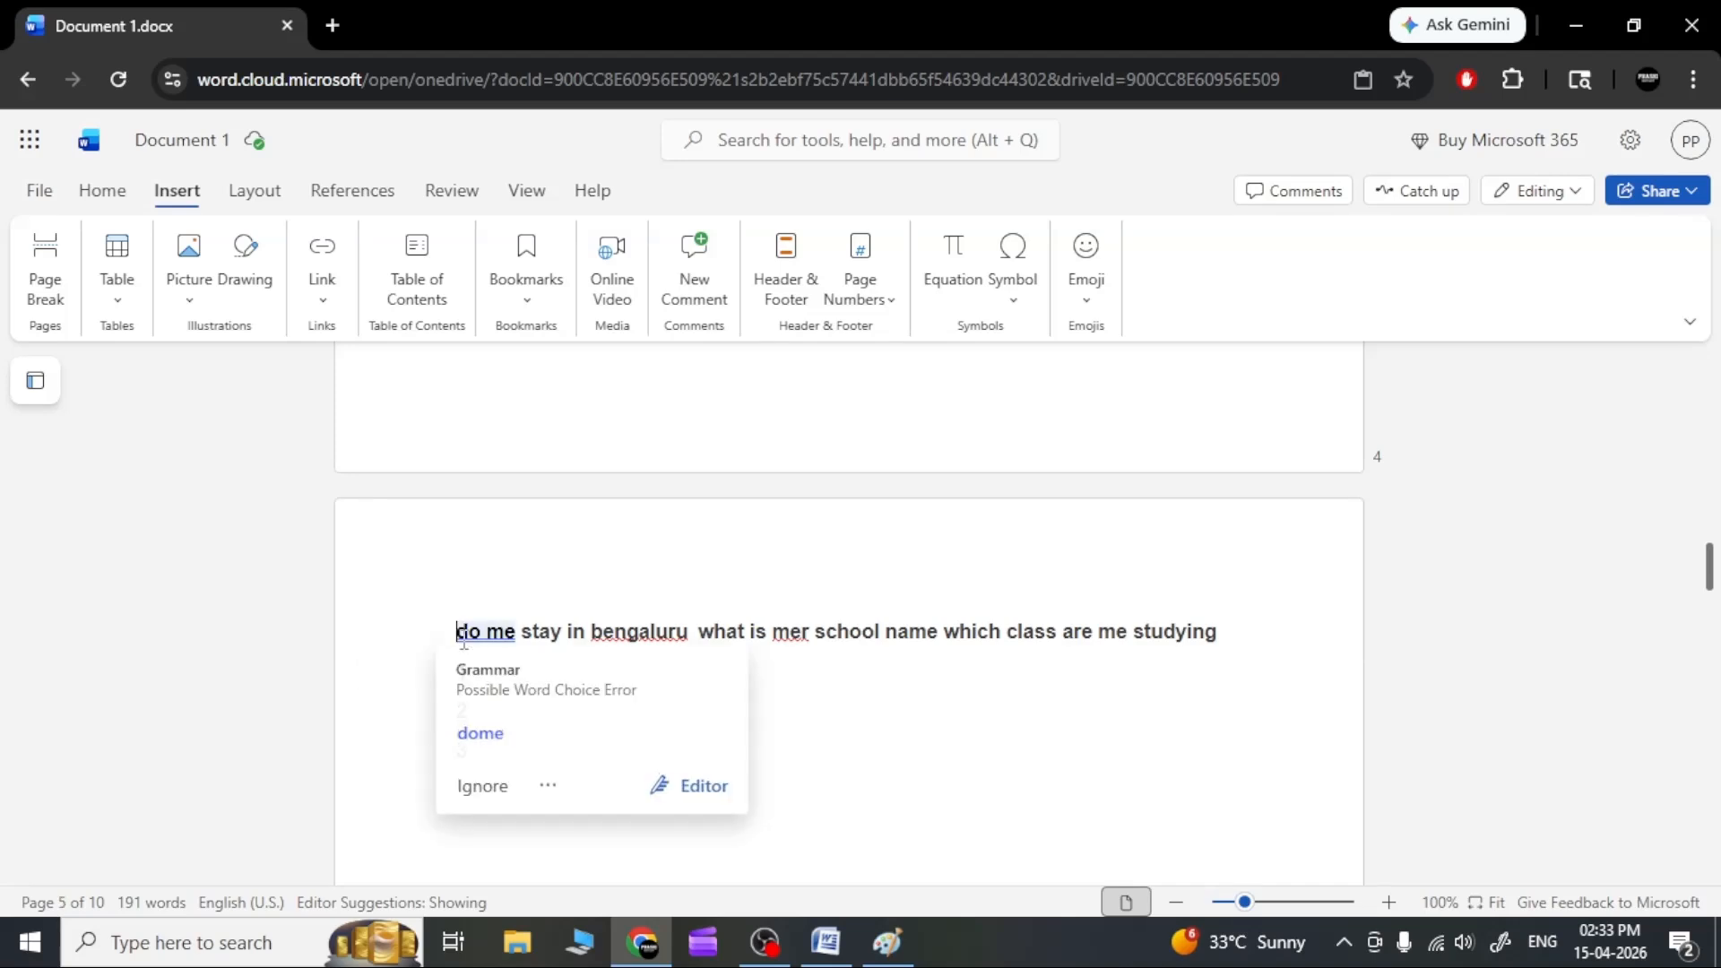
pyautogui.press('Return')
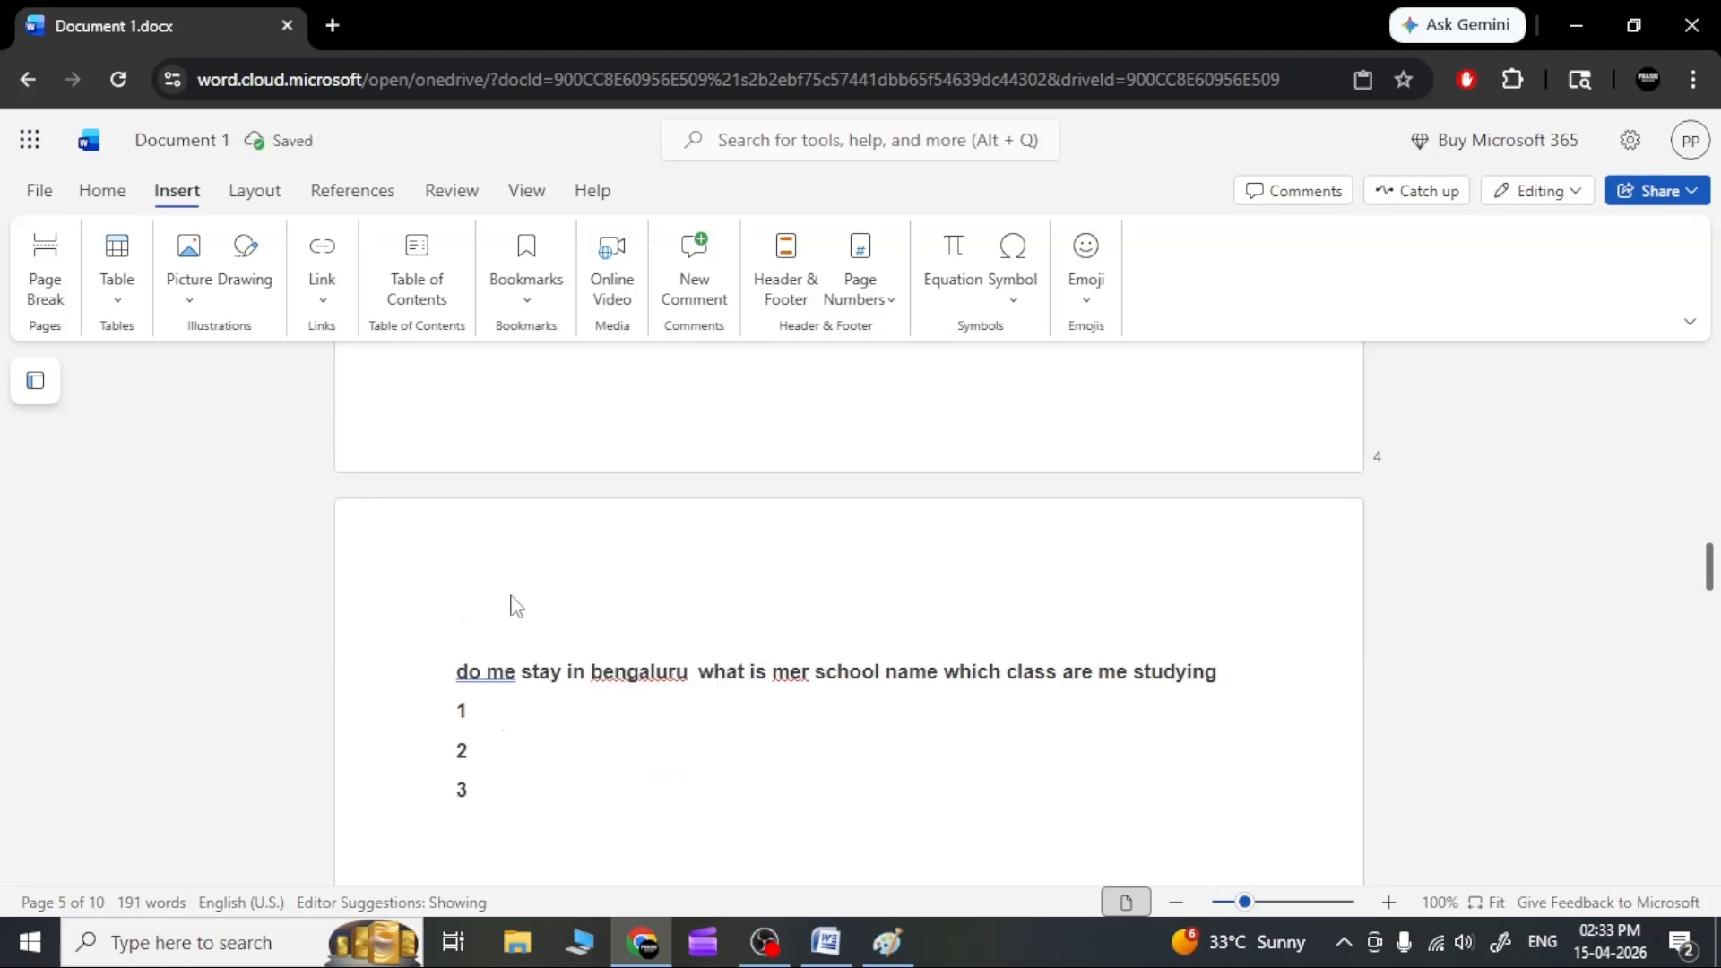
pyautogui.write('compoany')
pyautogui.press('Return')
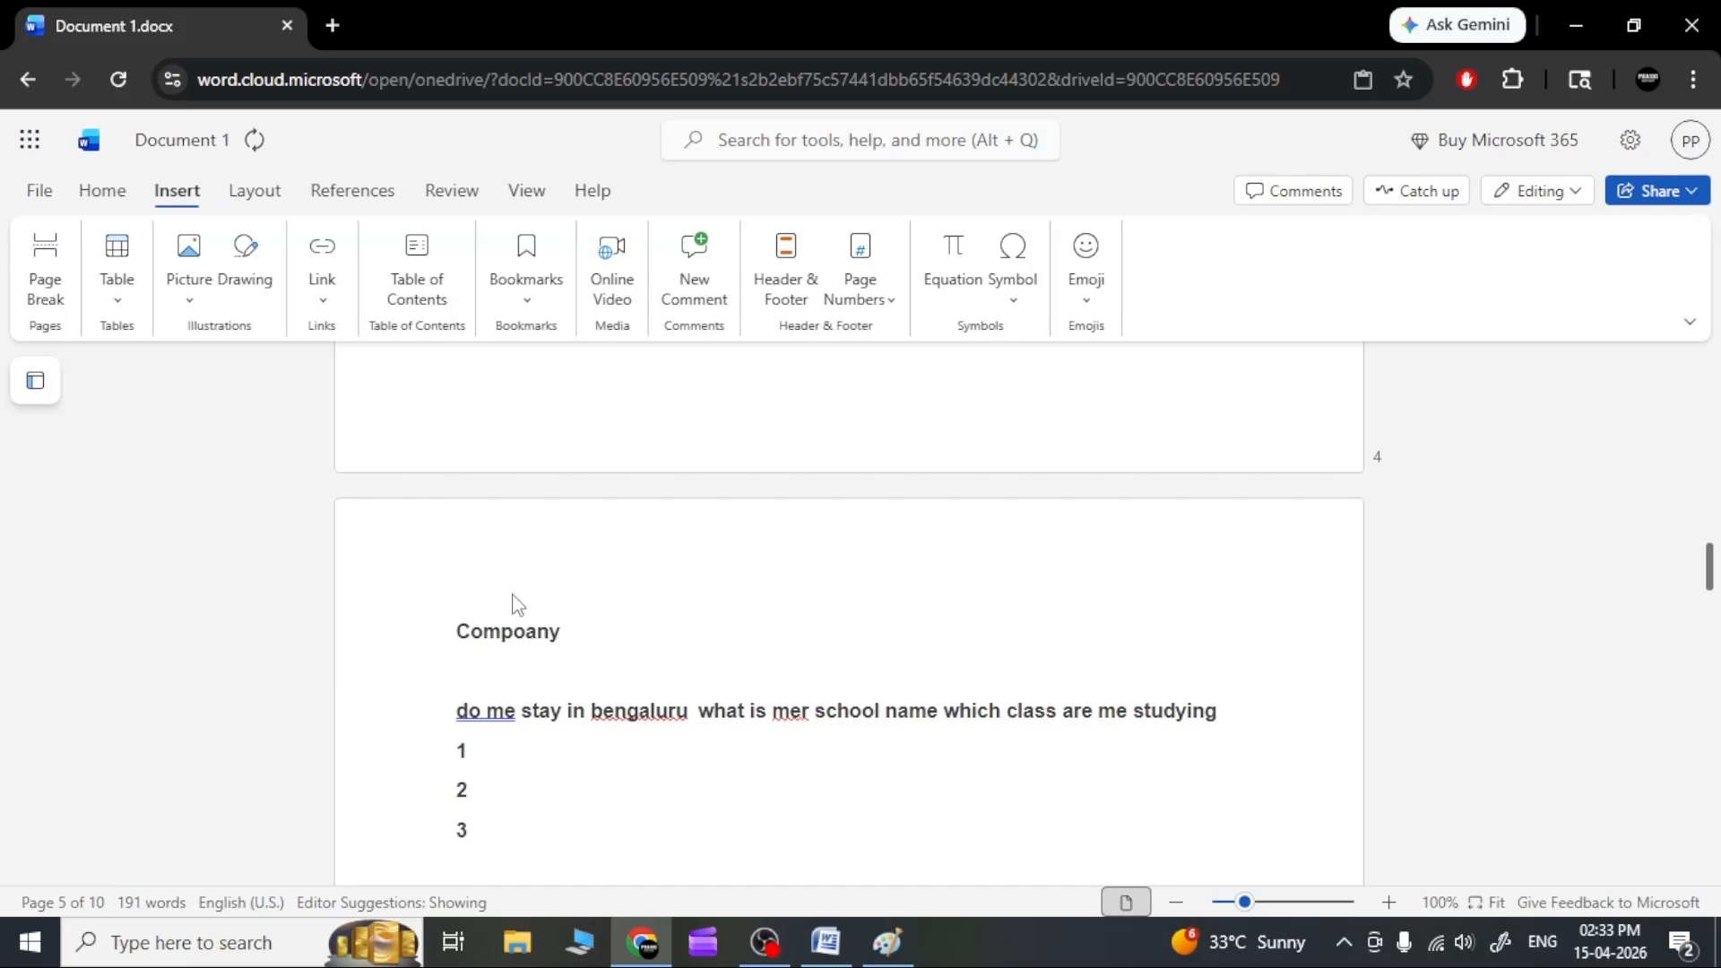
pyautogui.press('BackSpace')
pyautogui.press('BackSpace')
pyautogui.press('BackSpace')
pyautogui.press('BackSpace')
pyautogui.press('BackSpace')
pyautogui.write('any')
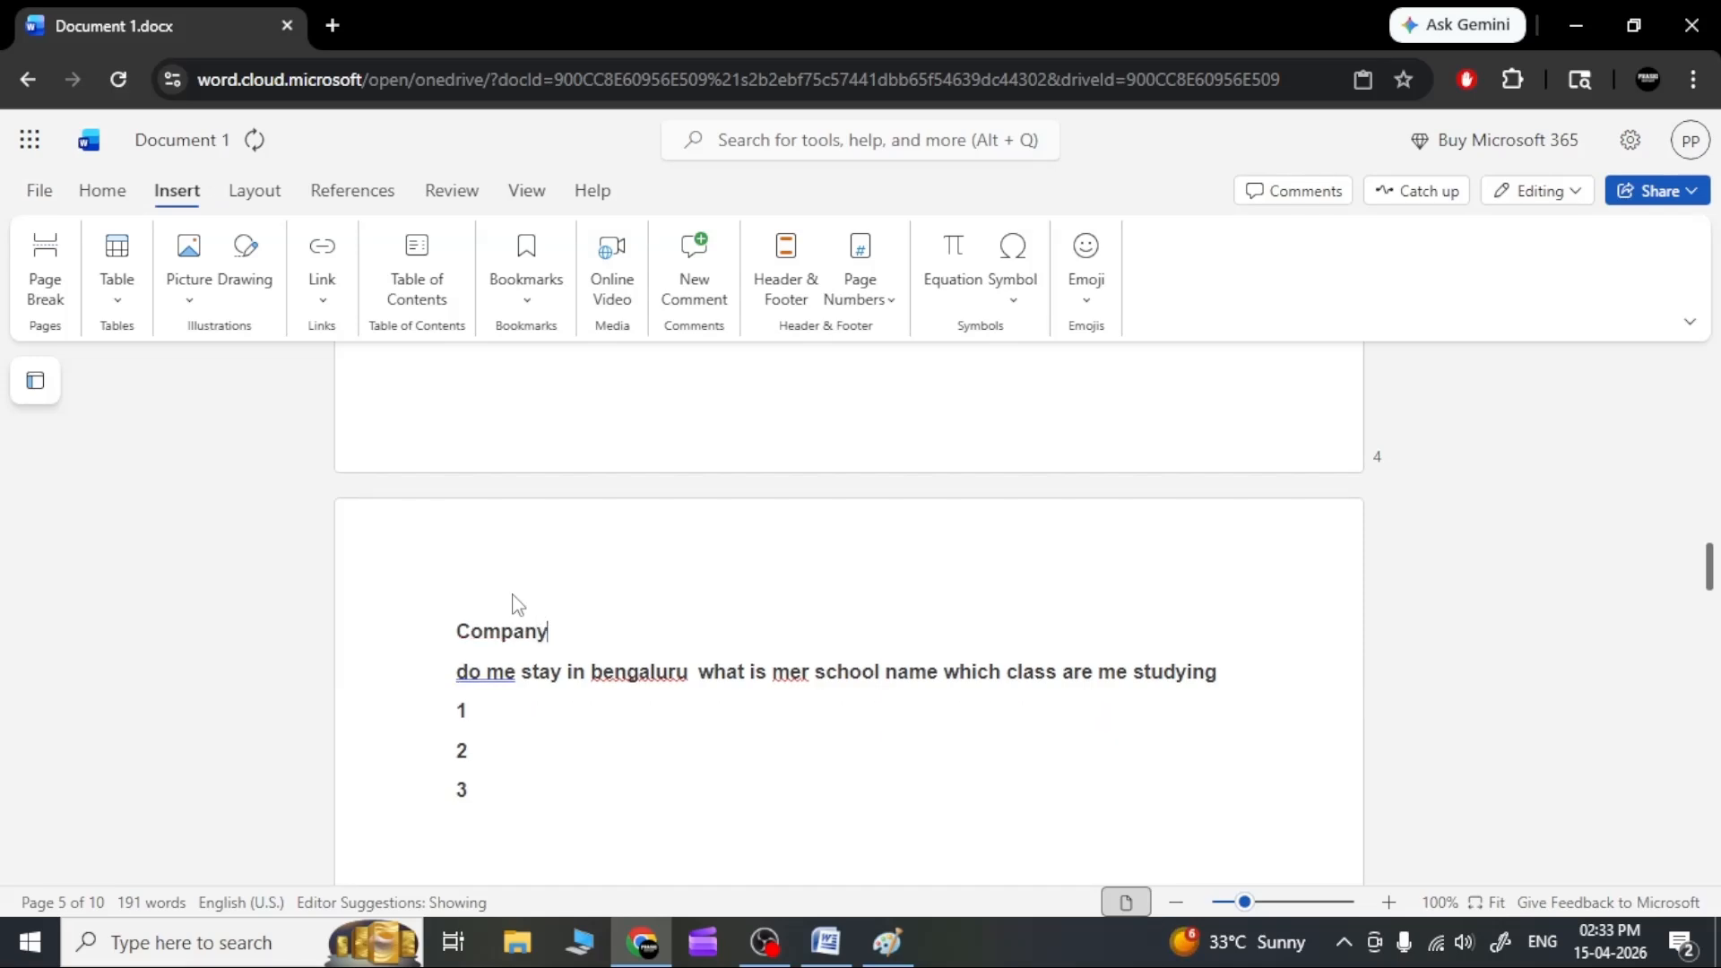
pyautogui.press('Return')
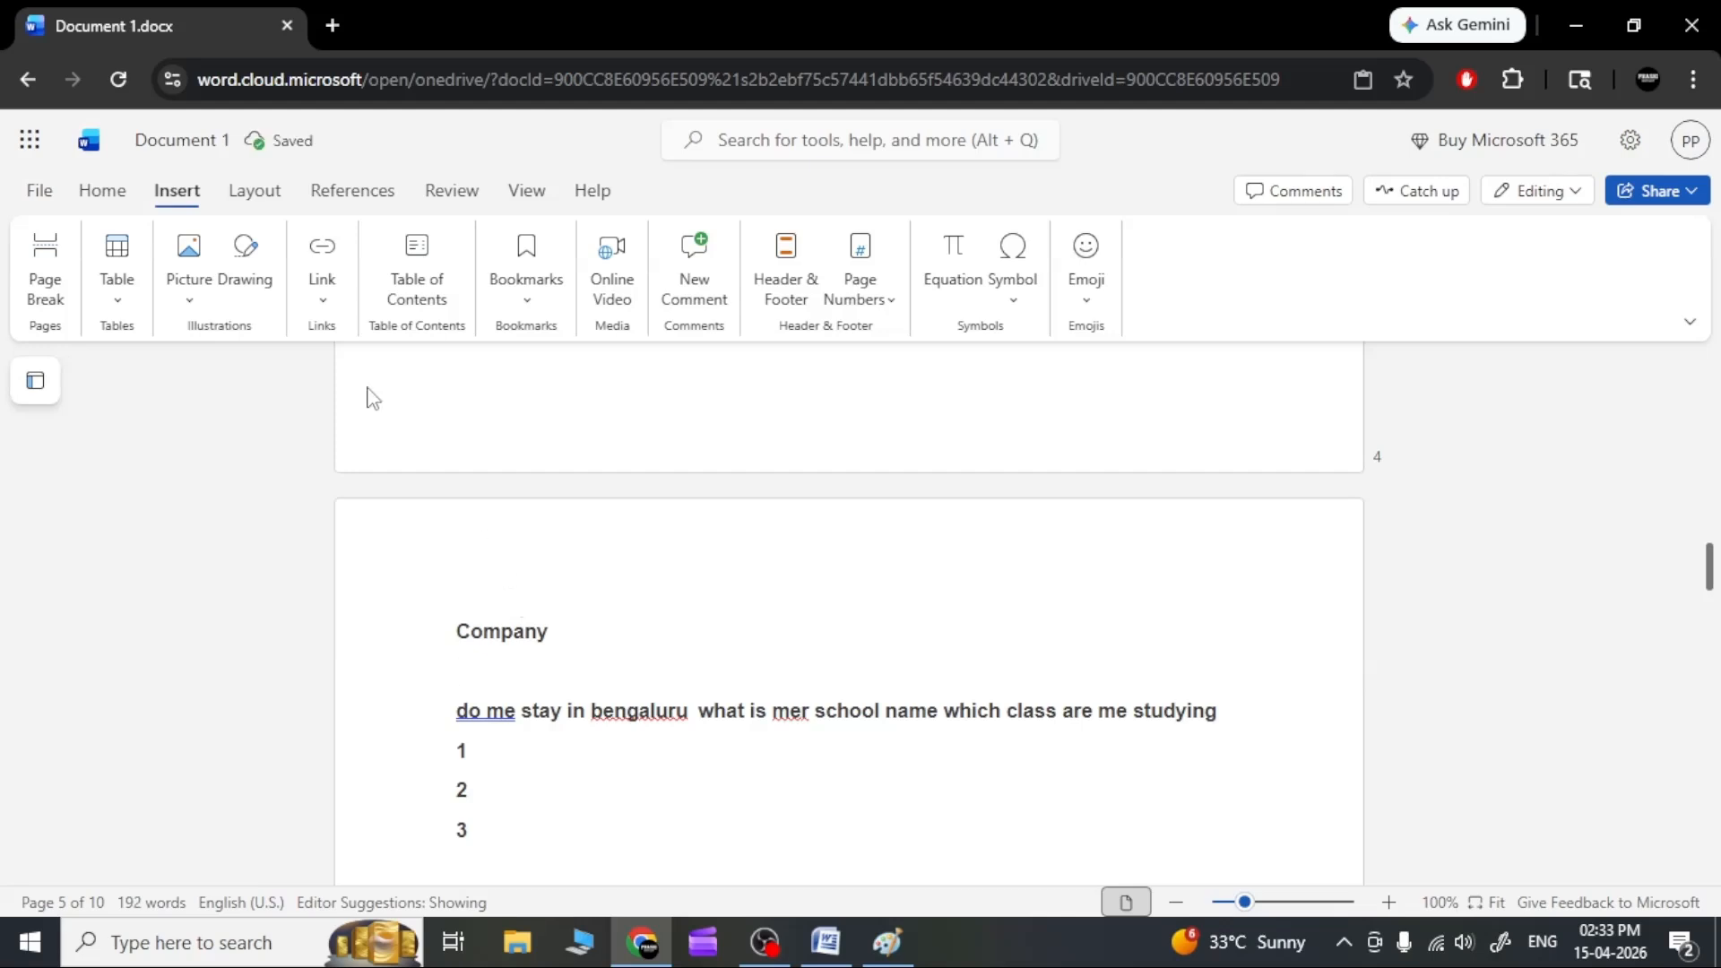
# Insert a table of contents beneath the "Company" line and select its placeholder text.
pyautogui.click(401, 301)
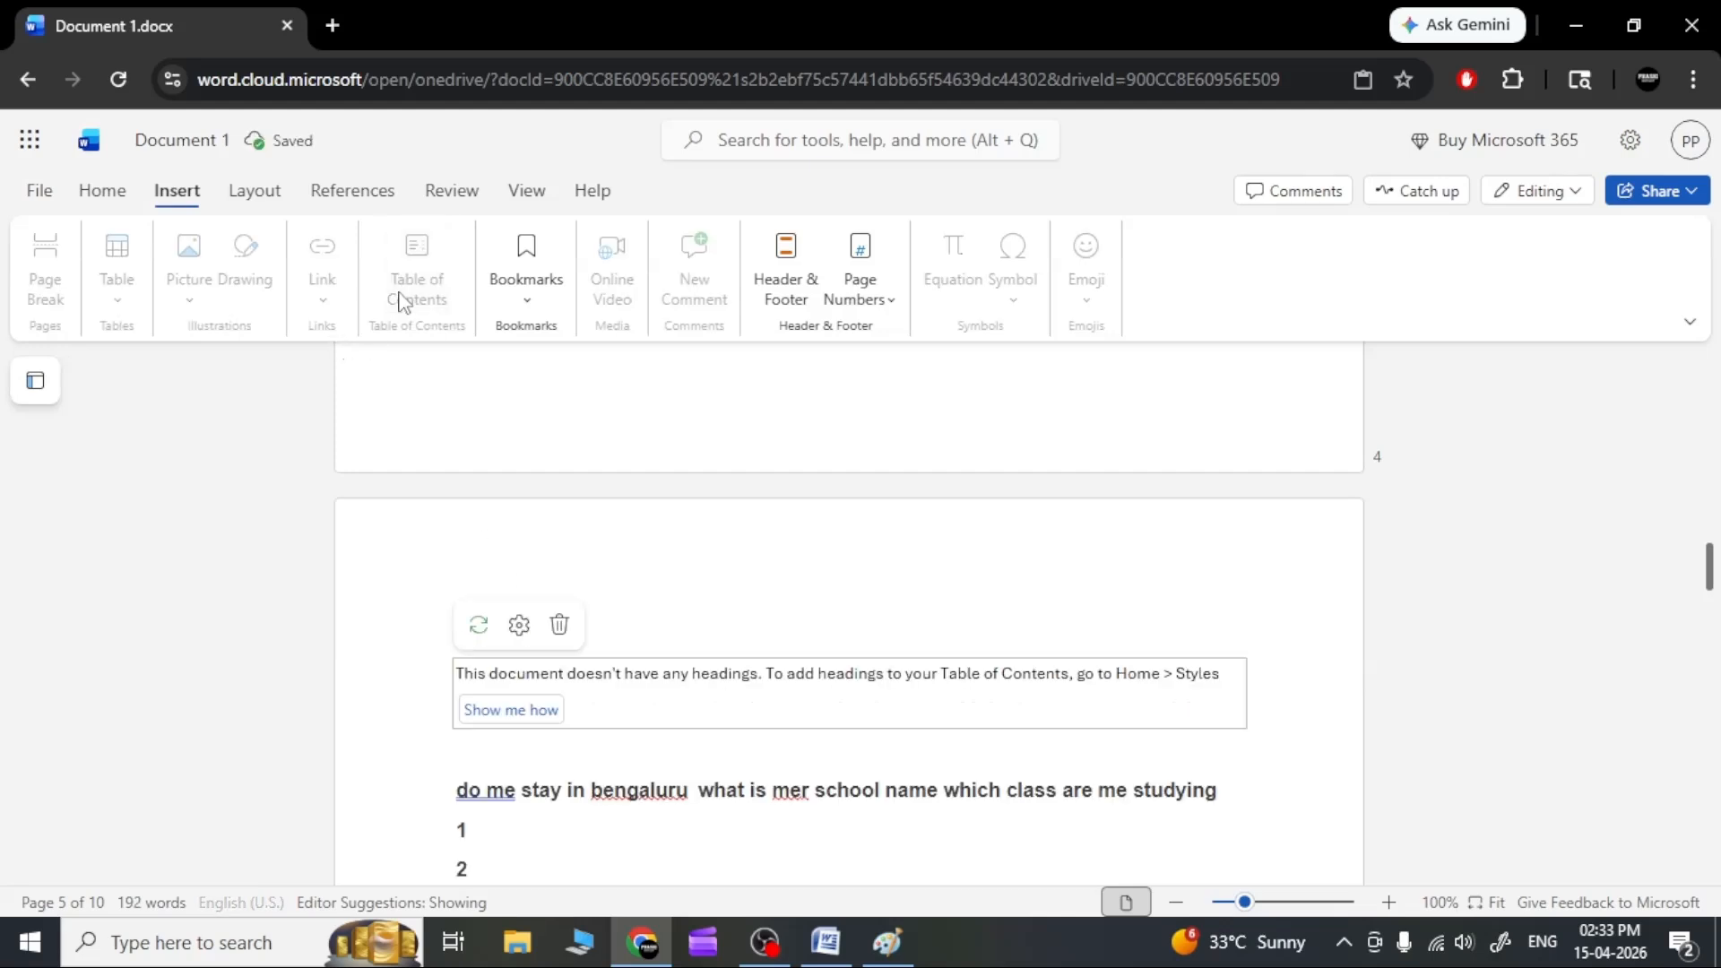
pyautogui.click(659, 622)
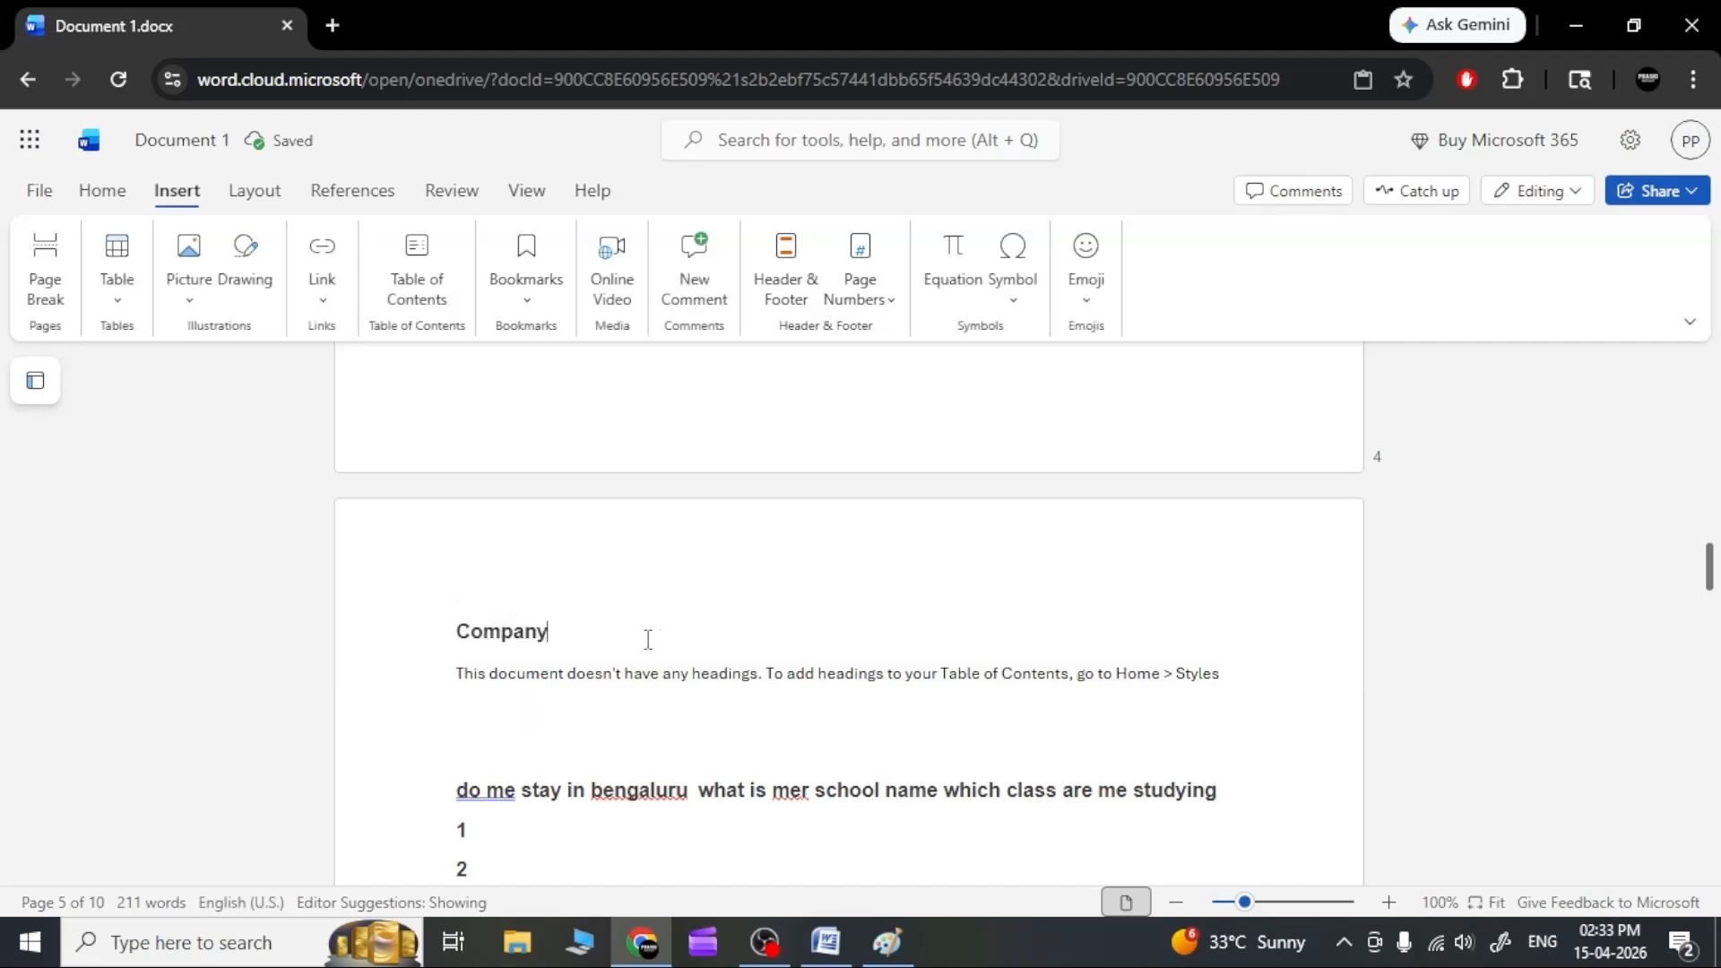
pyautogui.click(620, 679)
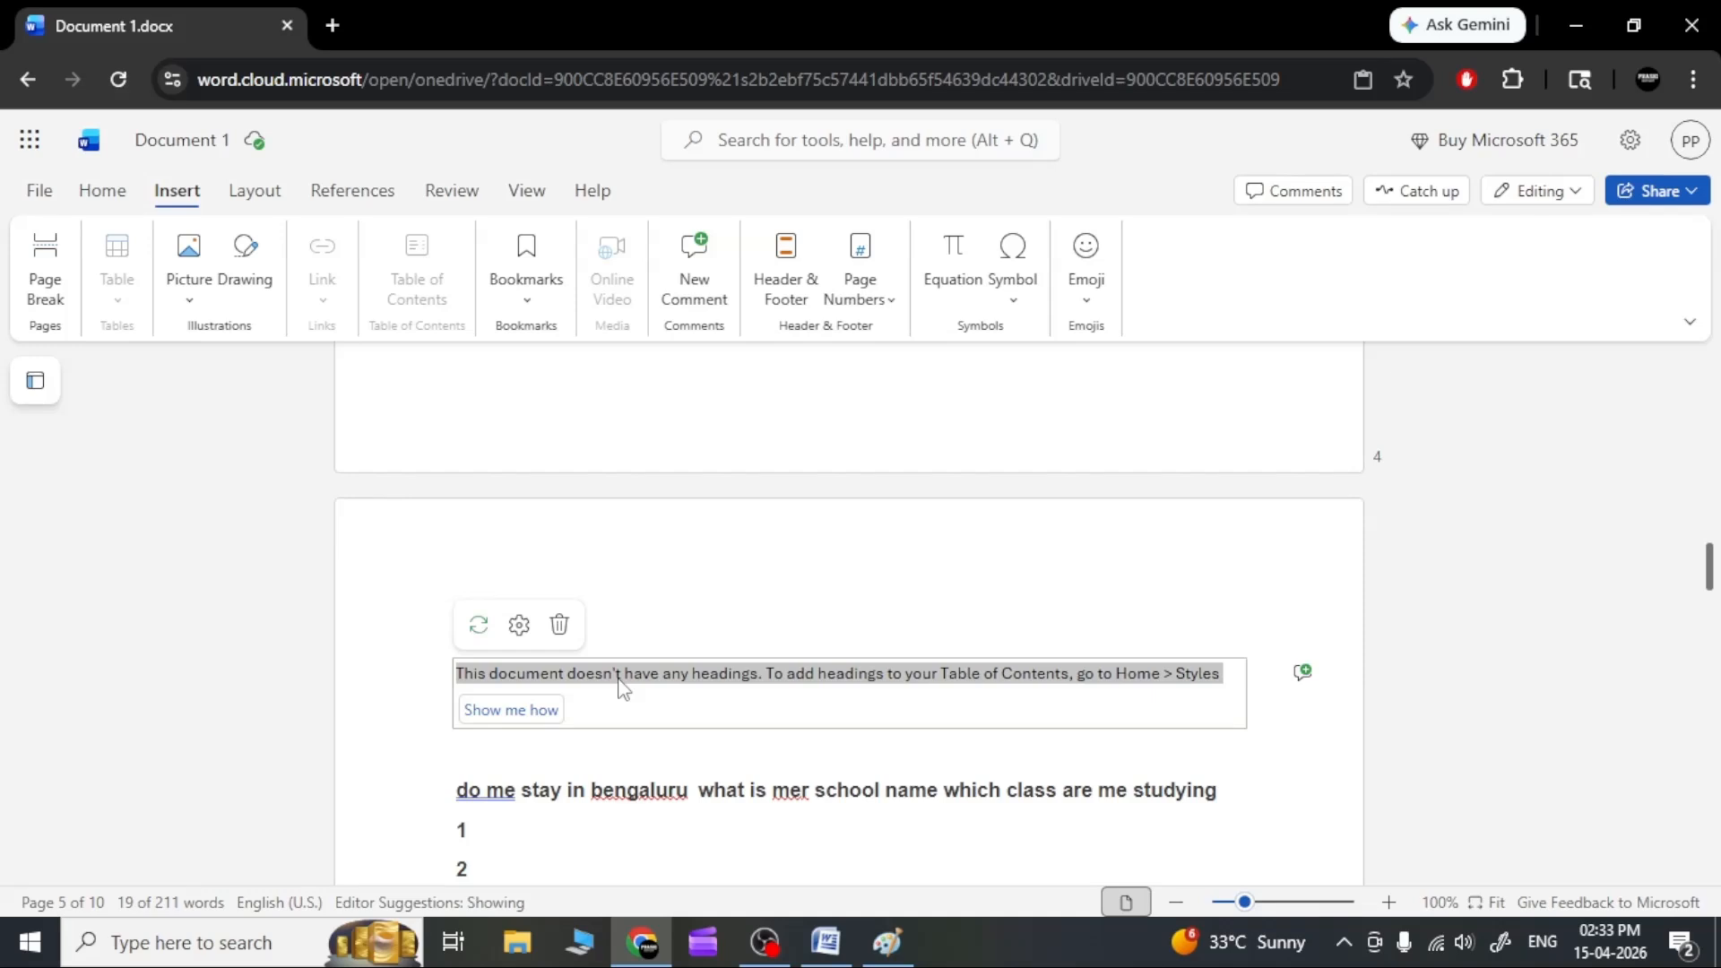
pyautogui.click(625, 678)
pyautogui.click(625, 679)
pyautogui.click(627, 678)
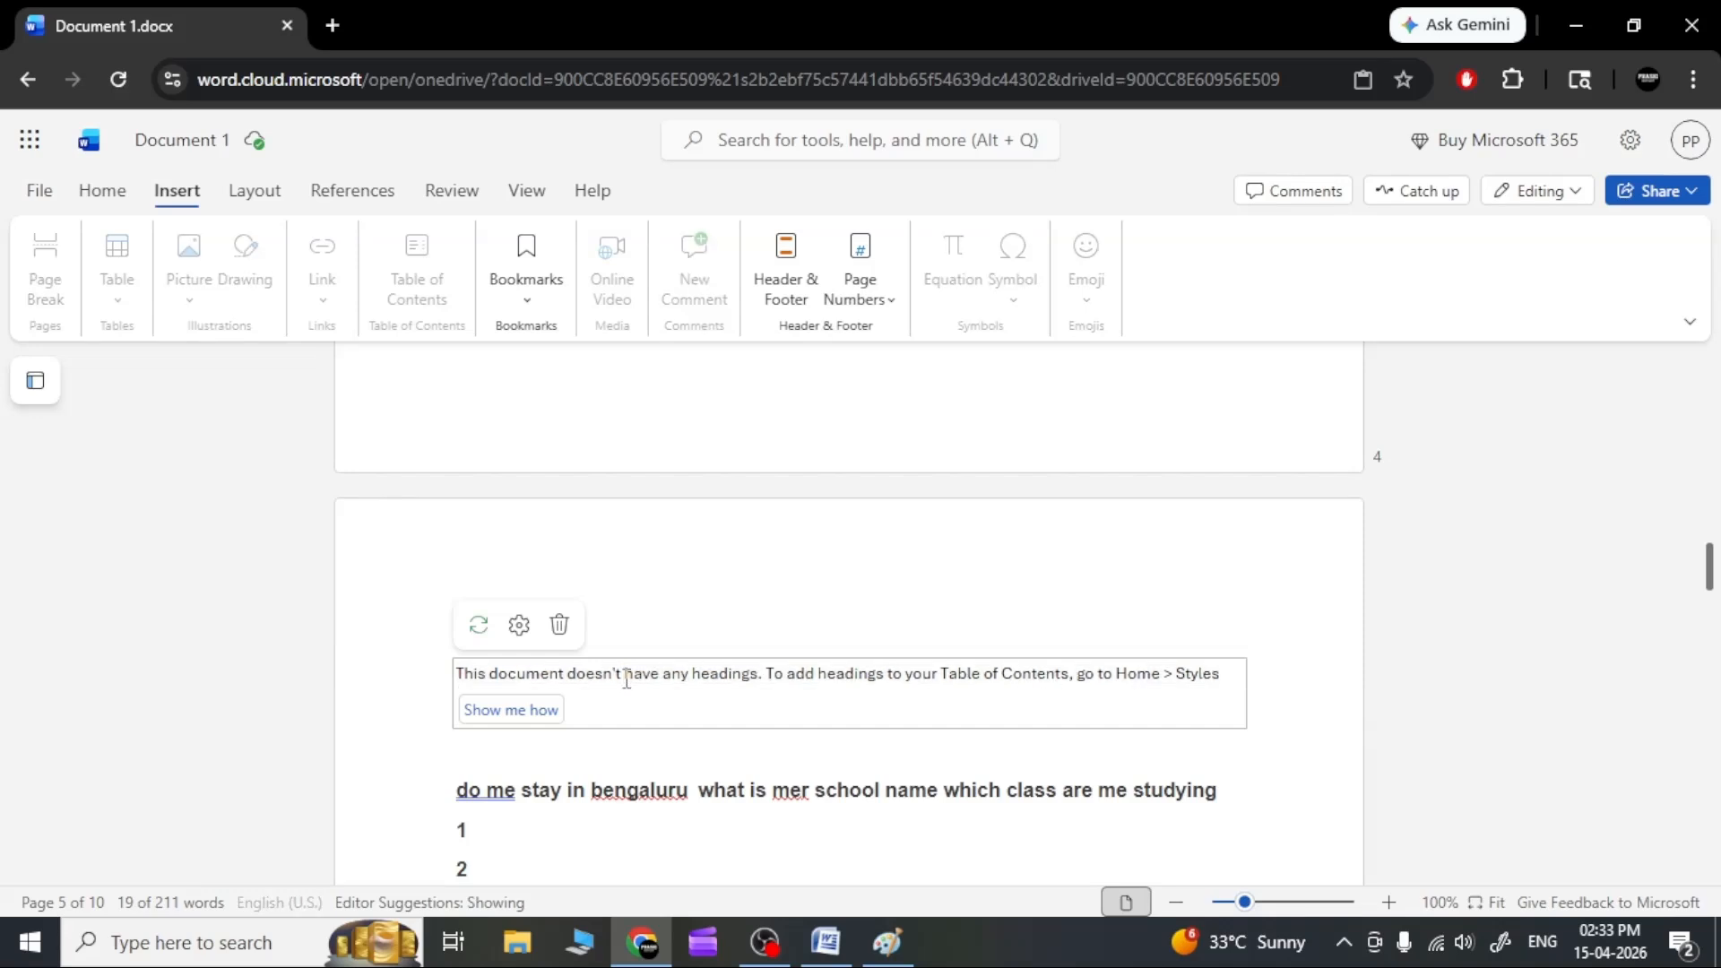
pyautogui.tripleClick(626, 679)
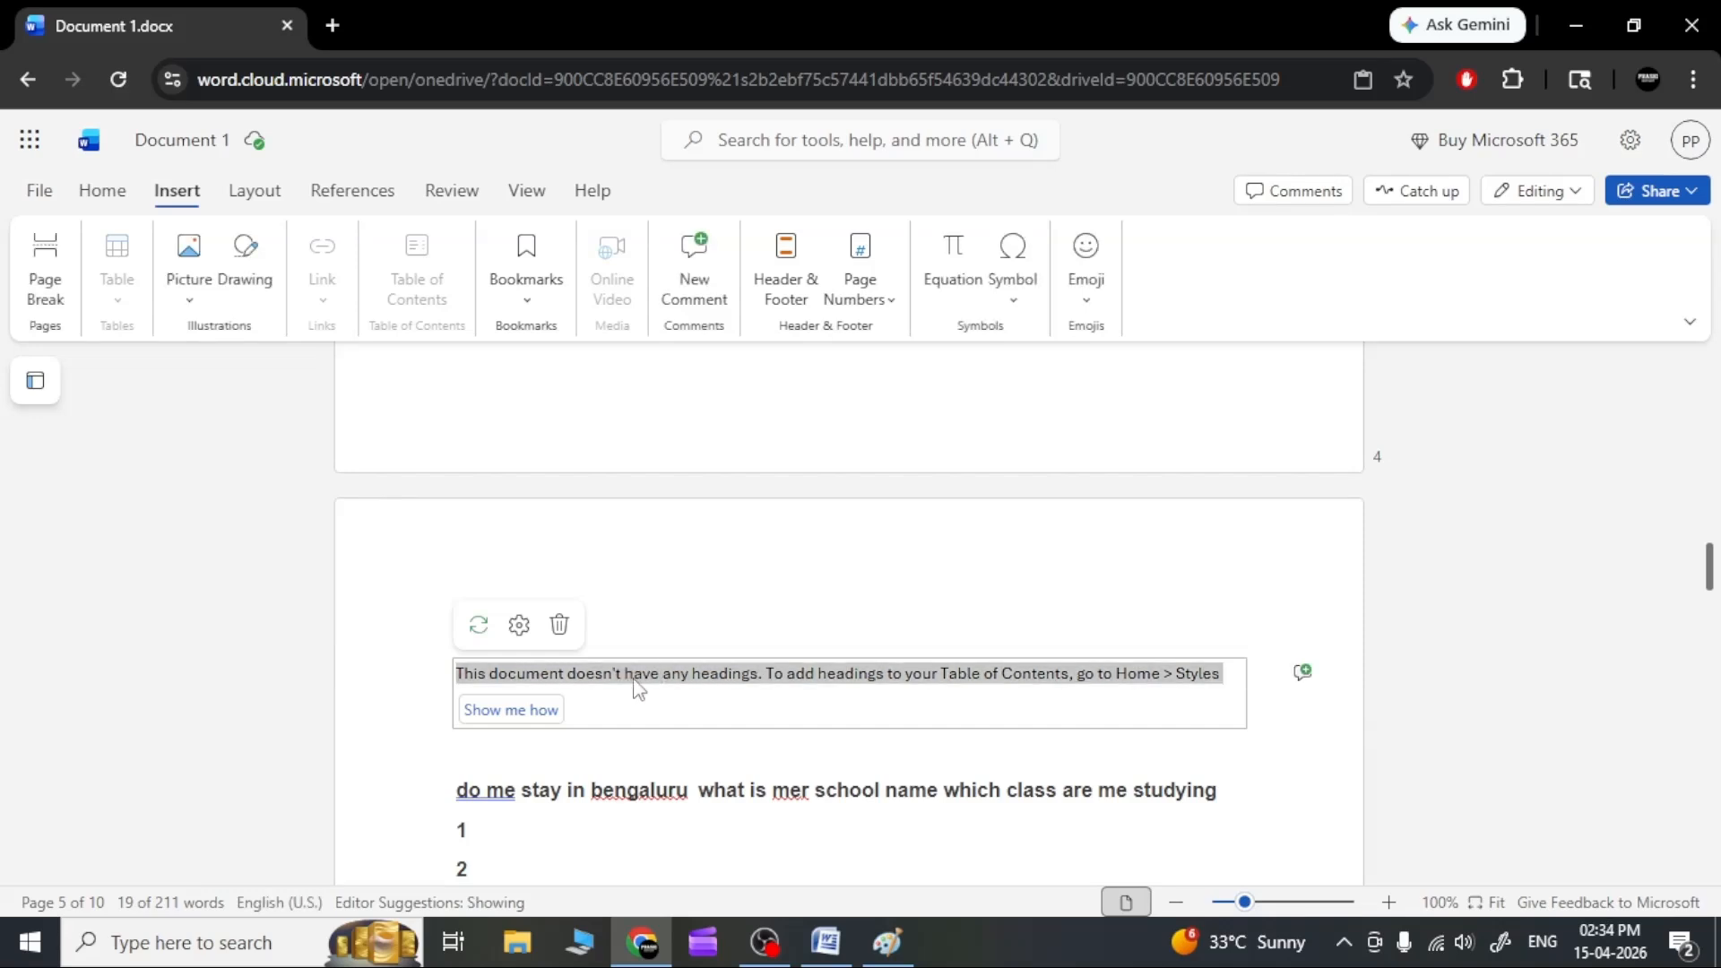
pyautogui.click(670, 679)
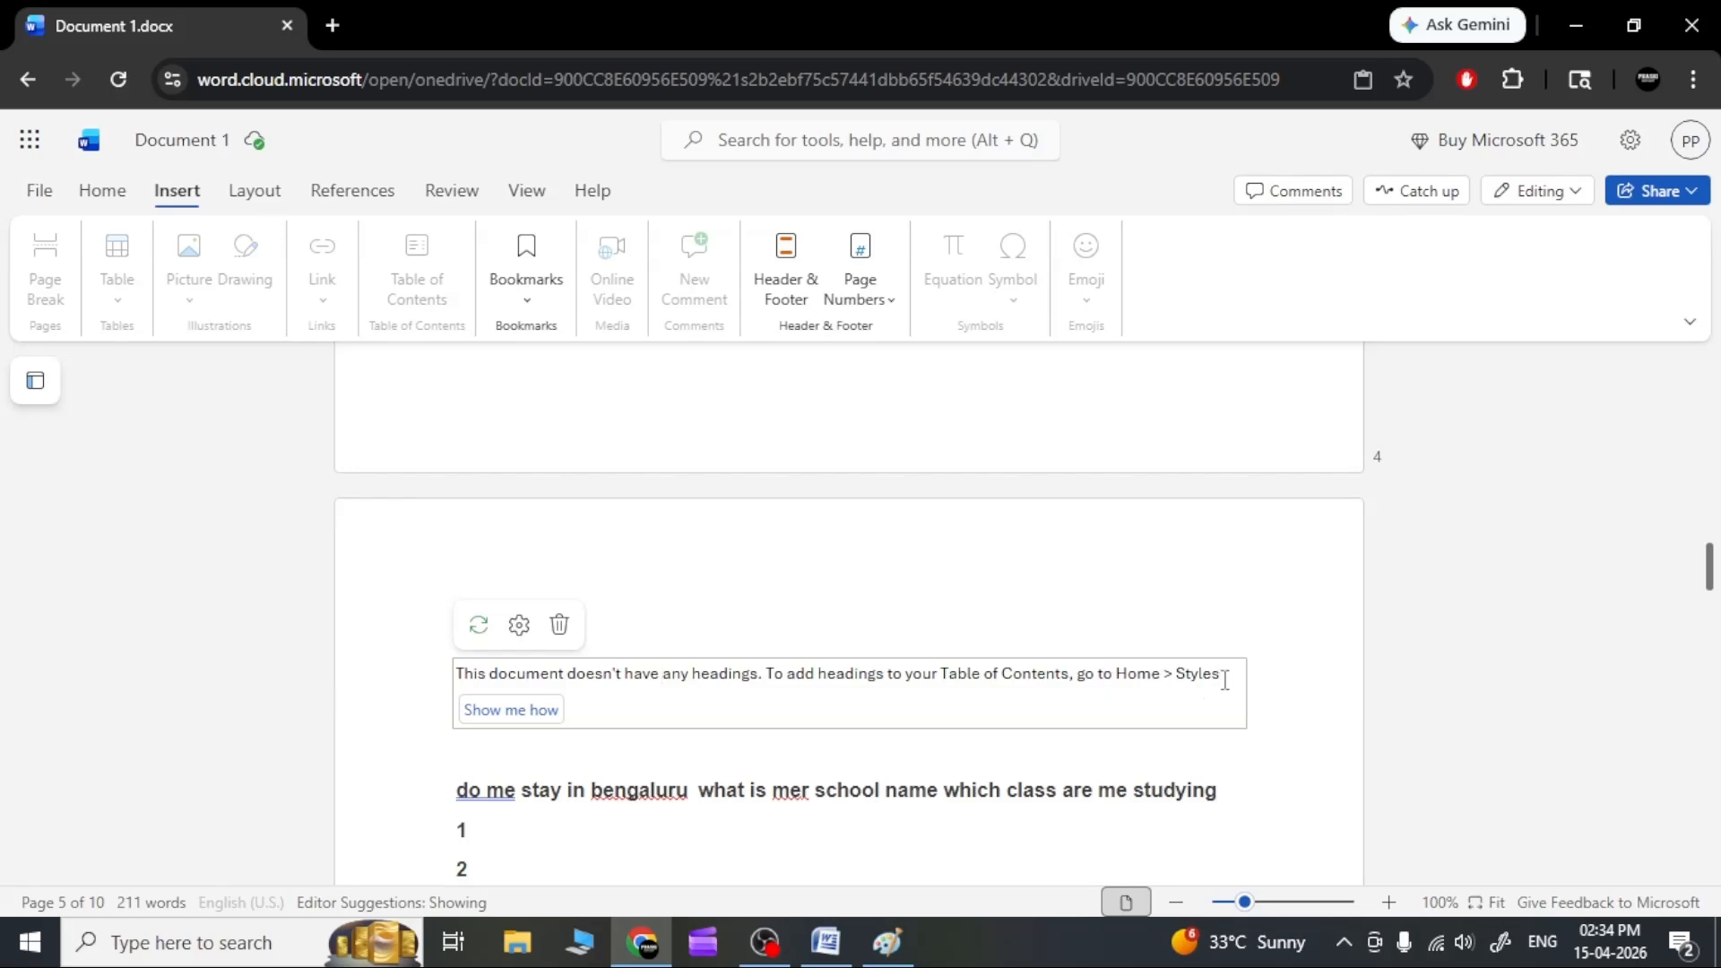
# View the table of contents guidance on creating headings and look through the available heading styles.
pyautogui.click(521, 714)
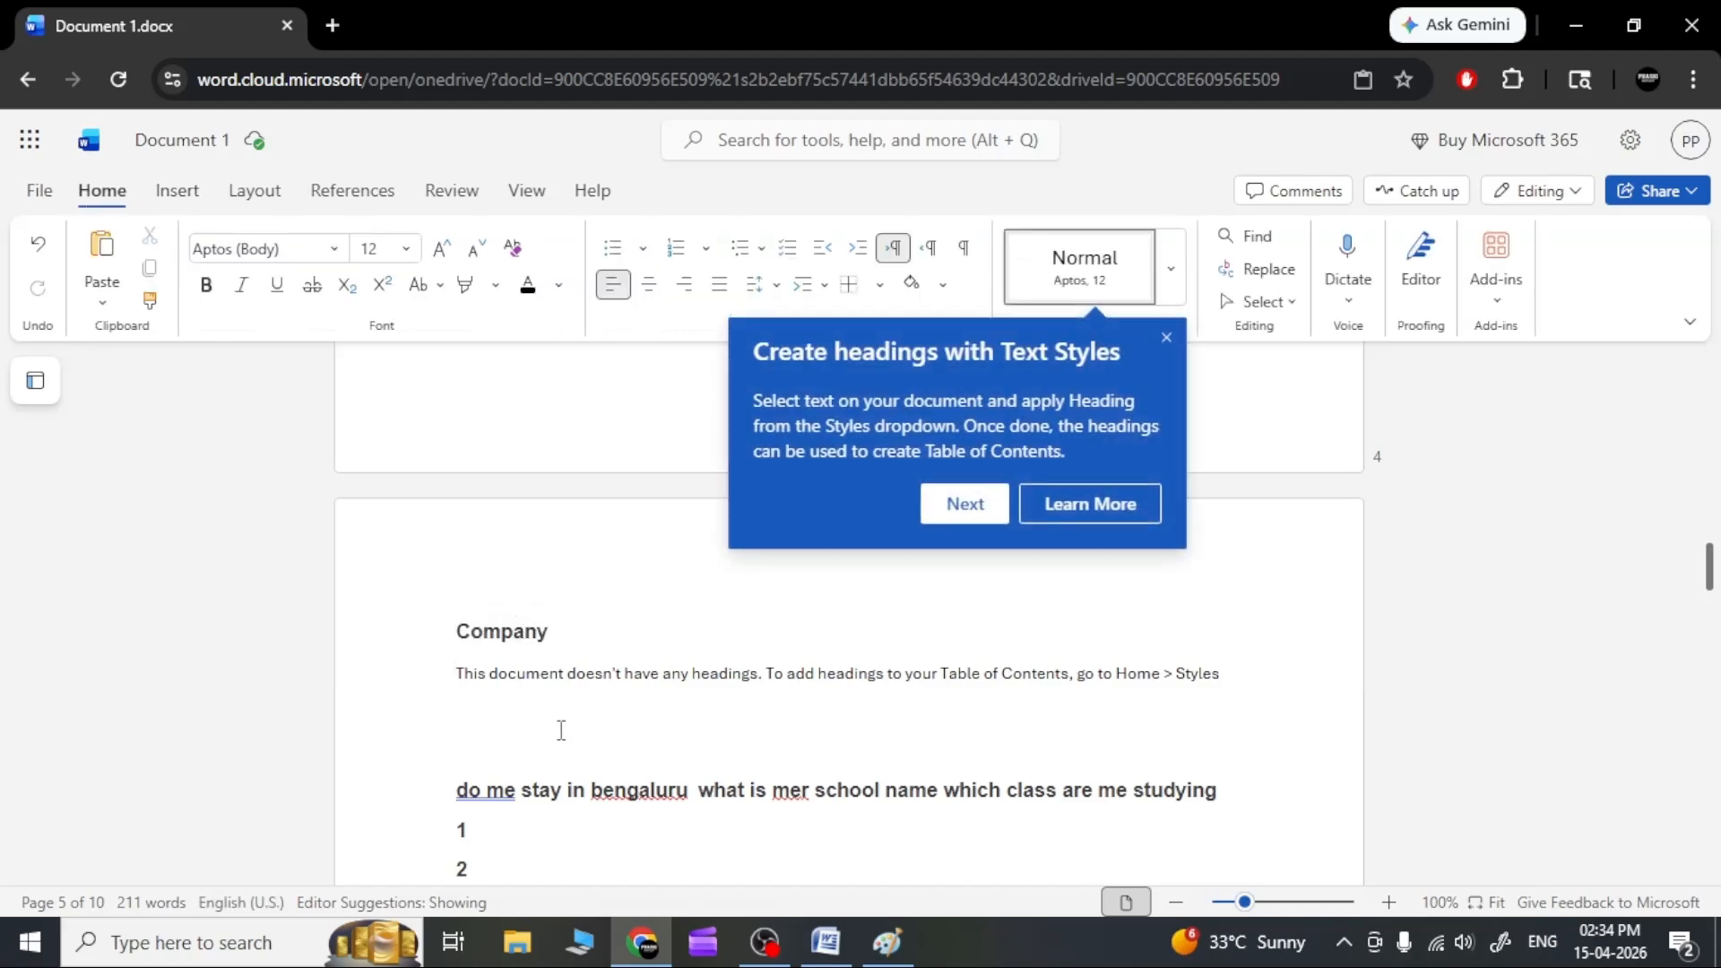
pyautogui.click(995, 504)
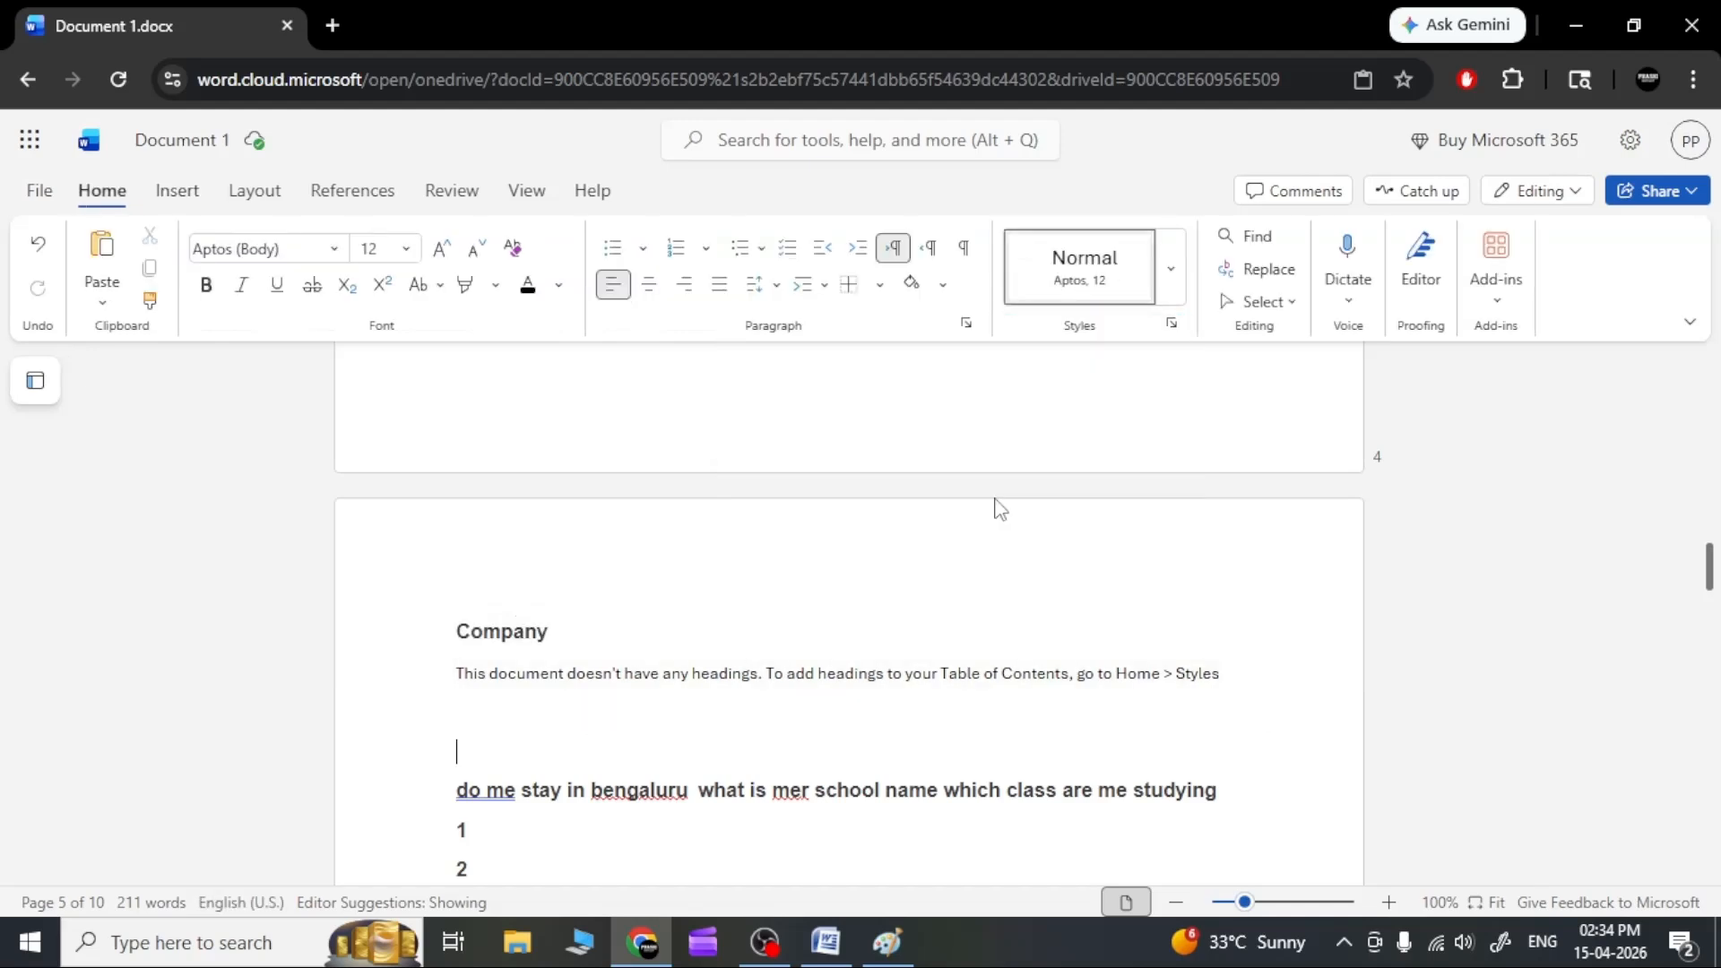
pyautogui.click(1024, 491)
pyautogui.click(1170, 269)
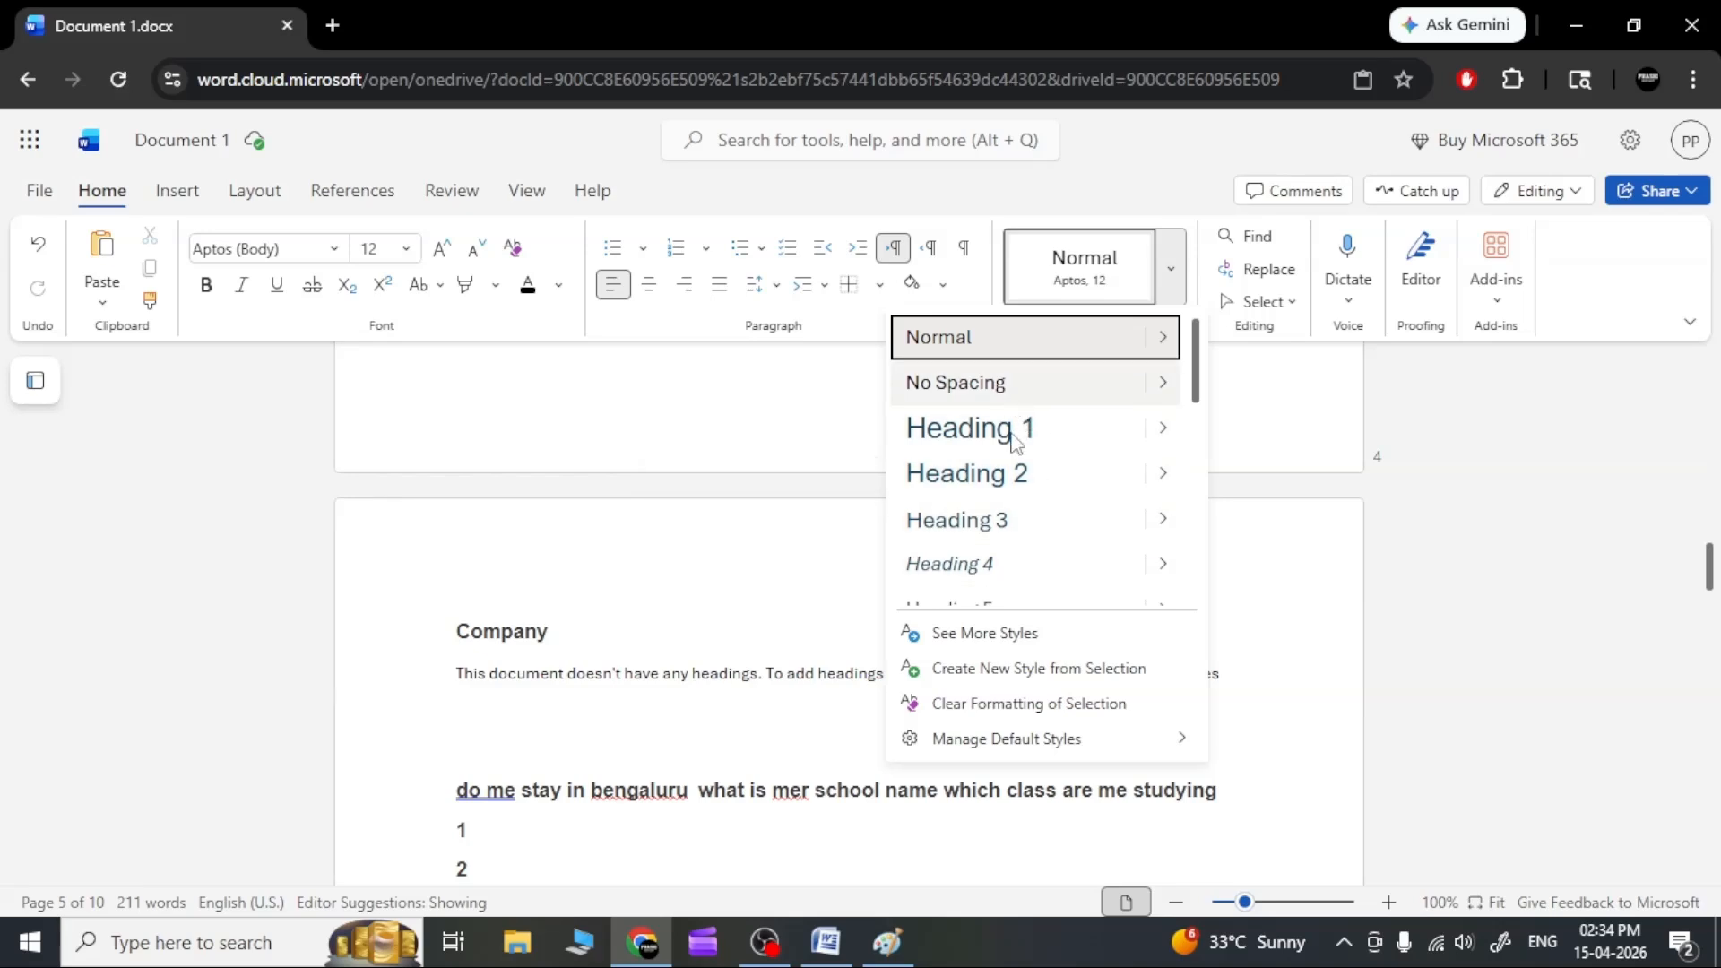
pyautogui.click(659, 653)
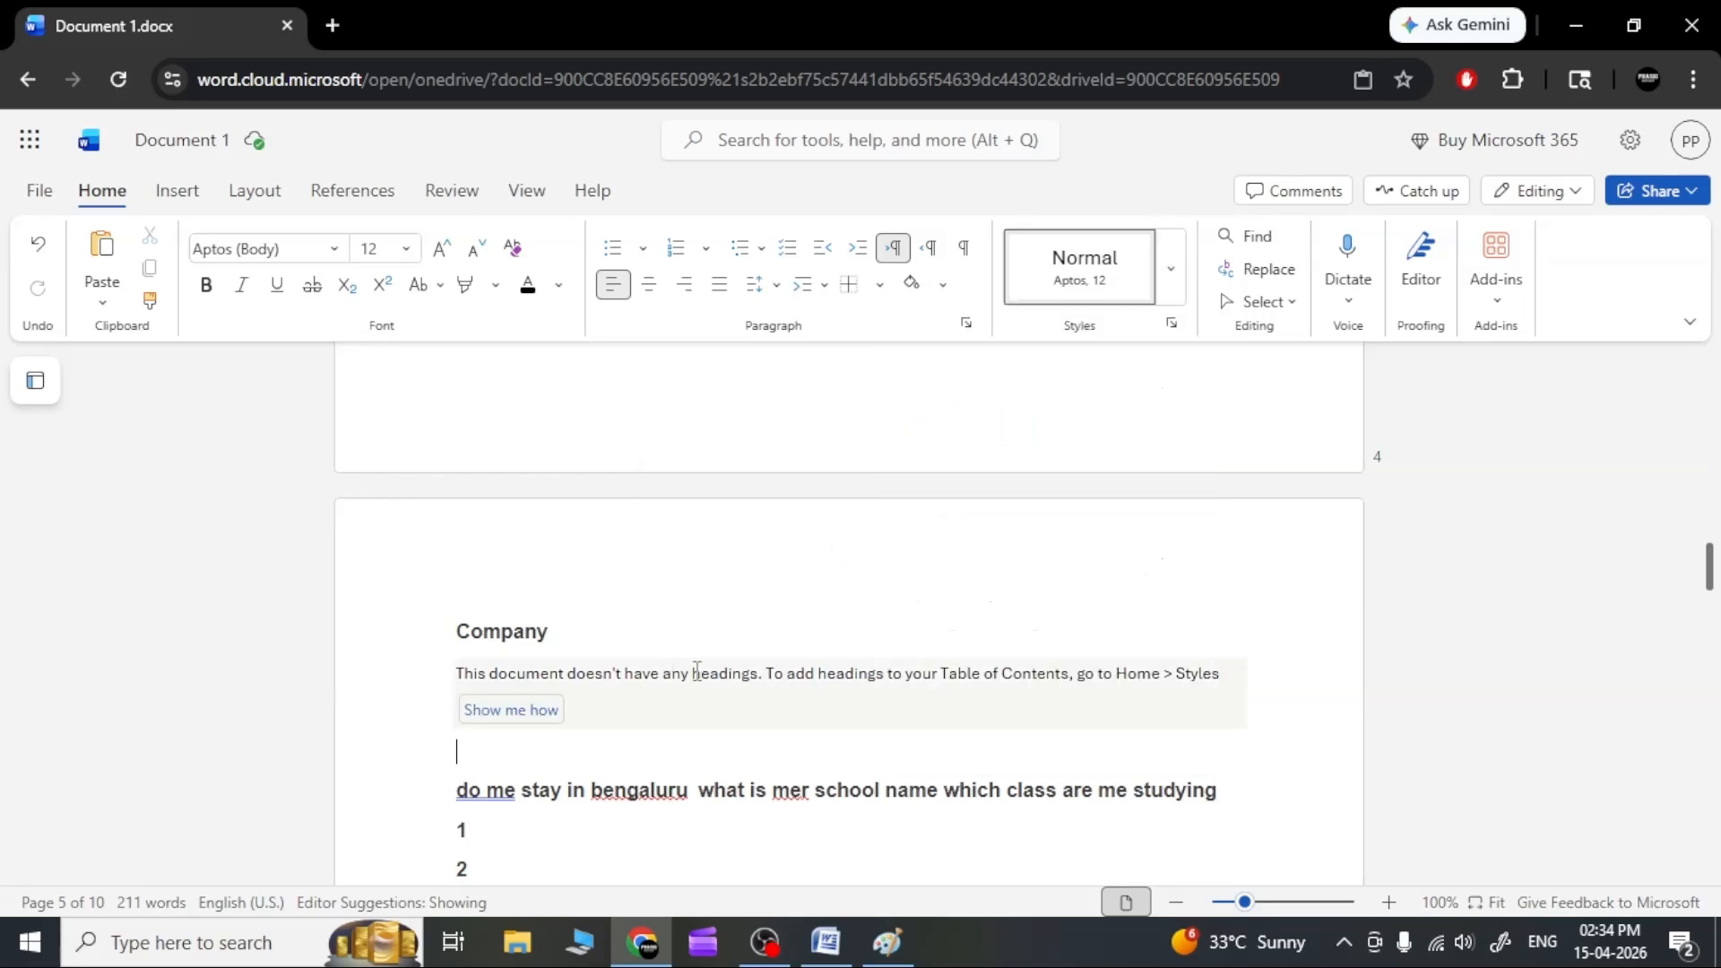
# Open the settings of the table of contents beneath "Company" and remove that table of contents.
pyautogui.click(693, 673)
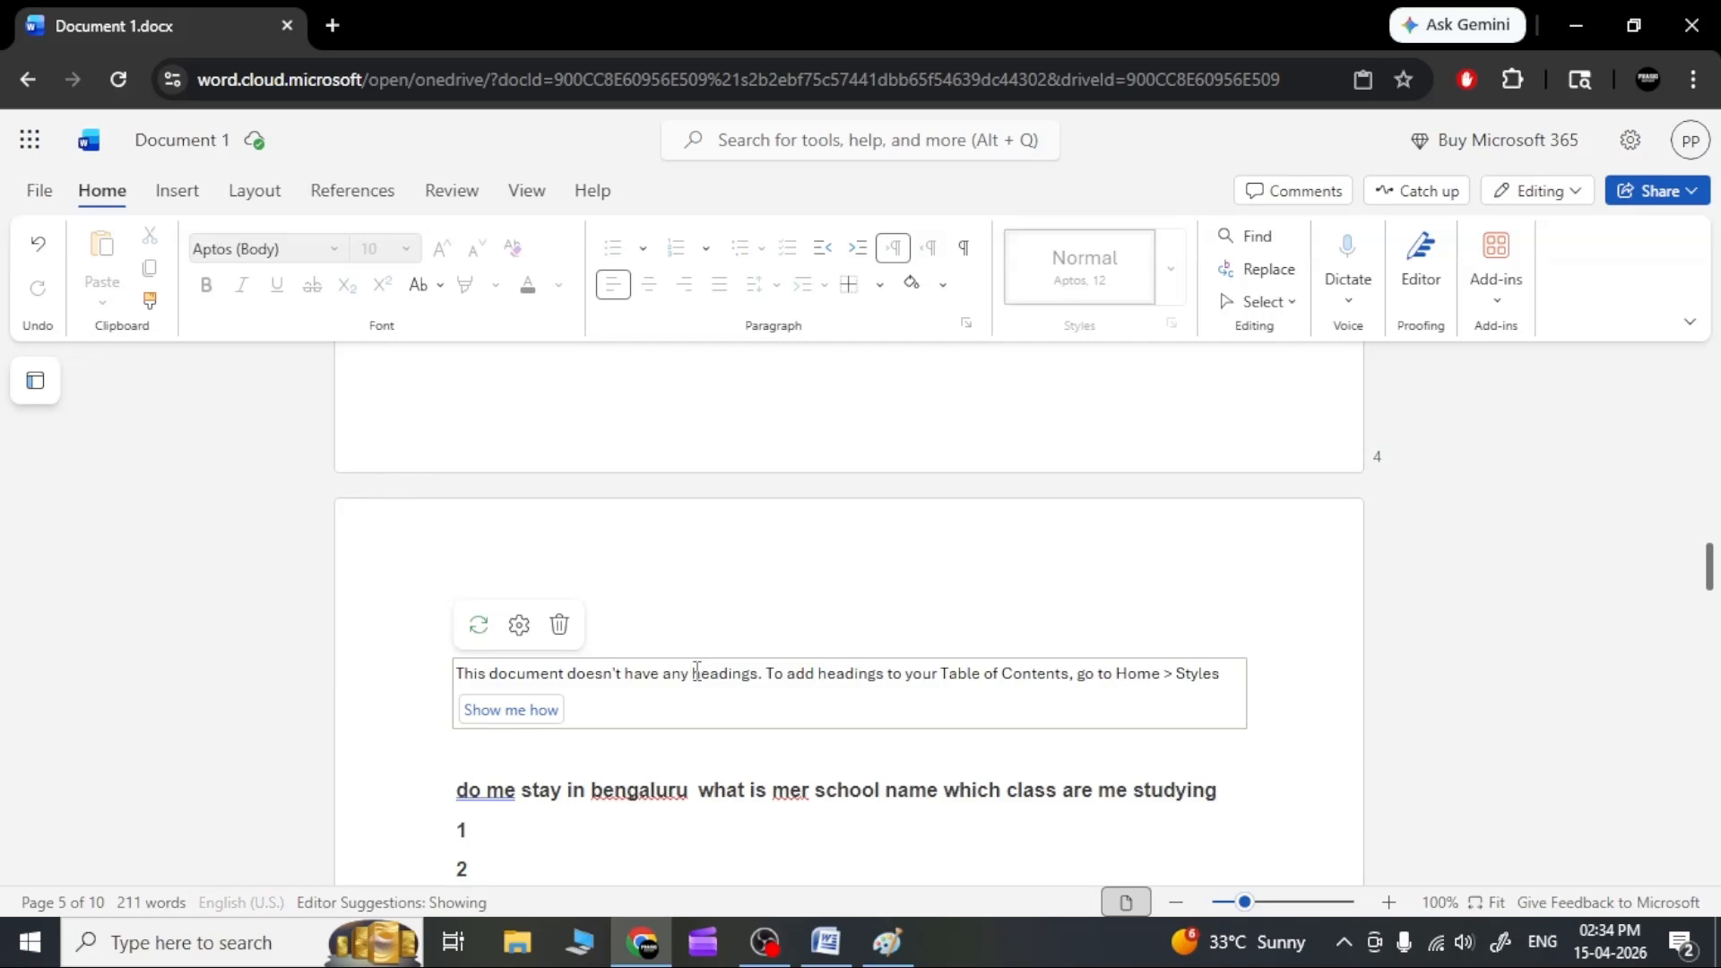
pyautogui.tripleClick(696, 673)
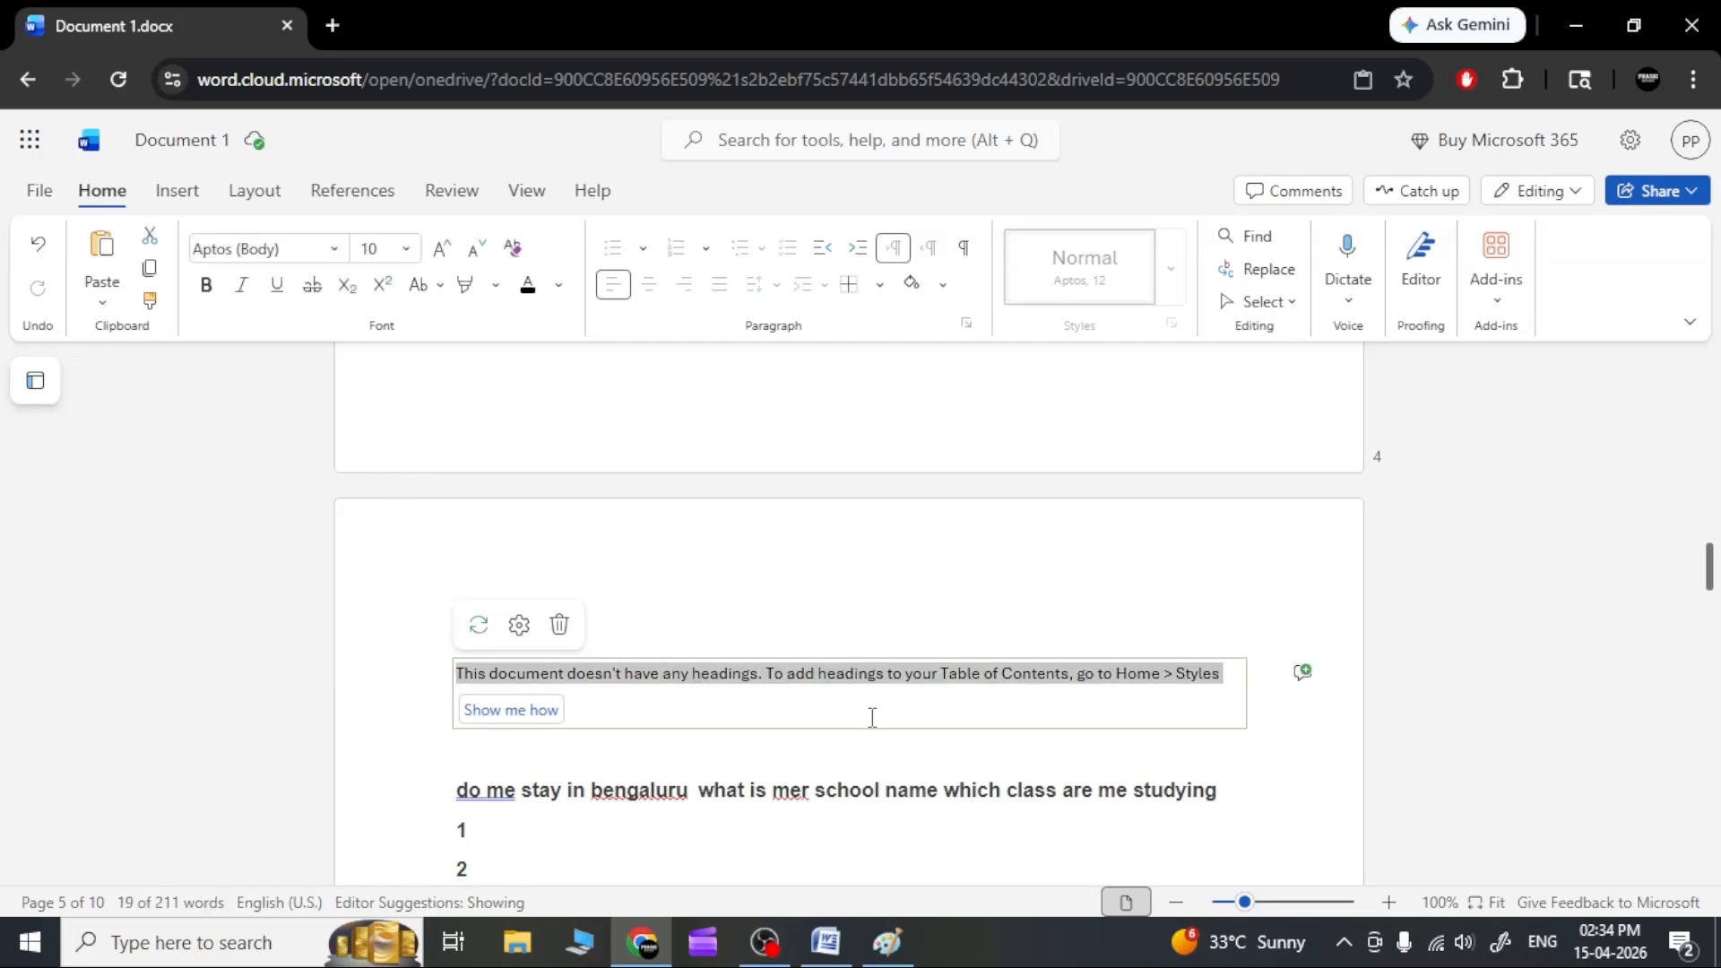
pyautogui.click(517, 624)
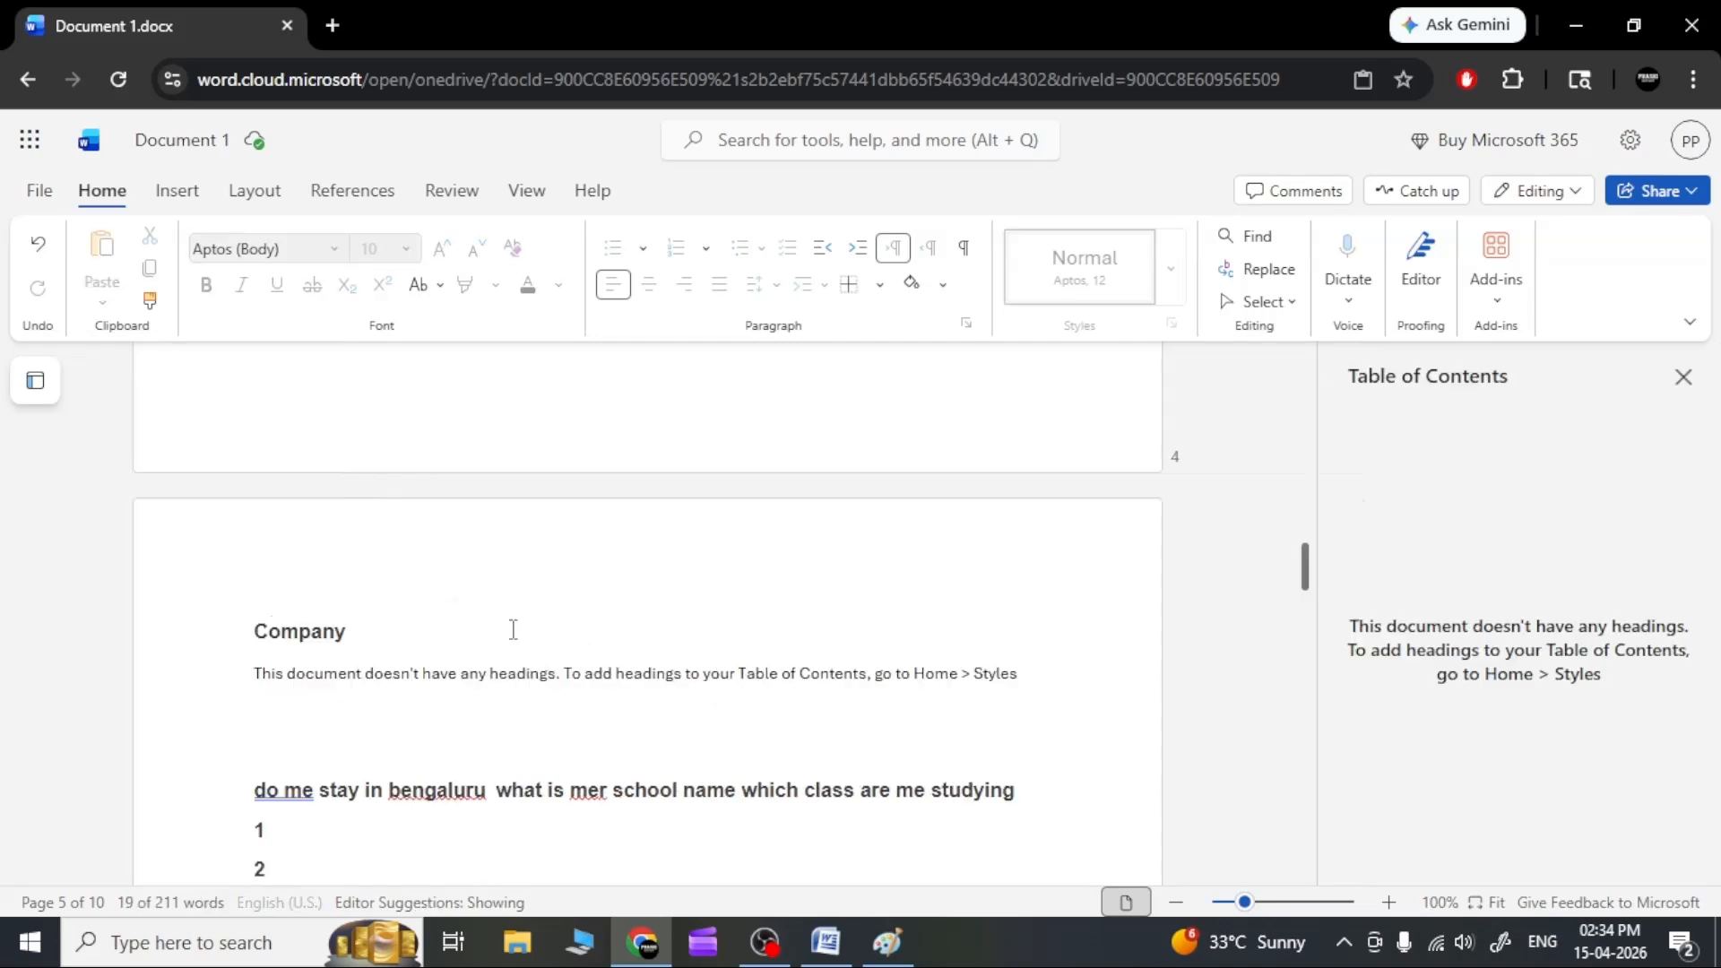
pyautogui.click(455, 673)
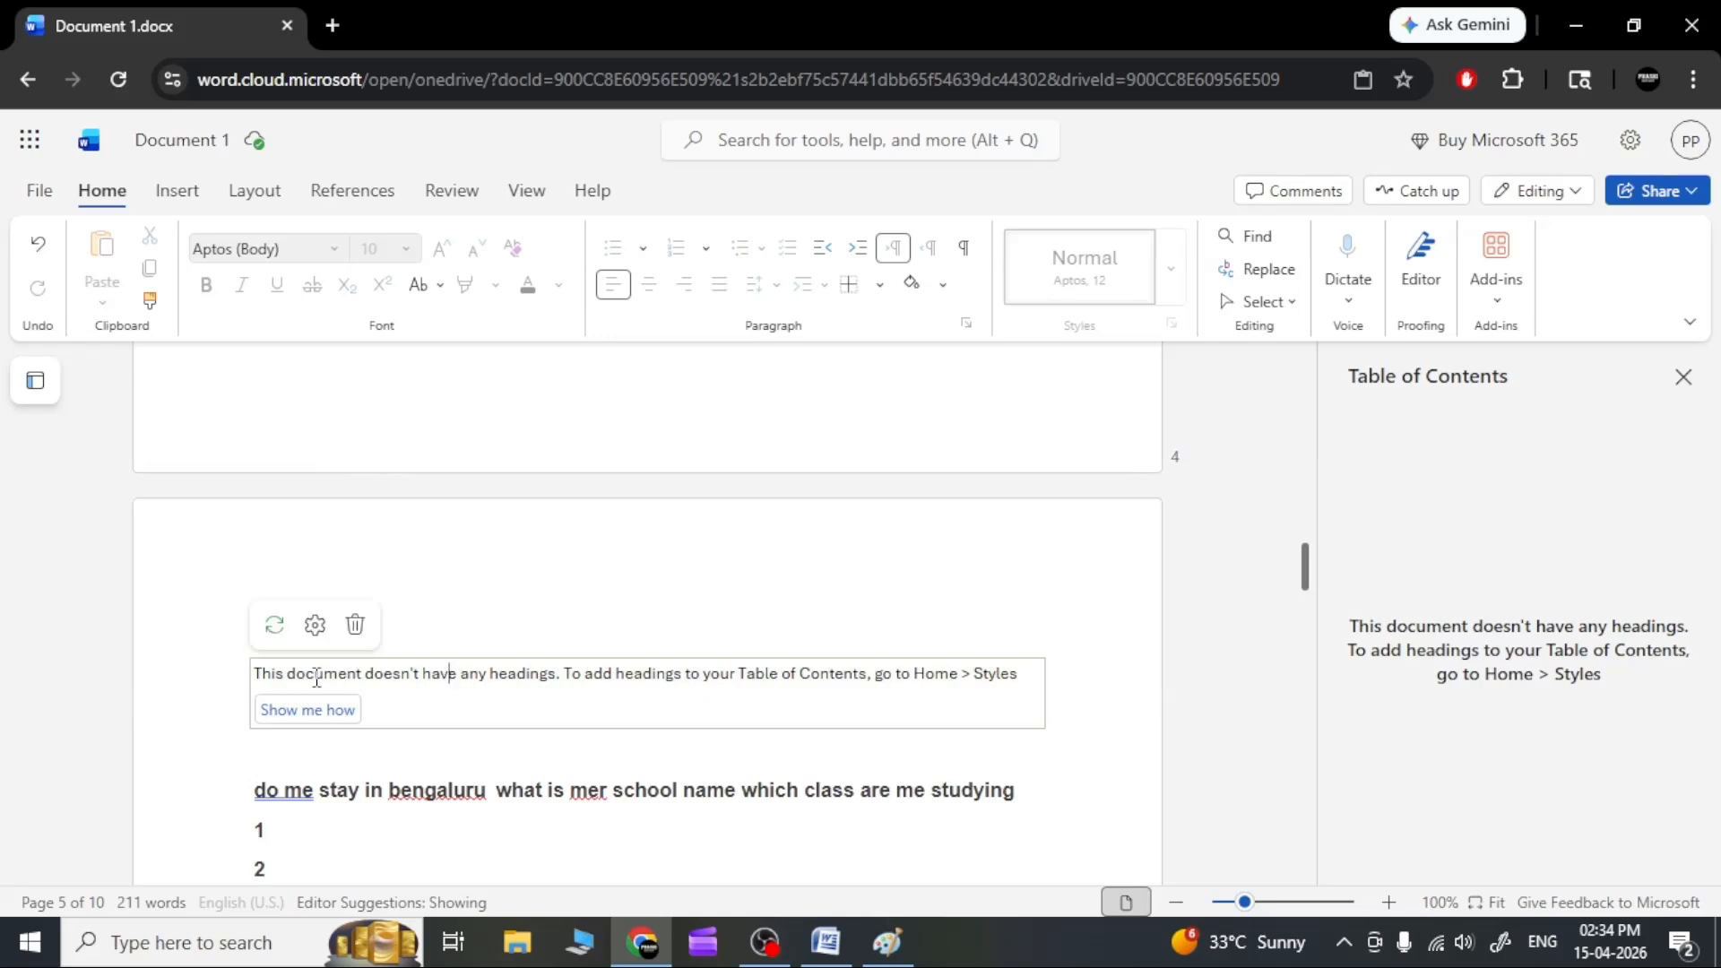
pyautogui.click(355, 625)
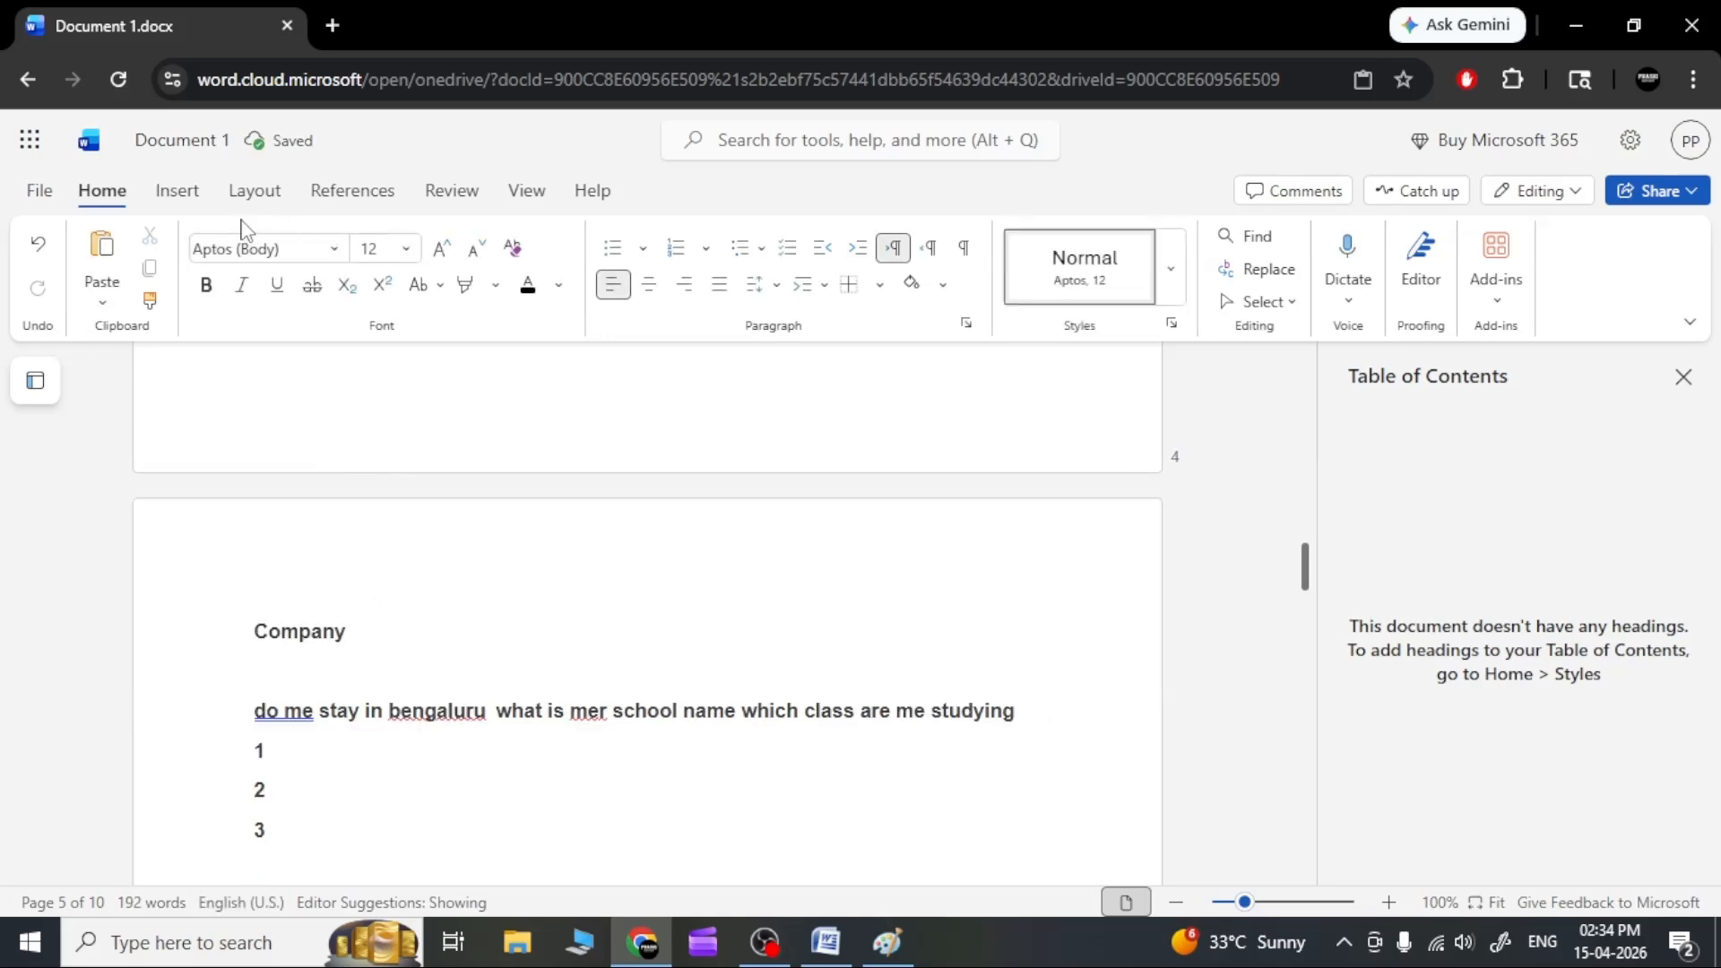
# View the bookmark options and add a new bookmark on part of the word "computer" in the "What is computer" line on page 1.
pyautogui.click(166, 194)
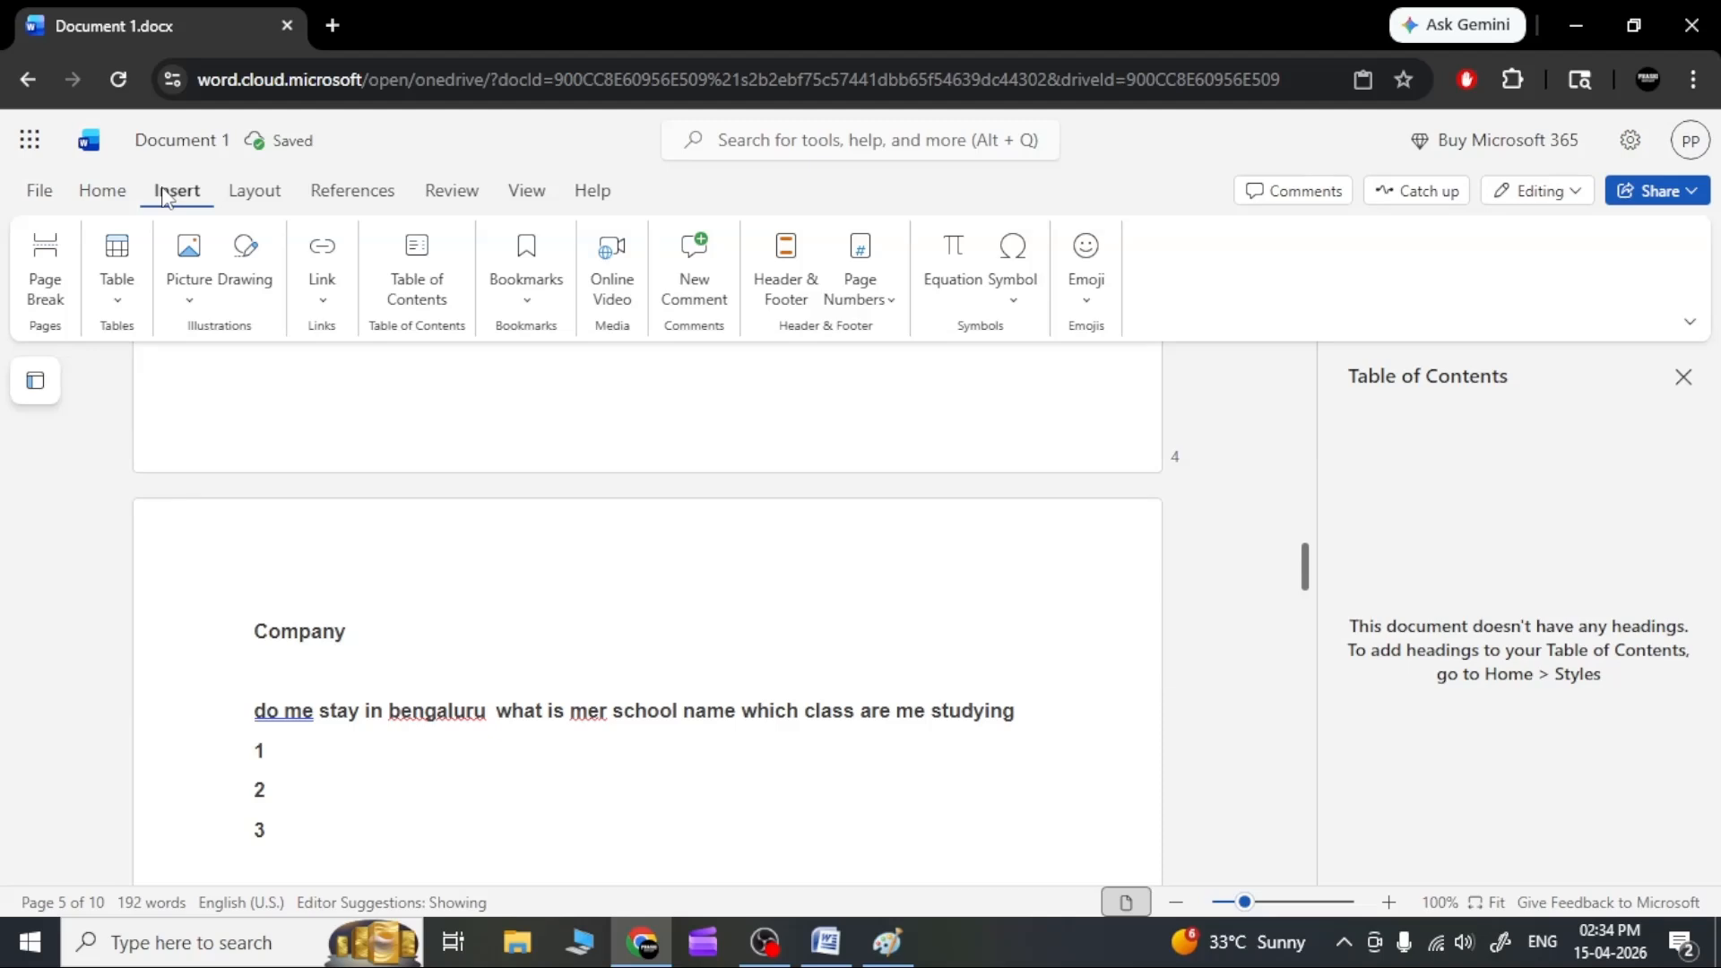
pyautogui.click(536, 310)
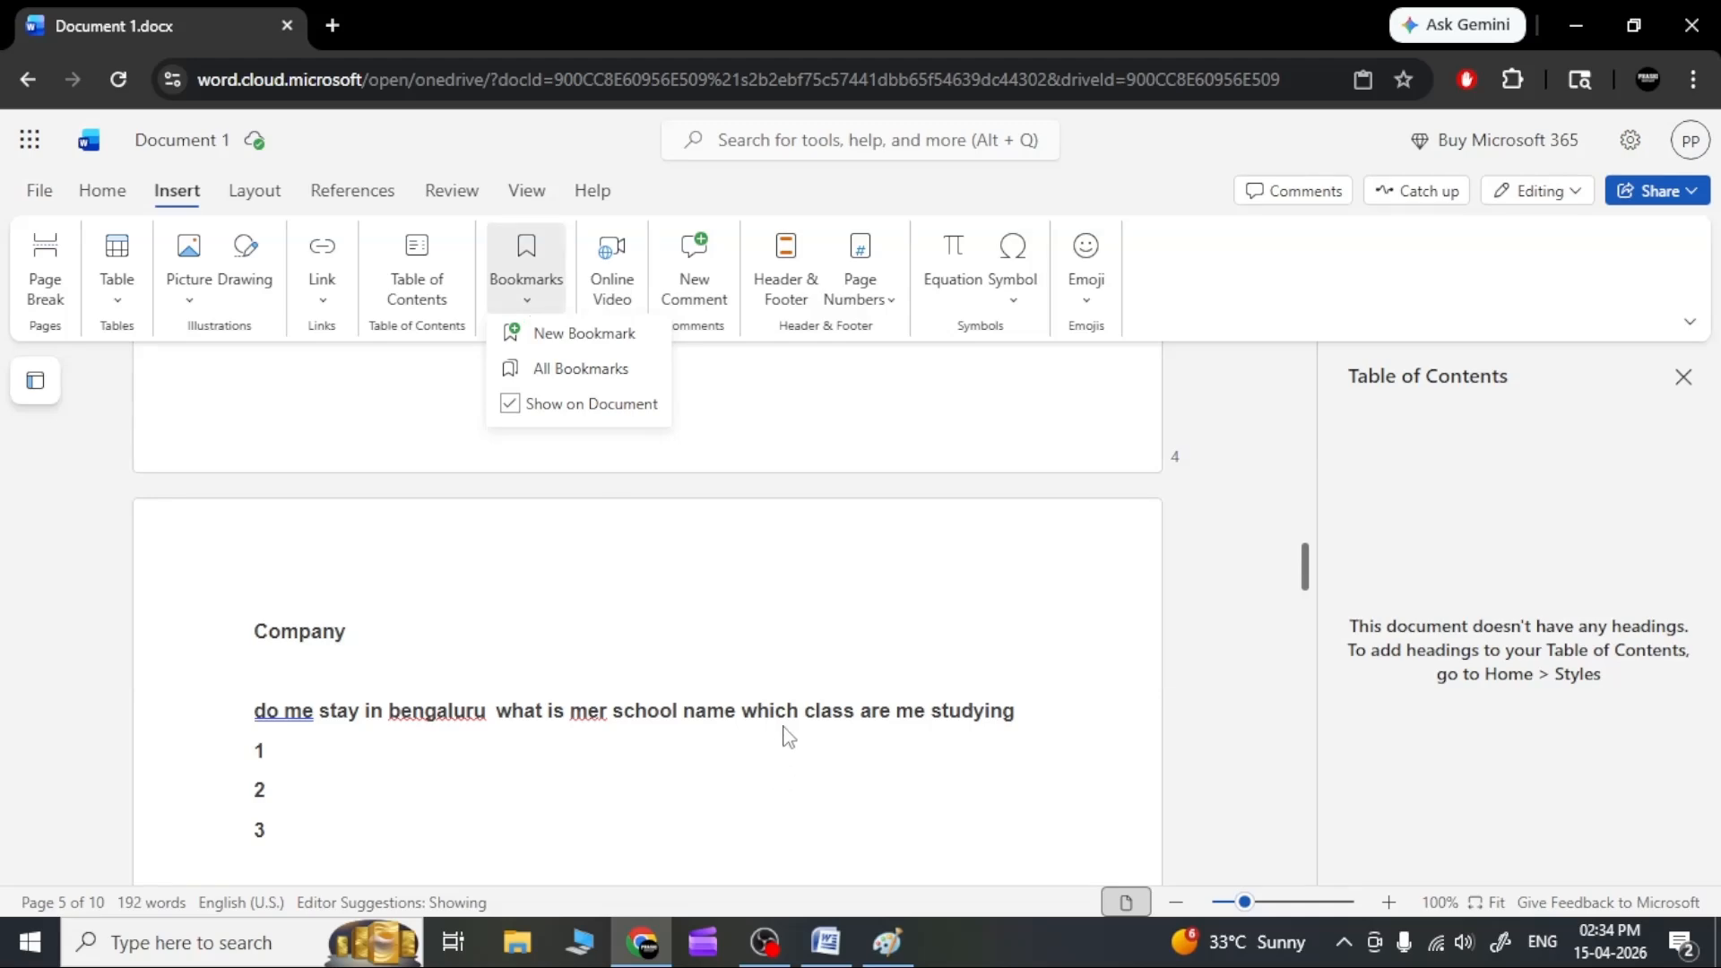
pyautogui.click(771, 683)
pyautogui.scroll(15, 693, 714)
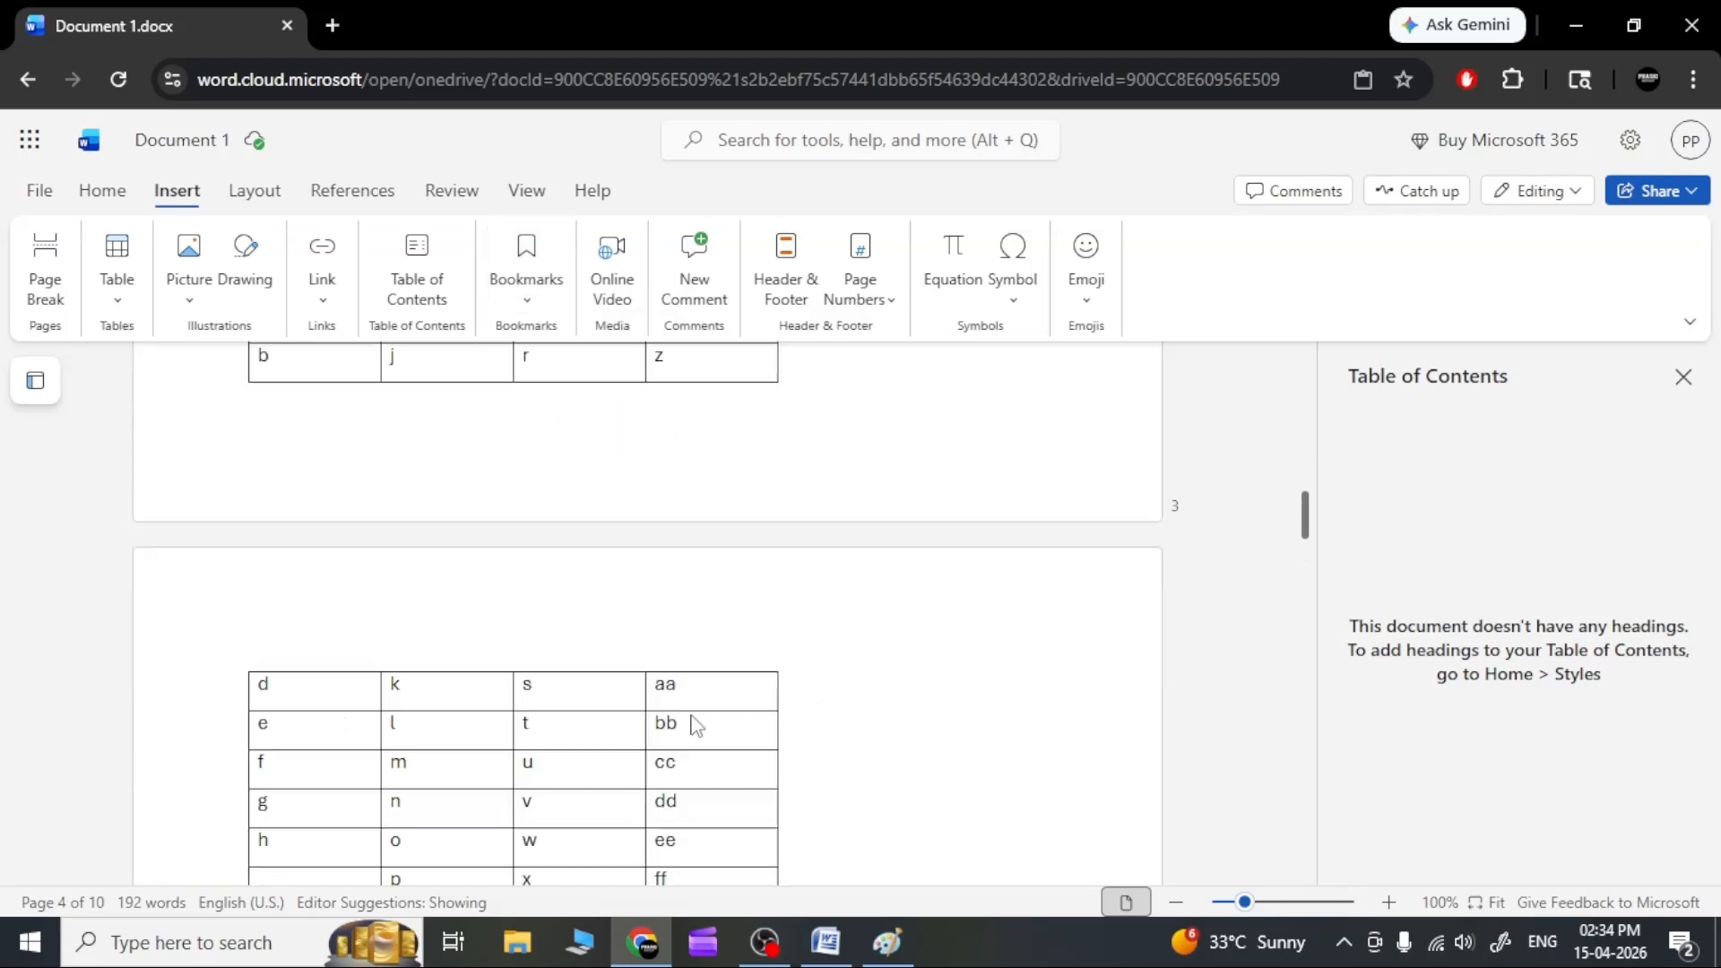
pyautogui.scroll(5, 693, 724)
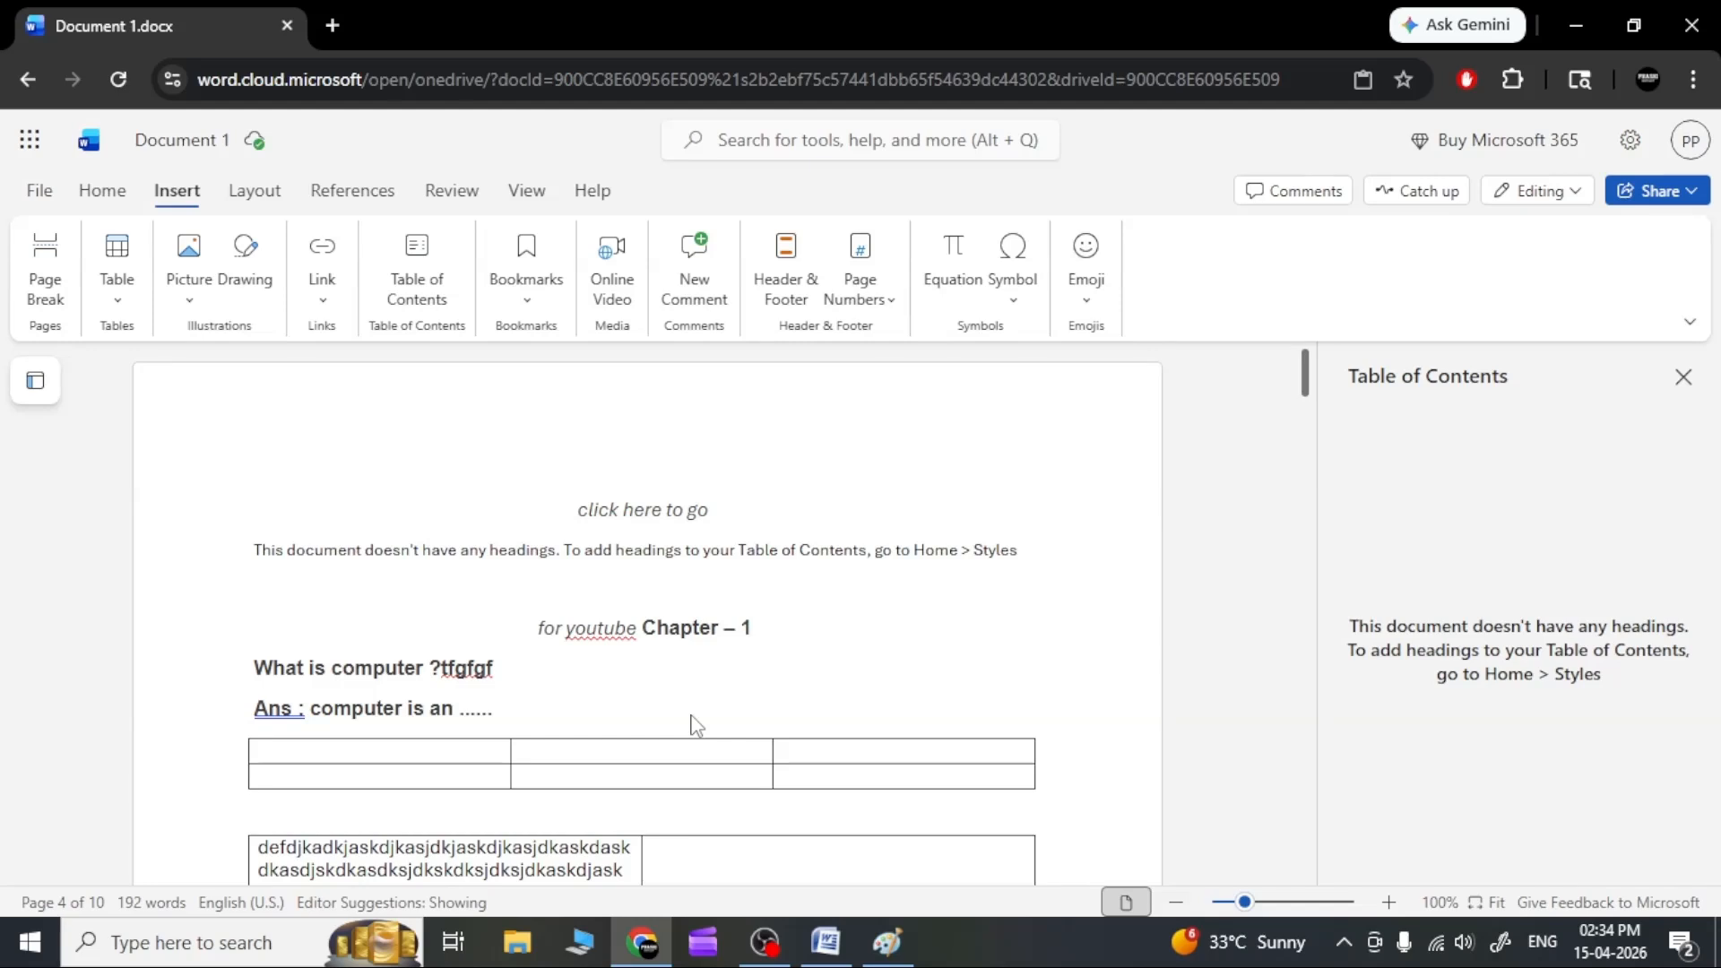
pyautogui.click(376, 551)
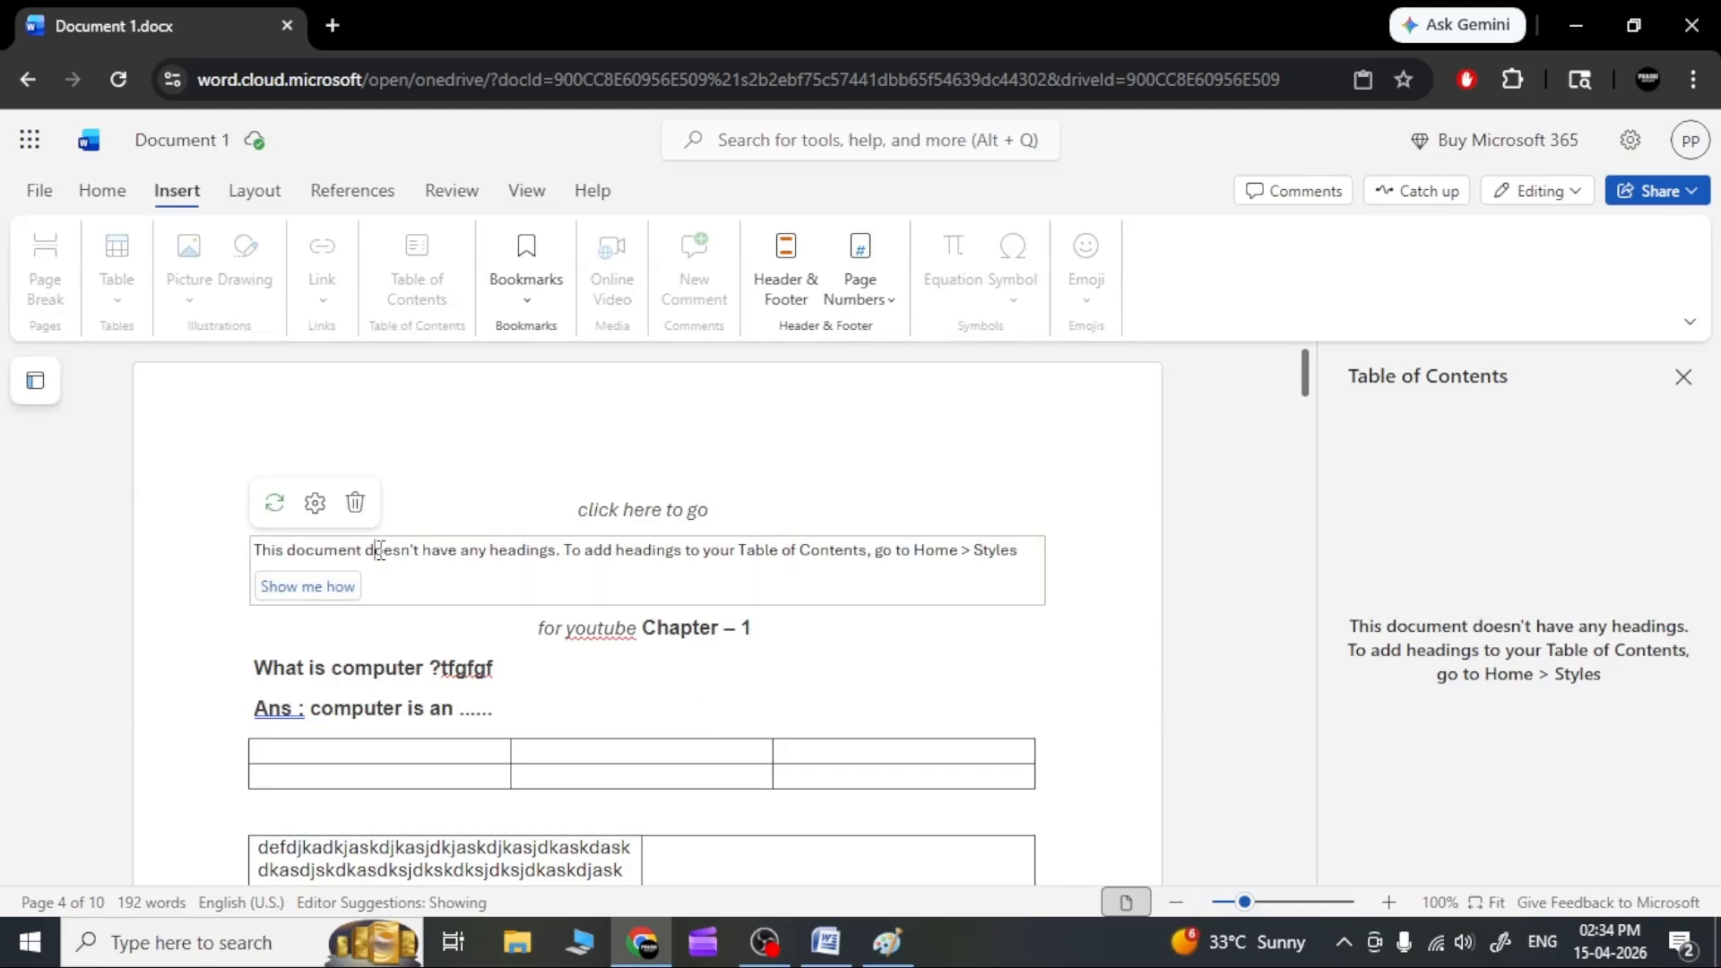
pyautogui.click(403, 664)
pyautogui.moveTo(403, 663); pyautogui.dragTo(362, 677)
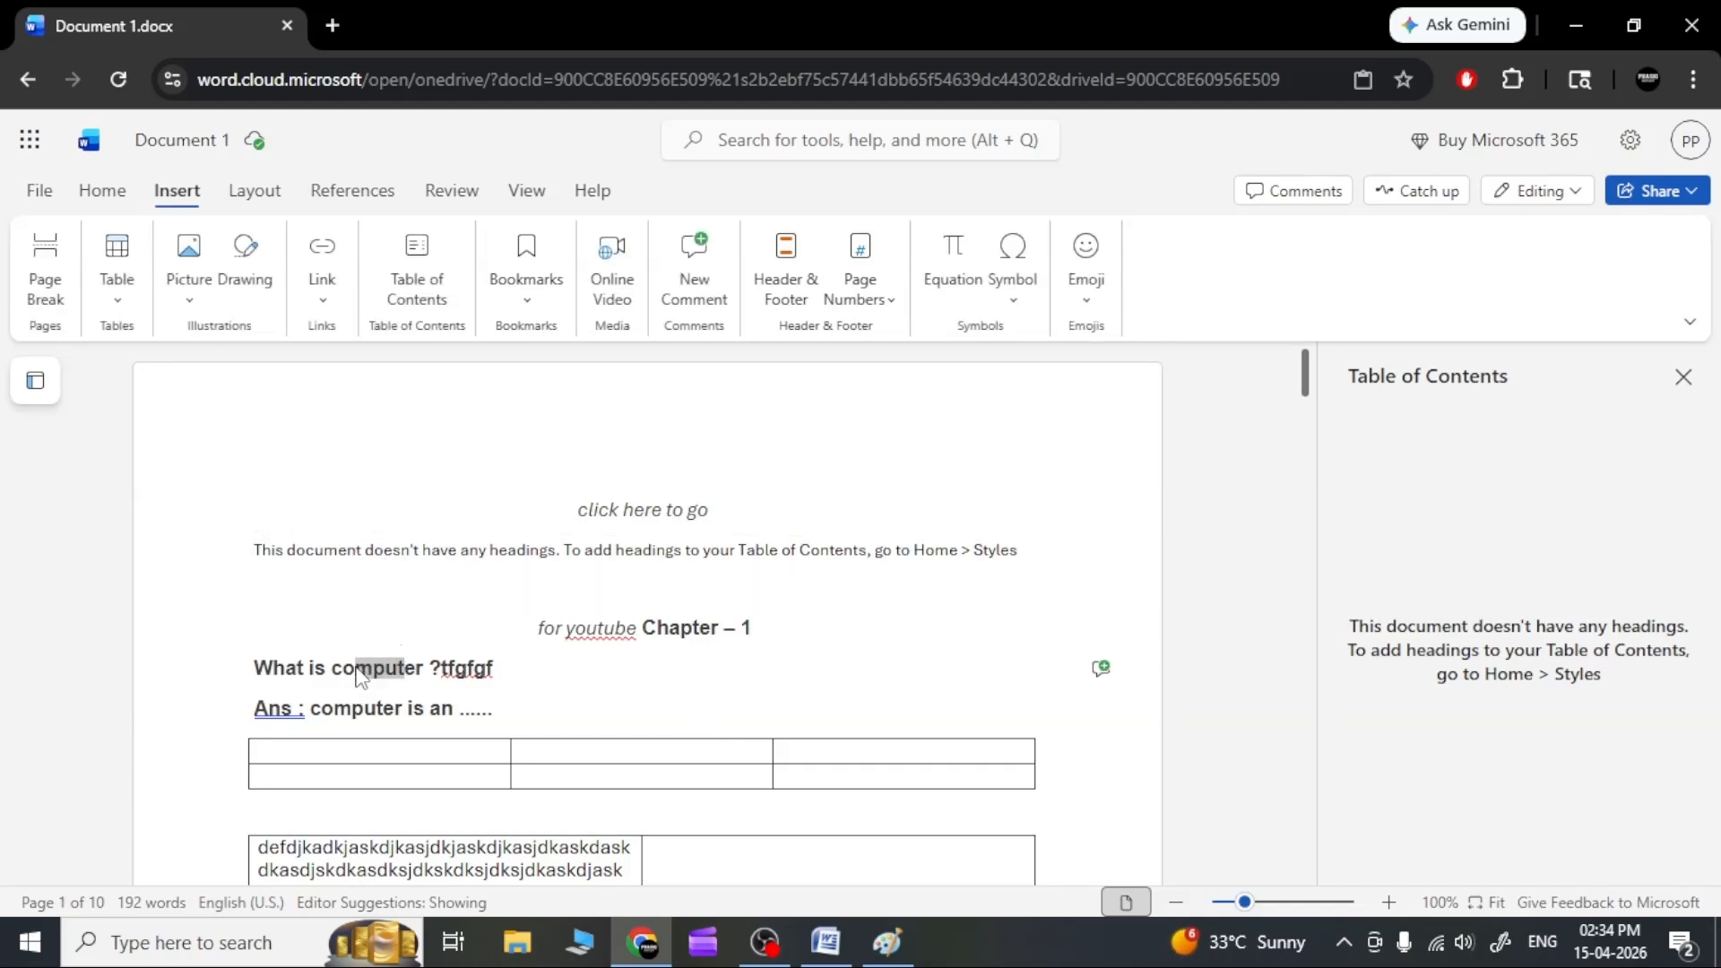
pyautogui.click(537, 296)
pyautogui.click(603, 346)
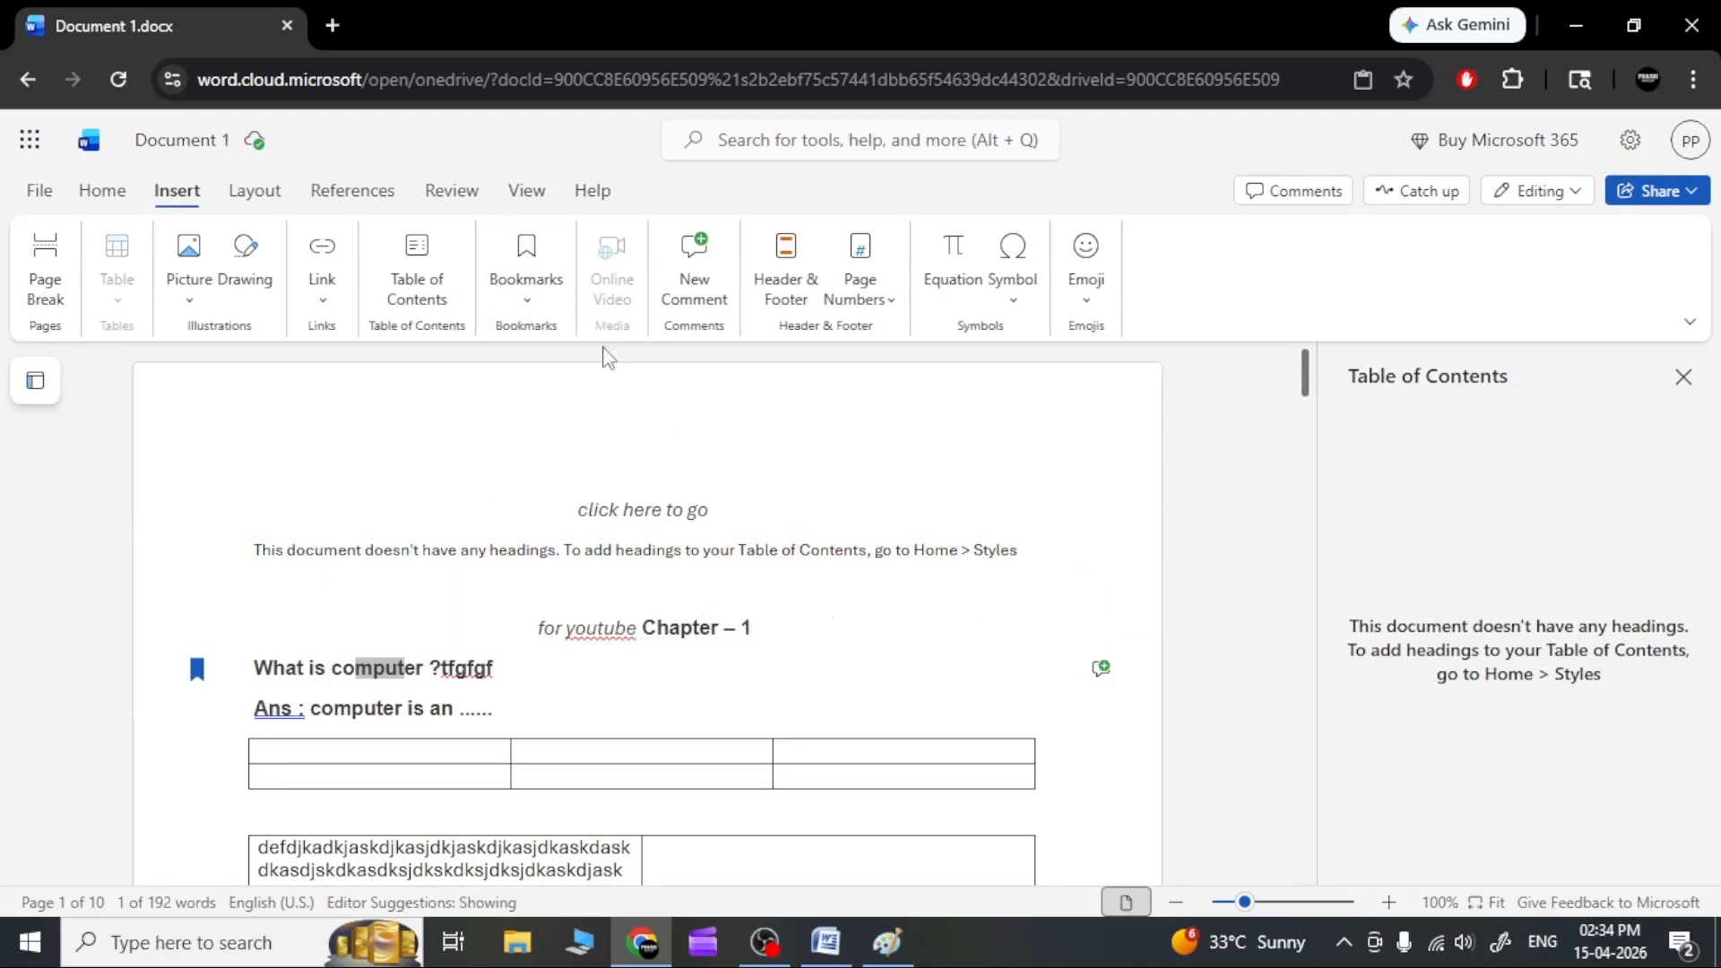
pyautogui.click(646, 773)
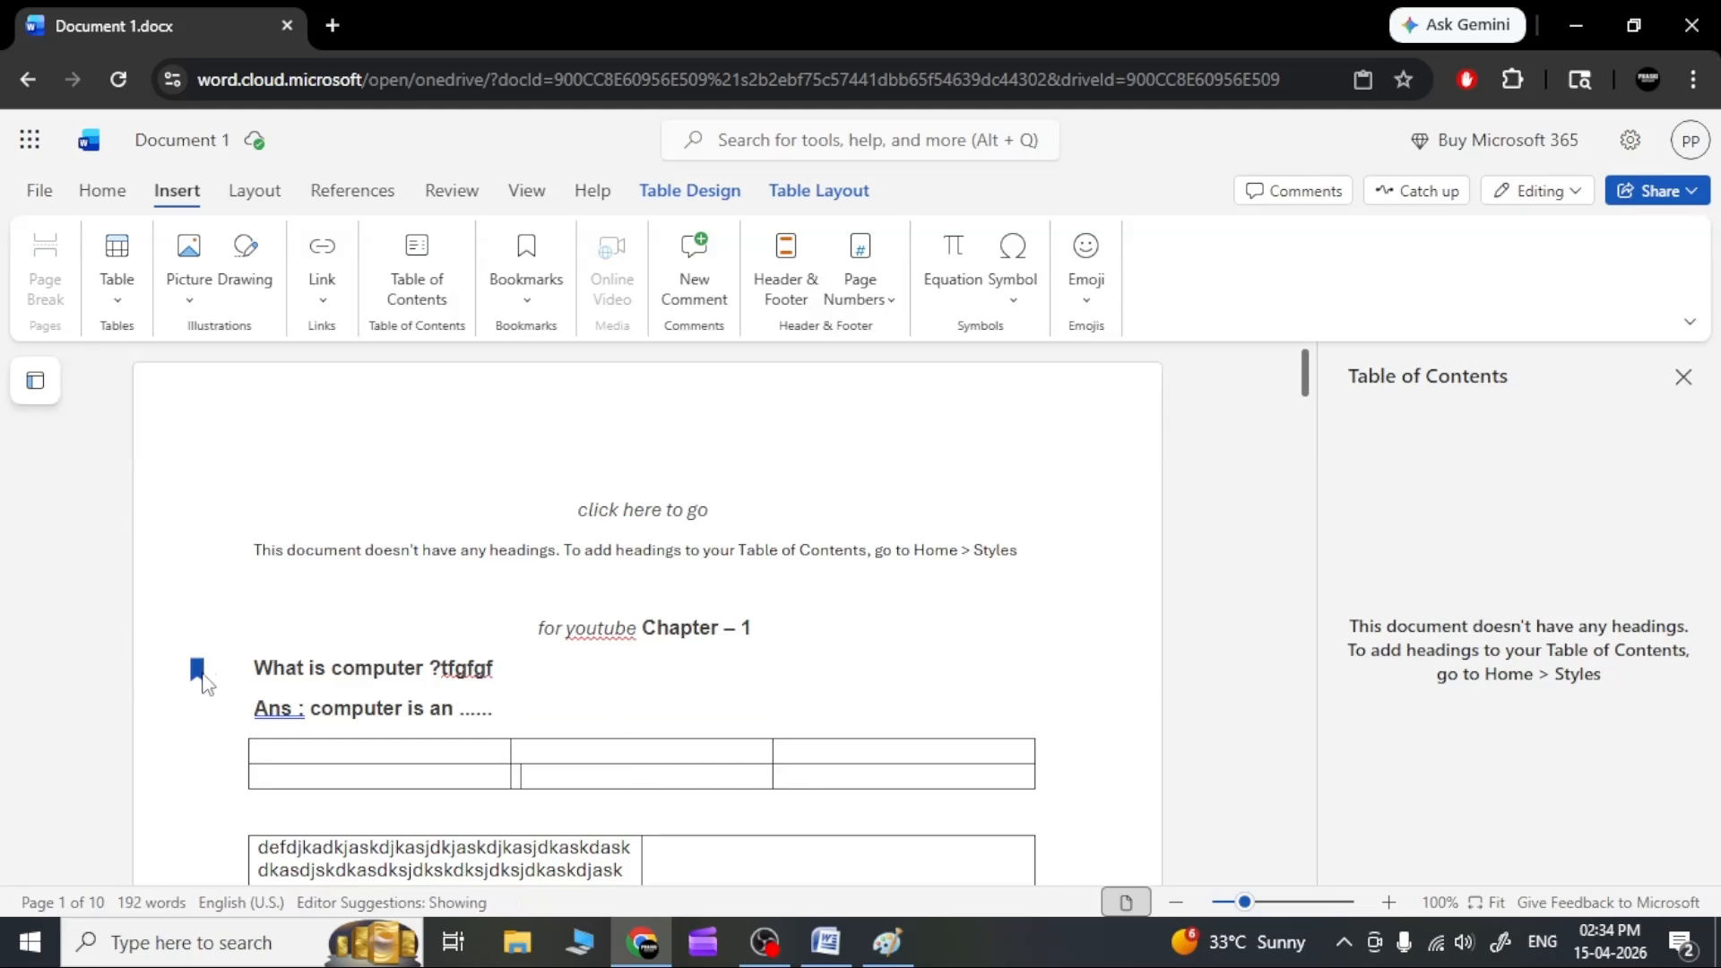
# Add a new bookmark on the "Point 1" text on page 6 and deselect the text.
pyautogui.scroll(-15, 294, 668)
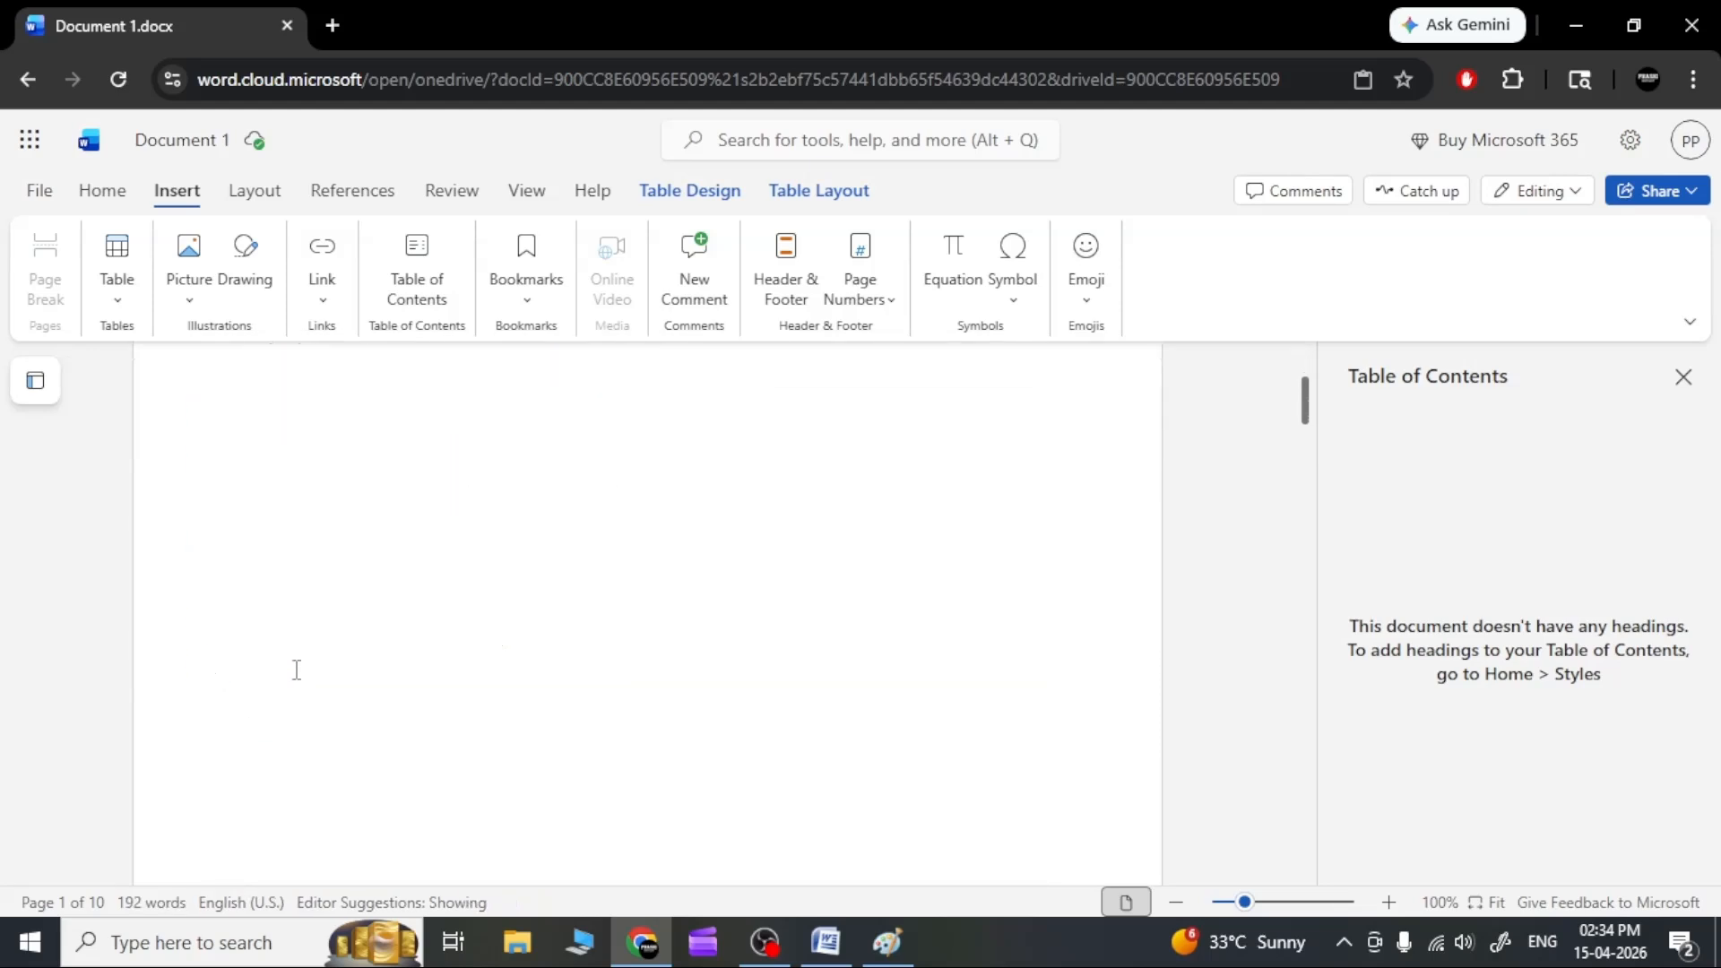
pyautogui.scroll(-20, 294, 668)
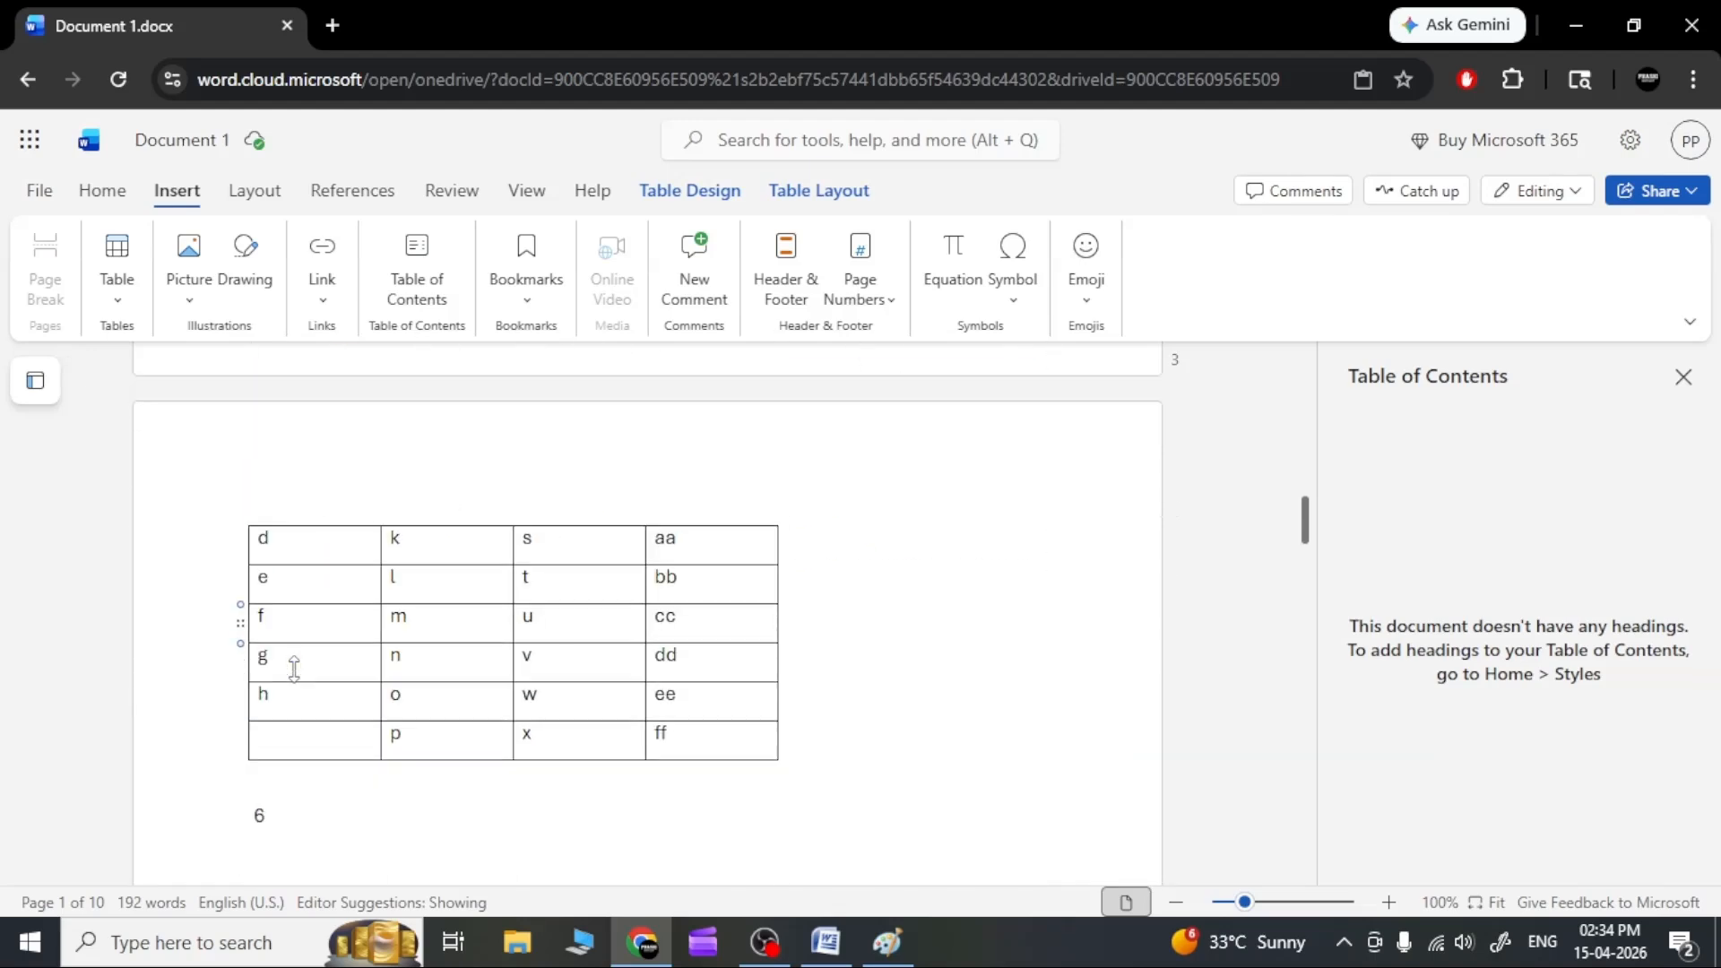
pyautogui.scroll(-10, 294, 678)
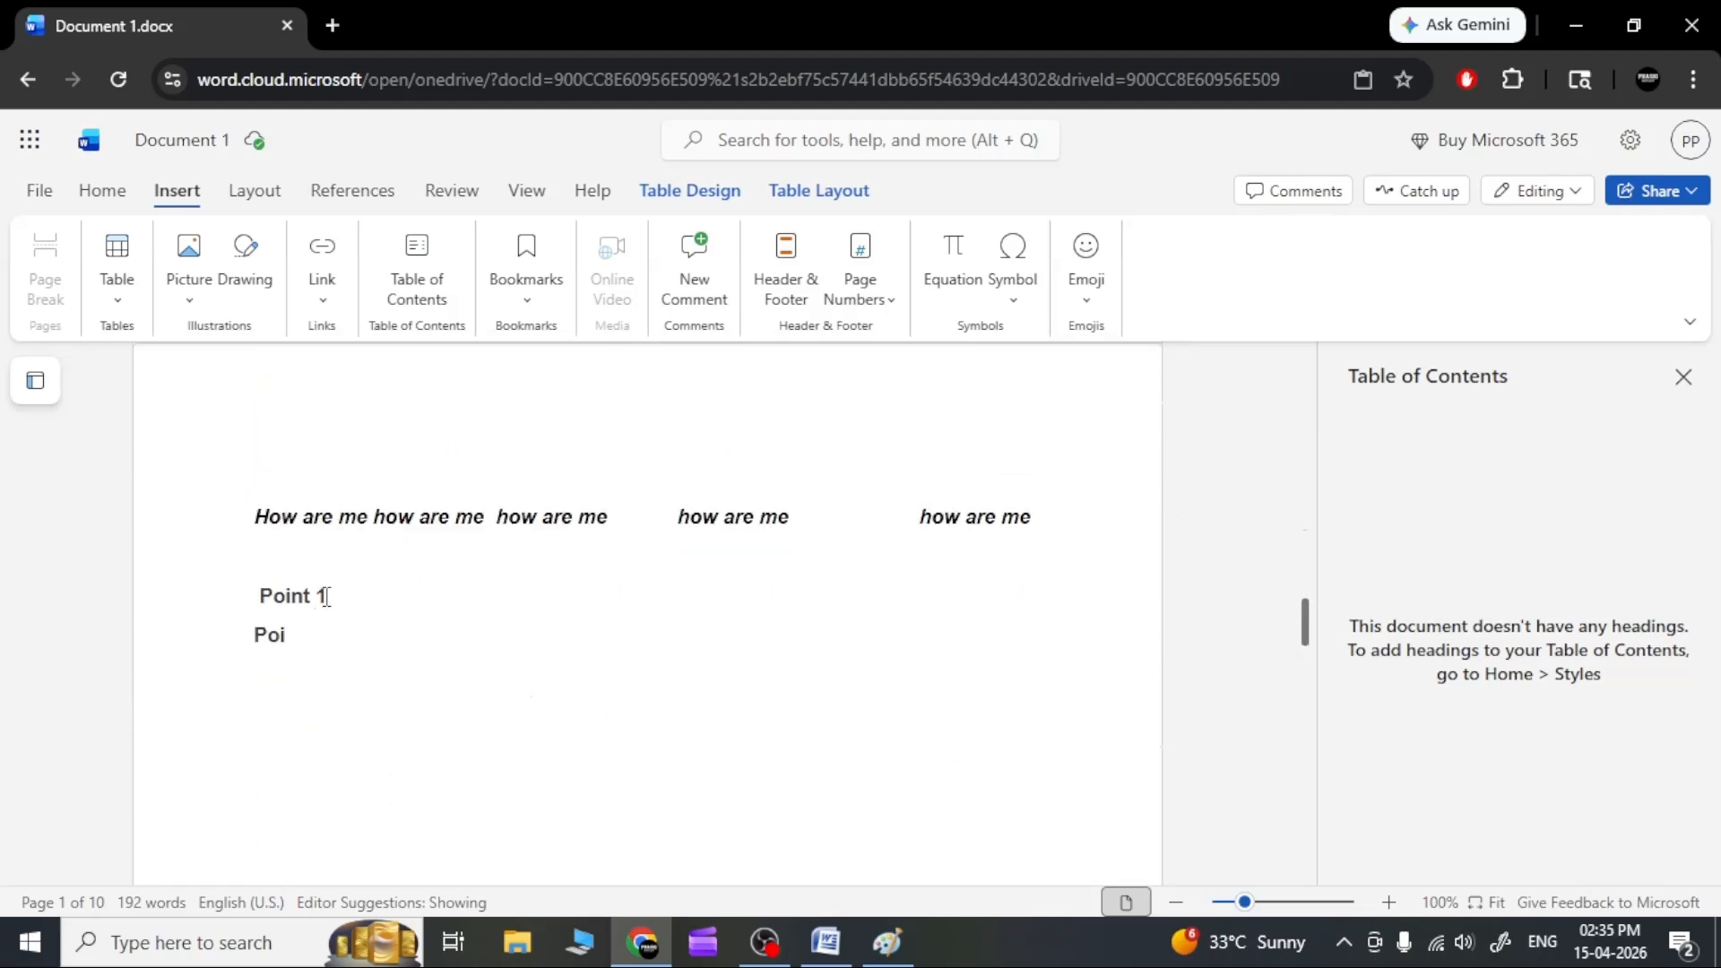
pyautogui.moveTo(326, 596); pyautogui.dragTo(257, 596)
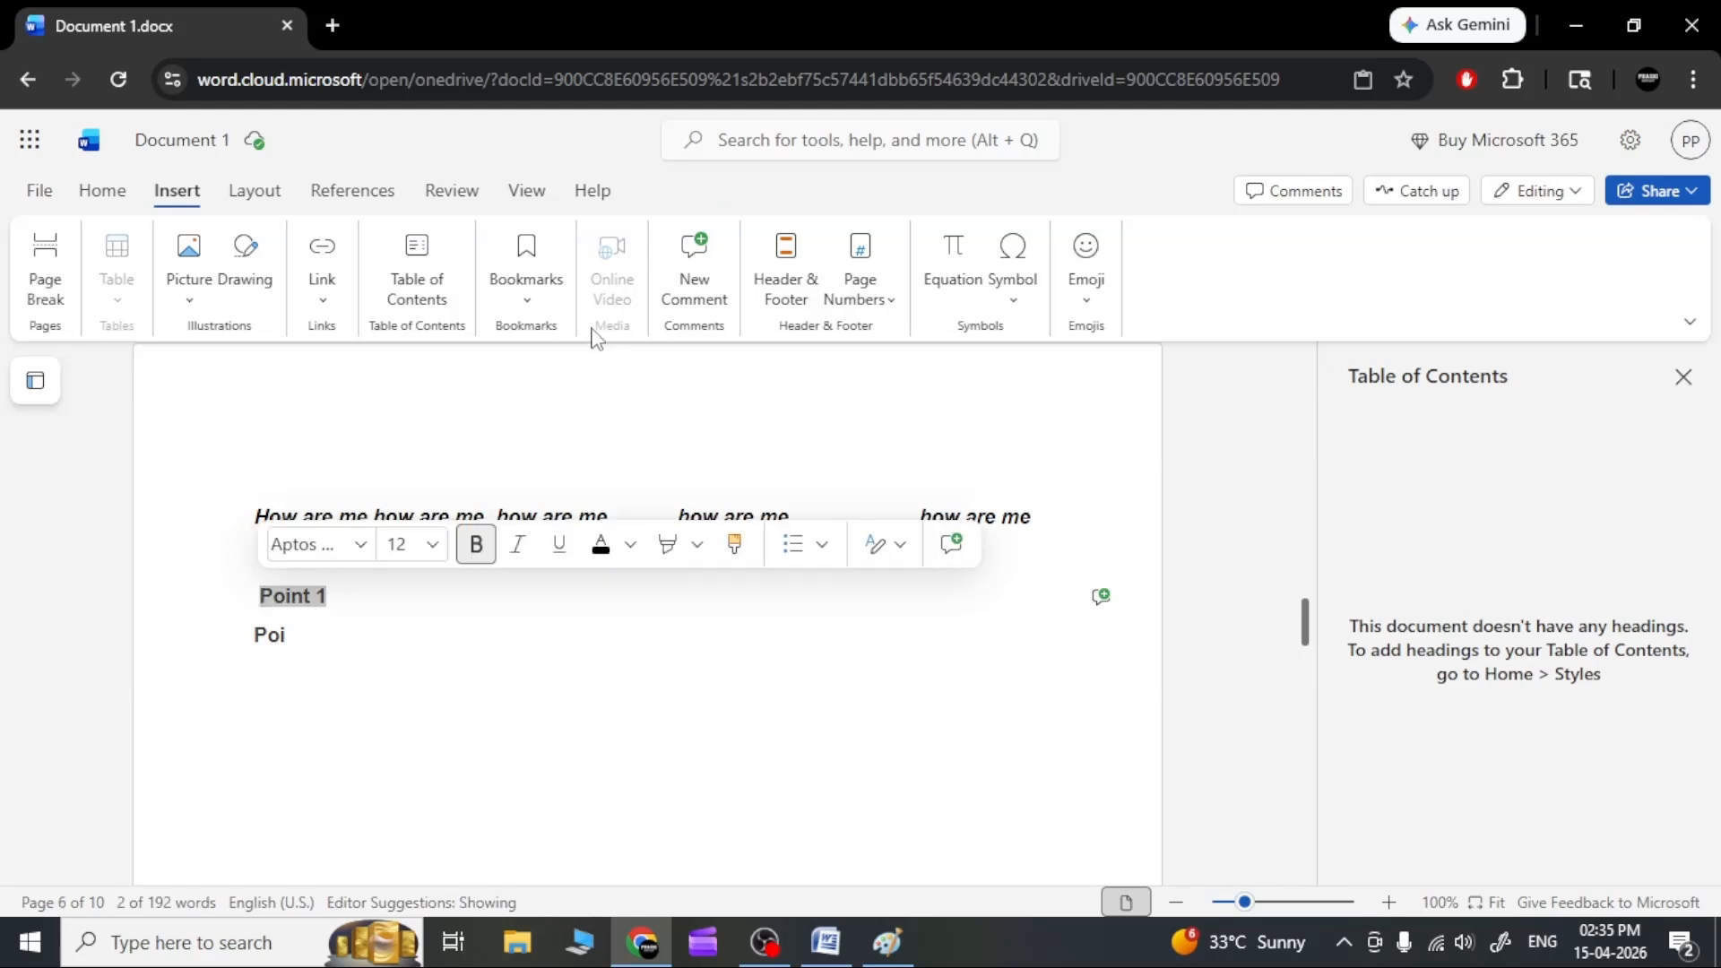
pyautogui.click(532, 296)
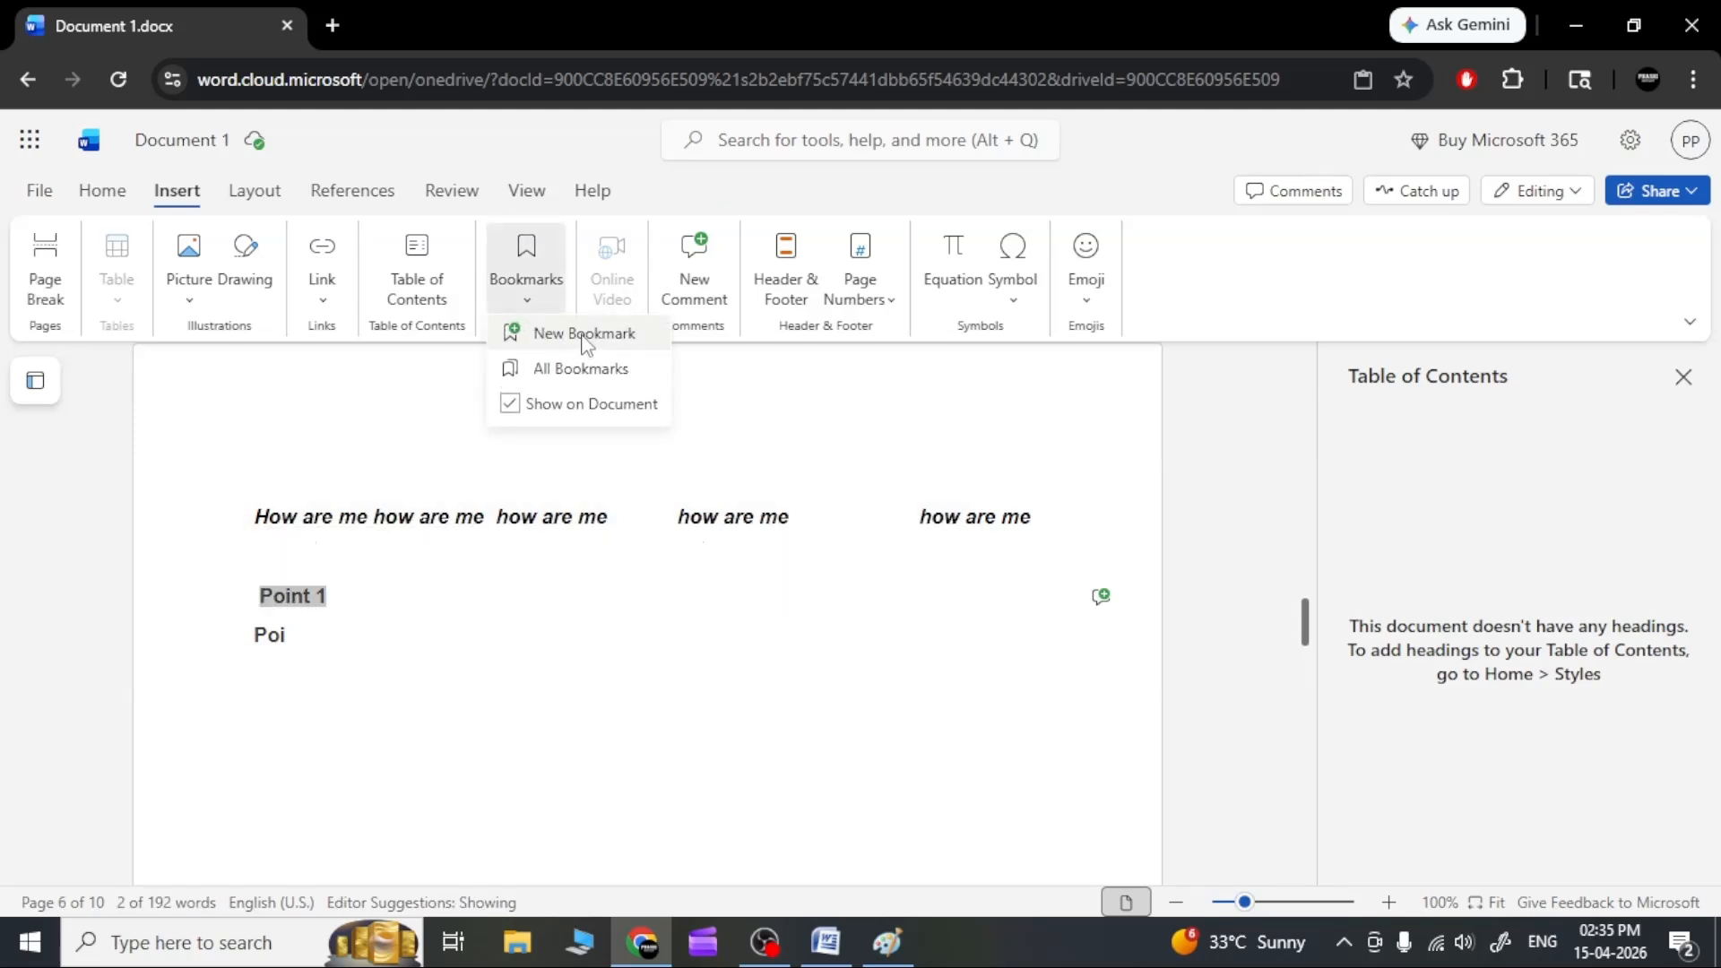
pyautogui.click(585, 335)
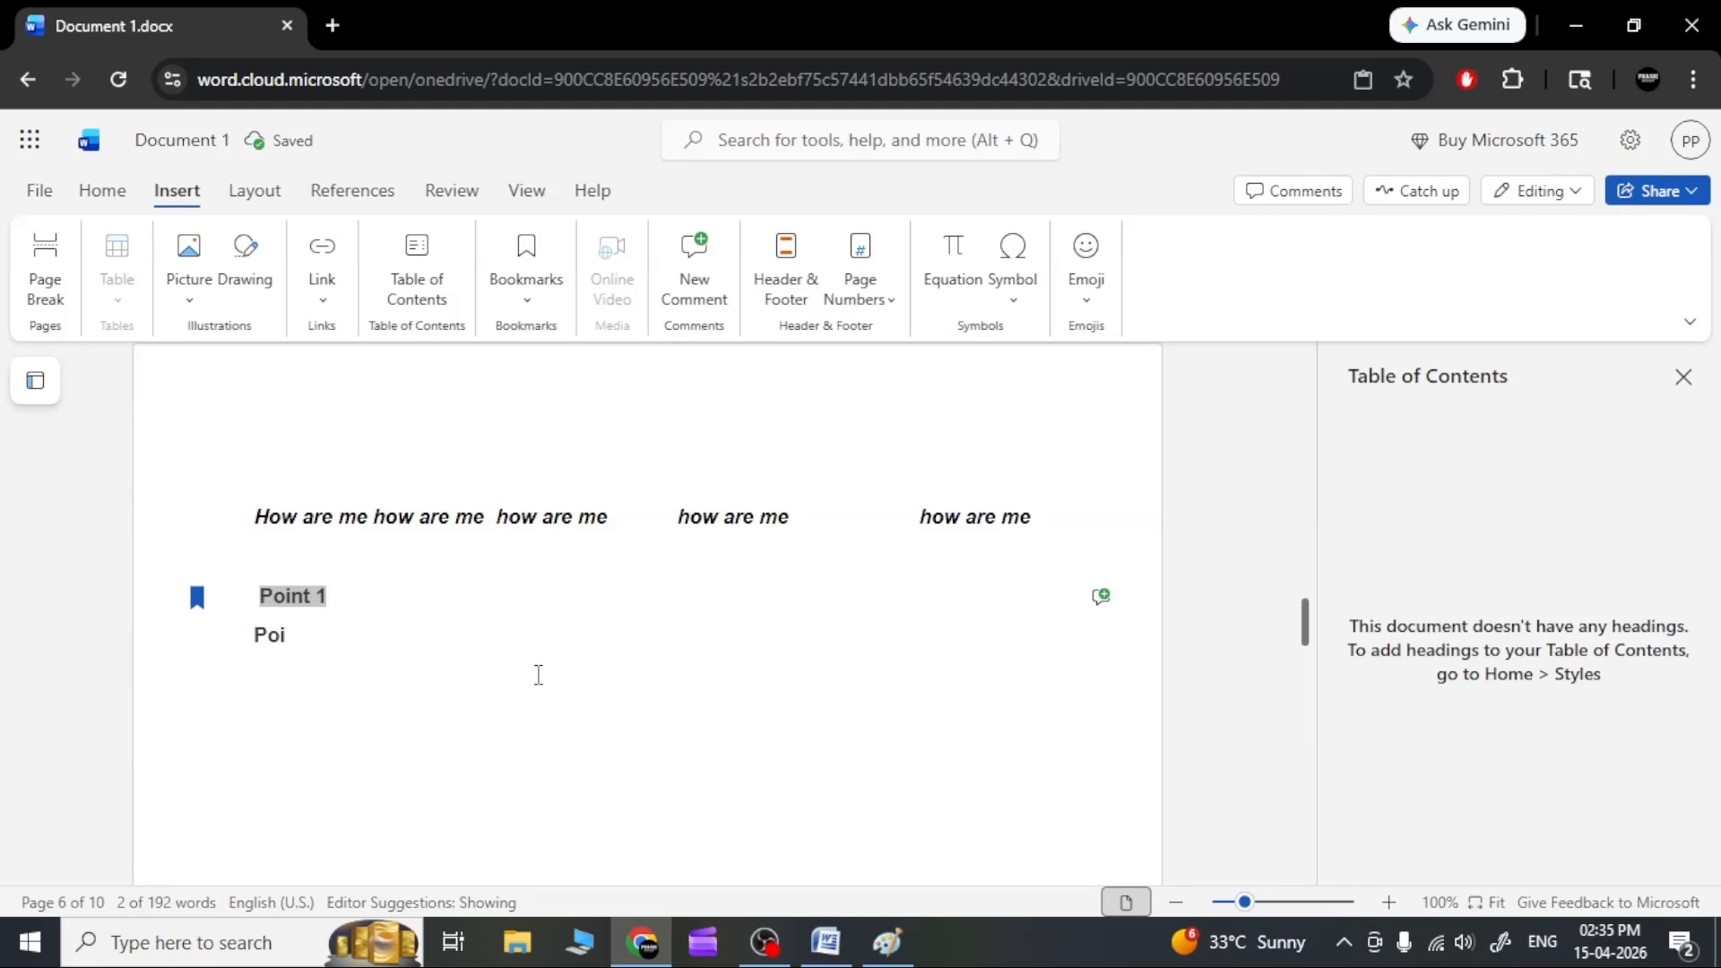
pyautogui.click(312, 635)
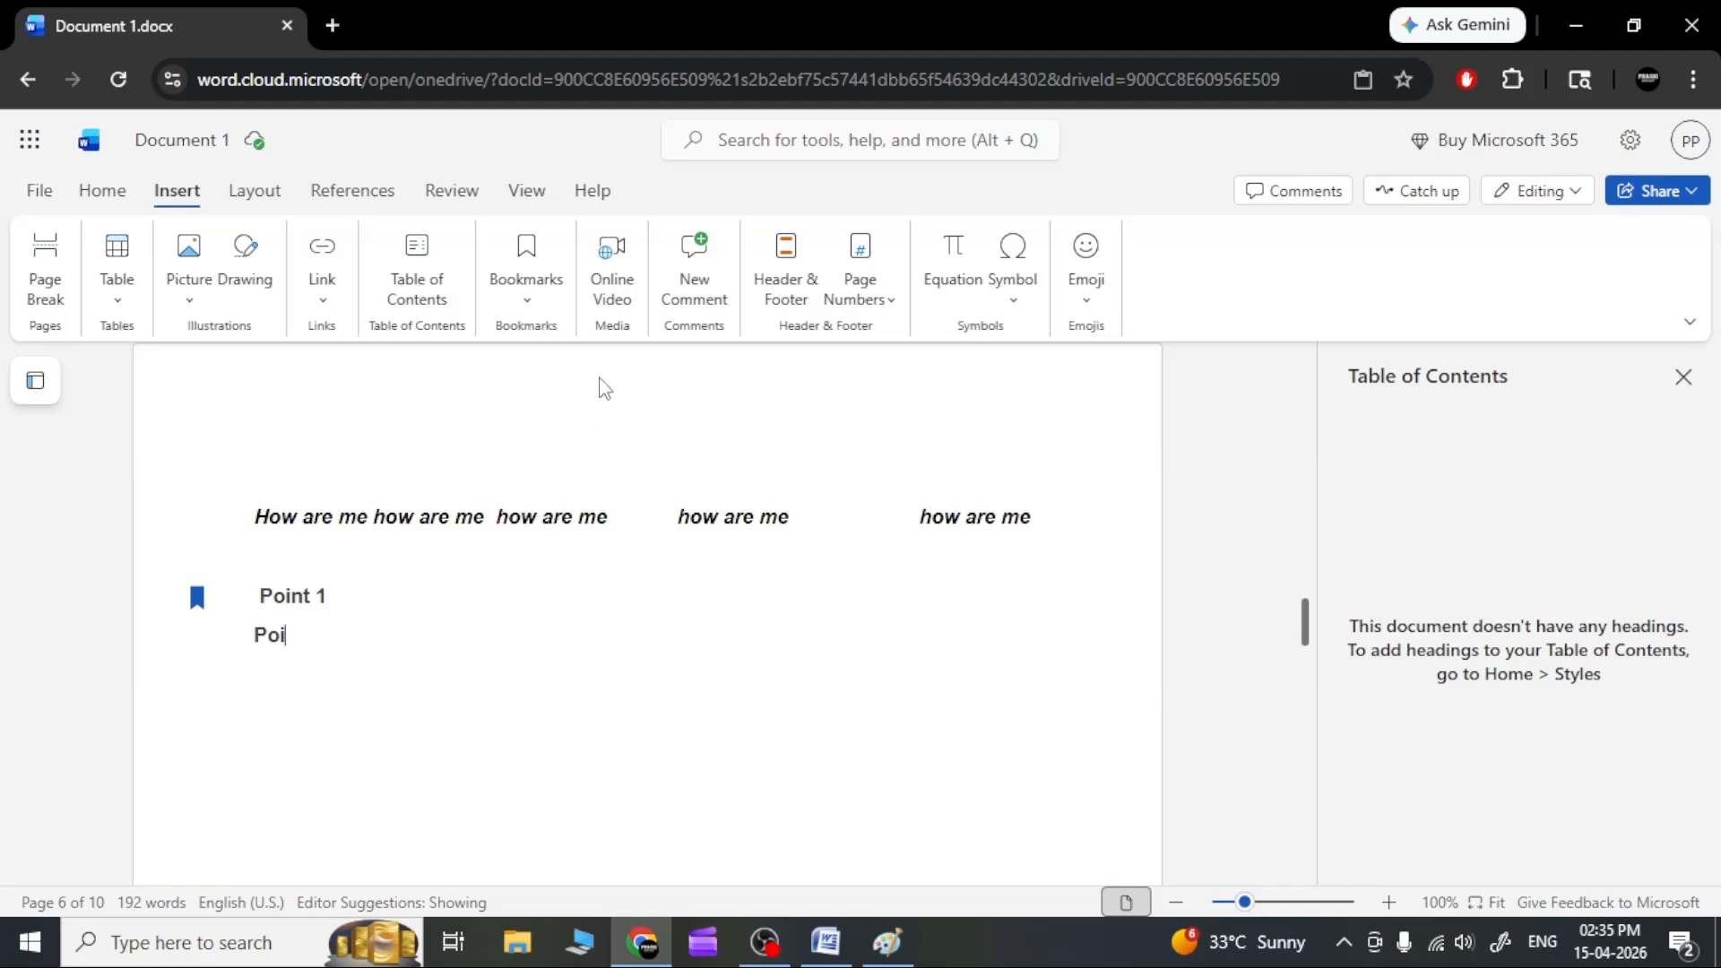
# List all bookmarks of the document and jump to Bookmark1 and Bookmark2.
pyautogui.click(525, 296)
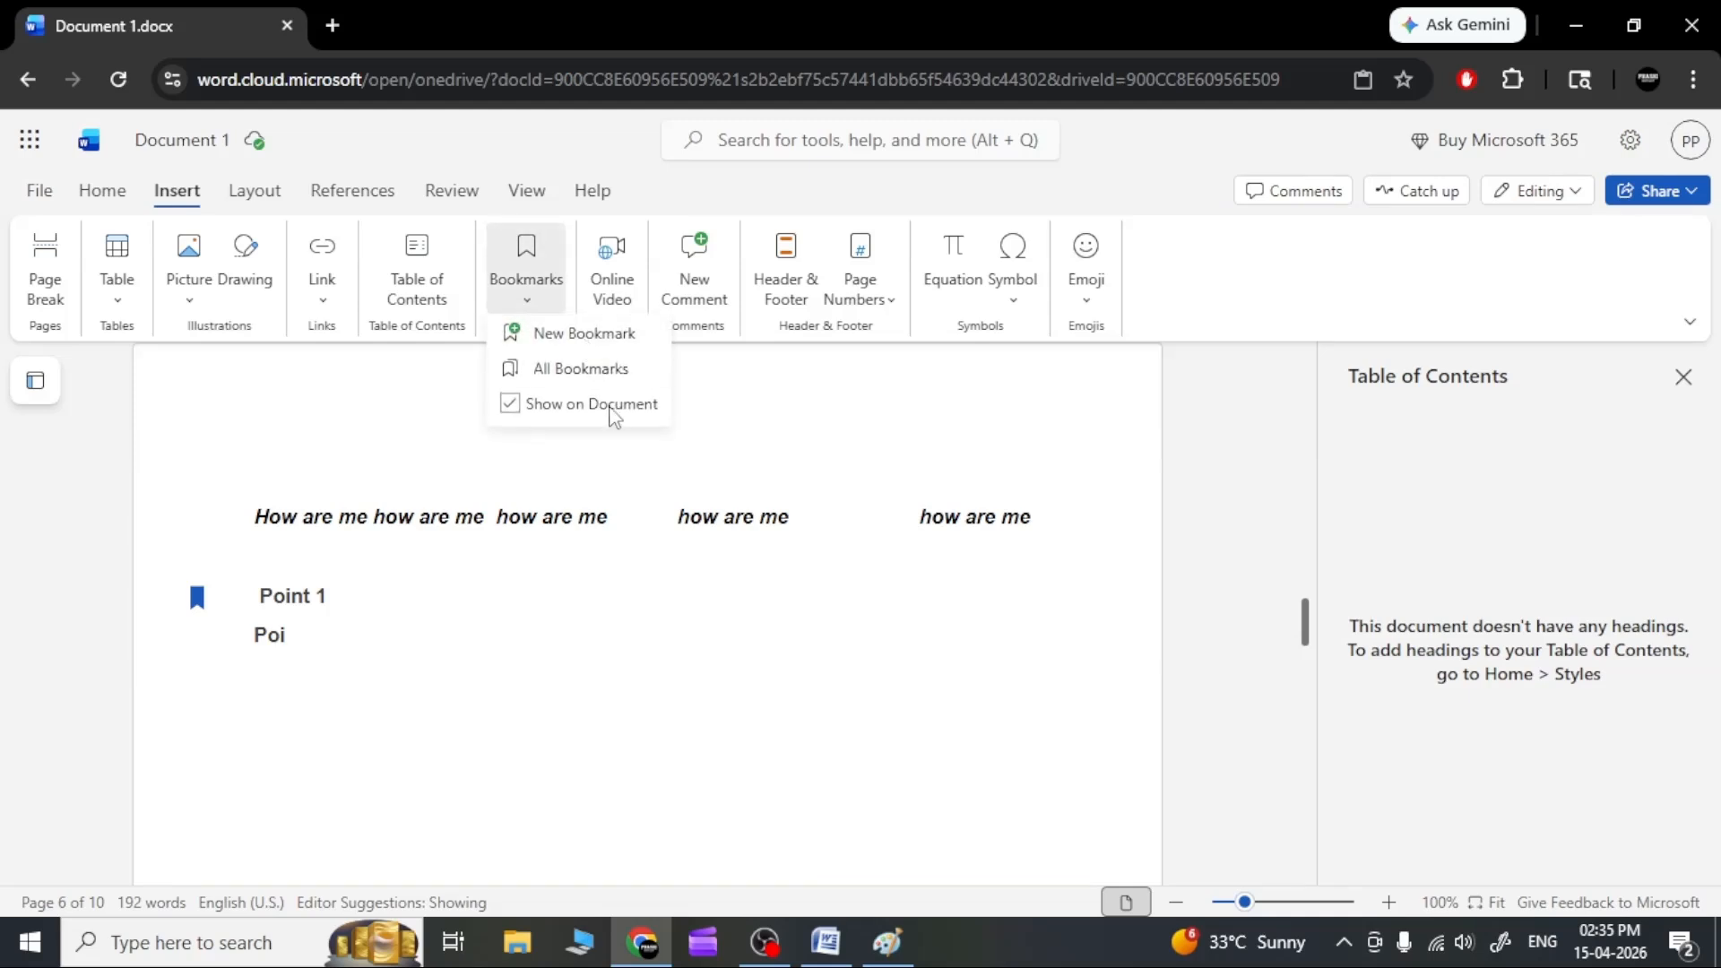
pyautogui.click(619, 381)
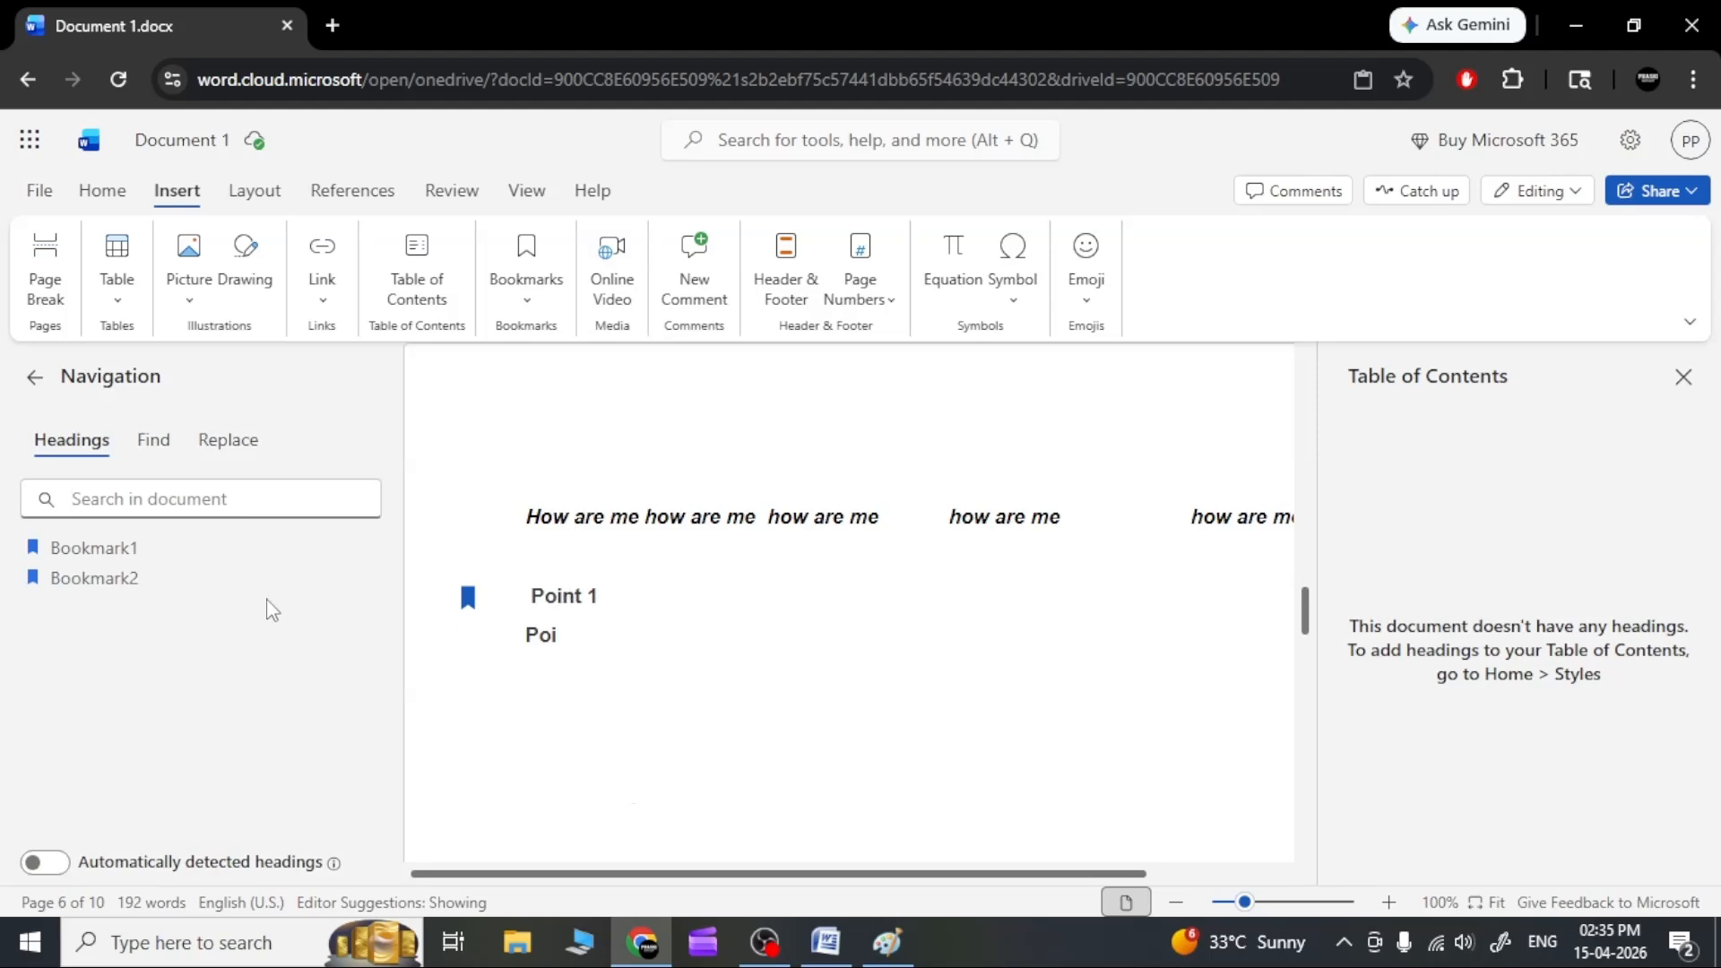
pyautogui.click(109, 557)
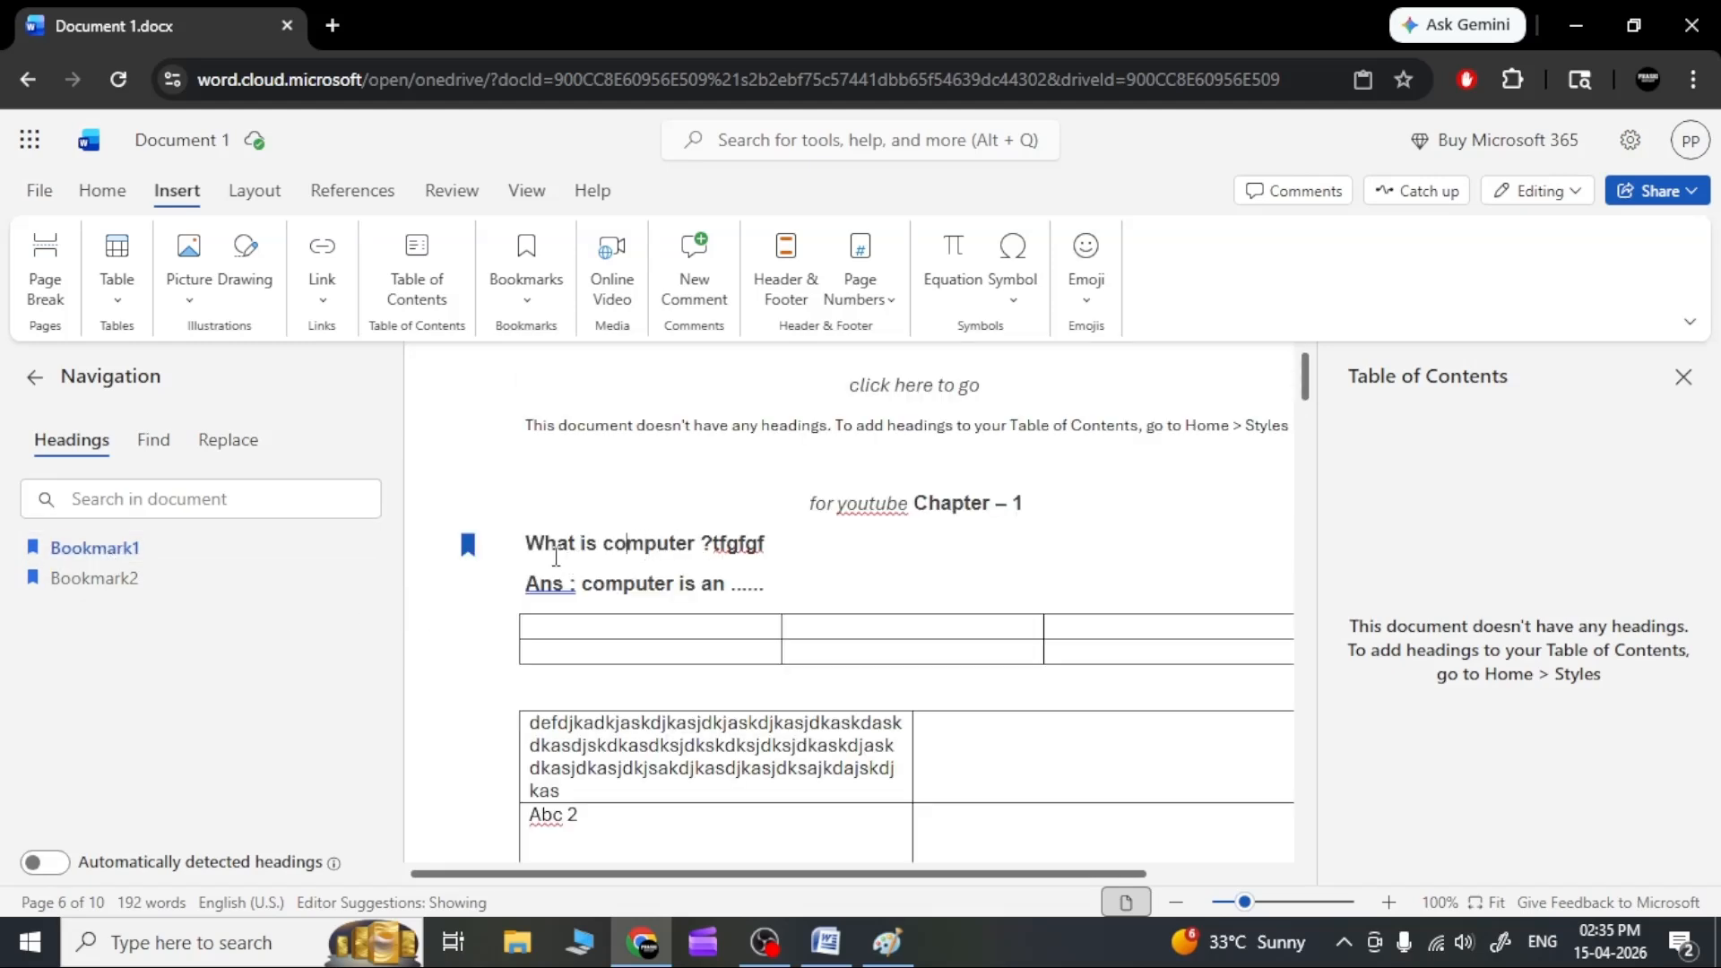
pyautogui.click(94, 579)
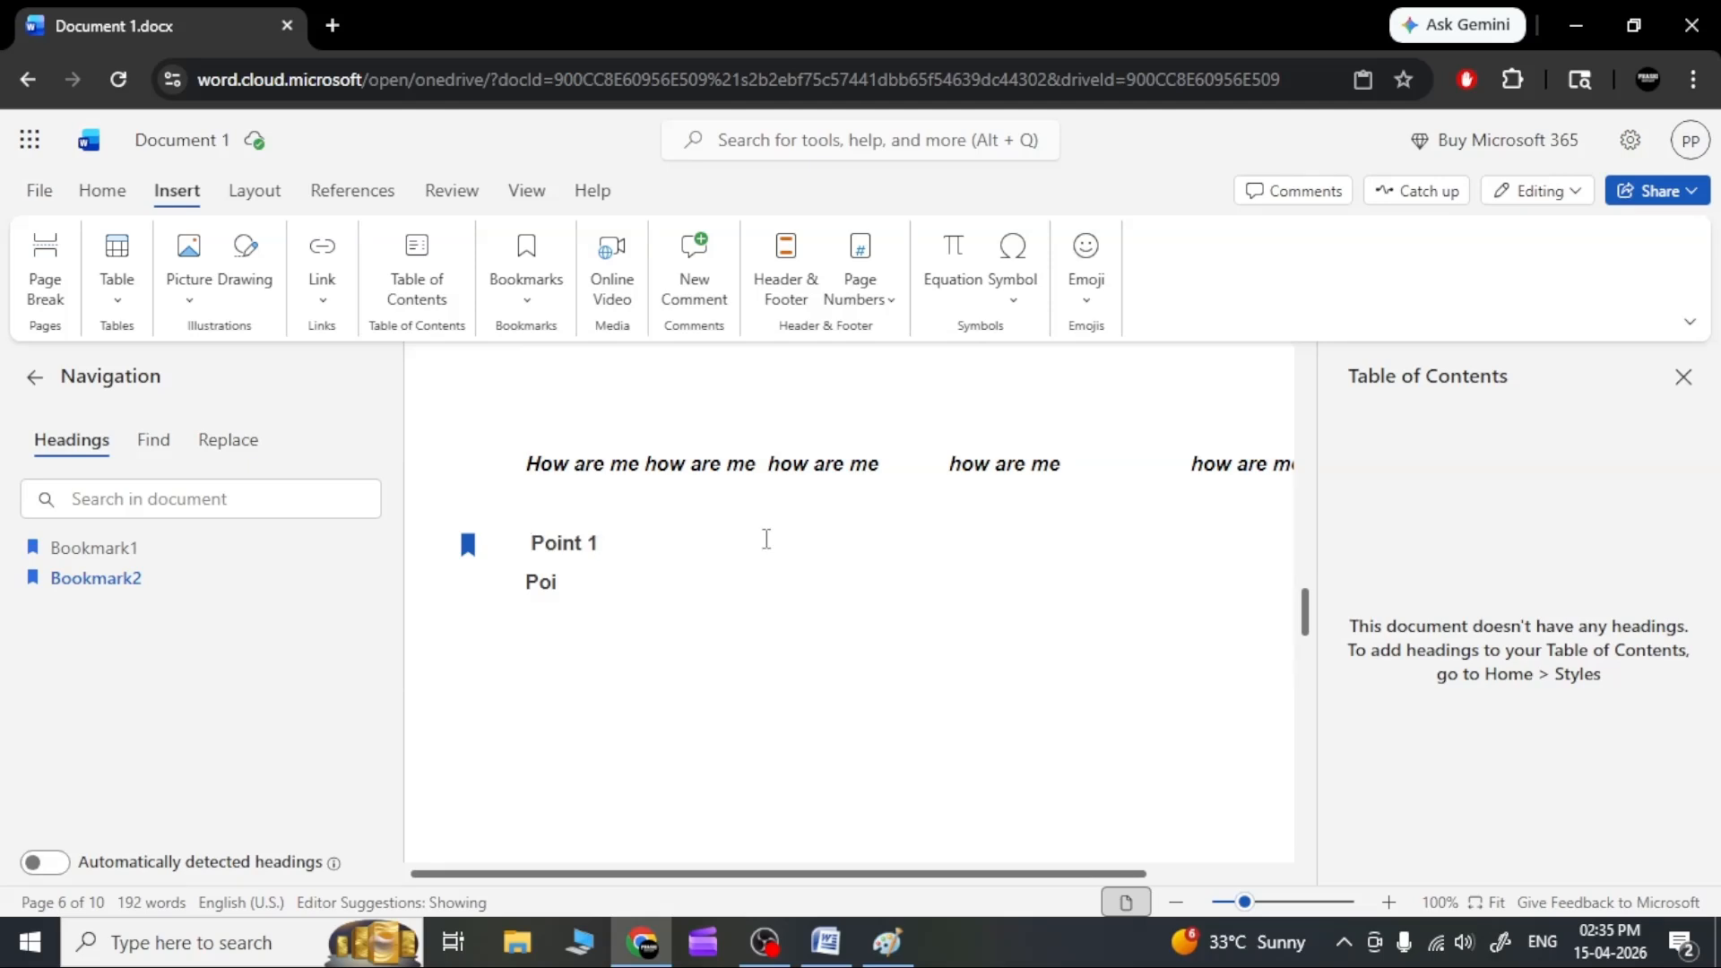
# Switch the display of bookmarks on the document off and back on.
pyautogui.click(529, 307)
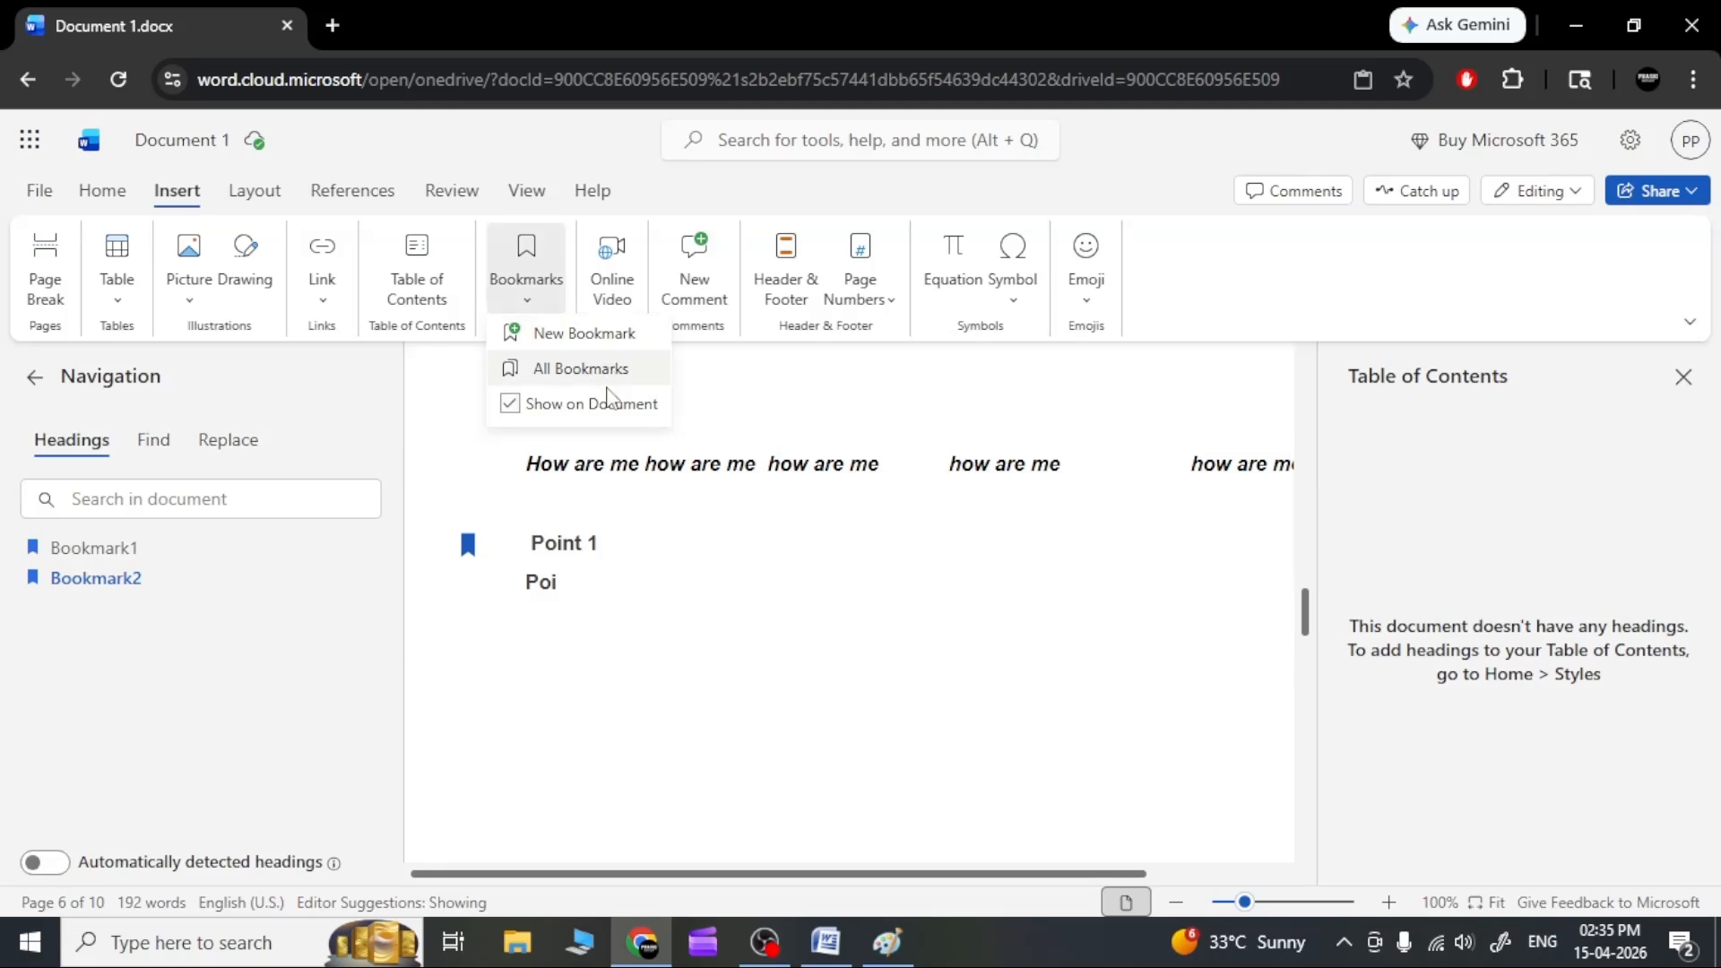
pyautogui.click(511, 405)
pyautogui.click(511, 406)
pyautogui.press('Escape')
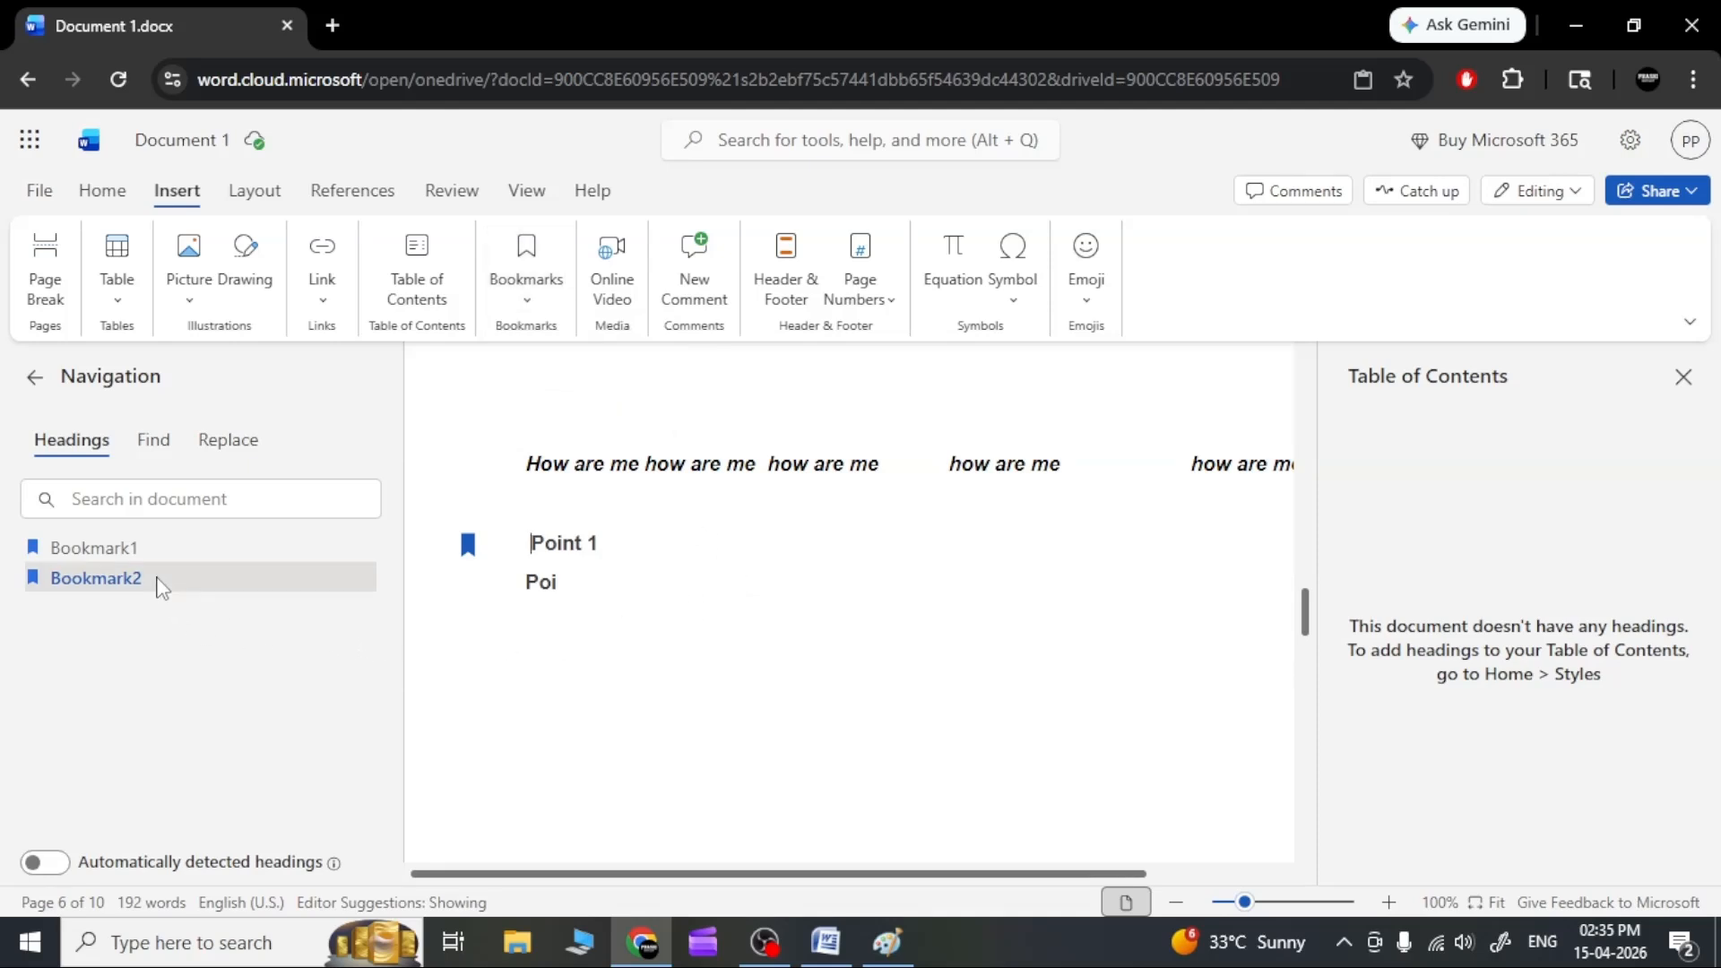
# Go to Bookmark2 and look at the context options of its marker beside "Point 1".
pyautogui.click(129, 581)
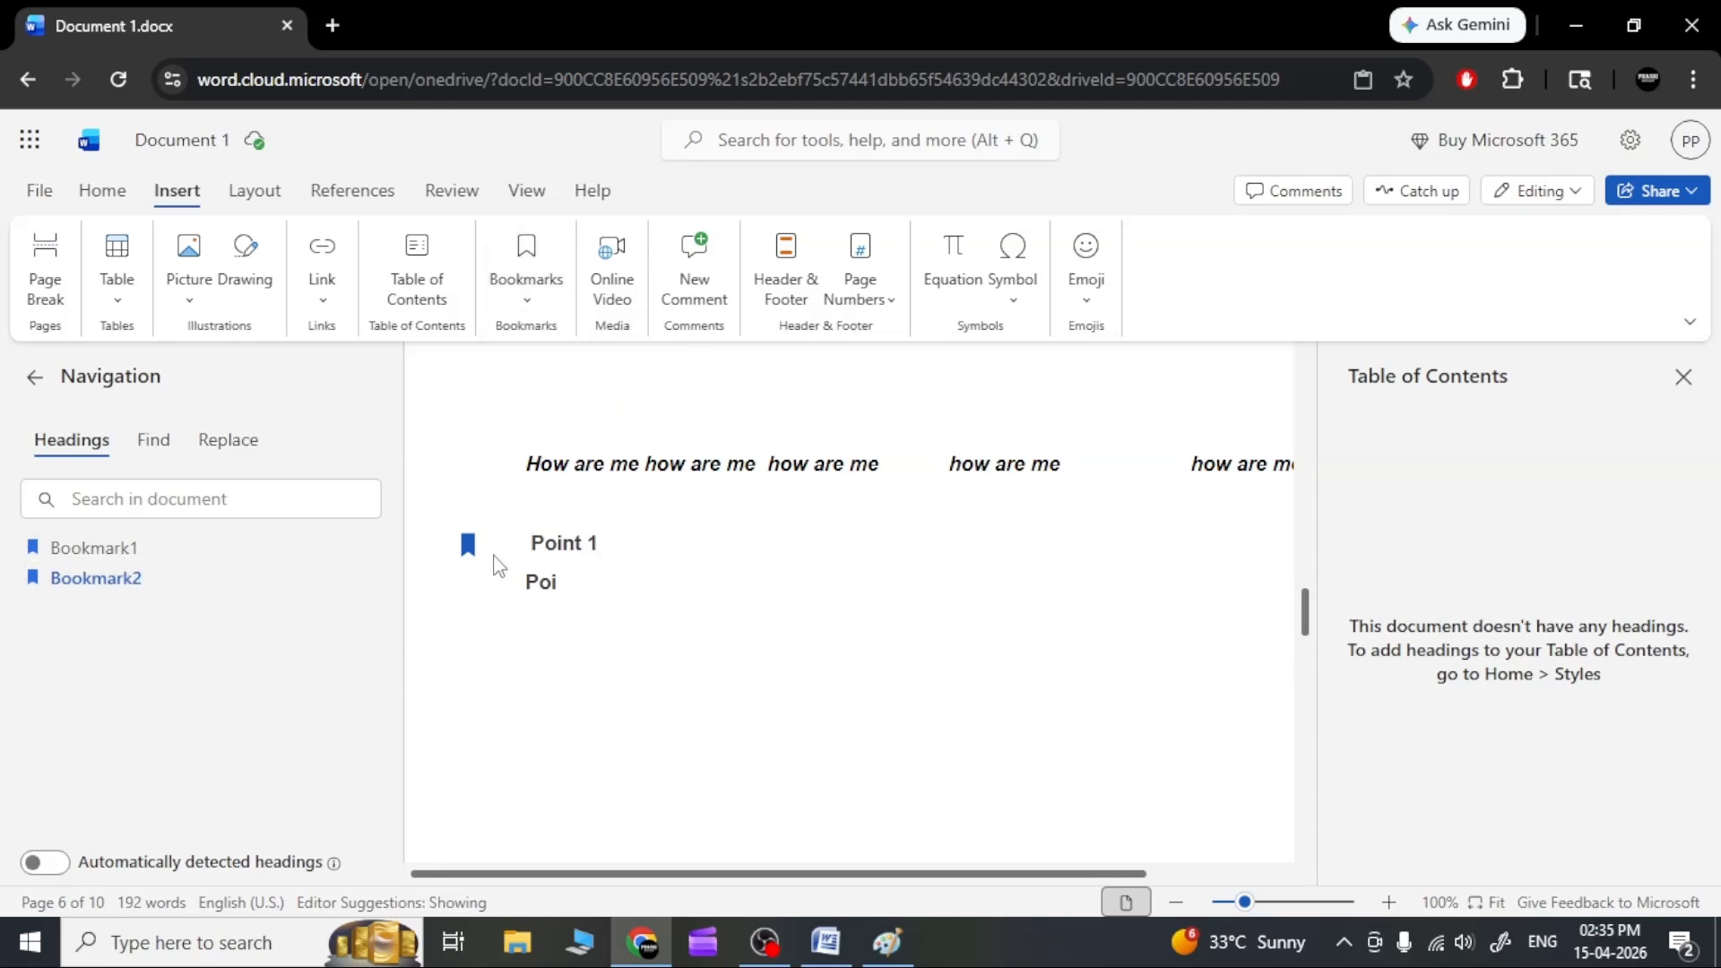
pyautogui.rightClick(473, 552)
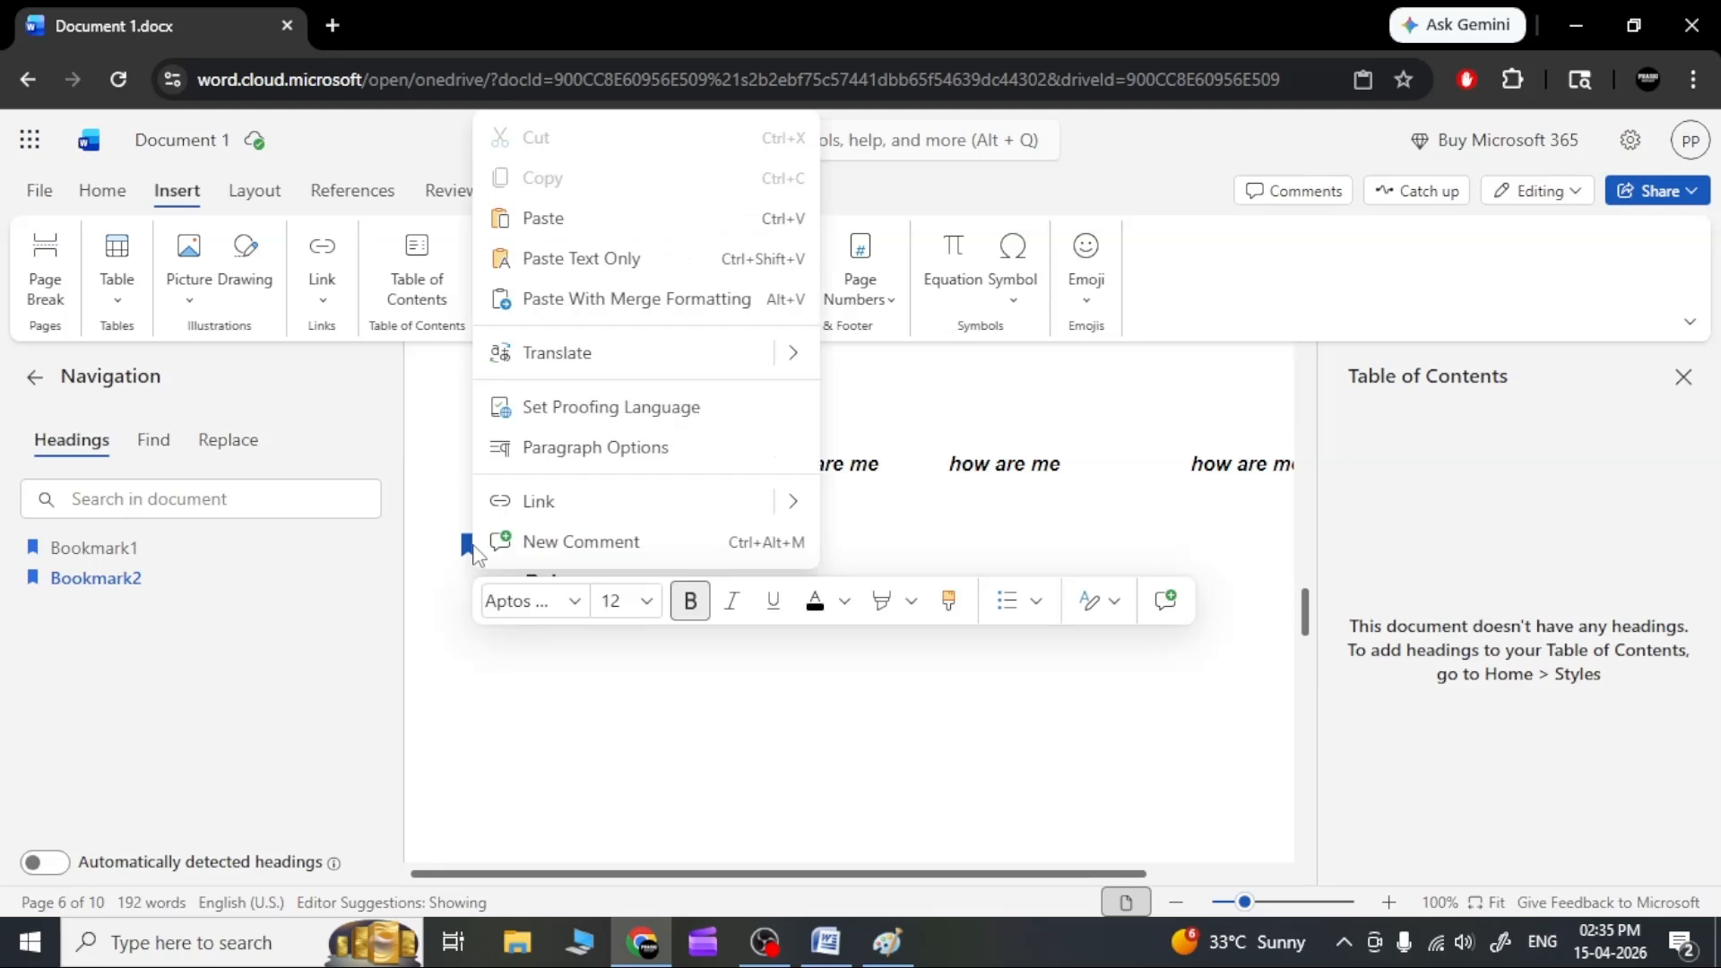
pyautogui.click(435, 513)
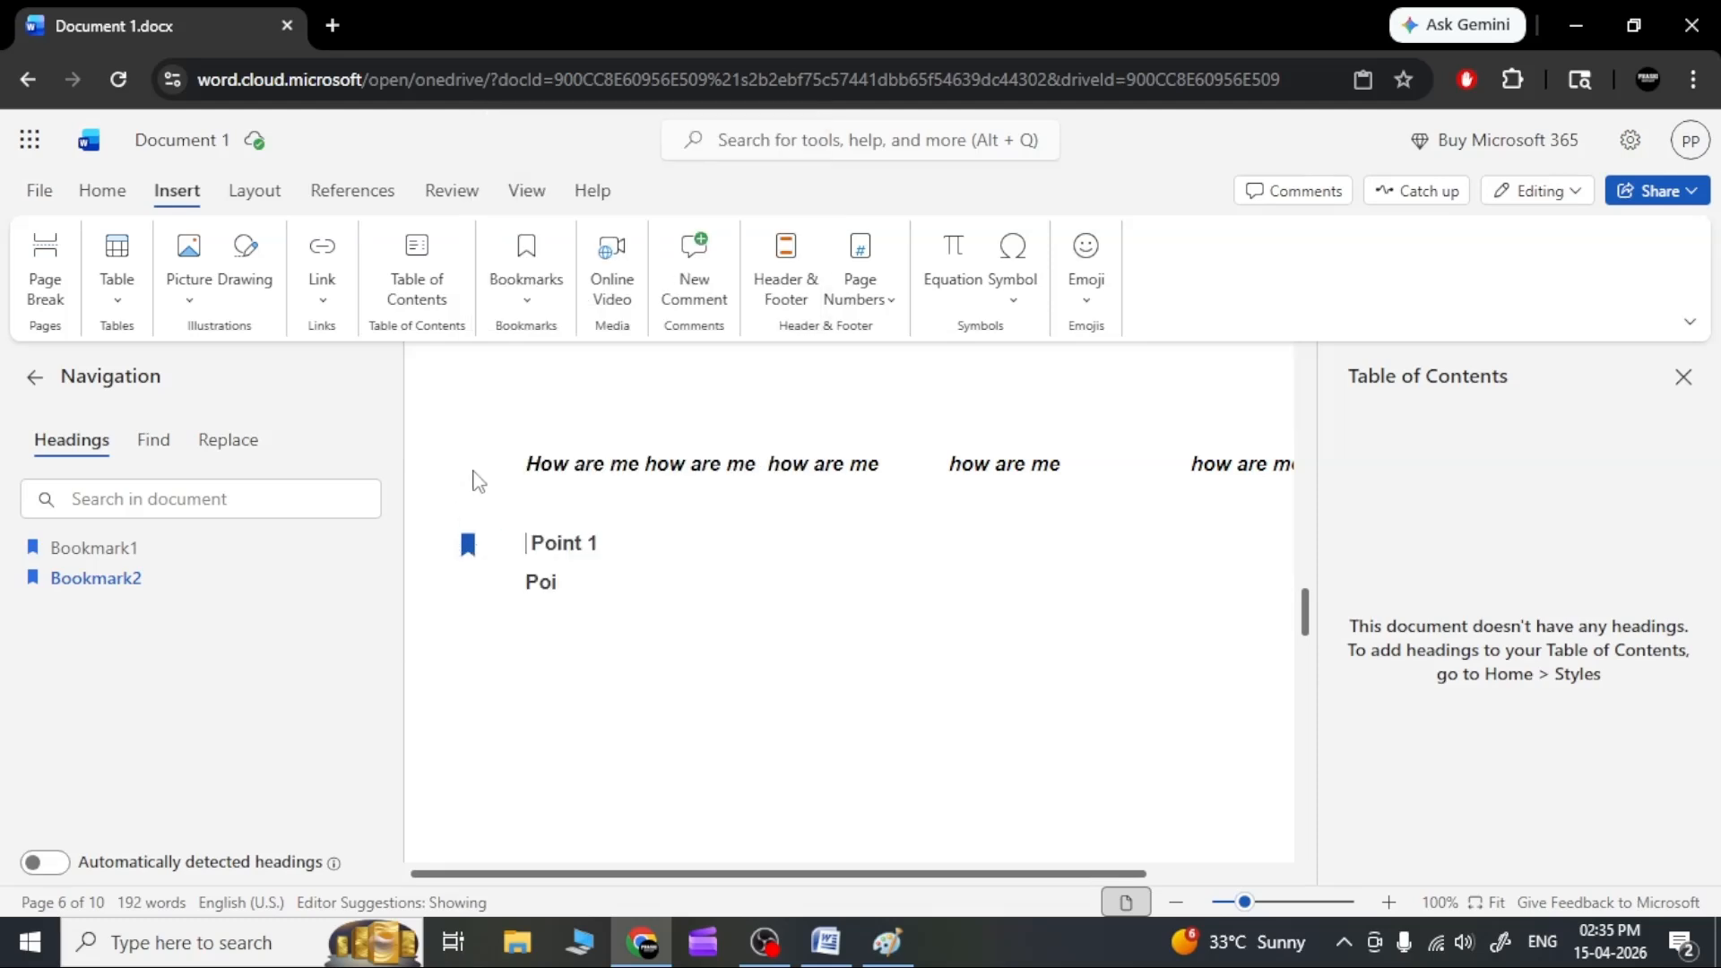
# View the online video insertion dialog with its supported providers and cancel it.
pyautogui.click(612, 294)
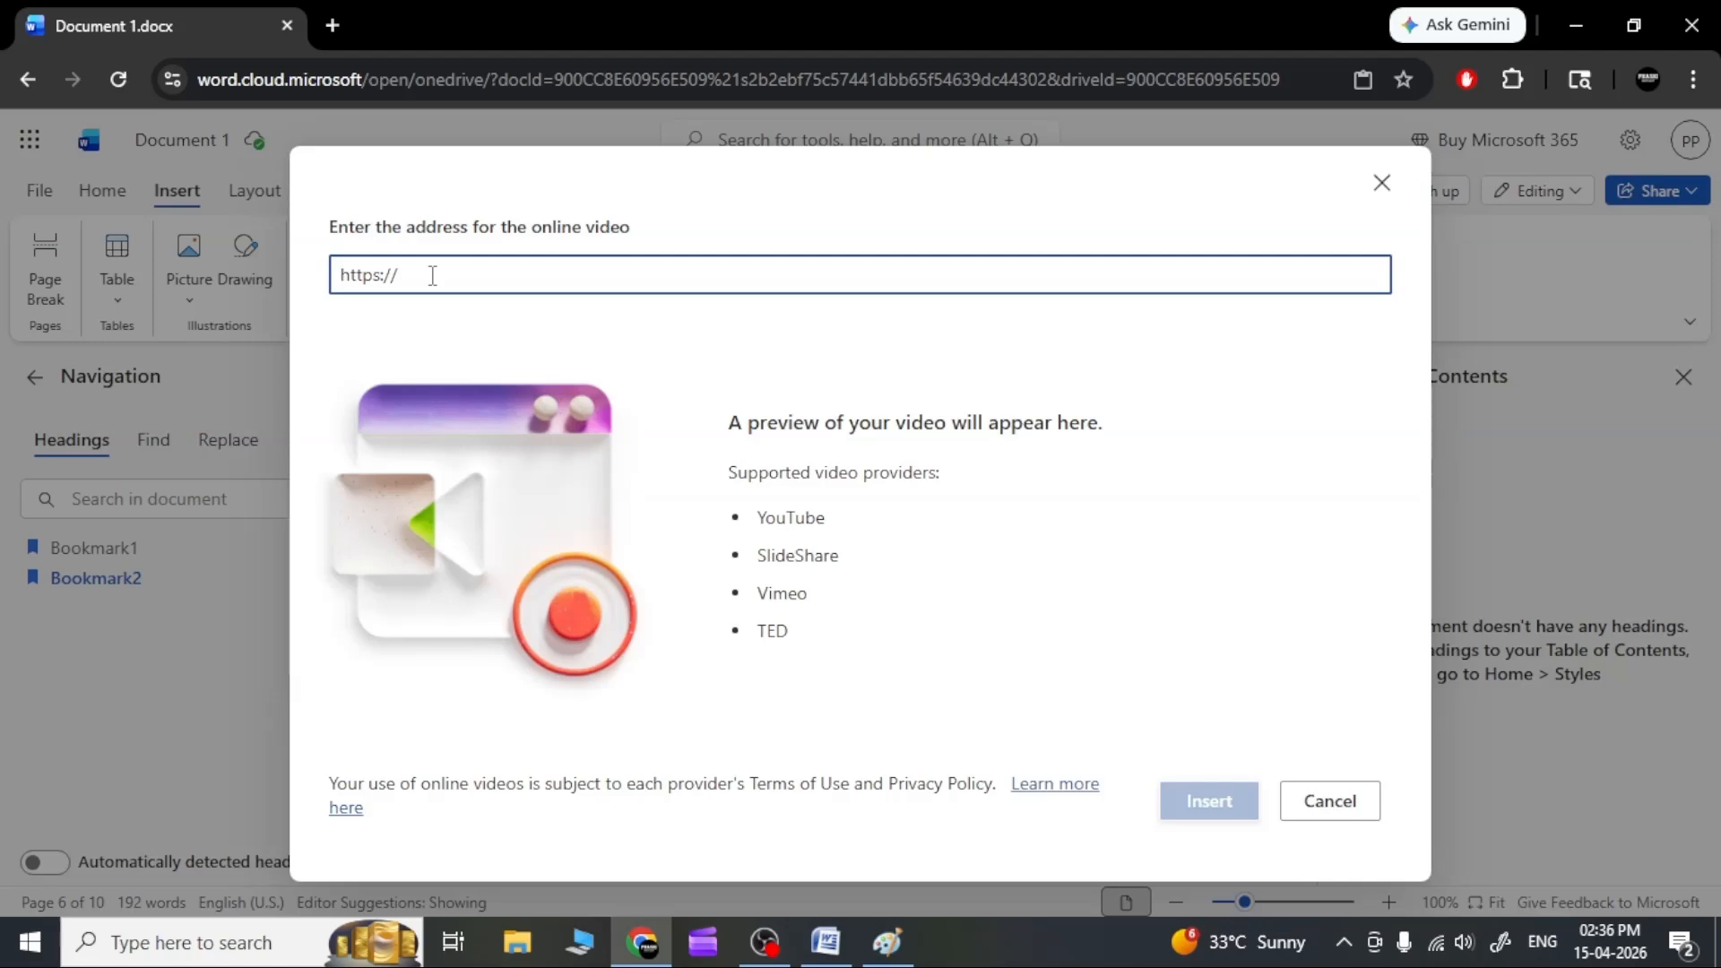
pyautogui.click(1329, 800)
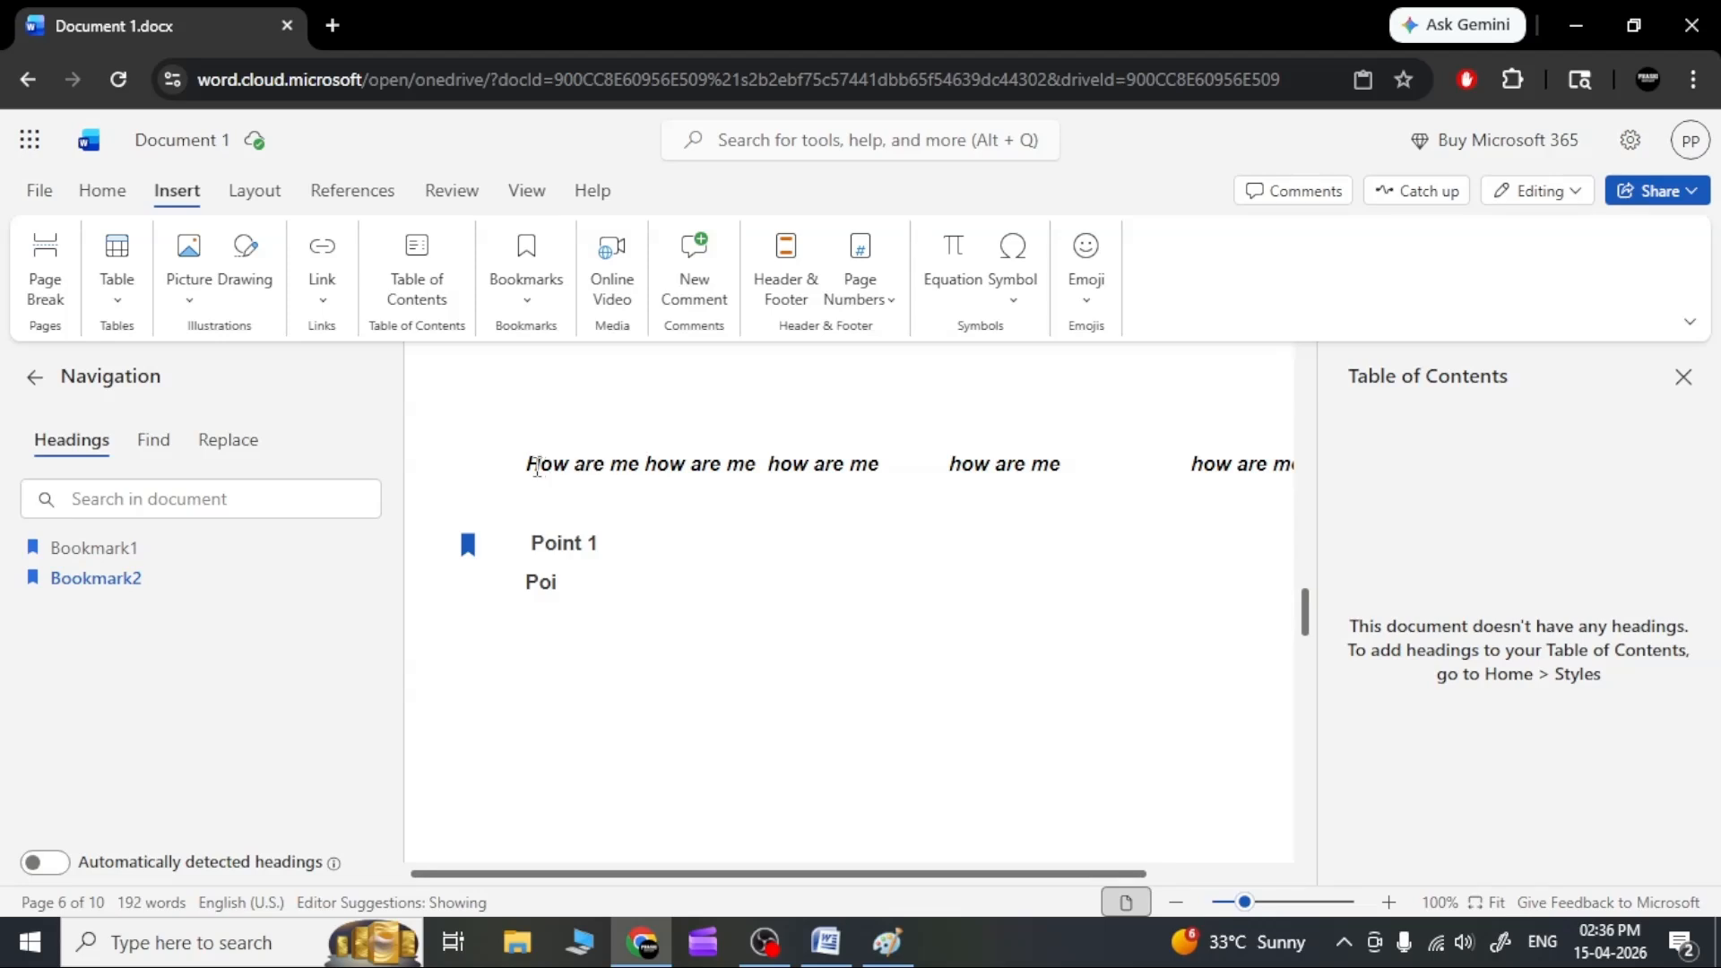
# Add the comment "this is important" to the word "How" at the start of the line on page 6.
pyautogui.click(531, 465)
pyautogui.click(696, 276)
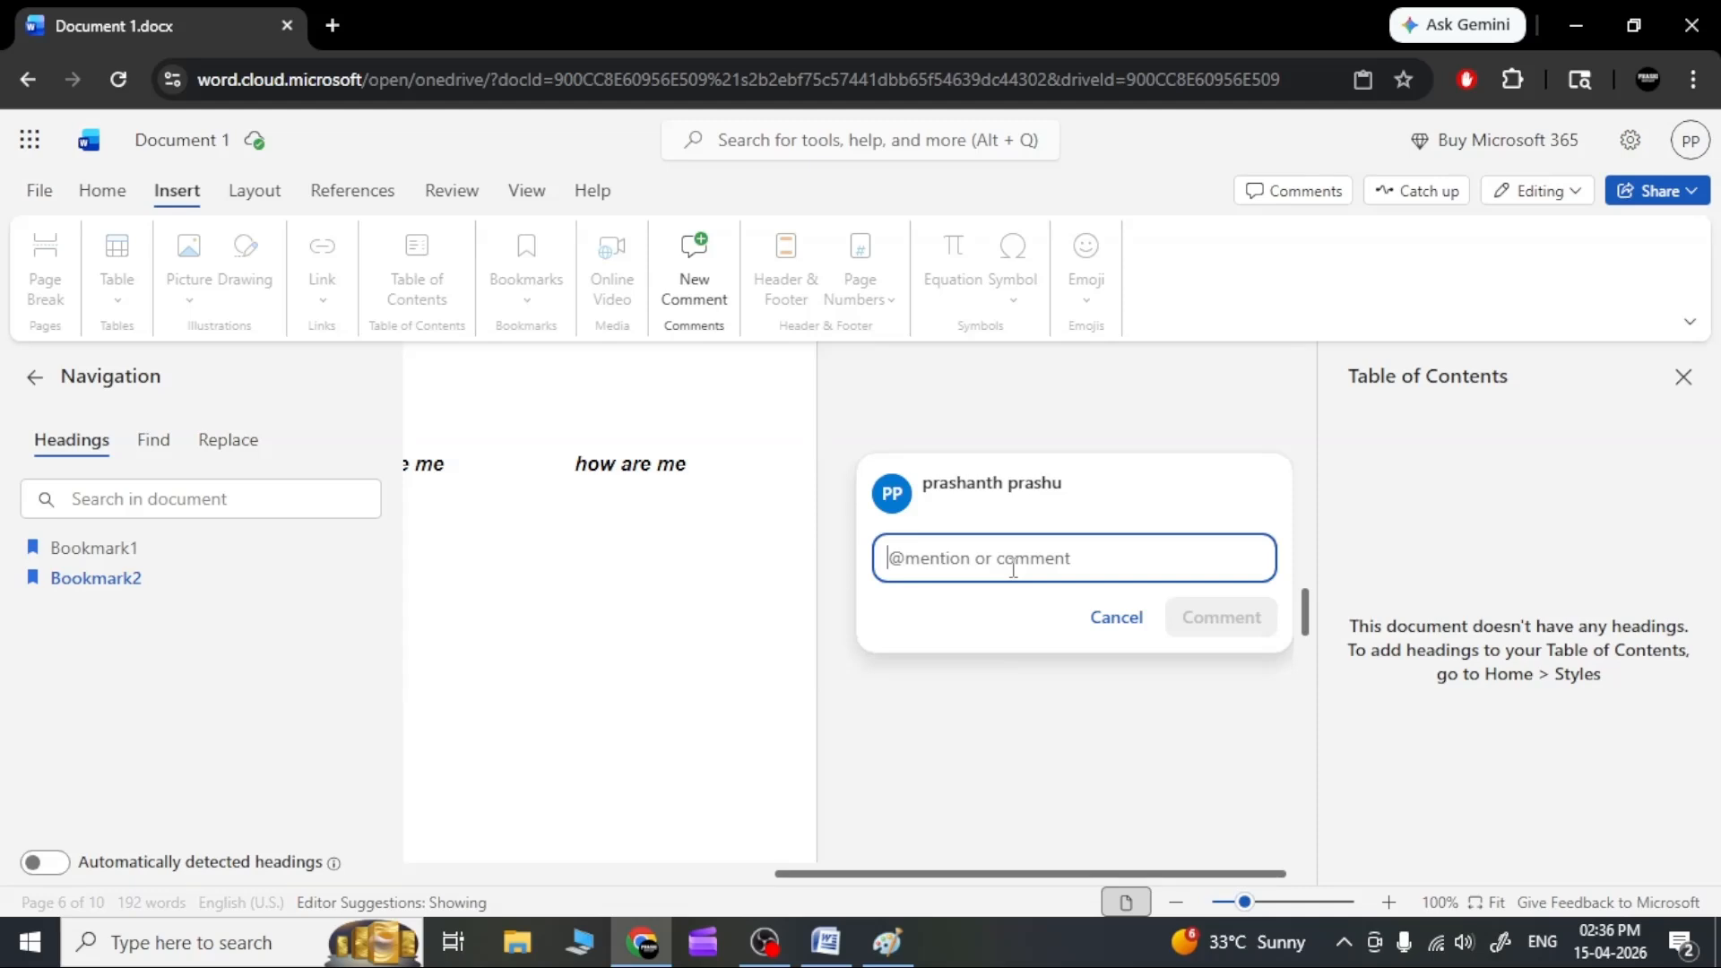
pyautogui.write('this i')
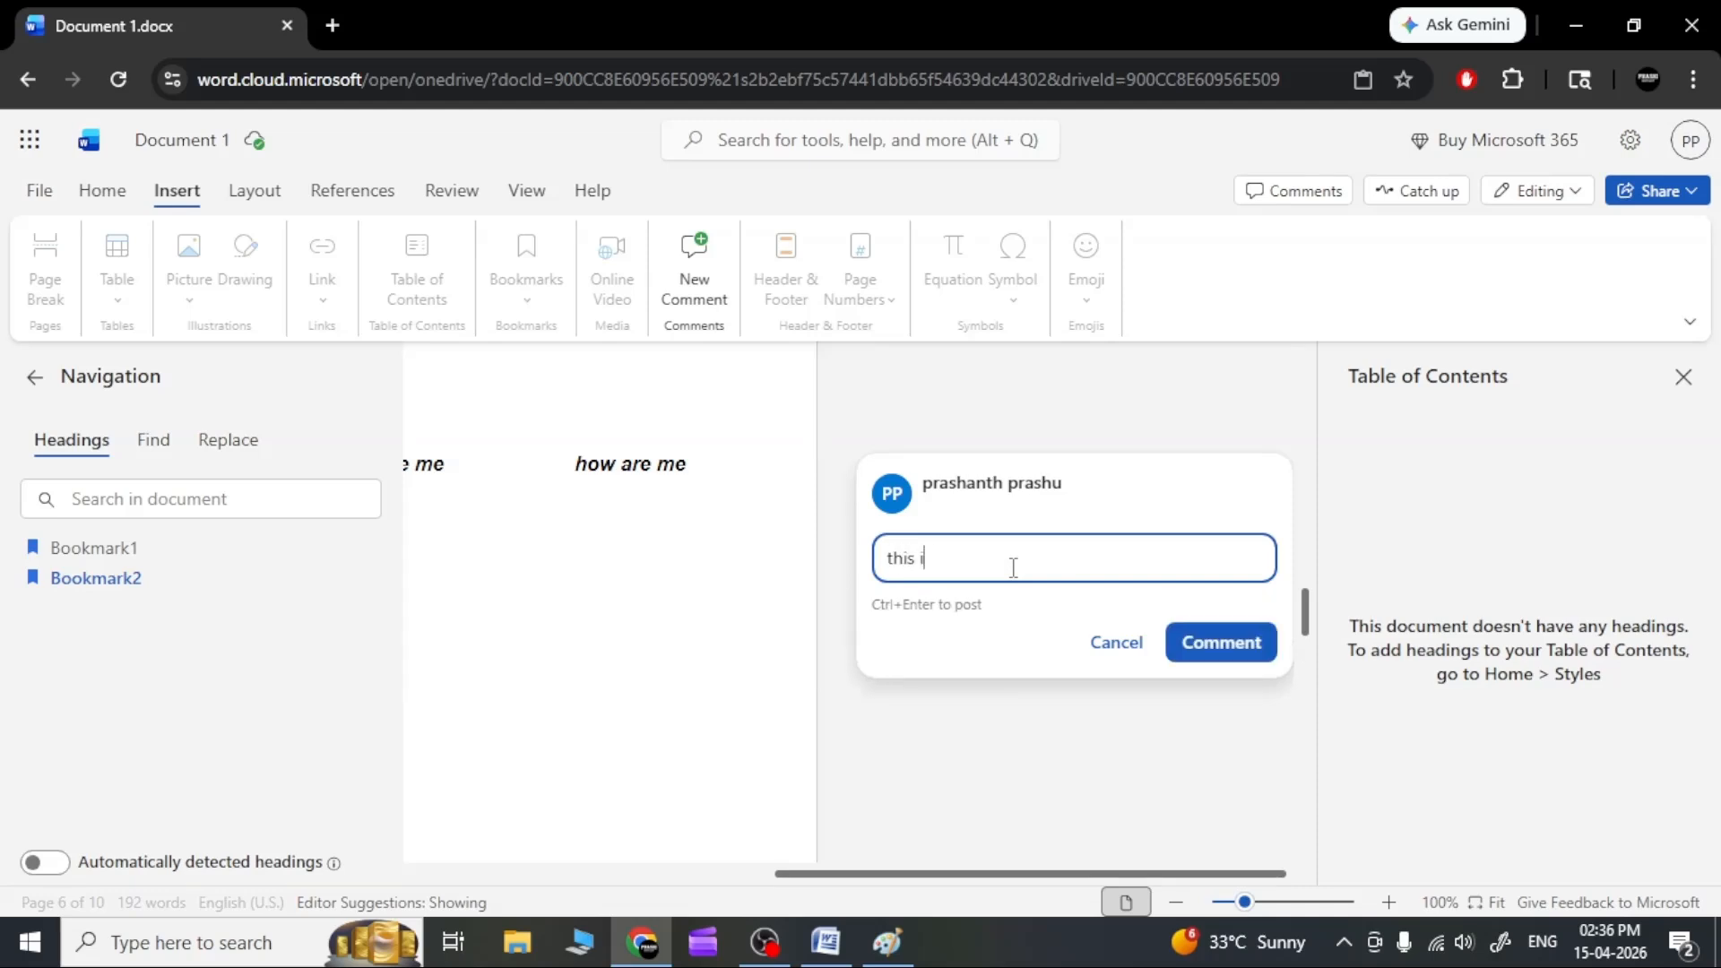
pyautogui.write('s important')
pyautogui.click(1204, 649)
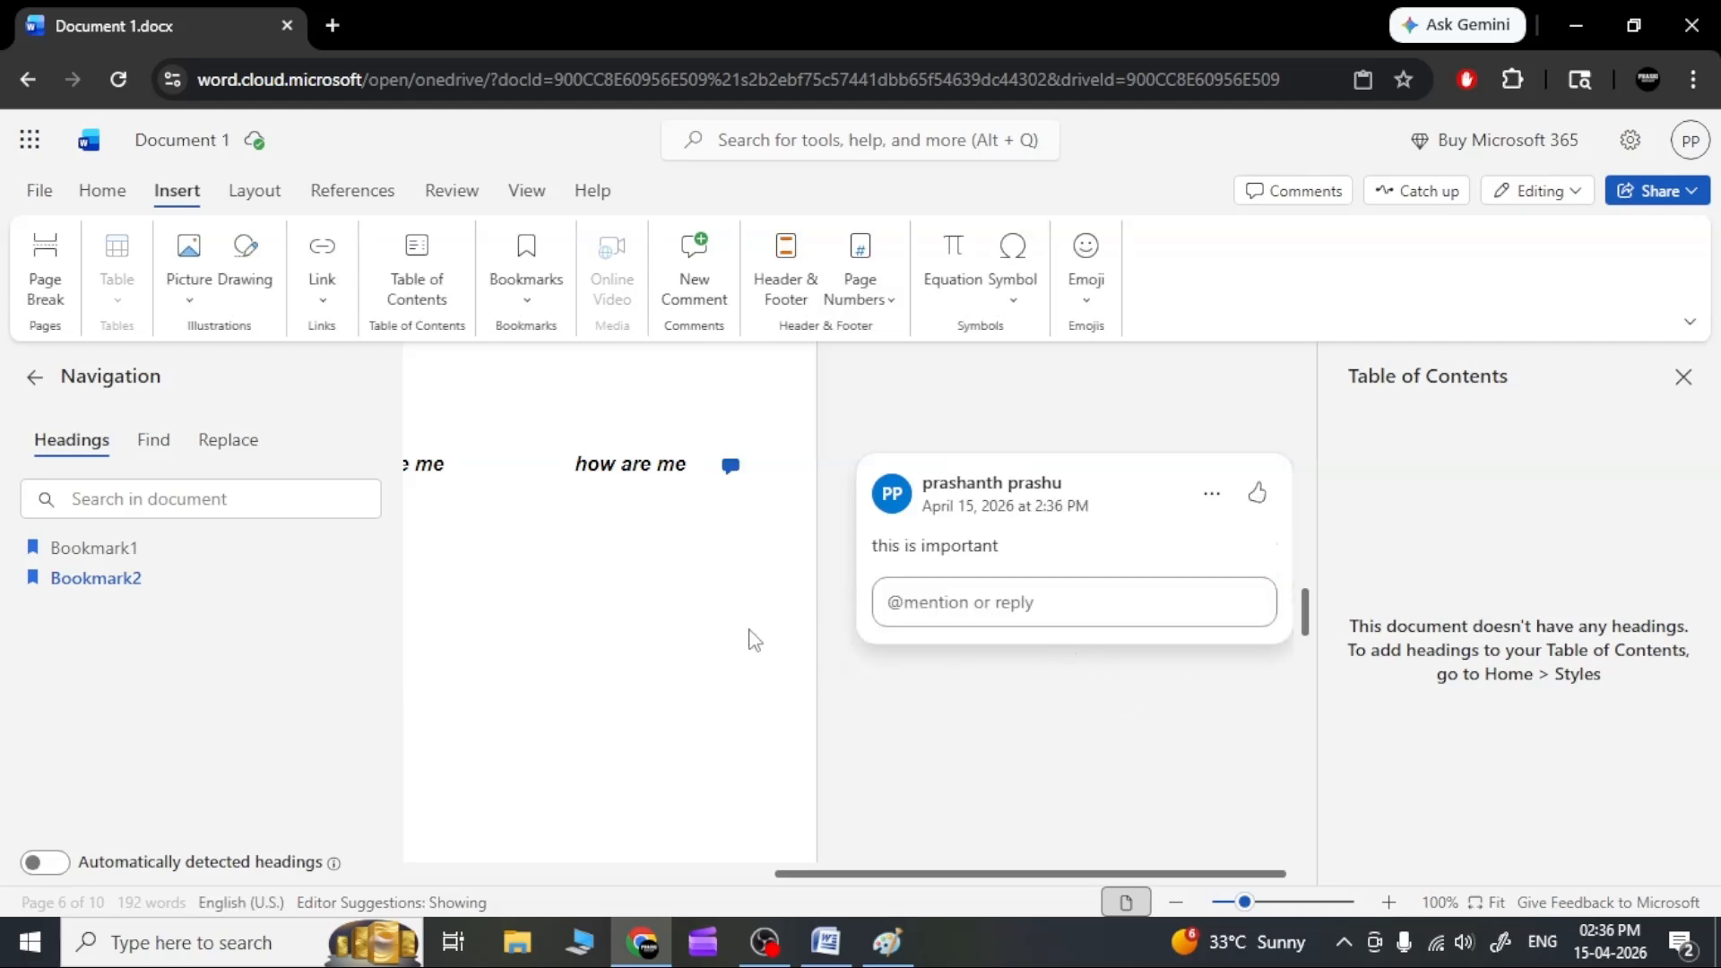
pyautogui.click(722, 606)
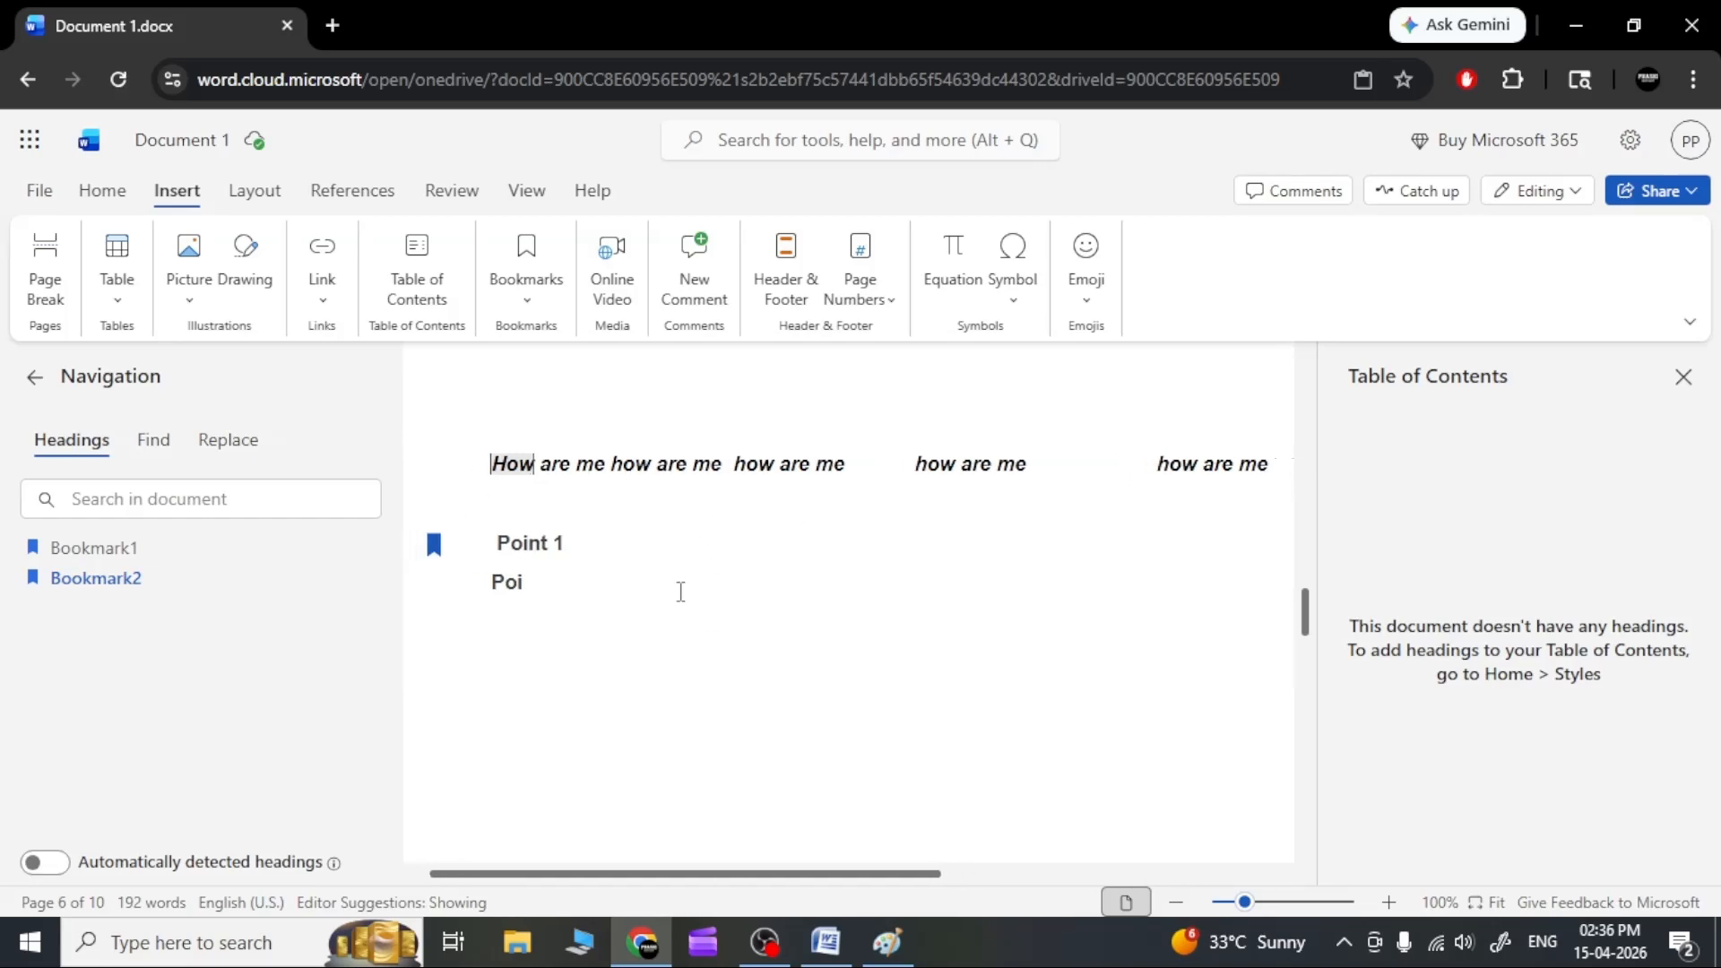
# Select the commented word "How" and start another new comment on it.
pyautogui.doubleClick(511, 467)
pyautogui.click(525, 470)
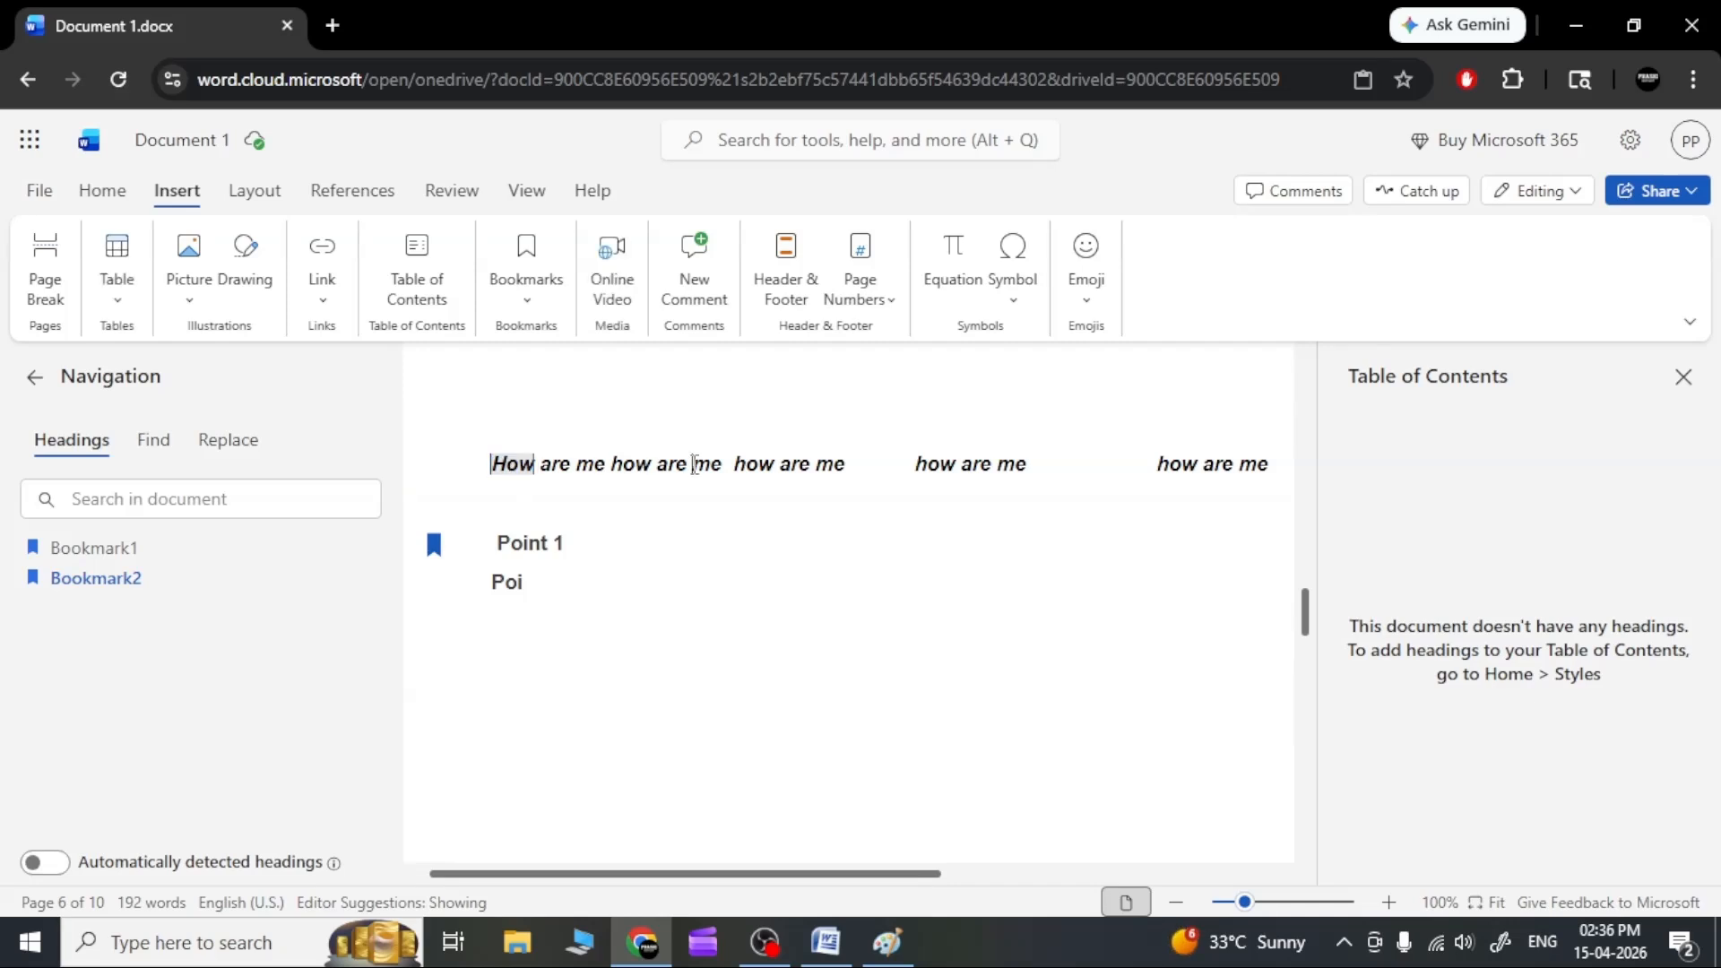
pyautogui.doubleClick(526, 469)
pyautogui.click(692, 296)
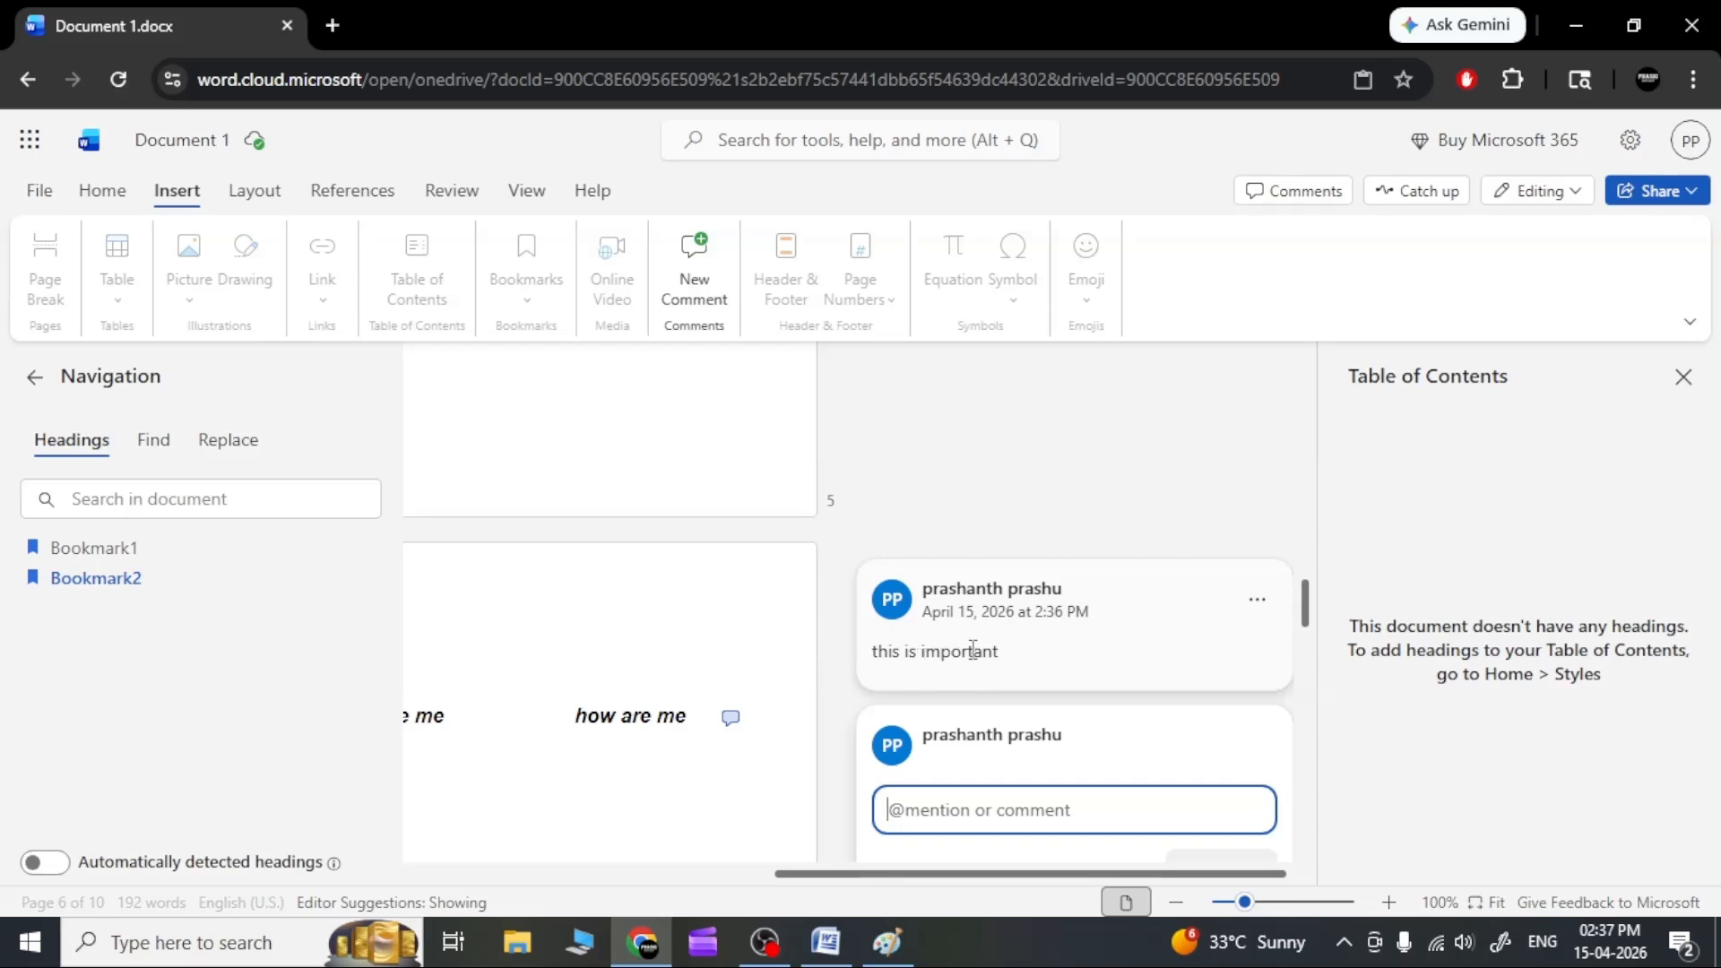
# Create a sharing link to the "this is important" comment, close the link dialog and leave the empty comment draft.
pyautogui.click(1258, 600)
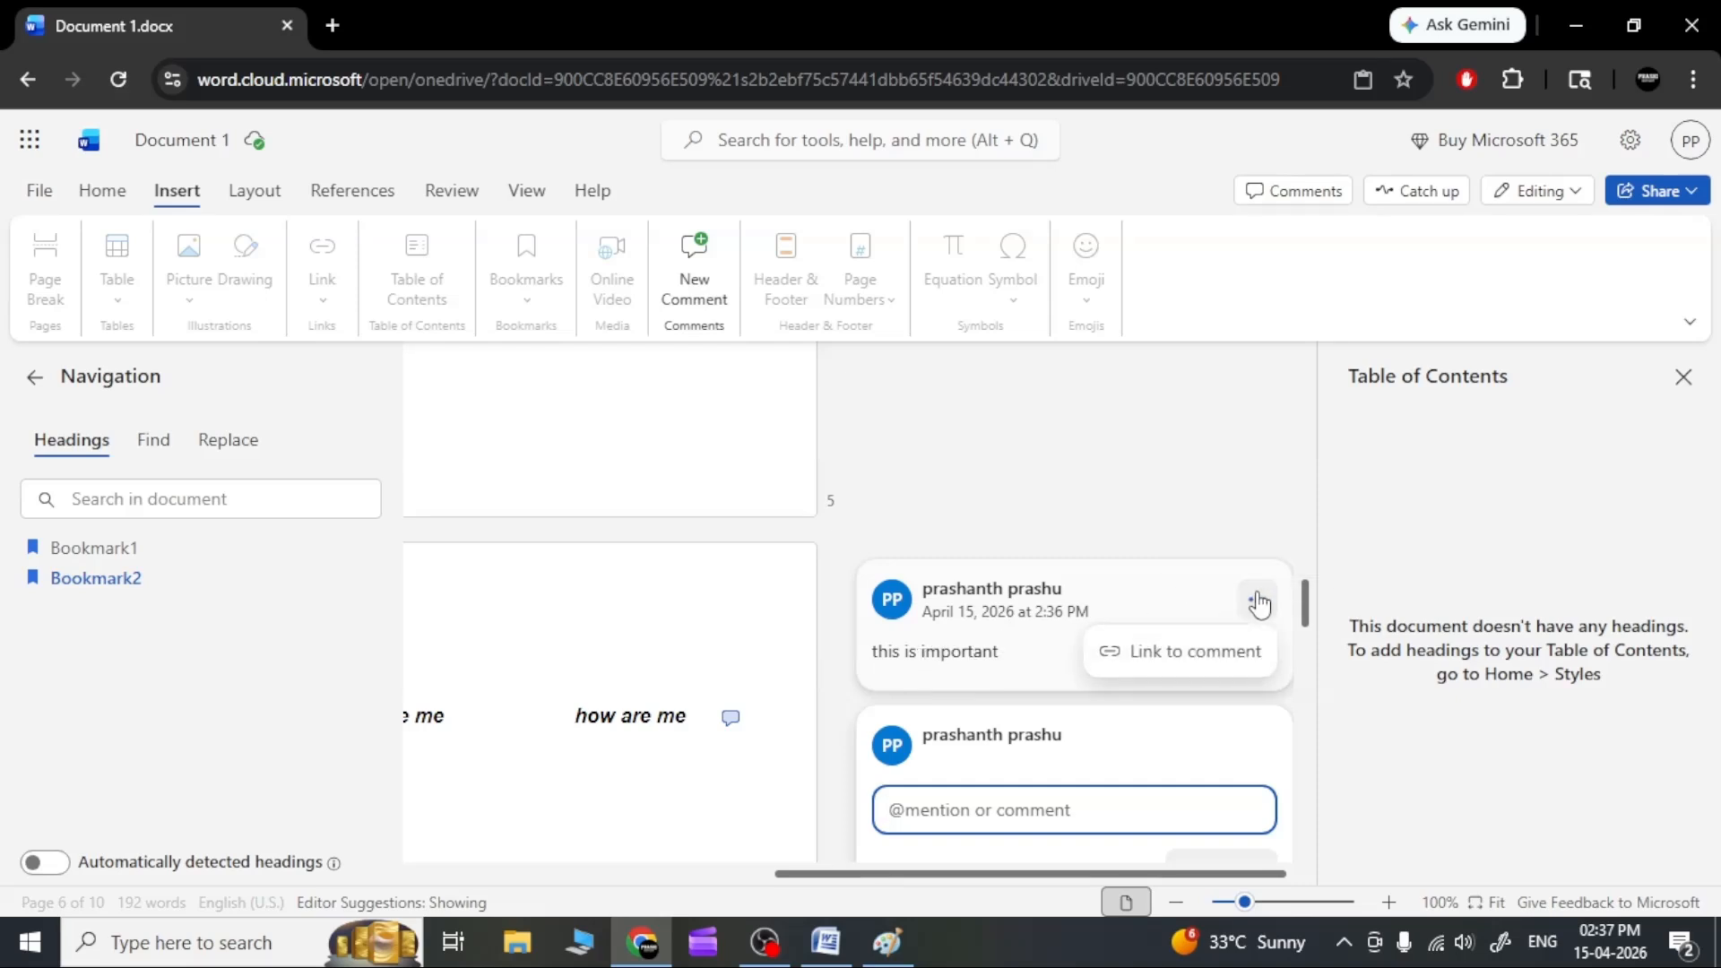
pyautogui.click(1230, 655)
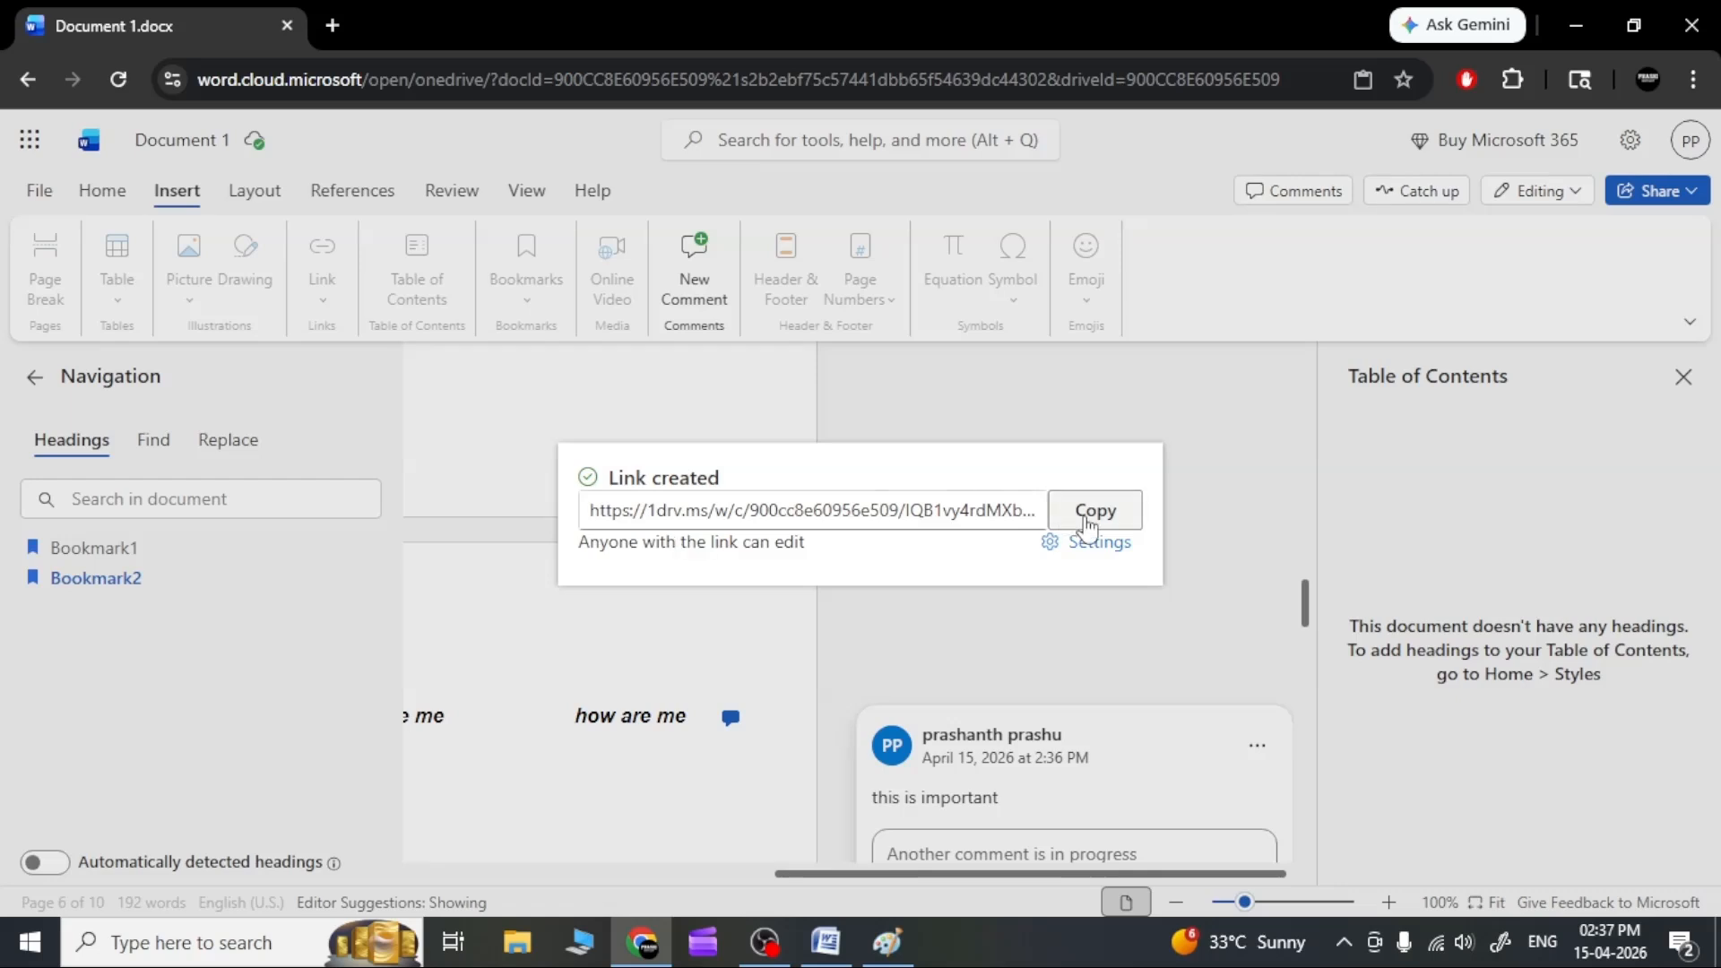
pyautogui.click(1079, 618)
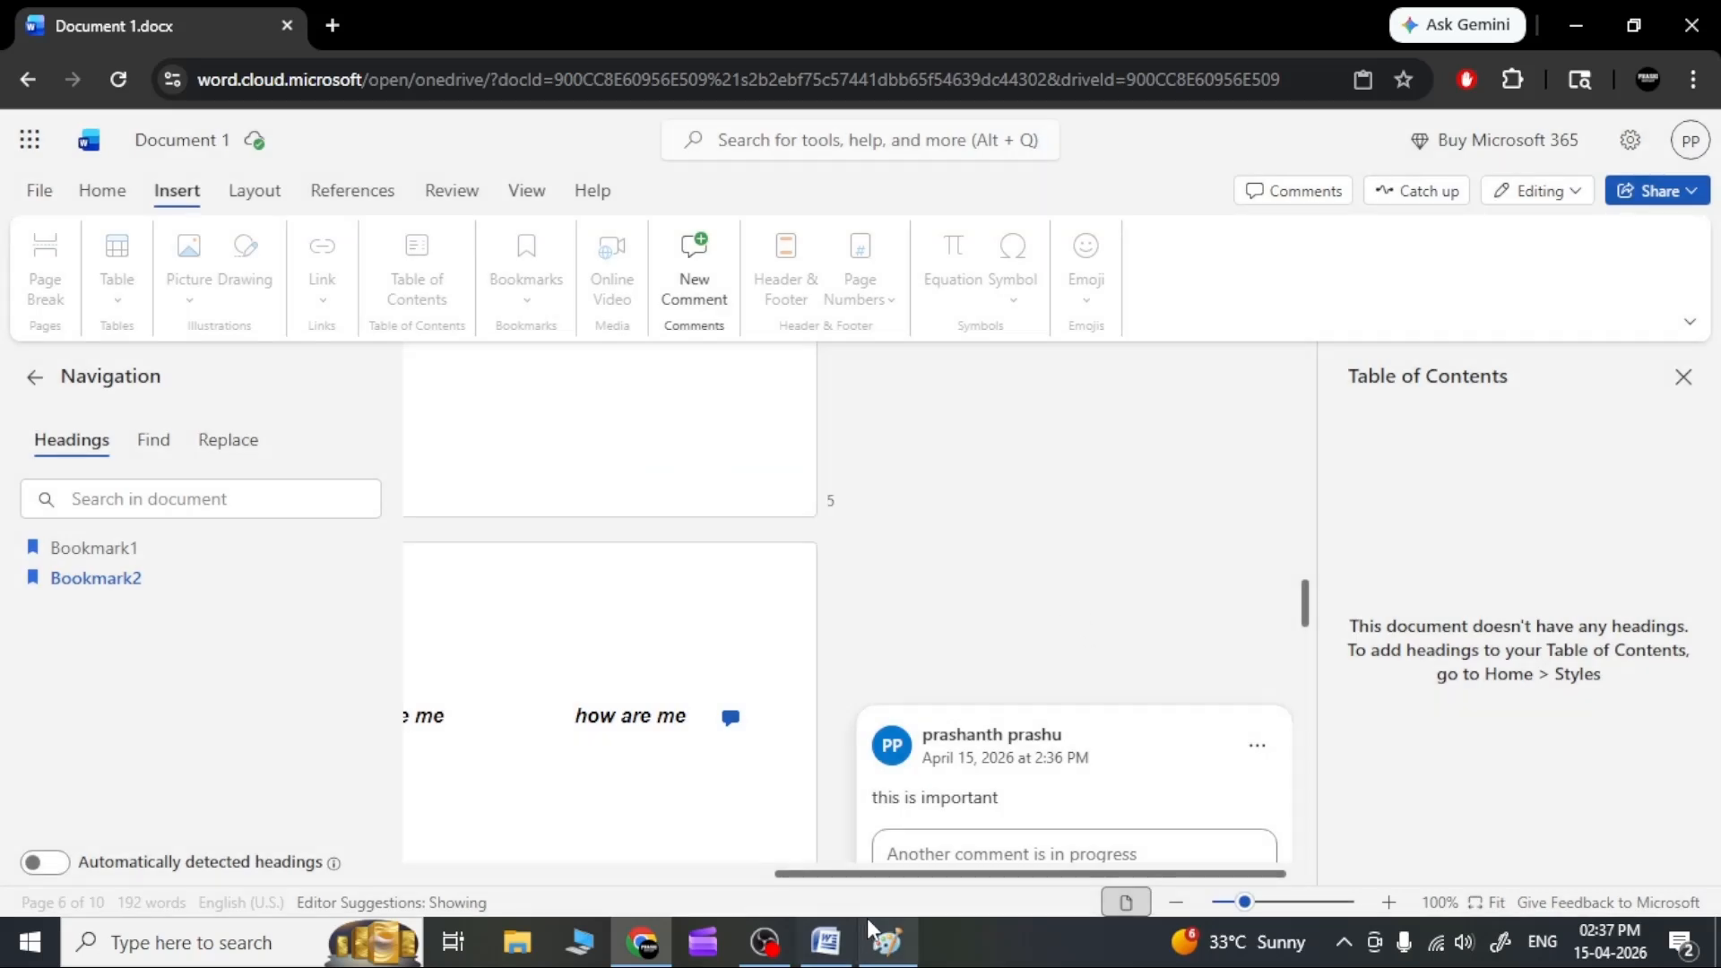
pyautogui.moveTo(861, 877); pyautogui.dragTo(476, 876)
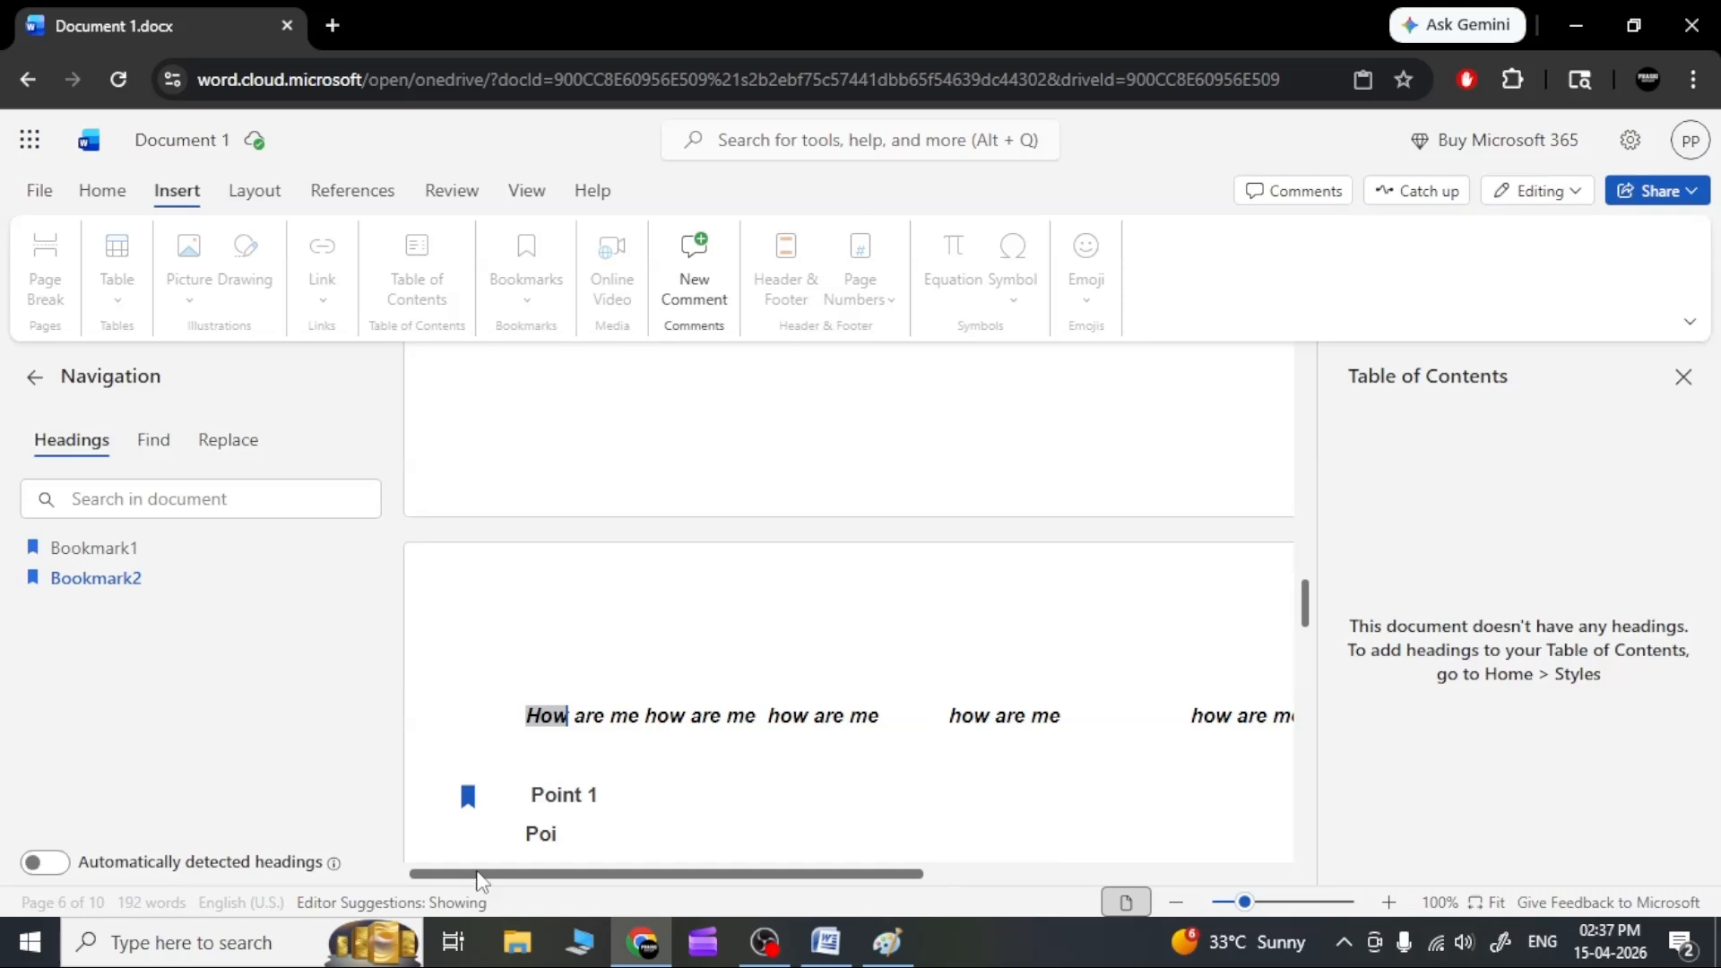
pyautogui.scroll(-3, 793, 644)
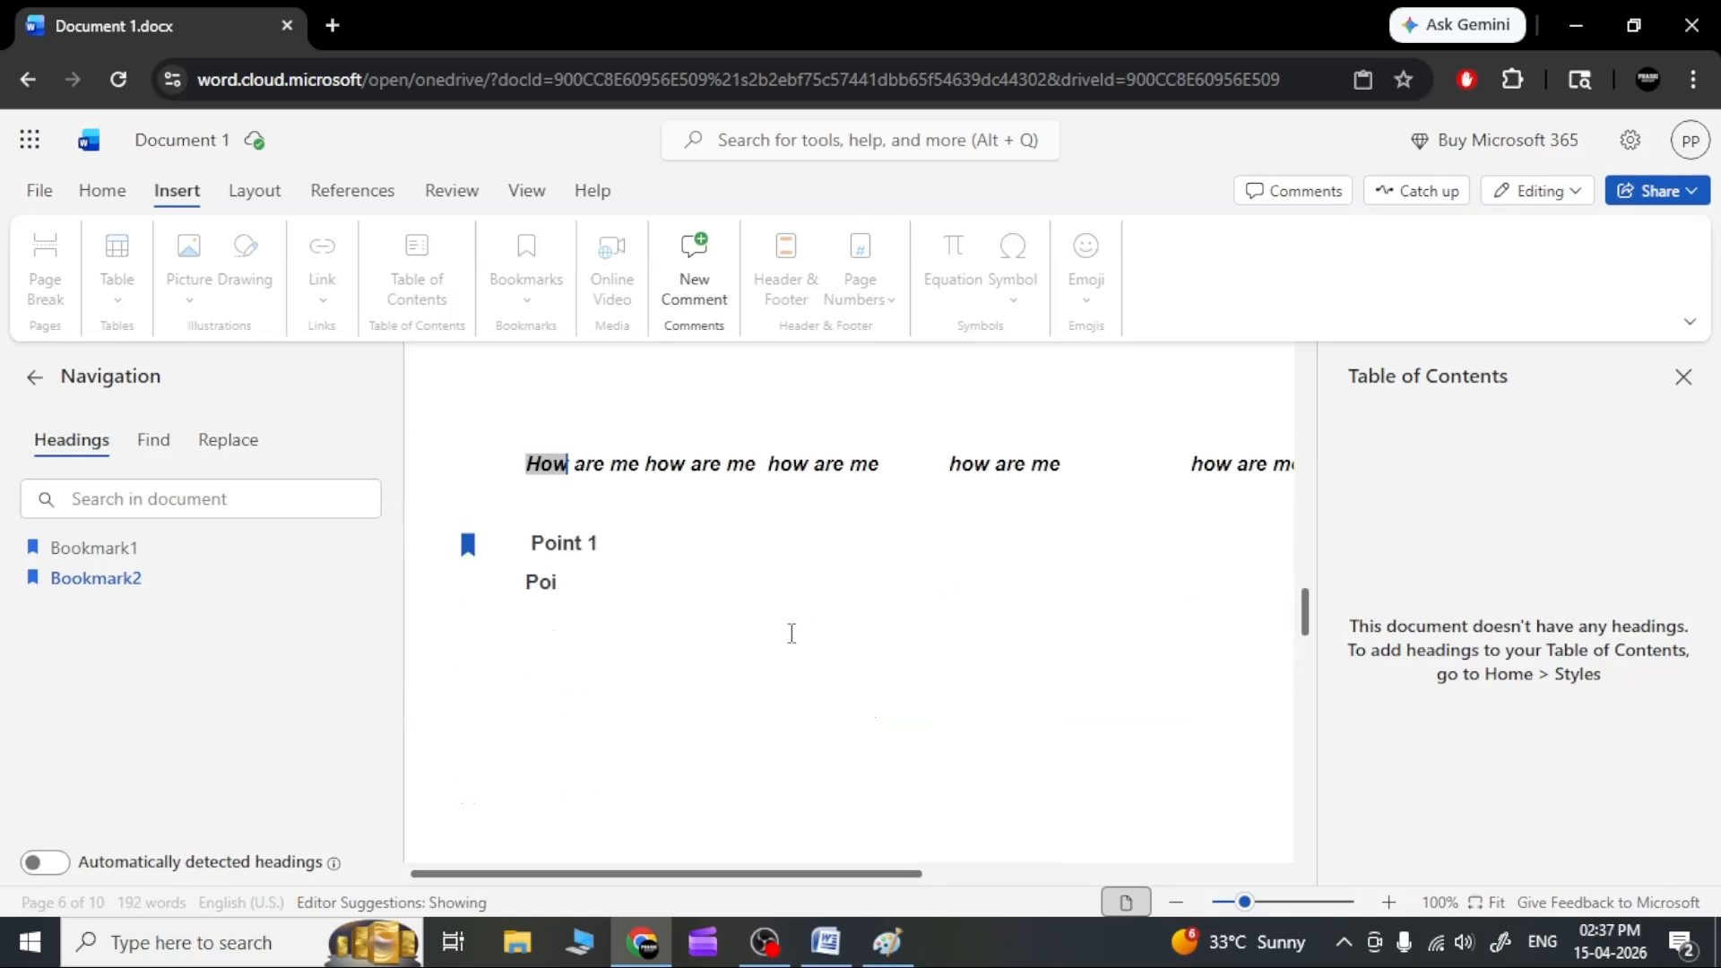
pyautogui.click(578, 496)
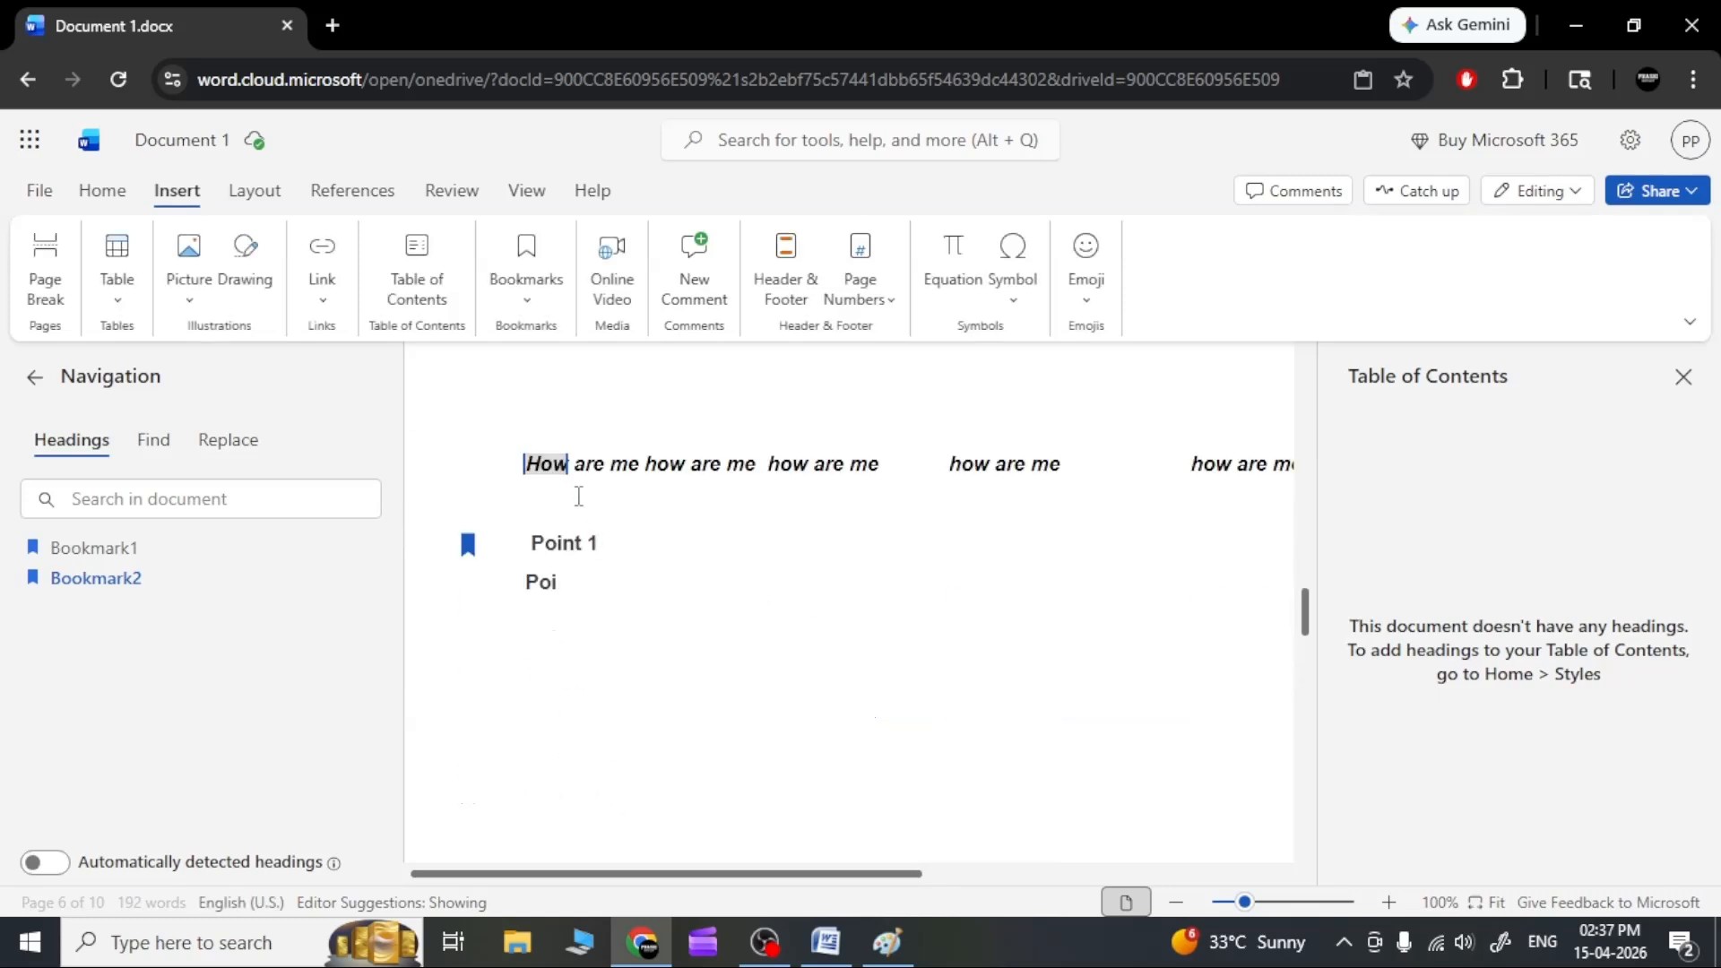
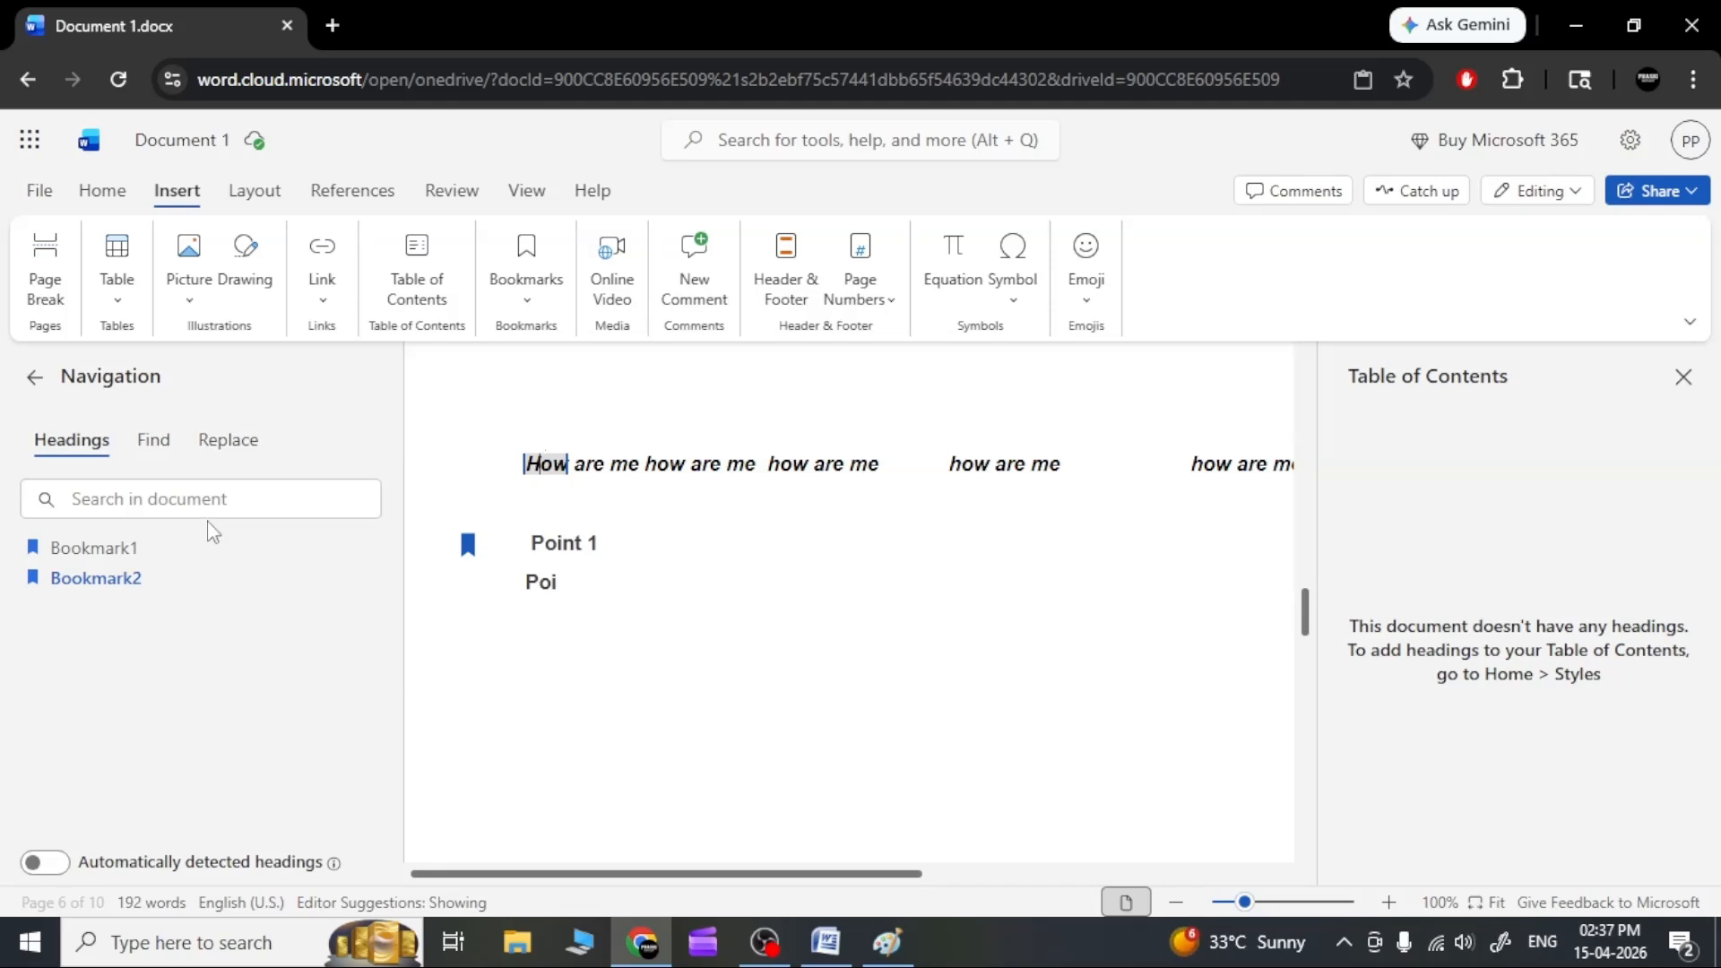
# View the find and replace options of the navigation pane and return to the document.
pyautogui.click(154, 446)
pyautogui.click(237, 445)
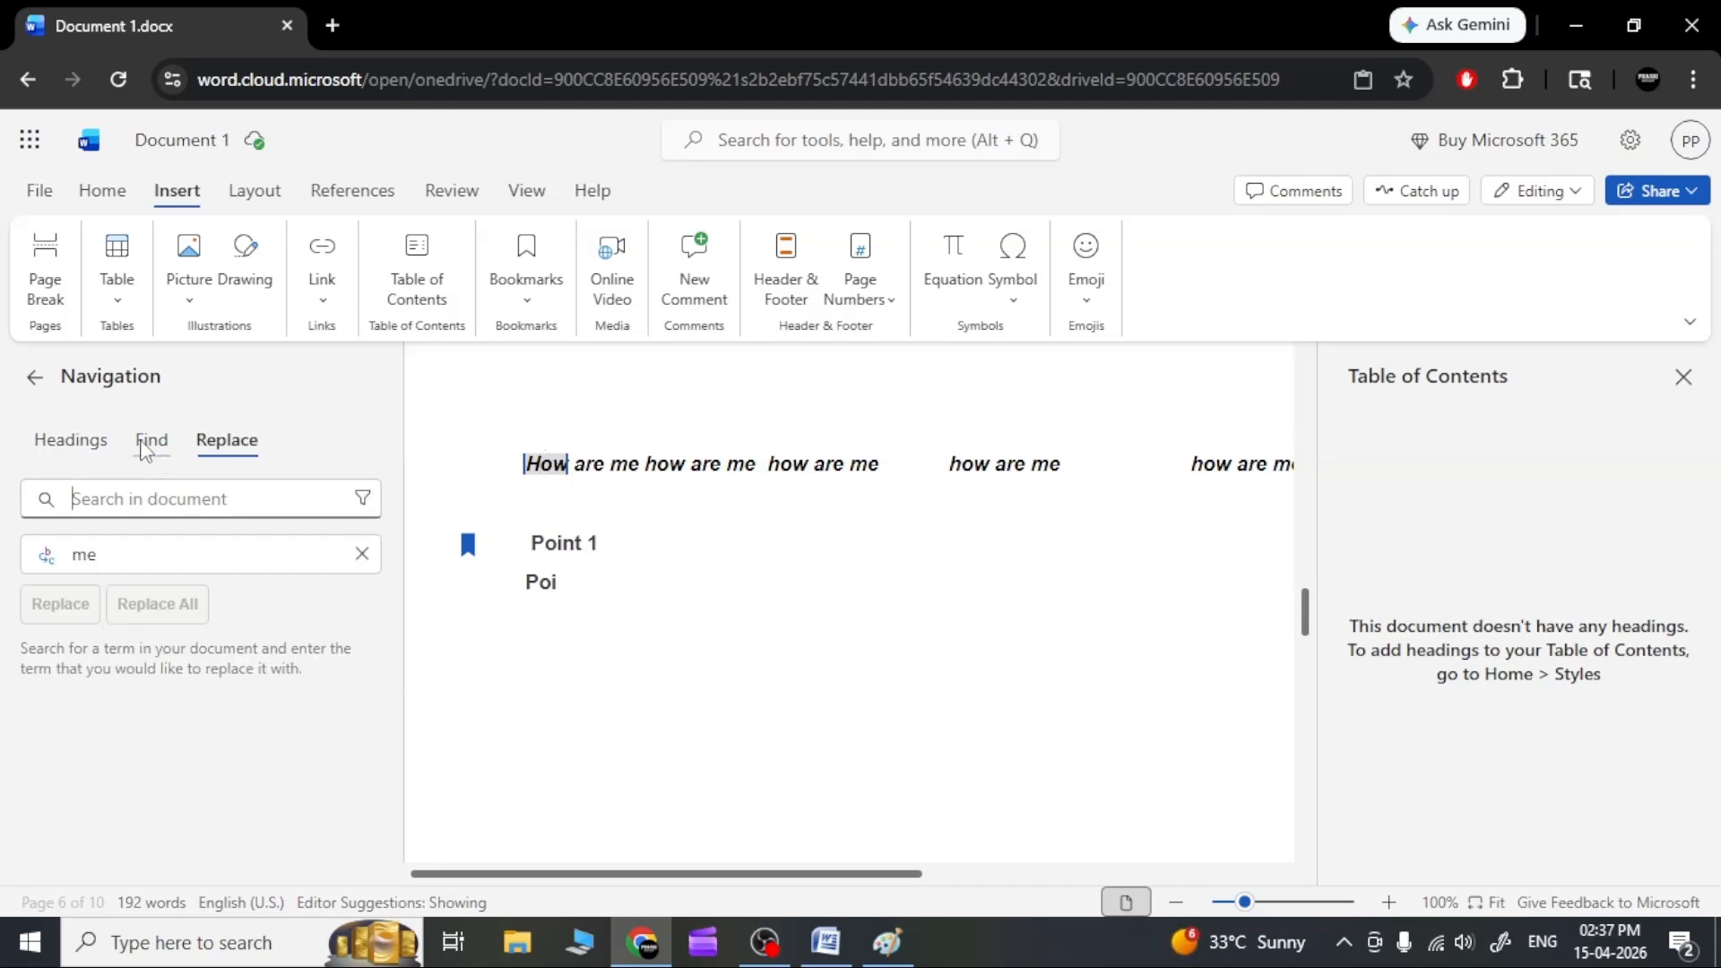
pyautogui.click(693, 494)
# Return to page 1 and place the cursor before the text "click here to go".
pyautogui.moveTo(1306, 614); pyautogui.dragTo(1299, 377)
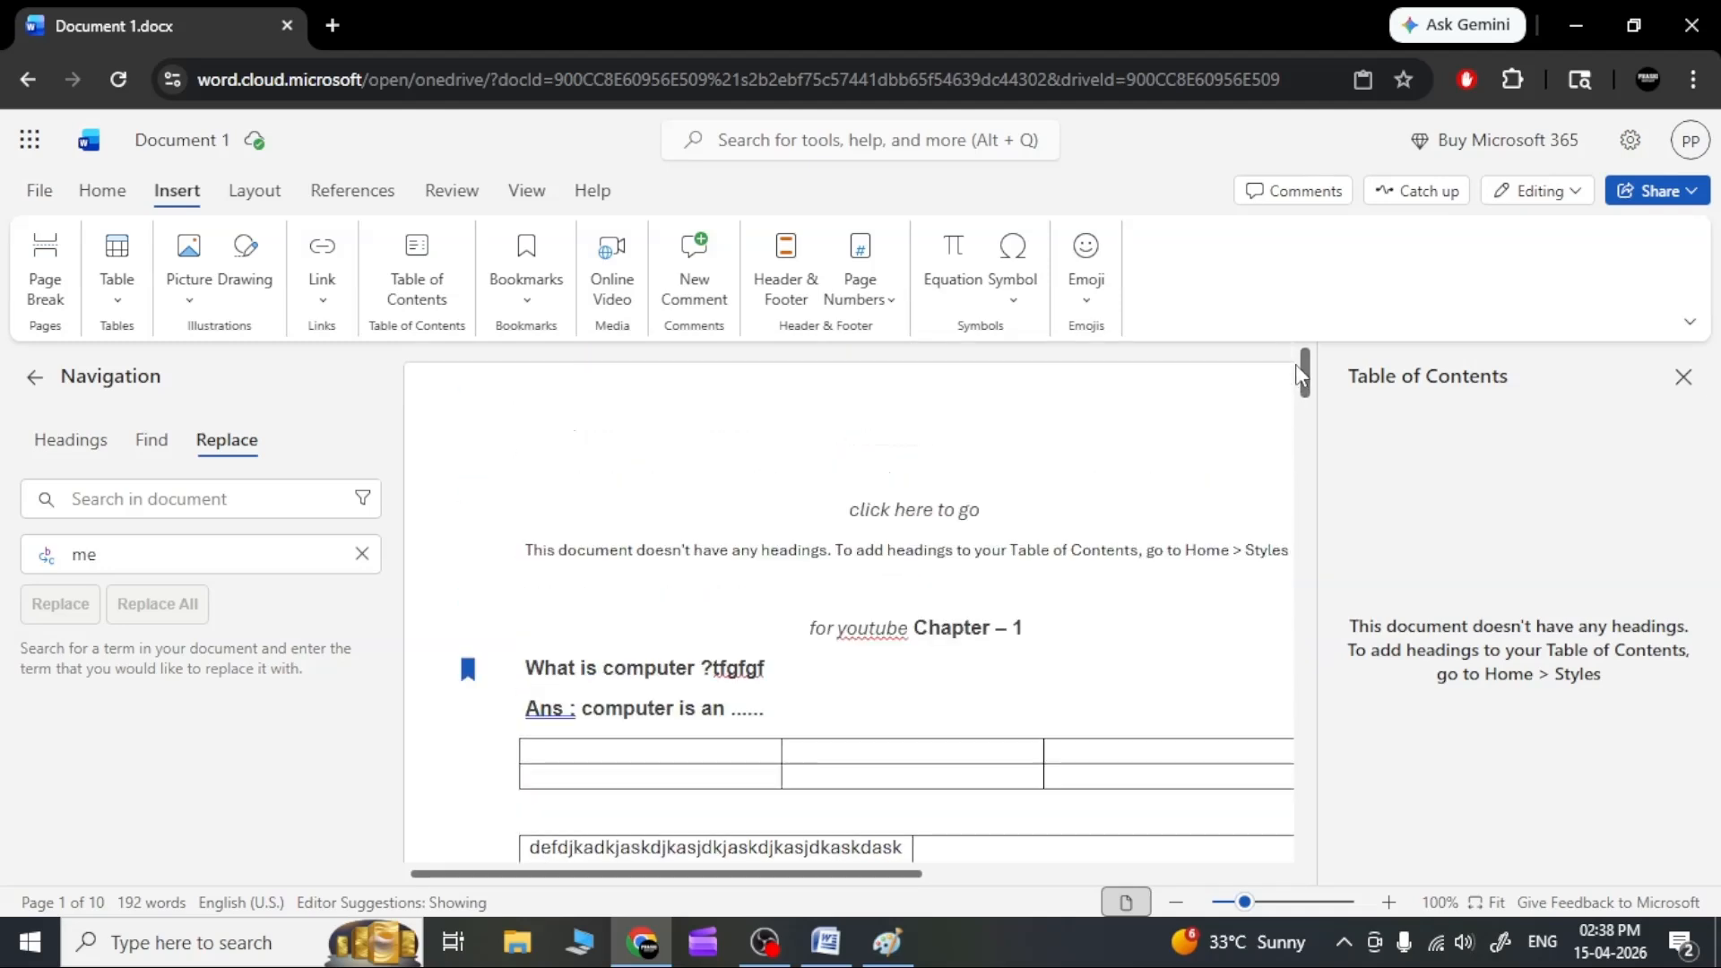
pyautogui.click(762, 599)
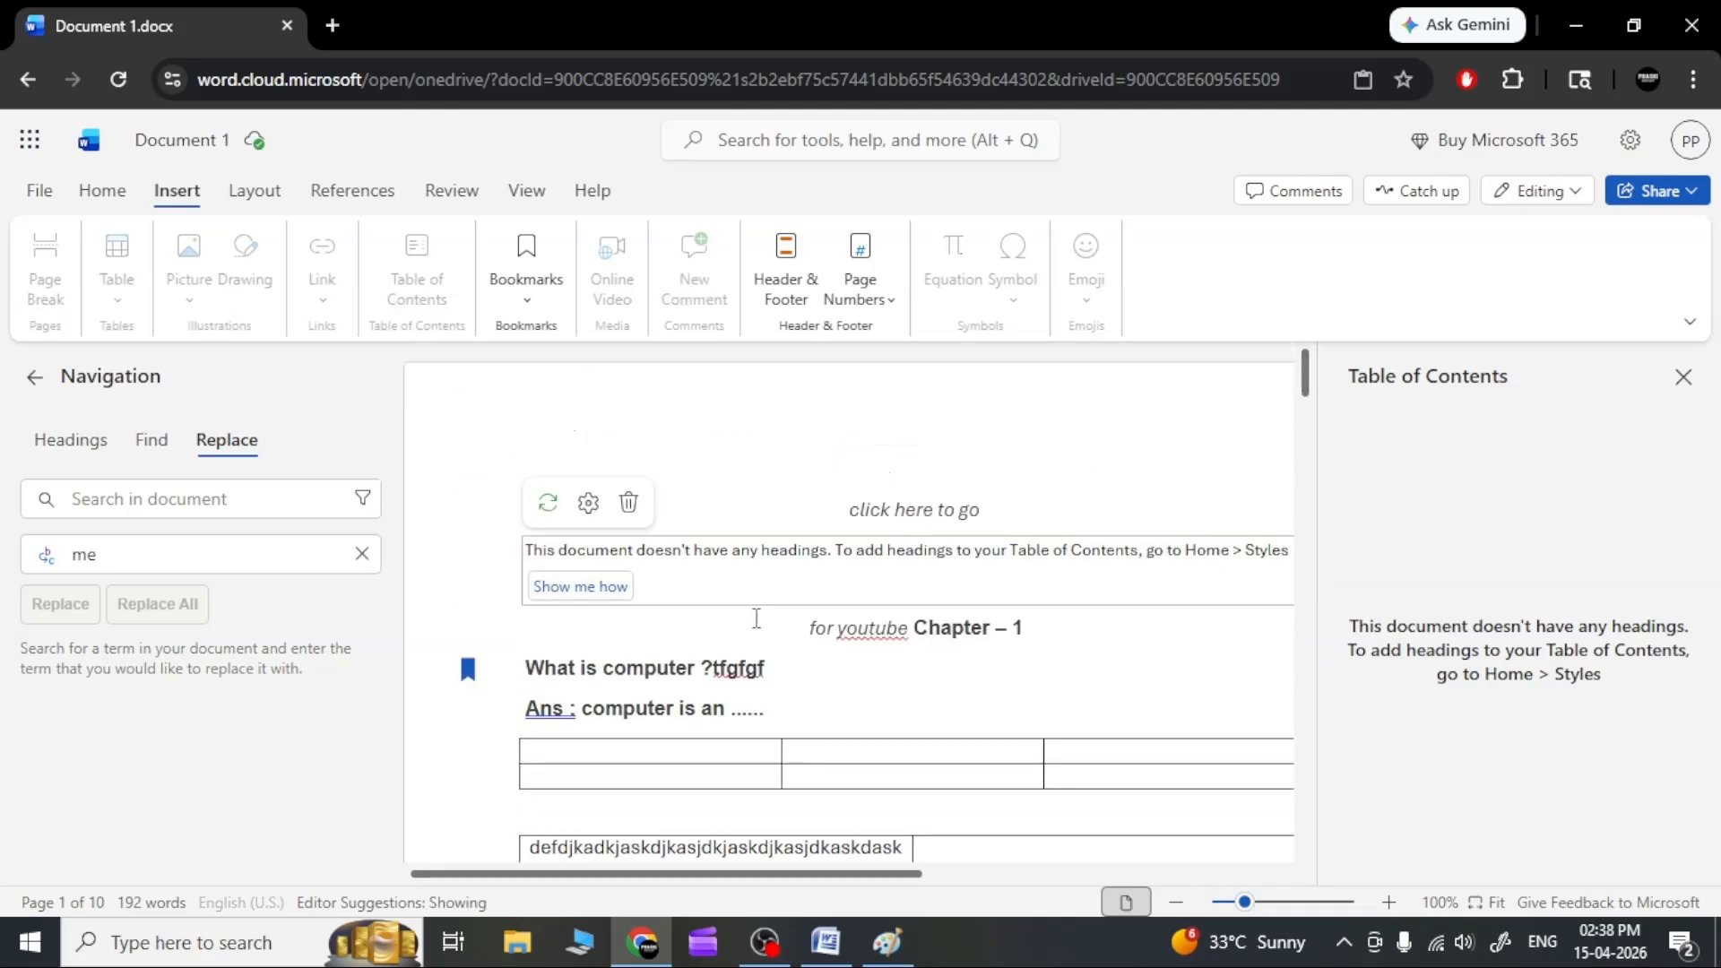
pyautogui.click(767, 459)
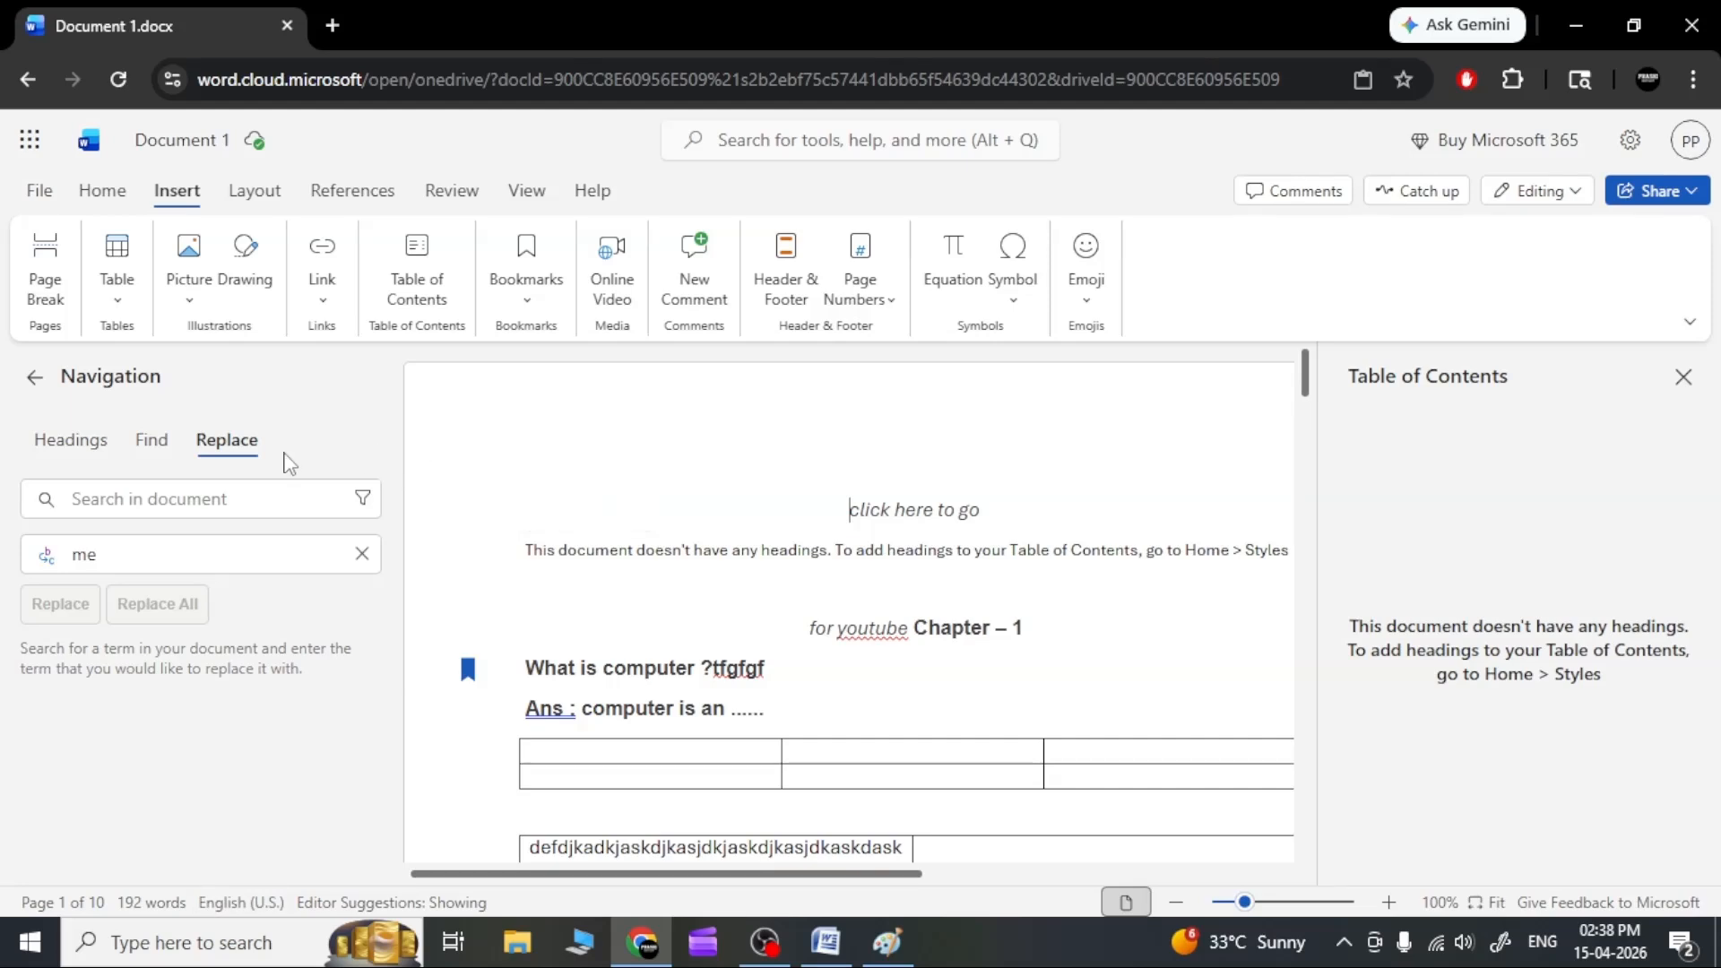
# Close the navigation and table of contents panes and delete the empty table of contents from page 1.
pyautogui.click(34, 379)
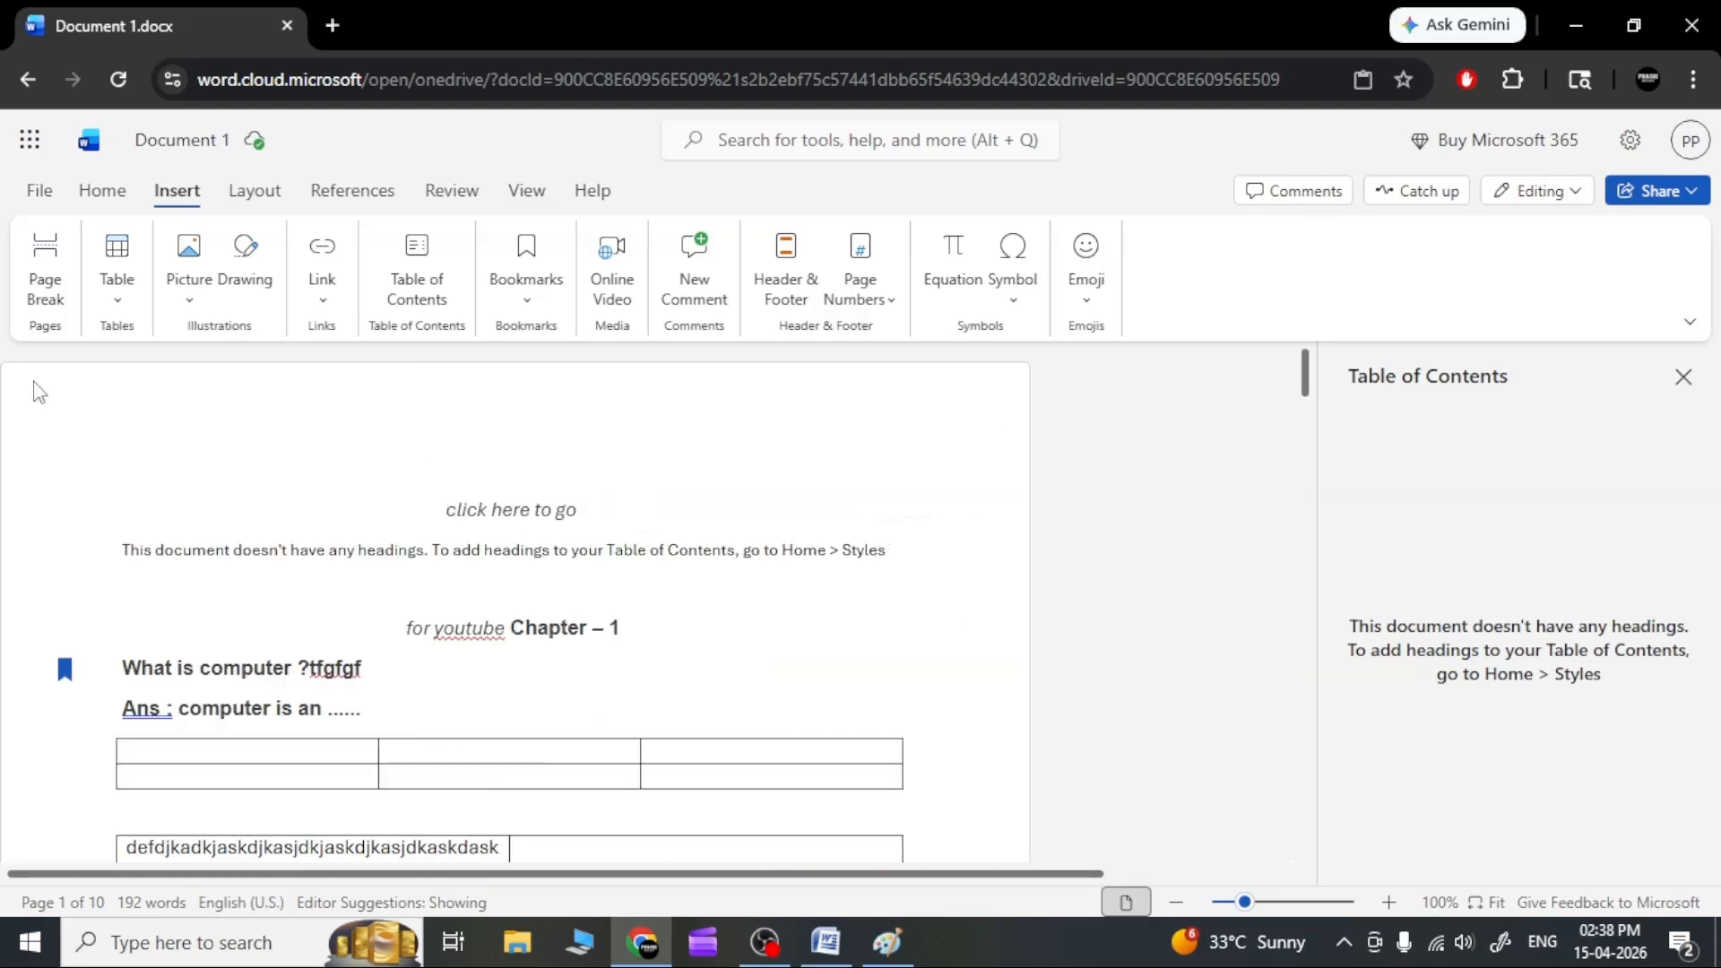
pyautogui.click(1683, 376)
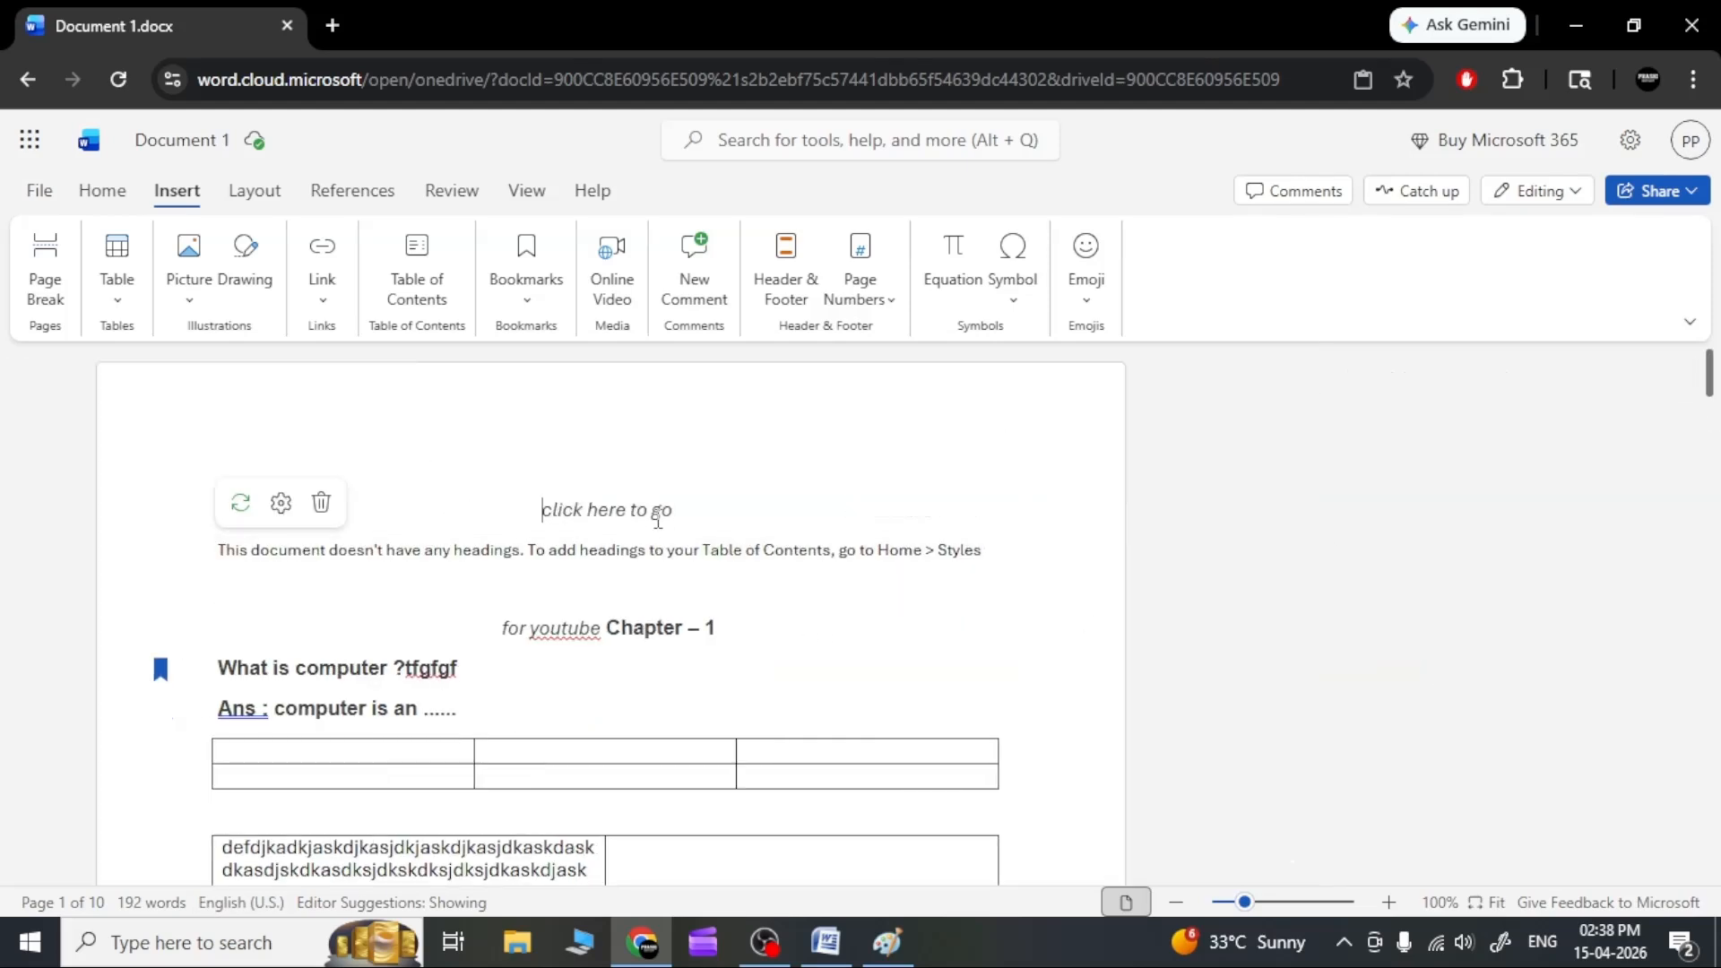
pyautogui.click(639, 543)
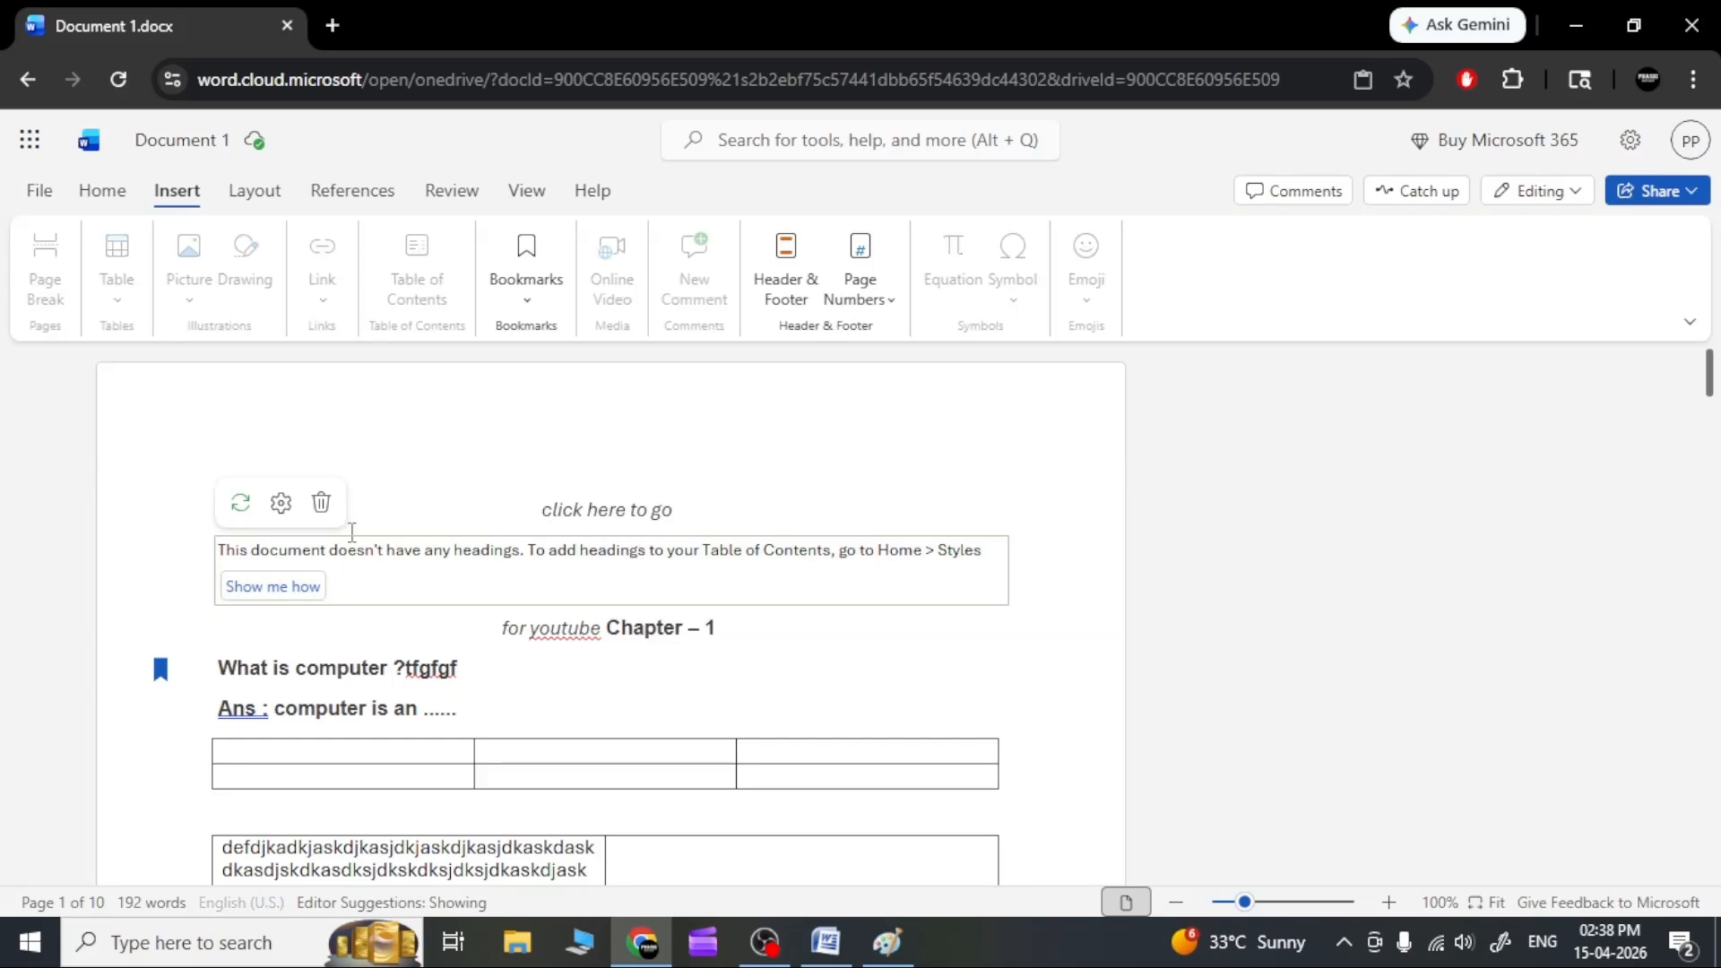
pyautogui.click(321, 502)
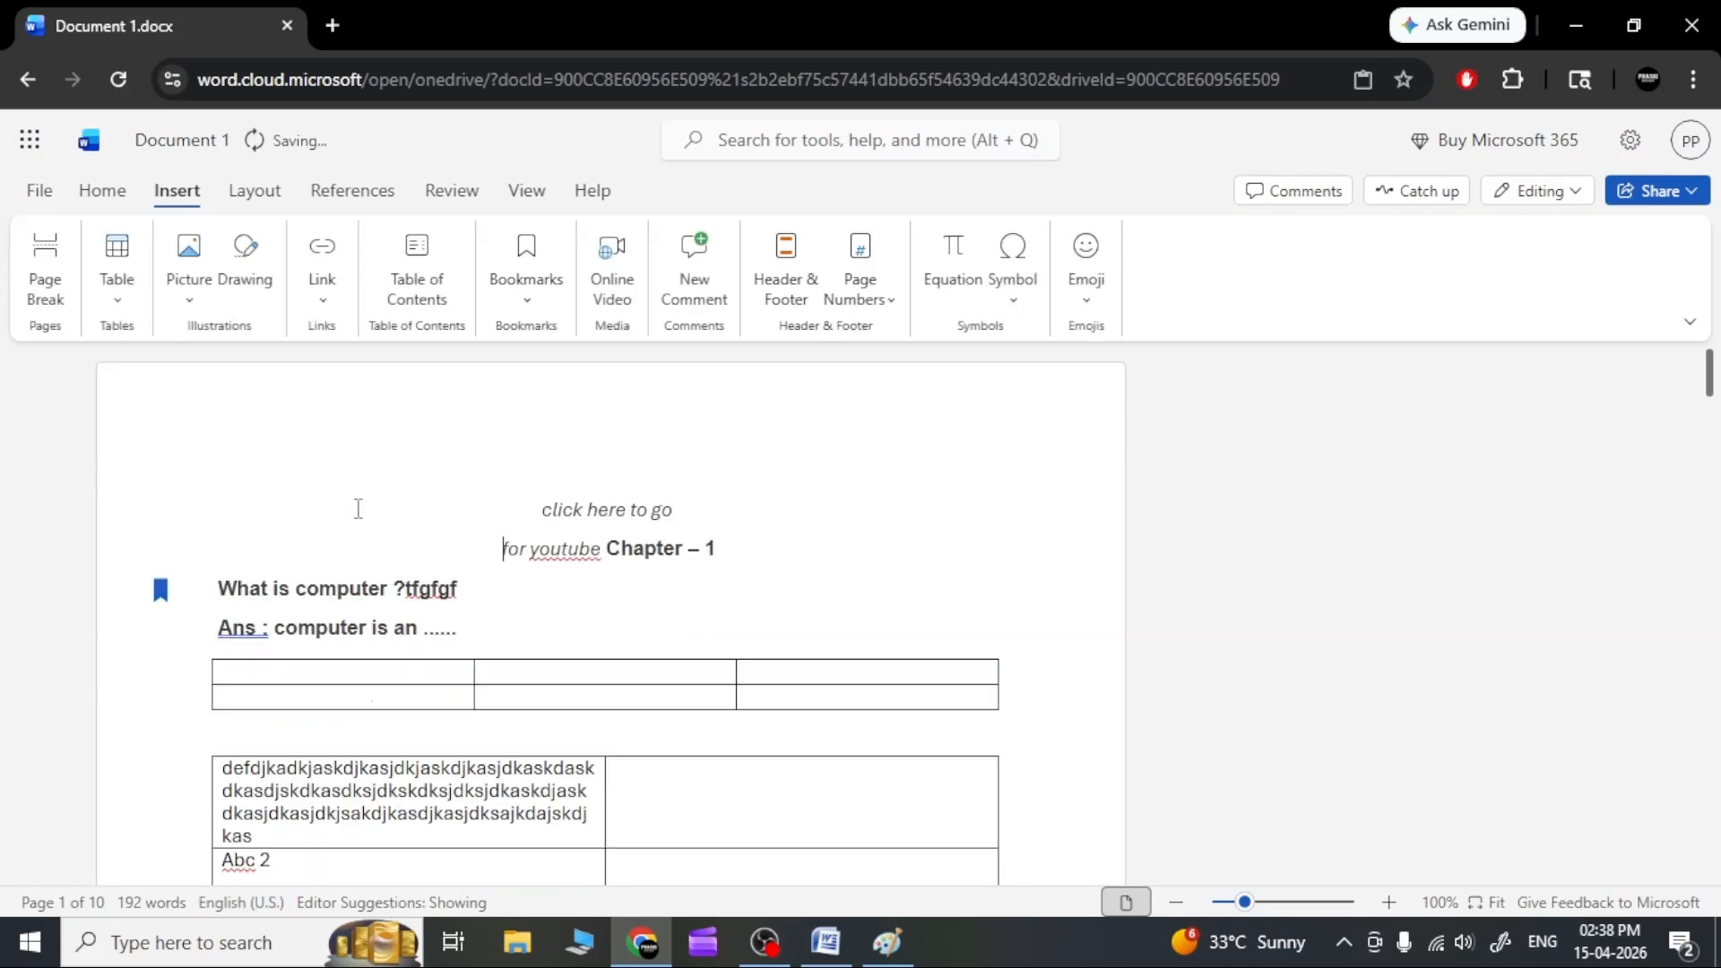
# Delete the texts "click here to go" and "for youtube" in front of the "Chapter – 1" heading.
pyautogui.moveTo(717, 546); pyautogui.dragTo(541, 511)
pyautogui.click(617, 553)
pyautogui.press('BackSpace')
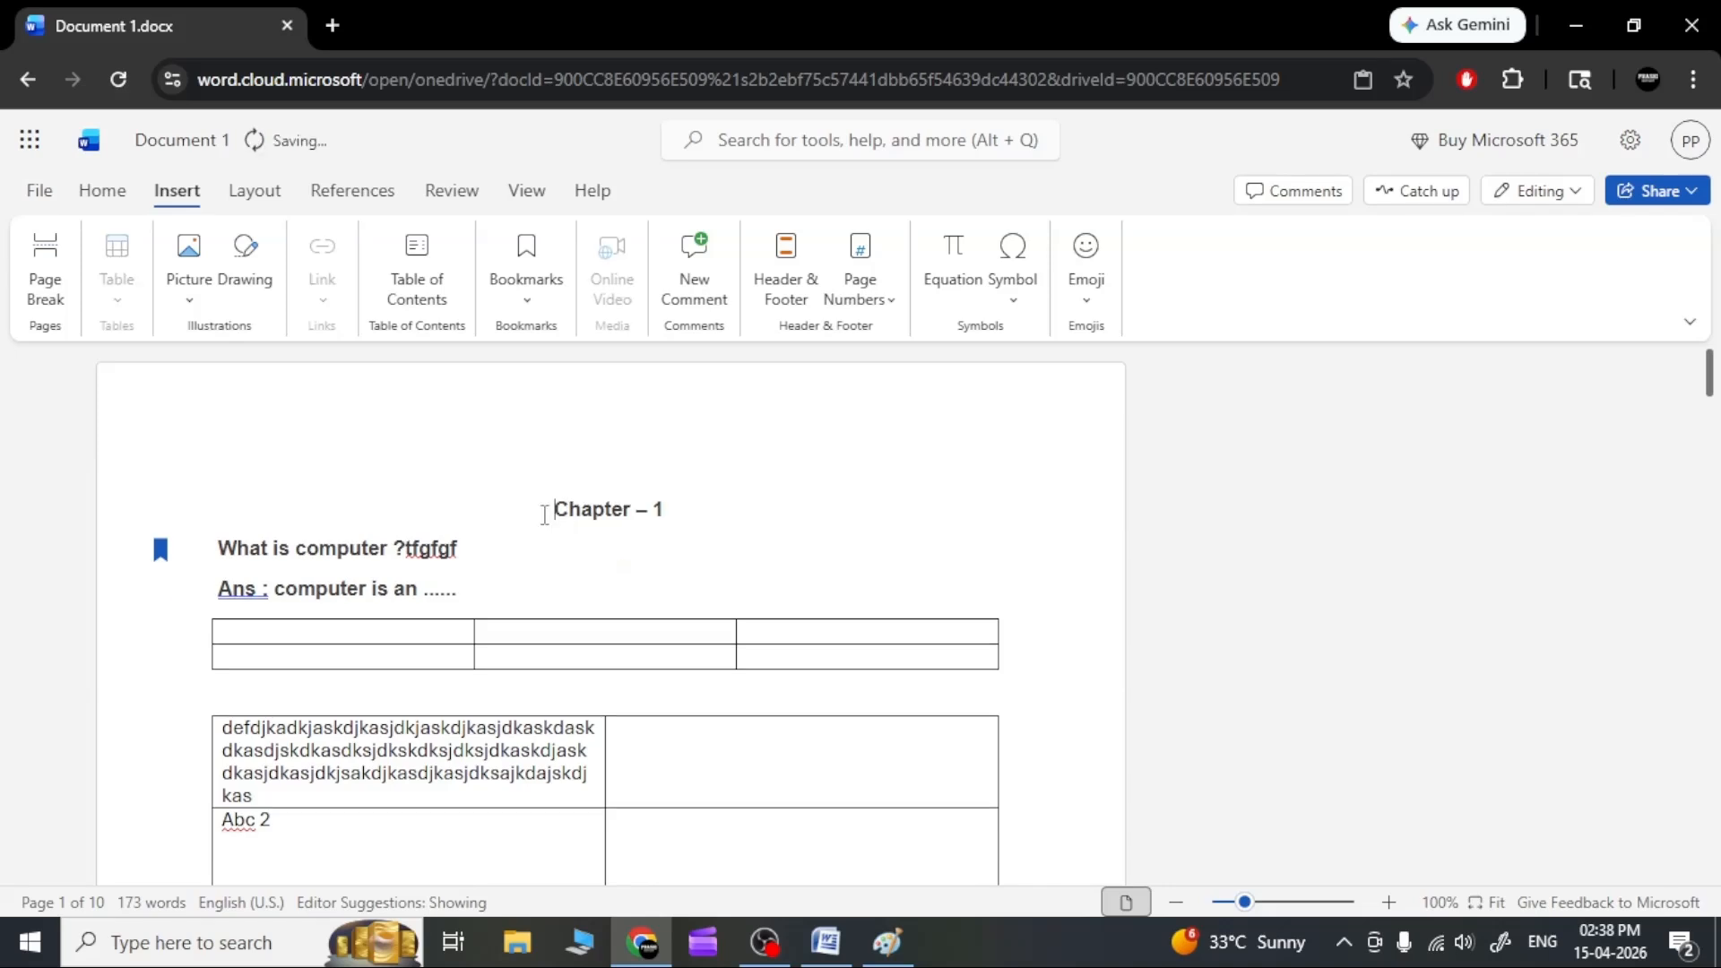
# Delete the empty three-column table directly below the "Ans : computer is an ......" line.
pyautogui.click(209, 627)
pyautogui.rightClick(209, 627)
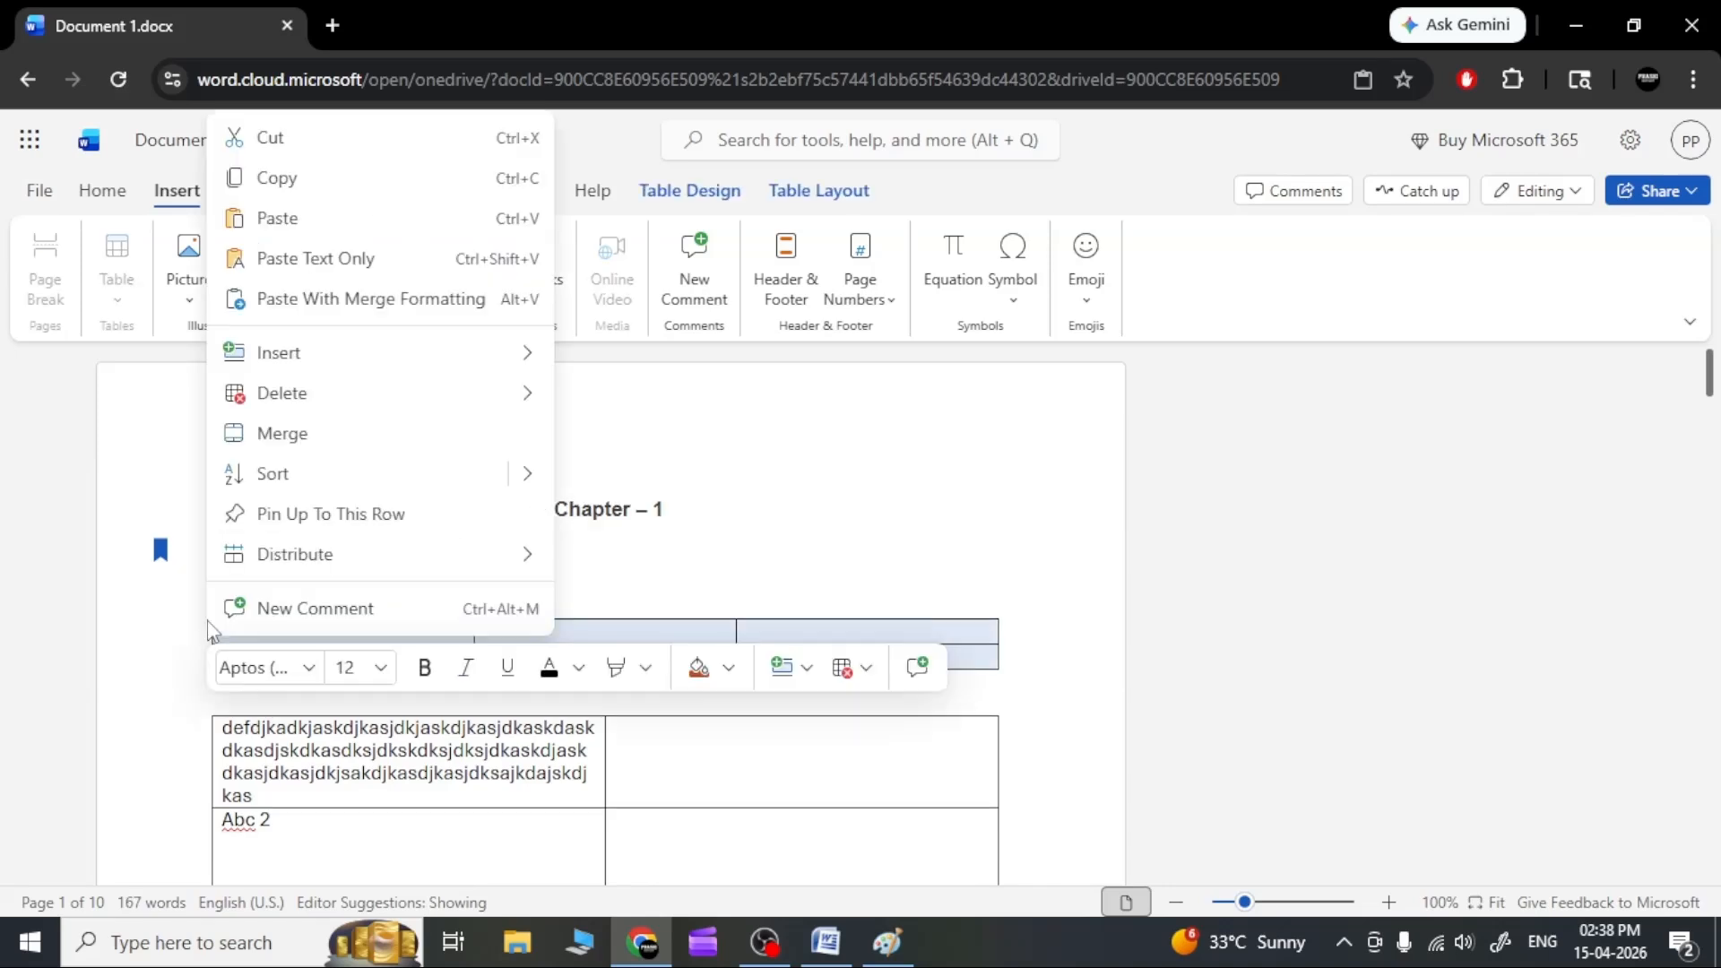
pyautogui.moveTo(319, 415)
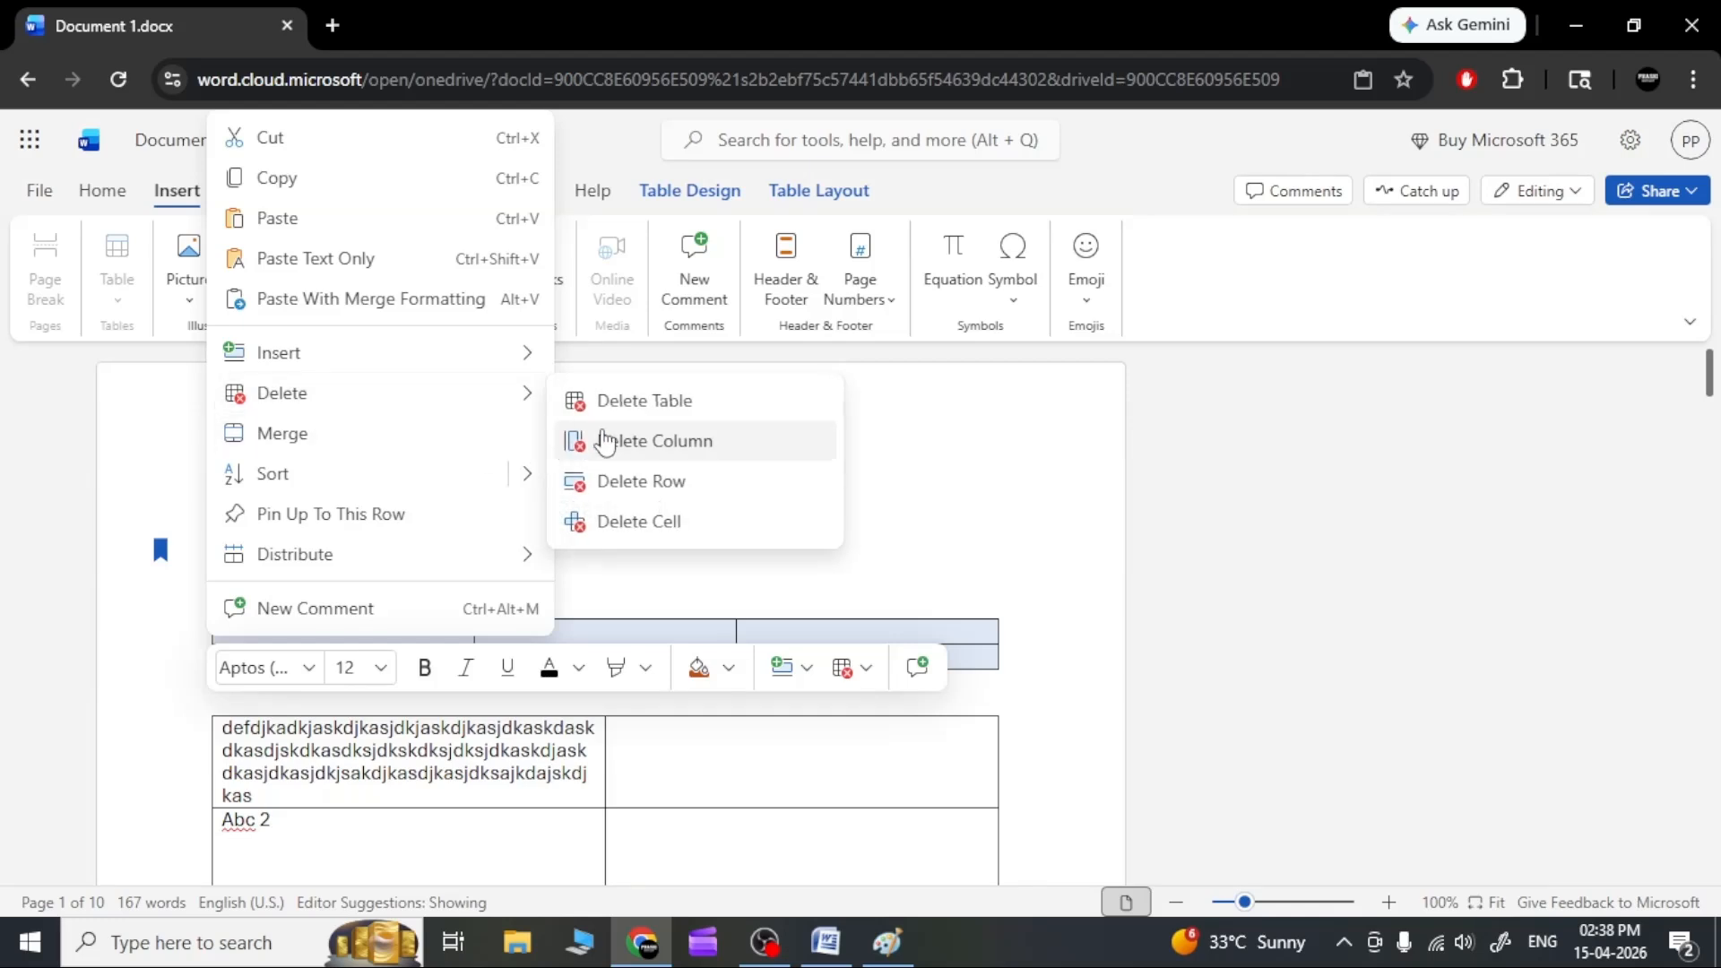
pyautogui.click(614, 399)
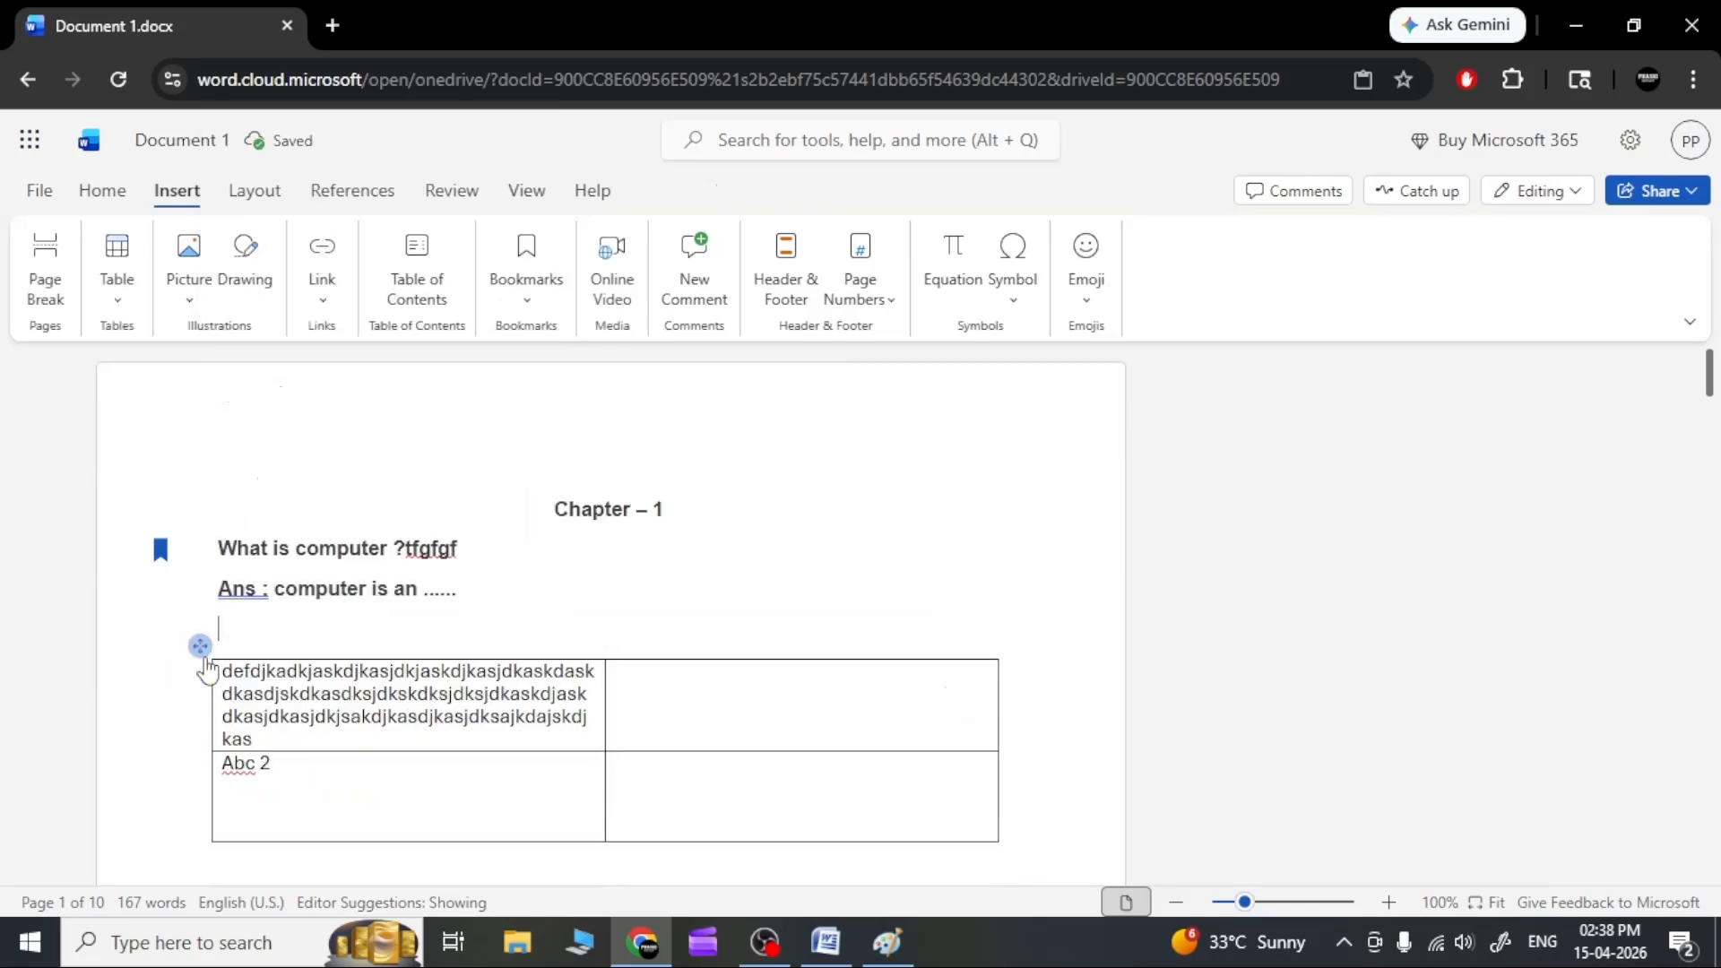
# Delete the two-column table containing "Abc 2" below the answer line.
pyautogui.click(200, 647)
pyautogui.rightClick(206, 662)
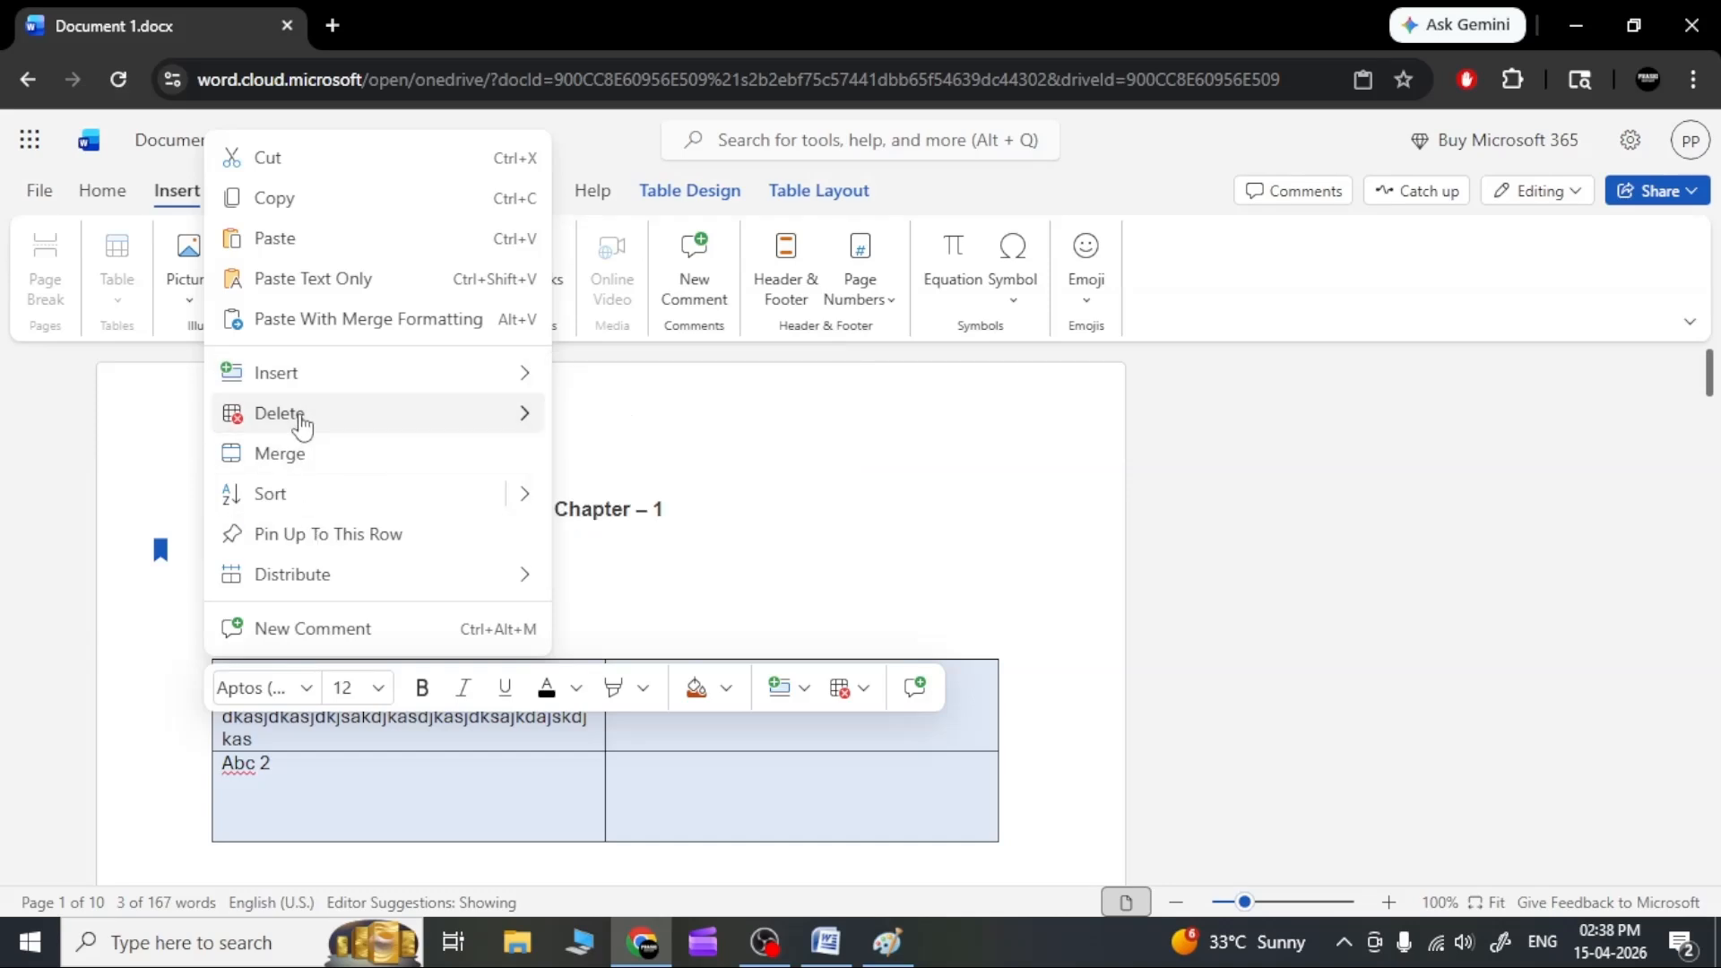
pyautogui.moveTo(302, 426)
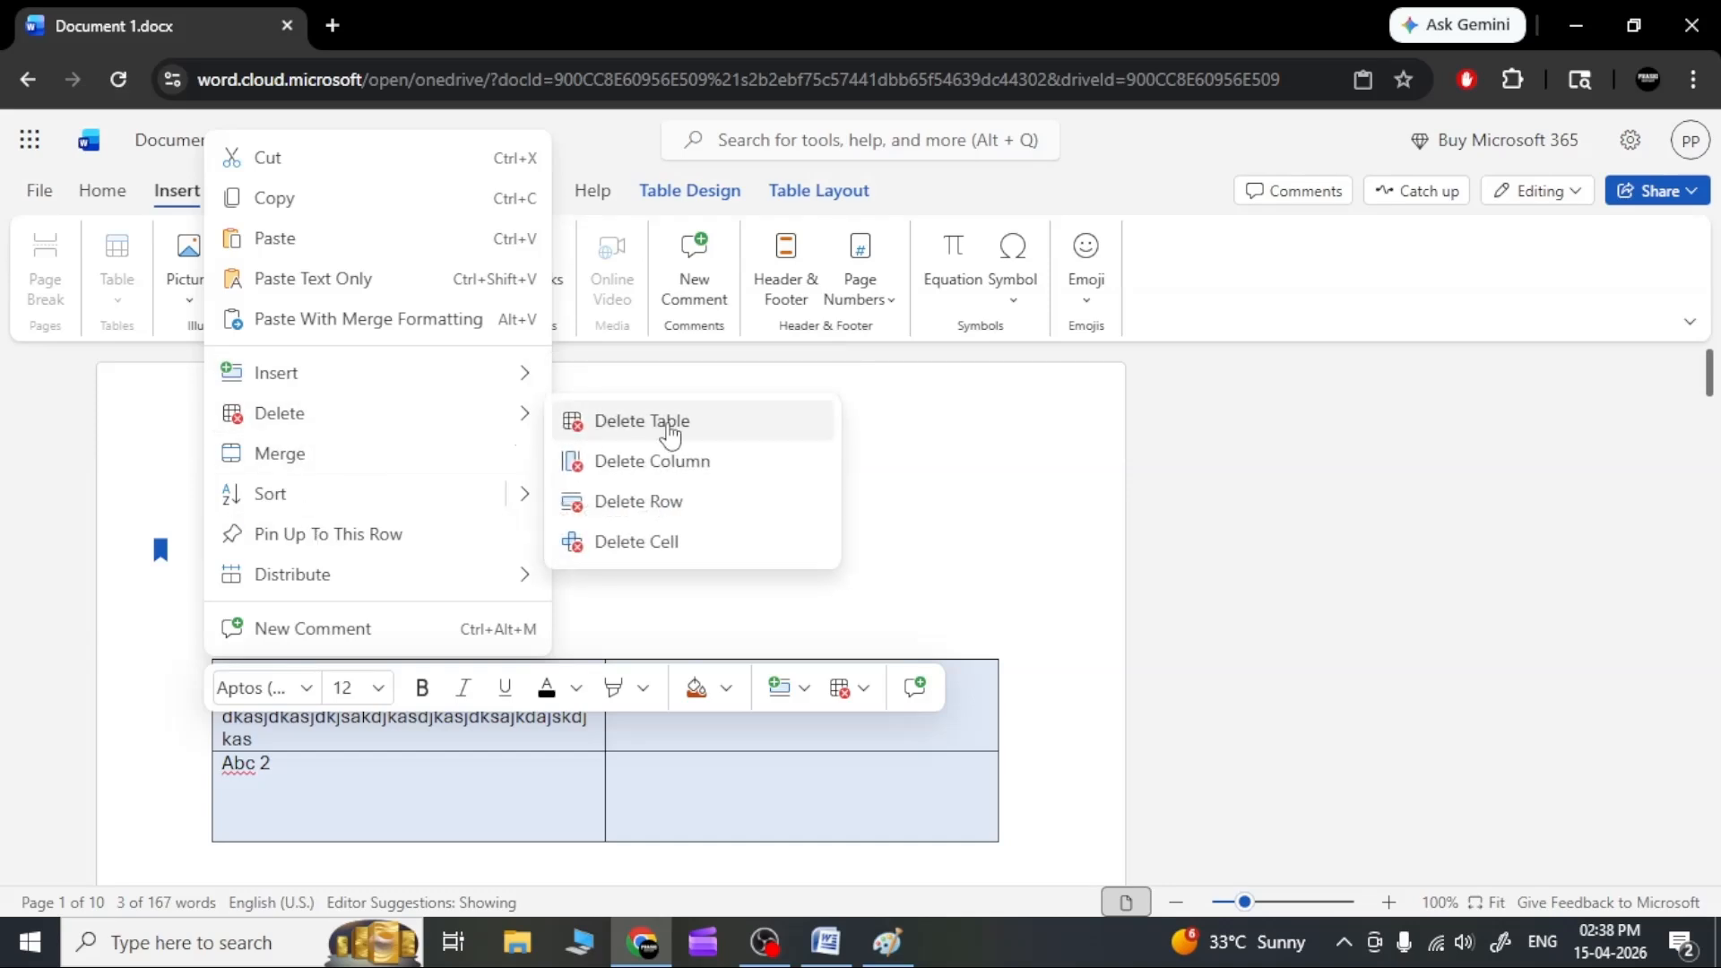
pyautogui.click(667, 425)
pyautogui.click(205, 708)
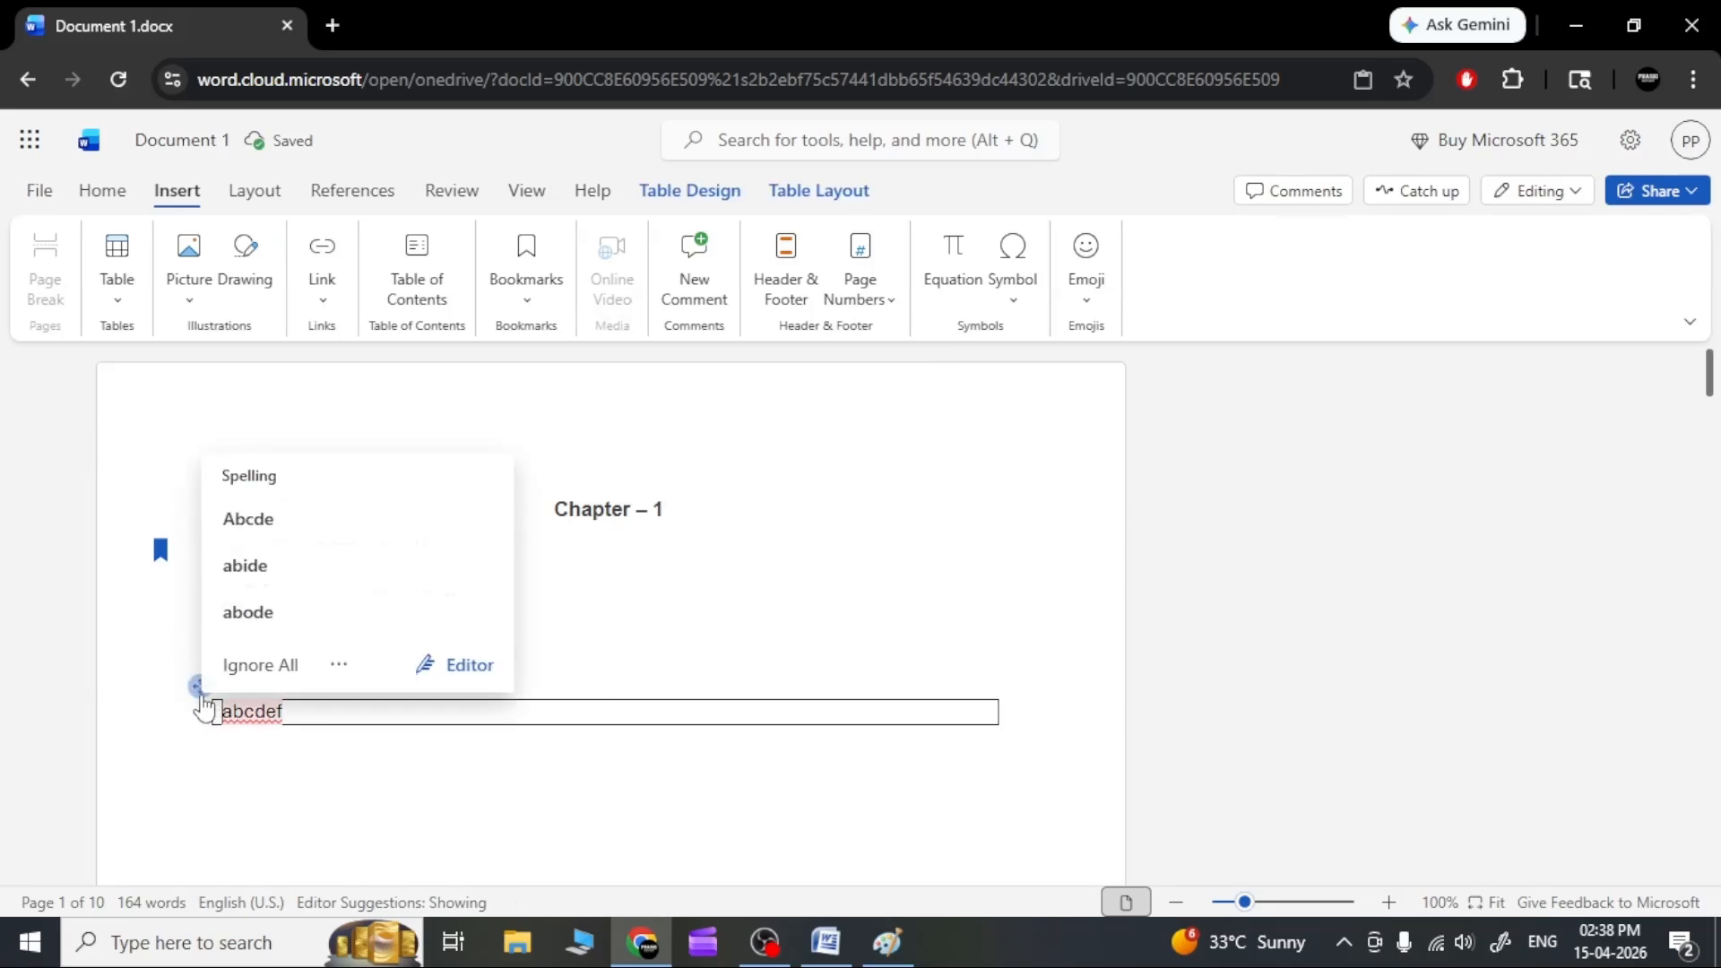
pyautogui.rightClick(204, 708)
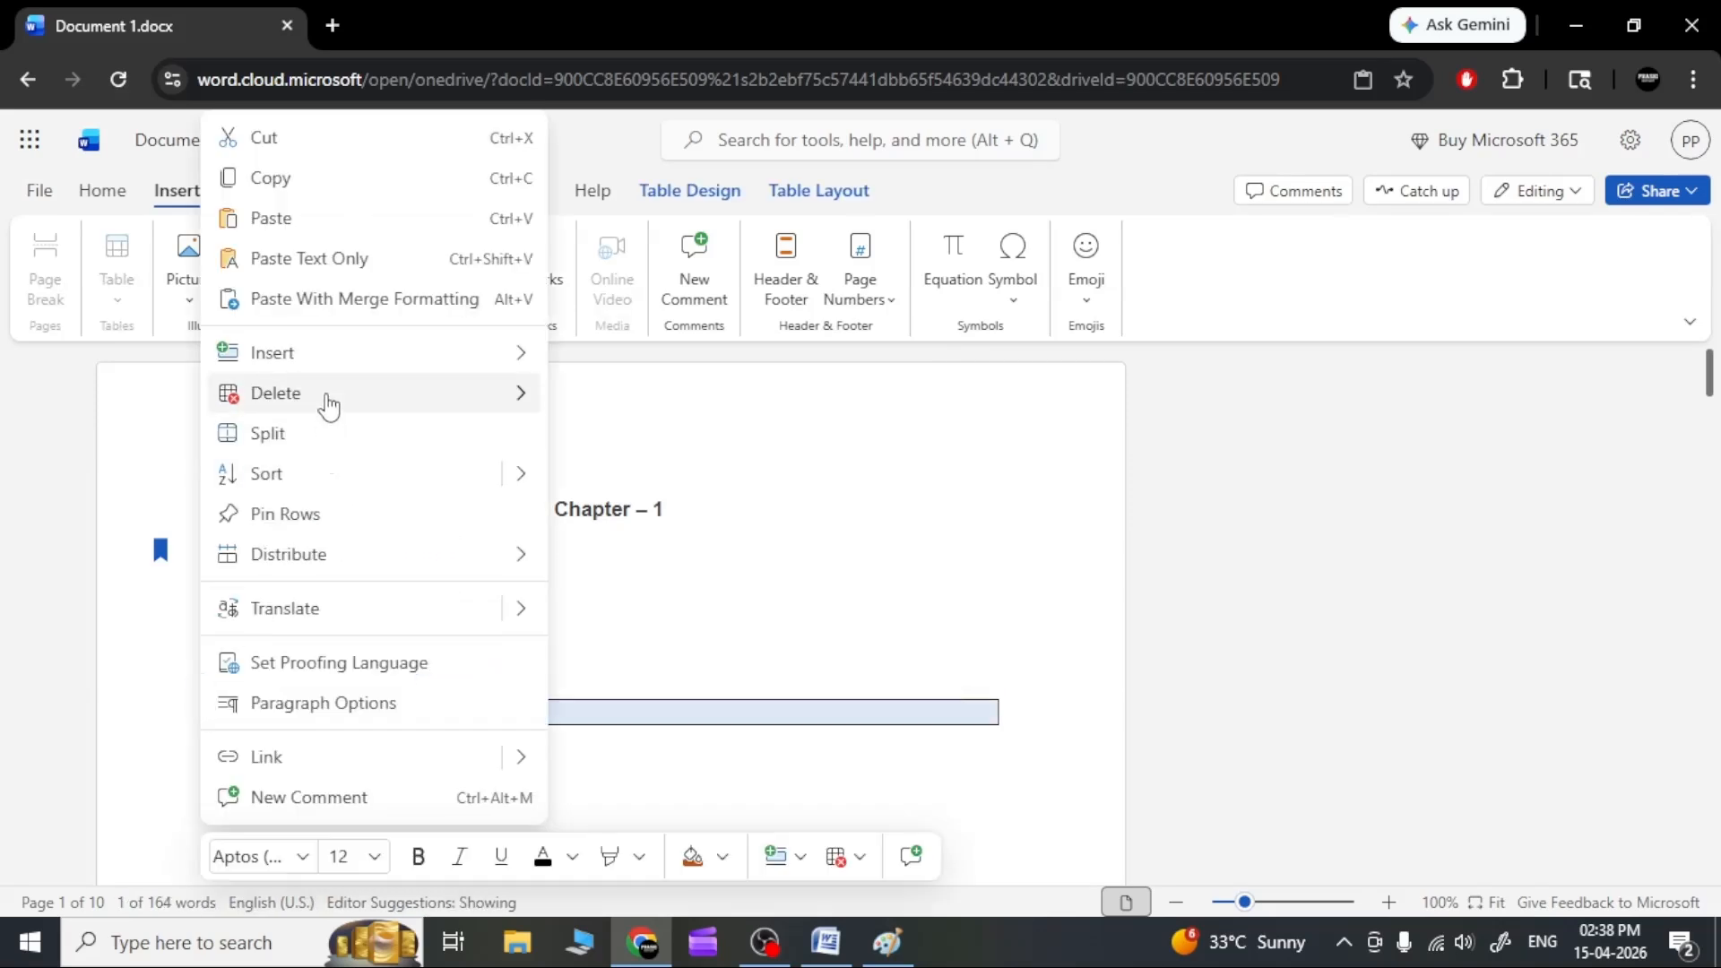
pyautogui.click(691, 661)
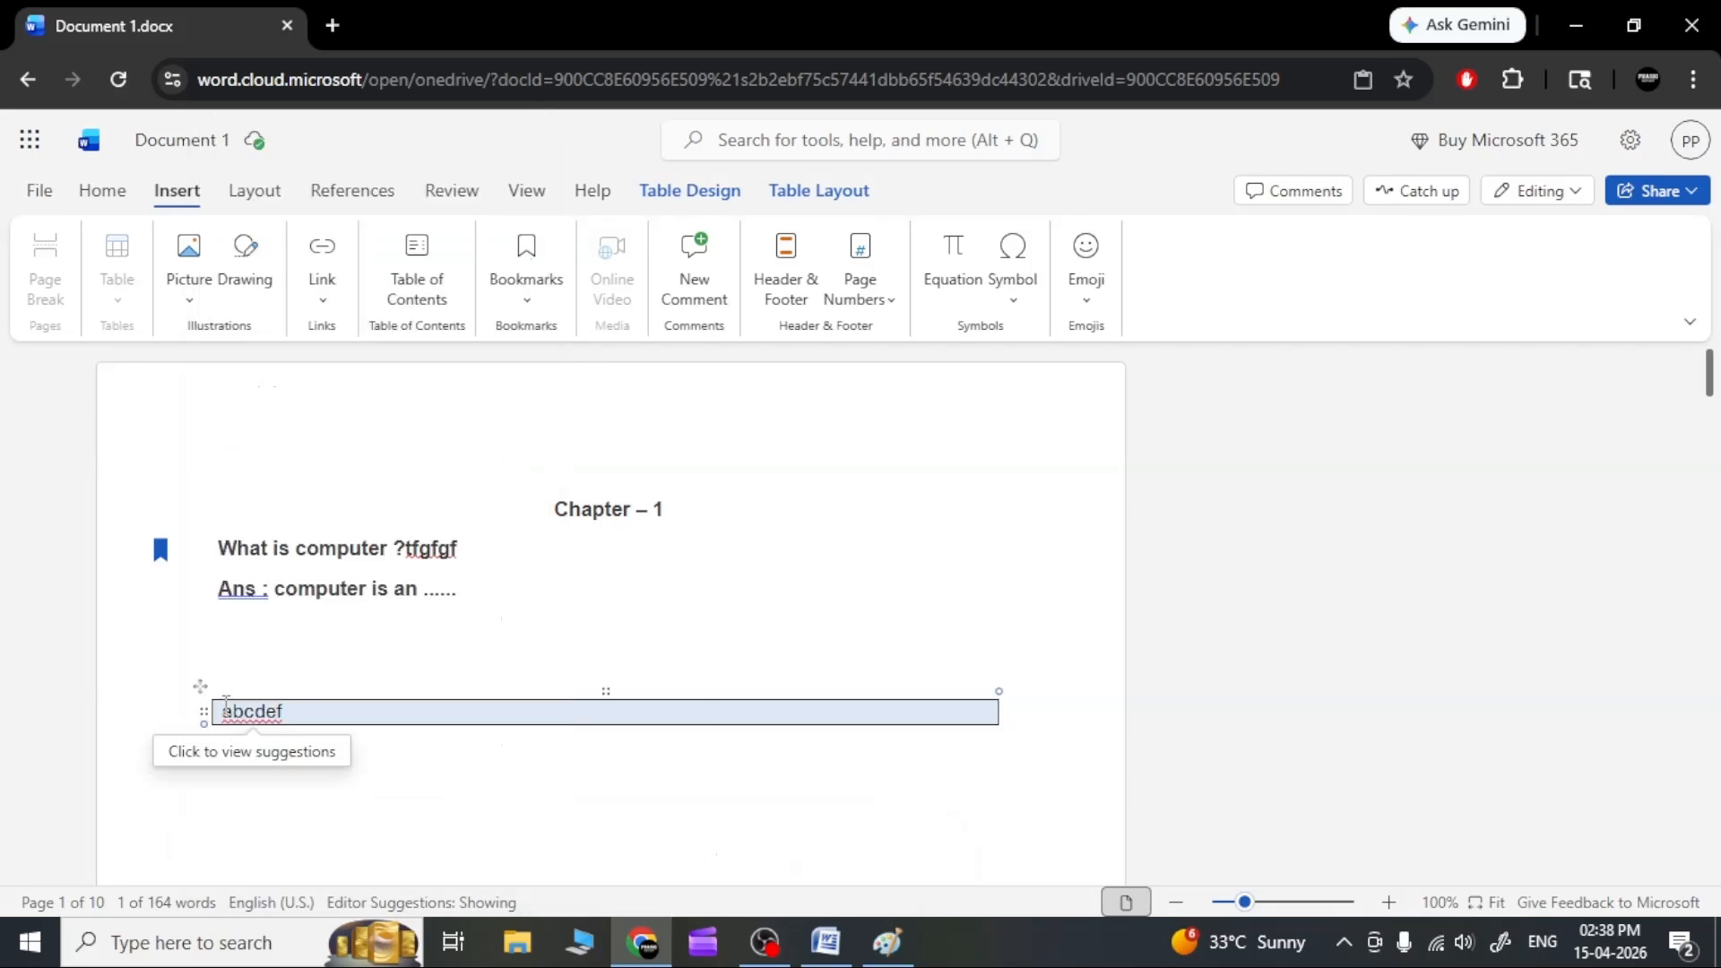
pyautogui.rightClick(200, 691)
pyautogui.rightClick(200, 691)
pyautogui.click(139, 673)
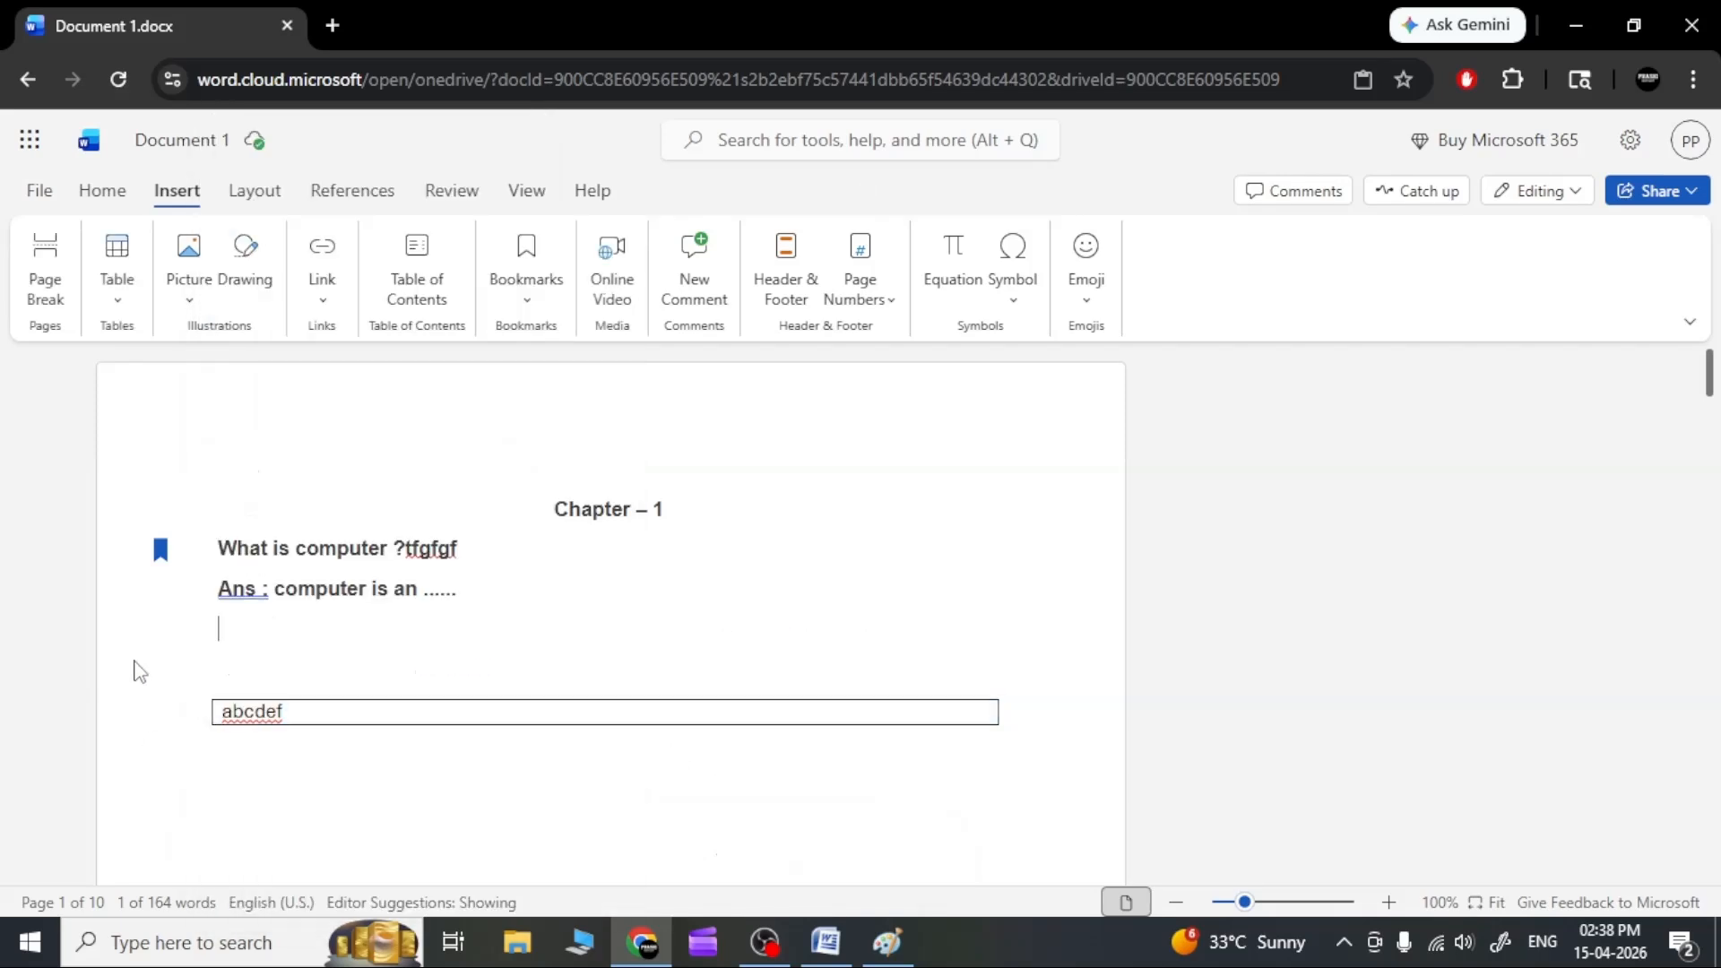
pyautogui.rightClick(200, 693)
pyautogui.rightClick(204, 695)
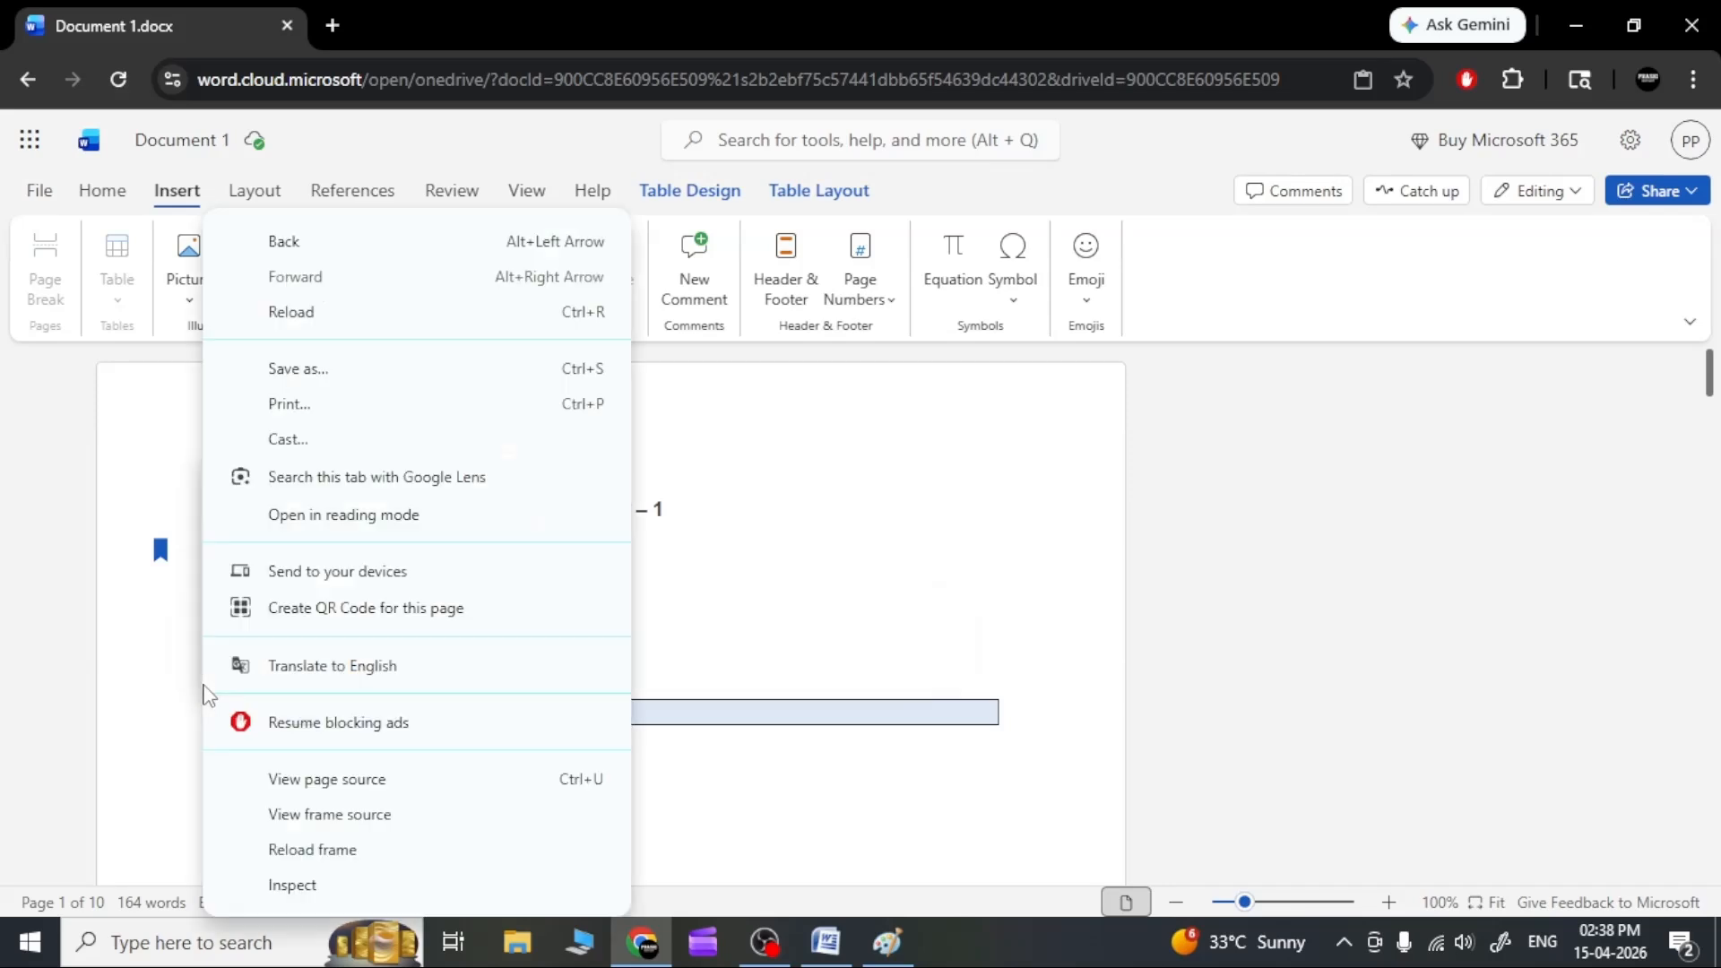
pyautogui.rightClick(205, 695)
# Select the single-cell table containing "abcdef" and delete the whole table.
pyautogui.click(200, 685)
pyautogui.click(200, 690)
pyautogui.rightClick(200, 694)
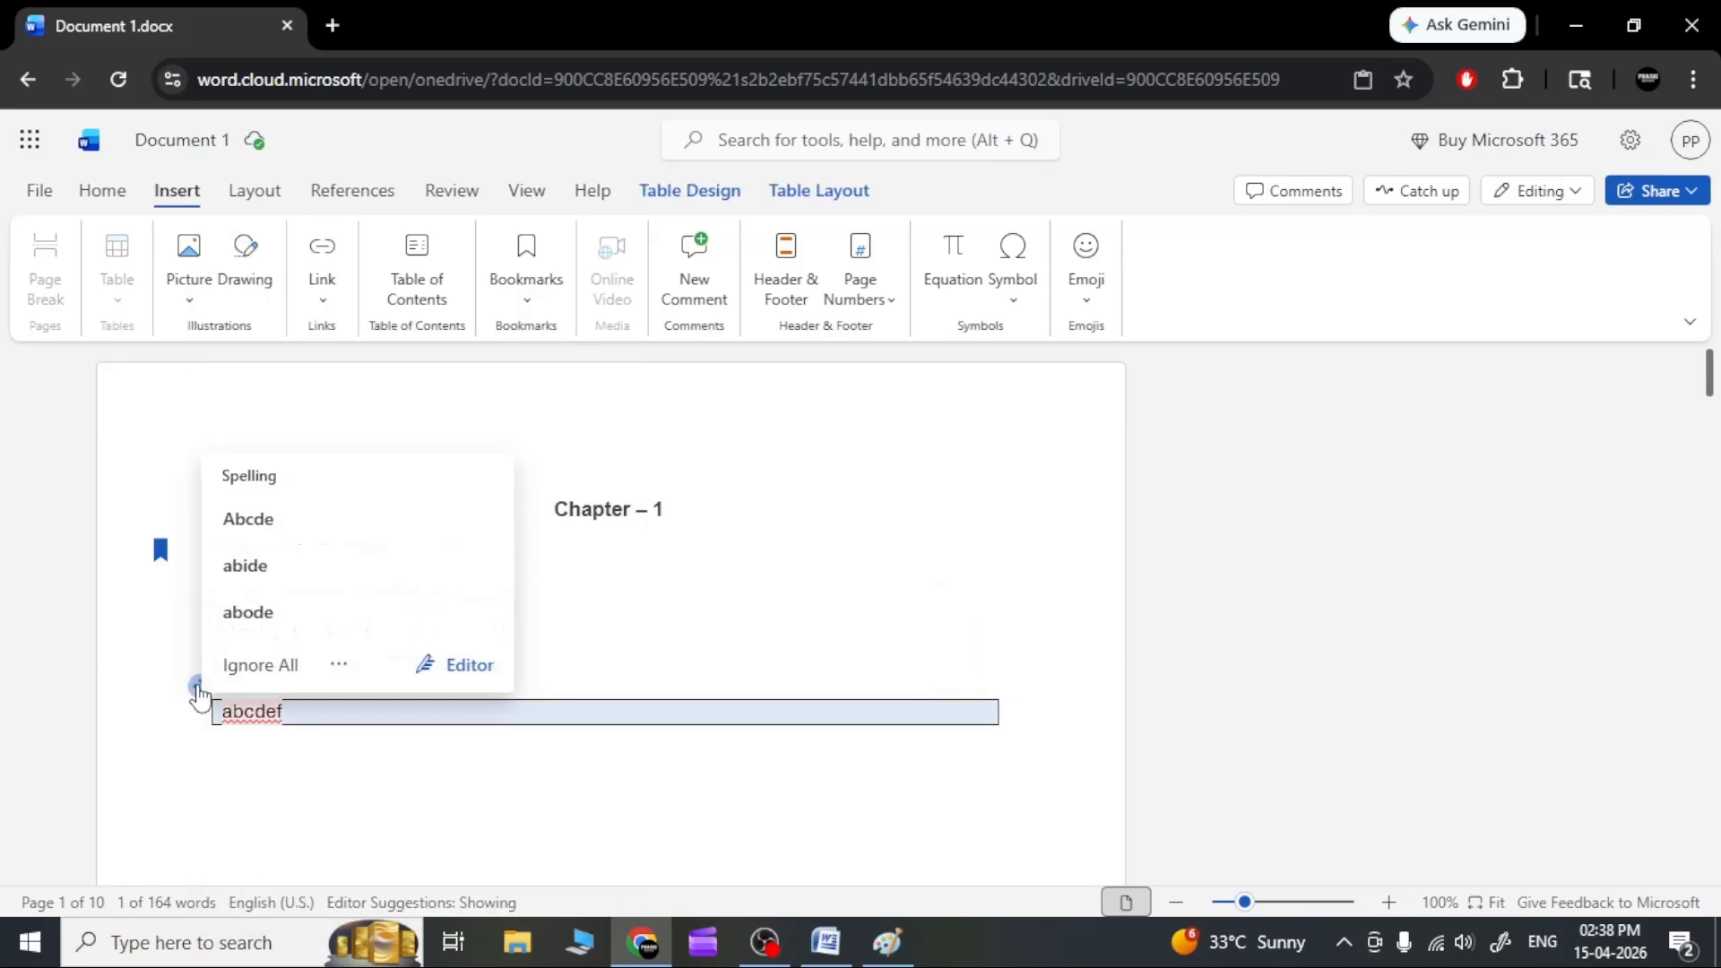
pyautogui.rightClick(200, 695)
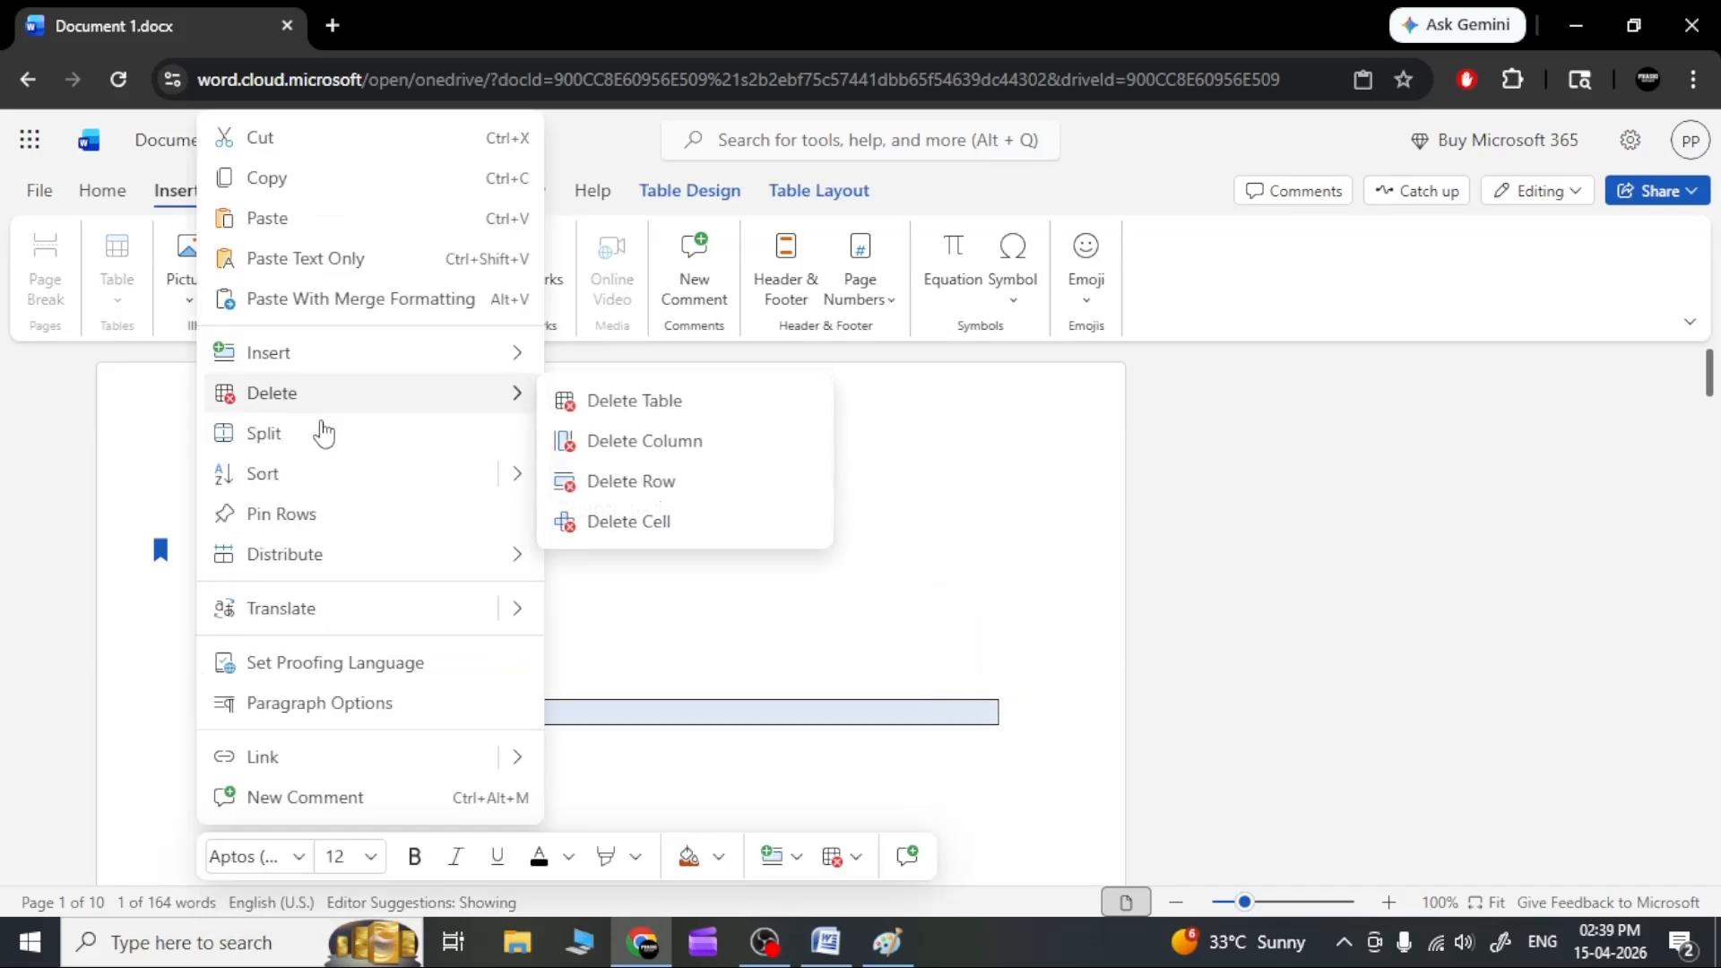
pyautogui.click(691, 400)
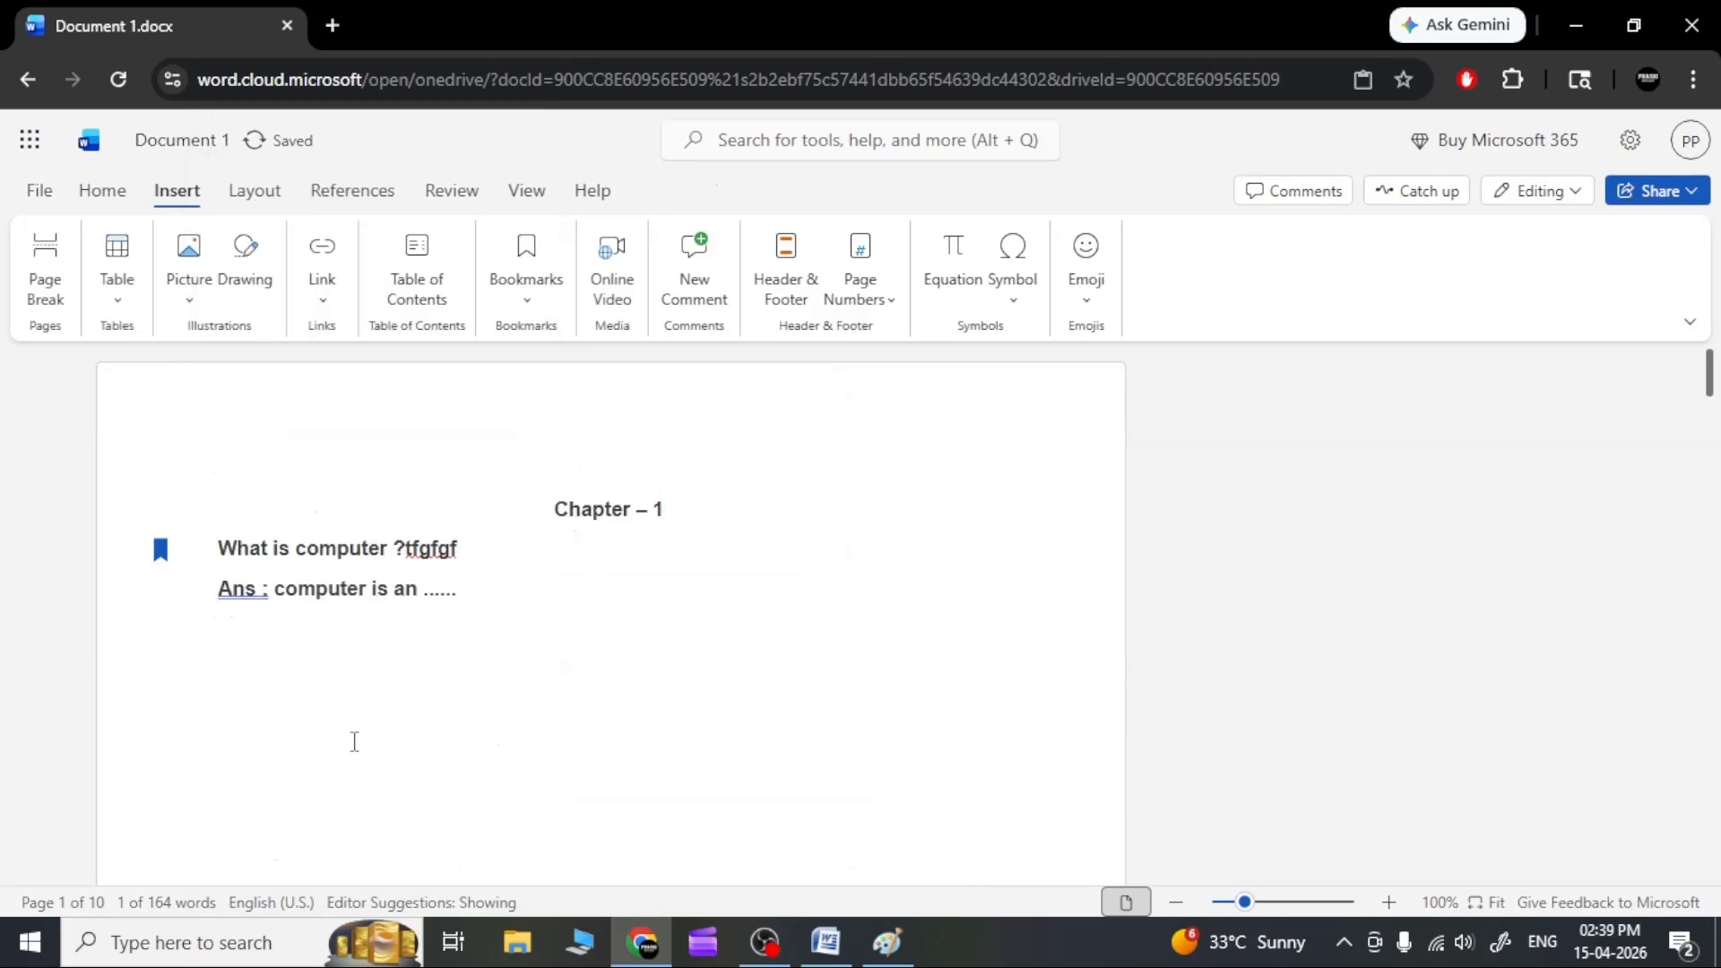
# Copy the paragraph beginning "How are me what are me doing" below the "Hellow" drawing on page 3.
pyautogui.scroll(-10, 354, 742)
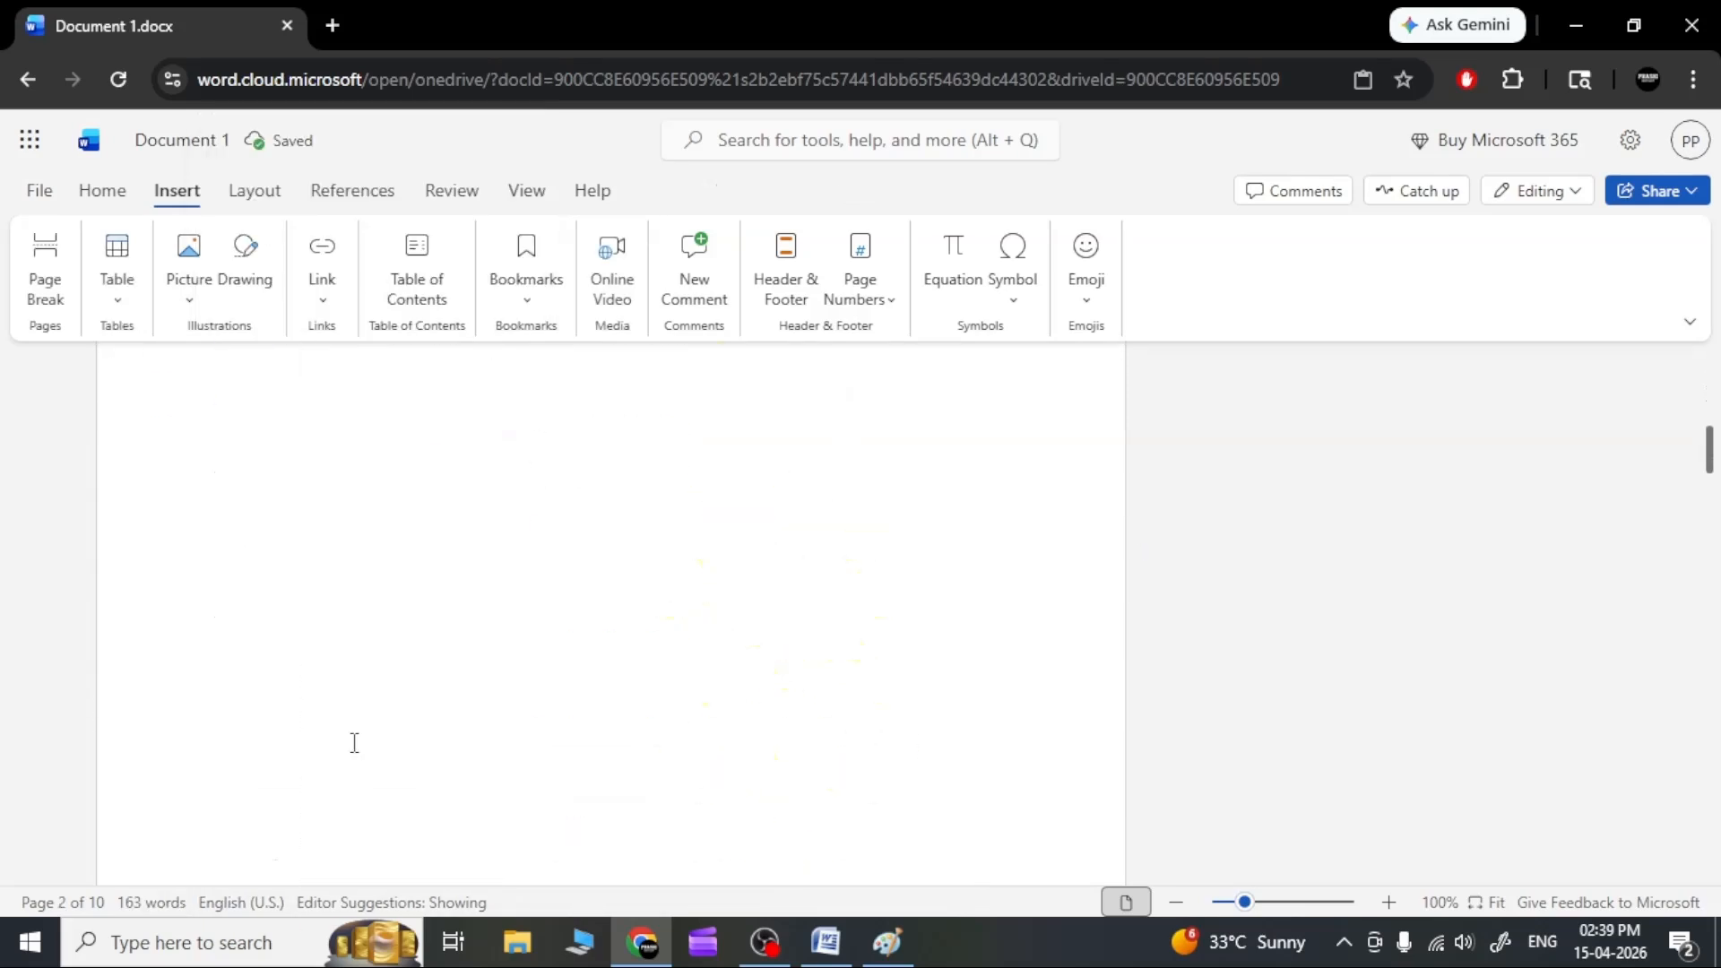
pyautogui.scroll(-5, 354, 741)
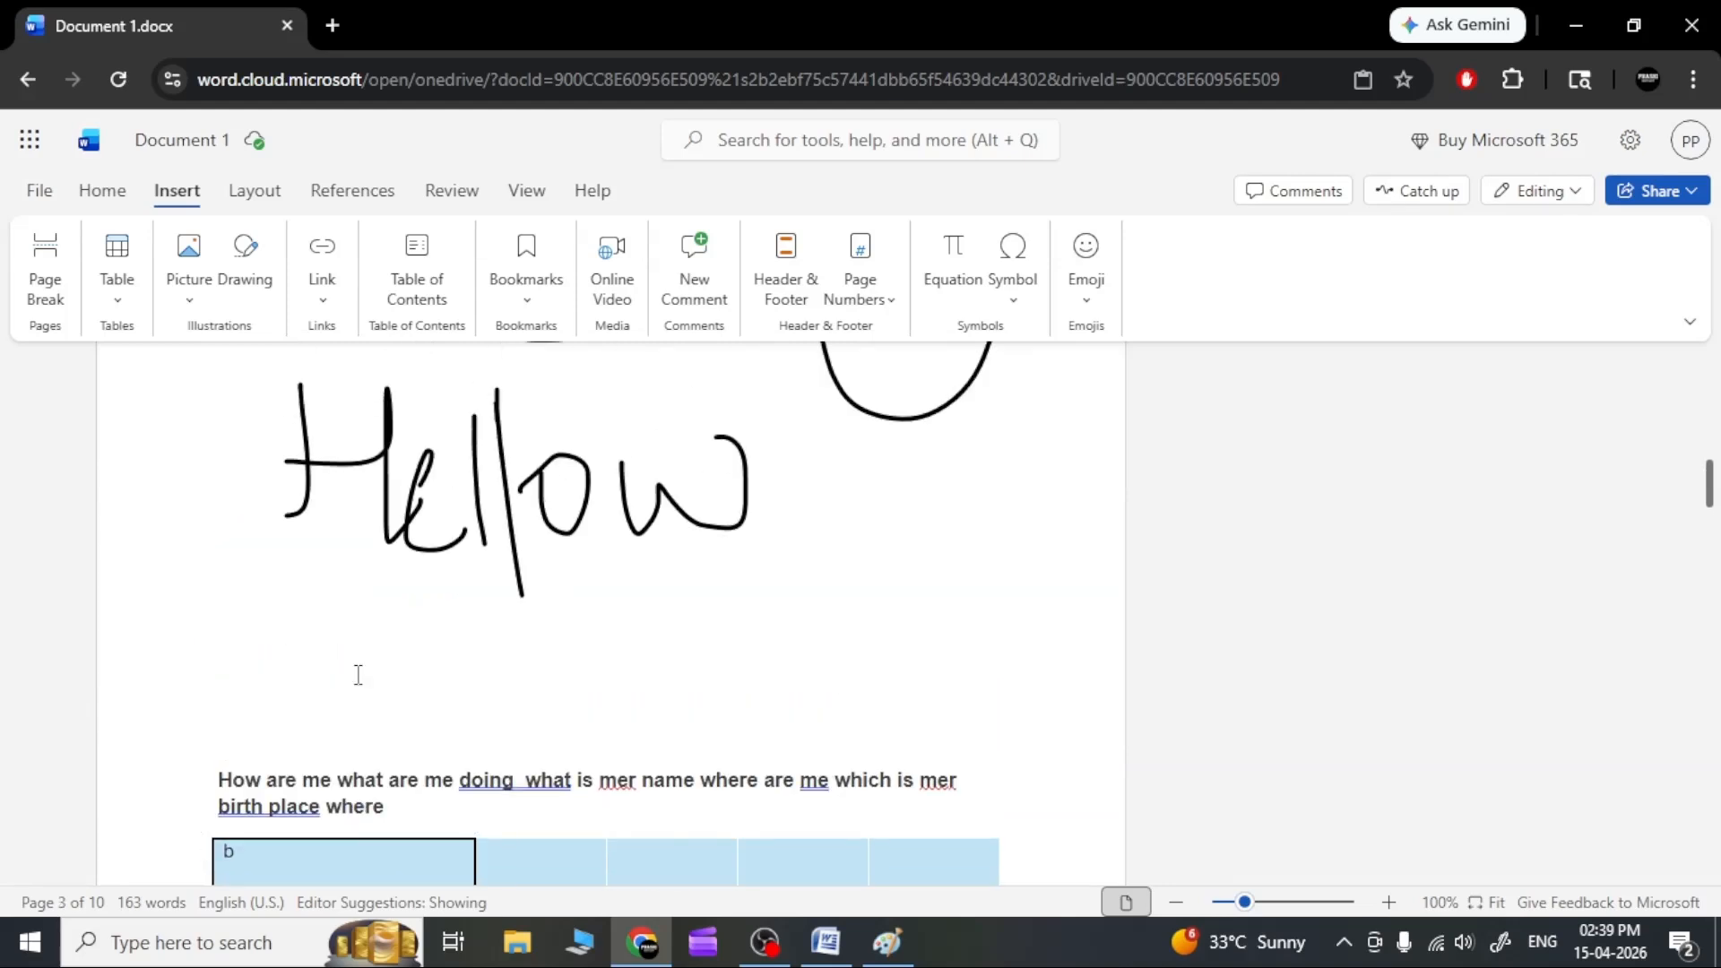
pyautogui.tripleClick(319, 793)
pyautogui.hotkey('ctrl', 'c')
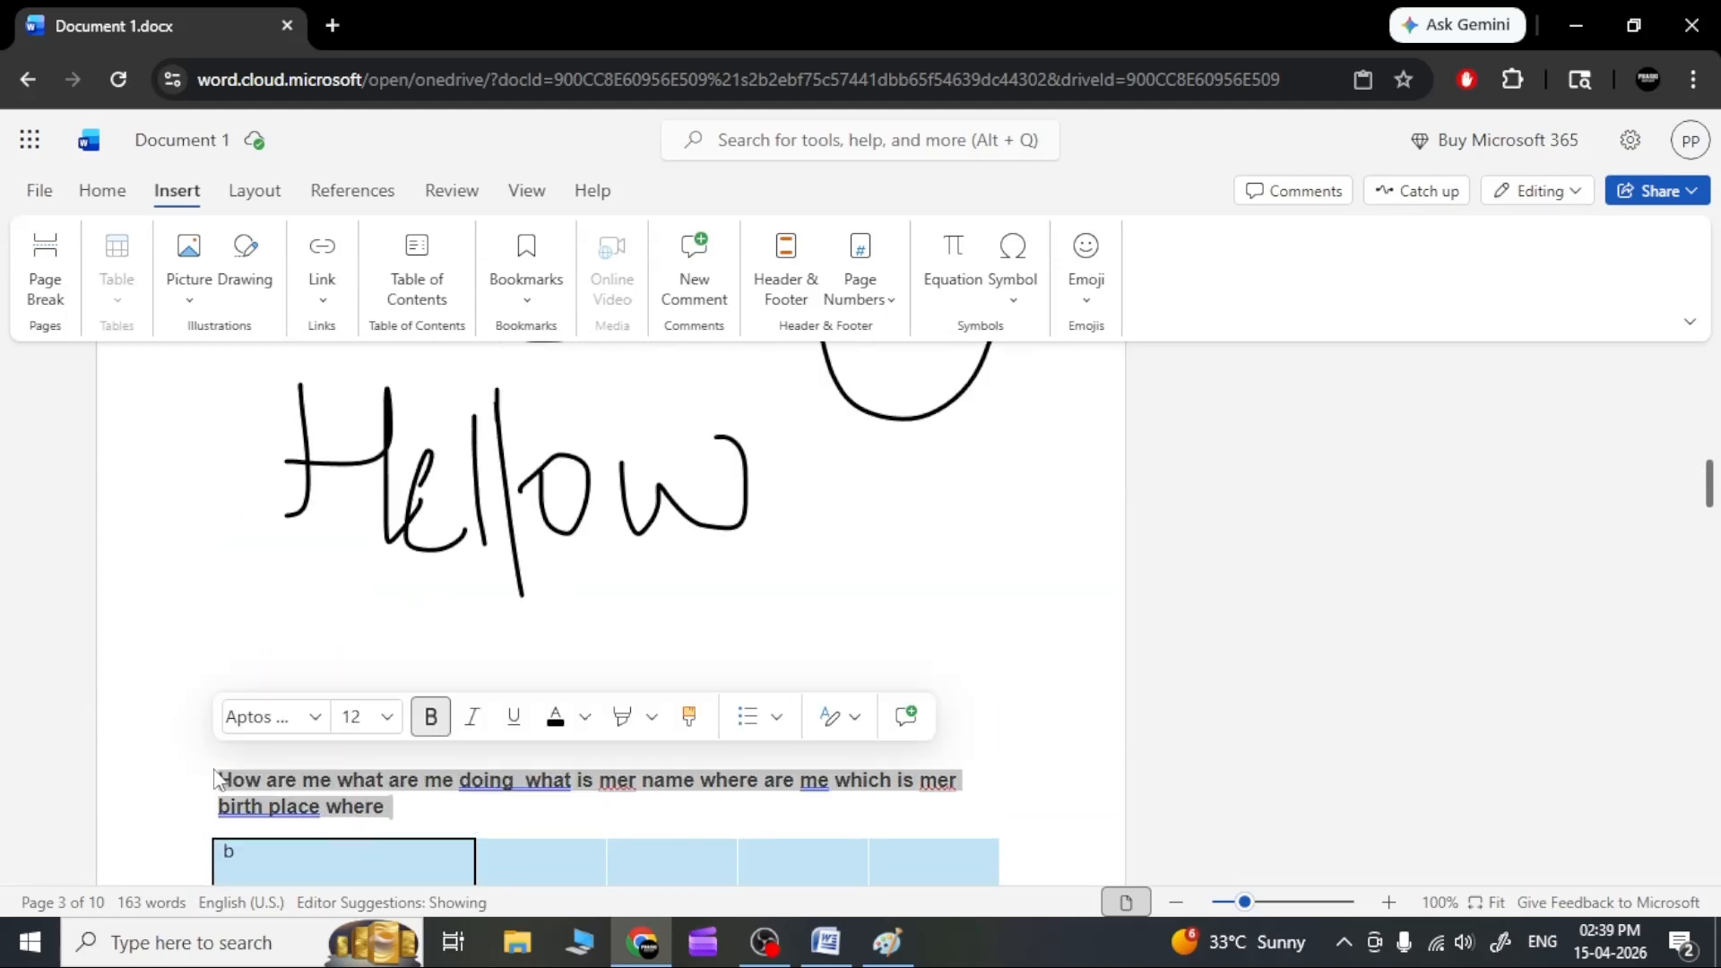
# Paste the copied paragraph repeatedly after "Ans : computer is an ......" on page 1.
pyautogui.scroll(5, 247, 761)
pyautogui.scroll(8, 251, 749)
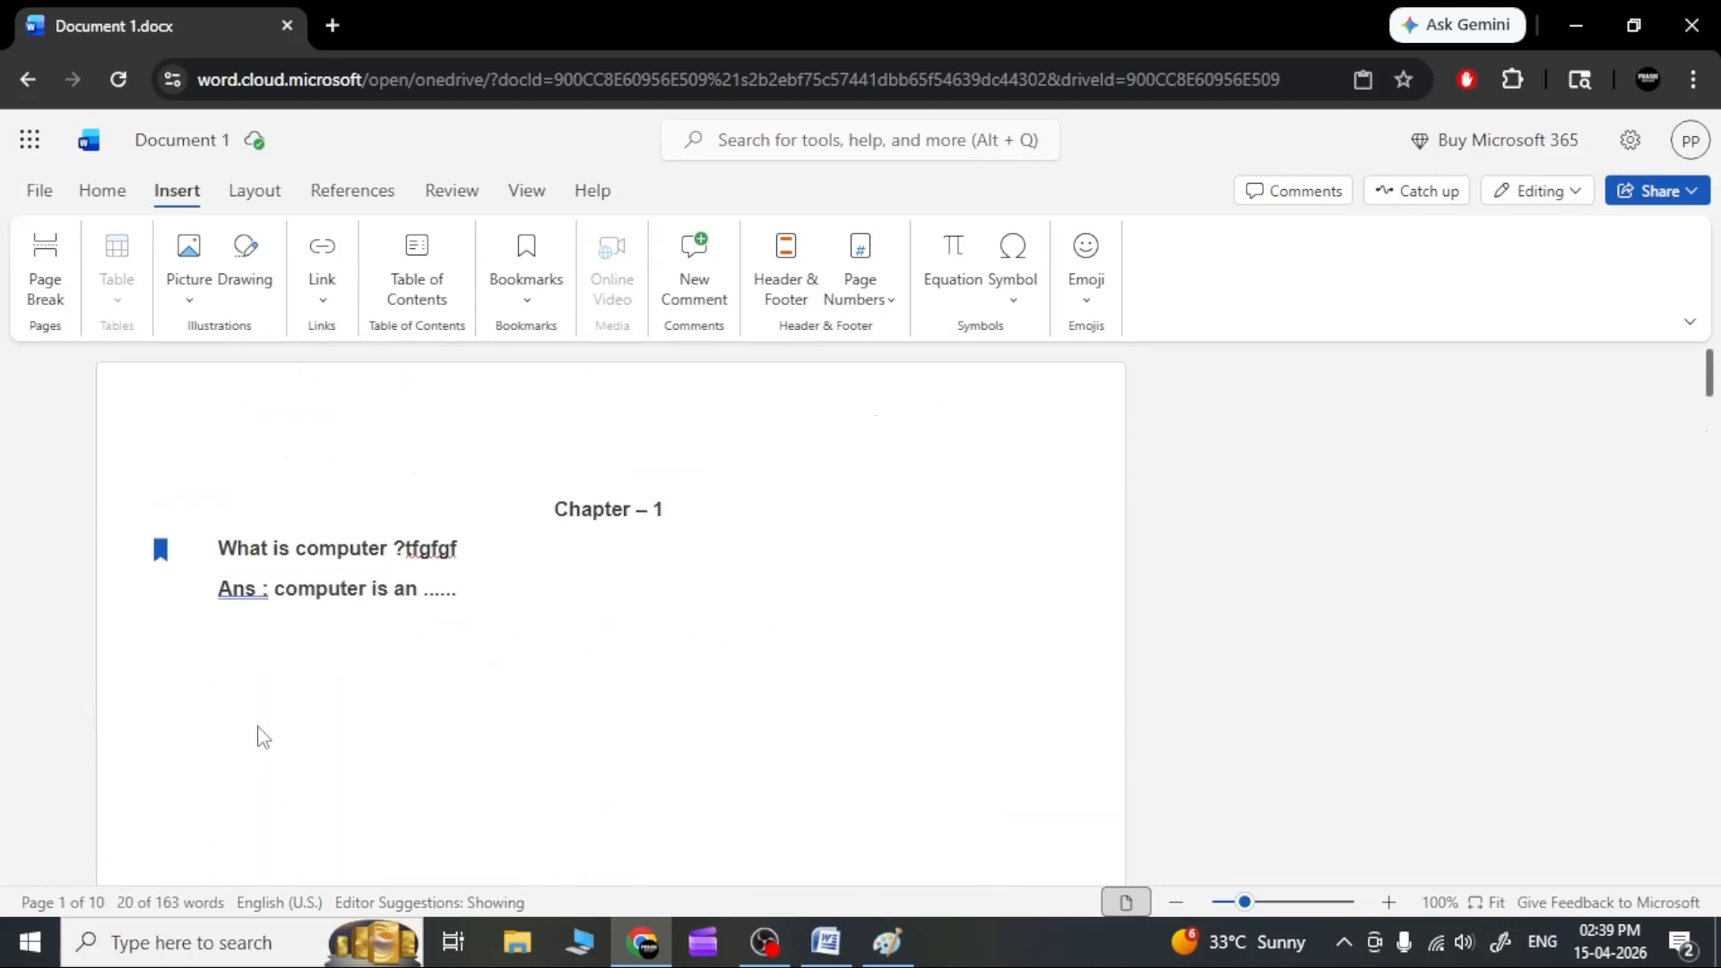
pyautogui.click(481, 592)
pyautogui.hotkey('ctrl', 'v')
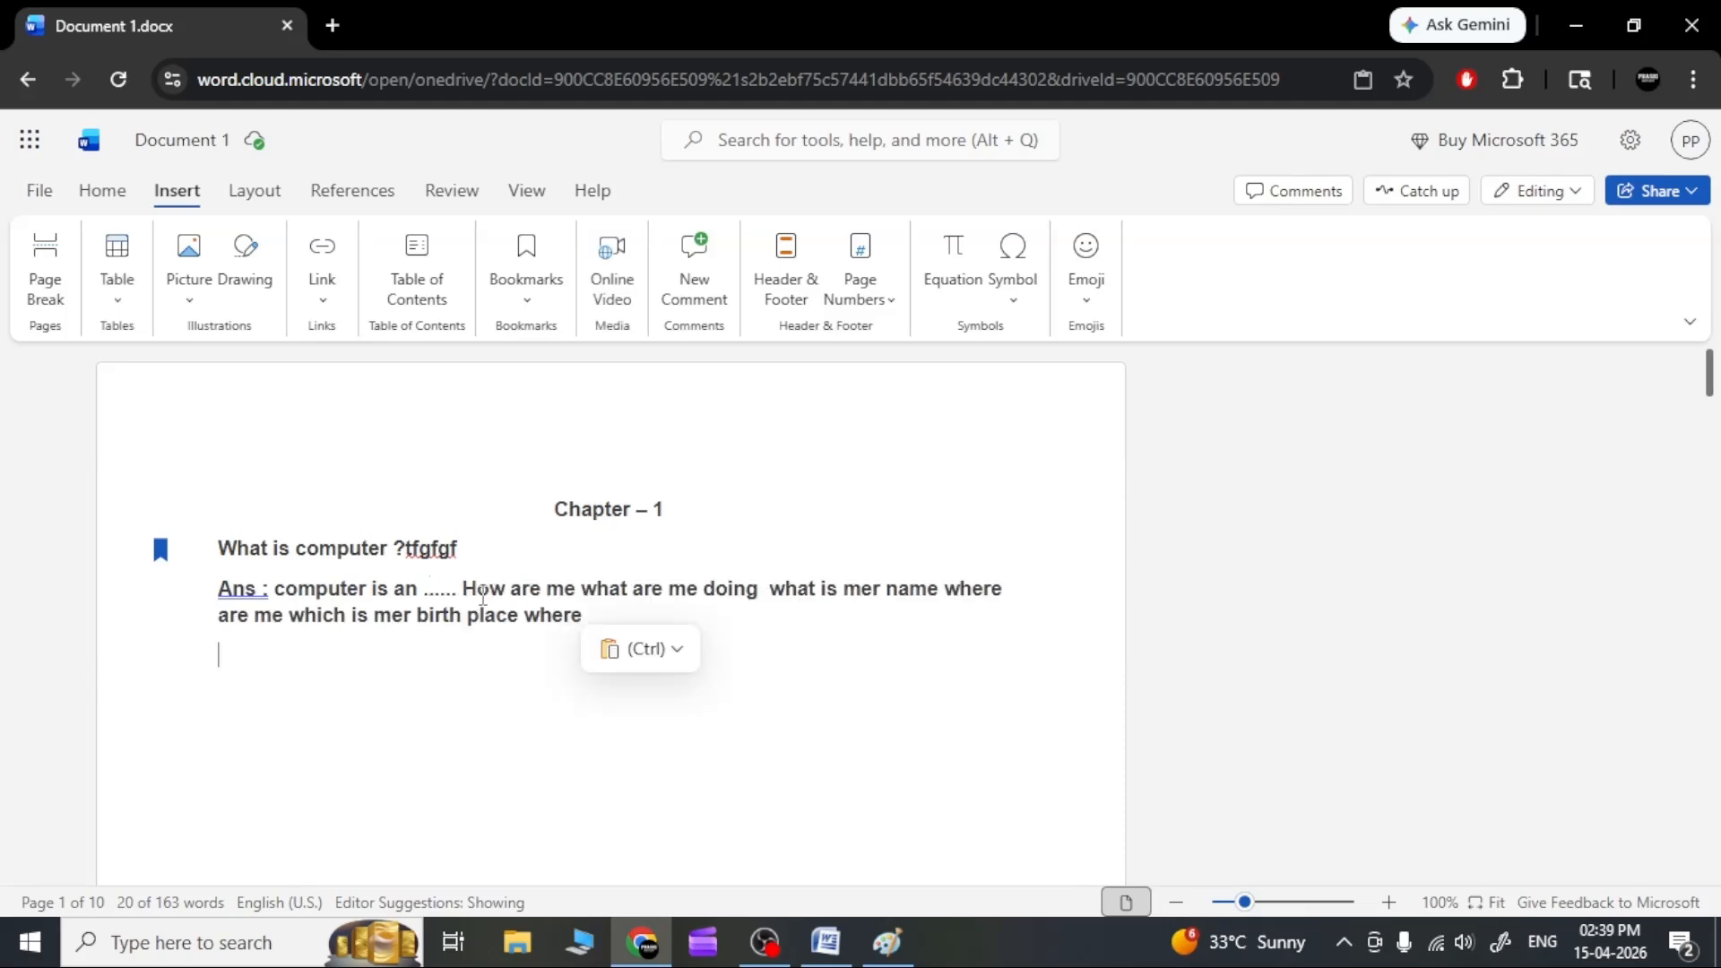
pyautogui.hotkey('ctrl', 'v')
pyautogui.hotkey('ctrl', 'v')
pyautogui.hotkey('ctrl', 'v')
pyautogui.hotkey('ctrl', 'v')
pyautogui.hotkey('ctrl', 'v')
pyautogui.hotkey('ctrl', 'v')
pyautogui.hotkey('ctrl', 'v')
pyautogui.hotkey('ctrl', 'v')
pyautogui.hotkey('ctrl', 'v')
pyautogui.scroll(3, 467, 601)
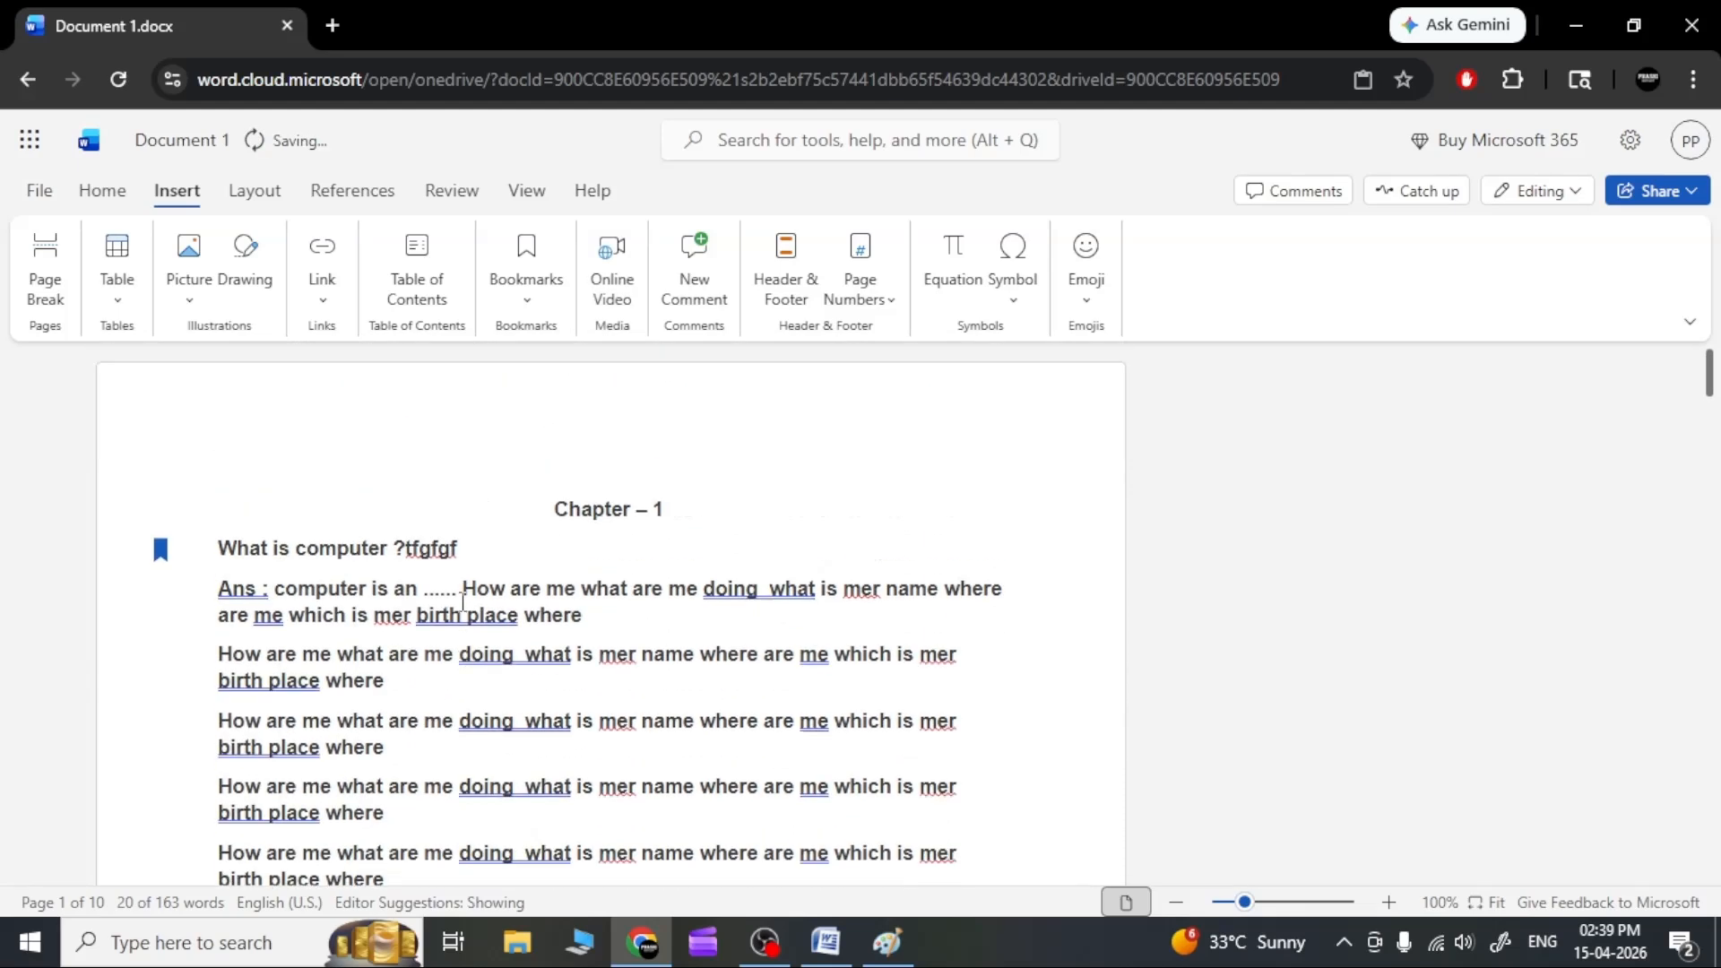
# Remove the trailing characters "?tfgfgf" so the question line reads "What is computer".
pyautogui.moveTo(482, 538); pyautogui.dragTo(421, 548)
pyautogui.press('BackSpace')
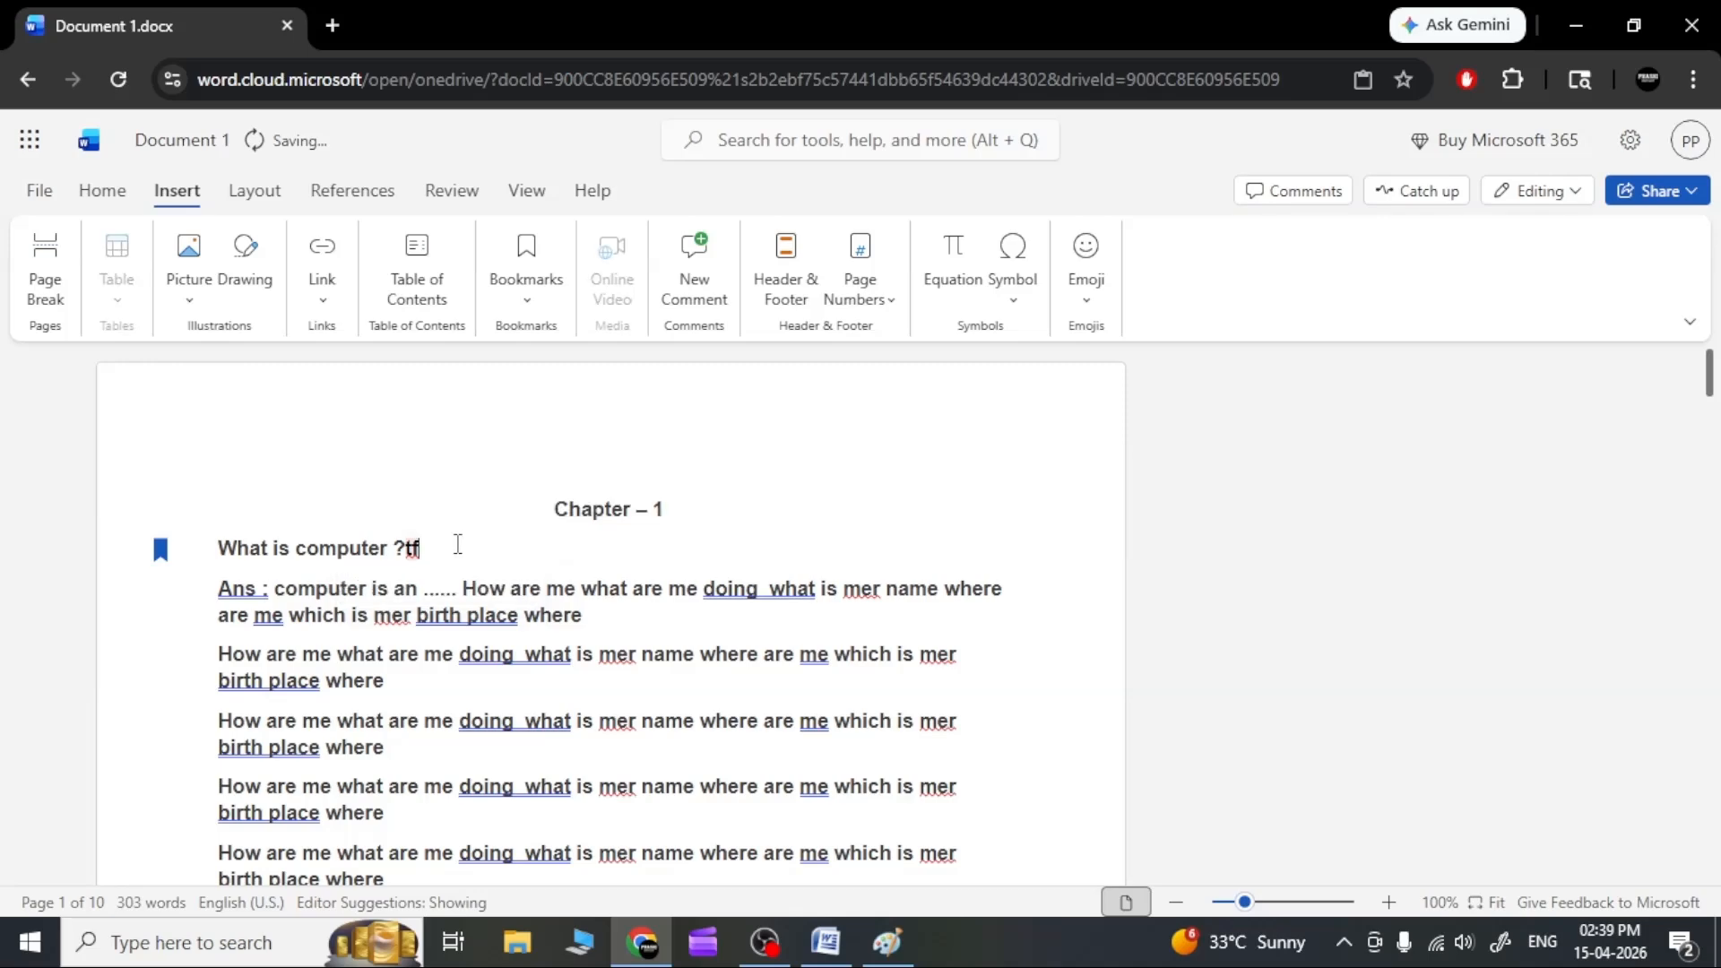
pyautogui.press('BackSpace')
pyautogui.press('BackSpace')
pyautogui.press('BackSpace')
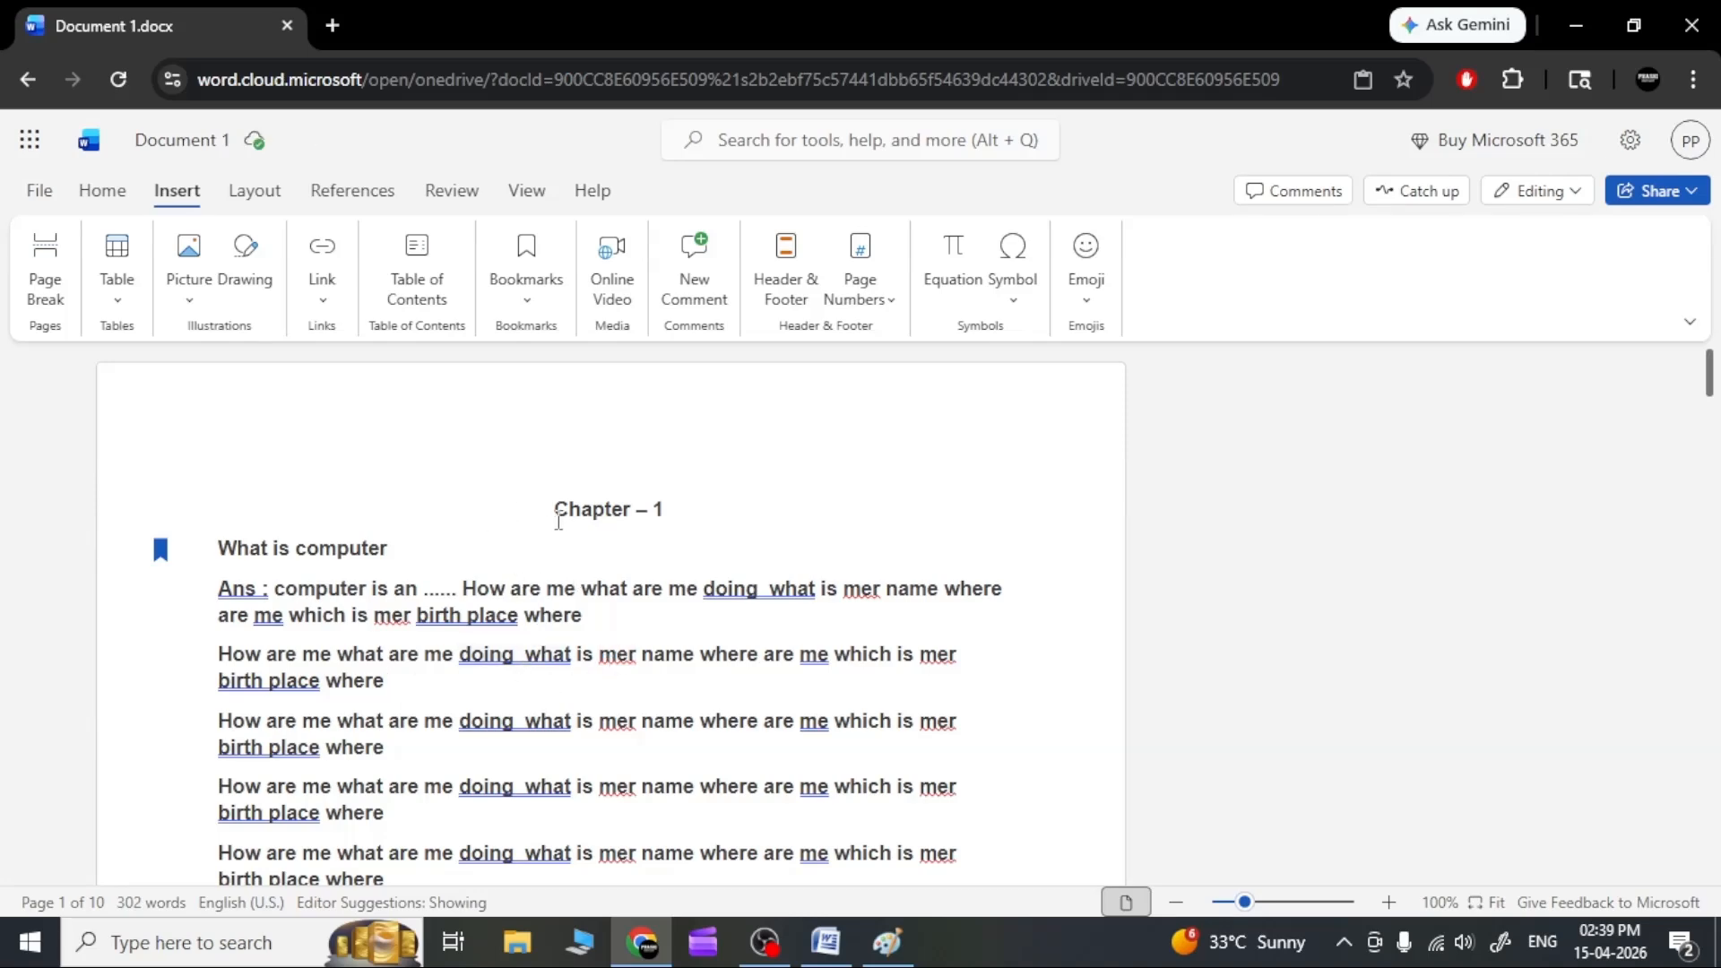
# Copy the last four "How are me" paragraphs and paste them repeatedly below to fill pages 1 to 3.
pyautogui.scroll(-3, 558, 520)
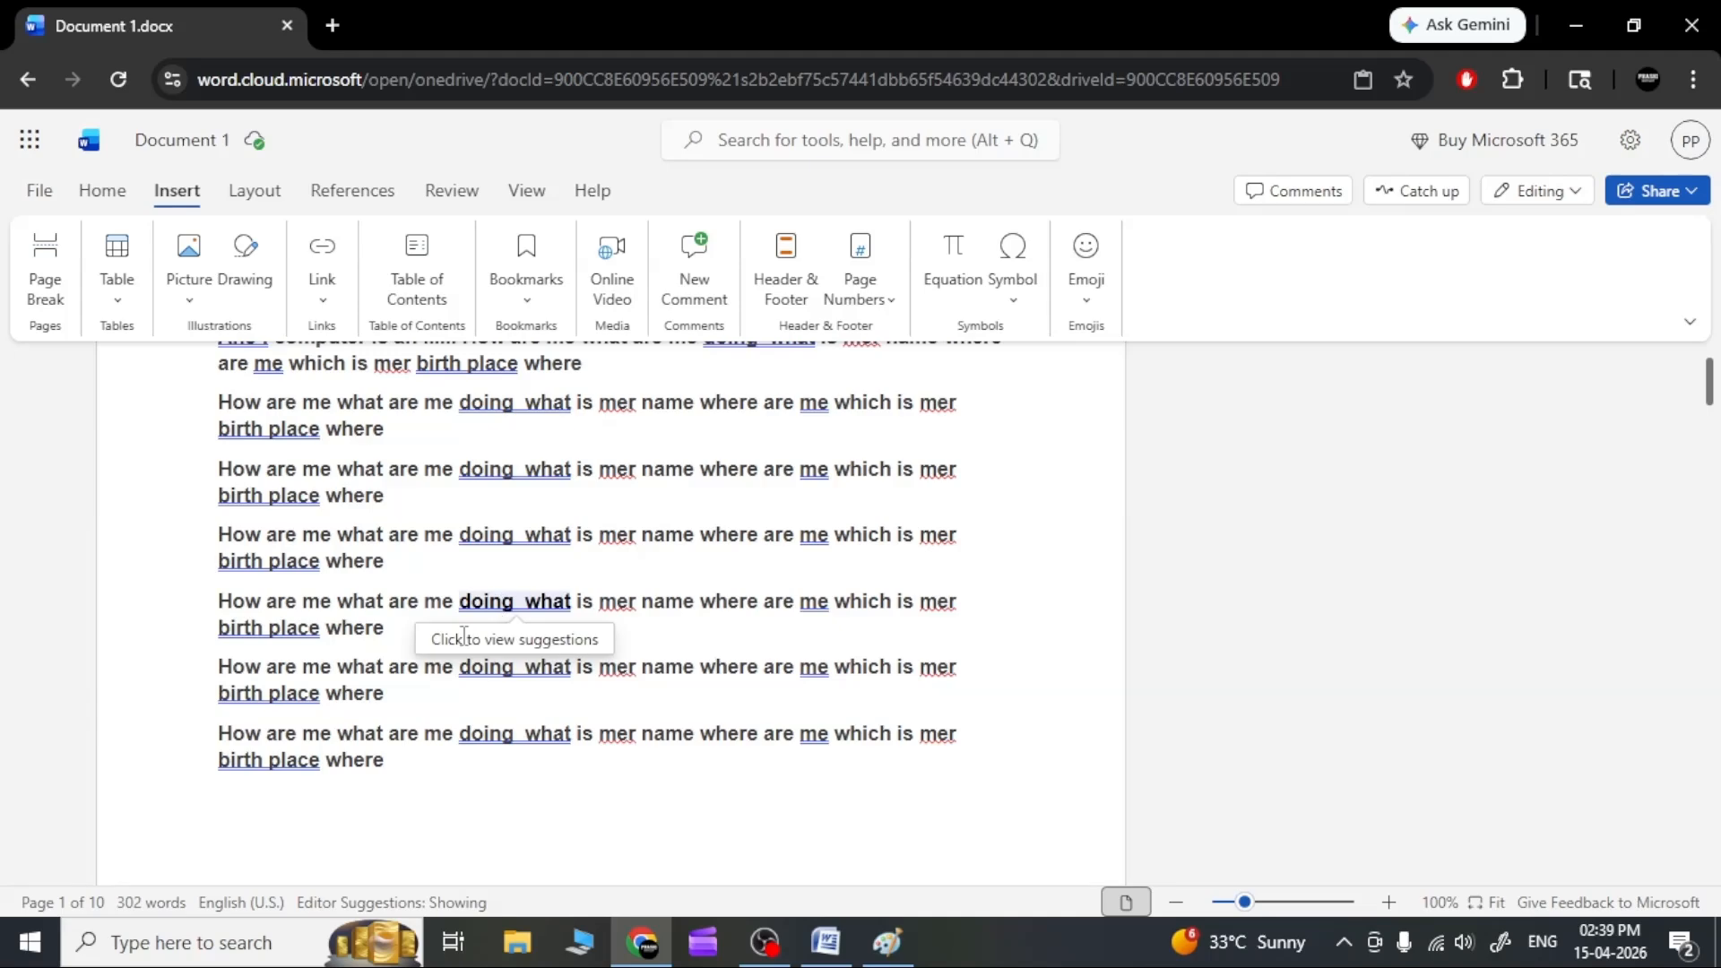
pyautogui.moveTo(399, 761); pyautogui.dragTo(204, 535)
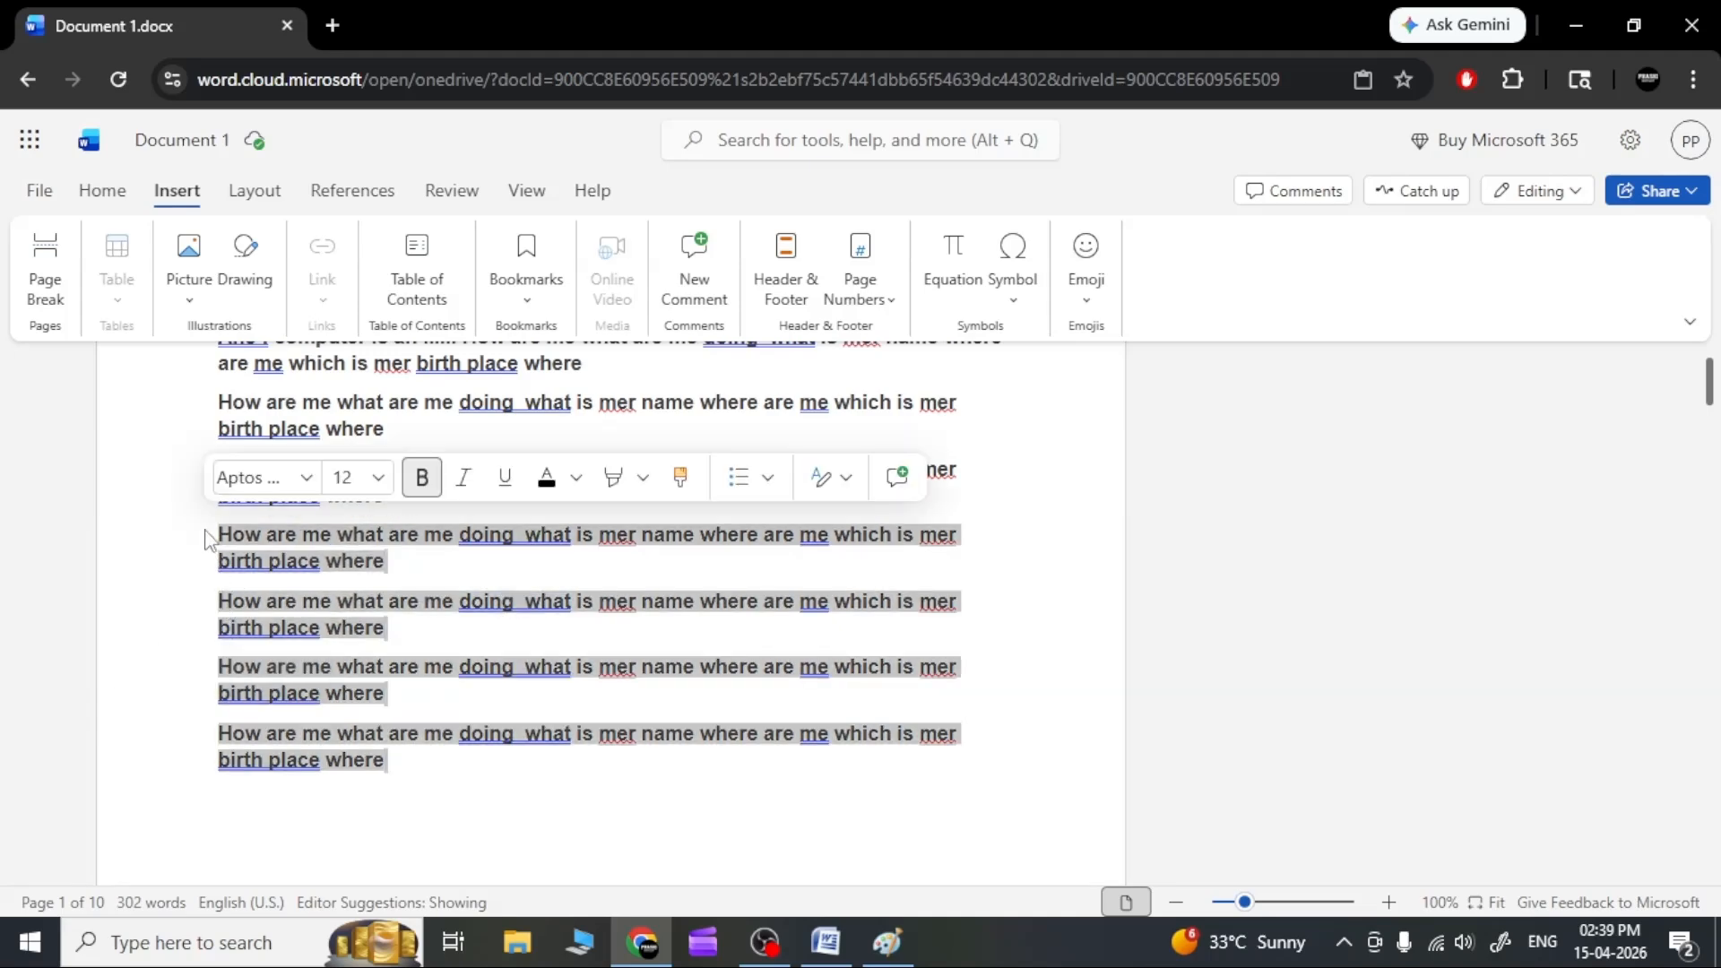
pyautogui.hotkey('ctrl', 'c')
pyautogui.click(391, 759)
pyautogui.press('Return')
pyautogui.hotkey('ctrl', 'v')
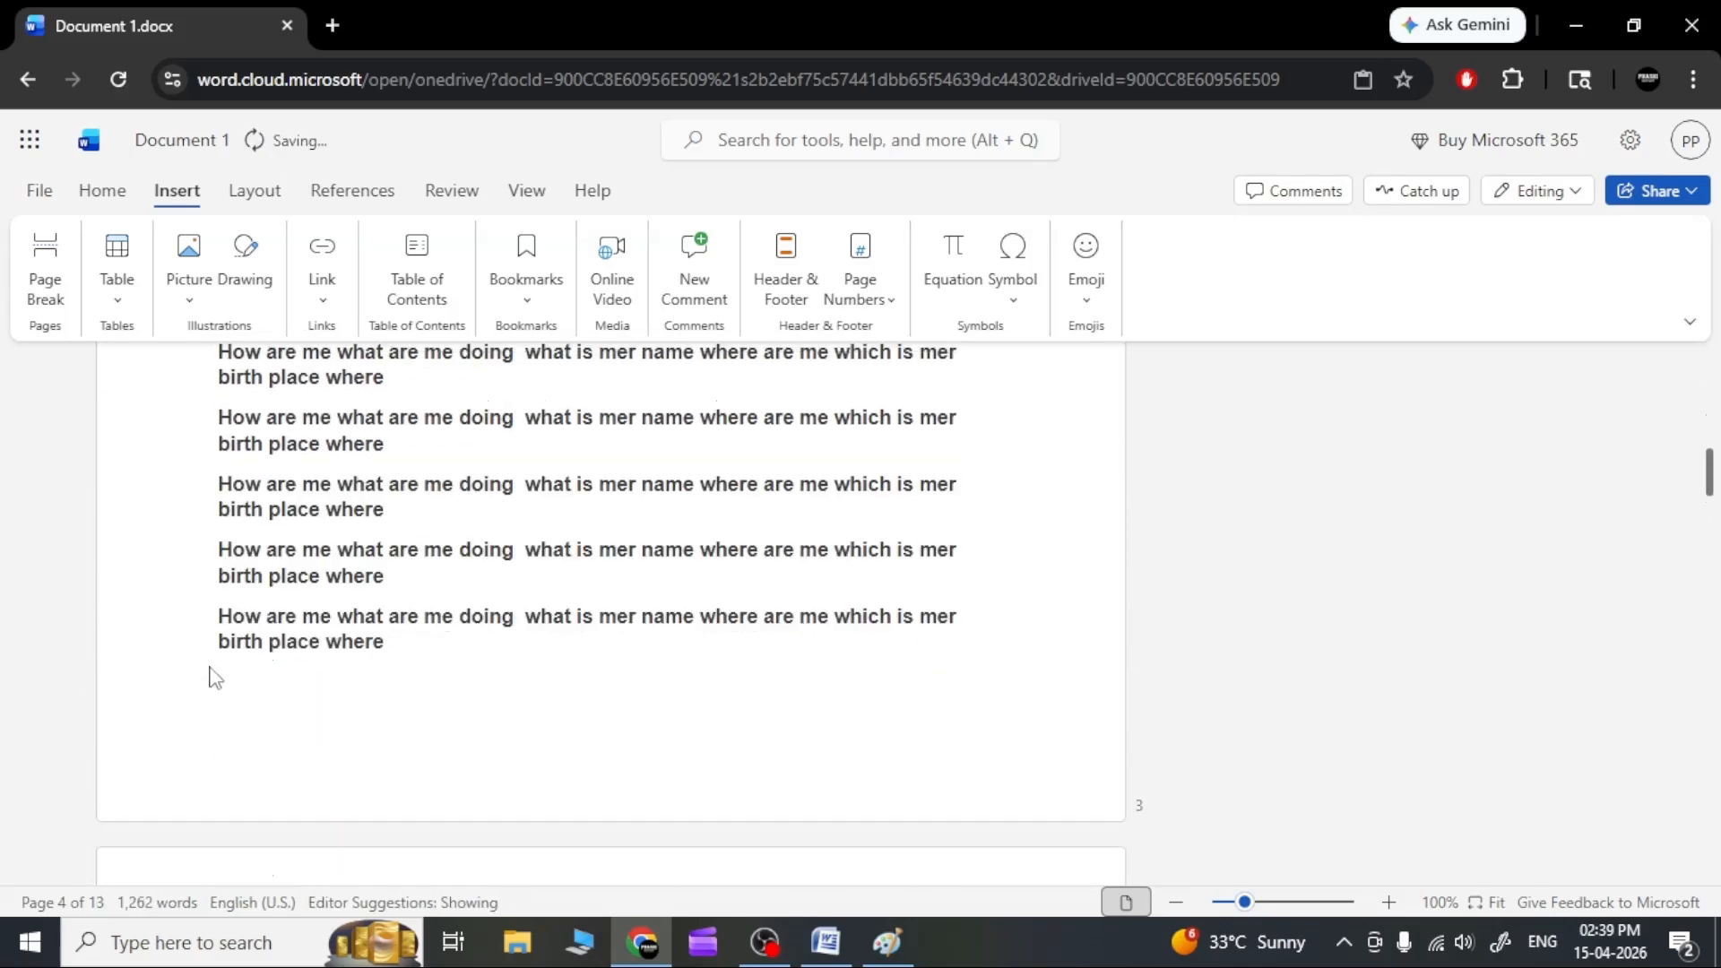
# Add page numbers to the centre of the header and check them on the first three pages.
pyautogui.scroll(15, 211, 677)
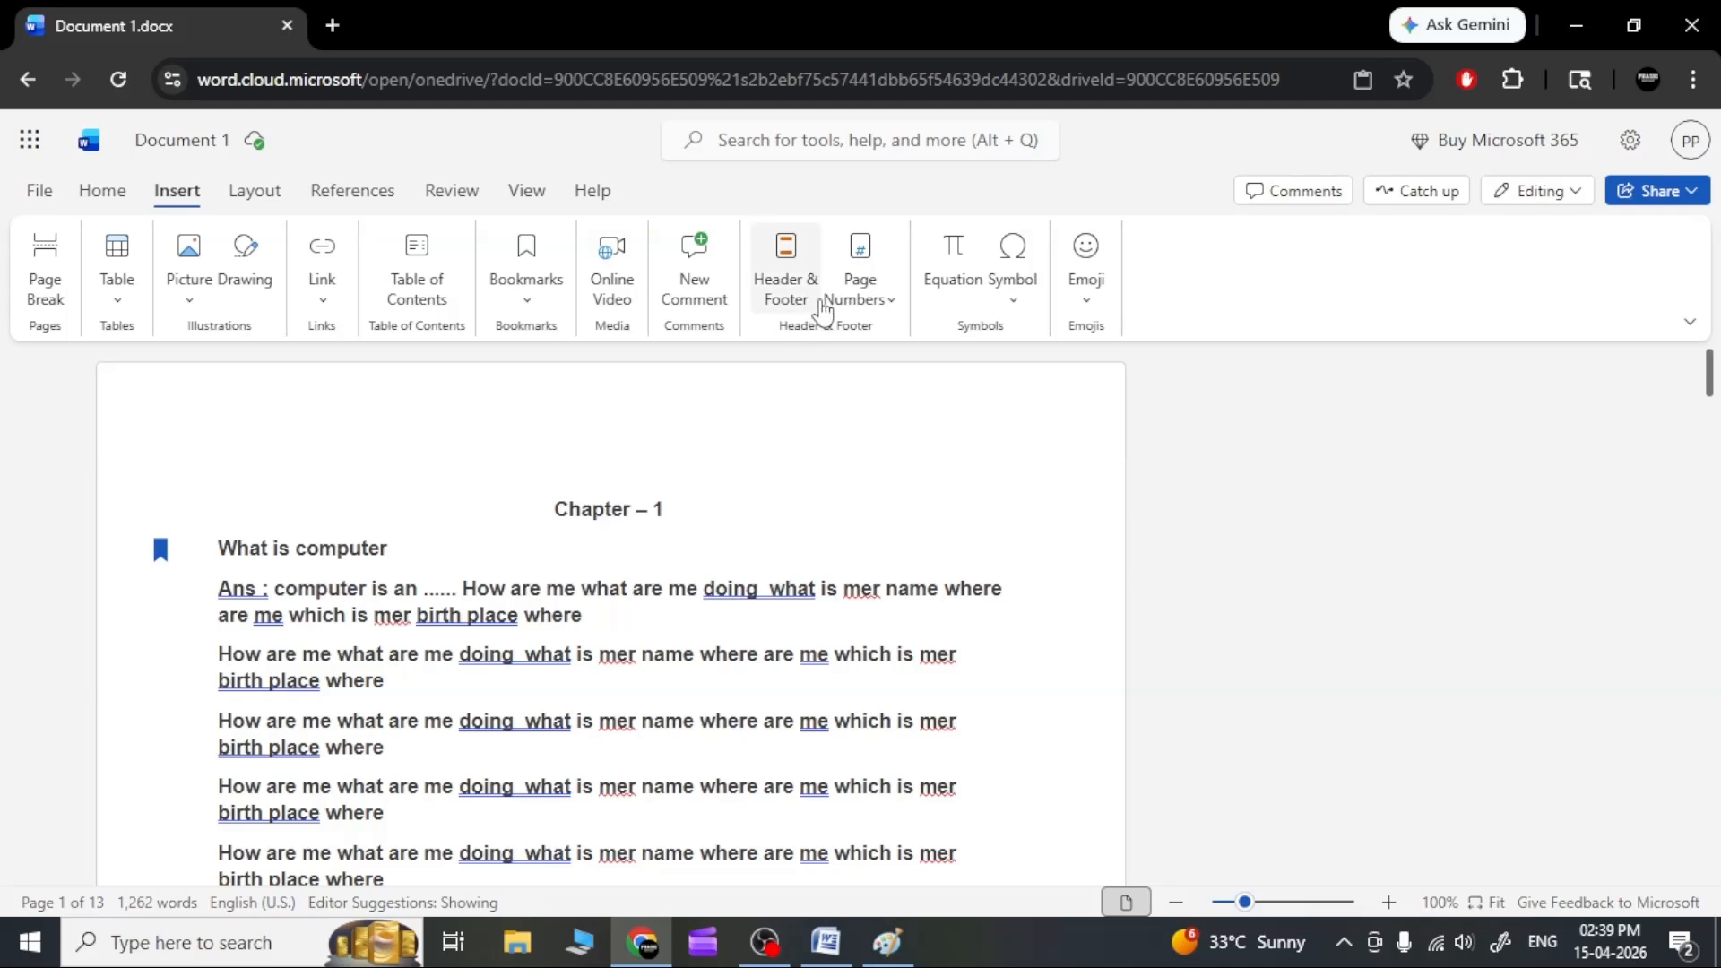
pyautogui.click(861, 301)
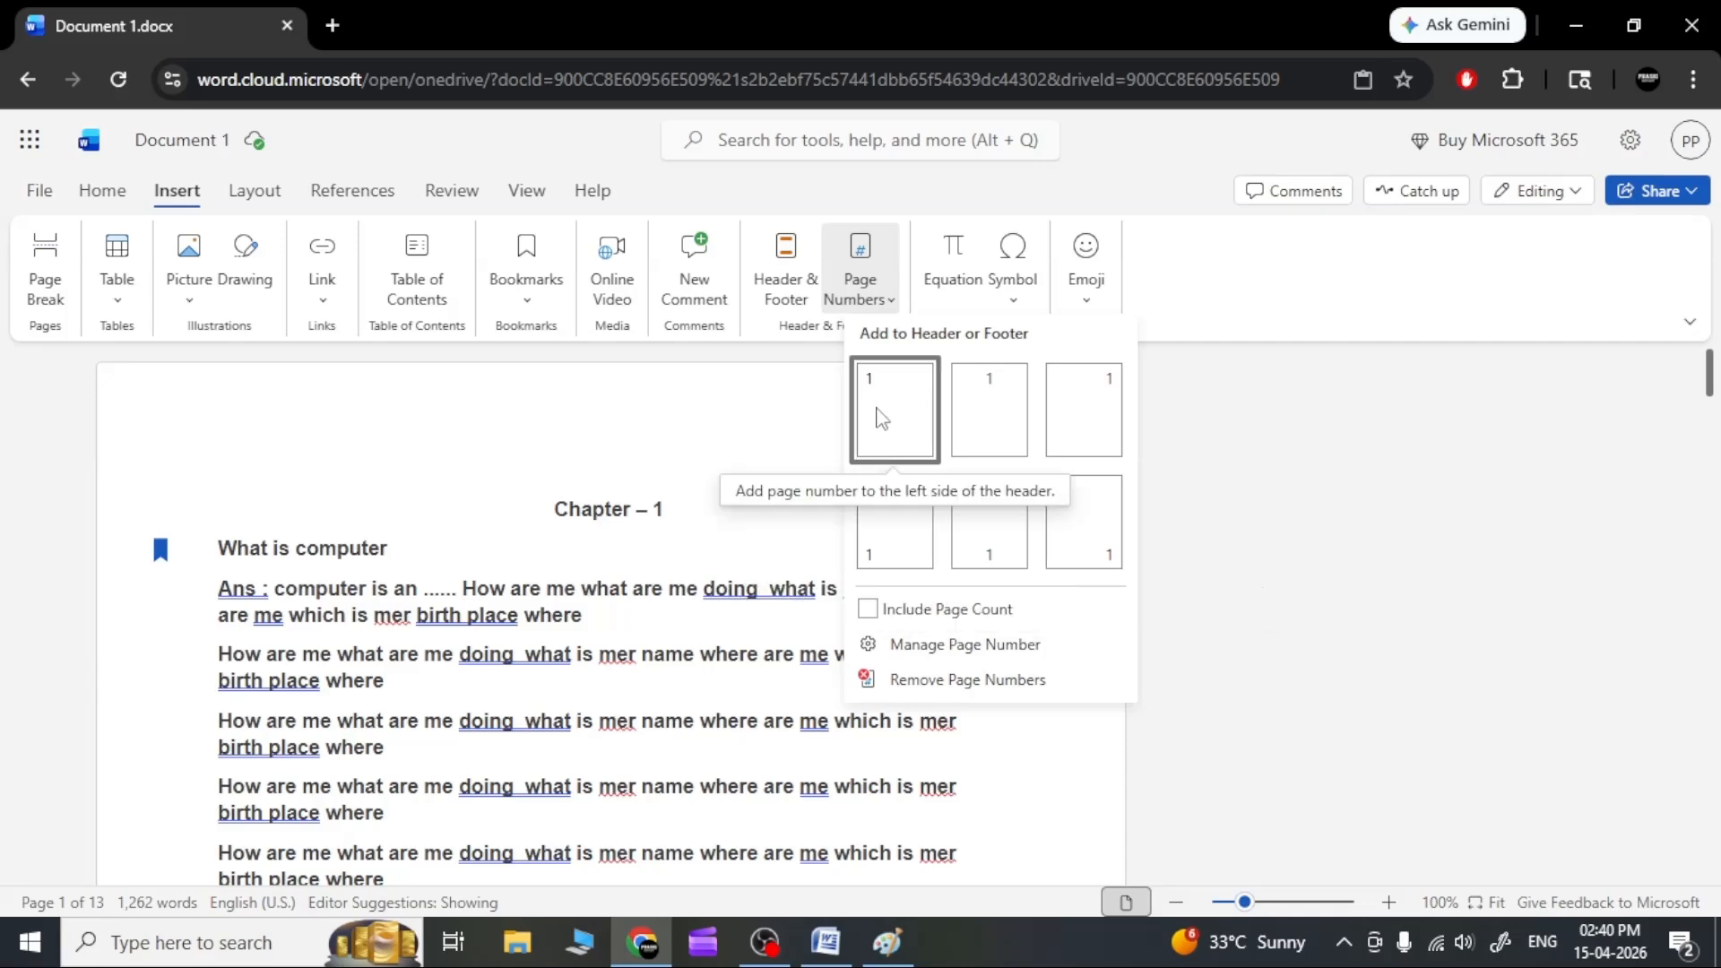
pyautogui.click(991, 411)
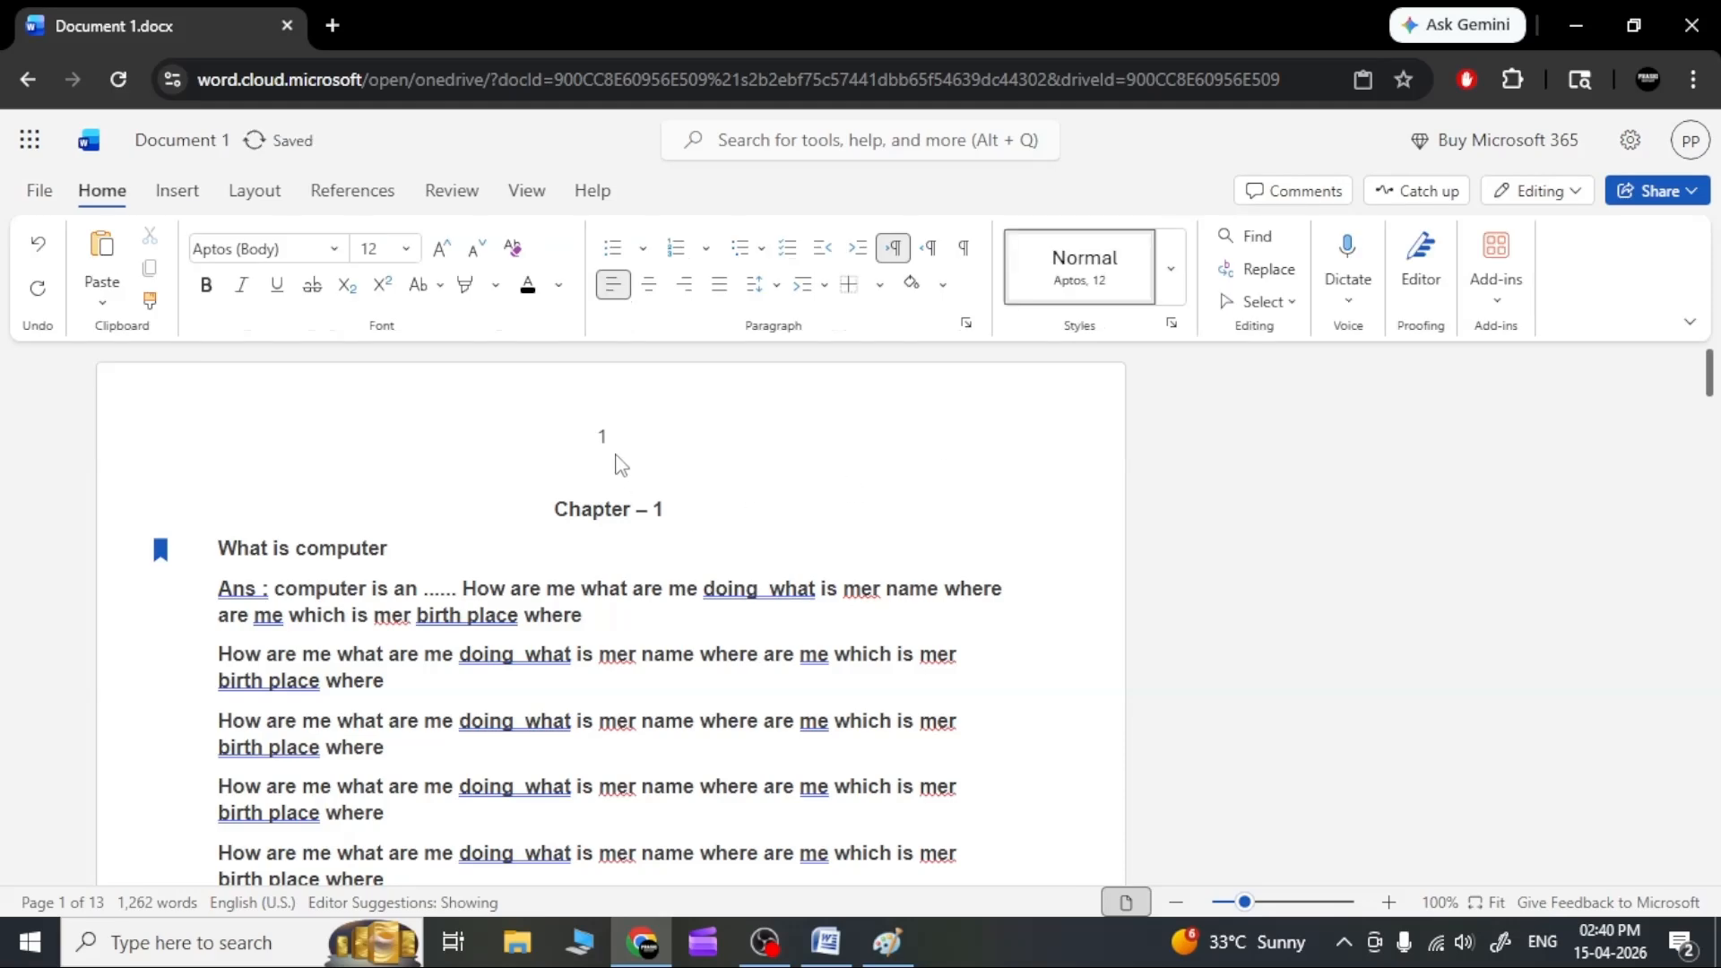
pyautogui.scroll(-10, 645, 694)
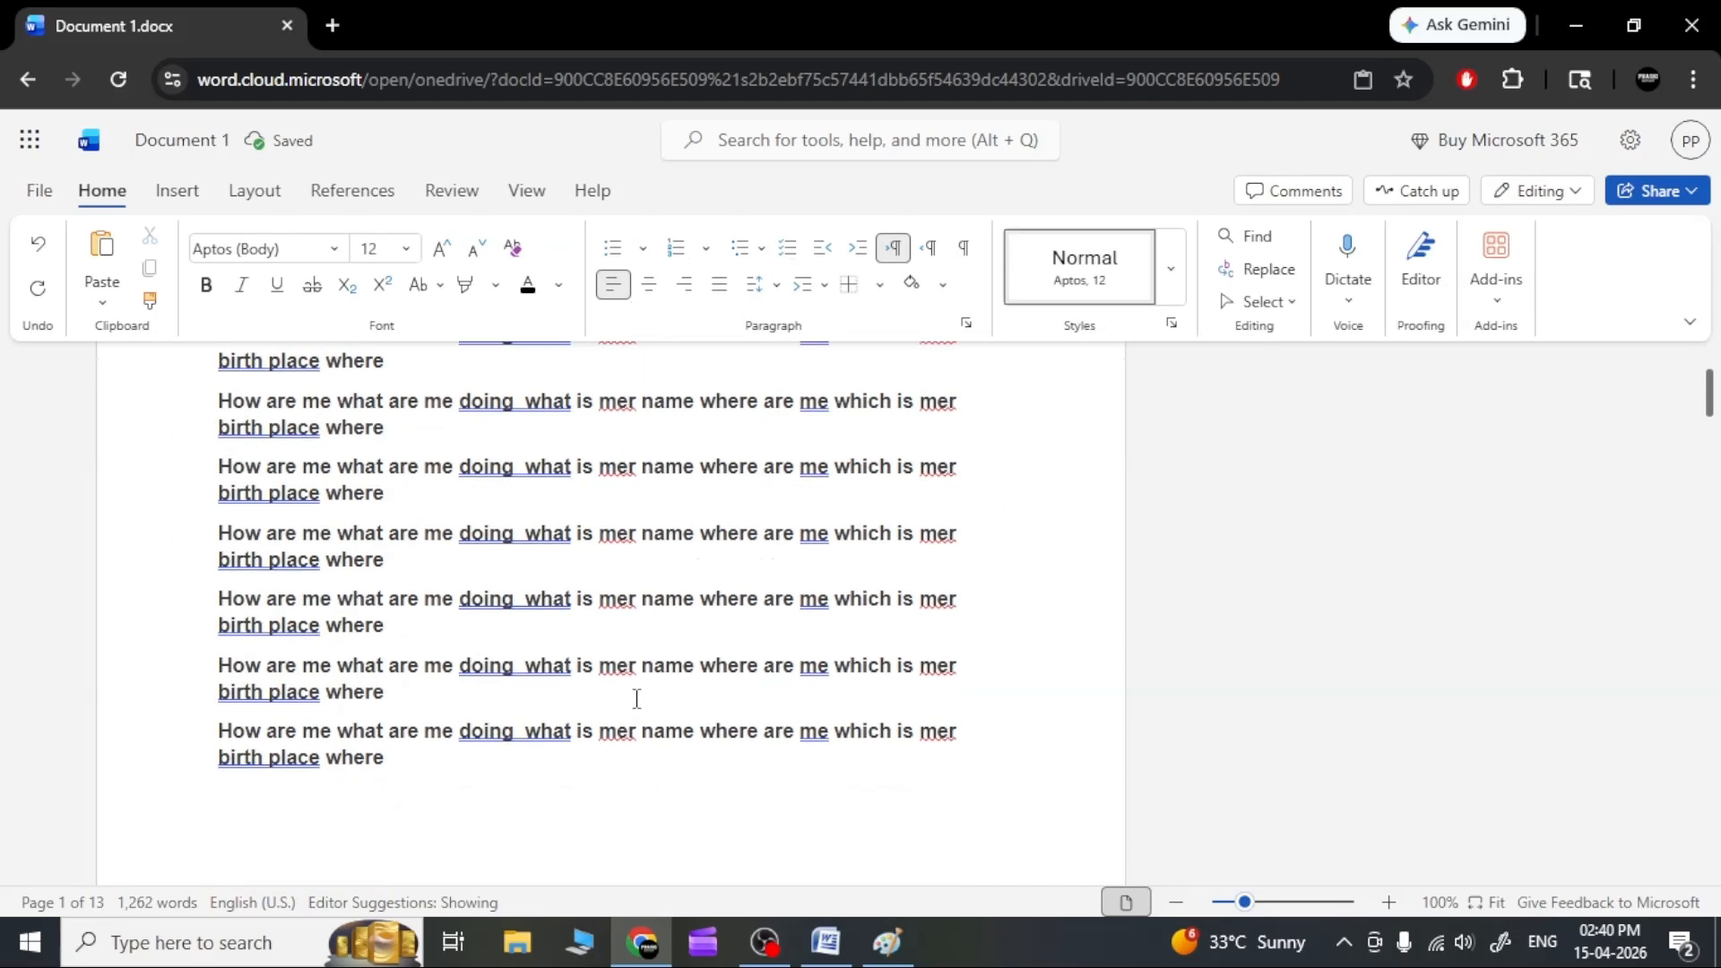
pyautogui.scroll(-10, 606, 543)
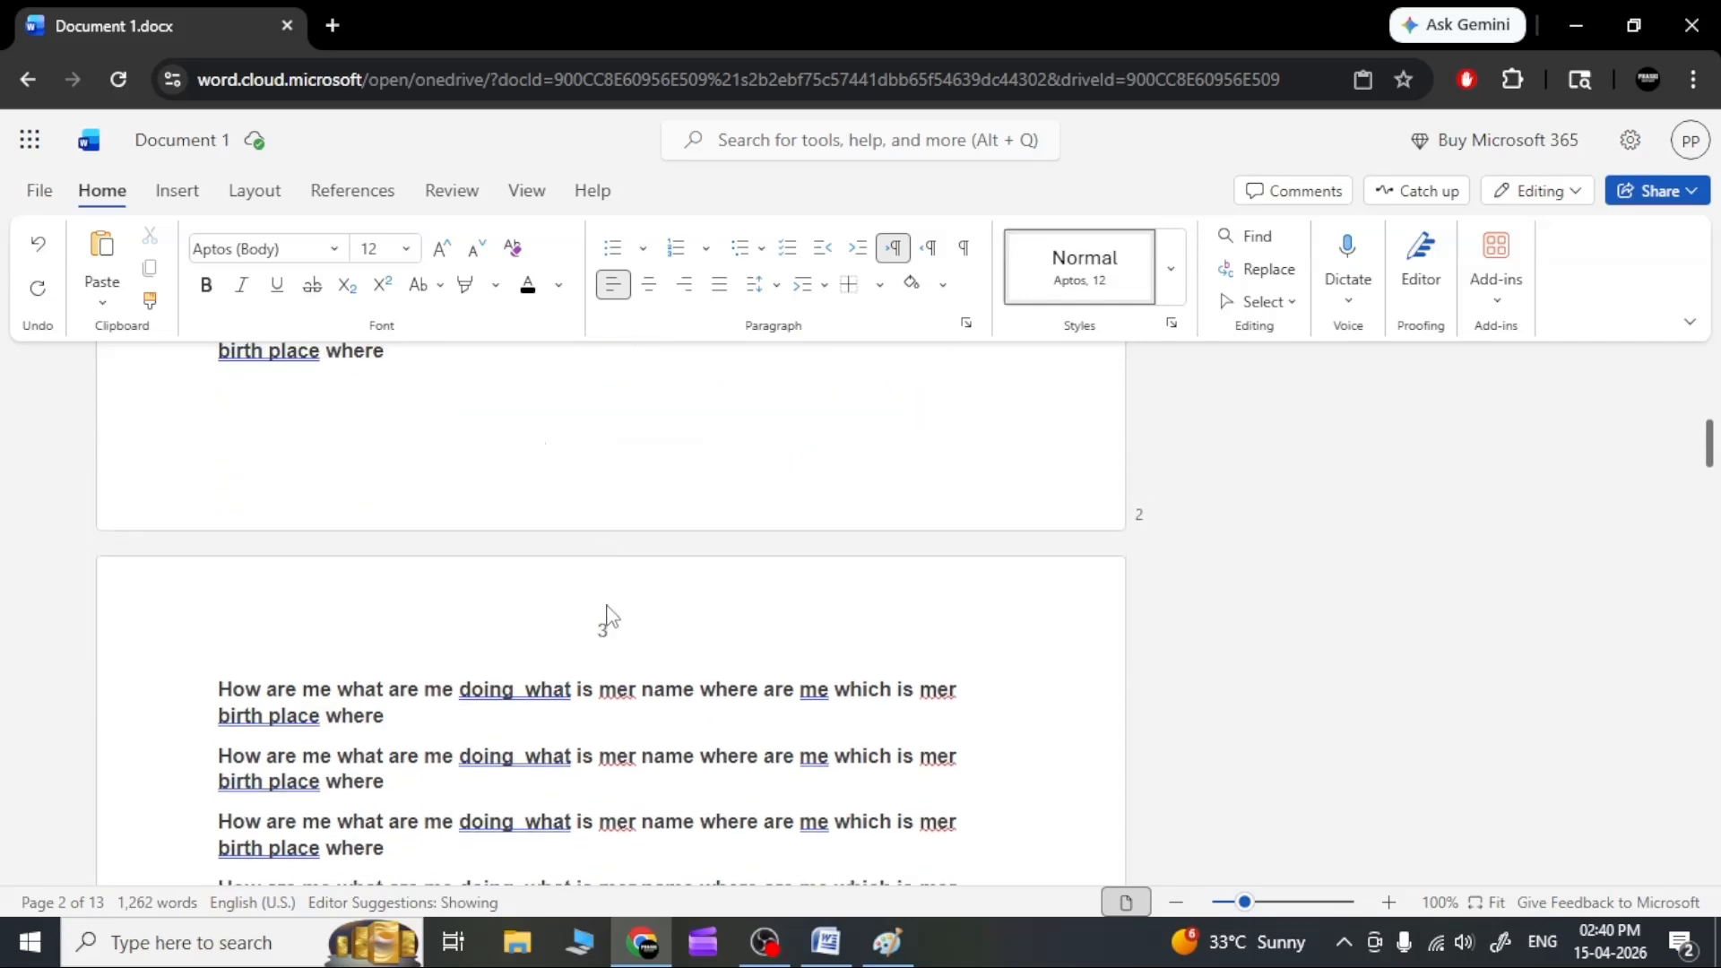
pyautogui.scroll(20, 607, 616)
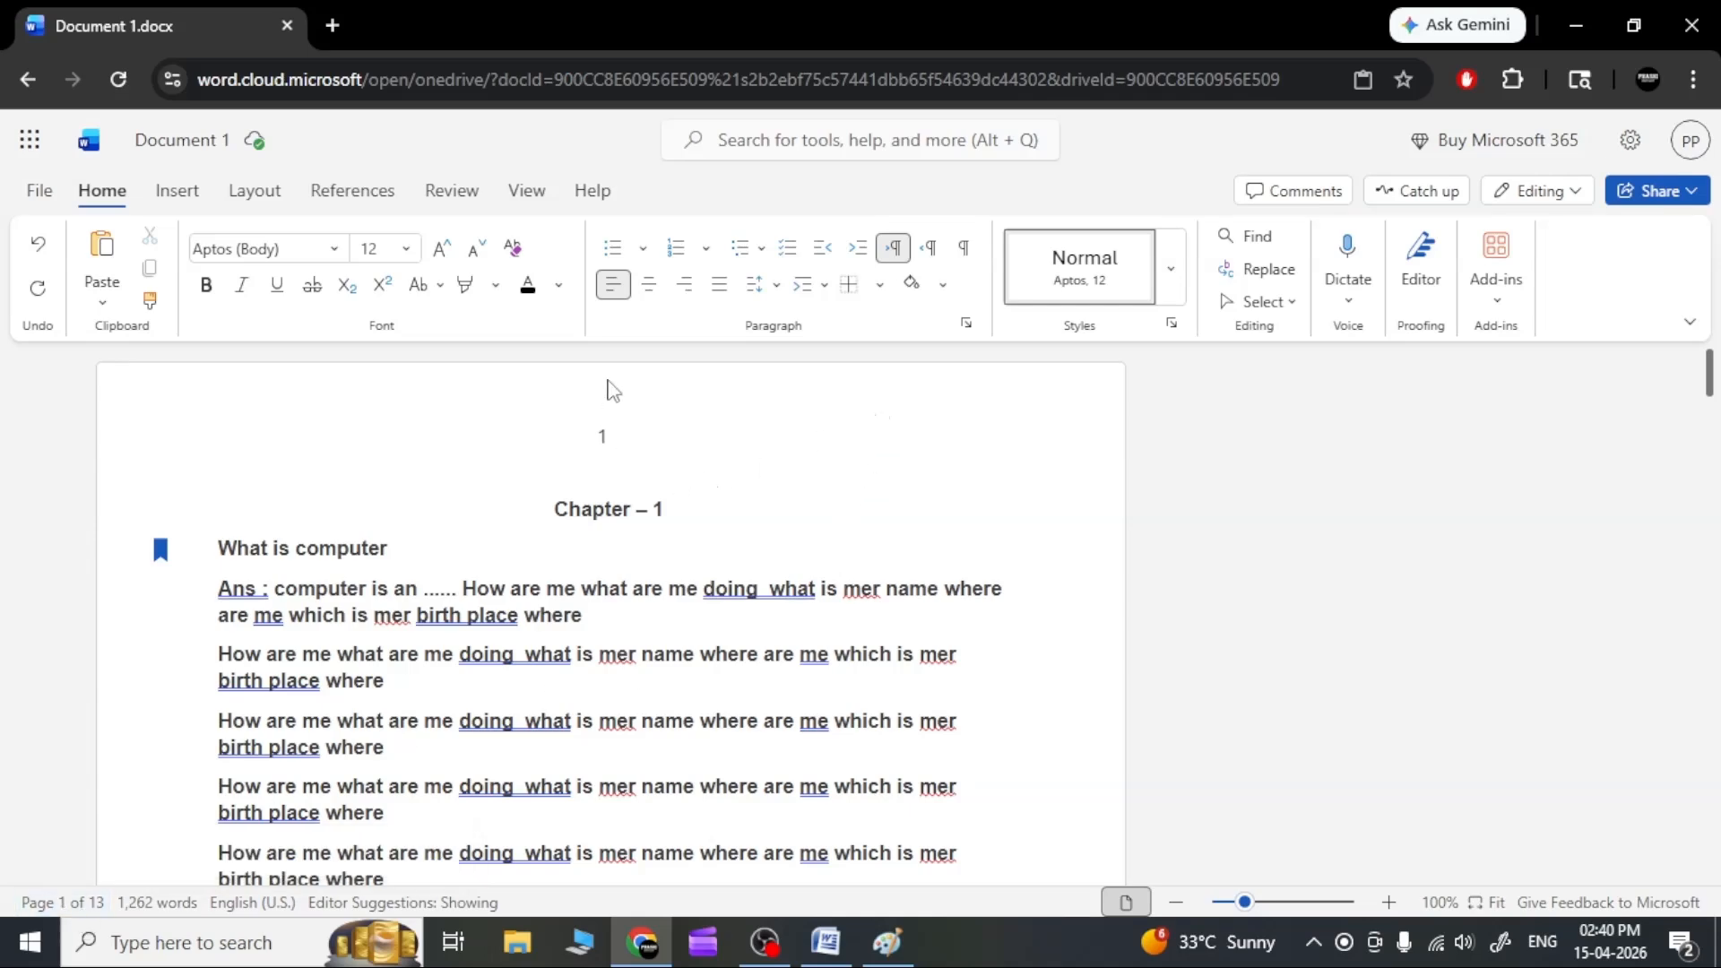
# Add page numbers to the centre of the footer and check the footers and headers across the first five pages.
pyautogui.click(176, 191)
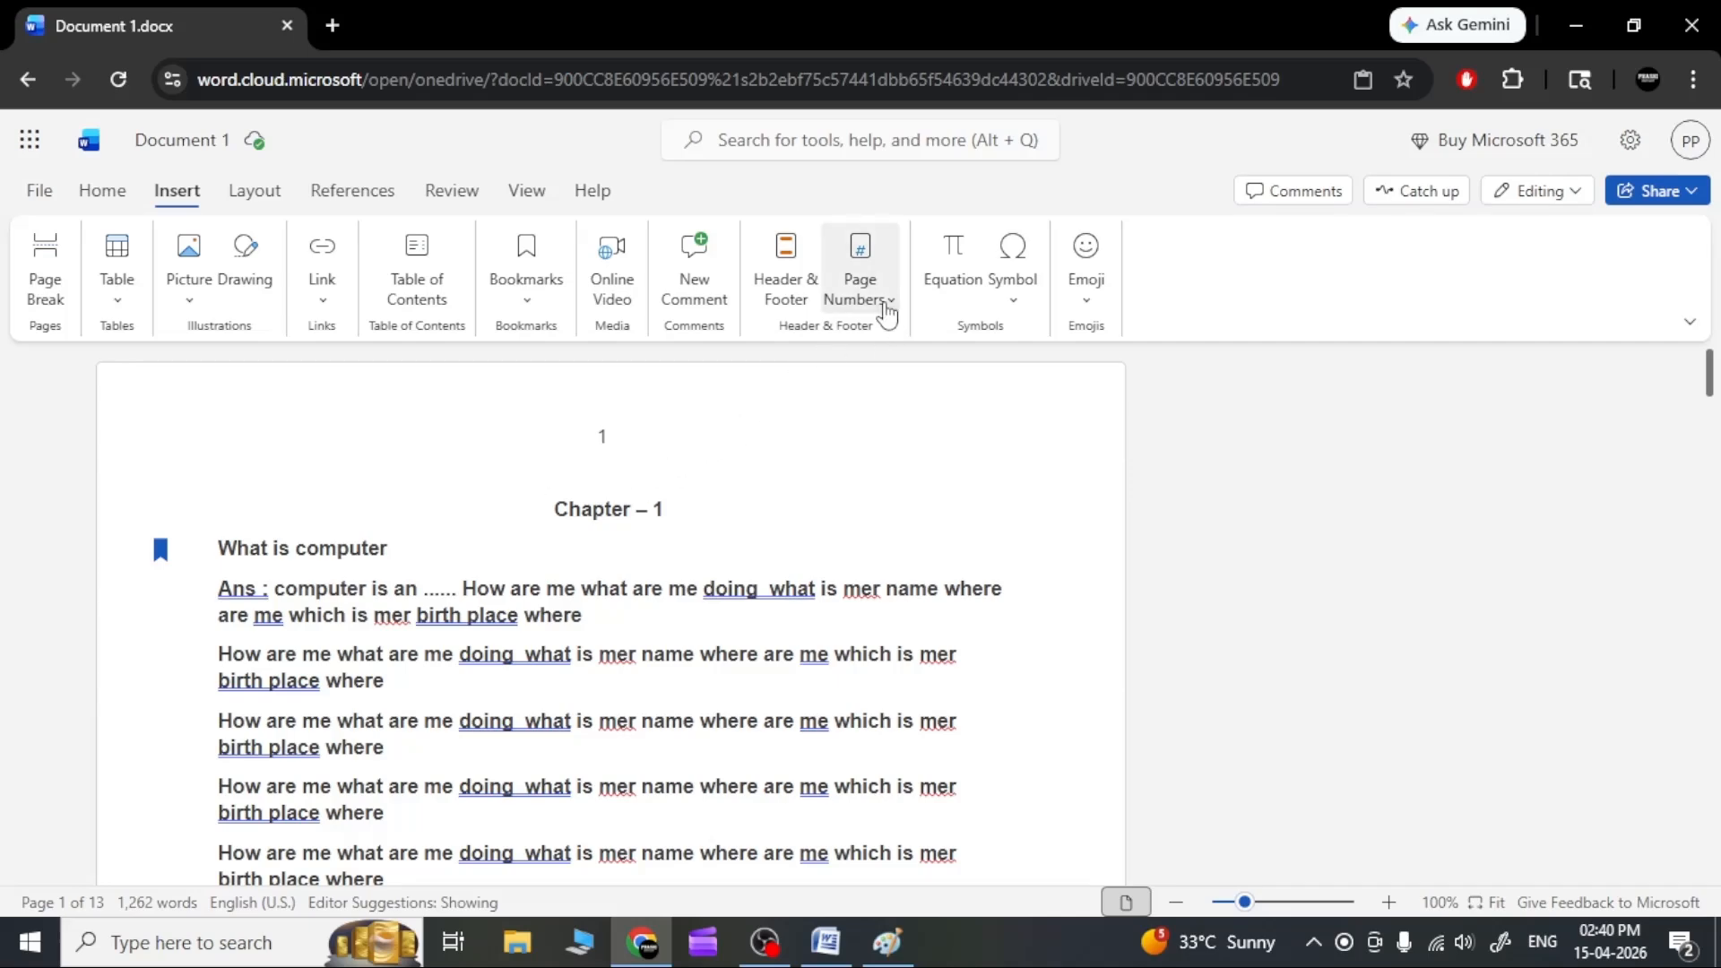
pyautogui.click(886, 308)
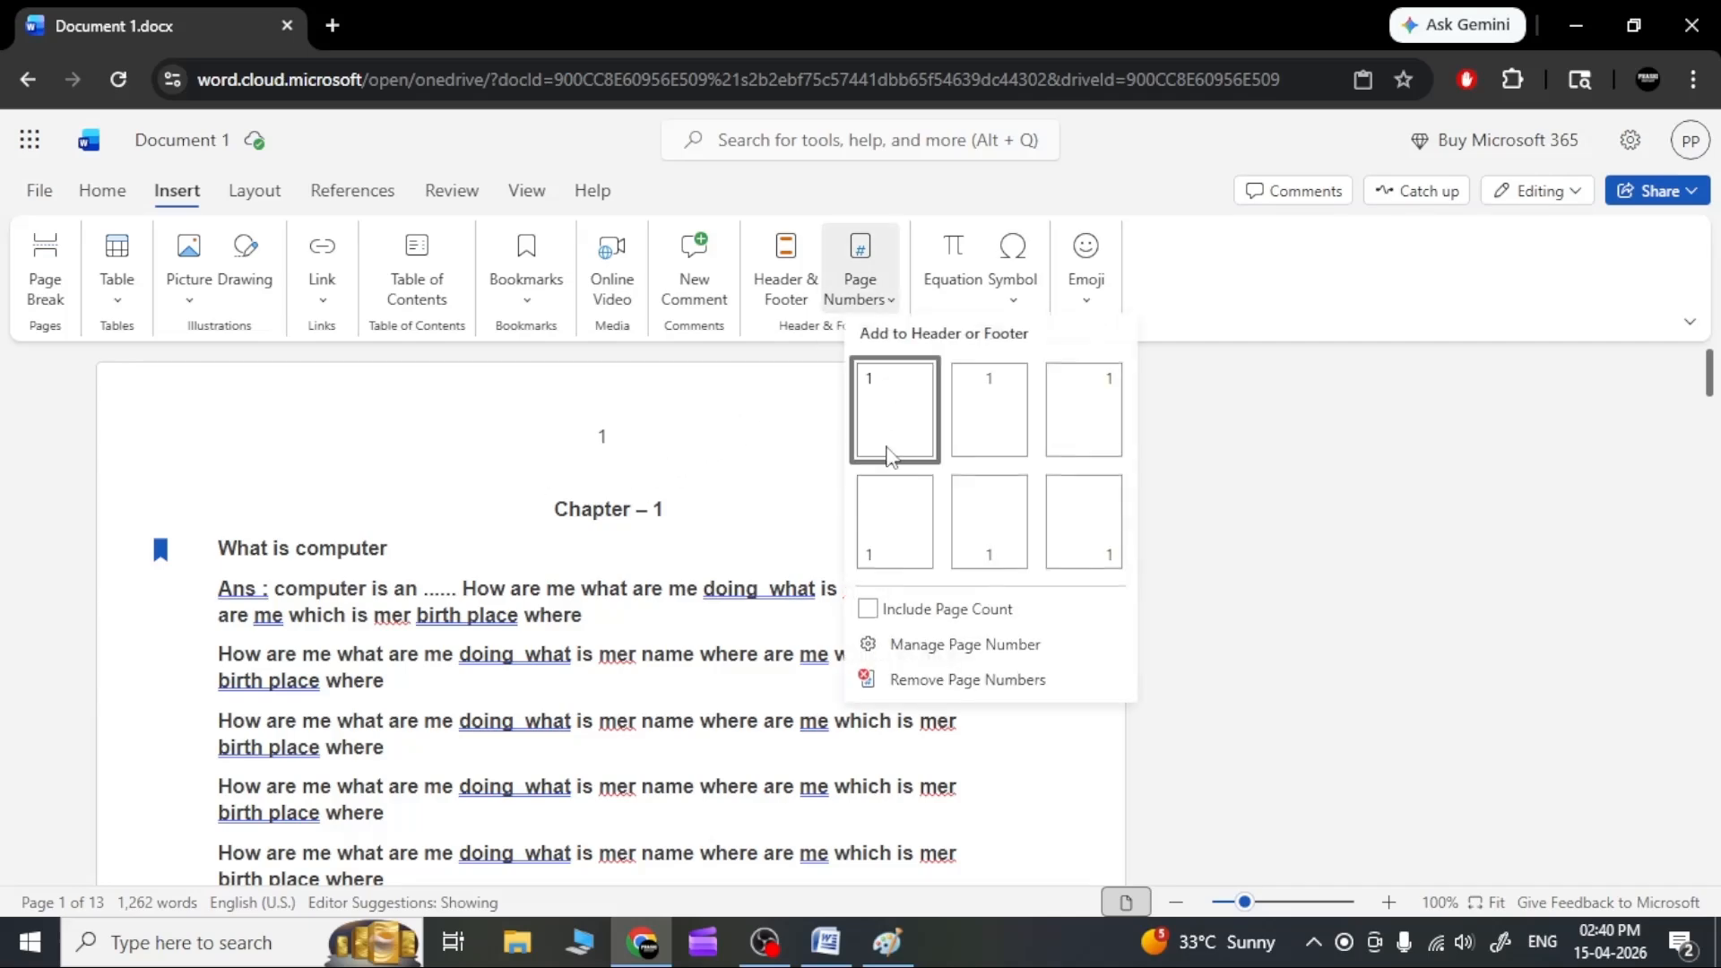
pyautogui.click(986, 568)
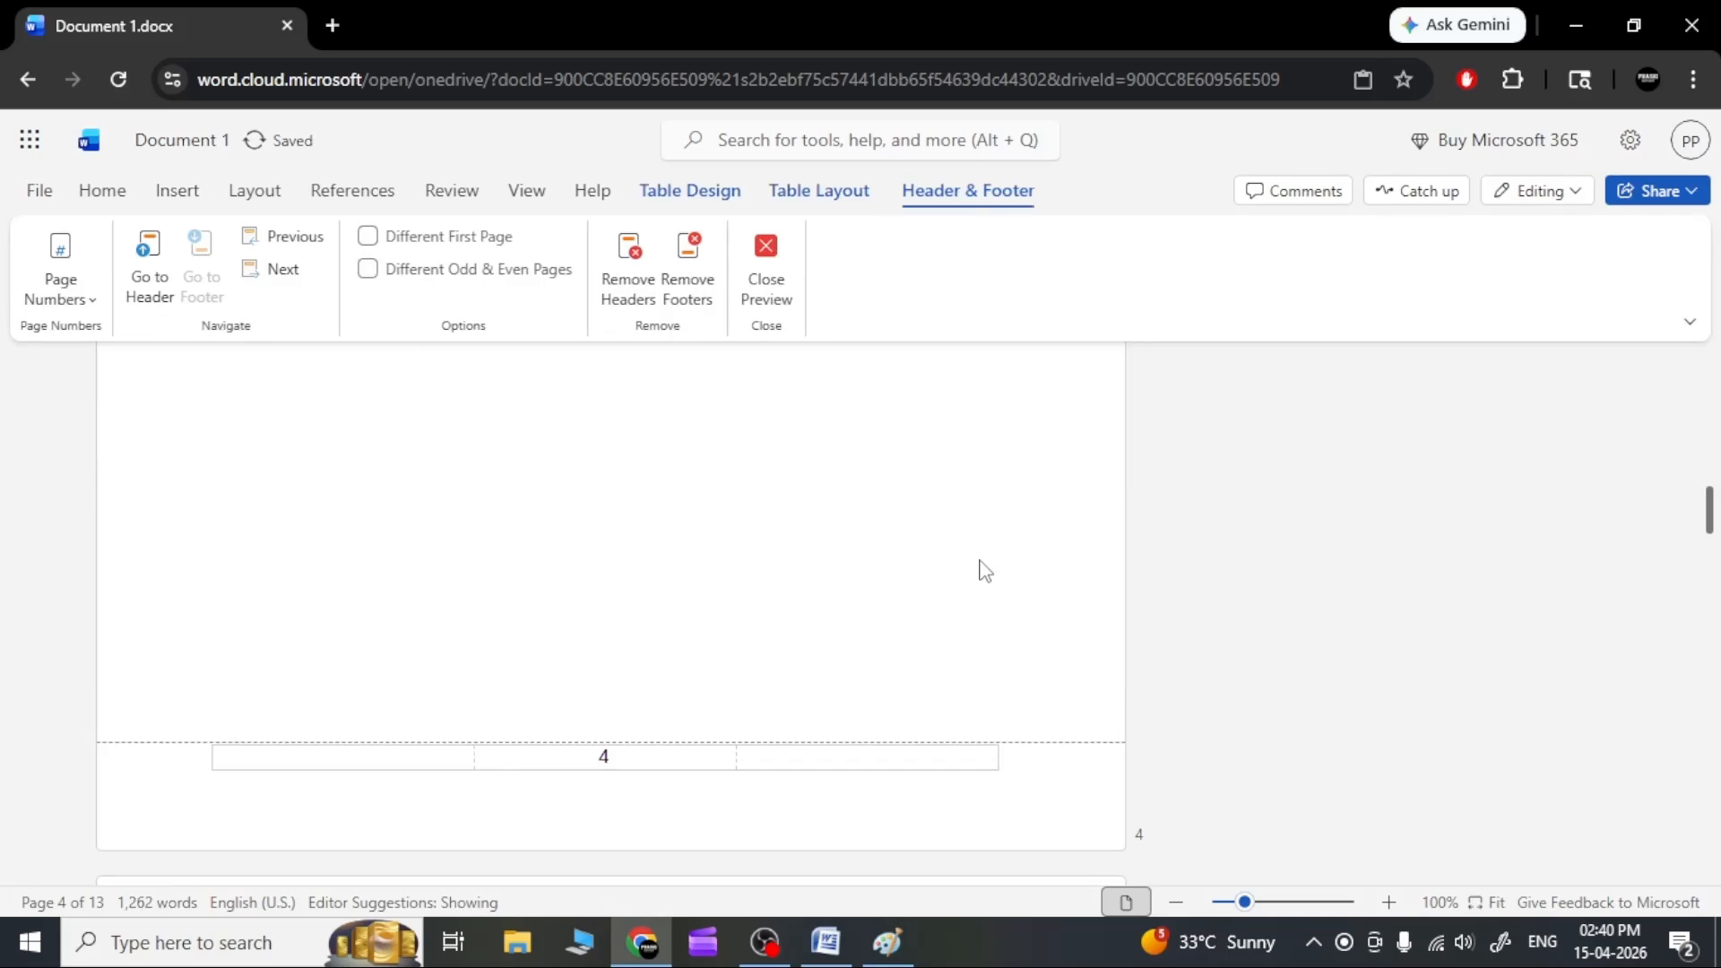
pyautogui.scroll(-5, 965, 573)
pyautogui.scroll(-10, 613, 731)
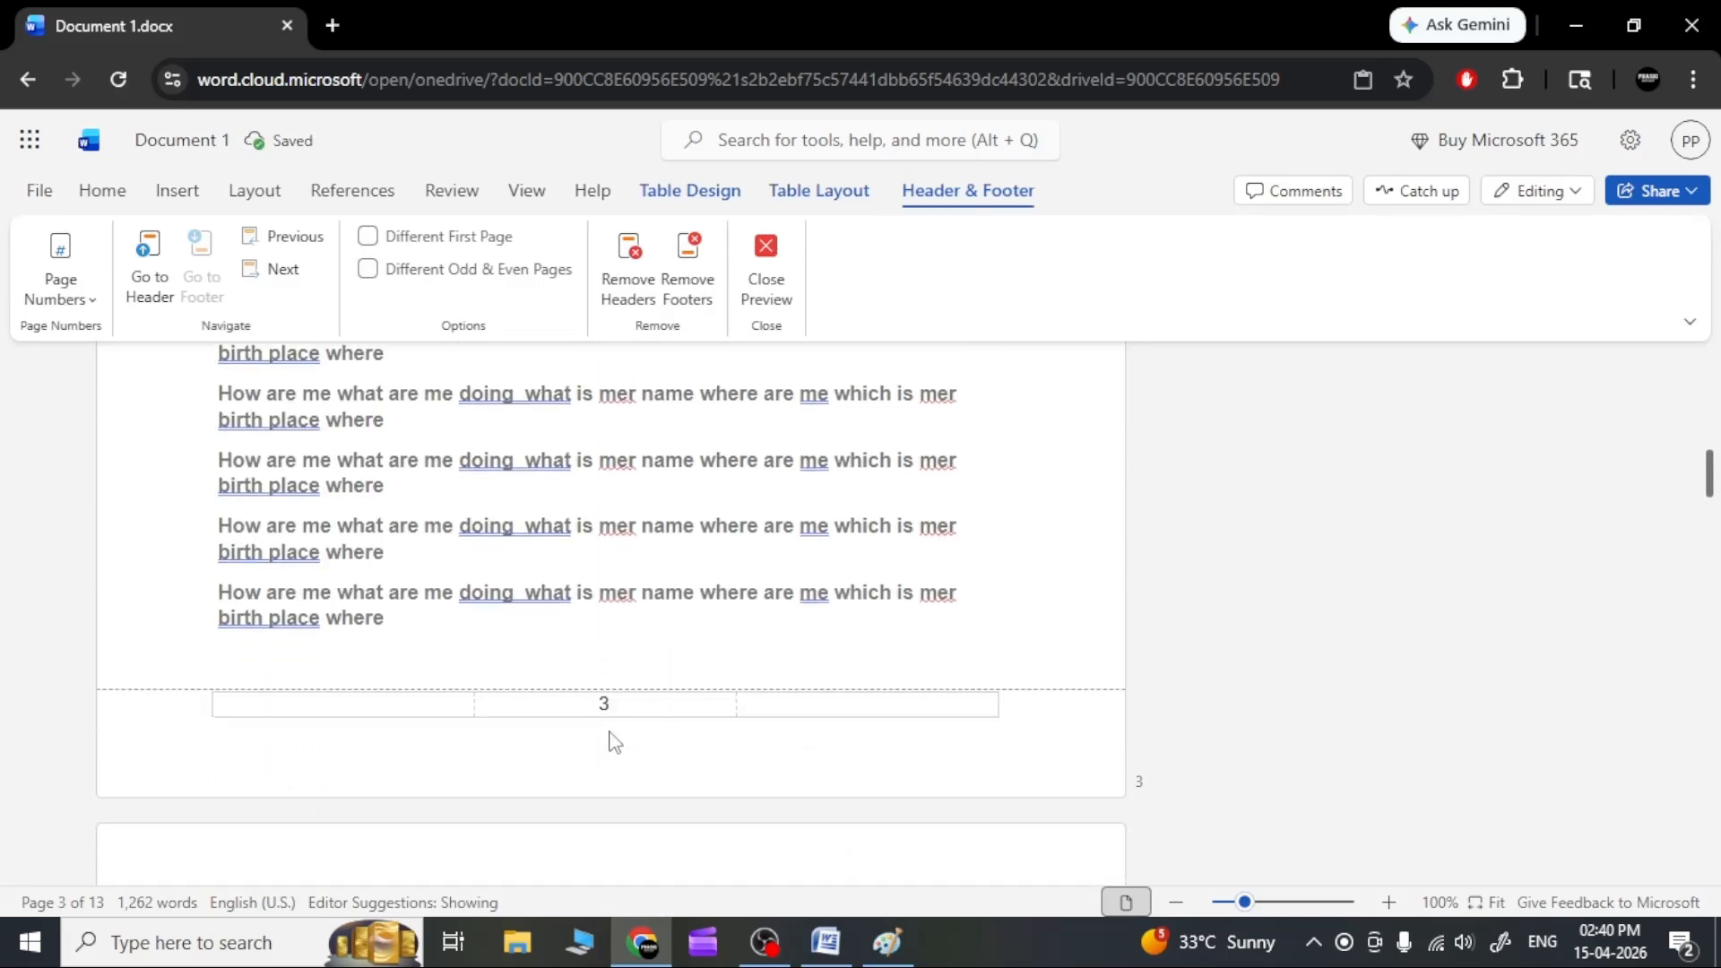
pyautogui.scroll(-5, 609, 713)
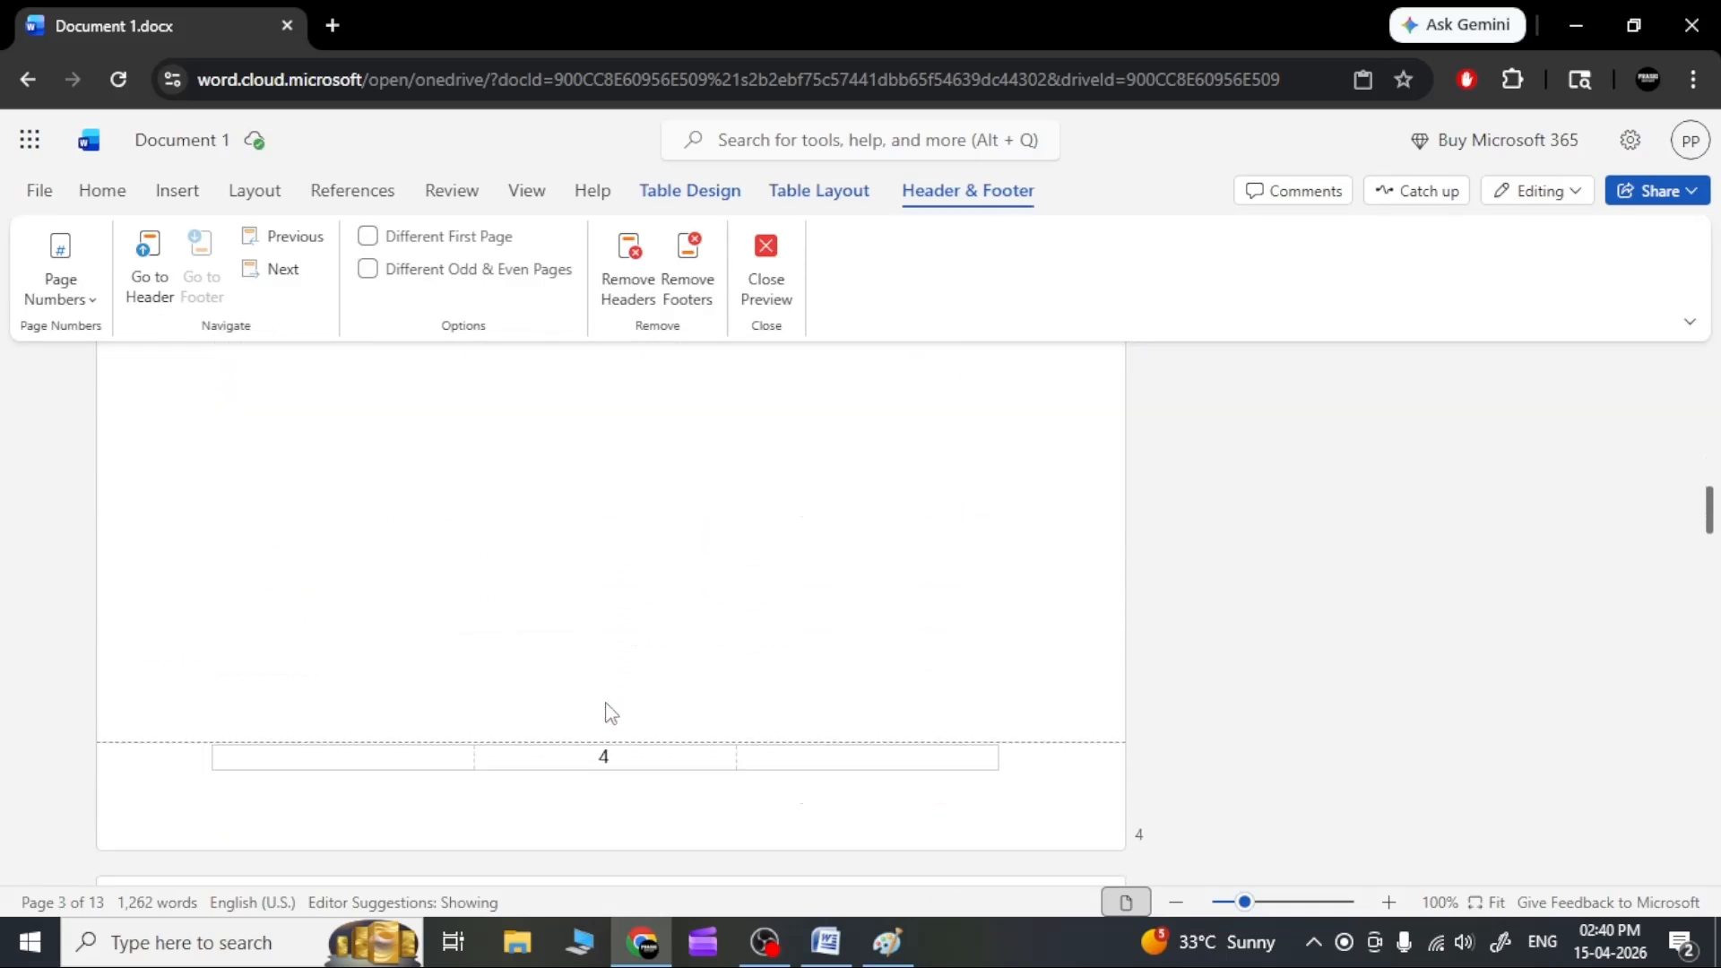
pyautogui.scroll(-12, 740, 777)
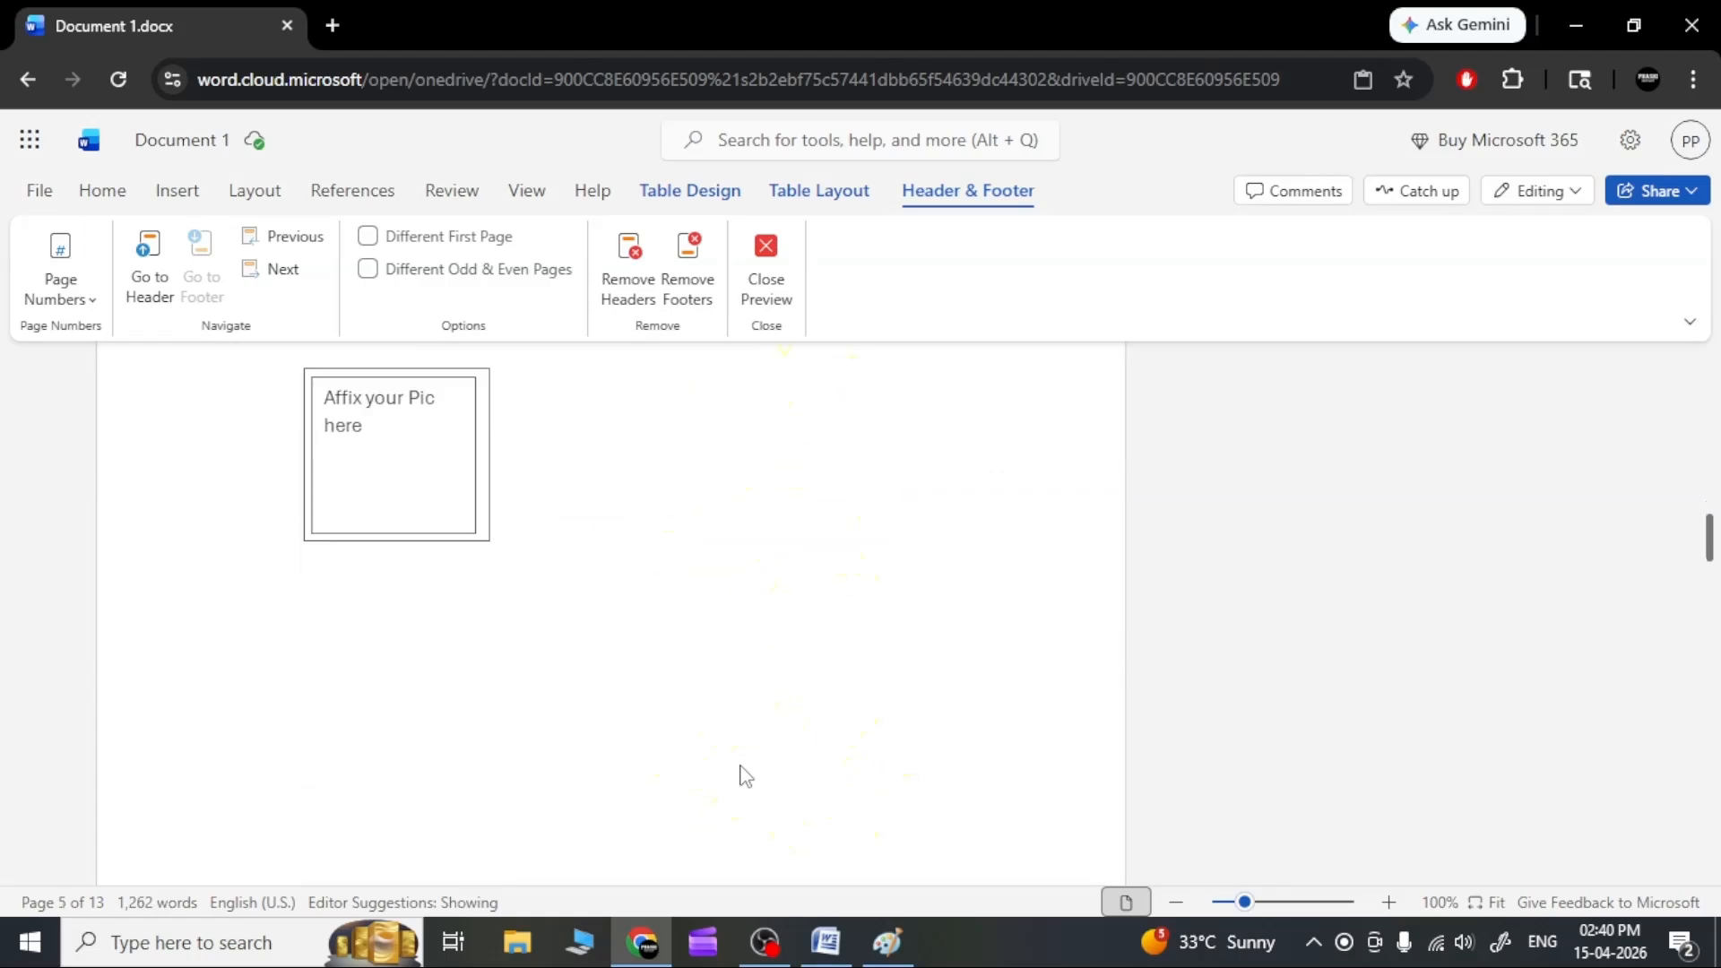
pyautogui.scroll(20, 619, 655)
pyautogui.scroll(8, 628, 504)
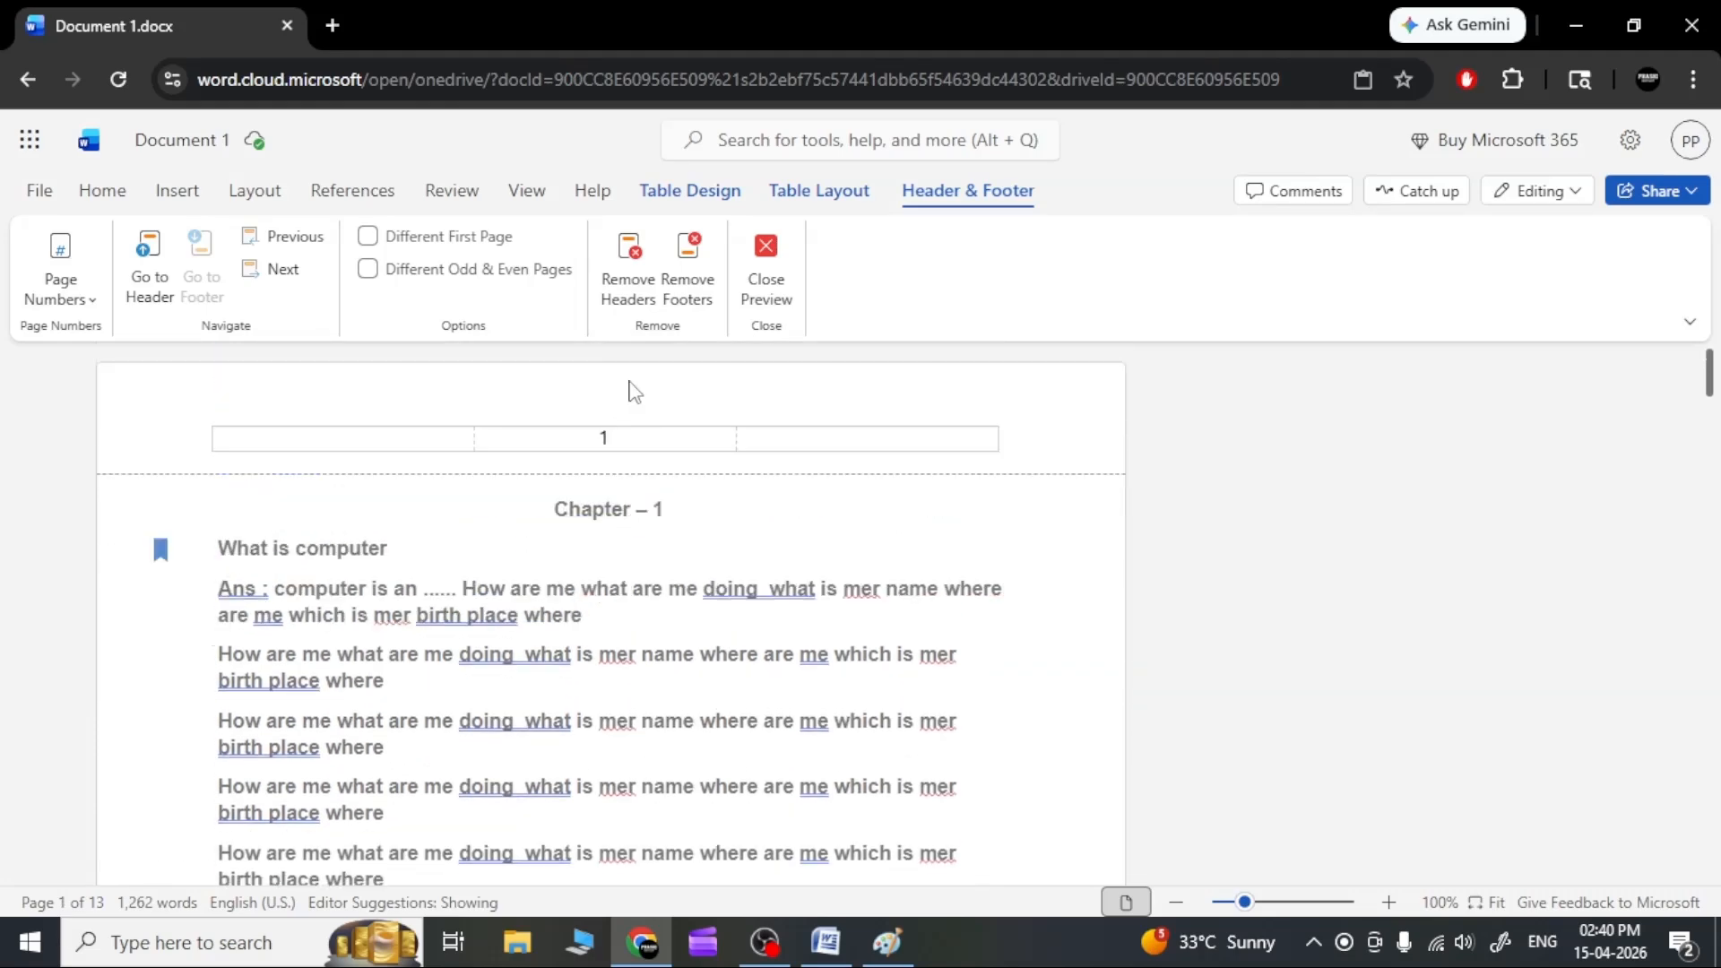
# Remove all headers, including their page numbers, and check the header and footer areas on page 1.
pyautogui.click(632, 293)
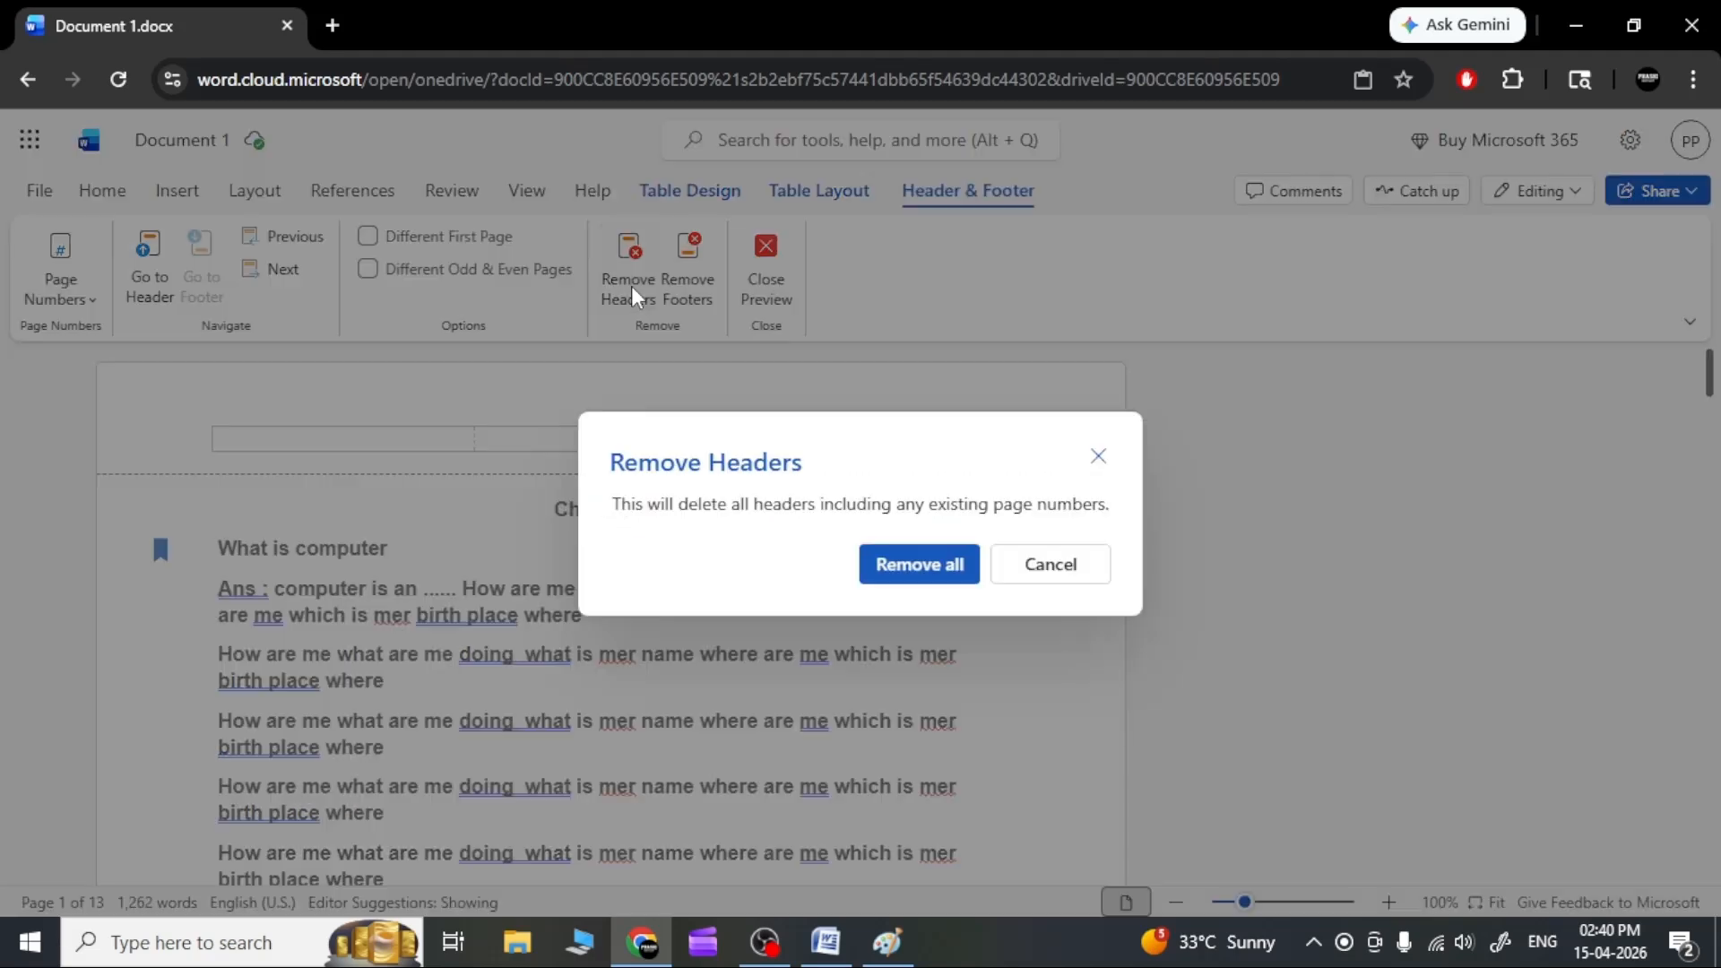
pyautogui.click(907, 584)
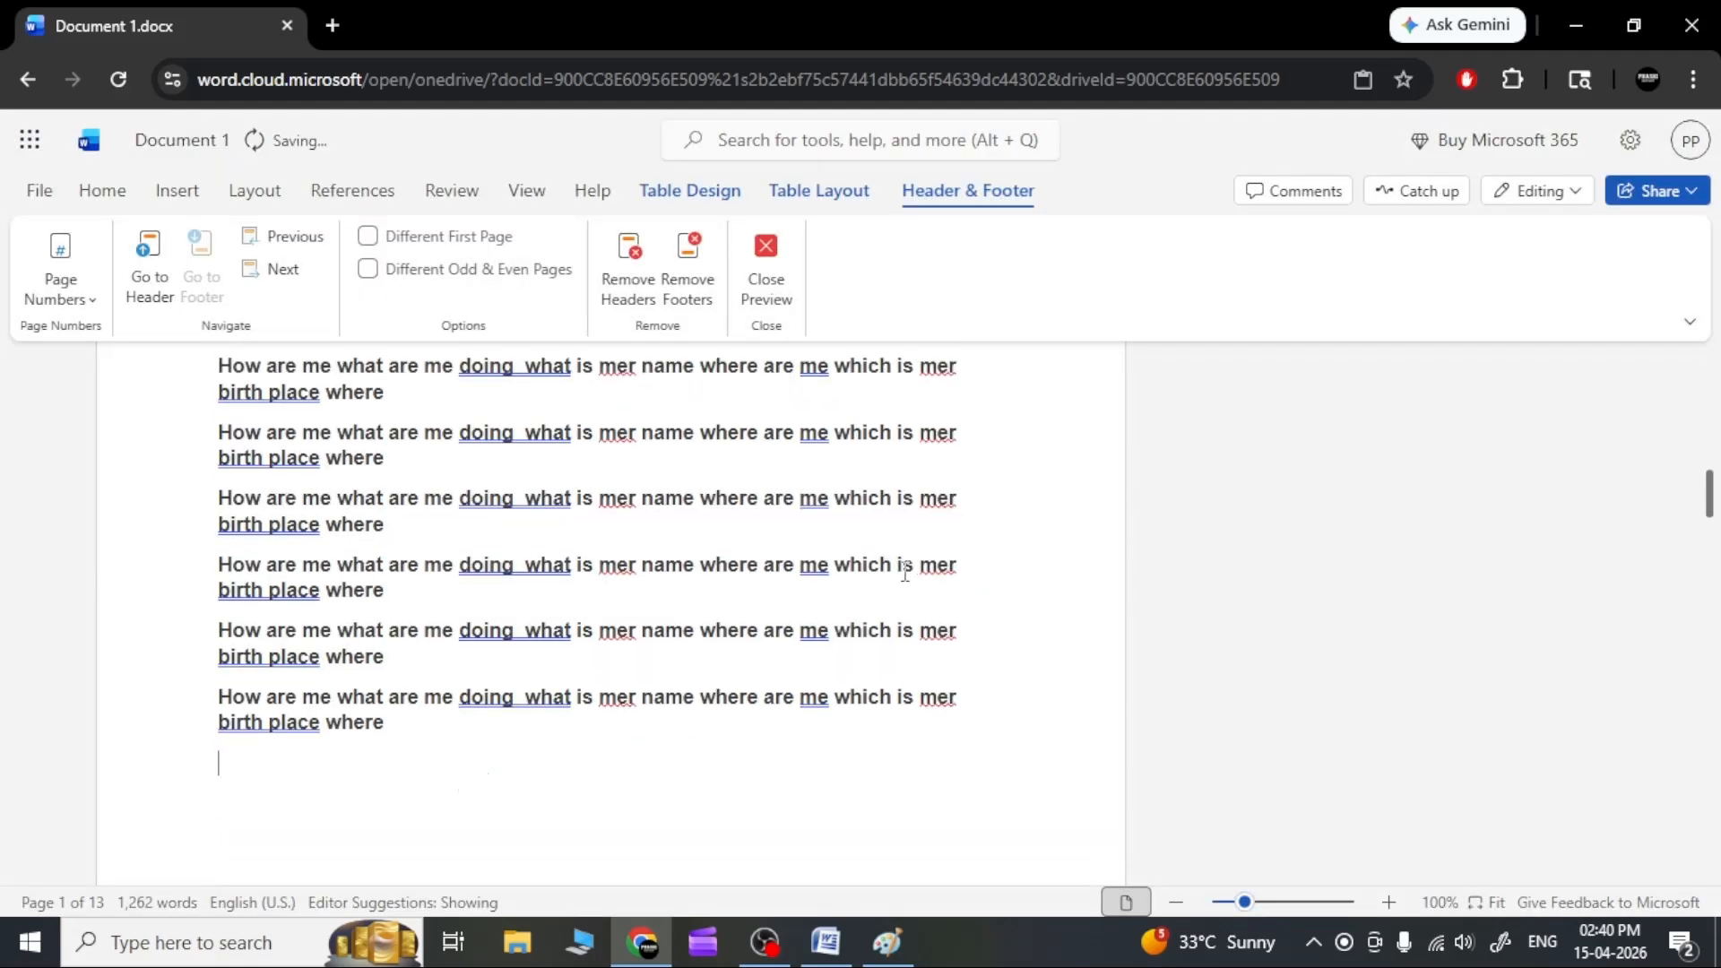
pyautogui.scroll(10, 698, 582)
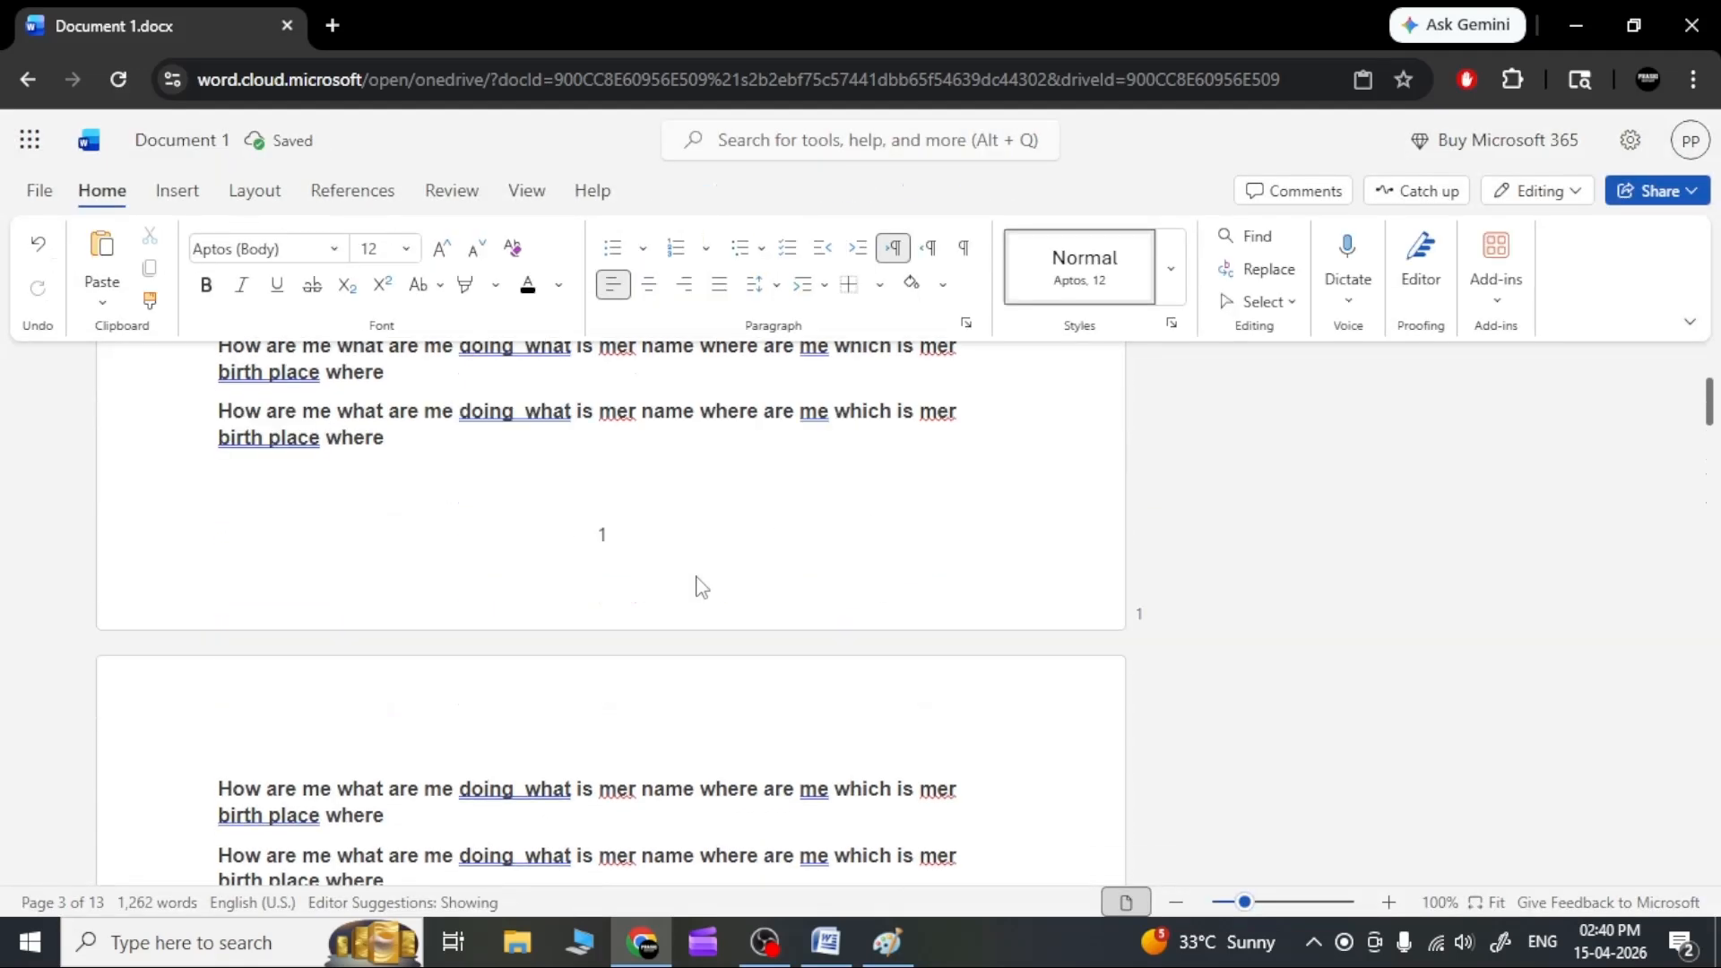
pyautogui.scroll(1, 698, 583)
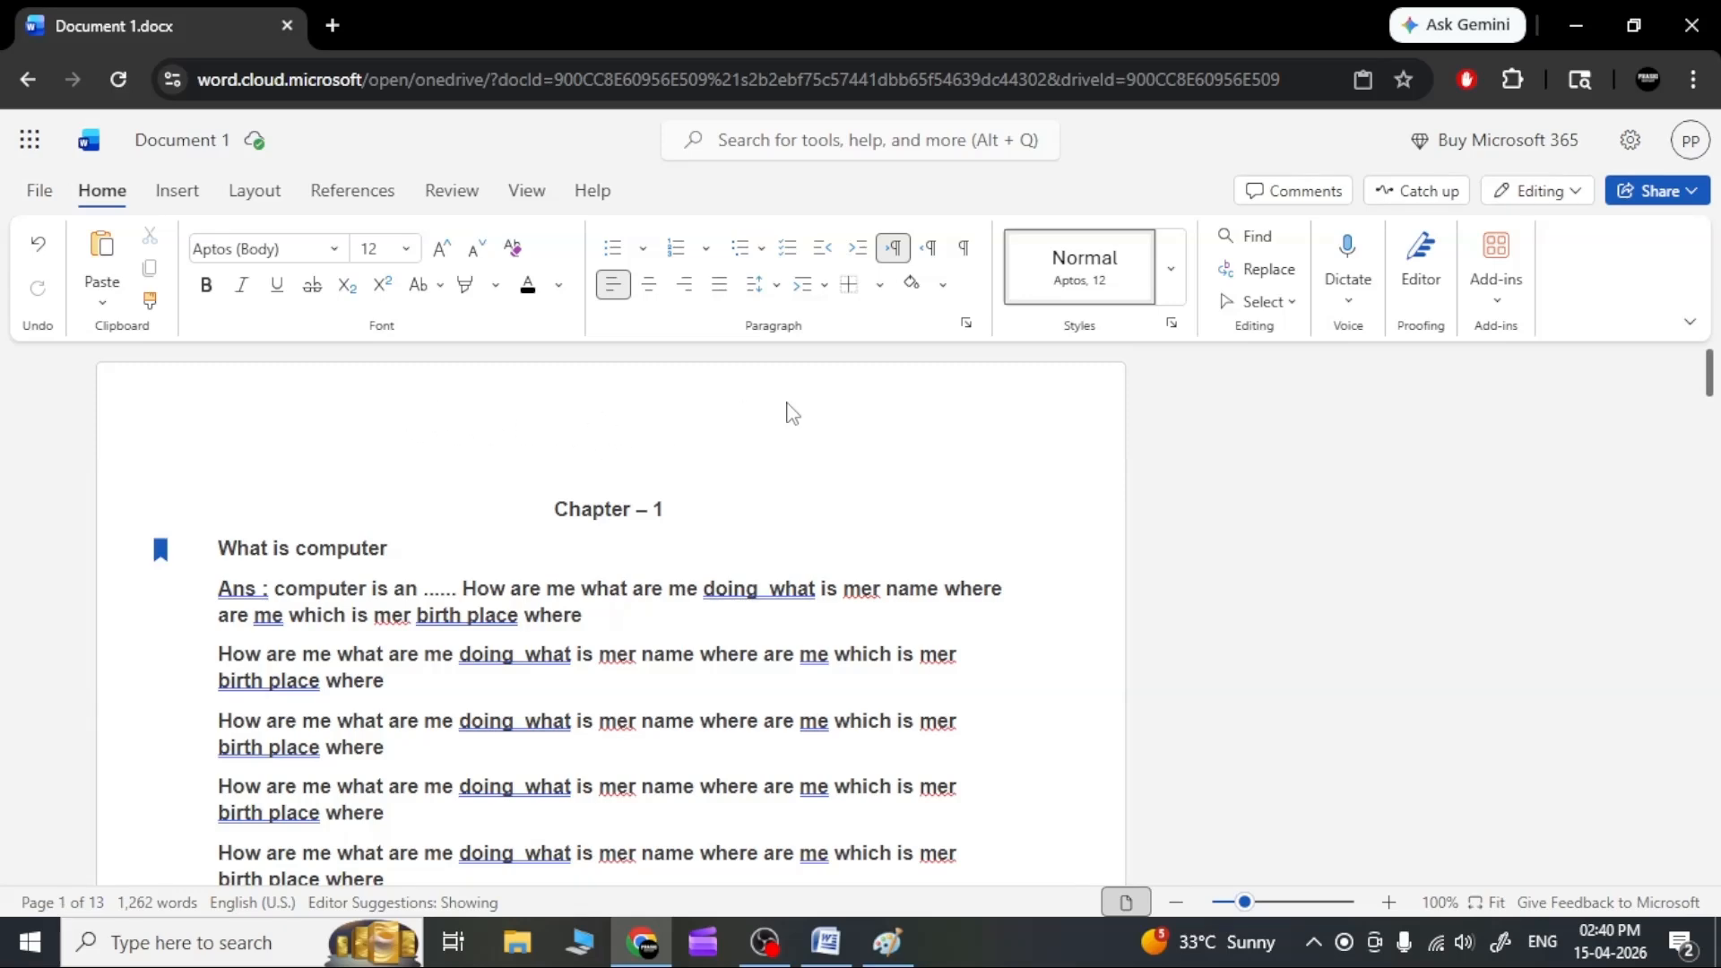
pyautogui.scroll(-5, 753, 615)
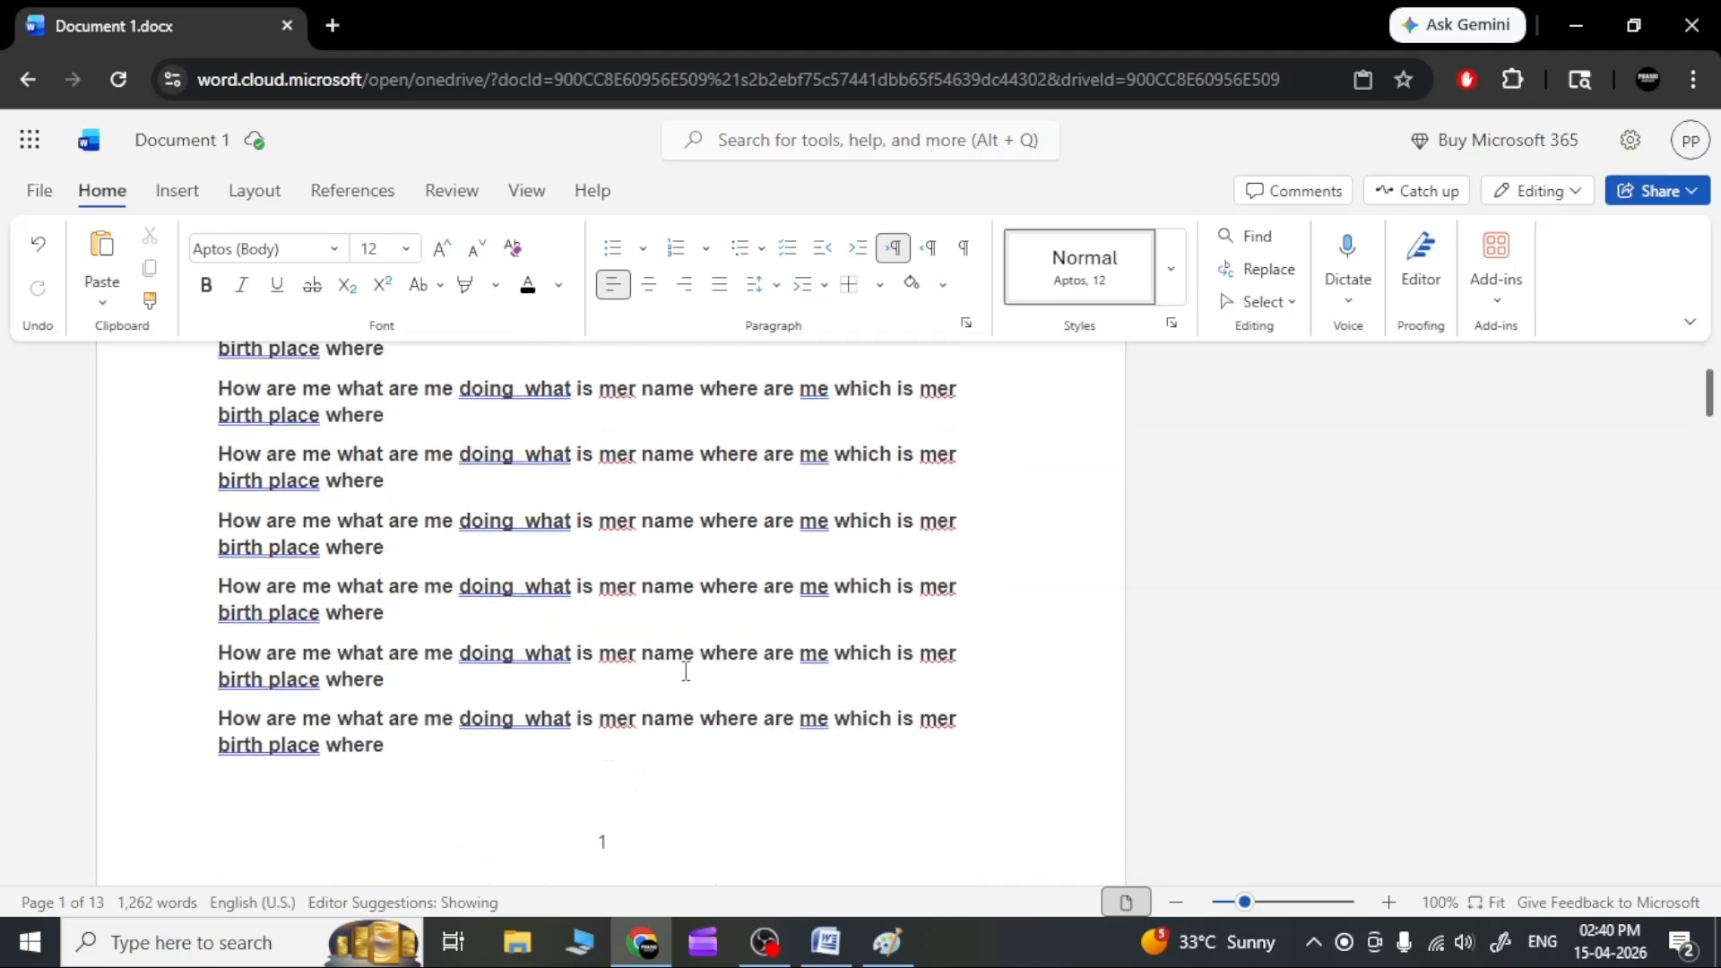
pyautogui.scroll(-3, 685, 671)
pyautogui.scroll(7, 686, 671)
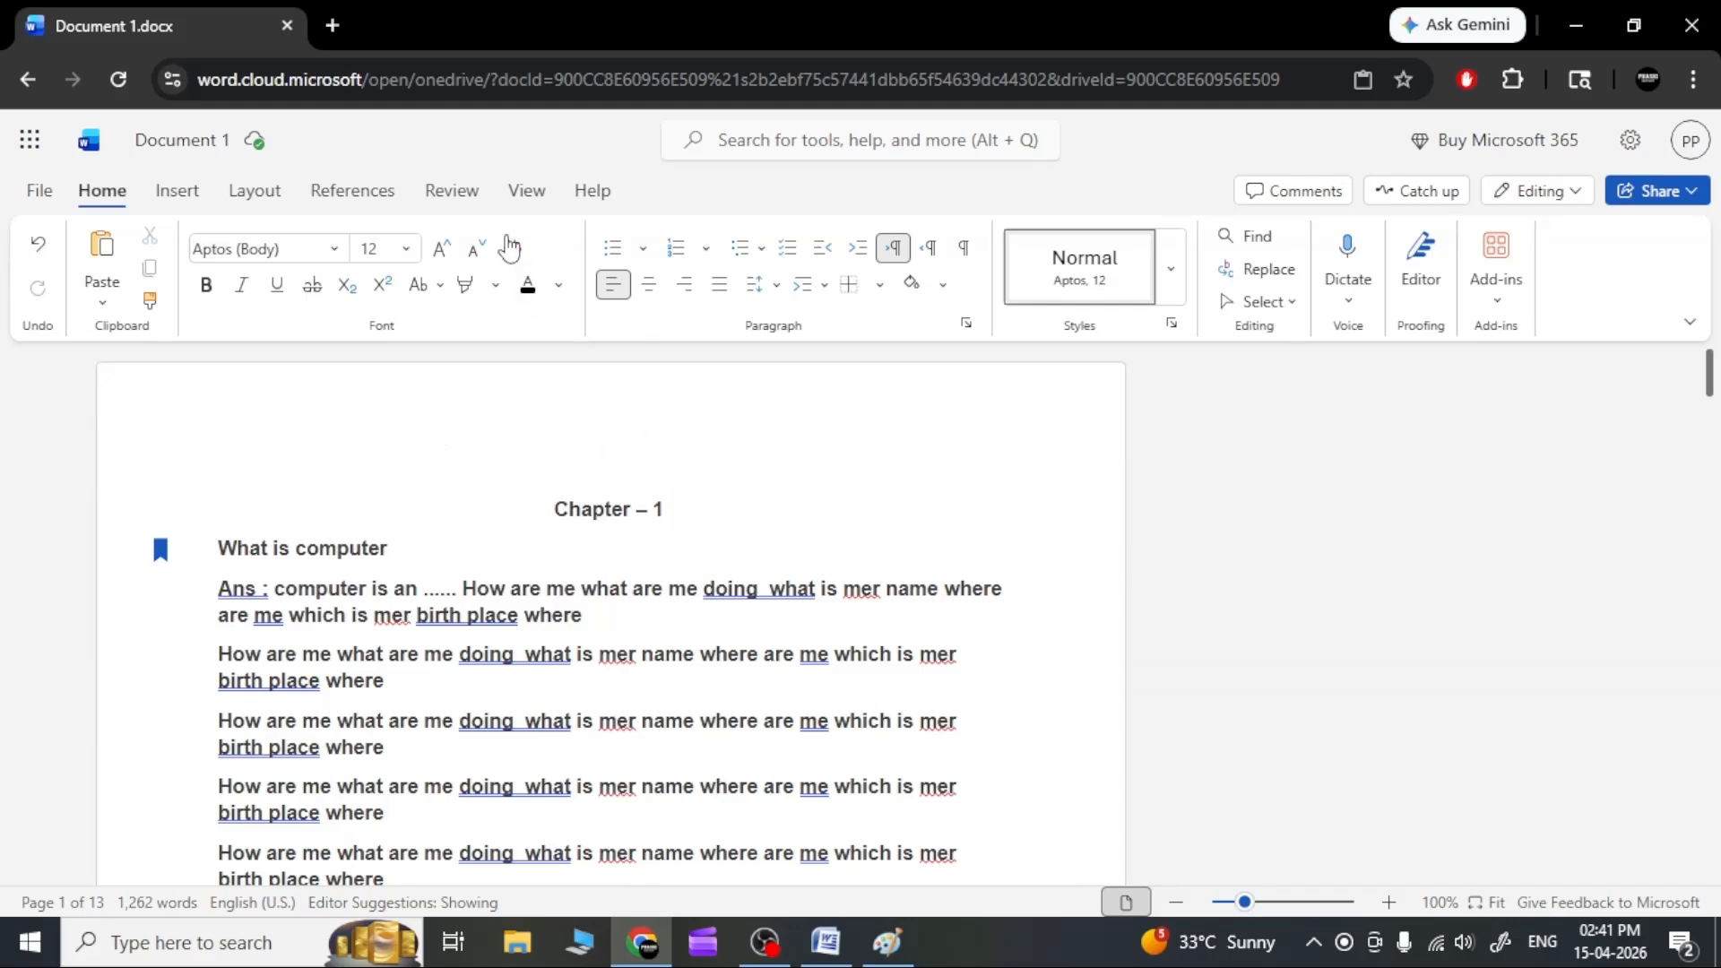
# Review the page number placement options and look through the footers on the first pages.
pyautogui.click(446, 192)
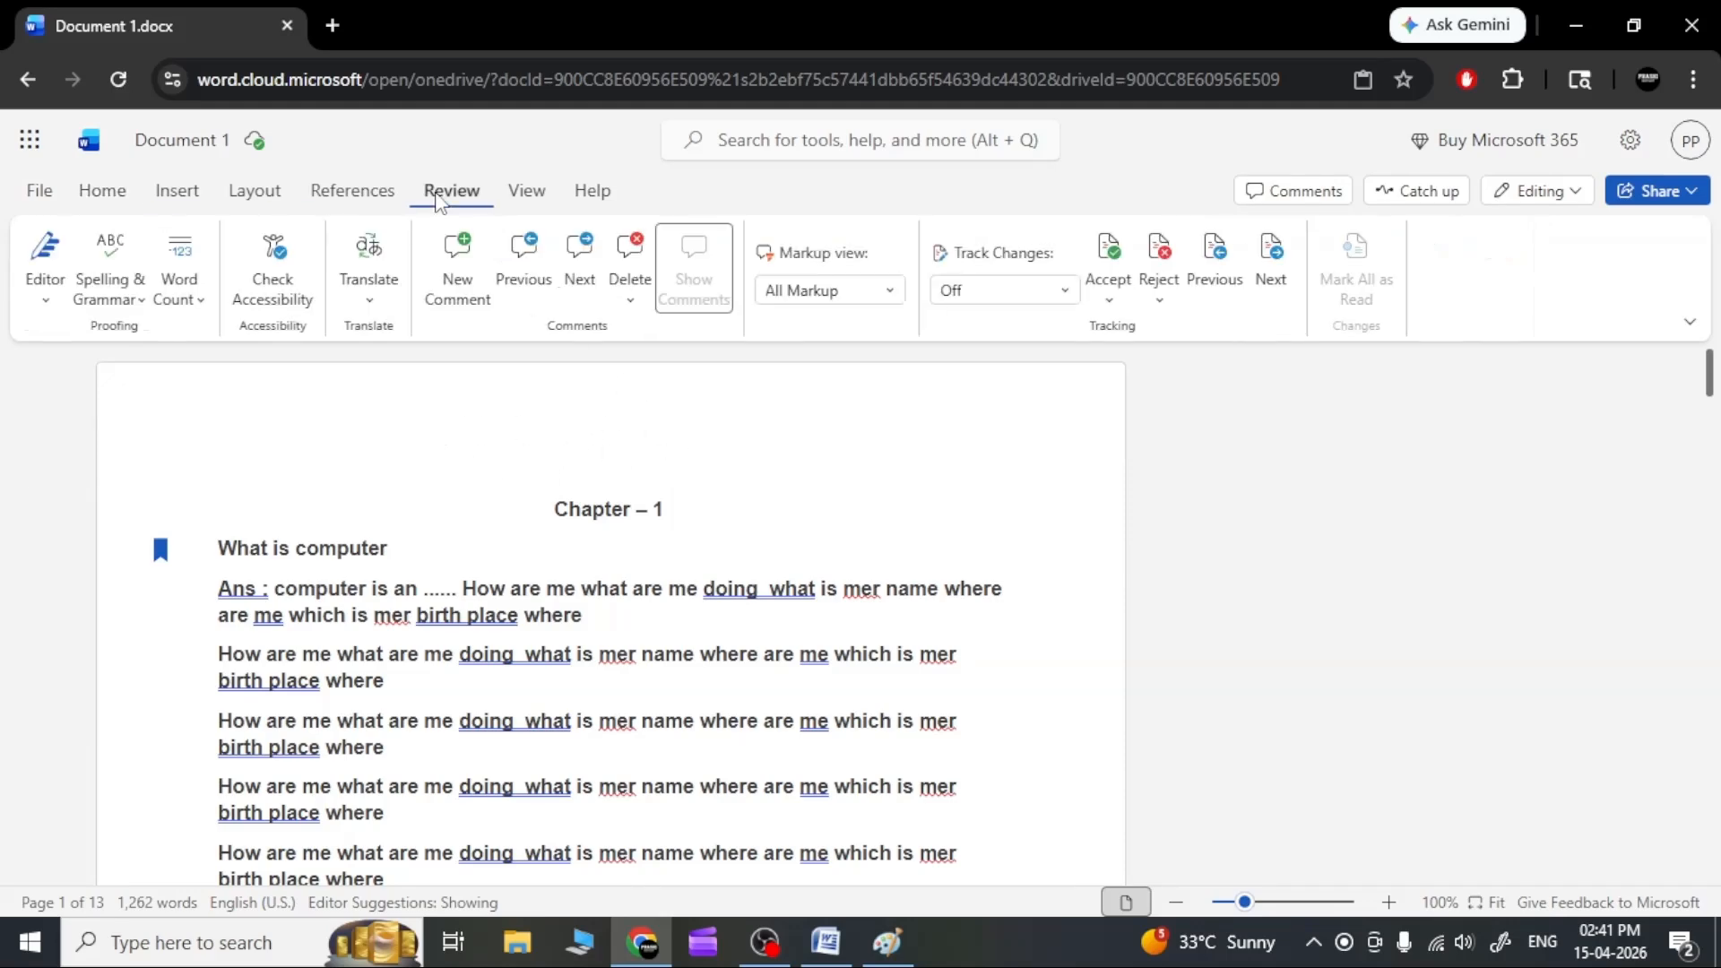
pyautogui.click(176, 199)
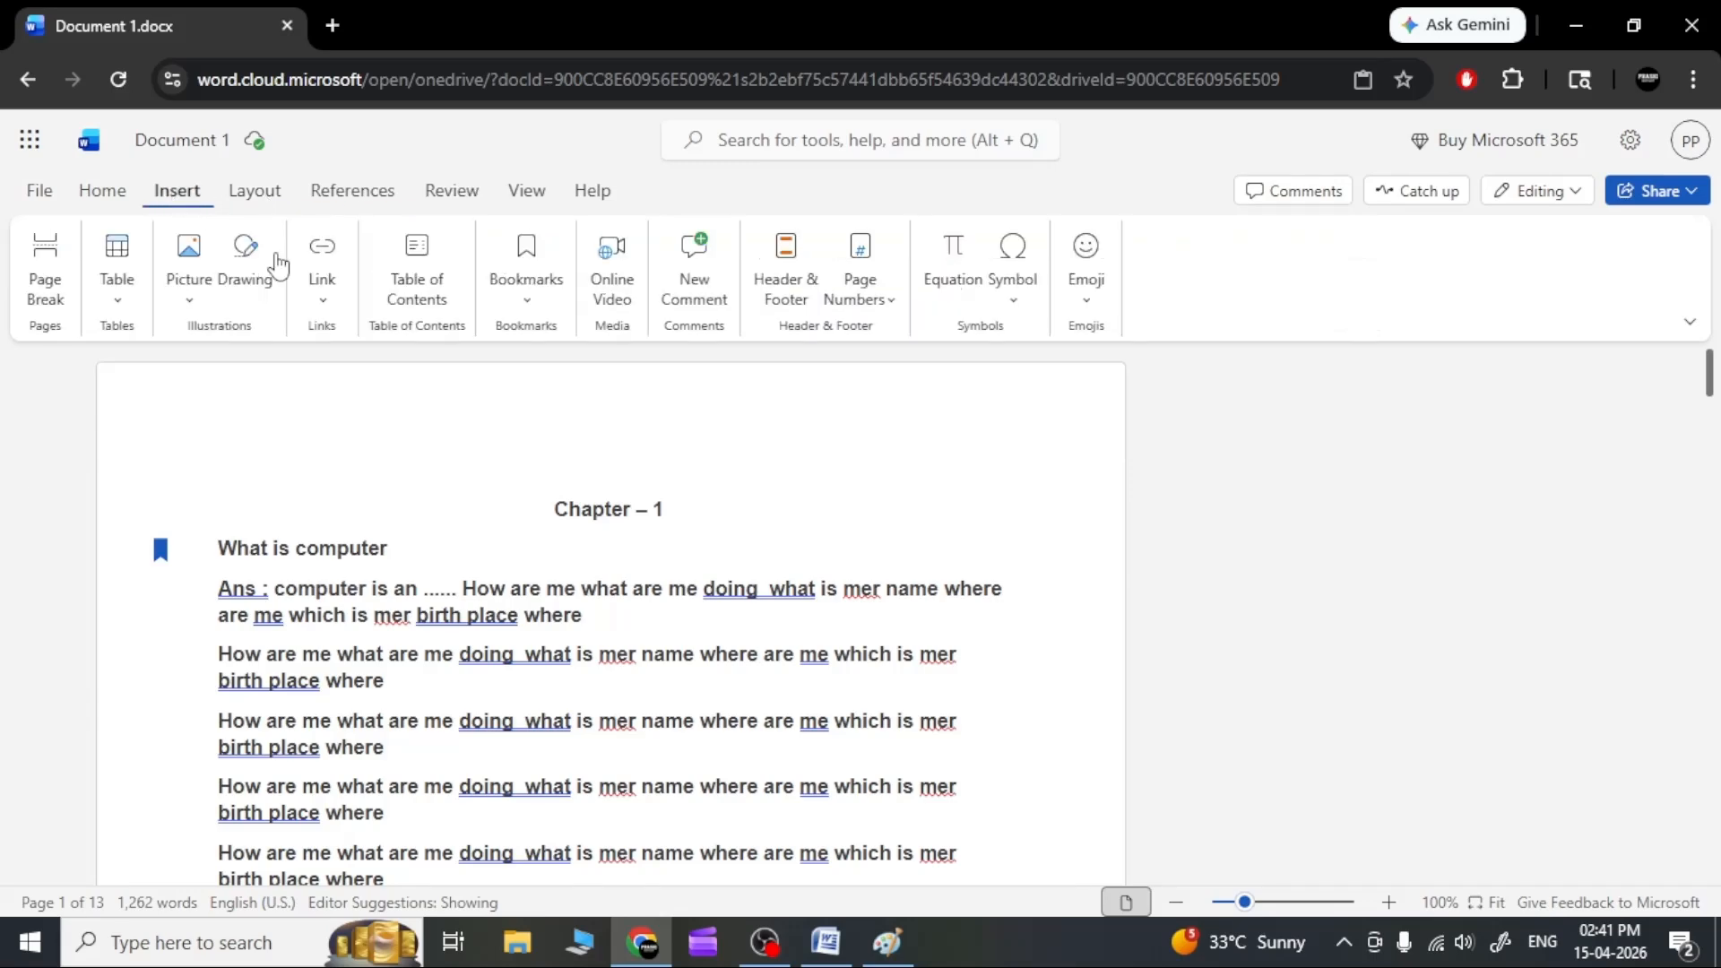
pyautogui.click(886, 305)
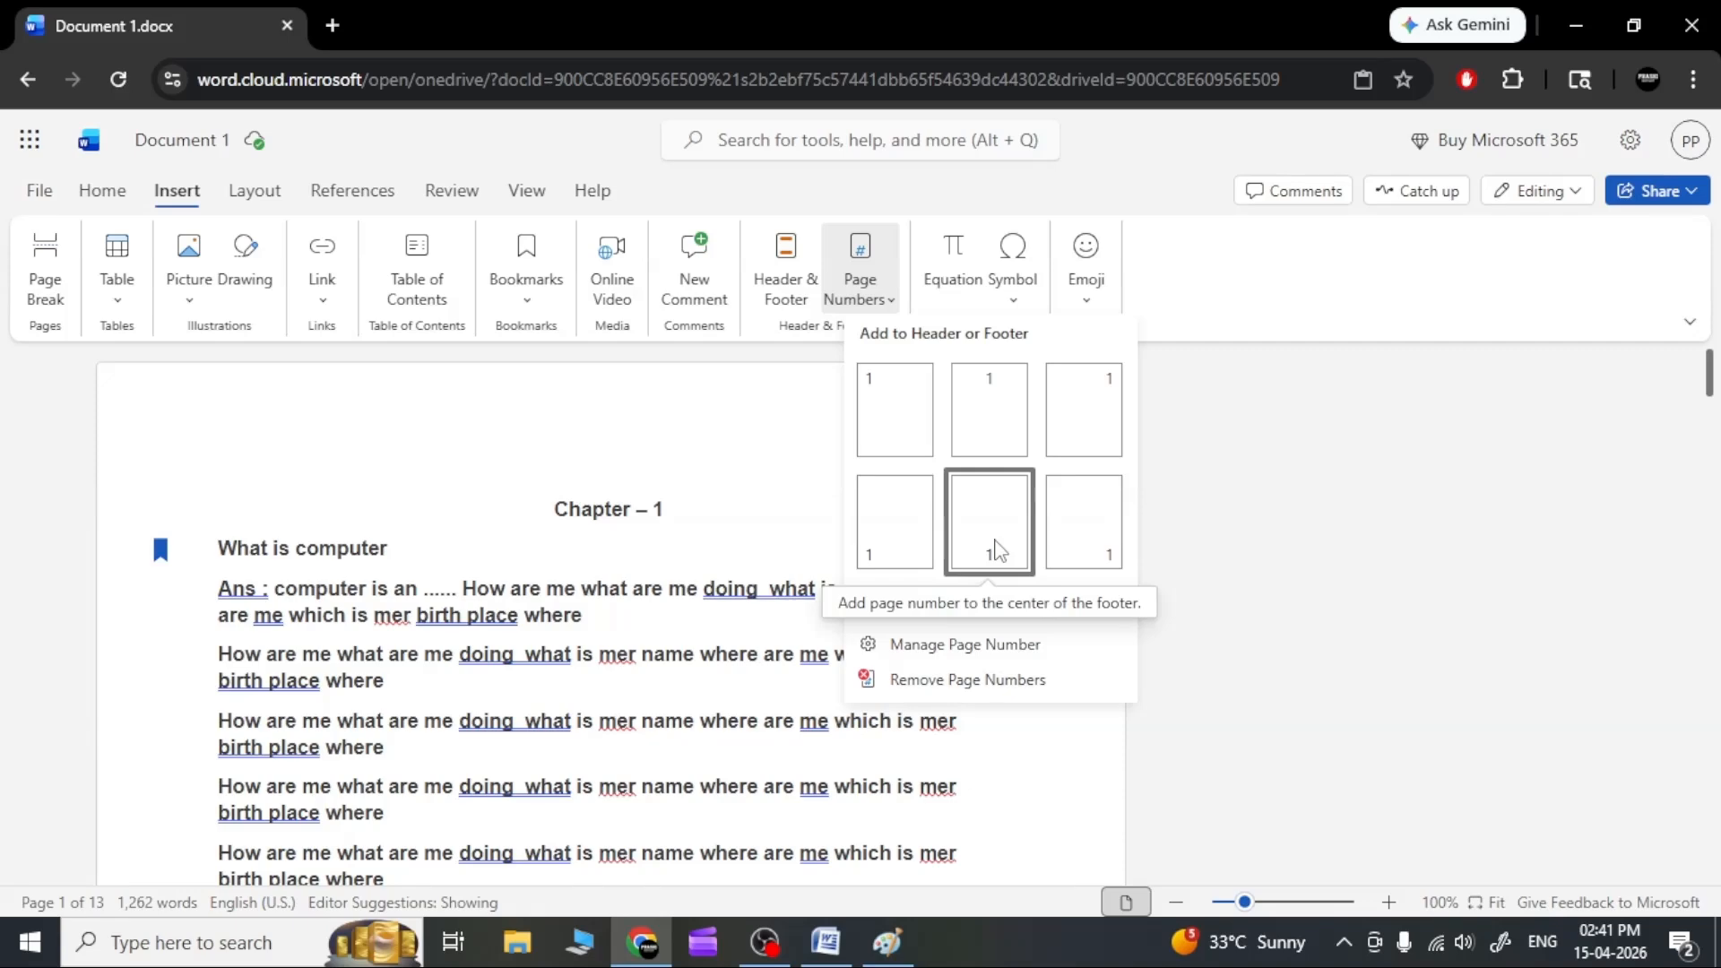
pyautogui.scroll(-8, 637, 692)
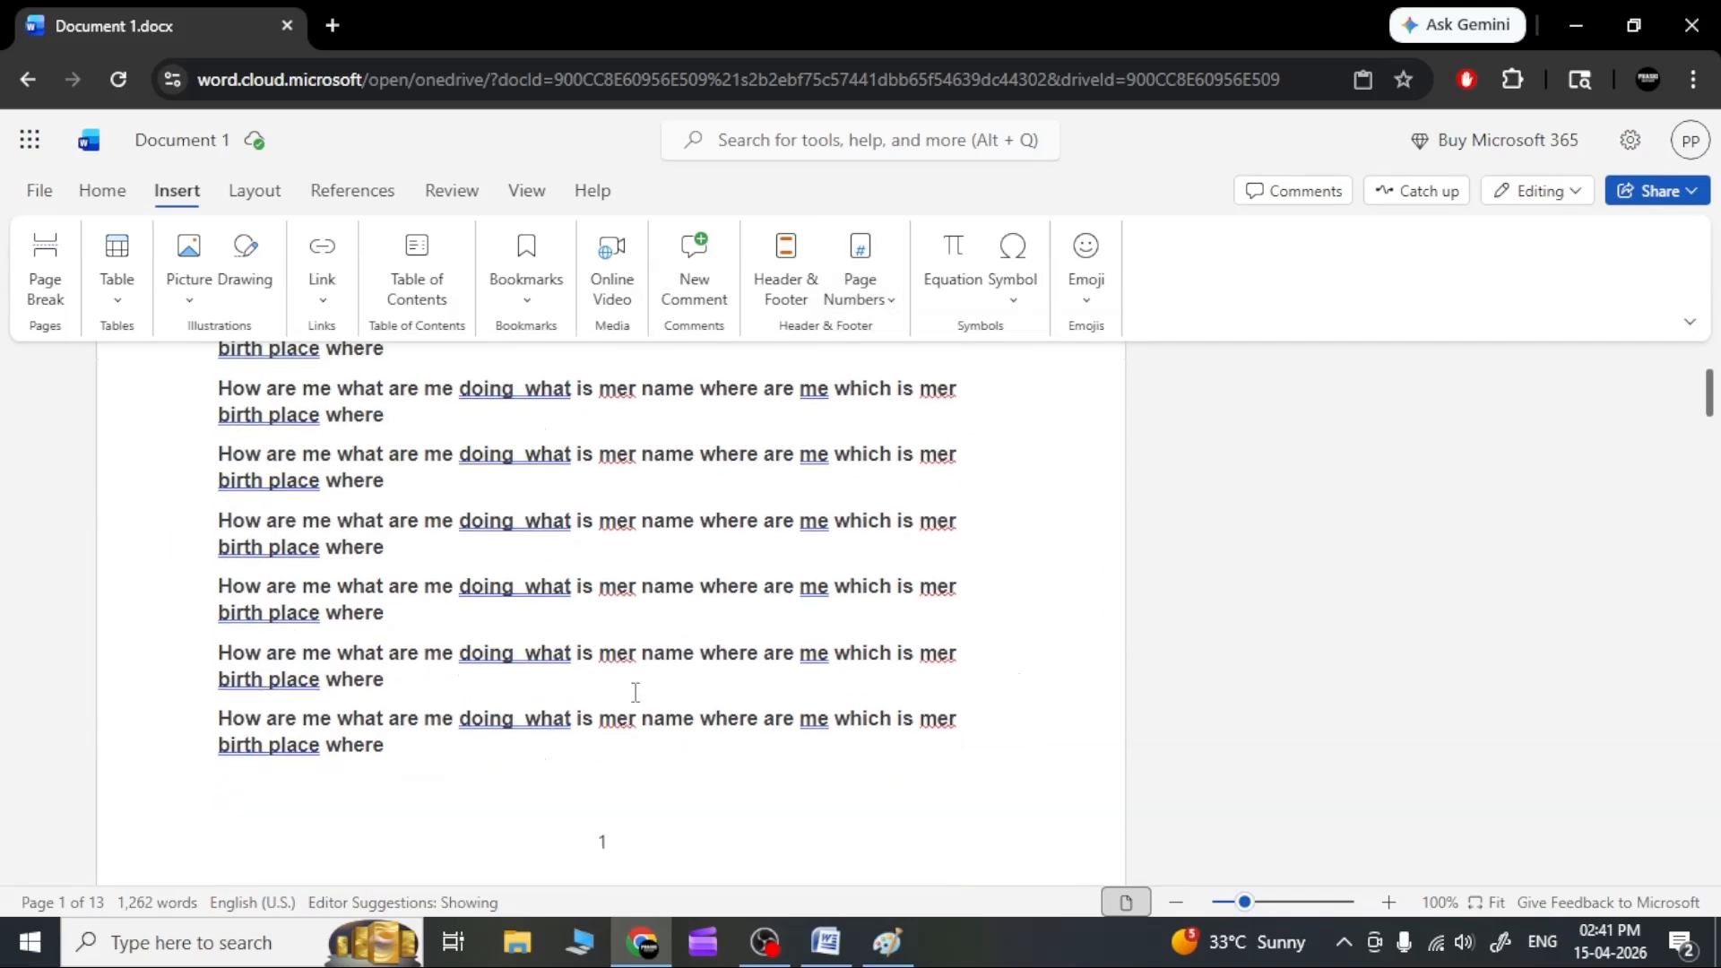
pyautogui.scroll(-1, 630, 698)
pyautogui.scroll(-9, 630, 698)
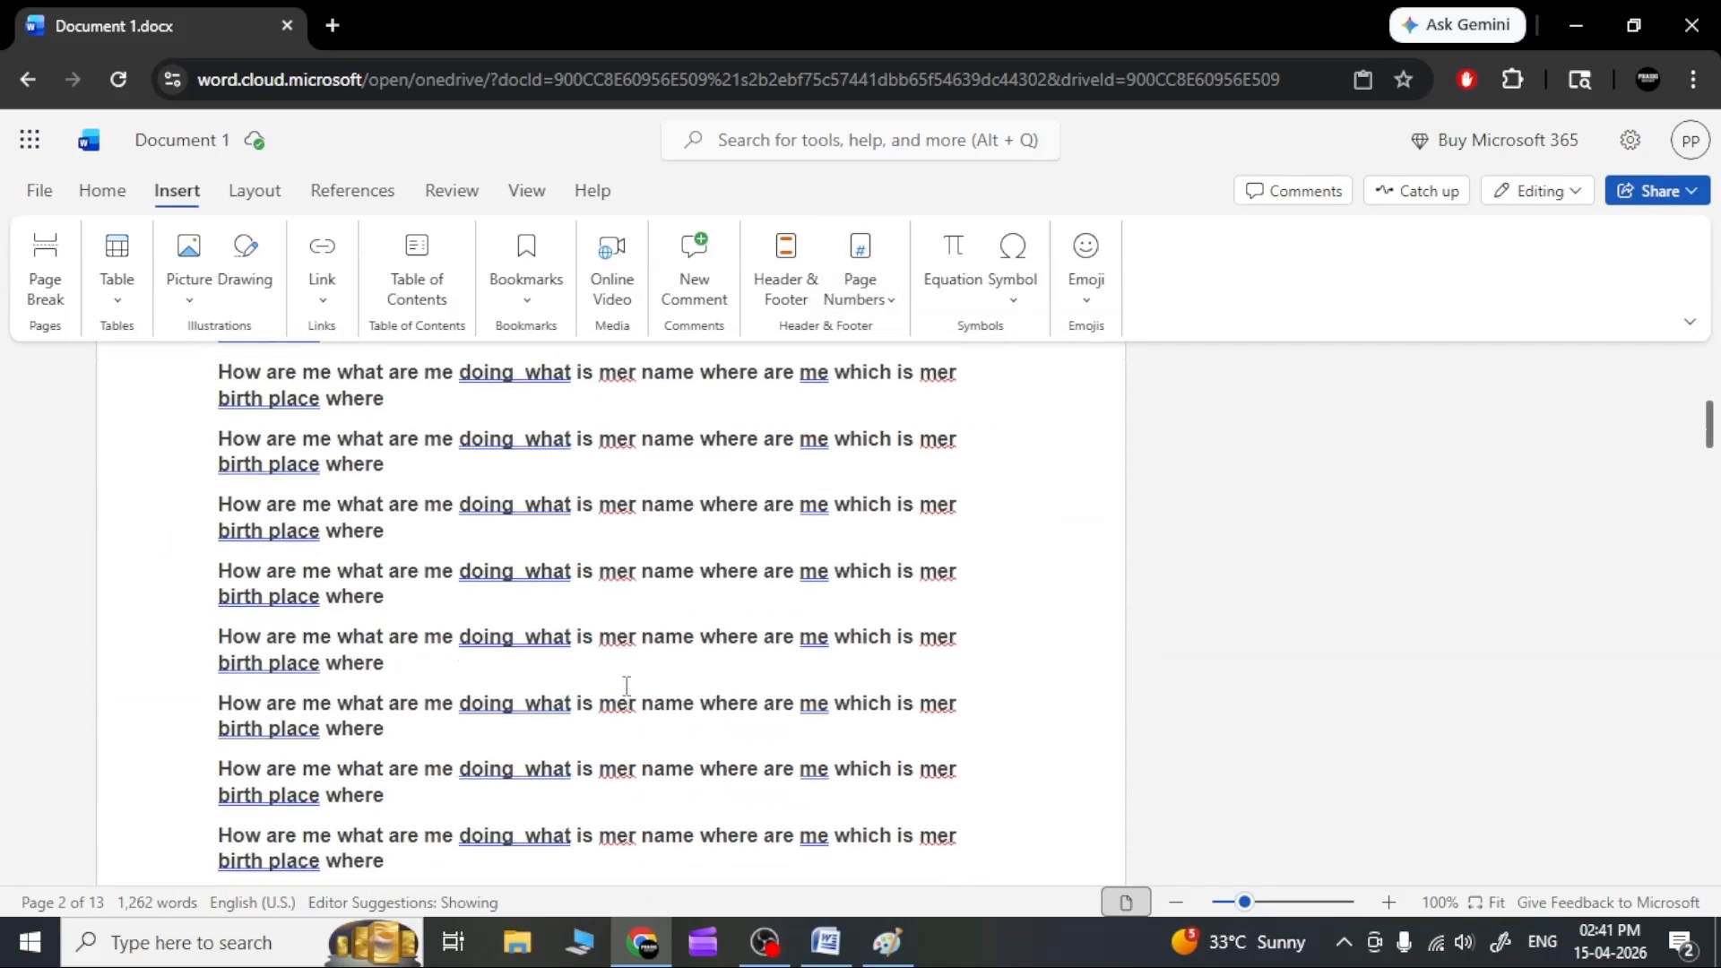
pyautogui.scroll(15, 631, 693)
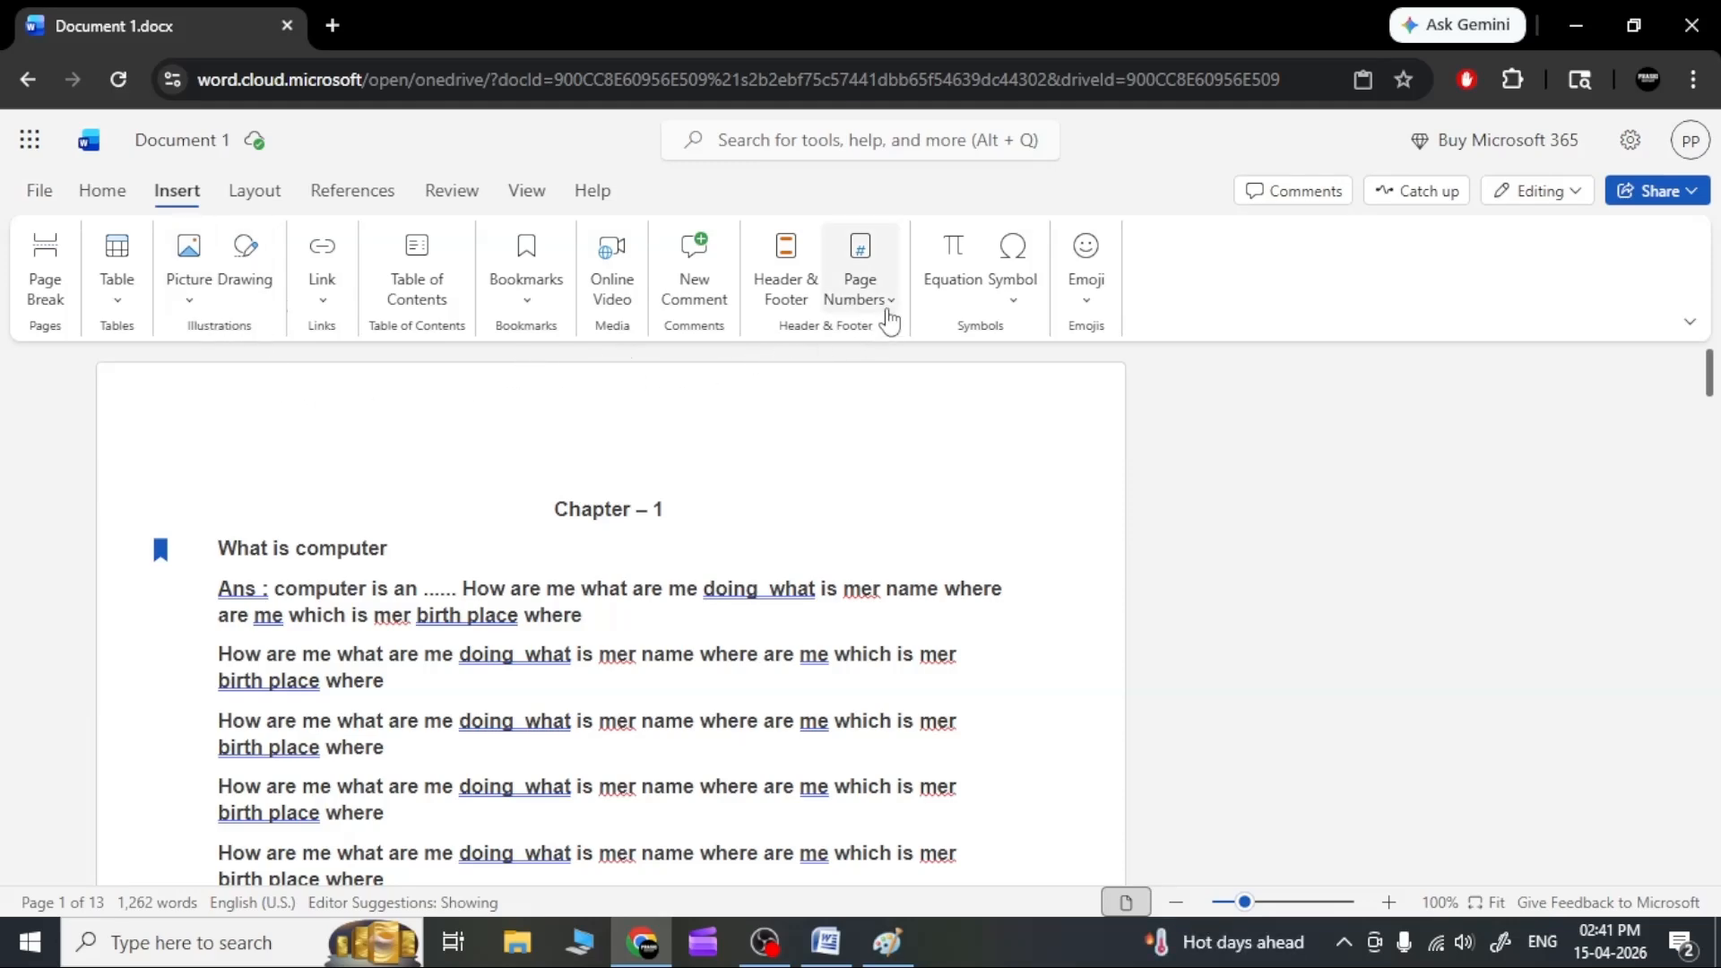
# Open the header and footer for editing and remove all footers, including their page numbers.
pyautogui.click(786, 300)
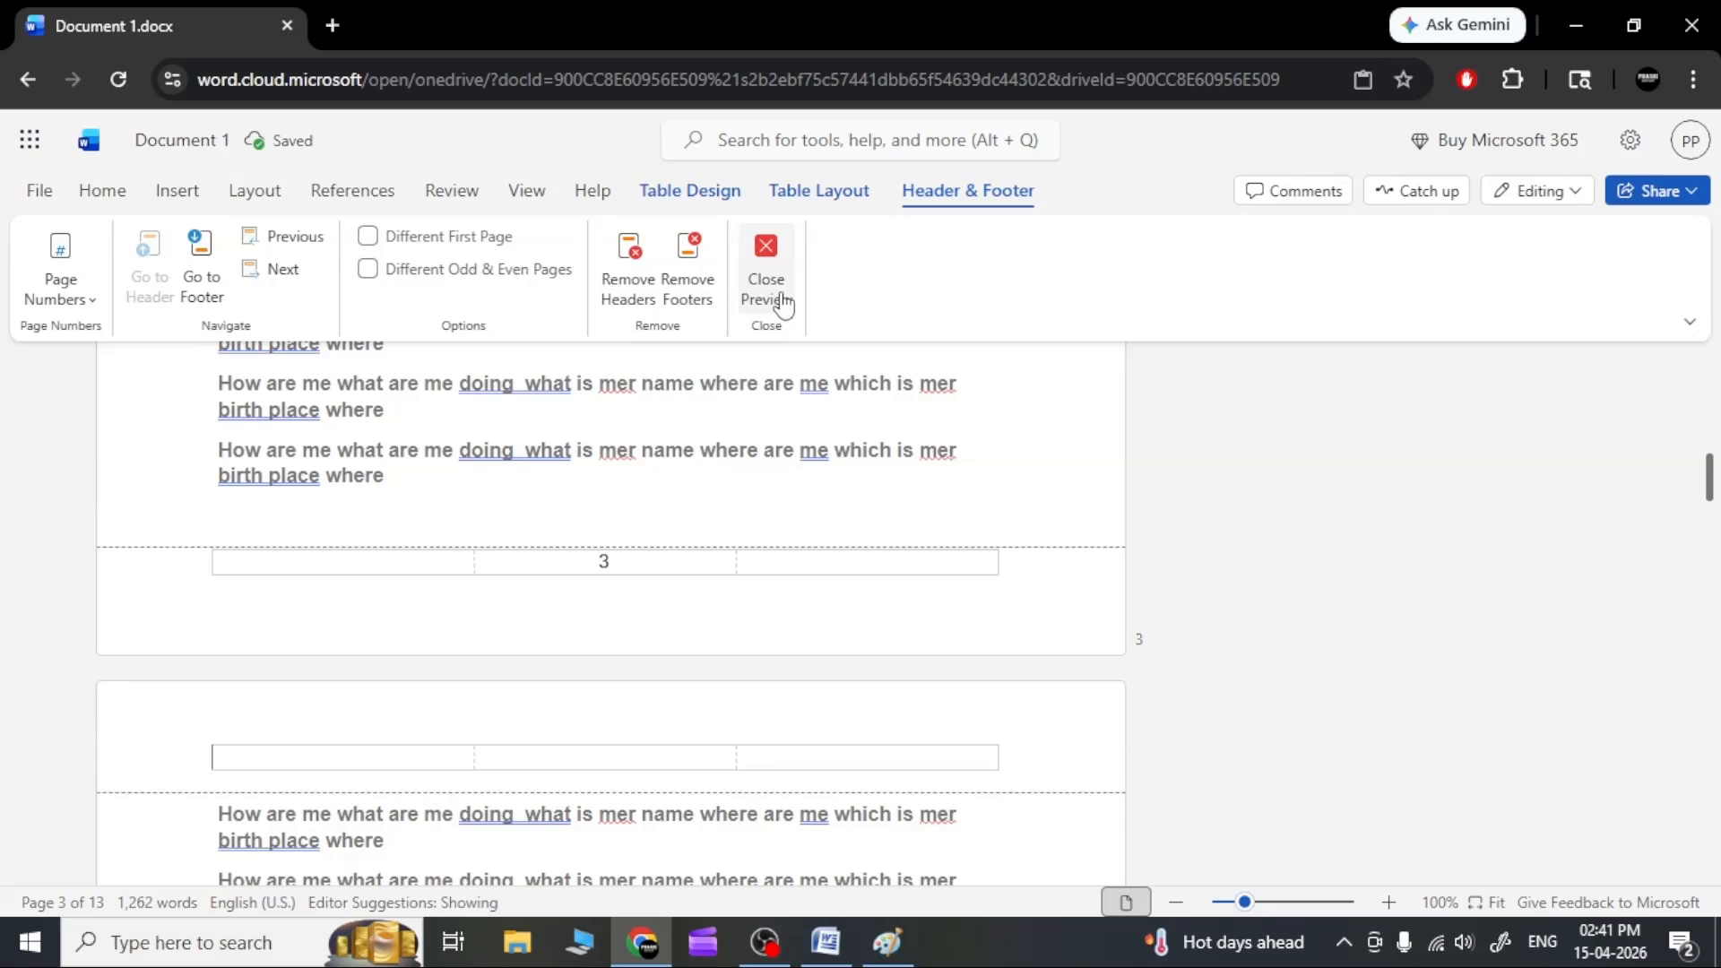
pyautogui.scroll(5, 778, 605)
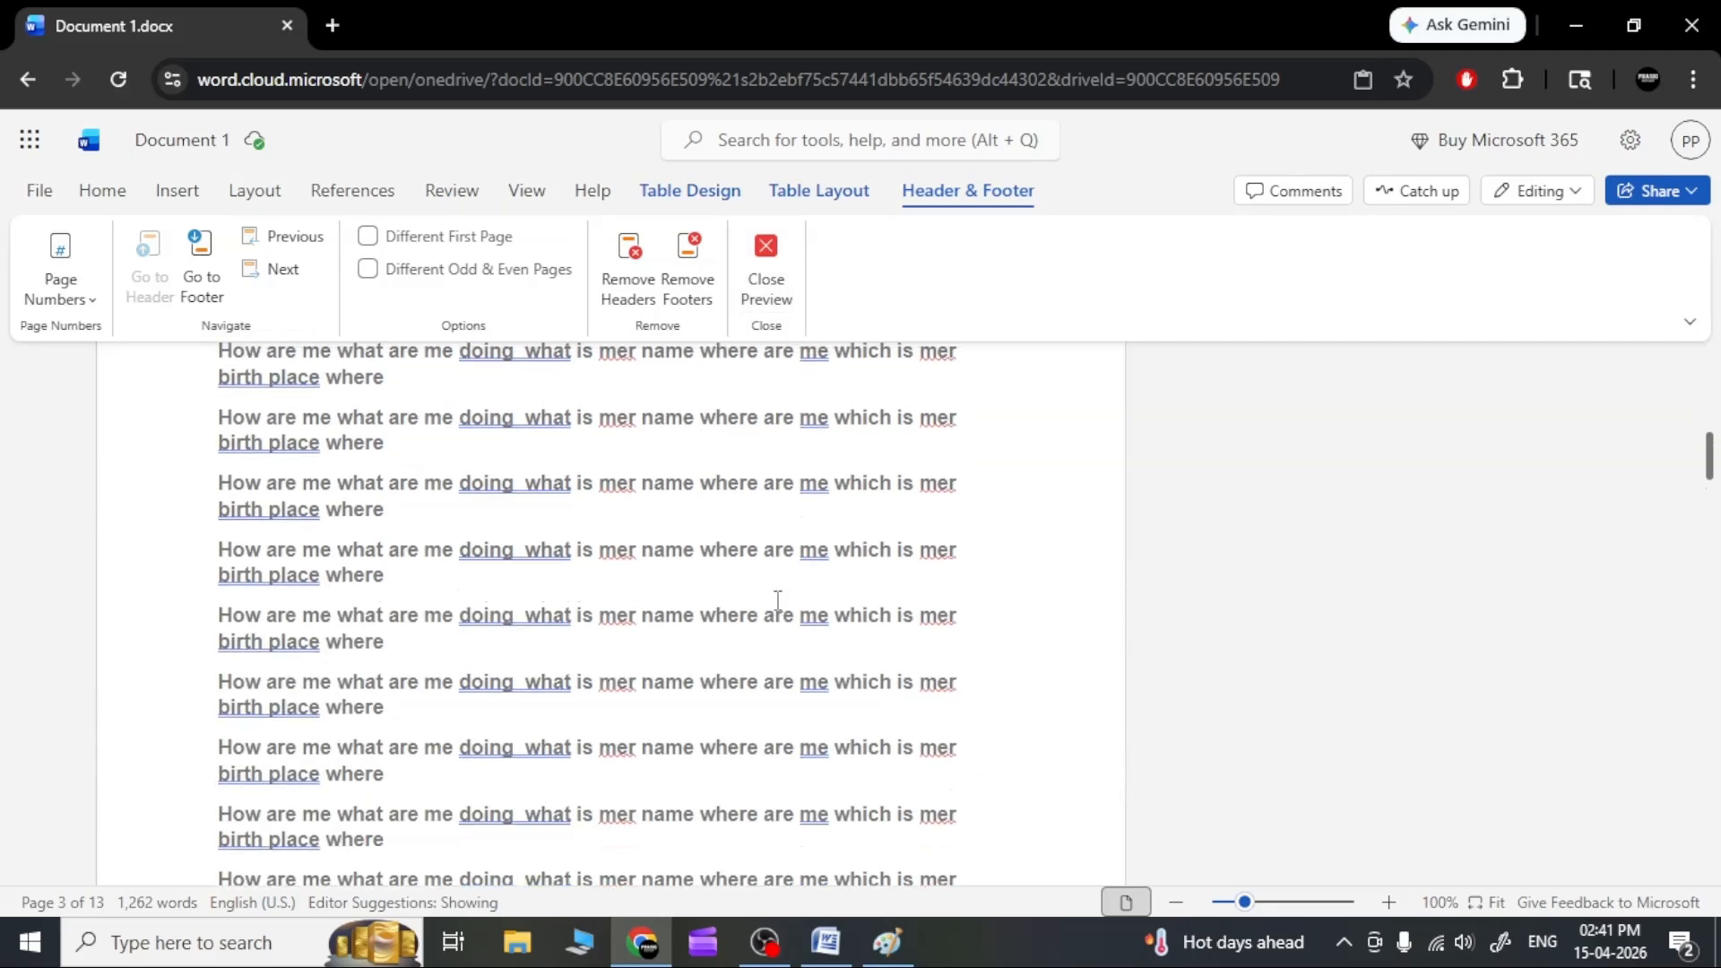
pyautogui.scroll(2, 778, 610)
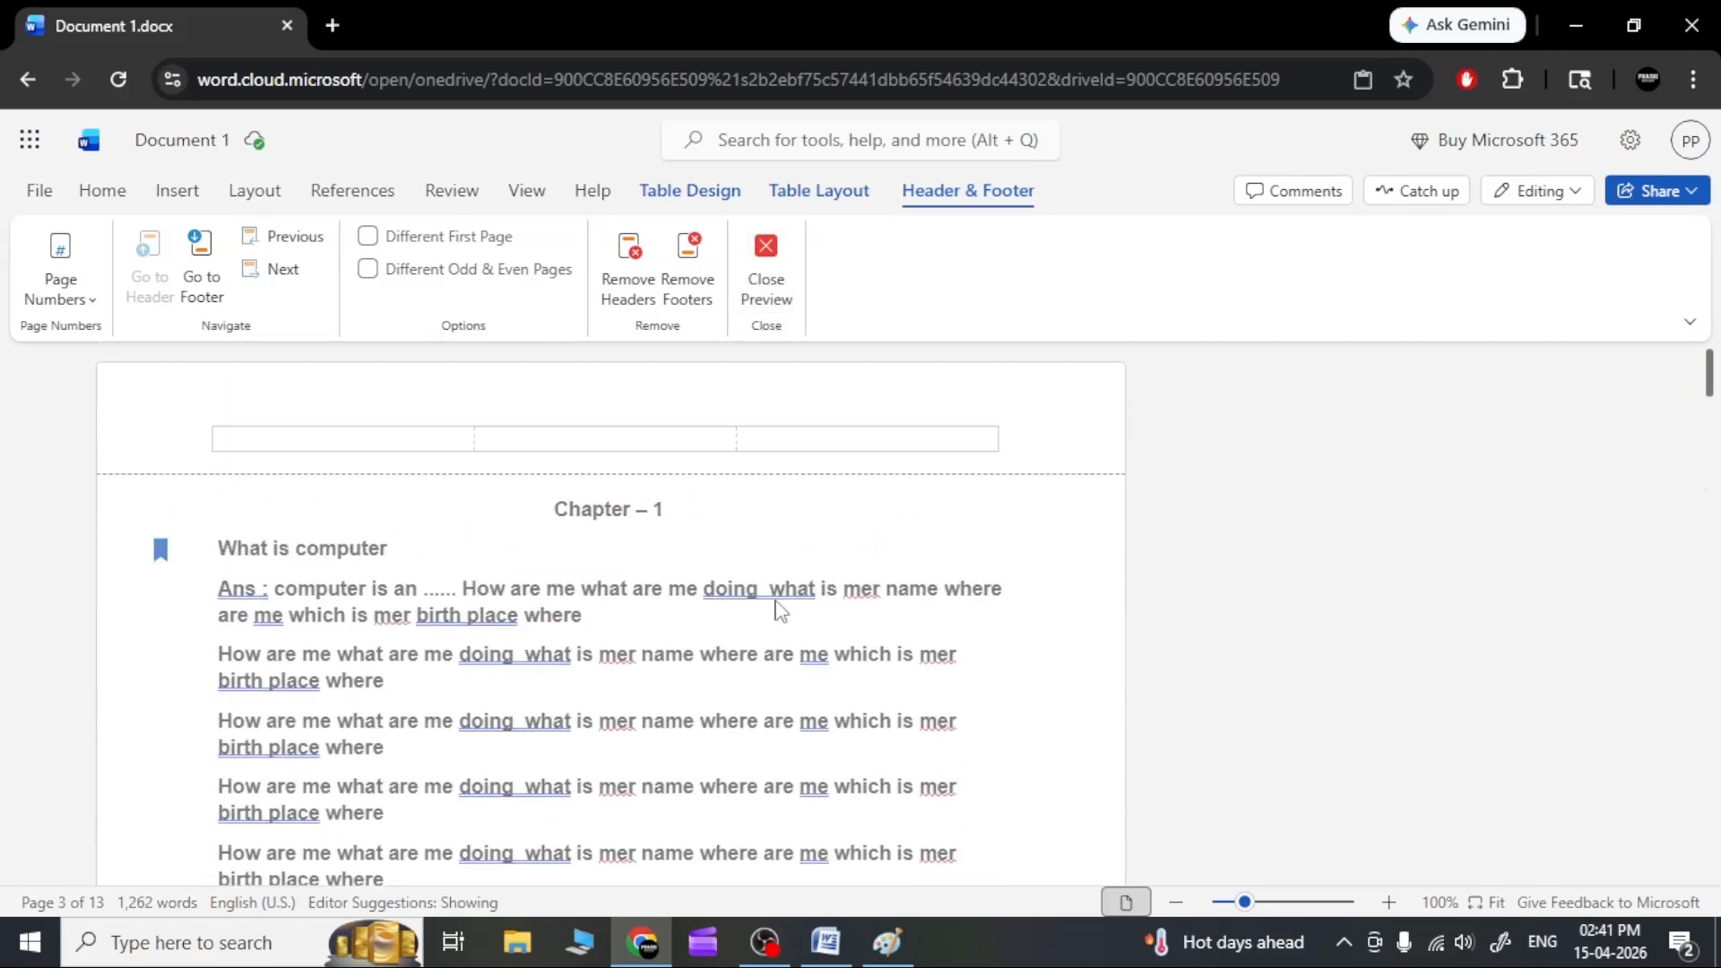
pyautogui.click(686, 282)
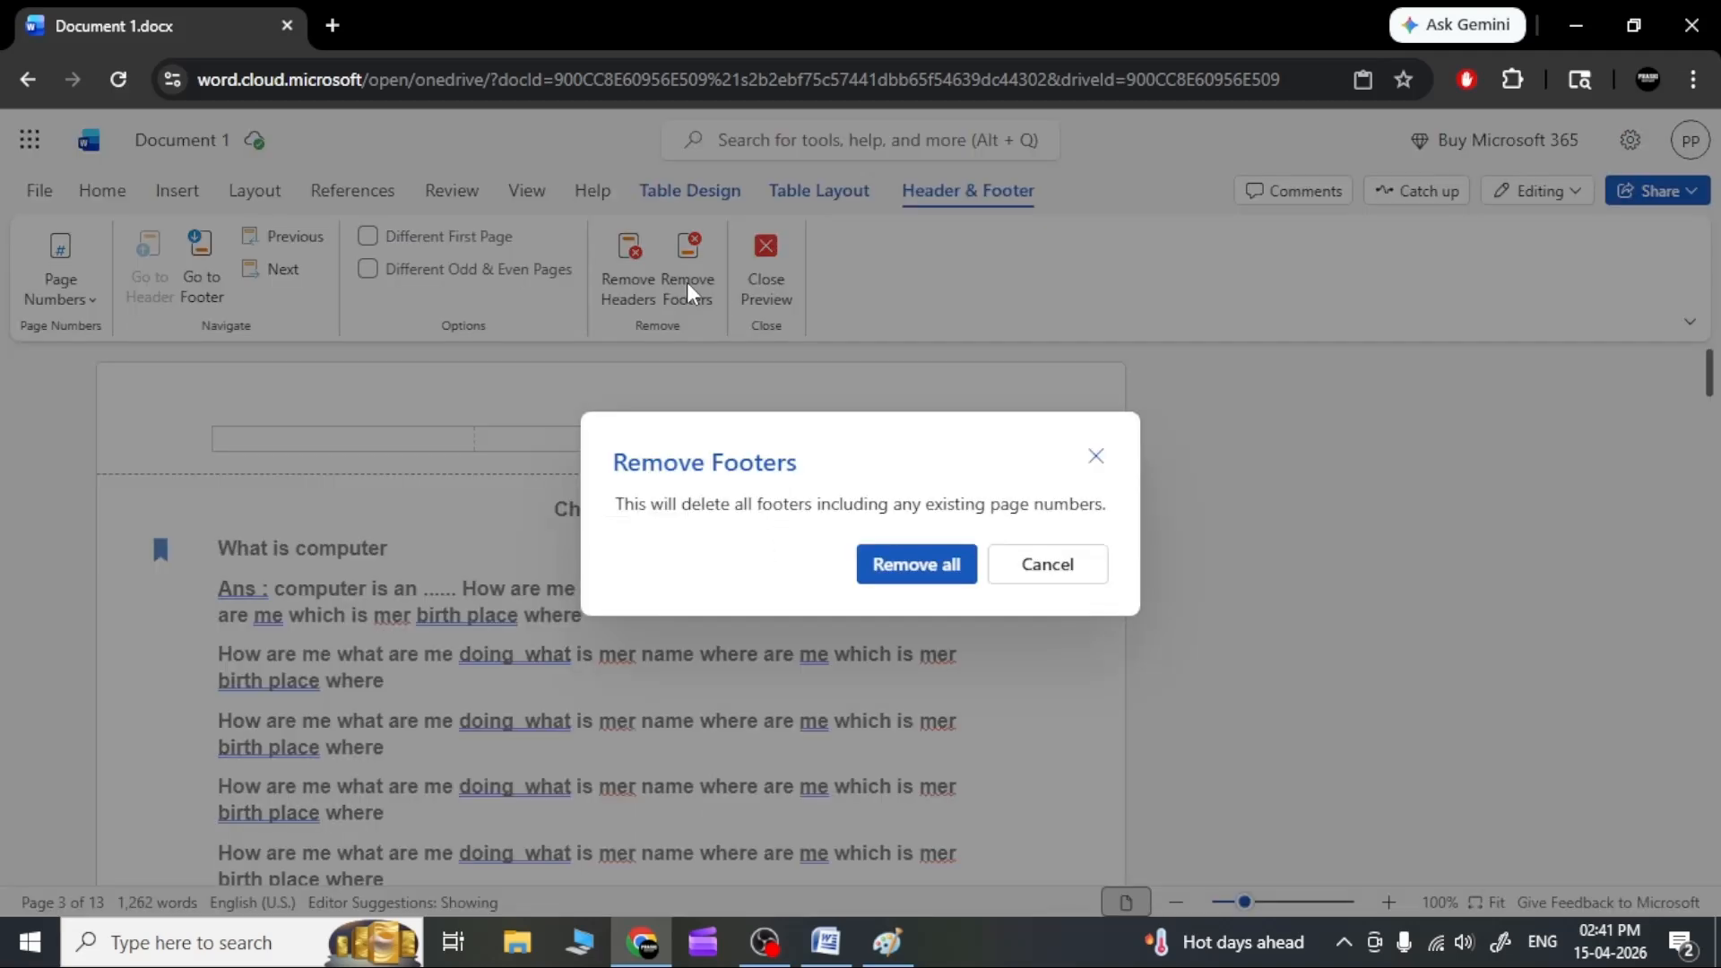
pyautogui.click(903, 577)
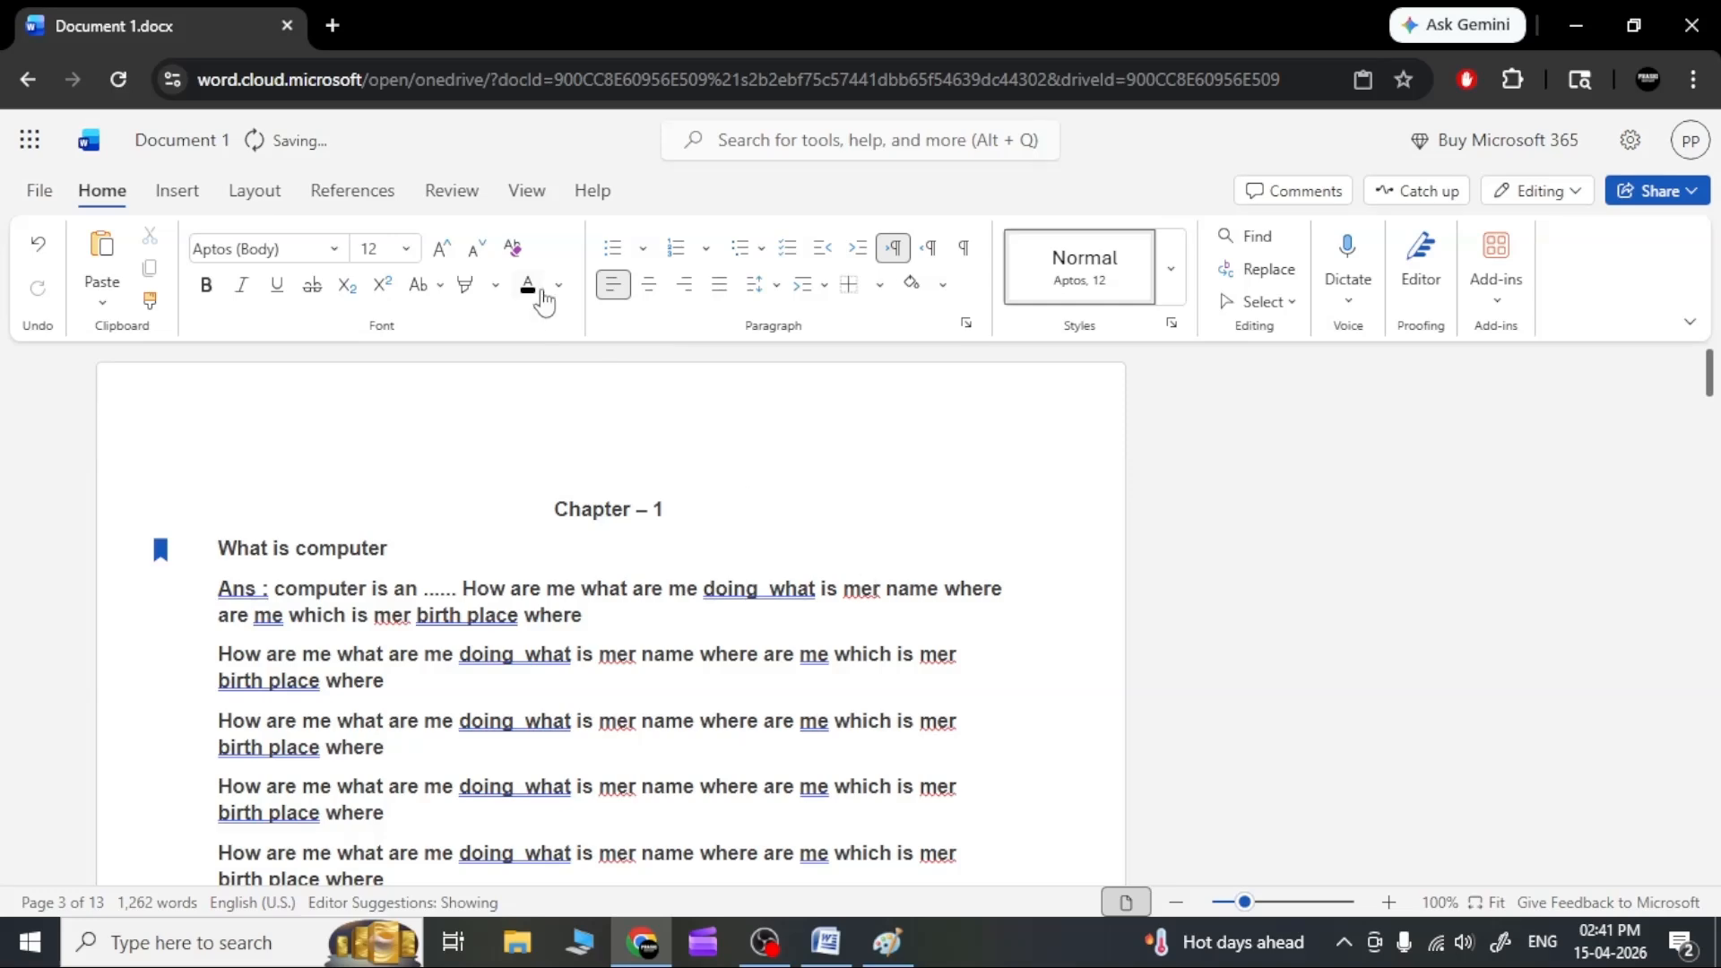
# Open the header and footer for editing and examine their left, centre and right sections across pages 1 to 6.
pyautogui.click(177, 191)
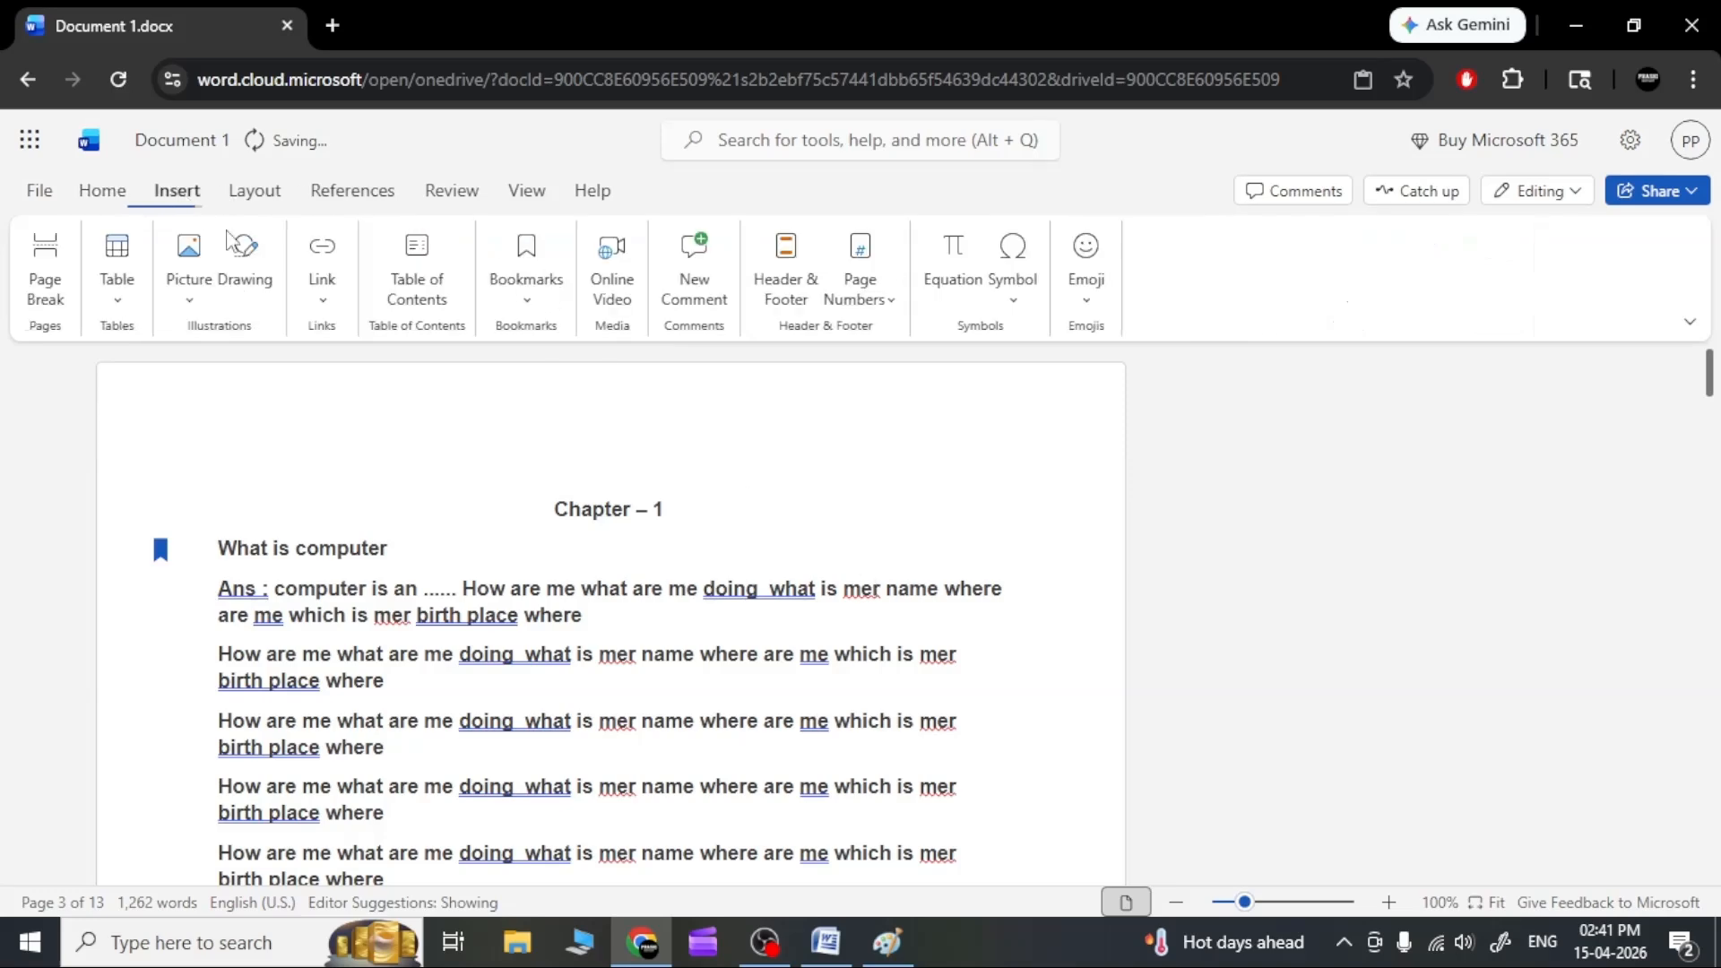
pyautogui.click(789, 259)
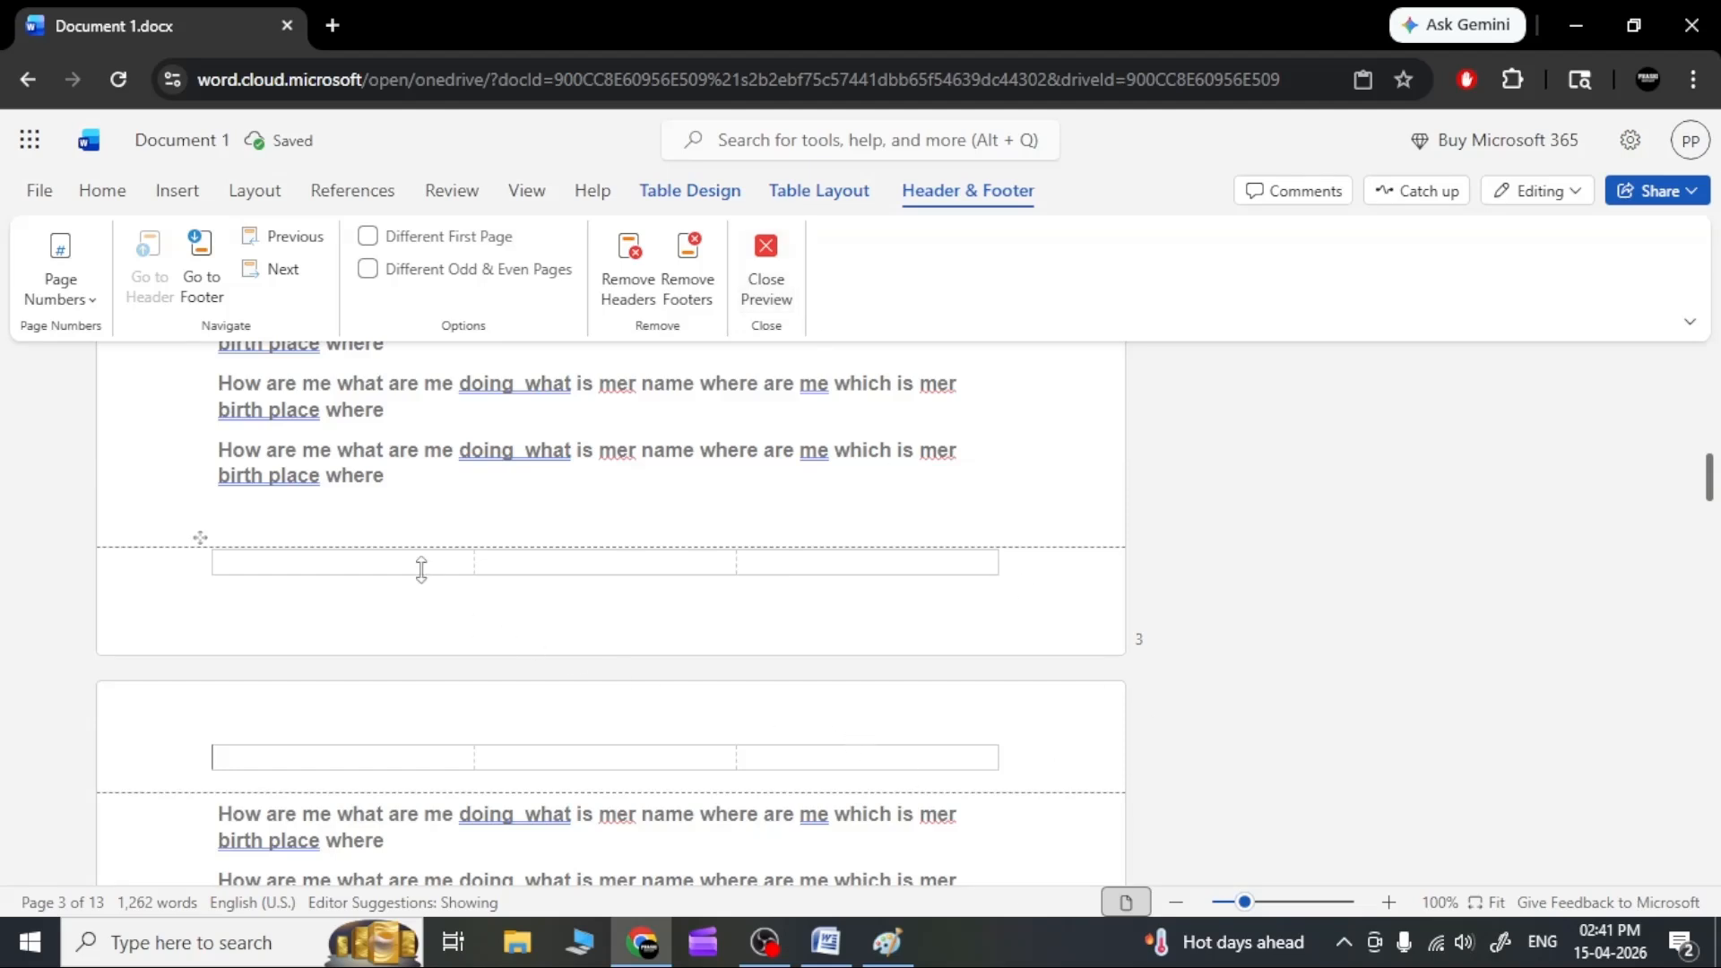
pyautogui.click(367, 560)
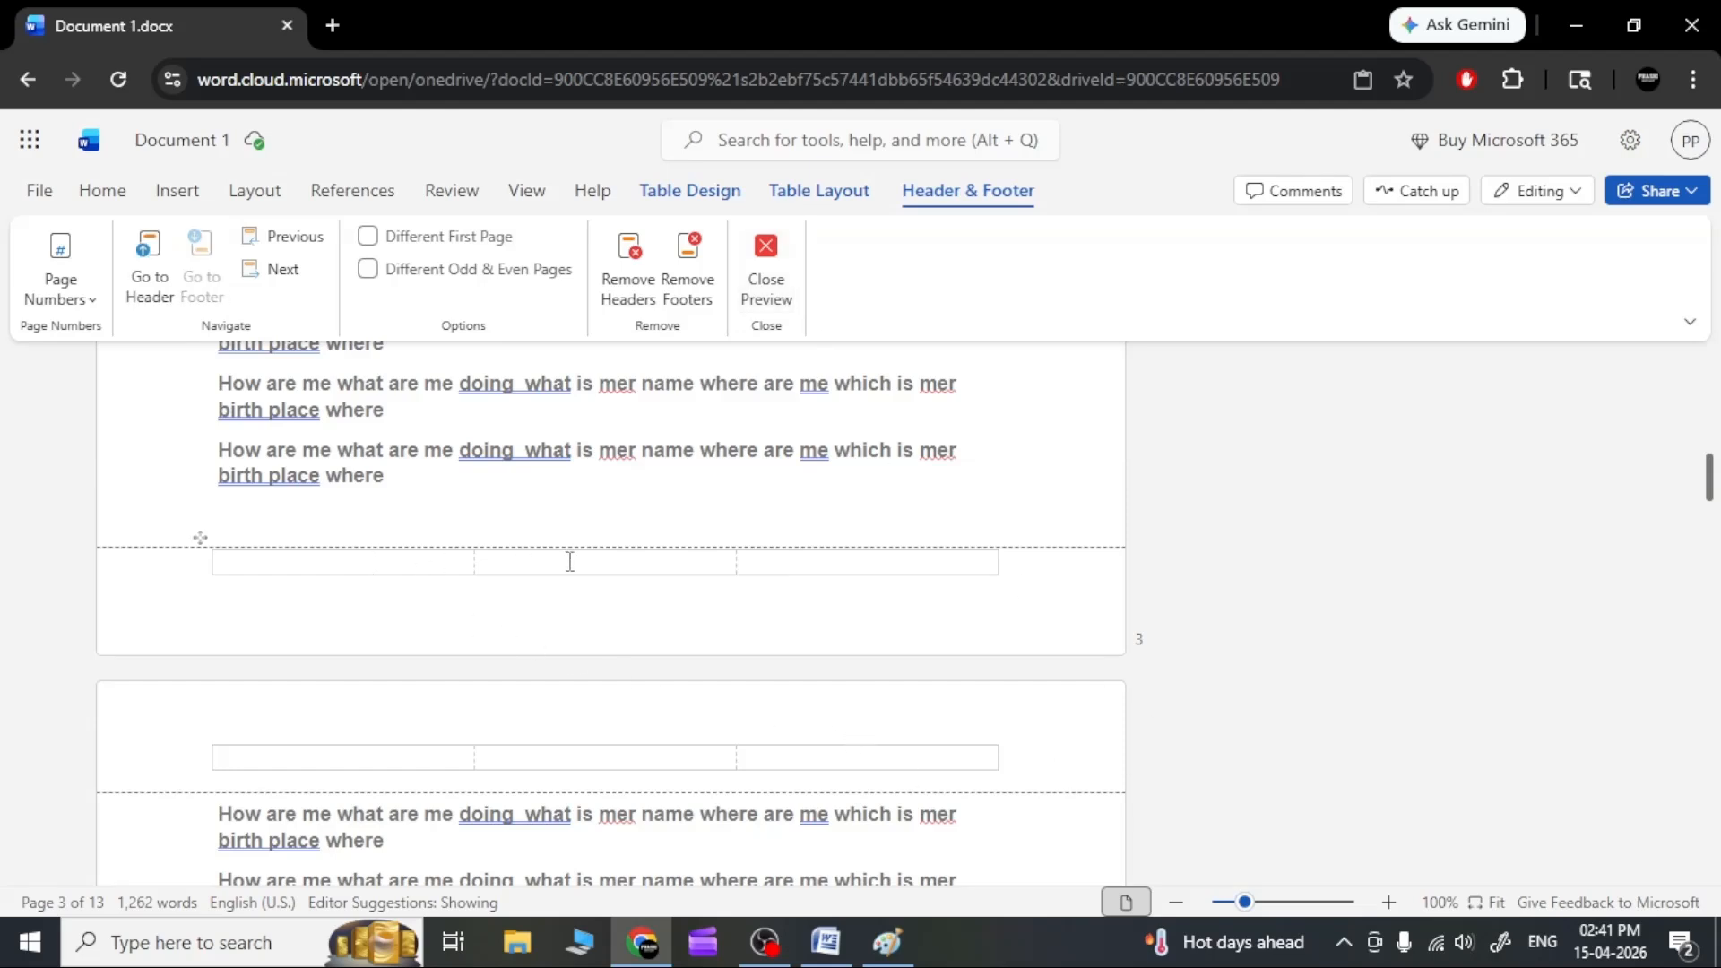
pyautogui.click(487, 760)
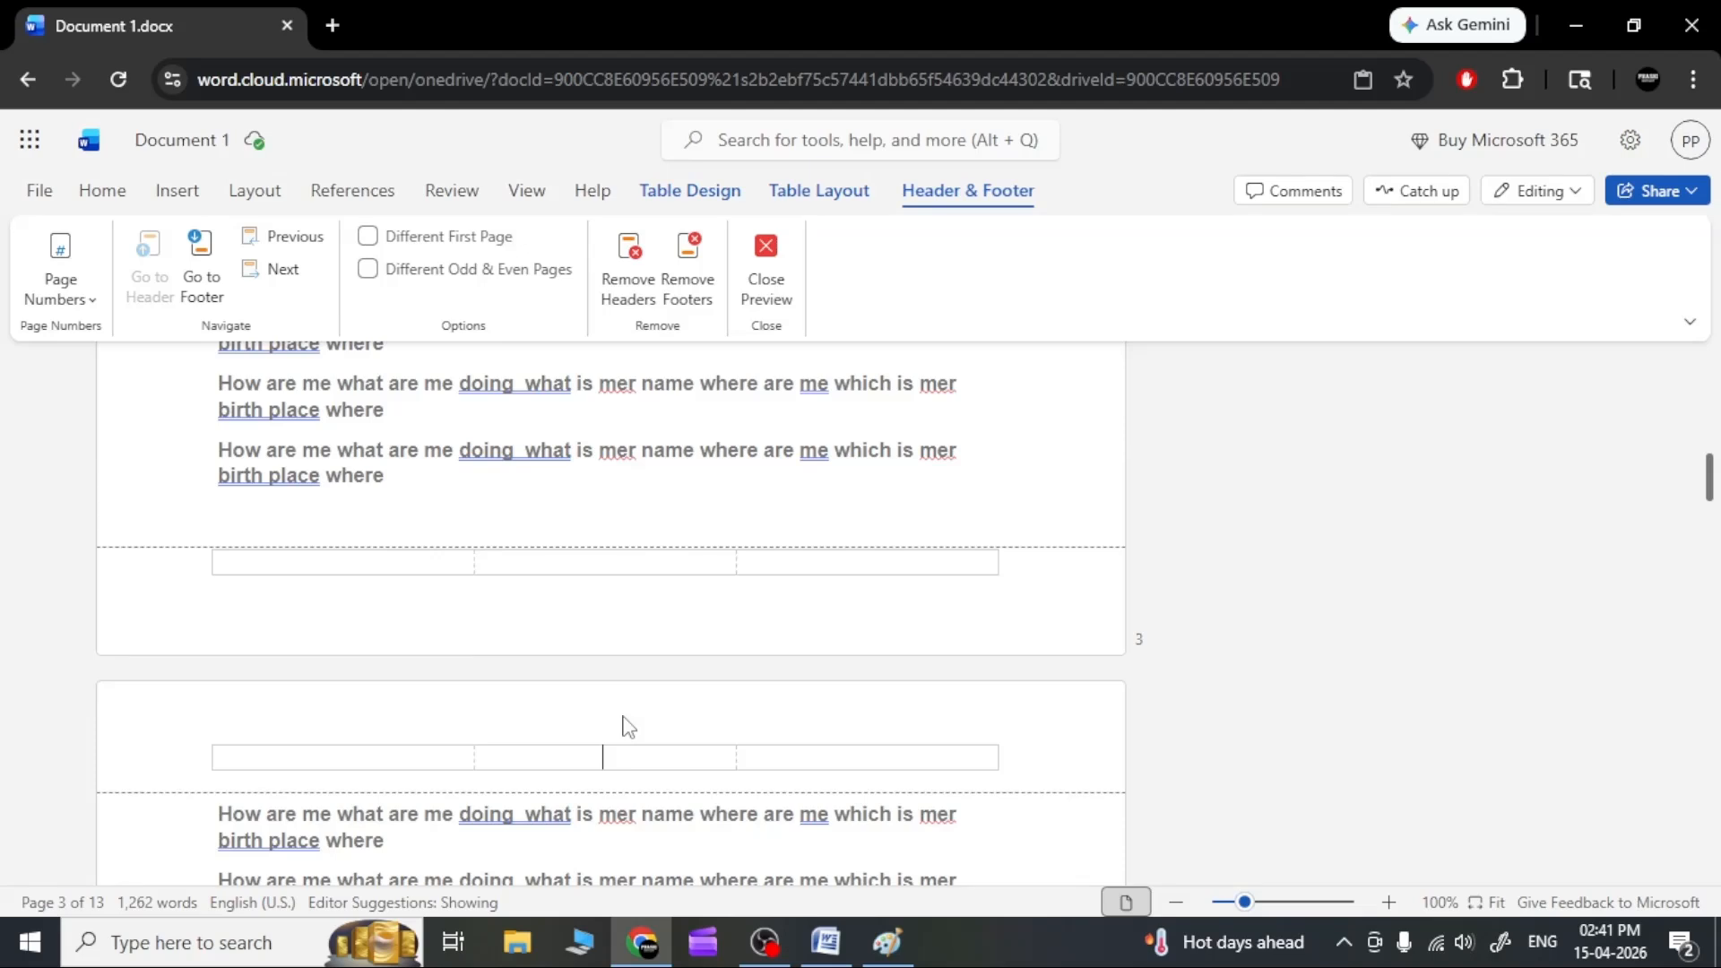
pyautogui.scroll(-3, 538, 592)
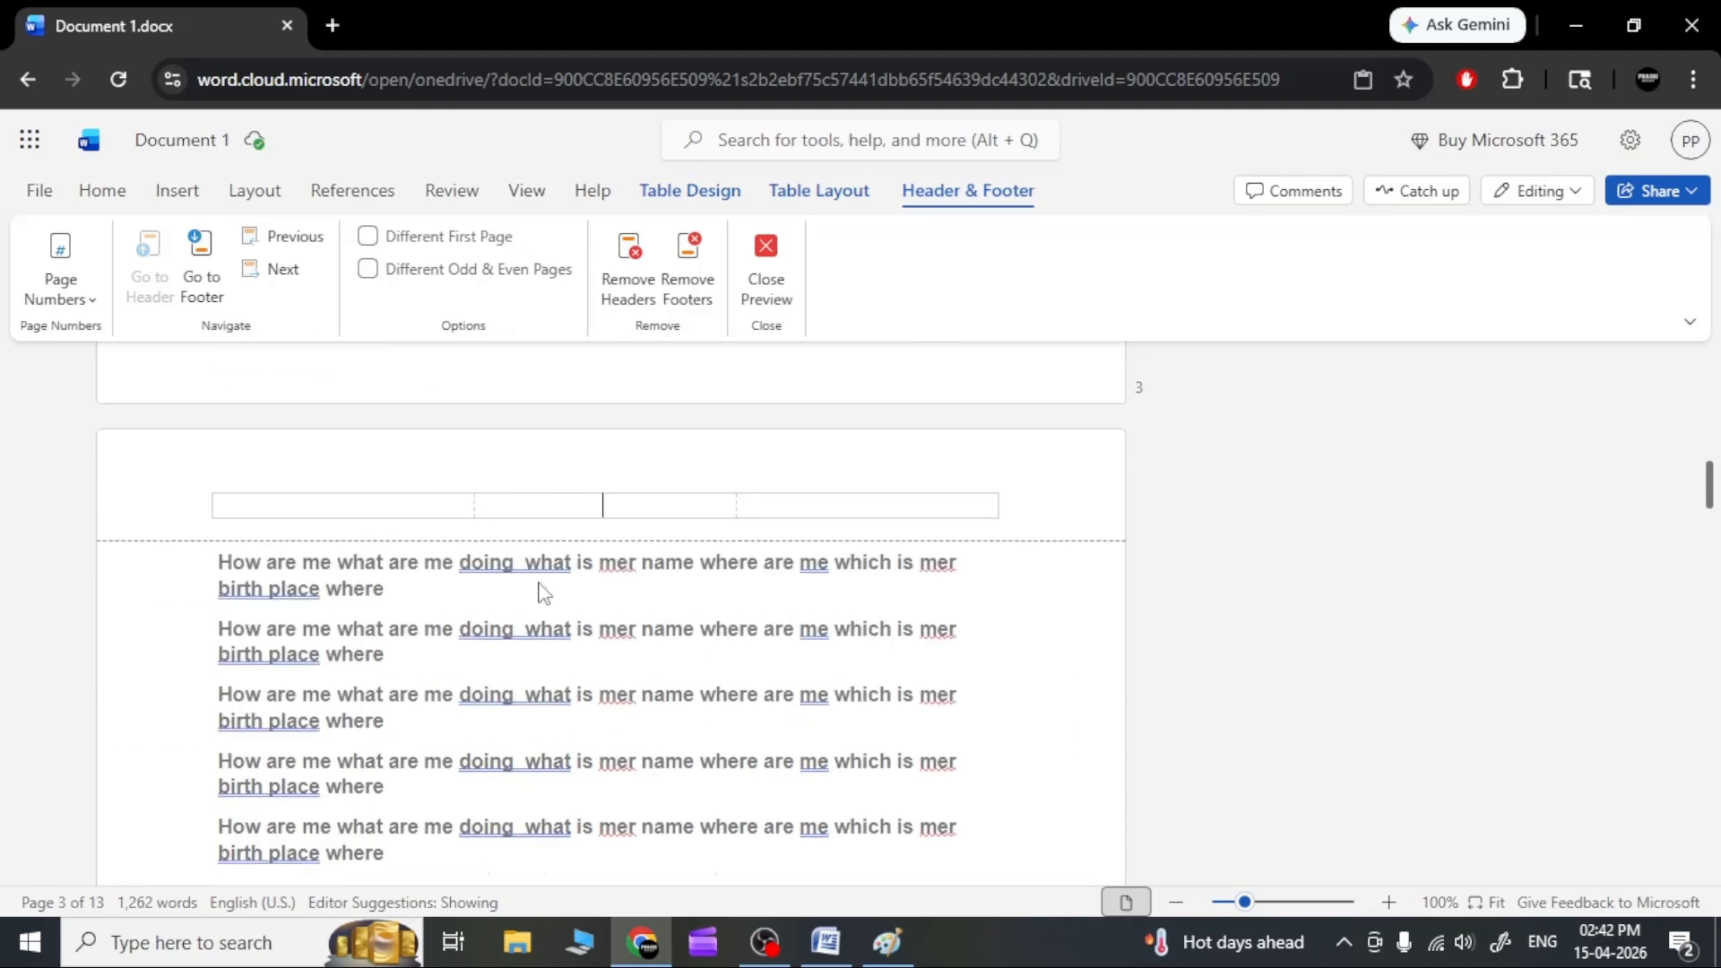
pyautogui.scroll(-7, 542, 593)
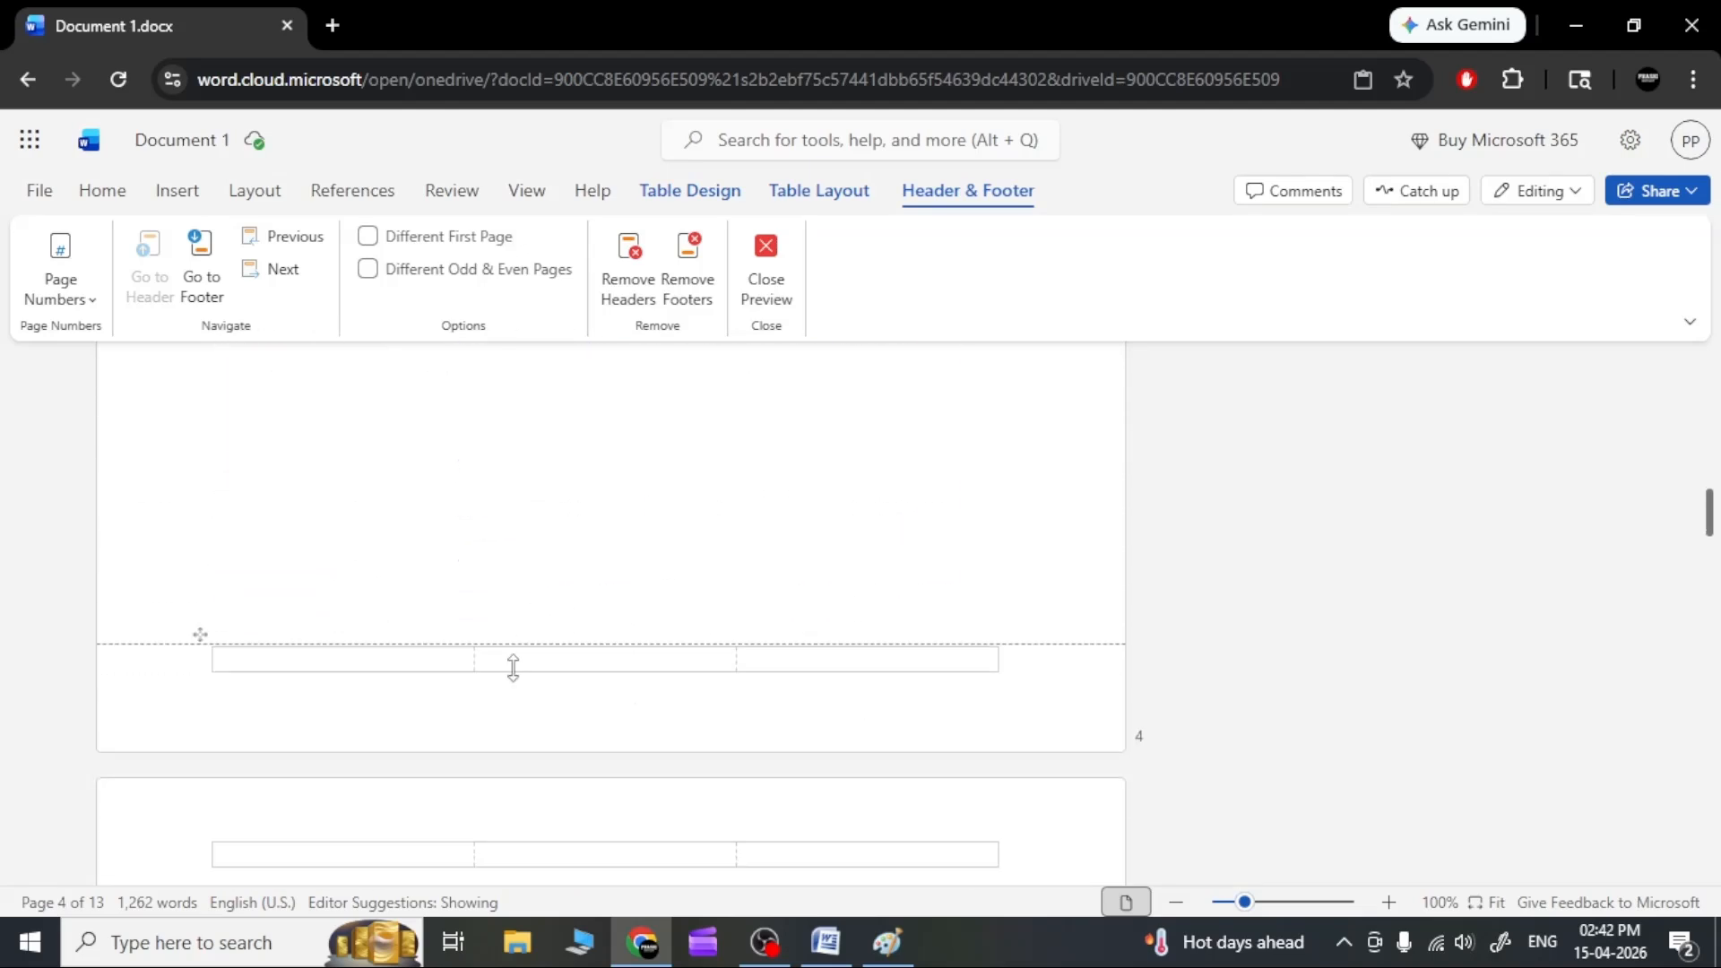
pyautogui.click(513, 667)
pyautogui.scroll(-5, 538, 654)
pyautogui.scroll(3, 453, 497)
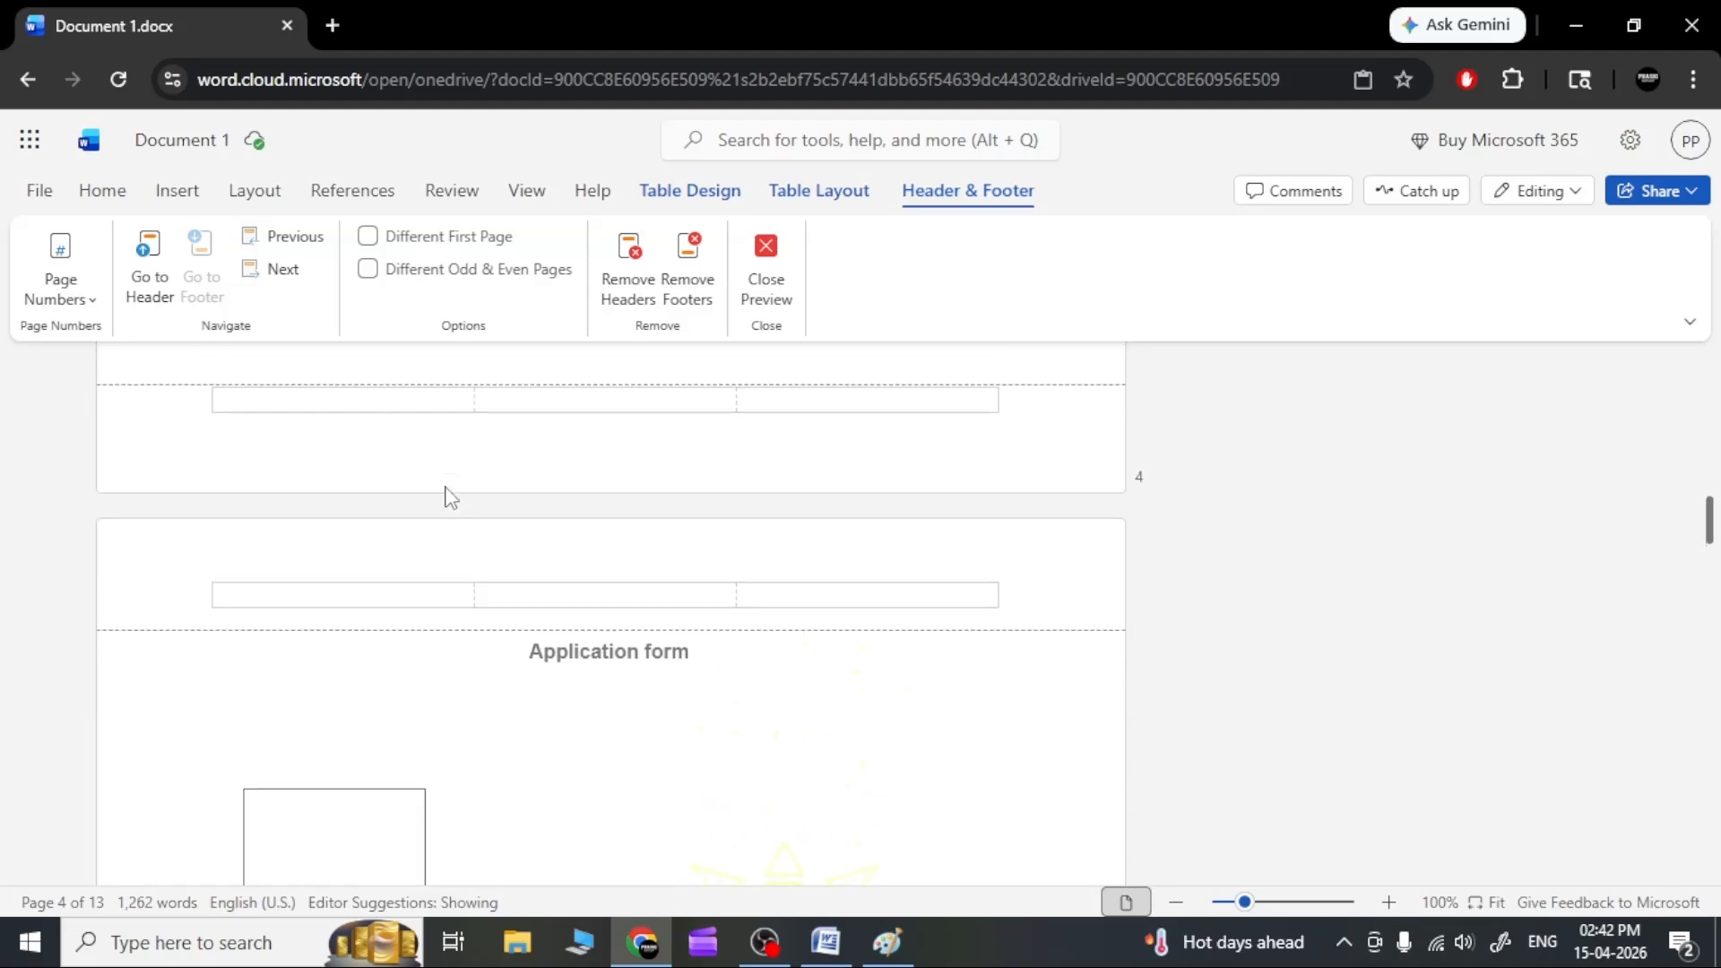
pyautogui.scroll(-10, 671, 600)
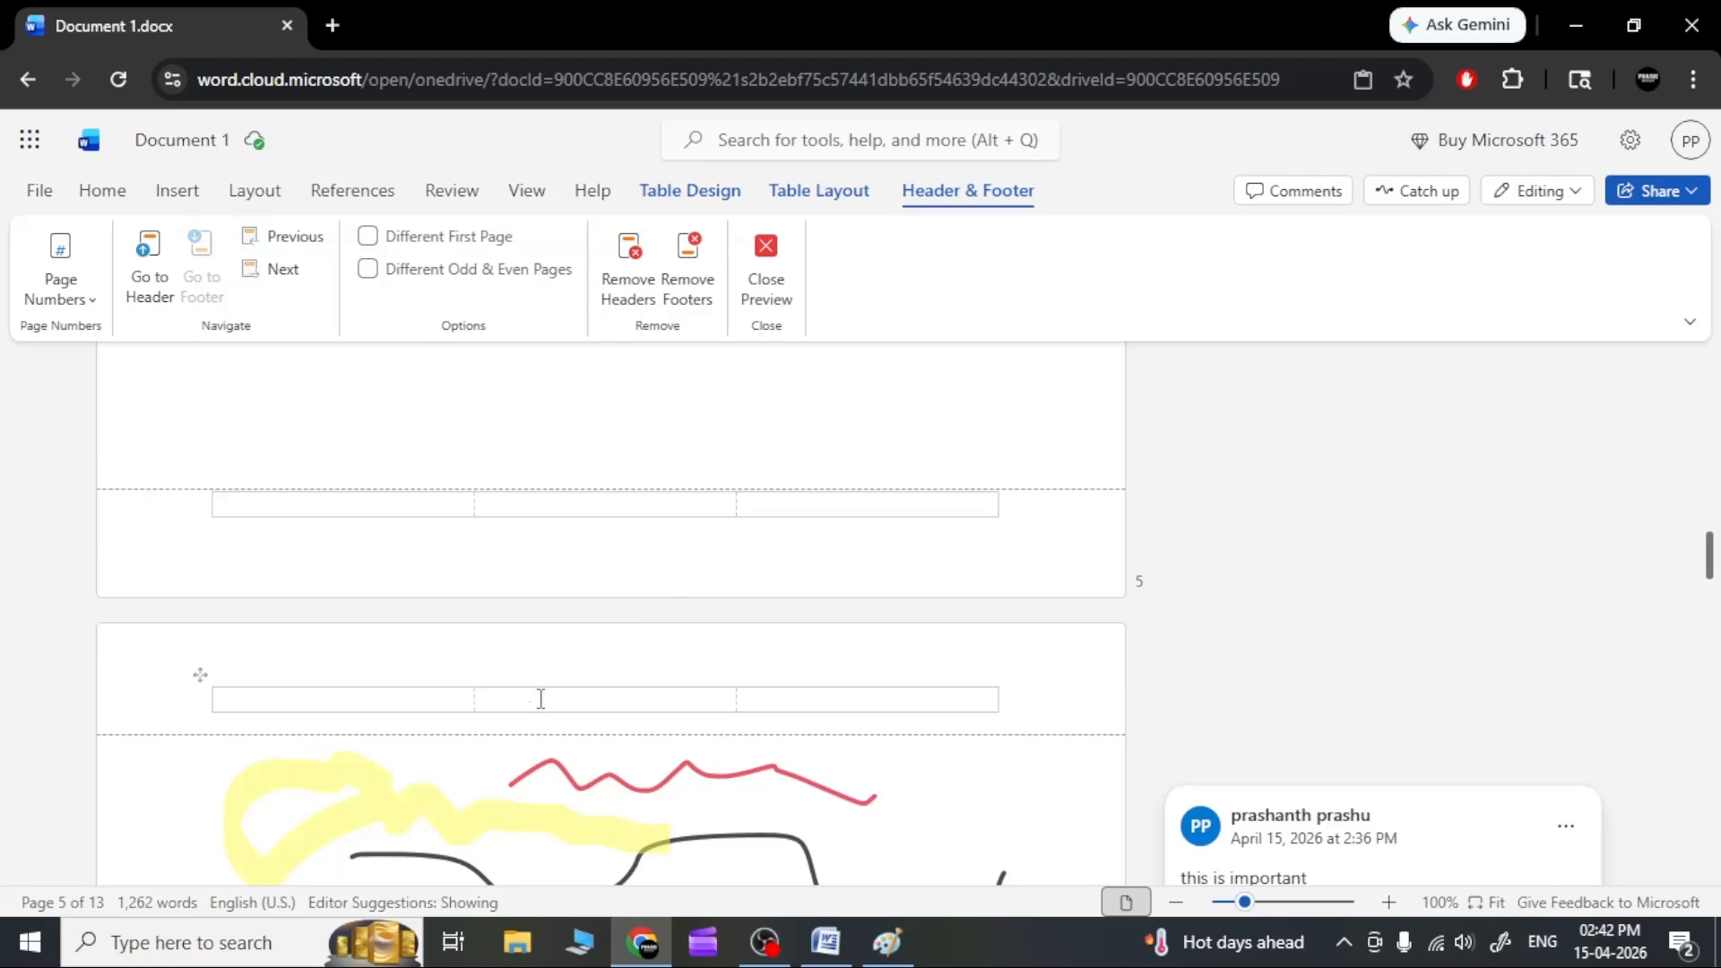
pyautogui.scroll(15, 534, 698)
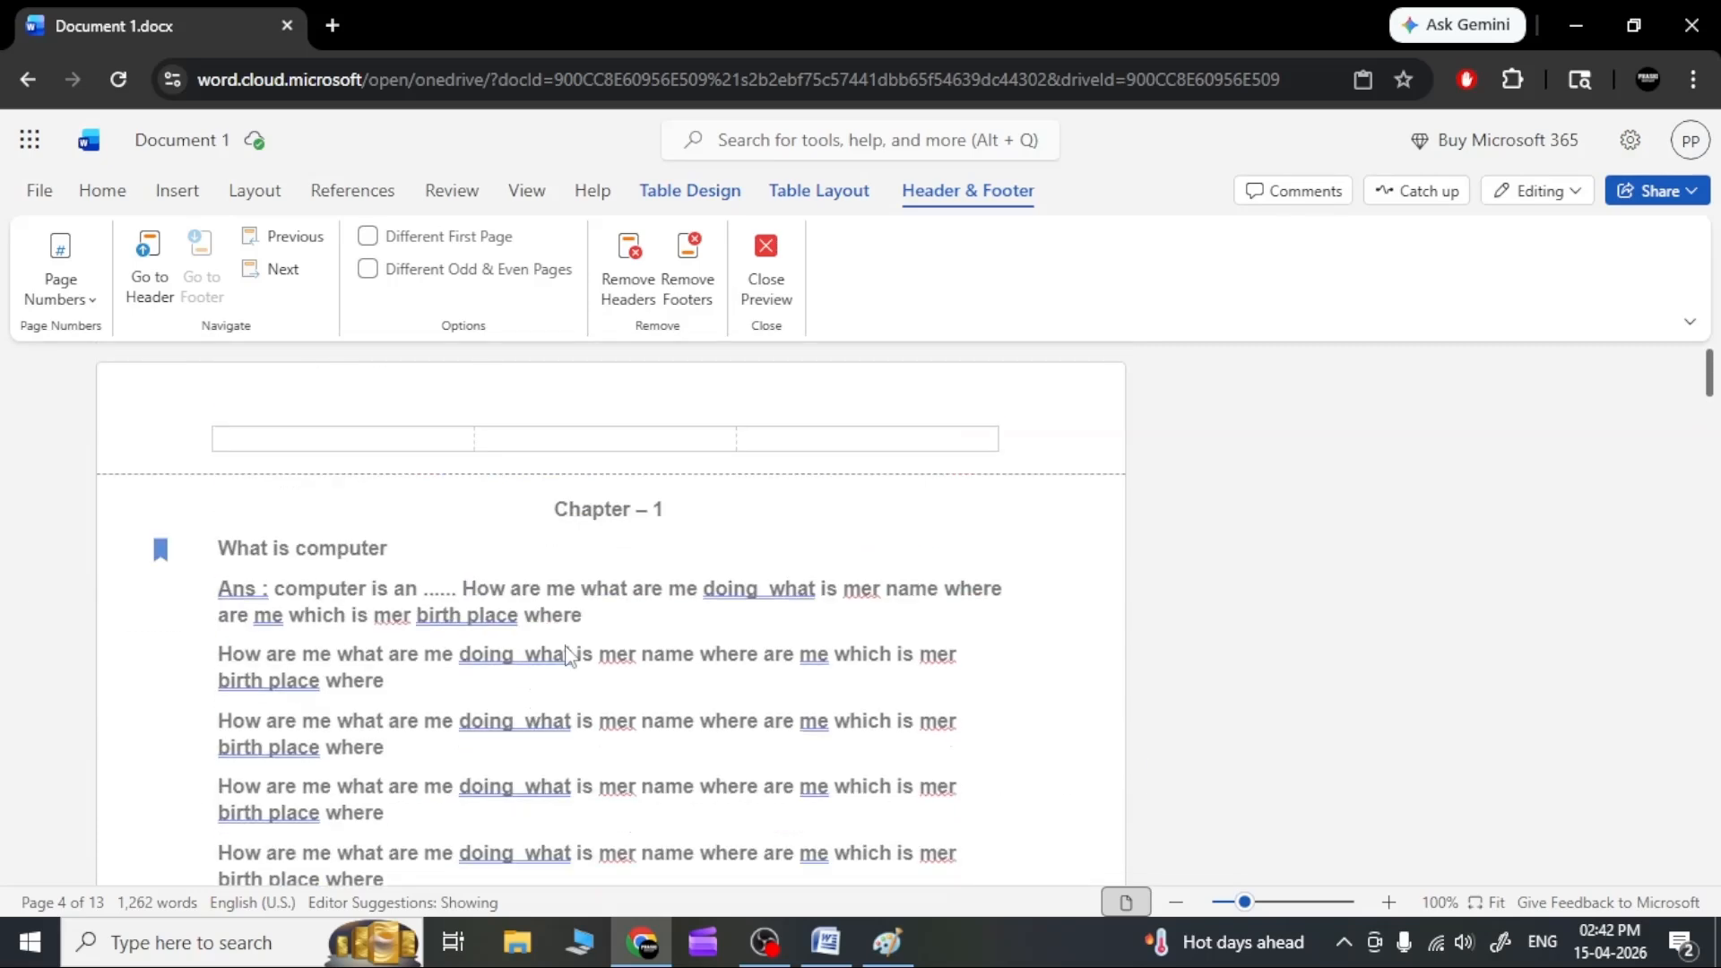
pyautogui.scroll(-10, 563, 581)
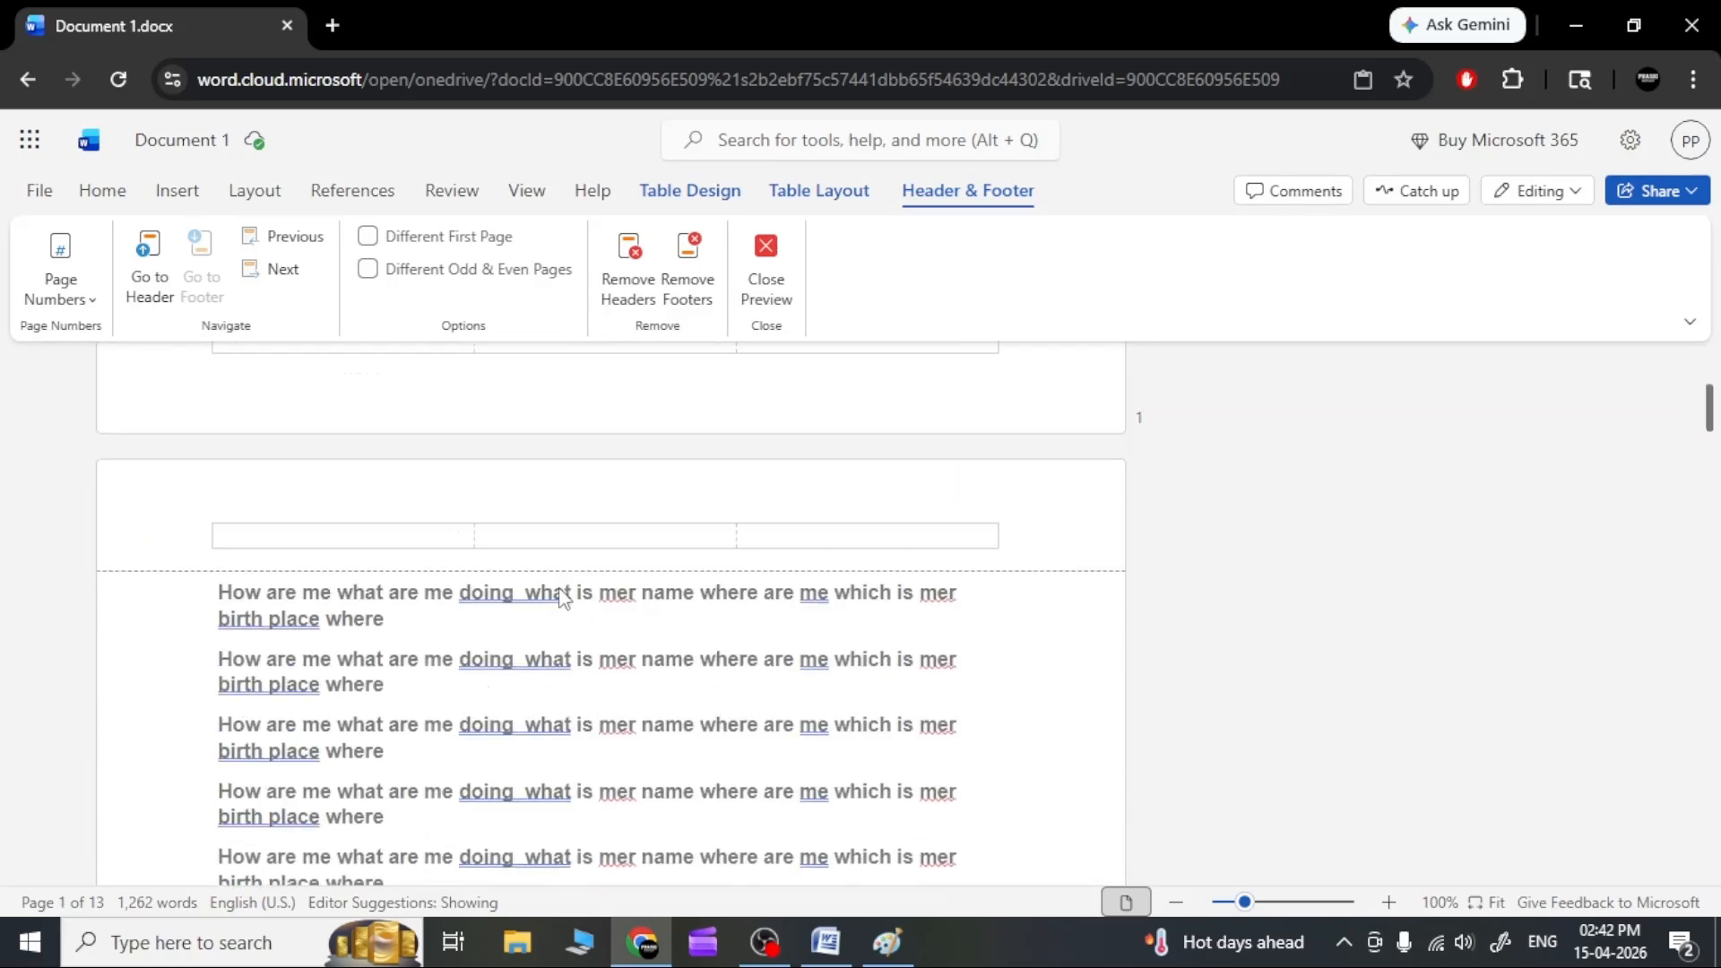
pyautogui.scroll(3, 563, 599)
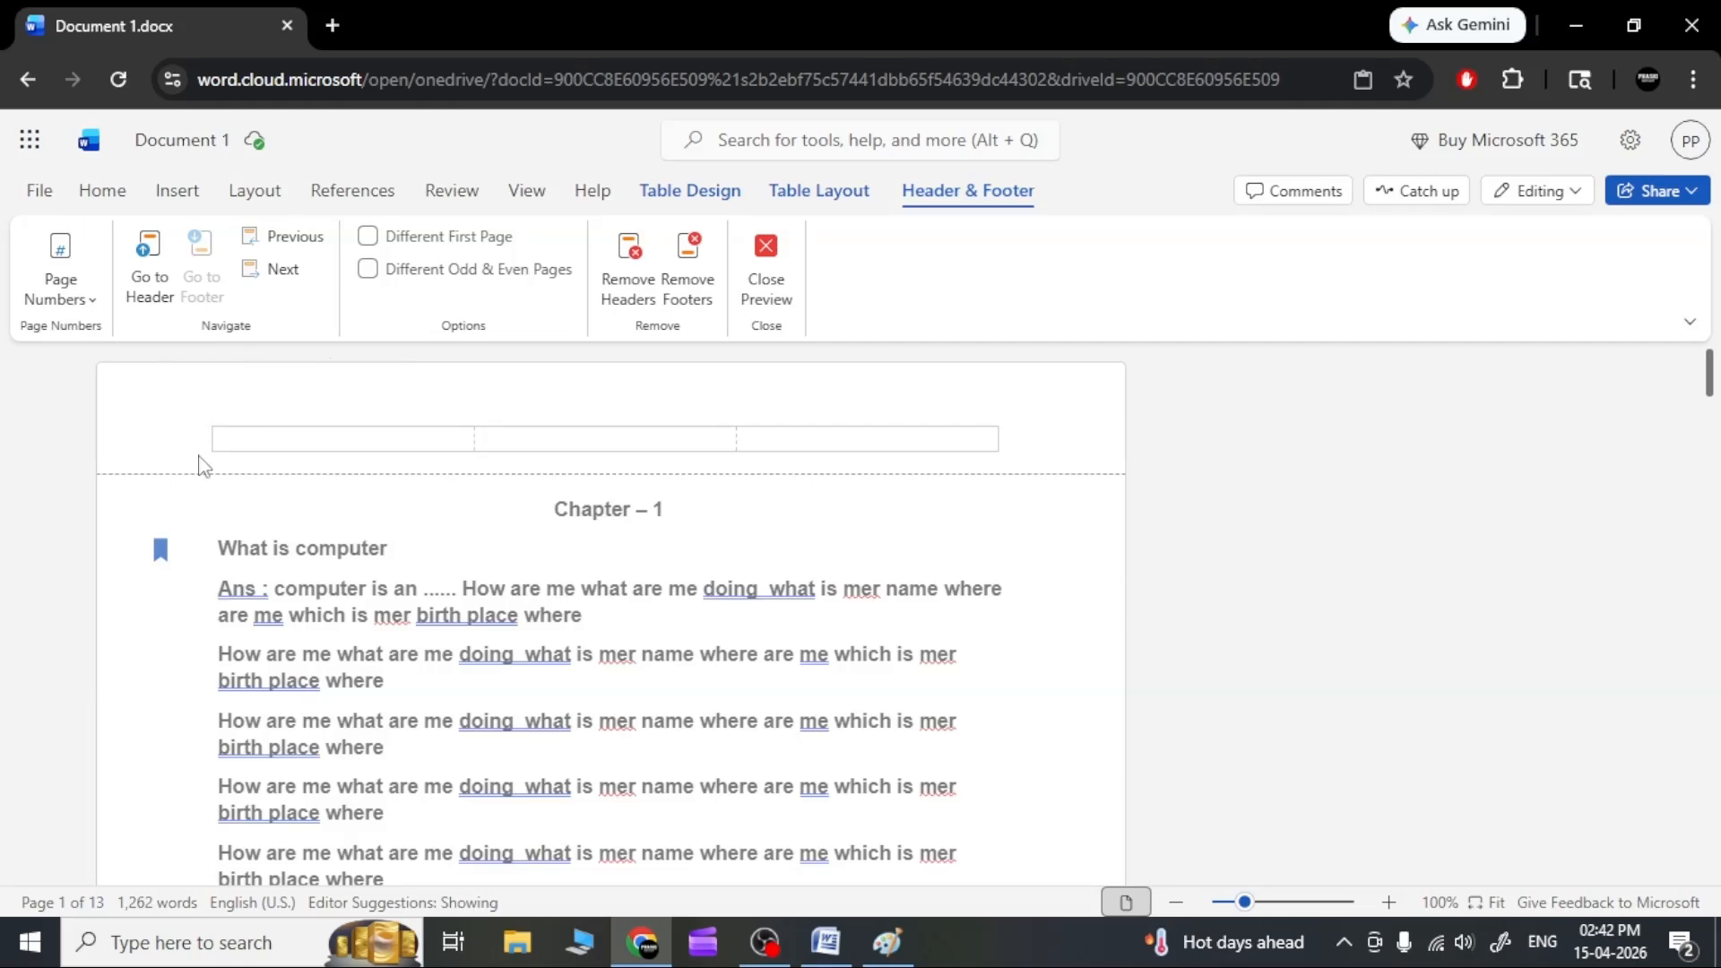
# Enter 1 in the centre section of the header, return to the body text and check the header on page 2.
pyautogui.scroll(-5, 174, 724)
pyautogui.scroll(-3, 175, 718)
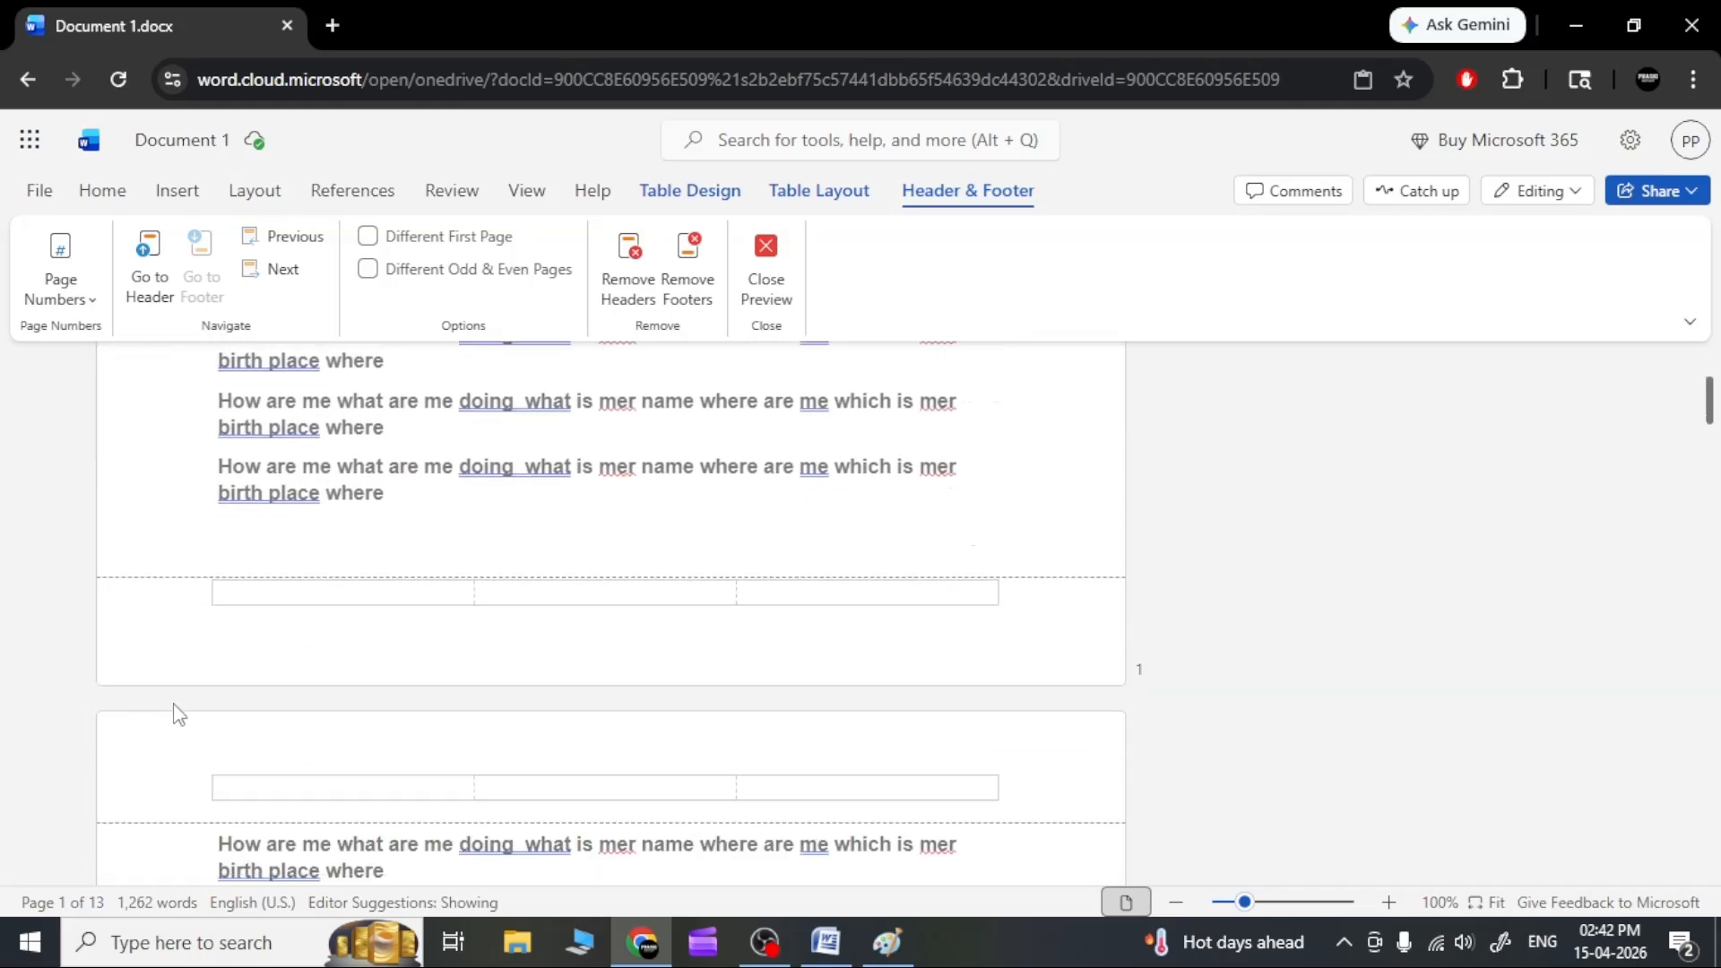
pyautogui.scroll(10, 466, 583)
pyautogui.rightClick(465, 584)
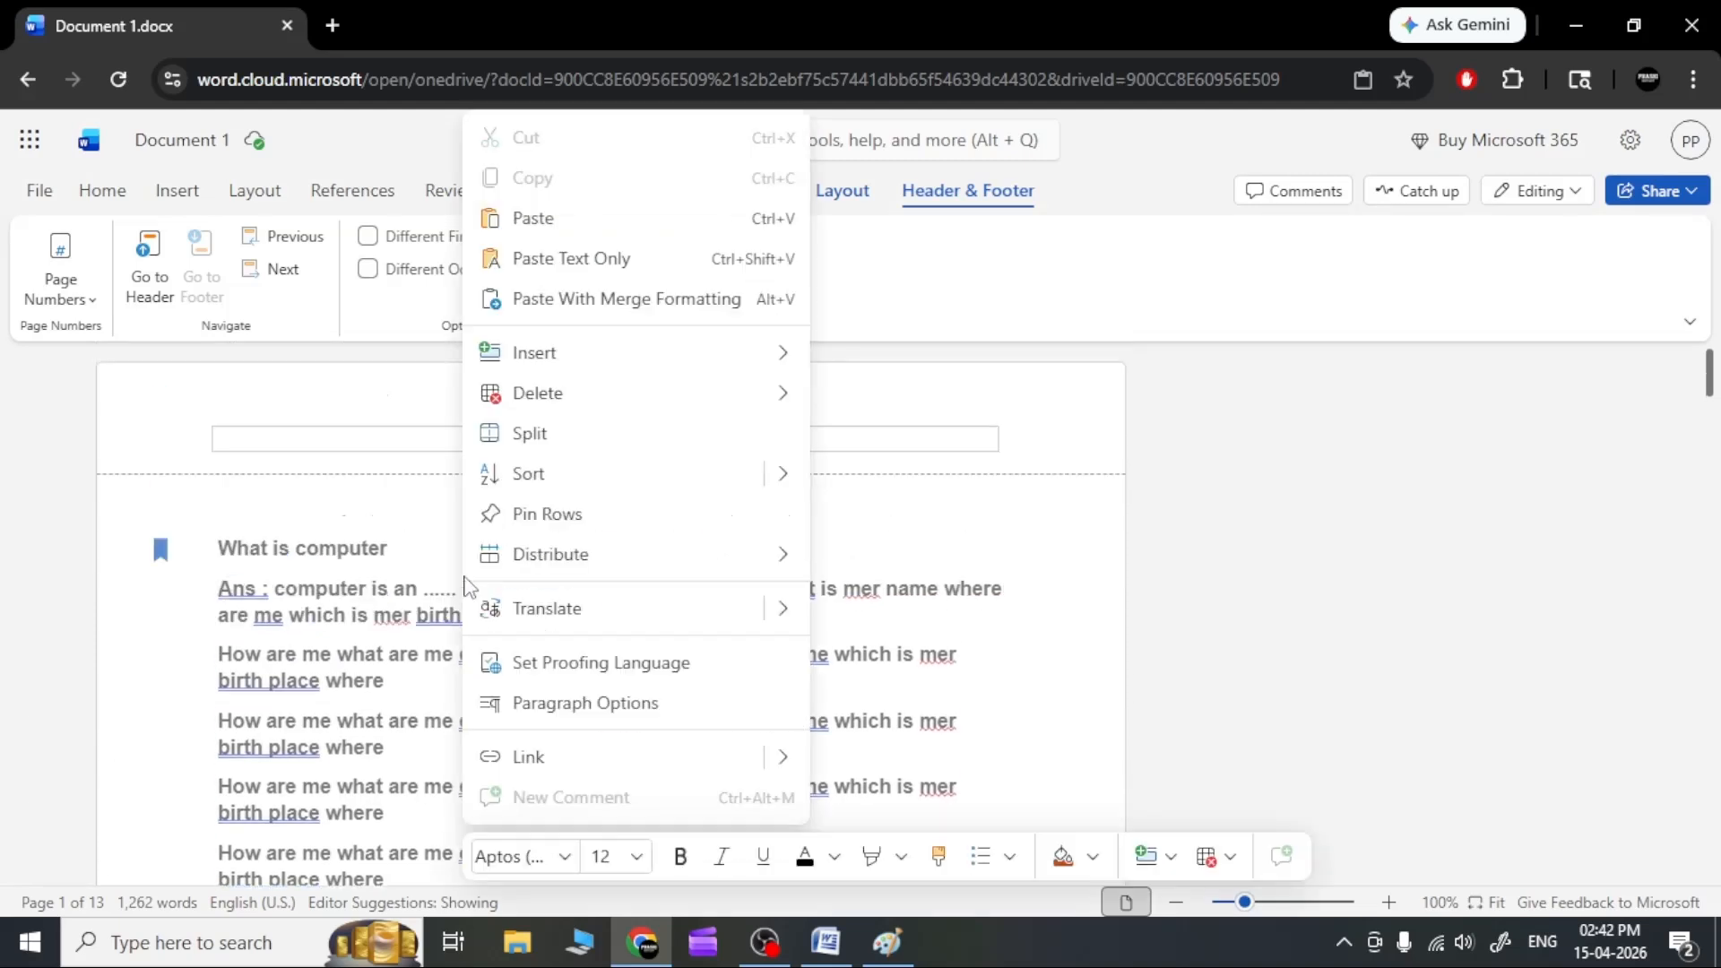
pyautogui.click(1432, 581)
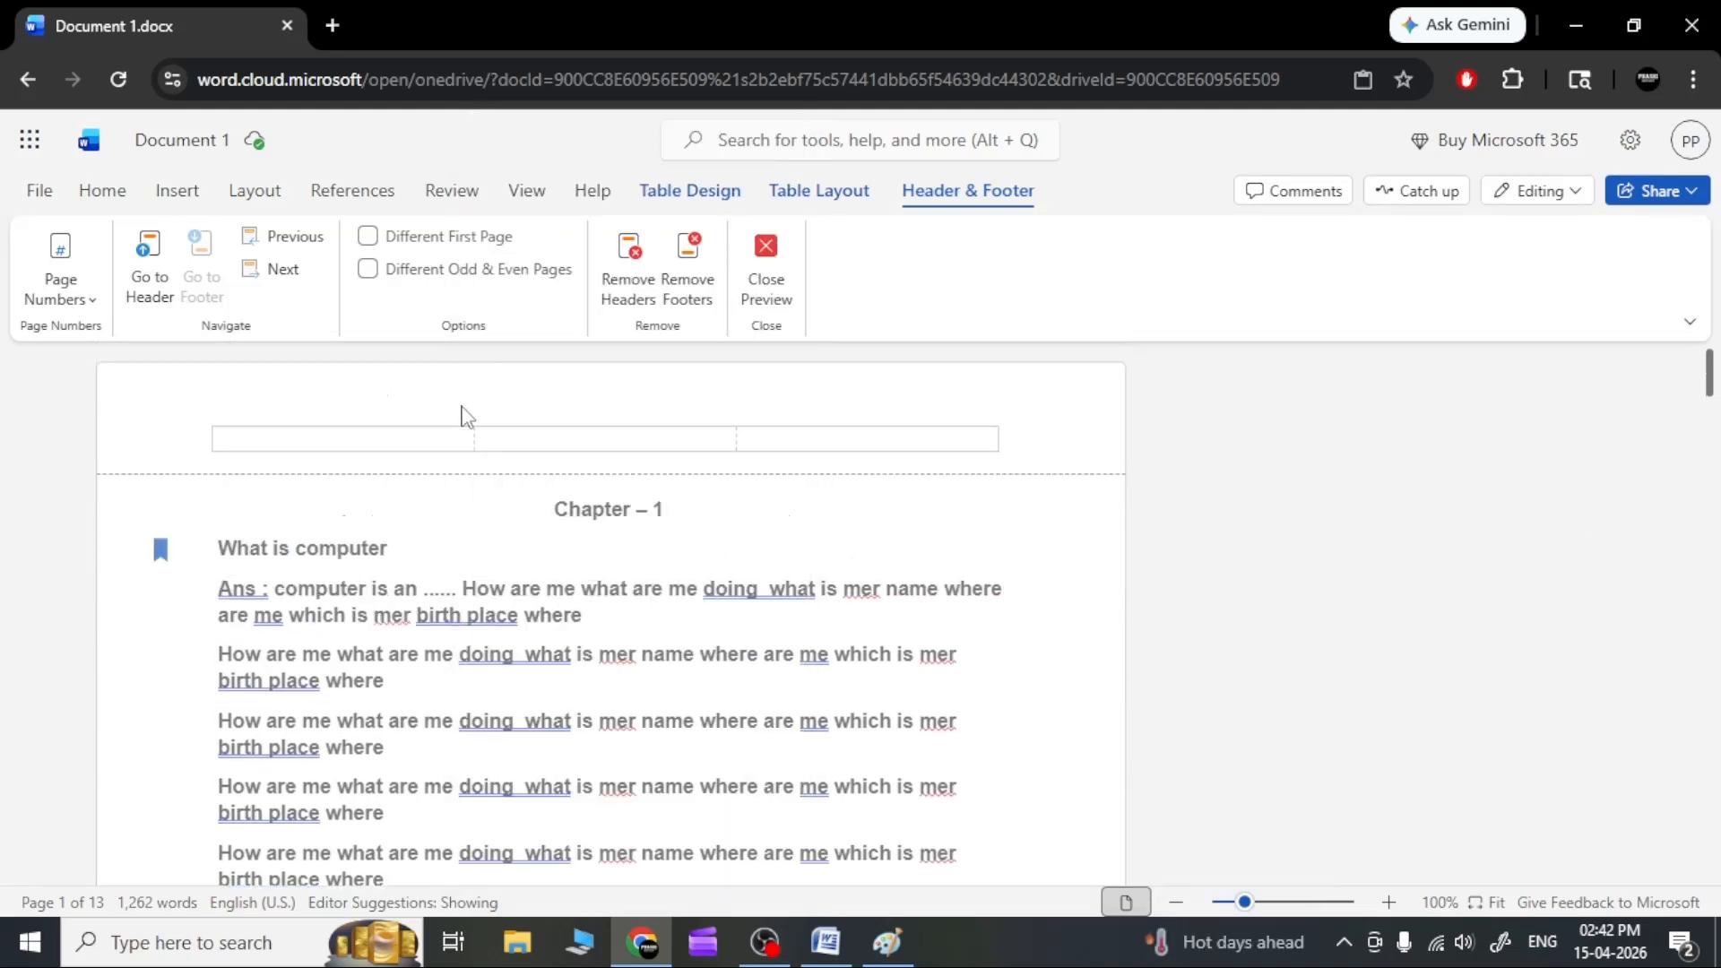
pyautogui.click(494, 439)
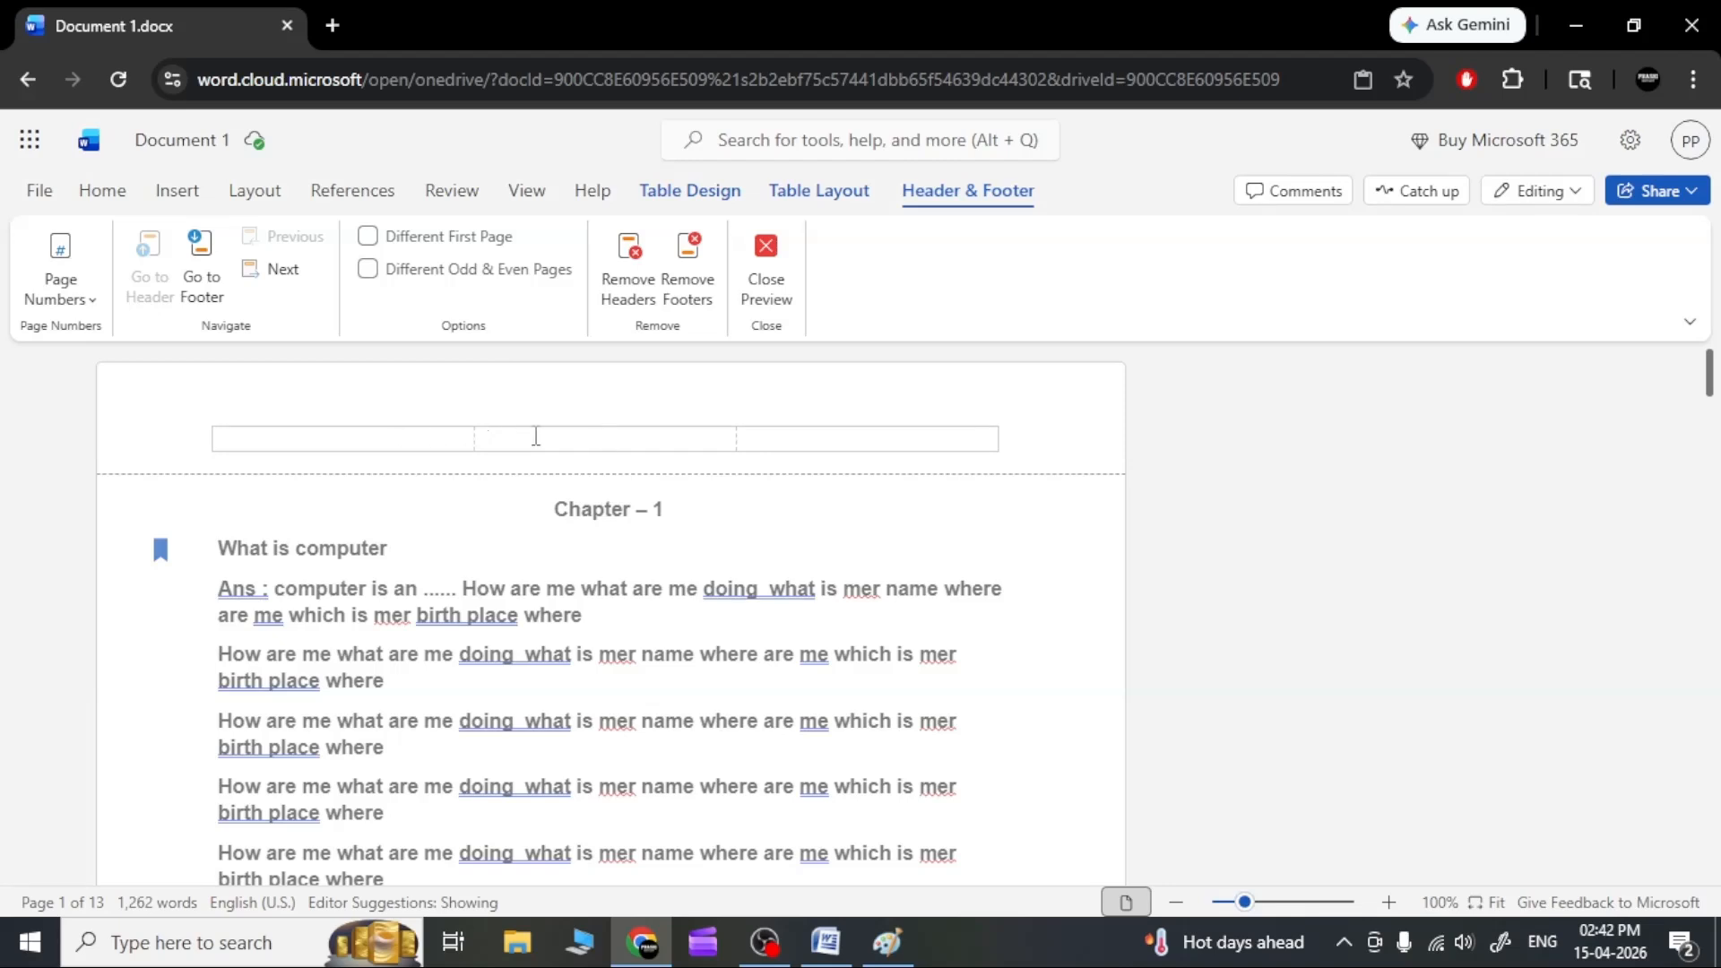
pyautogui.write('1')
pyautogui.doubleClick(669, 538)
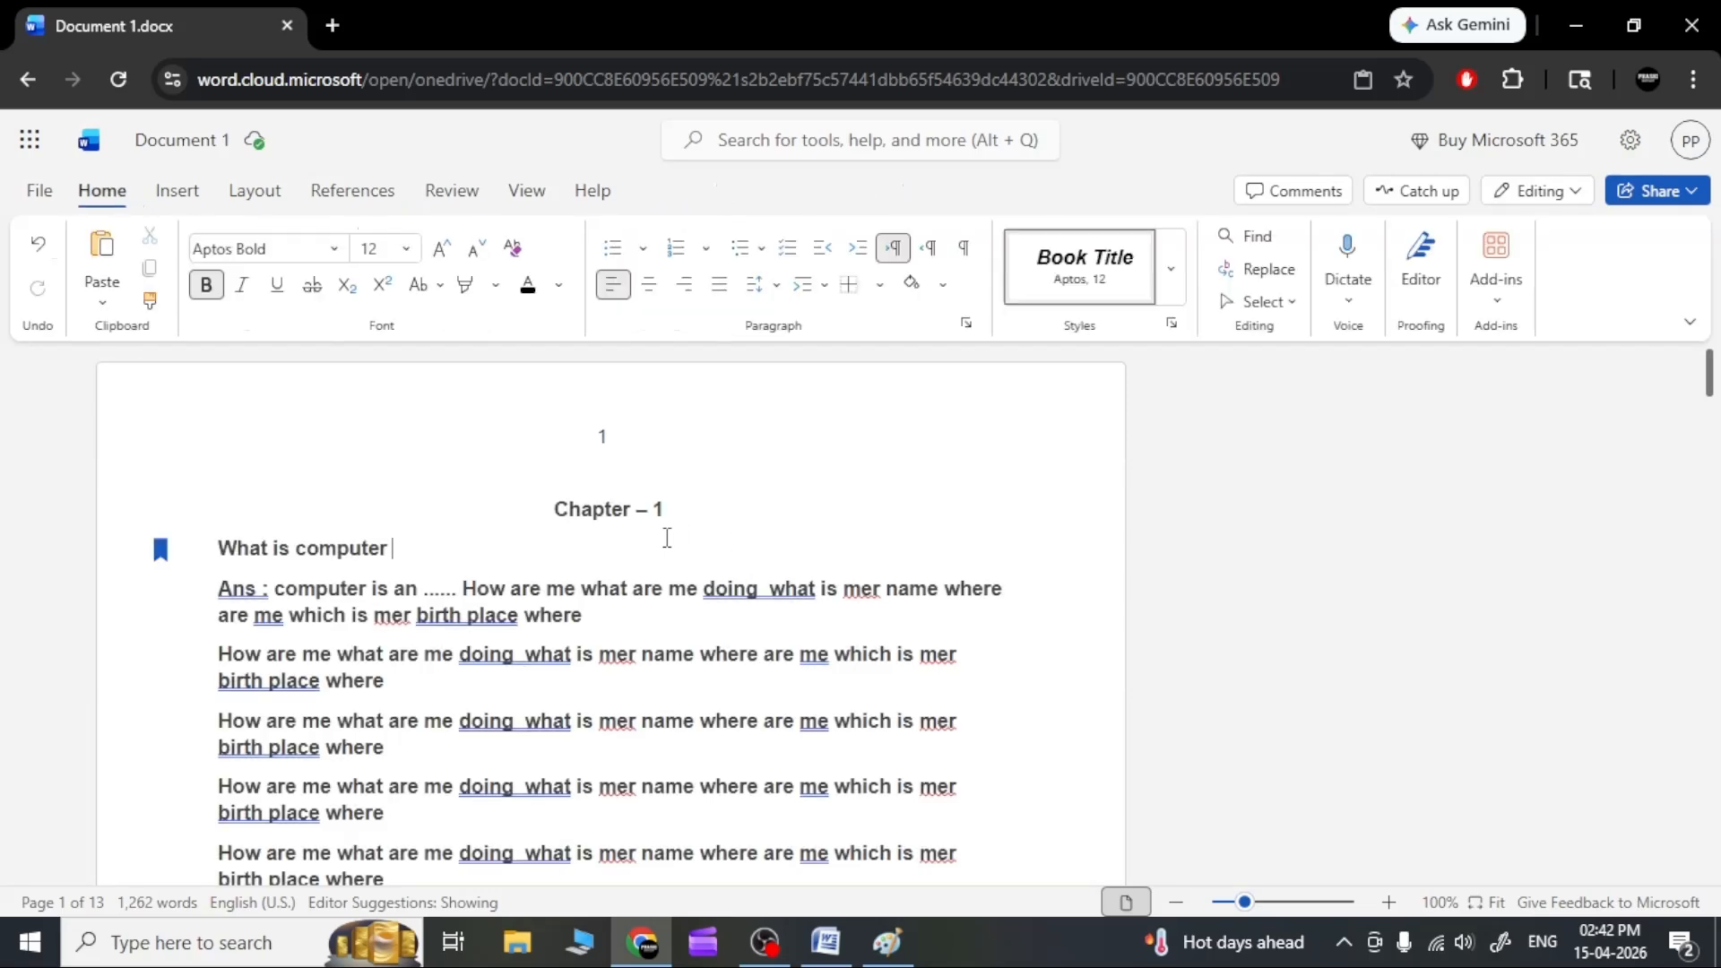
pyautogui.scroll(-10, 608, 502)
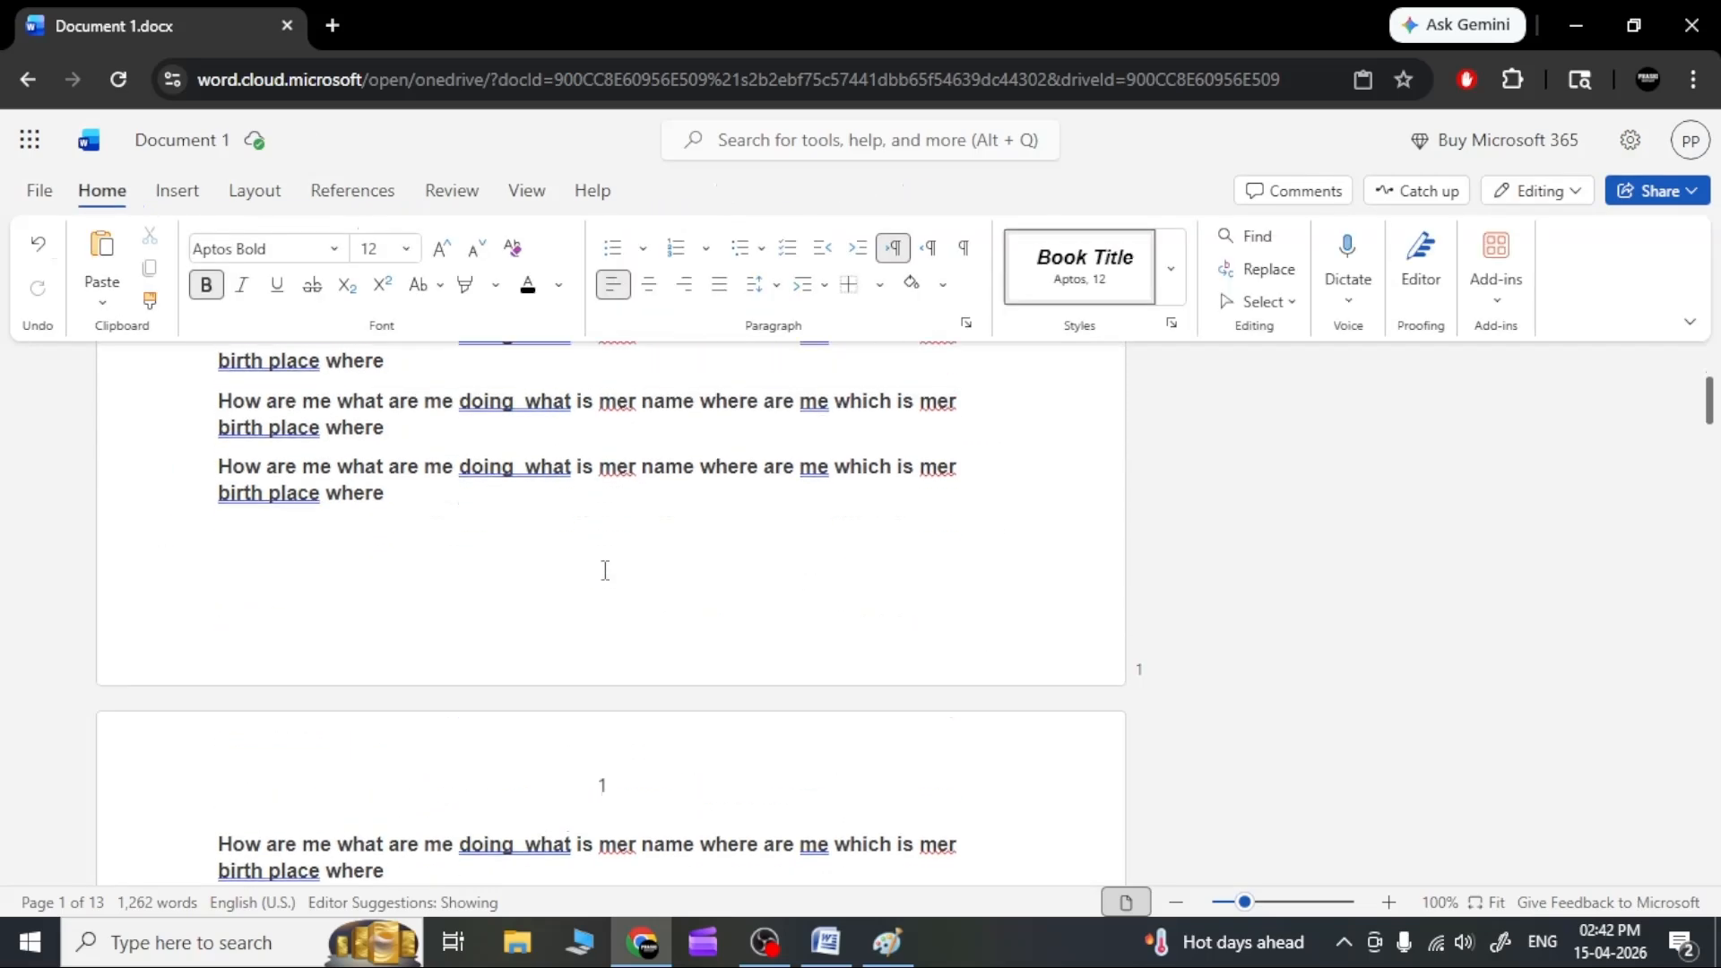
# Replace the header's centre text with "This is computer learning class" and return to the body text.
pyautogui.doubleClick(603, 537)
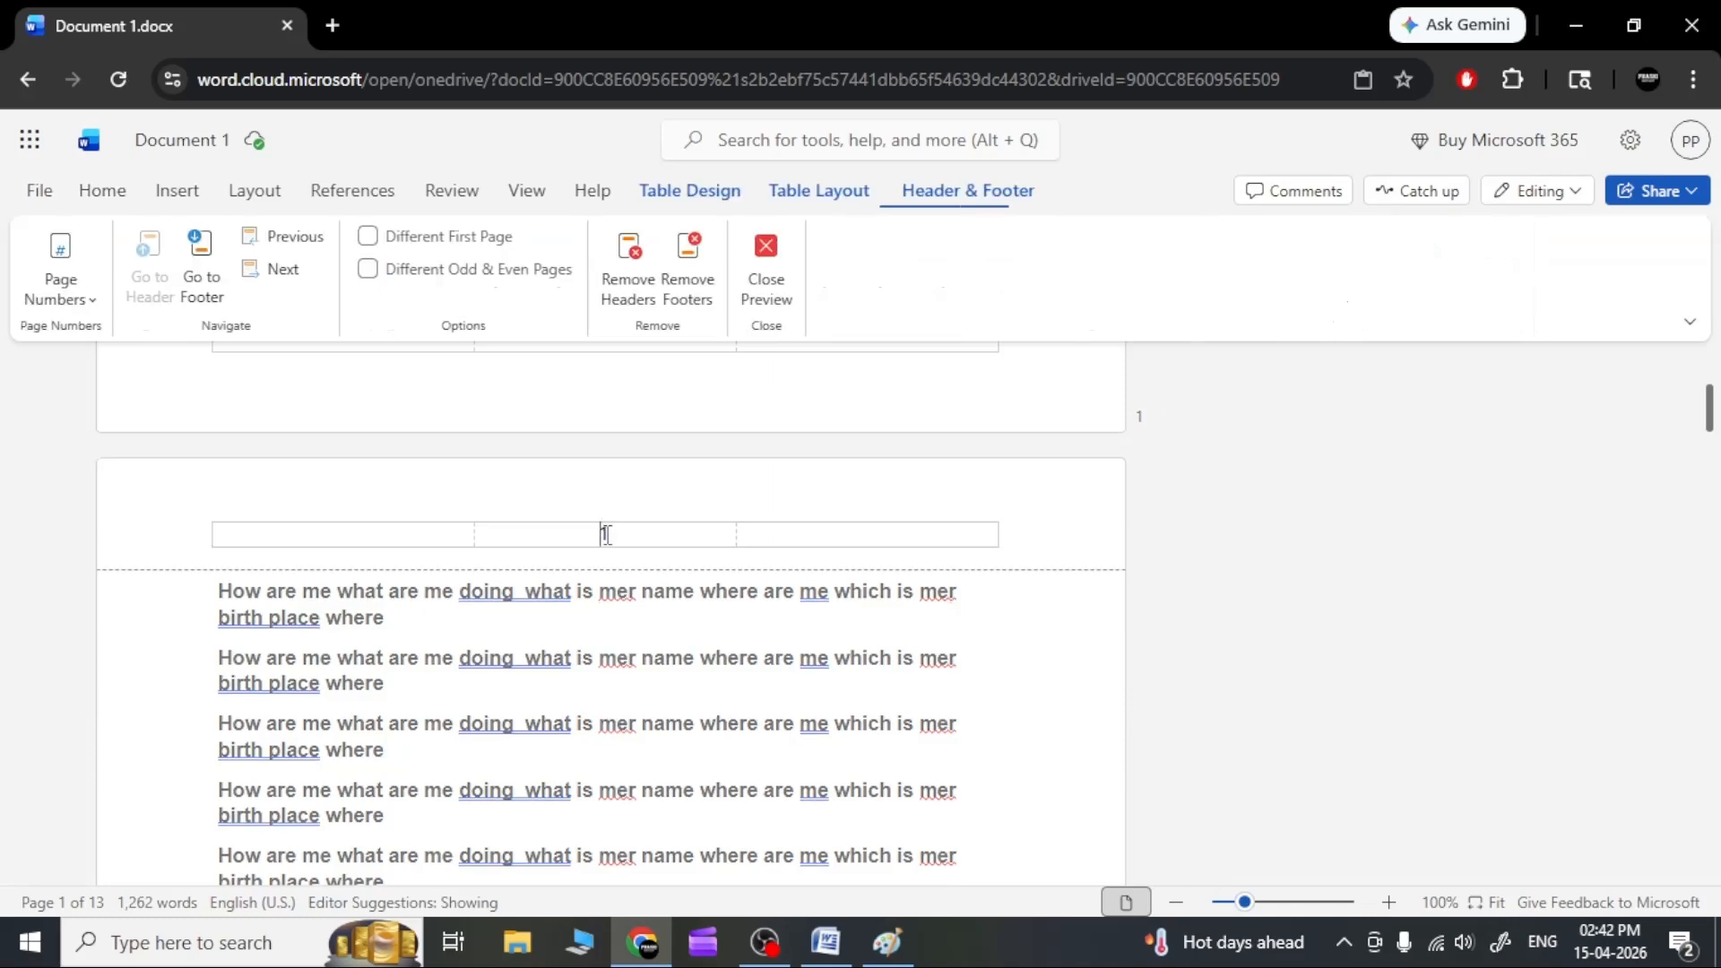
pyautogui.tripleClick(606, 535)
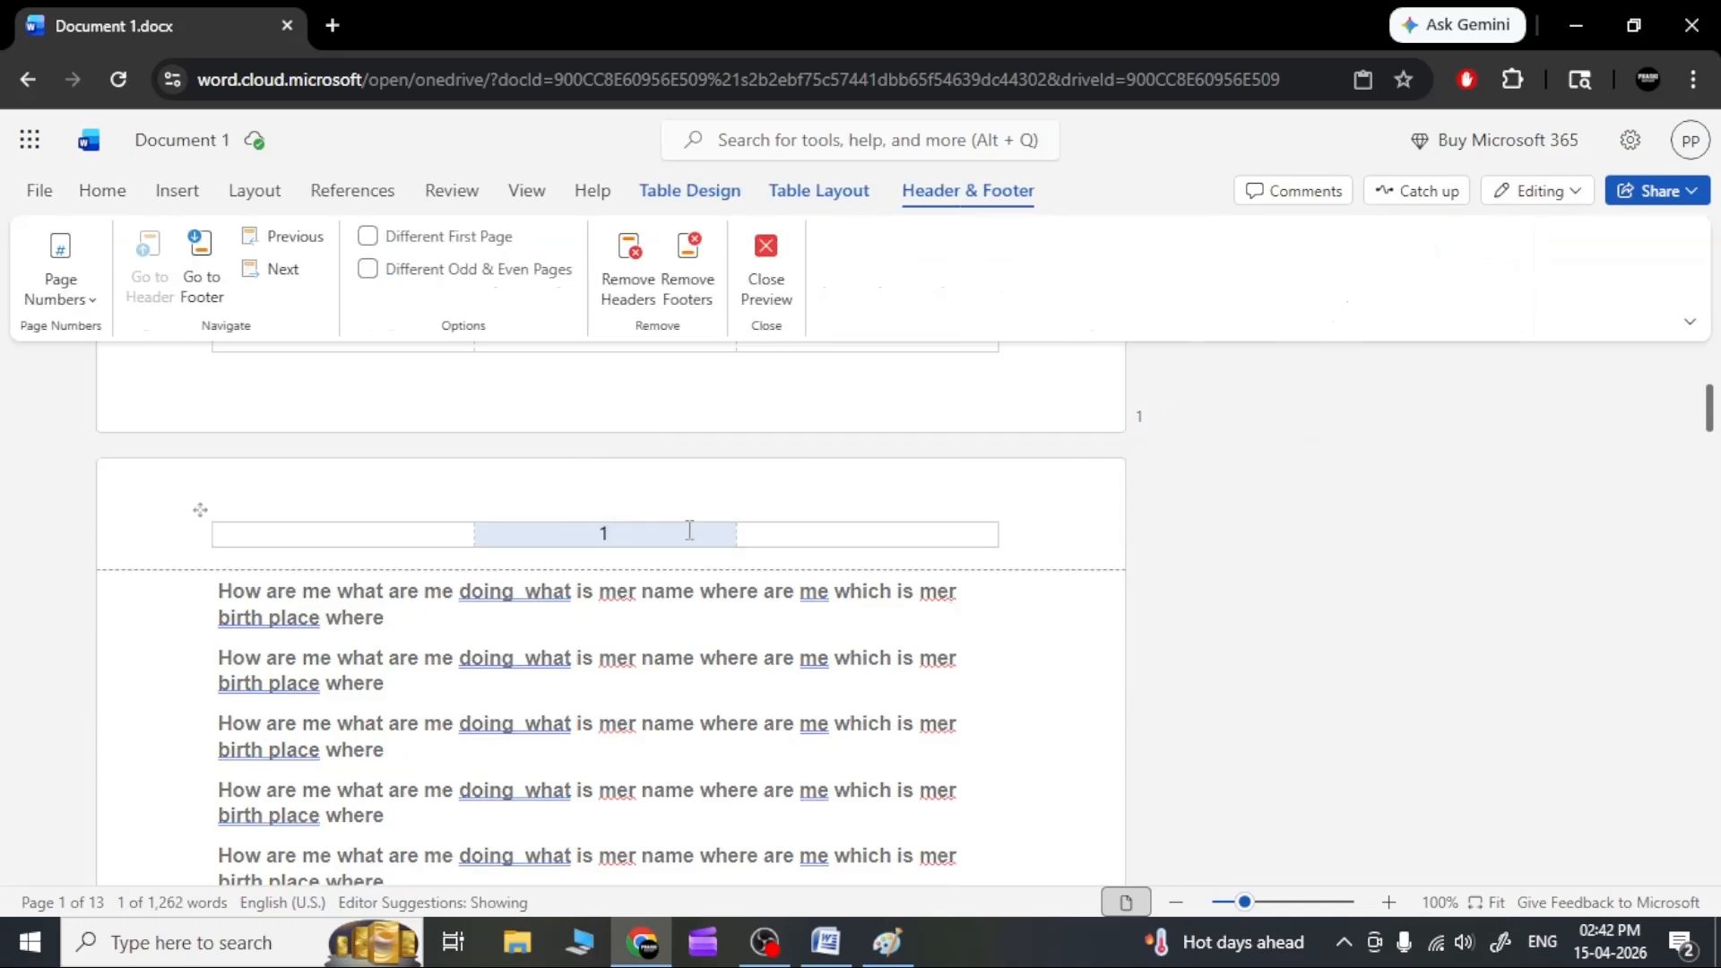
pyautogui.write('This is com')
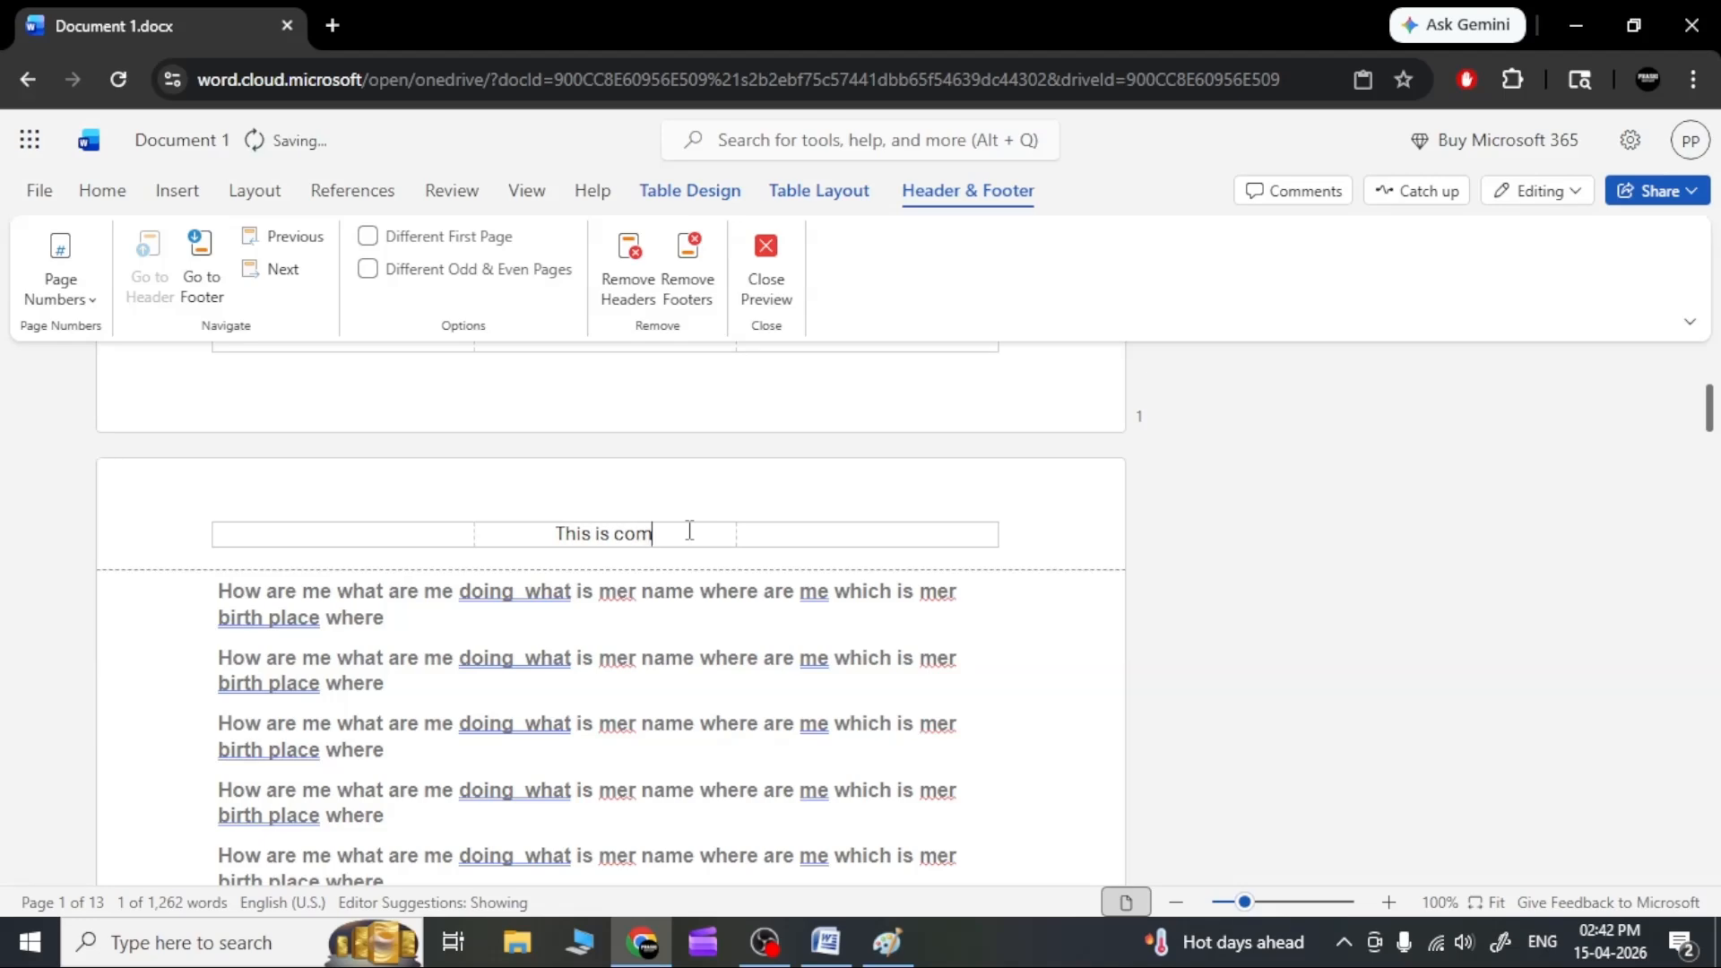
pyautogui.write('puter learning')
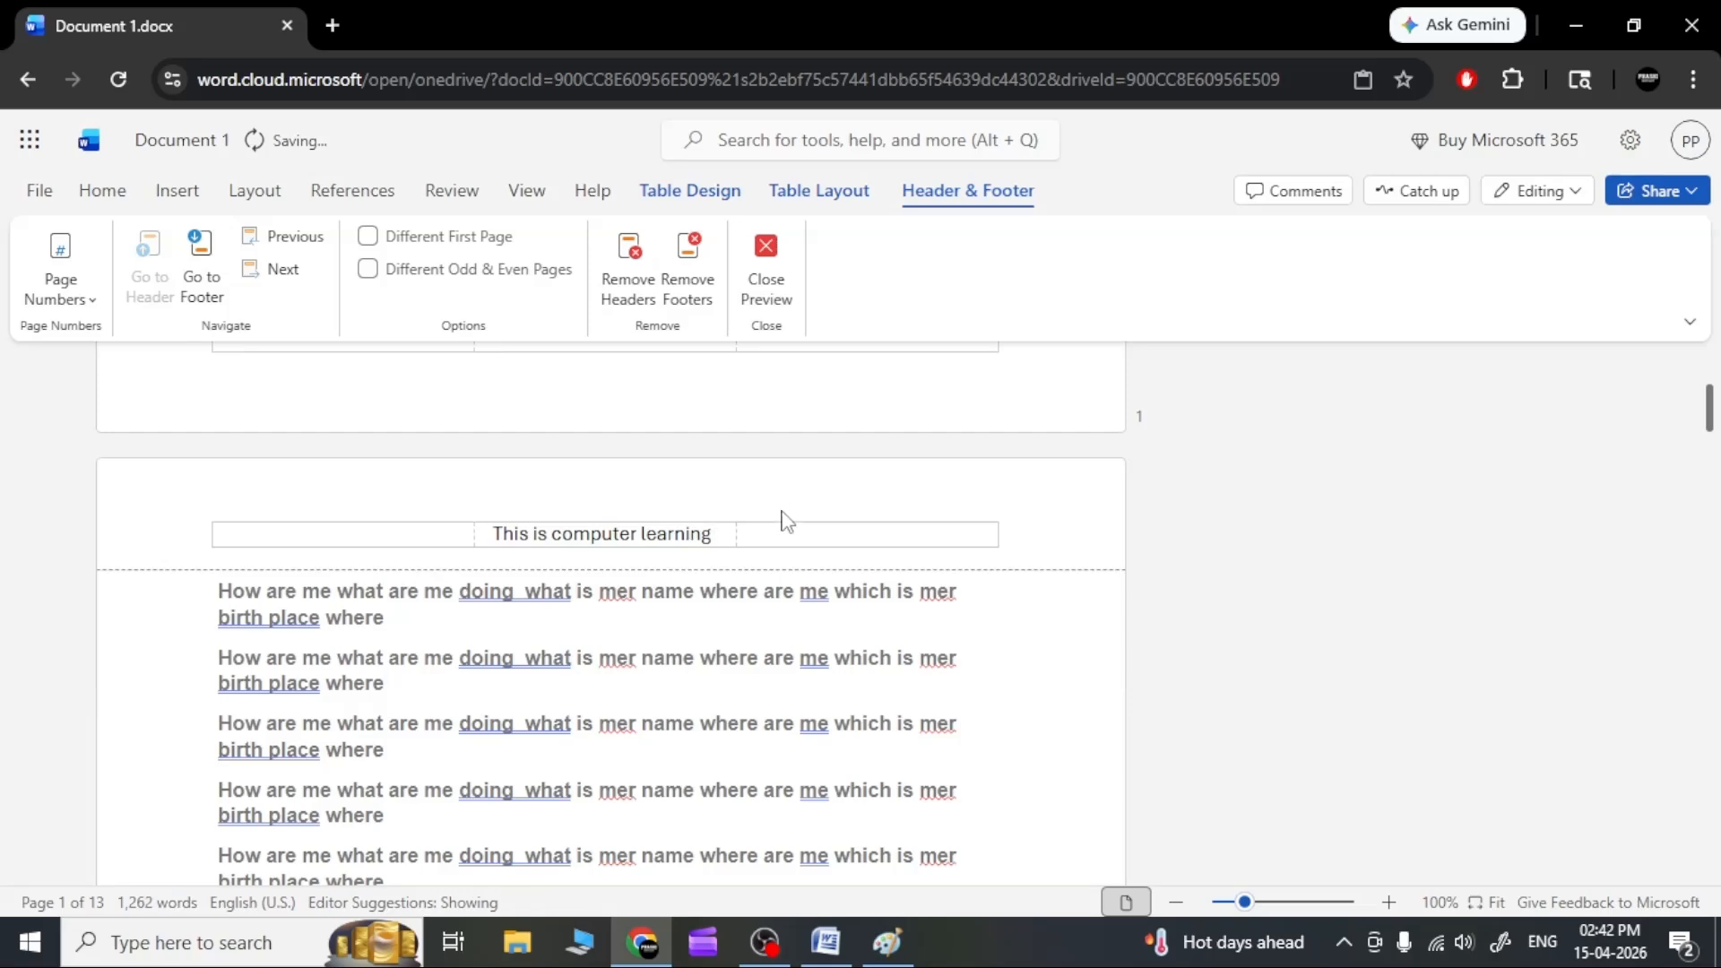
pyautogui.write(' class')
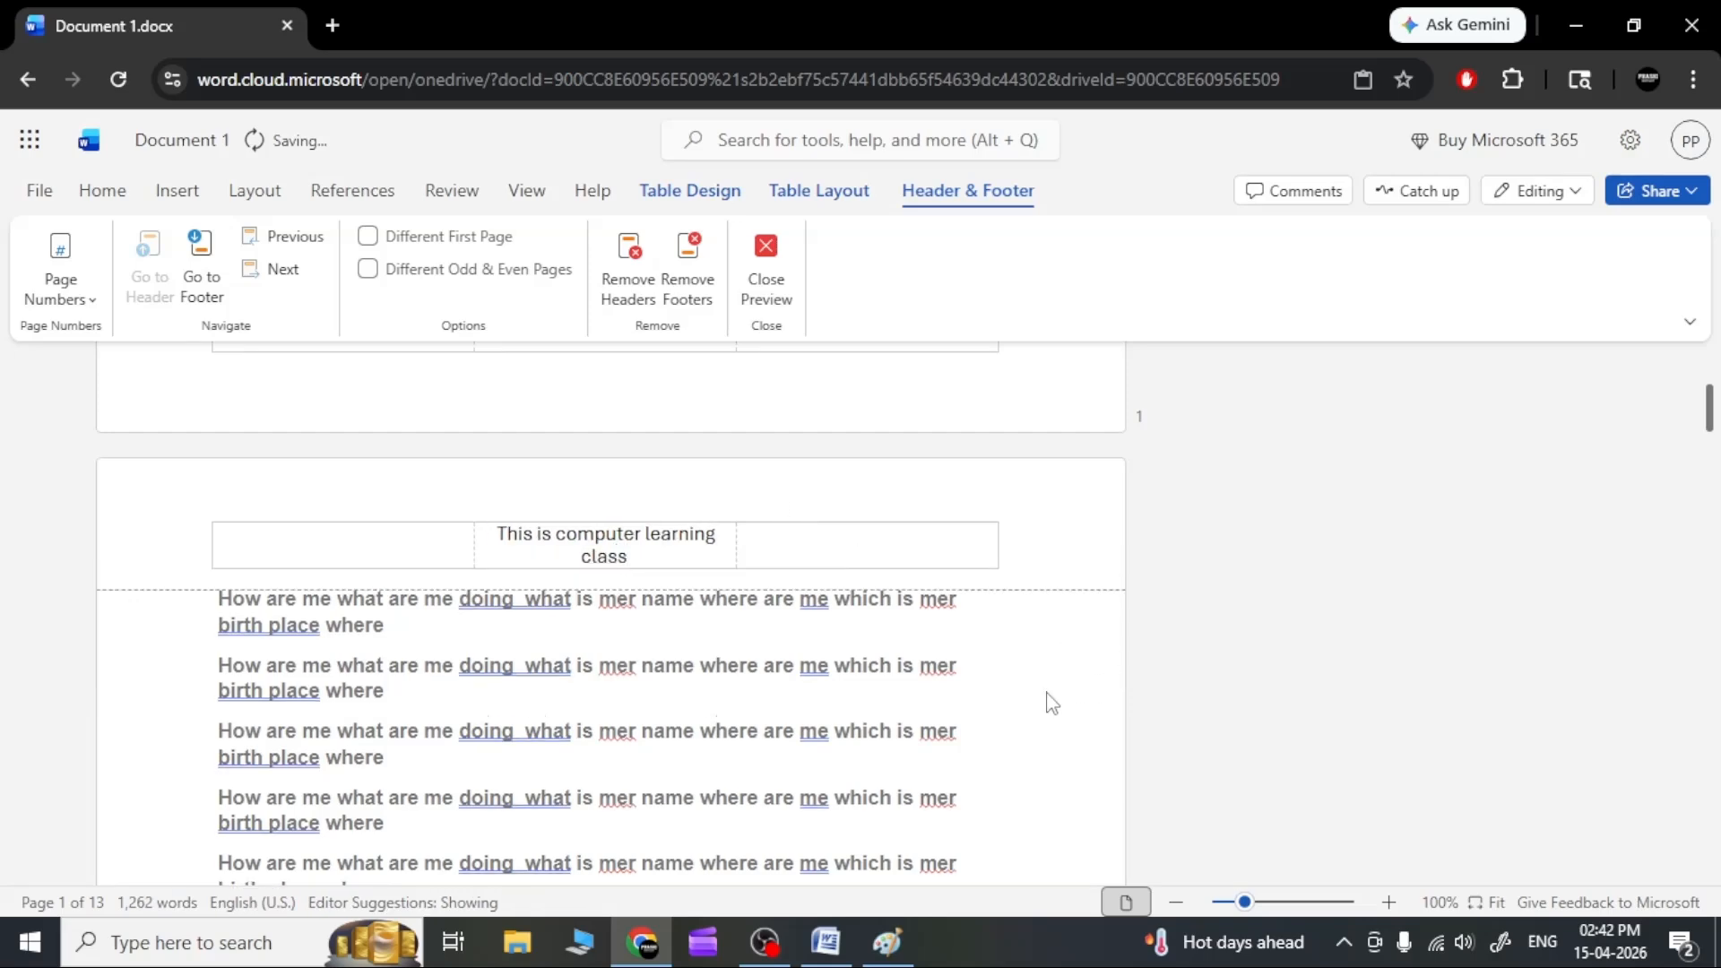
pyautogui.doubleClick(995, 670)
# Look through the first pages to check the header text on each of them.
pyautogui.scroll(3, 776, 650)
pyautogui.scroll(-4, 773, 648)
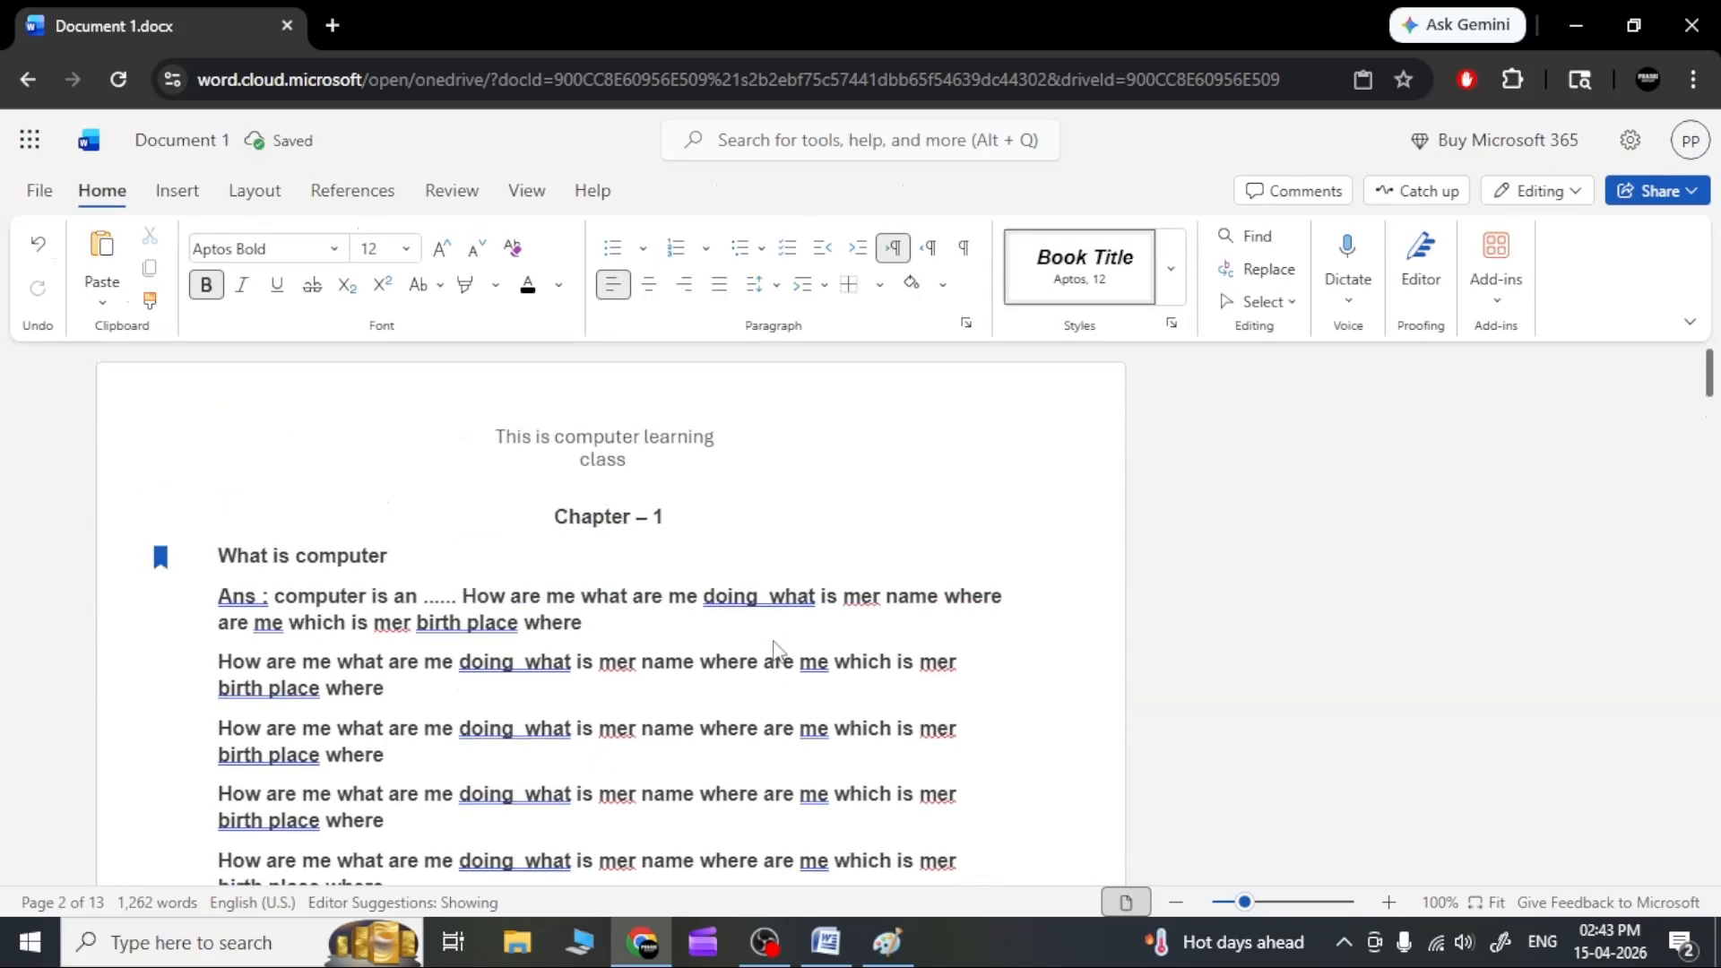
pyautogui.scroll(-10, 708, 521)
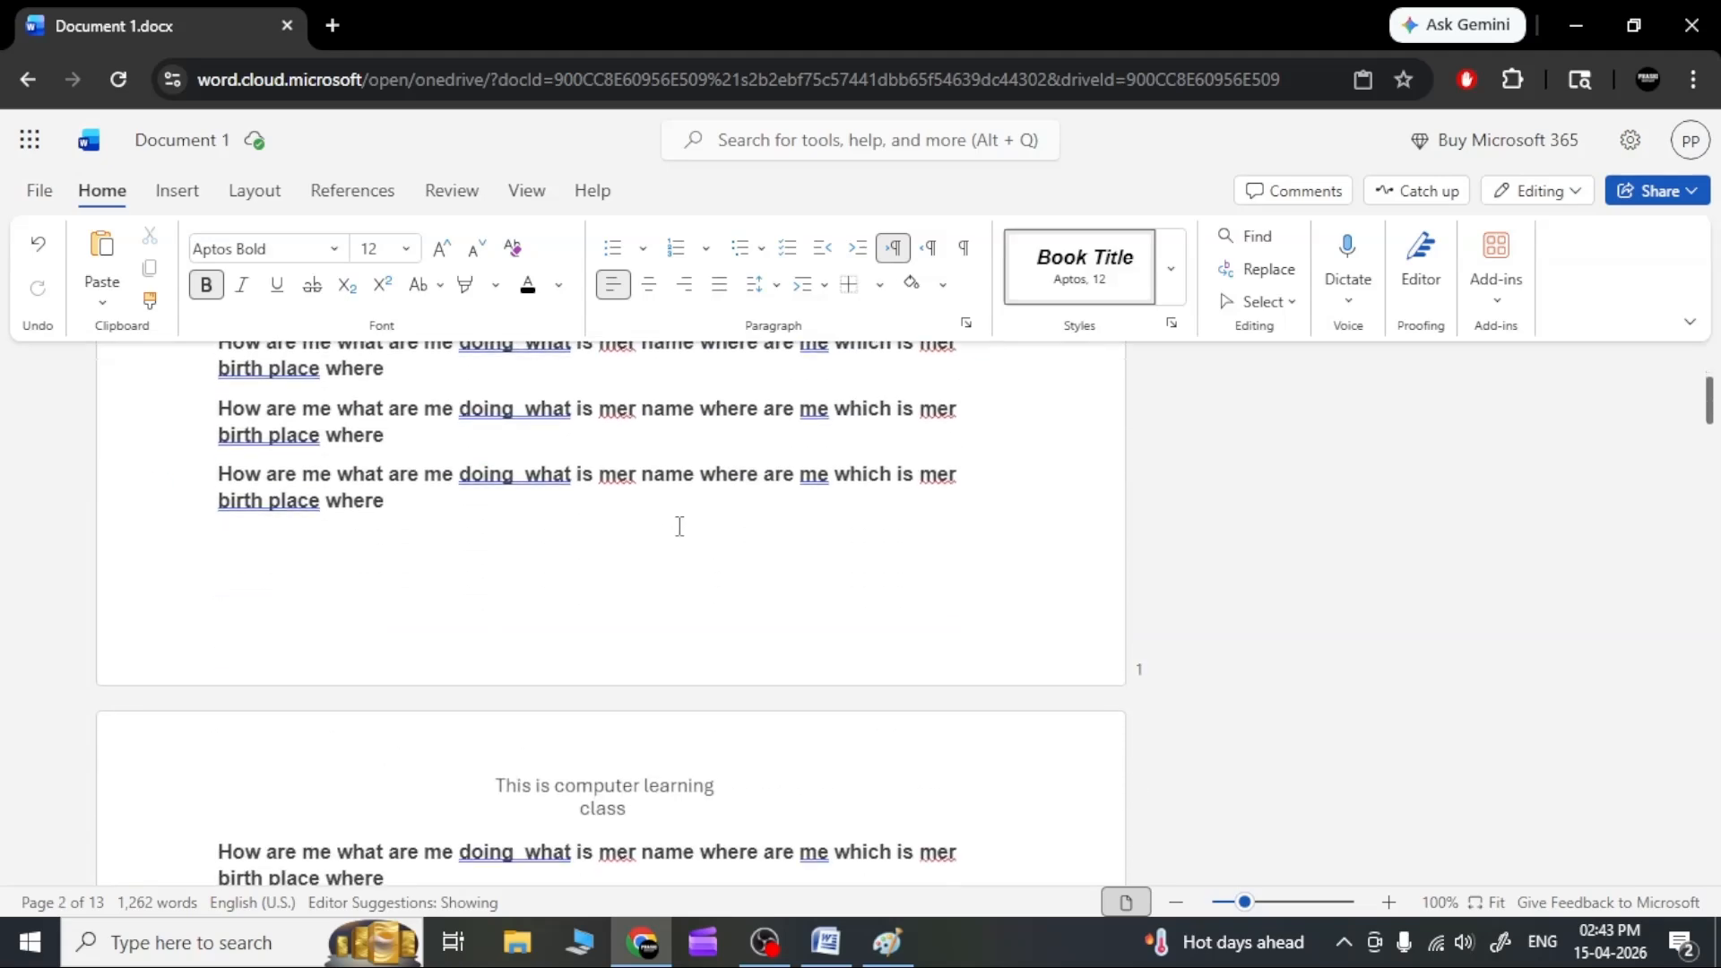
pyautogui.scroll(-5, 834, 762)
pyautogui.scroll(-1, 813, 744)
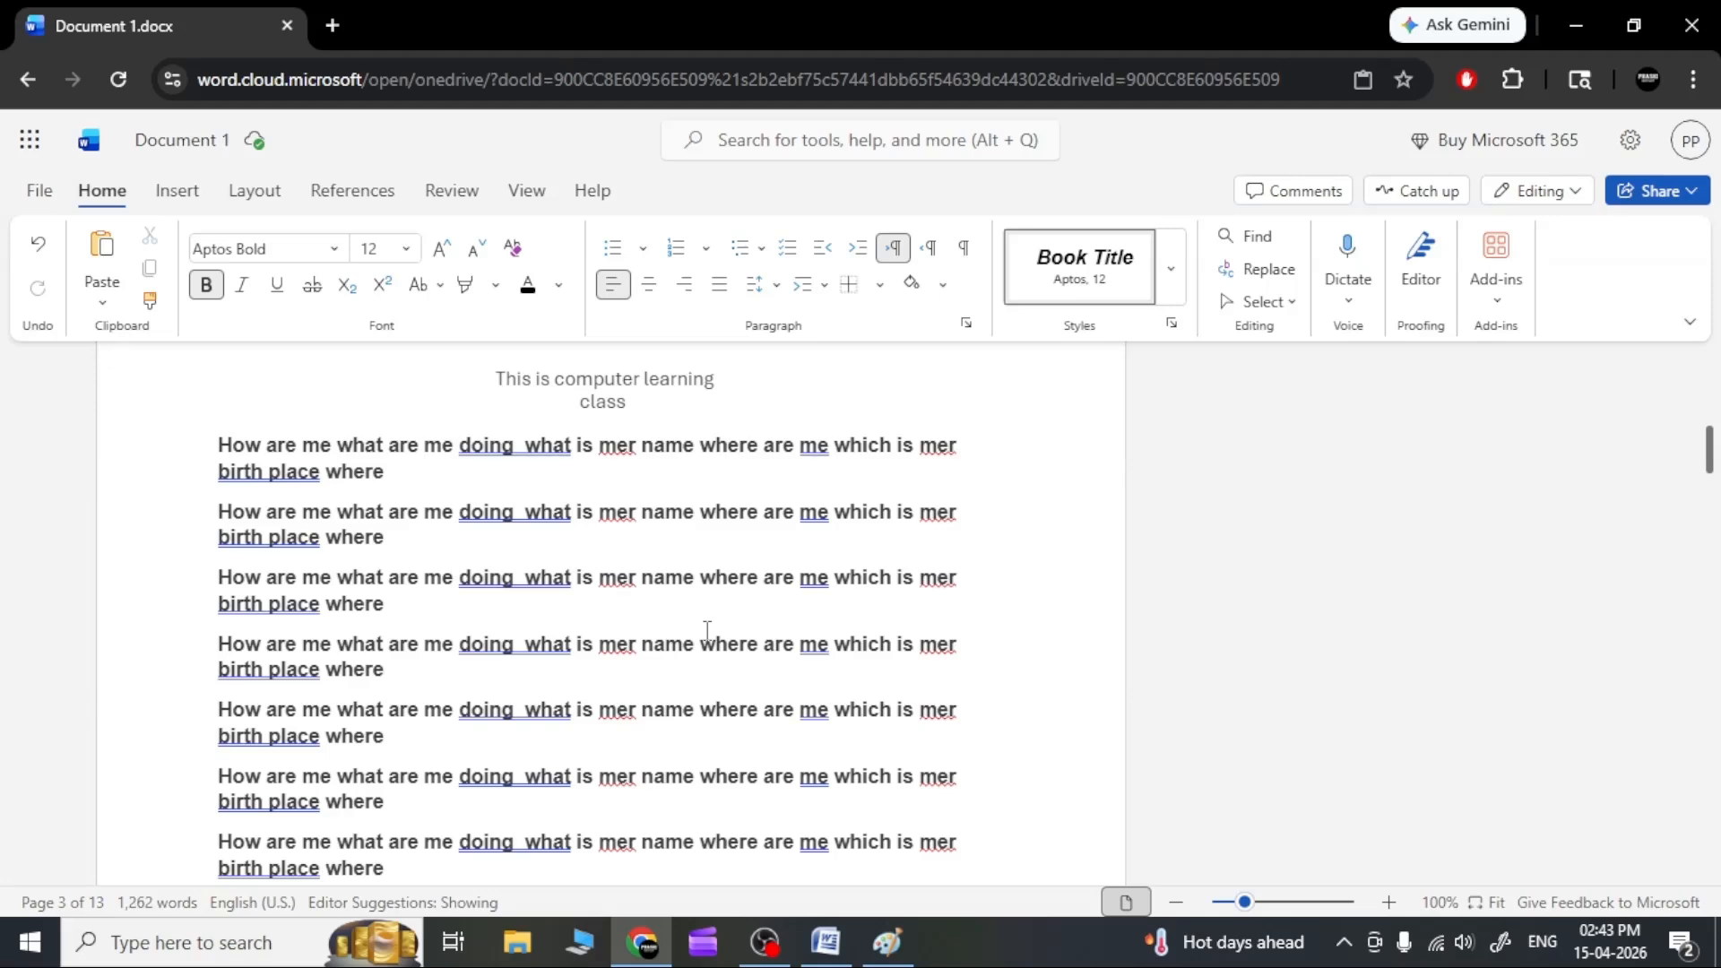
pyautogui.scroll(-2, 707, 631)
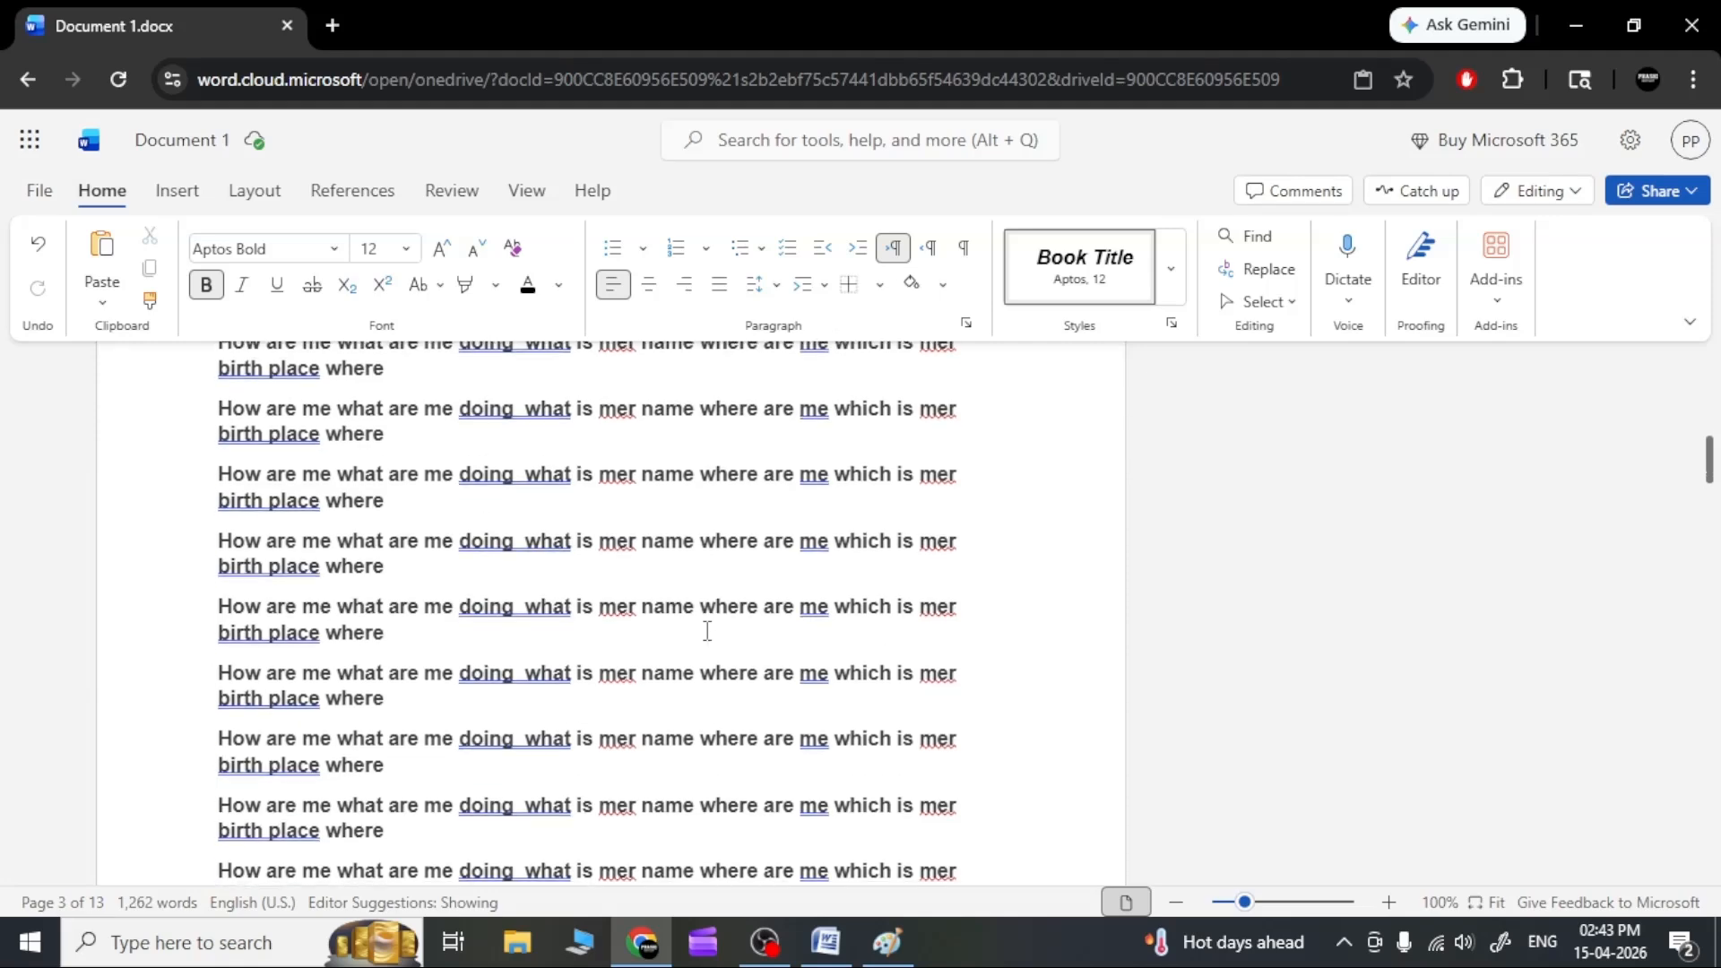
pyautogui.scroll(-8, 659, 755)
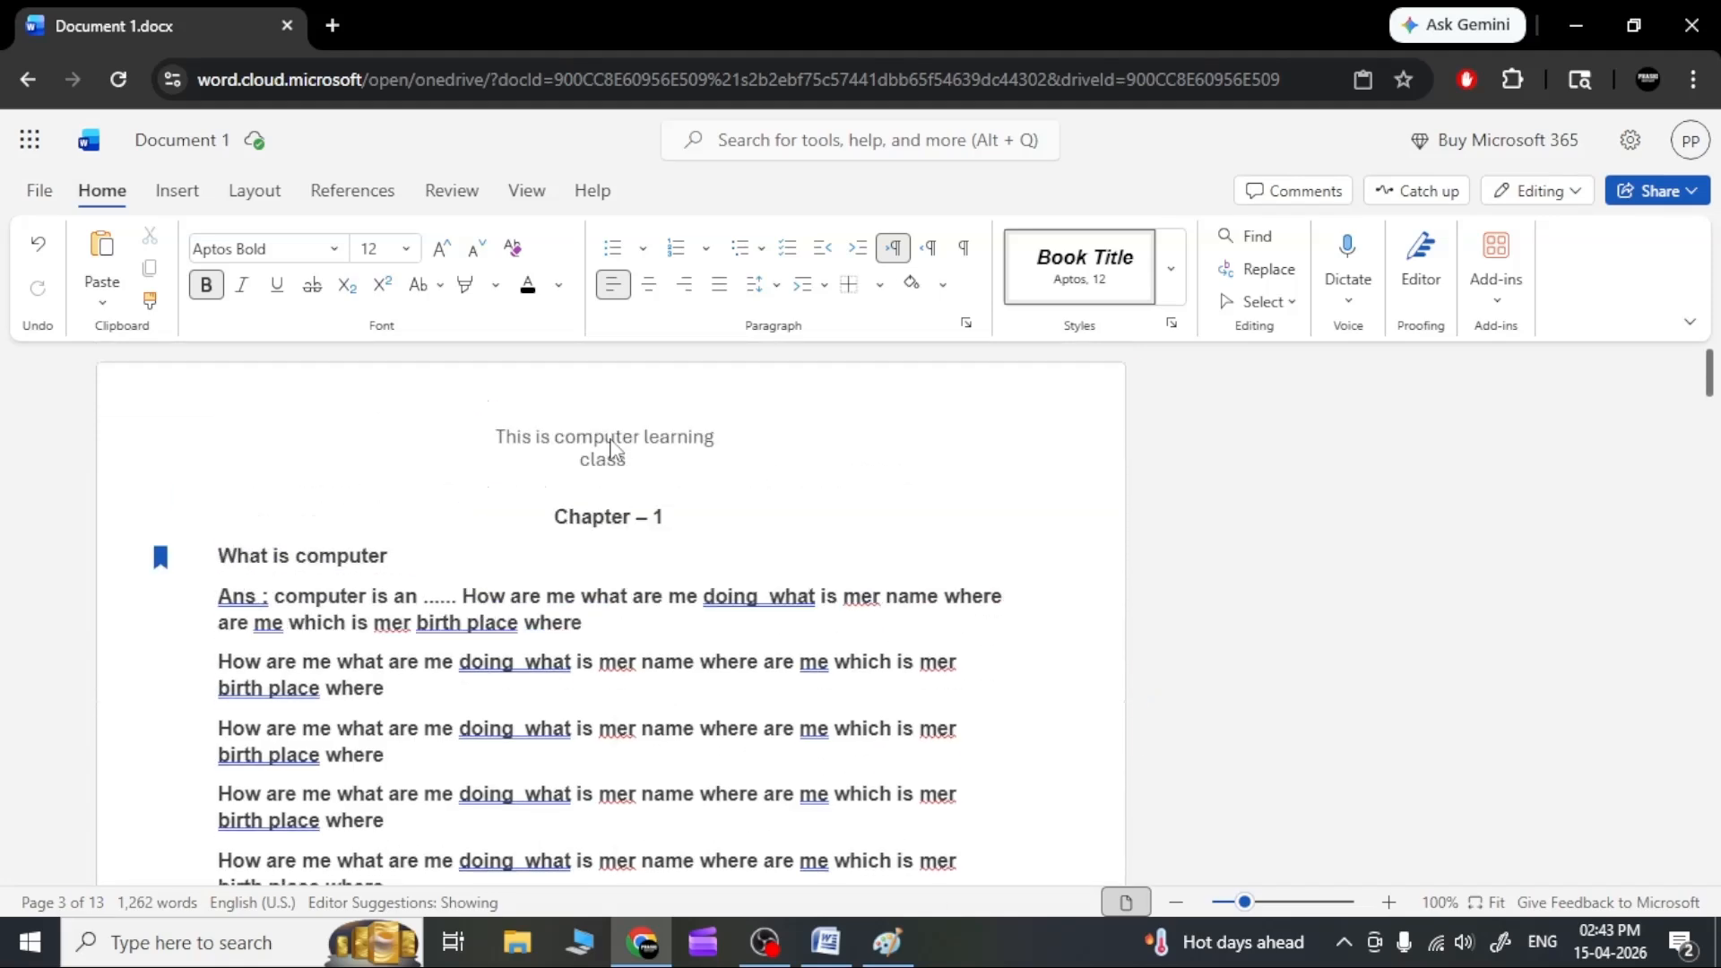
# Enter "This is th end of this page please go go next page" in the centre section of page 1's footer.
pyautogui.doubleClick(604, 449)
pyautogui.scroll(5, 628, 615)
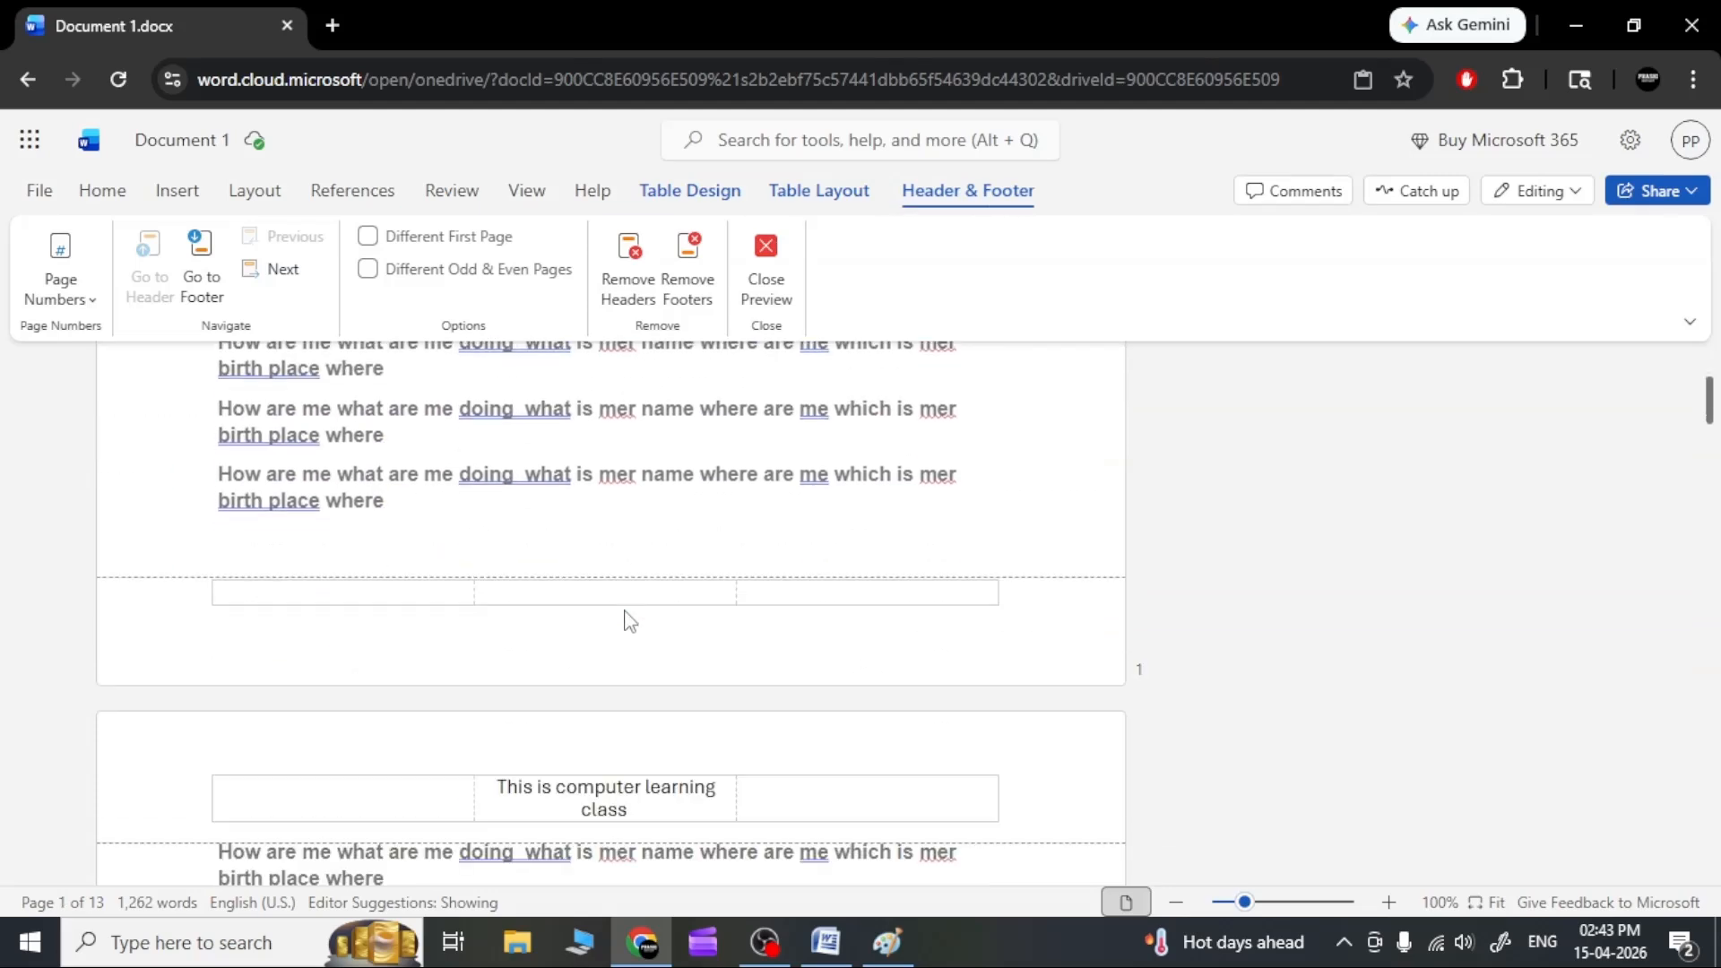
pyautogui.click(571, 596)
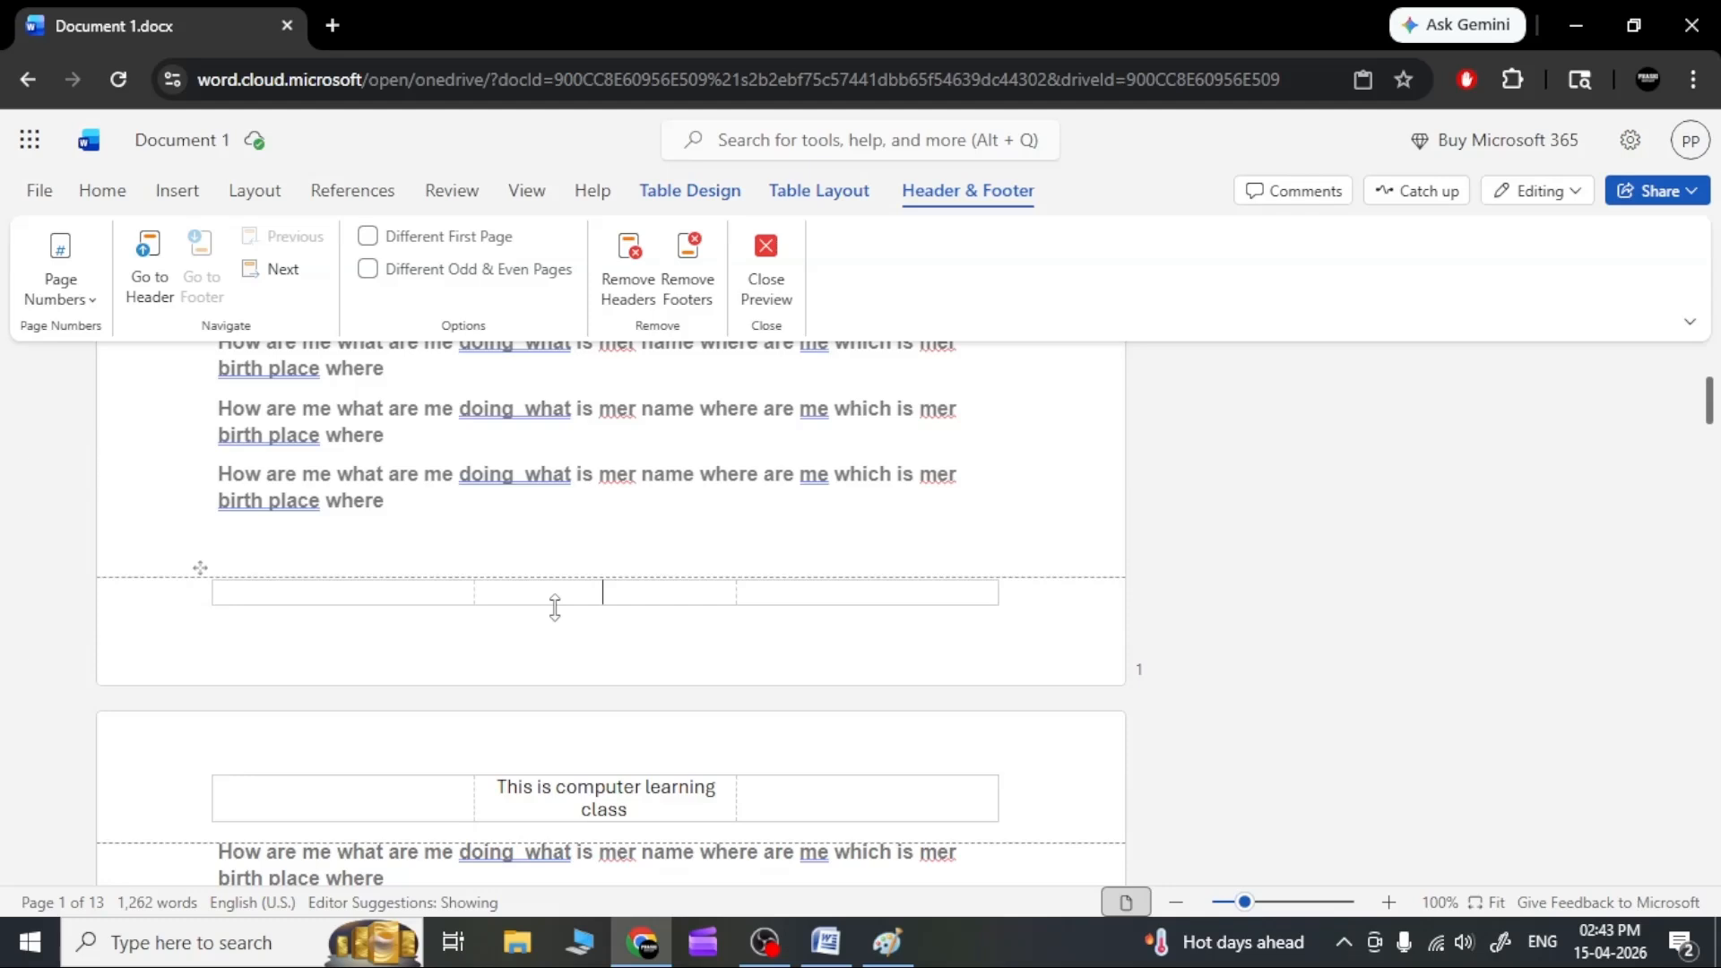
pyautogui.write('This is th end of this')
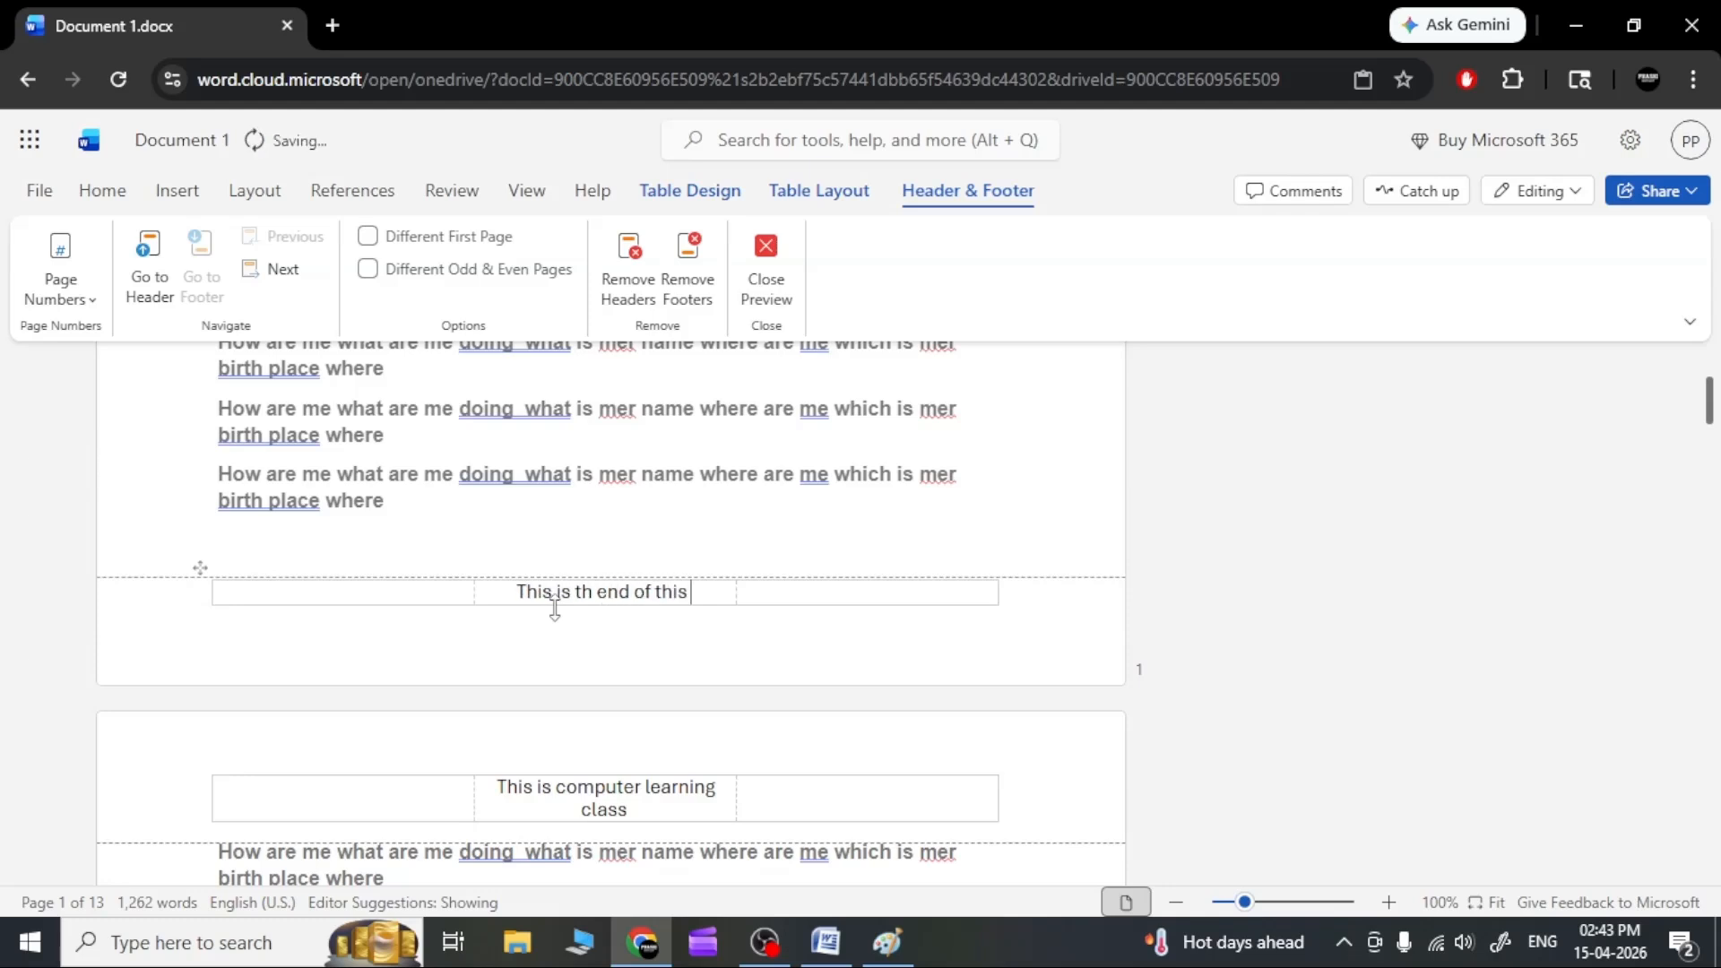
pyautogui.write(' page please ')
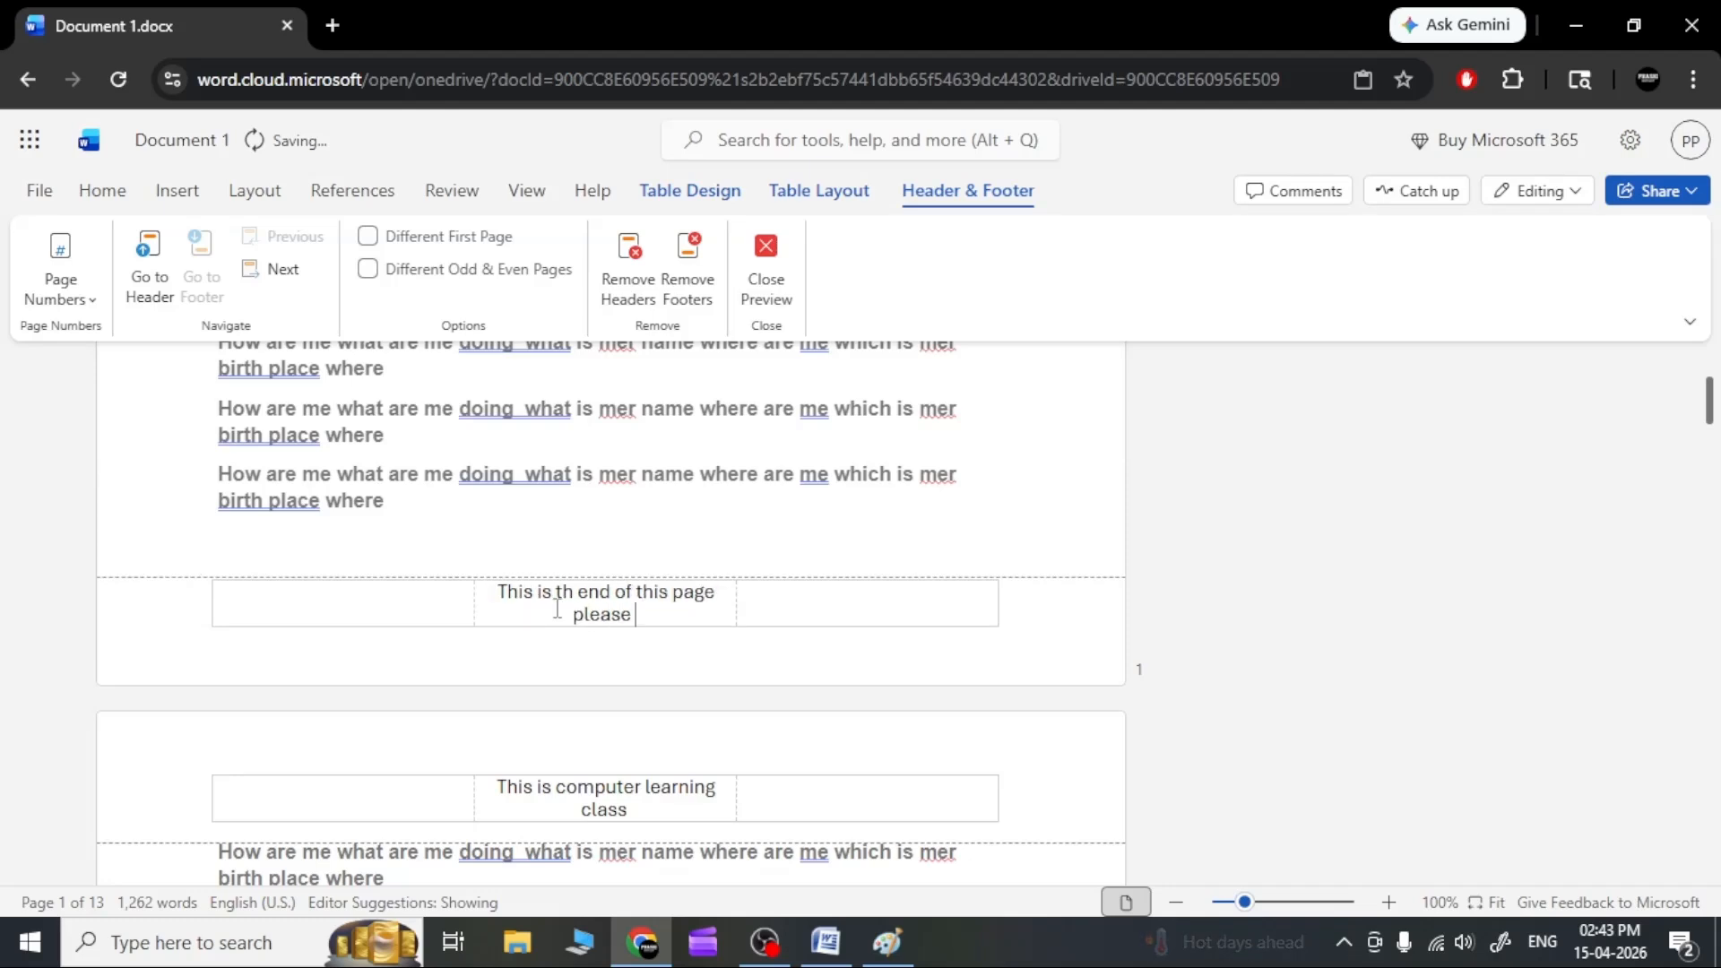
pyautogui.write('go g')
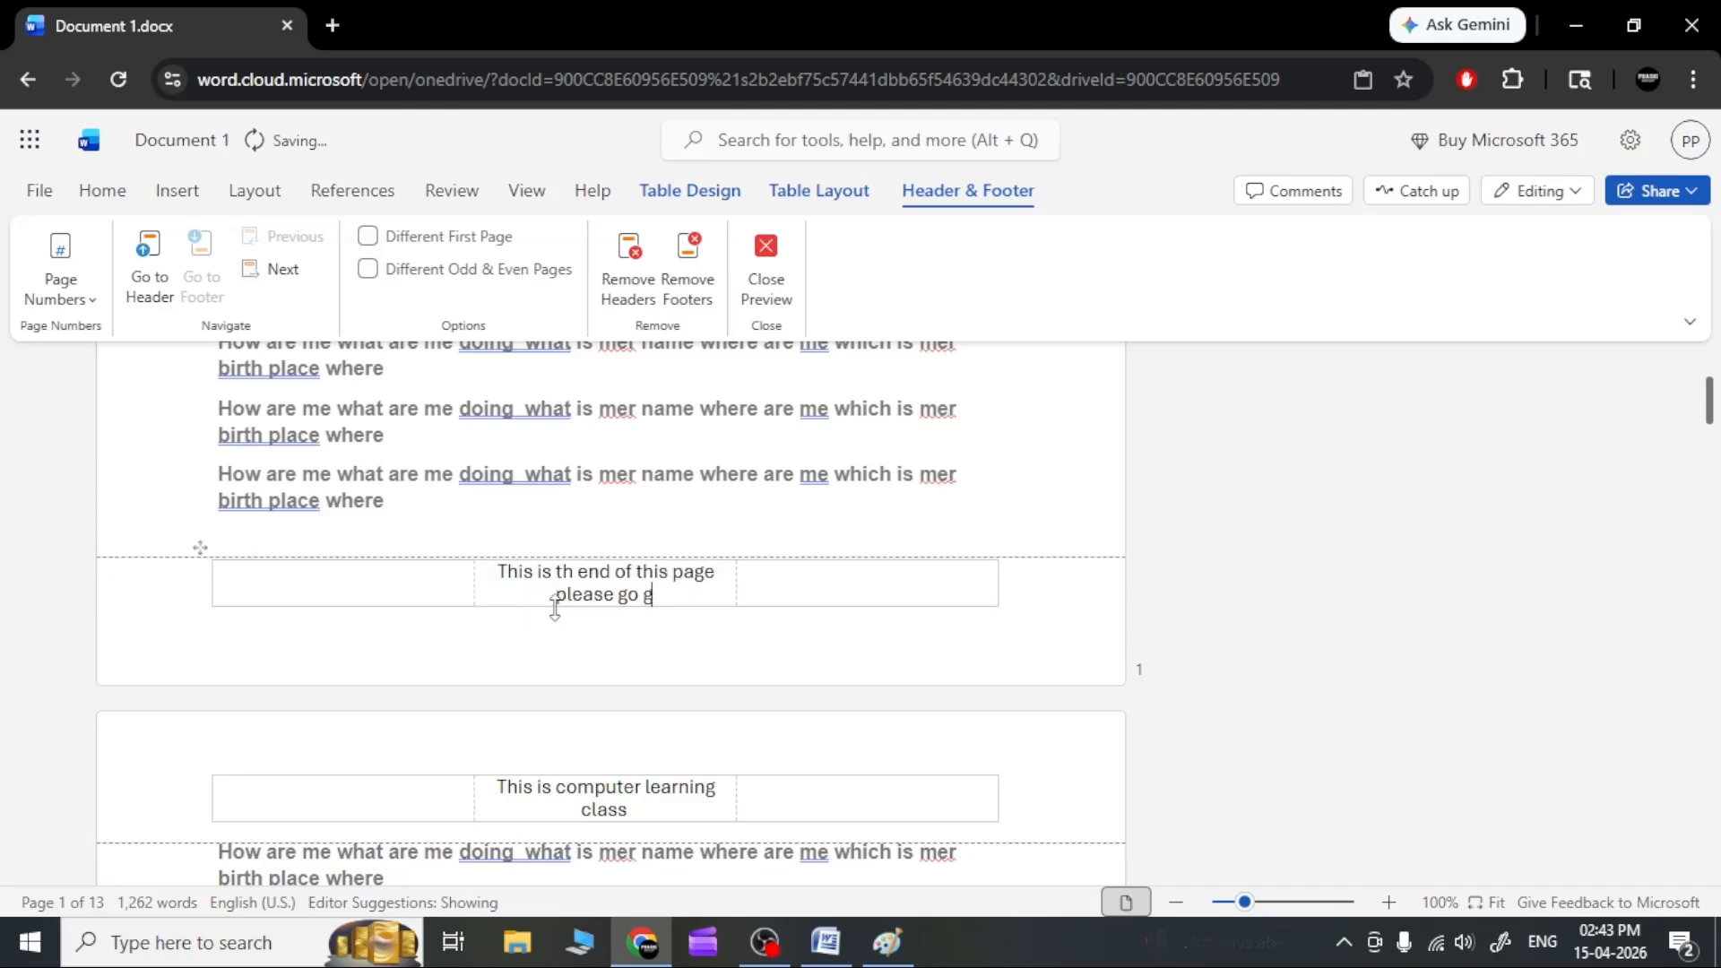
pyautogui.write('o next page')
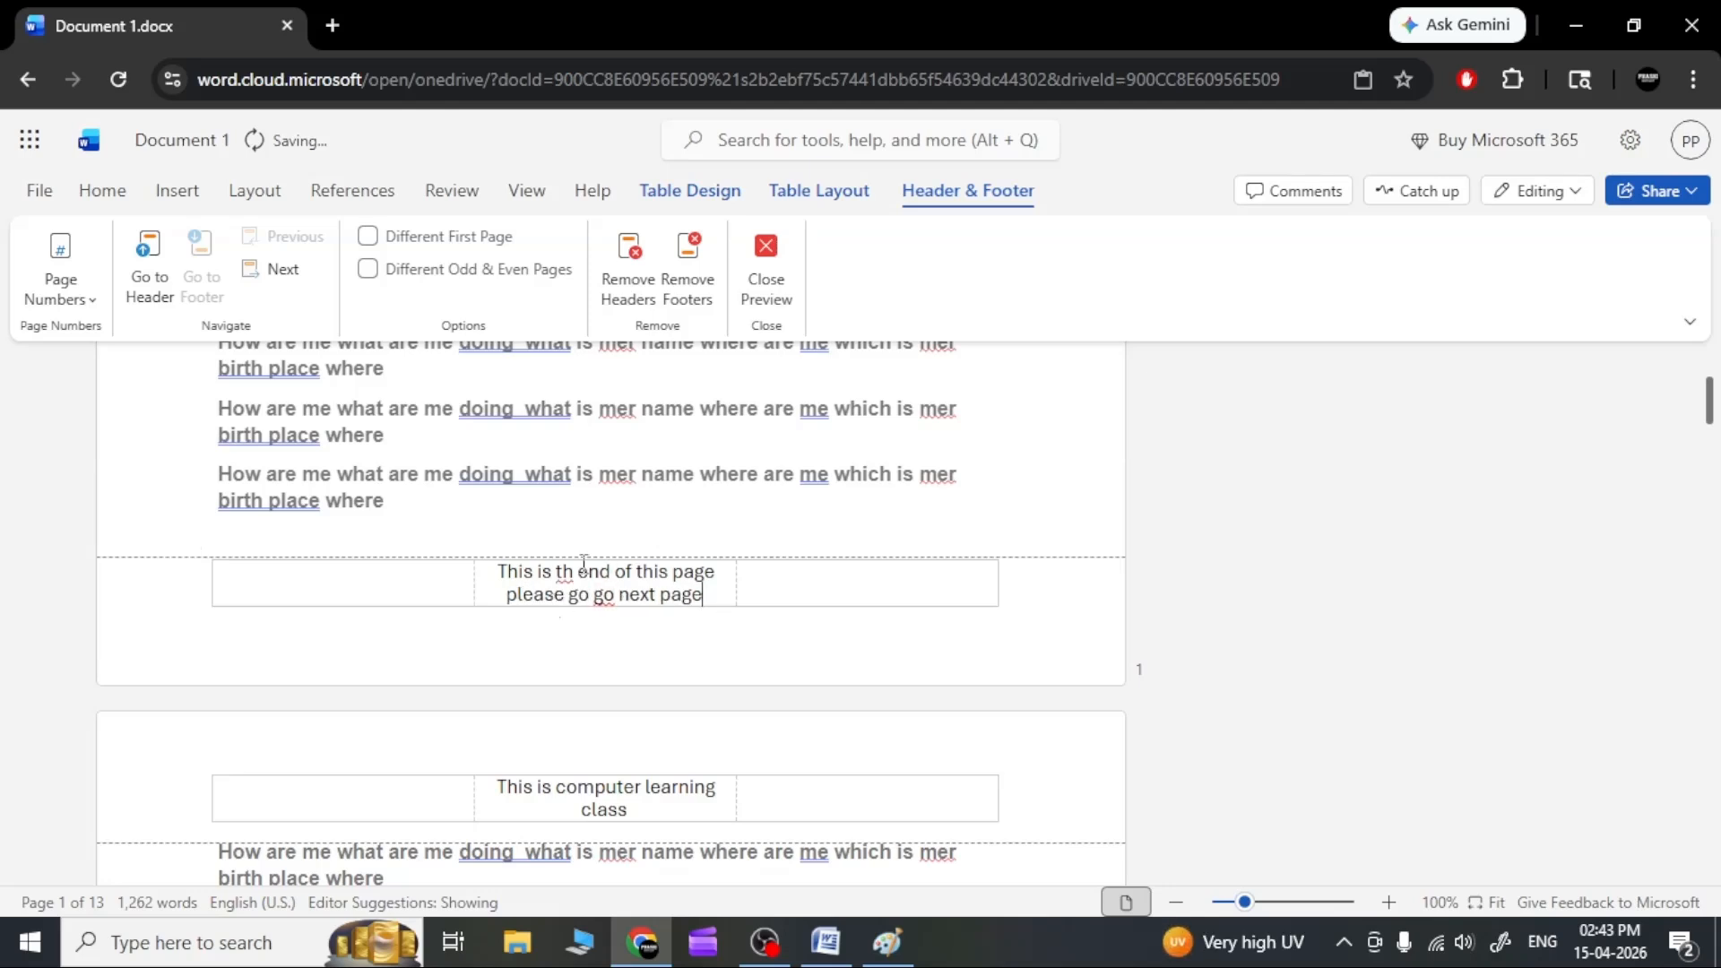
# Correct "th" to "the" in the footer text, return to the body text and check the footer on page 2.
pyautogui.click(570, 572)
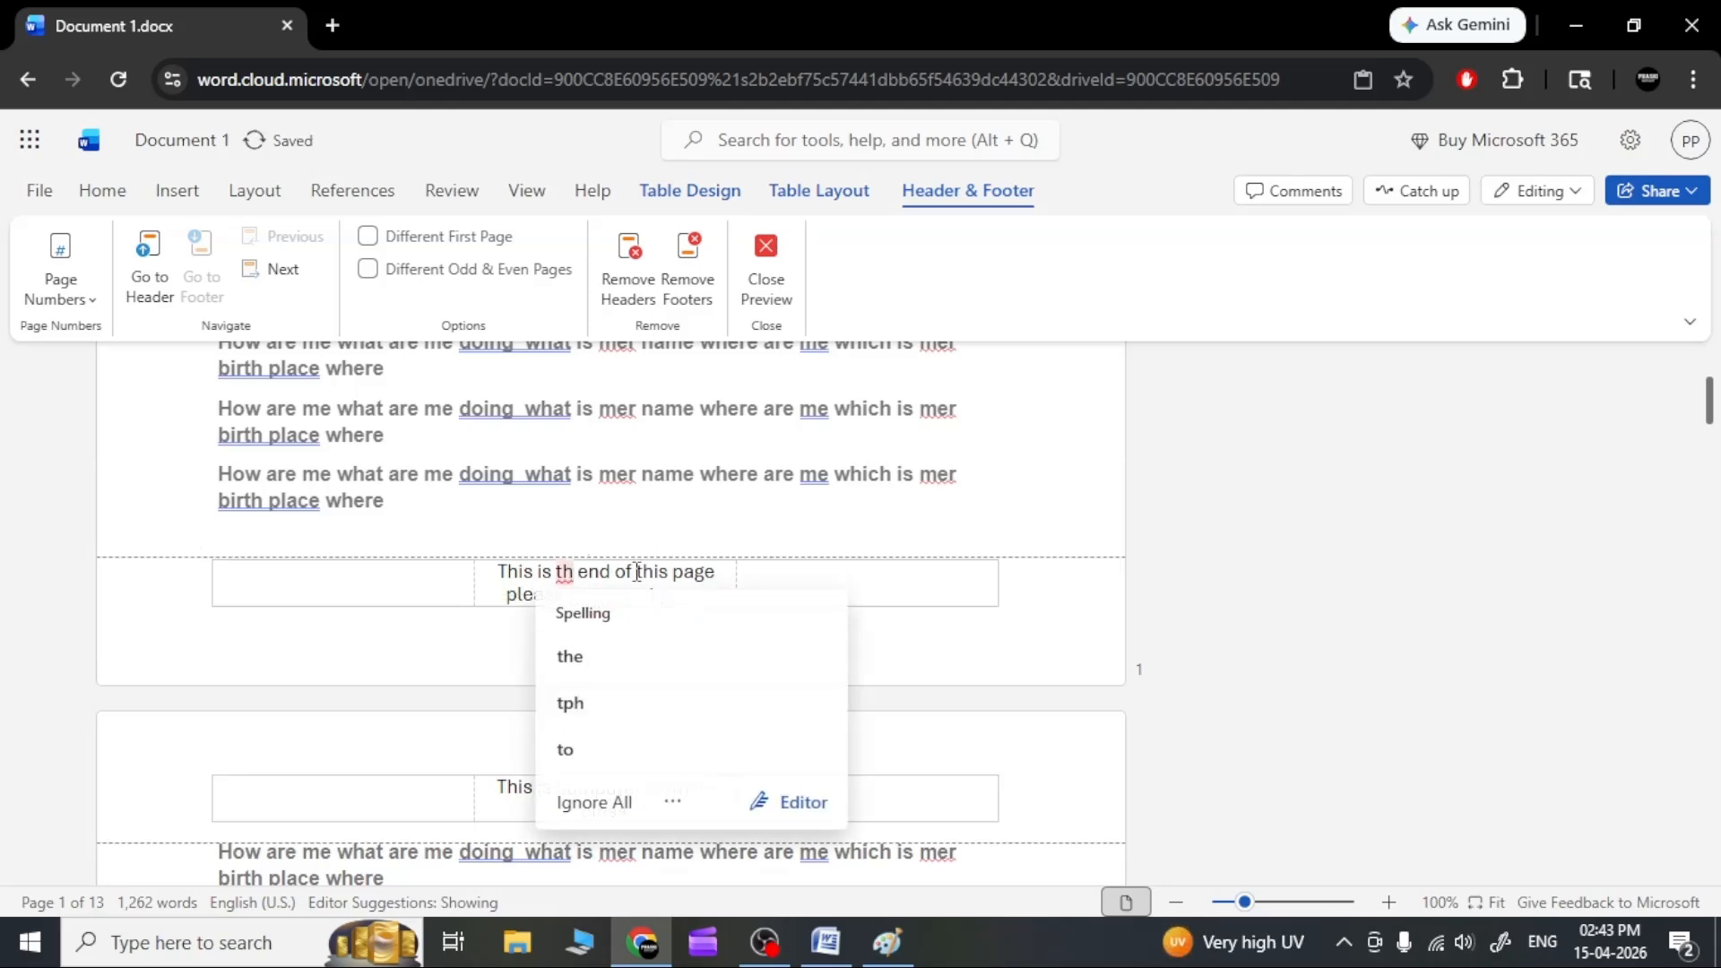
pyautogui.press('Return')
pyautogui.doubleClick(953, 496)
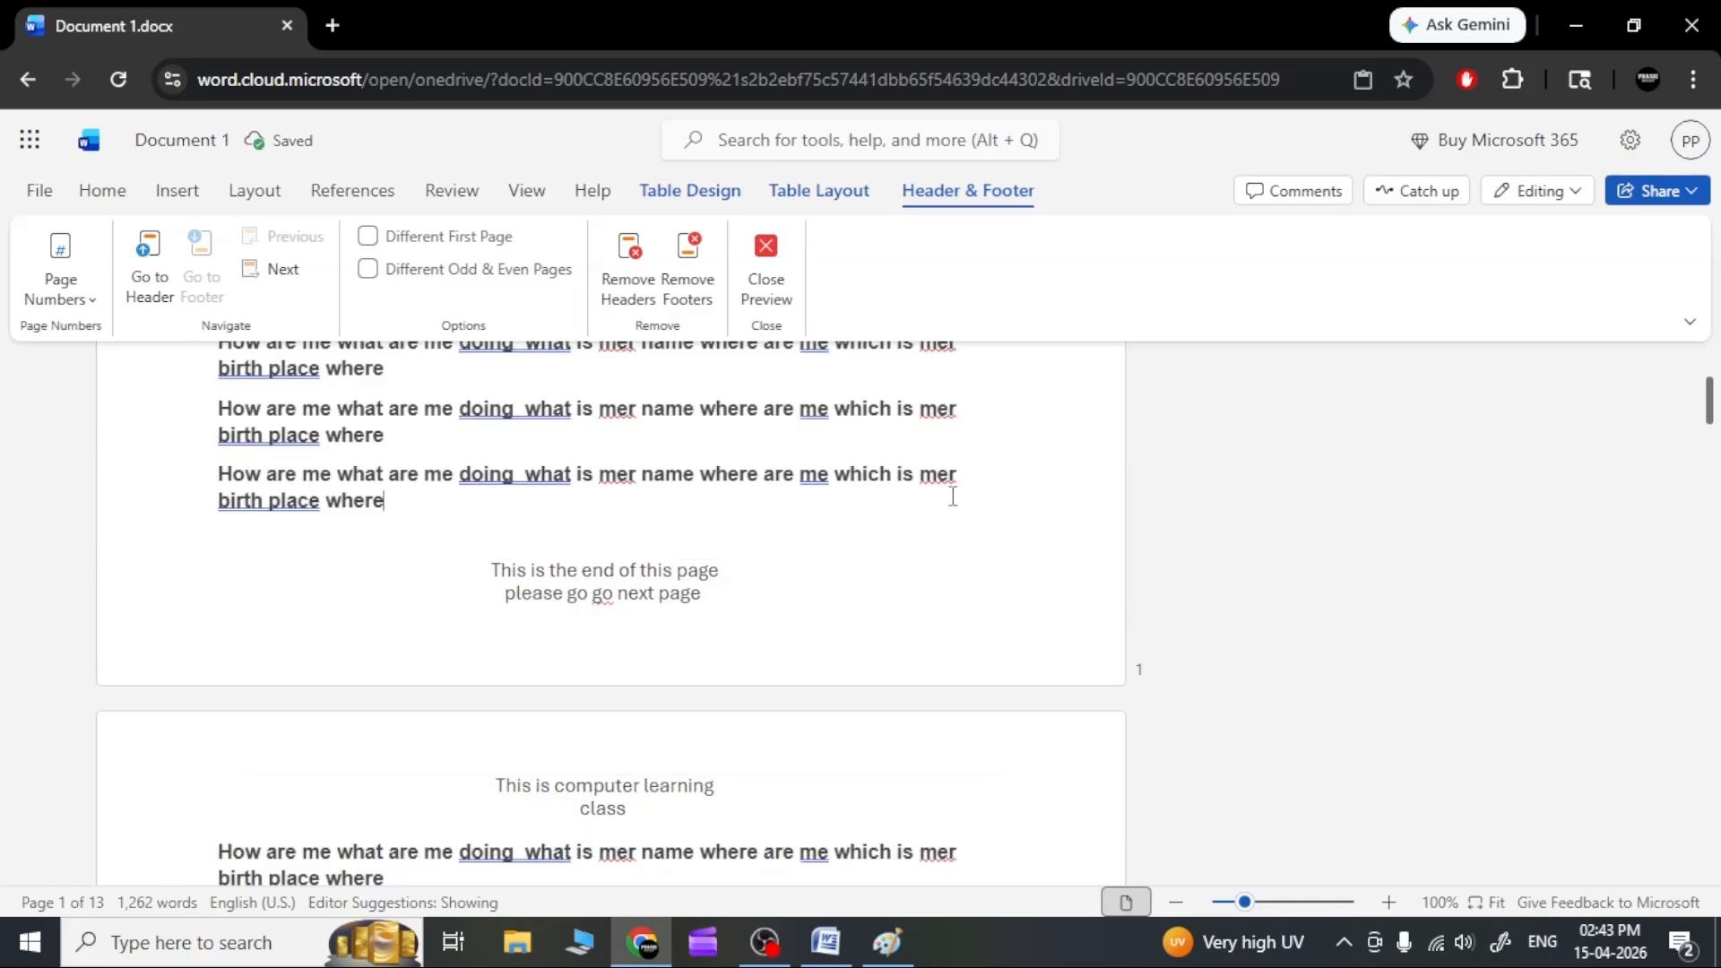
pyautogui.scroll(-10, 708, 632)
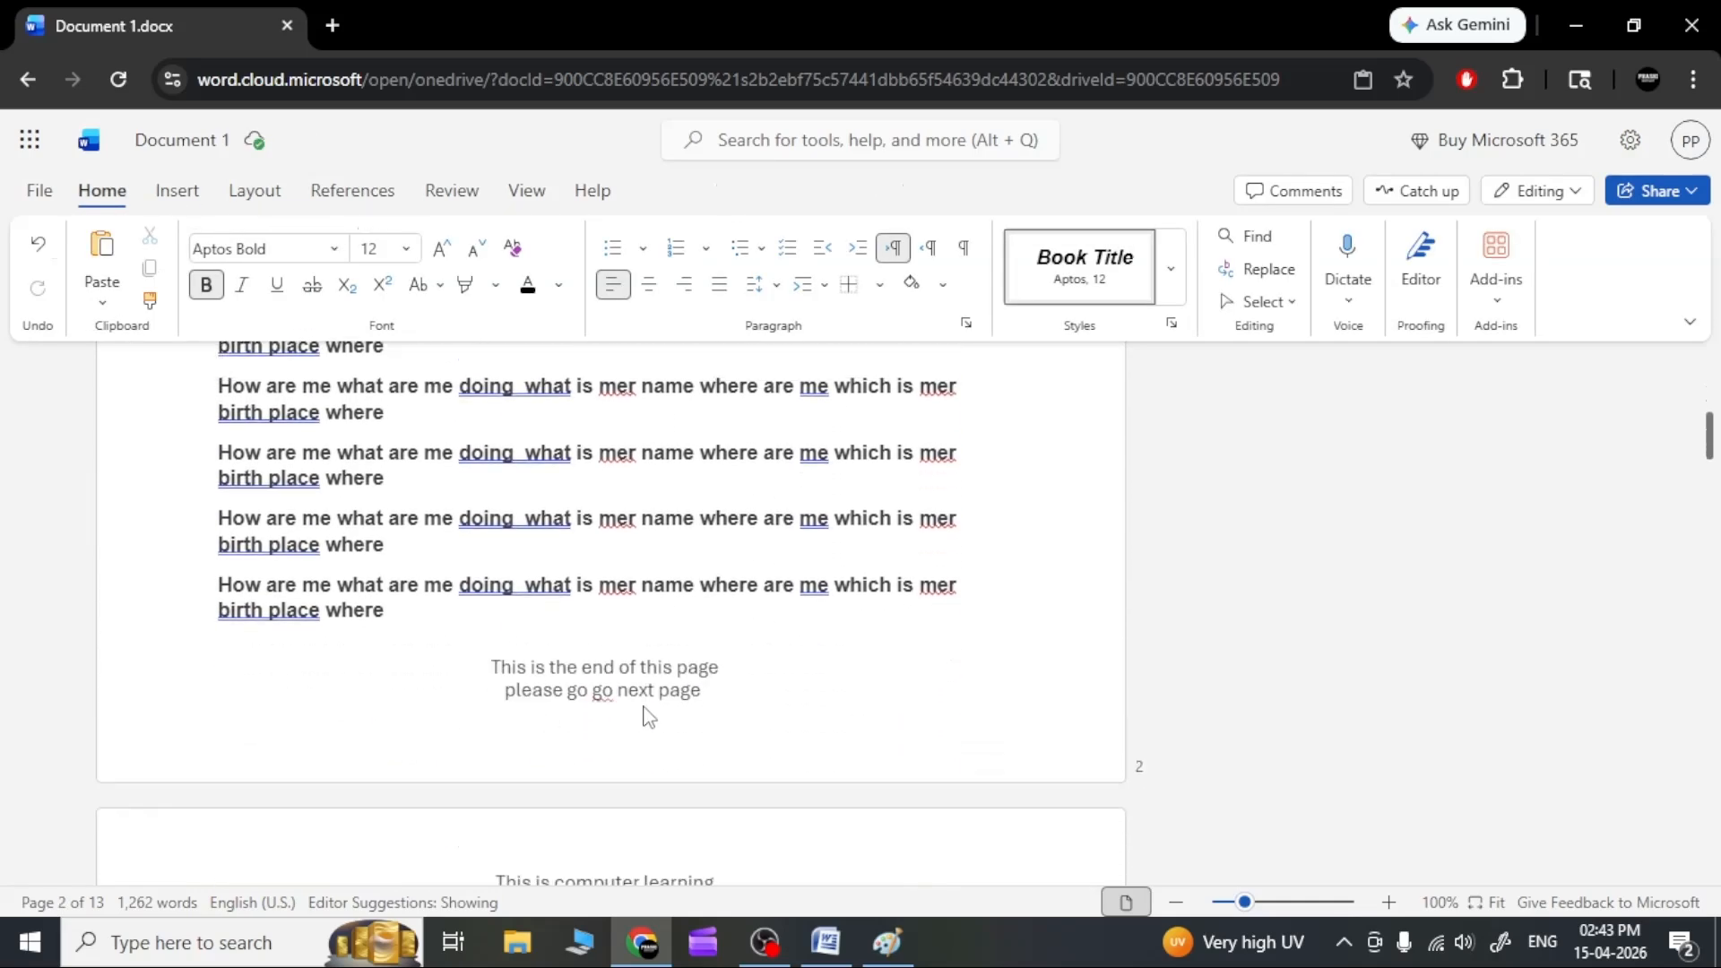
# Add three blank lines after the first paragraph on page 3 to make room for an equation.
pyautogui.click(189, 199)
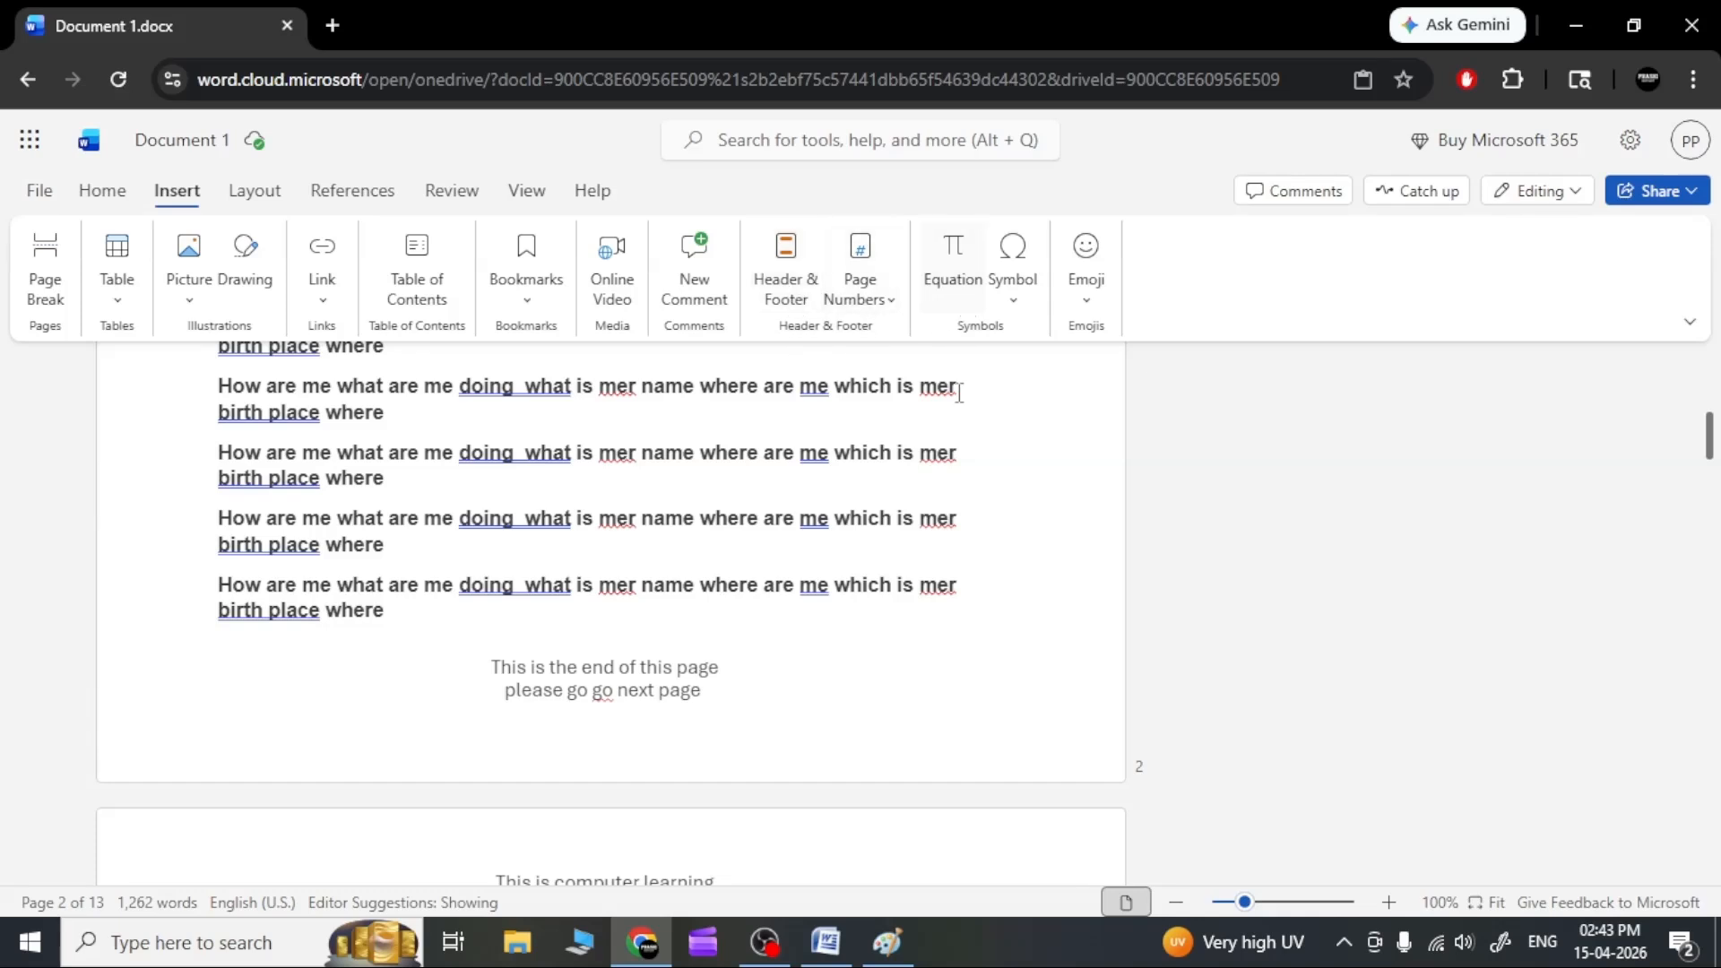
pyautogui.scroll(-5, 933, 528)
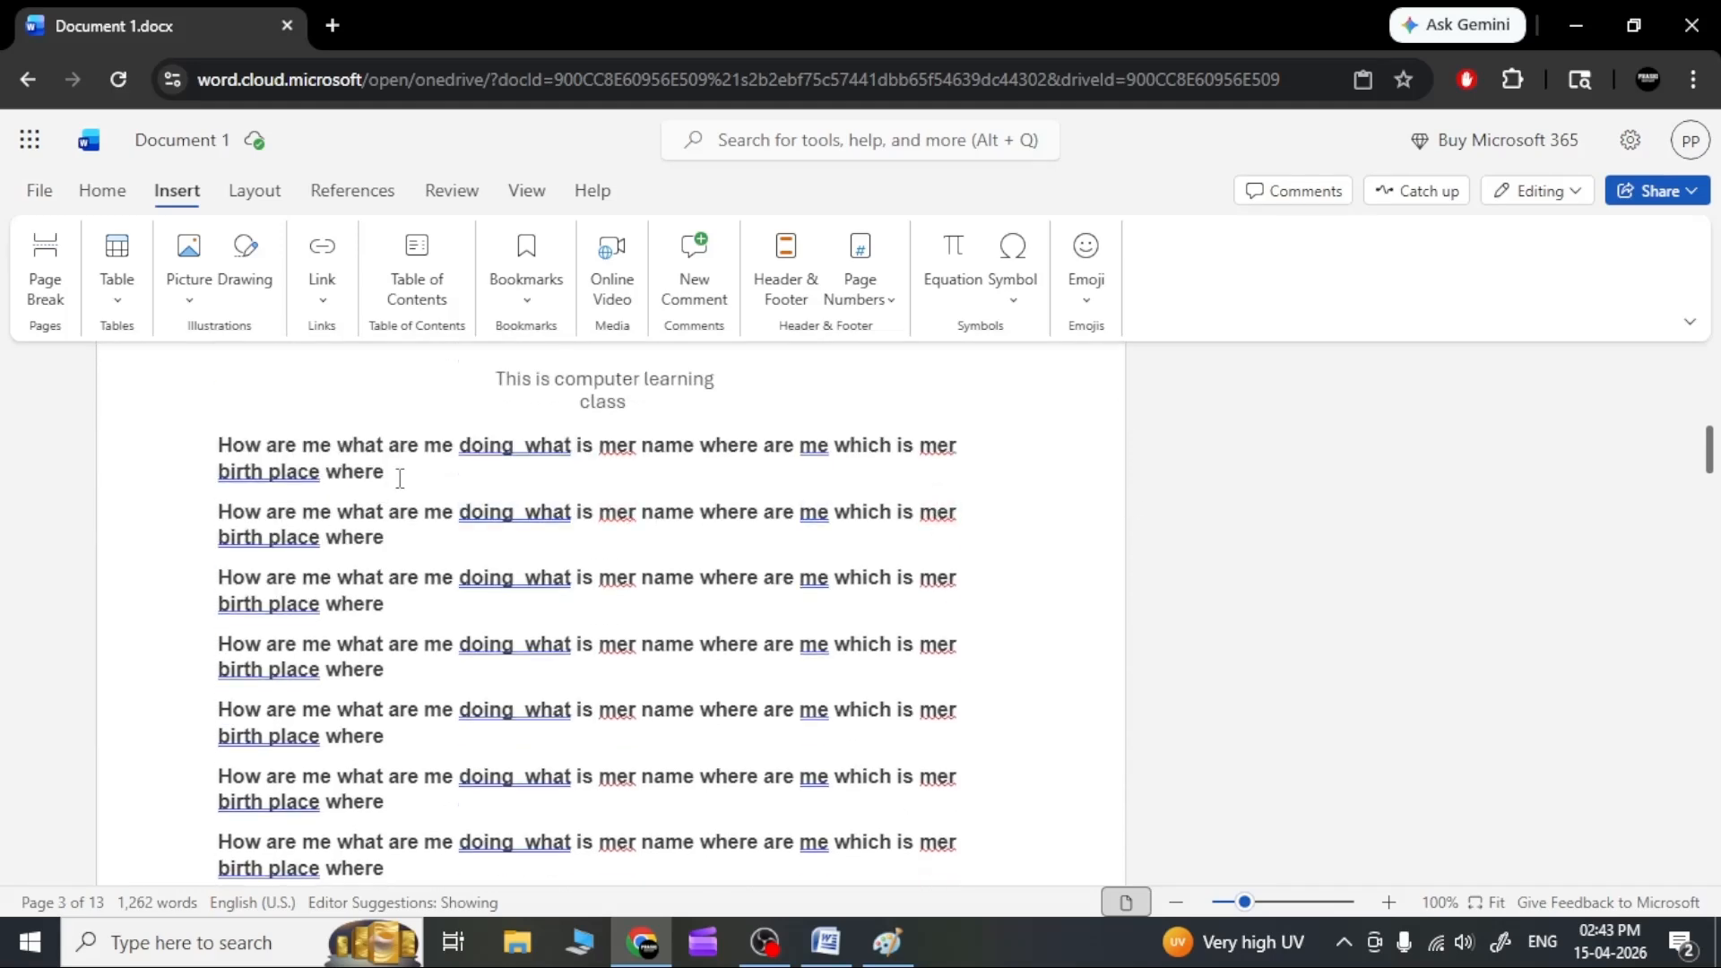
pyautogui.click(409, 467)
pyautogui.press('Return')
pyautogui.press('Return')
pyautogui.press('Return')
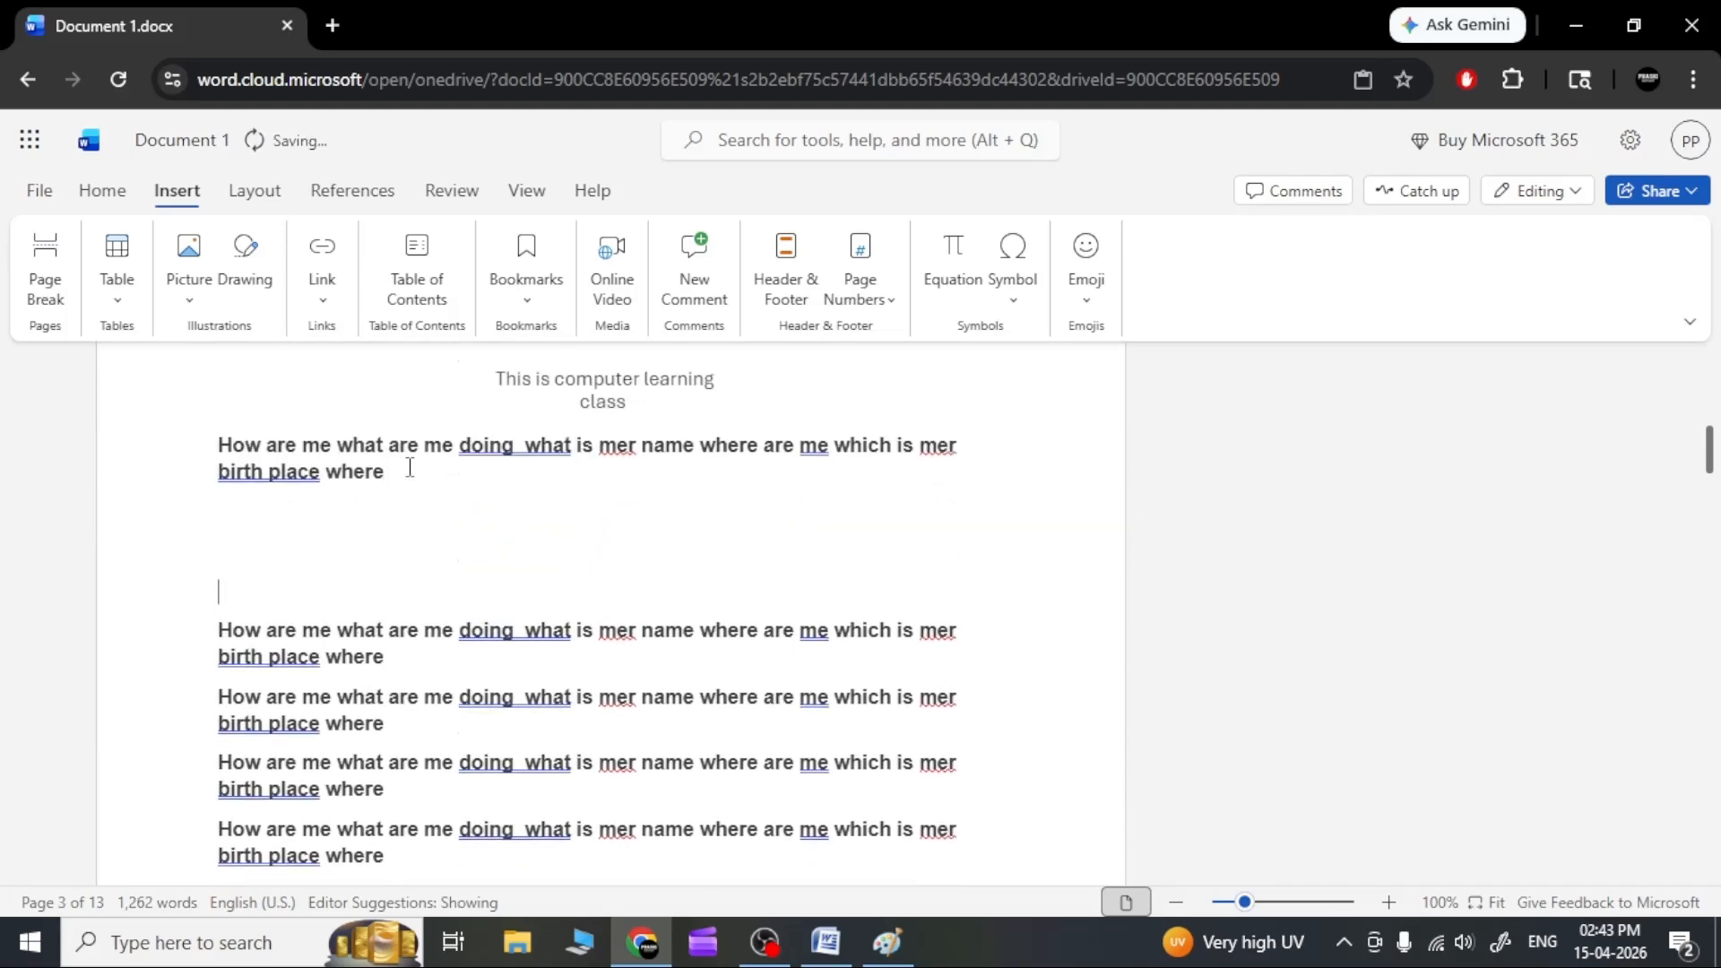
# Open the equation editor and compose the equation "= ≠ × ÷ ! <" from the basic math symbols.
pyautogui.click(955, 292)
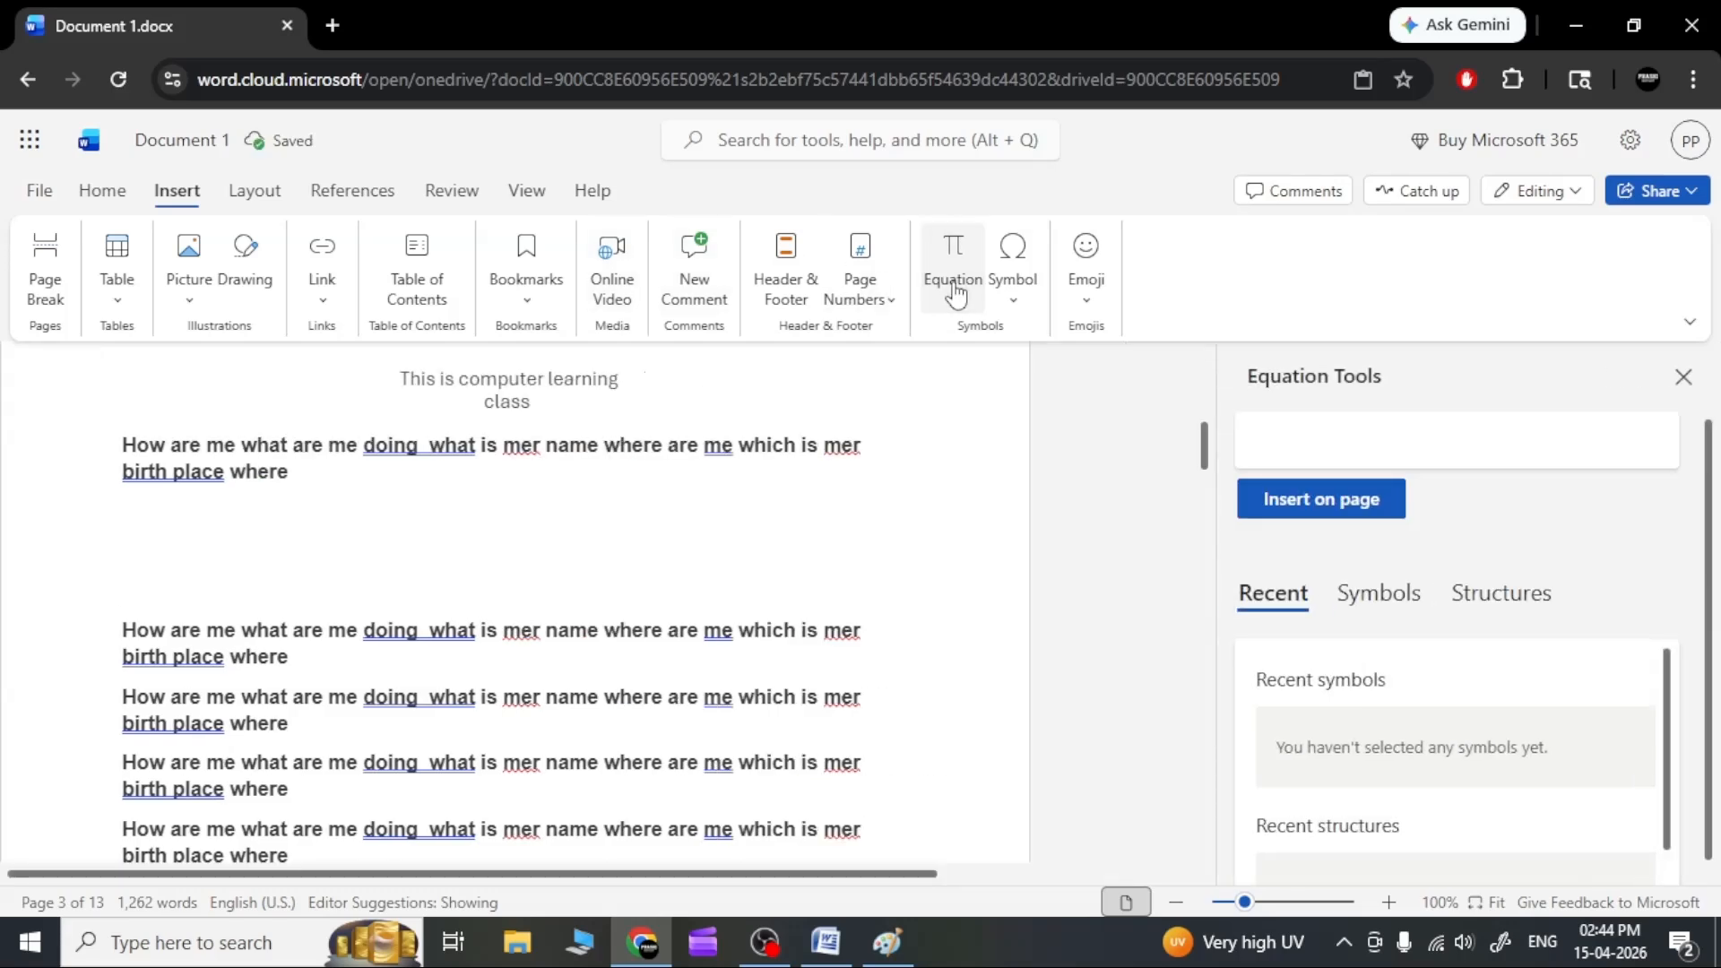
pyautogui.click(1380, 596)
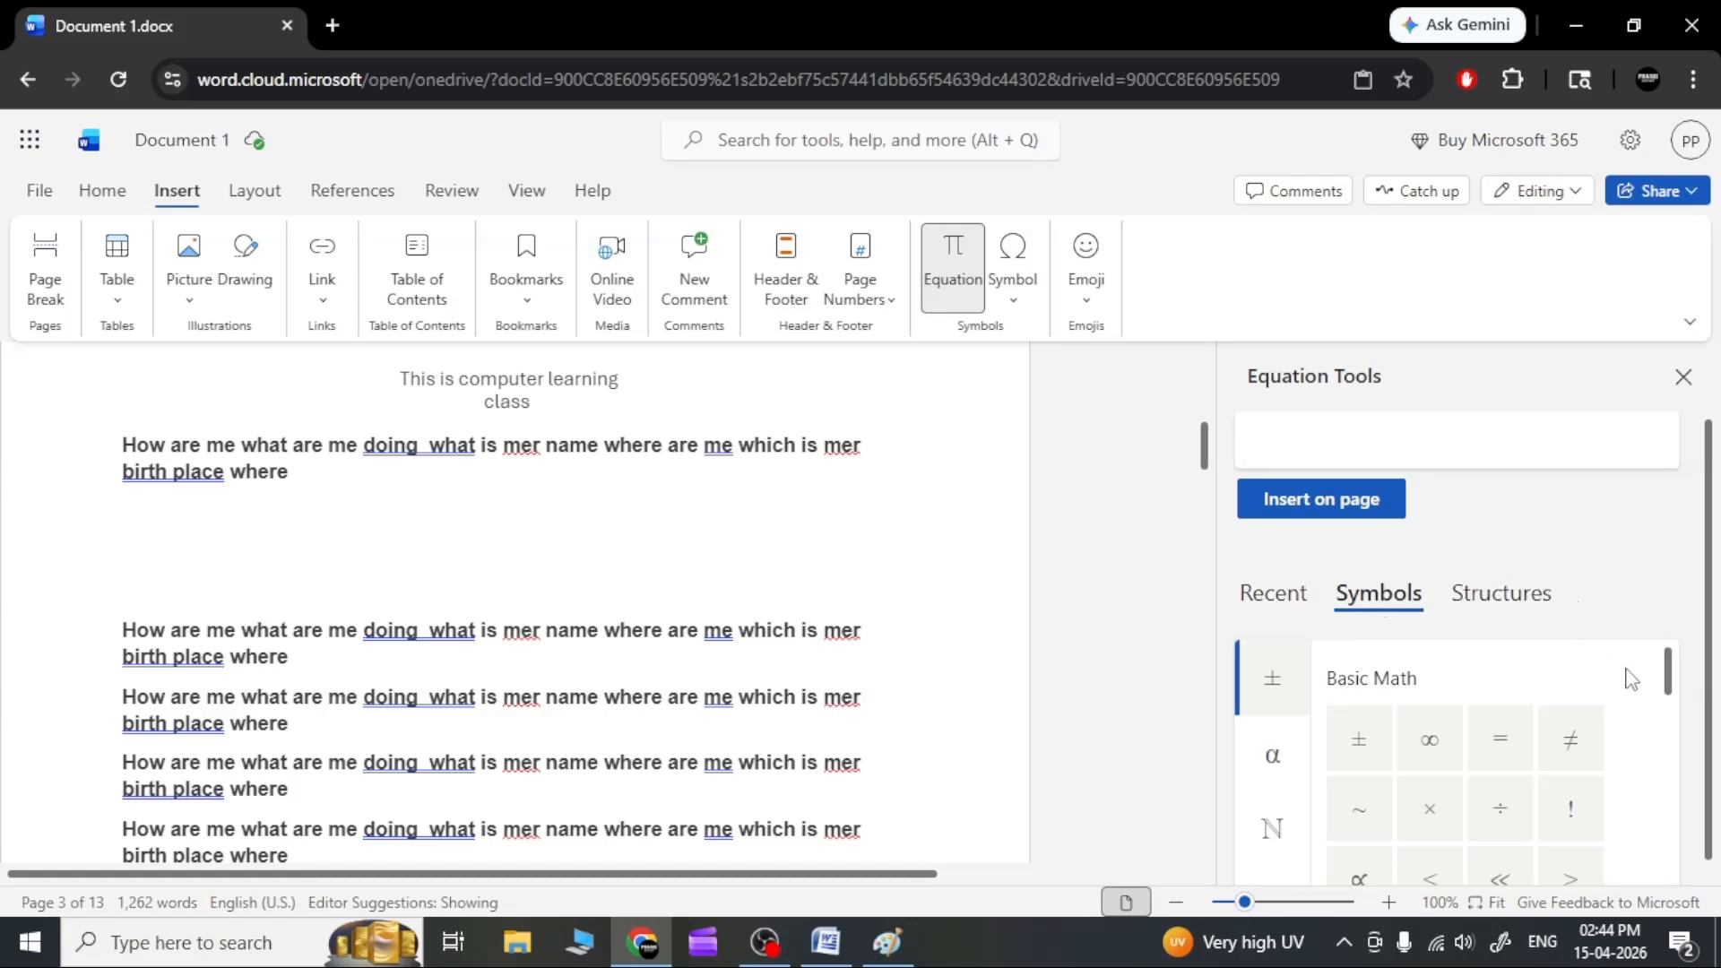
pyautogui.scroll(-1, 1625, 676)
pyautogui.scroll(1, 1524, 717)
pyautogui.scroll(-1, 1714, 560)
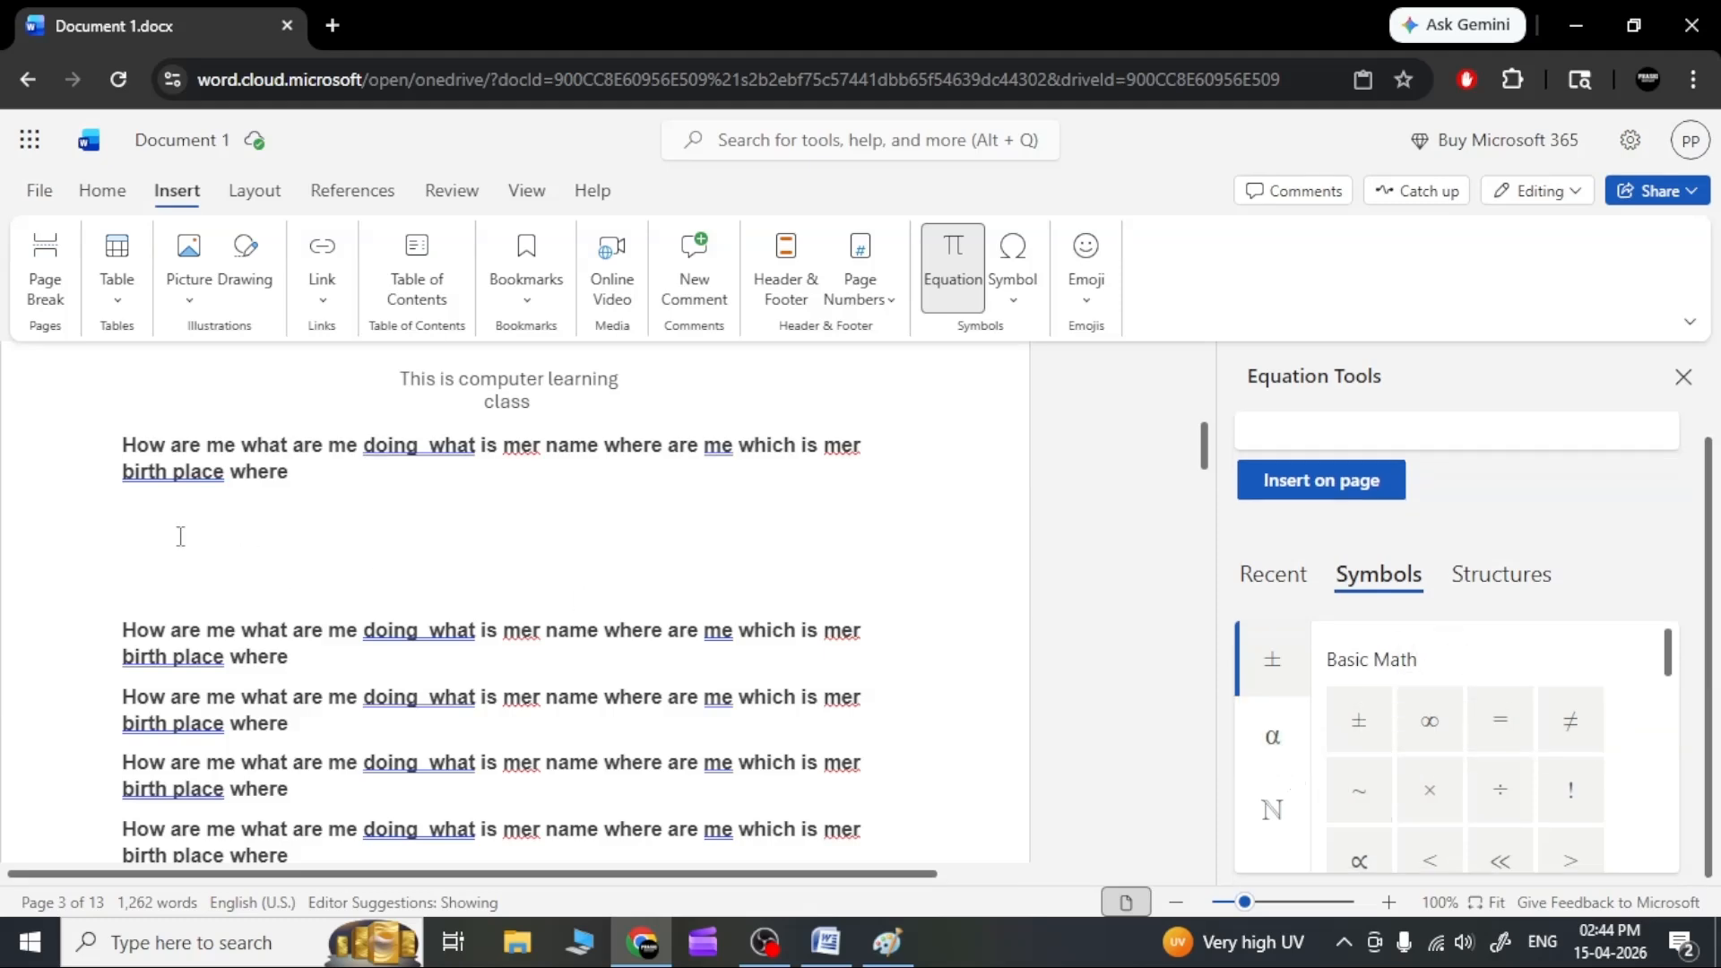
pyautogui.click(1518, 743)
pyautogui.click(1571, 723)
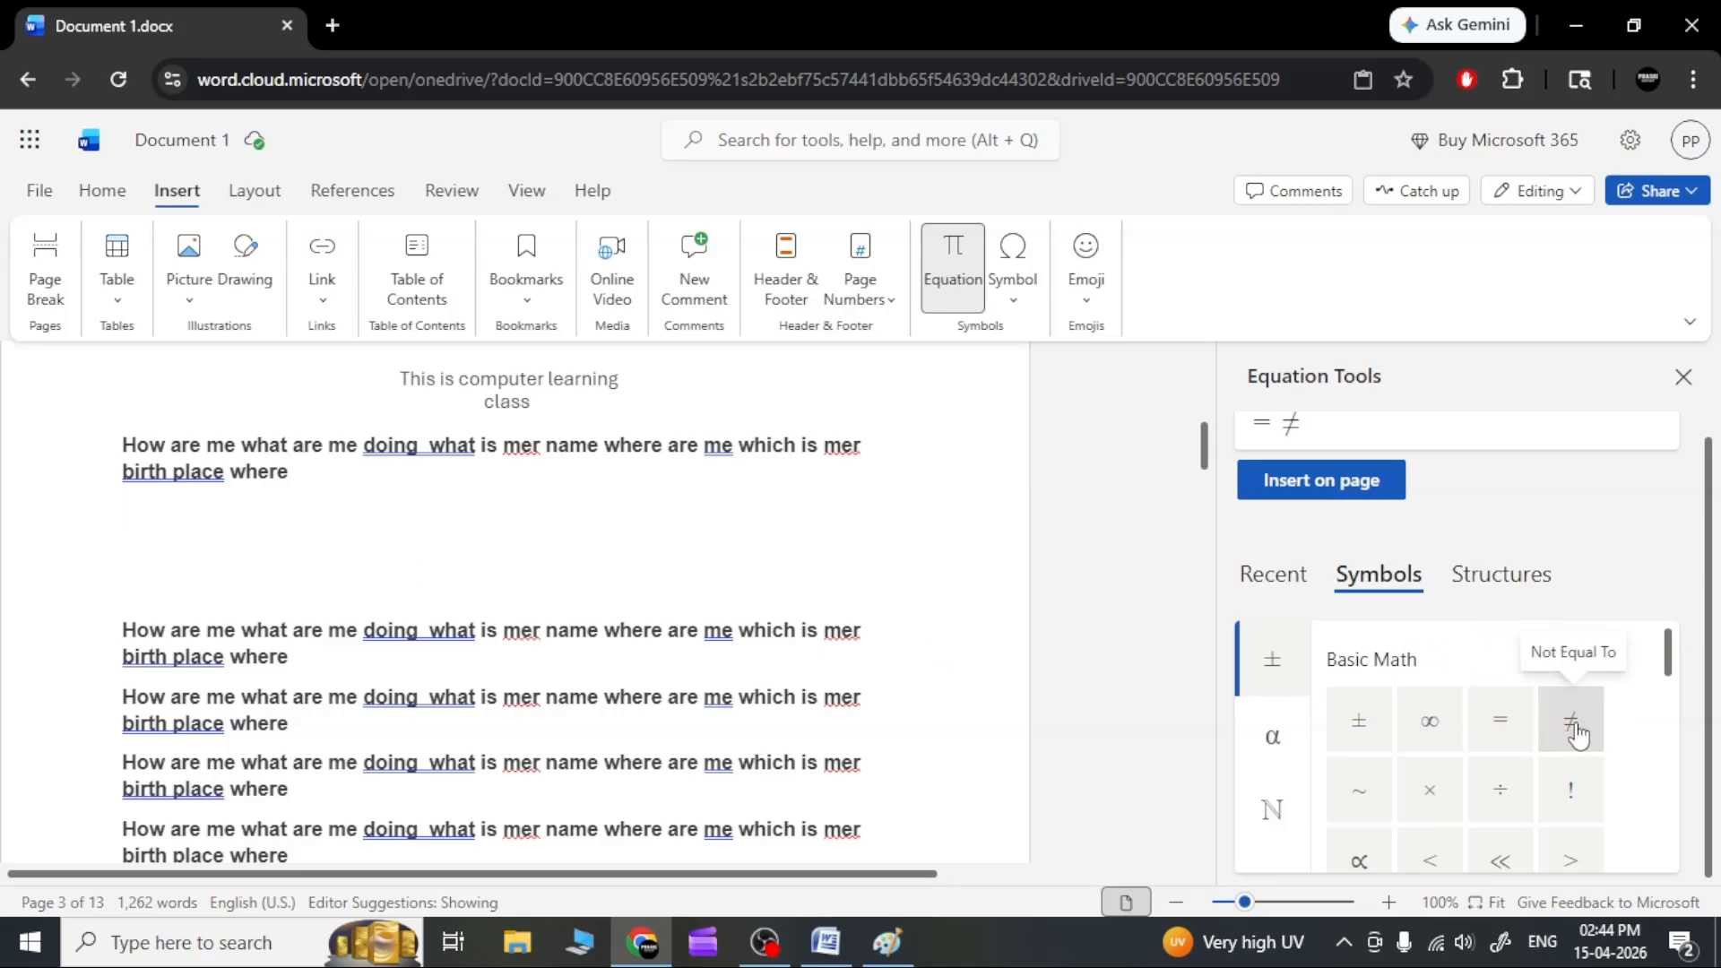
pyautogui.click(1446, 804)
pyautogui.click(1515, 797)
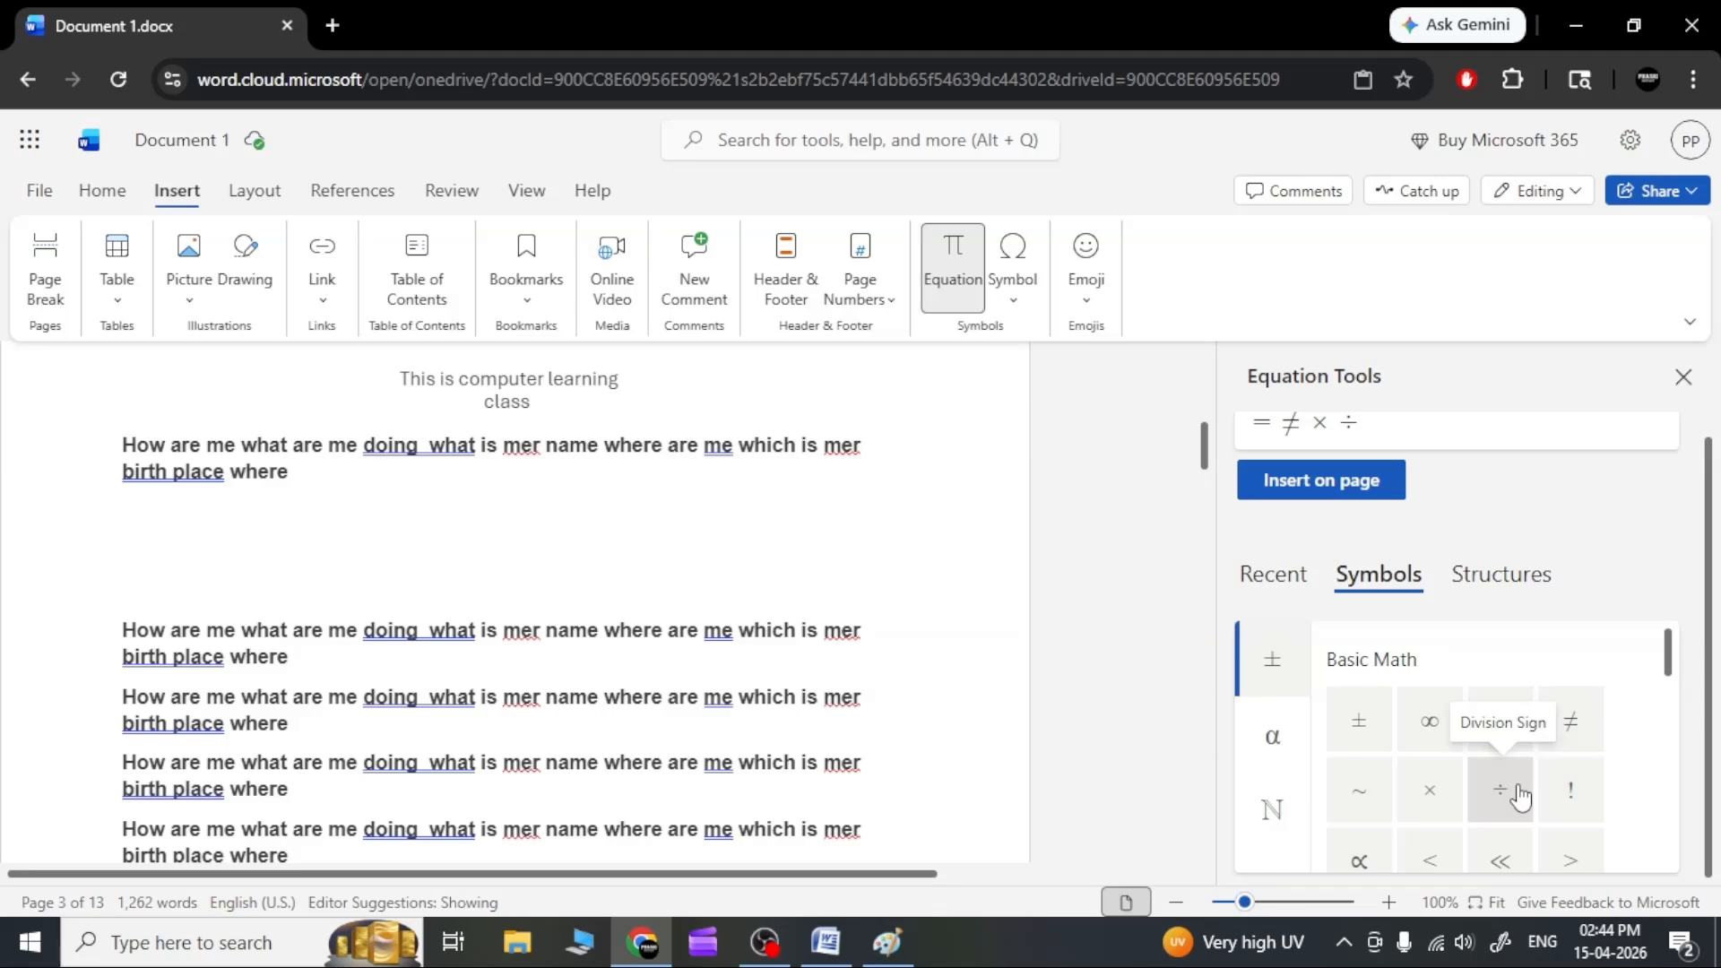
pyautogui.click(1592, 794)
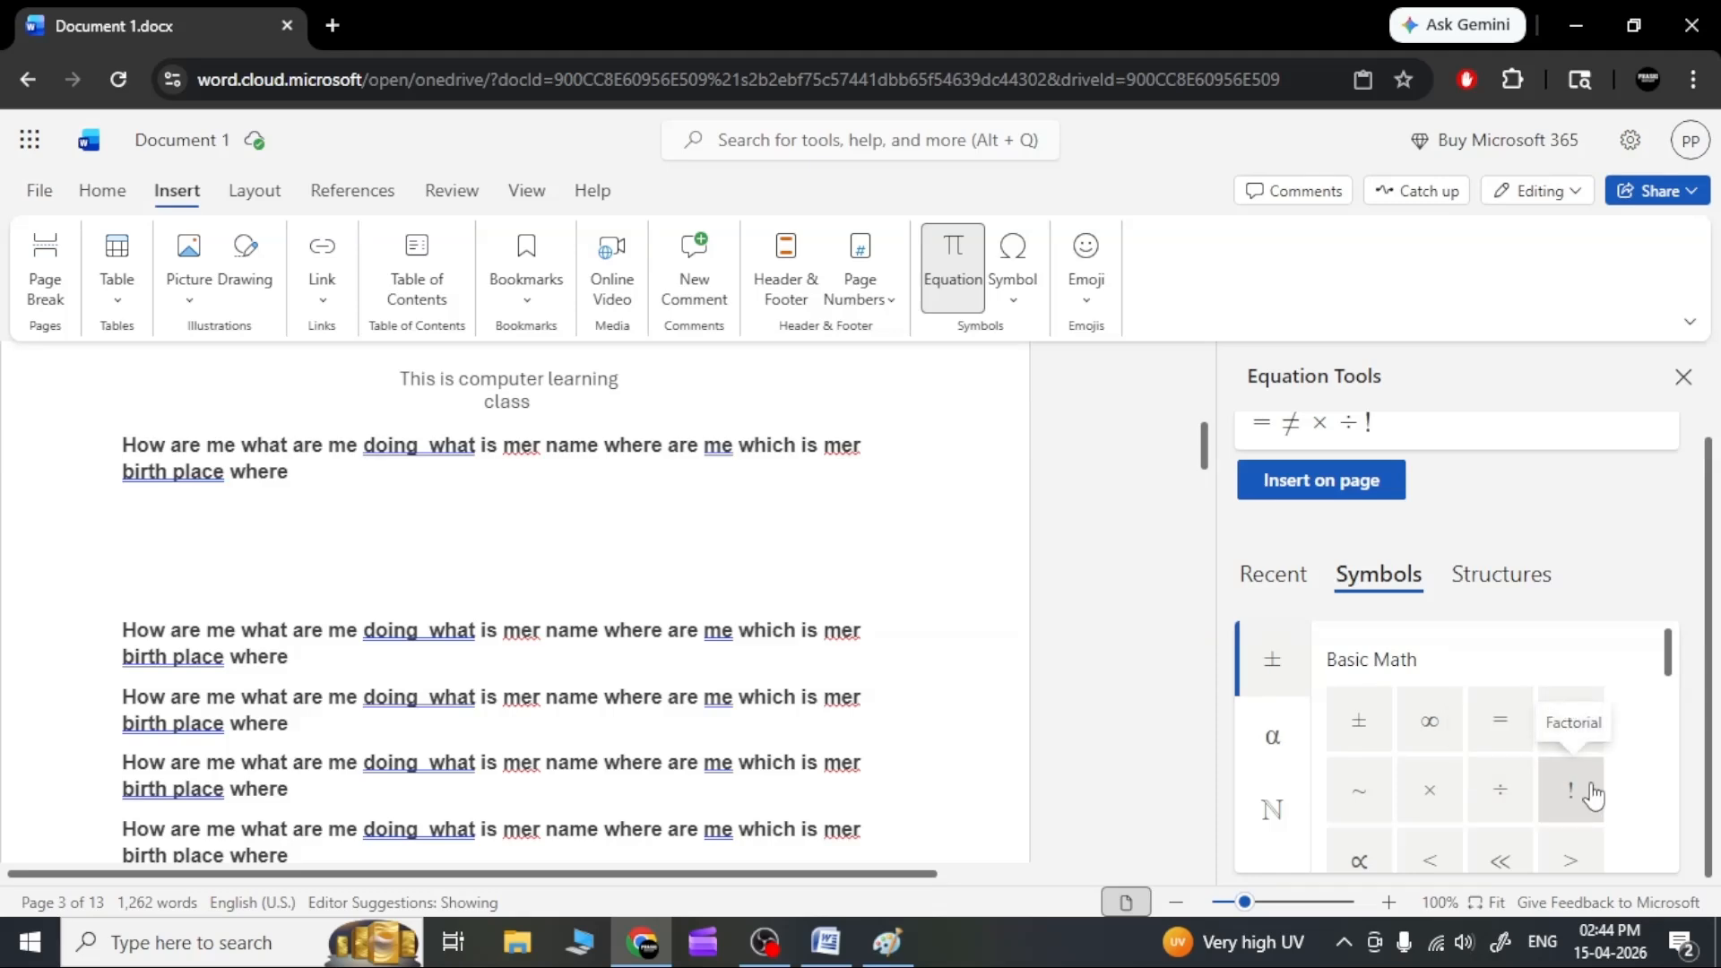
pyautogui.click(1432, 861)
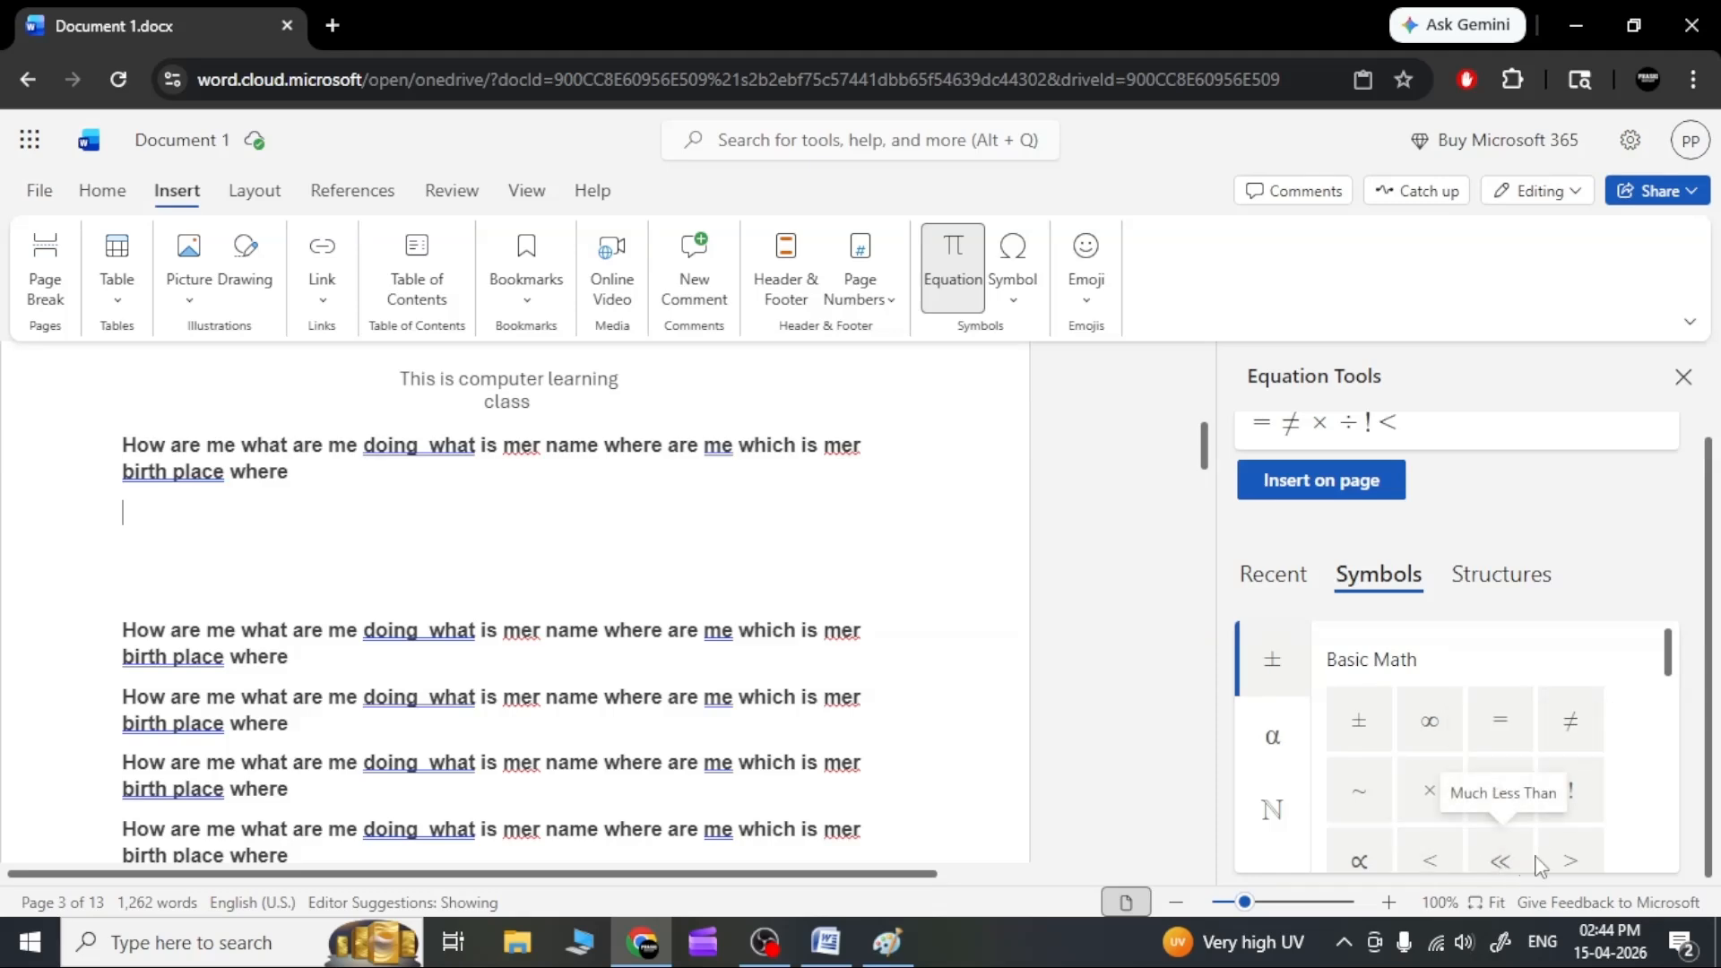
# Look through the lowercase Greek letters and insert the composed equation below the first paragraph on page 3.
pyautogui.click(1259, 737)
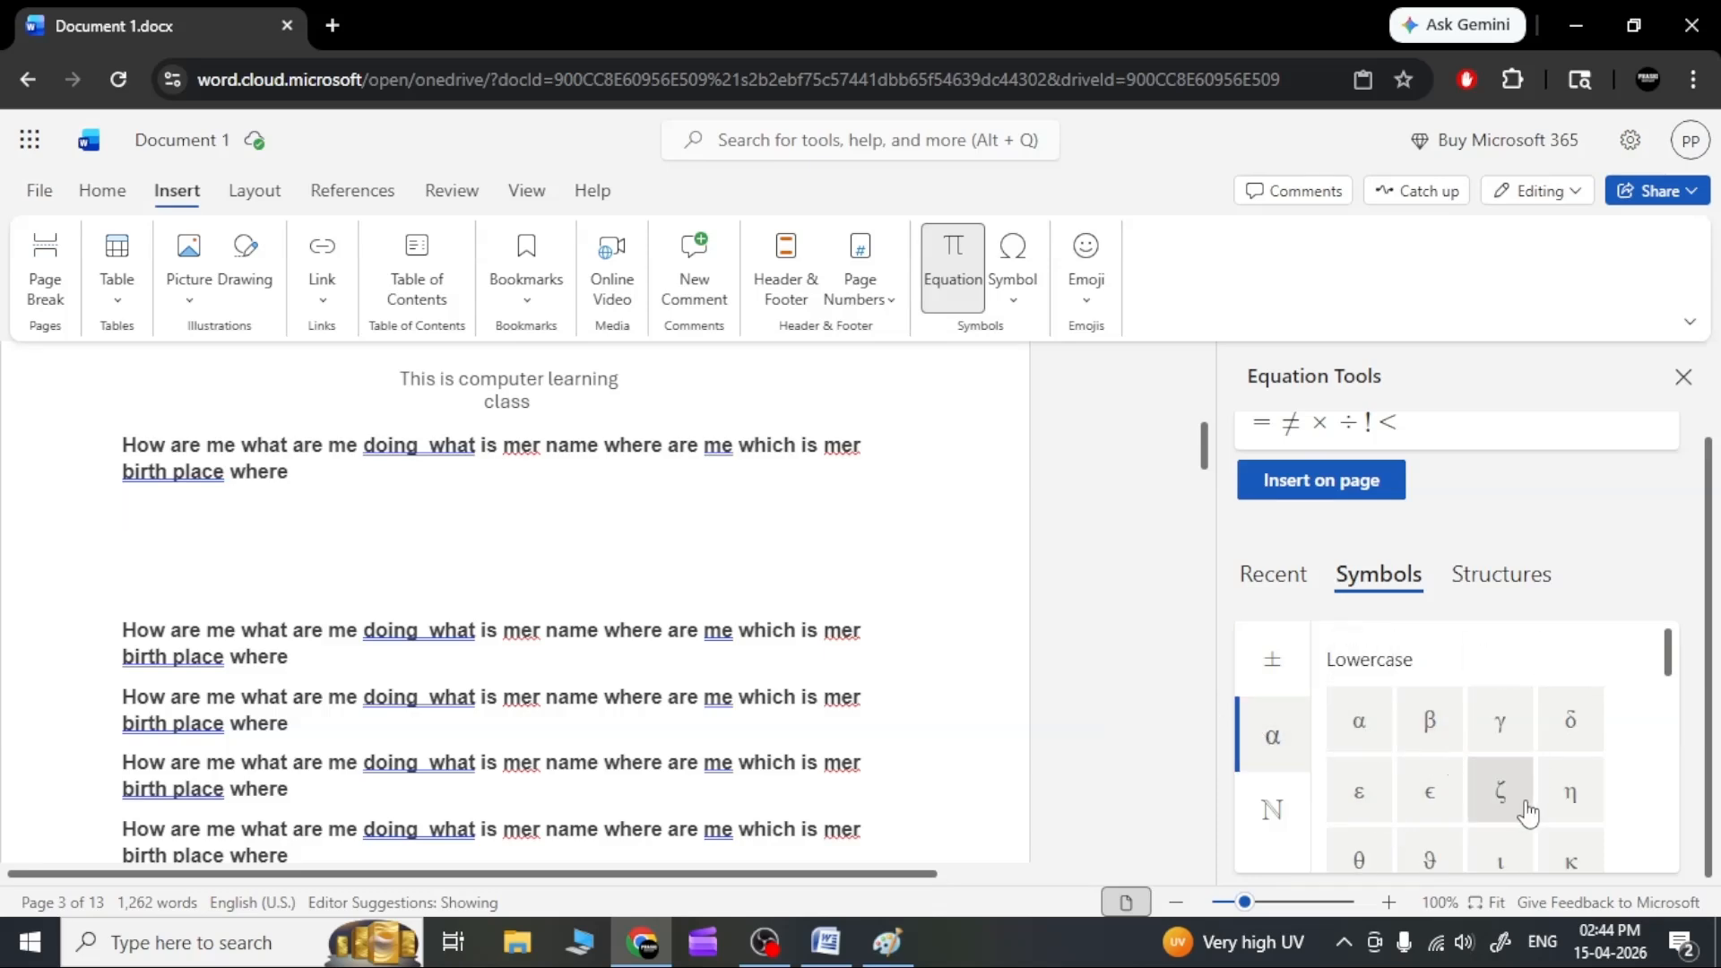
pyautogui.scroll(-2, 1529, 813)
pyautogui.scroll(2, 1529, 813)
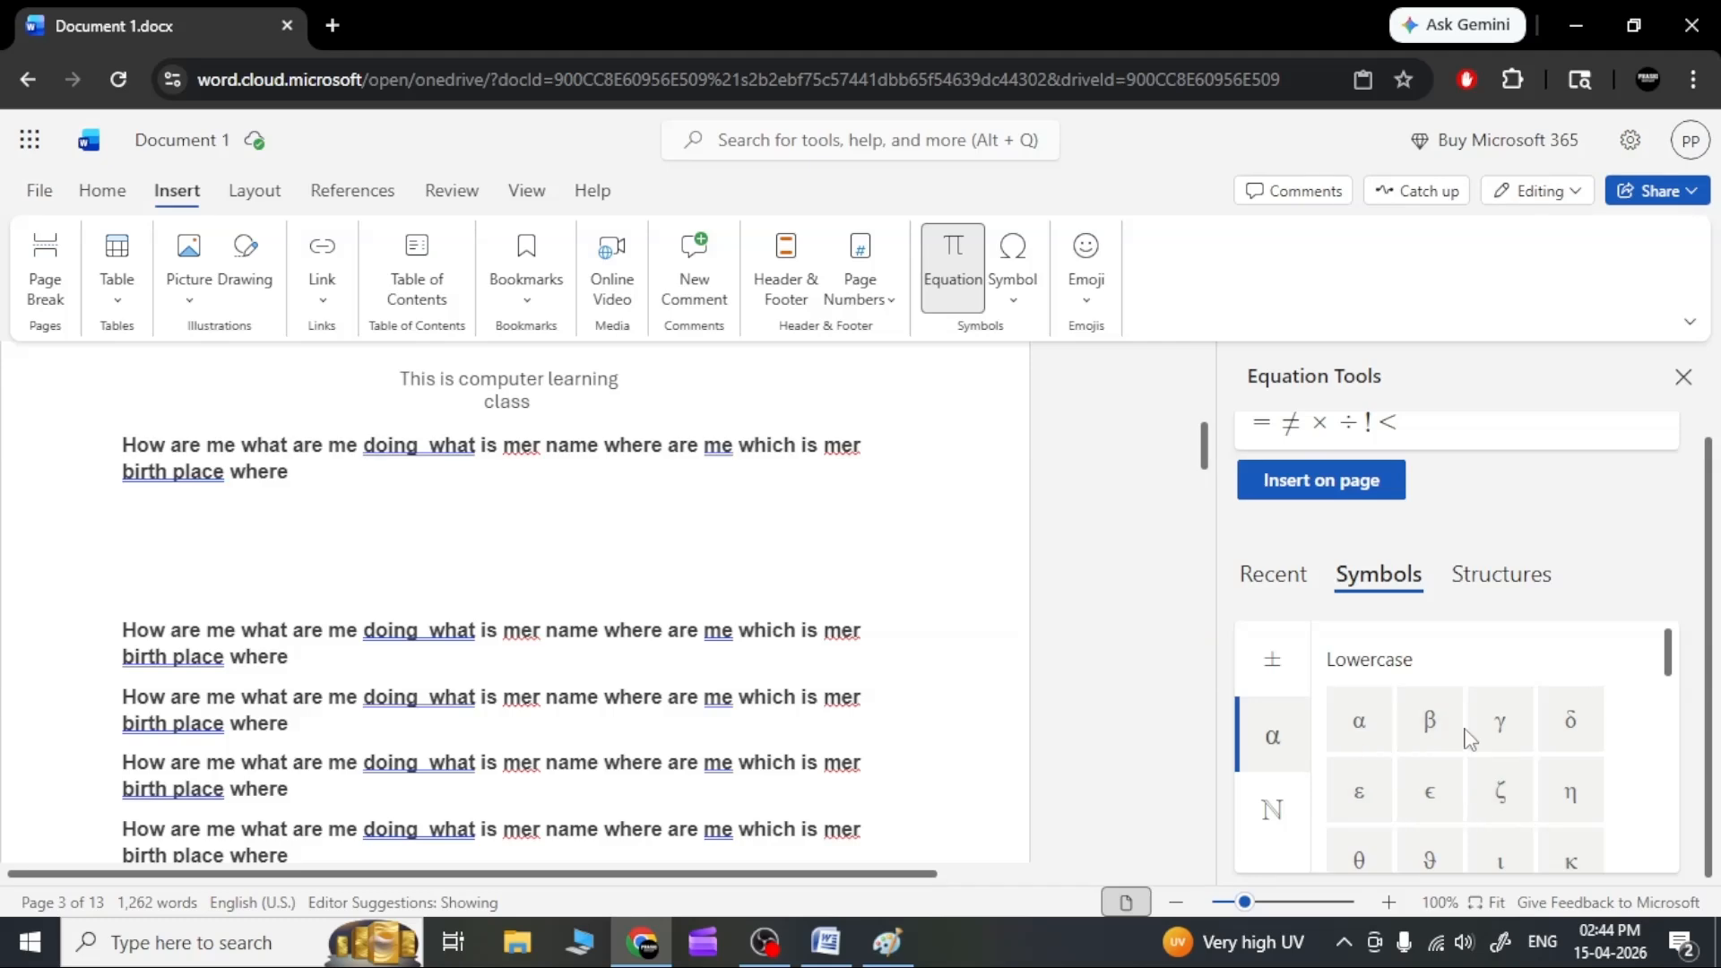
pyautogui.click(1364, 502)
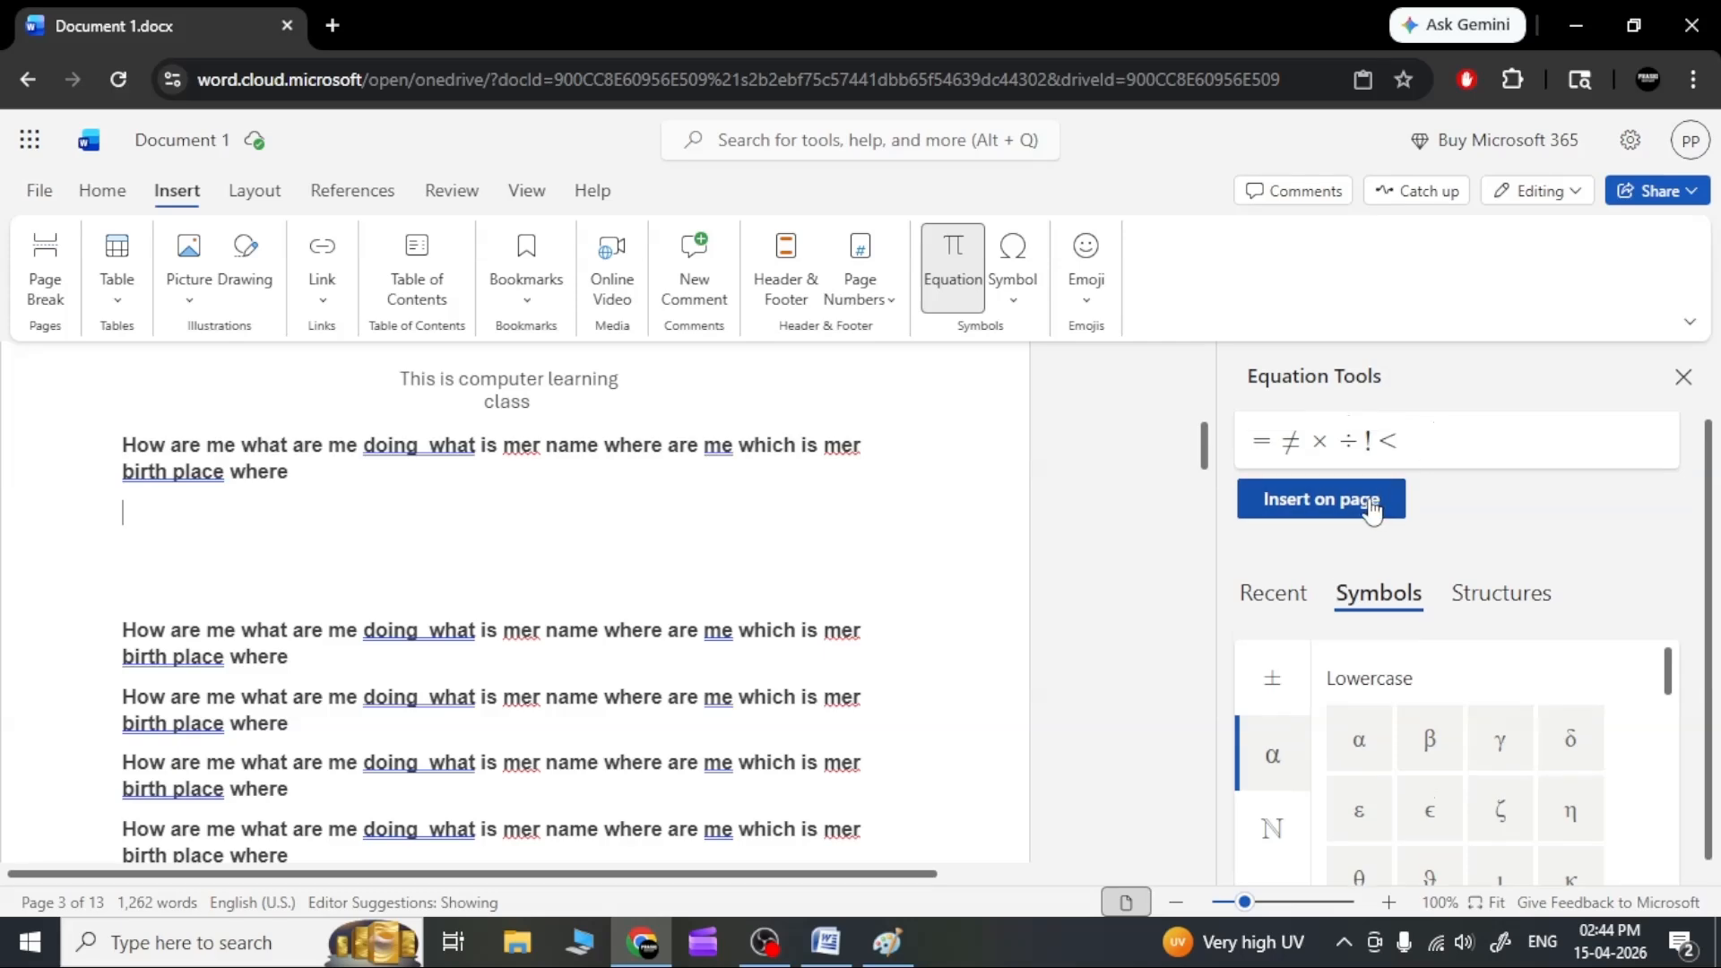
# Enter "2+2=4" on the last blank line below the inserted equation and start a new line.
pyautogui.click(328, 588)
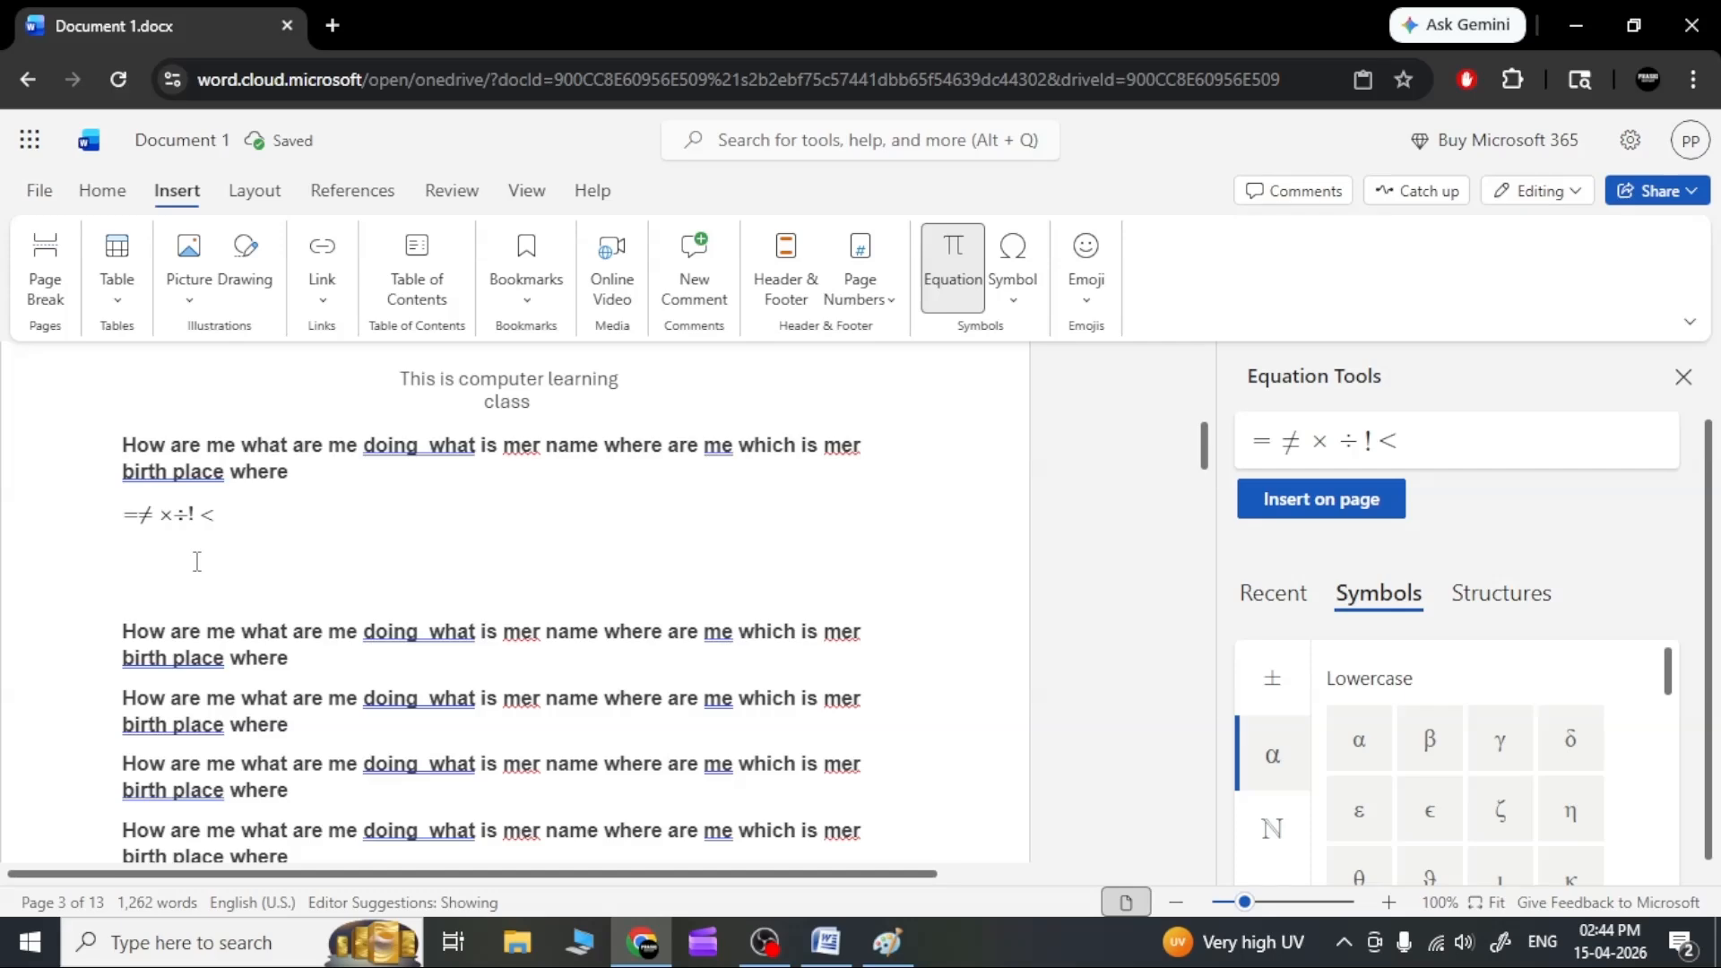
pyautogui.write('+2=4')
pyautogui.press('Return')
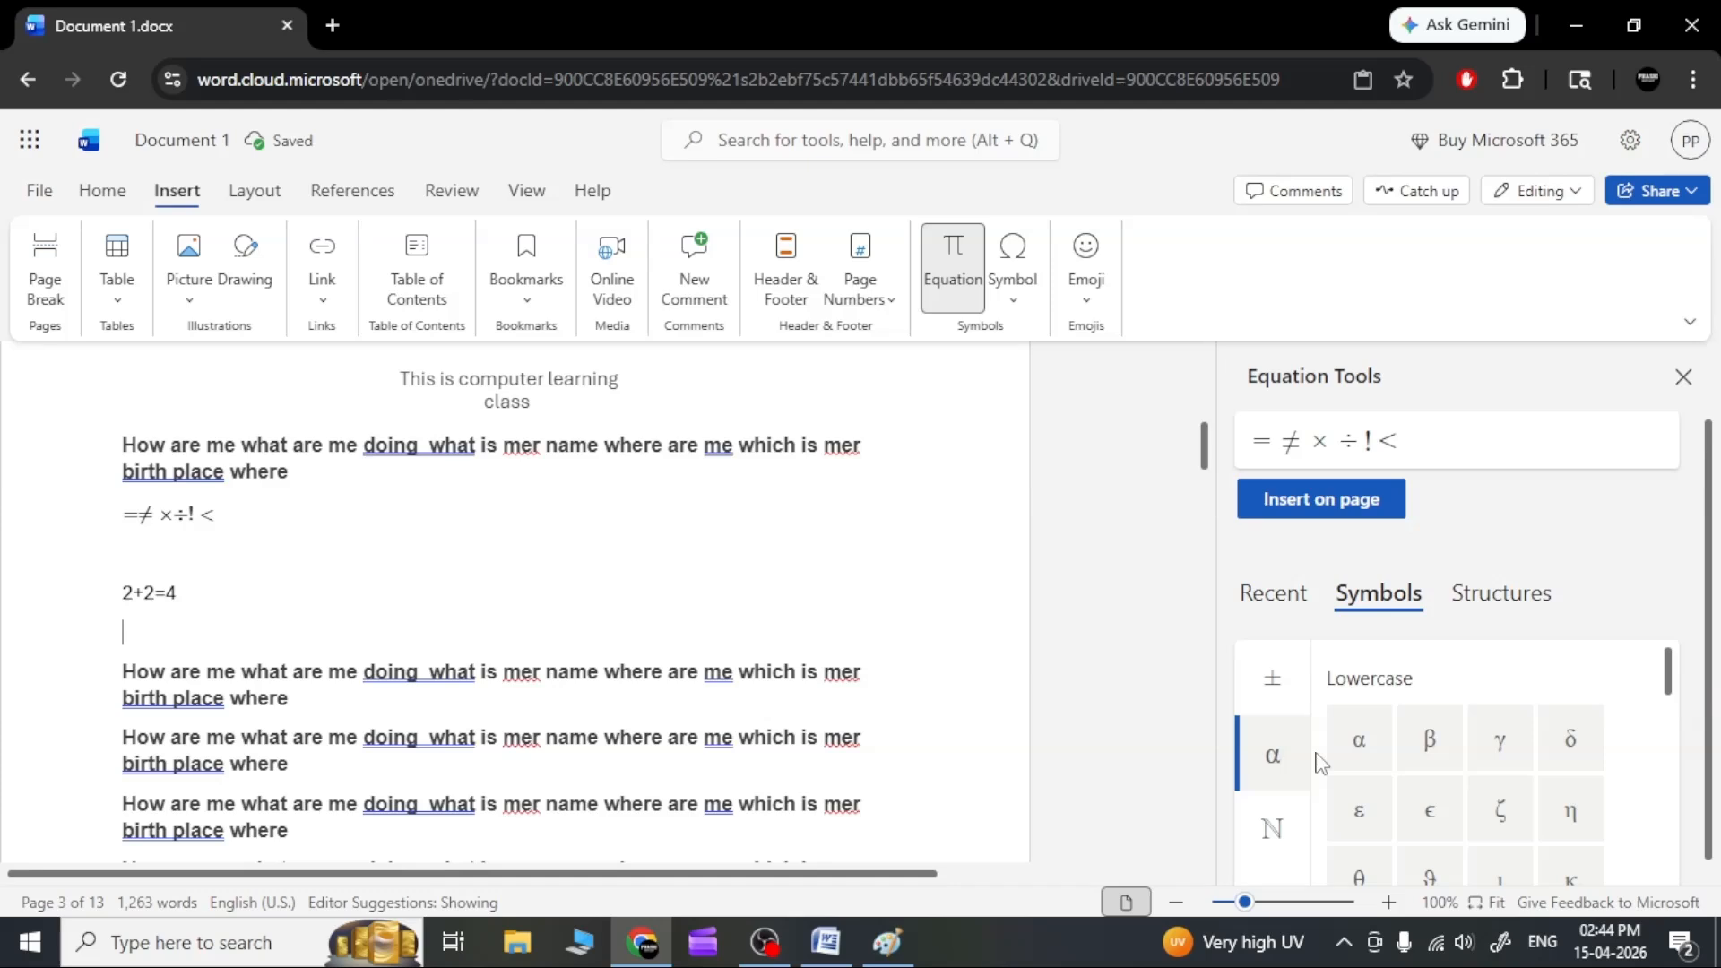
# Replace the equation editor's contents with β, insert it on the new line and add 2 after it.
pyautogui.click(1410, 753)
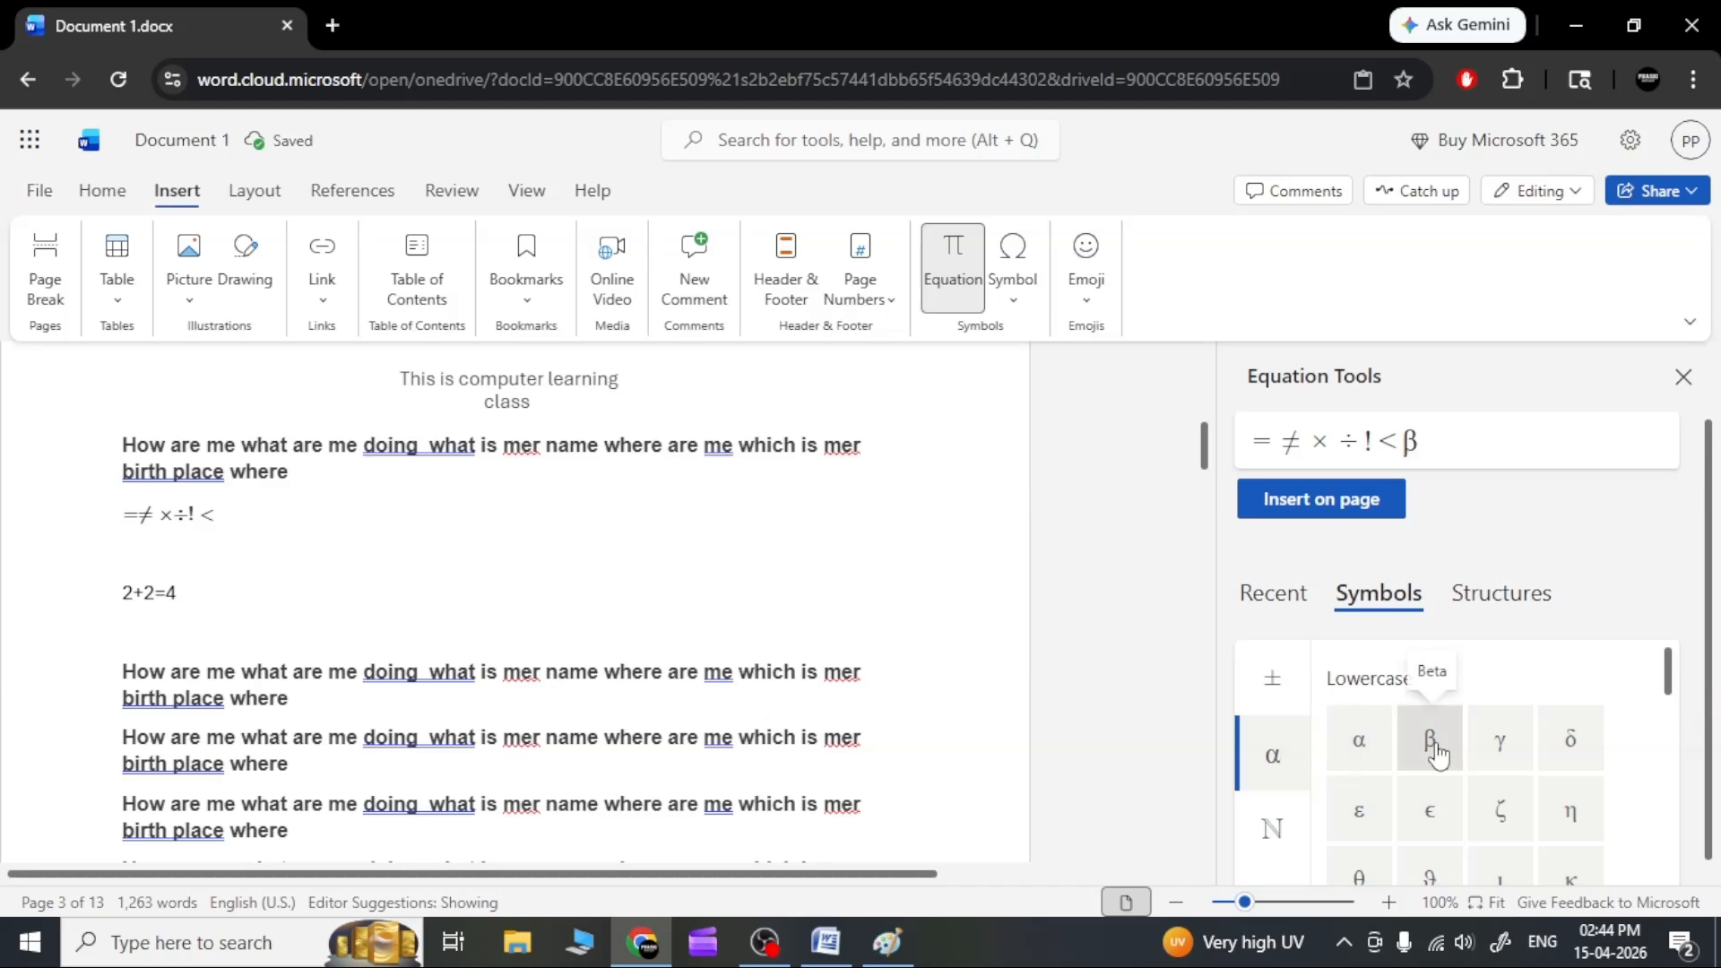
pyautogui.moveTo(1445, 438); pyautogui.dragTo(1259, 426)
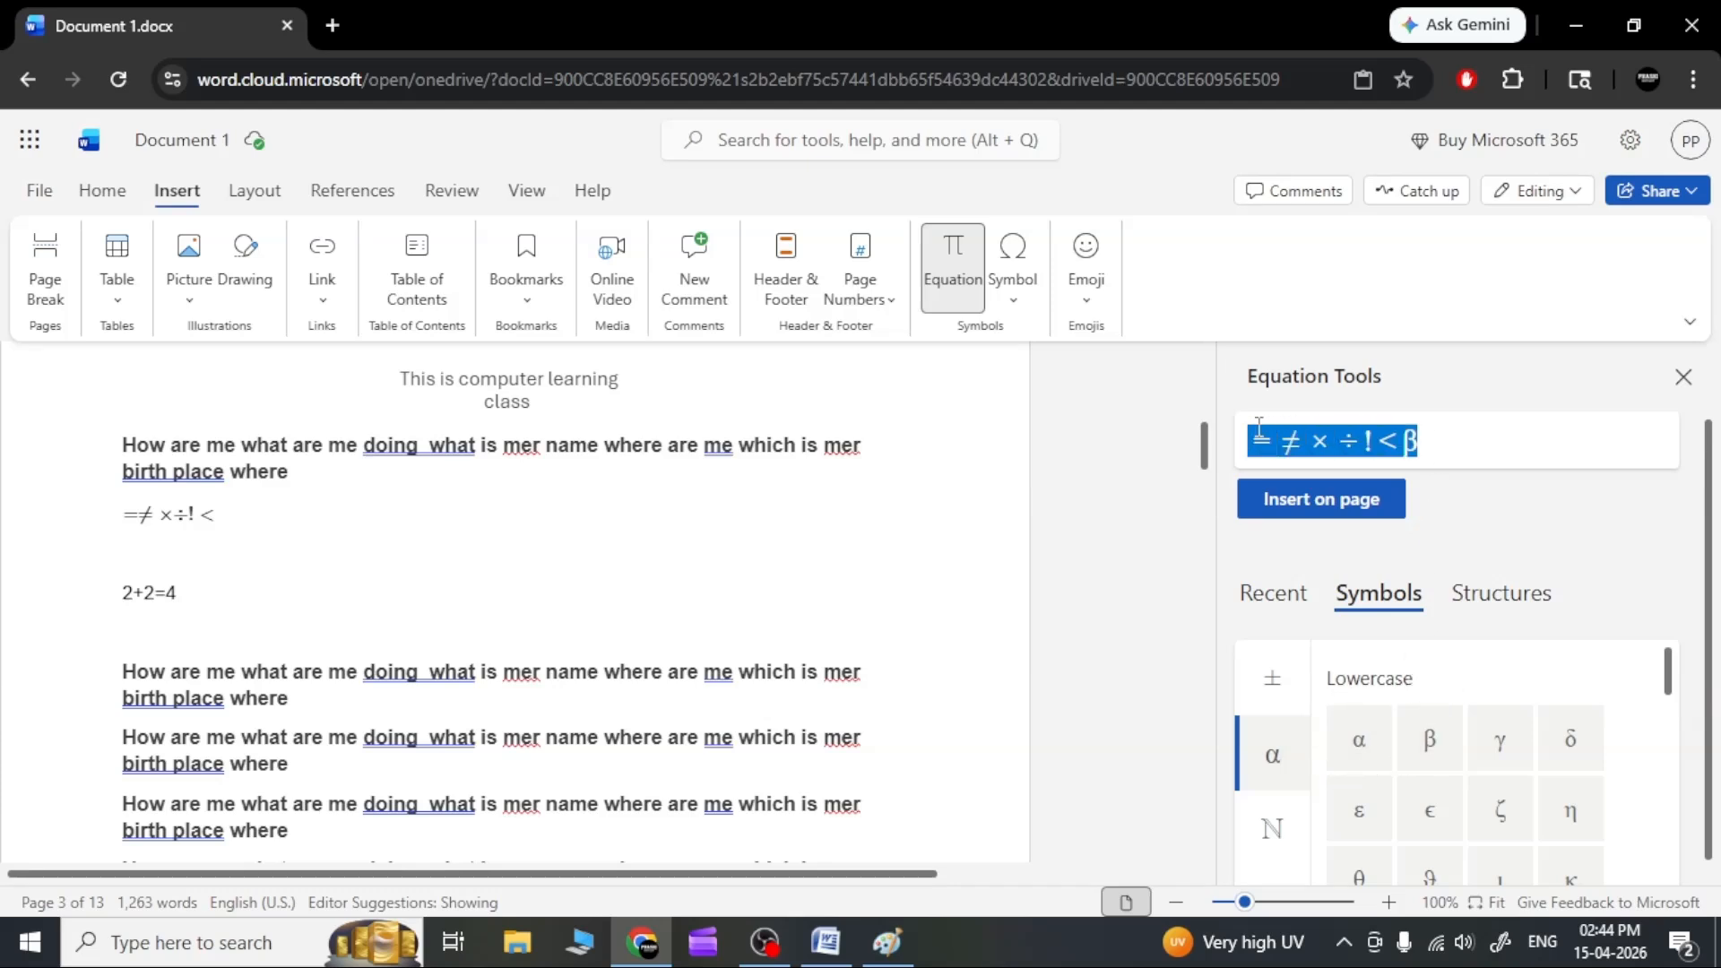
pyautogui.press('BackSpace')
pyautogui.click(1429, 762)
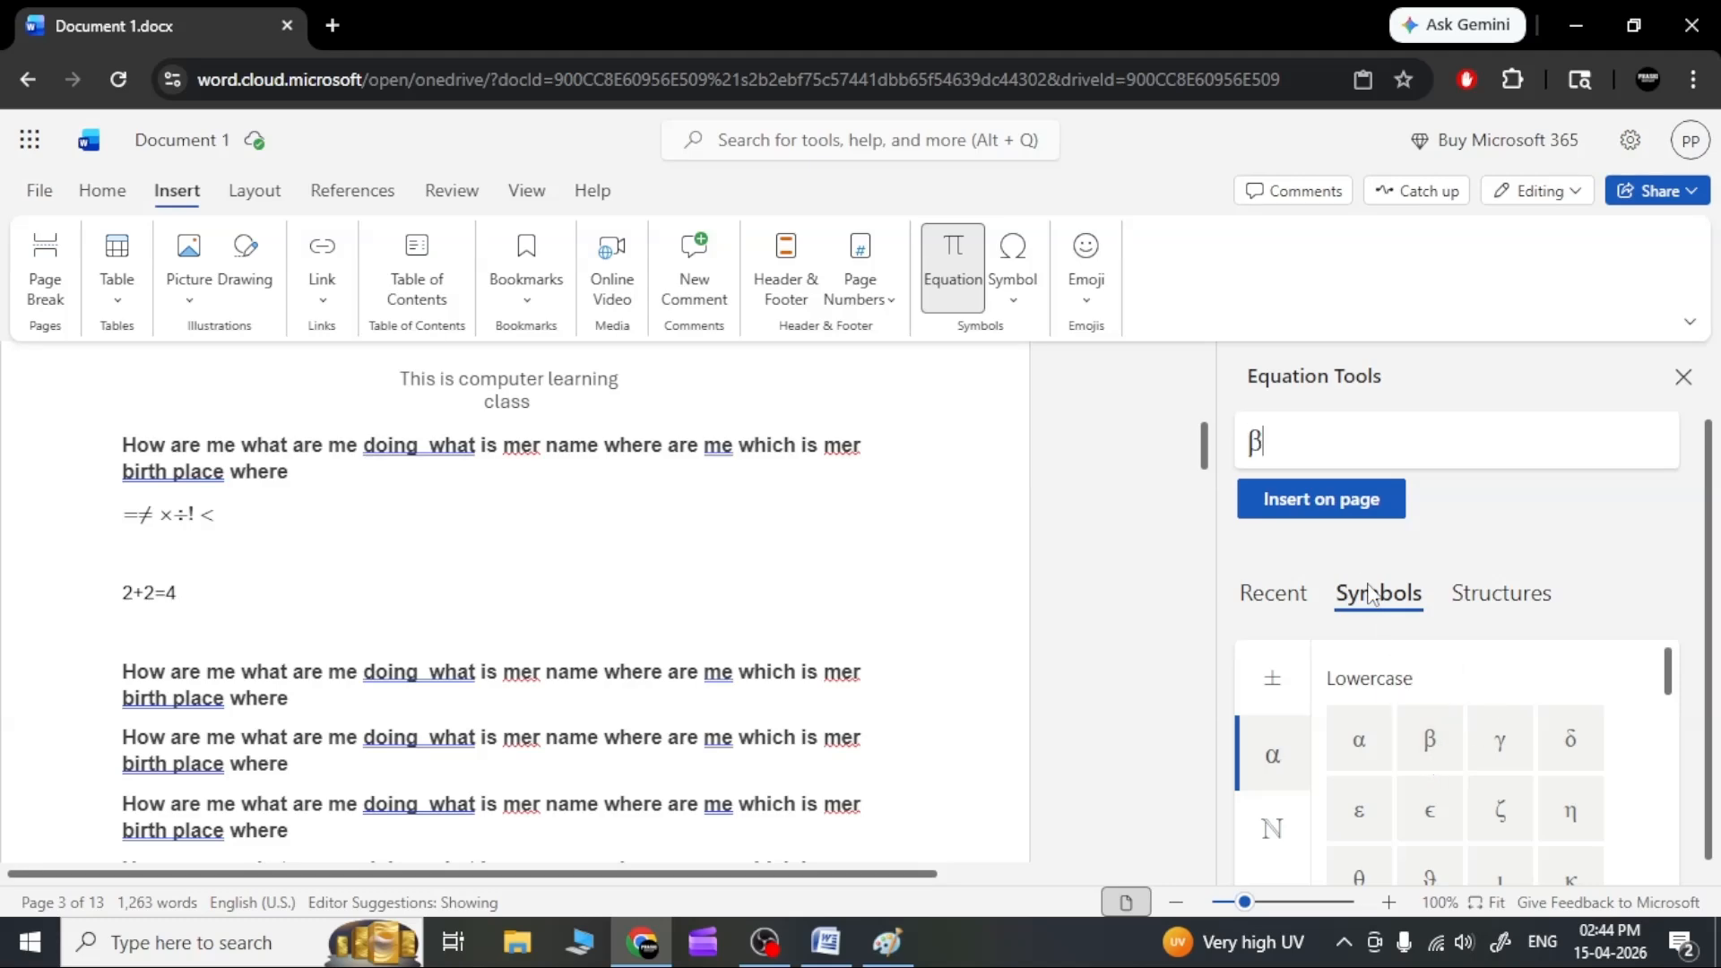
pyautogui.click(1330, 502)
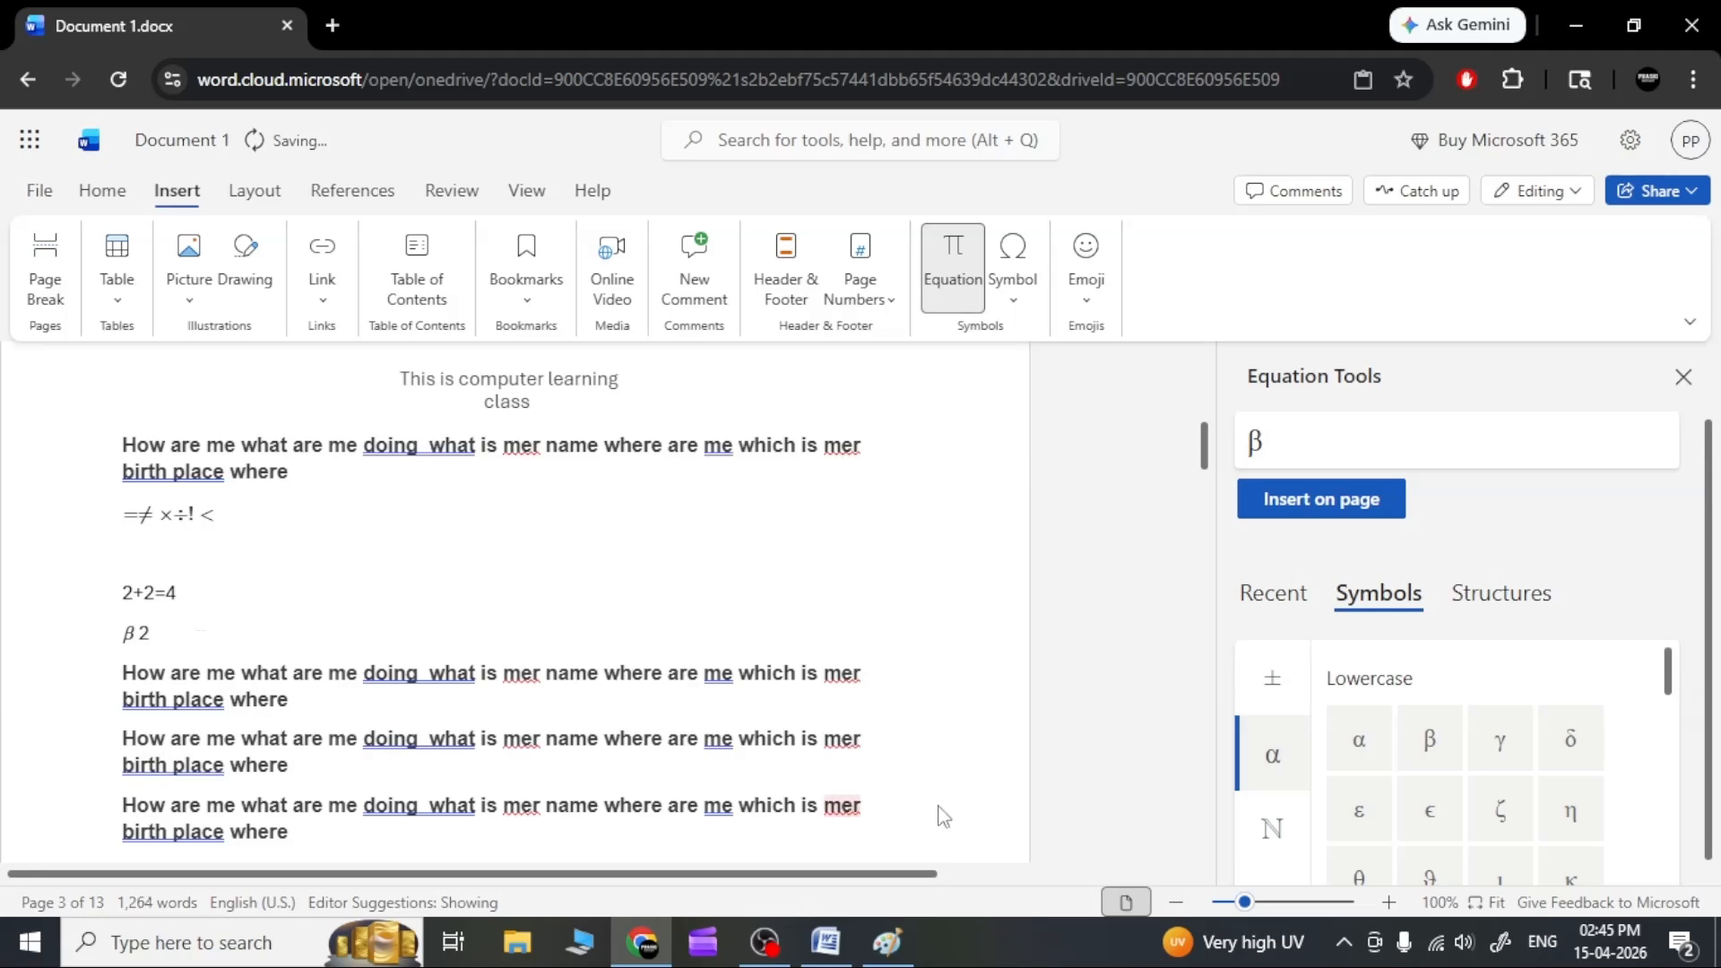
# Insert only the plus-minus symbol after "β 2" and continue the line with "10....".
pyautogui.click(1285, 680)
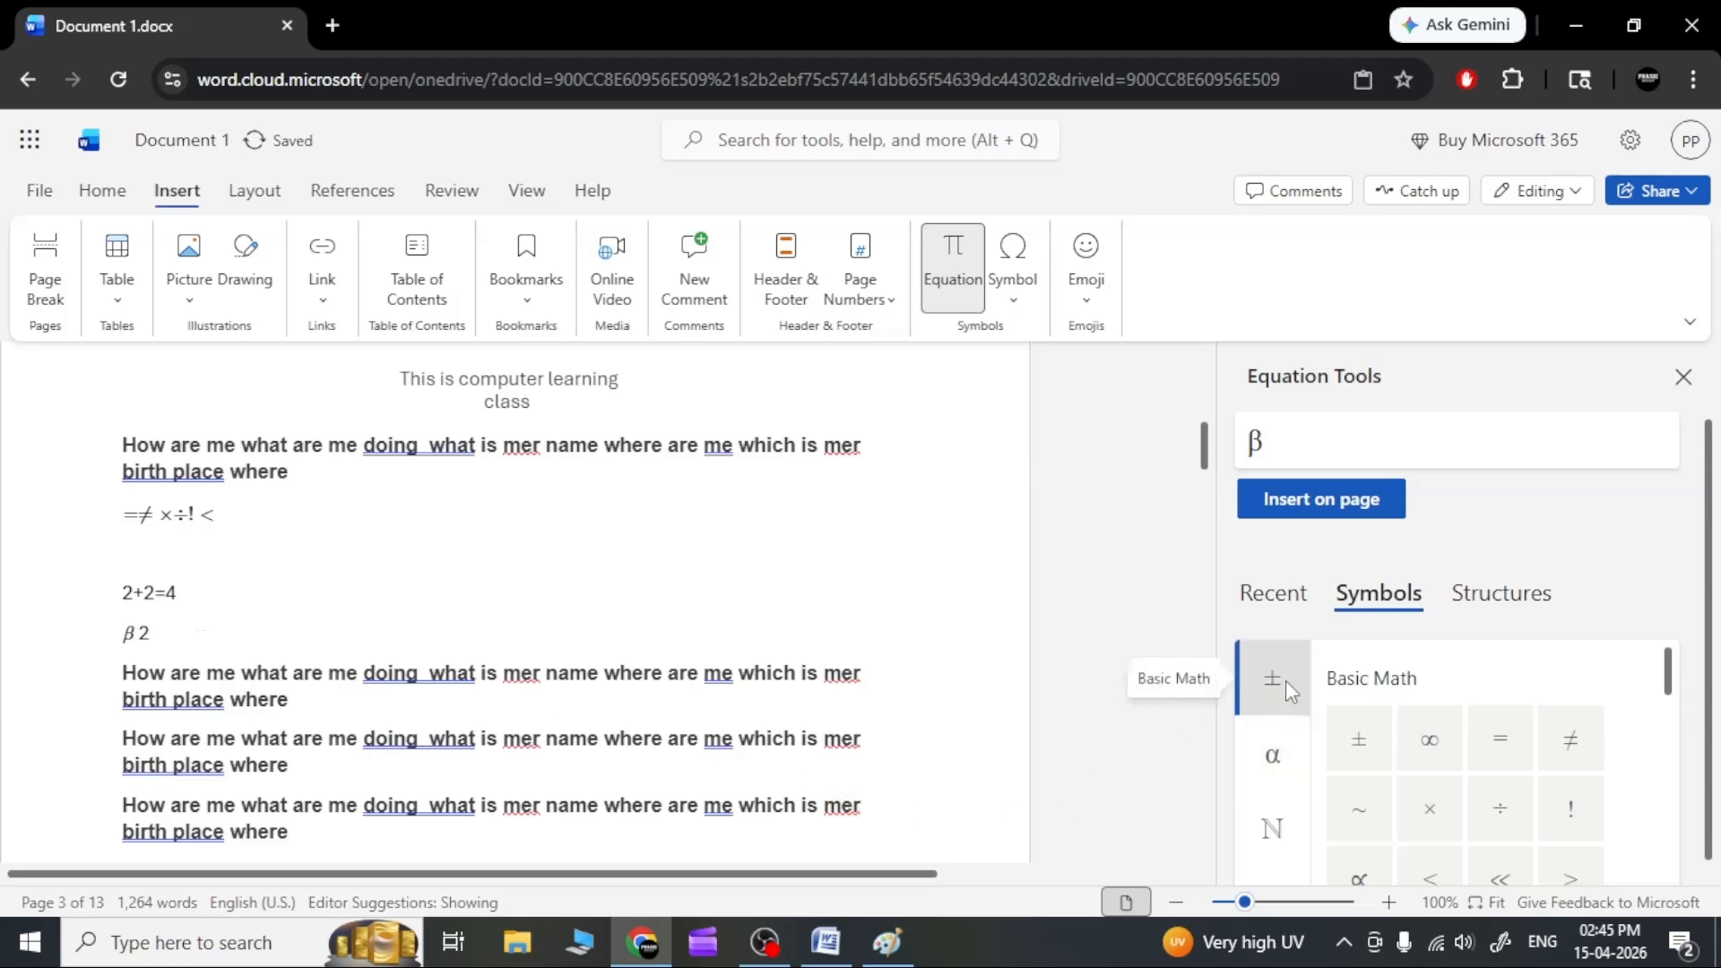
pyautogui.click(1361, 743)
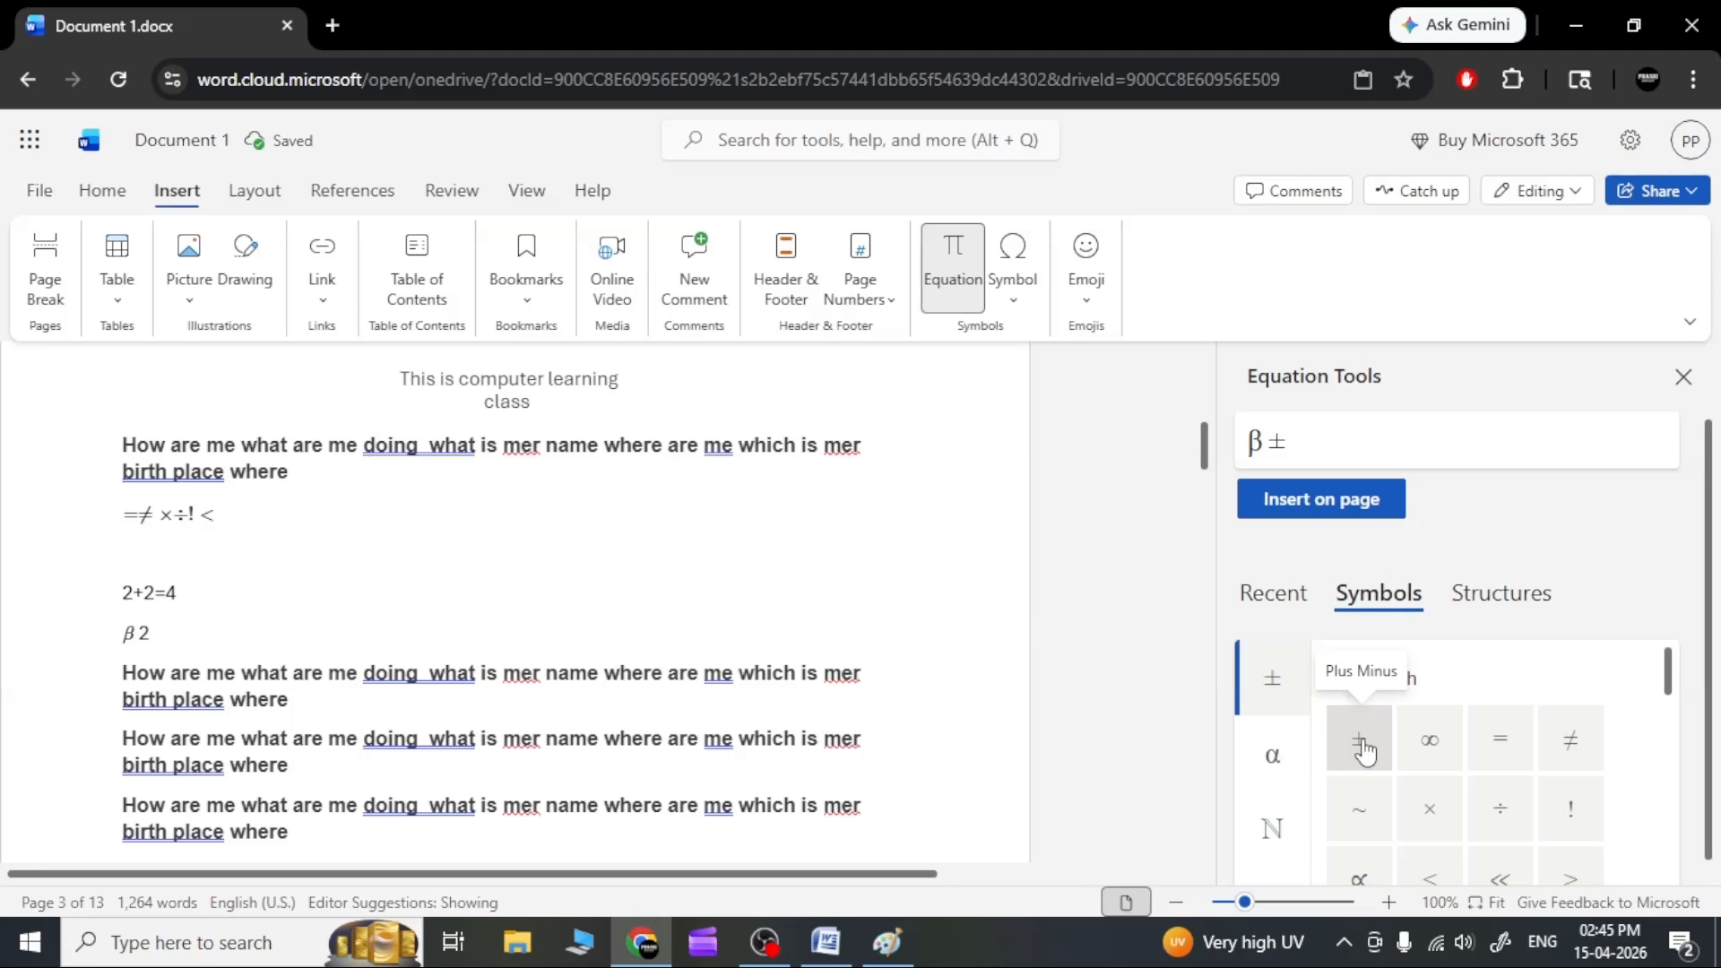
pyautogui.click(1292, 467)
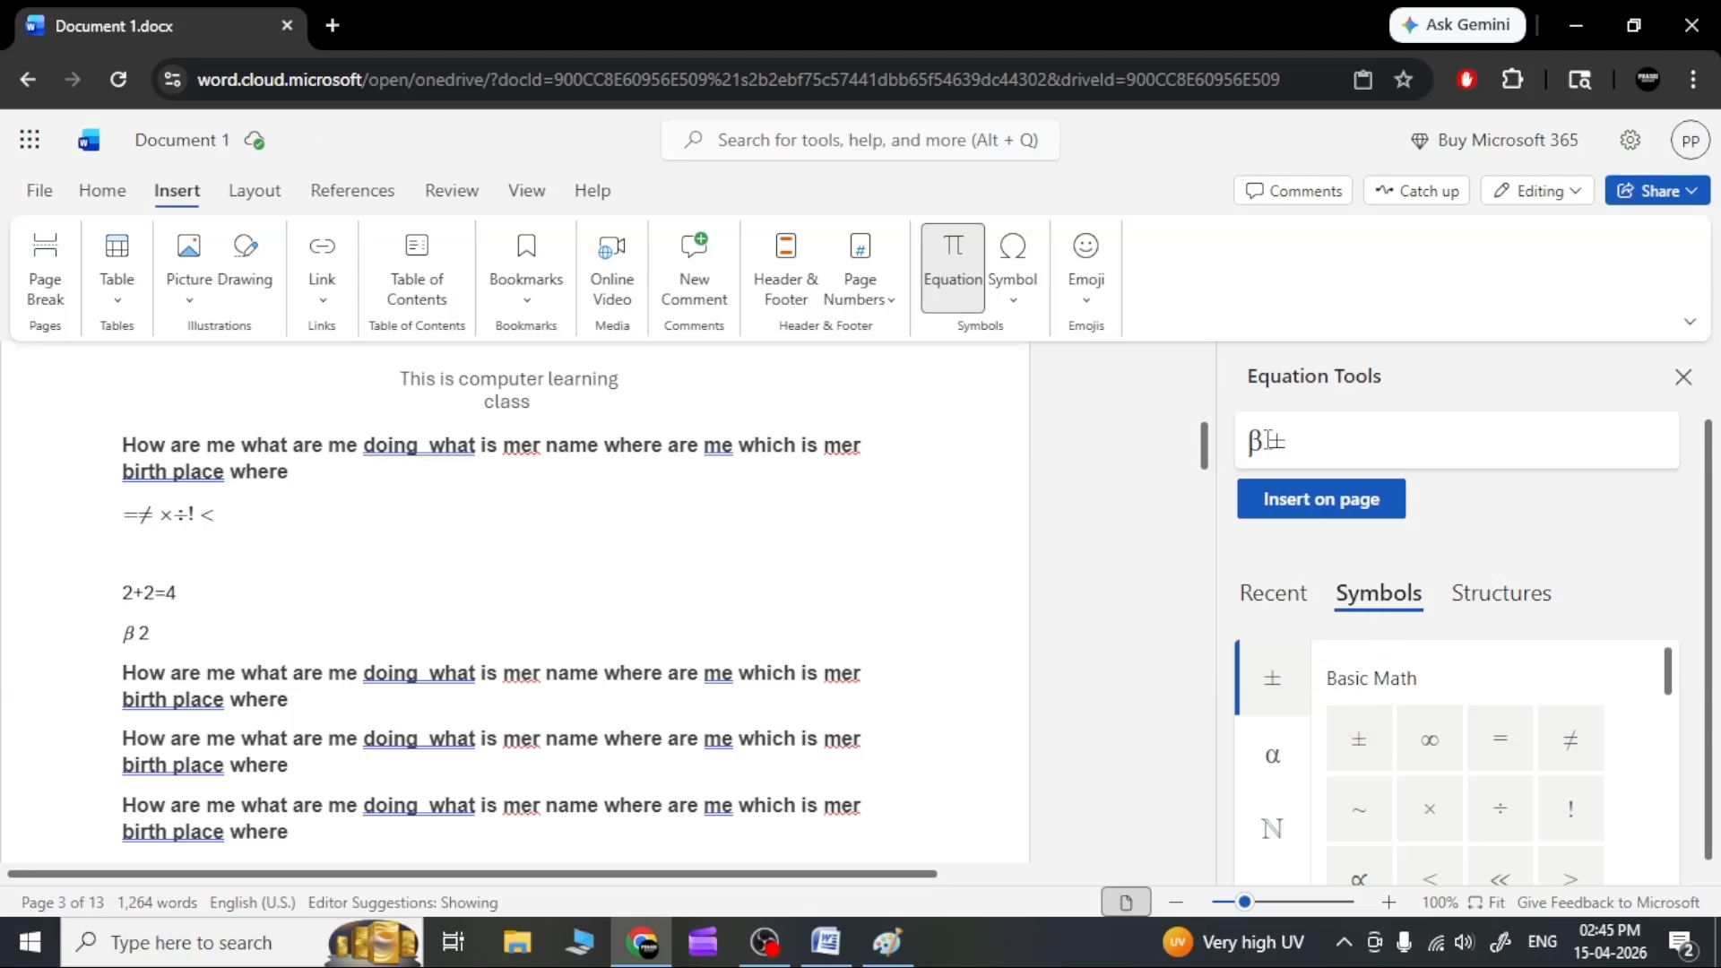
pyautogui.press('BackSpace')
pyautogui.click(1310, 502)
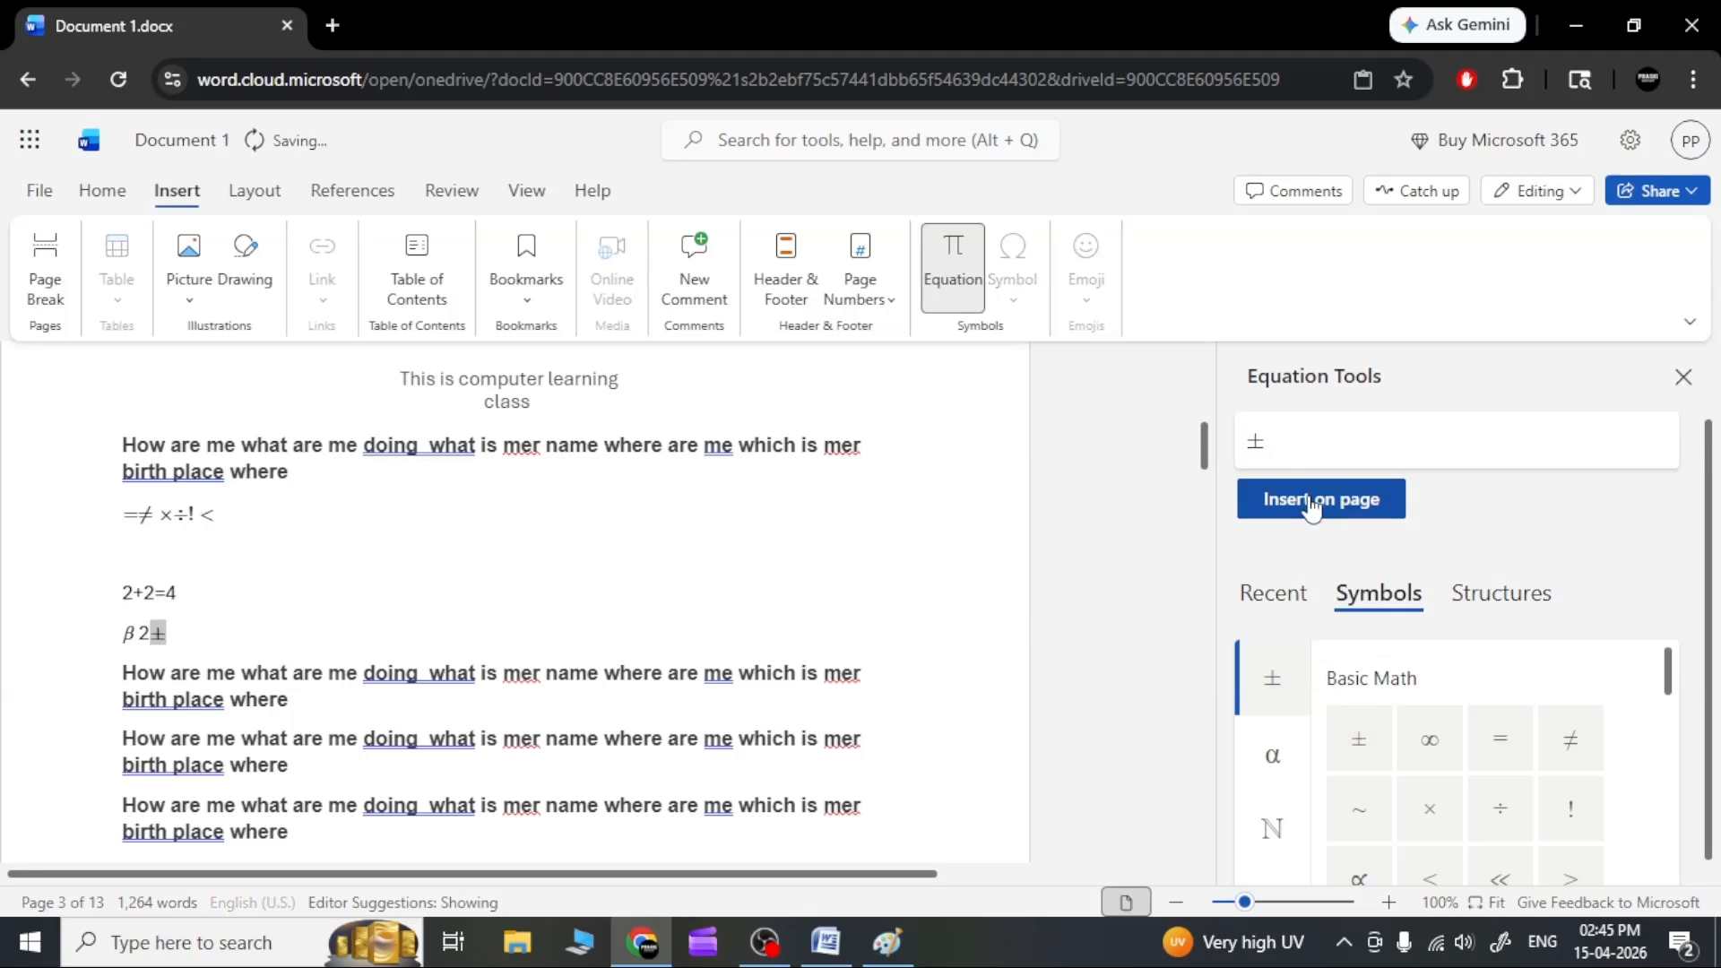
pyautogui.click(329, 642)
pyautogui.write('10....')
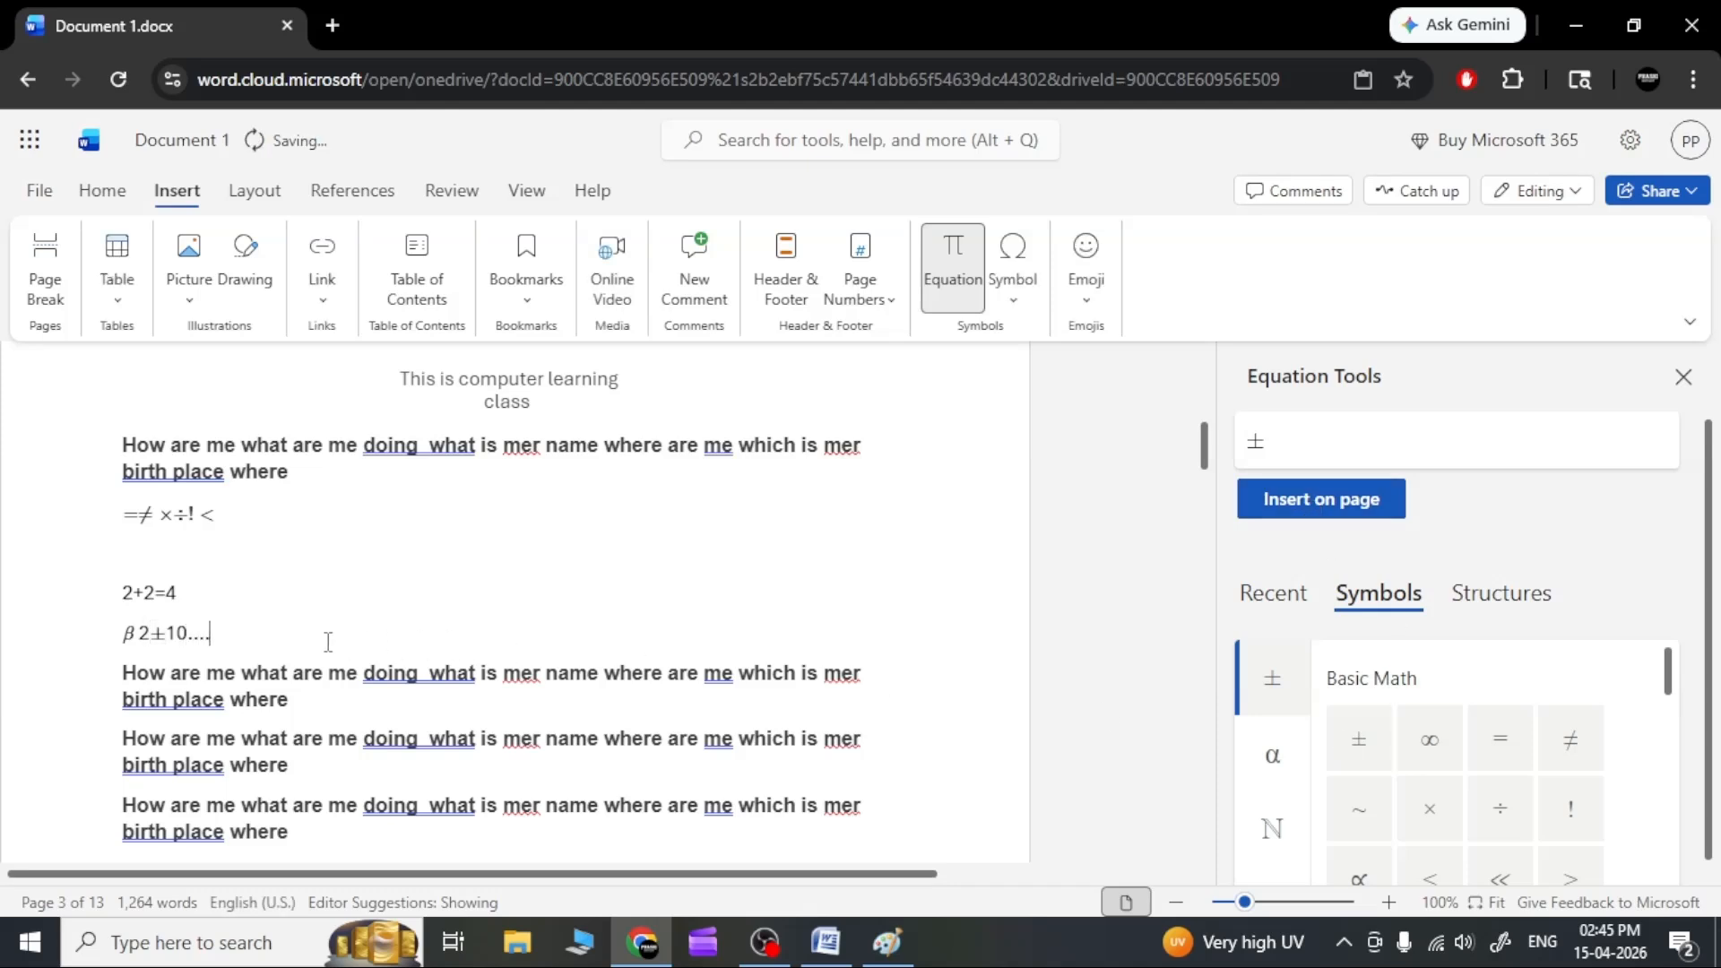
# Replace the plus-minus symbol in the equation editor with ∞ and insert it after "10....".
pyautogui.click(1439, 749)
pyautogui.click(1265, 442)
pyautogui.press('BackSpace')
pyautogui.click(1310, 502)
# Append the cube root symbol to ∞ in the equation editor and insert the result at the line's end.
pyautogui.scroll(-5, 1627, 683)
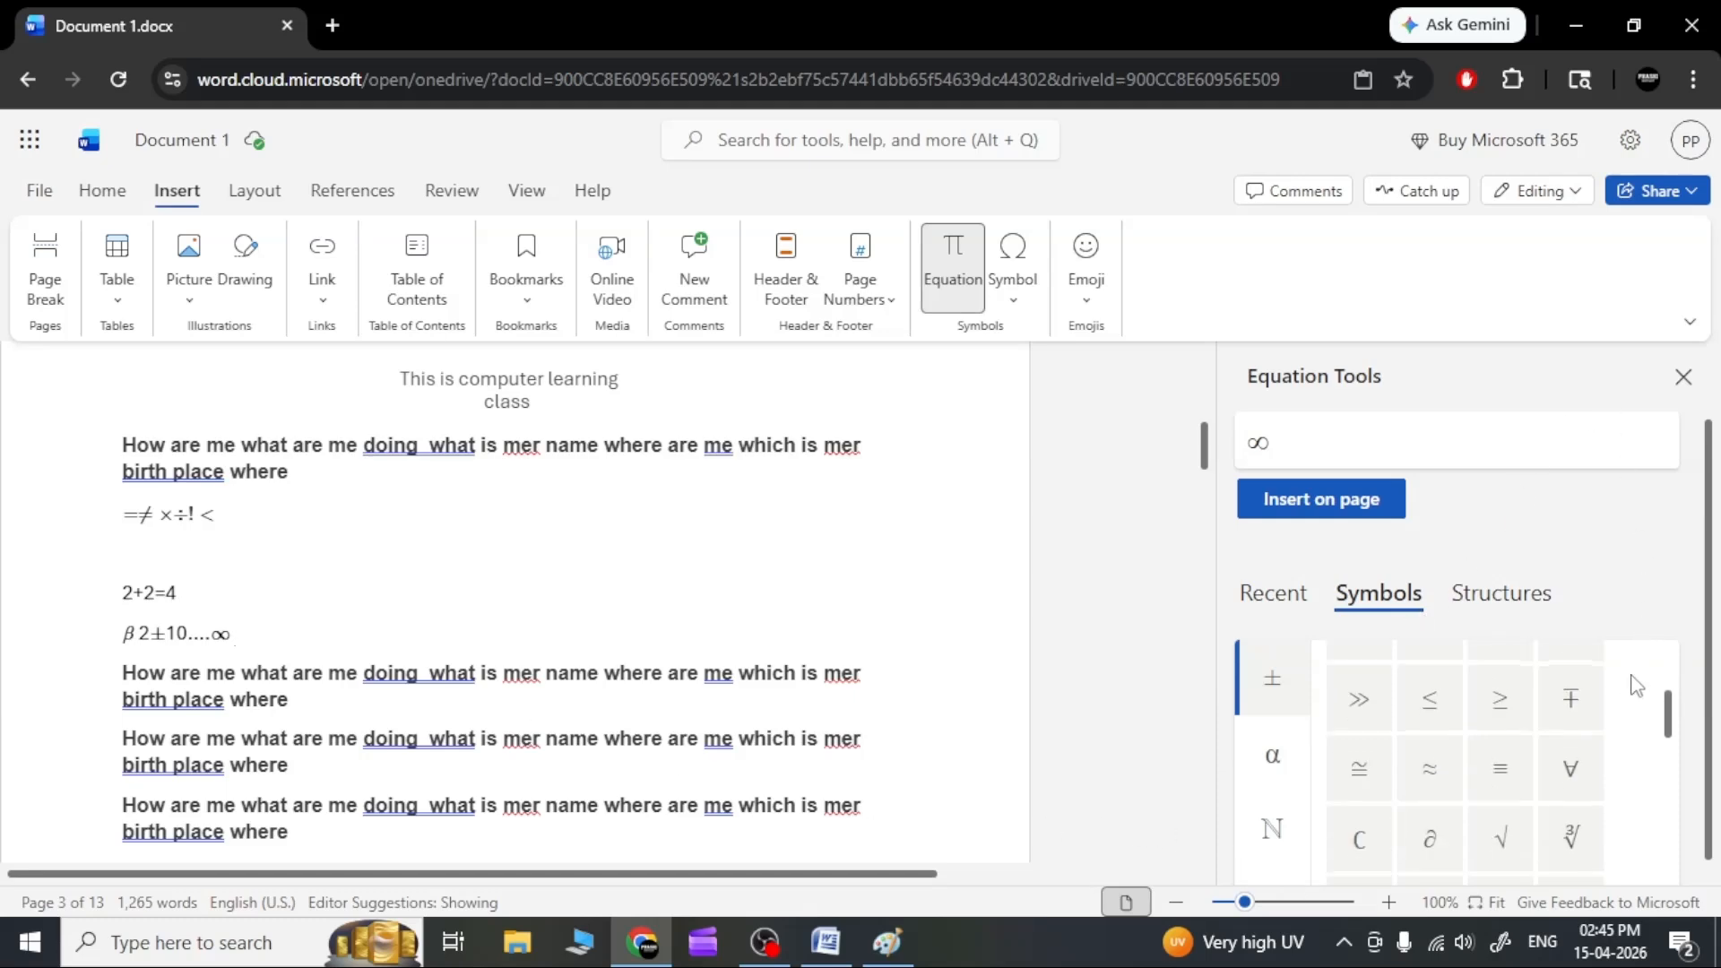
pyautogui.scroll(3, 1636, 767)
pyautogui.click(1579, 841)
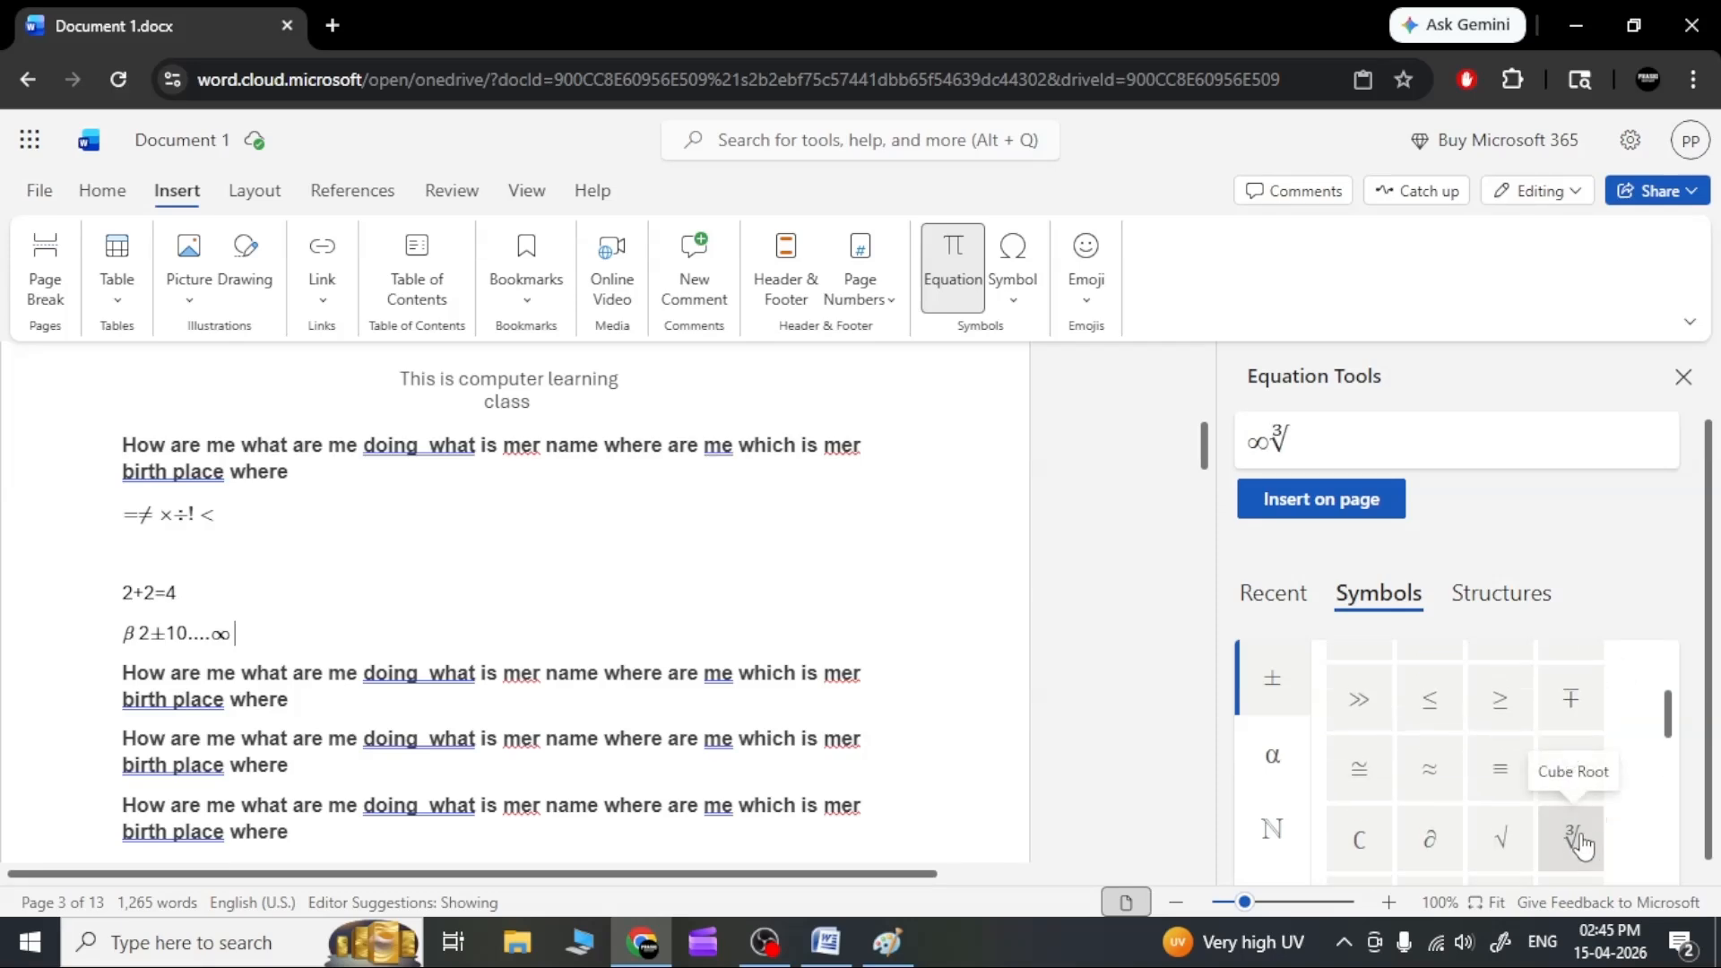
pyautogui.click(1305, 503)
pyautogui.click(283, 646)
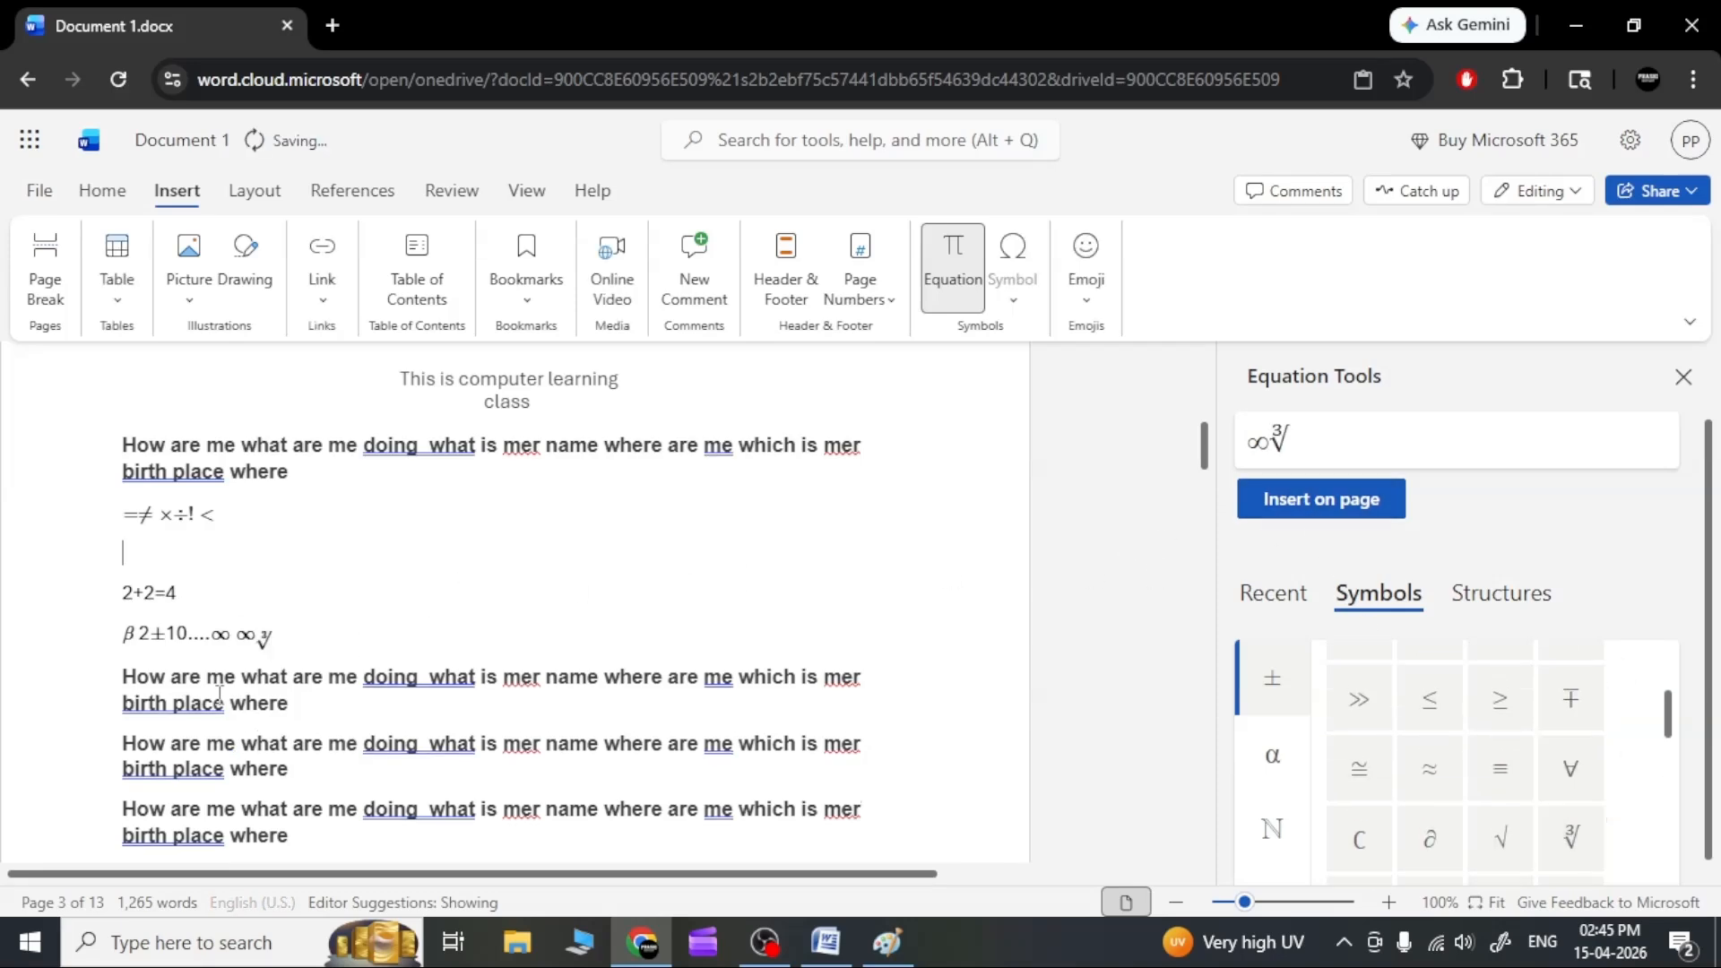
# Replace the inserted infinity and cube root equation with "4√", using the radical sign.
pyautogui.click(285, 640)
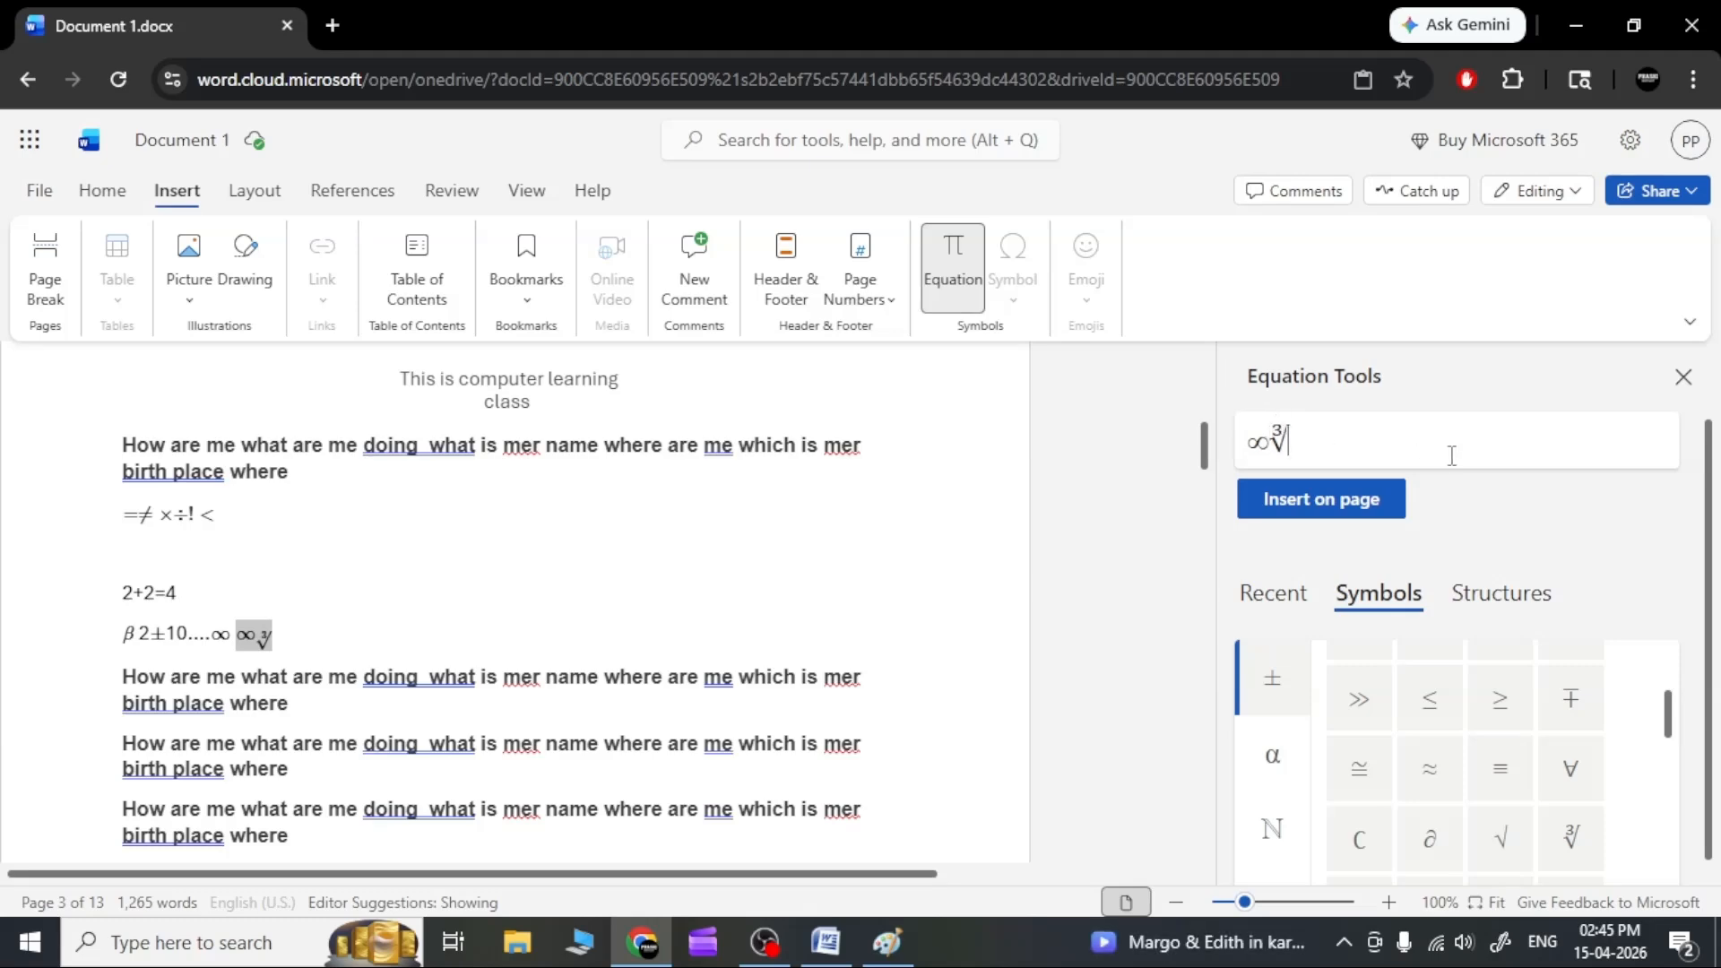
pyautogui.press('Delete')
pyautogui.press('BackSpace')
pyautogui.write('4')
pyautogui.click(1507, 847)
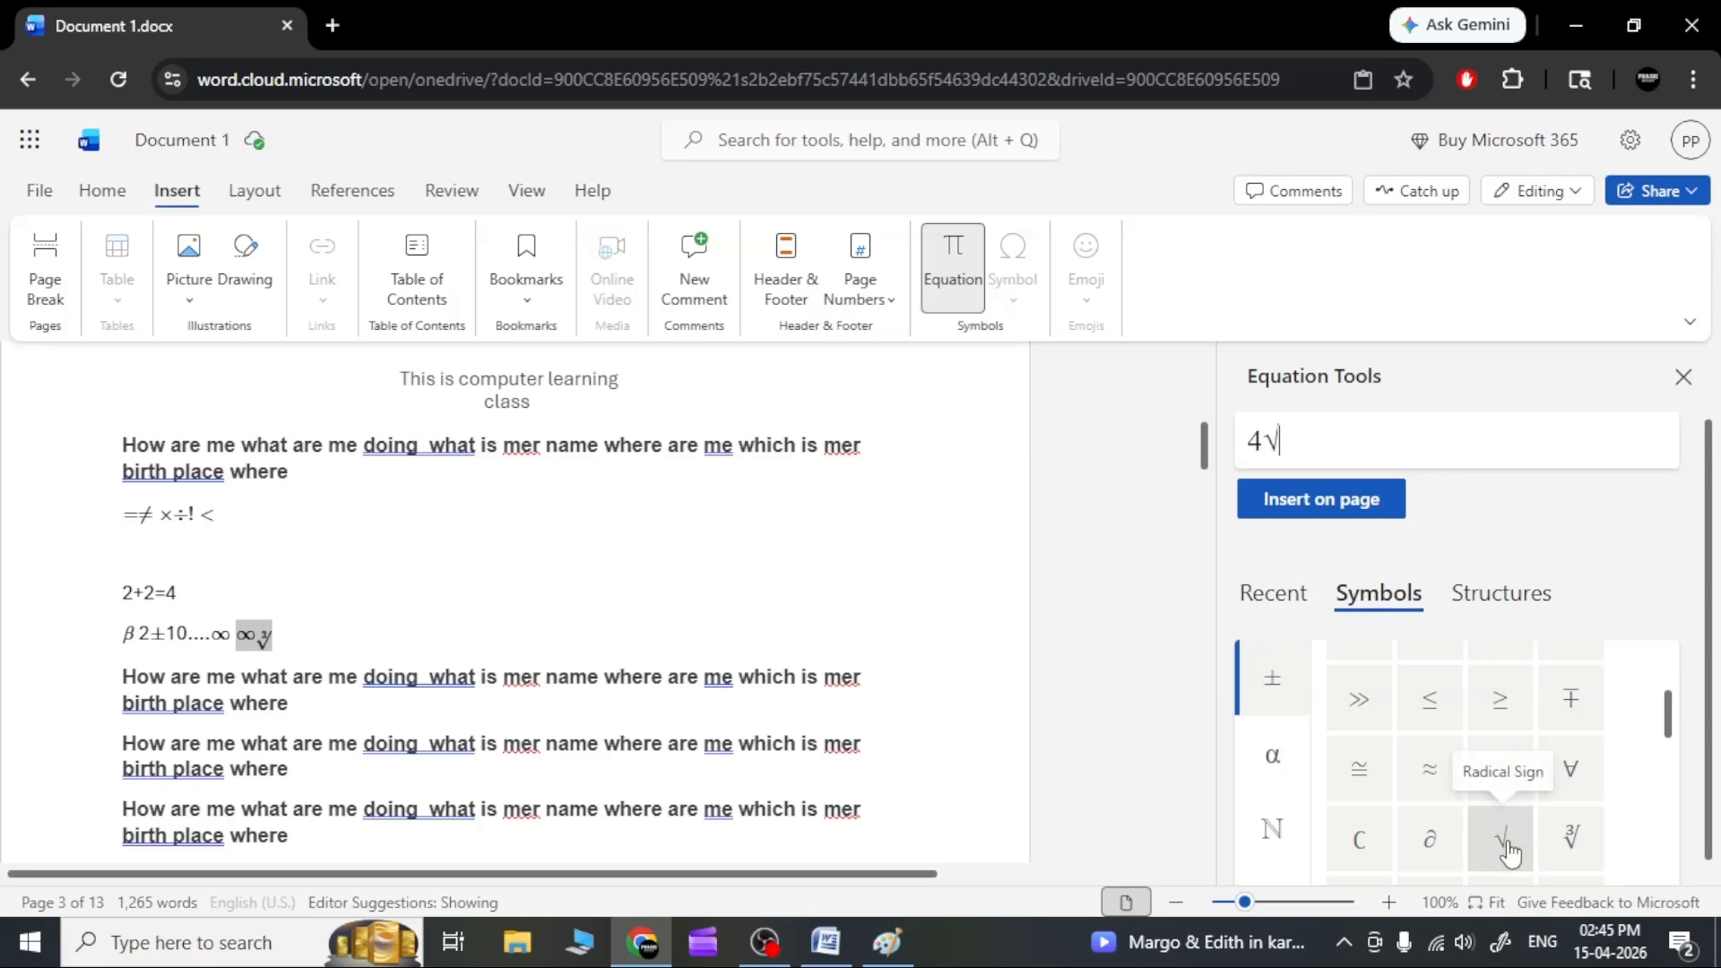
pyautogui.click(1291, 497)
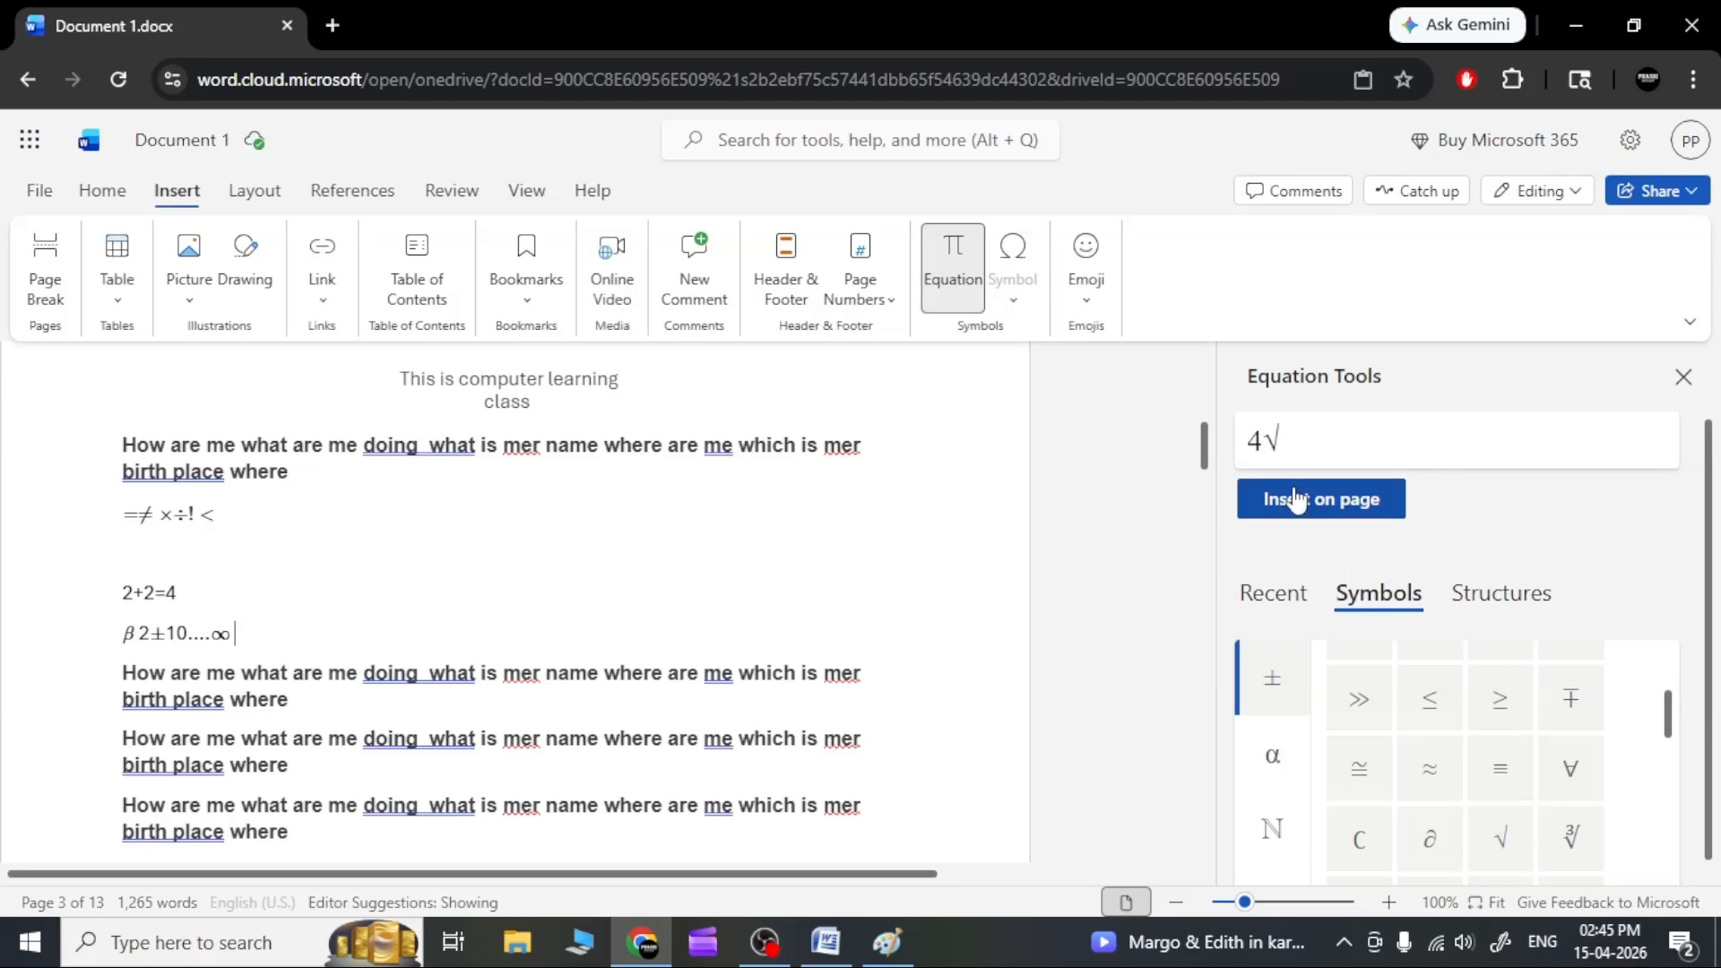
pyautogui.click(350, 631)
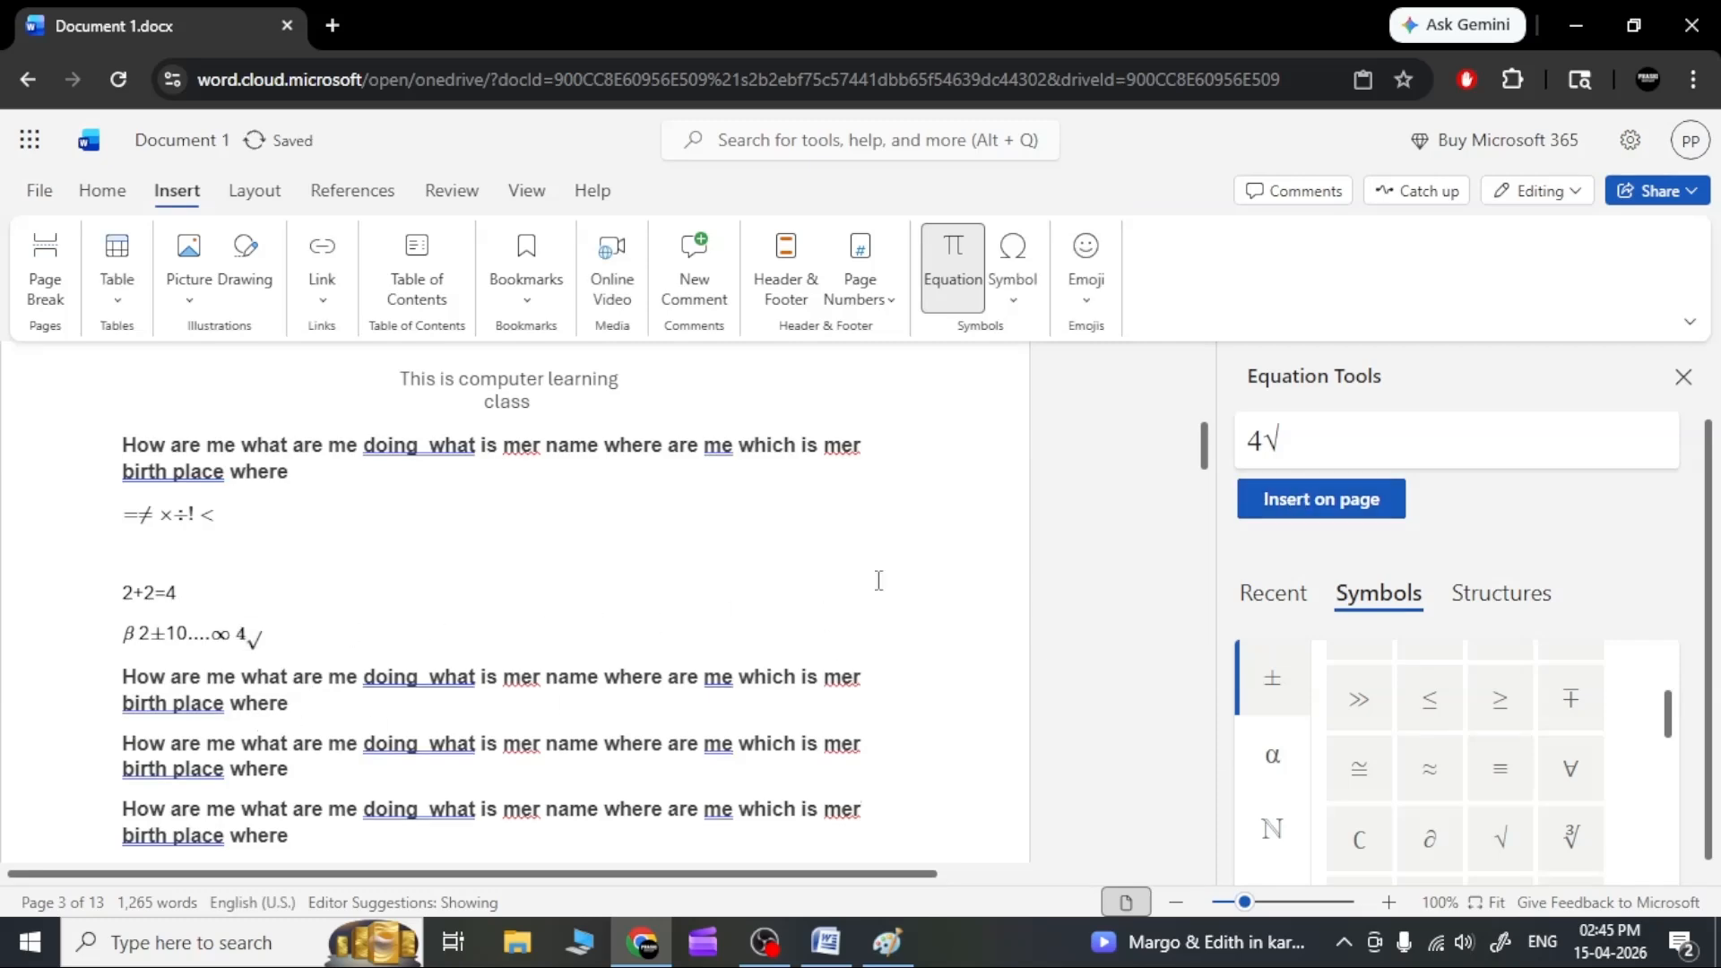
# Compose "Σ12" using the uppercase Greek sigma and insert it directly after "4√".
pyautogui.scroll(-5, 1360, 800)
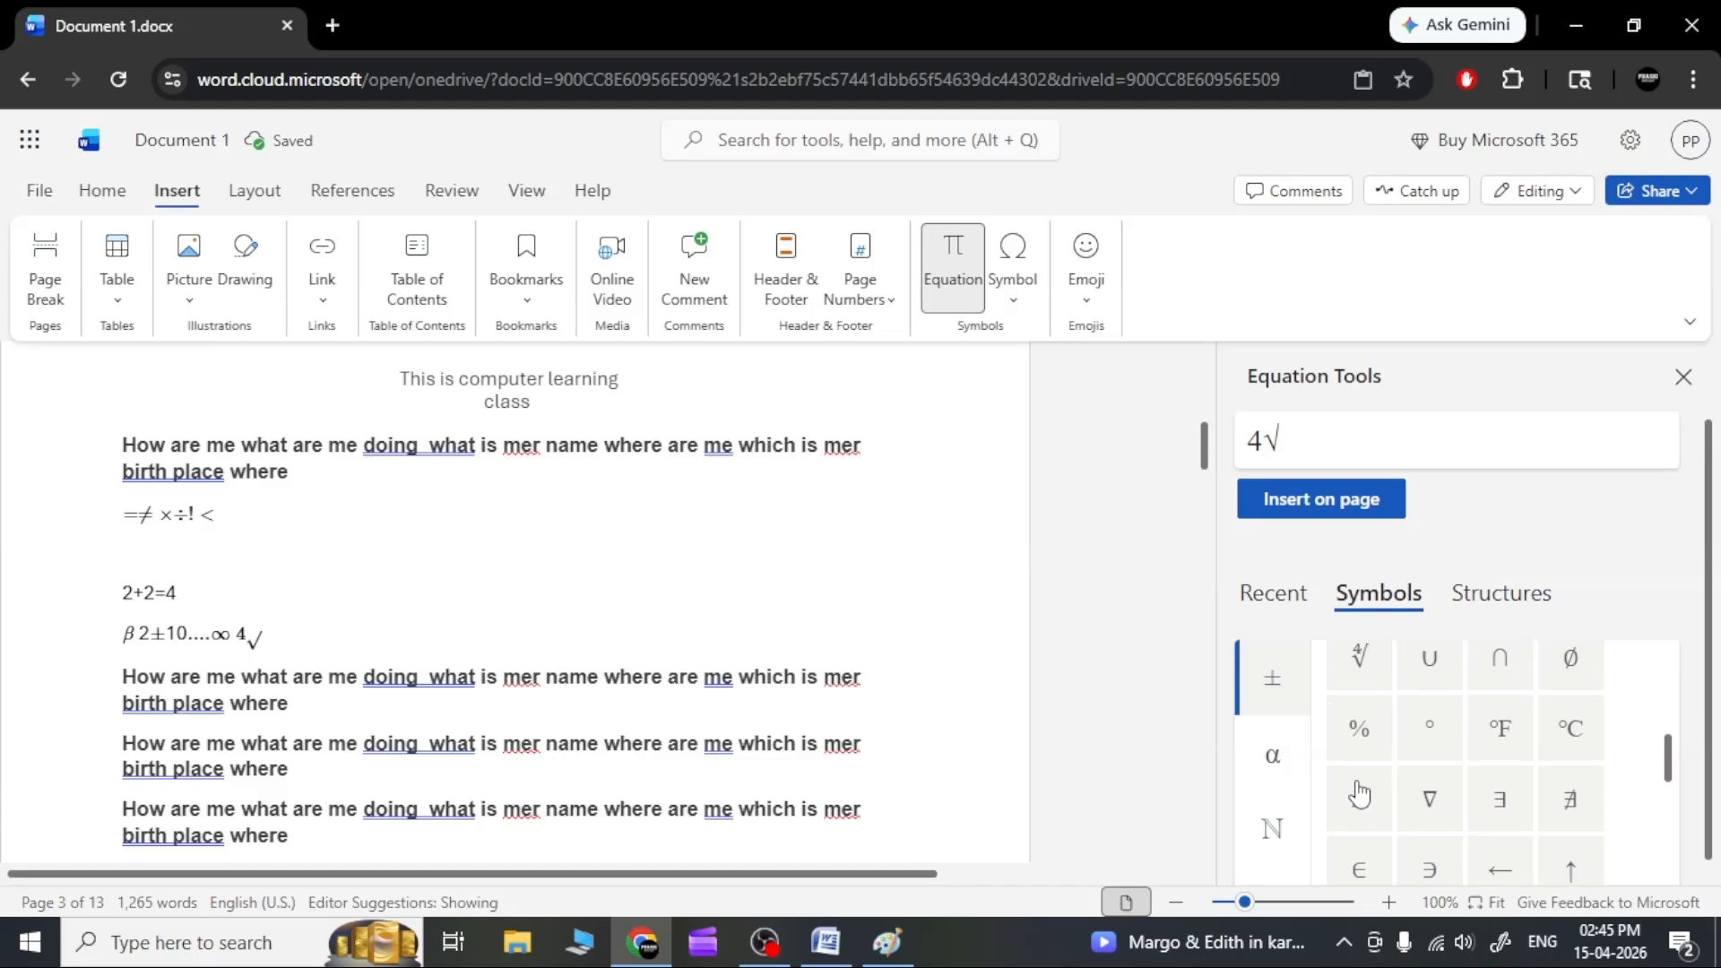
pyautogui.scroll(-6, 1512, 810)
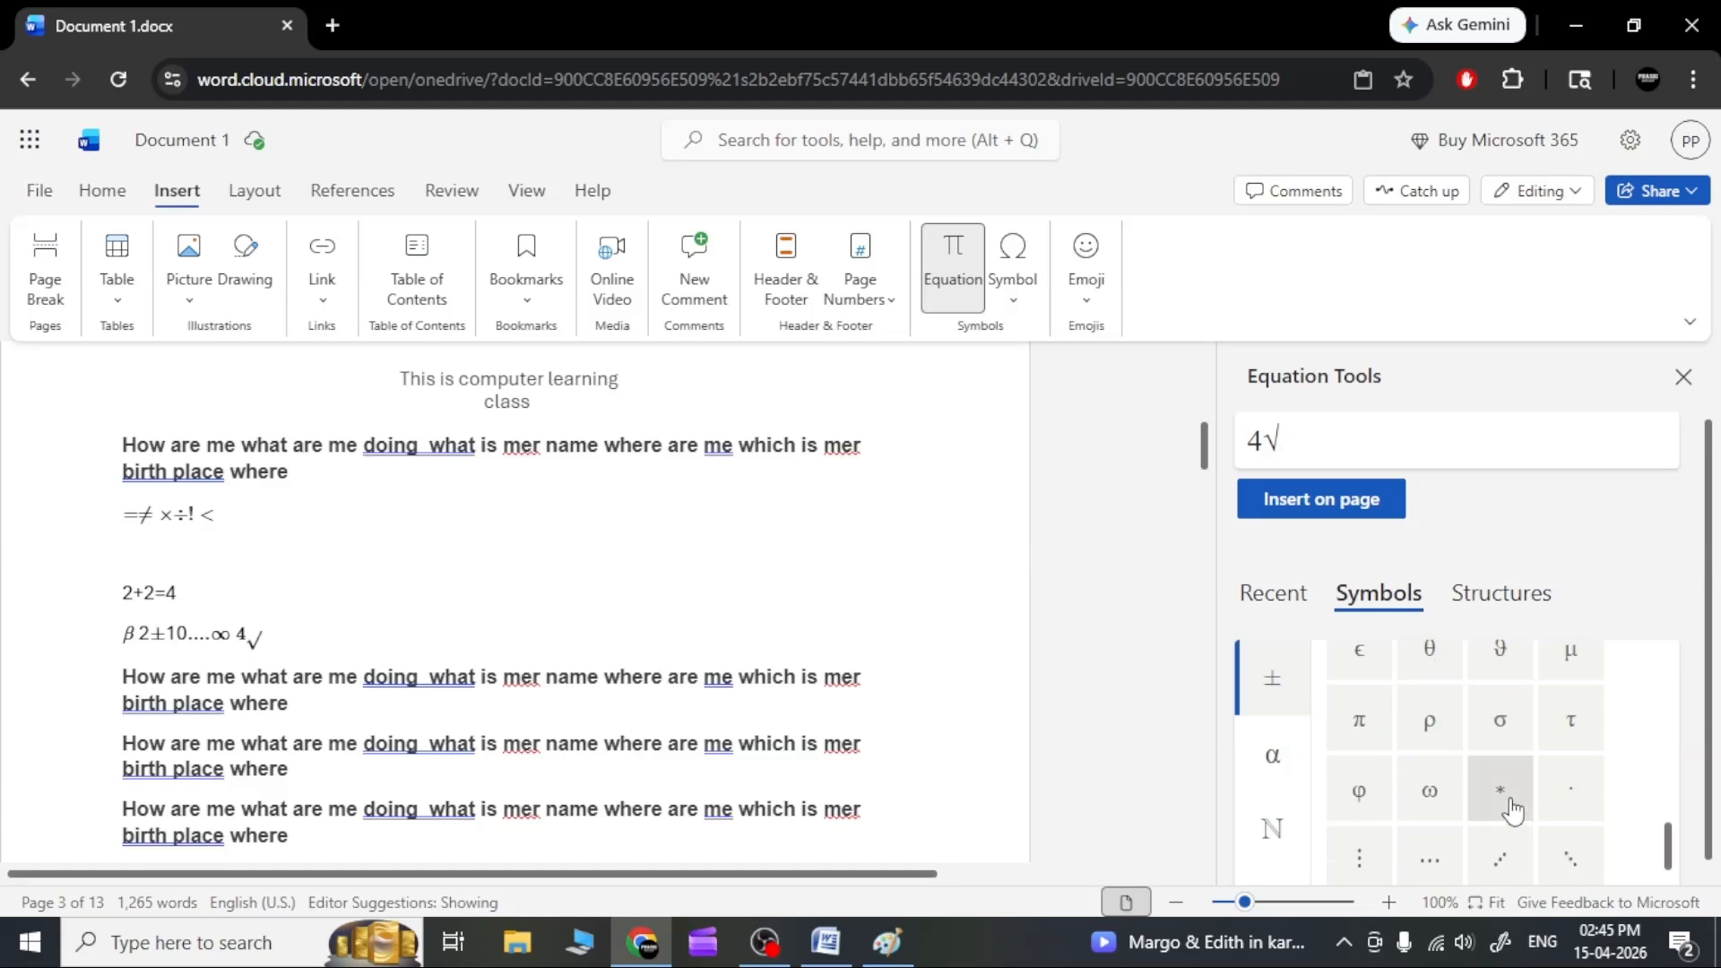
pyautogui.click(1273, 733)
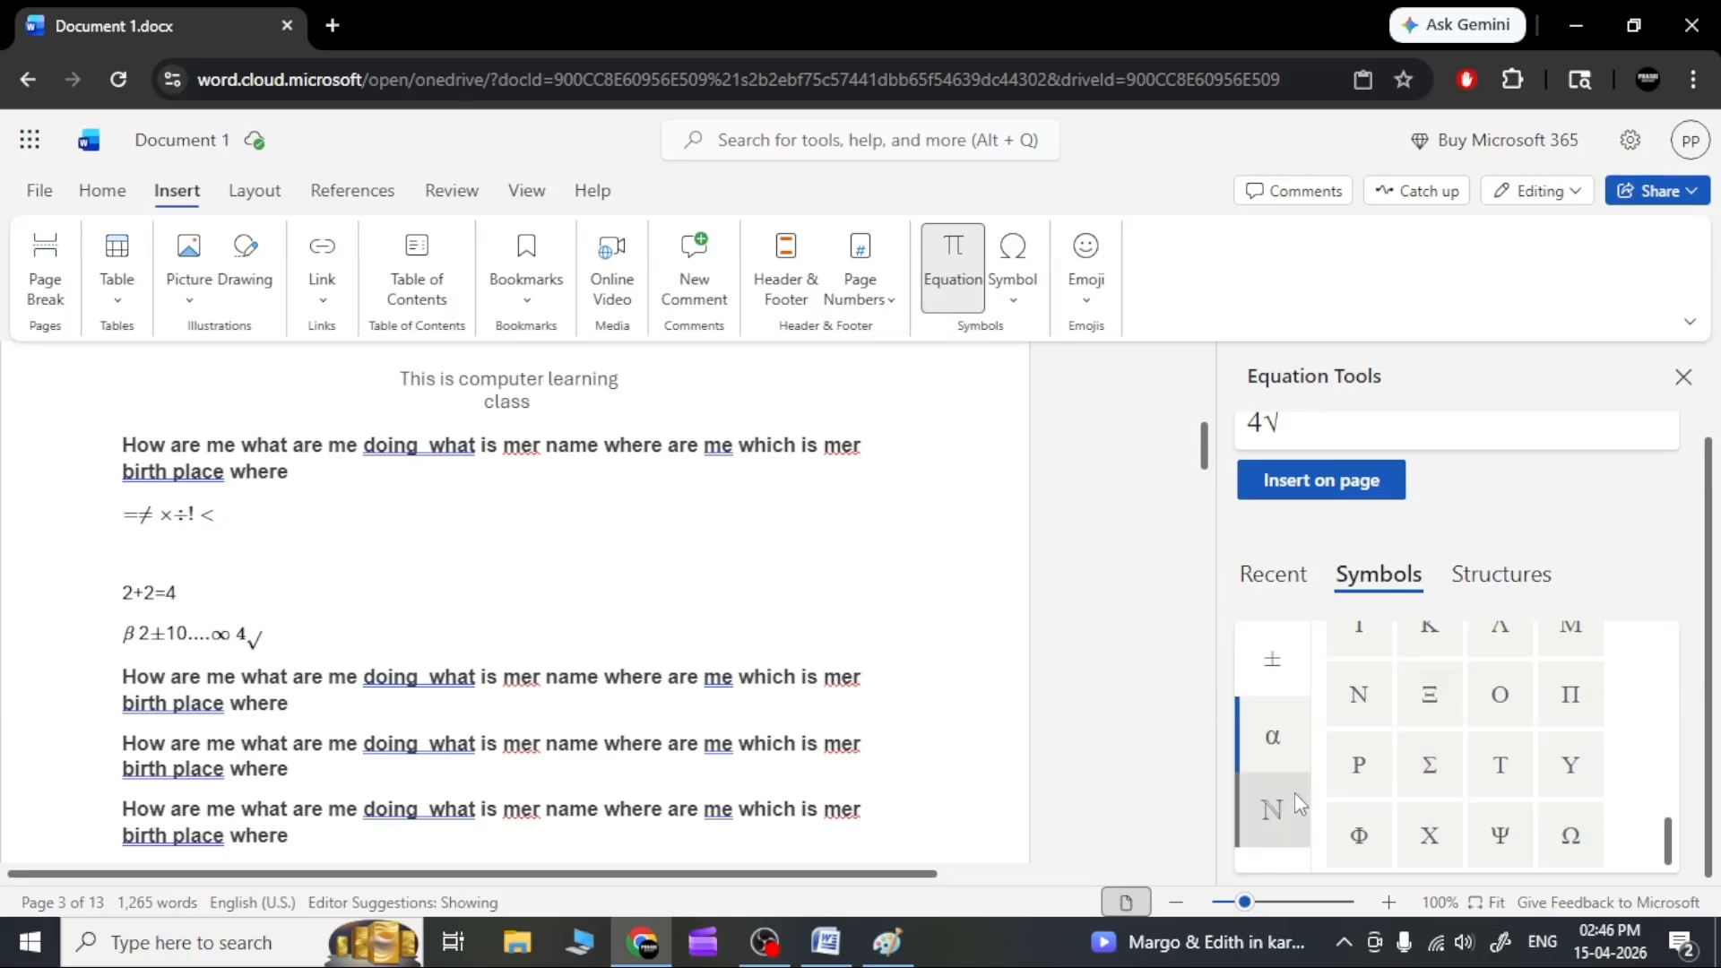
pyautogui.click(1434, 778)
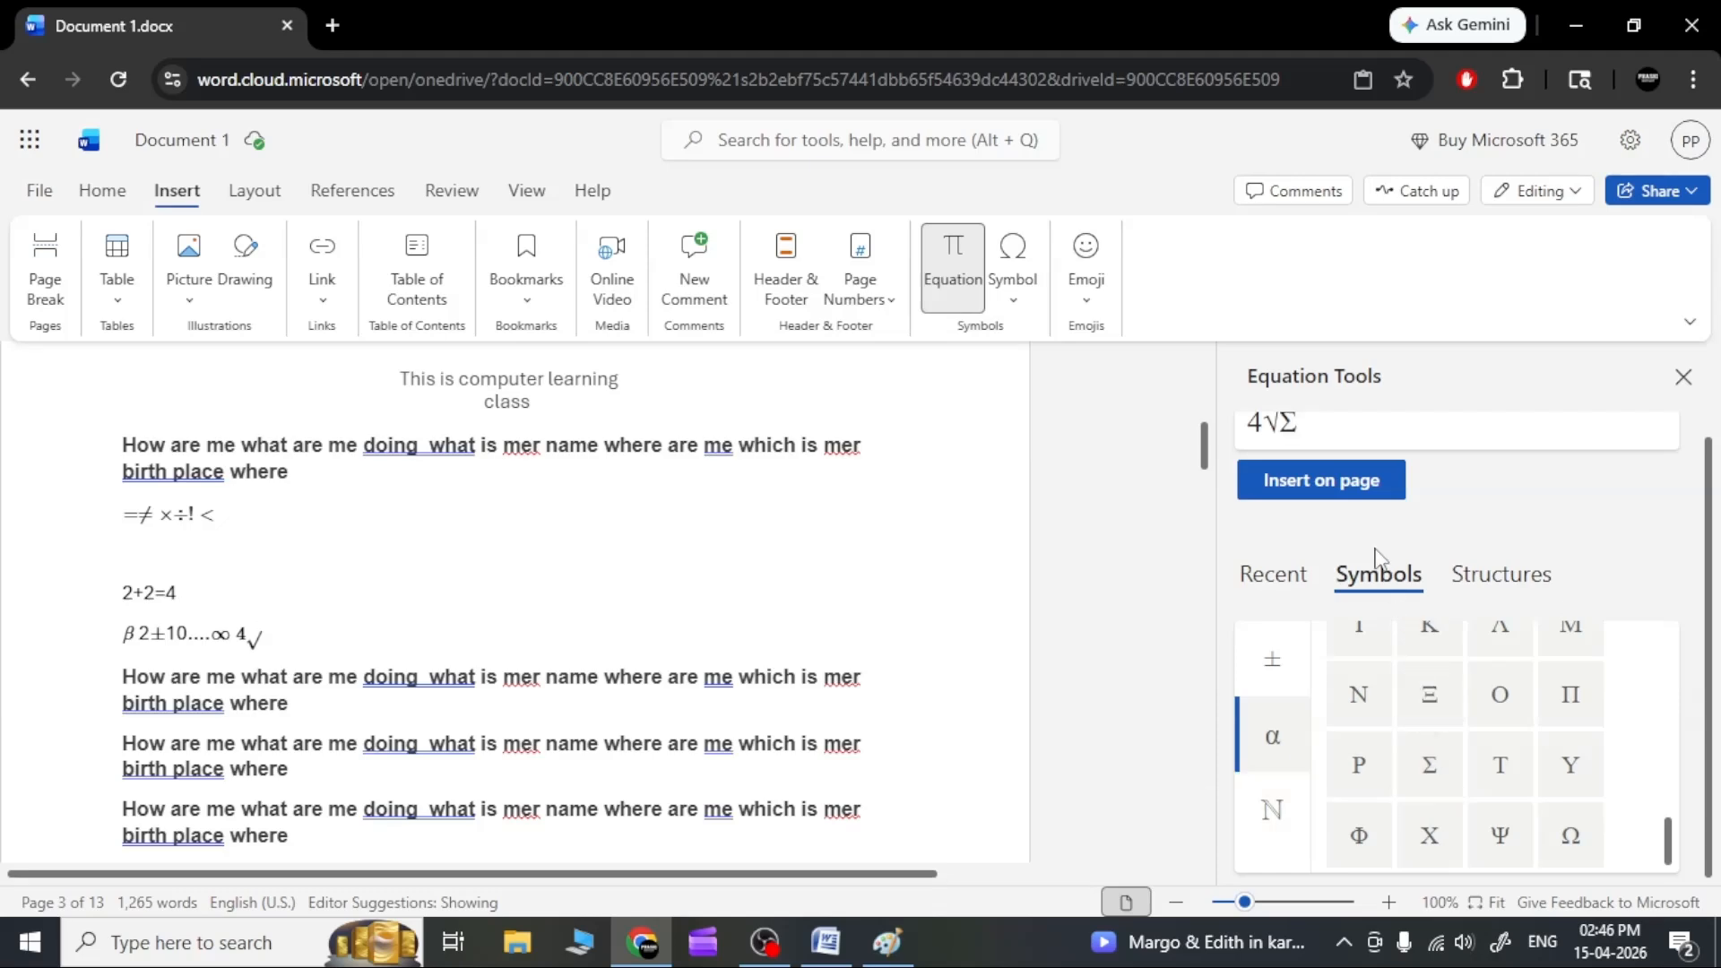
pyautogui.click(1283, 423)
pyautogui.press('BackSpace')
pyautogui.press('BackSpace')
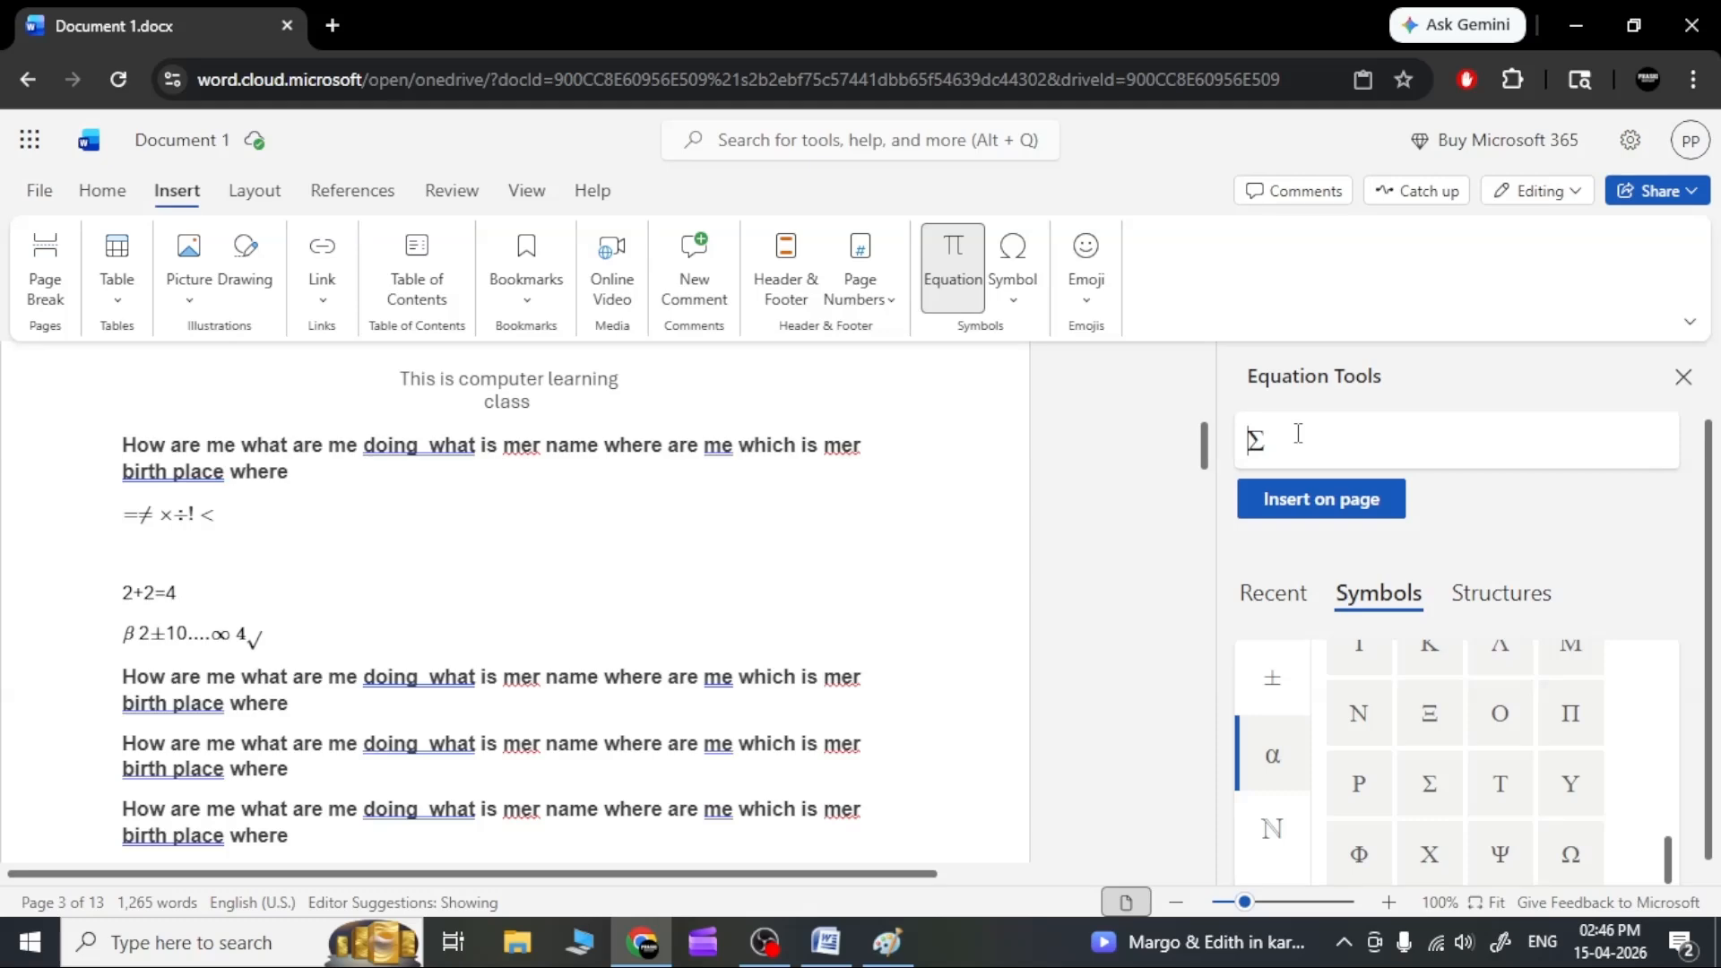
pyautogui.click(1325, 436)
pyautogui.write('12')
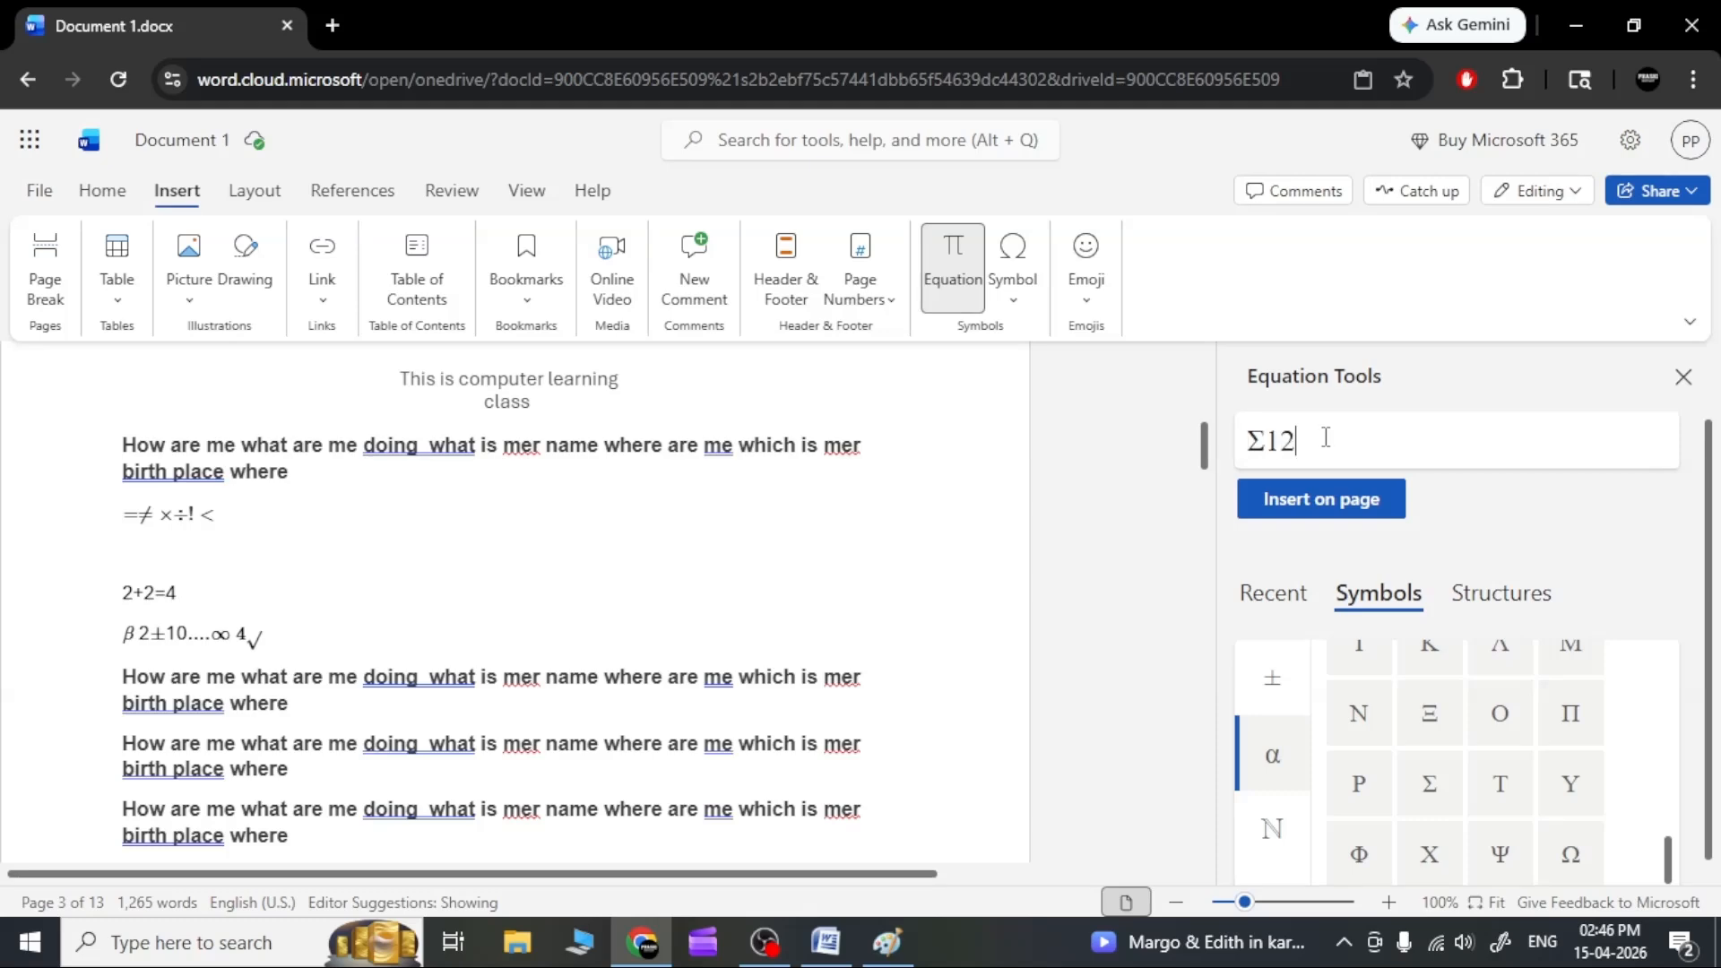
pyautogui.click(1345, 502)
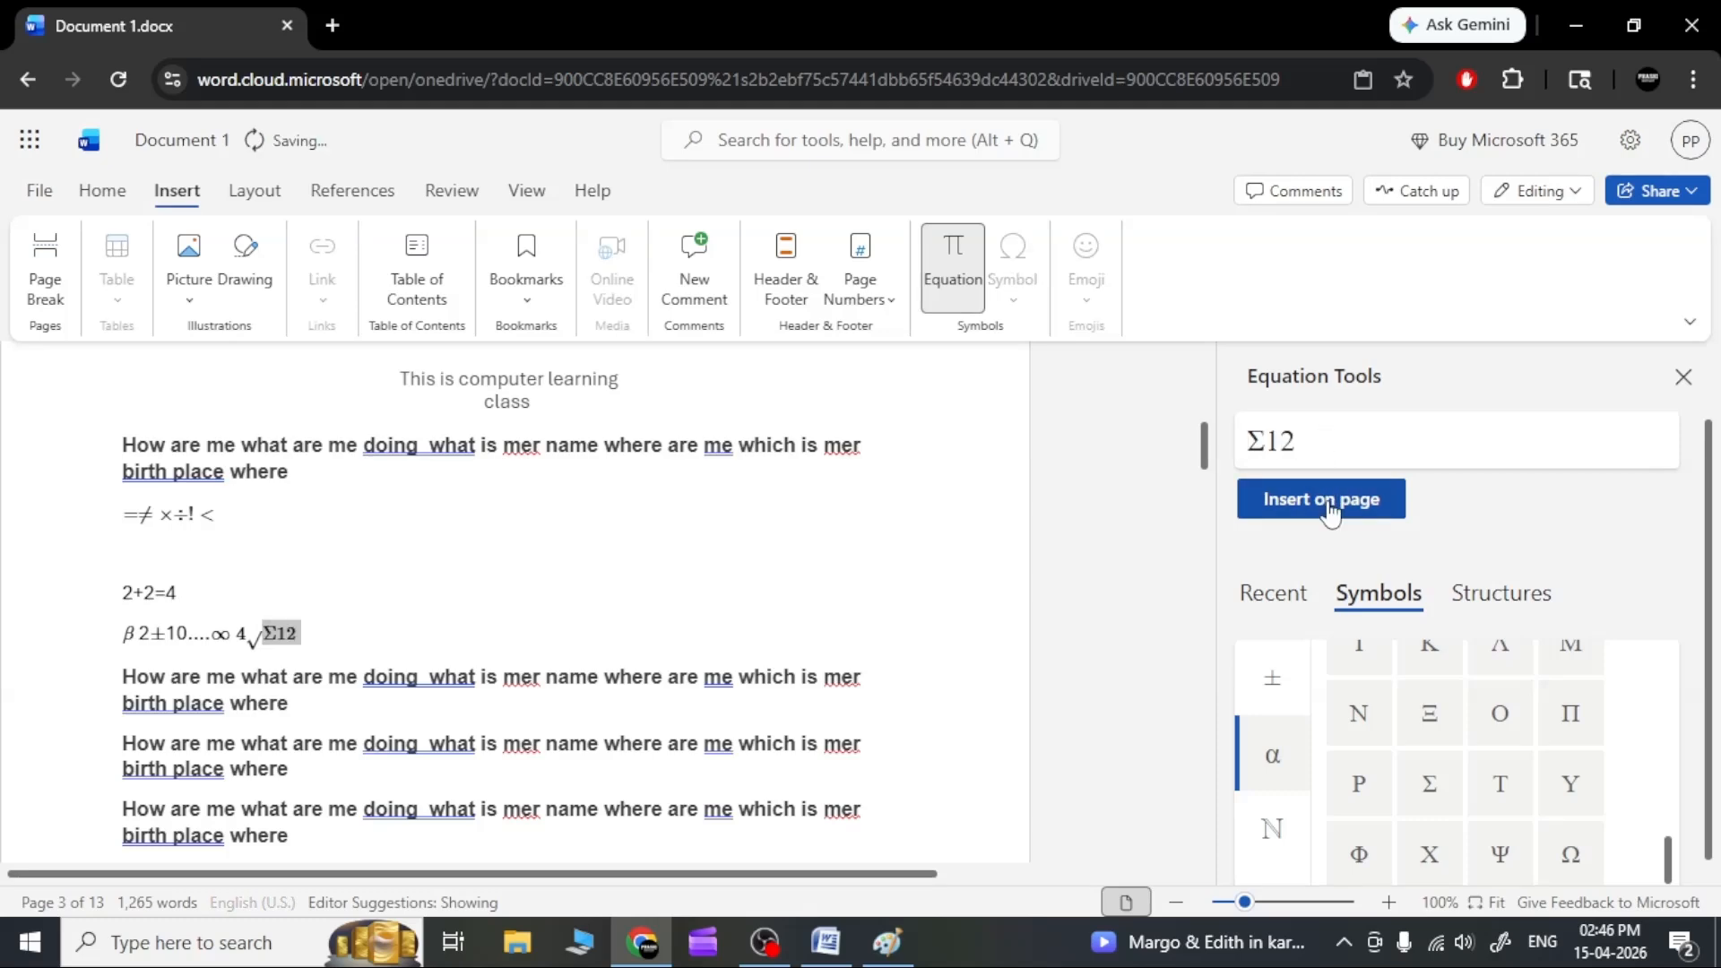
# Replace Σ12 in the equation editor with the dy/dx common fraction and insert it after "Σ12" on the page.
pyautogui.click(346, 628)
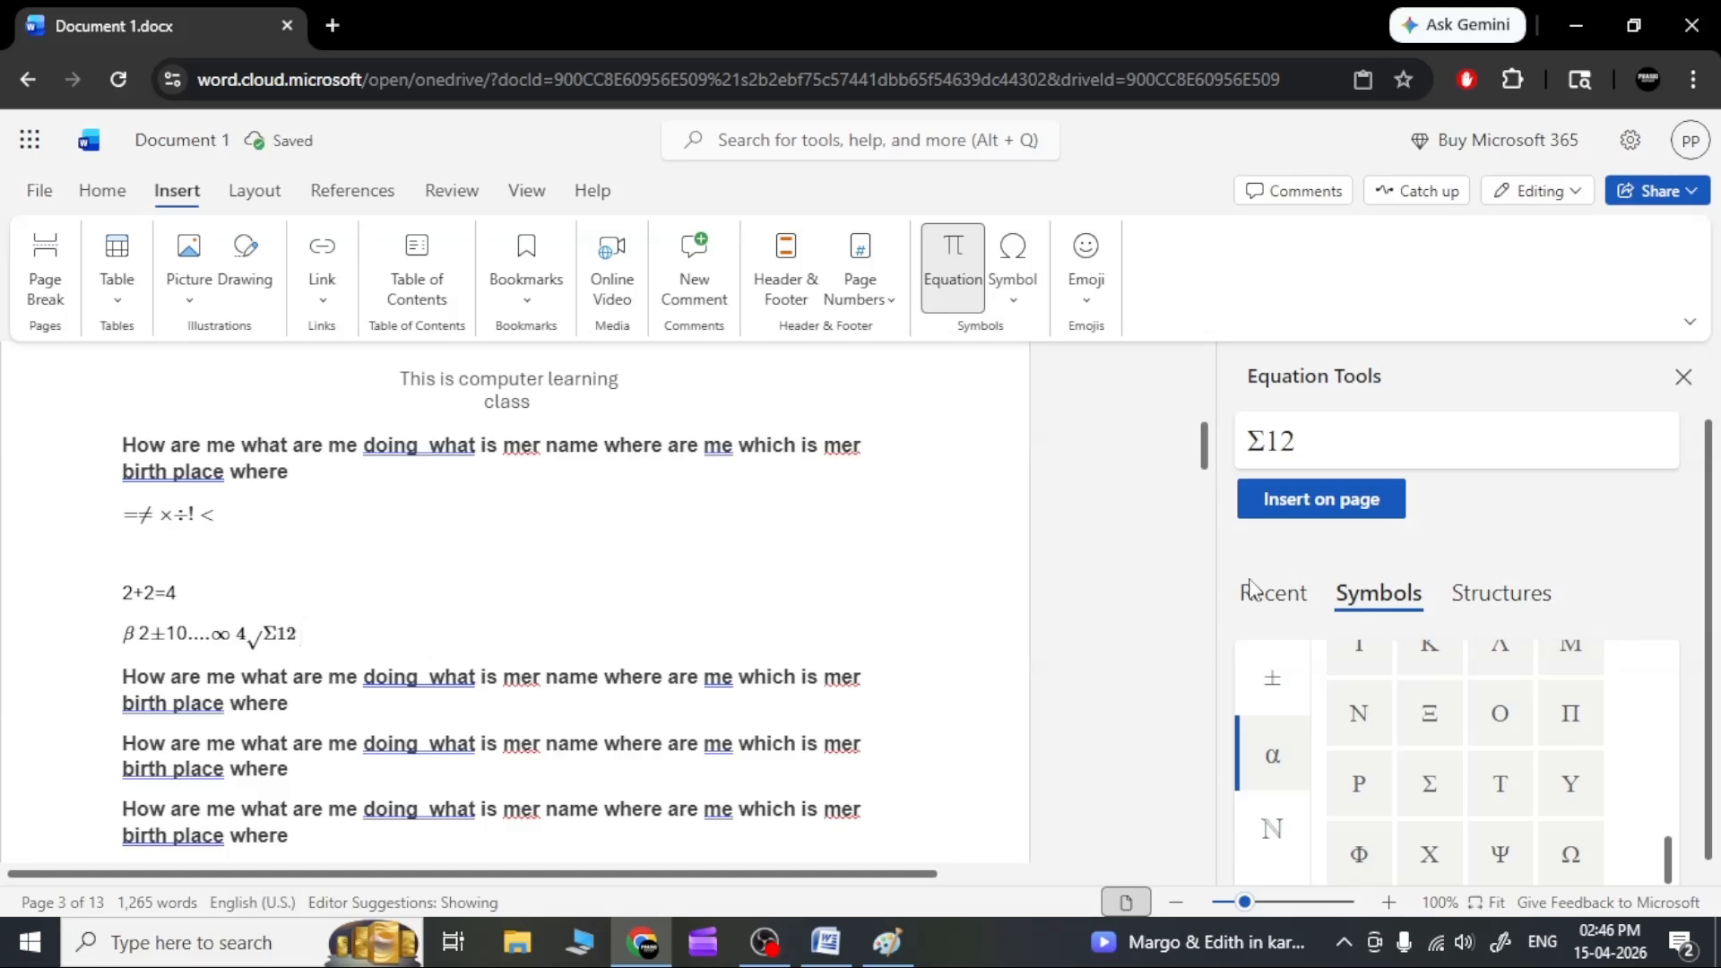
pyautogui.scroll(-1, 1434, 726)
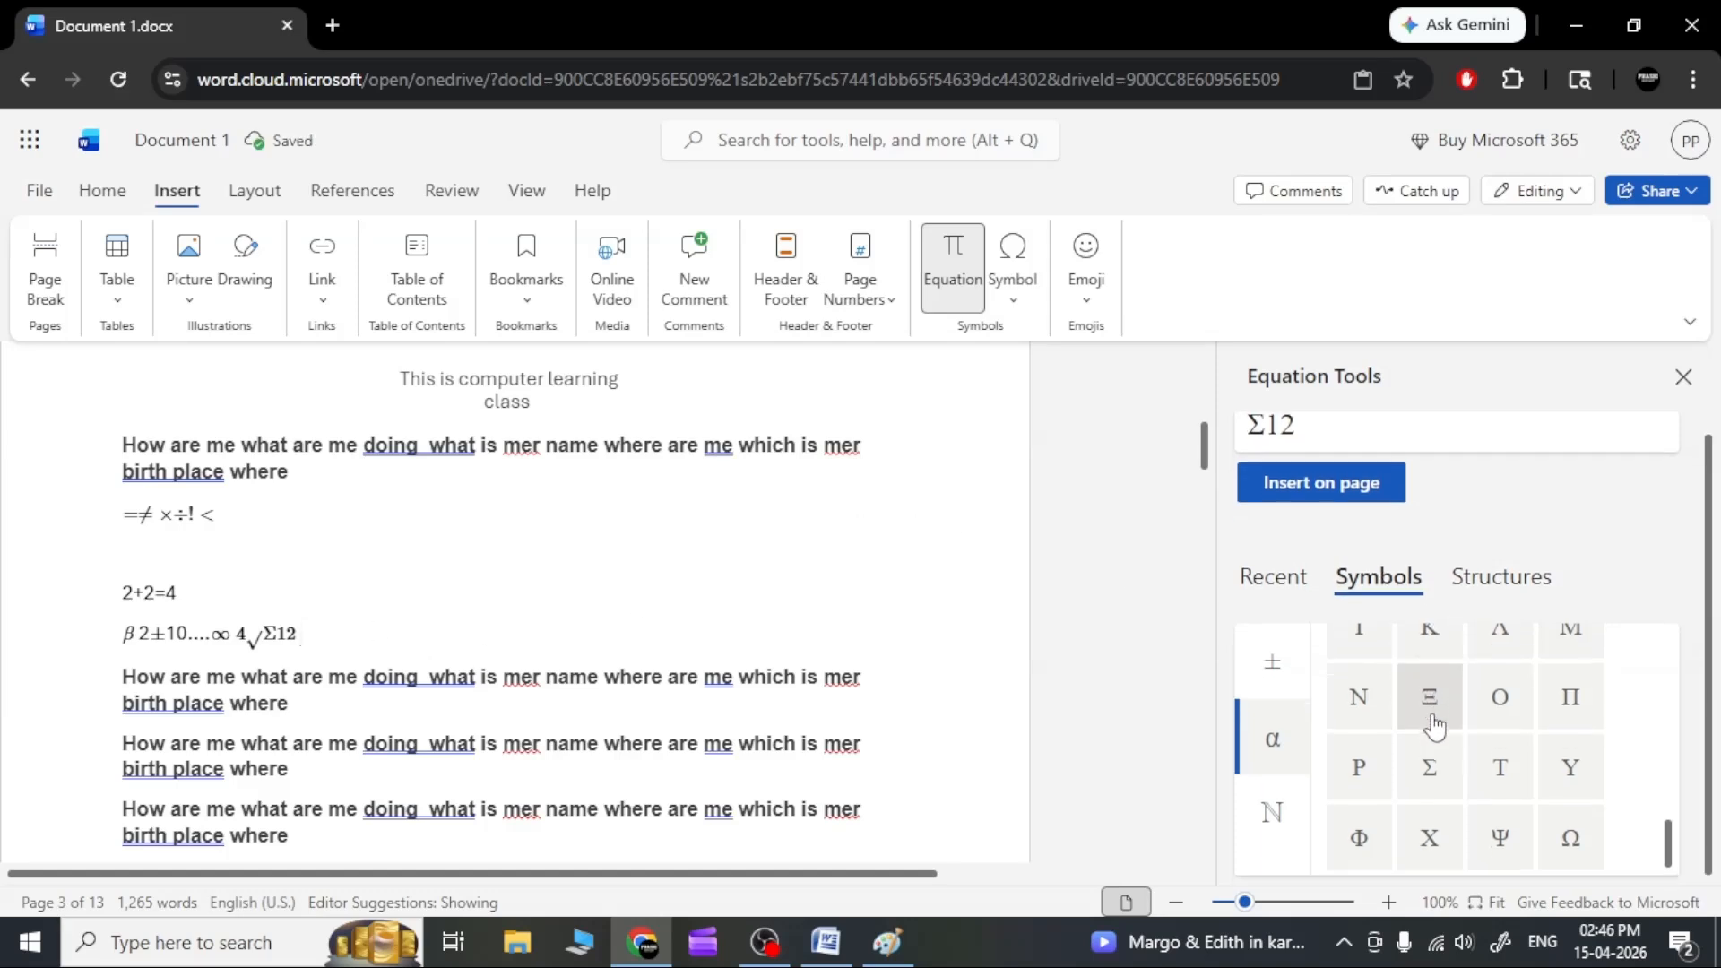
pyautogui.click(1490, 579)
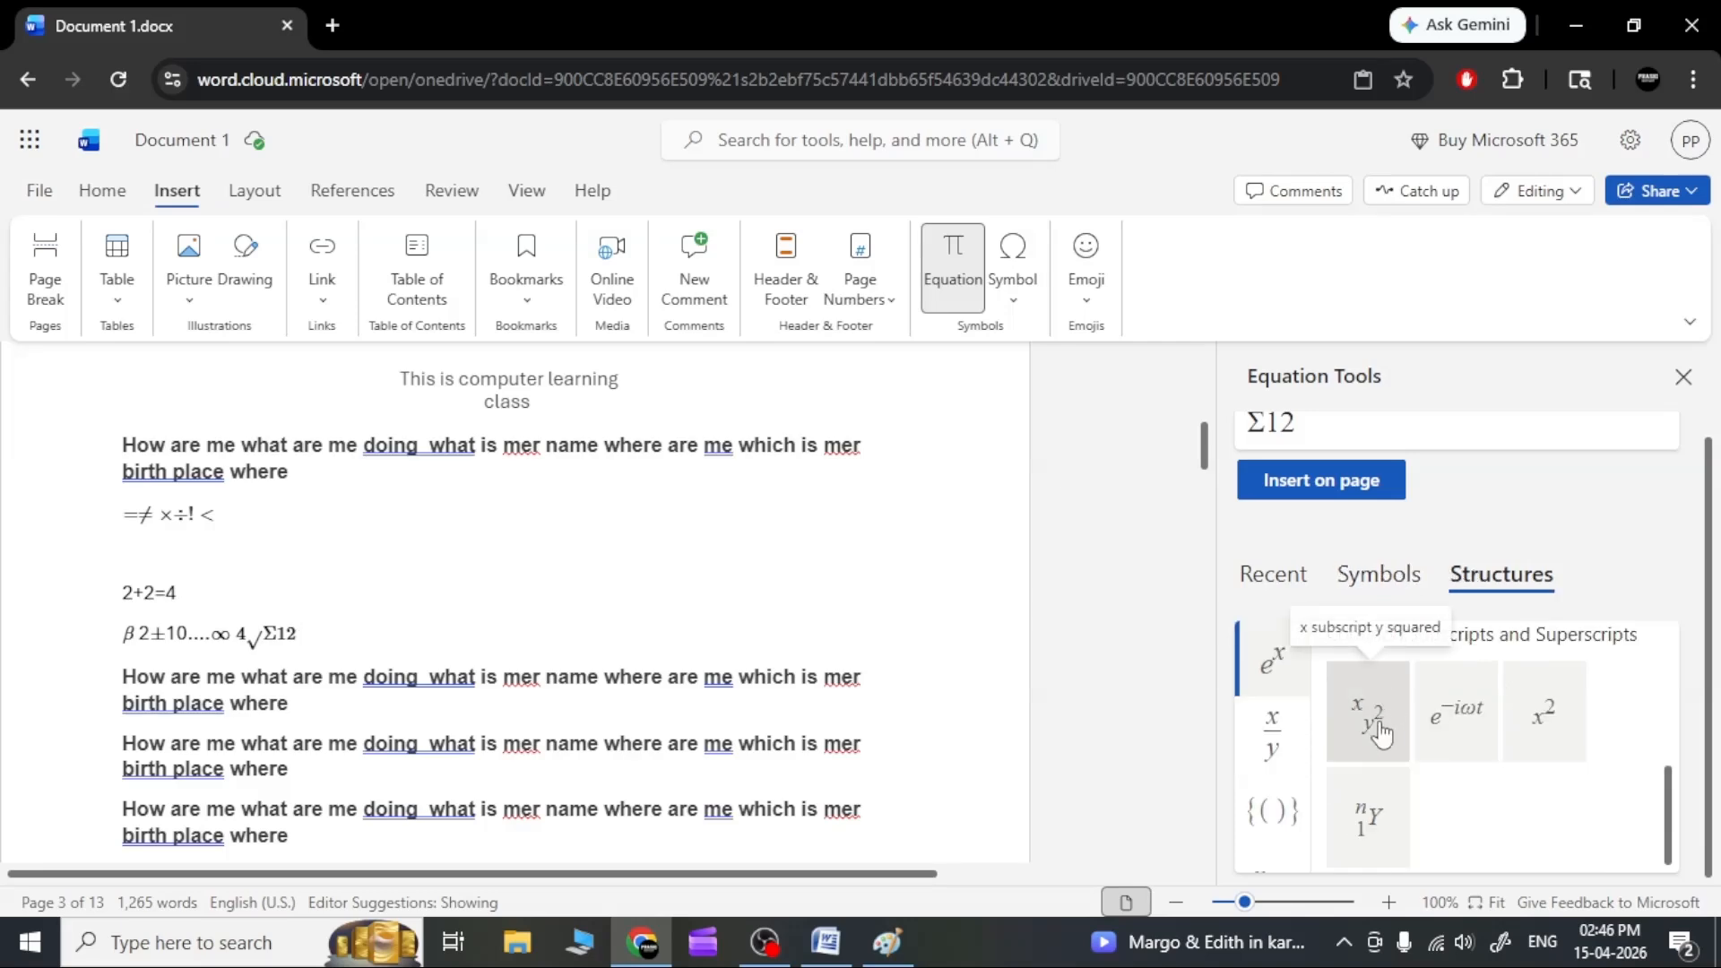
pyautogui.click(1287, 742)
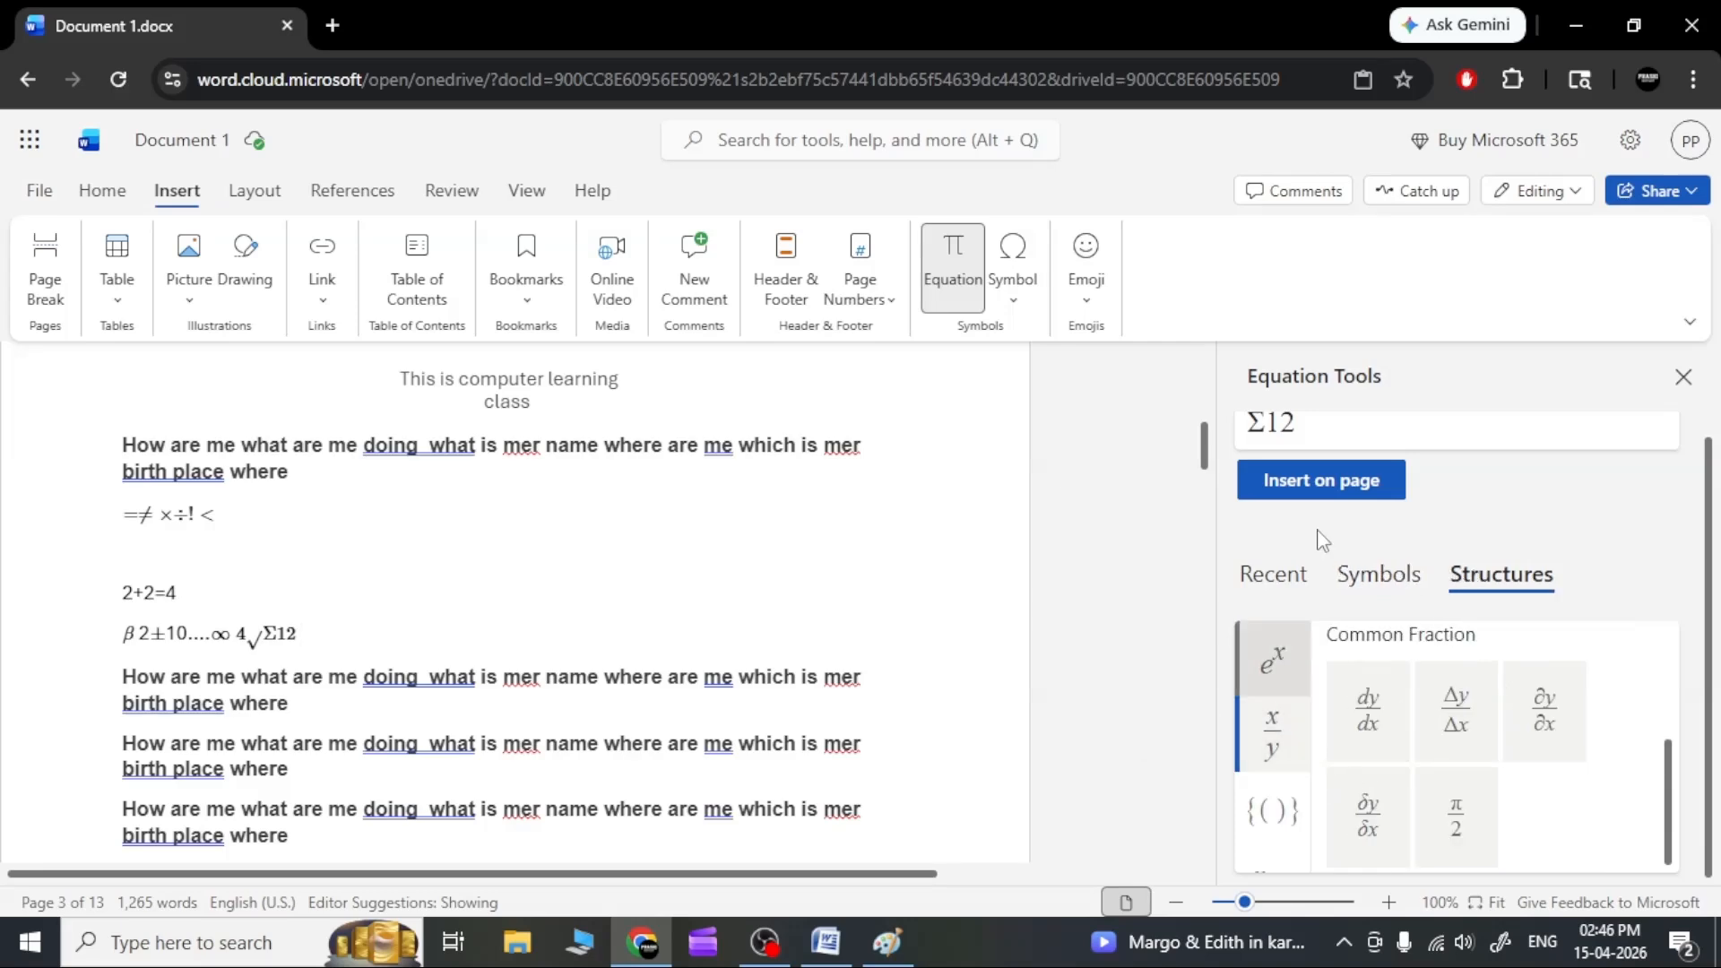
pyautogui.click(1367, 710)
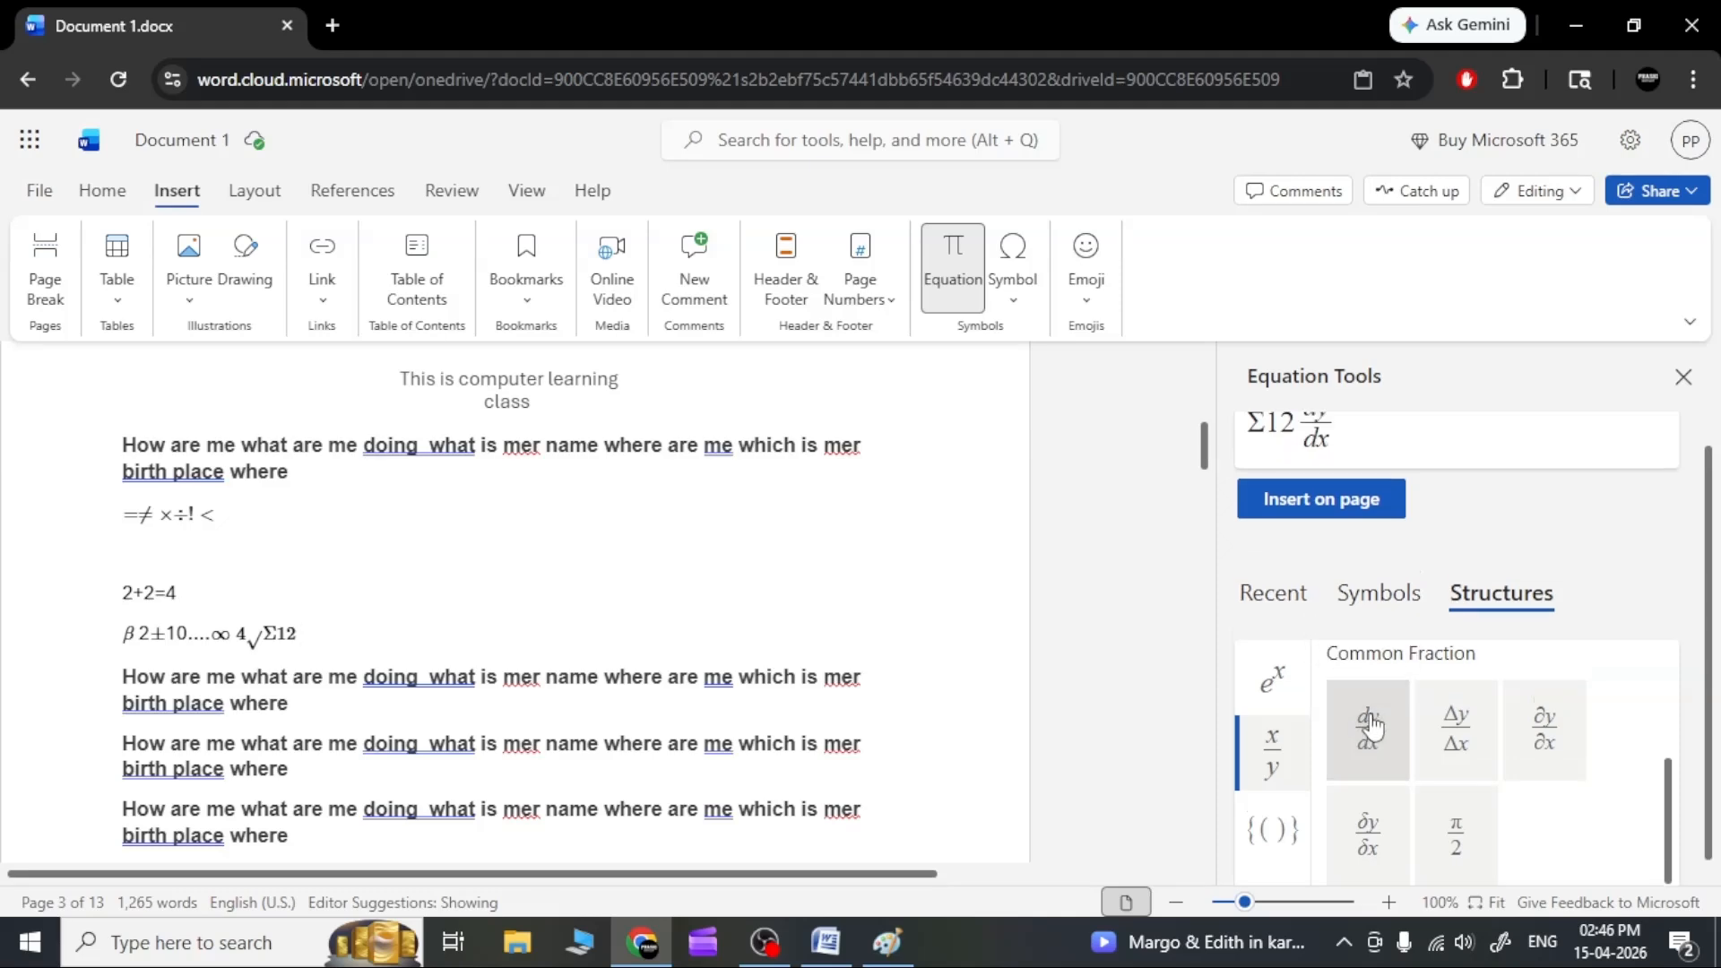
pyautogui.click(1300, 432)
pyautogui.press('BackSpace')
pyautogui.press('BackSpace')
pyautogui.press('BackSpace')
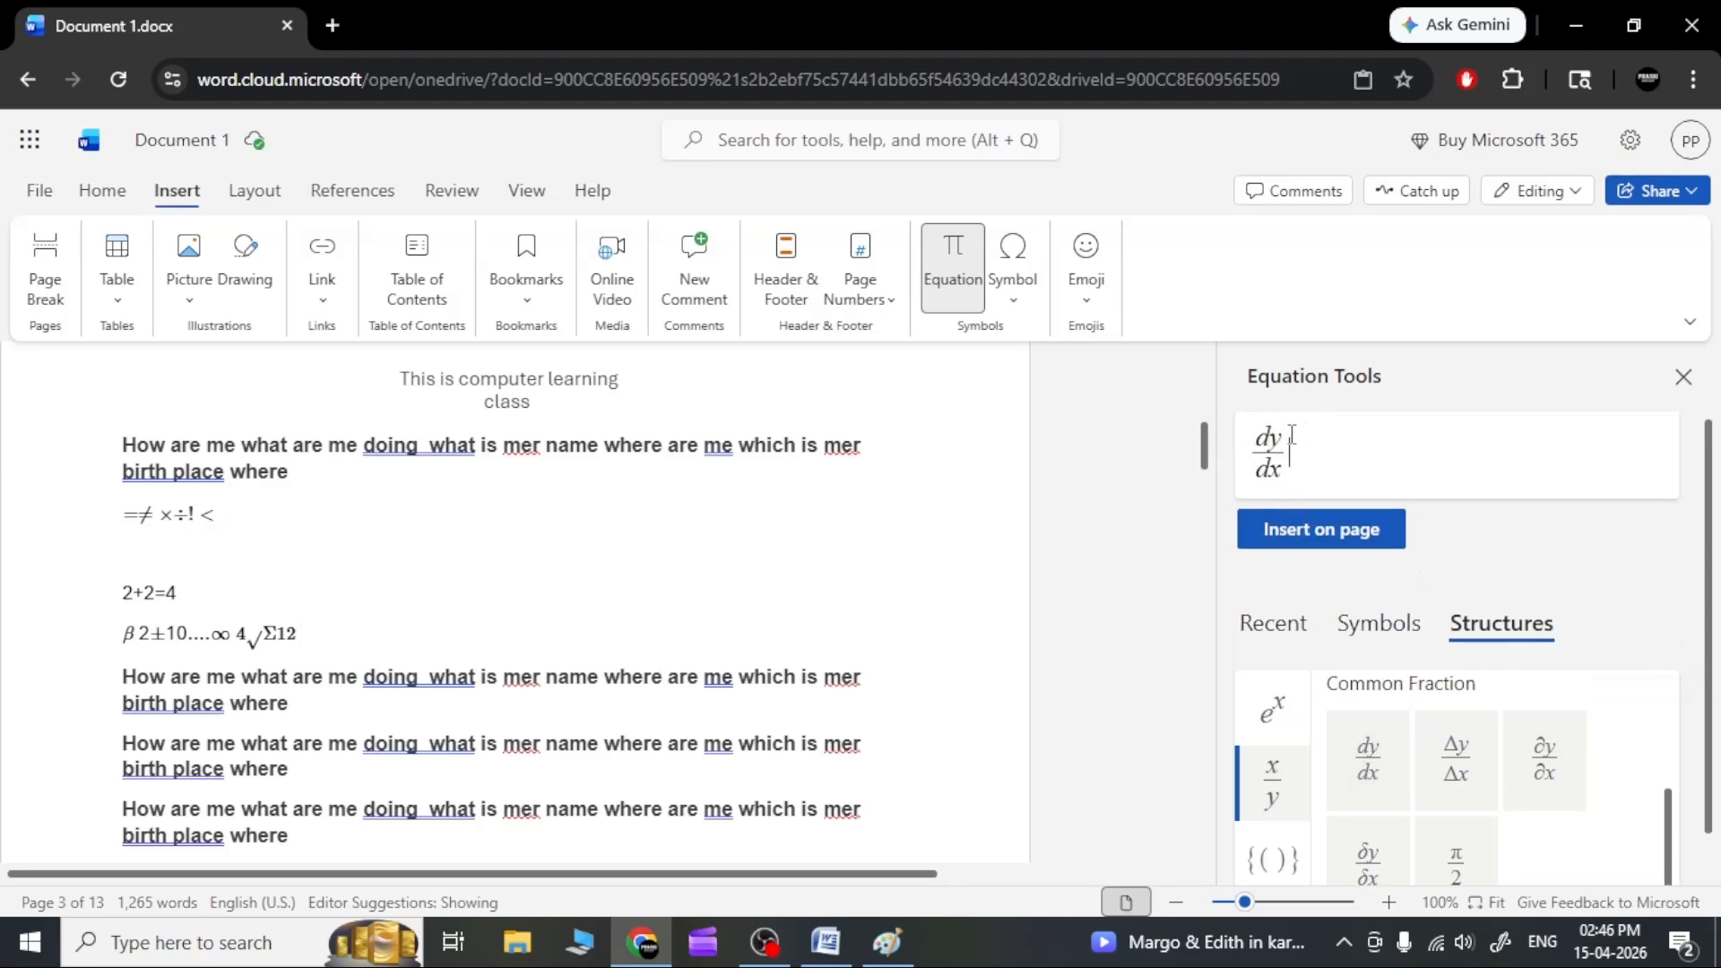
pyautogui.click(1303, 536)
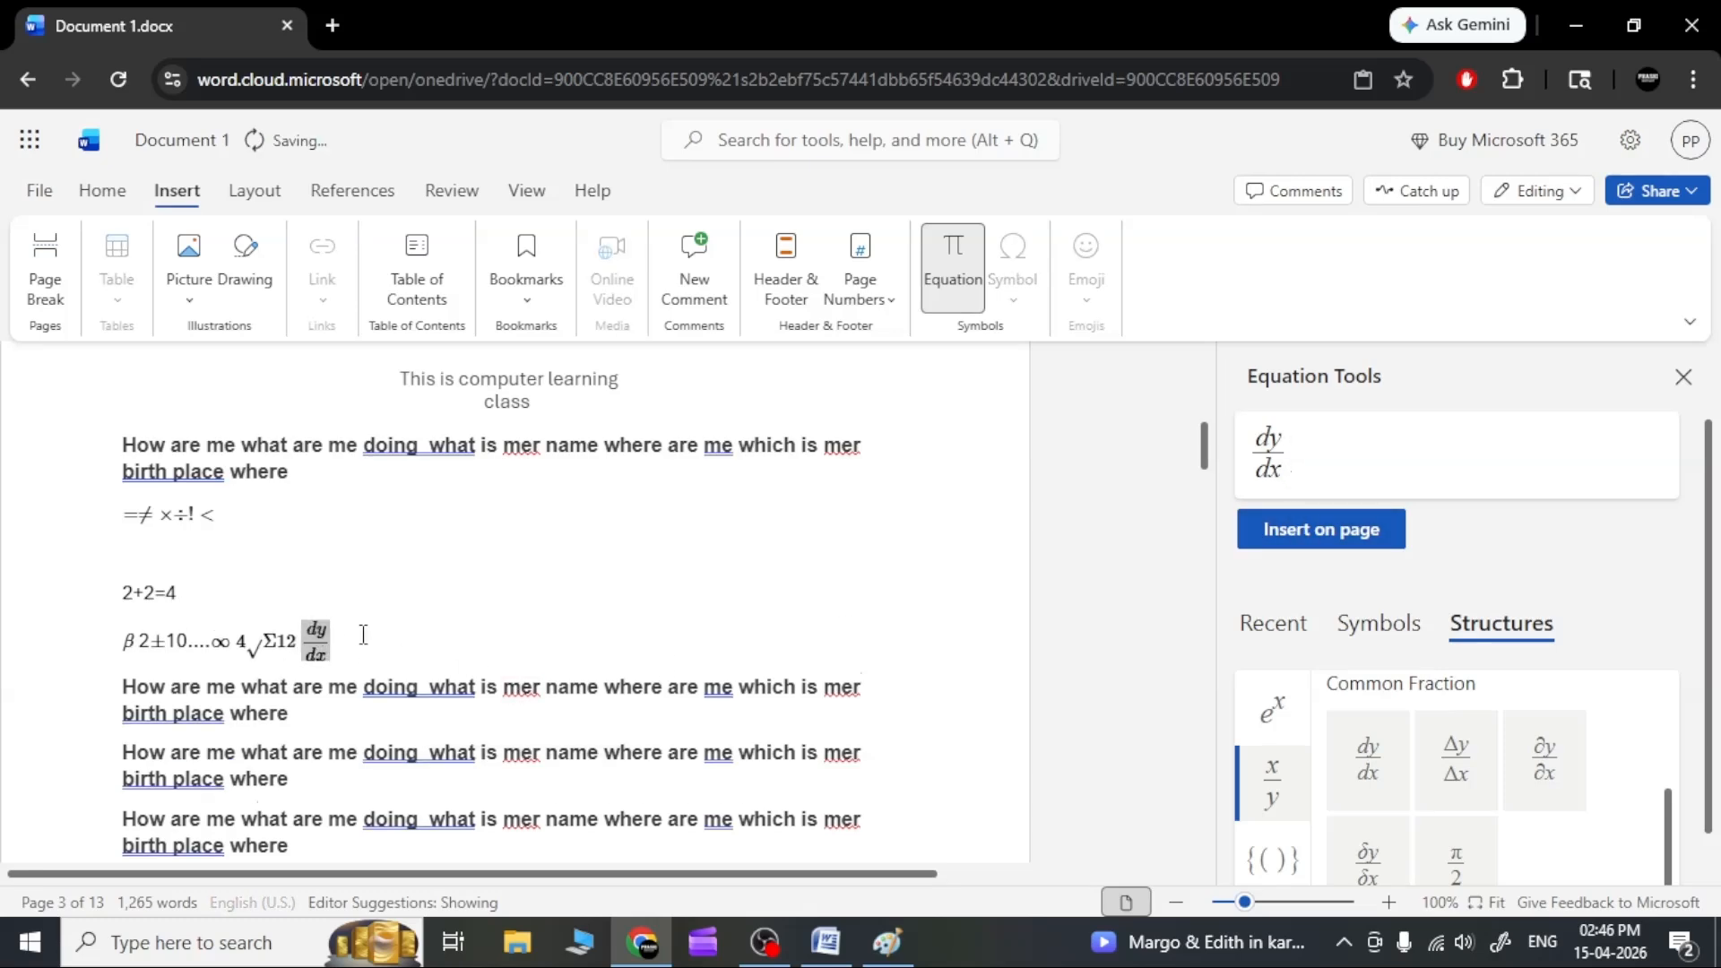
# Change the fraction in the equation editor to 12y over 18 and insert it directly after dy/dx.
pyautogui.click(1277, 437)
pyautogui.press('BackSpace')
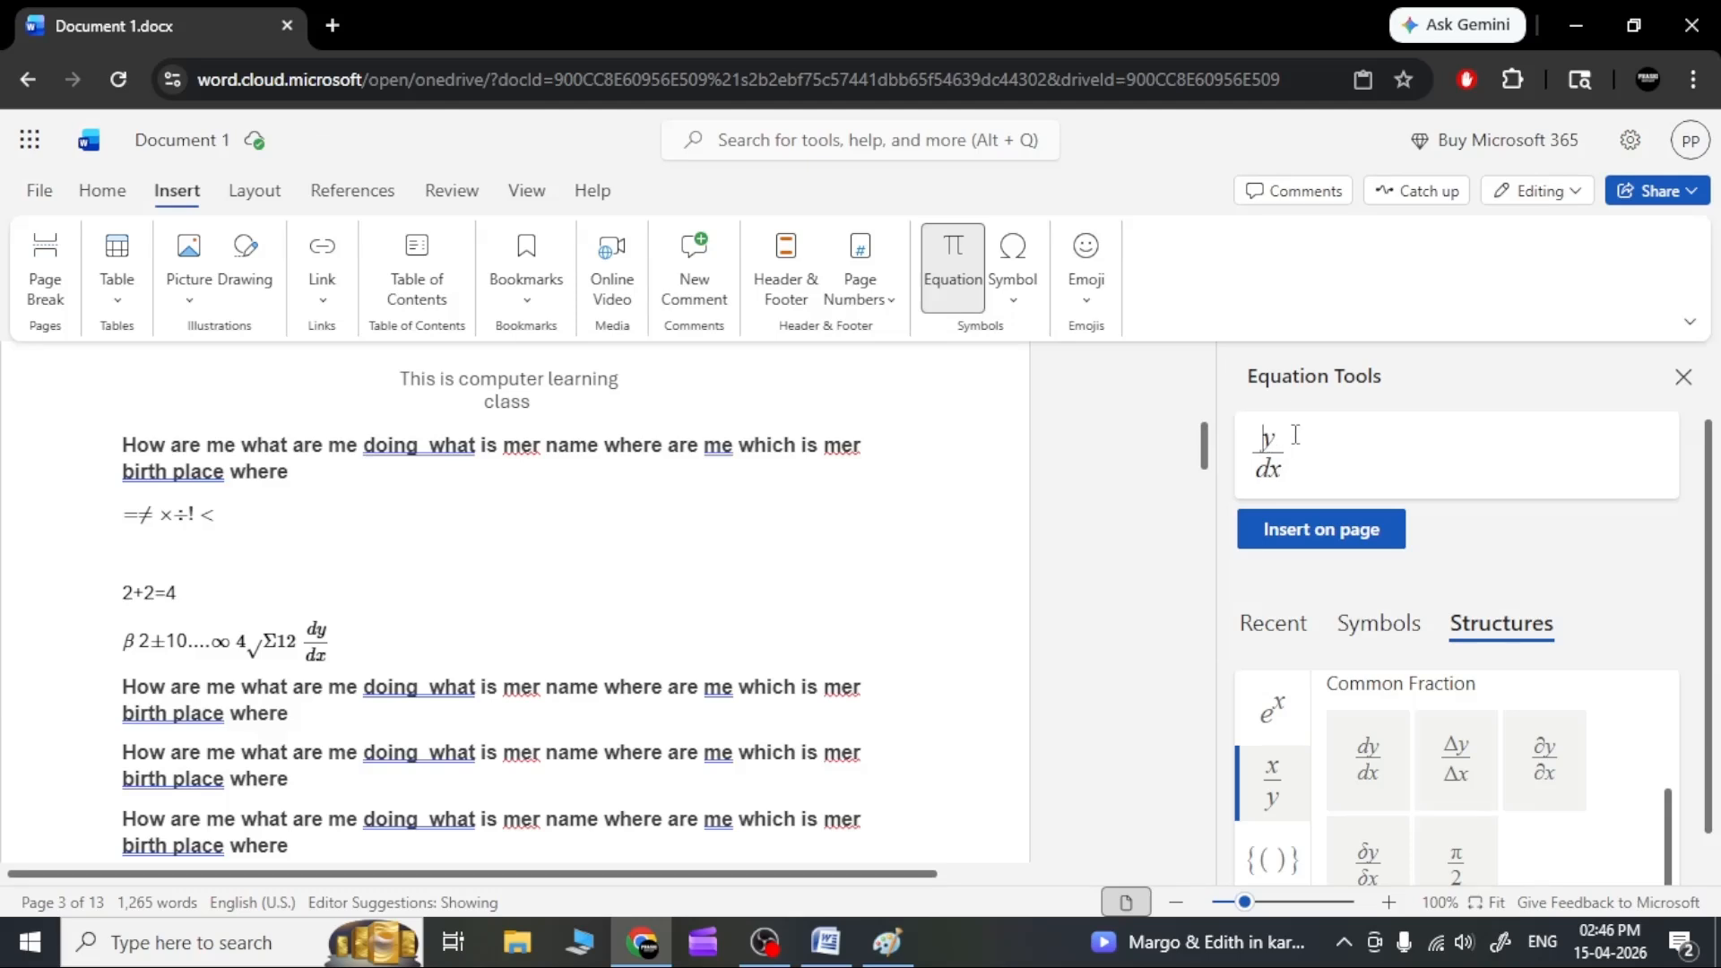
pyautogui.write('1')
pyautogui.hotkey('ctrl', 'a')
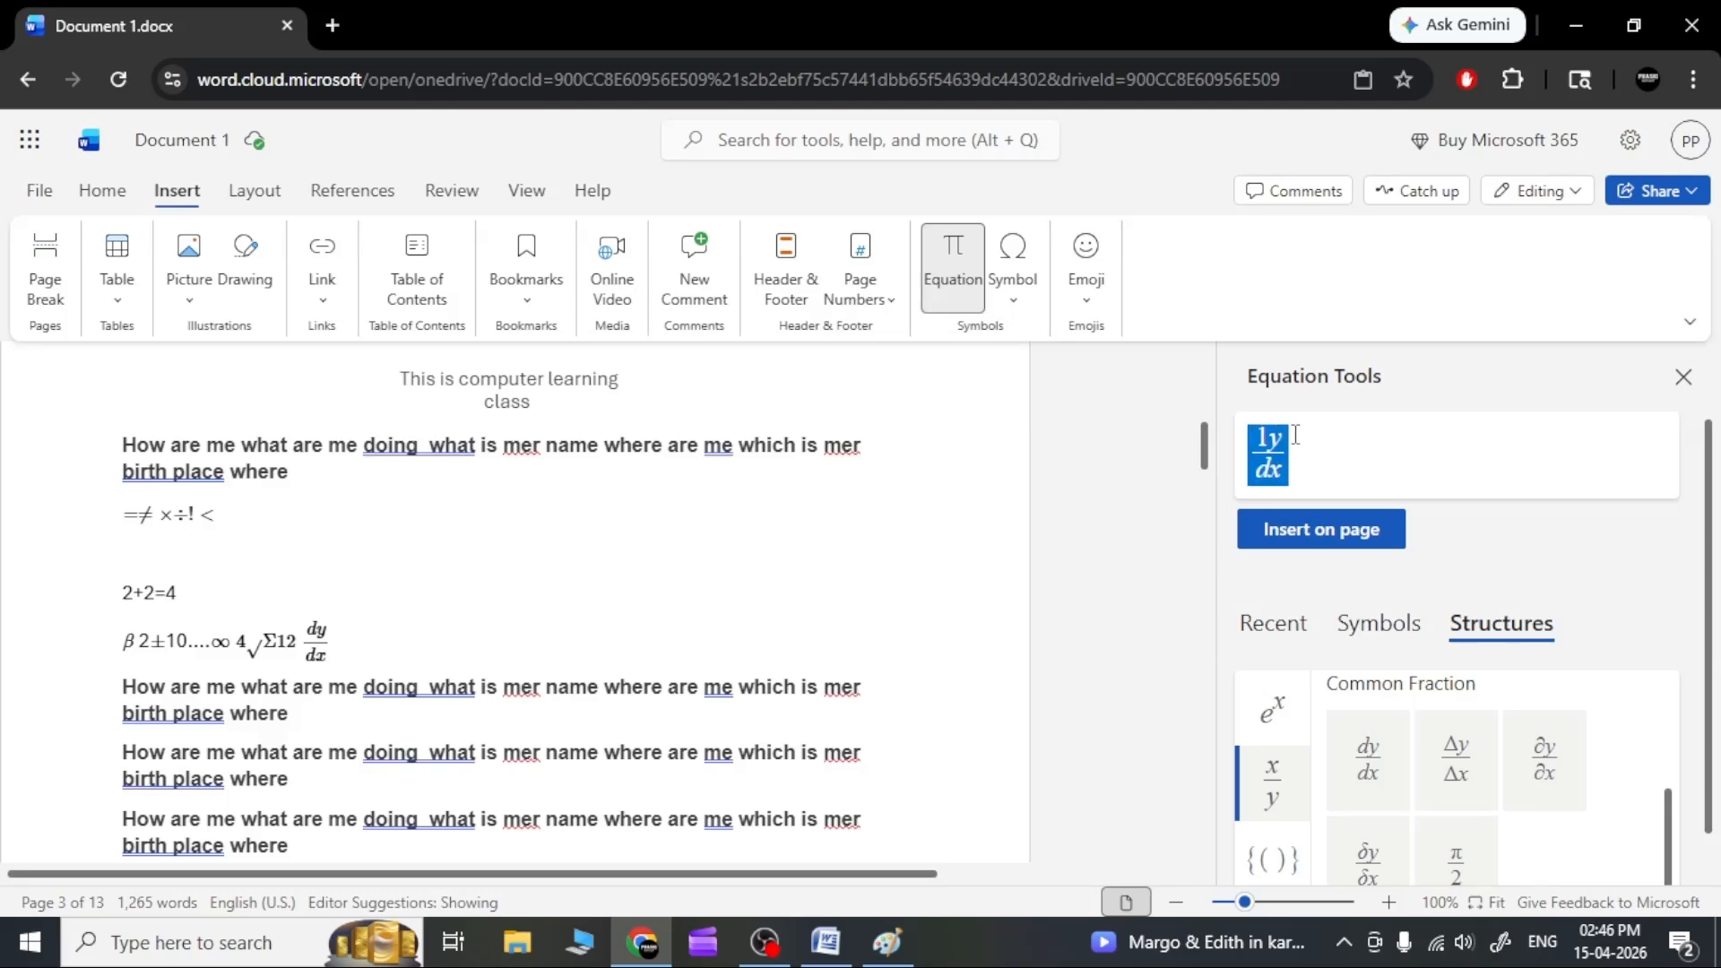
pyautogui.press('Left')
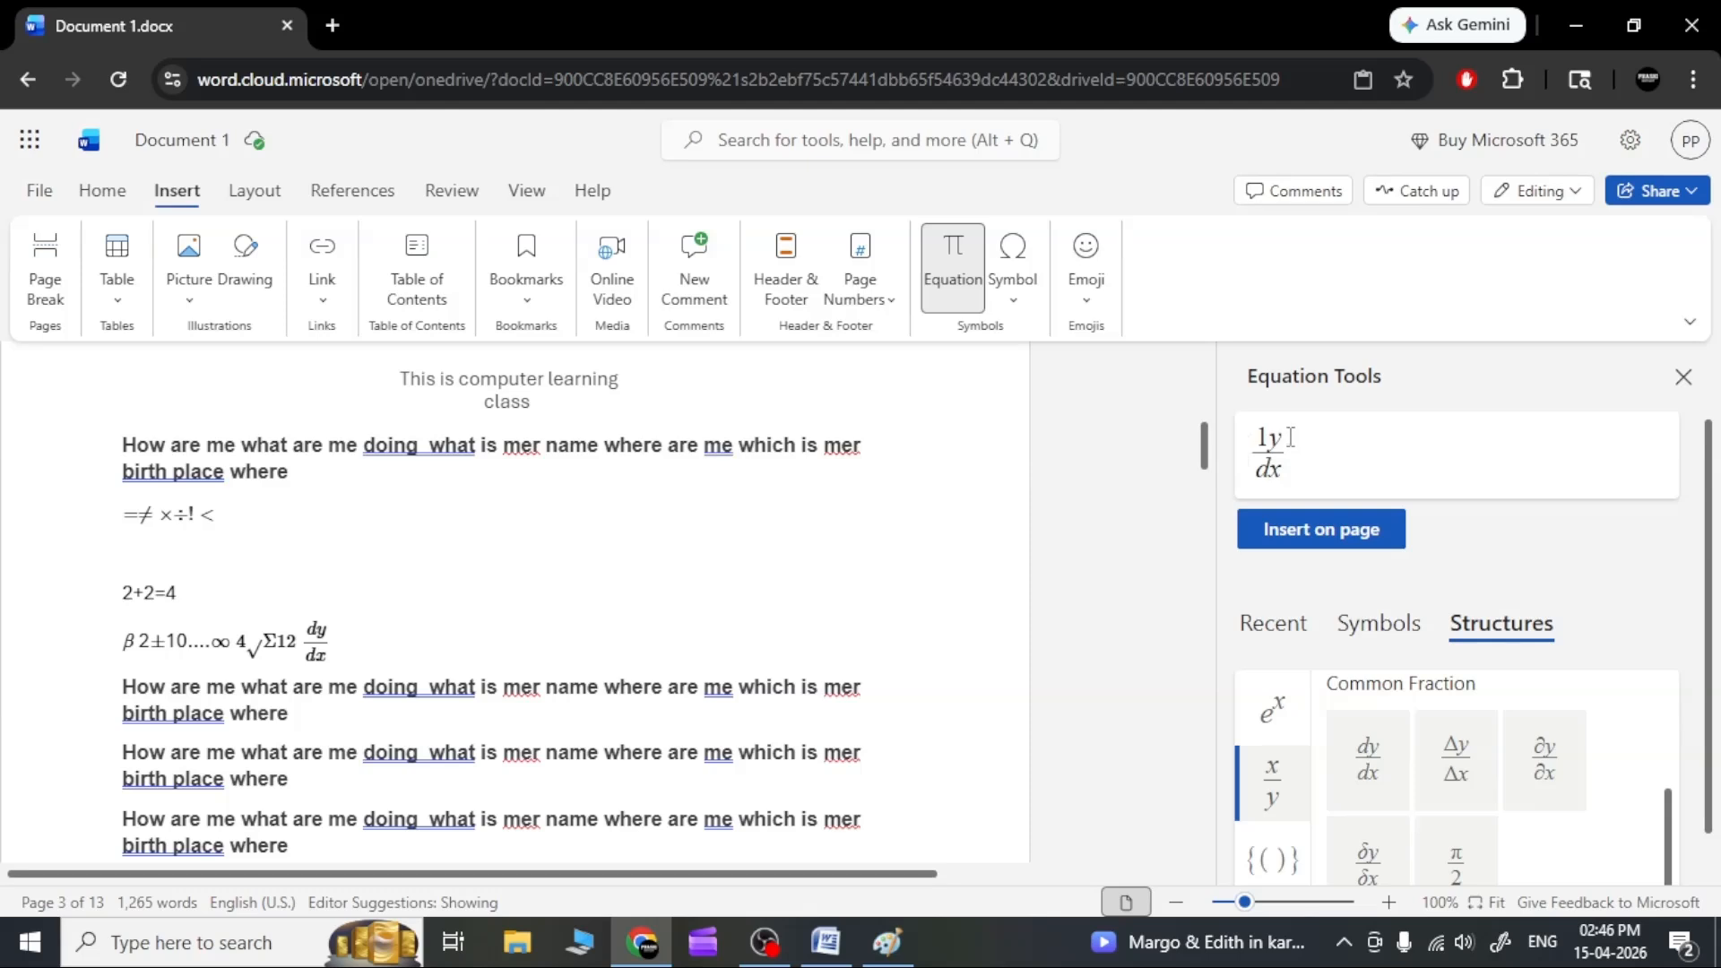
pyautogui.click(1279, 431)
pyautogui.write('2')
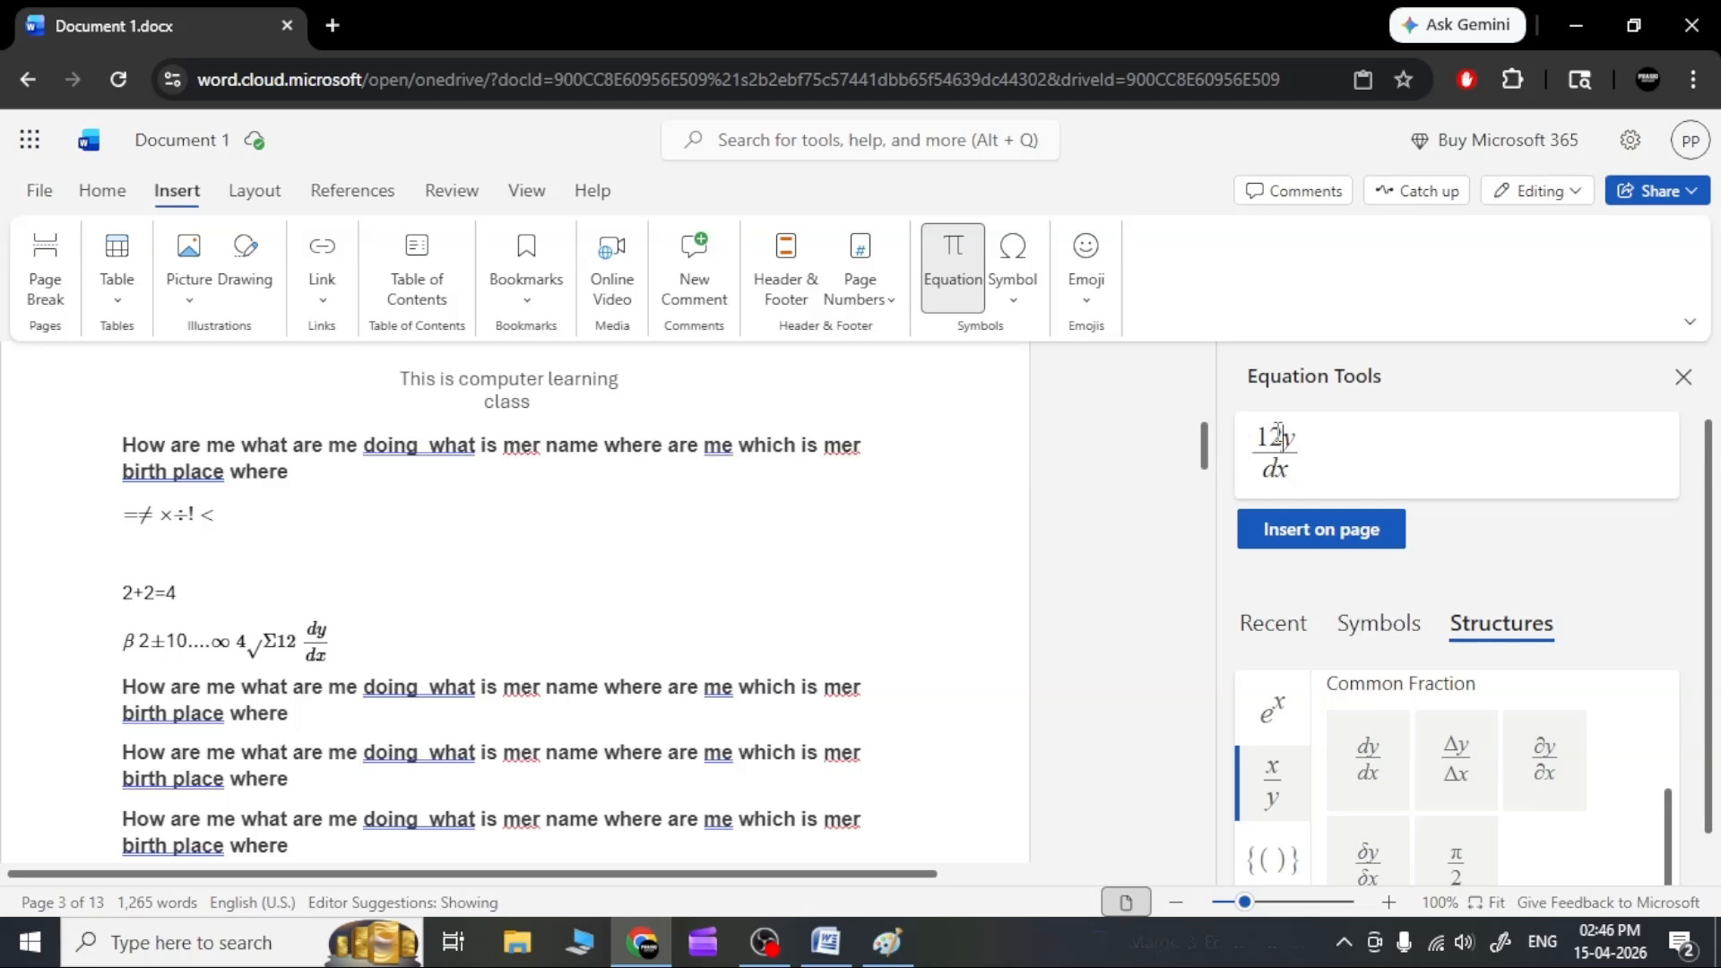
pyautogui.press('Down')
pyautogui.write('18')
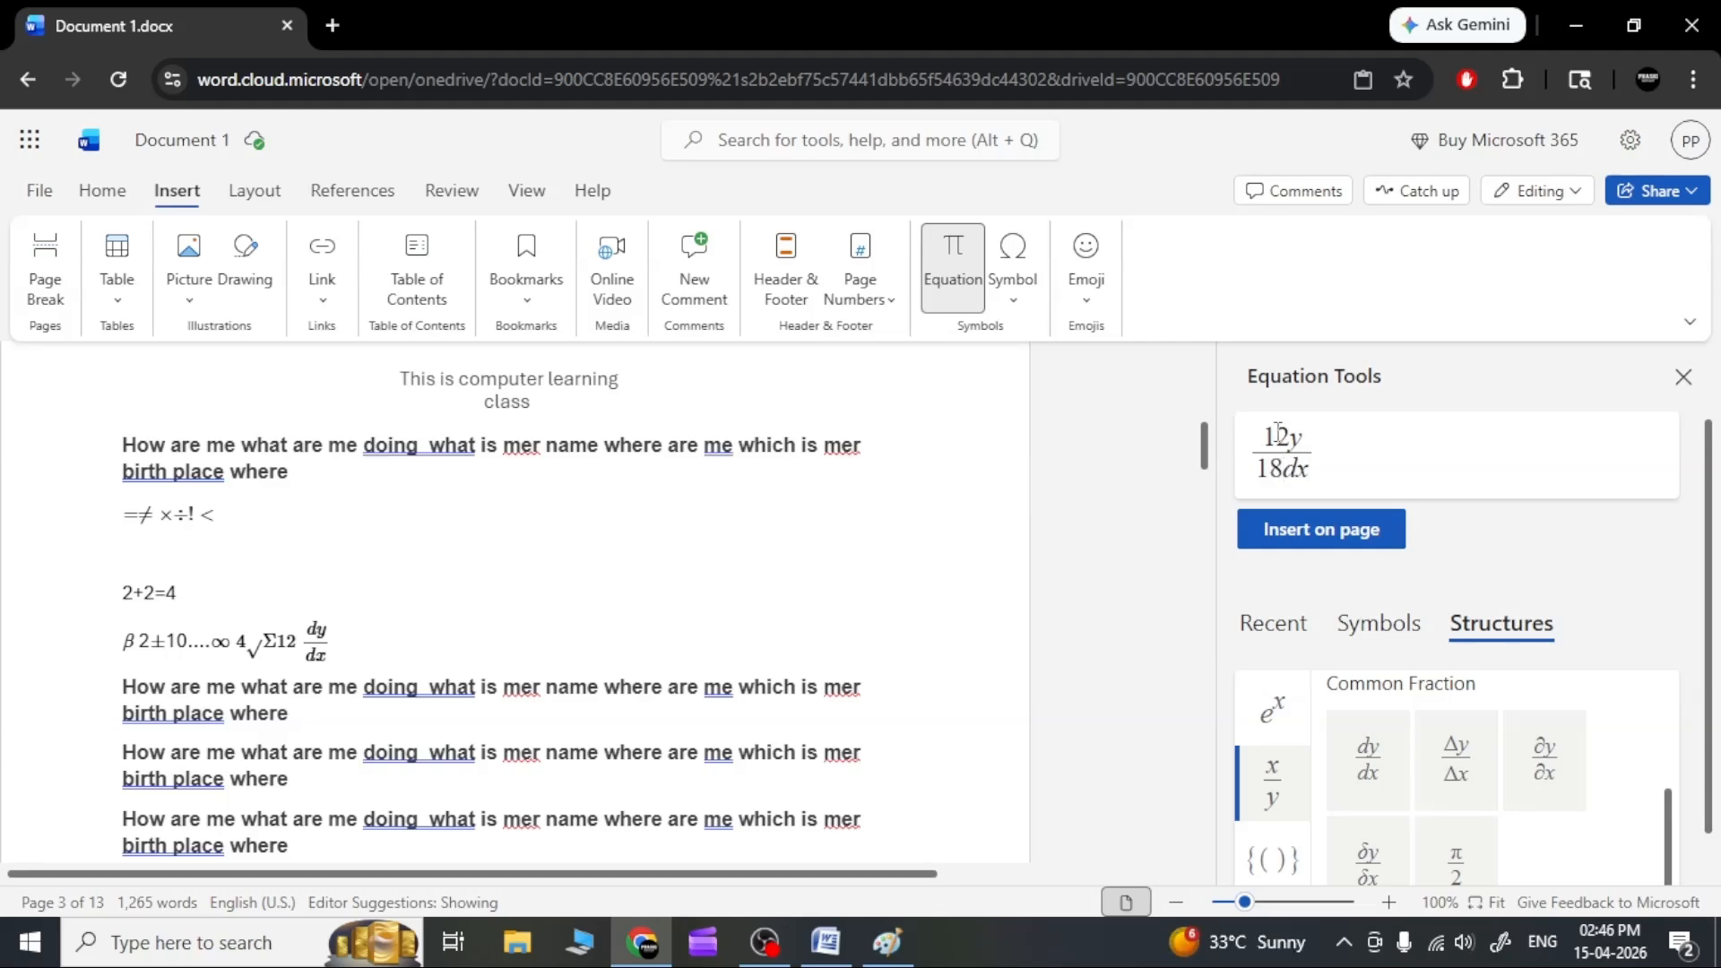
pyautogui.hotkey('shift', 'Right')
pyautogui.hotkey('shift', 'Right')
pyautogui.press('Delete')
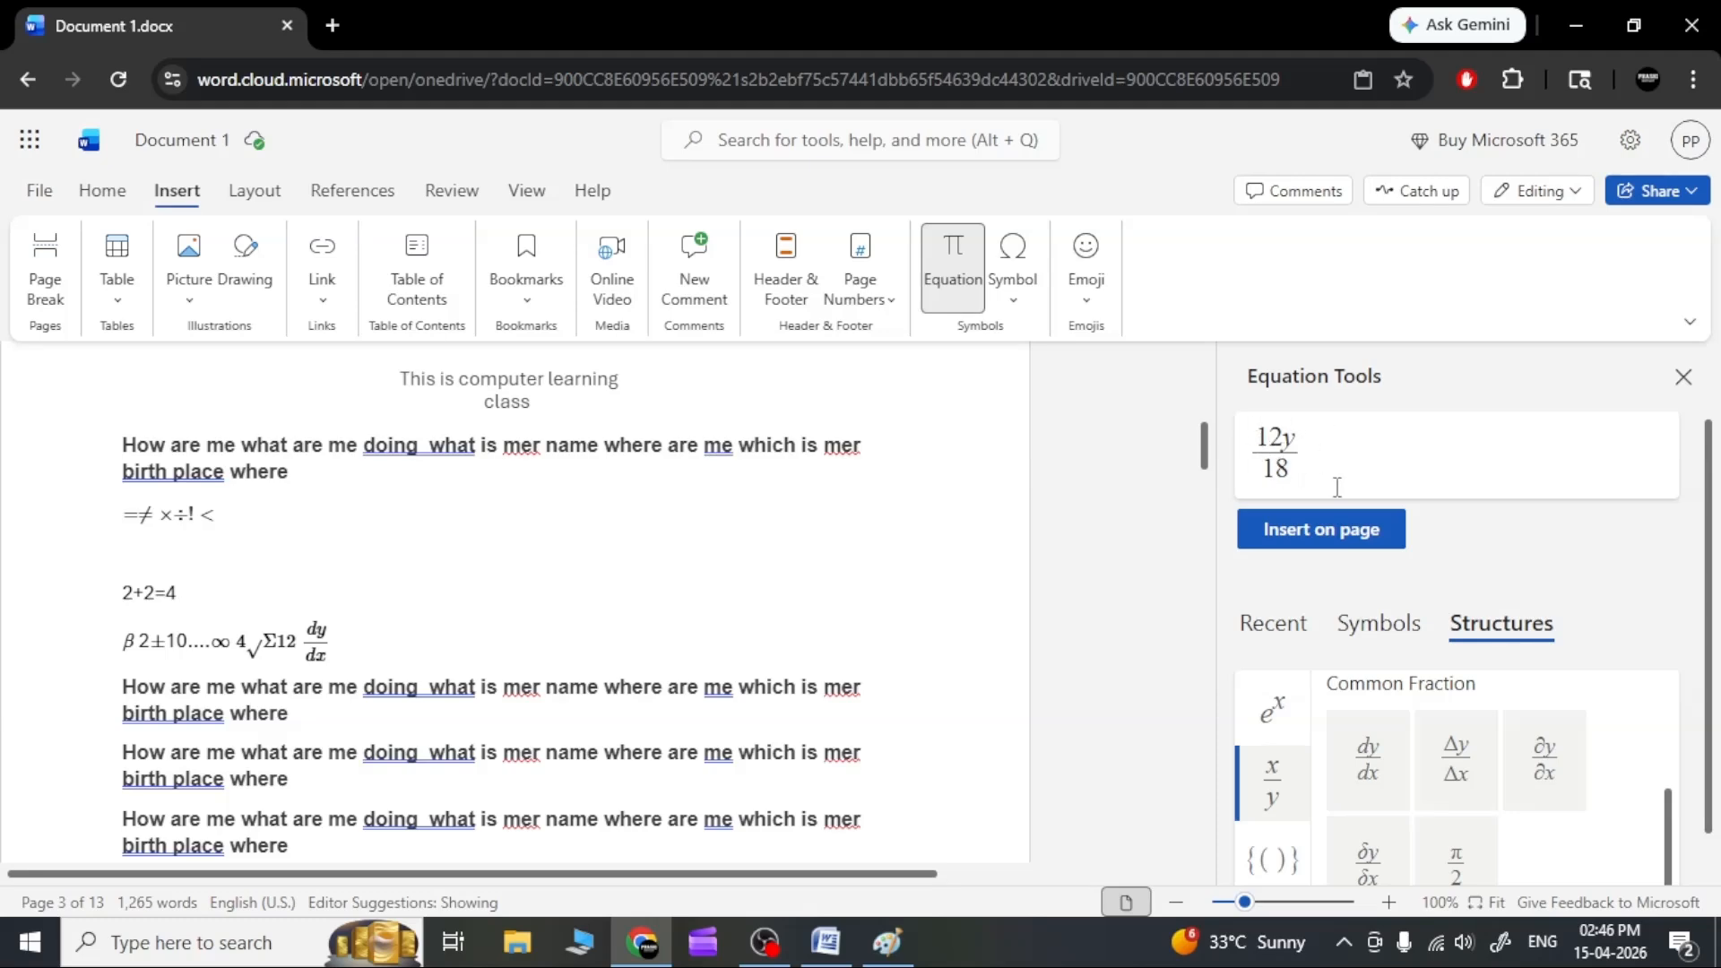
pyautogui.click(1339, 541)
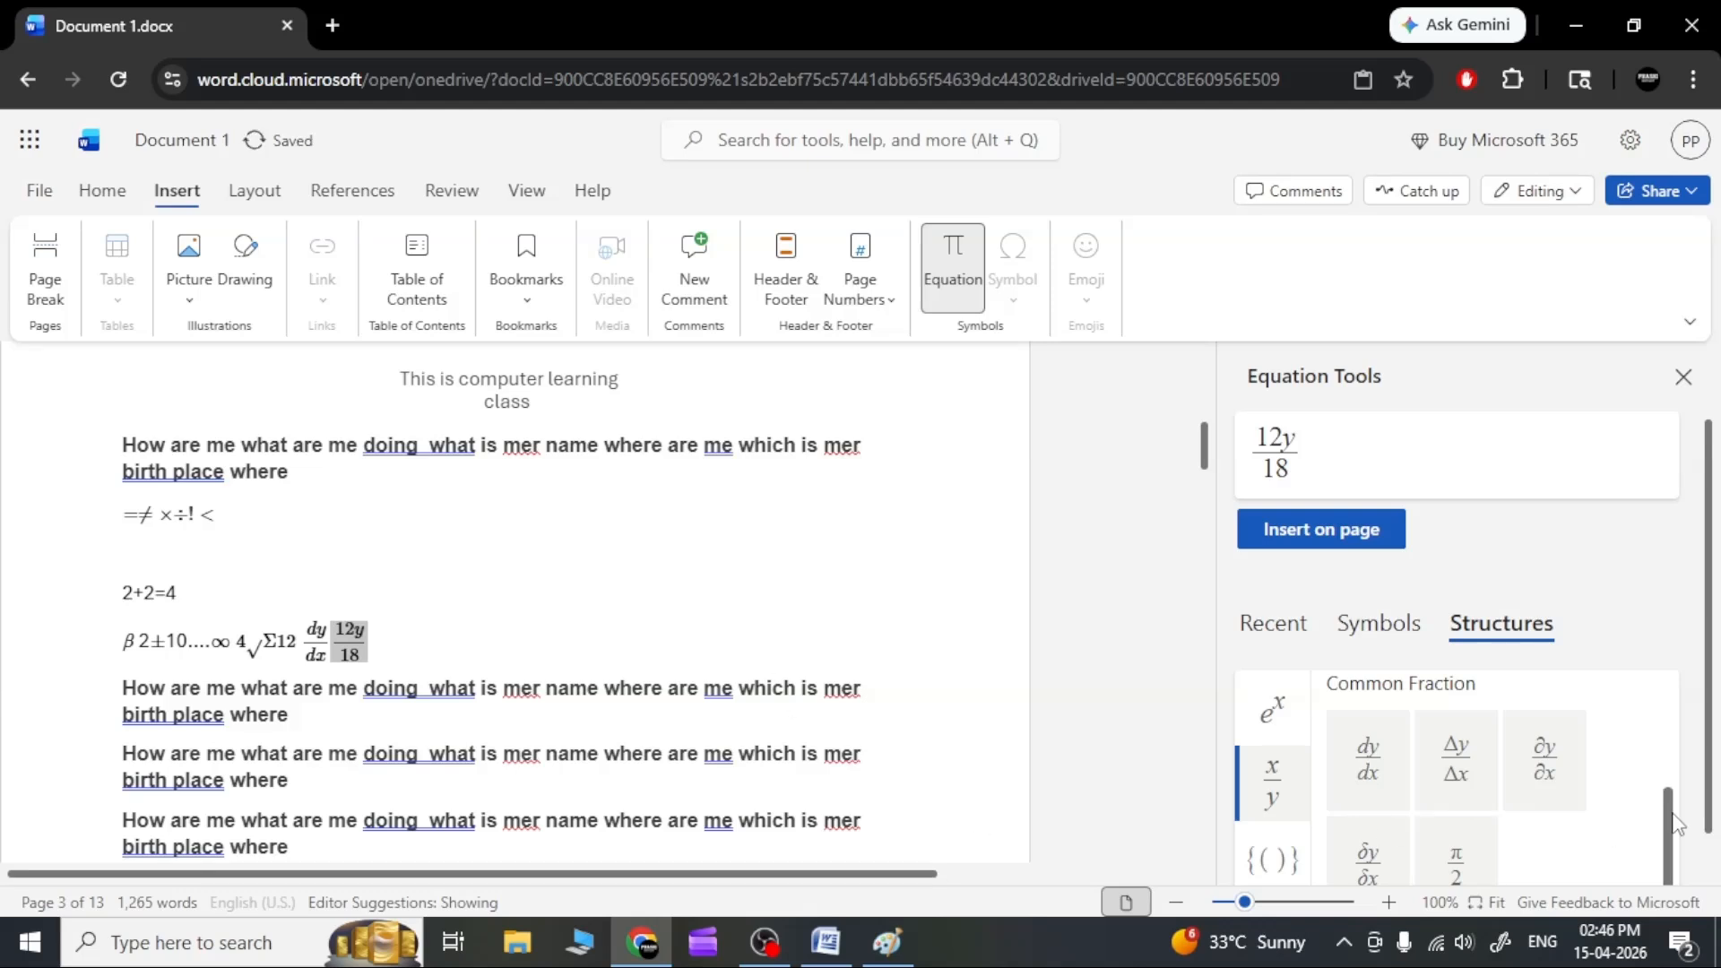
# Extend the 12y/18 equation with a multiplication dot and the Δy/Δx fraction, and update it on the page.
pyautogui.click(1471, 776)
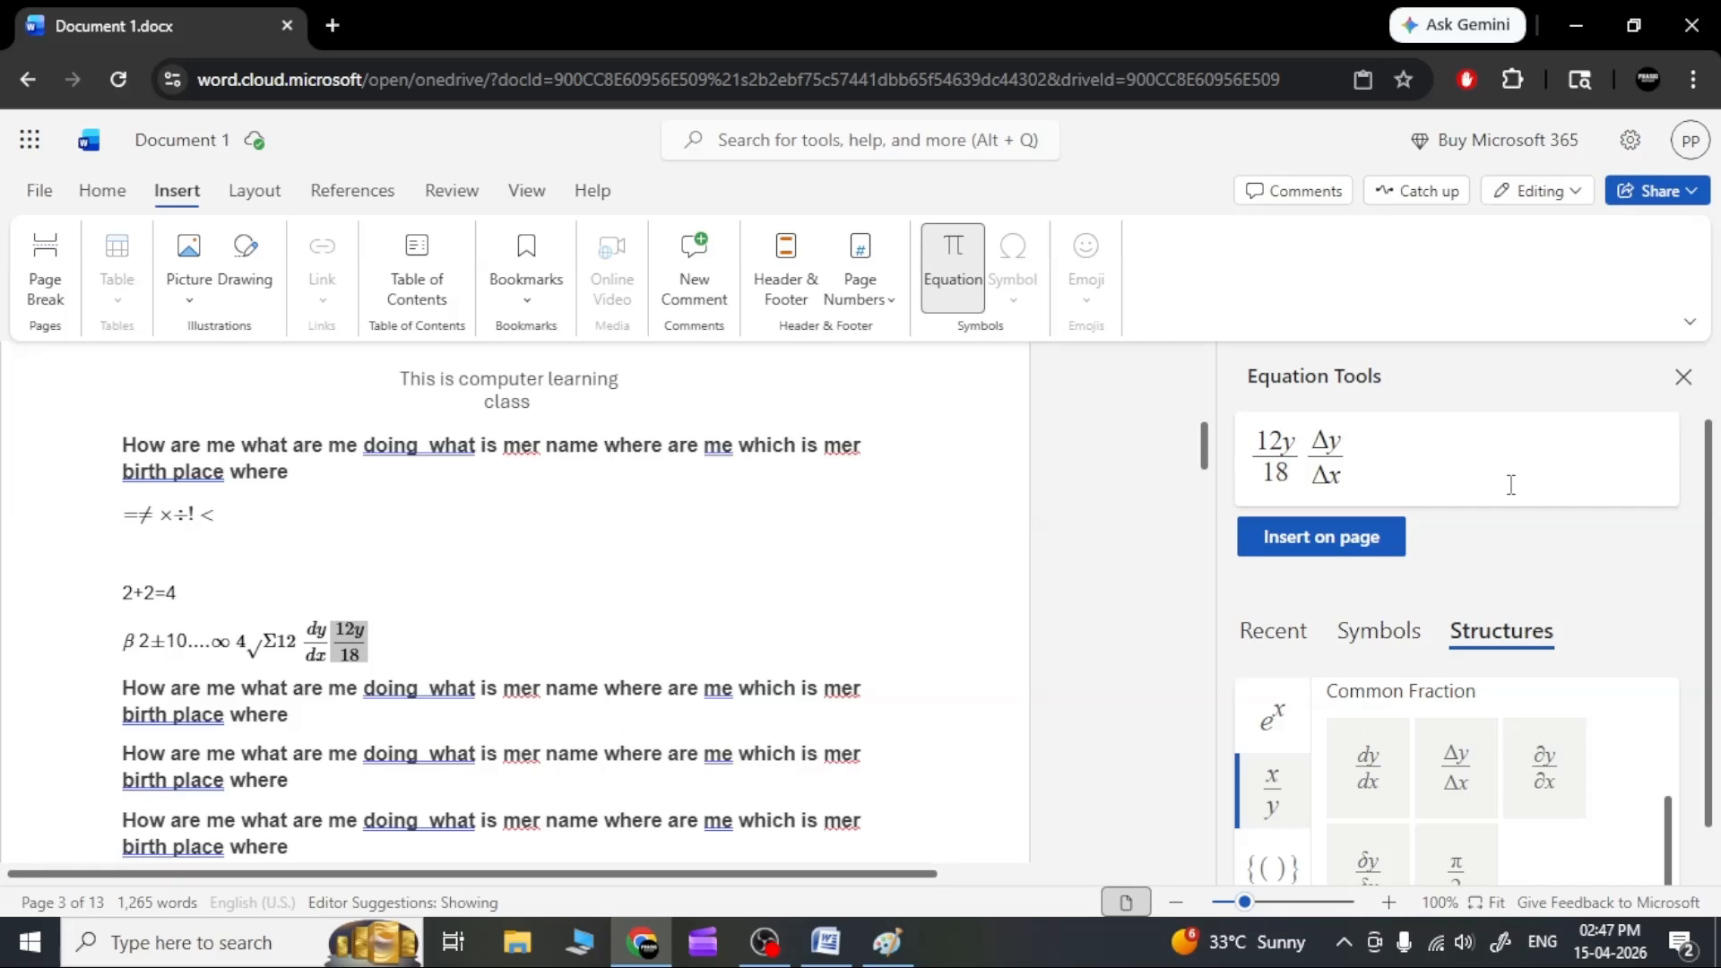
pyautogui.write('*')
pyautogui.click(1338, 543)
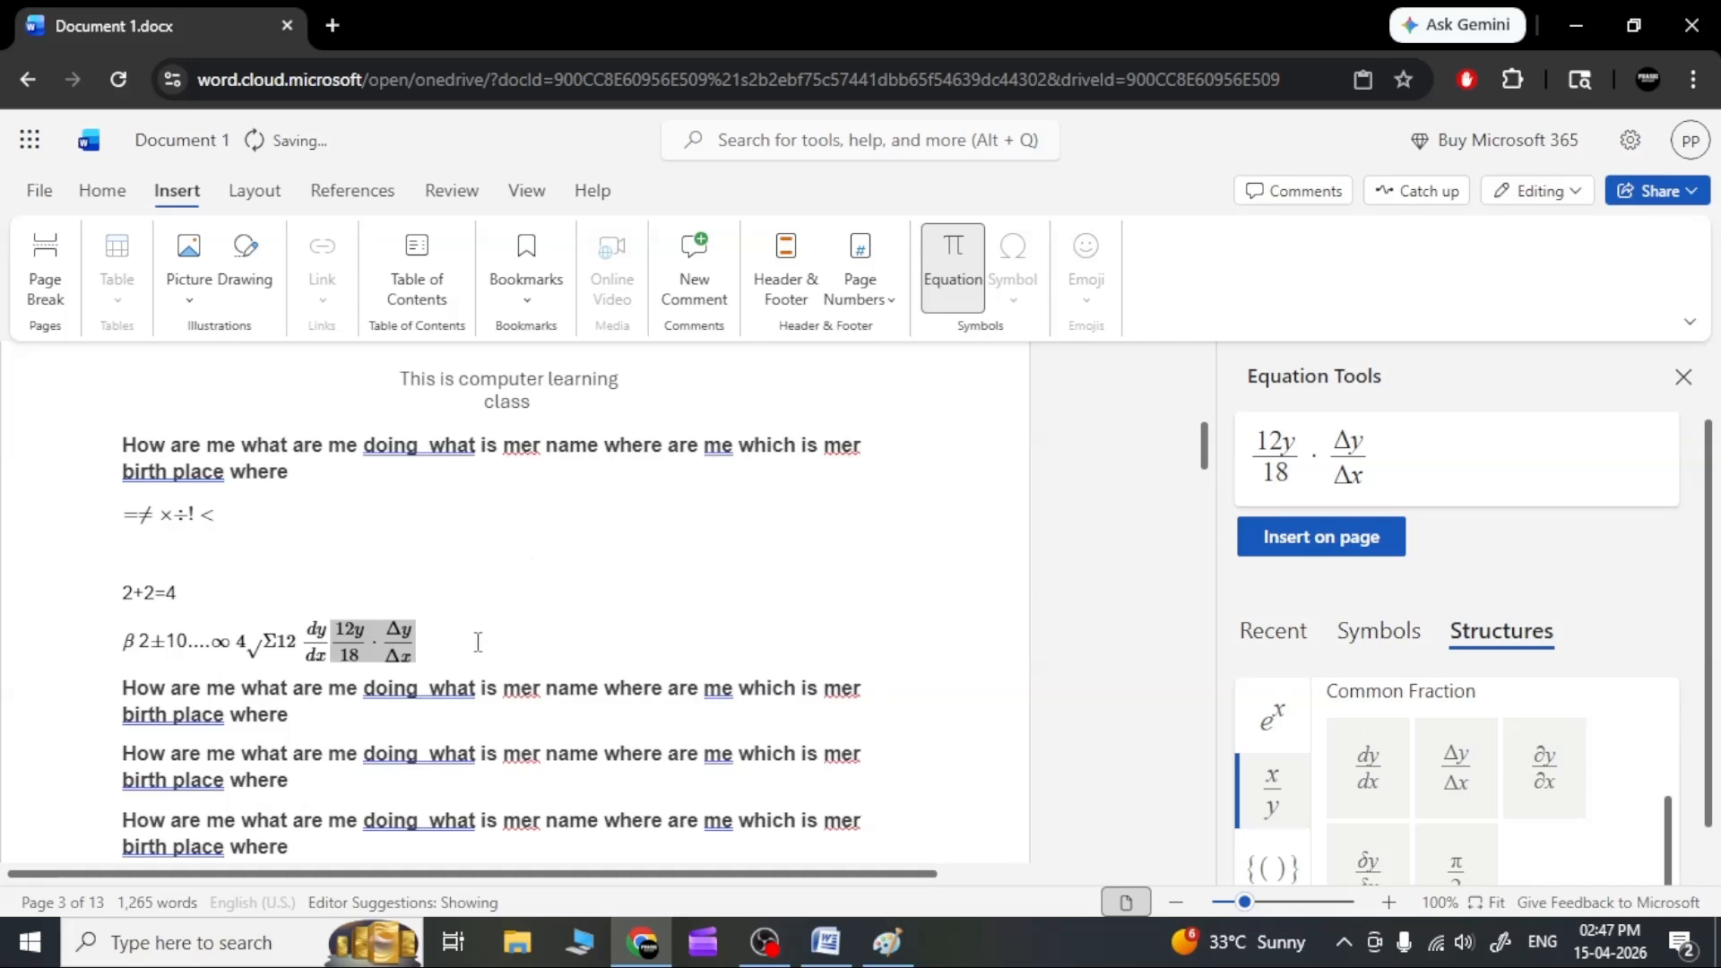
pyautogui.click(477, 642)
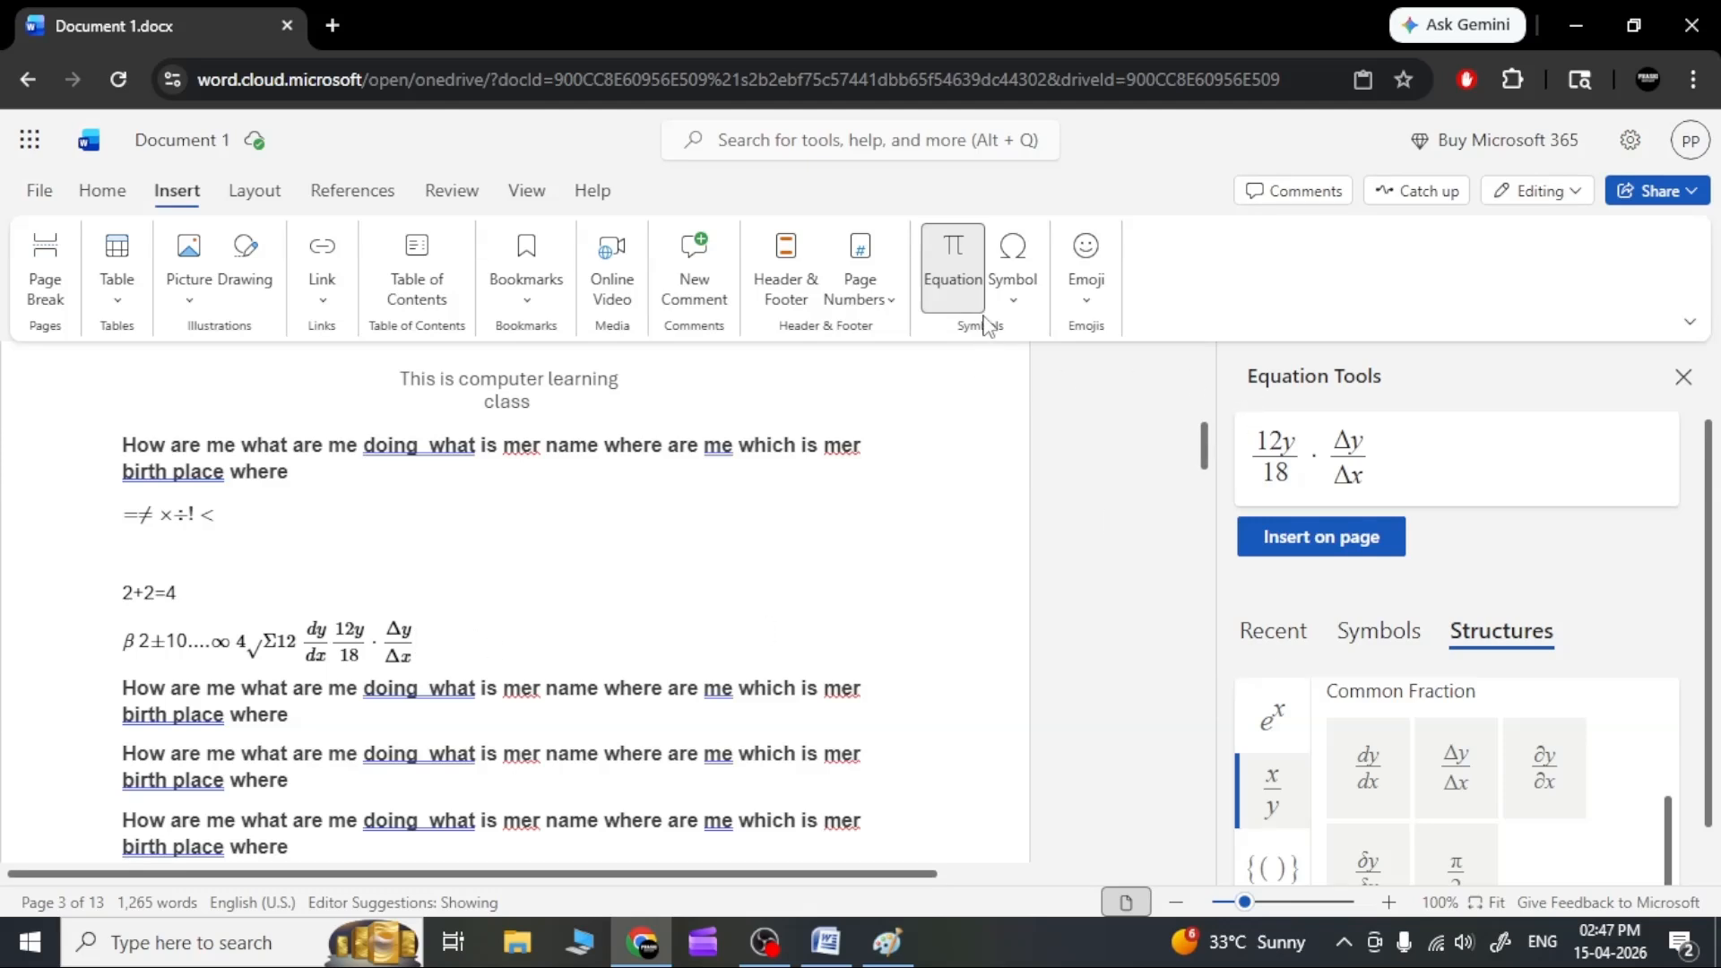
# Start two new lines after the paragraph below the equations and enter a one-word name on the second.
pyautogui.click(1007, 301)
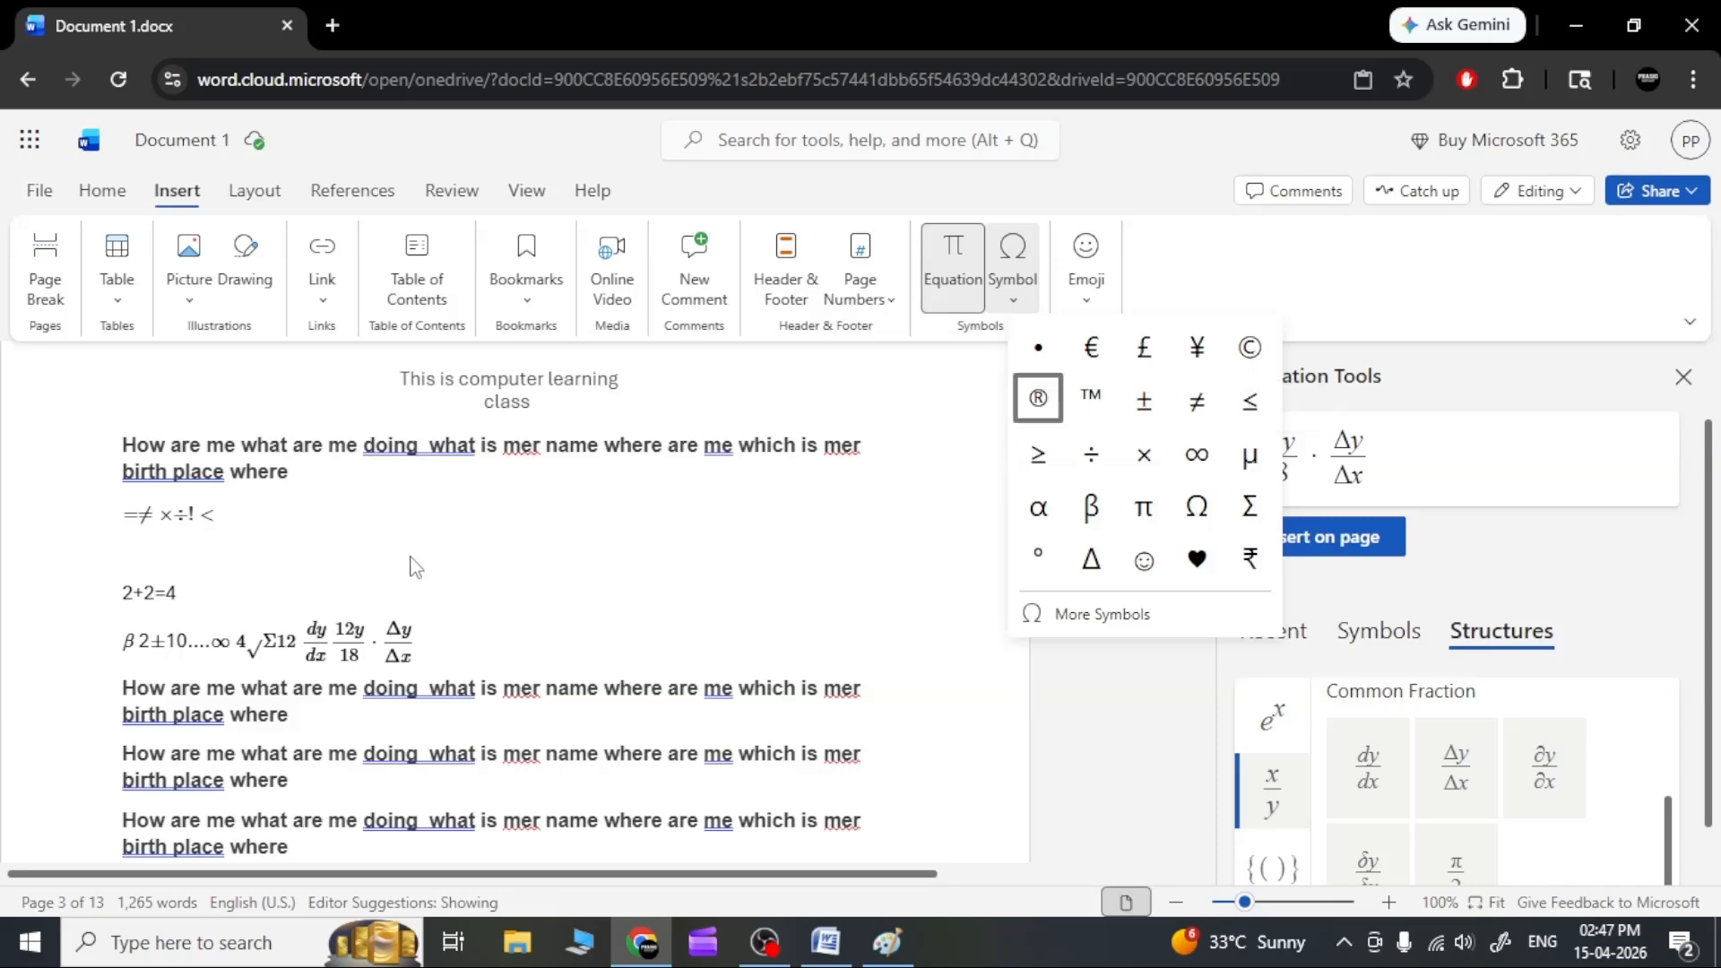
pyautogui.click(319, 717)
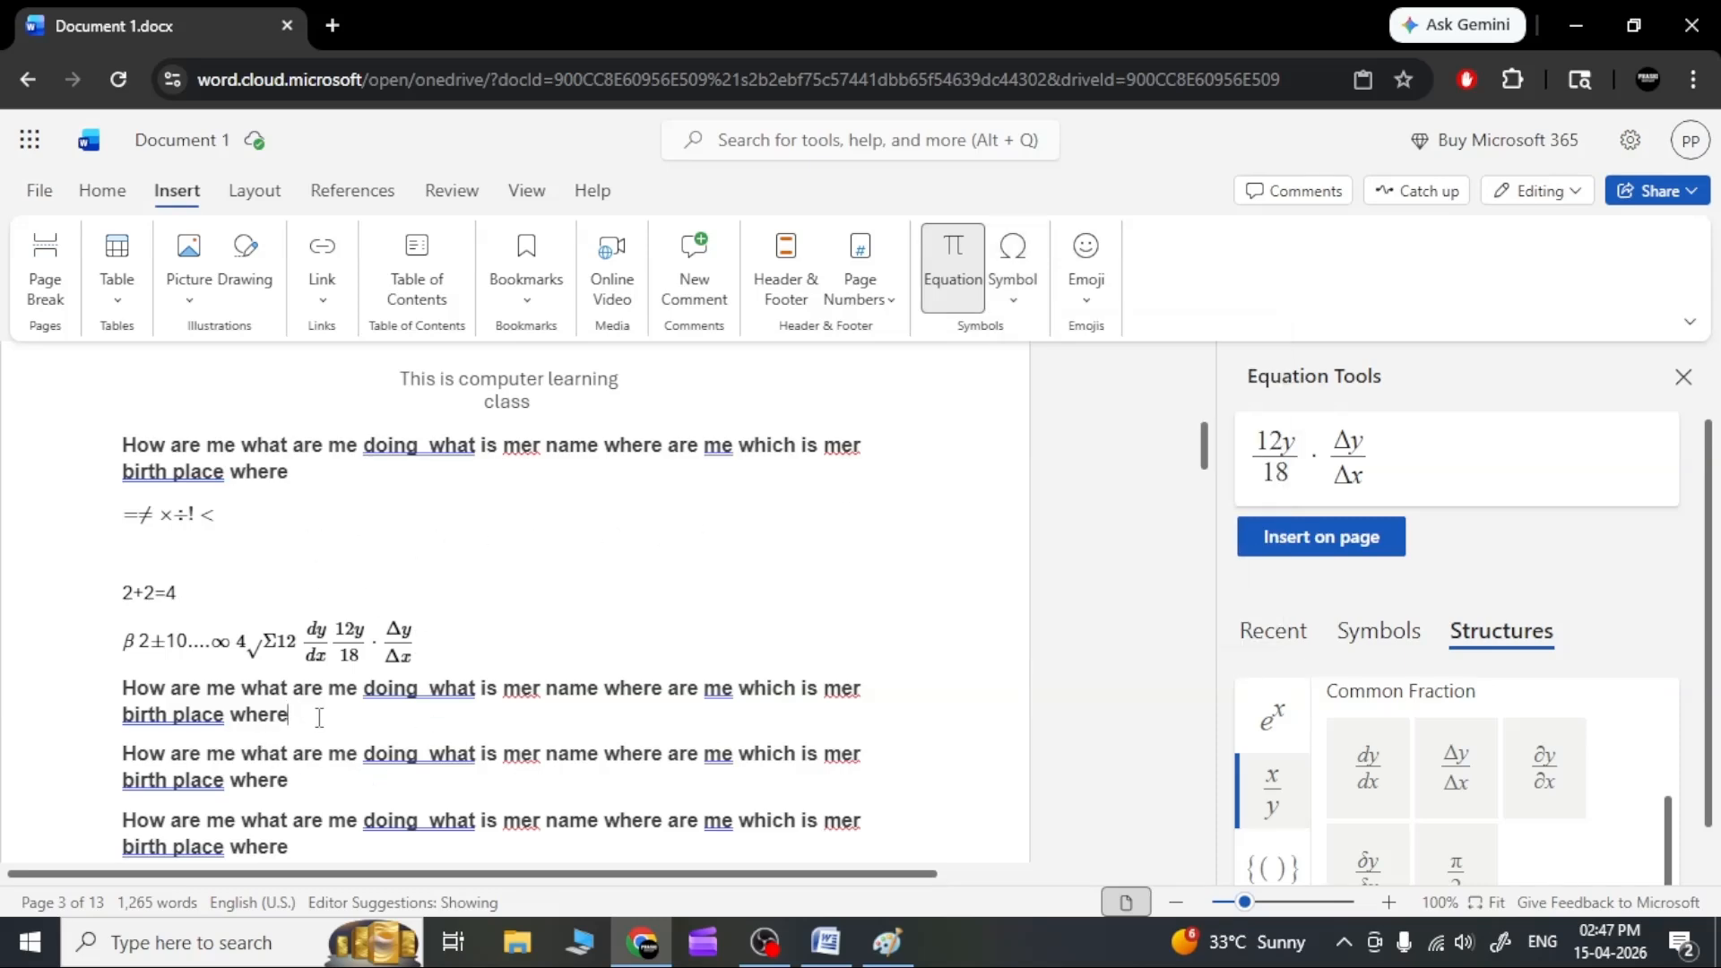
pyautogui.press('Return')
pyautogui.press('Return')
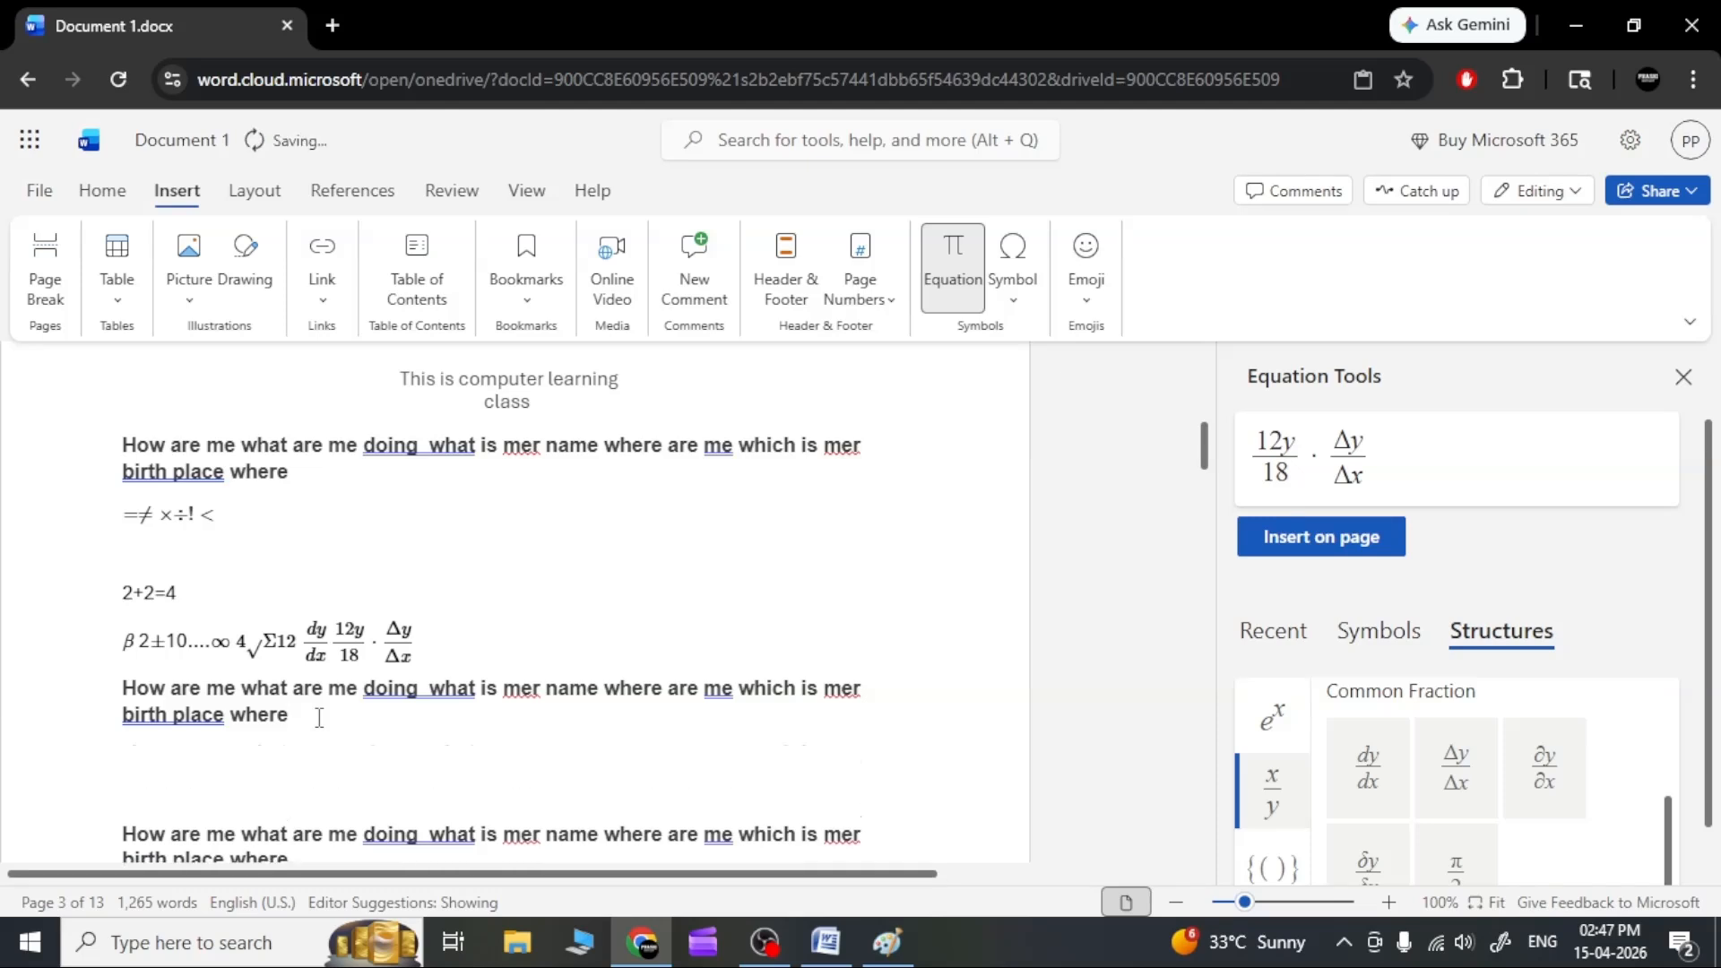
pyautogui.write('prashi kannada')
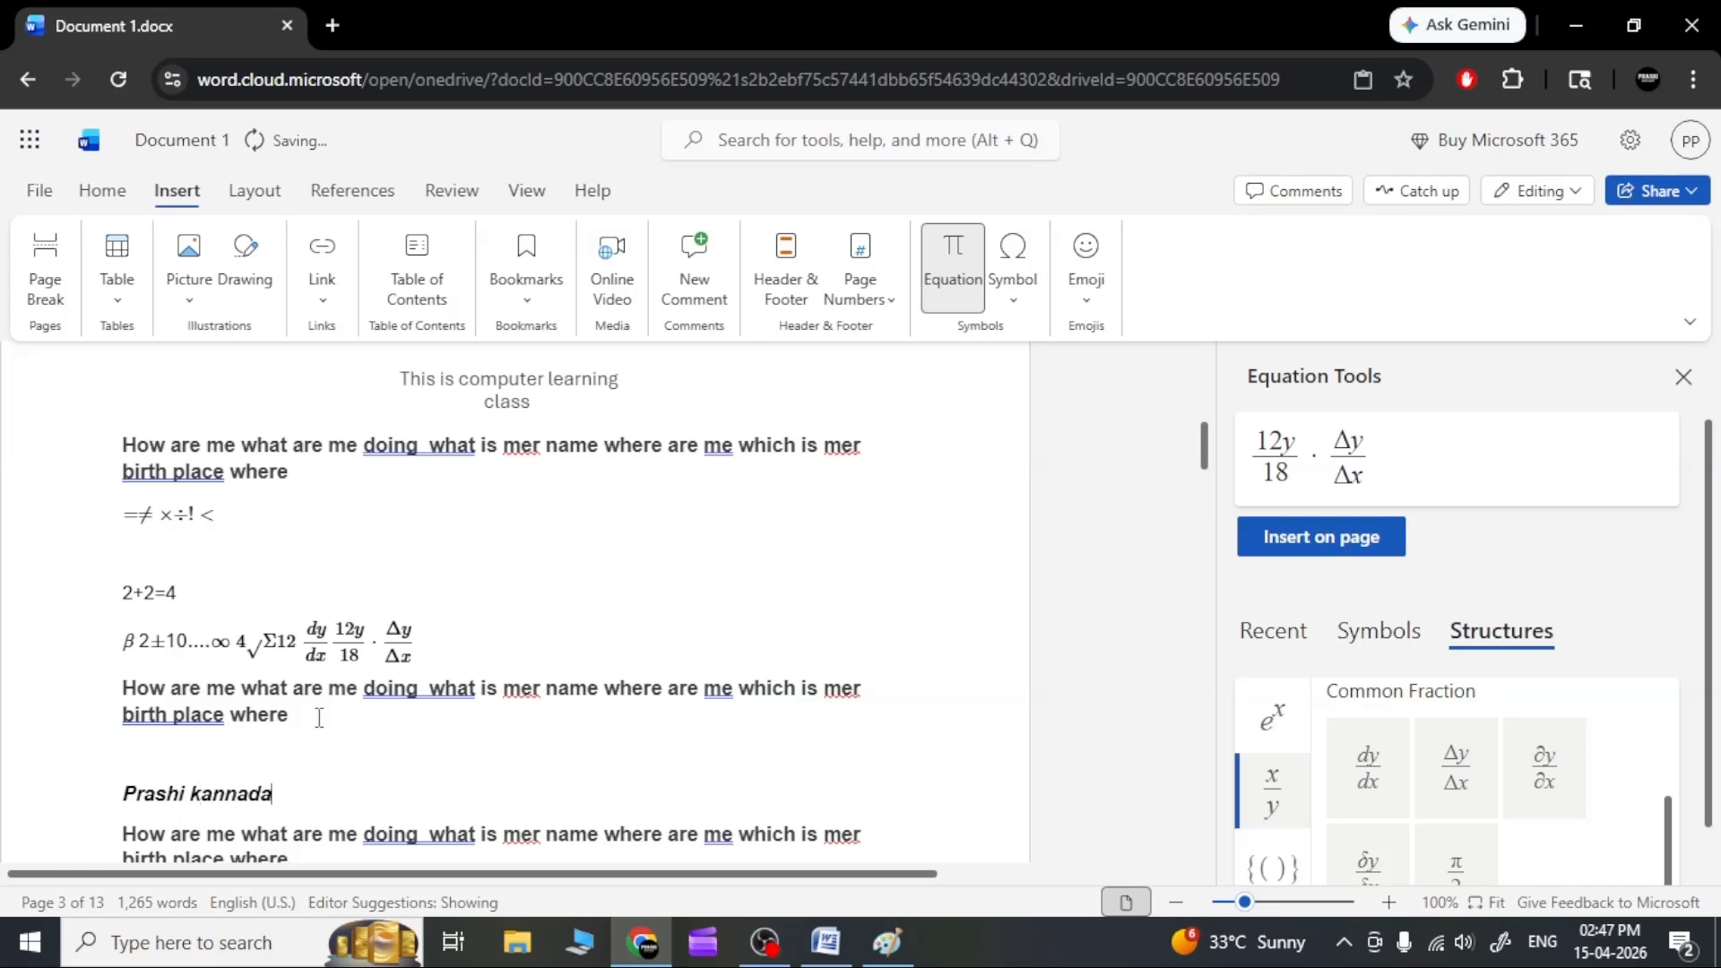
pyautogui.press('BackSpace')
pyautogui.press('BackSpace')
pyautogui.press('BackSpace')
pyautogui.press('BackSpace')
pyautogui.press('BackSpace')
pyautogui.press('BackSpace')
# Insert the symbols ©, €, ® and ♥ directly after the name.
pyautogui.click(1016, 305)
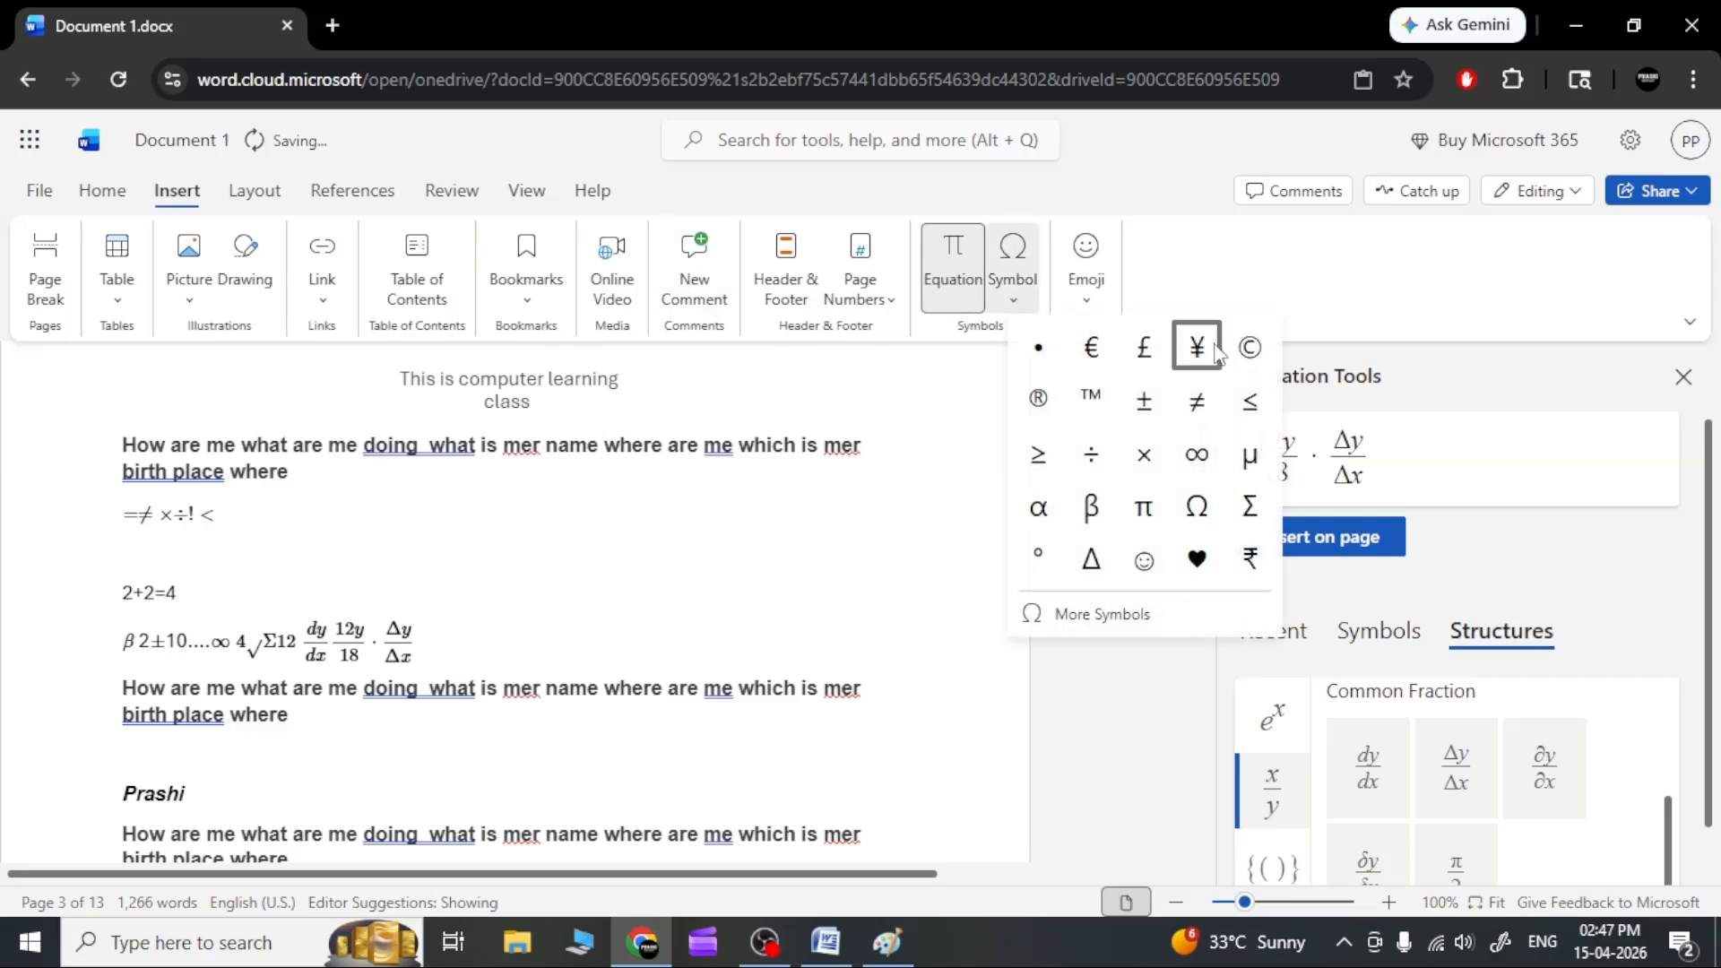
pyautogui.click(1249, 347)
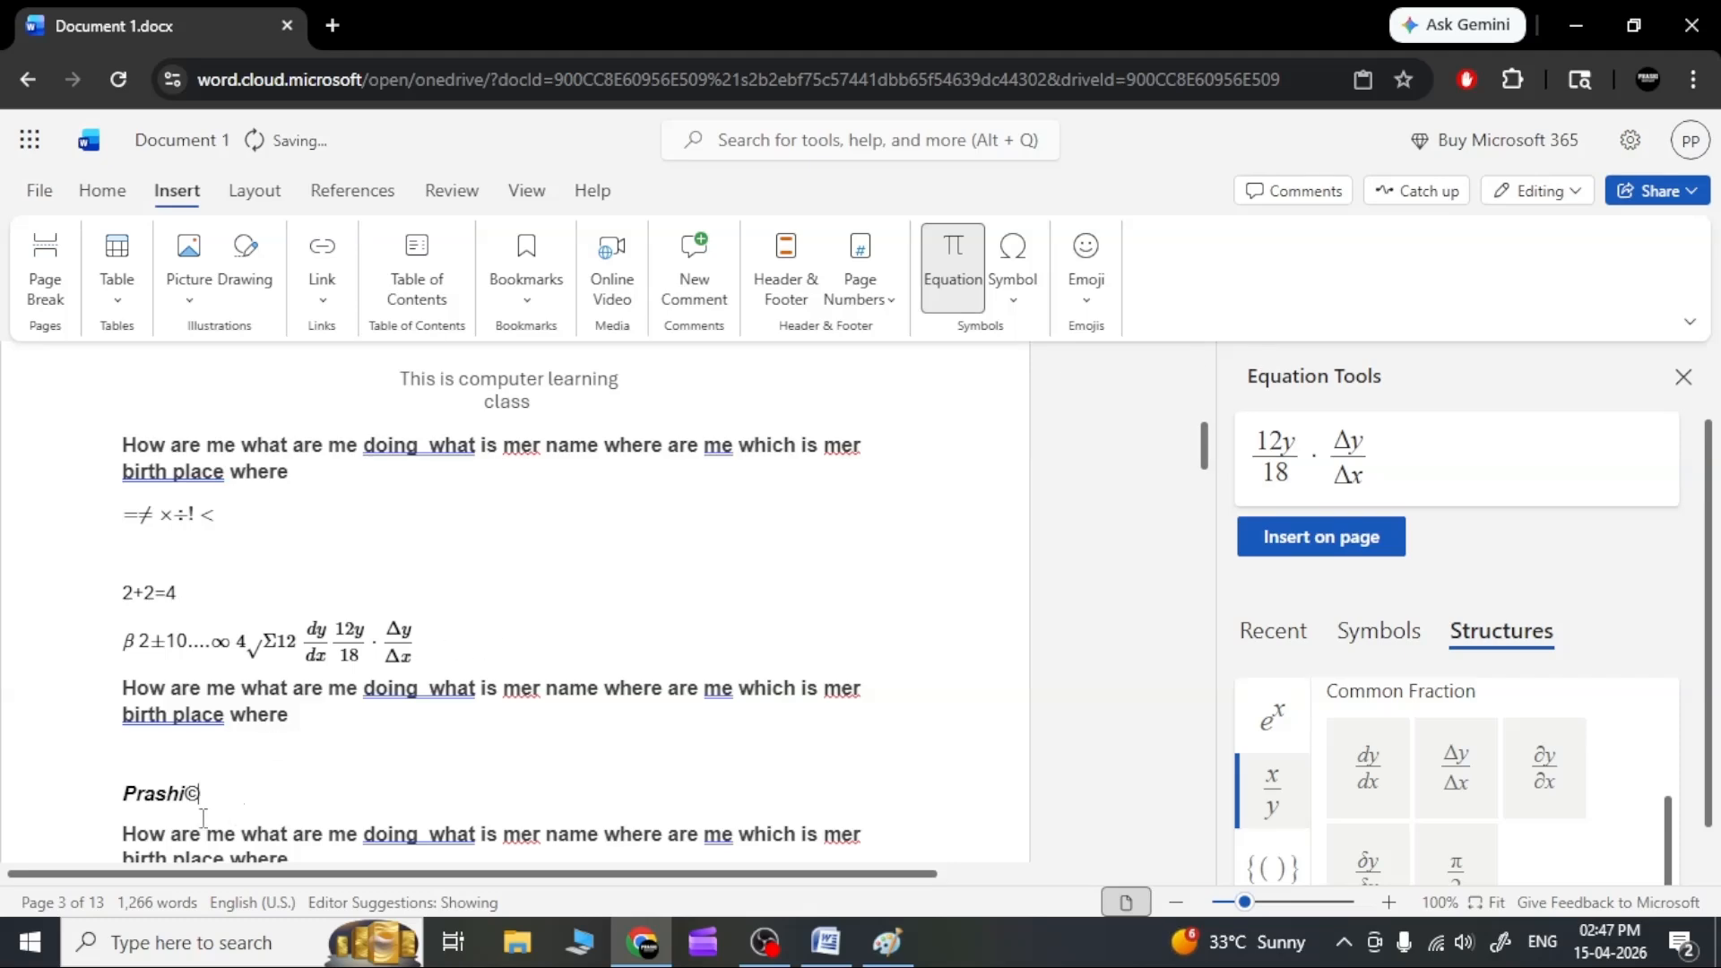
pyautogui.click(1006, 299)
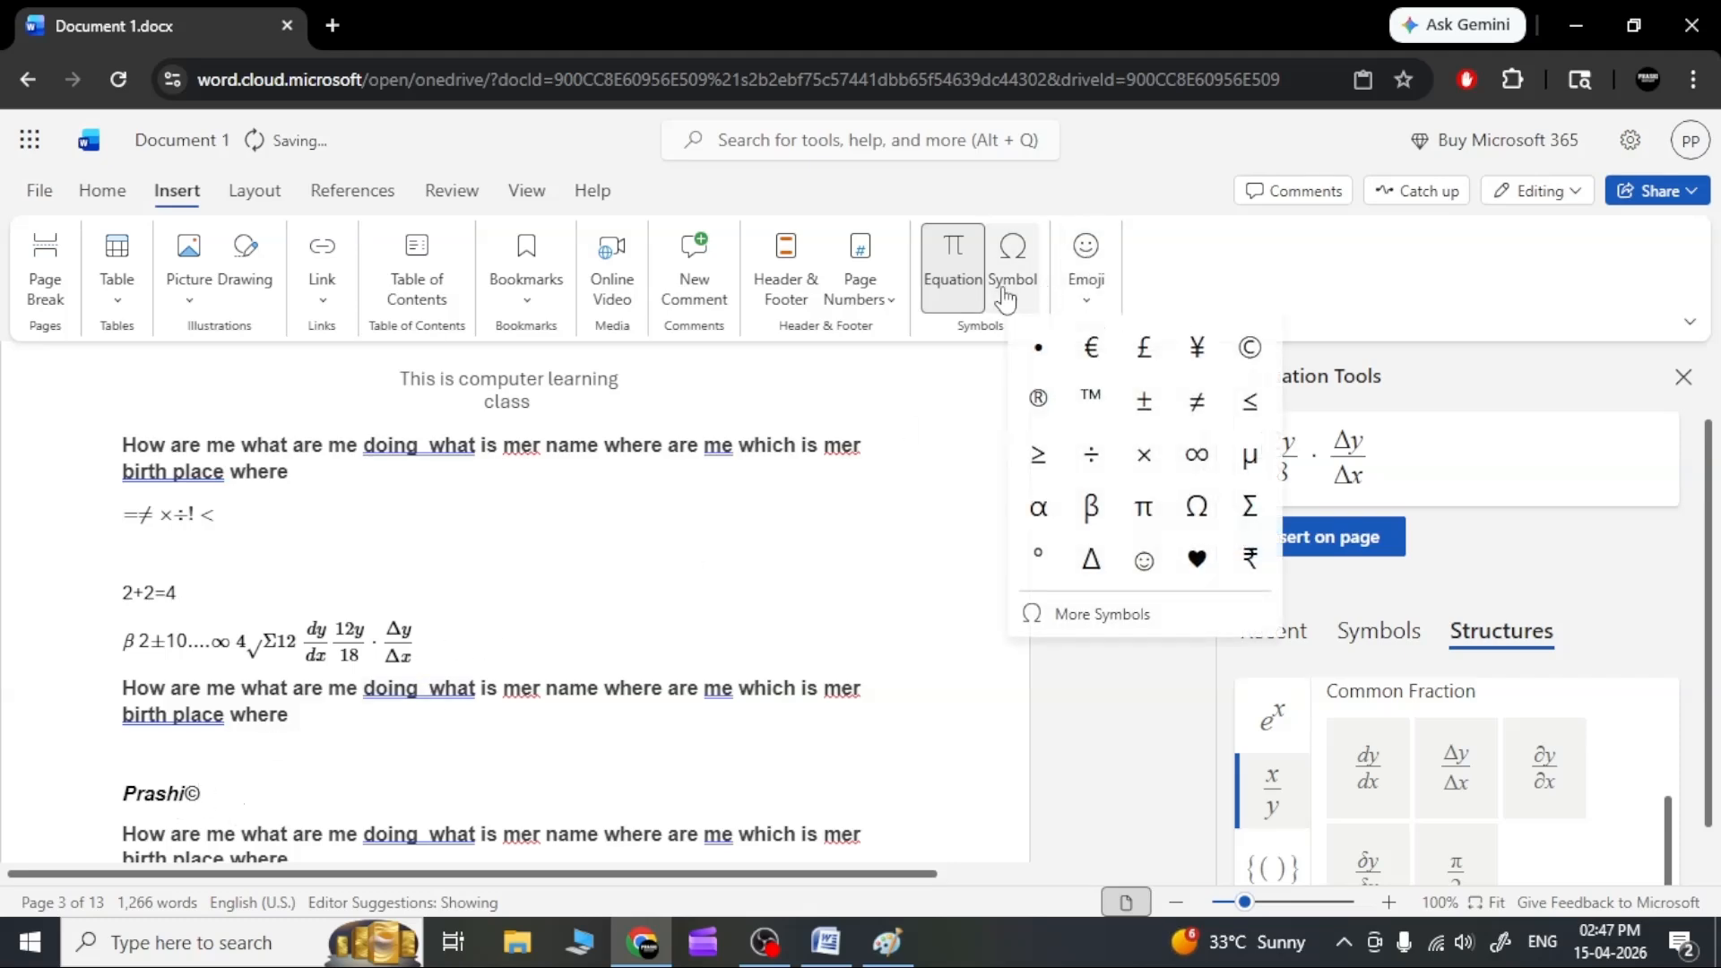
pyautogui.click(1086, 348)
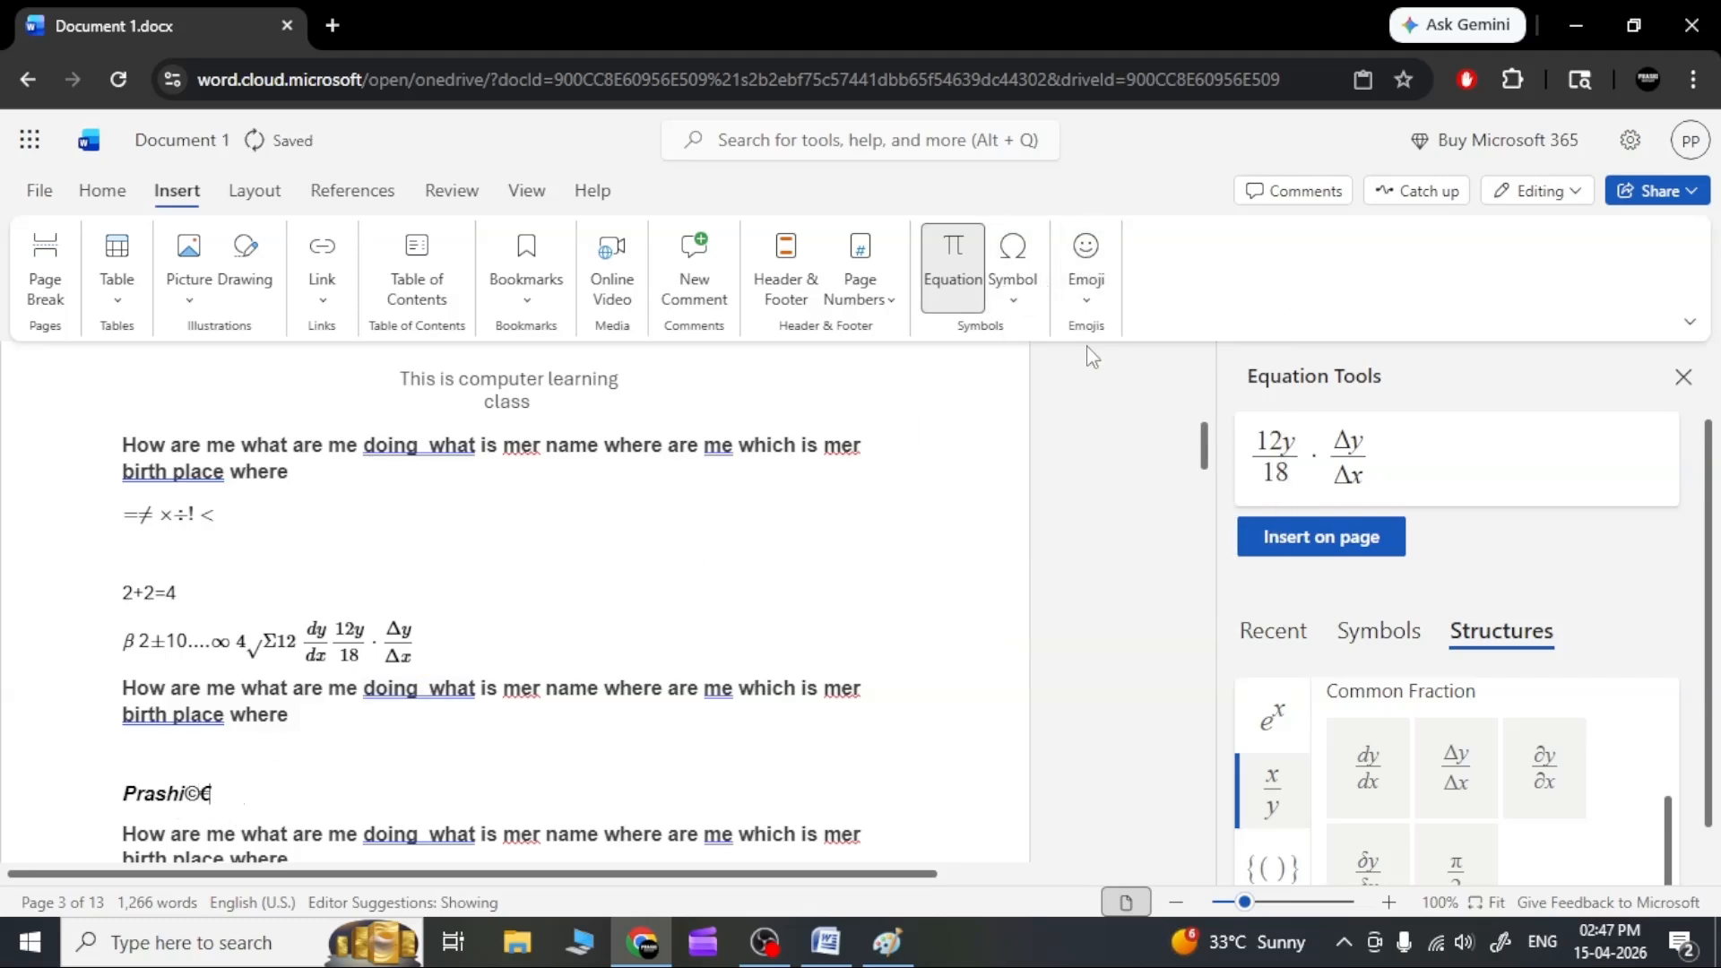
pyautogui.click(1013, 269)
pyautogui.click(1040, 398)
pyautogui.click(1022, 296)
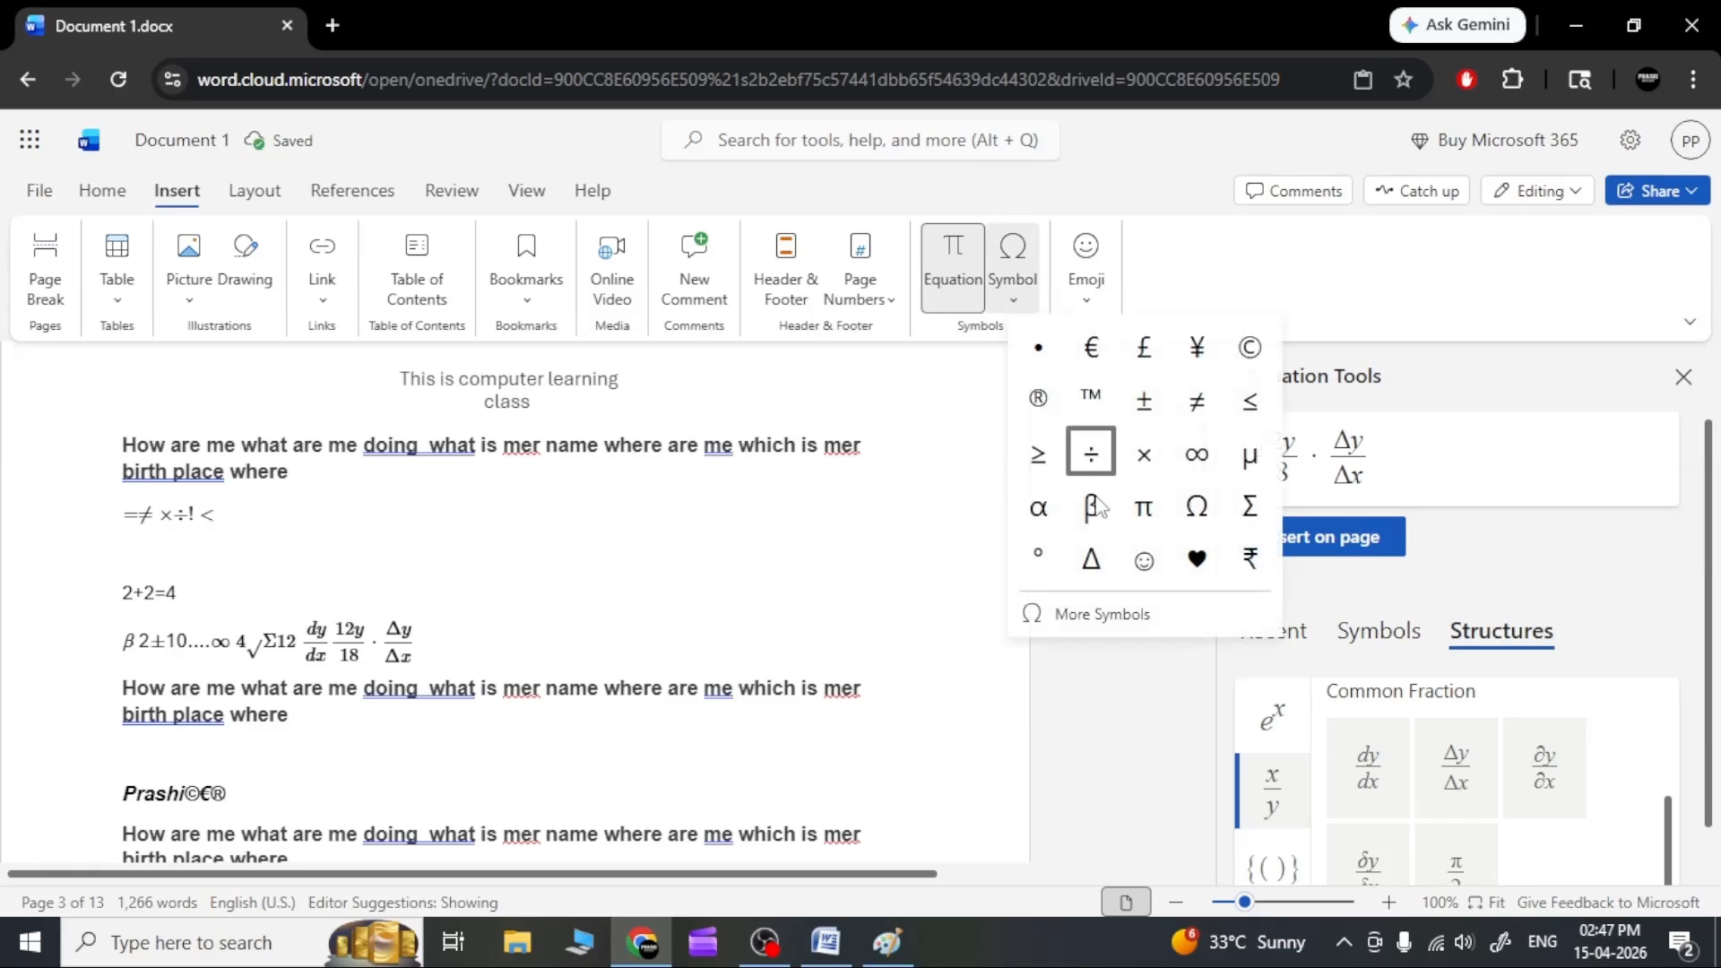
pyautogui.click(1198, 557)
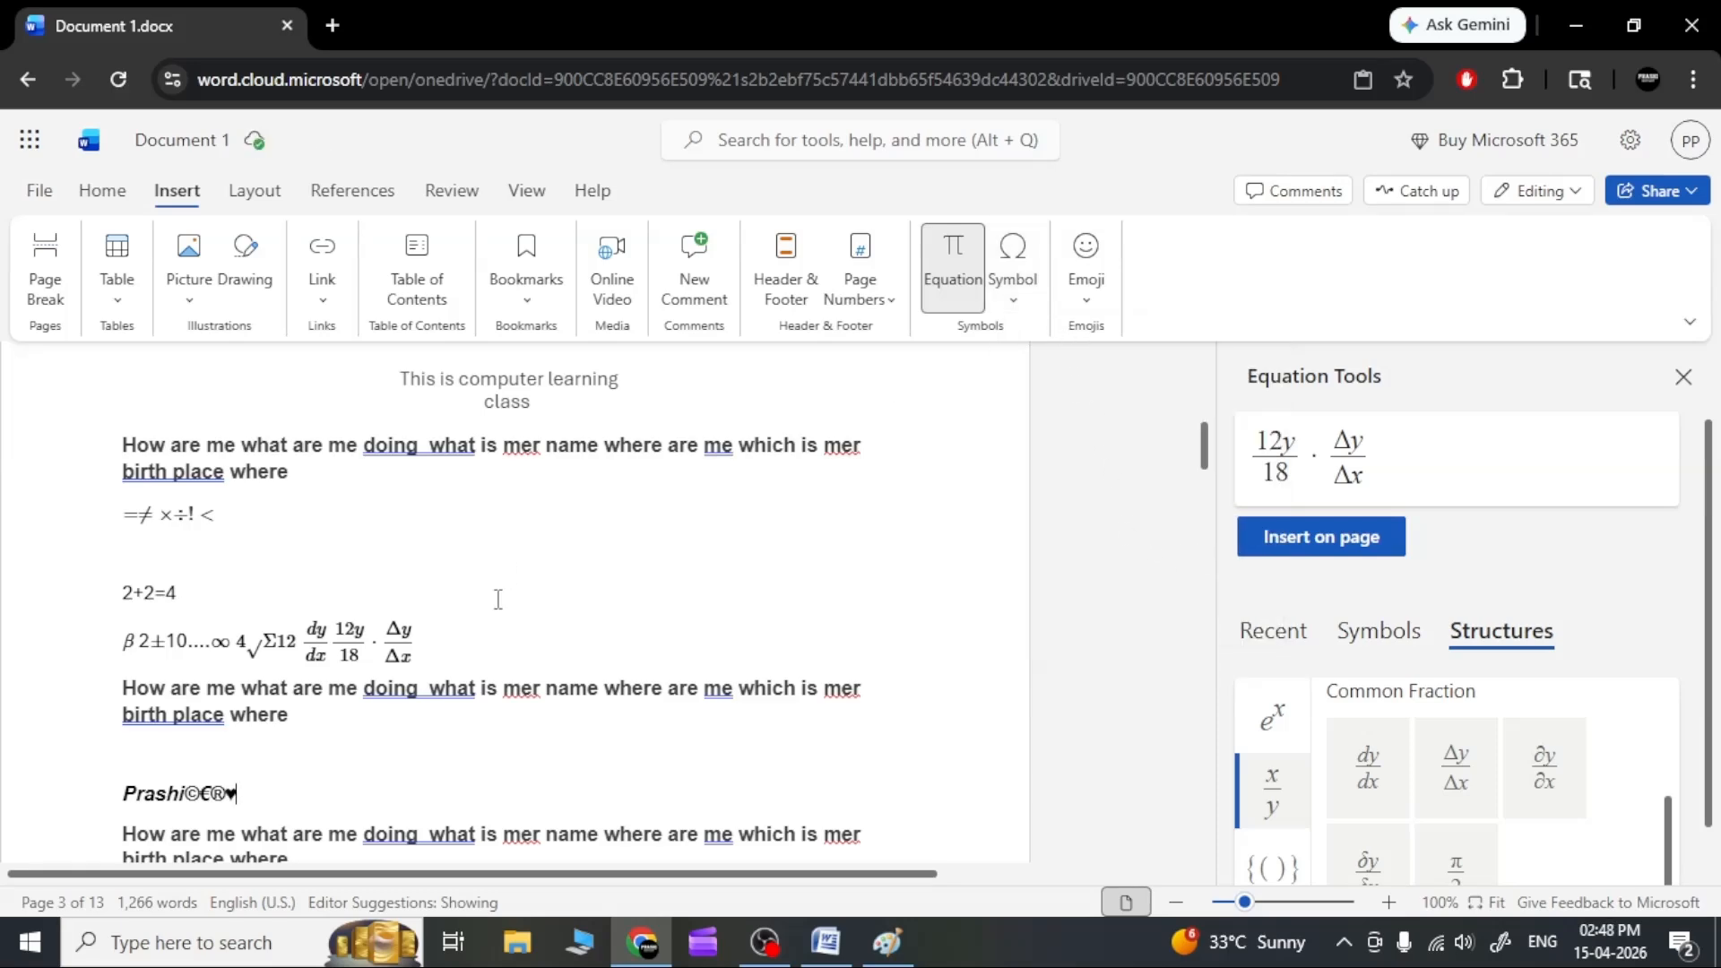
# Insert the emojis 😀, 😁 and 😂 at the end of the second paragraph below the name line.
pyautogui.scroll(-3, 347, 753)
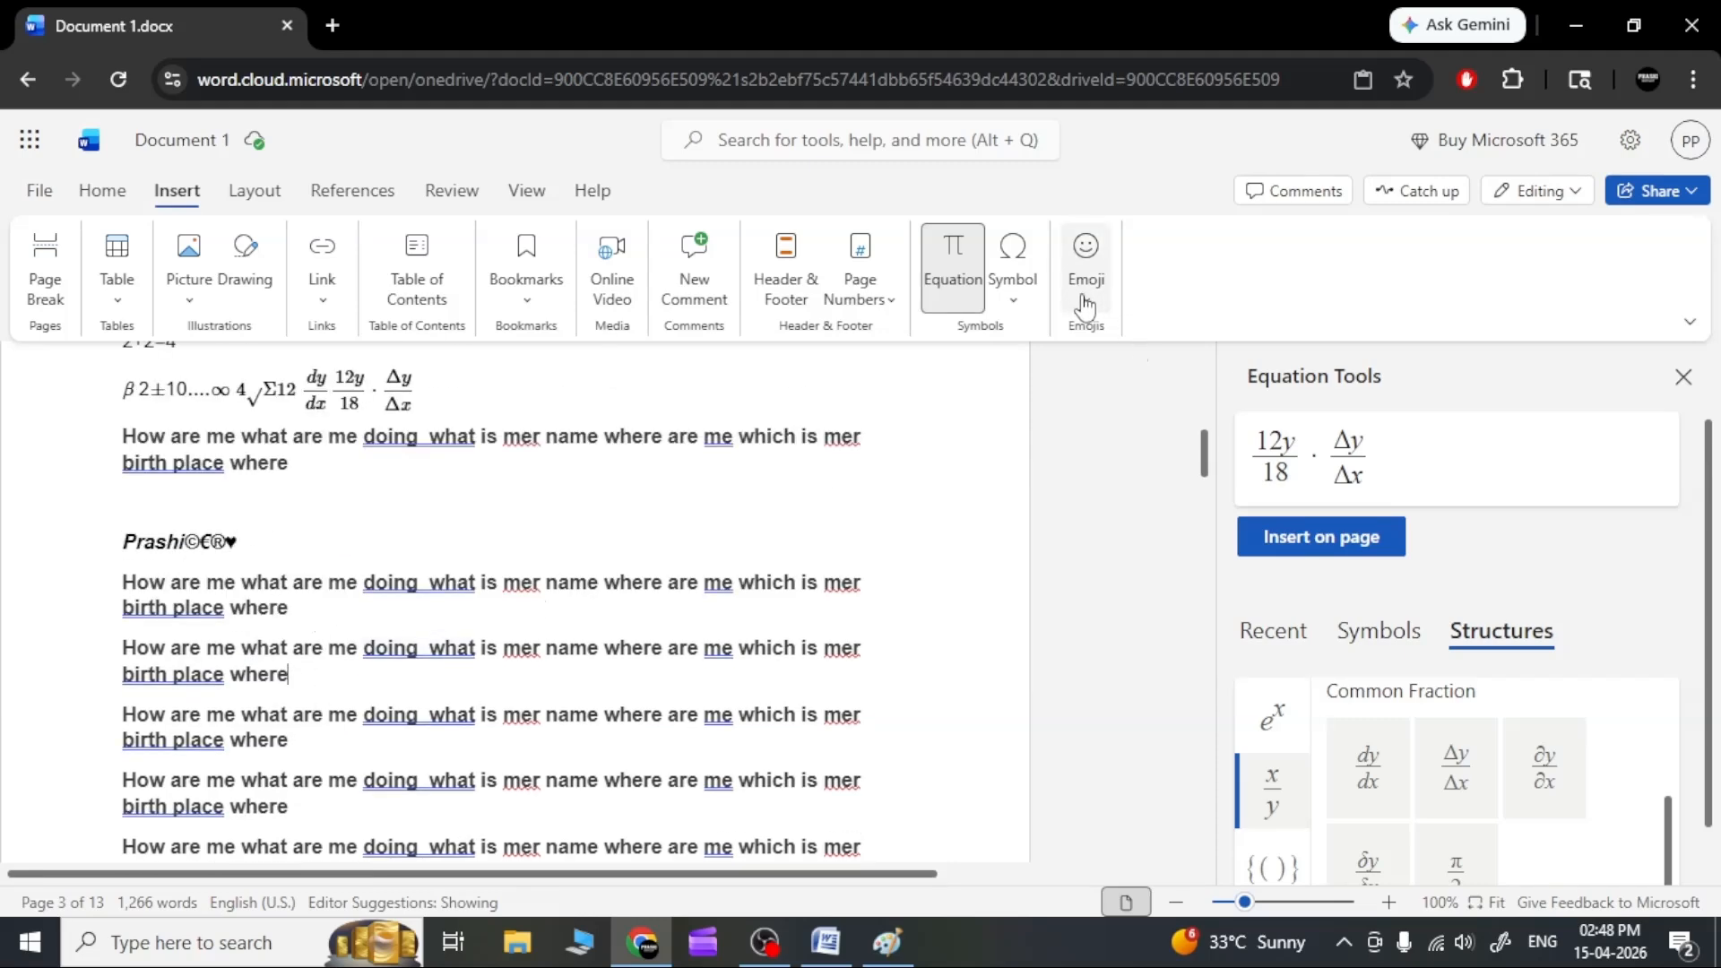
pyautogui.click(1085, 301)
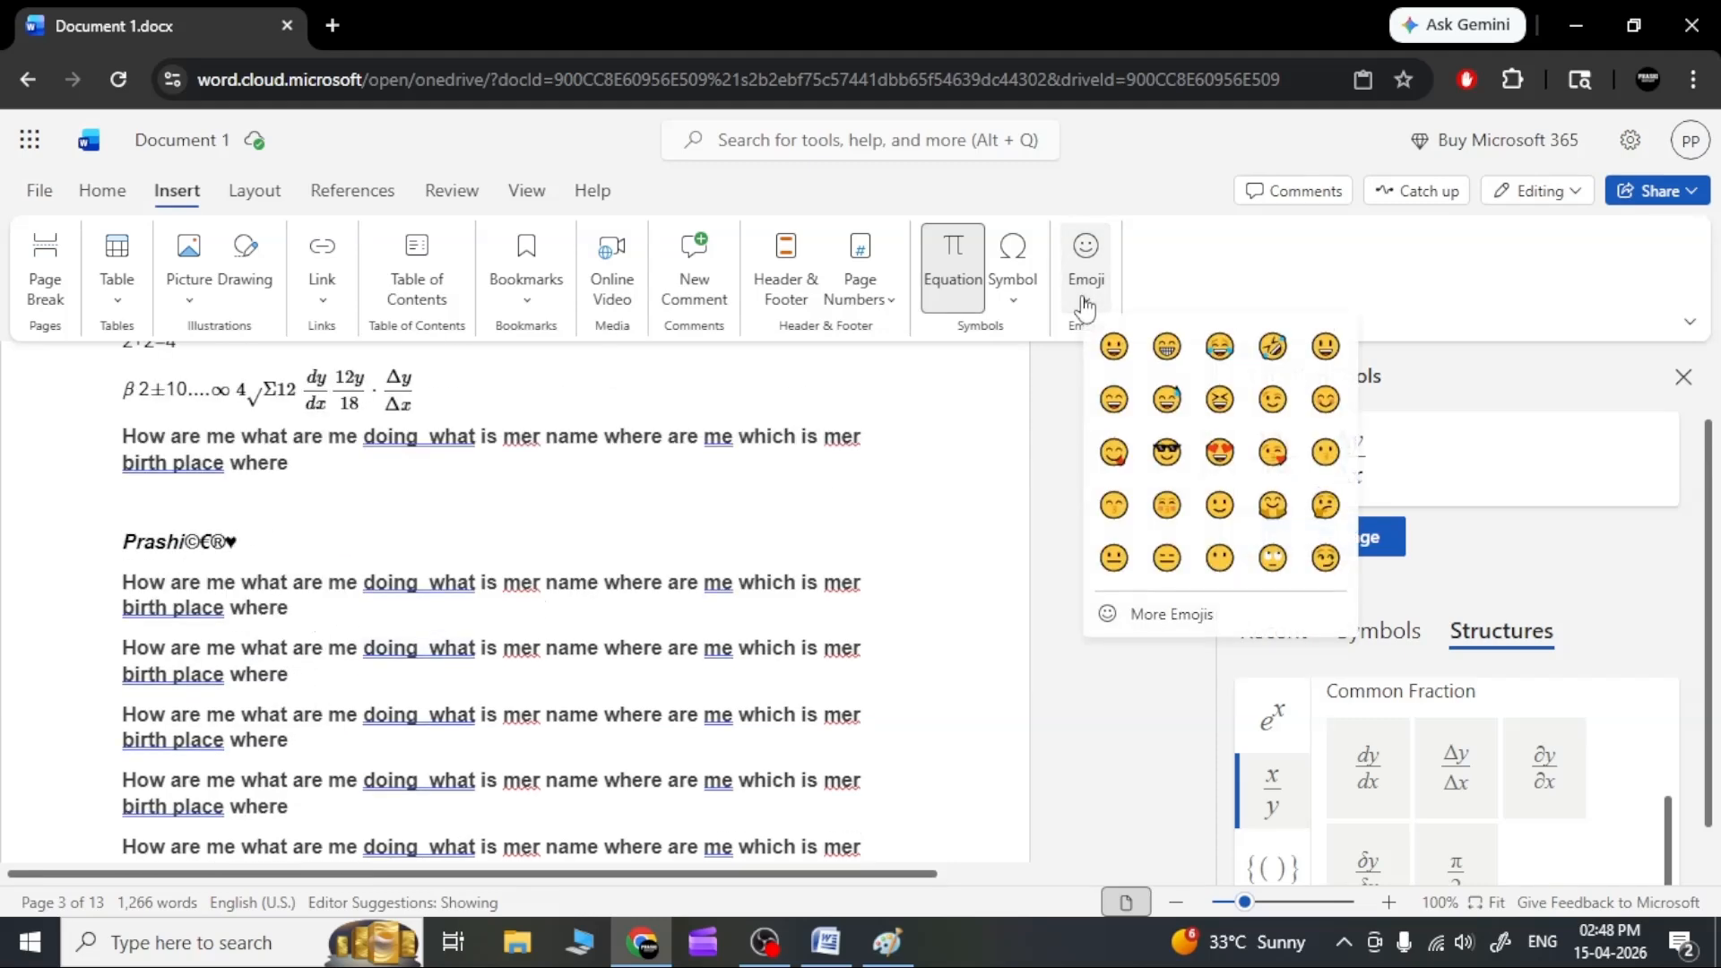
pyautogui.click(1109, 343)
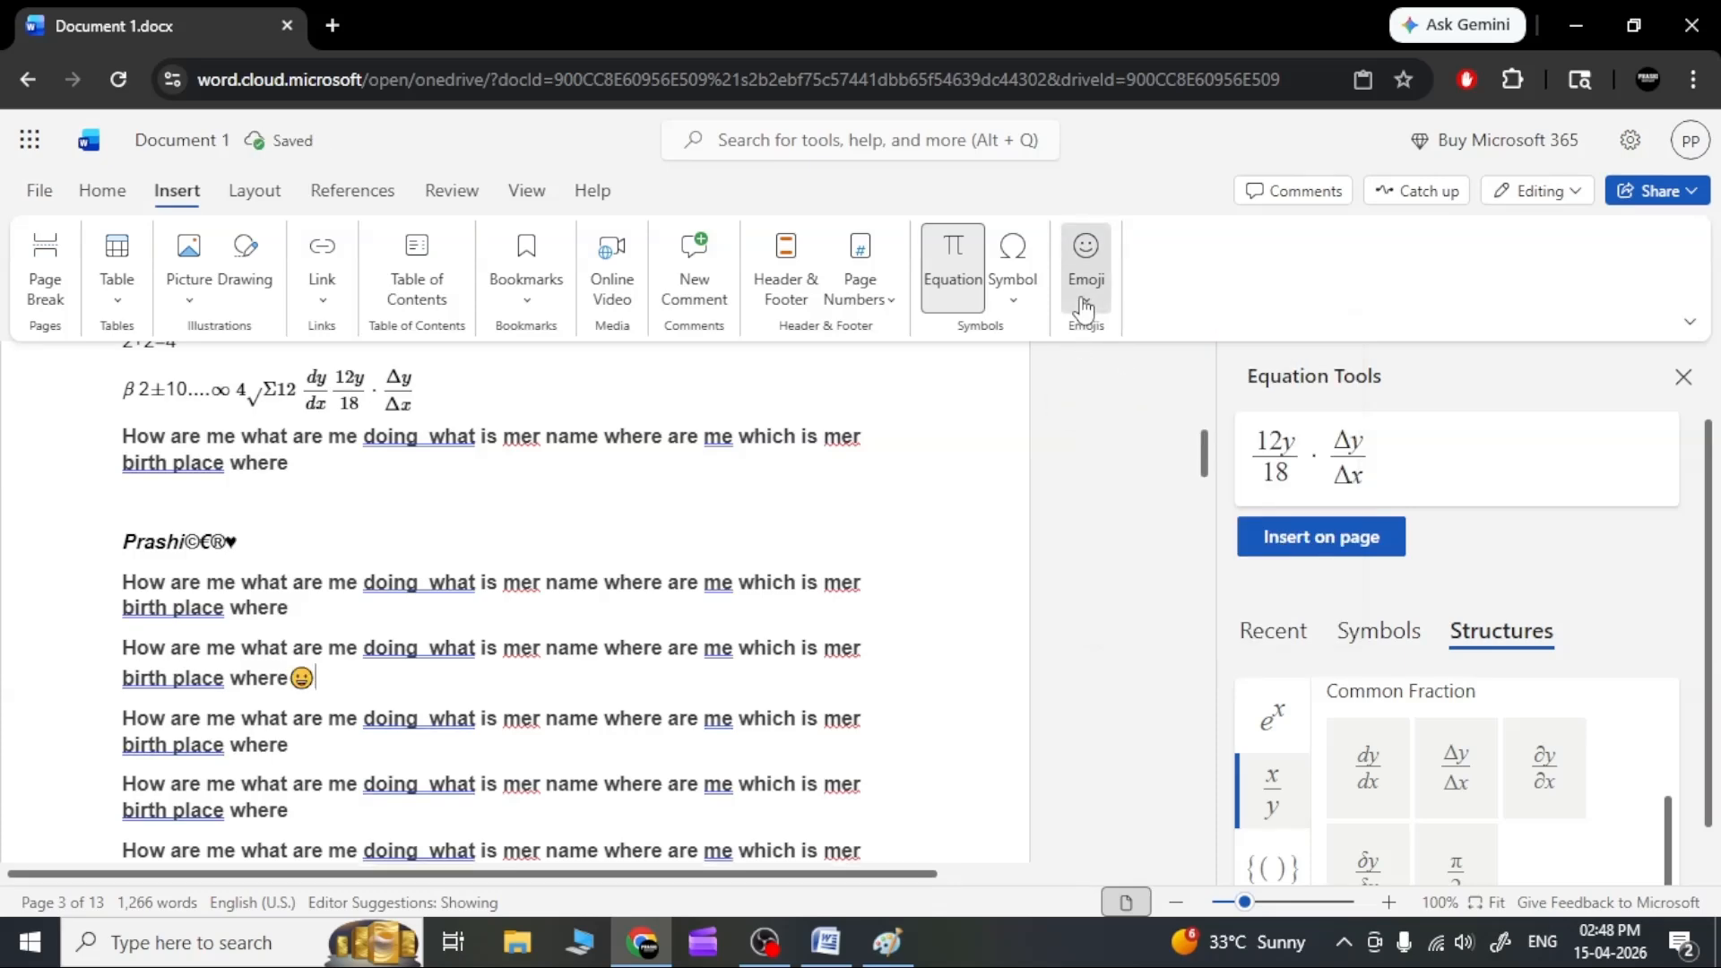
pyautogui.click(1085, 264)
pyautogui.click(1166, 346)
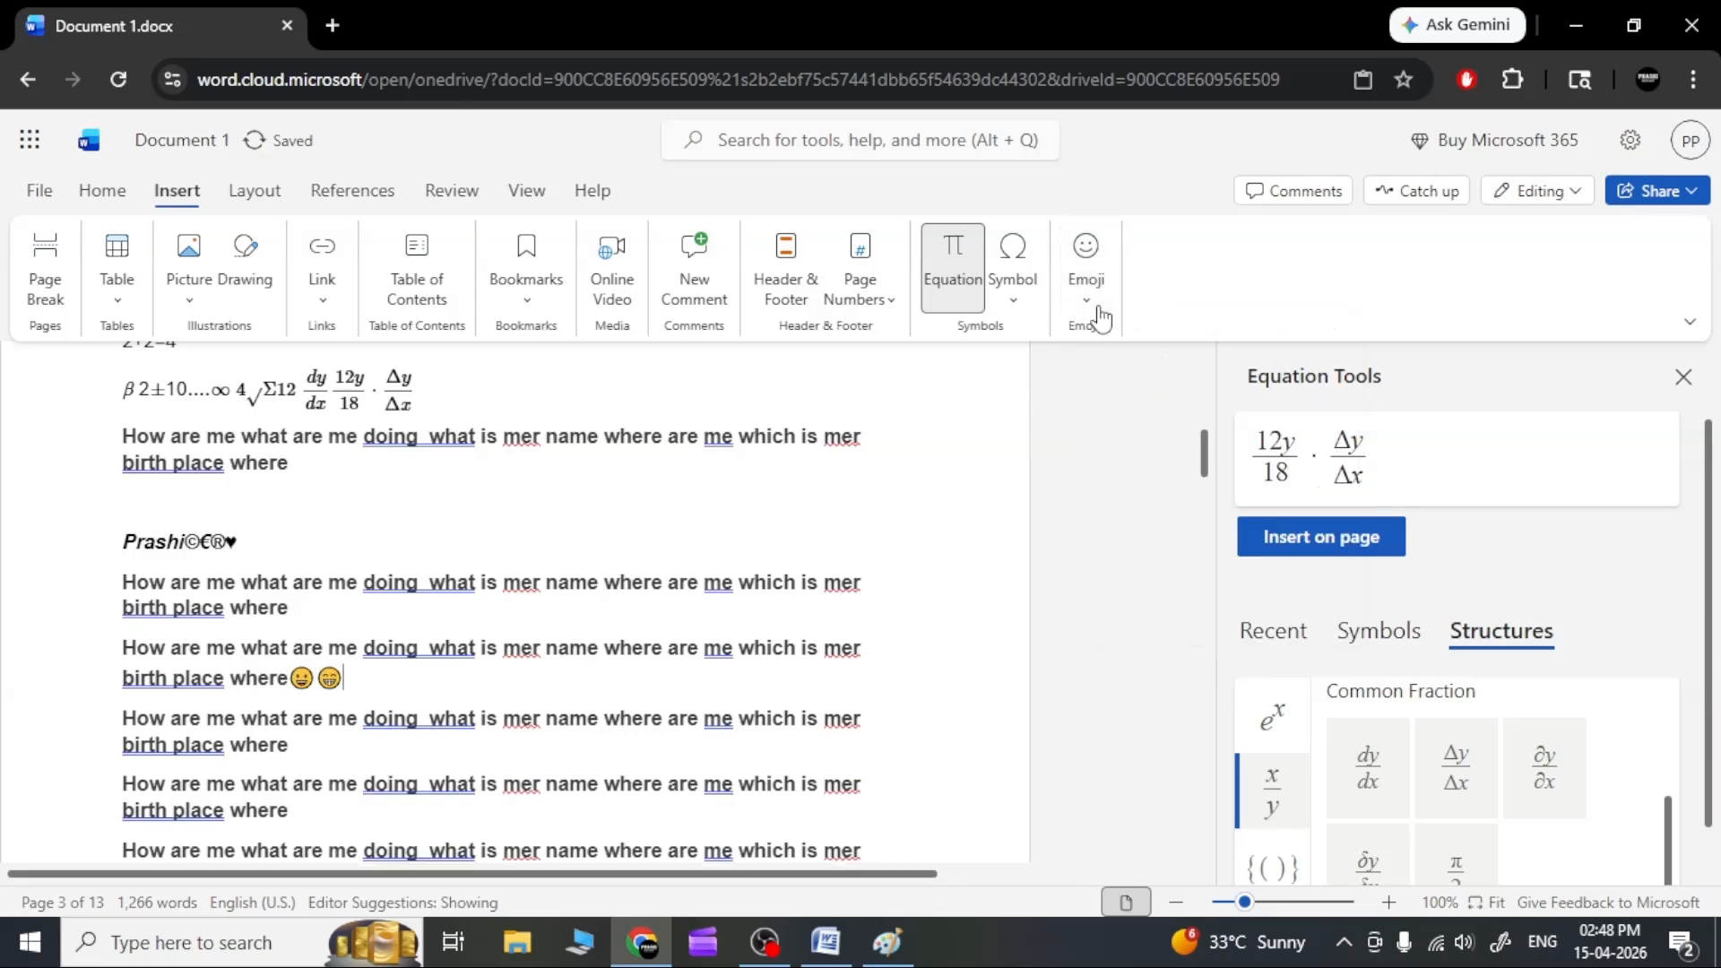
pyautogui.click(1094, 309)
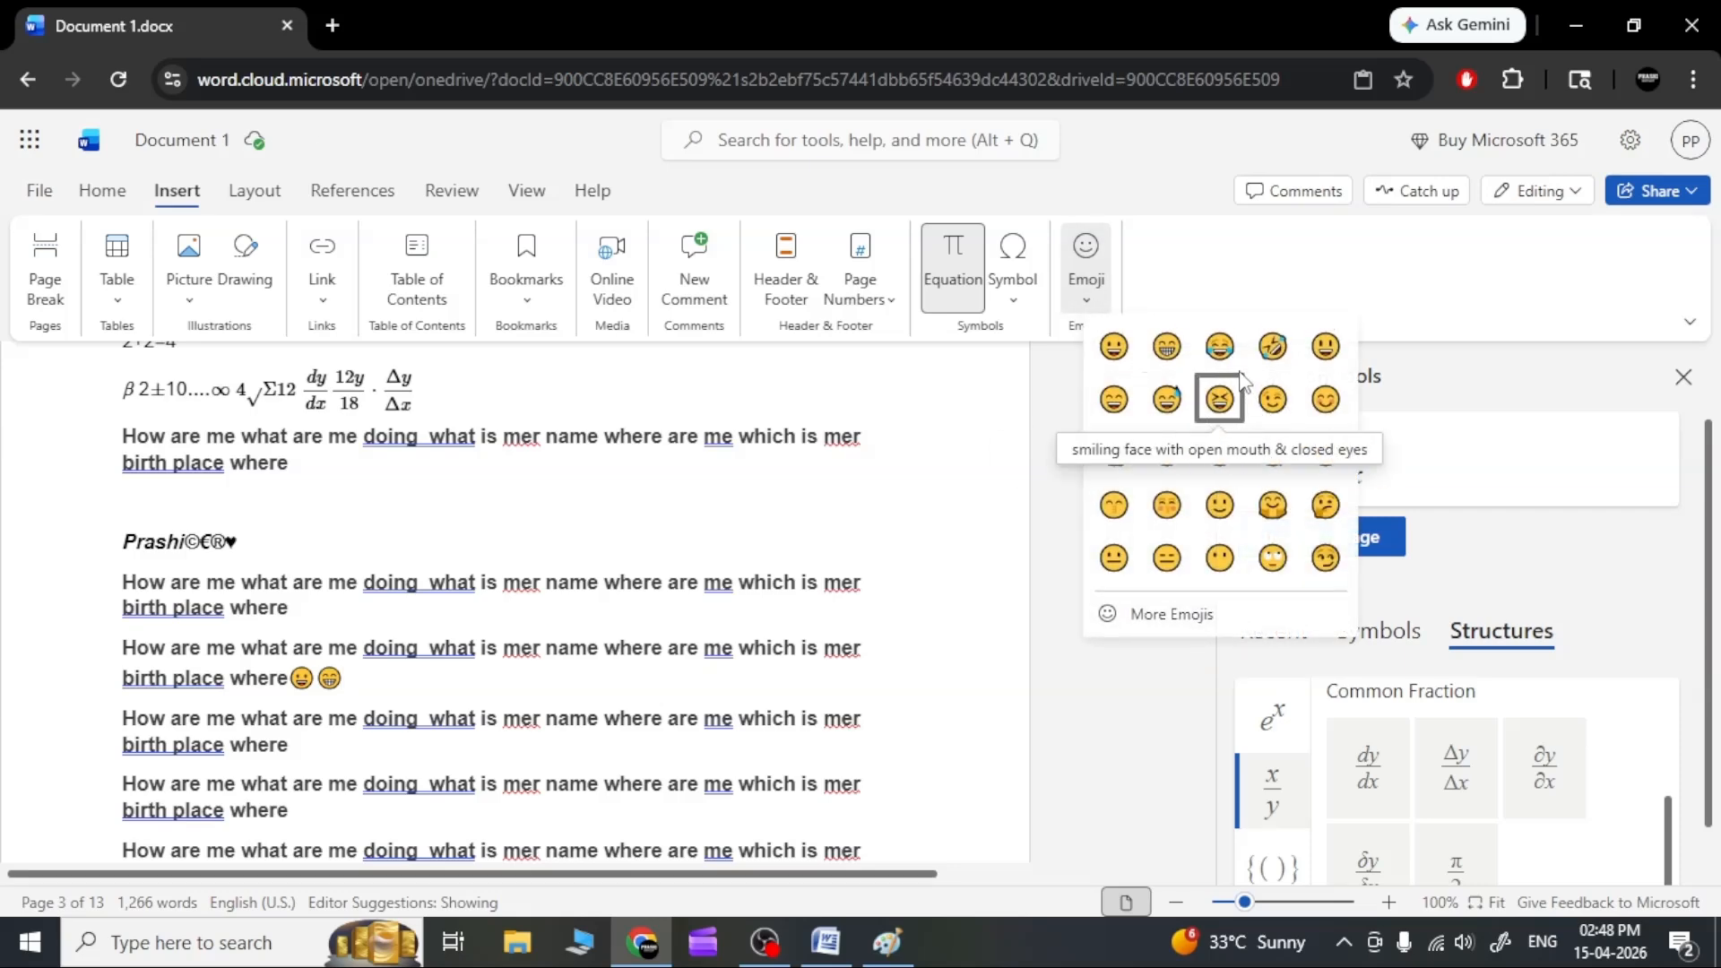
pyautogui.click(1219, 346)
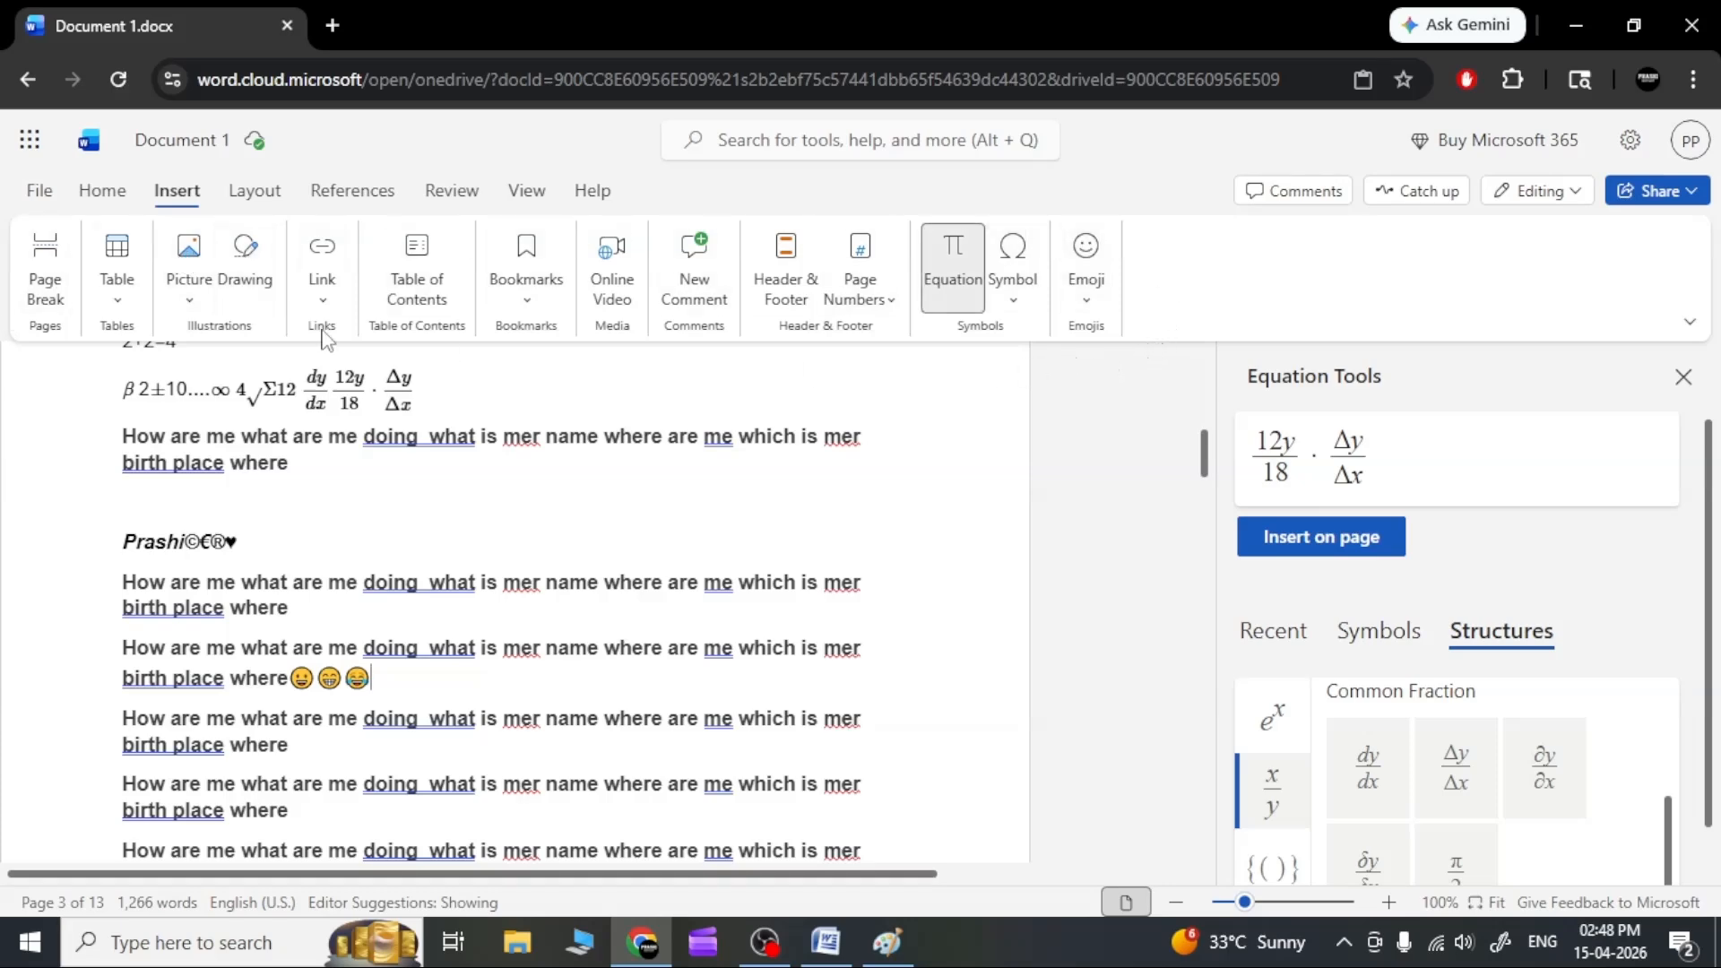
# Open the header on the first page and remove all headers from the document.
pyautogui.click(253, 193)
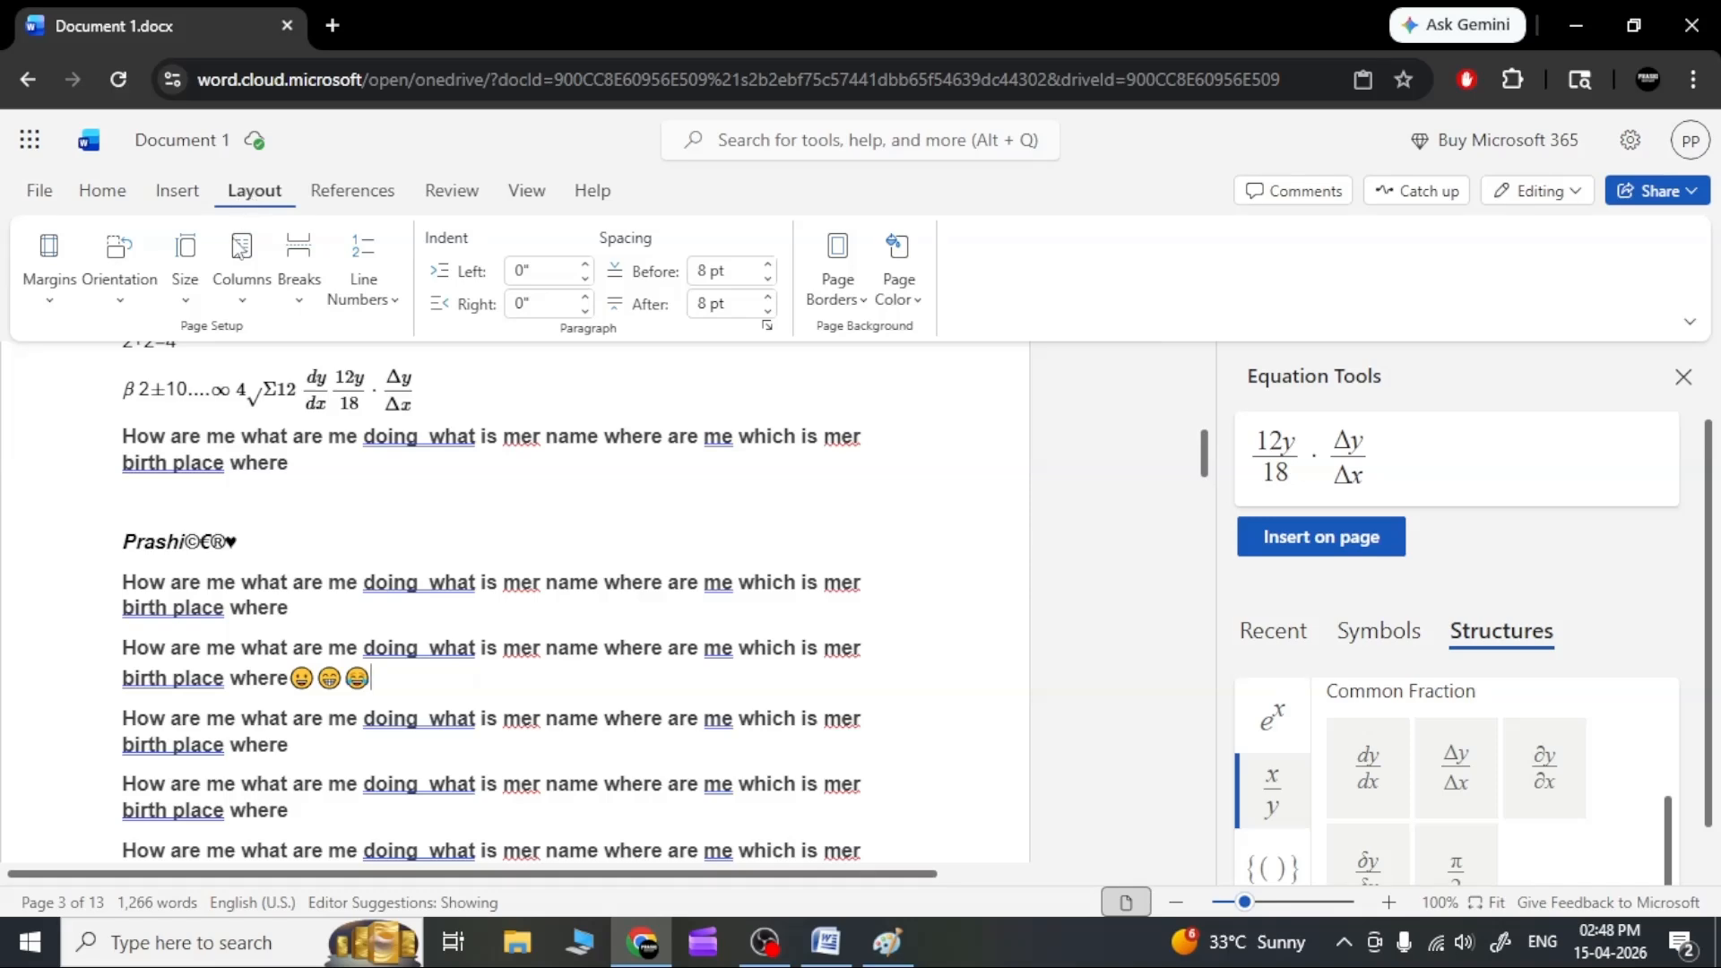
pyautogui.scroll(10, 275, 595)
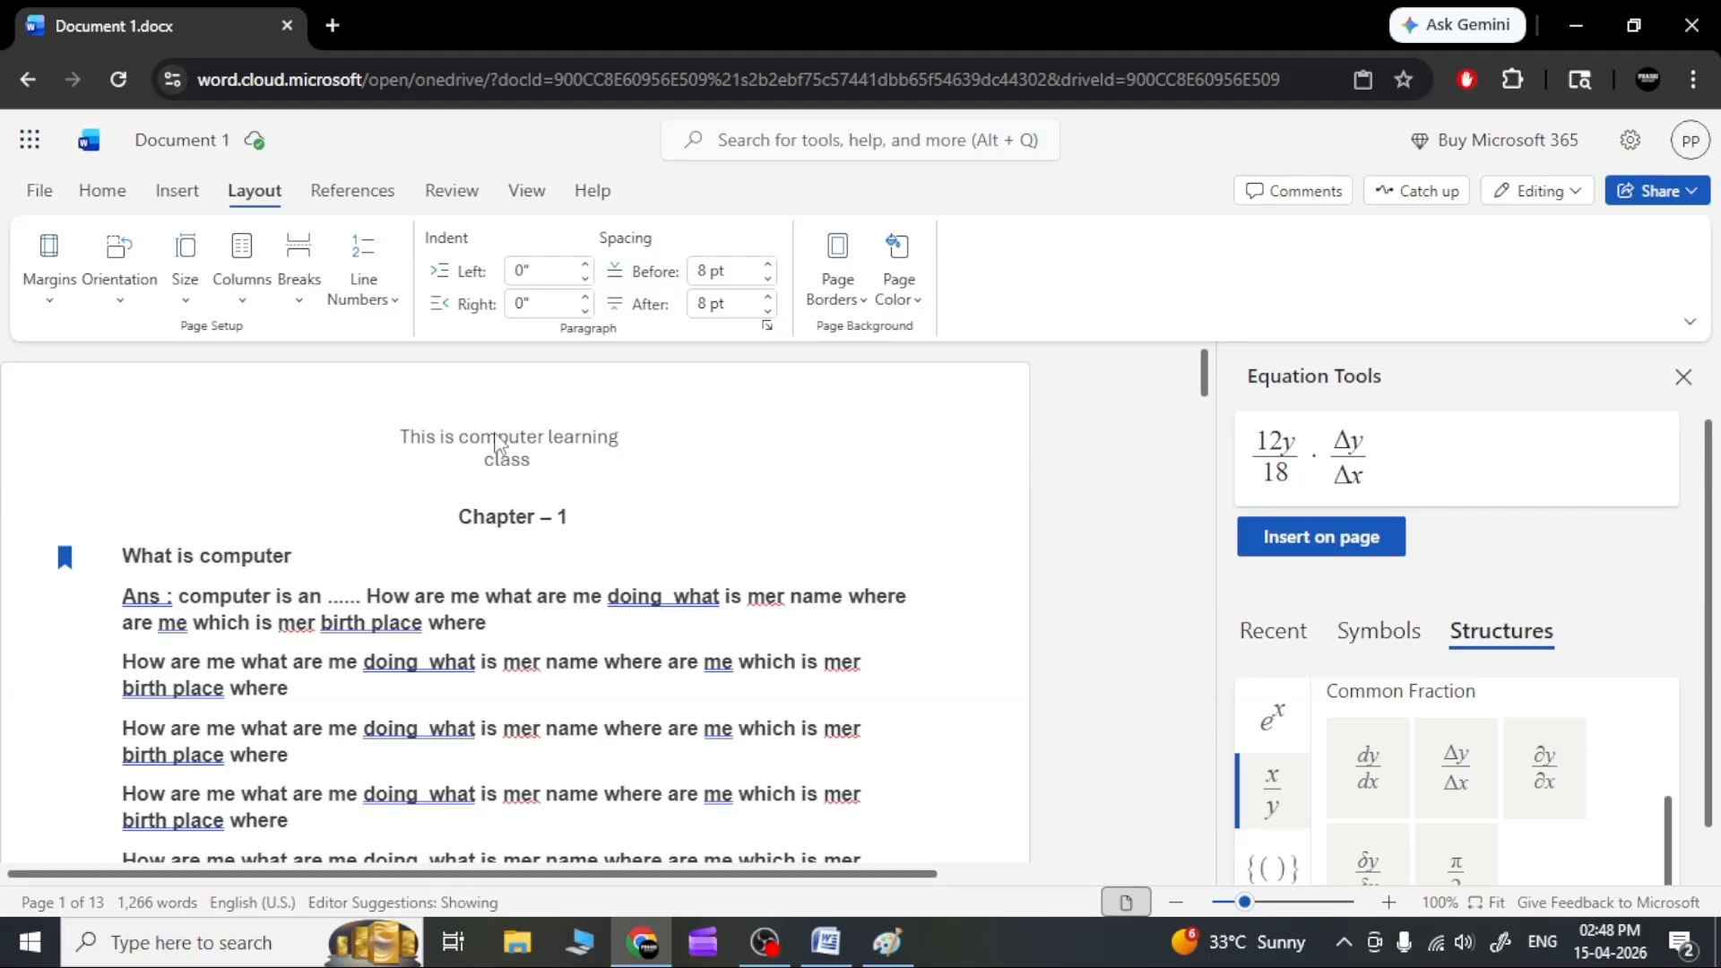
pyautogui.doubleClick(496, 442)
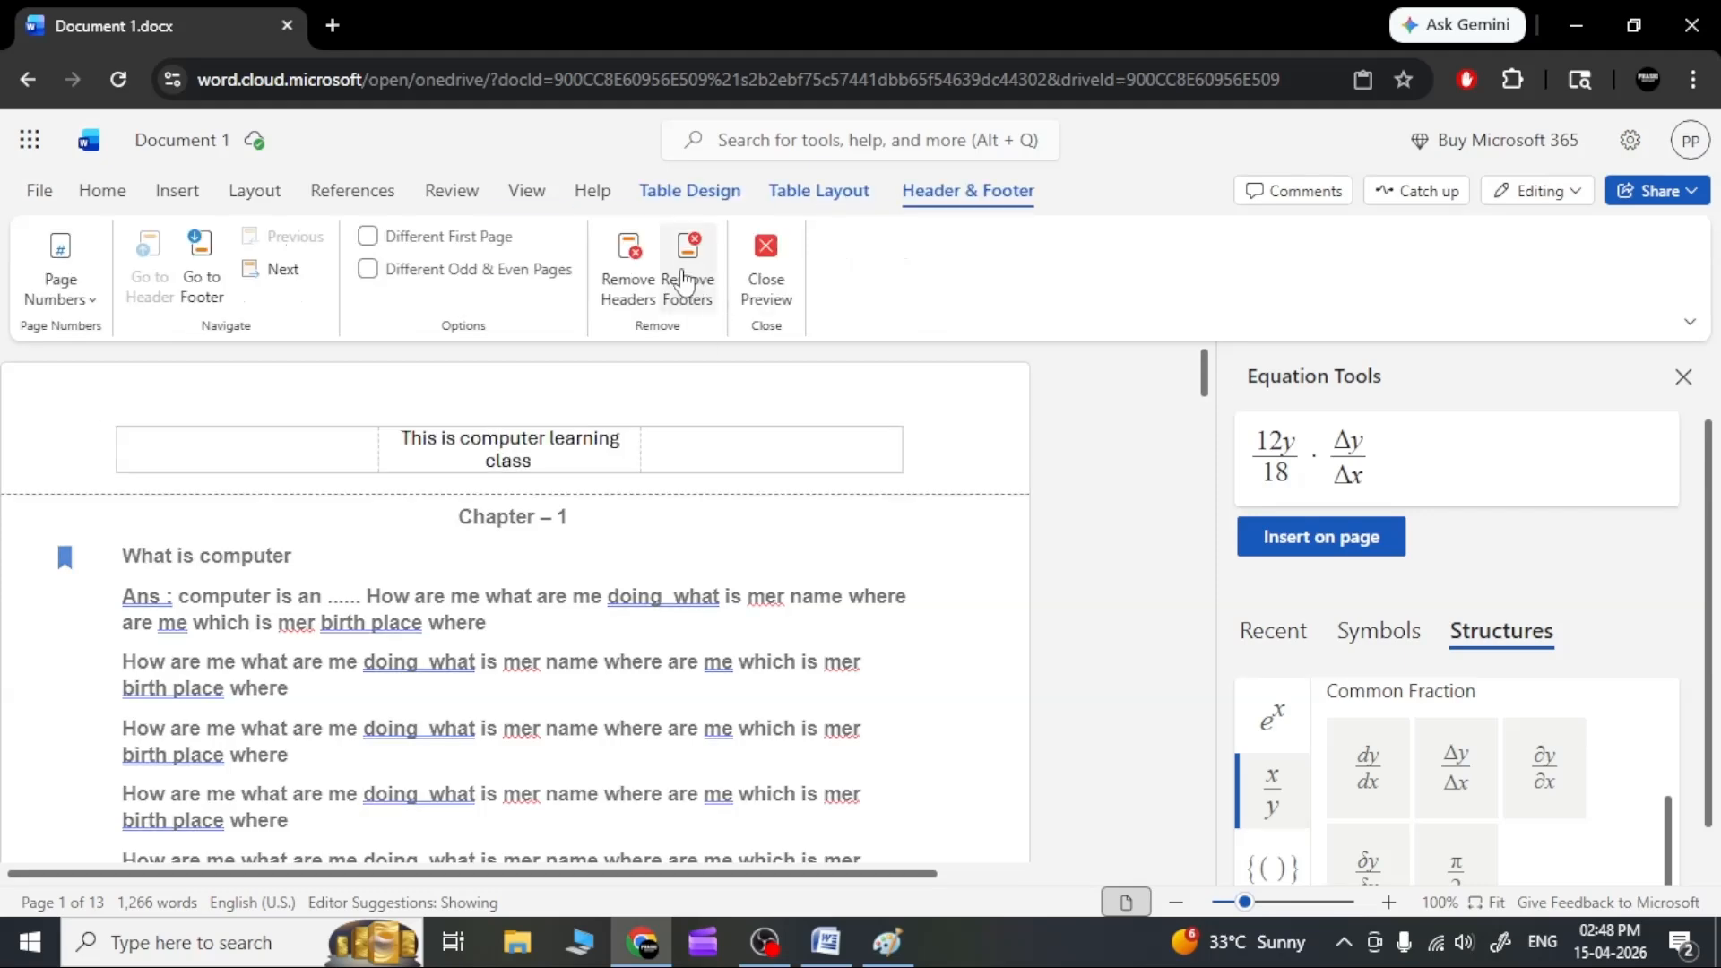
pyautogui.click(632, 278)
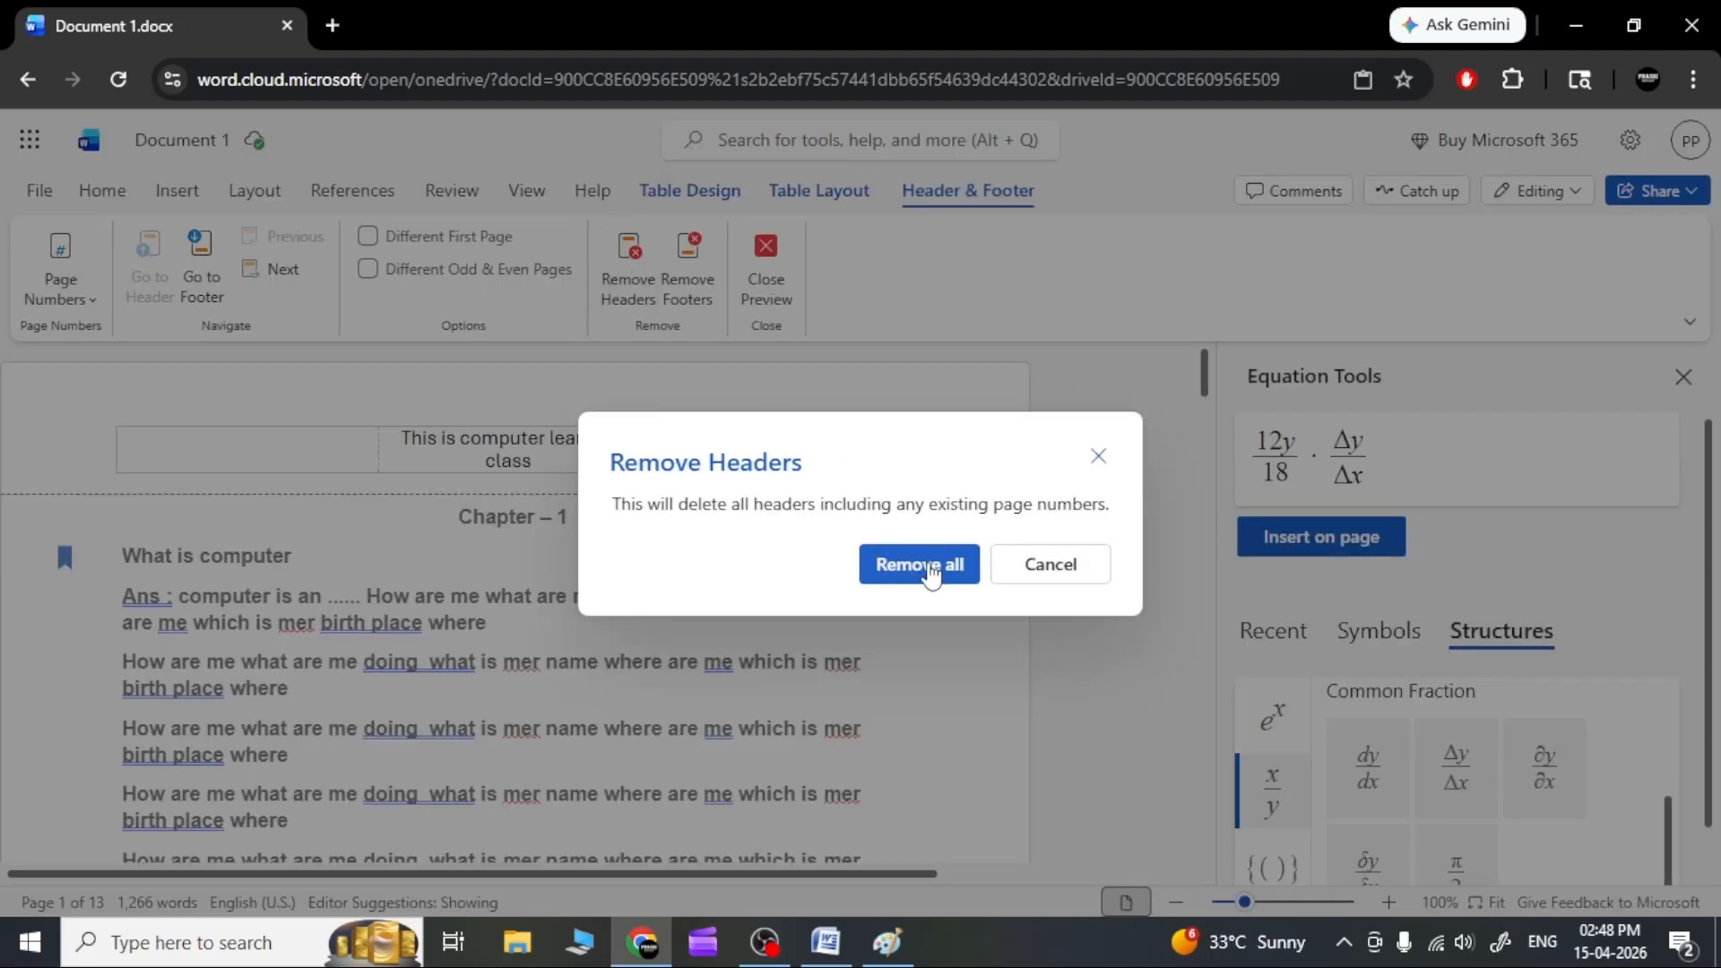
pyautogui.click(931, 572)
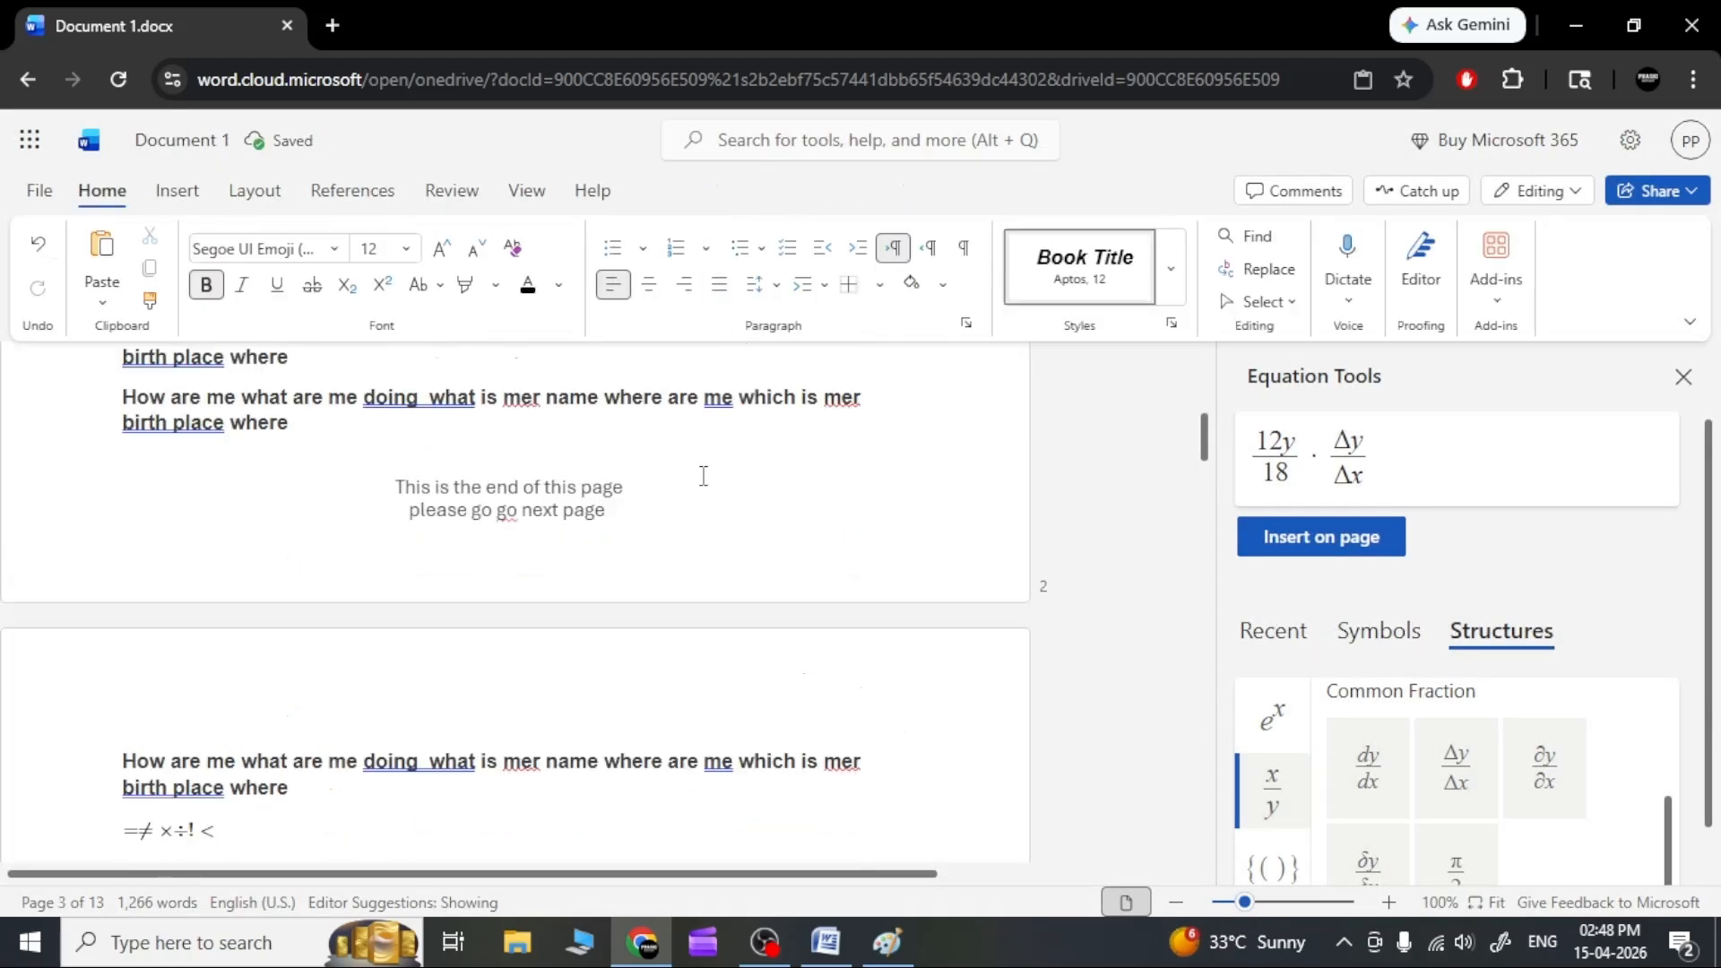
pyautogui.scroll(8, 687, 568)
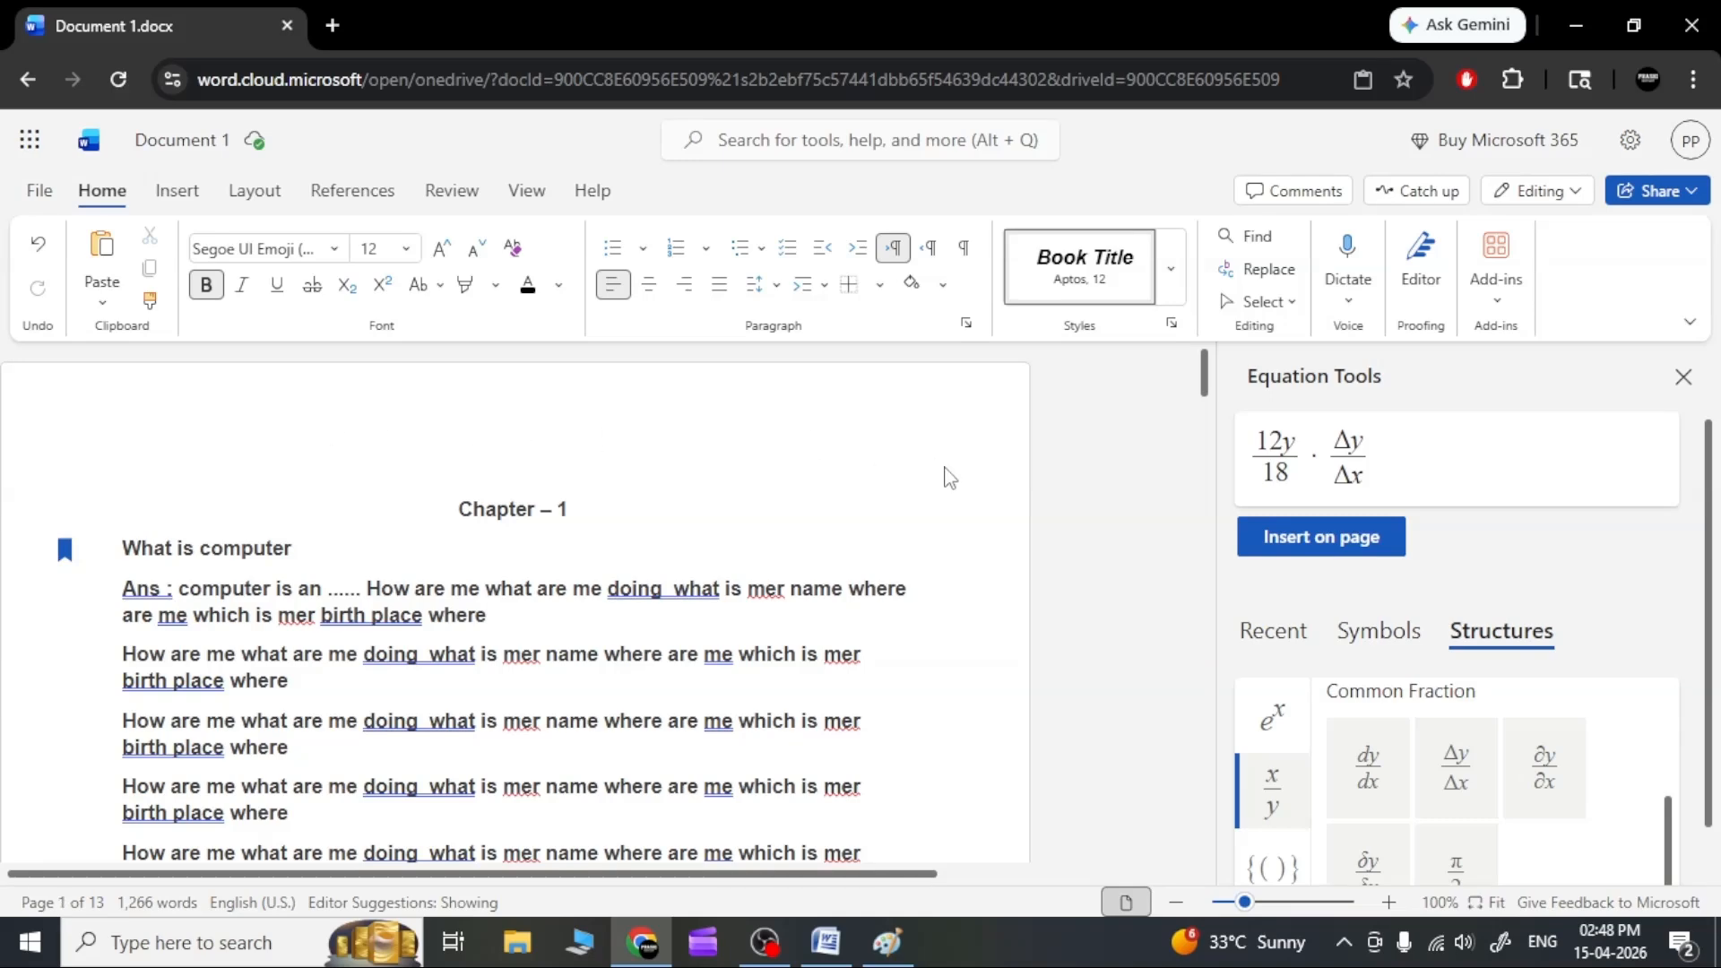
# Open the footer on the first page and remove all footers from the document.
pyautogui.scroll(-5, 89, 614)
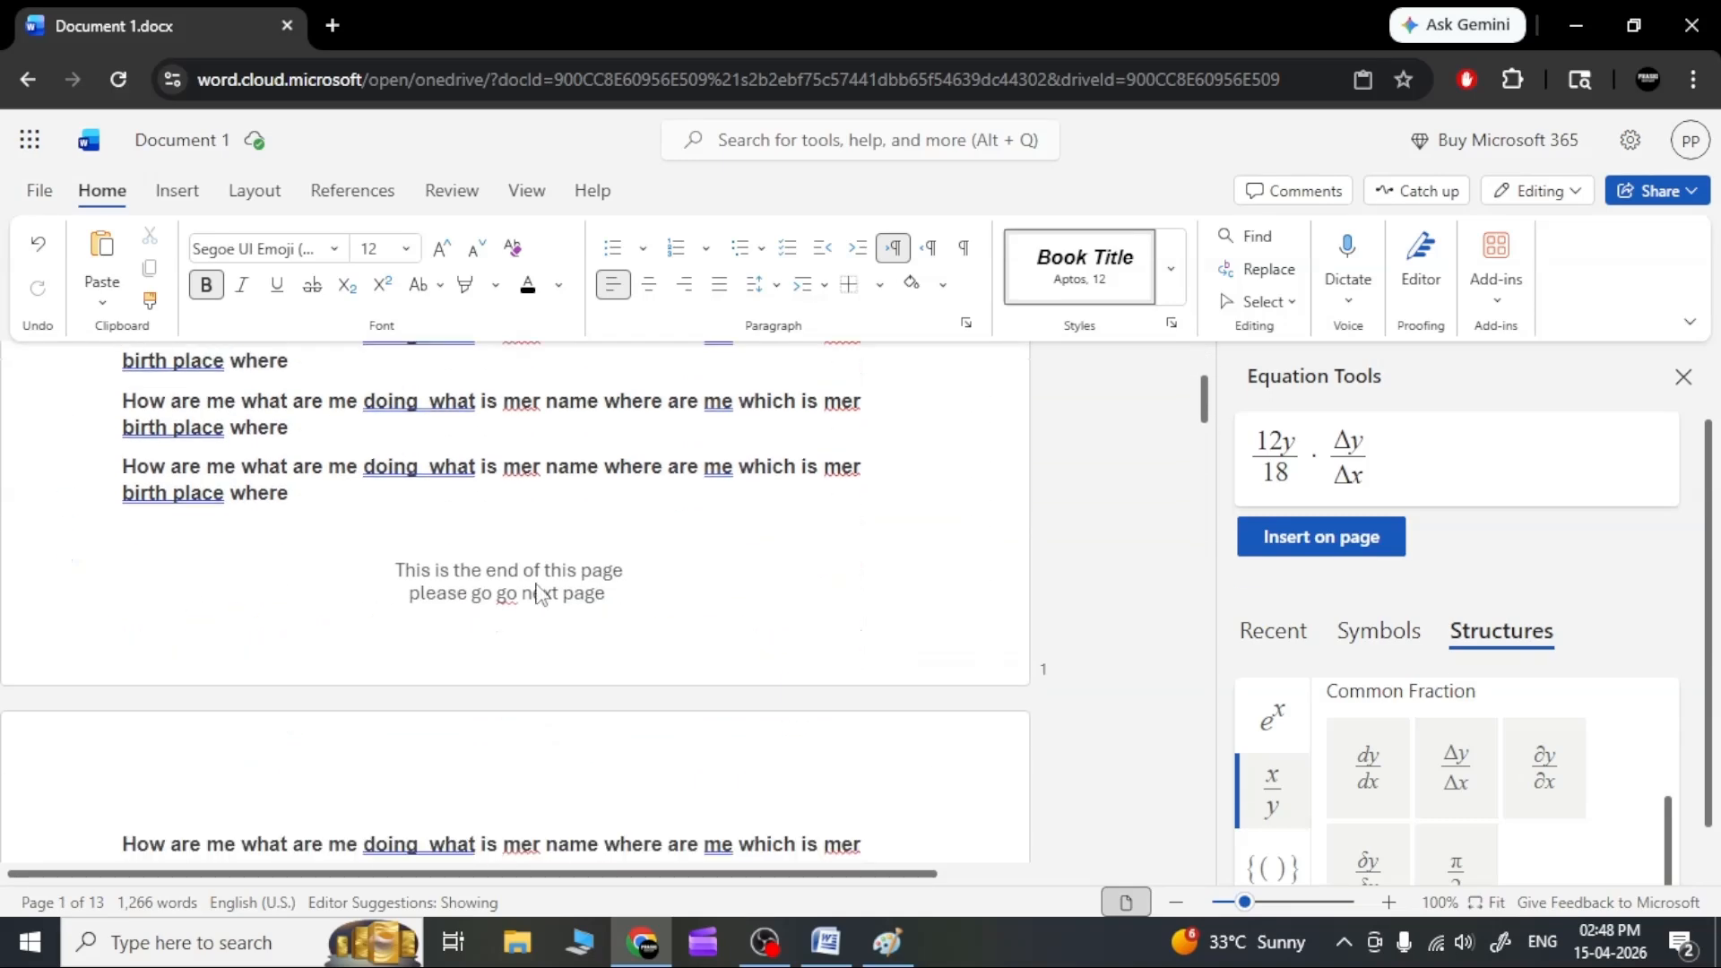
pyautogui.doubleClick(491, 583)
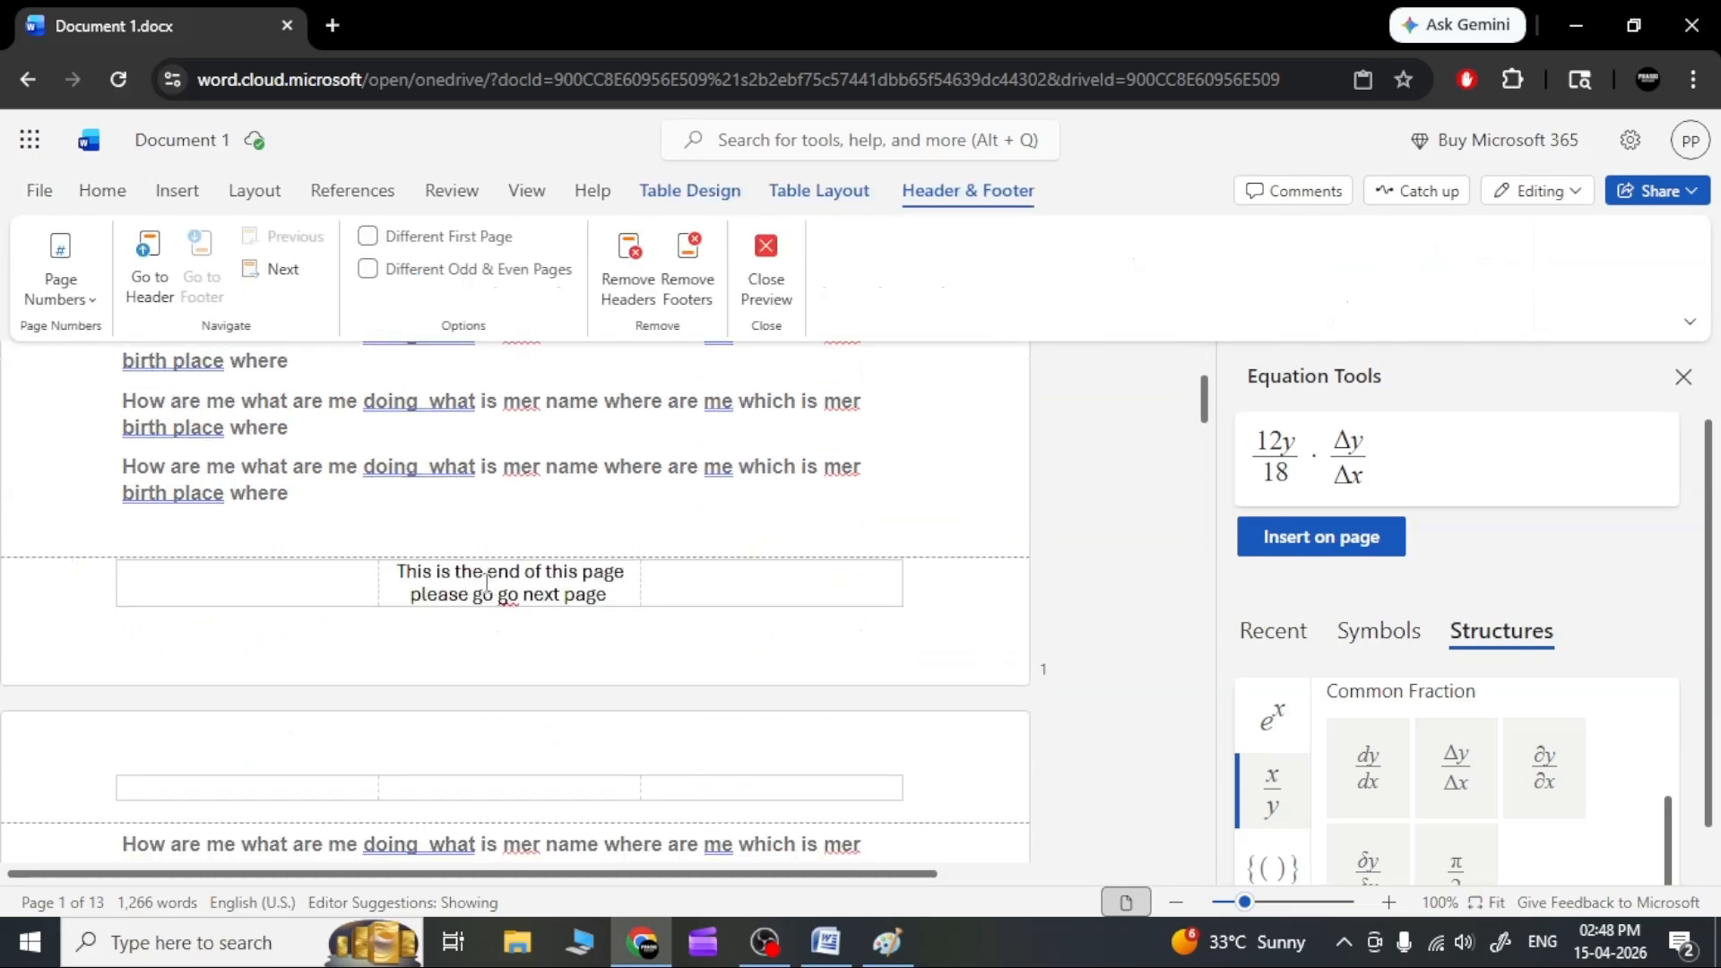
pyautogui.click(679, 287)
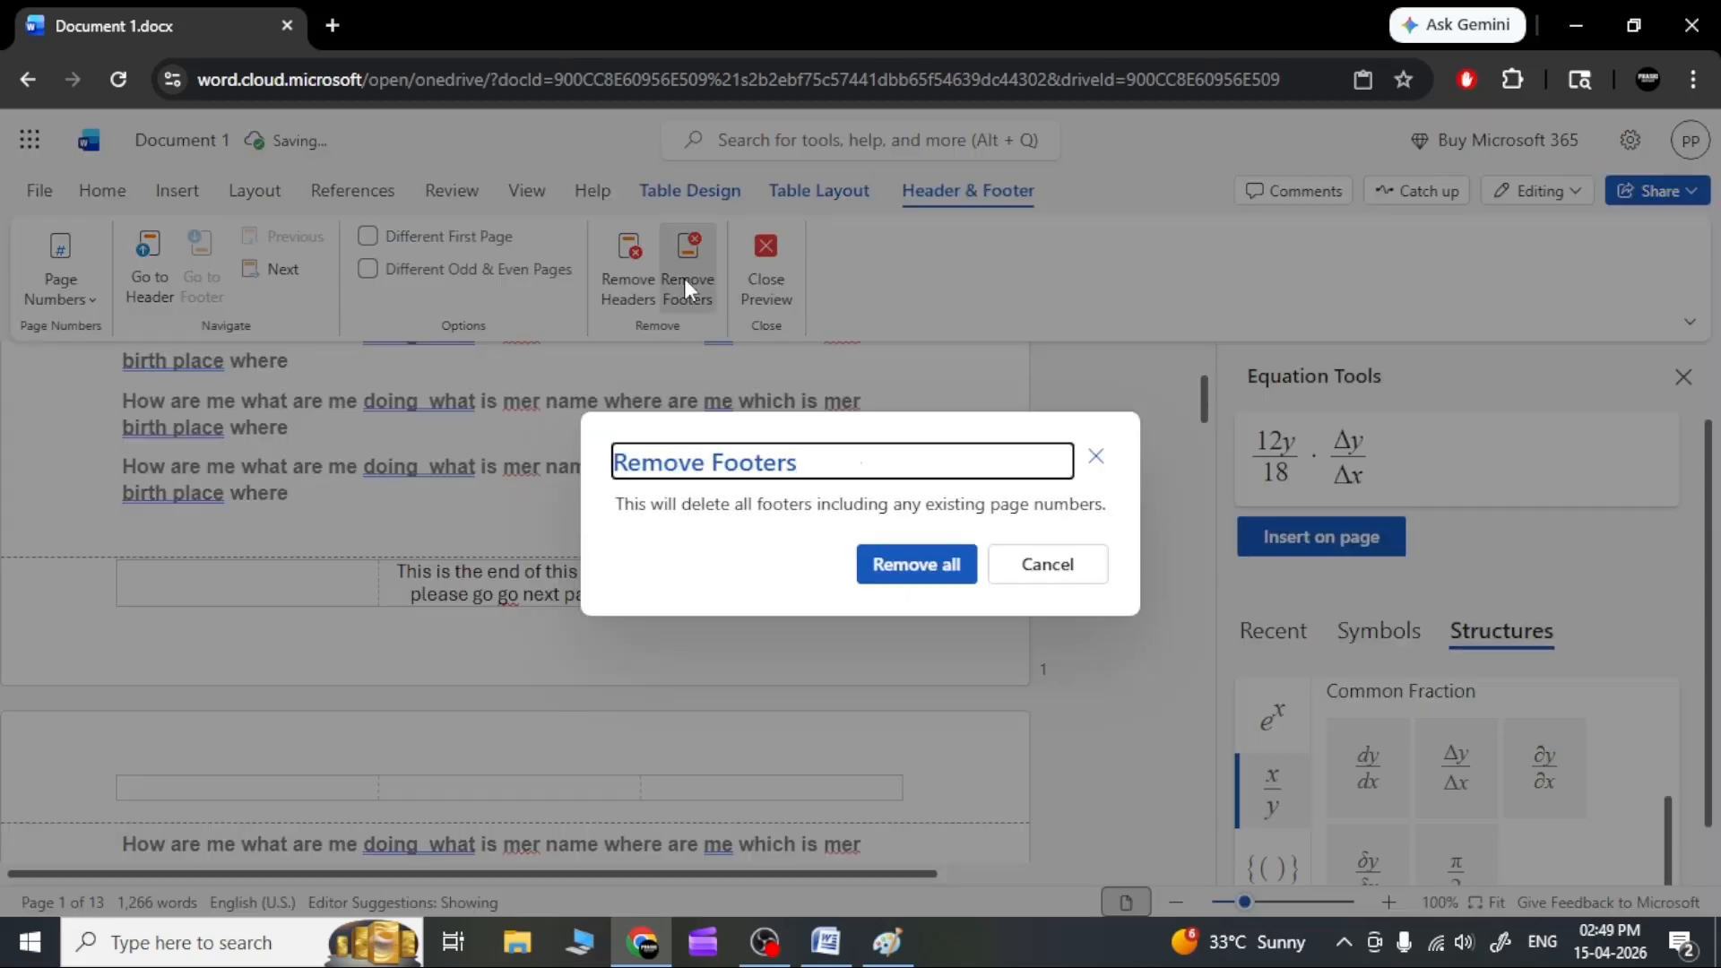
pyautogui.click(900, 578)
pyautogui.scroll(-3, 883, 564)
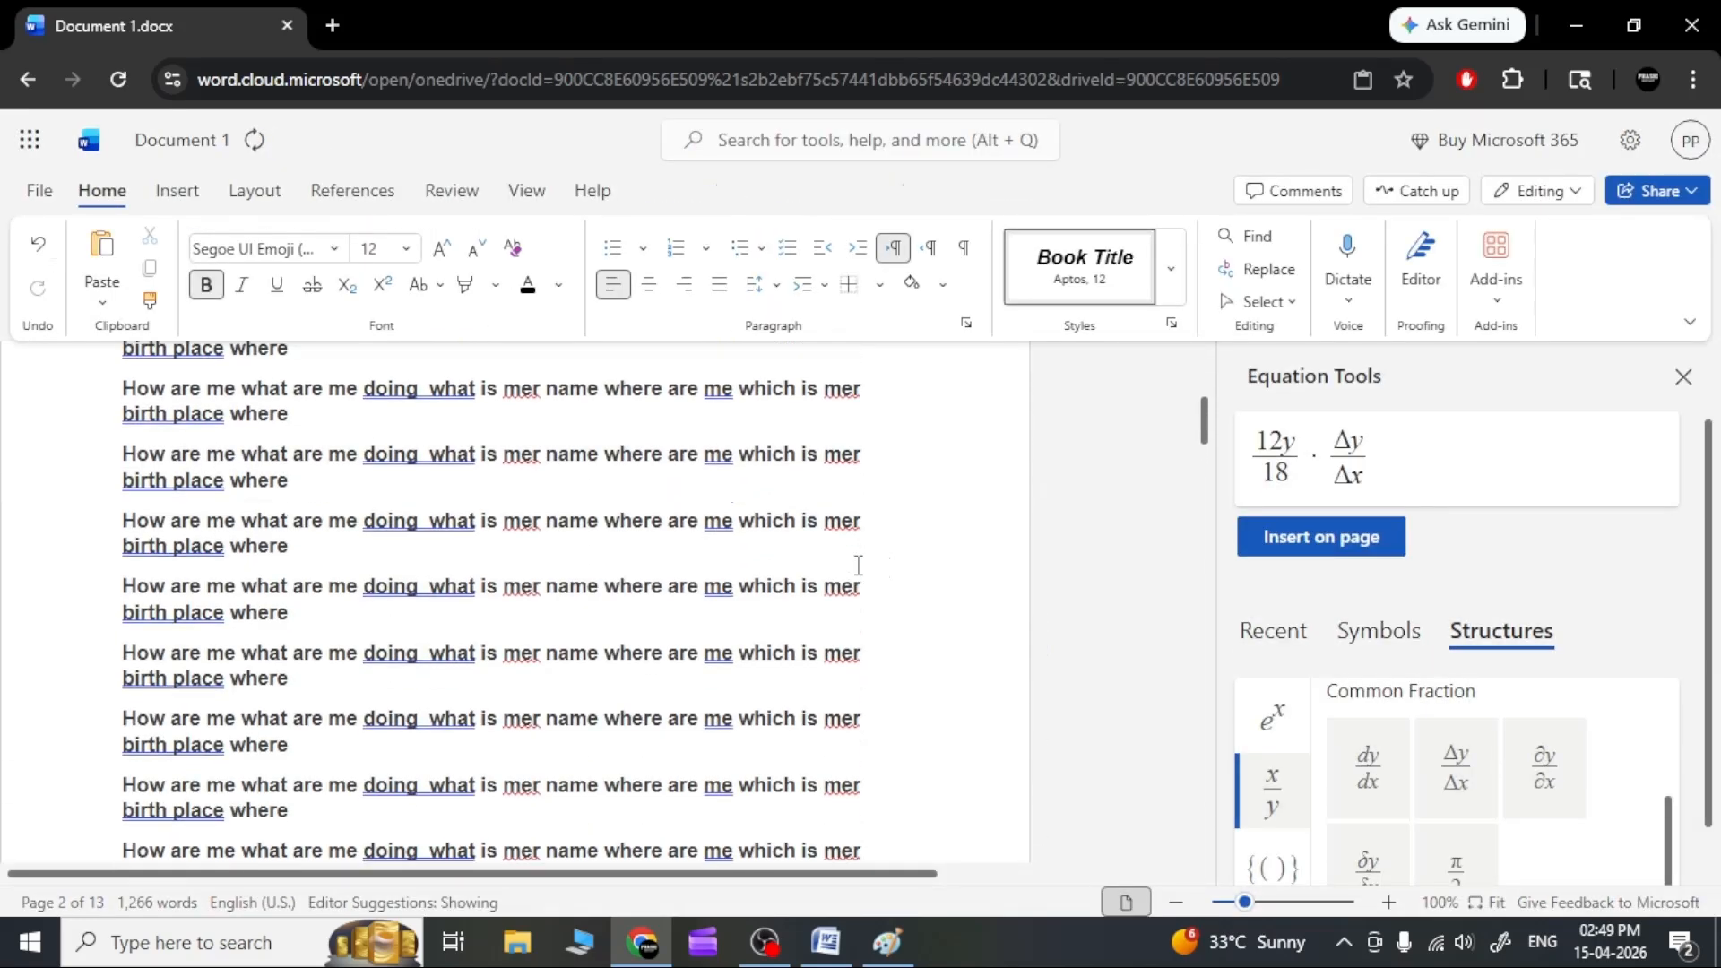
pyautogui.scroll(3, 538, 582)
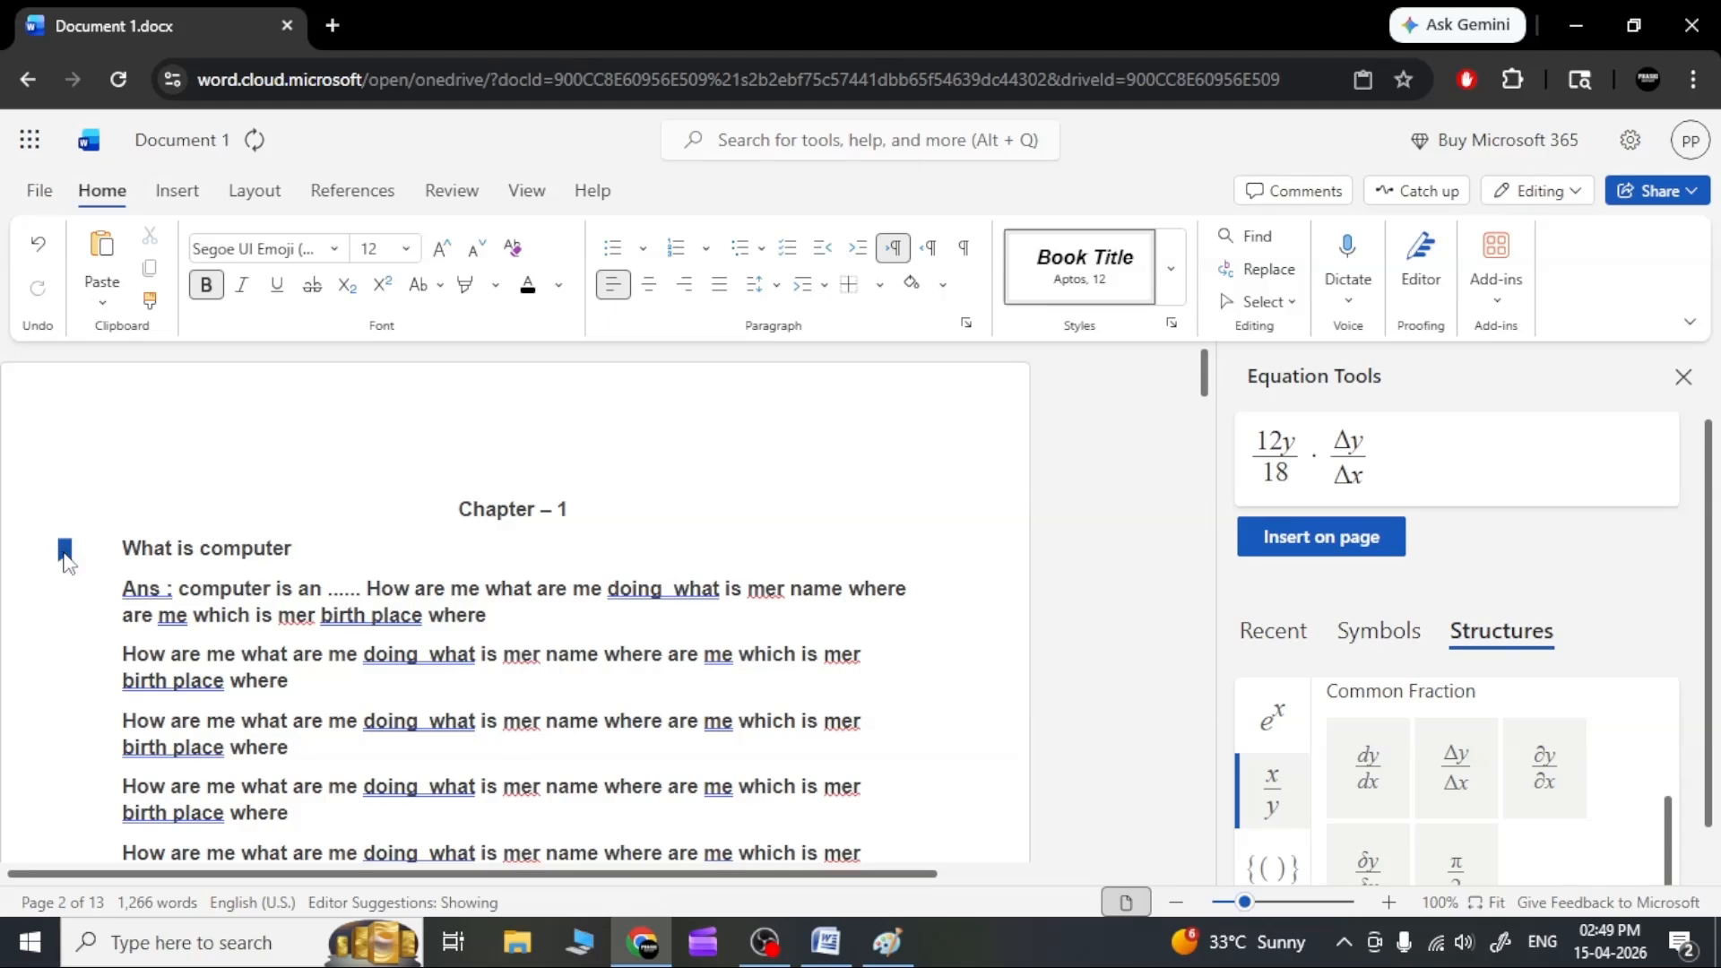
pyautogui.click(65, 550)
pyautogui.click(65, 558)
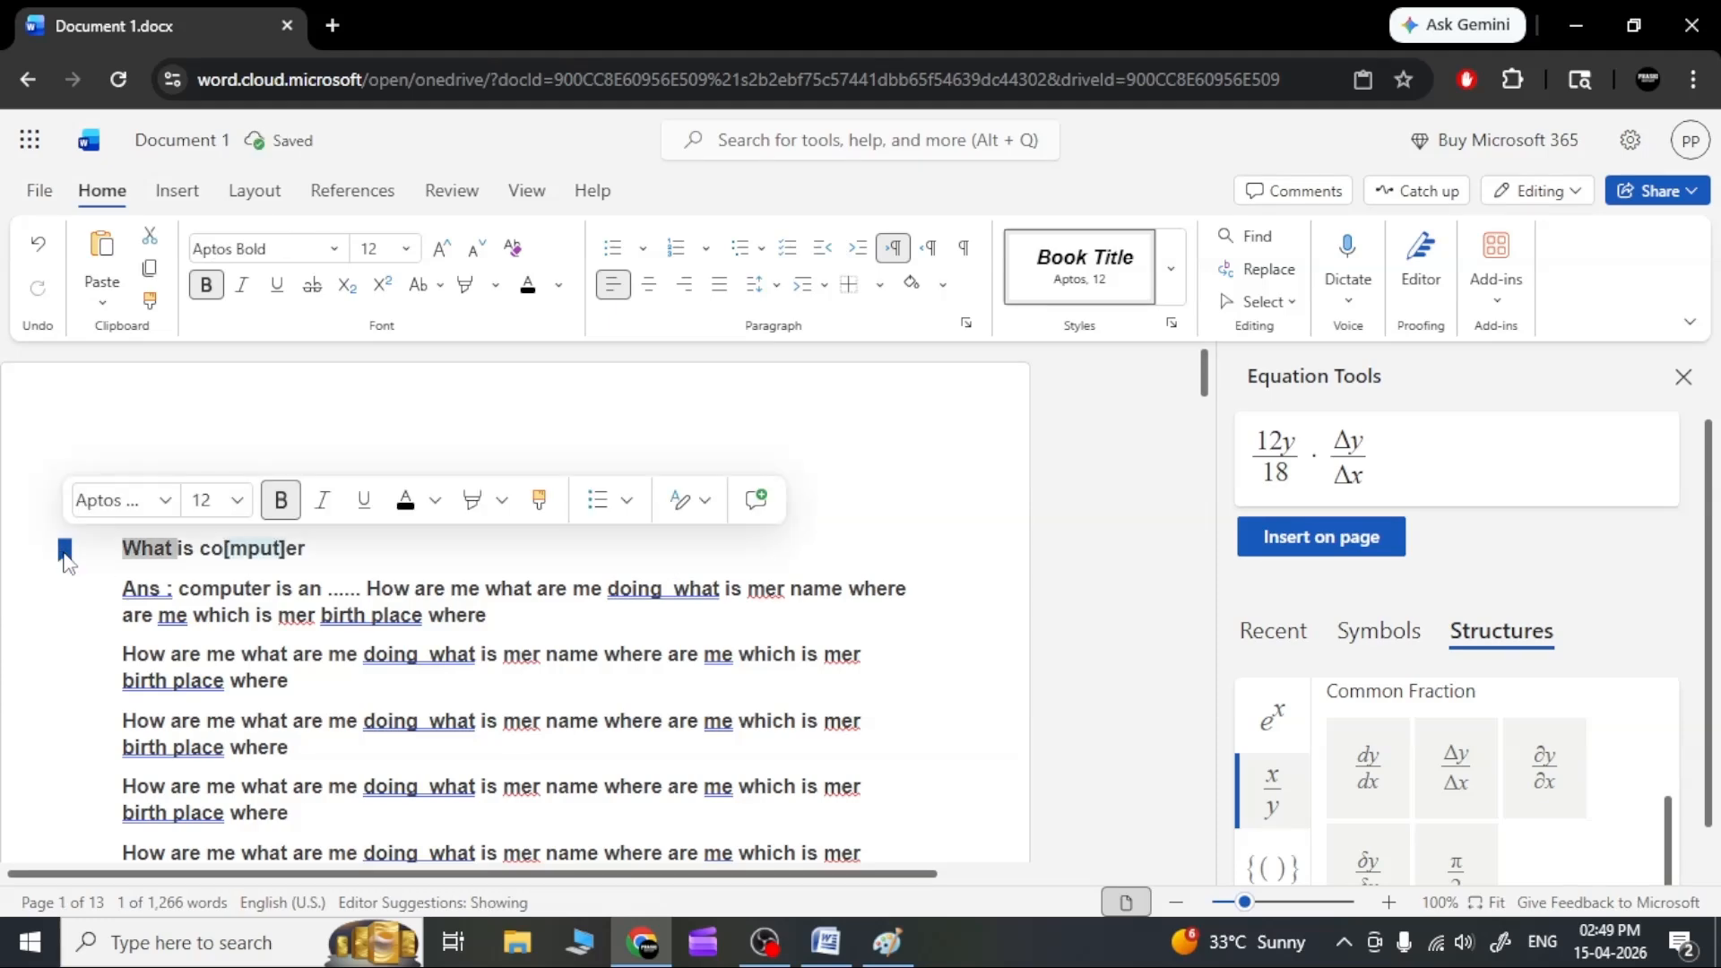
pyautogui.click(755, 499)
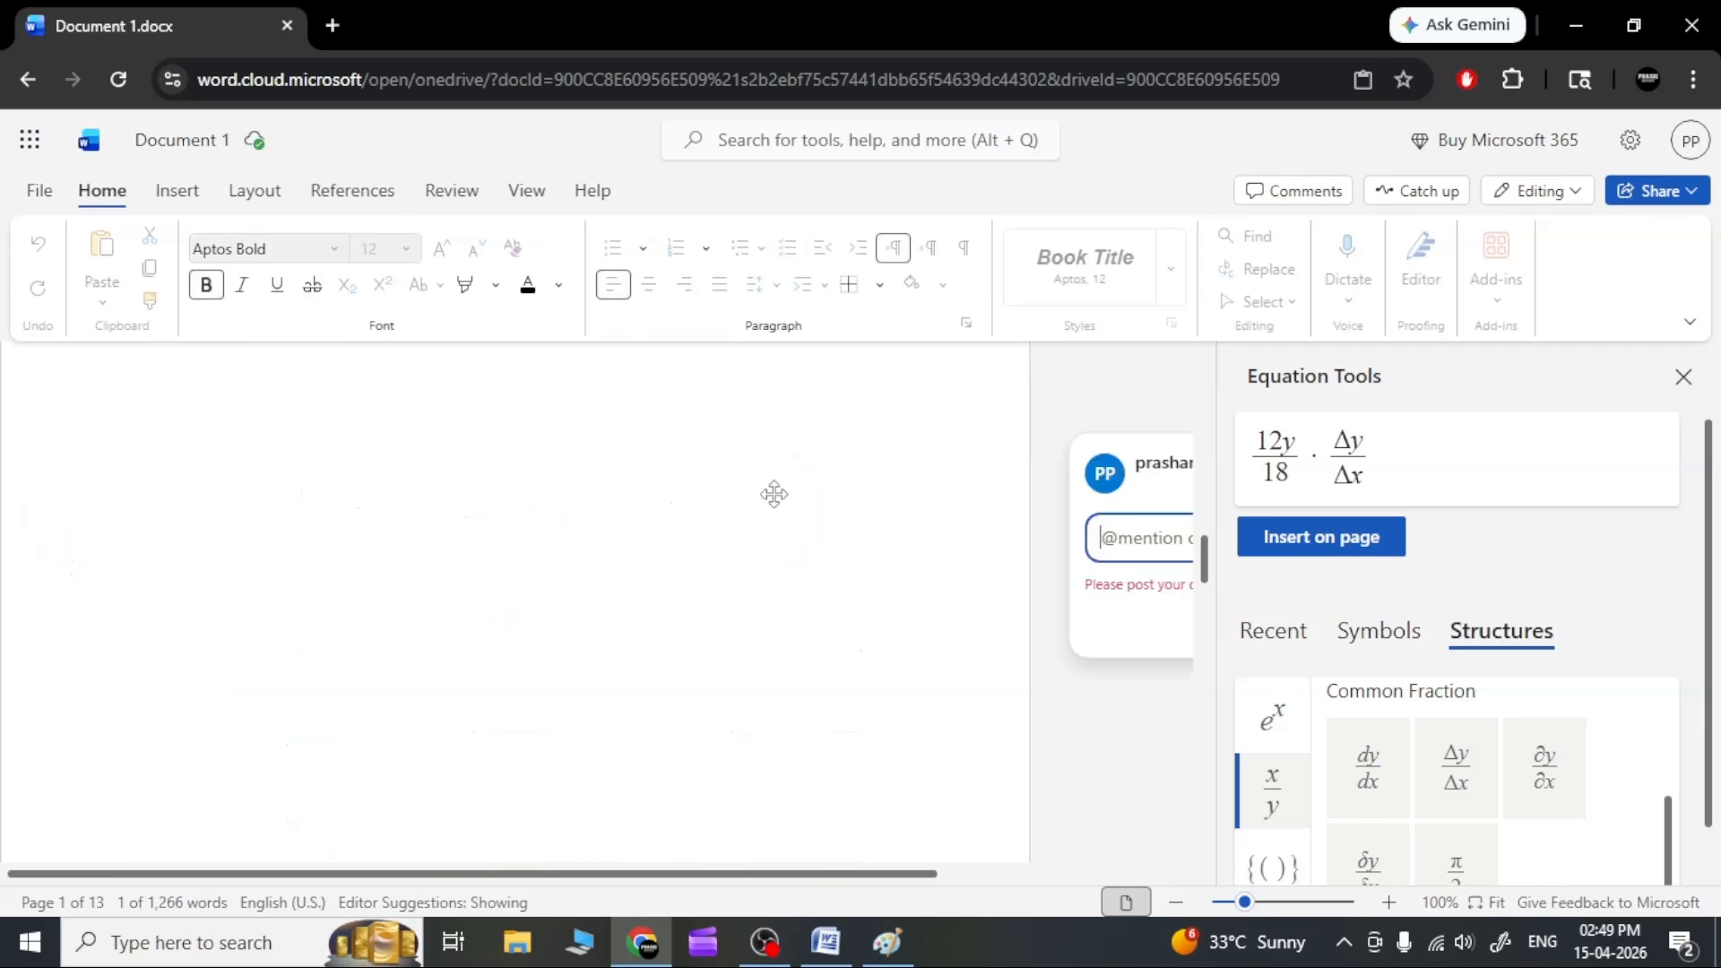
pyautogui.scroll(5, 928, 578)
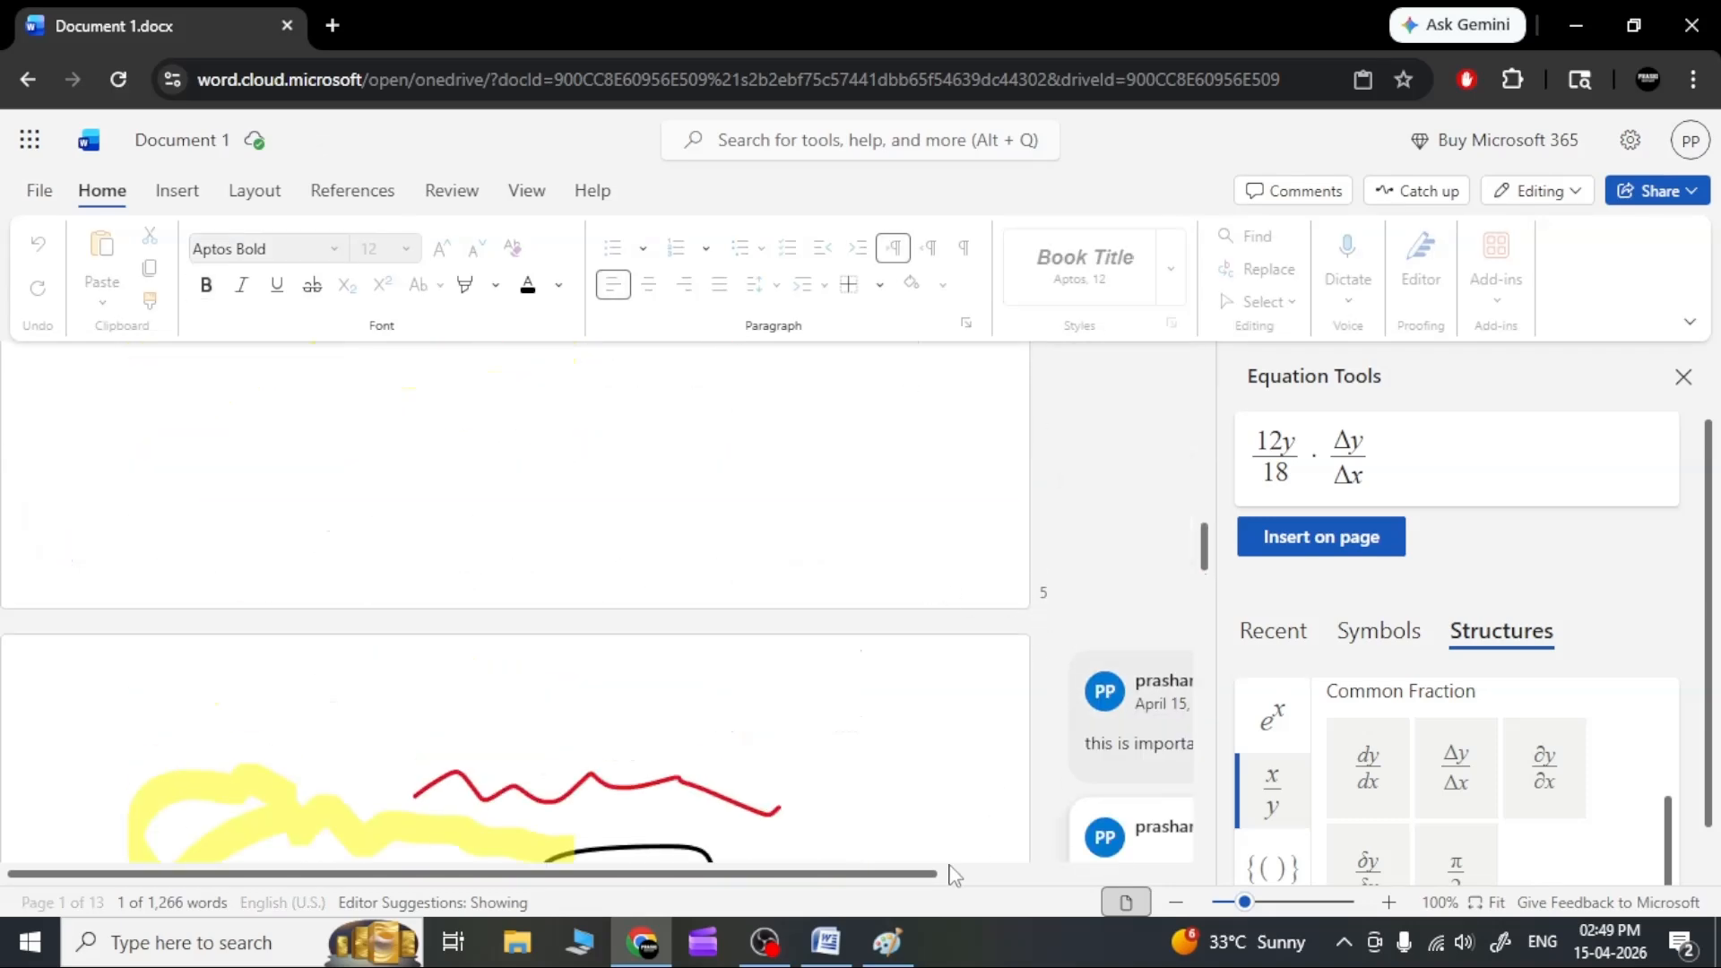
pyautogui.moveTo(923, 877); pyautogui.dragTo(1172, 875)
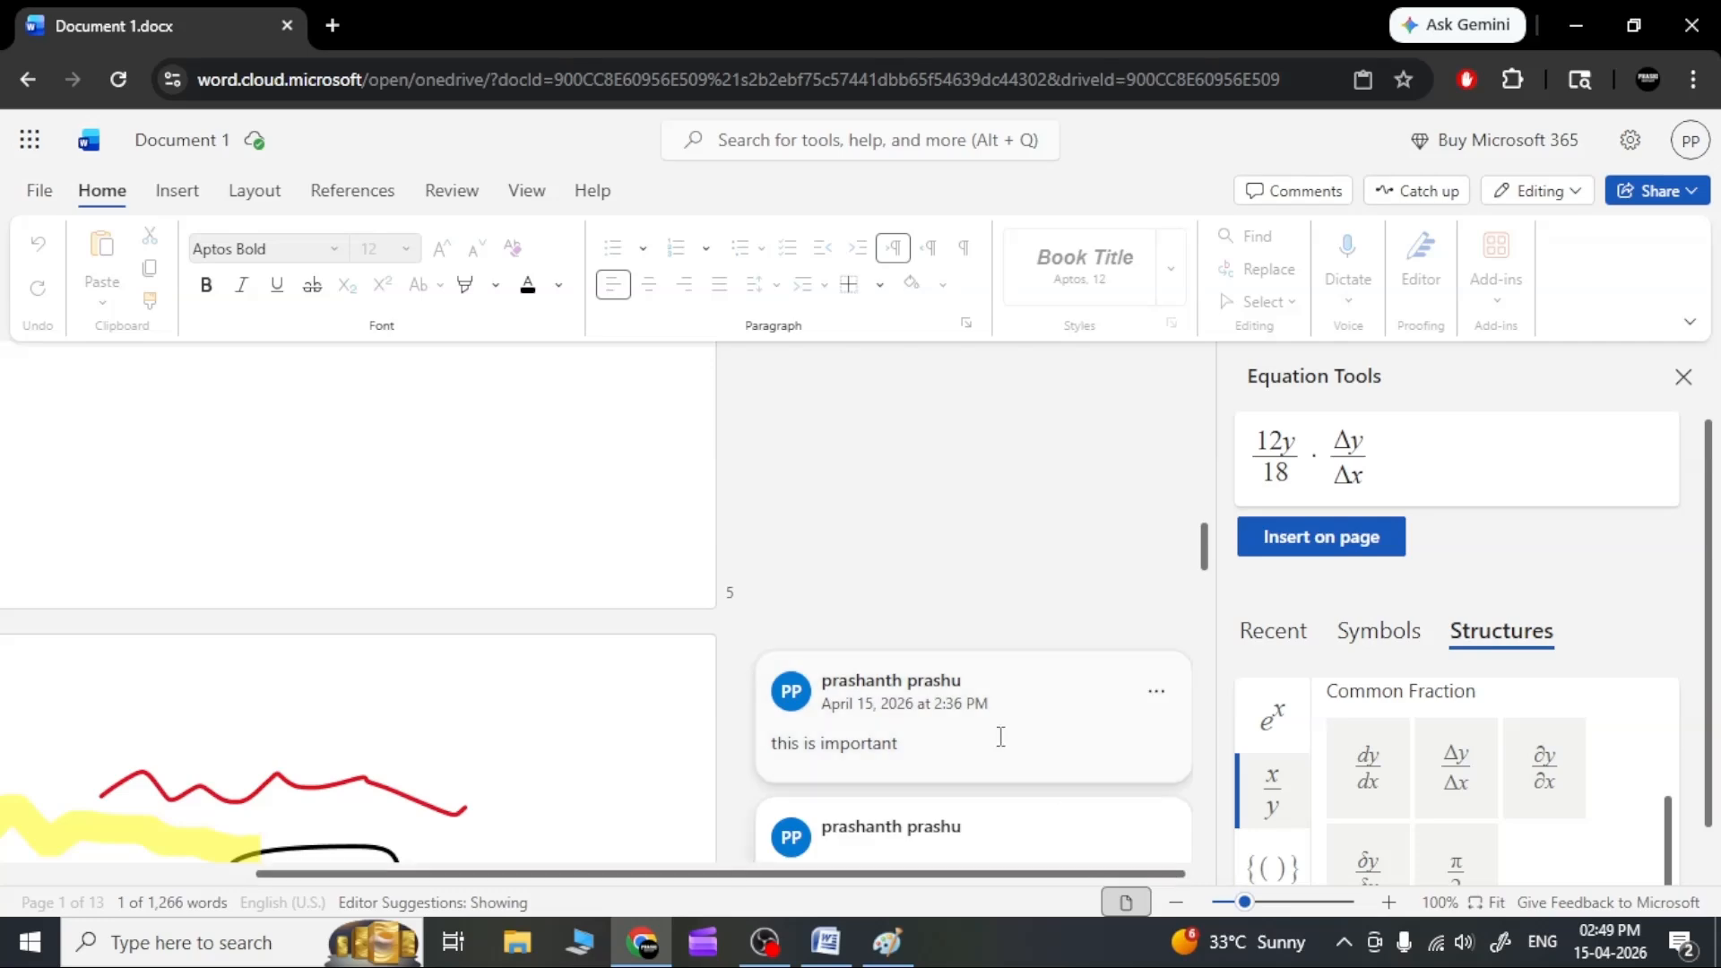
pyautogui.click(1157, 443)
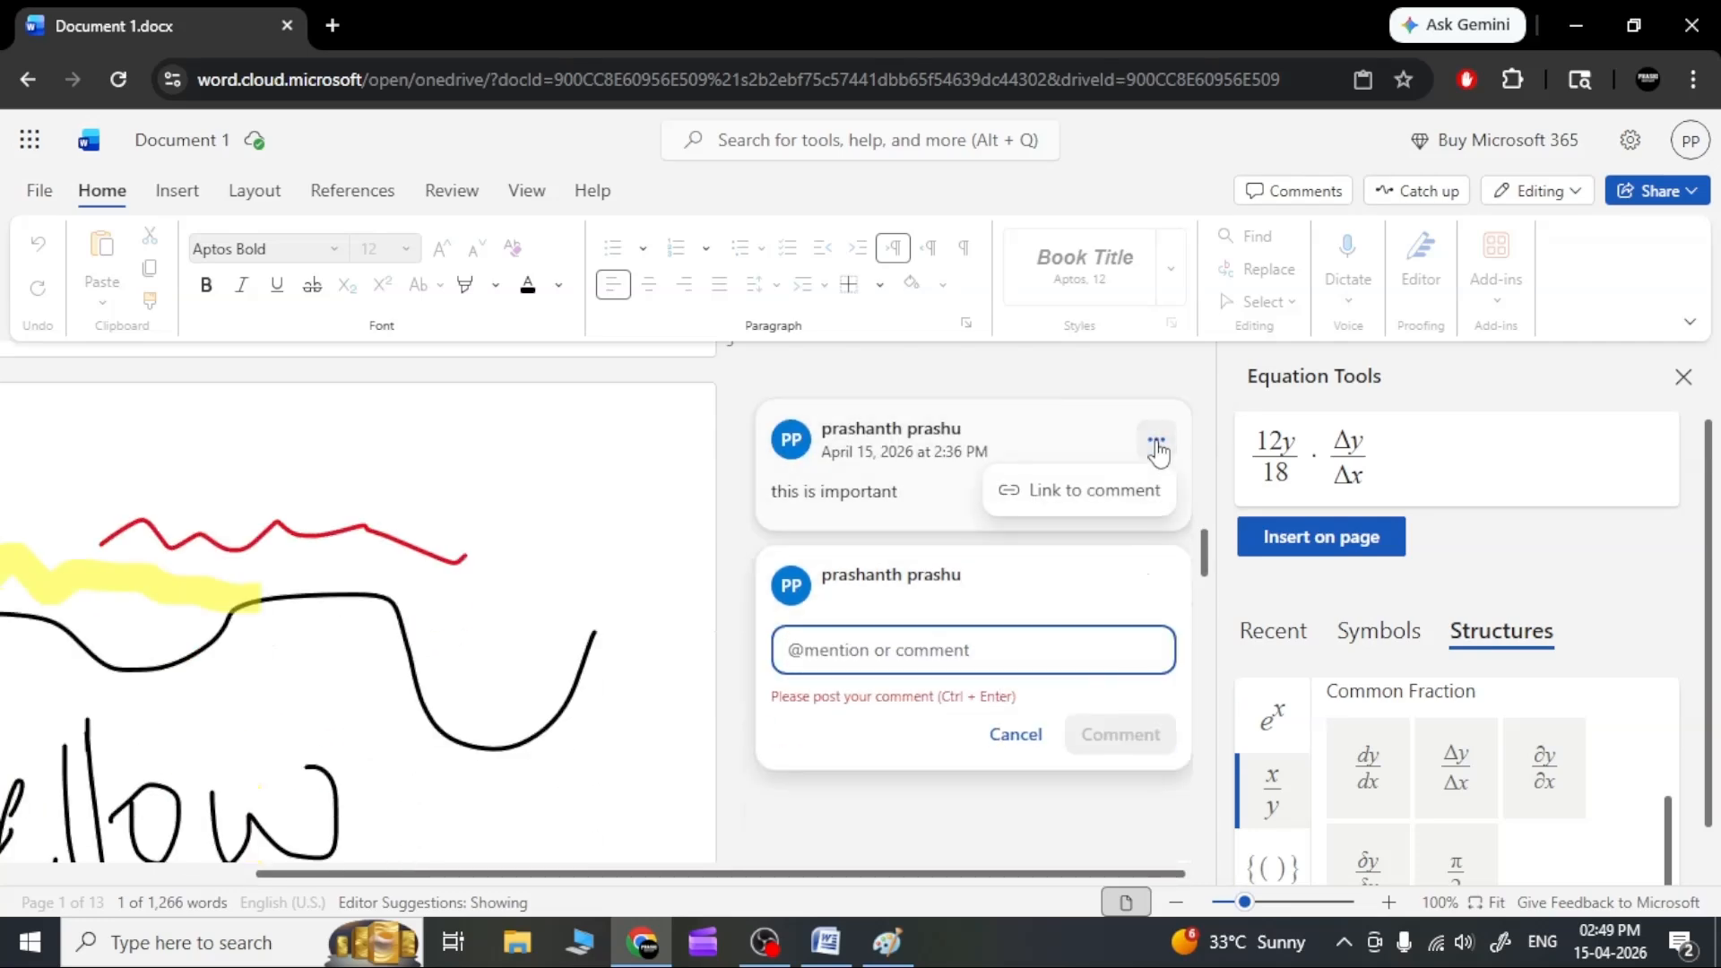
pyautogui.click(1156, 446)
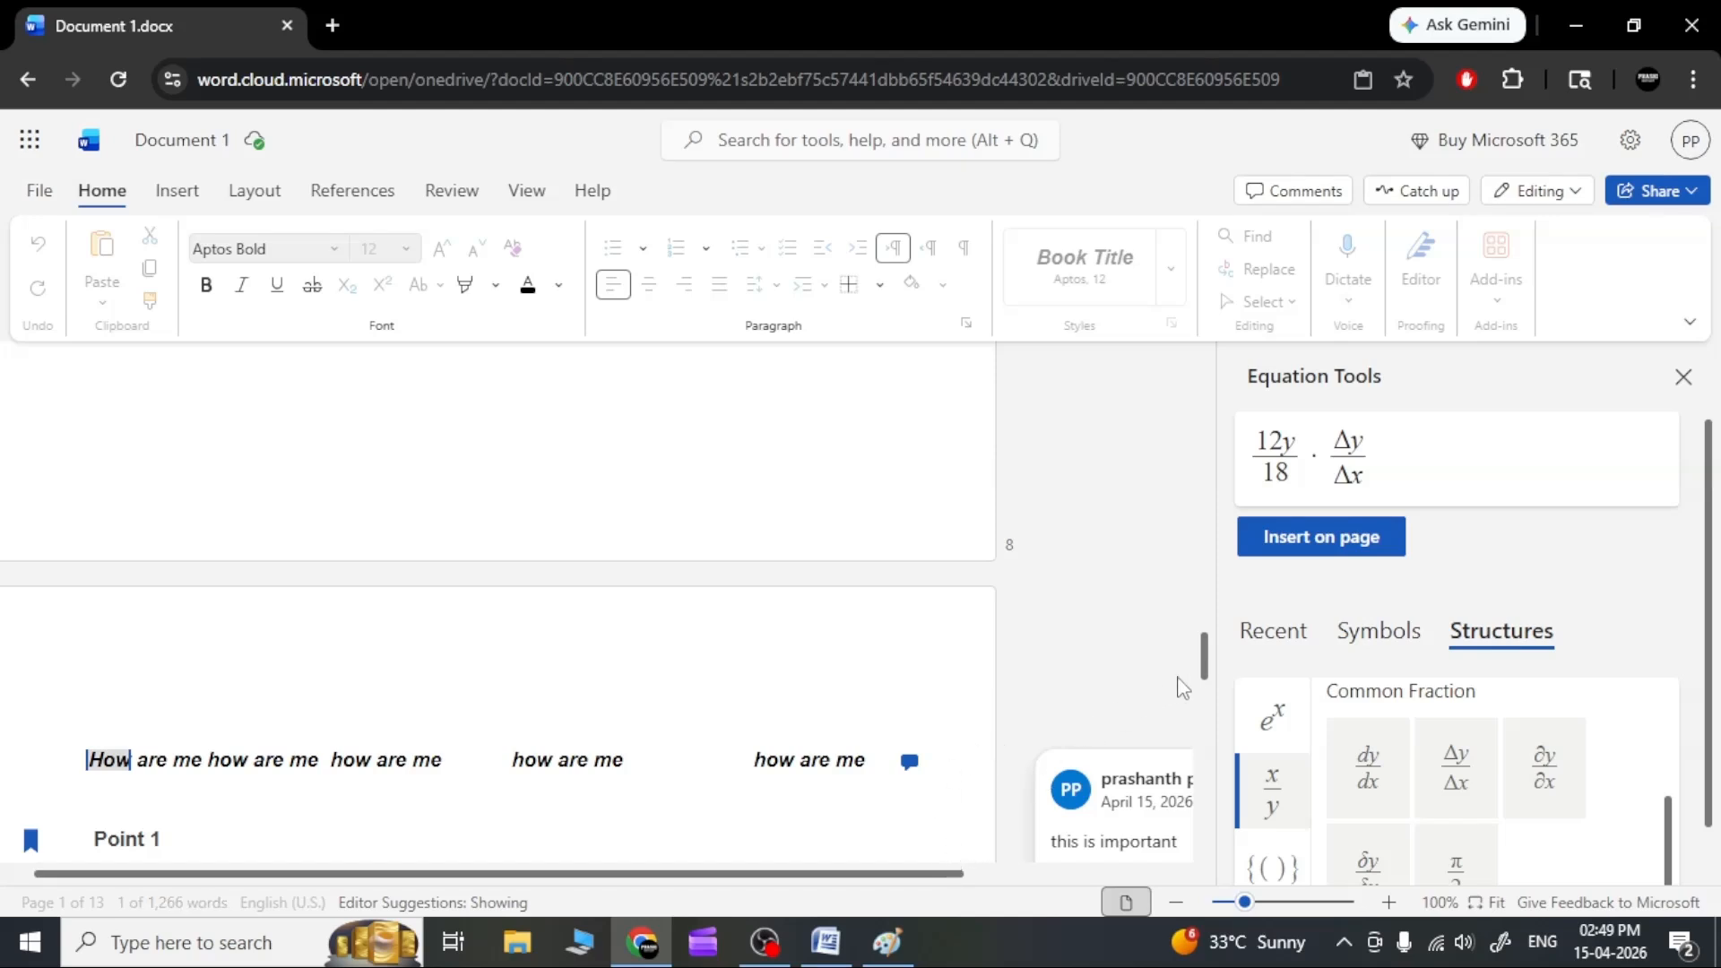
# Close the Equation Tools pane and place the cursor in the answer paragraph on the first page.
pyautogui.click(1682, 377)
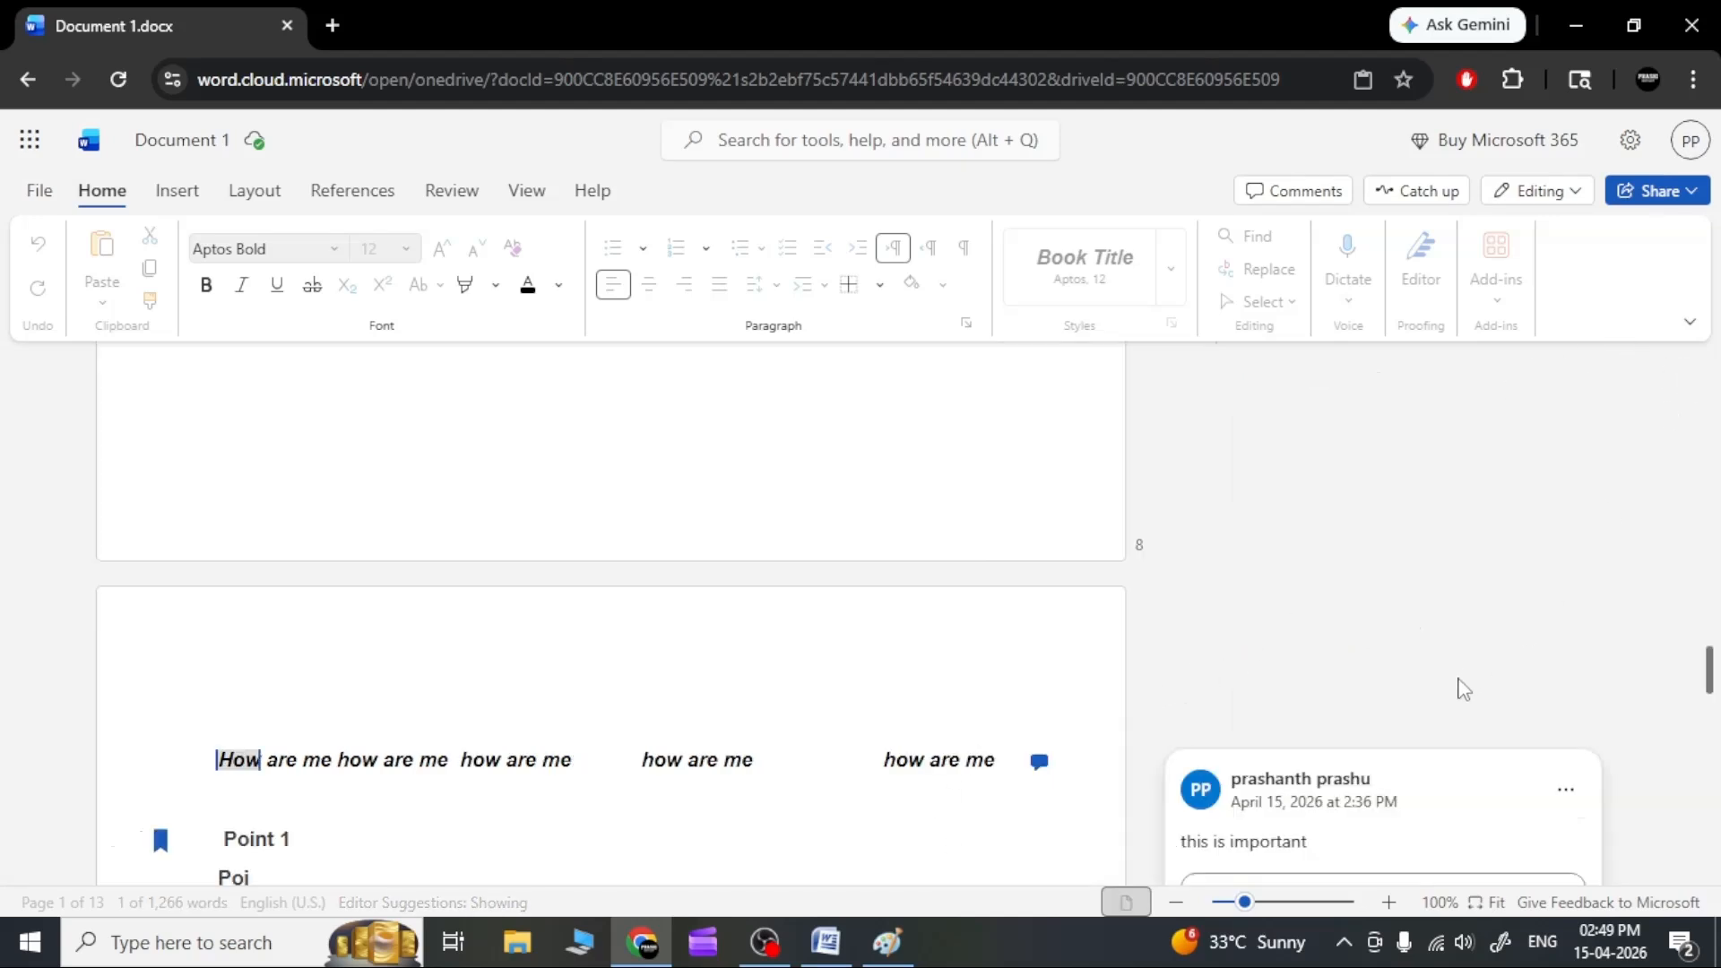
pyautogui.moveTo(1710, 670); pyautogui.dragTo(1710, 373)
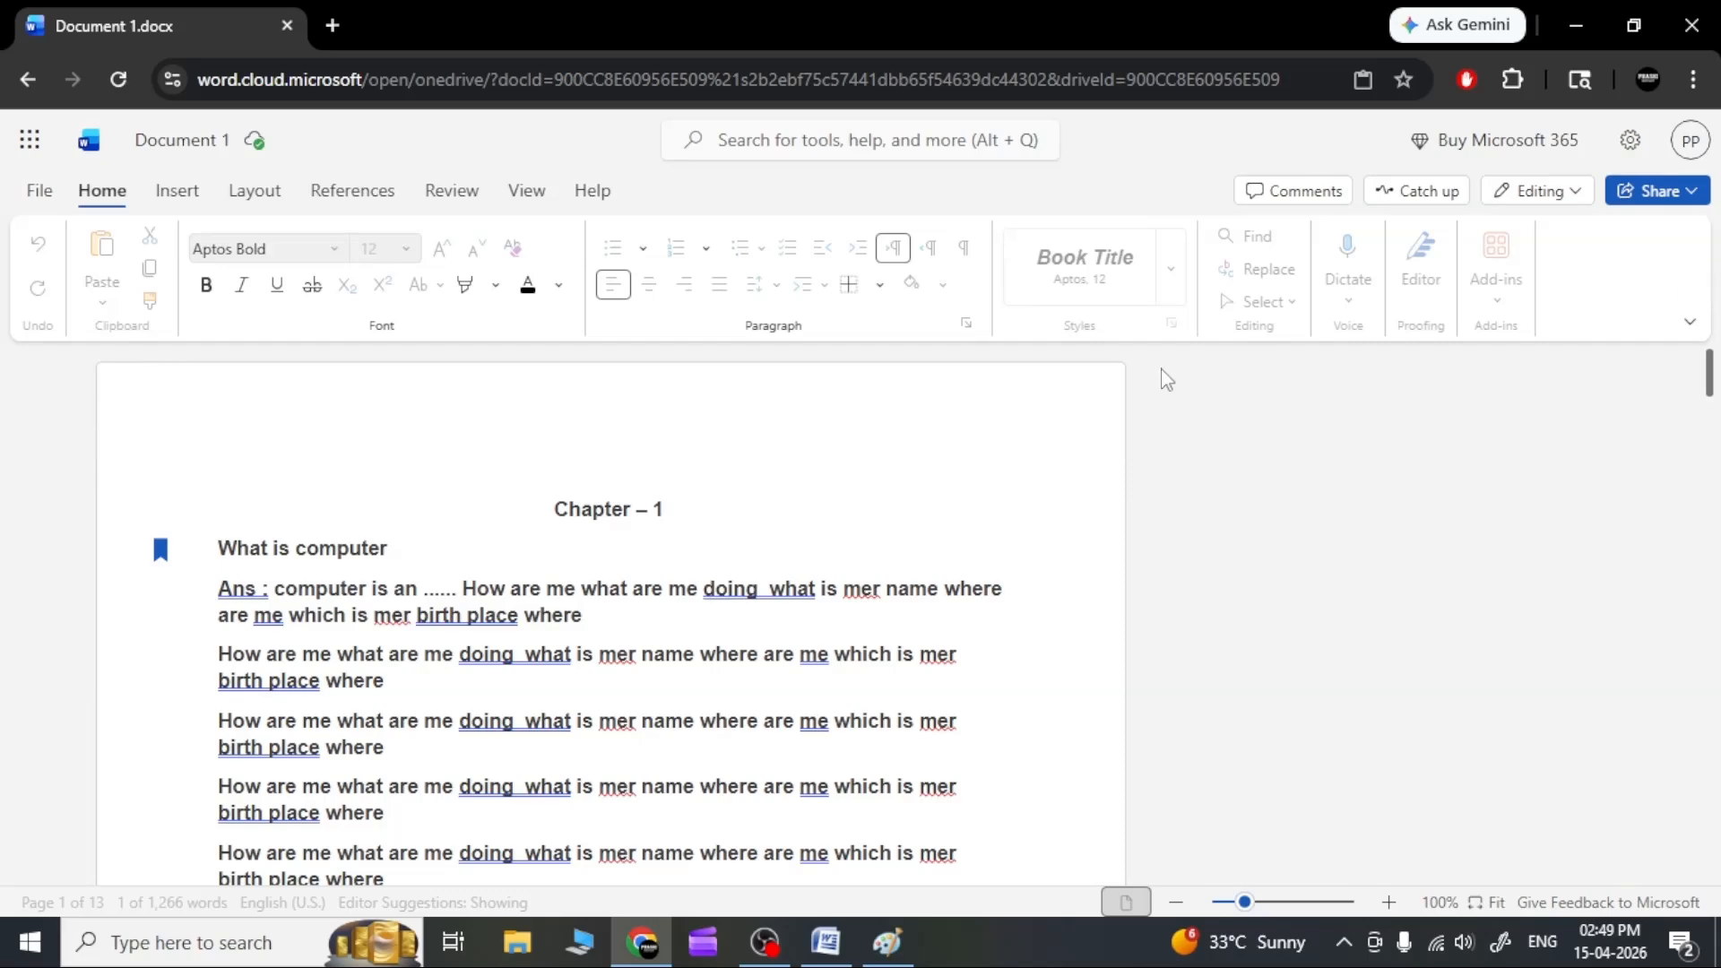
pyautogui.click(368, 615)
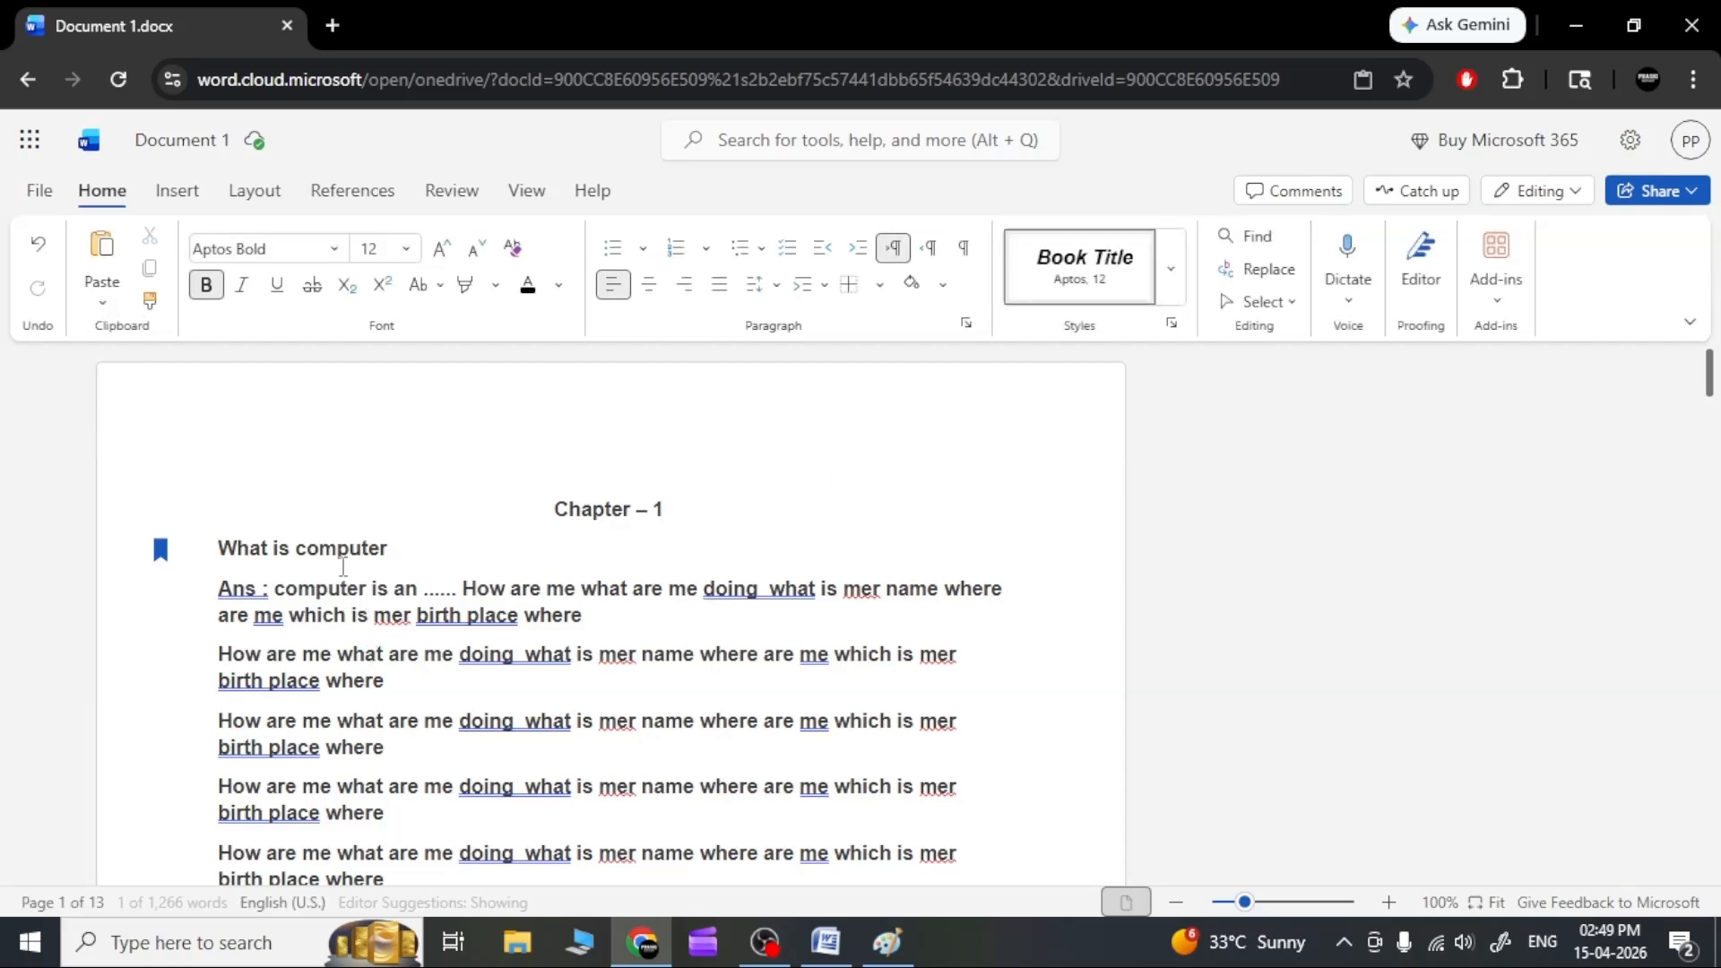
# Apply the Wide page margin preset, followed by the Narrow preset.
pyautogui.click(255, 190)
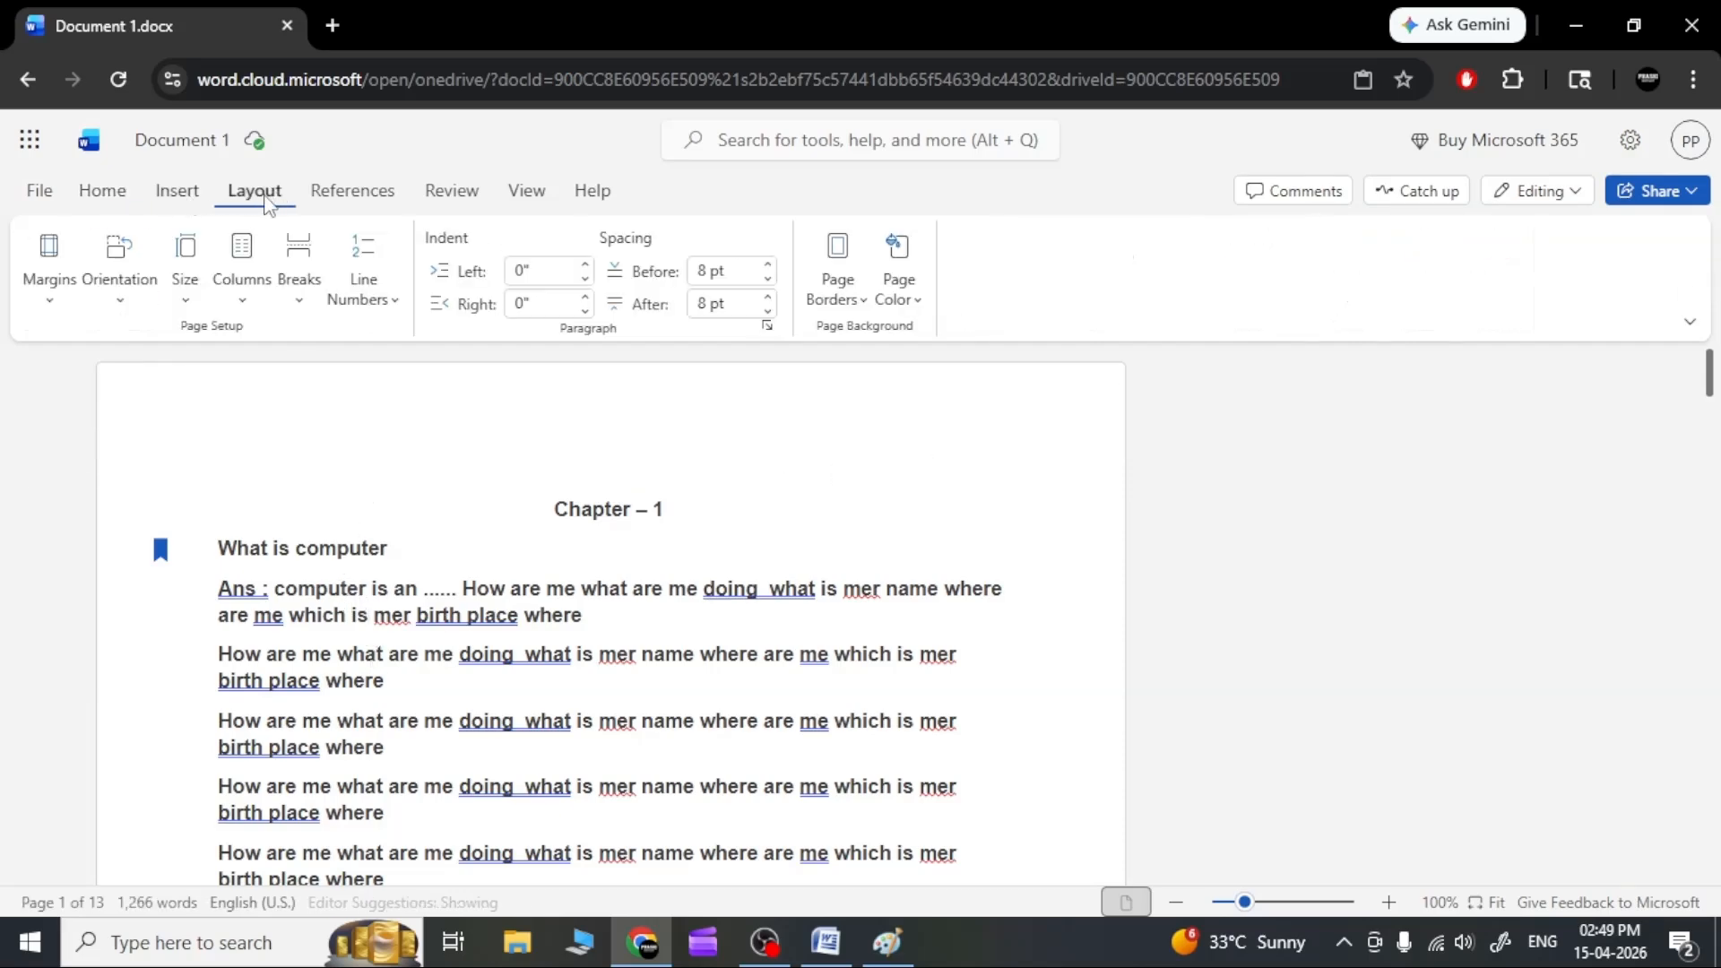
pyautogui.click(56, 303)
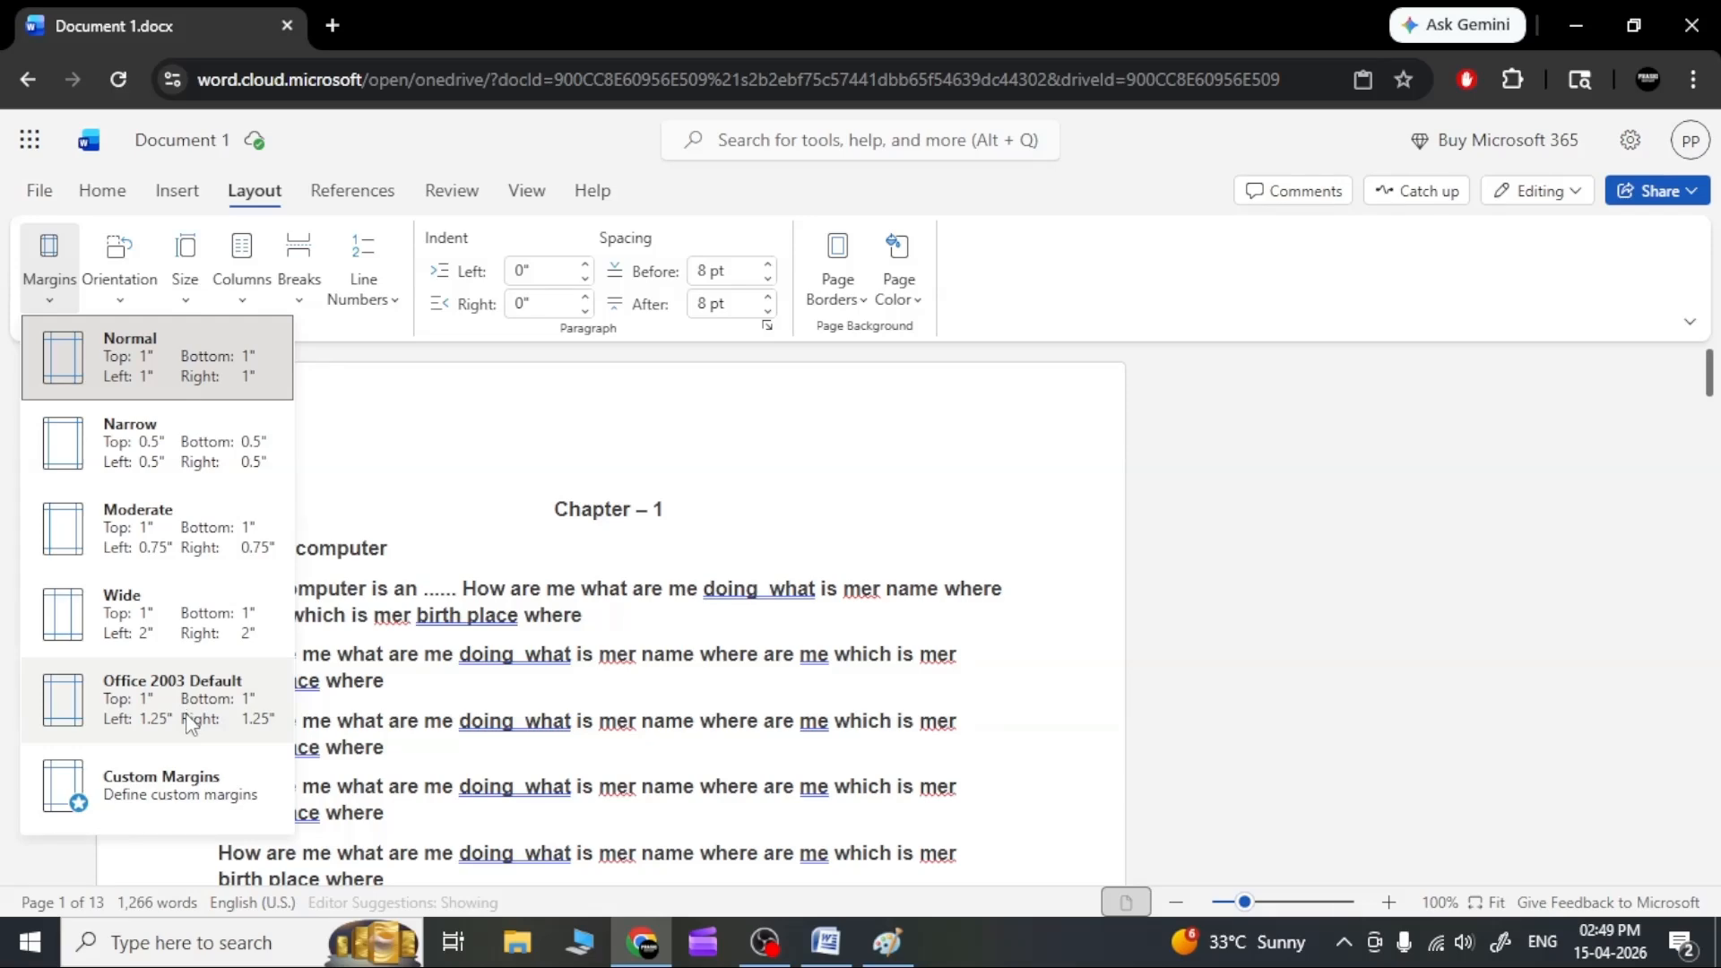
pyautogui.click(137, 612)
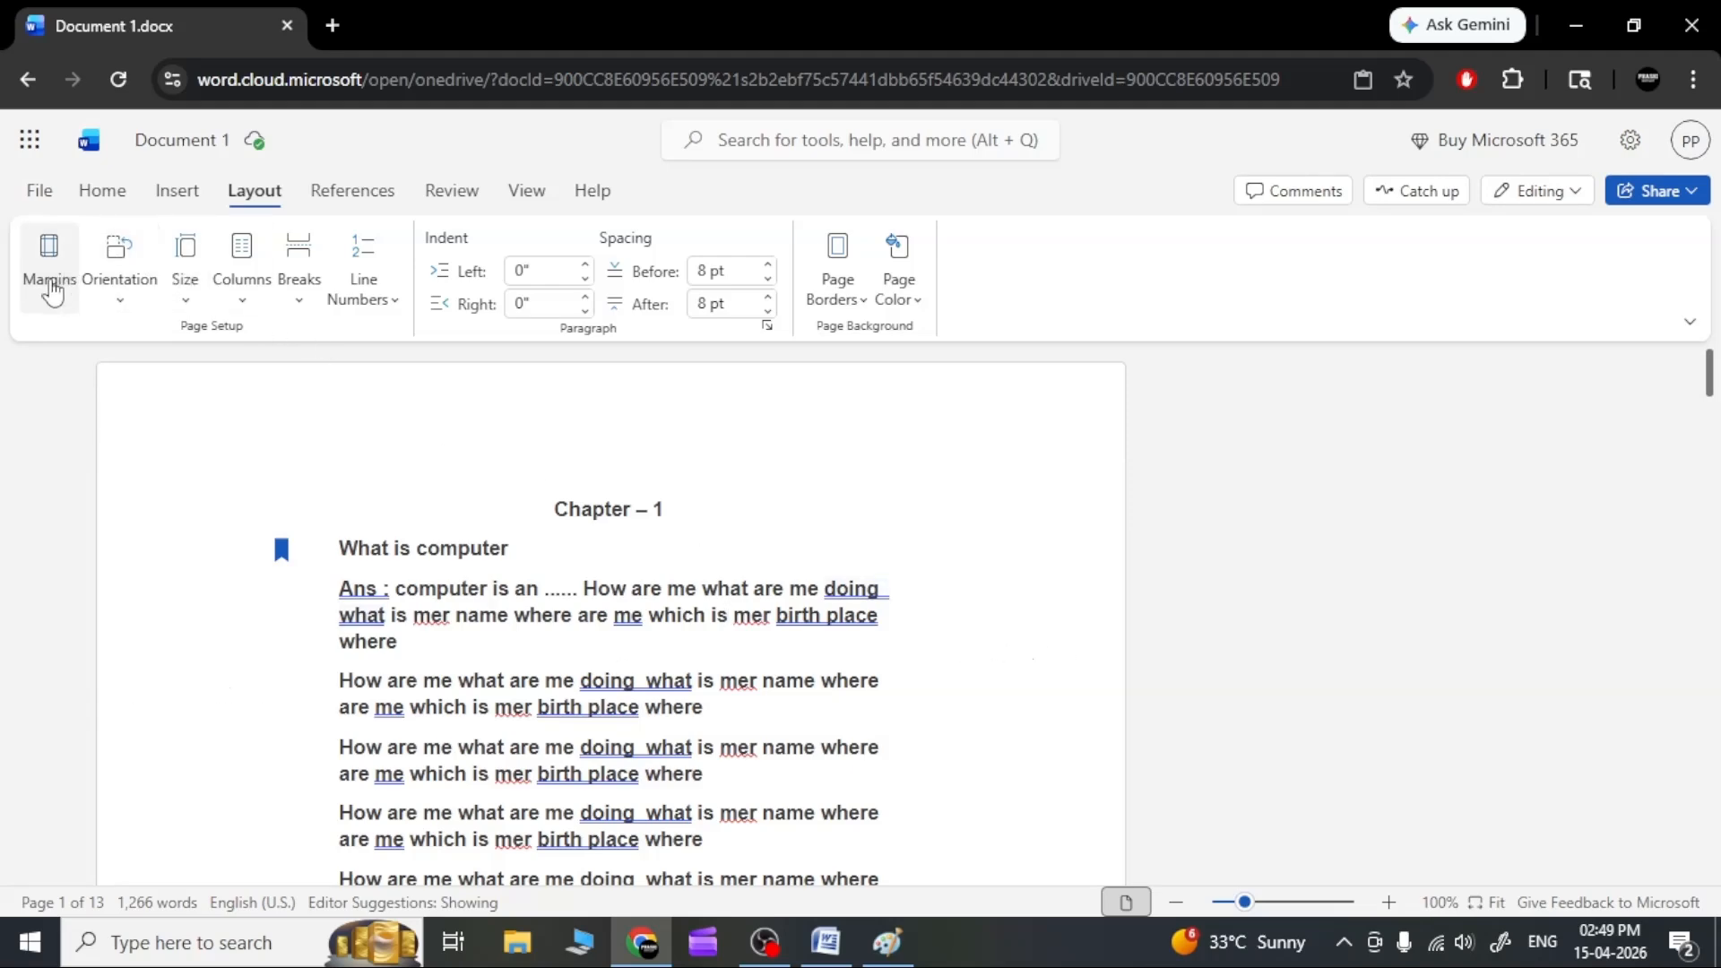
pyautogui.click(49, 269)
pyautogui.click(143, 444)
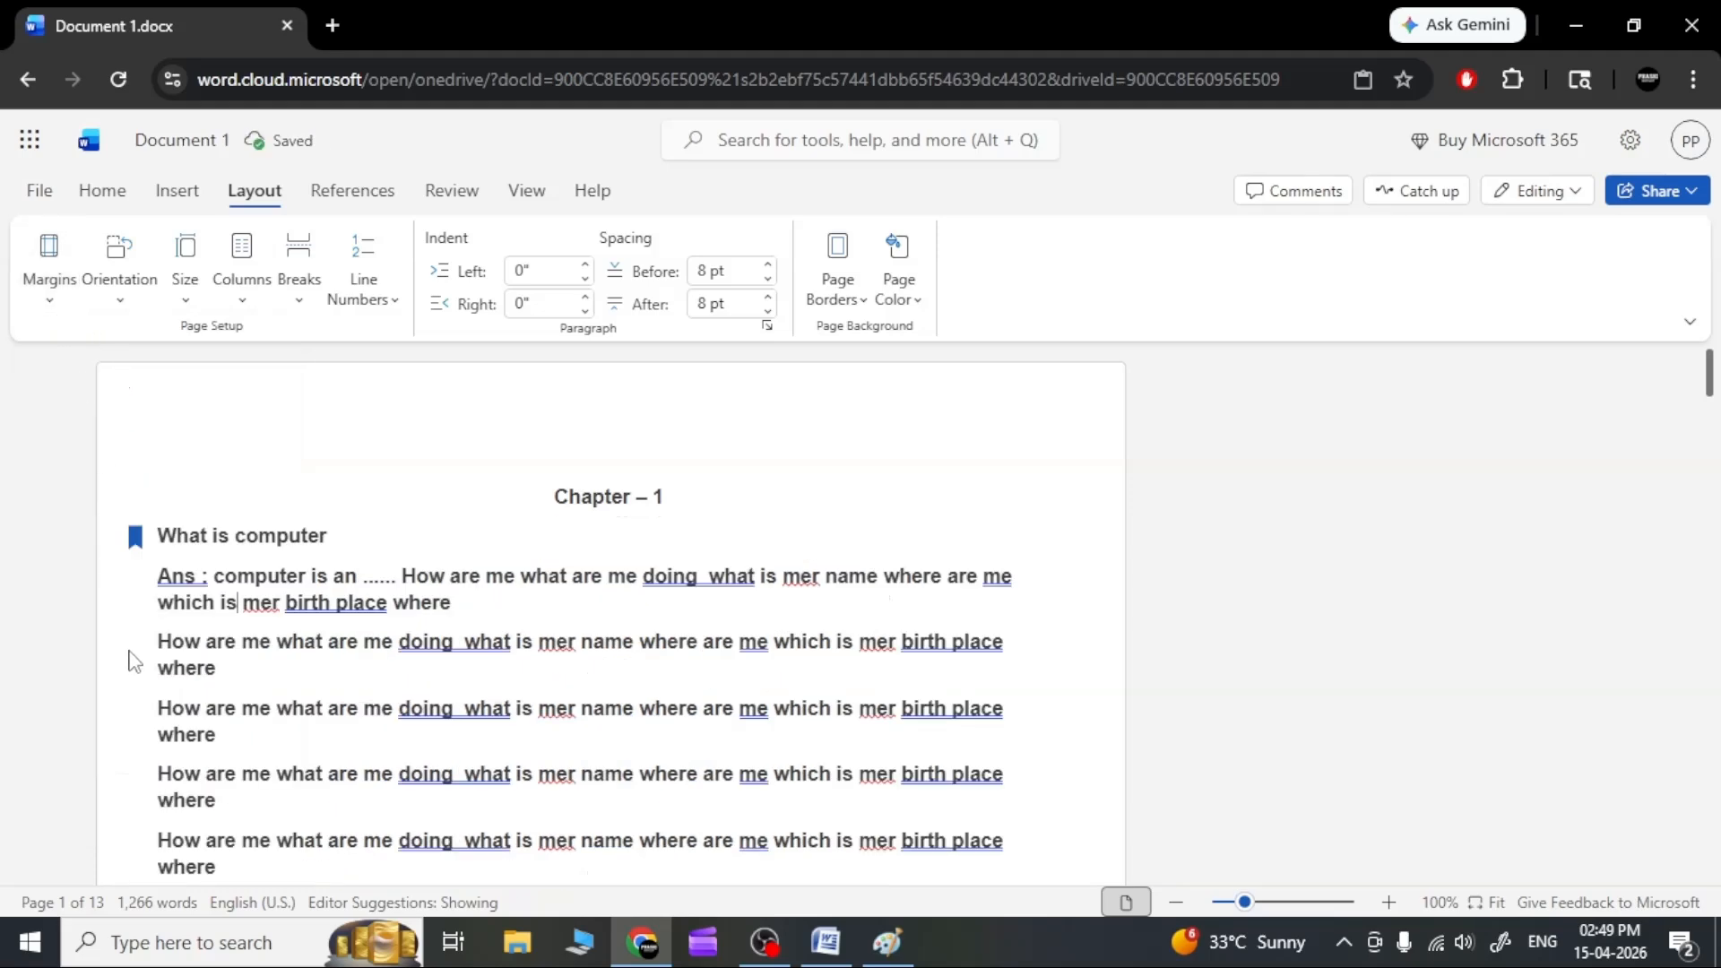
# Apply the Moderate page margin preset, followed by the Office 2003 Default preset.
pyautogui.click(47, 269)
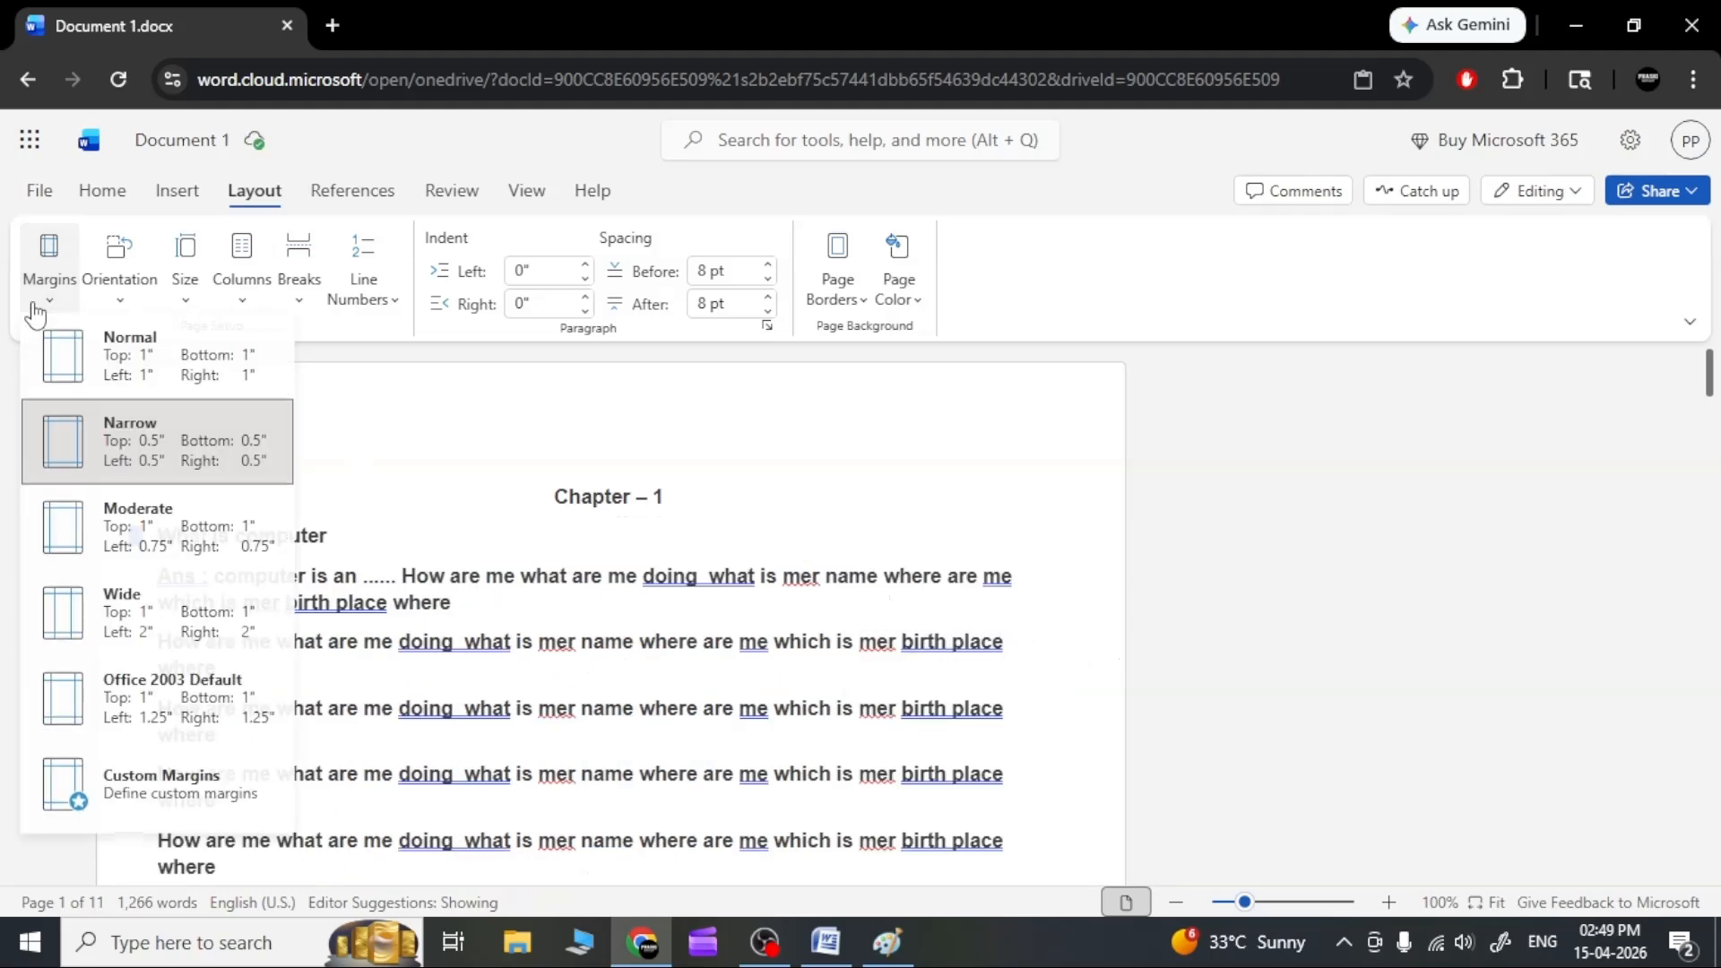
pyautogui.click(147, 520)
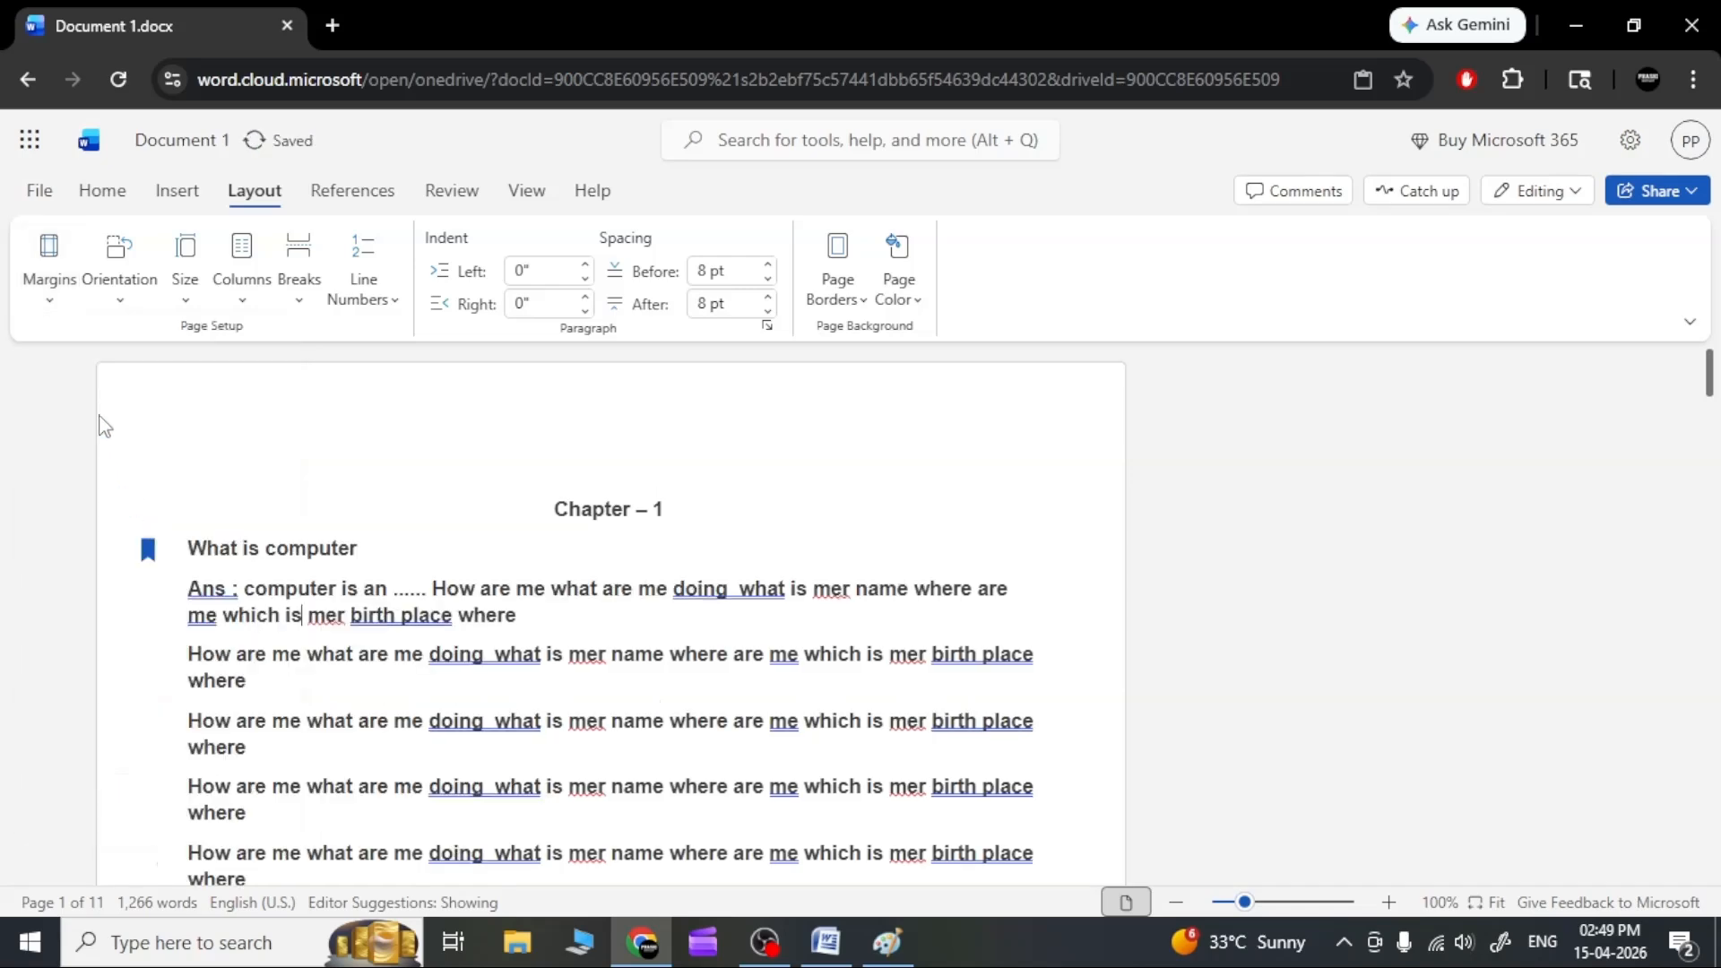
pyautogui.click(51, 294)
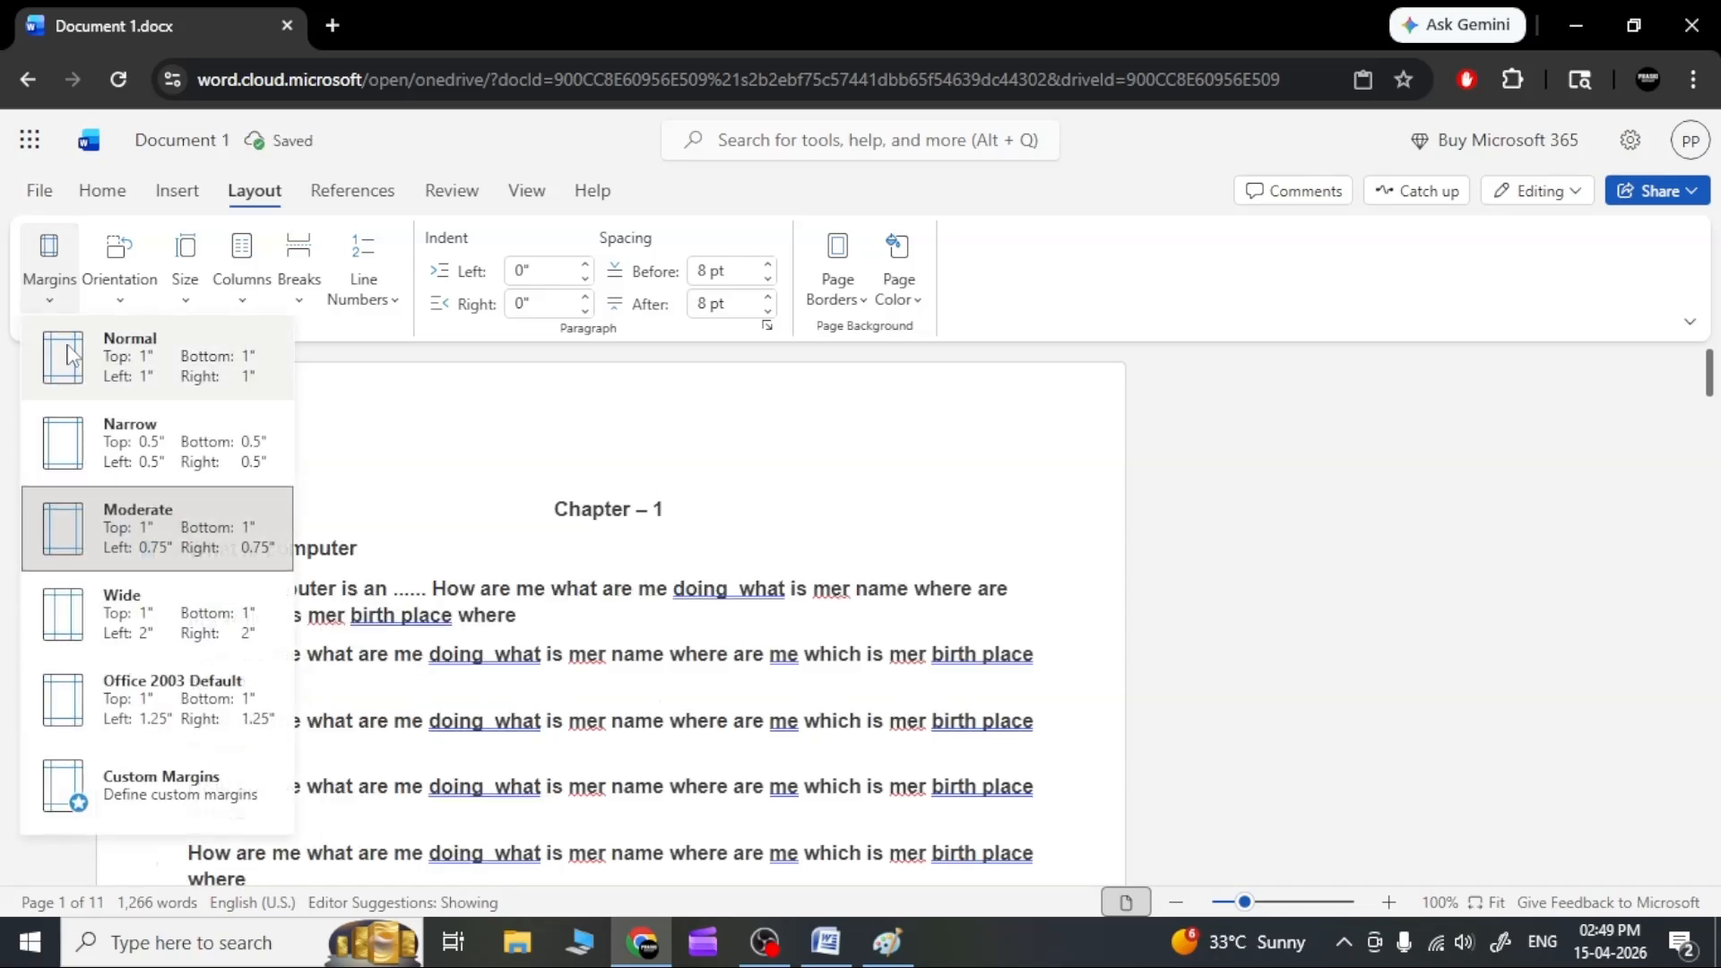
pyautogui.click(158, 710)
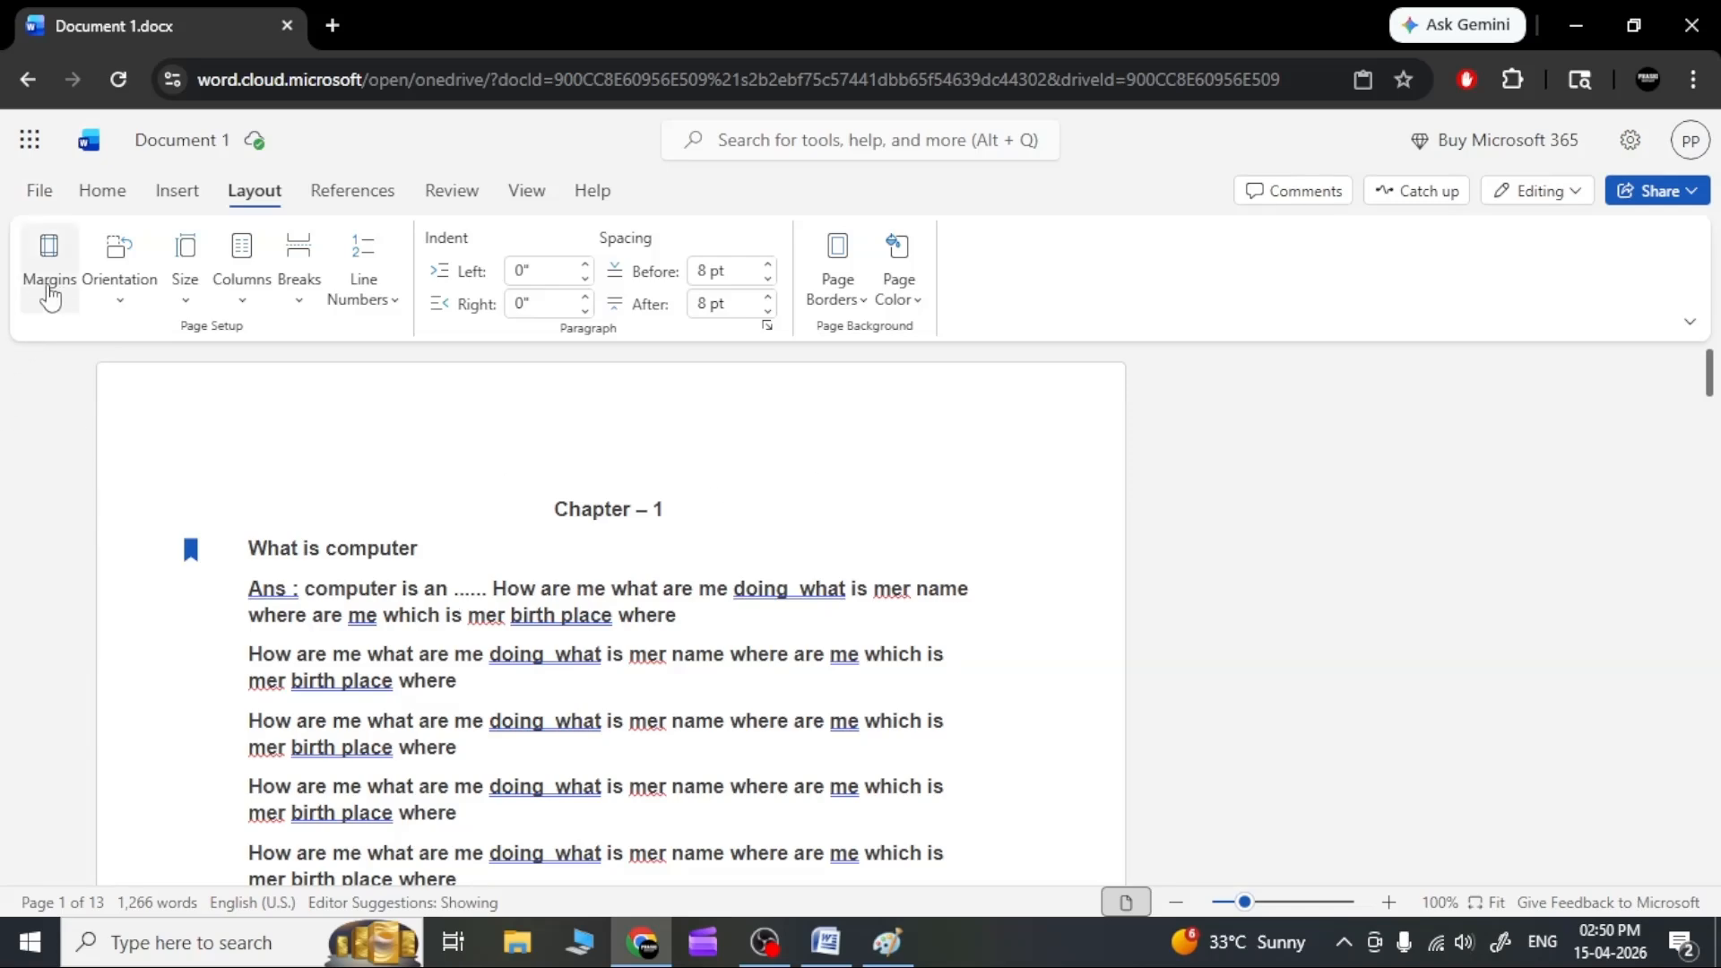
# Restore the Normal page margins, compare them with the Moderate preset, and set them back to Normal.
pyautogui.click(55, 287)
pyautogui.click(132, 360)
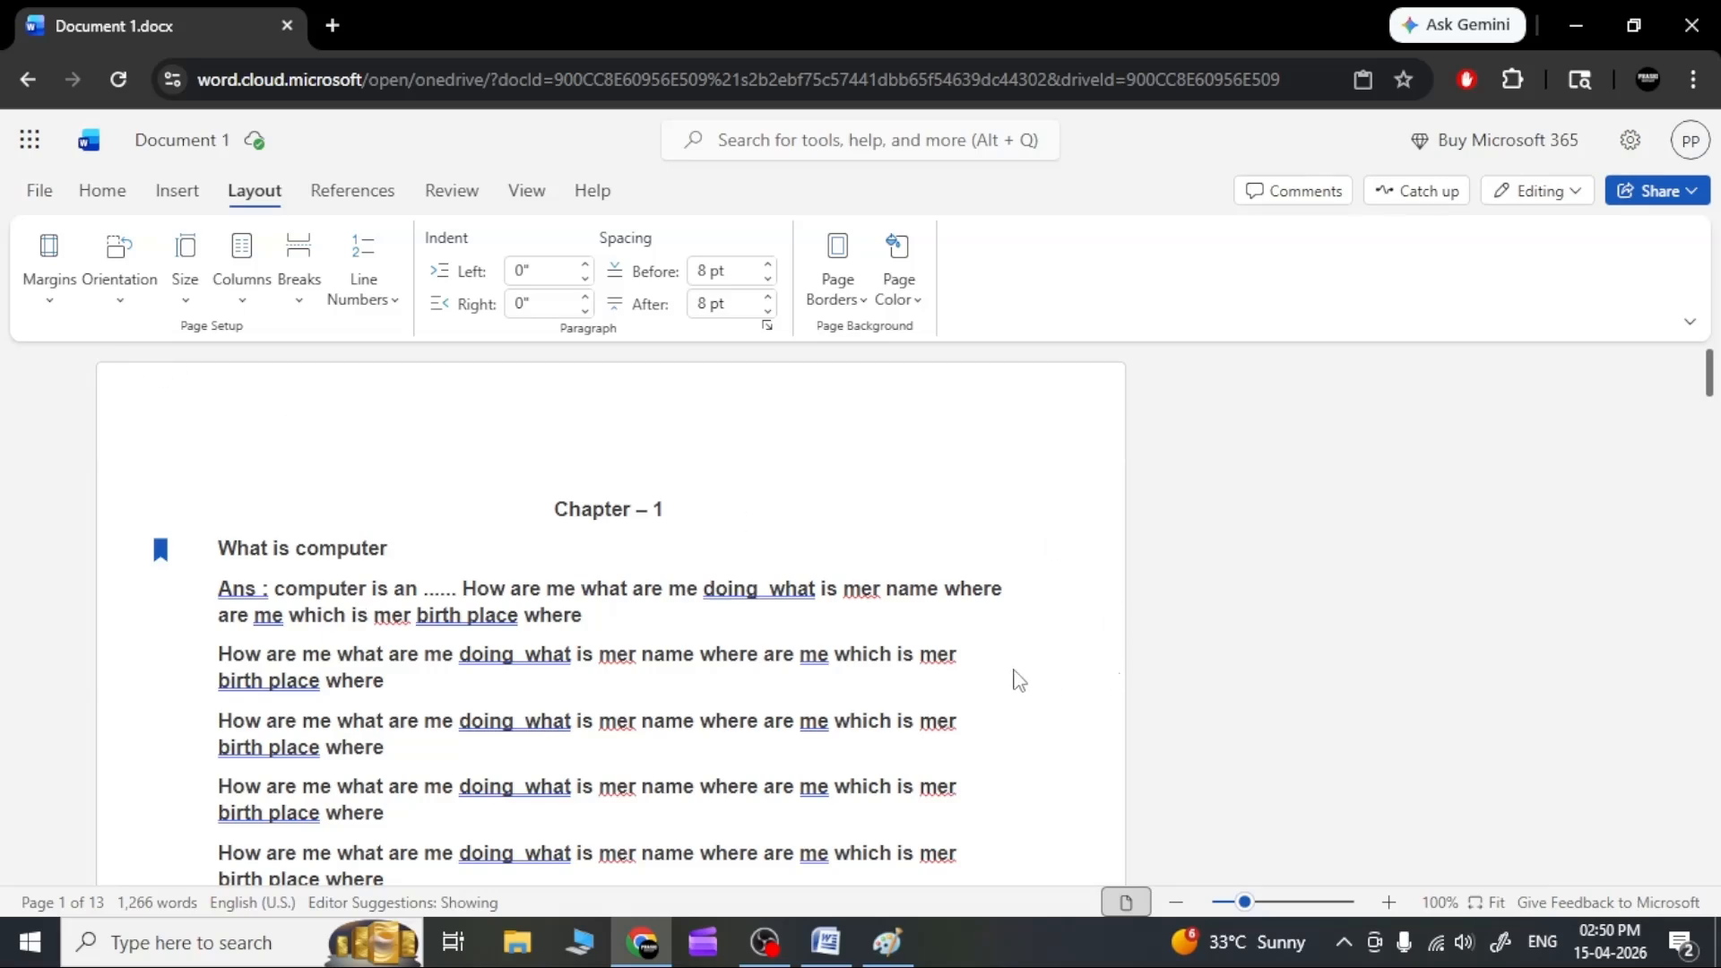
pyautogui.click(50, 300)
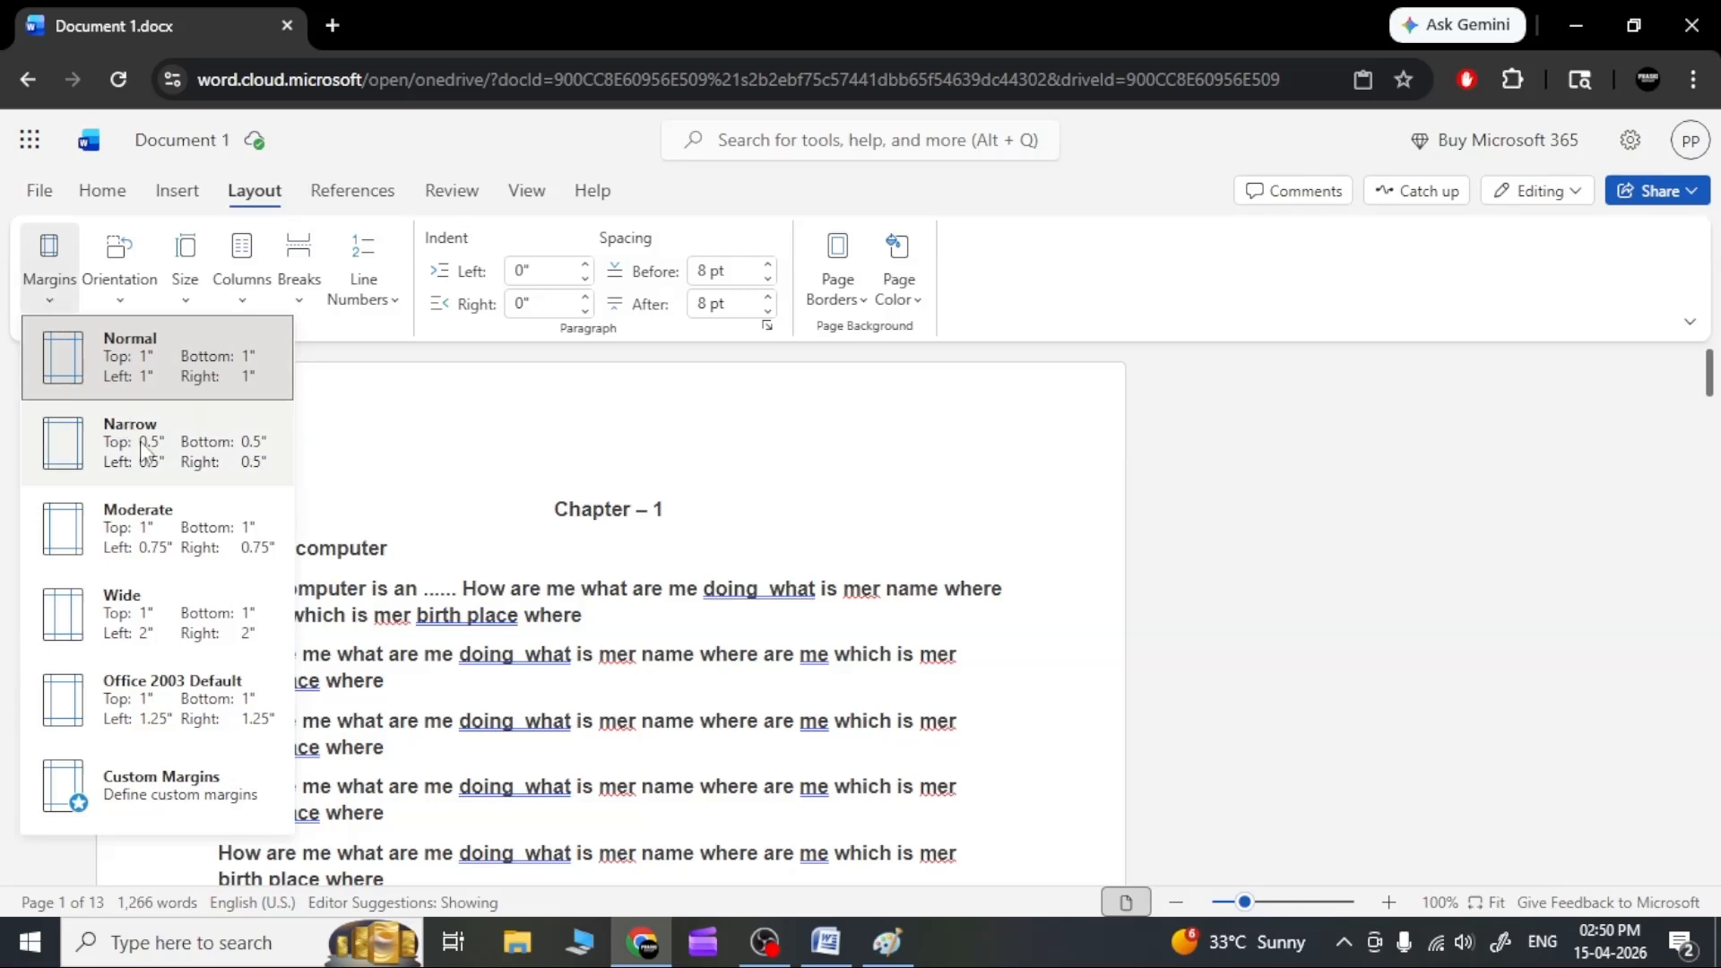
pyautogui.click(140, 552)
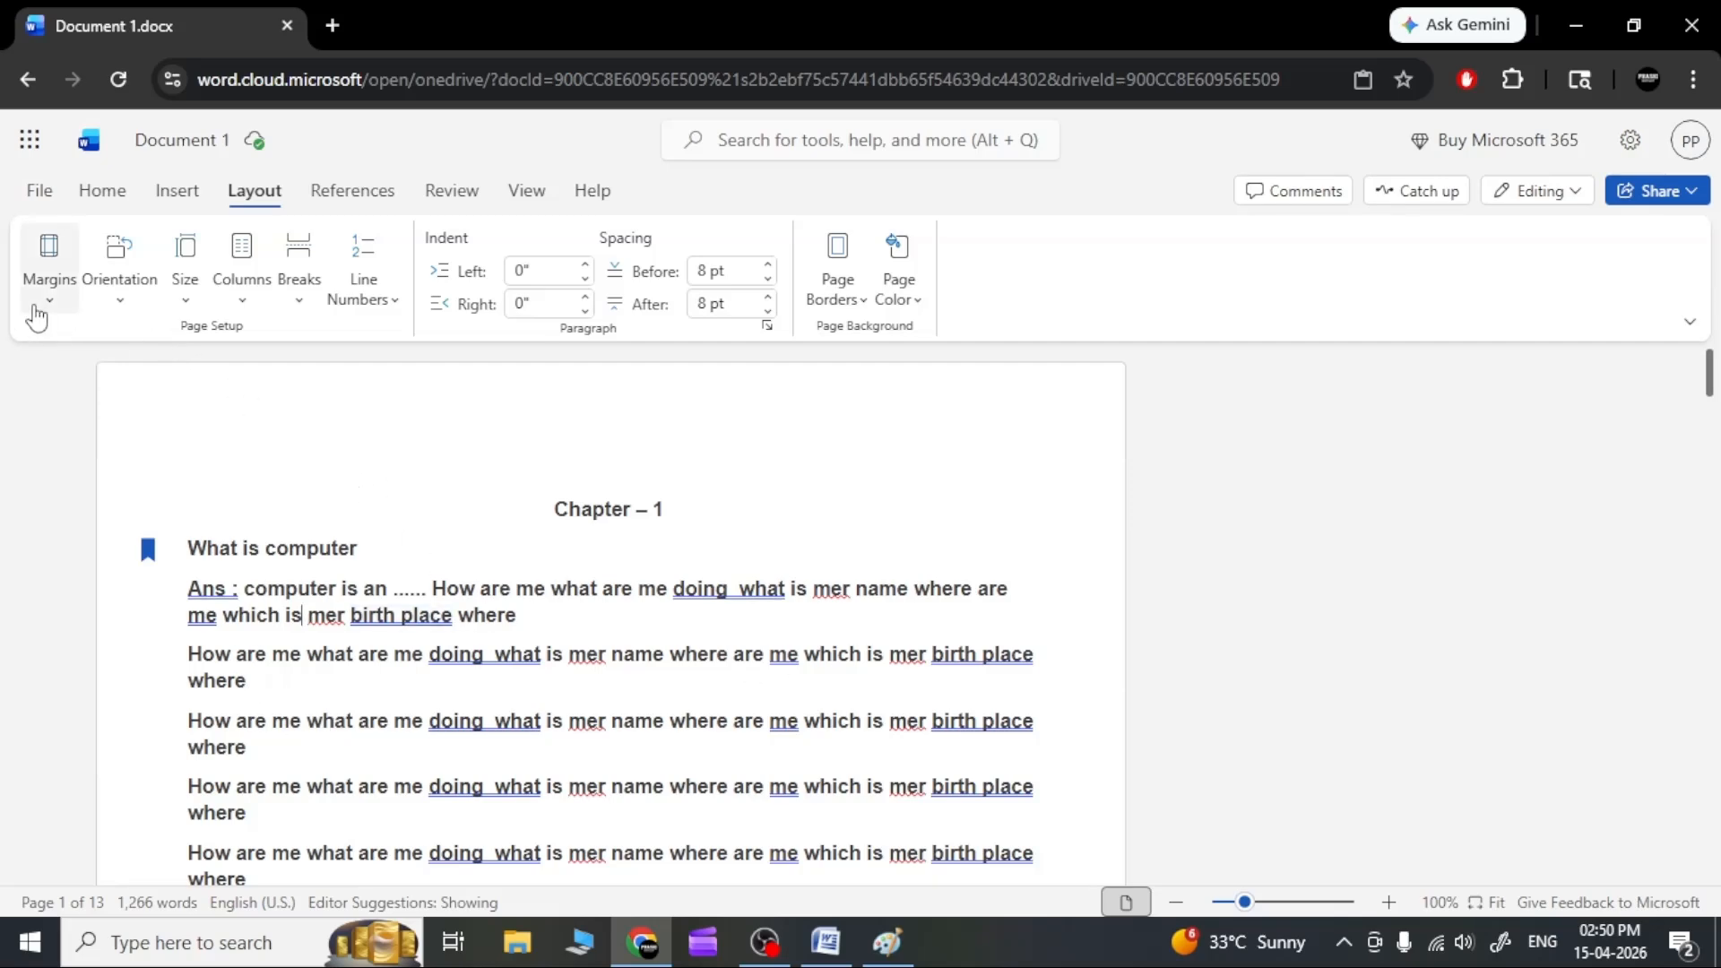
pyautogui.click(43, 296)
pyautogui.click(119, 379)
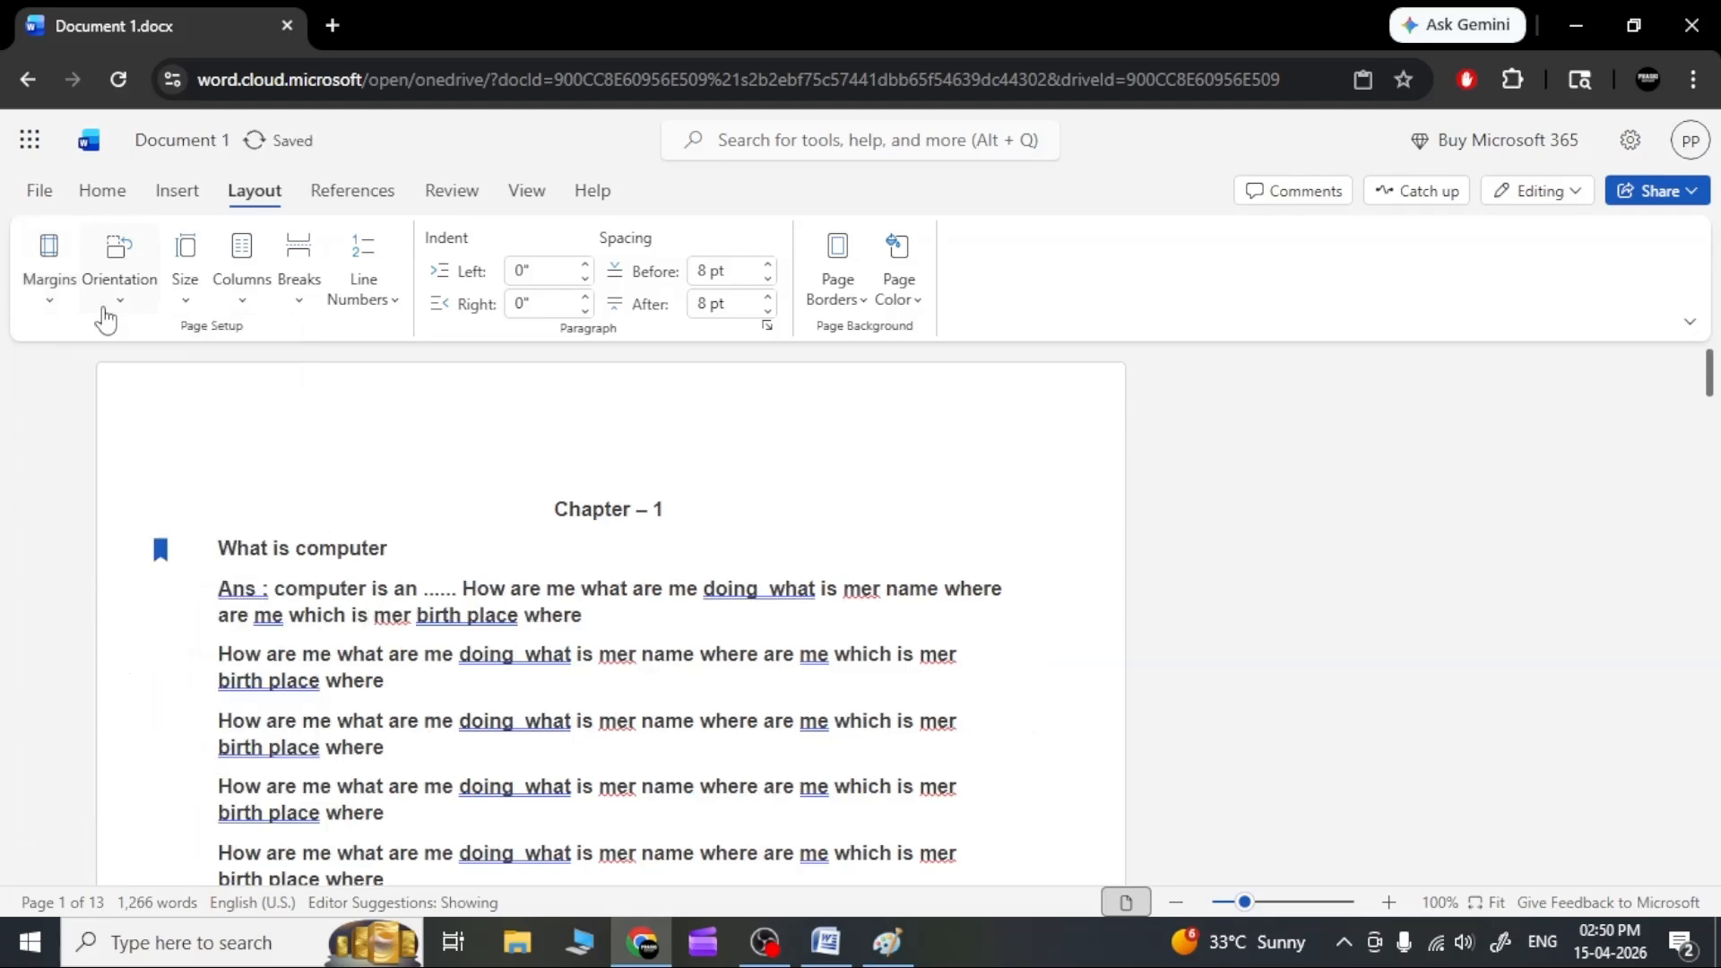
# Look at the page orientation choices and zoom the document out to 30%.
pyautogui.click(123, 303)
pyautogui.click(124, 303)
pyautogui.click(123, 303)
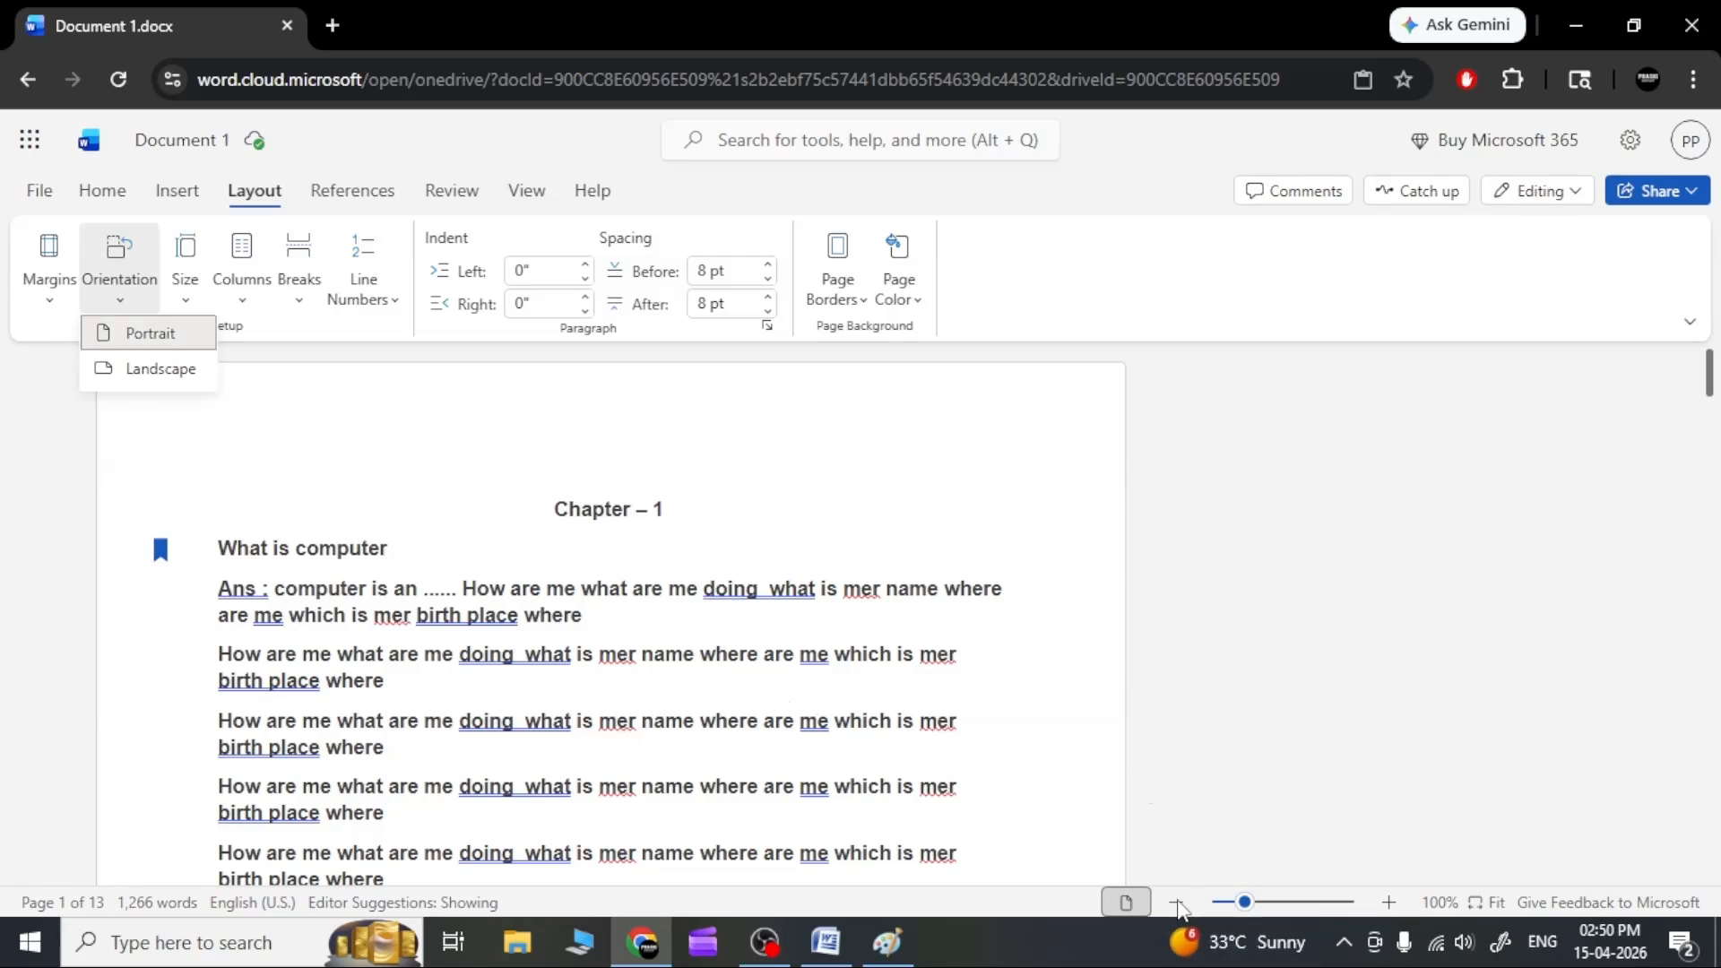
pyautogui.click(1176, 904)
pyautogui.click(1176, 903)
pyautogui.click(1175, 904)
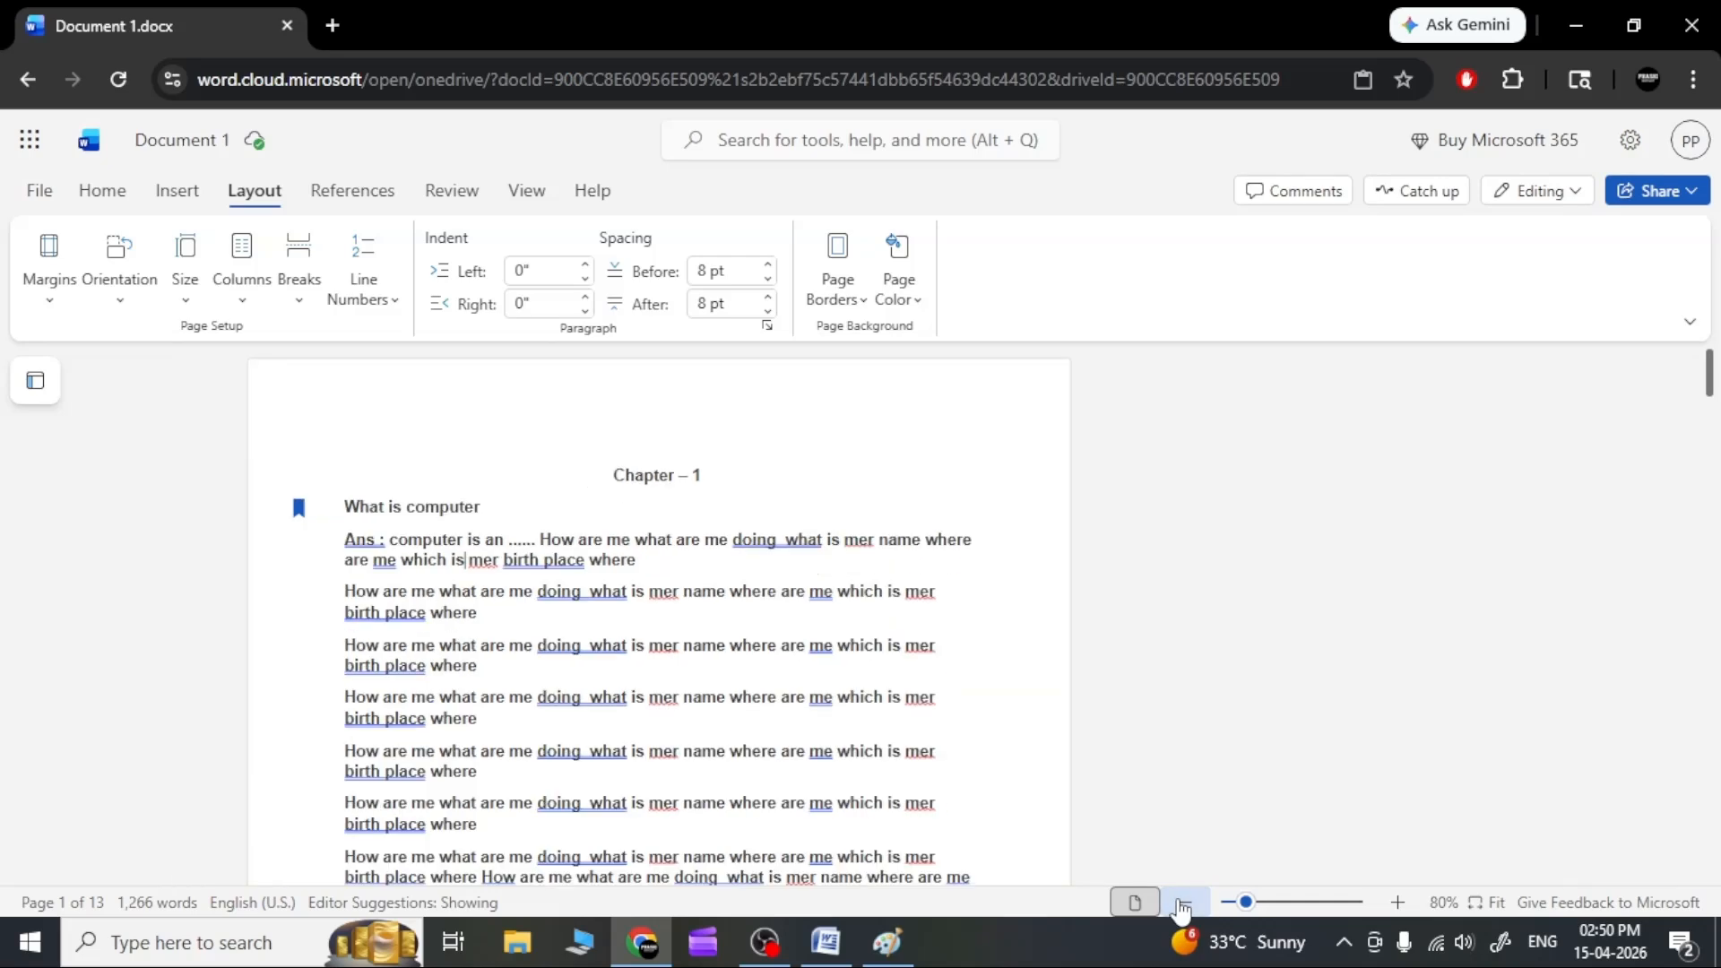
pyautogui.click(1176, 904)
pyautogui.click(1181, 905)
pyautogui.click(1181, 905)
pyautogui.click(1181, 906)
pyautogui.click(1181, 905)
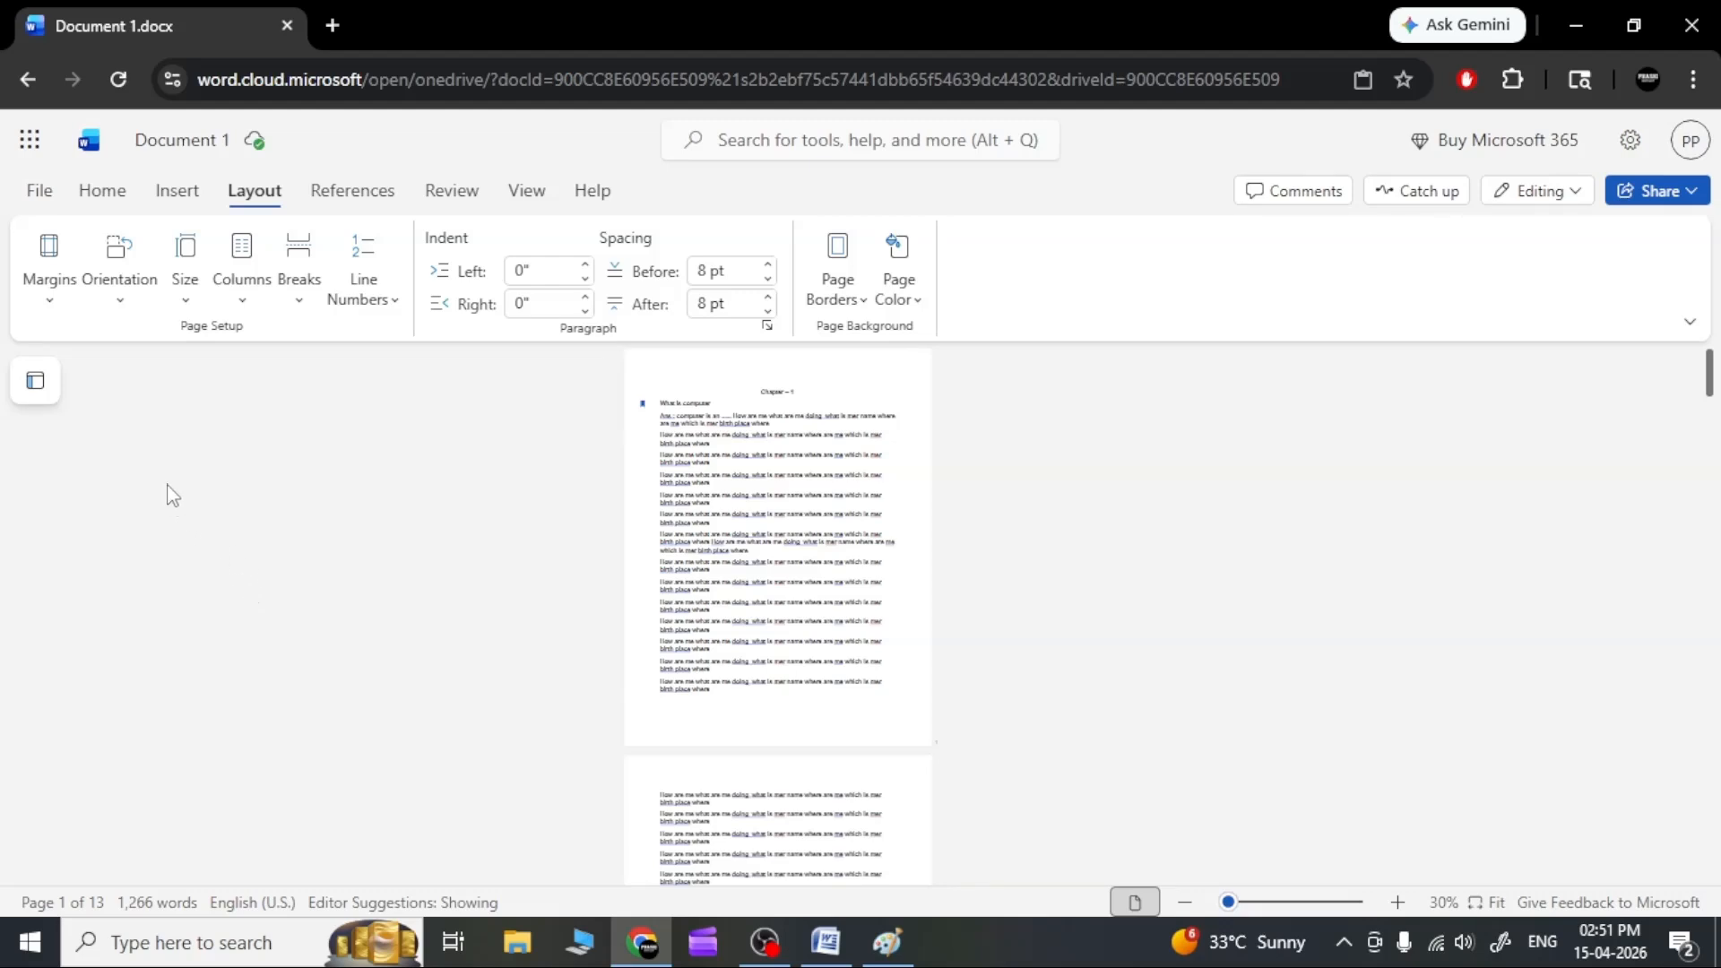
# Switch the document's page orientation to Landscape and set it back to Portrait.
pyautogui.click(119, 296)
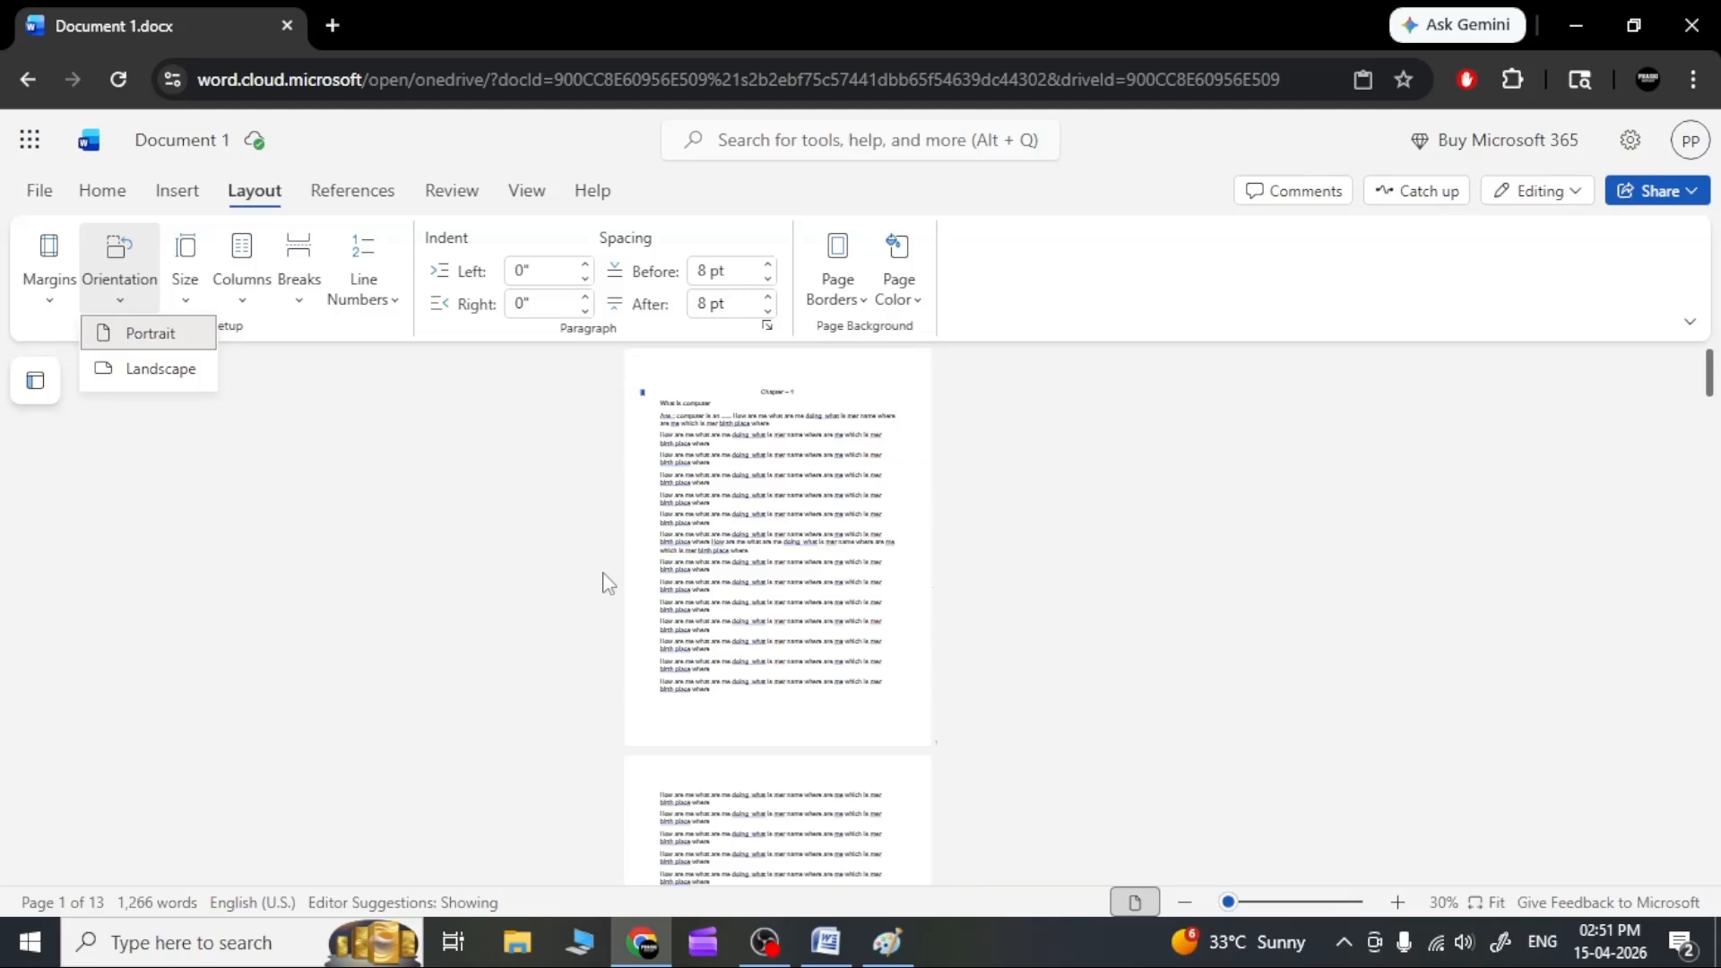
pyautogui.click(181, 371)
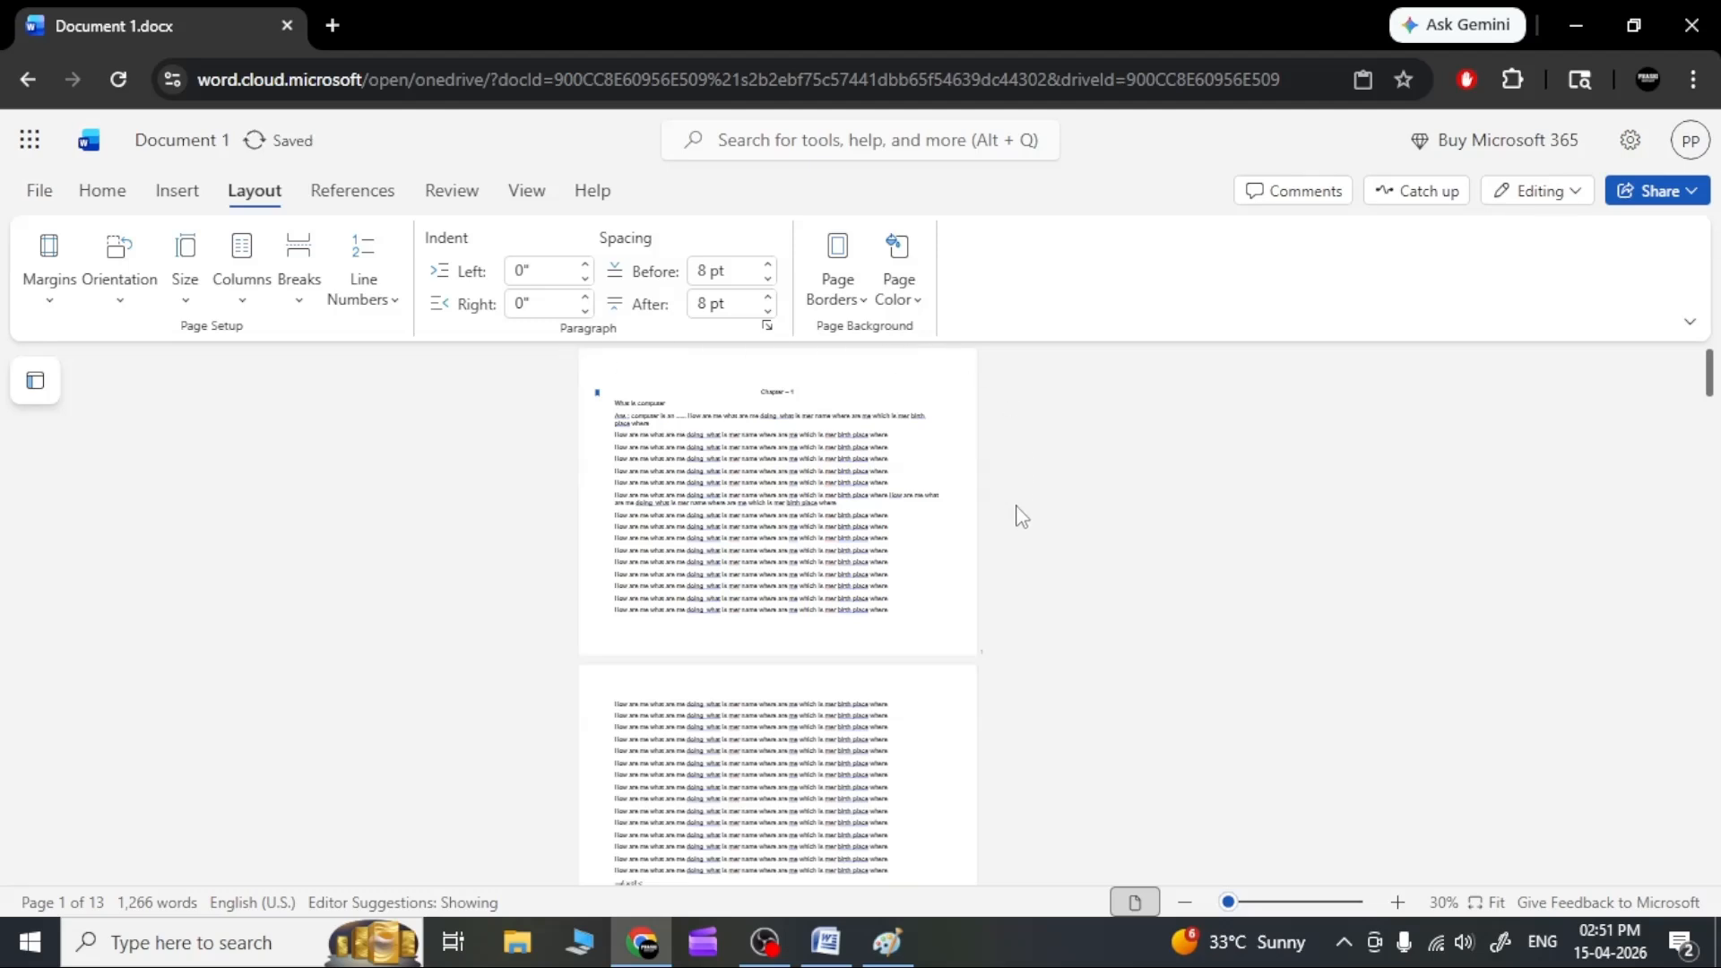
pyautogui.click(108, 279)
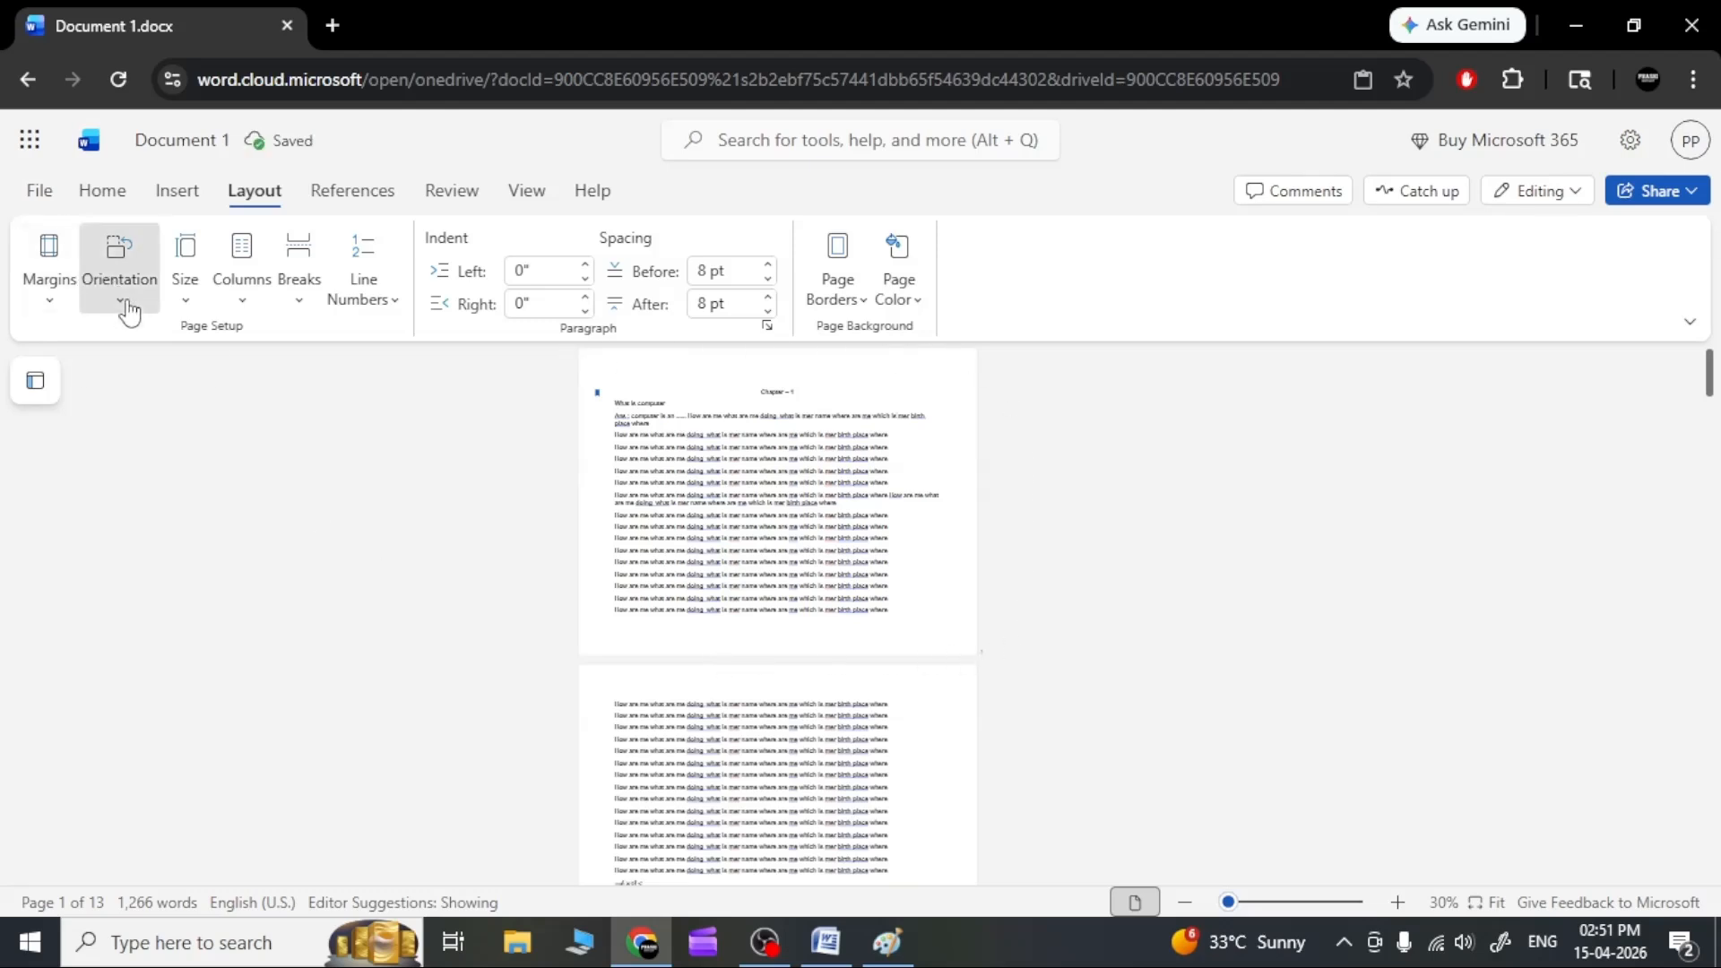
pyautogui.click(139, 331)
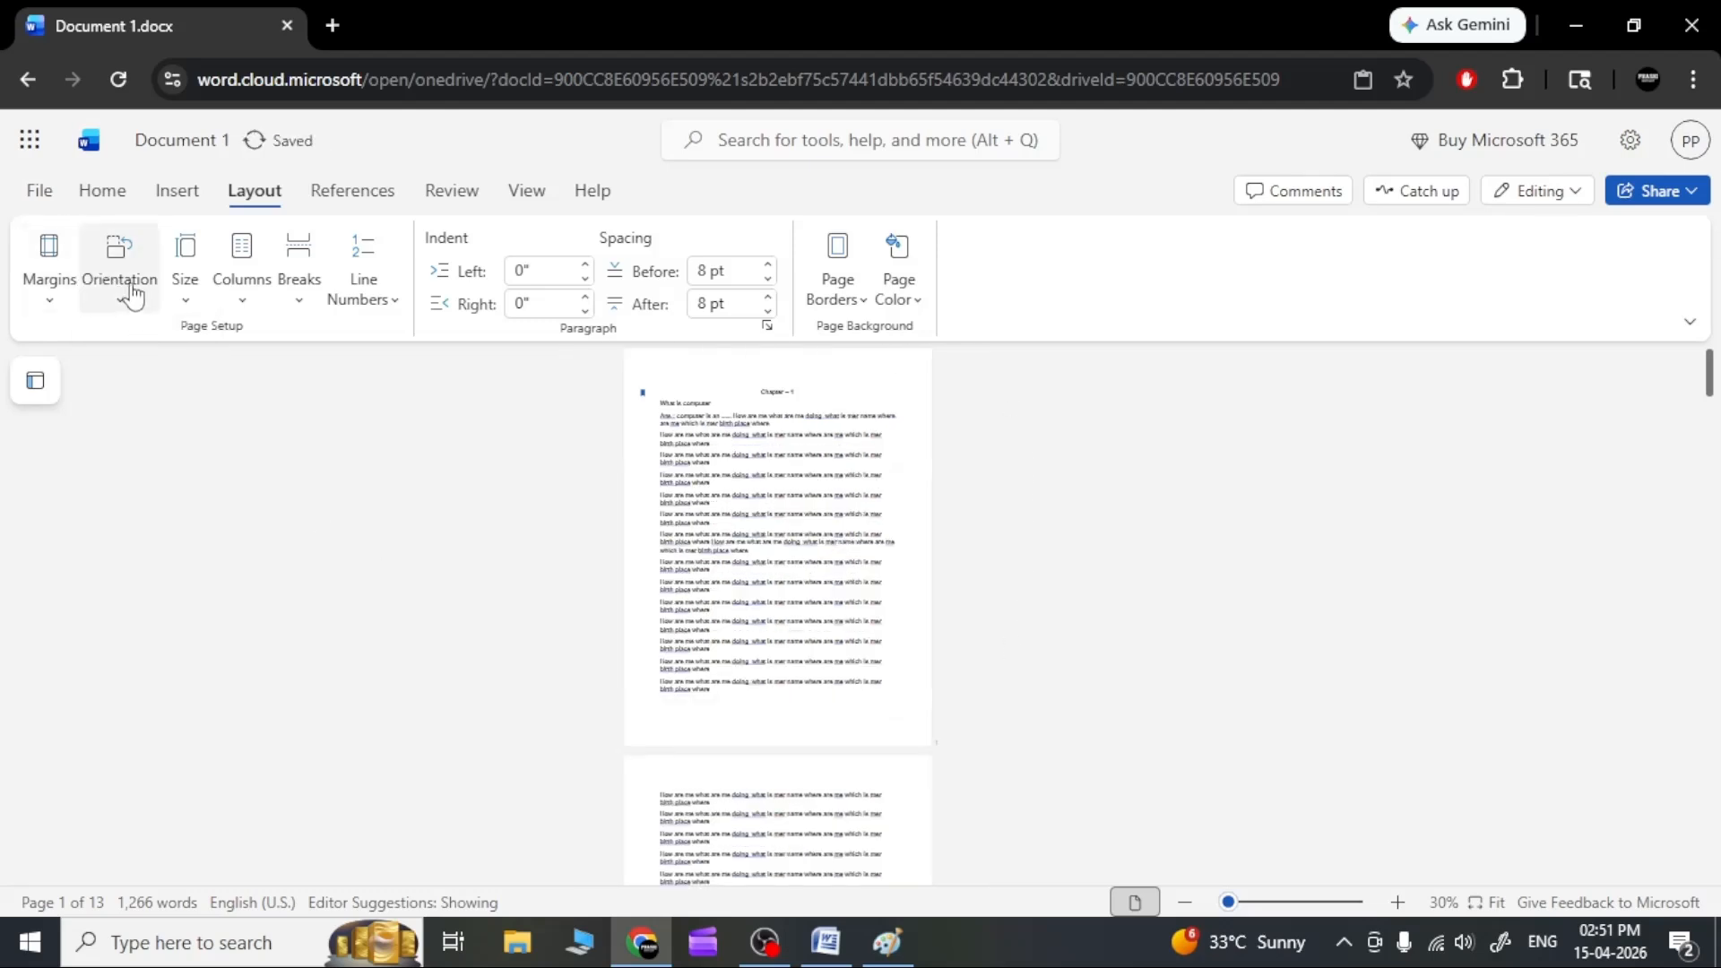
# Set the pages to Landscape once more, inspect the layout at 70% zoom, and restore Portrait.
pyautogui.click(123, 285)
pyautogui.click(163, 369)
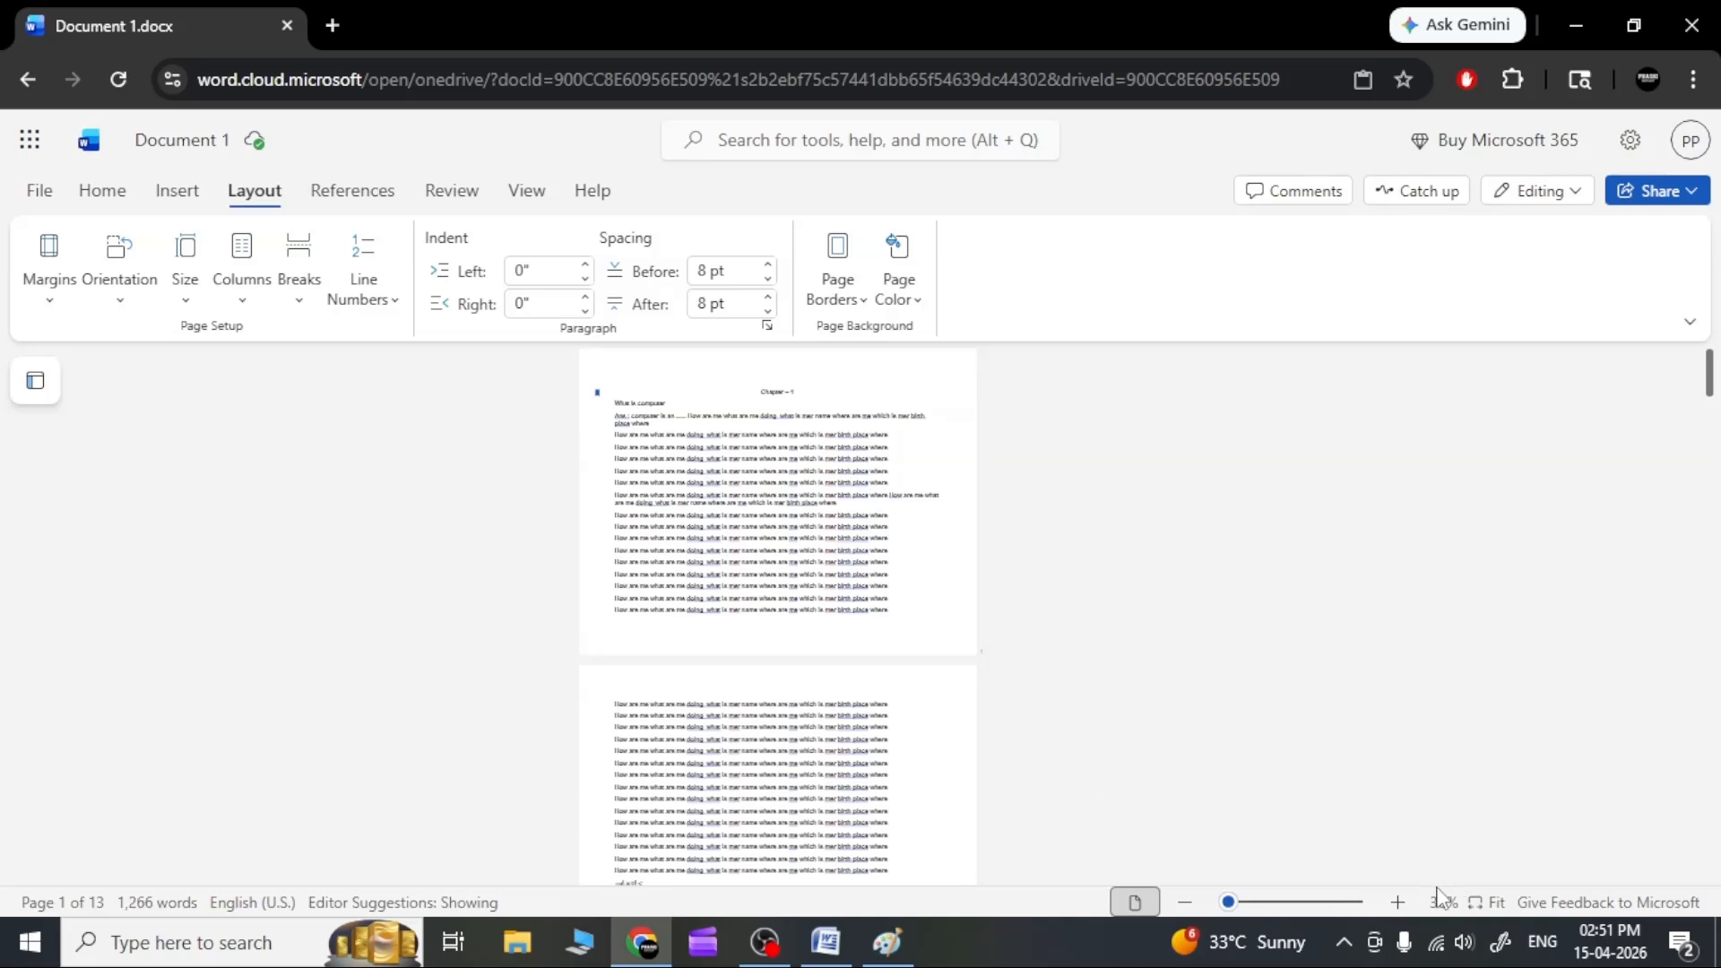
pyautogui.click(1400, 903)
pyautogui.click(1401, 904)
pyautogui.click(1400, 903)
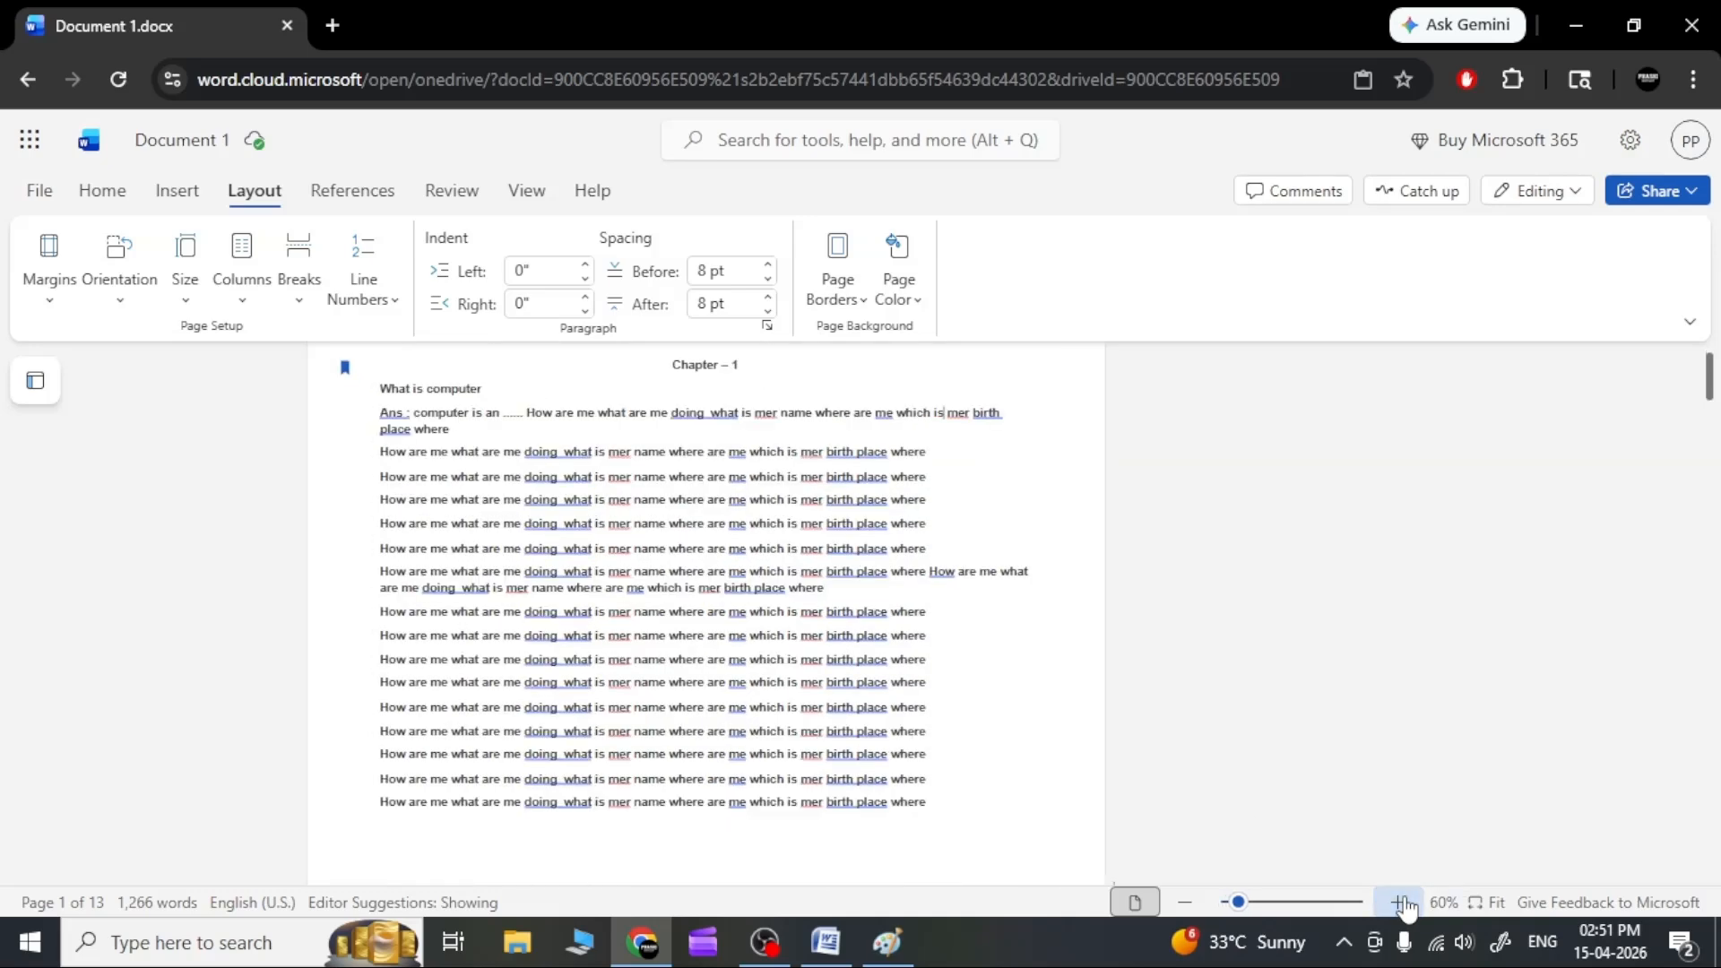
pyautogui.click(1401, 904)
pyautogui.click(119, 269)
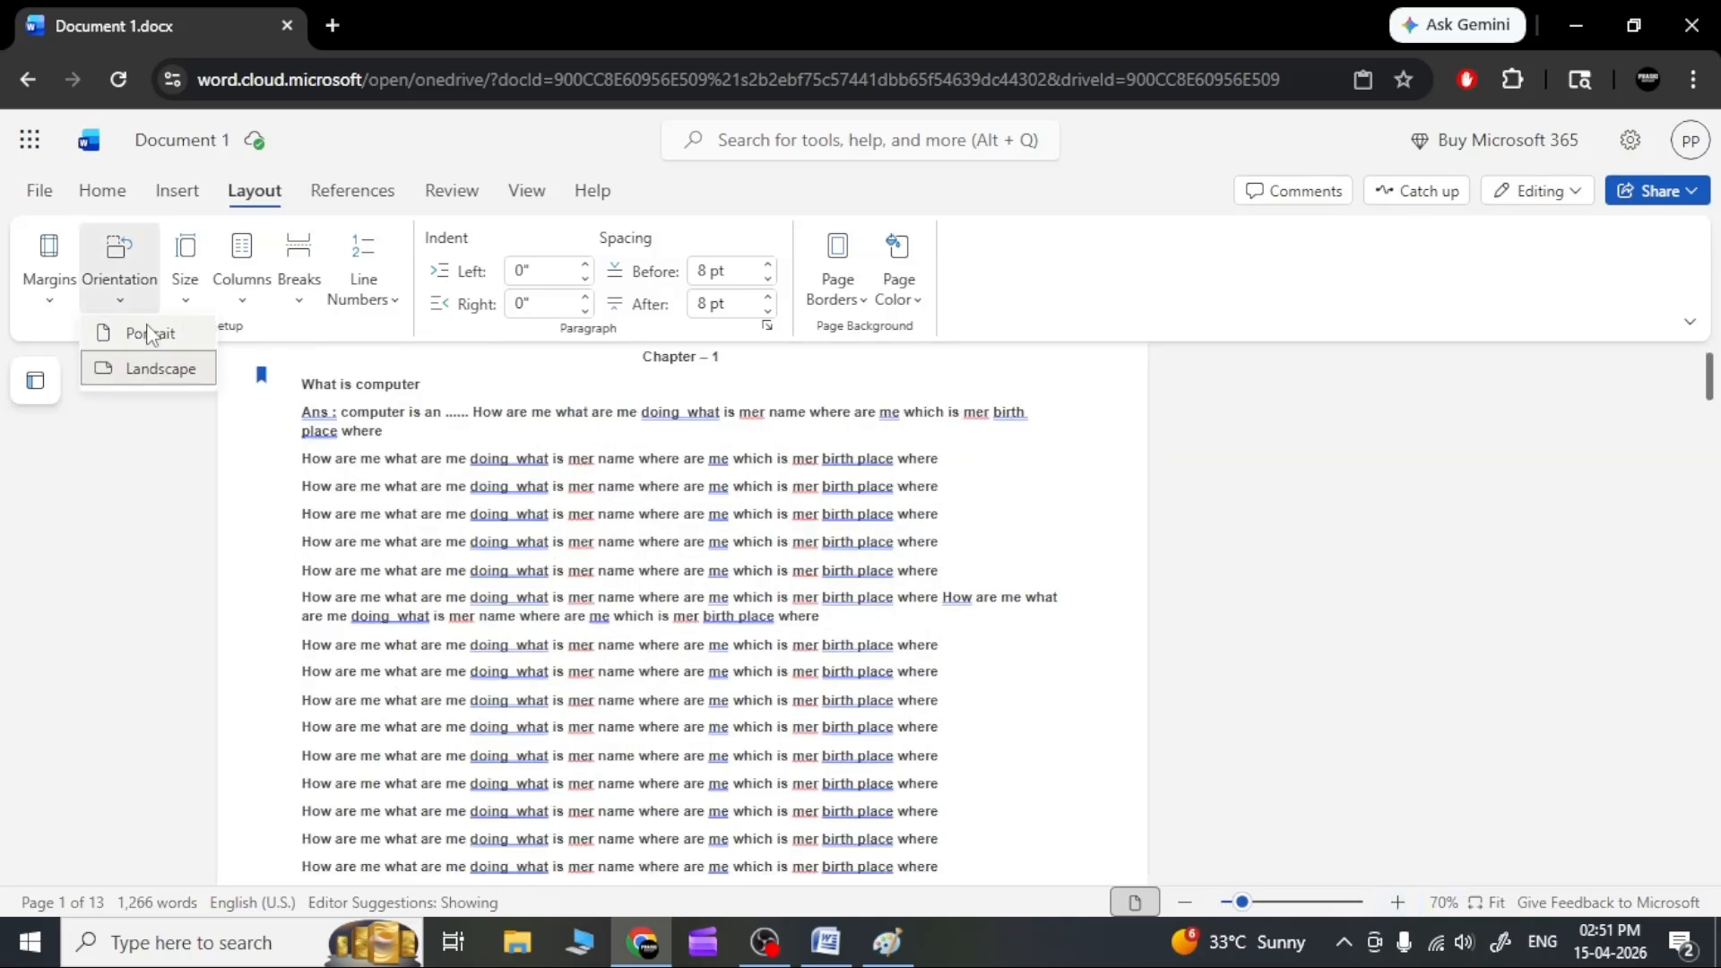
pyautogui.click(148, 333)
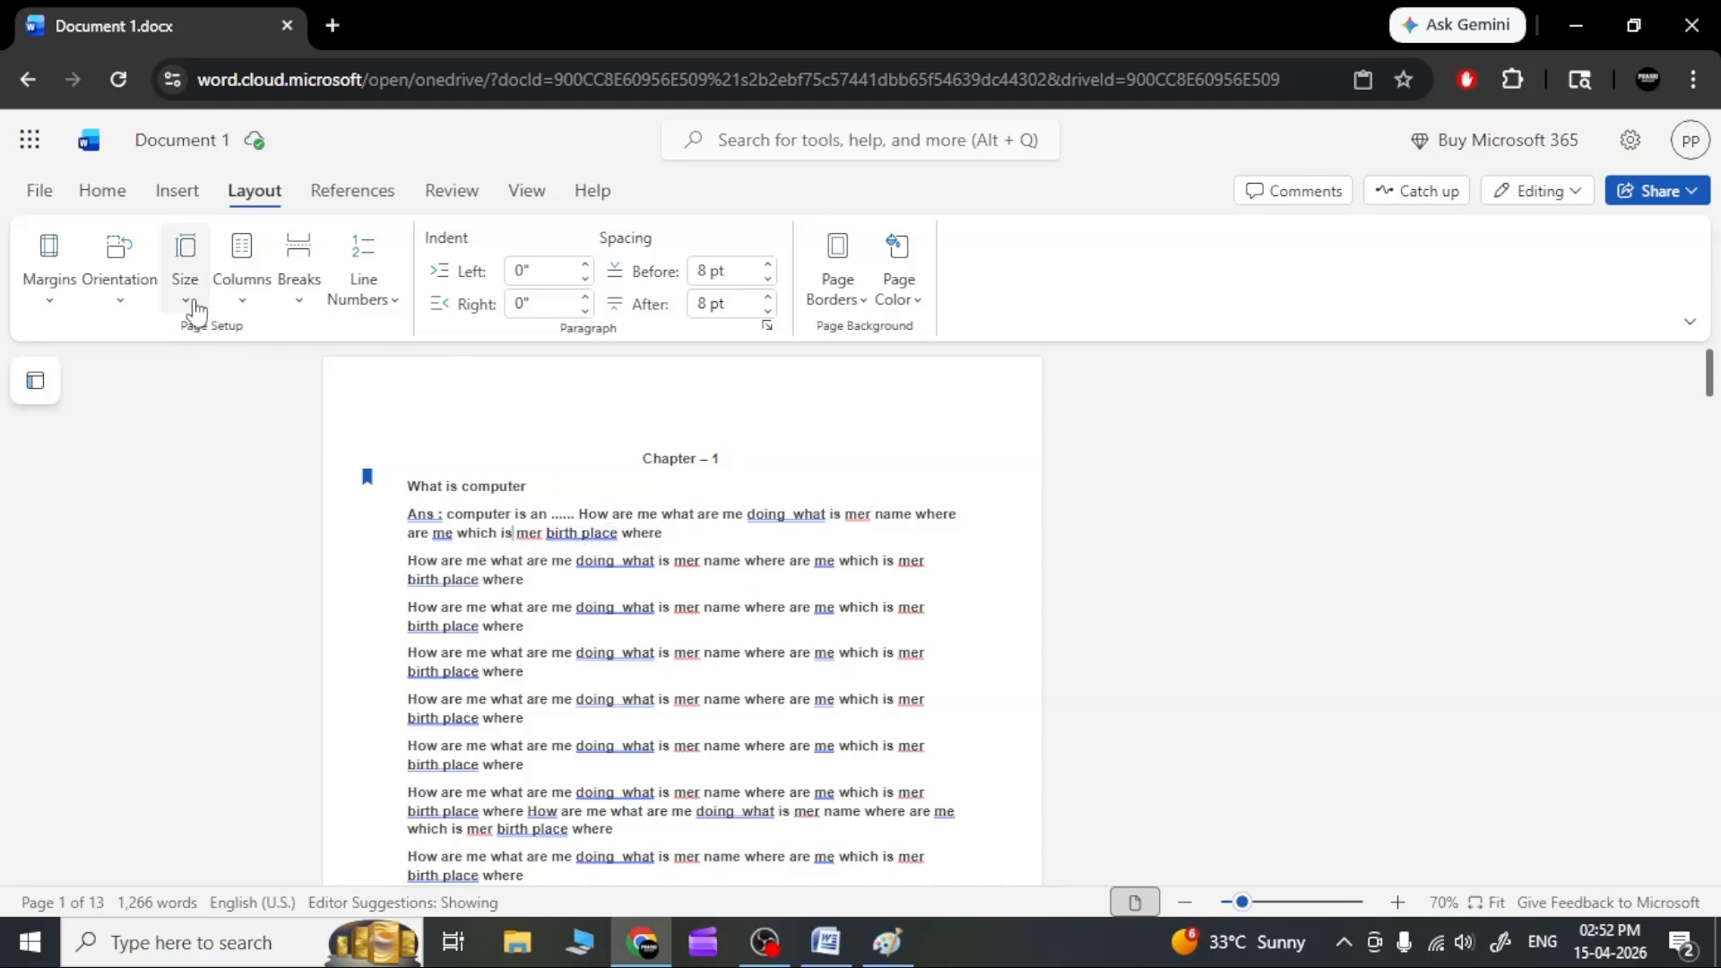
# Apply the A5 paper size to the document, followed by the Letter size.
pyautogui.click(193, 305)
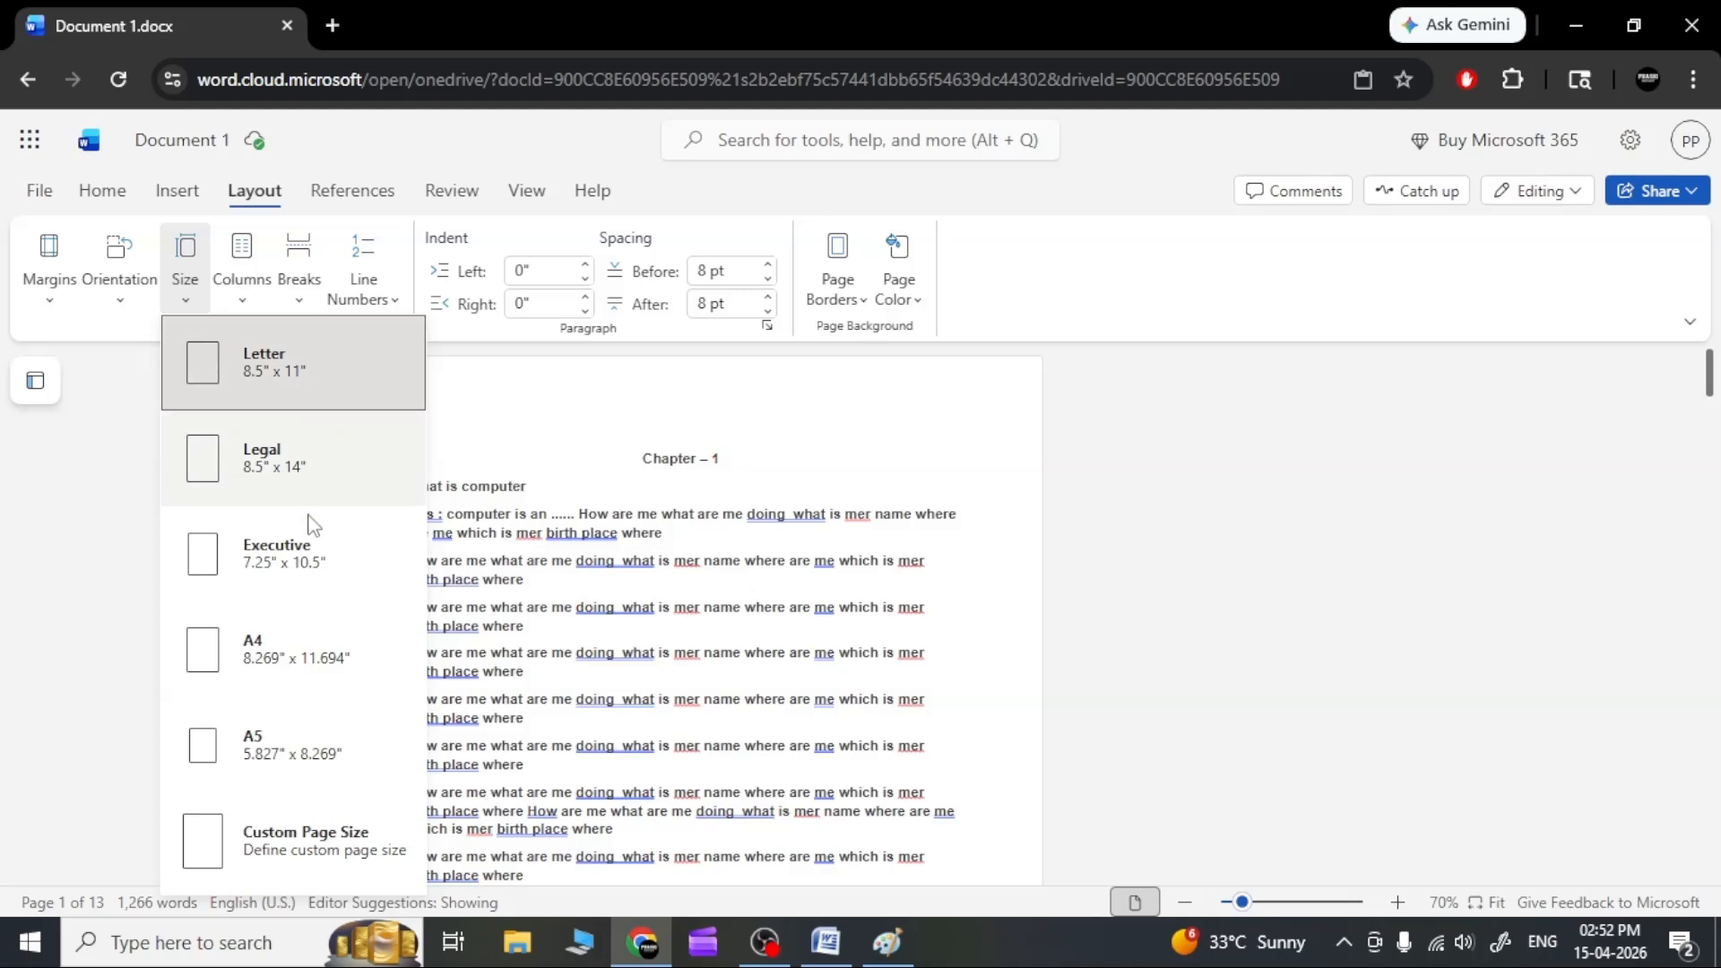
pyautogui.click(335, 744)
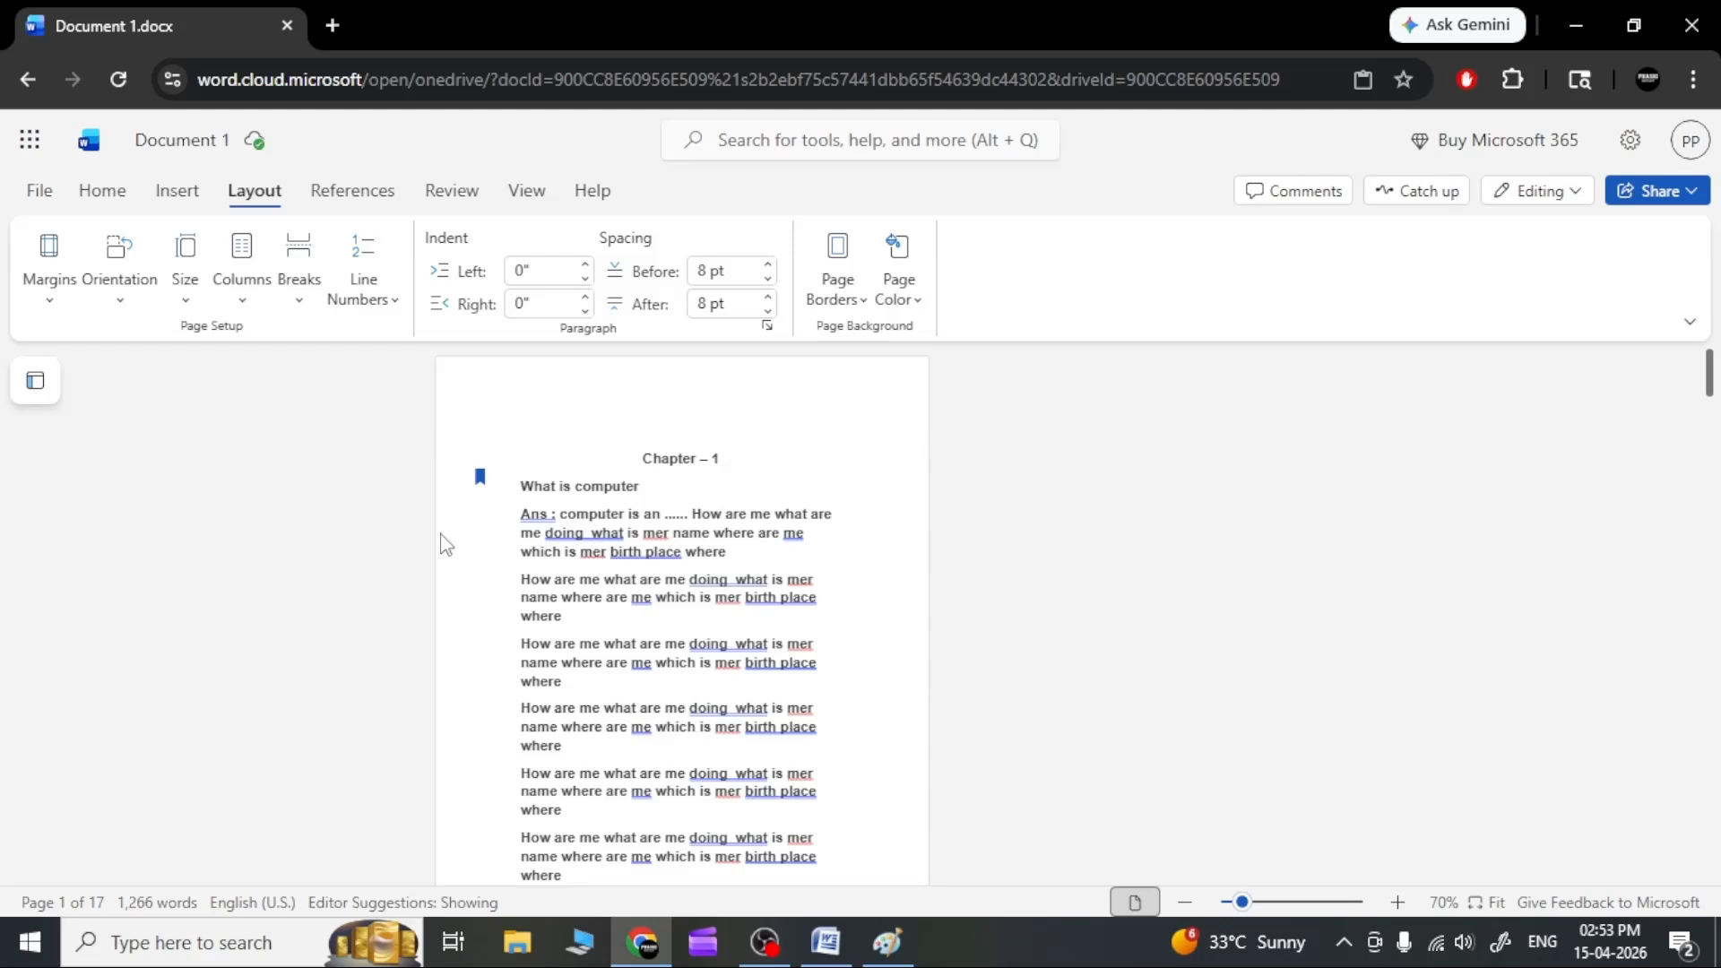
pyautogui.click(183, 300)
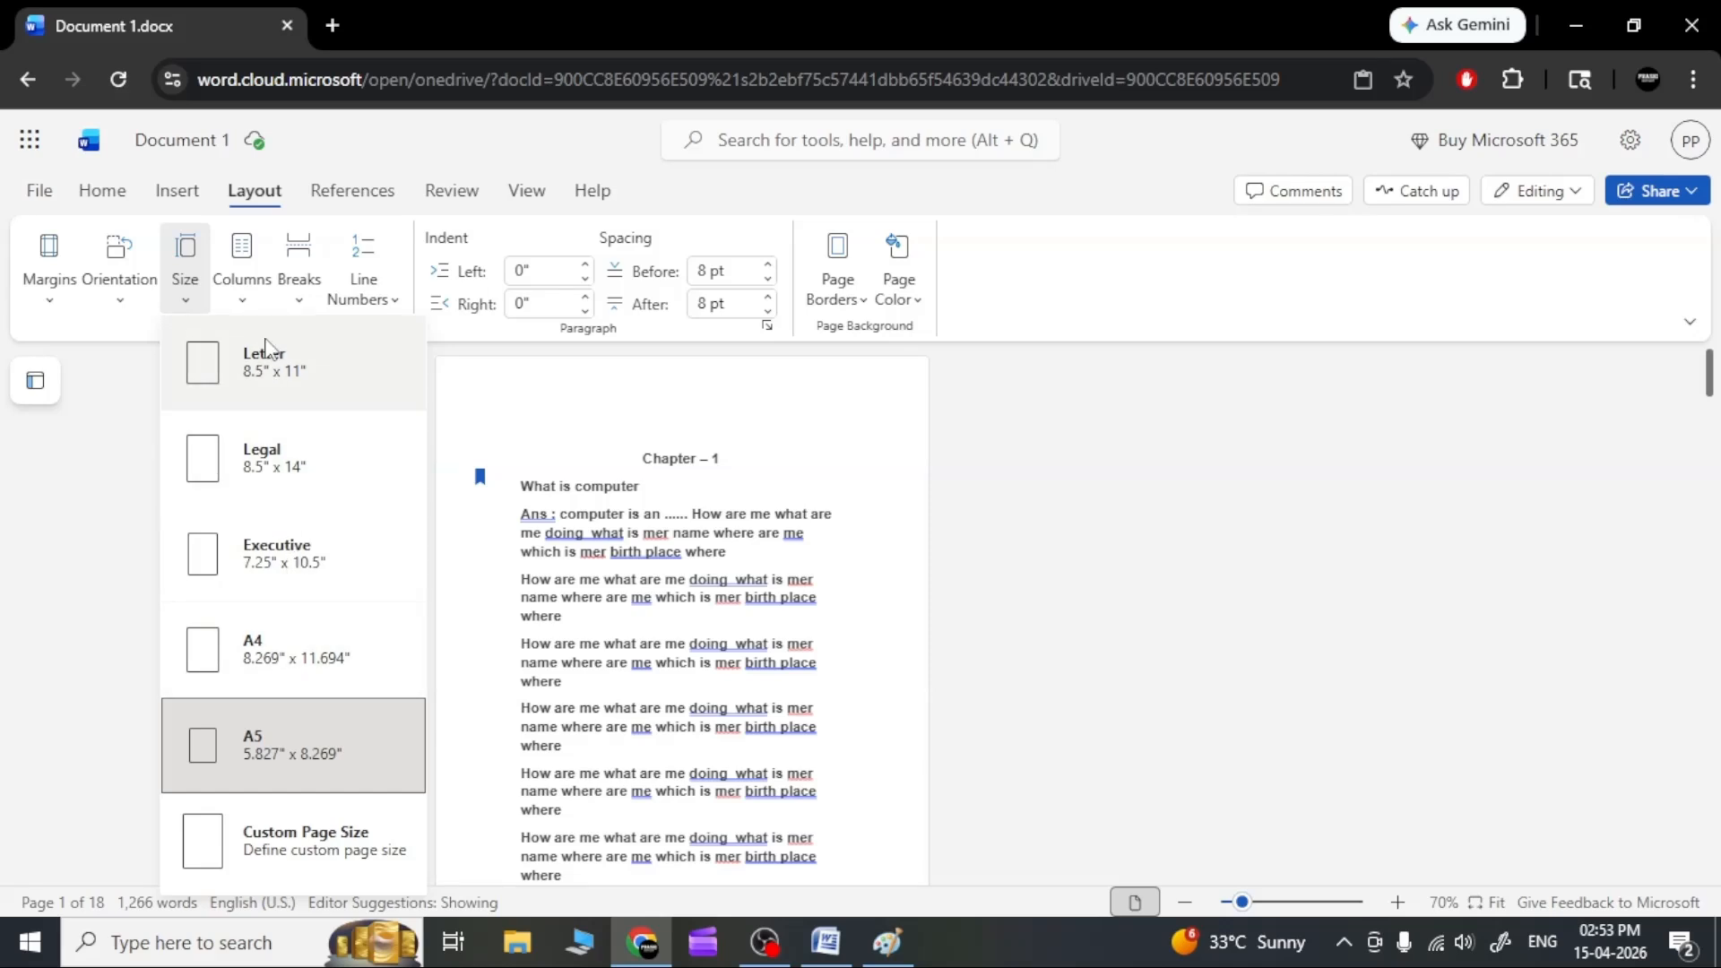
pyautogui.click(274, 362)
# Review the width and height settings of the custom page size and accept them.
pyautogui.click(190, 296)
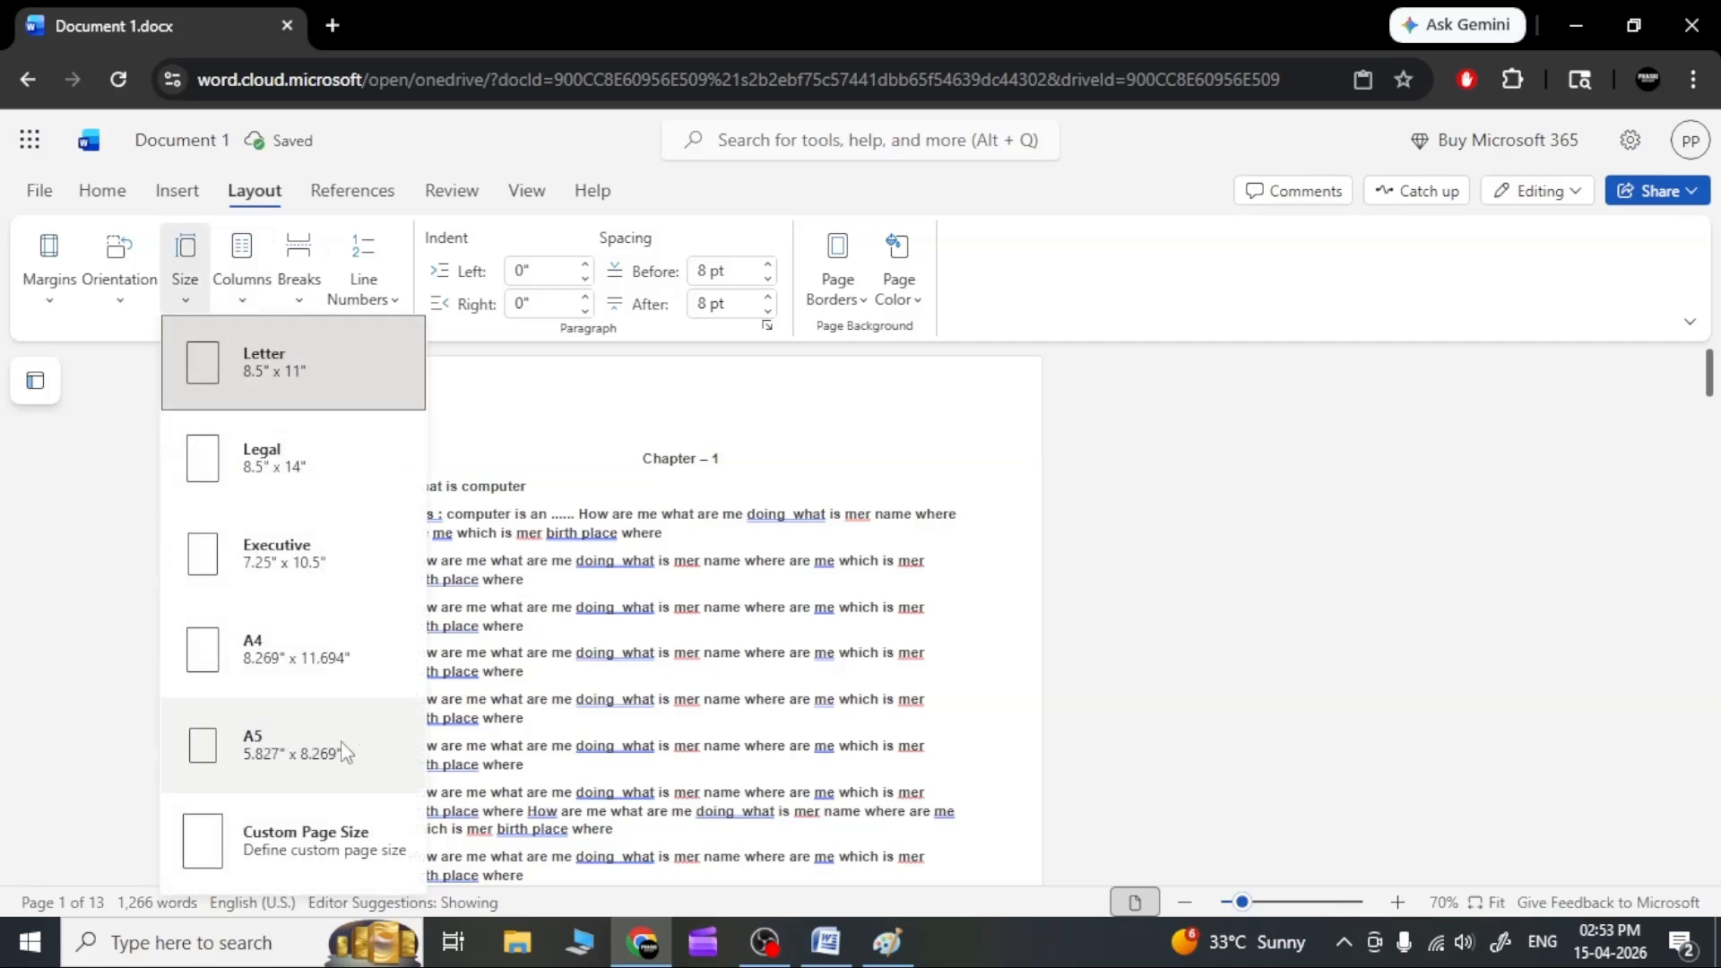
pyautogui.click(331, 851)
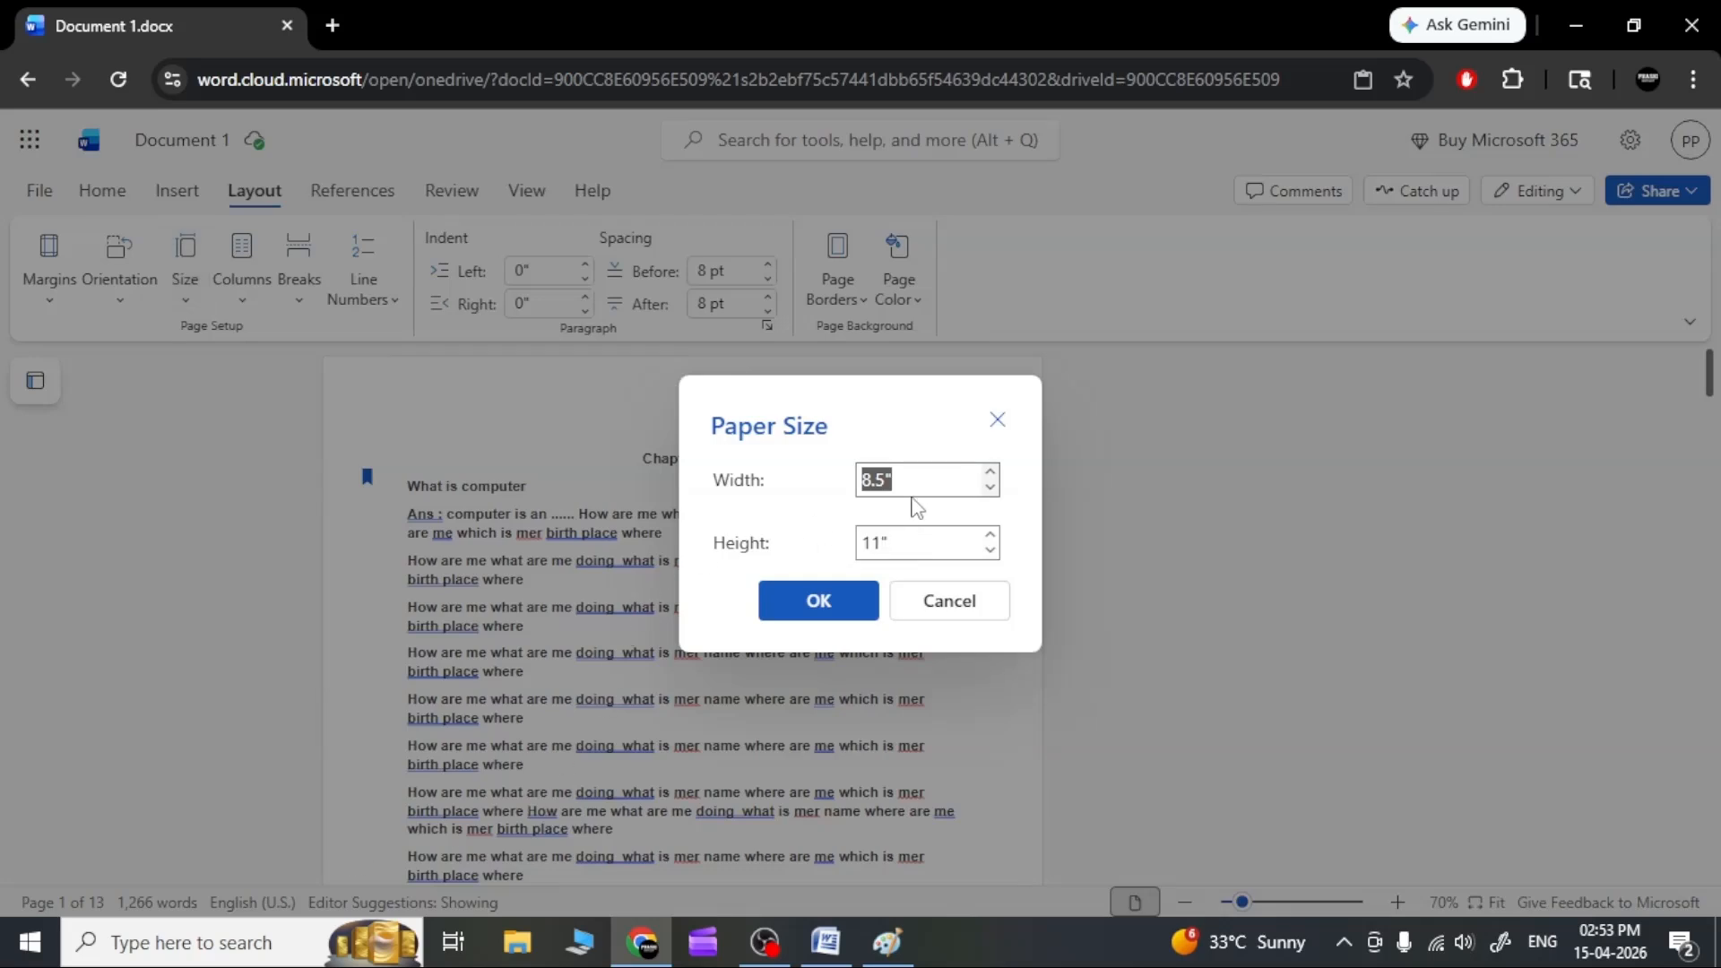
pyautogui.click(893, 479)
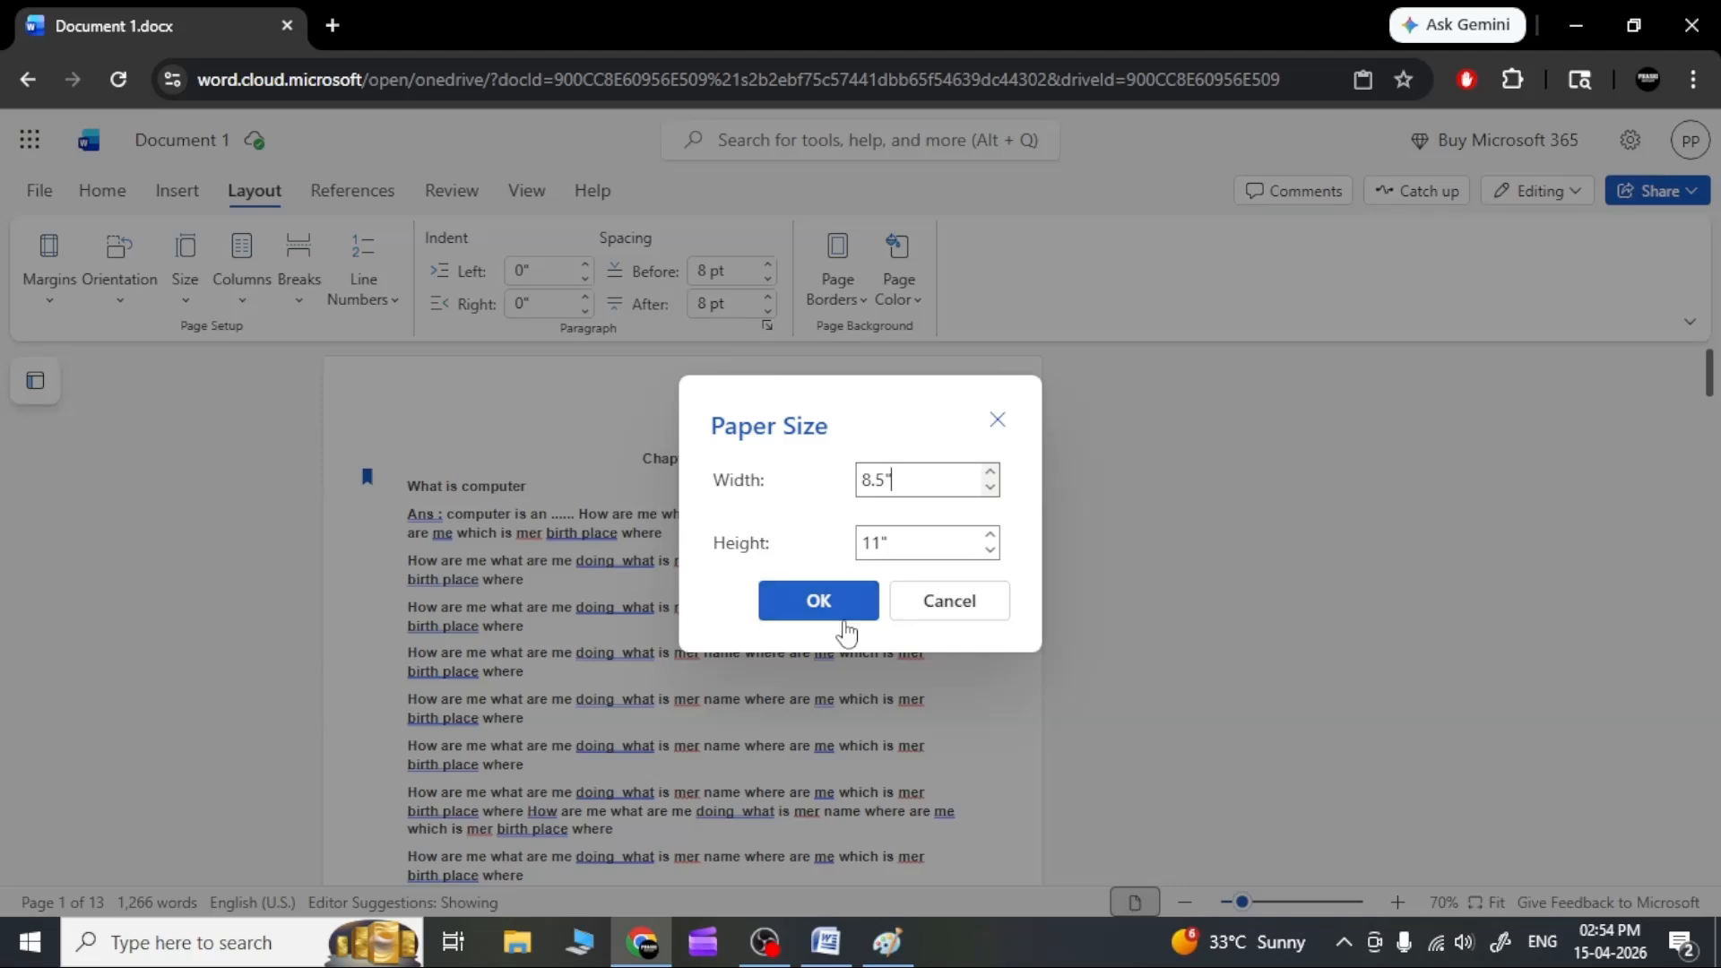
pyautogui.click(834, 613)
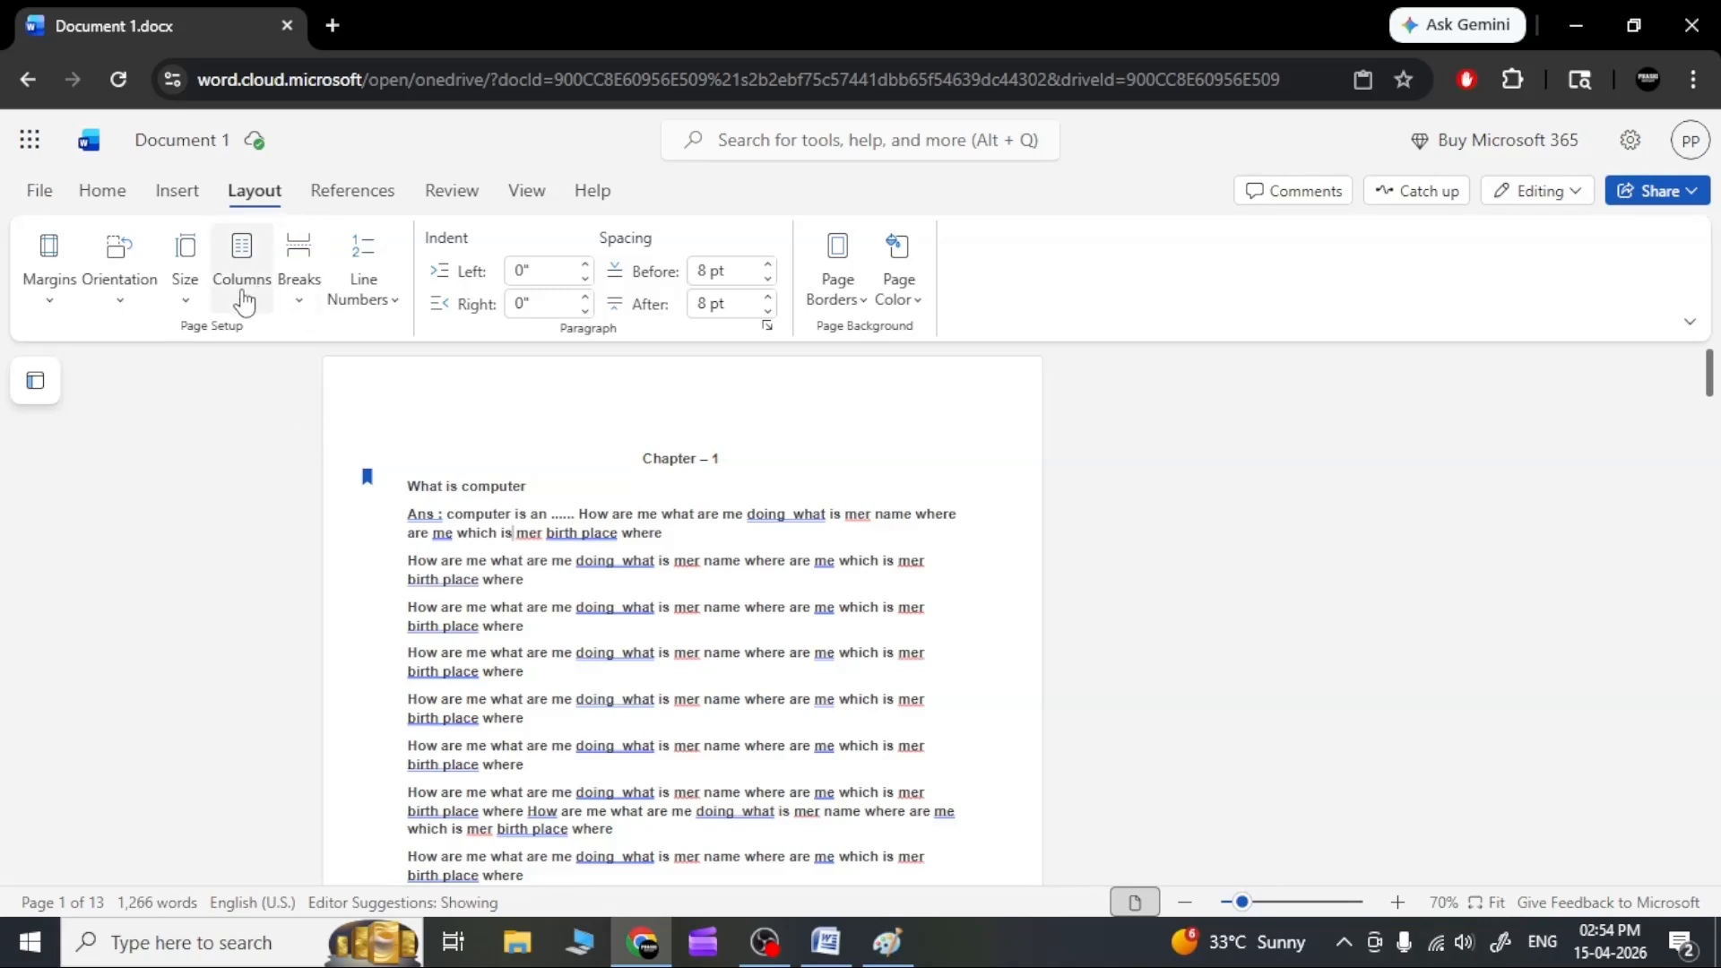
# Look over the column layout choices and arrange the document's text in two columns.
pyautogui.click(243, 299)
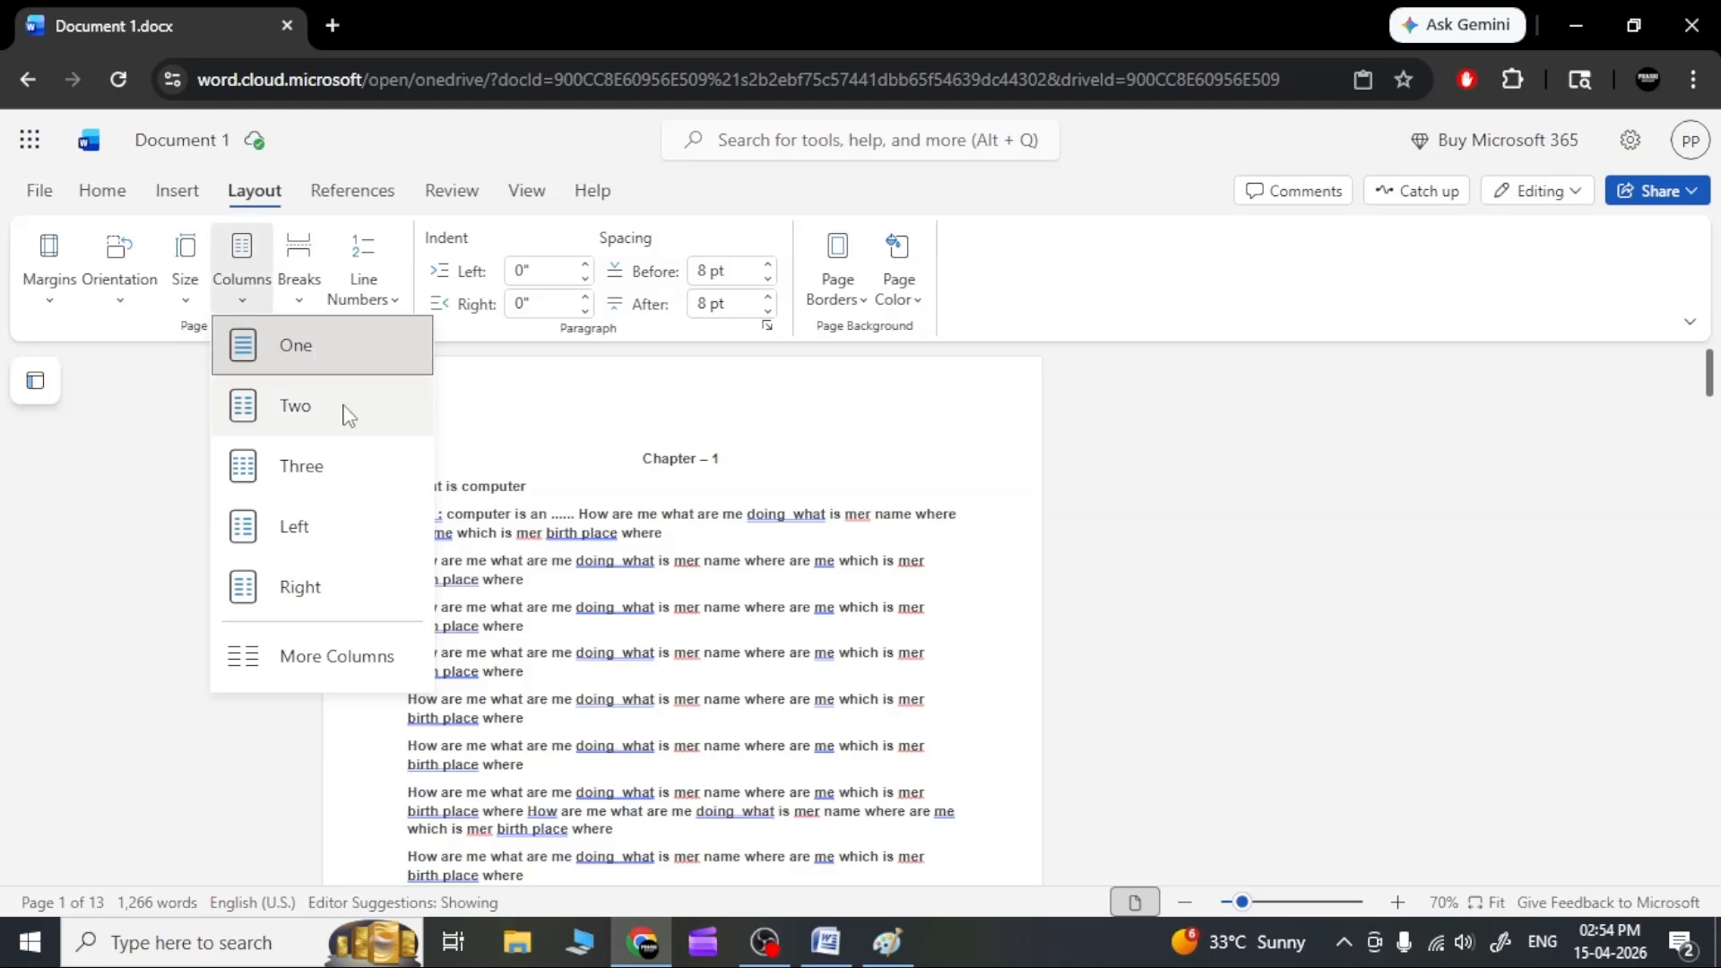
pyautogui.press('Escape')
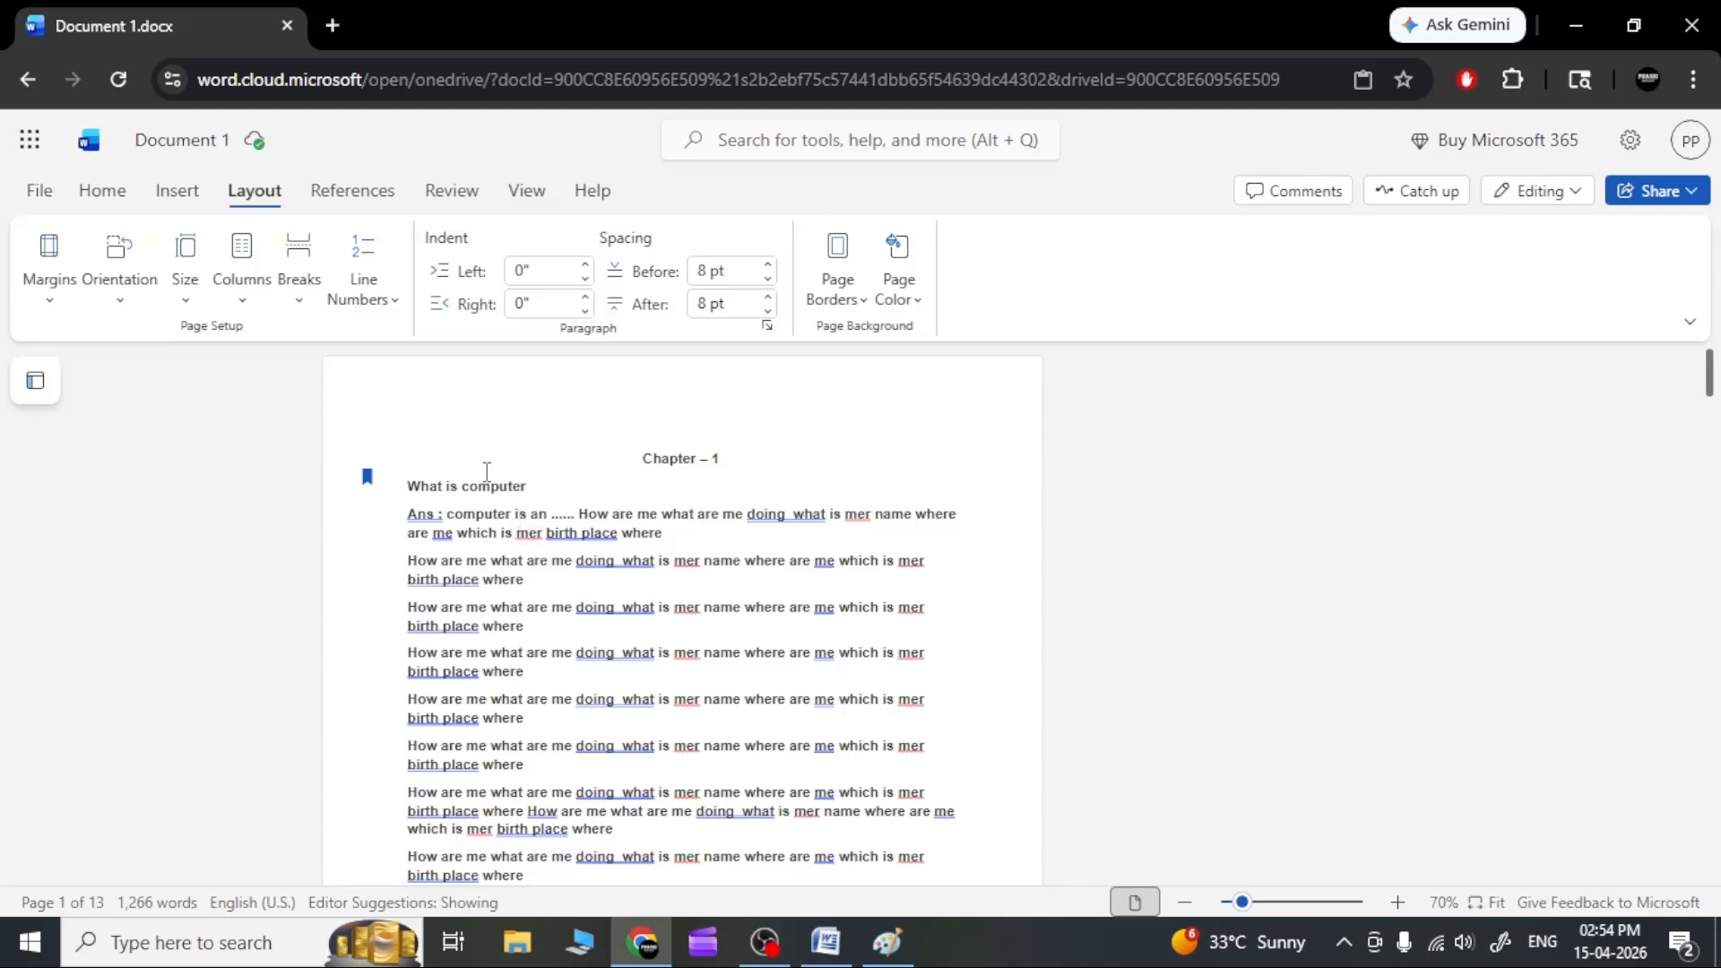
pyautogui.click(250, 303)
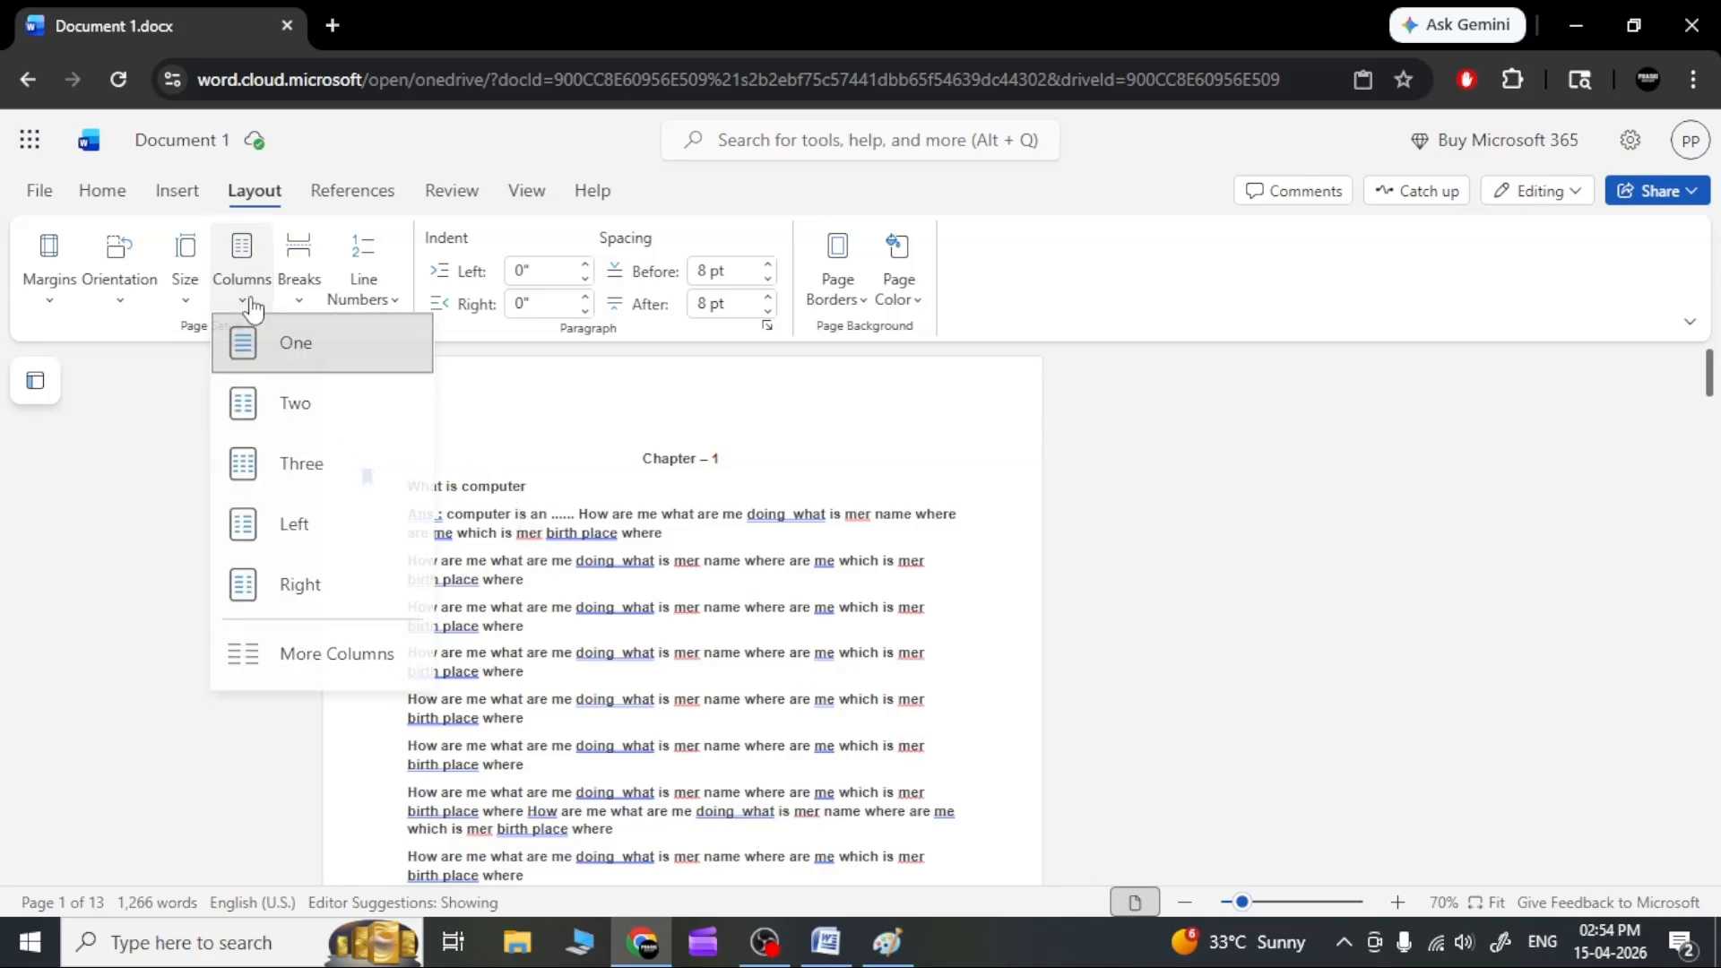
pyautogui.click(325, 406)
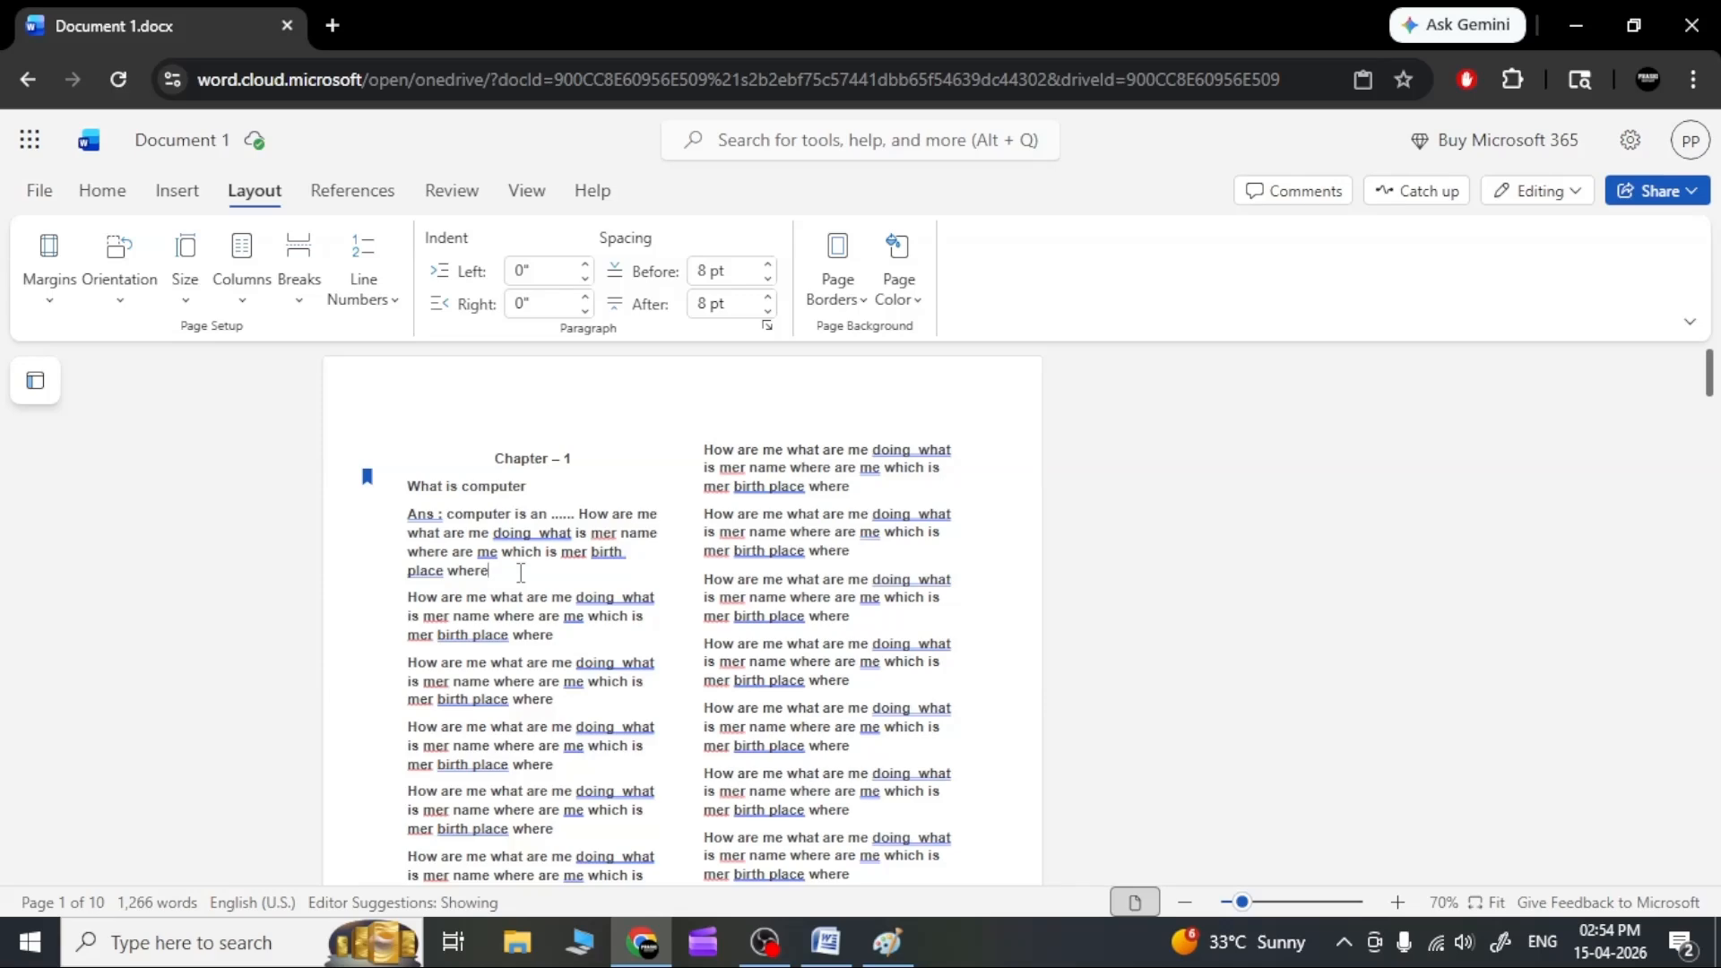
# Add "is apple where is ball" to the end of the answer paragraph under "What is computer".
pyautogui.write('is')
pyautogui.click(1420, 903)
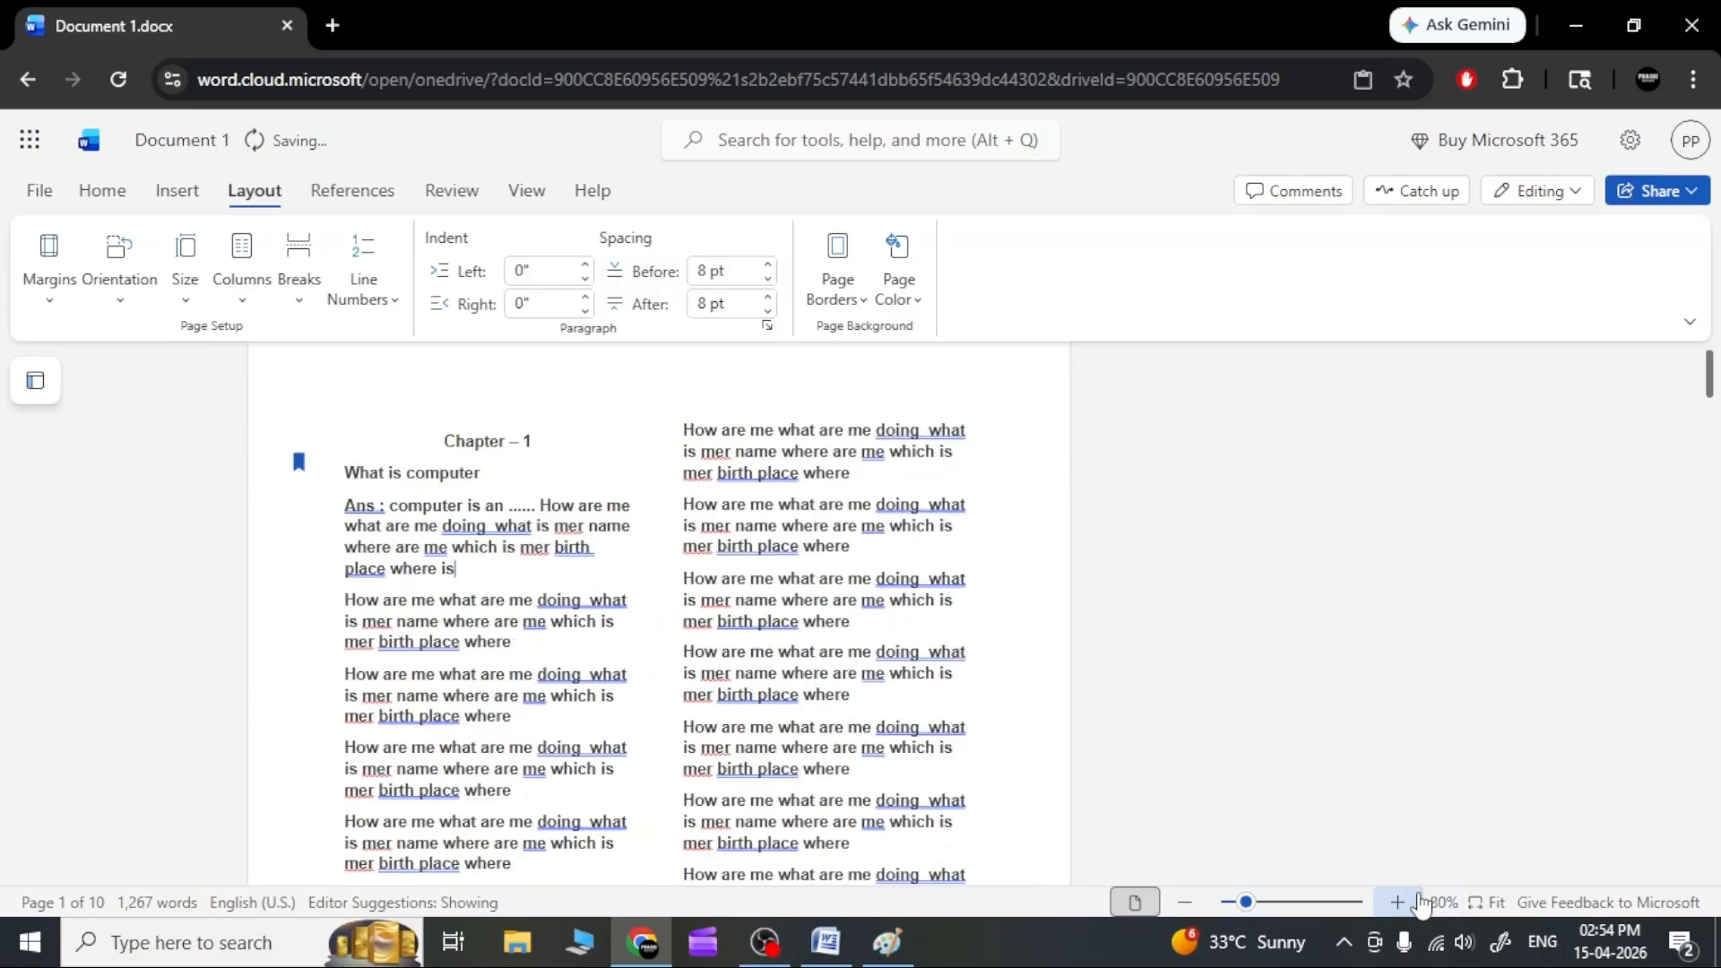
pyautogui.click(1421, 904)
pyautogui.click(1419, 906)
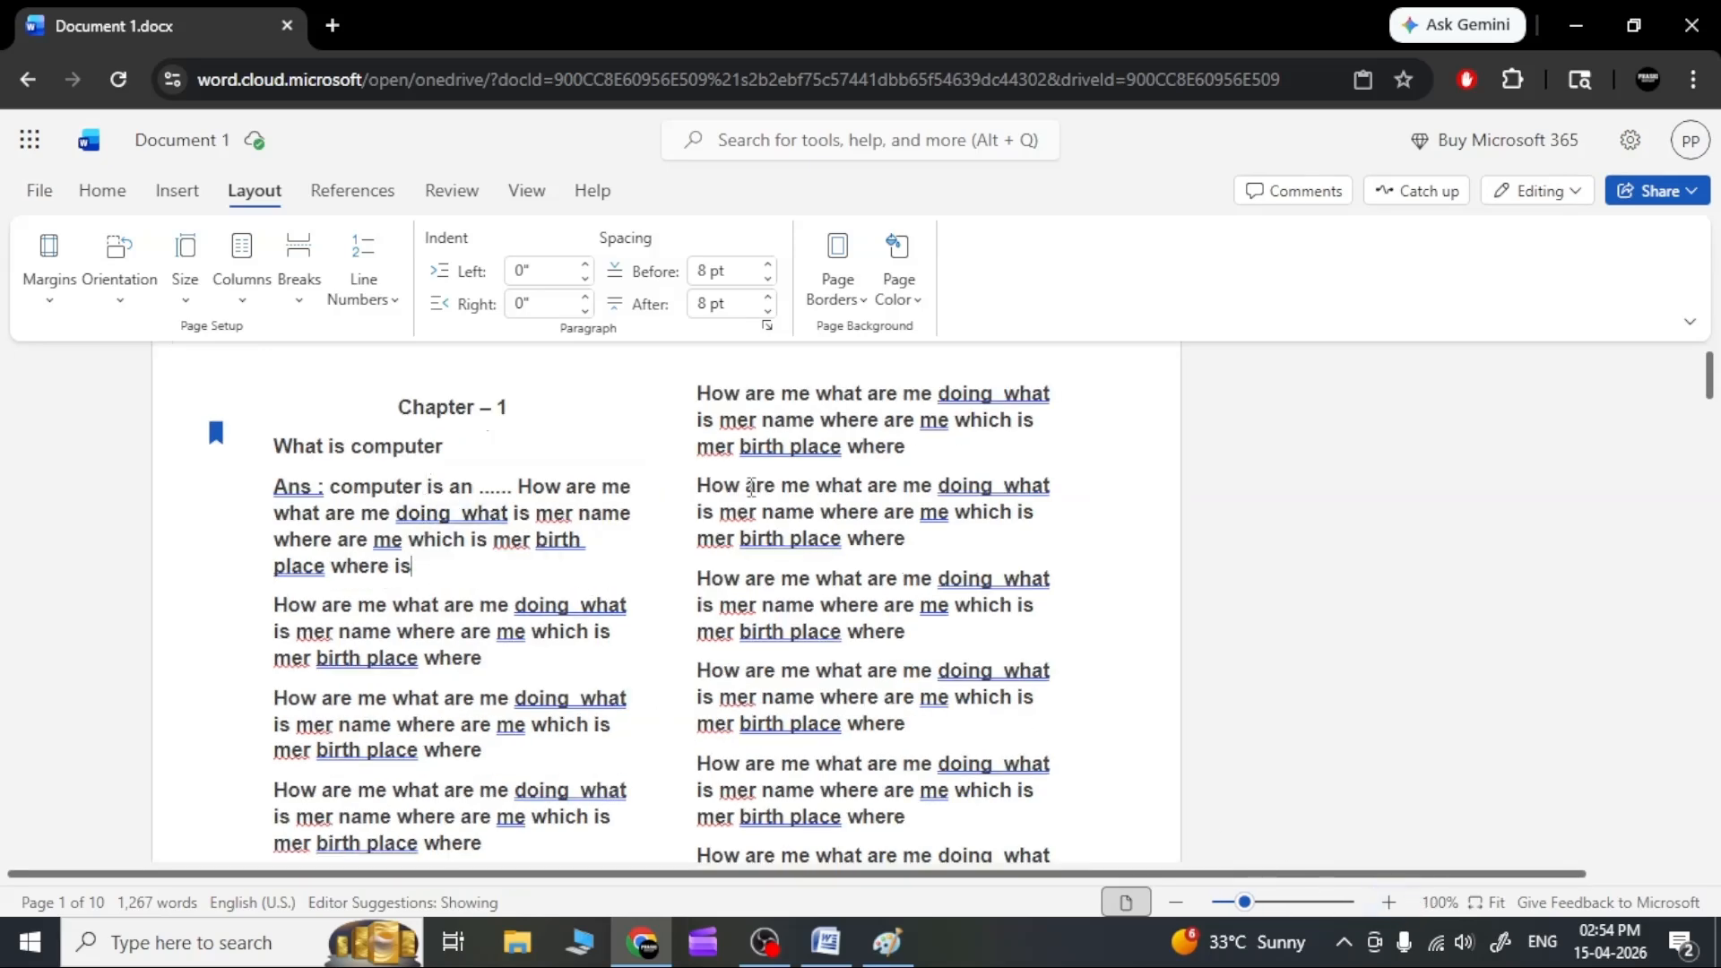
pyautogui.click(419, 566)
pyautogui.write('apple where is b')
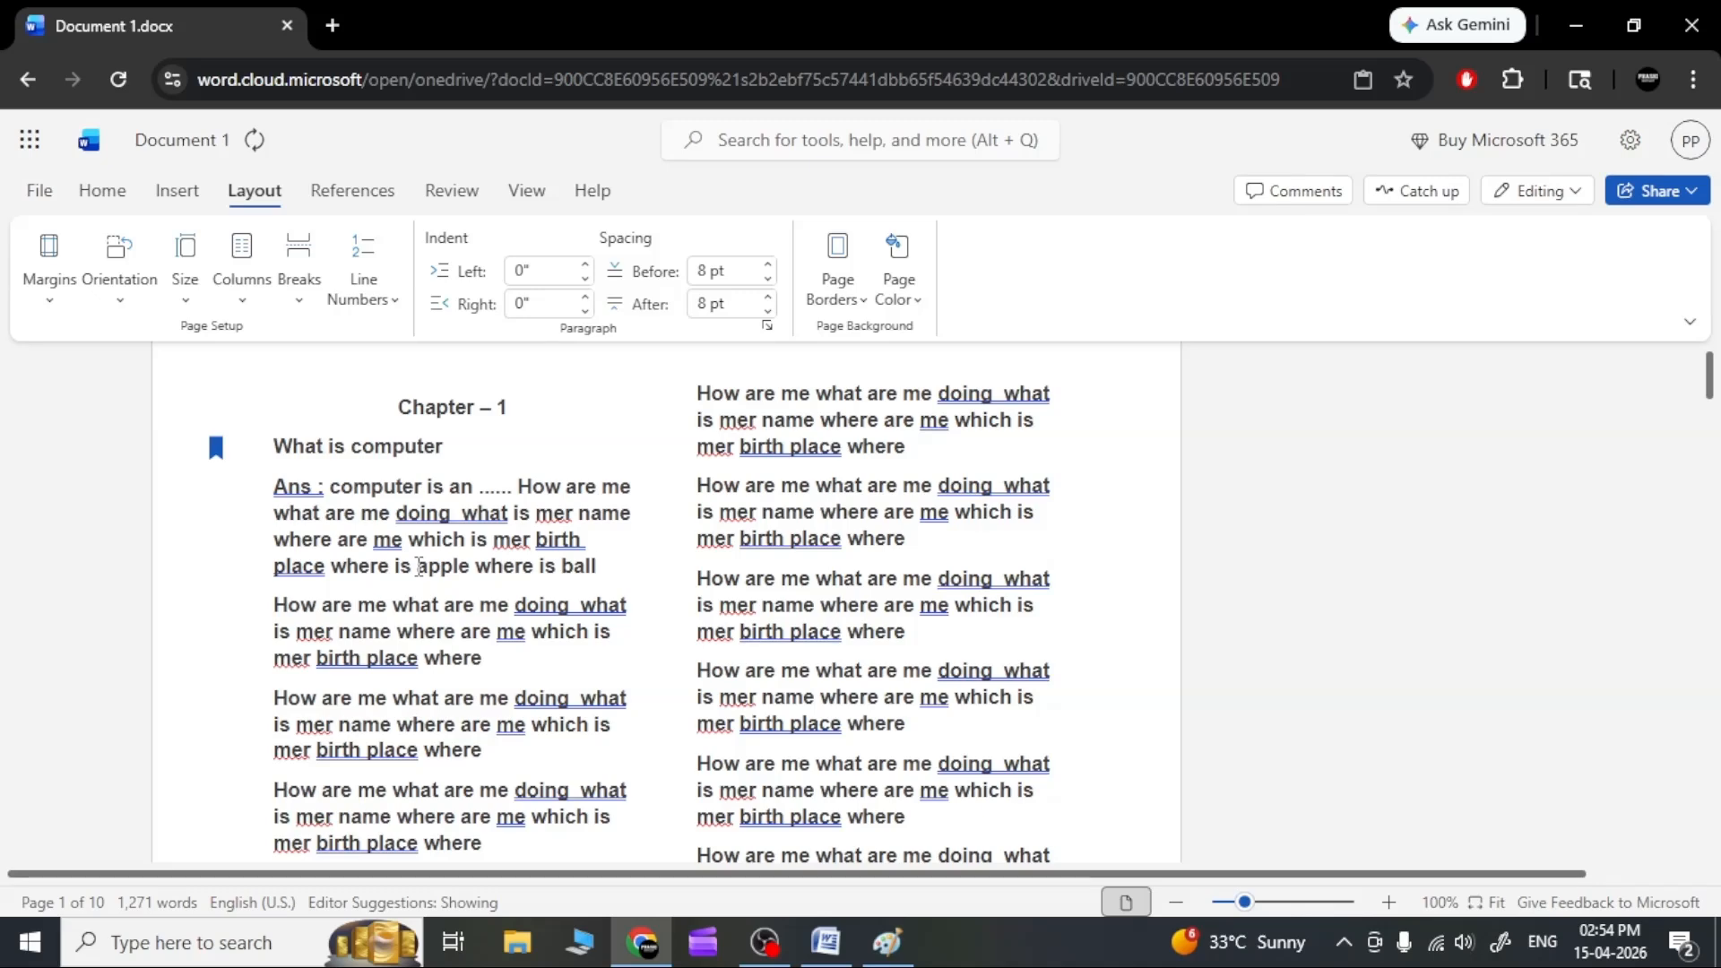
# Try adding the word "where" after "ball" at the end of the computer answer paragraph.
pyautogui.write('all')
pyautogui.press('Return')
pyautogui.press('BackSpace')
pyautogui.write('whe')
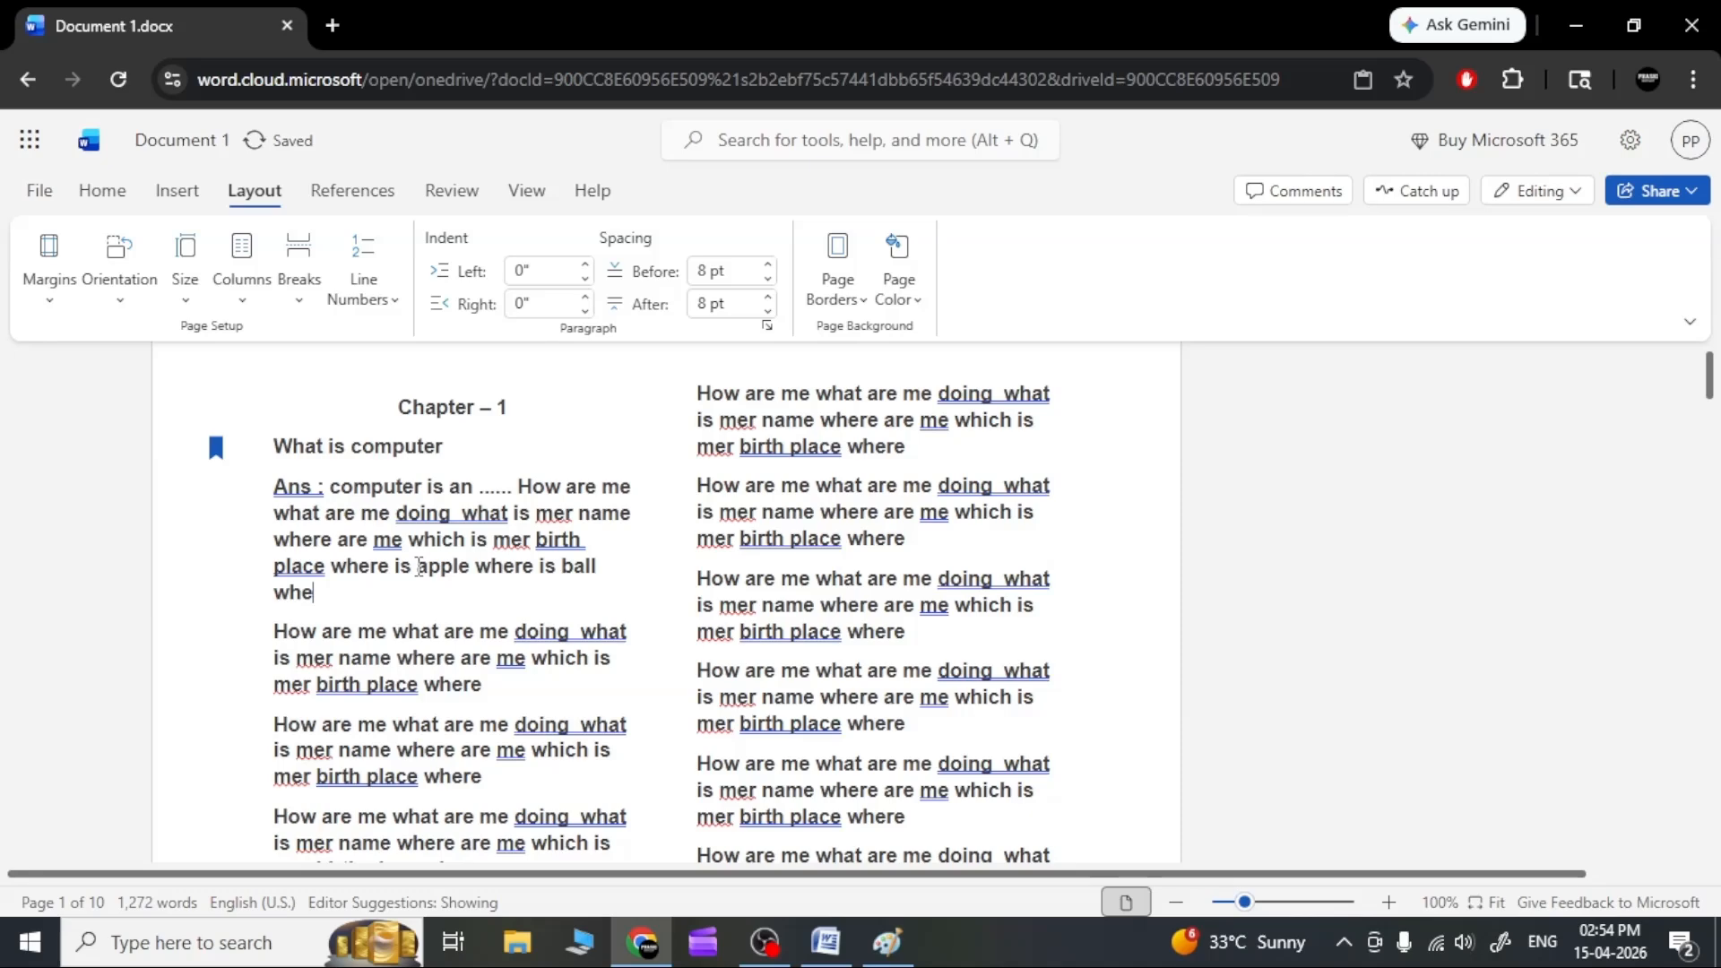
pyautogui.press('BackSpace')
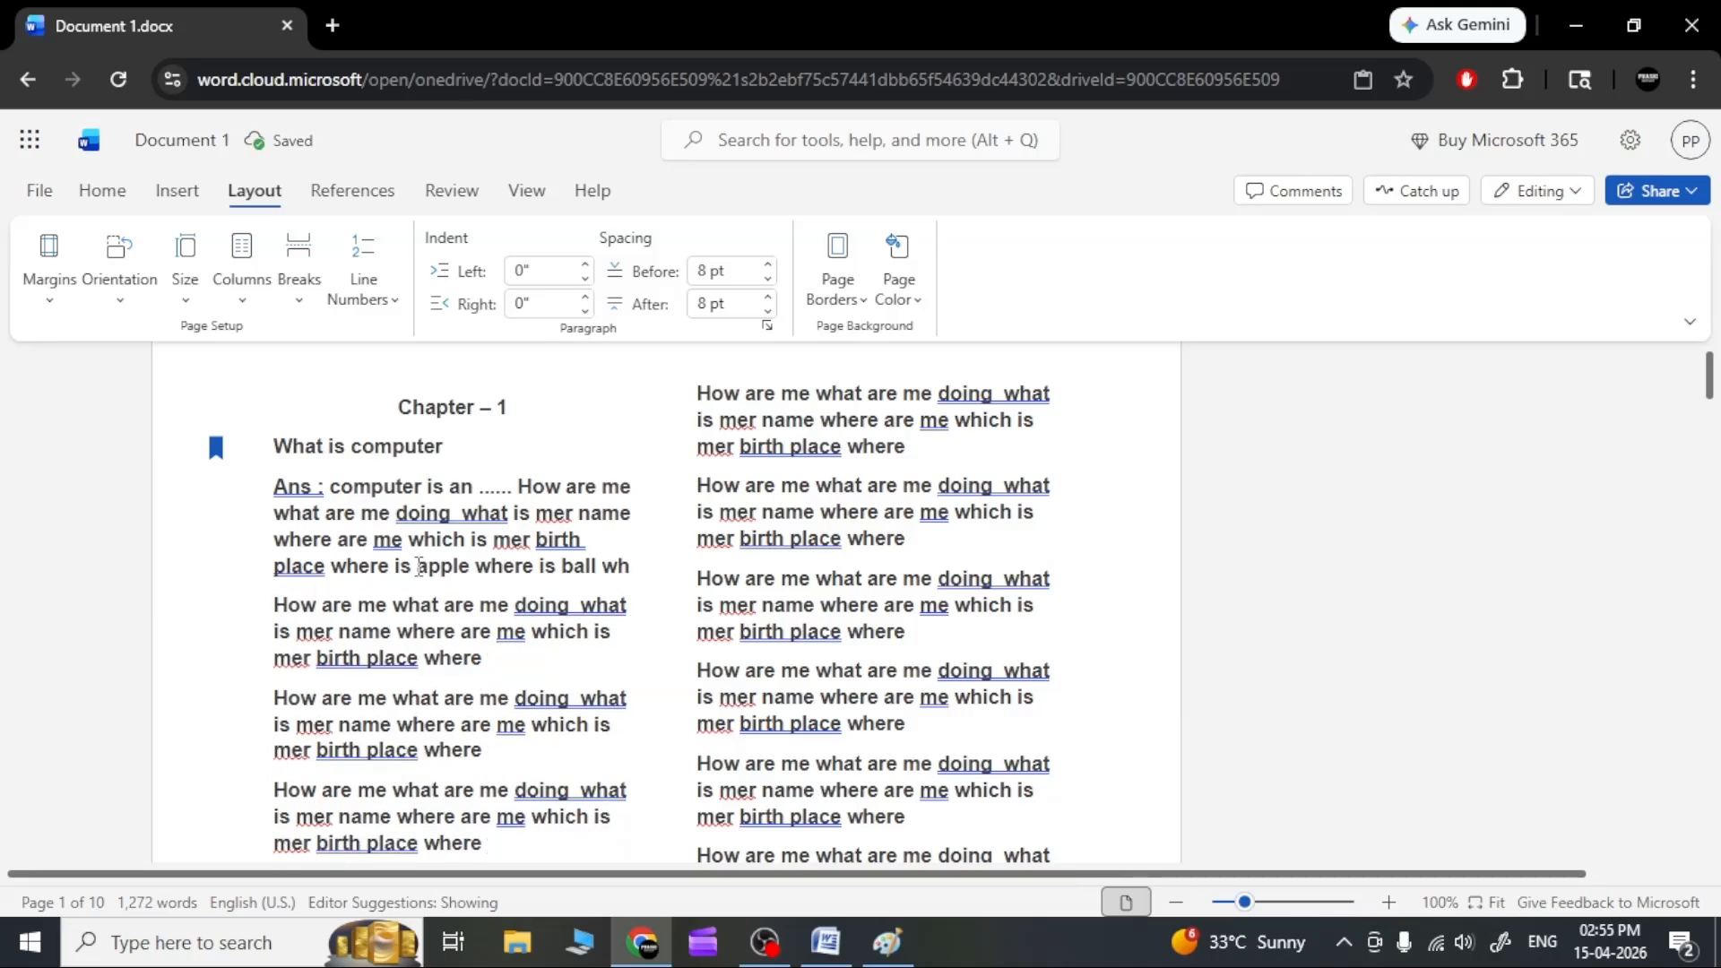
pyautogui.write('er')
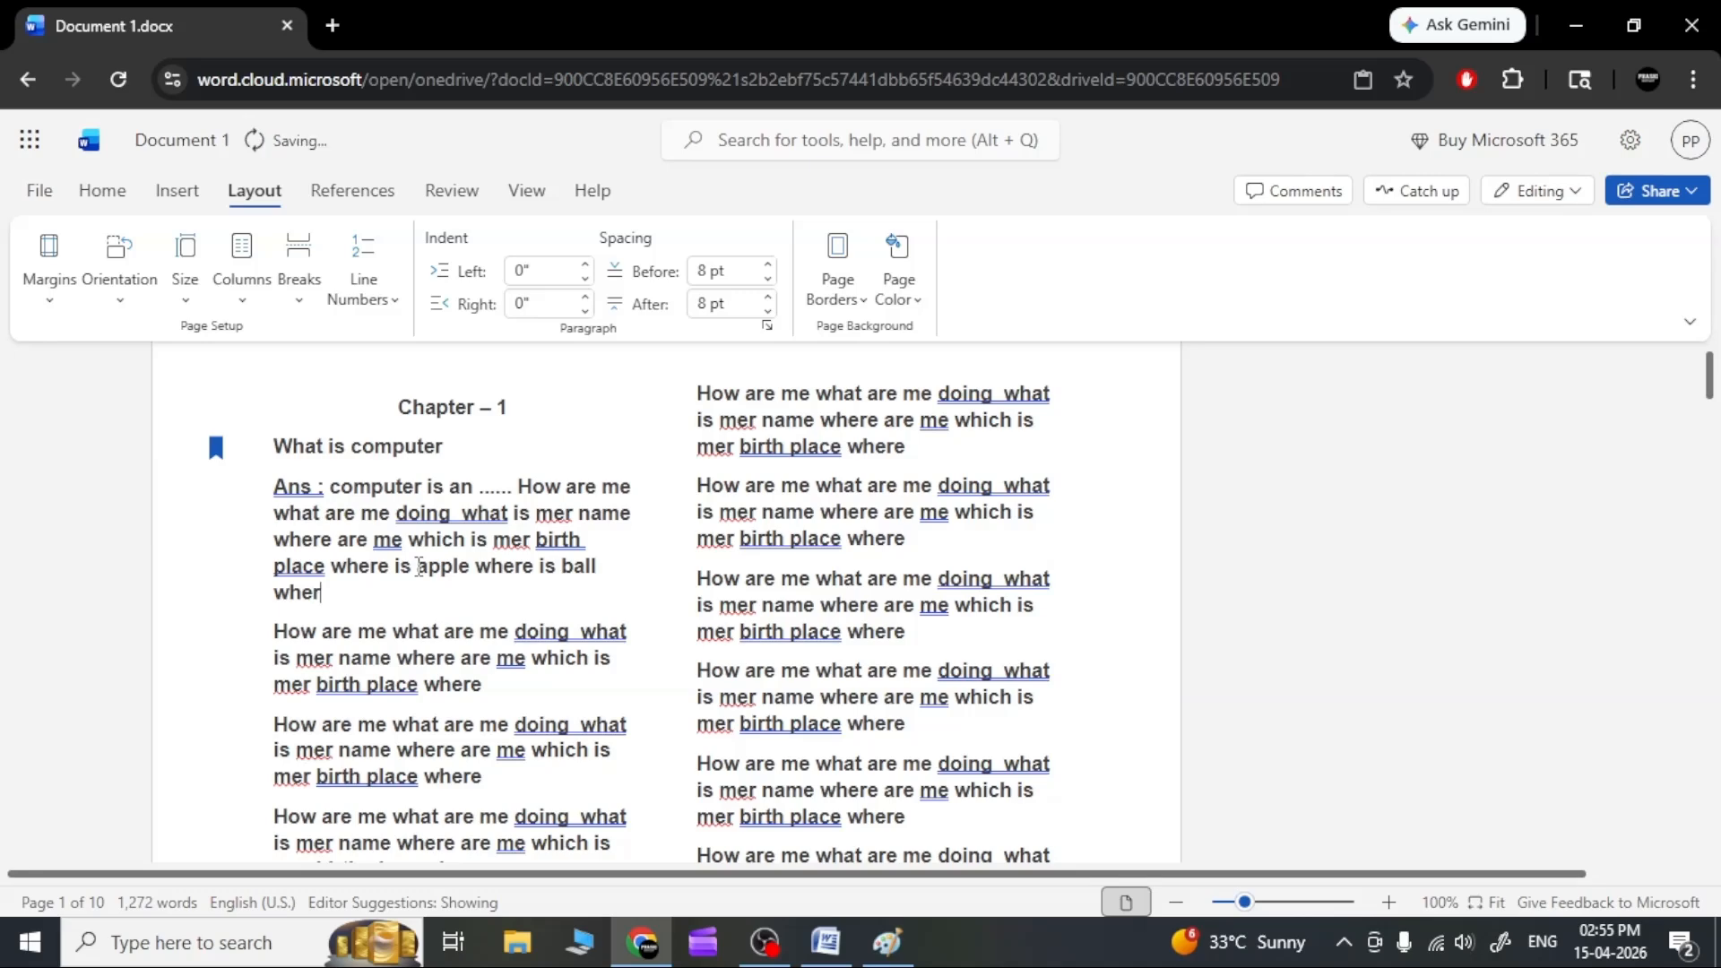
pyautogui.write('e')
pyautogui.press('BackSpace')
pyautogui.press('BackSpace')
pyautogui.press('BackSpace')
pyautogui.press('BackSpace')
pyautogui.press('BackSpace')
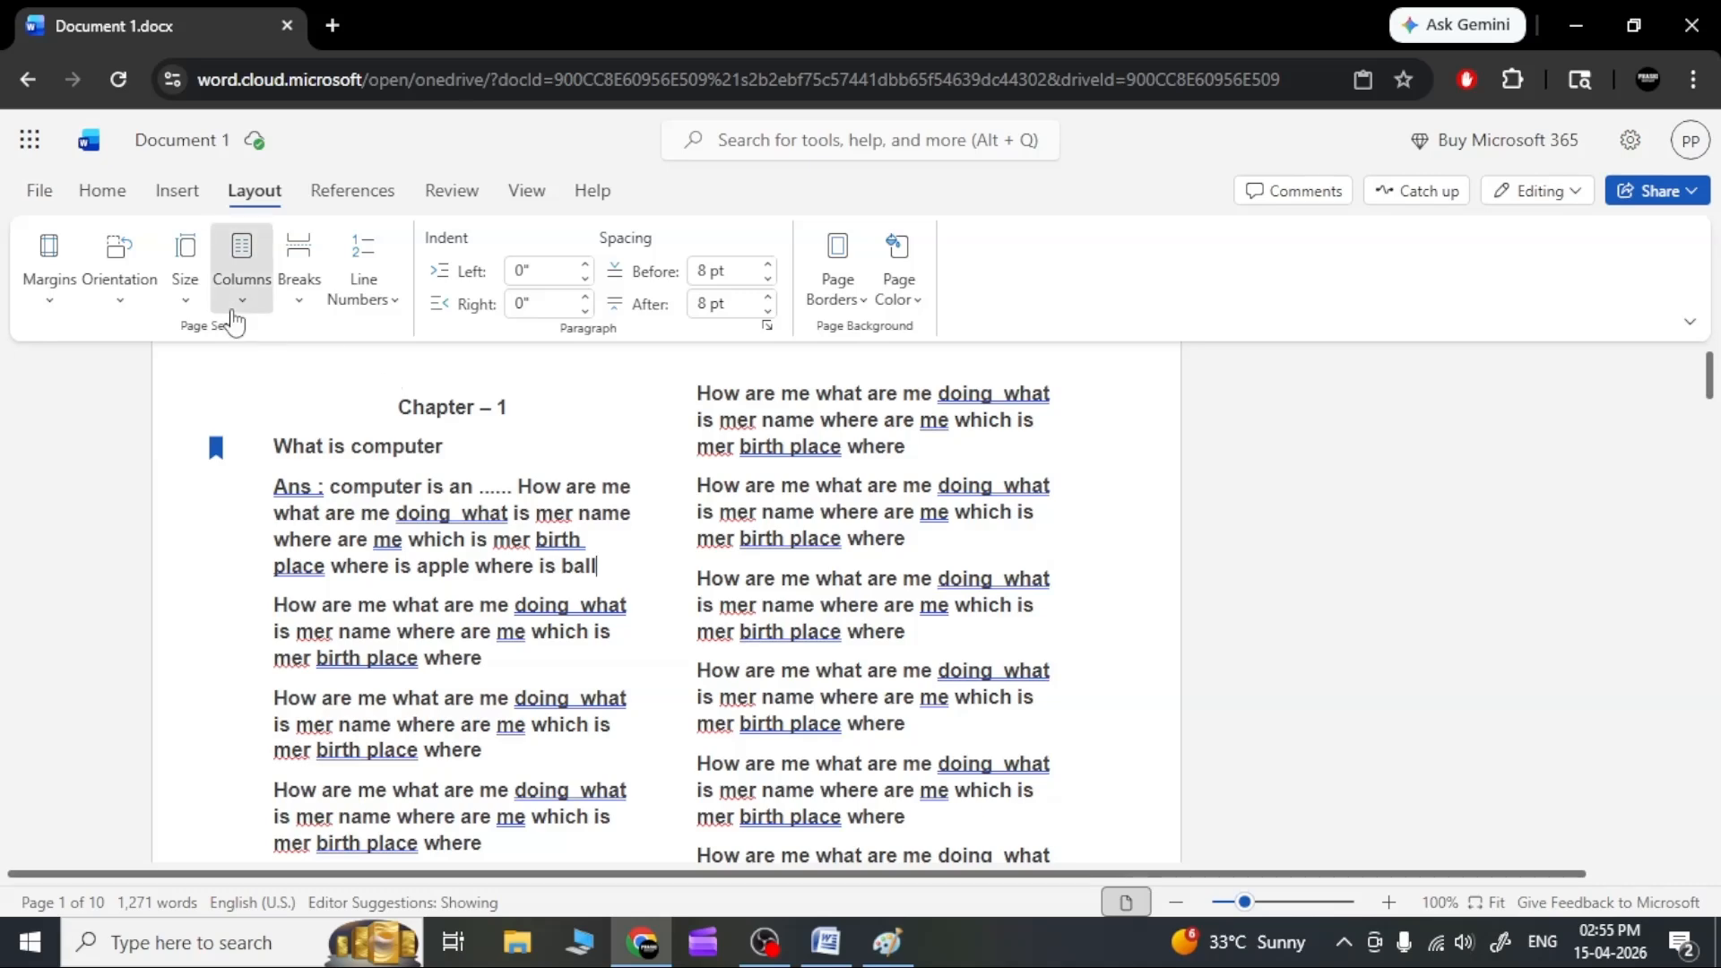
pyautogui.click(238, 303)
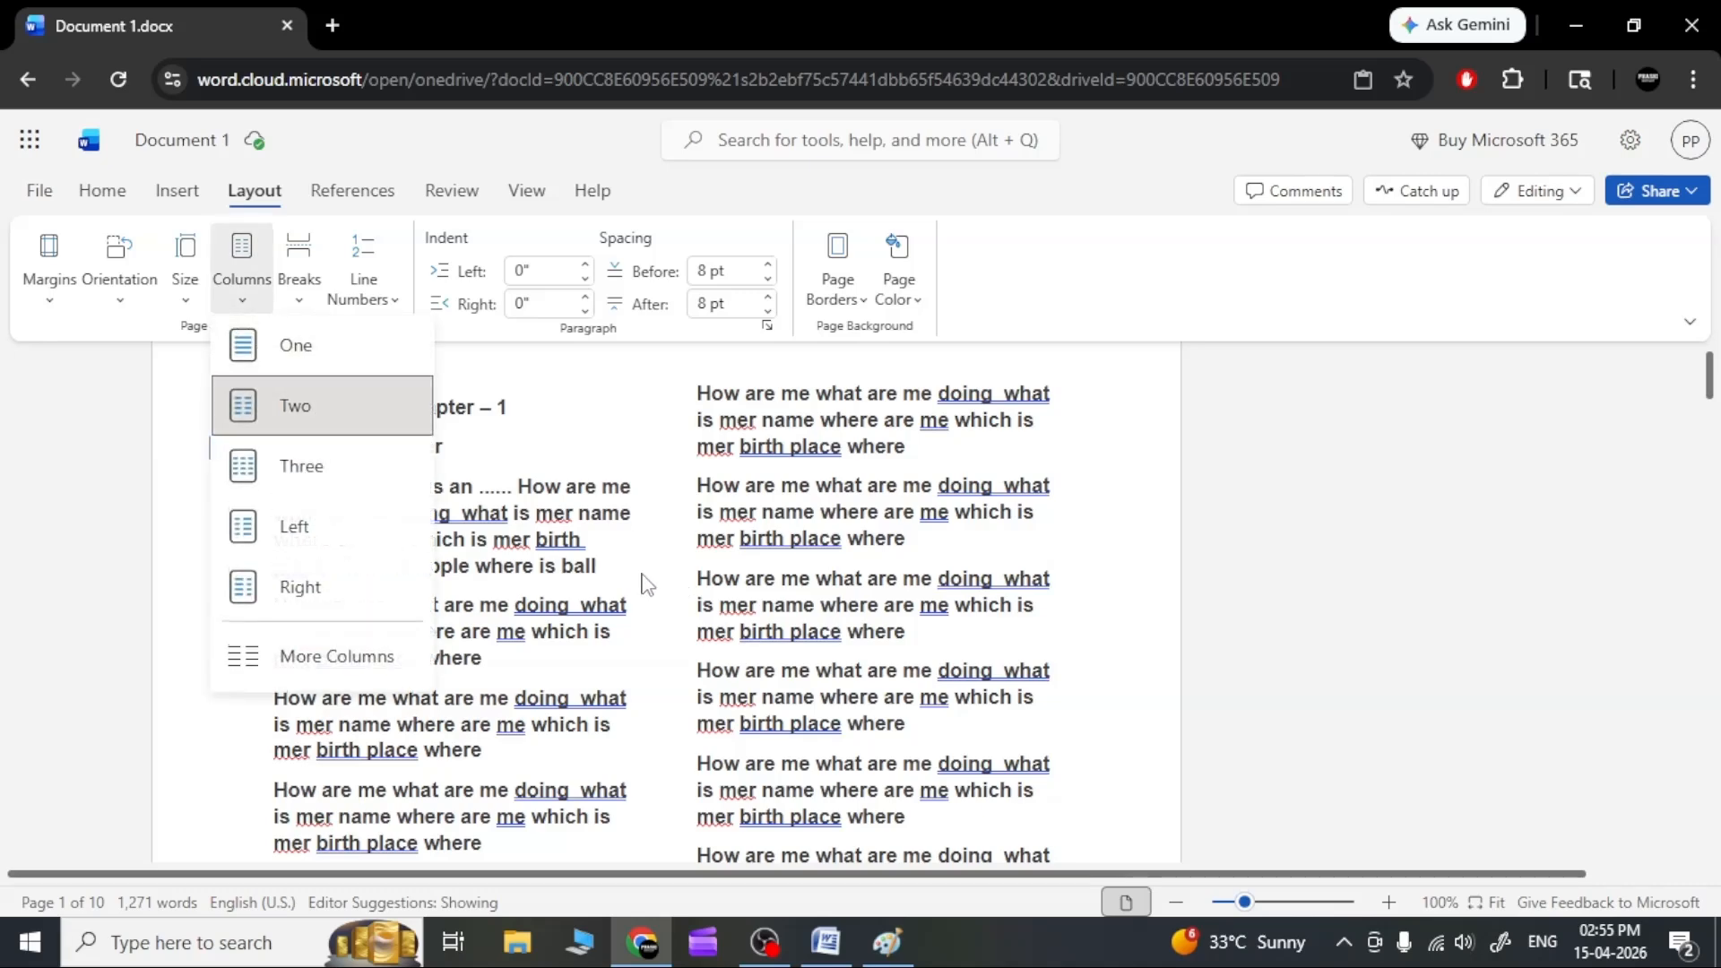
pyautogui.click(610, 560)
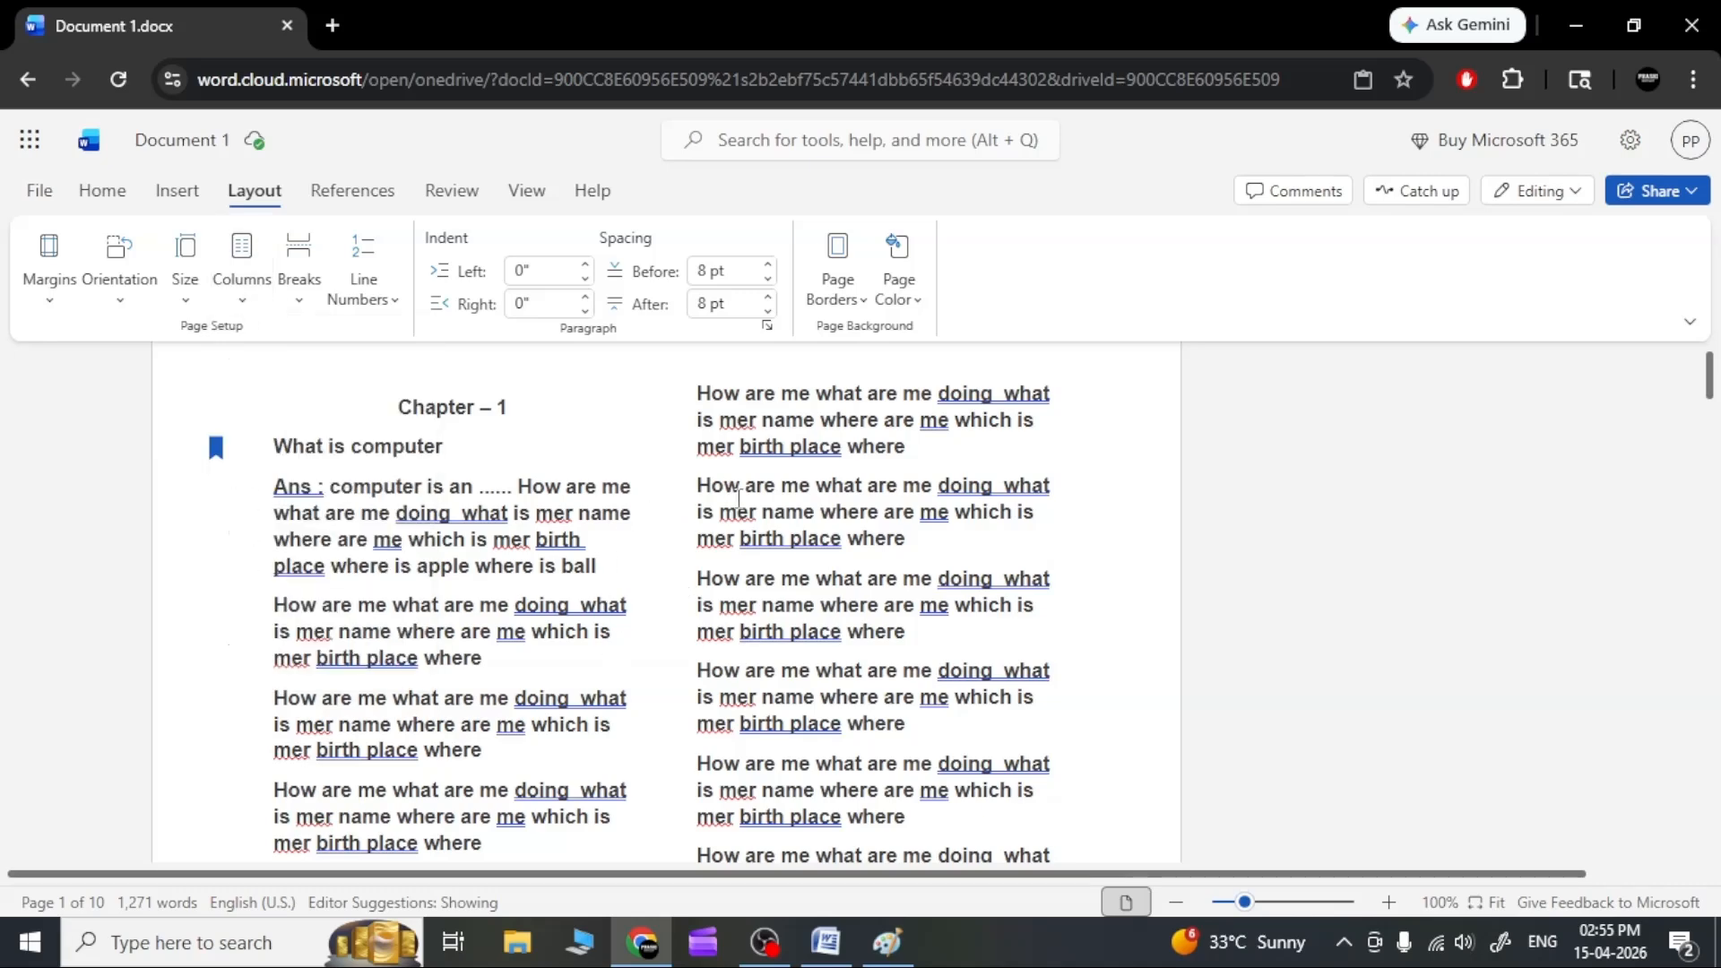
# Append a long run of random filler letters to the last paragraph in page 1's first column until it overflows into the second column.
pyautogui.scroll(-2, 683, 689)
pyautogui.scroll(-3, 683, 689)
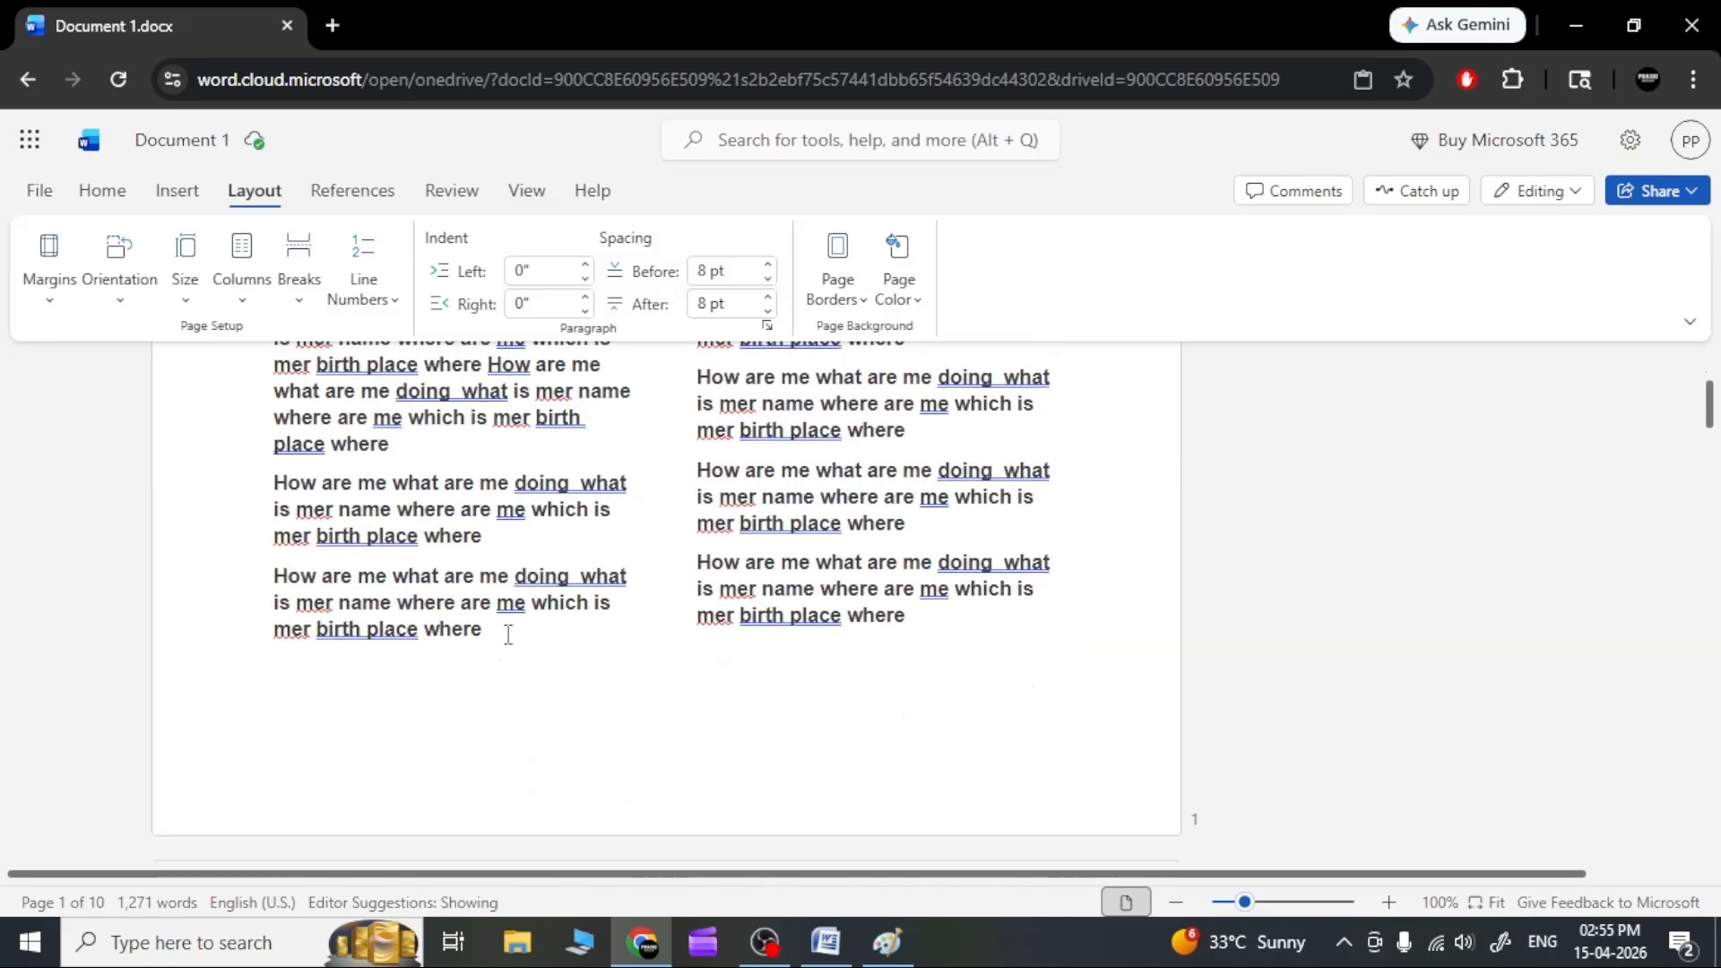
pyautogui.write('kdkasjdksajdkasjkdja')
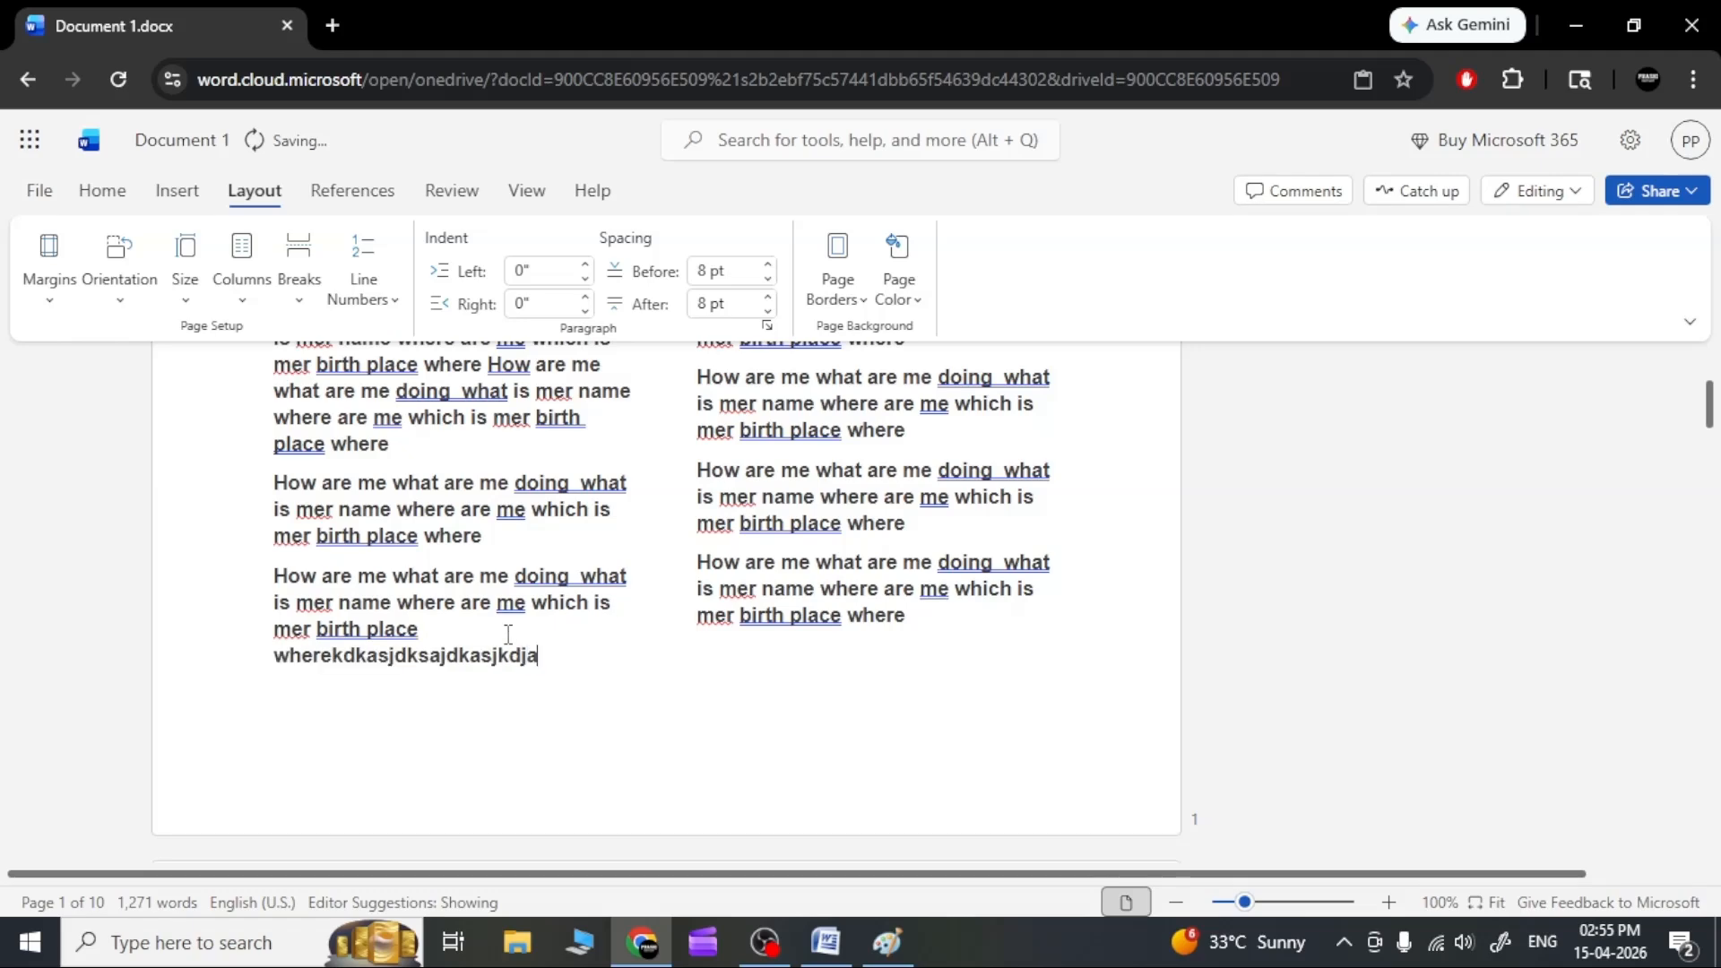
pyautogui.write('skdjksajdksajdkajskldjkasldjklsajdkasjdkljsakld')
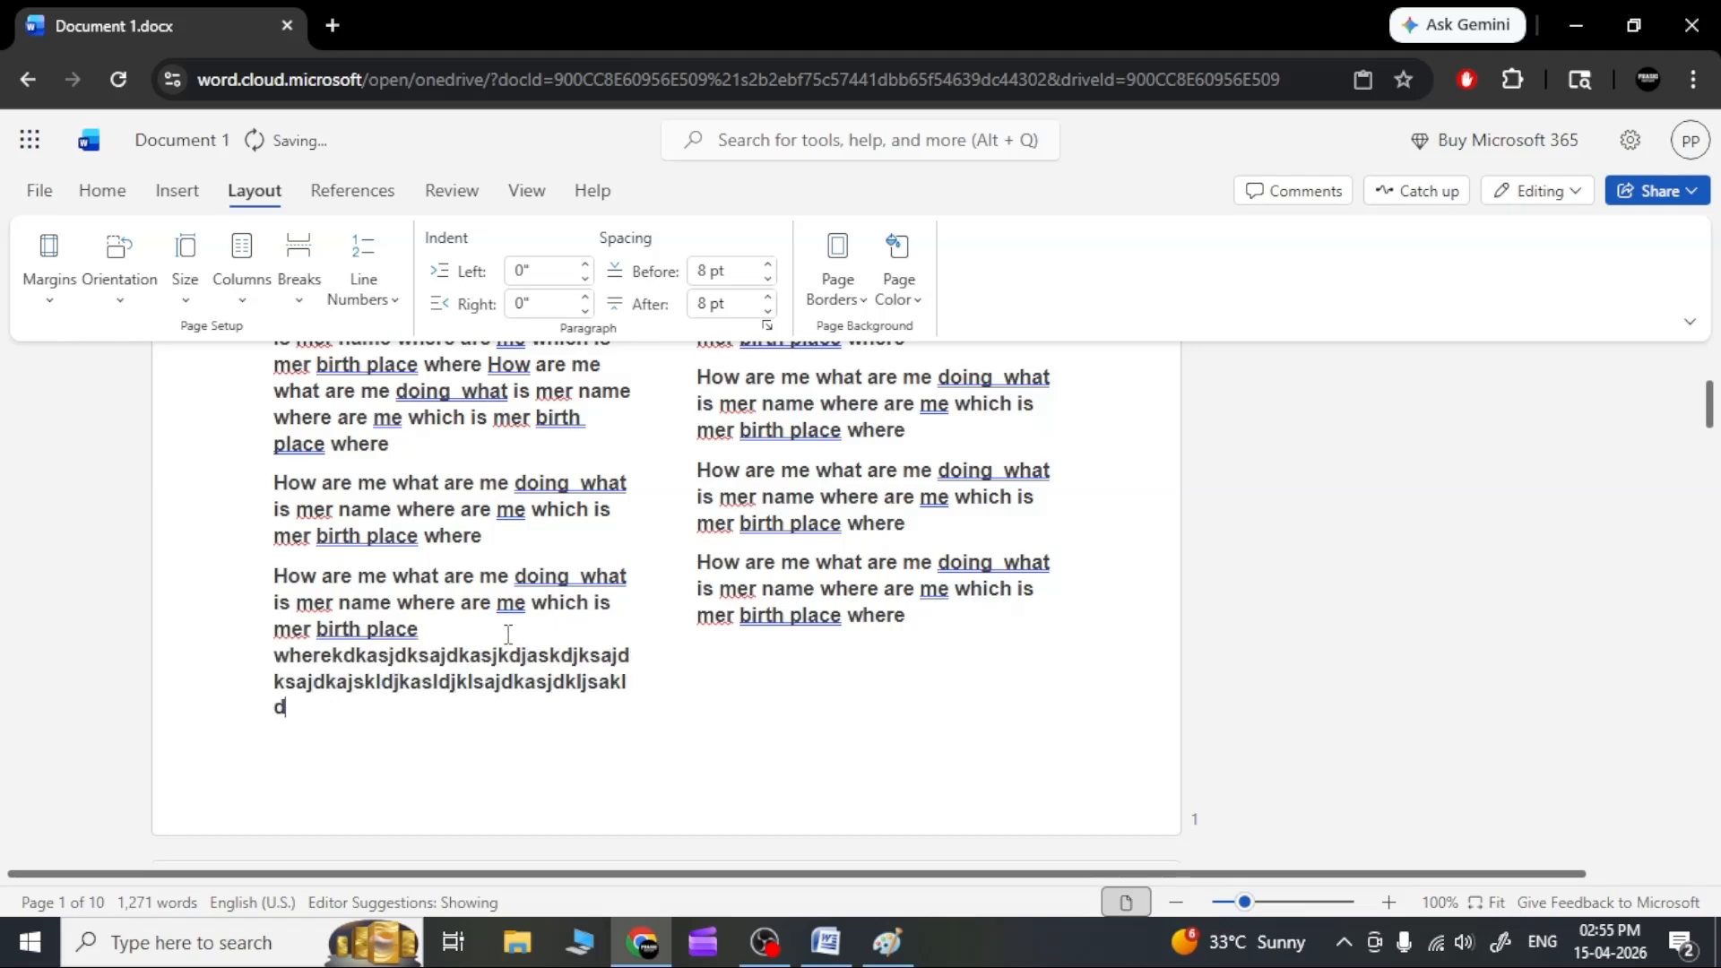
pyautogui.write('jsakljdksajdksajdklasjdklajskldjaskldjklasjdkasjdkla')
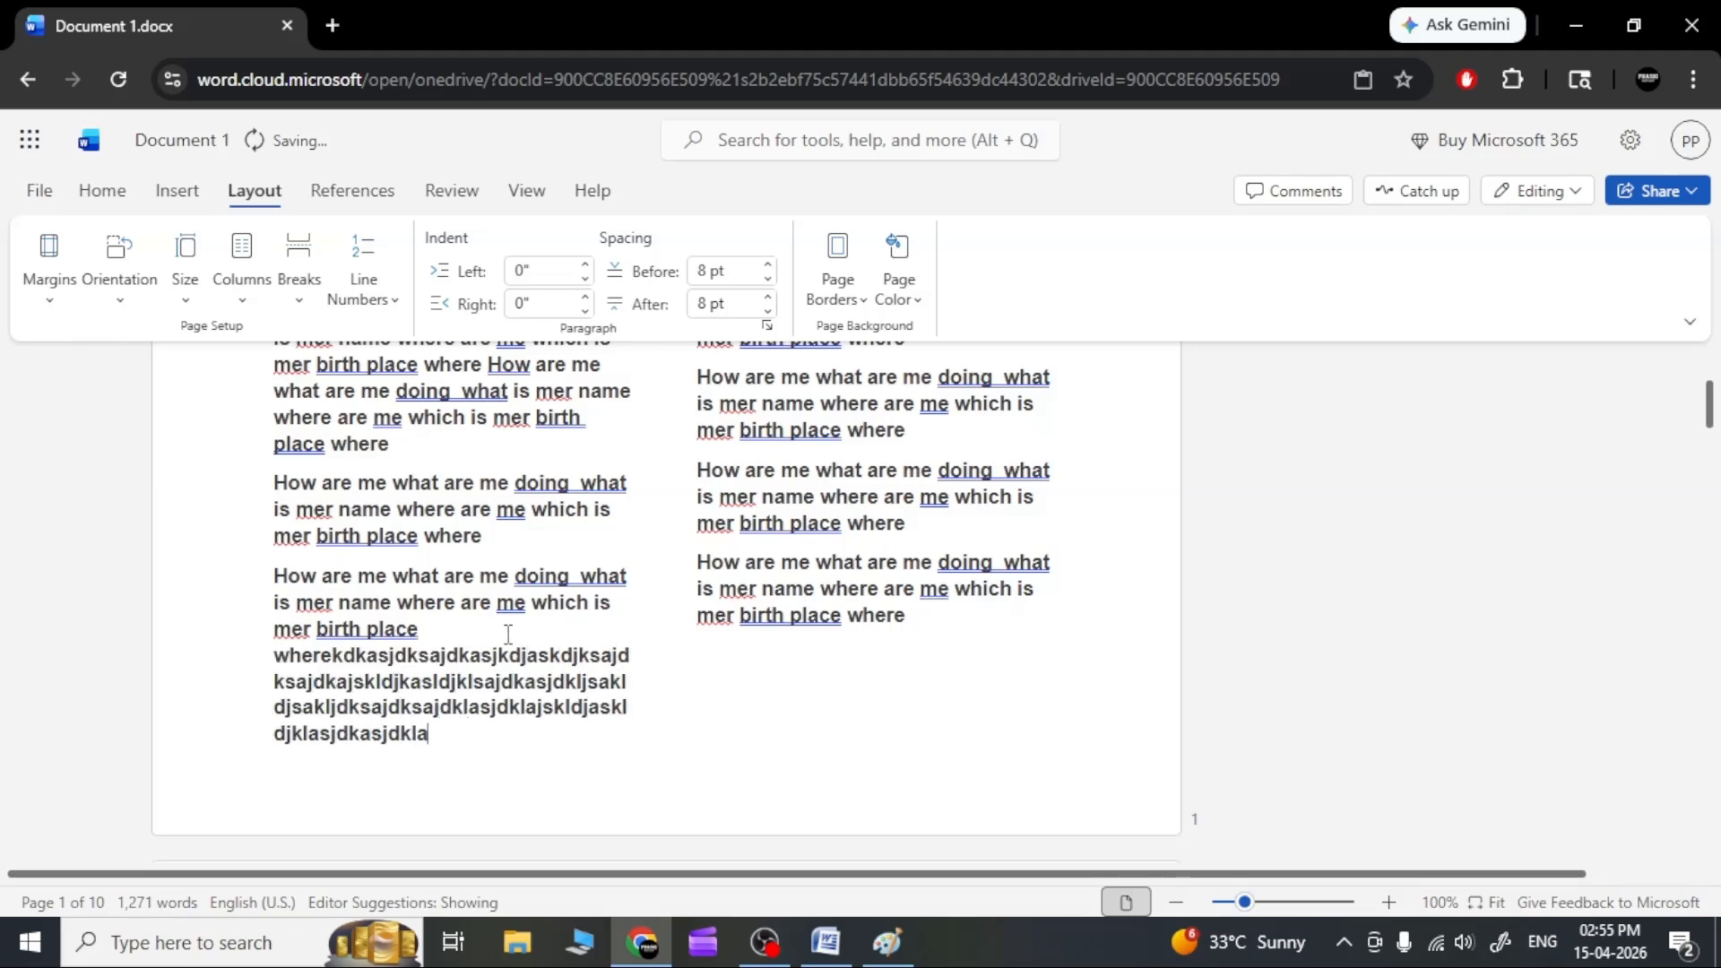
pyautogui.write('sjdklsajkldjsakldjklsajdklsajdklsajdkljsakdjsakdjaskjdksjd')
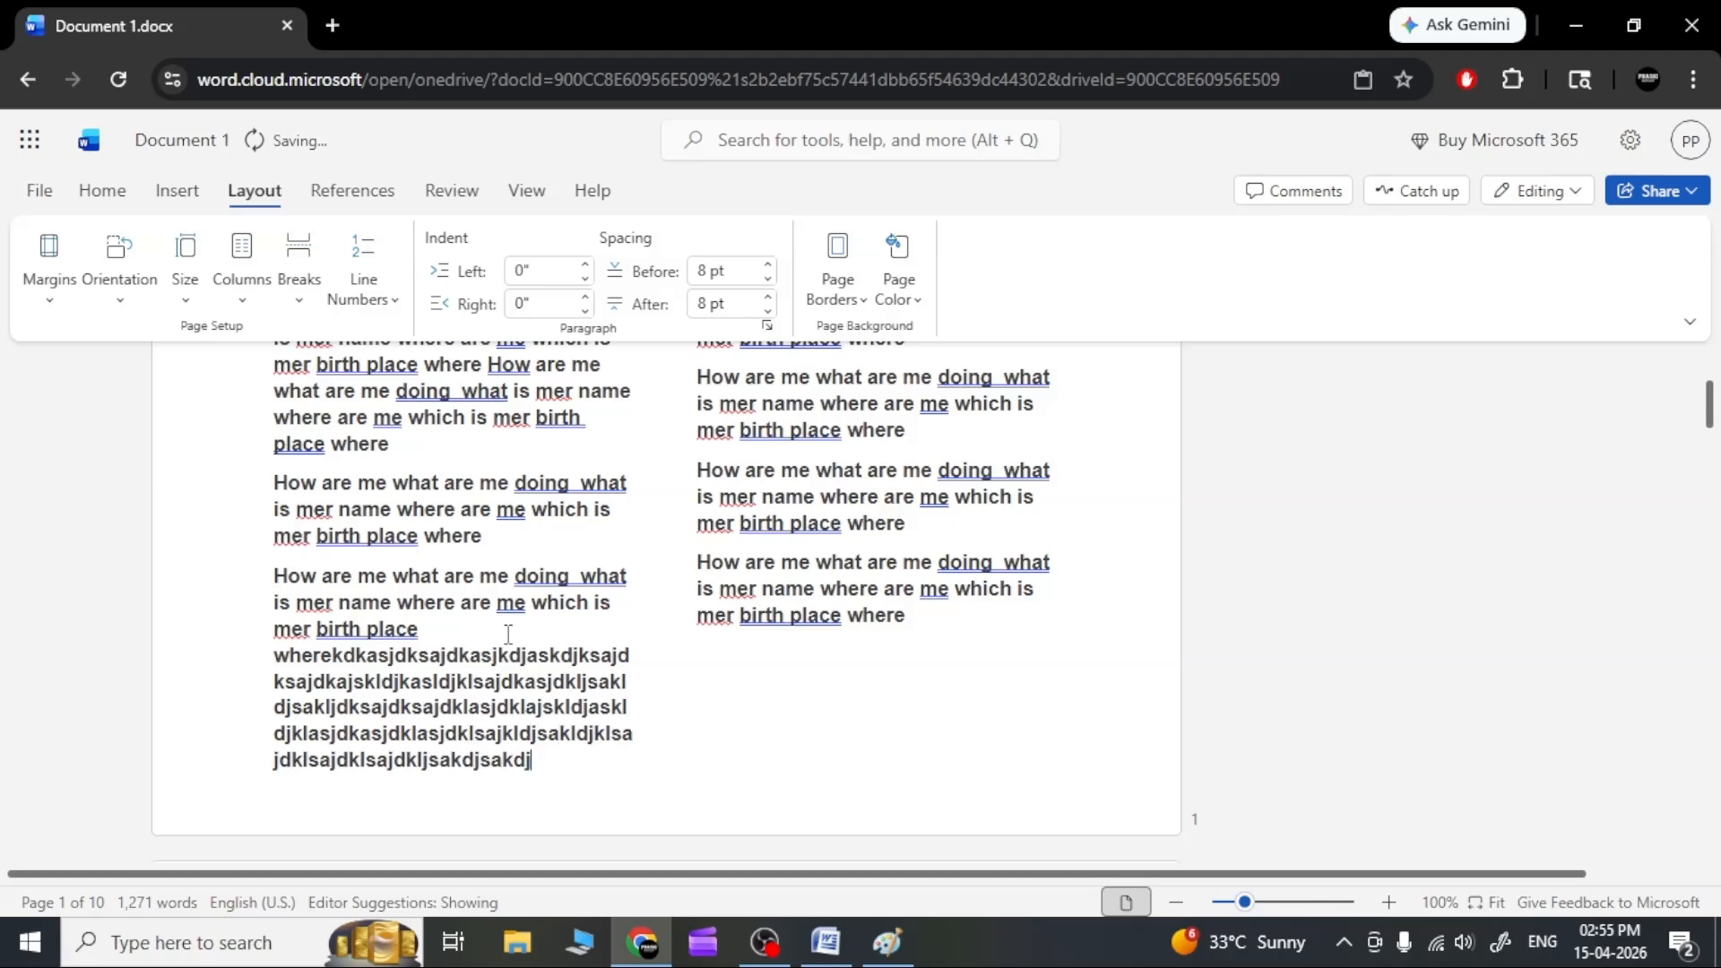
pyautogui.write('kasjdkasjdksajkdjsakdjaksdjksa')
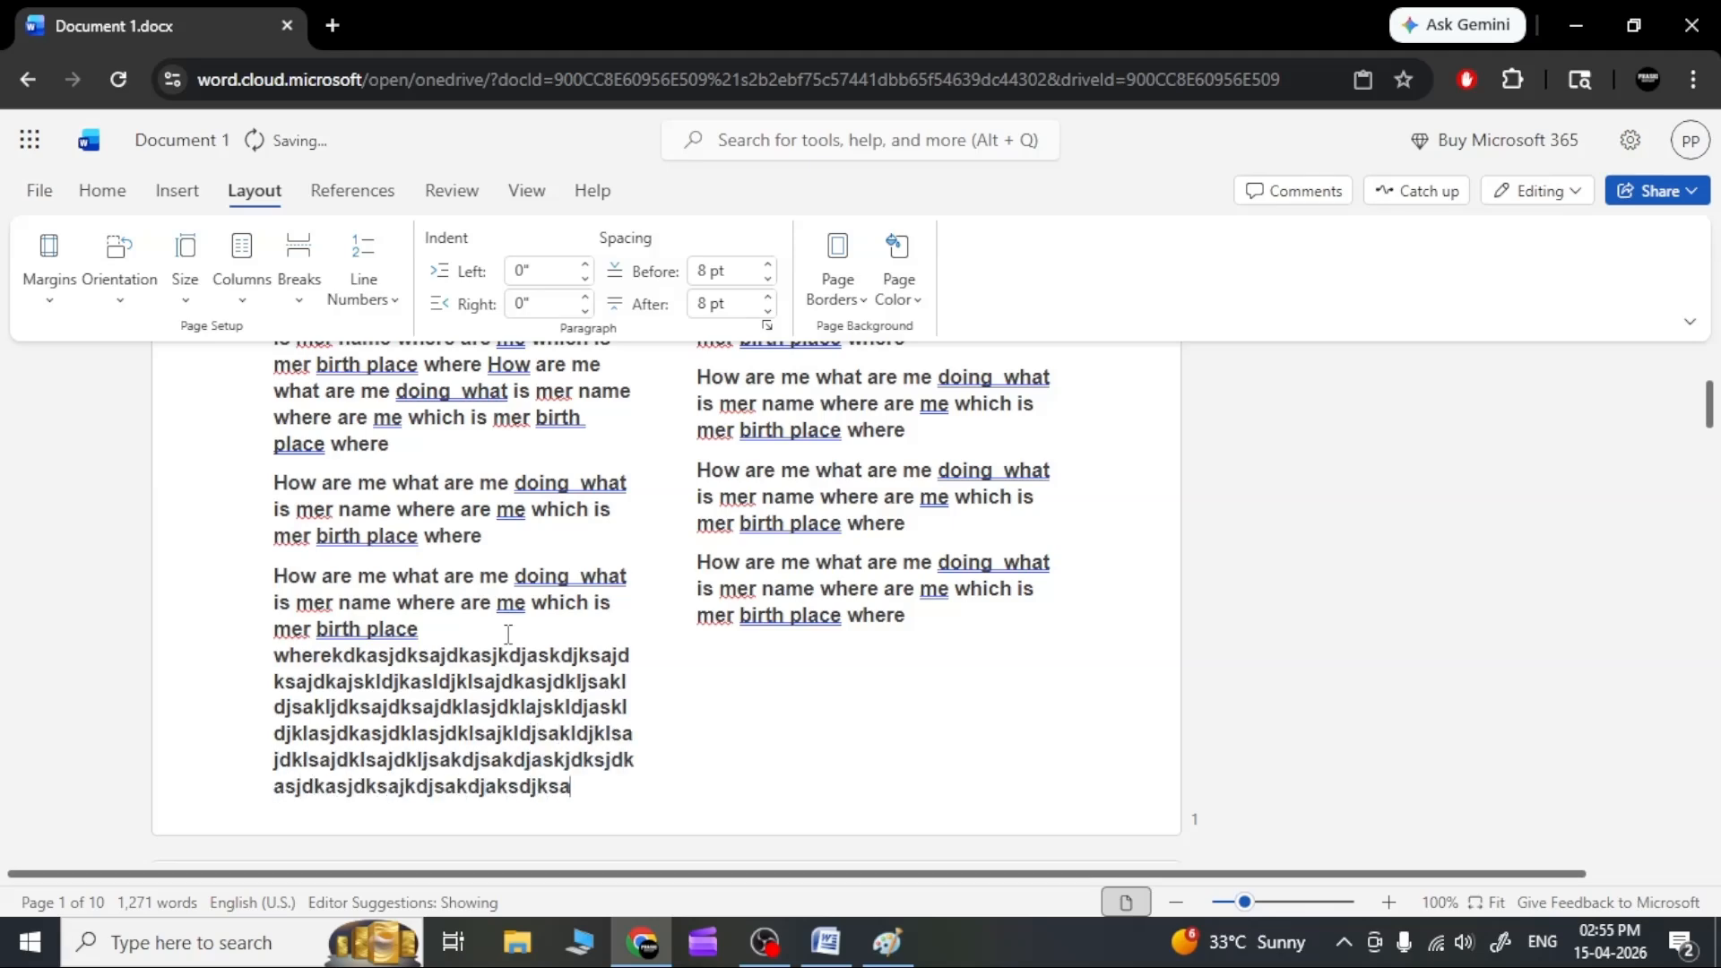
pyautogui.write('jdksdjksajdksajdksajdksajdksajdksajdk')
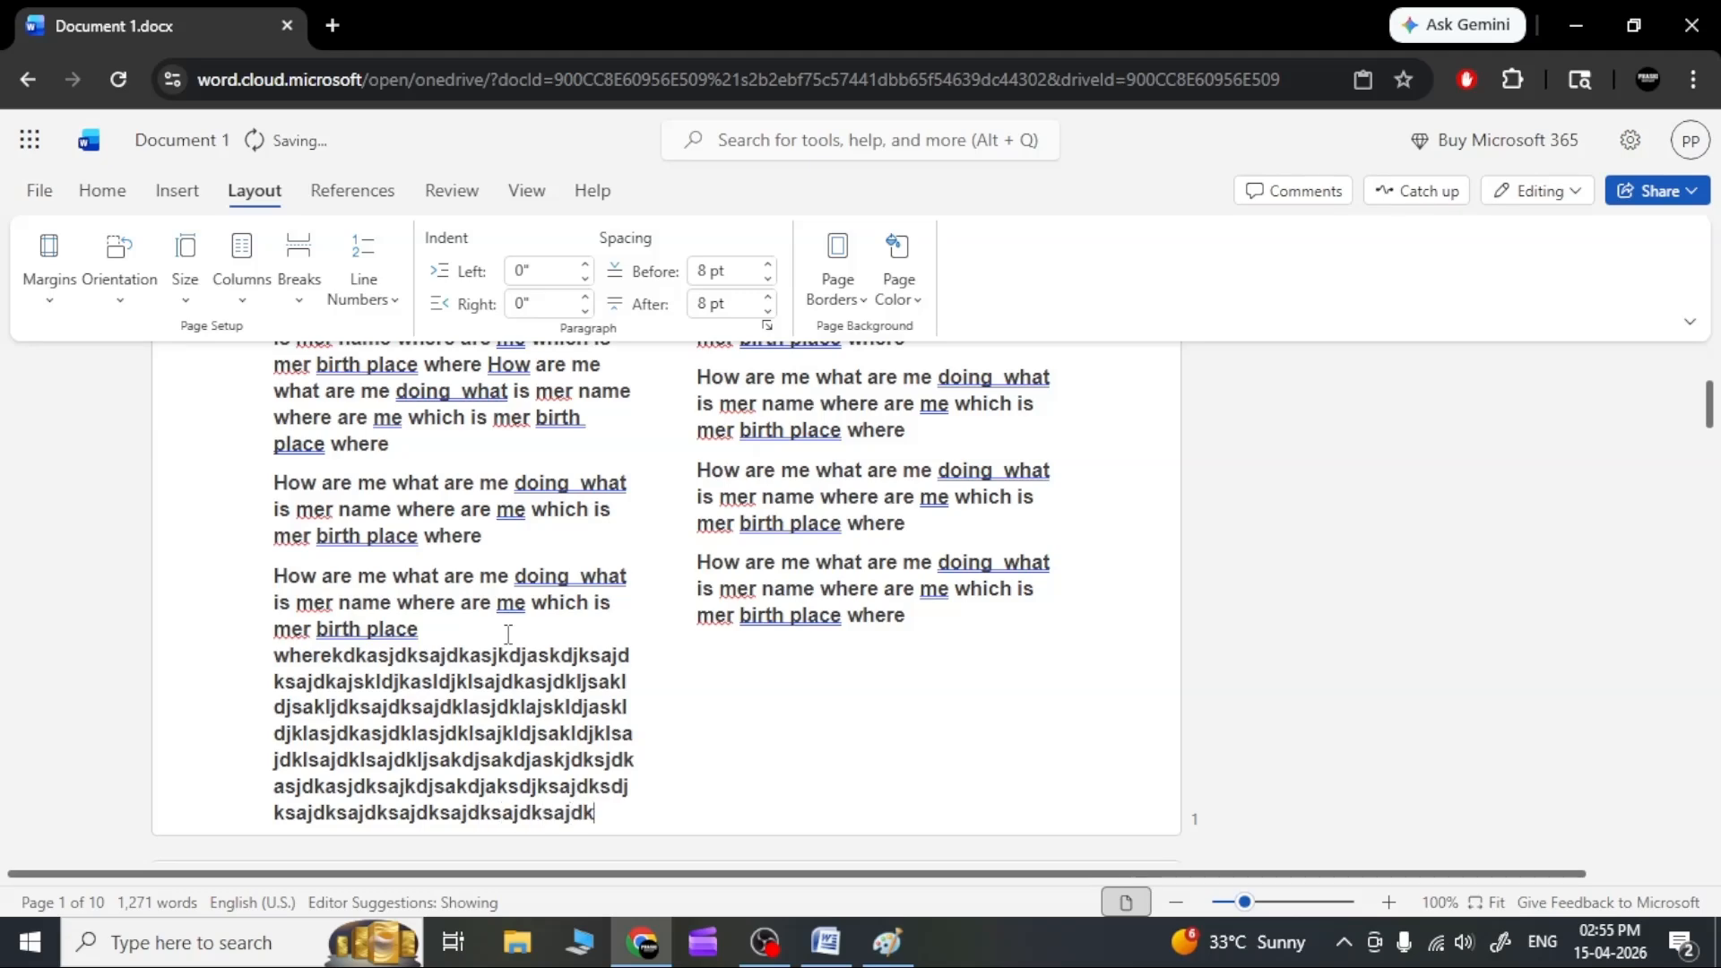
pyautogui.write('sajkdjsakdjaskdjksadjksaldjkslajdklasjdklasjd')
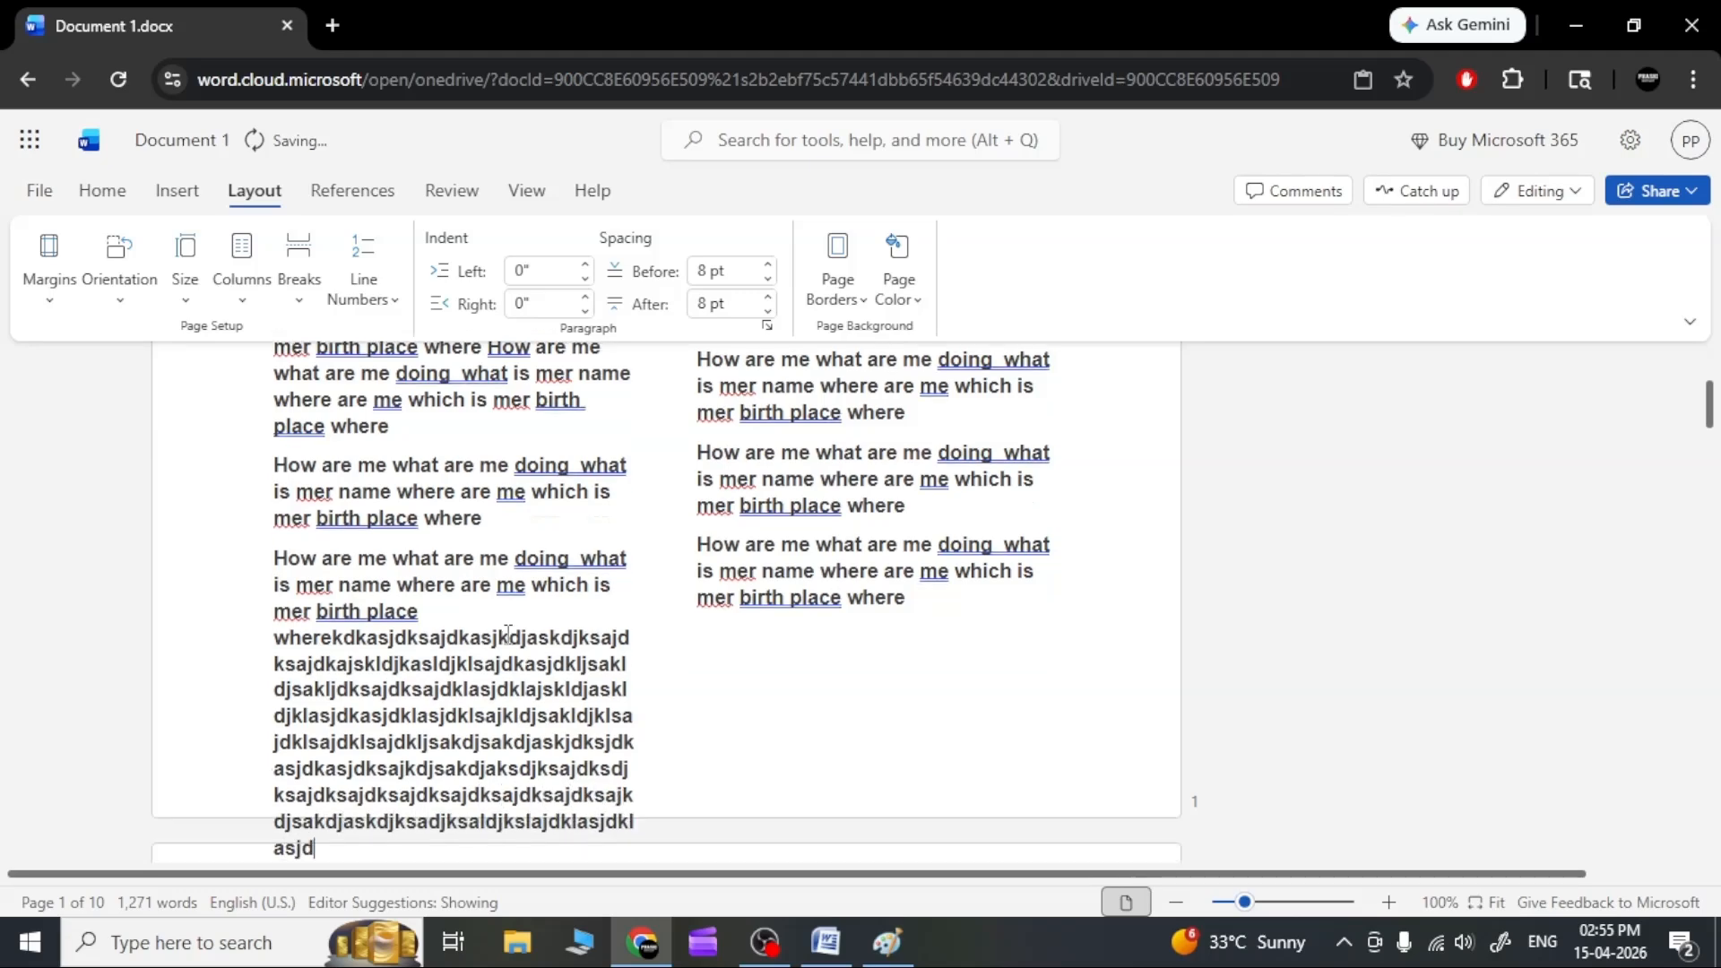
pyautogui.write('klasjdklasjdkasljdkasdjkasdjkas')
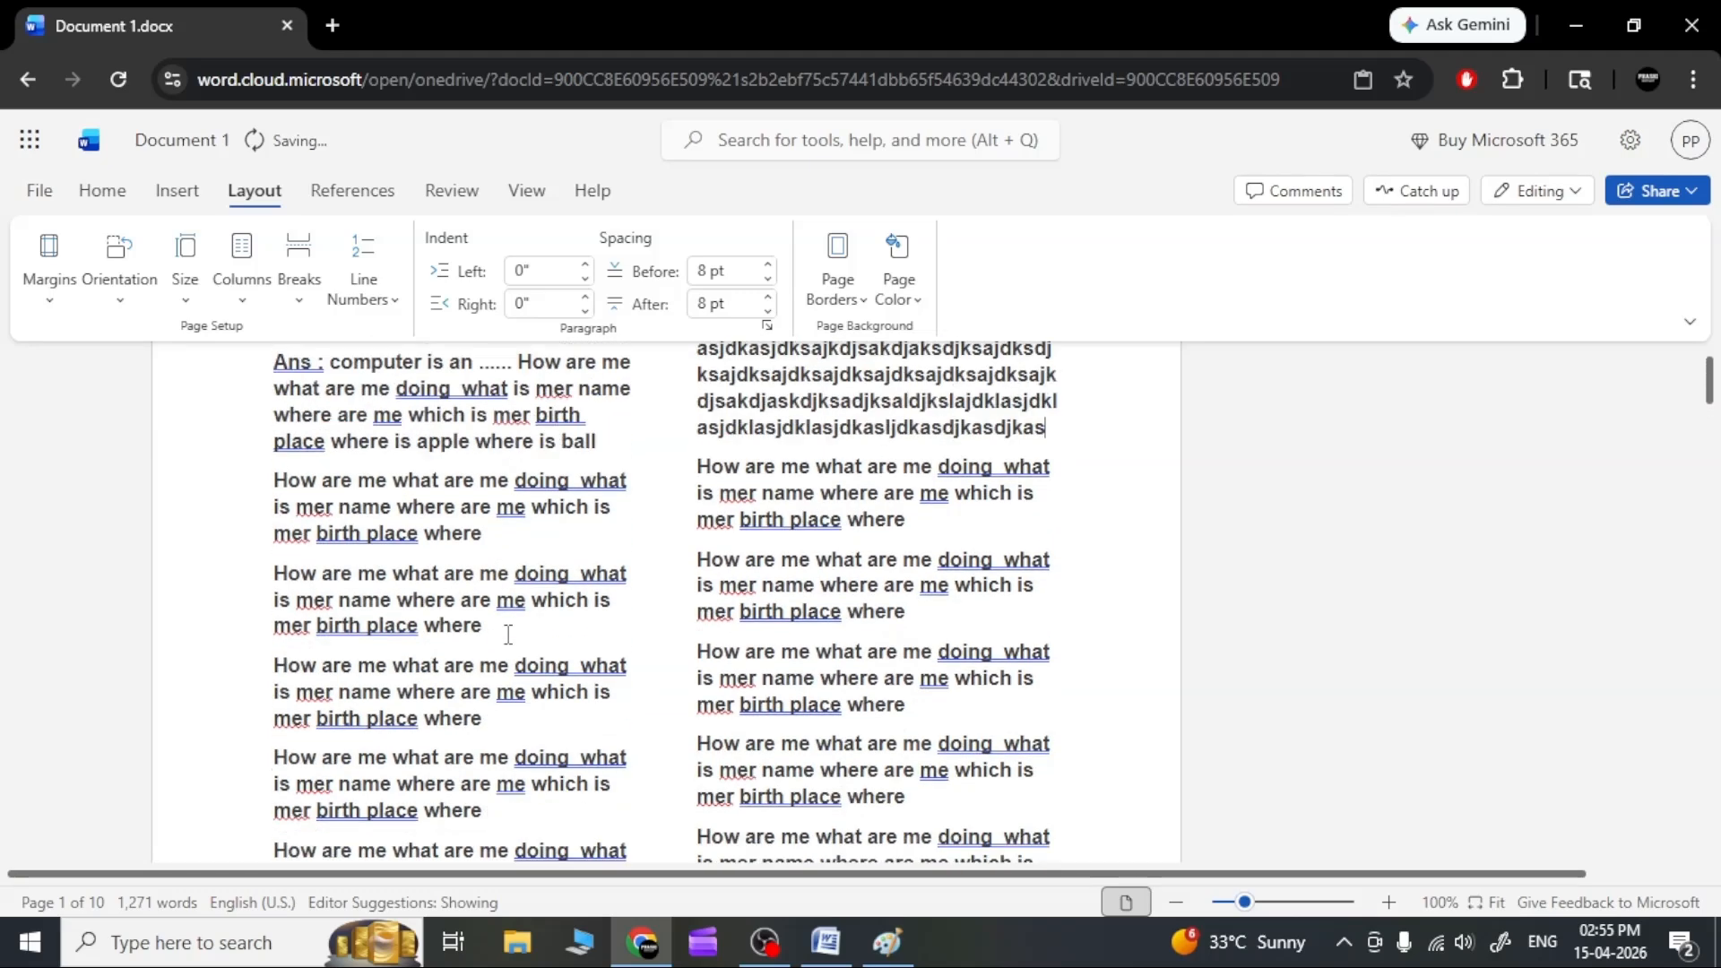
# Examine how the text flows from the first column to the second on page 1 and on the following pages.
pyautogui.scroll(-5, 502, 628)
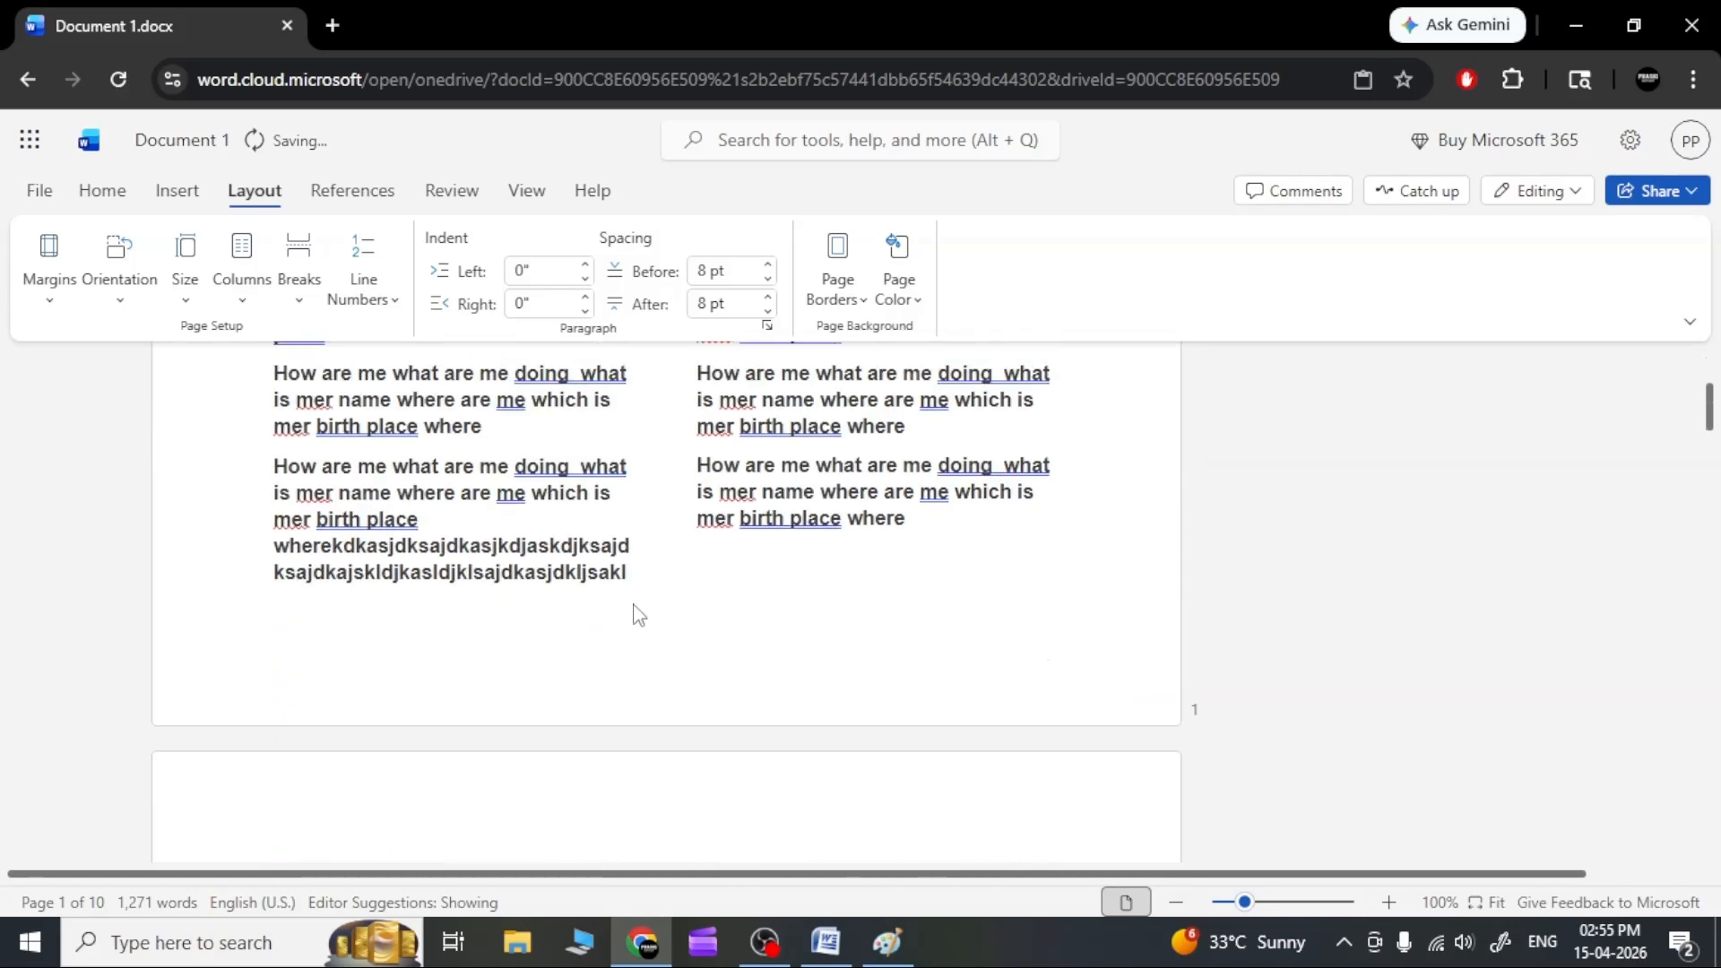
pyautogui.scroll(3, 636, 610)
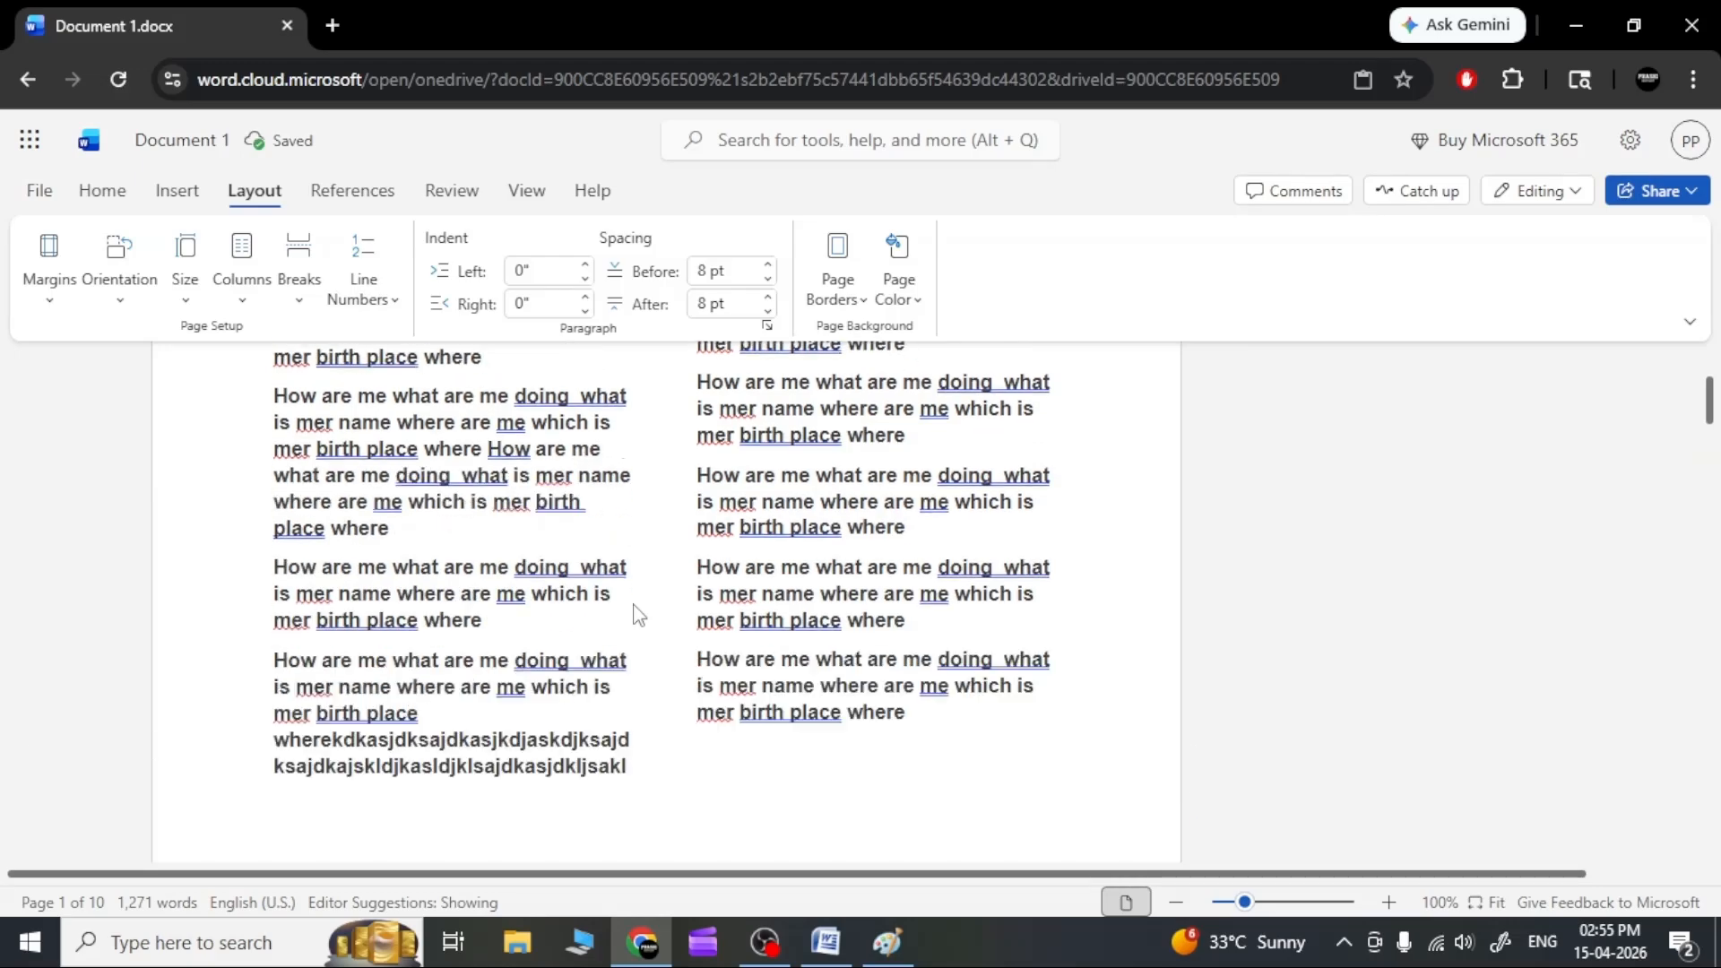
pyautogui.scroll(-3, 661, 677)
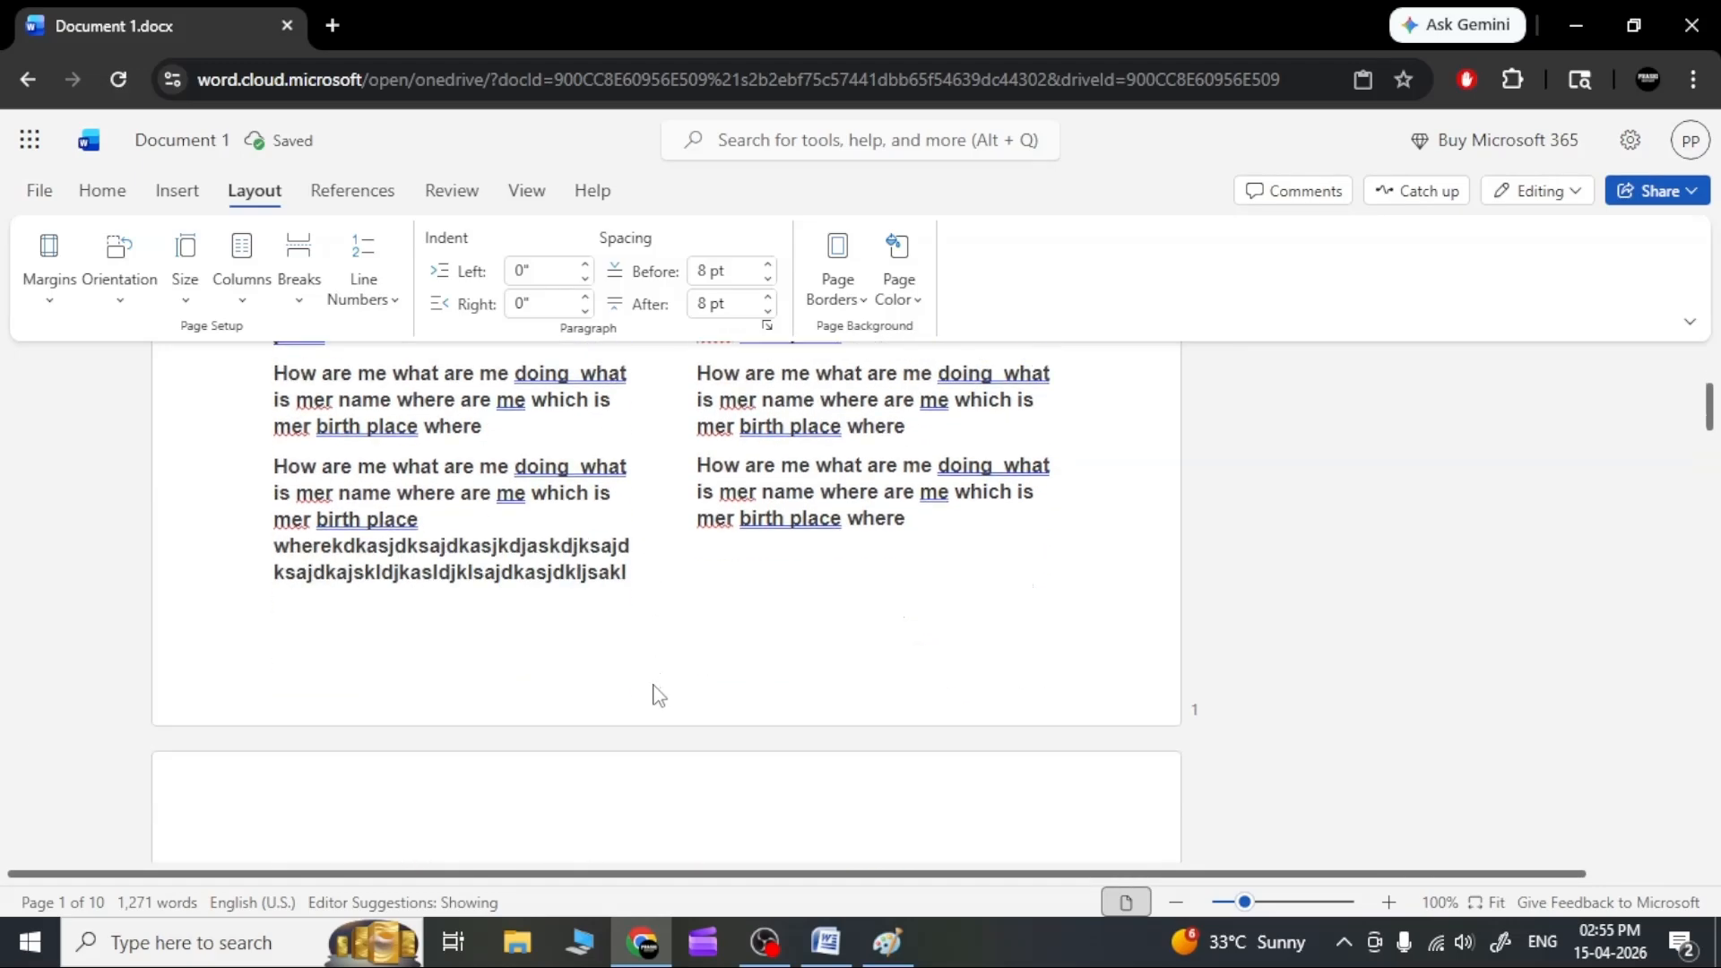
pyautogui.scroll(-3, 659, 696)
pyautogui.scroll(10, 655, 691)
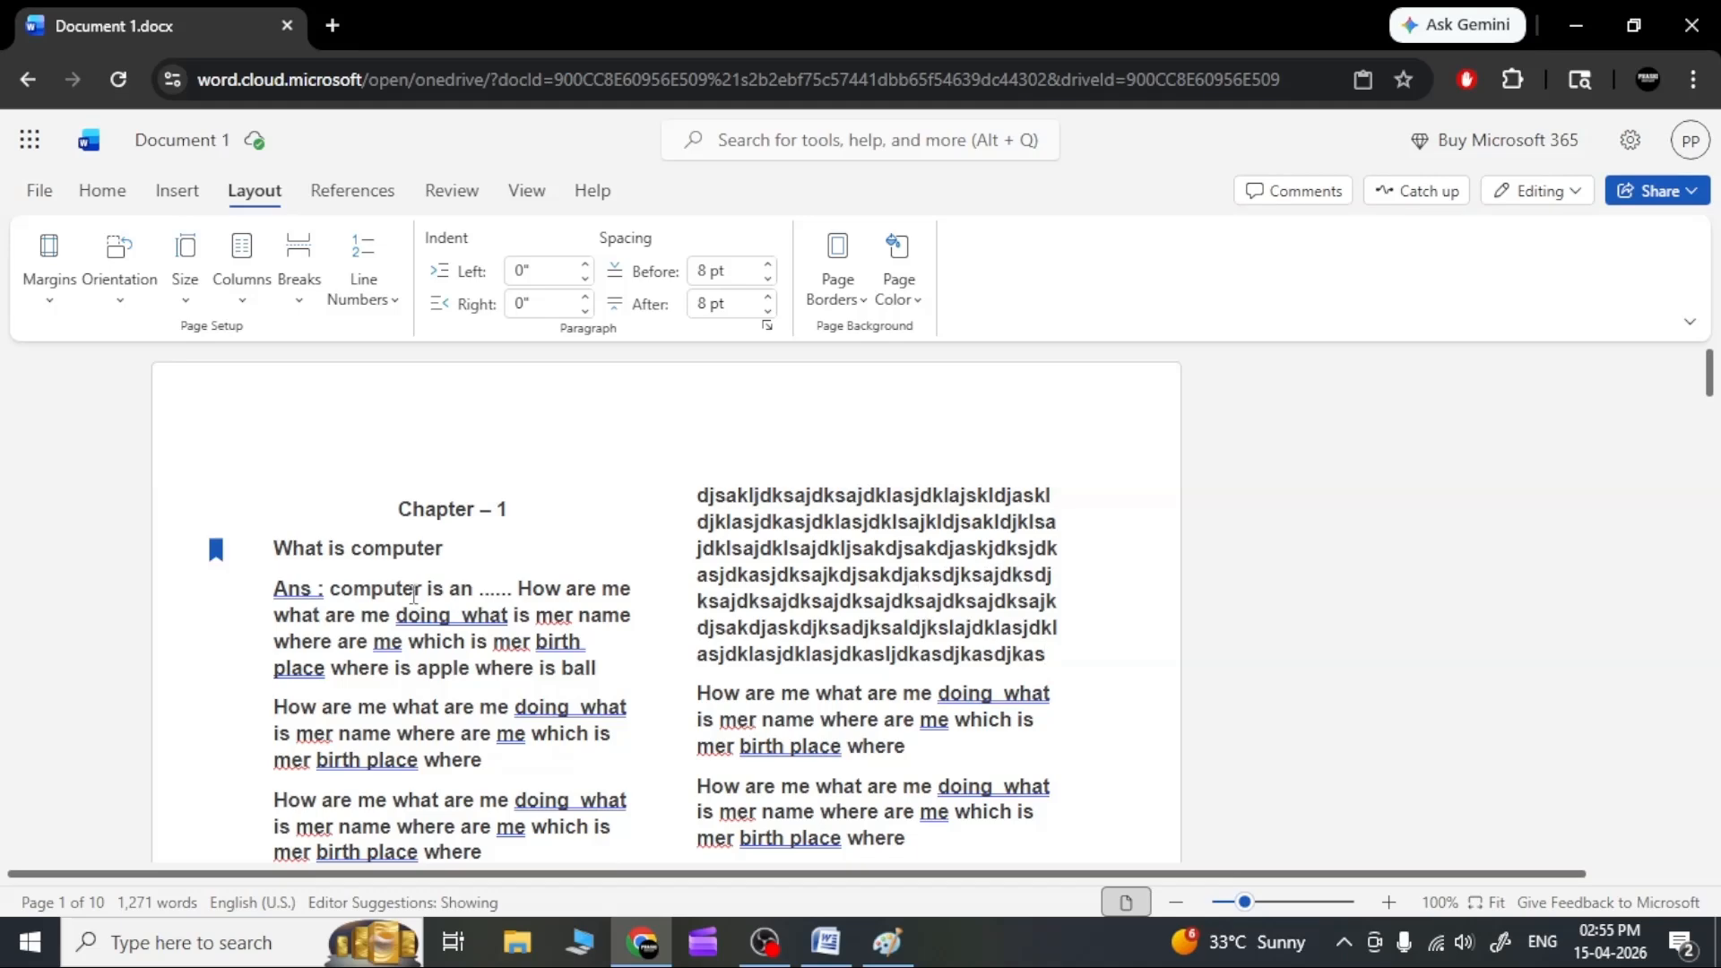
pyautogui.scroll(-1, 353, 520)
pyautogui.scroll(-1, 350, 513)
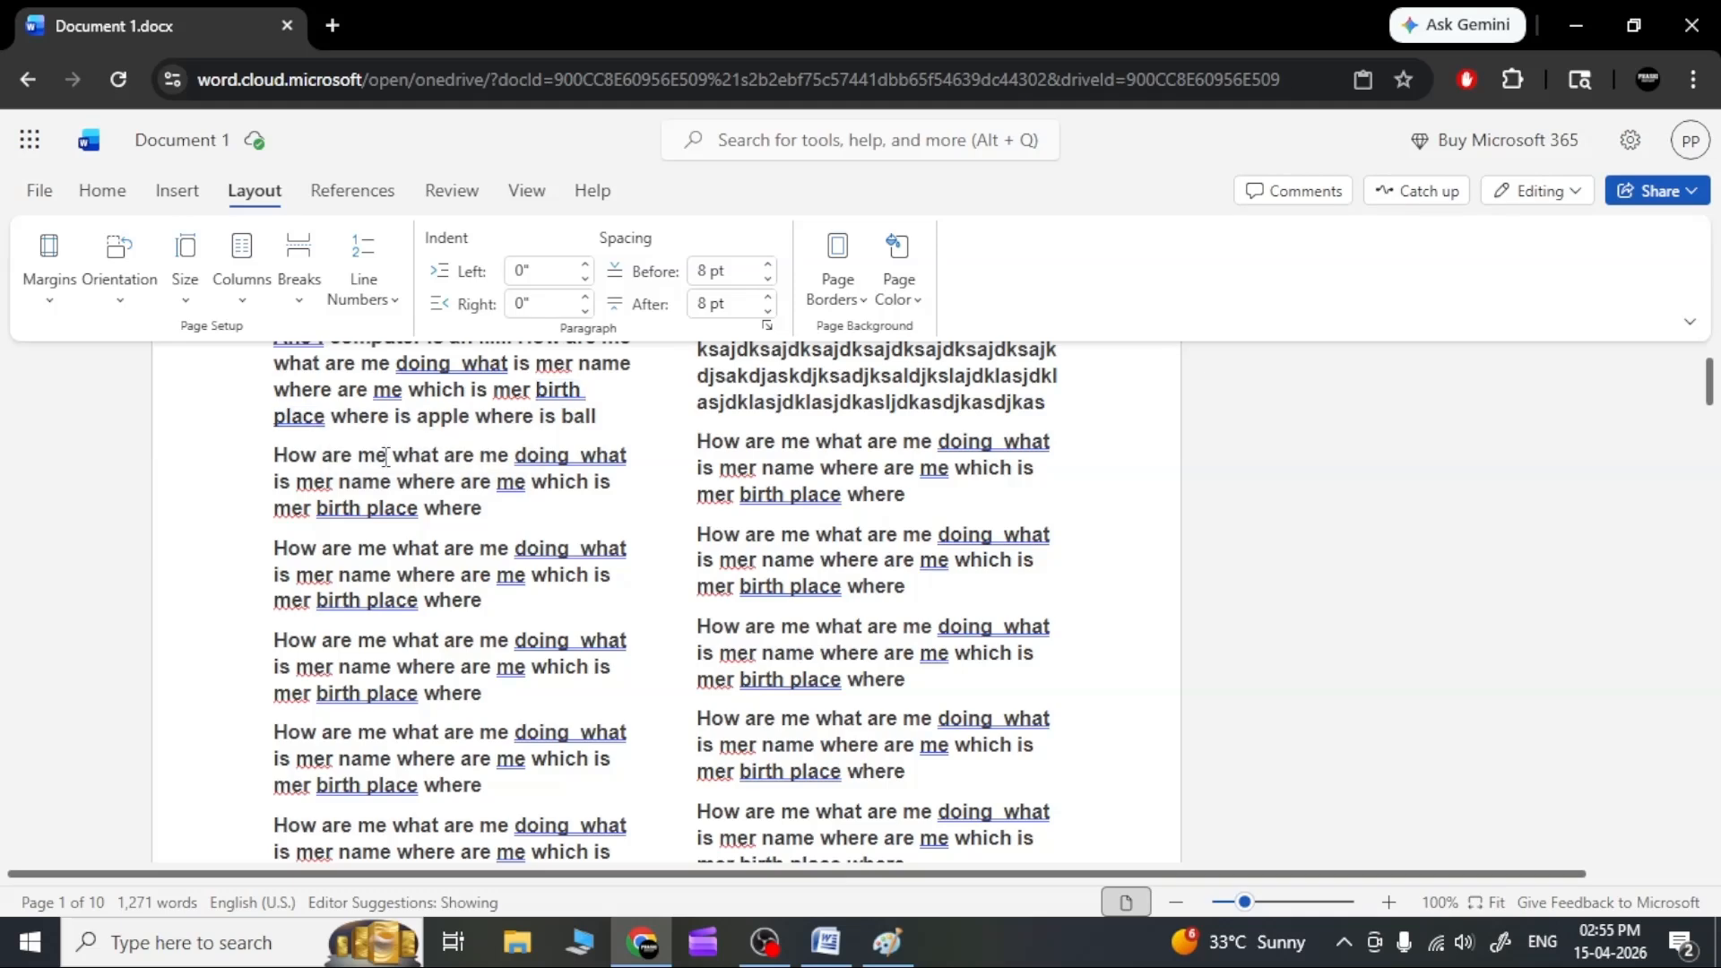
pyautogui.scroll(-2, 475, 741)
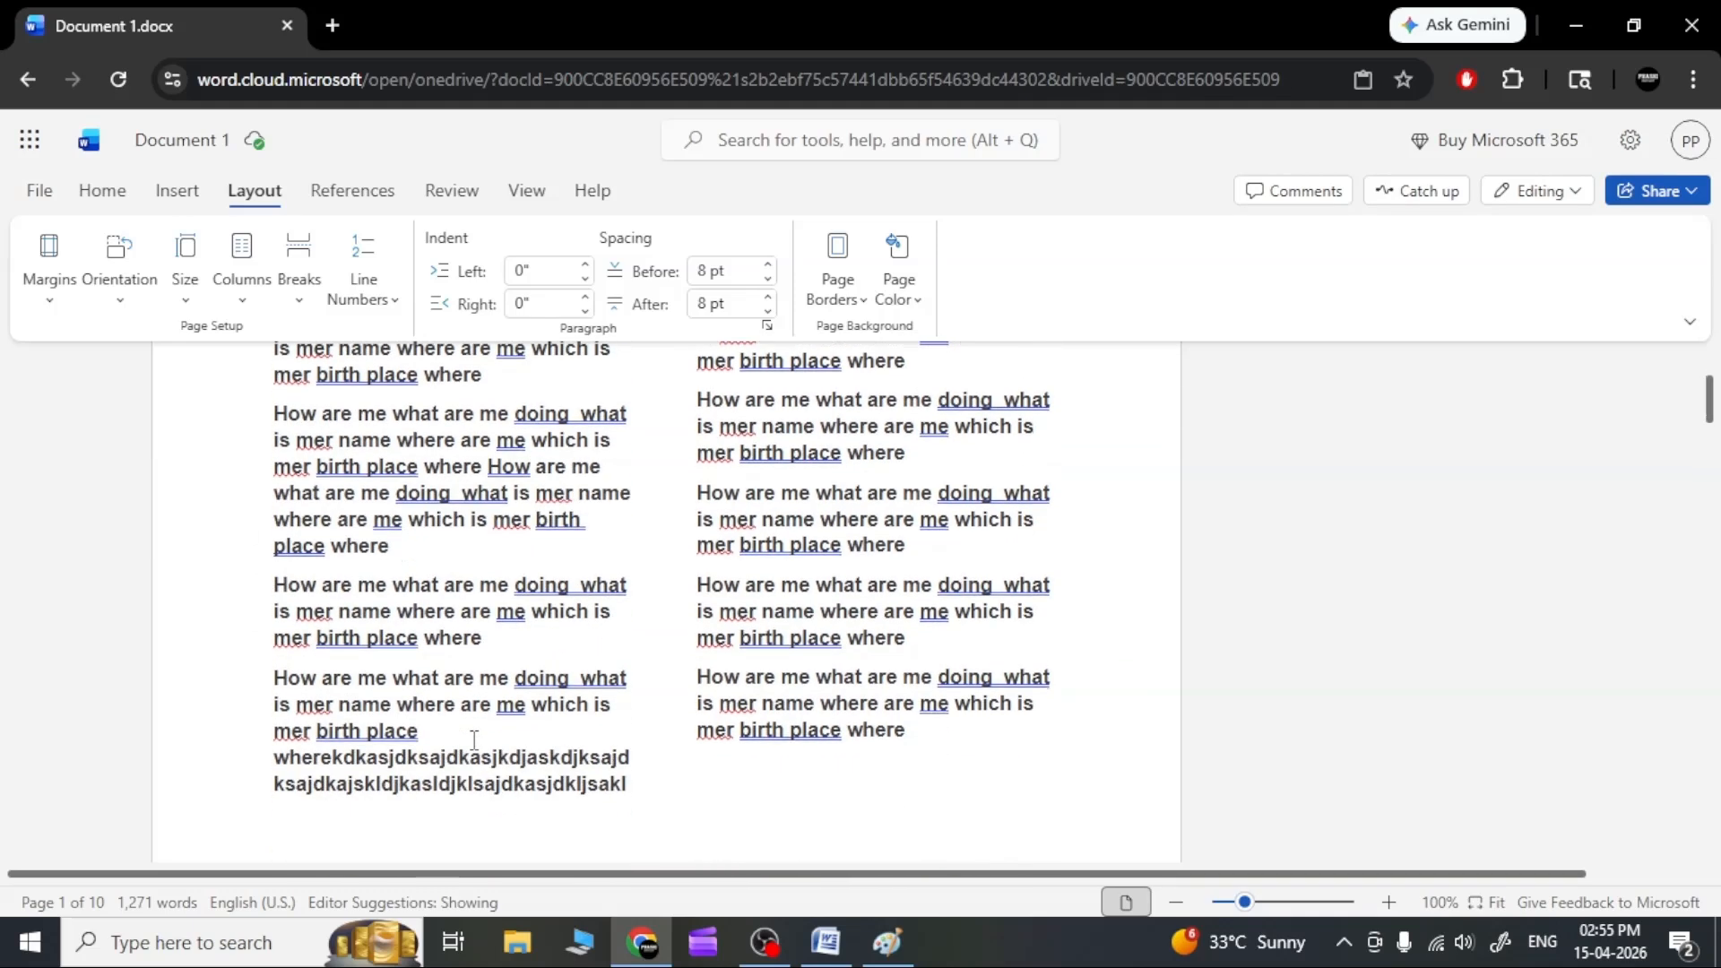
pyautogui.scroll(-2, 516, 757)
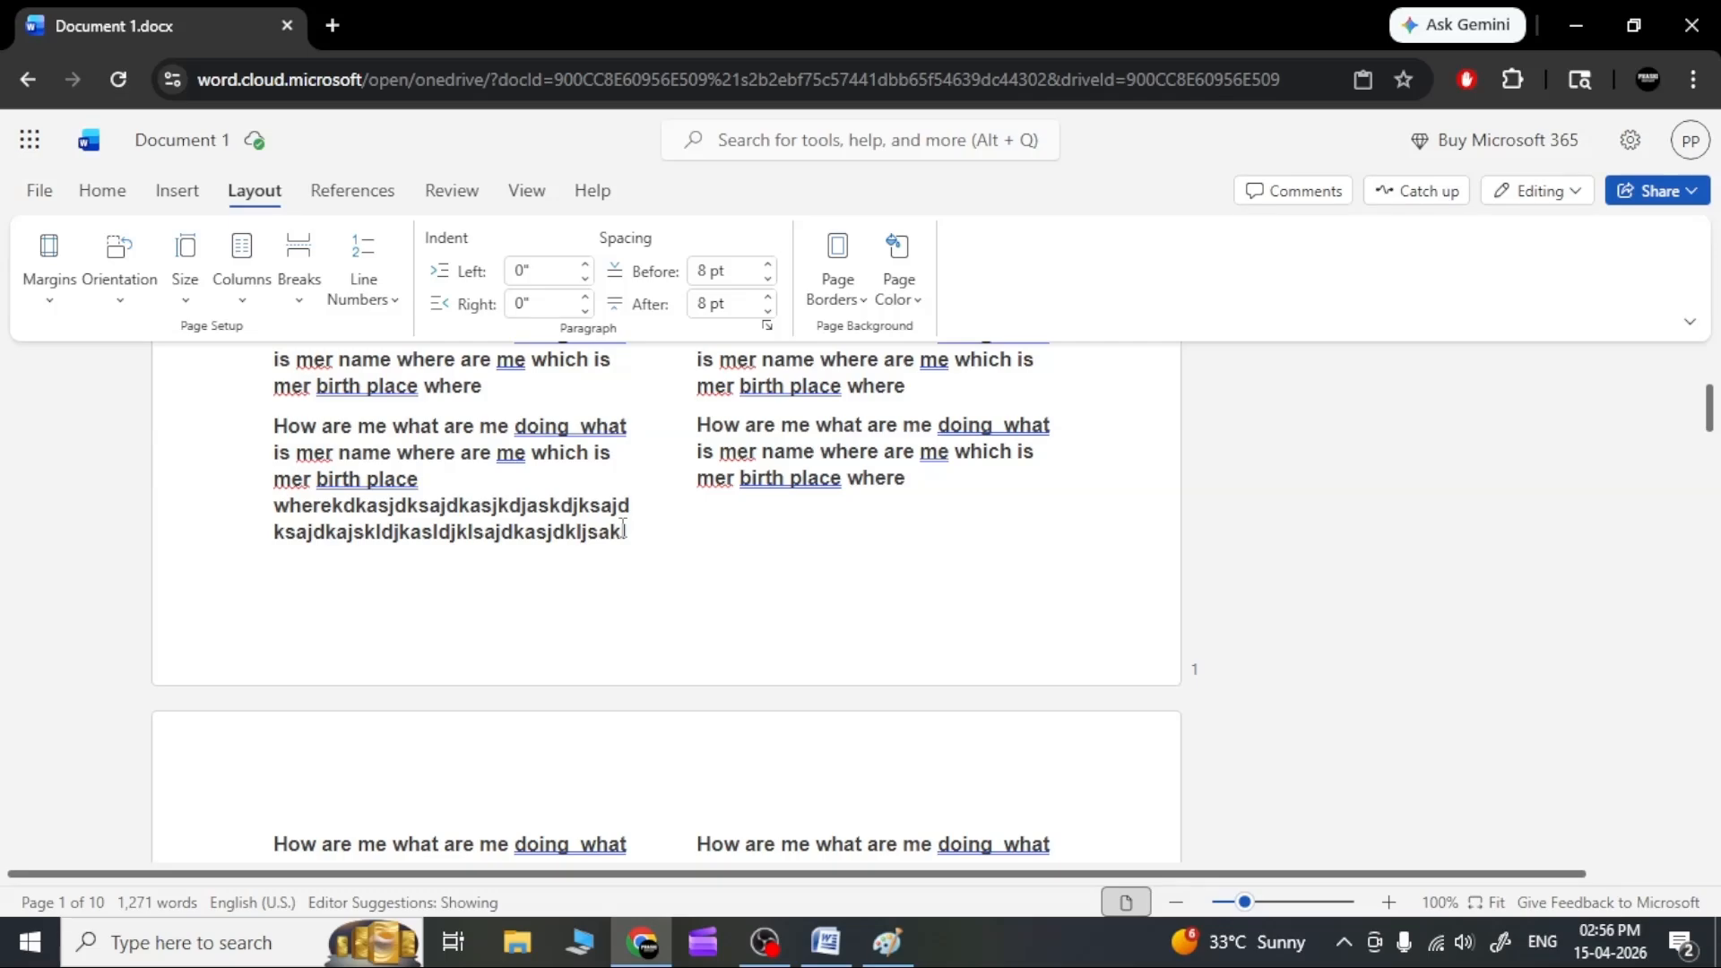
pyautogui.scroll(5, 623, 529)
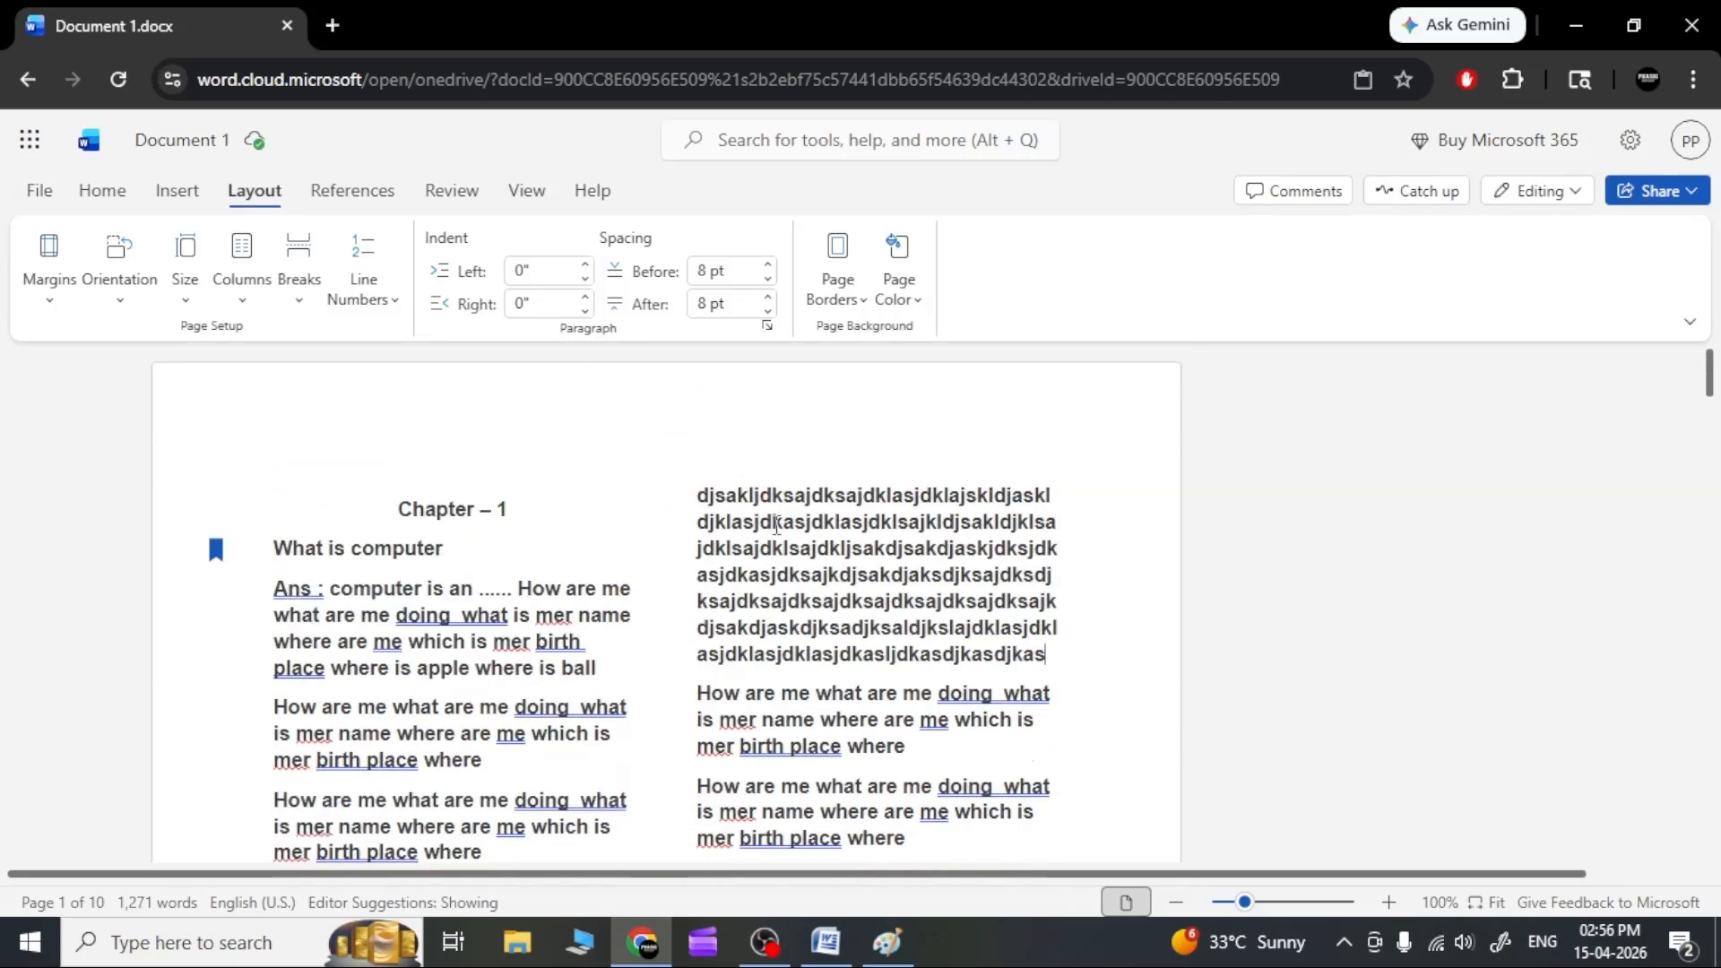
pyautogui.scroll(-5, 776, 526)
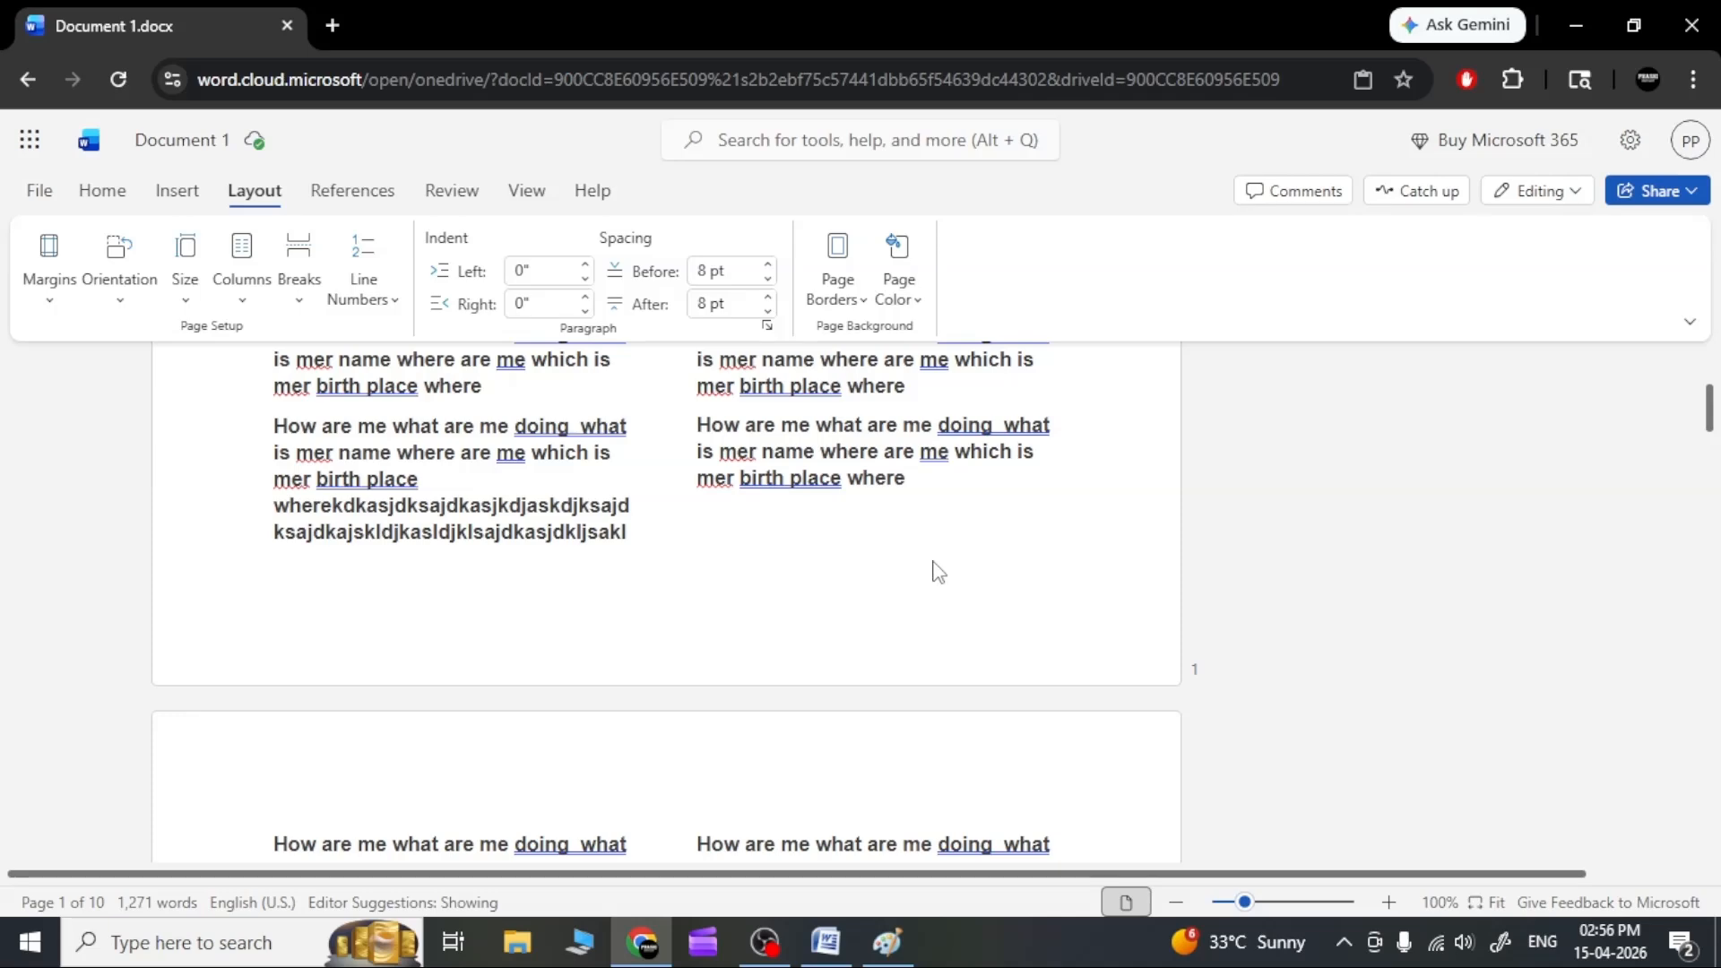
pyautogui.scroll(-2, 820, 606)
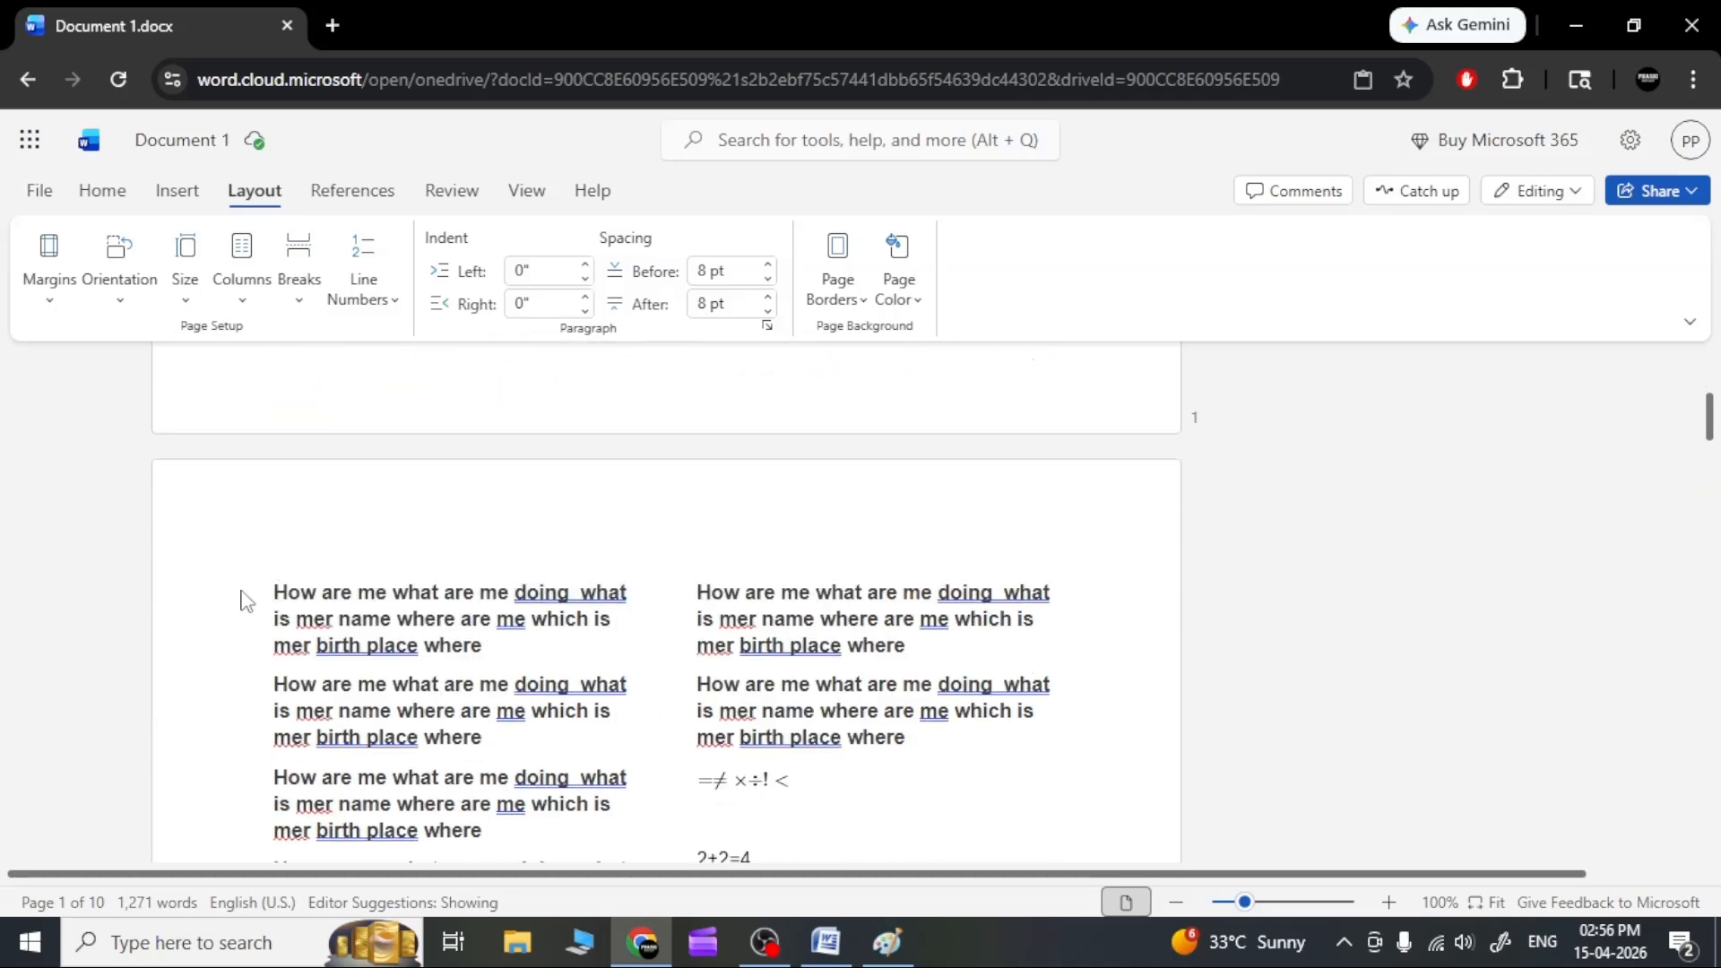
pyautogui.scroll(-10, 475, 594)
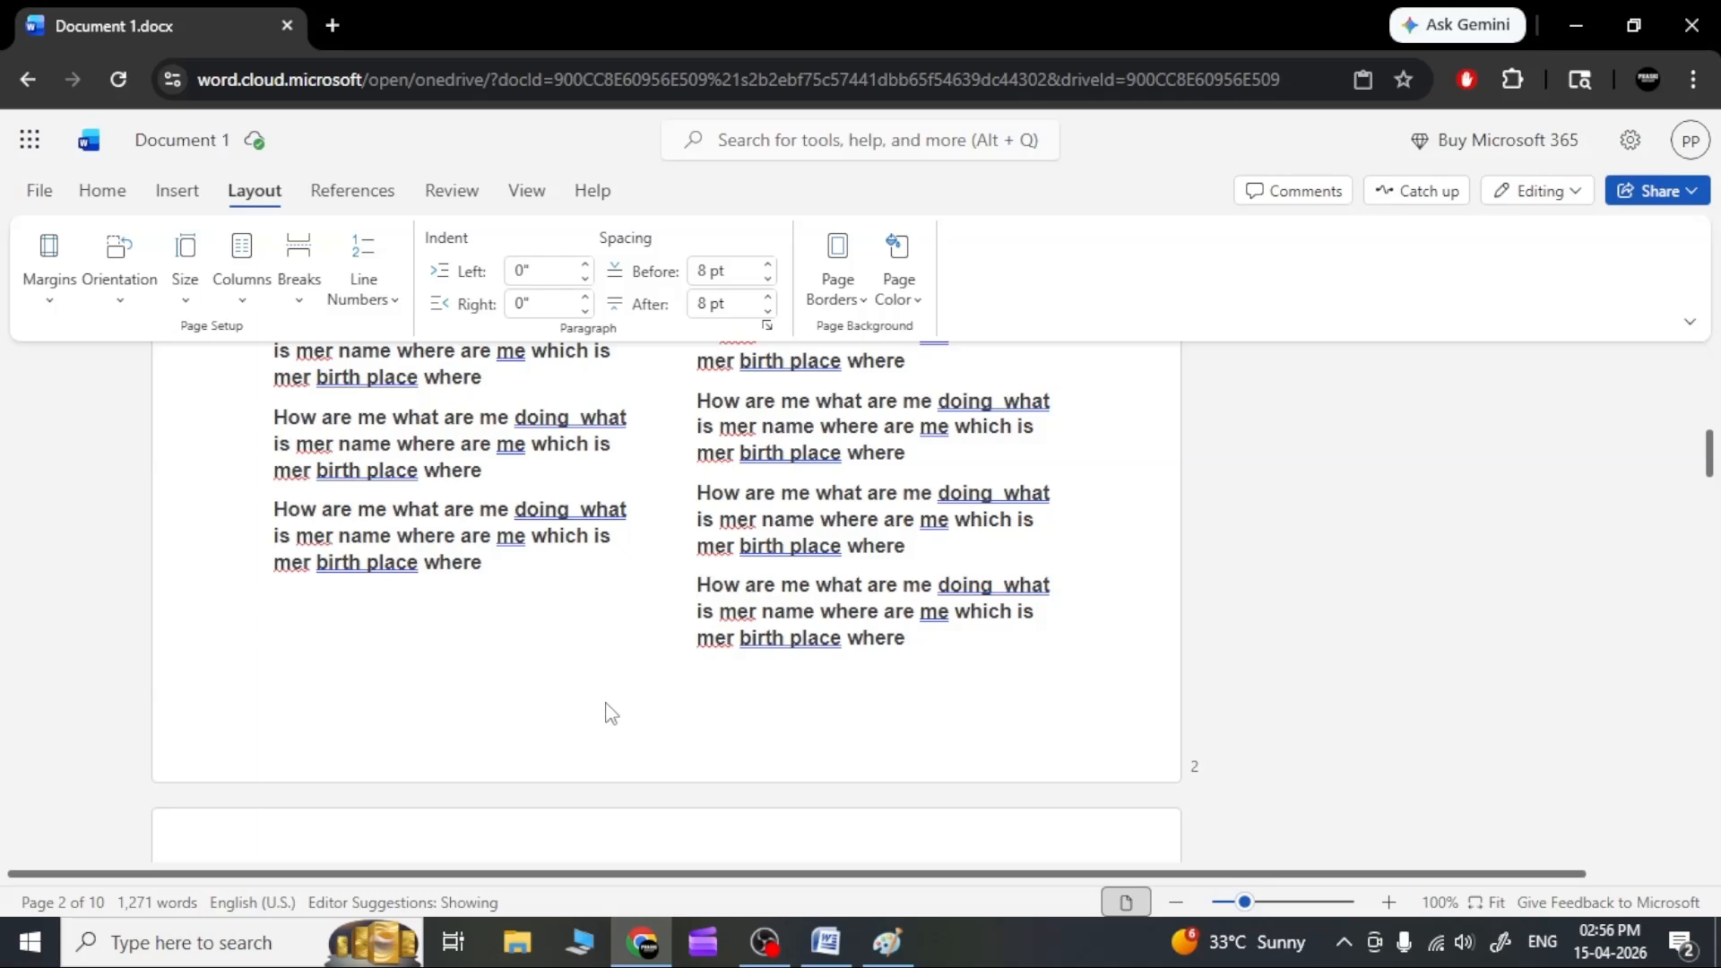
pyautogui.scroll(5, 606, 712)
pyautogui.scroll(3, 608, 713)
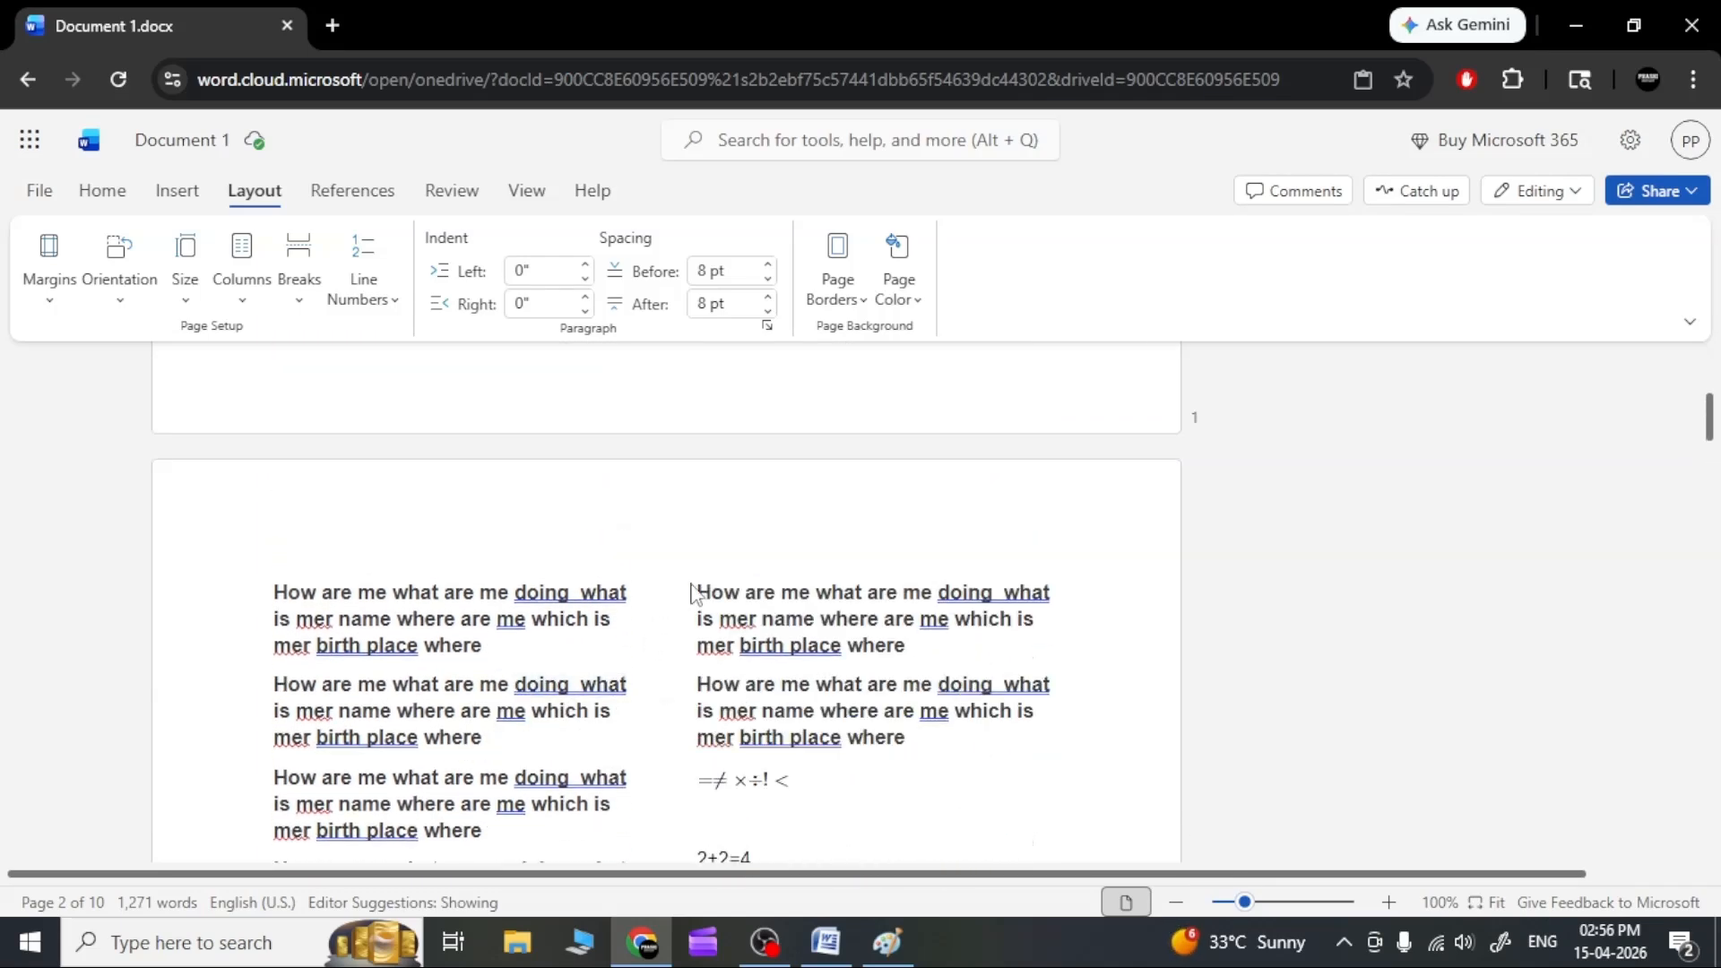
pyautogui.scroll(-1, 973, 739)
pyautogui.scroll(-9, 972, 739)
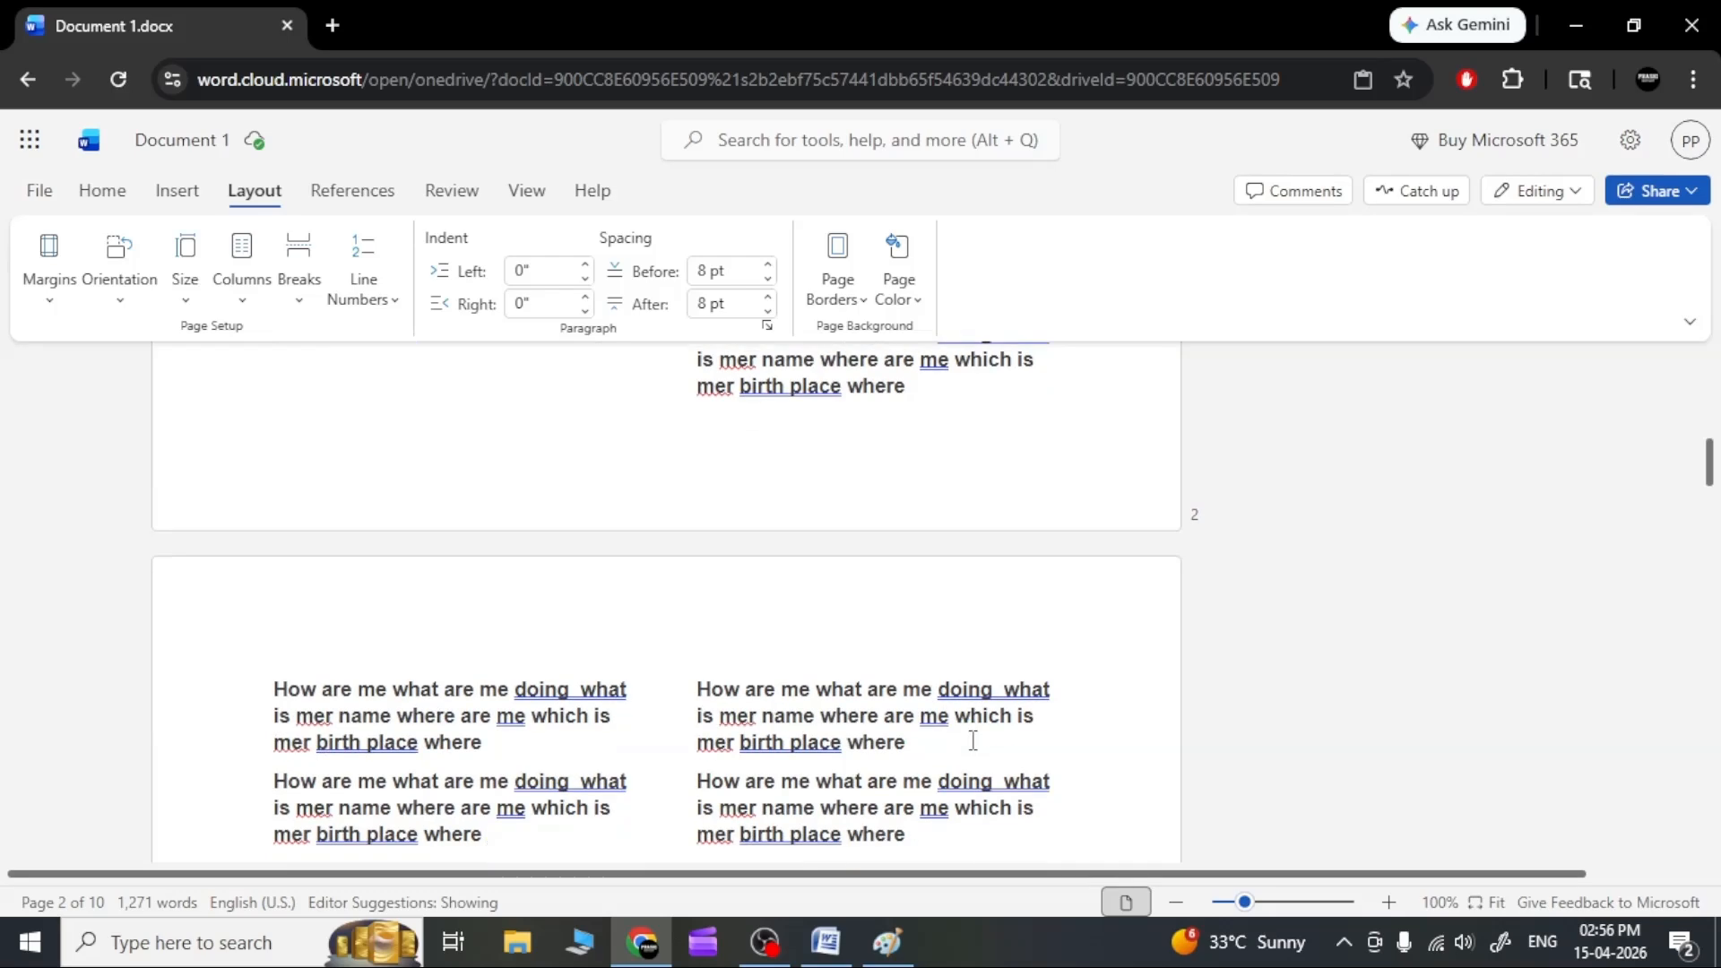
# Try the Three column layout on the document text, followed by the Left column layout.
pyautogui.scroll(10, 762, 675)
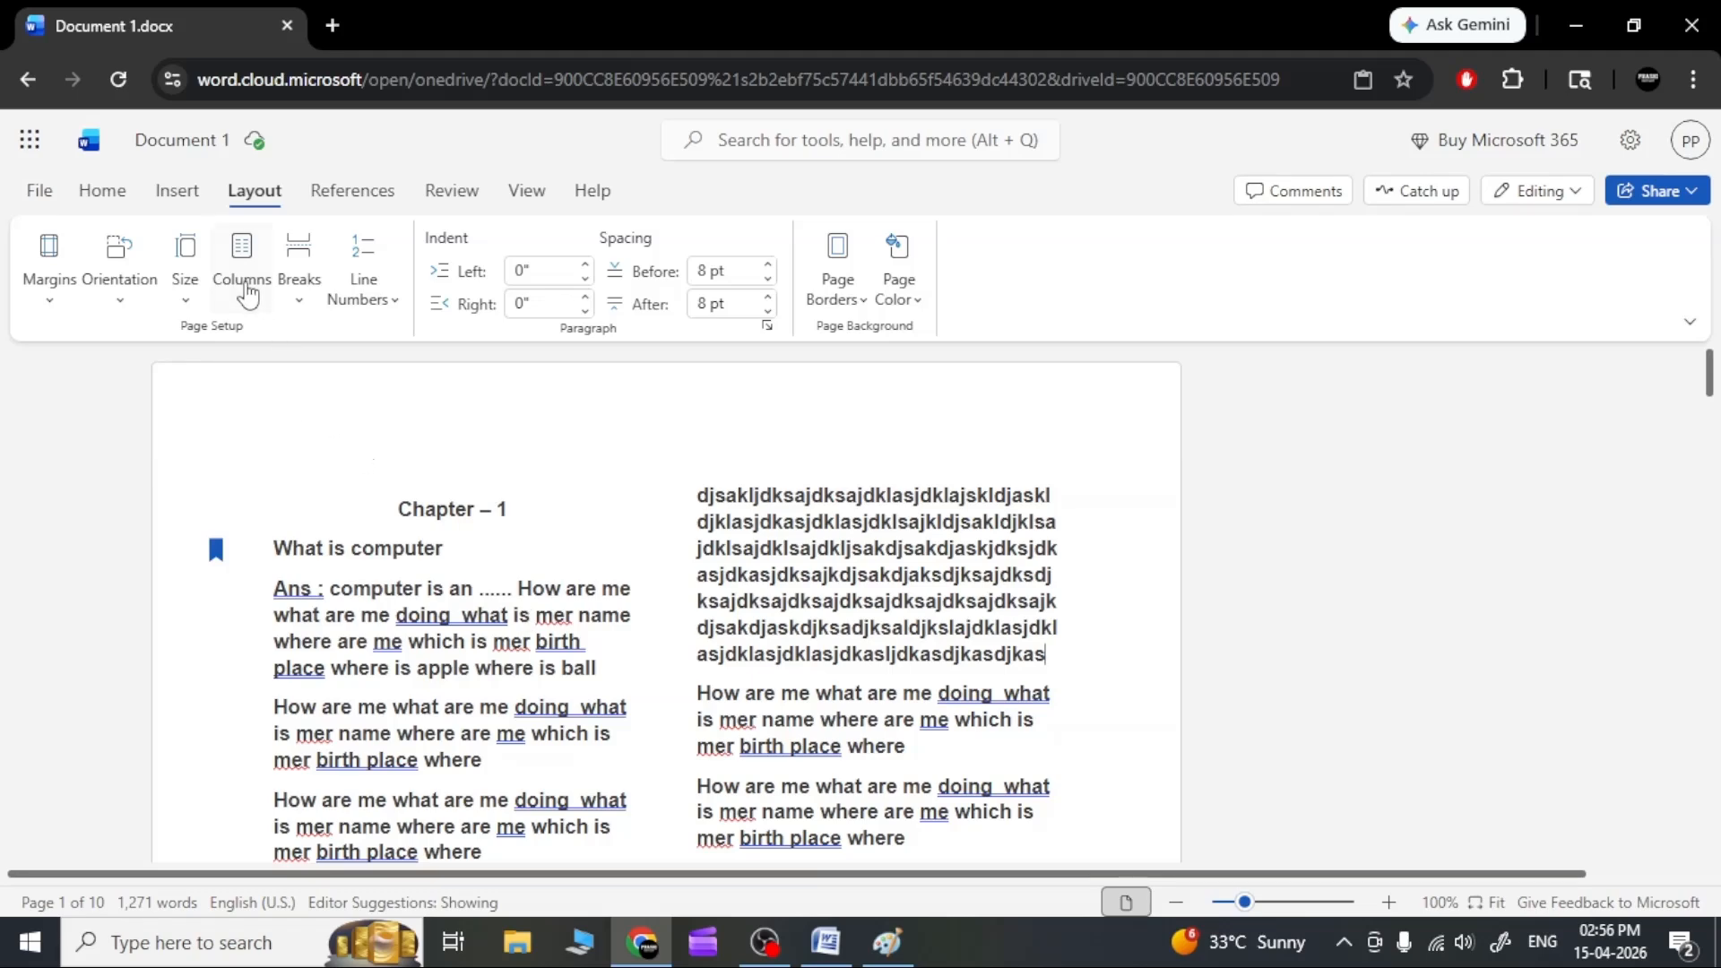
pyautogui.click(247, 292)
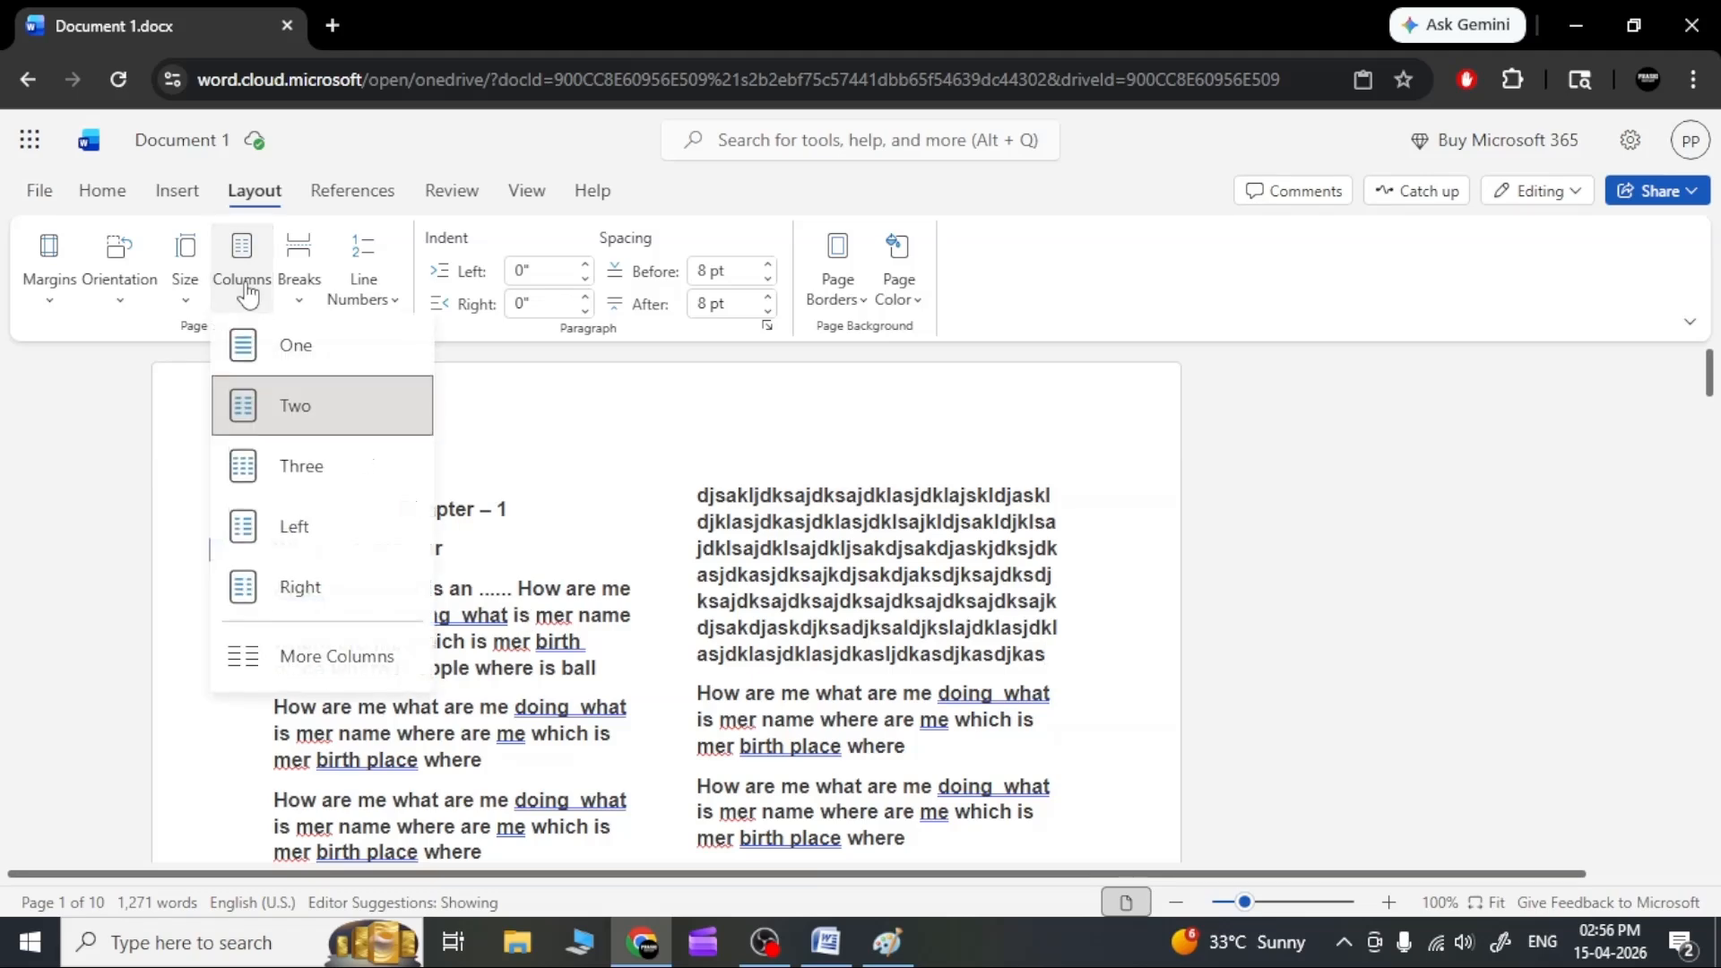
pyautogui.click(310, 464)
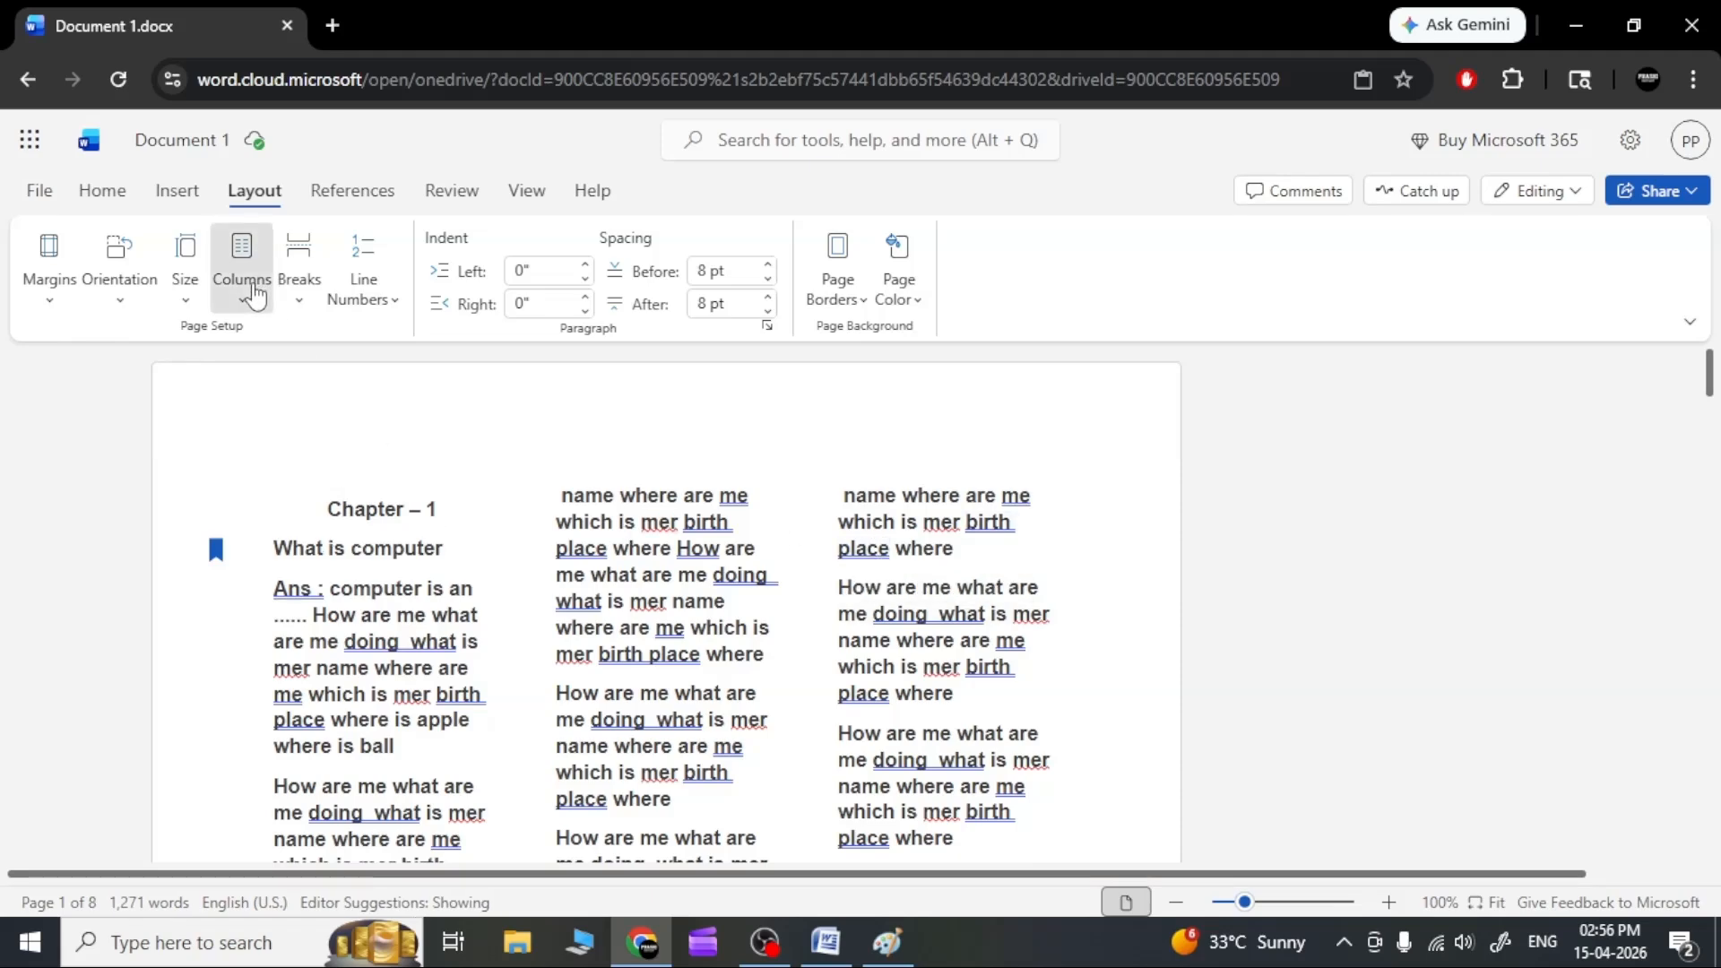
pyautogui.click(255, 289)
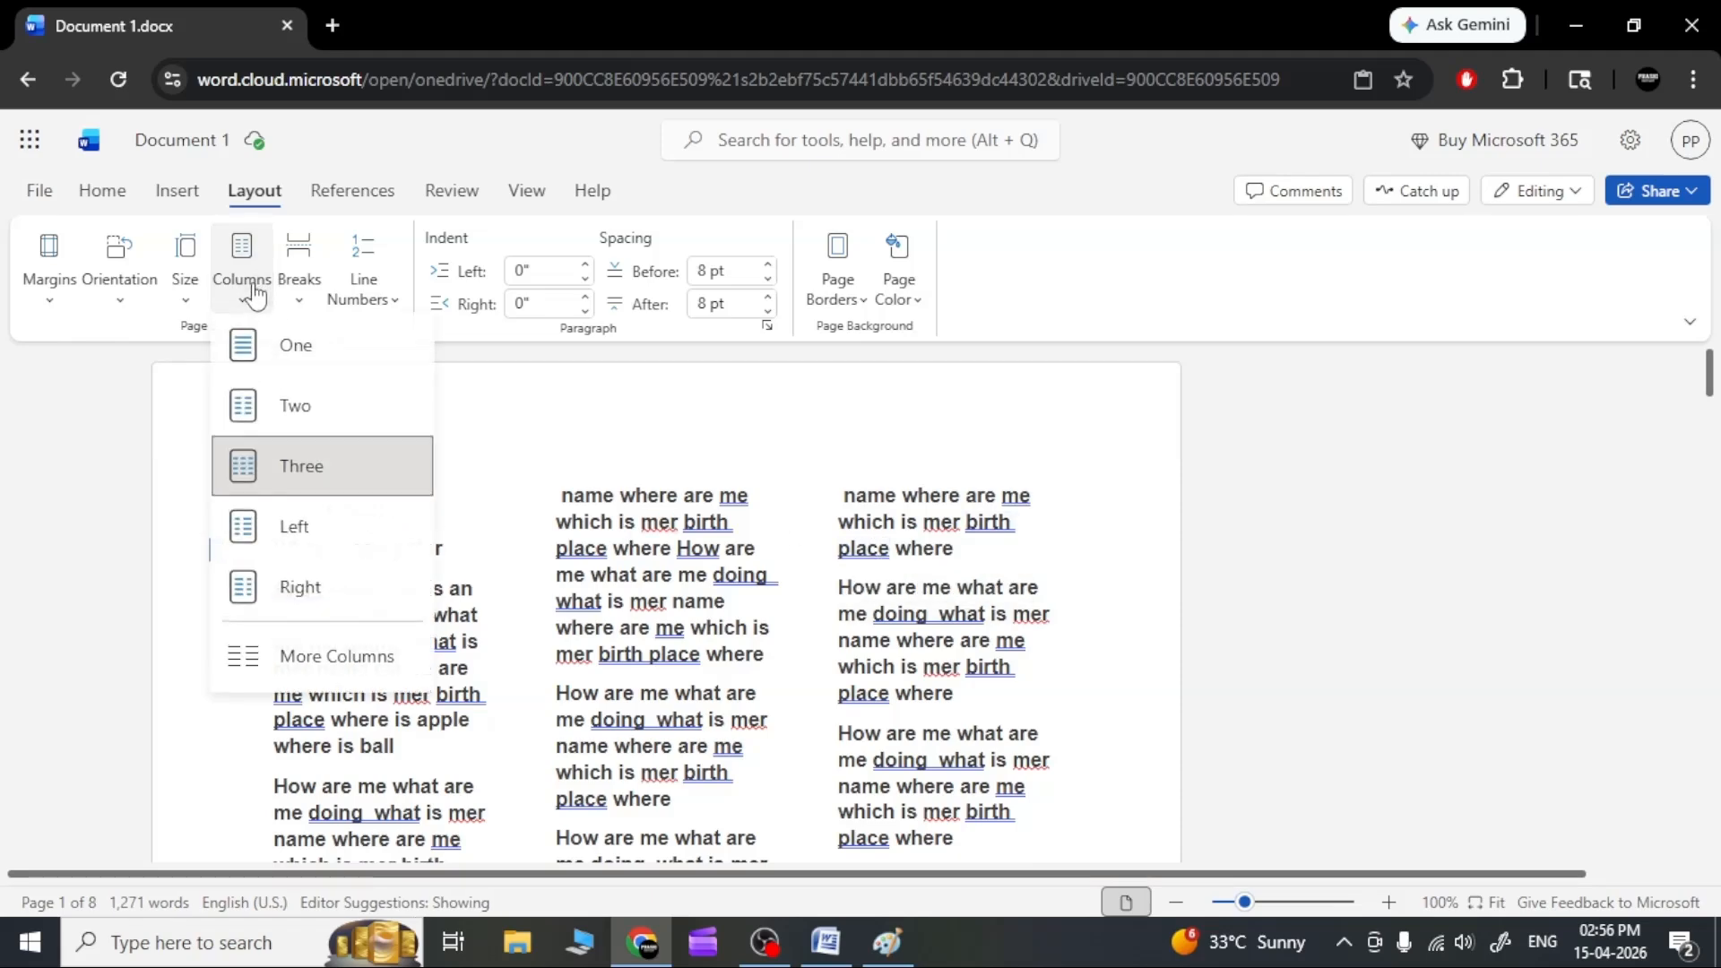
pyautogui.click(315, 529)
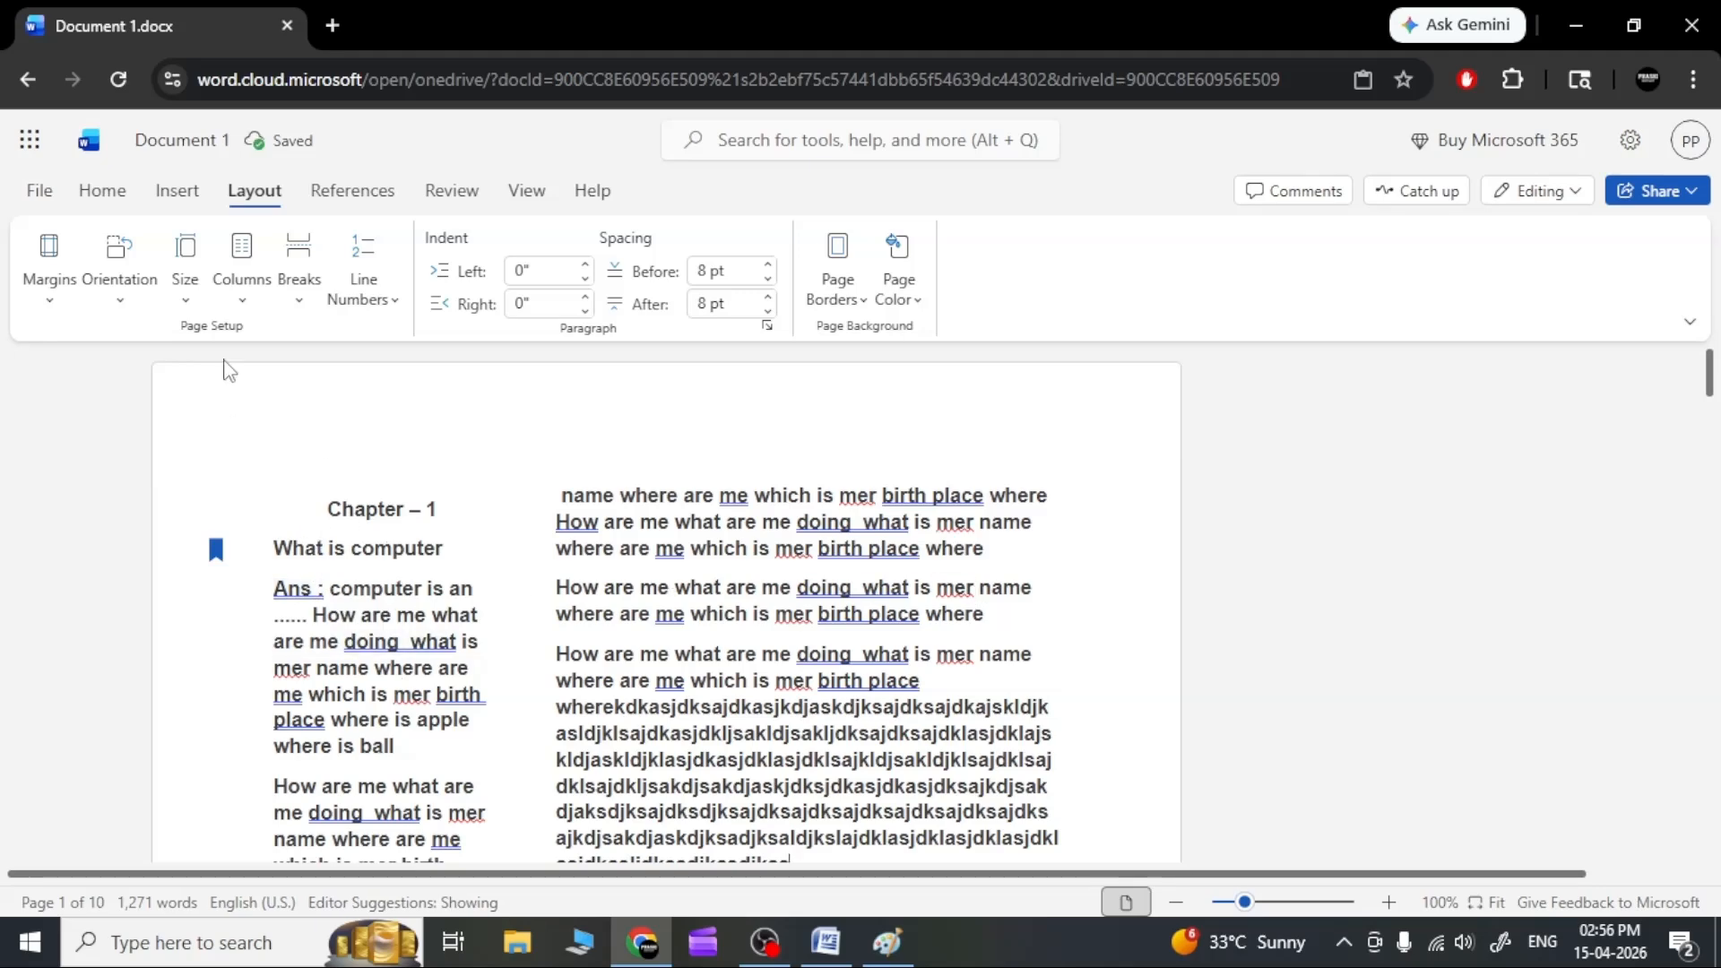
# Apply the Right column layout to the document, giving a wide first column and a narrow second one.
pyautogui.click(240, 309)
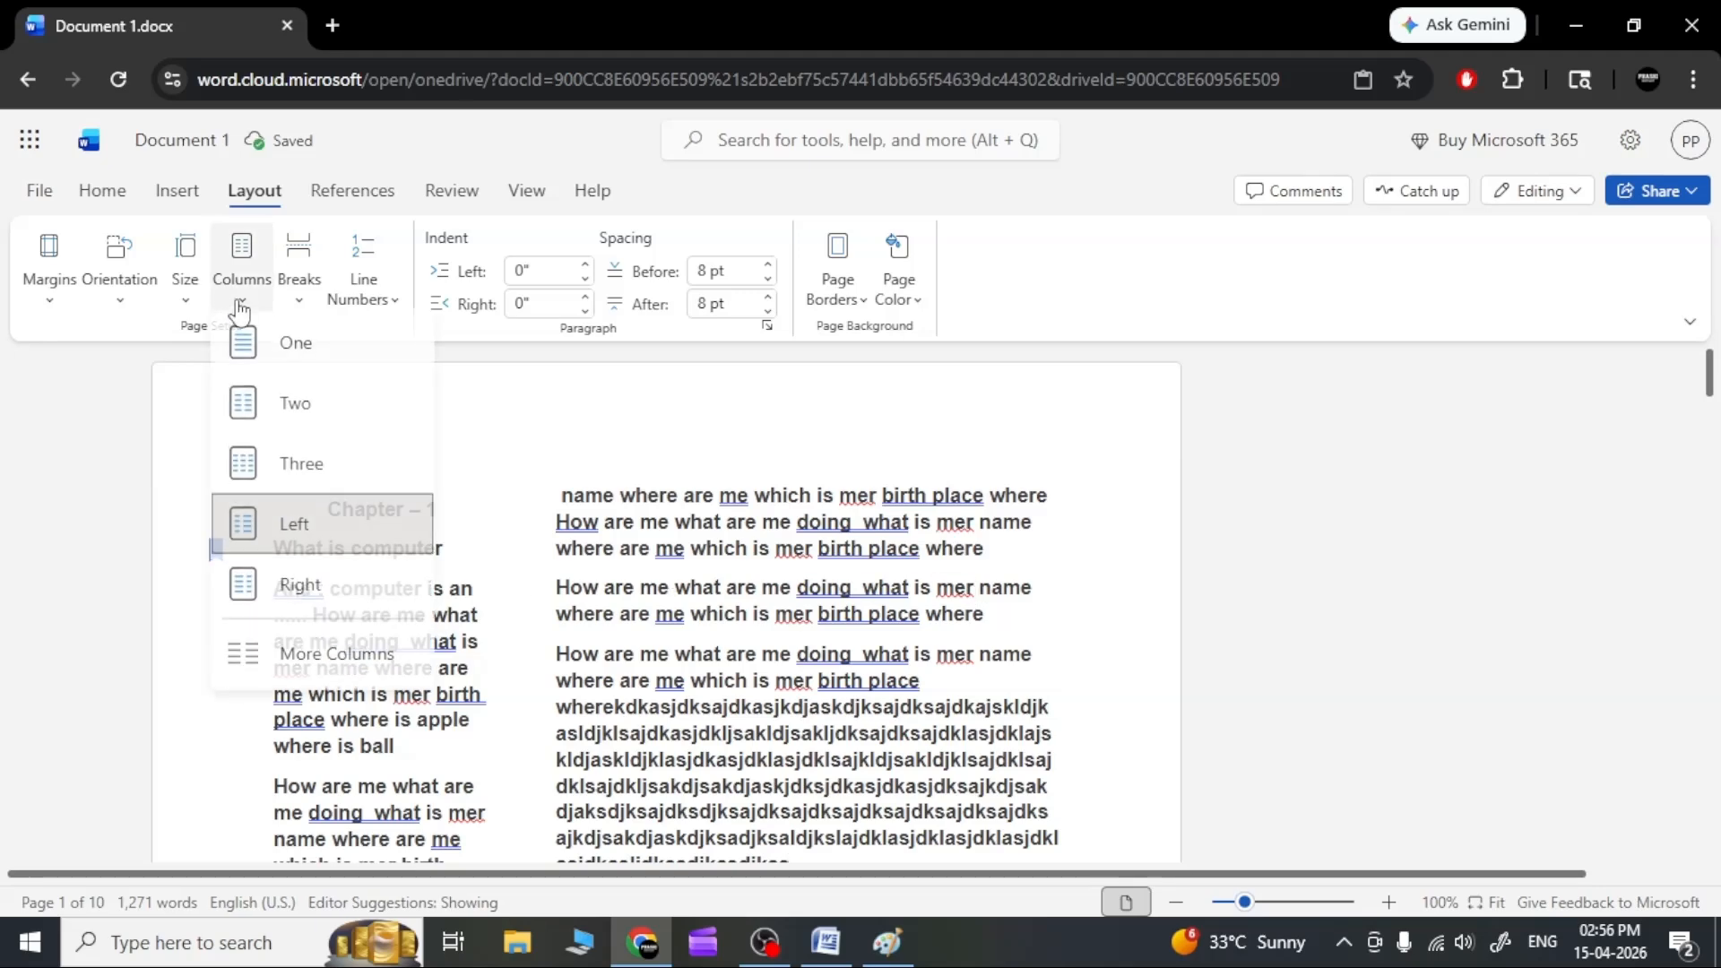
pyautogui.click(305, 586)
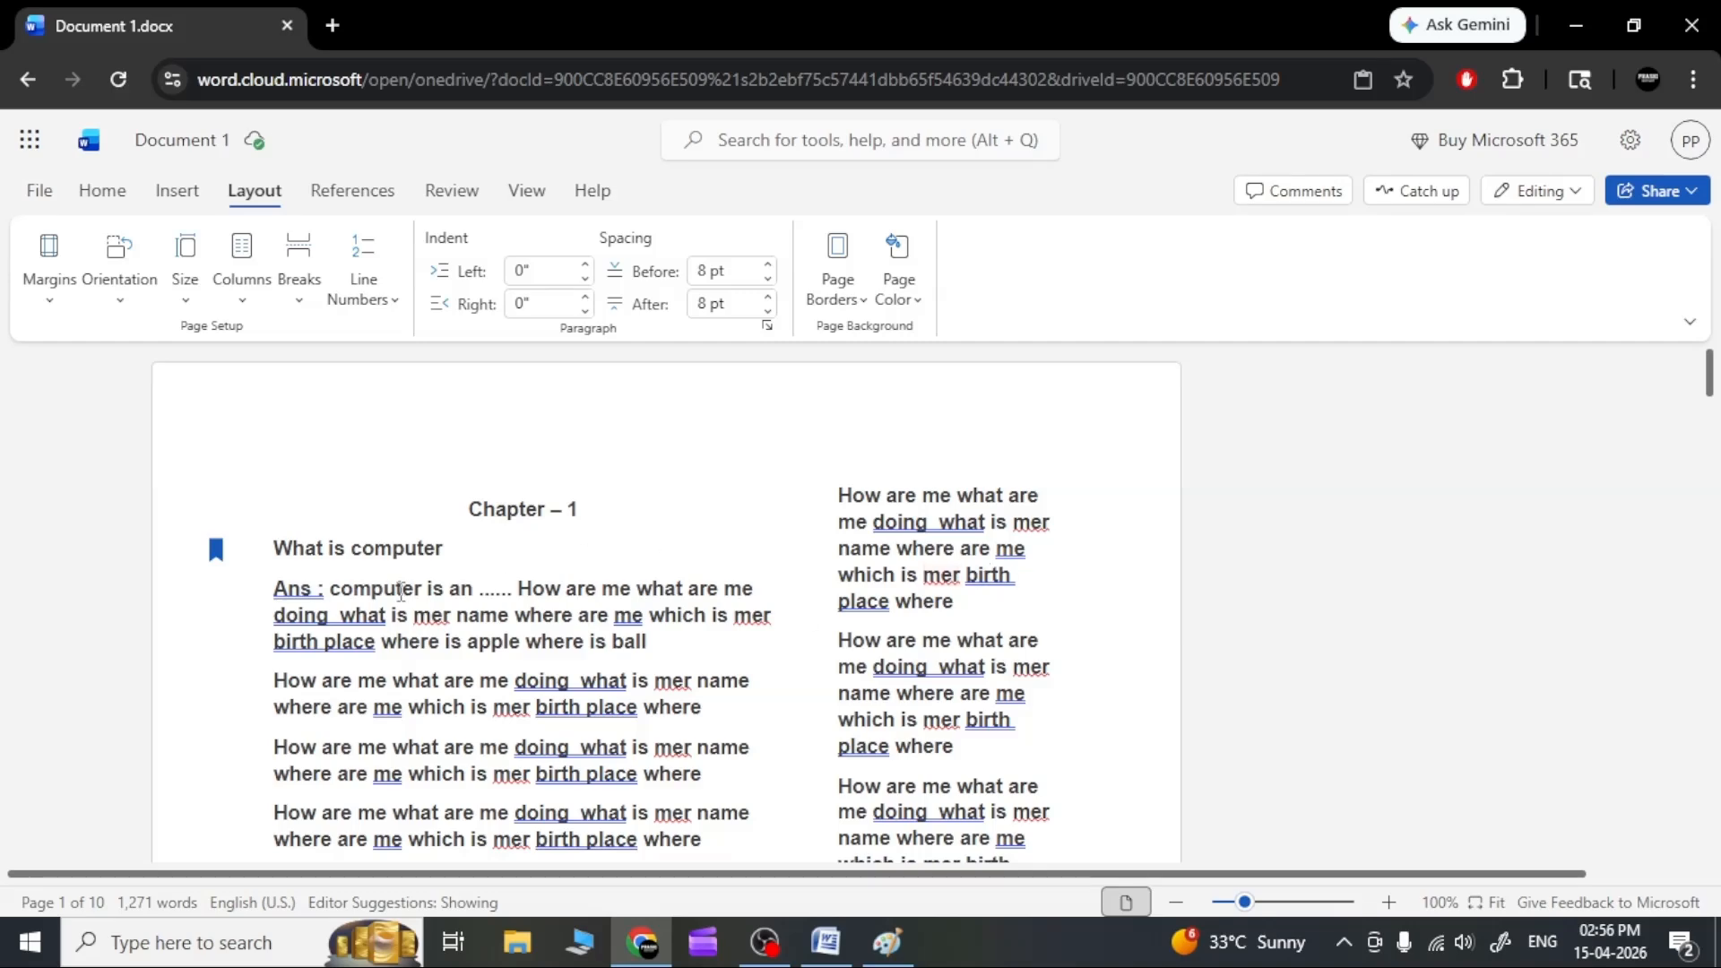
# Return the document text to a single-column layout and check how it fills page 1.
pyautogui.click(256, 303)
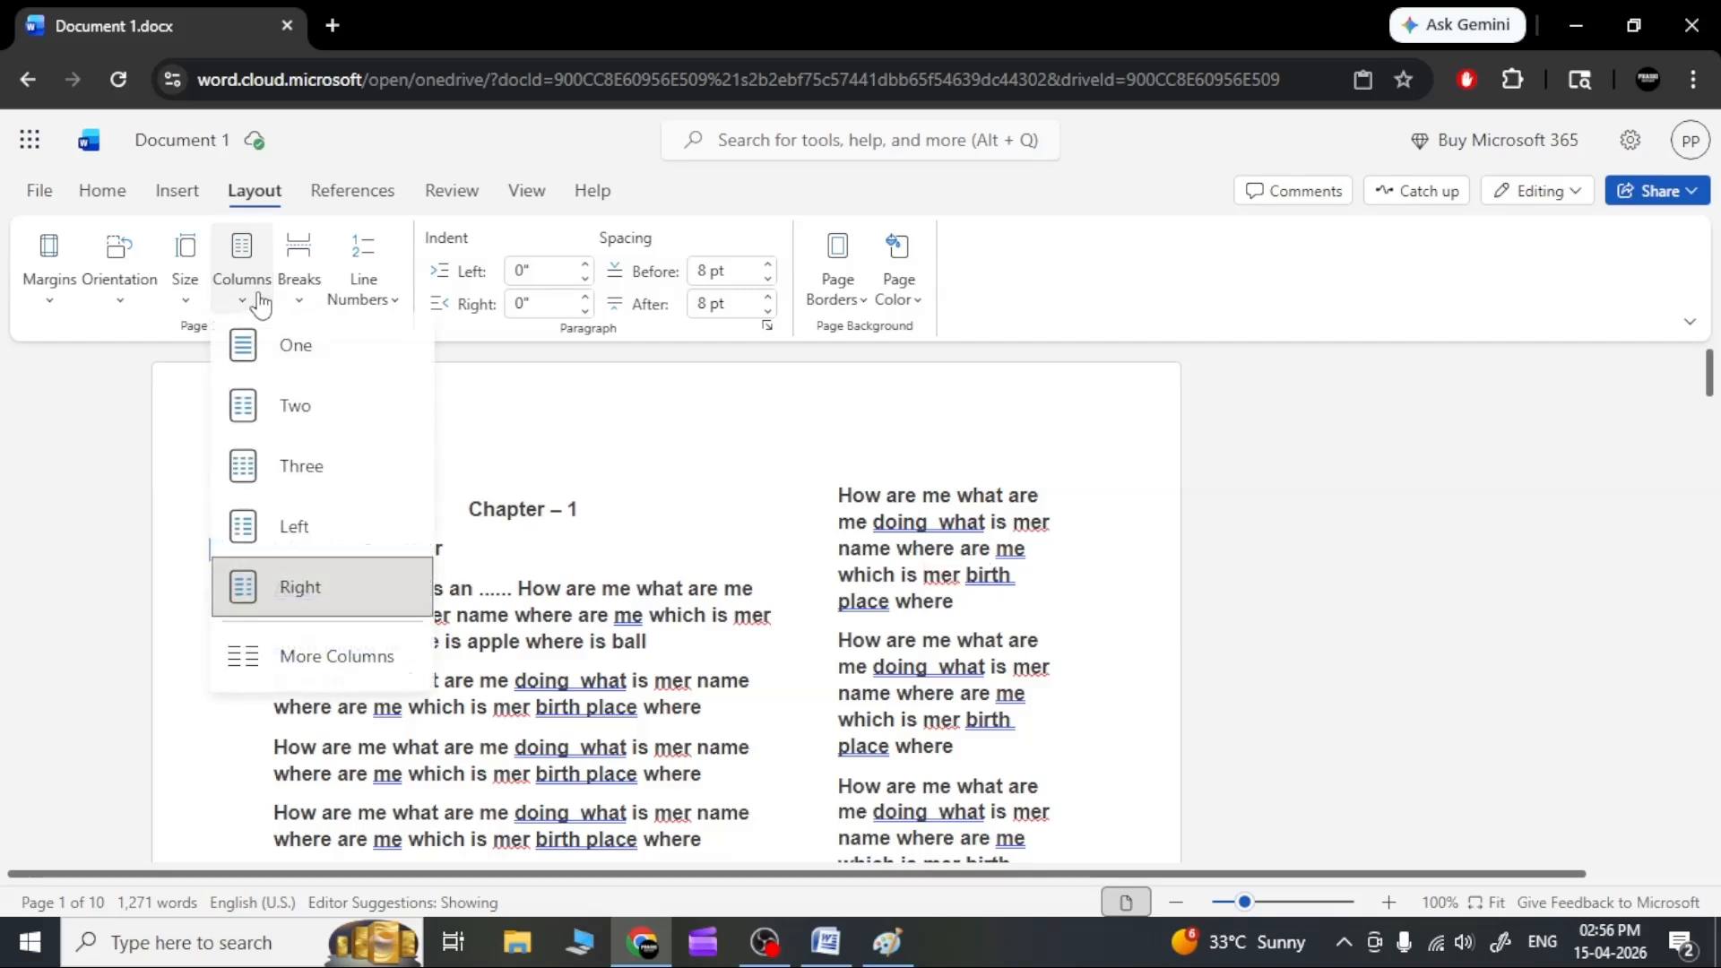
pyautogui.click(294, 351)
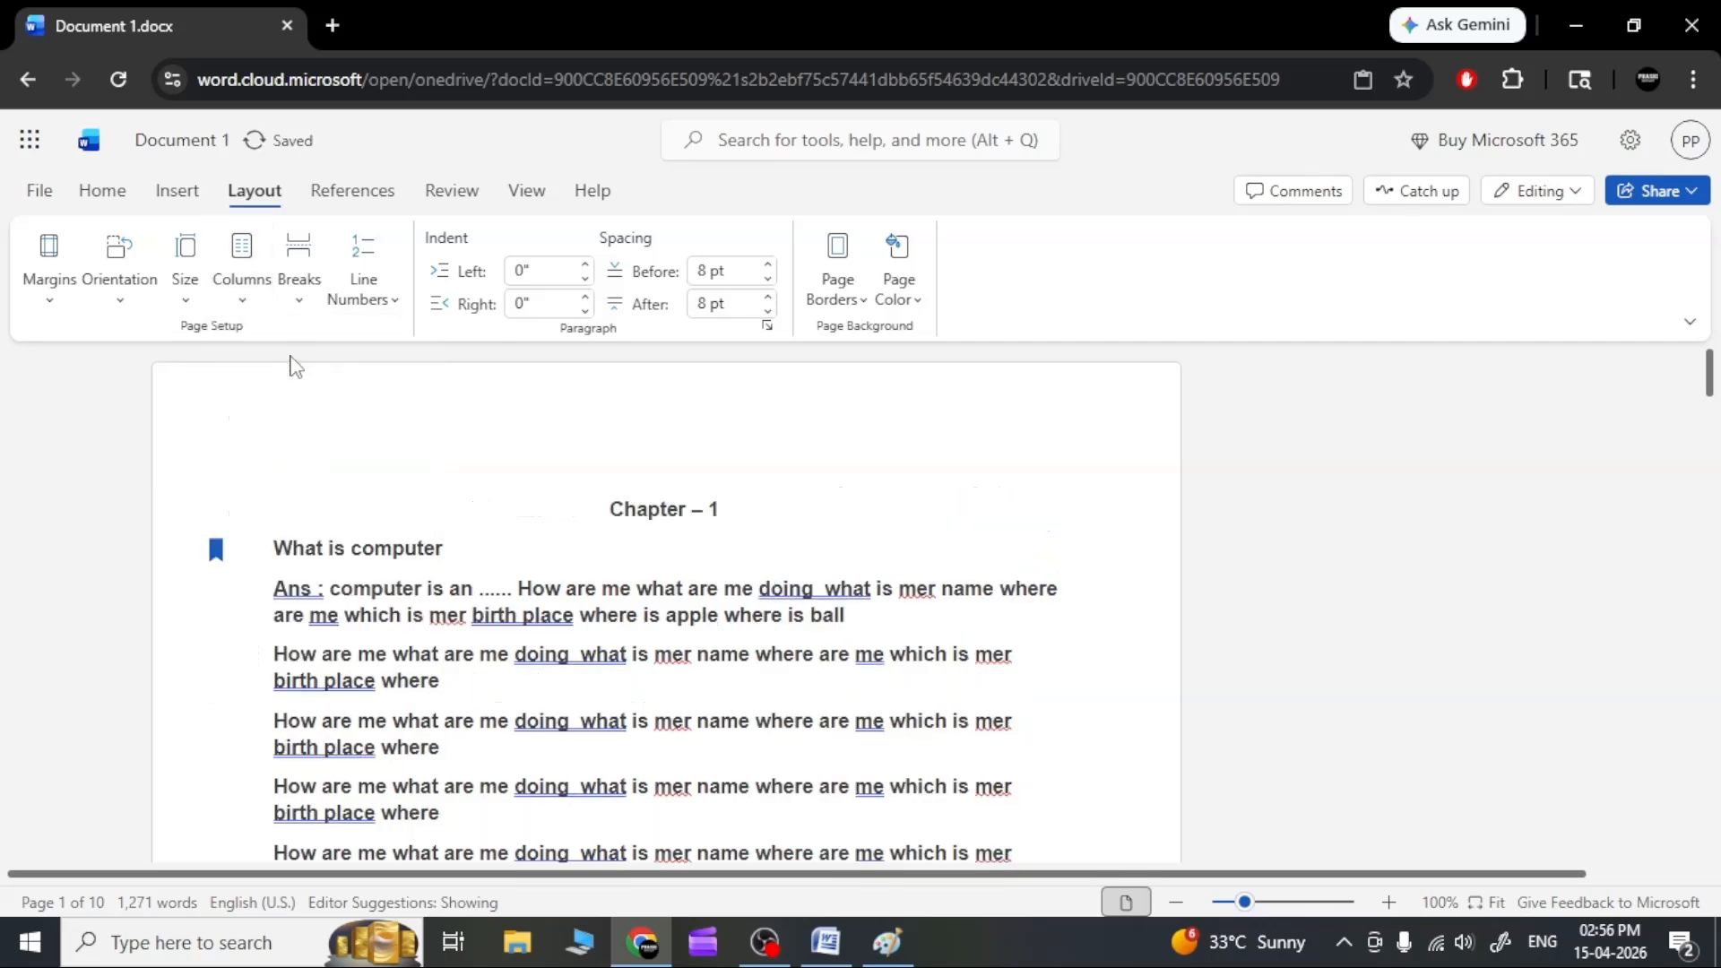
pyautogui.scroll(-3, 468, 673)
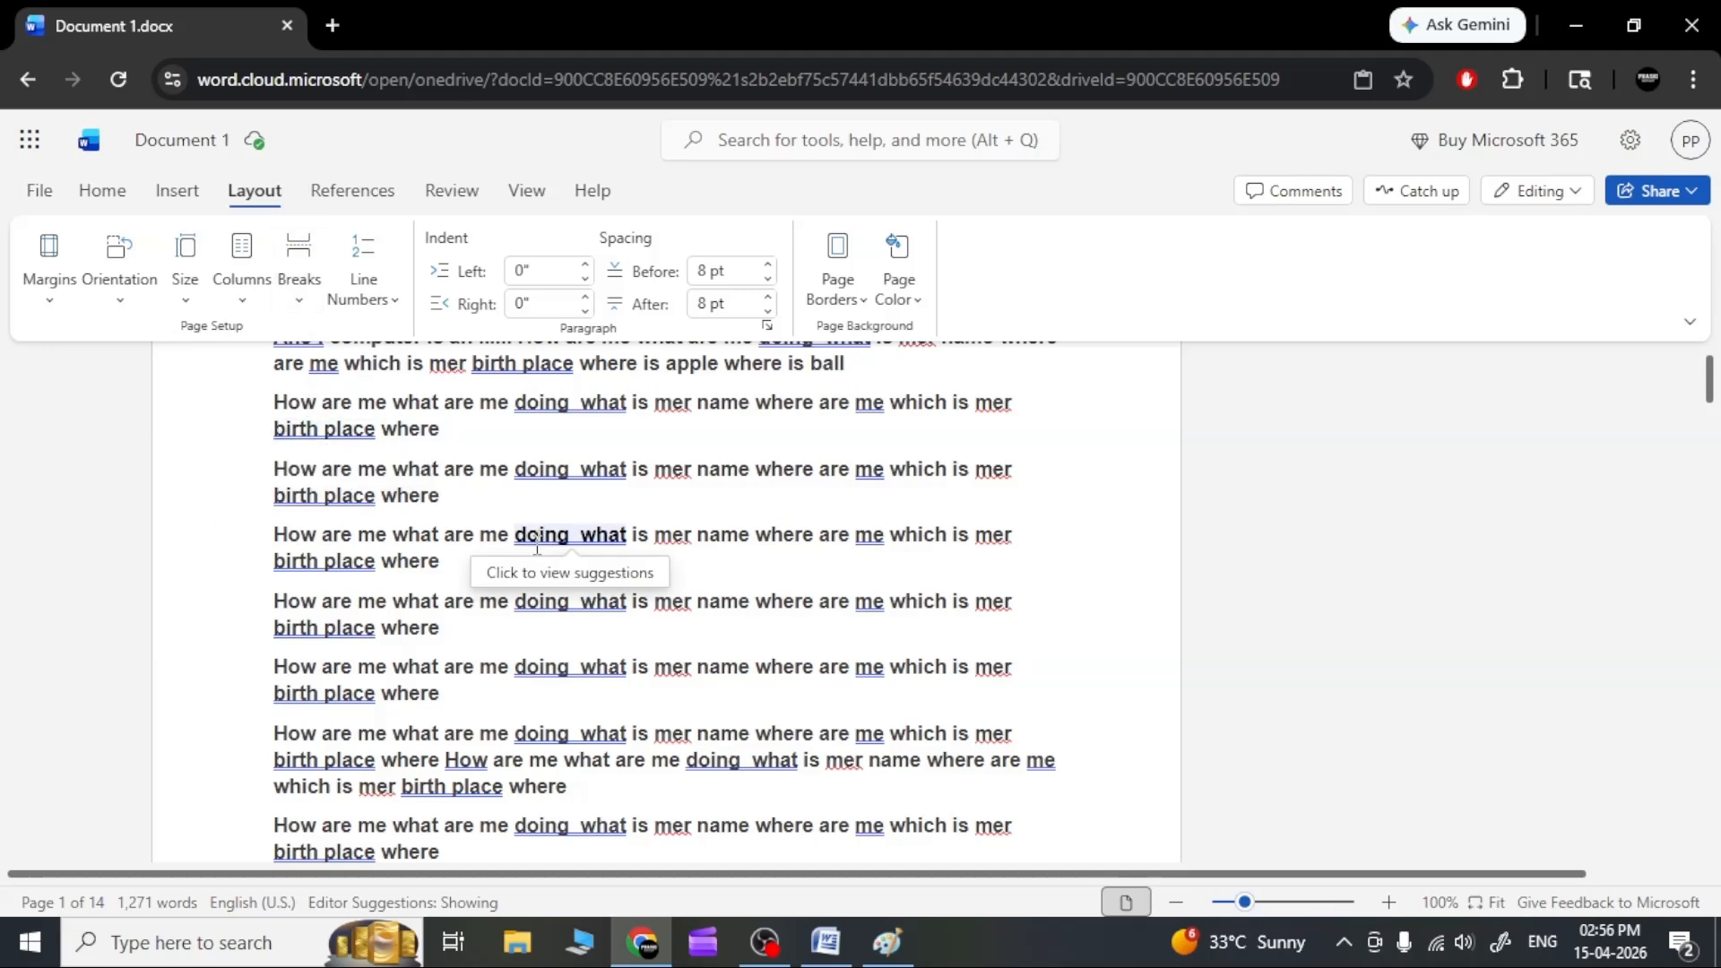
pyautogui.scroll(-3, 537, 547)
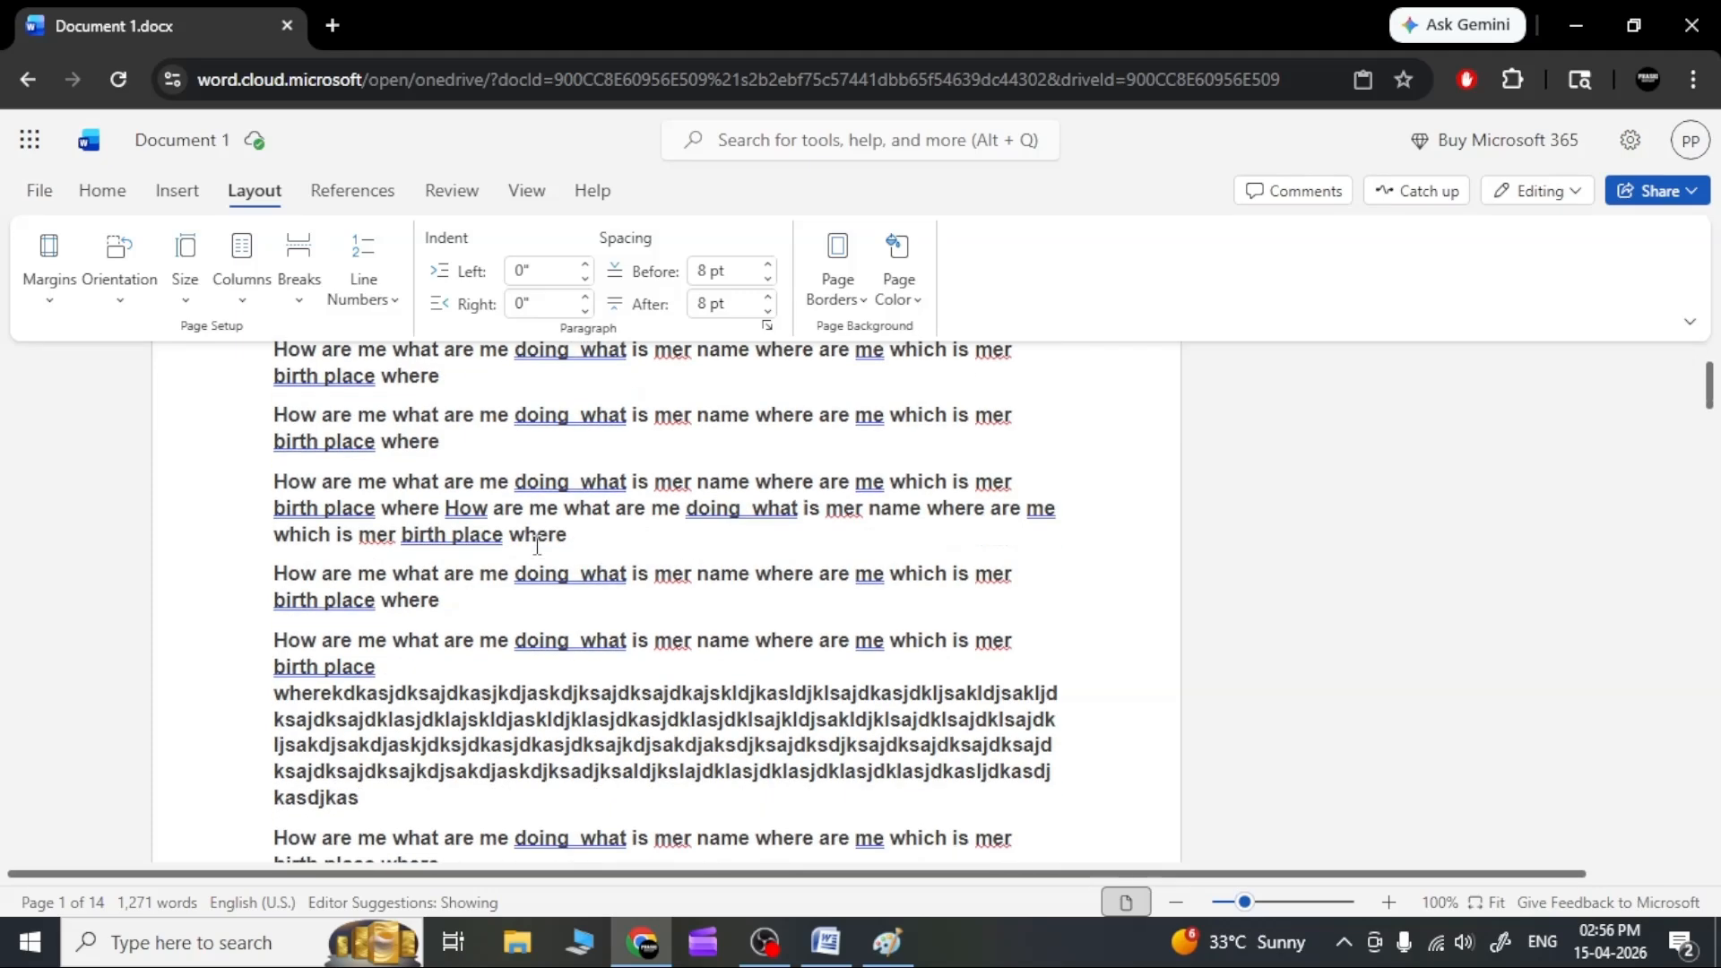
pyautogui.scroll(-5, 537, 547)
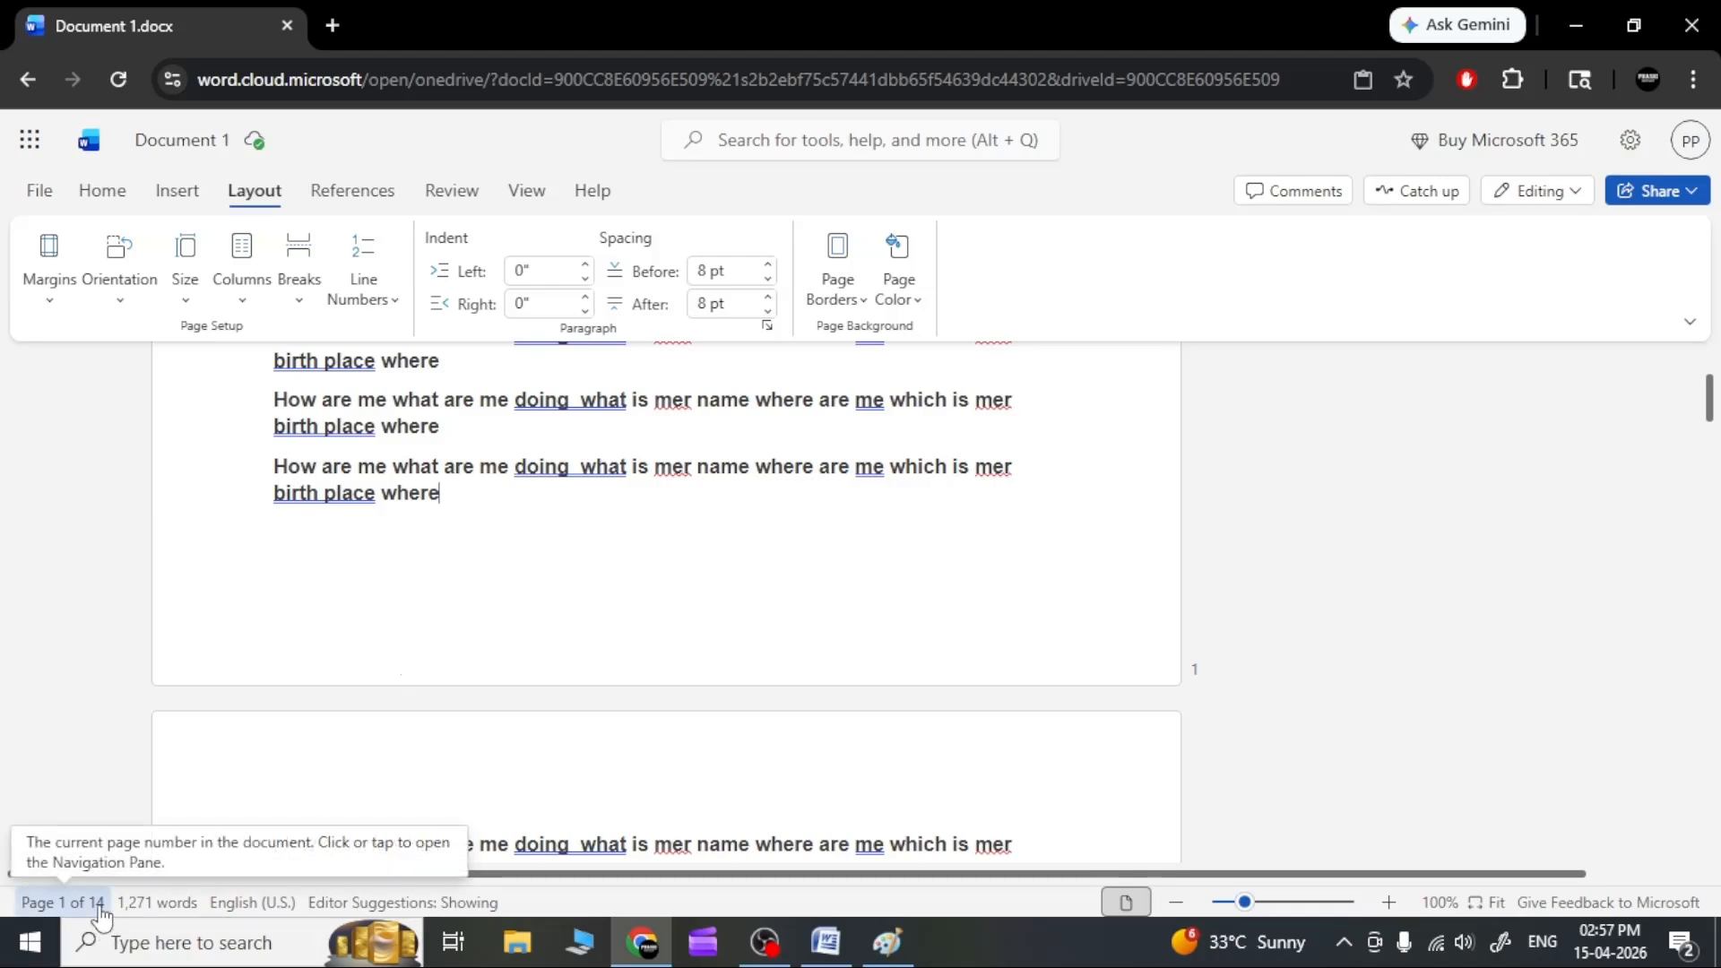
# Insert a page break after the last paragraph on page 1.
pyautogui.click(301, 276)
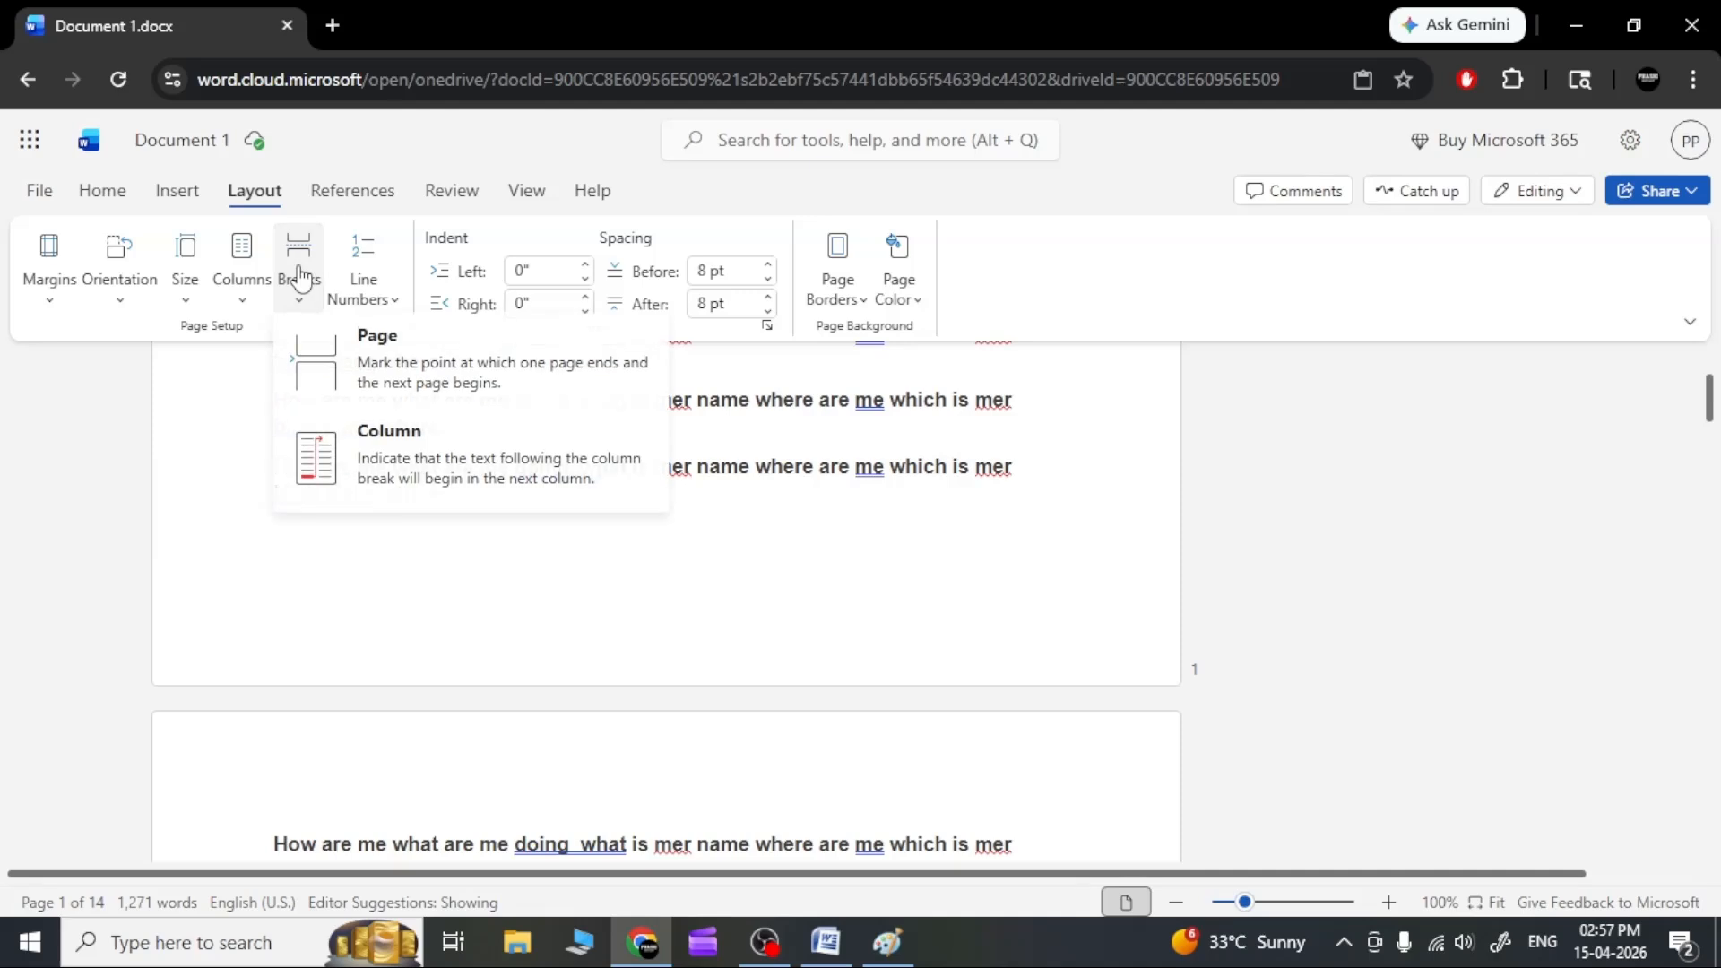
pyautogui.click(391, 363)
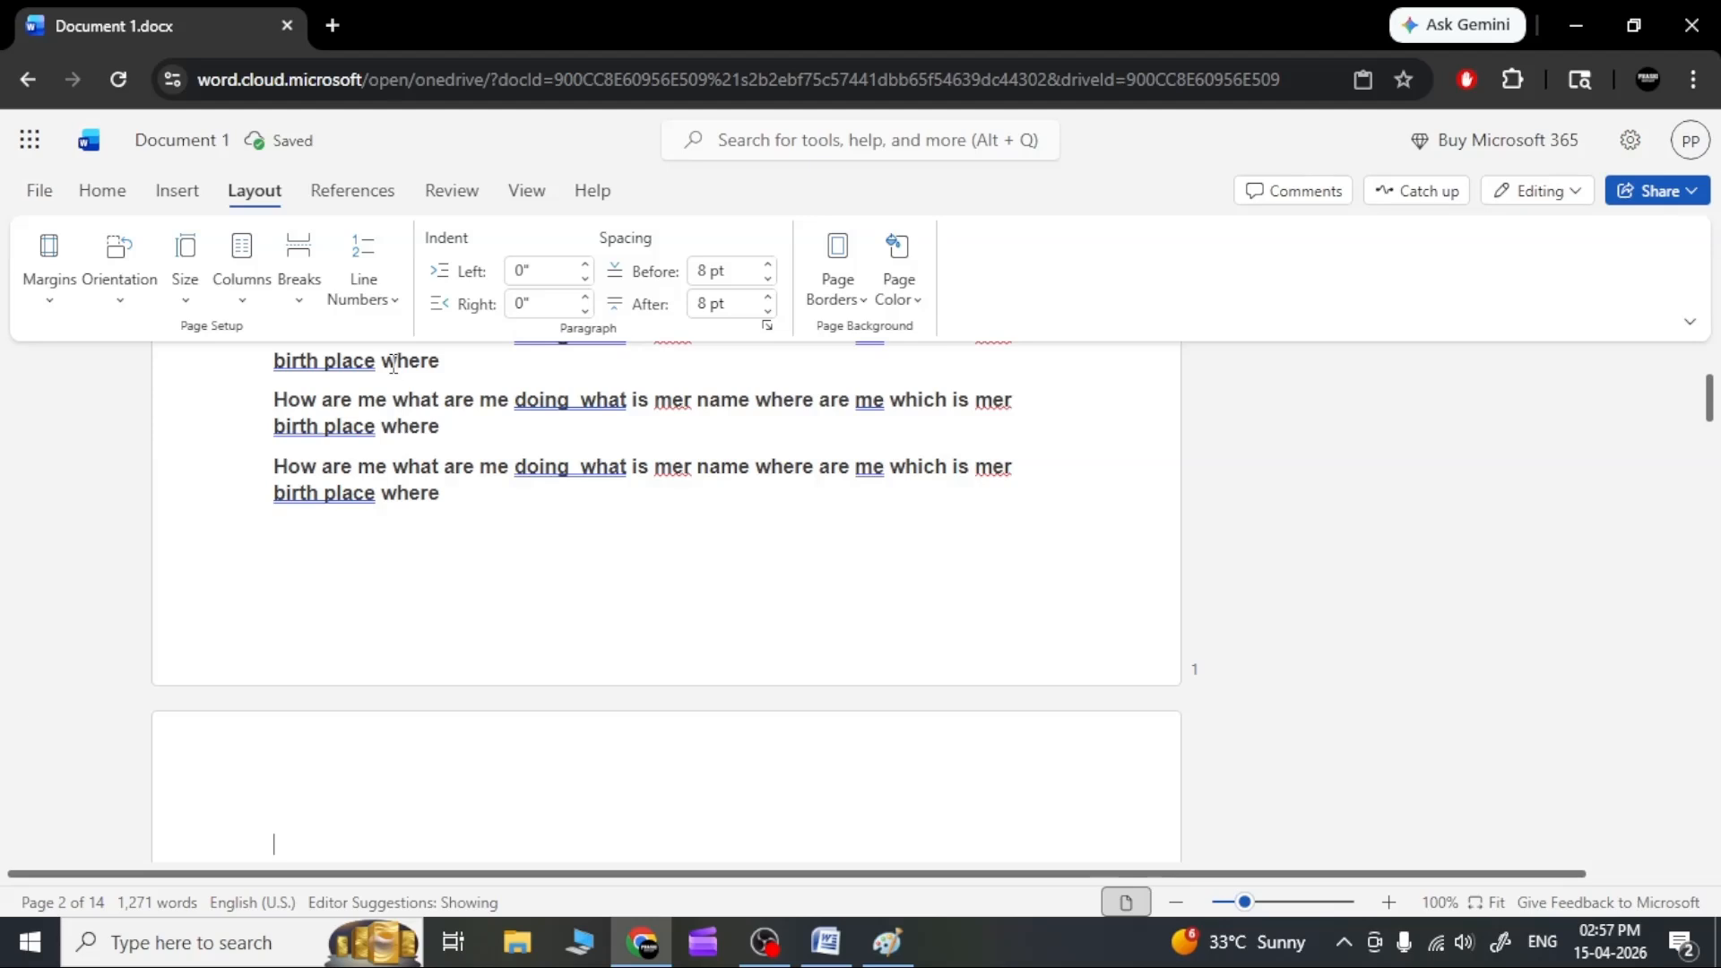
pyautogui.scroll(-3, 384, 712)
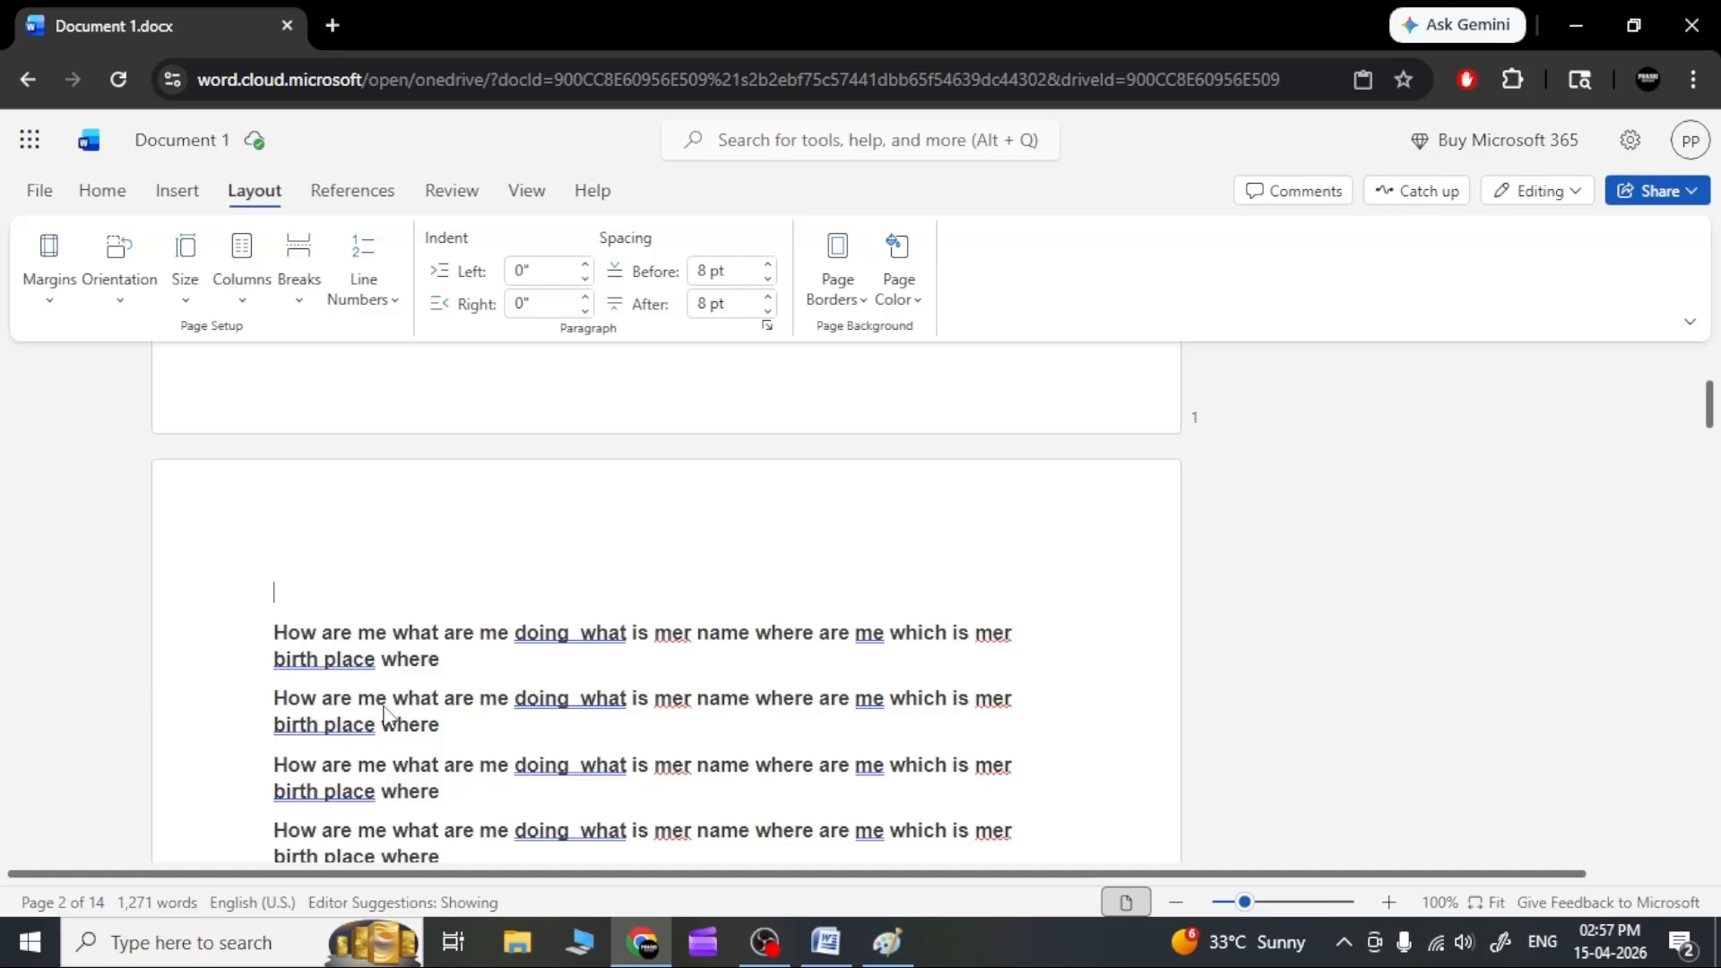
pyautogui.scroll(-10, 386, 714)
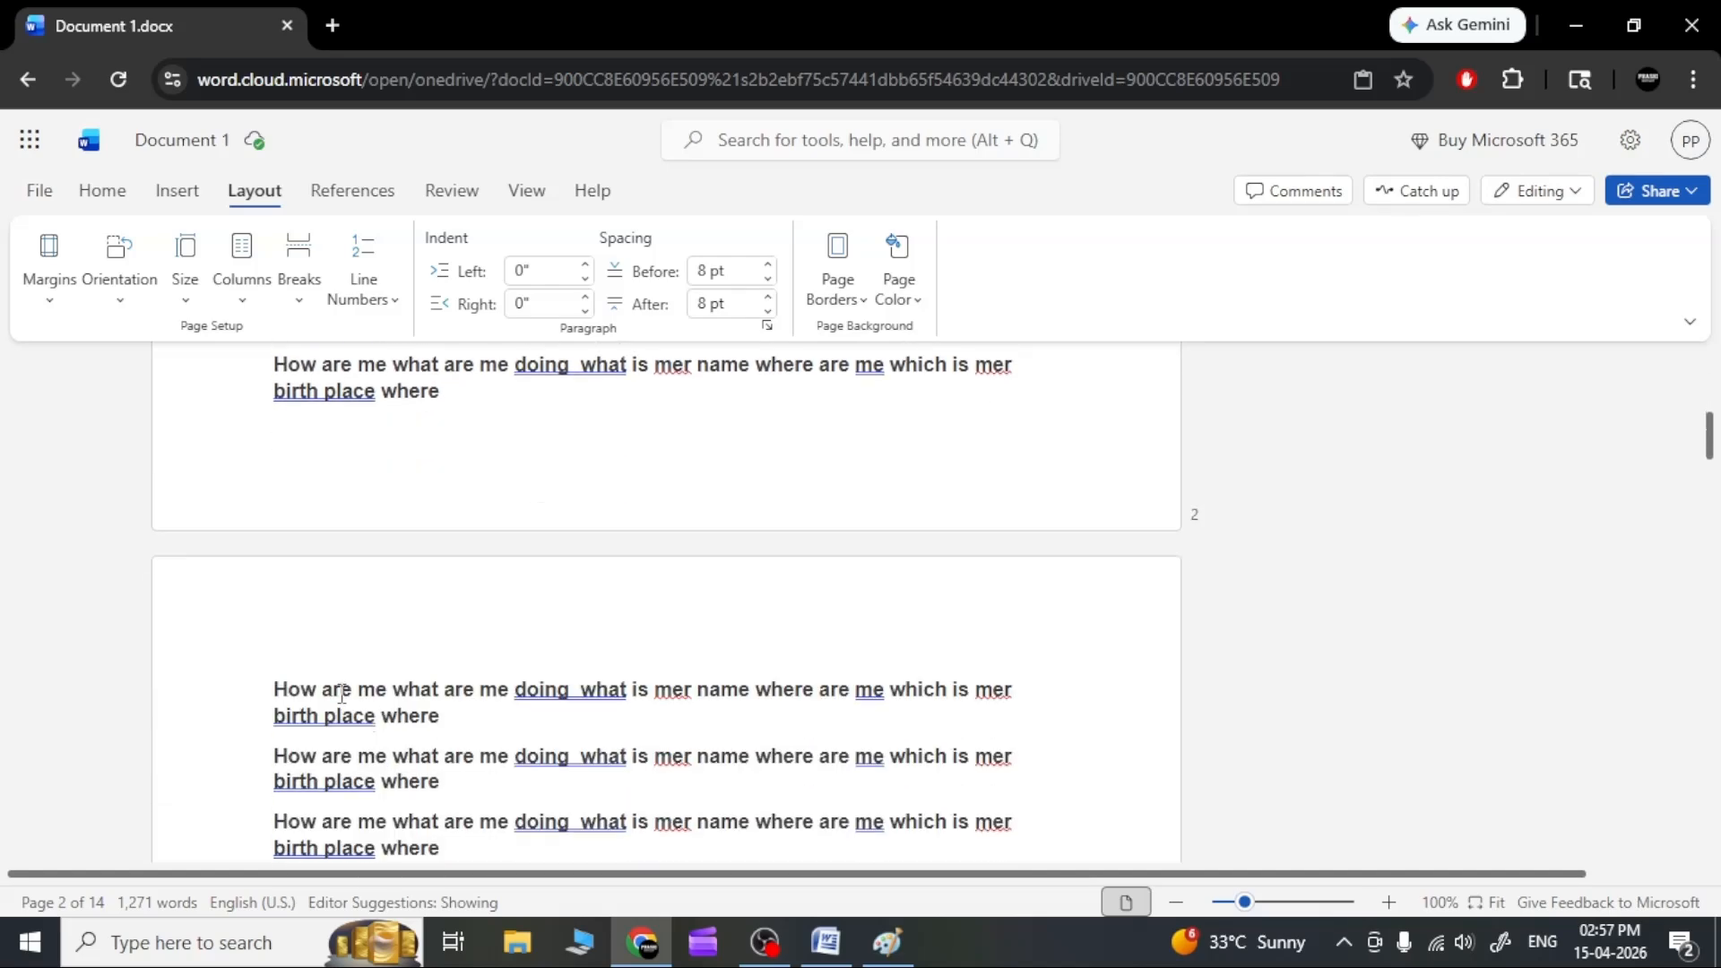
# Append 123 to the first paragraph on page 3 and insert a page break right after it.
pyautogui.click(445, 717)
pyautogui.write('23')
pyautogui.click(299, 278)
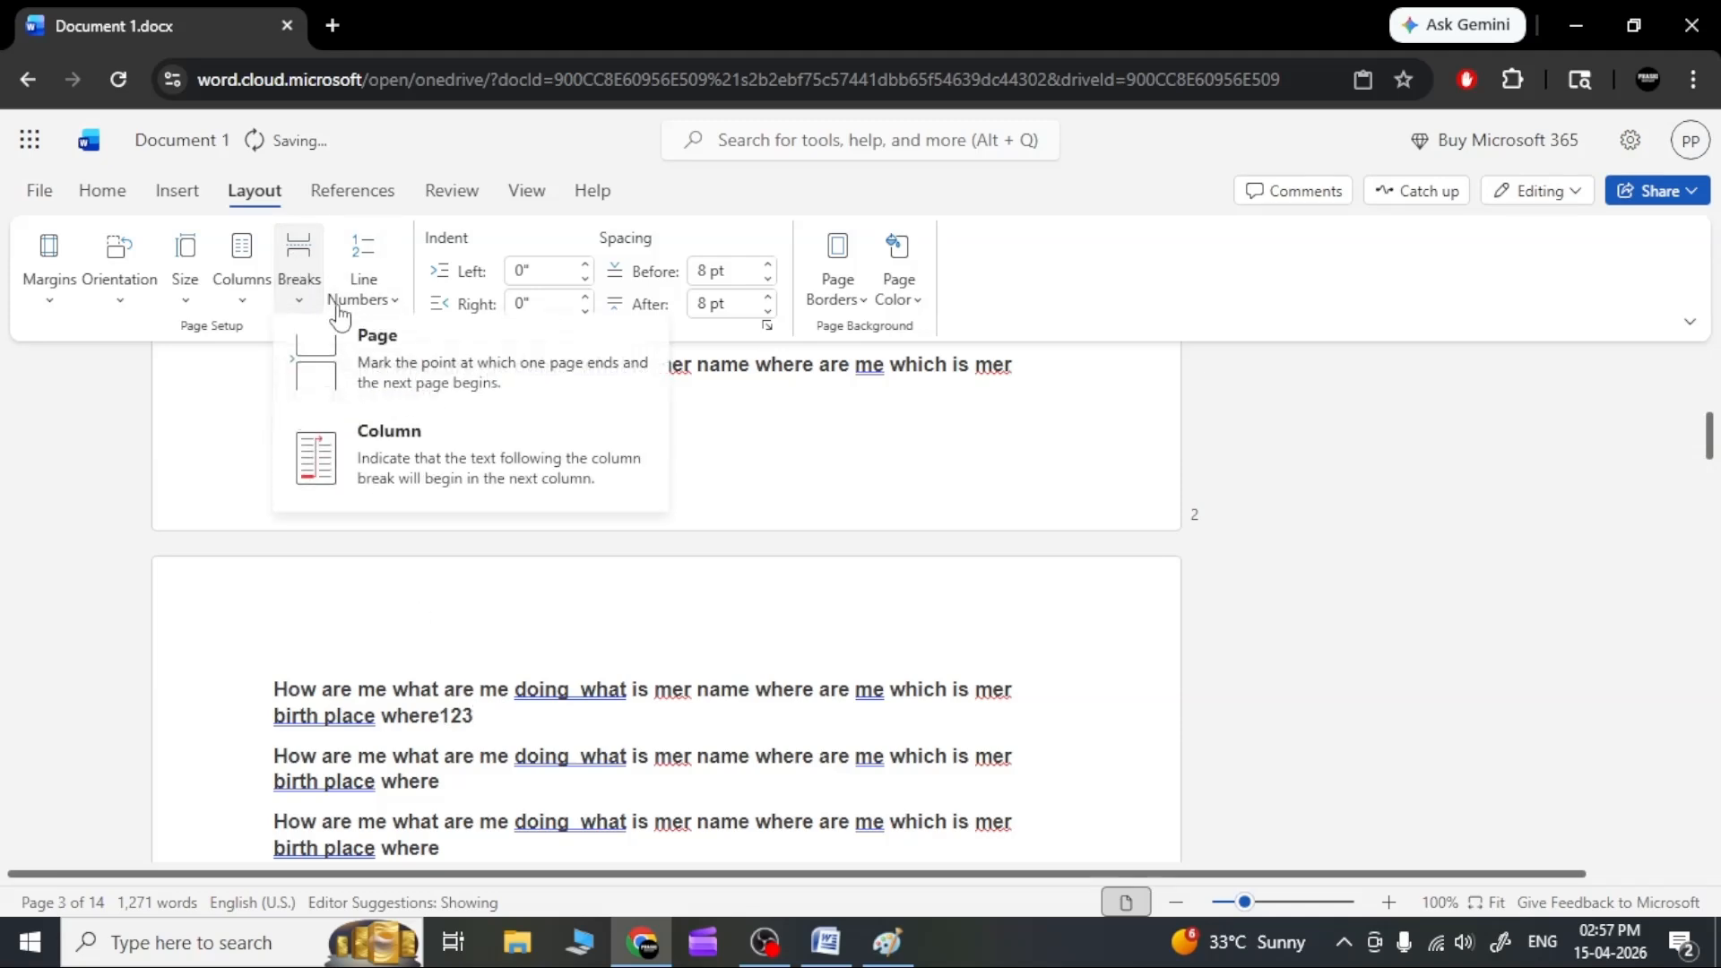
pyautogui.click(392, 362)
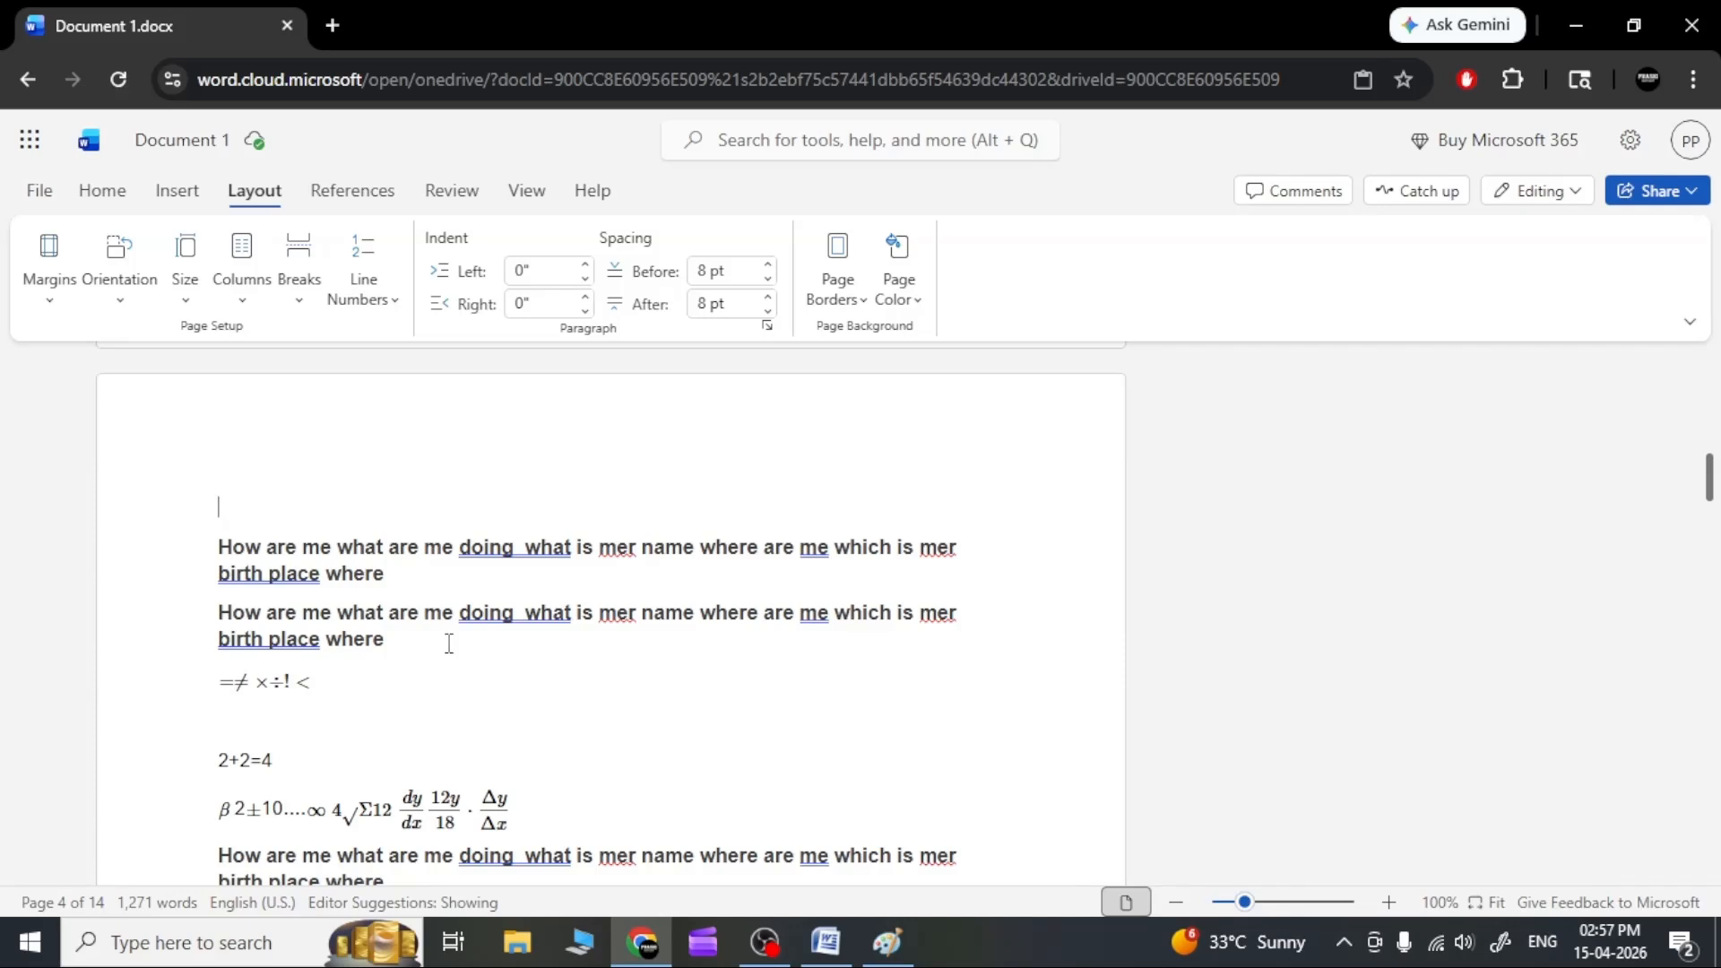
# Turn on Continuous line numbers and check the numbering across the first pages.
pyautogui.click(381, 302)
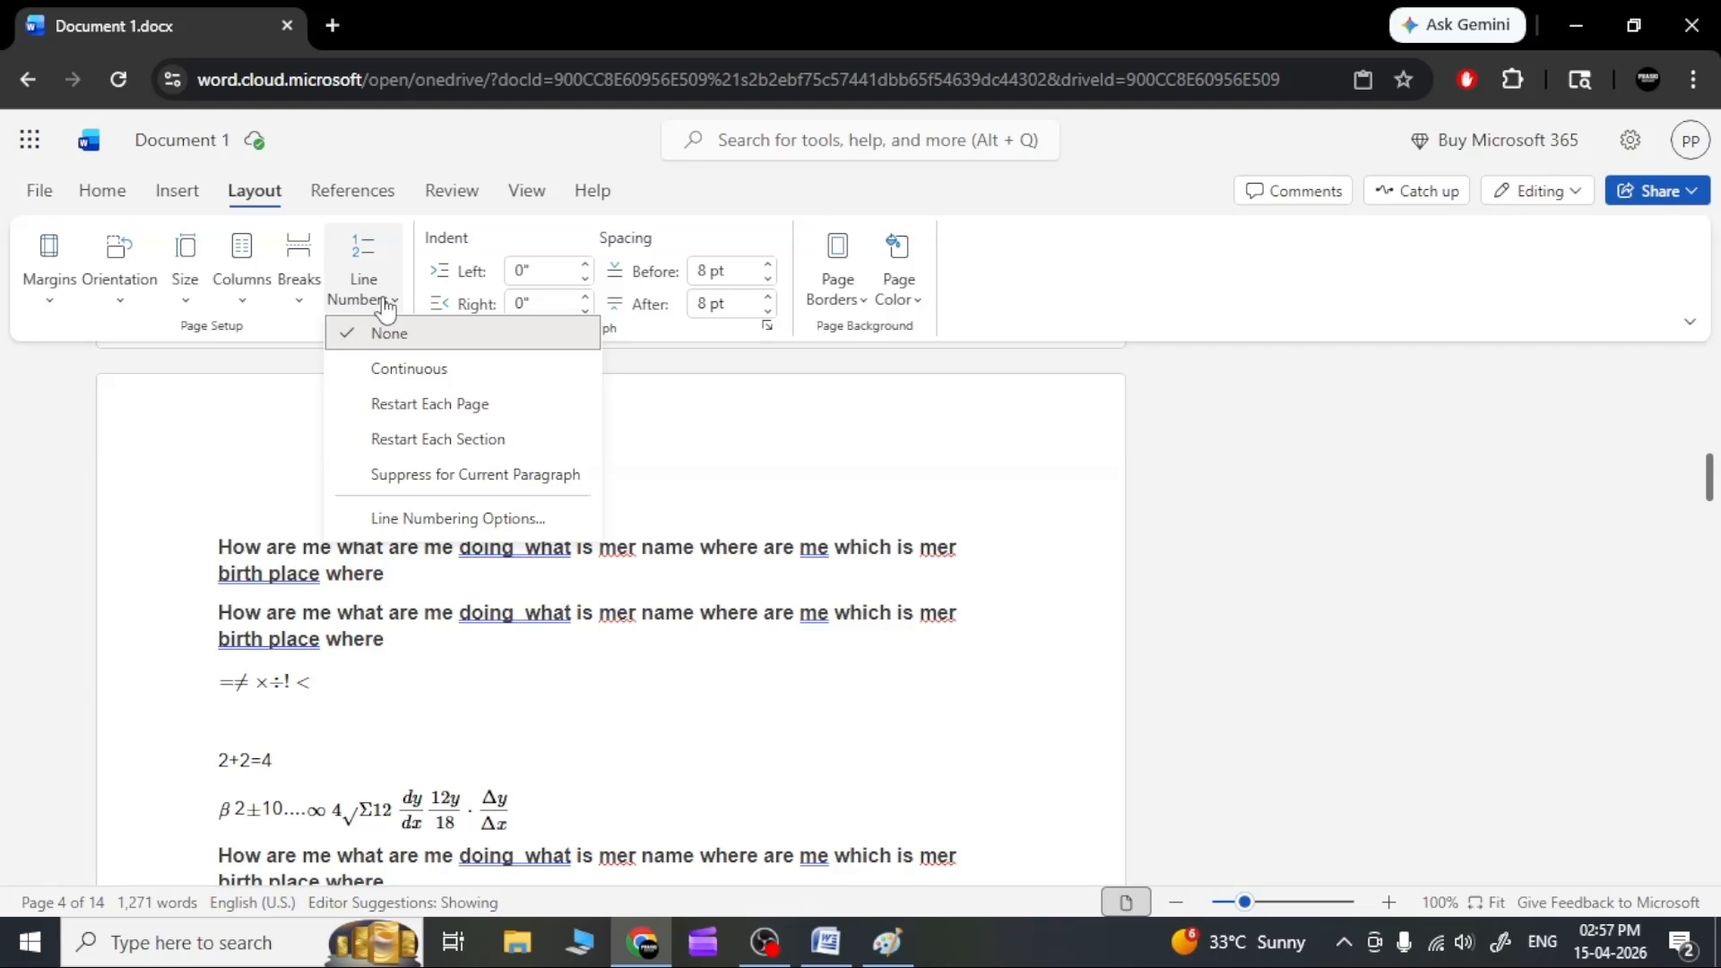
pyautogui.click(390, 368)
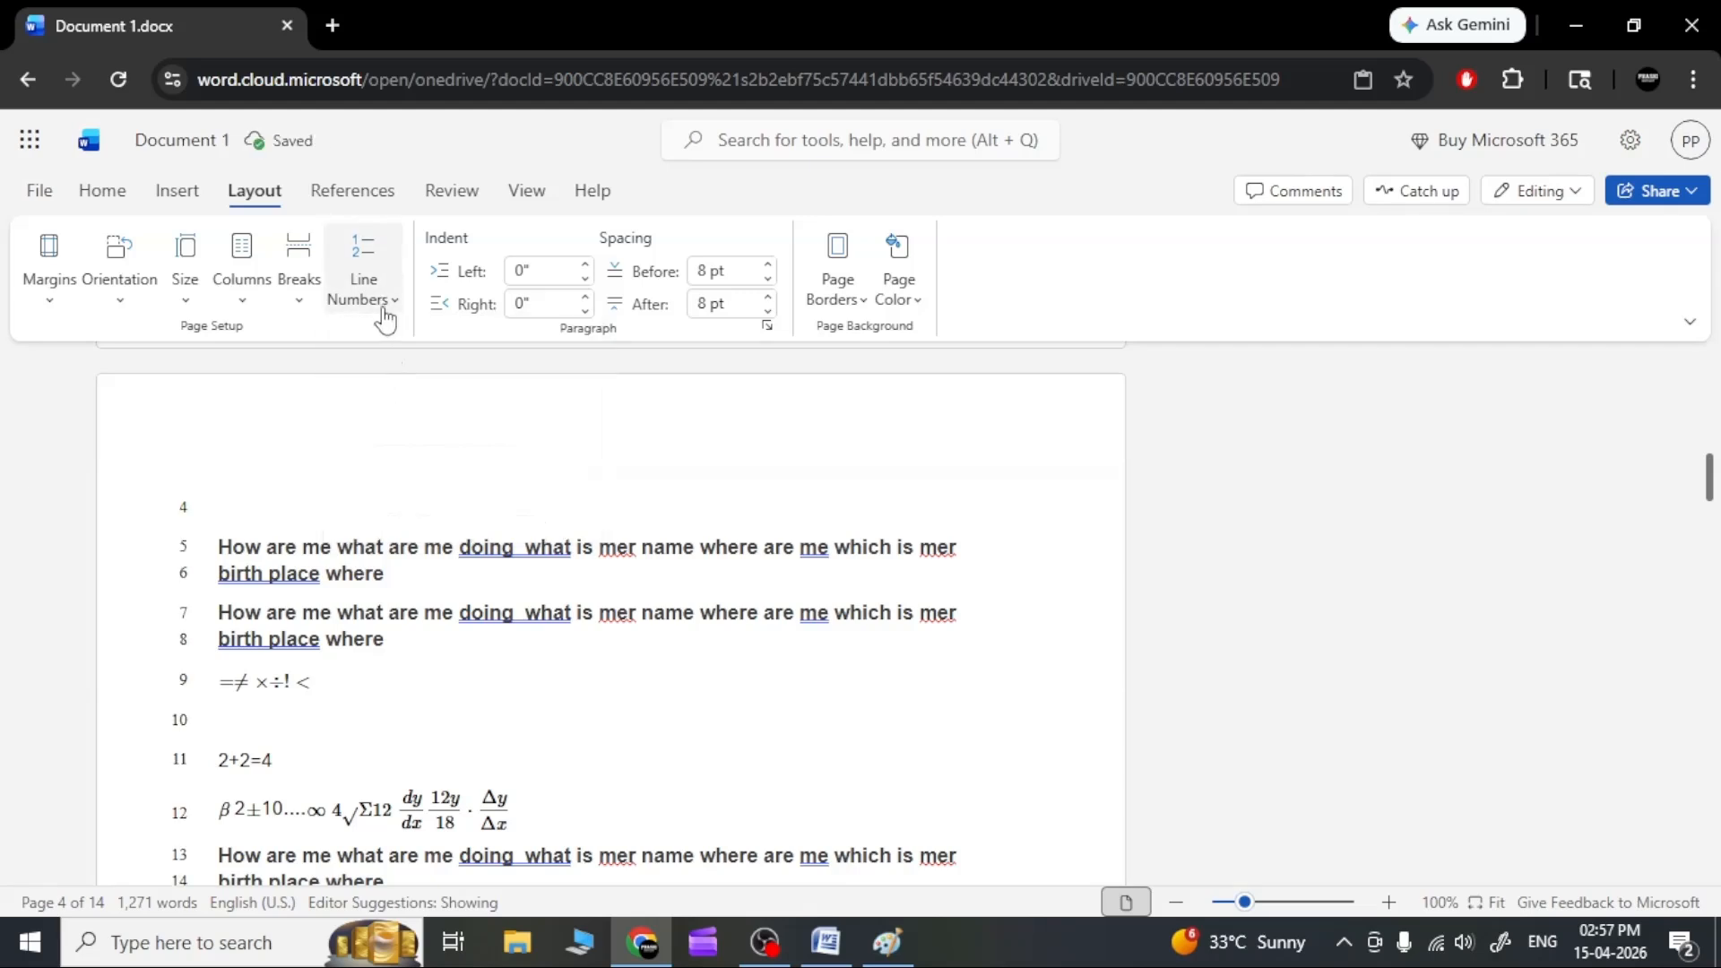
pyautogui.scroll(10, 376, 589)
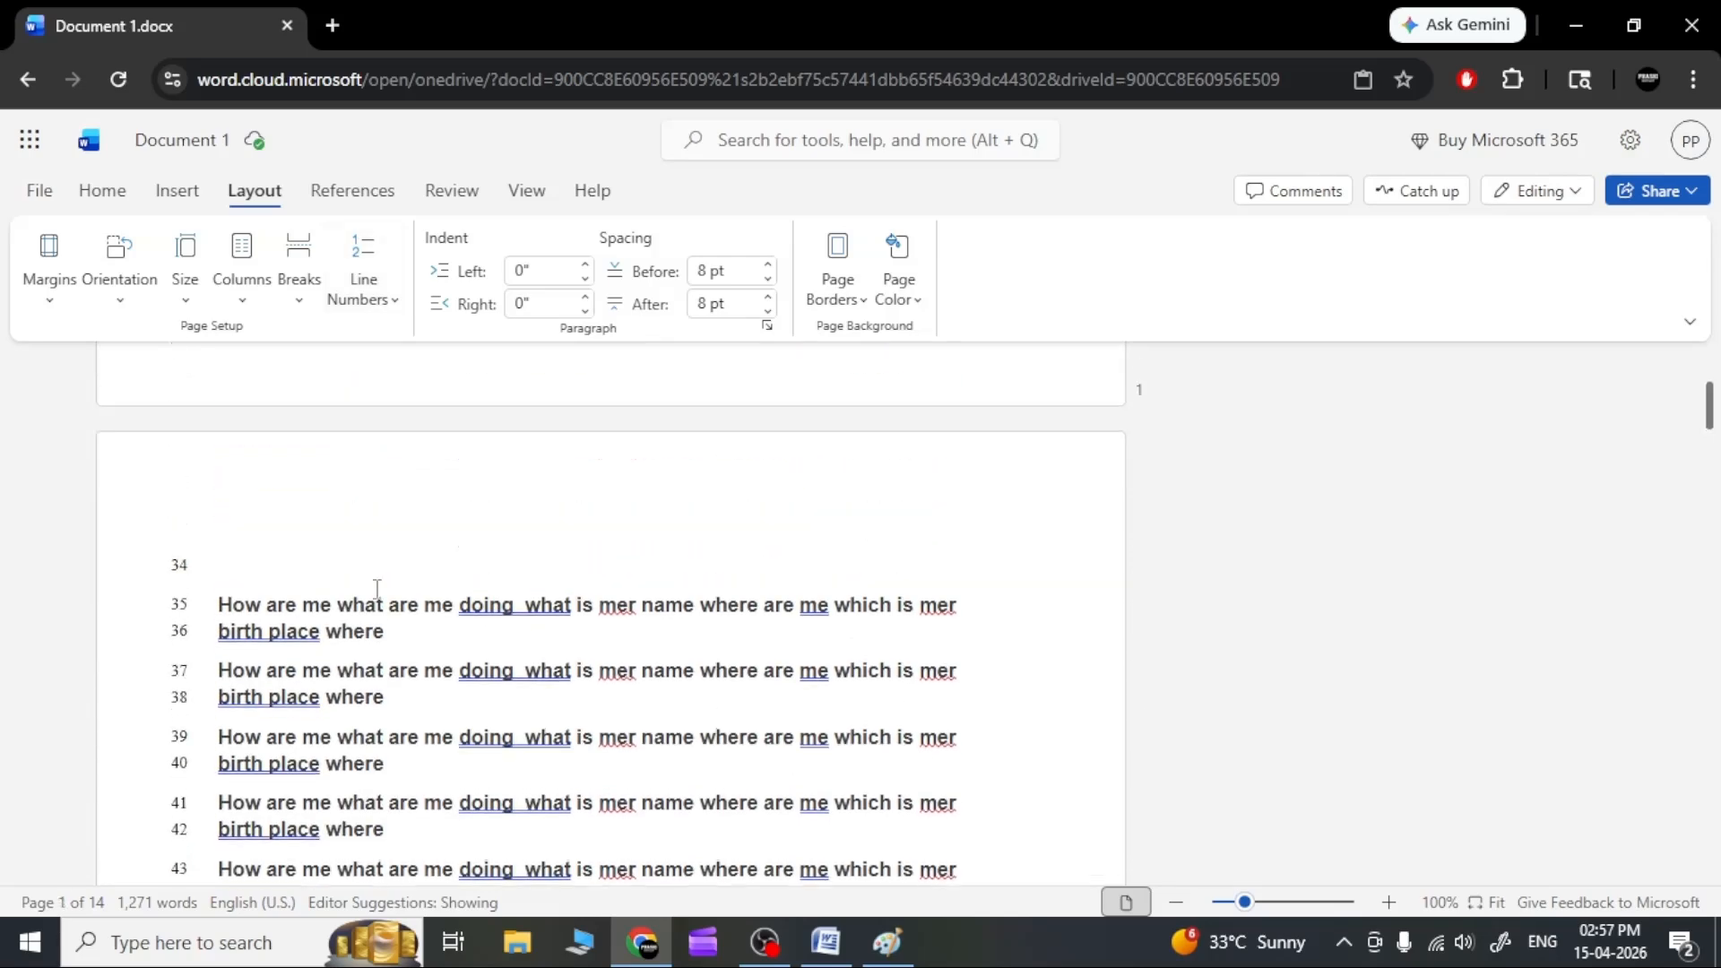
pyautogui.scroll(10, 376, 589)
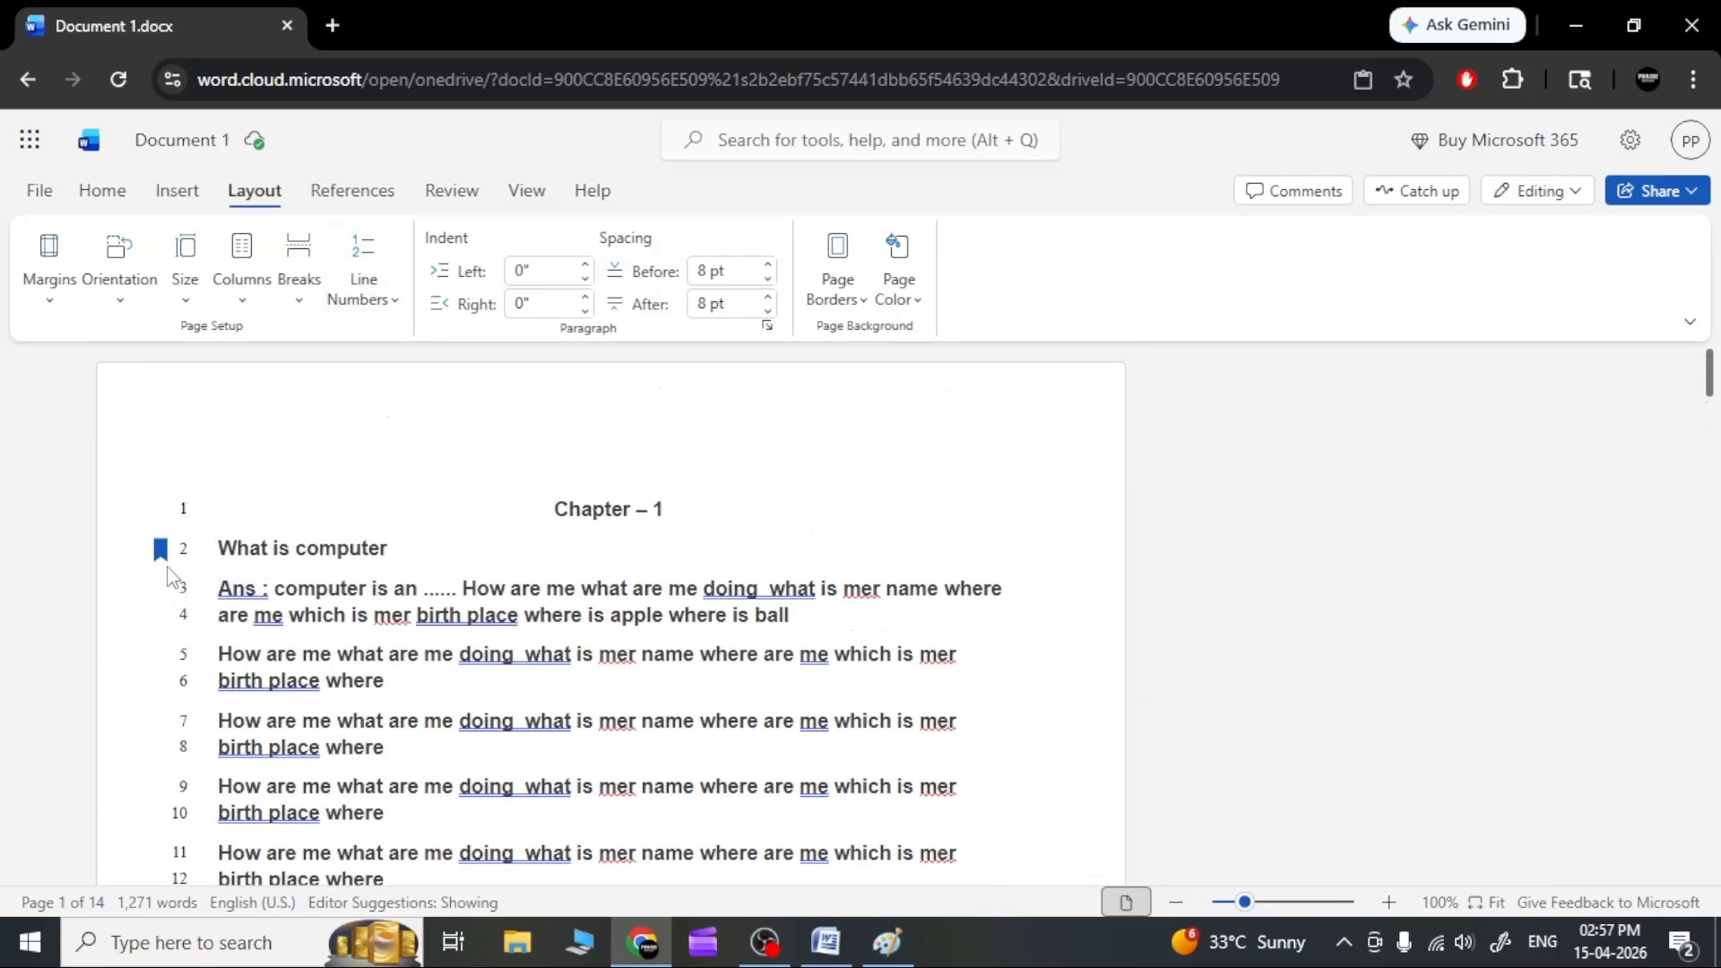
pyautogui.scroll(-8, 194, 728)
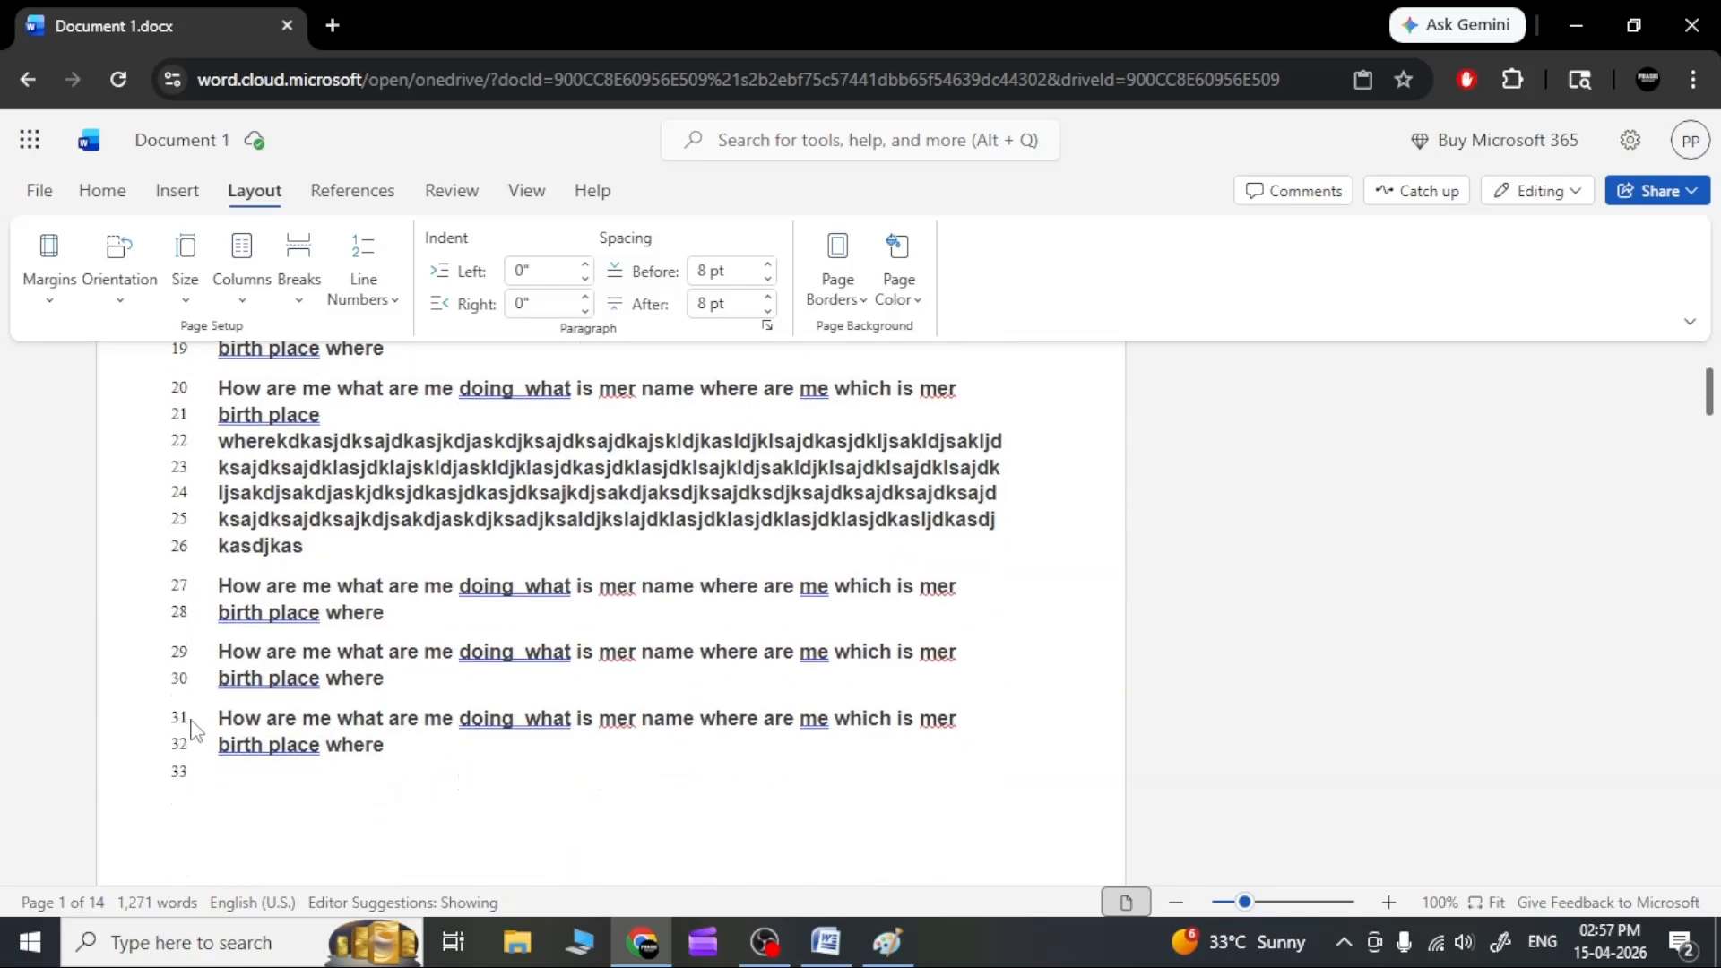
pyautogui.scroll(8, 194, 728)
# Set the line numbers to Restart Each Page and check the numbering at the page boundaries.
pyautogui.click(372, 298)
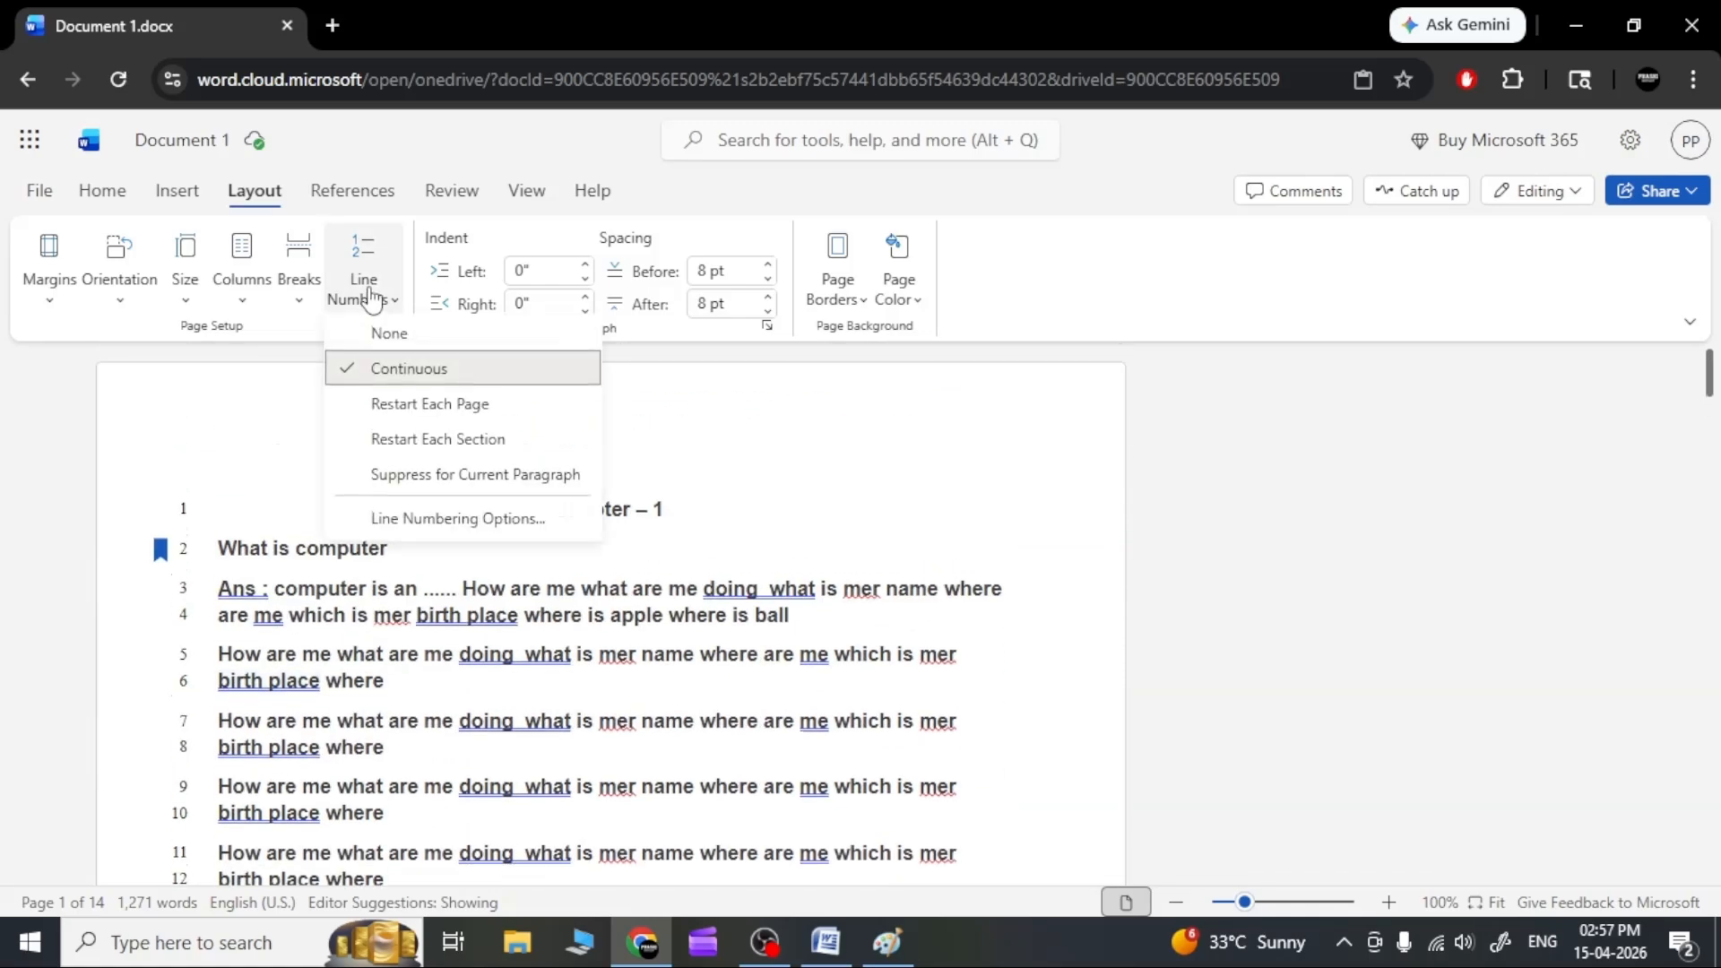
pyautogui.click(463, 407)
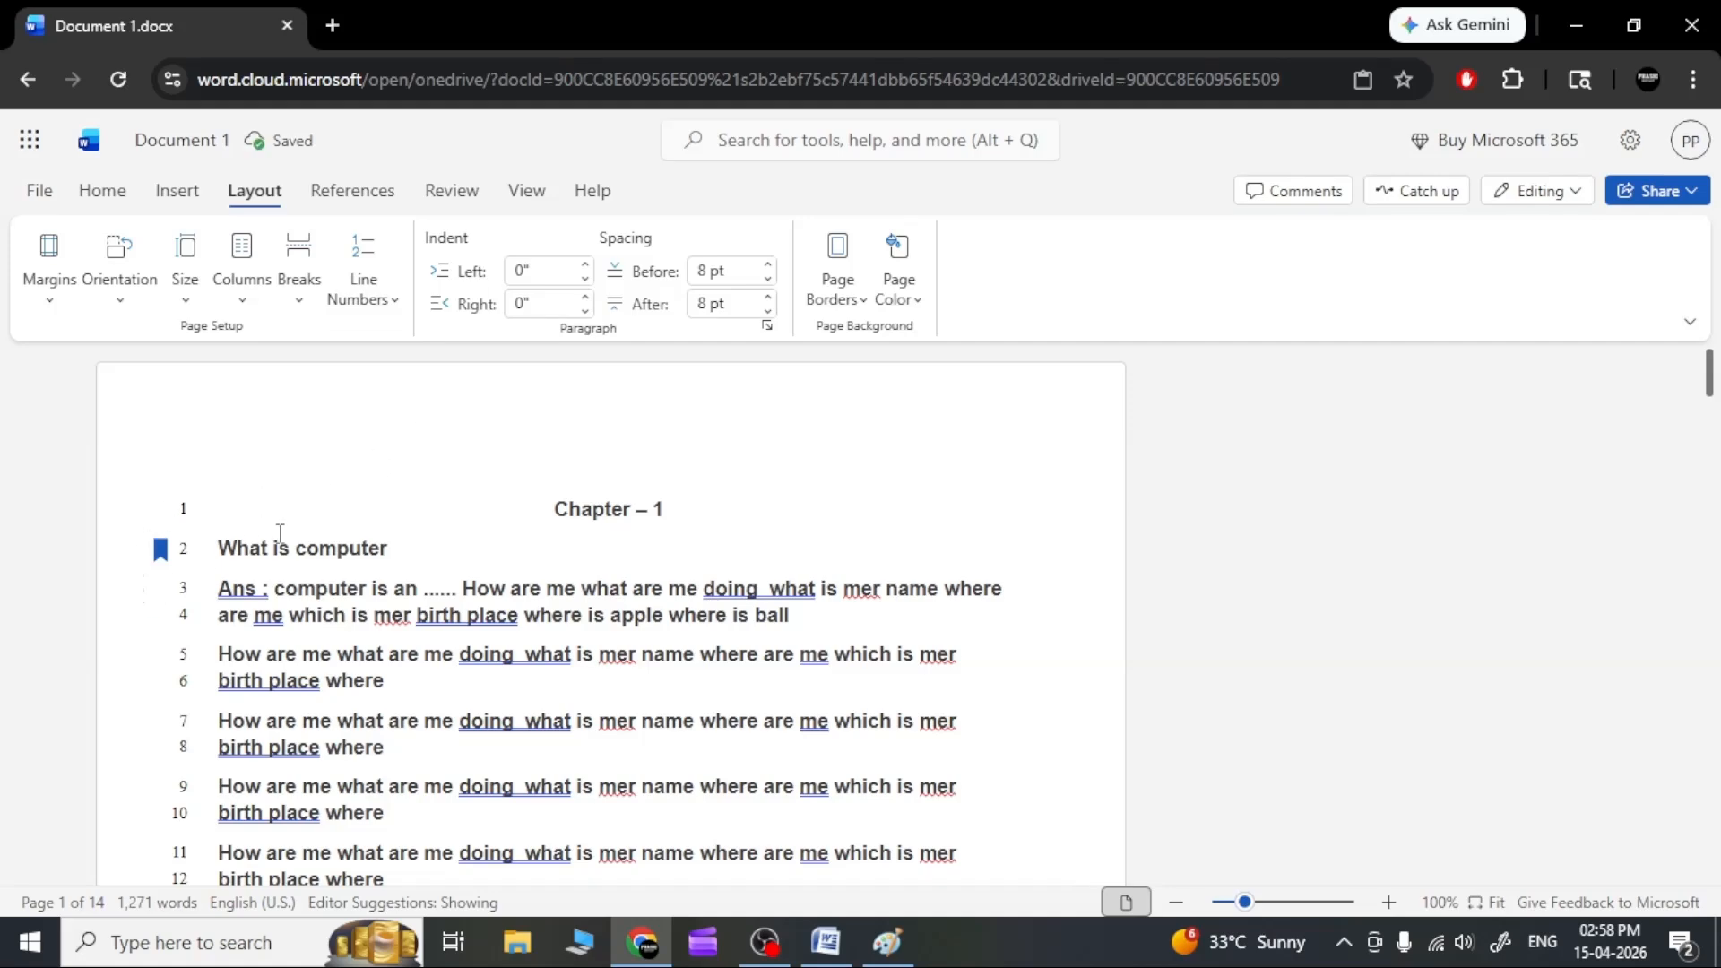
pyautogui.scroll(-10, 172, 579)
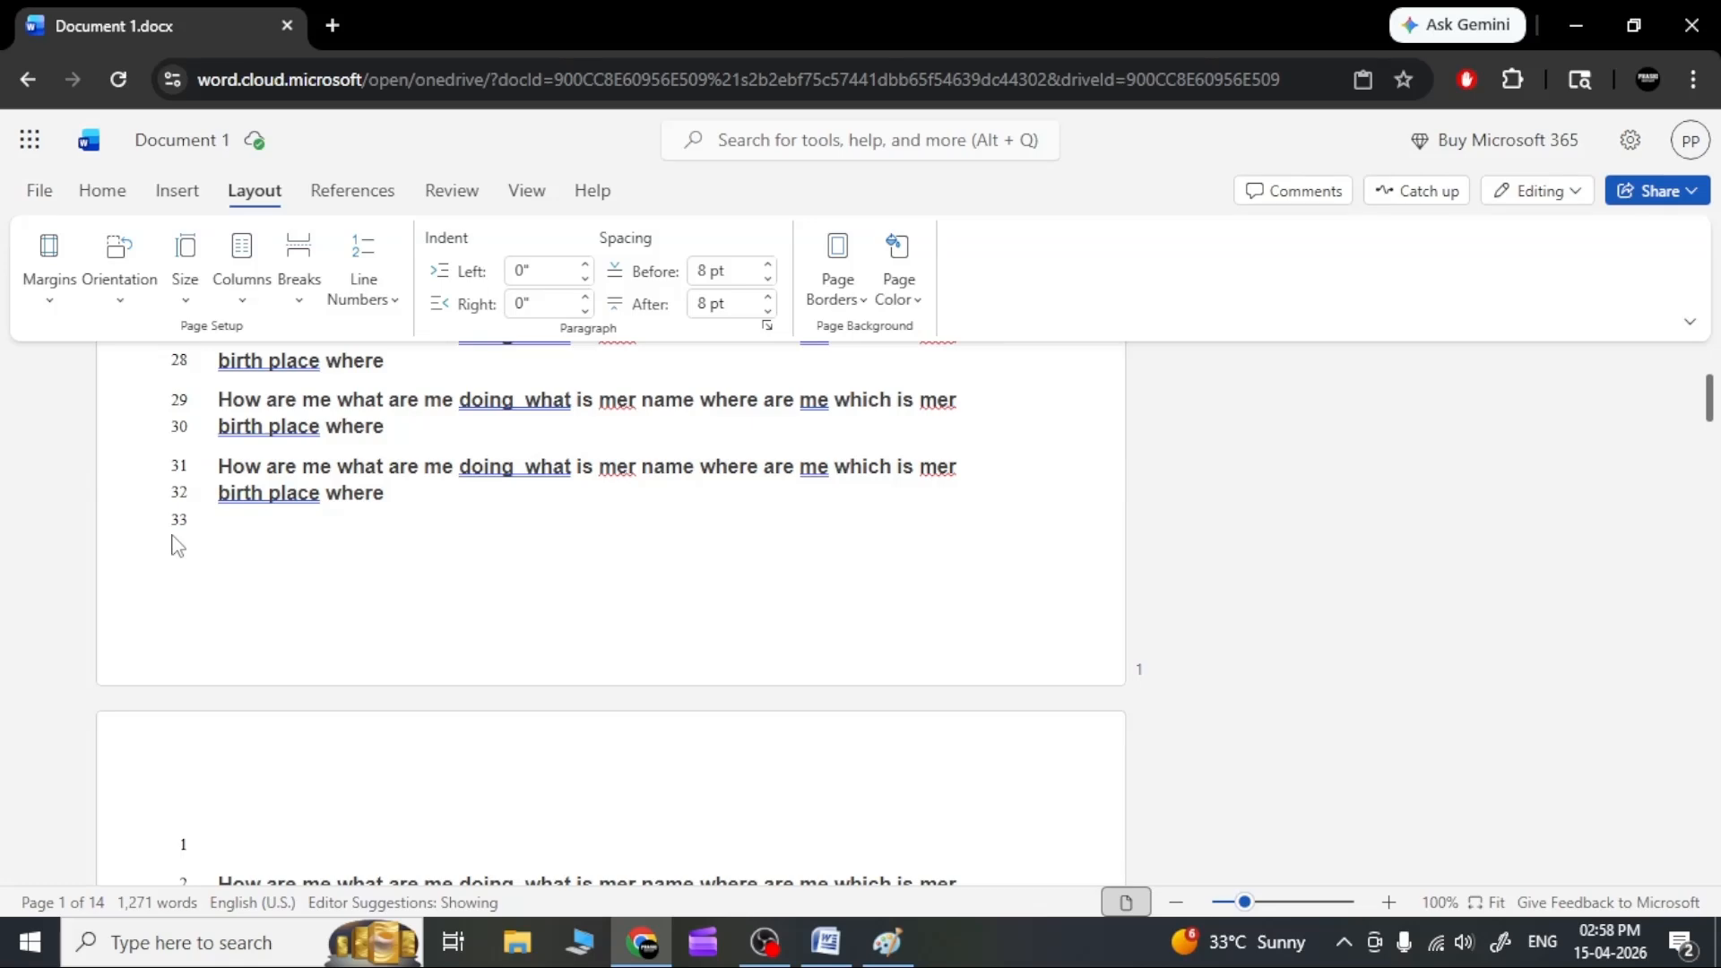
pyautogui.scroll(-10, 179, 556)
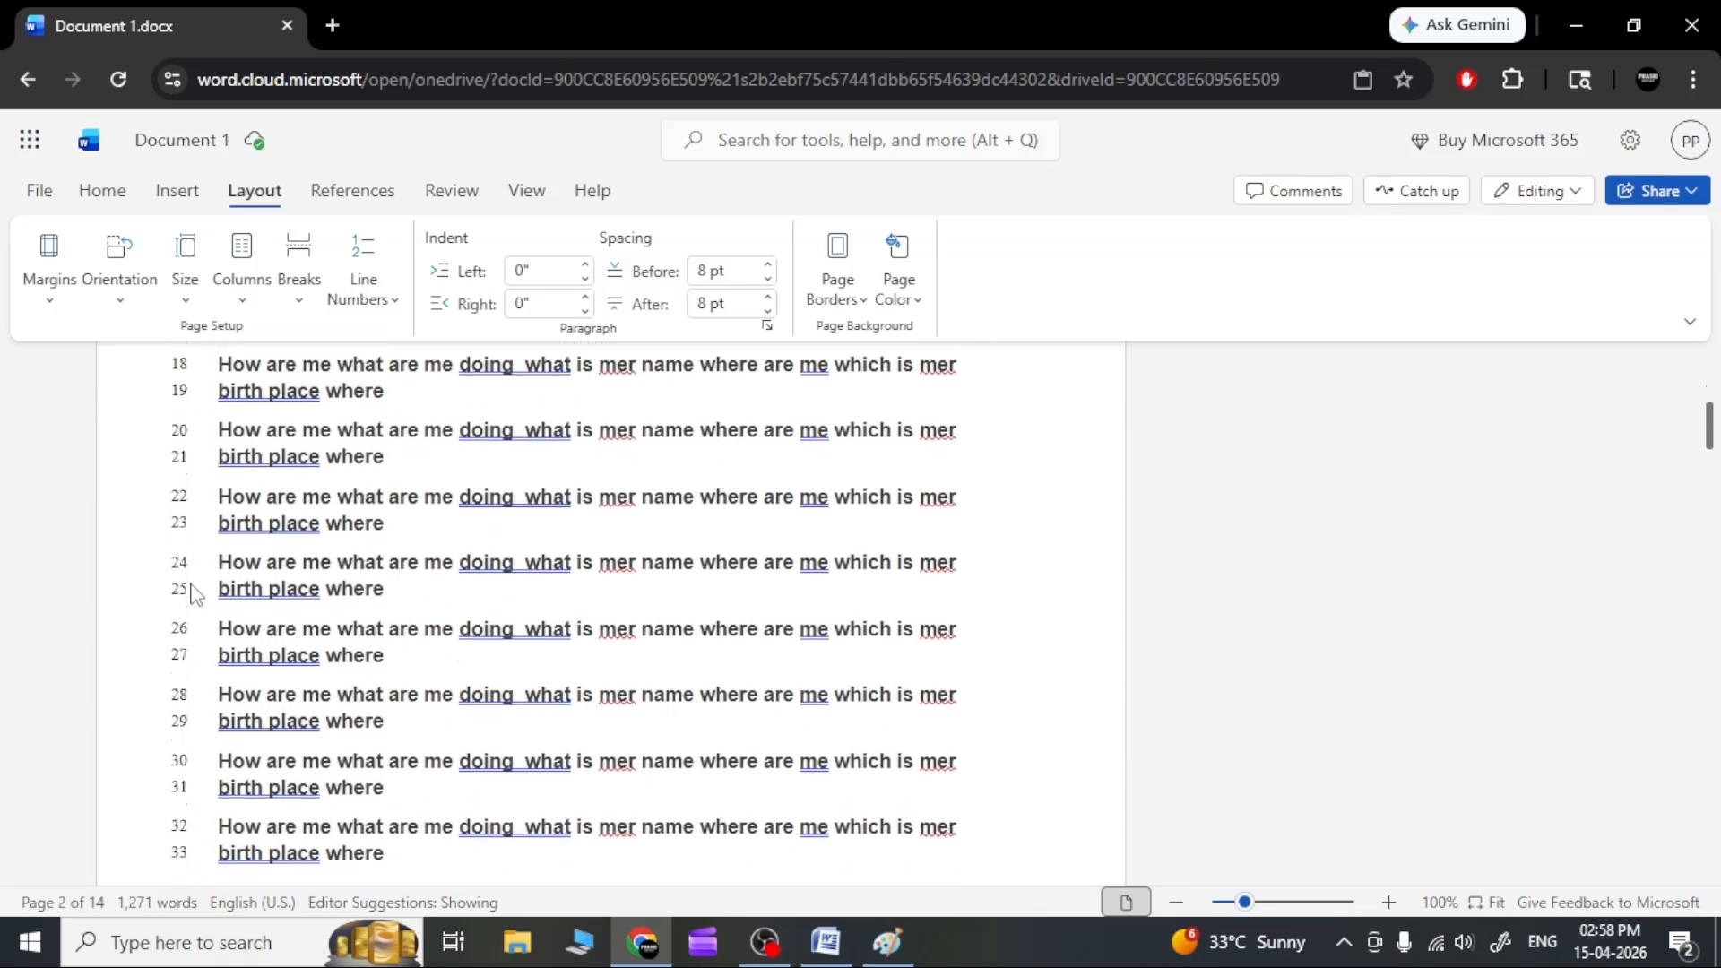
pyautogui.scroll(5, 195, 593)
pyautogui.scroll(-15, 191, 548)
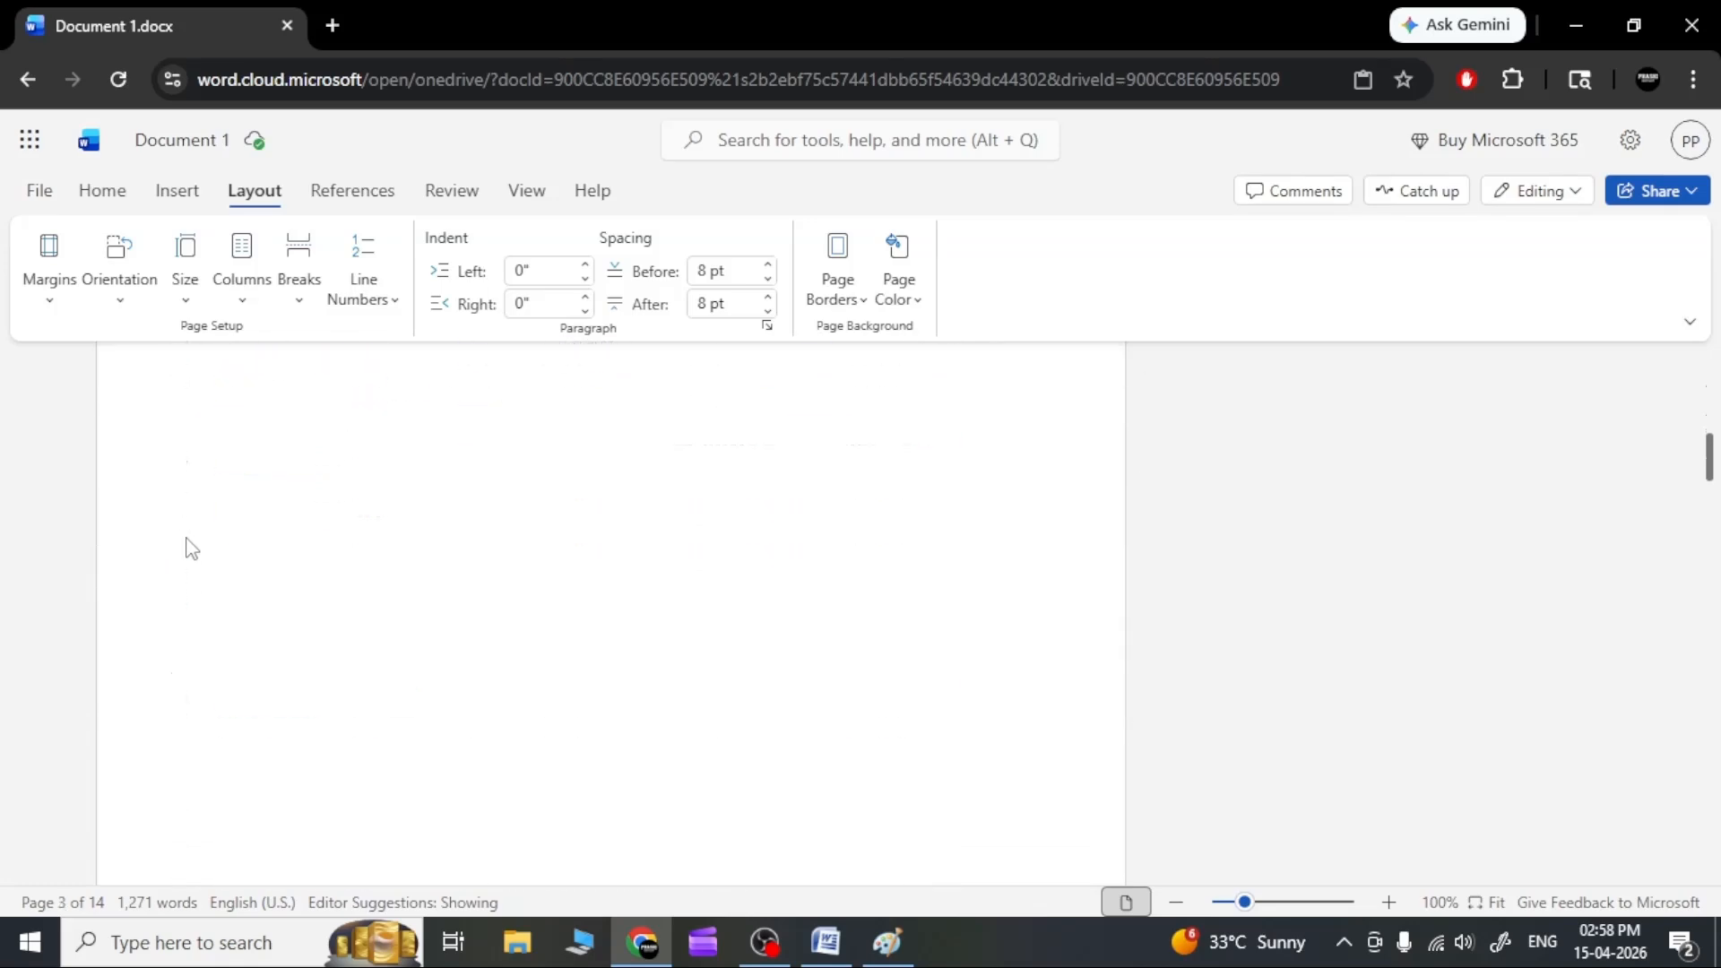
pyautogui.scroll(5, 190, 549)
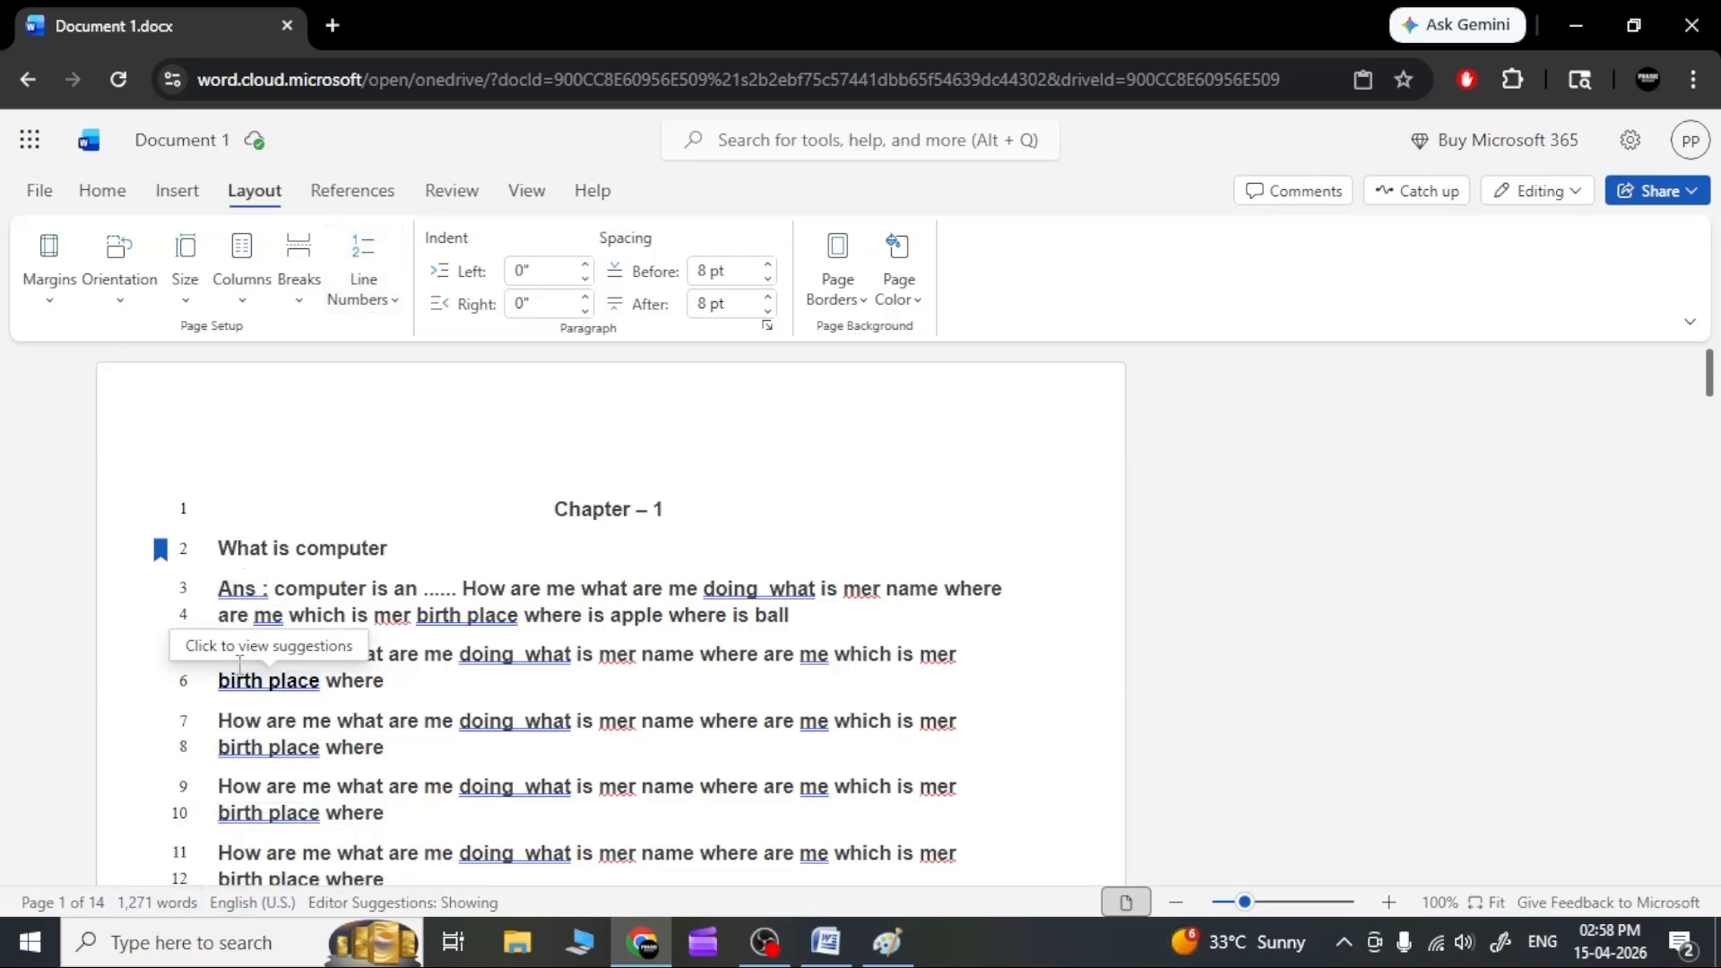
# Set the line numbers to Restart Each Section and check the numbering over the following pages.
pyautogui.click(366, 300)
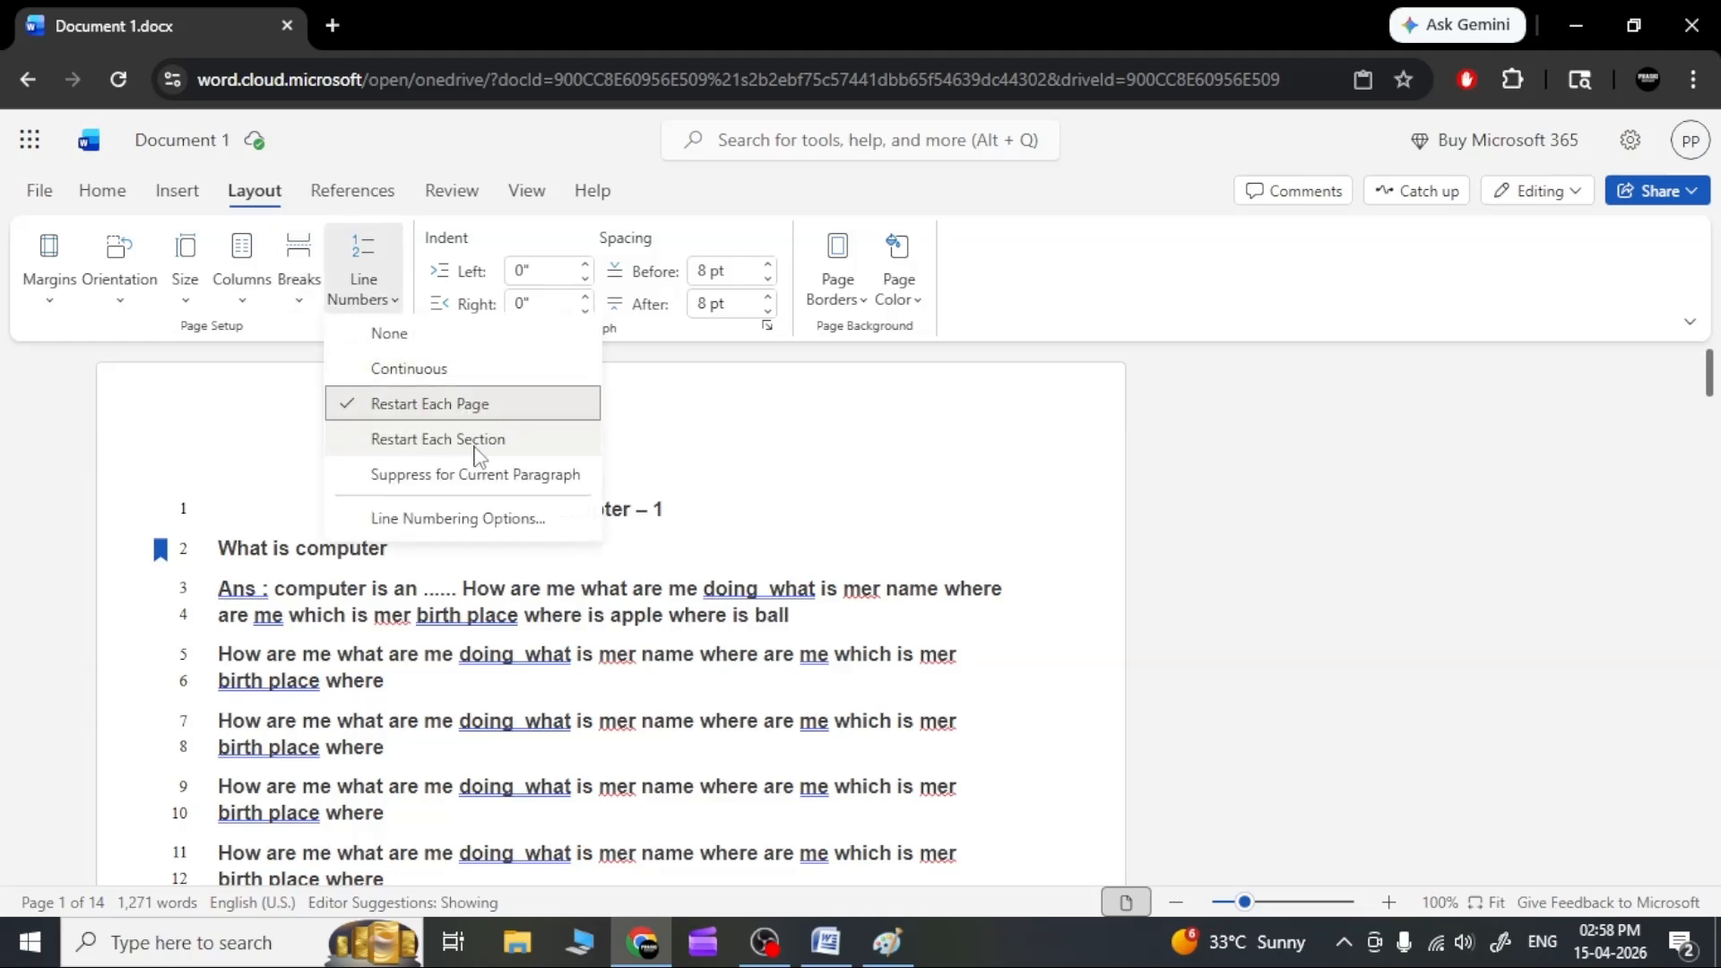
pyautogui.click(478, 439)
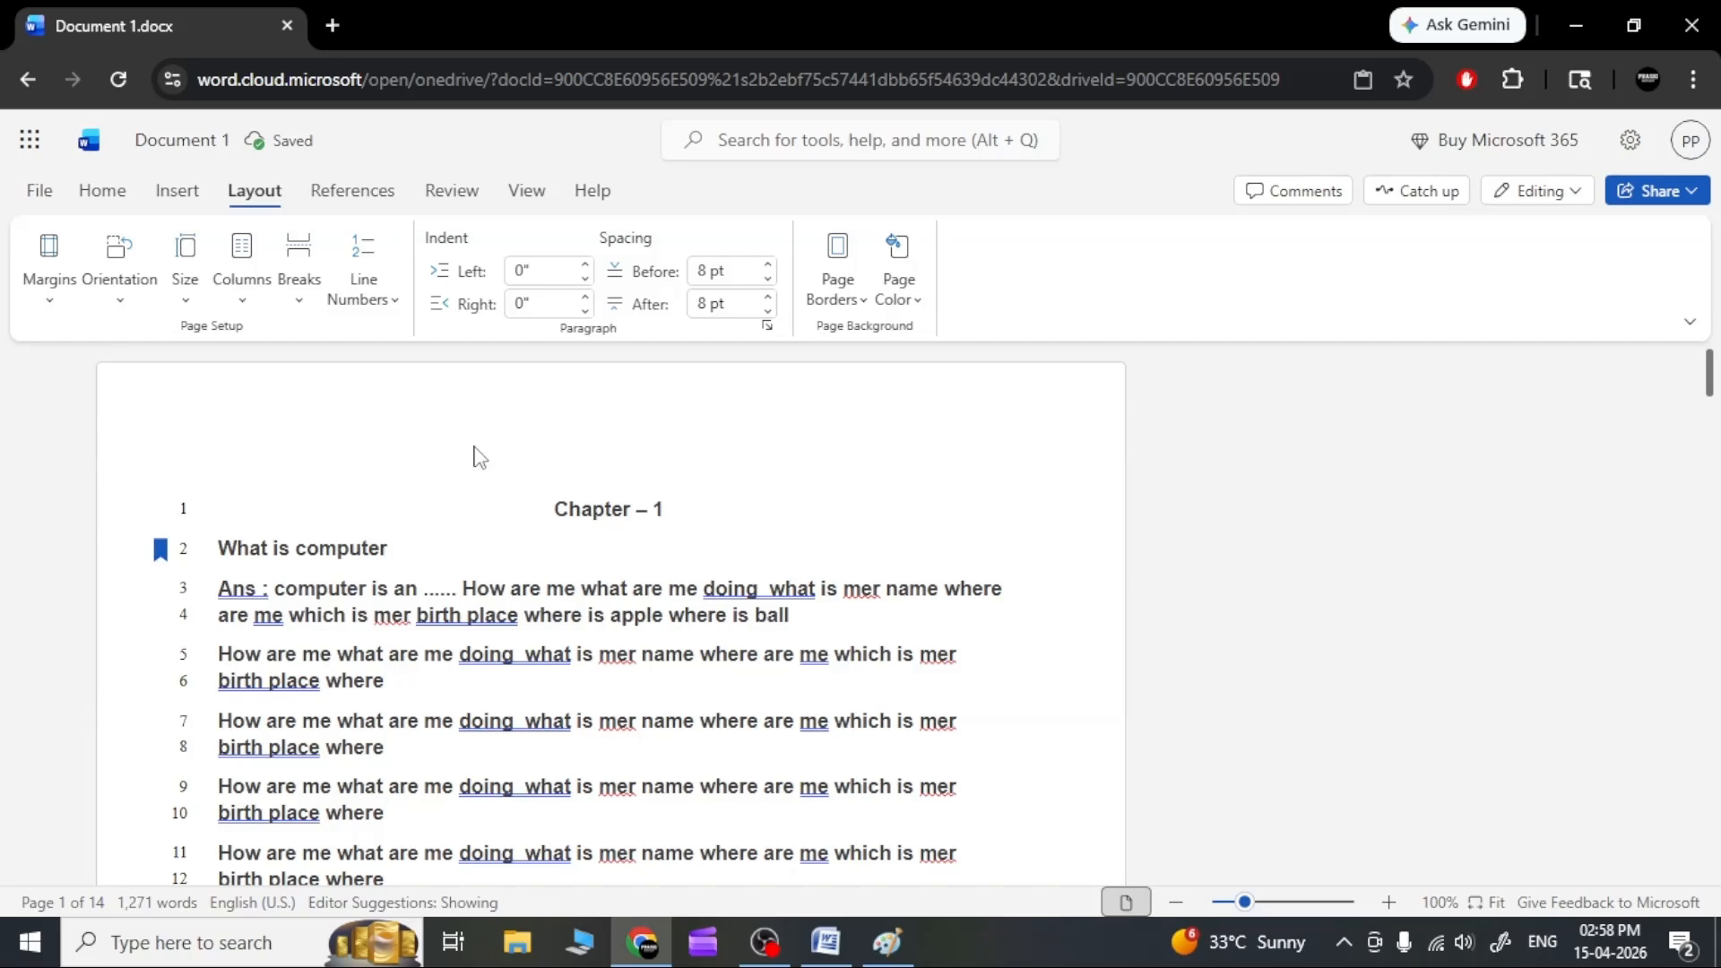
pyautogui.scroll(-15, 448, 497)
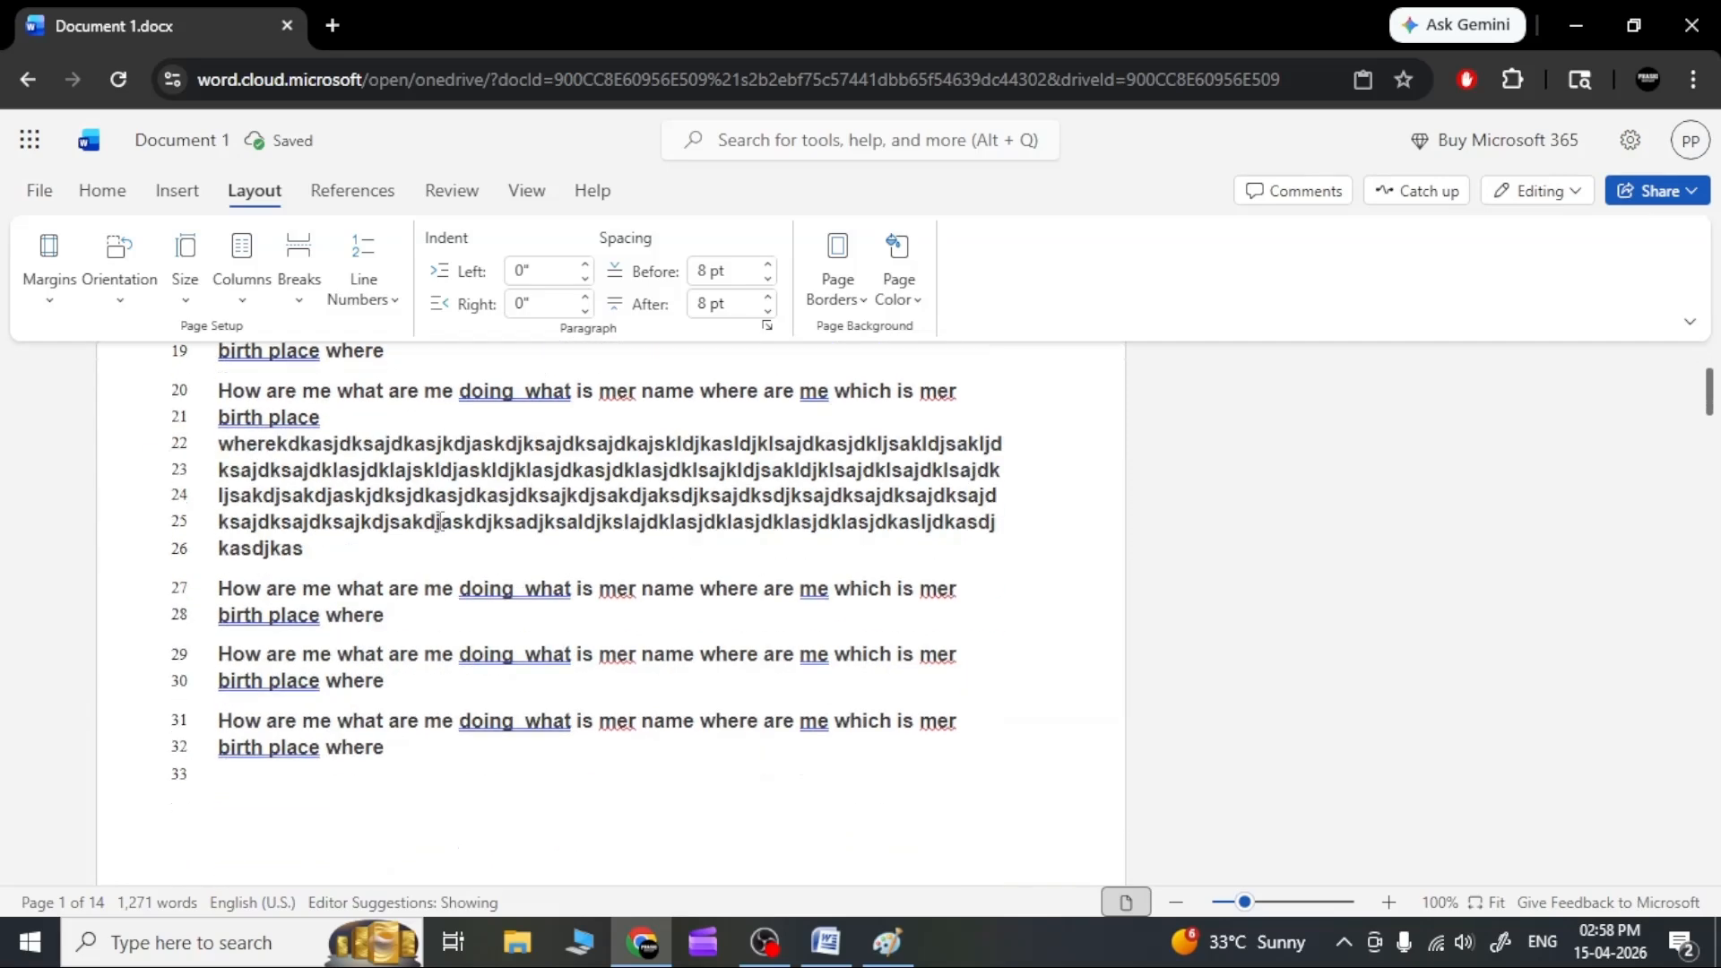
pyautogui.scroll(-10, 440, 521)
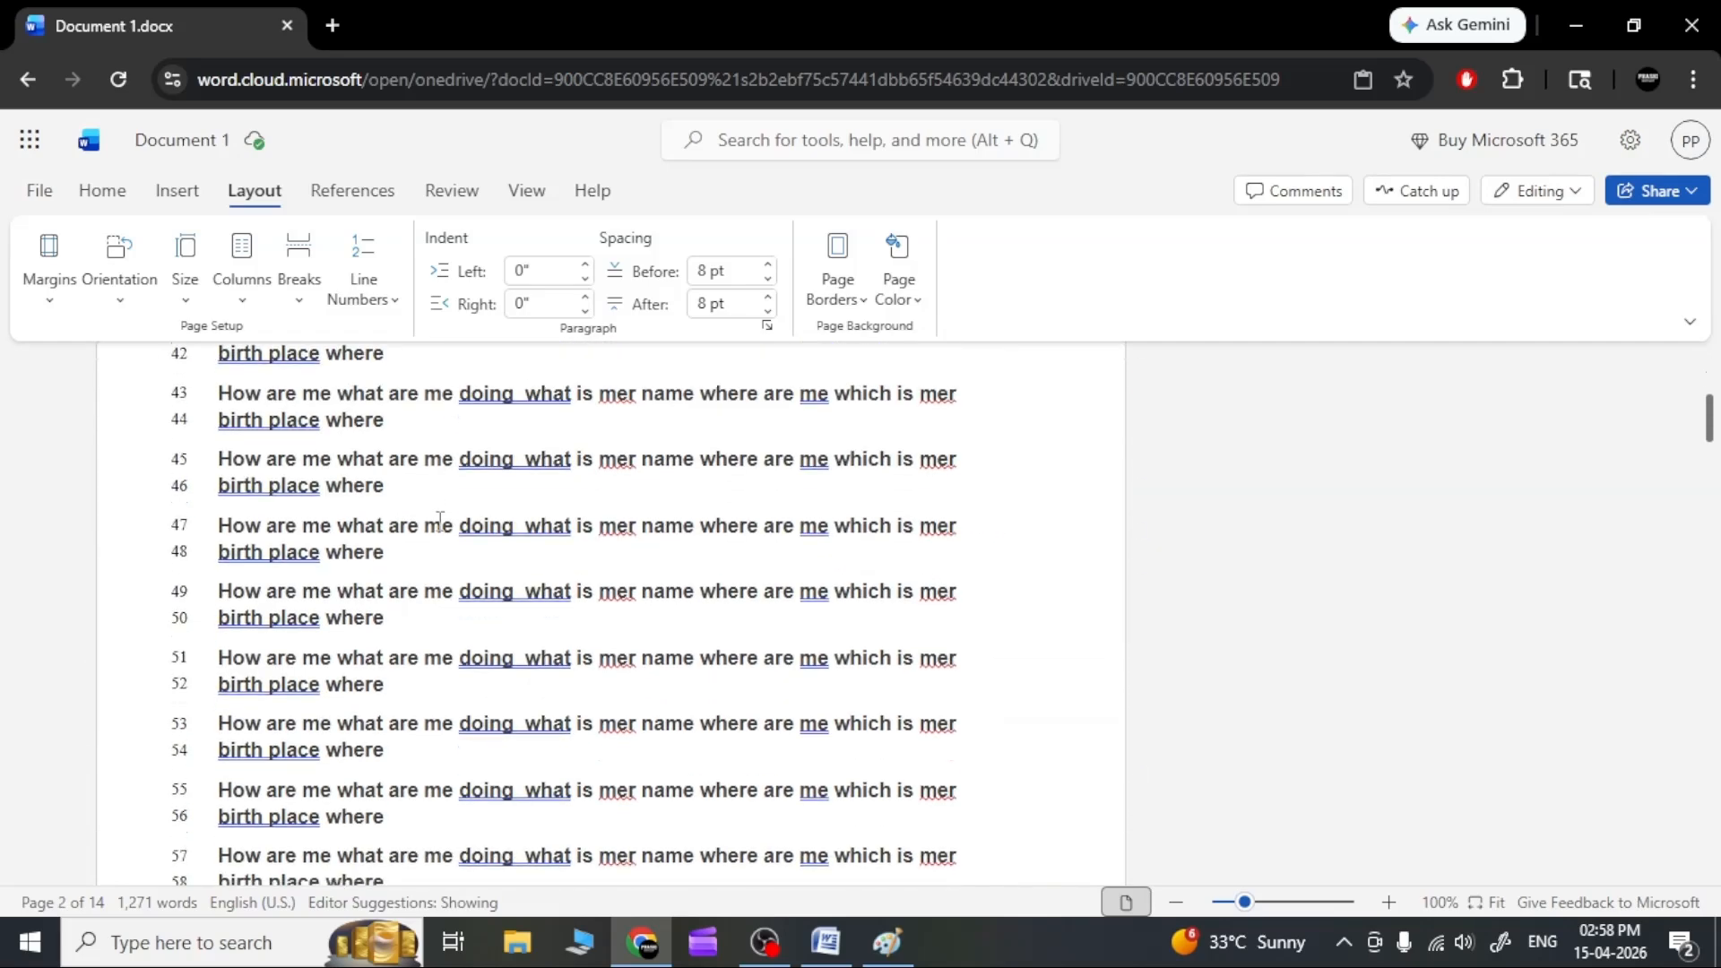
pyautogui.scroll(-15, 440, 521)
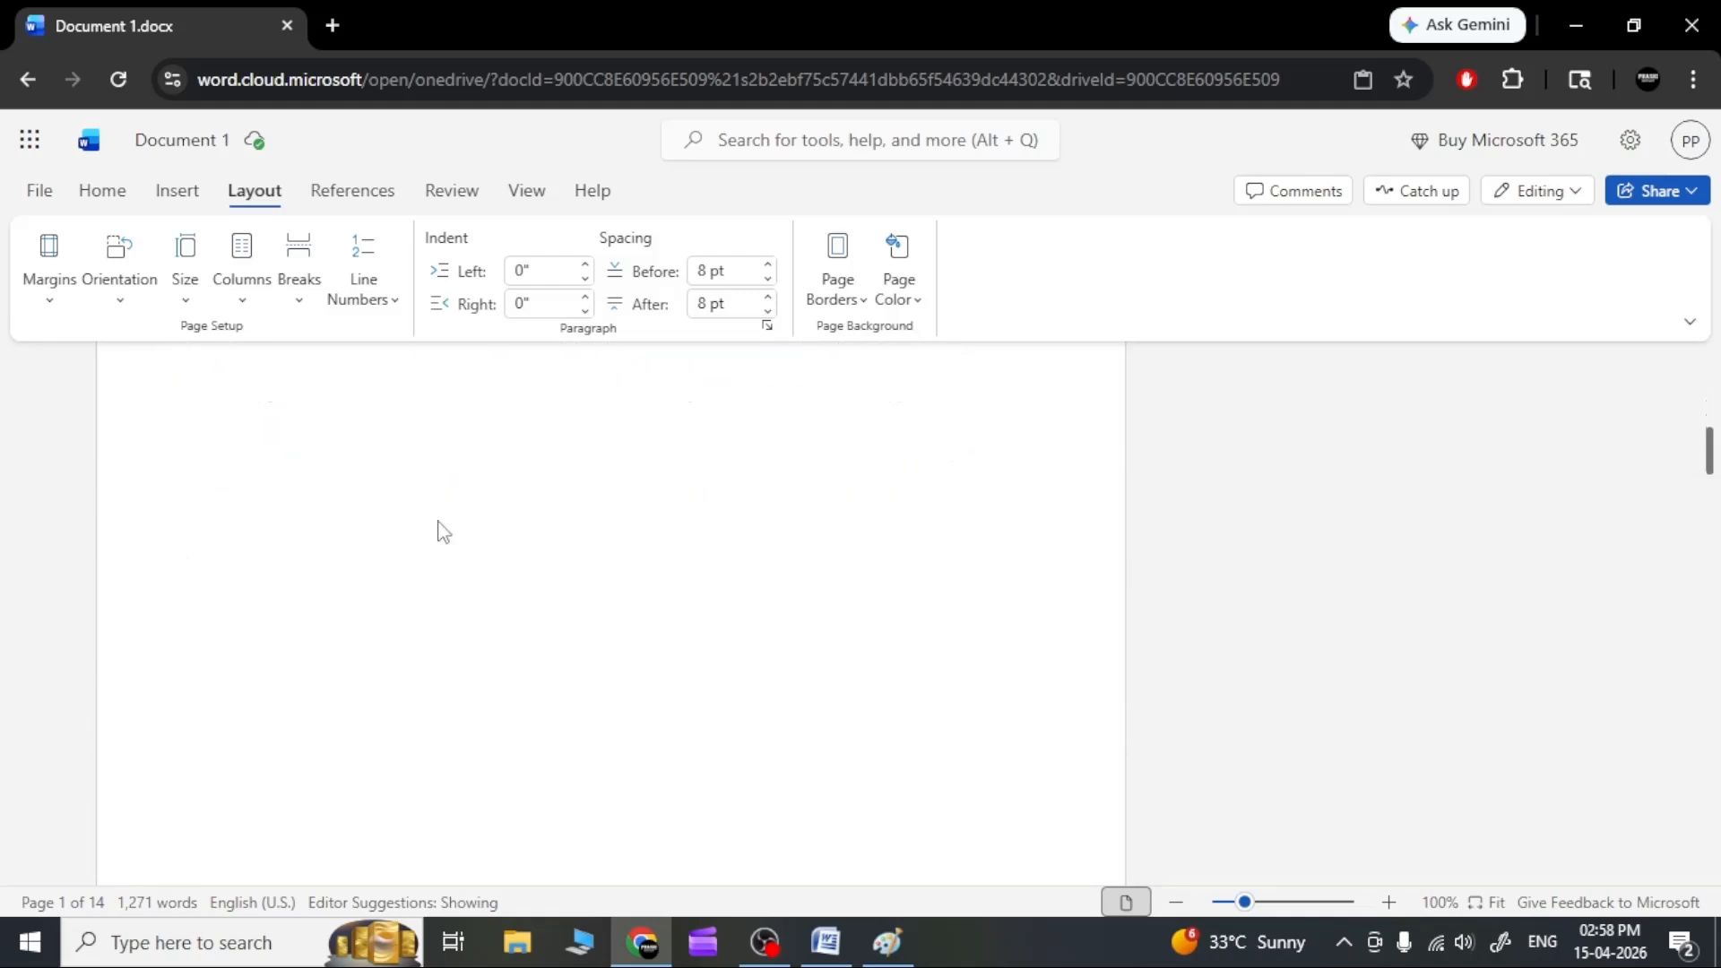
pyautogui.scroll(20, 440, 521)
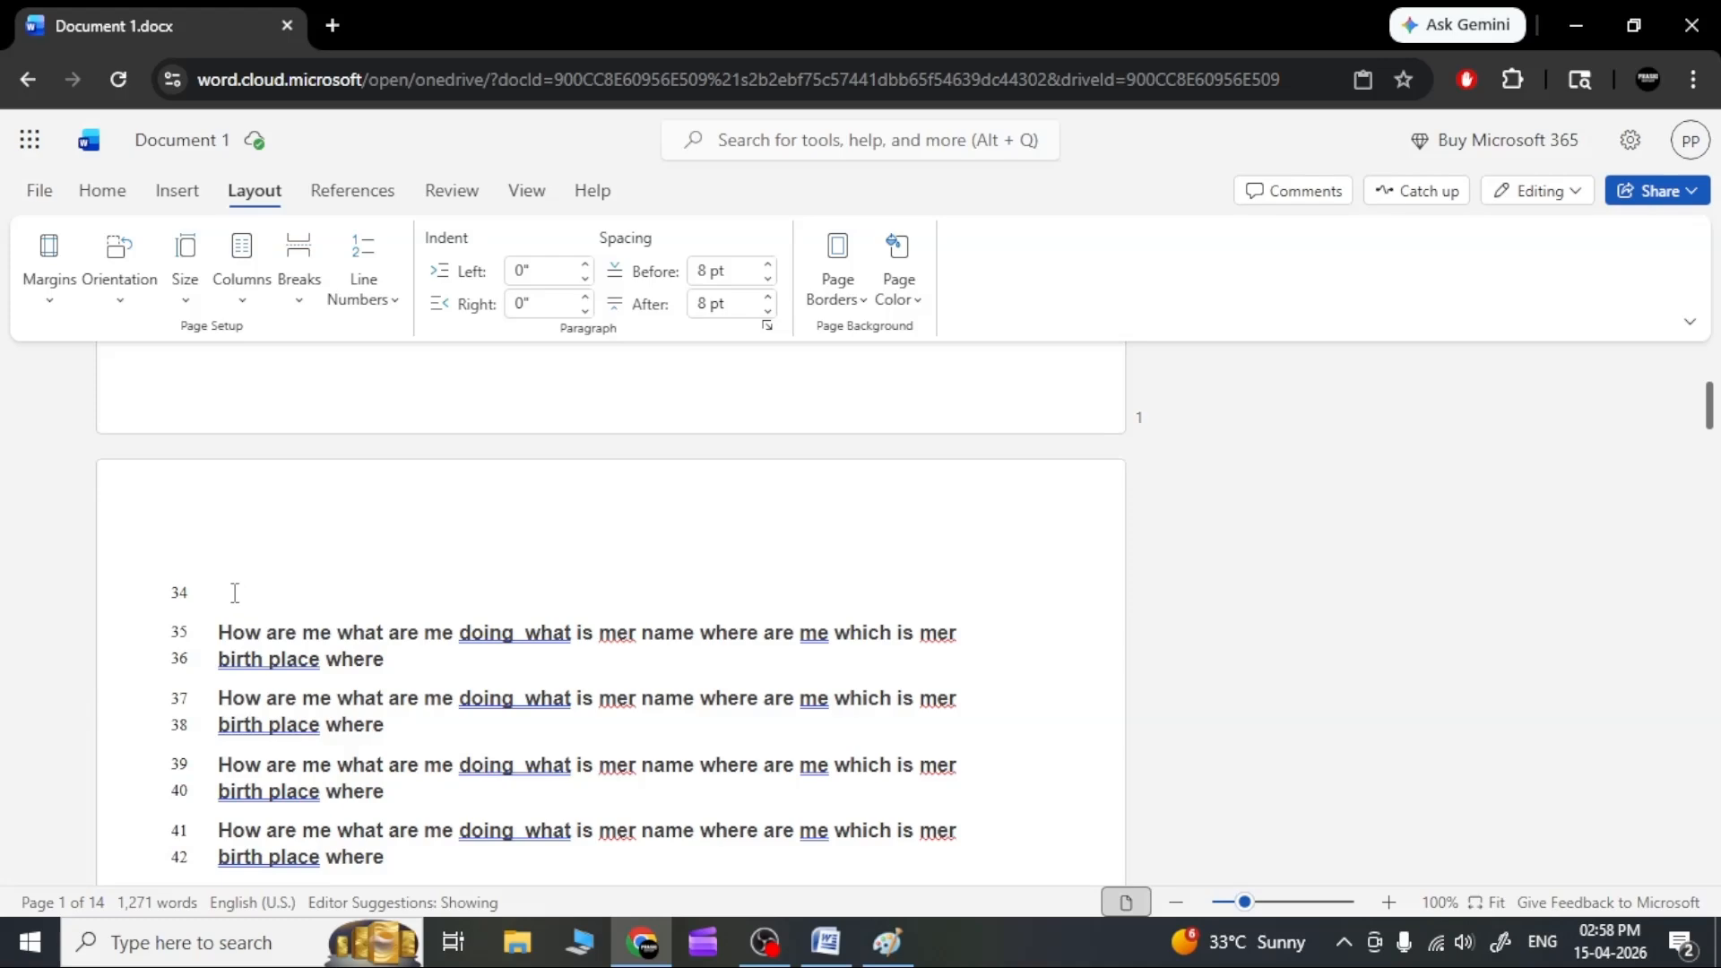
pyautogui.scroll(10, 295, 592)
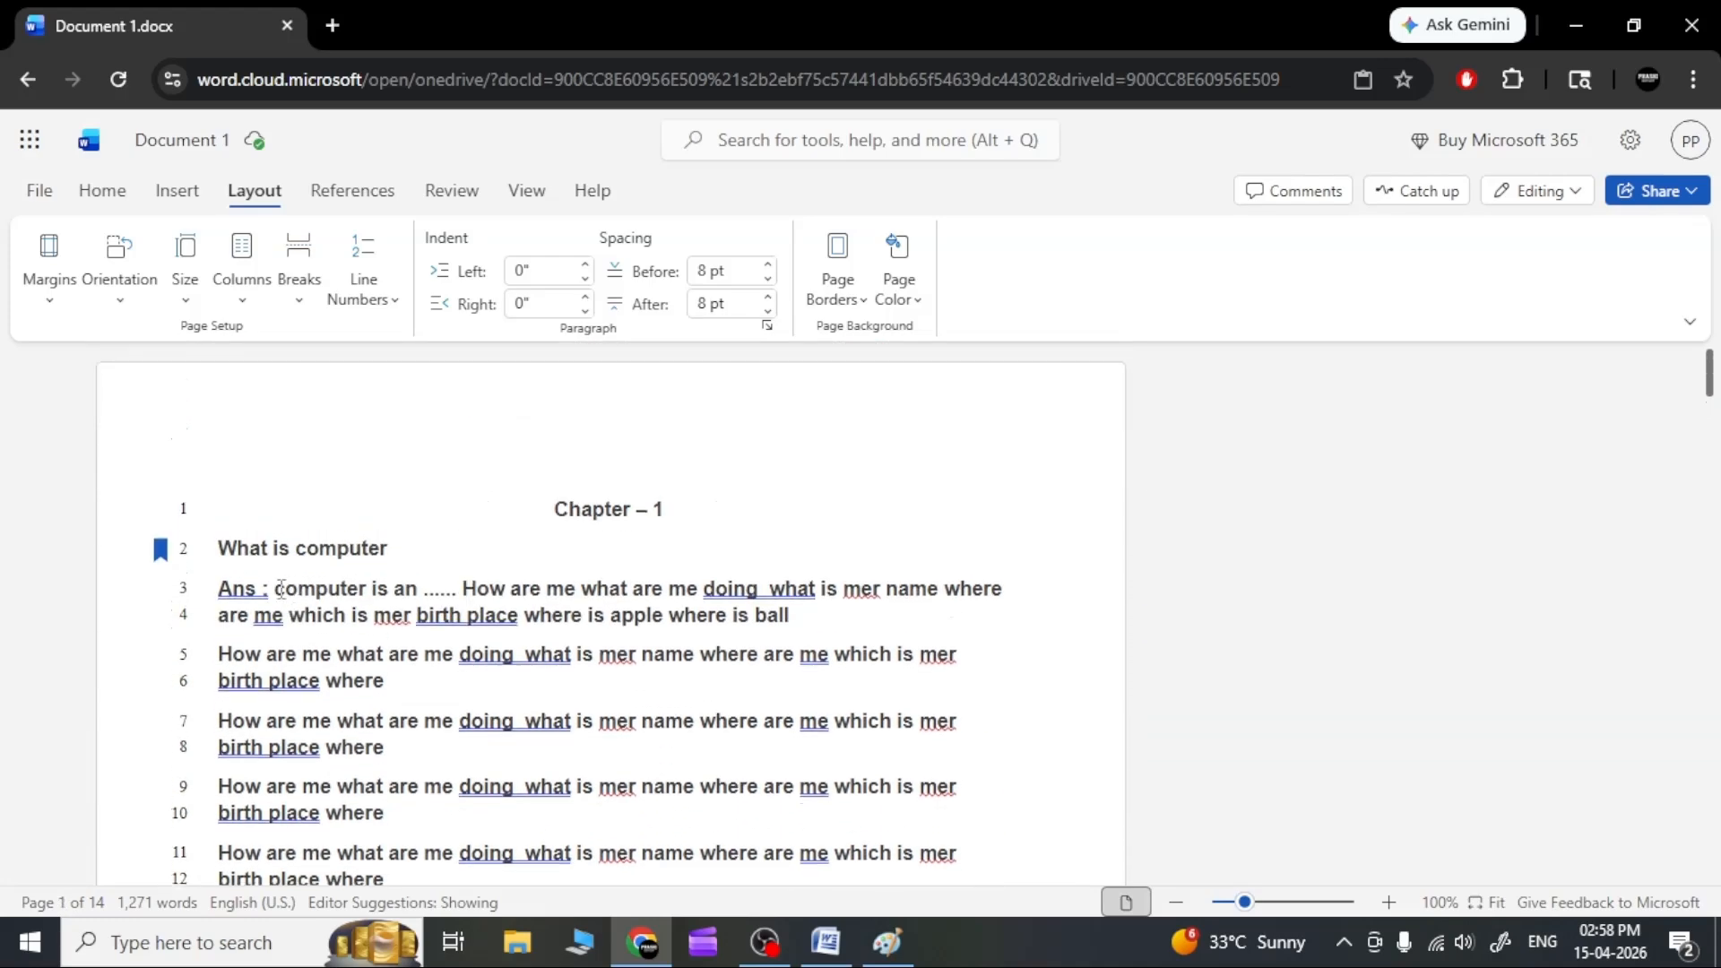
# Suppress line numbers for the current paragraph and set the document's line numbering to None.
pyautogui.click(376, 294)
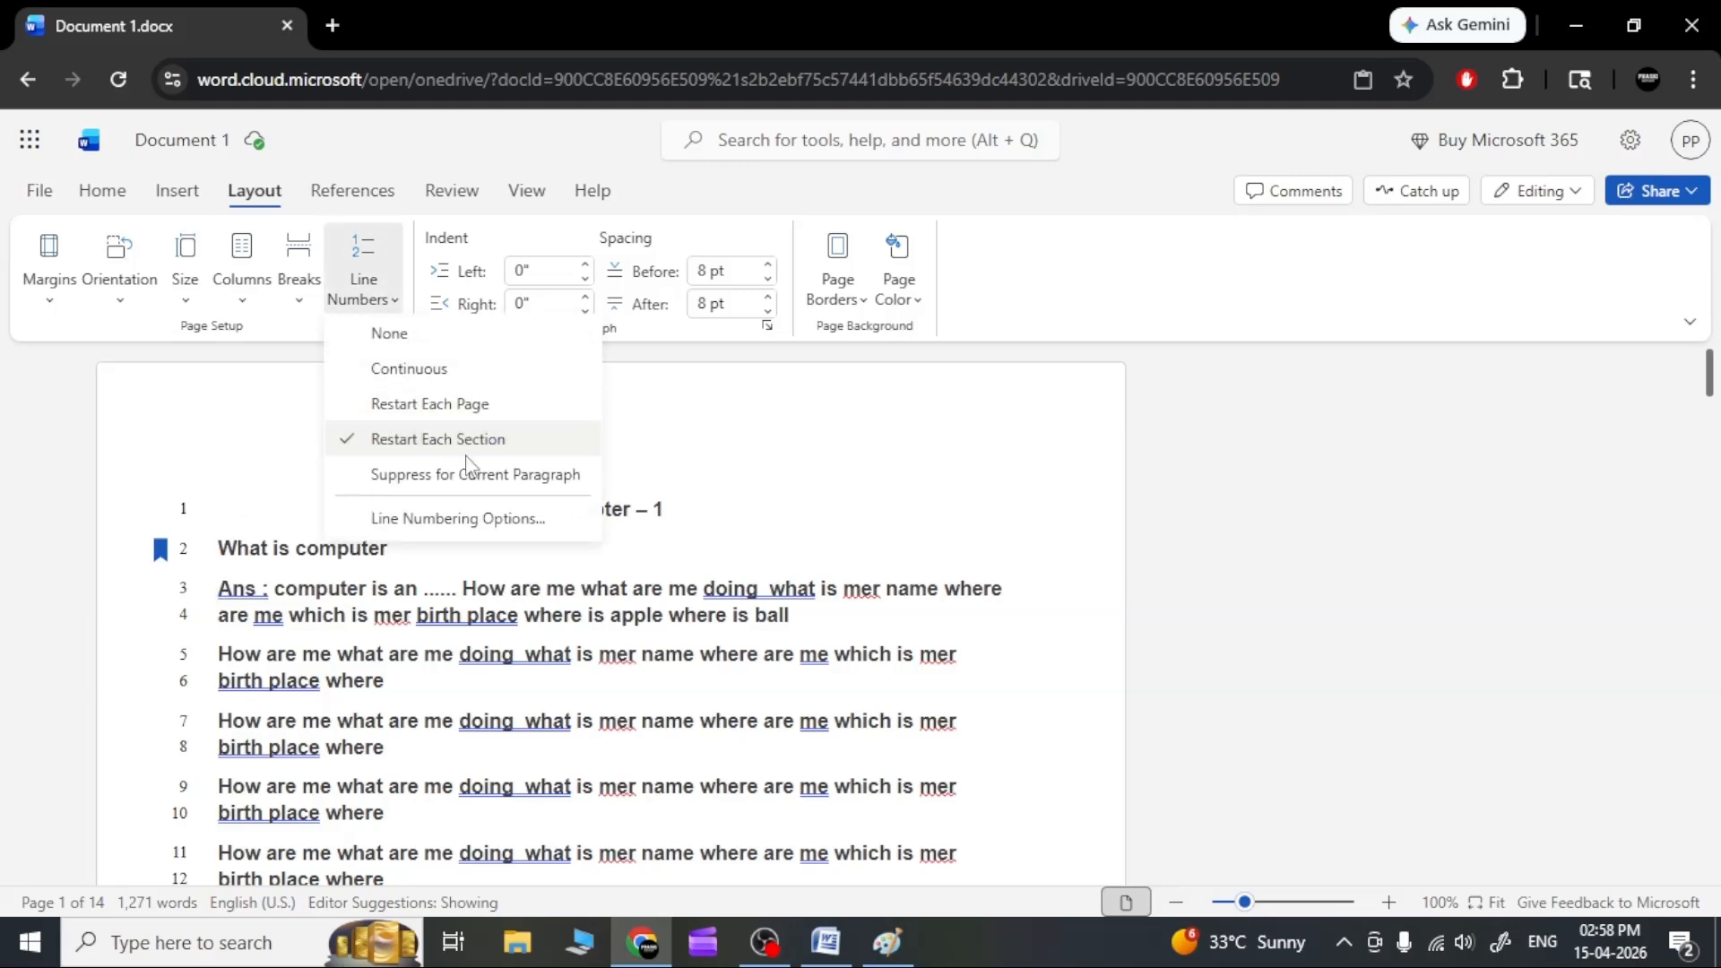
pyautogui.click(520, 479)
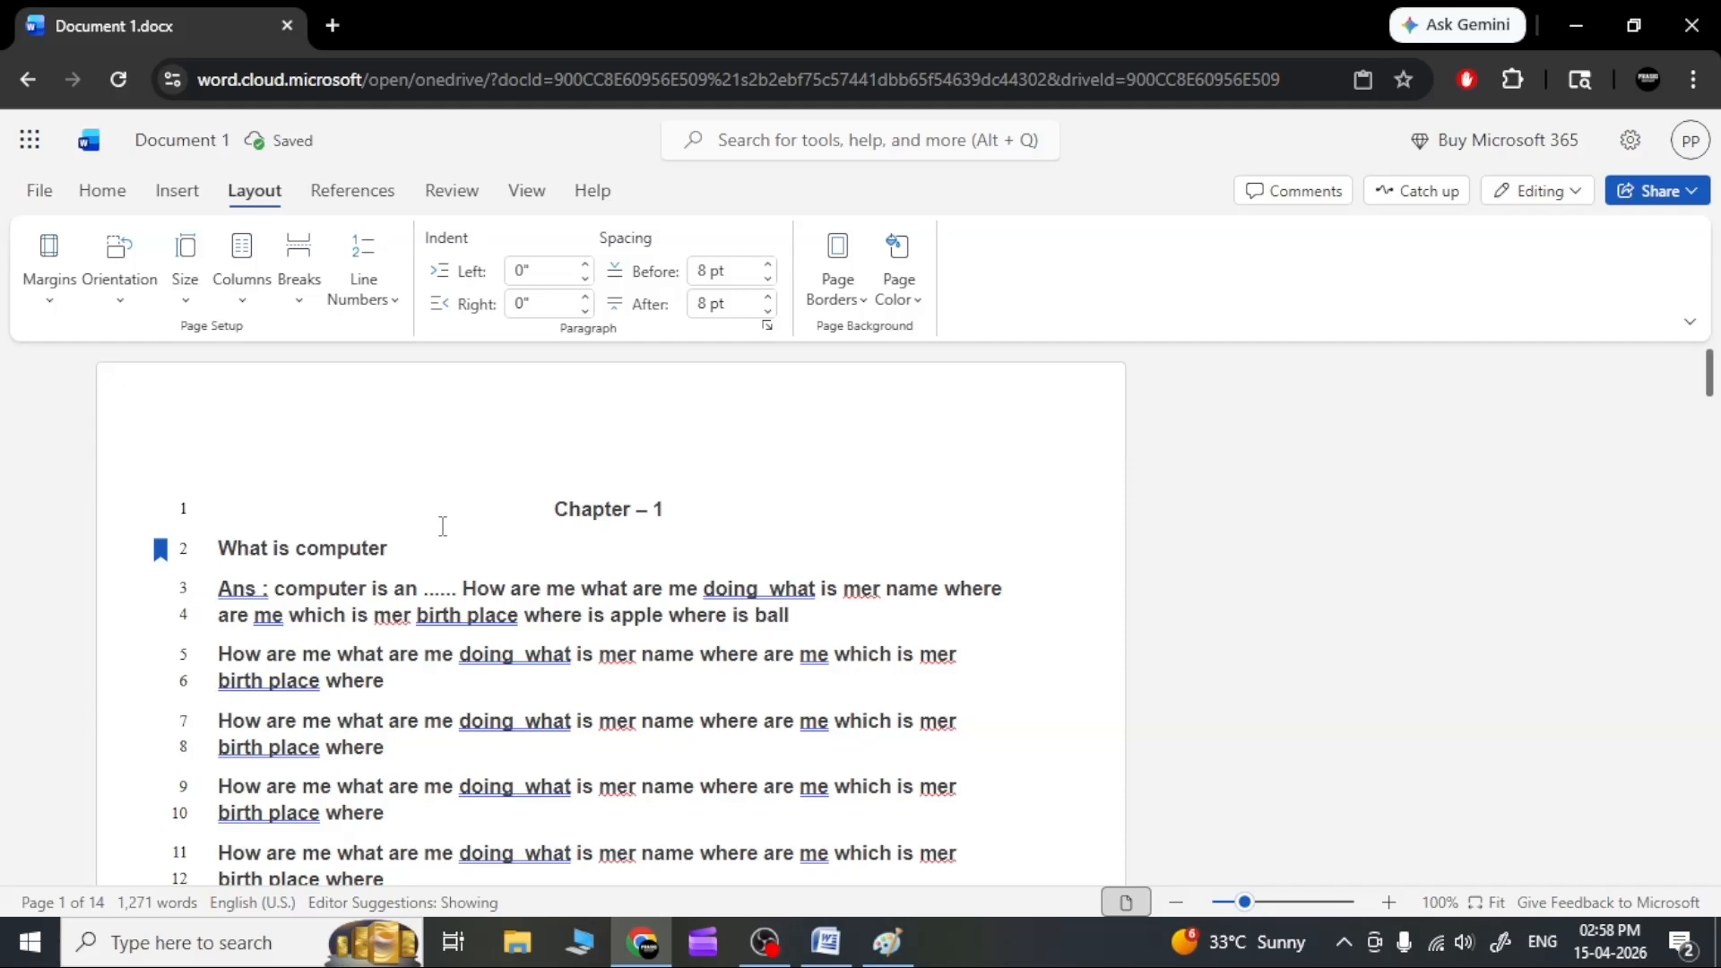
pyautogui.click(363, 288)
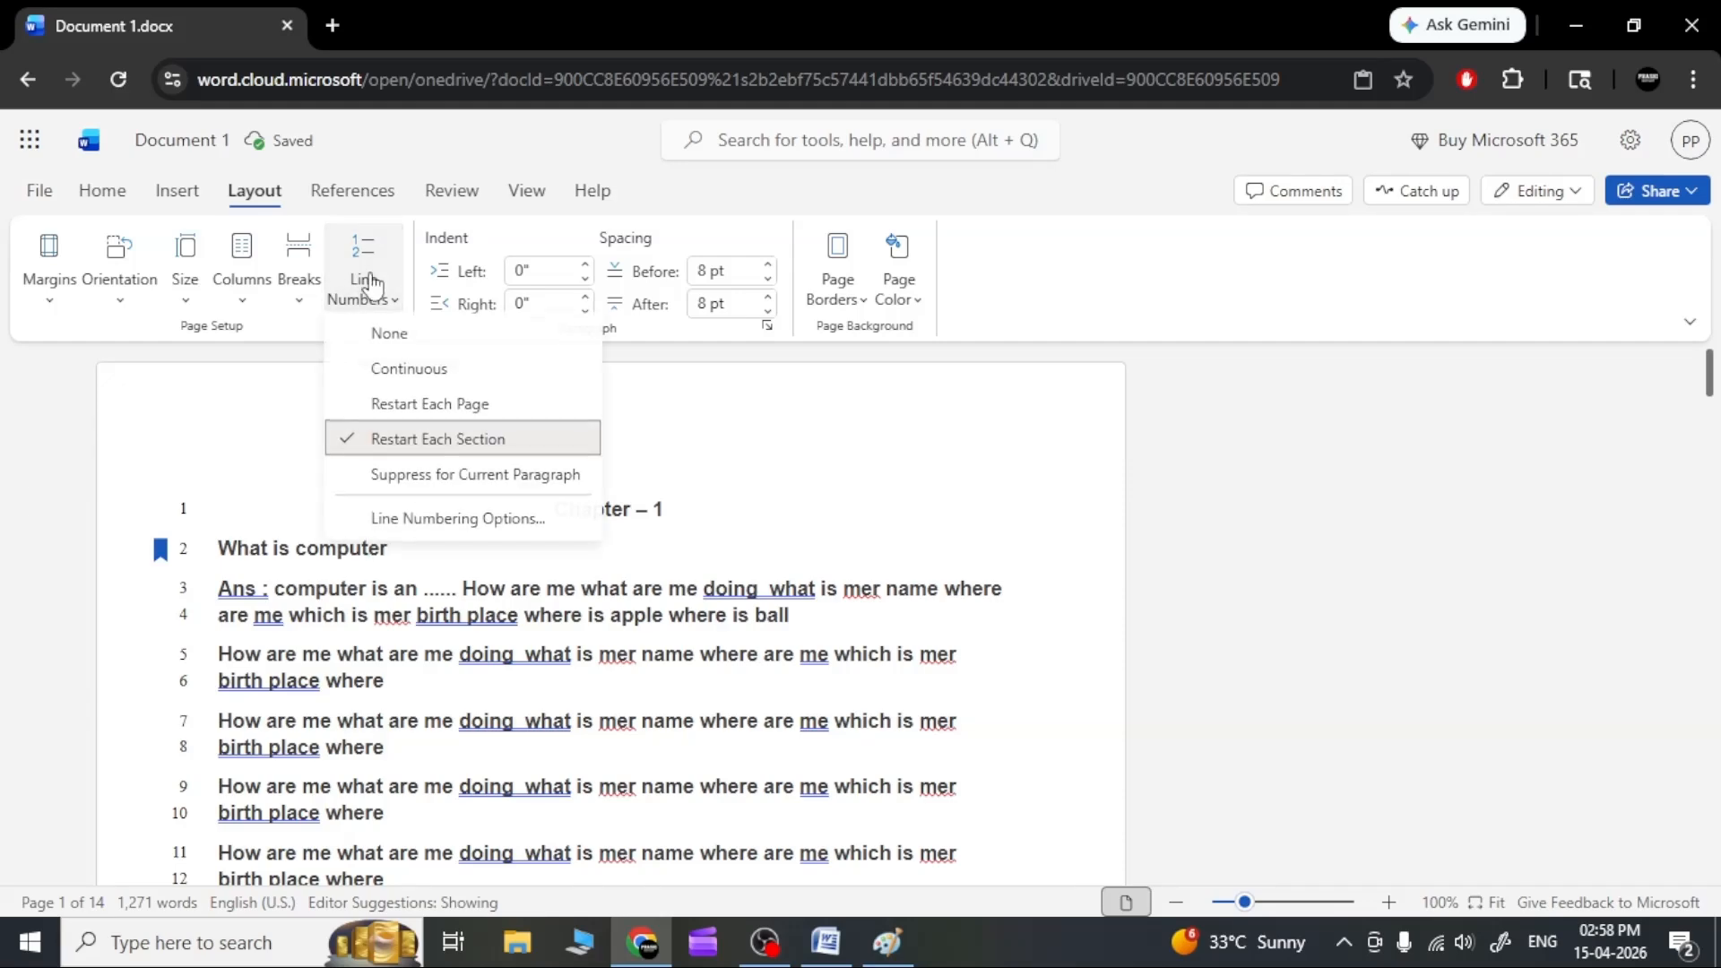
pyautogui.click(388, 335)
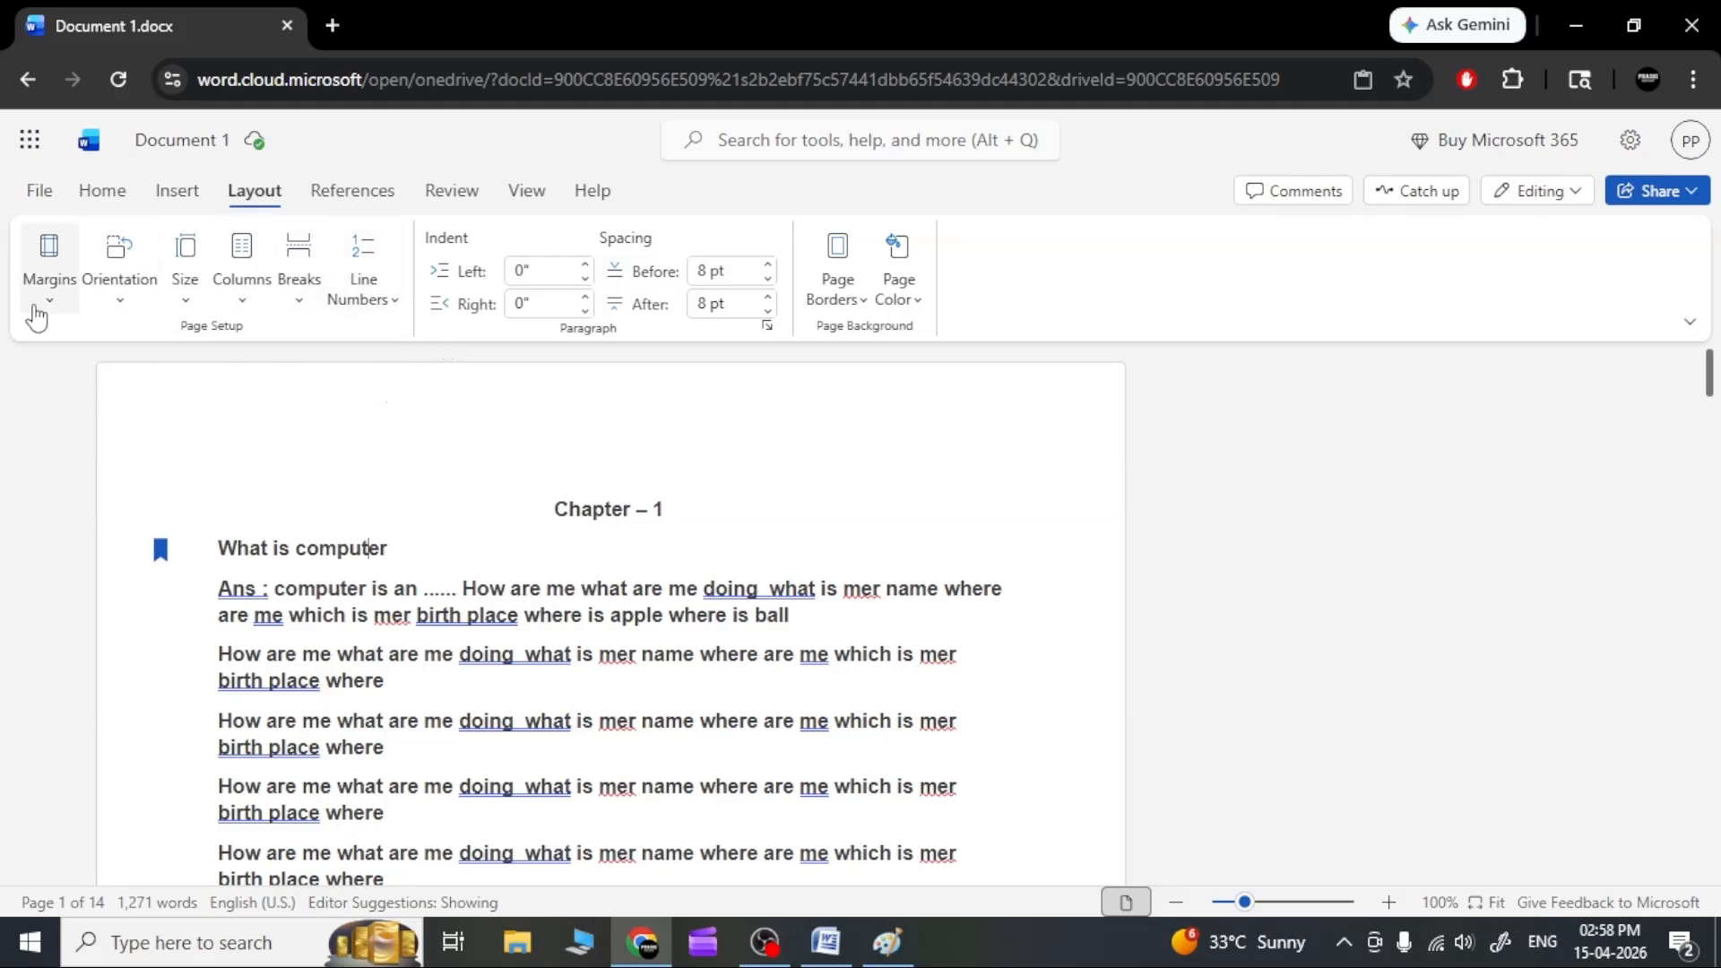
# Set the left indent of the paragraph beginning "Ans :" to 1".
pyautogui.click(37, 314)
pyautogui.click(50, 309)
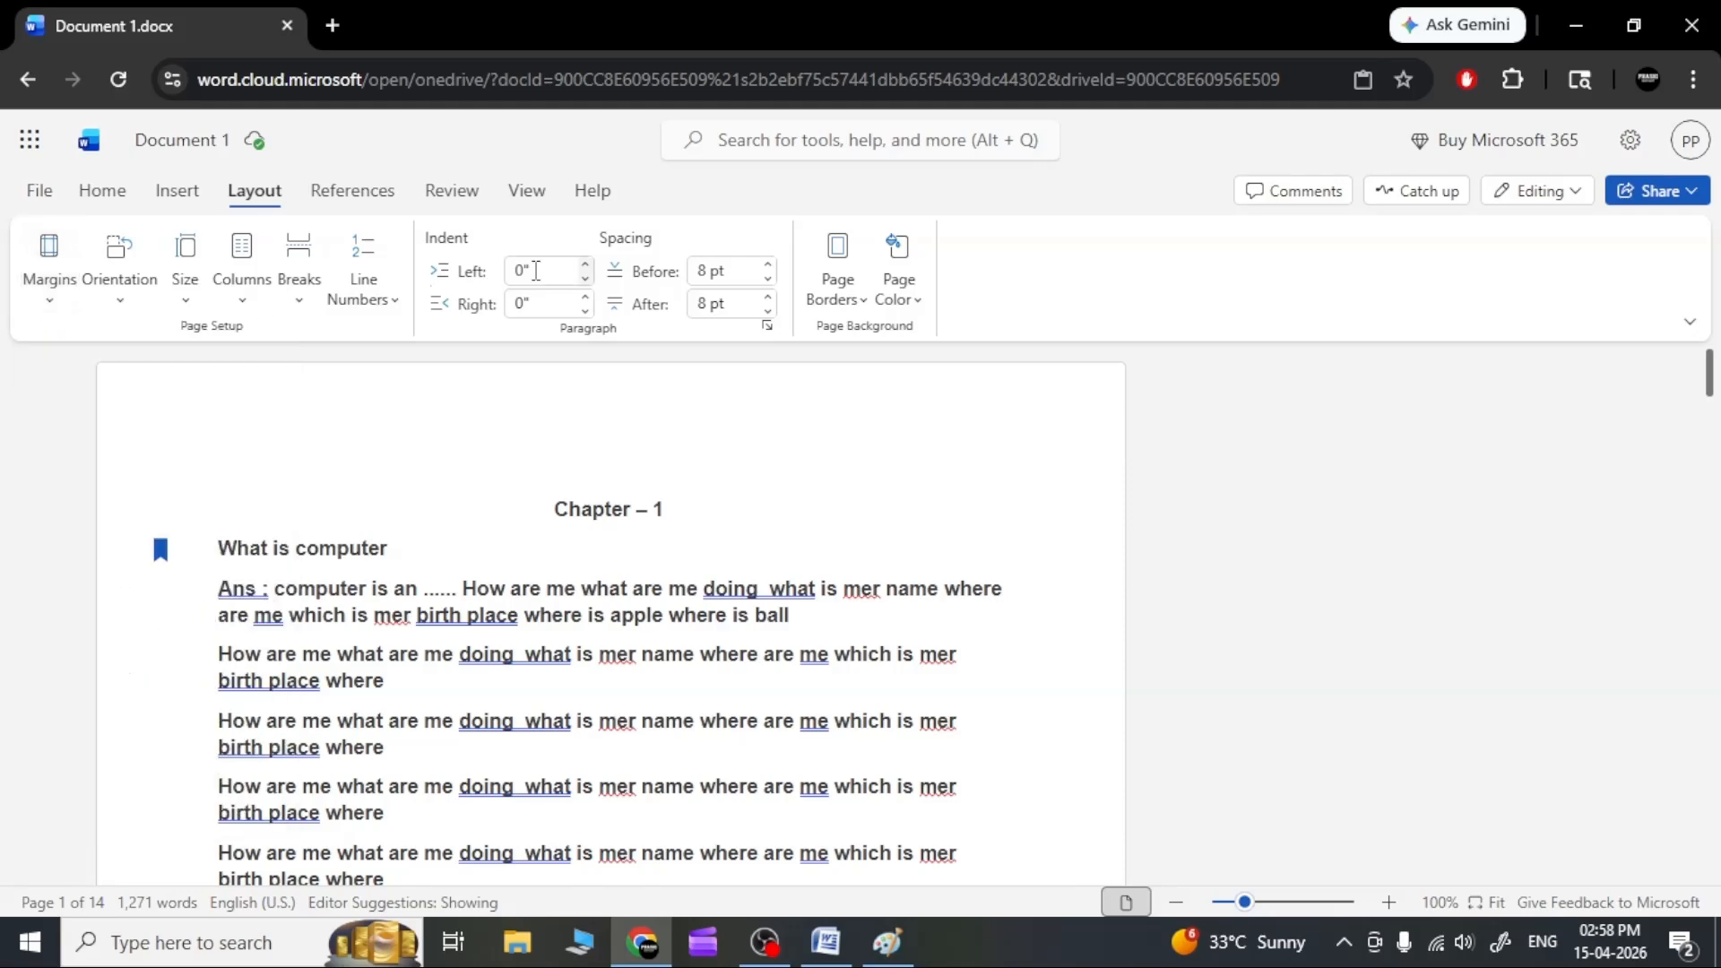
pyautogui.click(224, 590)
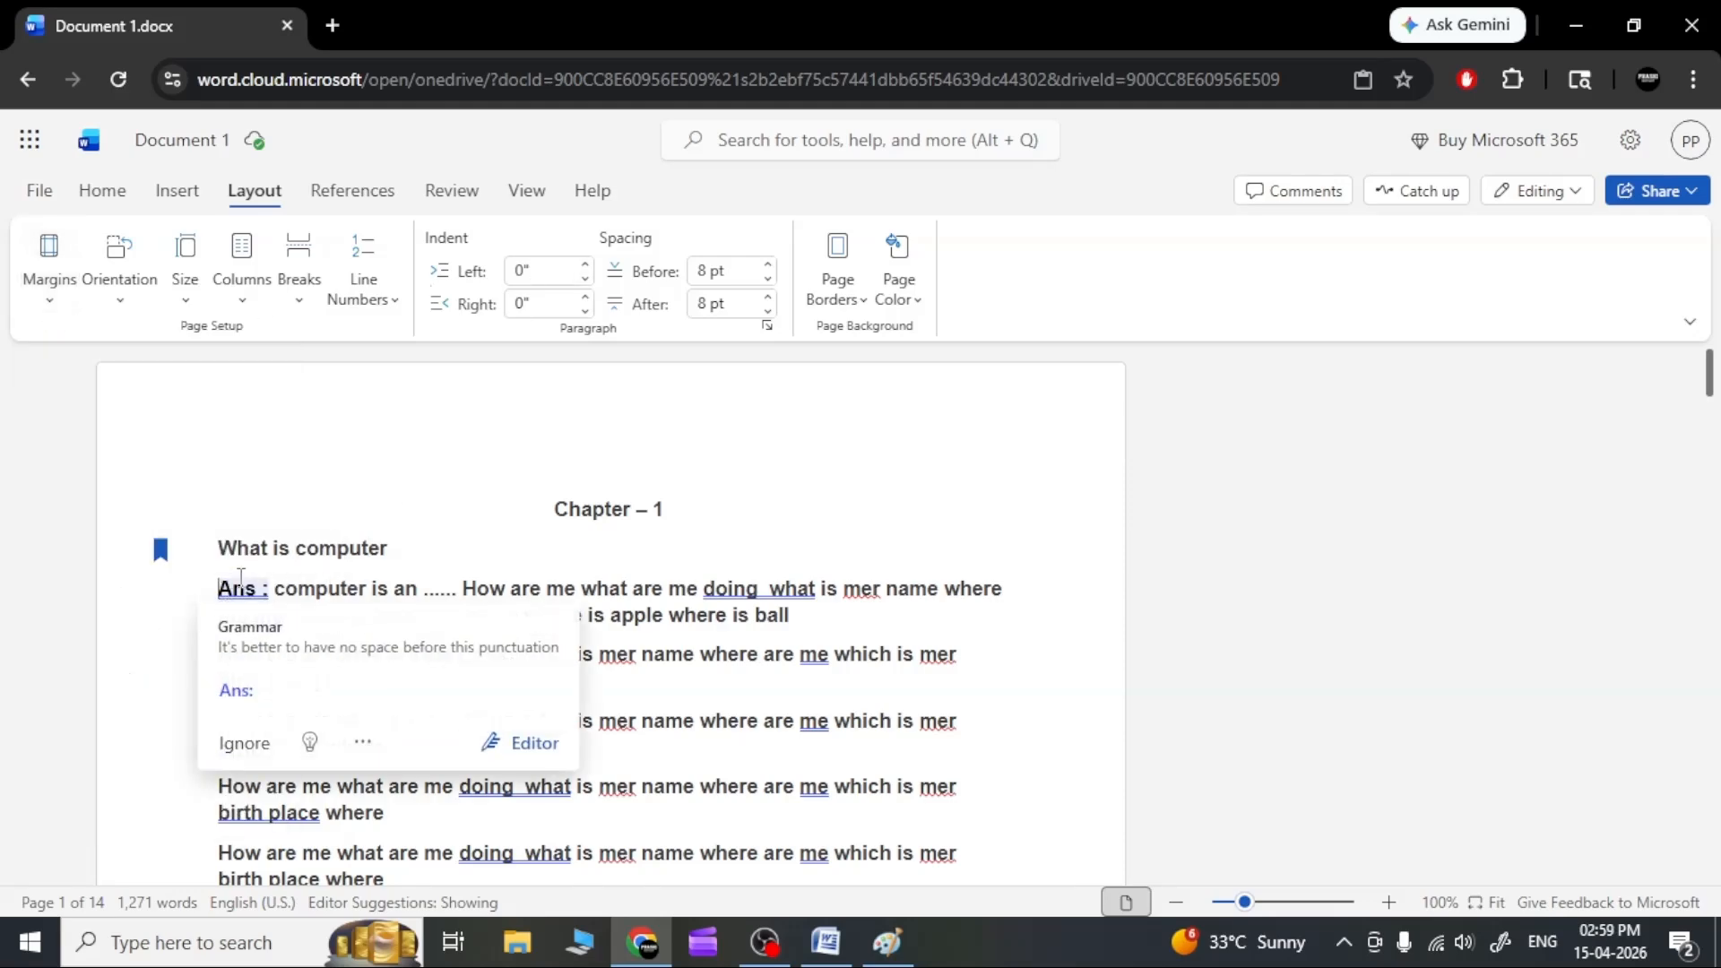
pyautogui.click(441, 284)
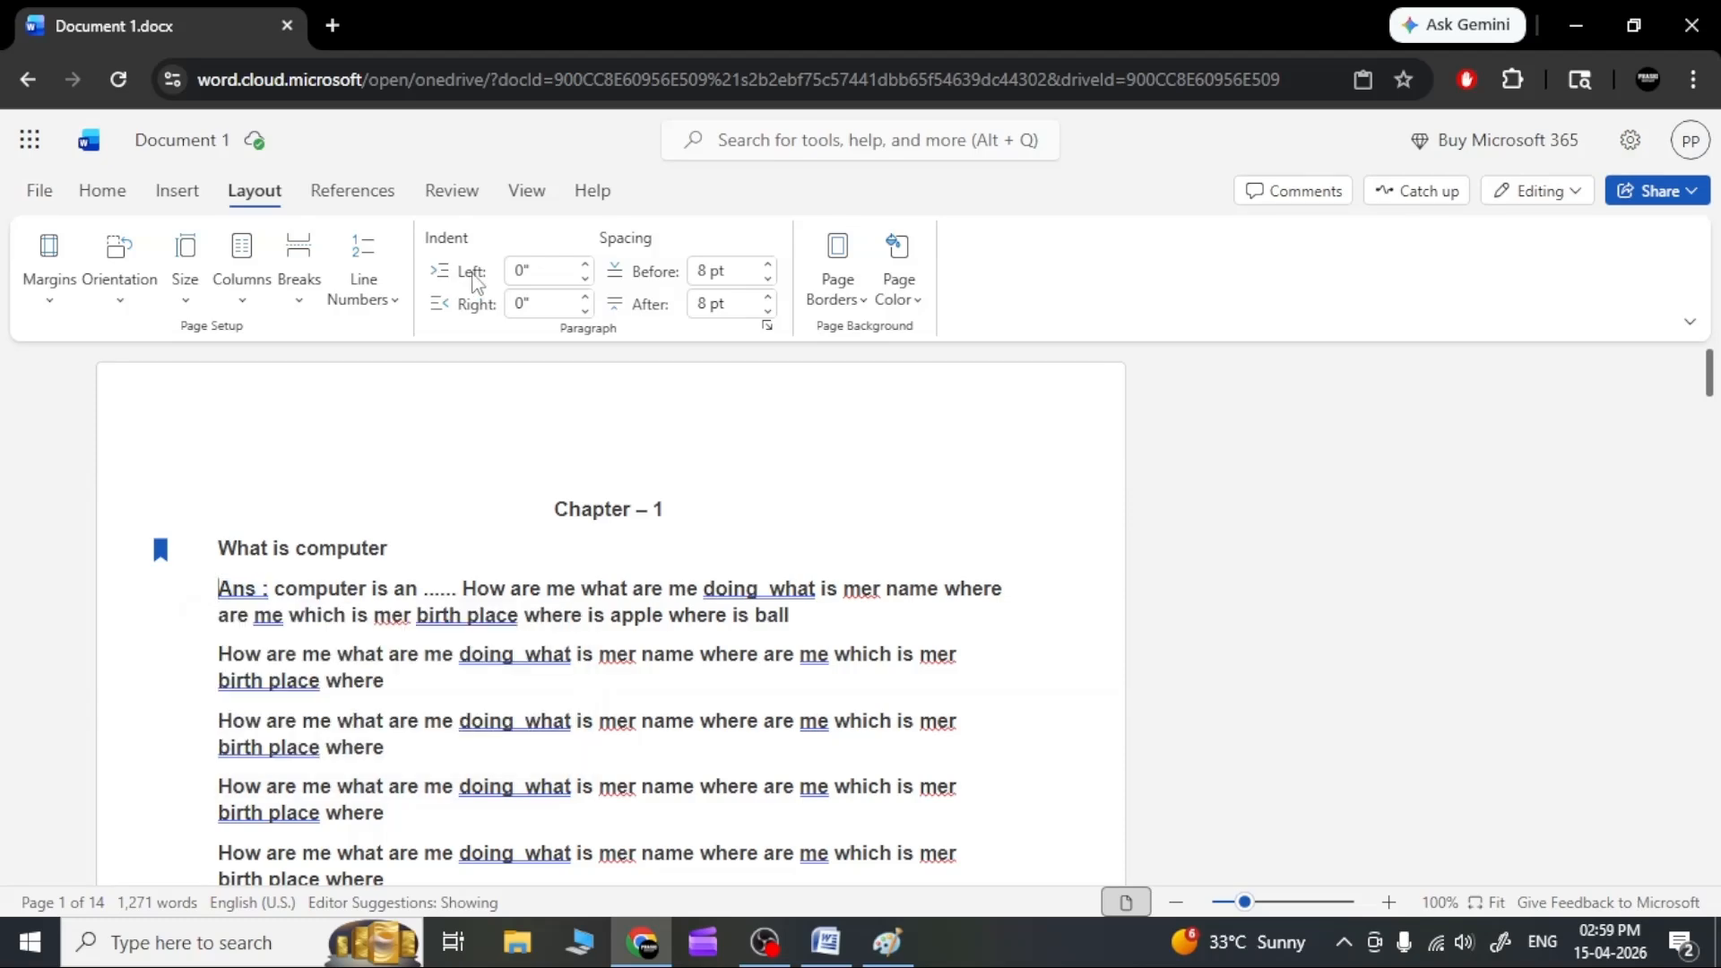
pyautogui.click(587, 266)
pyautogui.click(586, 265)
pyautogui.click(587, 265)
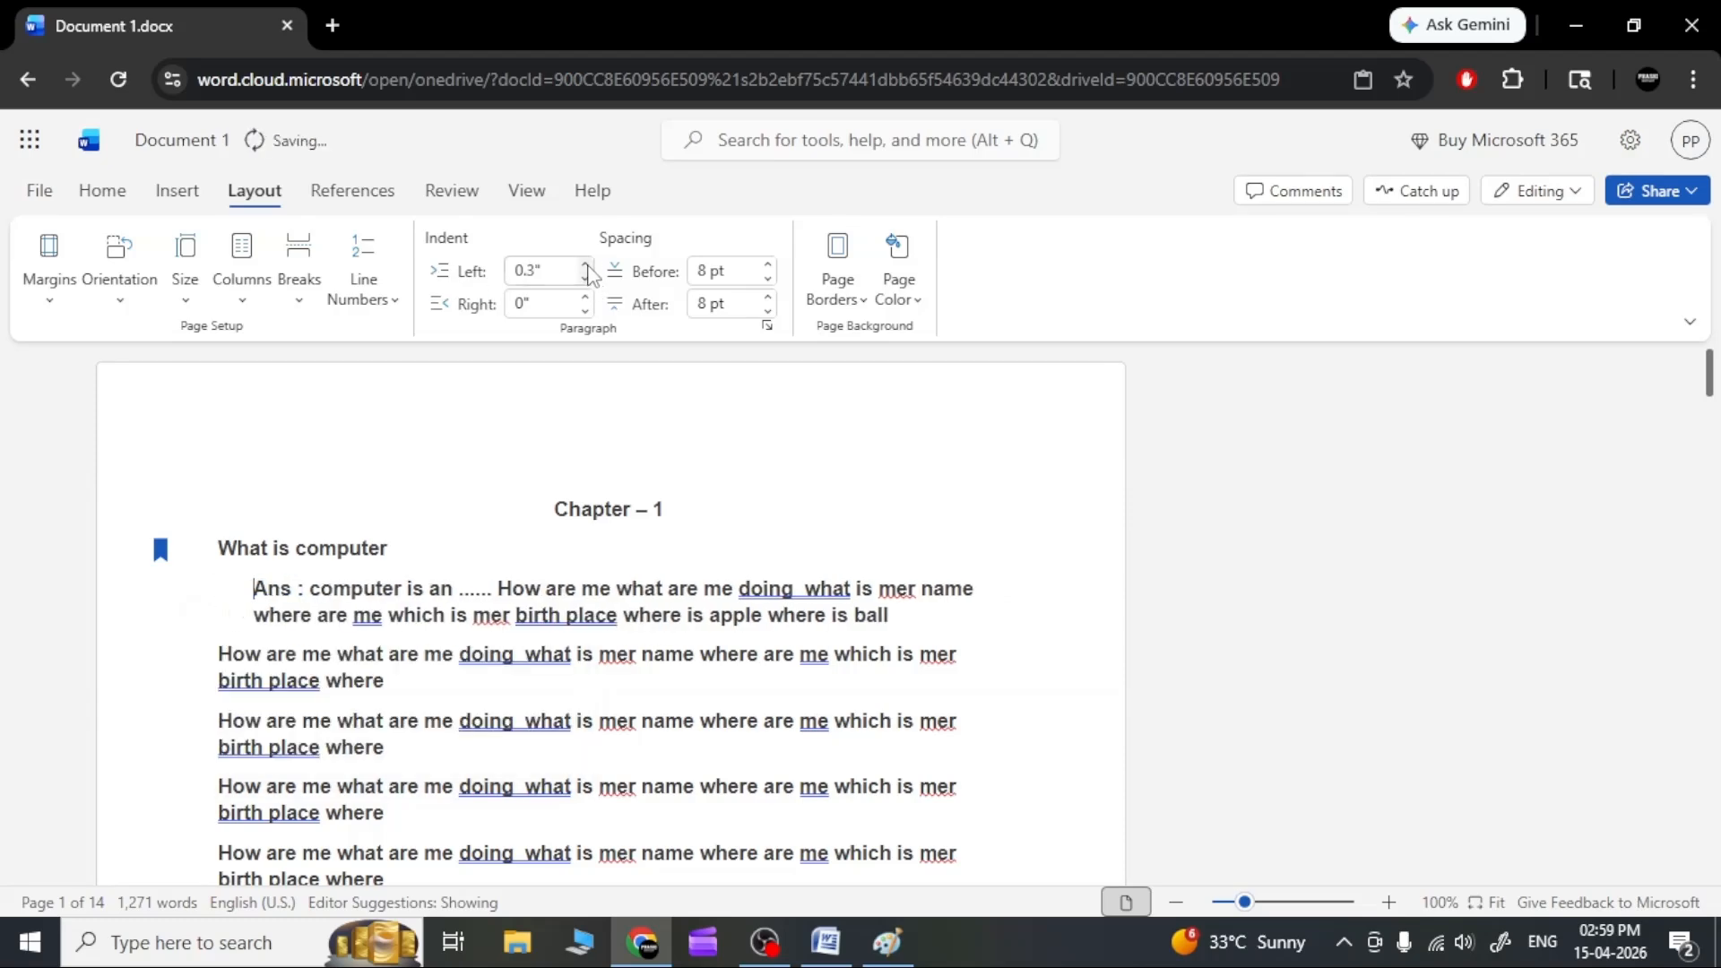
pyautogui.click(587, 265)
pyautogui.click(586, 266)
pyautogui.click(586, 266)
pyautogui.click(586, 266)
pyautogui.click(586, 265)
pyautogui.click(586, 266)
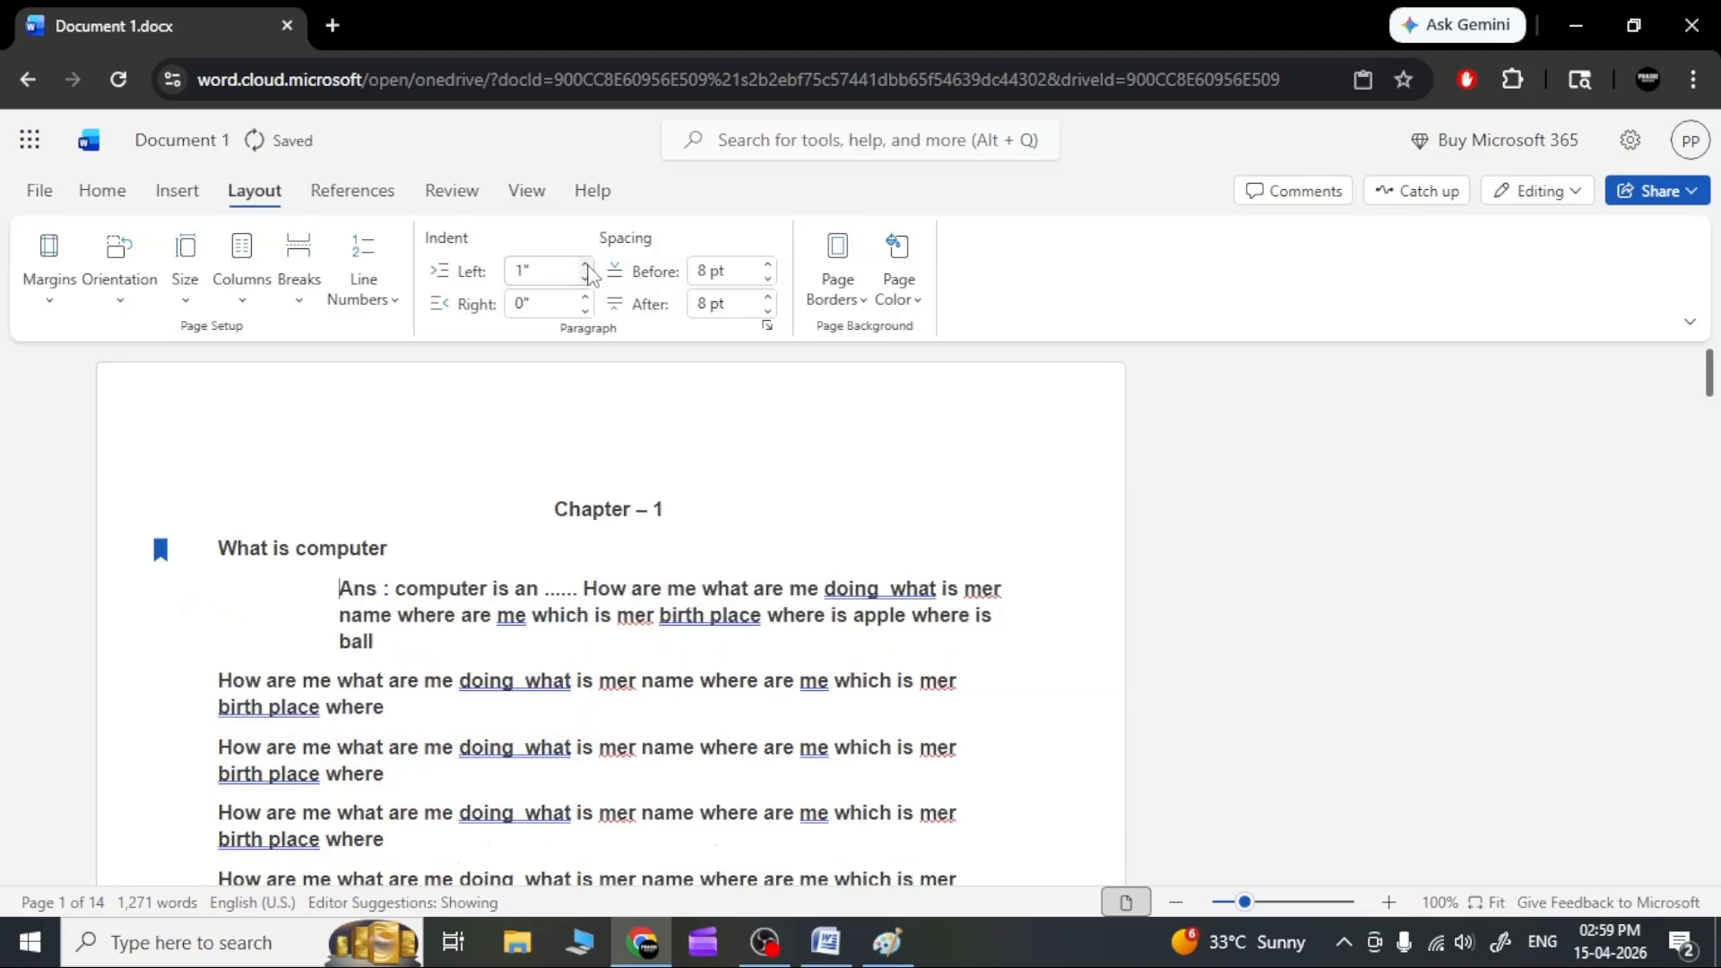
# Reset the left indent of the "Ans :" paragraph to 0".
pyautogui.click(587, 279)
pyautogui.click(587, 280)
pyautogui.click(588, 280)
pyautogui.click(587, 280)
pyautogui.click(587, 280)
pyautogui.click(587, 280)
pyautogui.click(587, 280)
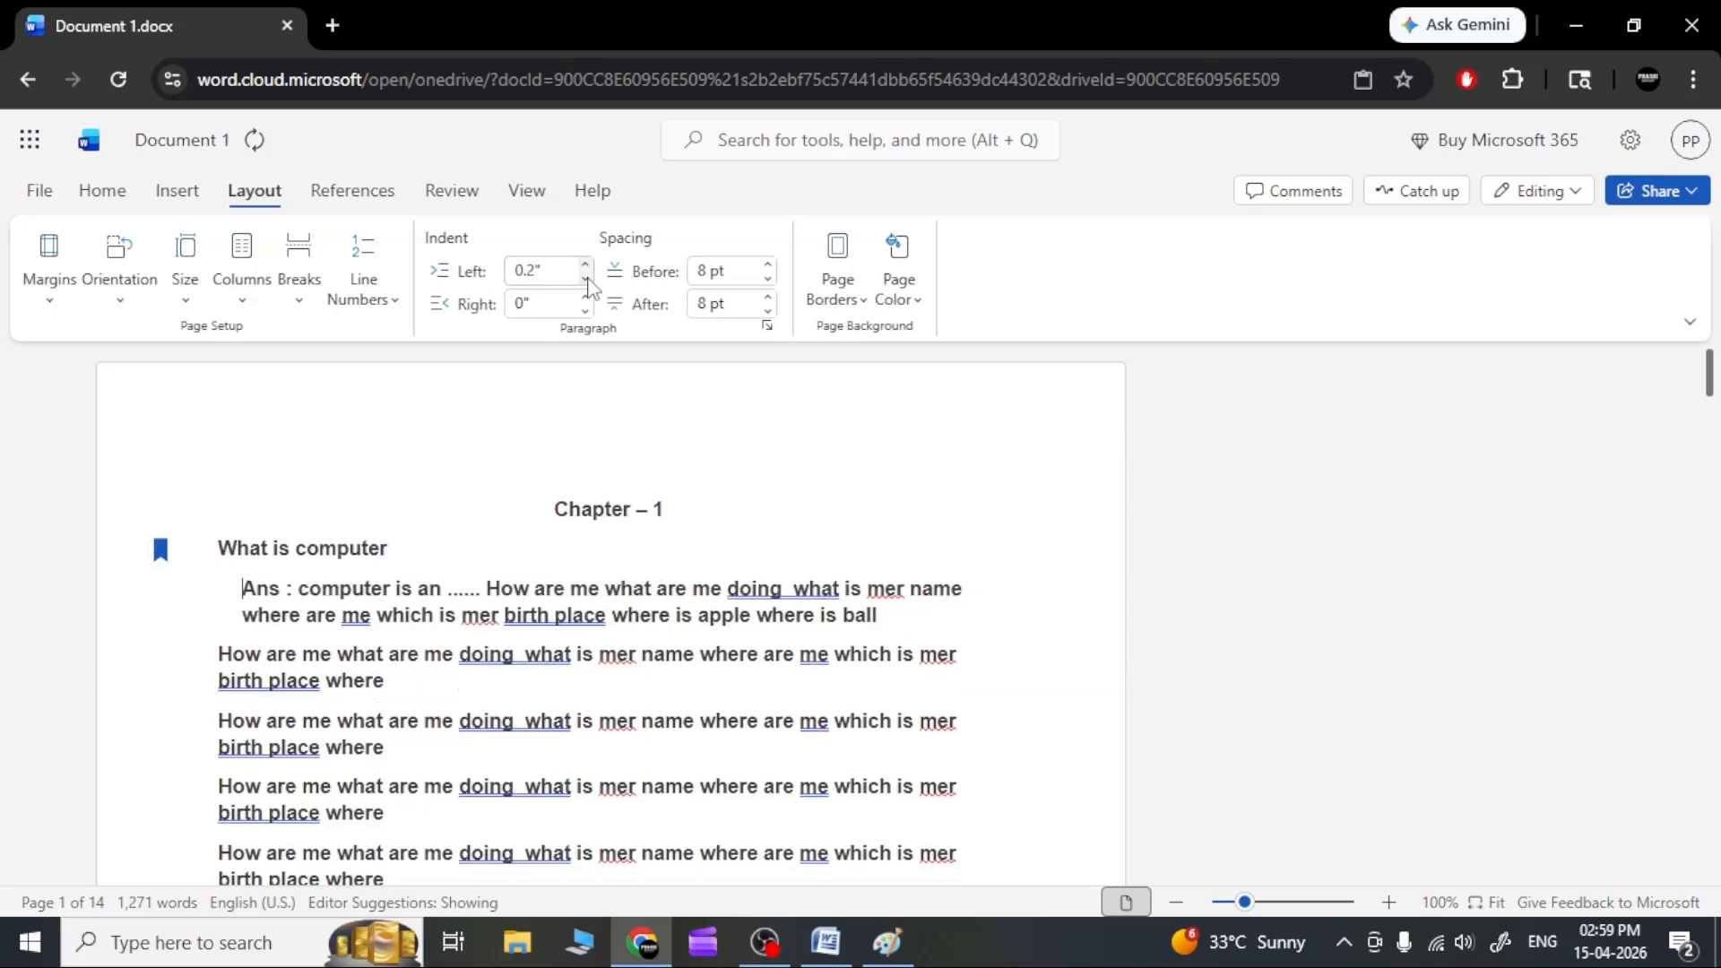
pyautogui.click(587, 279)
pyautogui.click(588, 279)
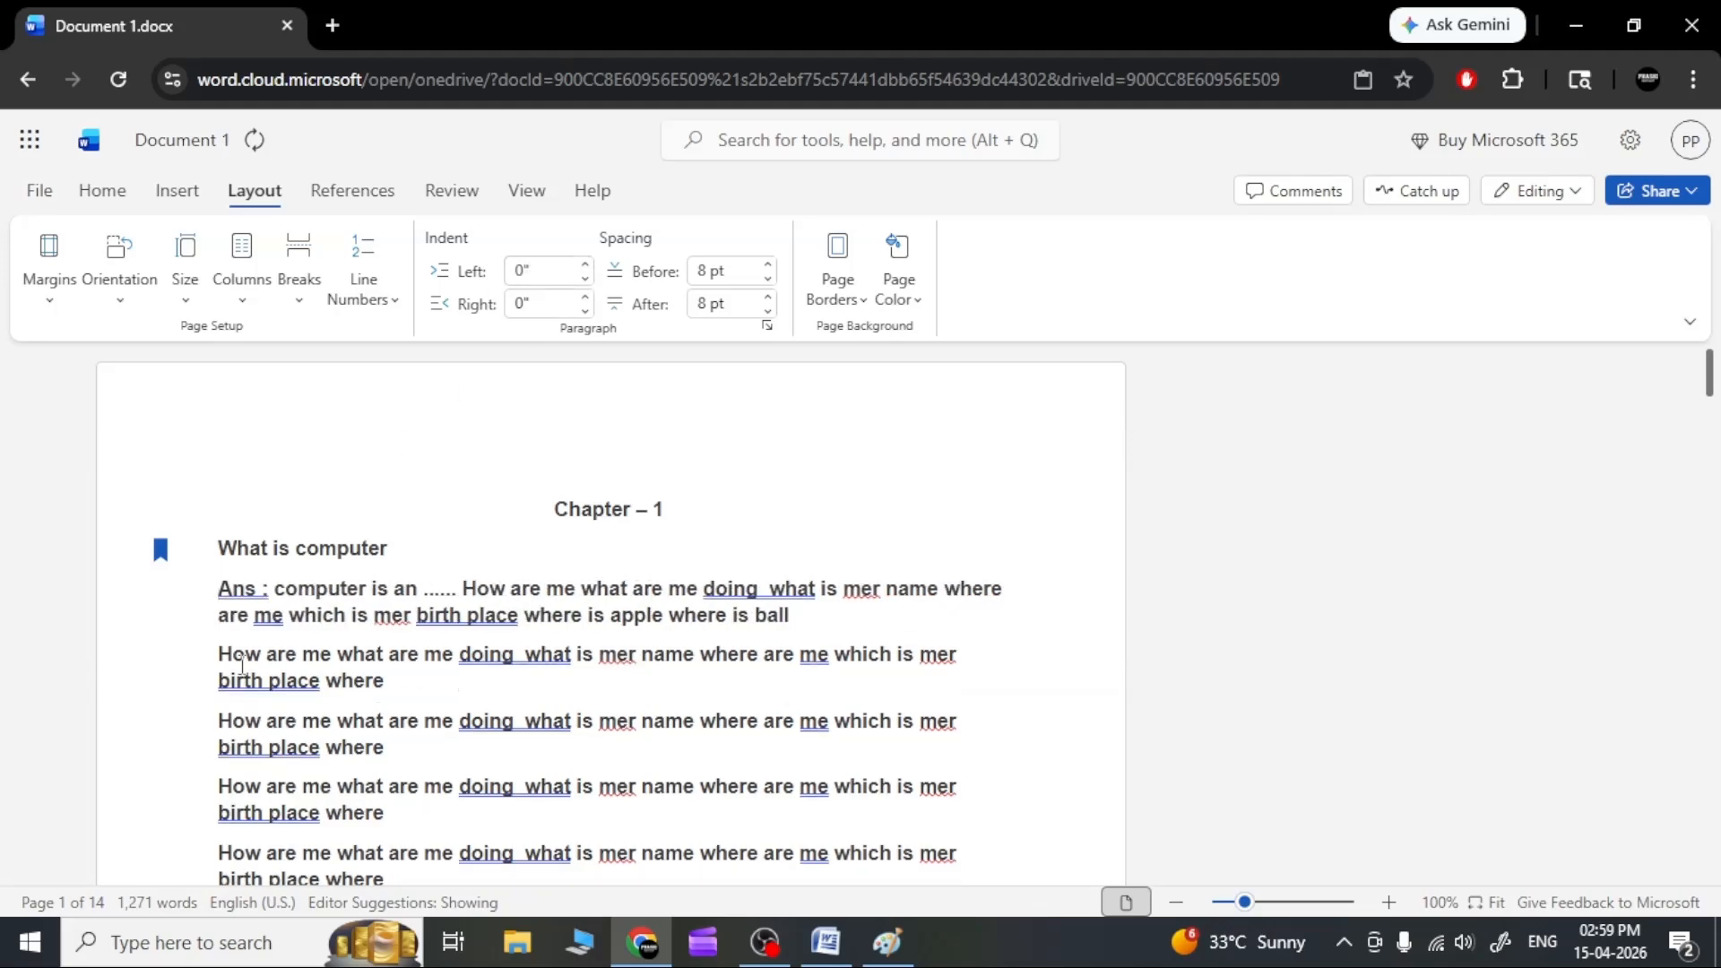
# Set the right indent of the paragraph directly below the "Ans :" paragraph to 1.2".
pyautogui.click(587, 311)
pyautogui.click(587, 297)
pyautogui.click(587, 297)
pyautogui.click(585, 298)
pyautogui.click(586, 311)
pyautogui.click(587, 311)
pyautogui.click(585, 297)
pyautogui.click(585, 296)
pyautogui.click(585, 297)
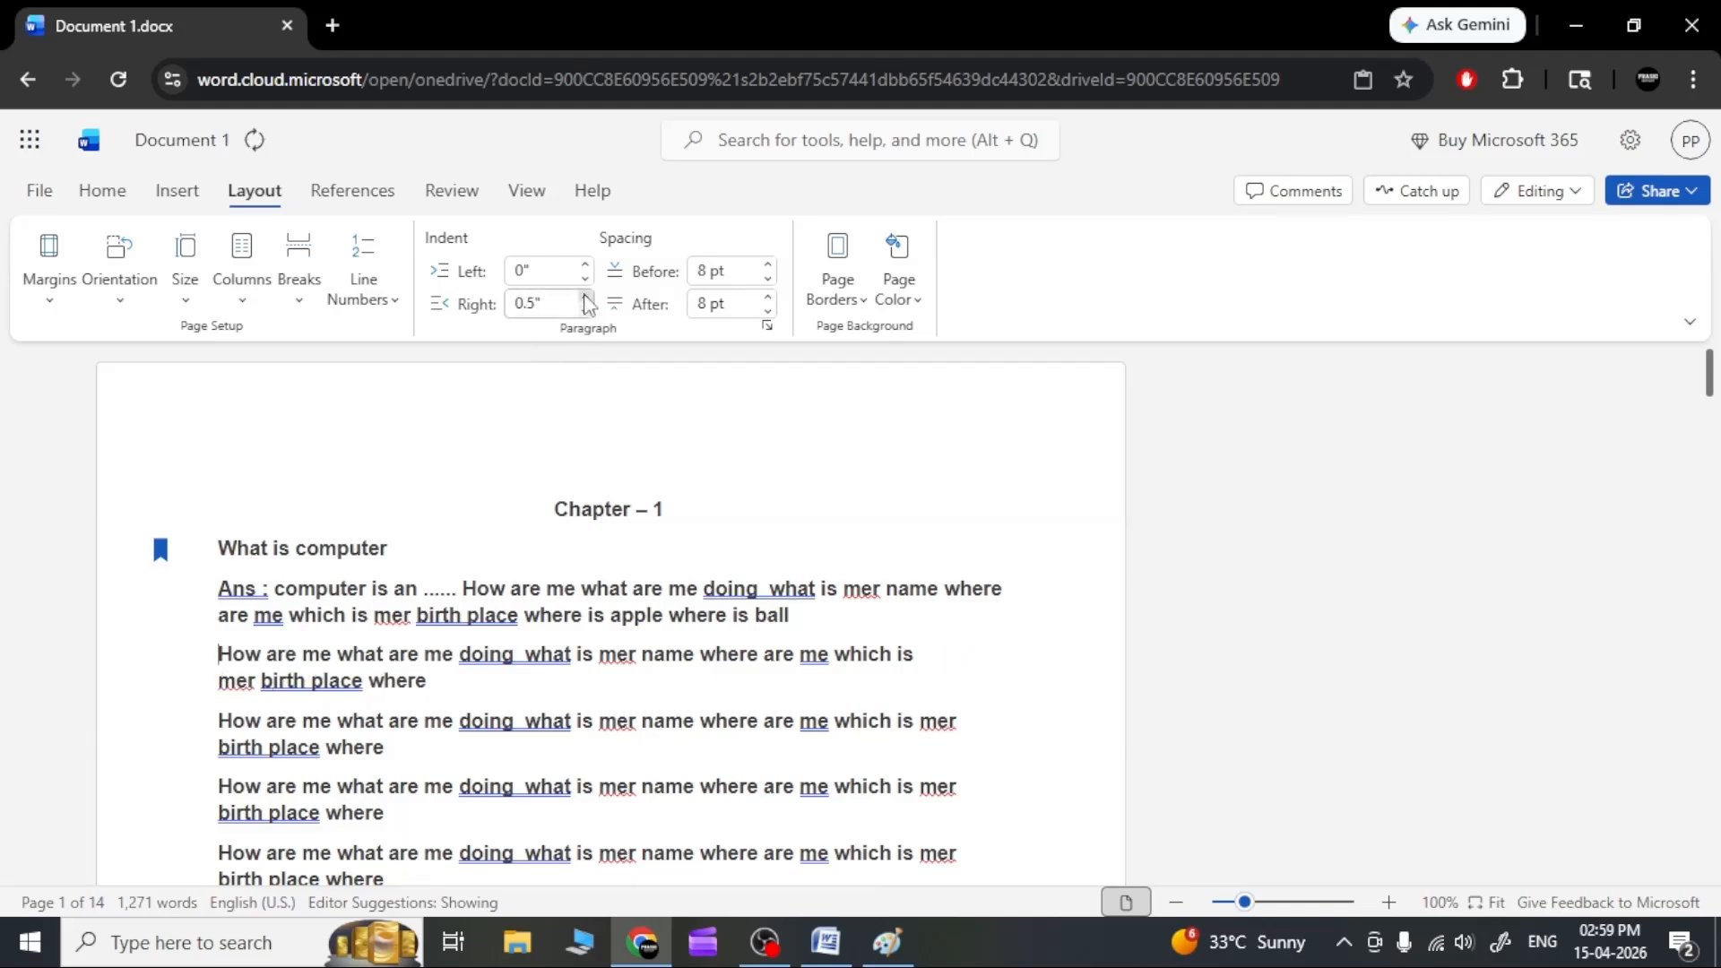
pyautogui.click(585, 297)
pyautogui.click(585, 297)
pyautogui.click(585, 297)
pyautogui.click(585, 296)
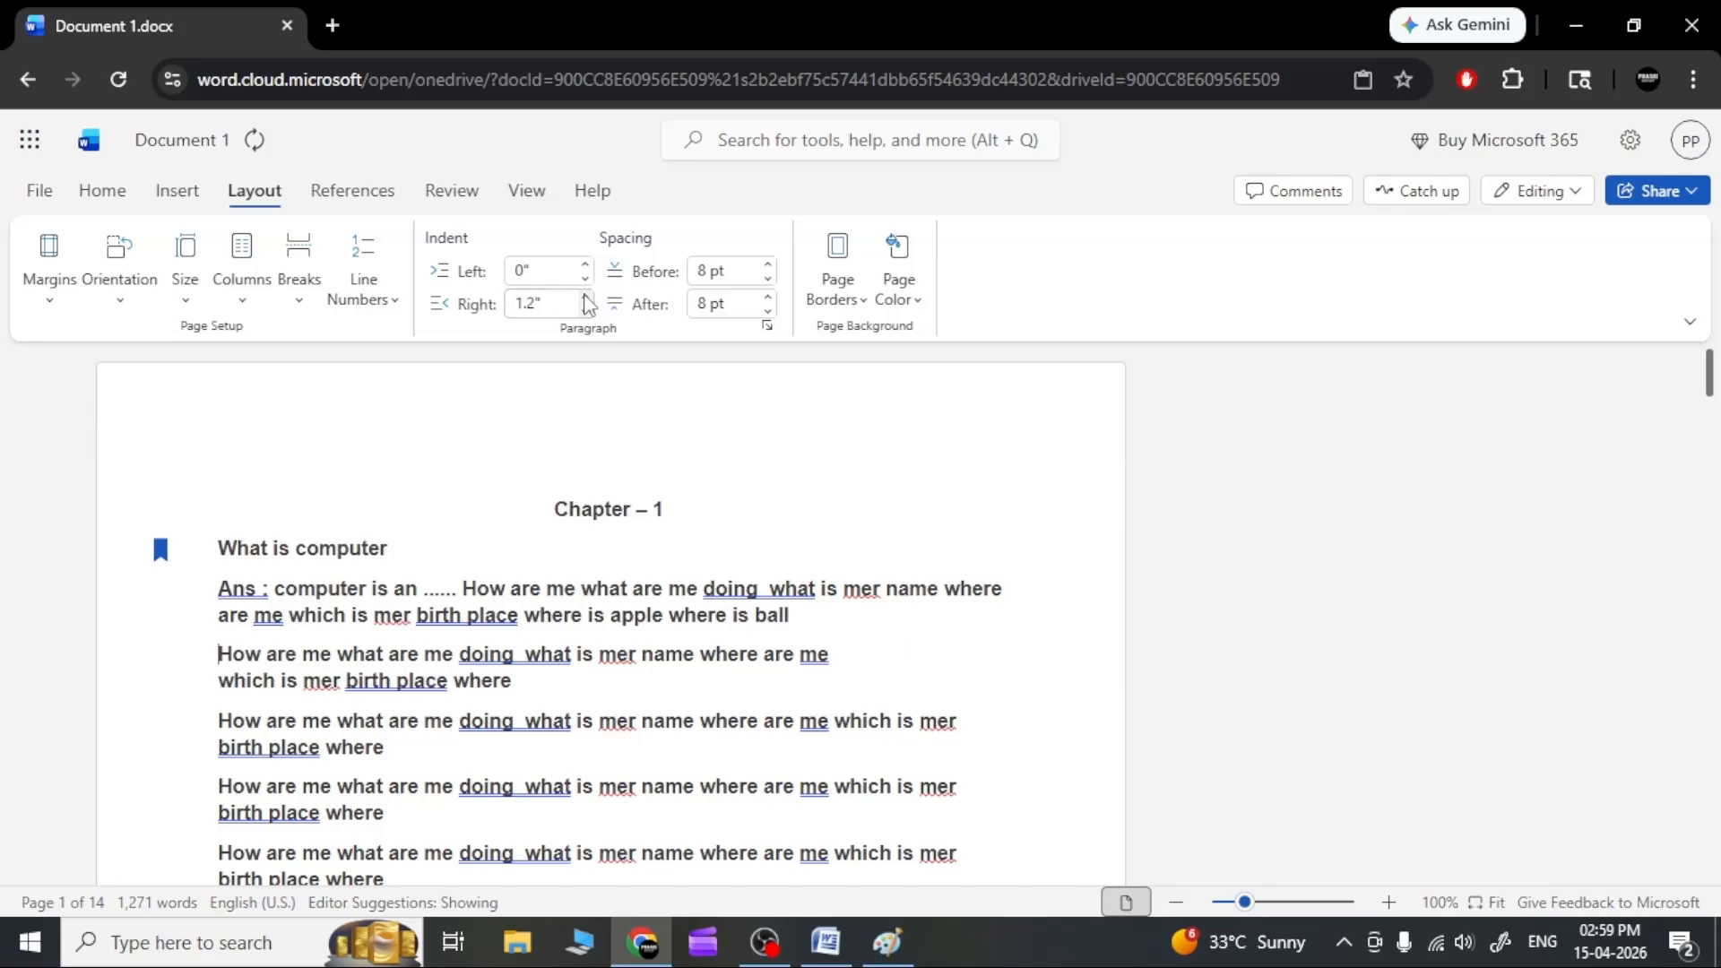
# Set the right indent of the "Ans :" paragraph to -0.1".
pyautogui.click(800, 617)
pyautogui.click(585, 311)
pyautogui.click(585, 311)
pyautogui.click(585, 311)
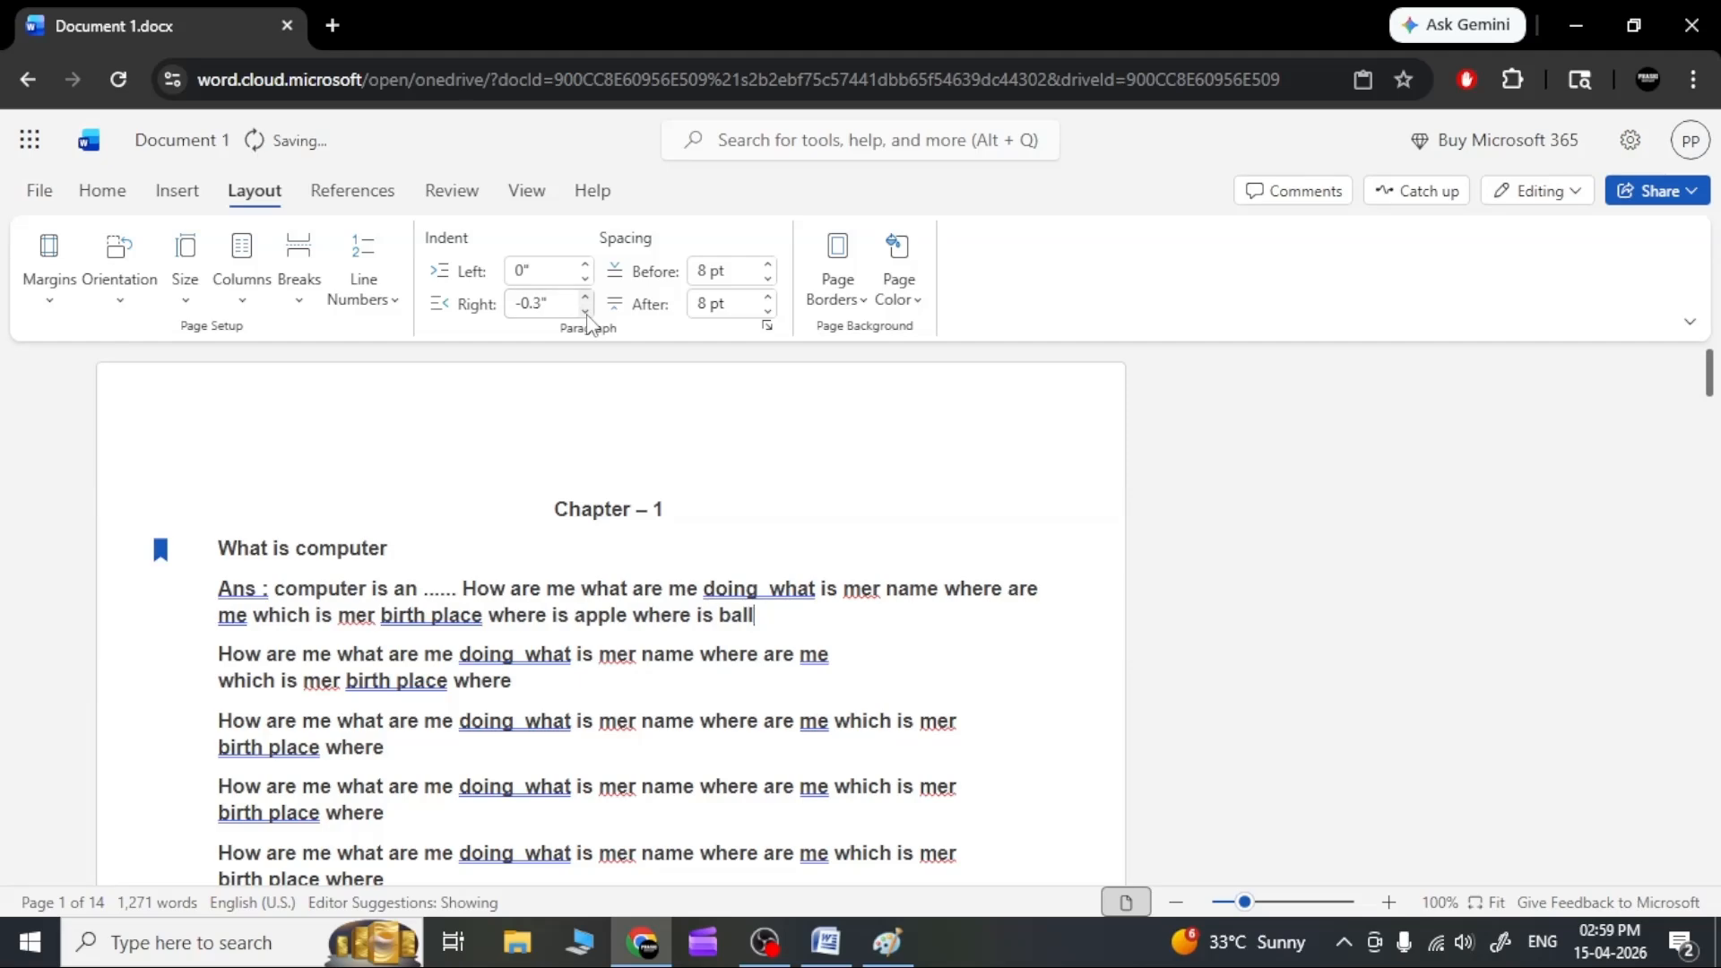
pyautogui.click(585, 311)
pyautogui.click(586, 311)
pyautogui.click(586, 299)
pyautogui.click(586, 298)
pyautogui.click(586, 299)
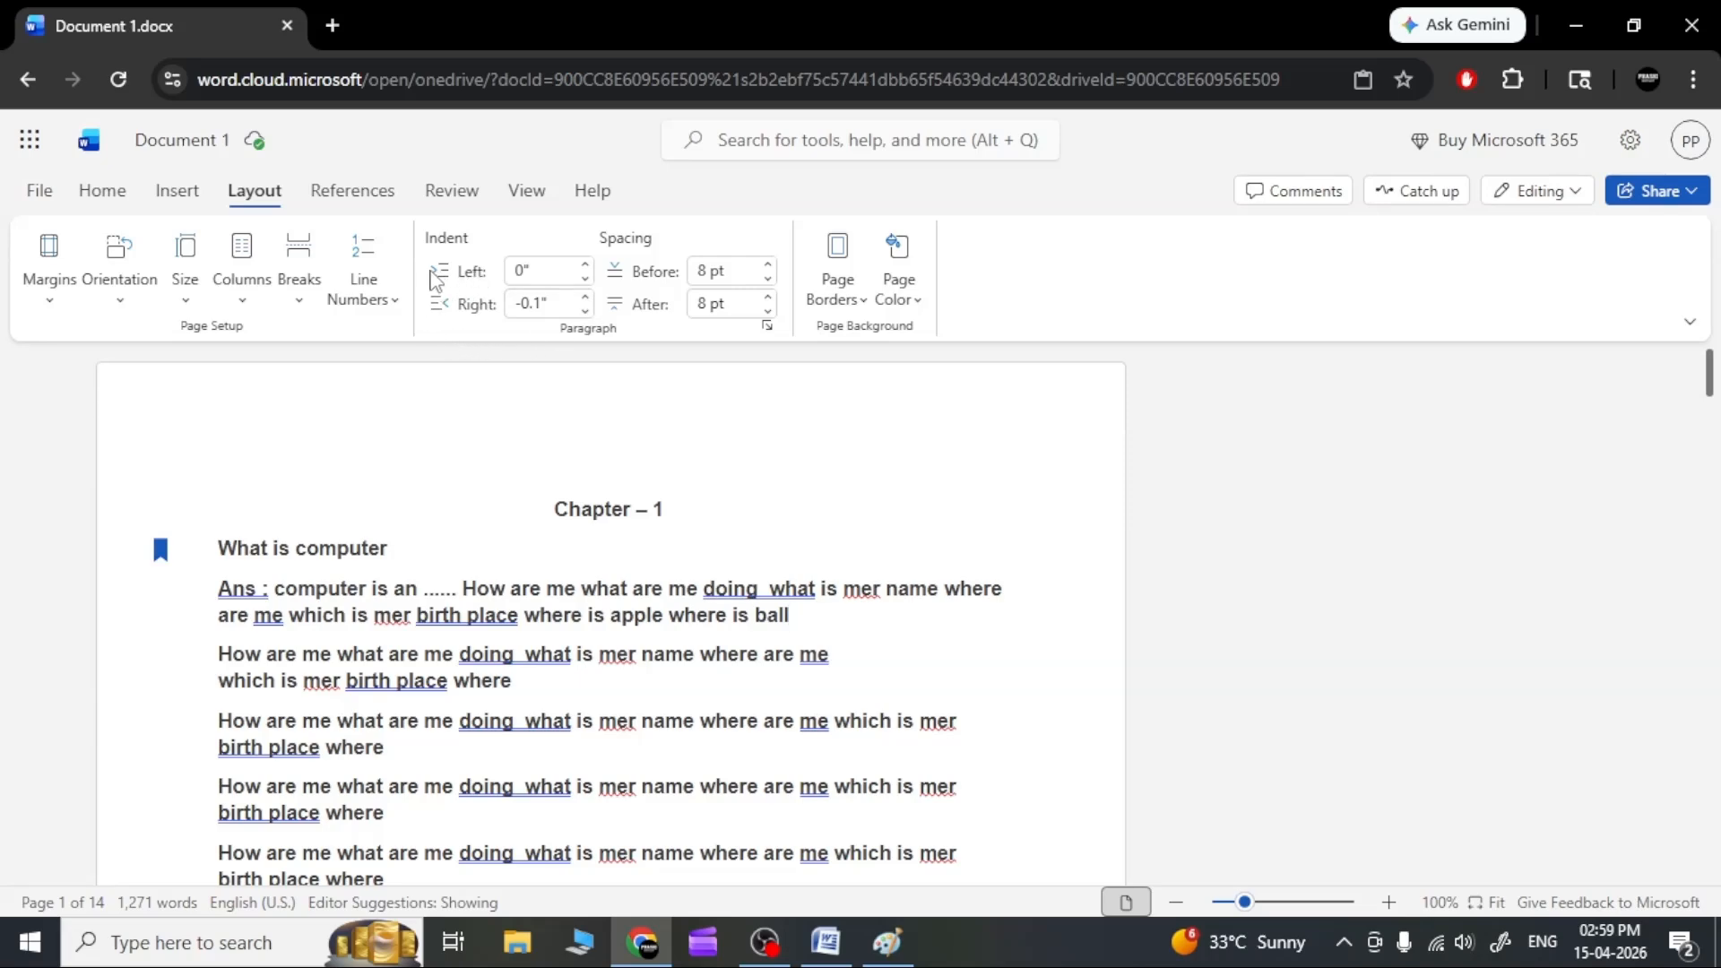
pyautogui.click(220, 592)
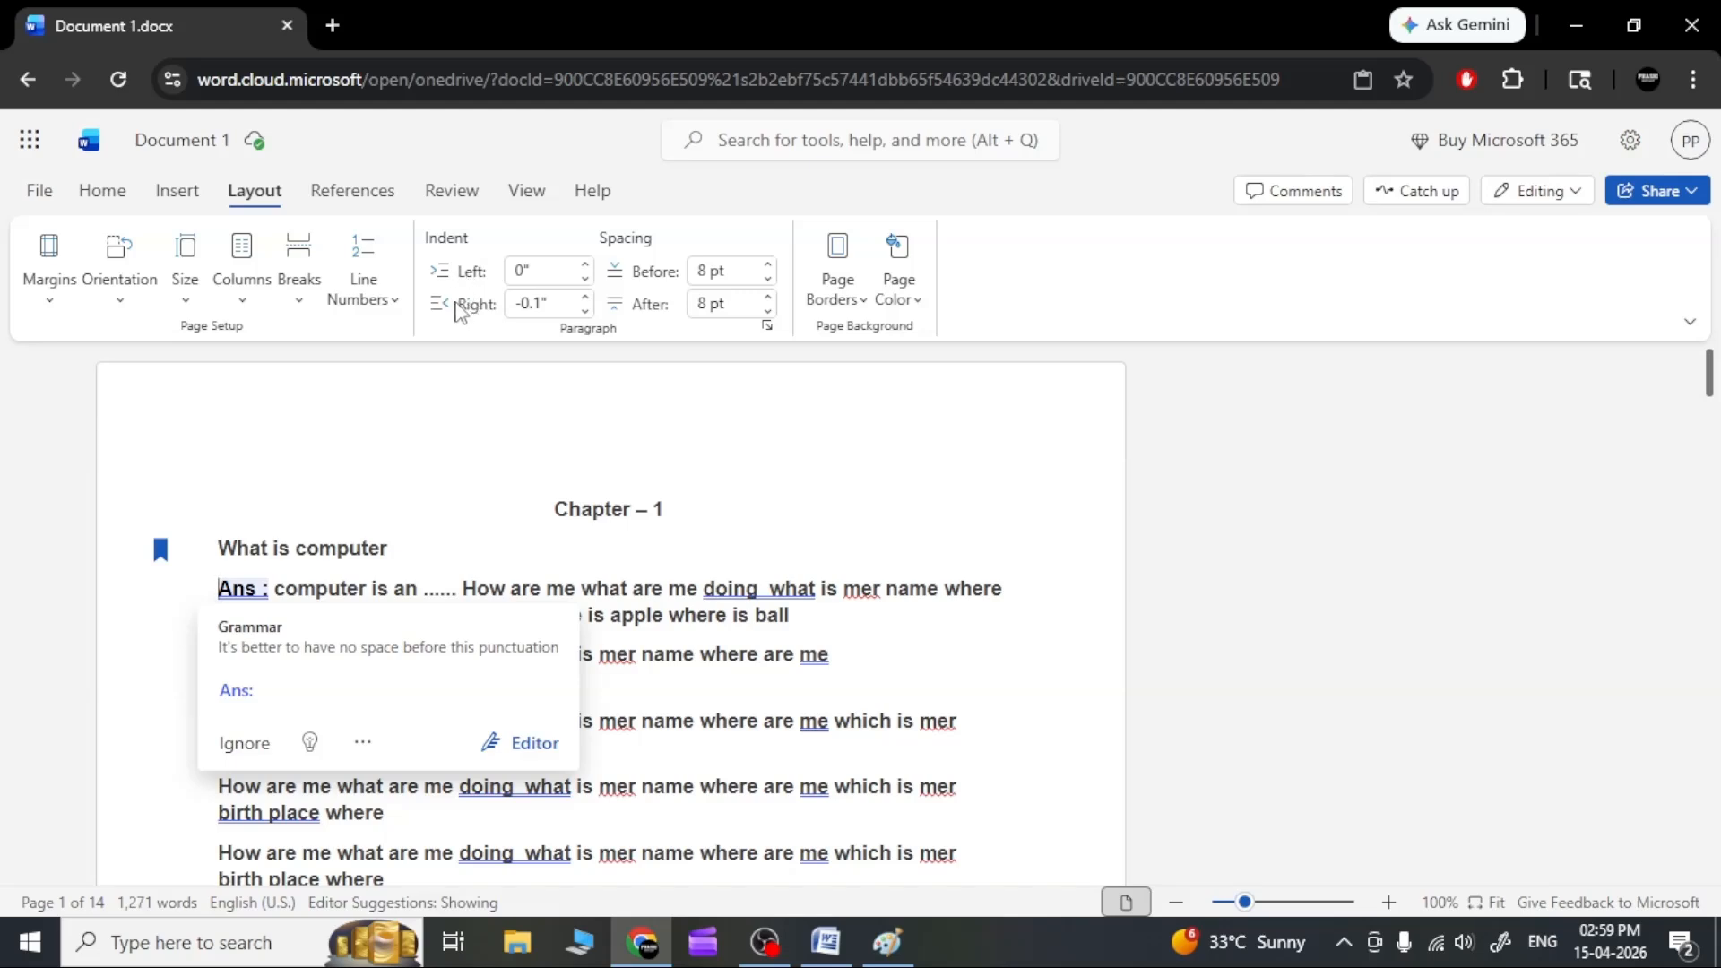
# Set the spacing after the paragraph directly below the "Ans :" paragraph to 54 pt.
pyautogui.click(839, 663)
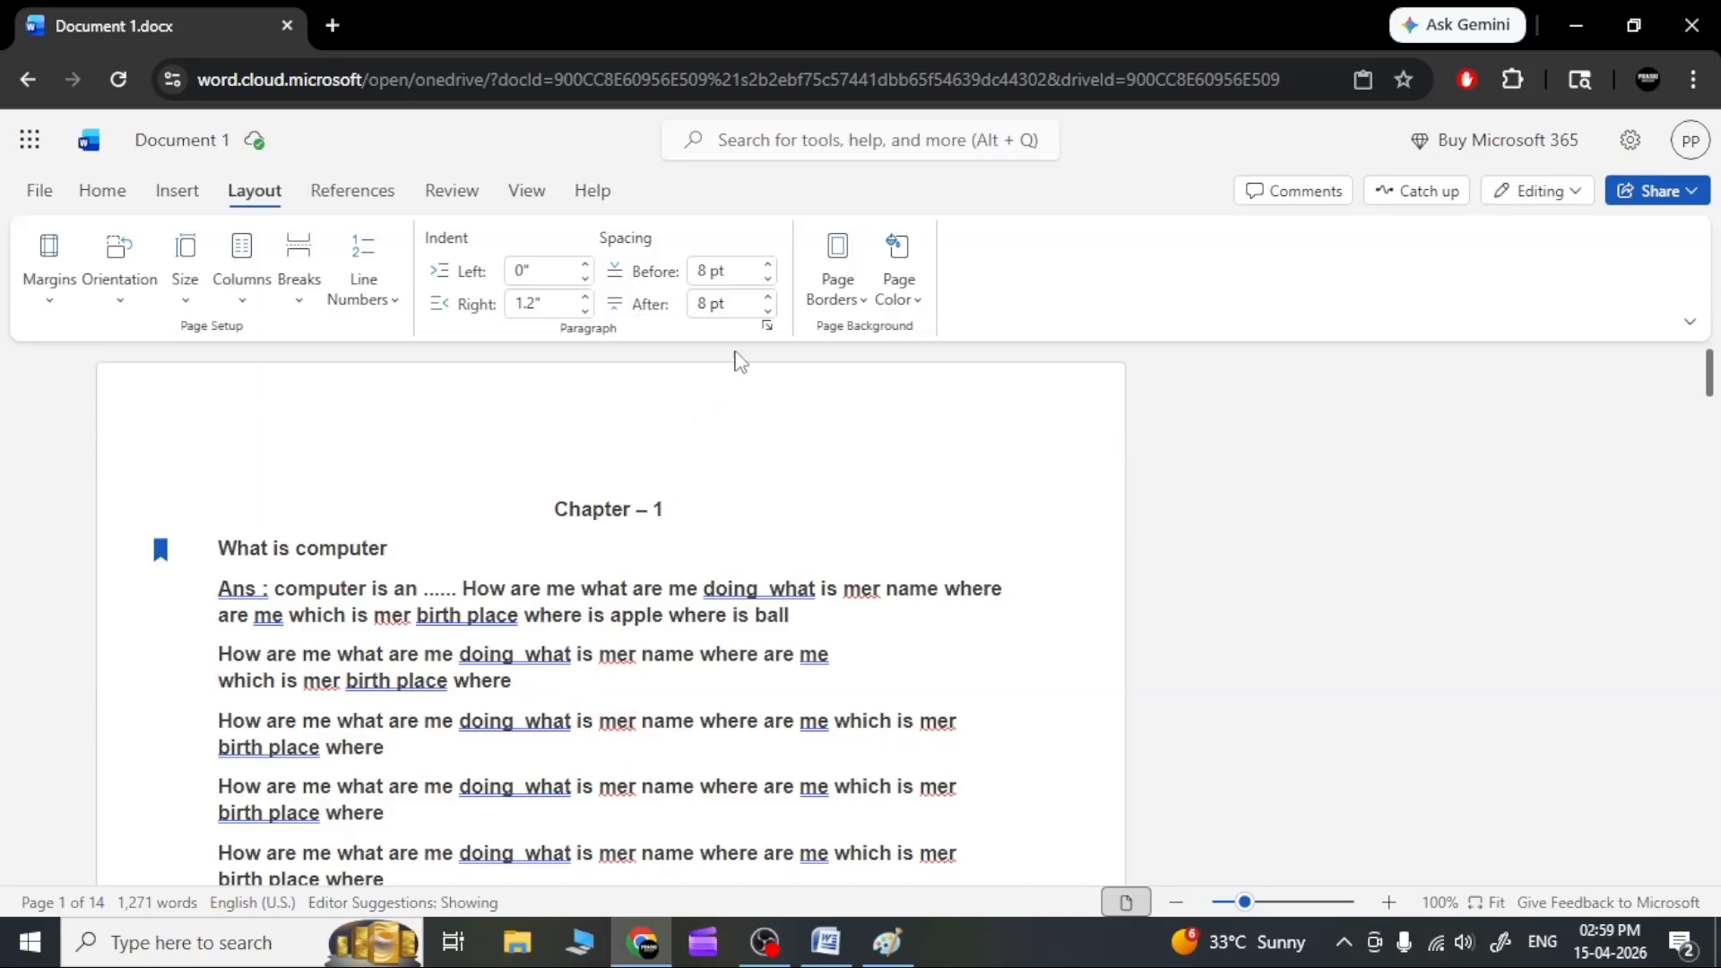
pyautogui.click(767, 311)
pyautogui.click(768, 298)
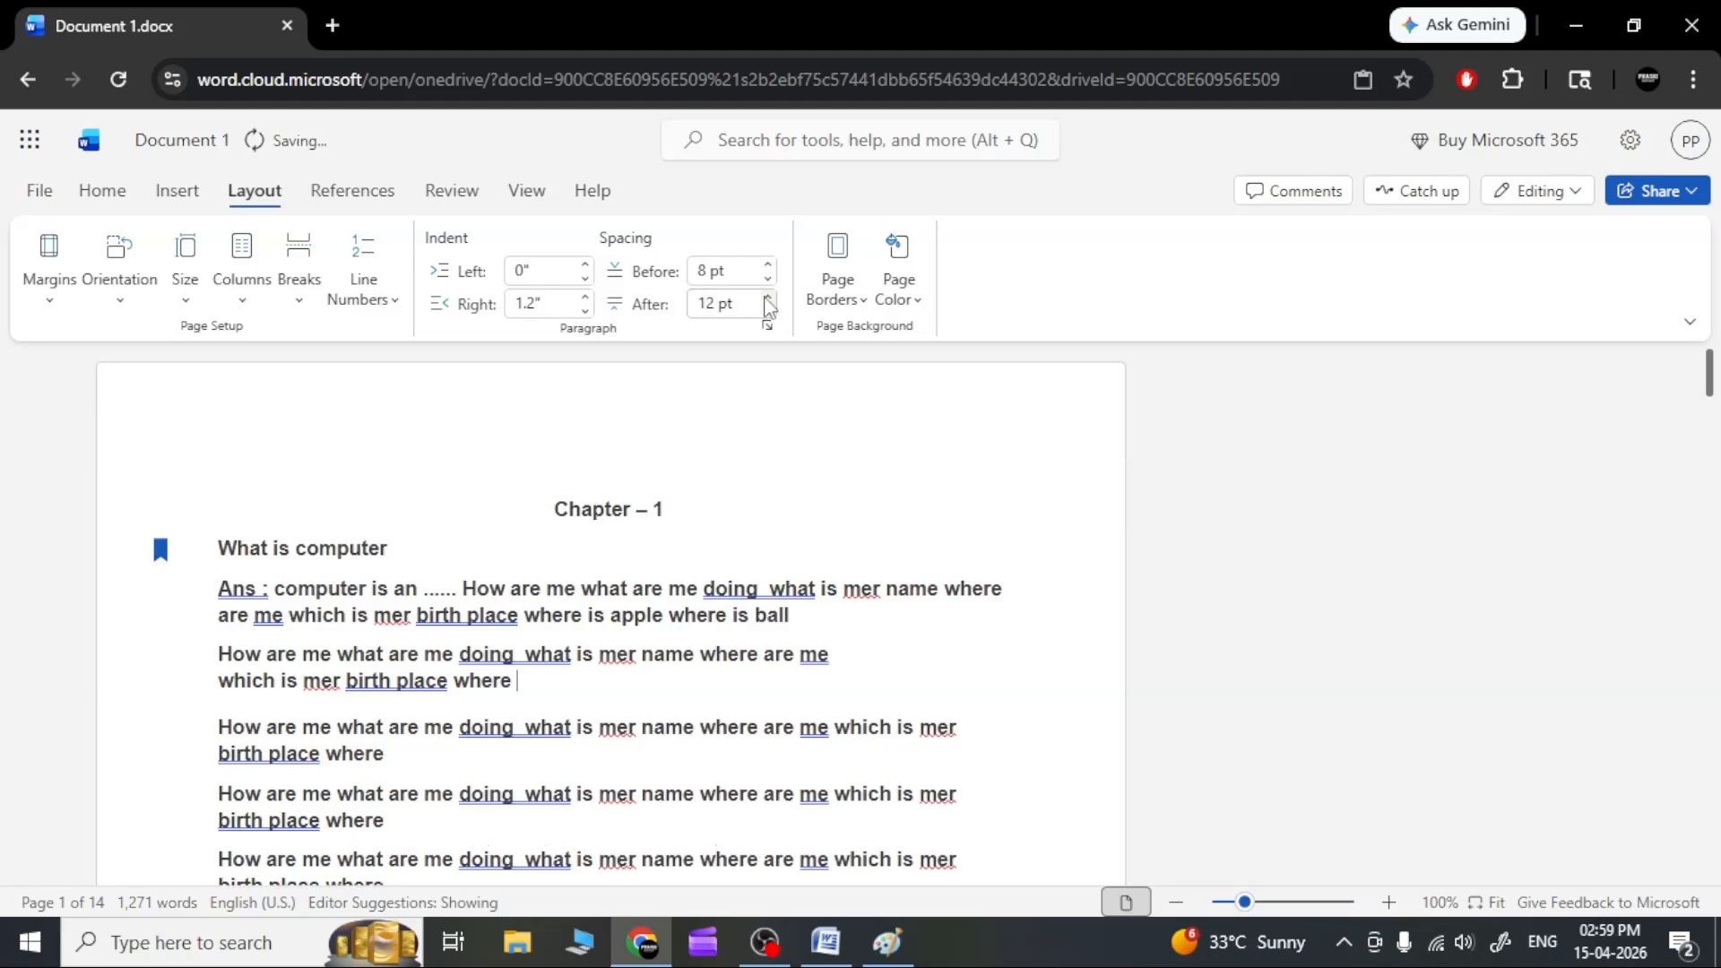
pyautogui.click(768, 297)
pyautogui.click(767, 297)
pyautogui.click(767, 298)
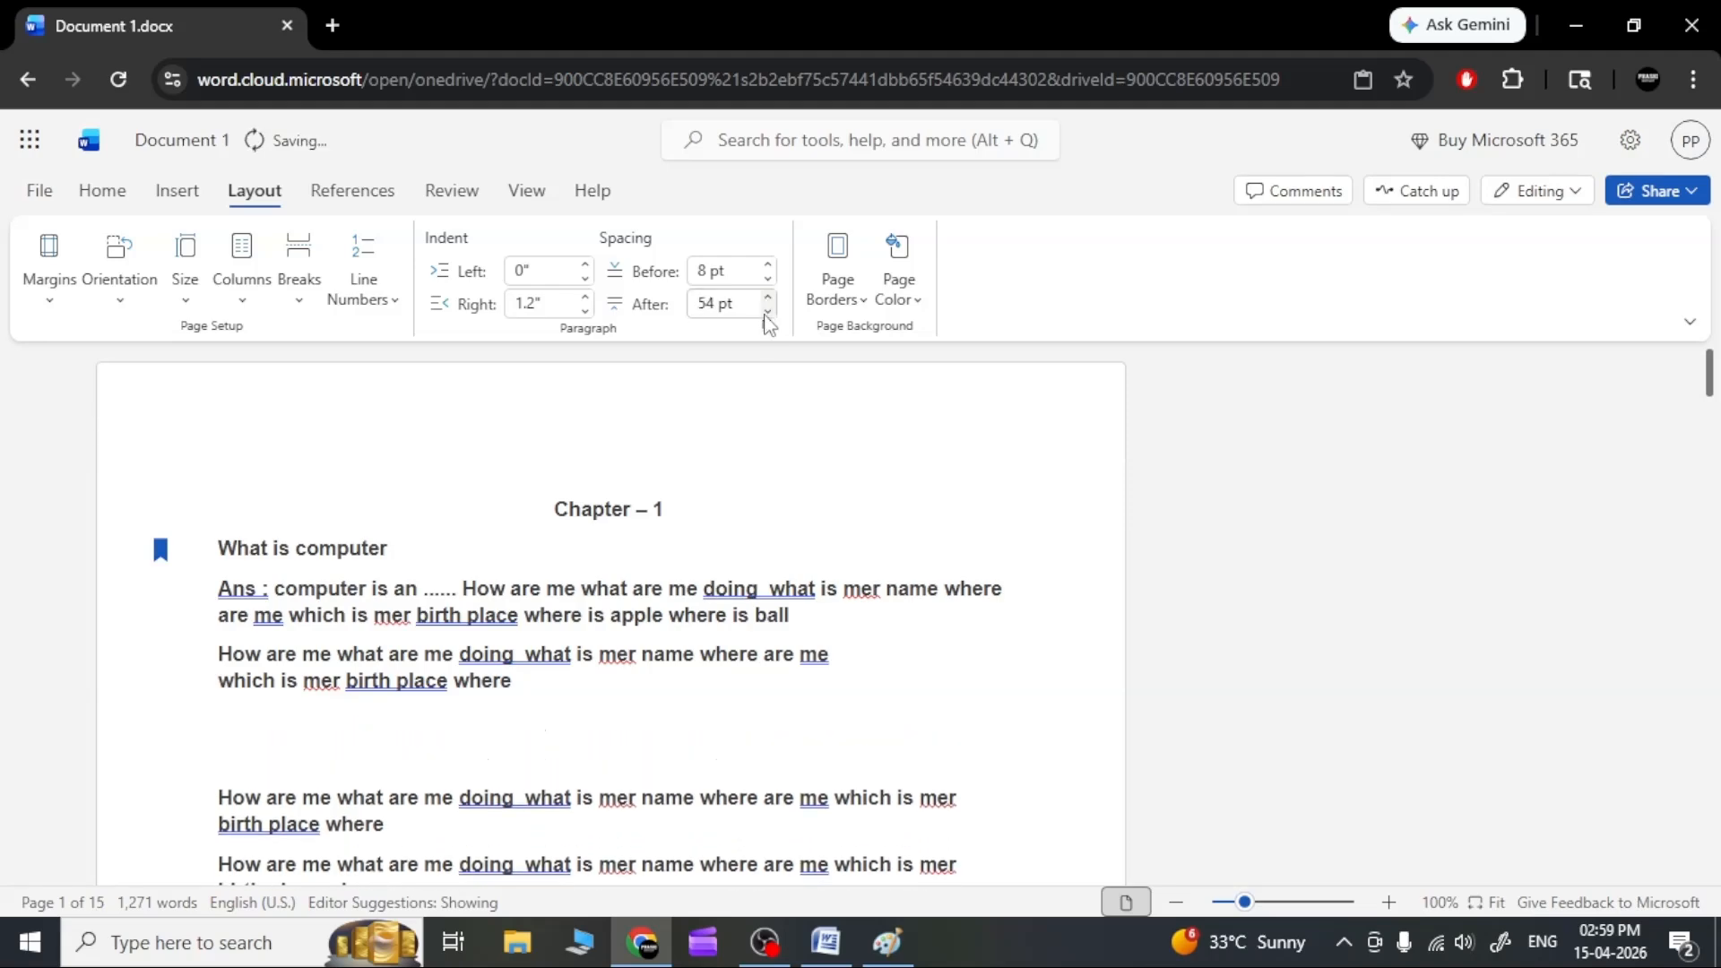
# Reduce the spacing after that same paragraph to 18 pt.
pyautogui.click(767, 311)
pyautogui.click(768, 310)
pyautogui.click(767, 310)
pyautogui.click(768, 310)
pyautogui.click(768, 310)
pyautogui.click(767, 310)
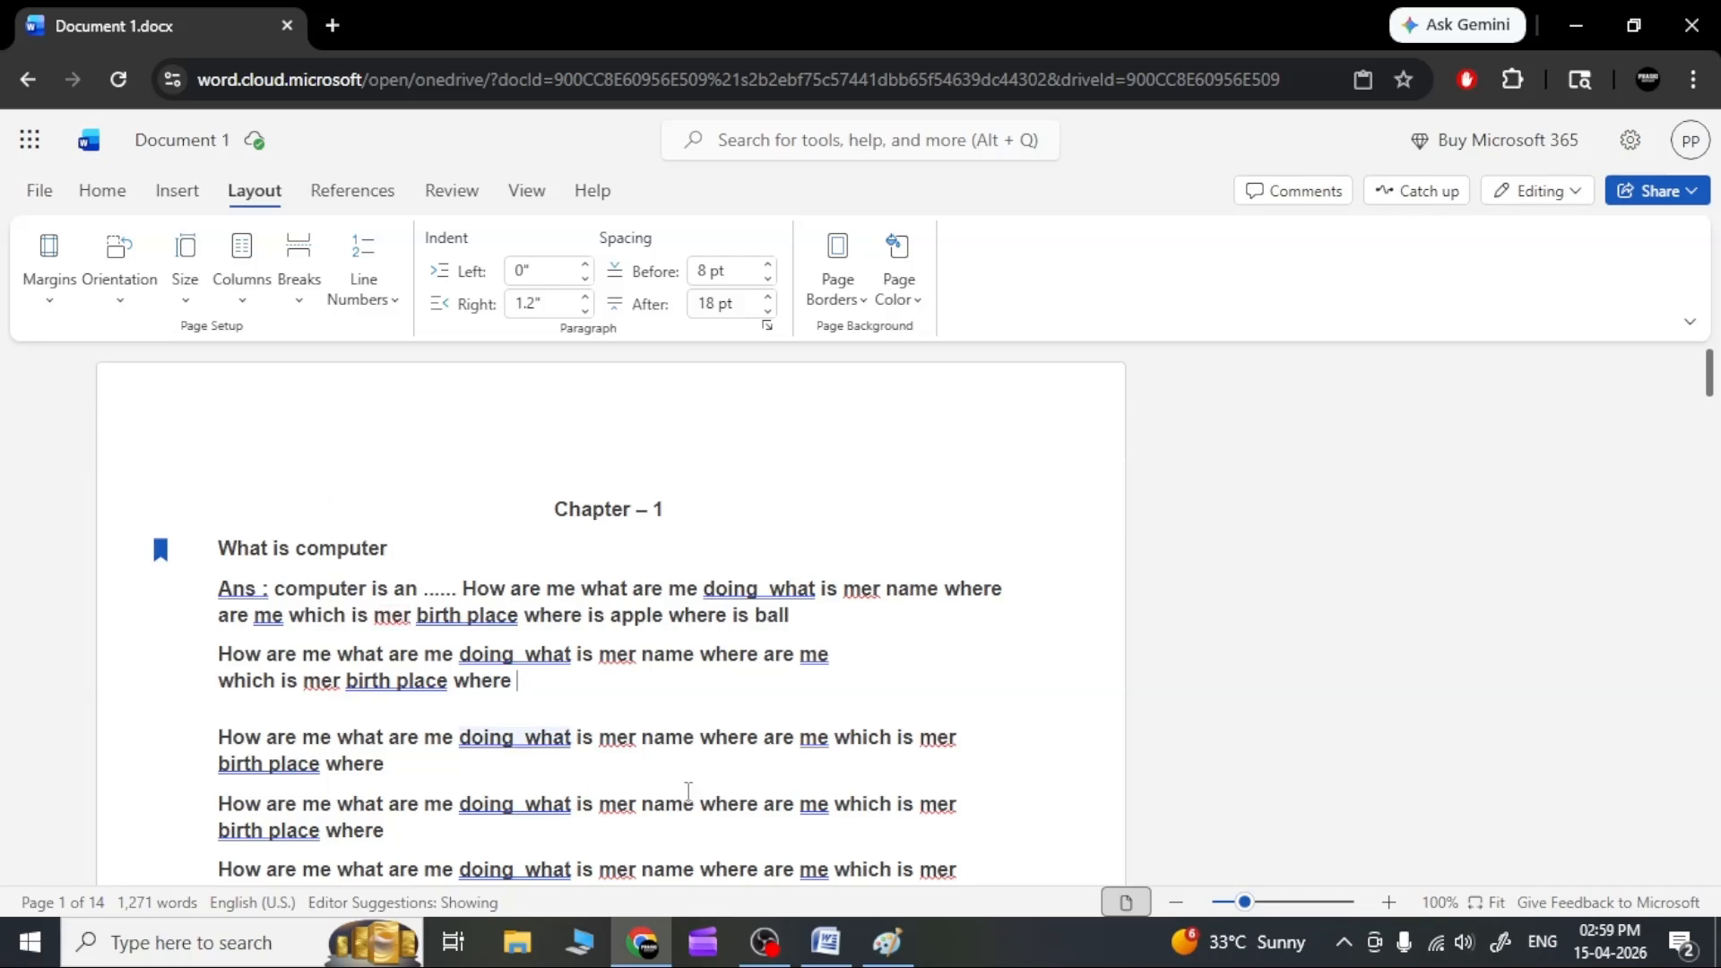
# Delete all comments in the document.
pyautogui.click(364, 210)
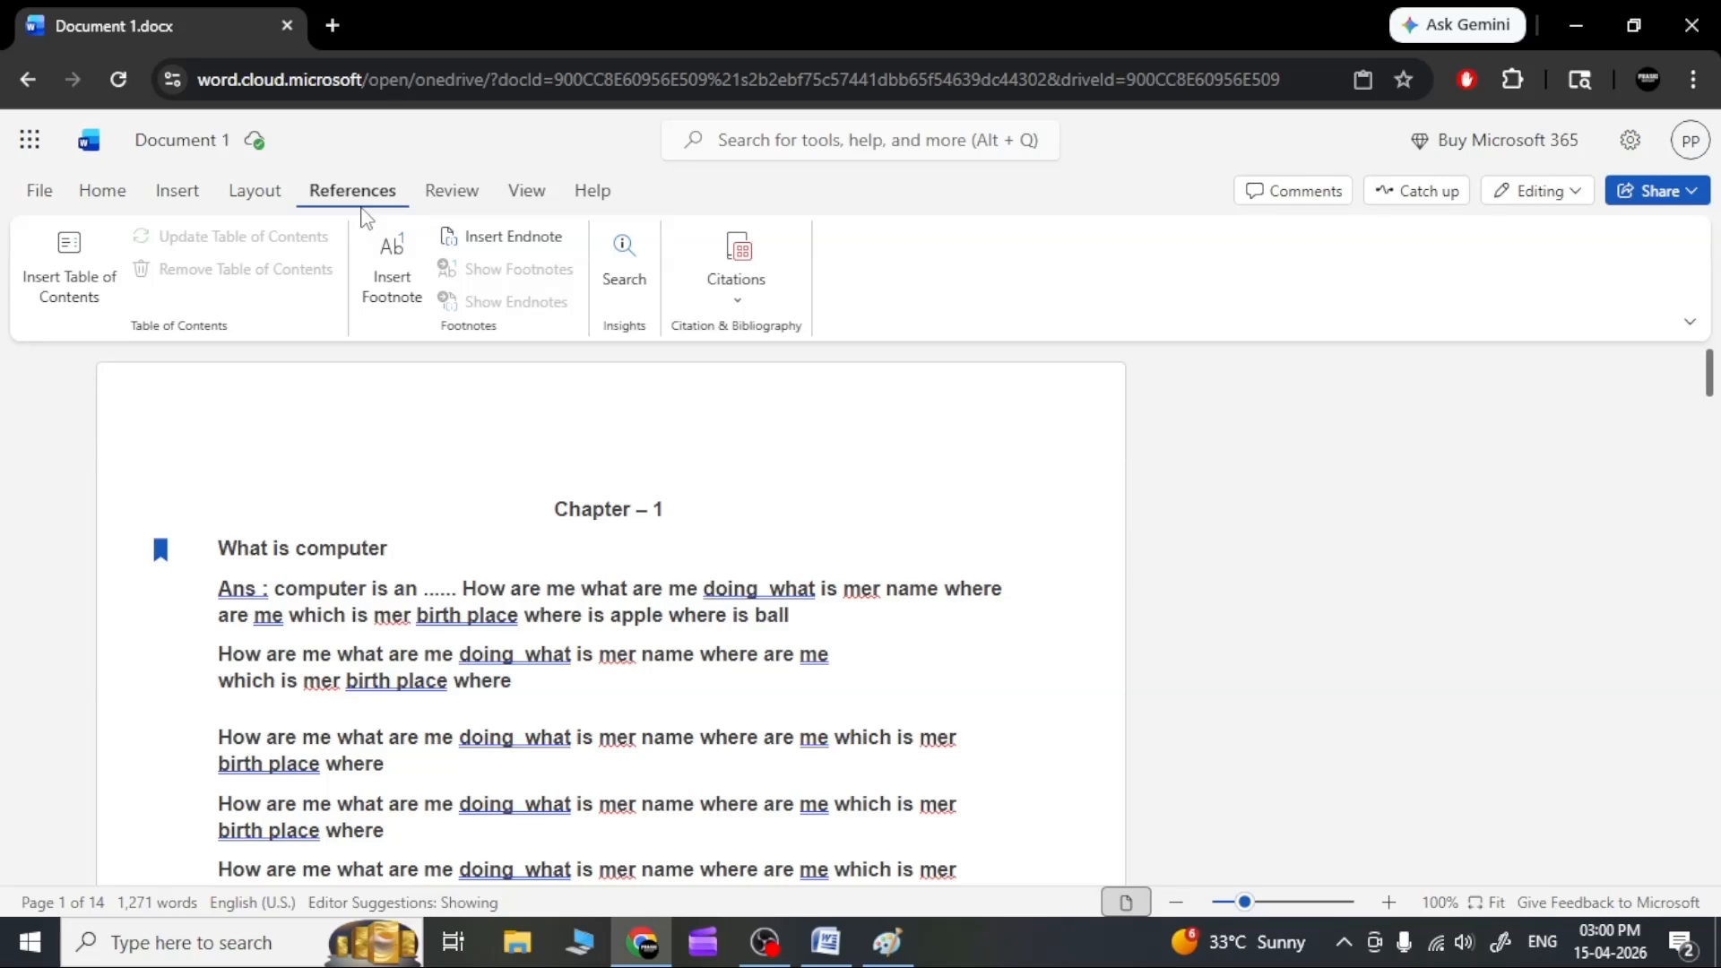
pyautogui.click(463, 200)
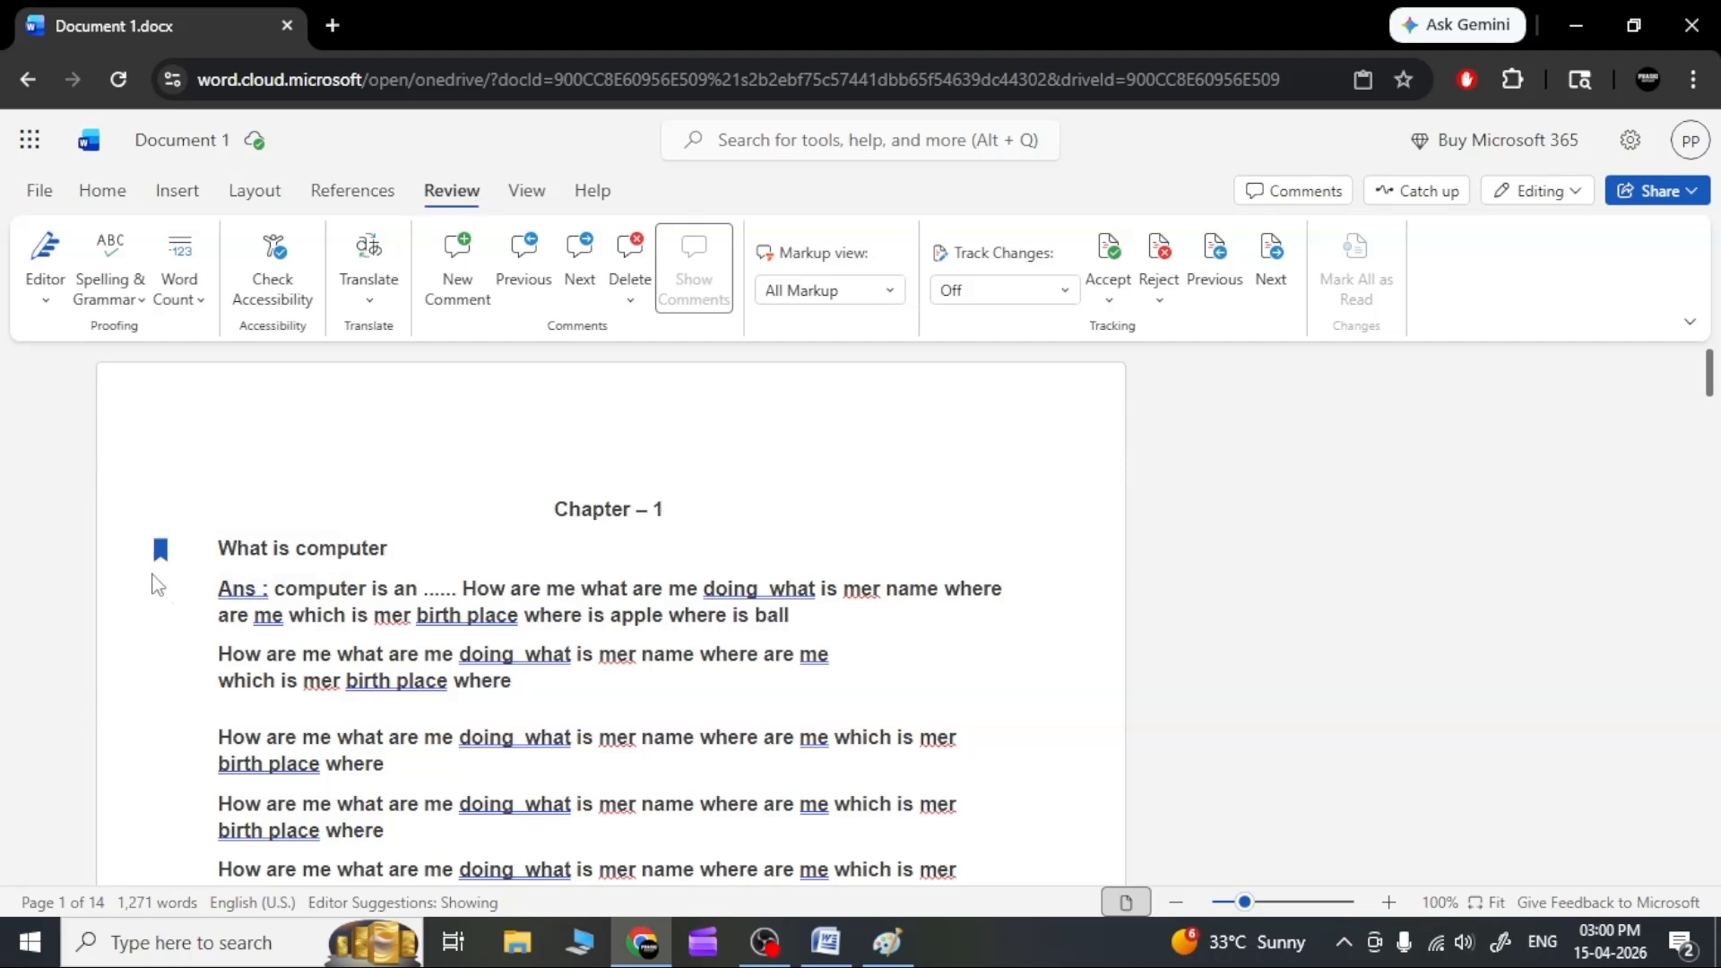
pyautogui.moveTo(162, 563)
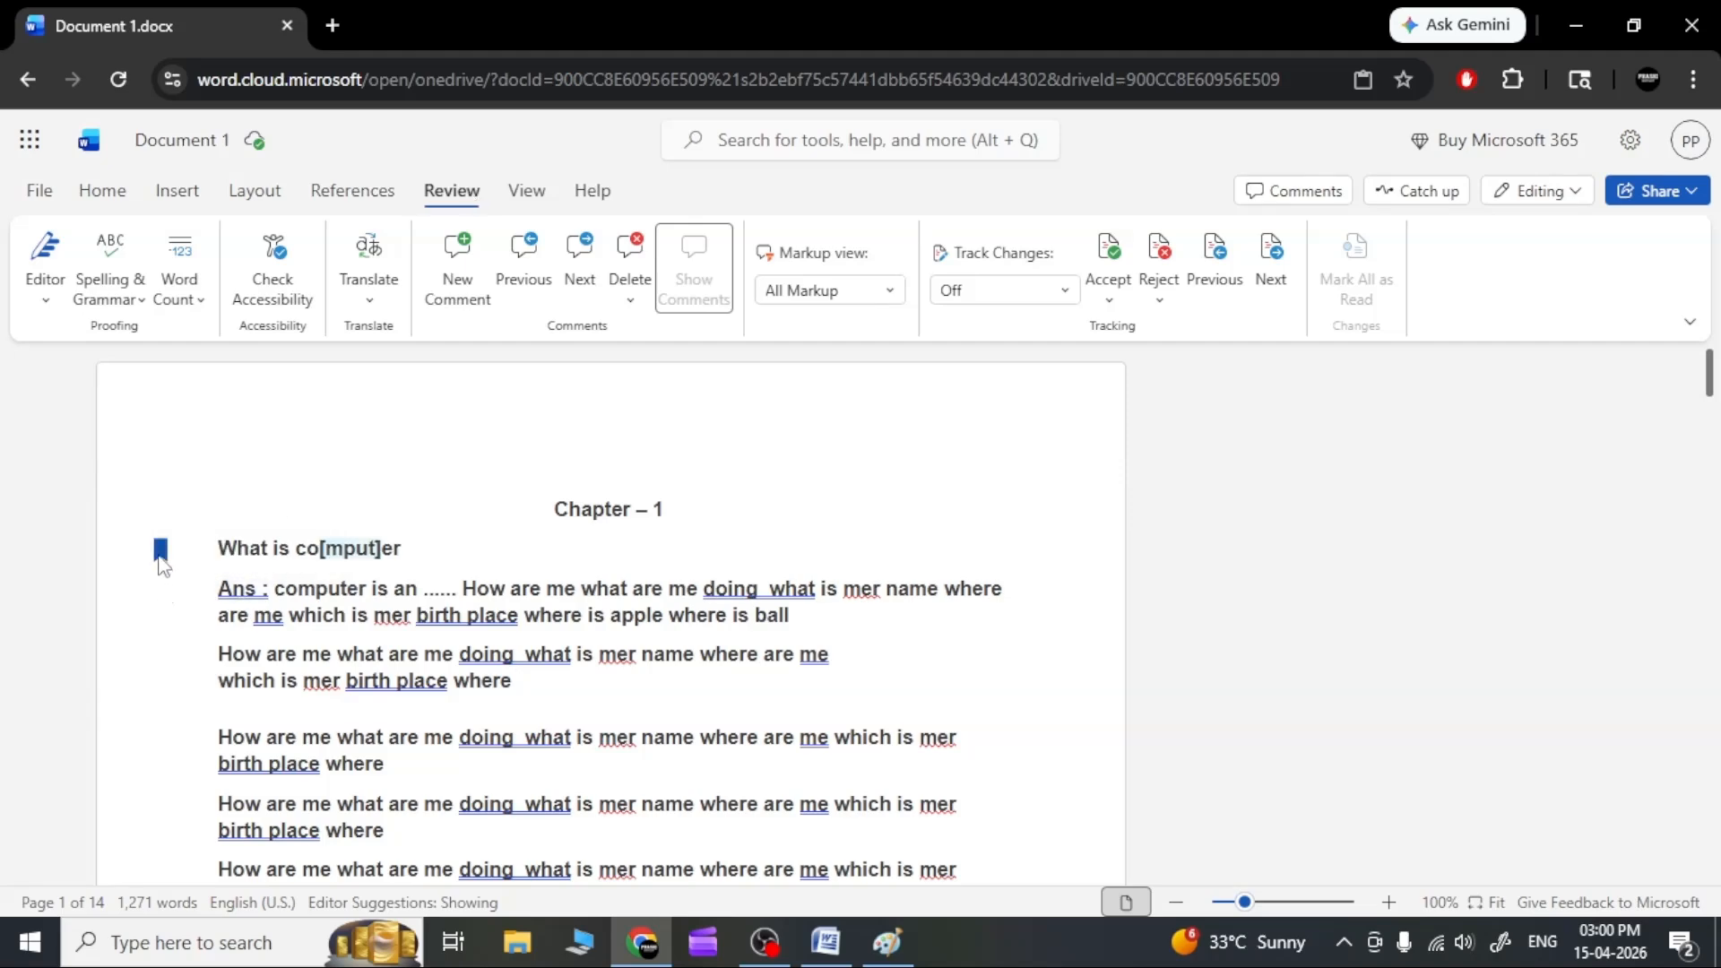
pyautogui.click(161, 562)
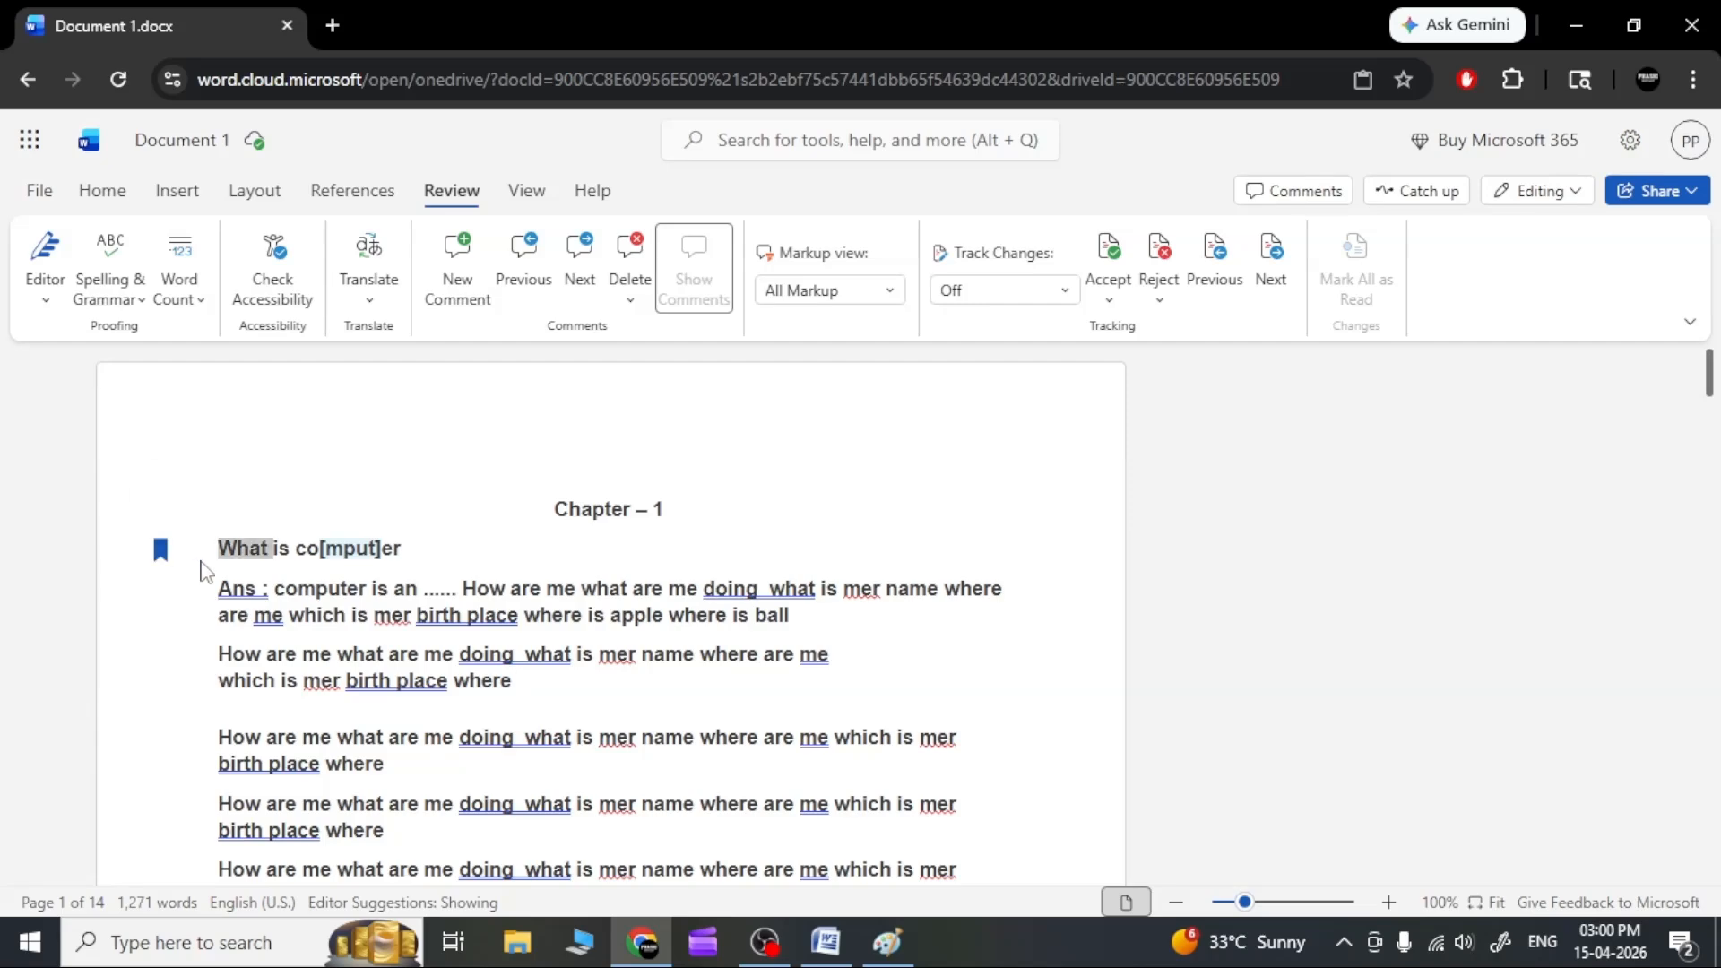
pyautogui.click(626, 267)
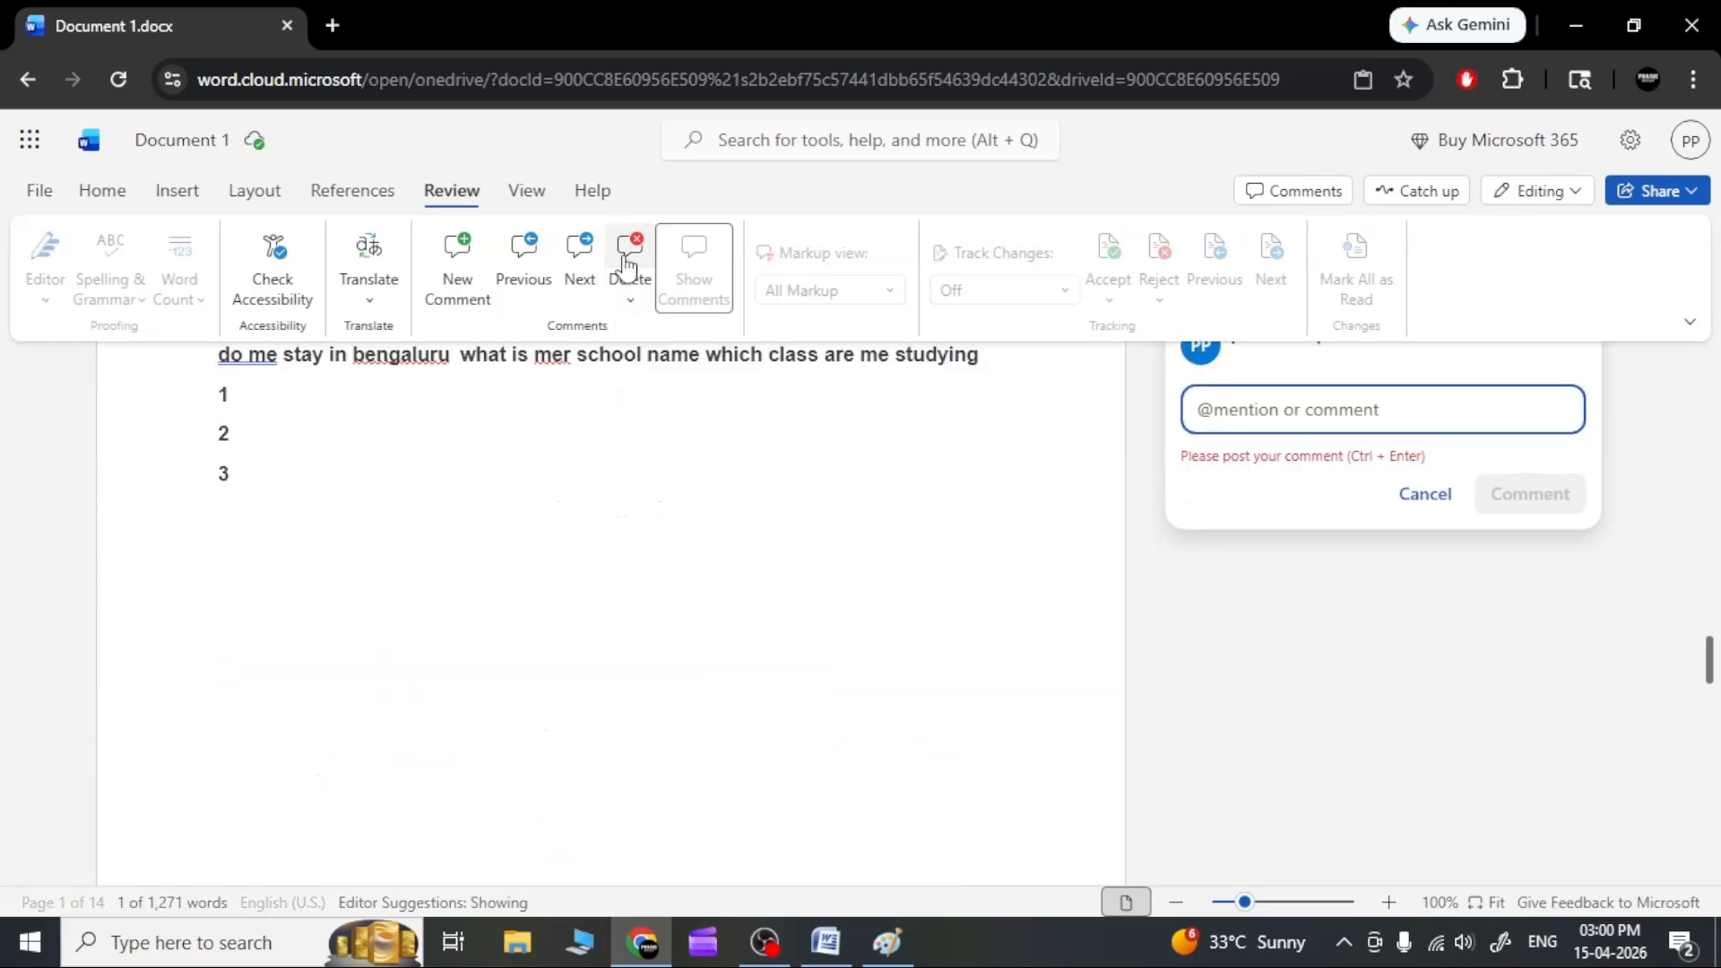
pyautogui.scroll(5, 671, 685)
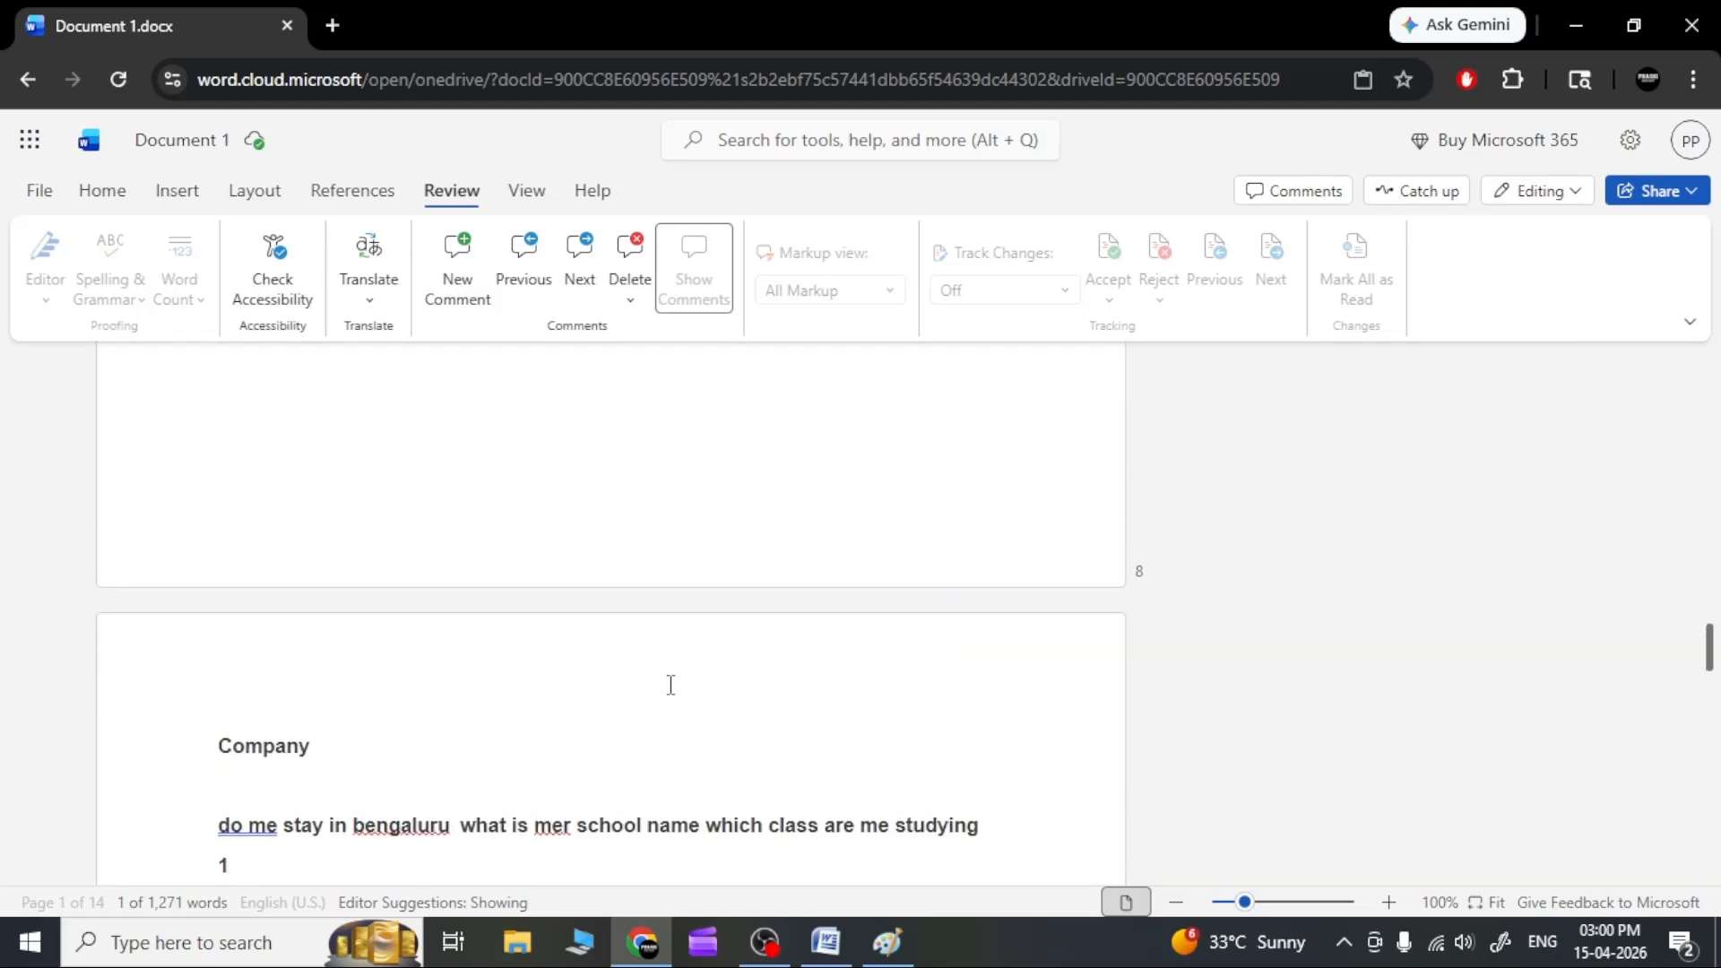
pyautogui.scroll(-5, 671, 685)
pyautogui.click(640, 284)
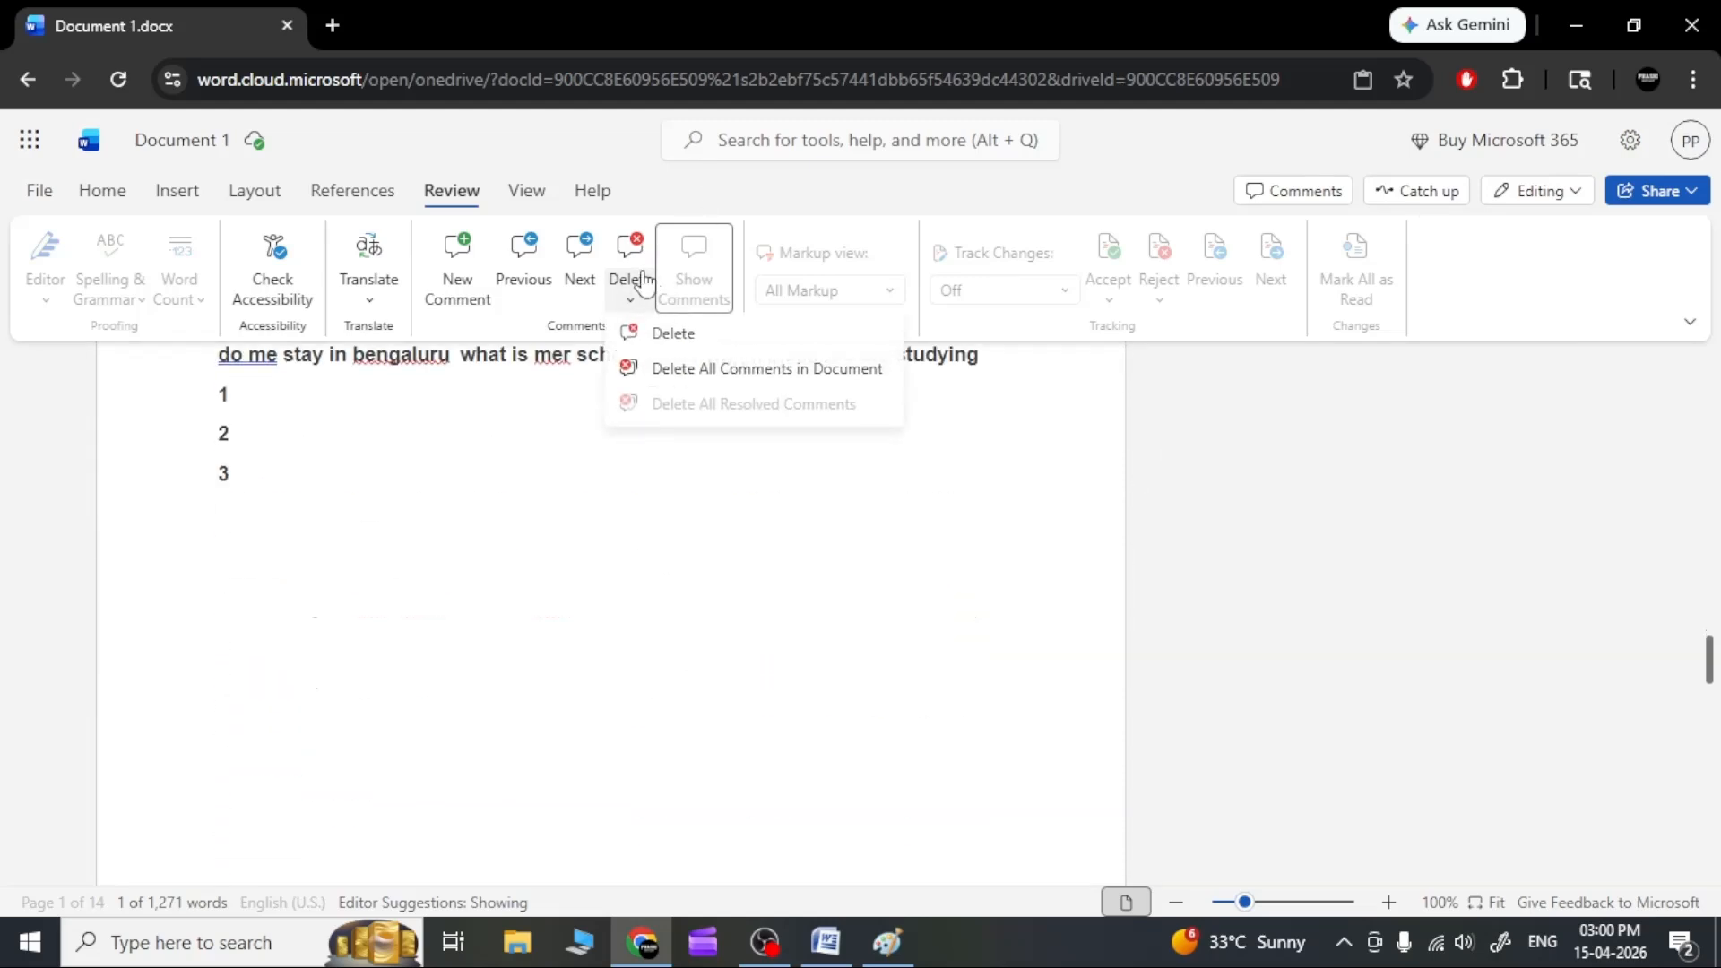
pyautogui.click(729, 368)
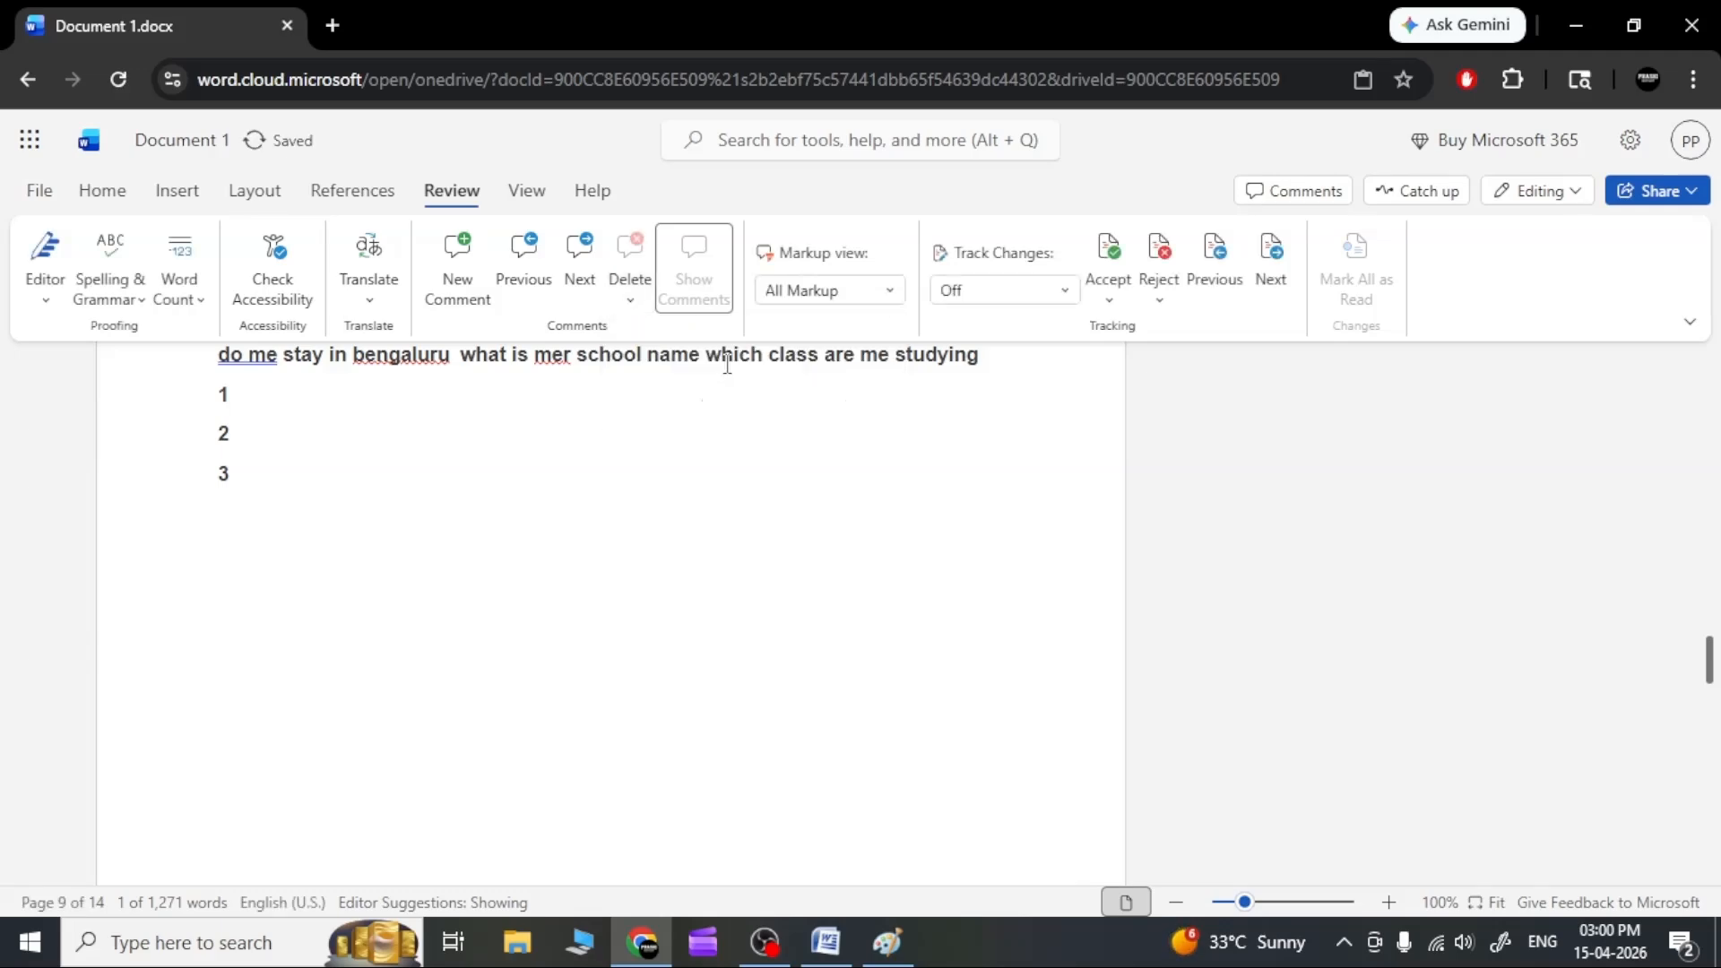
# Return to the first page and view the document's word count statistics.
pyautogui.scroll(5, 664, 511)
pyautogui.scroll(15, 666, 511)
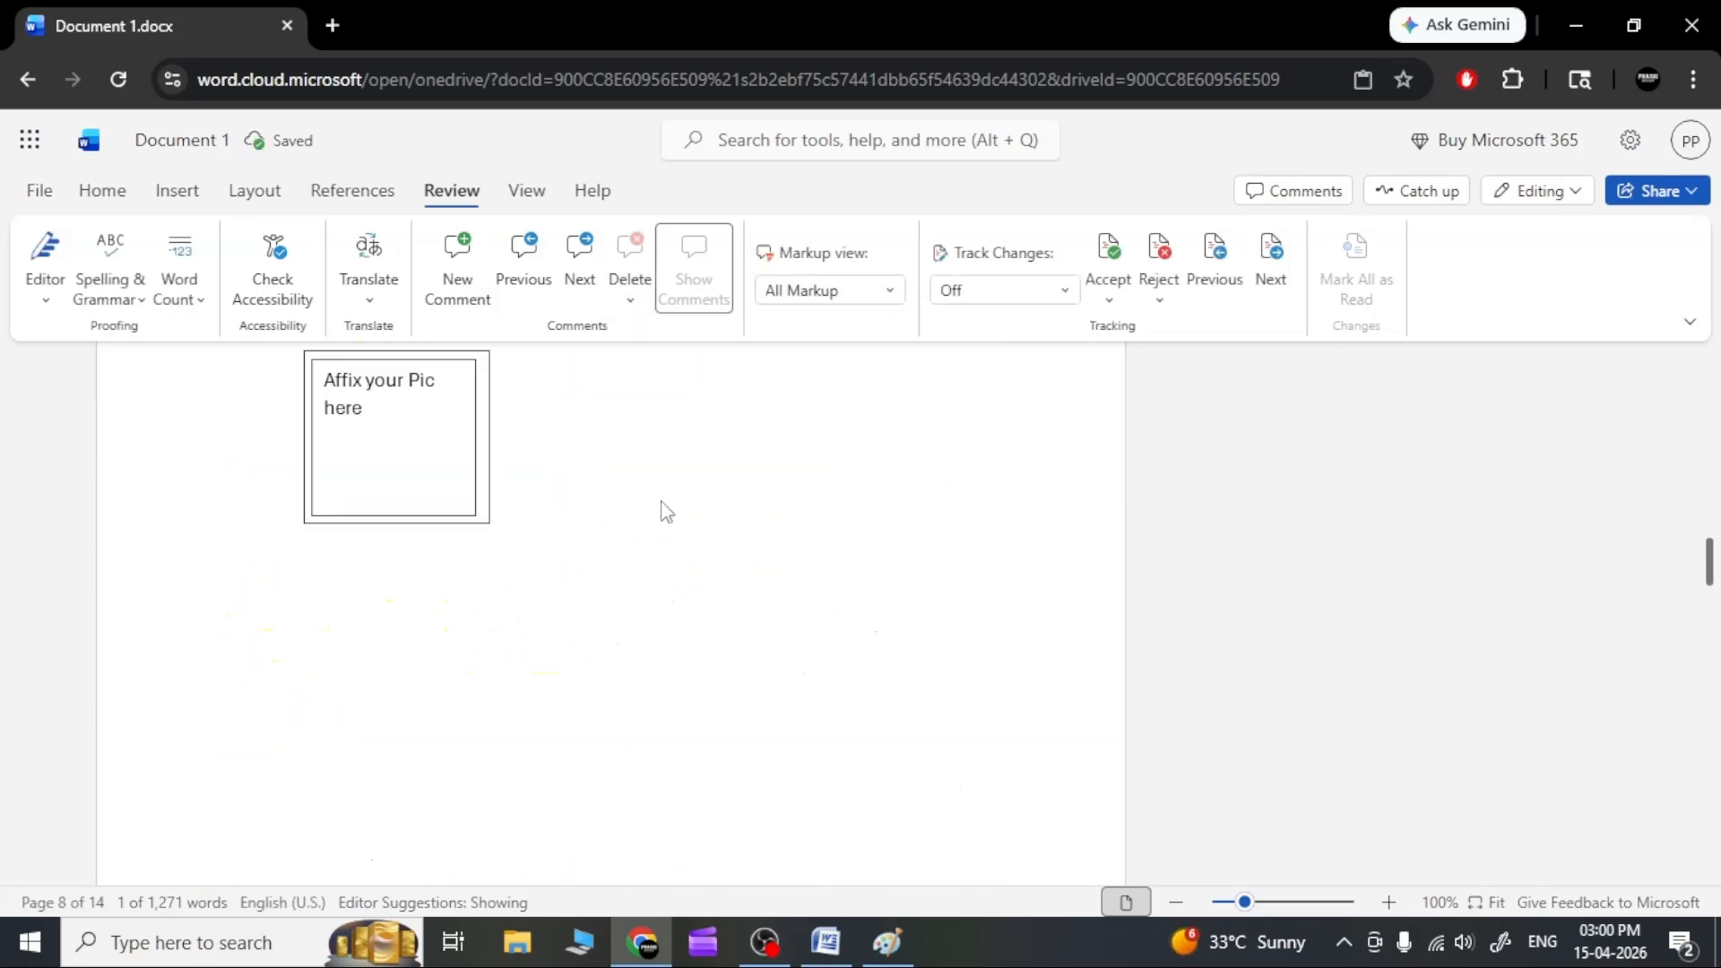
pyautogui.scroll(15, 664, 502)
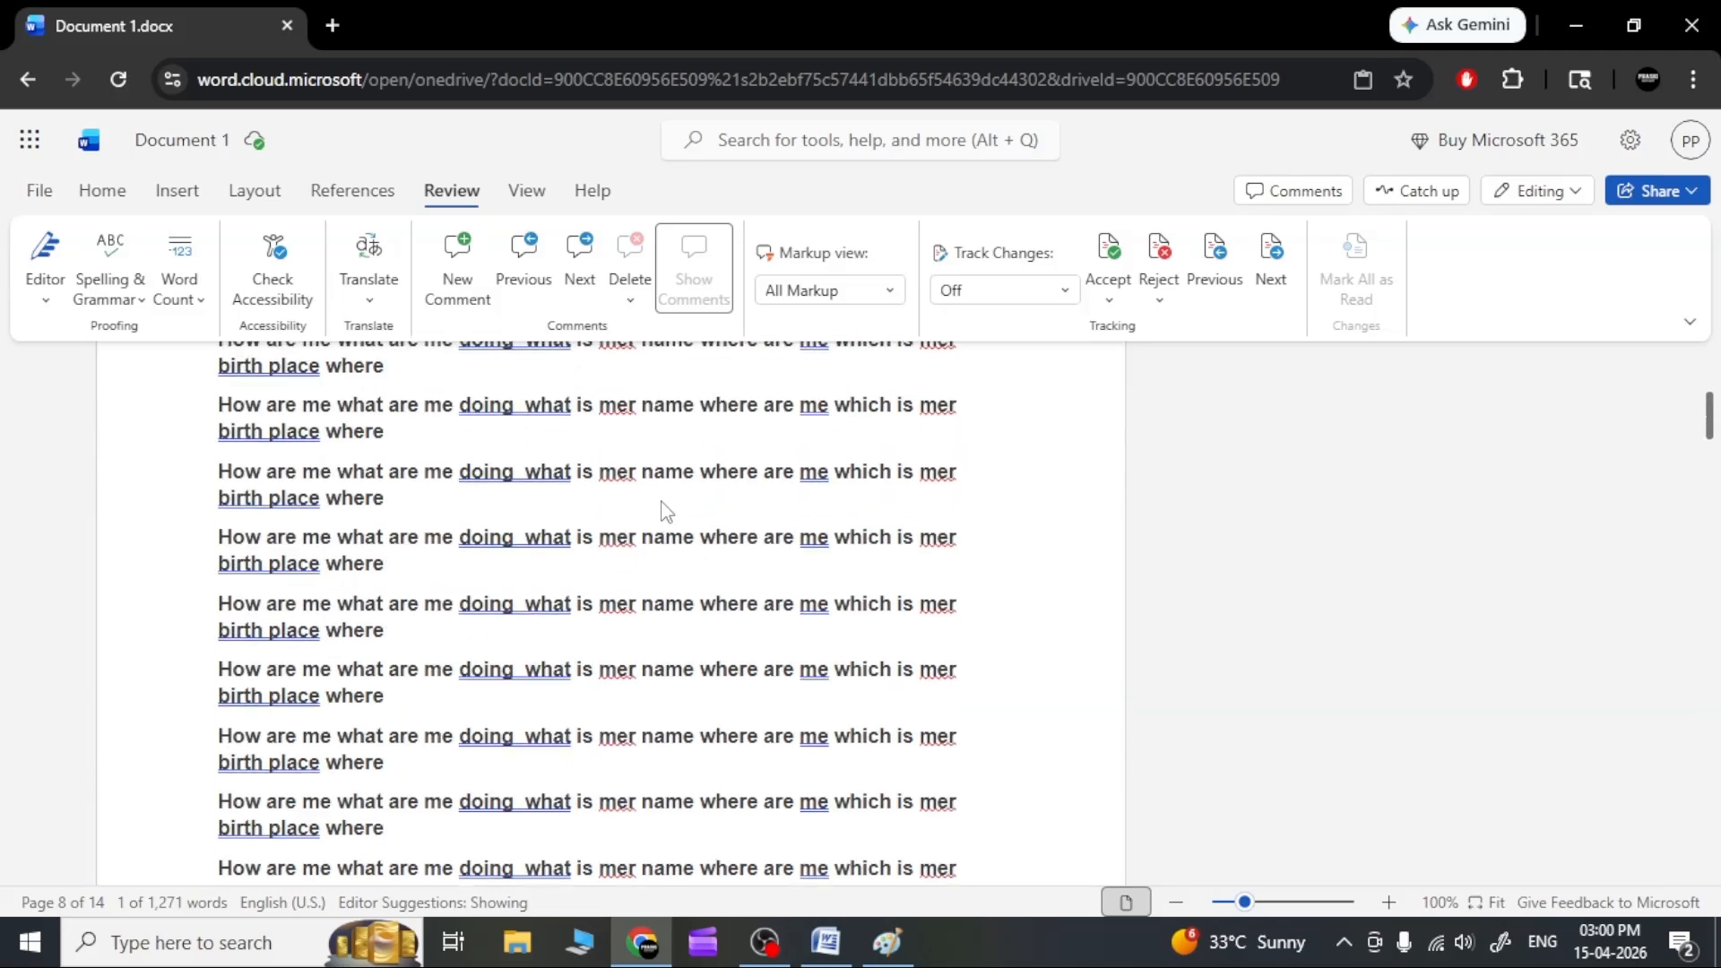
pyautogui.click(353, 554)
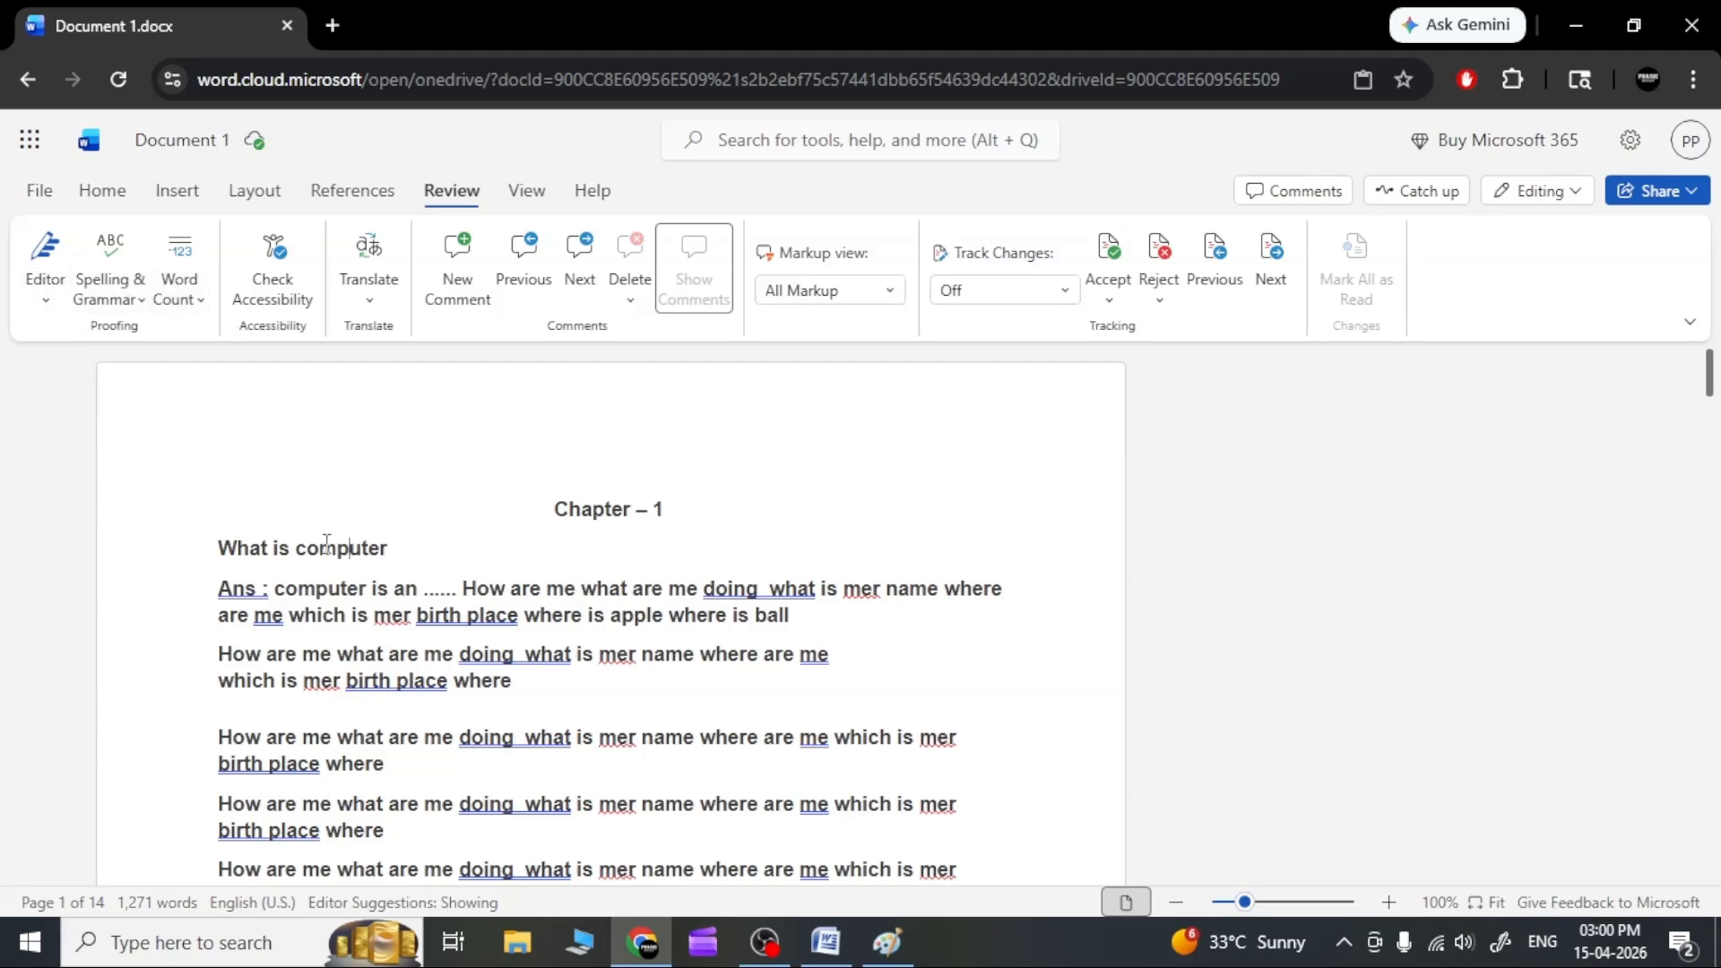
pyautogui.click(248, 550)
pyautogui.click(182, 295)
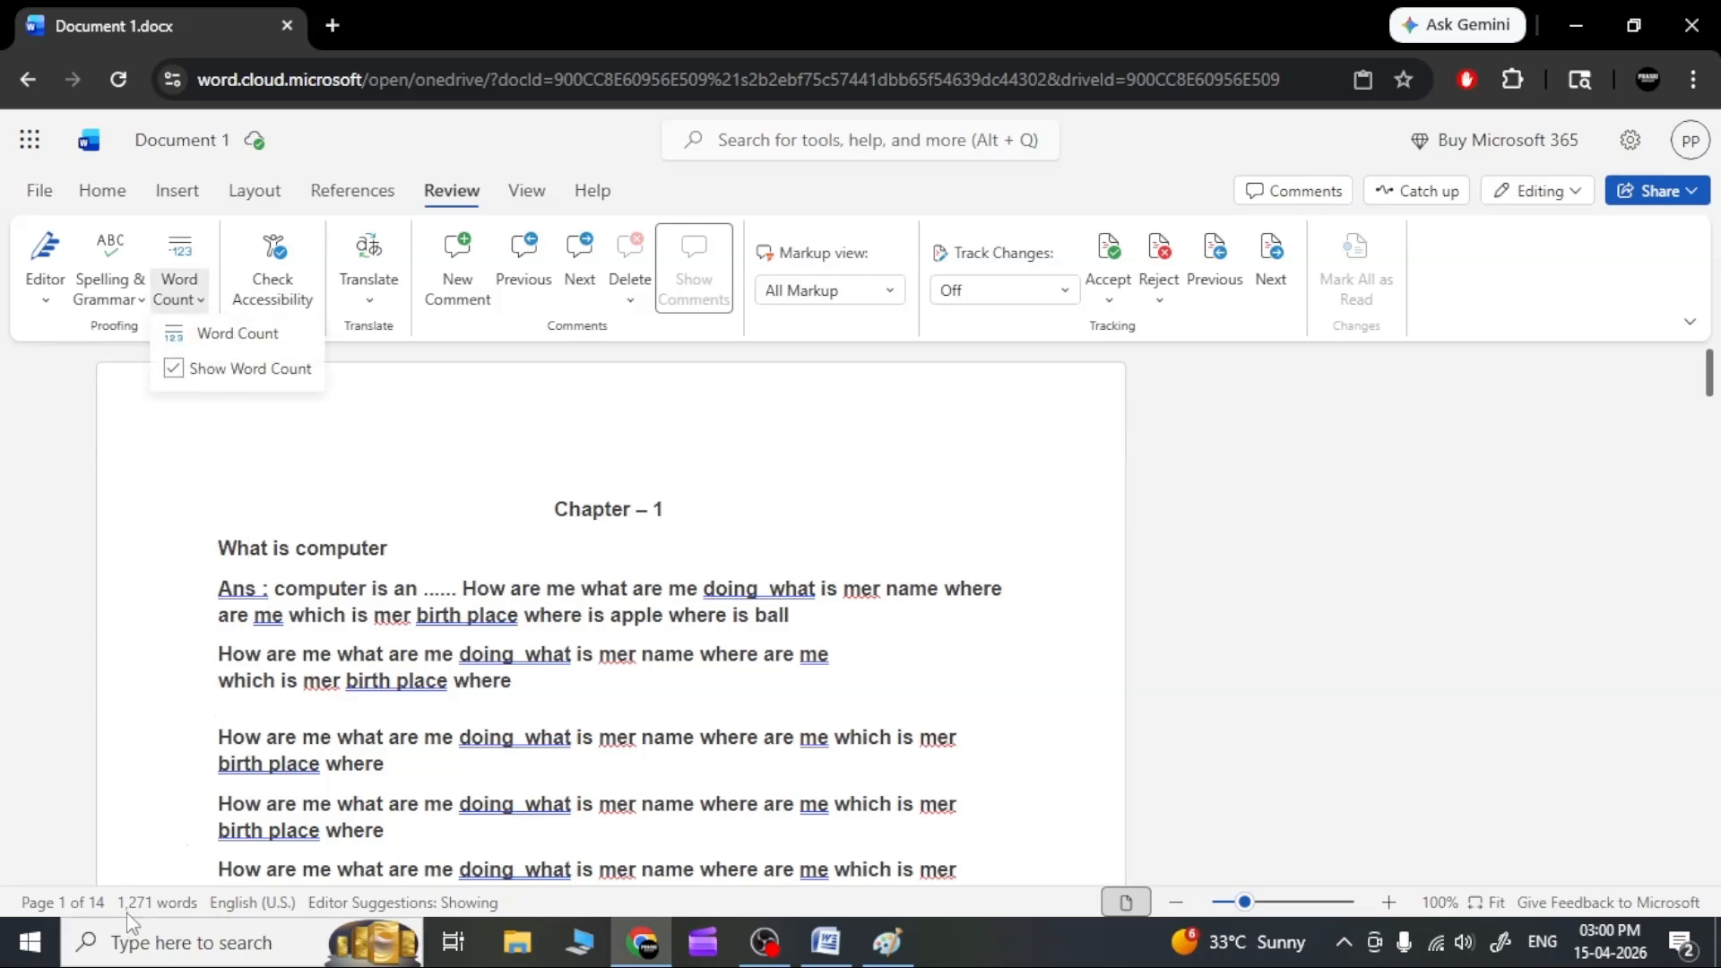
pyautogui.click(229, 333)
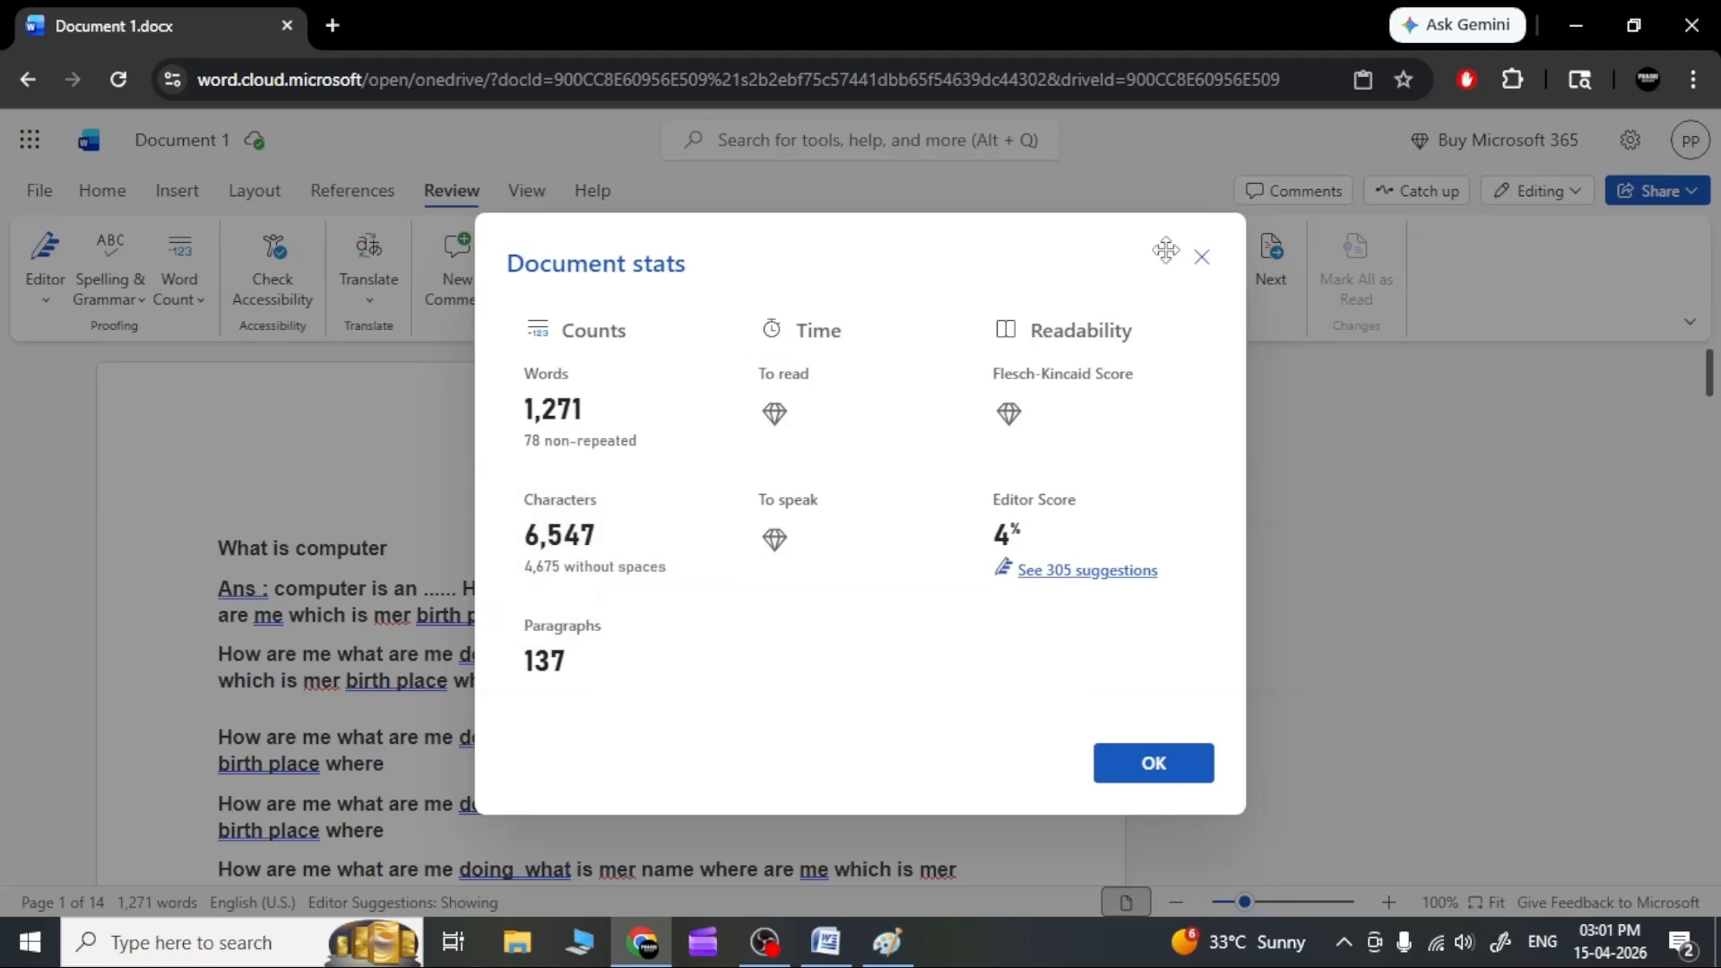
pyautogui.click(1201, 259)
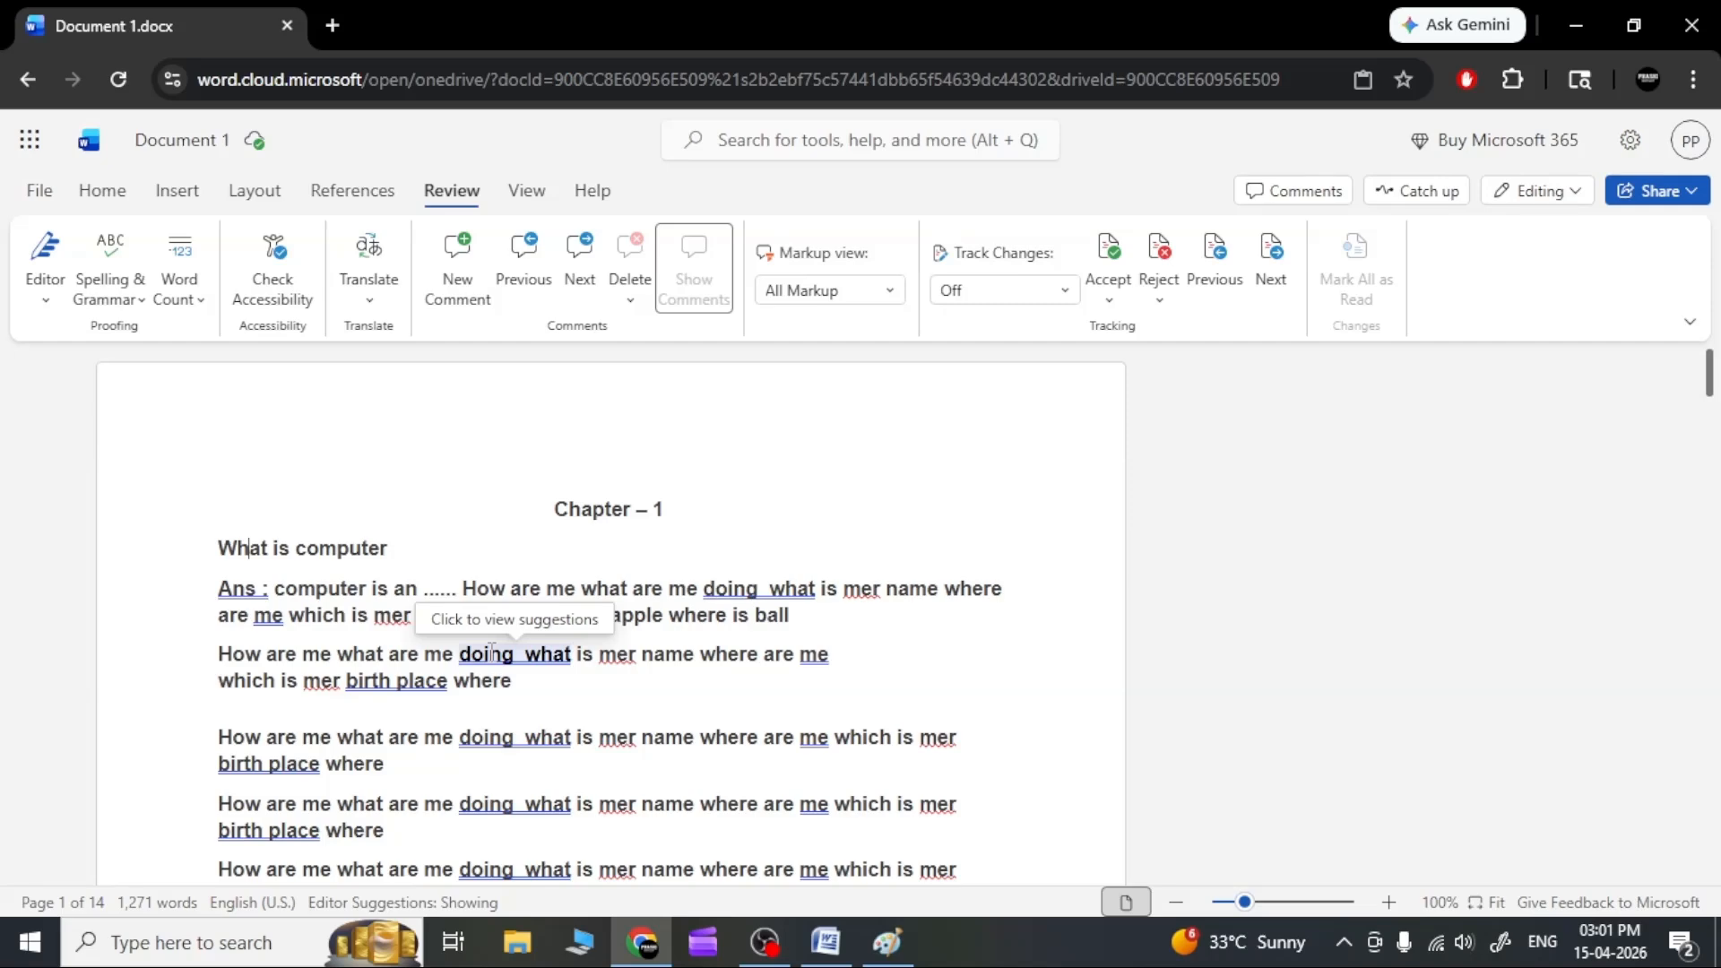
# Start the spelling and grammar check and accept the corrections "Ans:" and "doing what" in the paragraph below "What is computer".
pyautogui.click(116, 300)
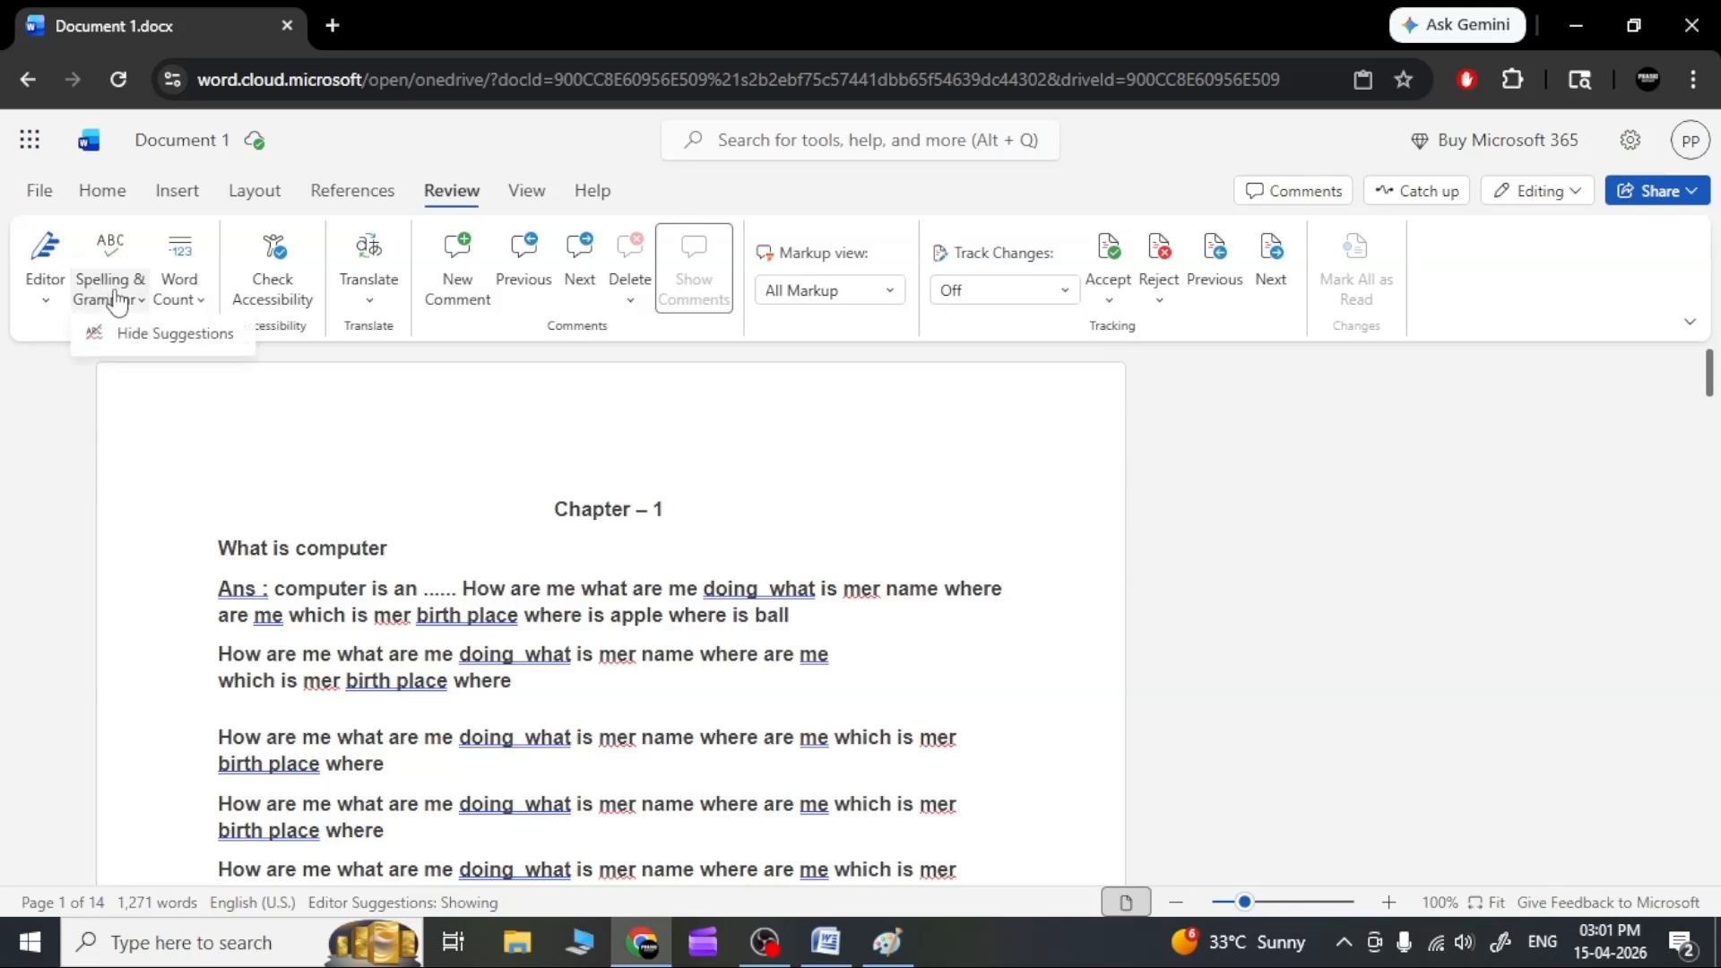
pyautogui.click(111, 253)
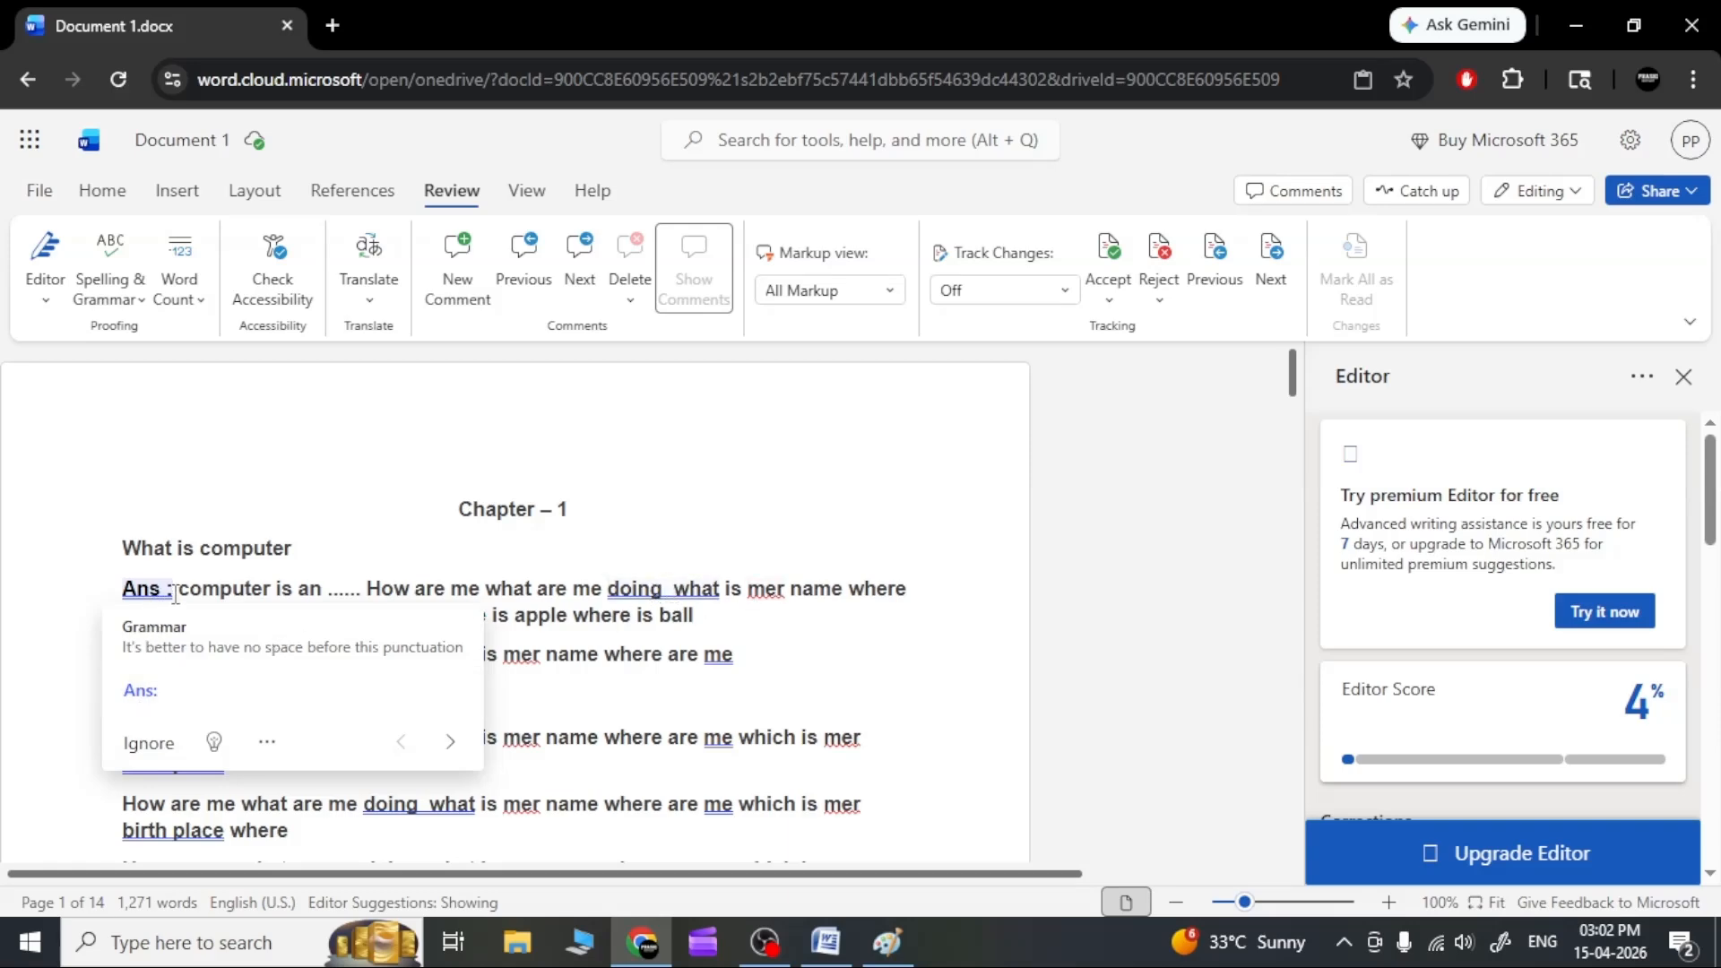
pyautogui.click(145, 698)
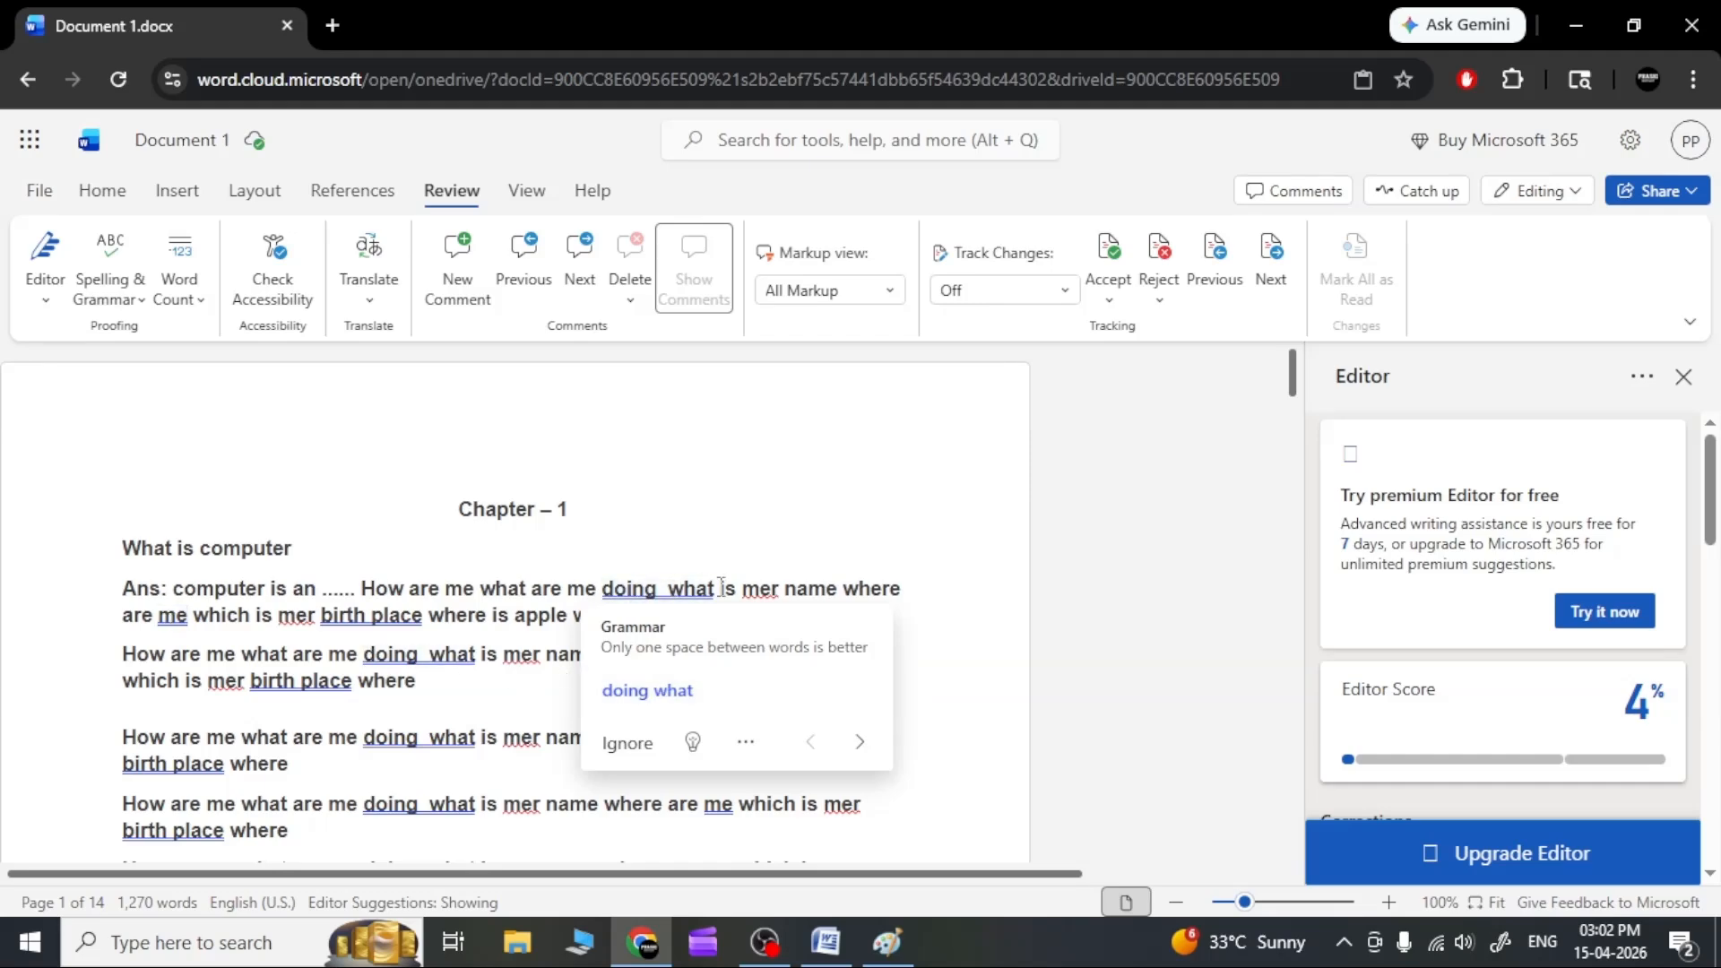
pyautogui.click(672, 708)
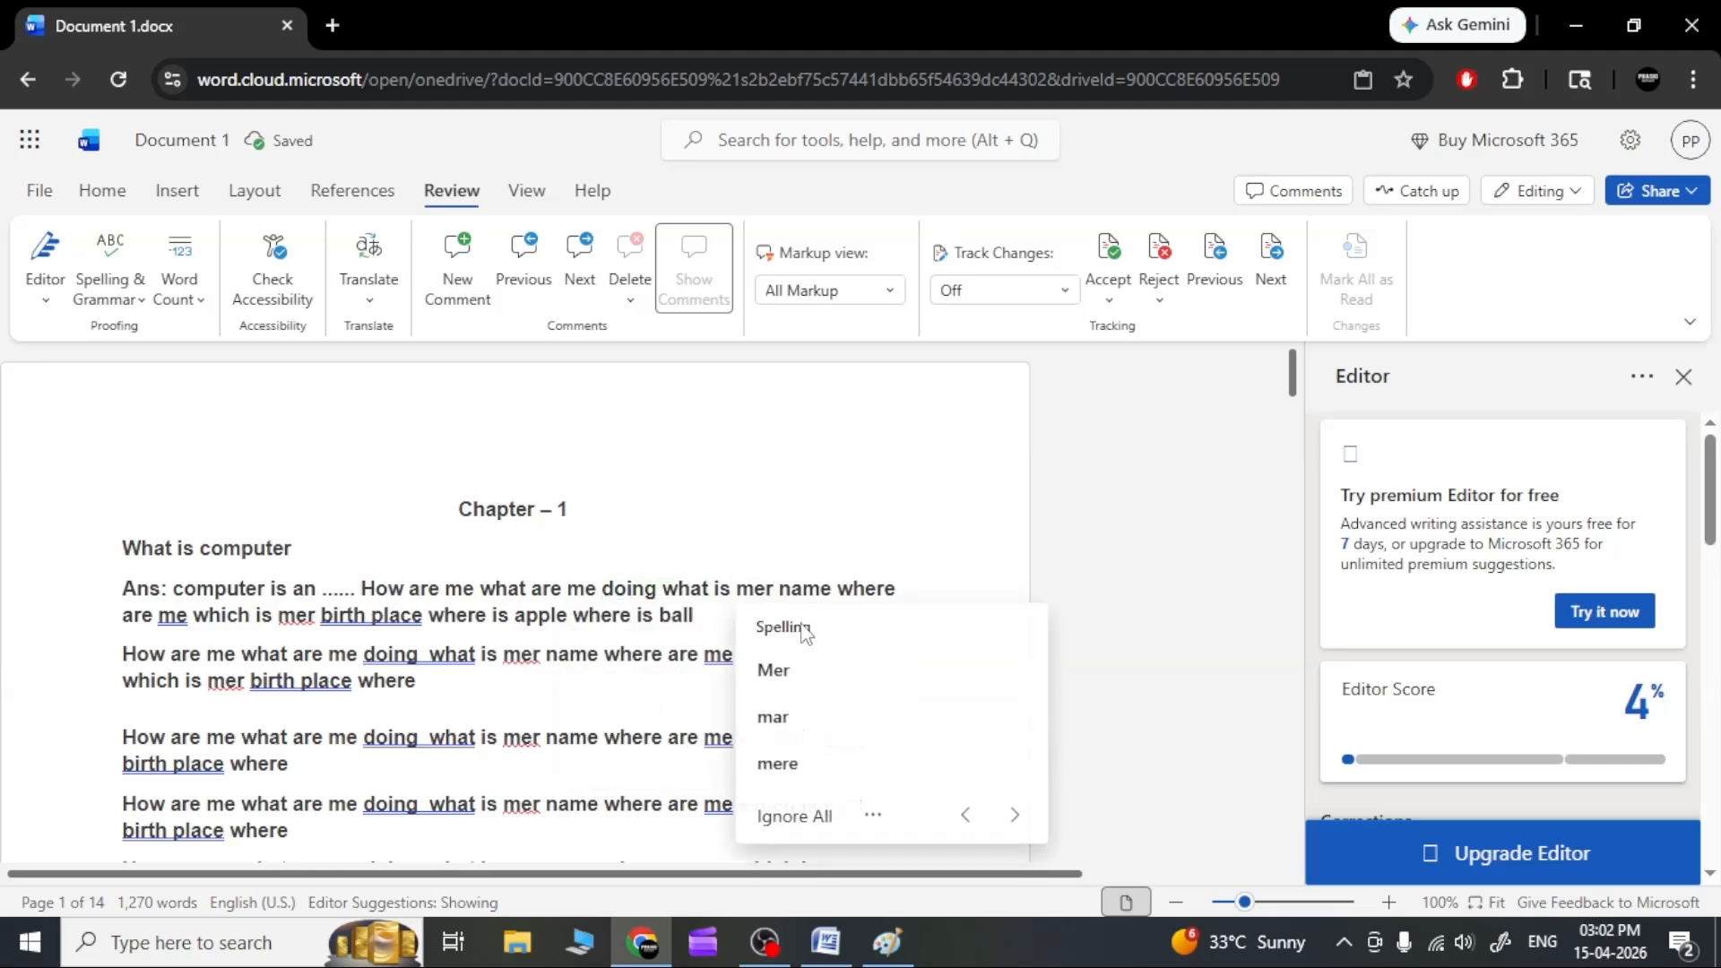
# Ignore the grammar suggestion for "me" in the "Ans:" paragraph and view the suggestion for "birth place" there.
pyautogui.click(171, 620)
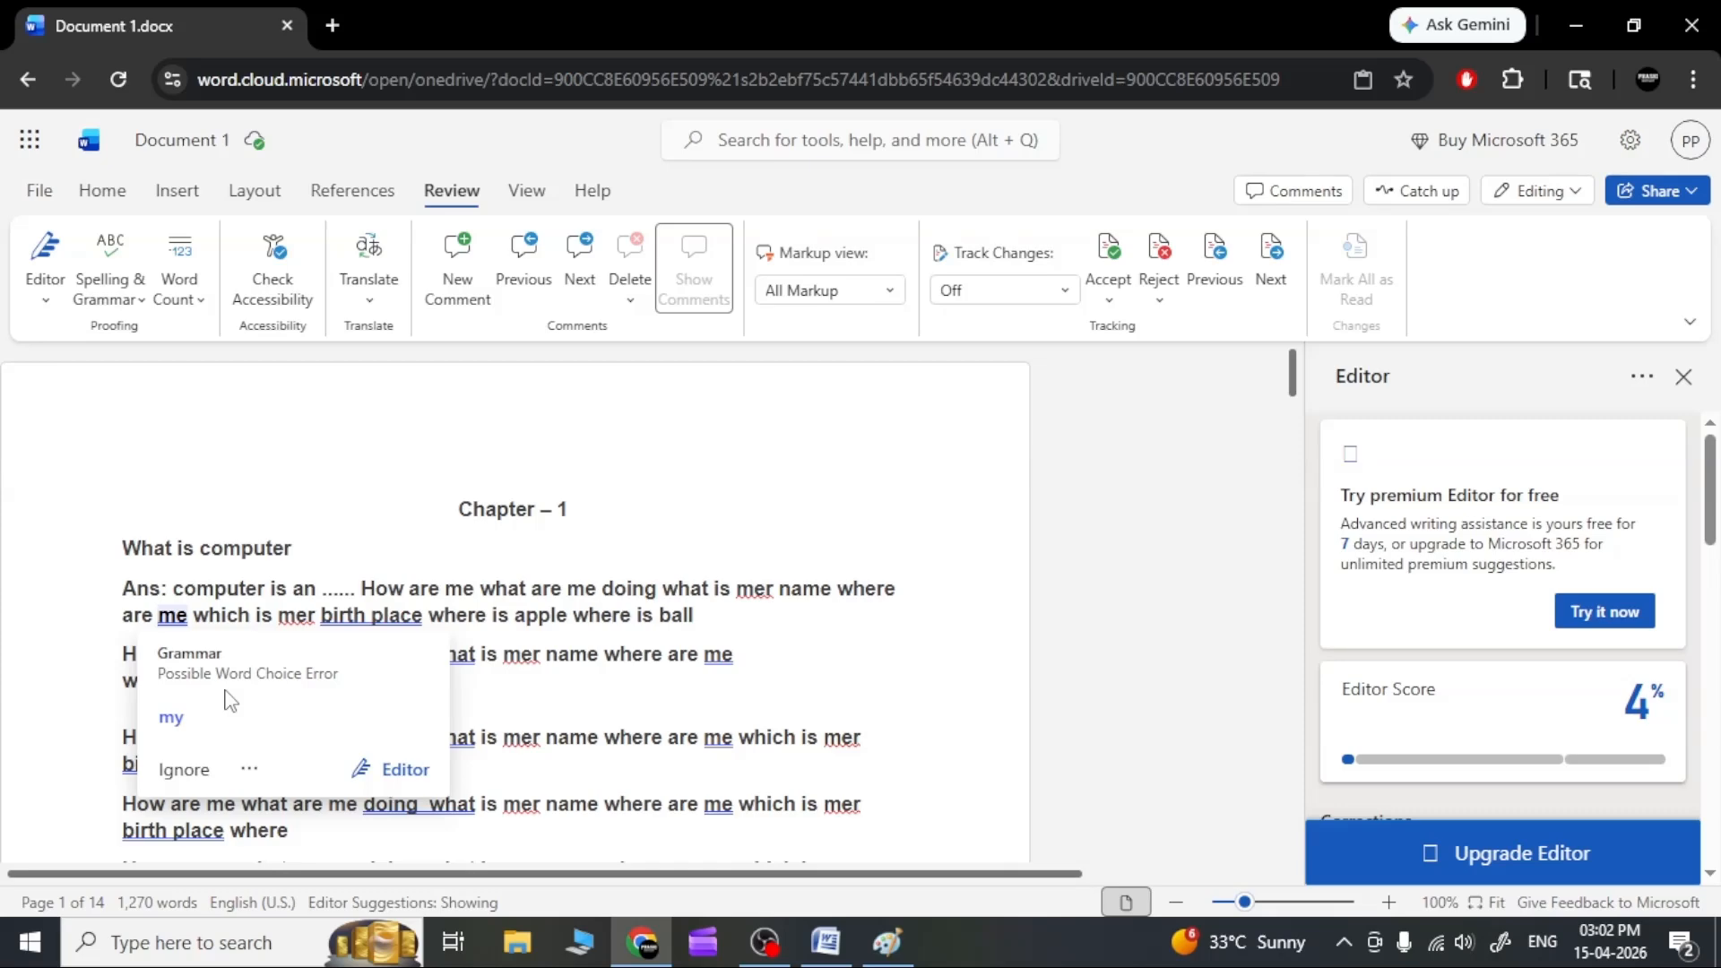
pyautogui.click(182, 769)
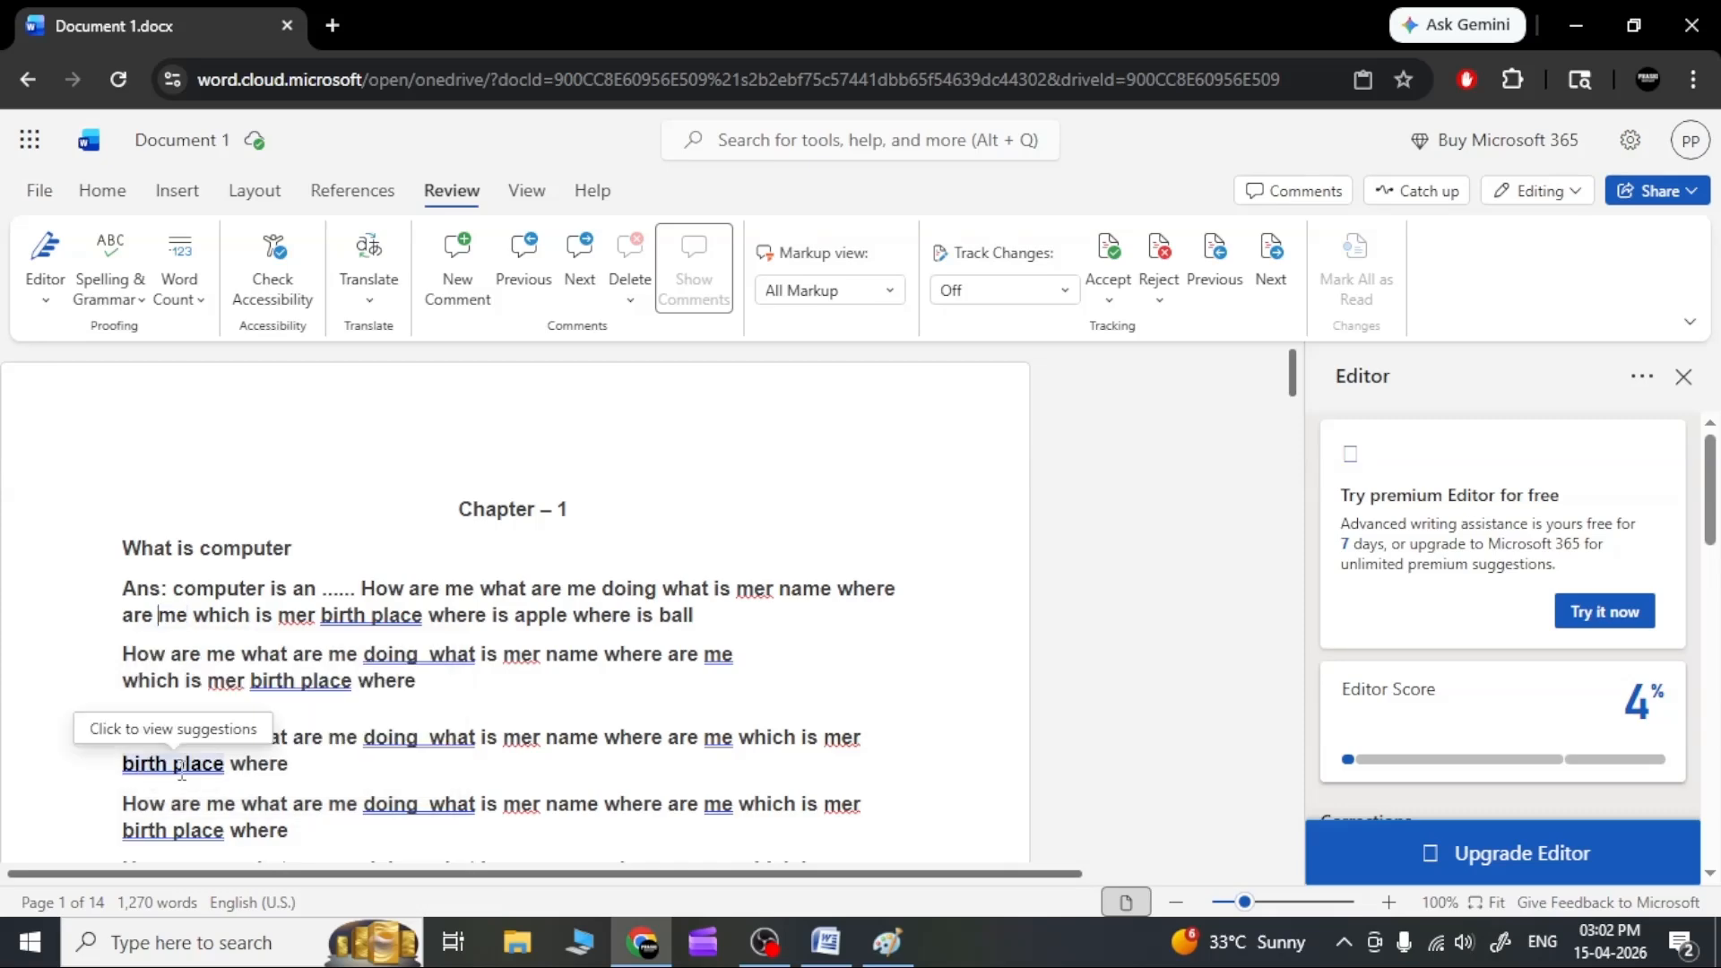
pyautogui.rightClick(340, 619)
pyautogui.click(316, 621)
pyautogui.click(330, 618)
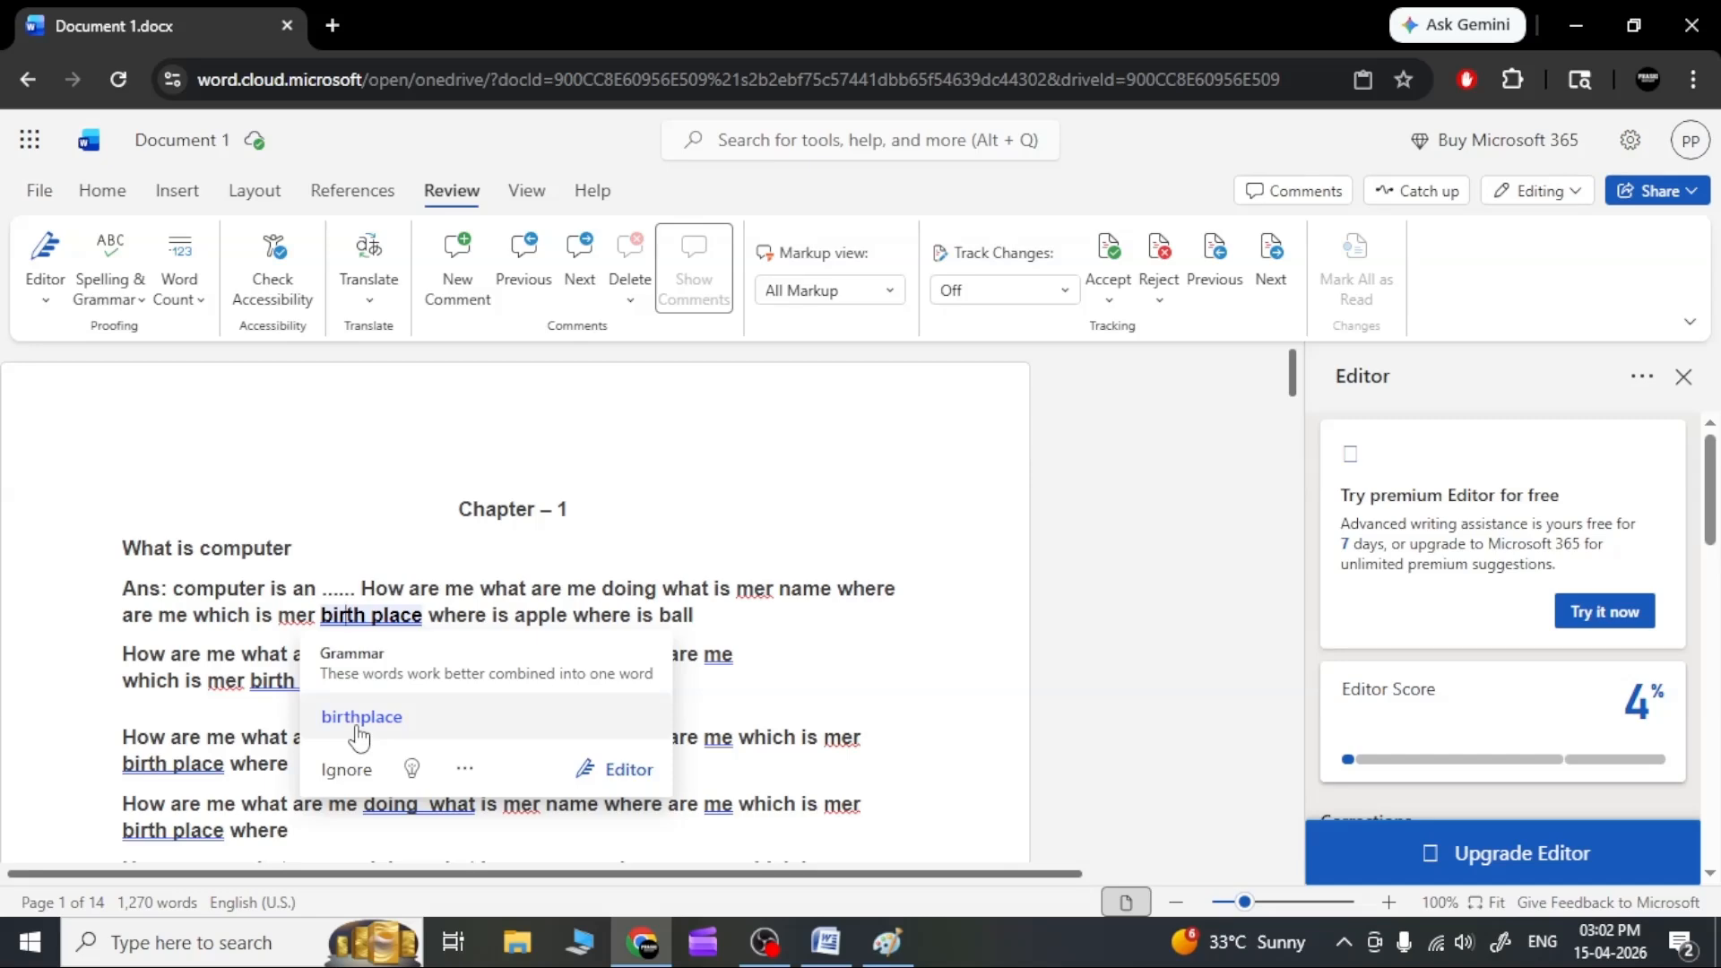
# Add the misspelled line "Appale" below "What is computer" and replace it with the spelling suggestion "Apple".
pyautogui.click(307, 567)
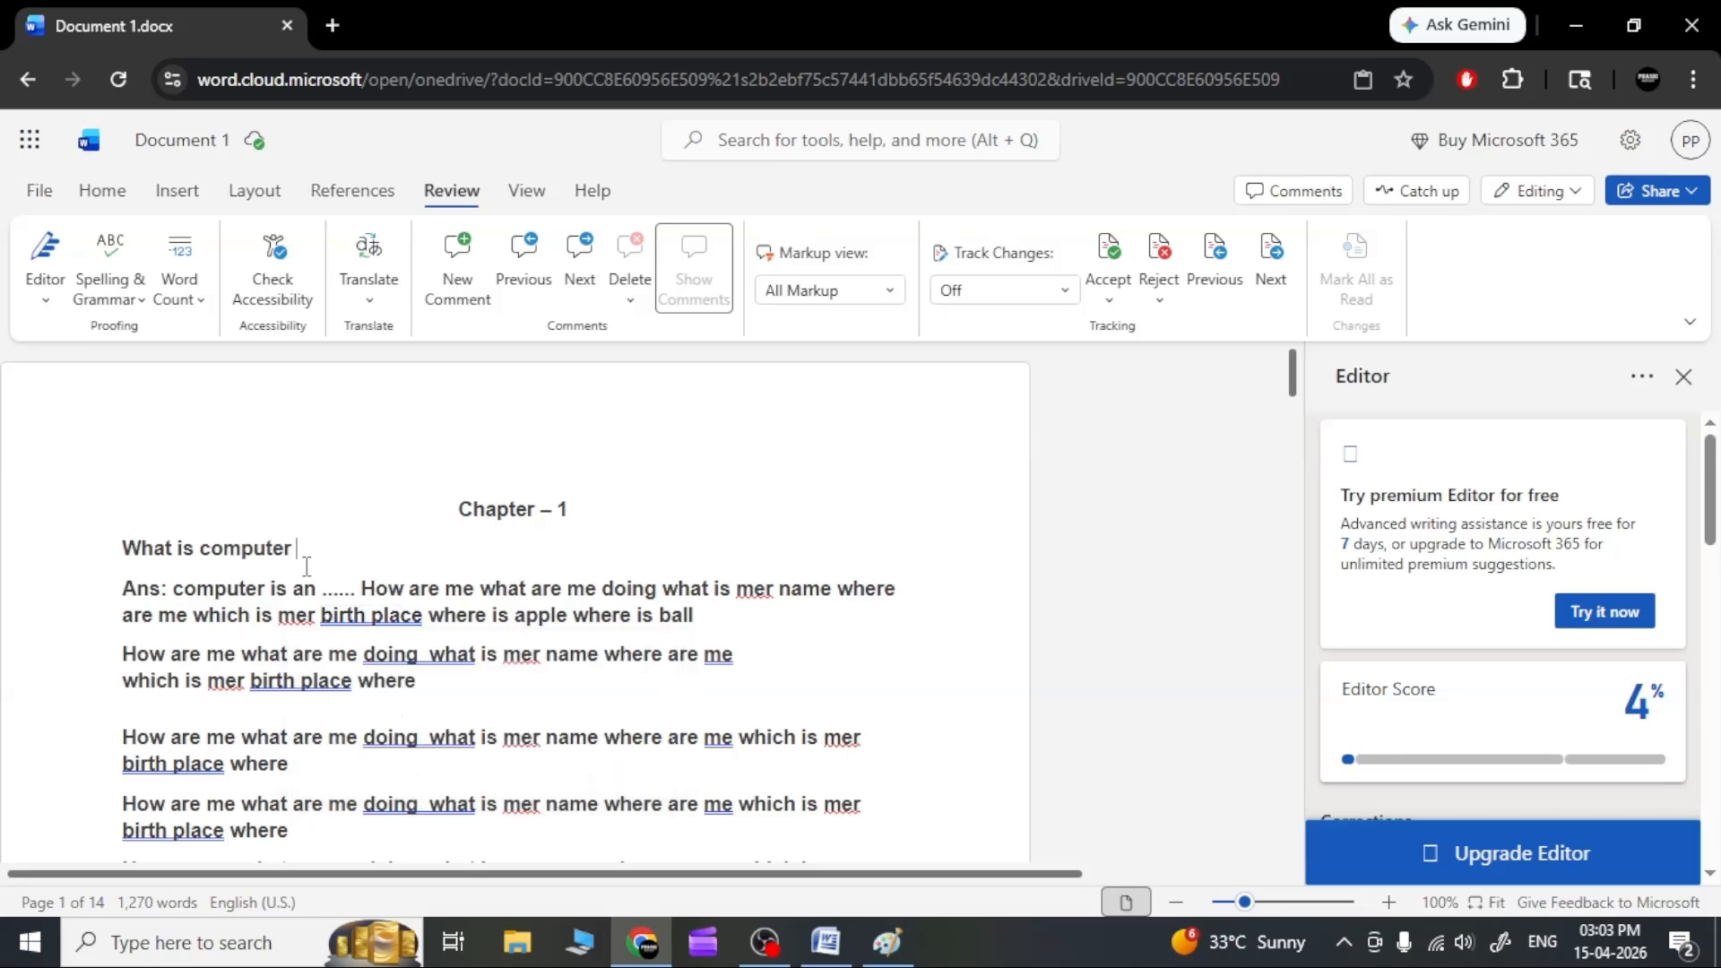
pyautogui.press('Return')
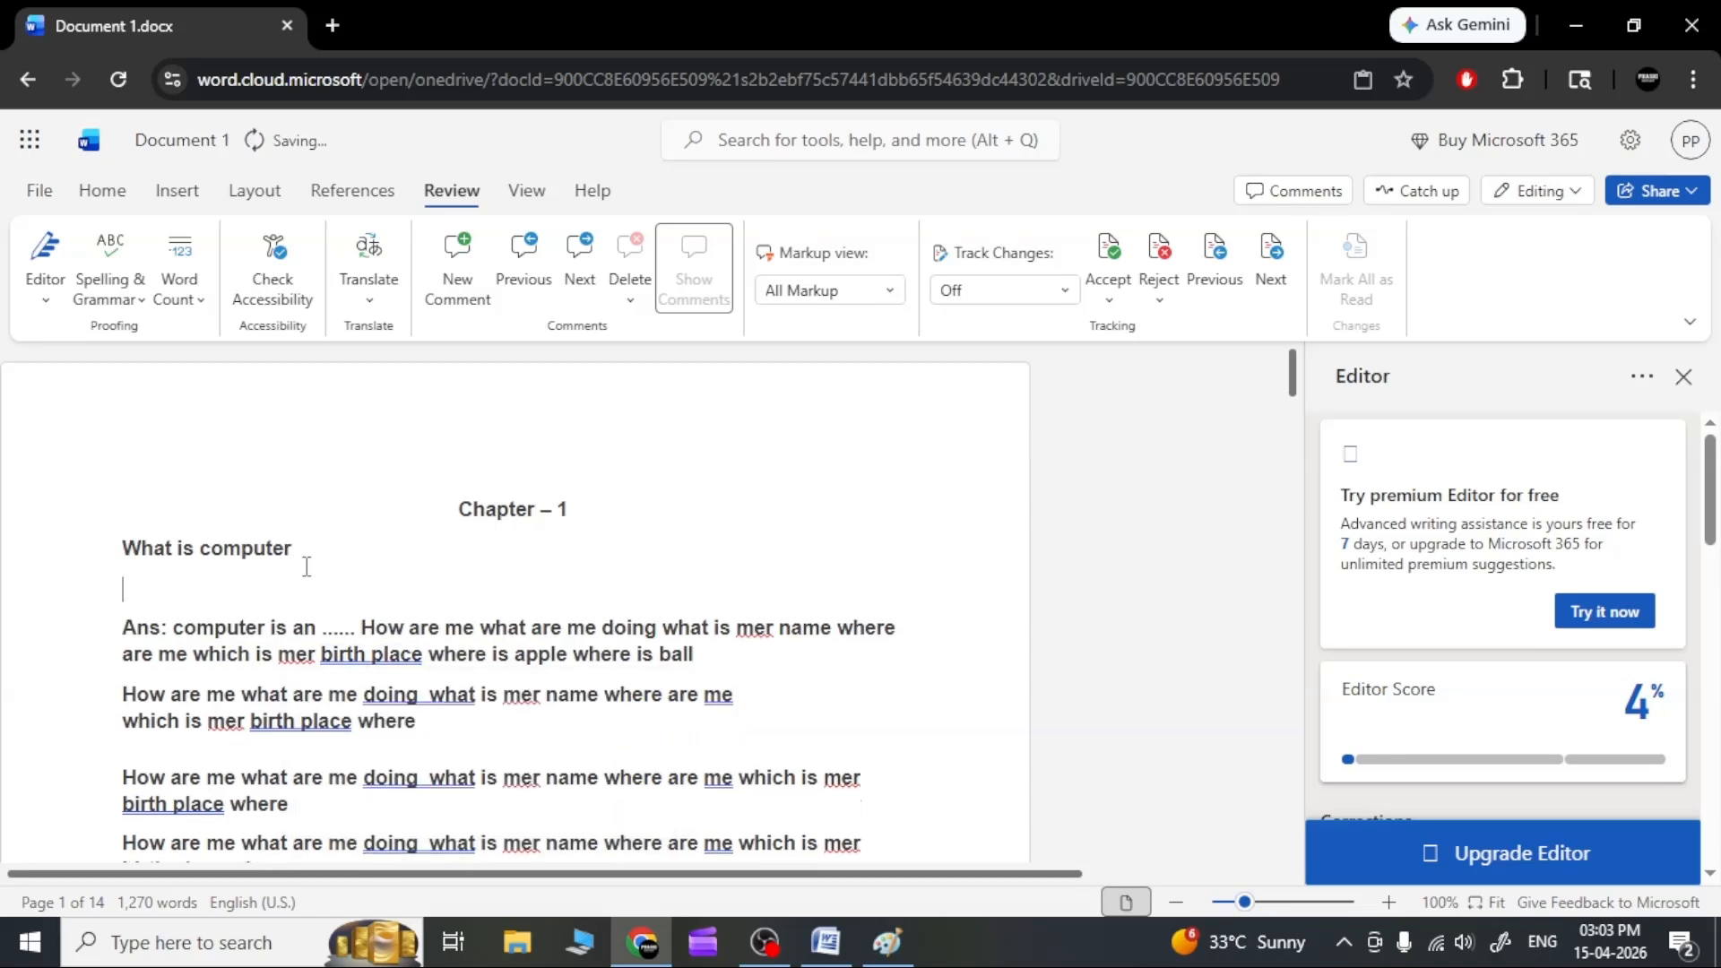
pyautogui.write('Appale')
pyautogui.press('Return')
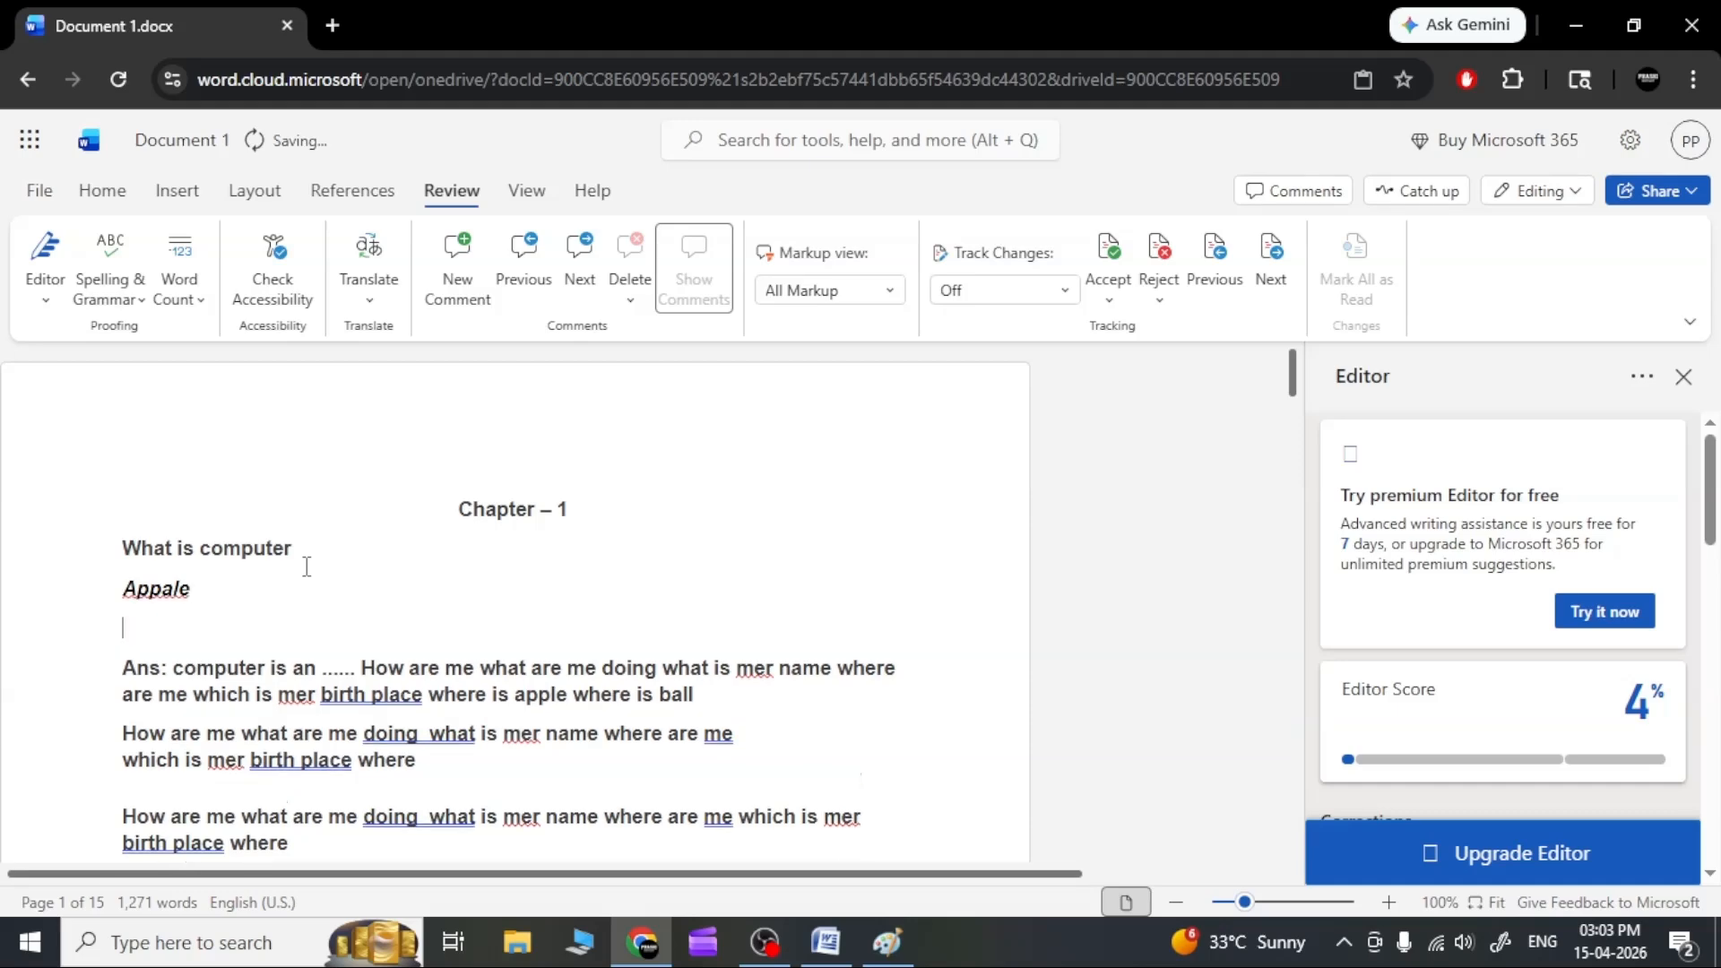
pyautogui.click(156, 594)
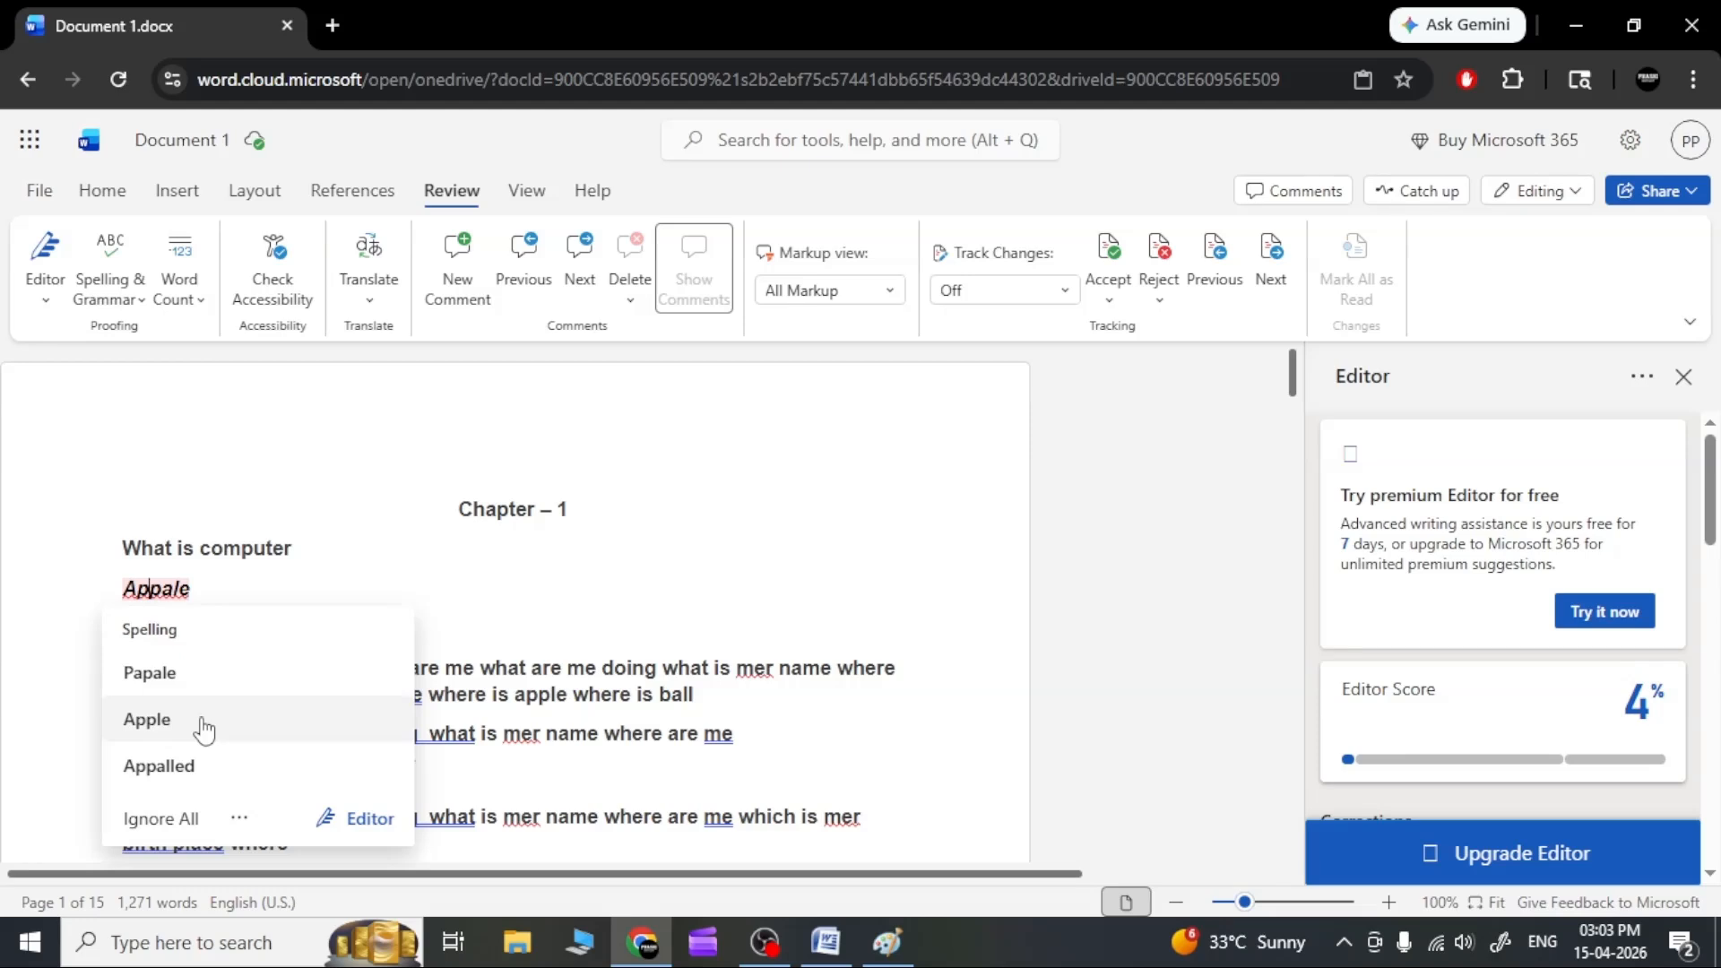
pyautogui.click(147, 720)
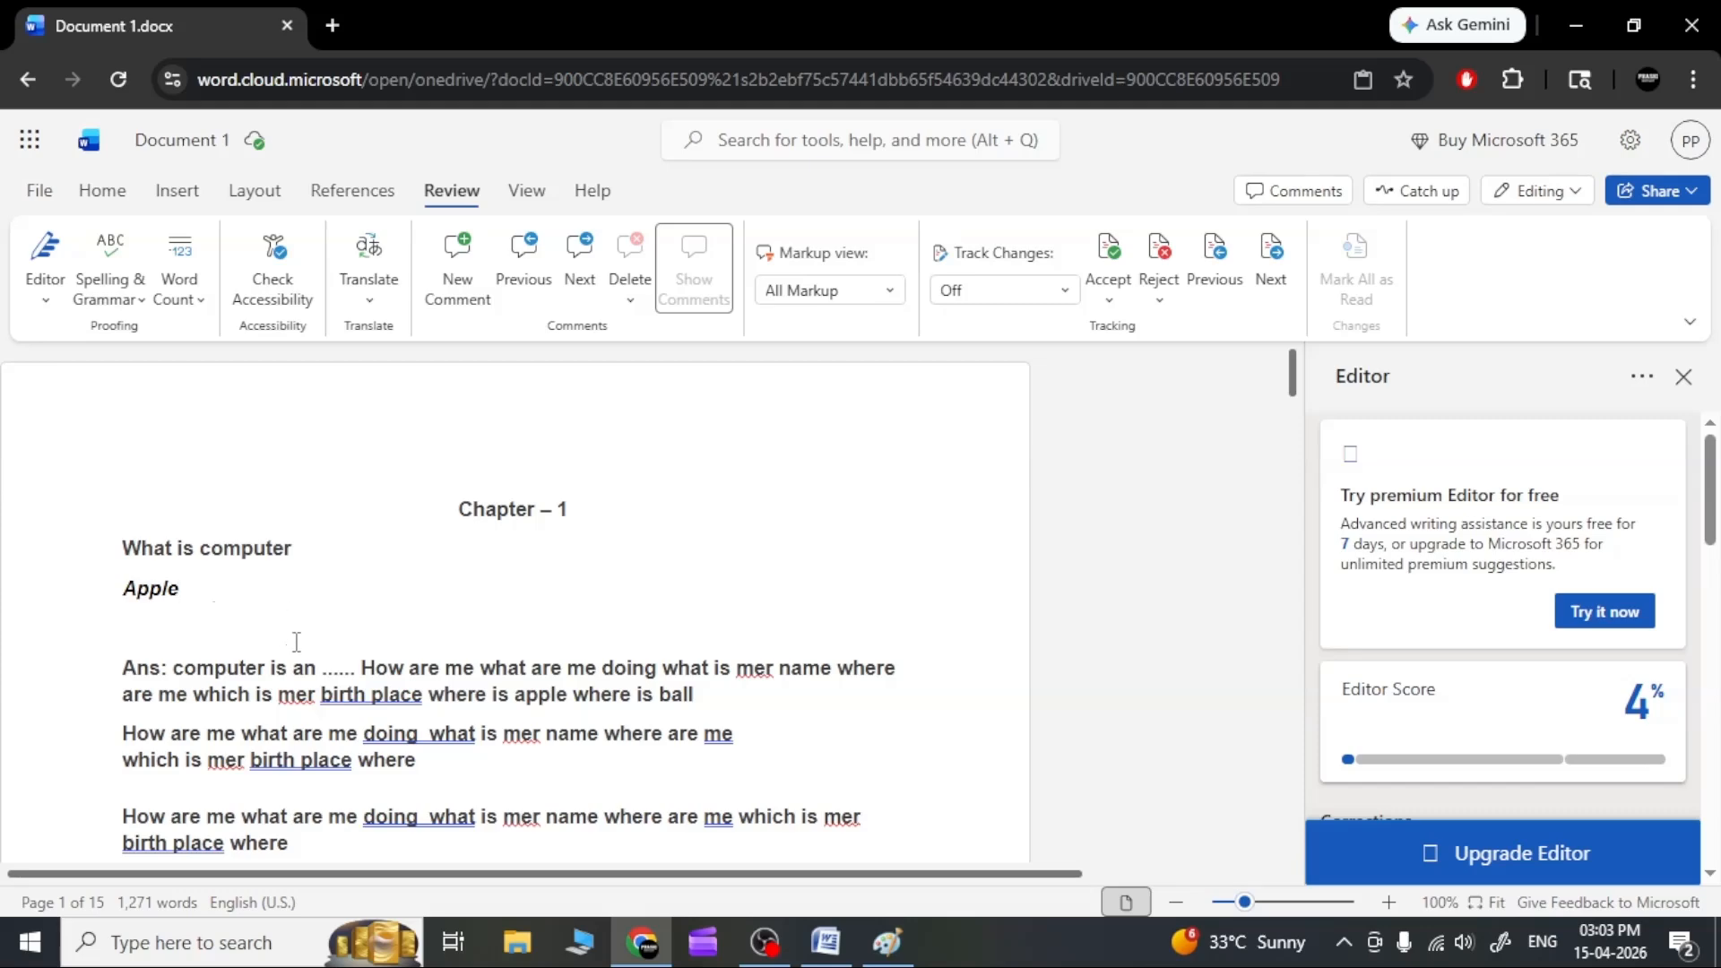
# Accept the corrections "birthplace" in the "Ans:" paragraph and "doing what" in the paragraph directly below it.
pyautogui.click(349, 694)
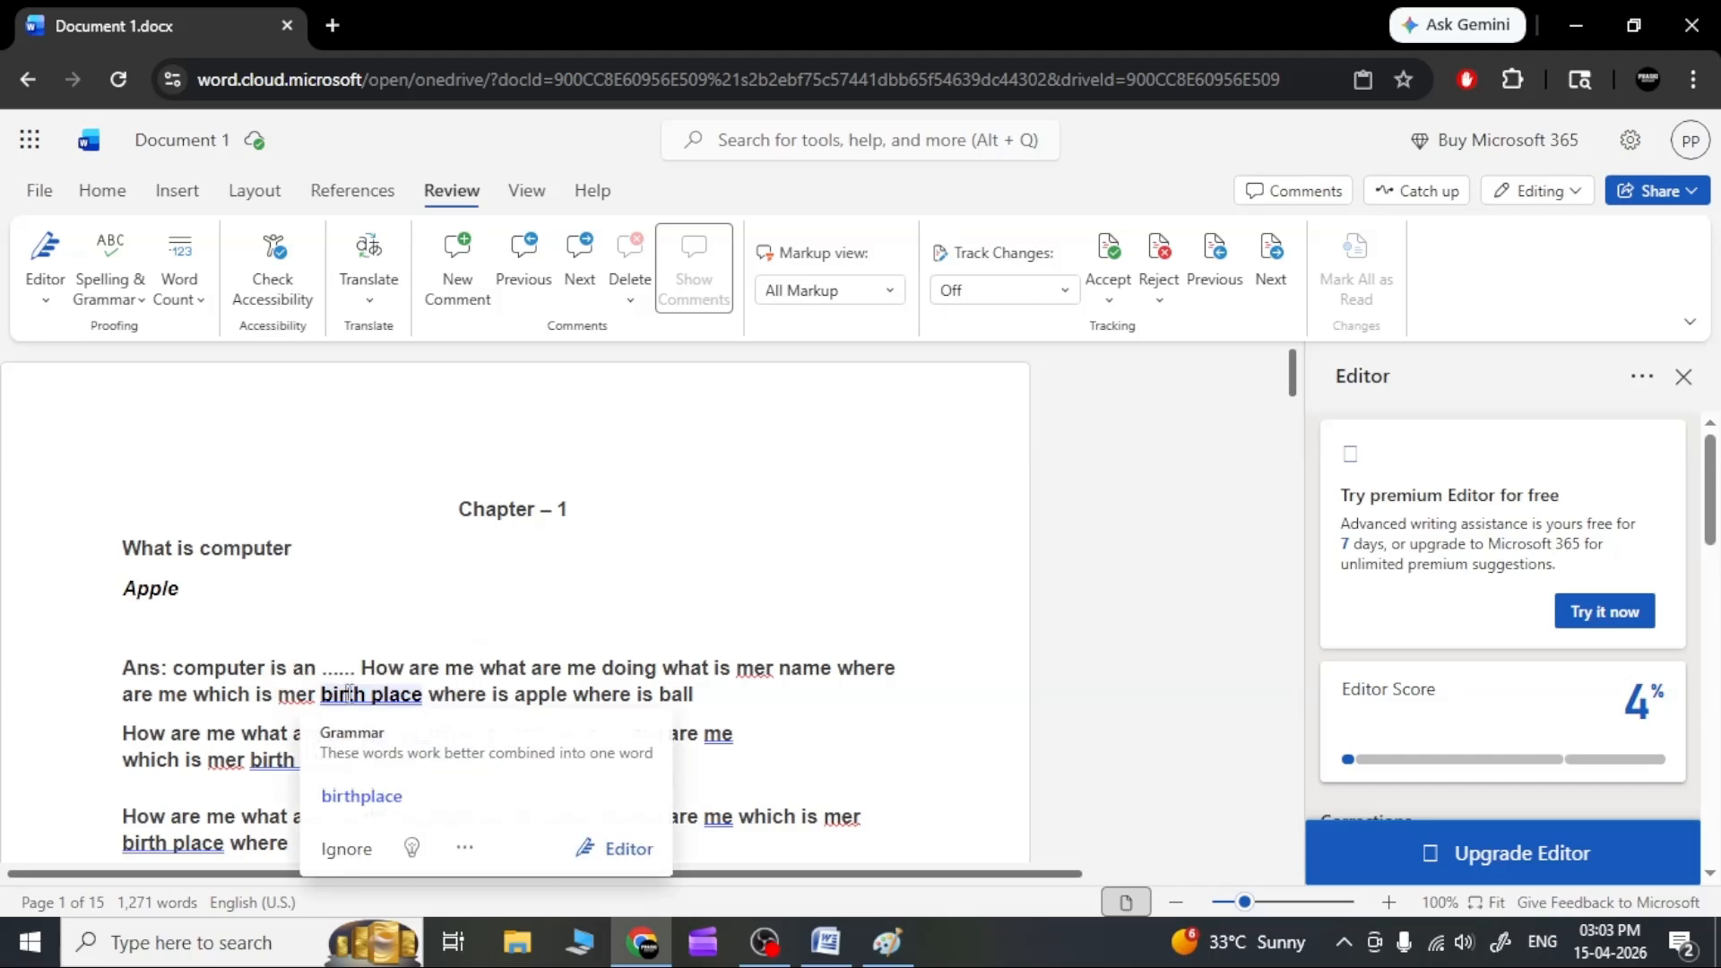
pyautogui.click(359, 797)
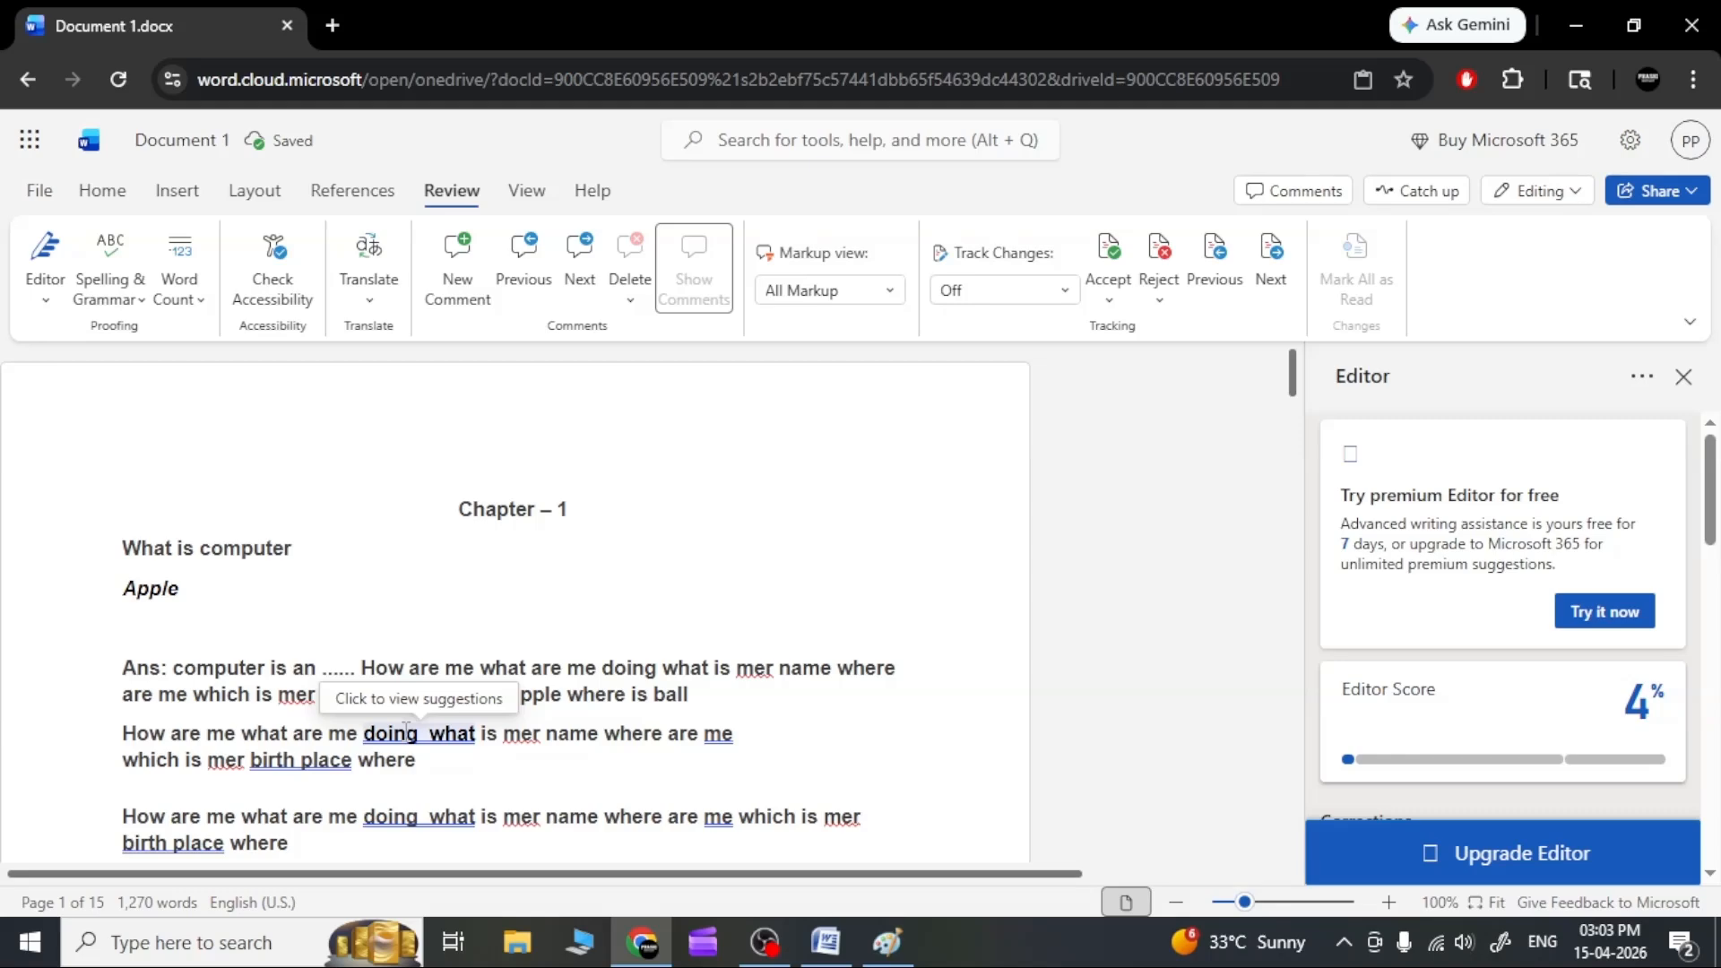
pyautogui.click(404, 732)
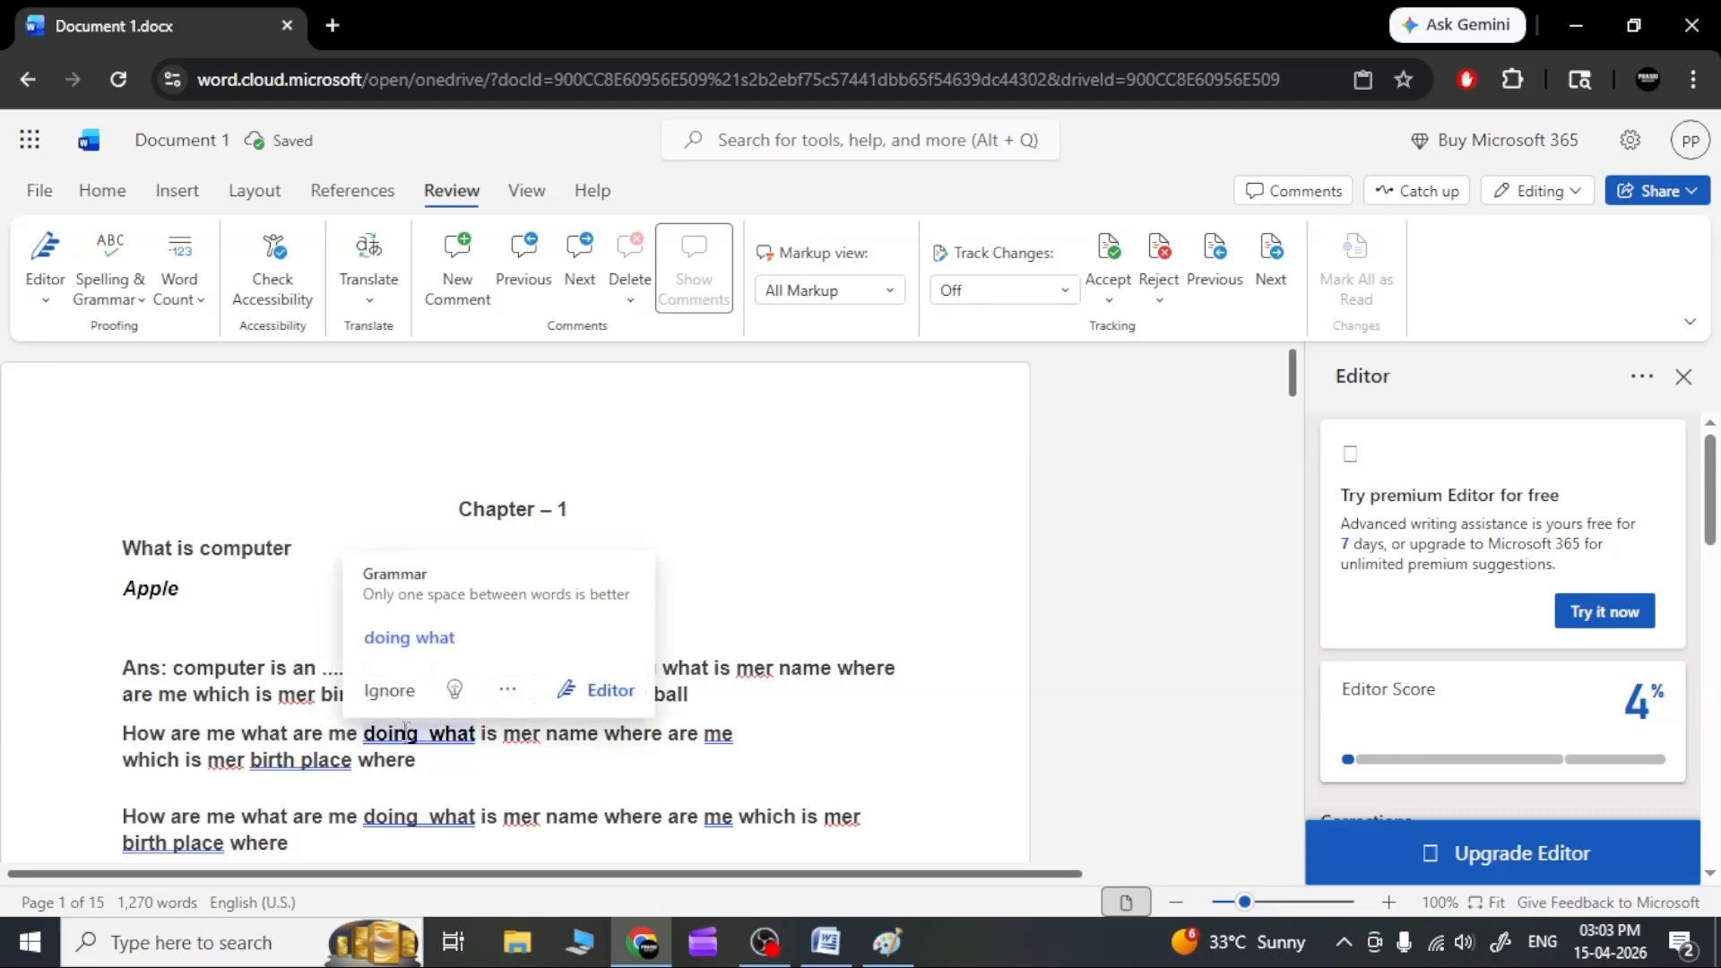
pyautogui.click(412, 638)
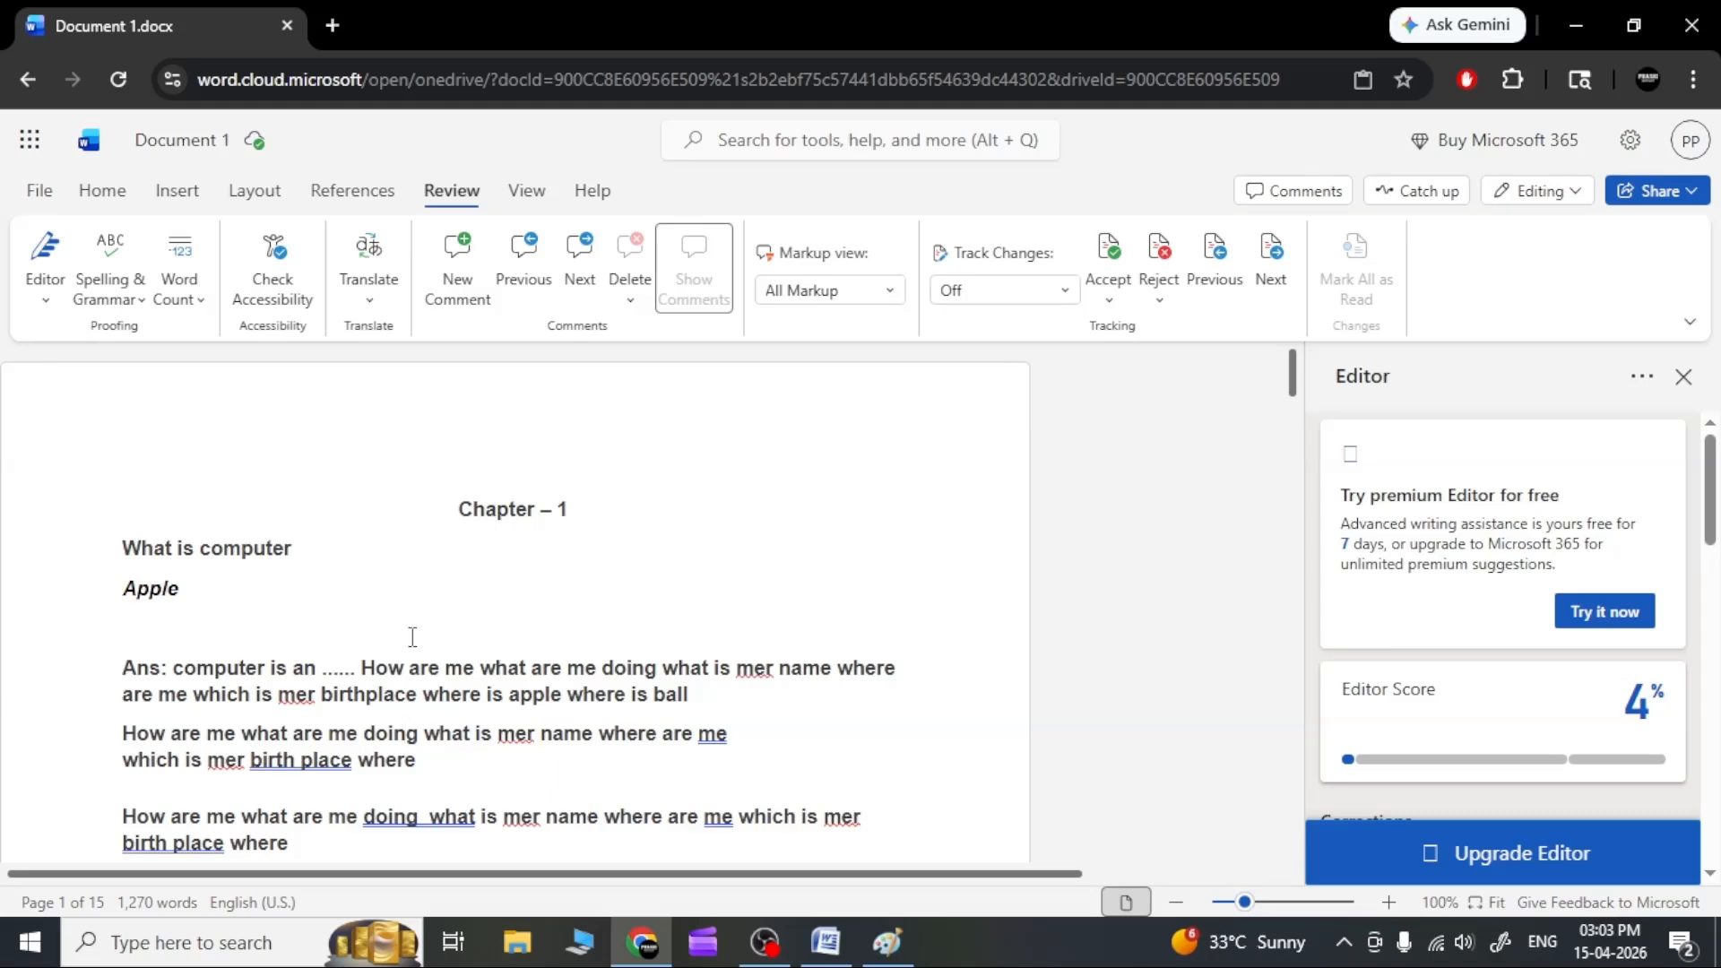
# Ignore the grammar suggestion for "birth place" in the paragraph directly below the "Ans:" paragraph.
pyautogui.click(343, 761)
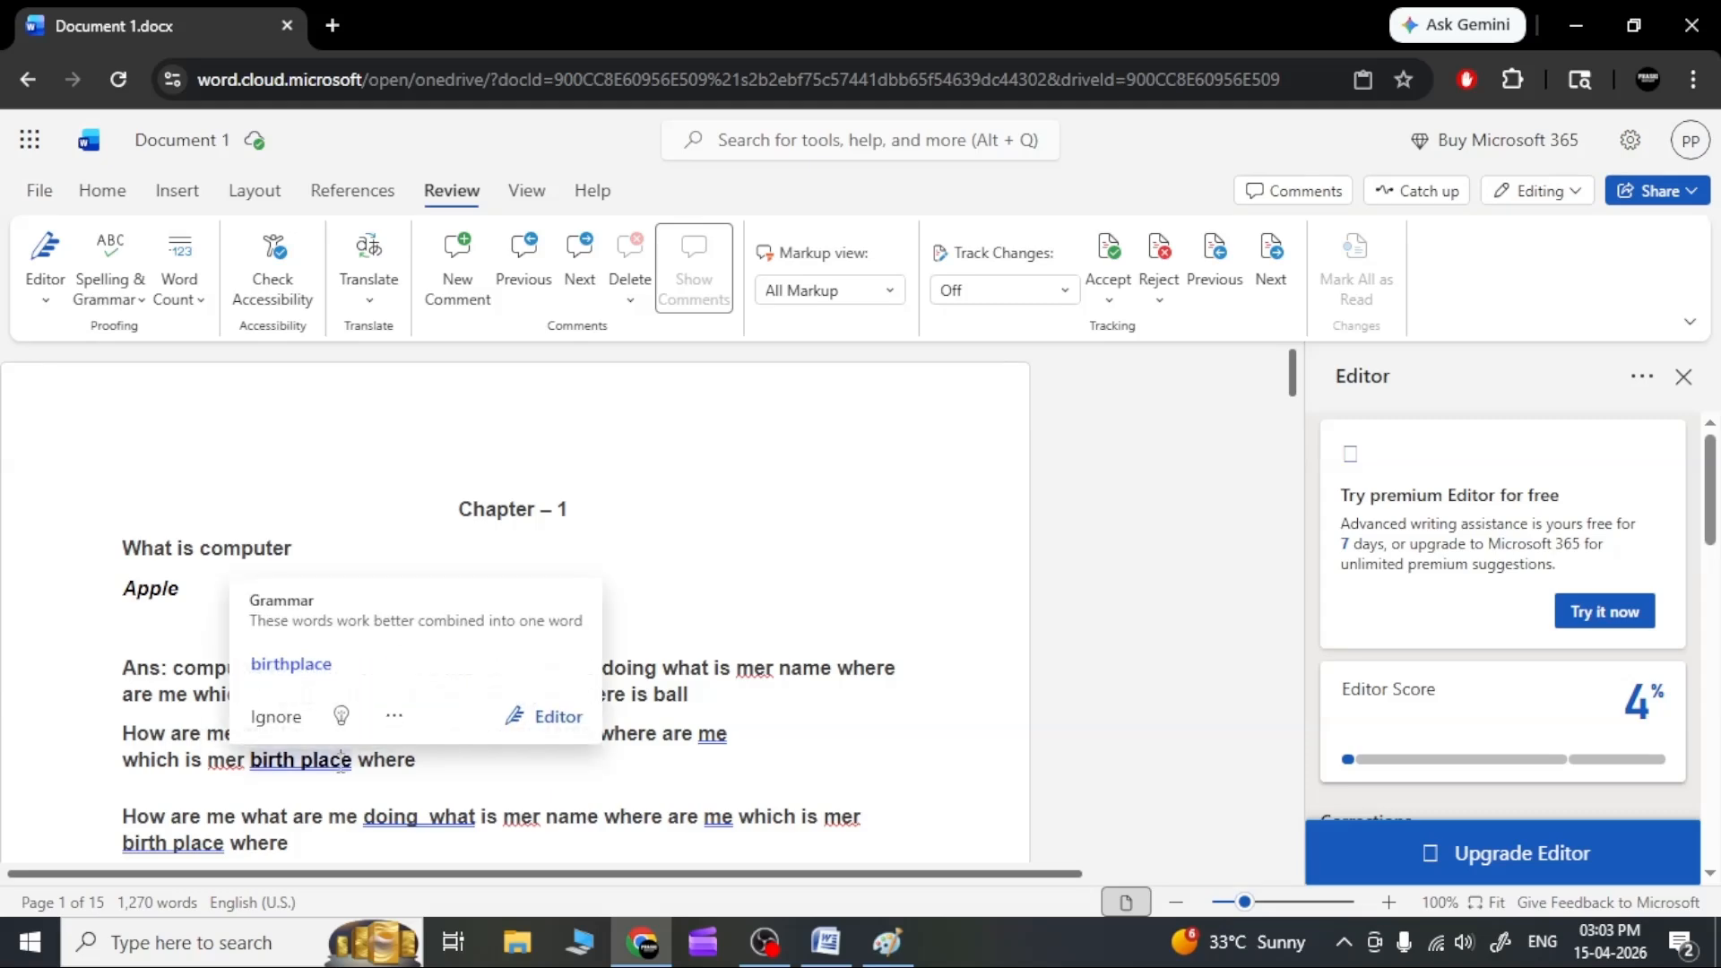
pyautogui.click(286, 741)
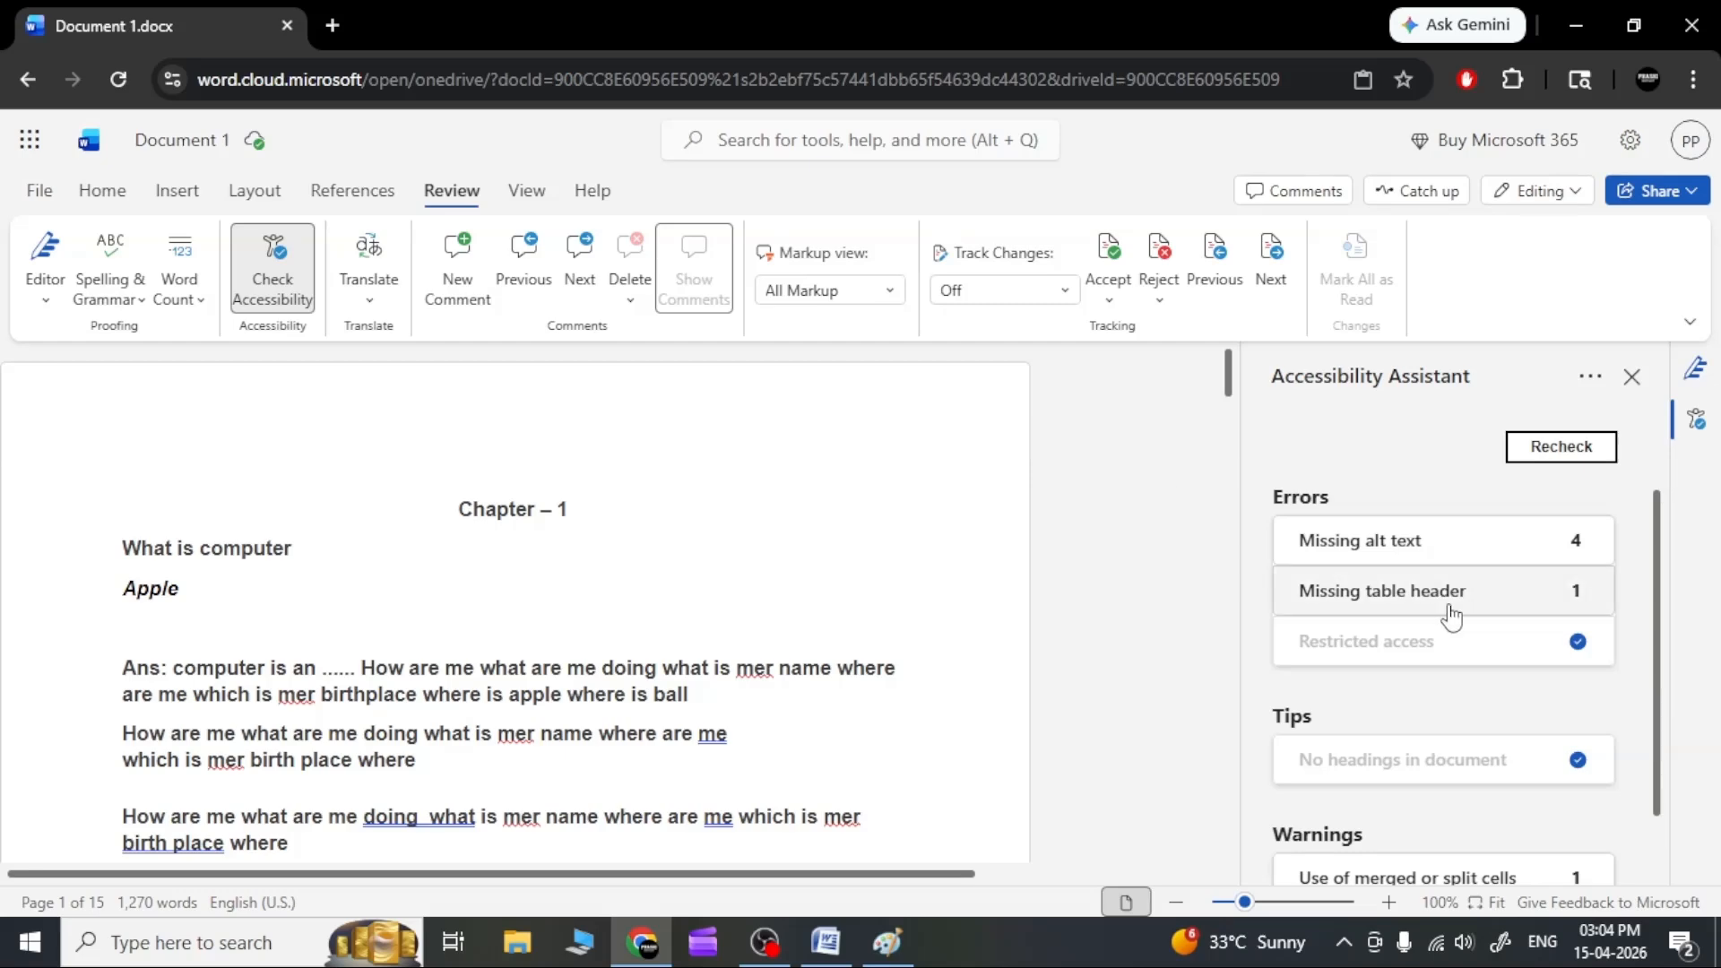
# Check the document's accessibility issues, look at the first two missing alt text errors without rechecking, and close the Accessibility Assistant.
pyautogui.scroll(-1, 1436, 667)
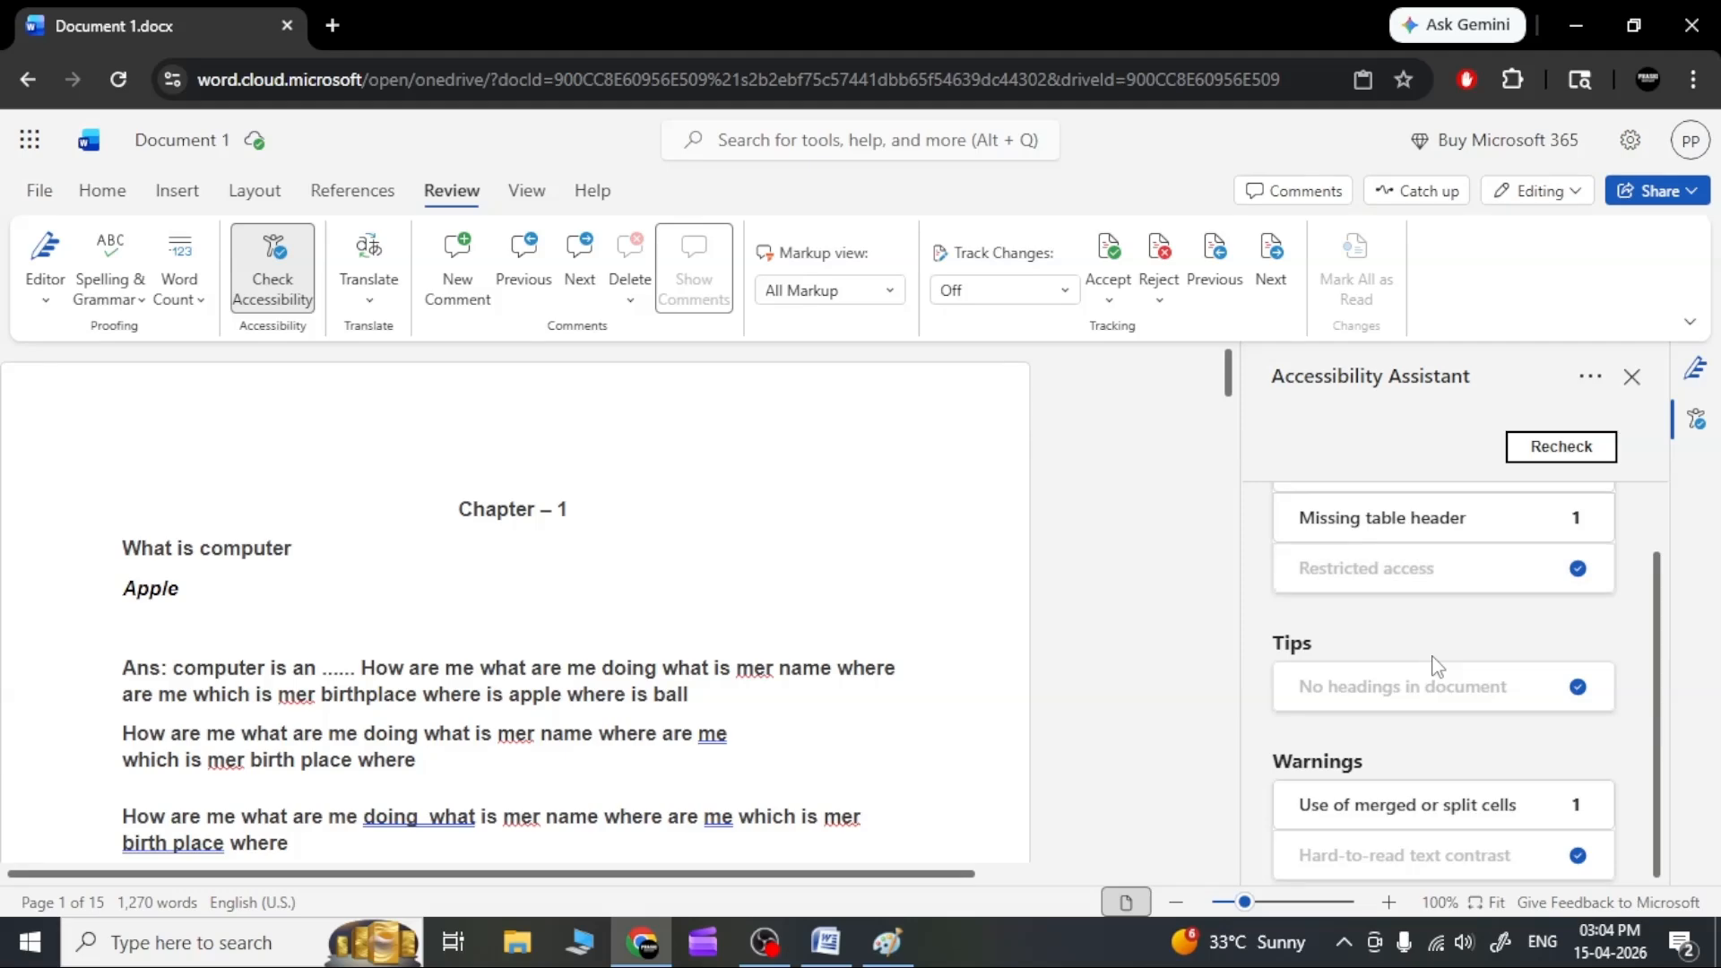
pyautogui.scroll(1, 1436, 667)
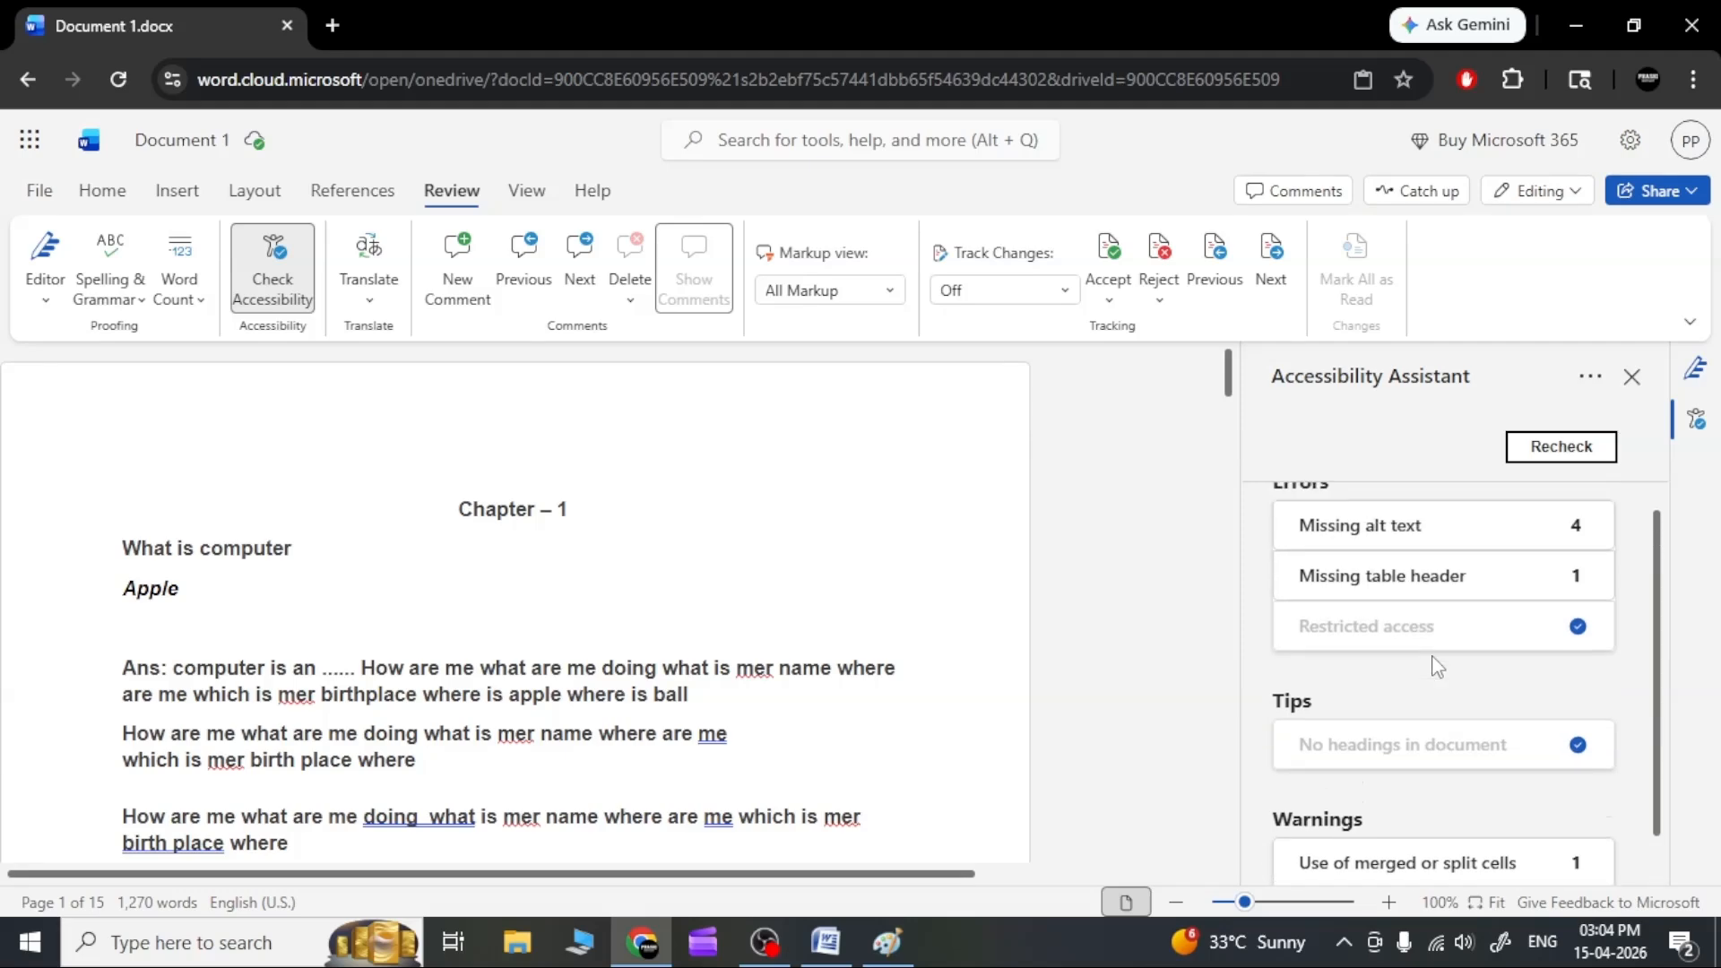
pyautogui.click(1438, 543)
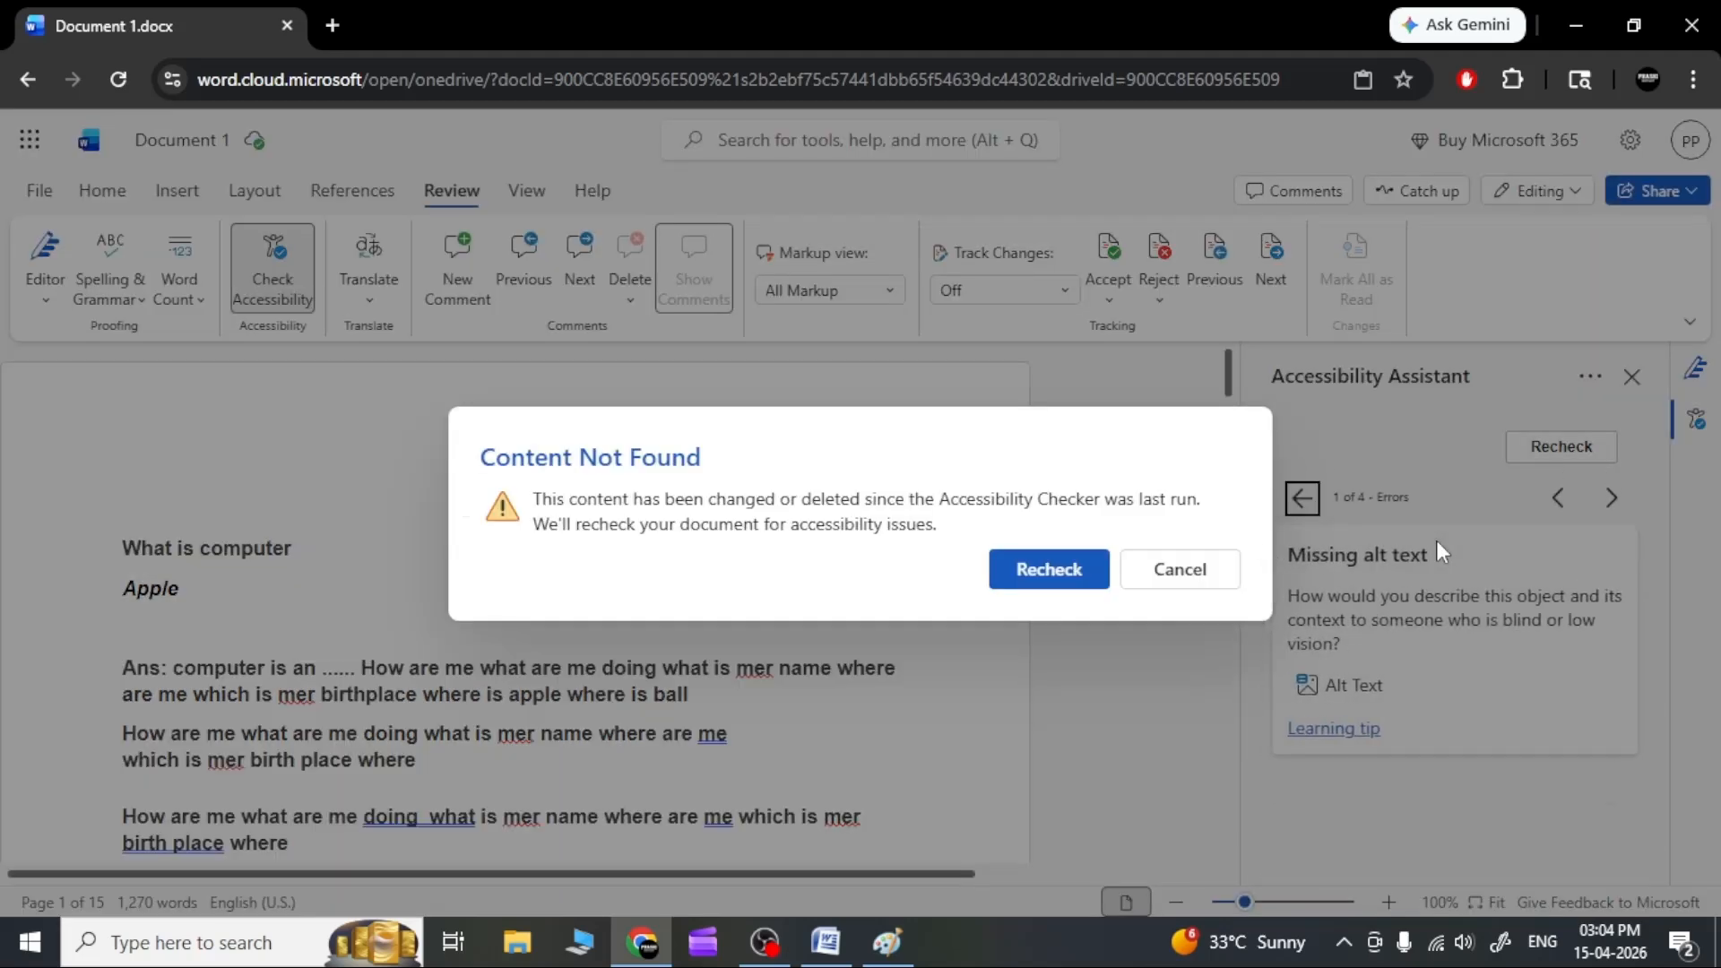
pyautogui.click(1190, 592)
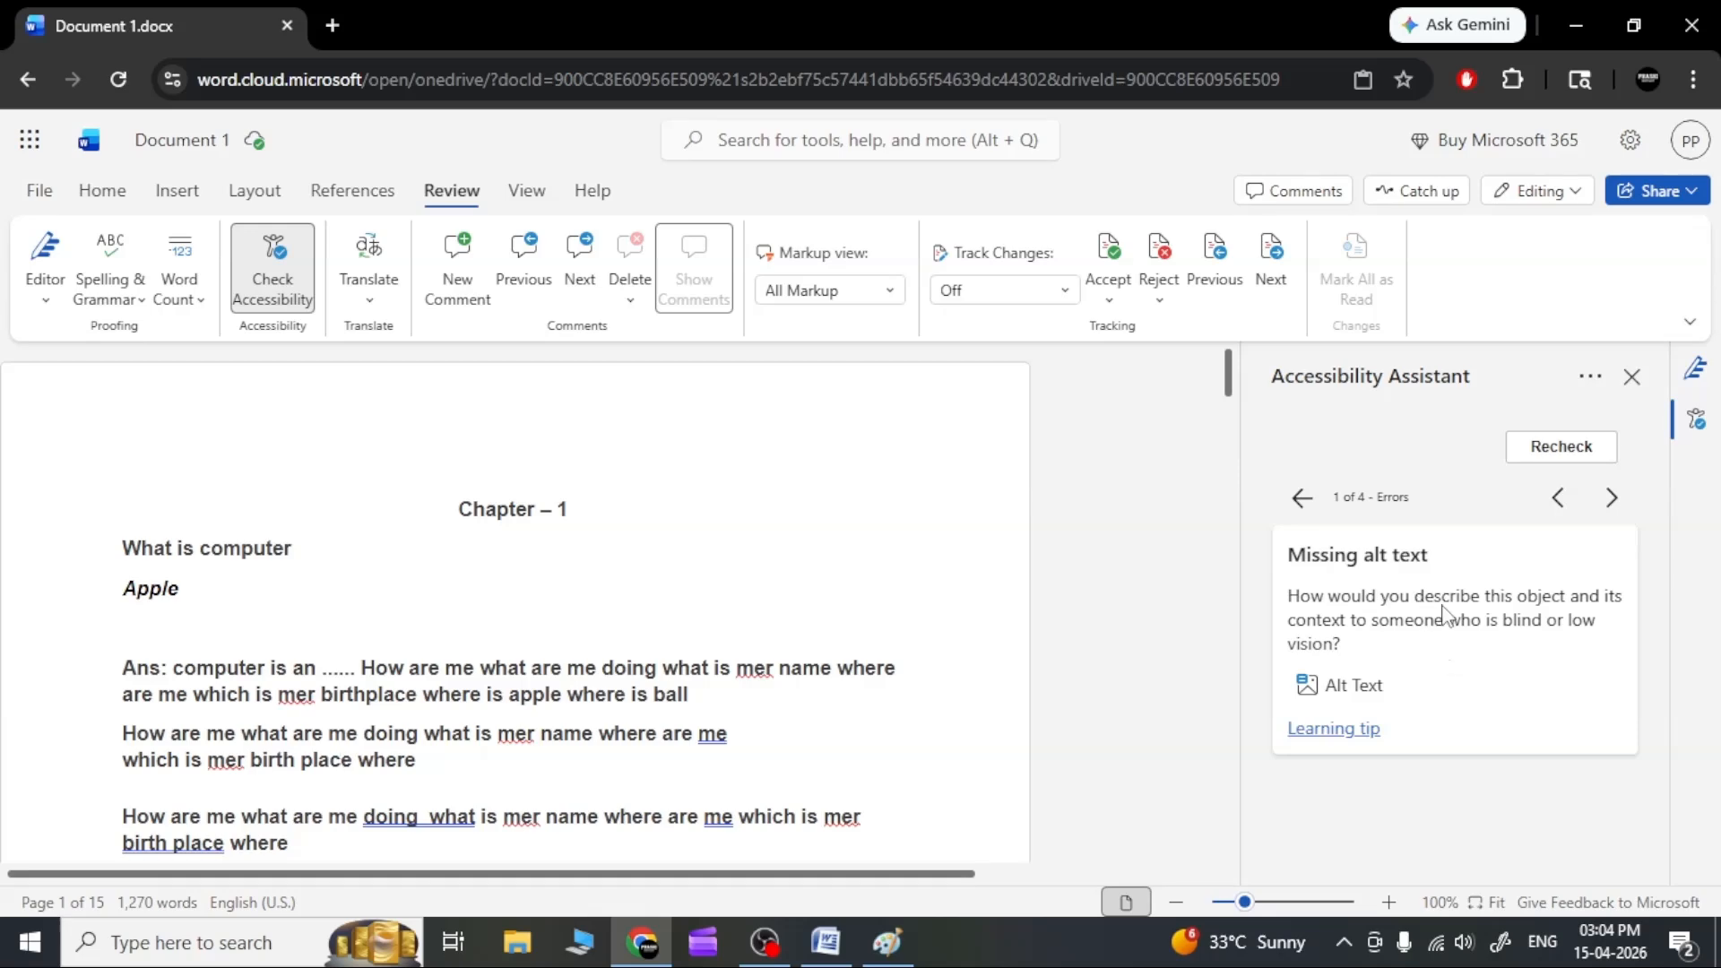
pyautogui.click(1612, 497)
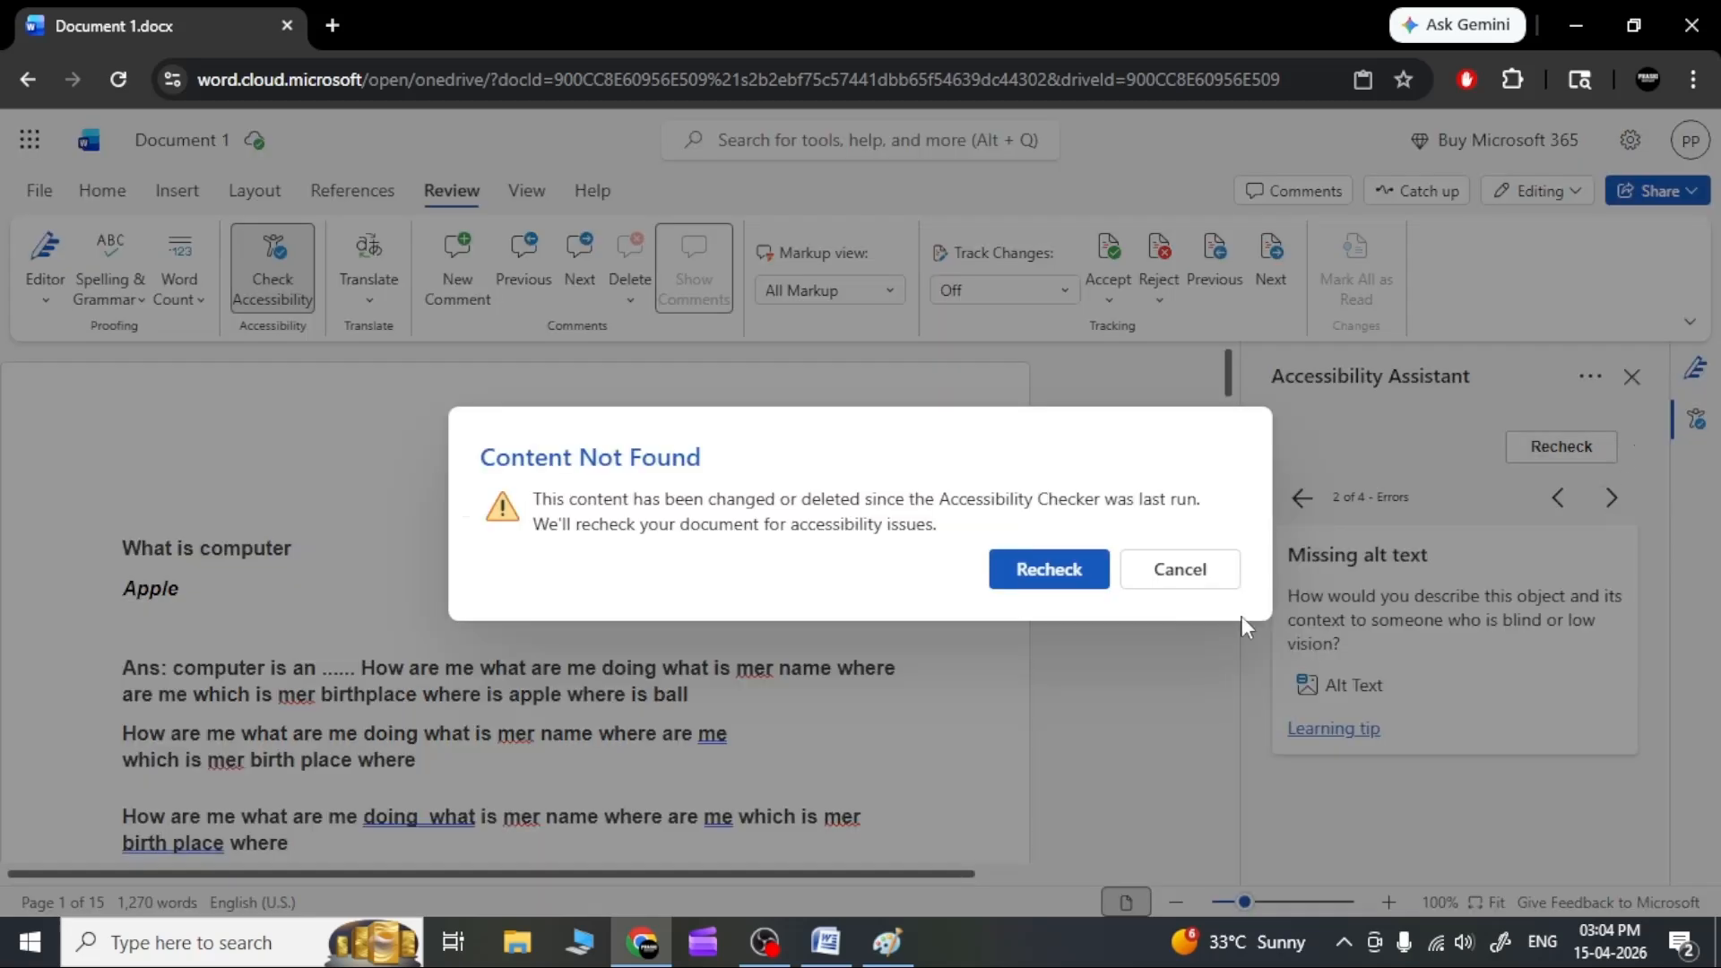
pyautogui.click(1185, 583)
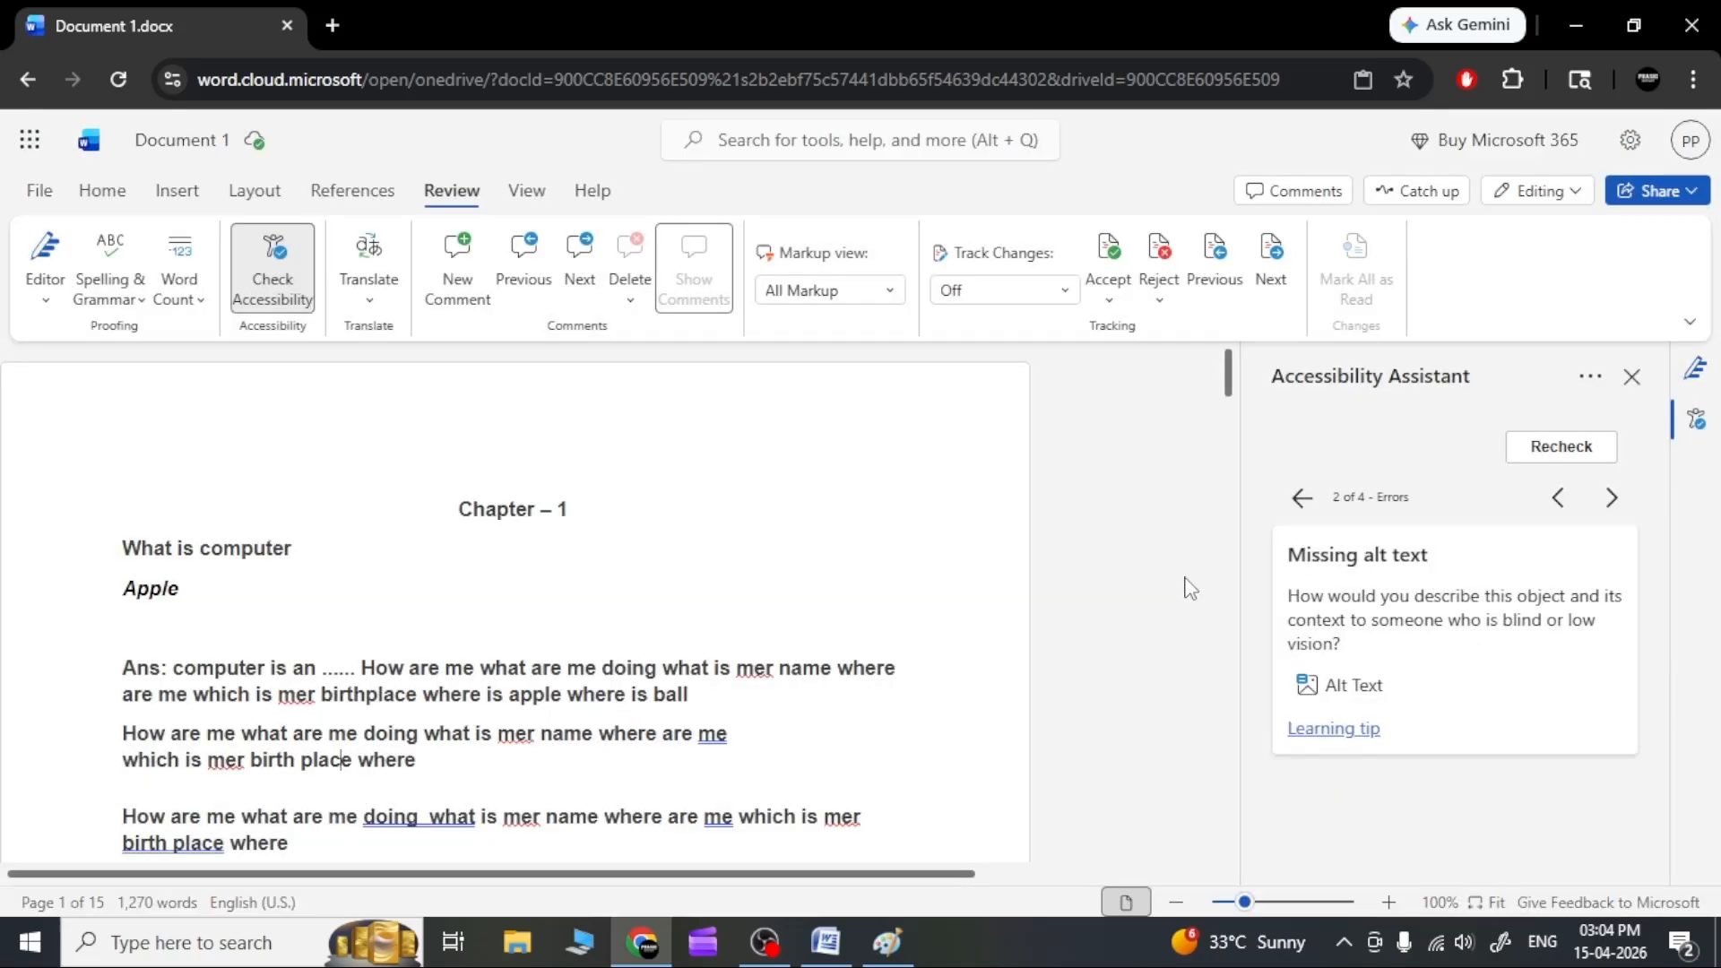
pyautogui.click(1632, 377)
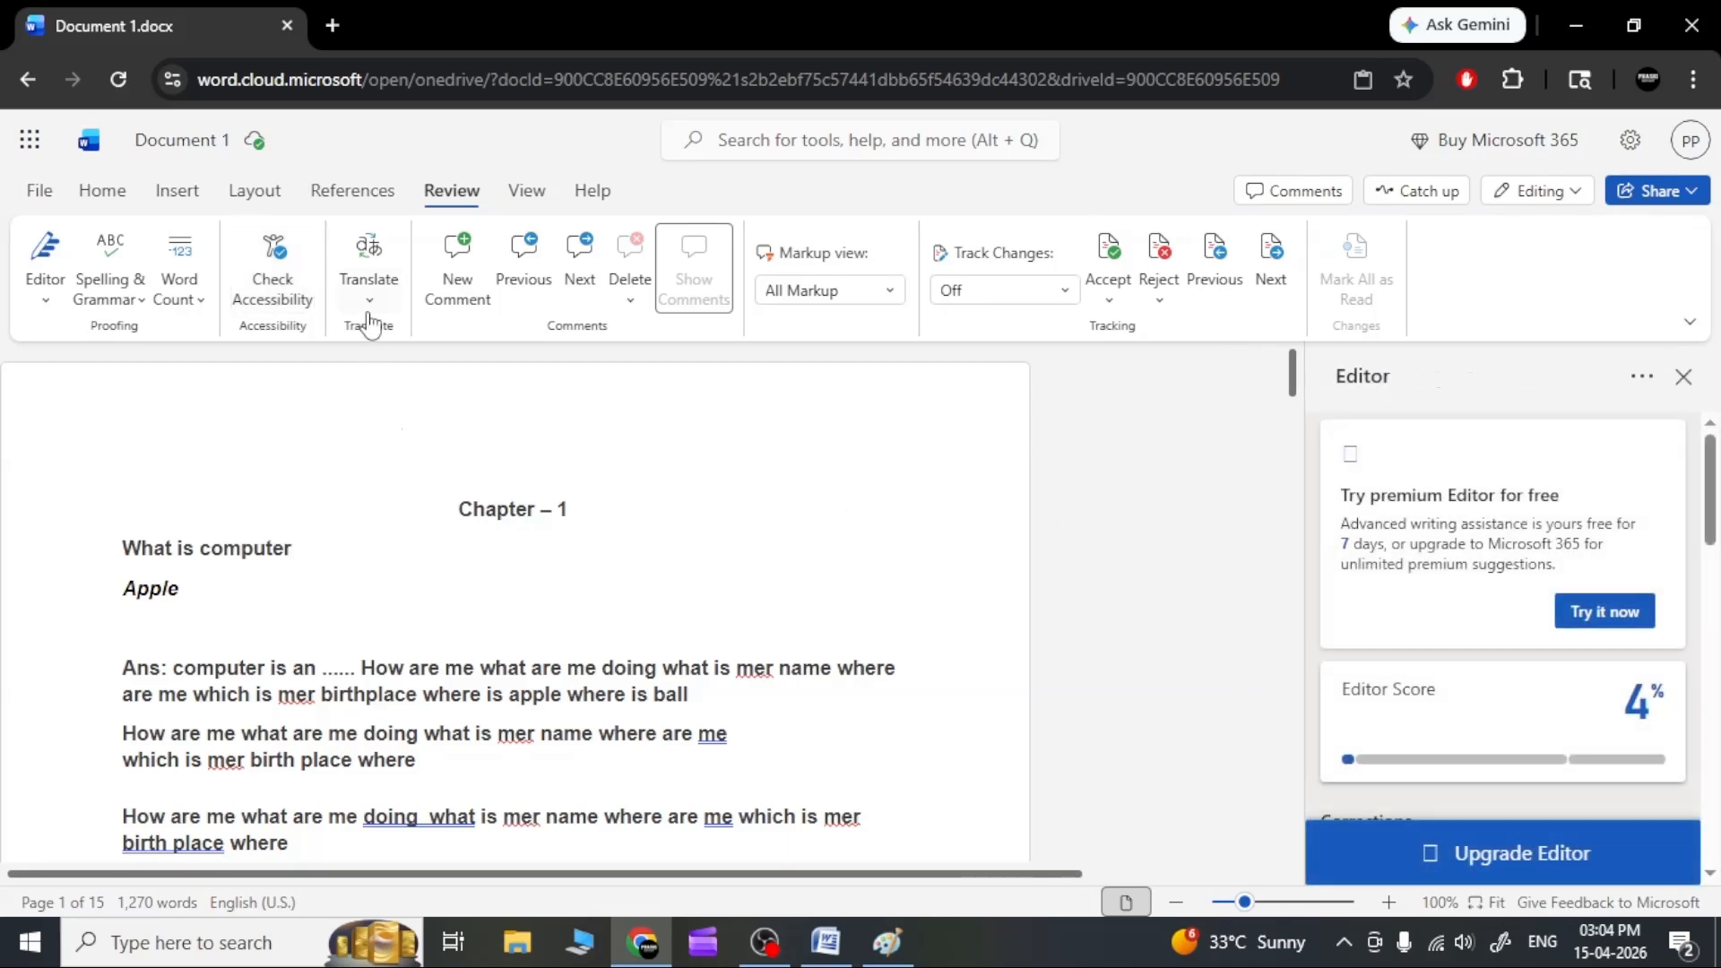
# Open the Translator for translating a selection.
pyautogui.click(369, 310)
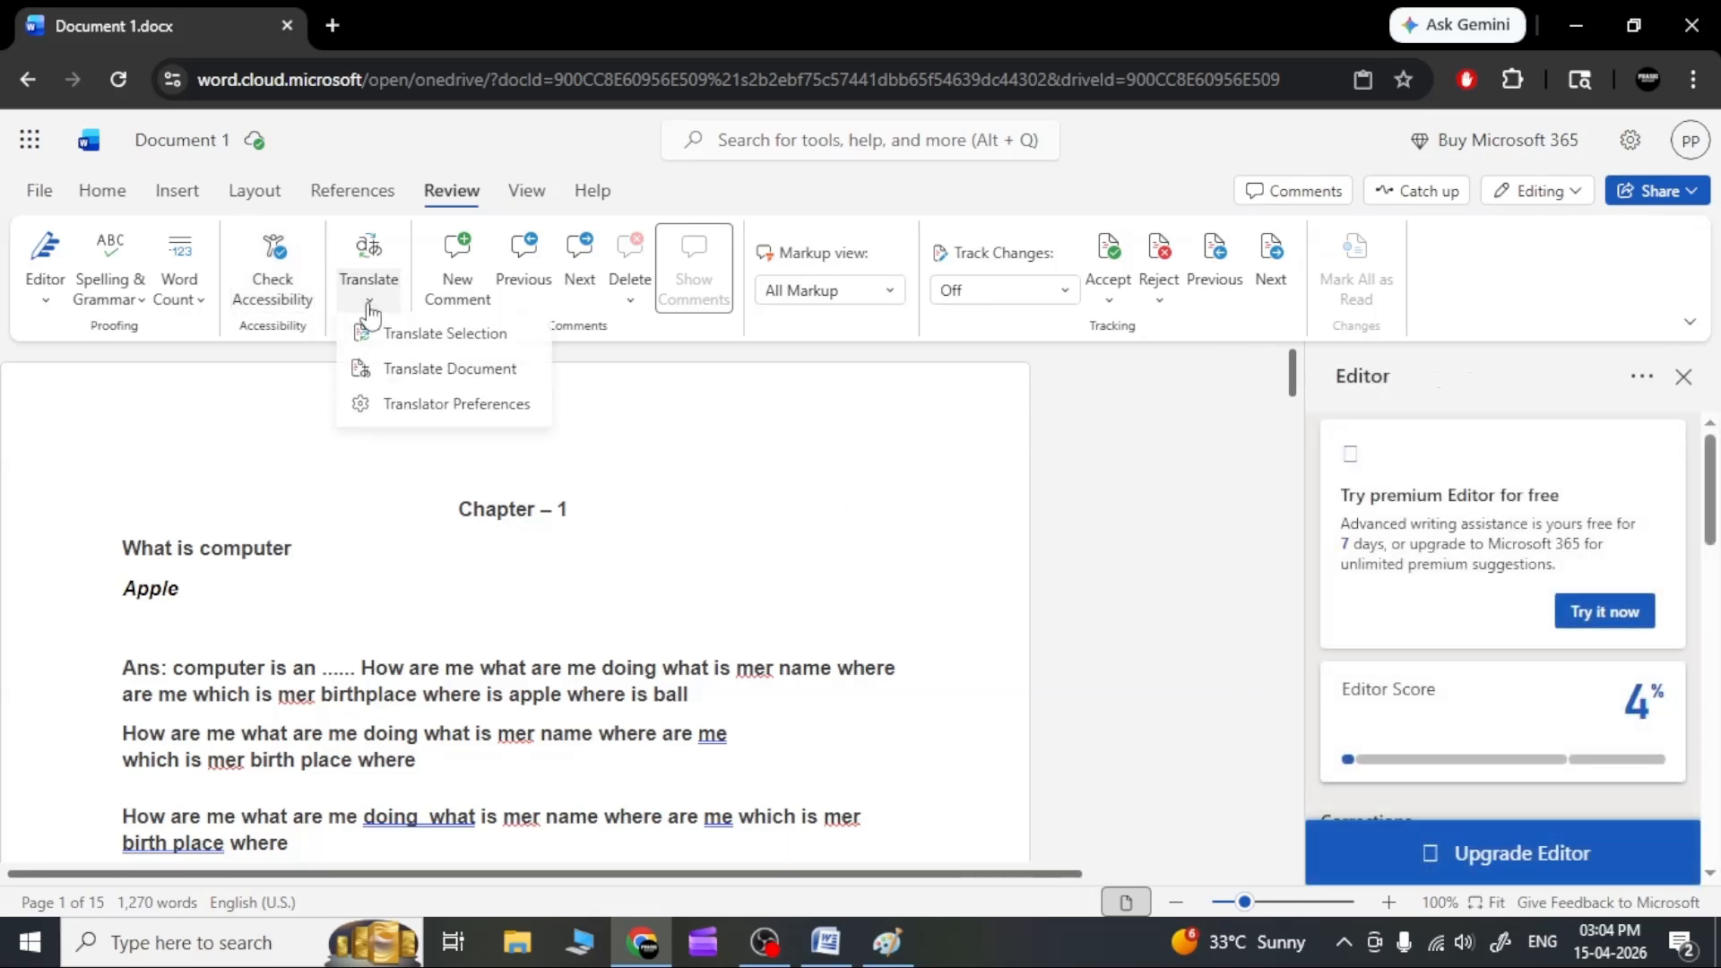
pyautogui.click(388, 334)
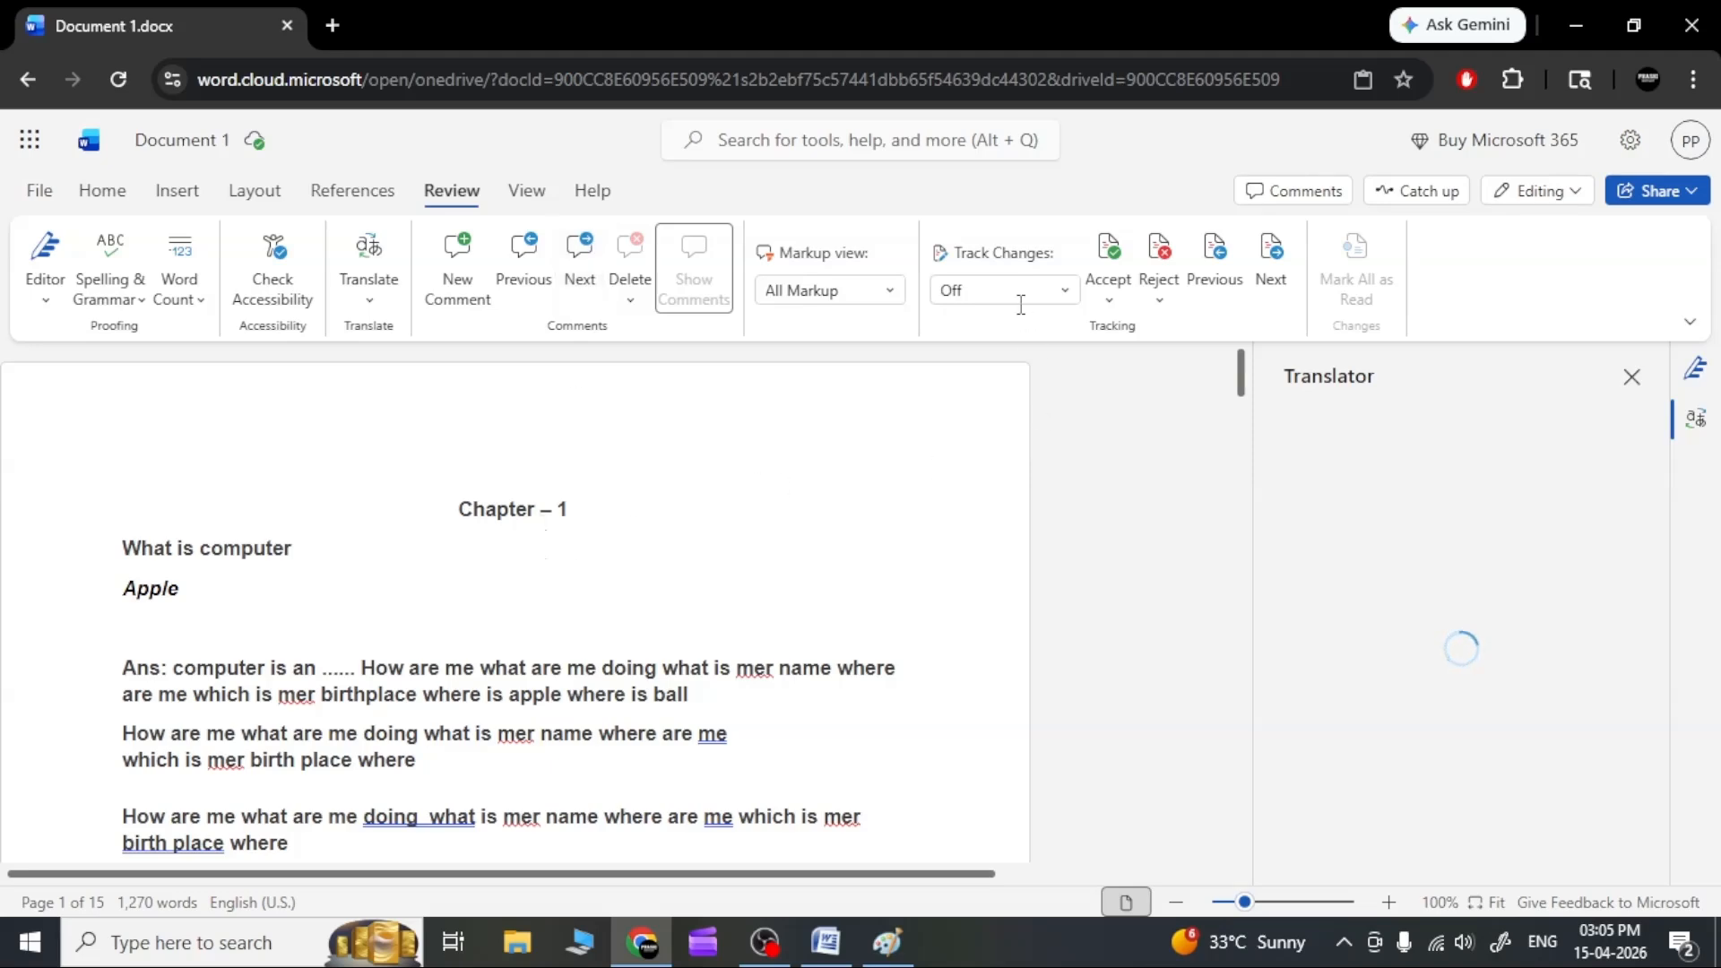
pyautogui.click(1066, 293)
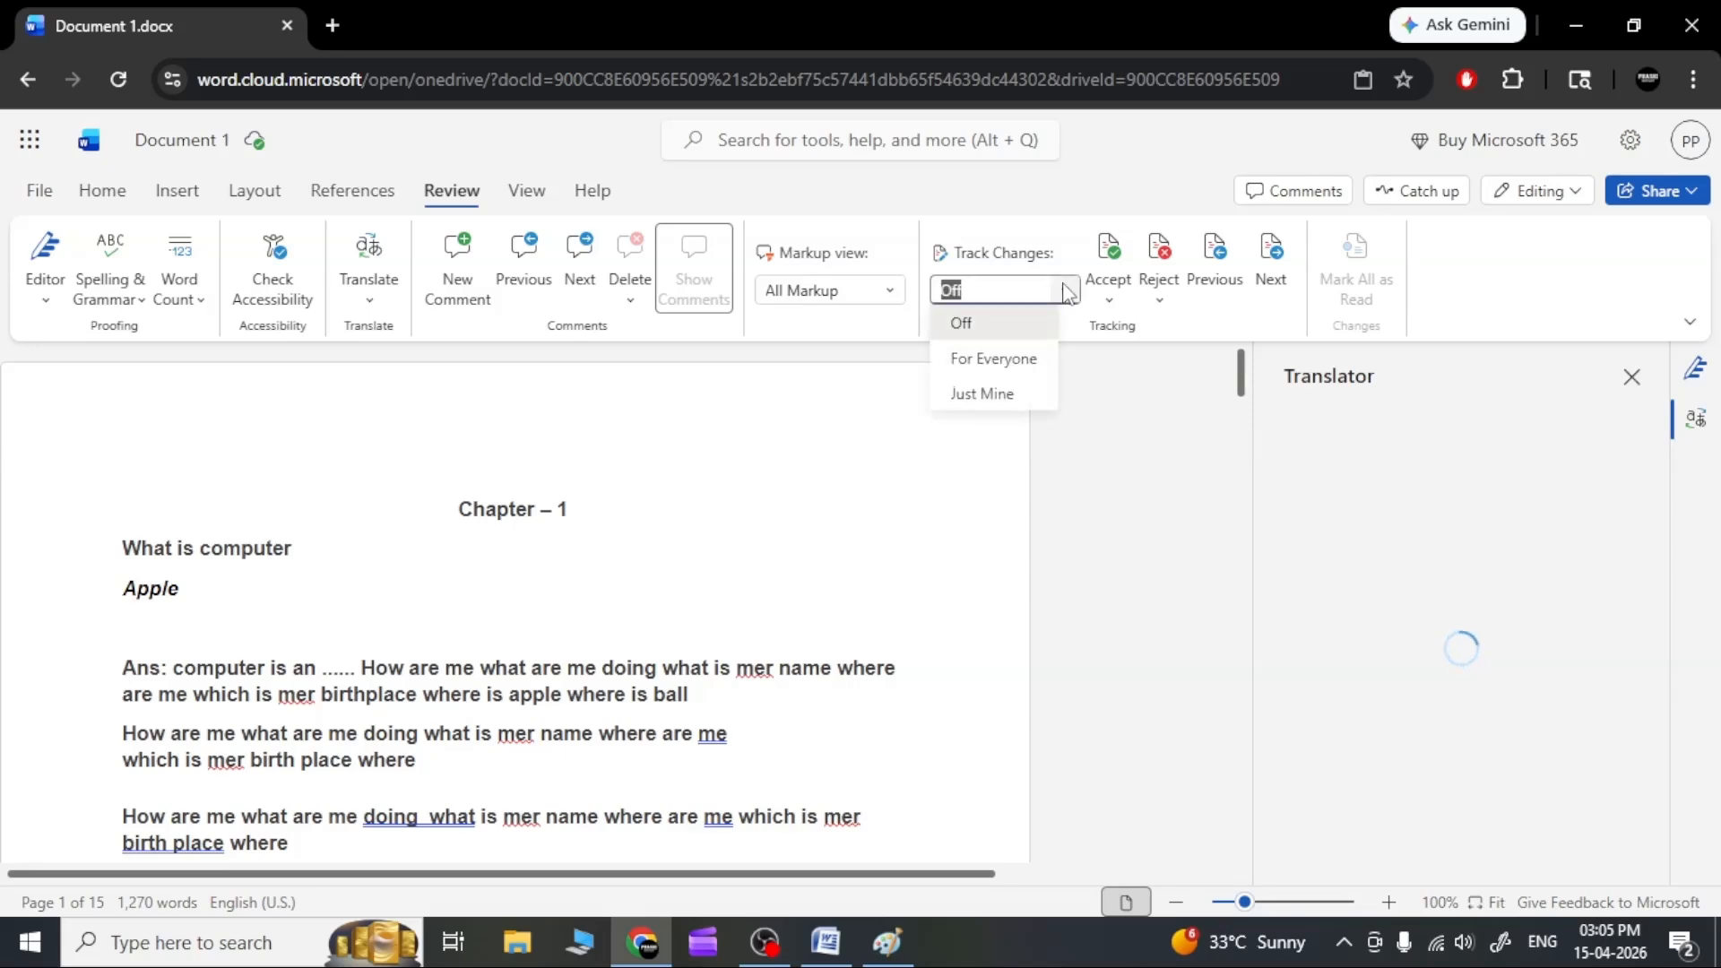
pyautogui.click(1066, 293)
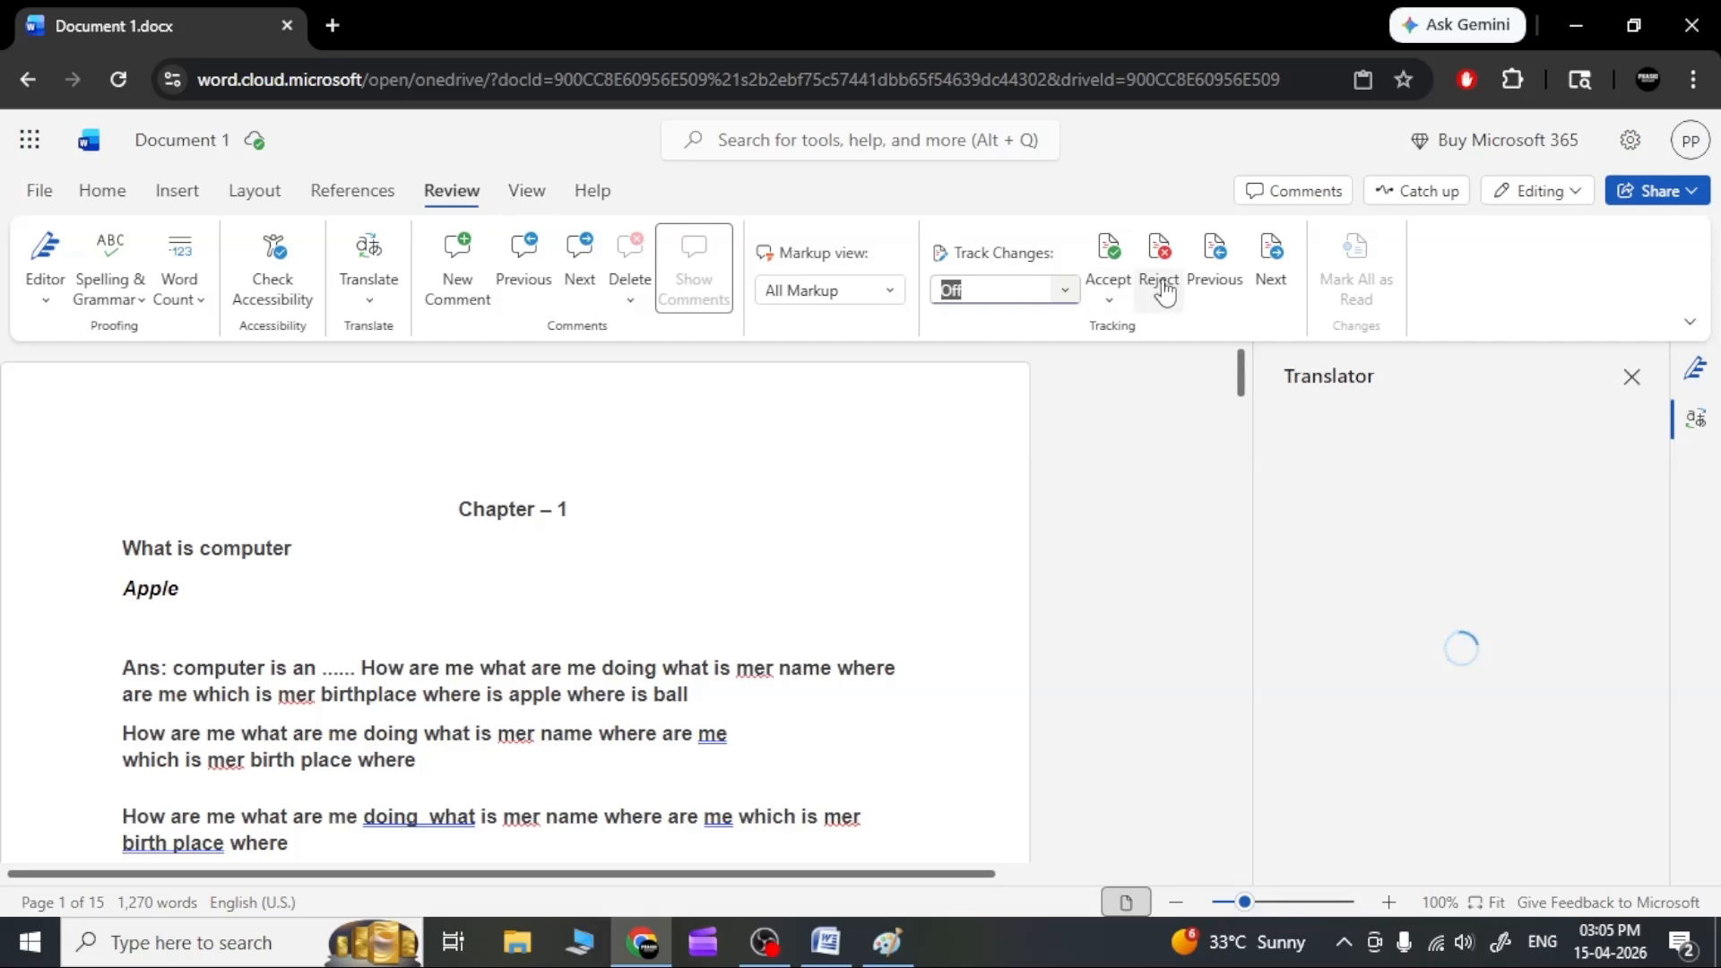
pyautogui.click(1071, 294)
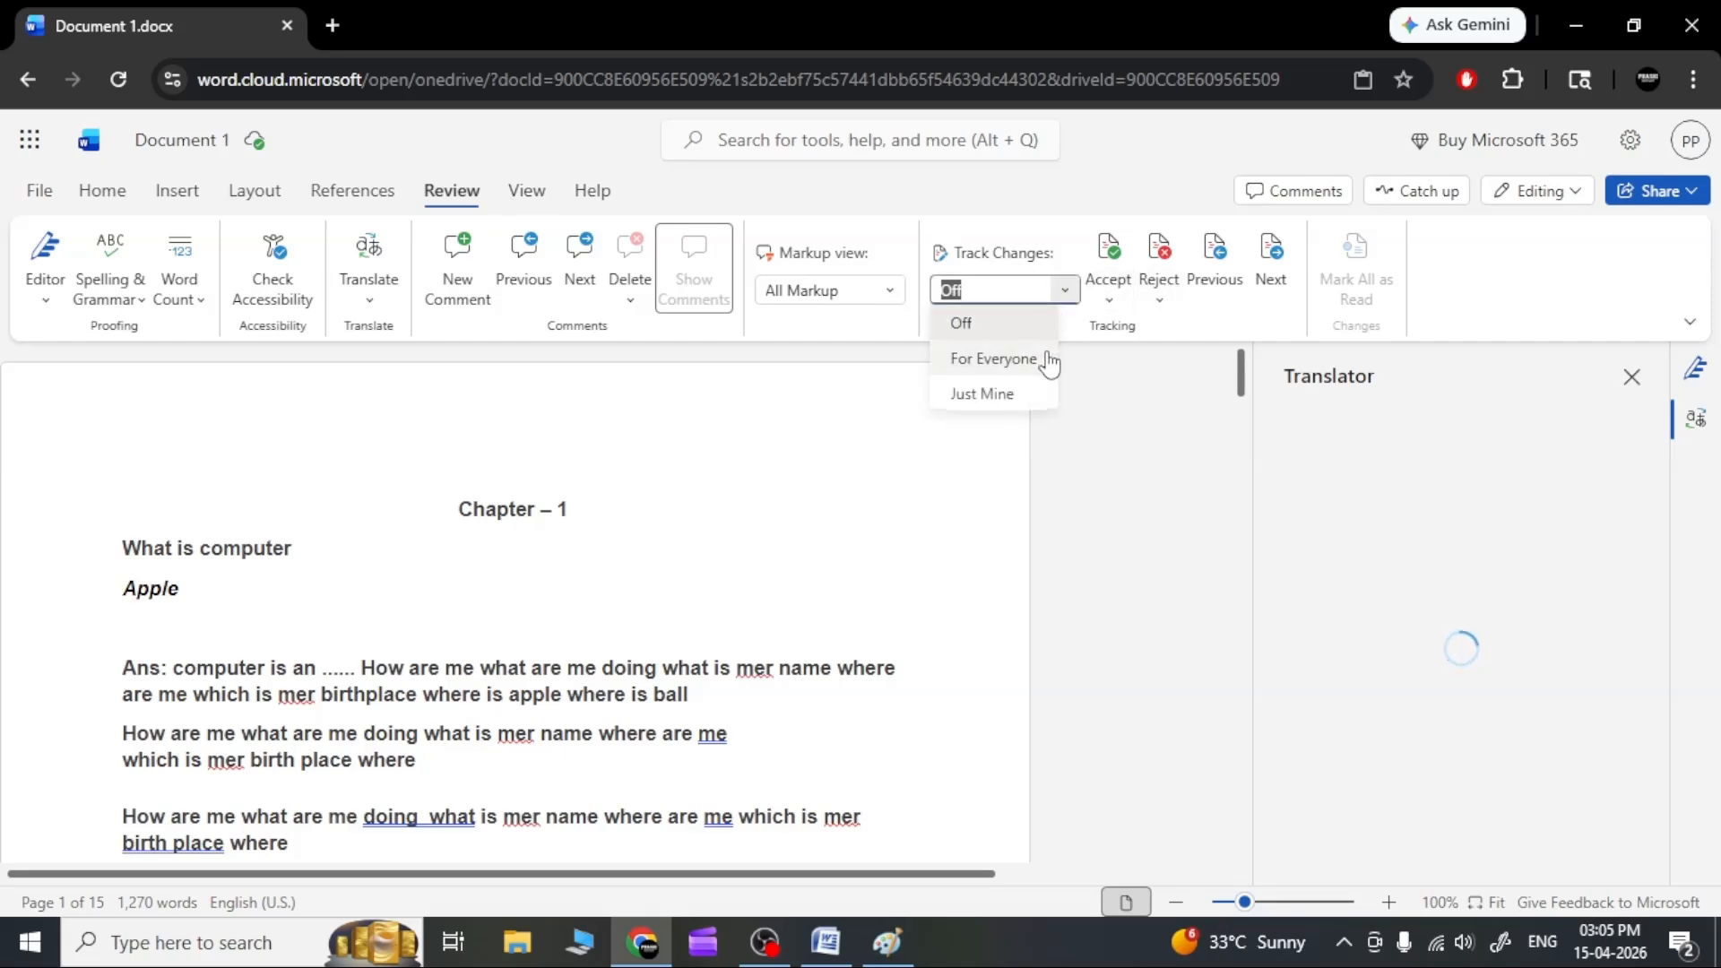
pyautogui.click(1065, 291)
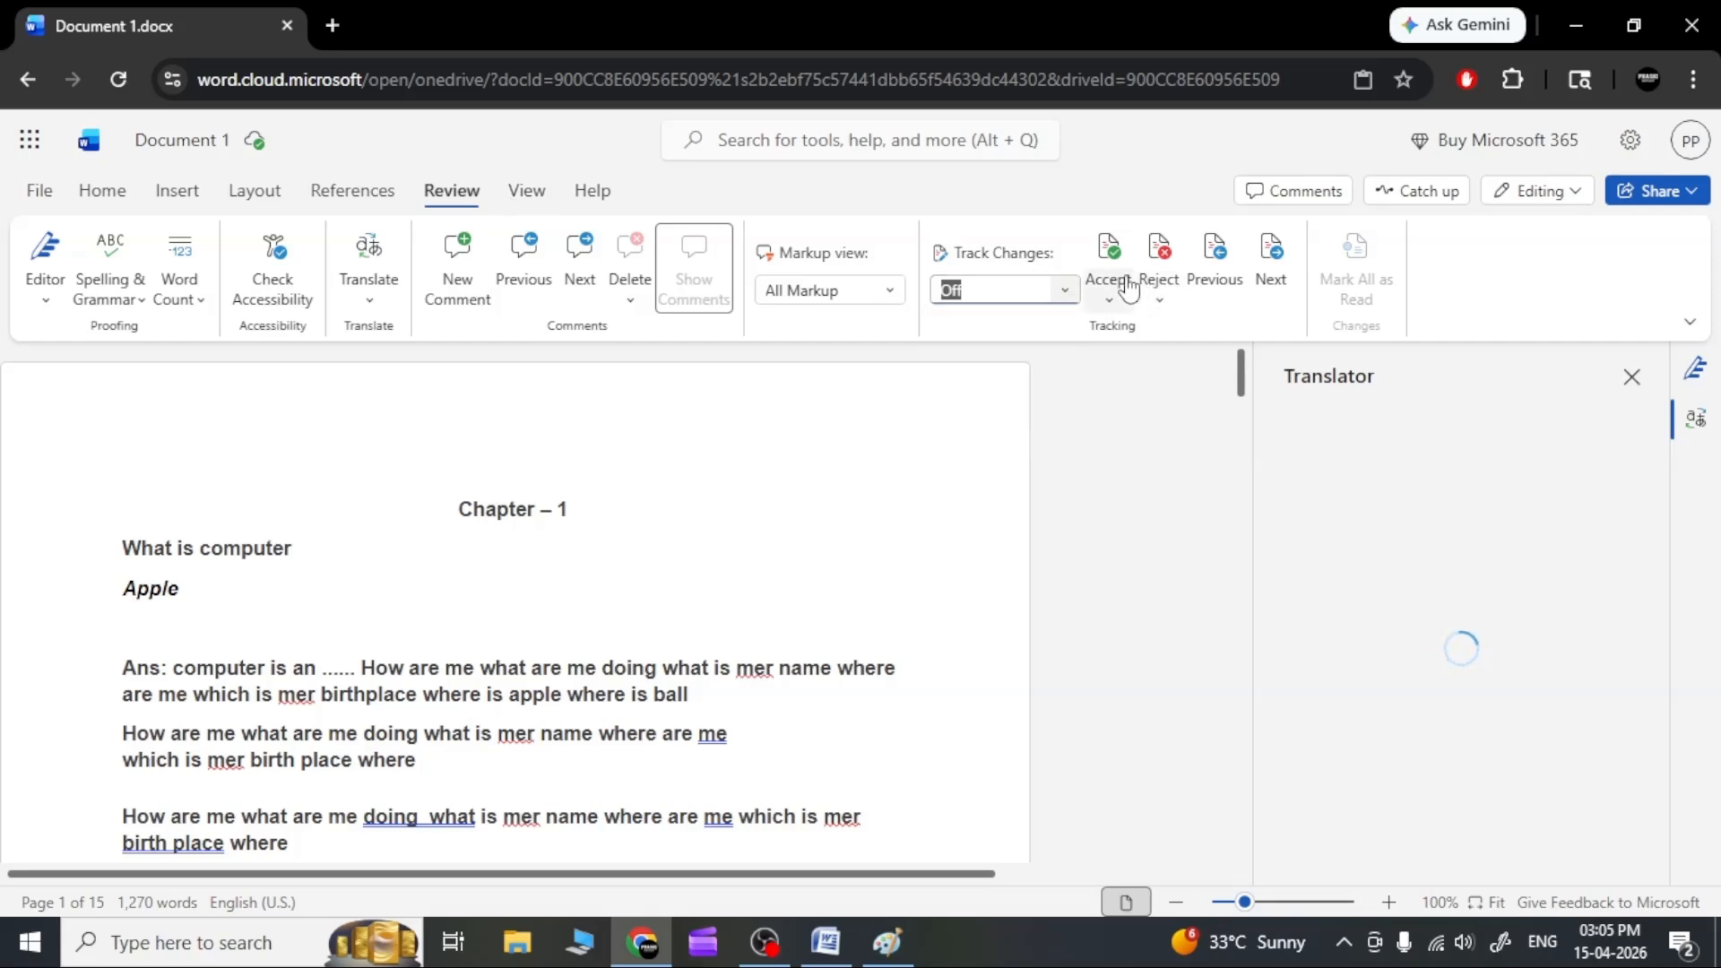
pyautogui.click(1129, 288)
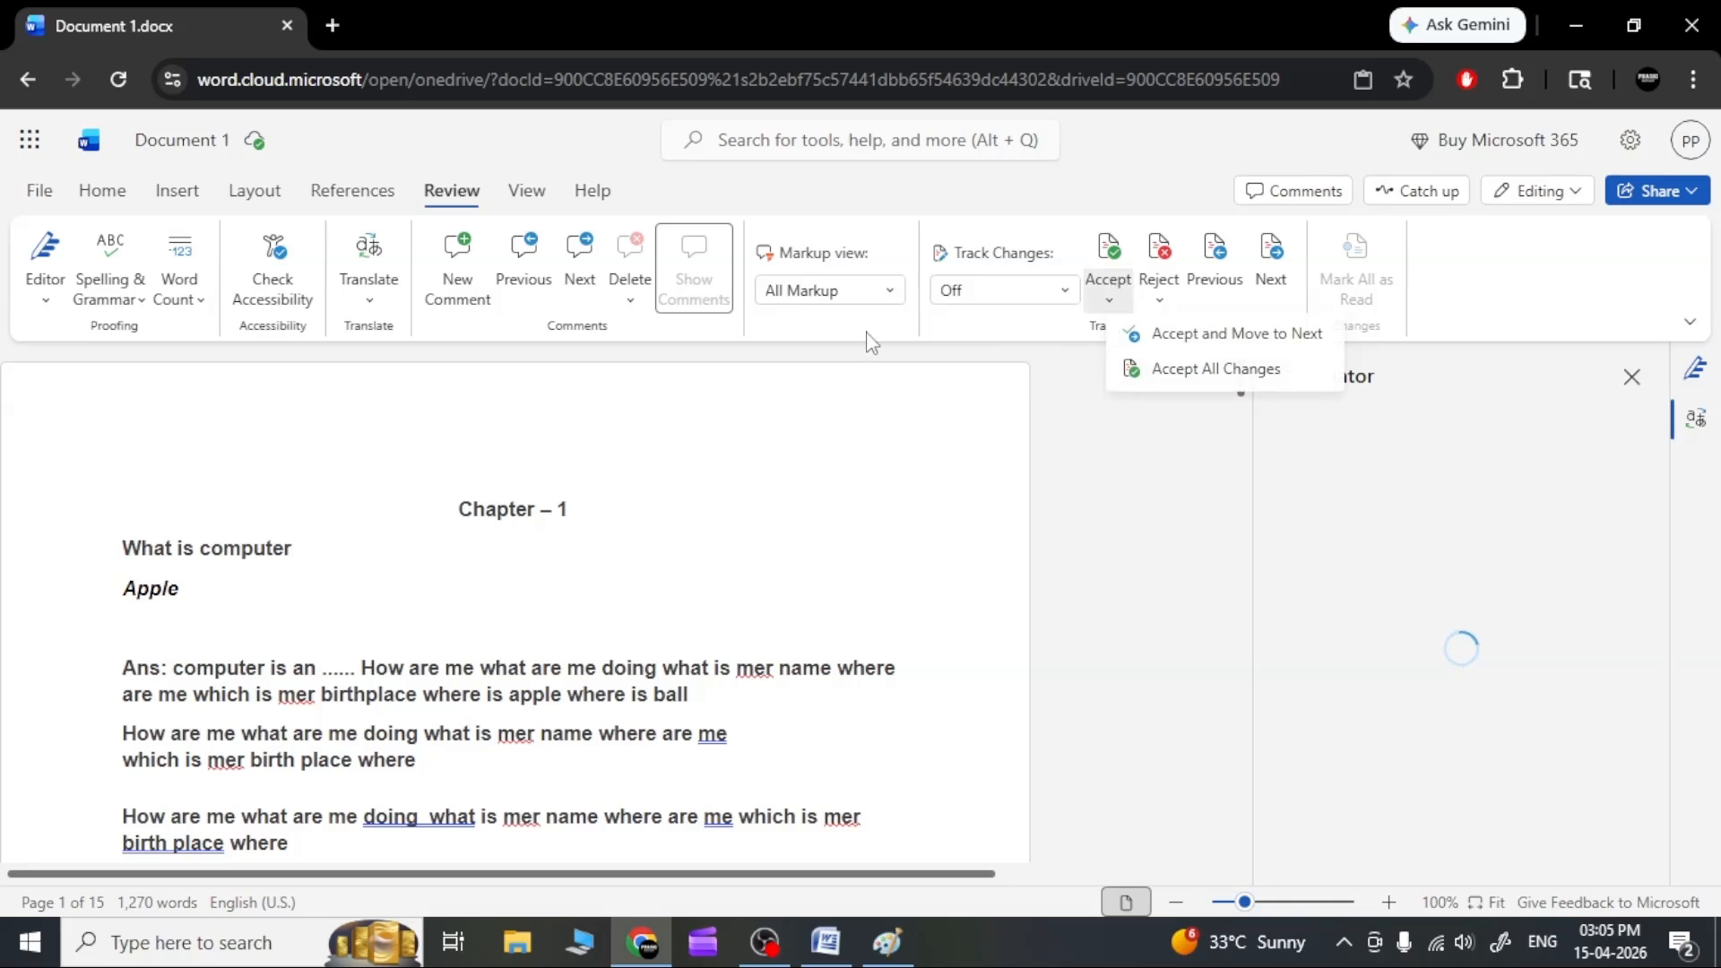
# Switch the document to Reading View and look through the beginning of its first page.
pyautogui.click(527, 190)
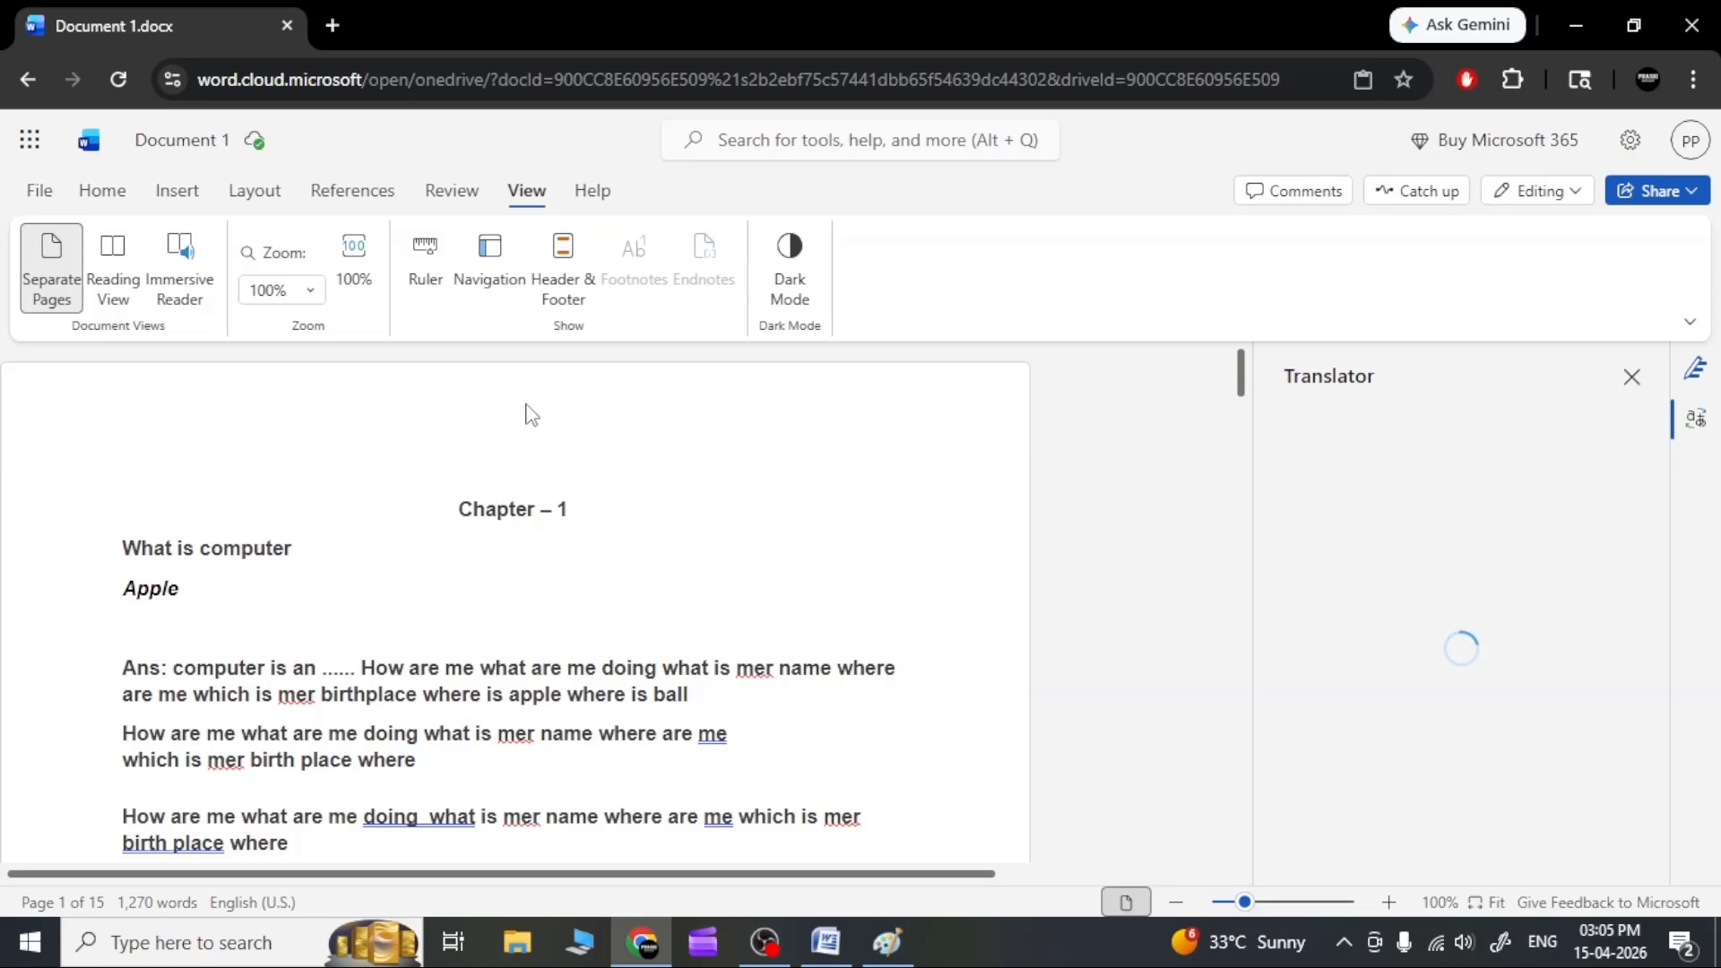
pyautogui.click(27, 273)
pyautogui.click(116, 277)
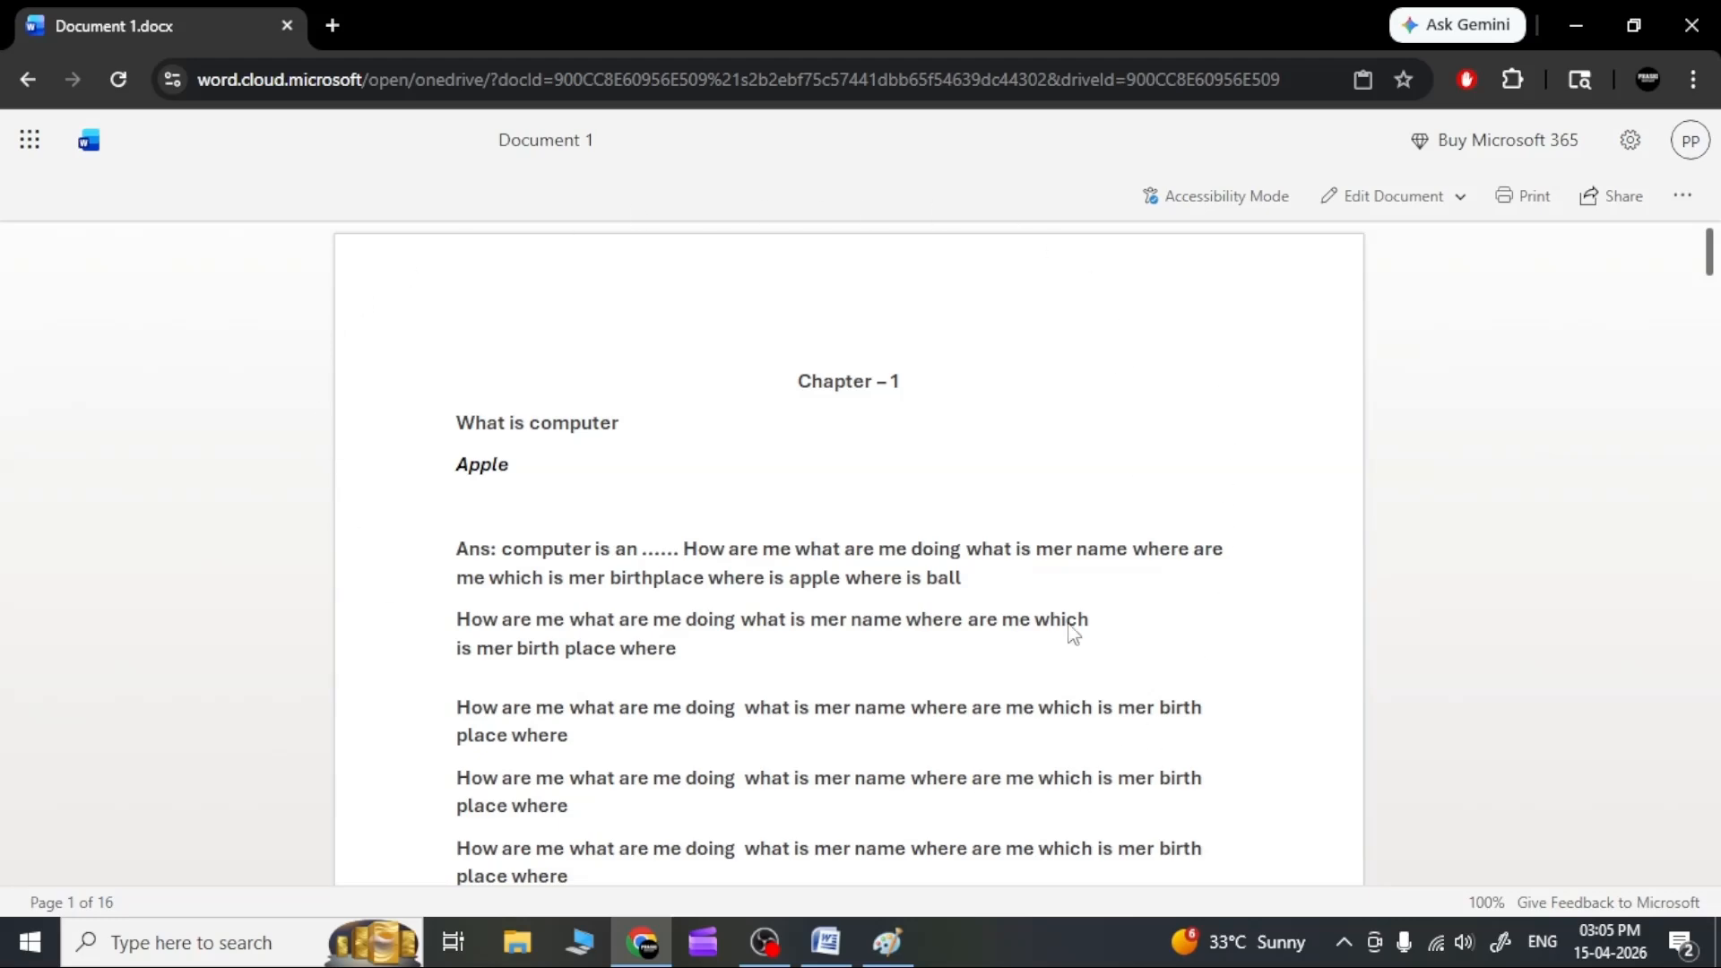
pyautogui.scroll(-6, 780, 545)
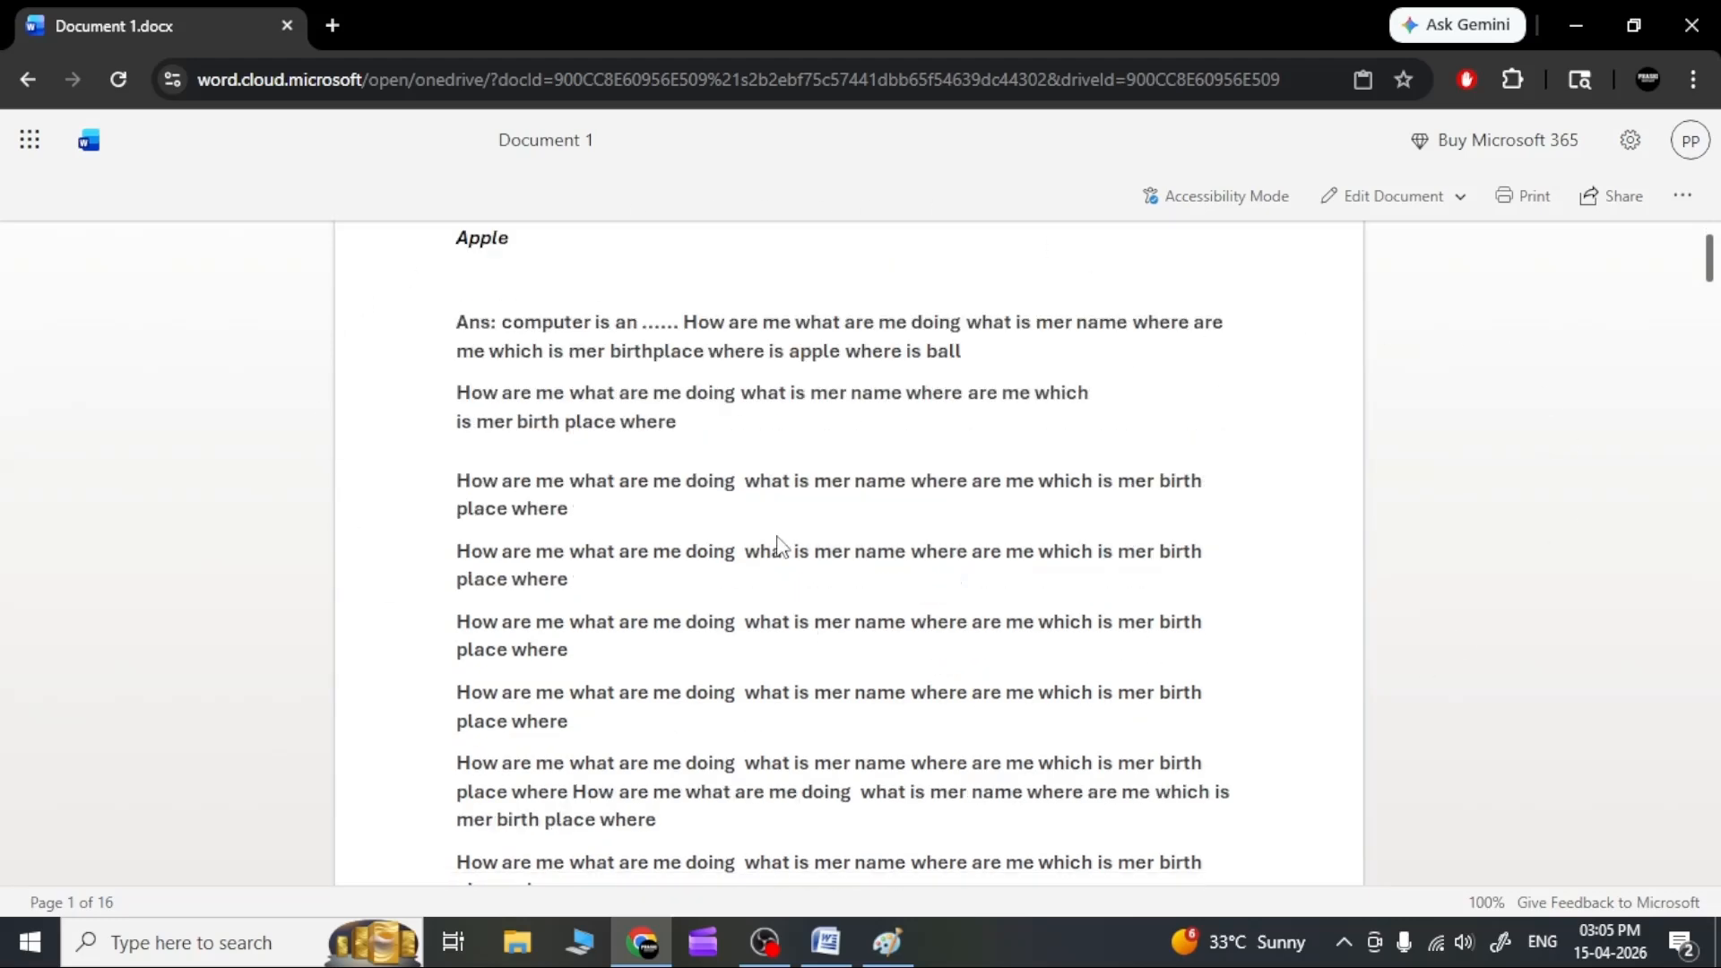
# Look through the start of the first page in Reading View and turn on Accessibility Mode.
pyautogui.scroll(5, 781, 547)
pyautogui.scroll(2, 782, 547)
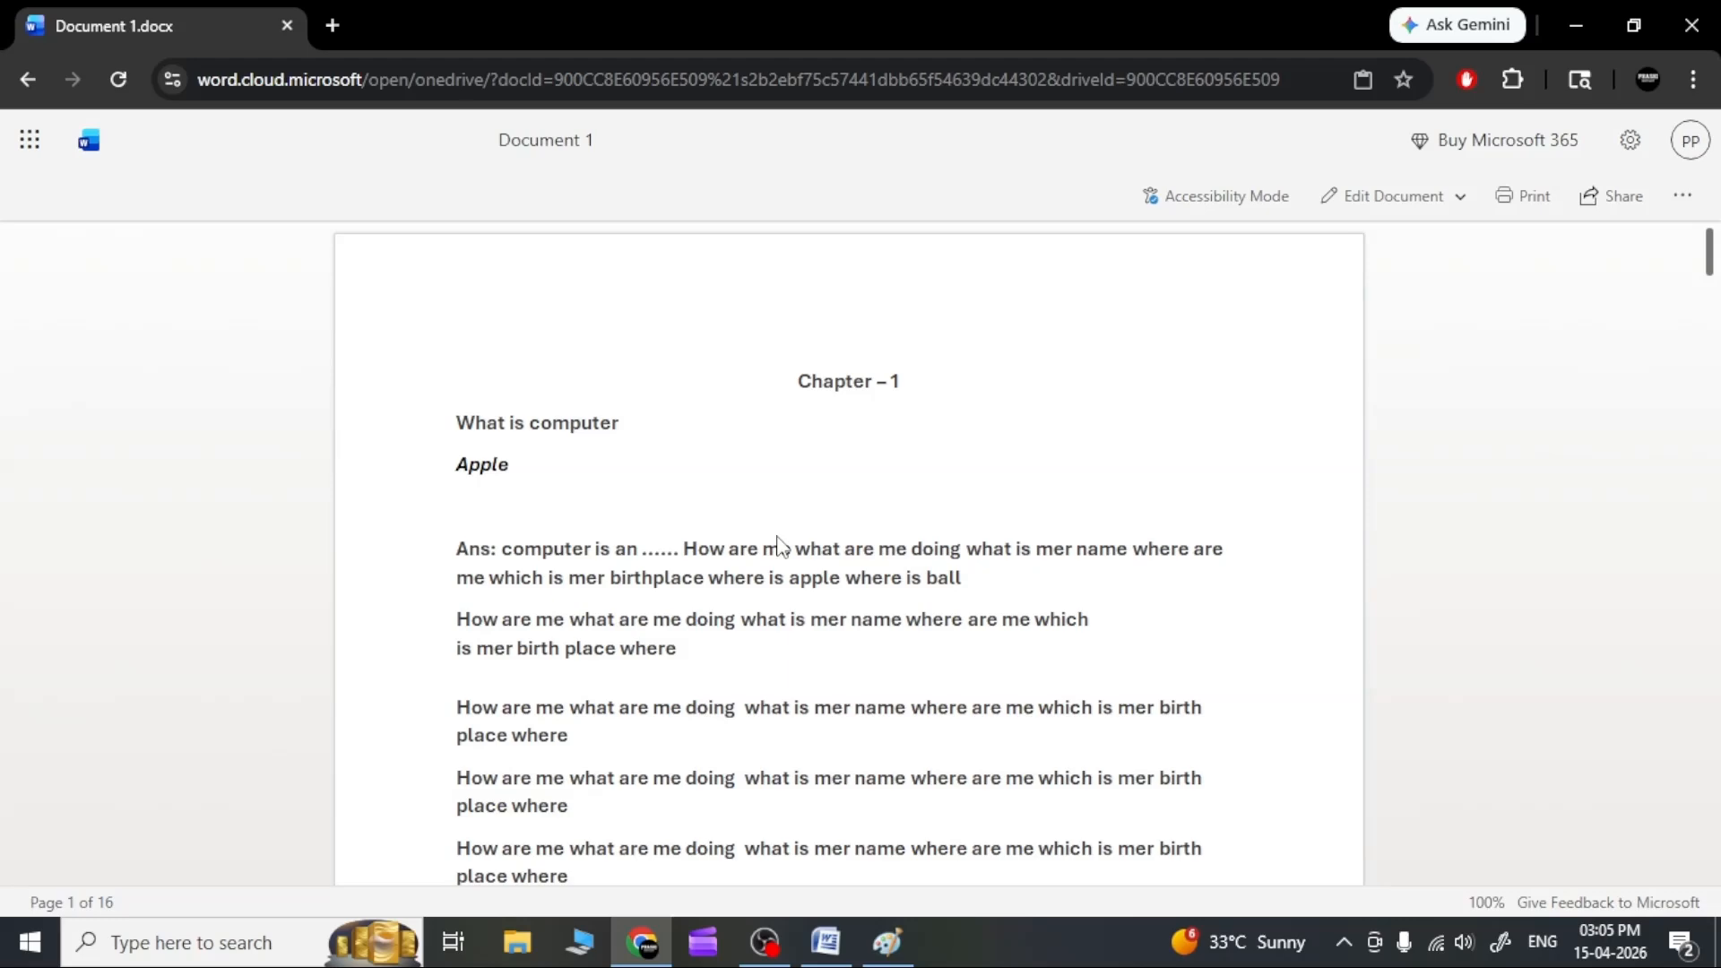
pyautogui.scroll(-6, 778, 545)
pyautogui.scroll(6, 778, 544)
pyautogui.click(1219, 194)
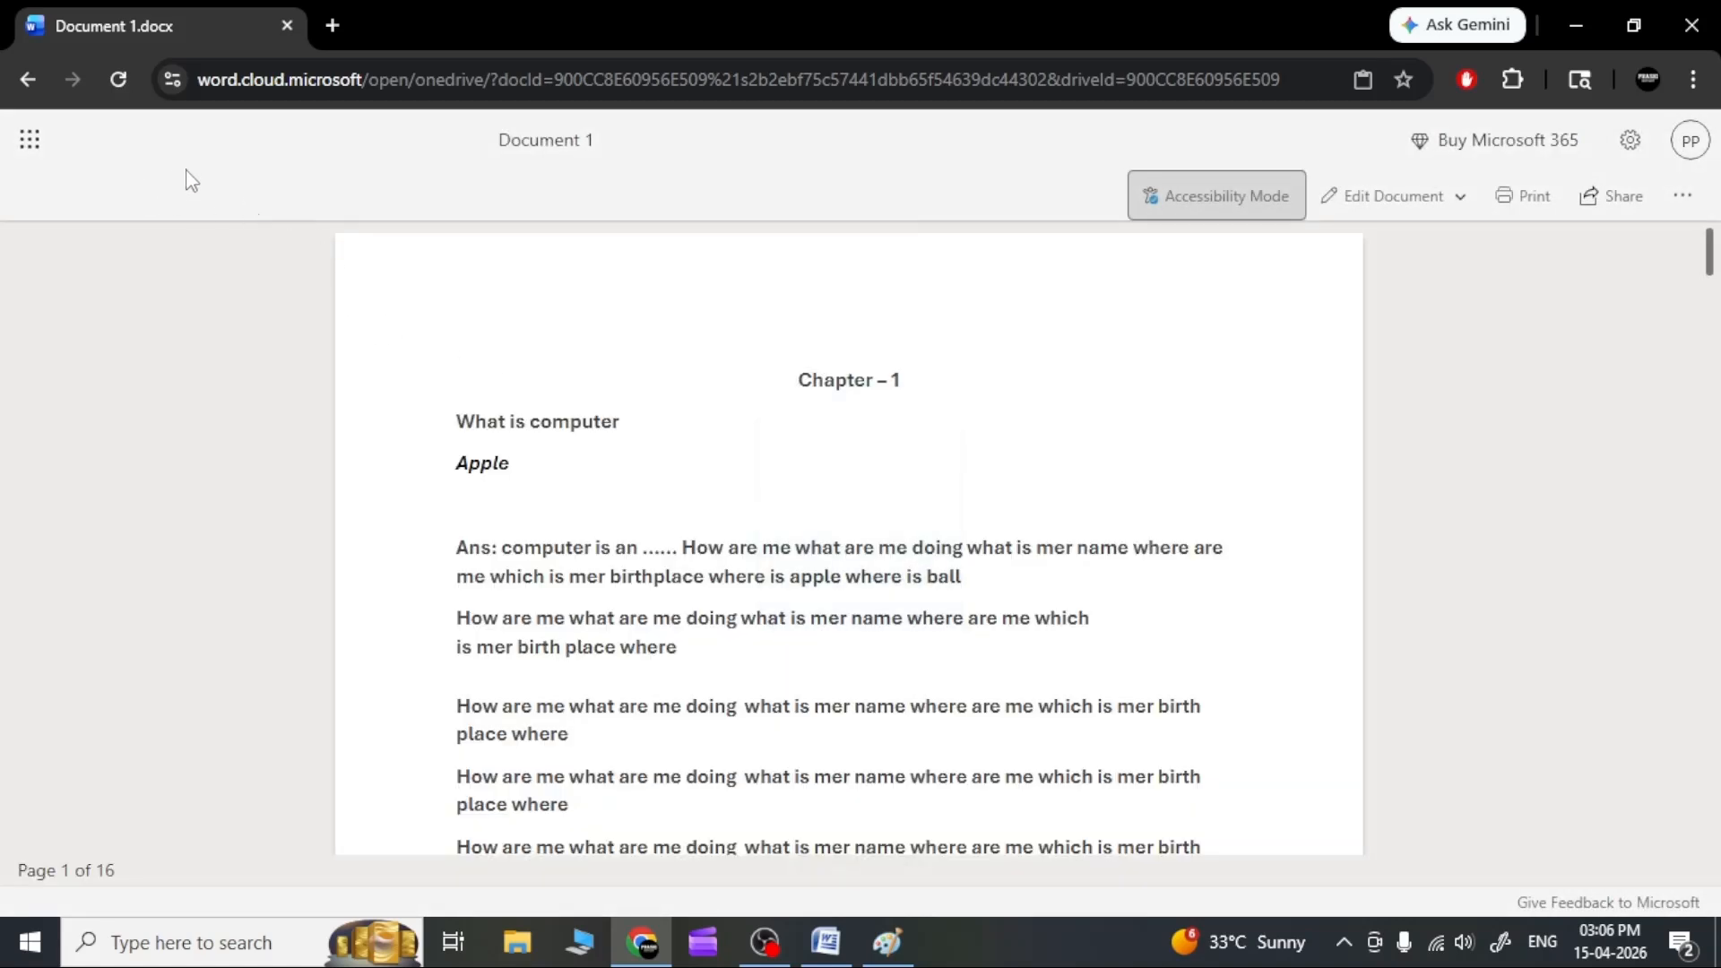
# Open the Word home page from the Microsoft 365 app launcher and return to the Document 1 browser tab.
pyautogui.click(38, 156)
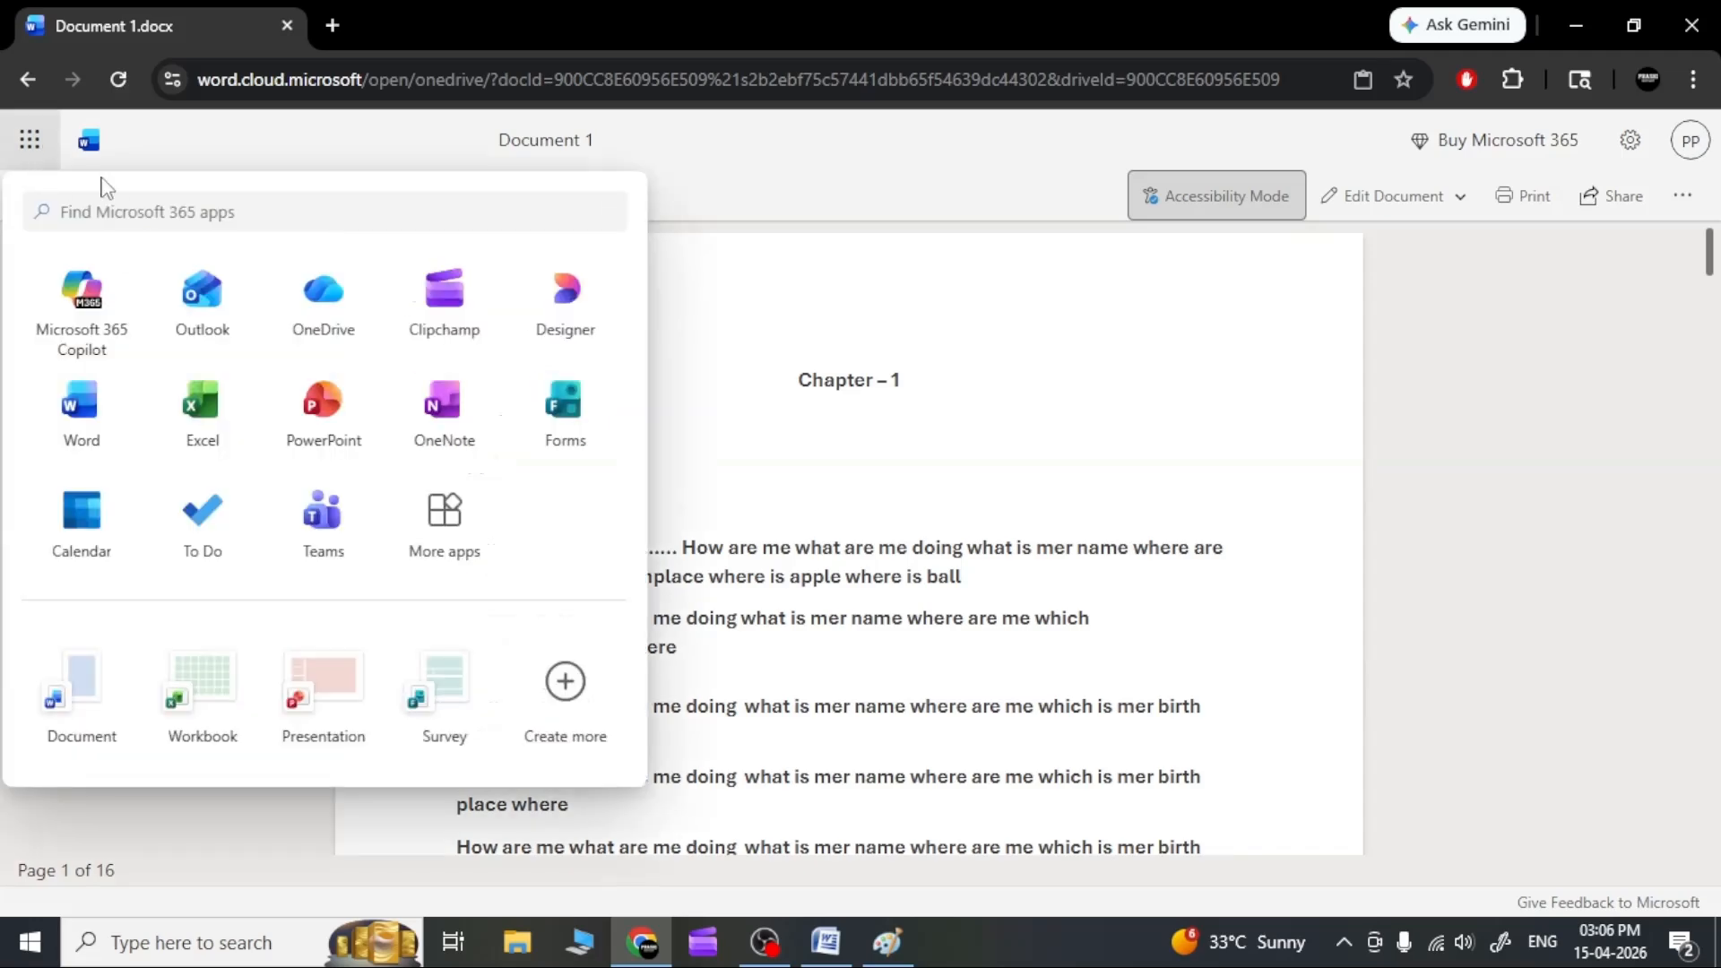
pyautogui.click(82, 407)
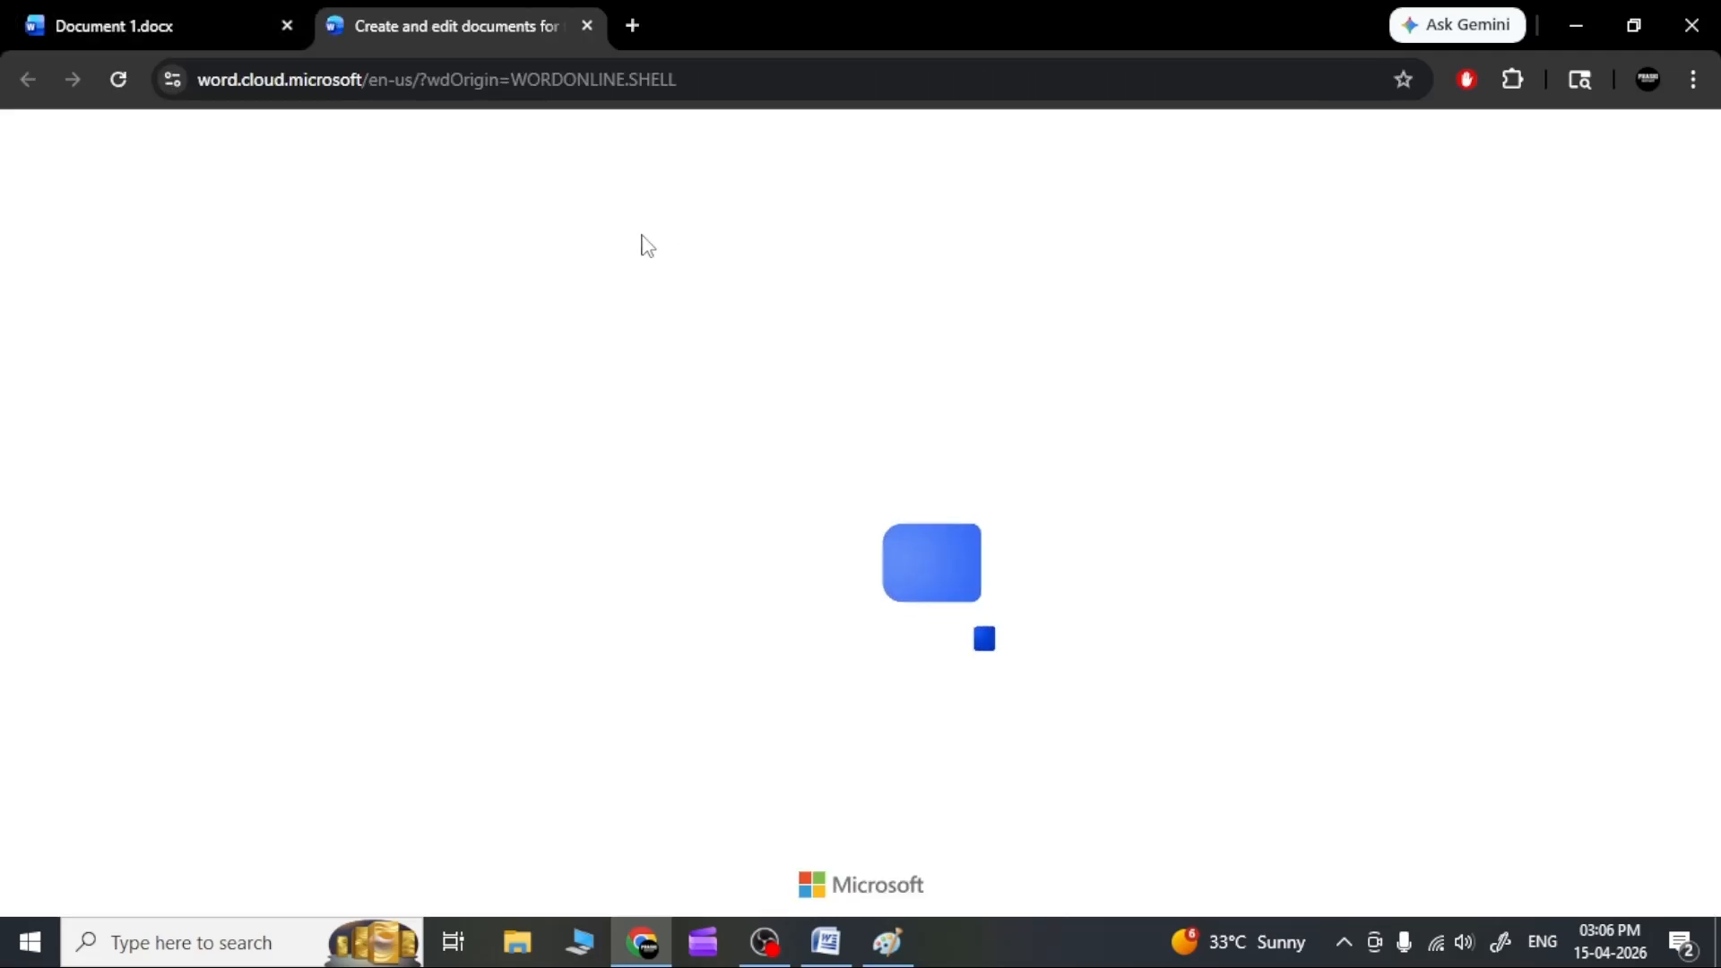
pyautogui.click(176, 11)
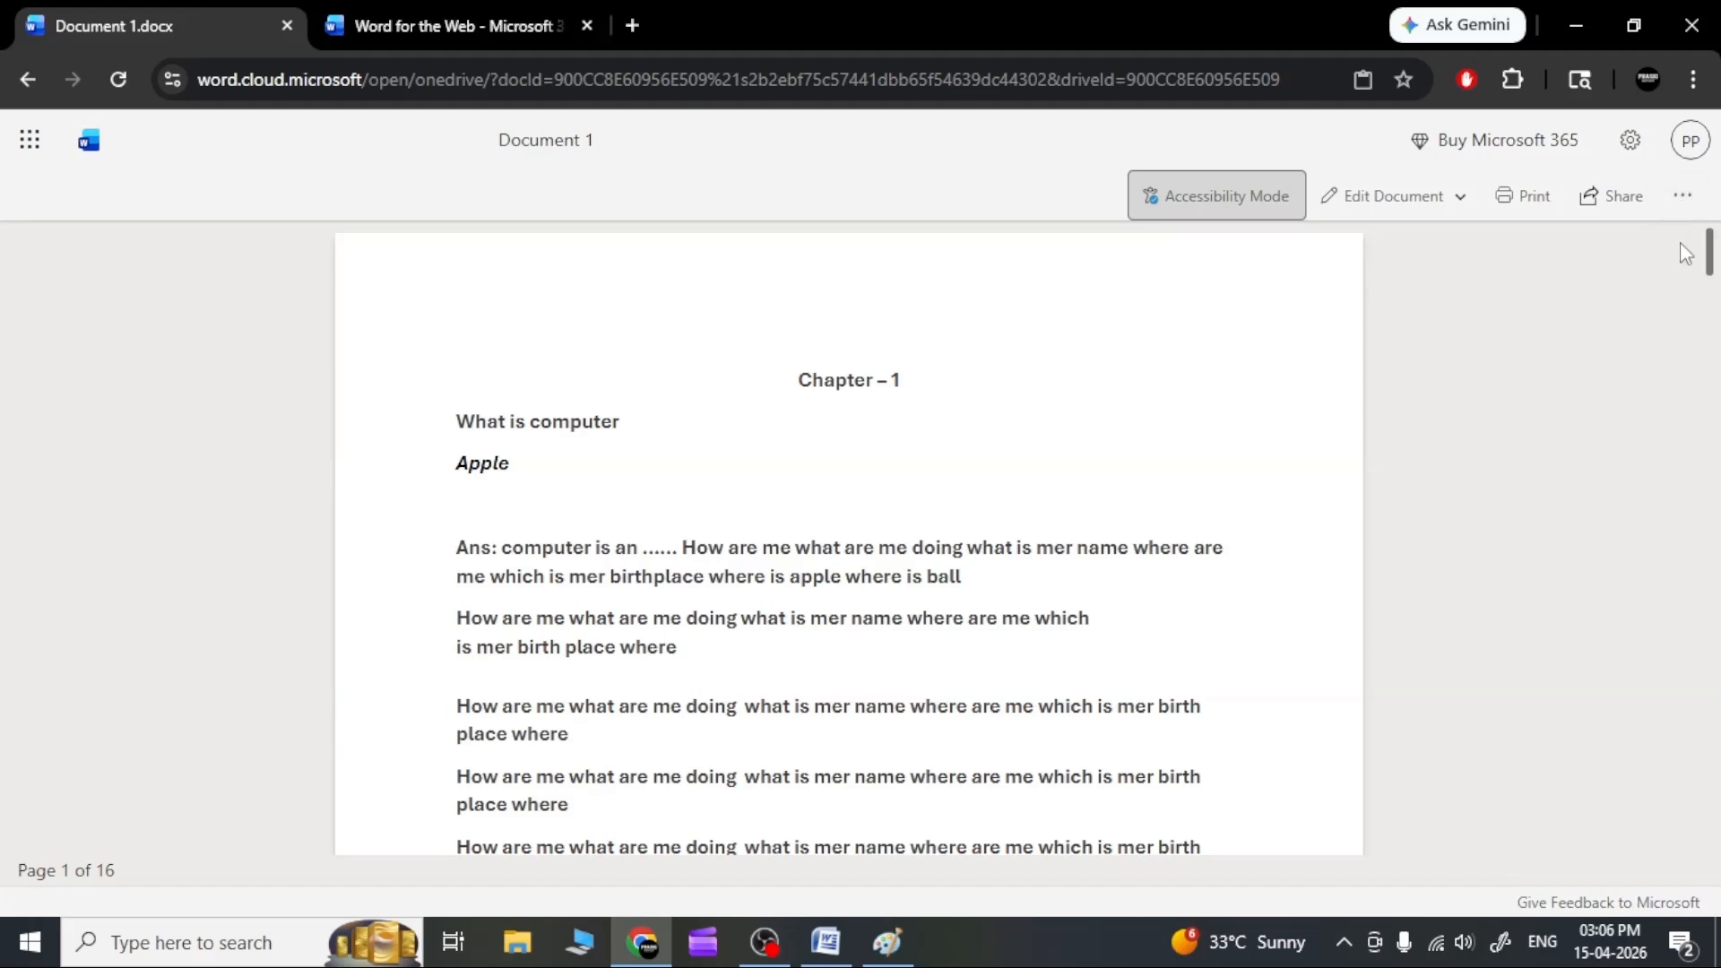
# Look at the additional Reading View commands and return the document to editing in the browser.
pyautogui.click(1683, 199)
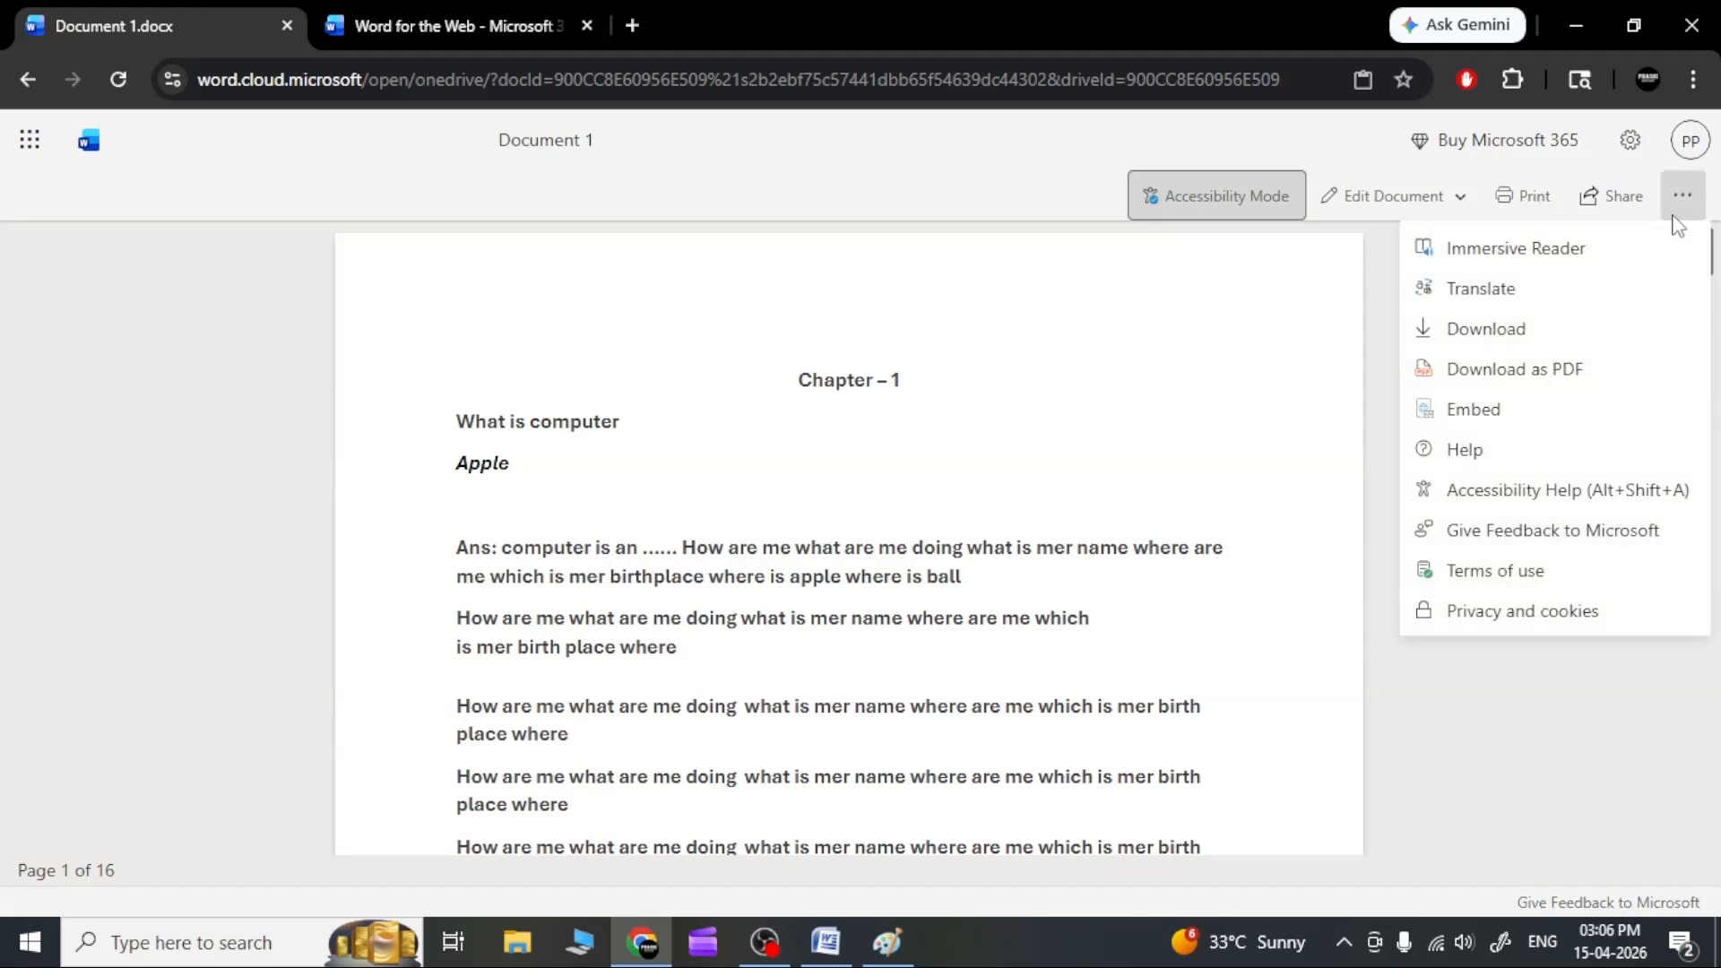
pyautogui.click(1684, 202)
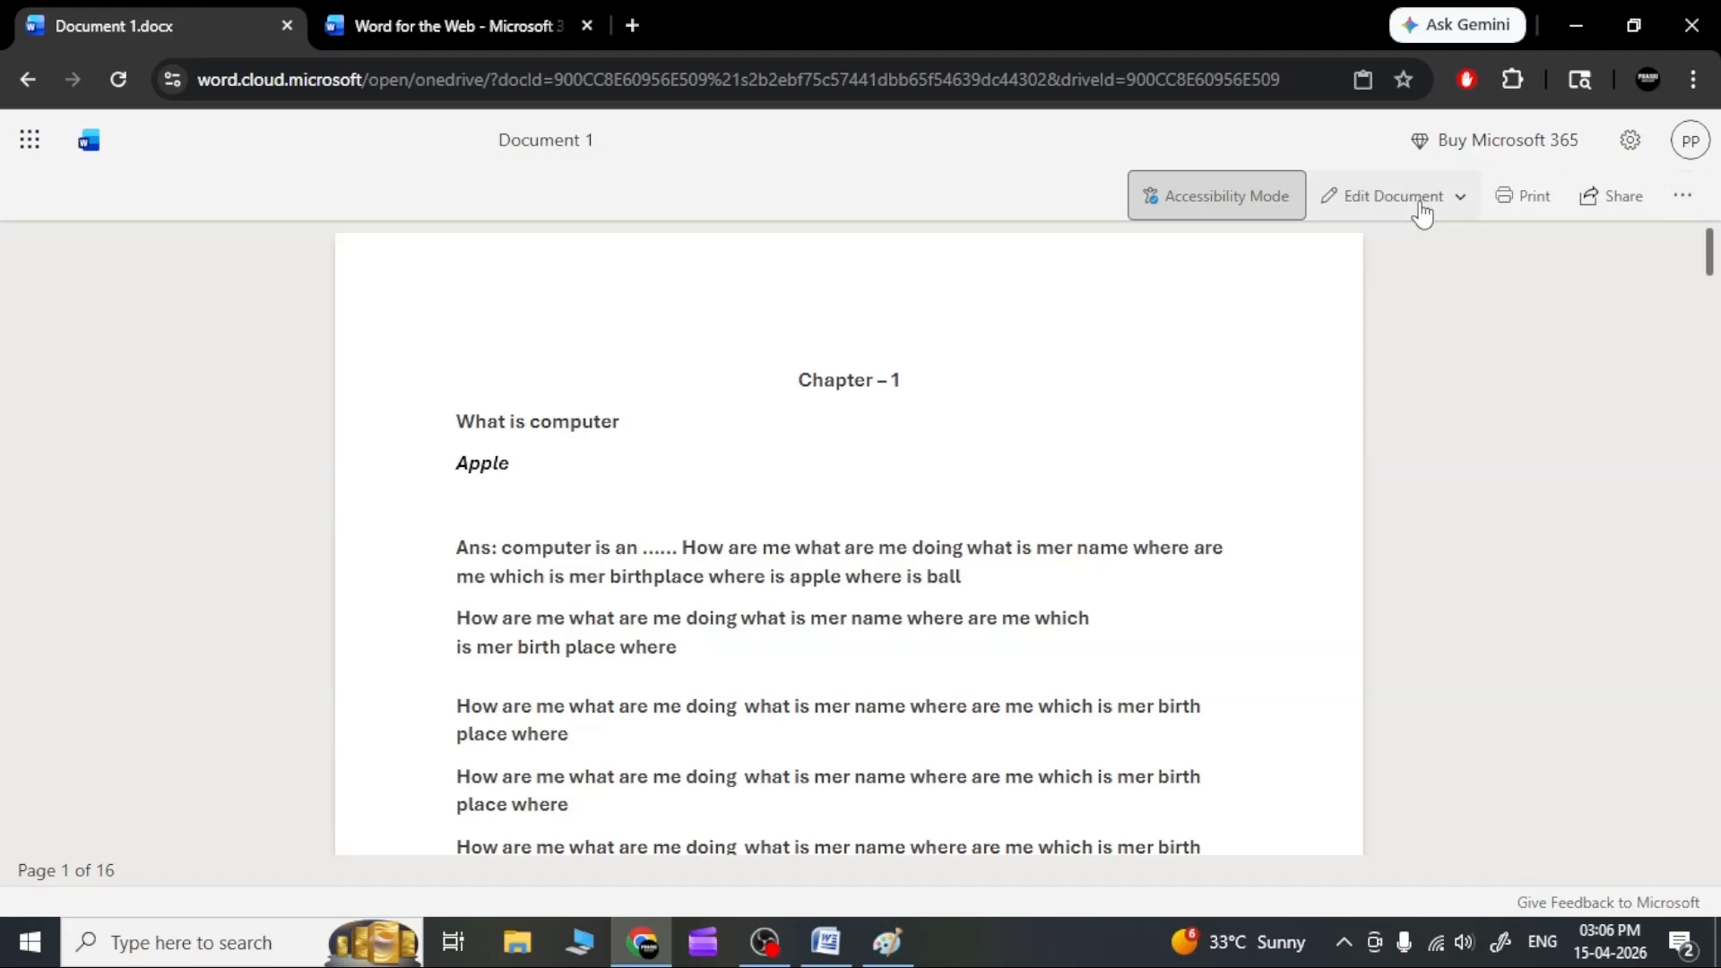
pyautogui.click(1390, 208)
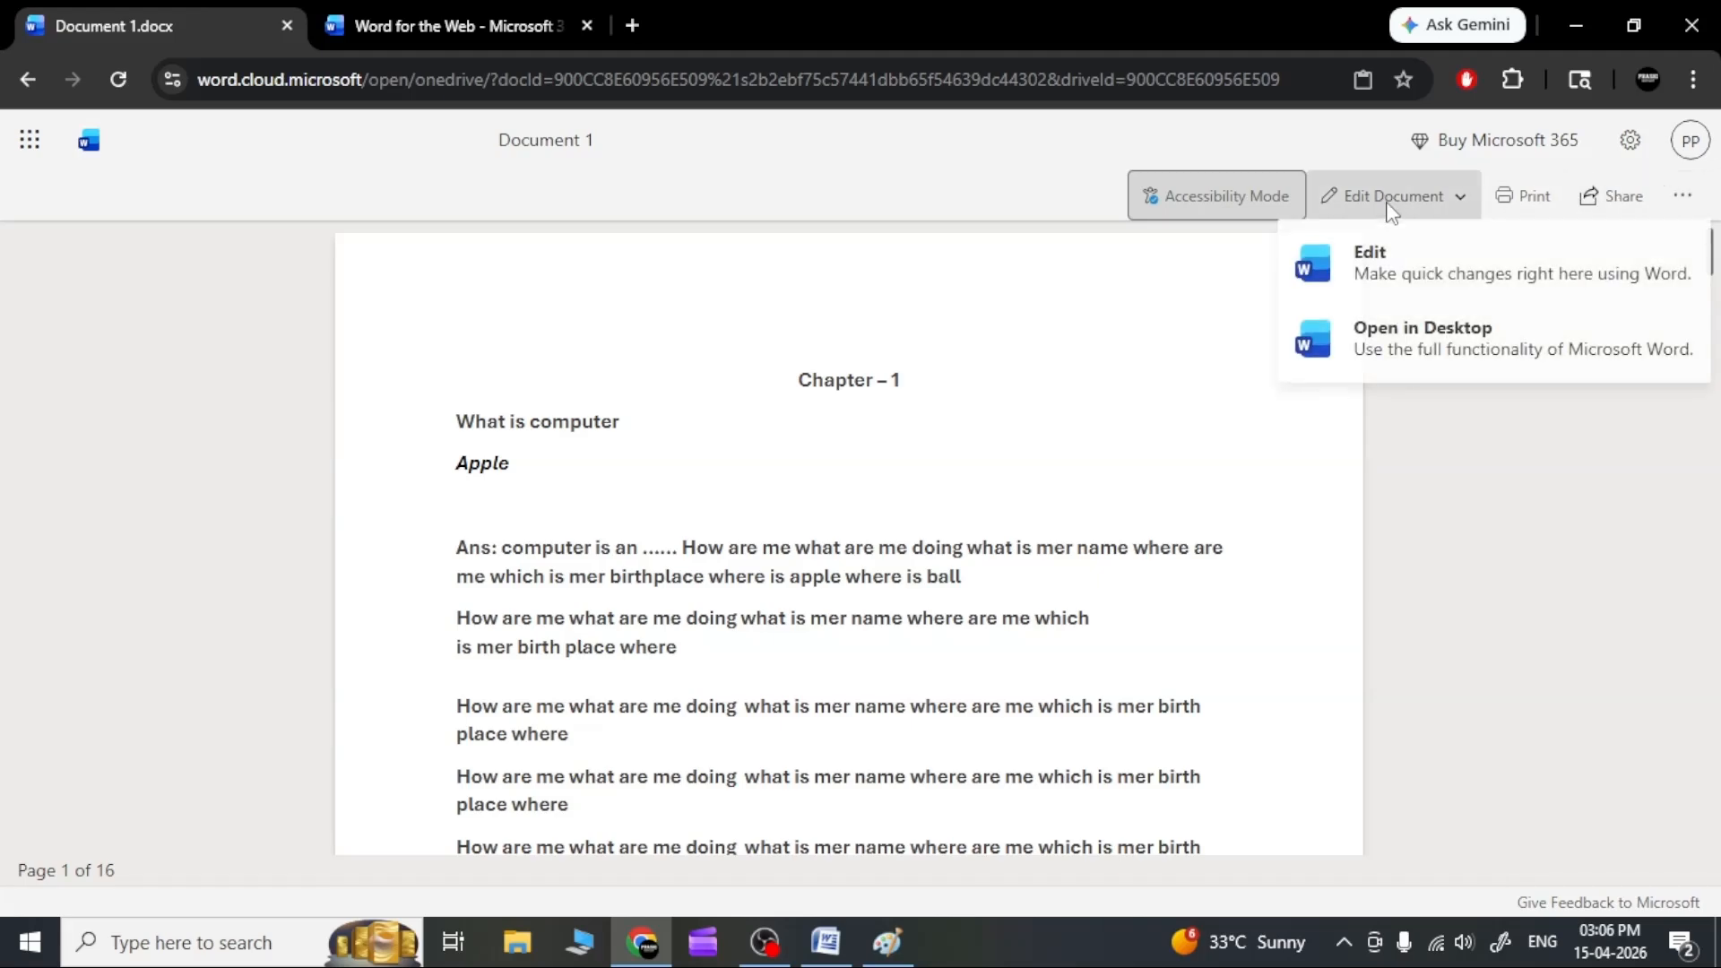
pyautogui.click(1428, 285)
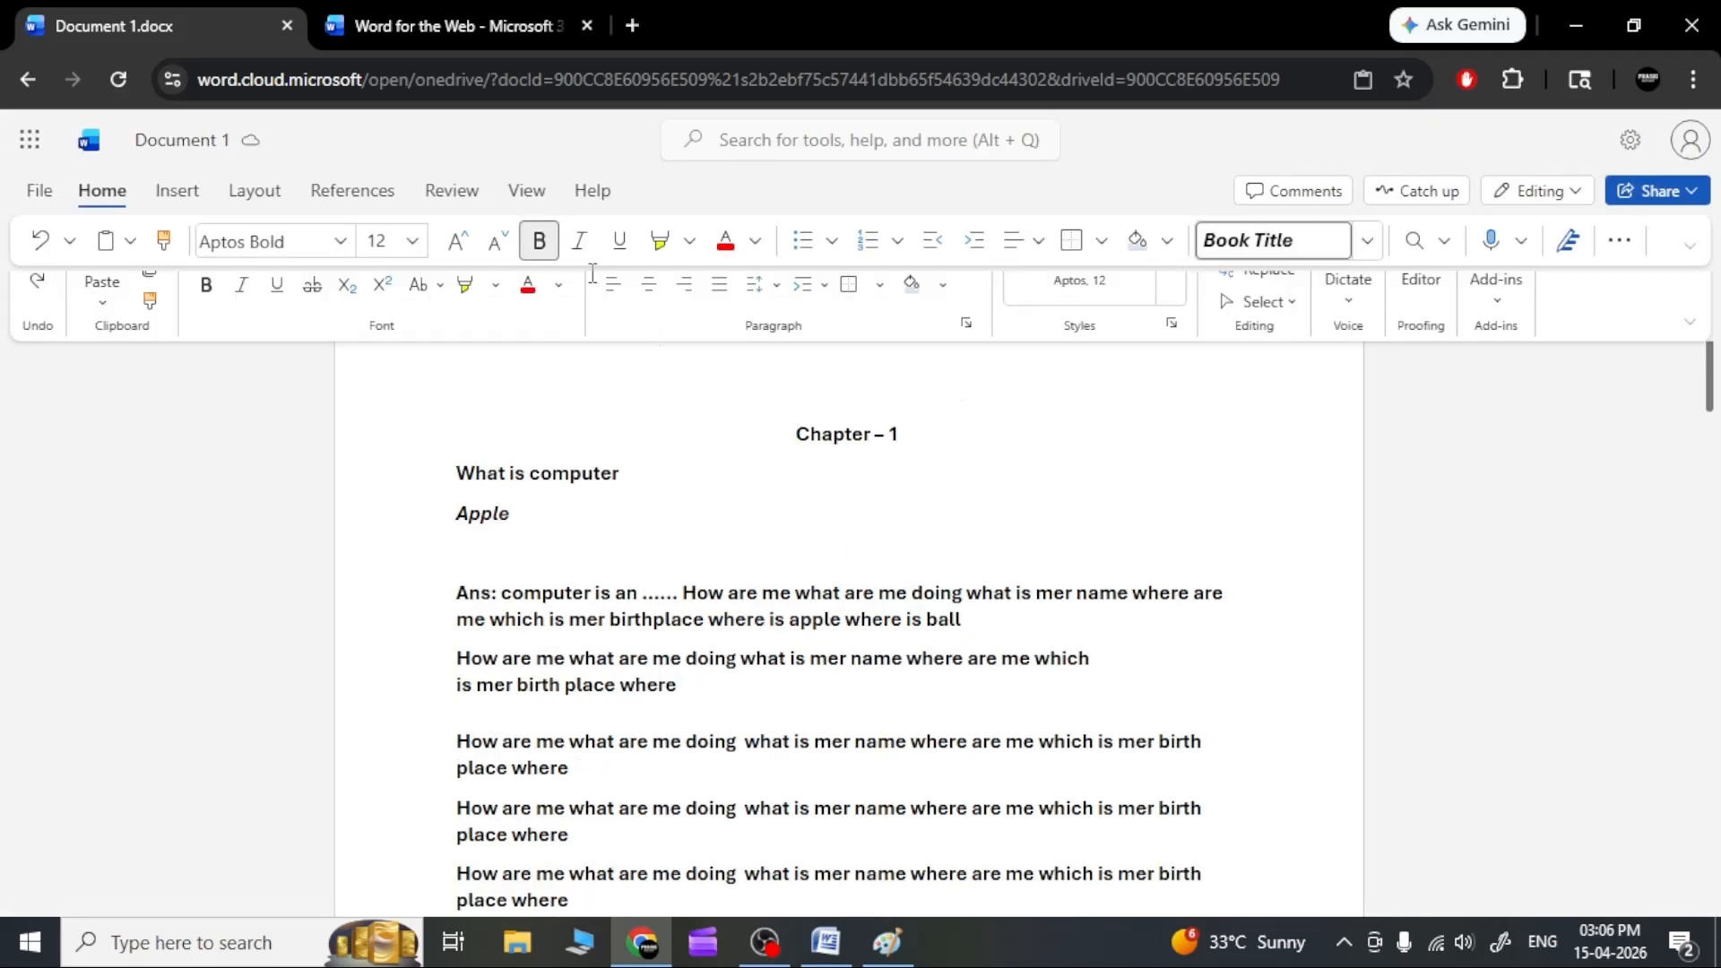
# Open the document in Immersive Reader, have it read aloud briefly, pause the playback and return to the editor.
pyautogui.click(524, 194)
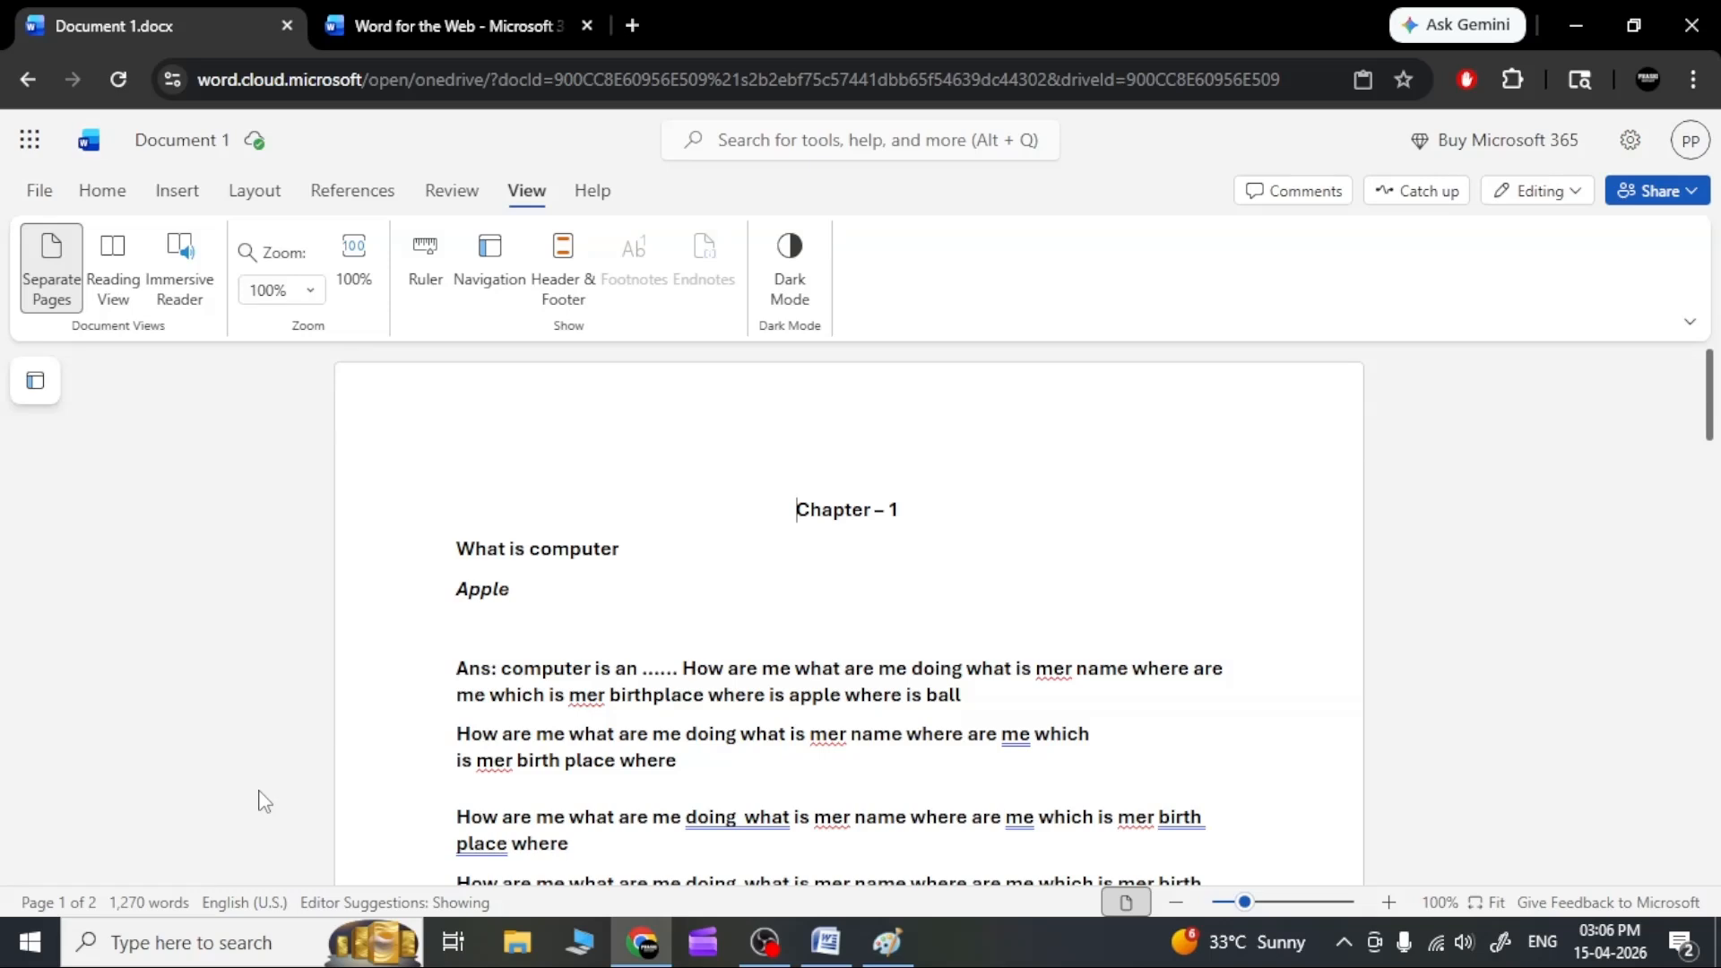
pyautogui.click(180, 268)
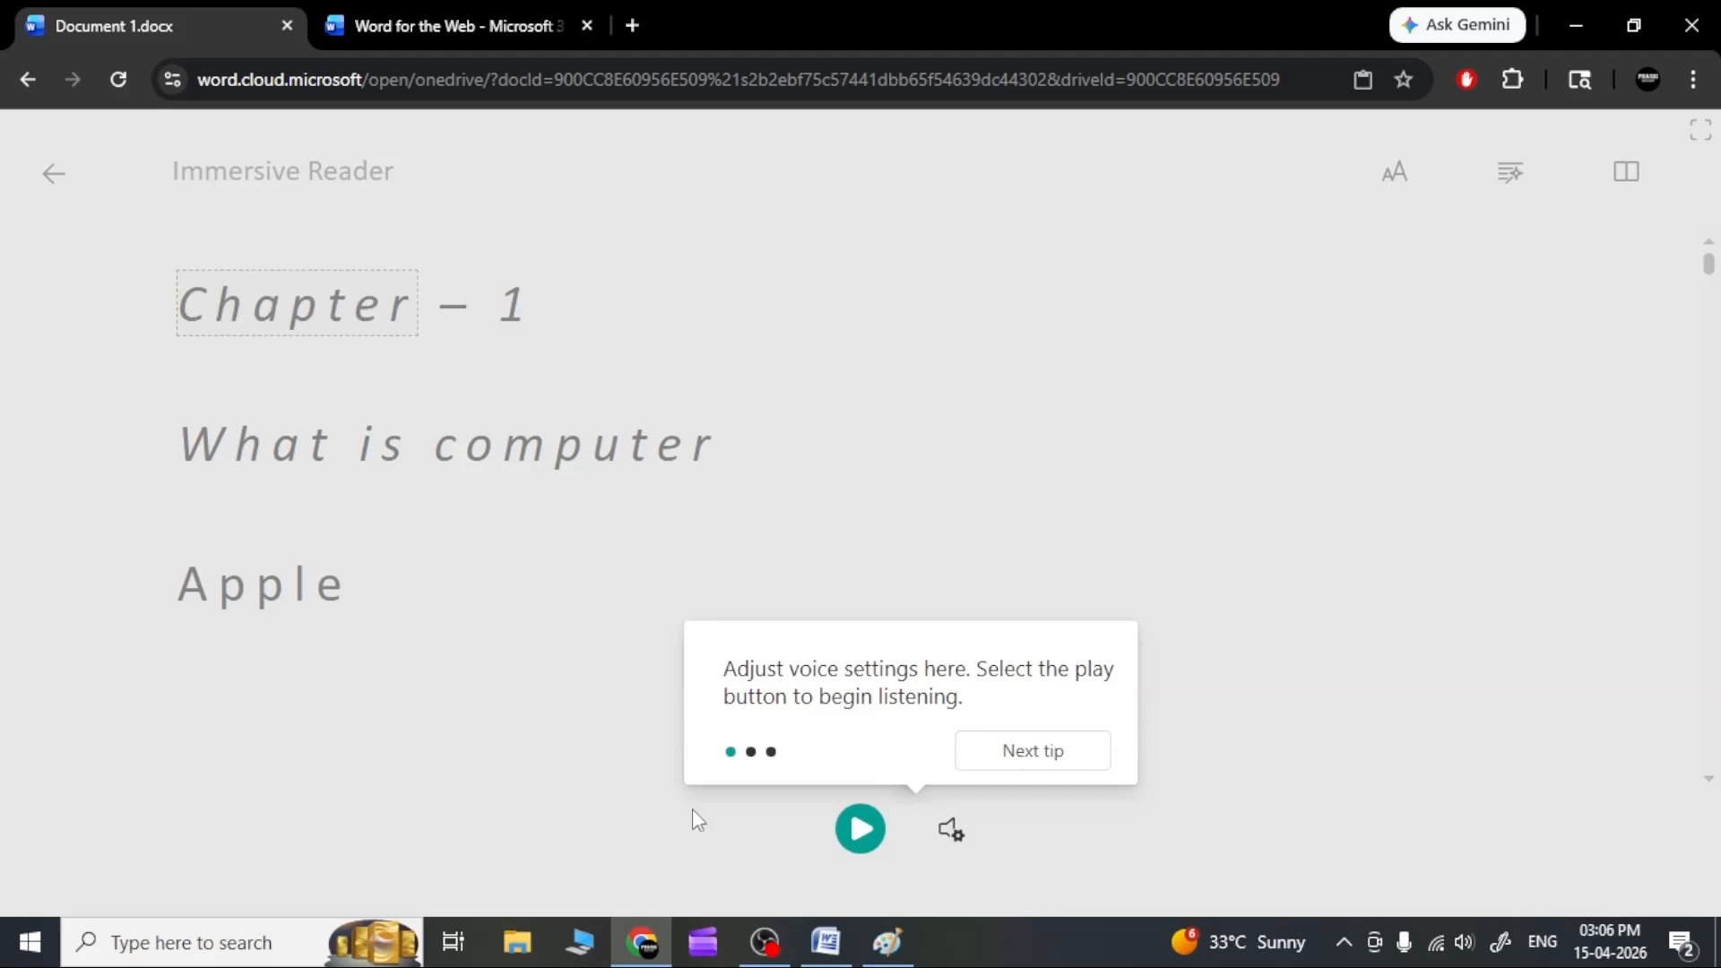
pyautogui.click(843, 834)
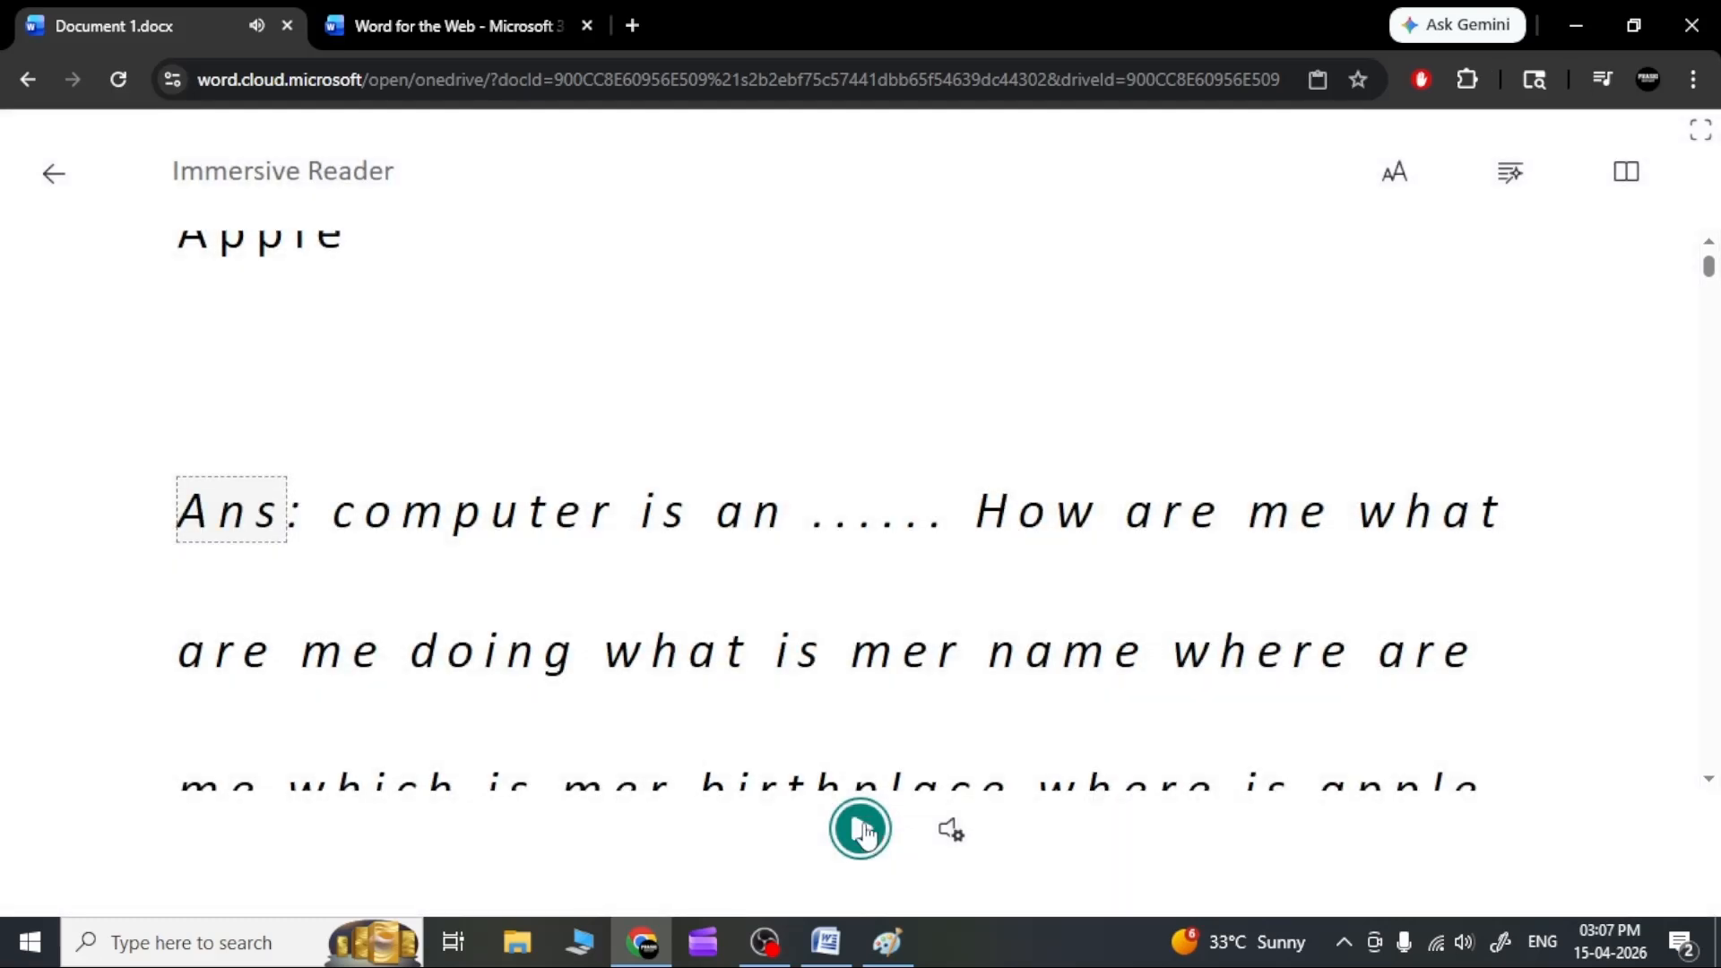
pyautogui.click(868, 836)
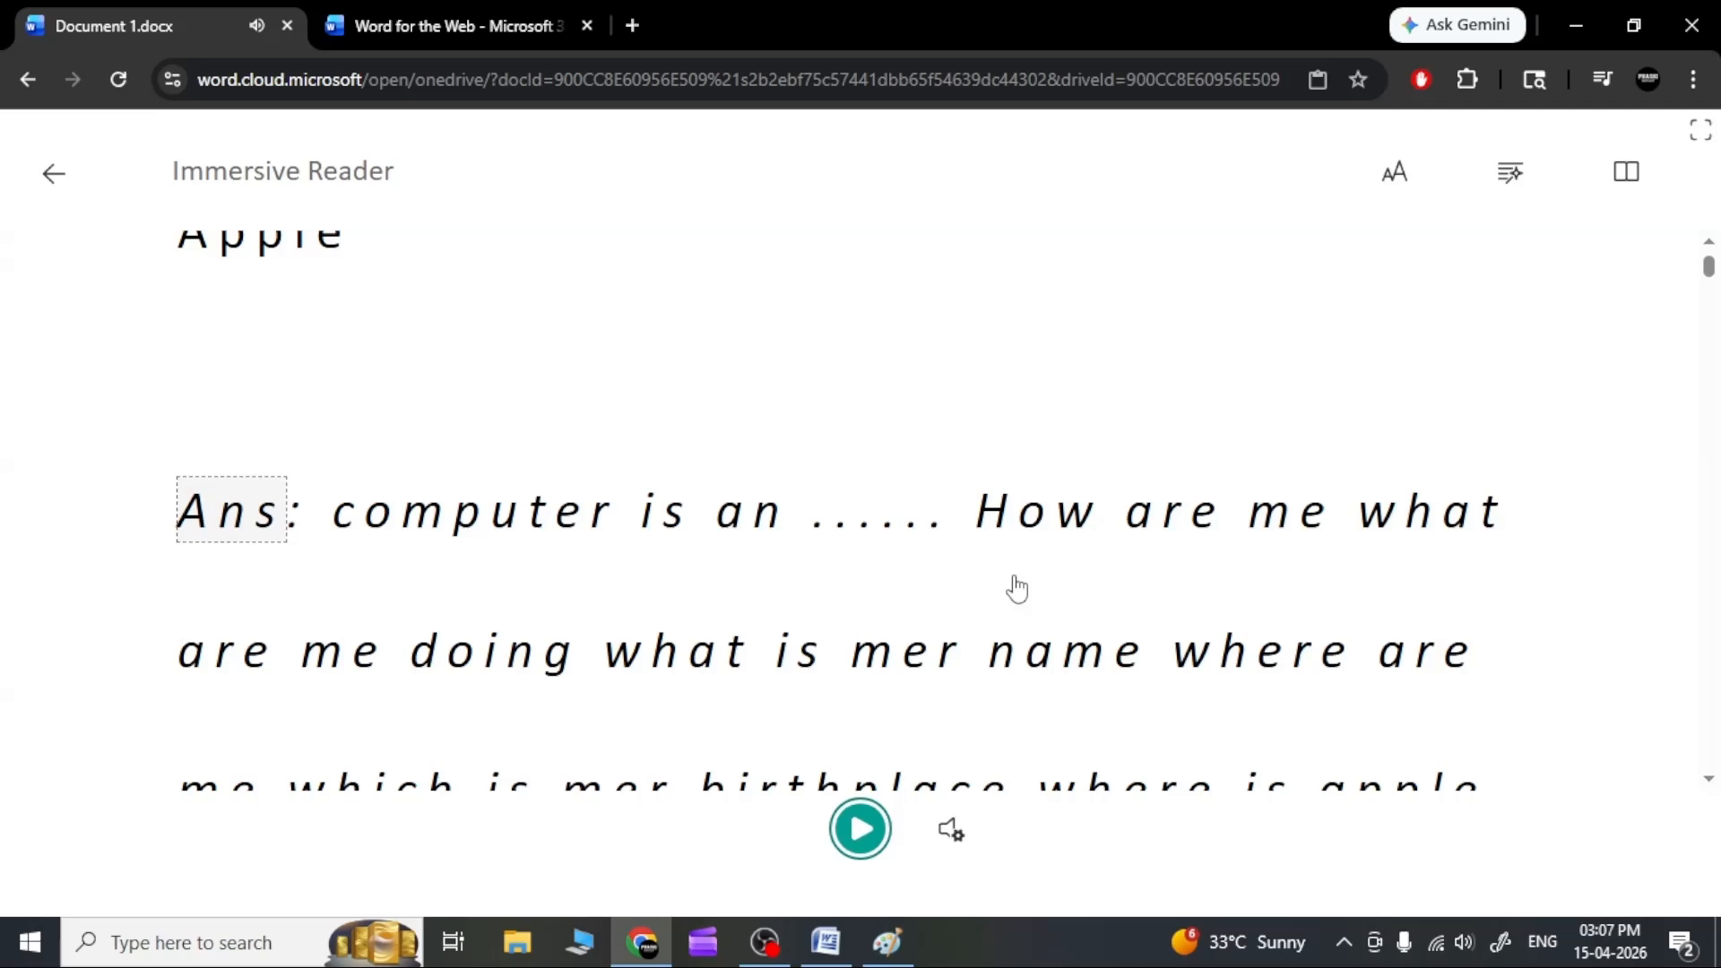
pyautogui.click(47, 174)
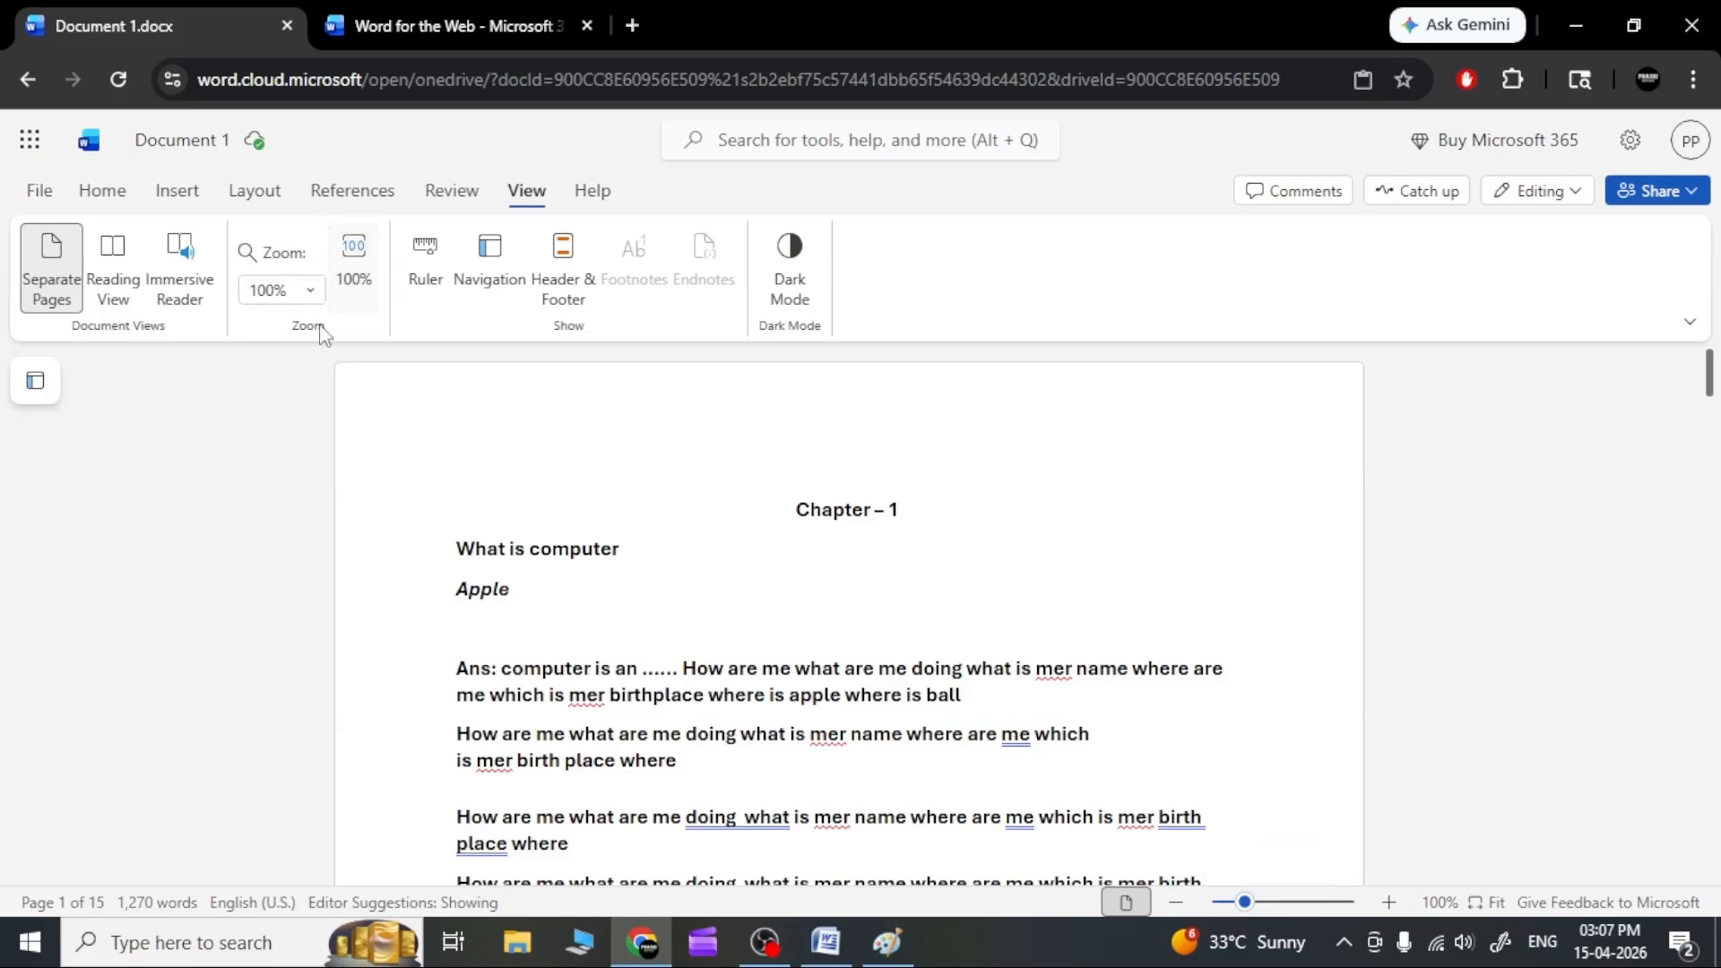
# Try document zoom levels of 90% and 175%, and set the zoom back to 100%.
pyautogui.click(307, 291)
pyautogui.click(301, 394)
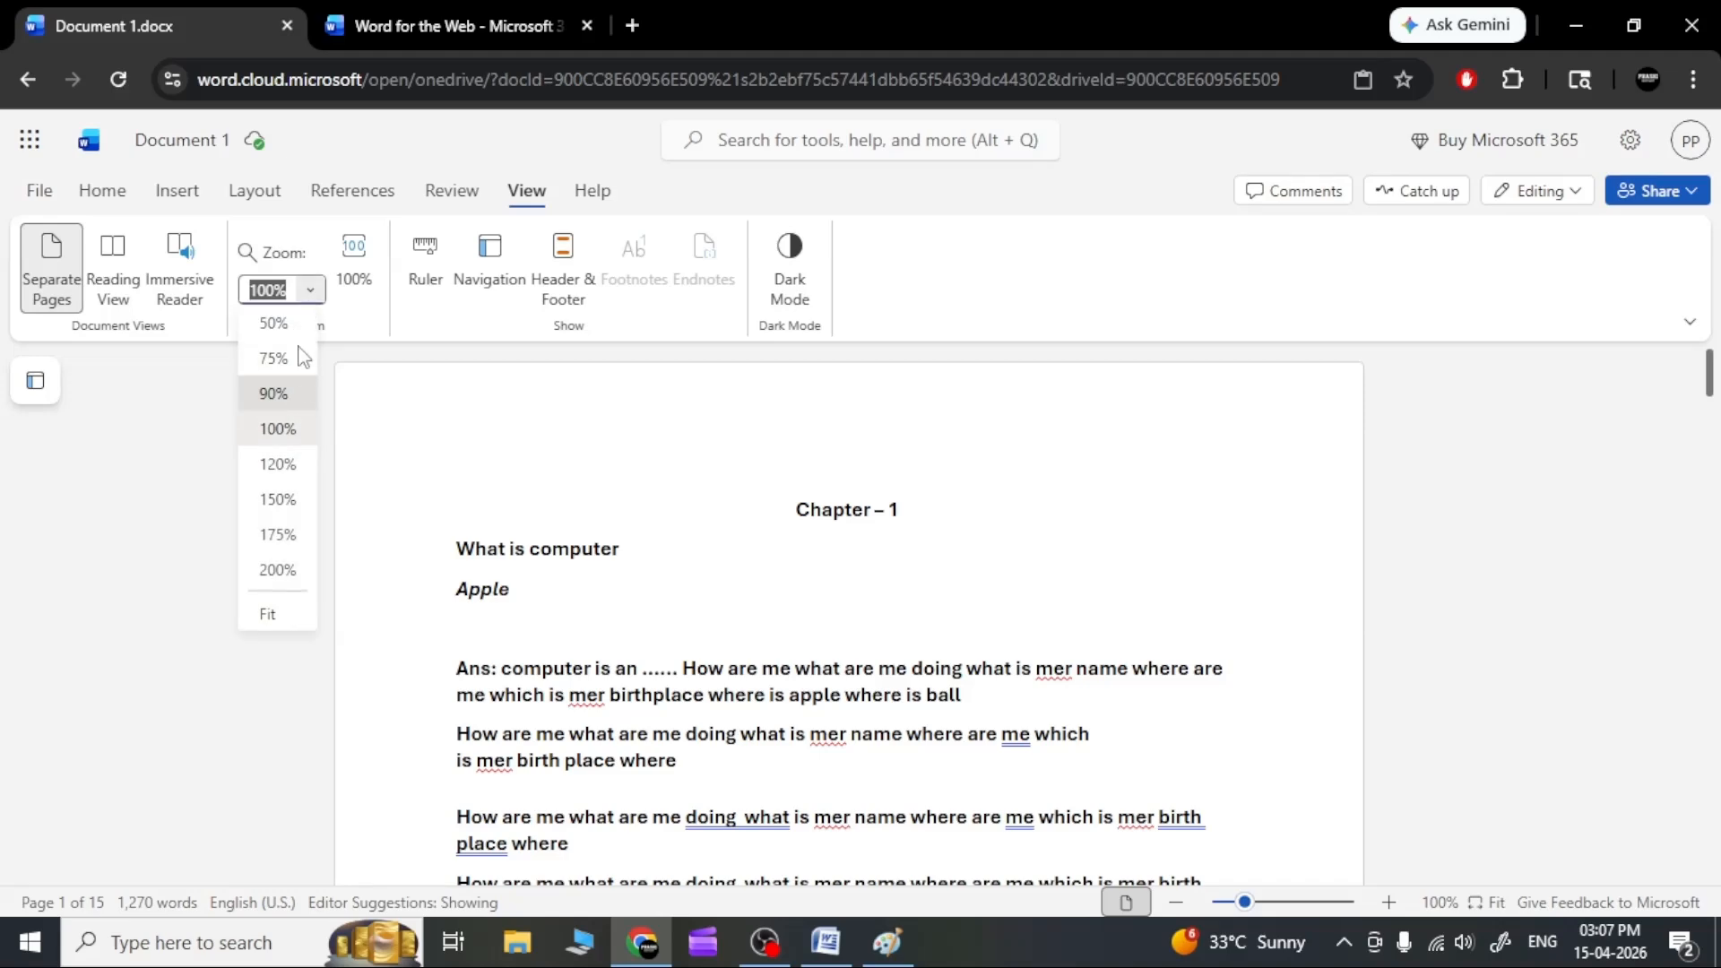
pyautogui.click(309, 289)
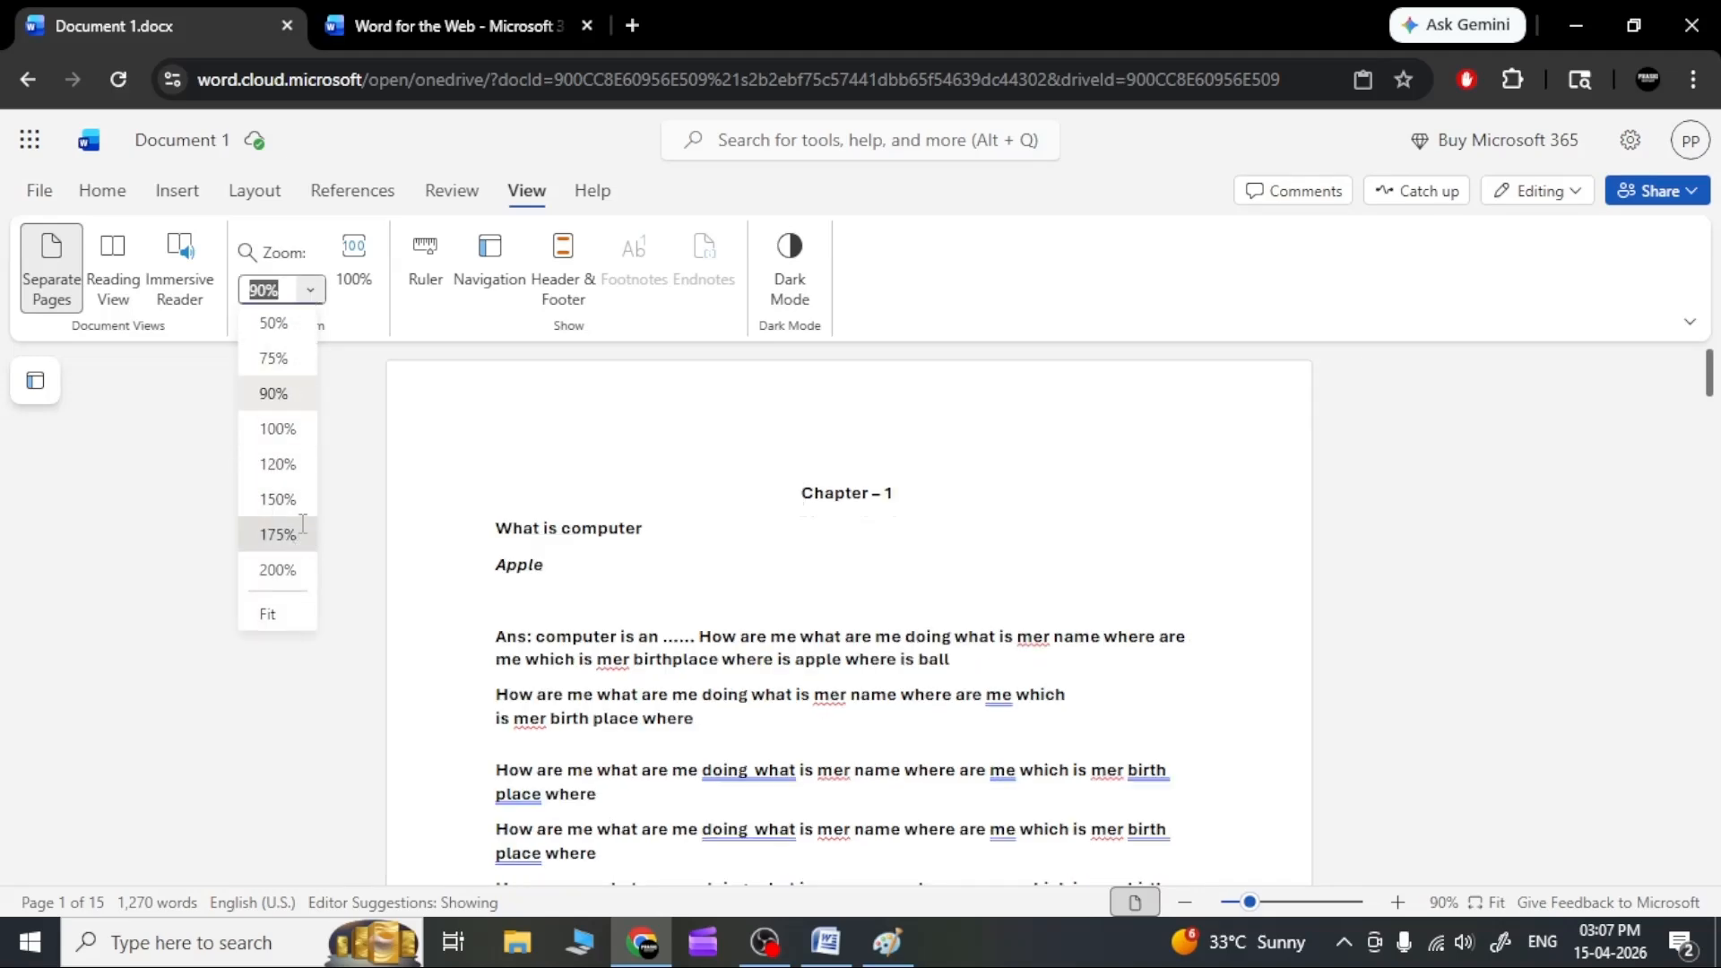
pyautogui.click(305, 533)
pyautogui.click(309, 290)
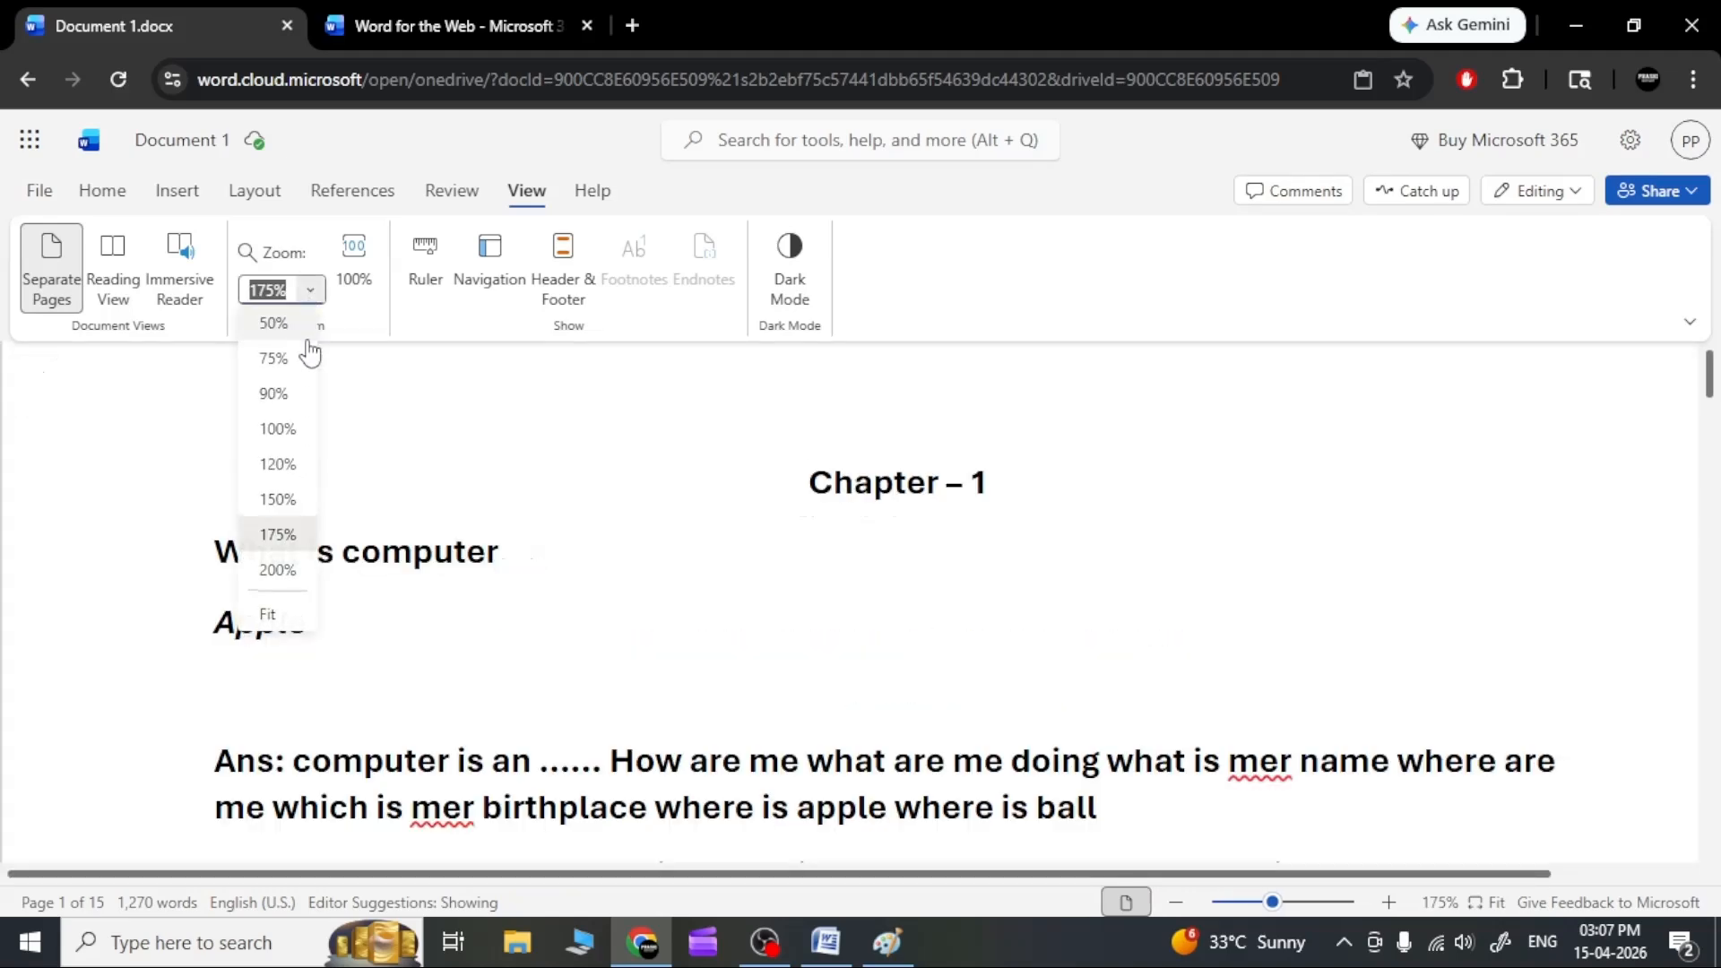
pyautogui.click(296, 429)
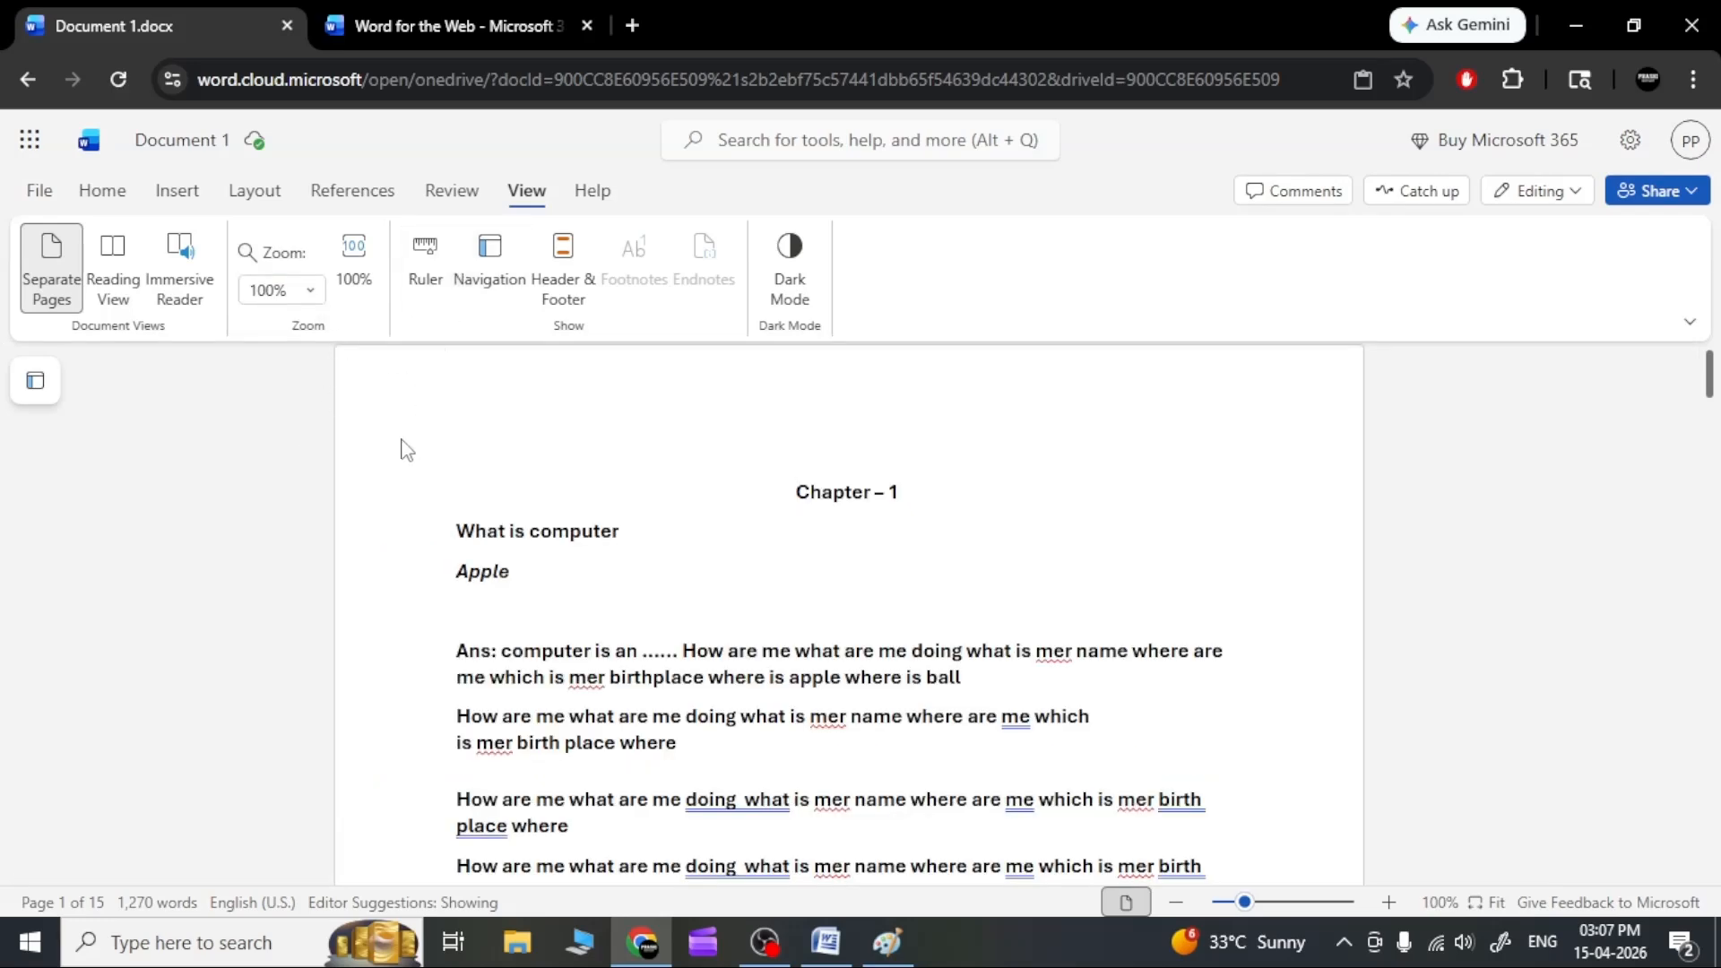
# Show the ruler, look at the page setup options and return to the view options.
pyautogui.click(432, 261)
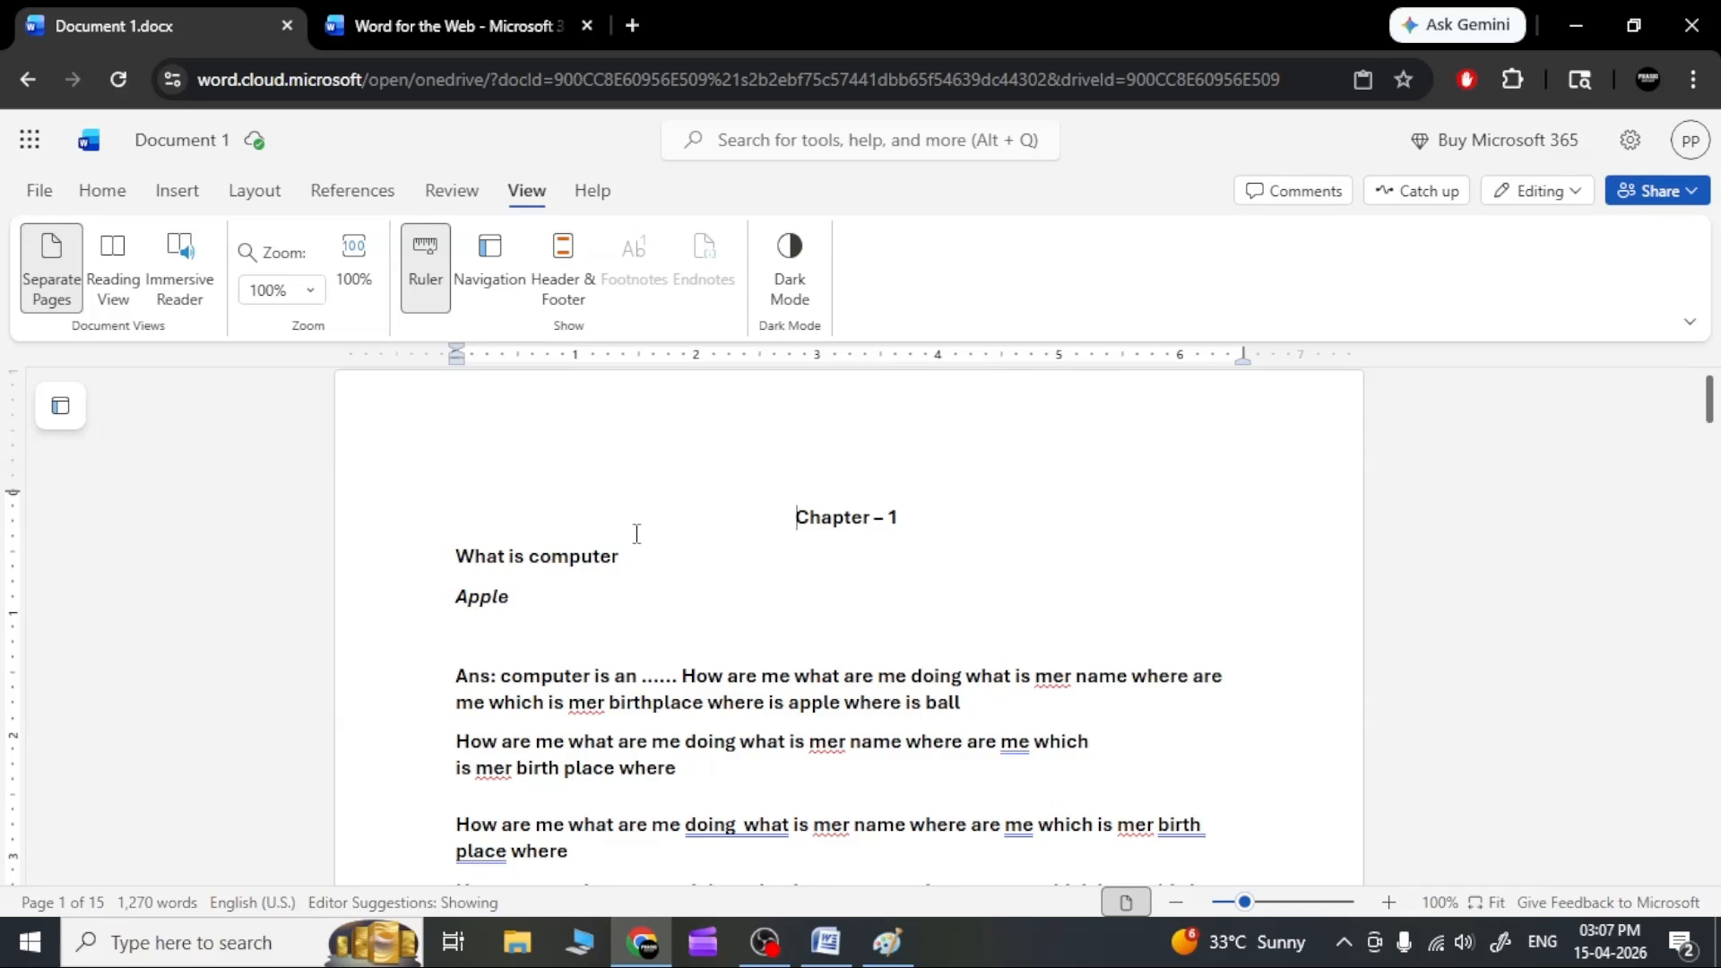
pyautogui.click(196, 195)
pyautogui.click(251, 193)
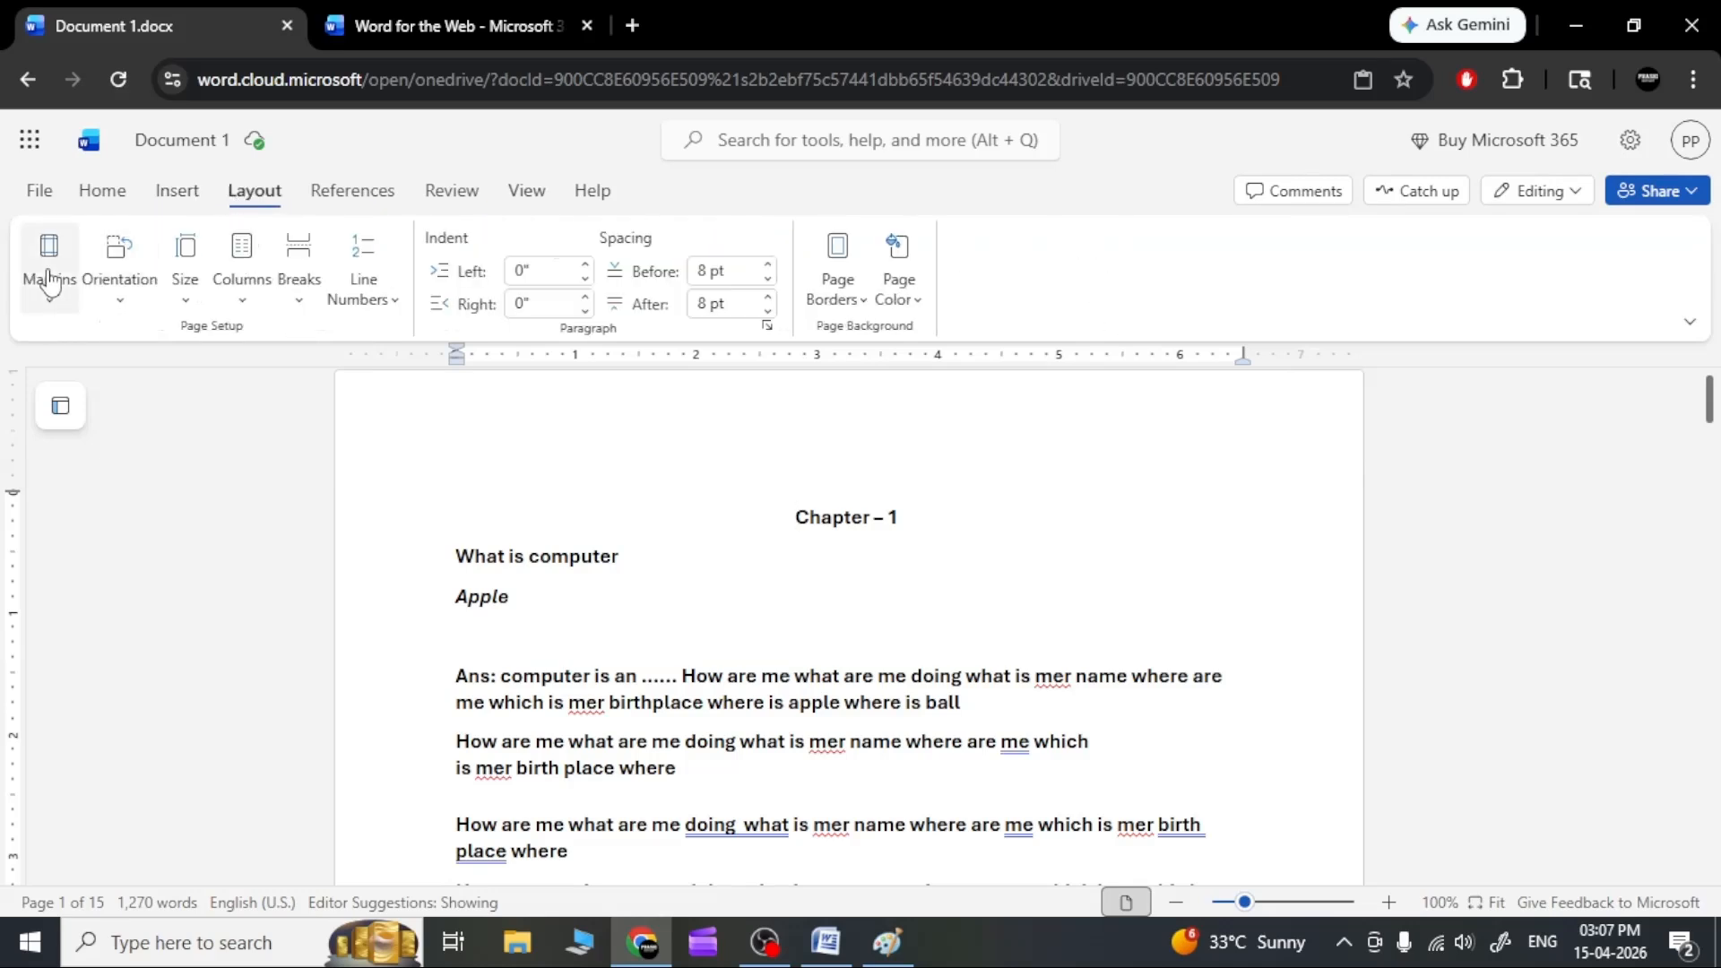
pyautogui.click(527, 193)
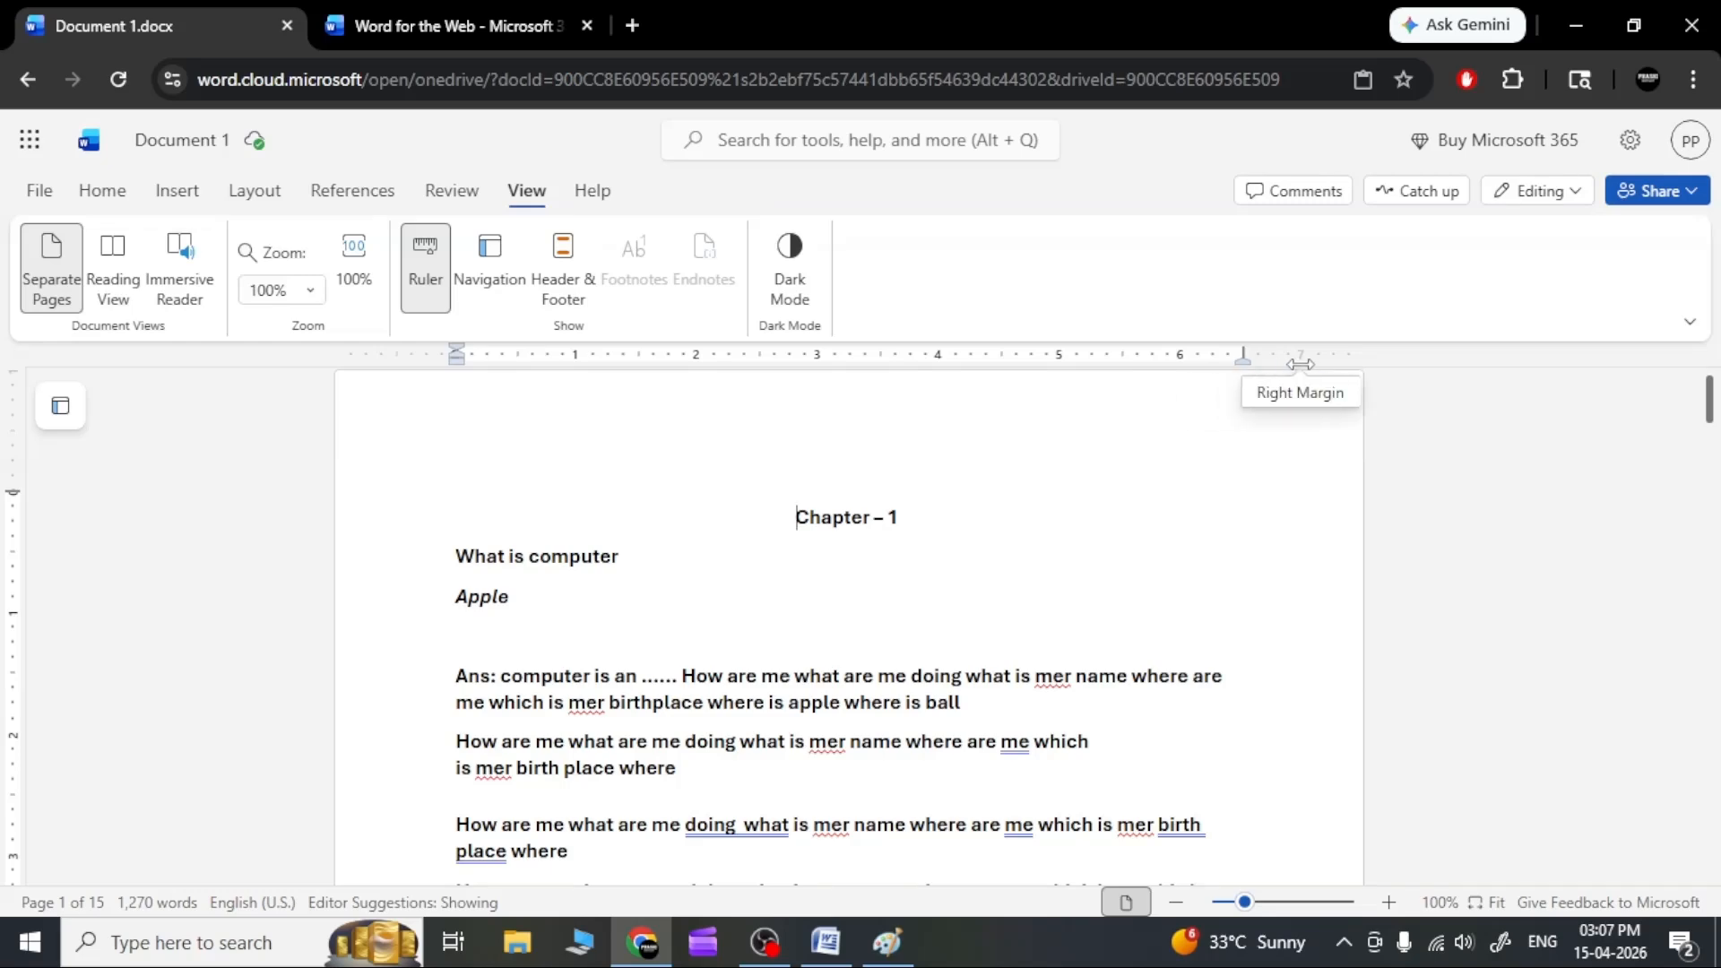
# Move the right page margin out to the 7-inch ruler mark and align the chapter heading's right indent close to it.
pyautogui.moveTo(1249, 372); pyautogui.dragTo(1273, 376)
pyautogui.moveTo(1288, 376); pyautogui.dragTo(1306, 377)
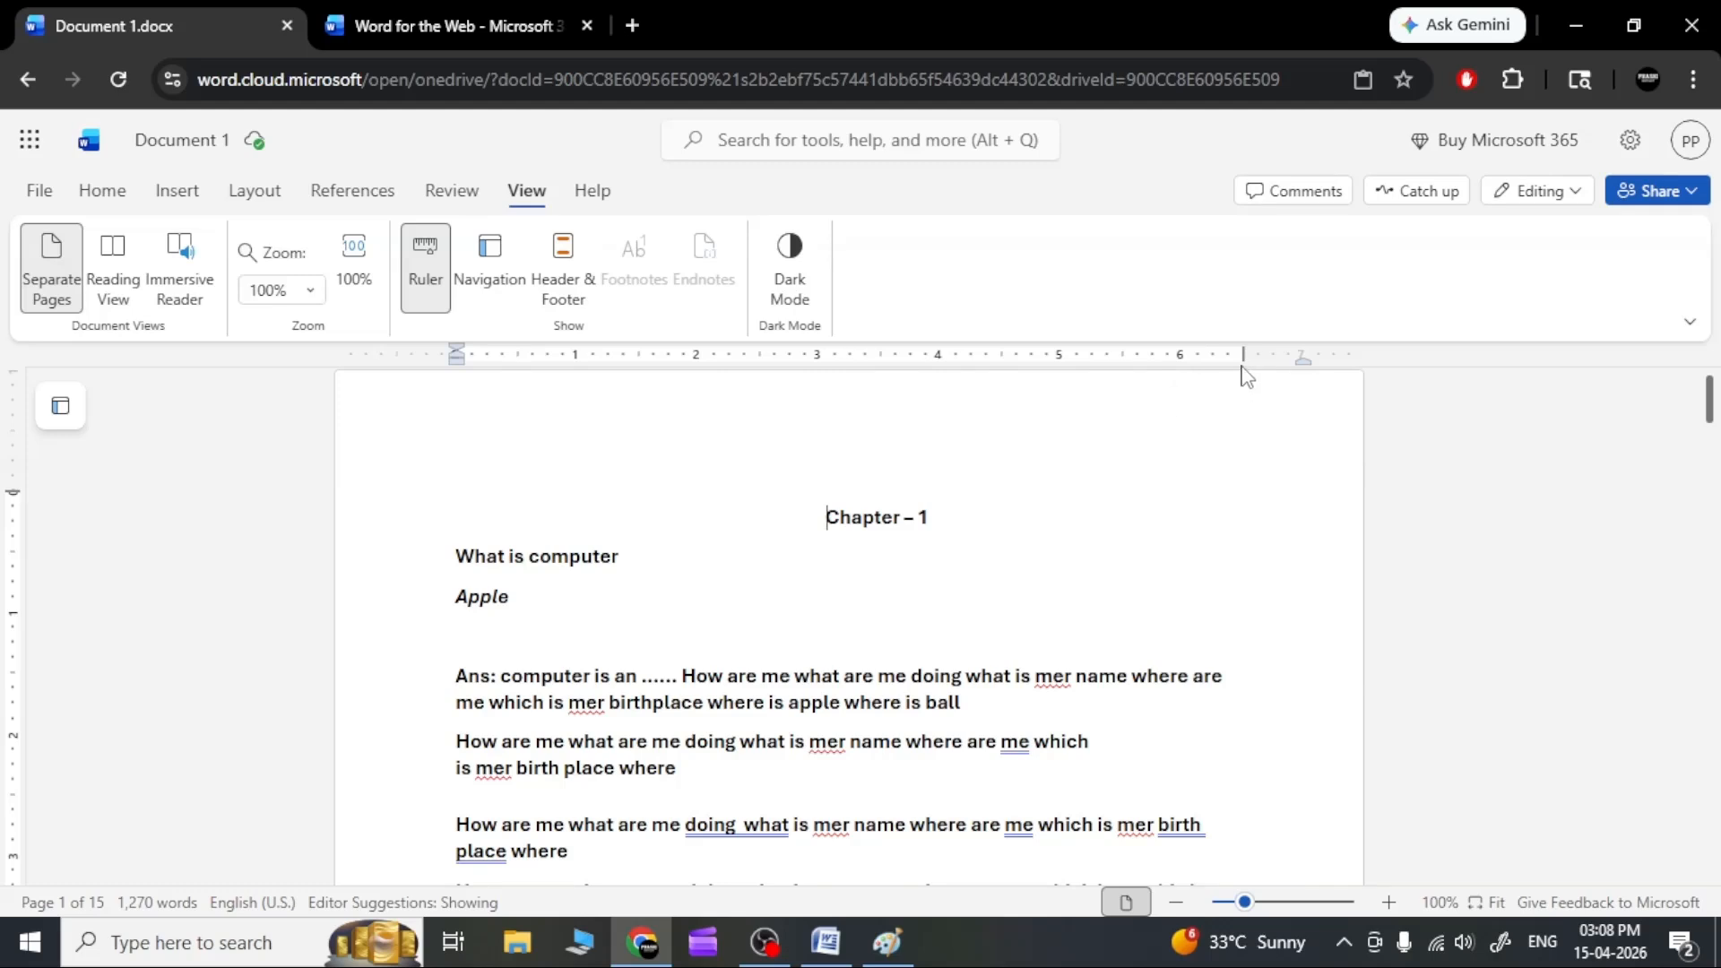
pyautogui.moveTo(1244, 363); pyautogui.dragTo(1313, 375)
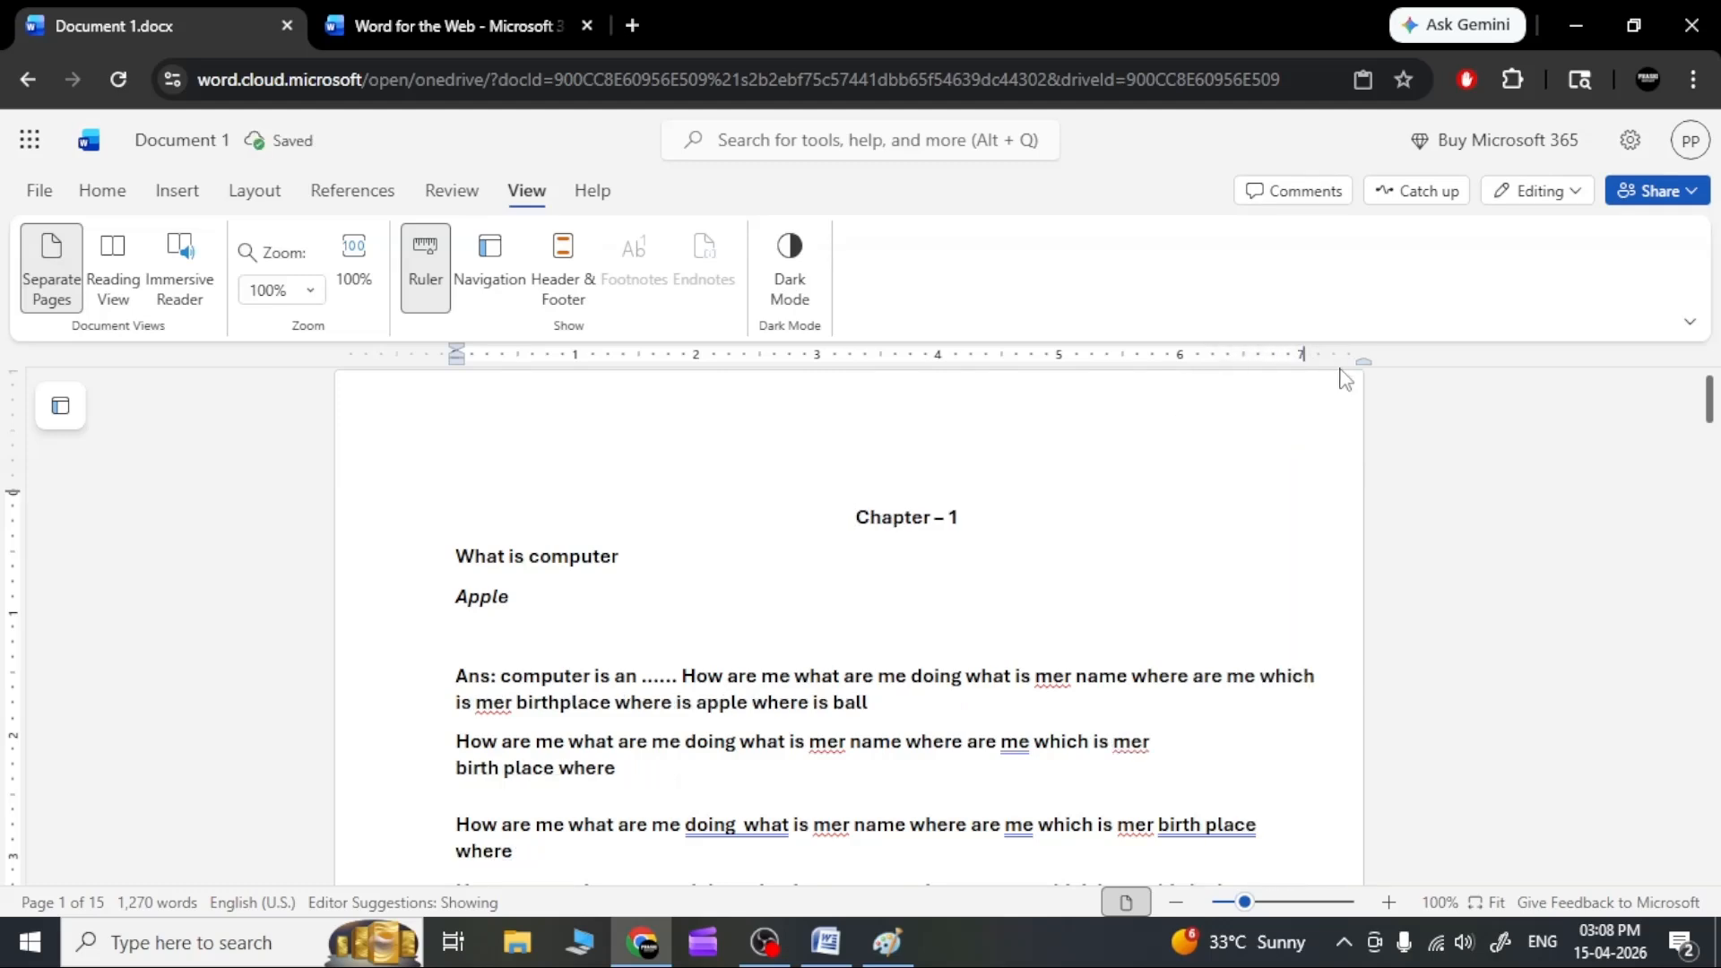
pyautogui.moveTo(1366, 368); pyautogui.dragTo(1313, 375)
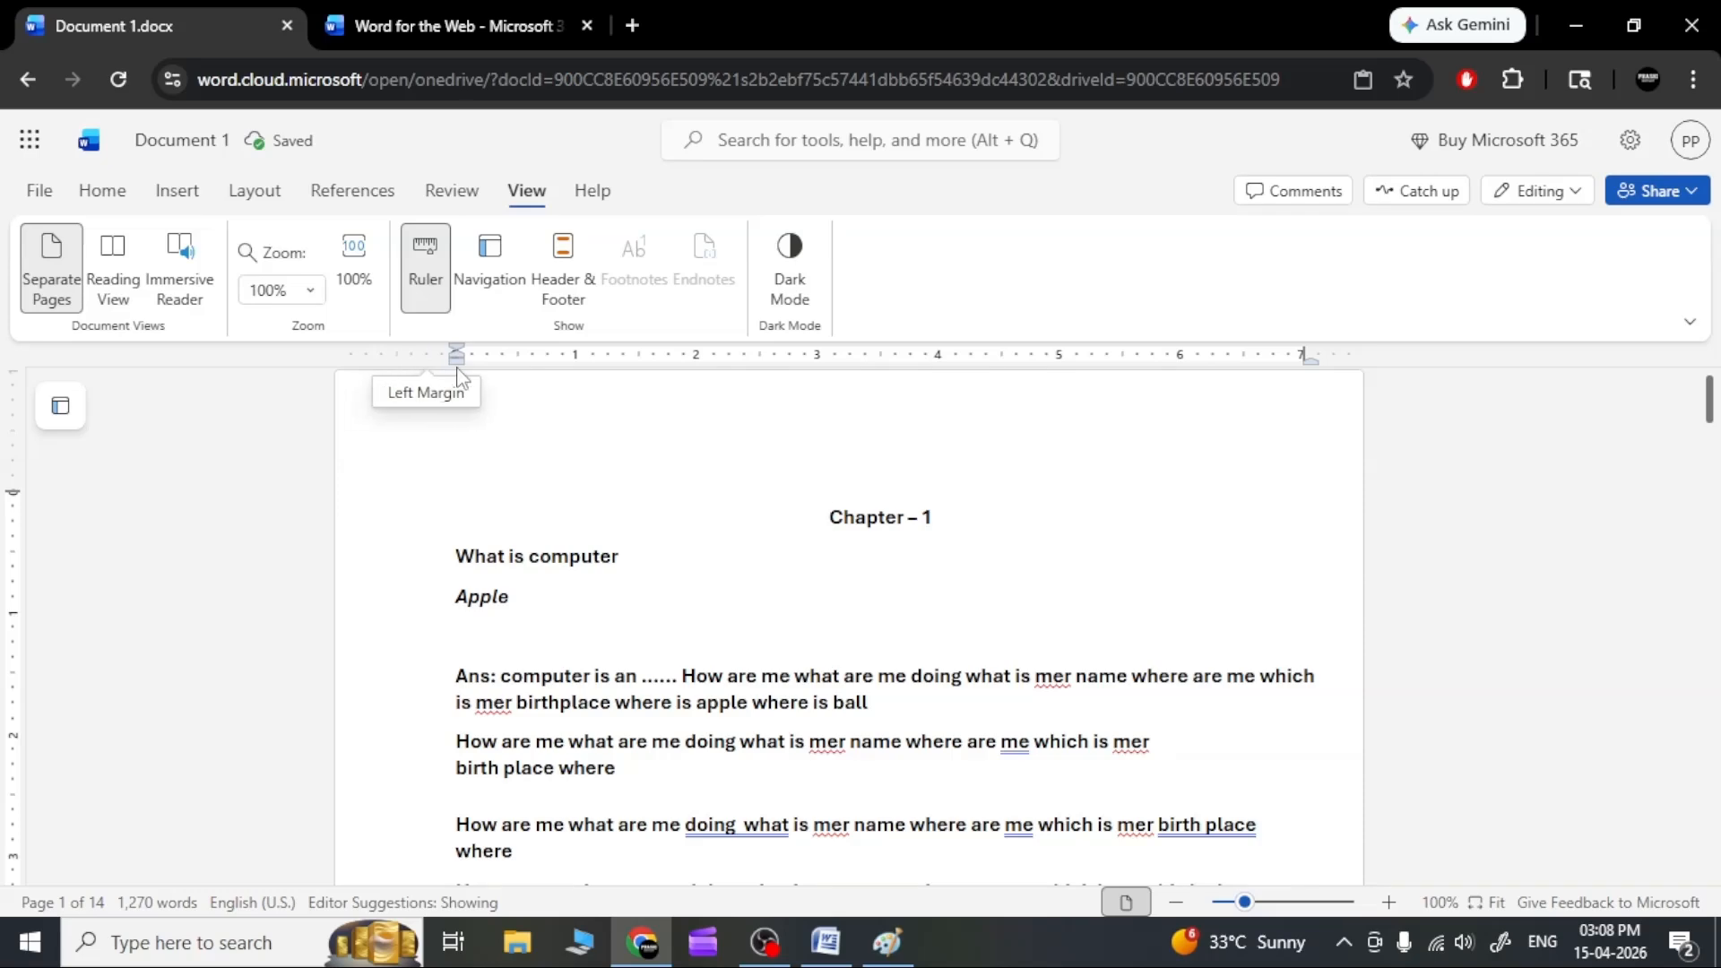
# Narrow the left page margin to about 0.25 inch and the top margin to about 0.2 inch on the rulers.
pyautogui.moveTo(456, 358); pyautogui.dragTo(364, 367)
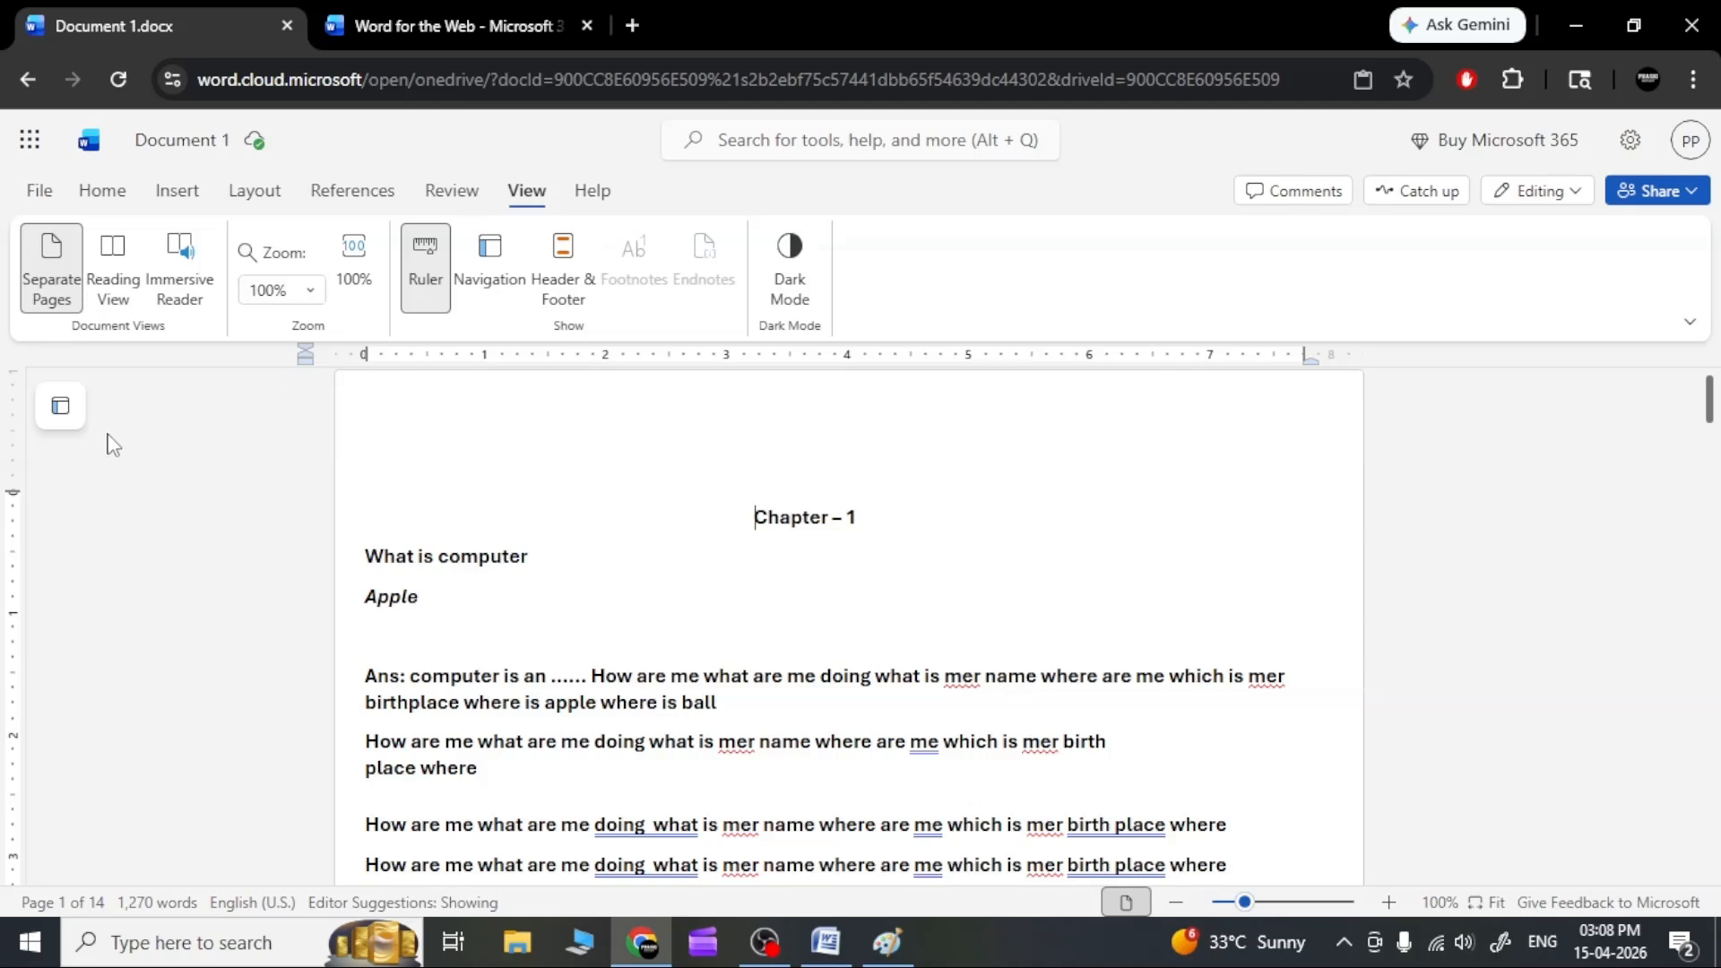
pyautogui.moveTo(12, 475); pyautogui.dragTo(19, 394)
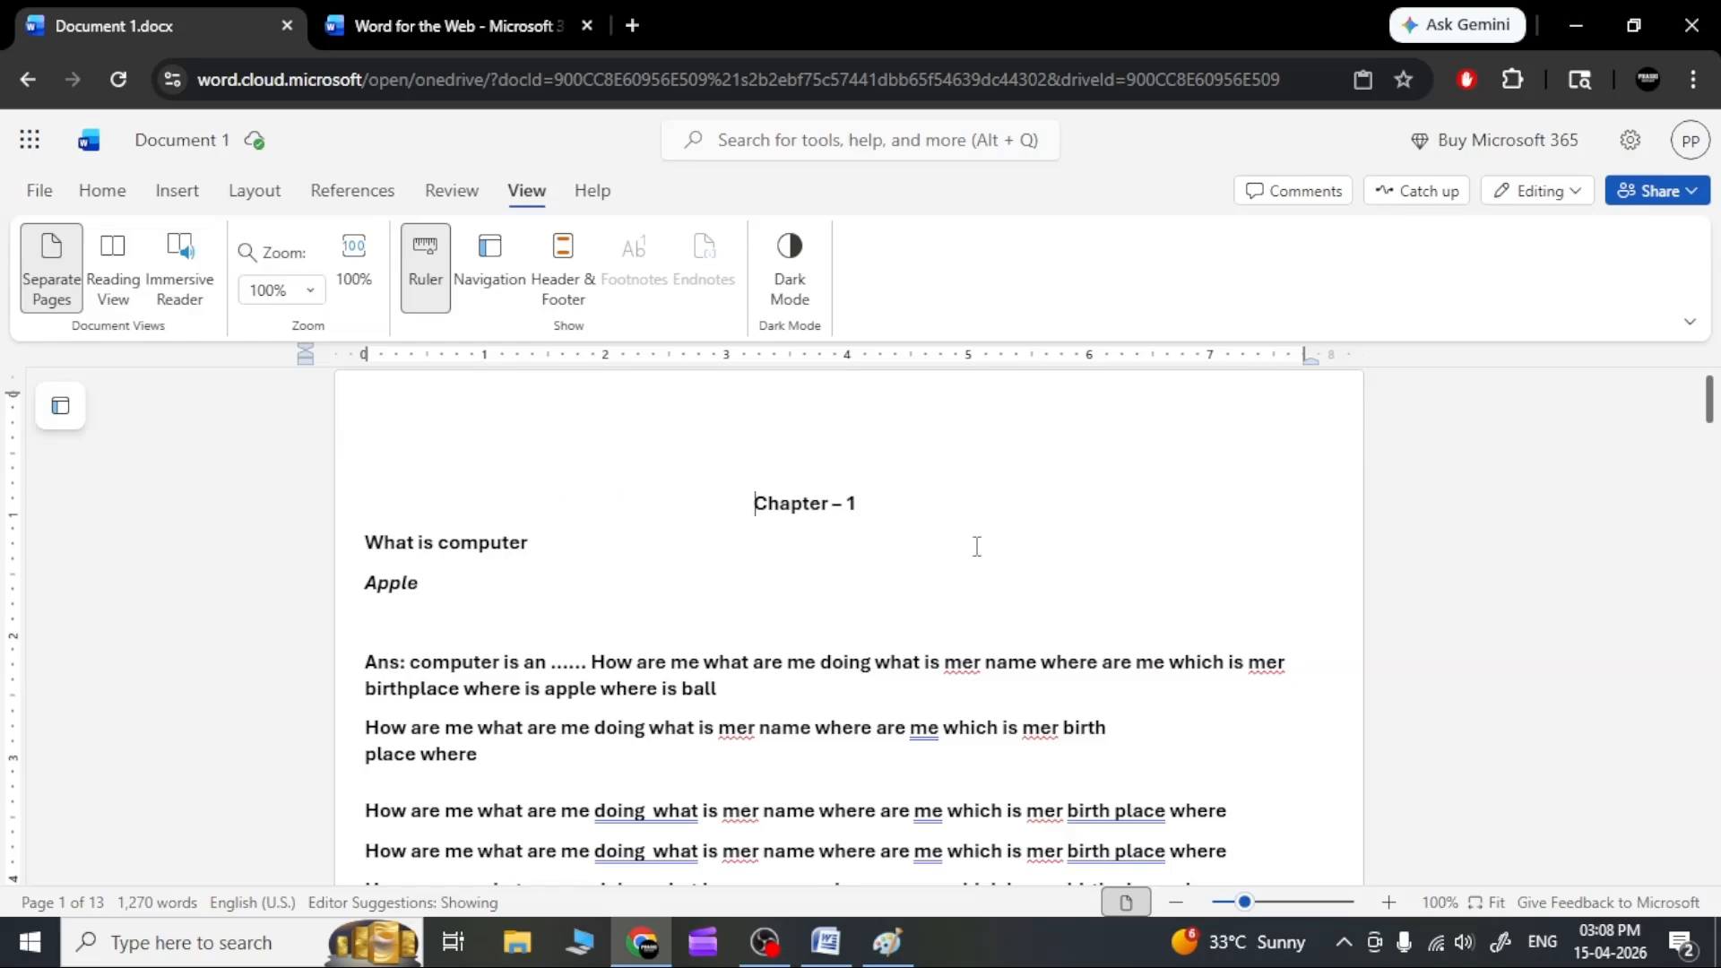
# Reduce the bottom page margin with the vertical ruler at the end of the first page.
pyautogui.moveTo(1711, 419); pyautogui.dragTo(1712, 457)
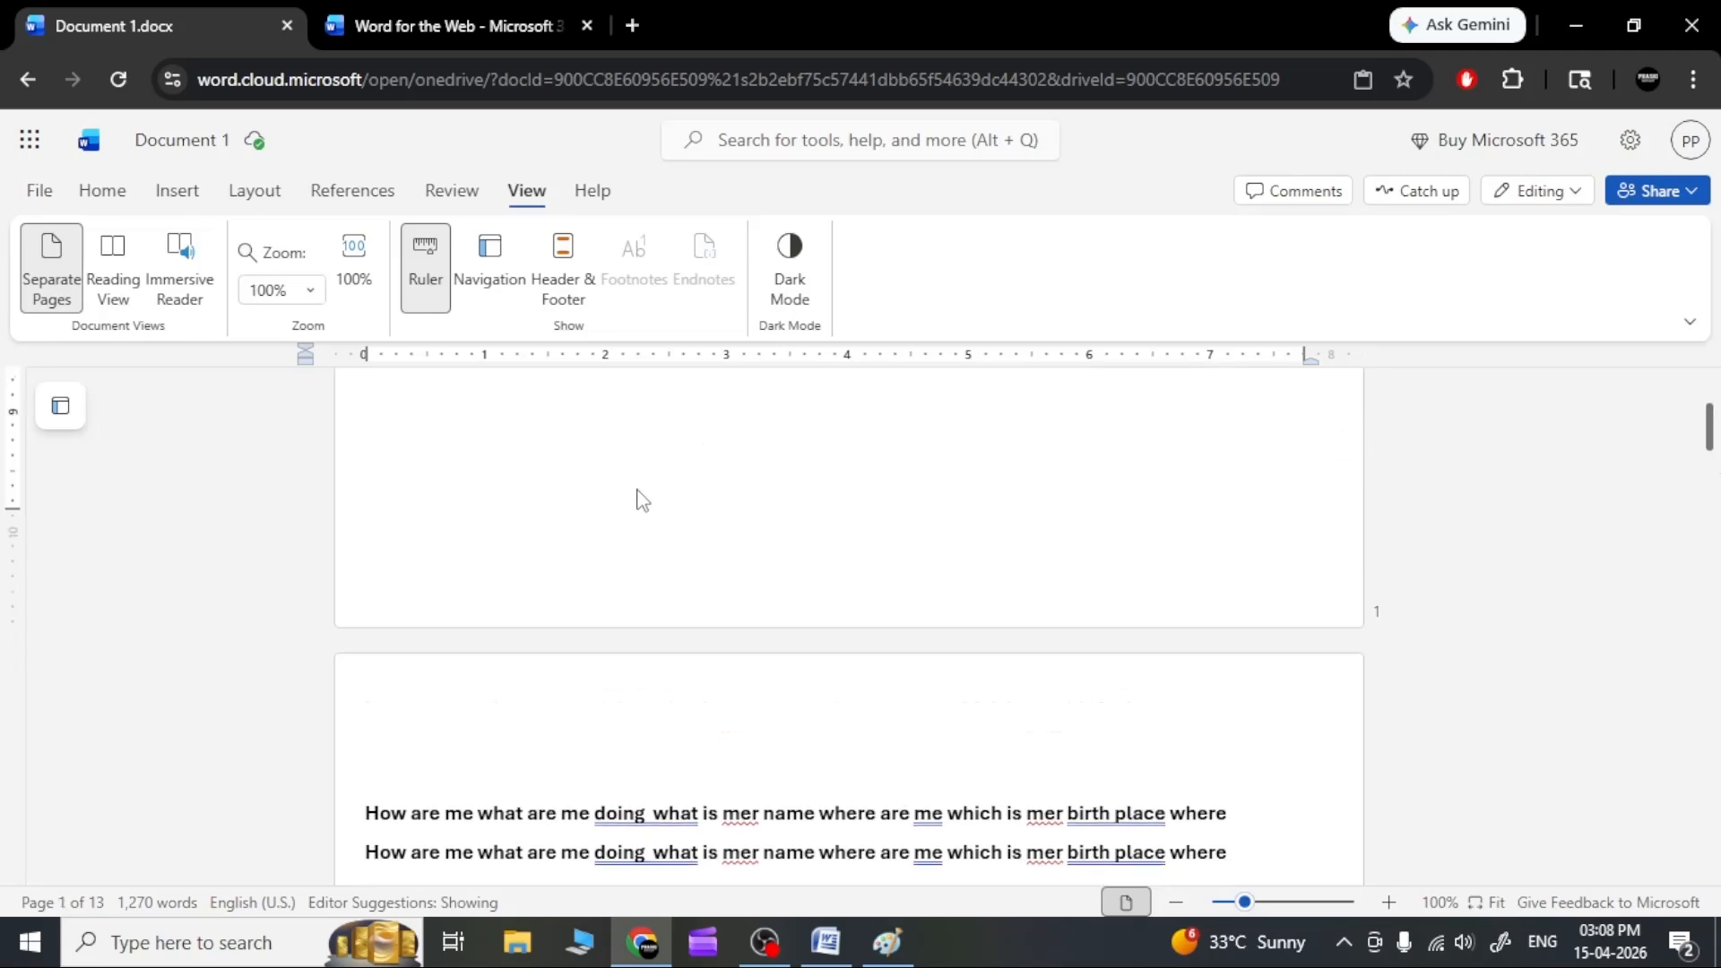
pyautogui.scroll(3, 632, 538)
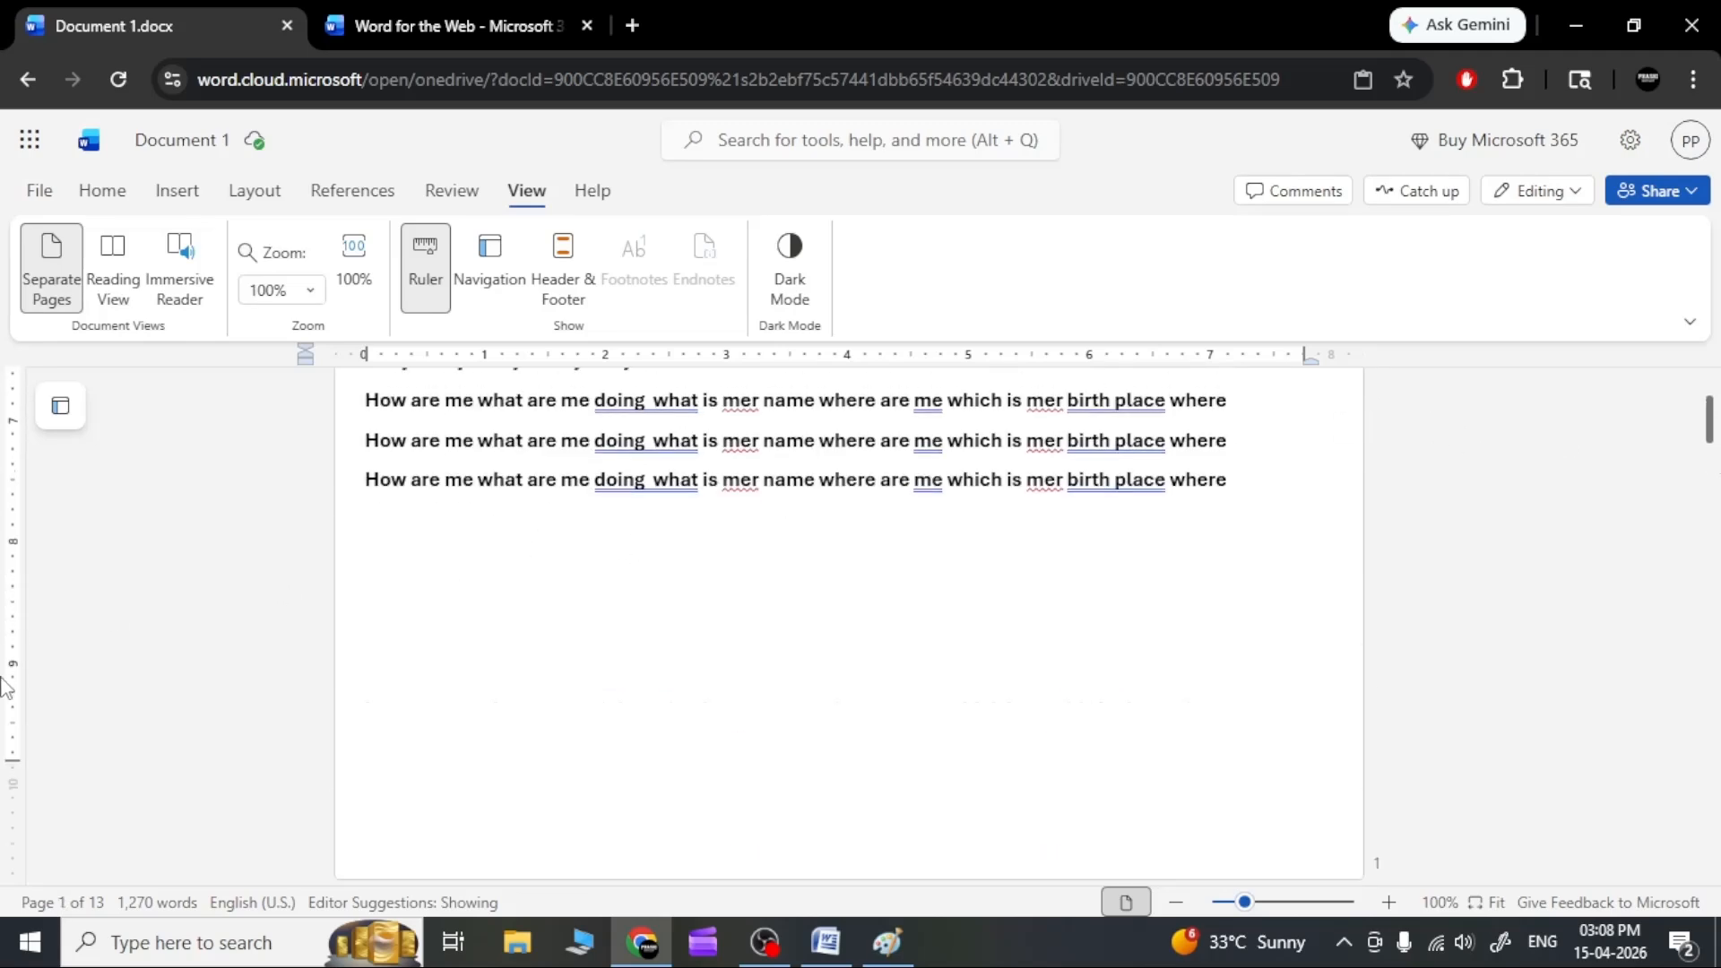
pyautogui.scroll(-3, 134, 753)
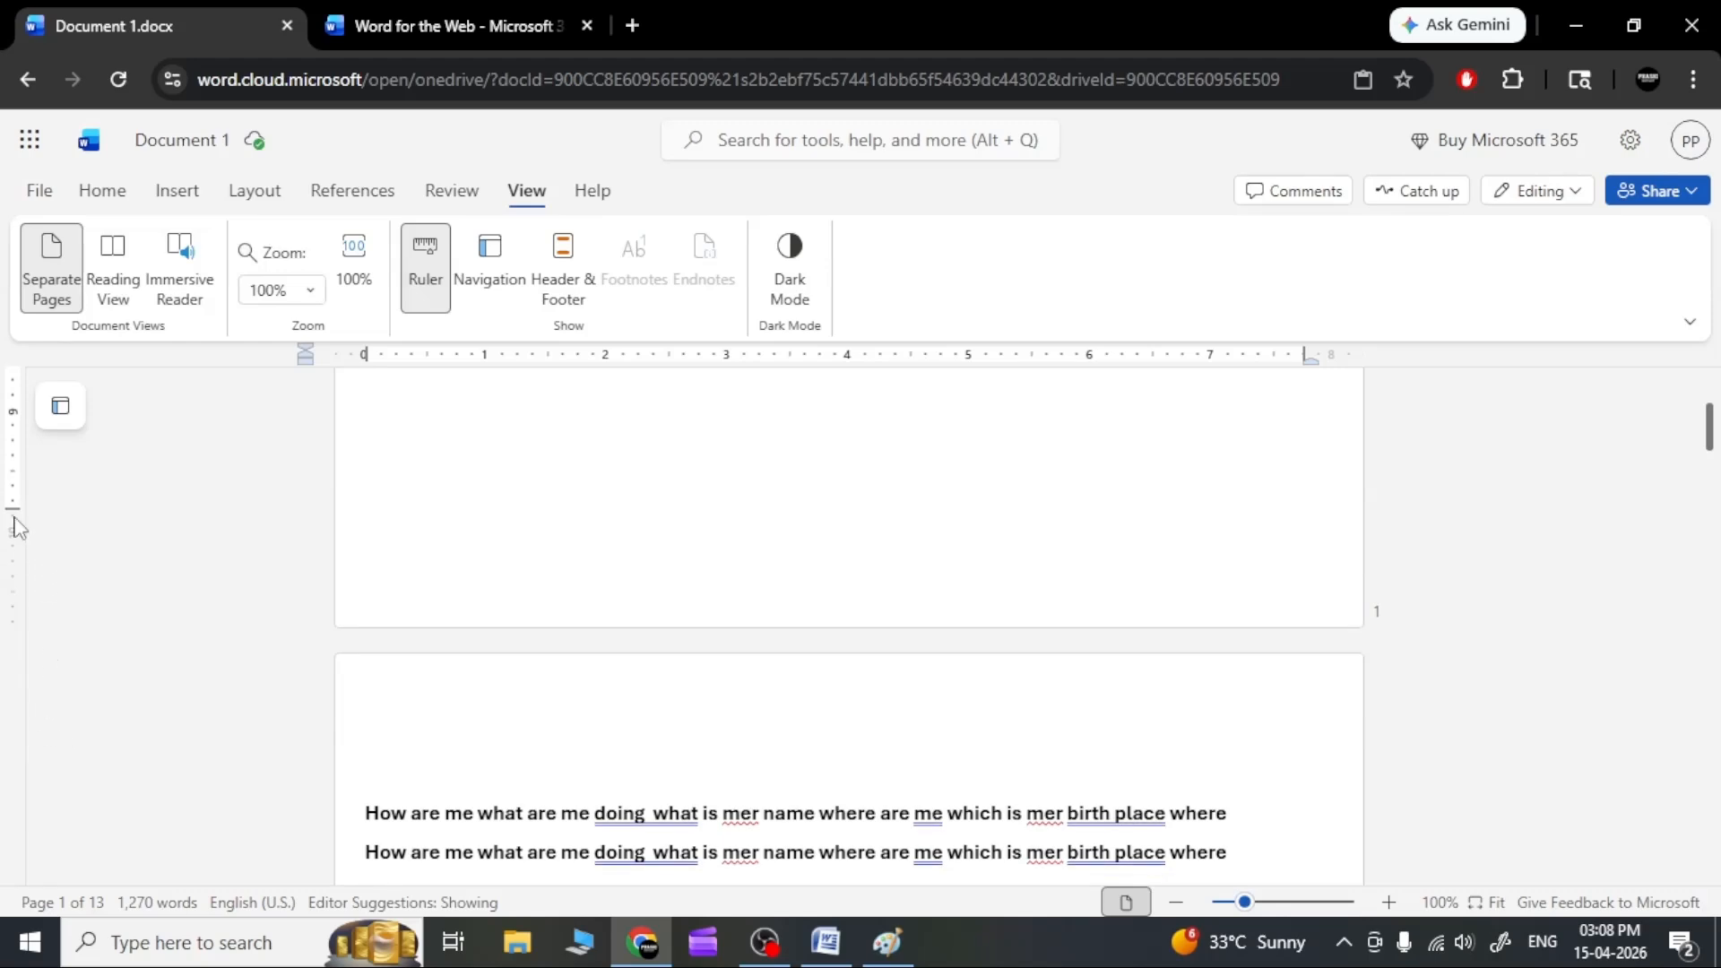
pyautogui.moveTo(16, 527); pyautogui.dragTo(23, 595)
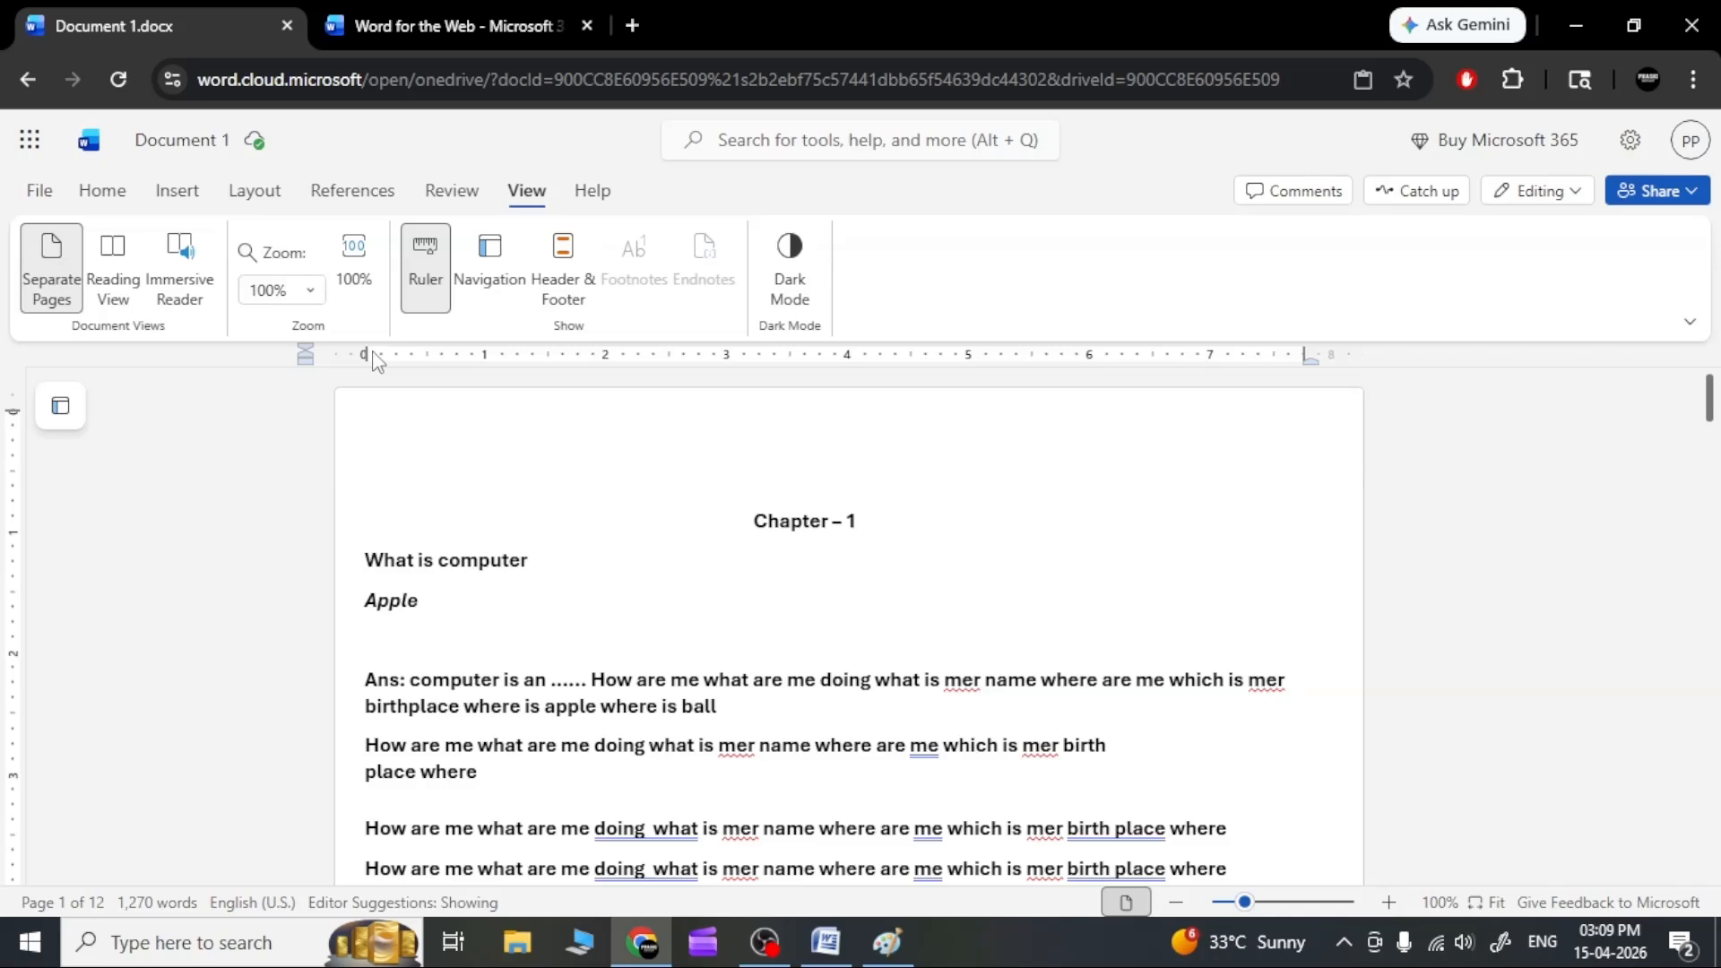
# Show the Navigation pane, look at its Find and Replace options, and hide the pane again.
pyautogui.click(487, 258)
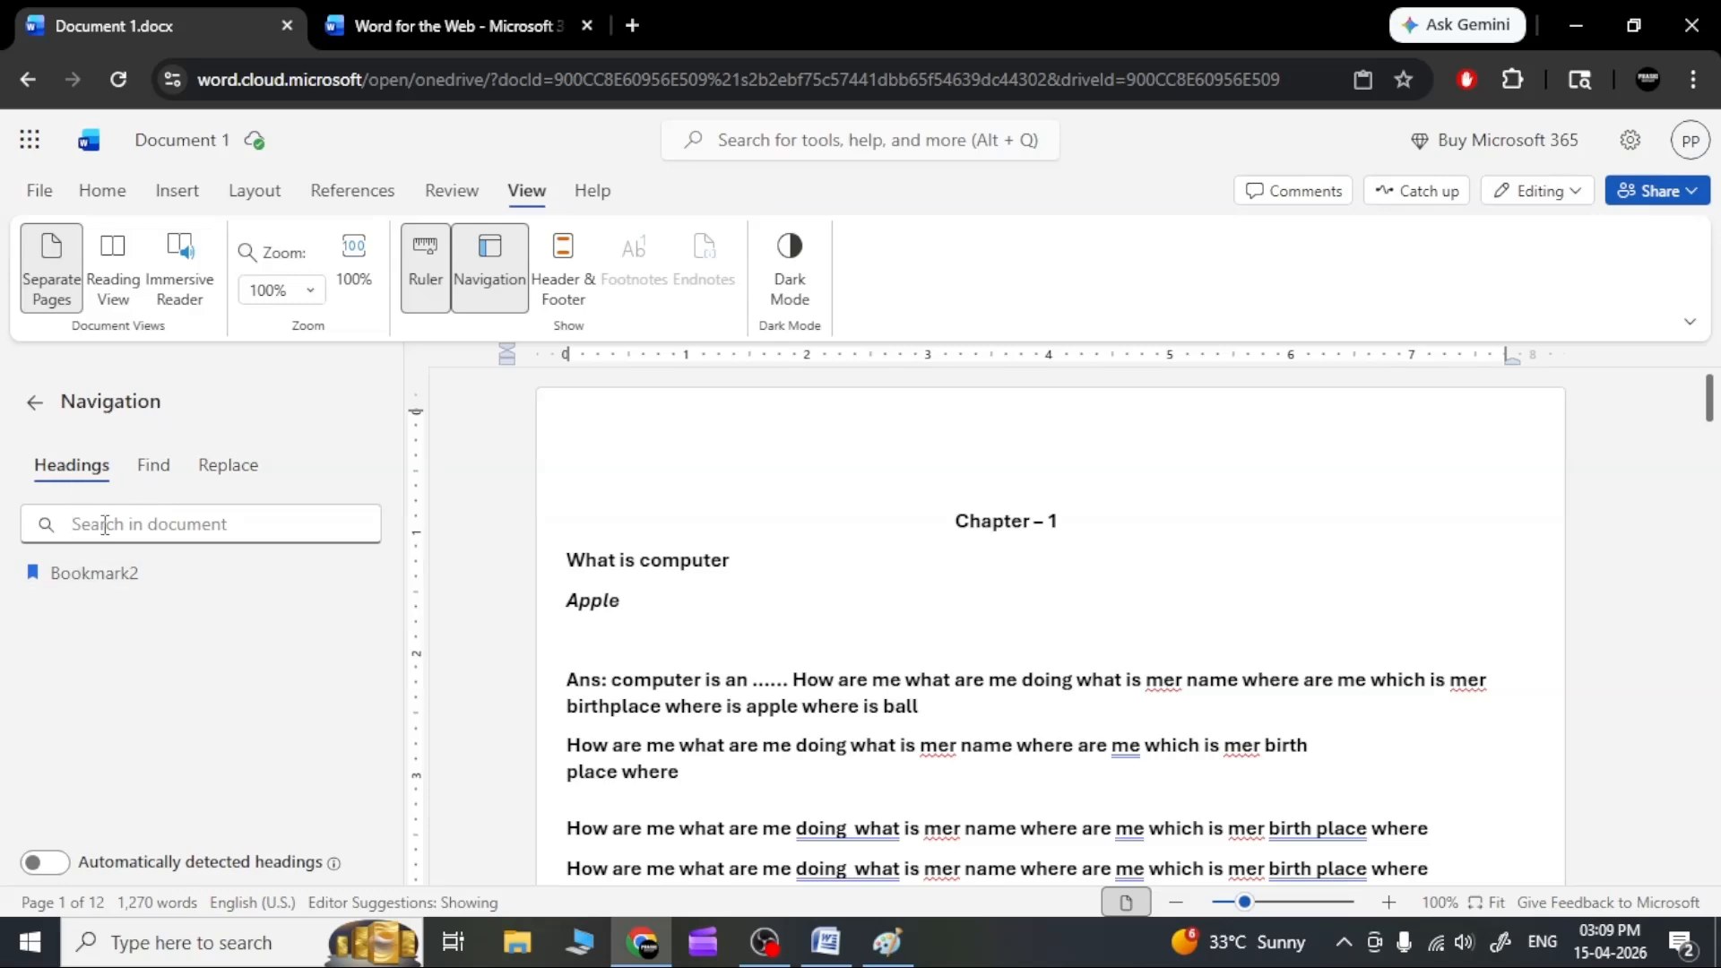
pyautogui.click(151, 467)
pyautogui.click(241, 479)
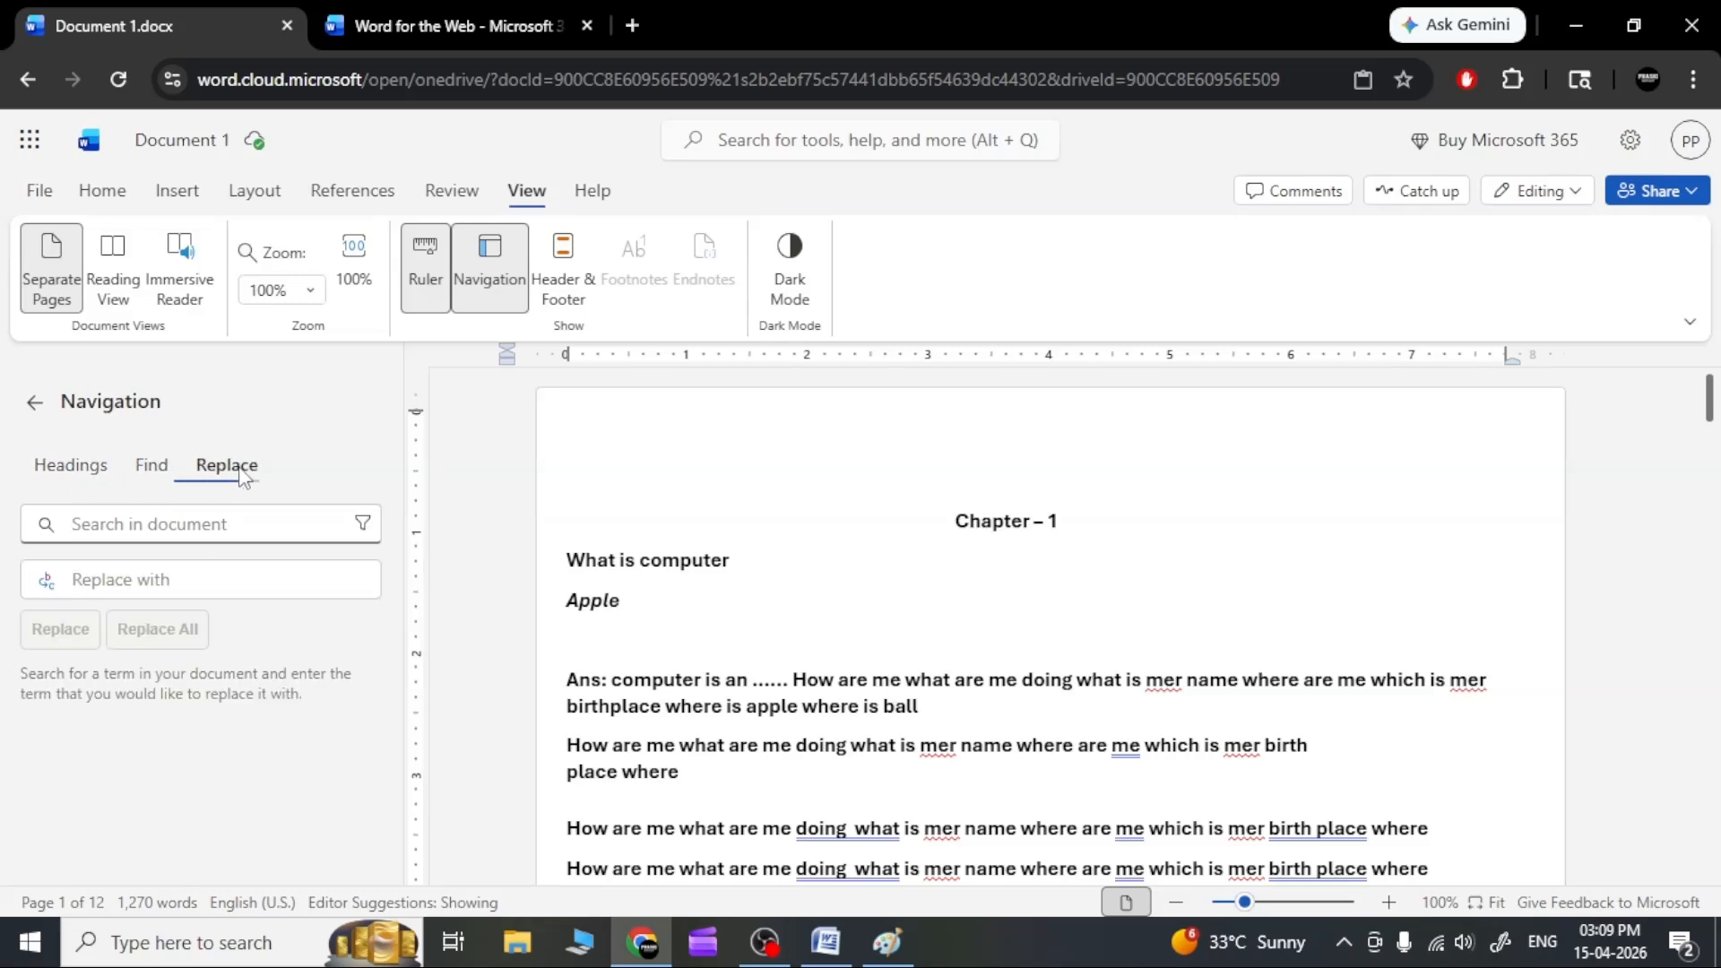
pyautogui.click(205, 524)
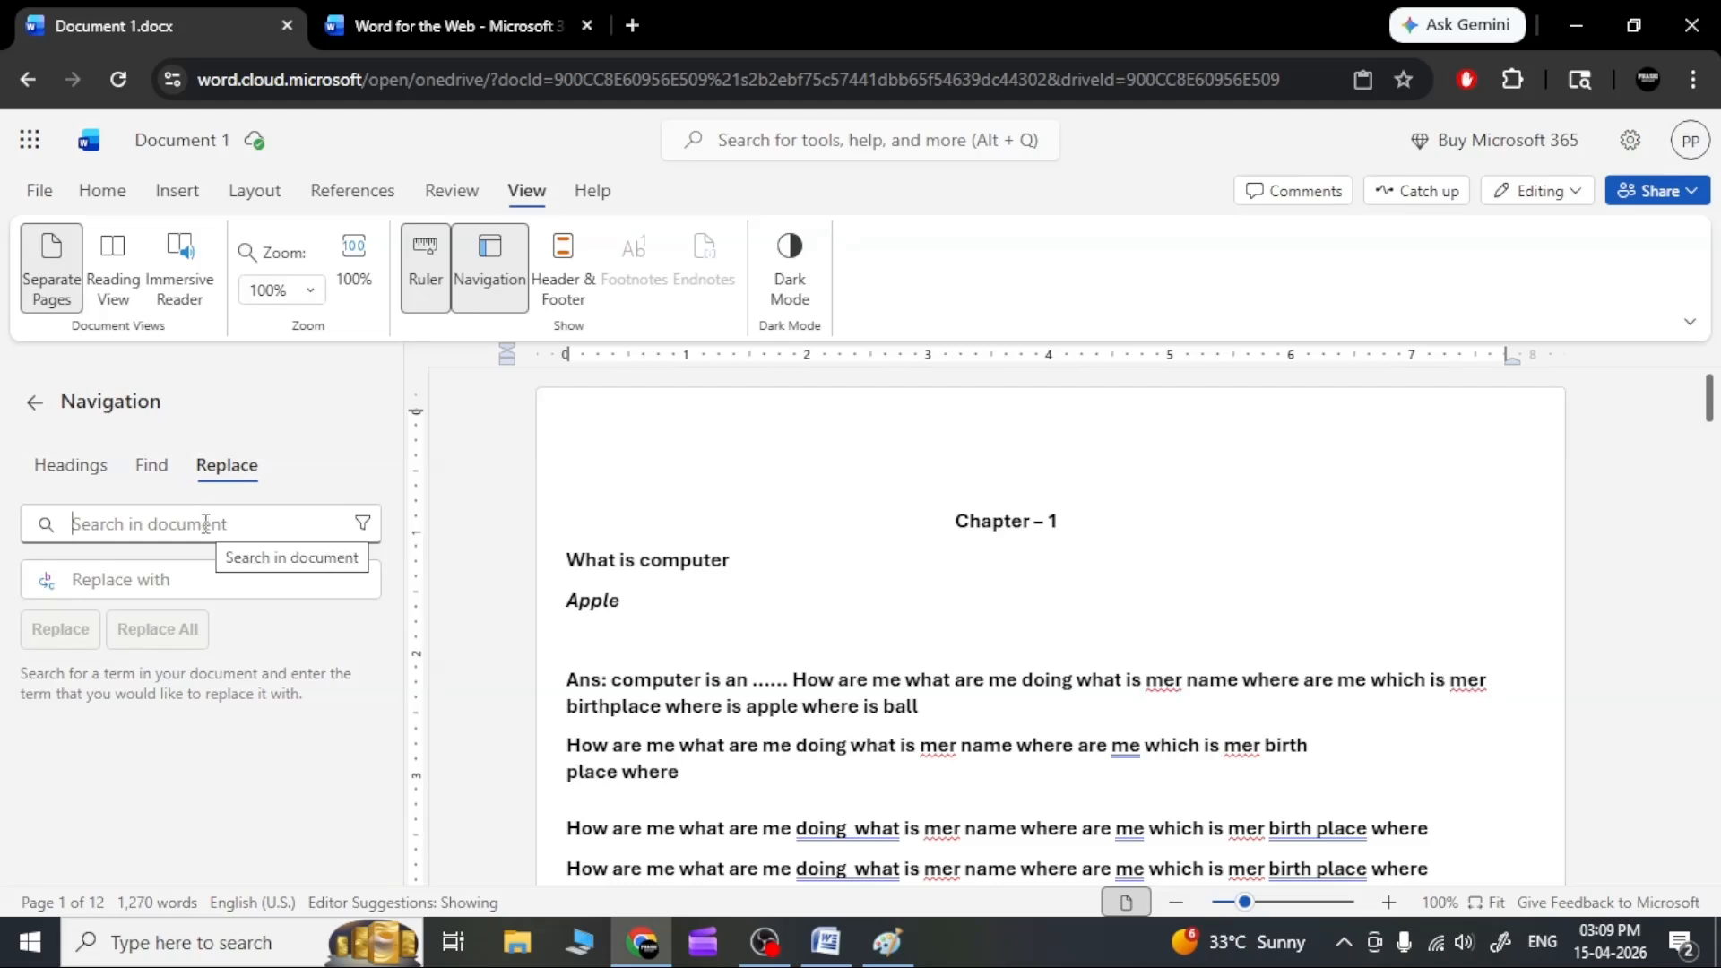
pyautogui.click(486, 276)
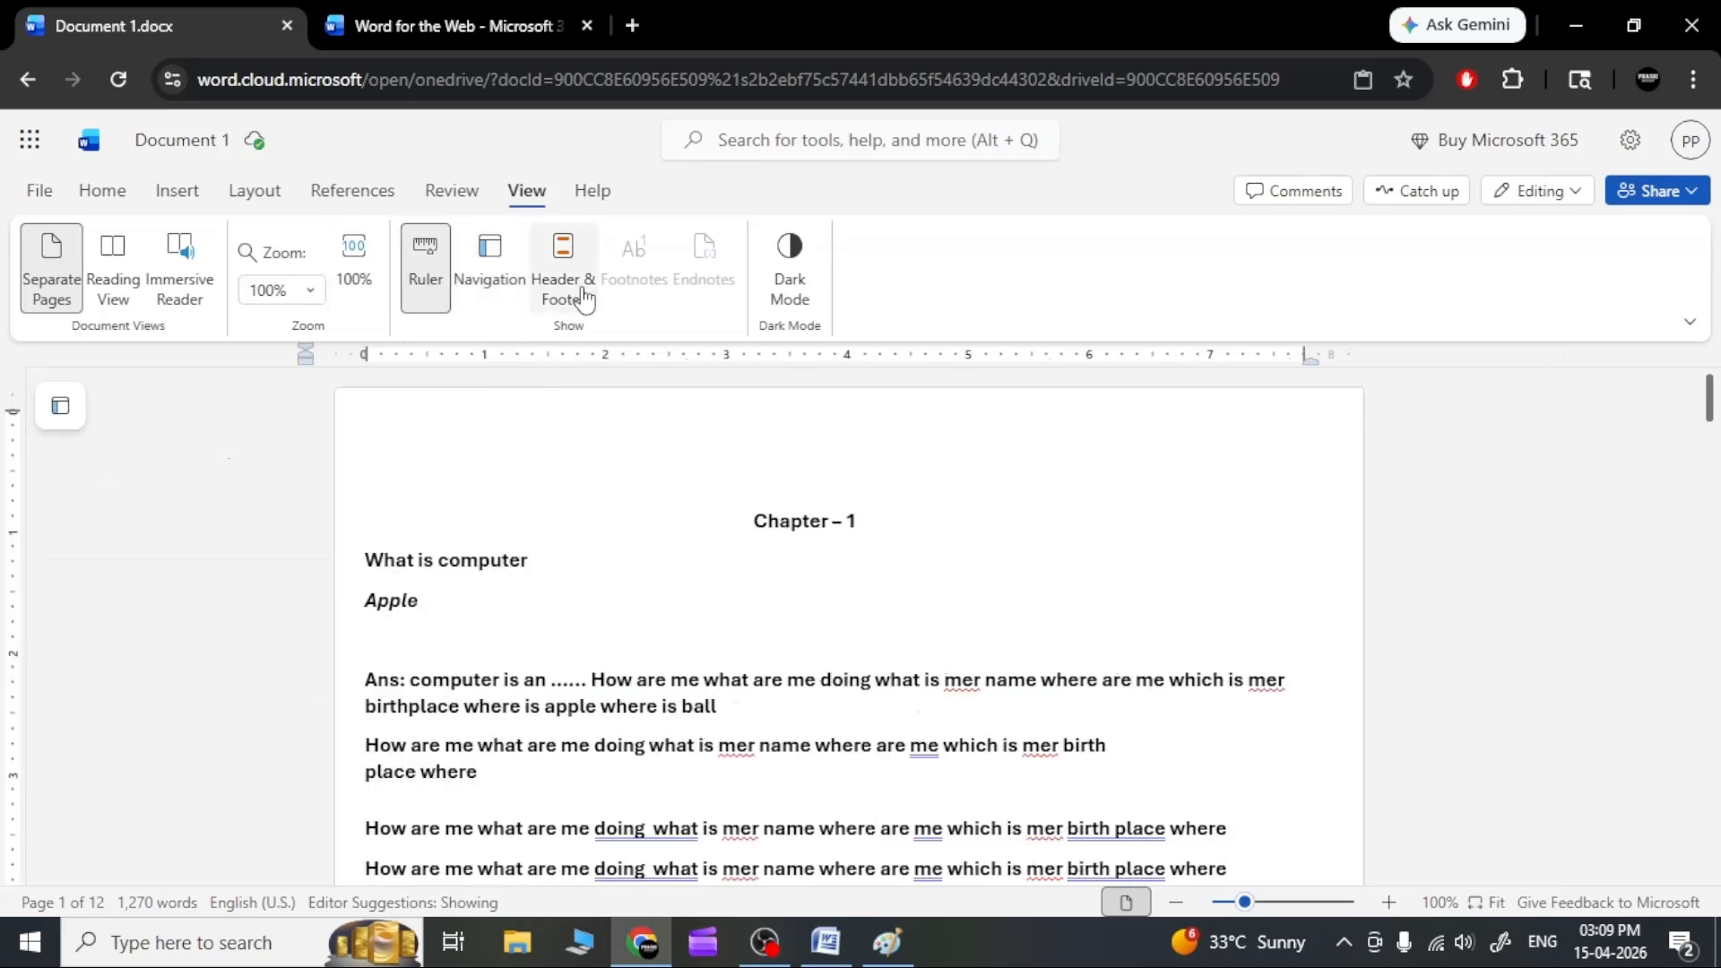
# Switch the document to Dark Mode.
pyautogui.click(789, 272)
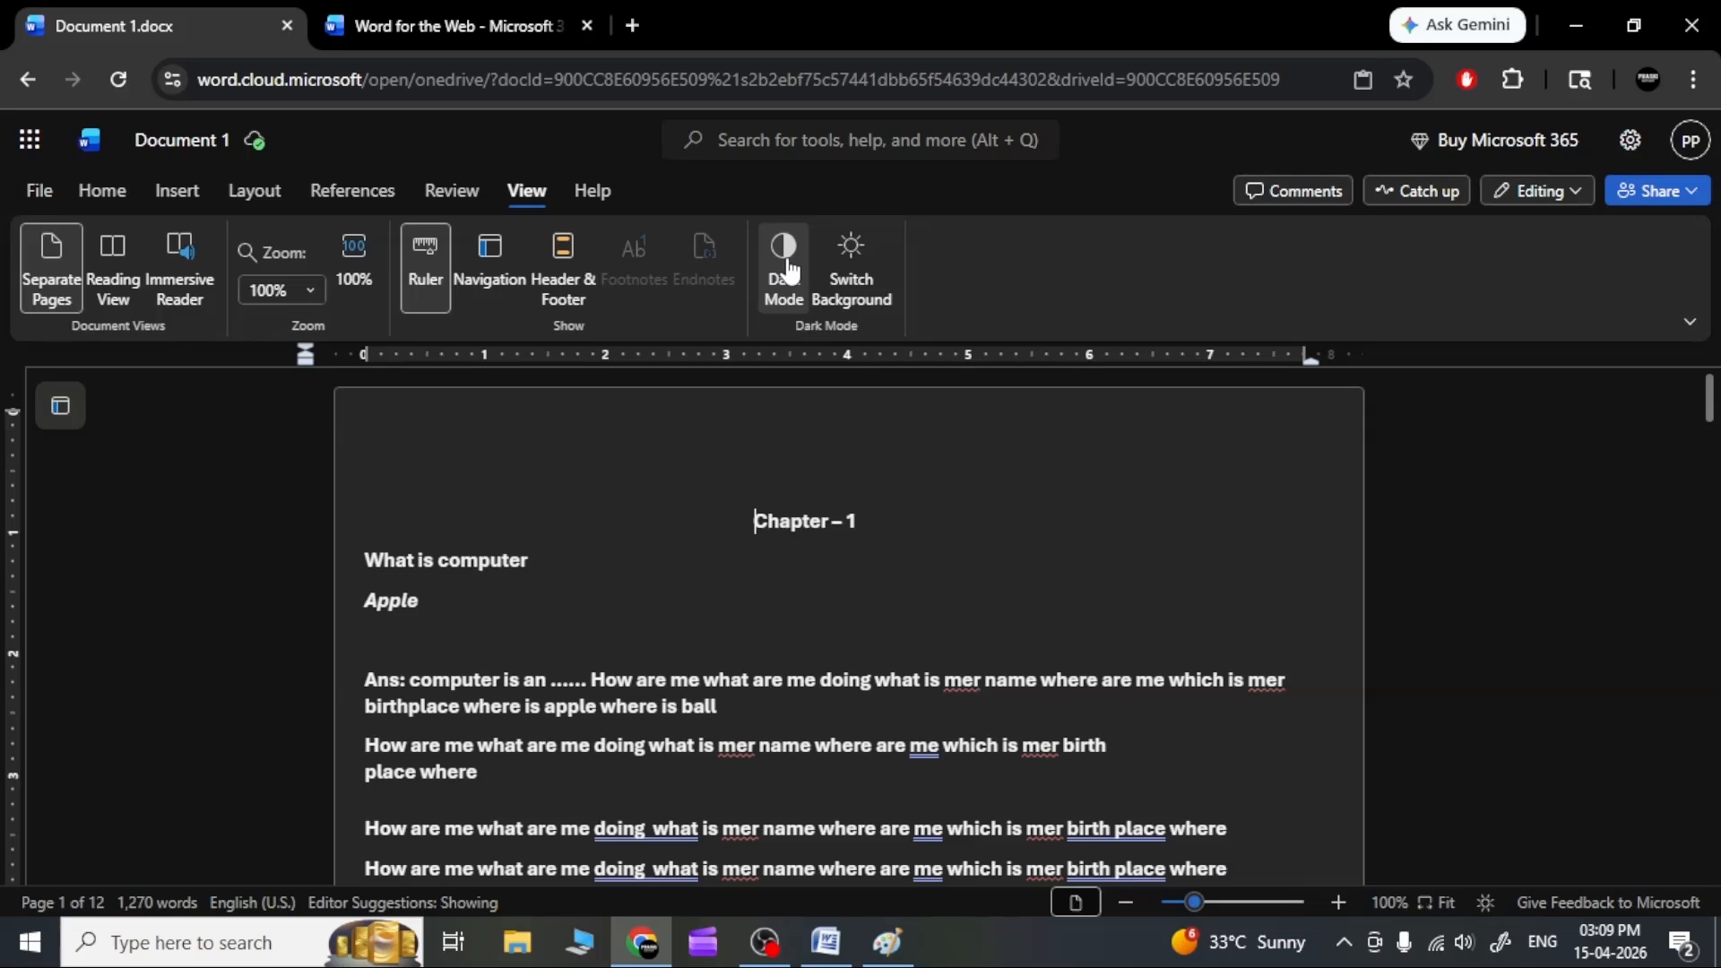
# Switch the page background to light and turn Dark Mode off.
pyautogui.click(851, 289)
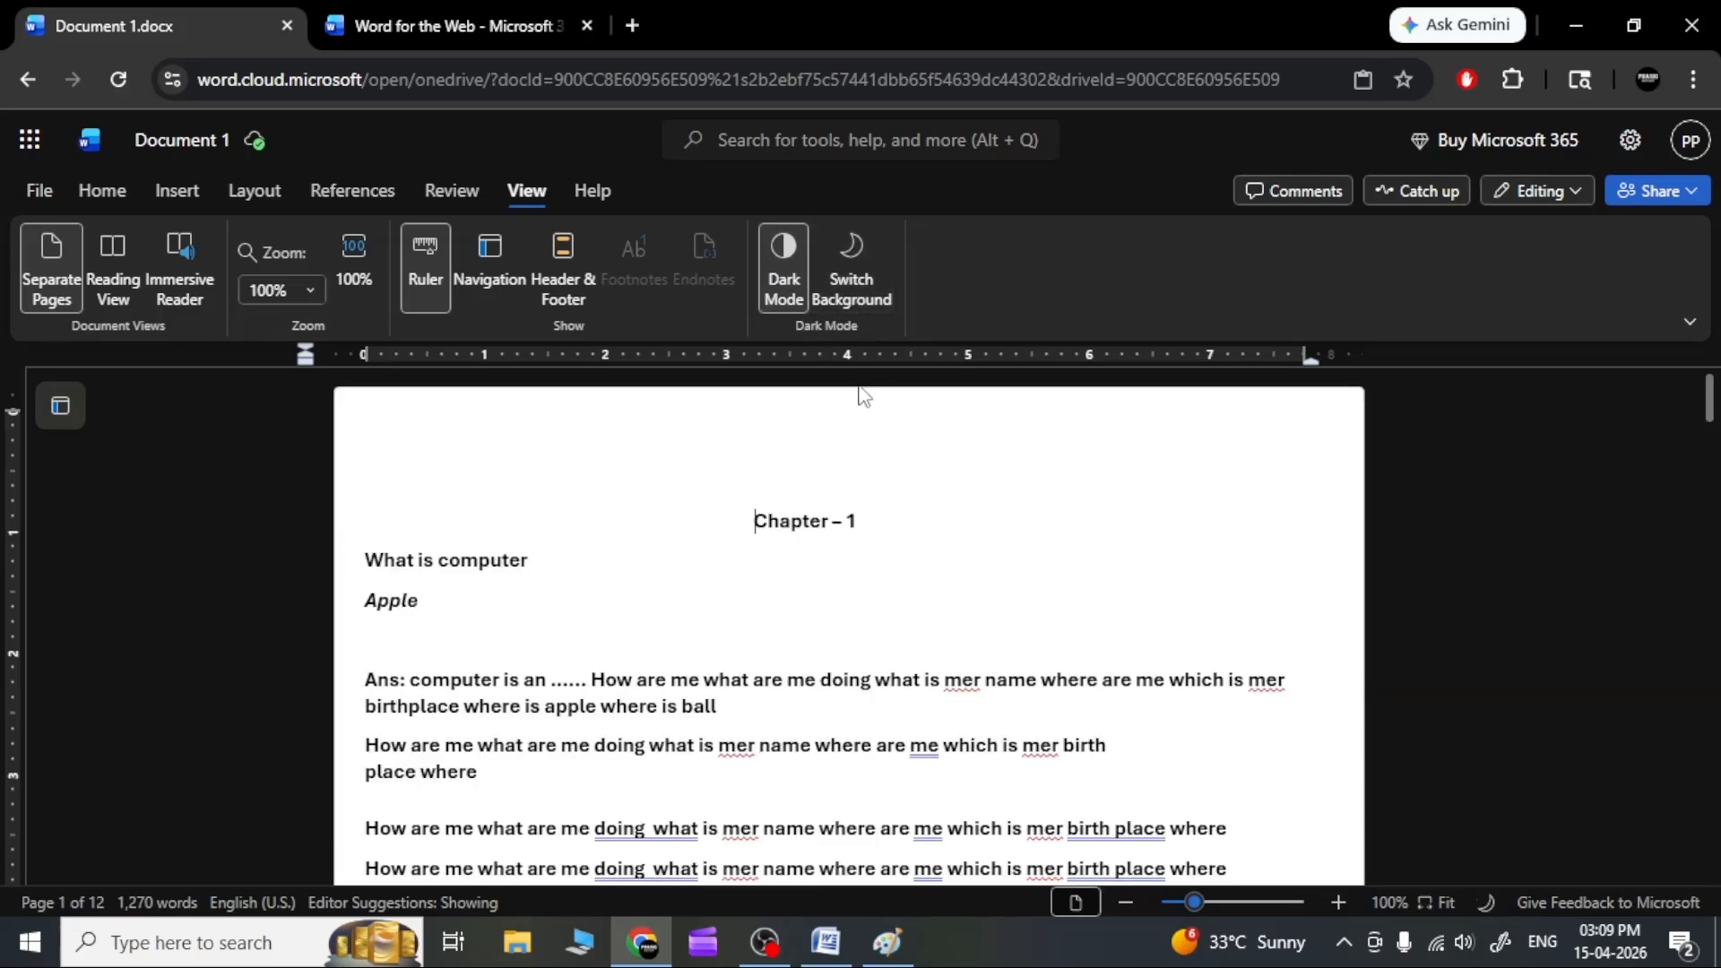
pyautogui.click(786, 285)
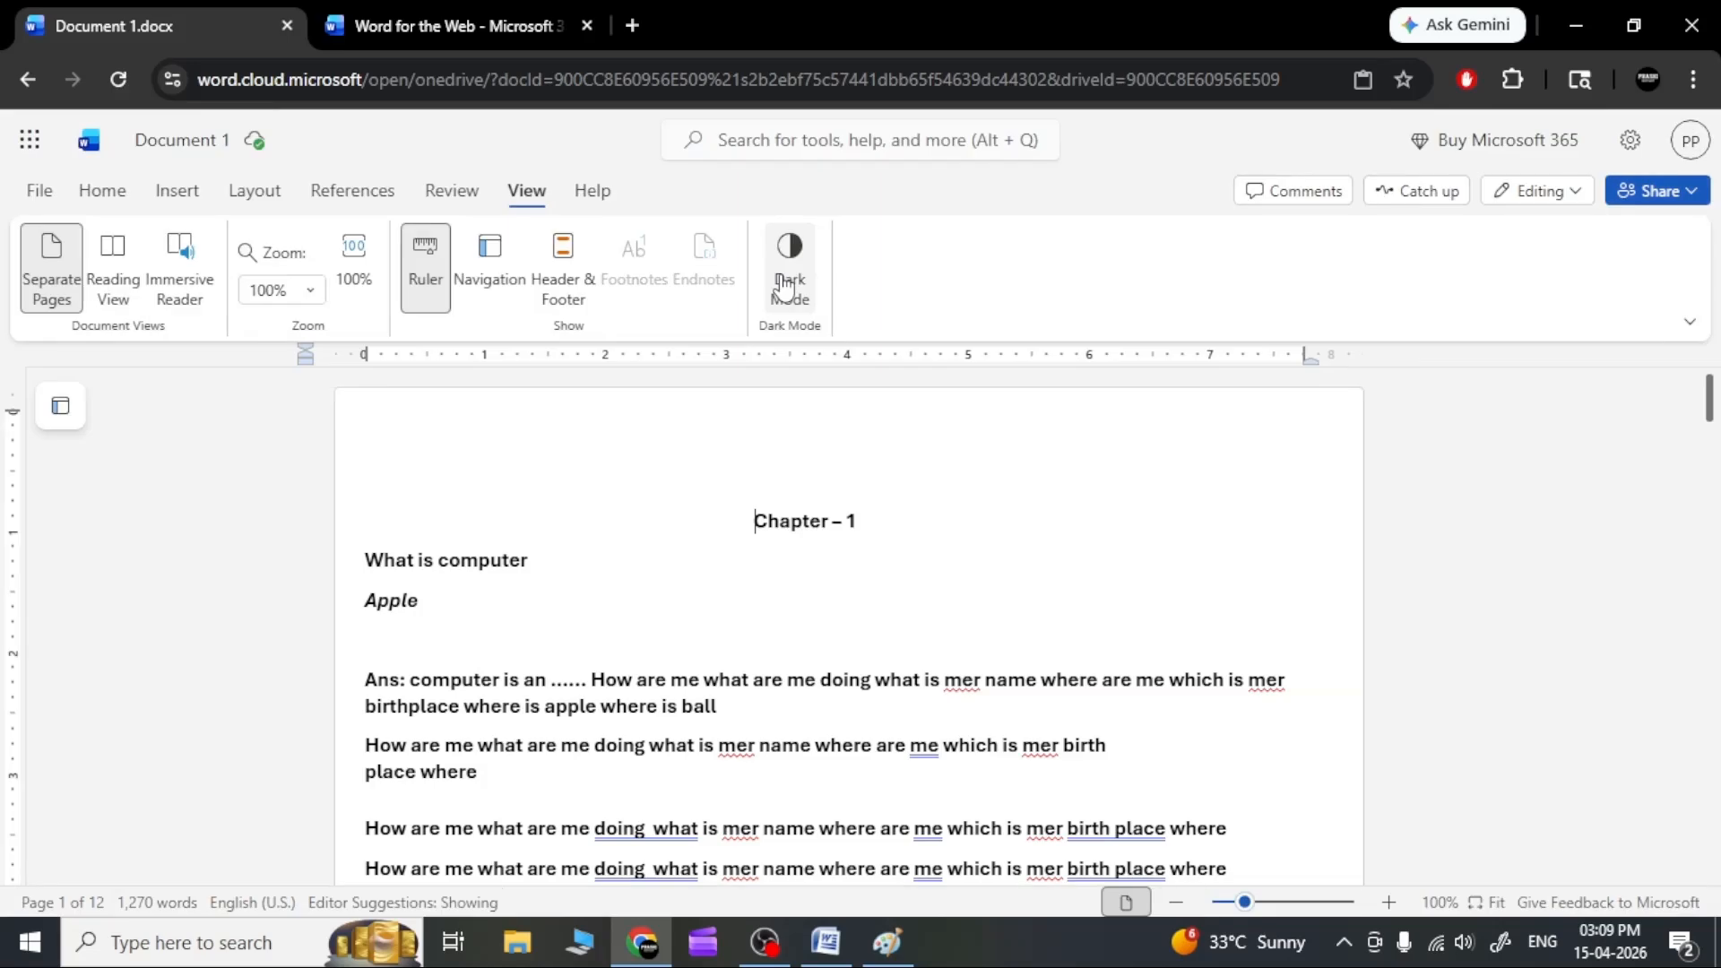
# Open Word's help and read the opening instructions of the featured article "Add, proofread, and format text".
pyautogui.click(581, 198)
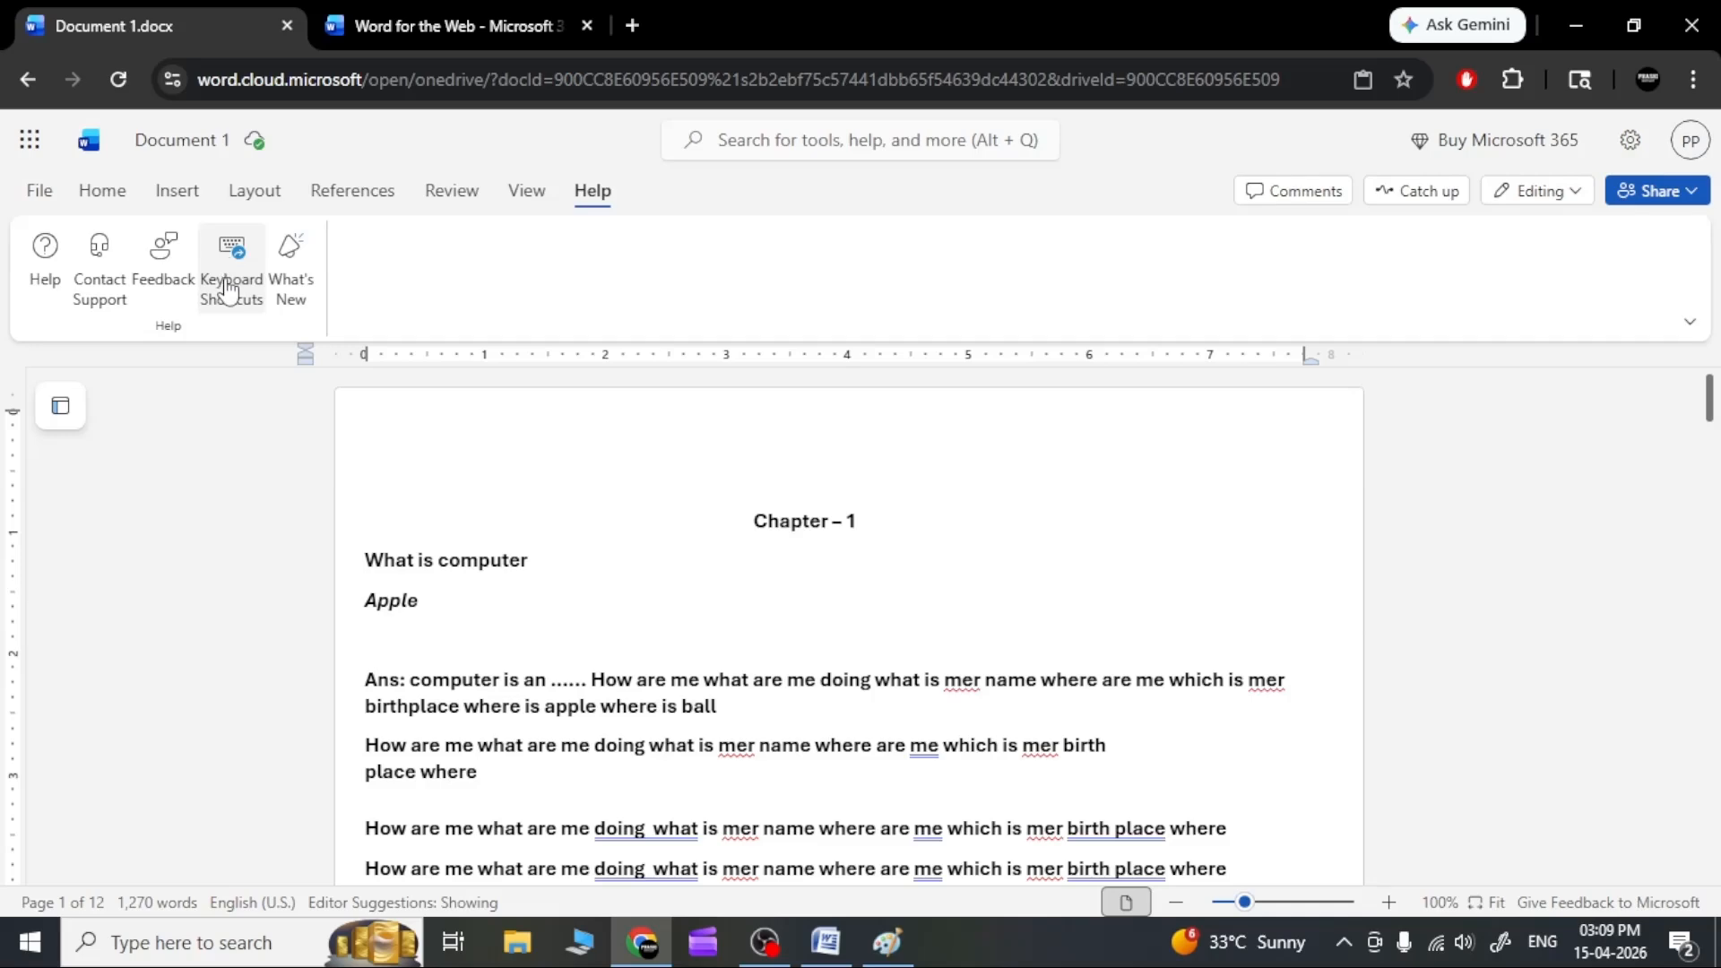
pyautogui.click(46, 251)
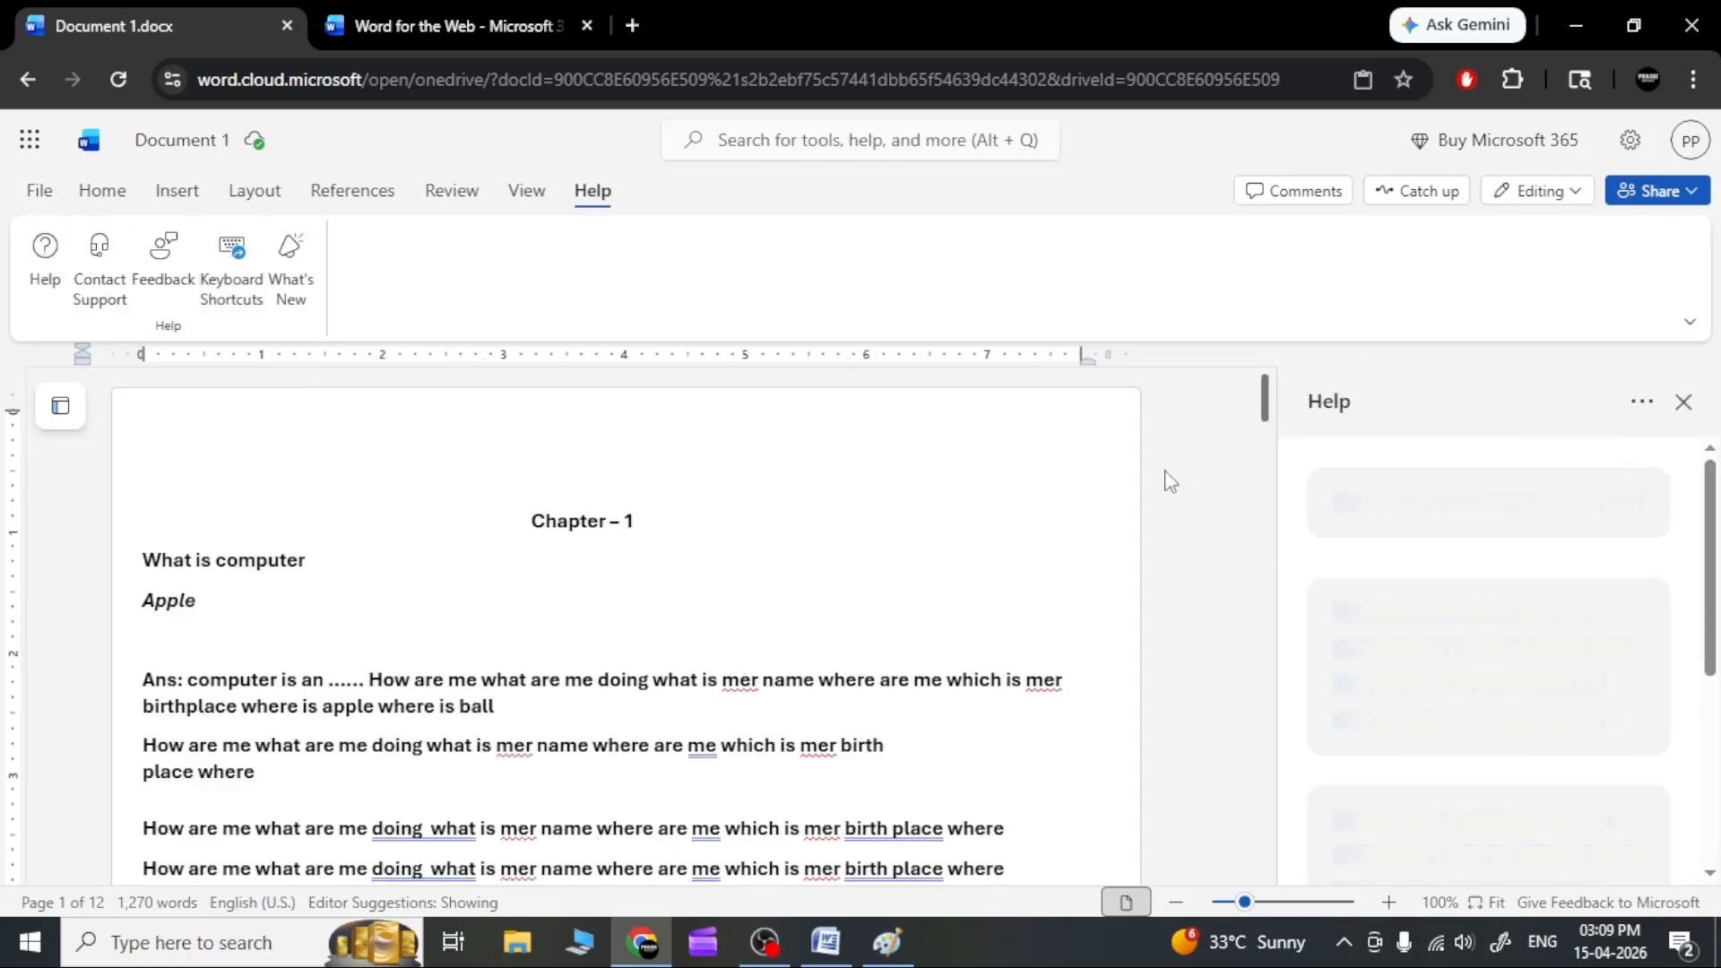
pyautogui.scroll(-3, 1515, 574)
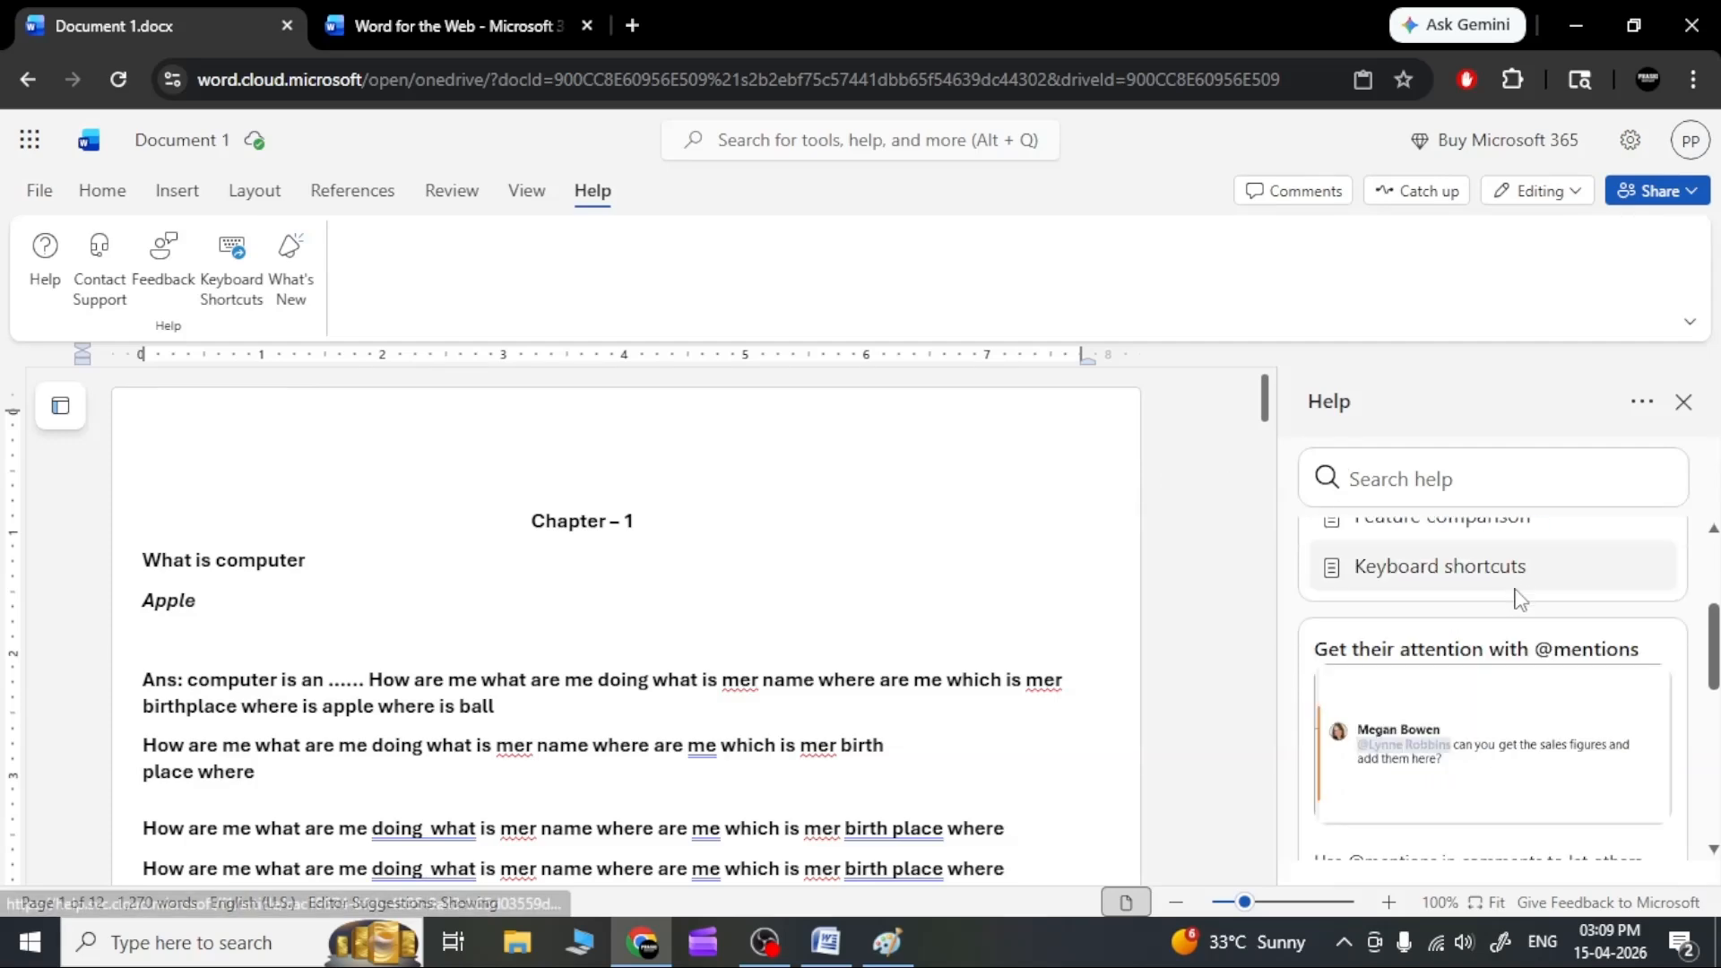
pyautogui.scroll(3, 1515, 617)
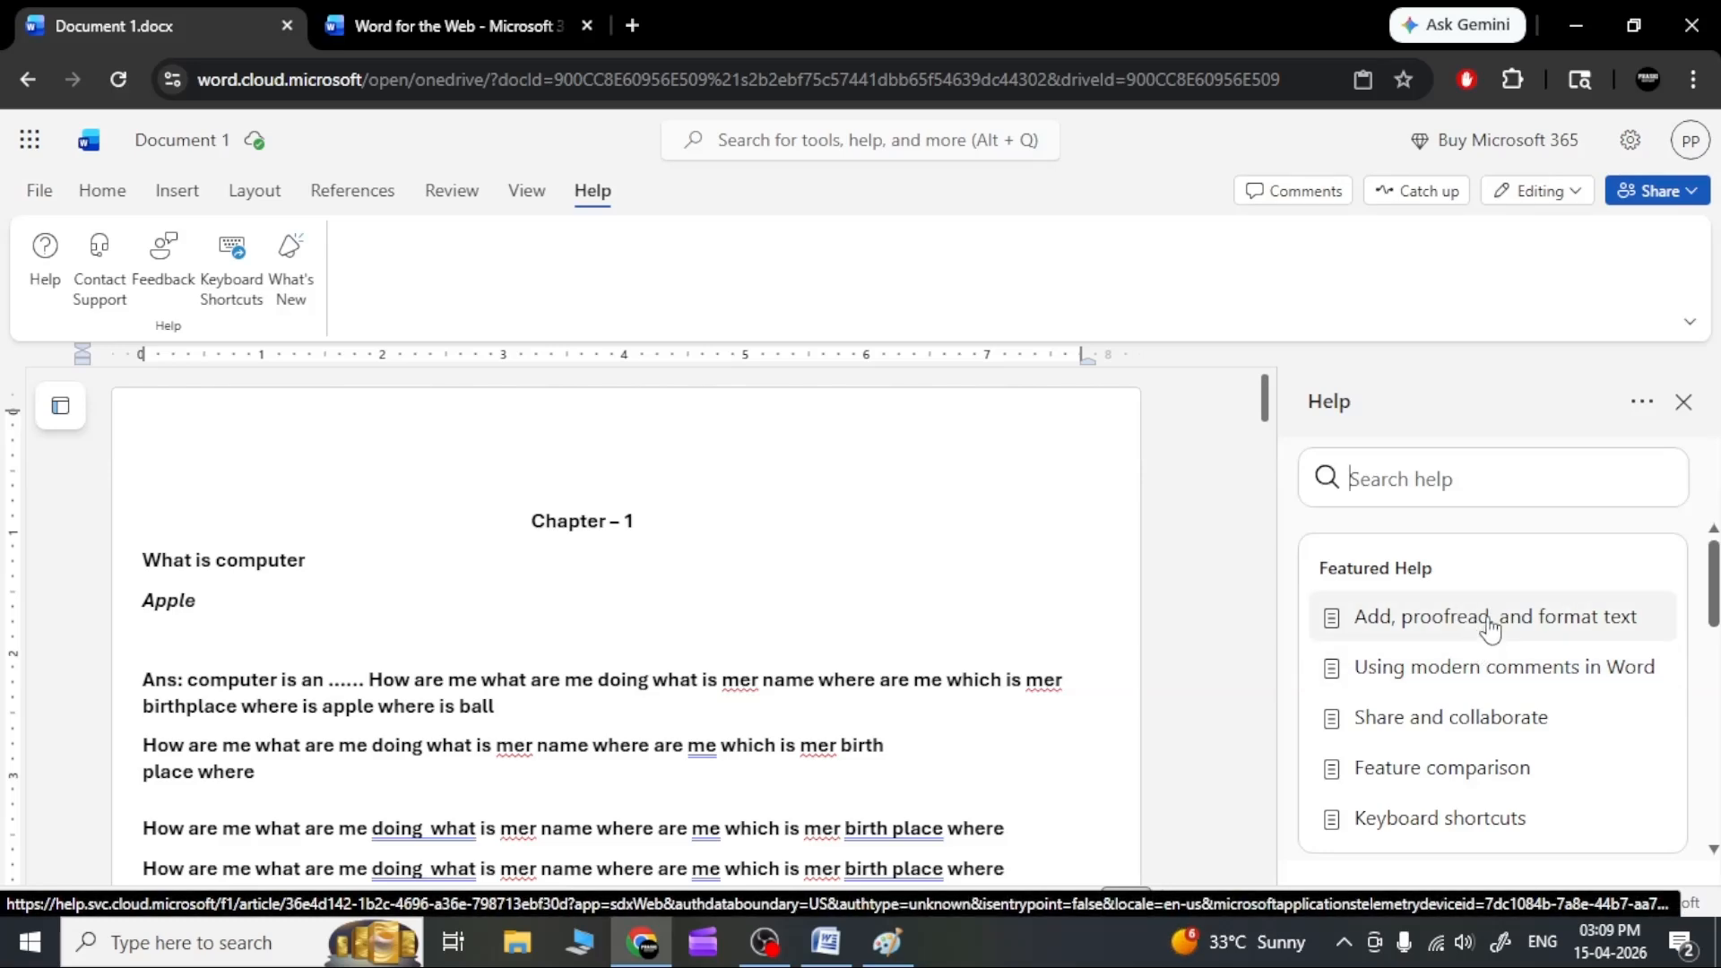
pyautogui.click(1489, 622)
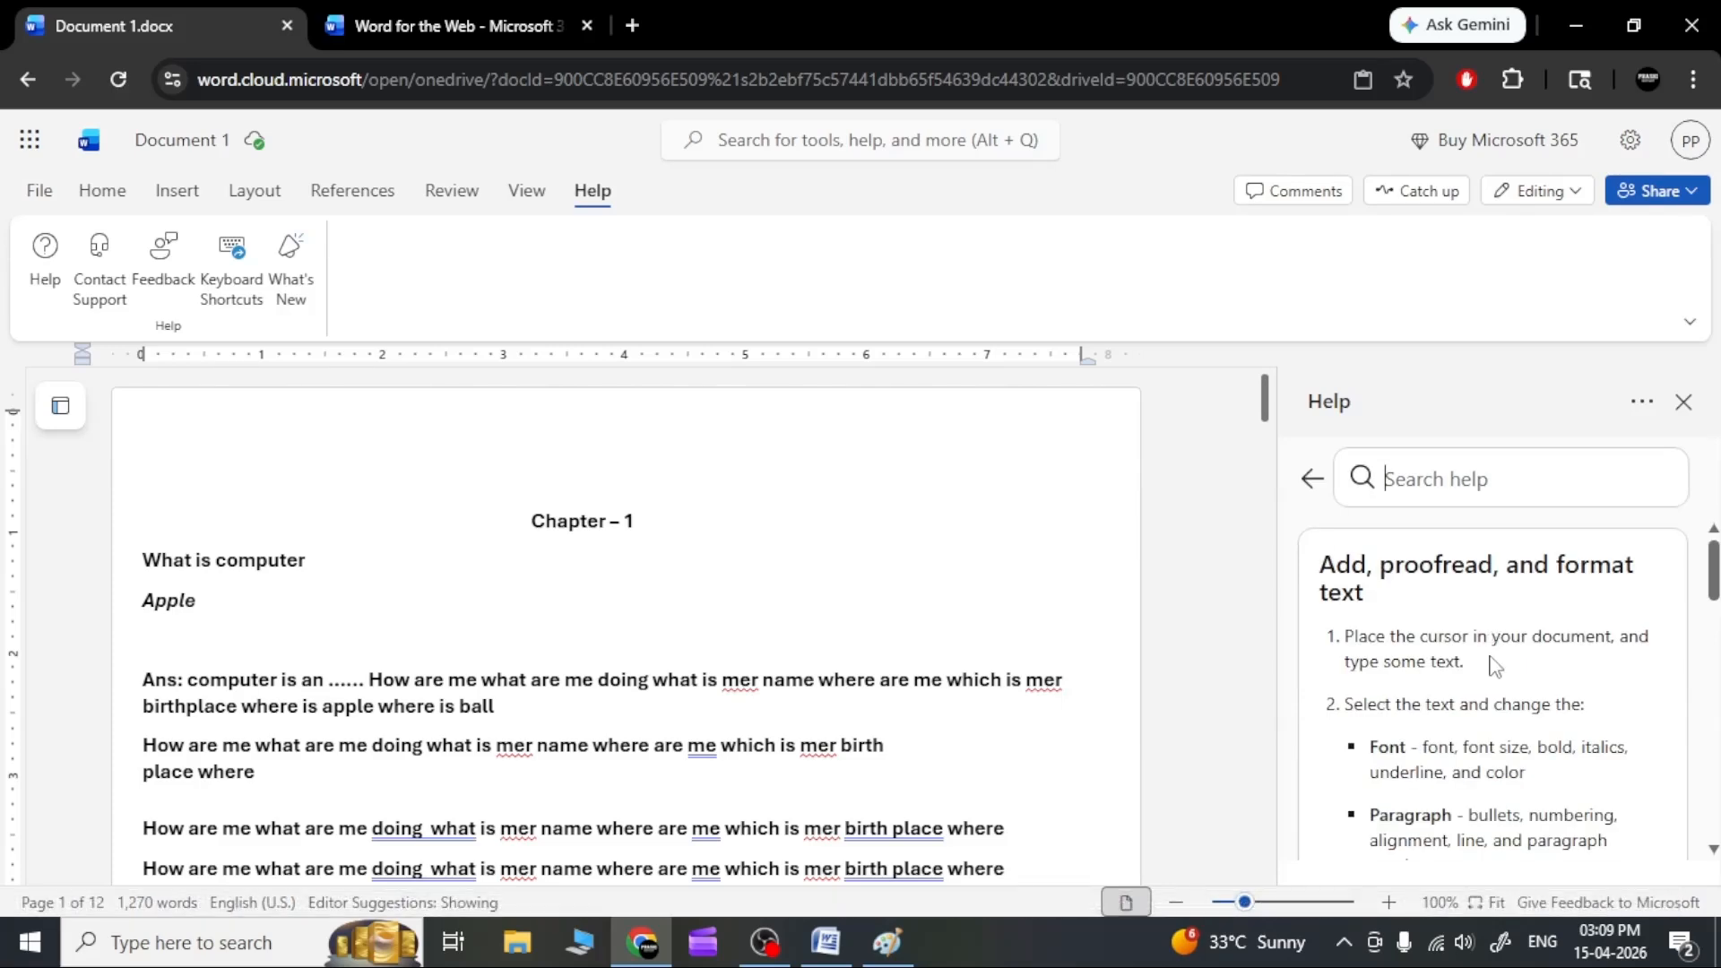
pyautogui.scroll(-3, 1582, 784)
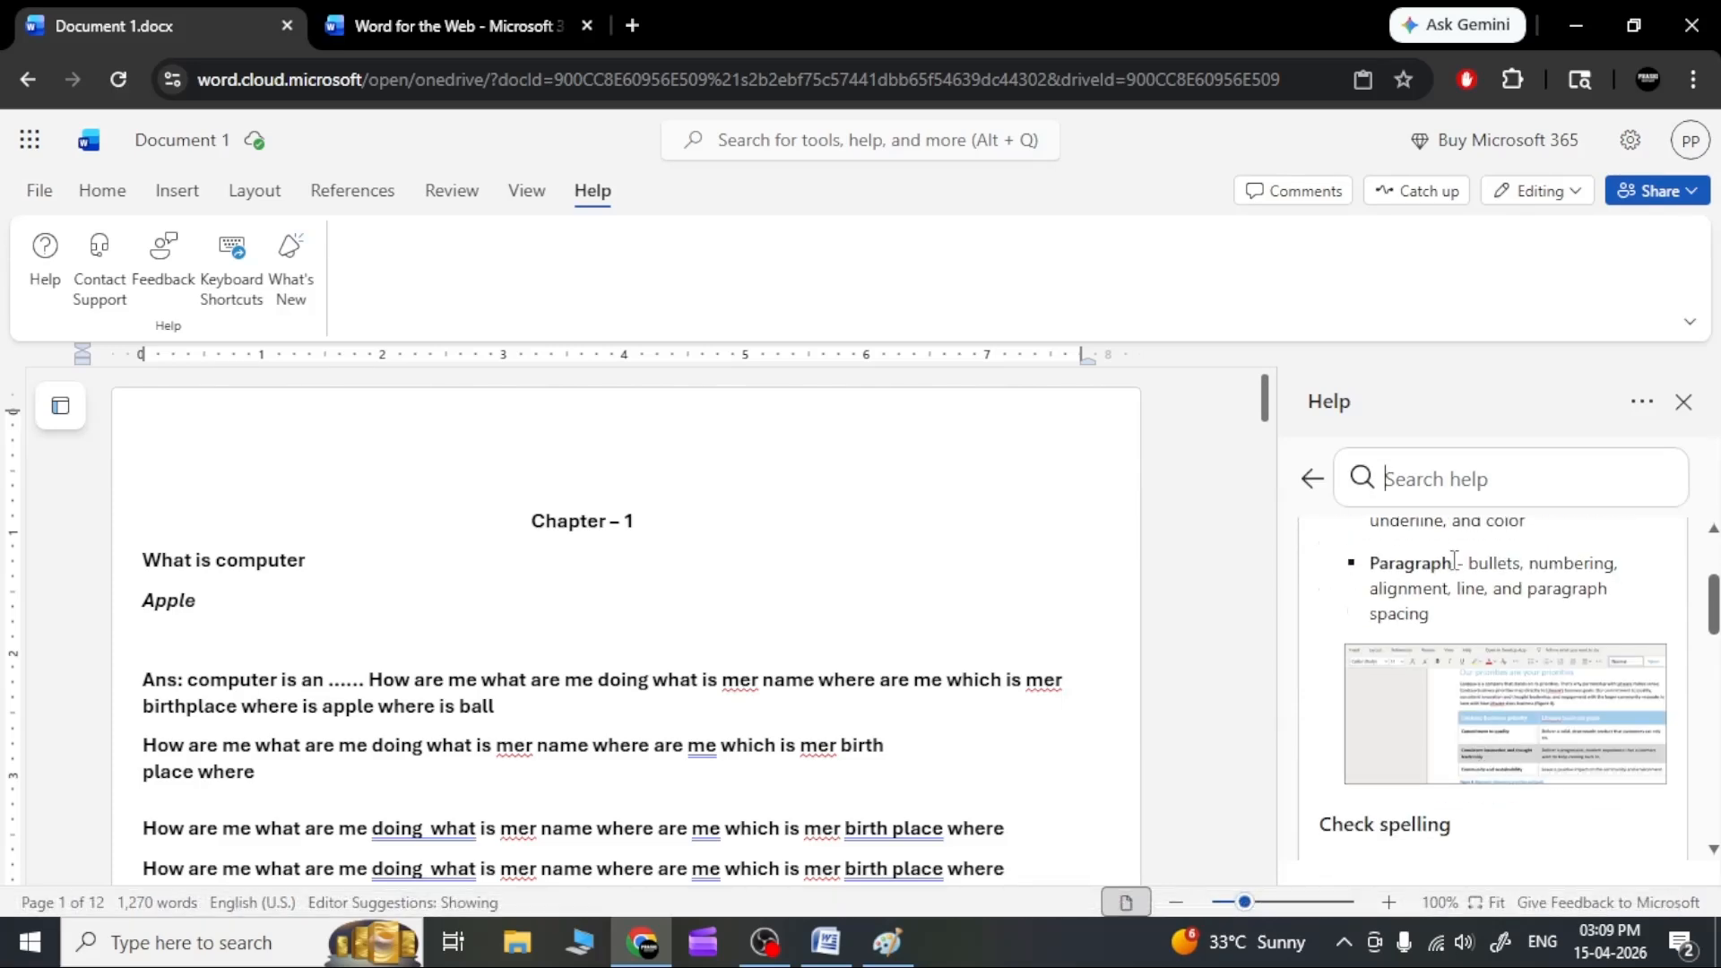
pyautogui.scroll(-3, 1591, 610)
pyautogui.scroll(5, 1591, 610)
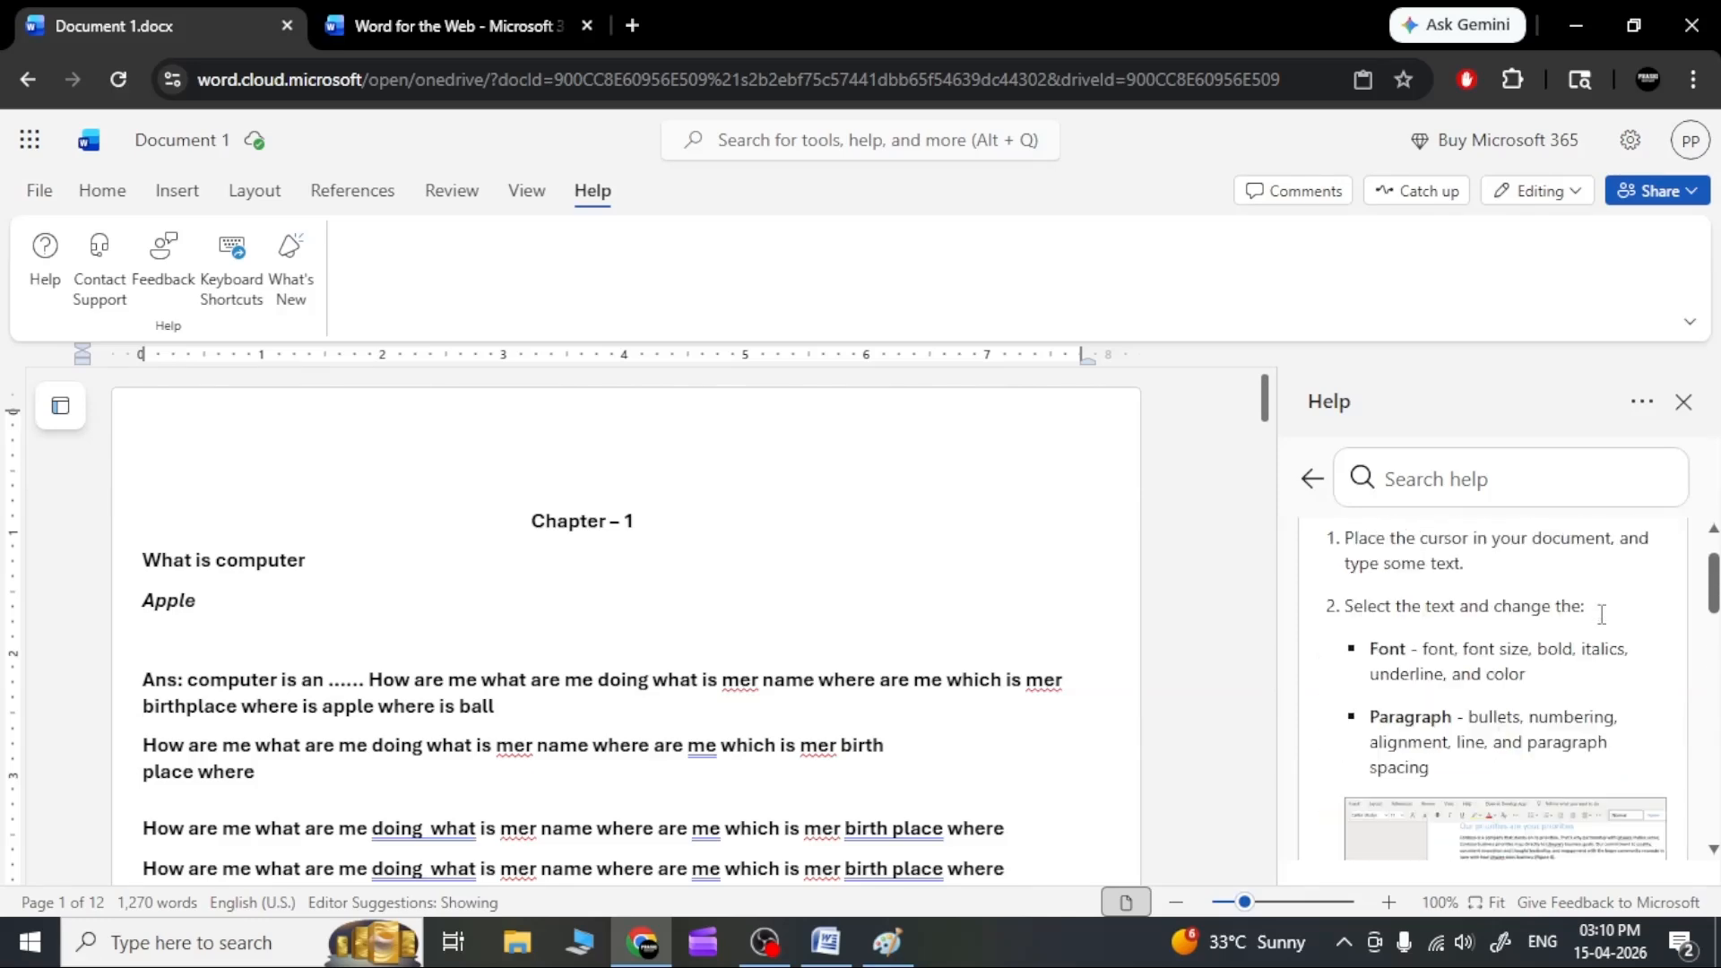
pyautogui.scroll(-3, 1602, 615)
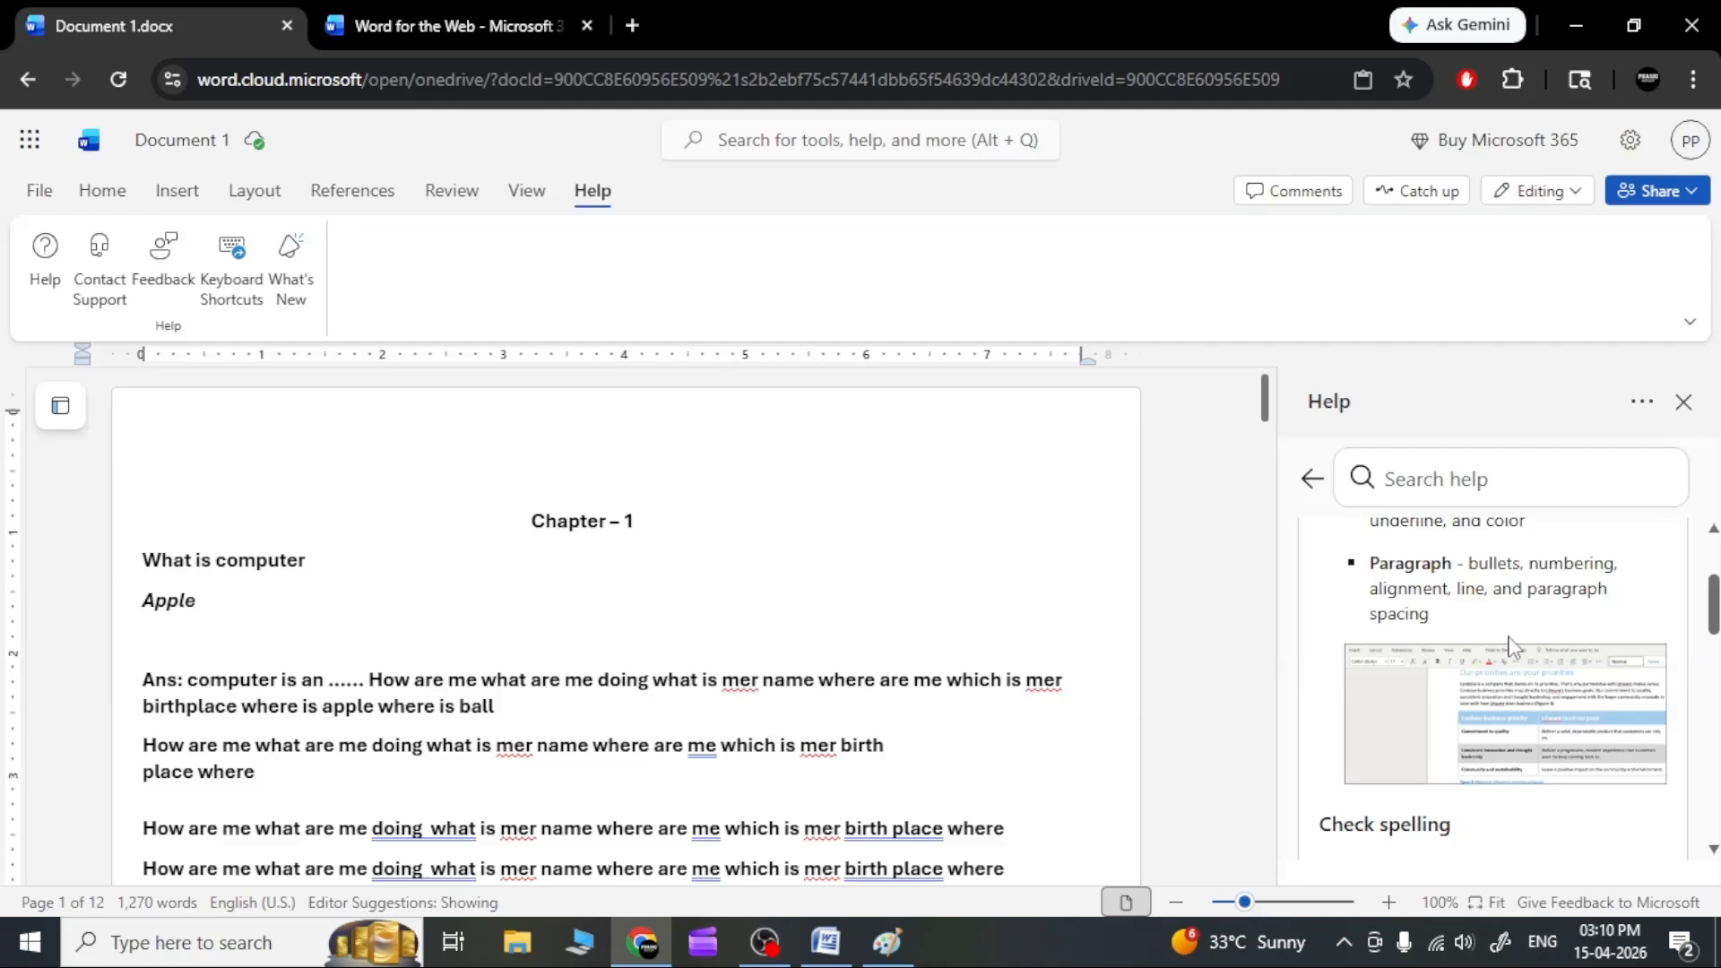
# View the help article's text-formatting screenshot in a new browser tab, close that tab and return to Document 1.
pyautogui.rightClick(1540, 728)
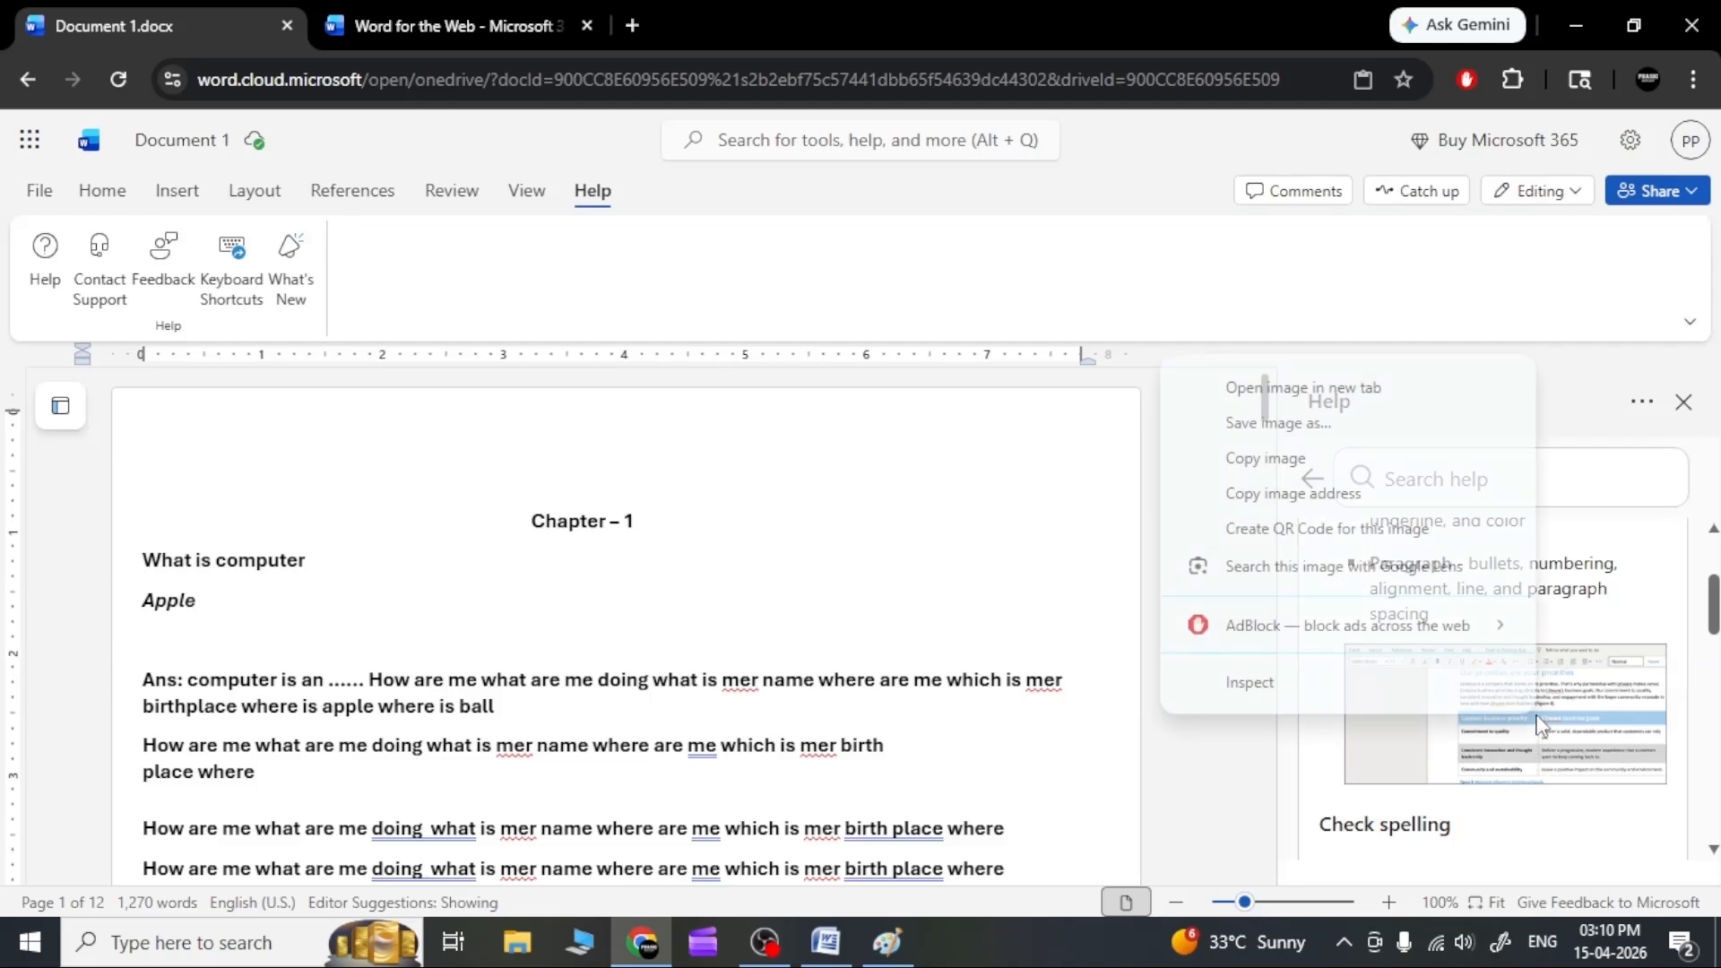
pyautogui.click(1371, 389)
pyautogui.click(681, 23)
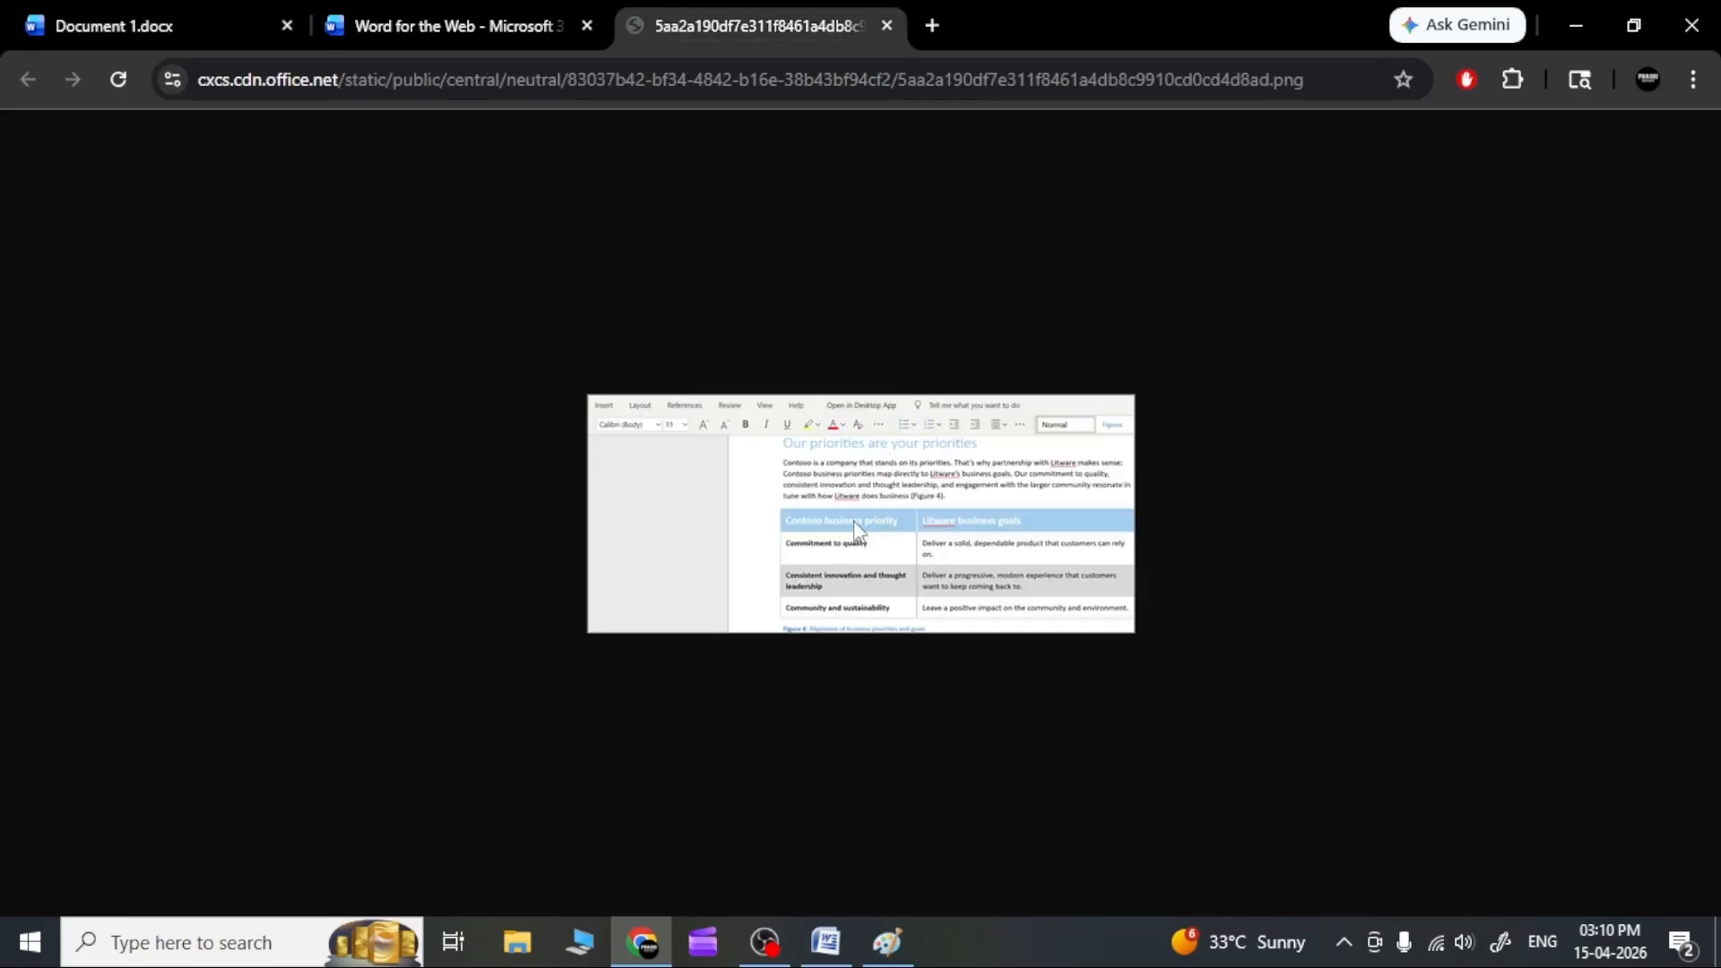
pyautogui.click(885, 27)
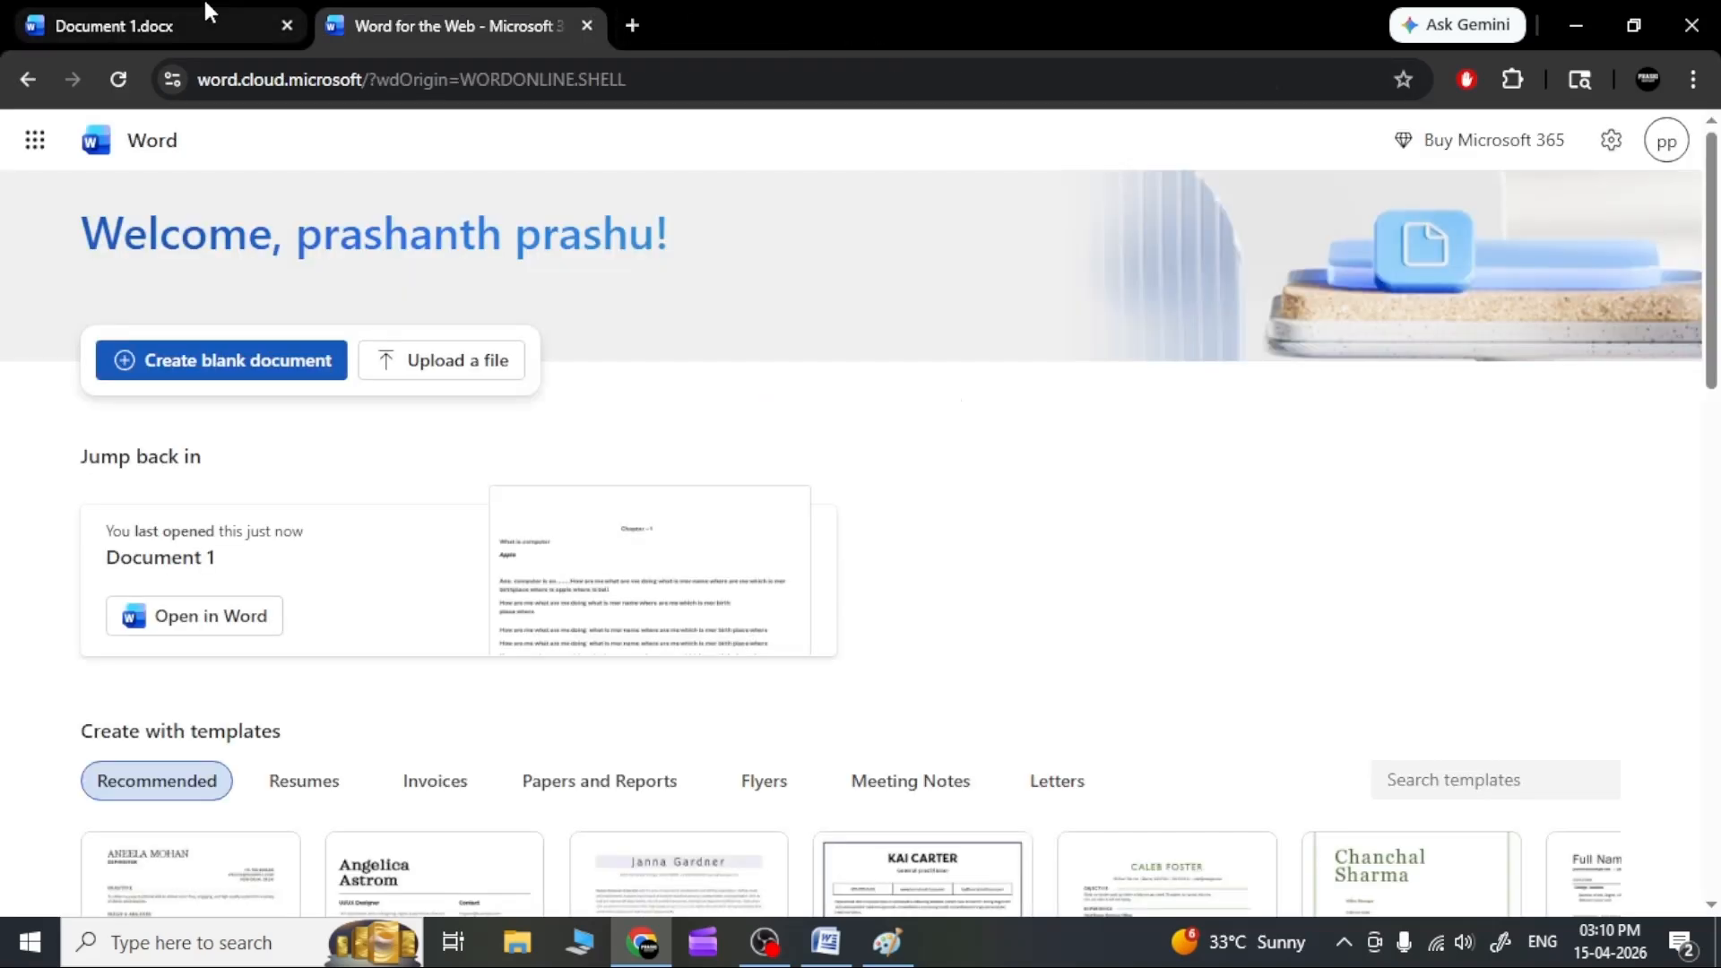
pyautogui.click(203, 20)
# Read the remaining sections of the help article on checking spelling and applying Title and Heading styles.
pyautogui.scroll(-5, 1520, 665)
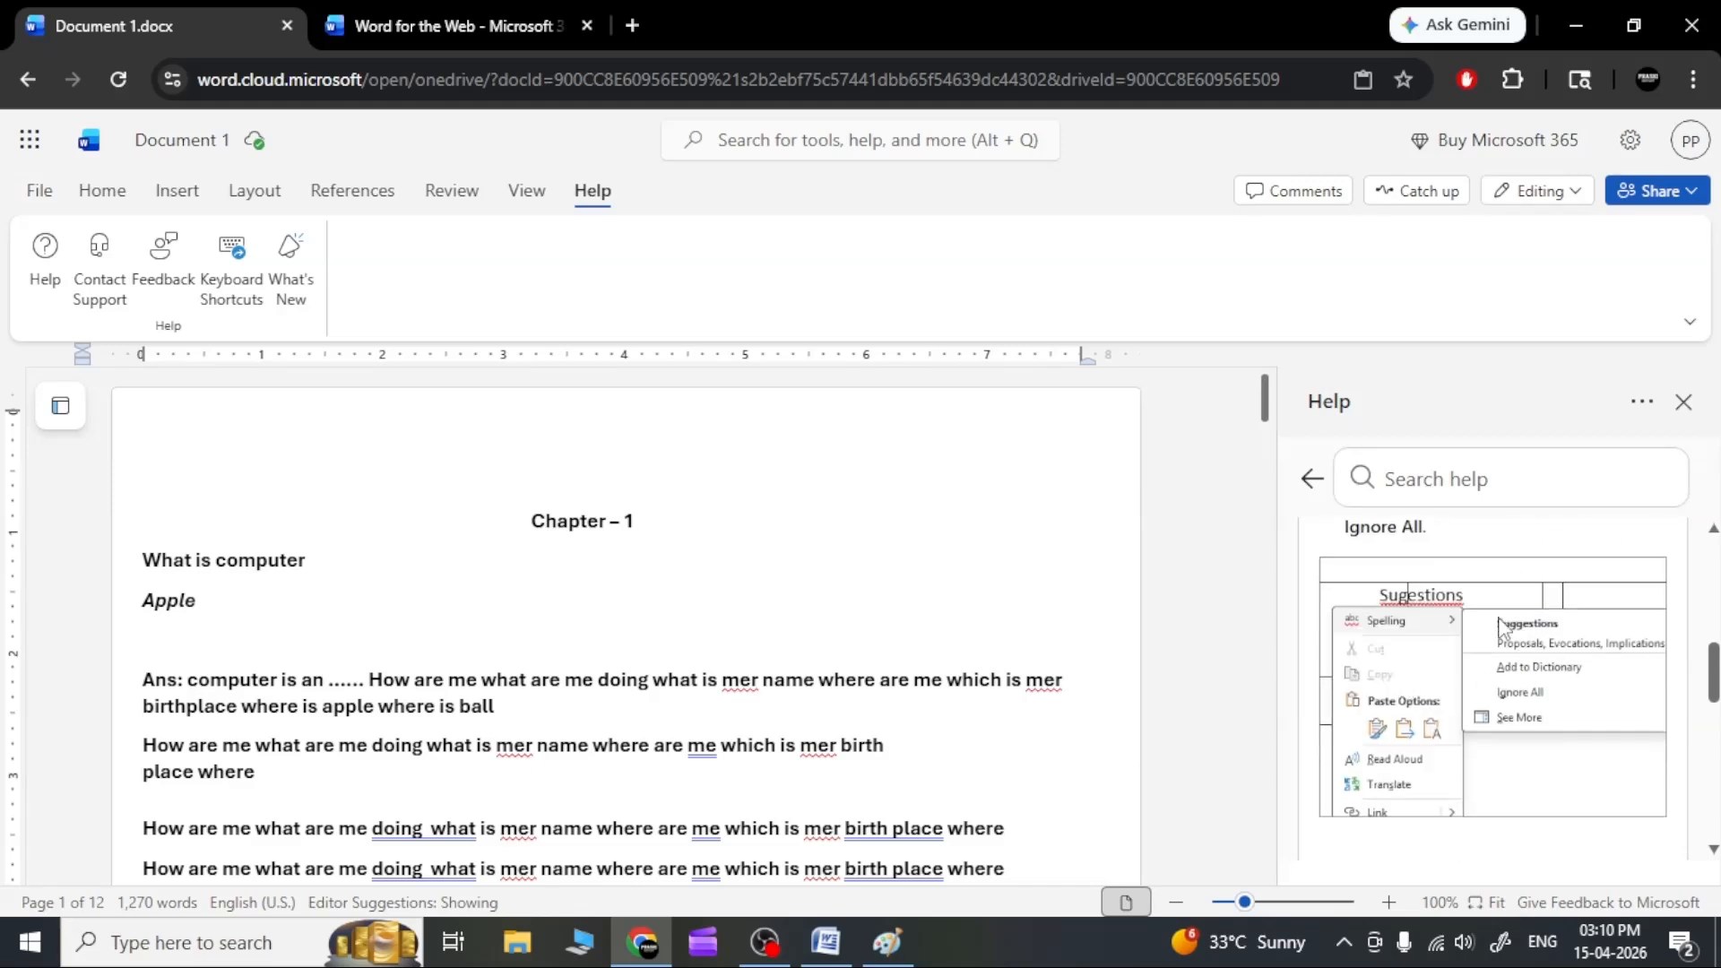
pyautogui.scroll(-5, 1506, 628)
pyautogui.scroll(-3, 1545, 702)
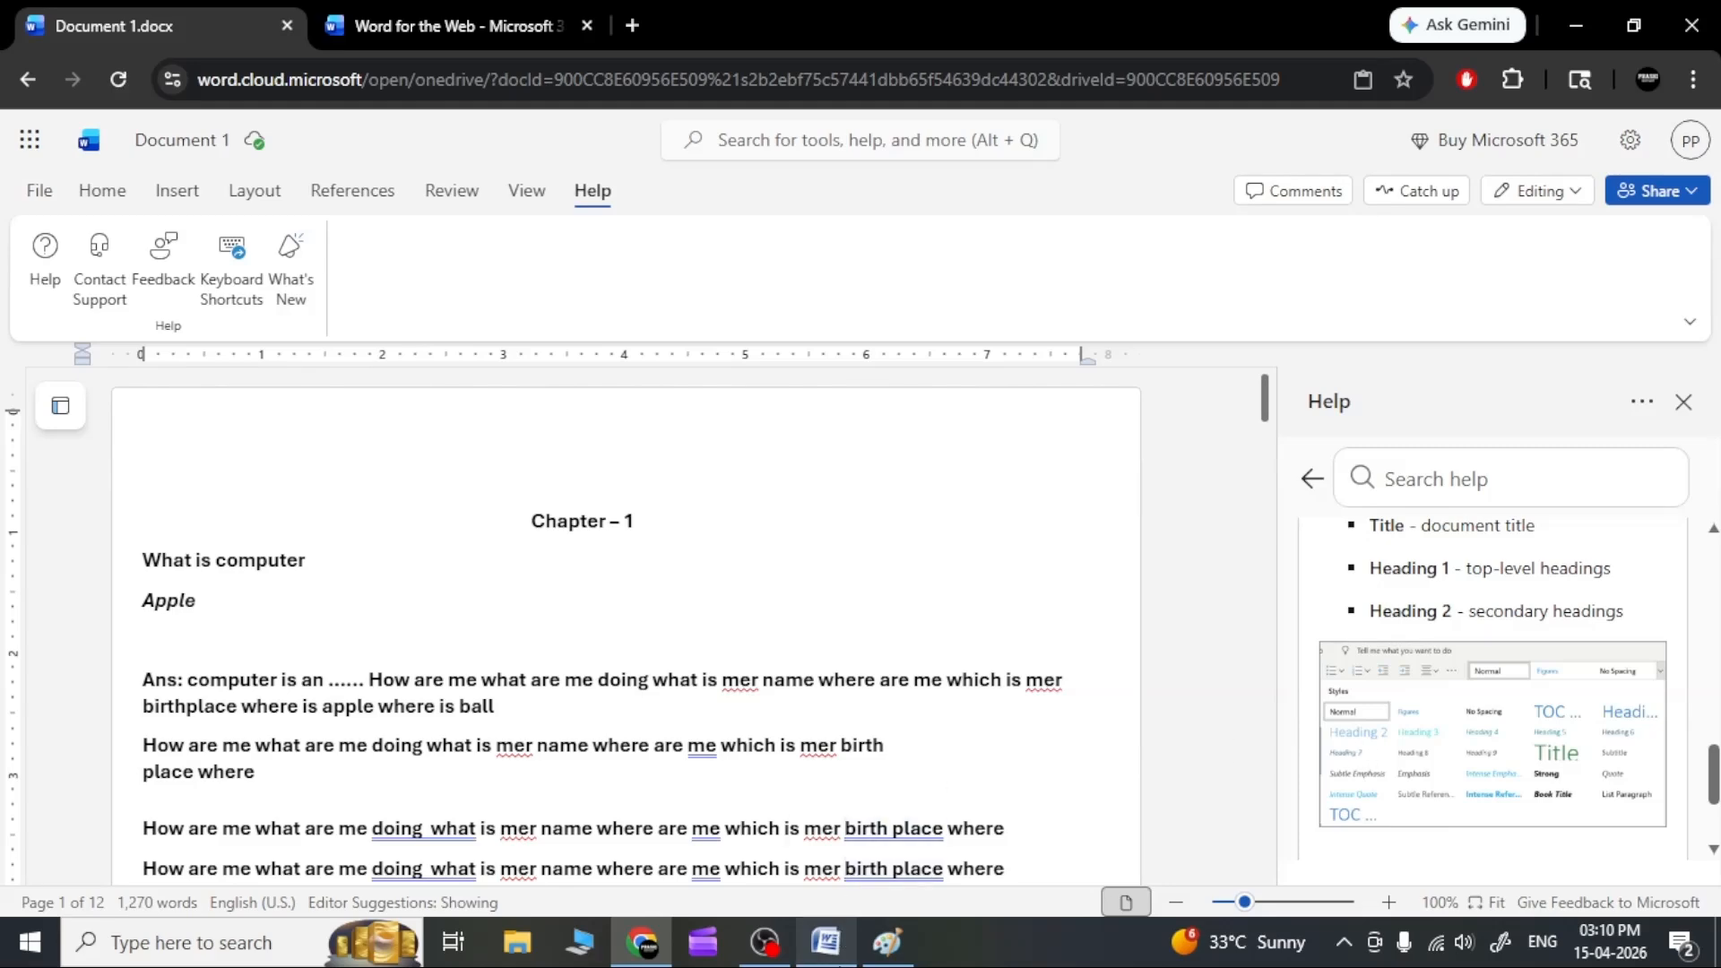
pyautogui.click(832, 958)
pyautogui.click(832, 957)
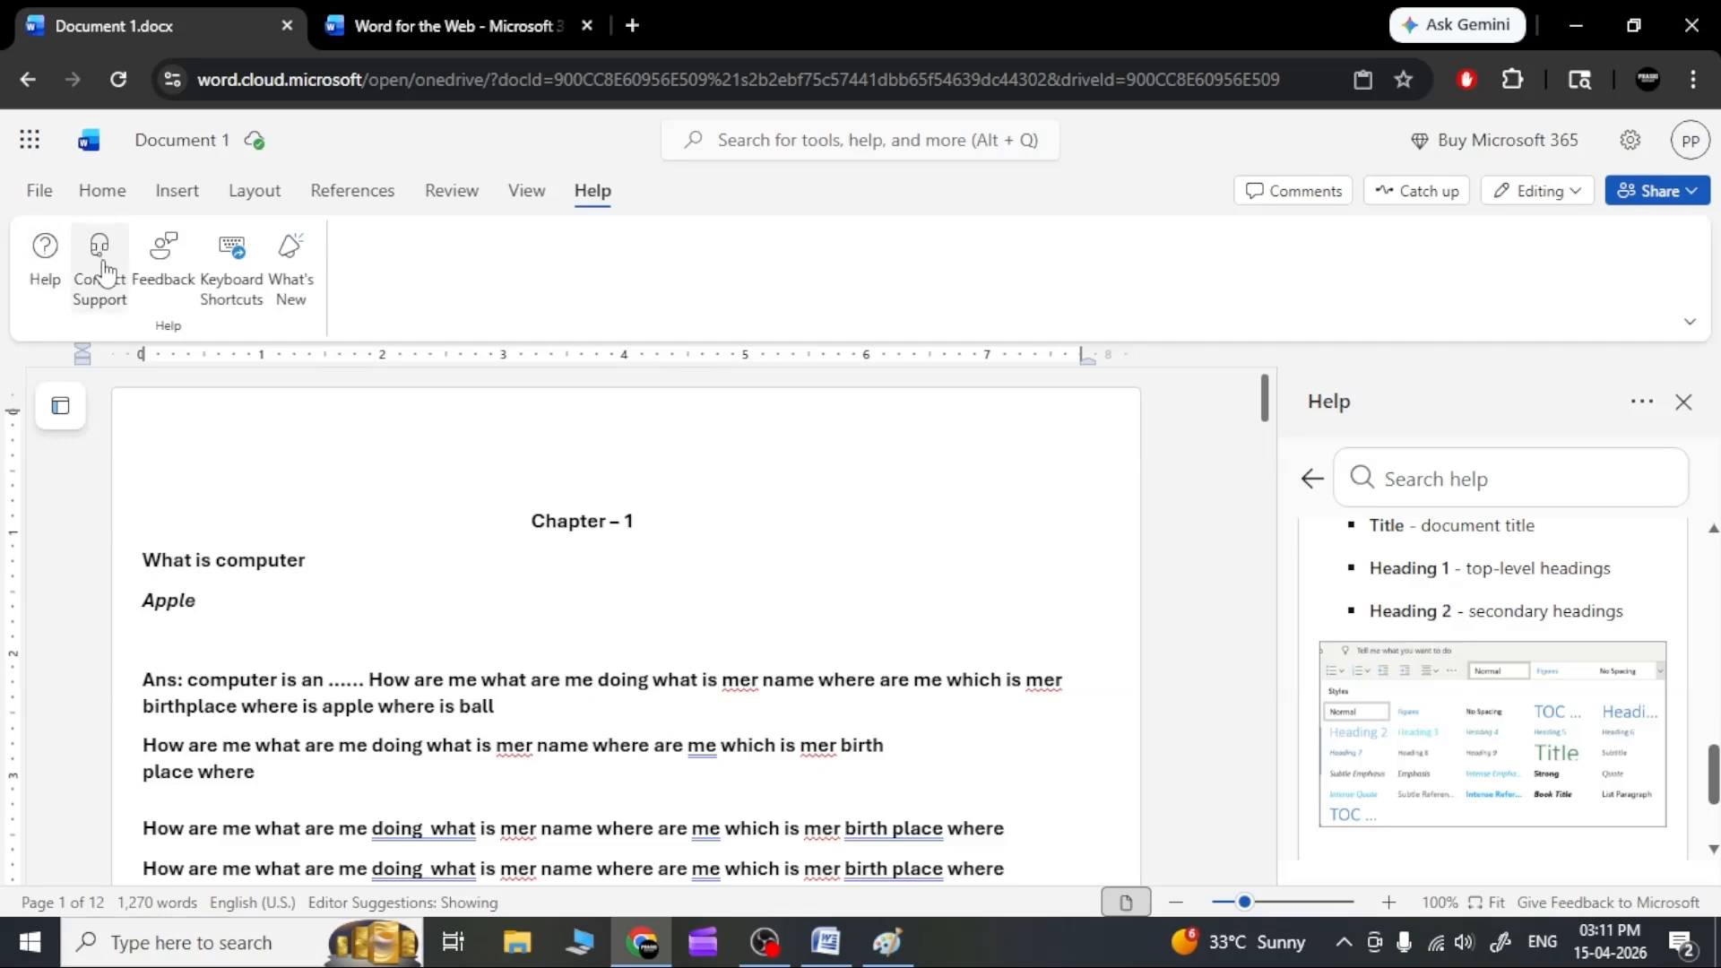
# Show Word's keyboard shortcuts list and look through the Accessibility shortcuts.
pyautogui.click(215, 285)
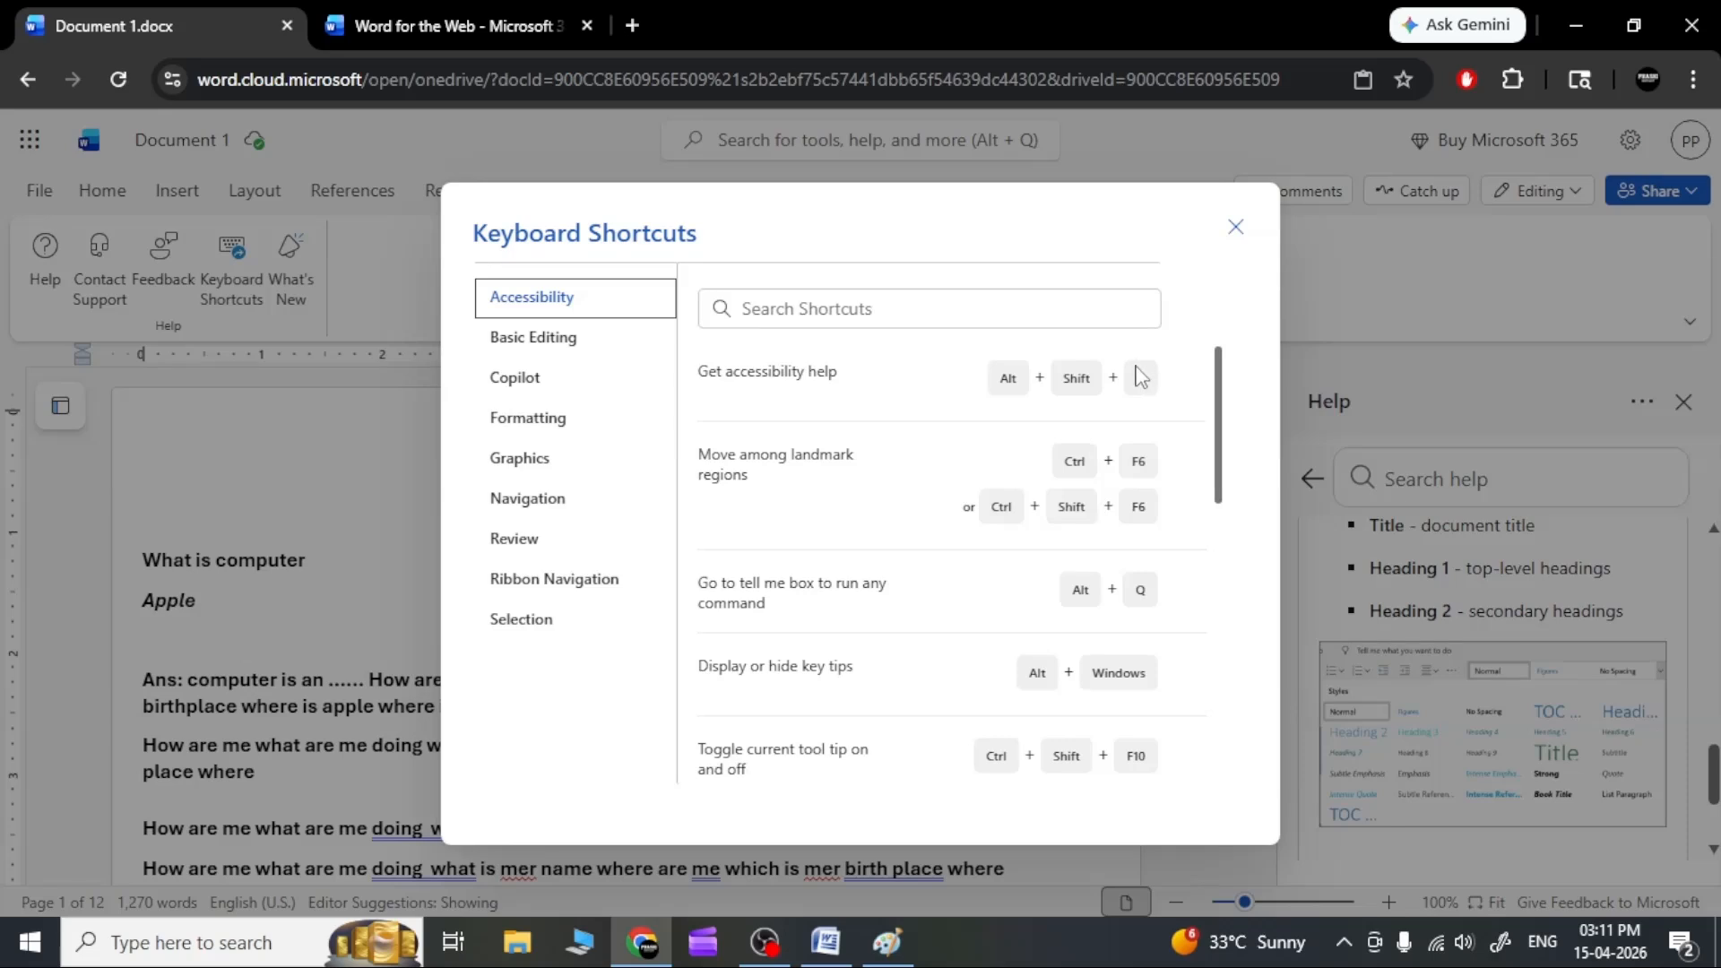
pyautogui.scroll(-6, 1161, 473)
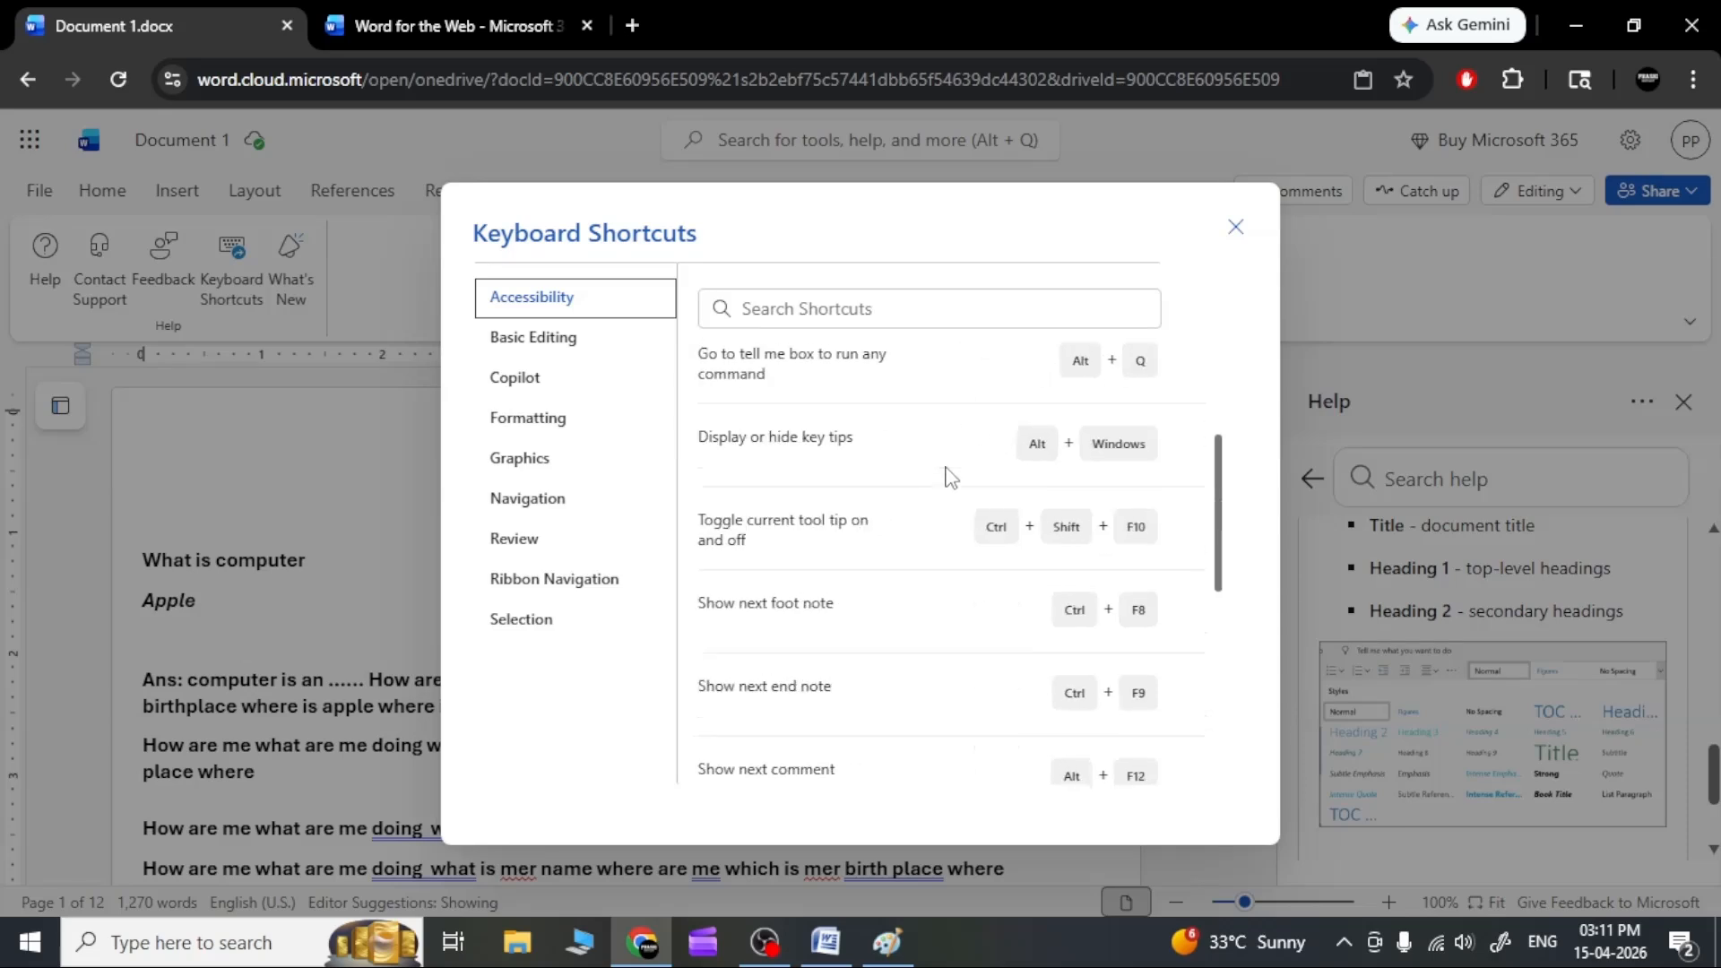
pyautogui.scroll(-3, 951, 475)
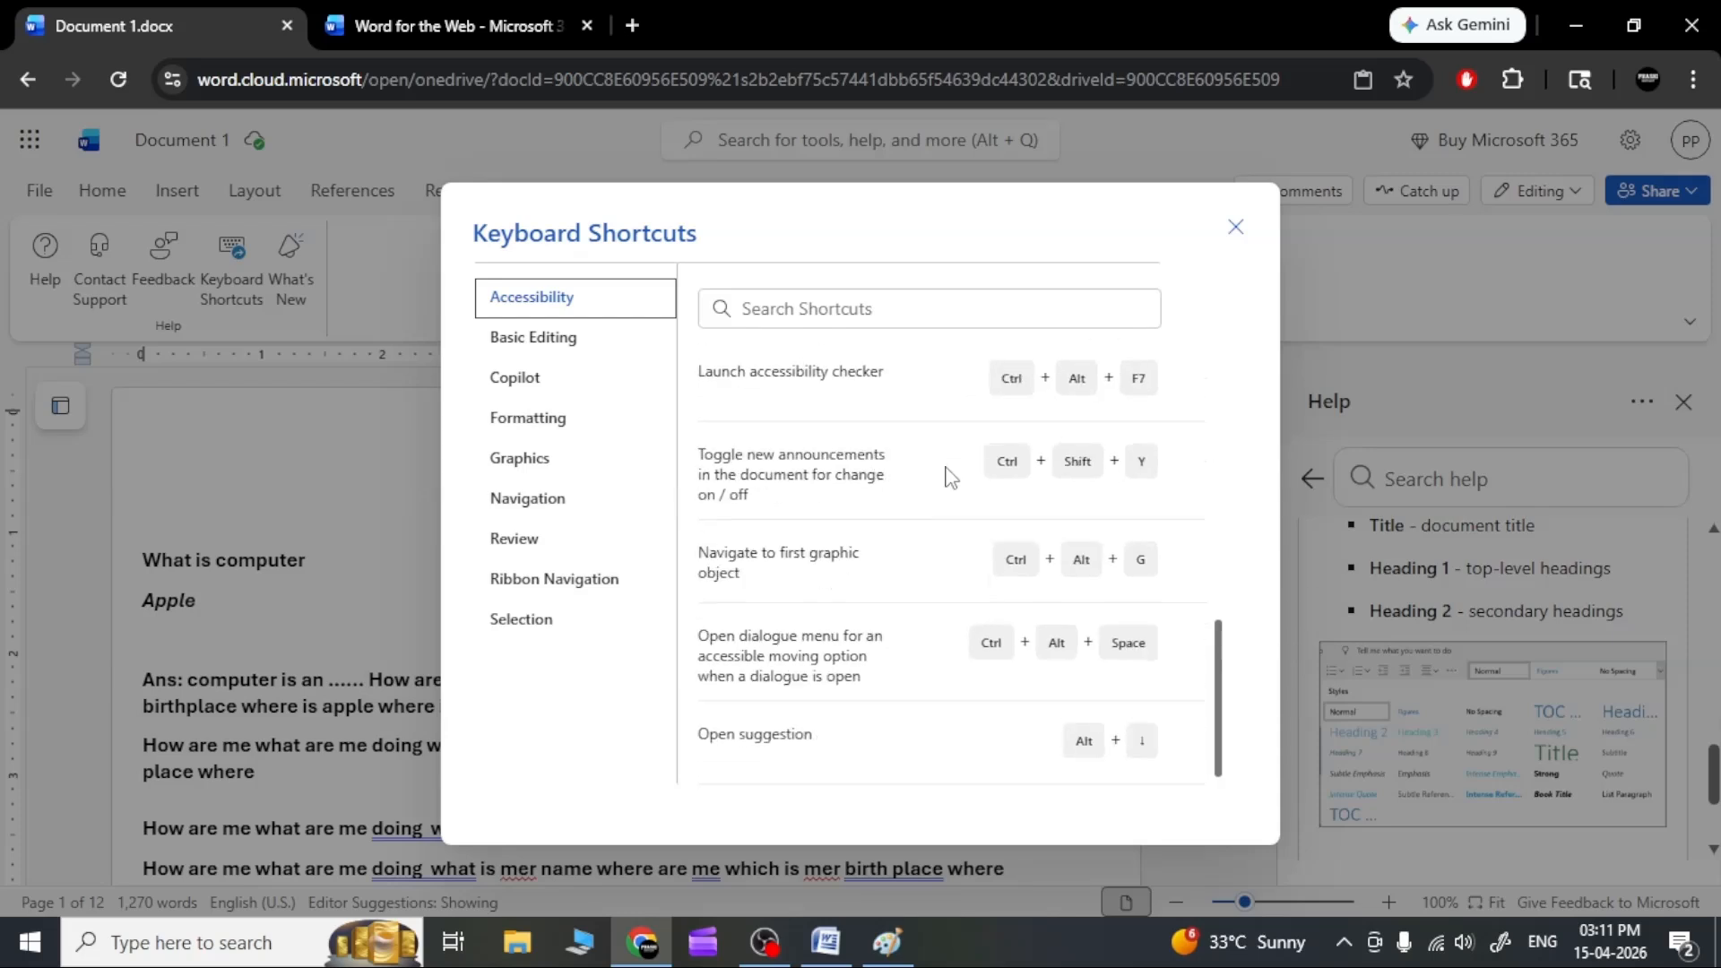
# Review the Basic Editing shortcuts from Cut to Find in the document, and close the shortcuts list.
pyautogui.click(538, 341)
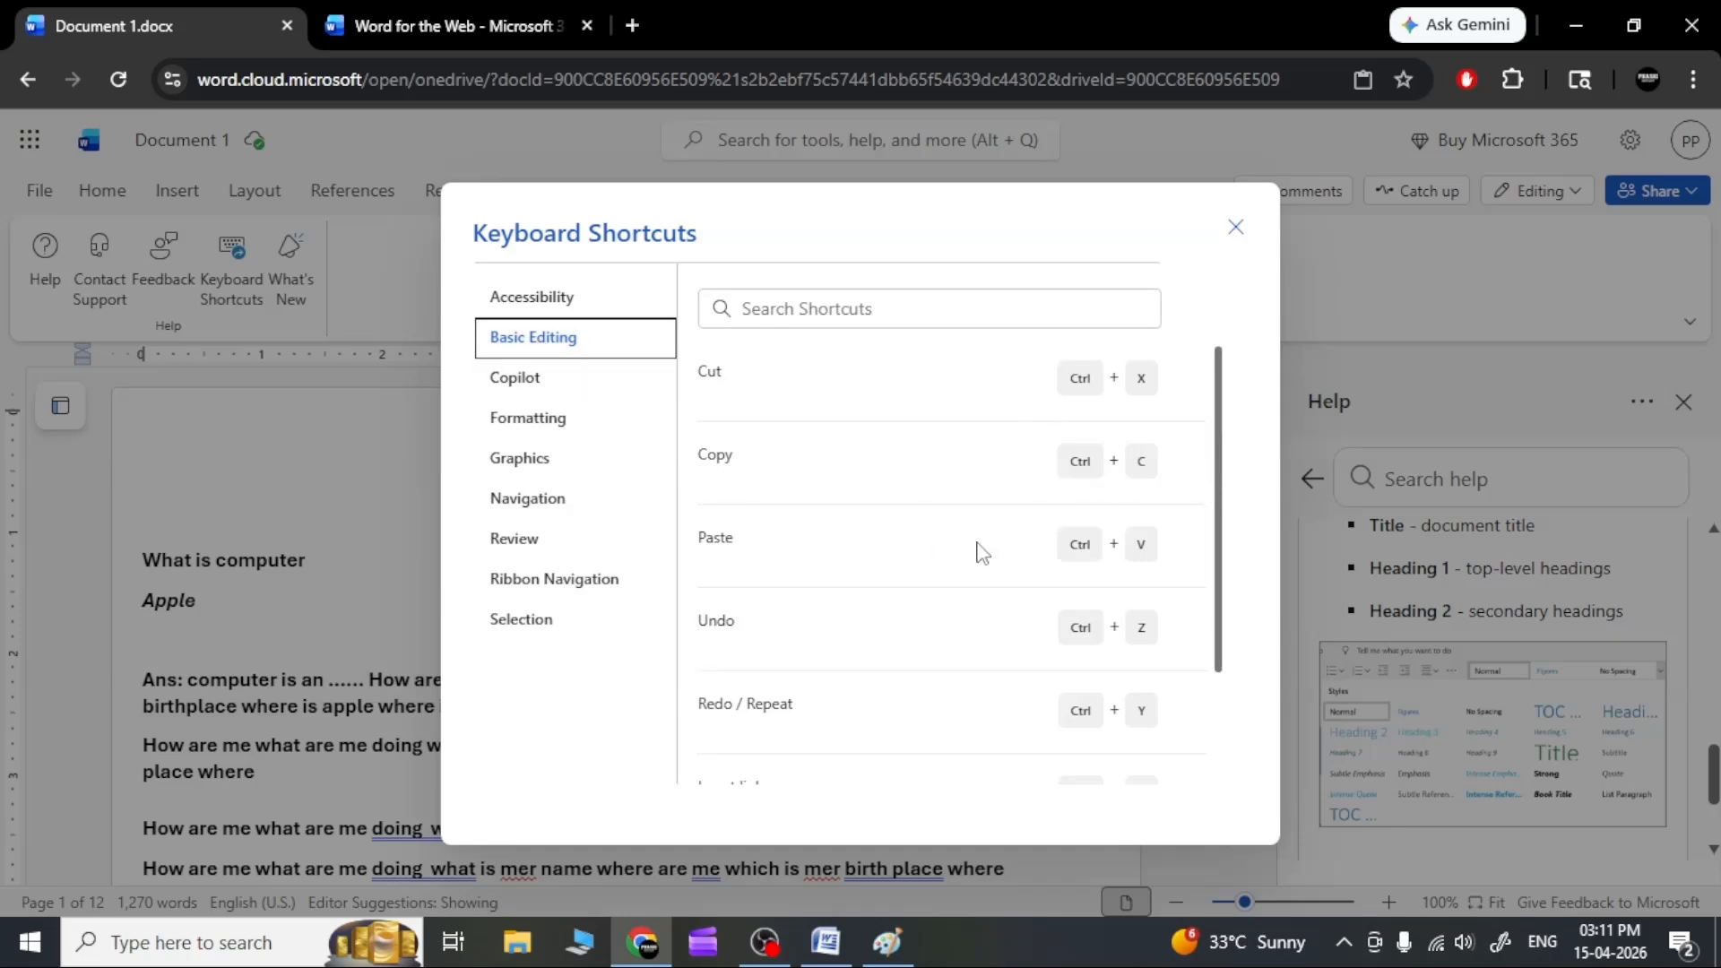
pyautogui.scroll(-2, 868, 618)
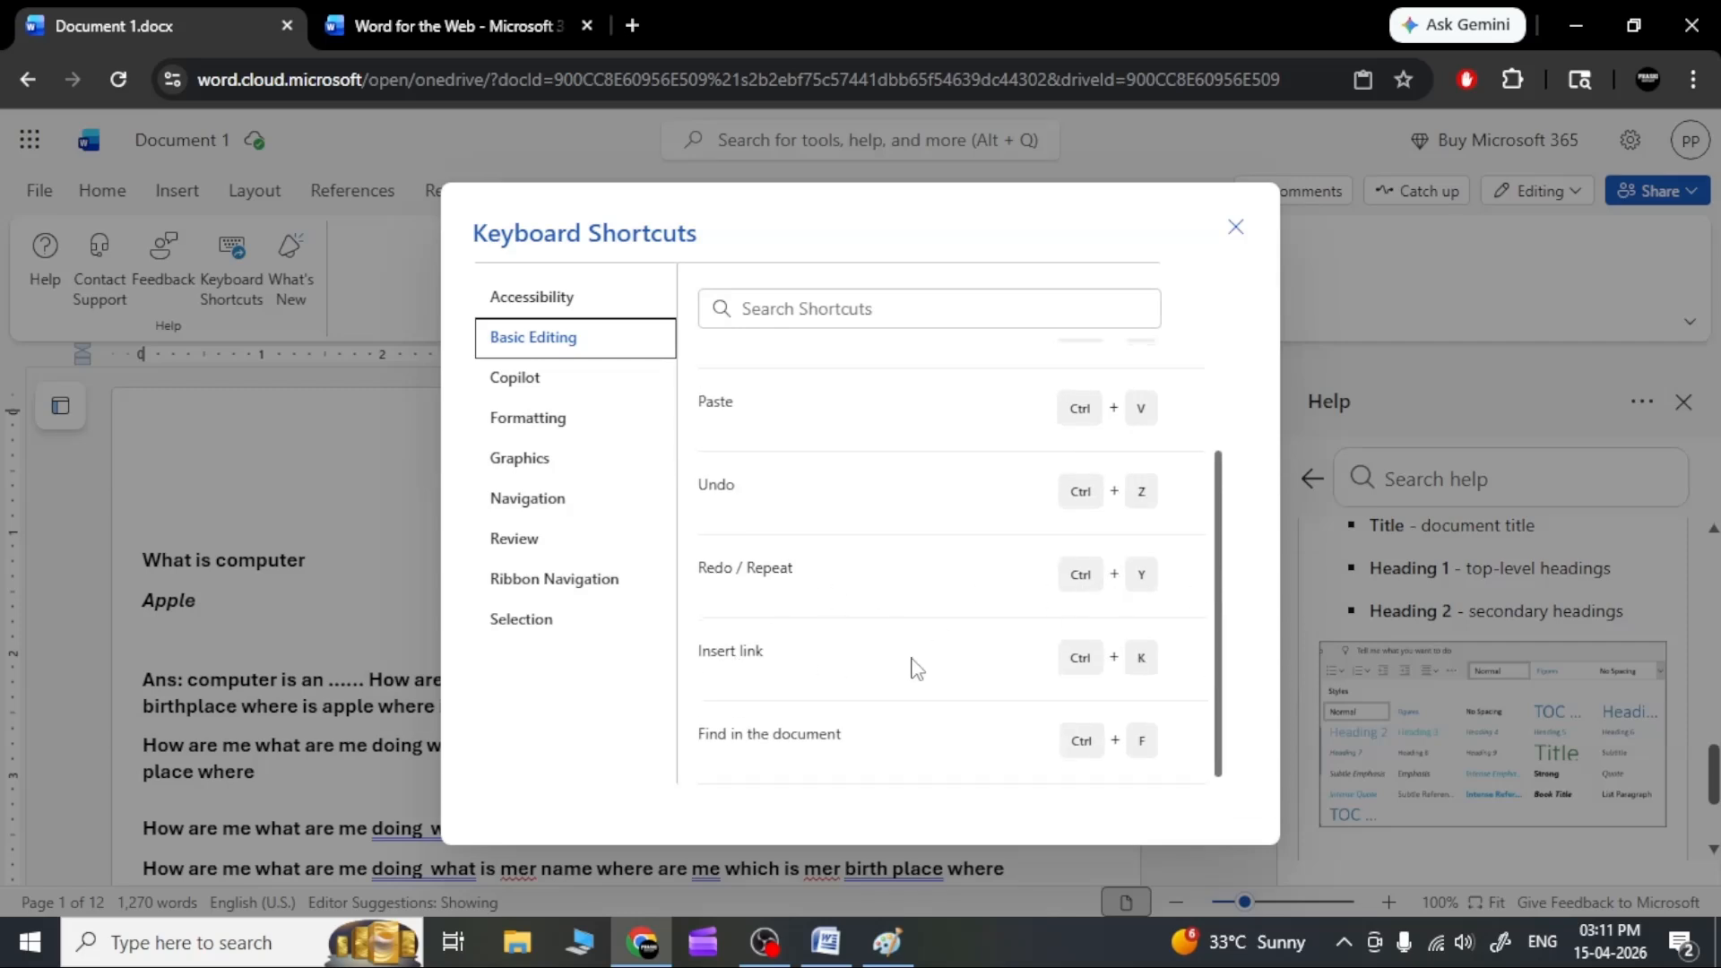
pyautogui.scroll(2, 1109, 671)
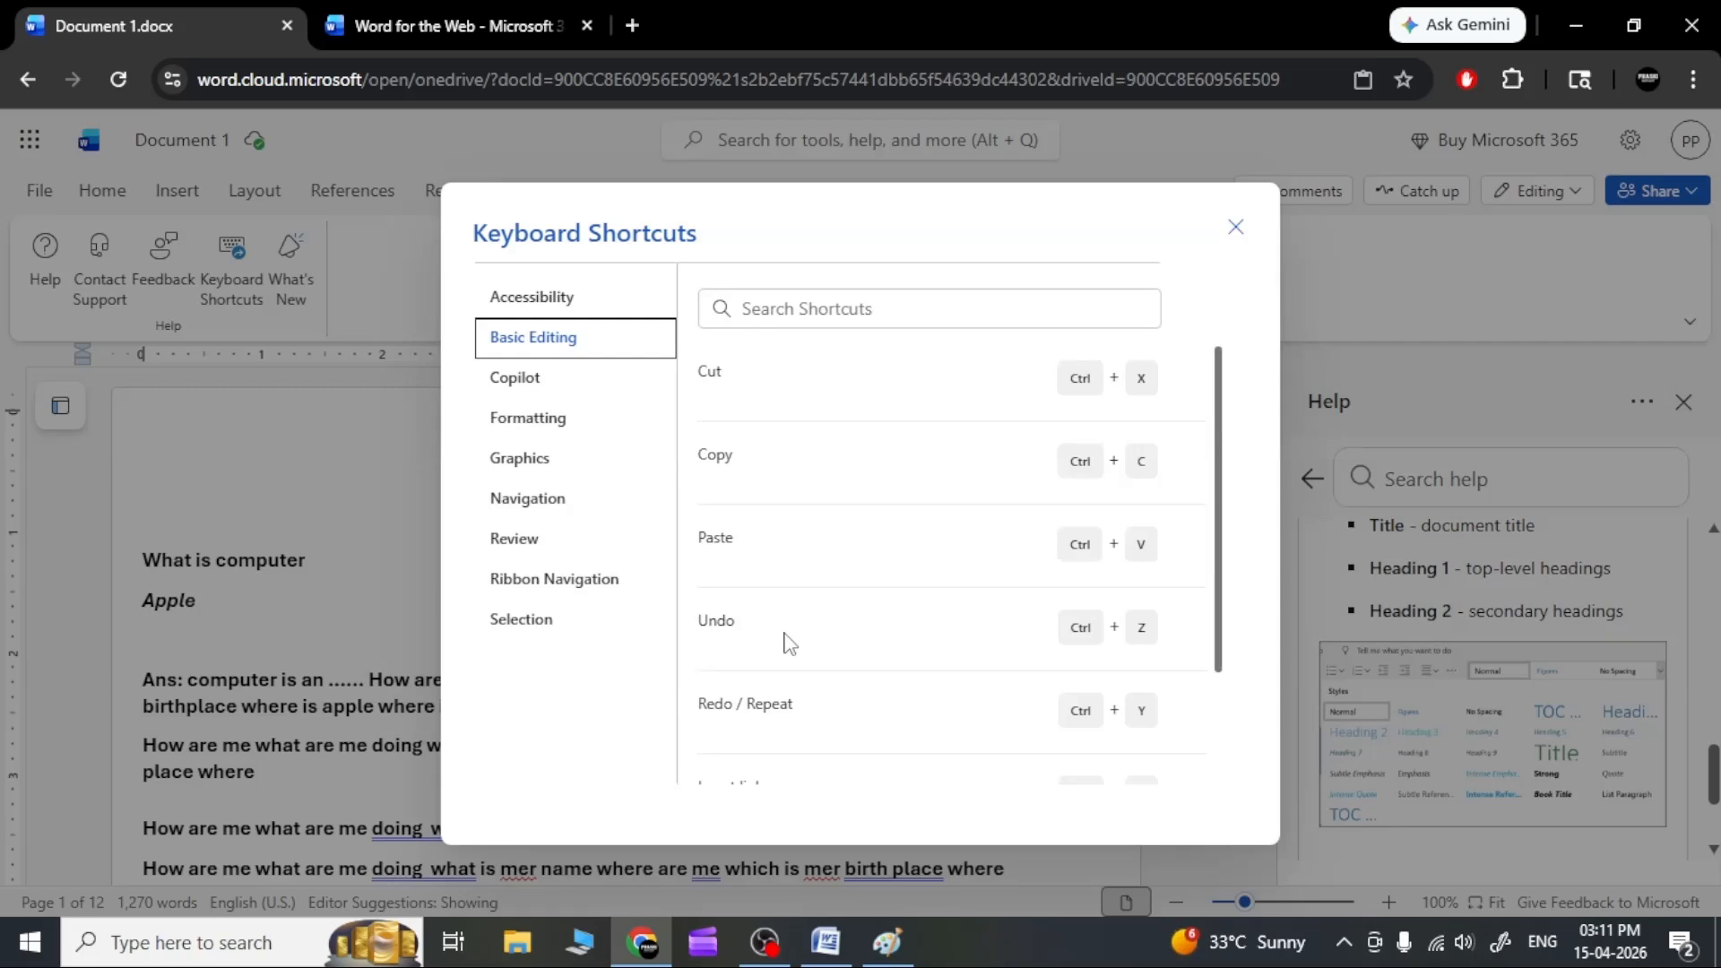
pyautogui.scroll(-2, 815, 642)
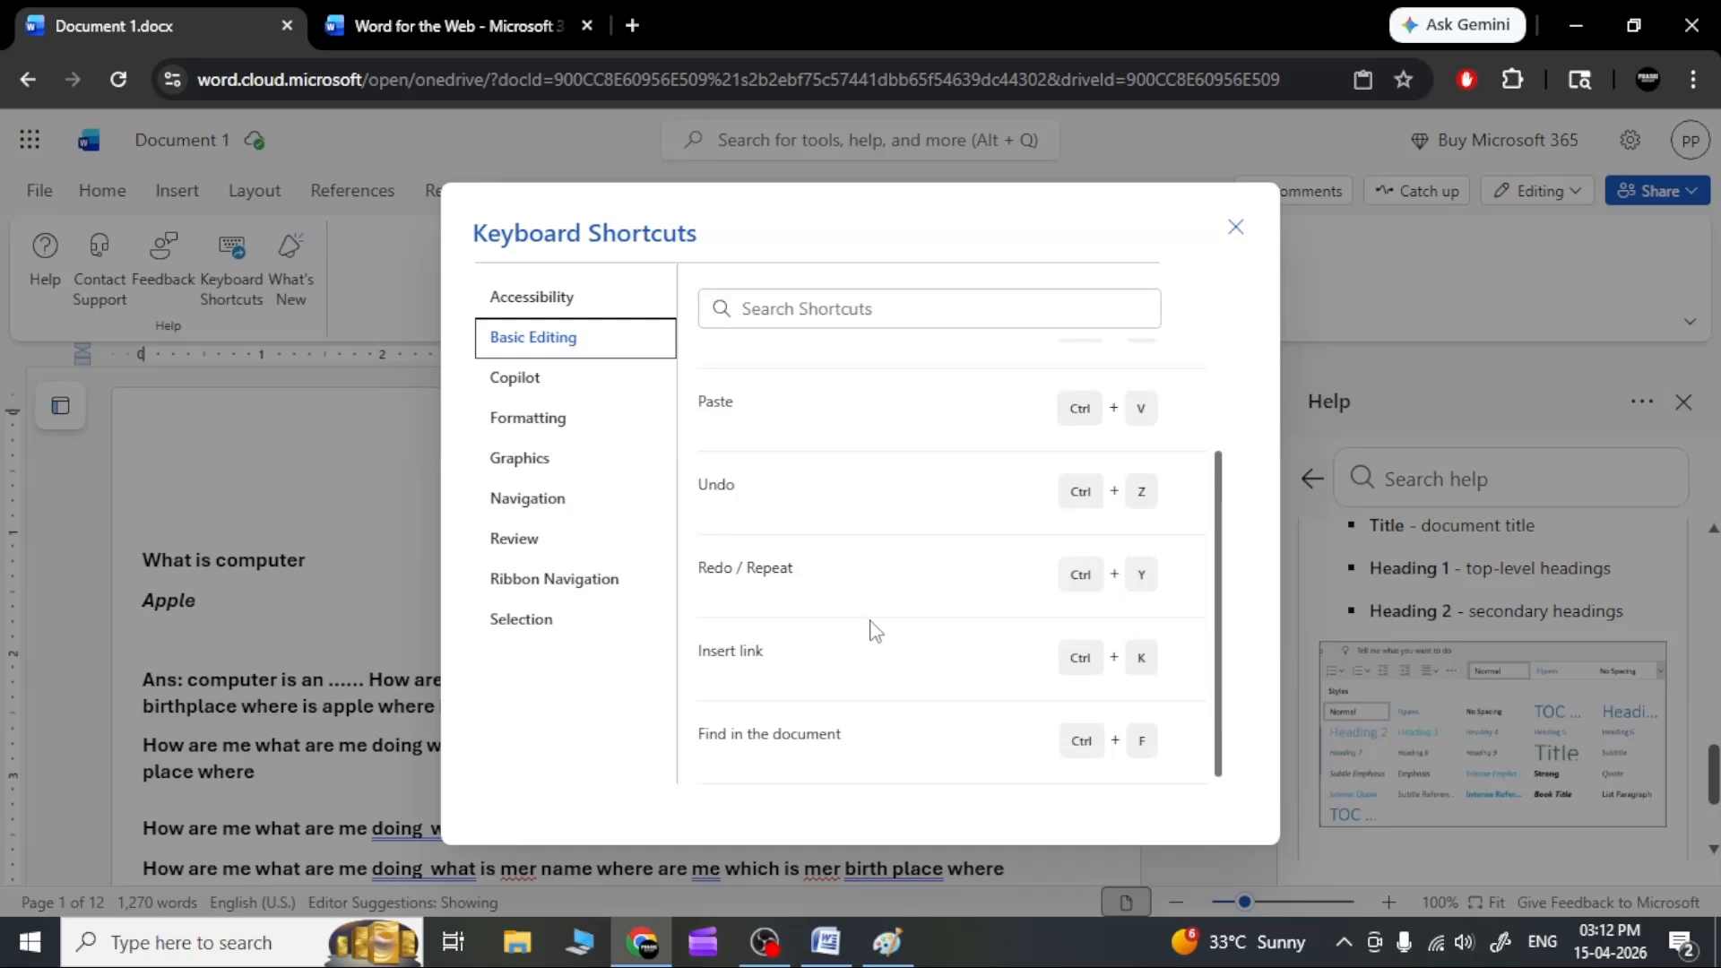
pyautogui.scroll(2, 874, 630)
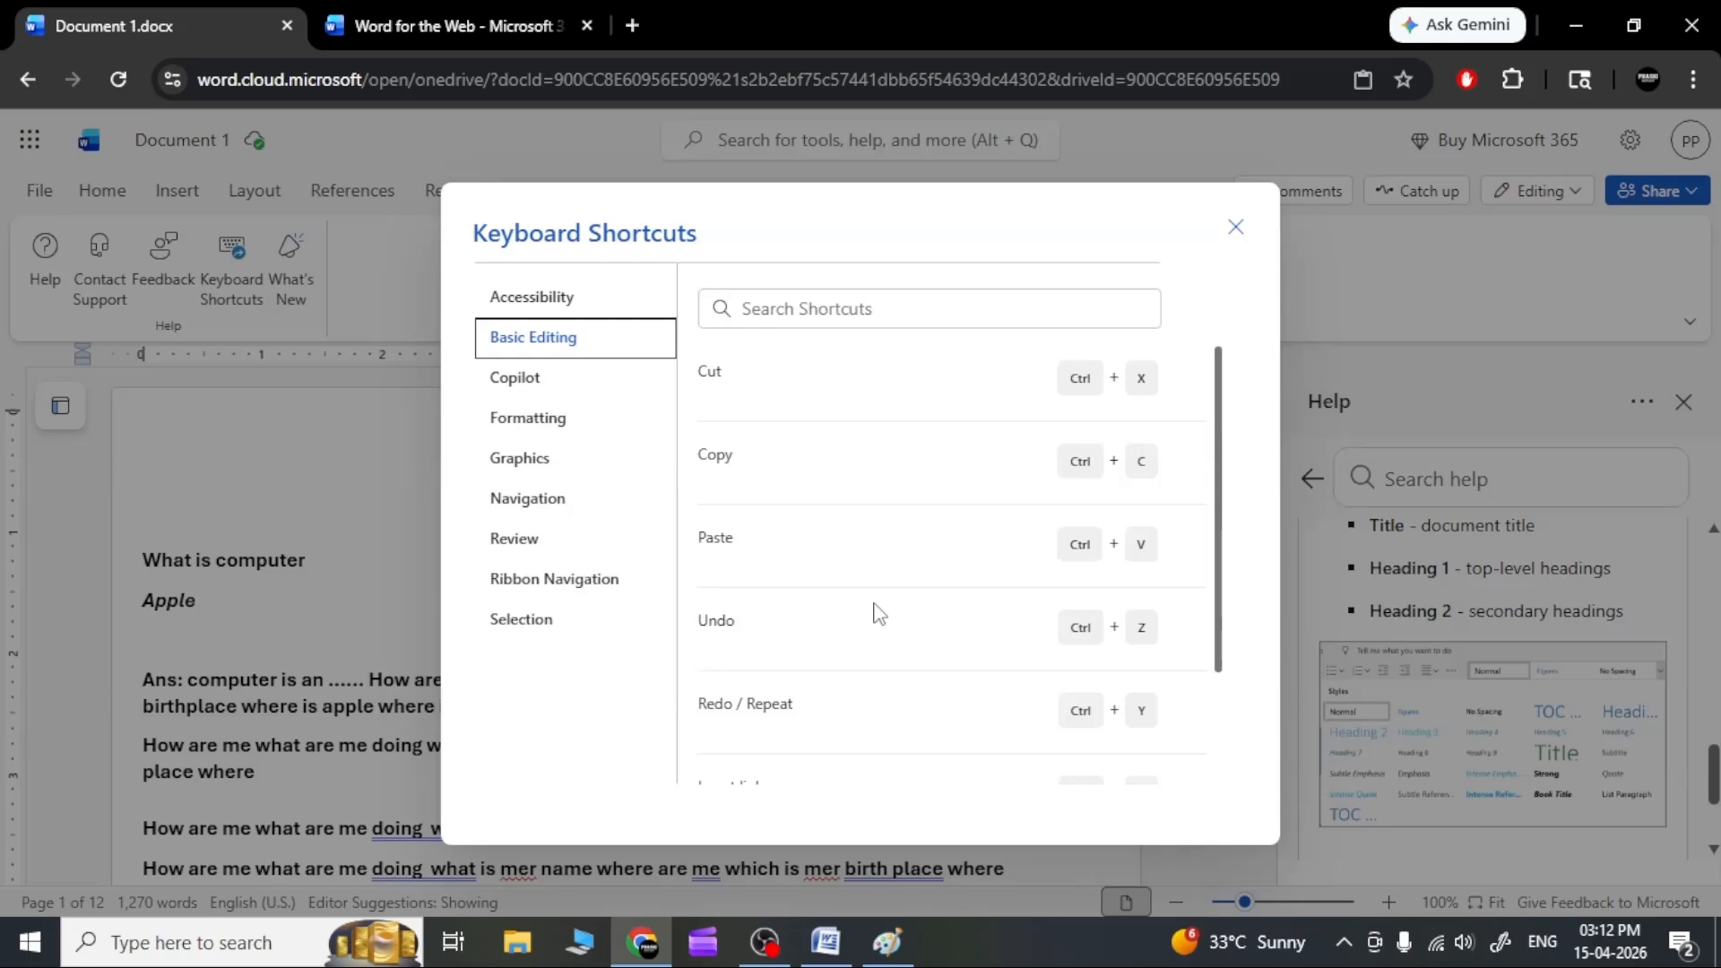
pyautogui.click(1234, 229)
# Copy and delete the "Chapter – 1" heading, and paste it back twice above "What is computer".
pyautogui.click(424, 638)
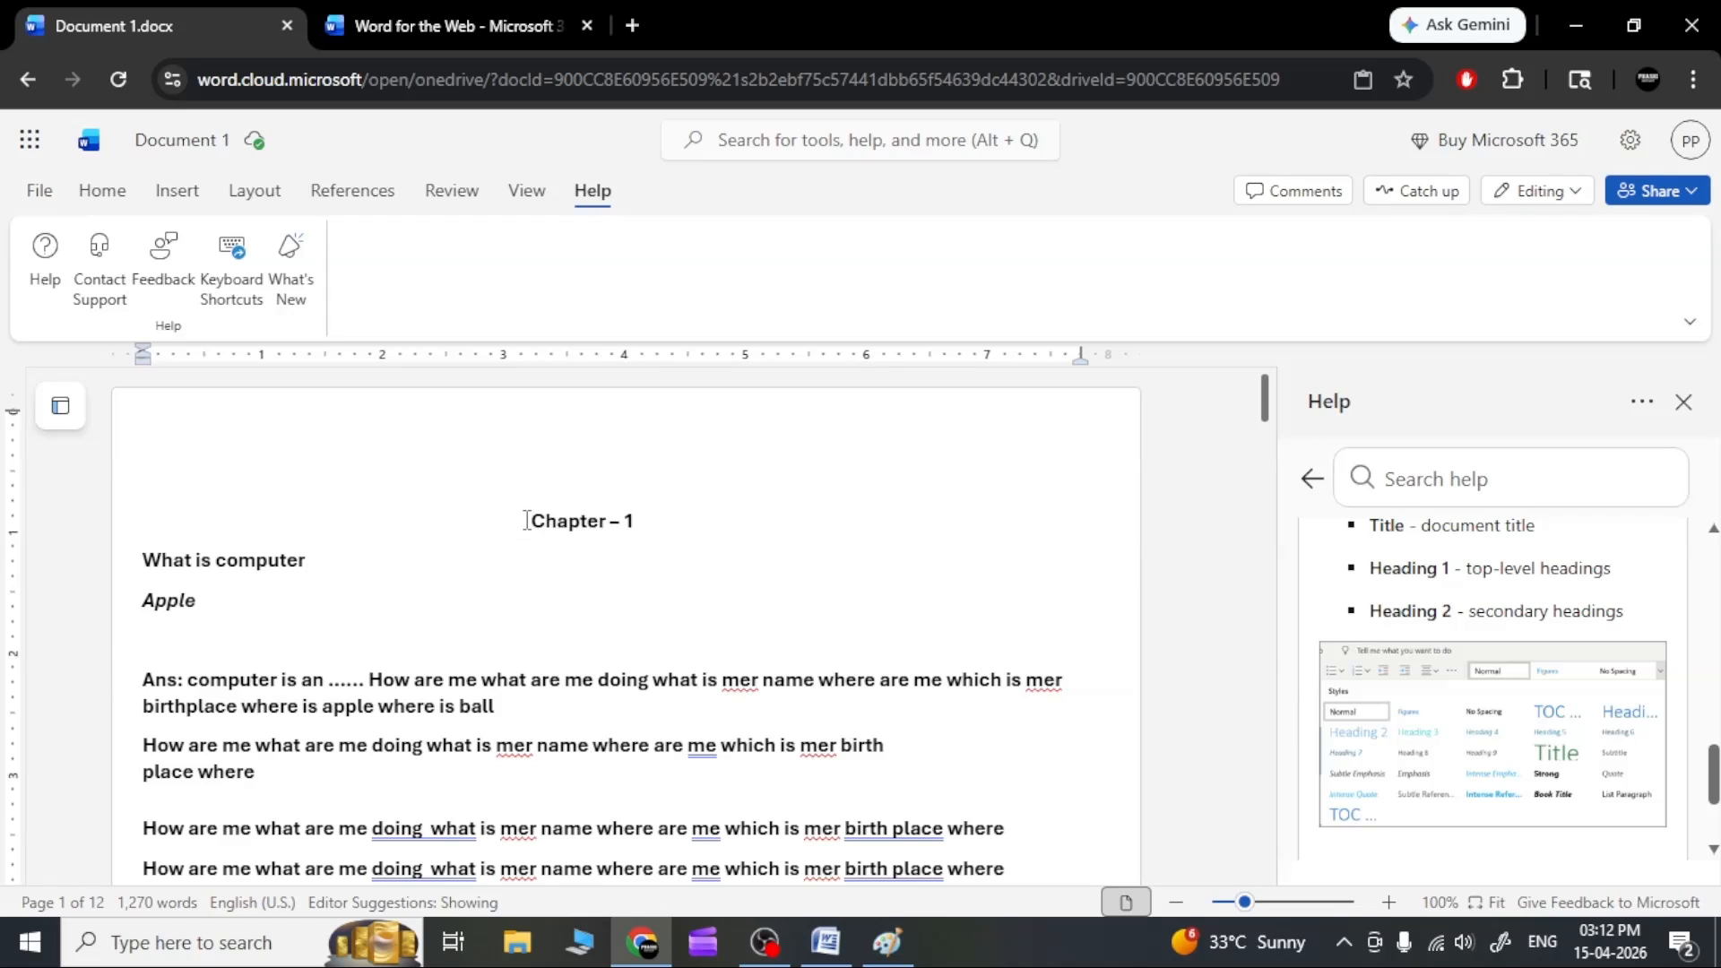
pyautogui.moveTo(530, 518); pyautogui.dragTo(636, 529)
pyautogui.hotkey('ctrl', 'c')
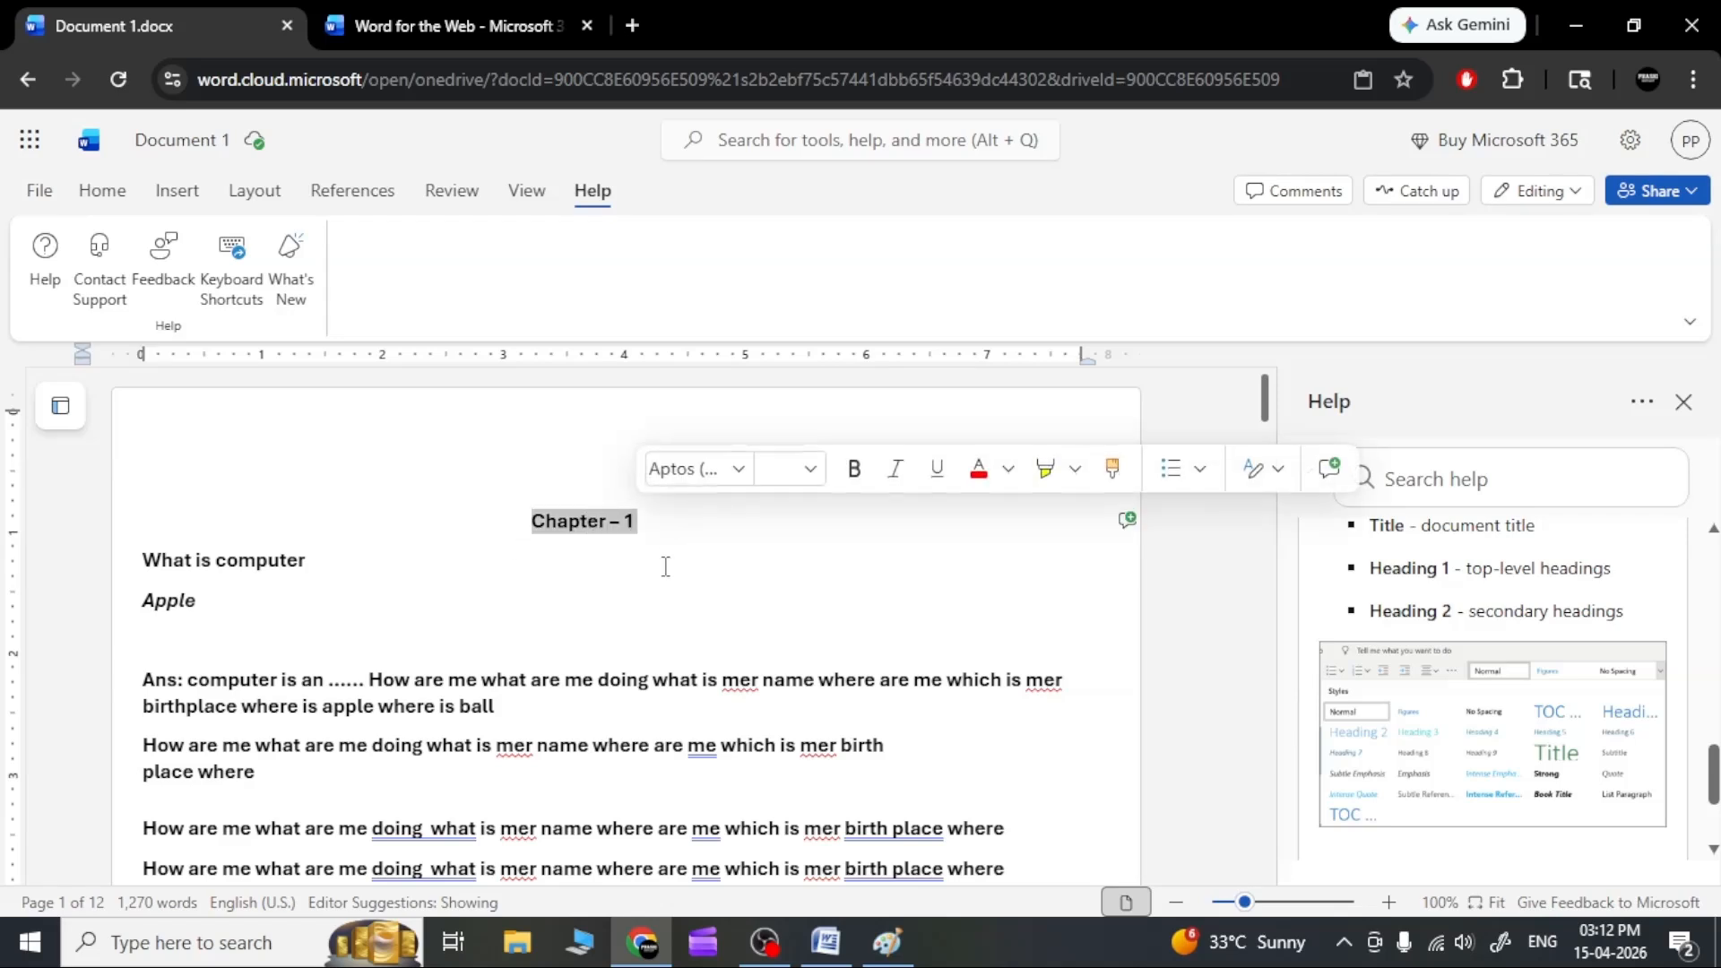
pyautogui.press('Delete')
pyautogui.press('Delete')
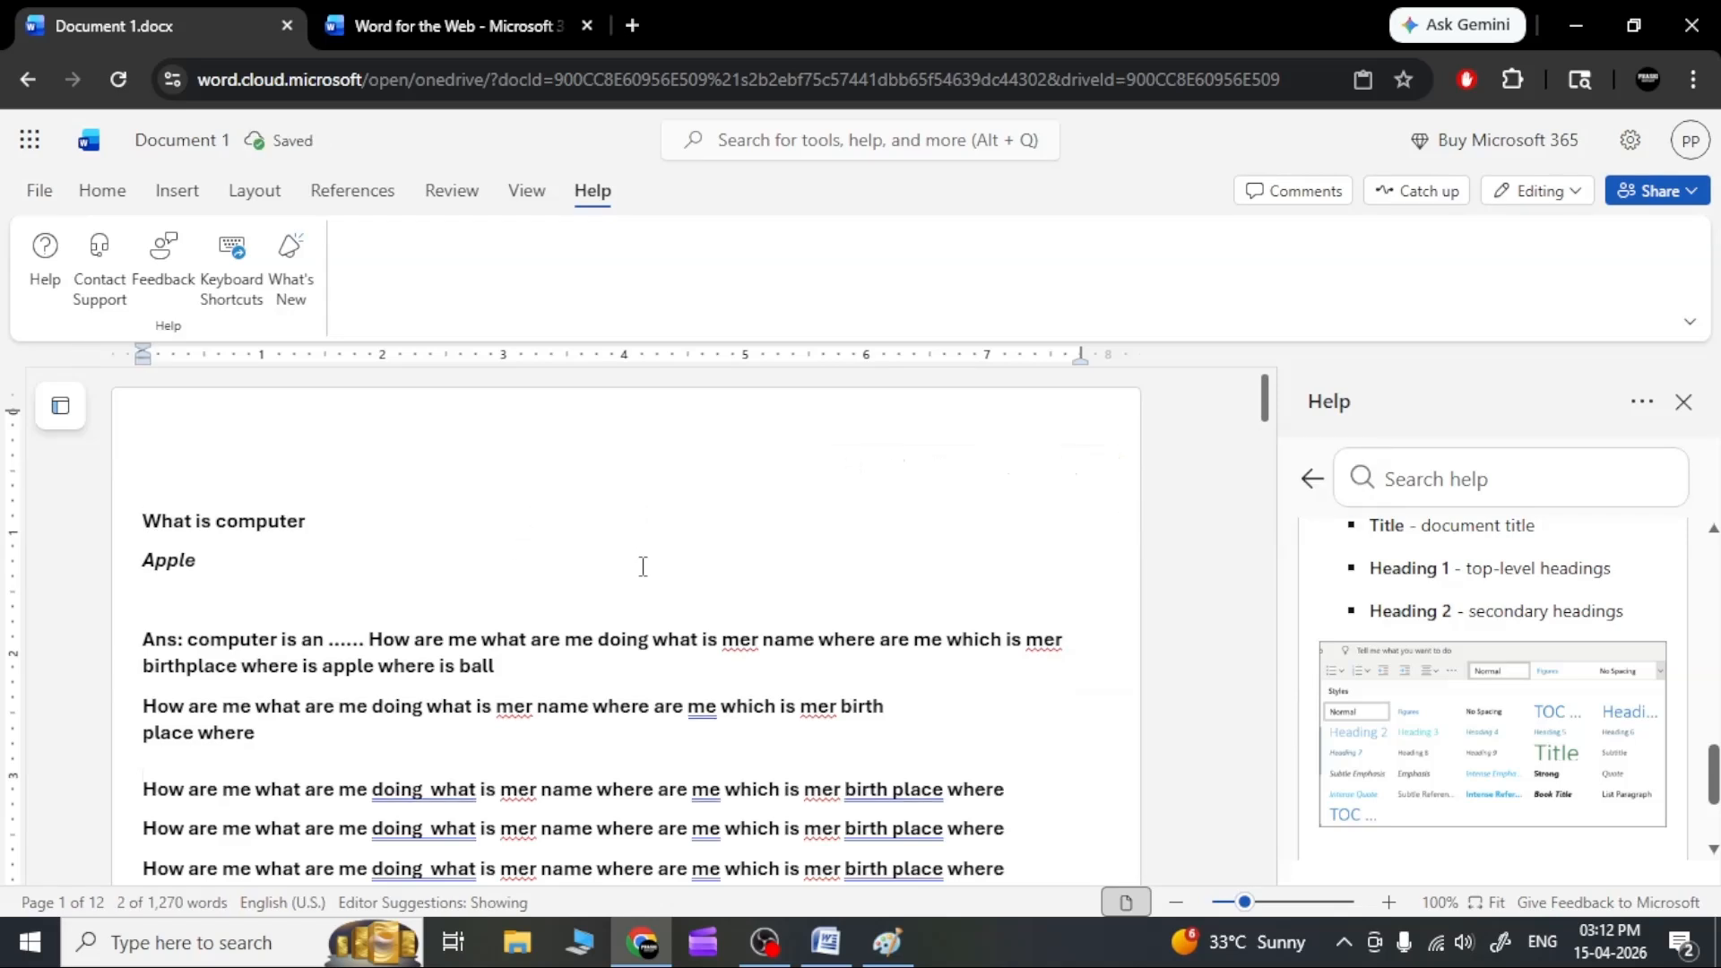
pyautogui.hotkey('ctrl', 'v')
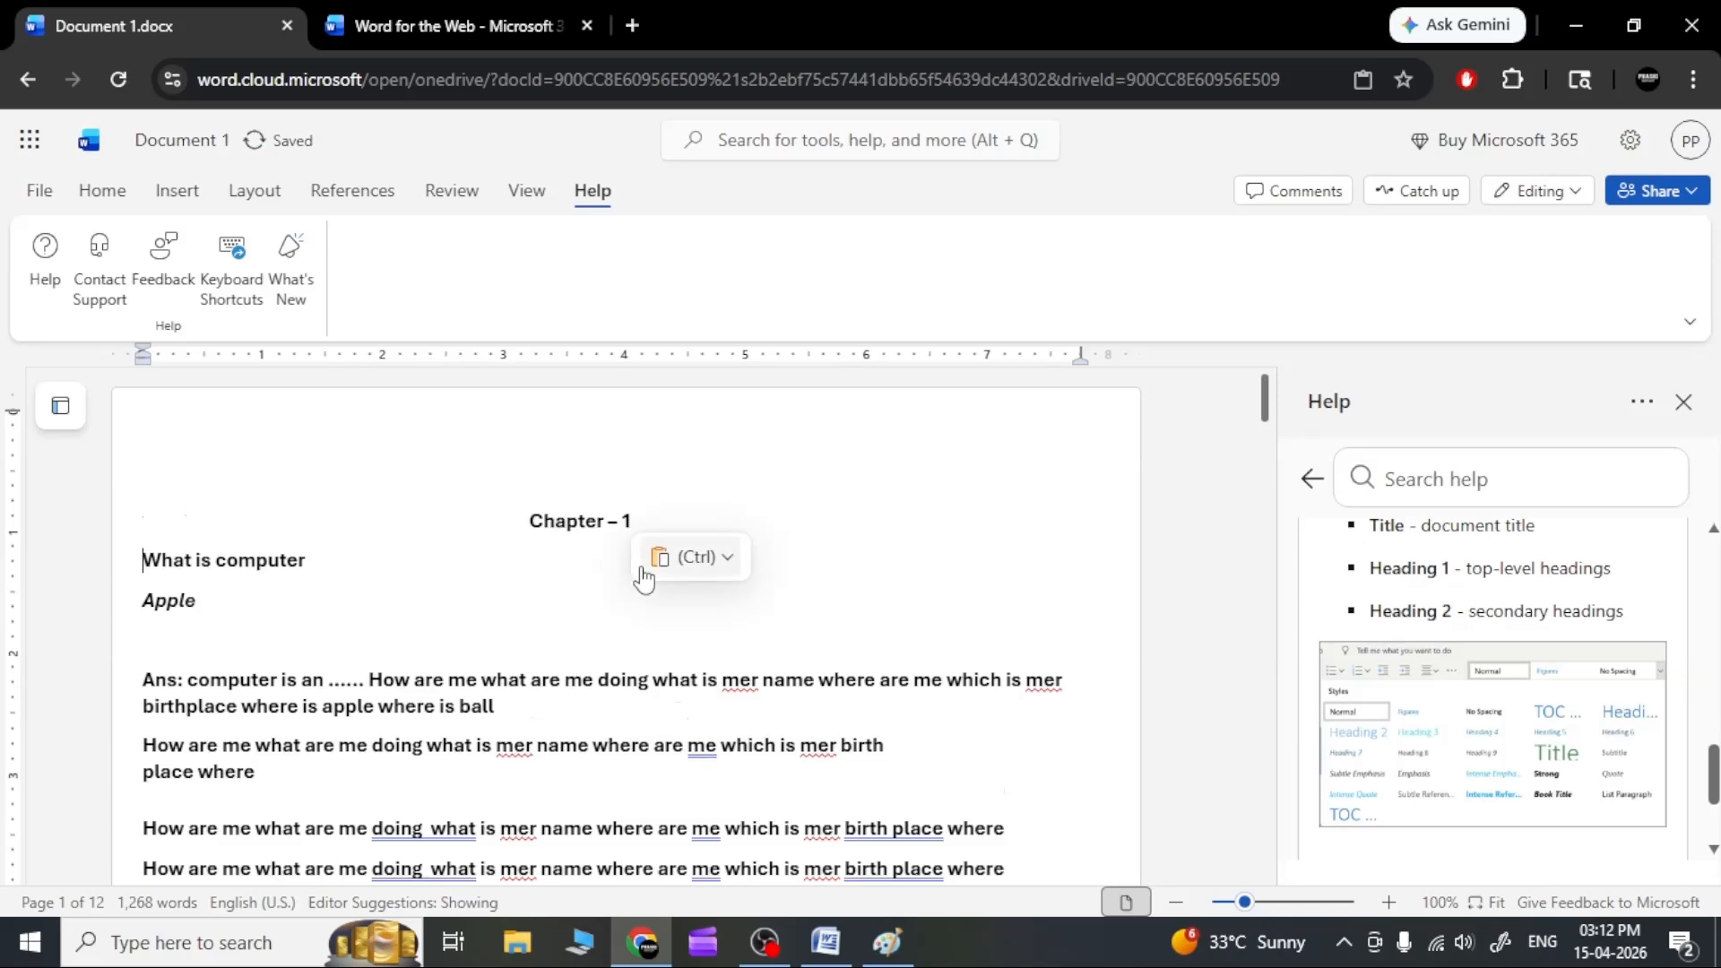
pyautogui.hotkey('ctrl', 'v')
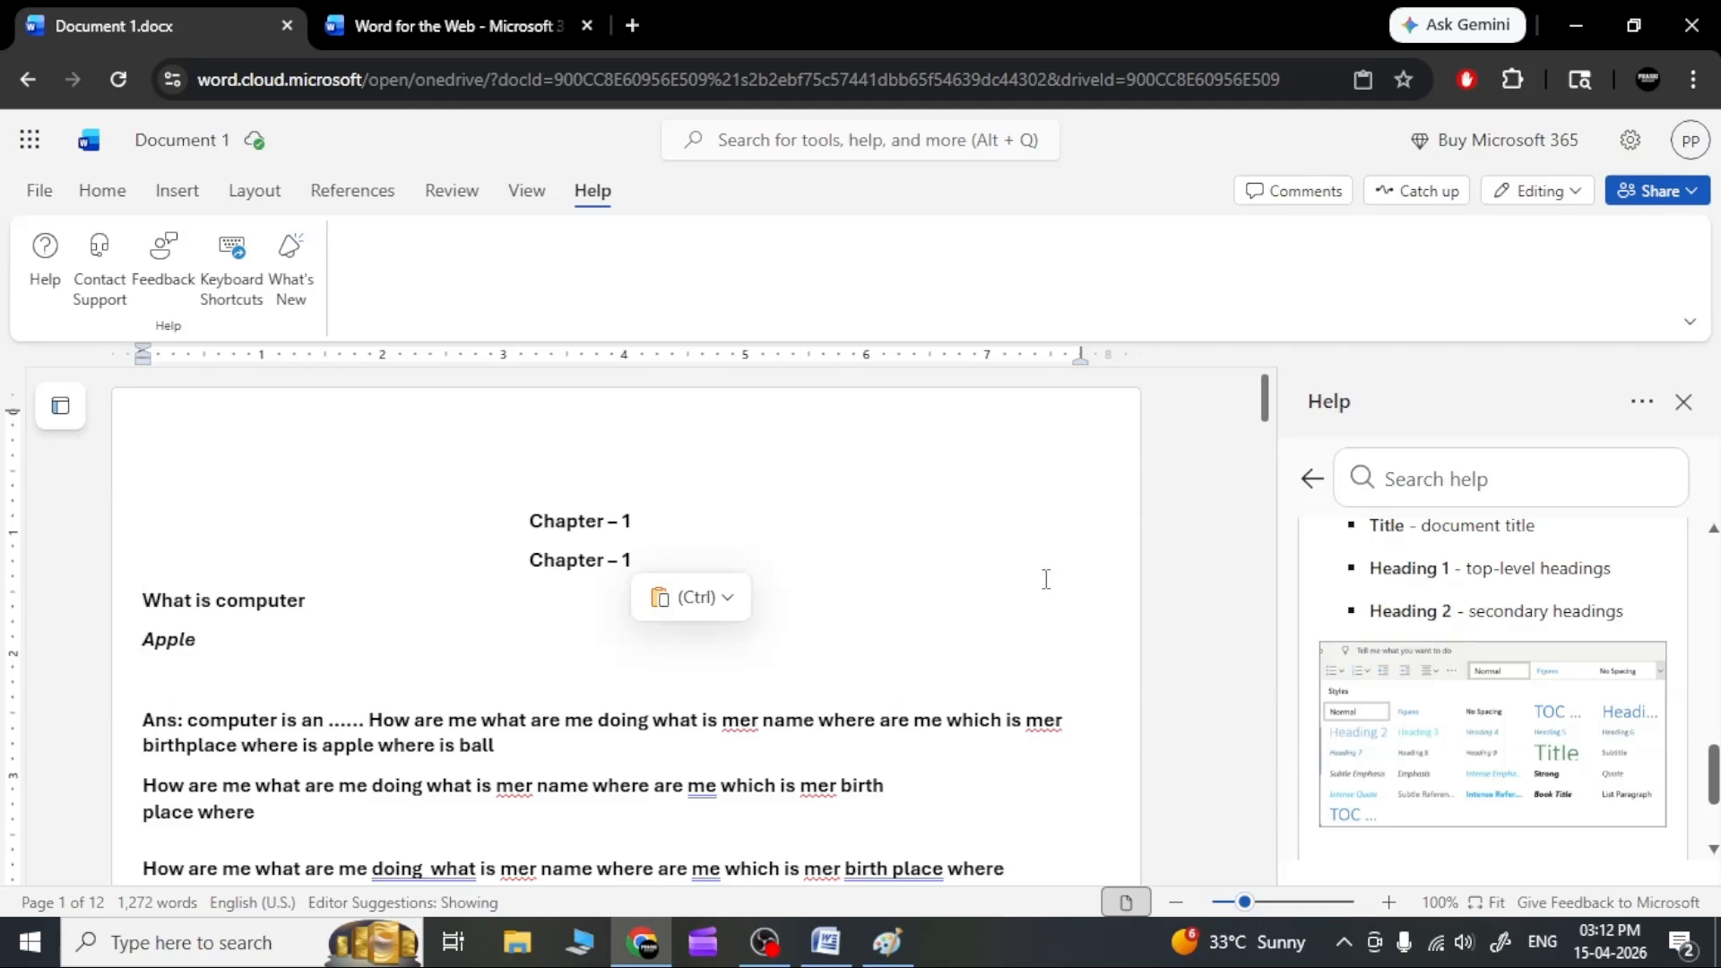
# Look at the What's New information for Word for the web and close it.
pyautogui.click(291, 260)
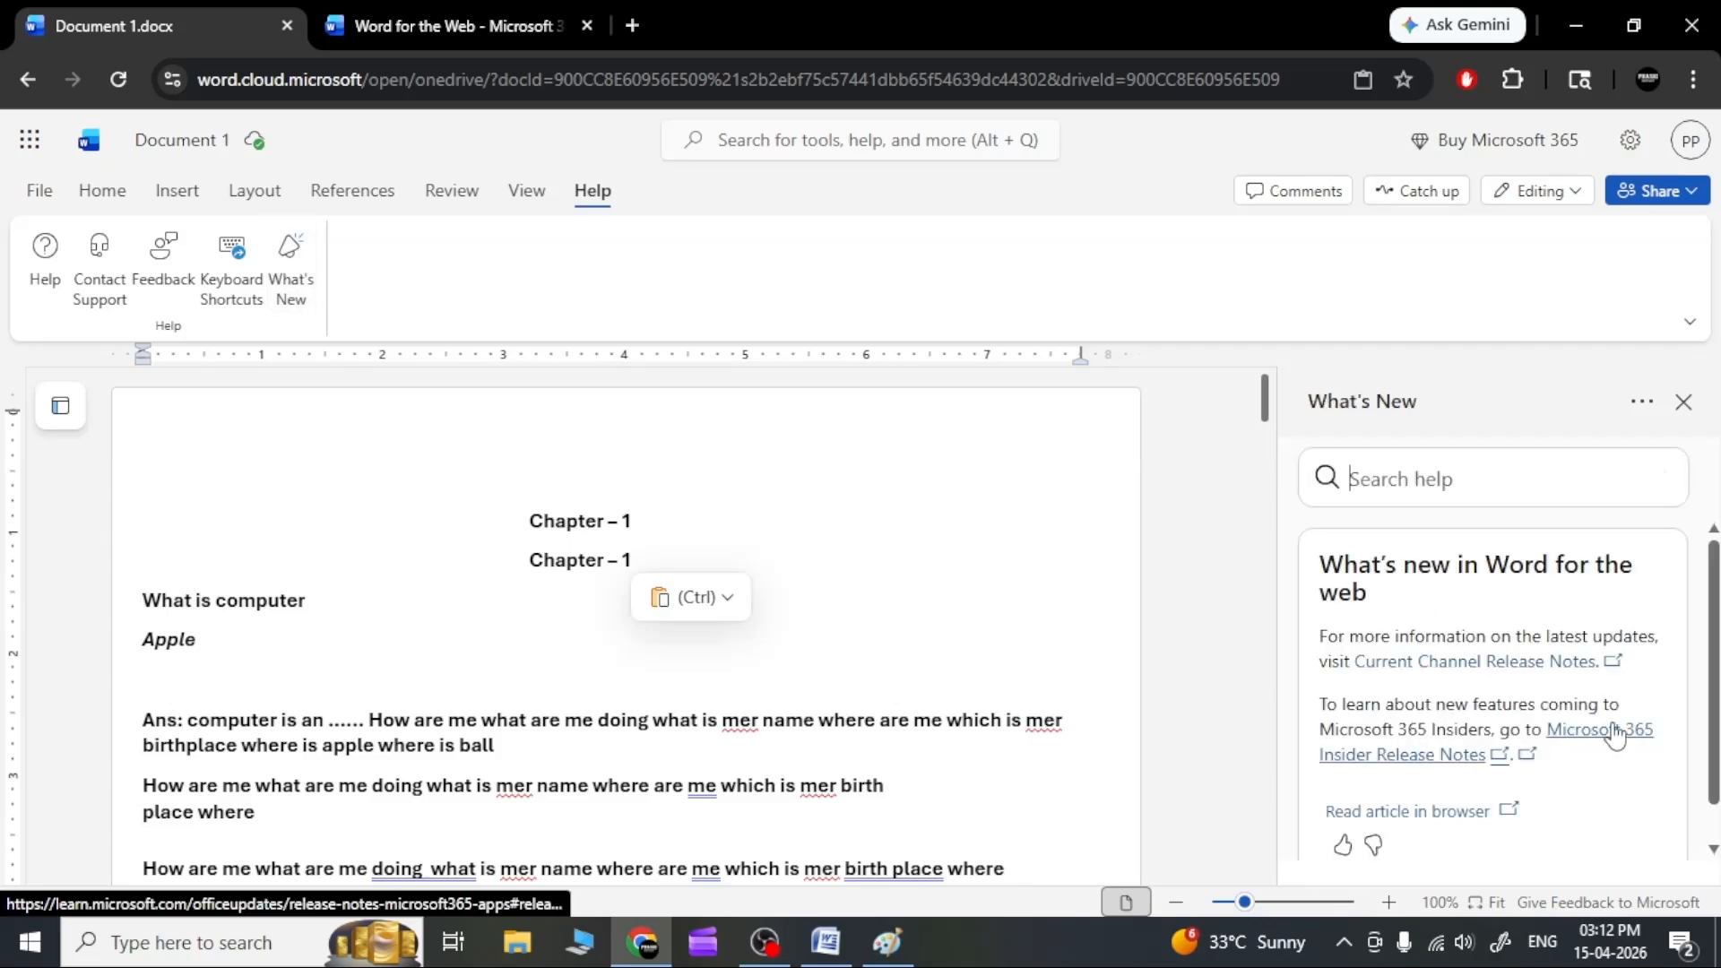
pyautogui.scroll(-1, 1618, 717)
pyautogui.click(1684, 402)
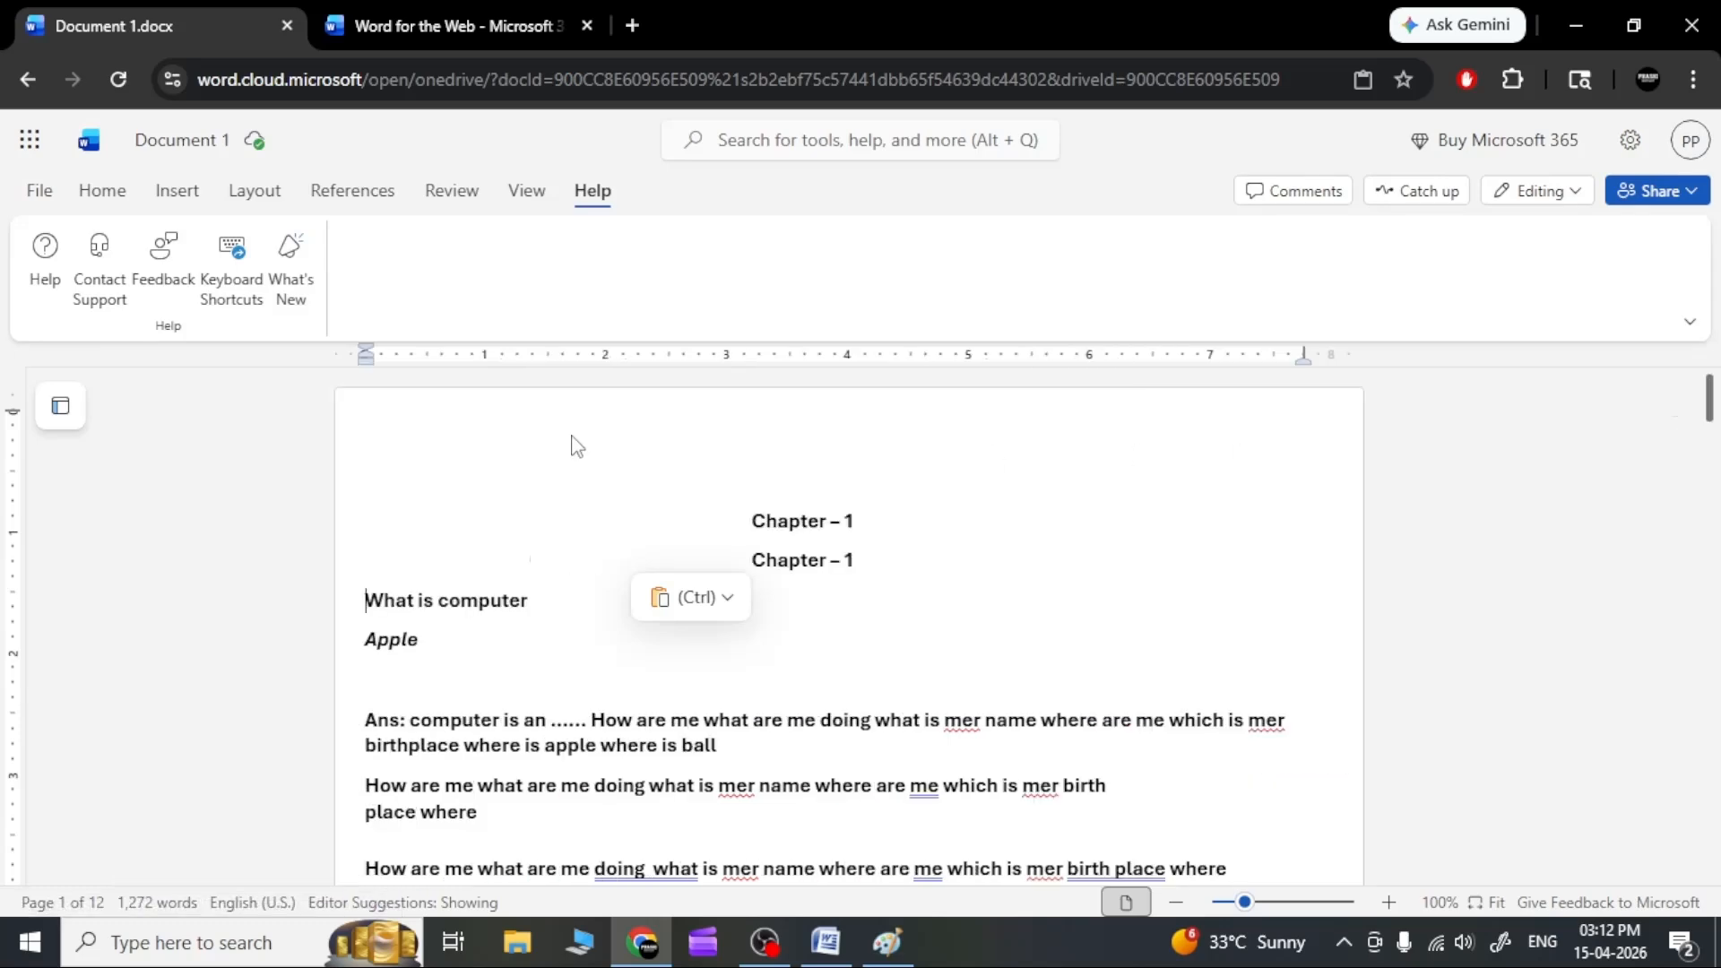
# Switch to "my first word file" in desktop Microsoft Word, start closing it, and cancel to keep the document open.
pyautogui.click(99, 191)
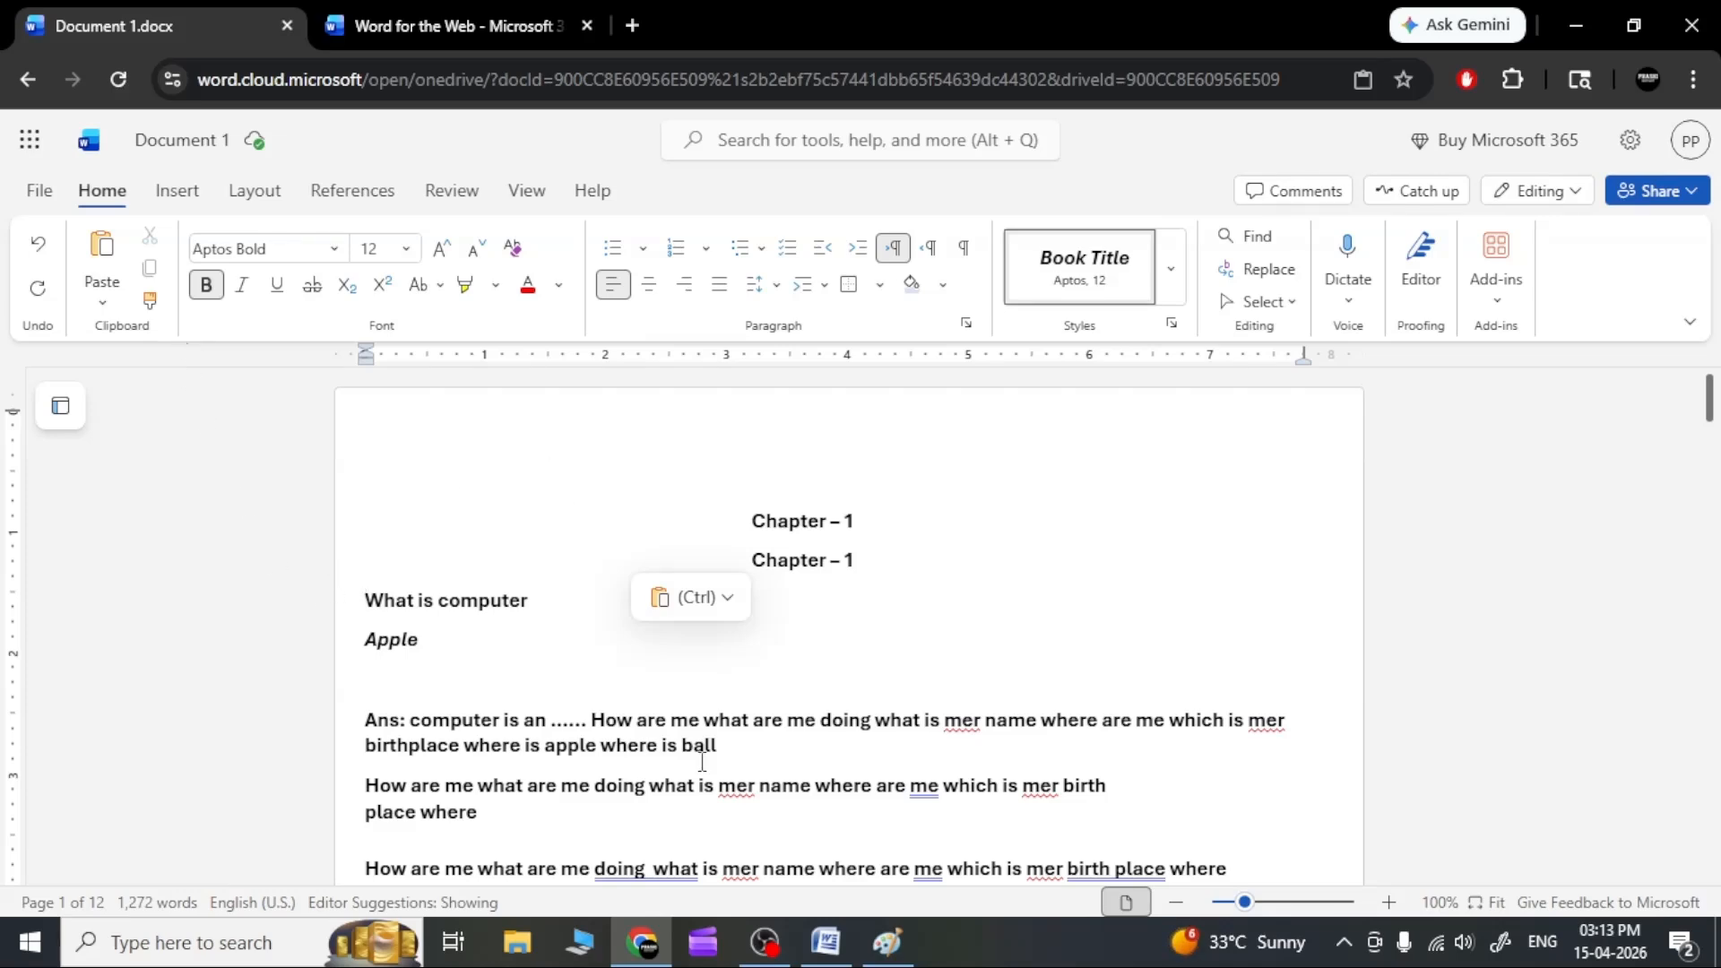
pyautogui.click(826, 943)
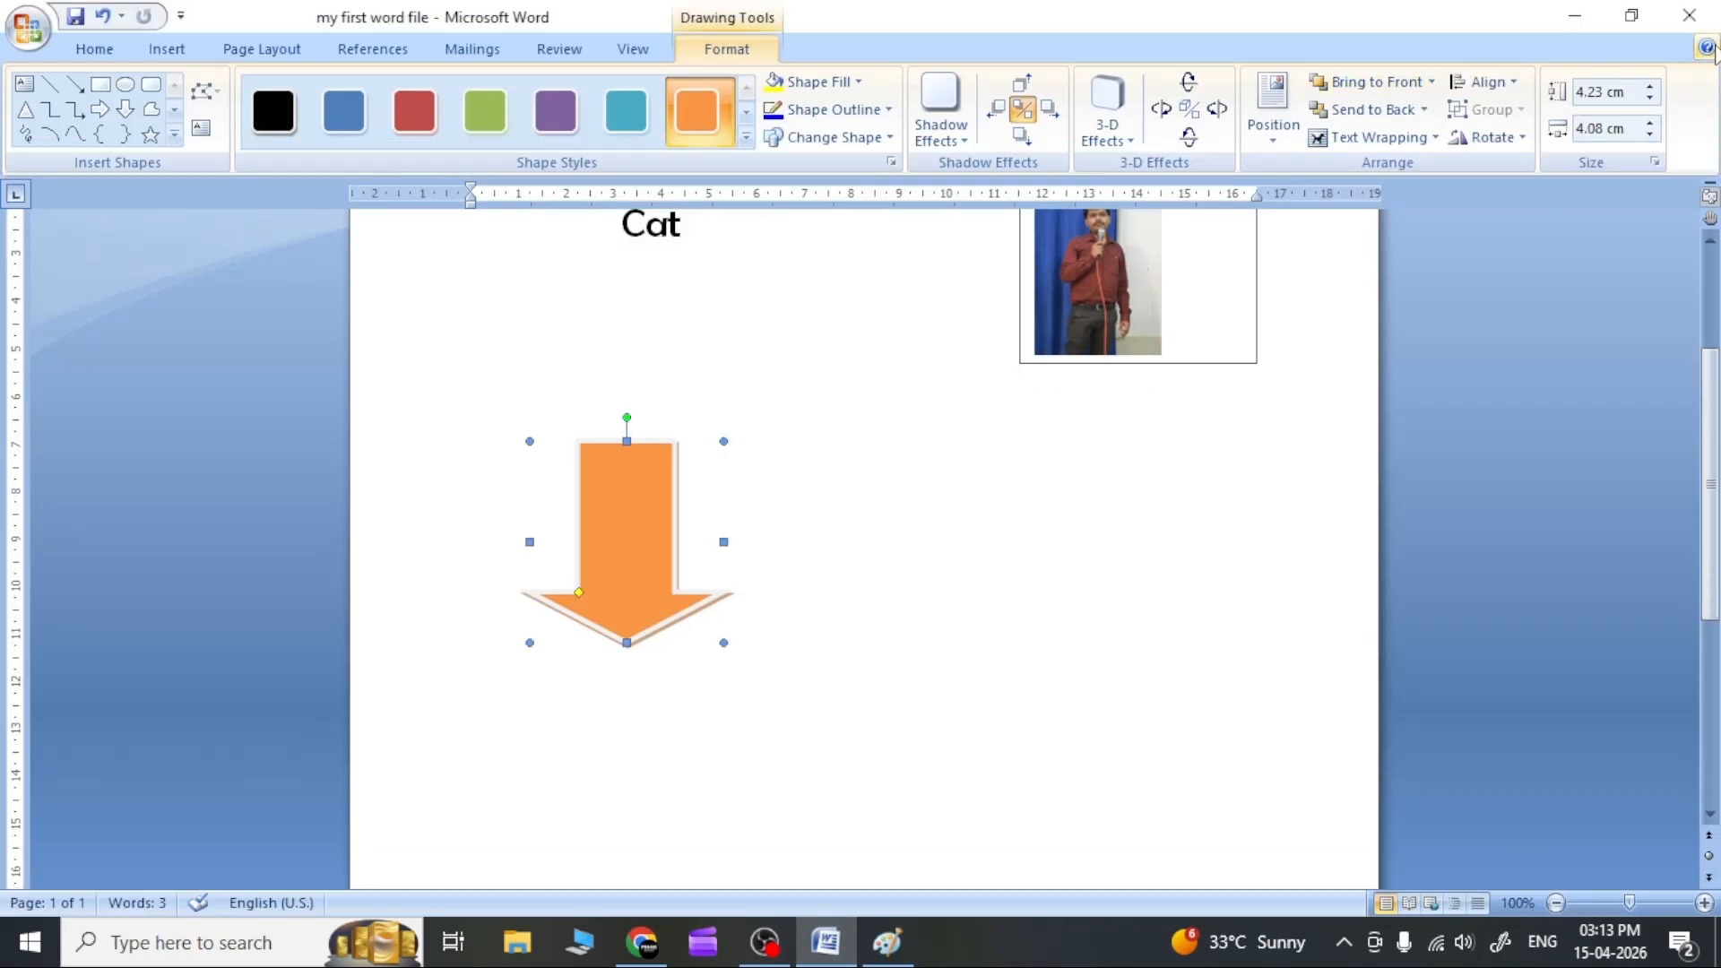
pyautogui.click(1691, 16)
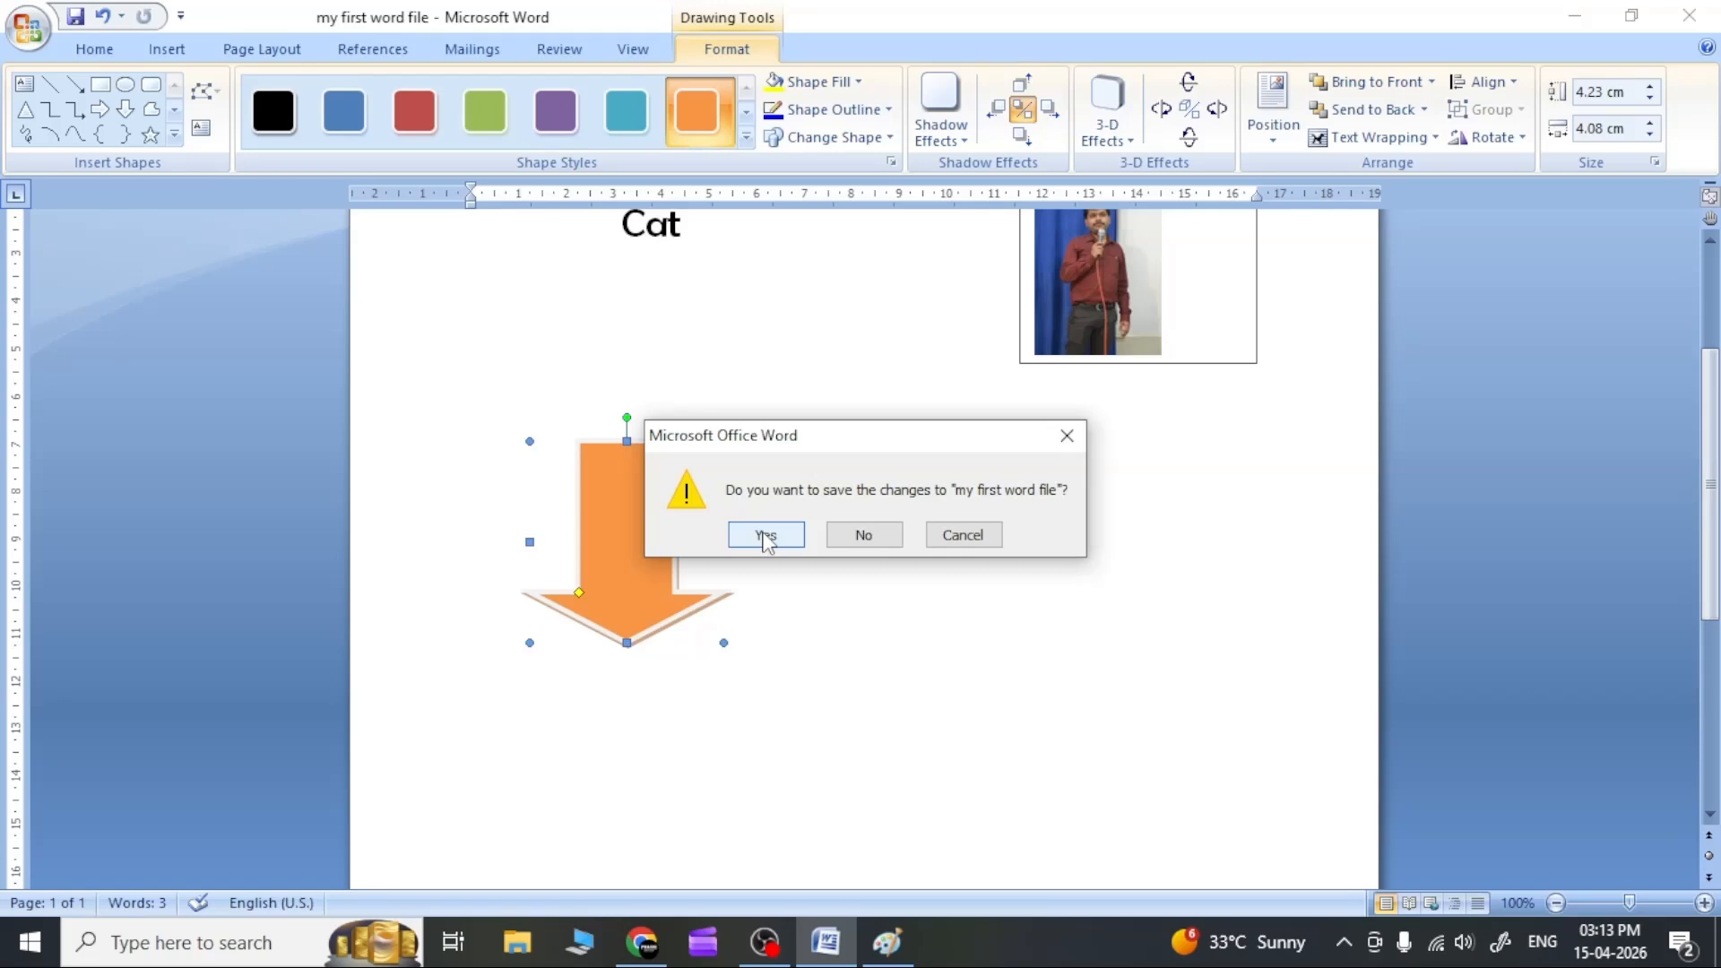
pyautogui.click(978, 534)
pyautogui.scroll(-5, 911, 606)
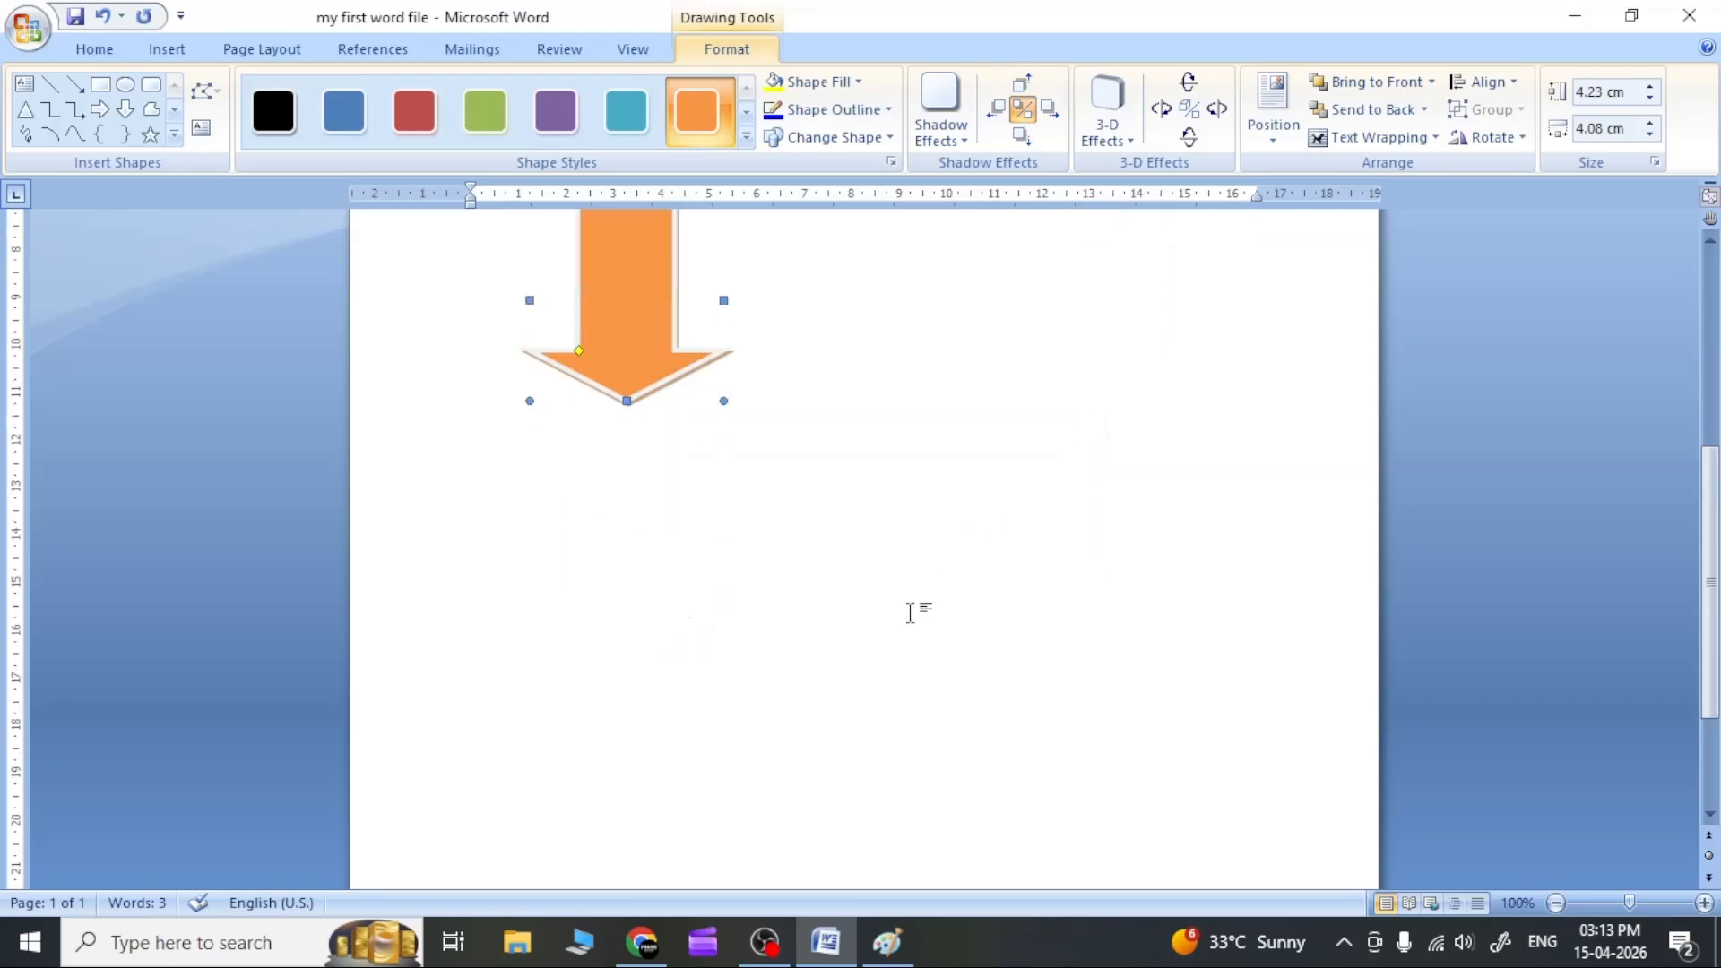
# Delete the text box containing the picture and the orange down arrow from the document.
pyautogui.scroll(-4, 899, 627)
pyautogui.scroll(8, 849, 622)
pyautogui.click(451, 542)
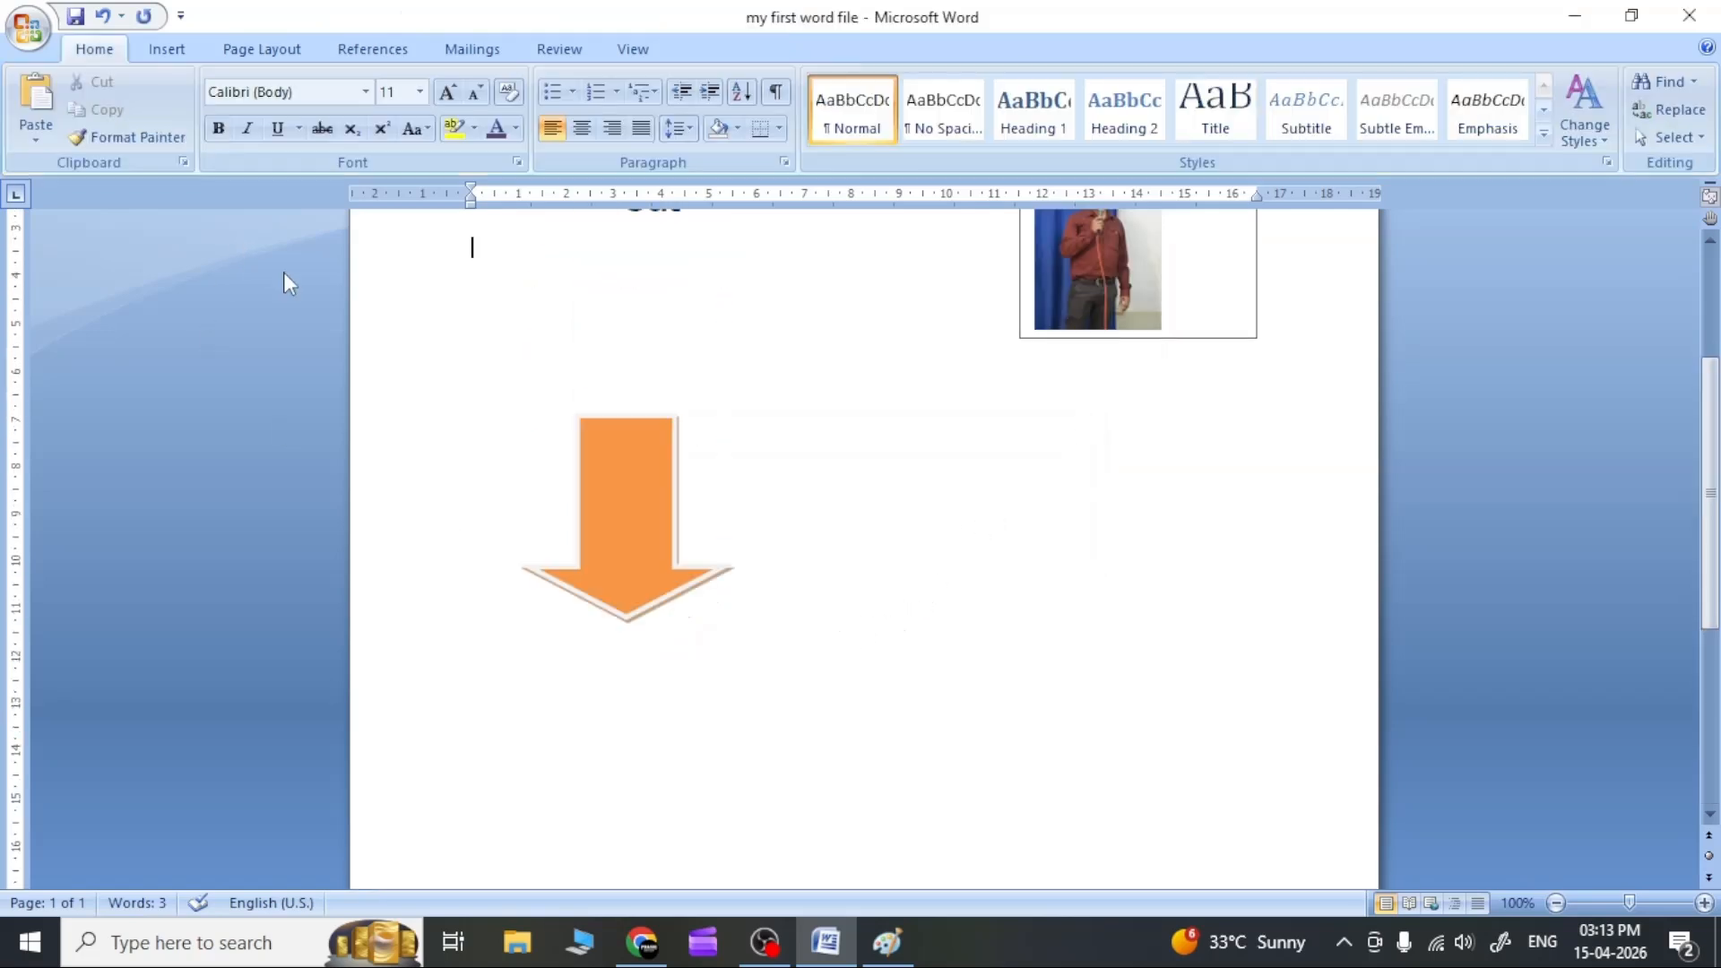
pyautogui.scroll(3, 722, 466)
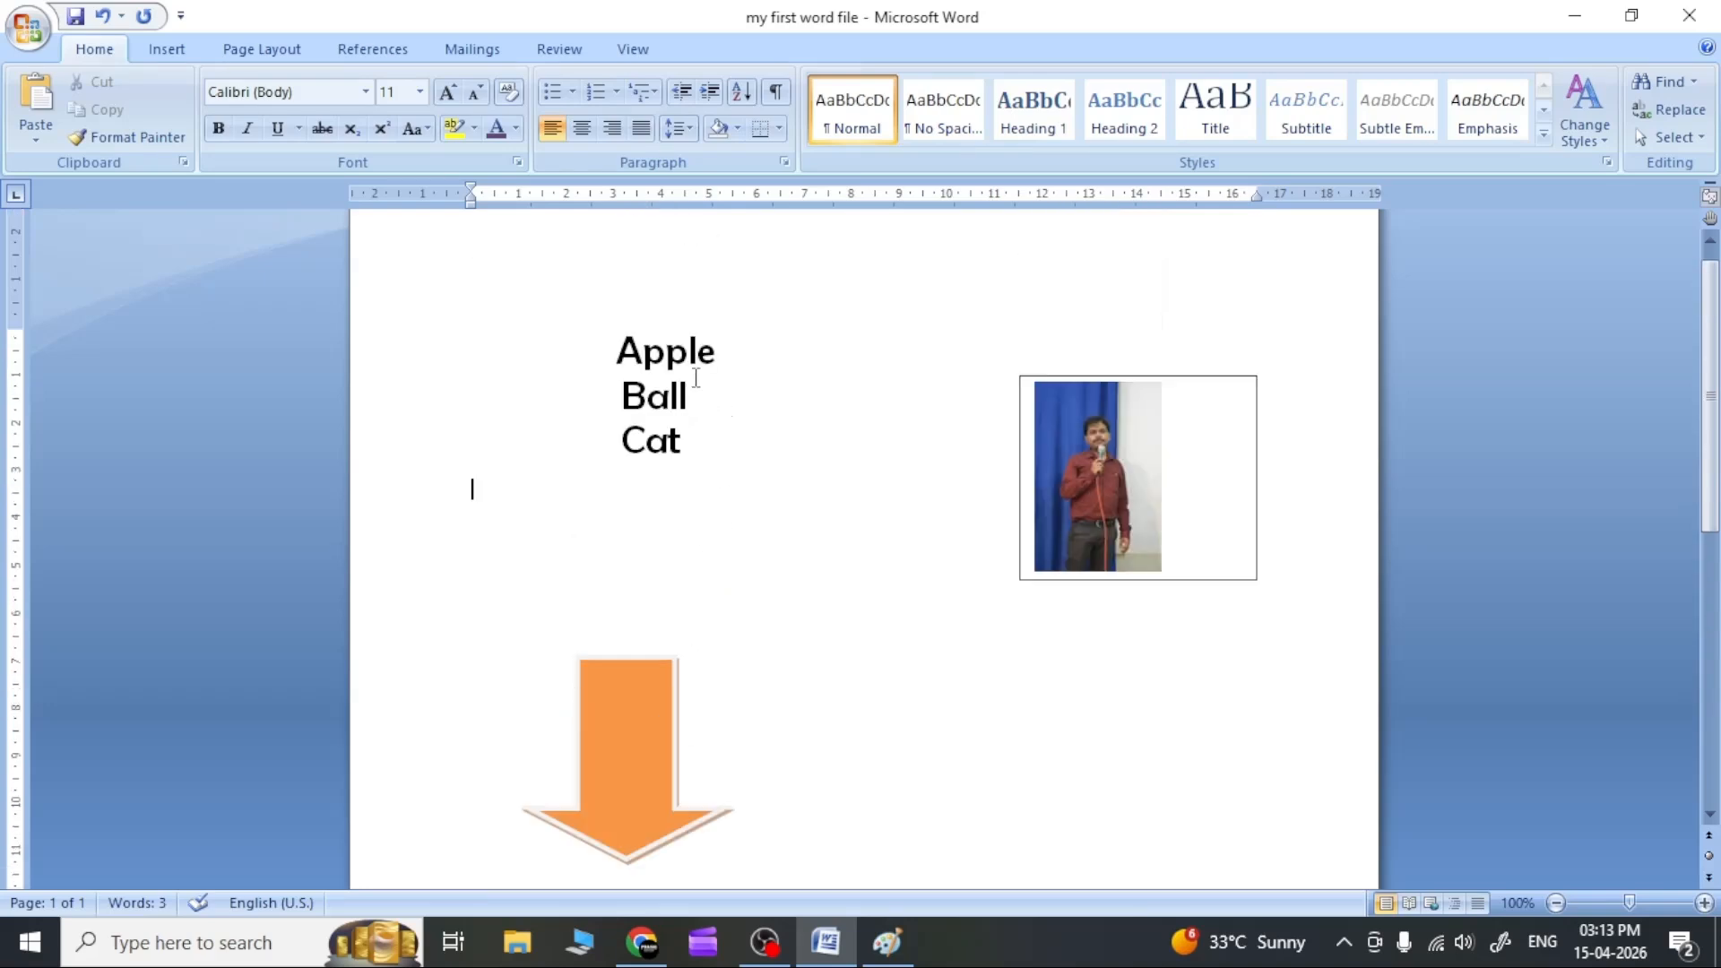
pyautogui.click(1227, 443)
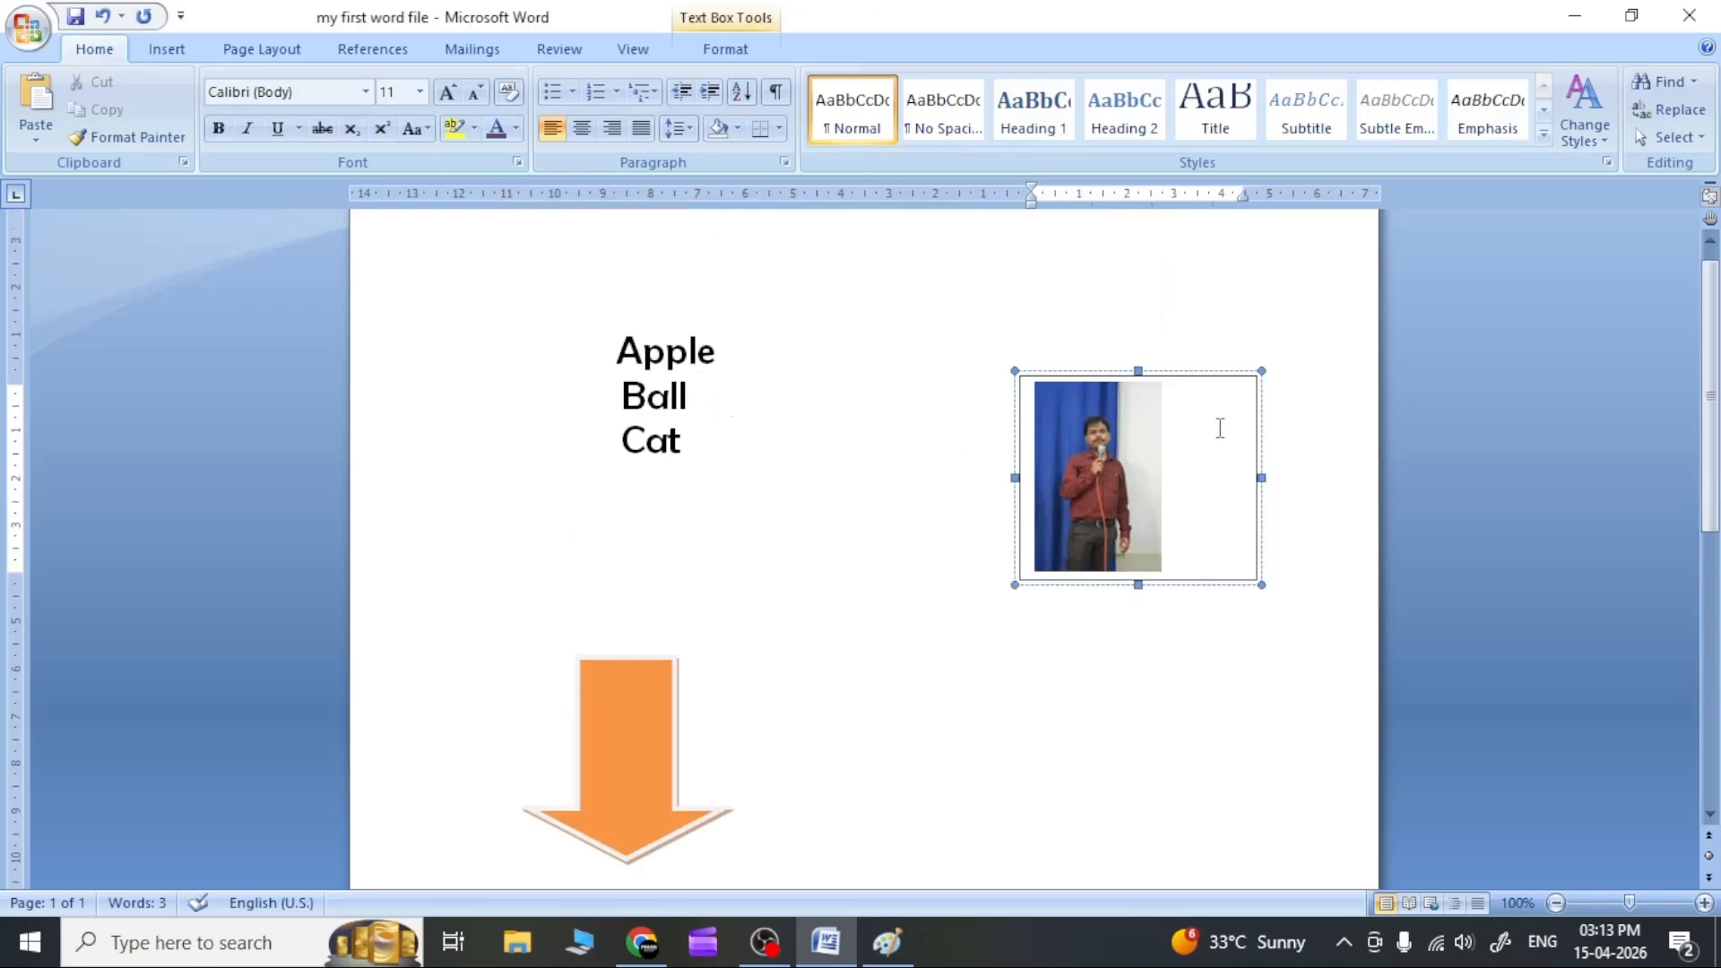
pyautogui.click(1186, 371)
pyautogui.press('Delete')
pyautogui.click(611, 751)
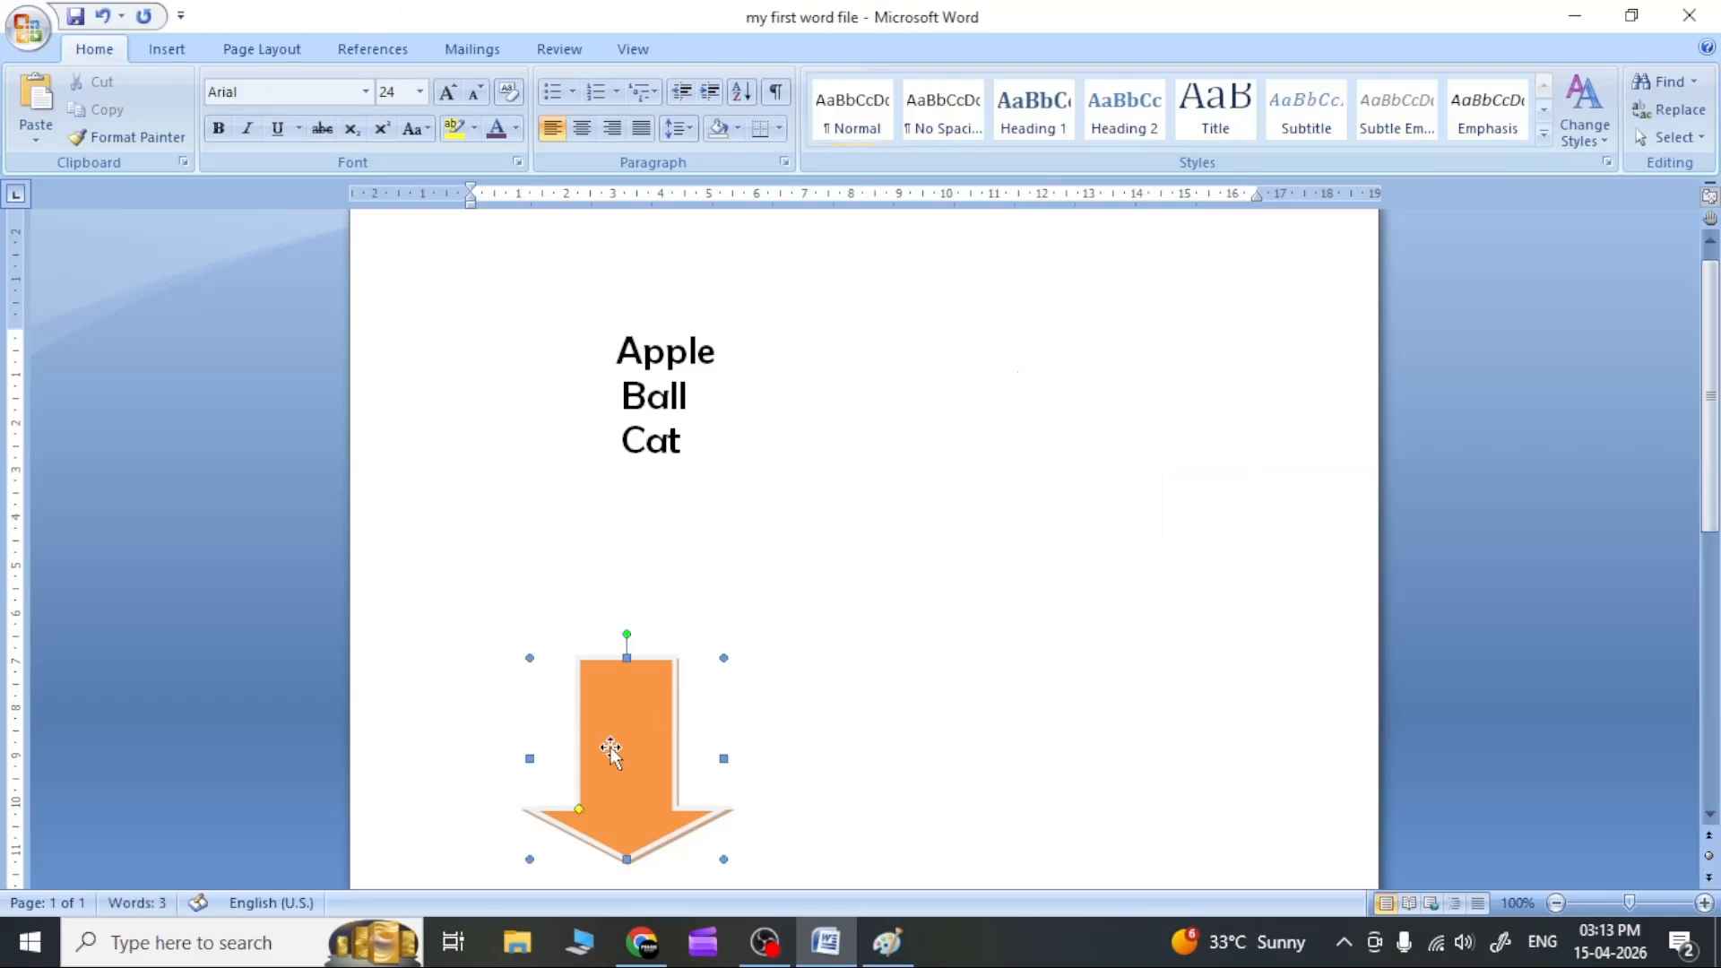
pyautogui.press('Delete')
# Place the cursor after "Cat" and save the document under its existing name.
pyautogui.click(702, 444)
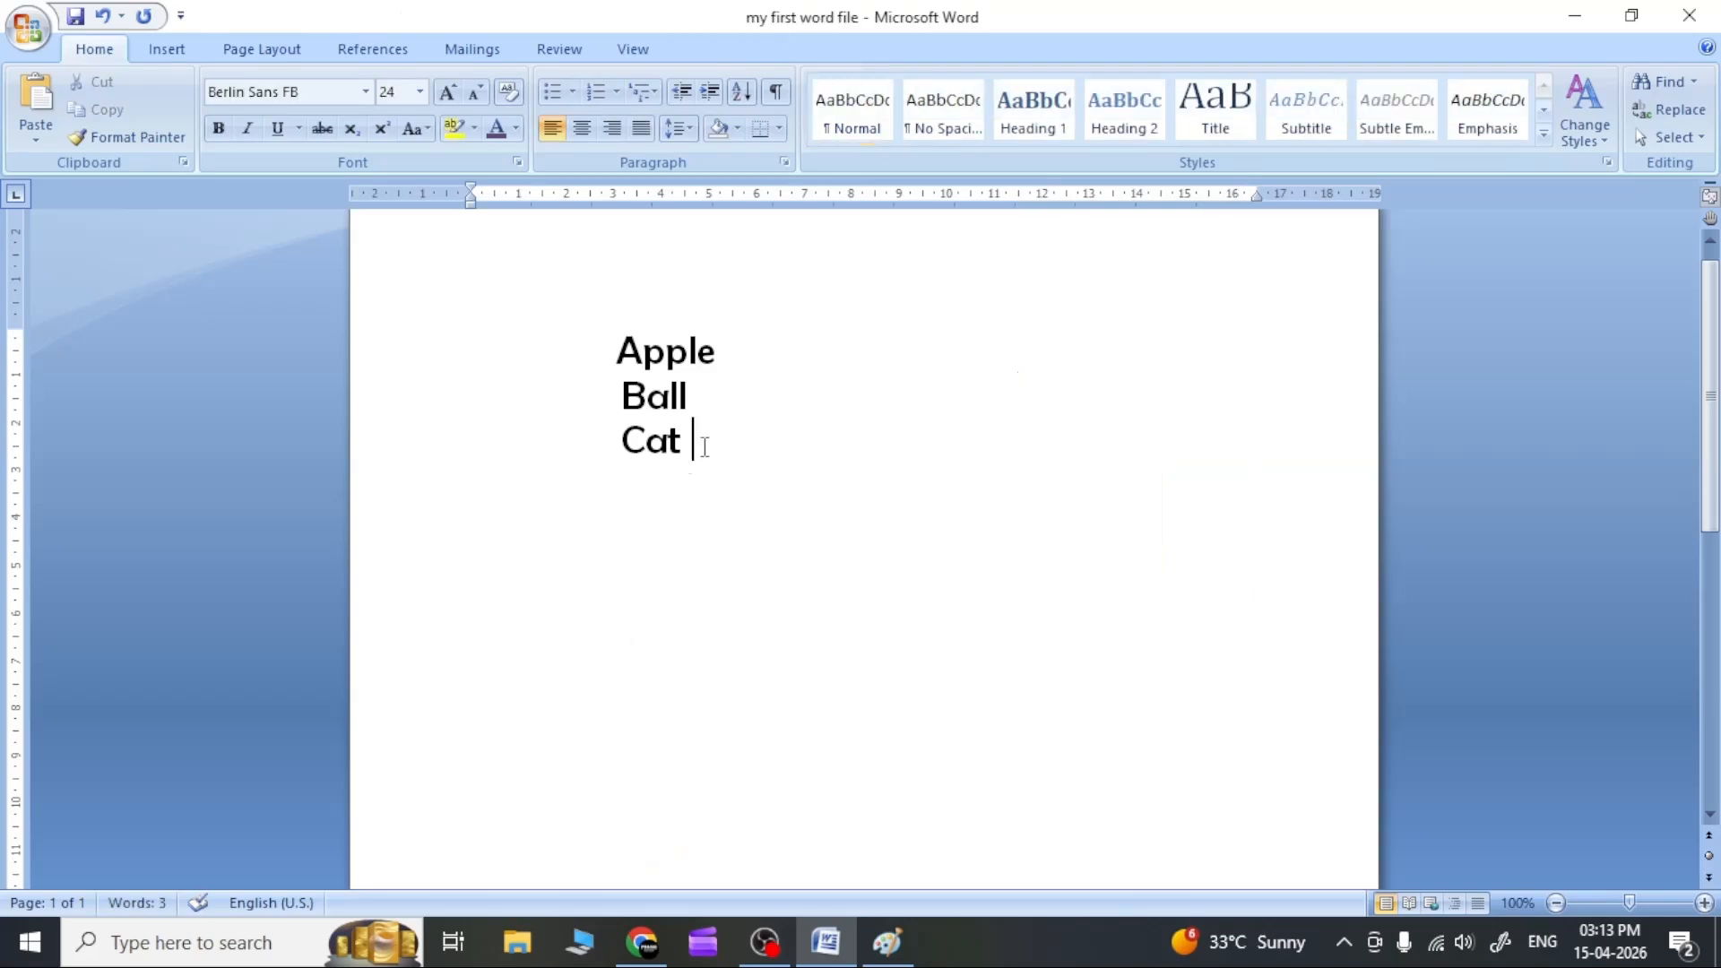
pyautogui.hotkey('ctrl', 's')
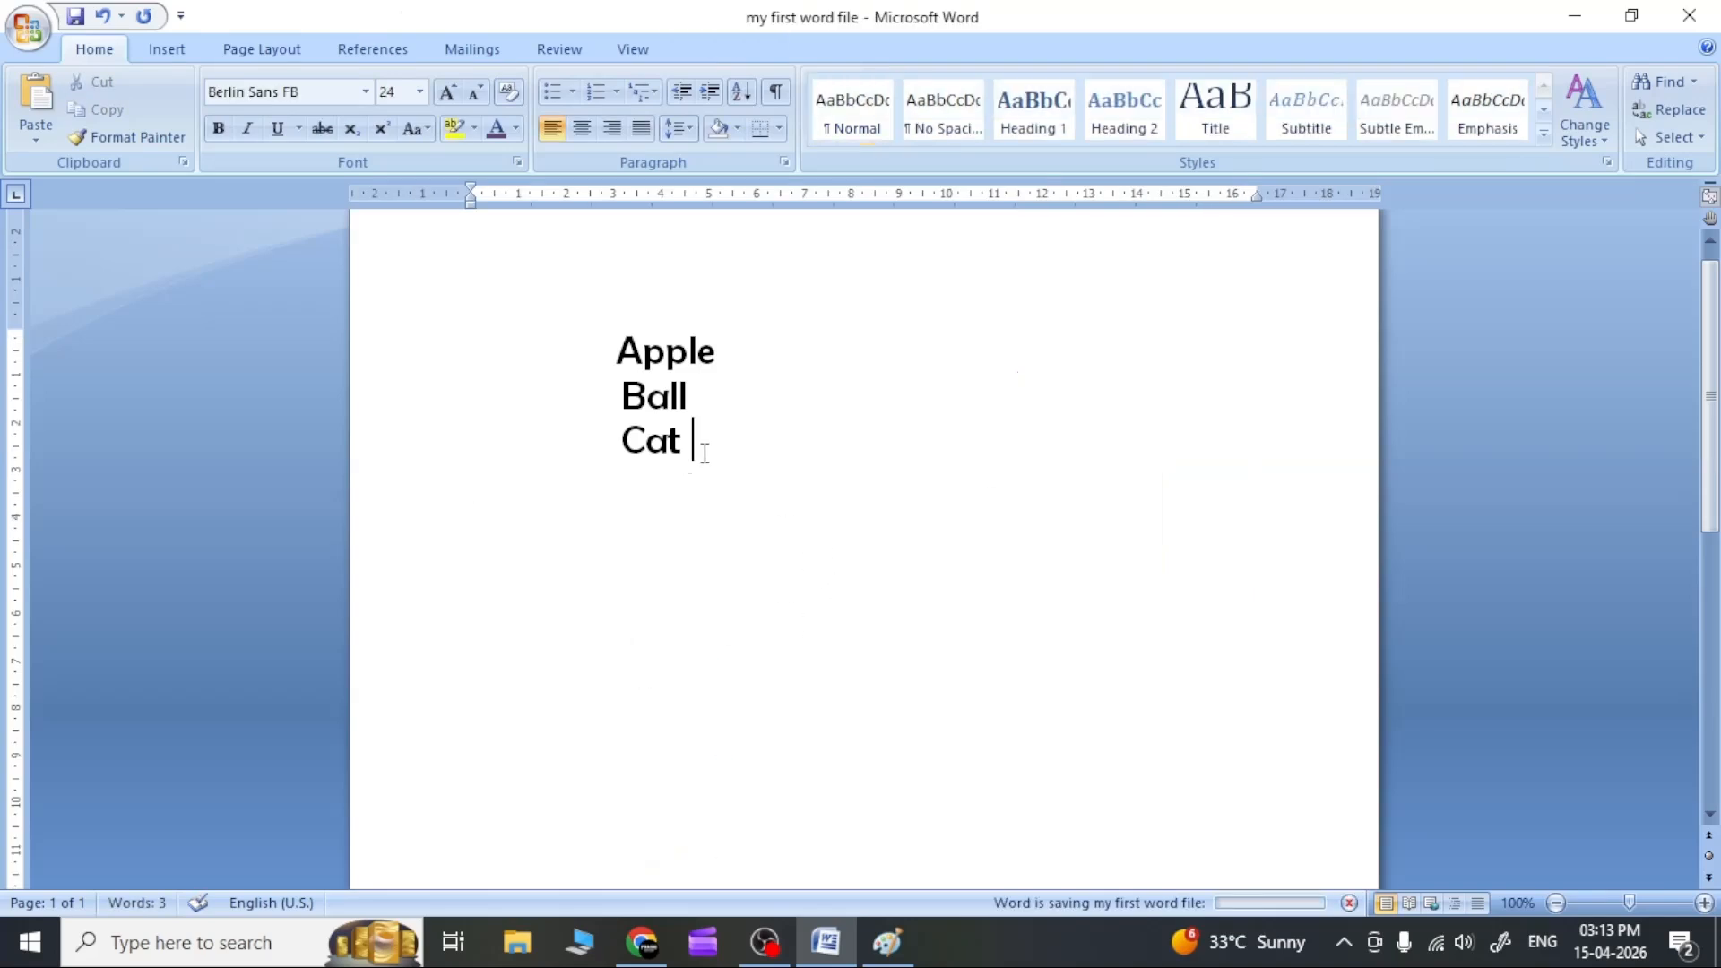
pyautogui.click(27, 27)
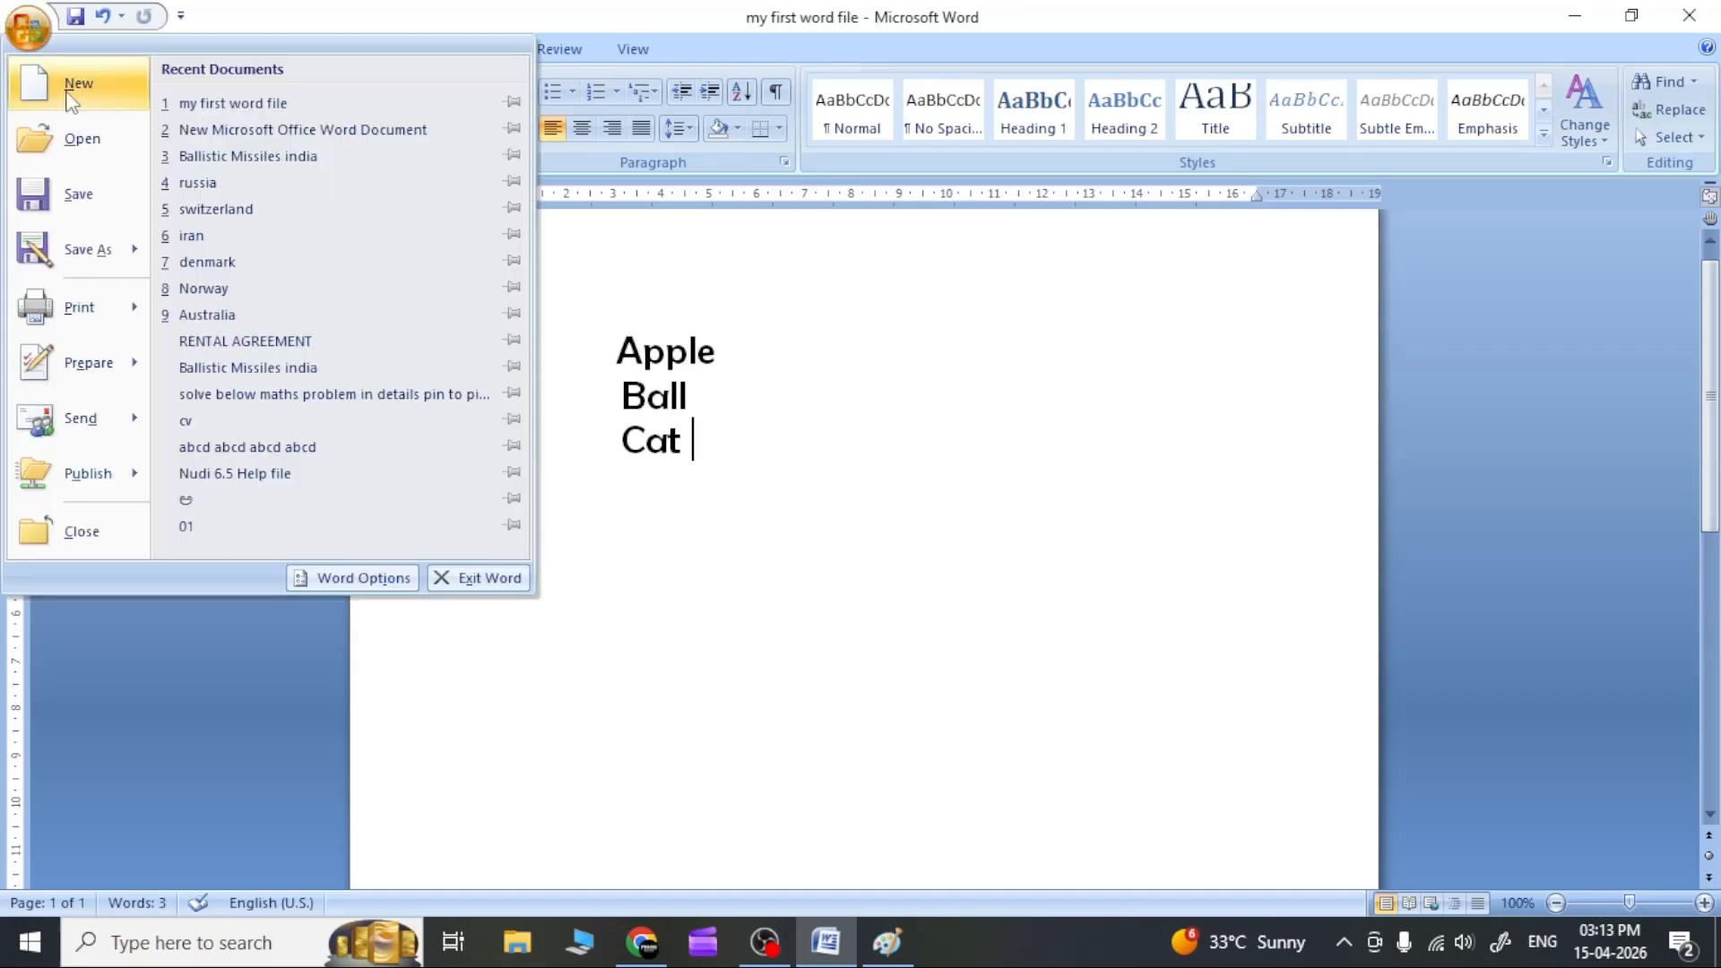
pyautogui.click(78, 216)
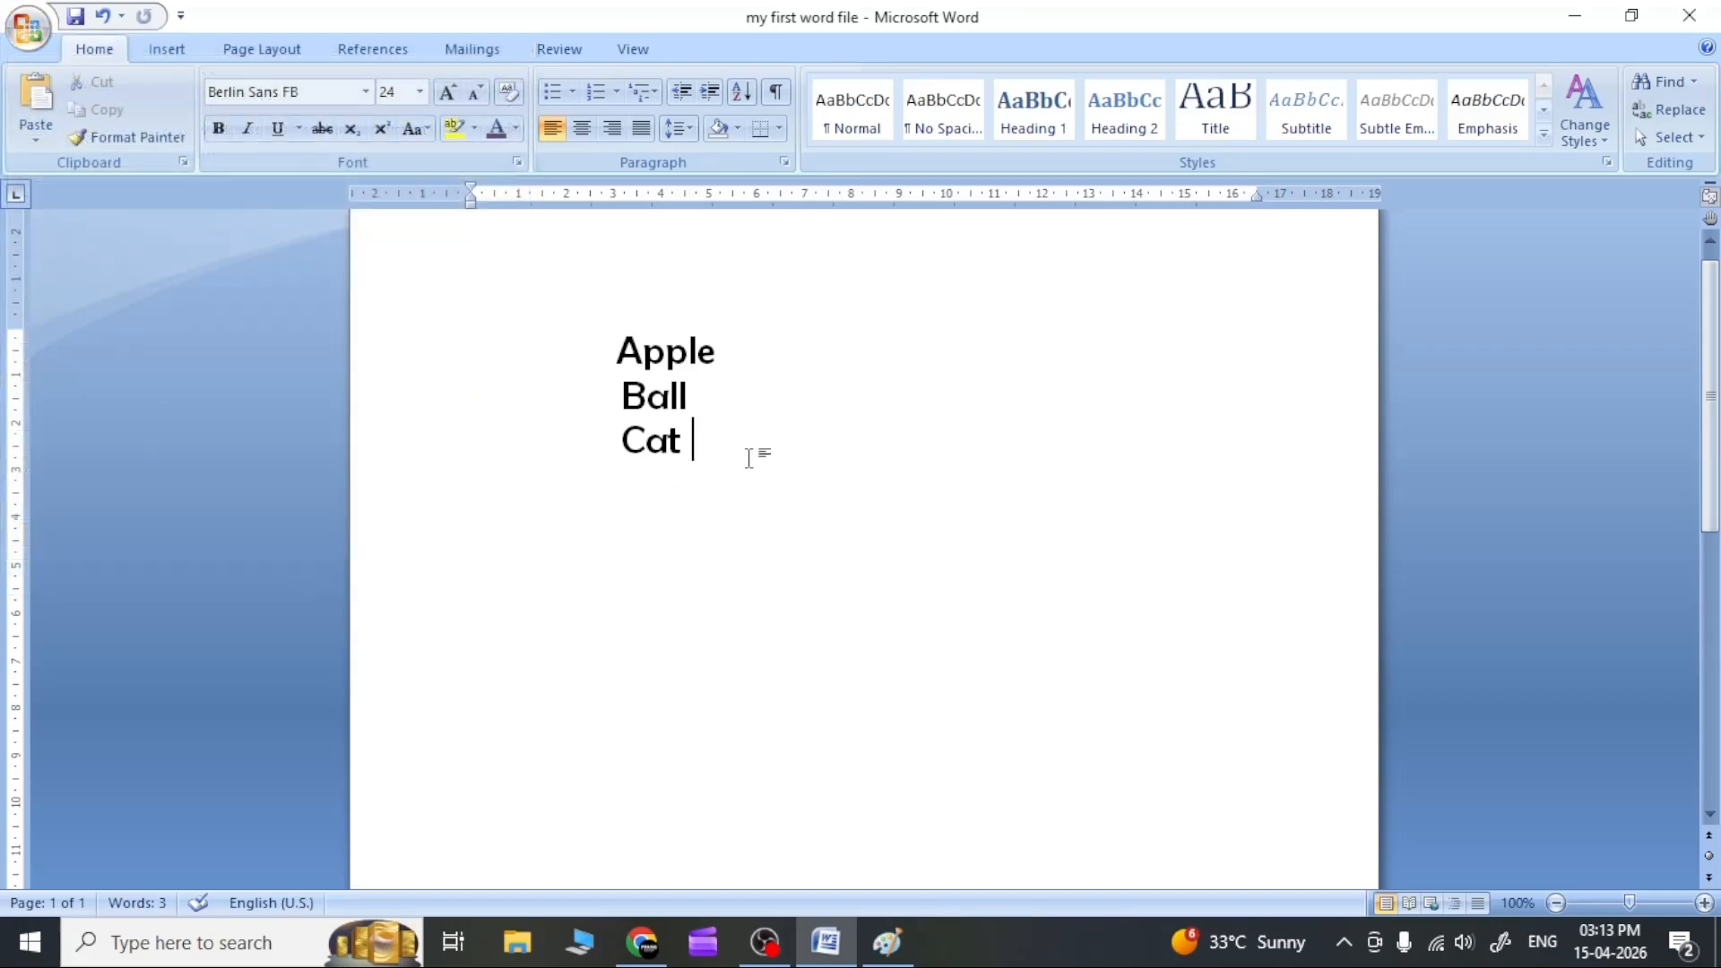
# Add "dog" on a new line below "Cat" and close the document without saving the change.
pyautogui.press('Return')
pyautogui.write('do')
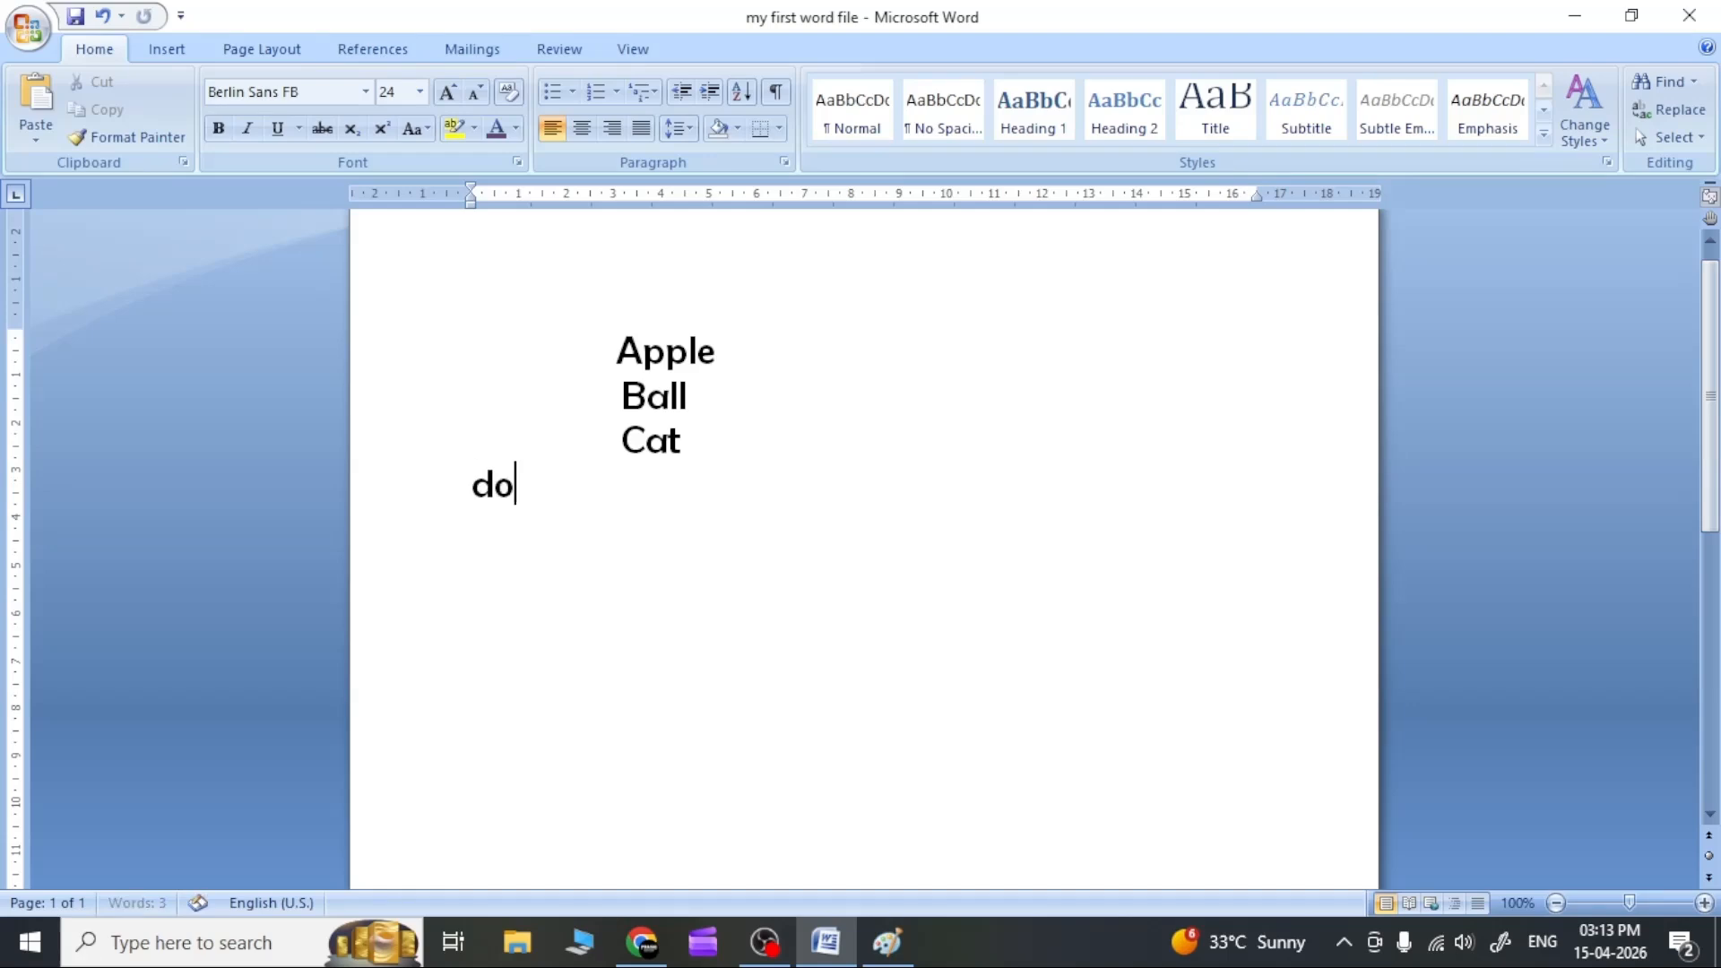
pyautogui.write('g')
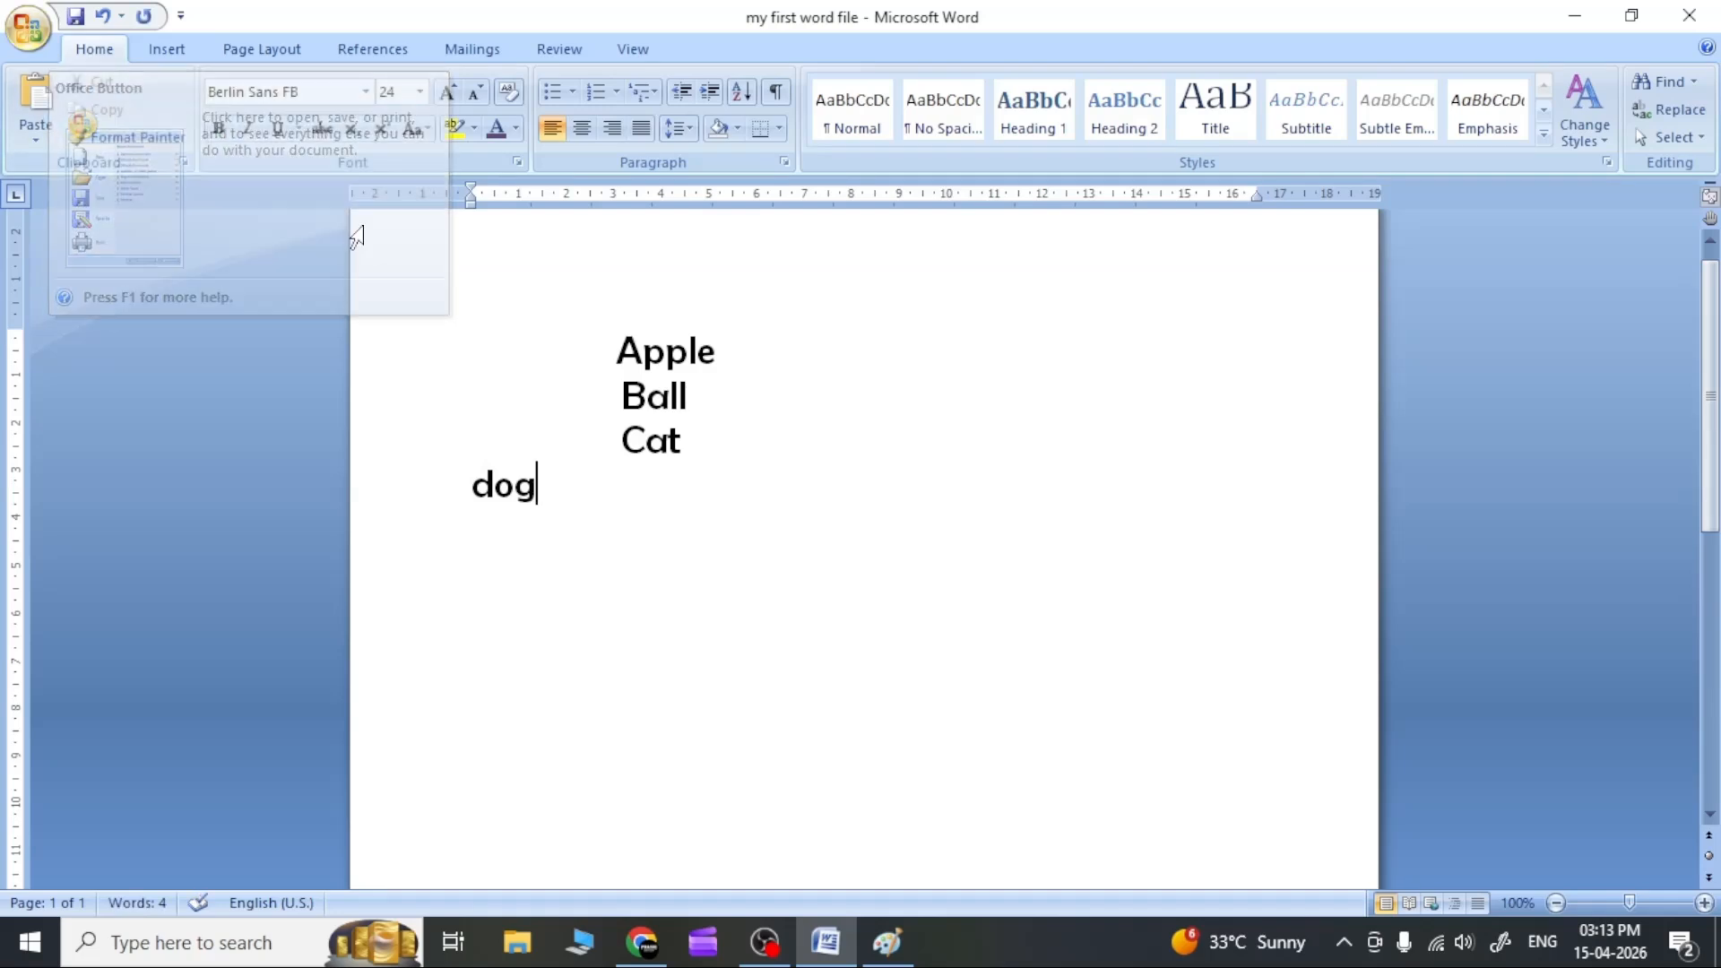
pyautogui.click(1690, 16)
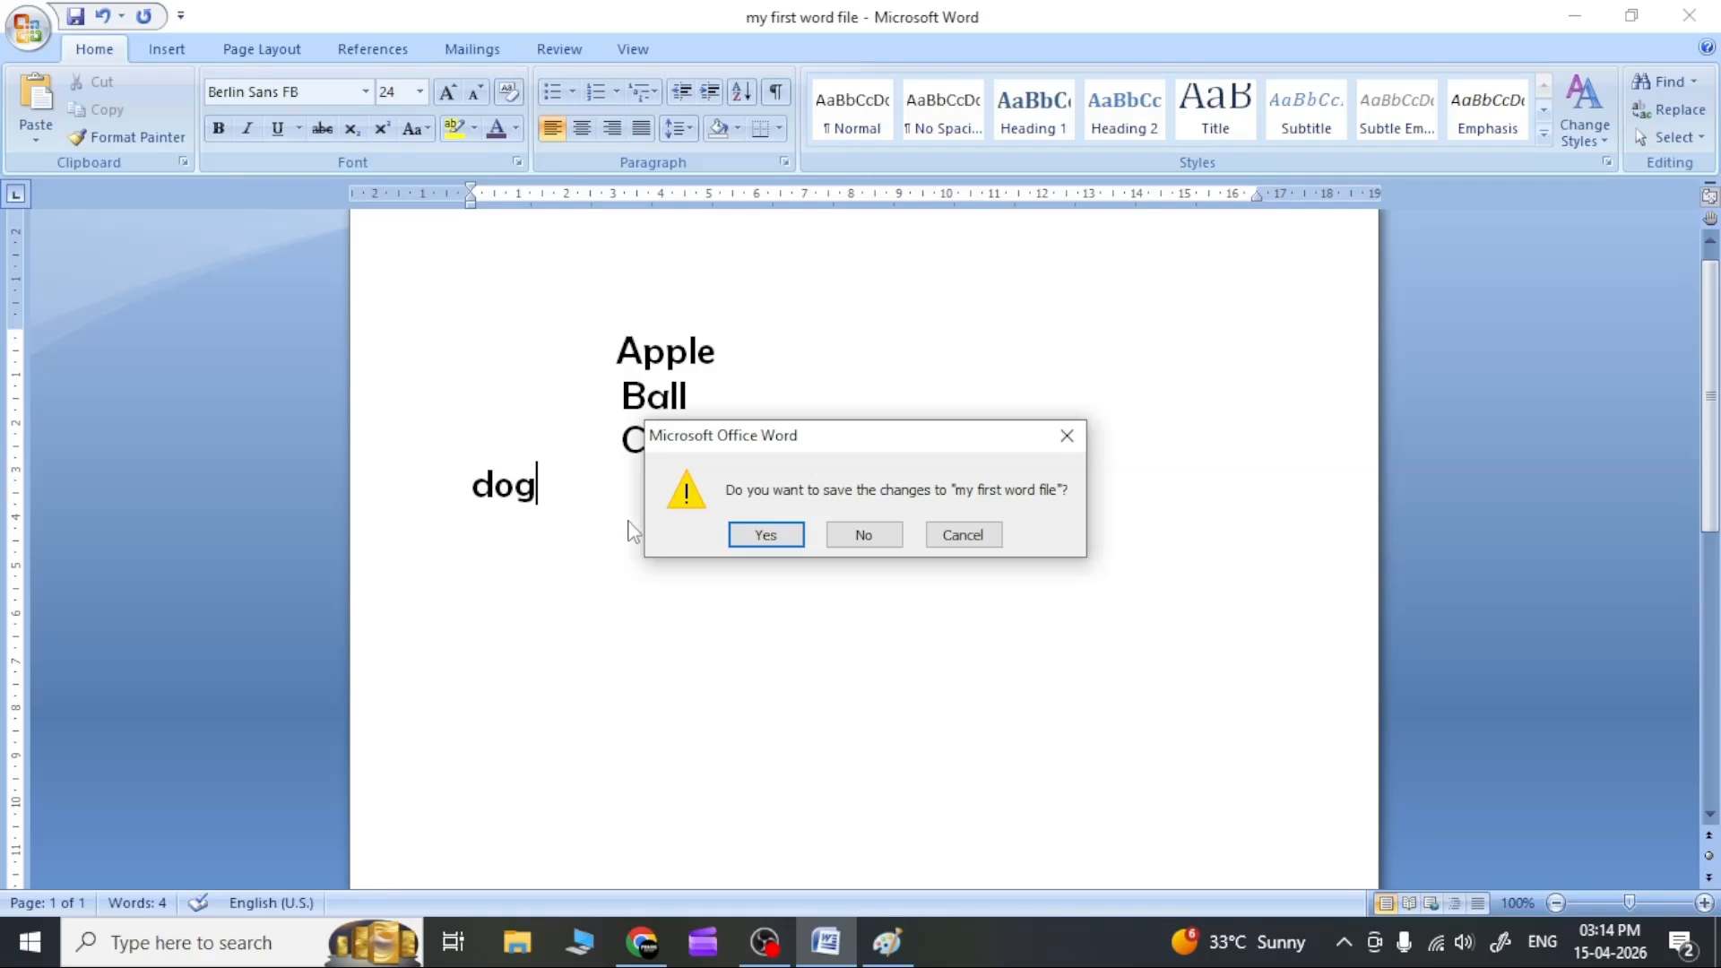
pyautogui.click(777, 547)
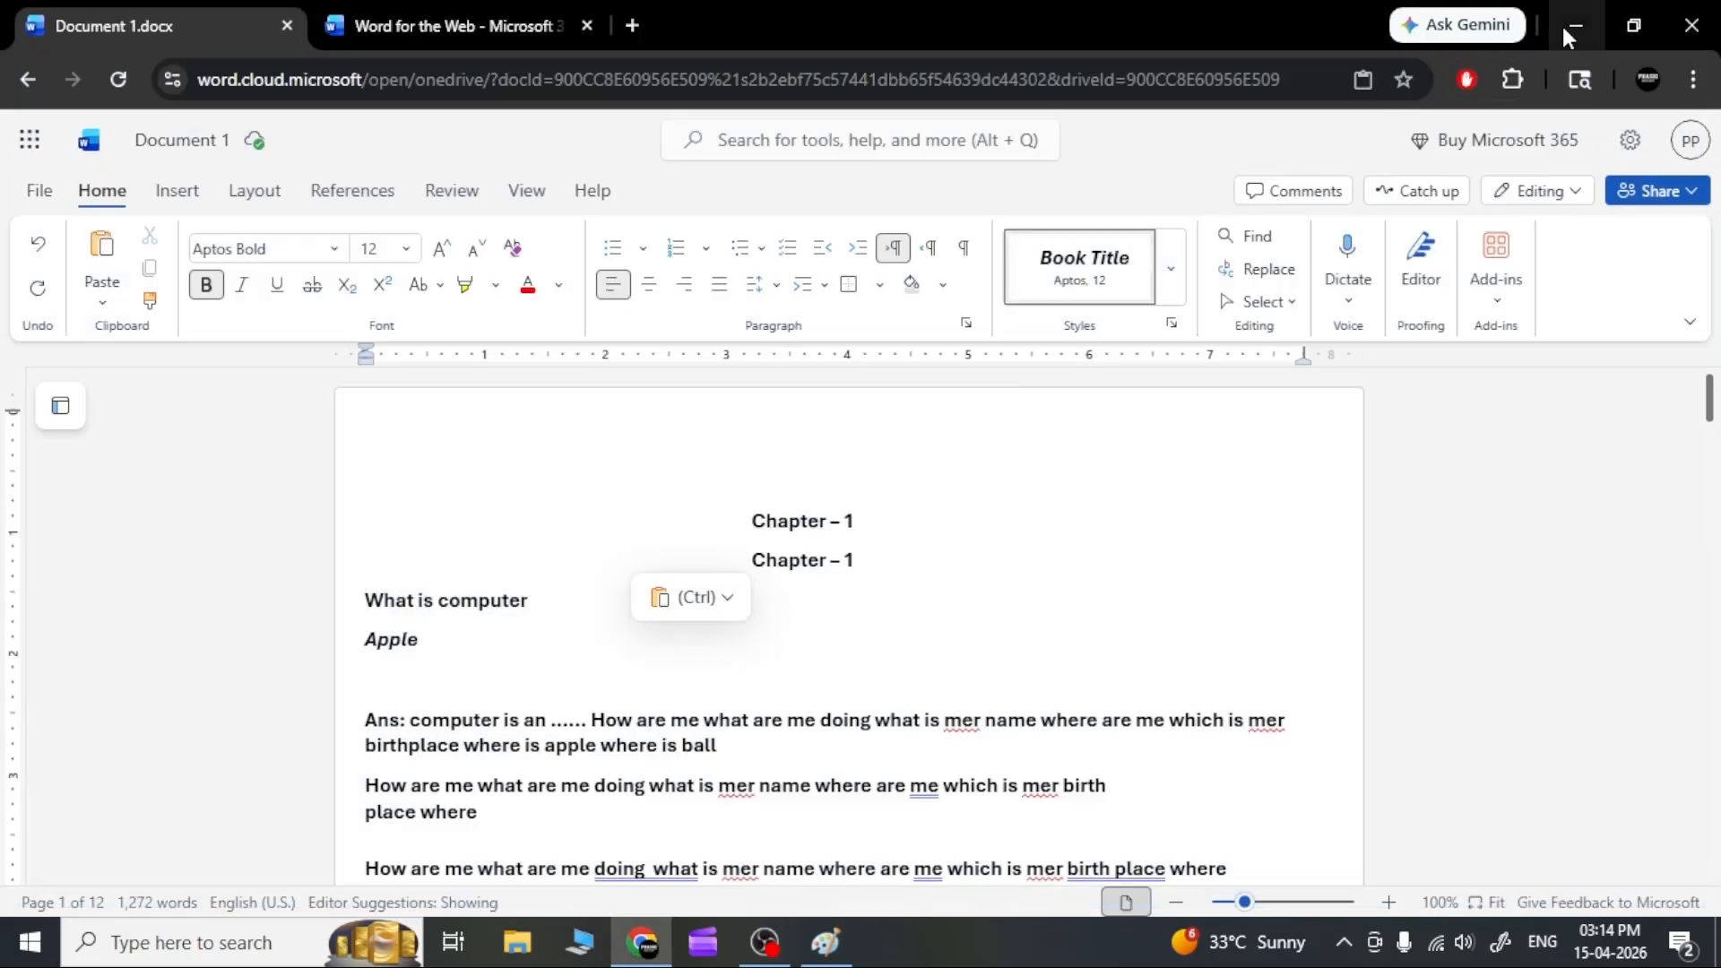
# Start Microsoft Office Word 2007 again and open "my first word file" from the Documents folder.
pyautogui.click(204, 949)
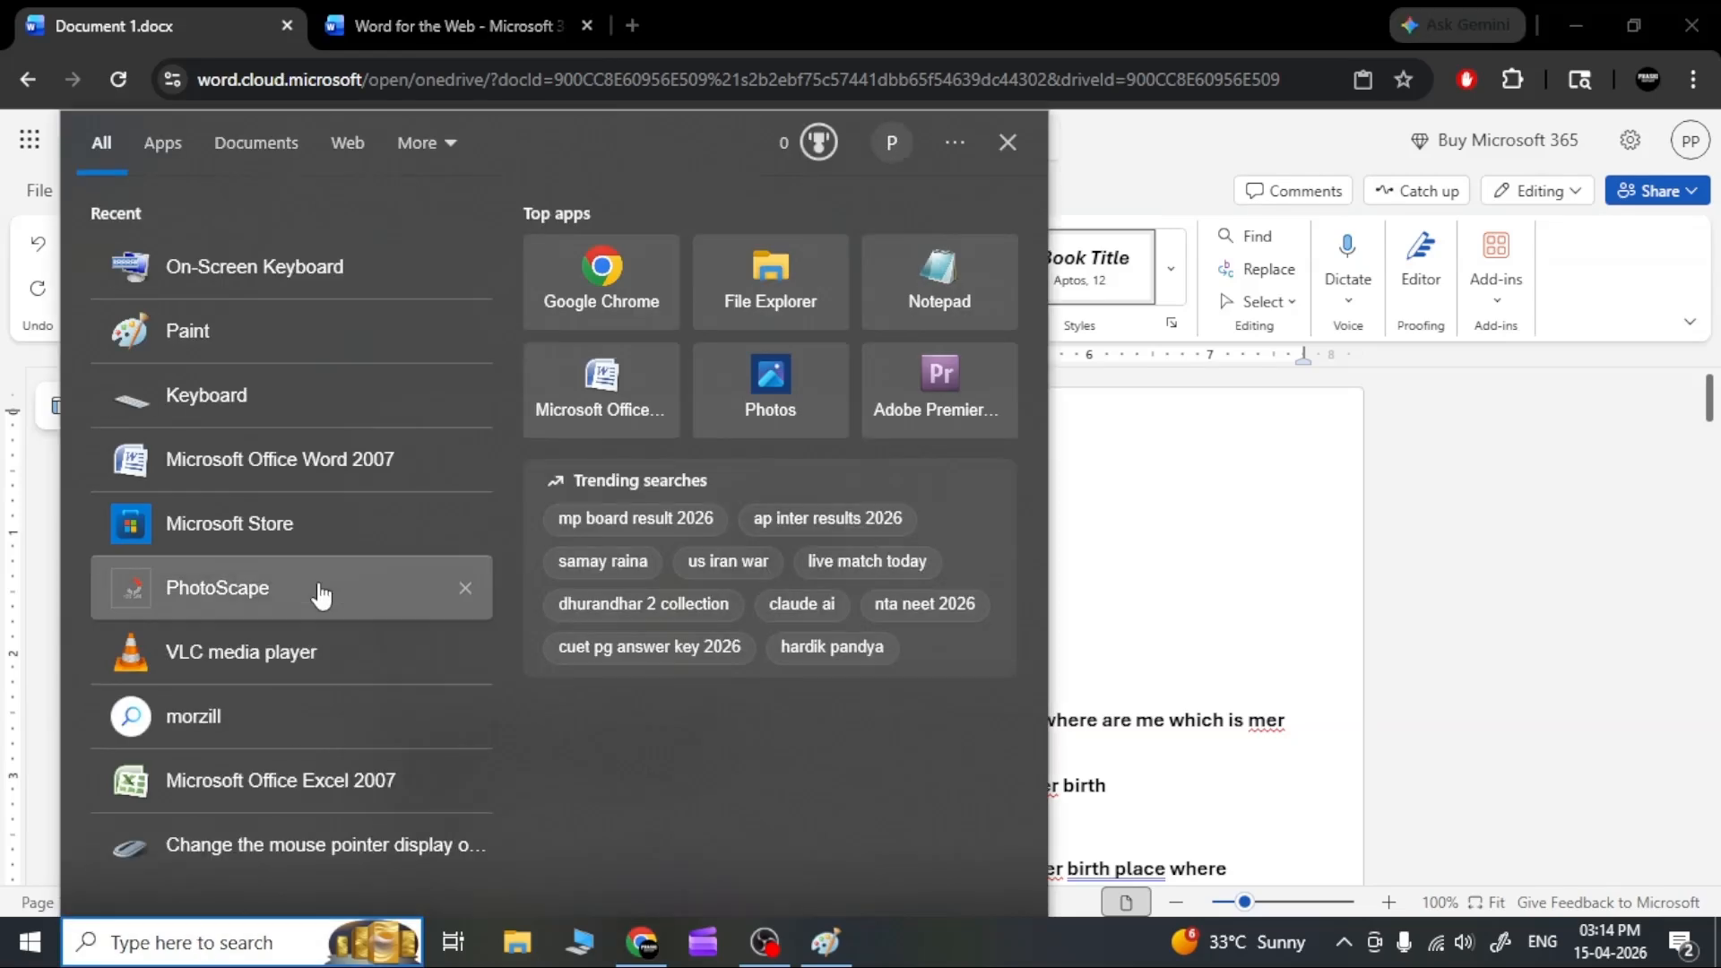
pyautogui.click(333, 480)
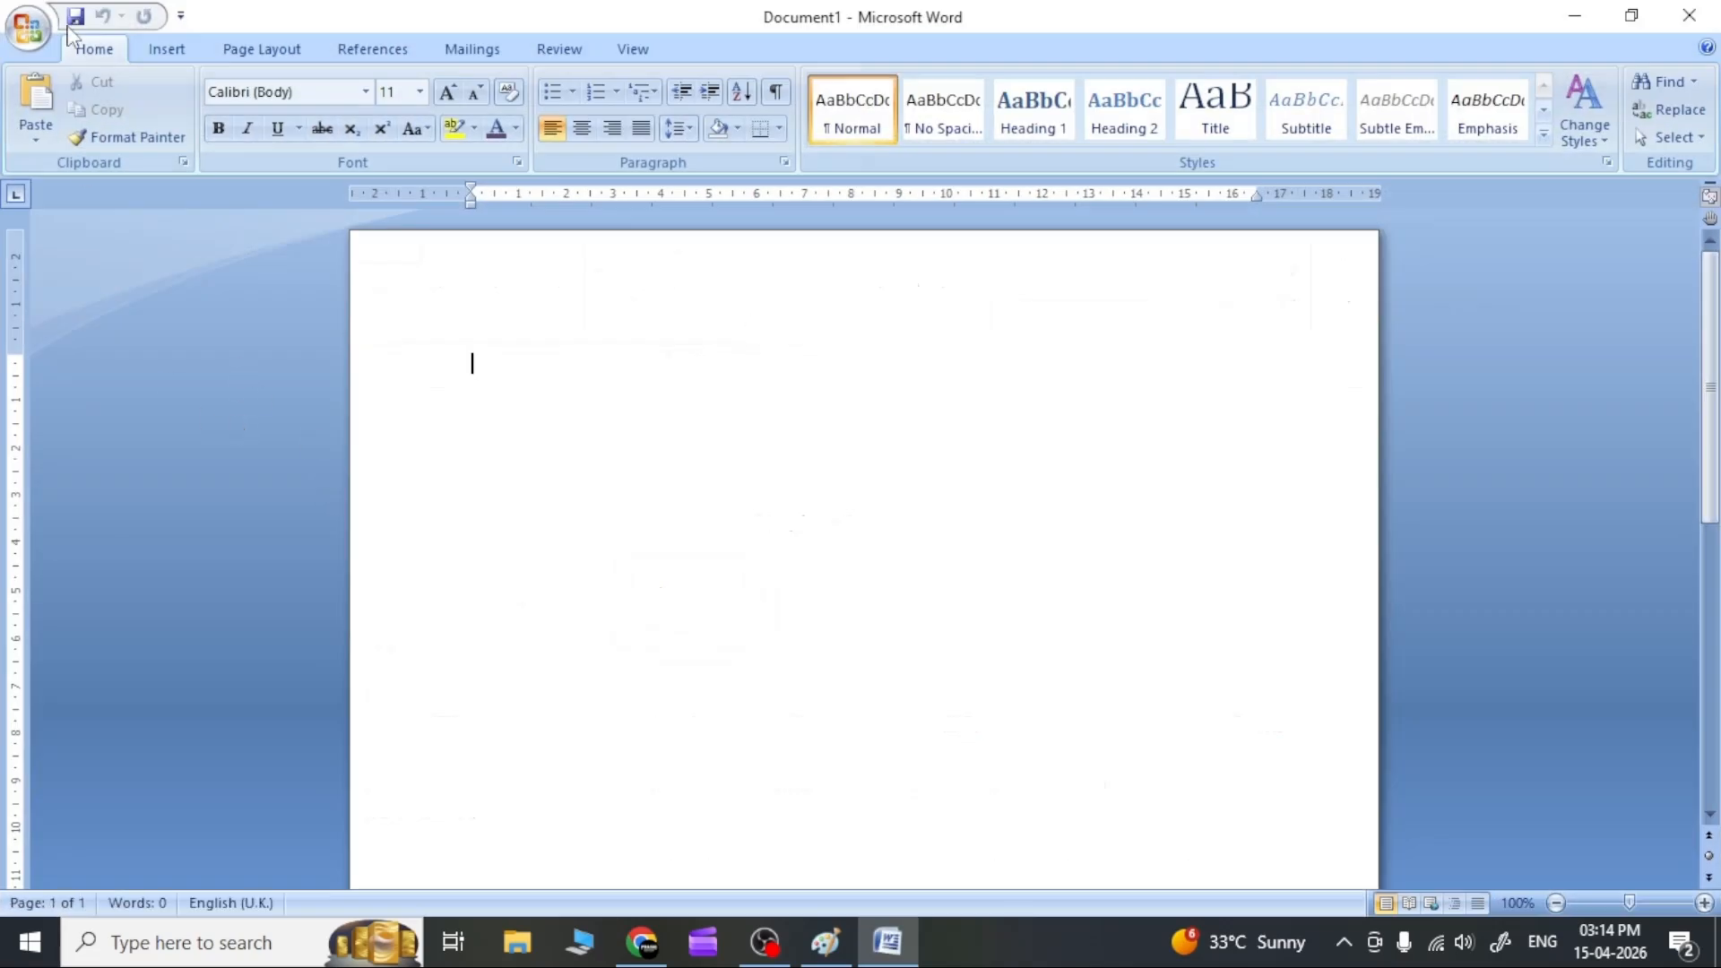
pyautogui.click(32, 30)
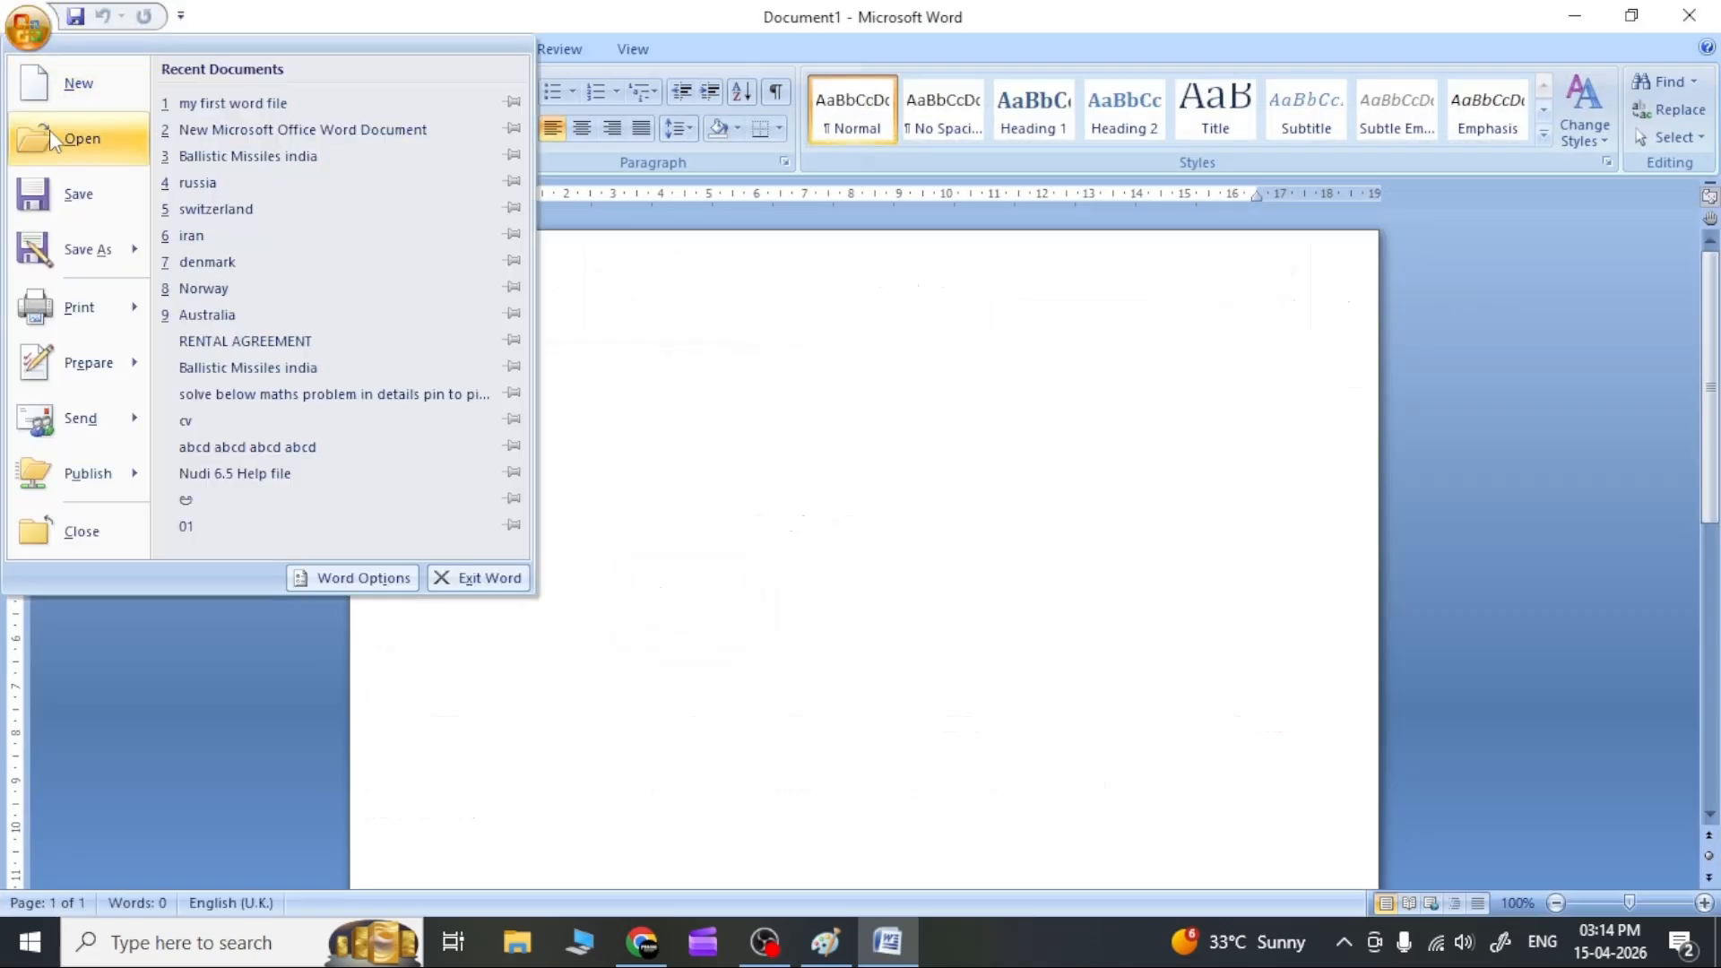
pyautogui.click(81, 138)
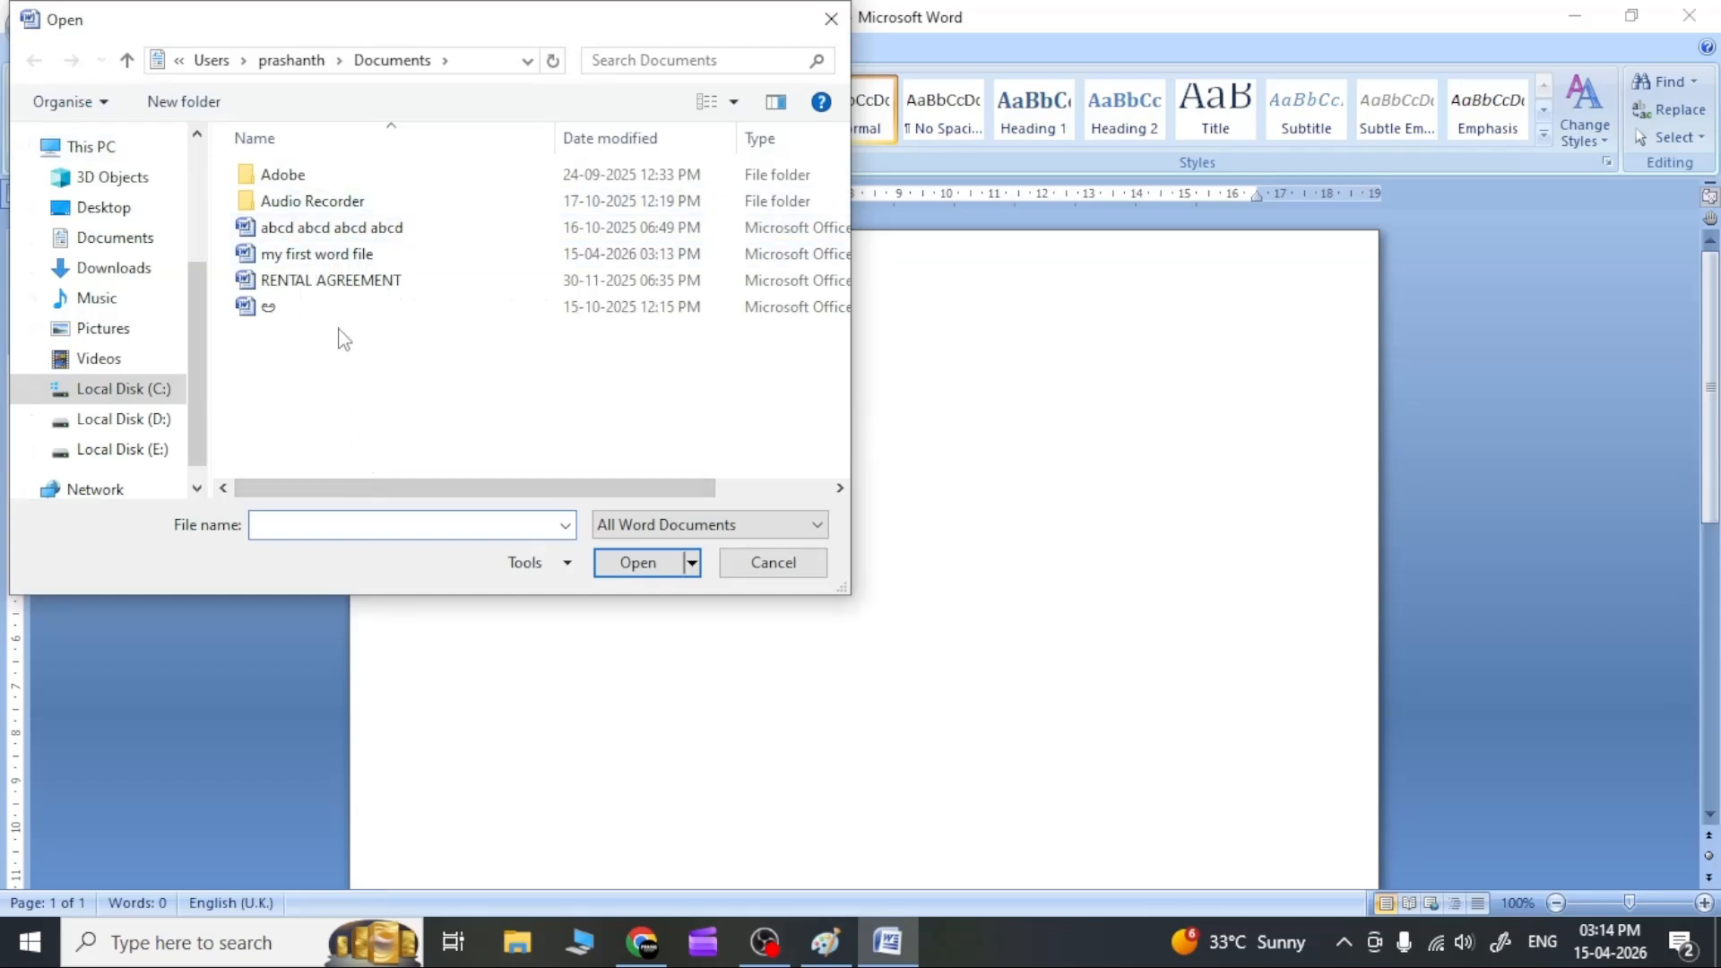
pyautogui.click(321, 258)
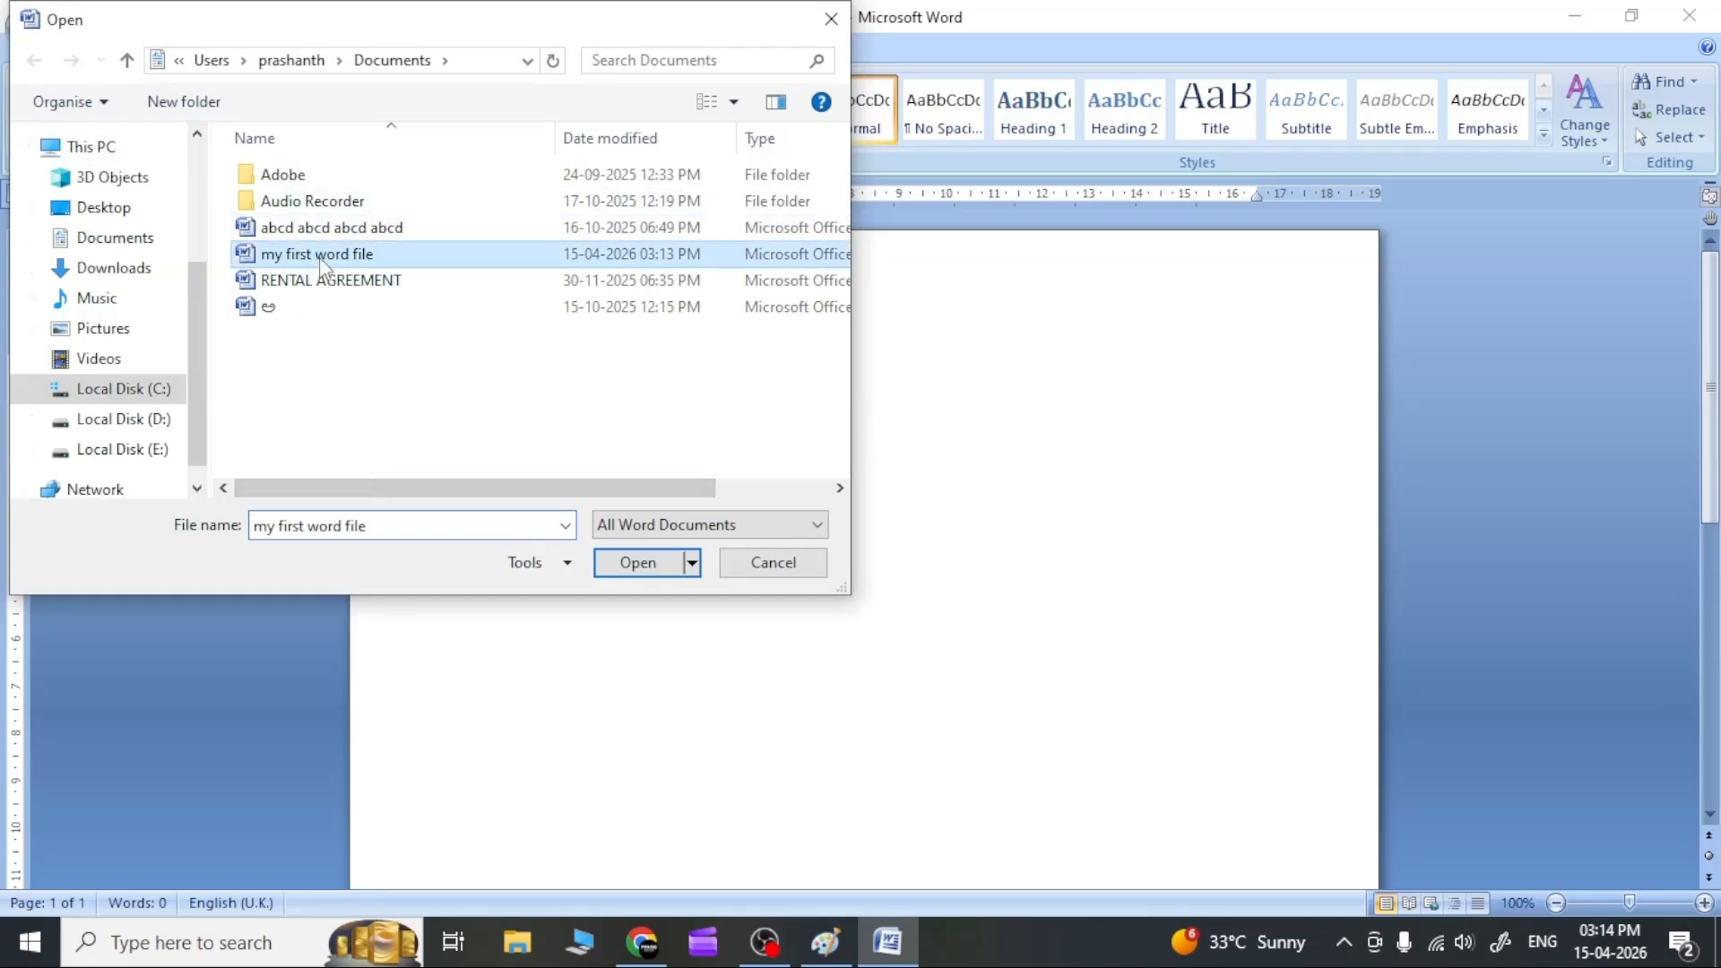
pyautogui.click(633, 572)
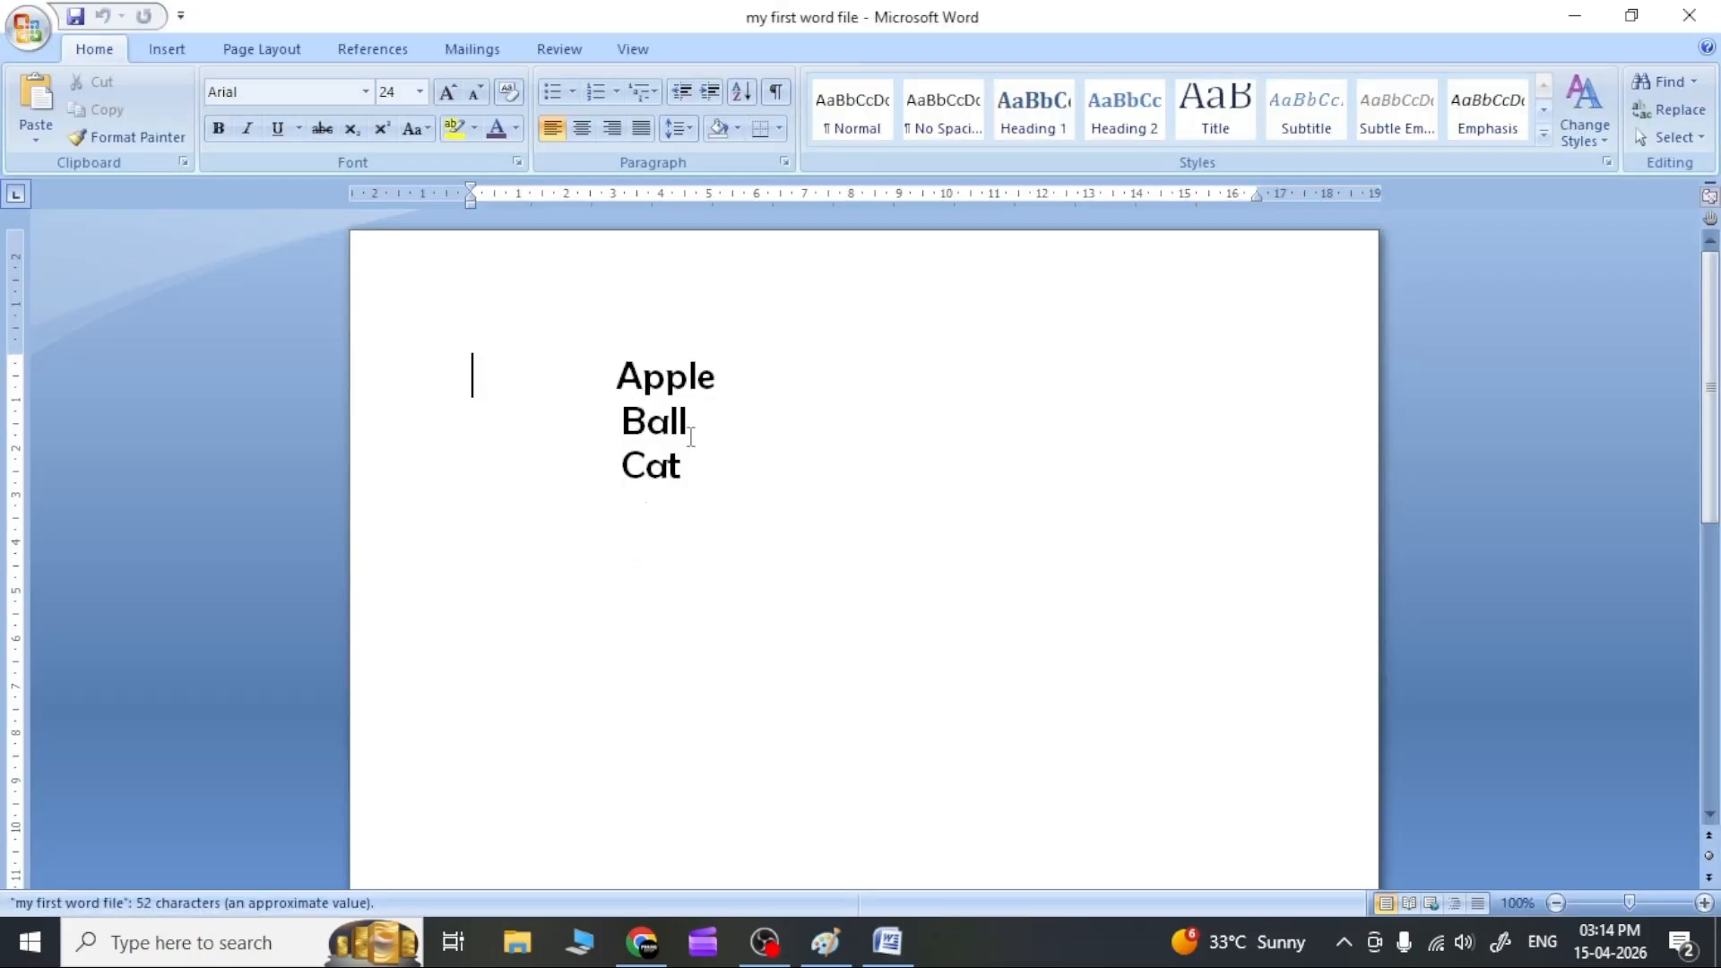
# Add "dog" on a new line below "Cat", and save and close the document.
pyautogui.click(712, 458)
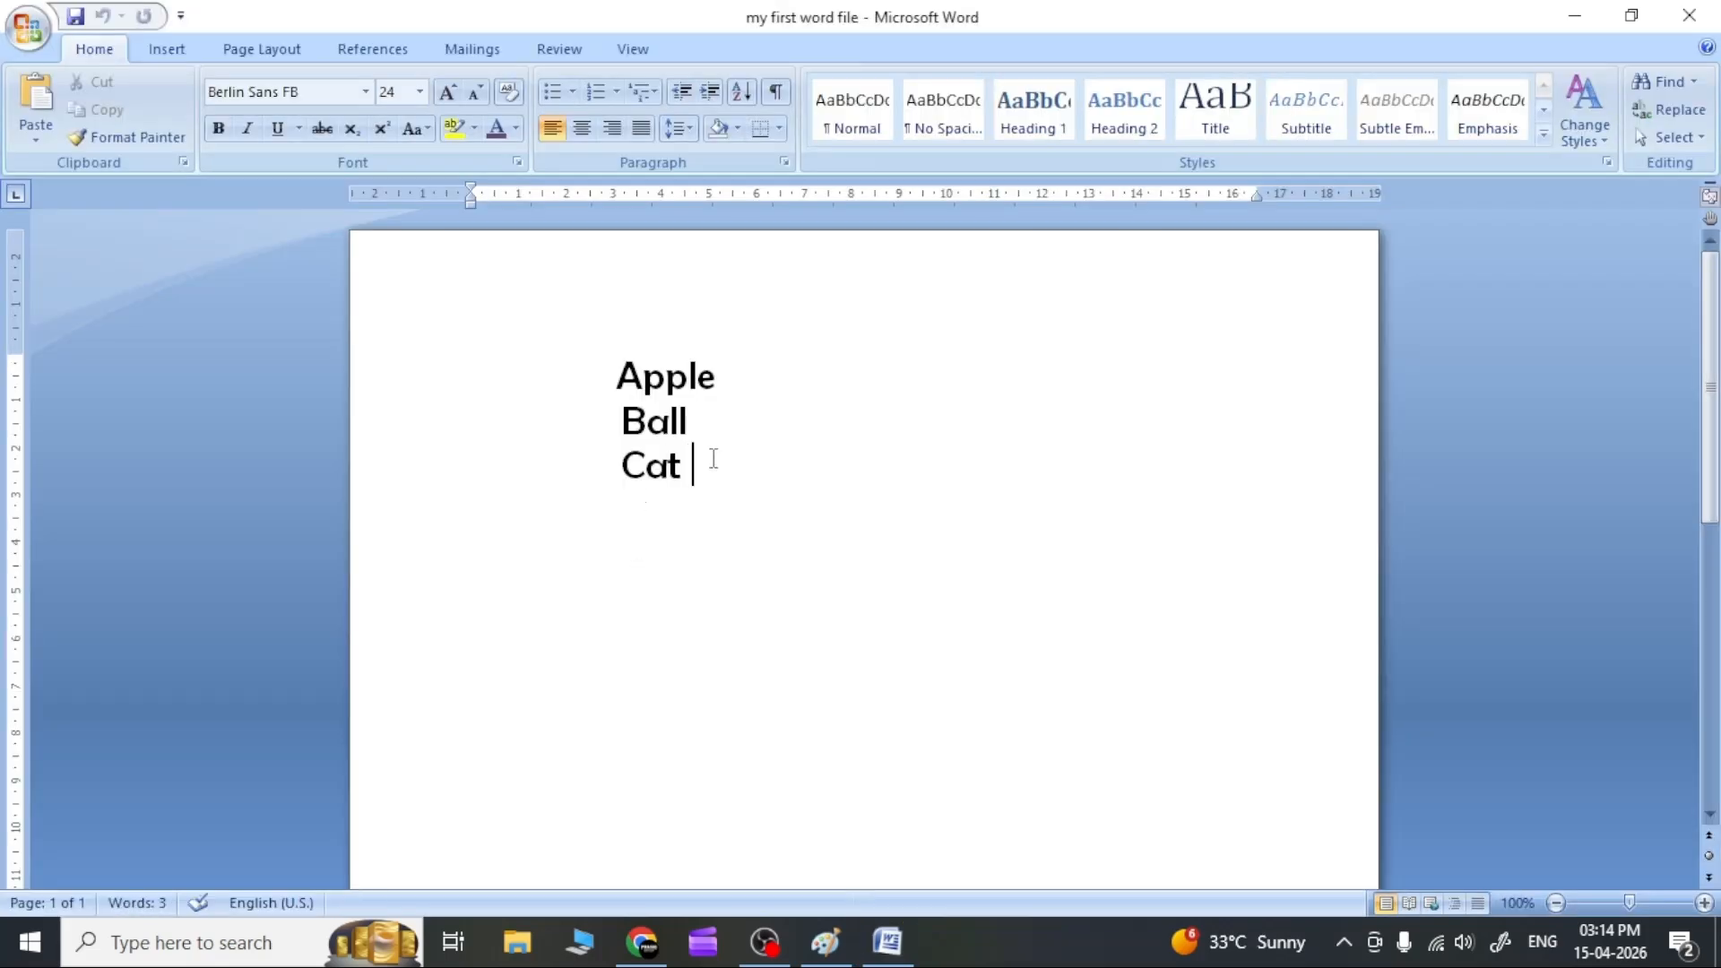
pyautogui.press('Return')
pyautogui.write('dog')
pyautogui.click(27, 27)
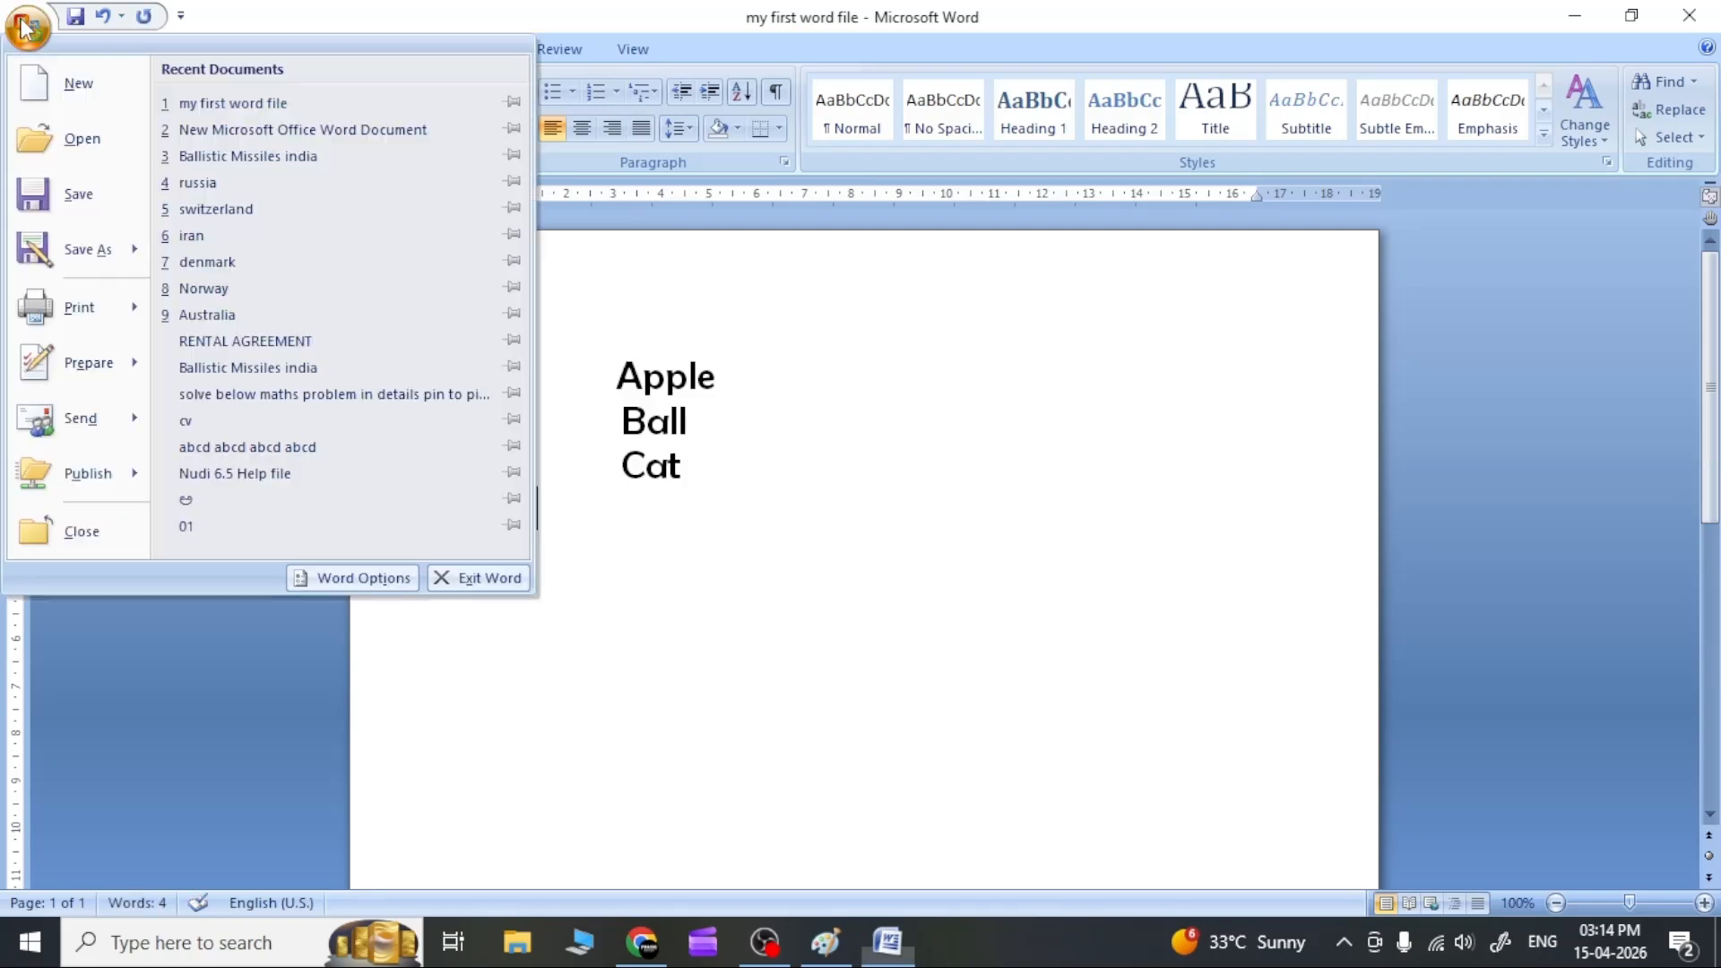
pyautogui.click(73, 193)
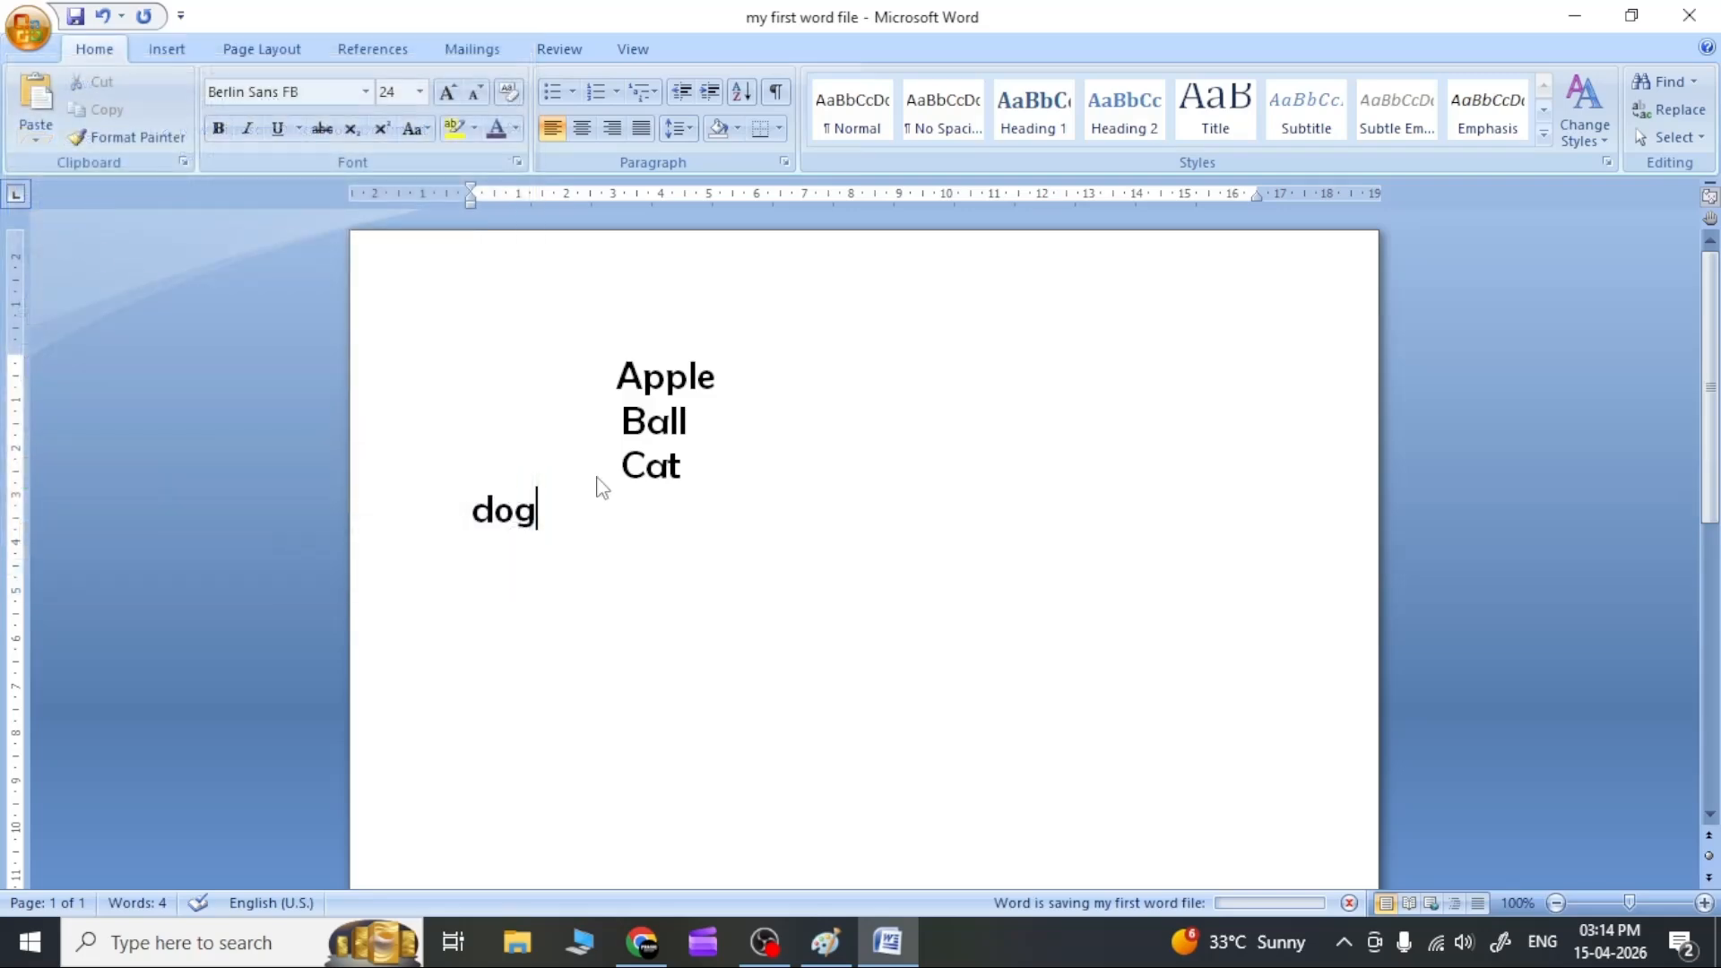
pyautogui.click(1681, 15)
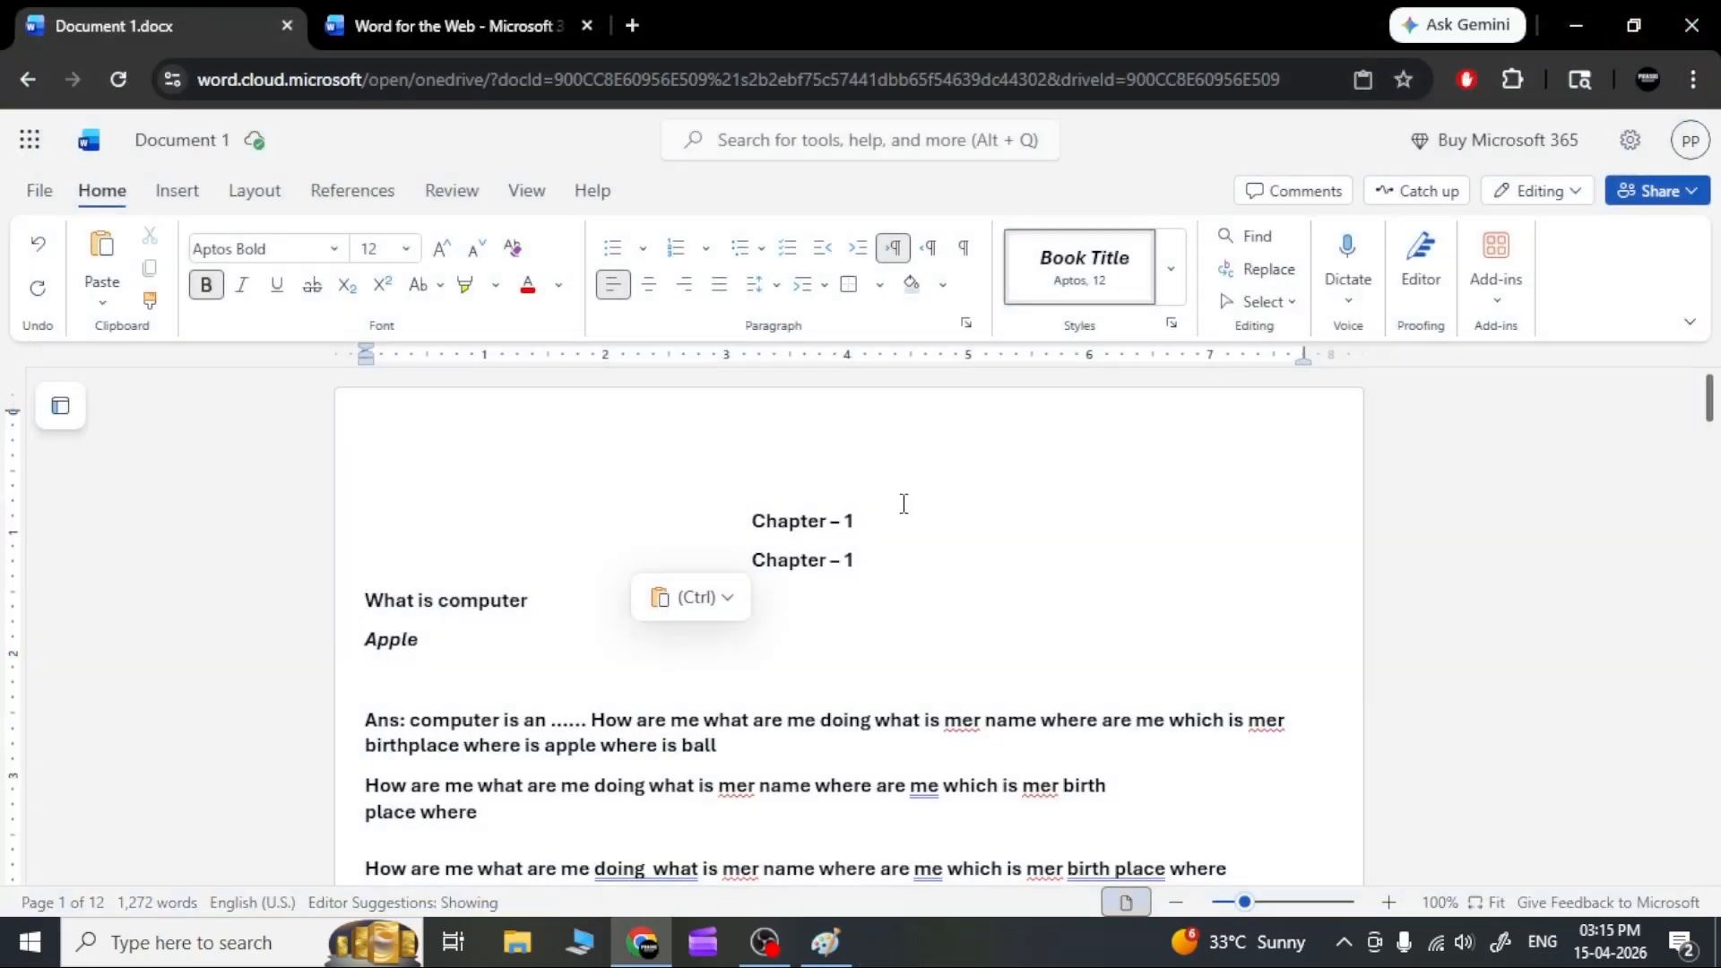
# Start Microsoft Office Word 2007 again and enter "abcd" in the blank document.
pyautogui.click(139, 953)
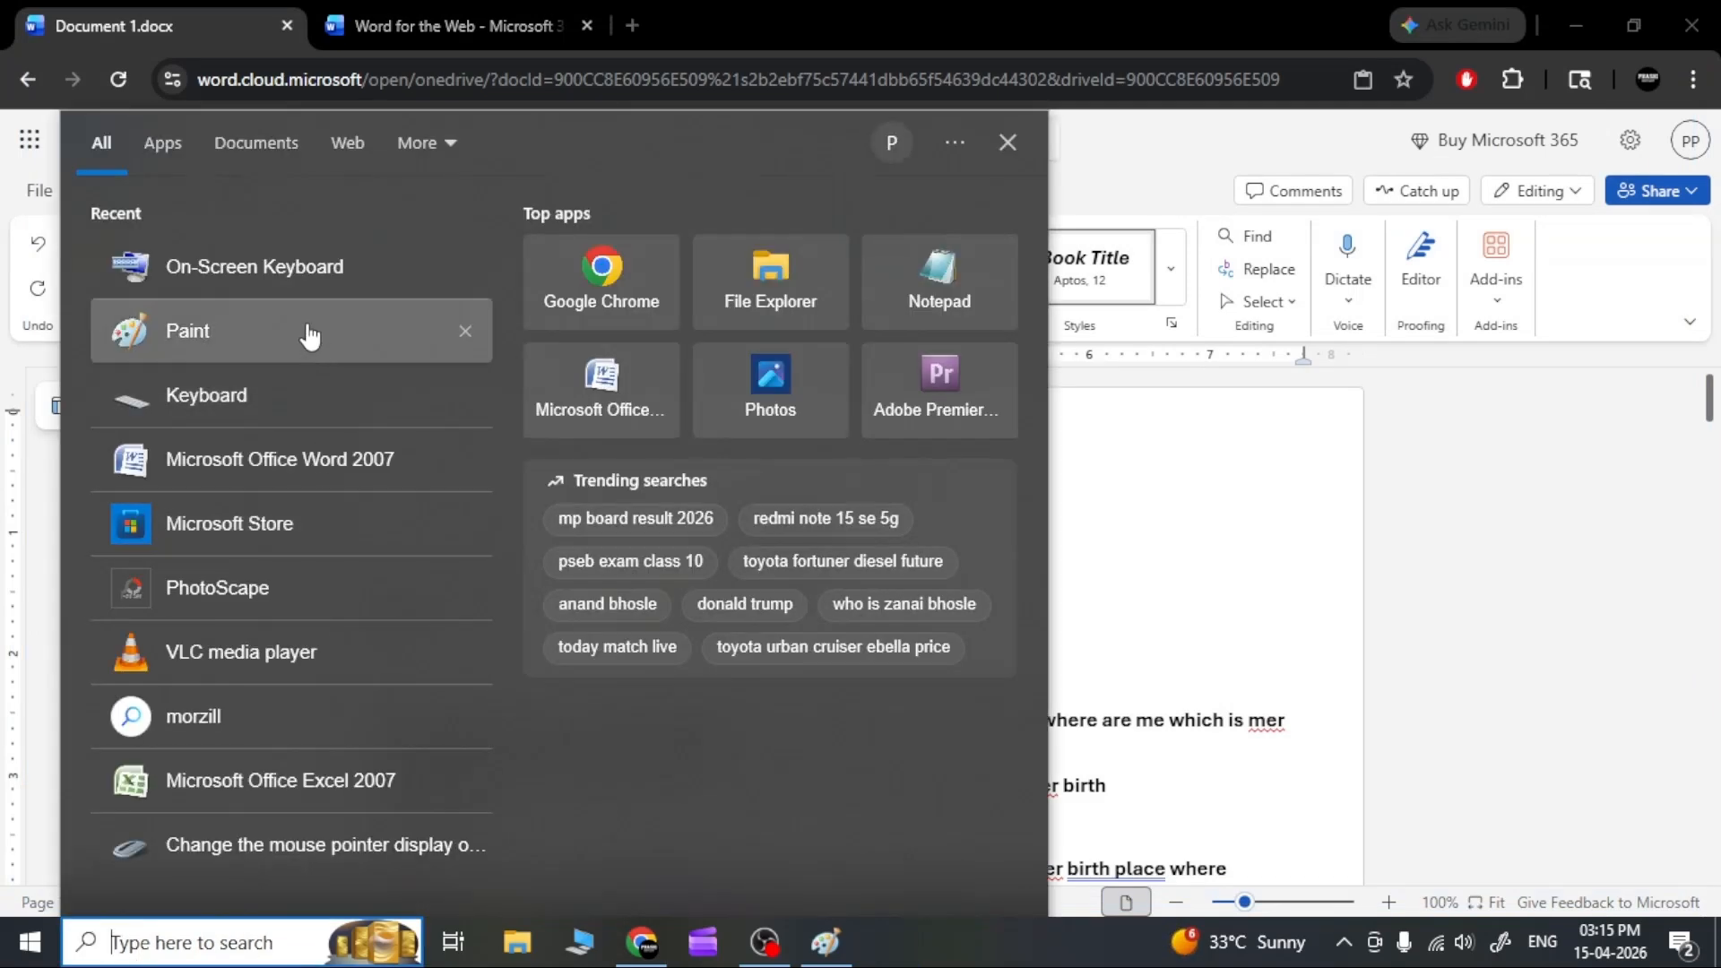
pyautogui.click(367, 453)
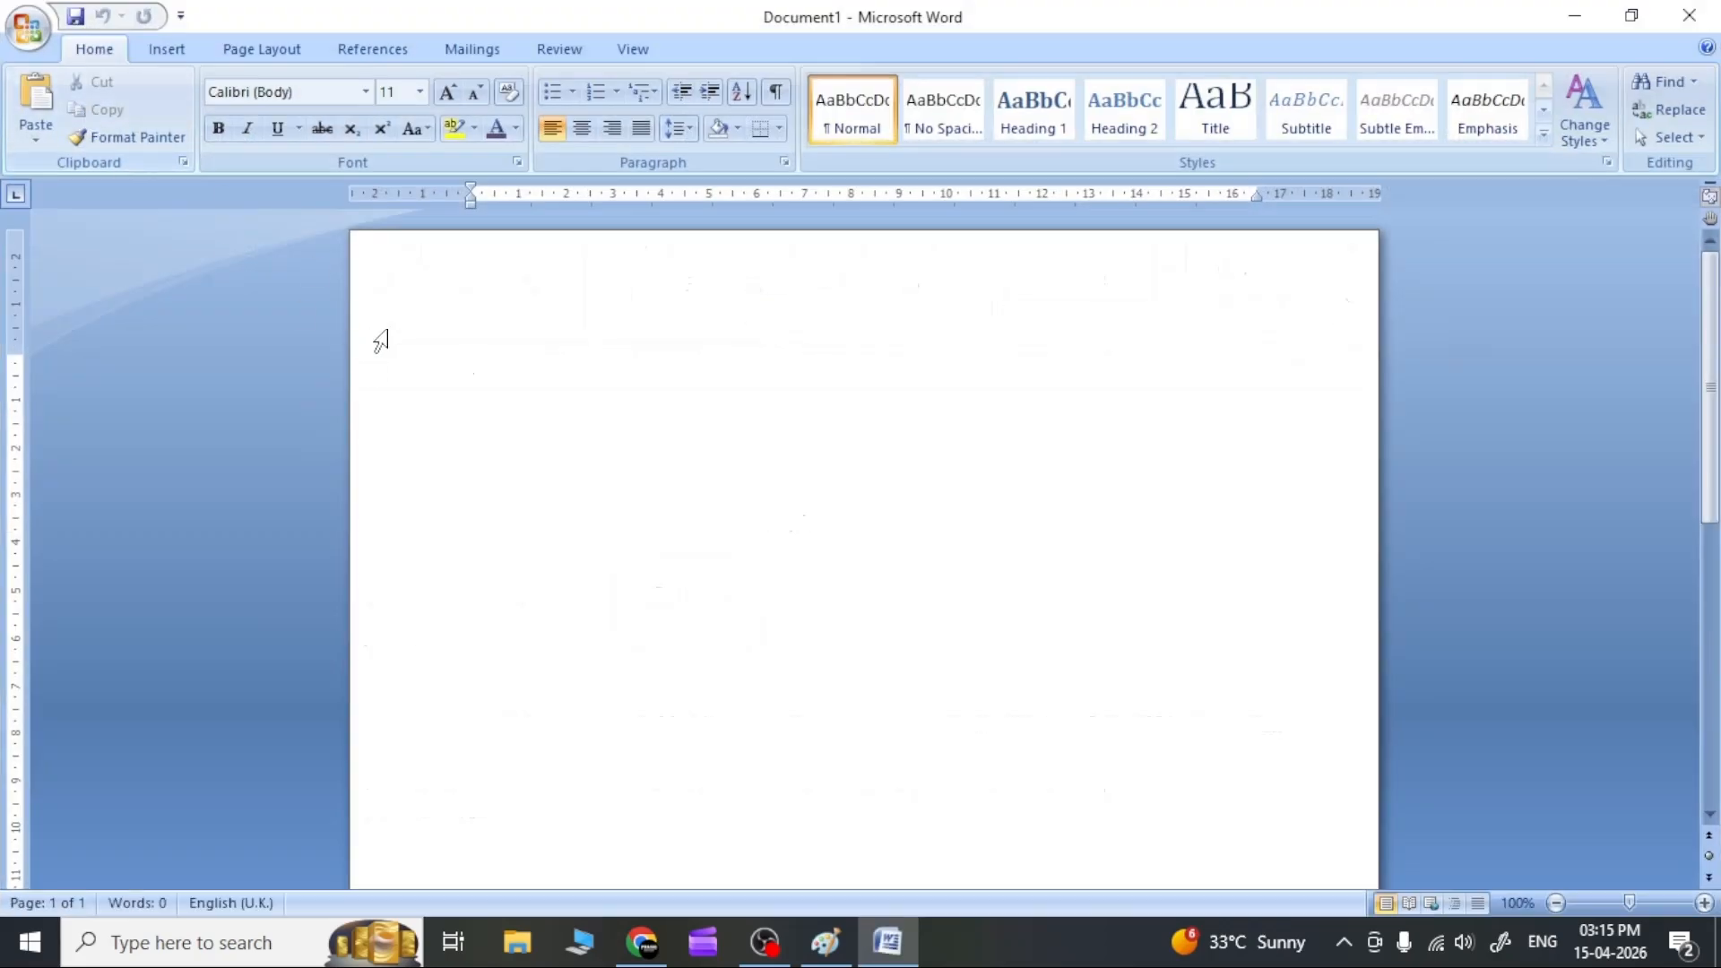
pyautogui.write('abcd')
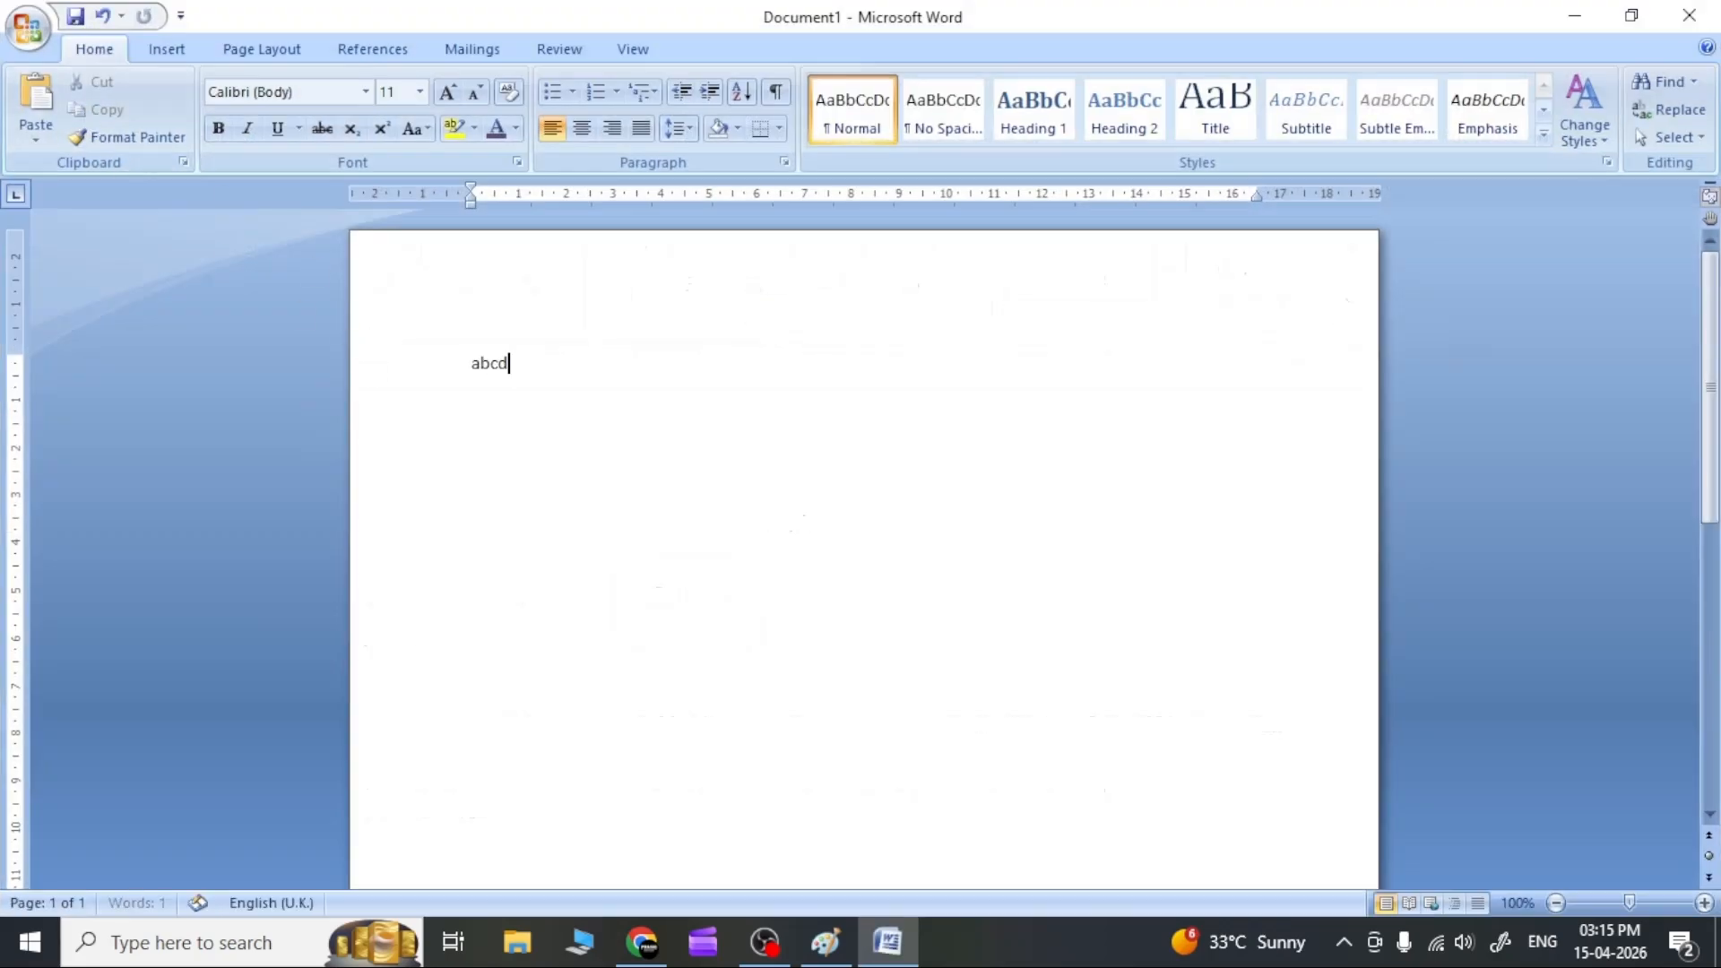
# Open "my first word file" from the Documents folder to check the saved text.
pyautogui.click(27, 27)
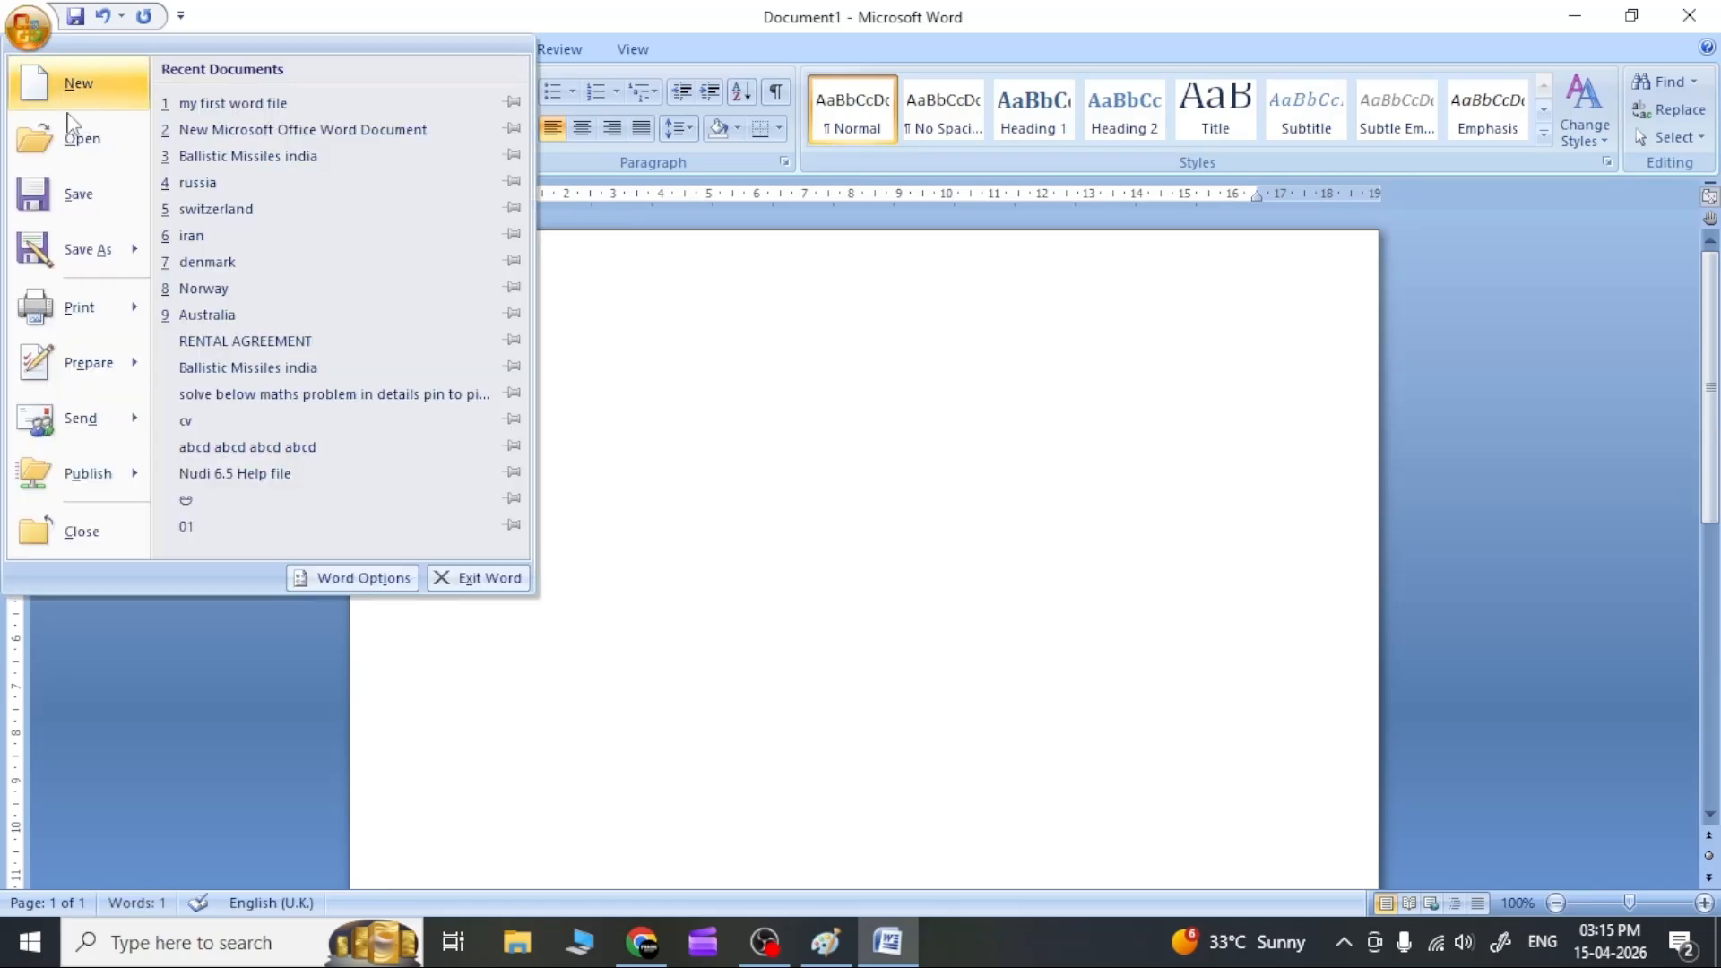
pyautogui.click(86, 139)
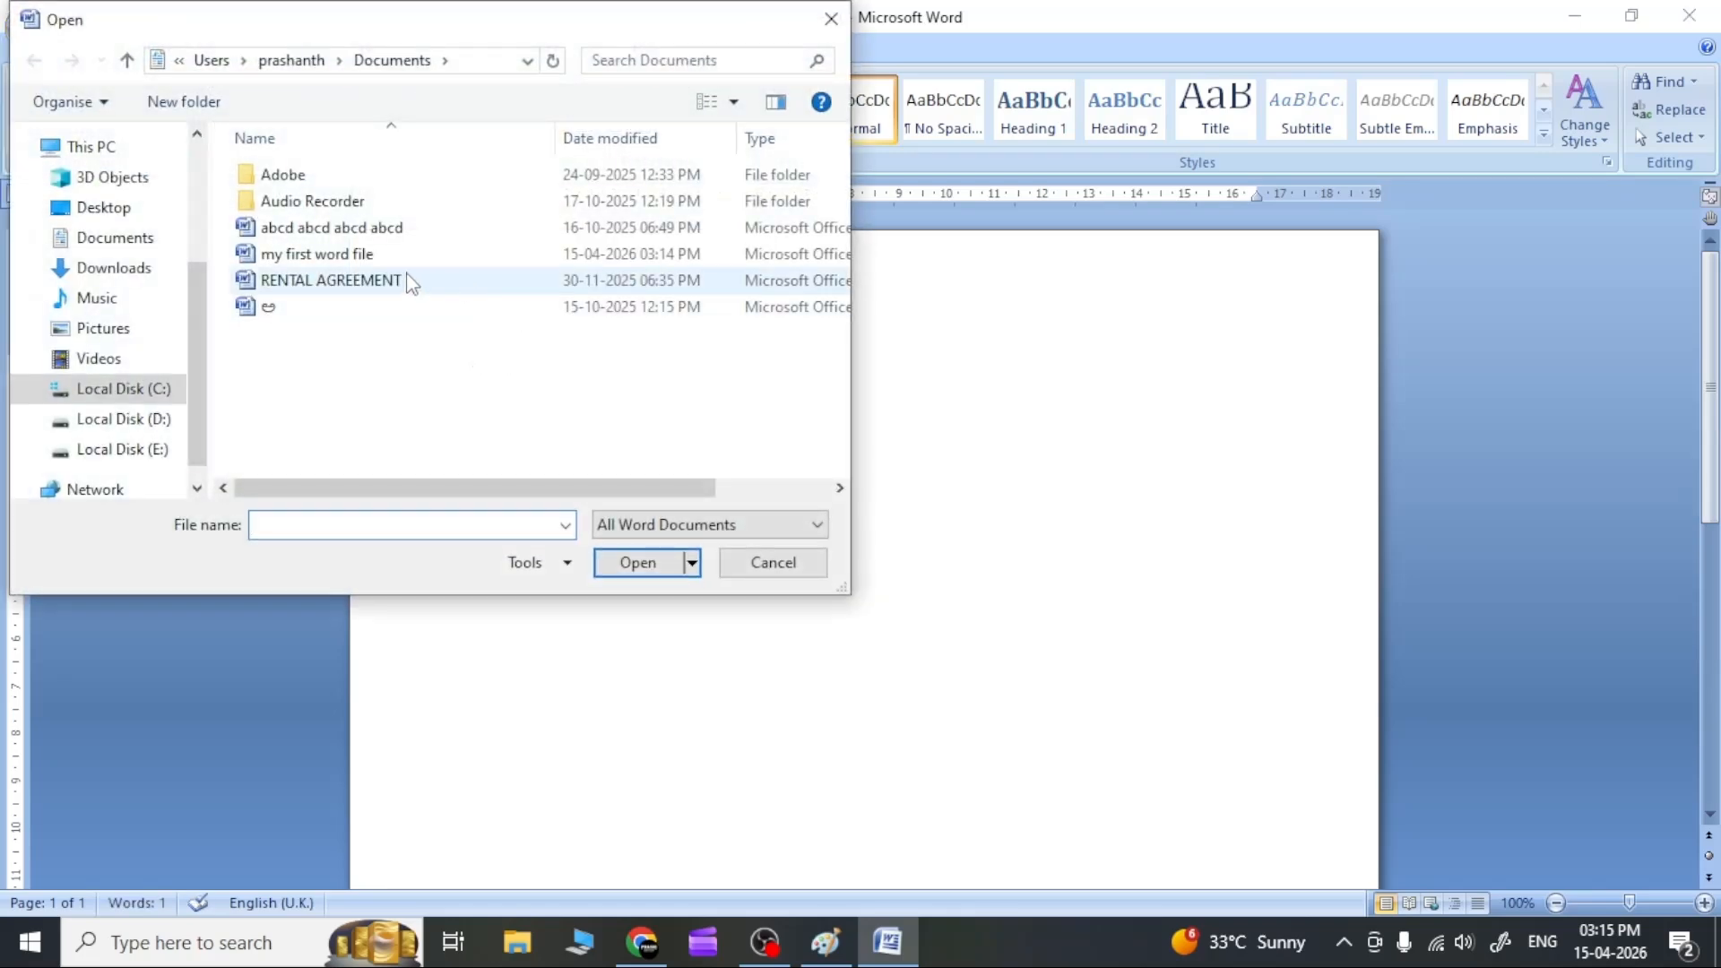
pyautogui.click(403, 262)
pyautogui.click(655, 563)
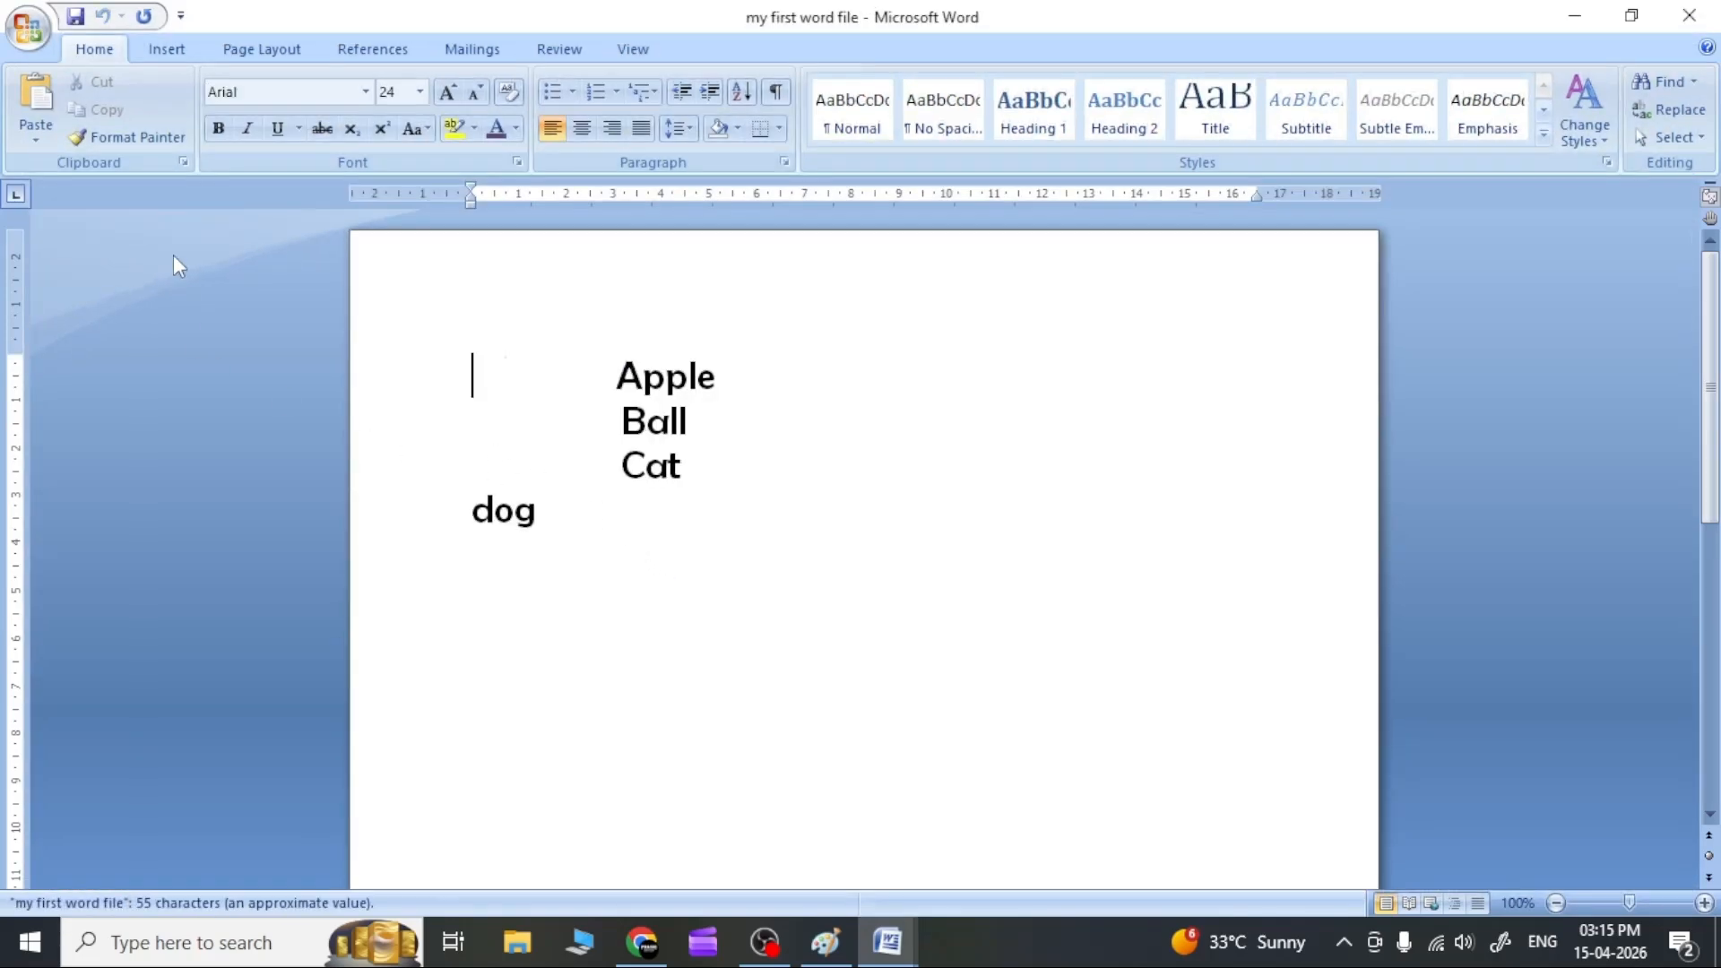
# Save a copy of the document in the Documents folder under the file name "no this is first".
pyautogui.click(26, 27)
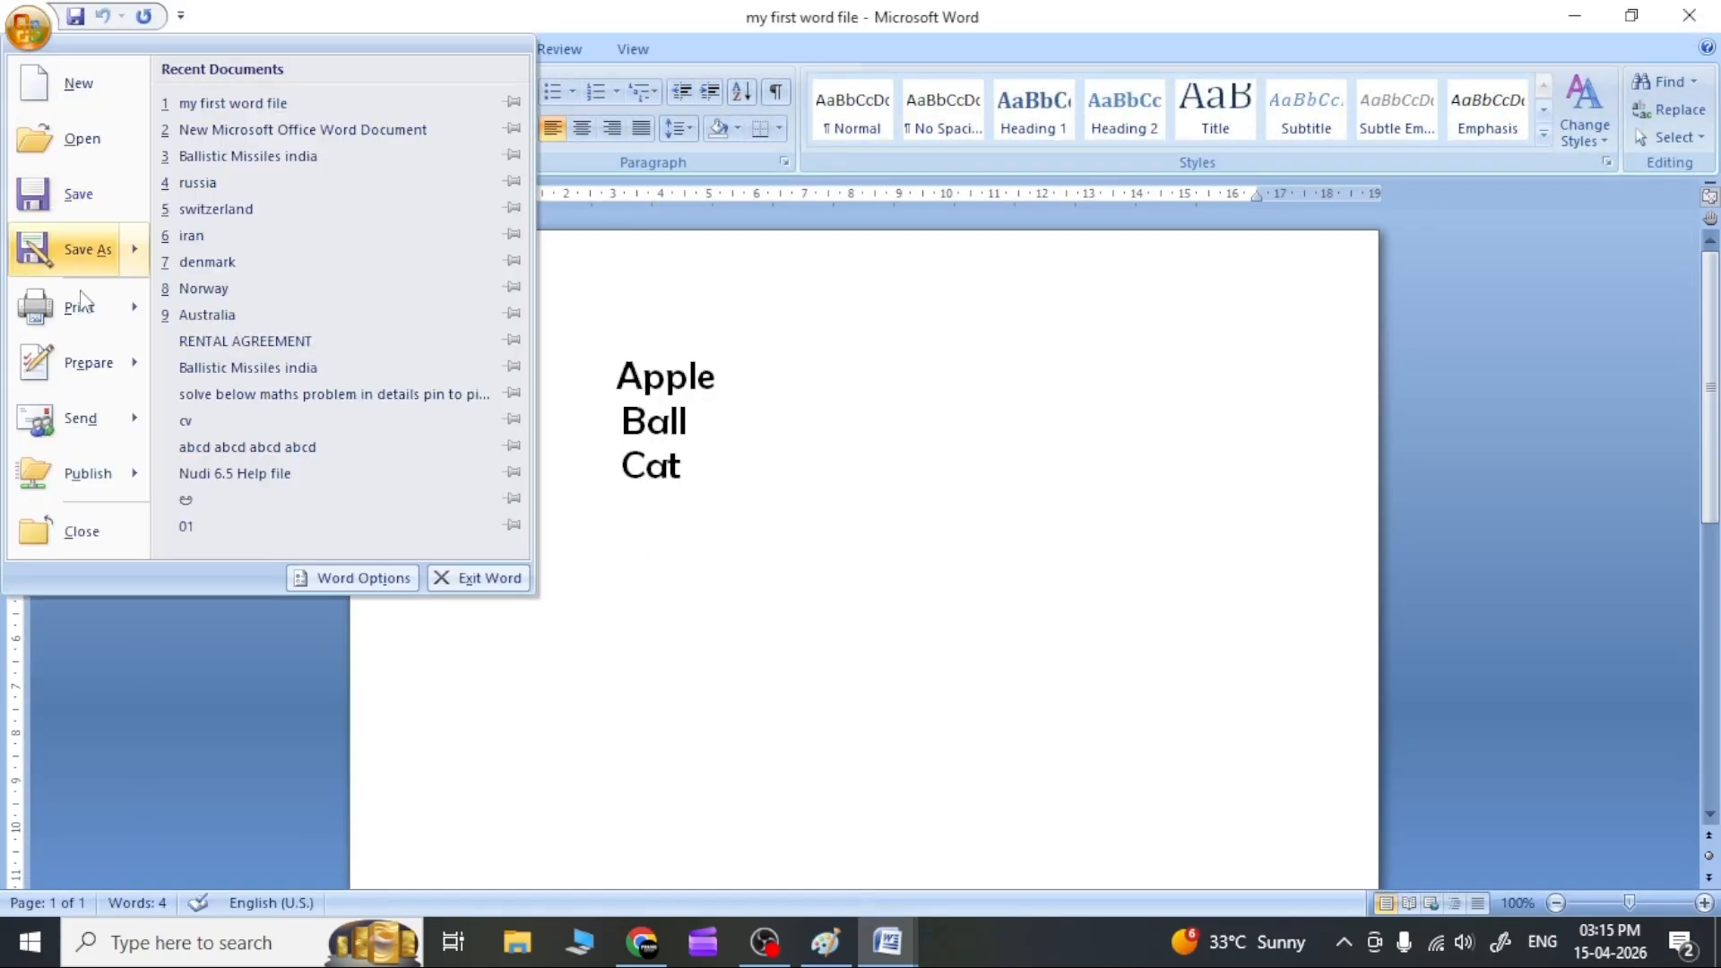
pyautogui.moveTo(85, 271)
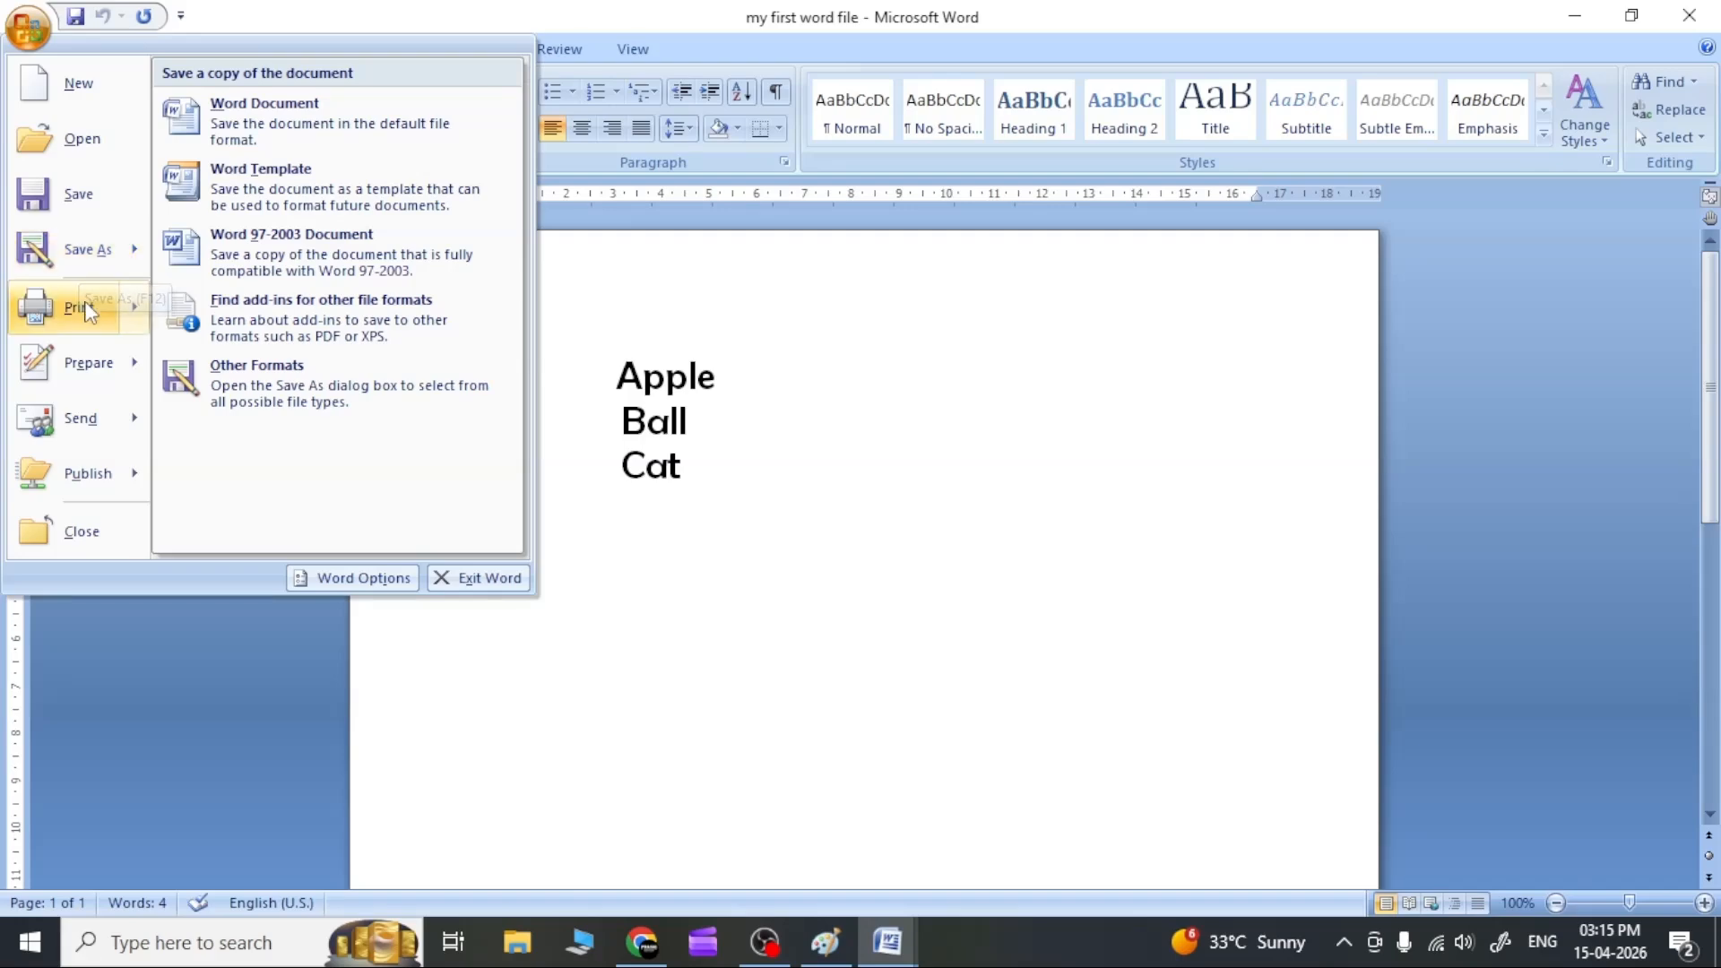
pyautogui.click(74, 245)
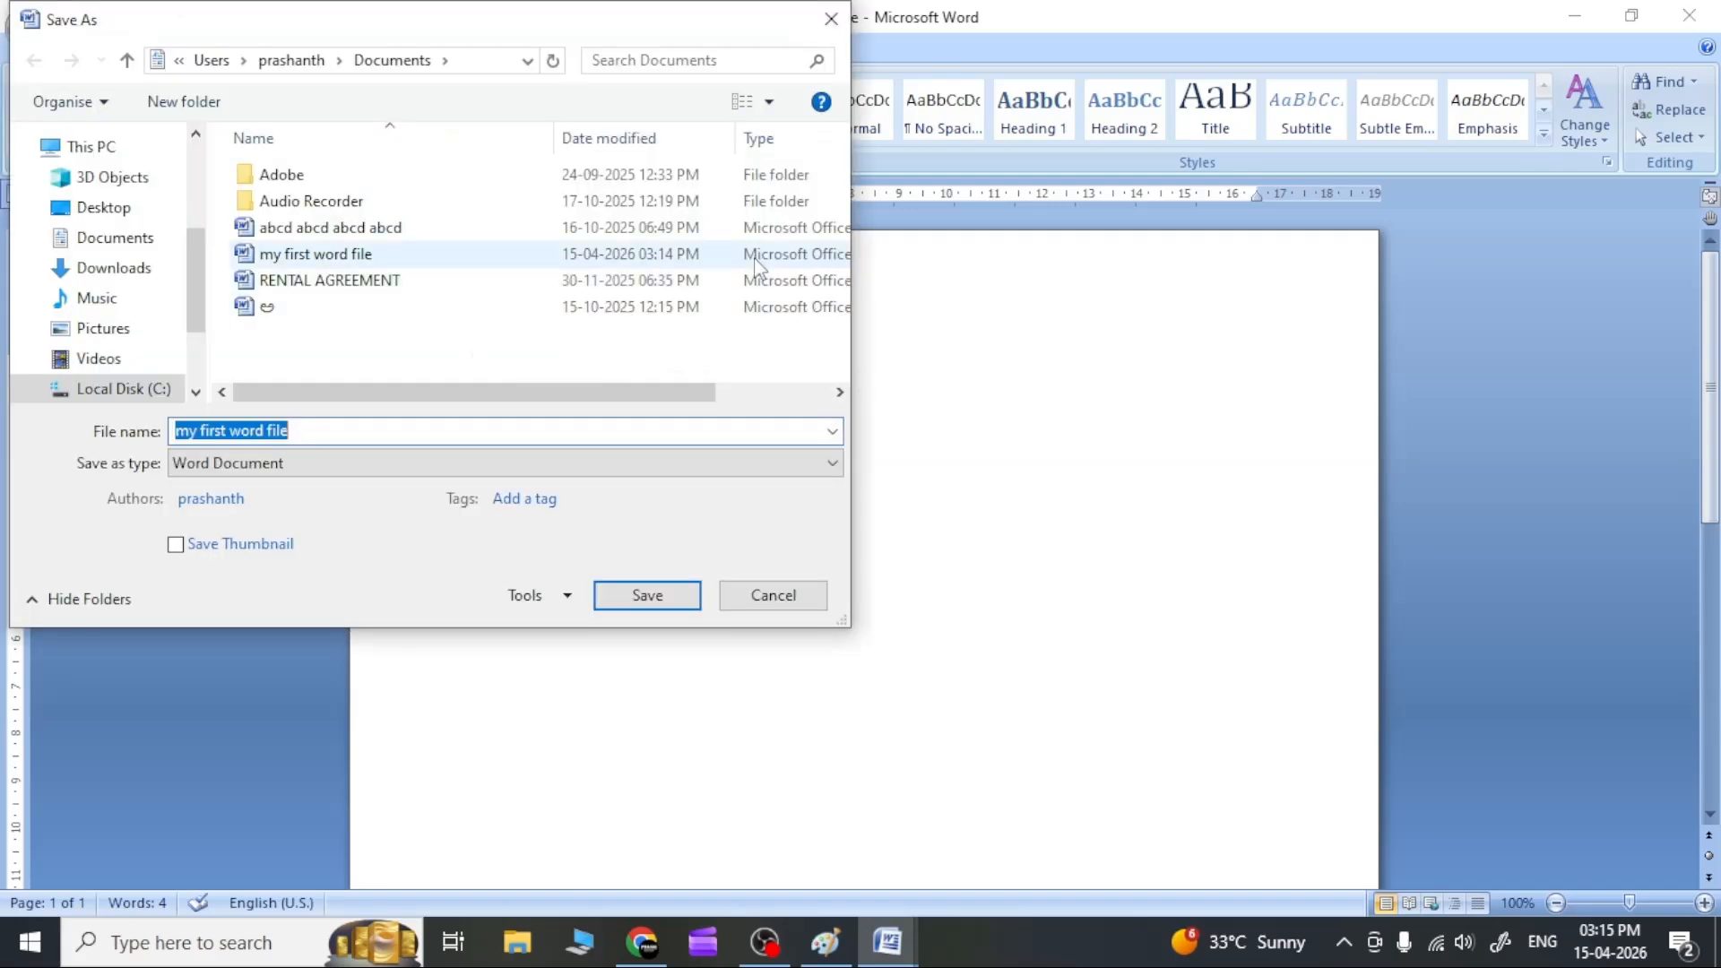
pyautogui.moveTo(755, 66); pyautogui.dragTo(1047, 260)
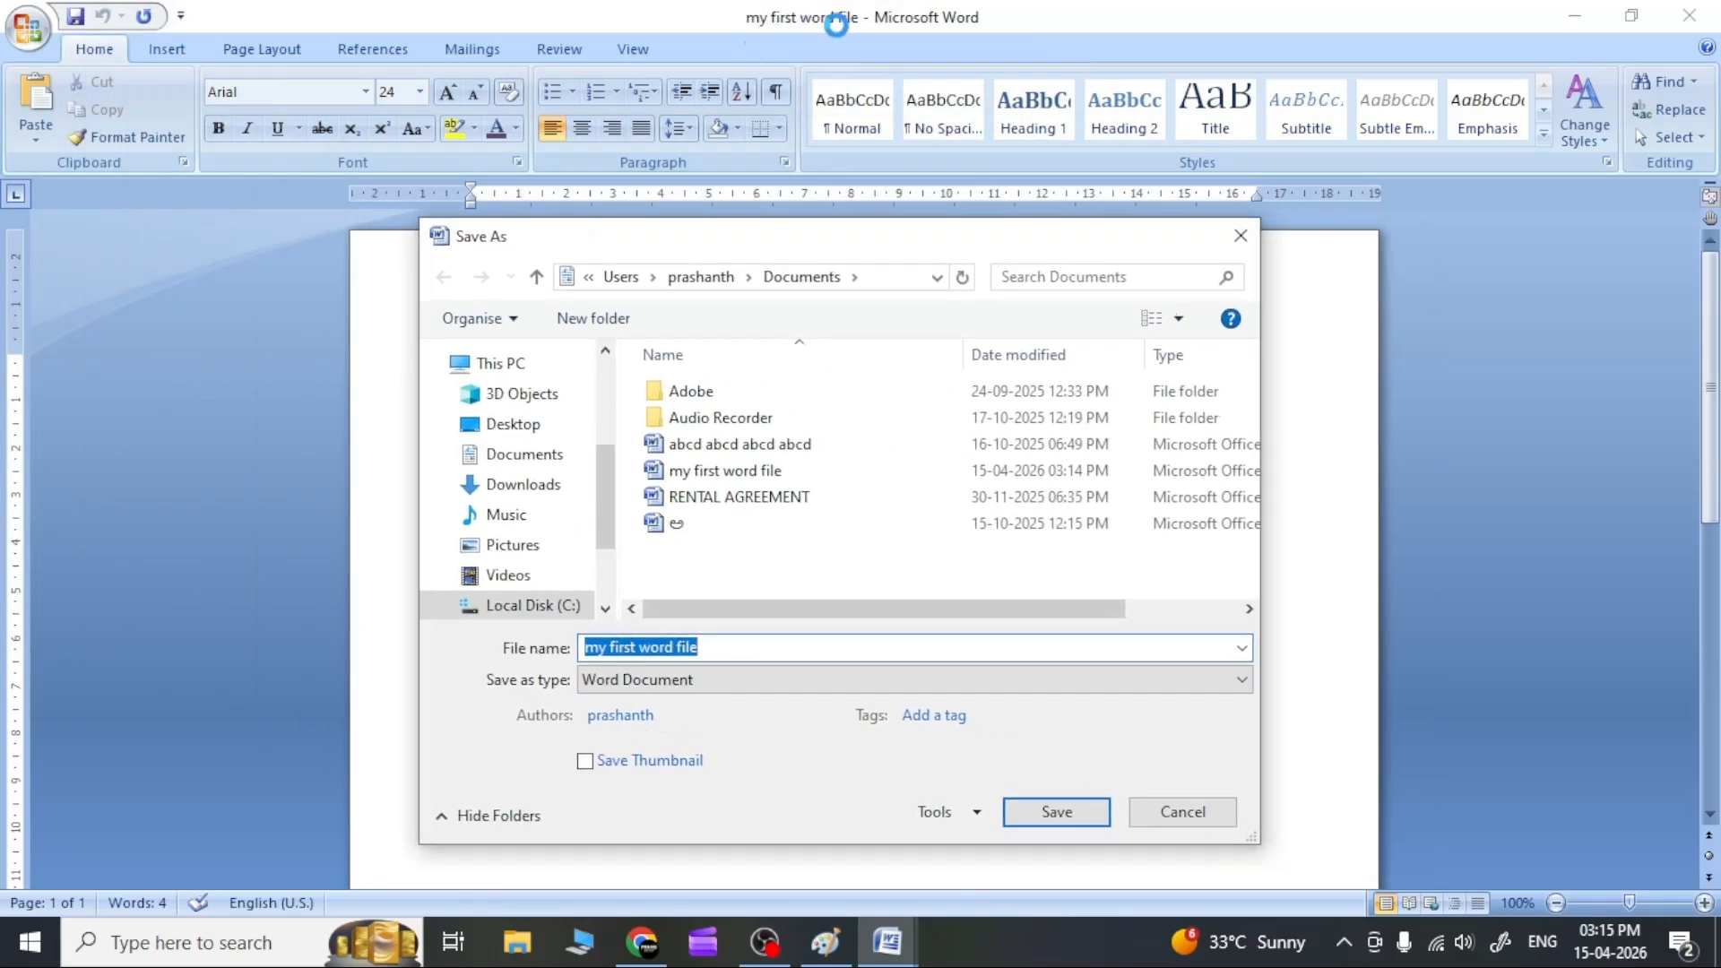
pyautogui.click(728, 652)
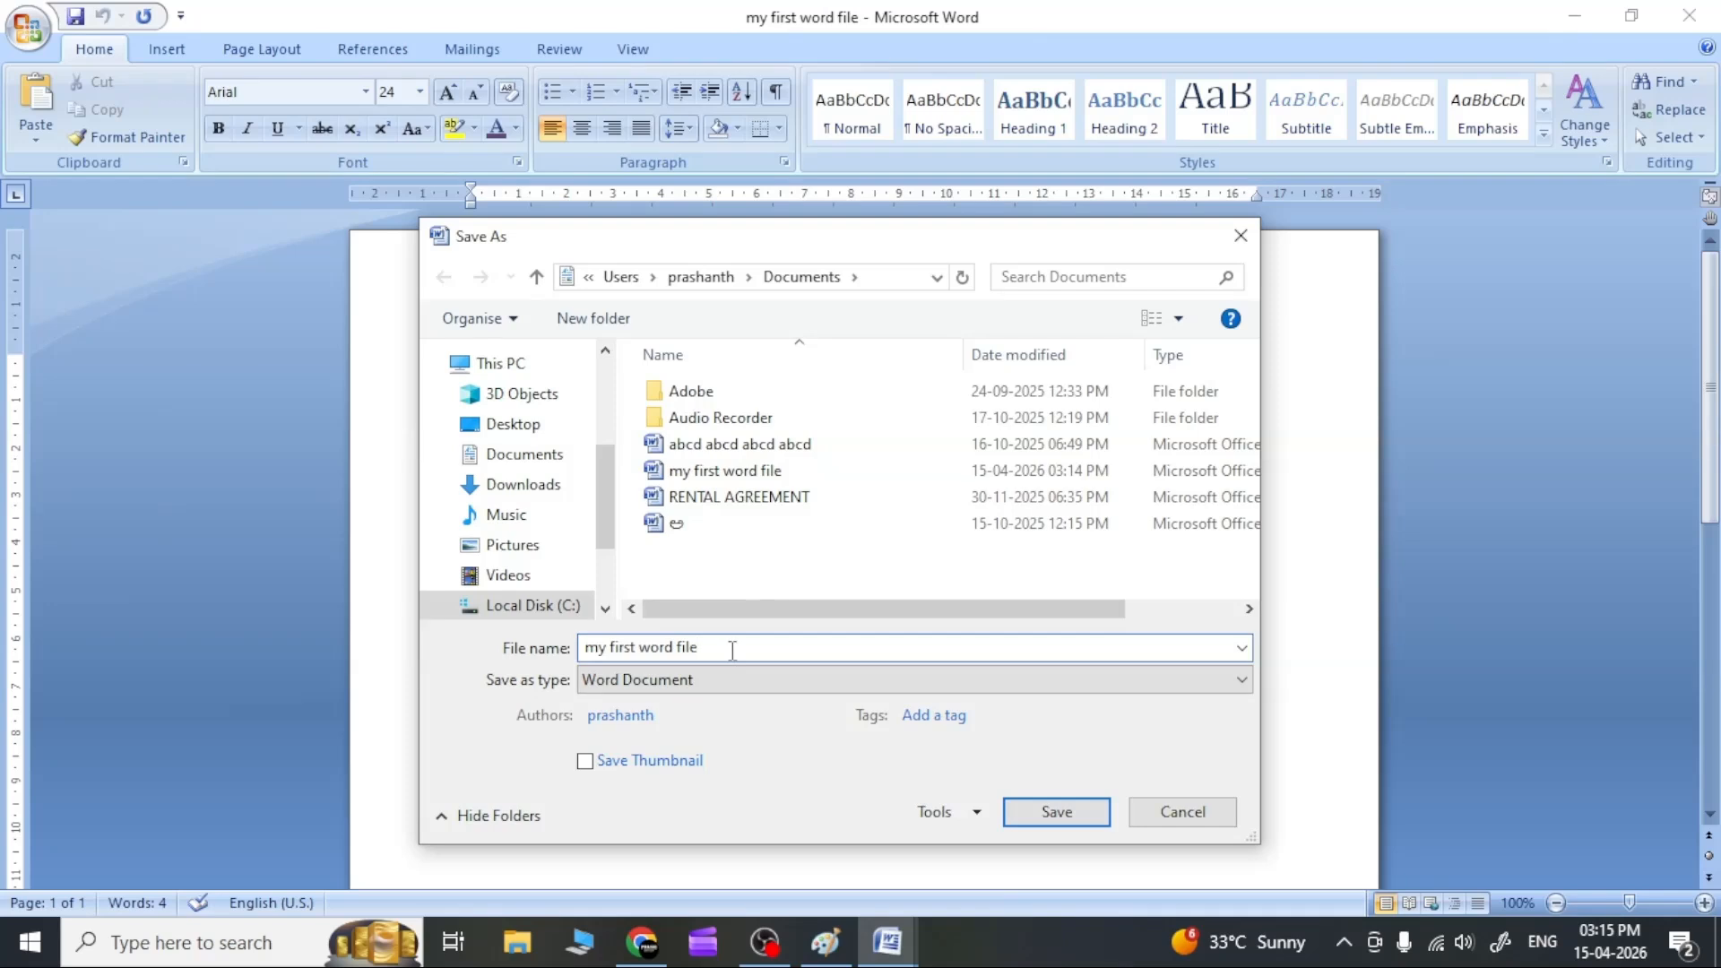
pyautogui.hotkey('ctrl', 'a')
pyautogui.press('BackSpace')
pyautogui.hotkey('ctrl', 'z')
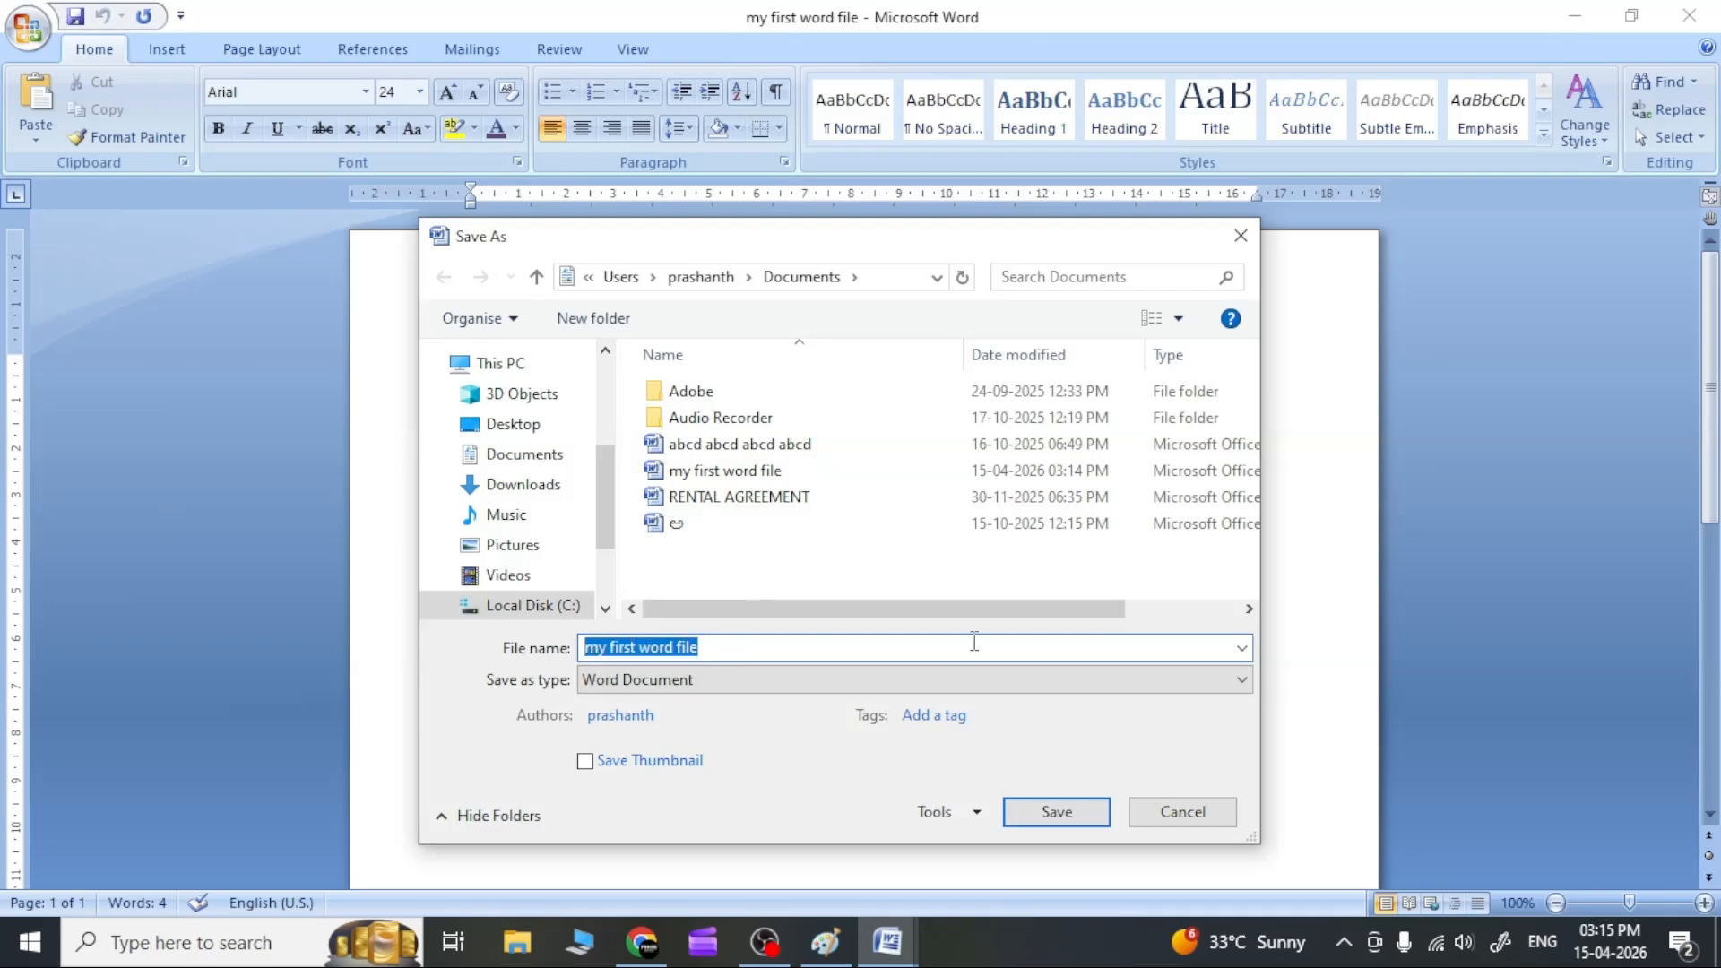
pyautogui.write('no thi')
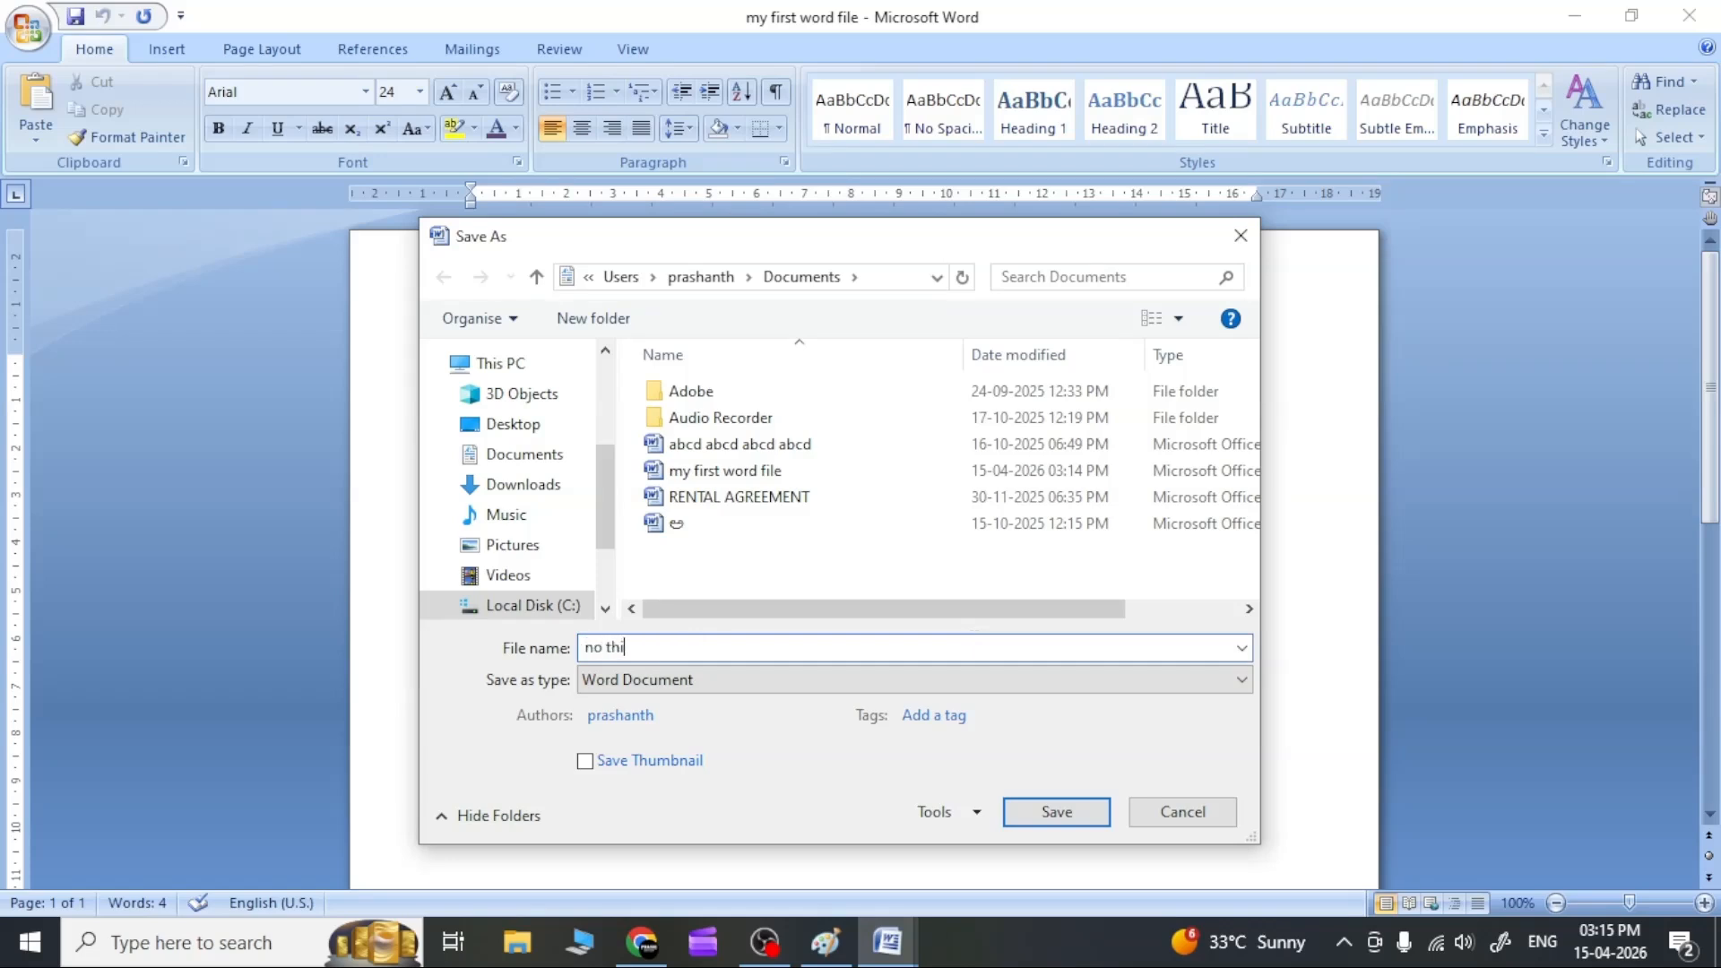
pyautogui.write('s is fis')
pyautogui.write('rst')
pyautogui.click(1046, 802)
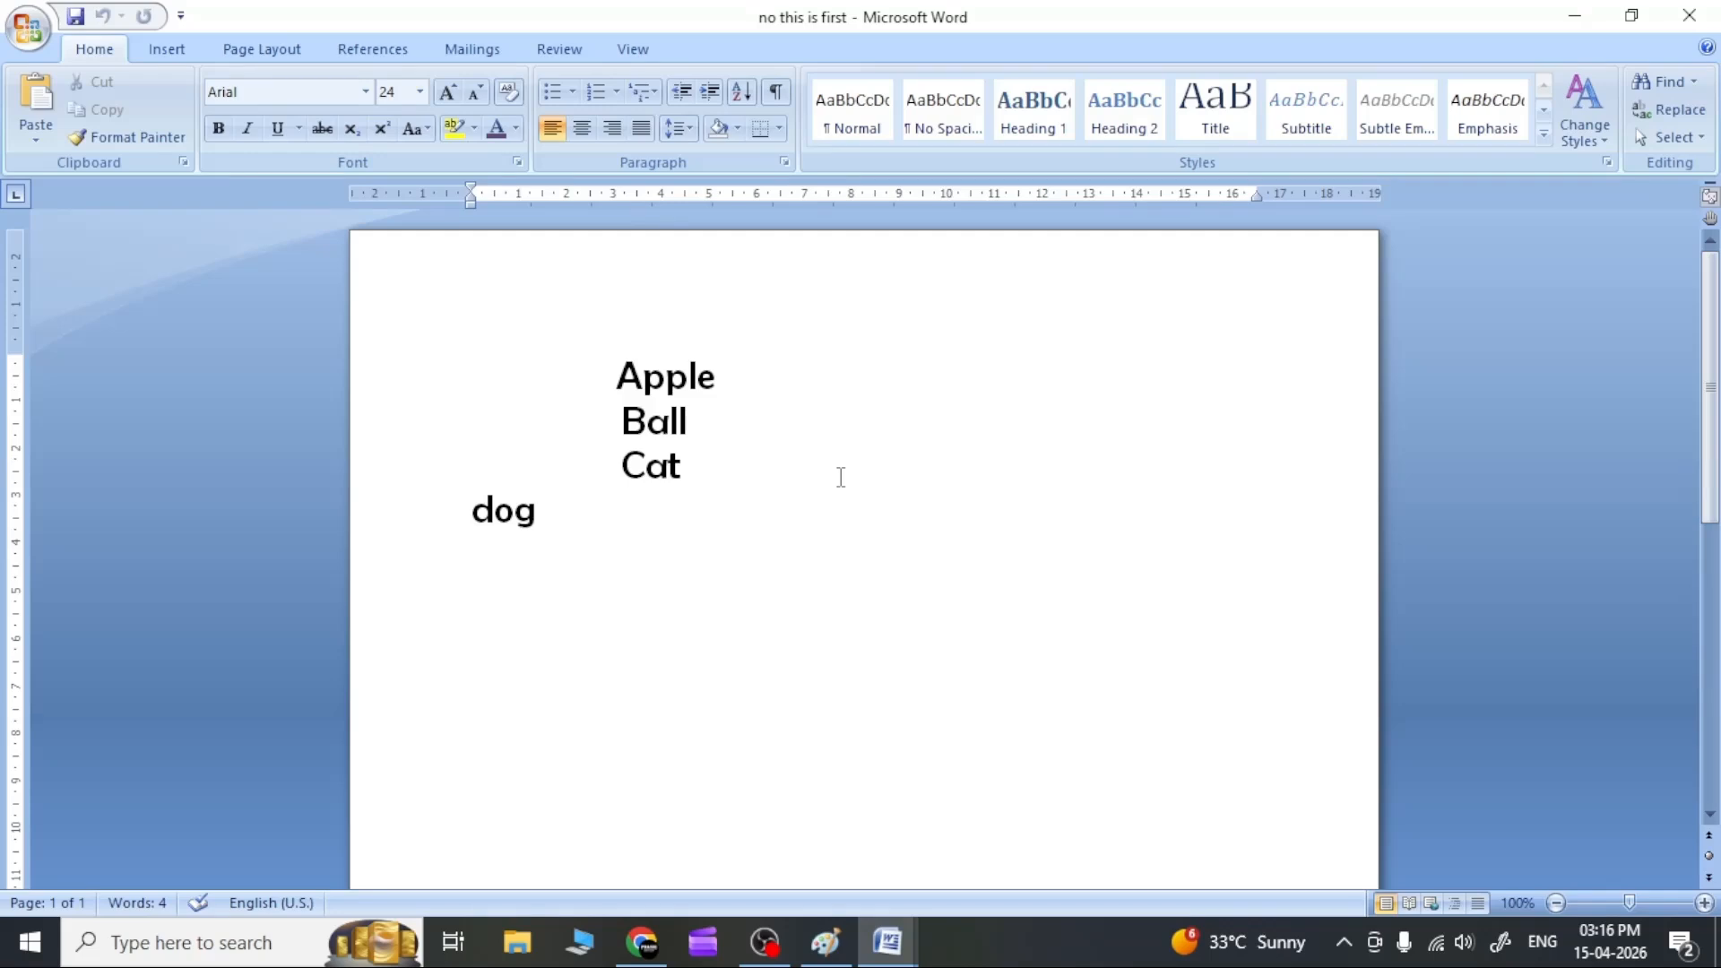
# Browse the Documents folder through the Open dialog to compare the original file and its saved copy.
pyautogui.scroll(-5, 850, 538)
pyautogui.scroll(5, 850, 537)
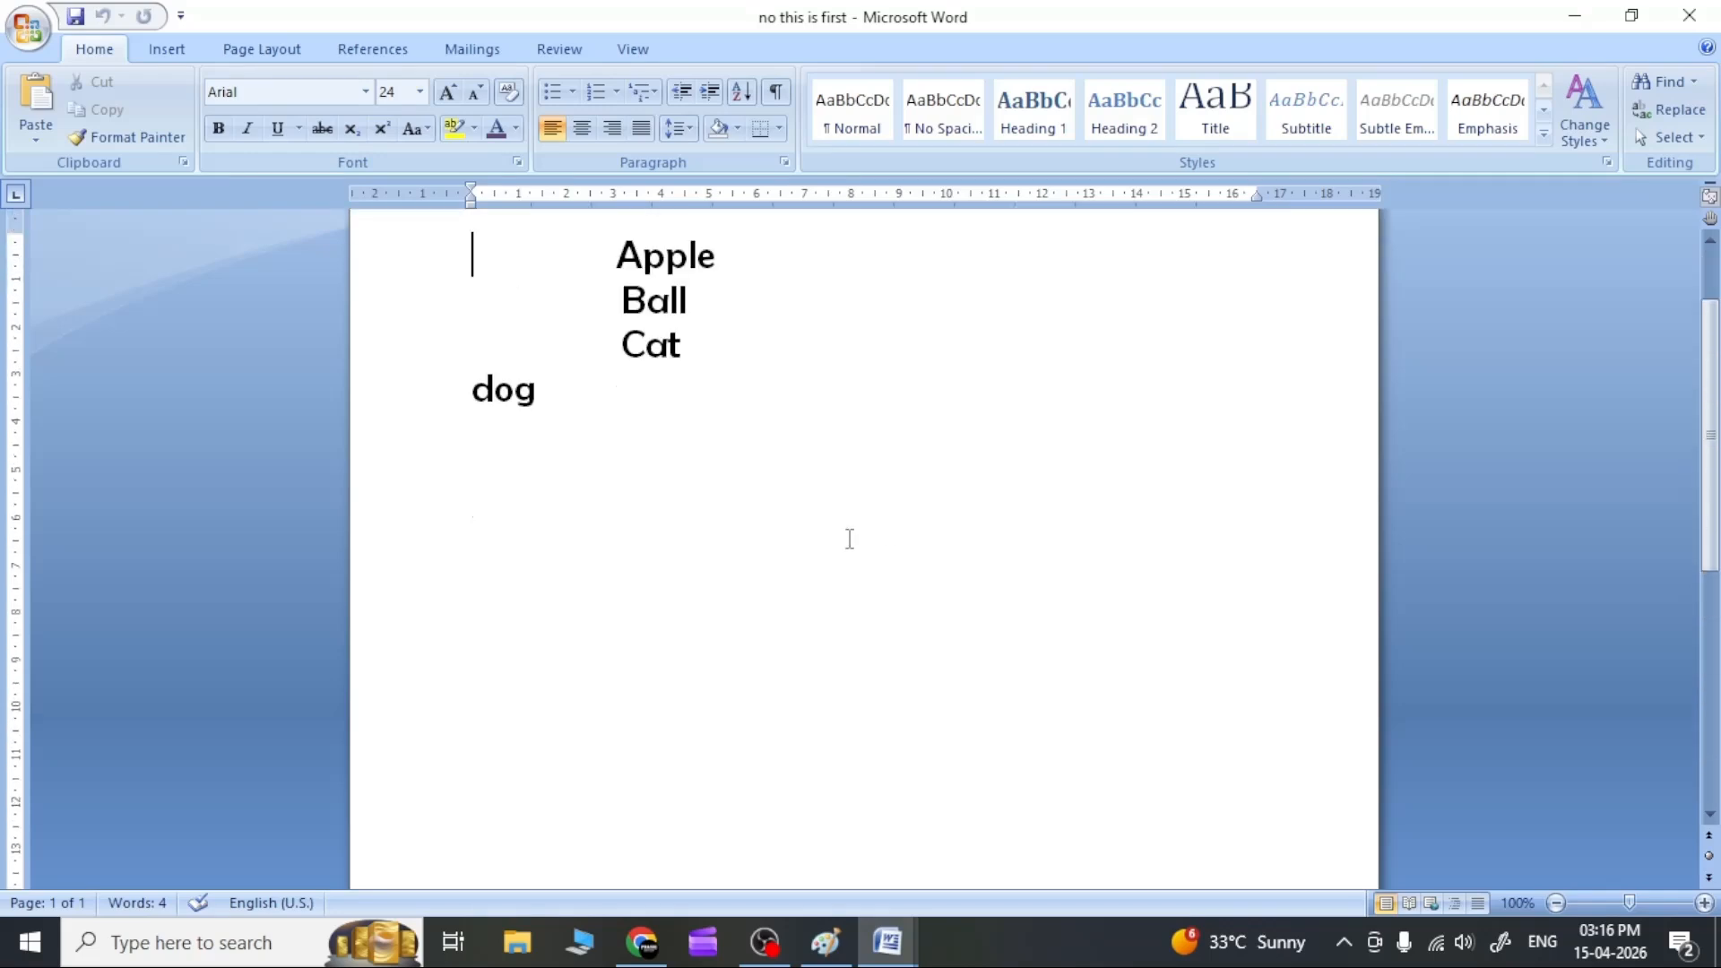
pyautogui.click(701, 531)
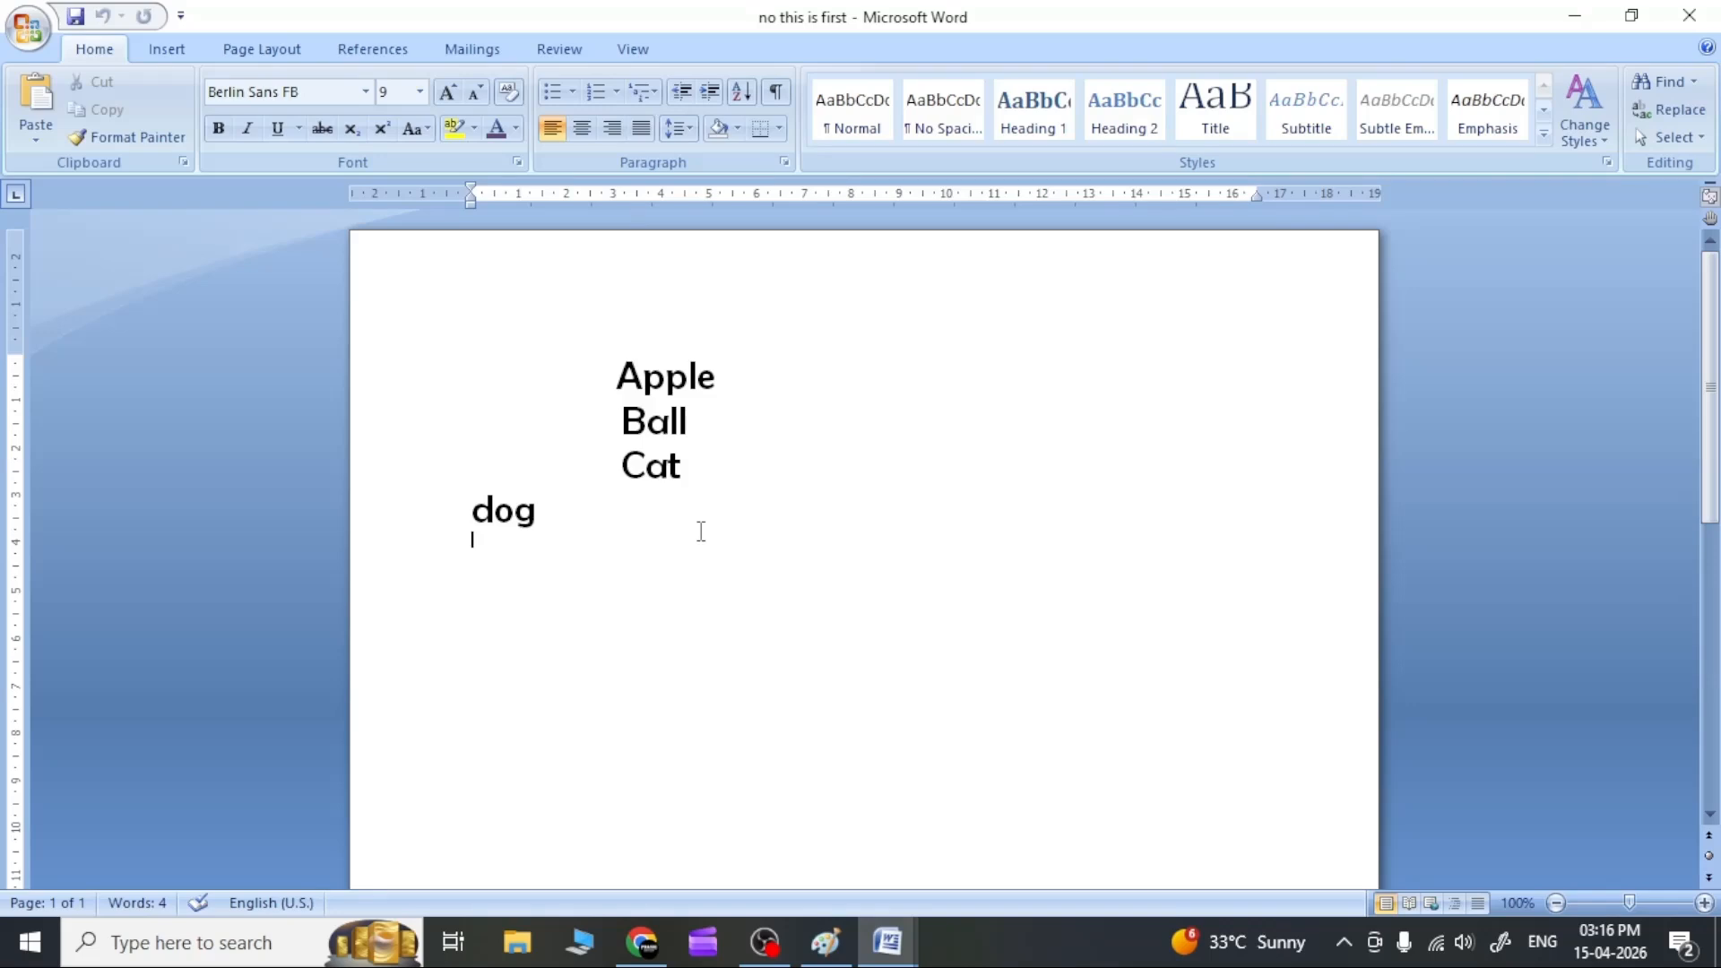
pyautogui.click(701, 530)
pyautogui.click(13, 32)
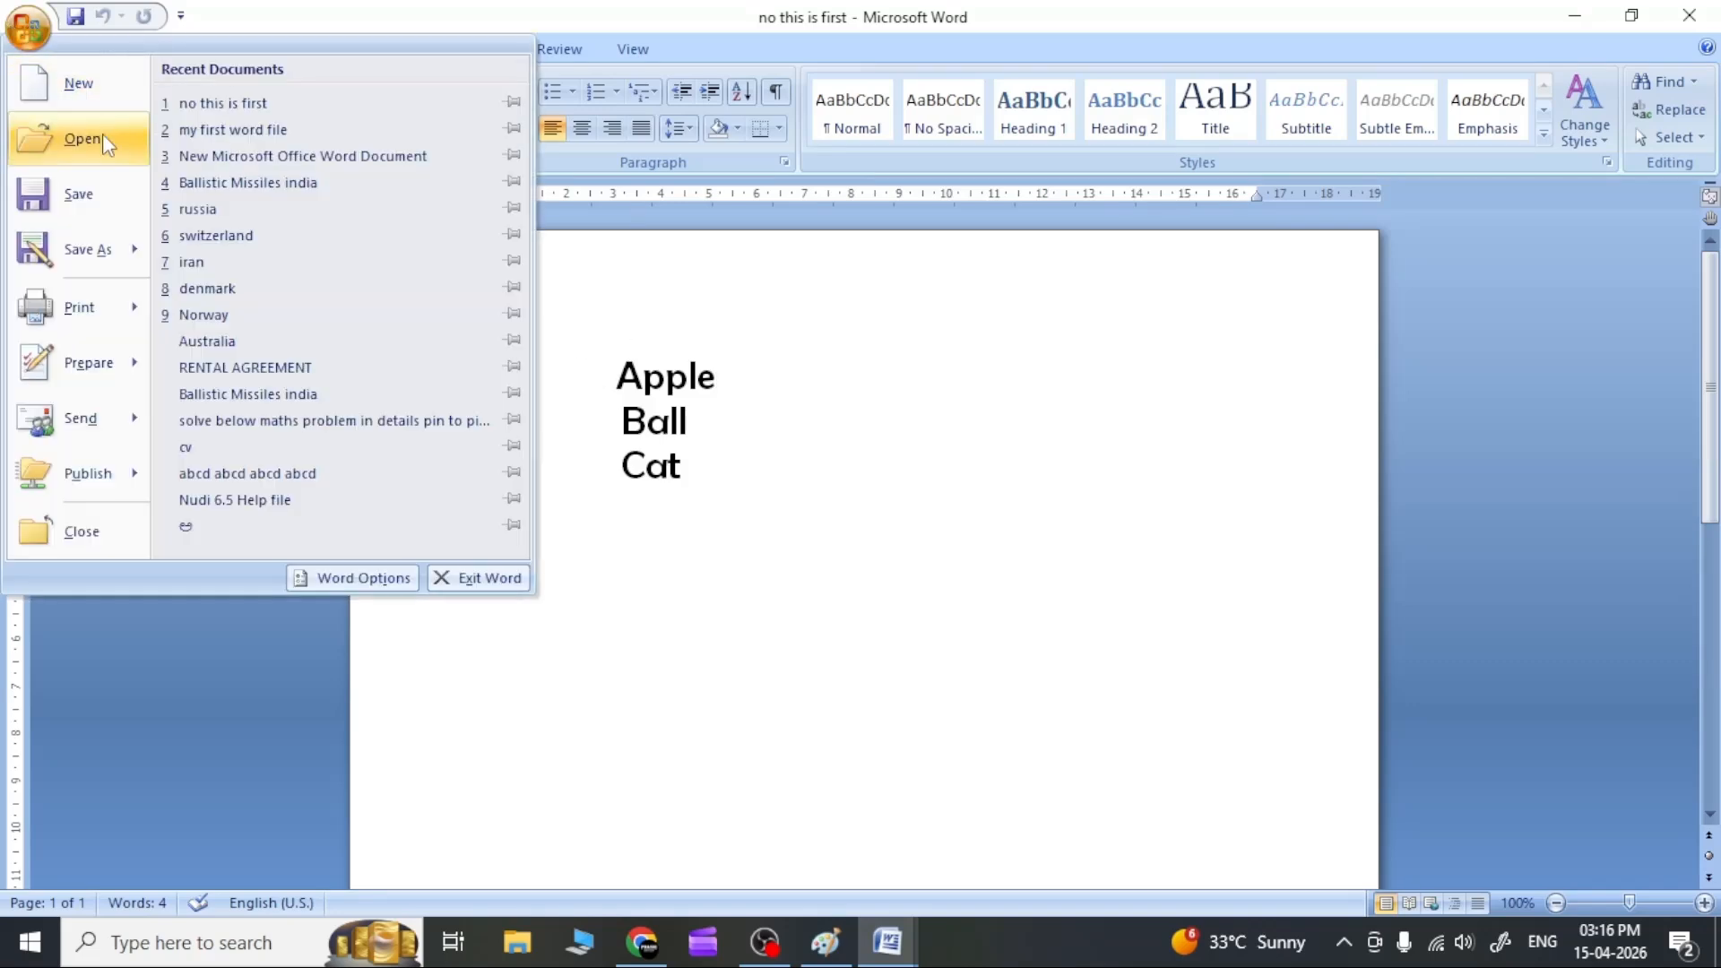
pyautogui.click(102, 133)
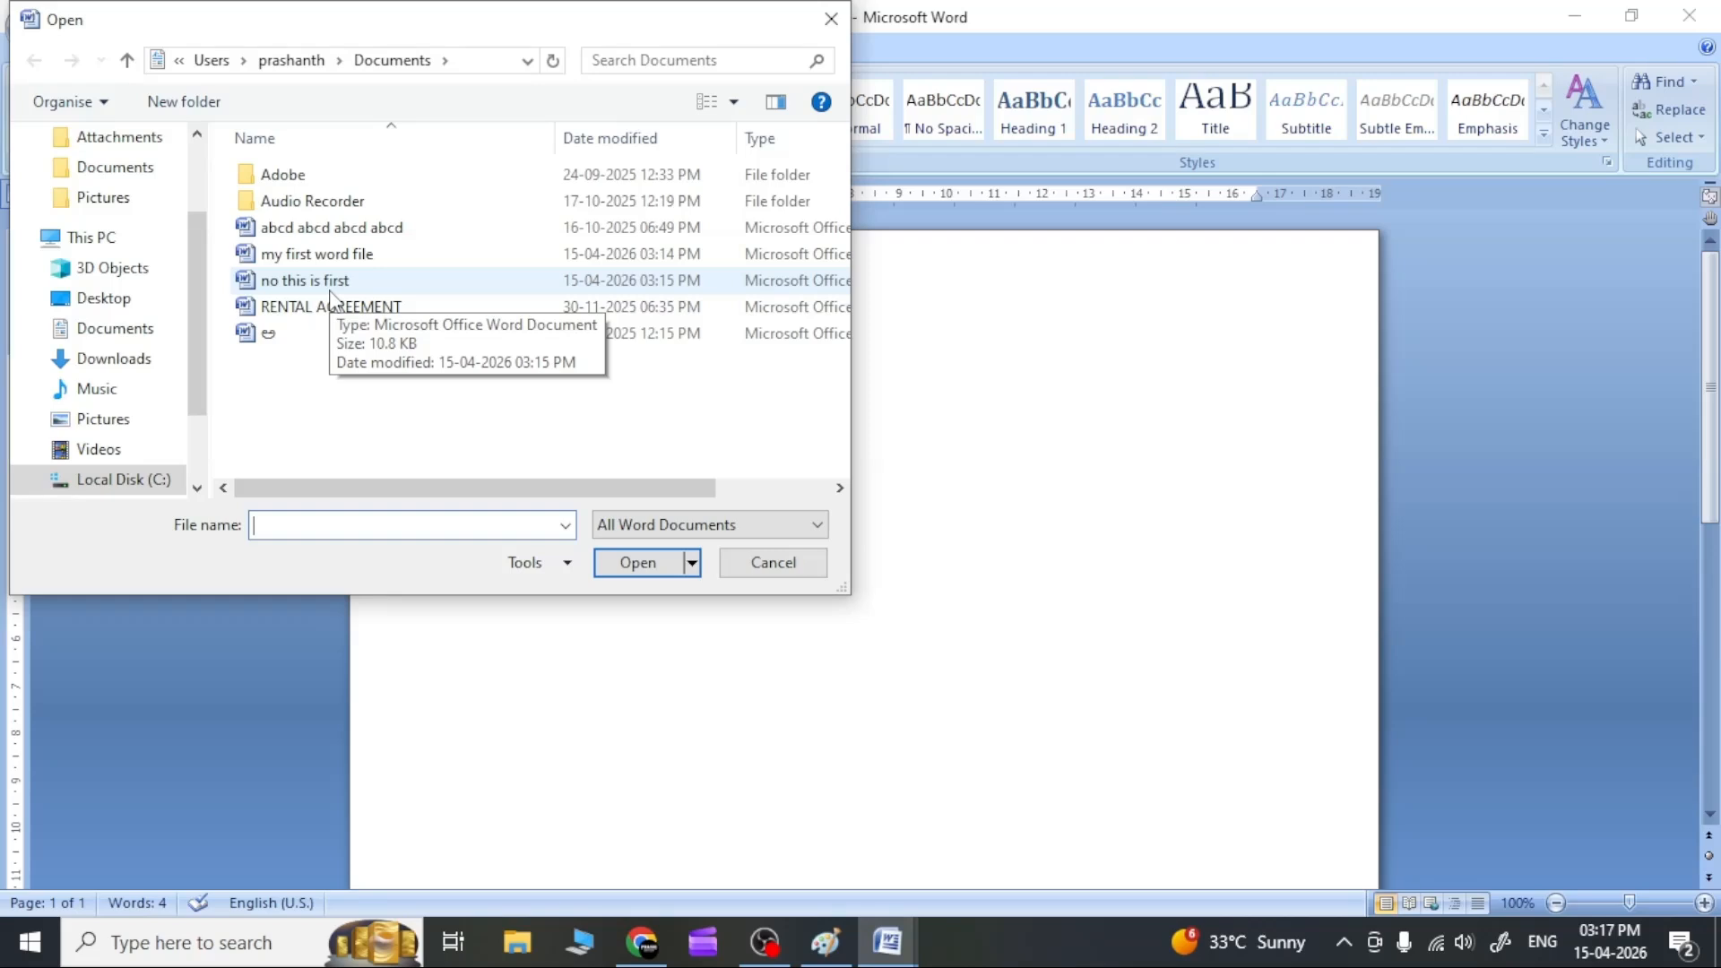
pyautogui.doubleClick(442, 278)
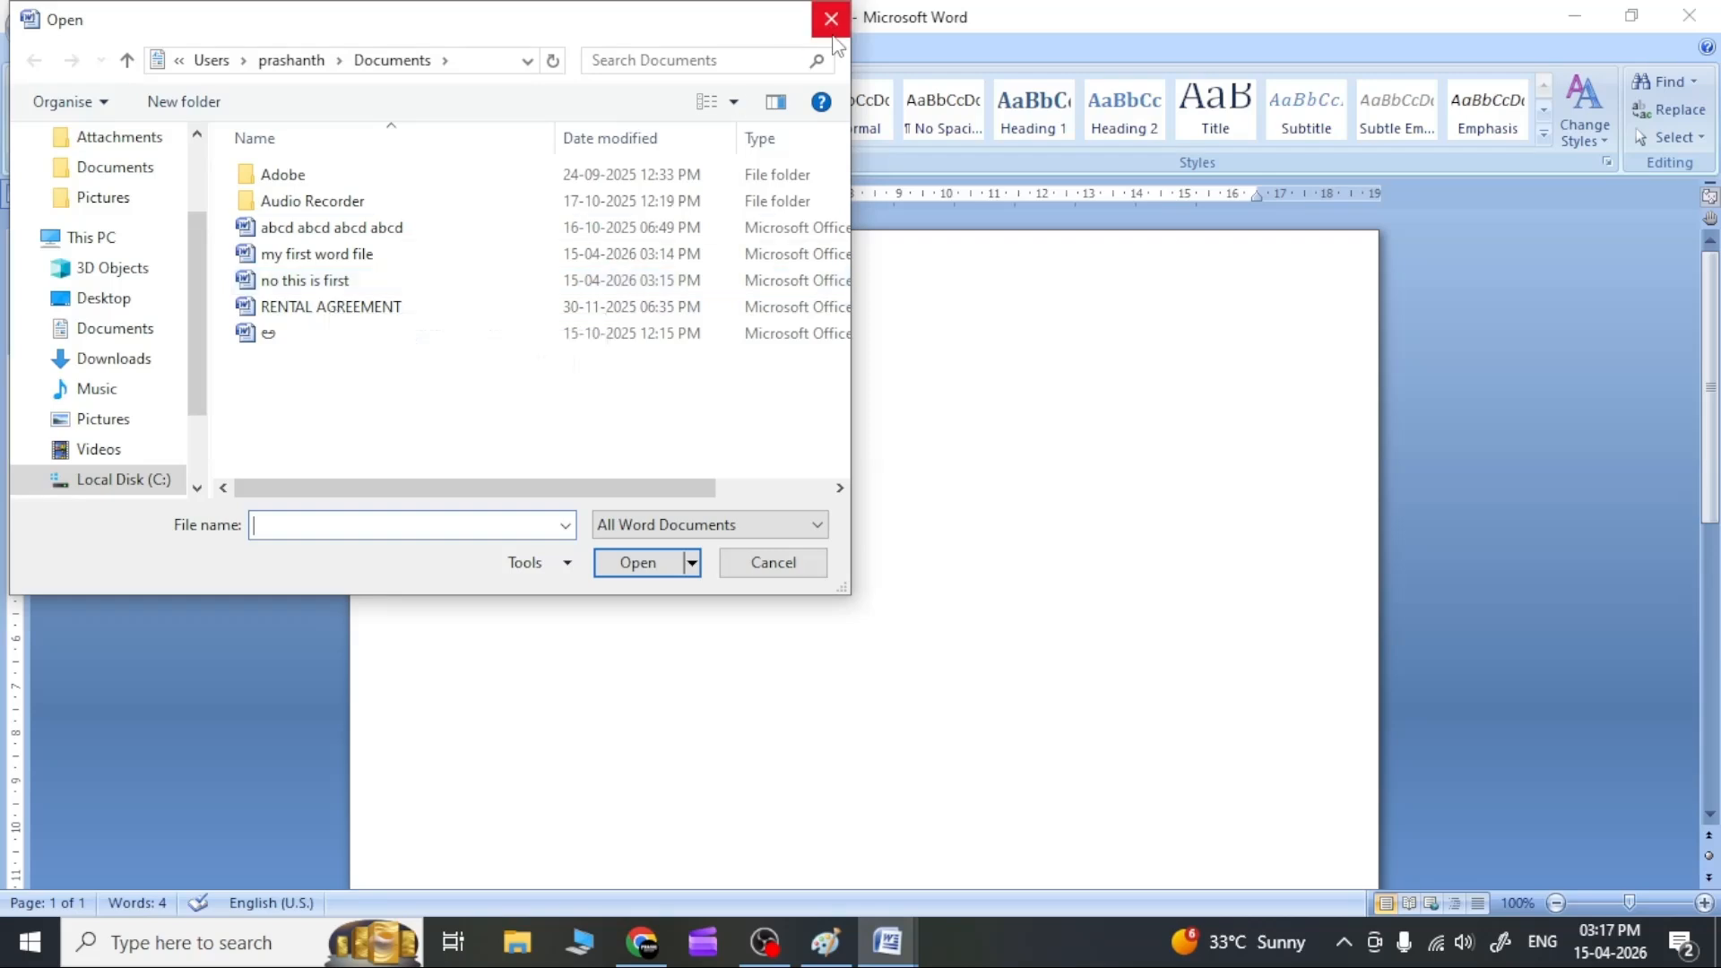
# Save the current document and look at the available Save As formats.
pyautogui.click(31, 44)
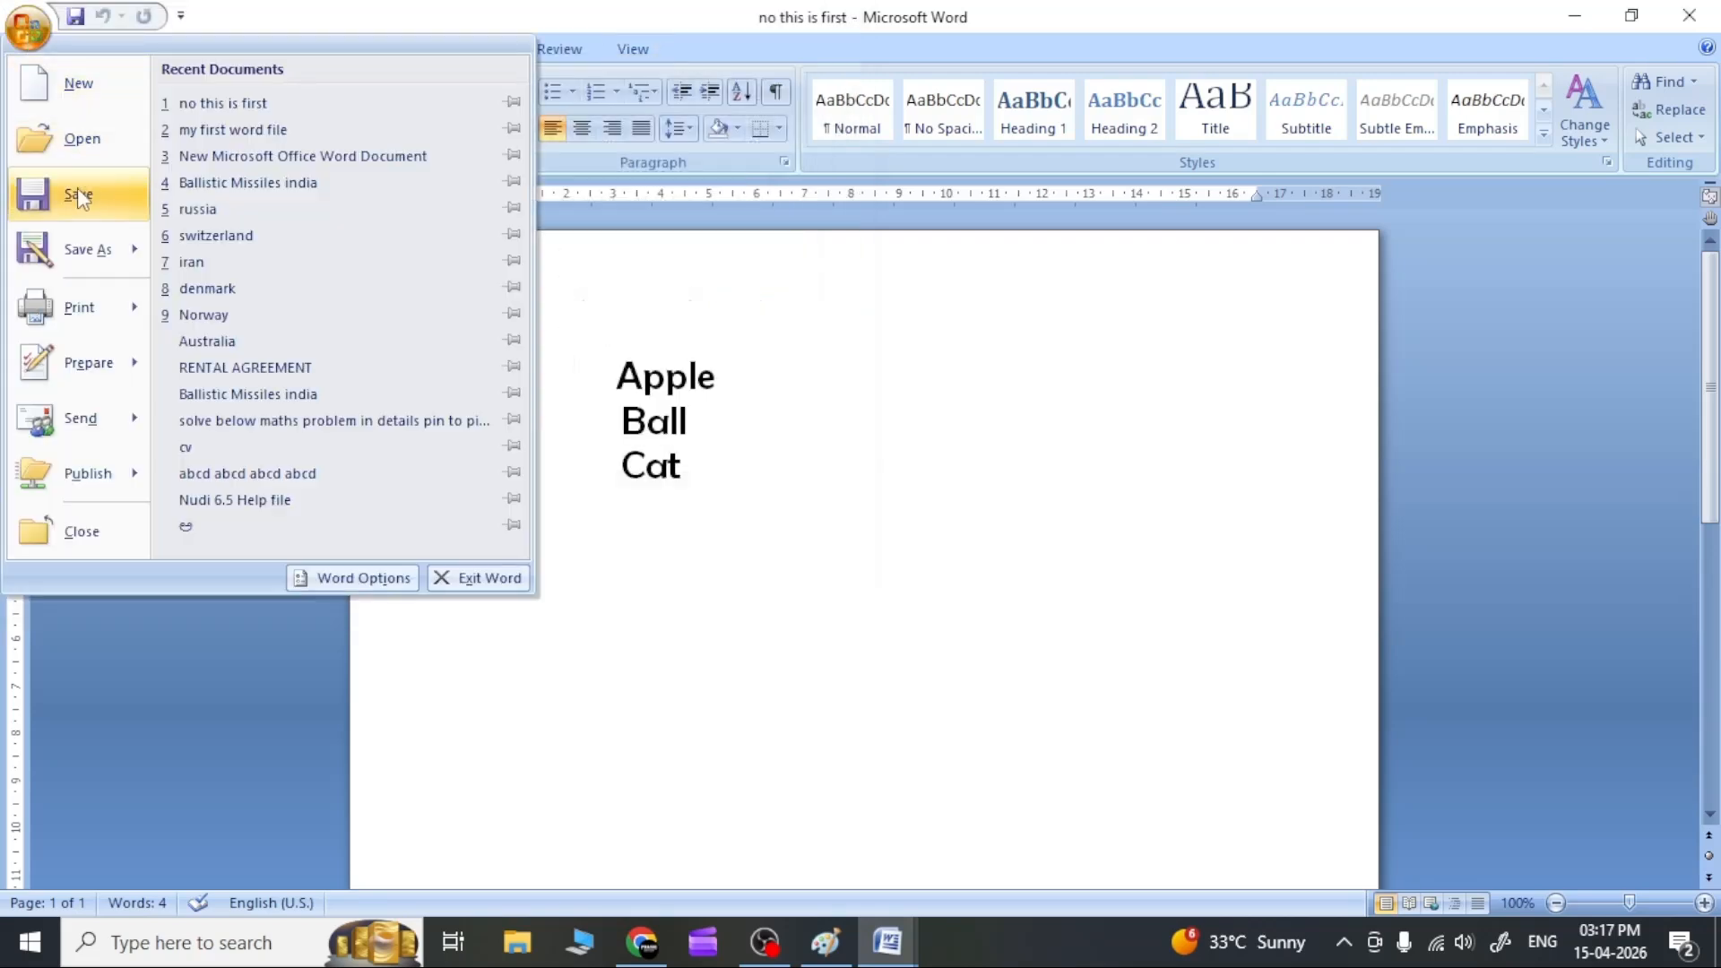
pyautogui.click(77, 186)
pyautogui.click(28, 28)
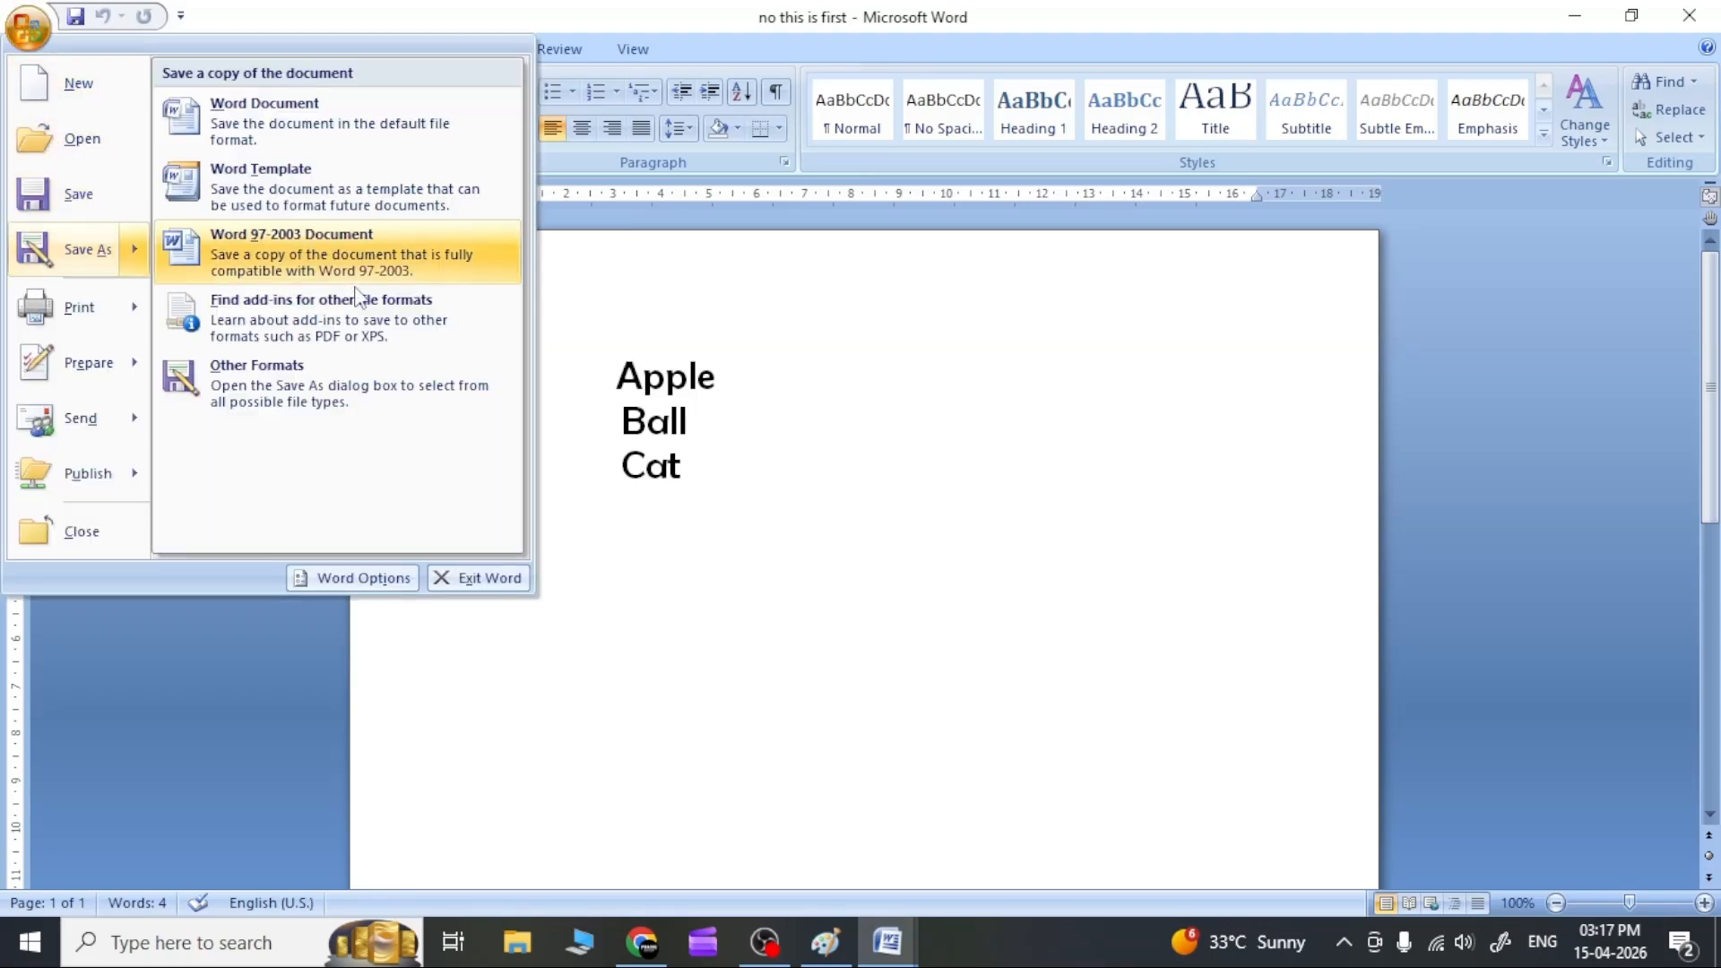
pyautogui.click(901, 403)
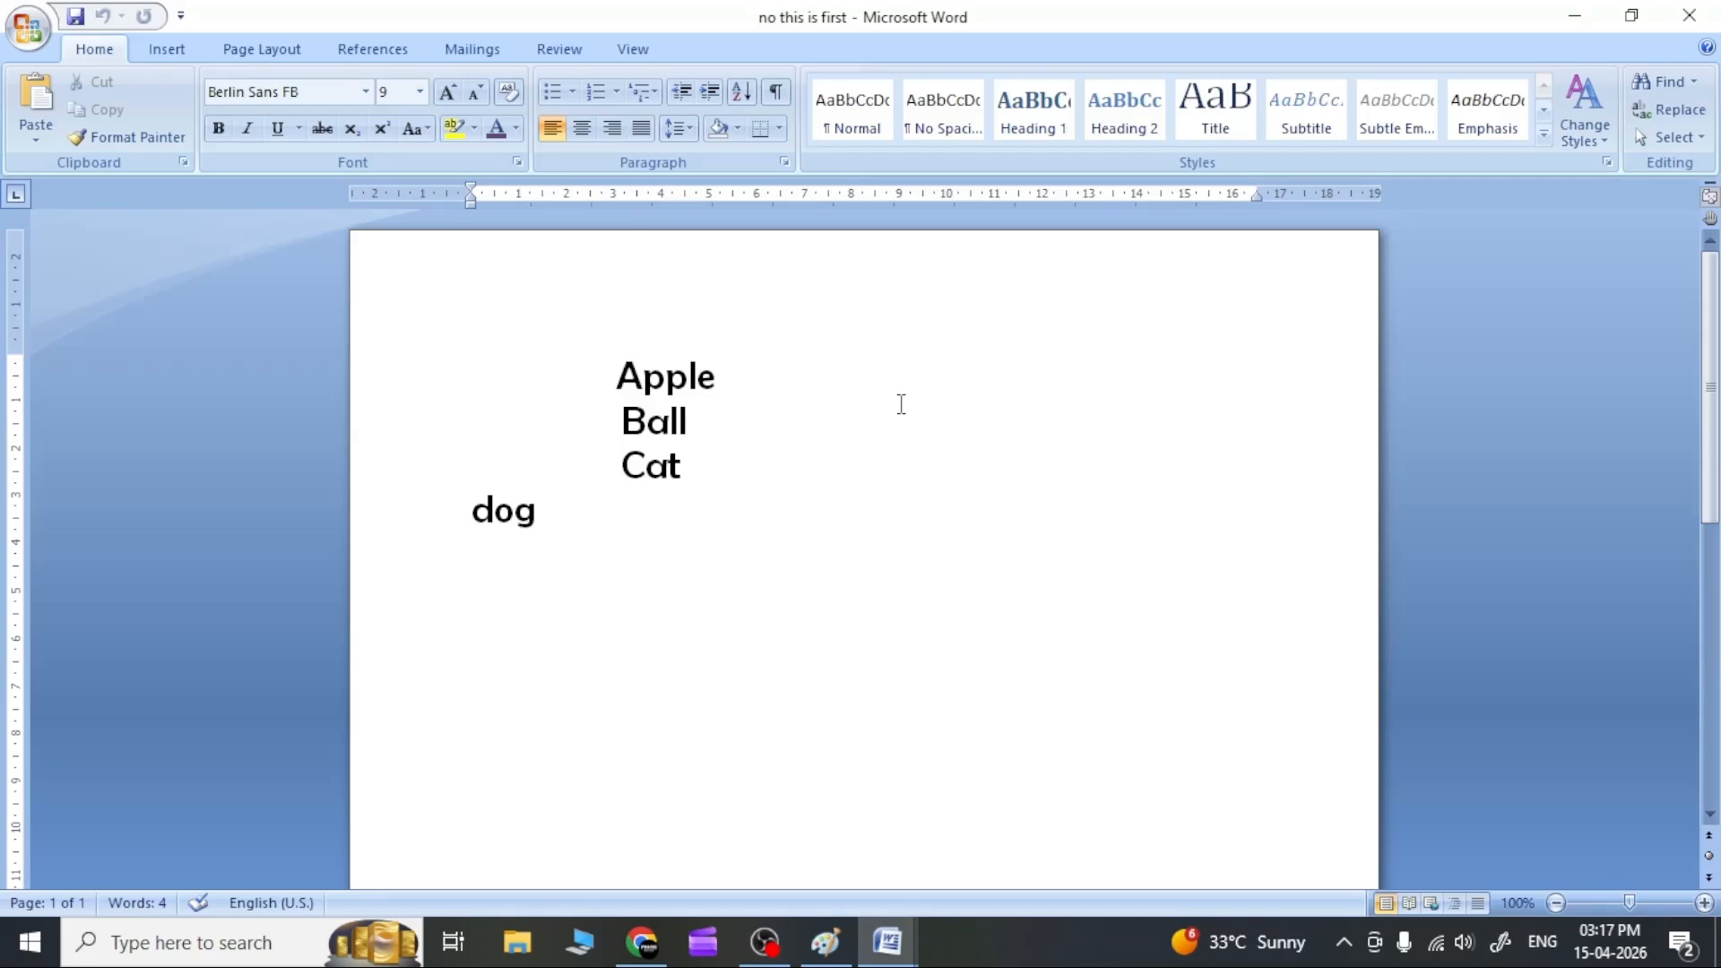
# View the print preview of the document and close the preview.
pyautogui.click(43, 32)
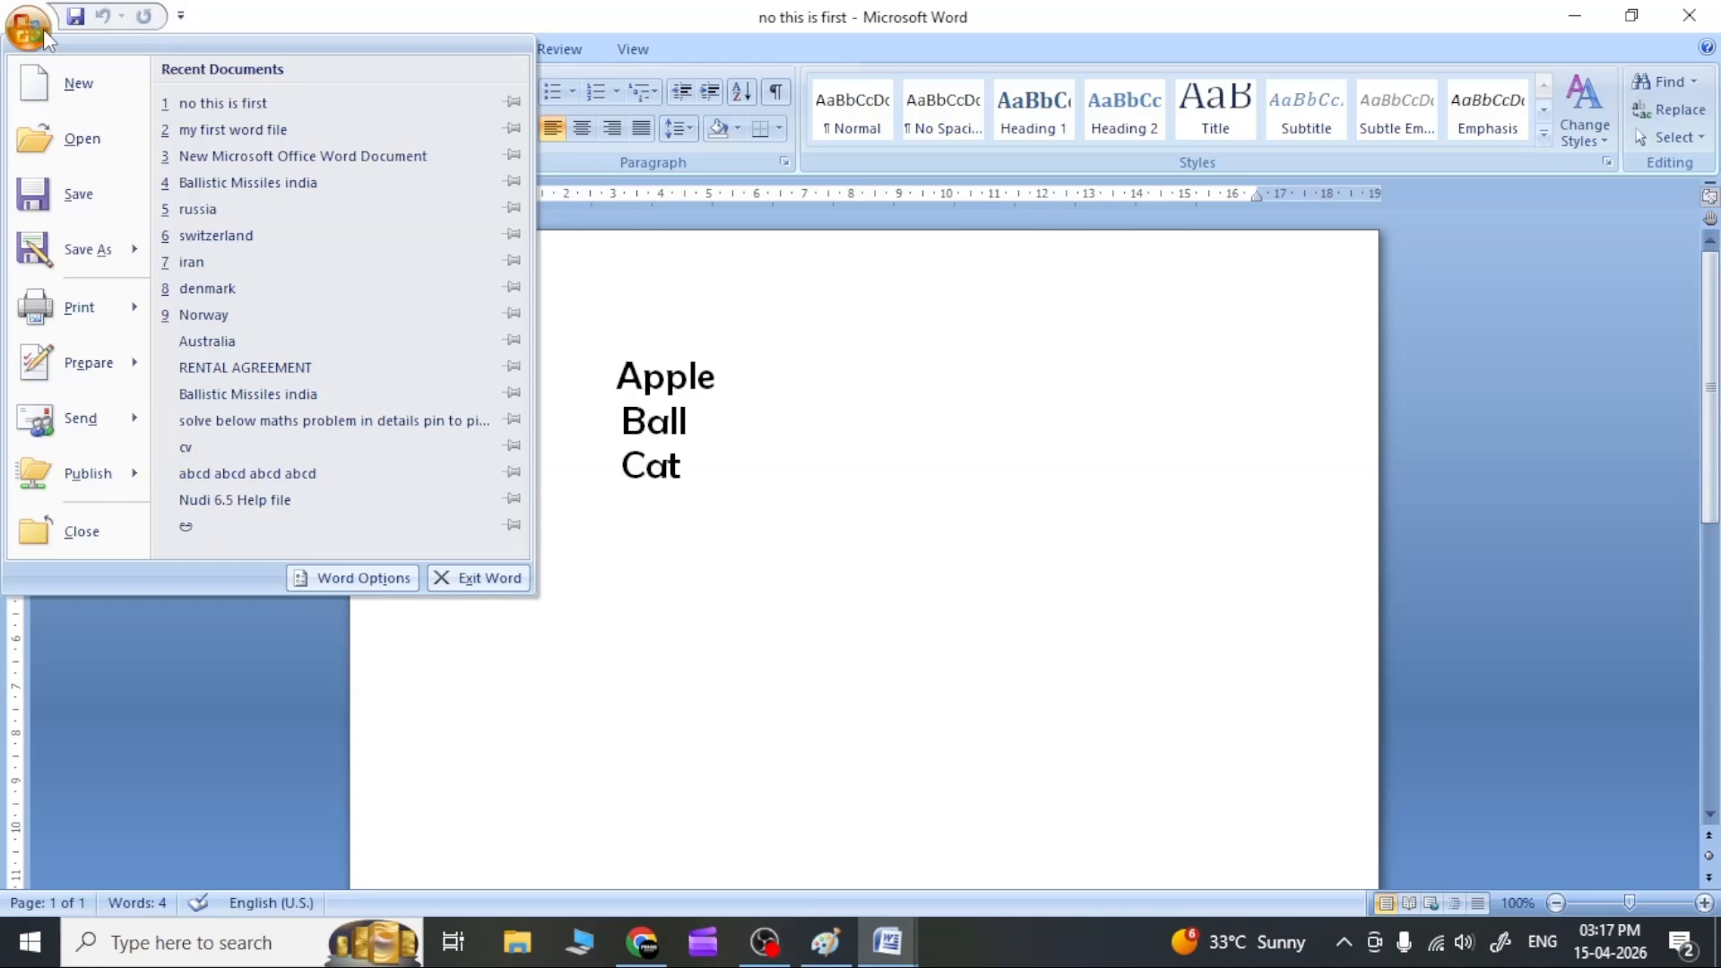
pyautogui.moveTo(97, 301)
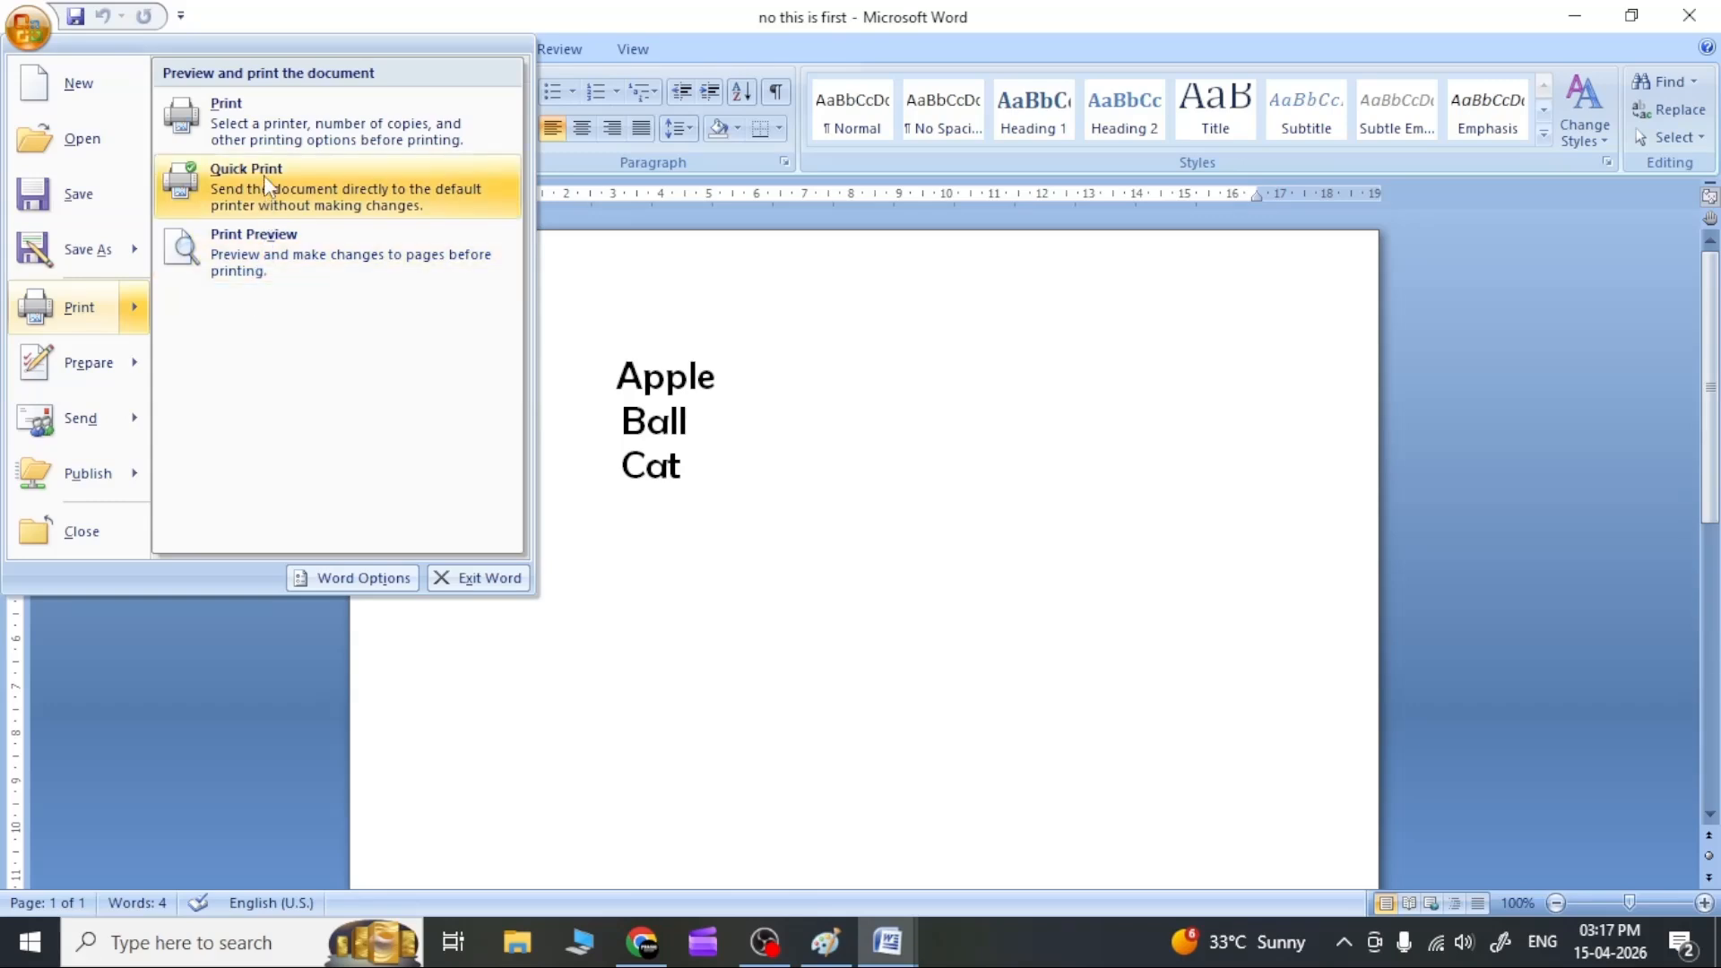
pyautogui.click(292, 253)
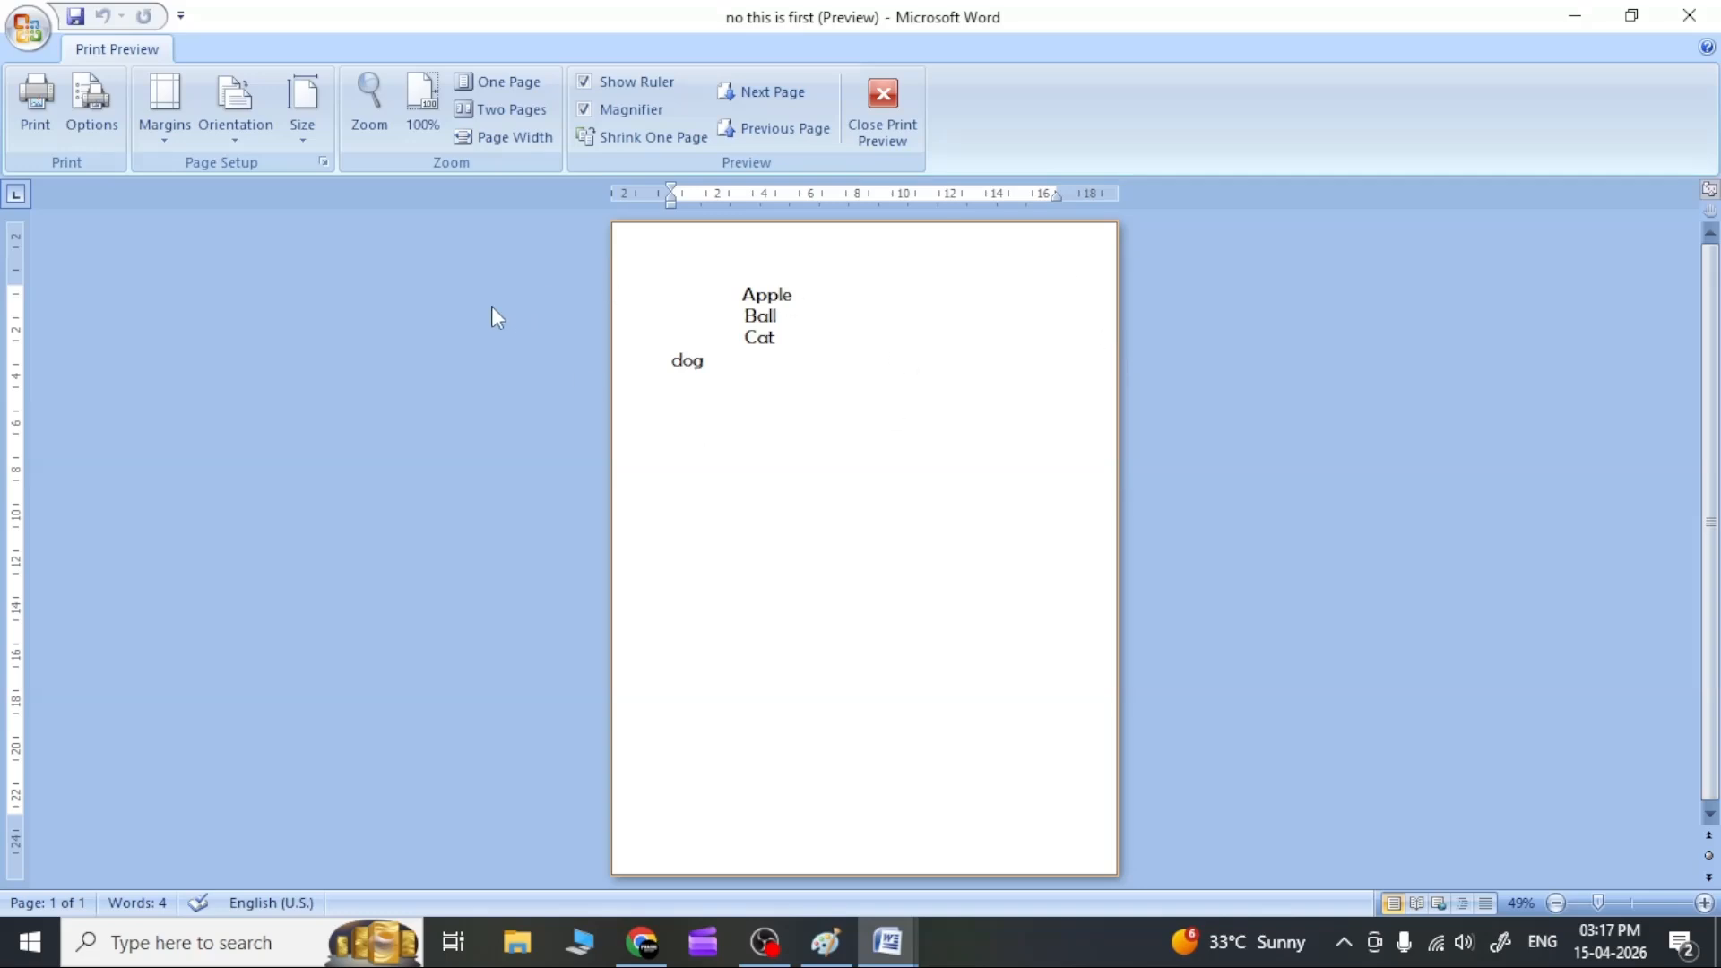
pyautogui.click(882, 97)
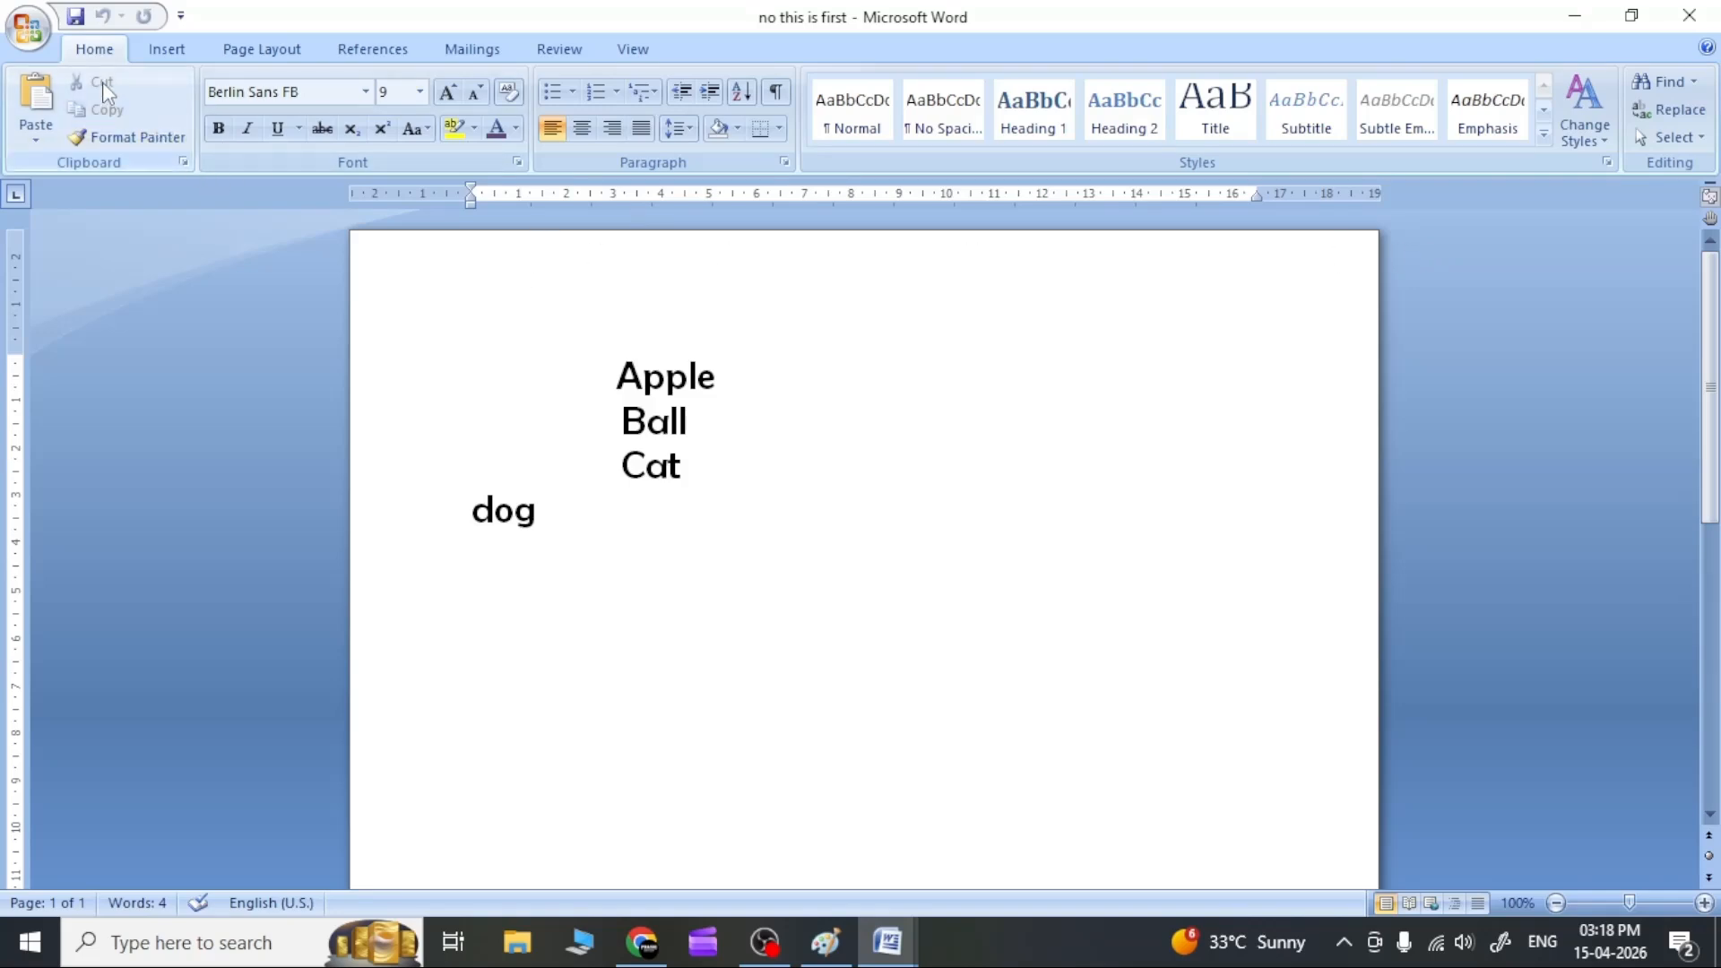
# Review the print settings, including the printer list, number of copies and current-page range, and cancel without printing.
pyautogui.click(34, 30)
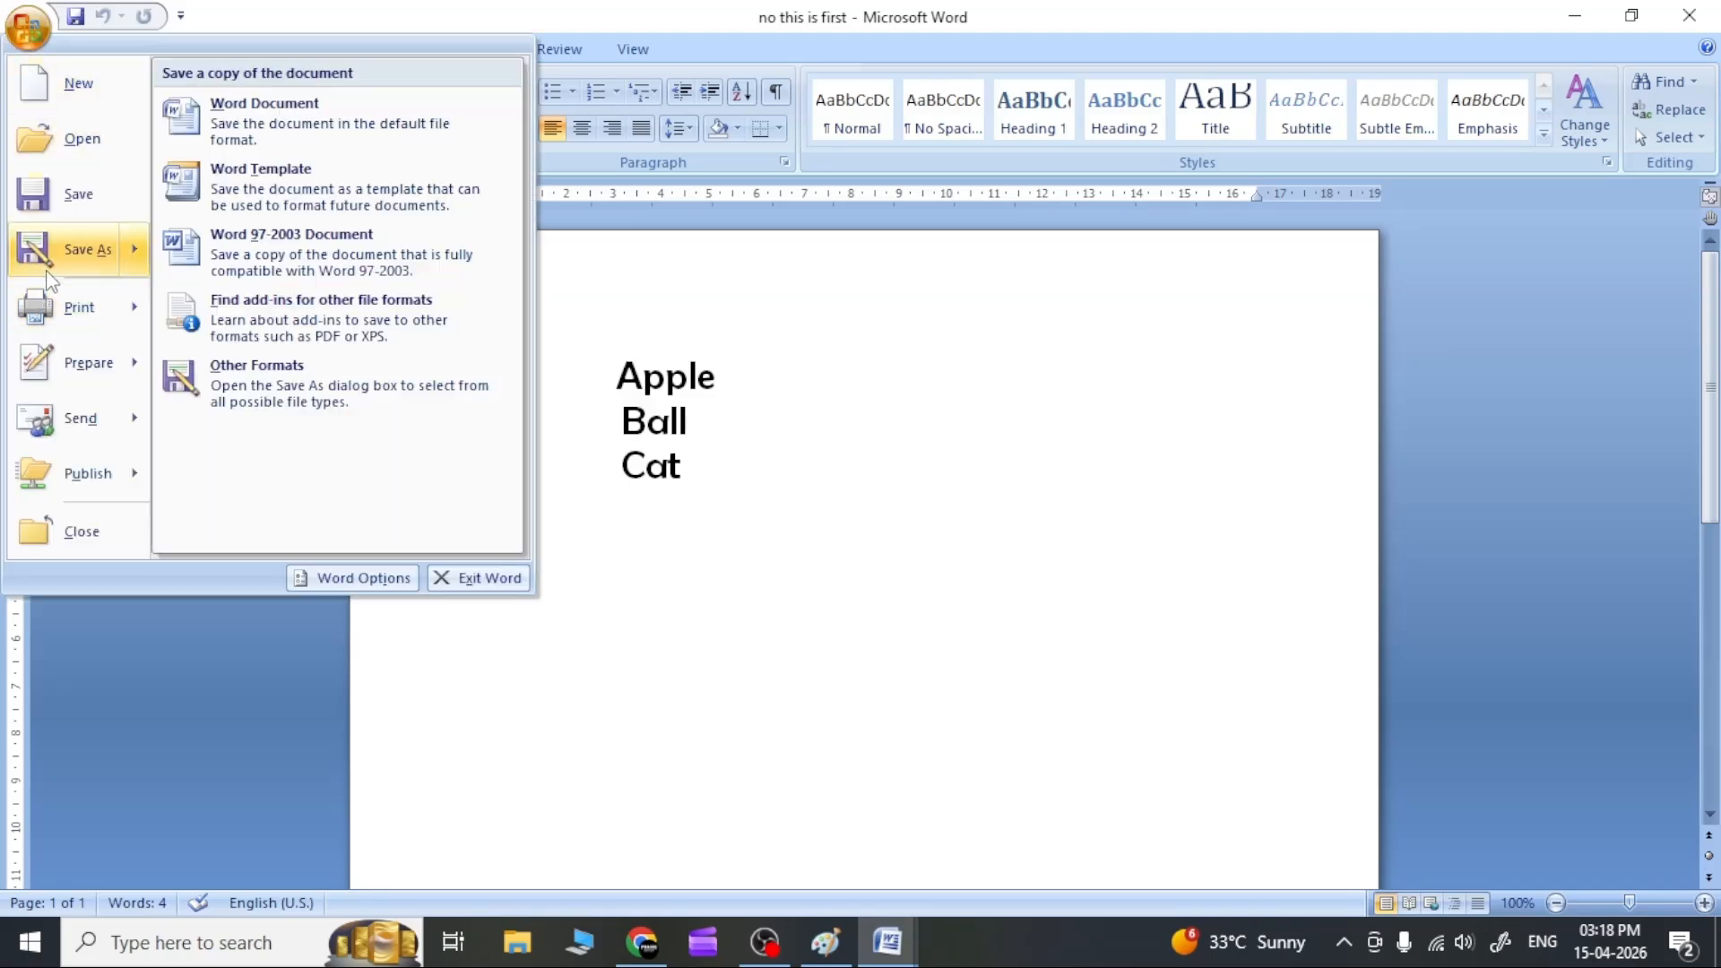
pyautogui.moveTo(68, 325)
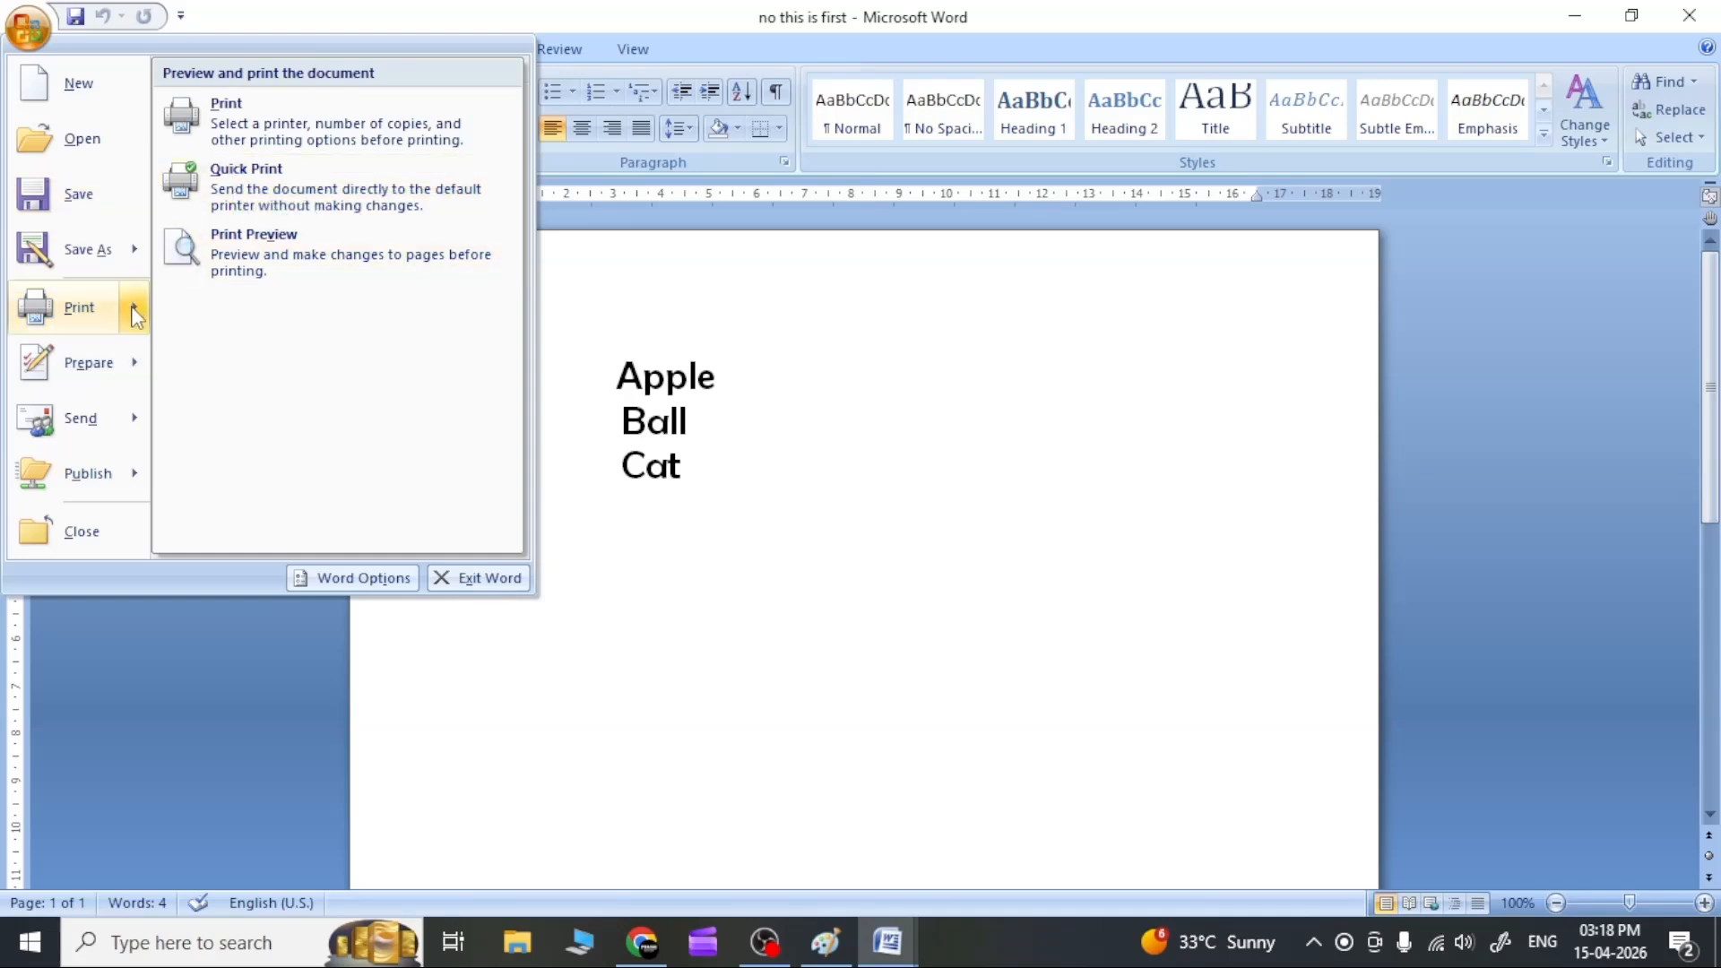
pyautogui.click(300, 136)
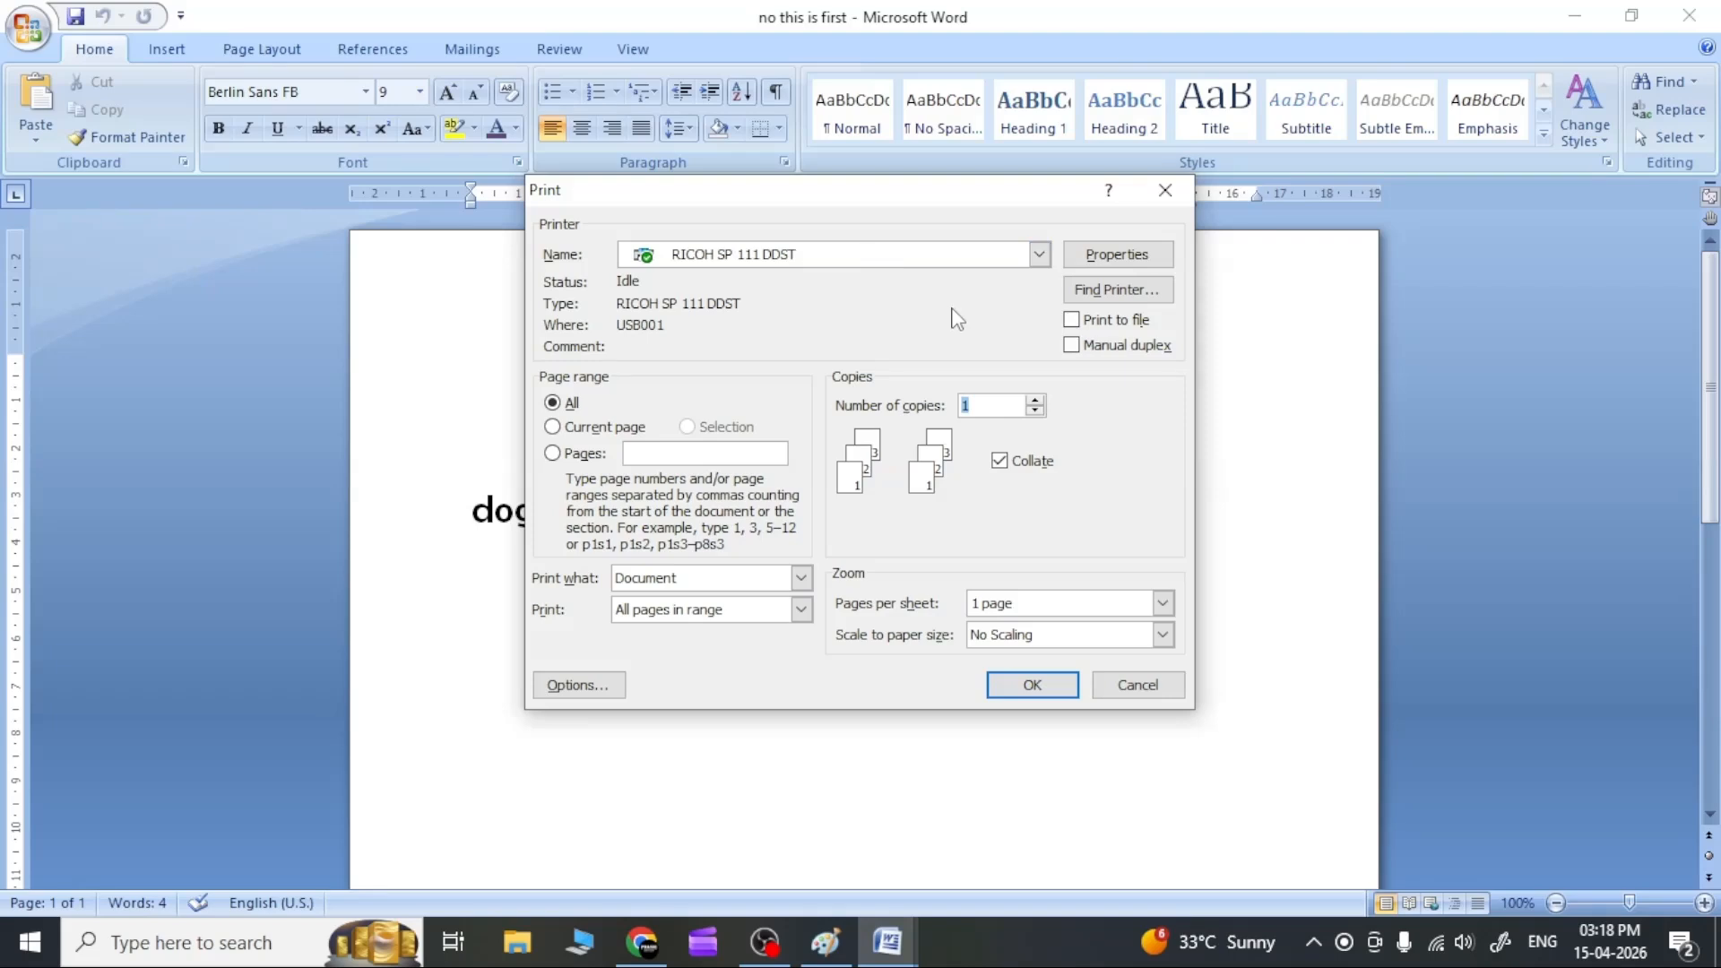
pyautogui.click(1039, 254)
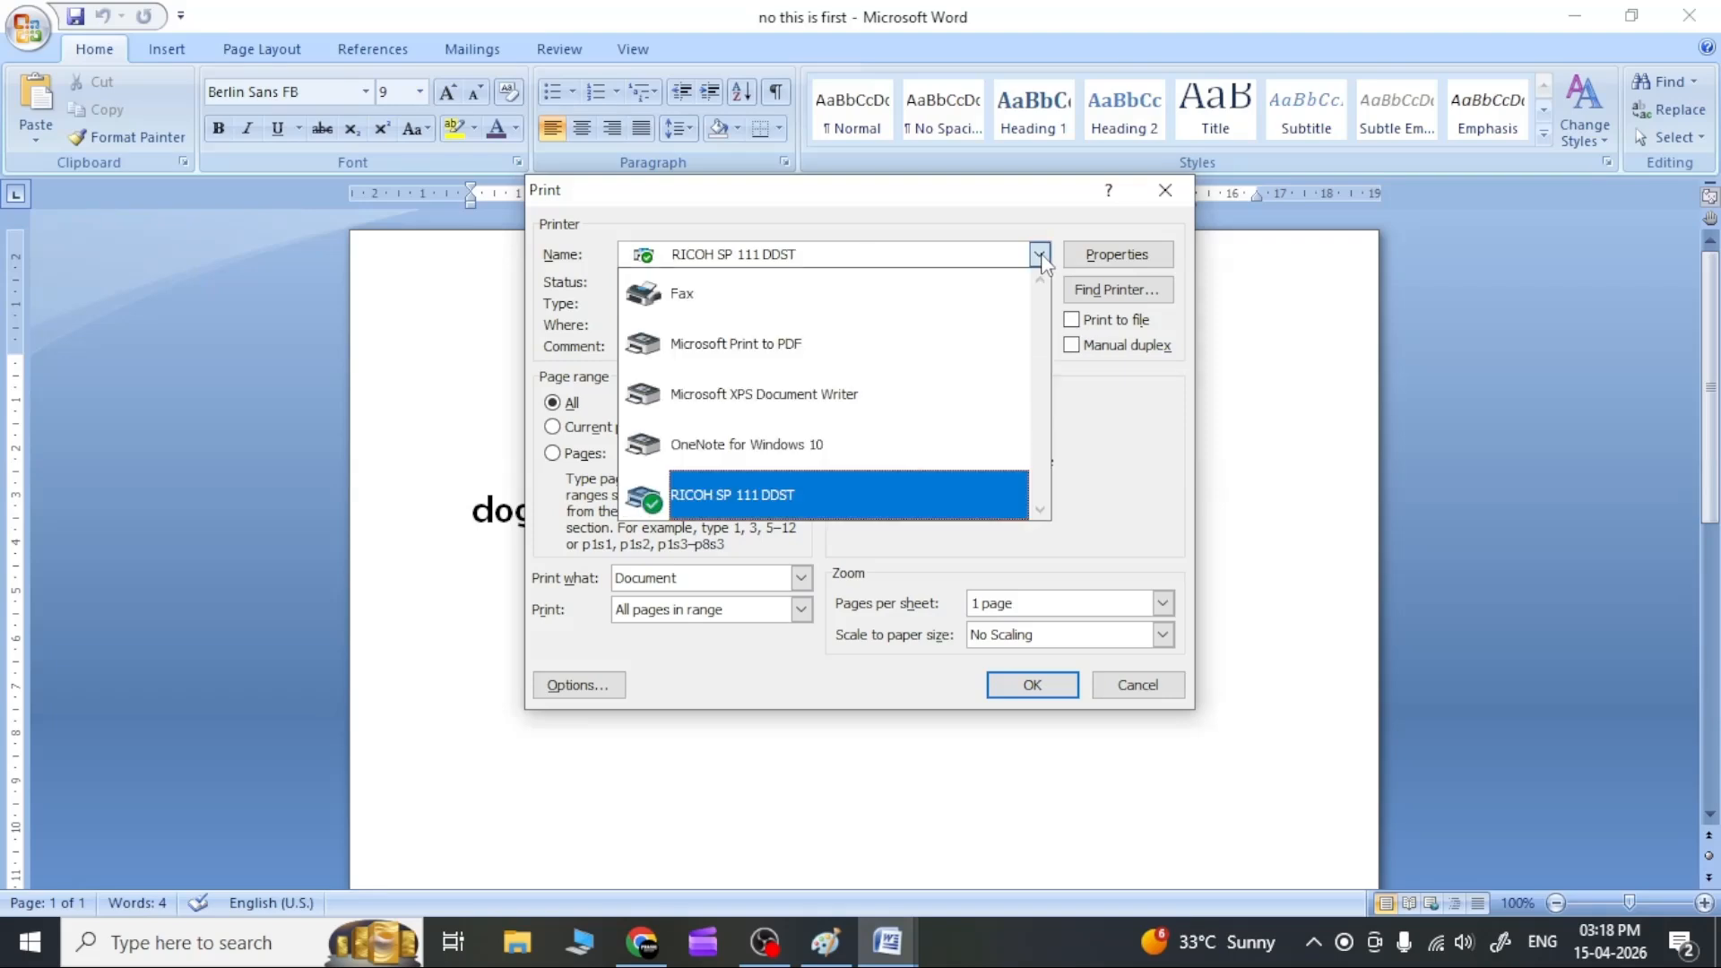
pyautogui.click(1039, 253)
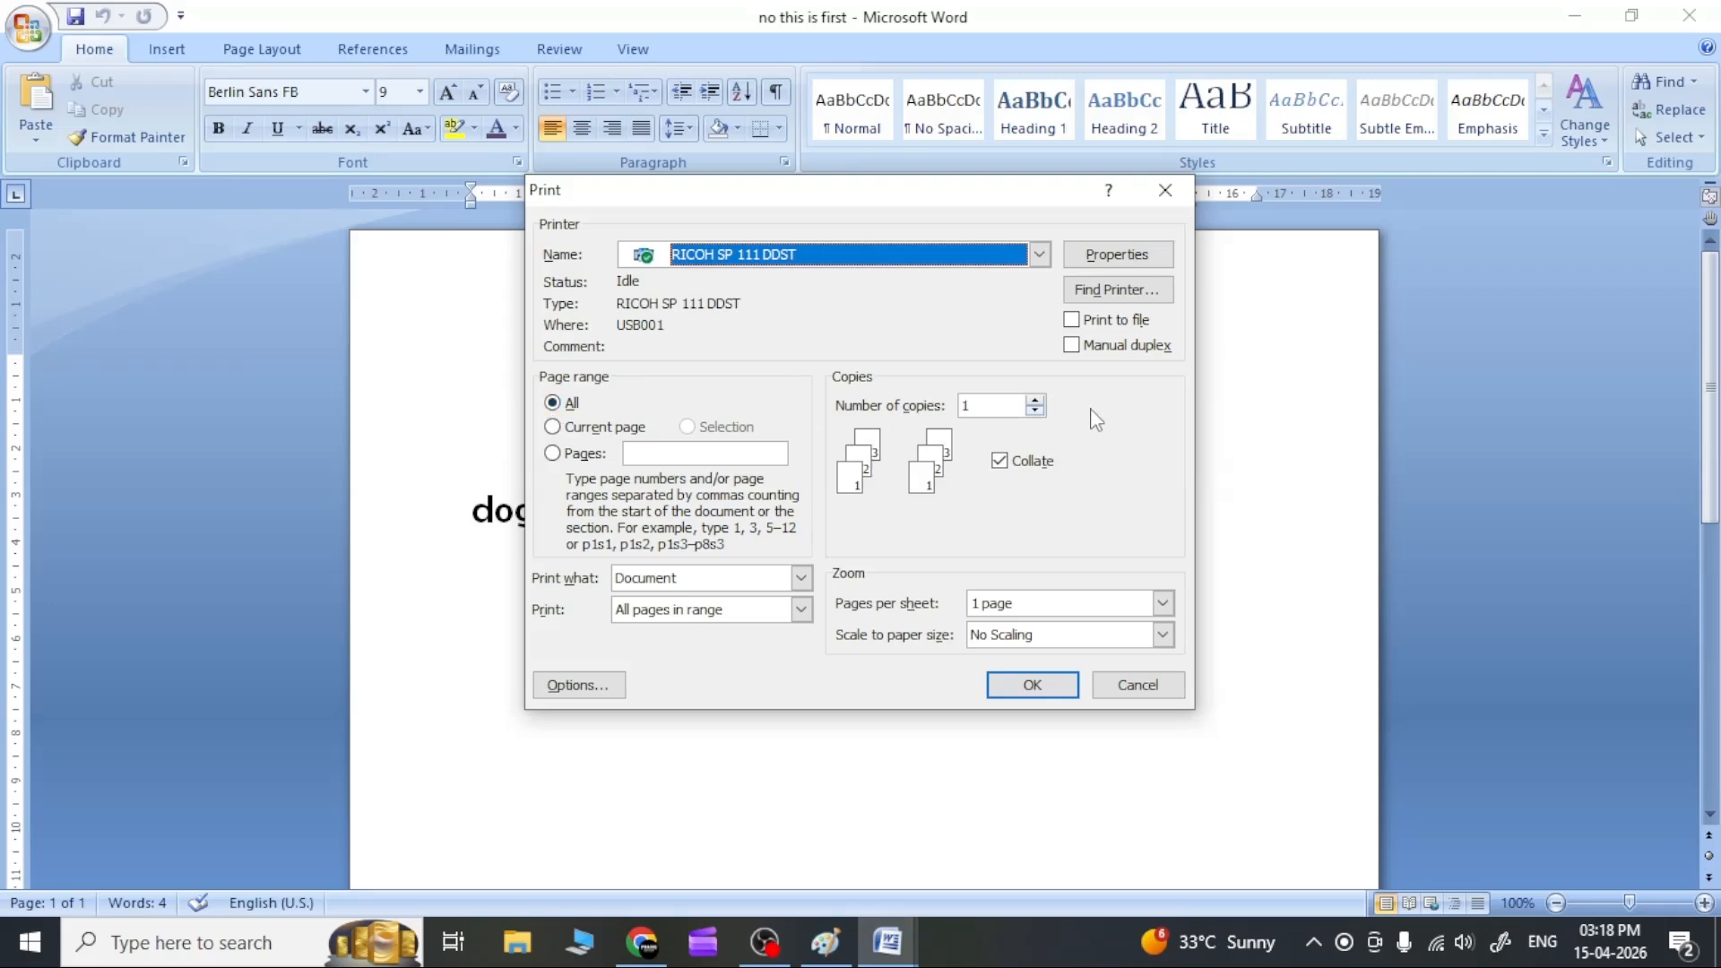
pyautogui.click(989, 403)
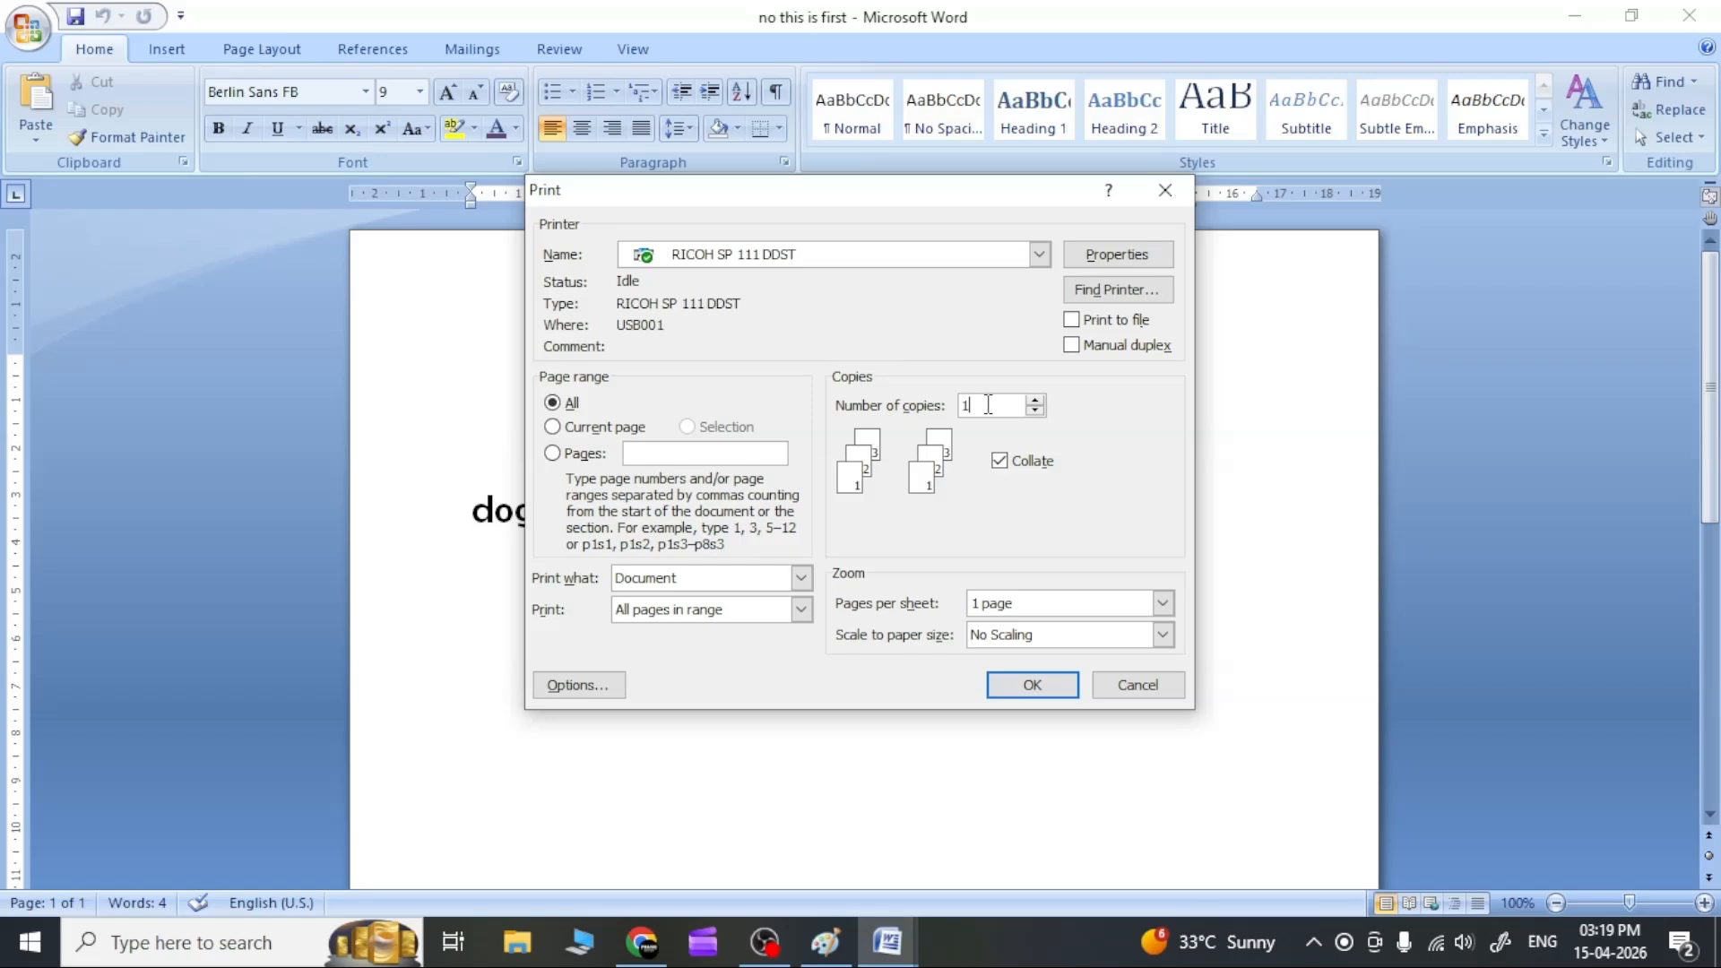
pyautogui.click(567, 428)
pyautogui.click(1135, 686)
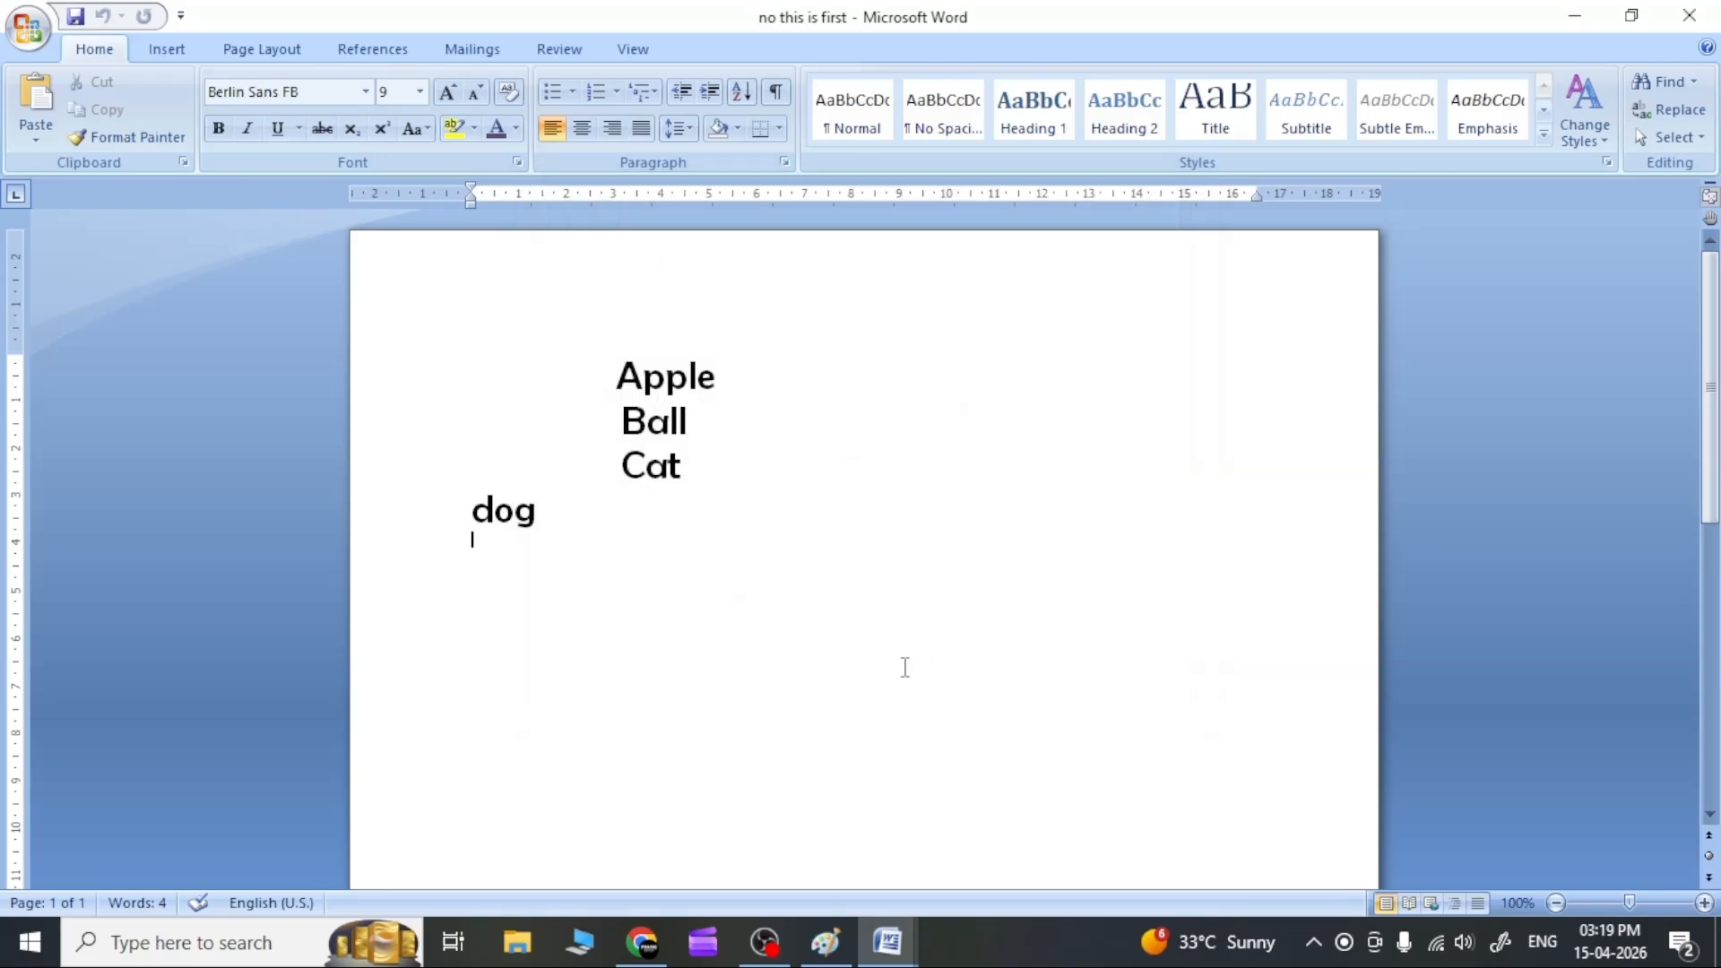
# Switch to Document 1 in Word for the web in Chrome and look through its pages.
pyautogui.click(642, 942)
pyautogui.scroll(-5, 652, 731)
pyautogui.scroll(-10, 653, 730)
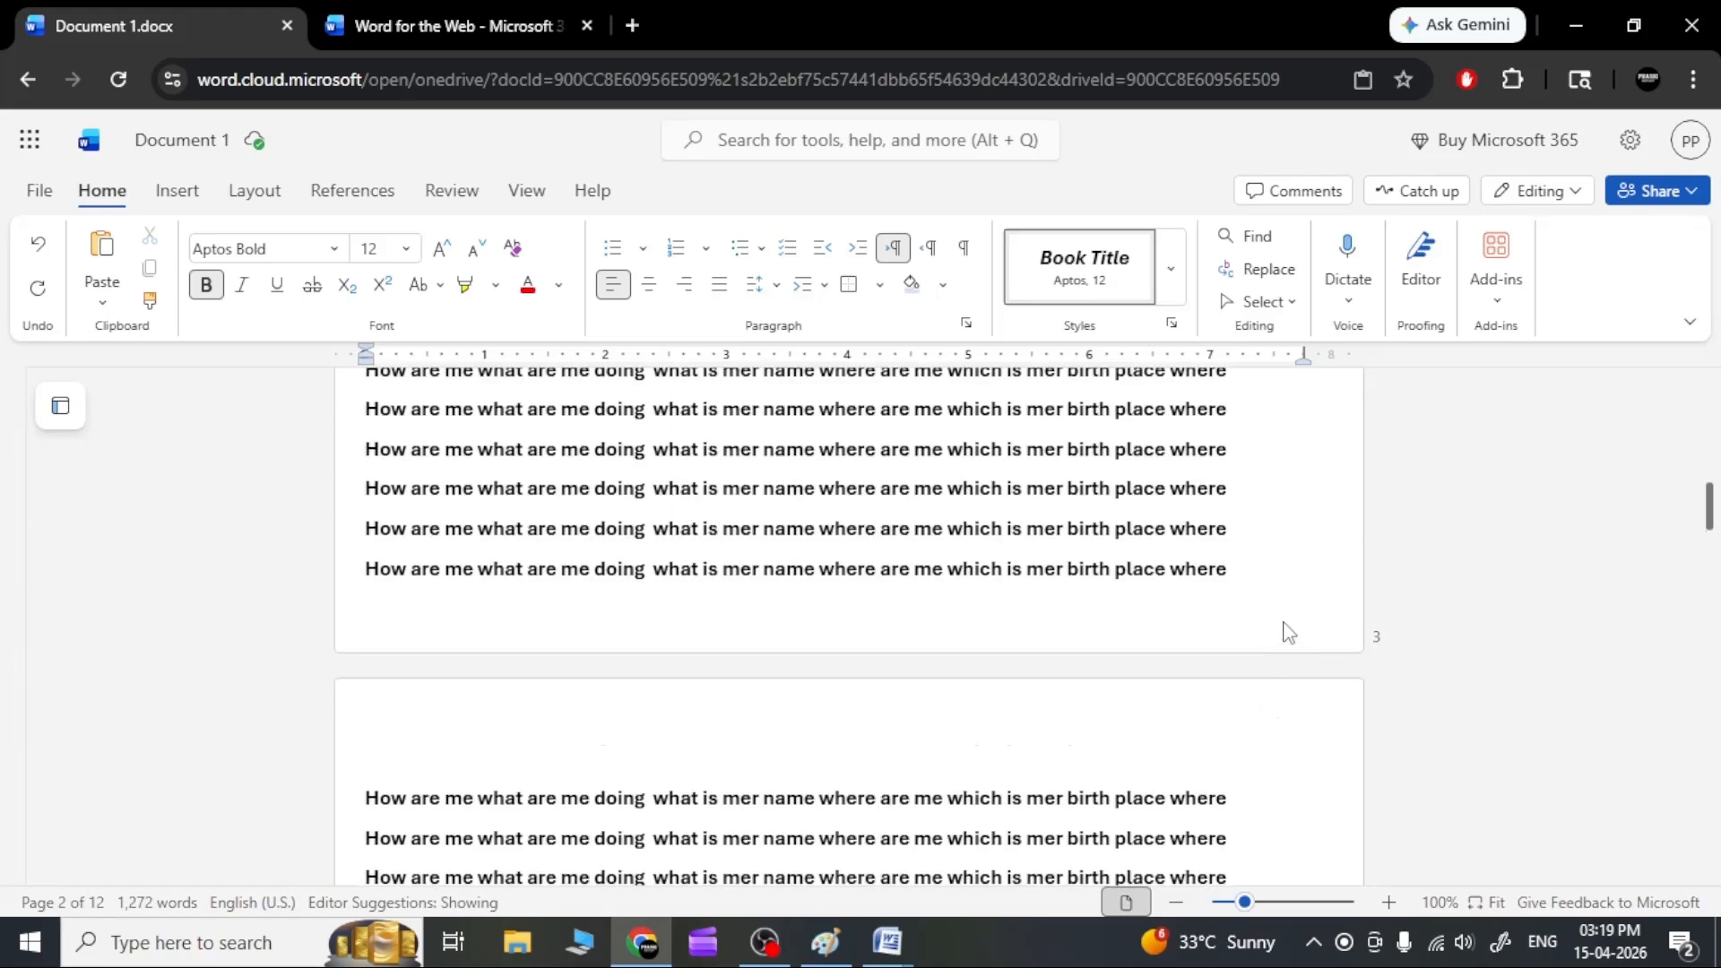
pyautogui.scroll(-10, 1236, 619)
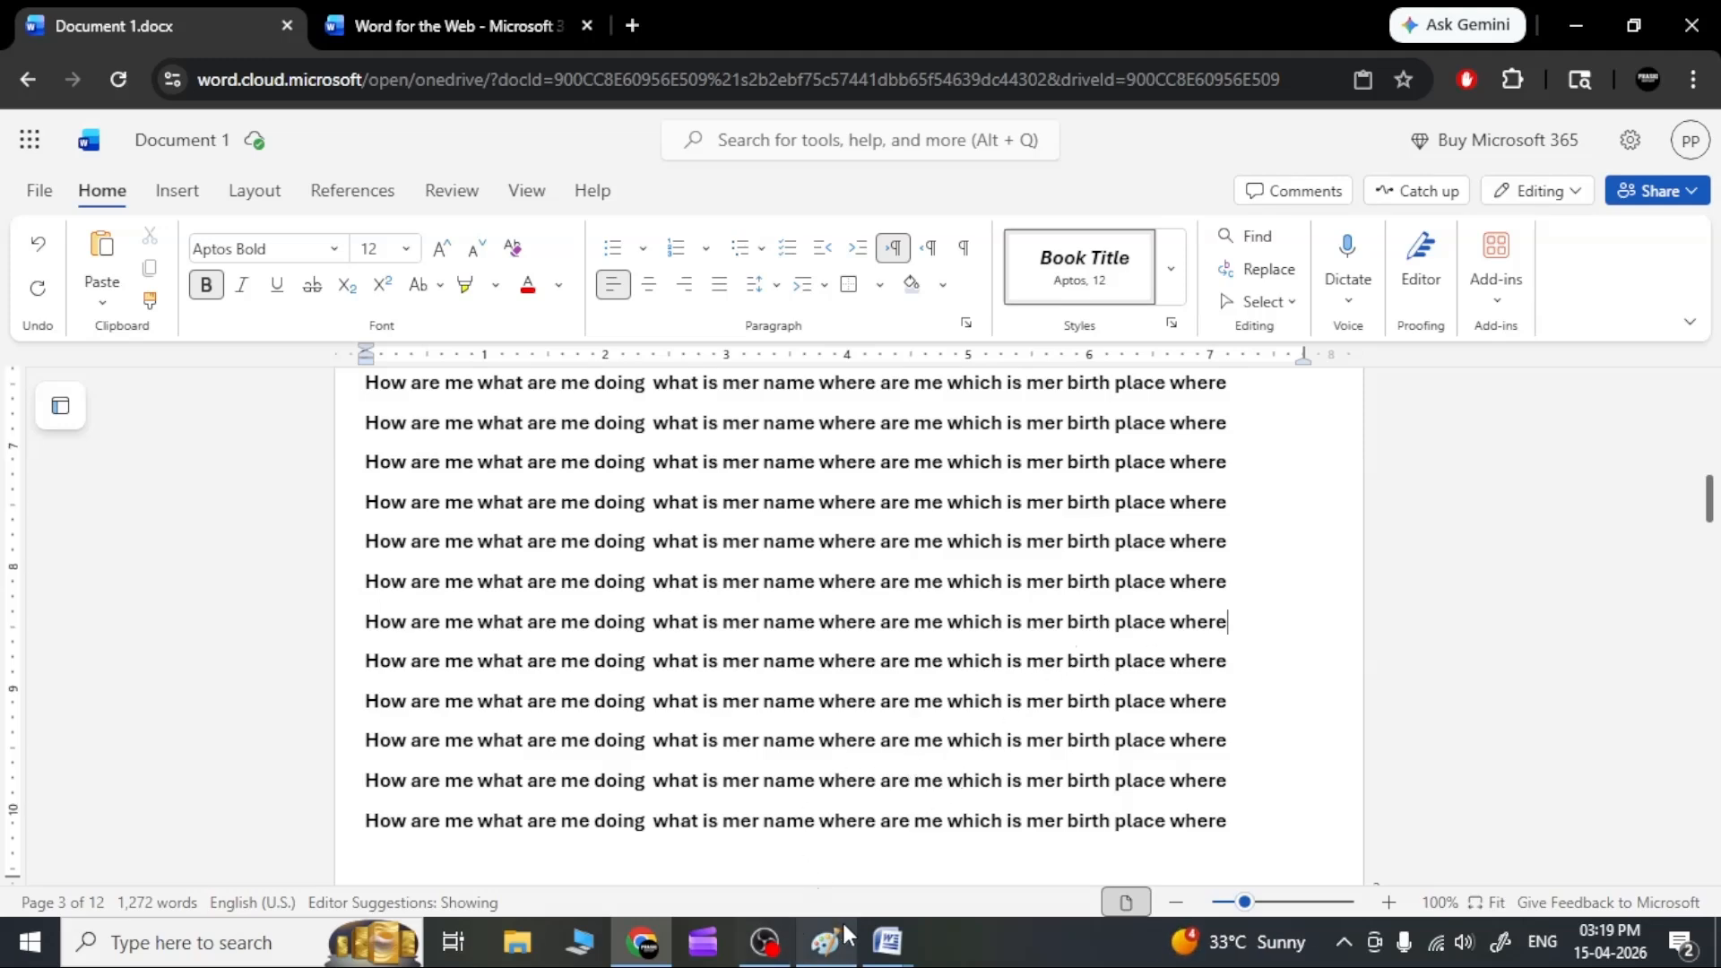
# Switch to the unsaved Document1 in Word 2007, open its print settings and try printing the current page in 2 copies.
pyautogui.moveTo(872, 944)
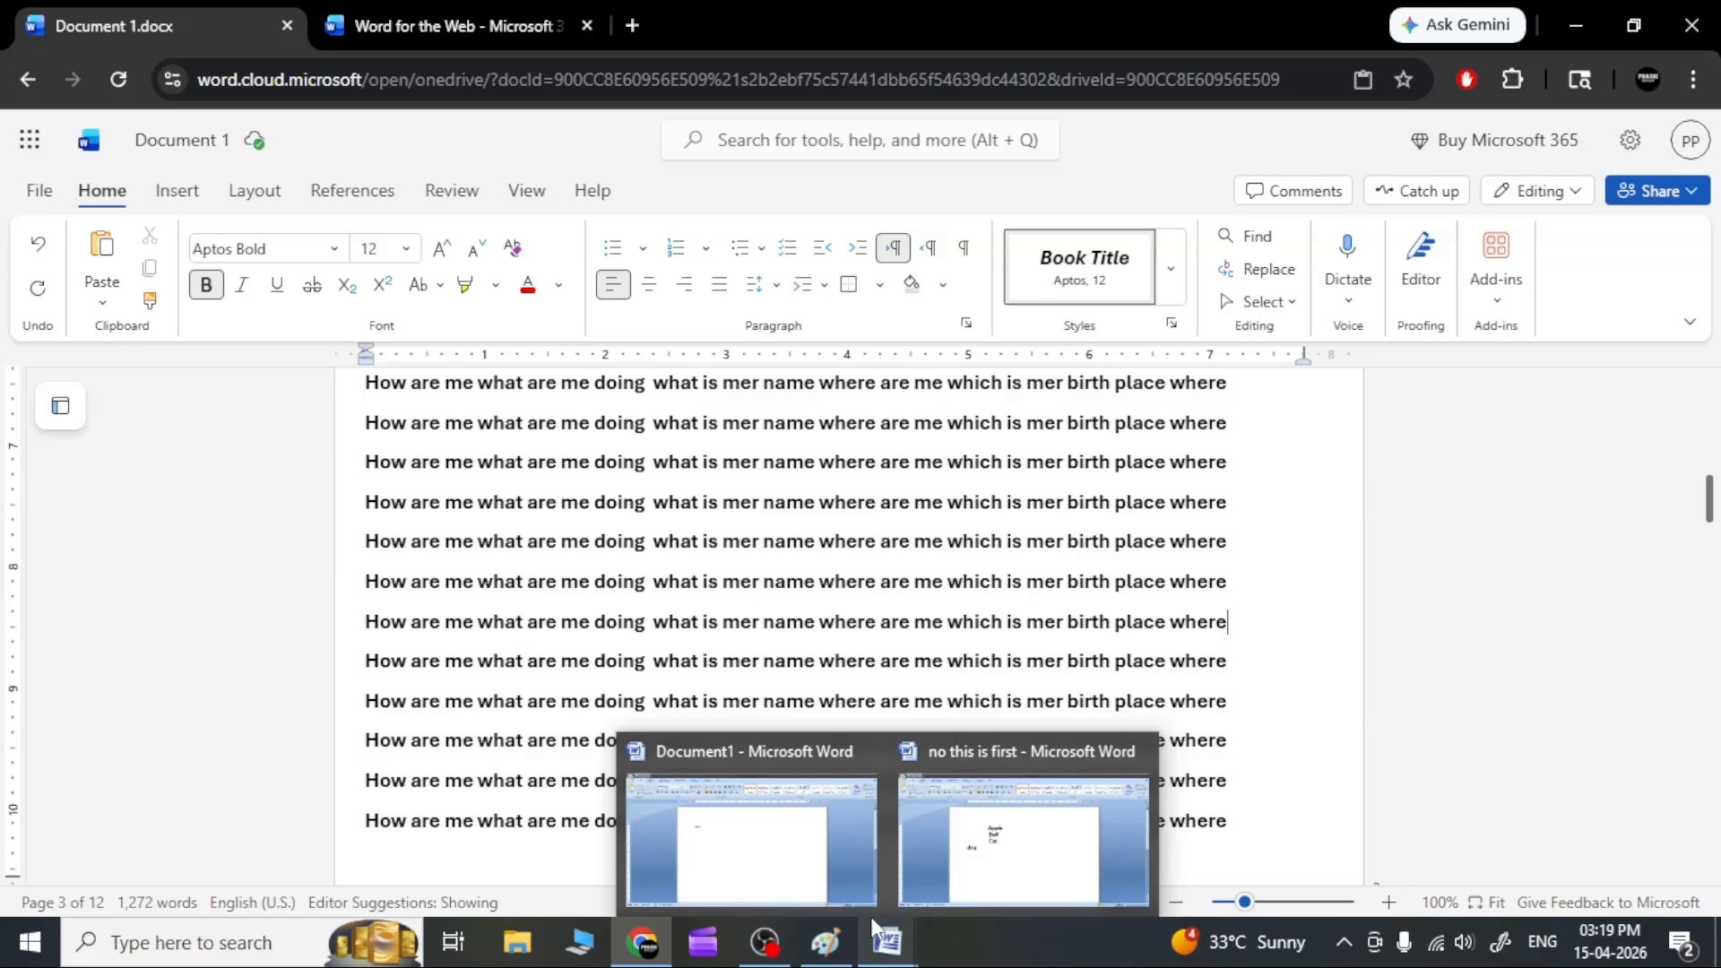
pyautogui.click(746, 850)
pyautogui.click(27, 27)
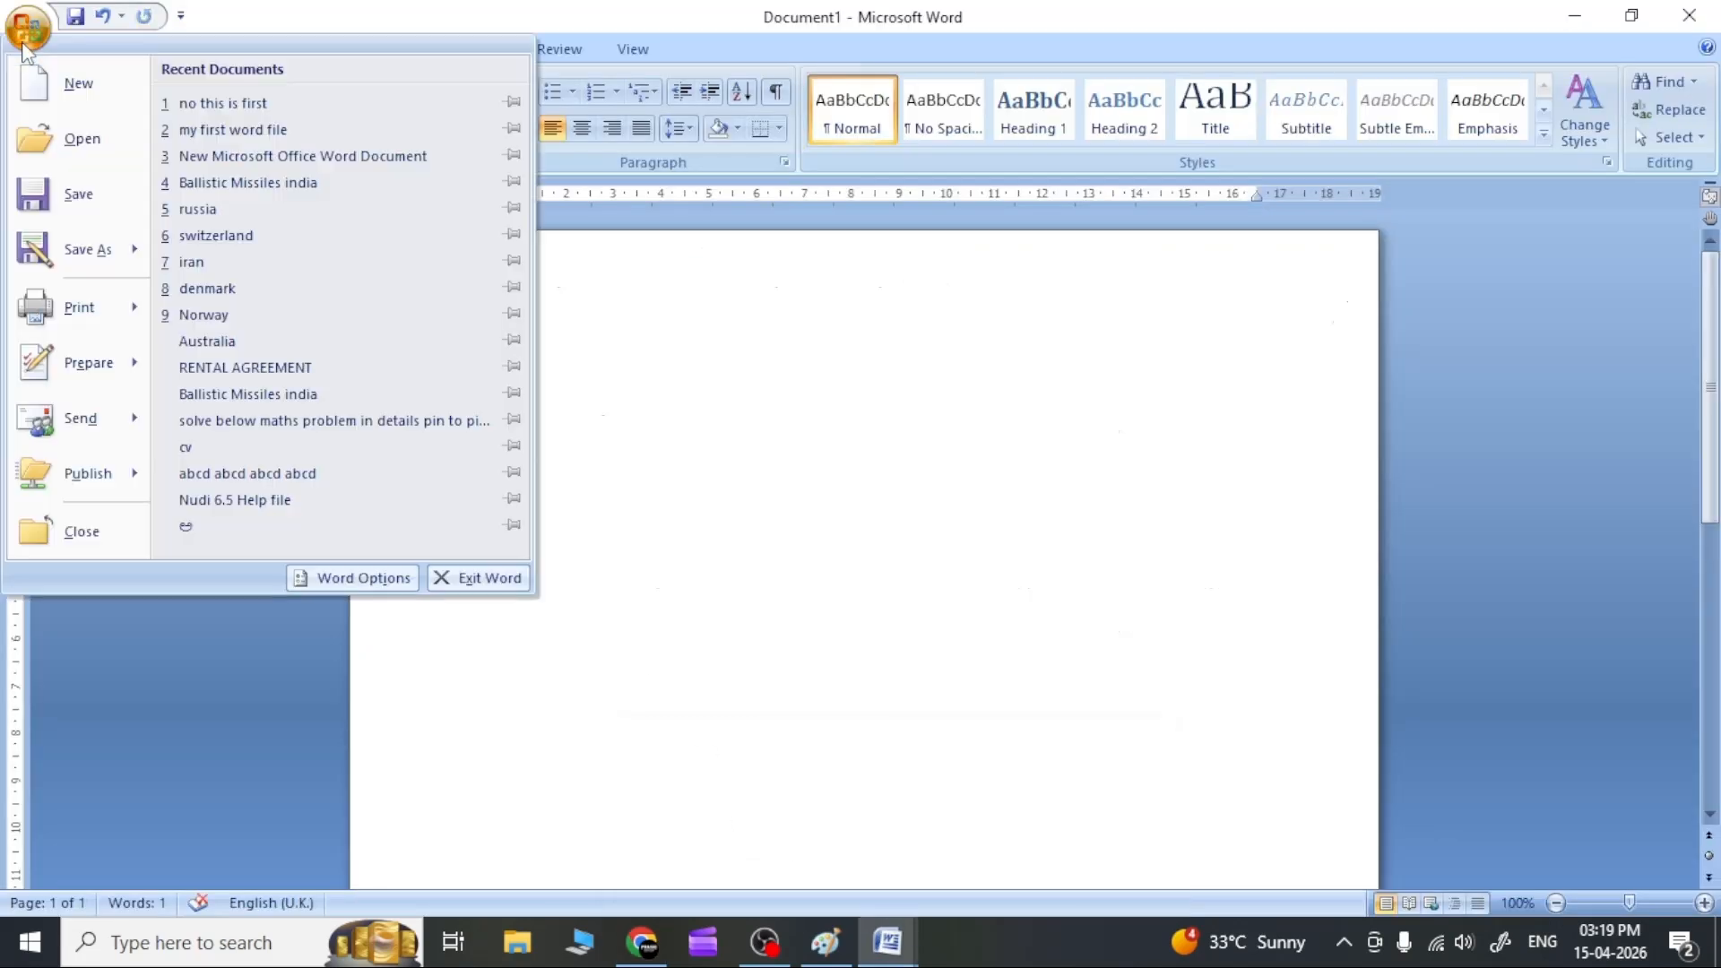
pyautogui.click(97, 325)
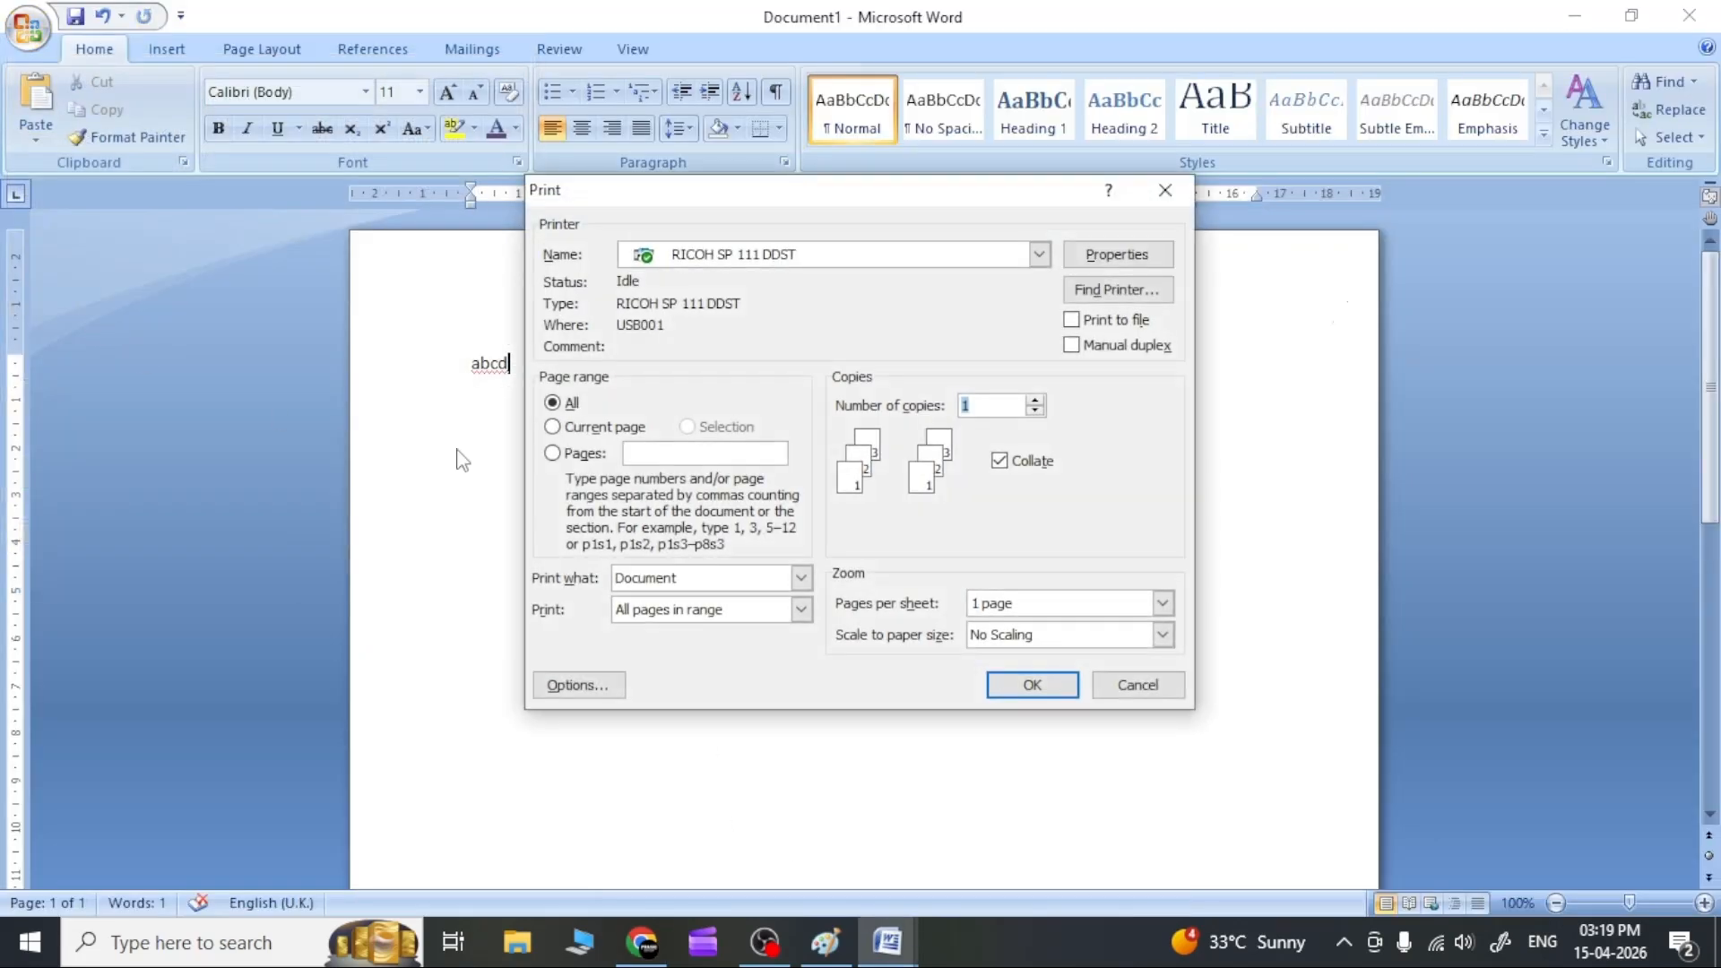
pyautogui.click(613, 428)
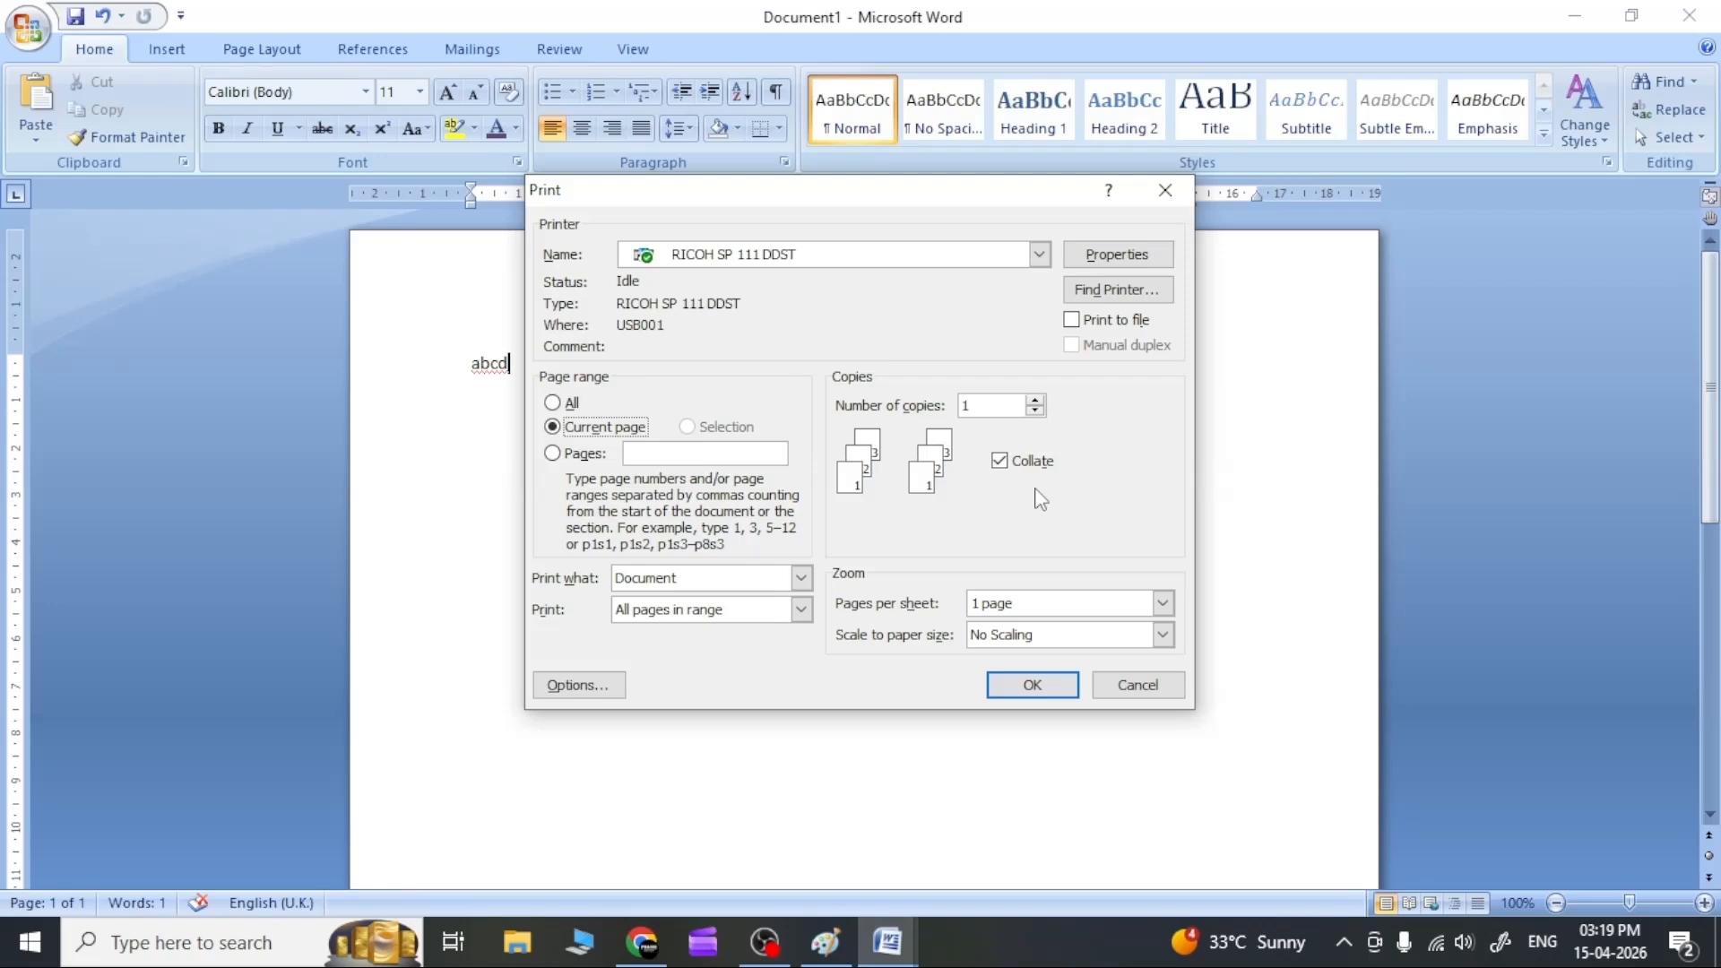
pyautogui.moveTo(993, 412); pyautogui.dragTo(957, 417)
pyautogui.write('2')
pyautogui.moveTo(975, 406); pyautogui.dragTo(923, 414)
pyautogui.press('BackSpace')
# Set the print range to pages 1,4,9 and the number of copies to 1.
pyautogui.click(553, 454)
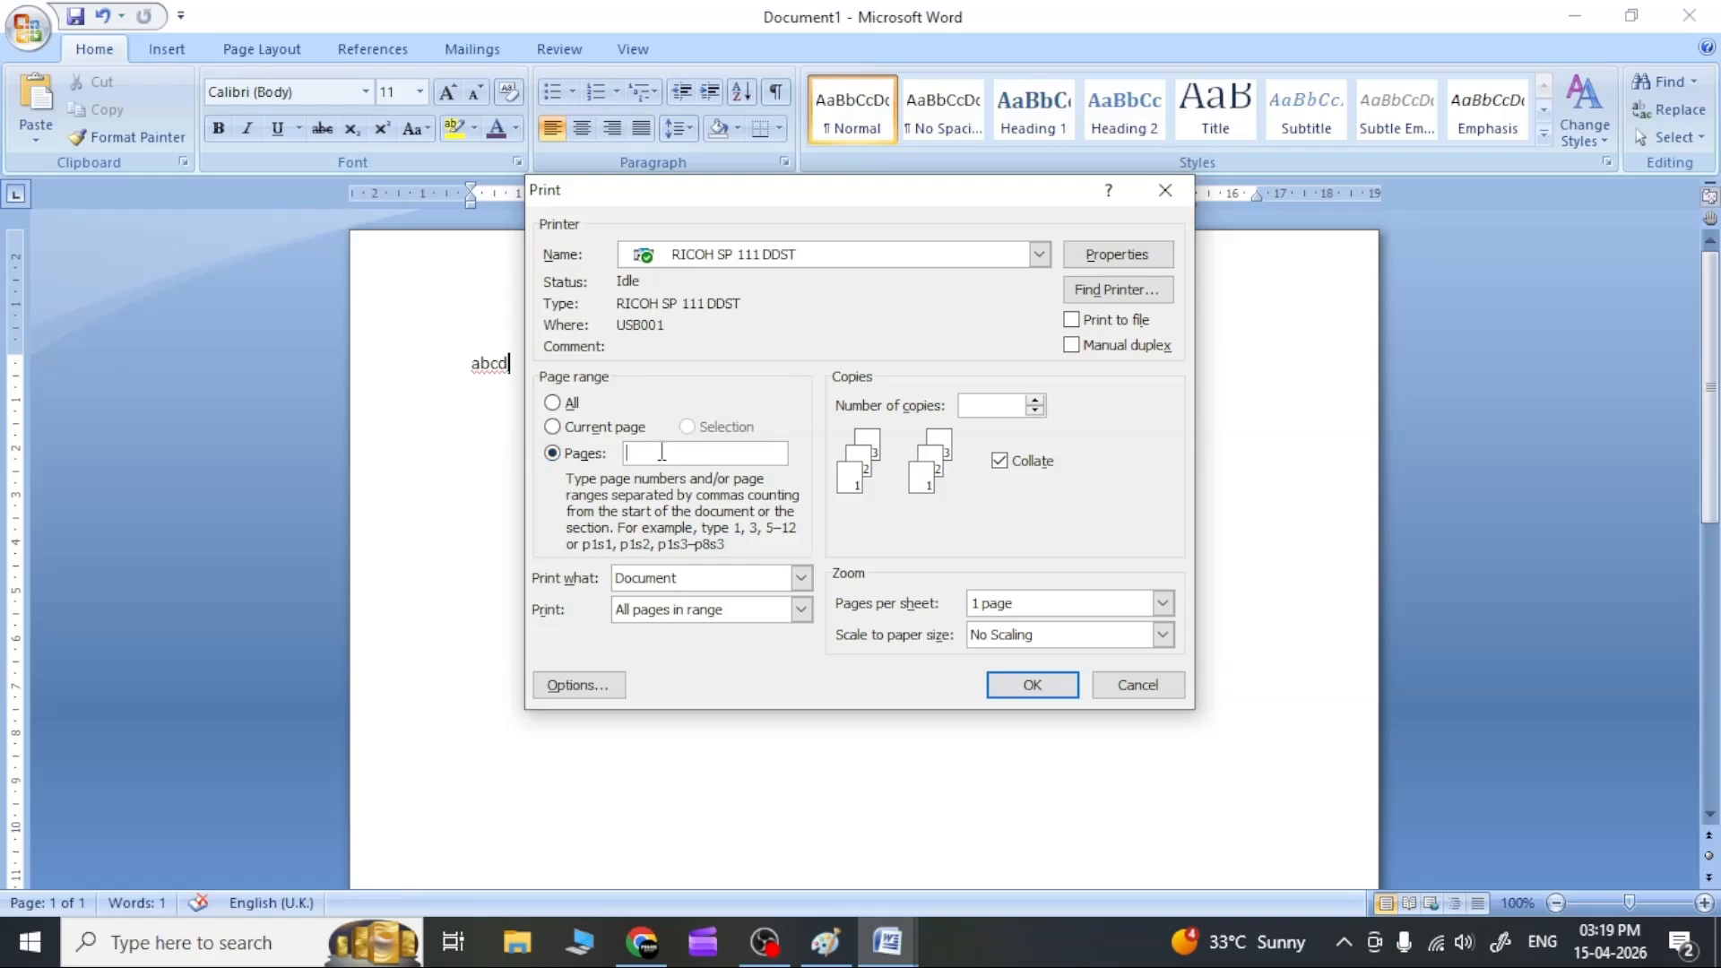
pyautogui.write('1')
pyautogui.write(',4,9')
pyautogui.write('1')
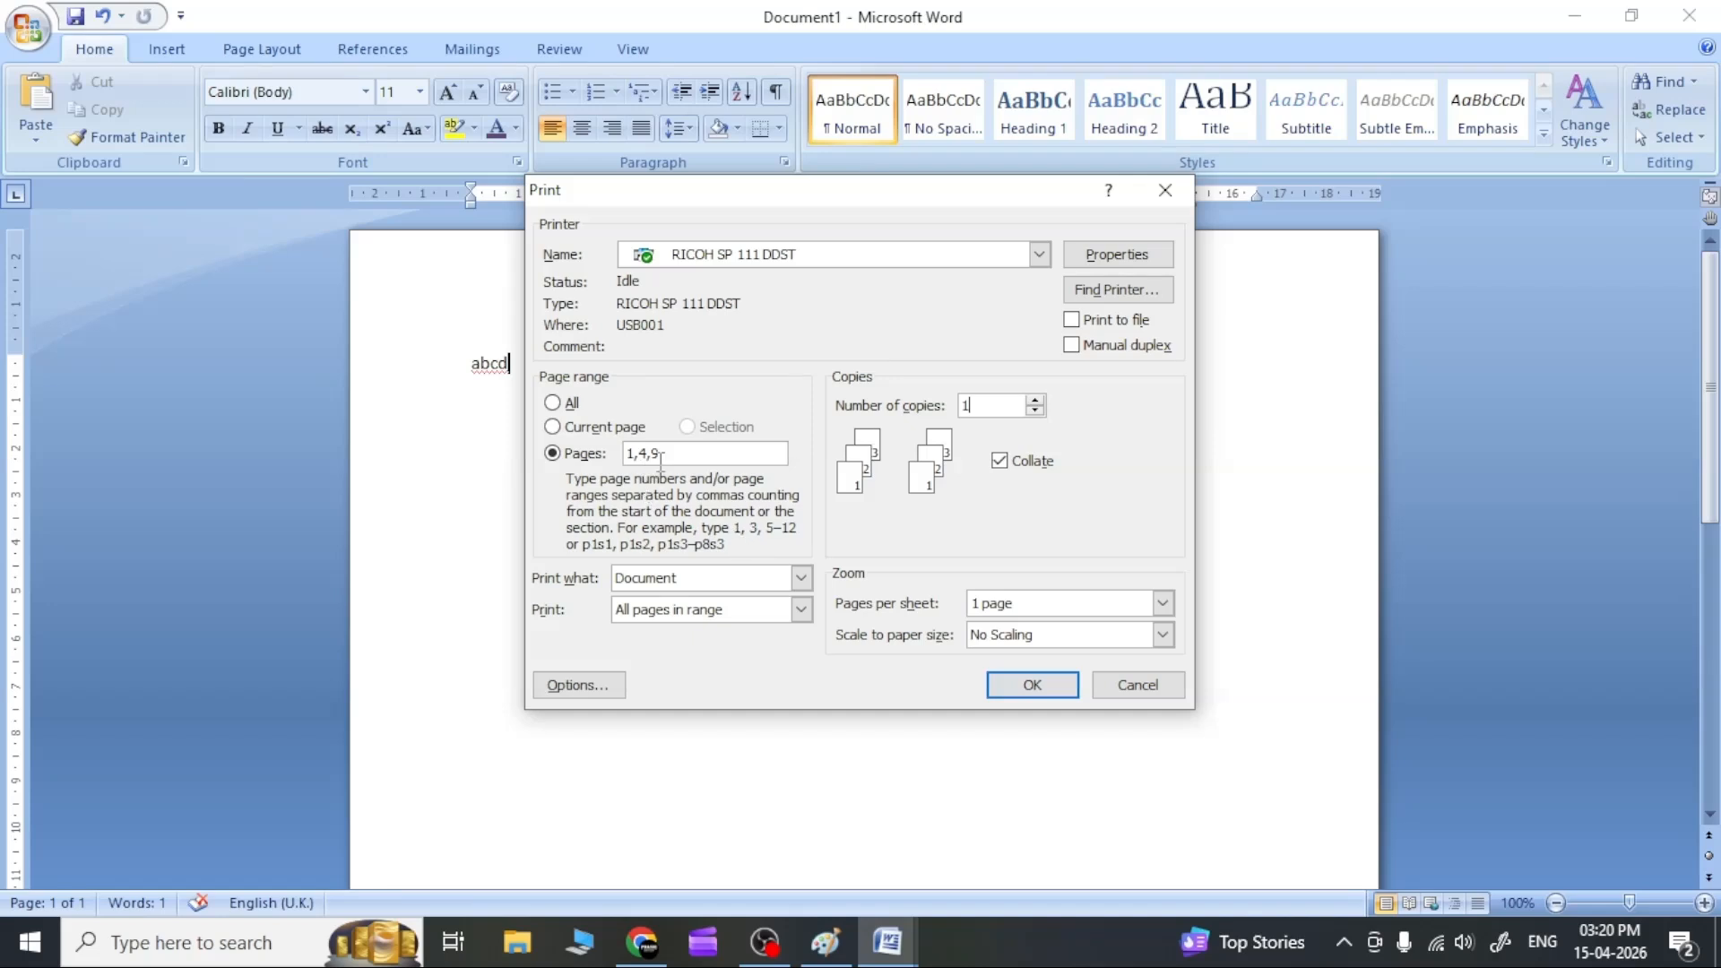
# Change the print range to pages 9-14.
pyautogui.moveTo(673, 453); pyautogui.dragTo(613, 459)
pyautogui.press('BackSpace')
pyautogui.click(587, 452)
pyautogui.click(634, 452)
pyautogui.write('9-14')
# Open the RICOH SP 111 DDST printer properties and look at the page orientation choices.
pyautogui.click(1089, 256)
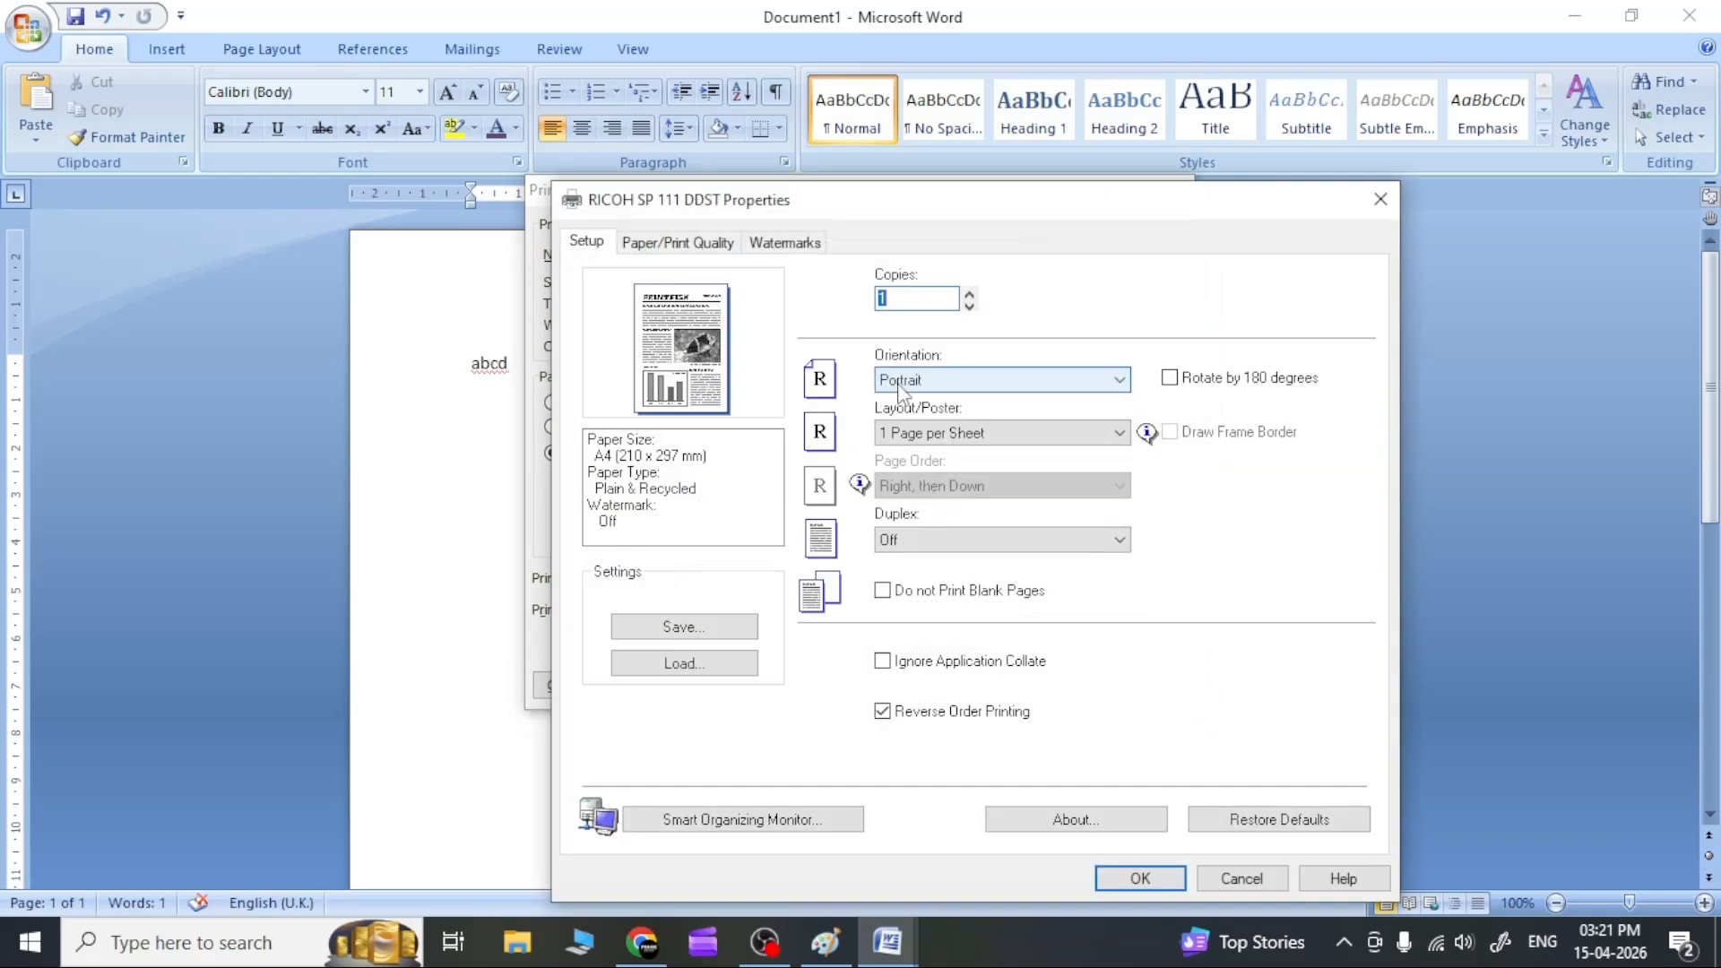
pyautogui.click(900, 384)
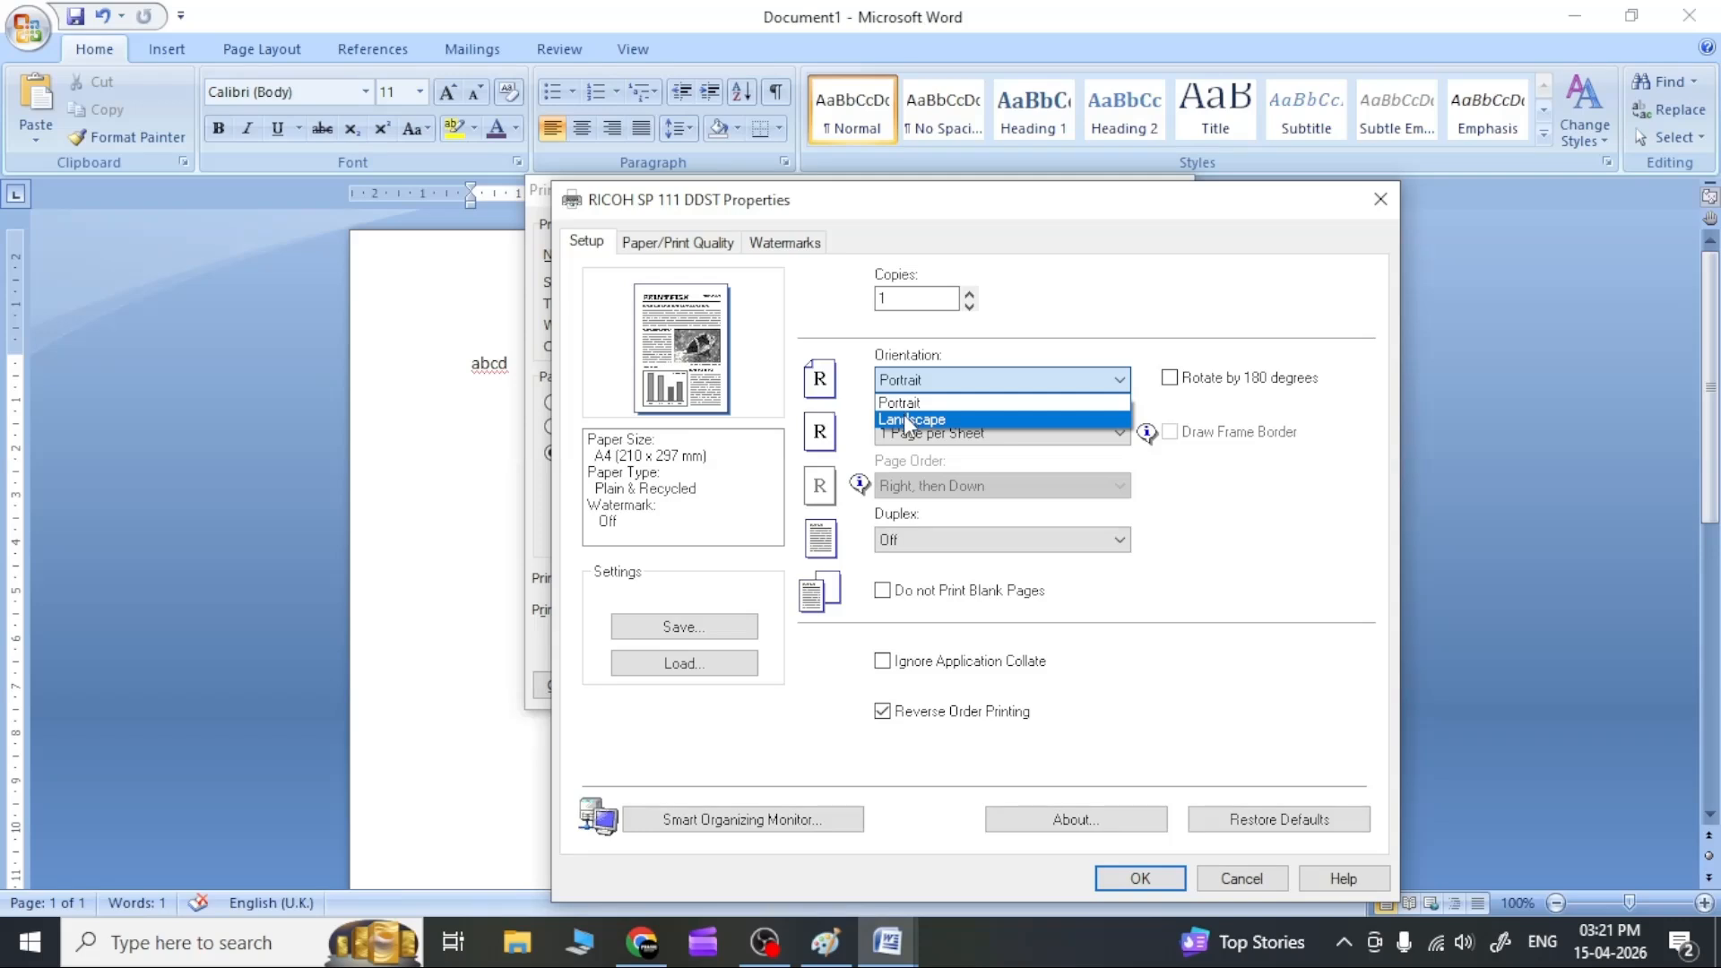
pyautogui.click(914, 386)
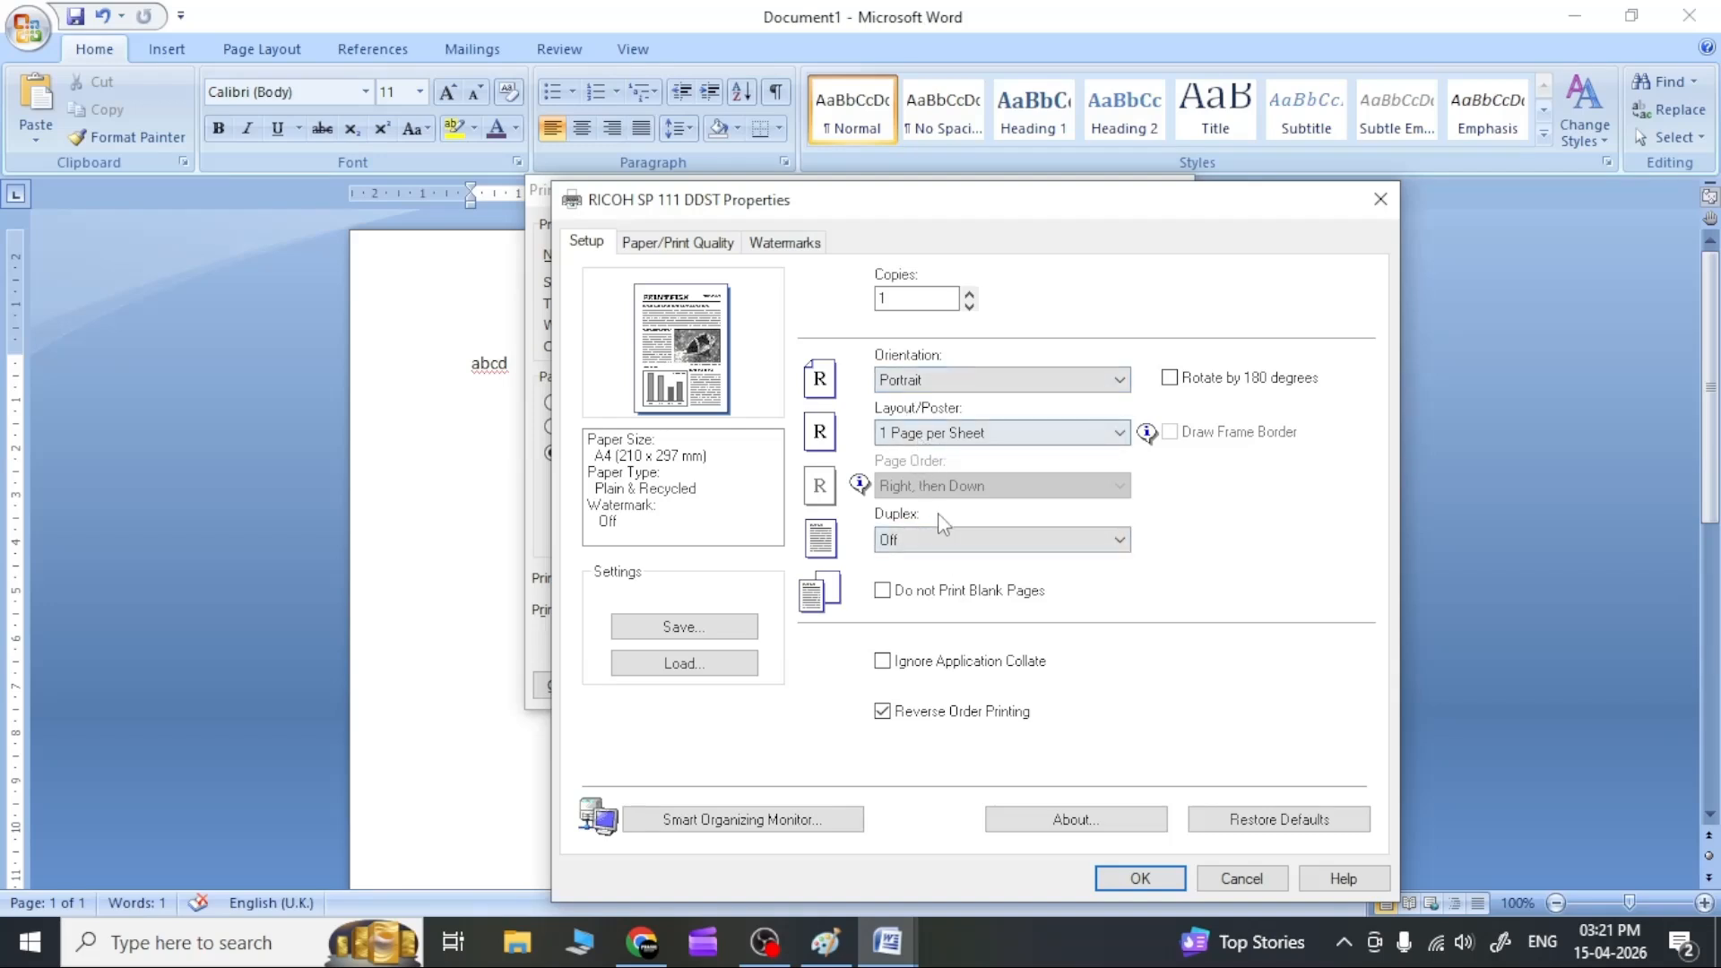
# Examine the printer's paper and print quality settings, including the available resolution choices.
pyautogui.click(699, 244)
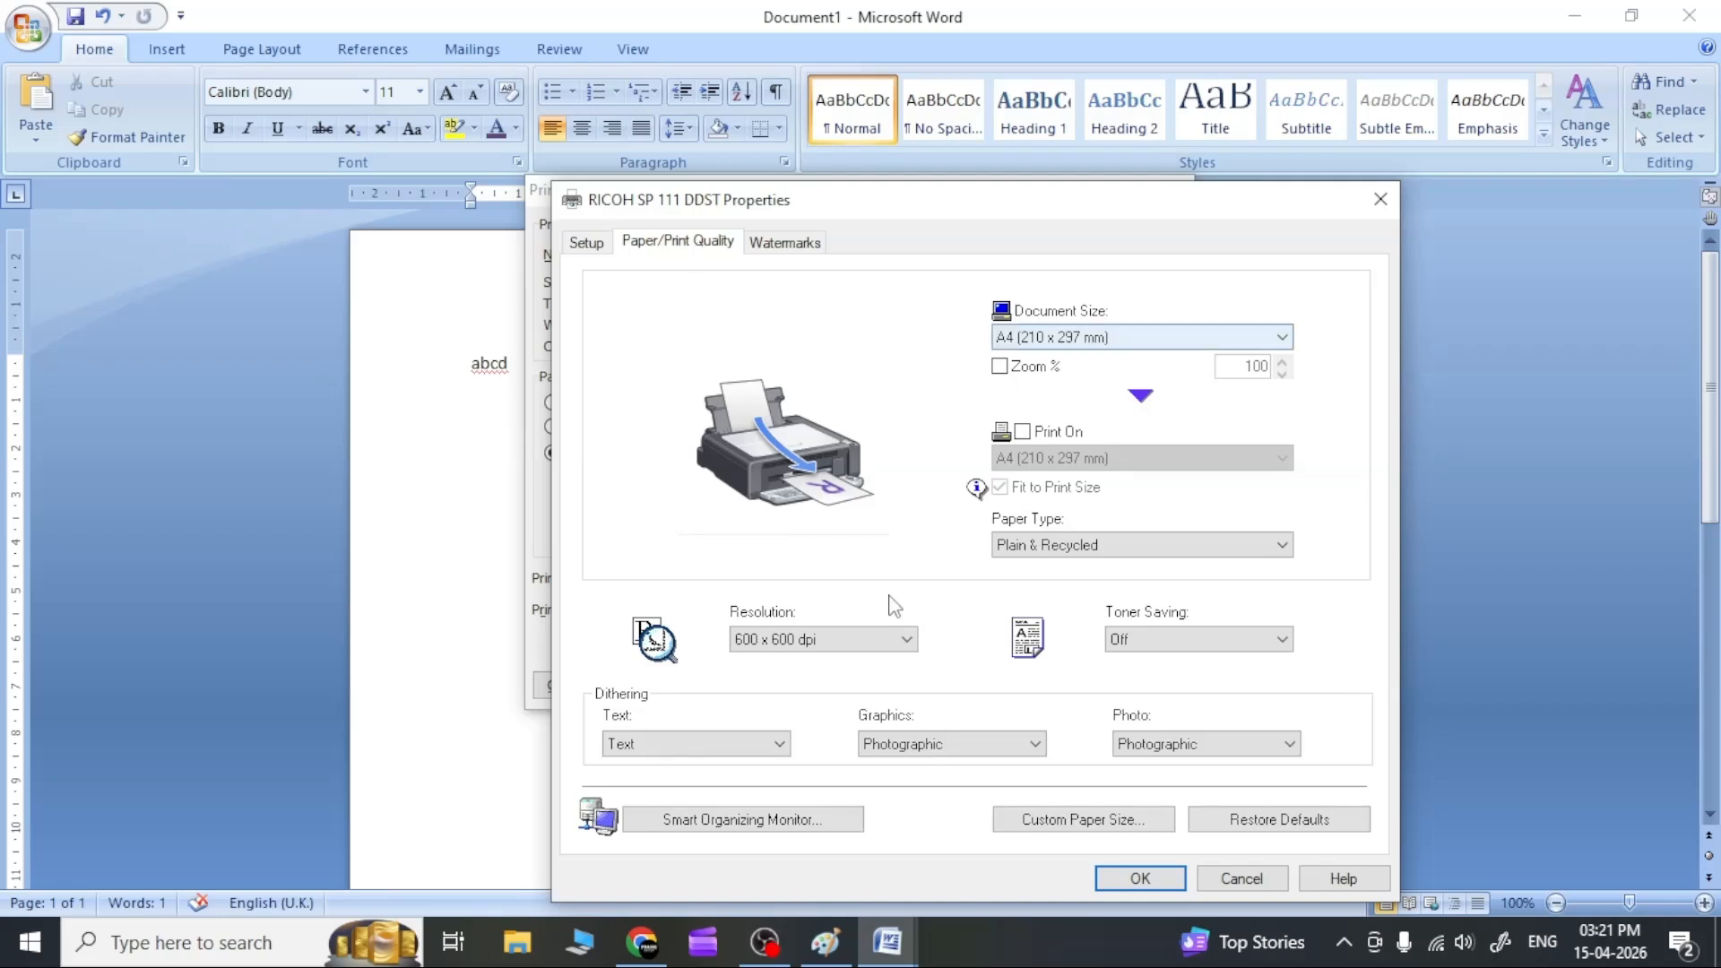
pyautogui.click(776, 640)
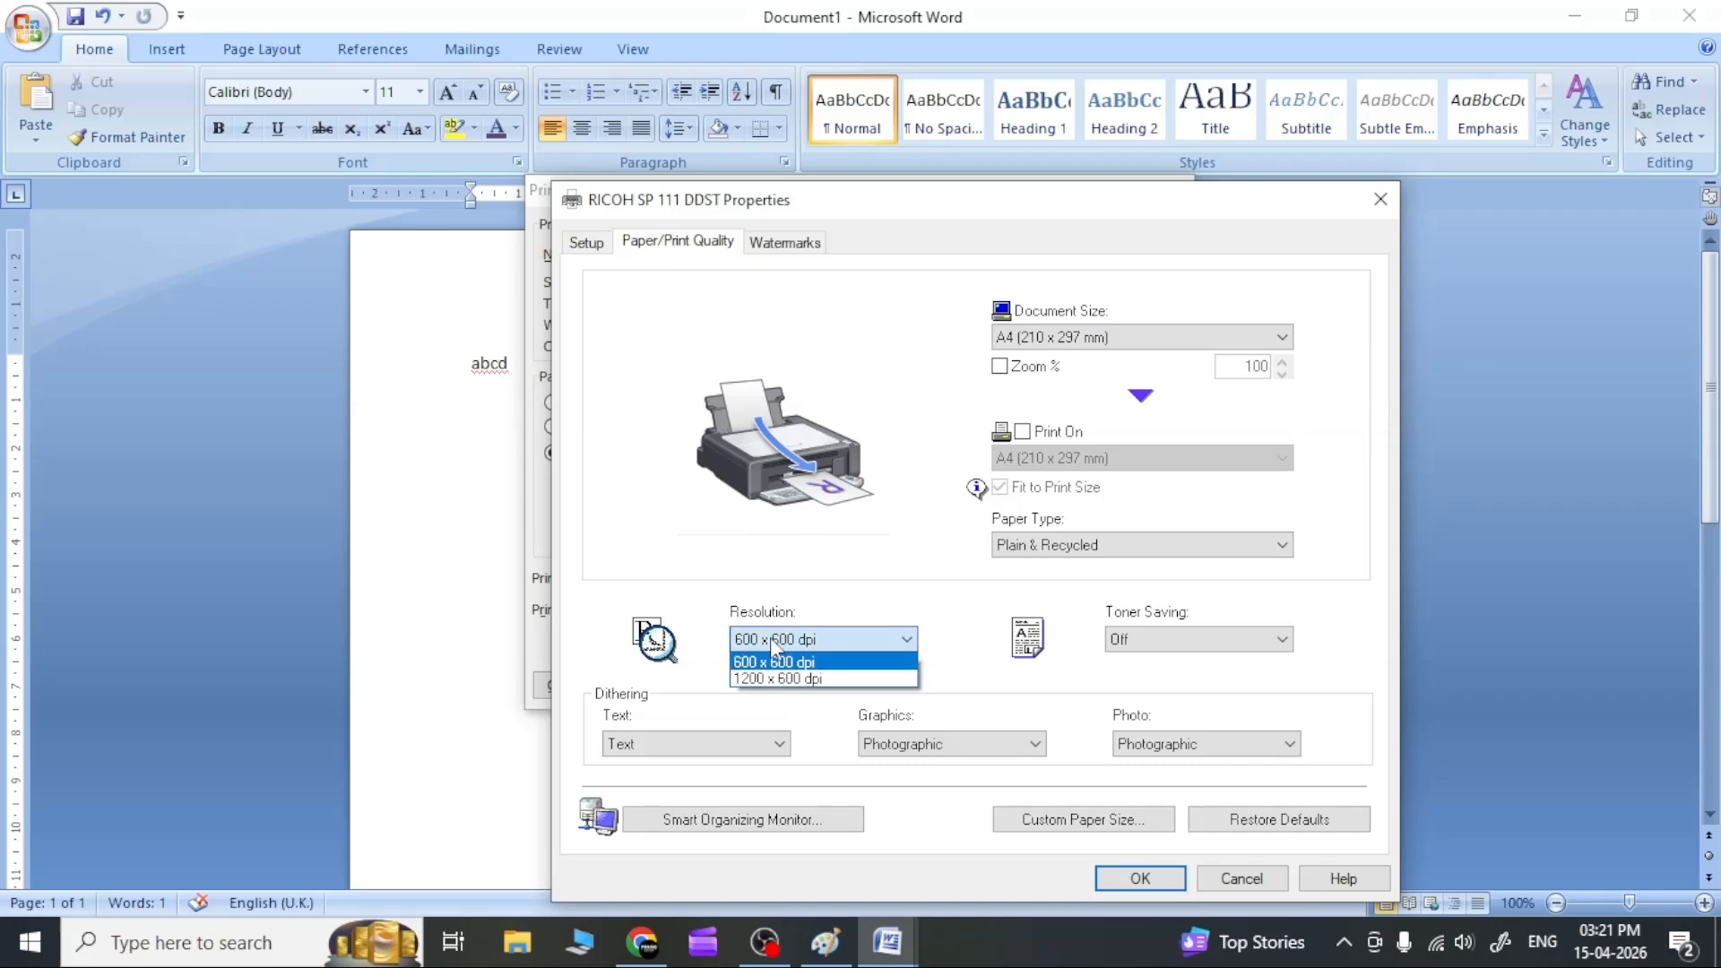
pyautogui.click(777, 640)
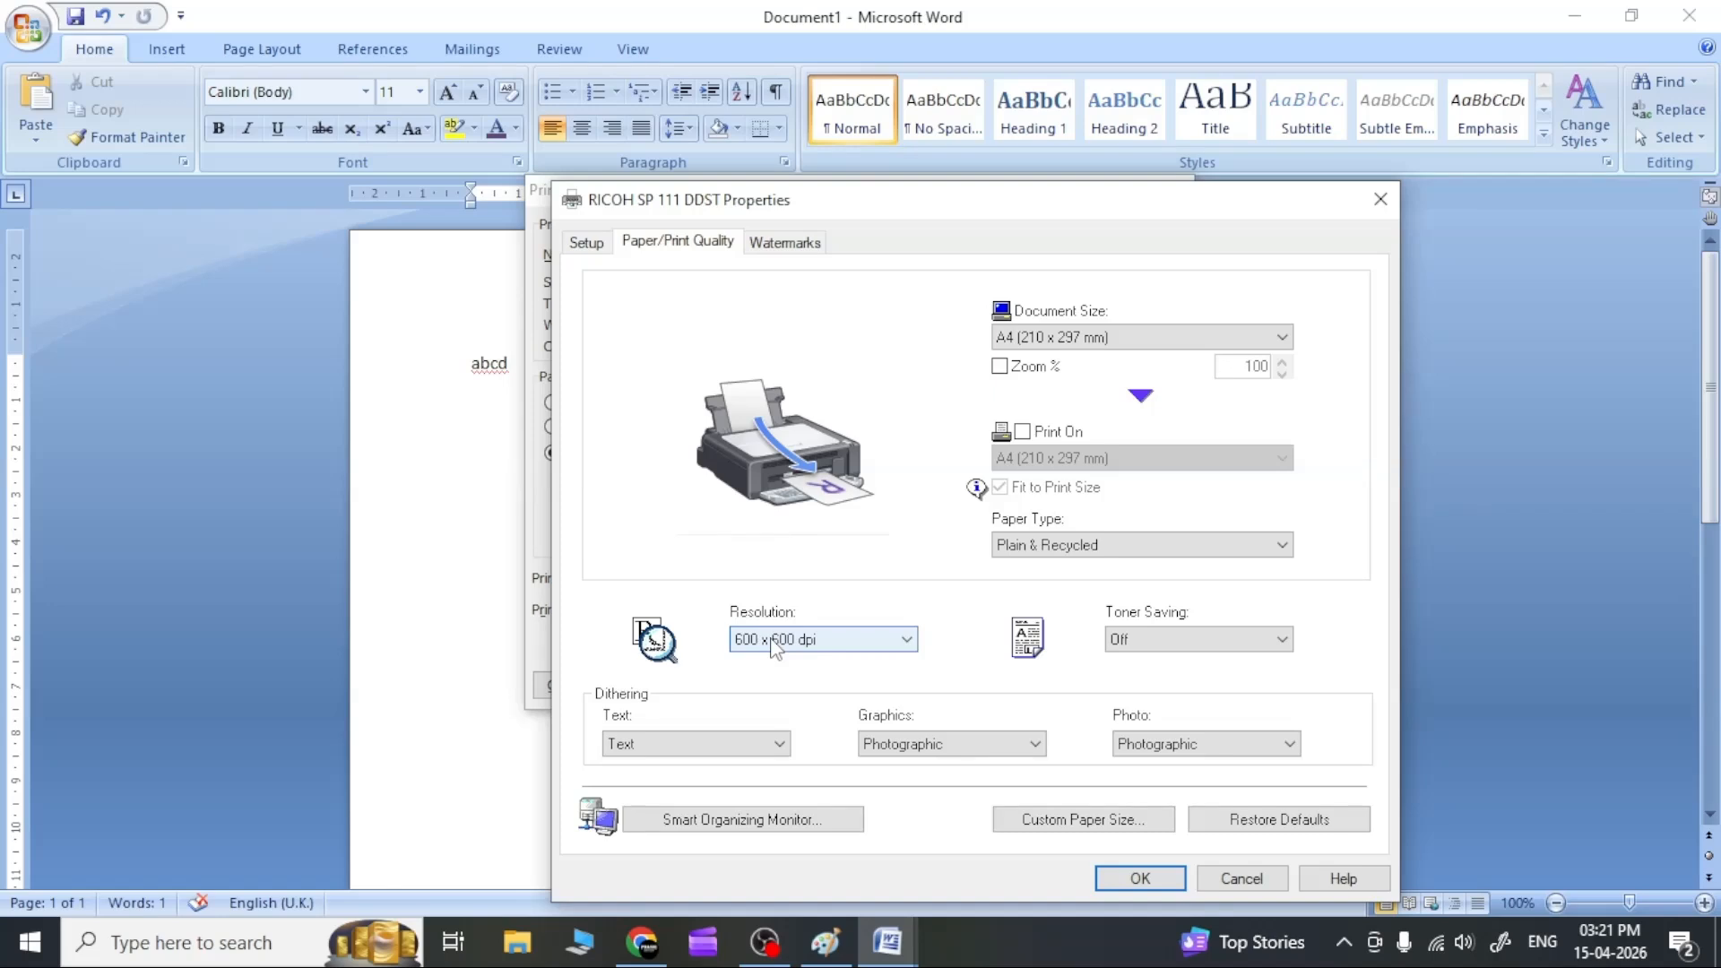
pyautogui.click(773, 641)
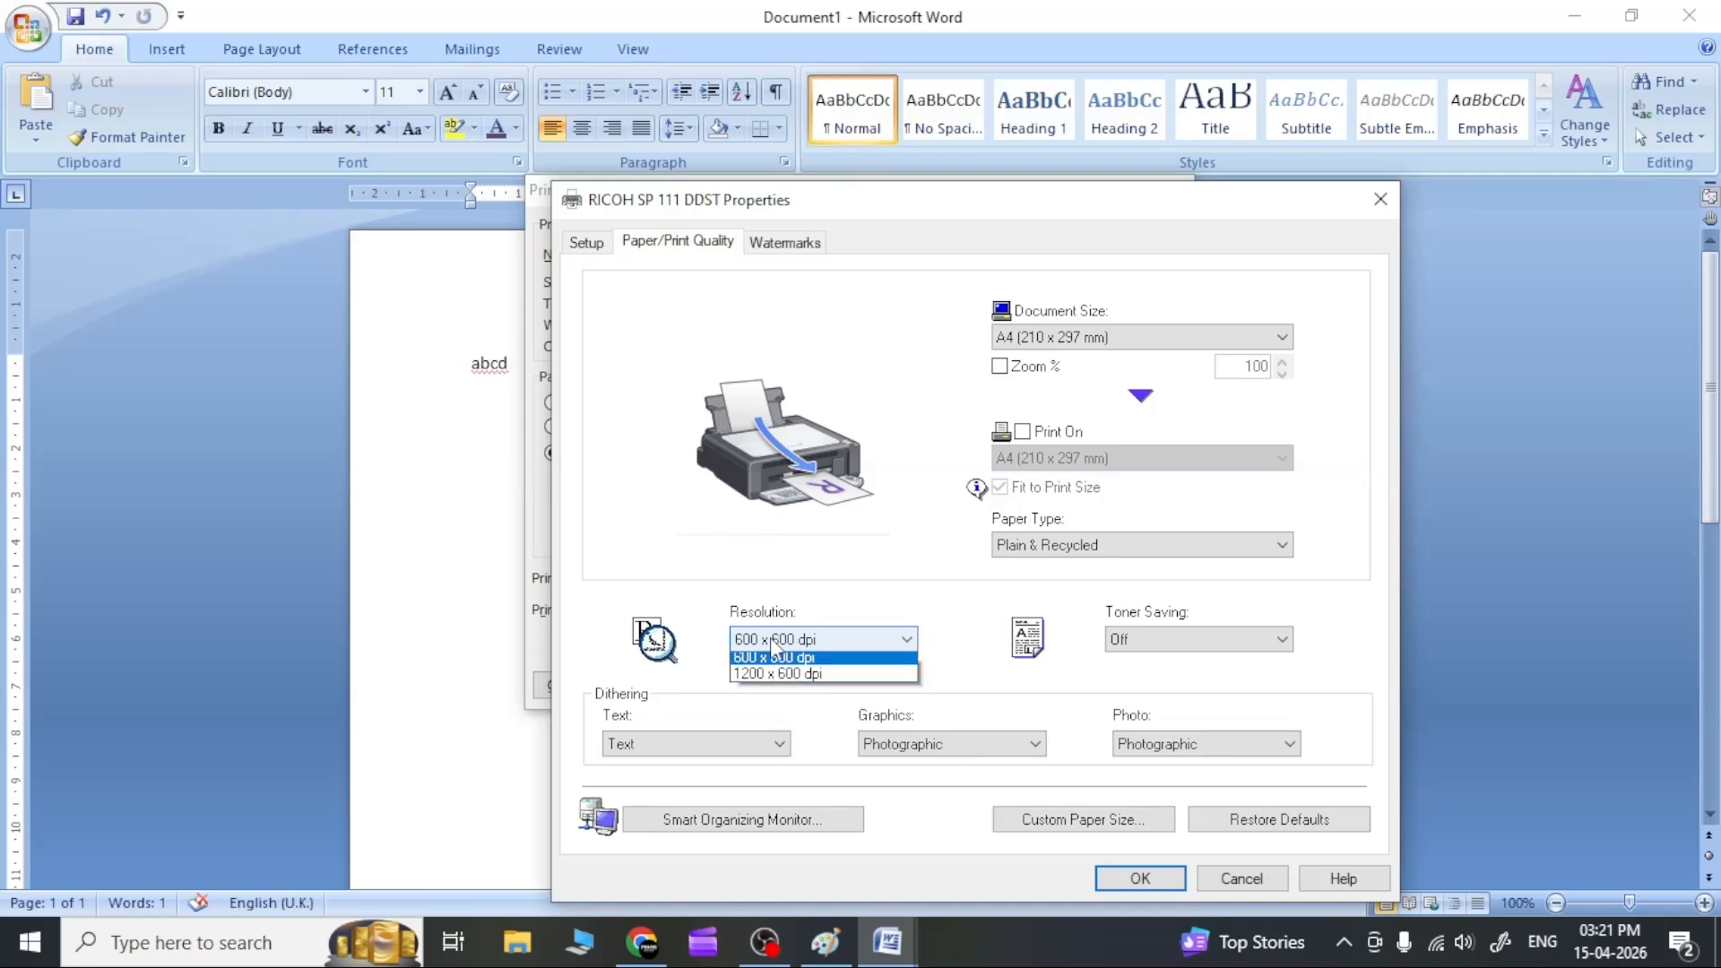
pyautogui.click(773, 641)
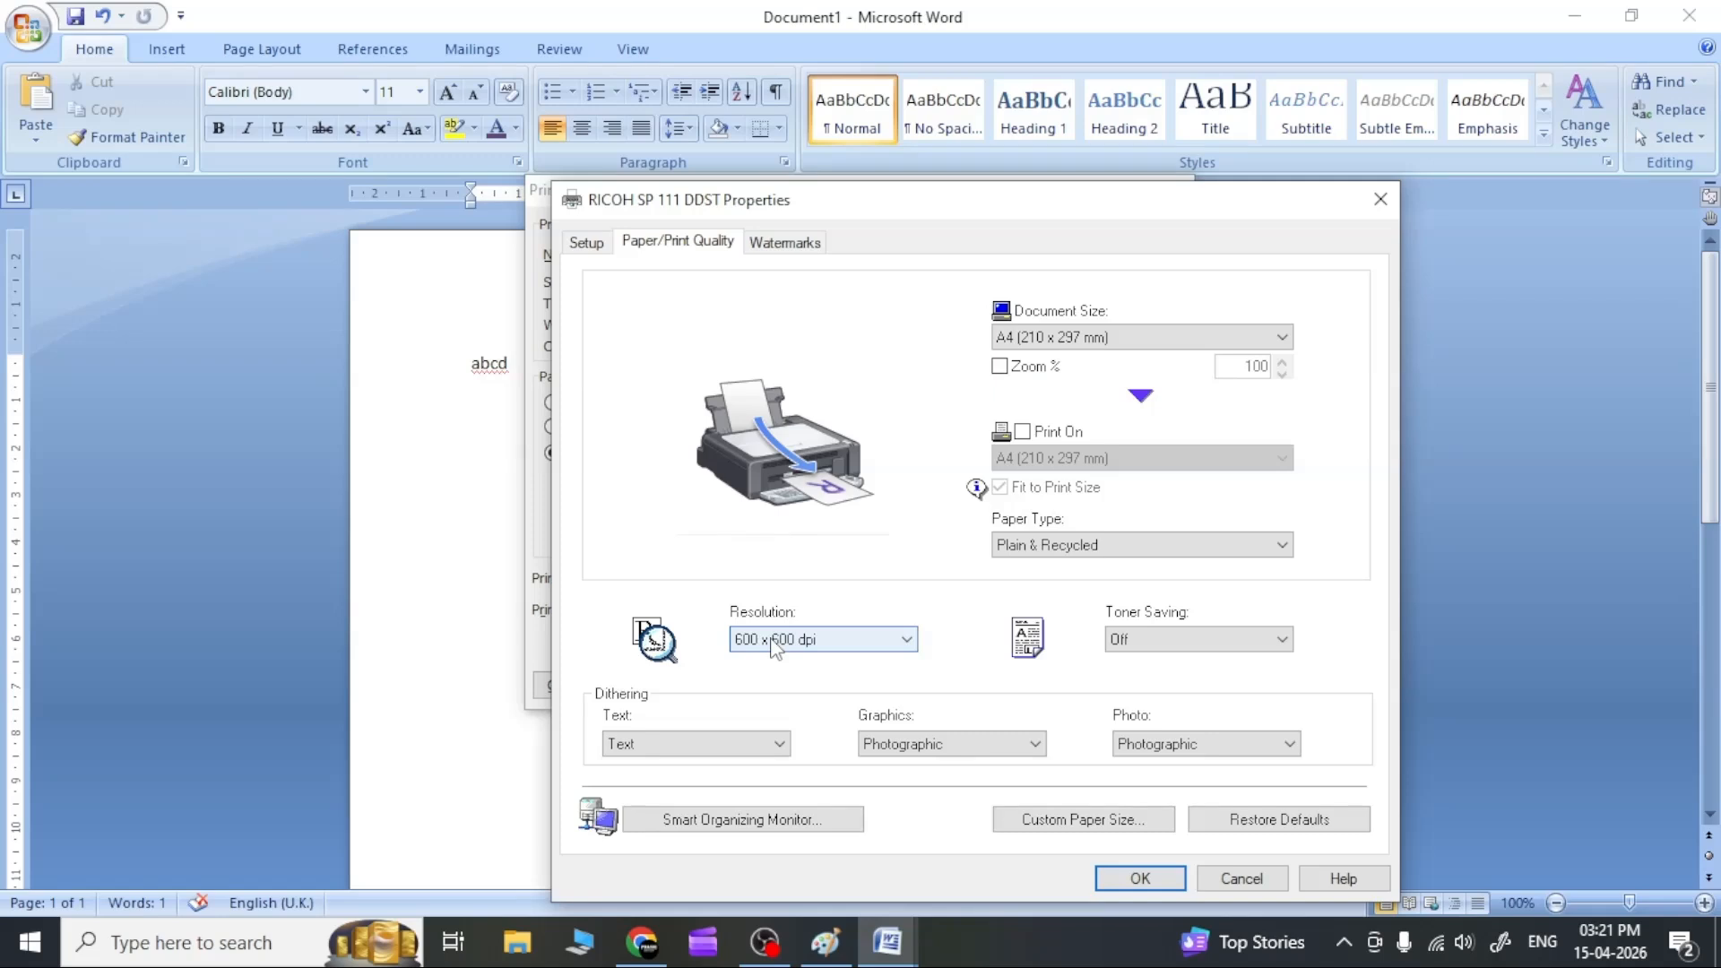
pyautogui.click(775, 640)
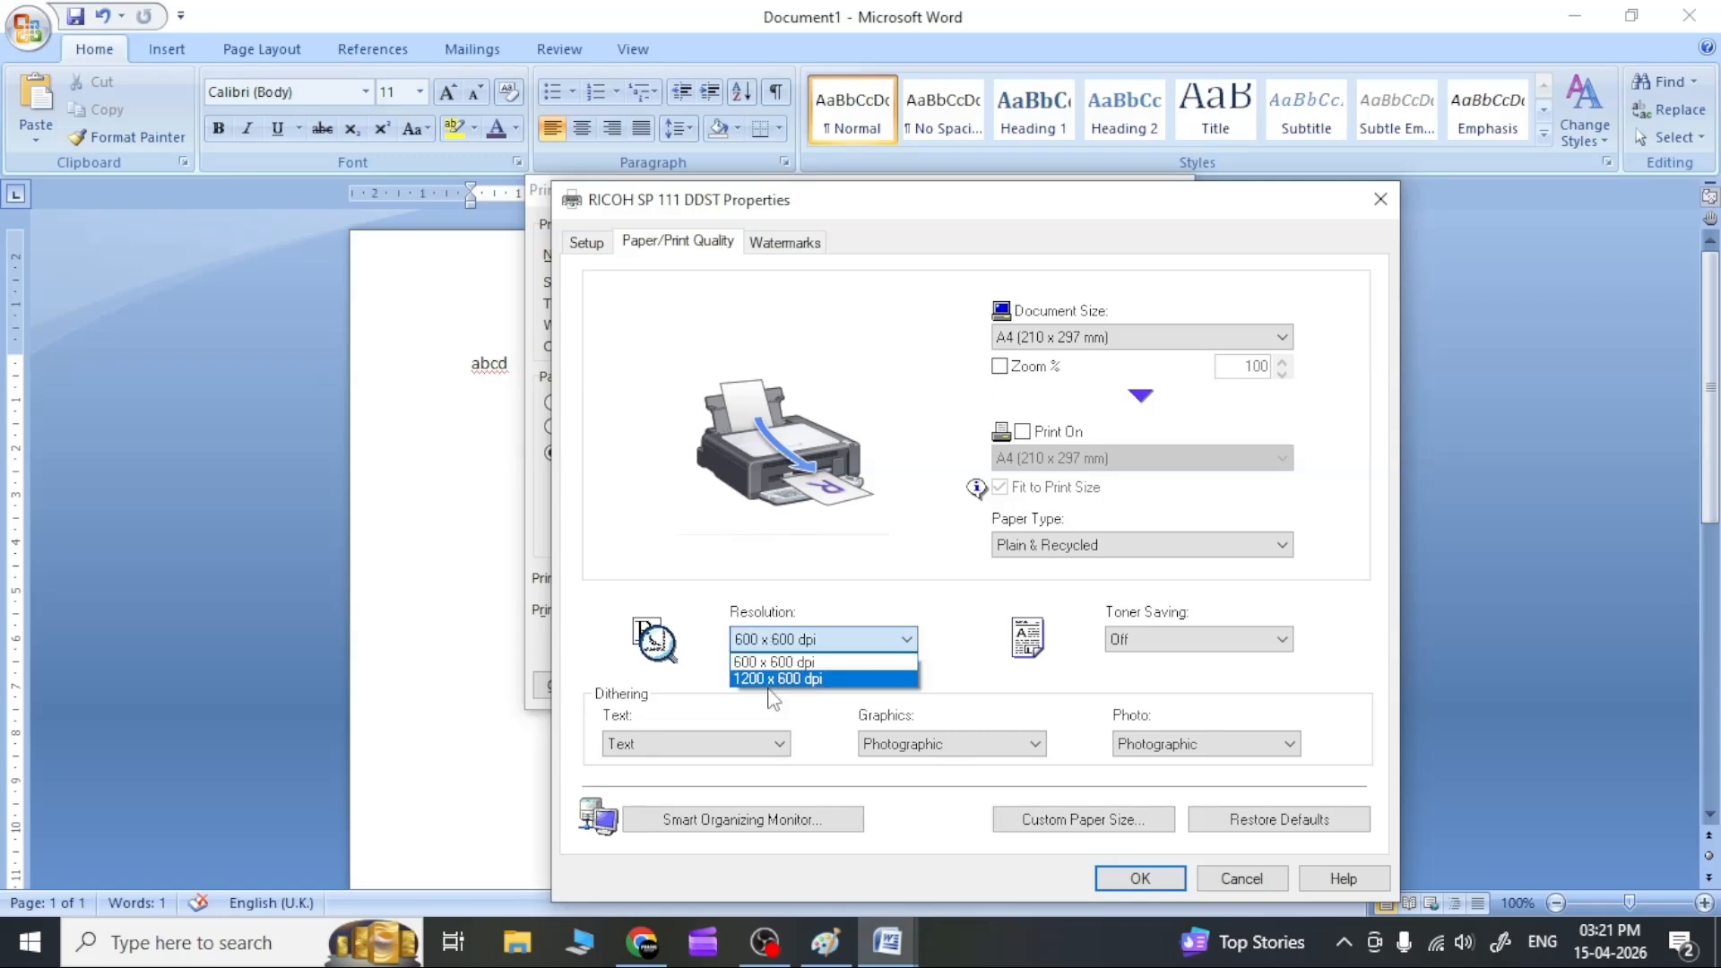
pyautogui.click(773, 641)
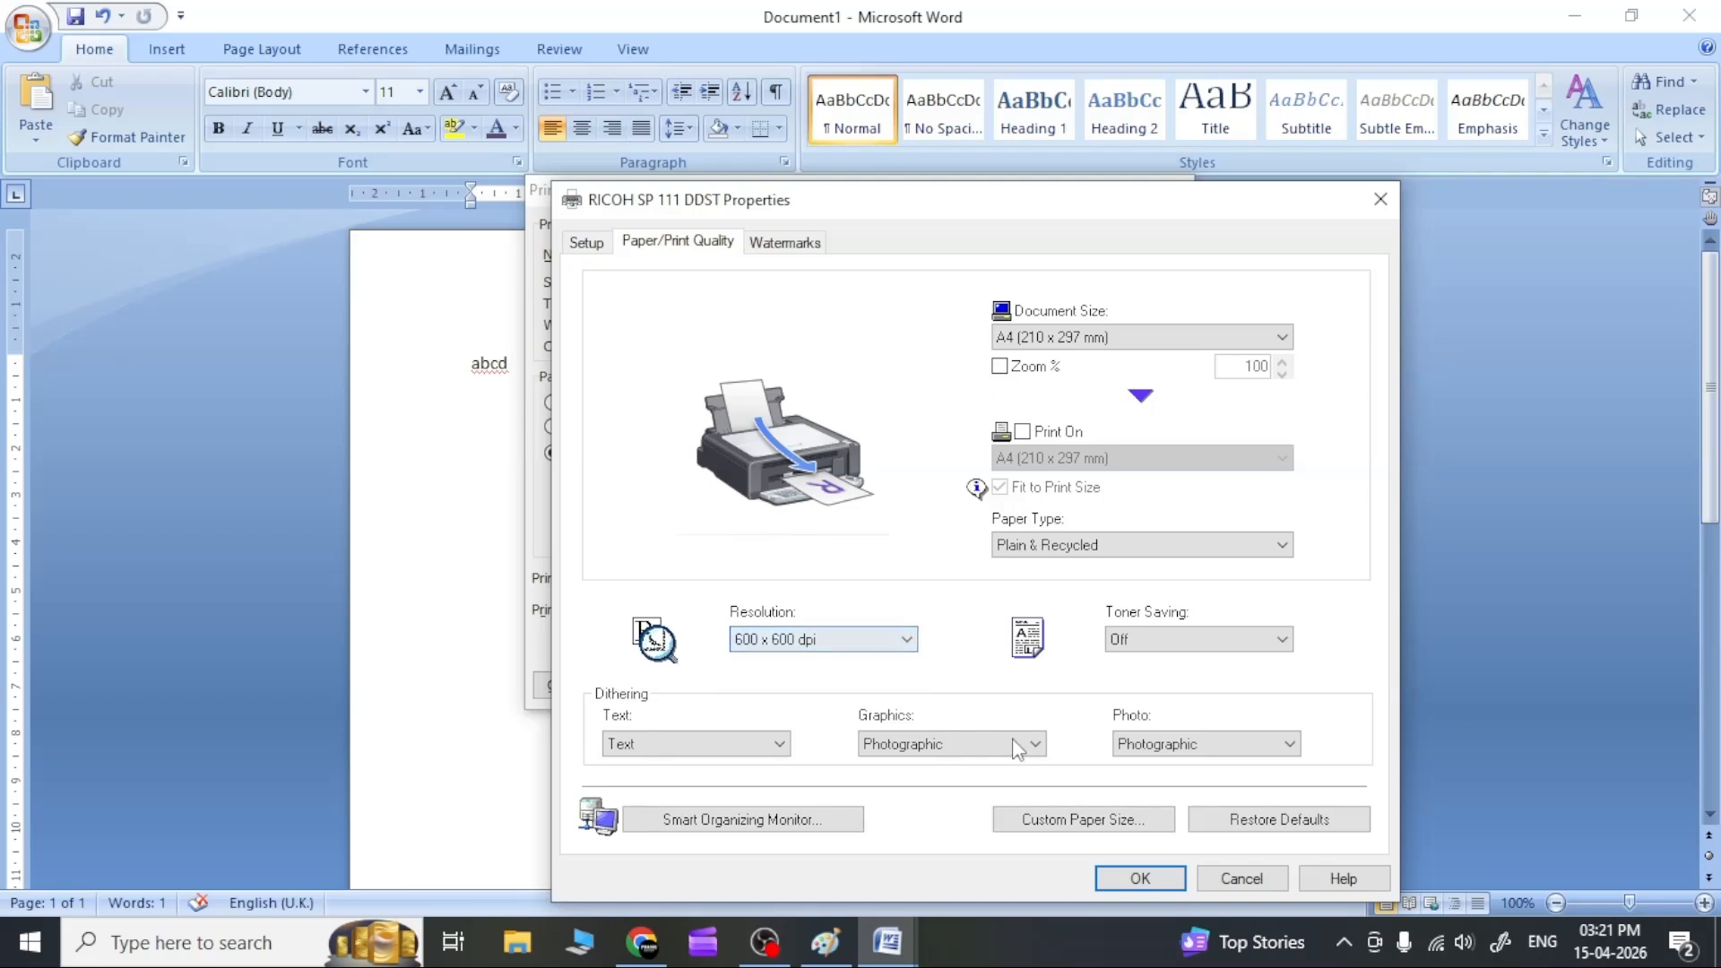
# View the printer's watermark settings, and close the printer properties and print settings without printing.
pyautogui.click(785, 247)
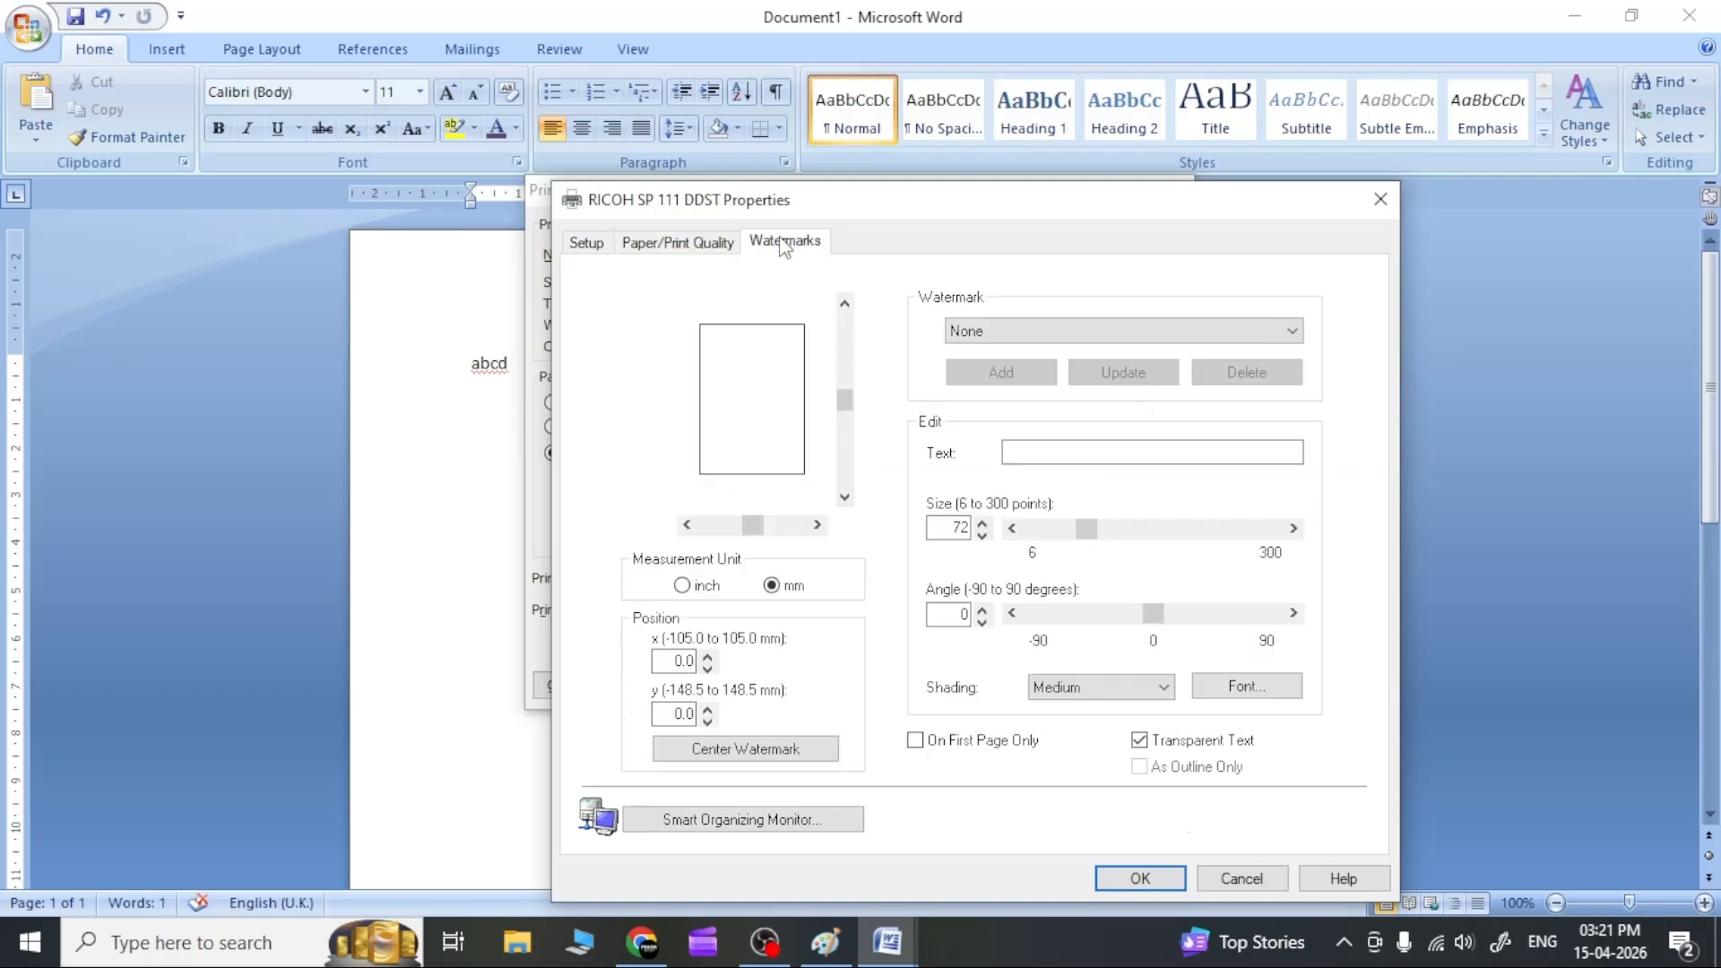
pyautogui.click(1381, 199)
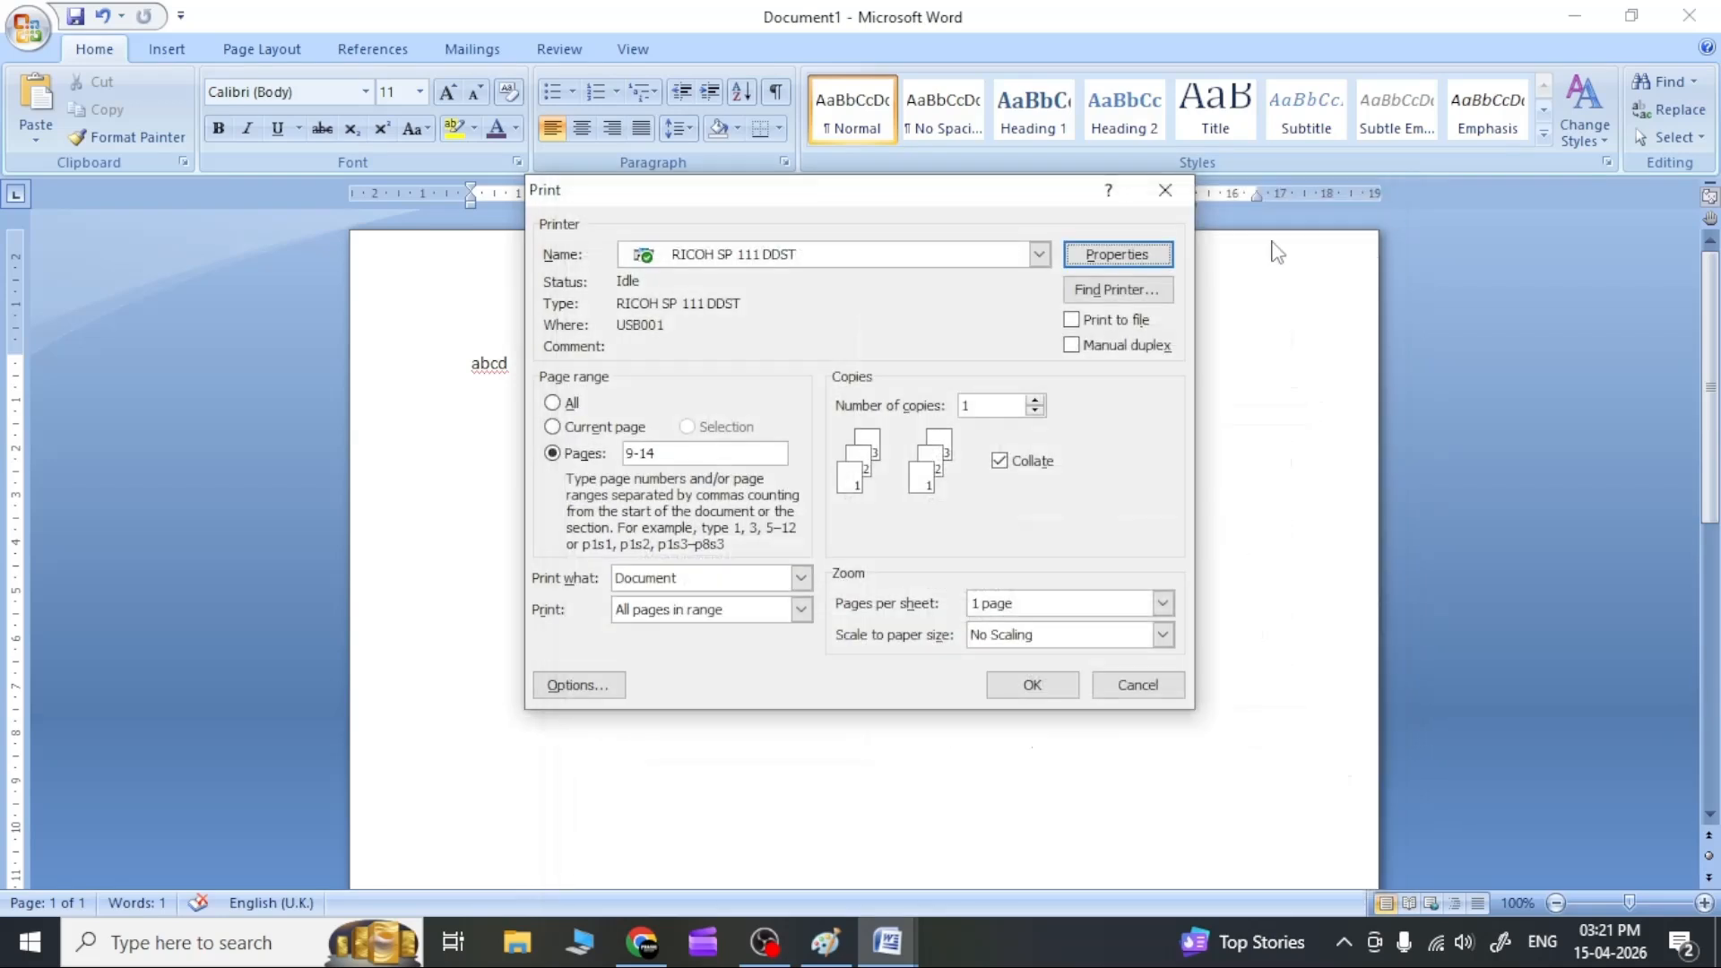
pyautogui.click(1163, 193)
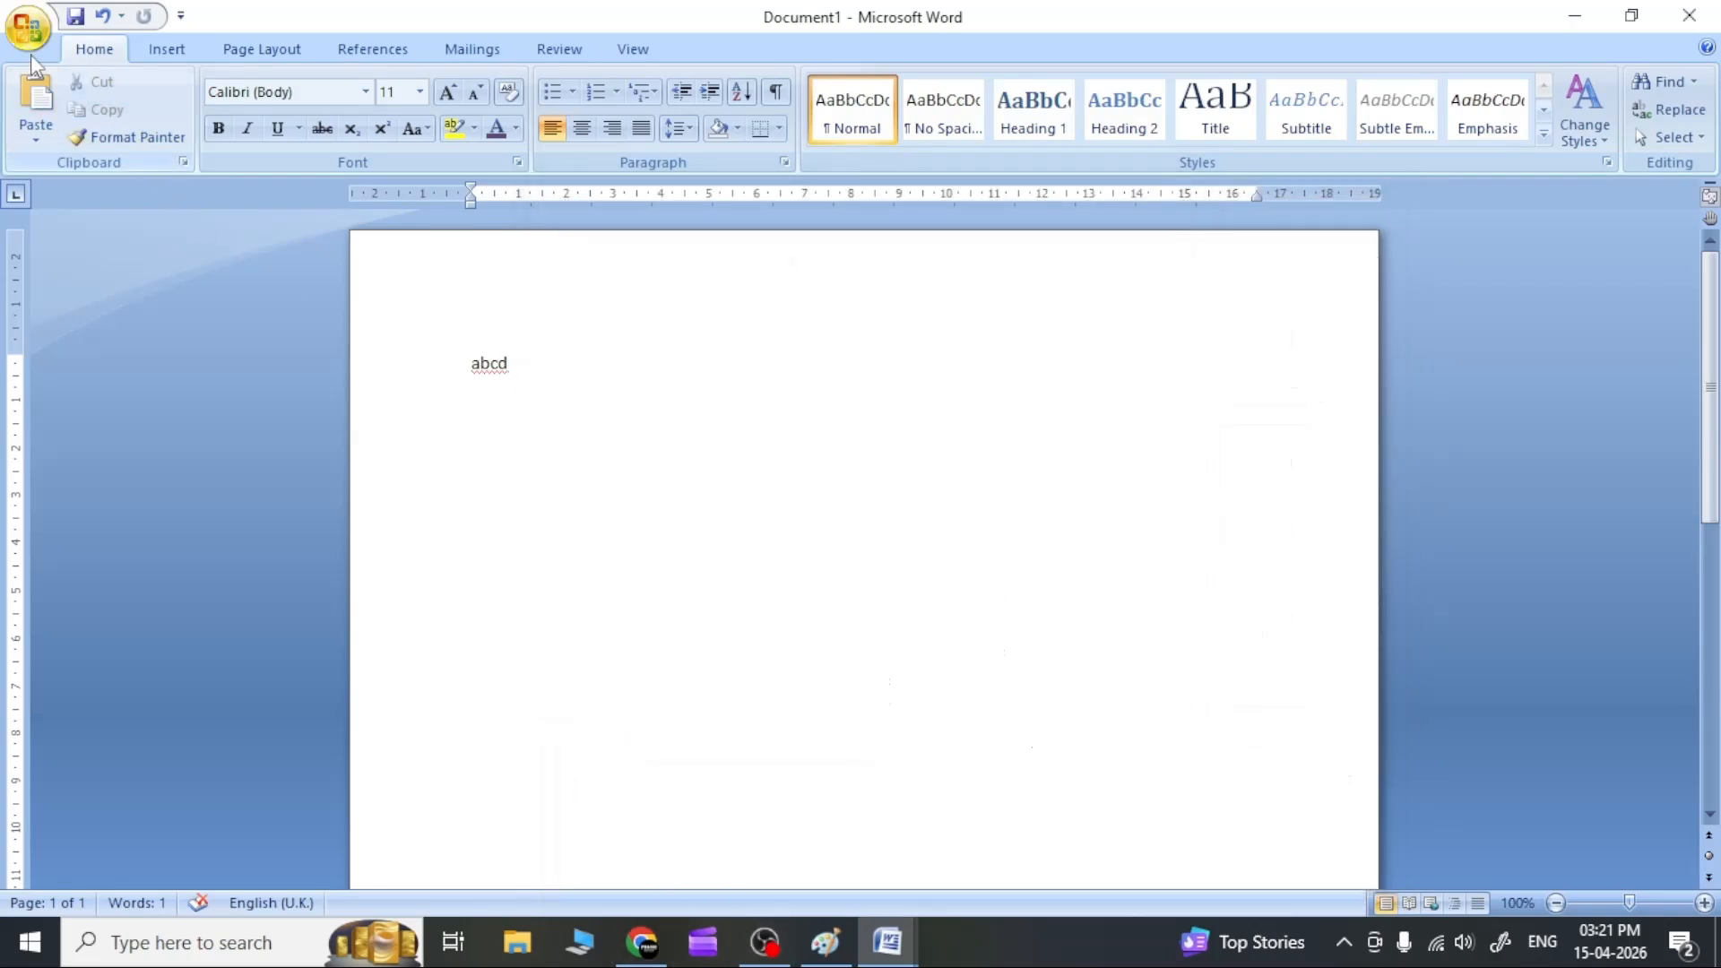
# Switch to Document 1 in Word for the web in Chrome and create a new blank document from it.
pyautogui.click(642, 941)
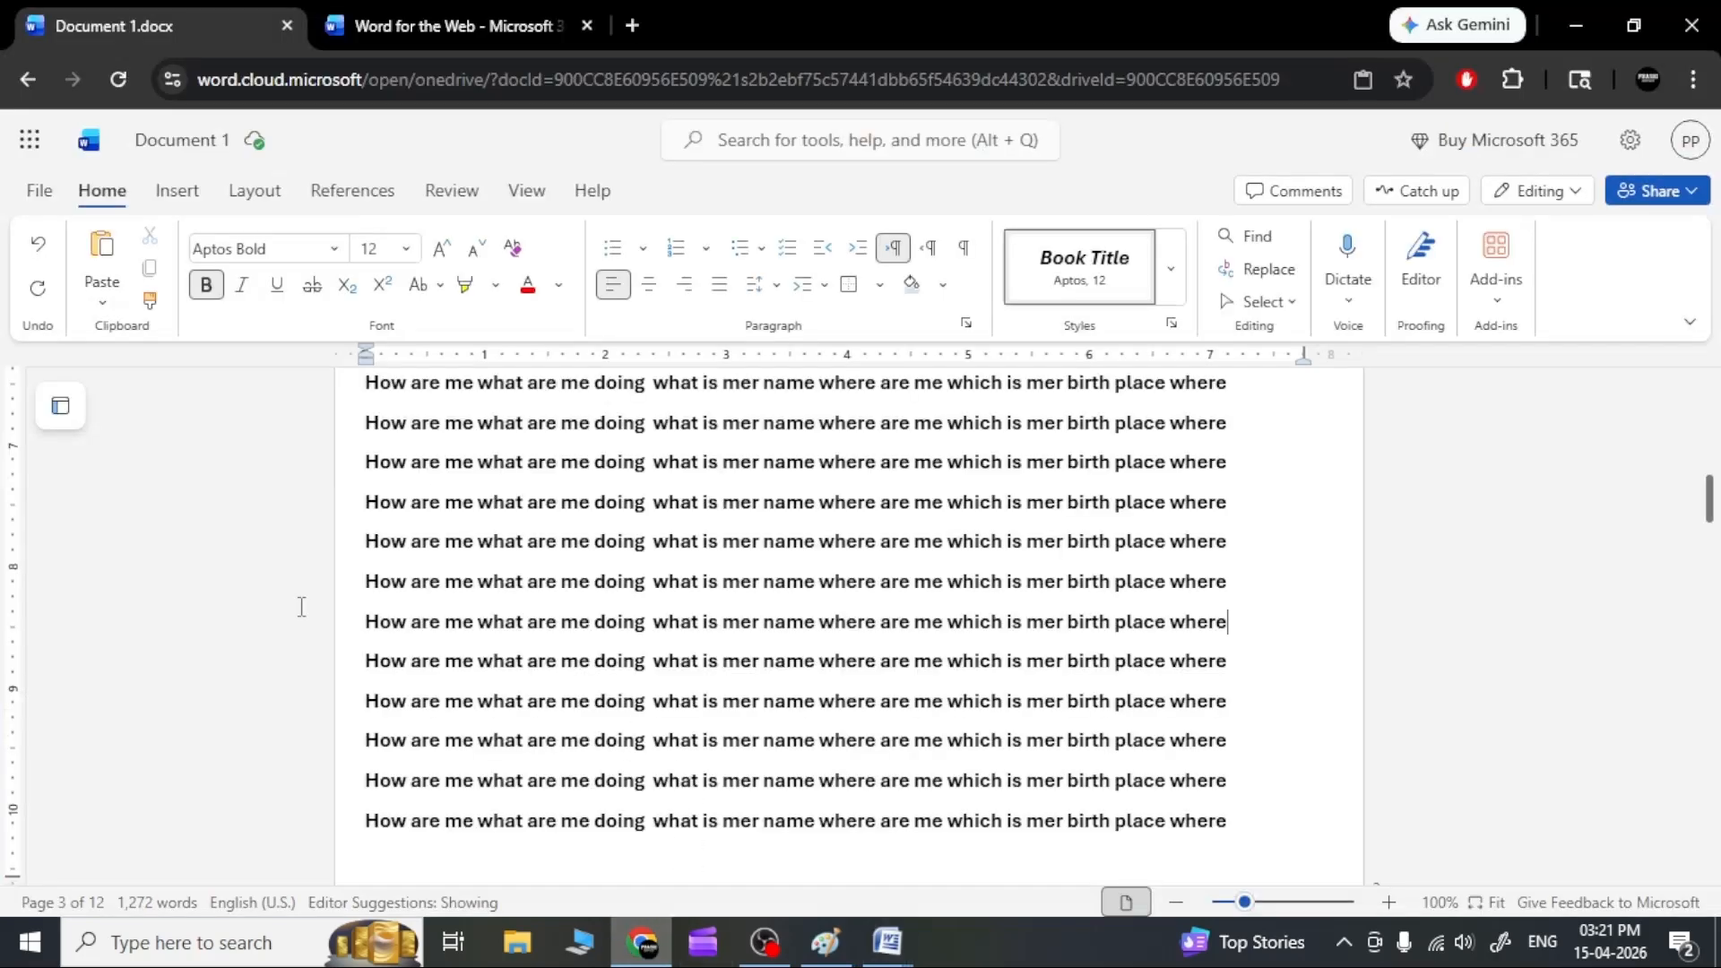
pyautogui.click(42, 195)
pyautogui.moveTo(106, 288)
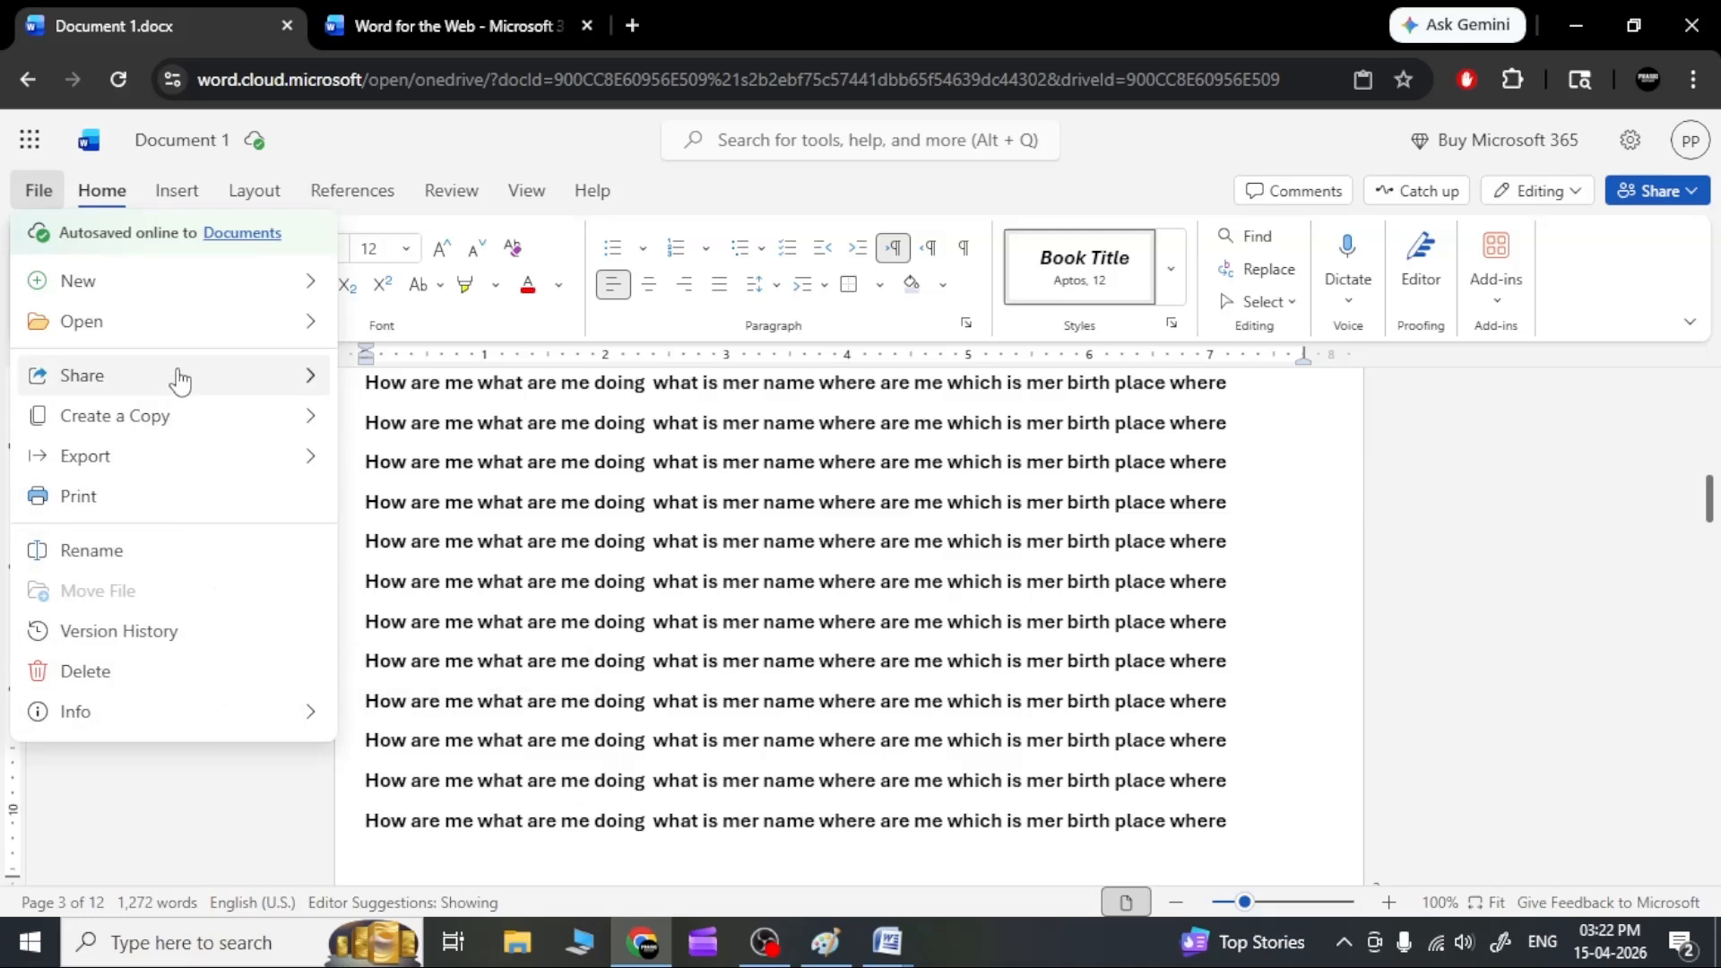
pyautogui.moveTo(181, 381)
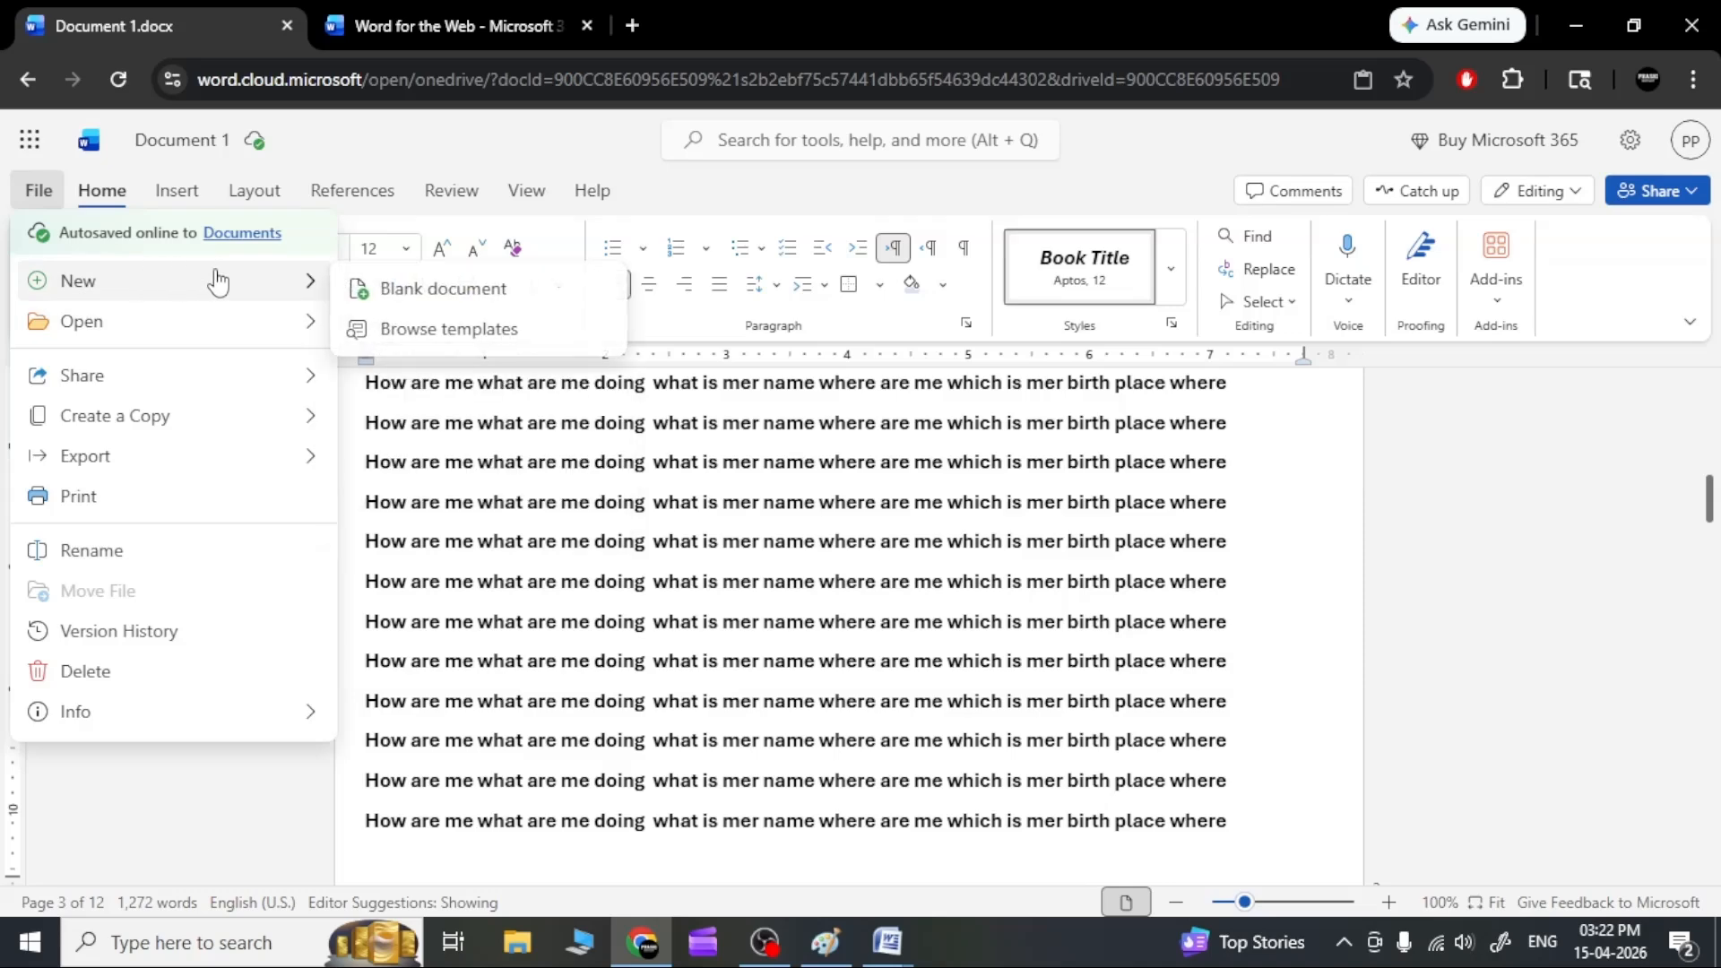
pyautogui.click(394, 291)
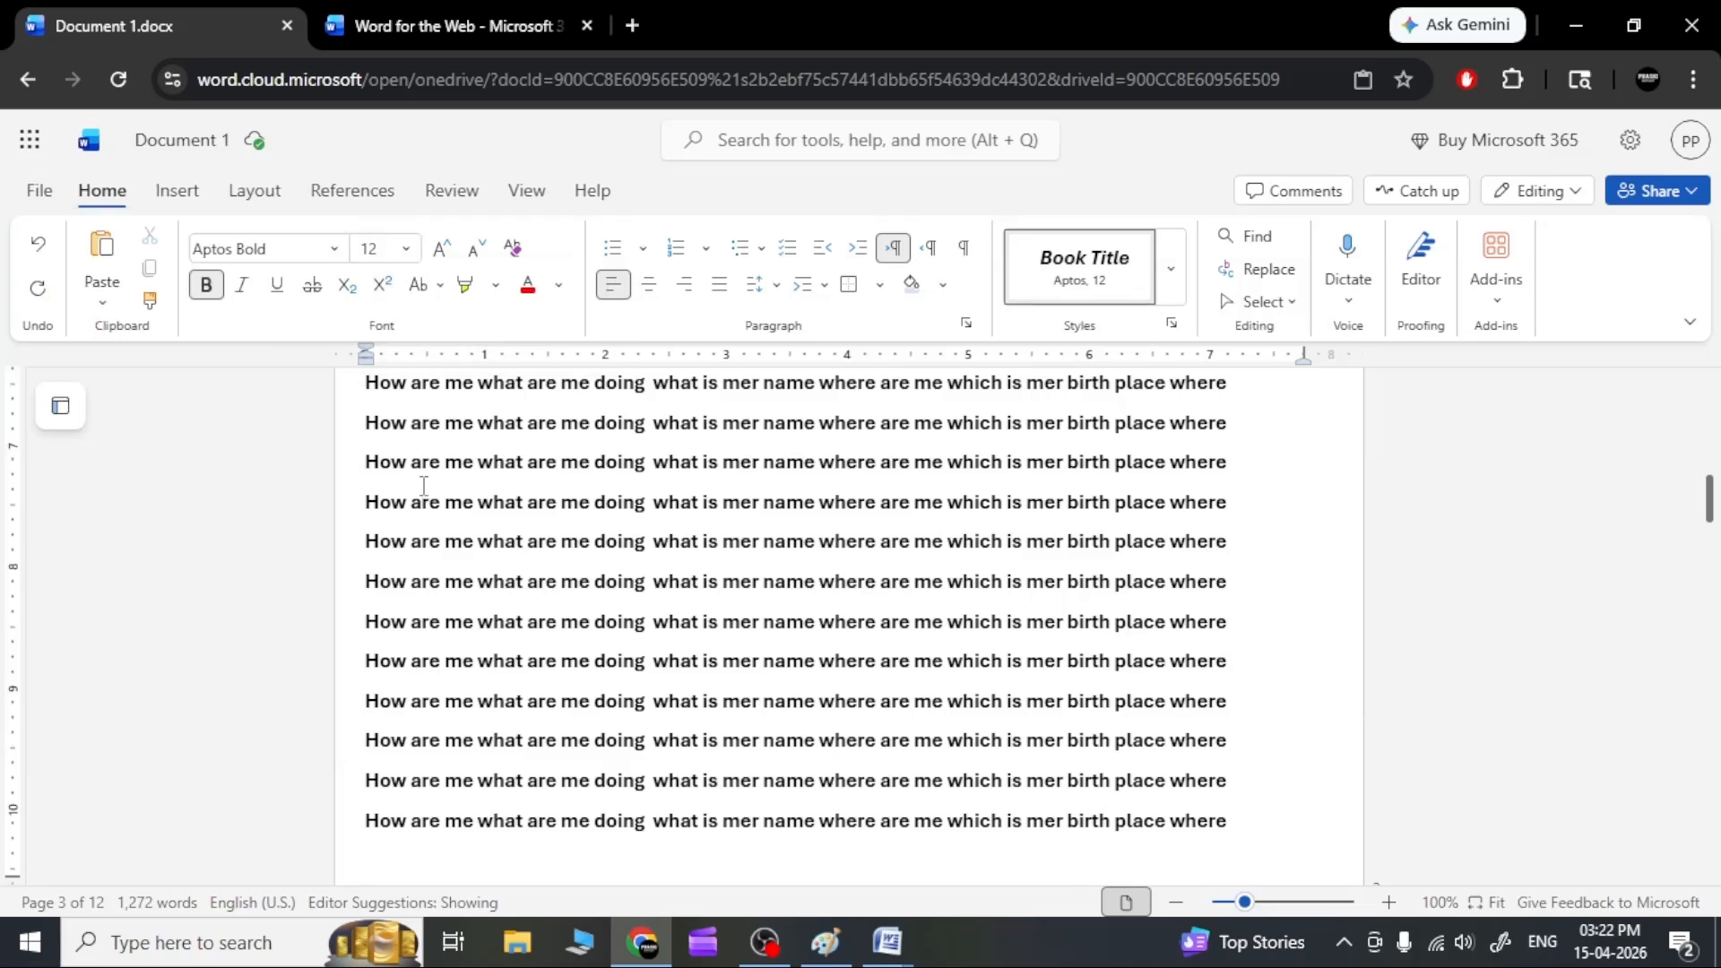
pyautogui.scroll(10, 424, 485)
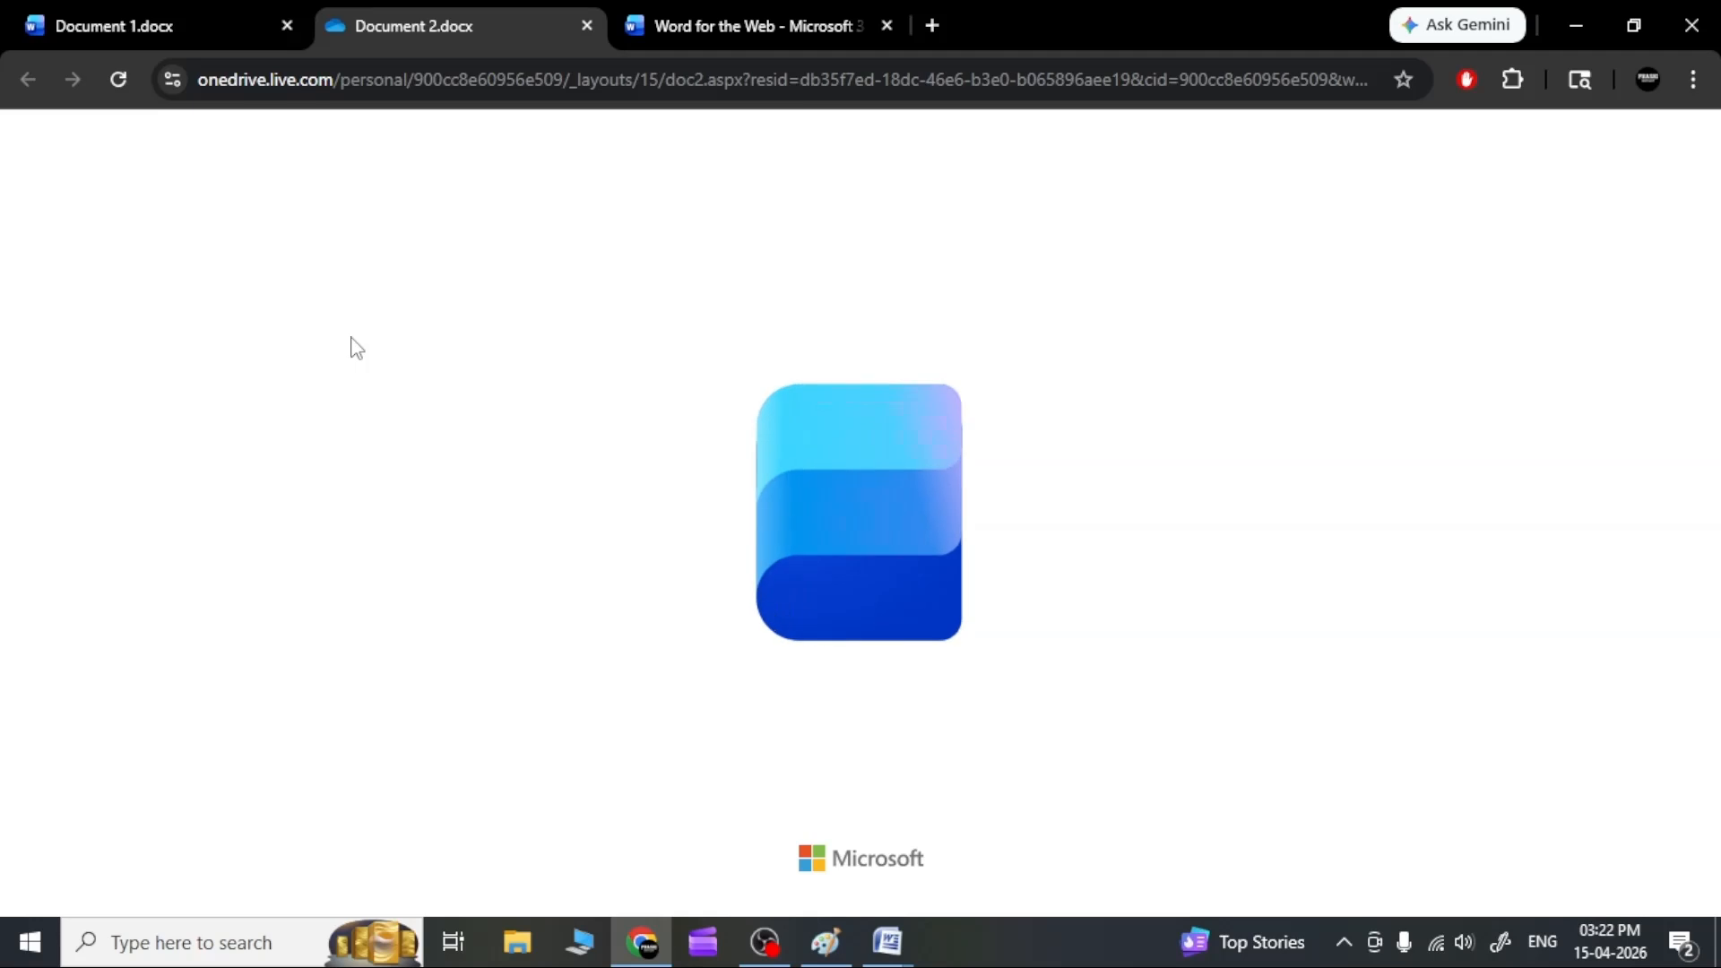
pyautogui.click(176, 38)
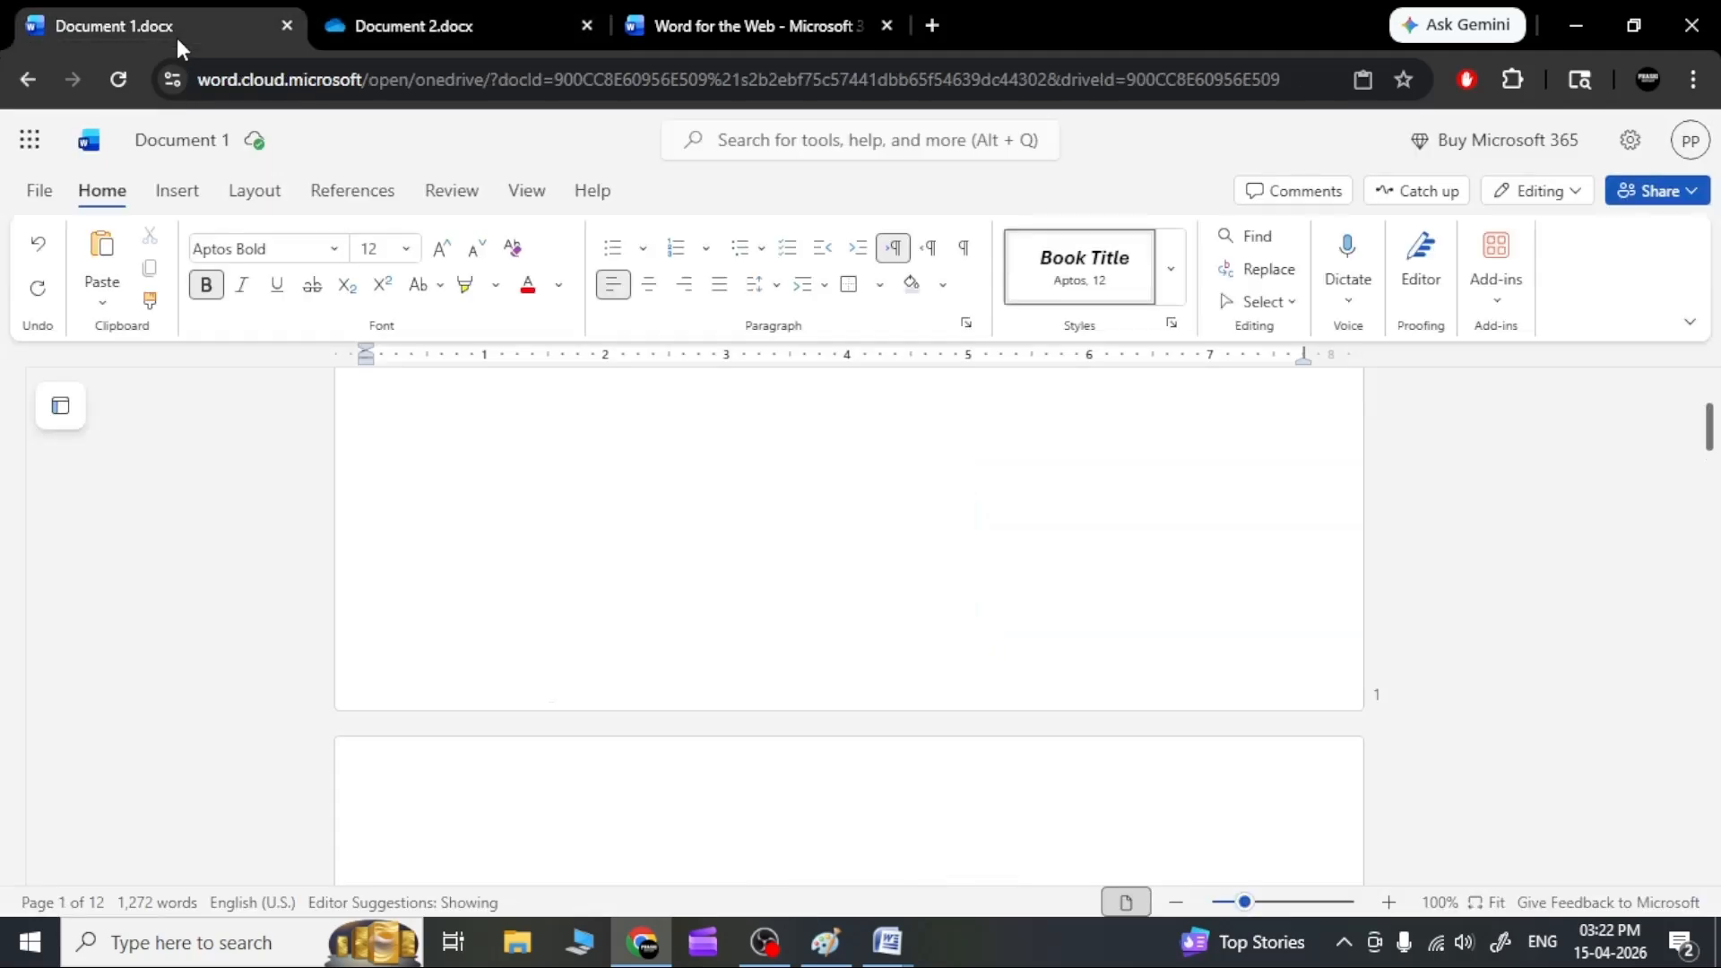
pyautogui.click(414, 39)
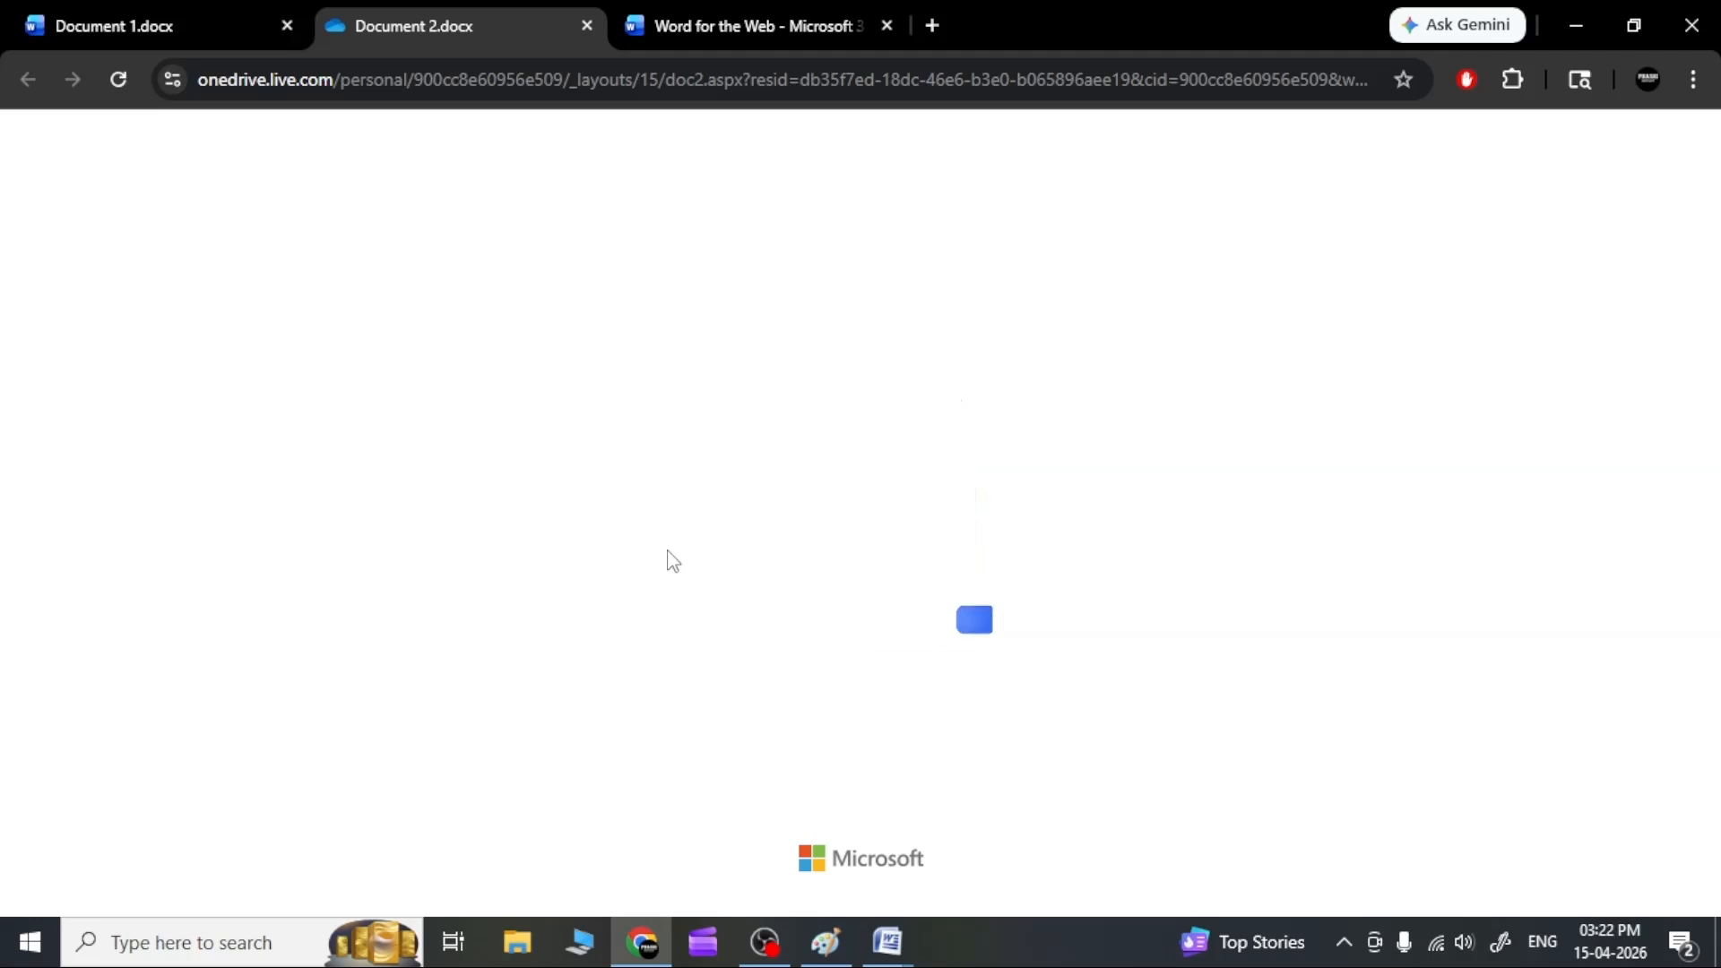
# Return to Document 1 and open the gallery of Word templates for new documents.
pyautogui.click(105, 17)
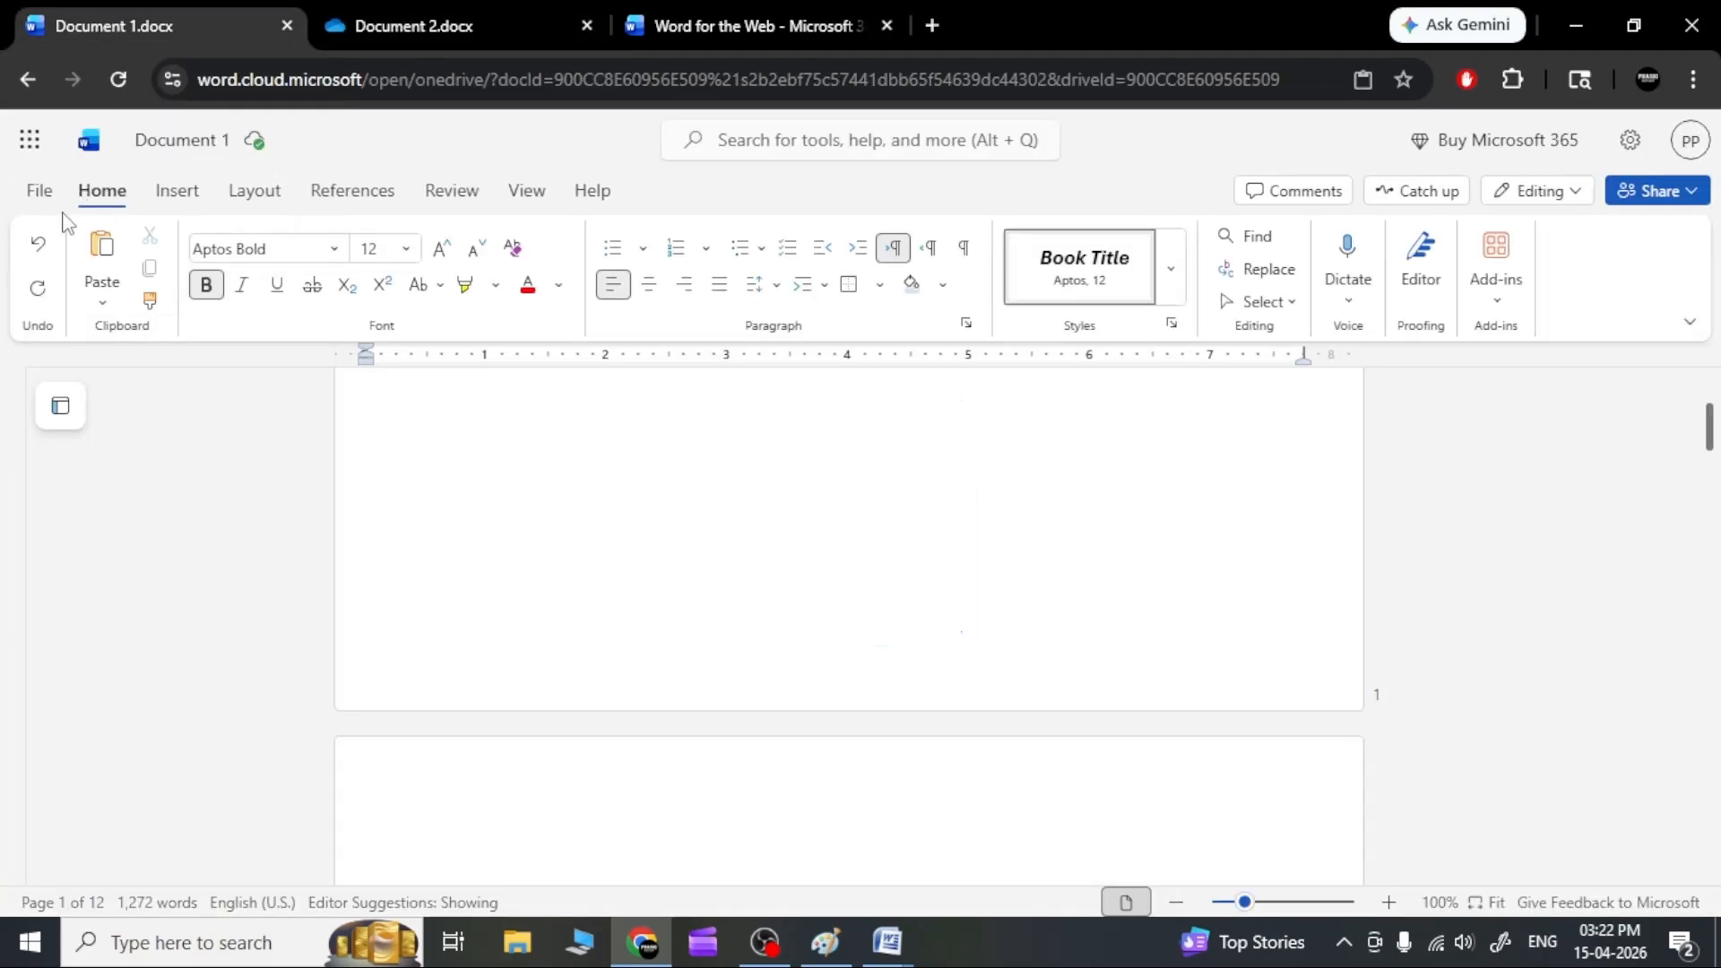
pyautogui.click(39, 190)
pyautogui.moveTo(101, 283)
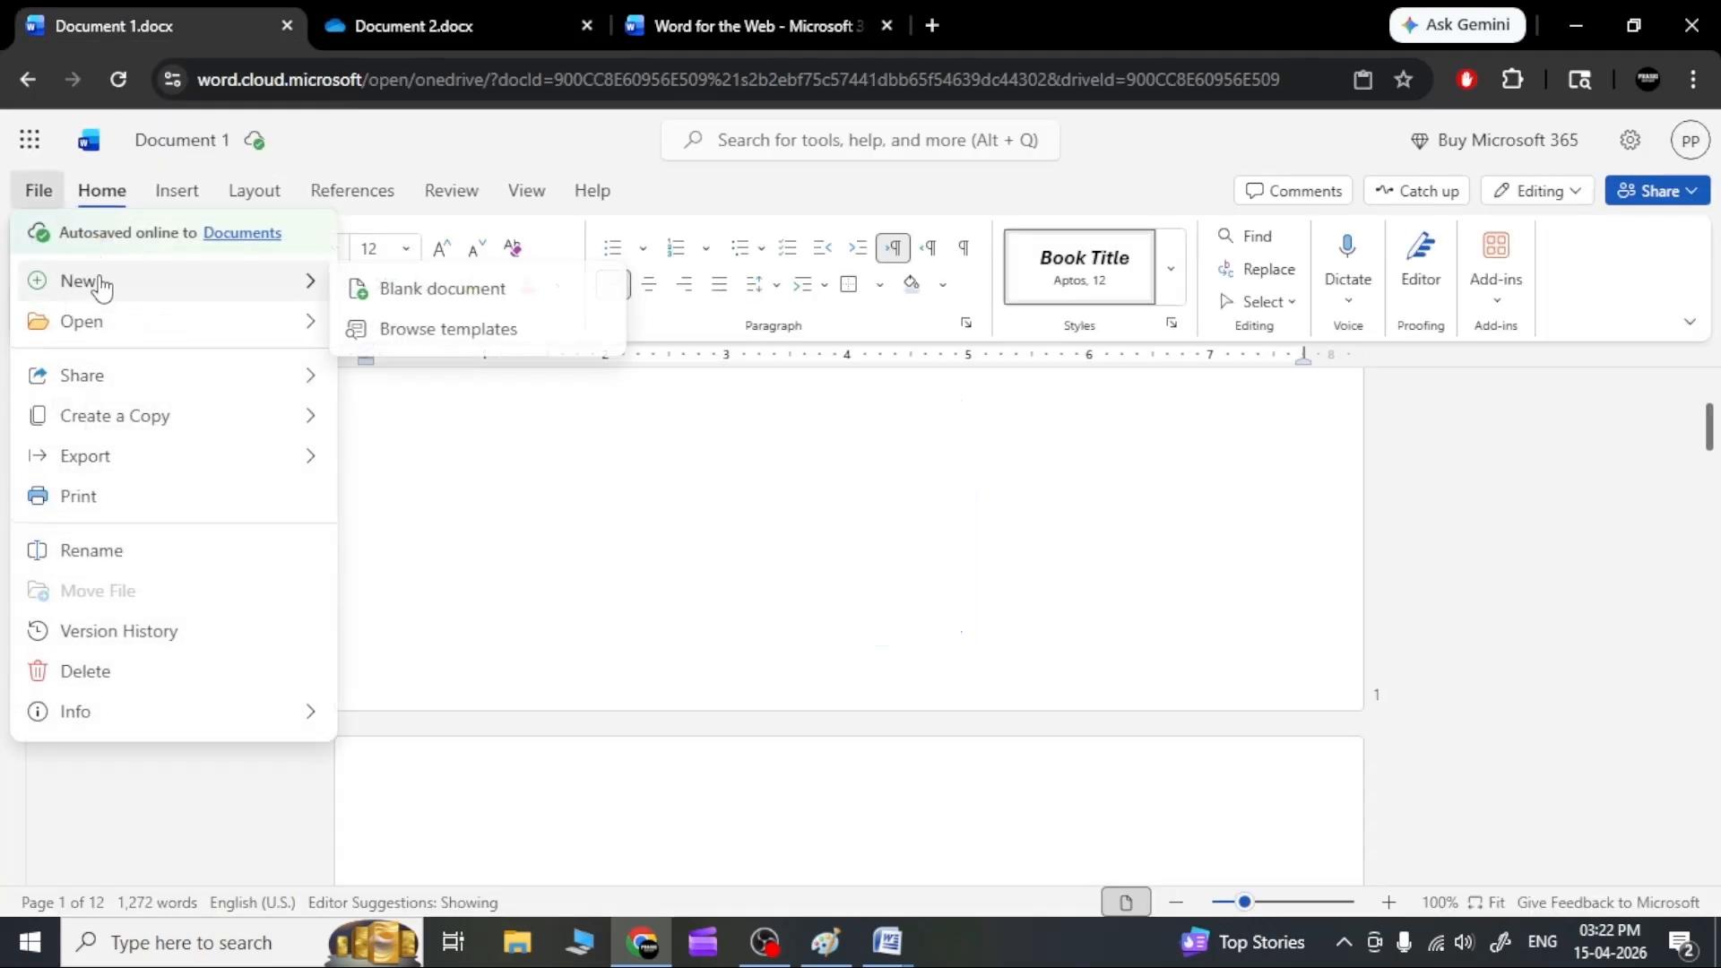
pyautogui.click(449, 329)
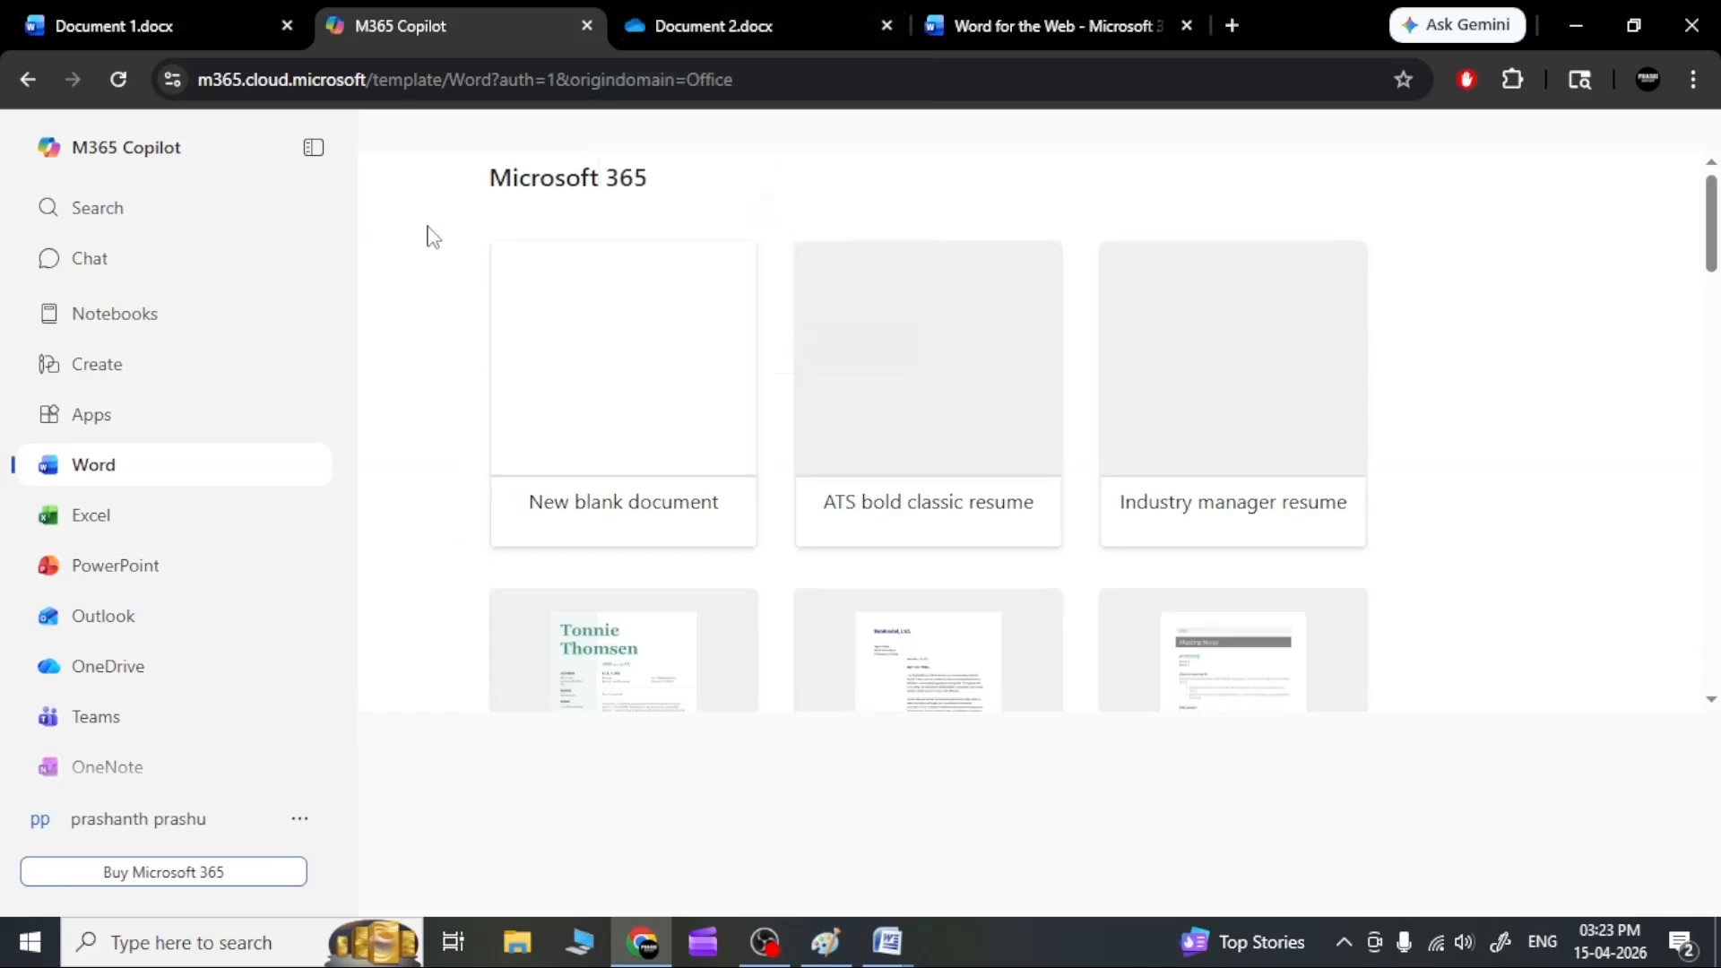
# Look through the Word templates, such as resumes, cover letters, meeting notes and reports.
pyautogui.click(771, 9)
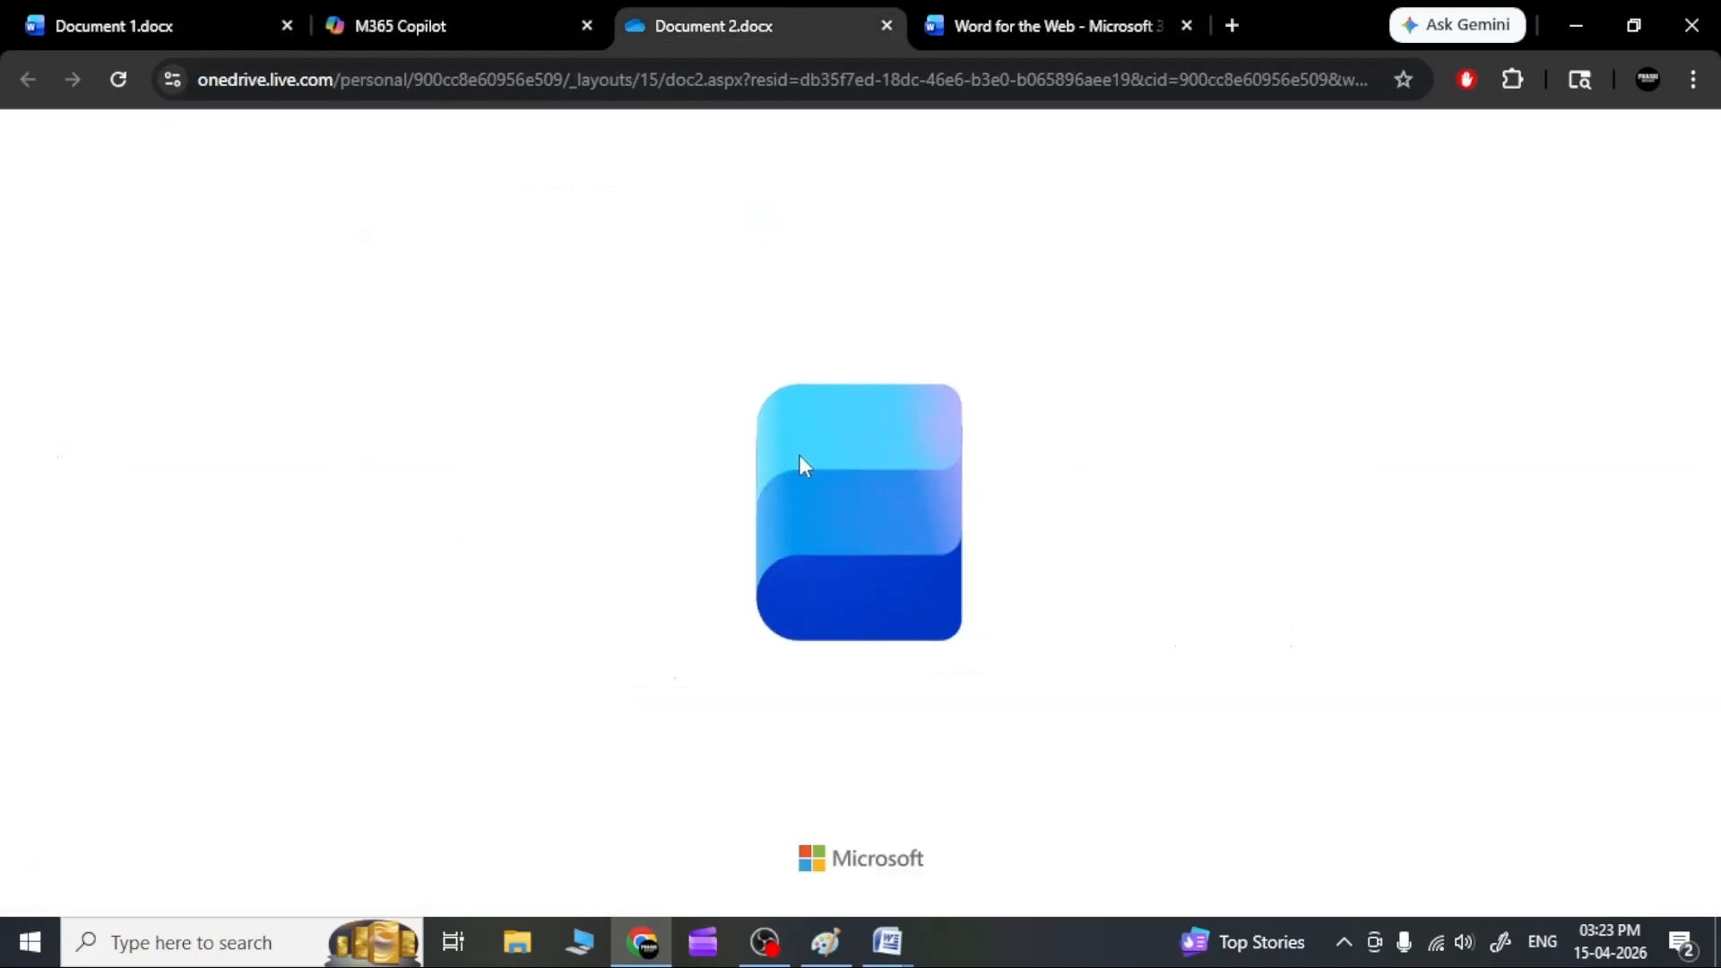
pyautogui.click(485, 12)
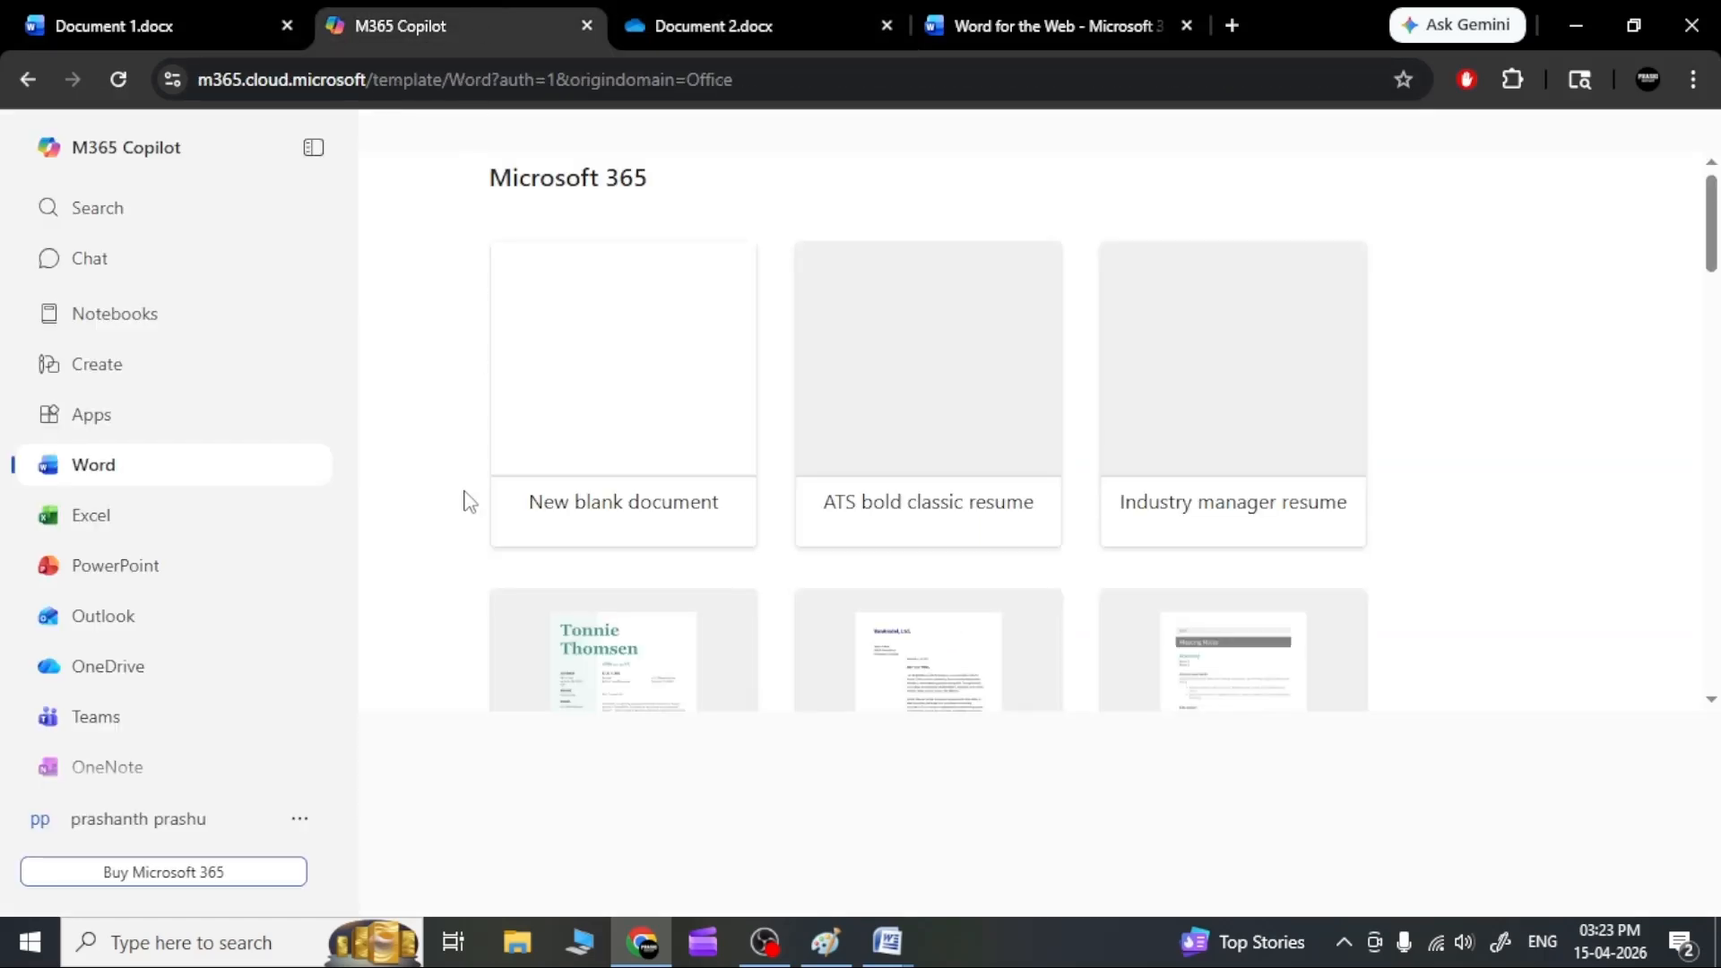
pyautogui.scroll(-5, 1037, 492)
pyautogui.scroll(5, 1040, 493)
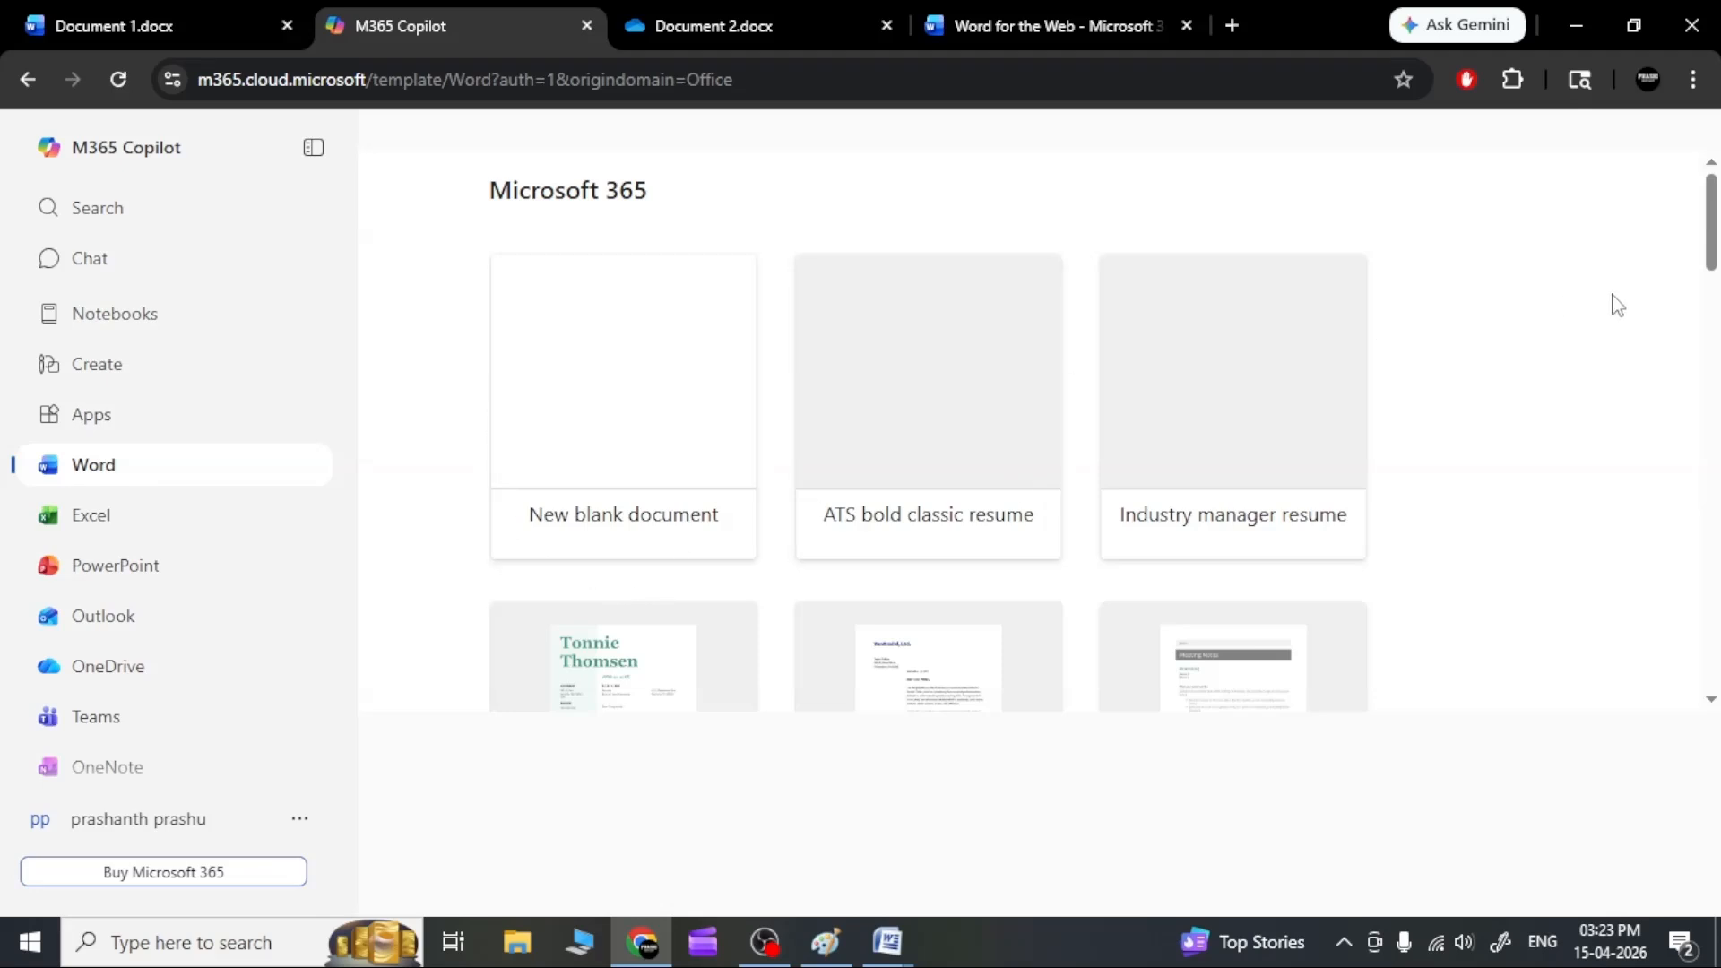
pyautogui.scroll(-3, 1702, 461)
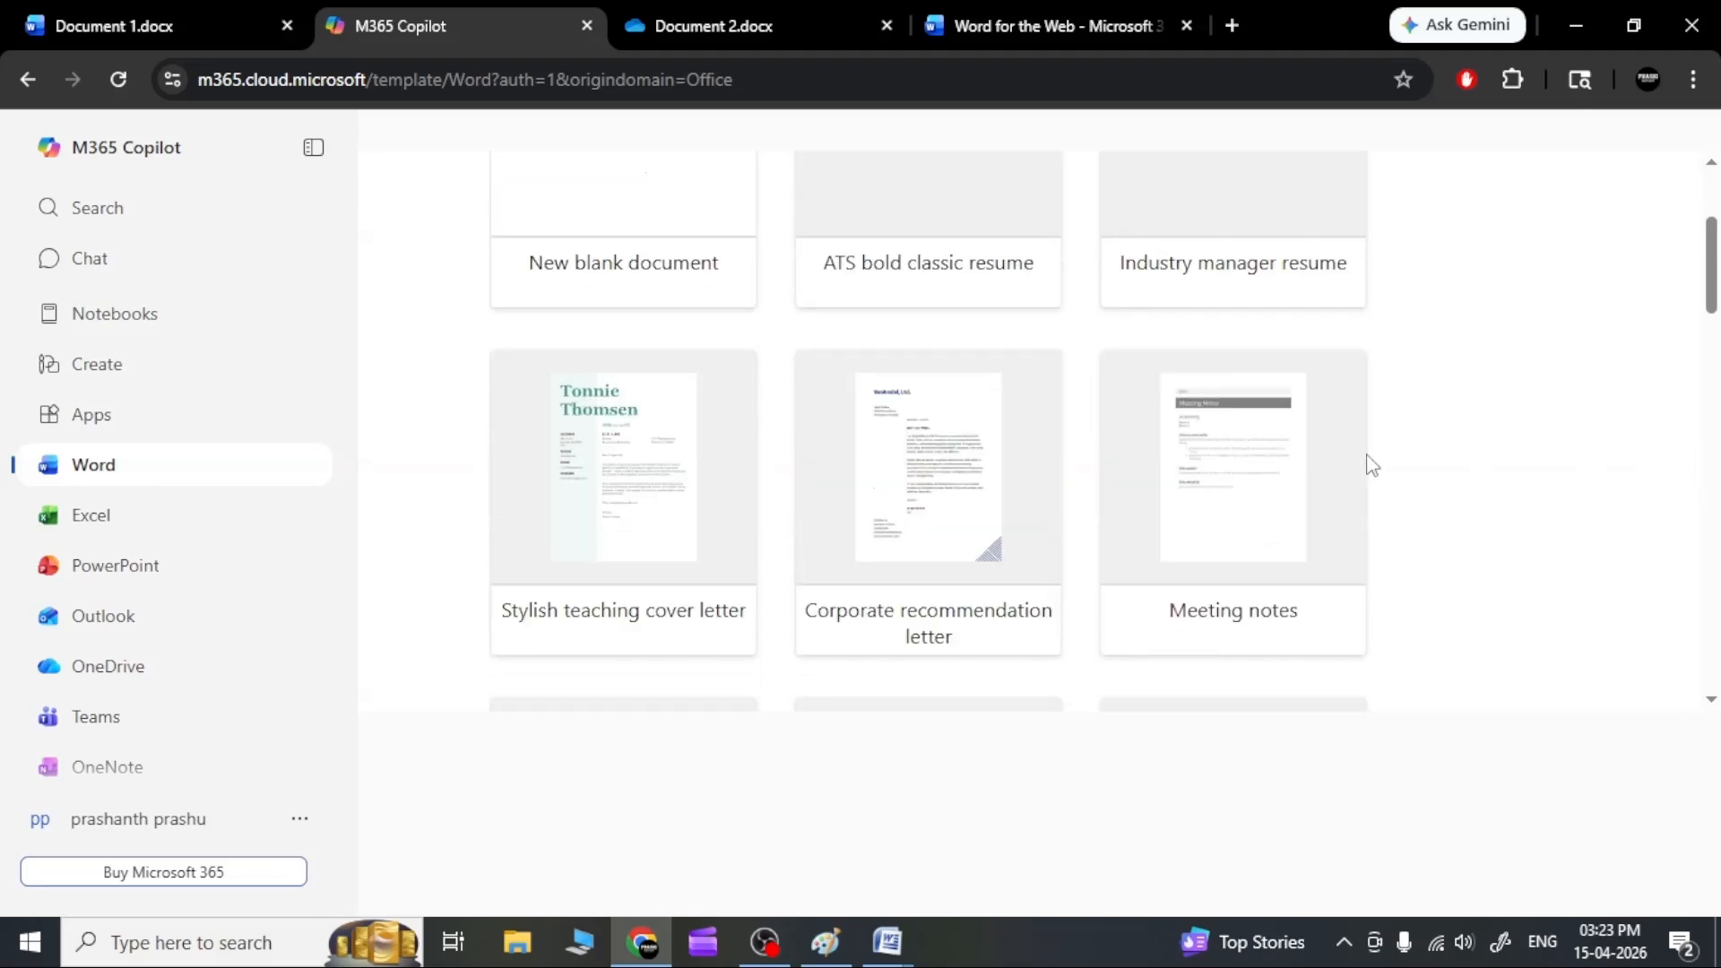
pyautogui.scroll(-3, 1166, 358)
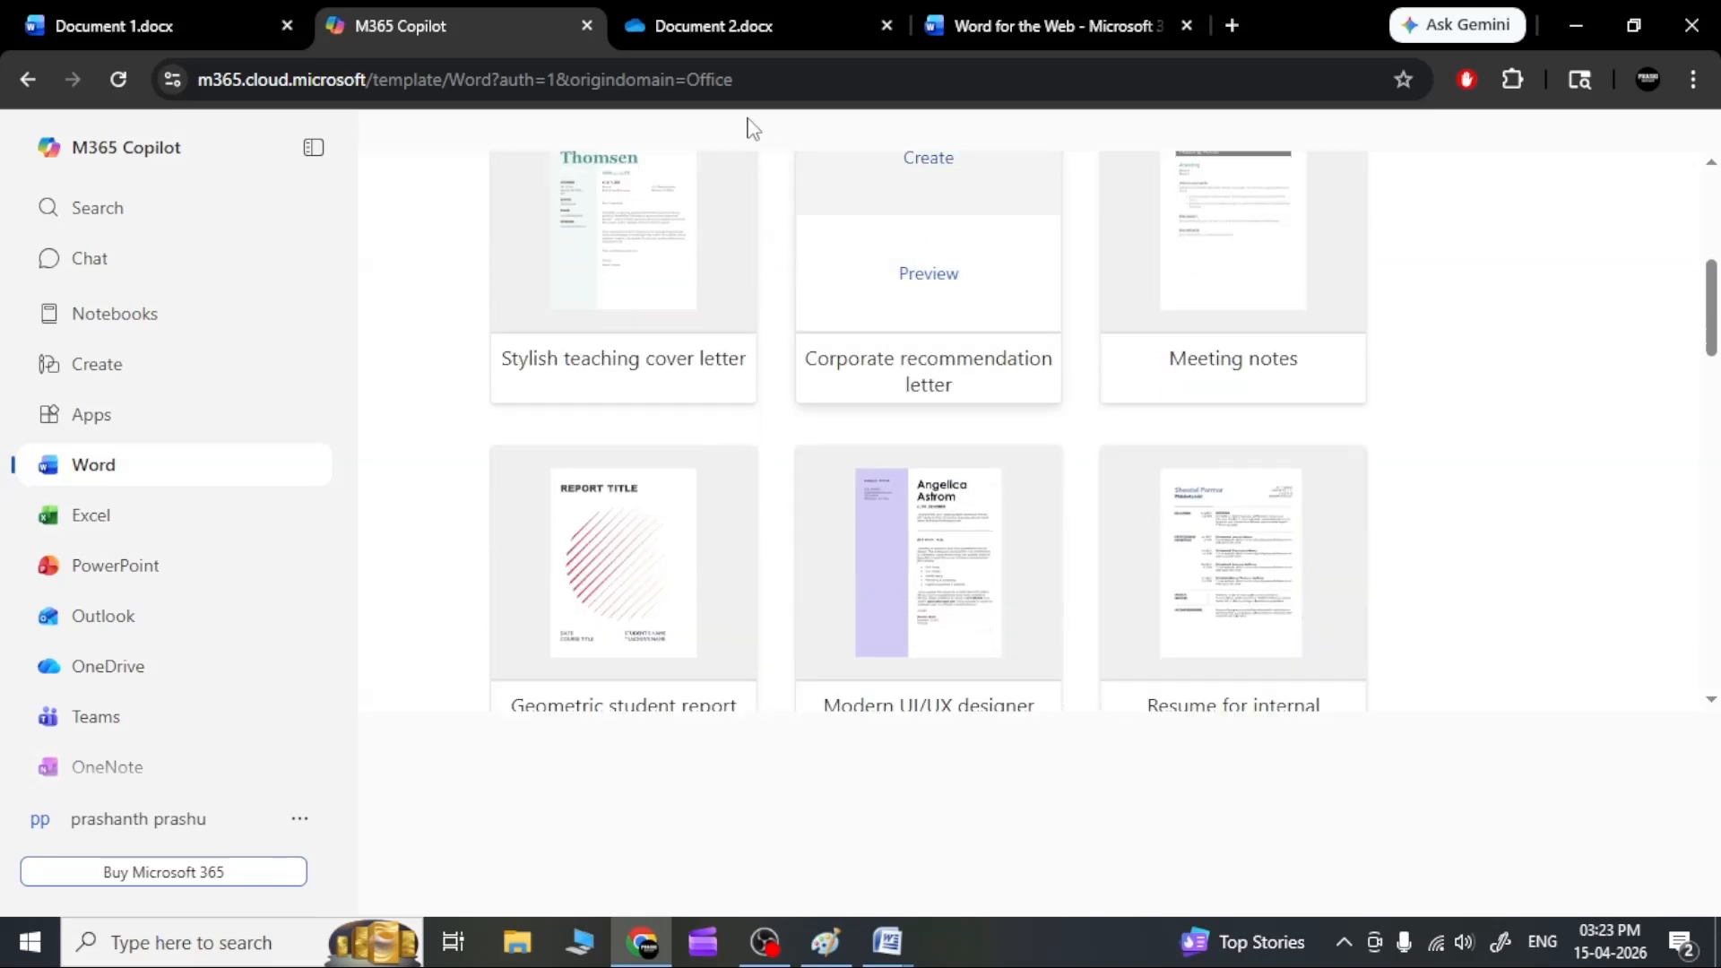
# Check whether the new Document 2 page has loaded and return to the template gallery.
pyautogui.click(707, 32)
pyautogui.click(703, 81)
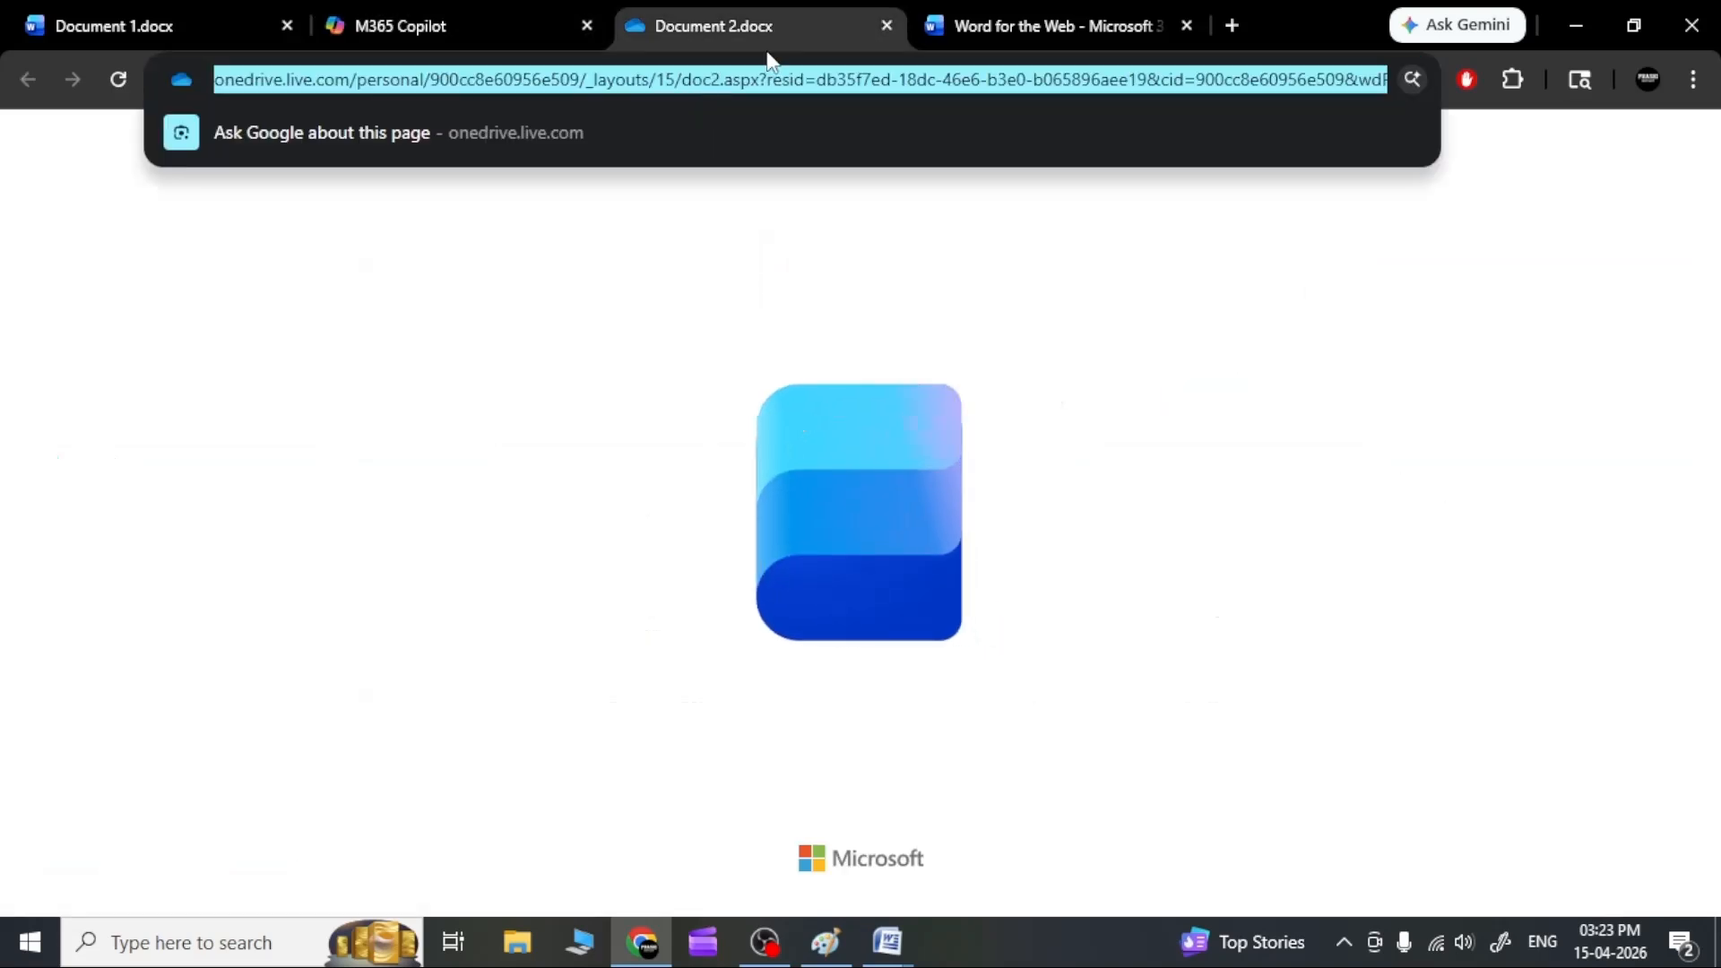
pyautogui.click(531, 11)
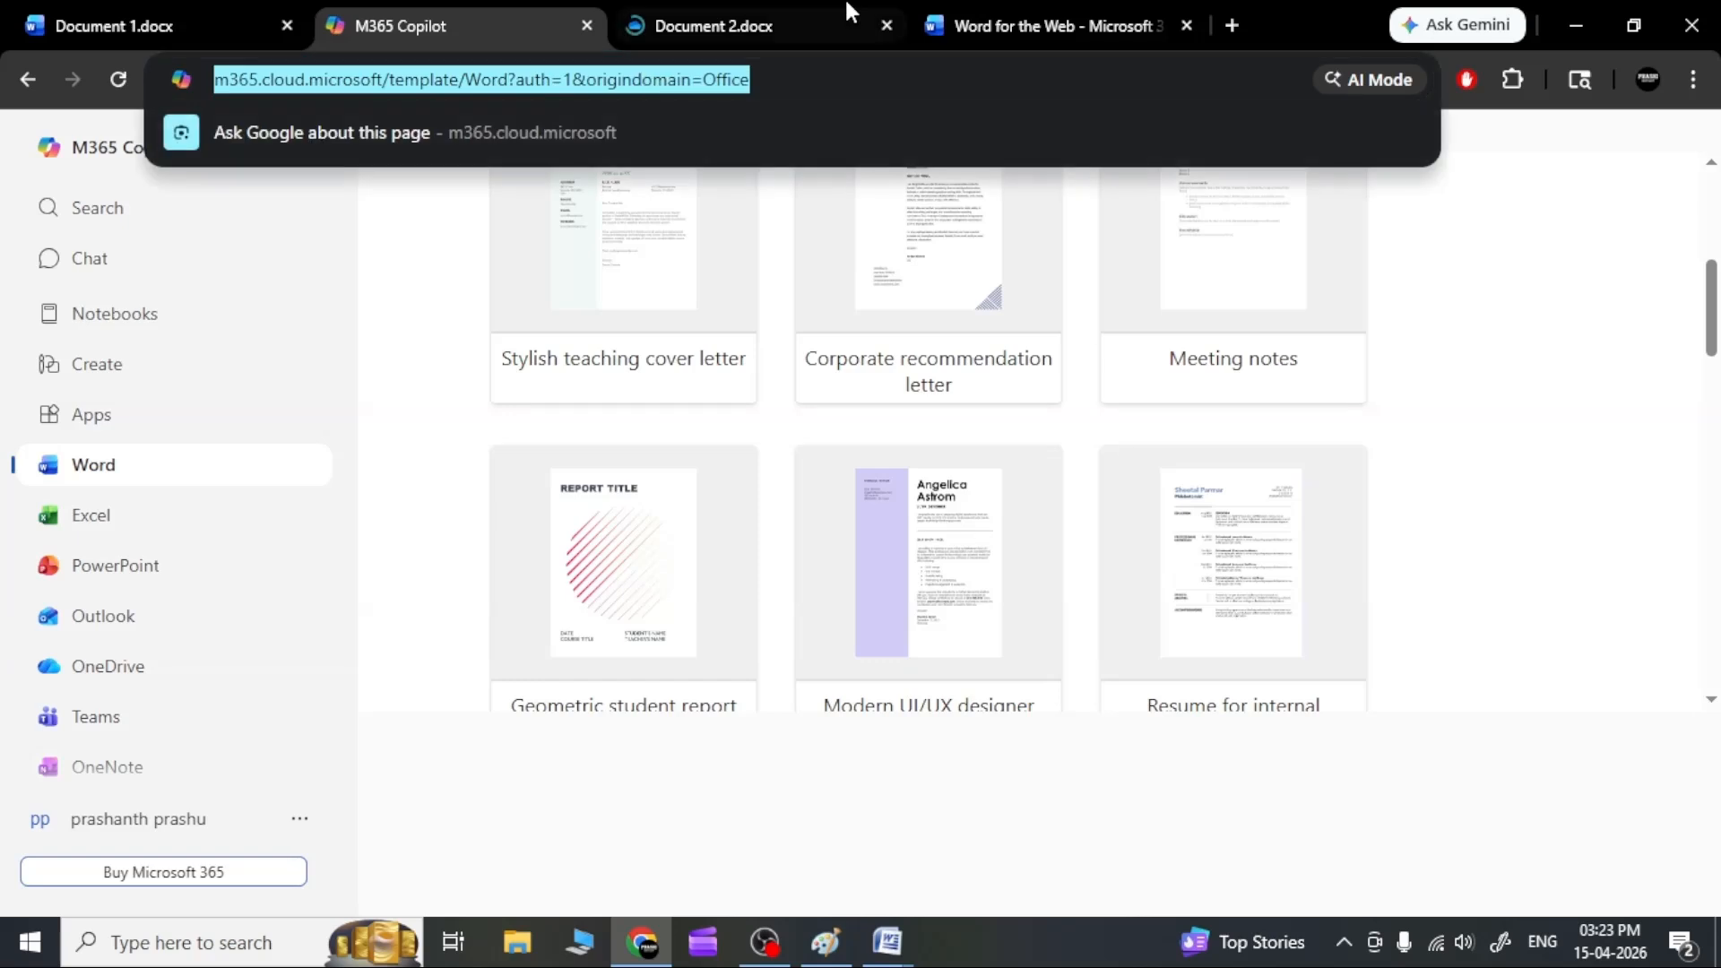
pyautogui.click(825, 13)
pyautogui.click(332, 16)
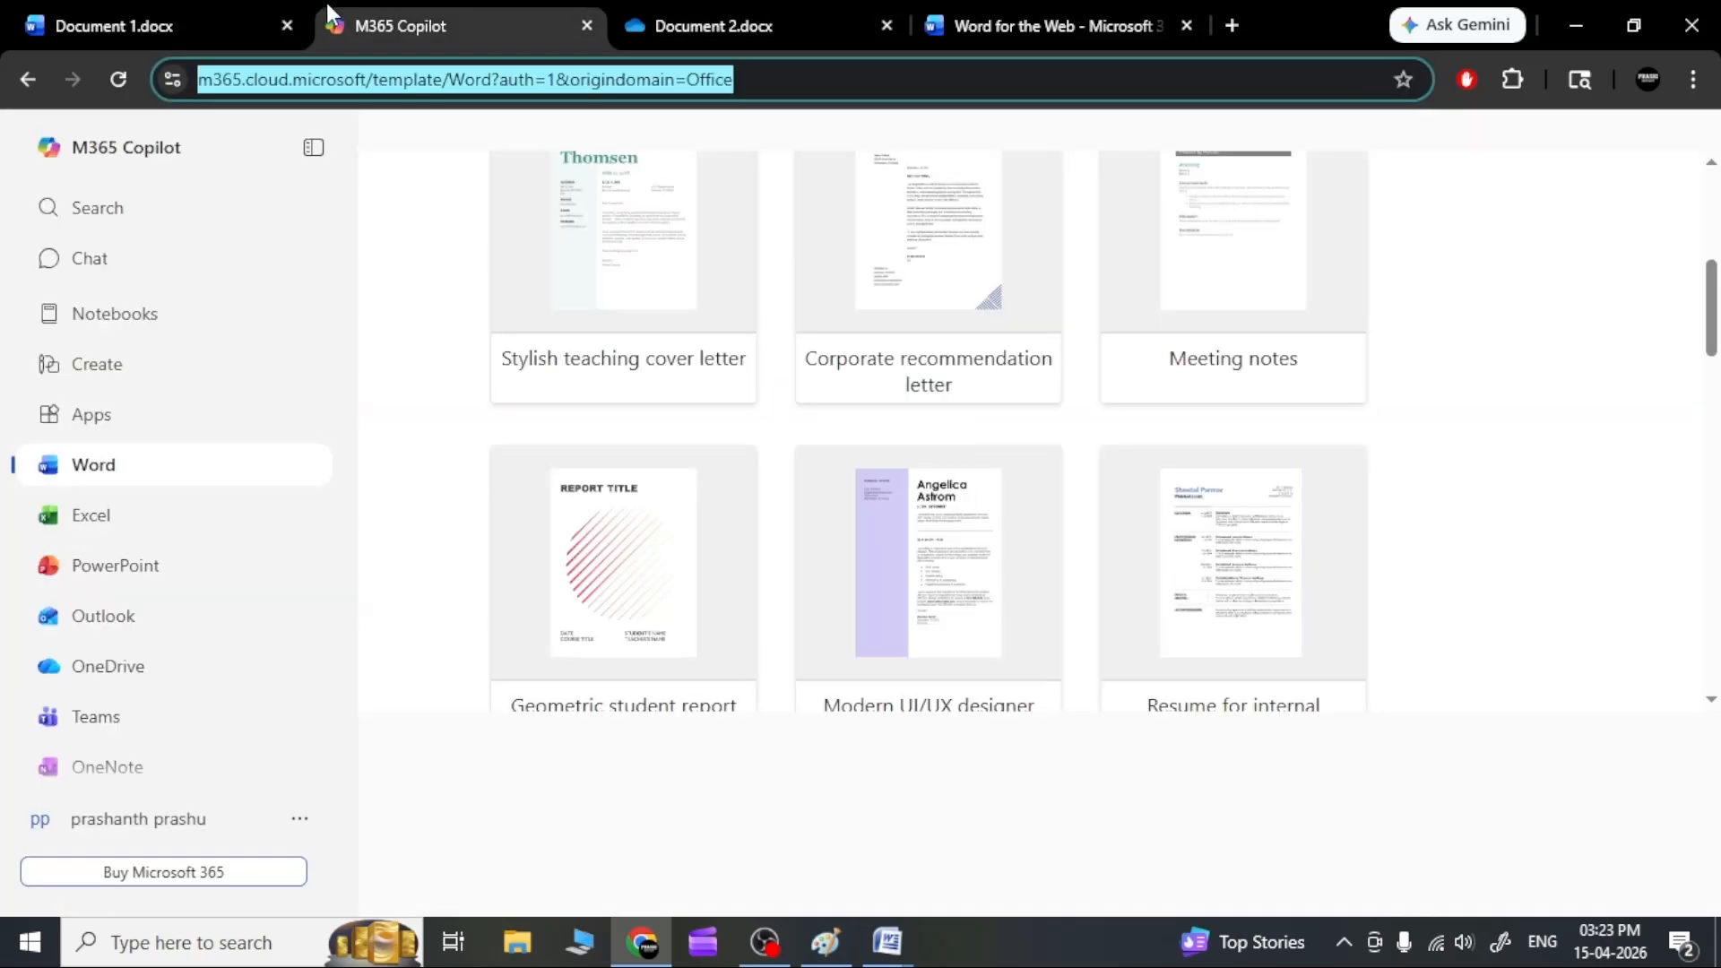
pyautogui.click(760, 10)
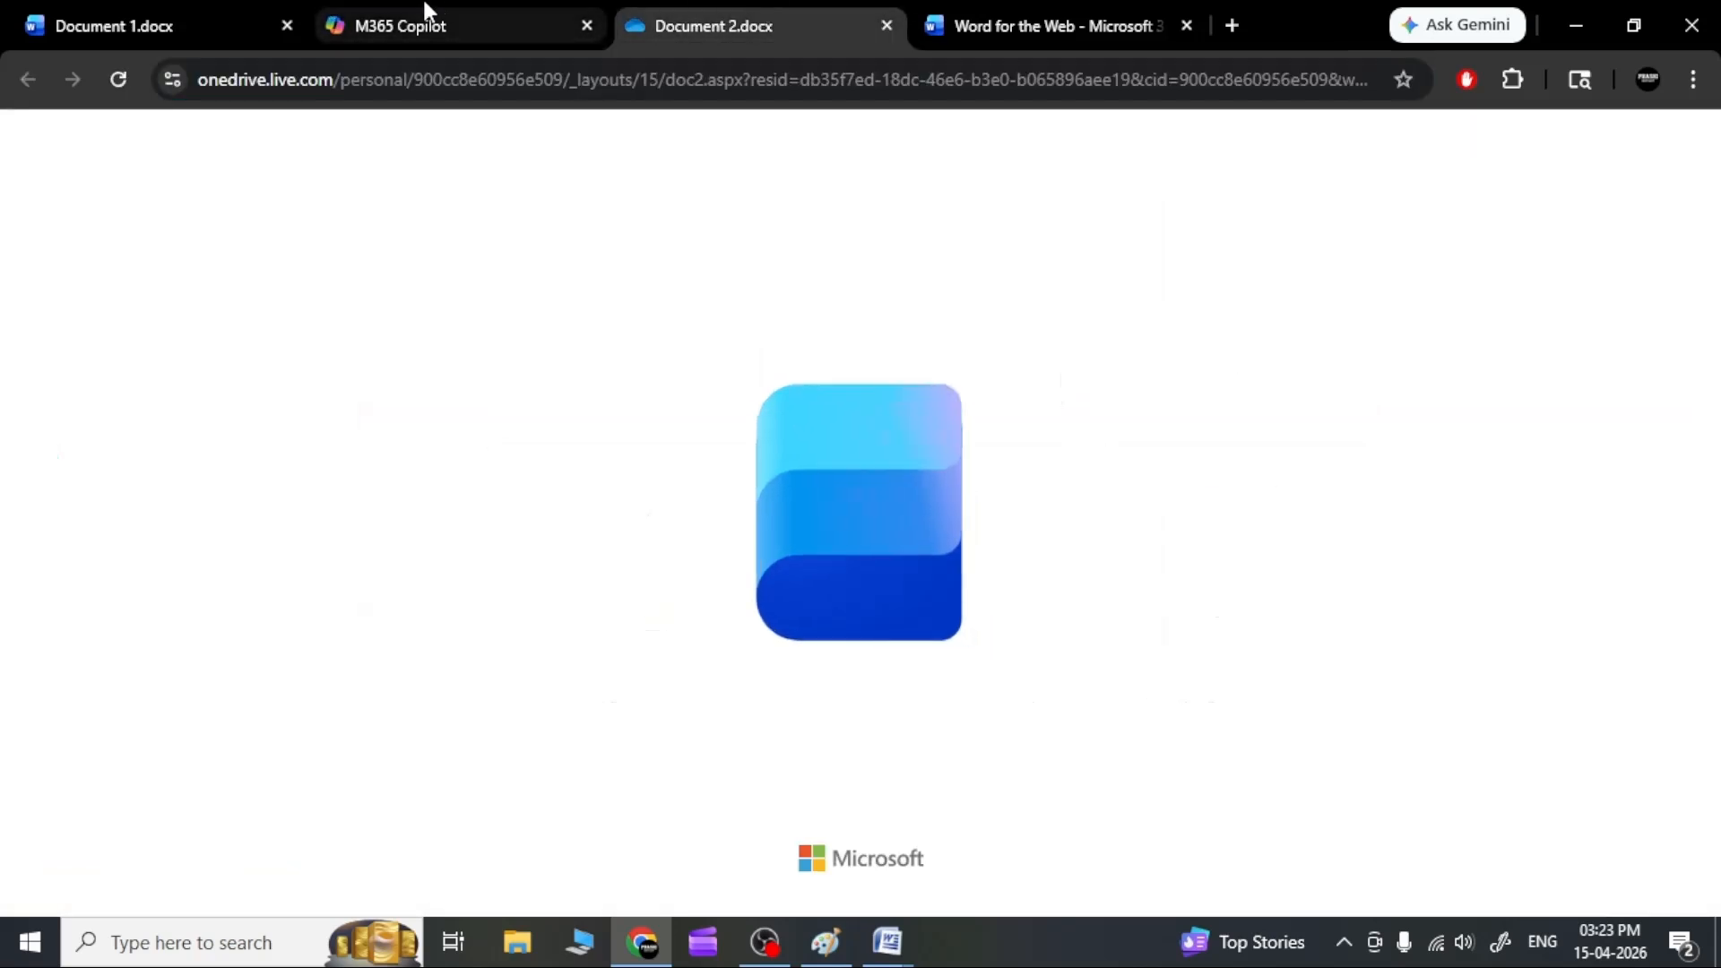
pyautogui.click(425, 11)
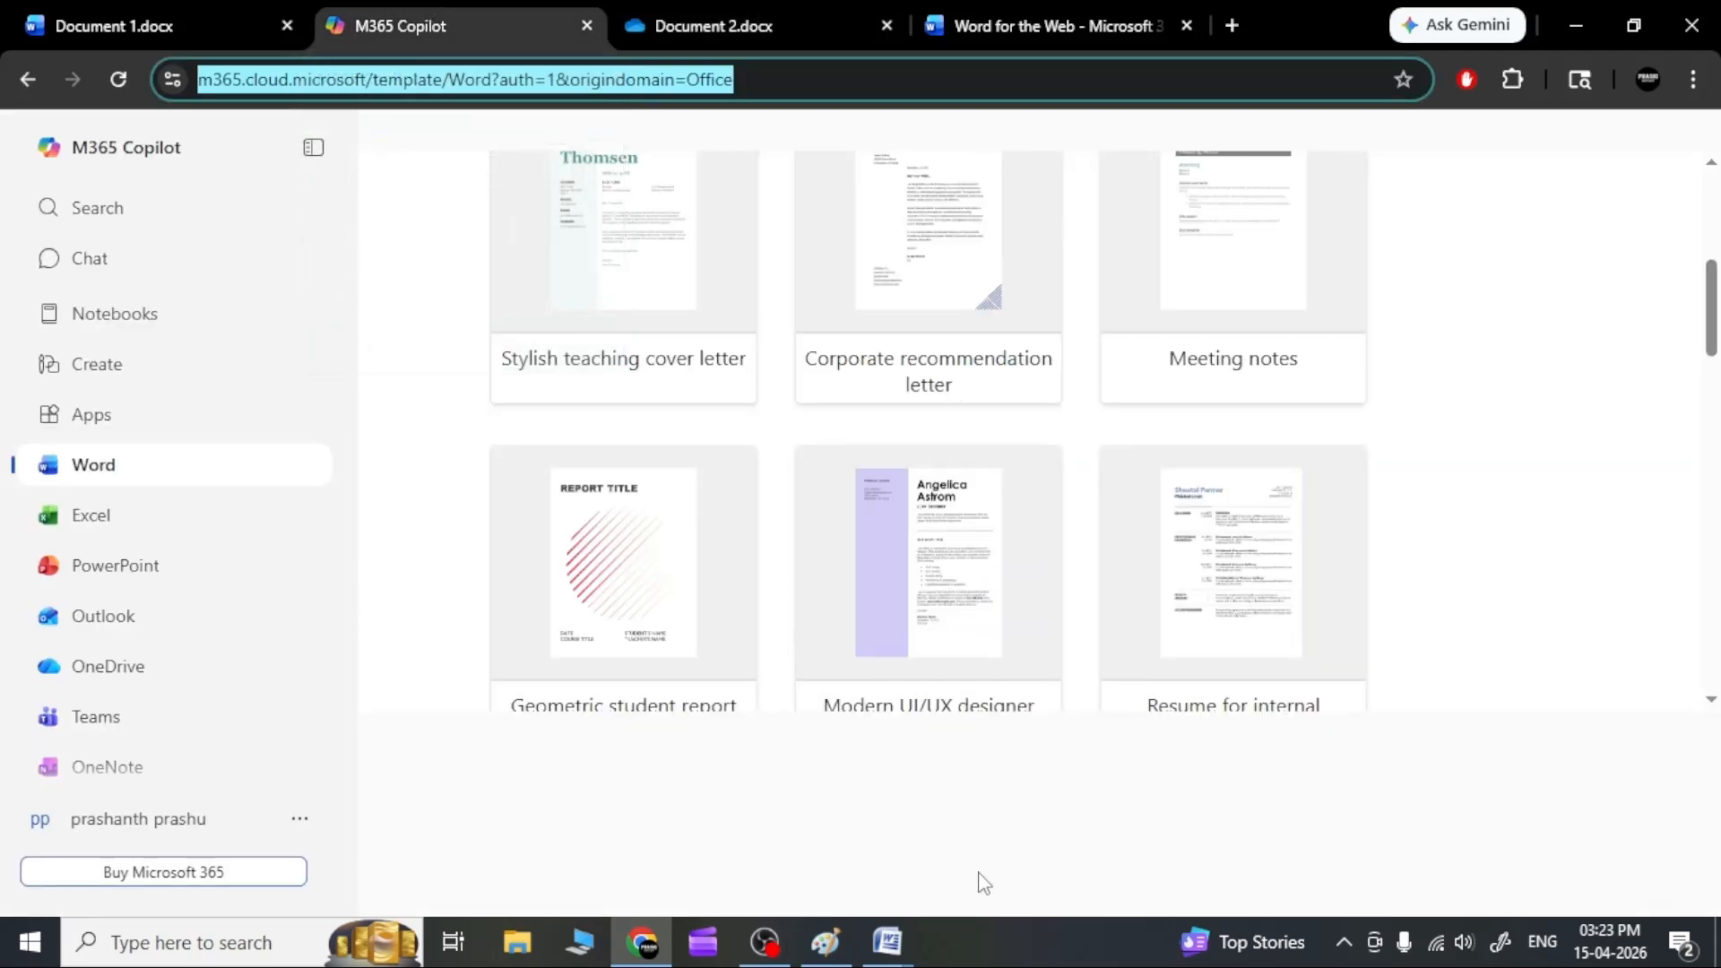
# Switch to the "no this is first" window in desktop Microsoft Word and create a new blank document.
pyautogui.moveTo(892, 957)
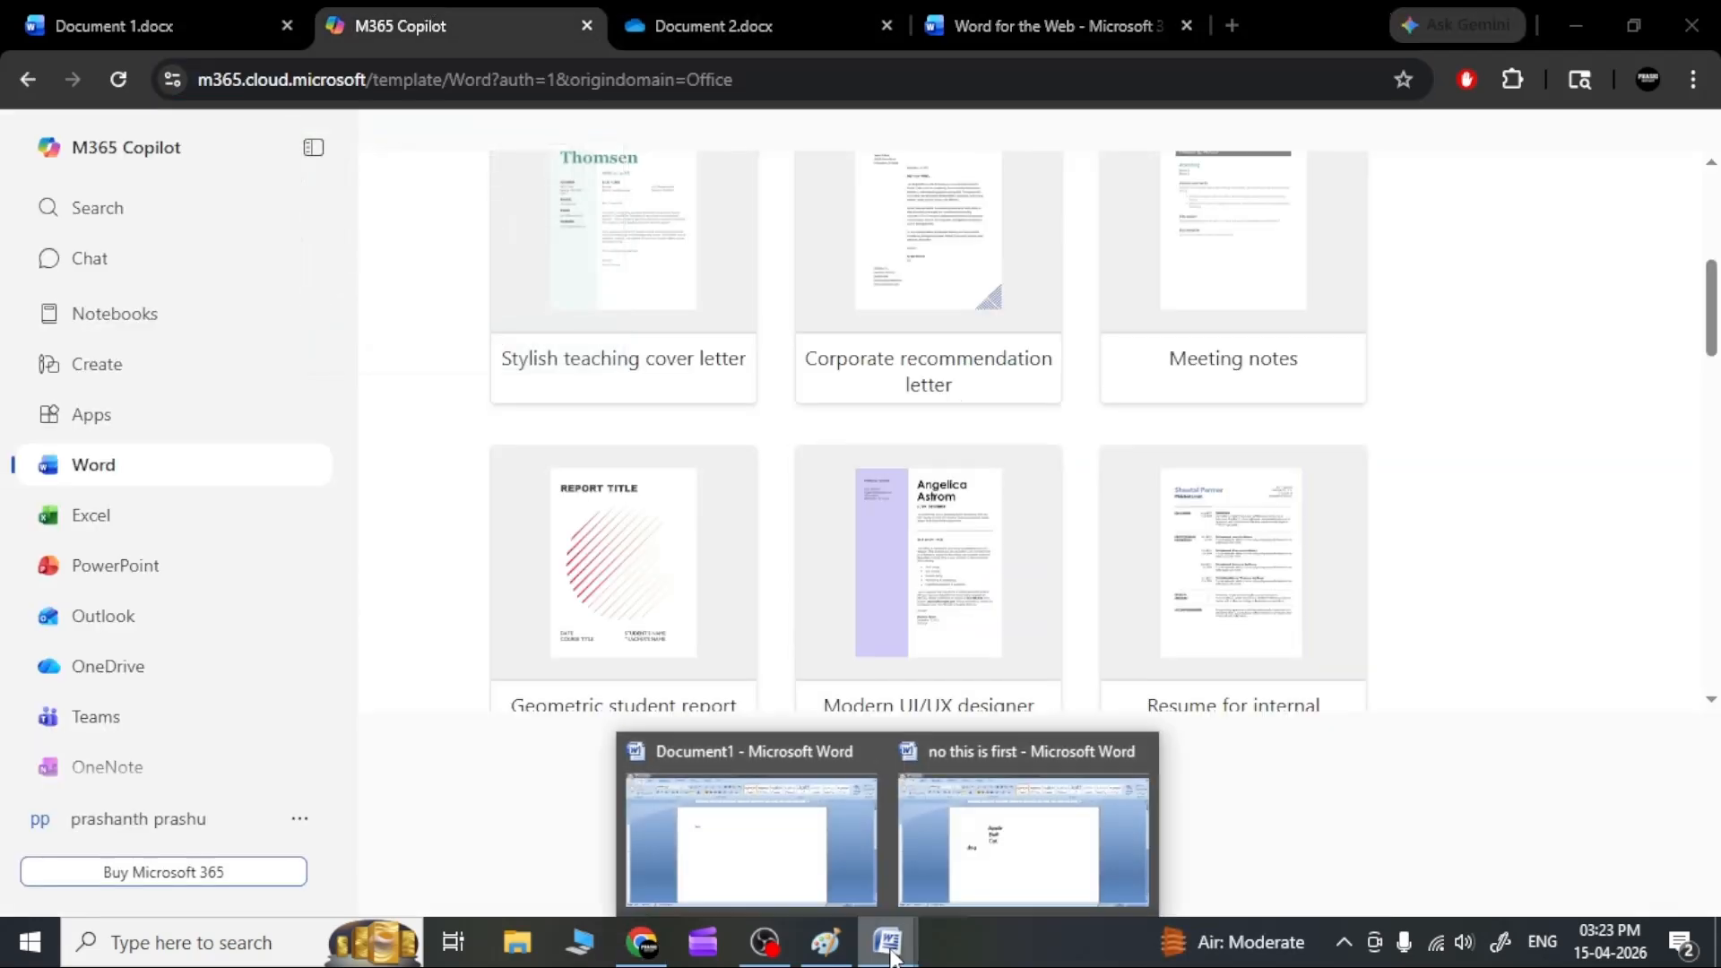
pyautogui.click(1018, 843)
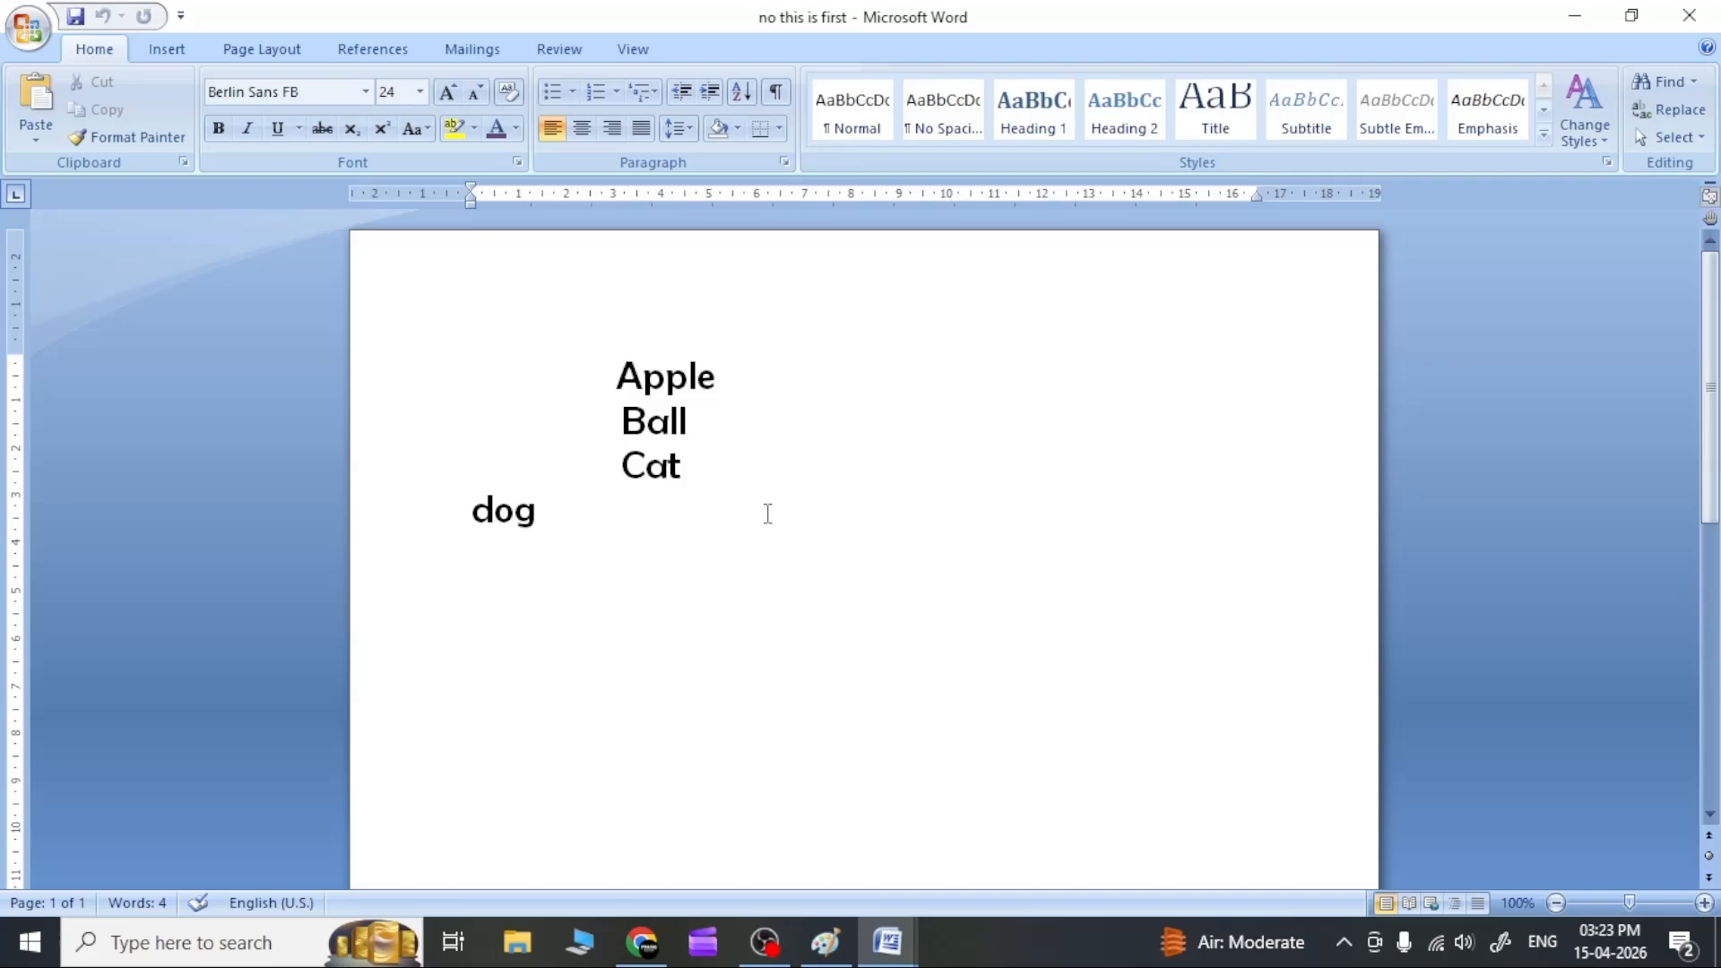
pyautogui.click(27, 26)
pyautogui.click(42, 90)
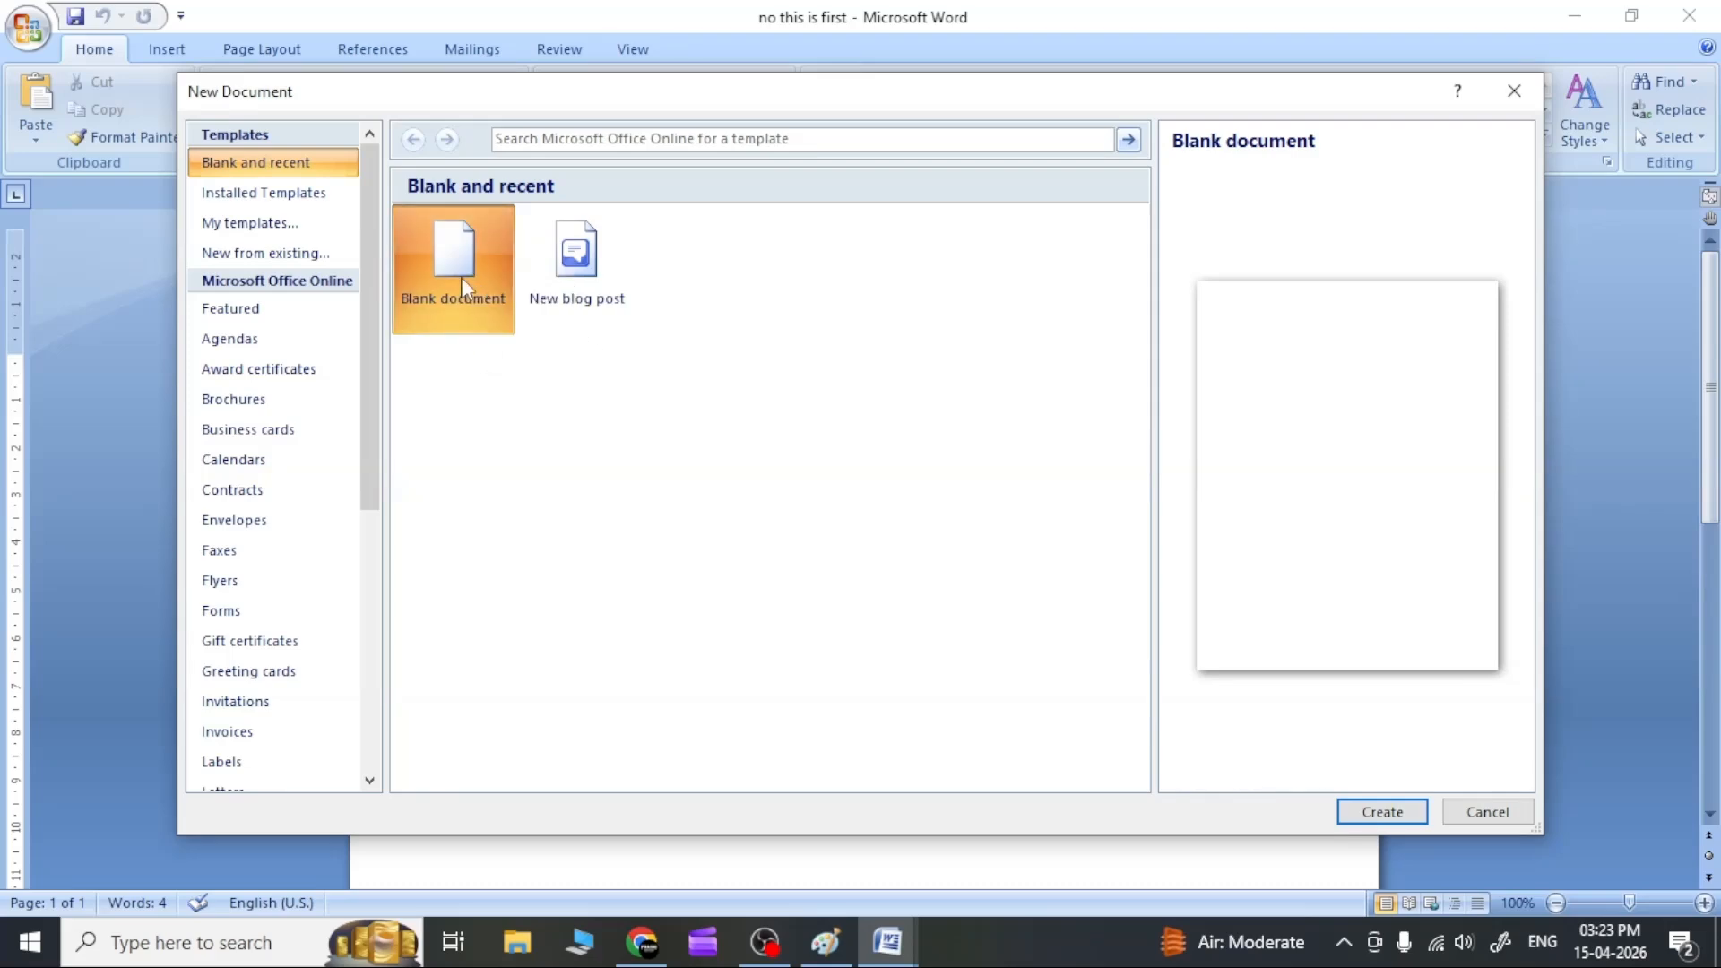
pyautogui.click(1382, 811)
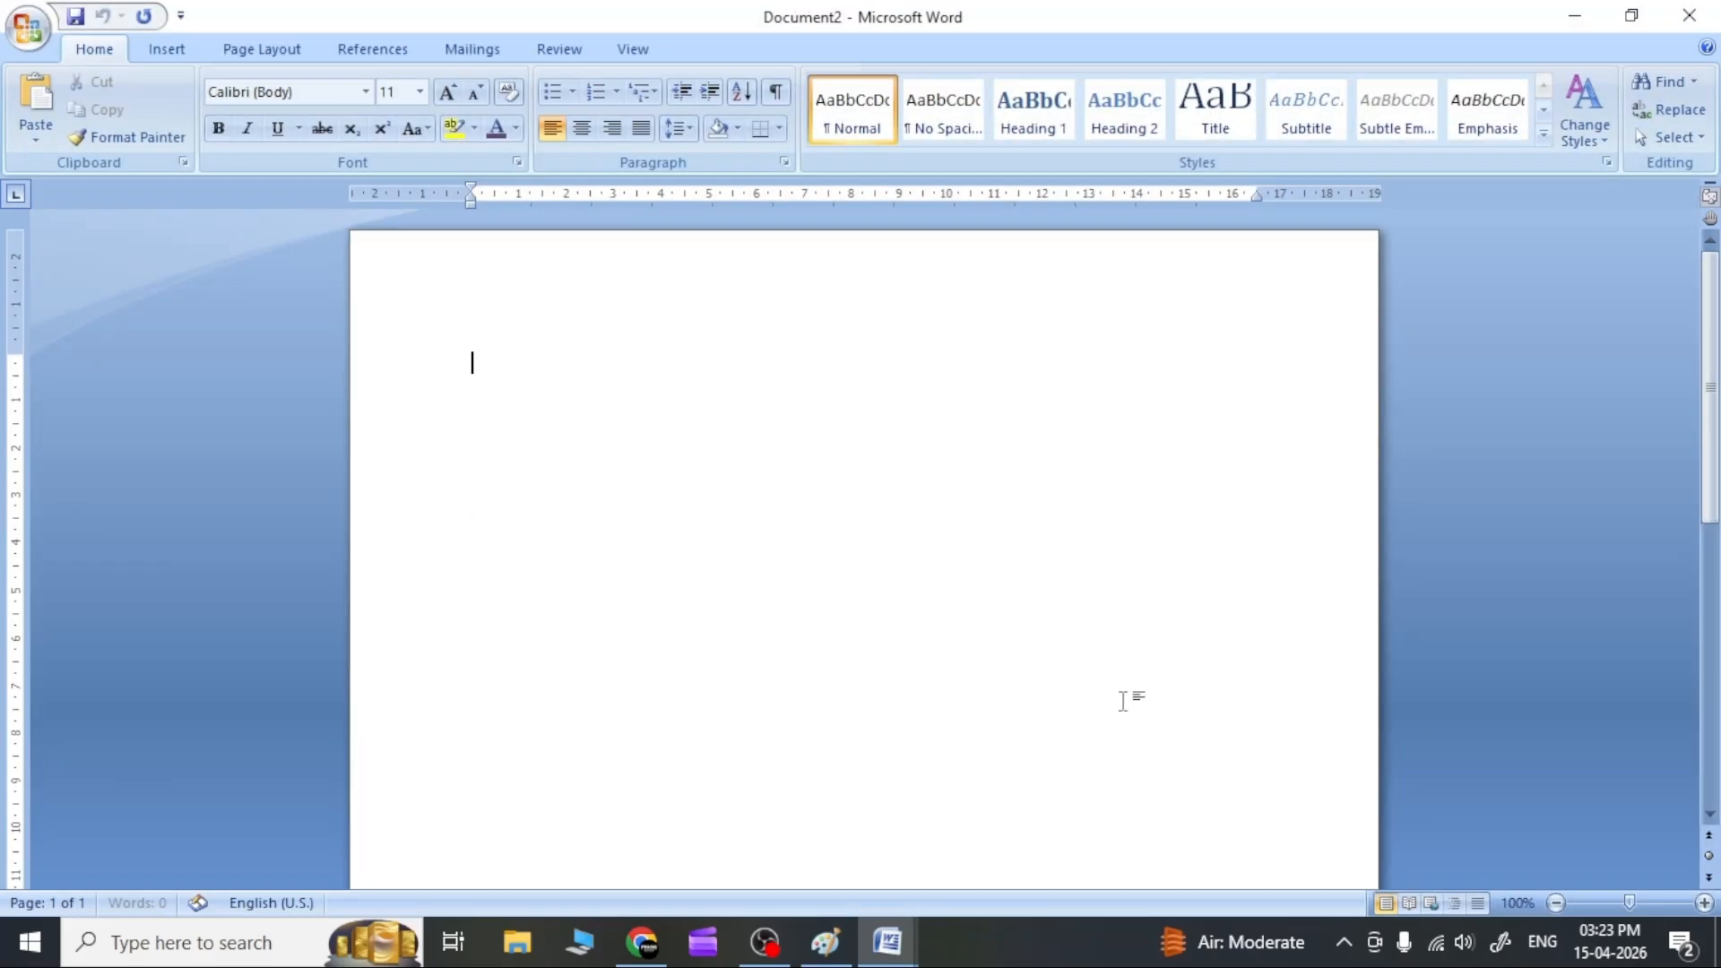
pyautogui.scroll(-10, 1307, 695)
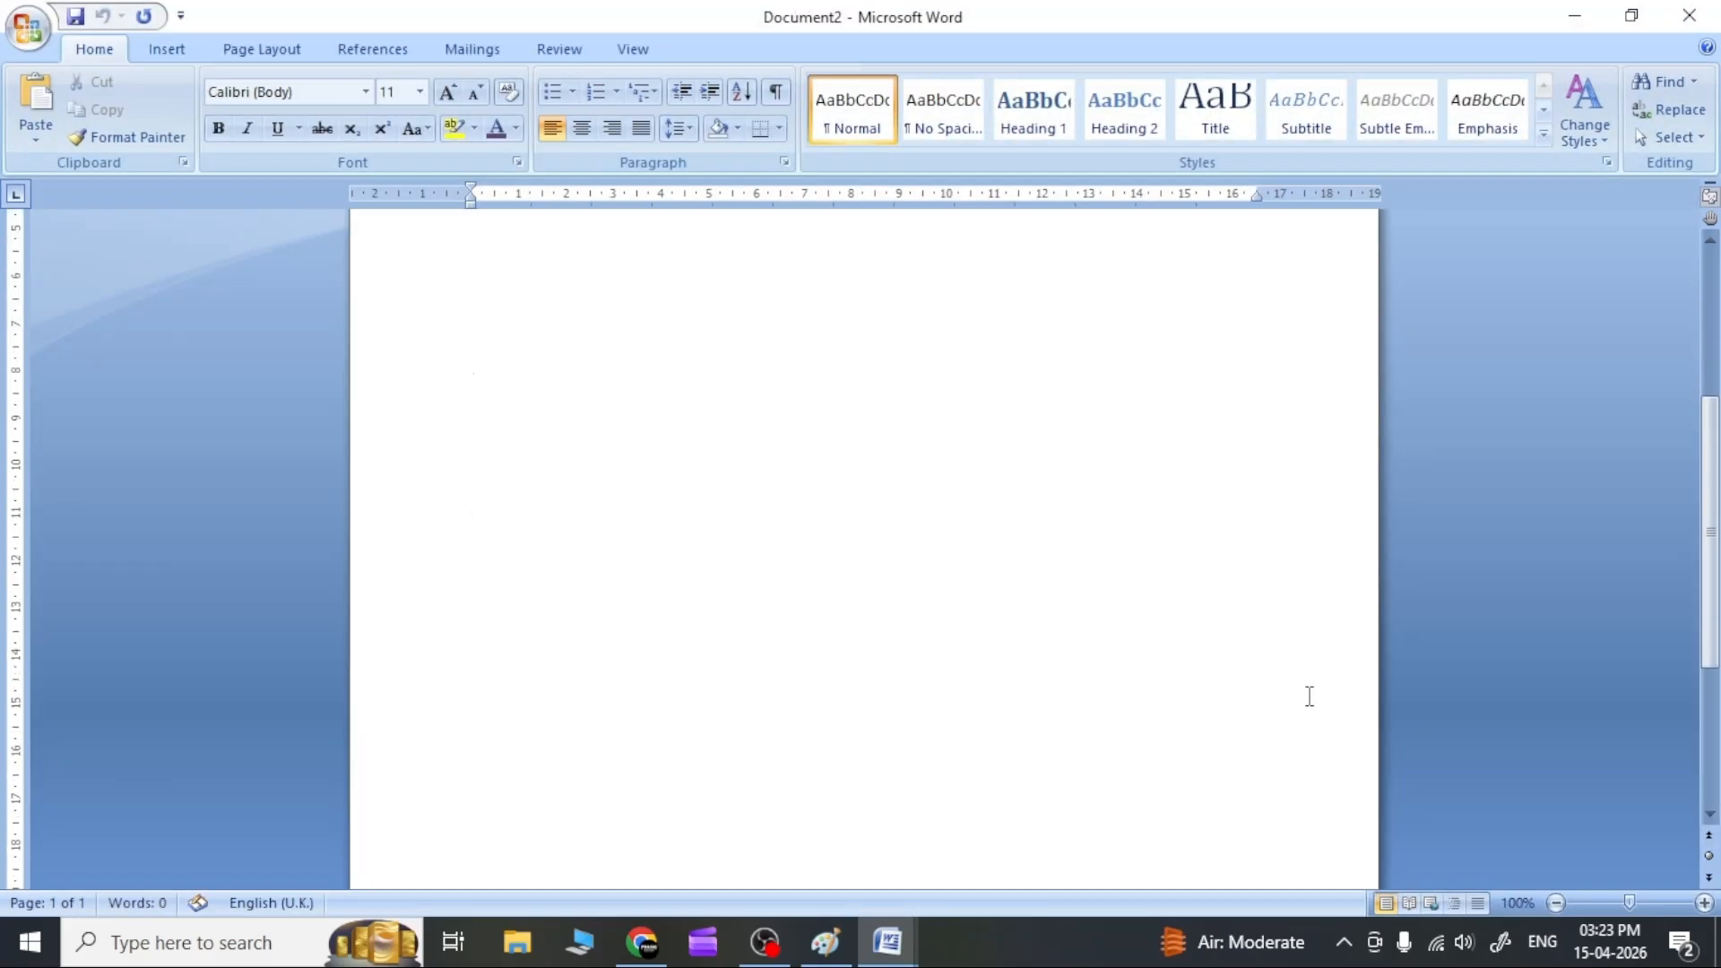
pyautogui.scroll(10, 507, 545)
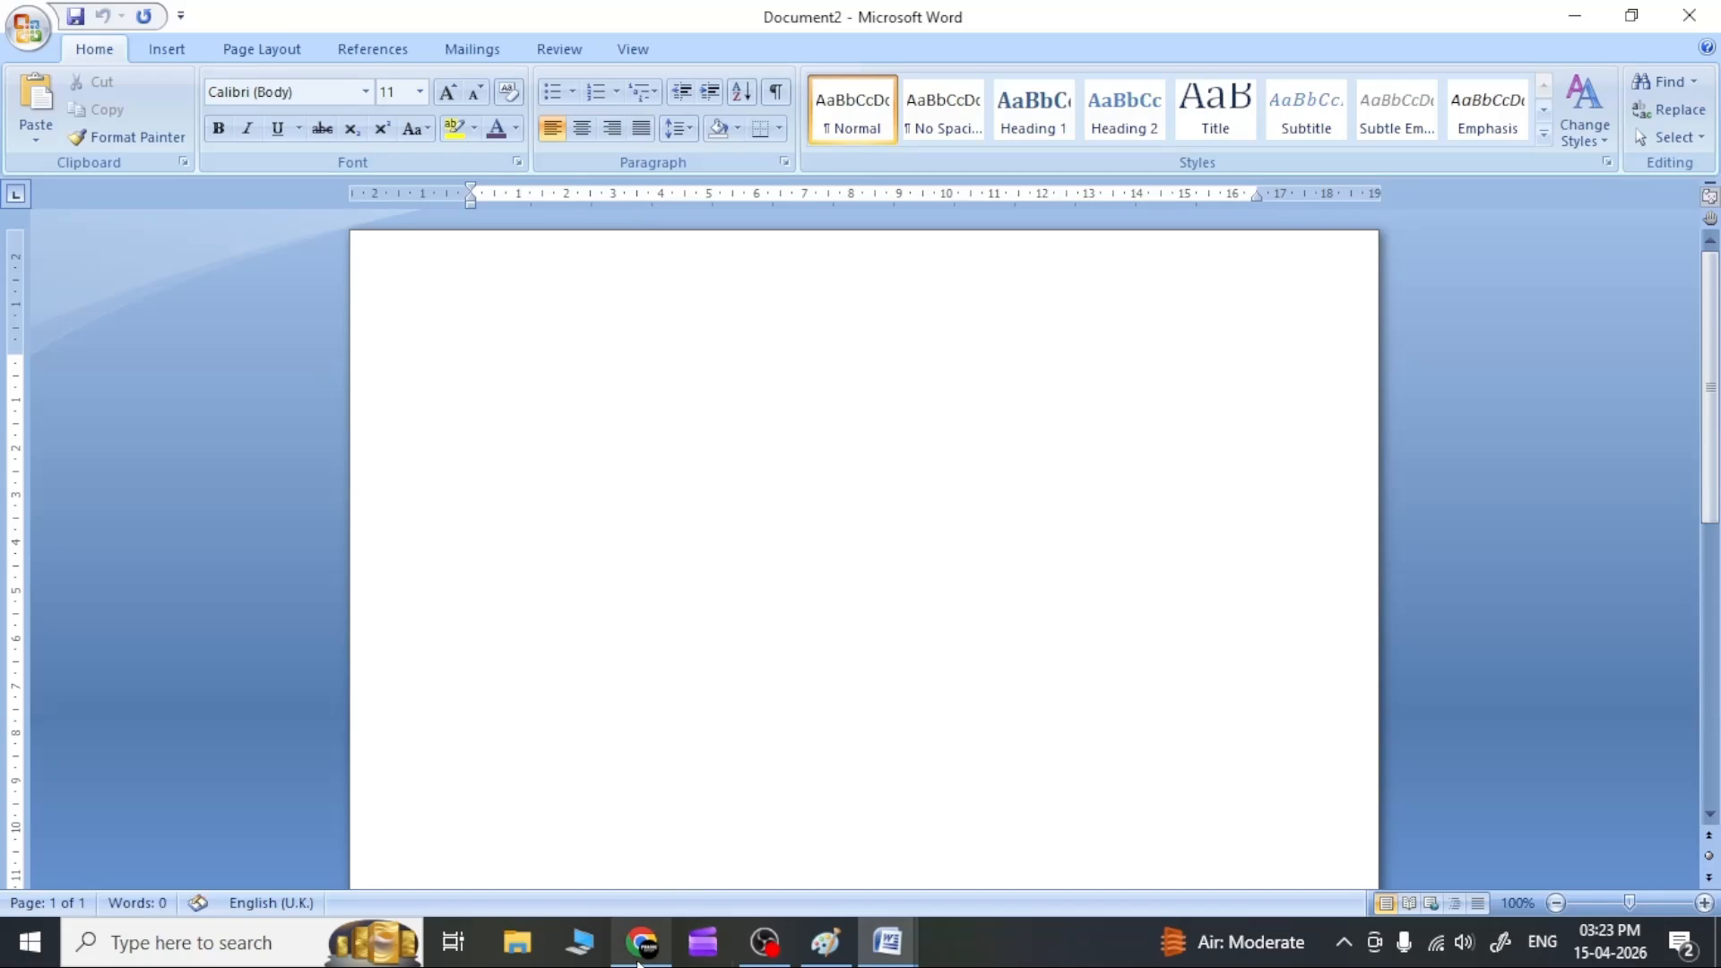
# Return to the Word template gallery in Chrome and create a document from the "Resume for internal" template.
pyautogui.click(630, 956)
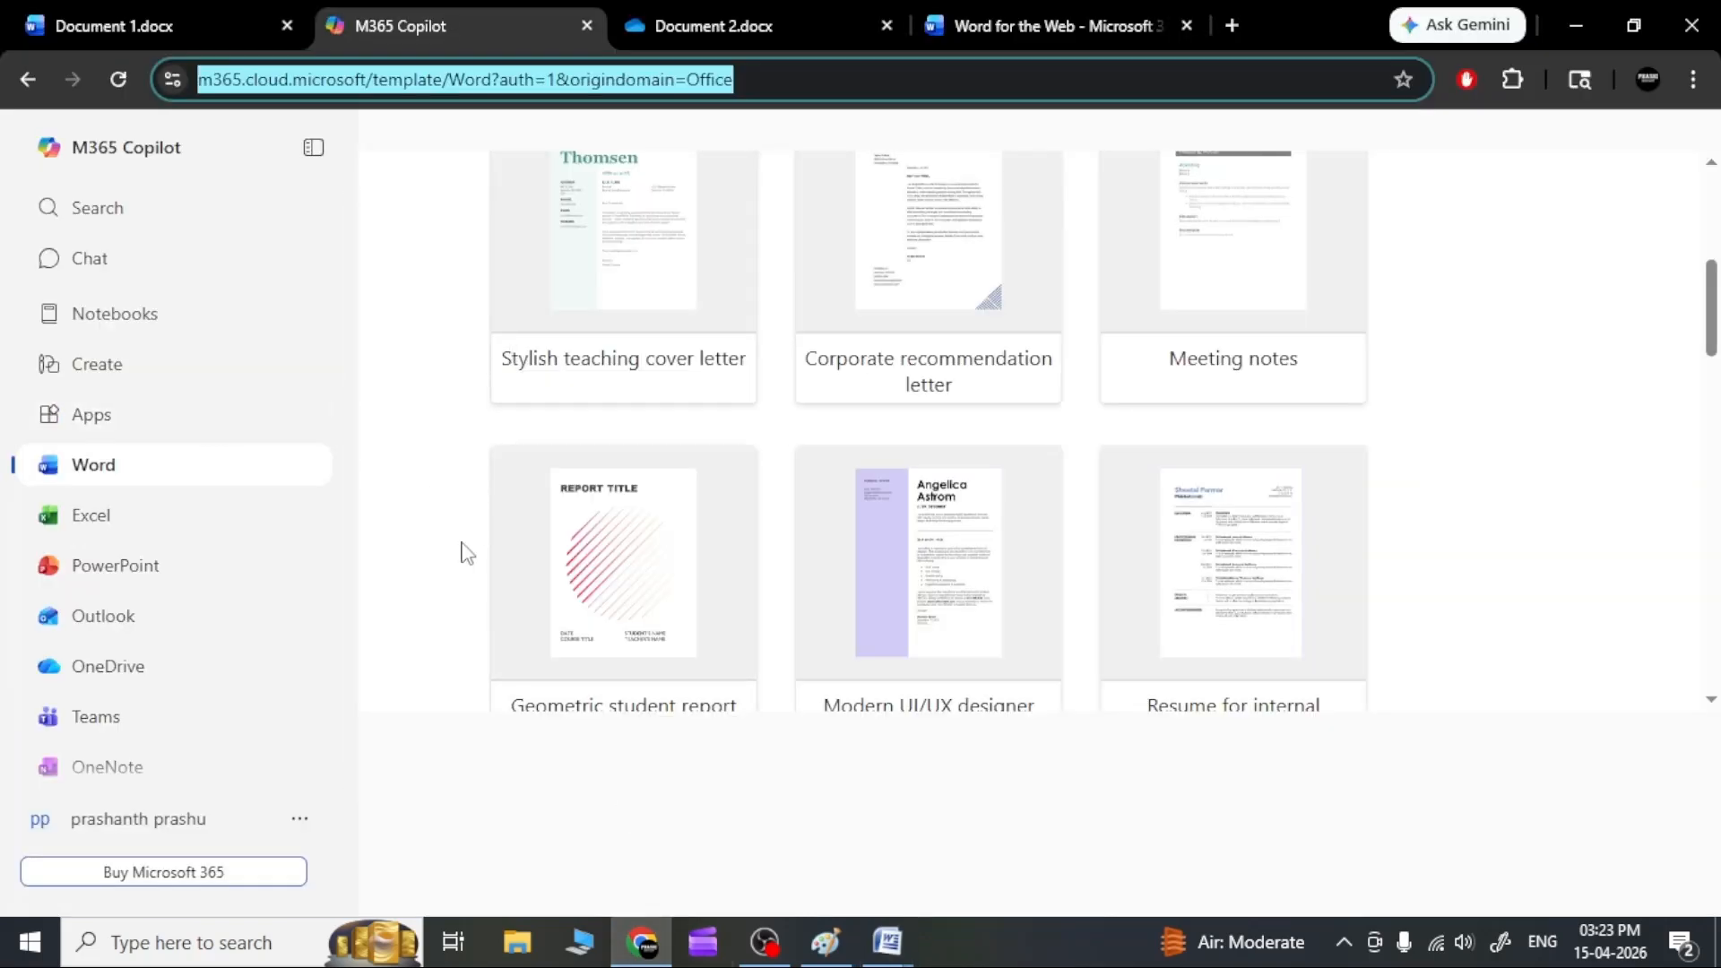
pyautogui.scroll(5, 466, 554)
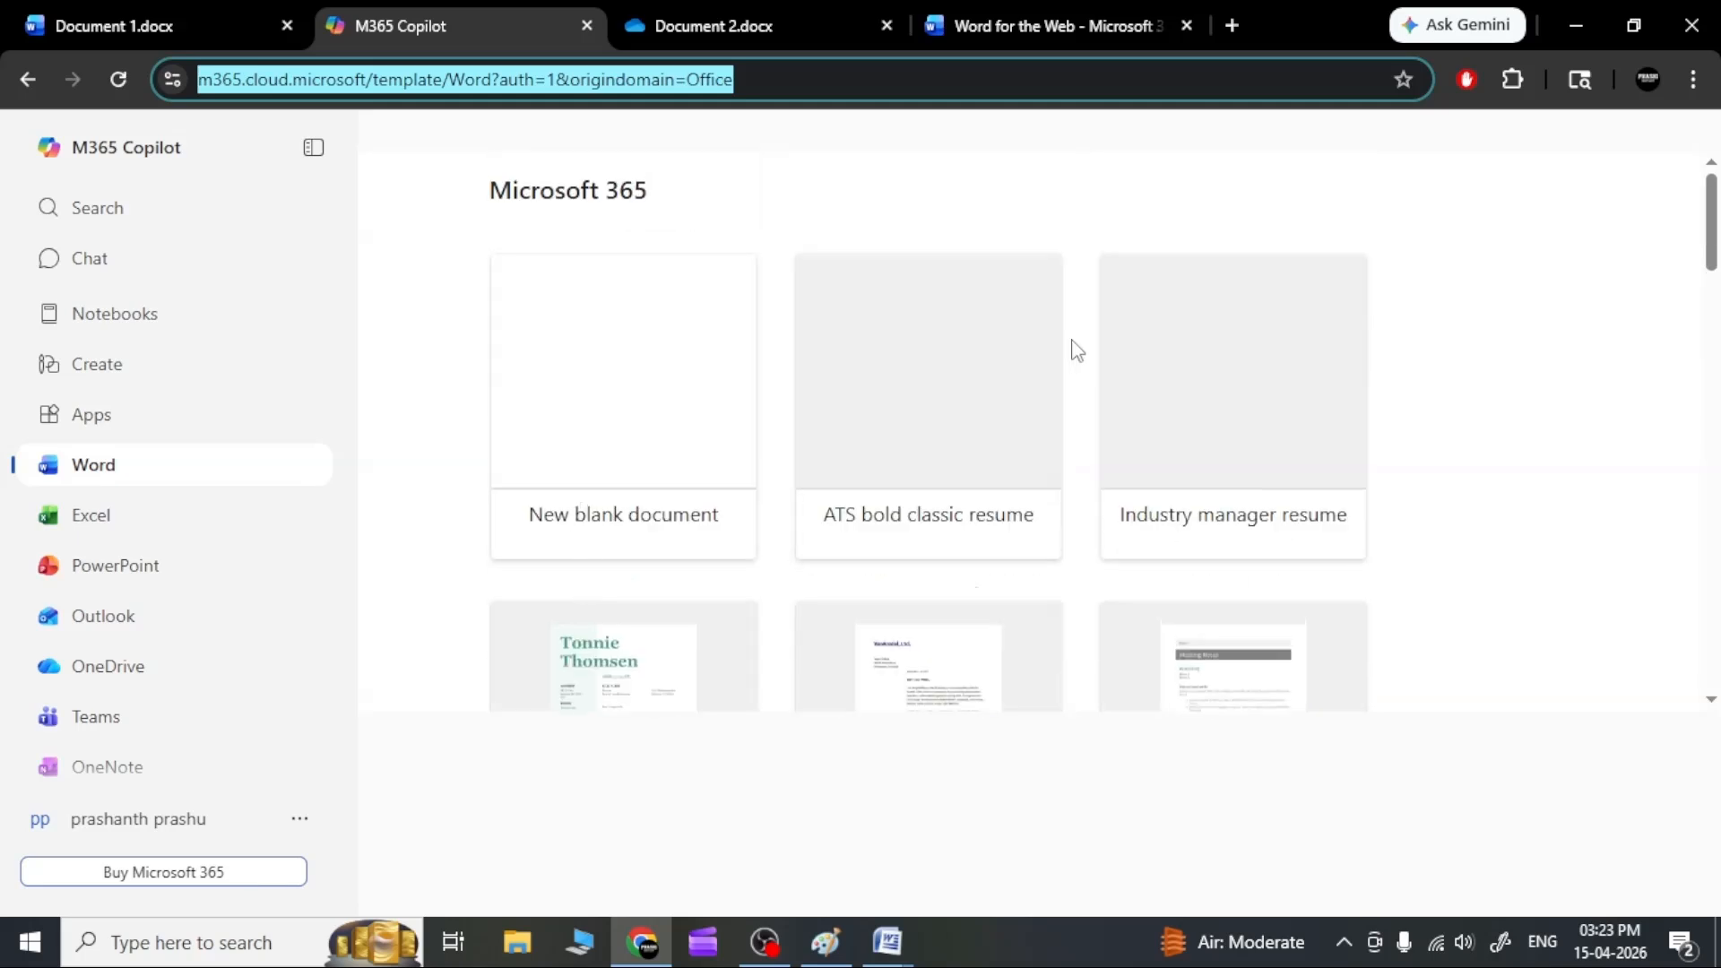
pyautogui.scroll(-5, 832, 499)
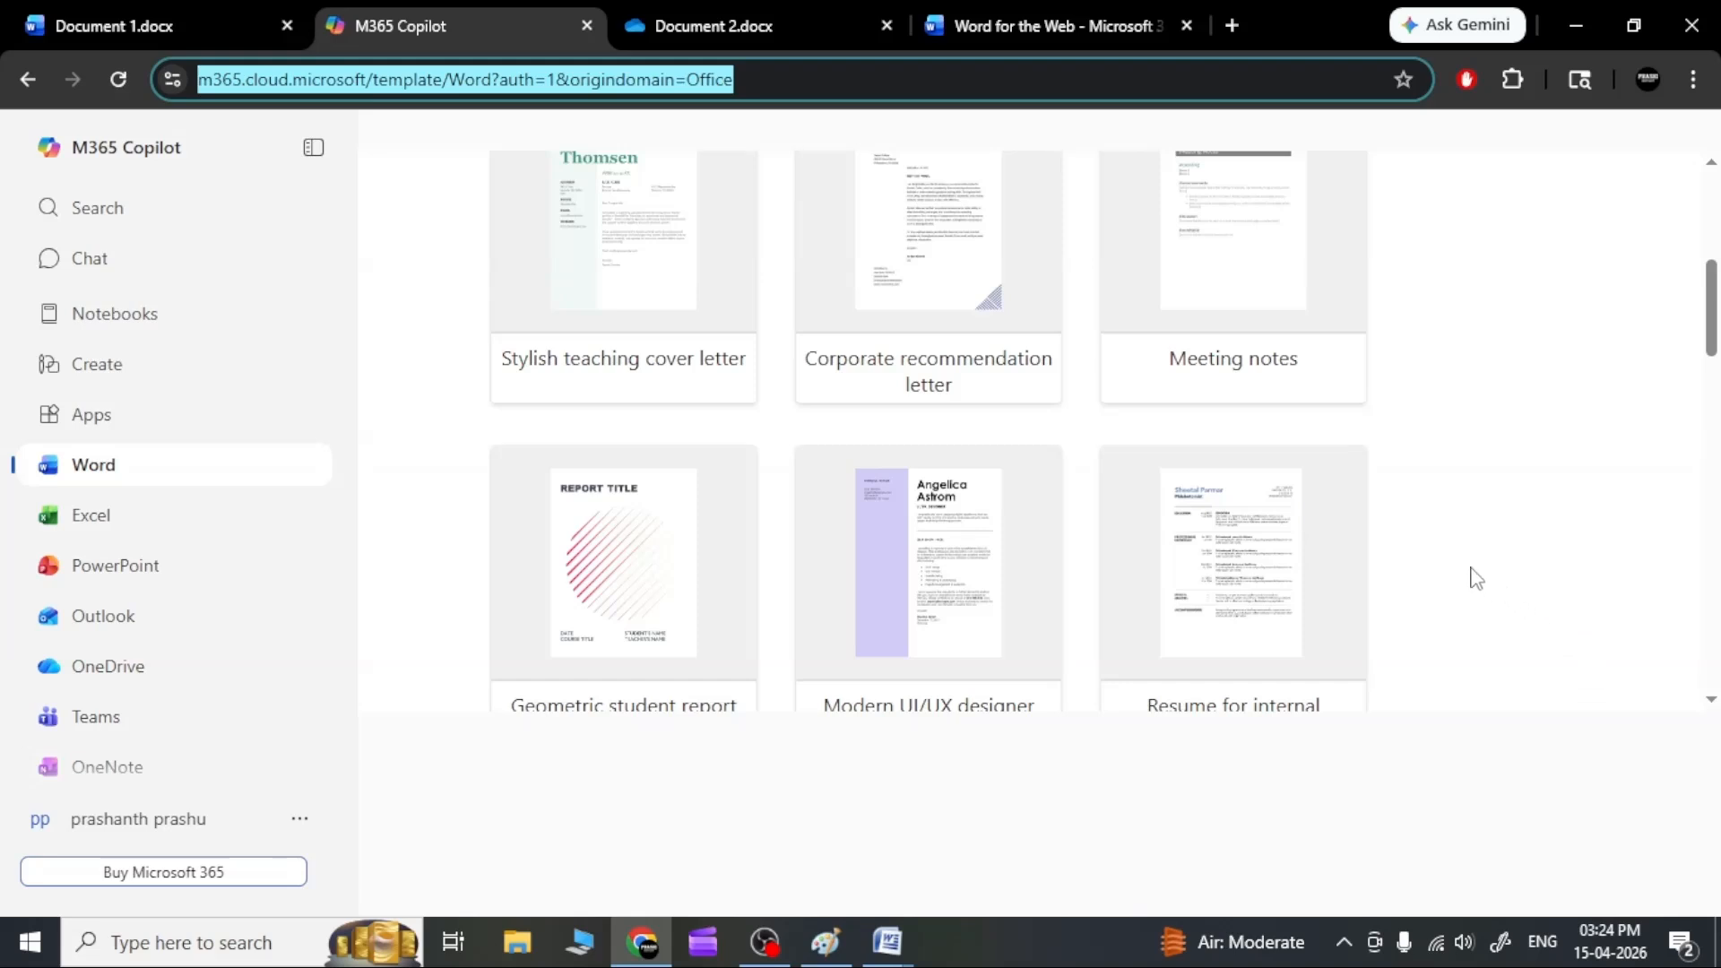
pyautogui.moveTo(1214, 584)
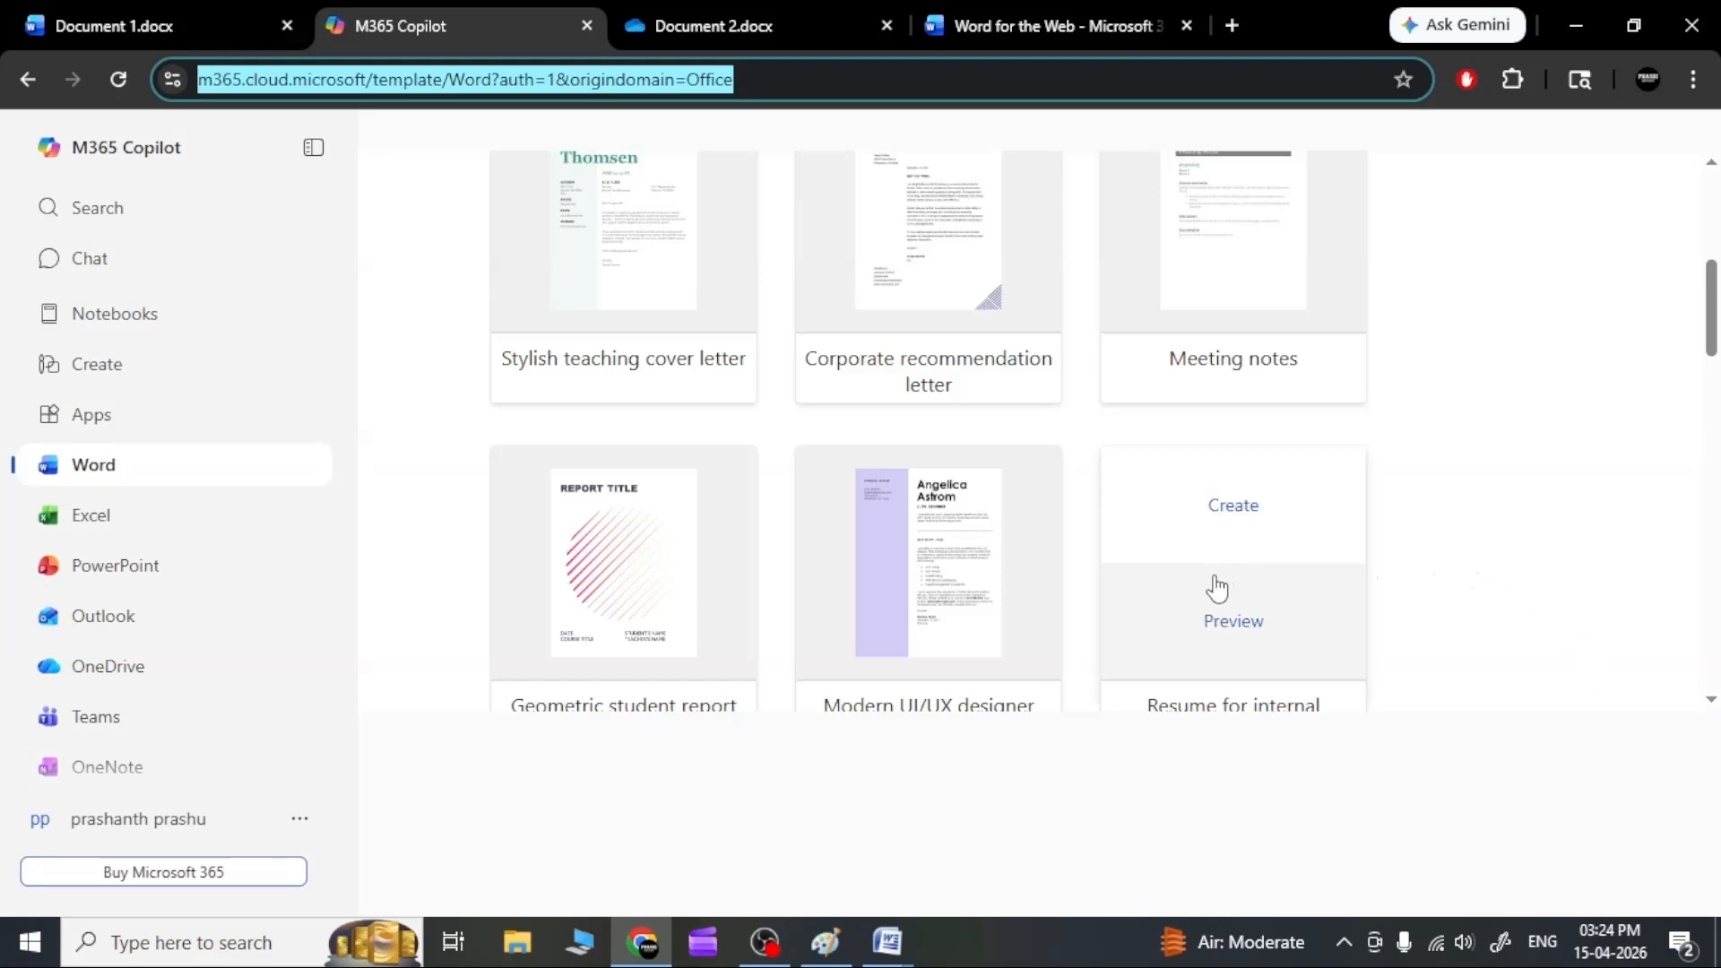
pyautogui.click(1219, 525)
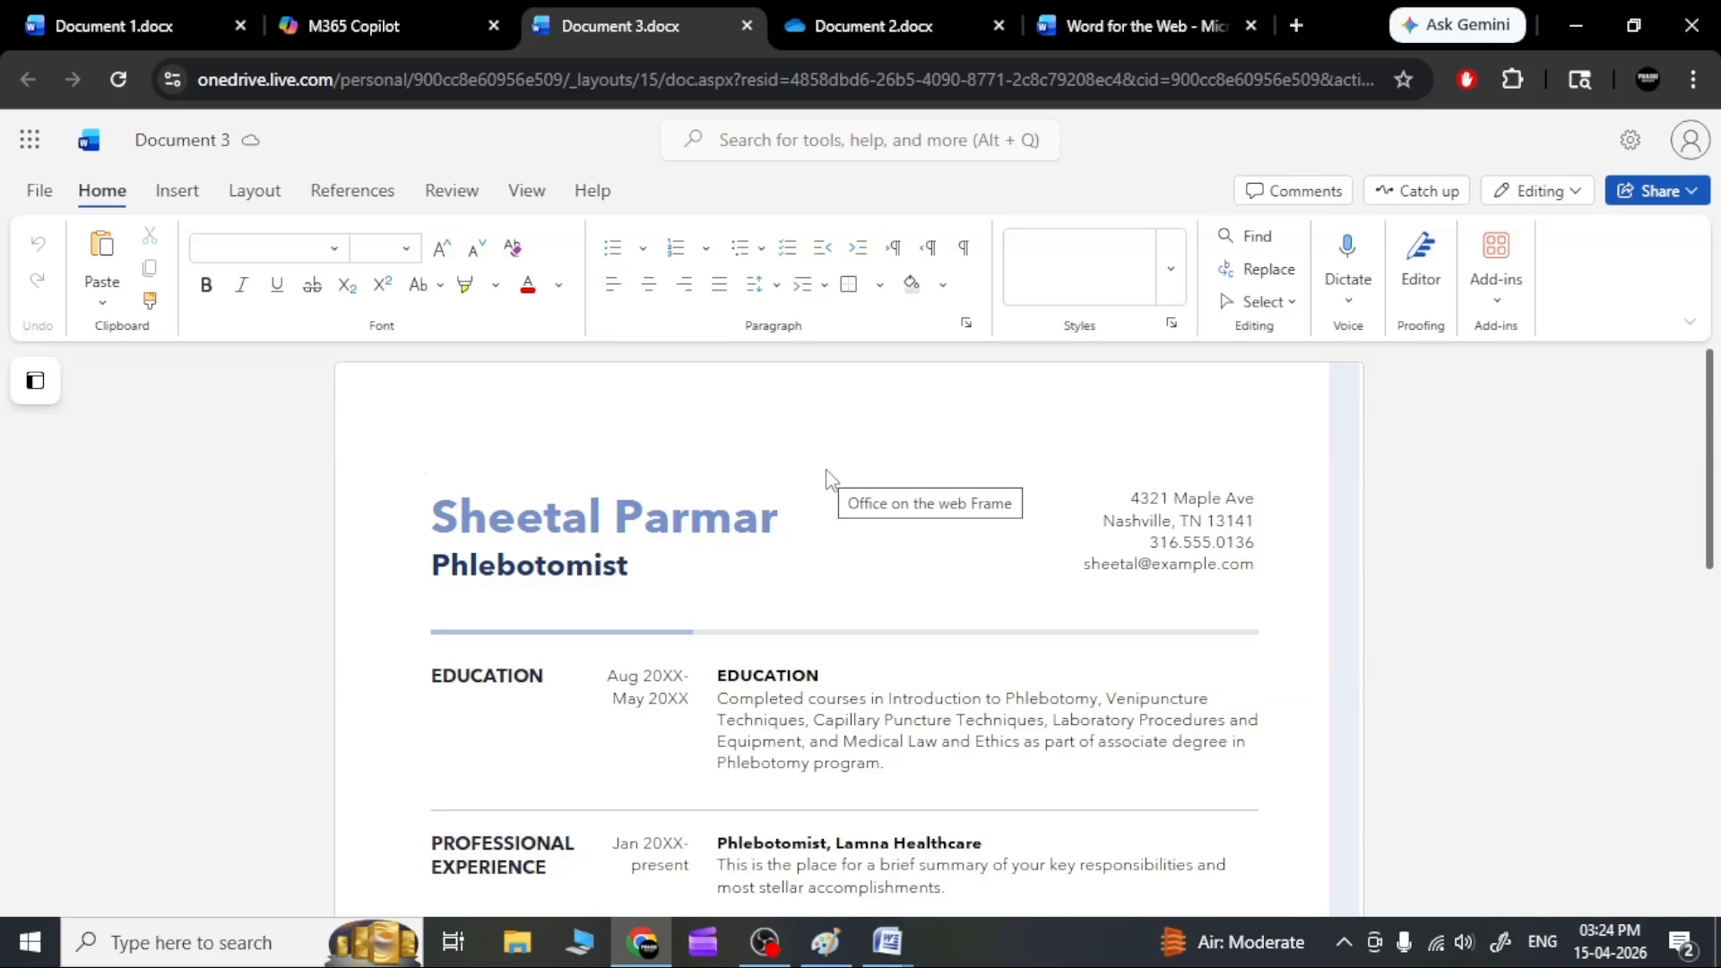
# Look over the blank Document 2 page and return to the resume in Document 3.
pyautogui.click(829, 13)
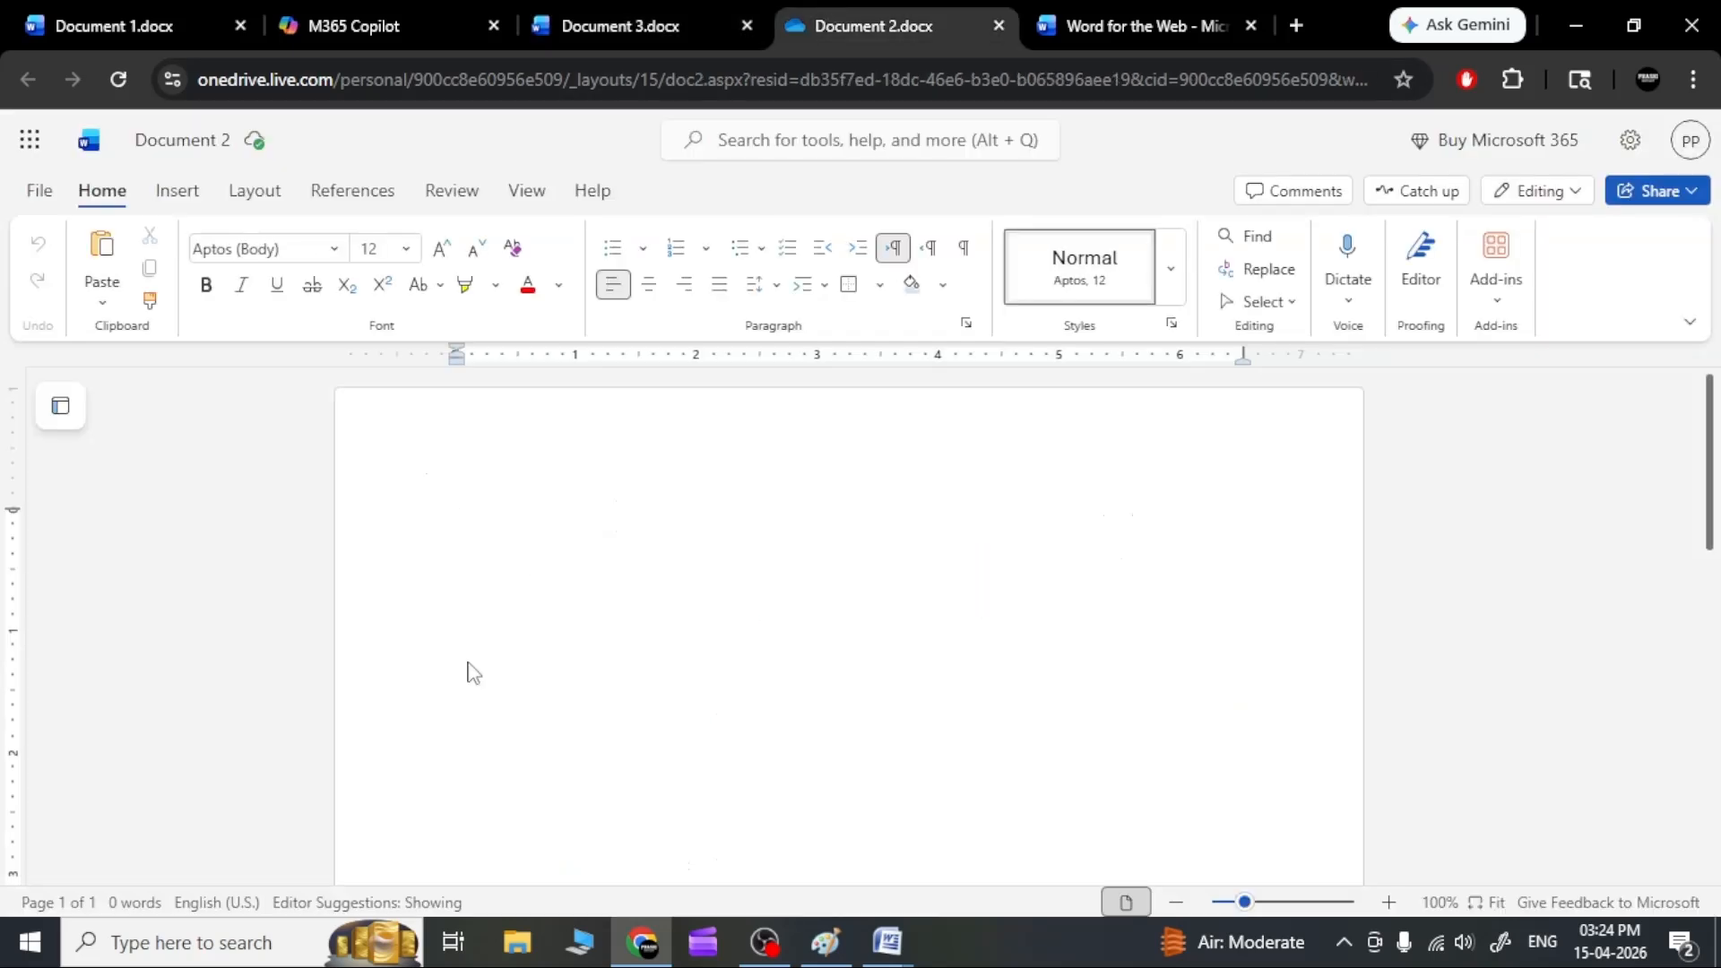
pyautogui.scroll(-5, 1029, 642)
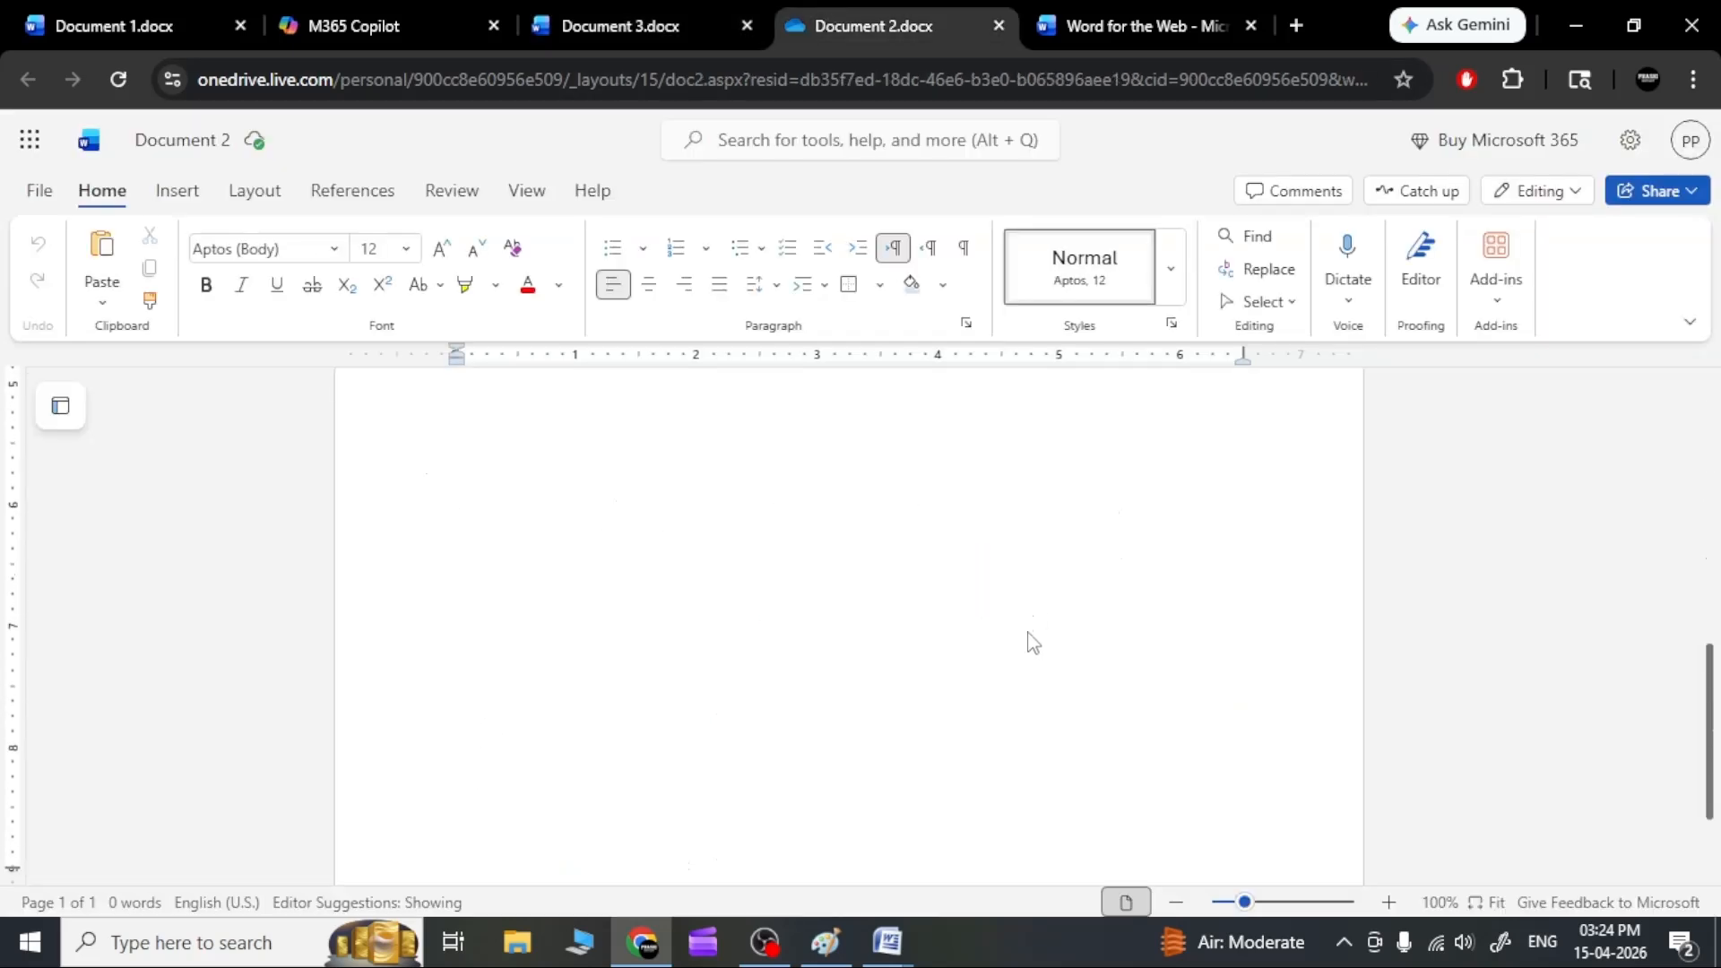
pyautogui.scroll(5, 1023, 659)
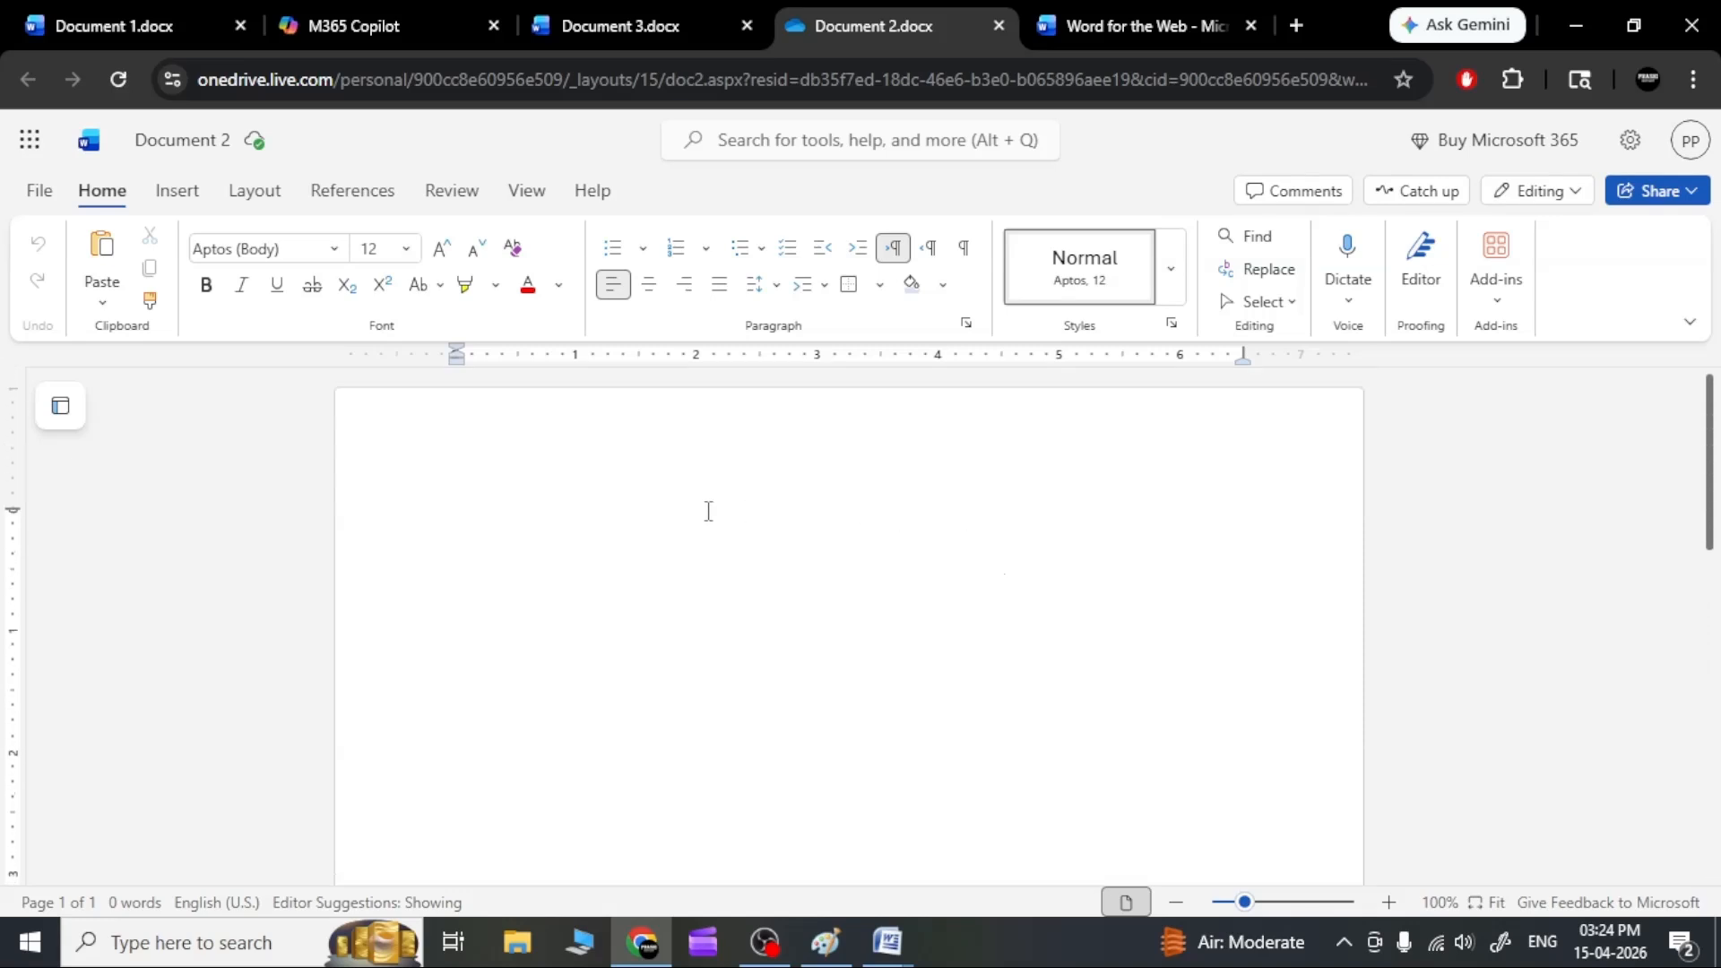
pyautogui.click(627, 25)
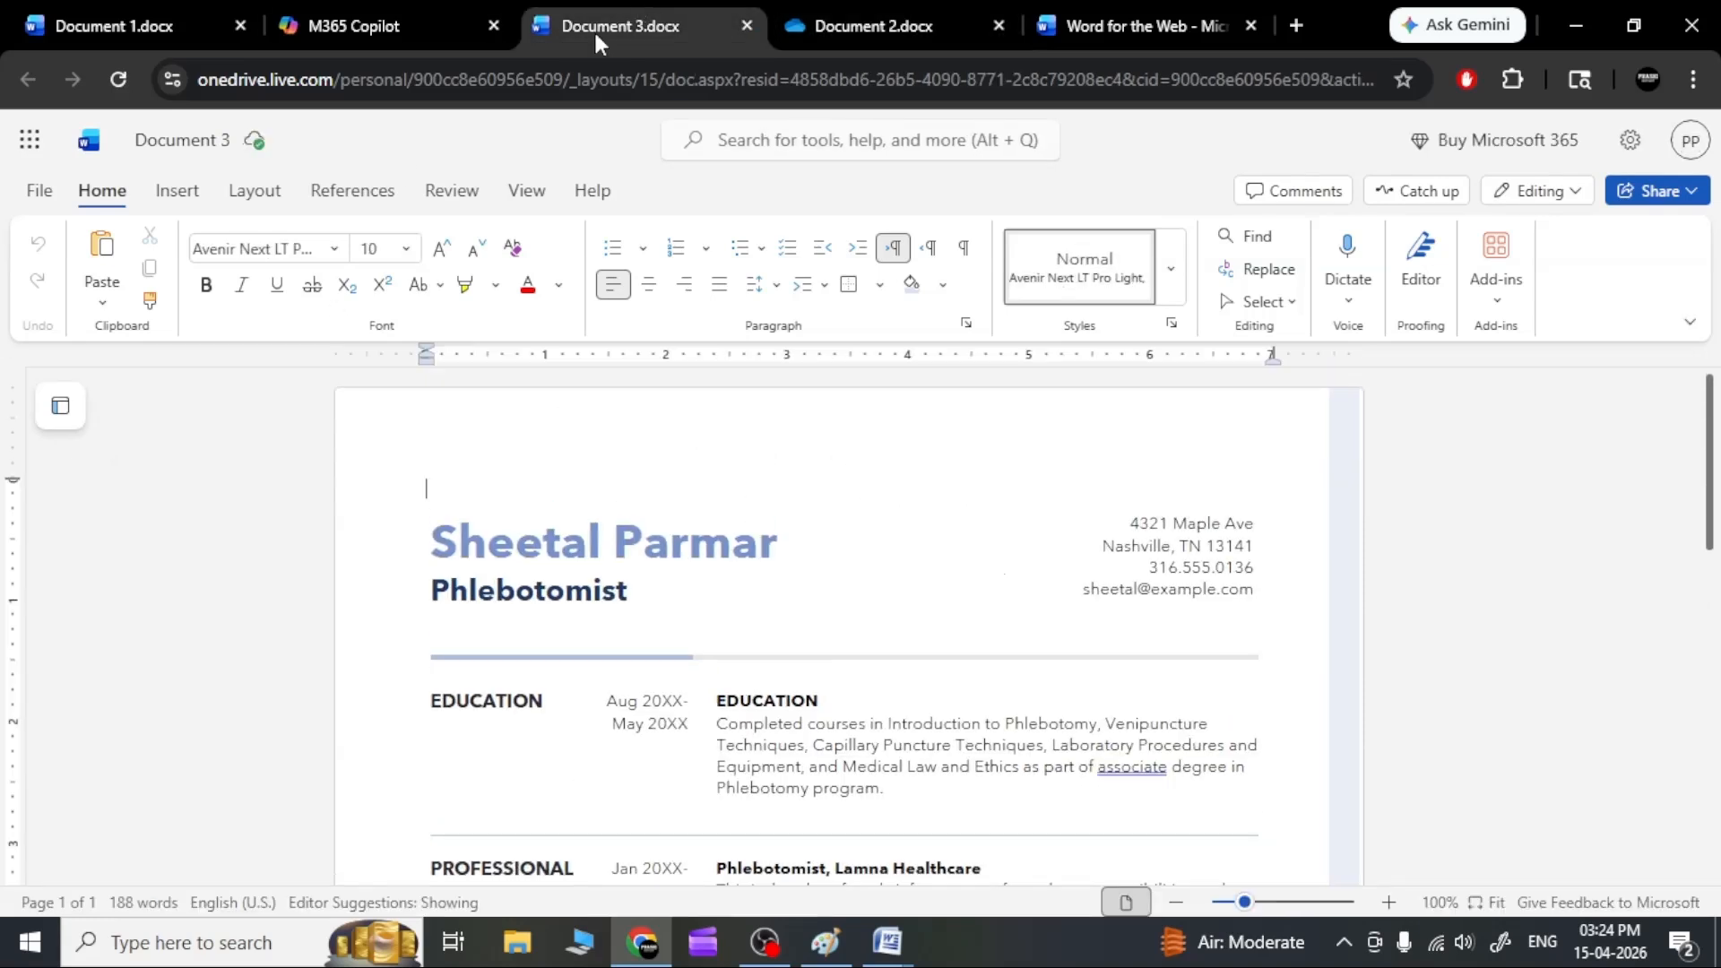
# View the options for starting a new document from Document 3 and close them without choosing one.
pyautogui.click(37, 191)
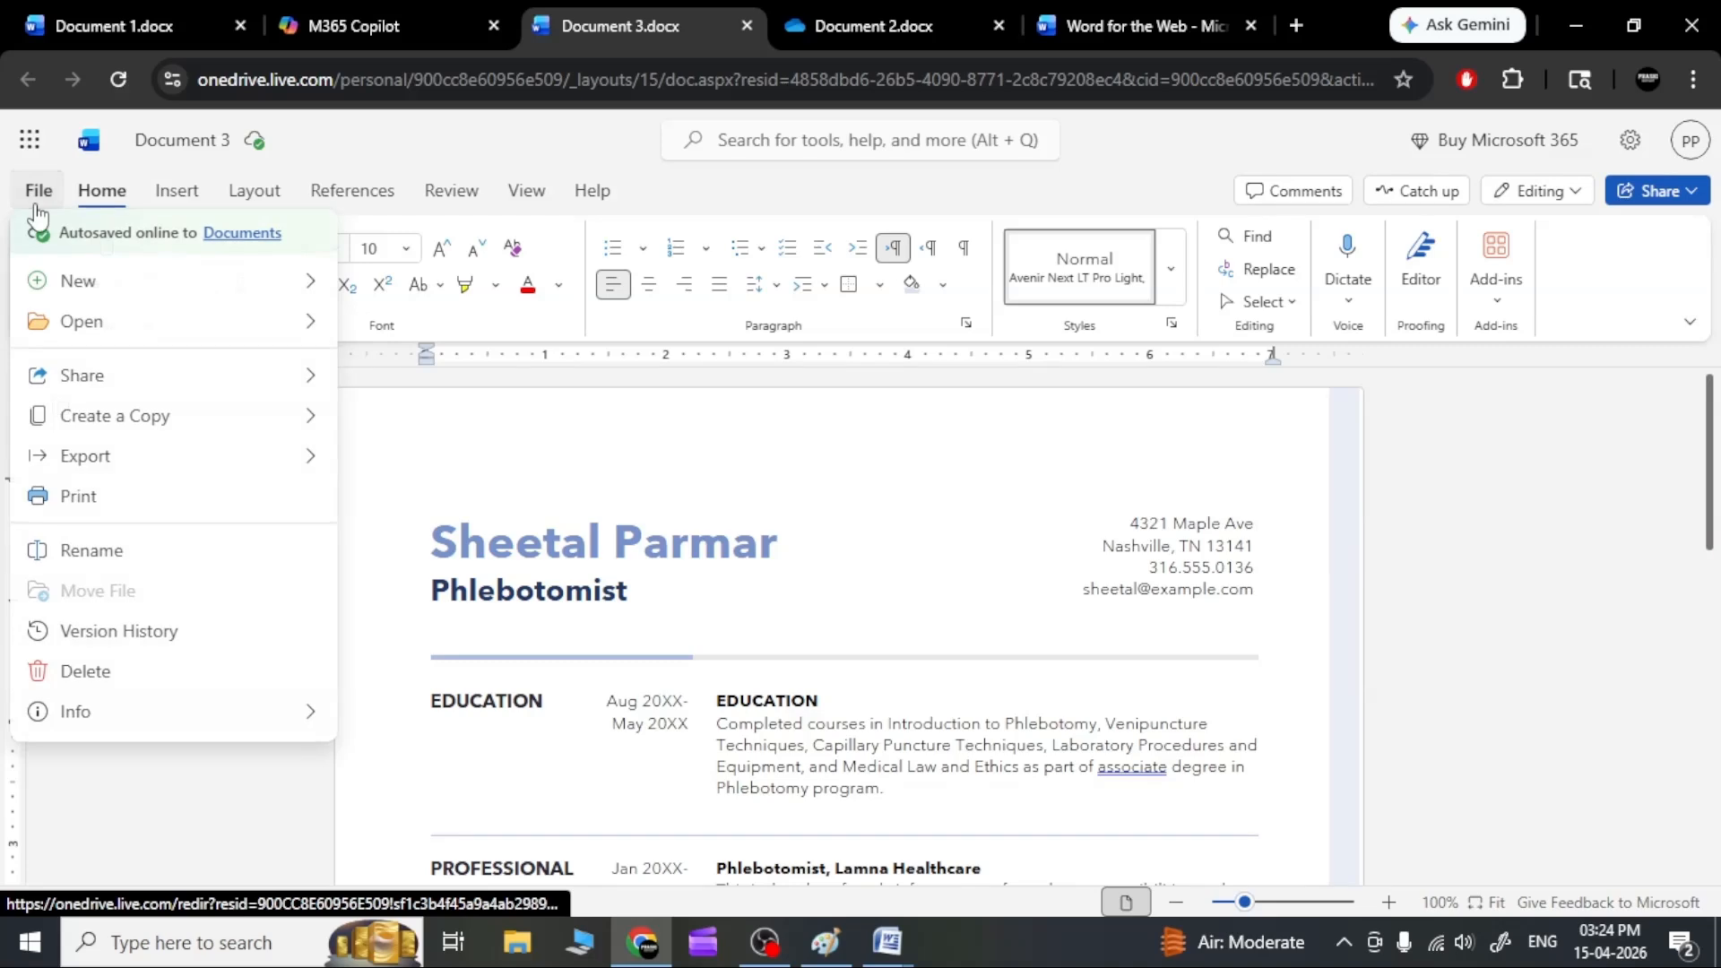
pyautogui.moveTo(81, 287)
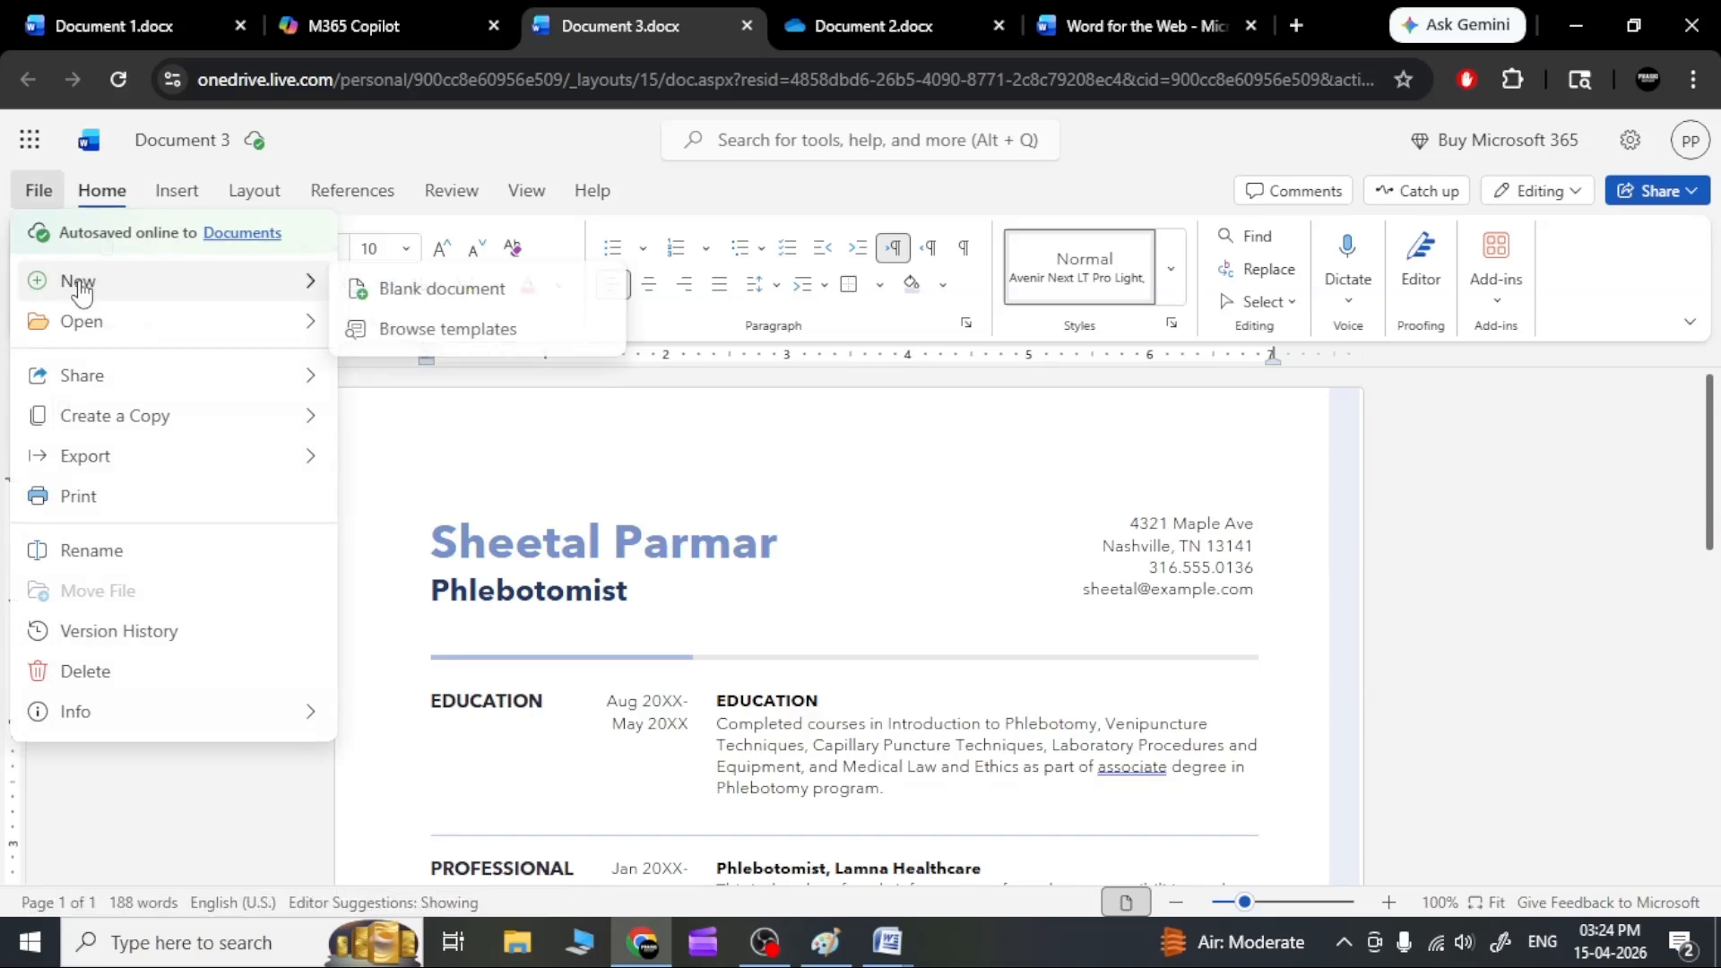
pyautogui.click(829, 18)
pyautogui.click(677, 11)
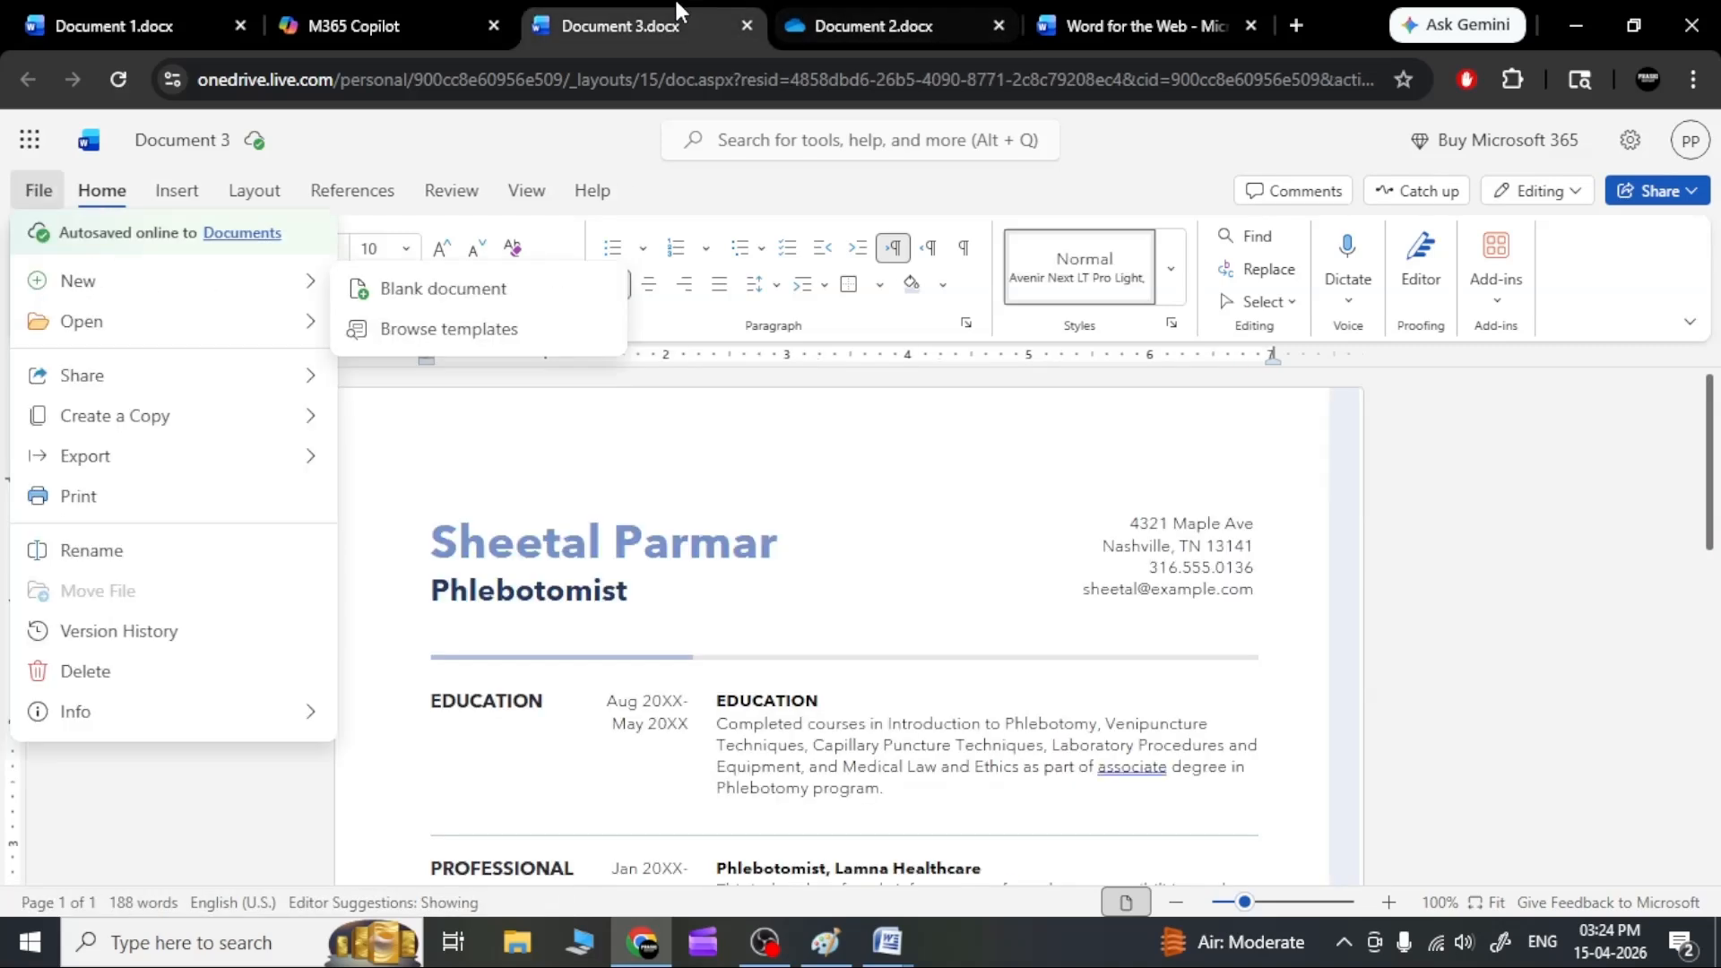
pyautogui.click(923, 553)
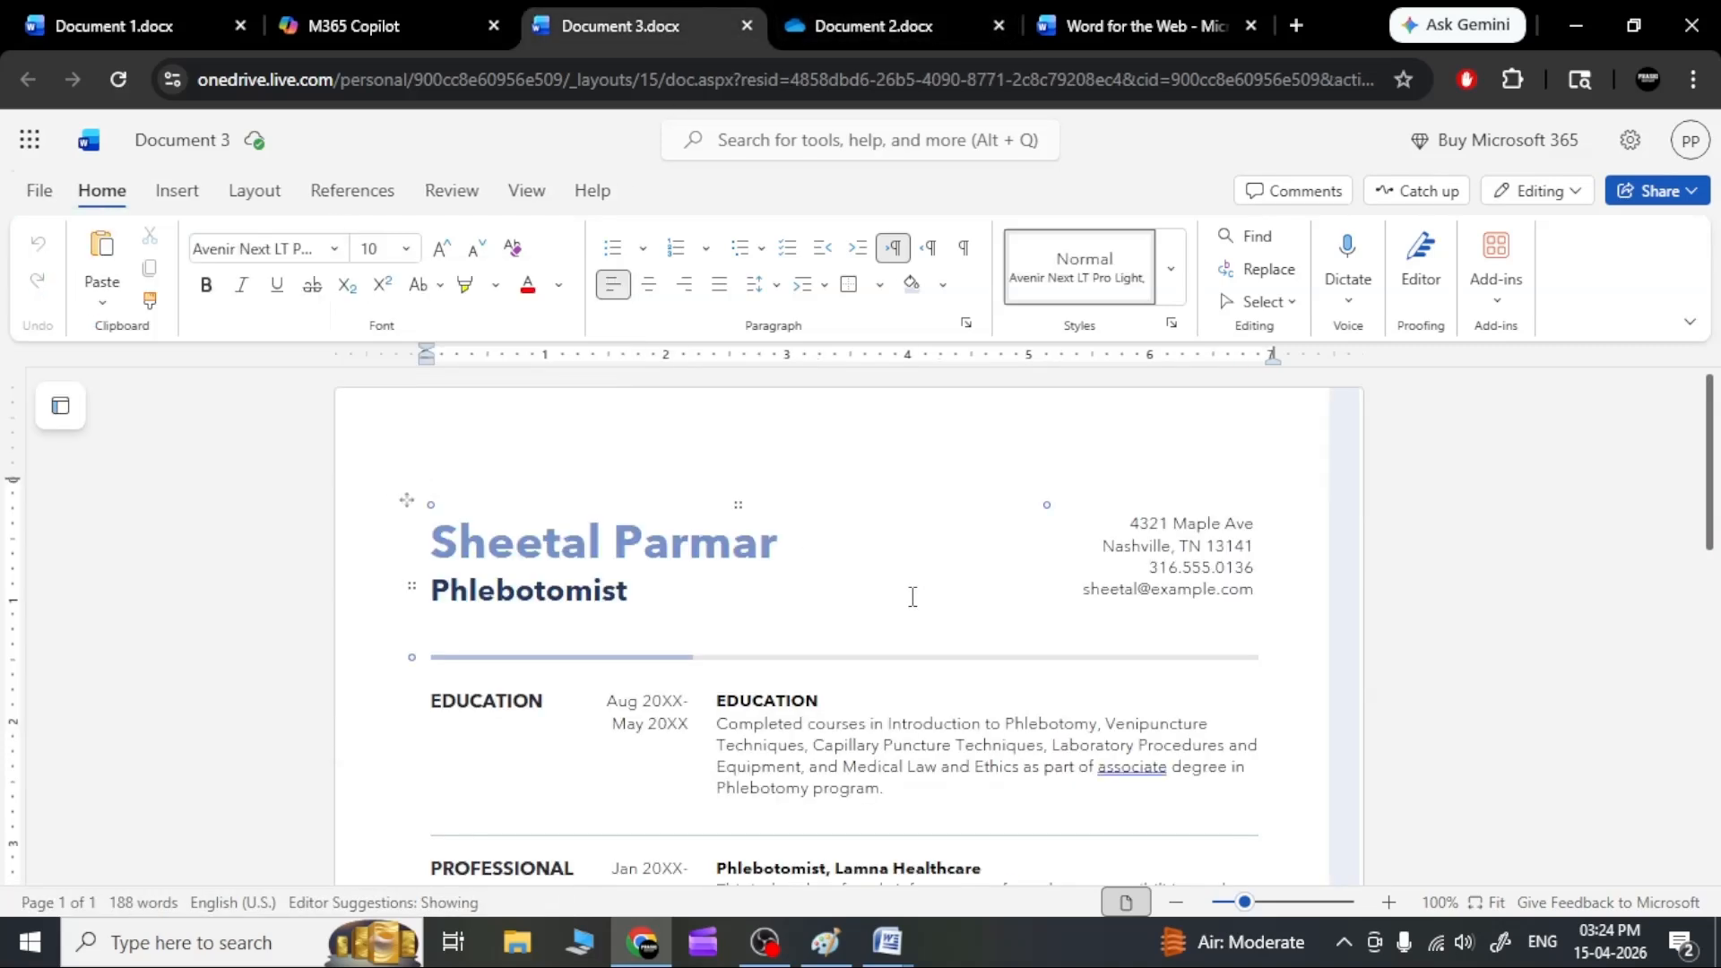
# Replace the sample name in the resume's title with the applicant's first name.
pyautogui.tripleClick(557, 549)
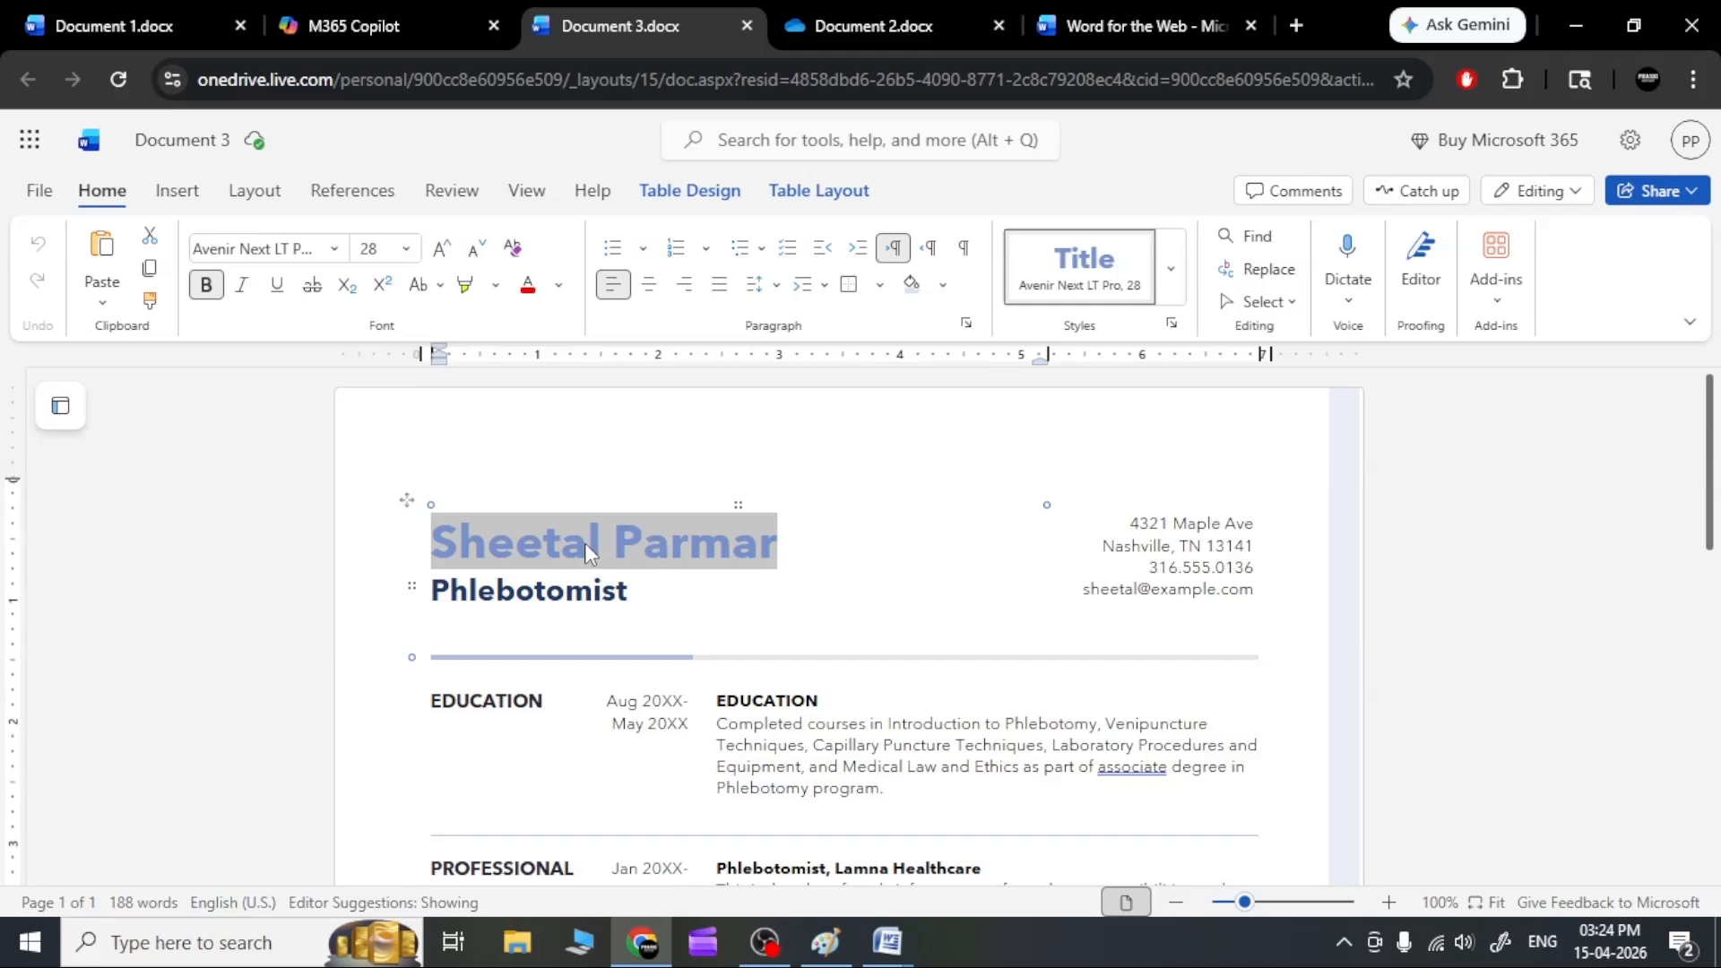
pyautogui.click(778, 549)
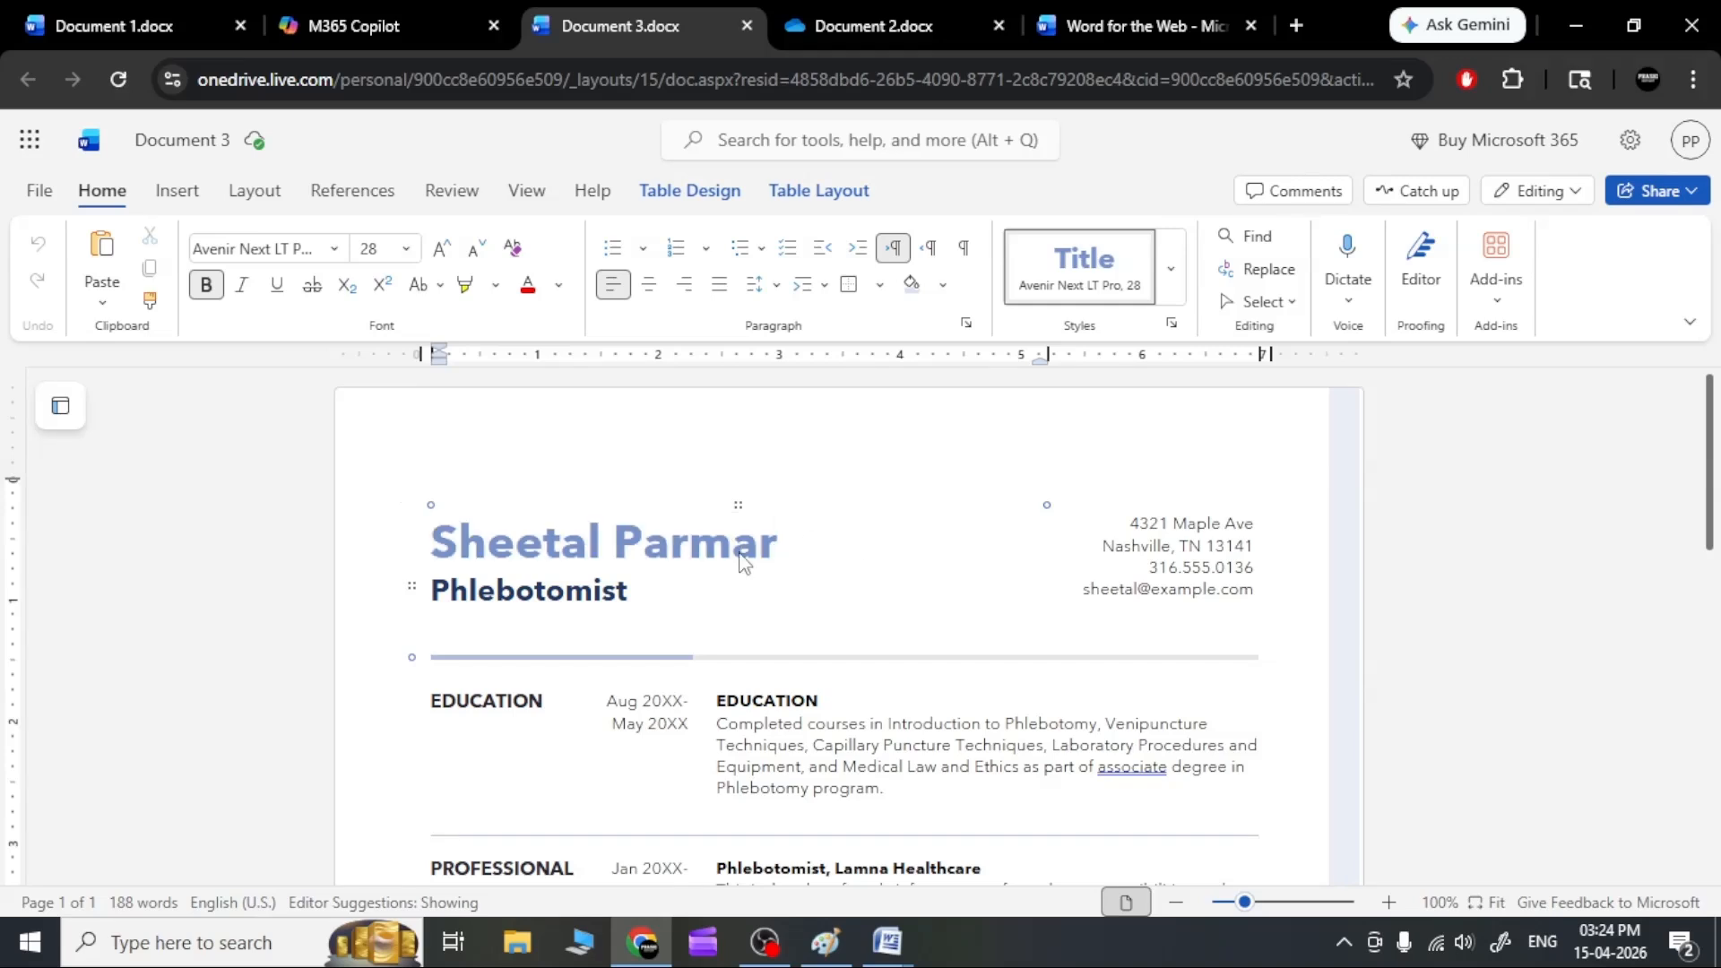
pyautogui.tripleClick(742, 562)
pyautogui.write('prashanth')
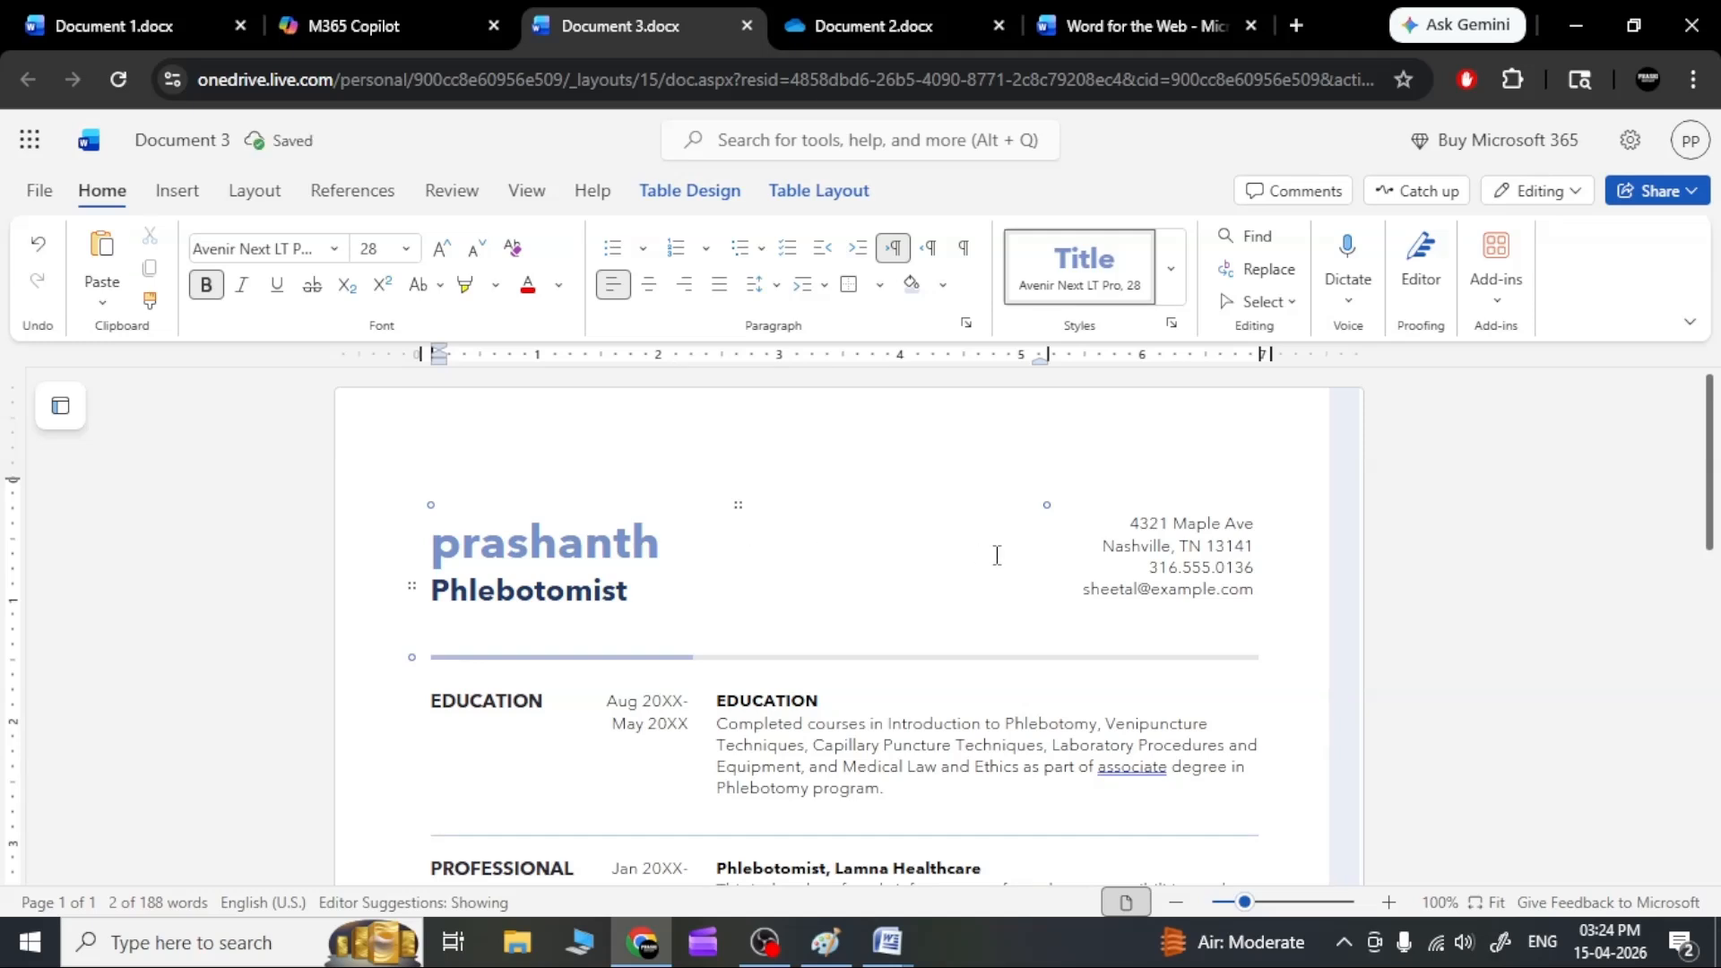
# Replace the street address line in the resume's contact block with the applicant's city and locality.
pyautogui.tripleClick(1142, 529)
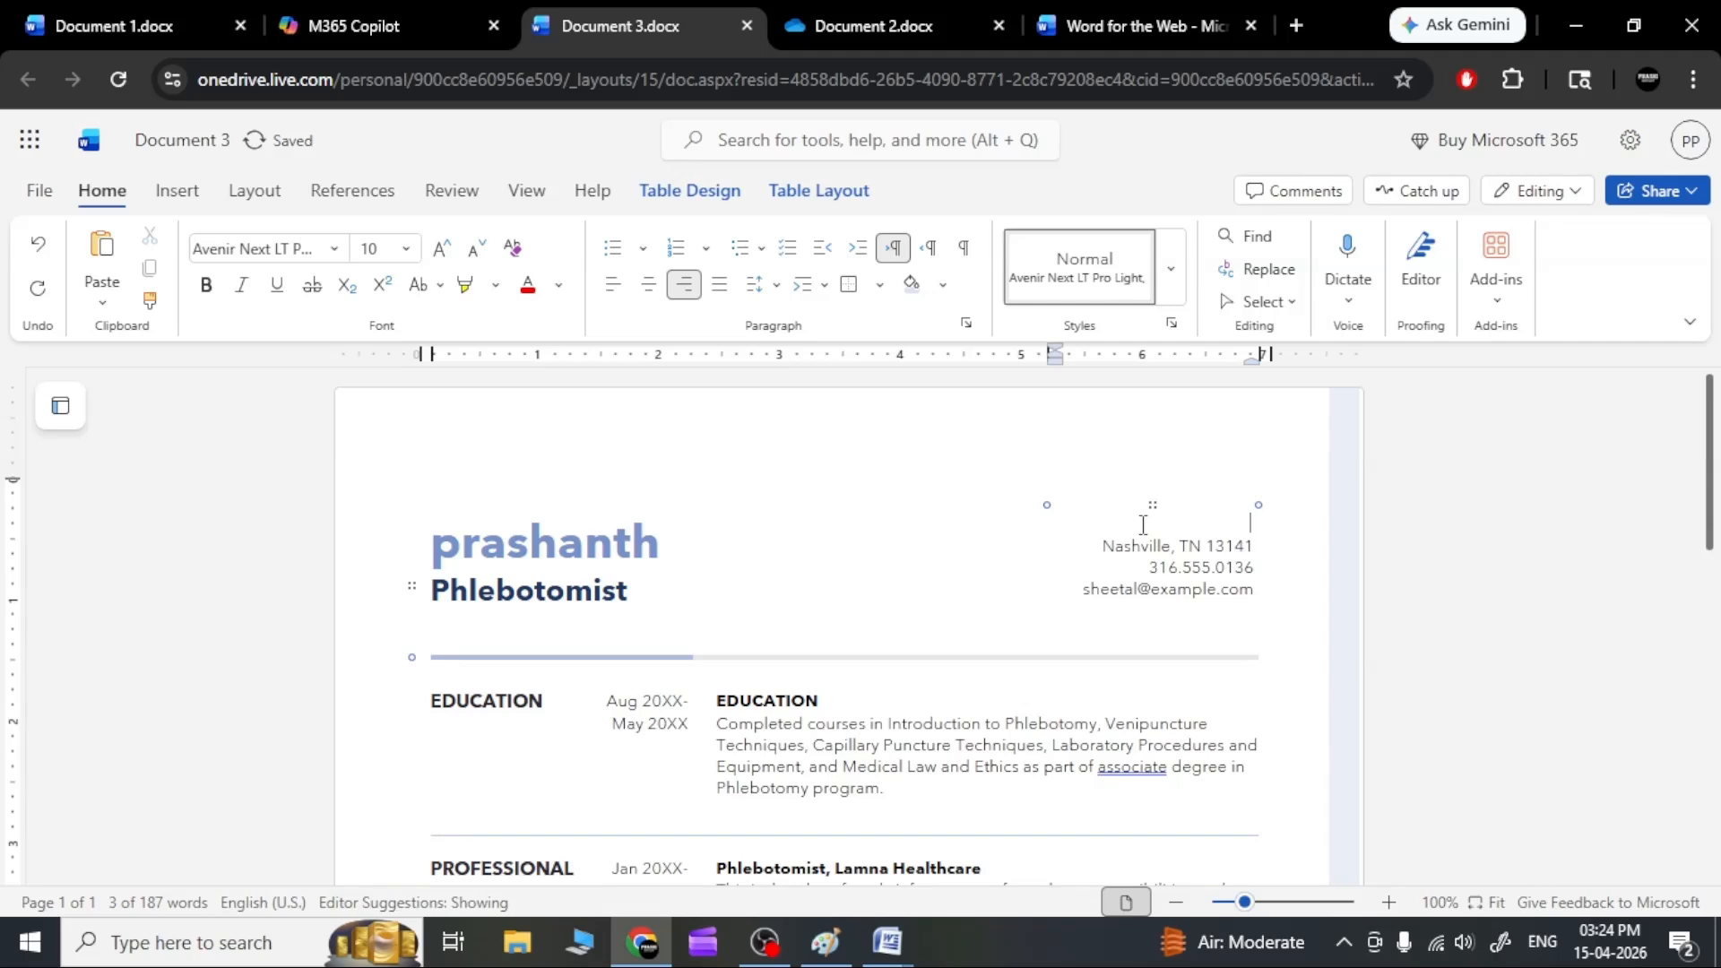
pyautogui.write('beng')
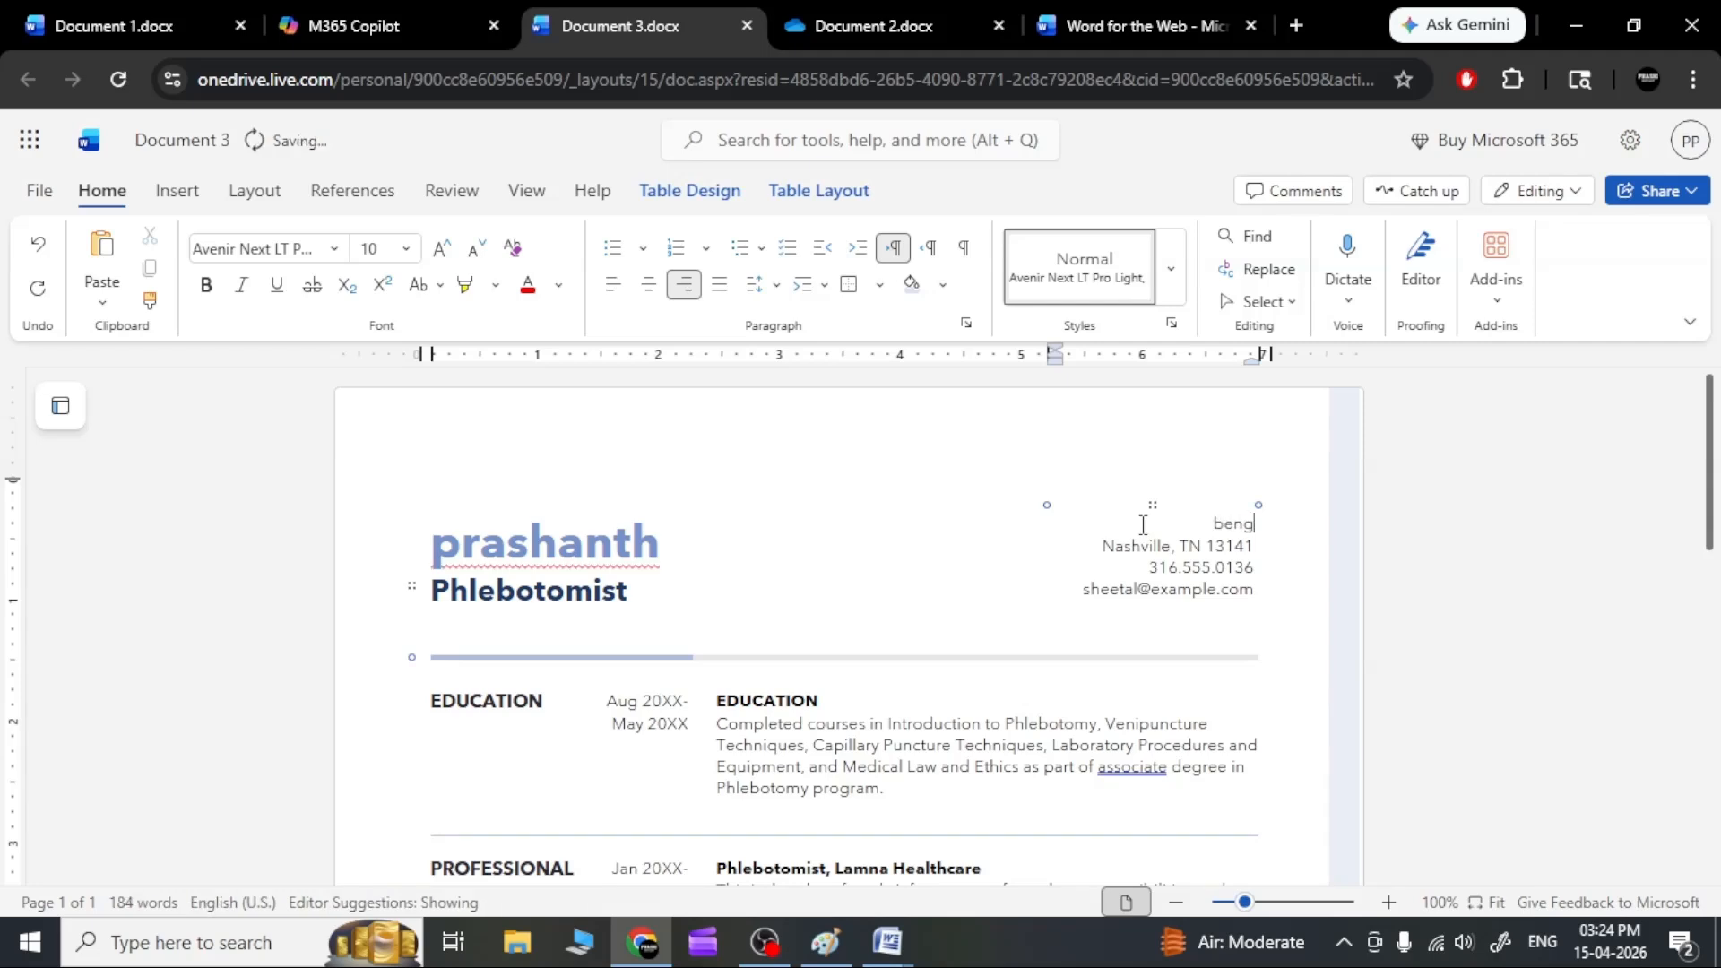
pyautogui.write('aluru, Nelamangala')
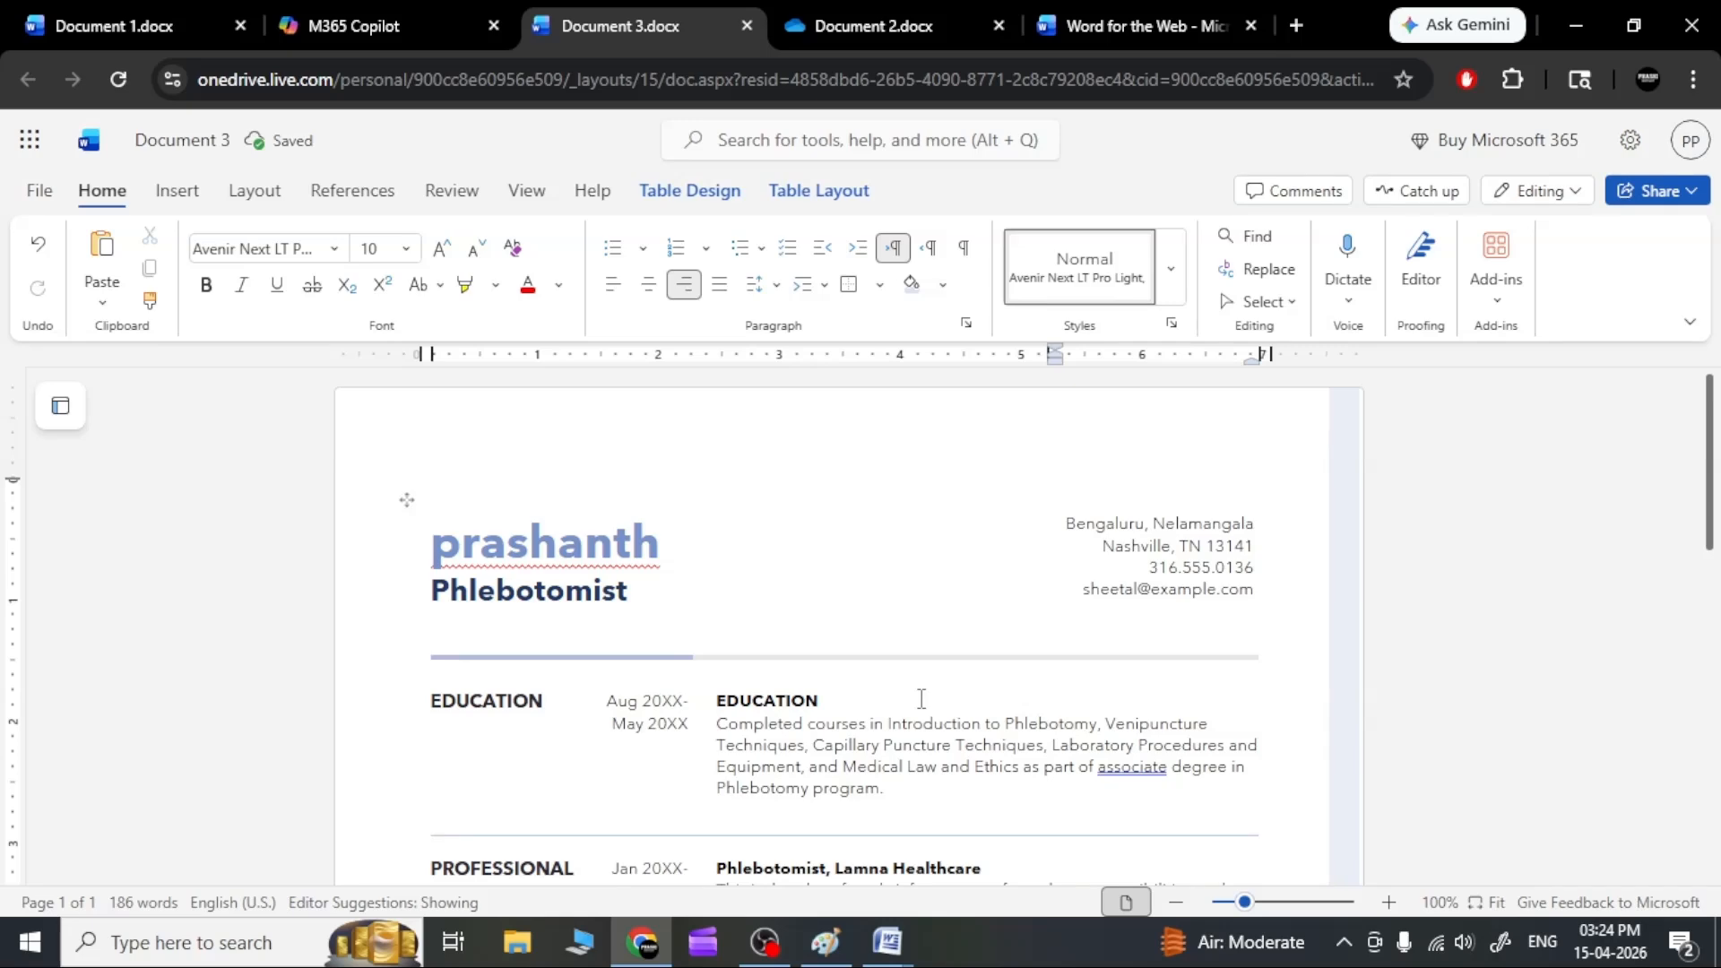
# Examine the placeholder job title and summary of the first Professional Experience entry.
pyautogui.scroll(-3, 921, 699)
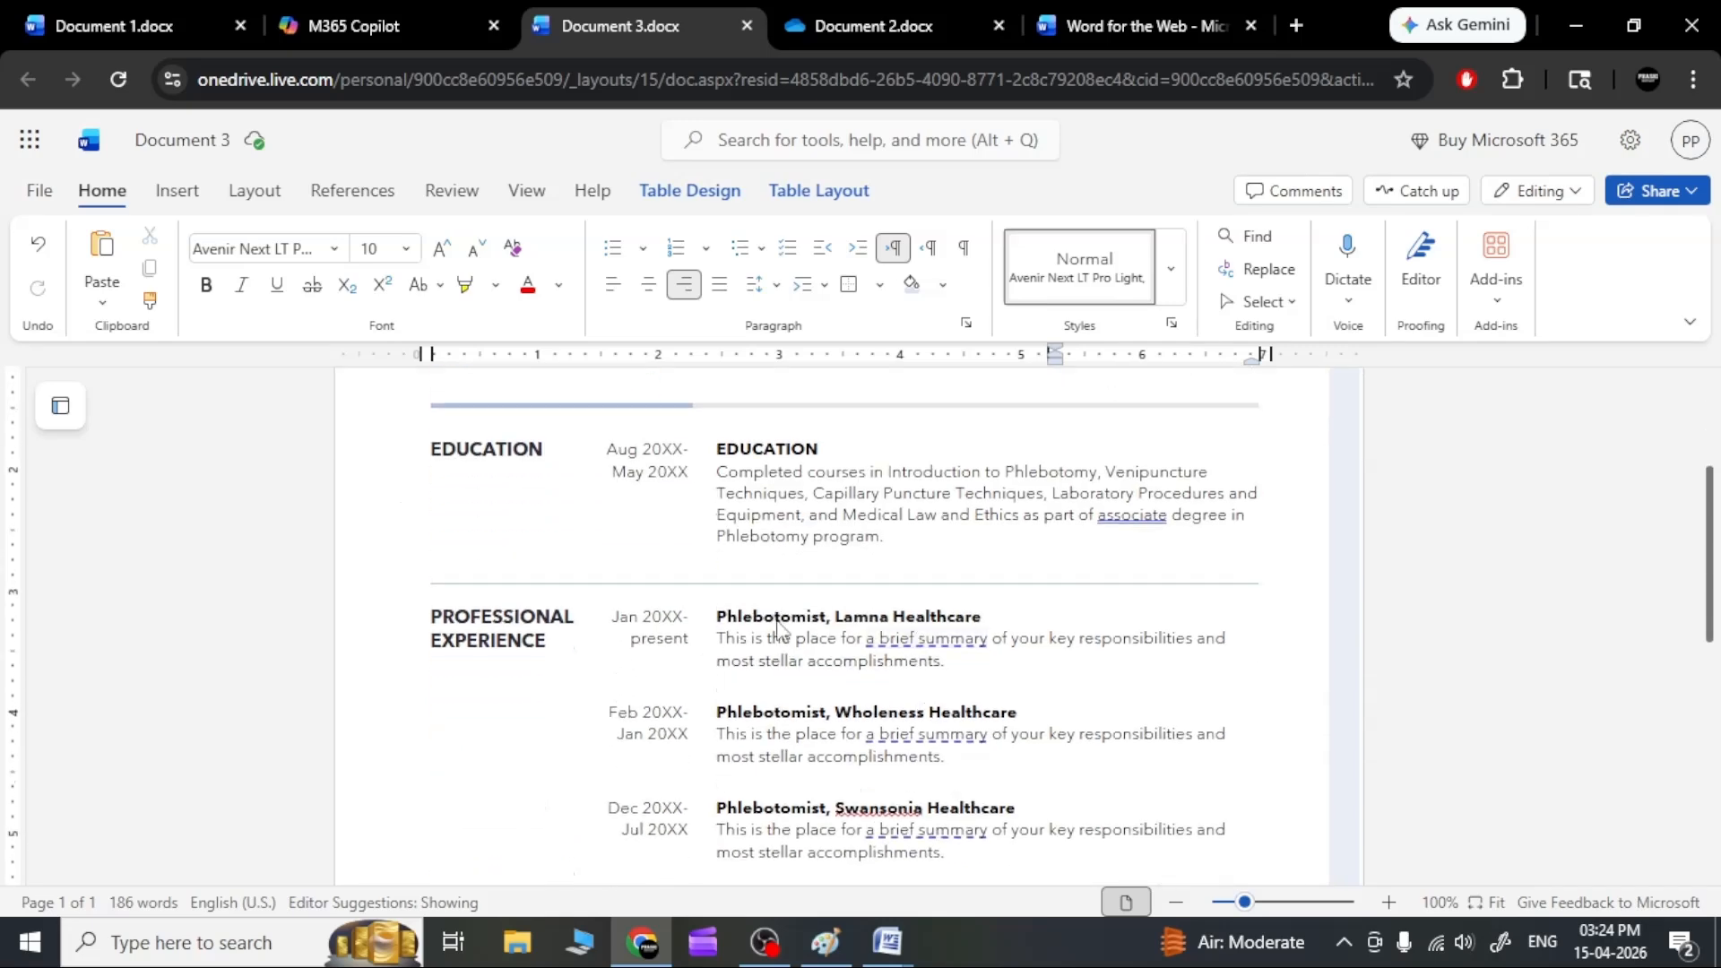
pyautogui.tripleClick(778, 619)
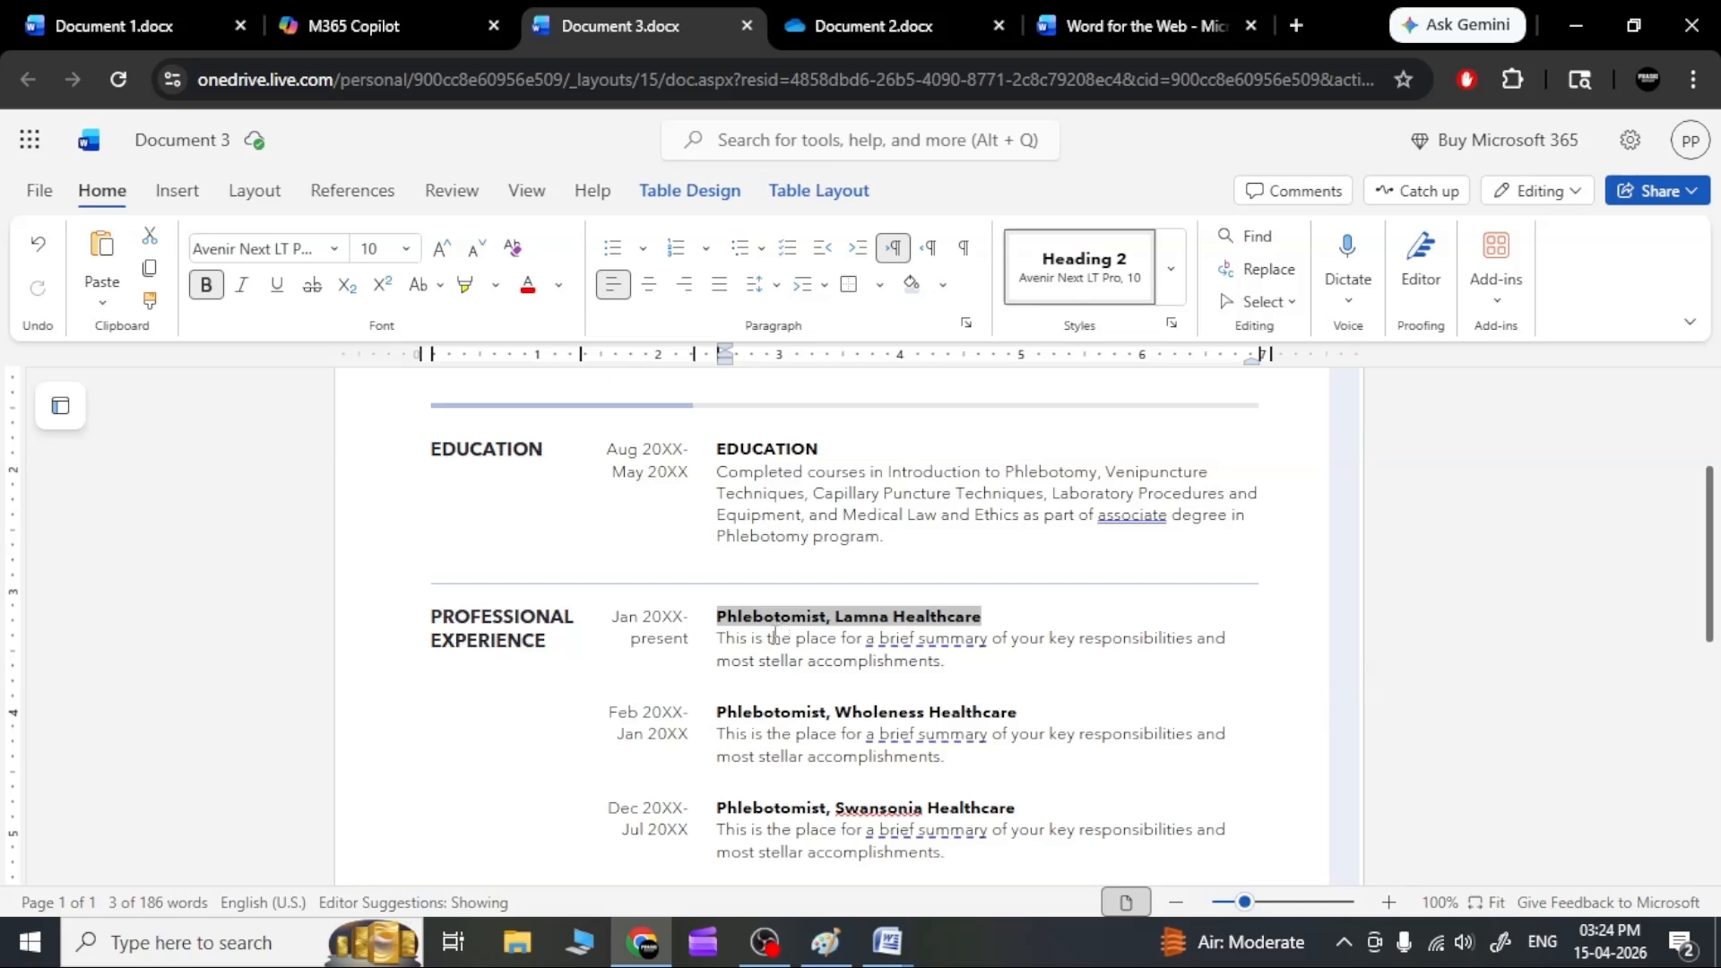
pyautogui.tripleClick(776, 642)
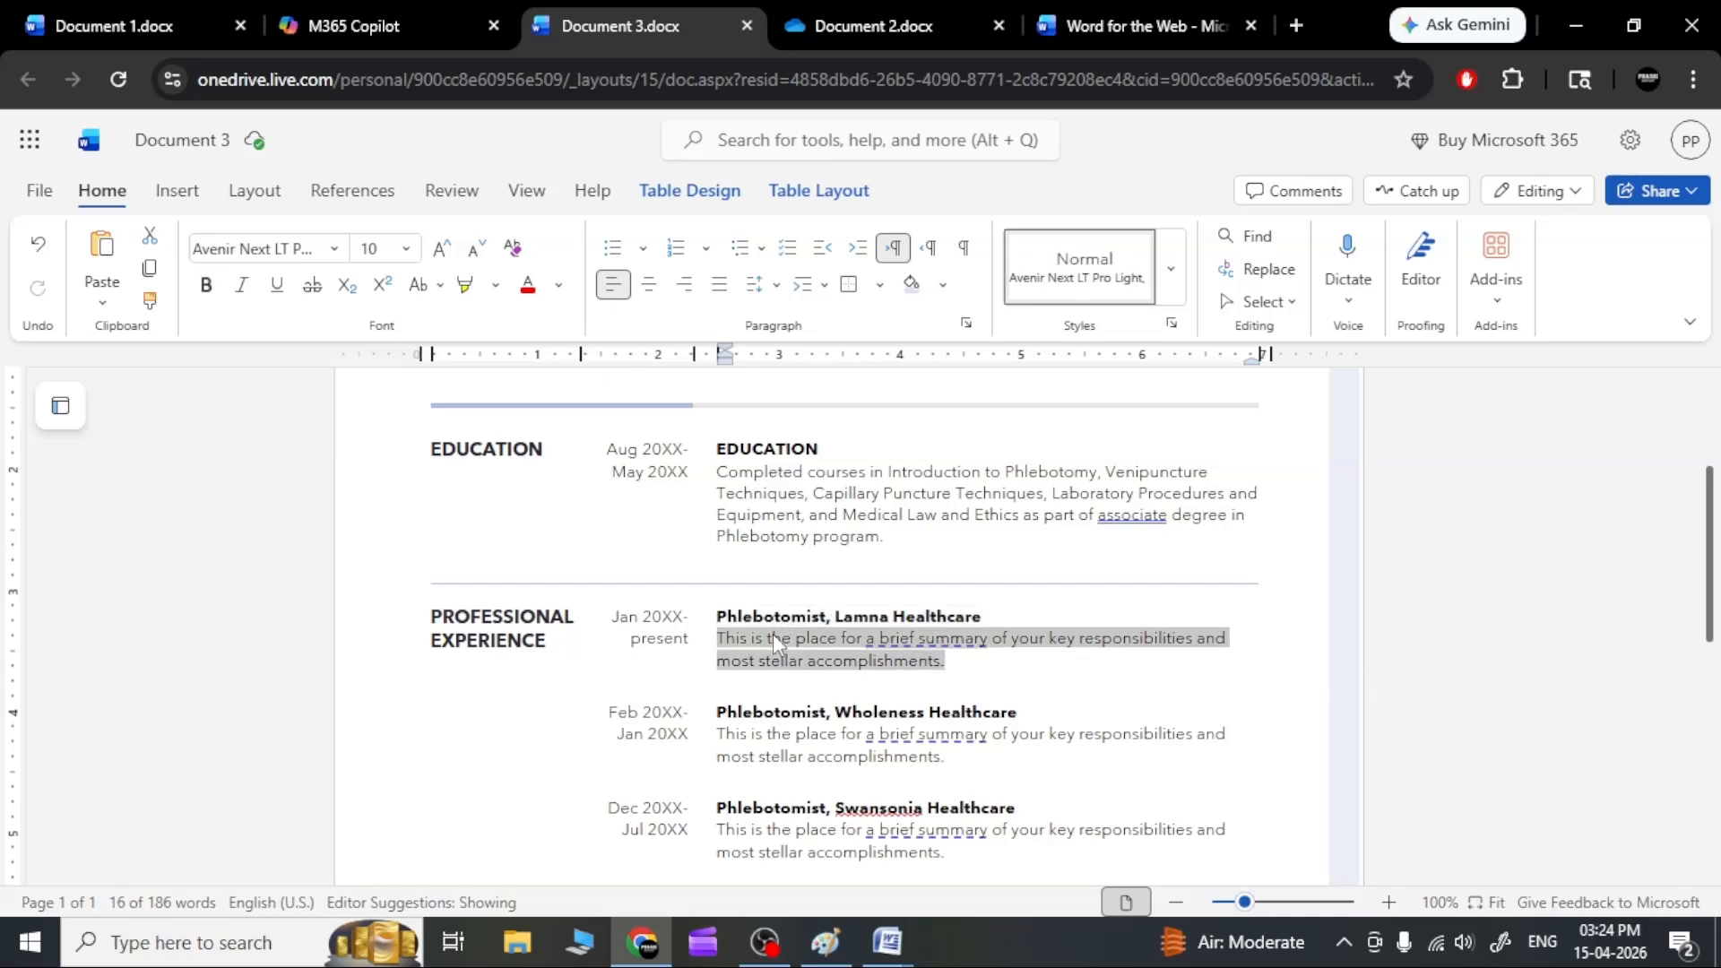
pyautogui.scroll(3, 773, 642)
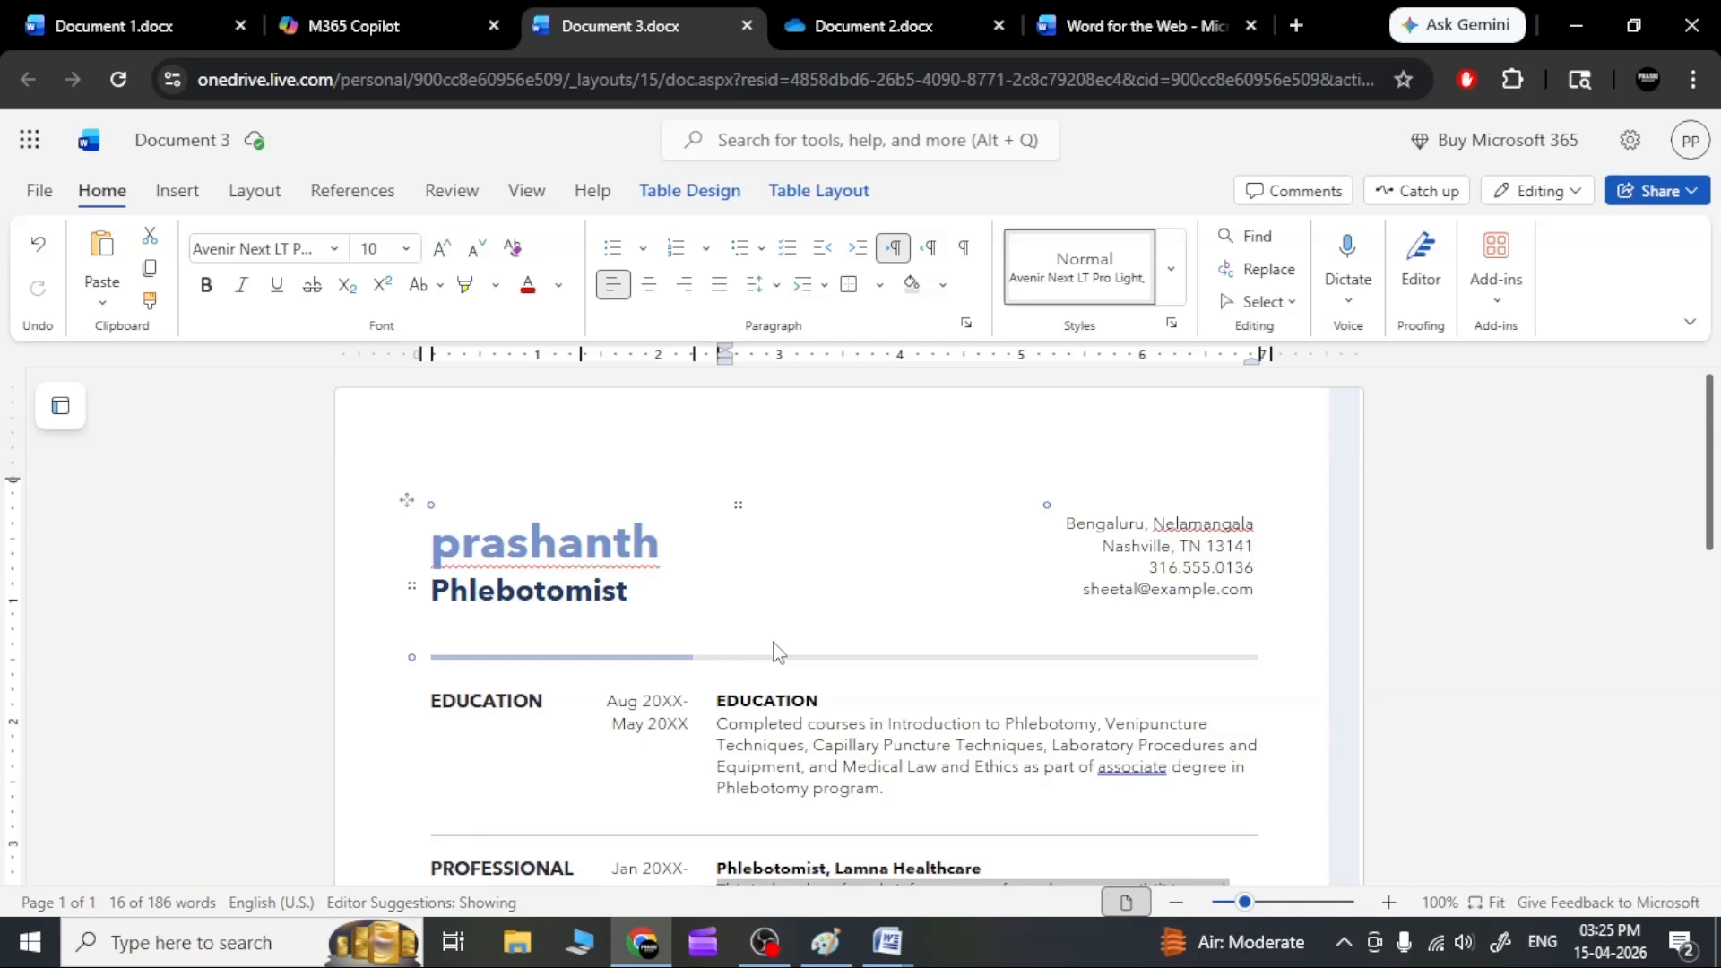
pyautogui.scroll(-3, 772, 642)
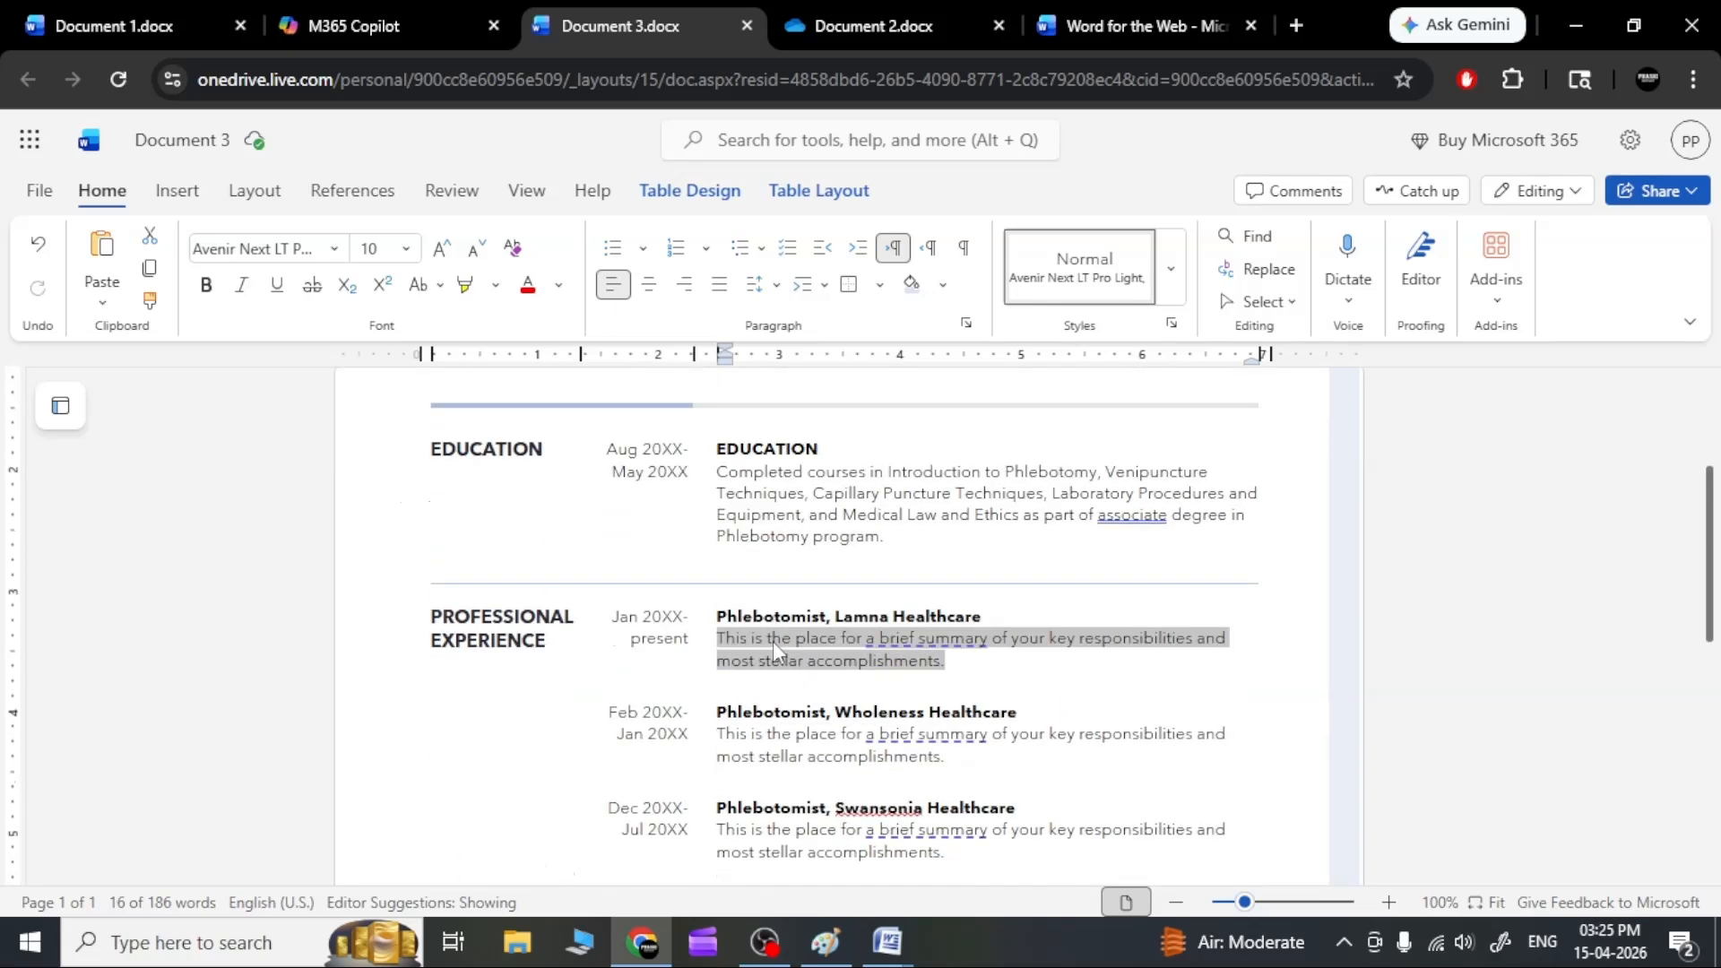
# Check the paragraph styles of the Education entry, its description, the first job title and the Professional Experience heading.
pyautogui.doubleClick(764, 447)
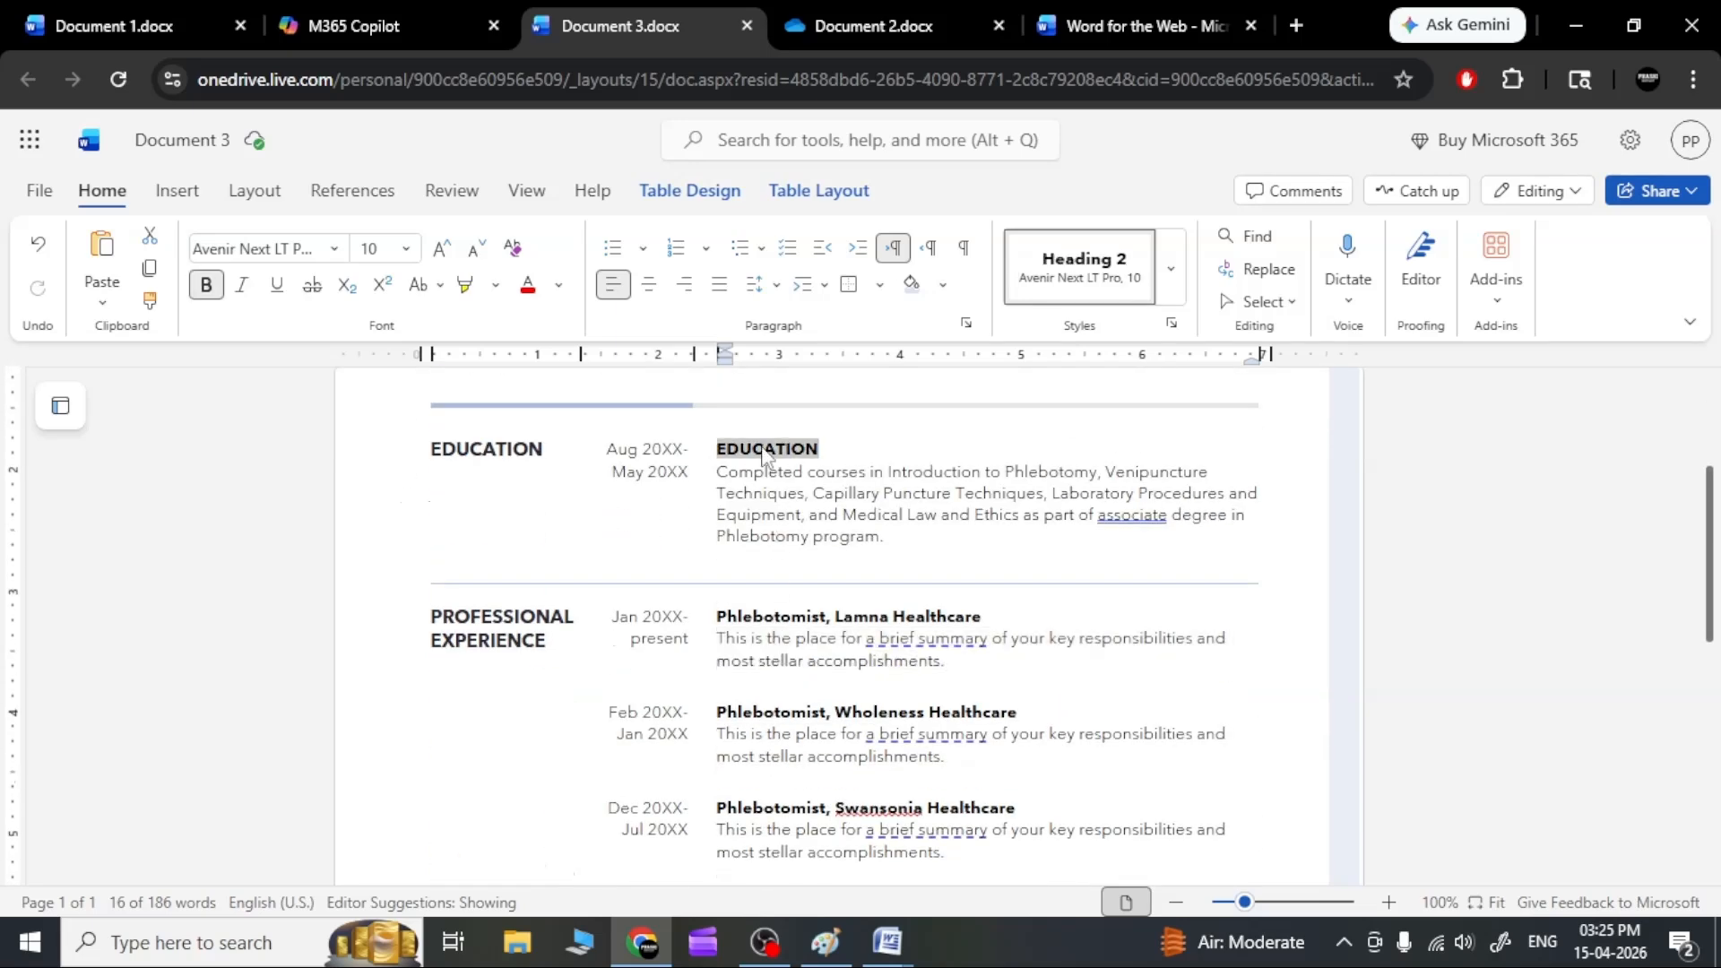
pyautogui.click(1172, 269)
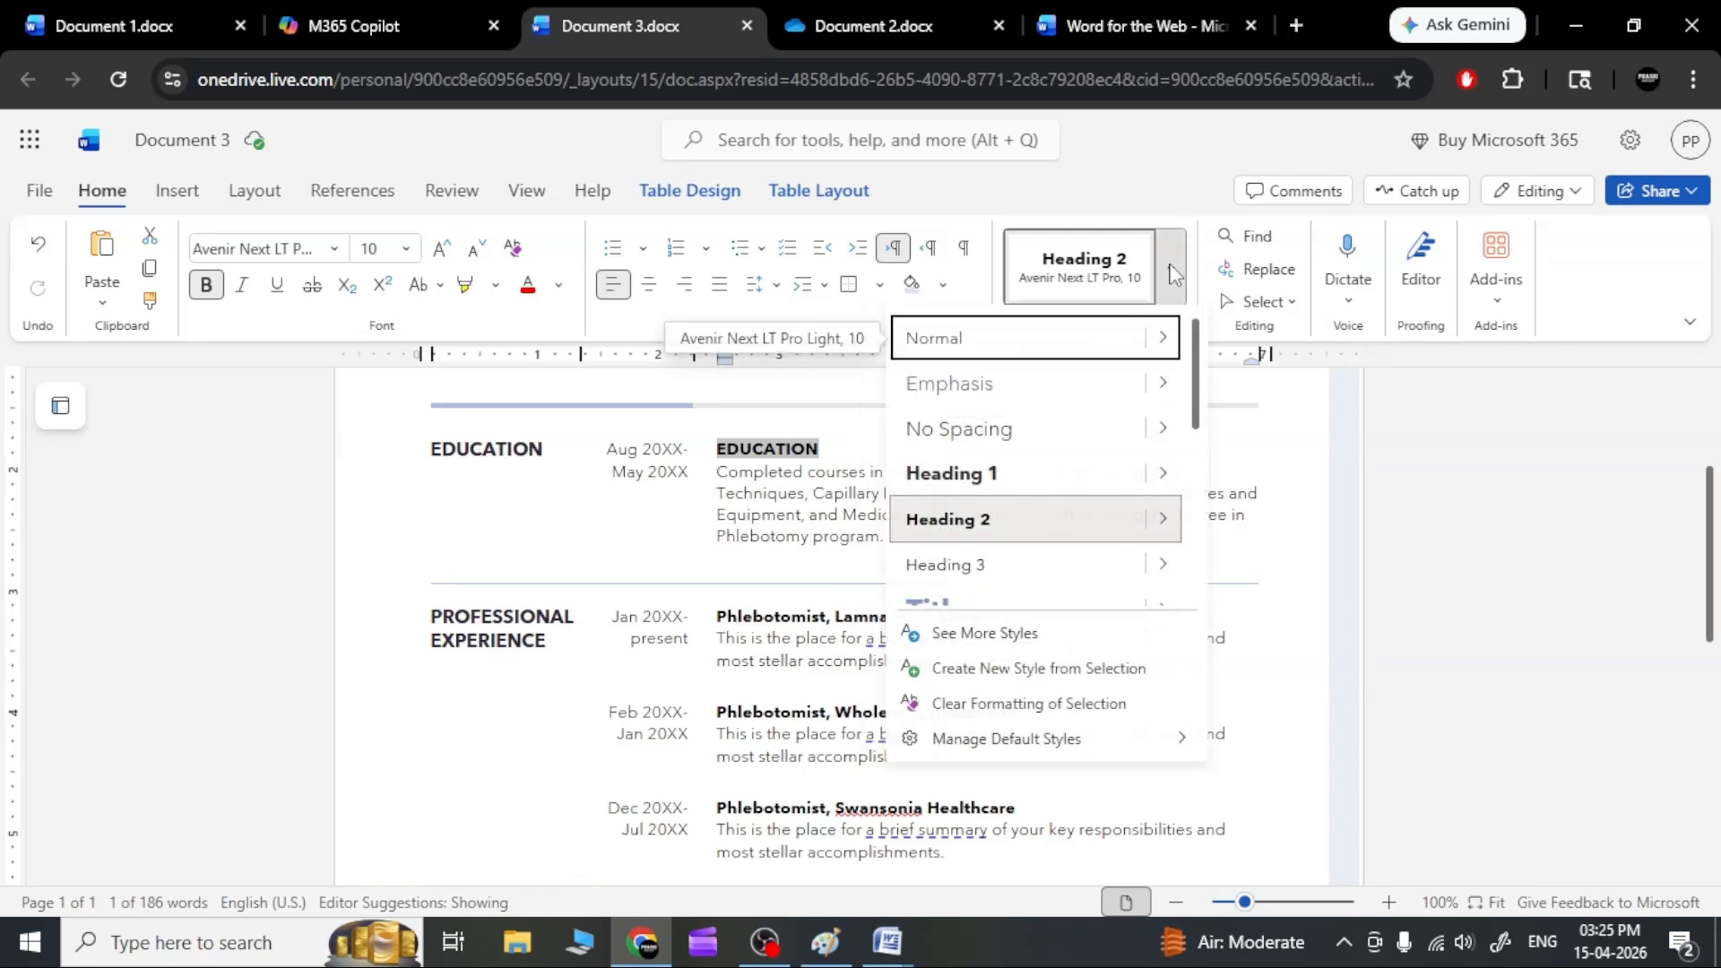
pyautogui.click(1171, 269)
pyautogui.tripleClick(856, 492)
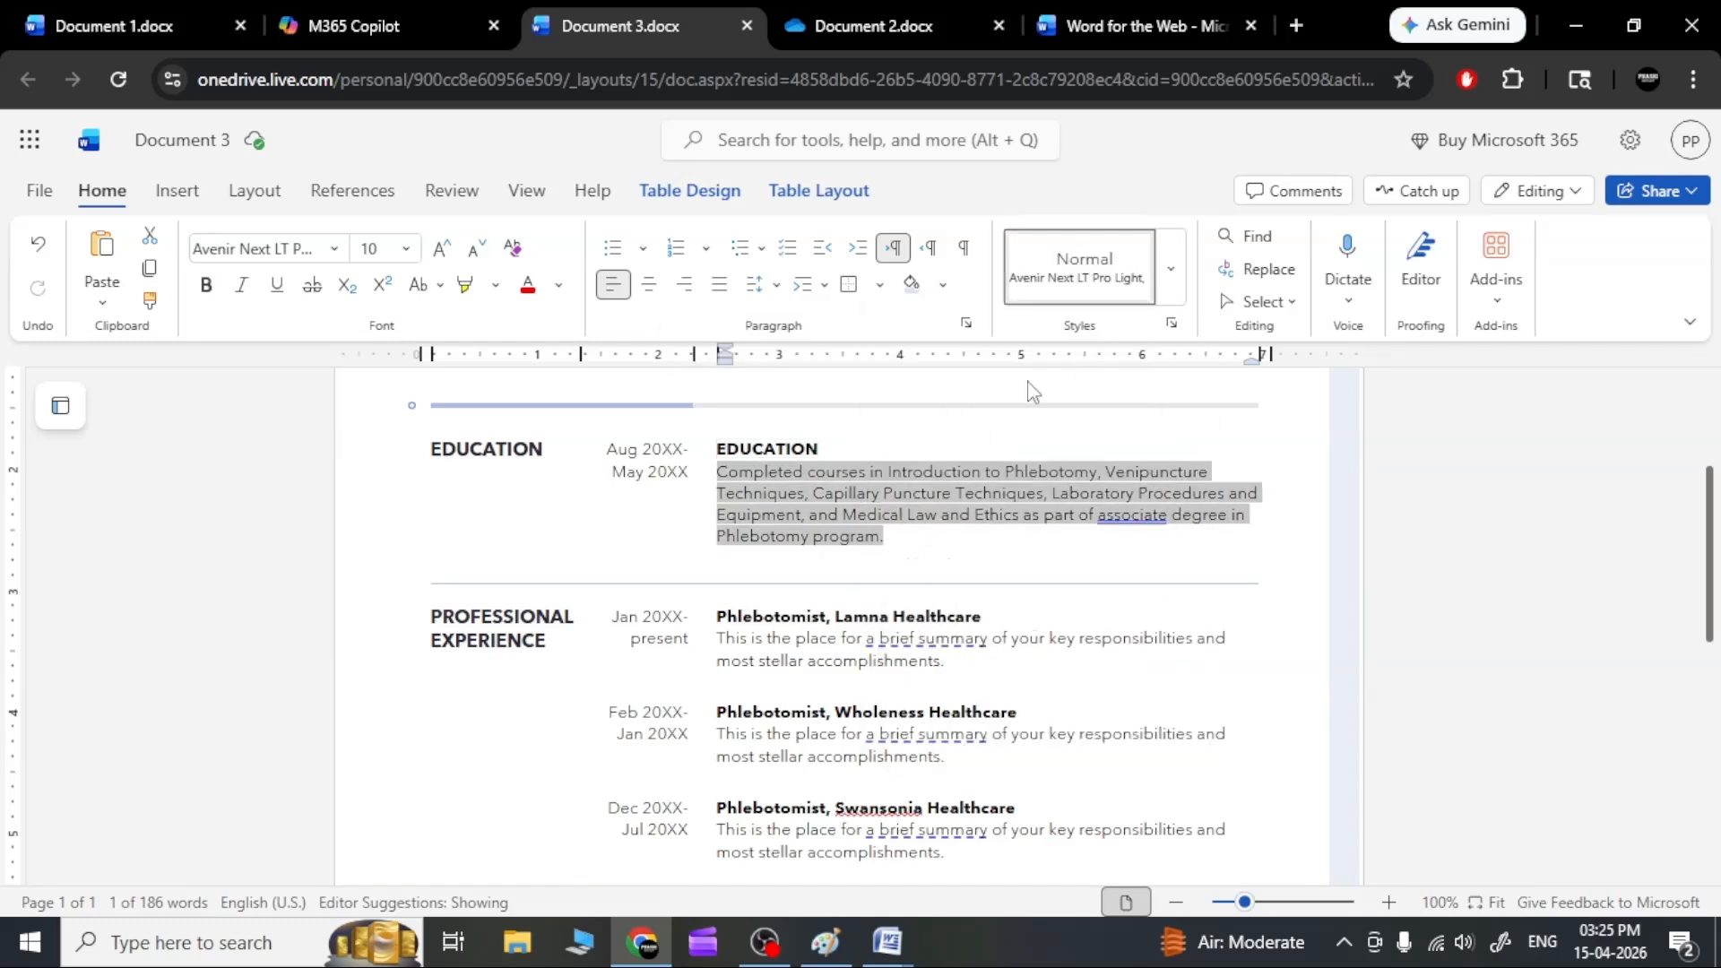
pyautogui.tripleClick(830, 620)
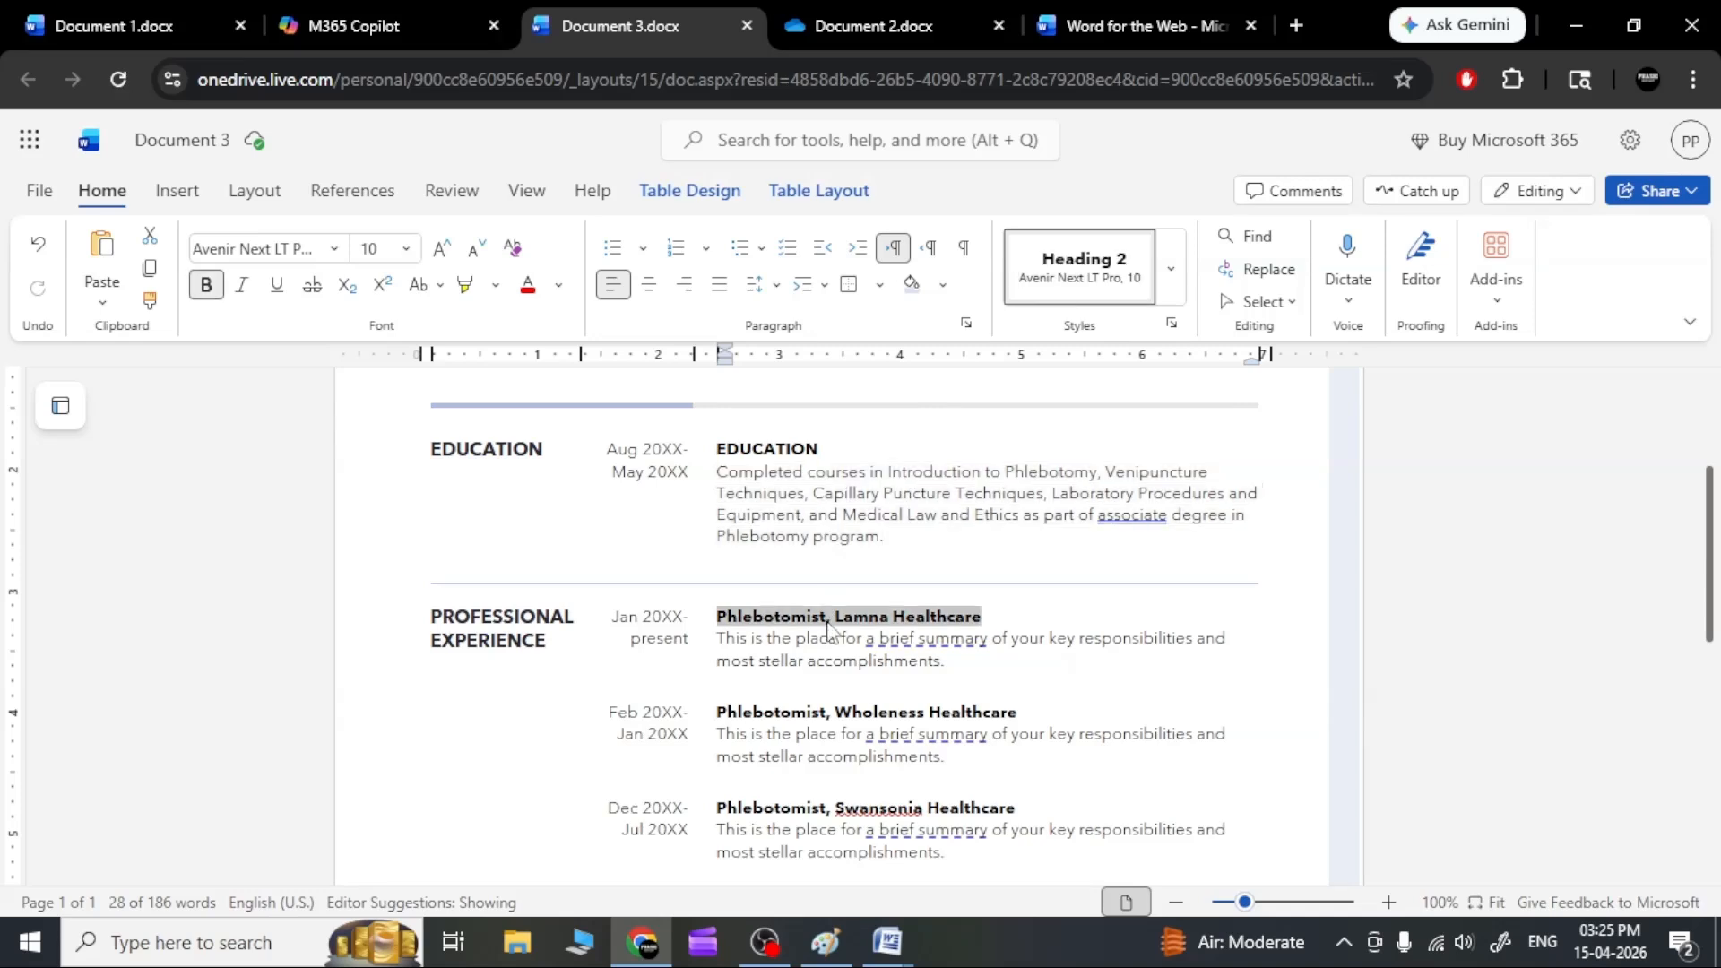
pyautogui.tripleClick(476, 628)
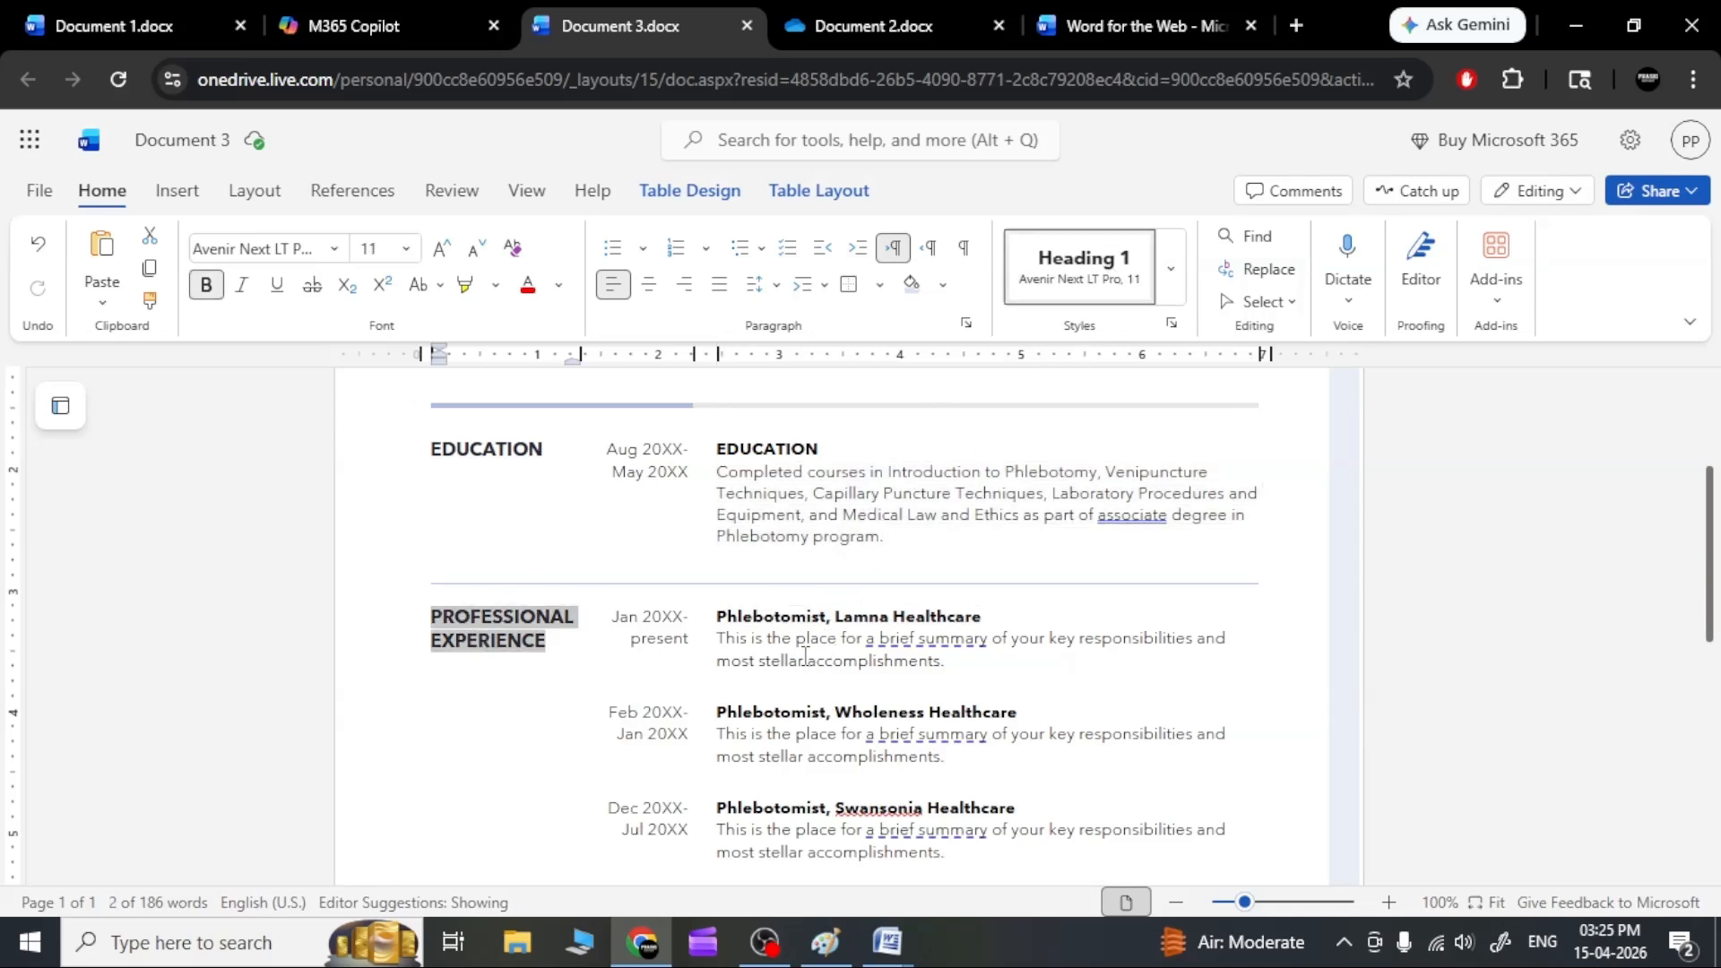
# Examine the formatting of the first Skills & Abilities bullet and the Education description in the resume.
pyautogui.scroll(3, 811, 682)
pyautogui.scroll(-10, 812, 682)
pyautogui.scroll(3, 811, 690)
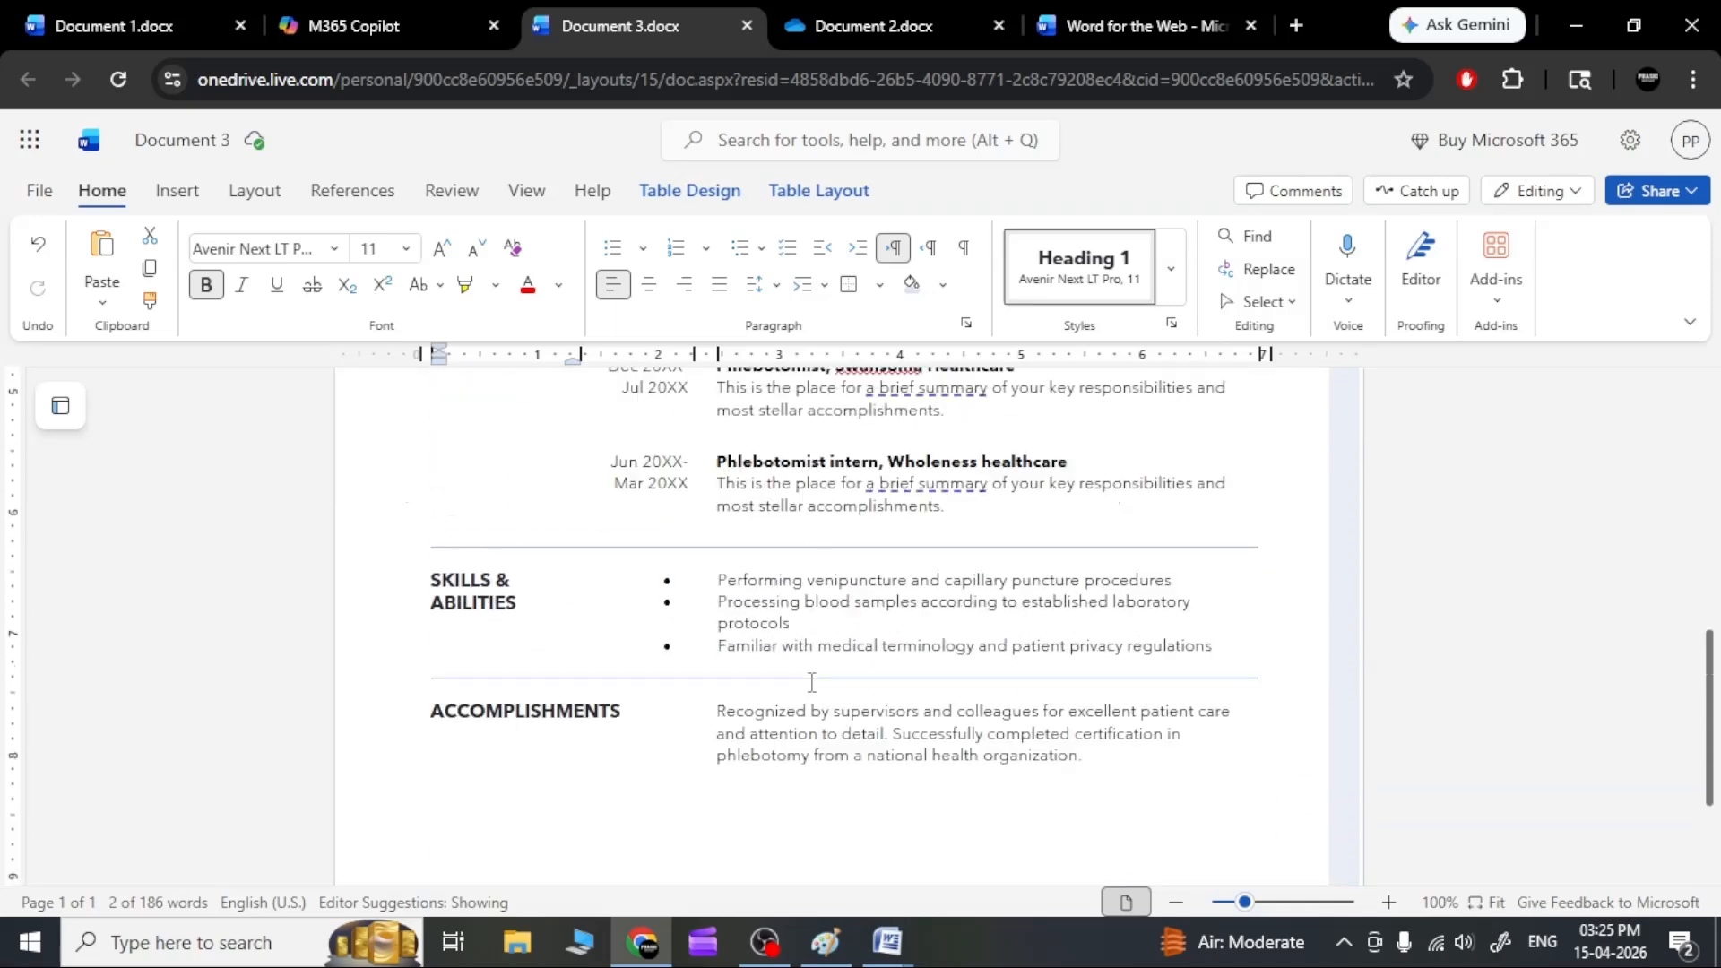
pyautogui.tripleClick(847, 647)
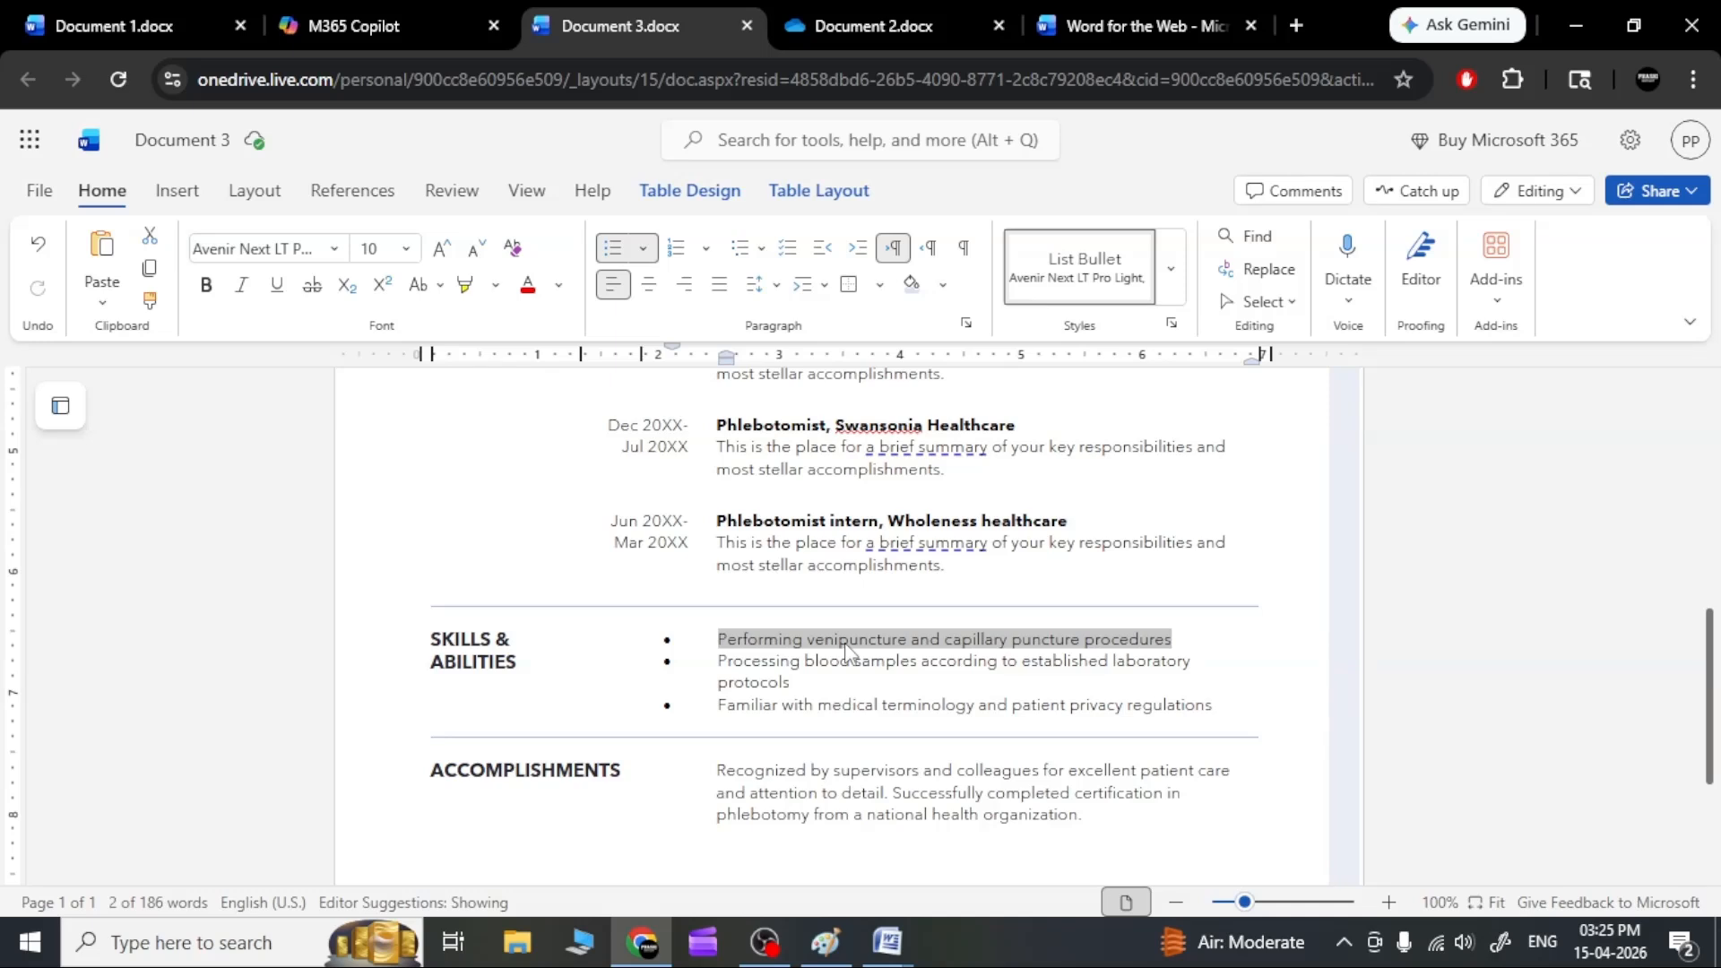
pyautogui.click(669, 653)
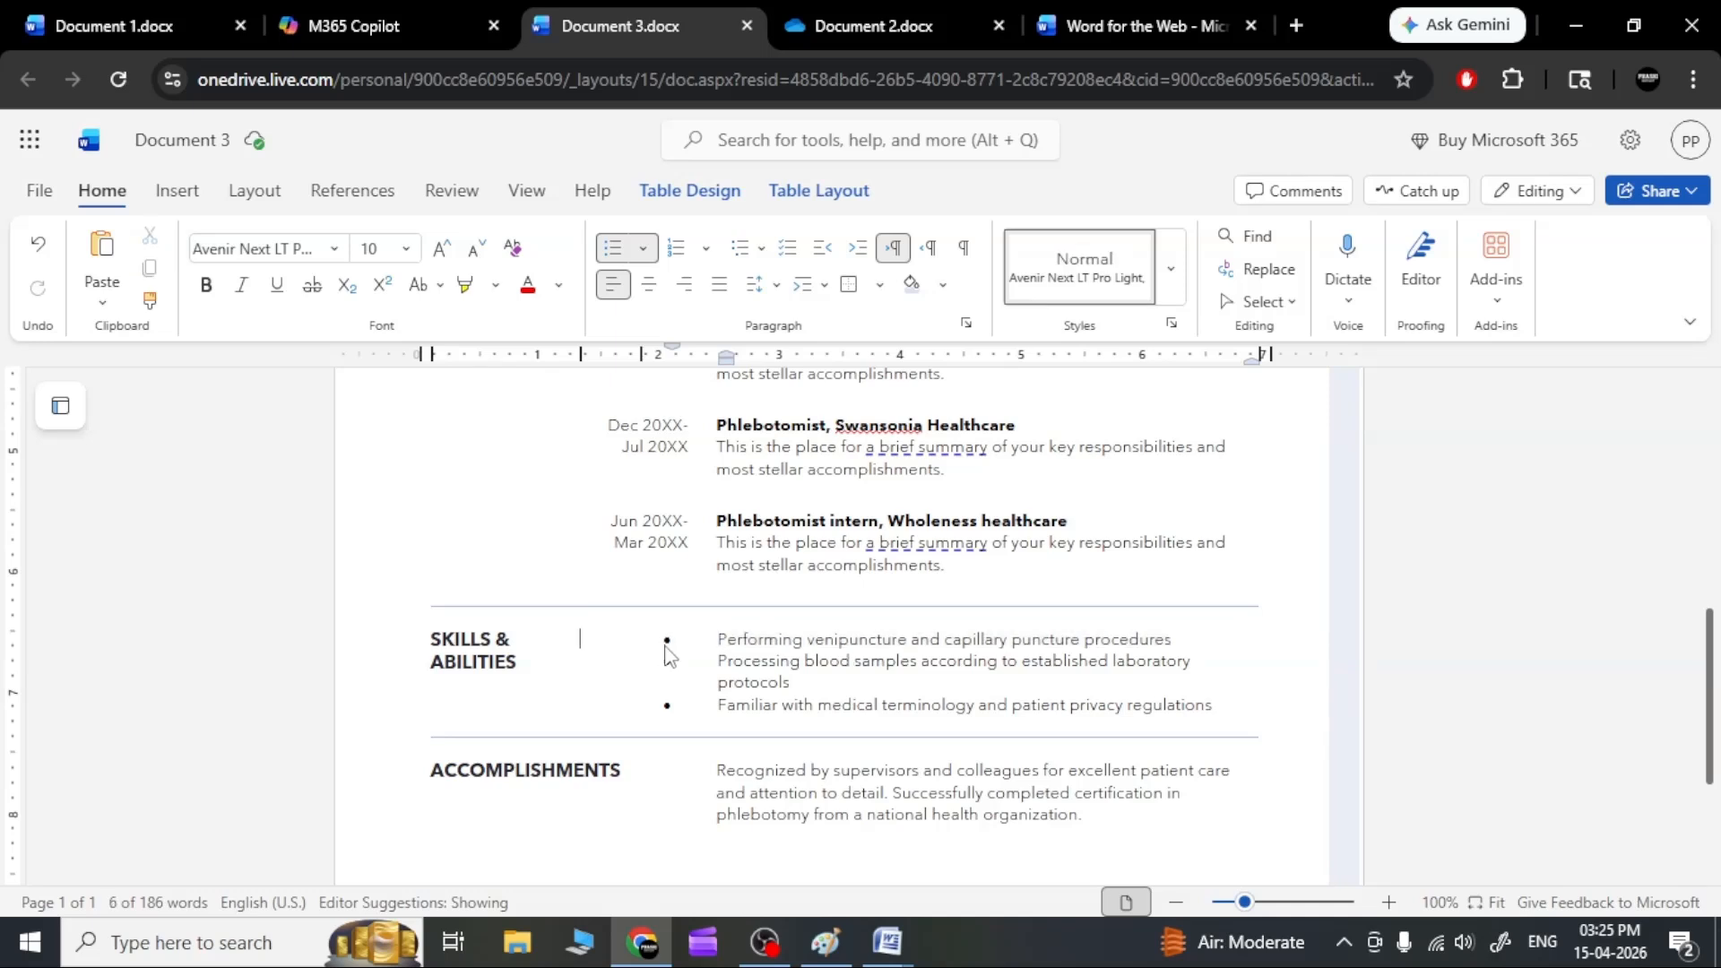
pyautogui.click(621, 292)
pyautogui.scroll(10, 877, 527)
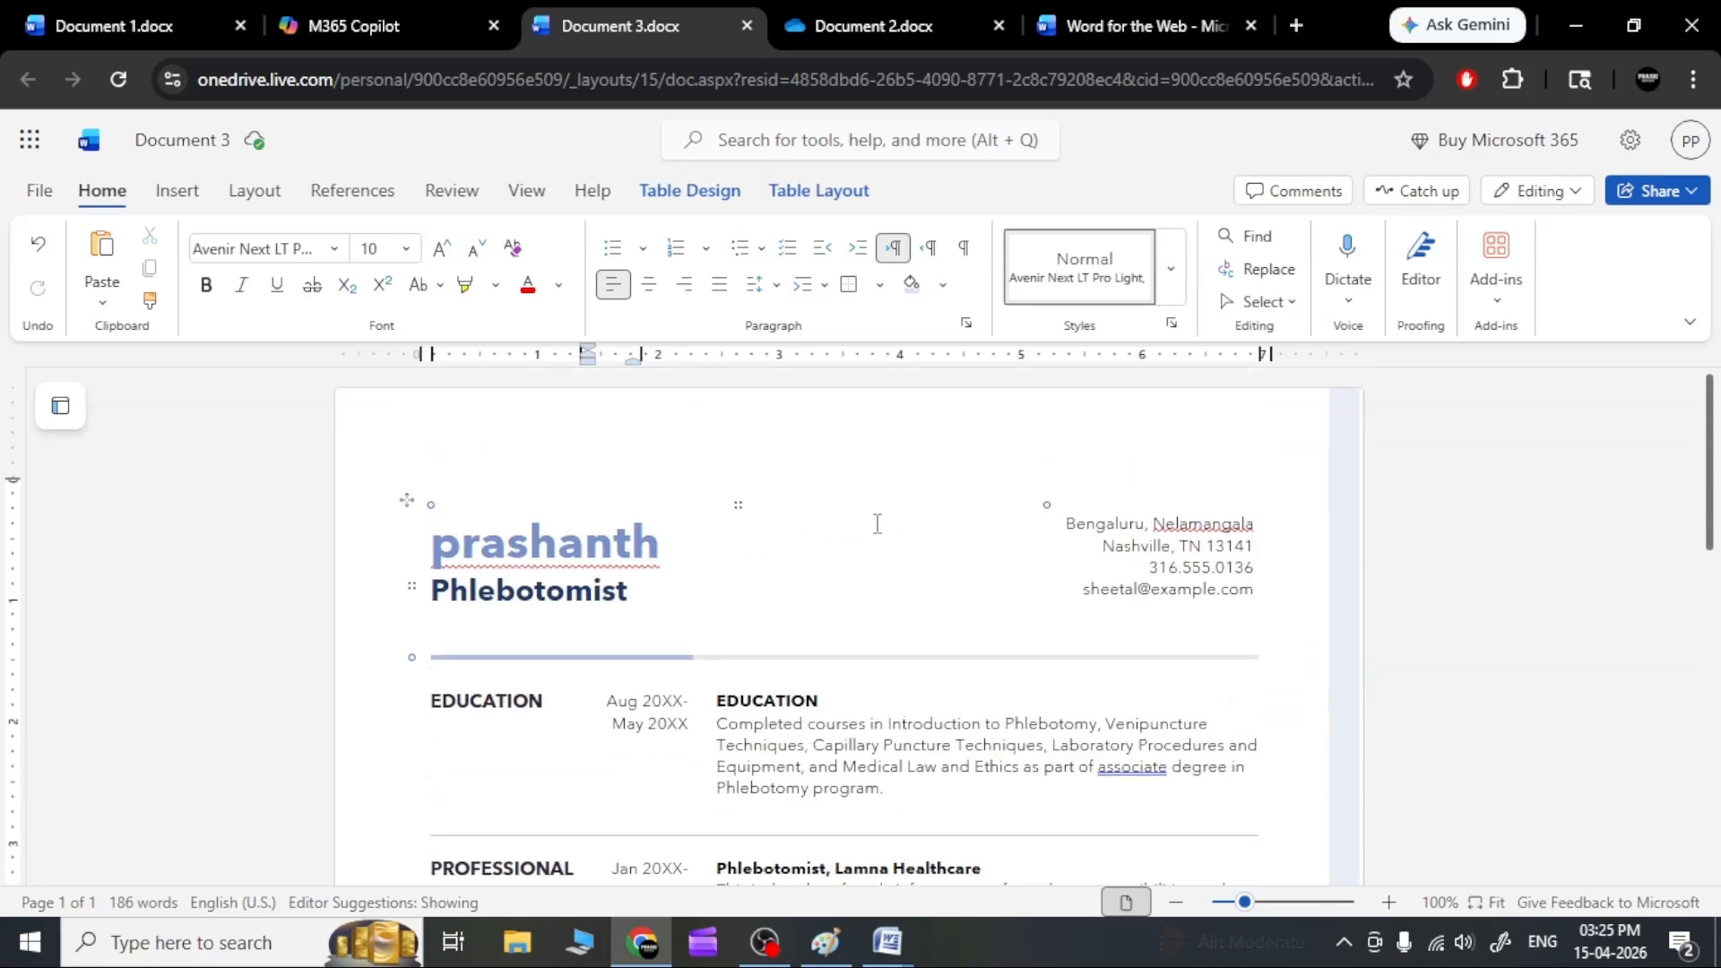
pyautogui.tripleClick(854, 721)
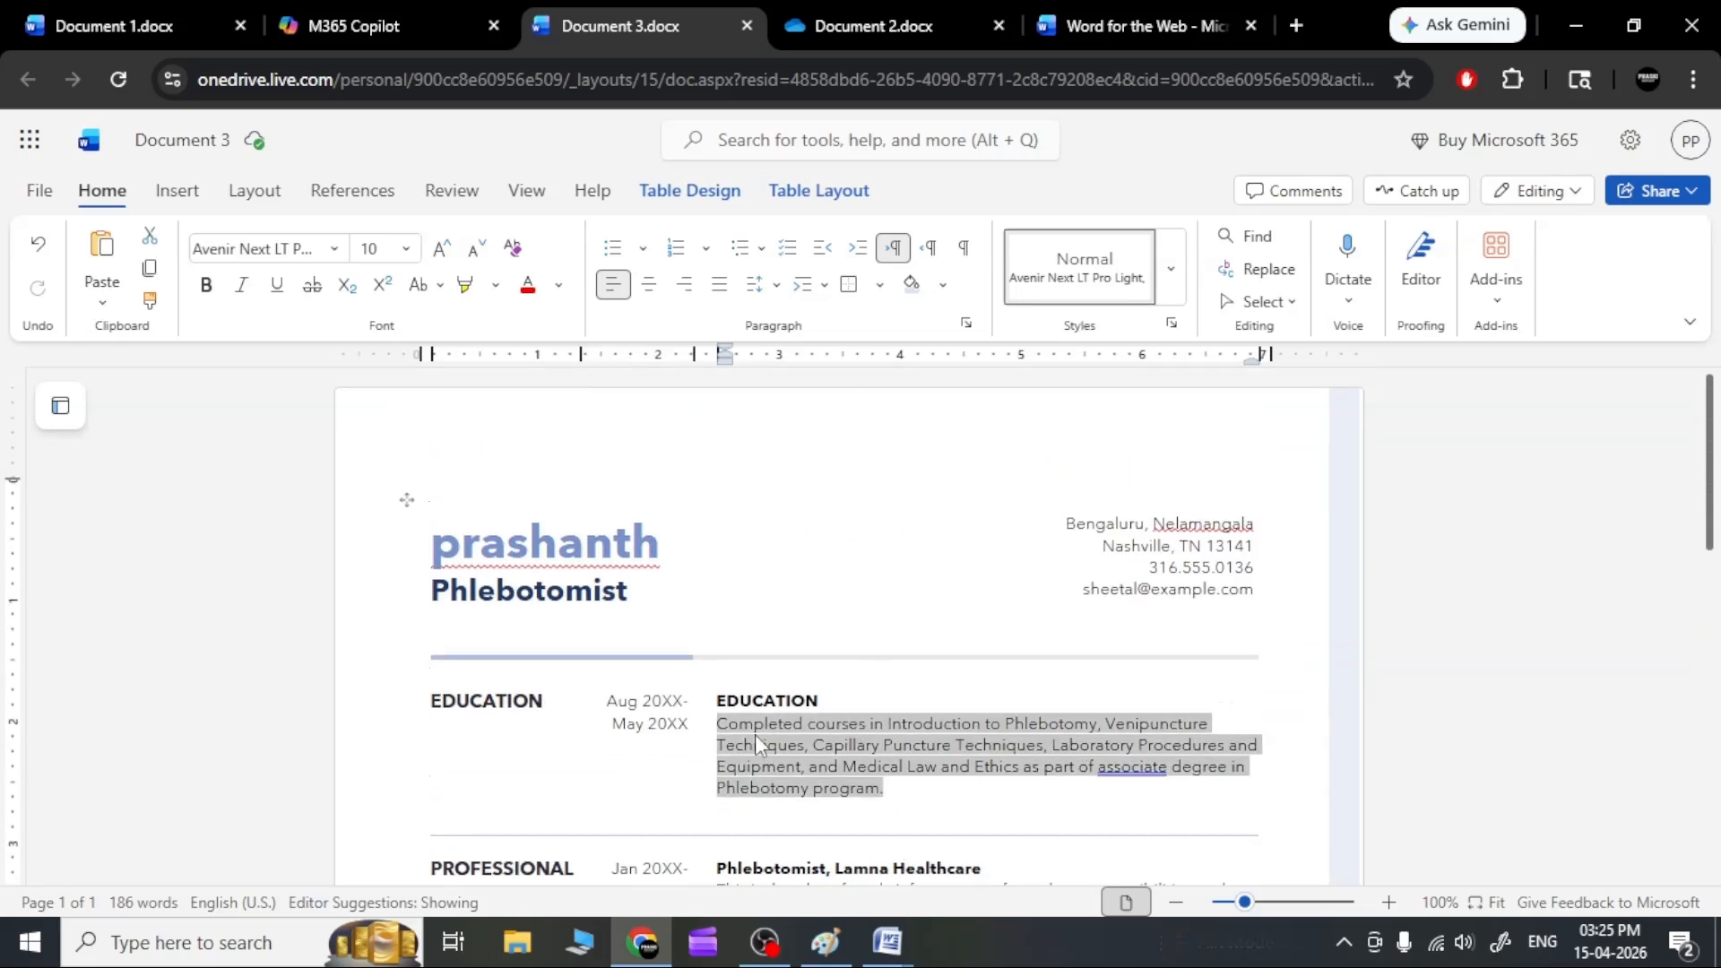
pyautogui.scroll(-5, 812, 622)
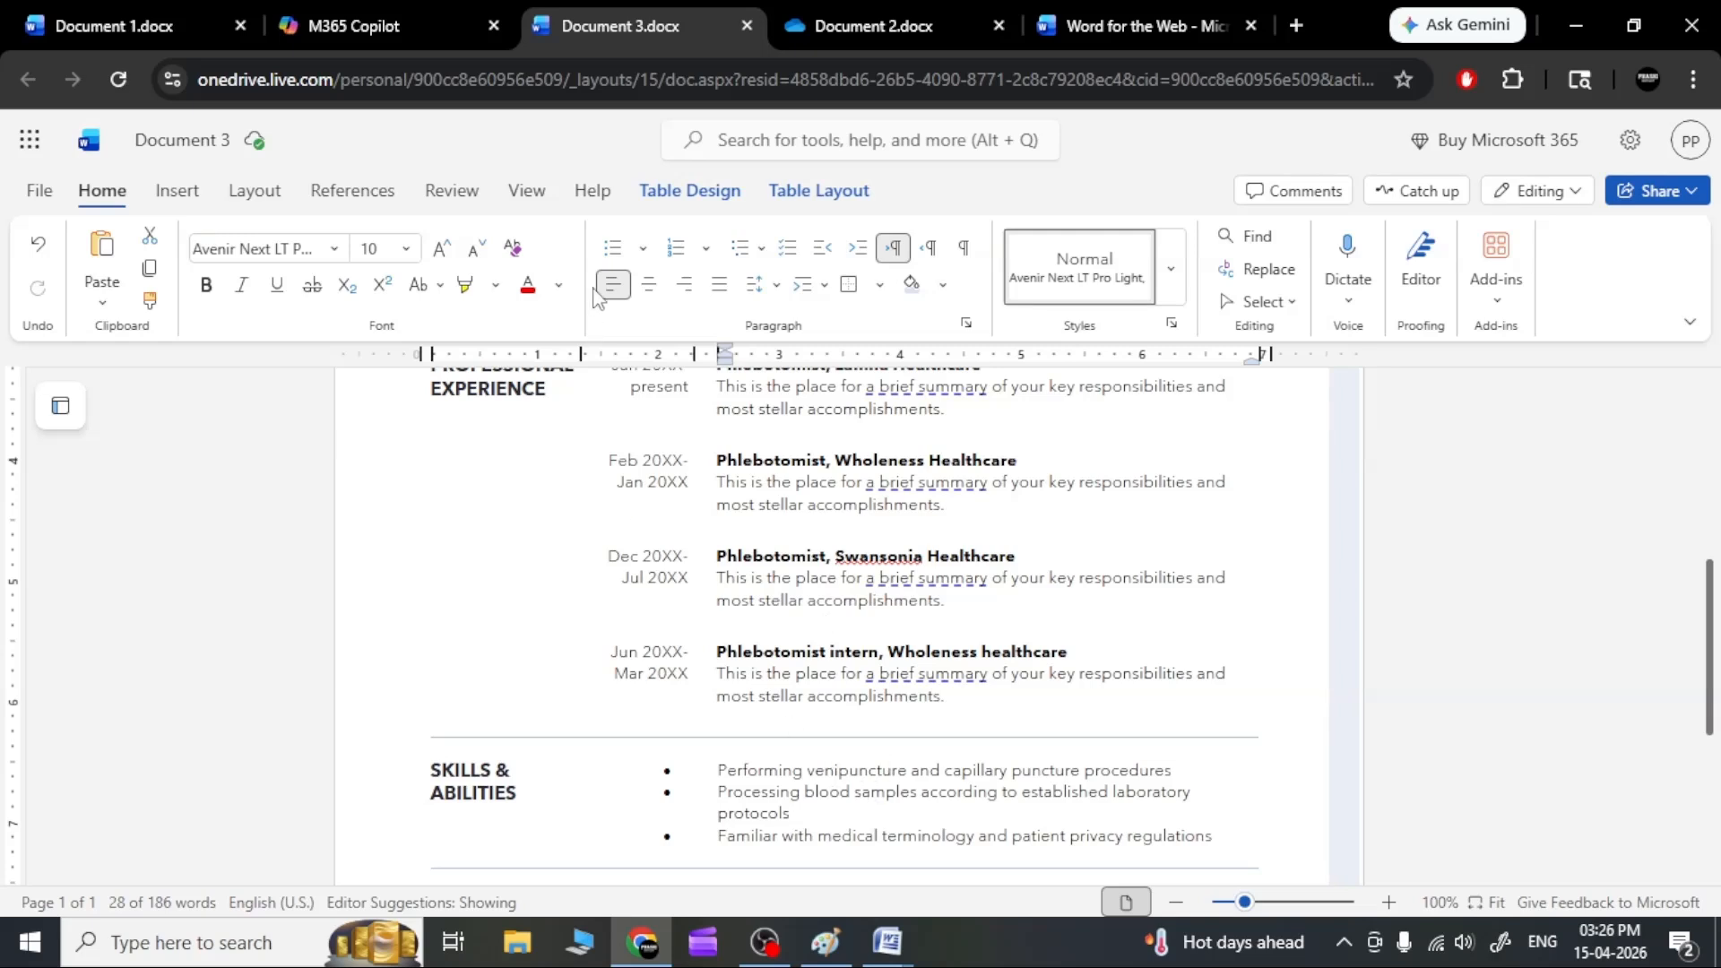
# Compare the blank Document 2 with the resume in Document 3, finishing in Document 2.
pyautogui.click(836, 18)
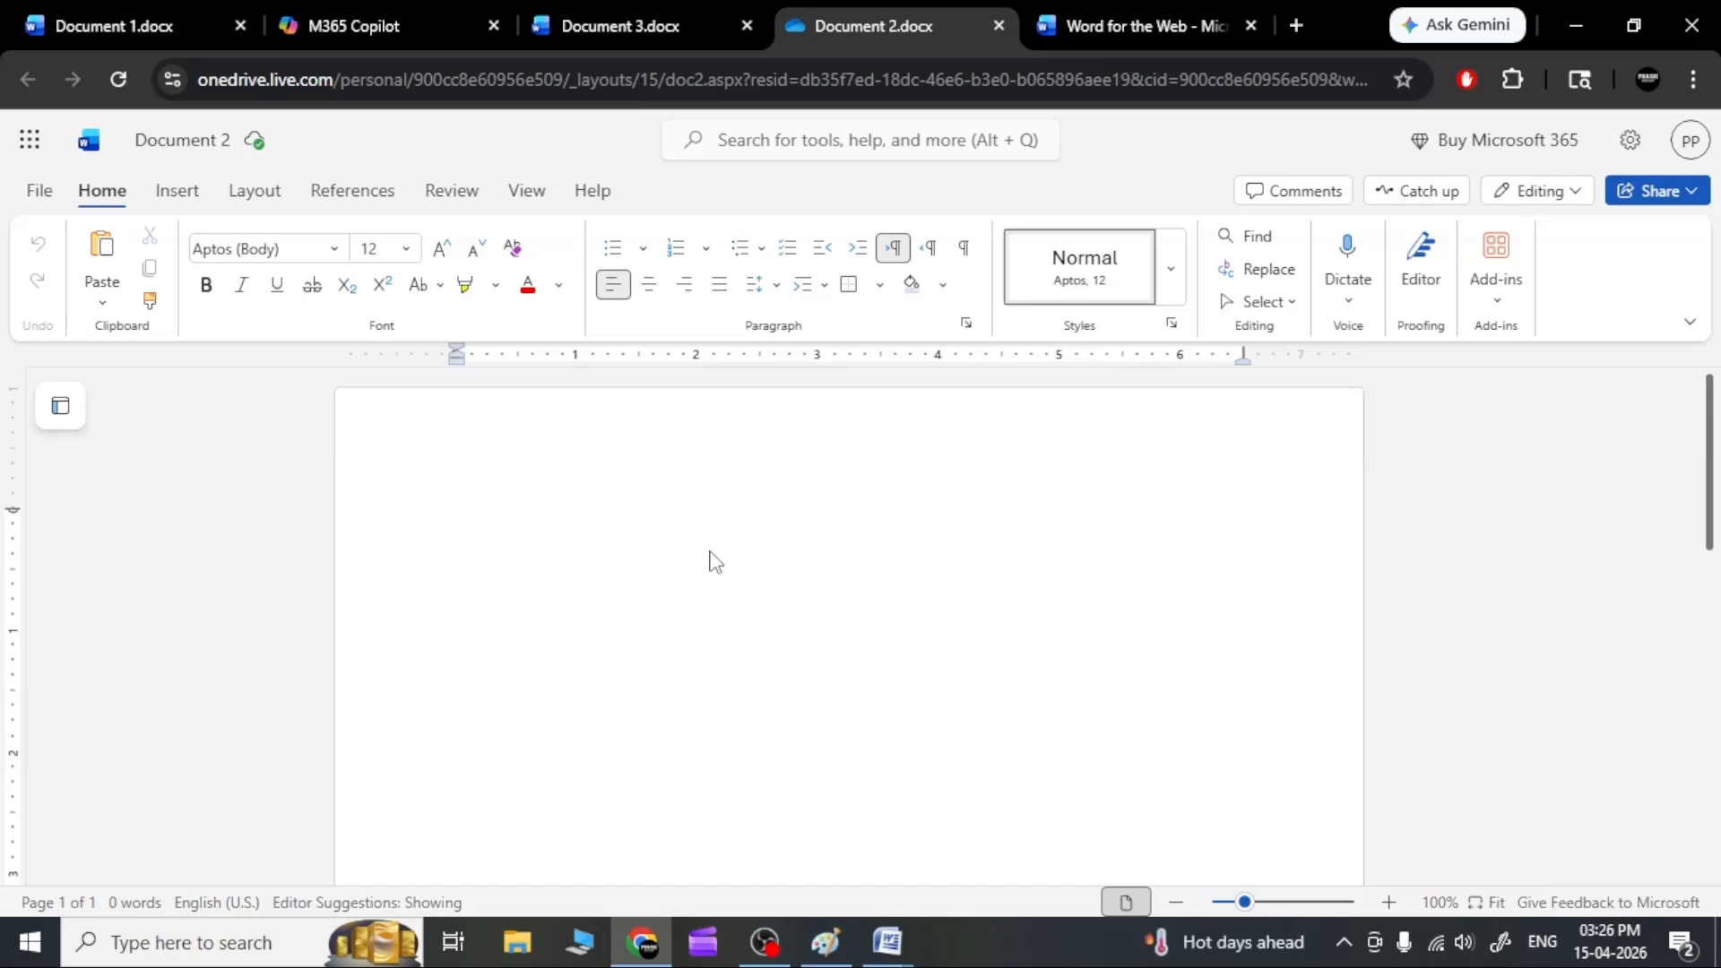
pyautogui.click(635, 16)
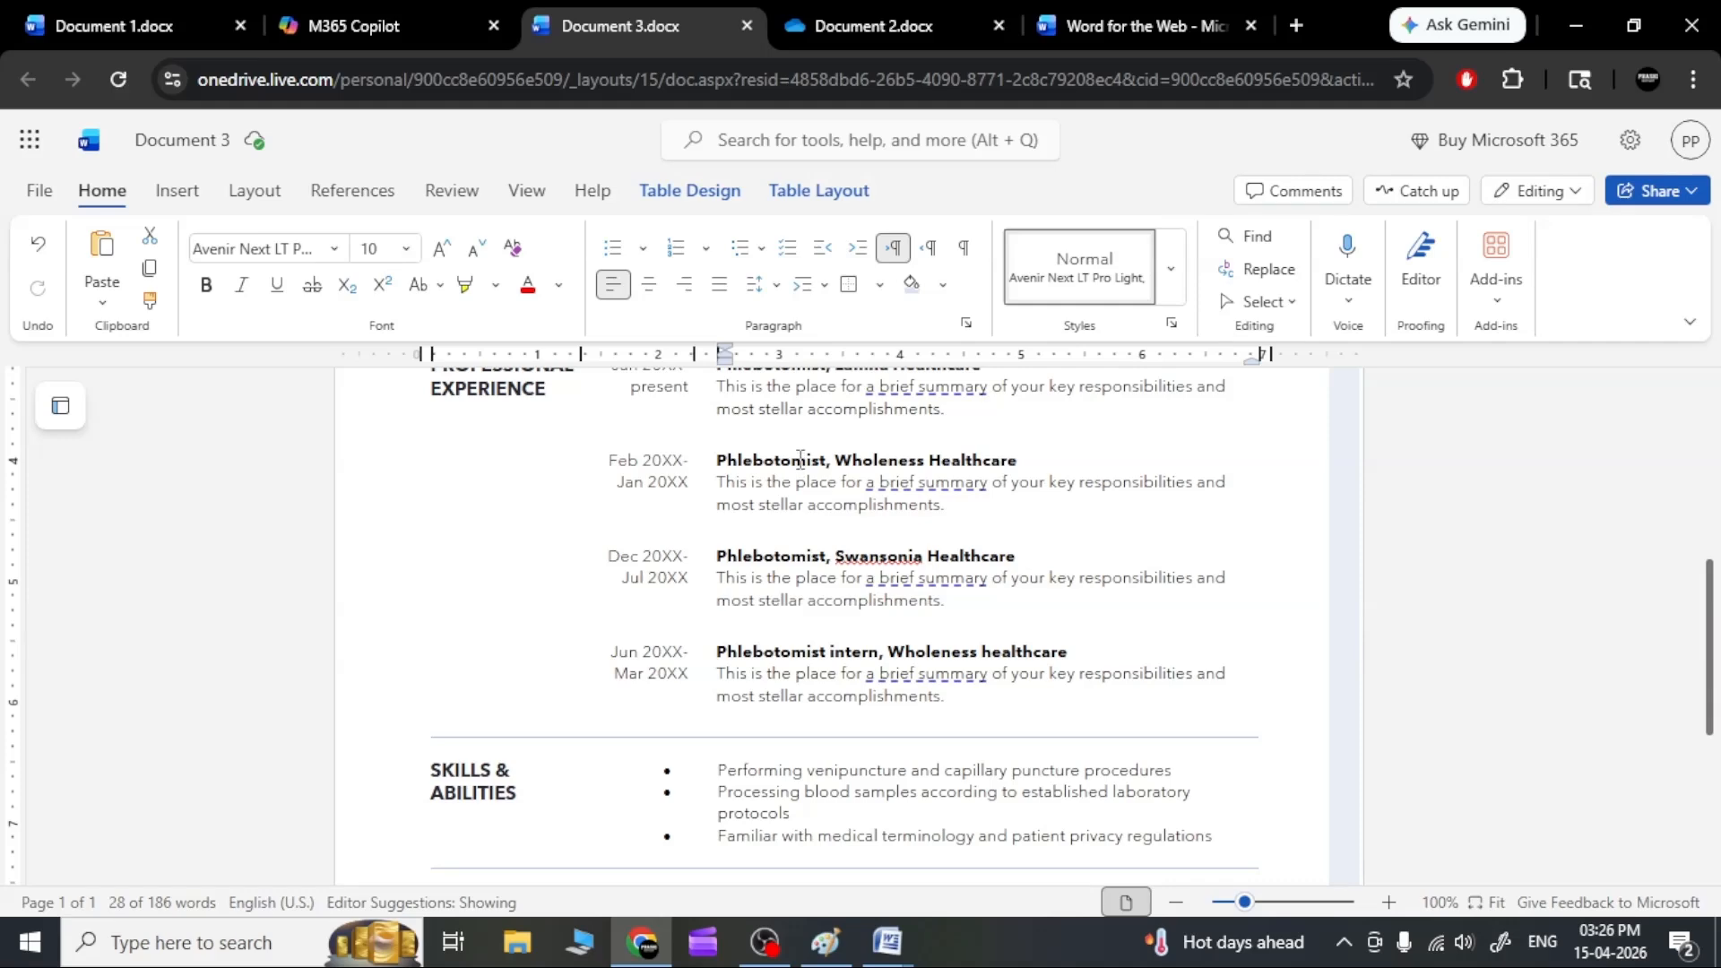
pyautogui.click(869, 13)
pyautogui.click(730, 12)
pyautogui.click(851, 13)
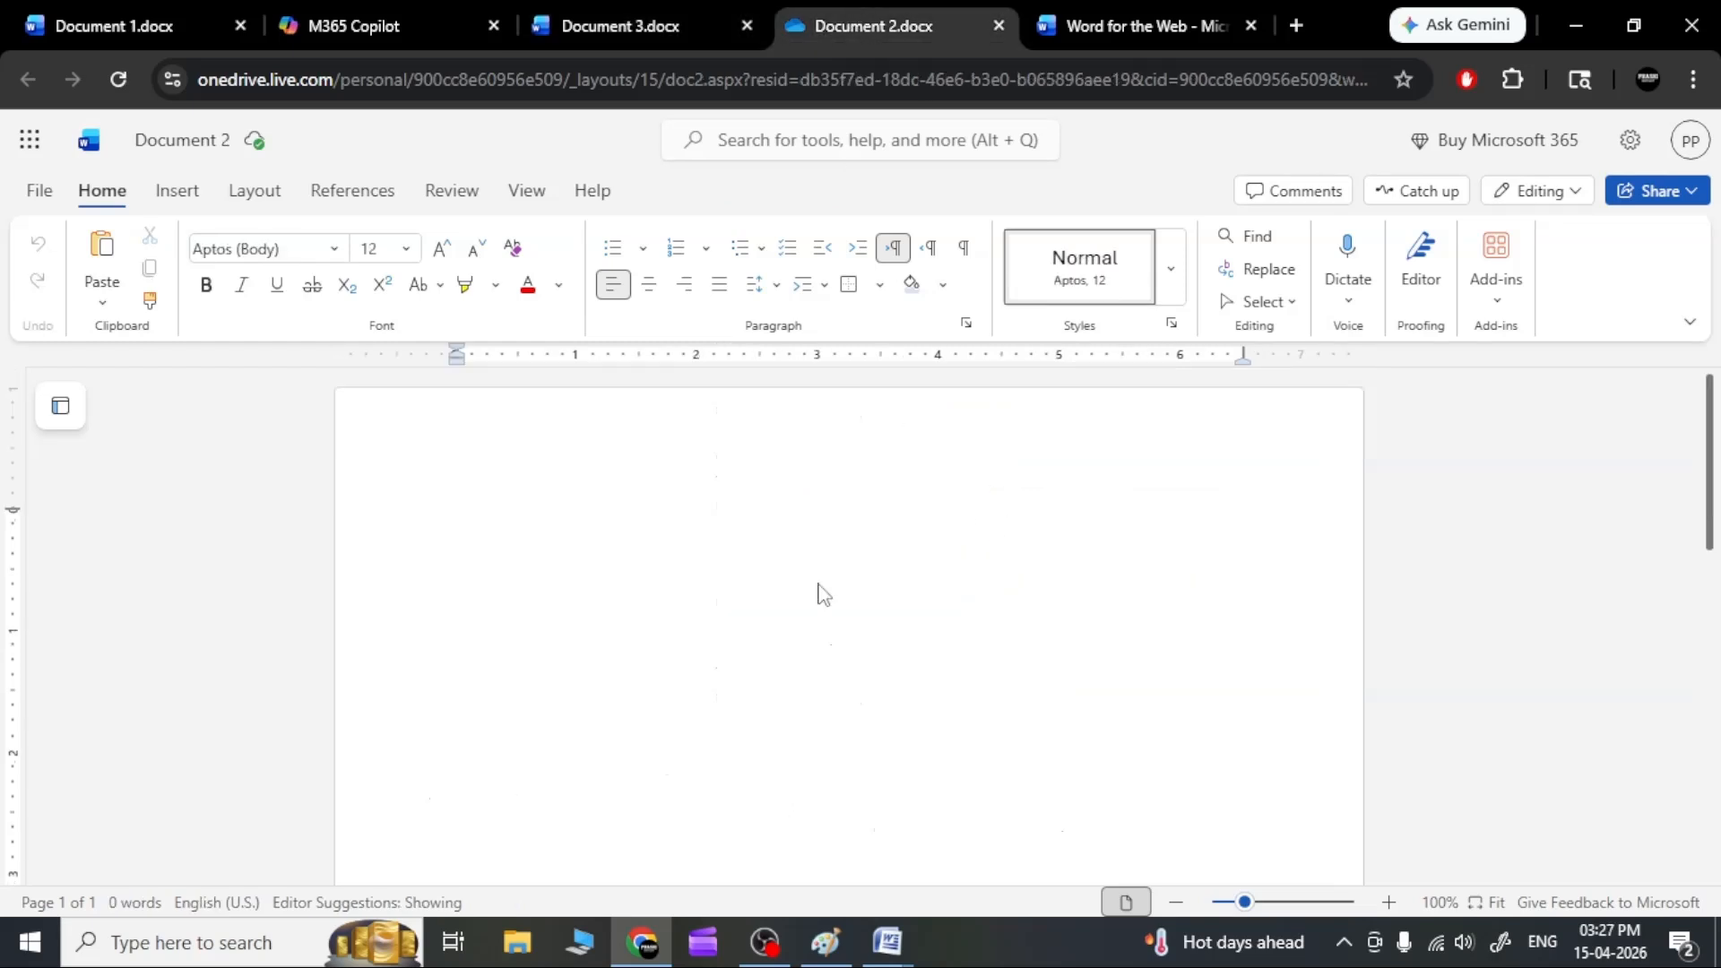
# Insert a table of 10 columns and 4 rows, and enter "sunday" and "monday" in the first two header cells.
pyautogui.click(180, 197)
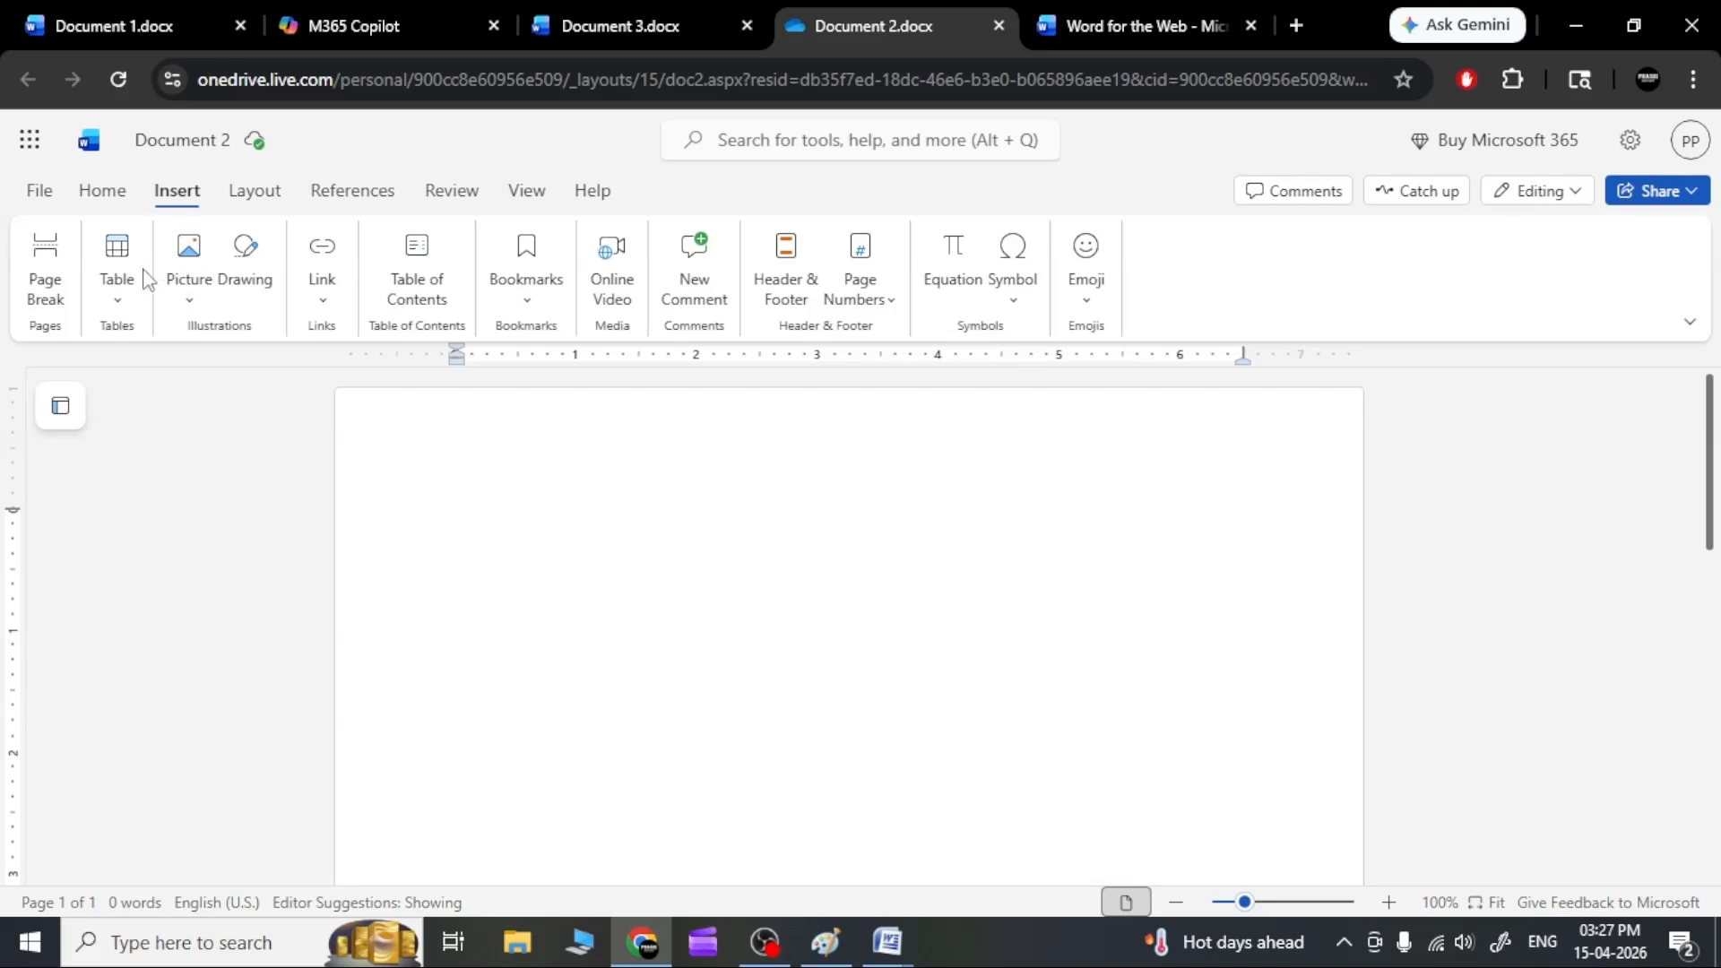
pyautogui.click(118, 303)
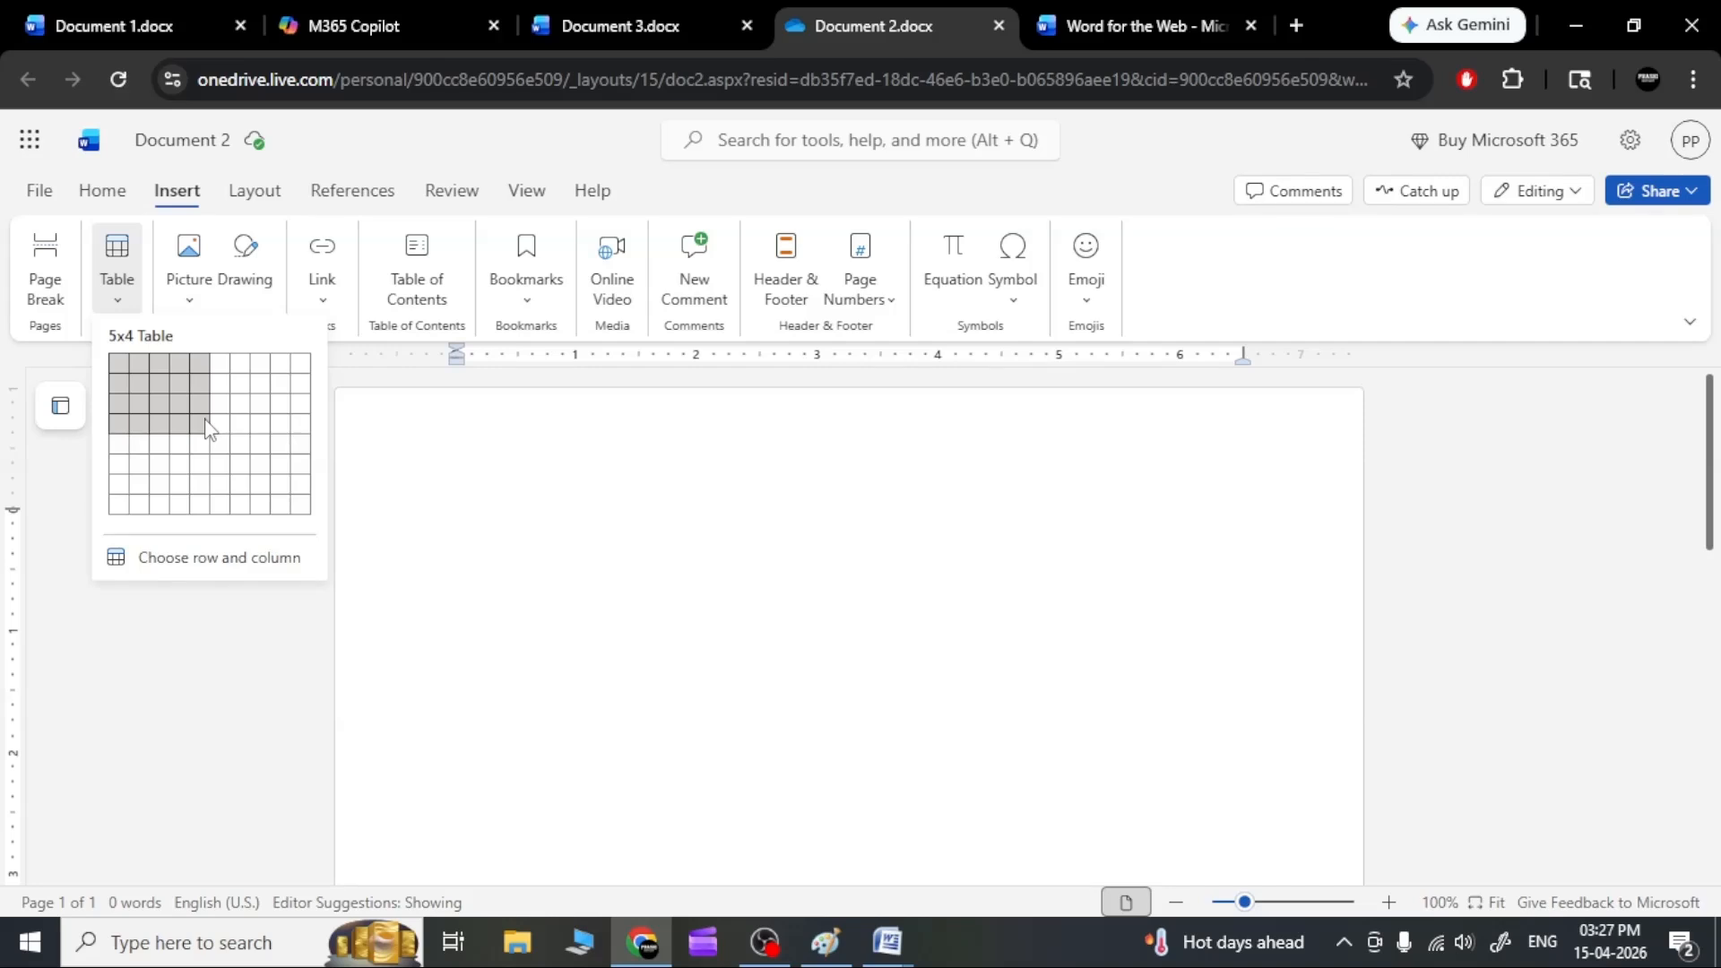
pyautogui.click(296, 438)
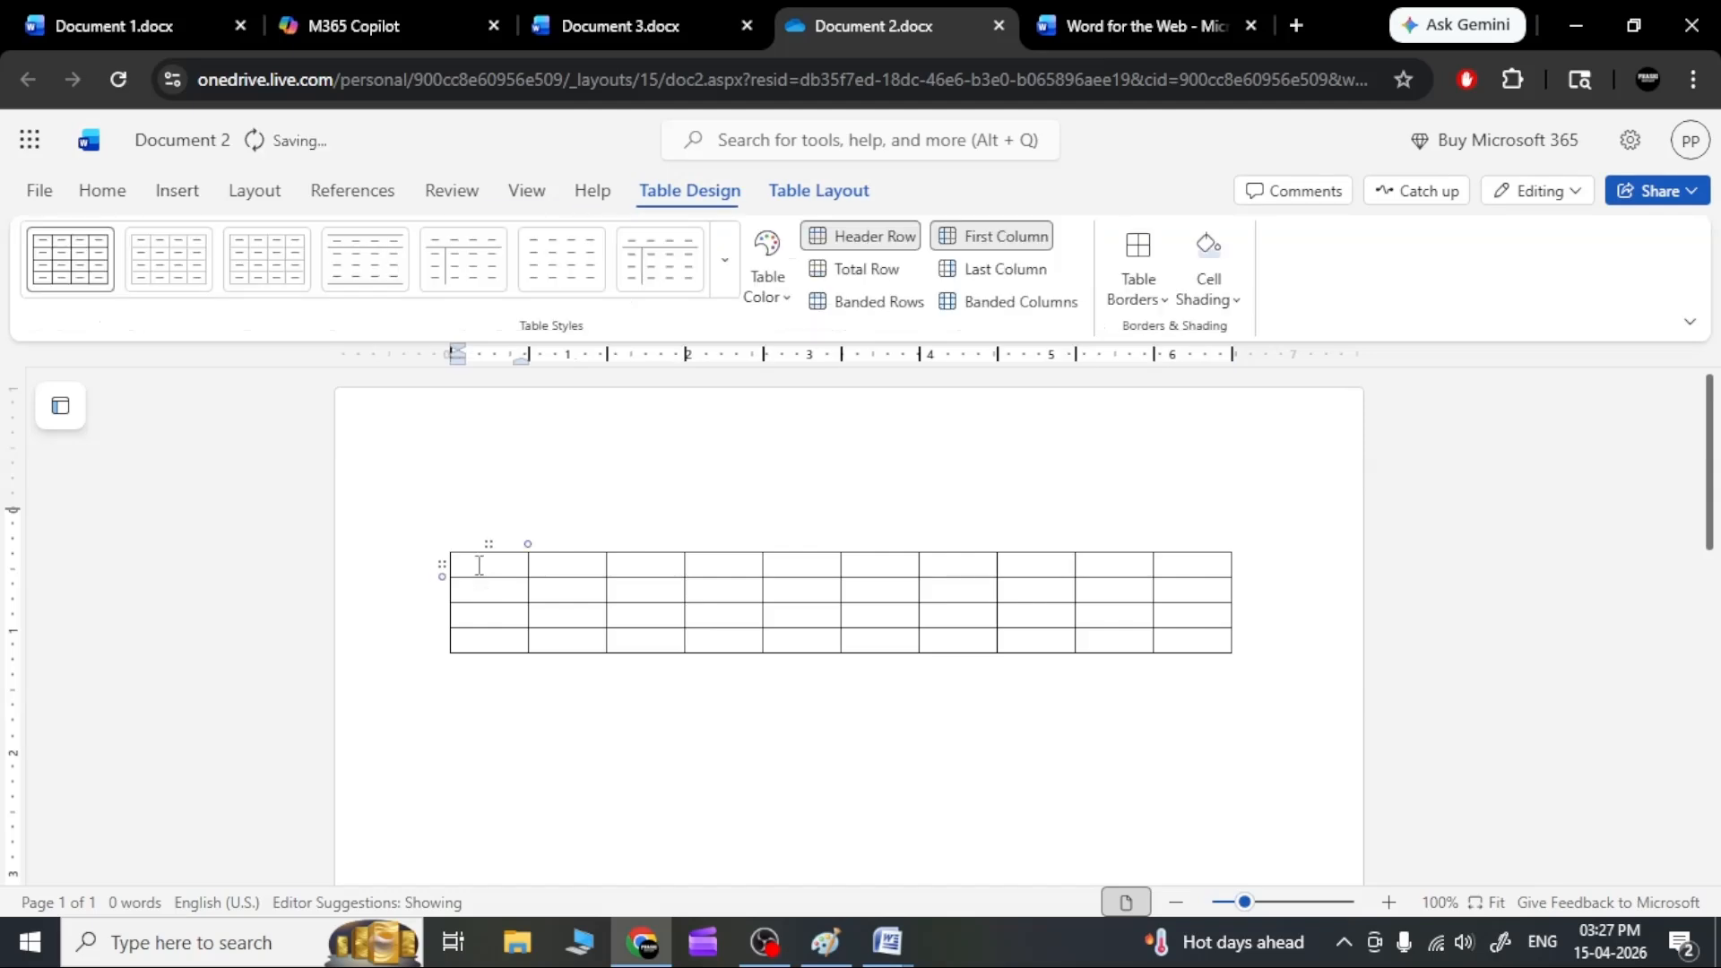
pyautogui.write('sunday')
pyautogui.press('Tab')
pyautogui.write('monday')
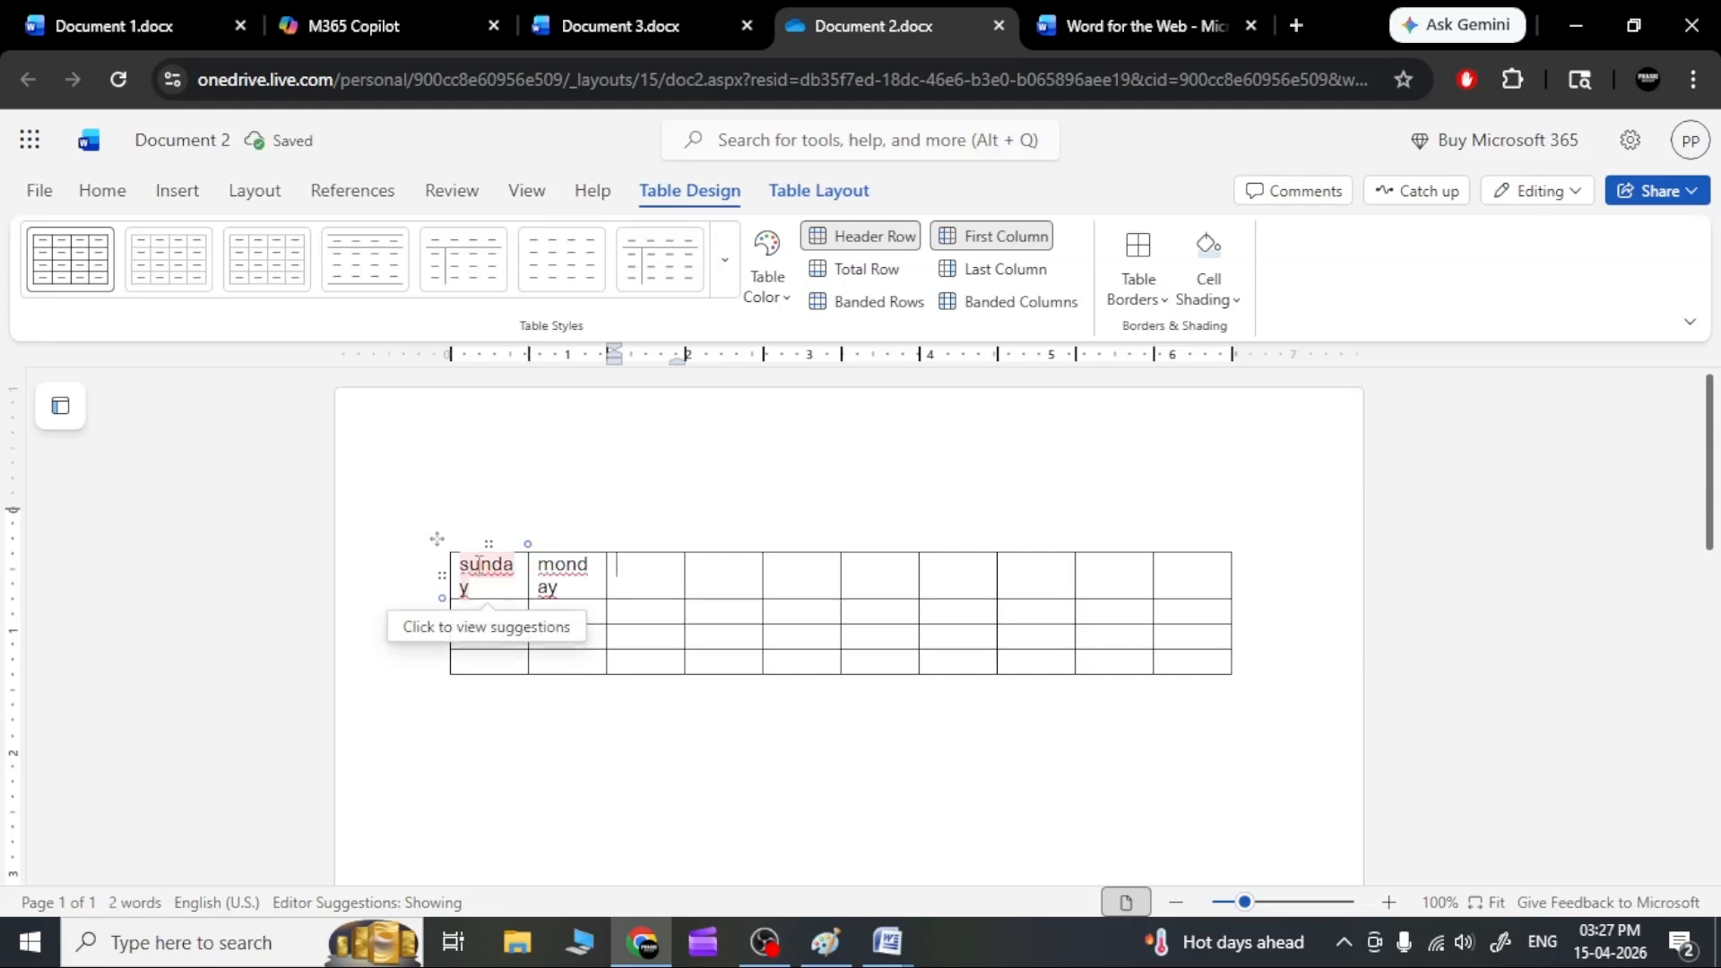
# Apply the solid dark blue table style with white text and white divider lines to the weekday table.
pyautogui.click(725, 260)
pyautogui.click(493, 618)
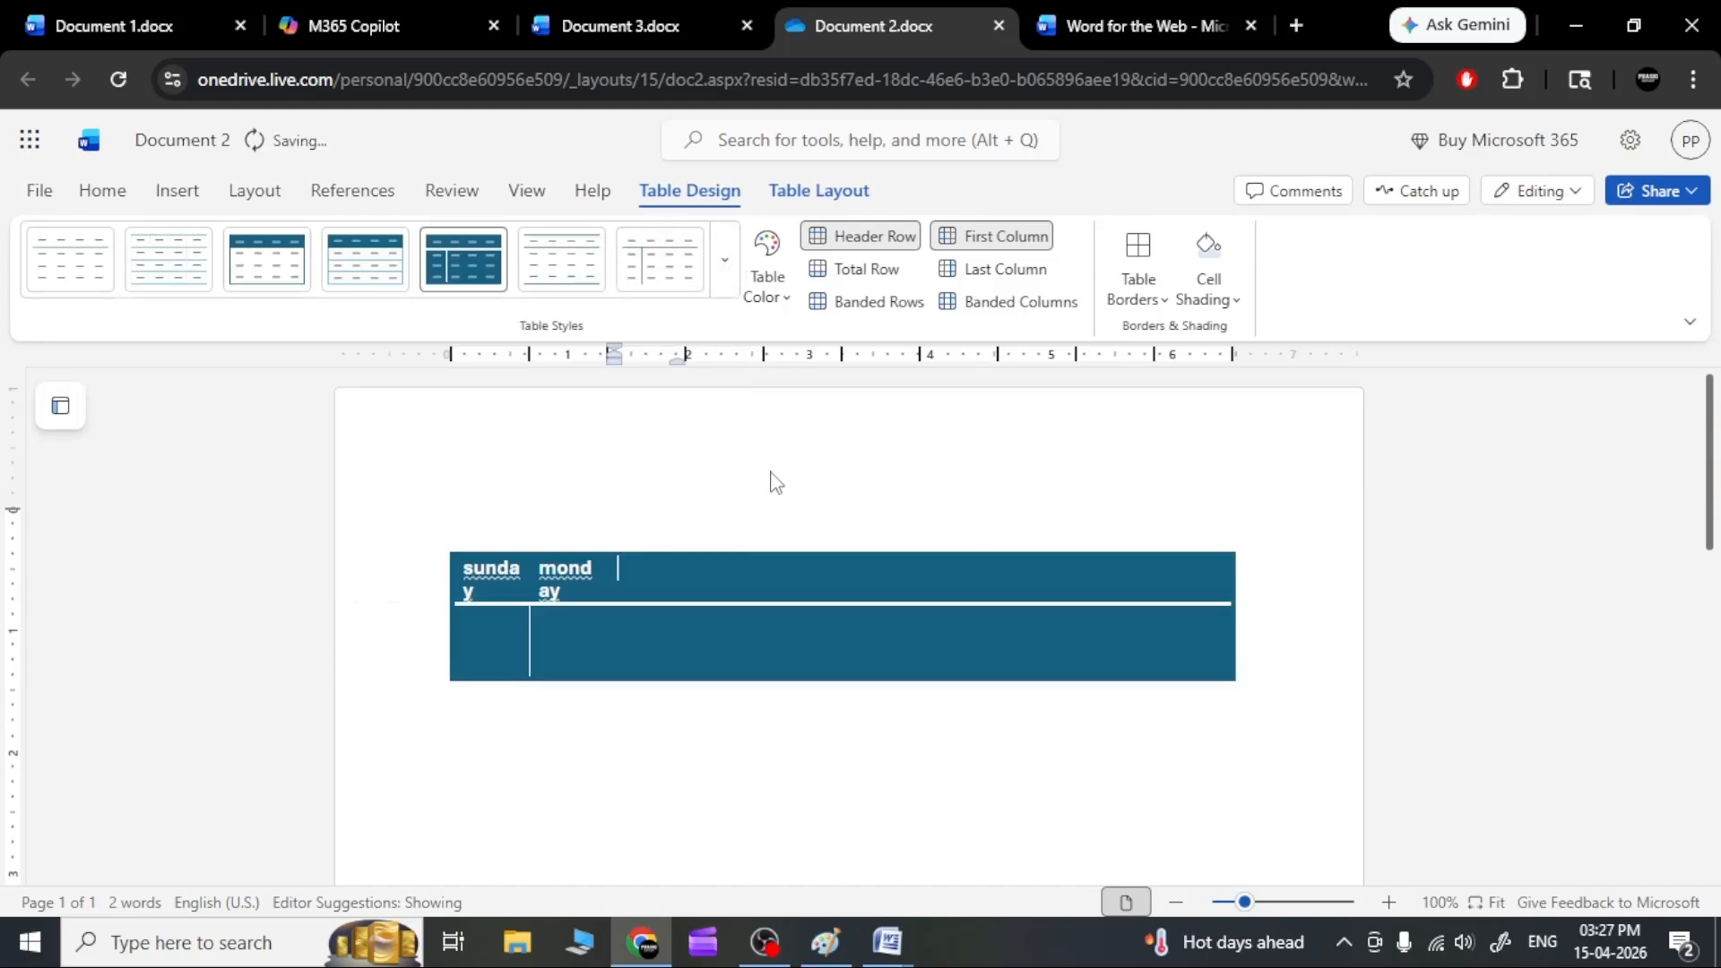
pyautogui.click(628, 495)
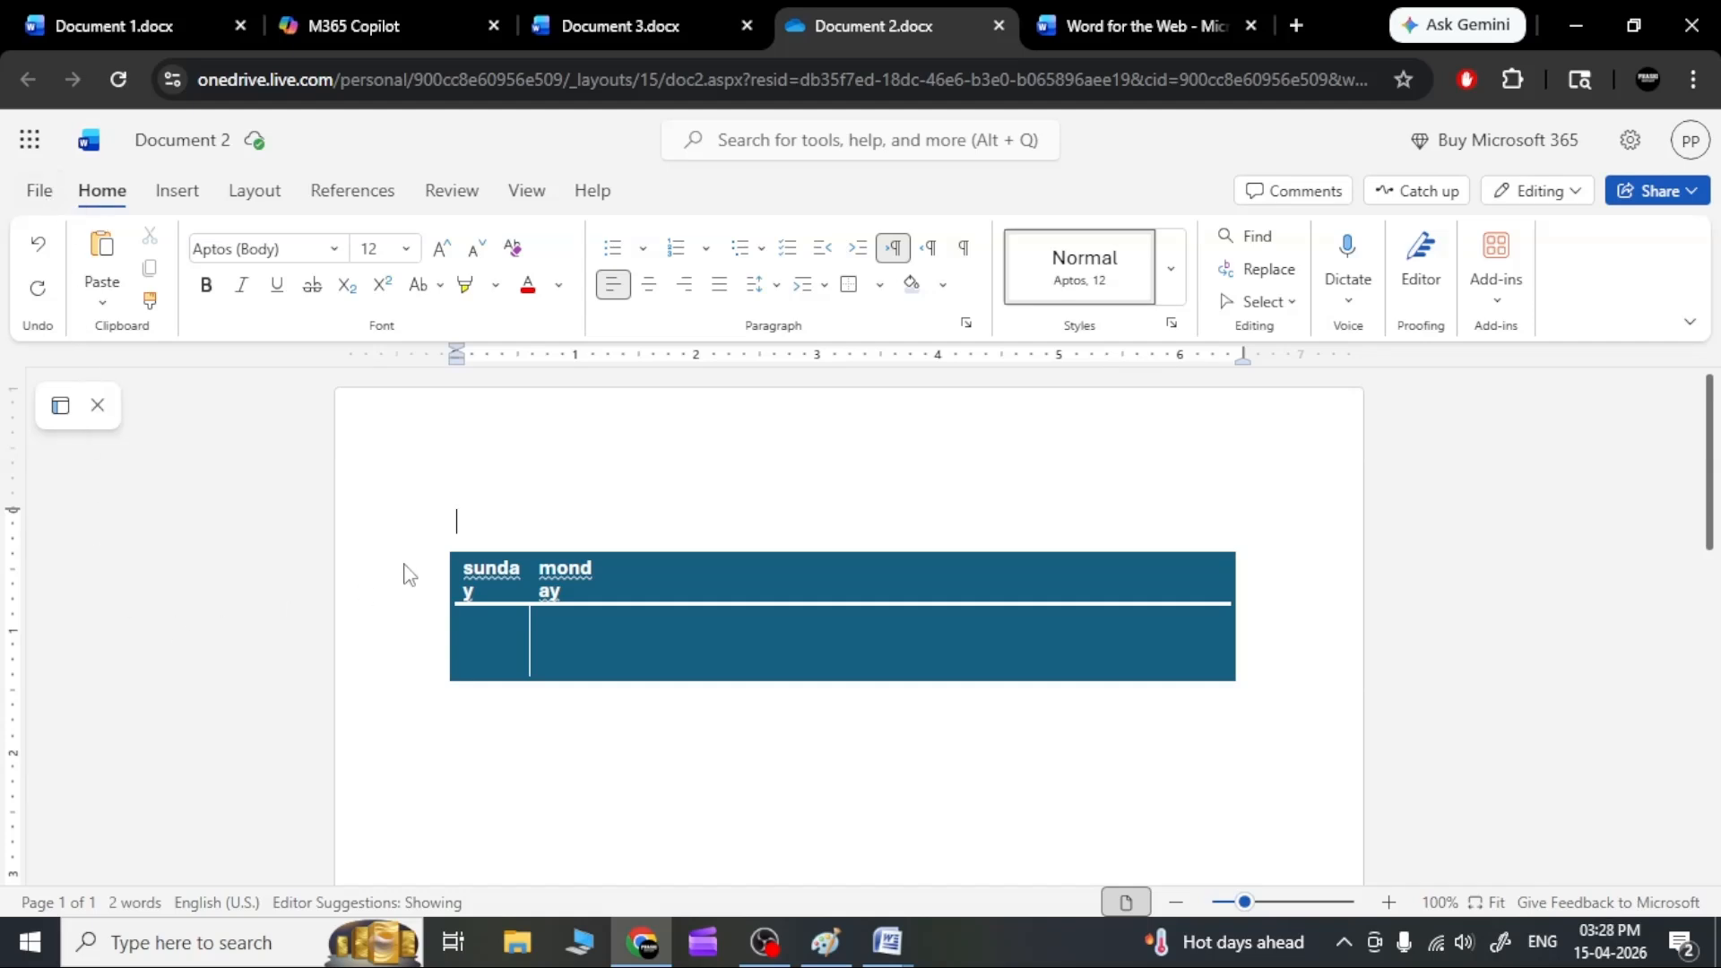
pyautogui.click(184, 203)
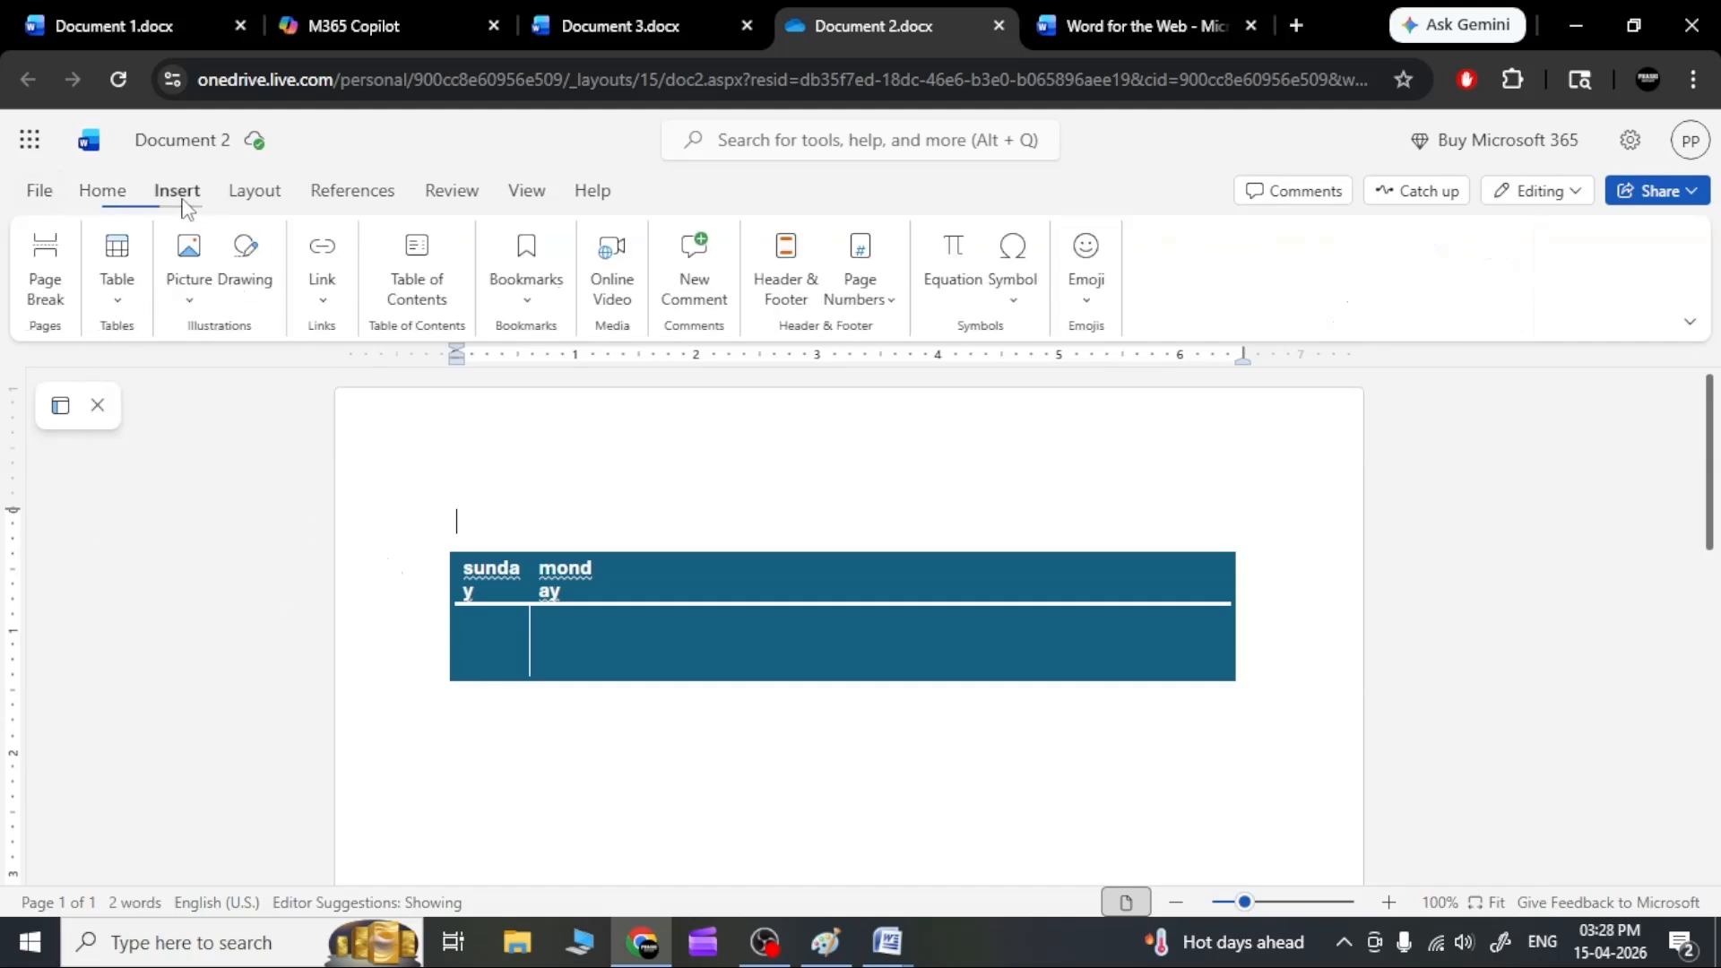
pyautogui.click(253, 204)
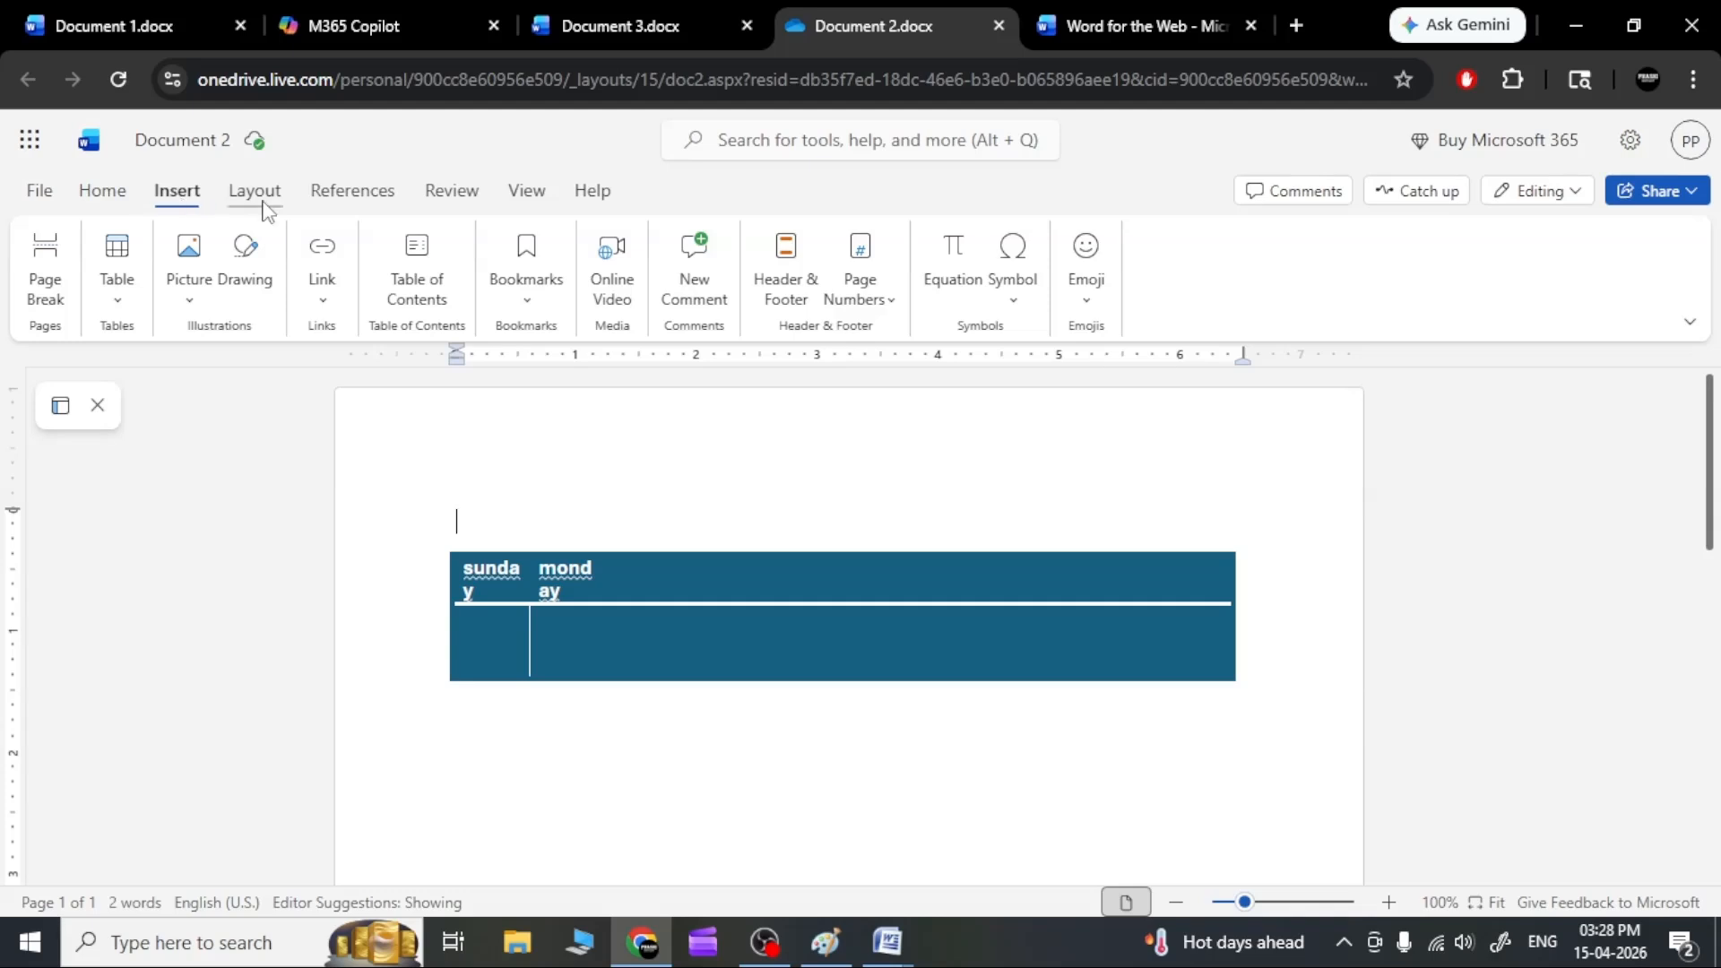
pyautogui.click(345, 201)
pyautogui.click(448, 199)
pyautogui.click(529, 194)
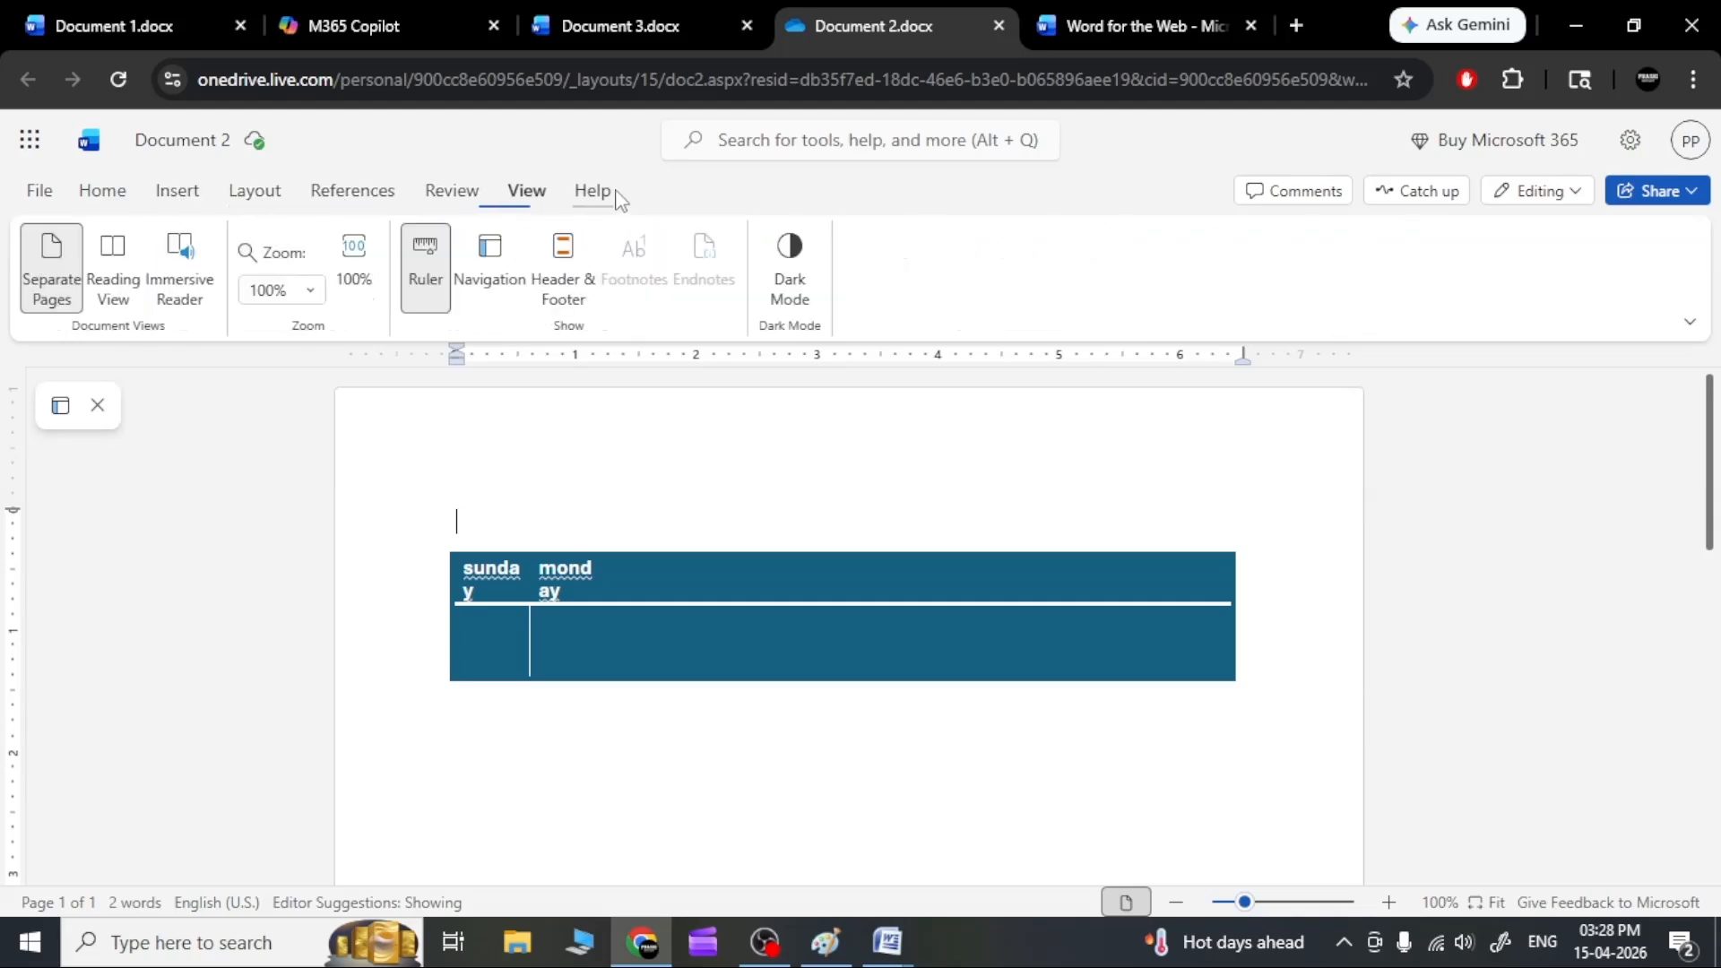
pyautogui.click(617, 197)
pyautogui.click(255, 194)
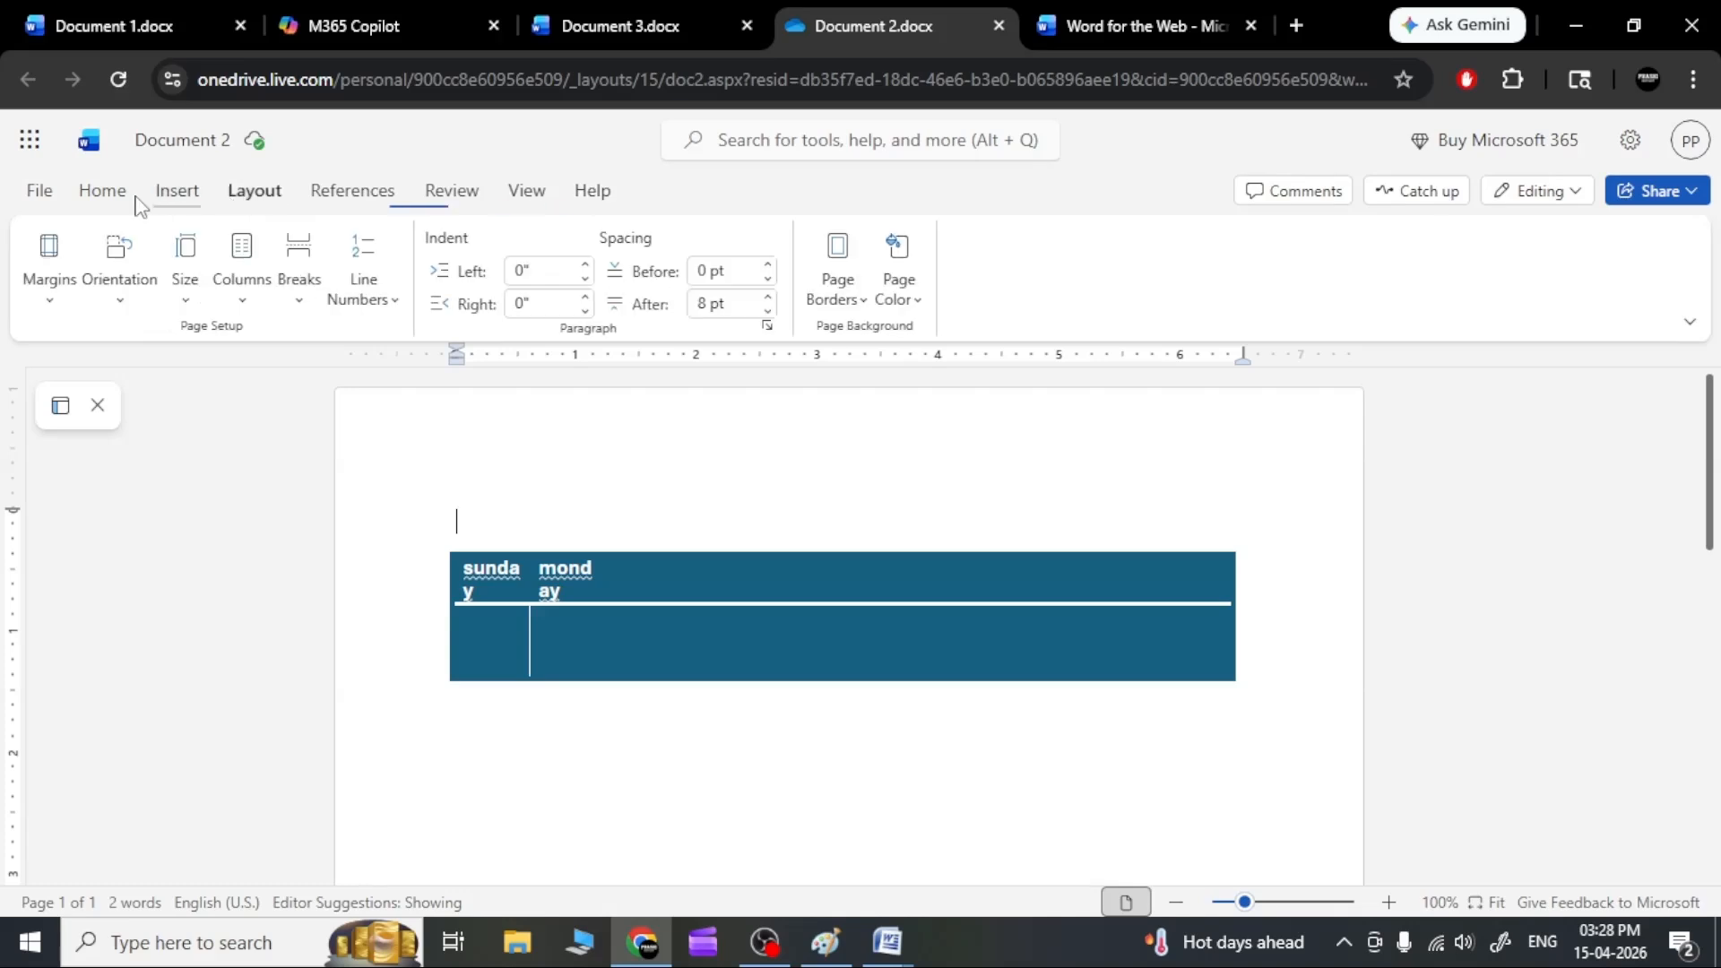
pyautogui.click(100, 192)
pyautogui.click(36, 199)
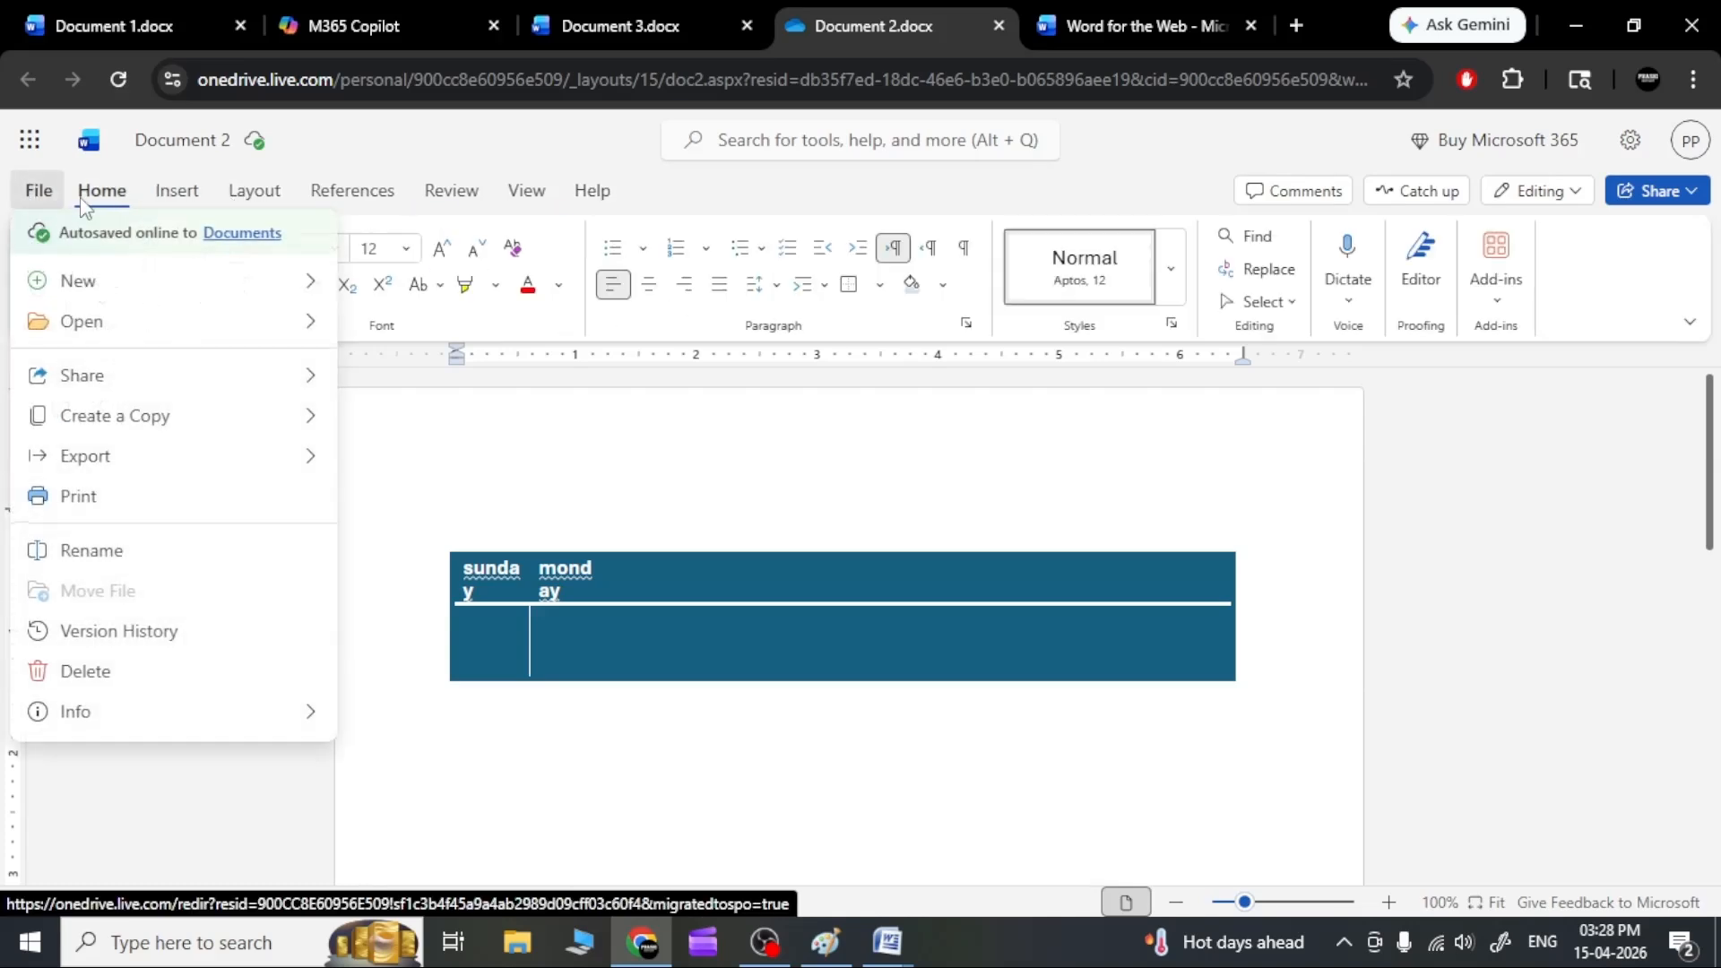
pyautogui.click(81, 204)
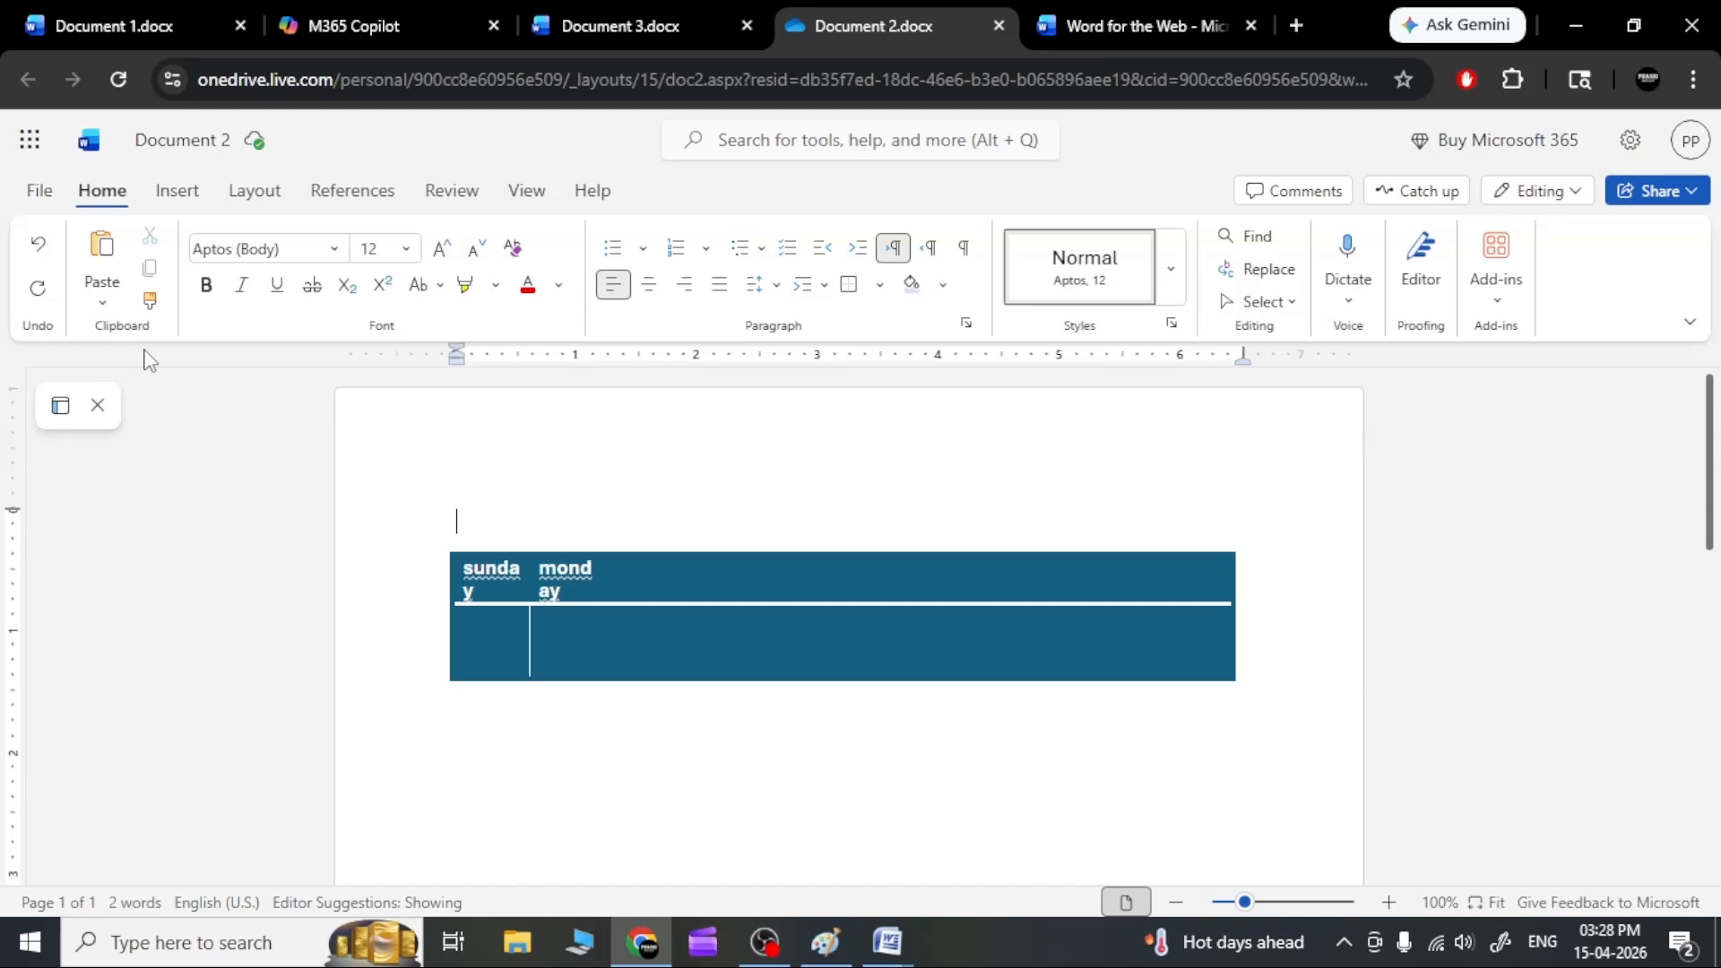
pyautogui.click(649, 688)
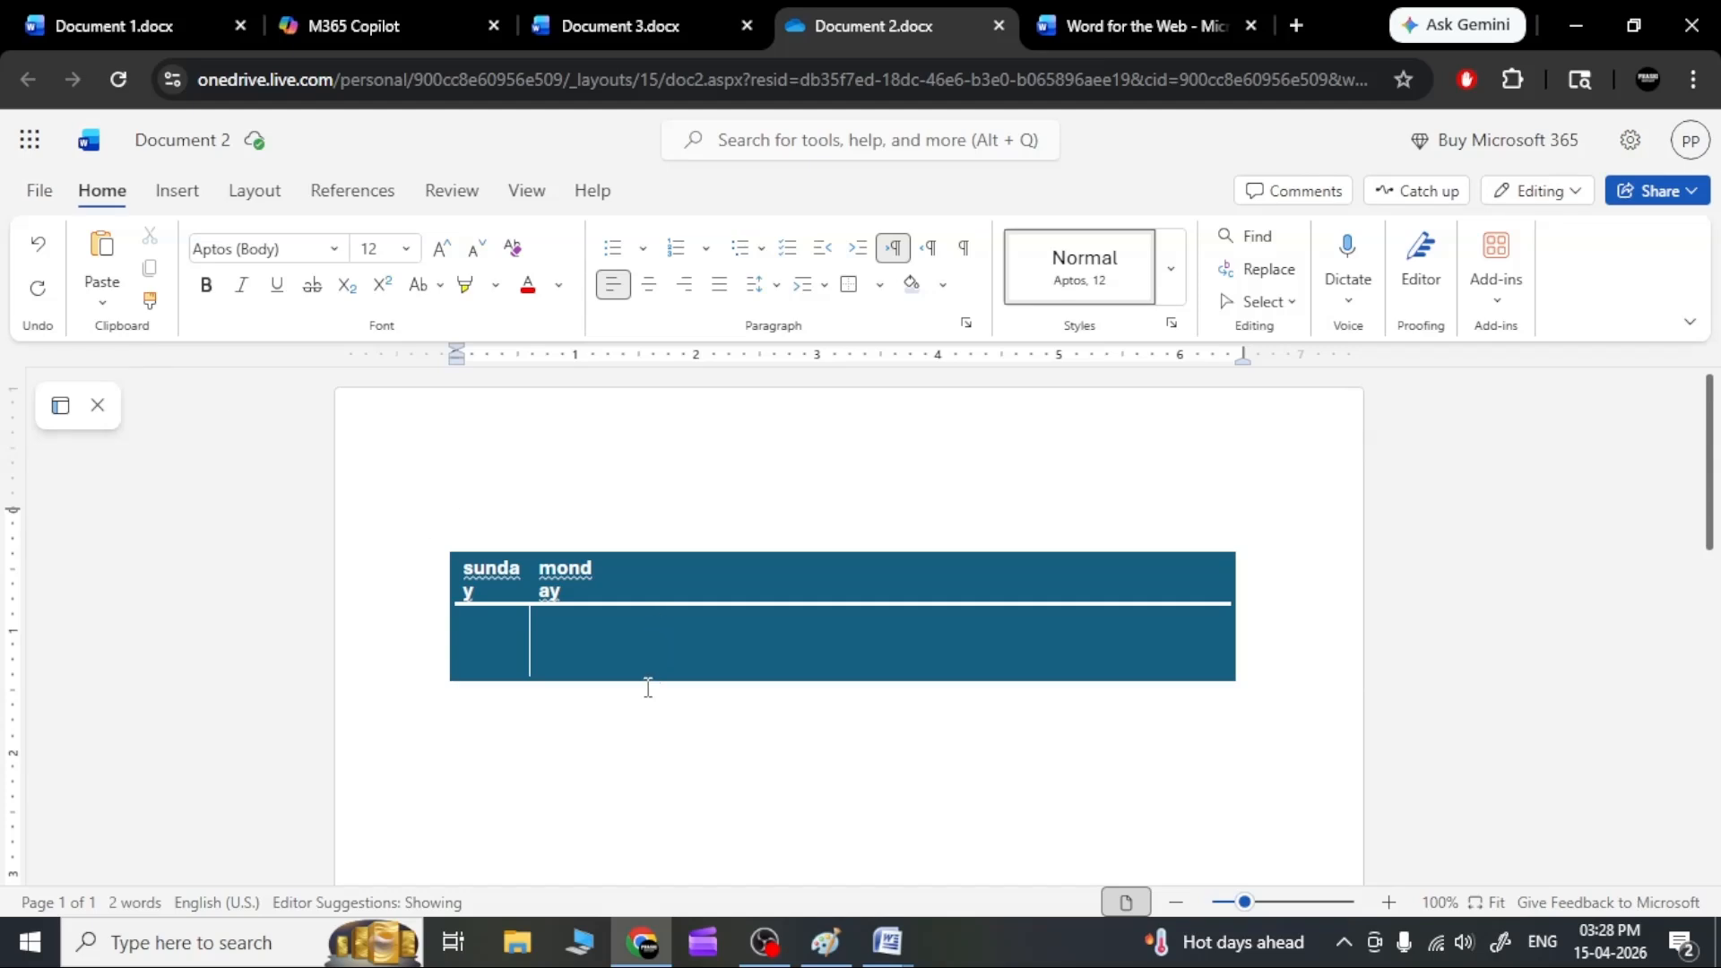